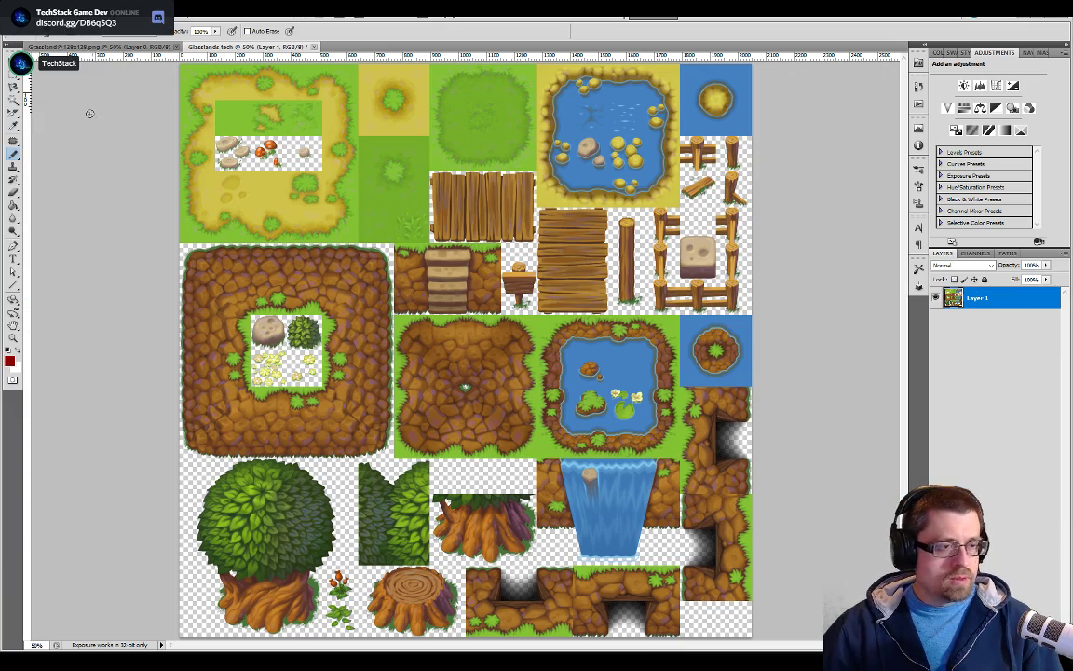
Add a new empty layer above the tileset layer and show the grid over the image
key("ctrl+plus")
key("ctrl+plus")
left_click_drag(489, 343, 658, 482)
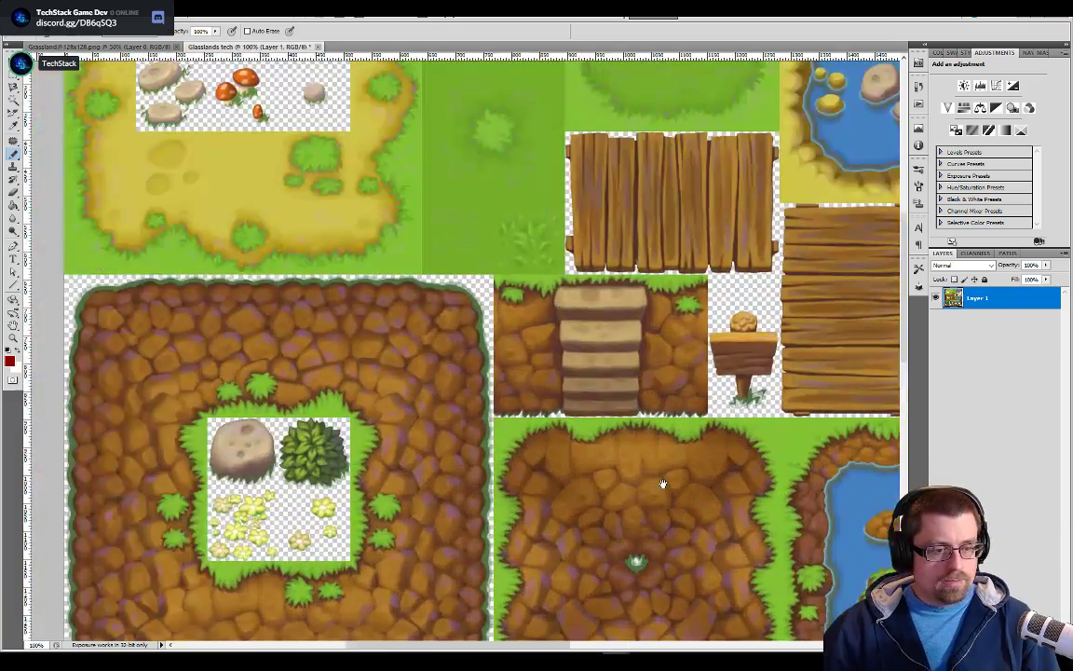
left_click_drag(706, 381, 537, 282)
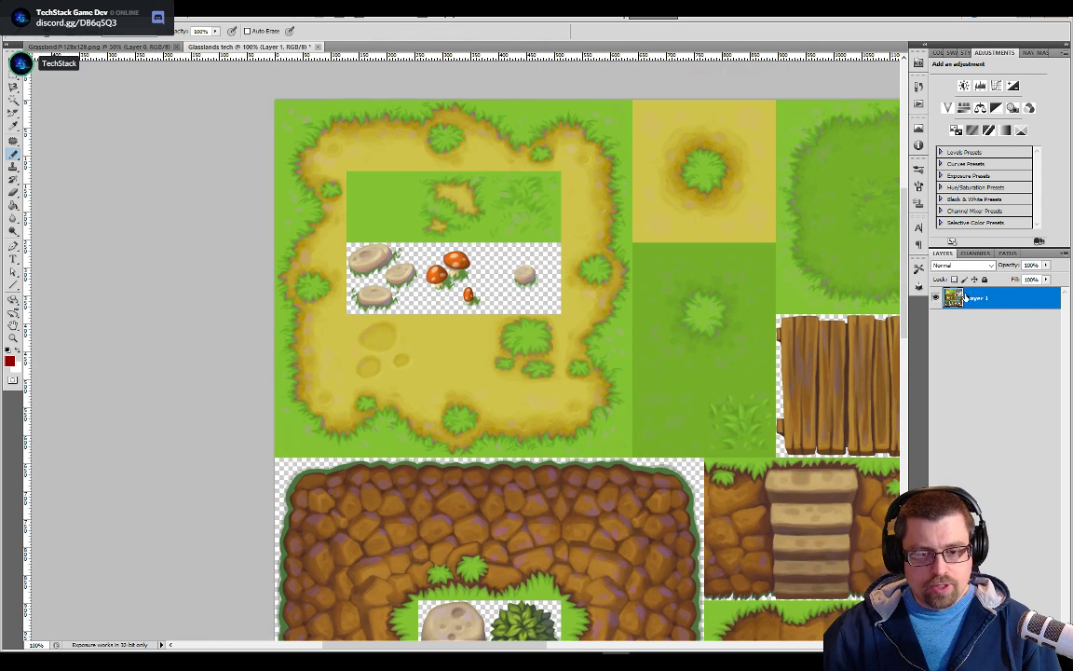
key("ctrl+alt+shift+n")
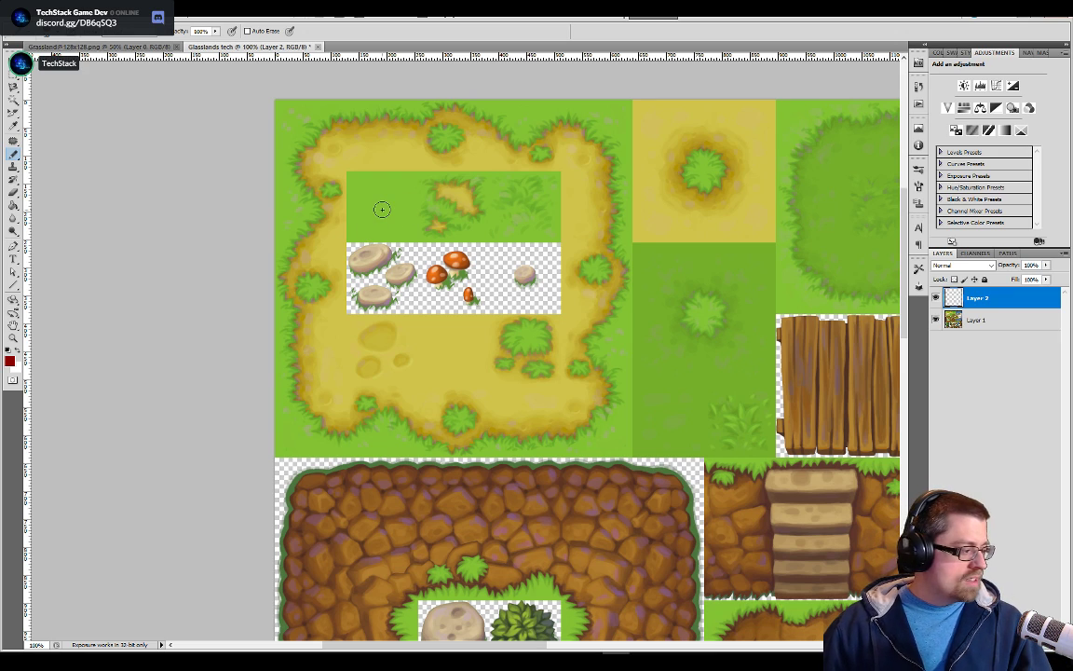
key("ctrl+plus")
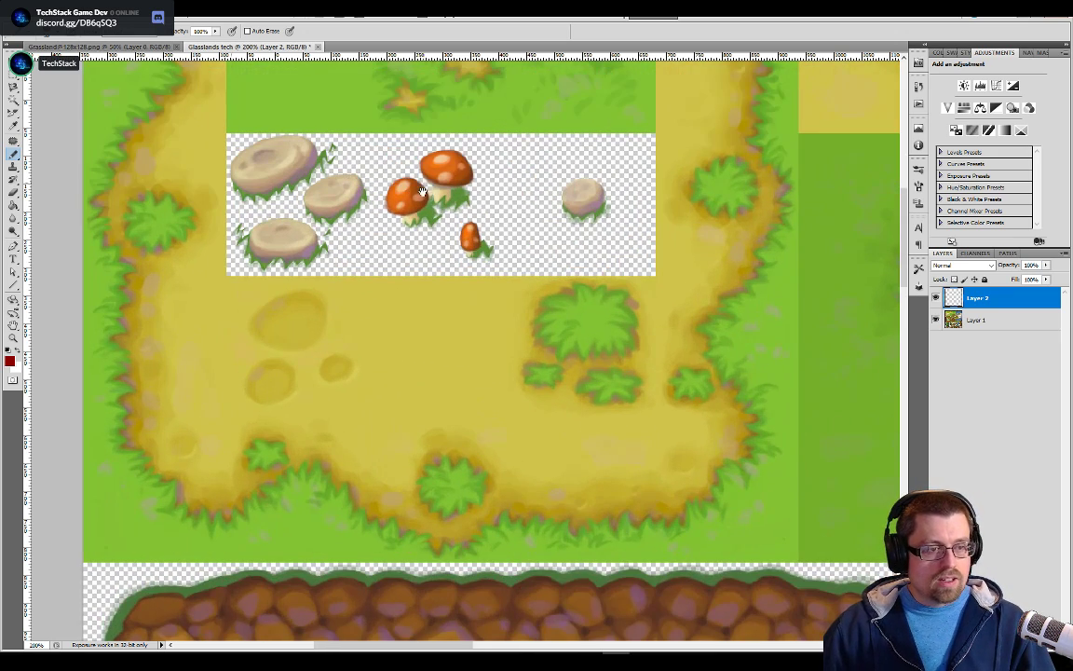
left_click_drag(379, 164, 498, 361)
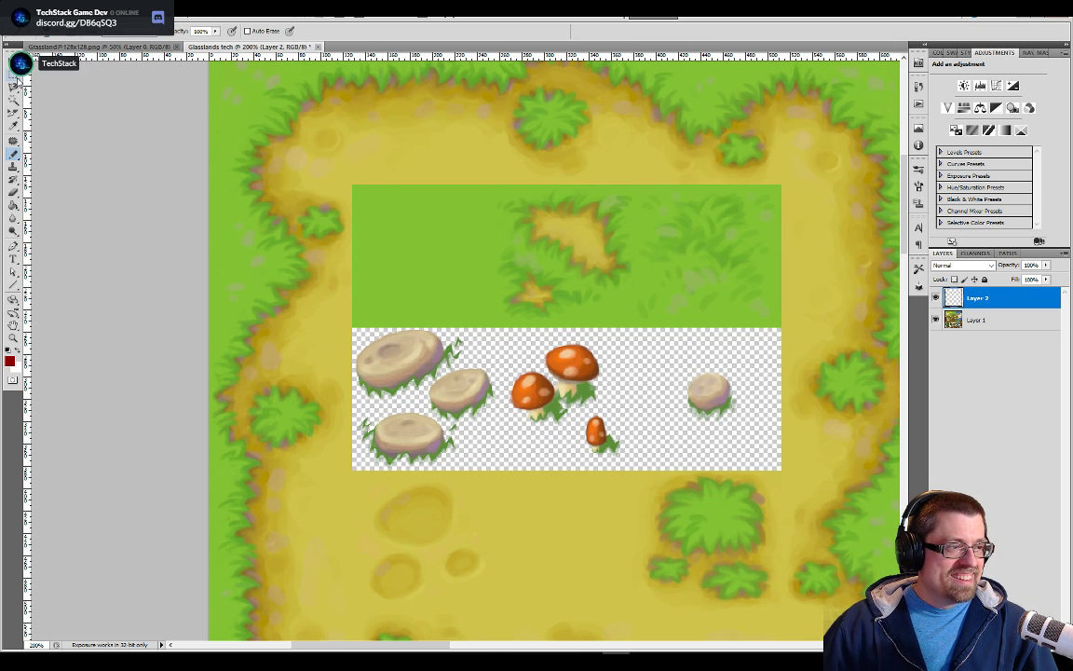
key("ctrl+apostrophe")
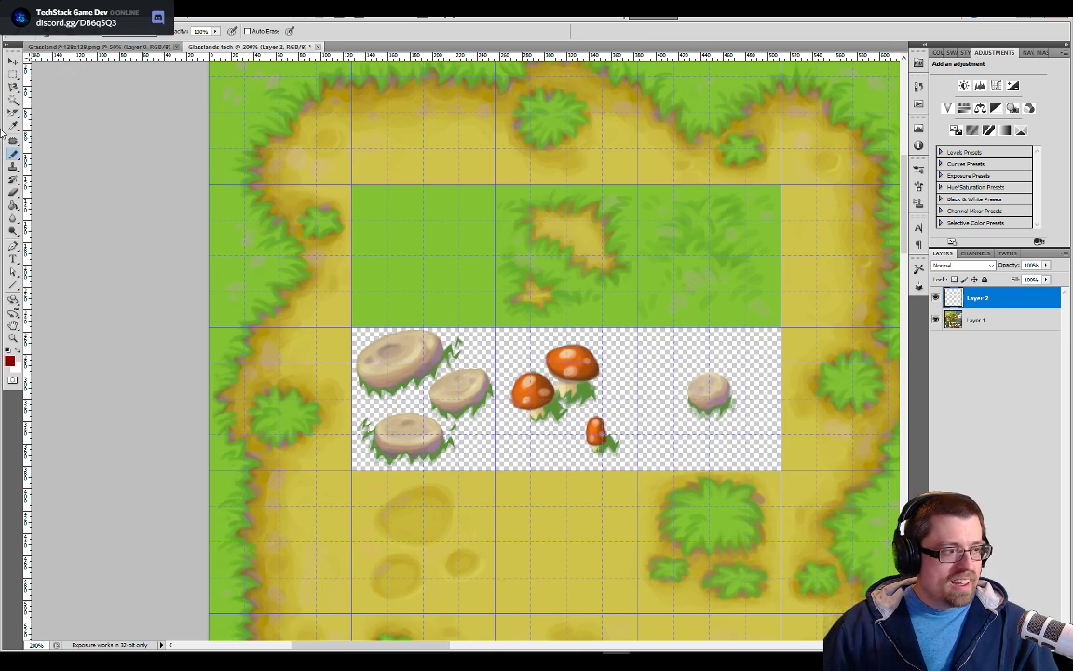
Select the plain green grass tile with the Rectangular Marquee, following the grid lines
left_click(14, 75)
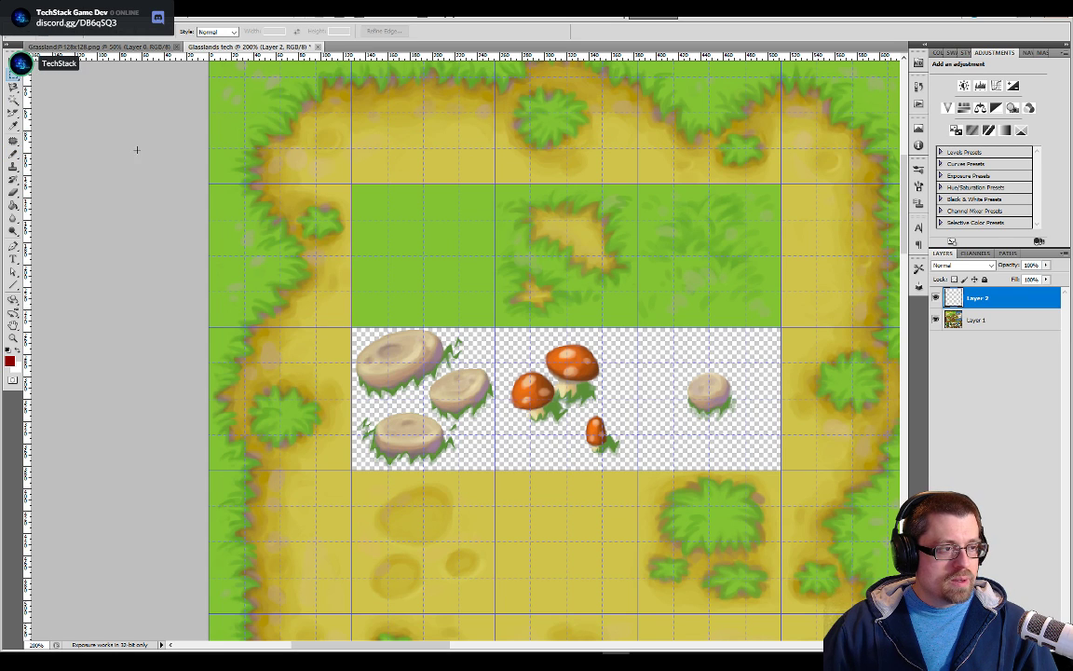
left_click_drag(351, 183, 498, 326)
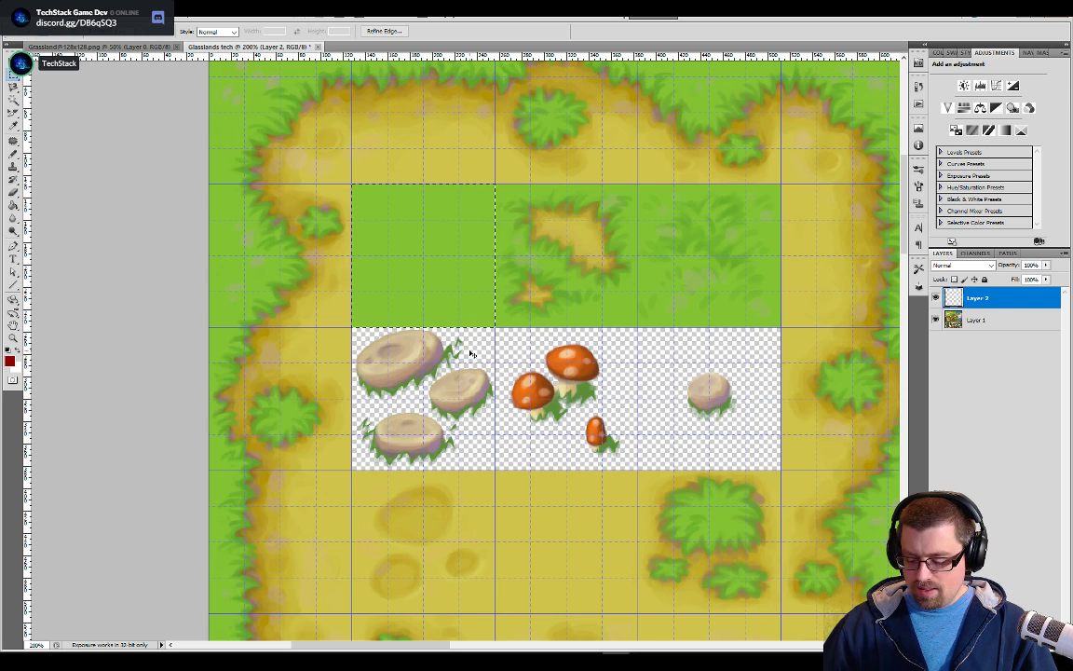
scroll(472, 355, "up", 1)
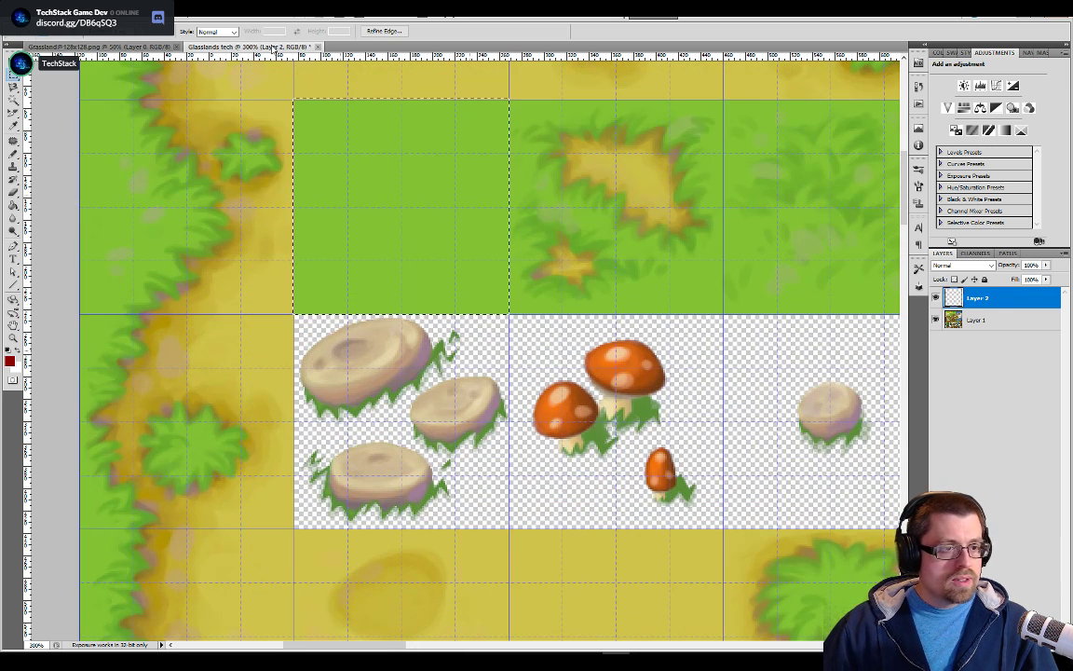
Set the marquee style to Fixed Size with a width and height of 128 px
left_click(219, 32)
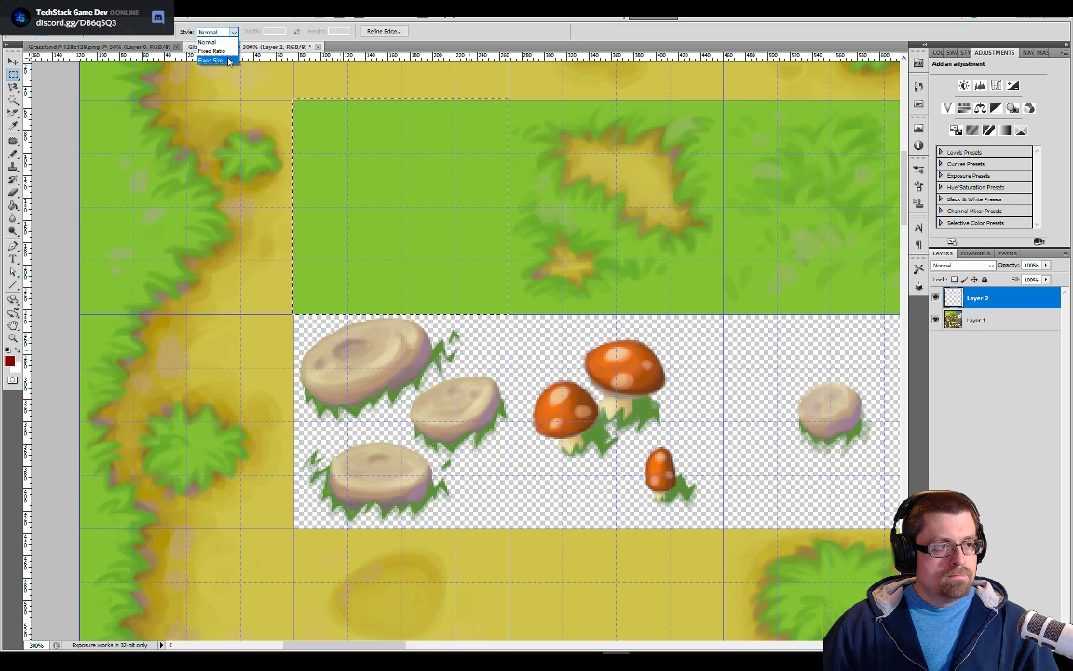
left_click(227, 60)
double_click(274, 32)
type("128")
key("Tab")
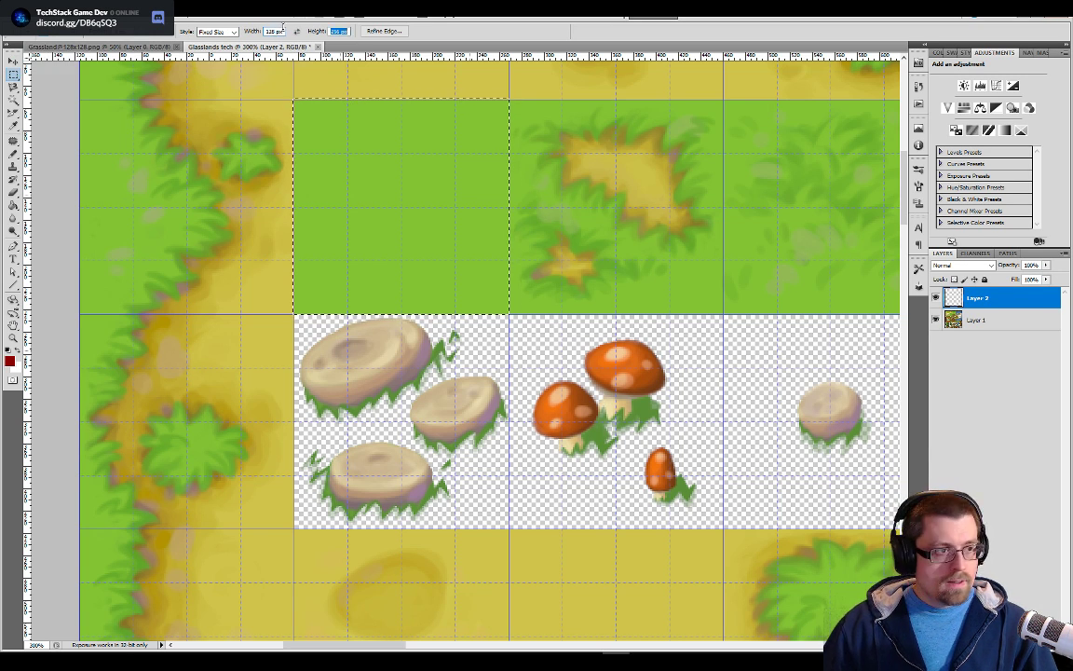
type("128")
key("Return")
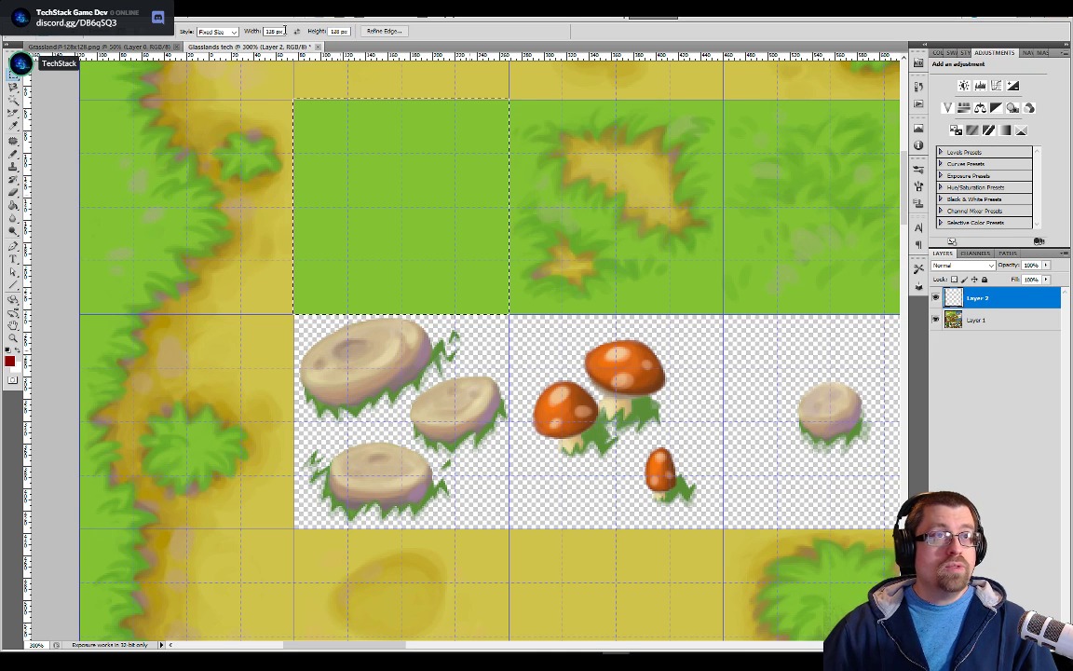
Place the fixed-size selection over the plain grass tile and try to copy it from the empty layer
left_click(272, 111)
left_click_drag(353, 125, 353, 122)
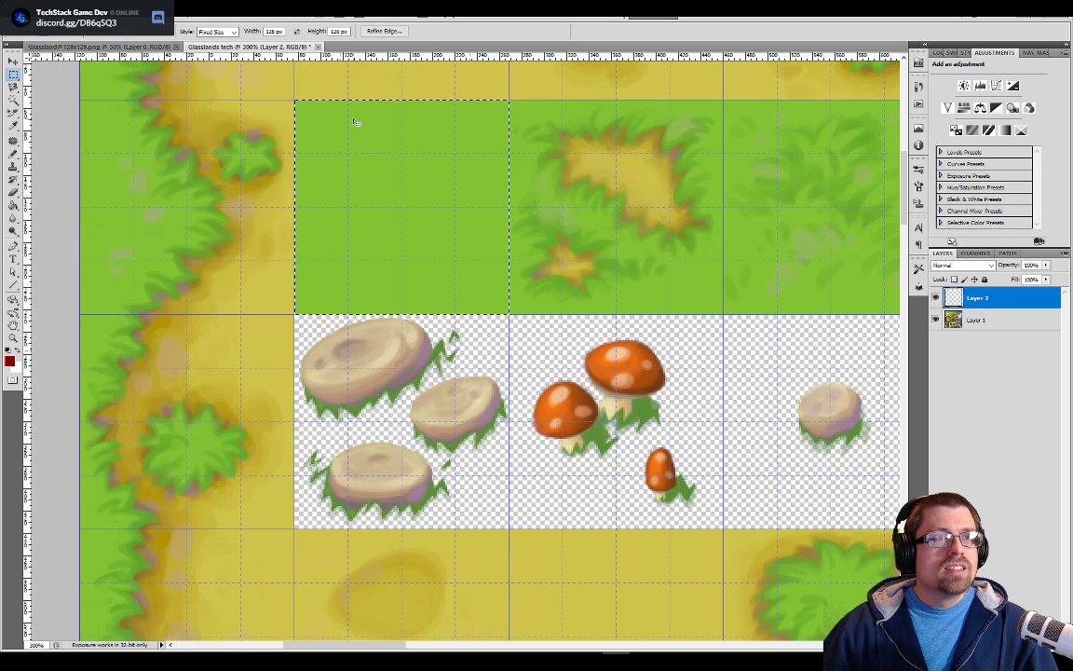
key("ctrl+plus")
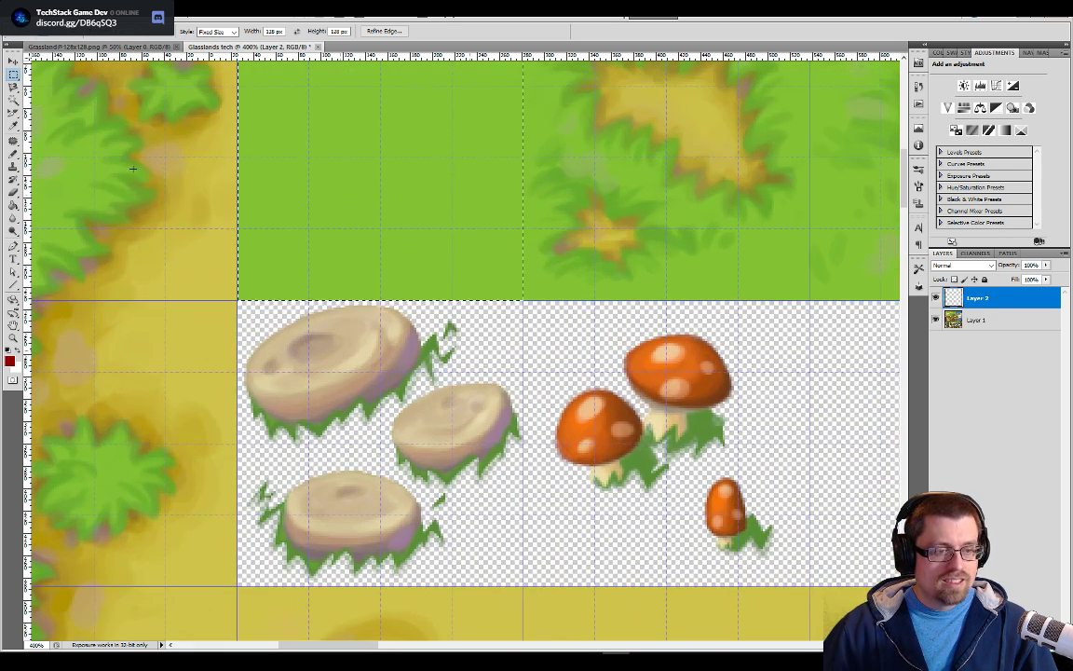
left_click_drag(377, 404, 519, 539)
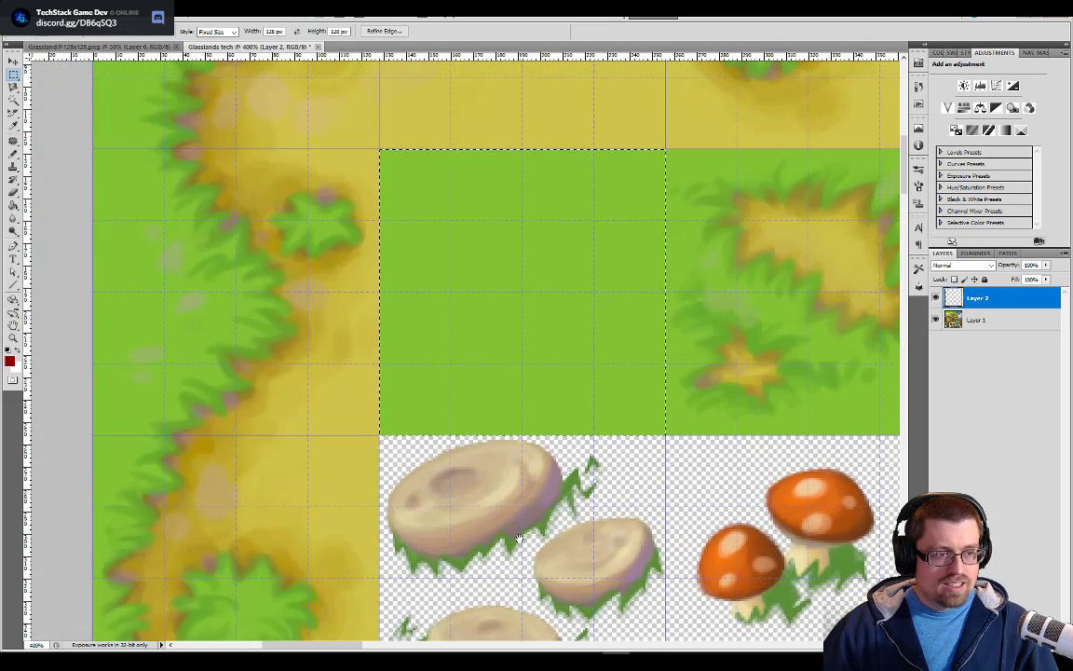
key("ctrl+c")
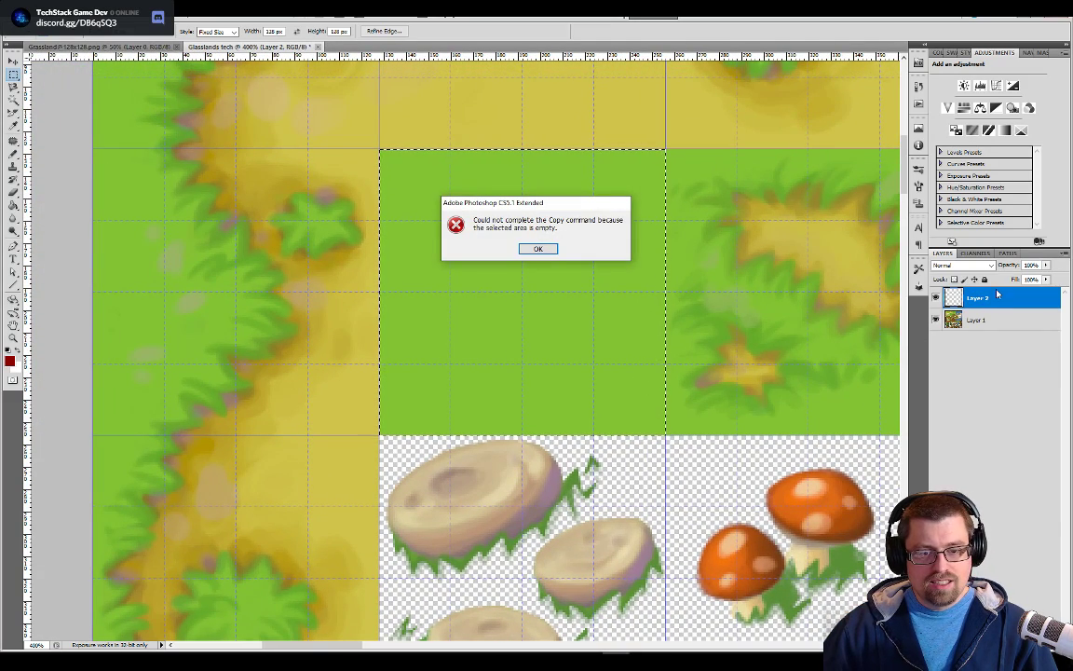
left_click(538, 248)
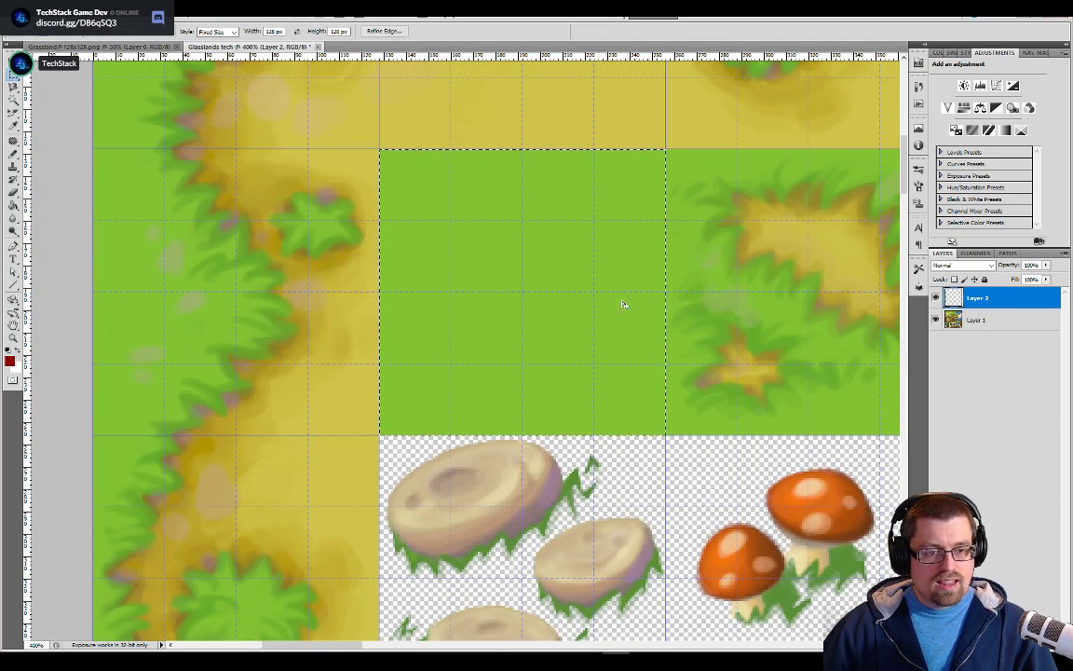
Examine the dirt, grass and plank tiles of the tileset against the grid
scroll(635, 303, "down", 1)
scroll(635, 303, "down", 3)
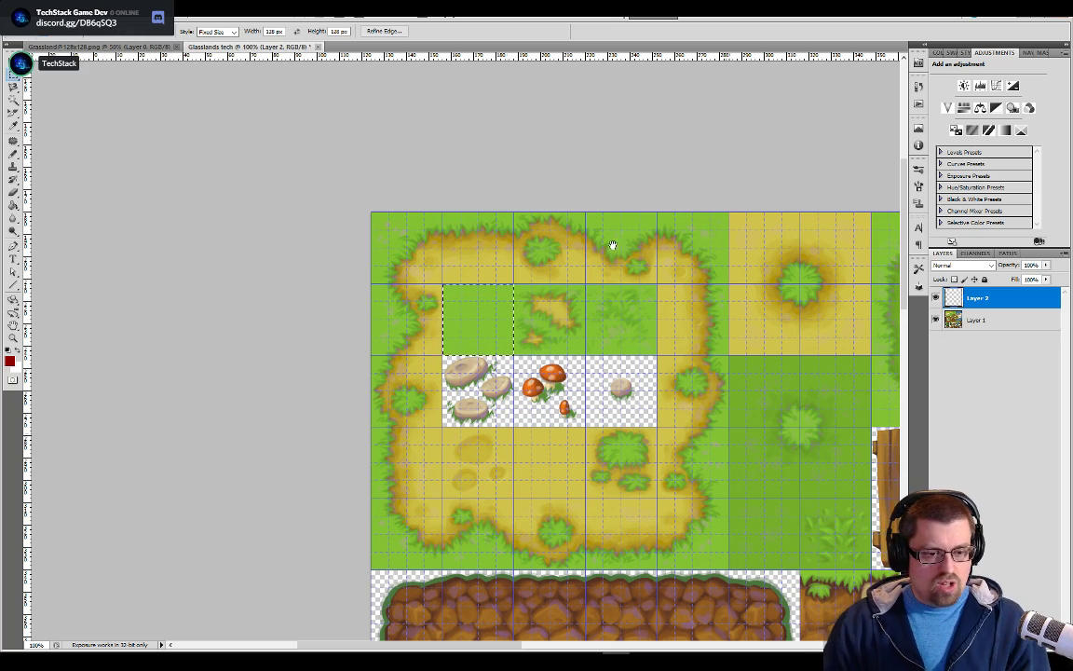
left_click_drag(762, 403, 606, 346)
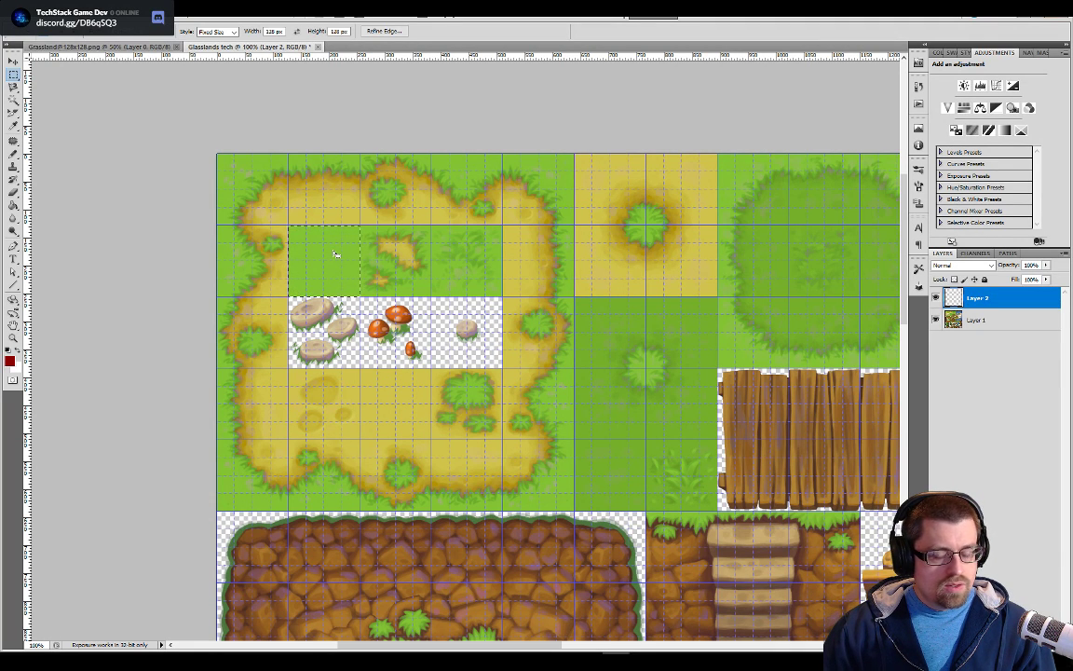
key("super")
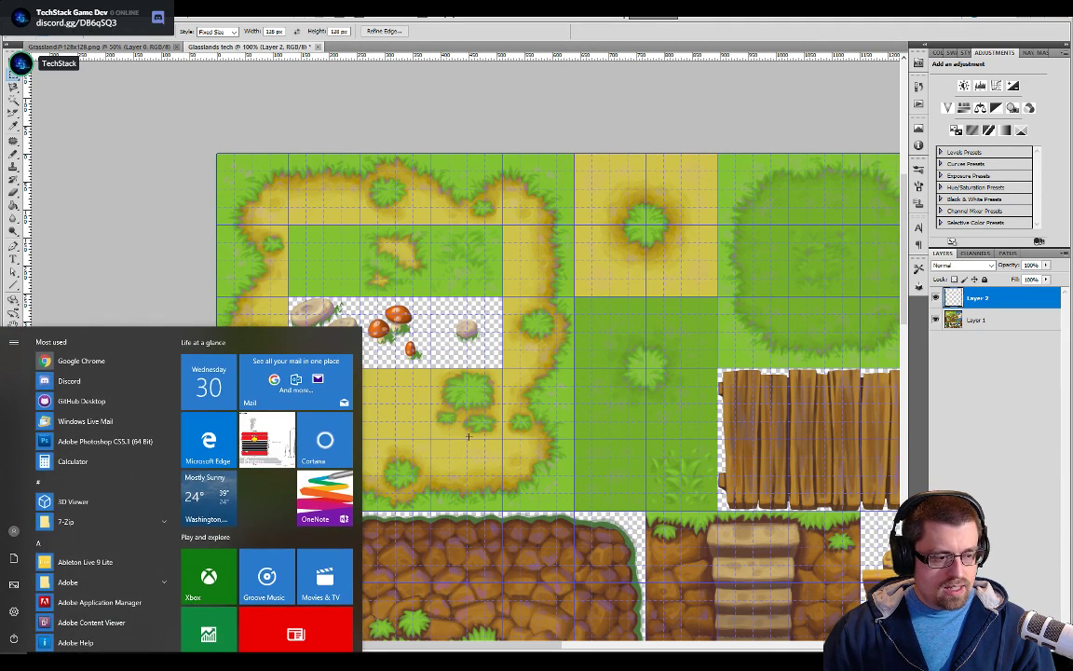
key("super")
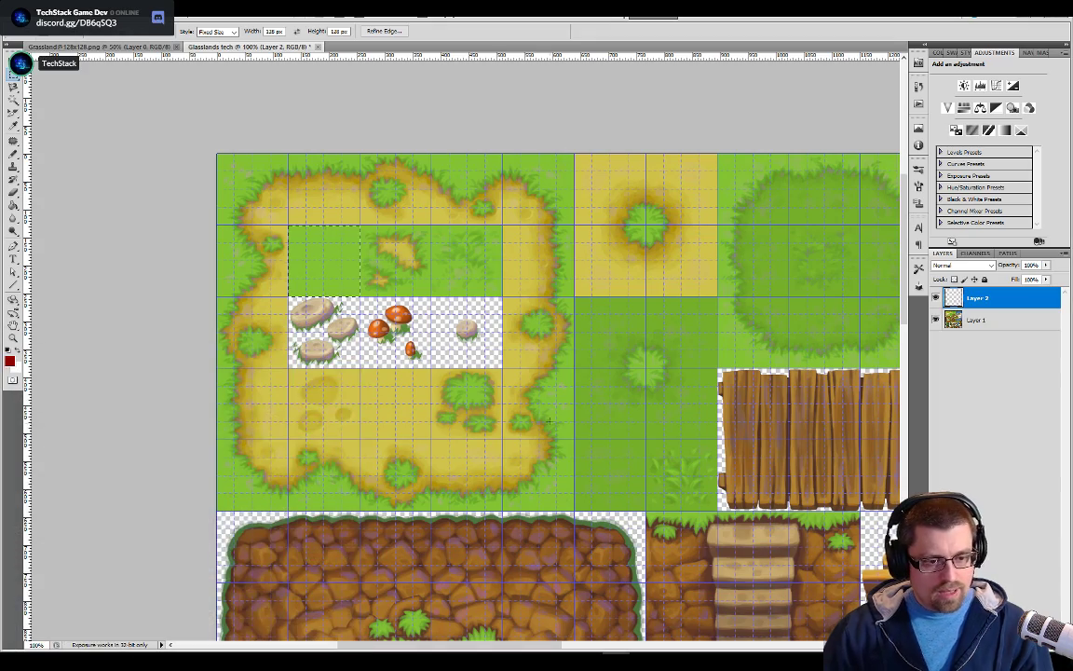
left_click_drag(563, 429, 558, 389)
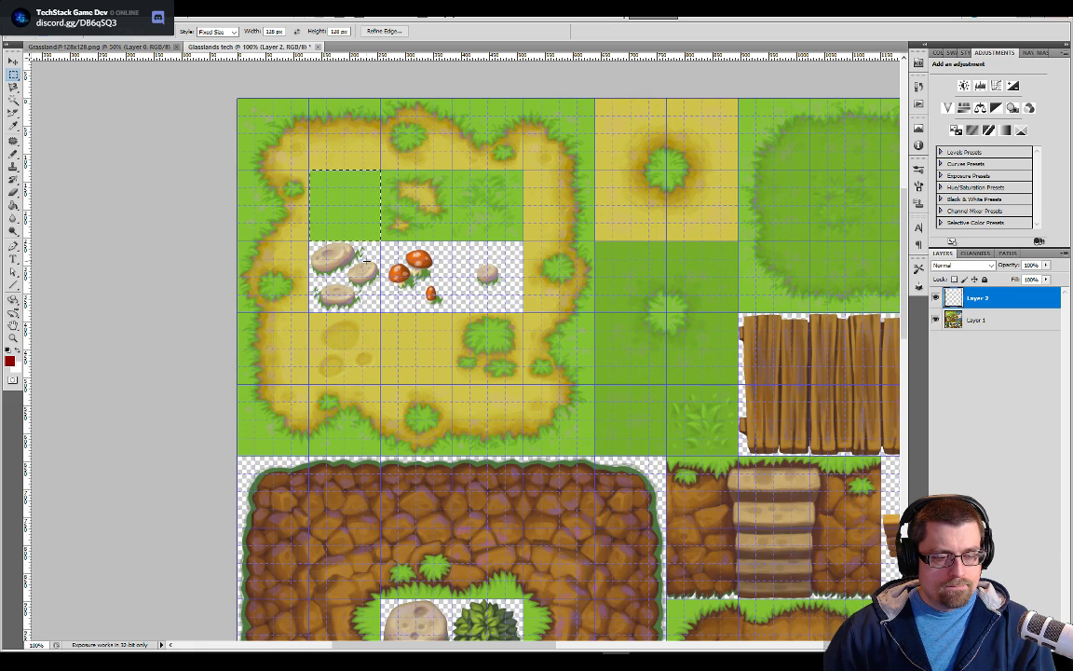
left_click_drag(684, 318, 630, 306)
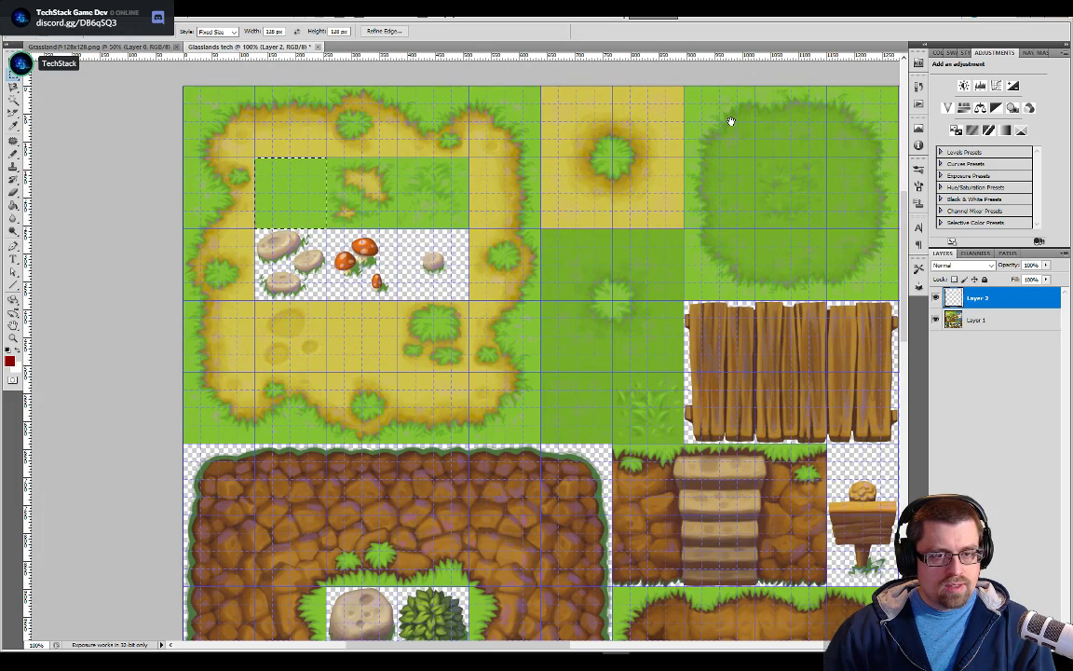
left_click_drag(868, 120, 777, 160)
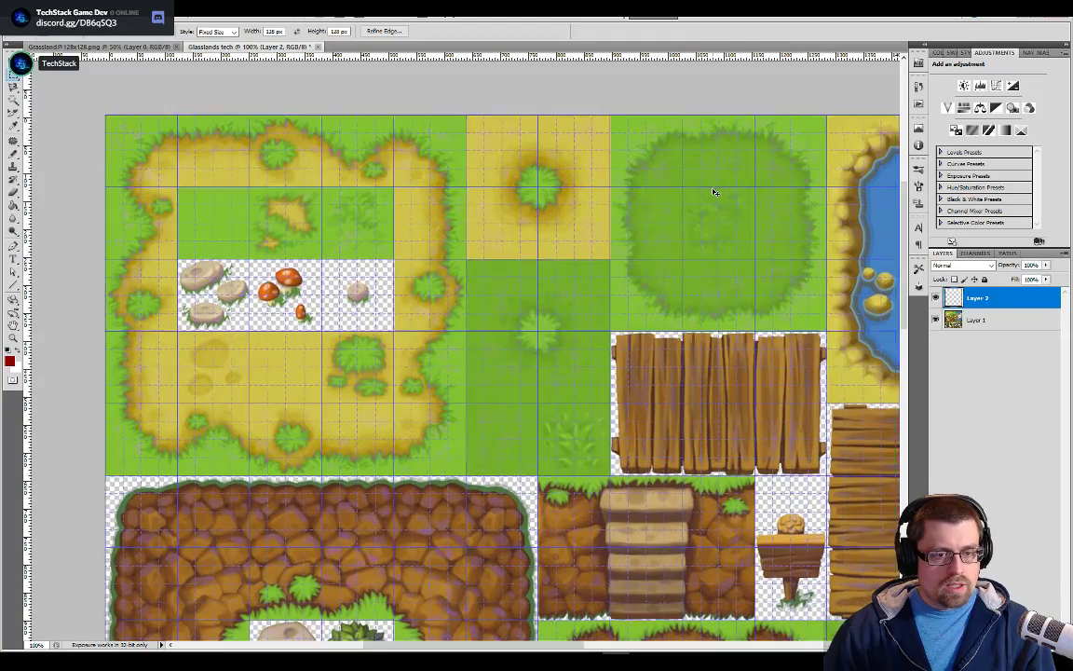
key("ctrl+plus")
key("ctrl+minus")
key("ctrl+d")
Switch to Calculator, multiply 128 by 10, and clear the entry
key("super")
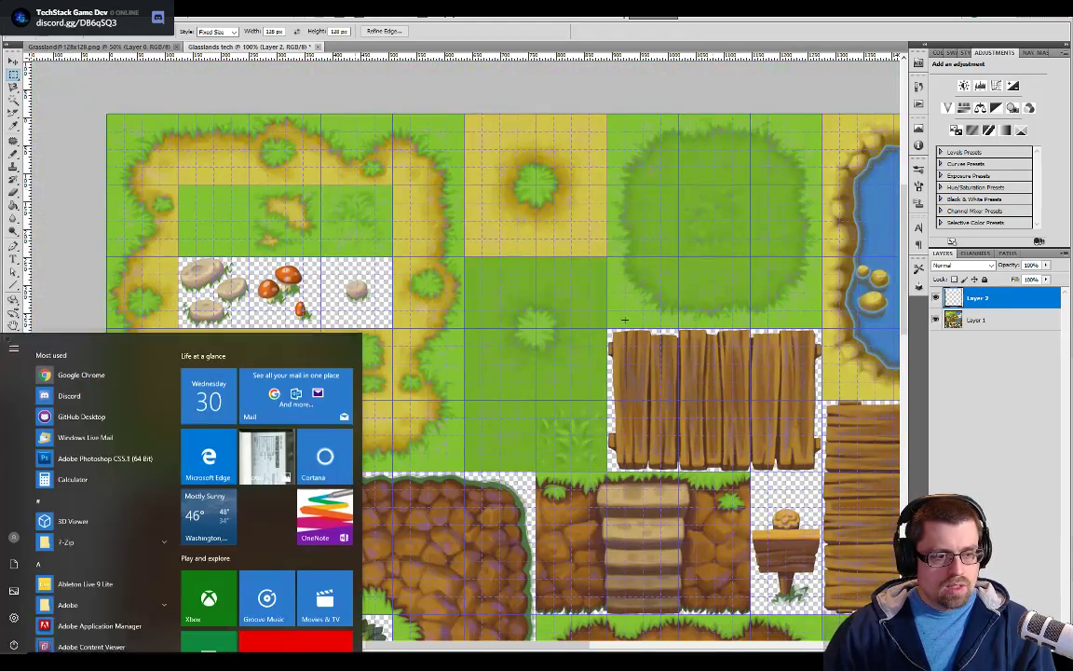
type("cal")
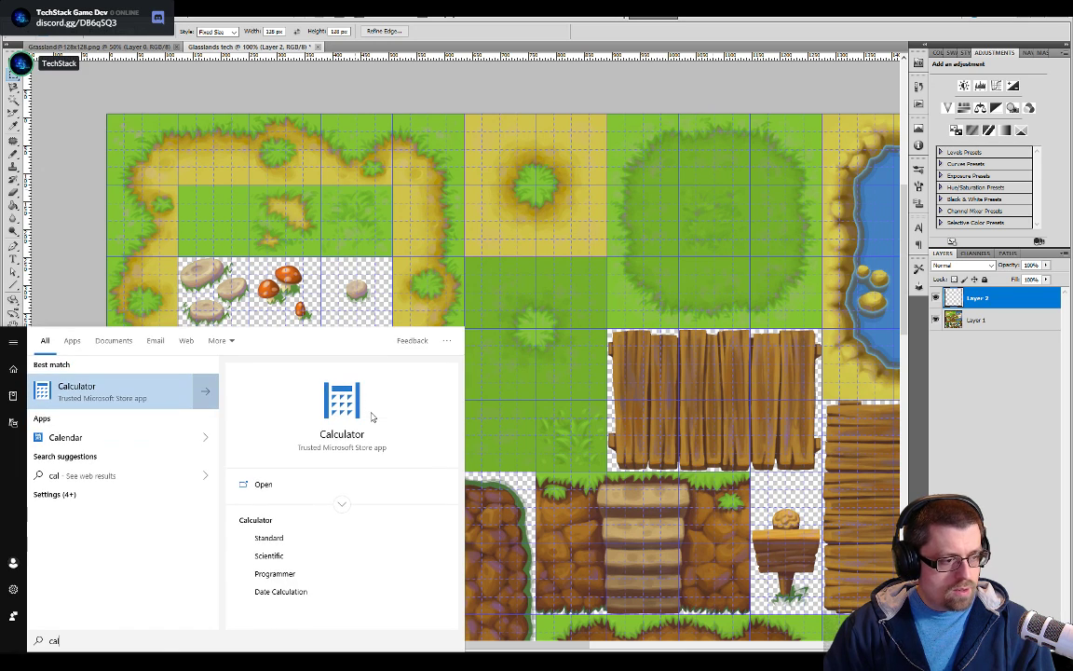
key("Return")
type("128*10")
key("Return")
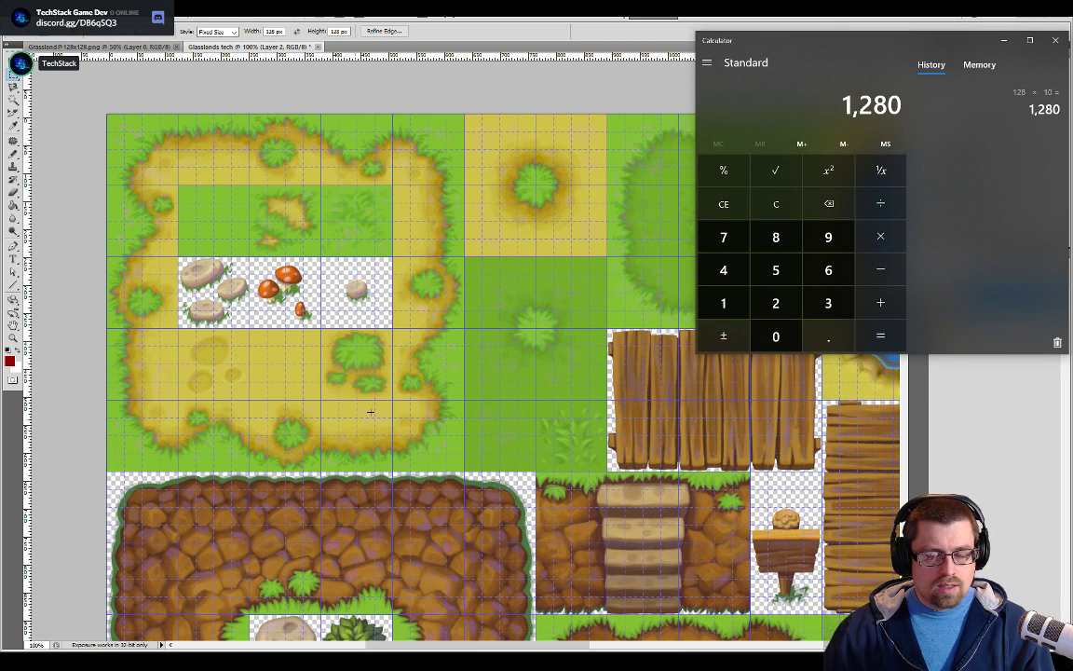
key("Escape")
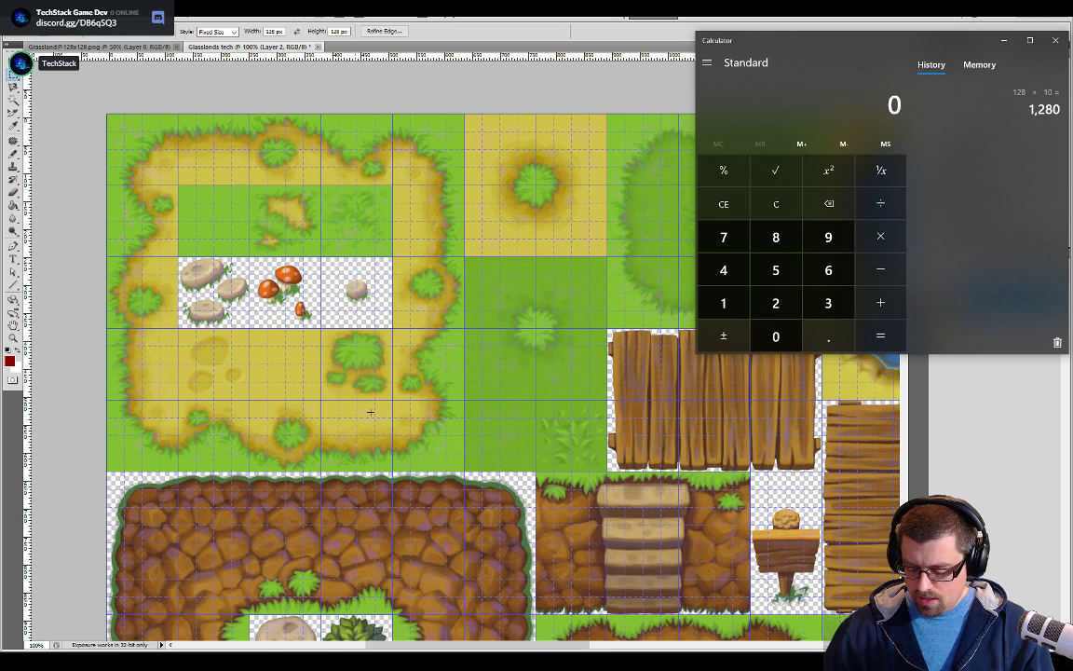
Multiply 512 by 2 in the calculator and return to the tileset in Photoshop
type("51")
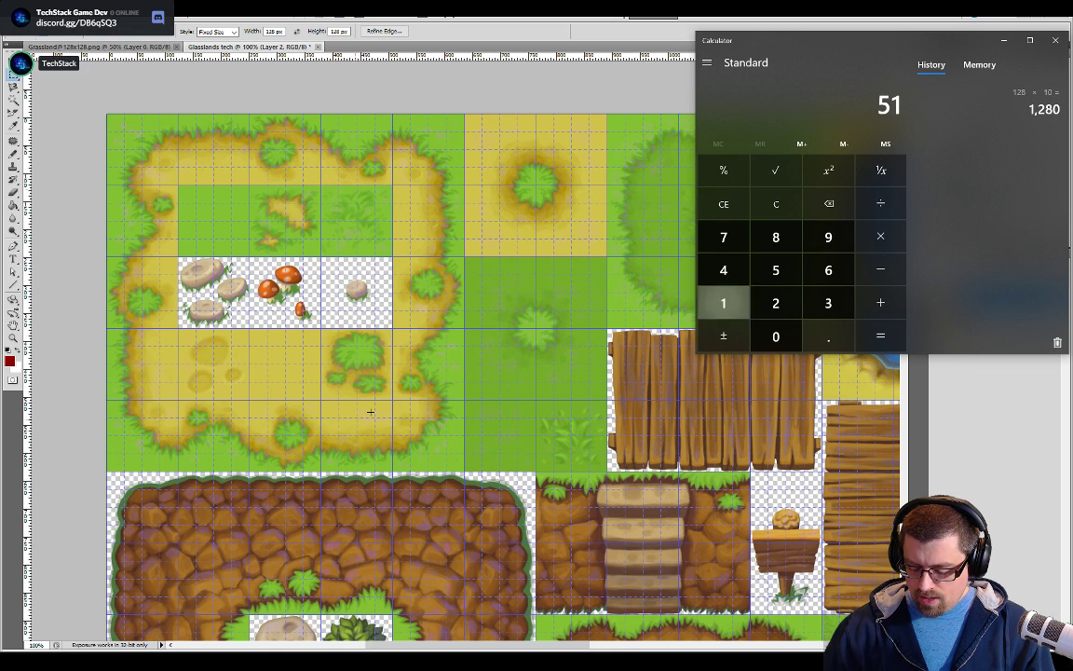
type("2*2")
key("Return")
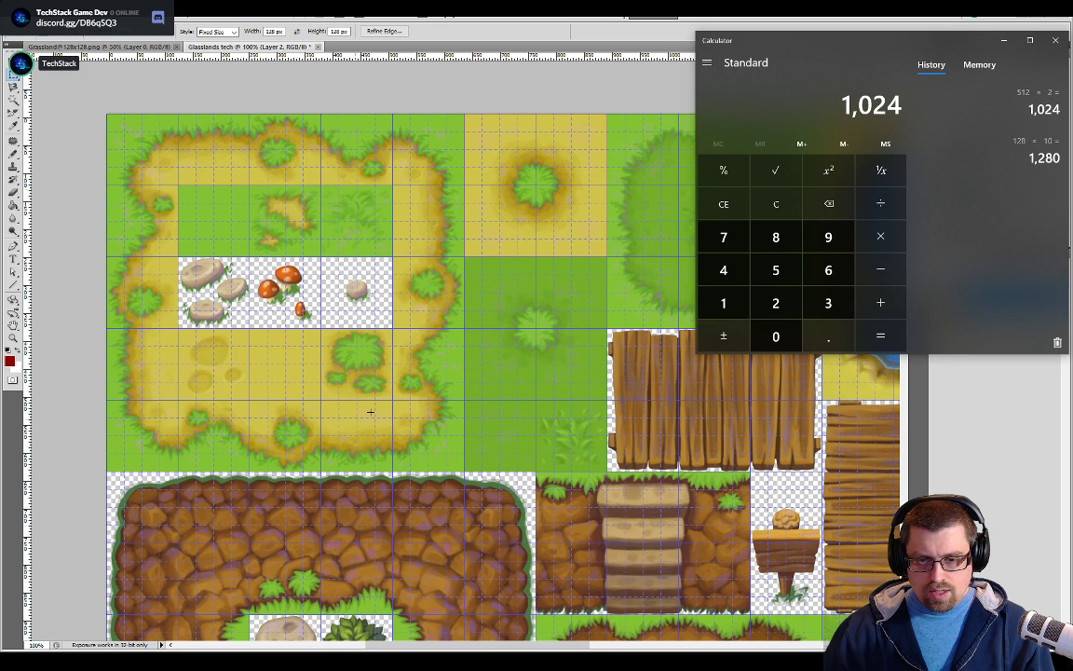
type("20")
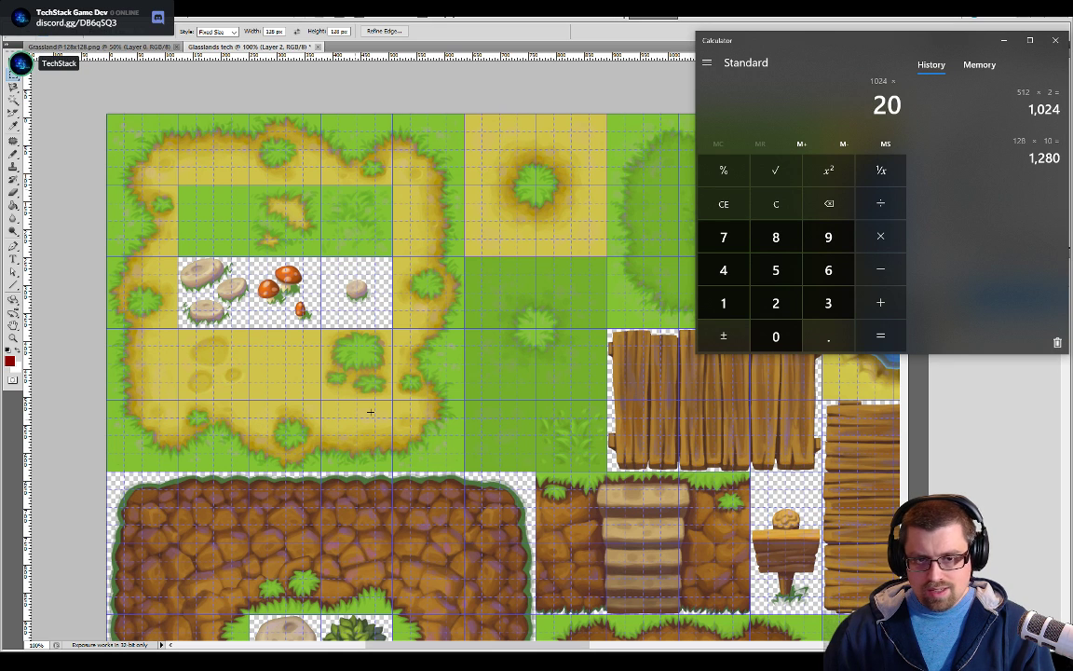
key("Escape")
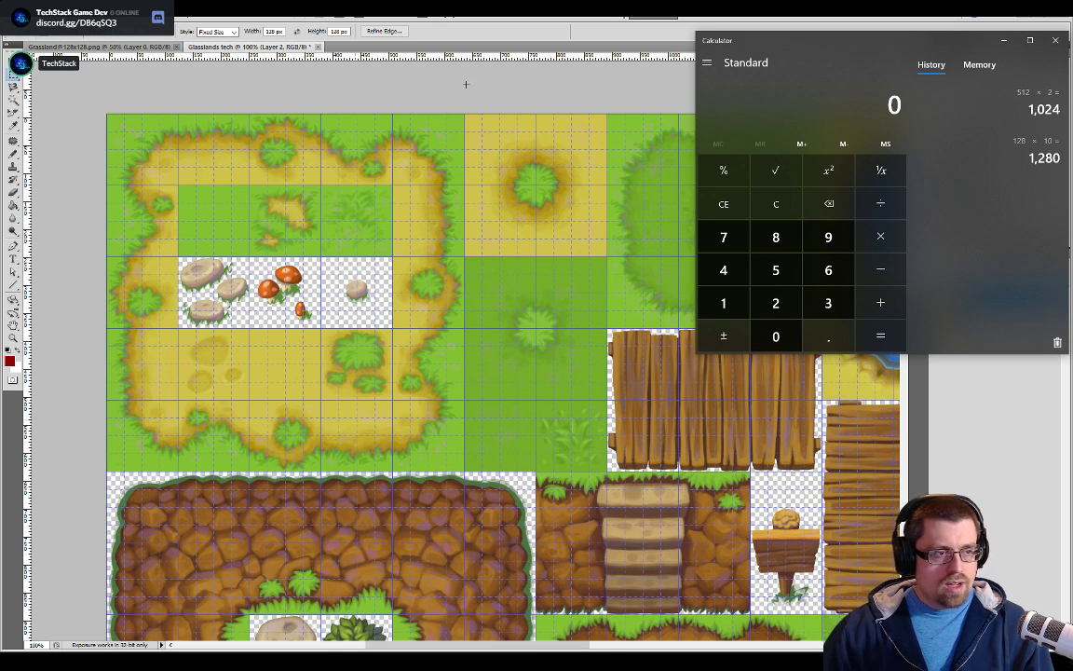
key("alt+Tab")
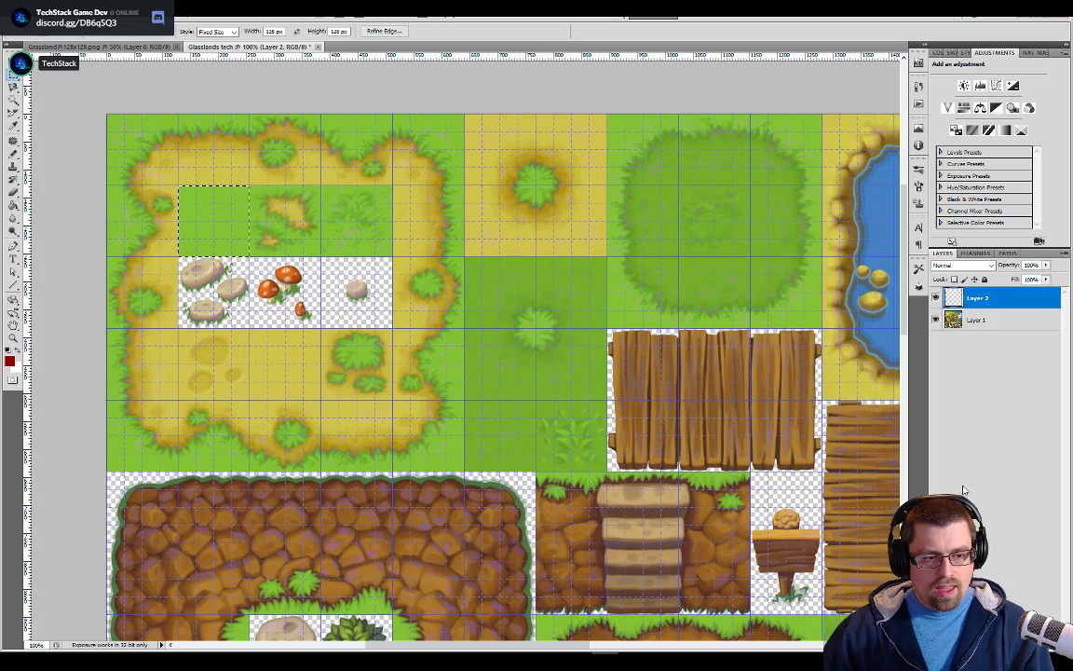
Fill the whole empty Layer 2 with the current dark red using the Paint Bucket
key("ctrl+plus")
key("ctrl+minus")
key("ctrl+minus")
key("ctrl+minus")
key("ctrl+minus")
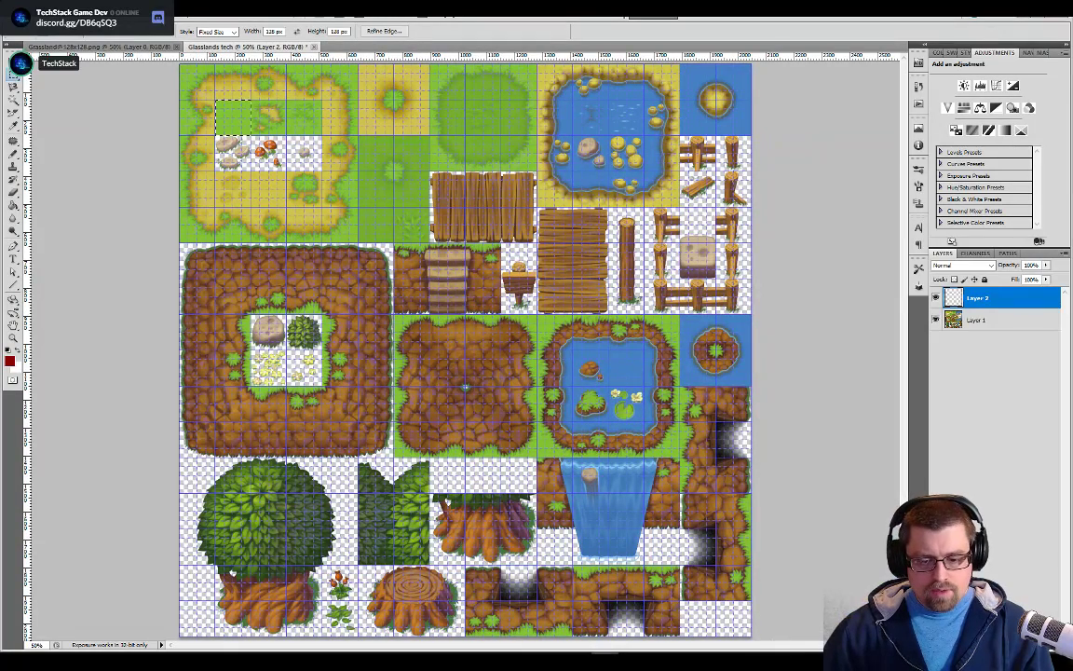
key("b")
key("g")
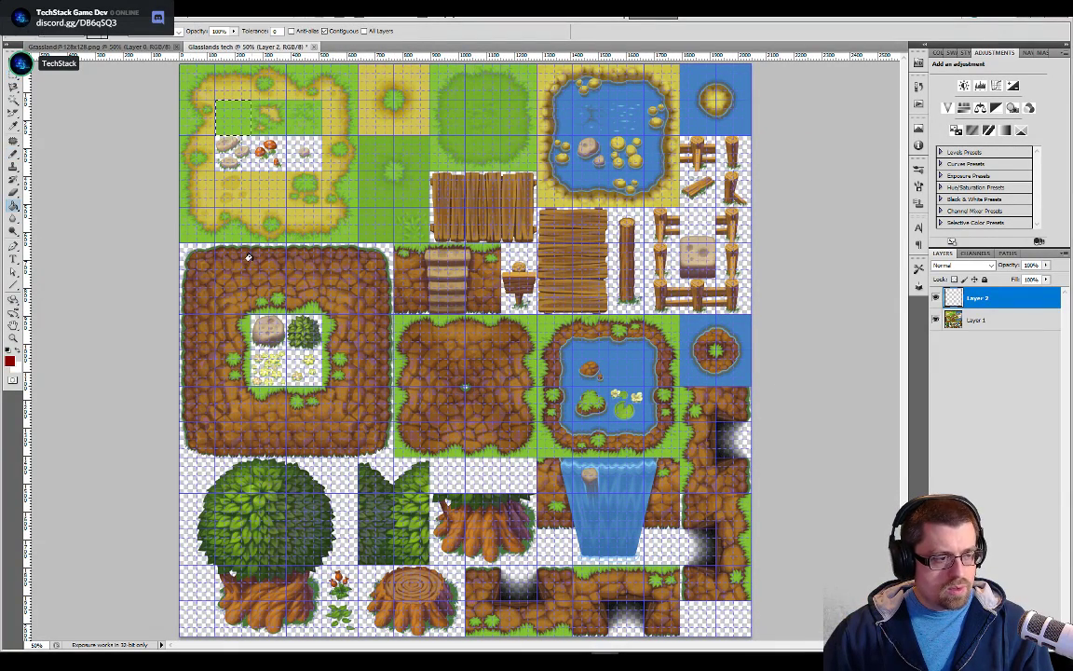
key("ctrl+a")
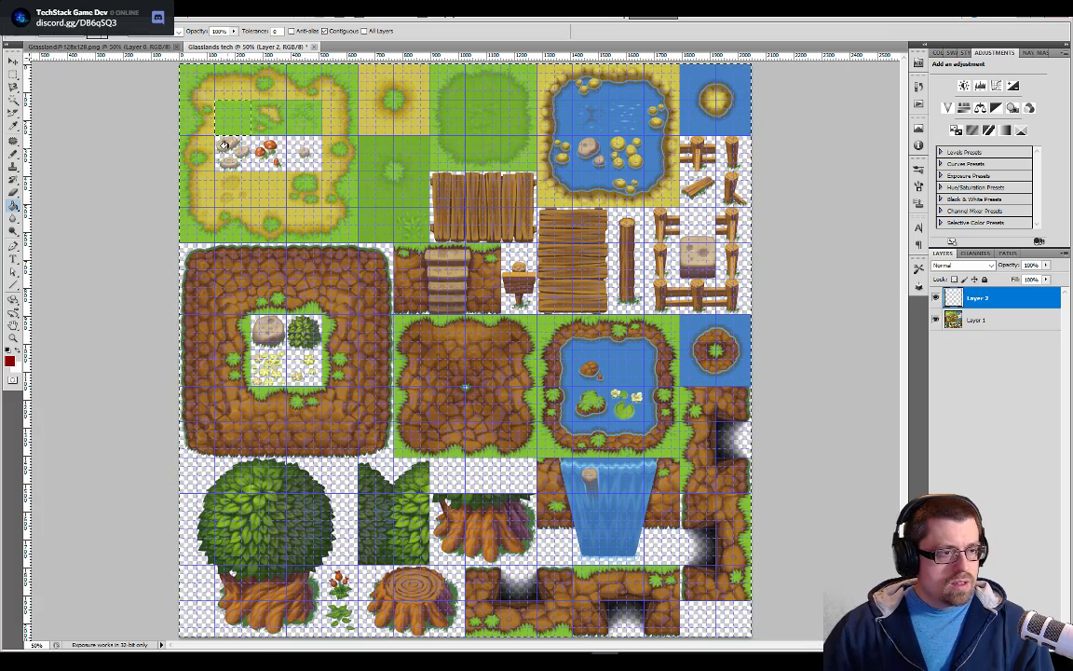
left_click(319, 215)
Reset the foreground colour to the default black and fill the whole of Layer 2 with it
left_click(8, 362)
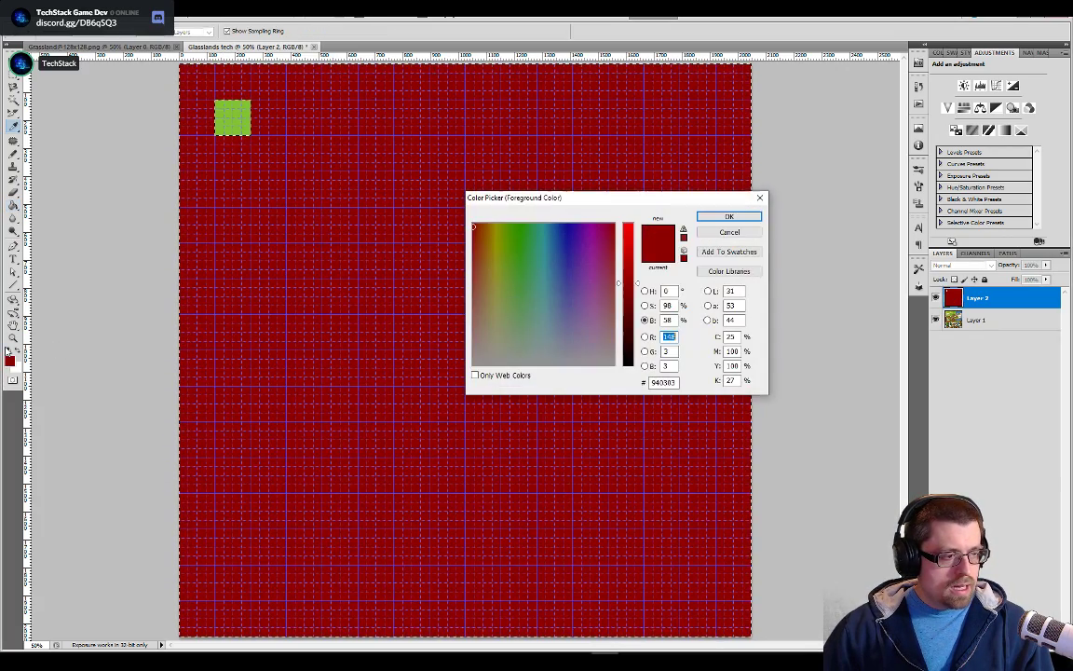
key("Escape")
left_click(7, 351)
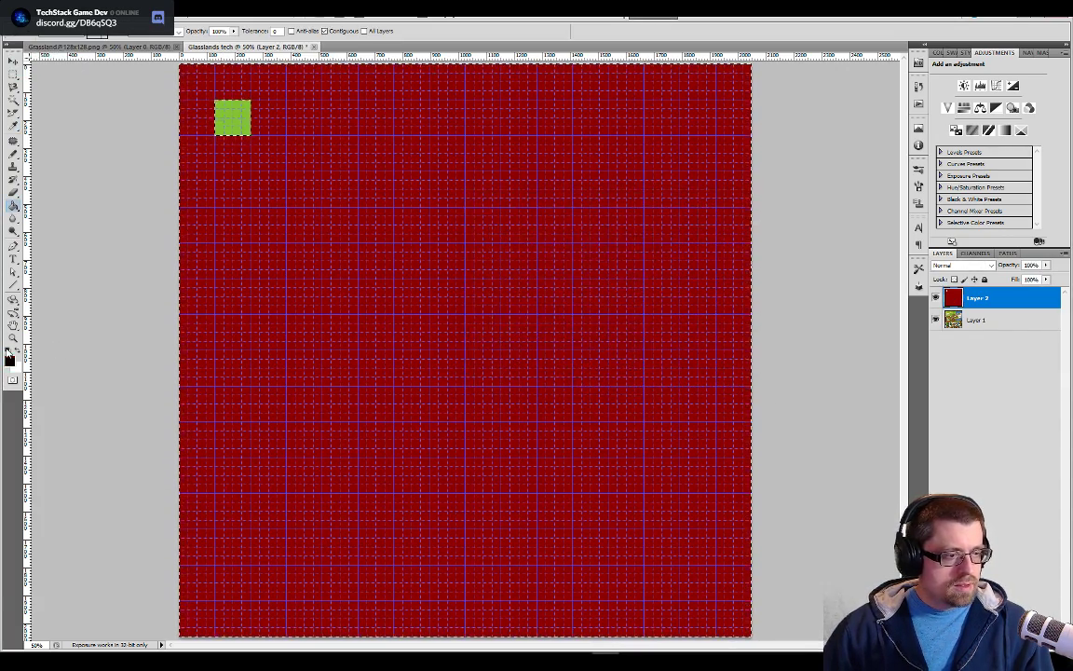
left_click(352, 354)
key("ctrl+minus")
key("ctrl+plus")
key("ctrl+plus")
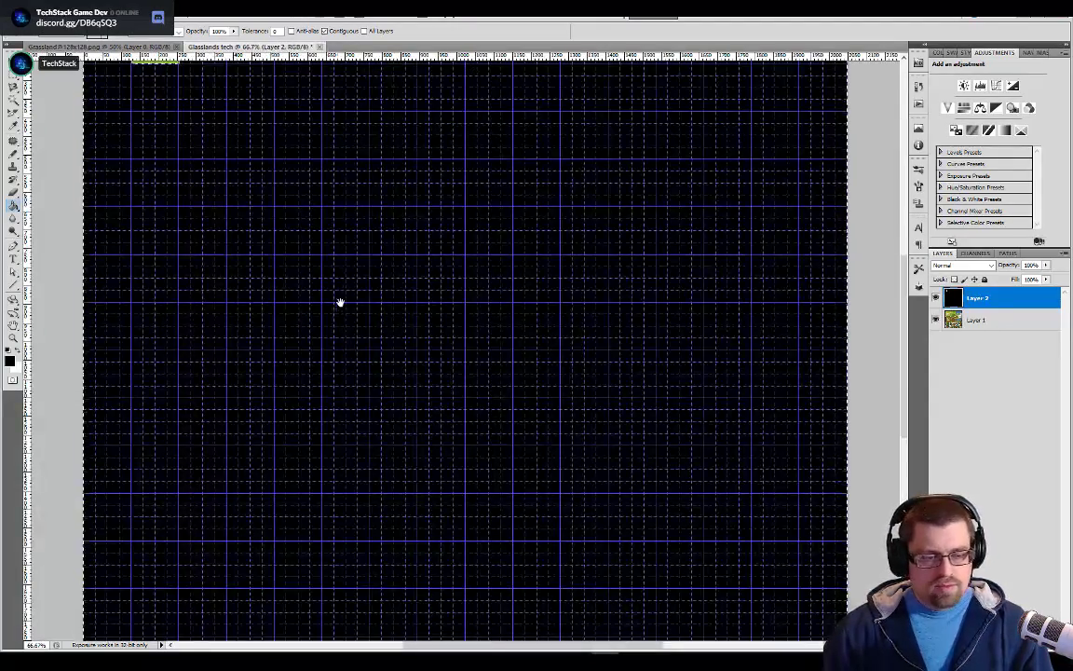
left_click_drag(341, 303, 508, 427)
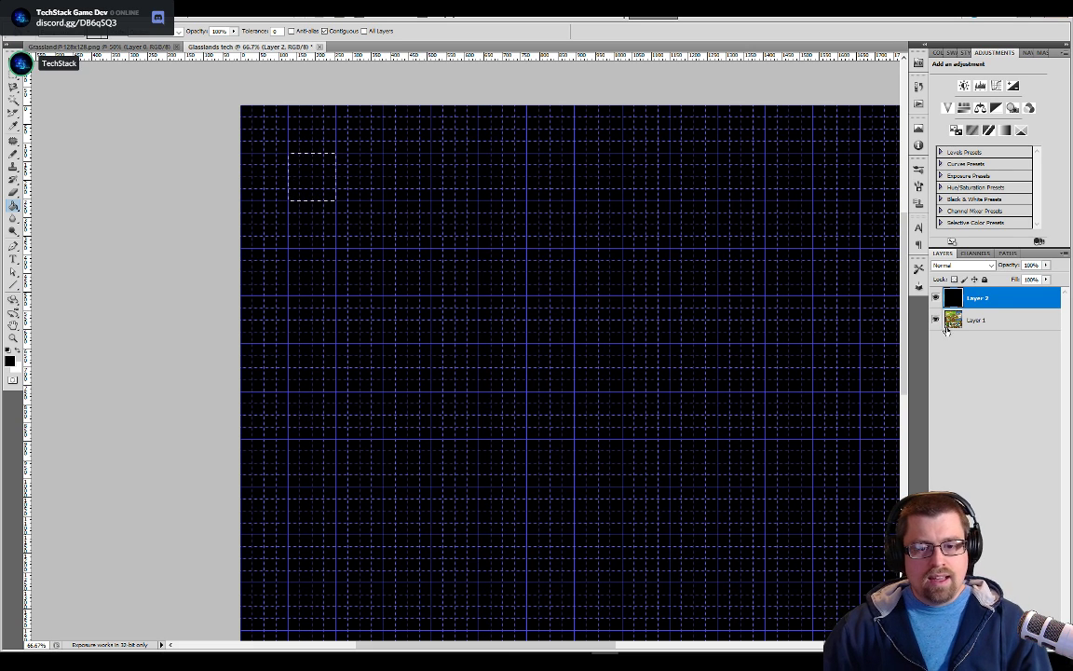
Rename the black layer BG and add a new empty layer above it
double_click(978, 298)
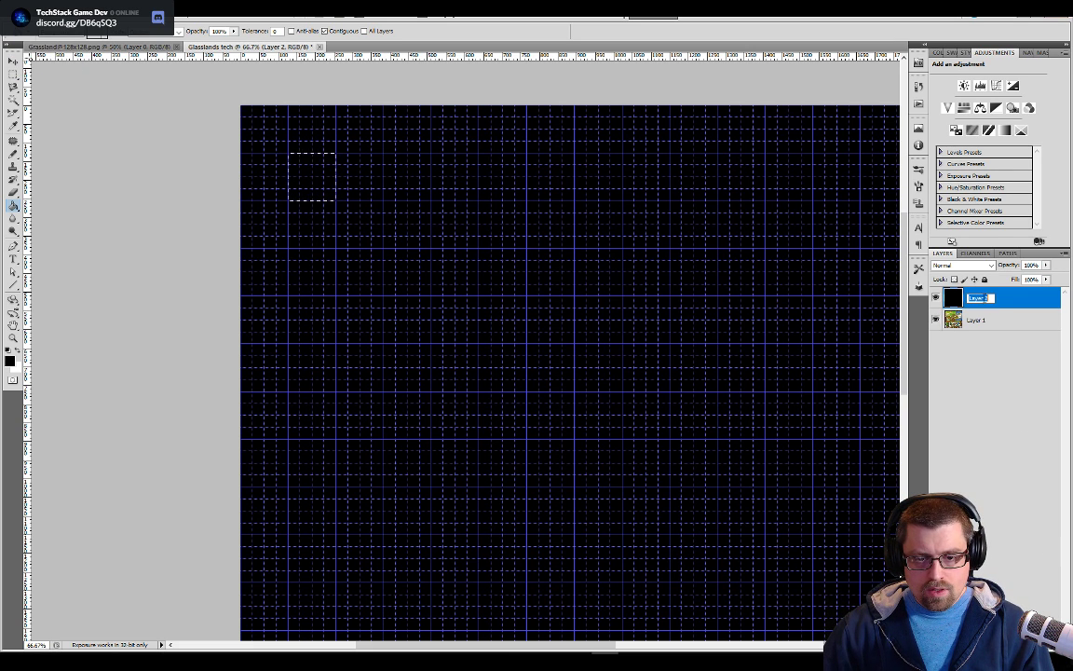
type("Gr")
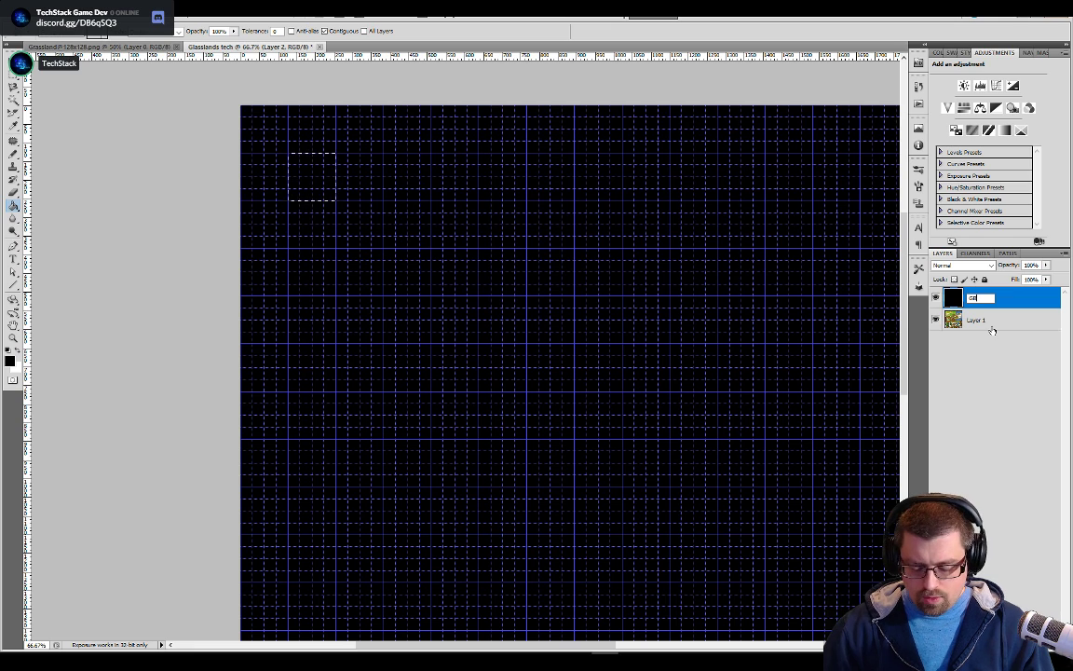
left_click(1013, 410)
key("ctrl+shift+alt+n")
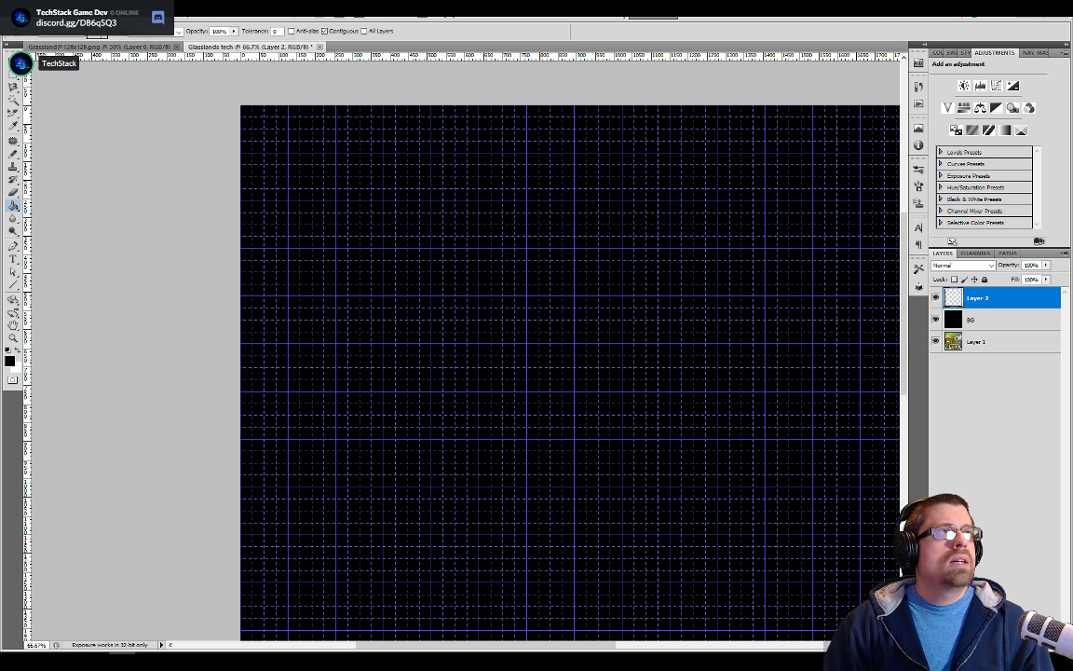
Switch to Paletton in the browser and adjust the four-colour tetrad scheme to the vivid red base colour D41C17 at hue 1°
left_click_drag(820, 0, 269, 46)
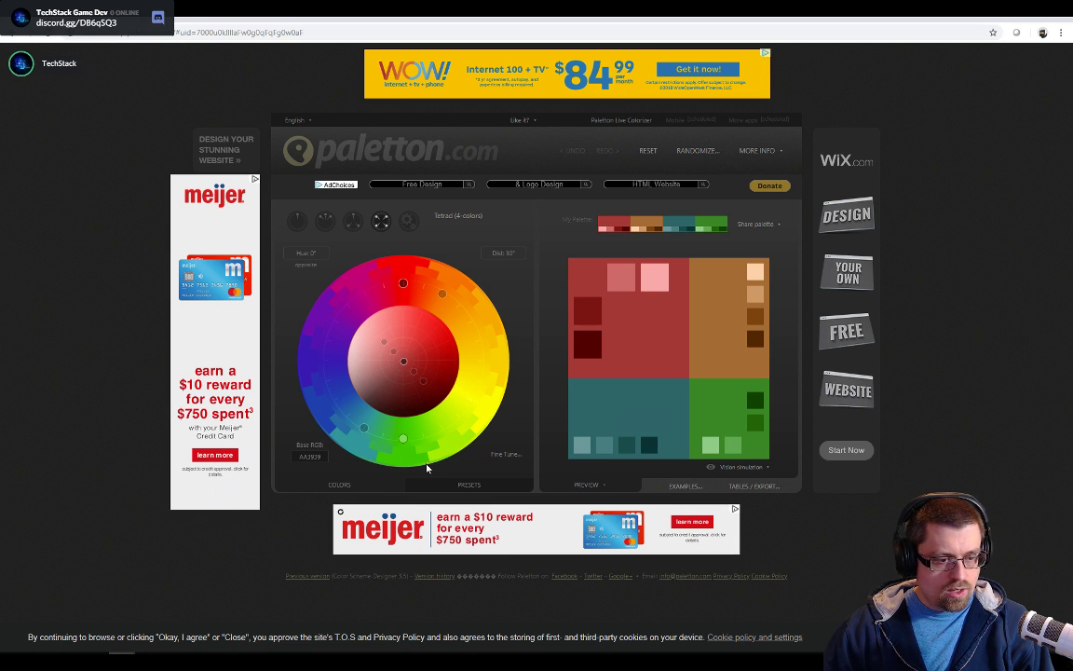
mouse_move(404, 441)
left_mouse_down()
mouse_move(422, 451)
mouse_move(403, 451)
left_mouse_up()
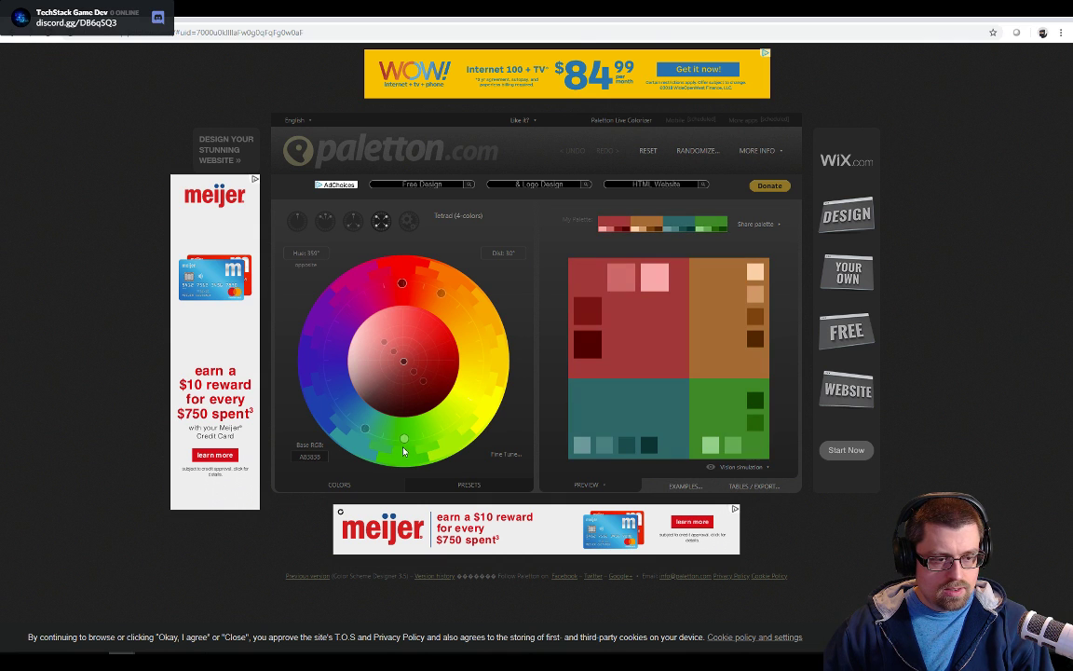
left_click_drag(406, 363, 410, 360)
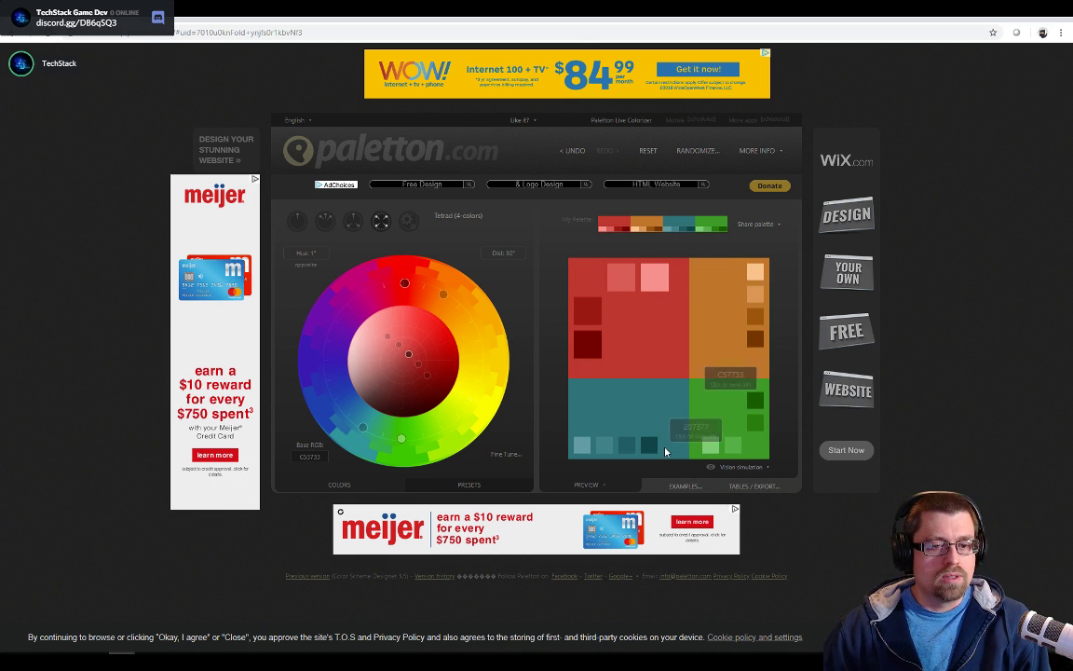
left_click_drag(411, 357, 420, 353)
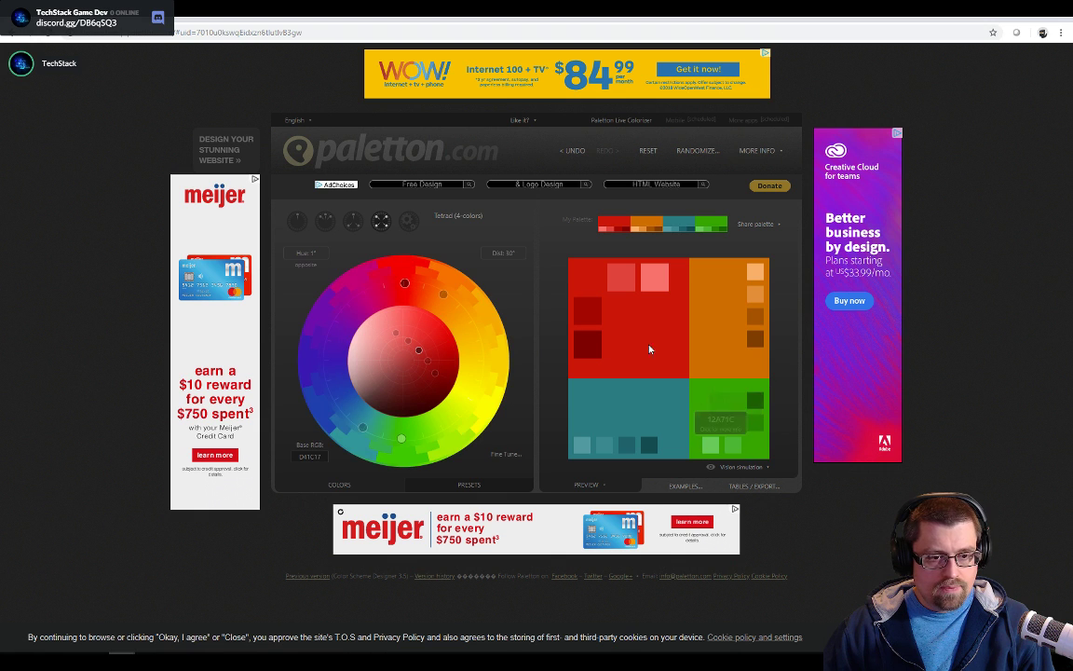
Open Snipping Tool and capture the red, orange, teal and green palette preview
key("super")
type("sn")
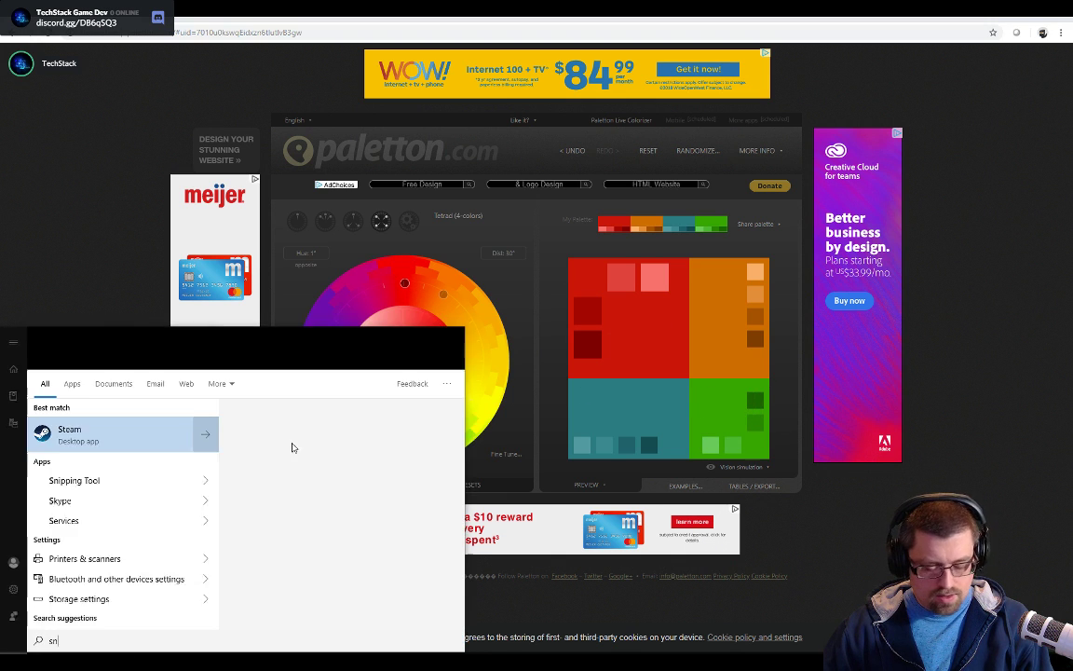
left_click(94, 354)
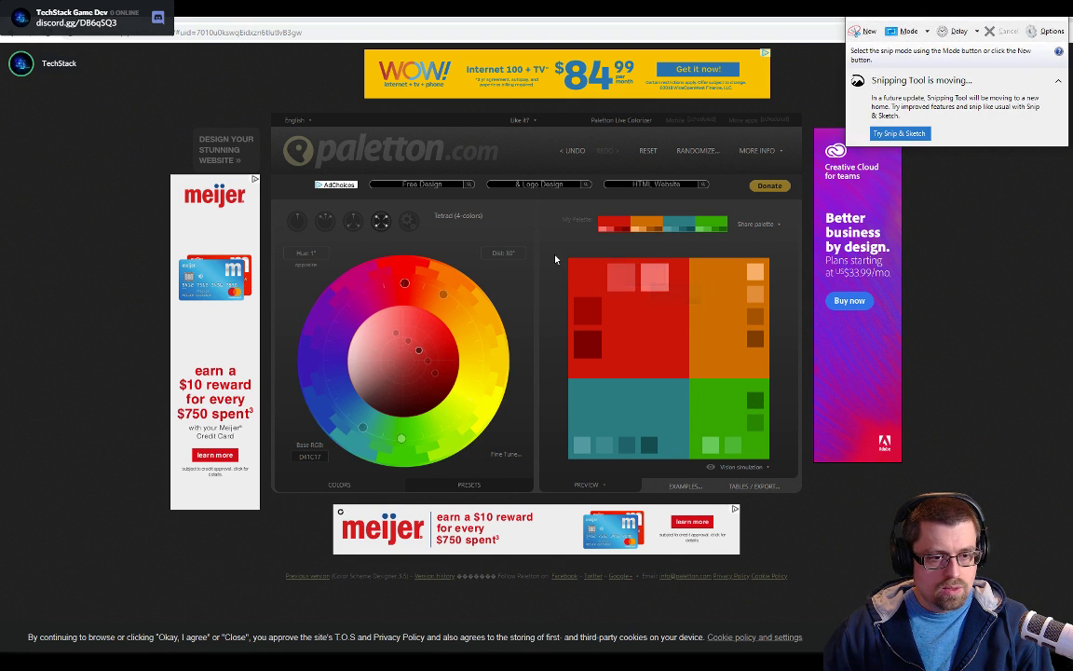
left_click(867, 32)
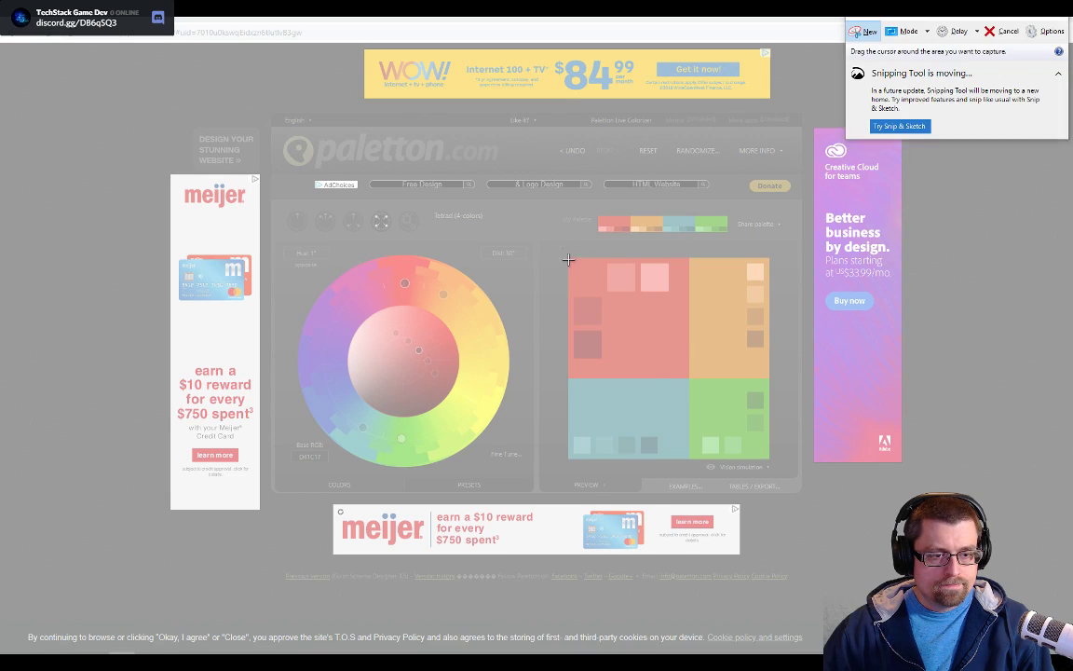
left_click_drag(564, 250, 785, 466)
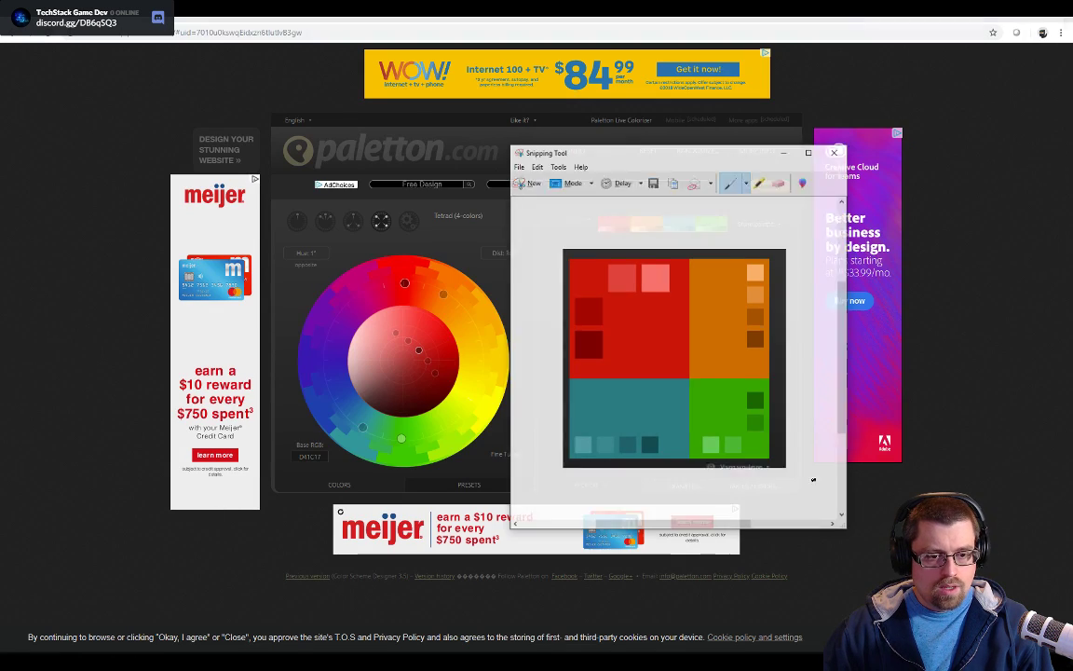
Switch to Photoshop and paste the captured palette onto the new layer above BG
key("alt+Tab")
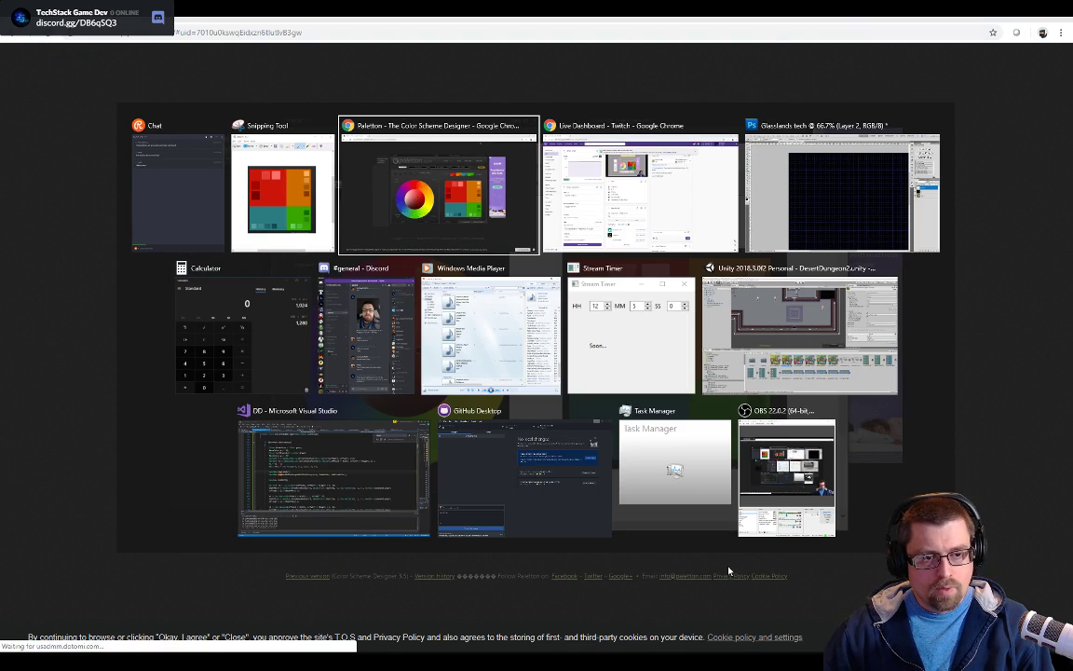
key("alt+Tab")
key("alt+Tab")
key("ctrl+v")
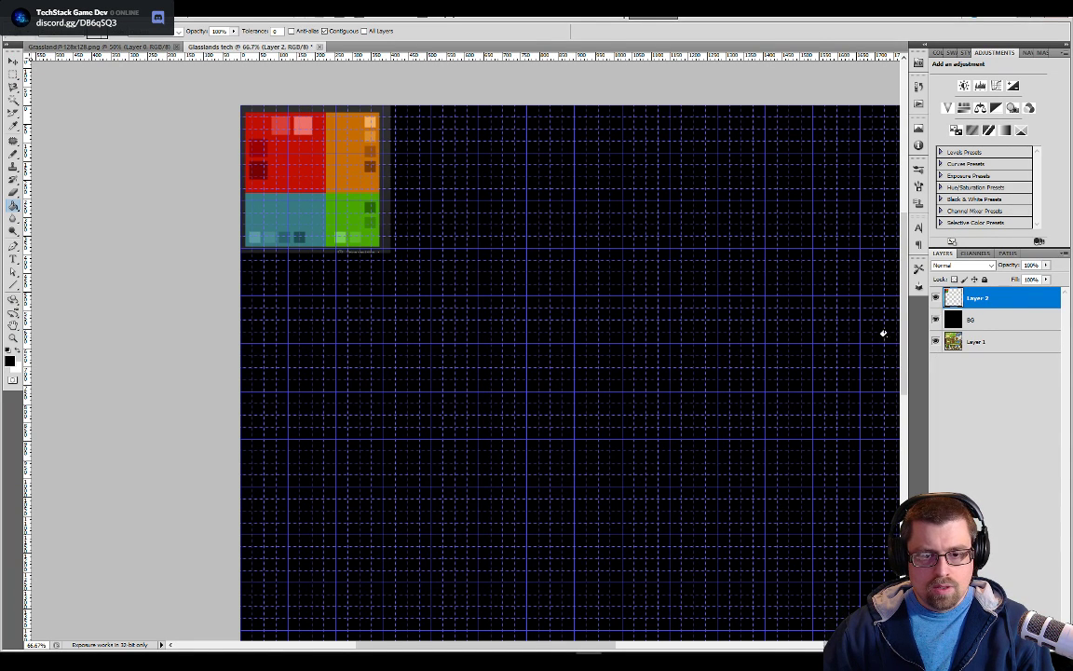
Rename the pasted palette's layer Pallet and hide the BG layer
type("Pallet")
key("Return")
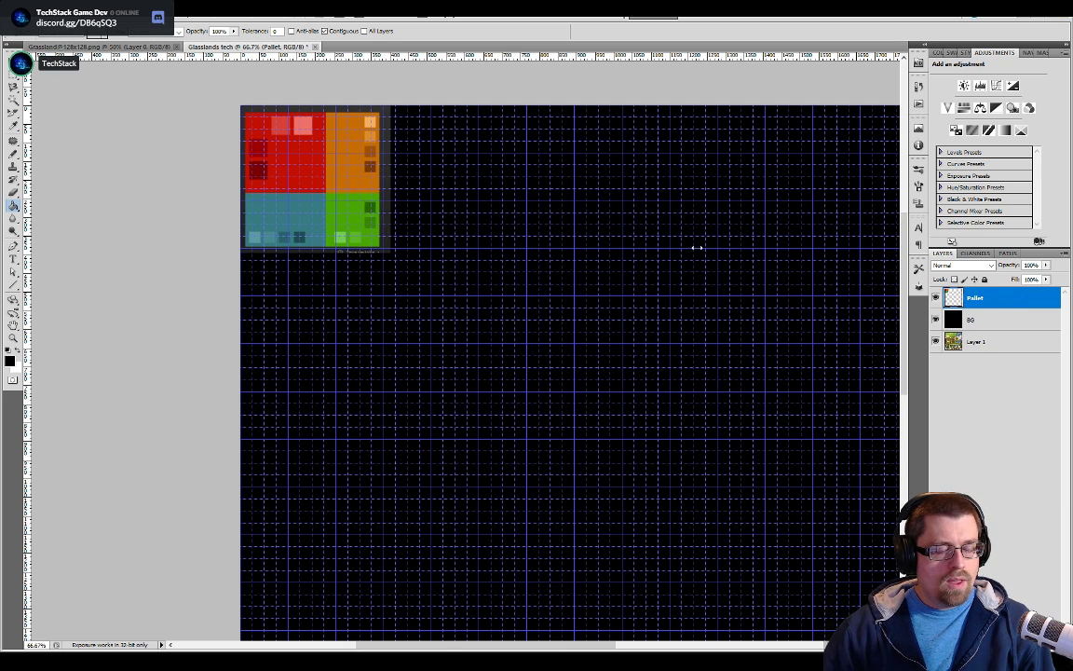
left_click(936, 319)
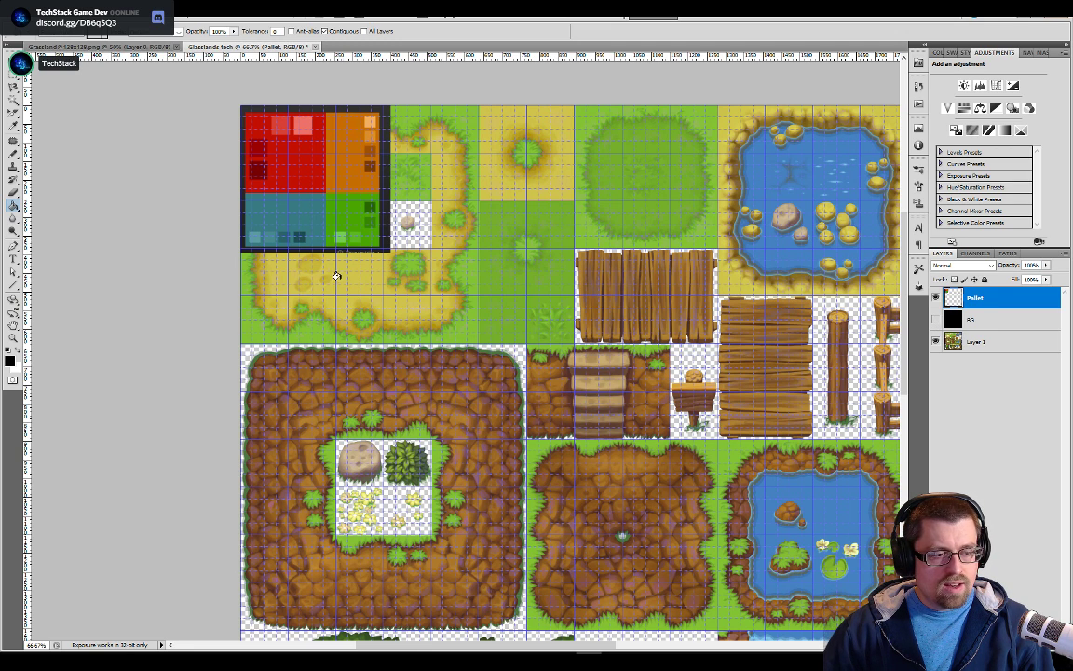
Return to Paletton and adjust the tetrad scheme to a distance of 33° and a hue of 357°
key("alt+Tab")
key("alt+Tab")
key("alt+Tab")
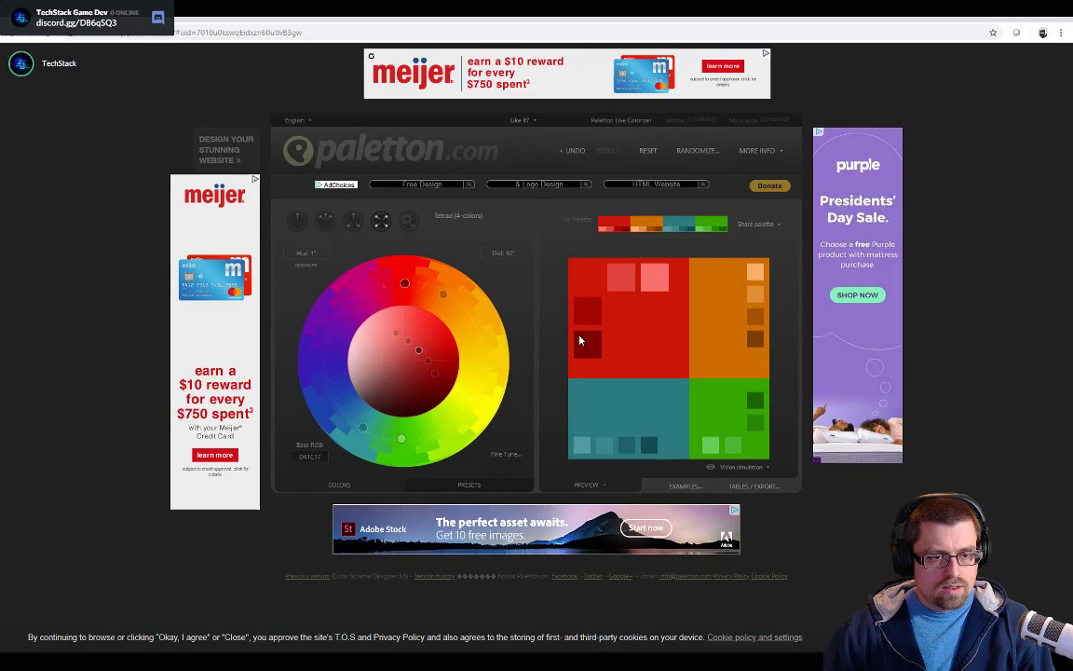
mouse_move(440, 296)
left_mouse_down()
mouse_move(462, 319)
mouse_move(445, 296)
left_mouse_up()
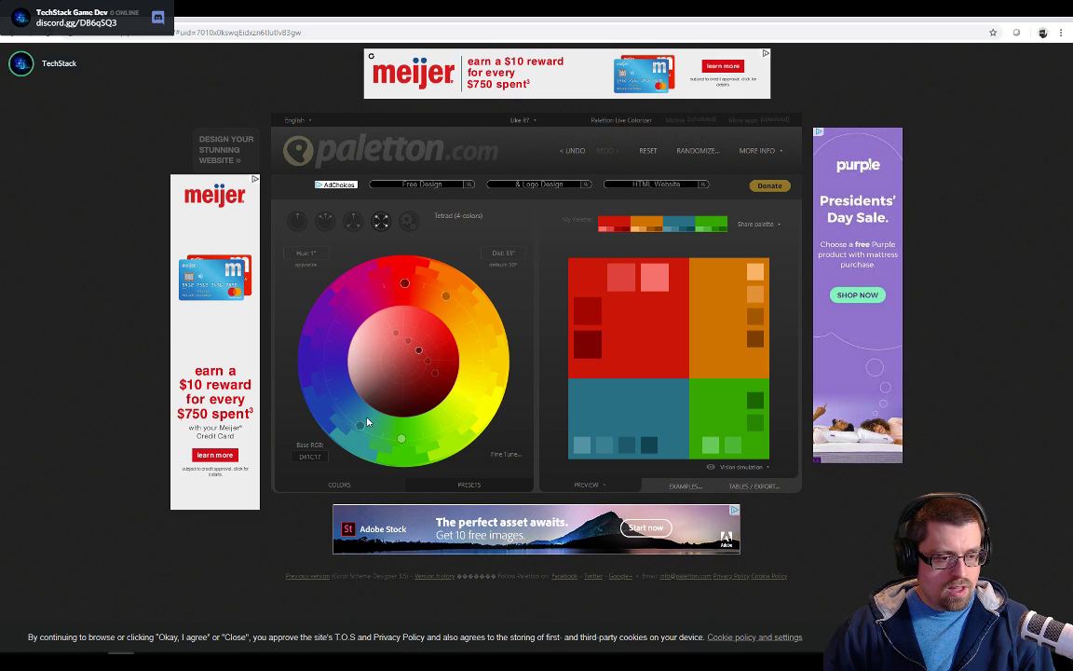
left_click_drag(401, 444, 407, 438)
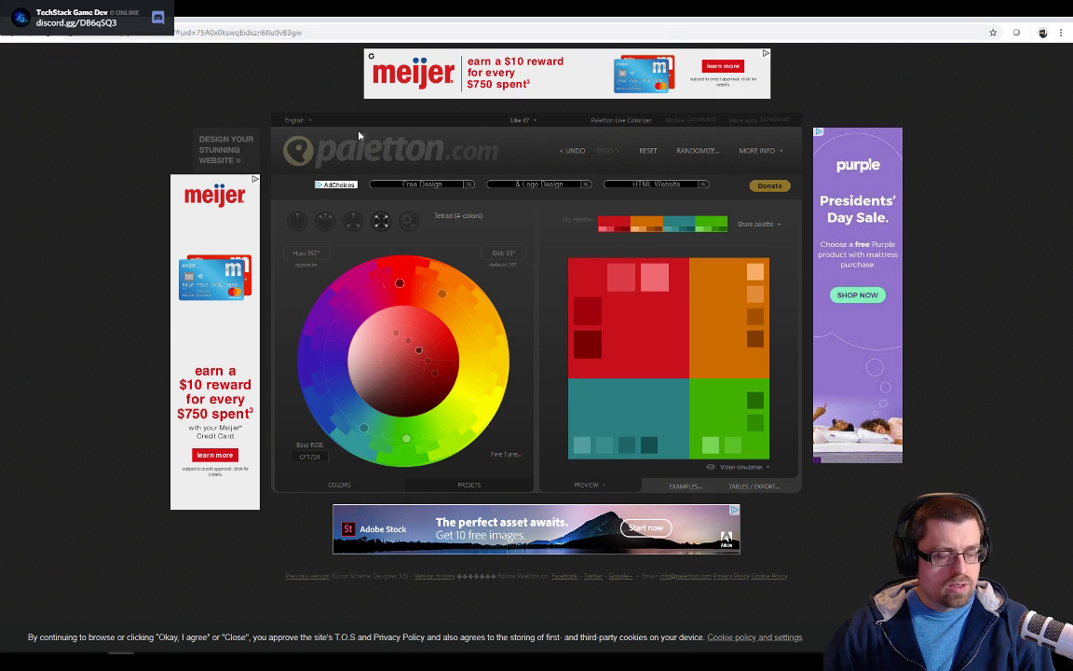
Reload the Paletton page and rotate the tetrad scheme to the muted gold base colour AE8B34 at hue 69°
left_click(11, 35)
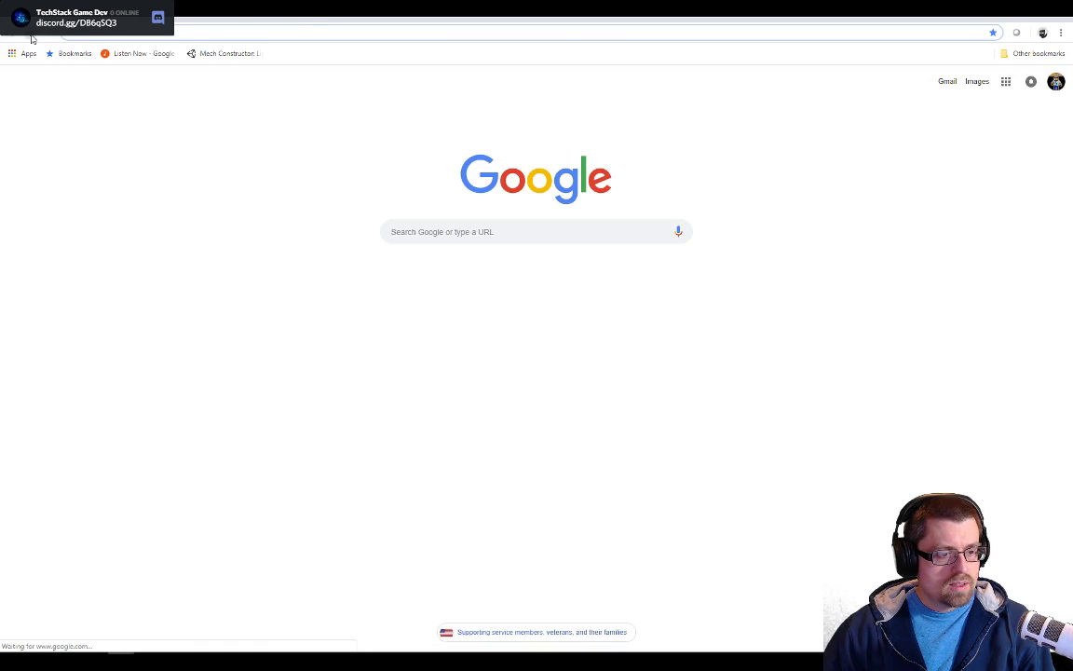
left_click(31, 37)
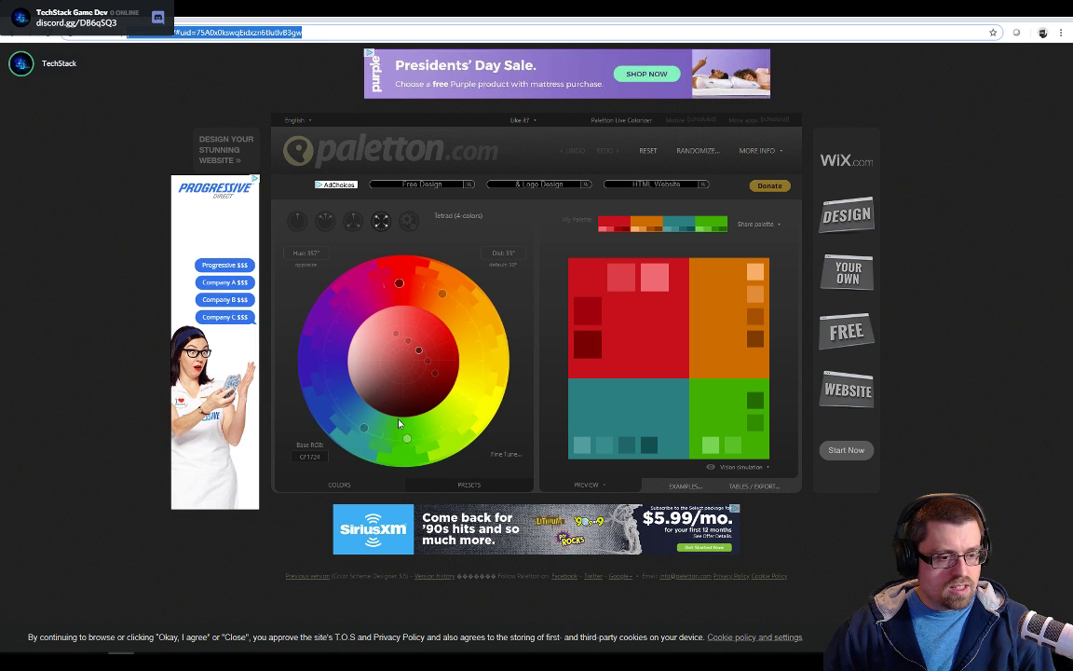
left_click(404, 445)
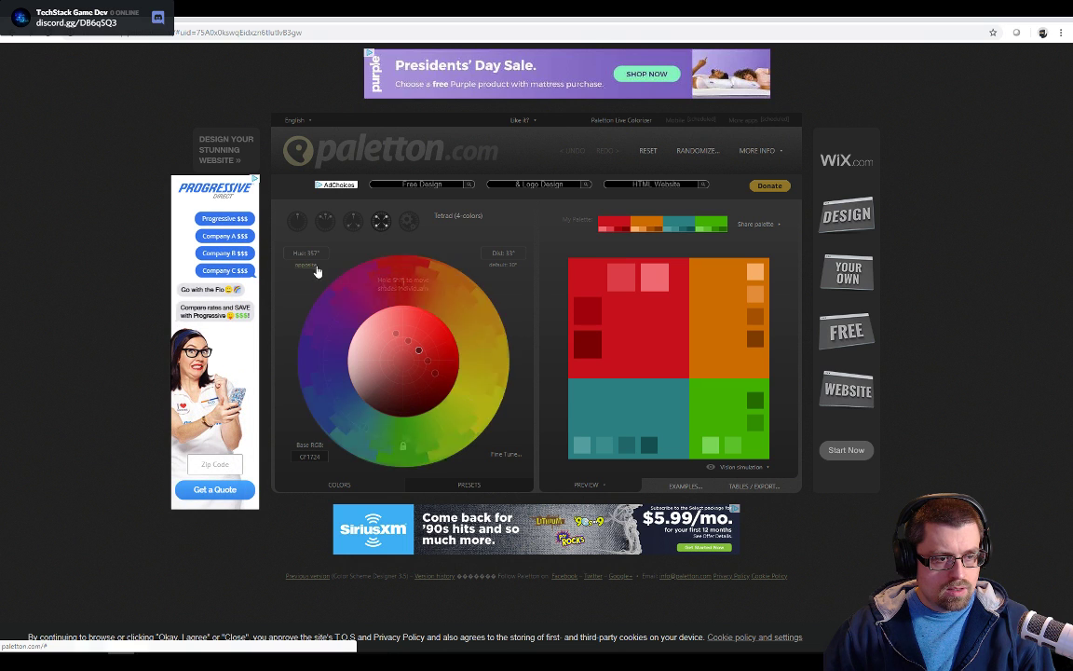
left_click_drag(408, 446, 473, 393)
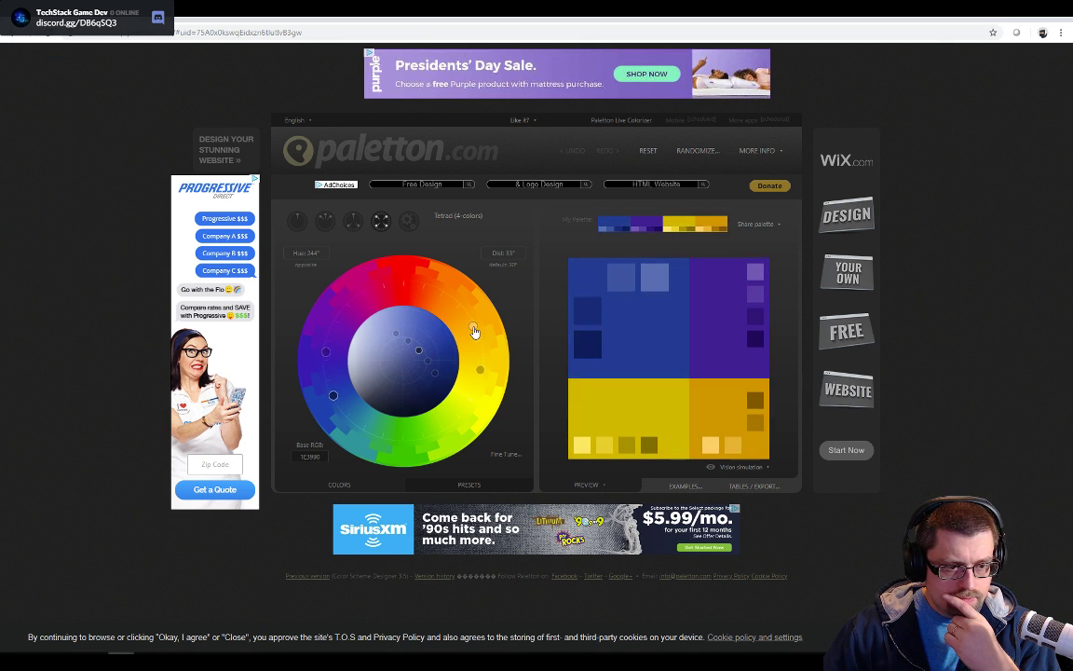
left_click_drag(475, 331, 408, 367)
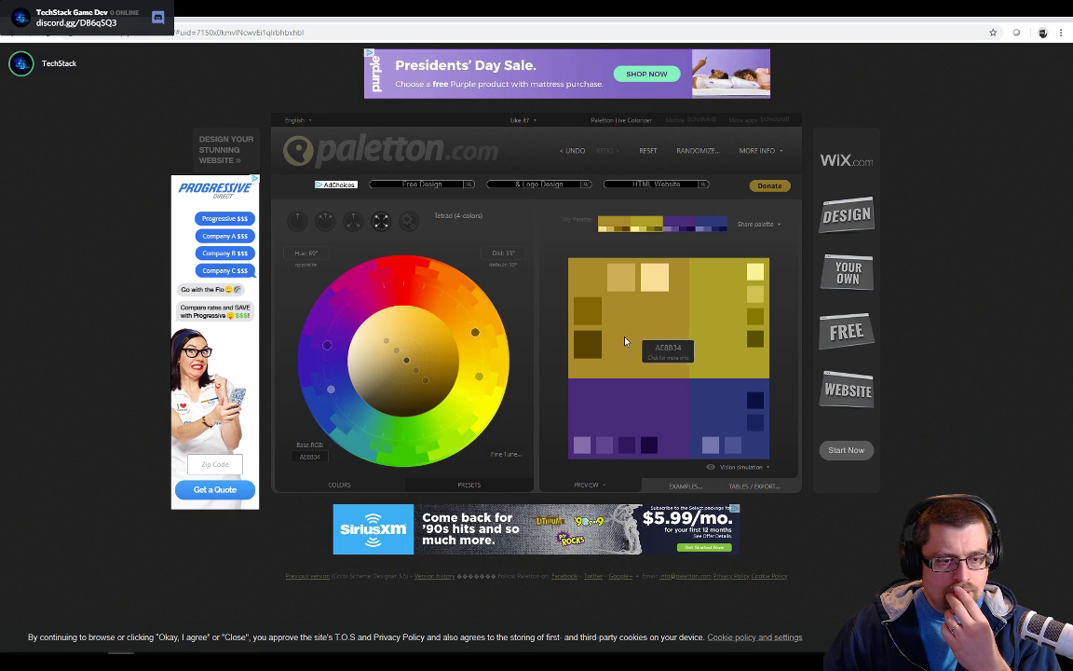
Switch to Snipping Tool and capture the new gold, olive, purple and blue palette preview
key("alt+Tab")
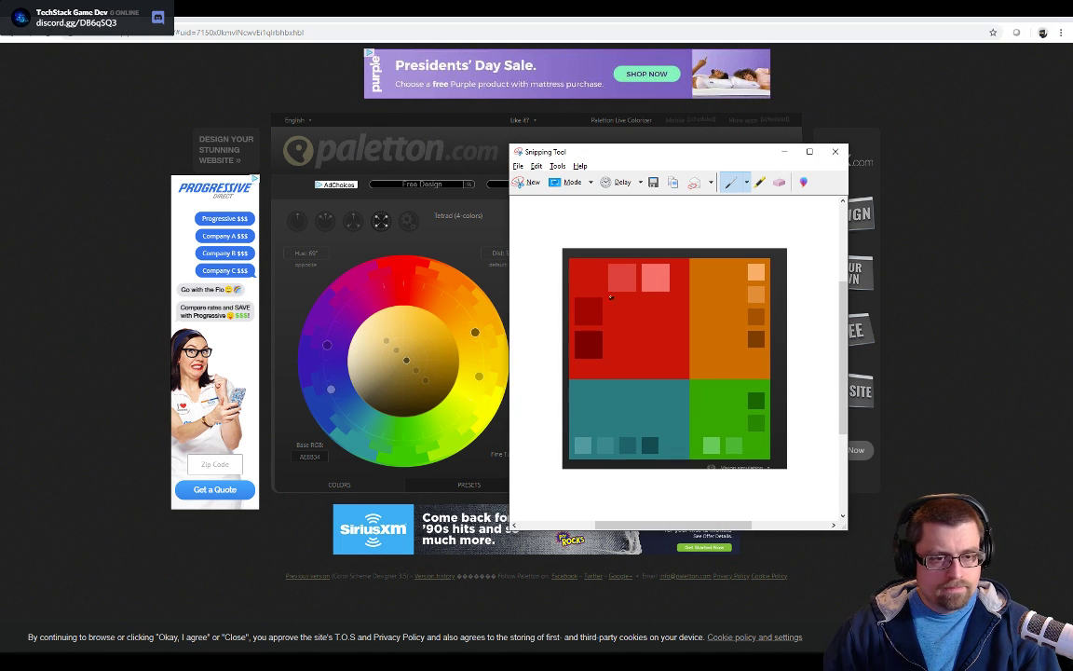
left_click(518, 182)
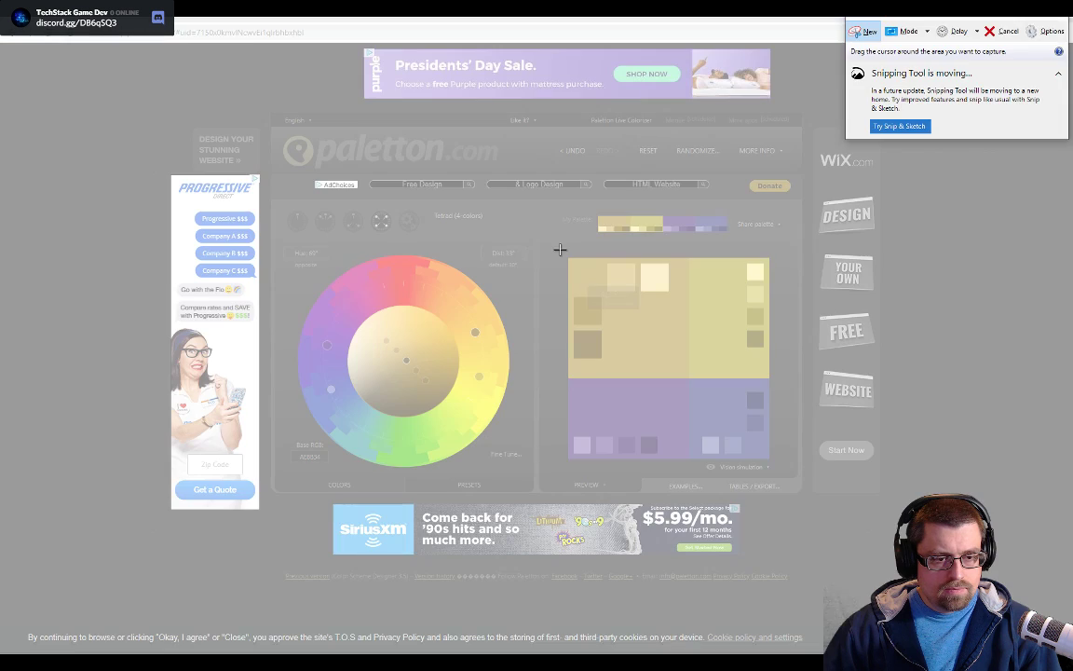
left_click_drag(561, 252, 780, 472)
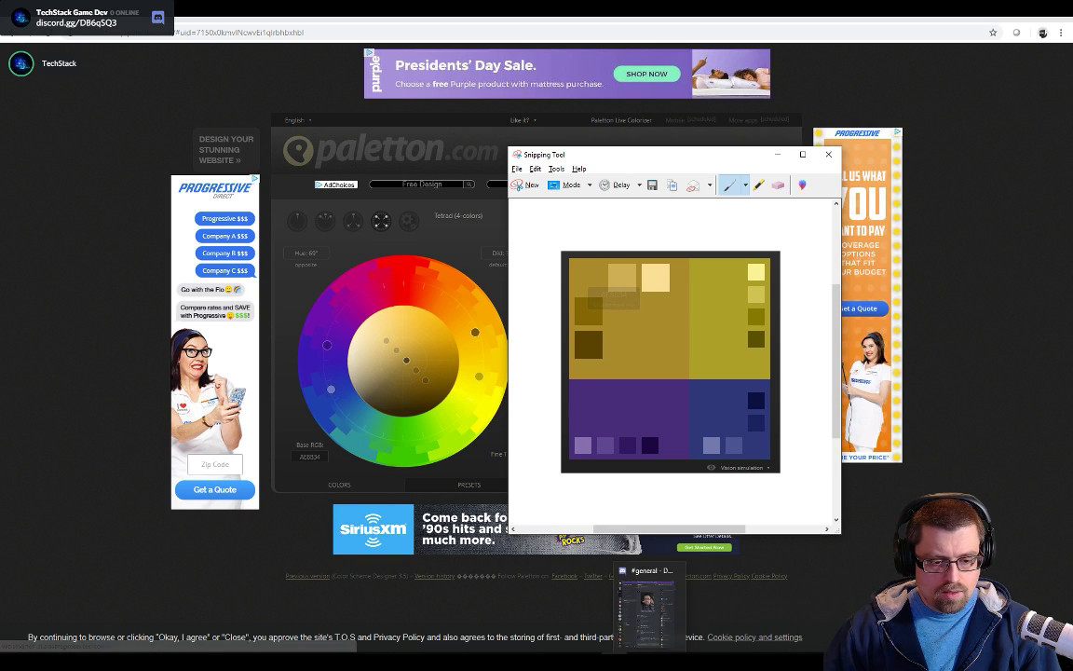
Paste the second palette into the tileset in Photoshop and move it beside the first palette along the image's upper edge
left_click(593, 662)
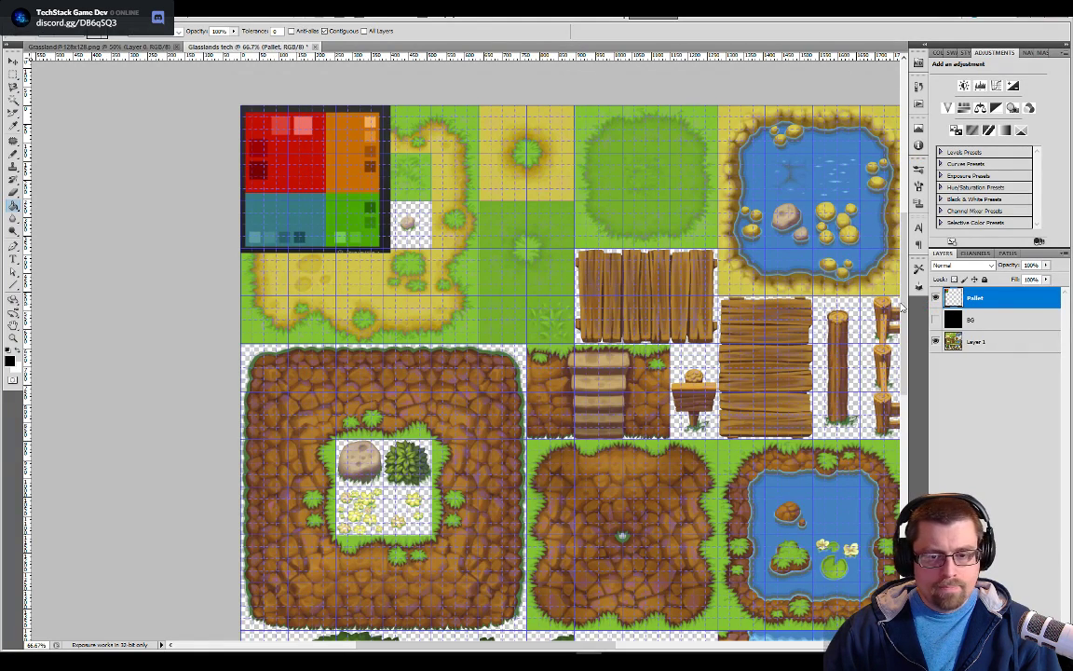
key("ctrl+v")
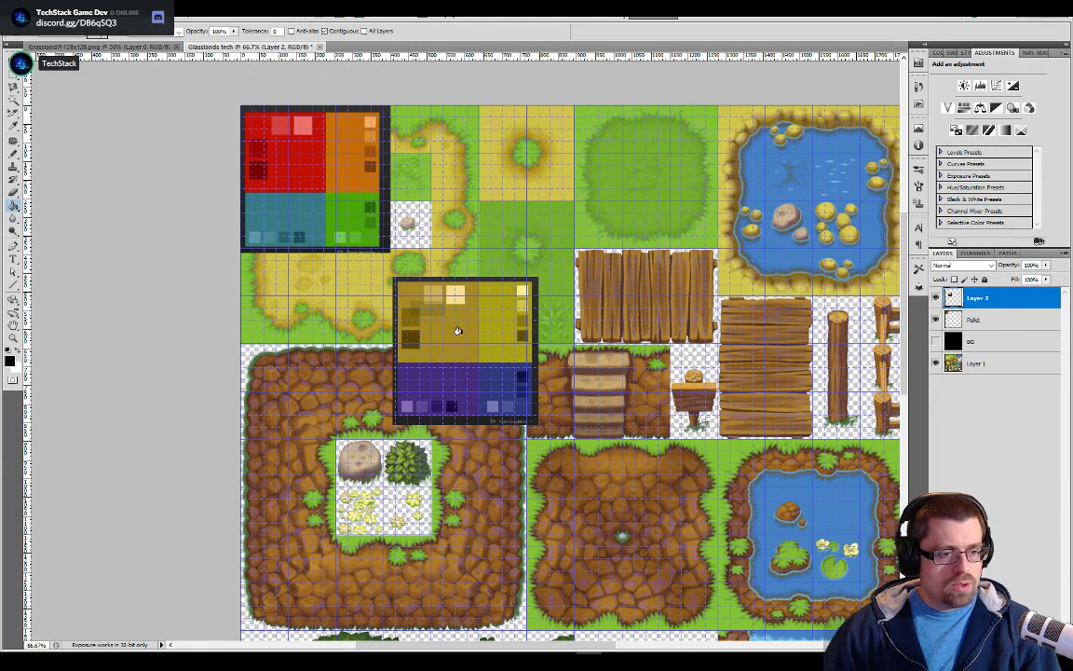
key("v")
left_click_drag(466, 324, 478, 156)
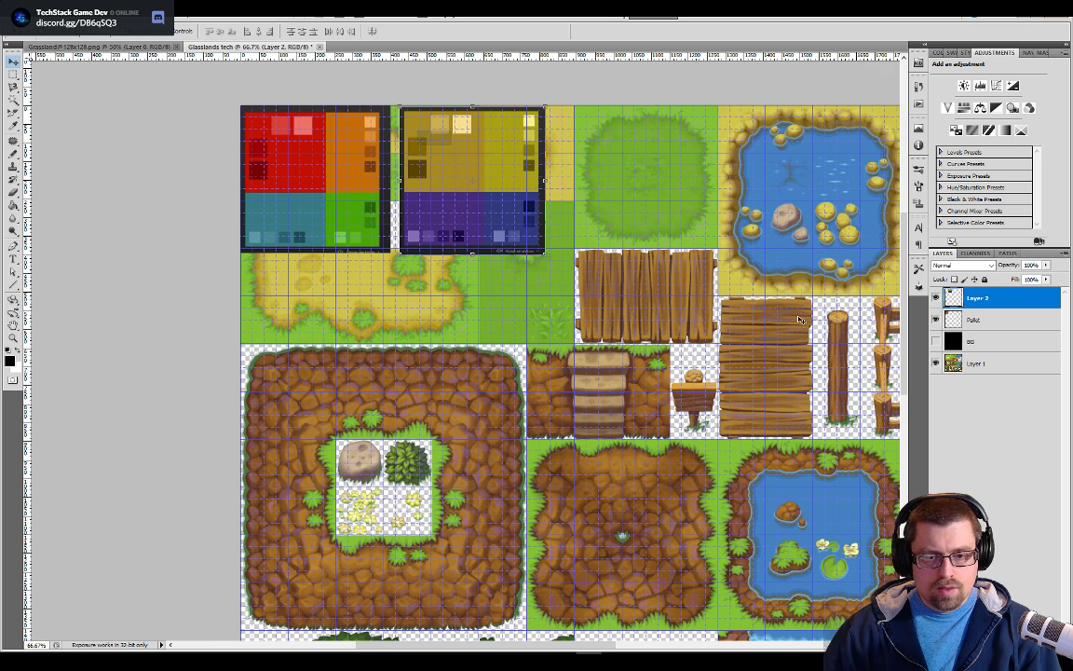
Merge the two palette layers into a single layer named Pallet and place it beneath the BG layer
left_click(970, 319, "shift")
right_click(954, 318)
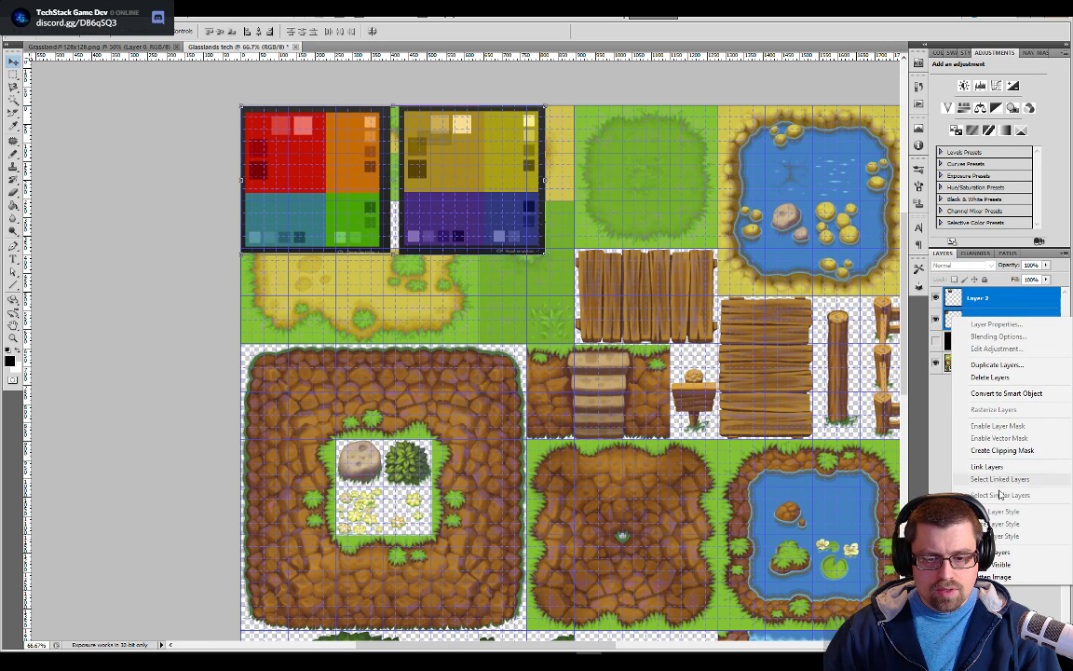
left_click(997, 551)
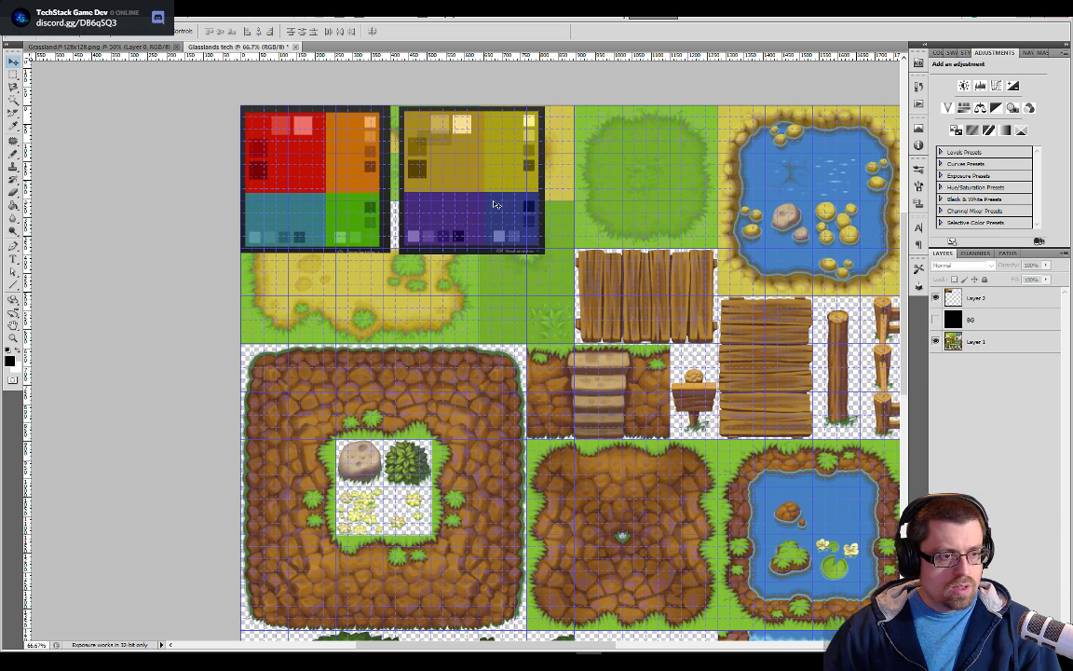
left_click_drag(969, 298, 979, 324)
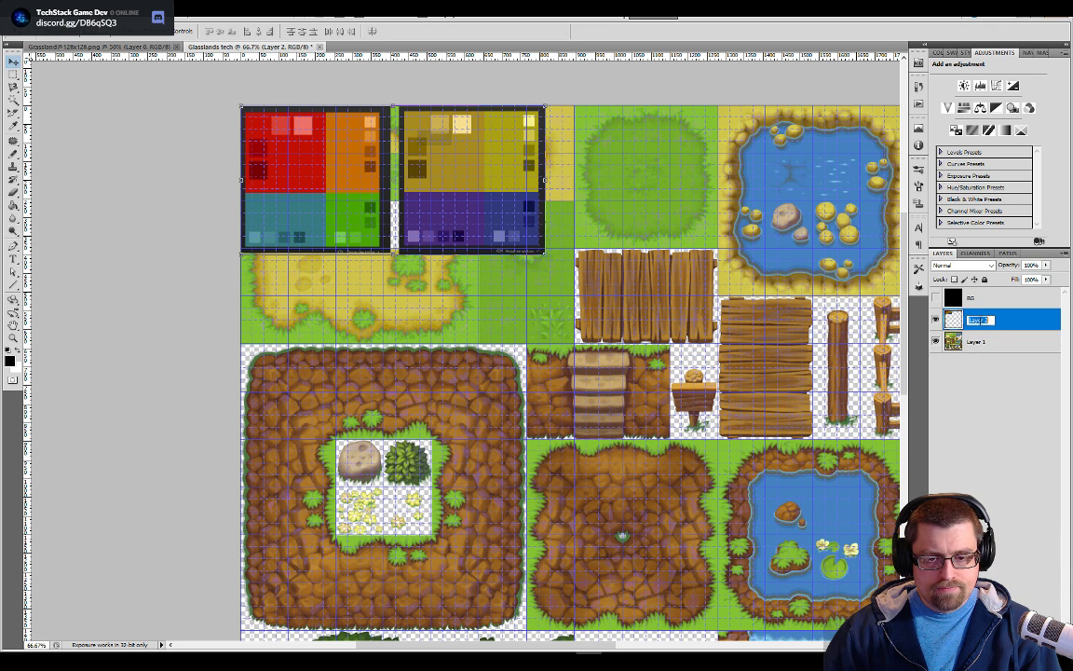
type("Pallet")
key("Return")
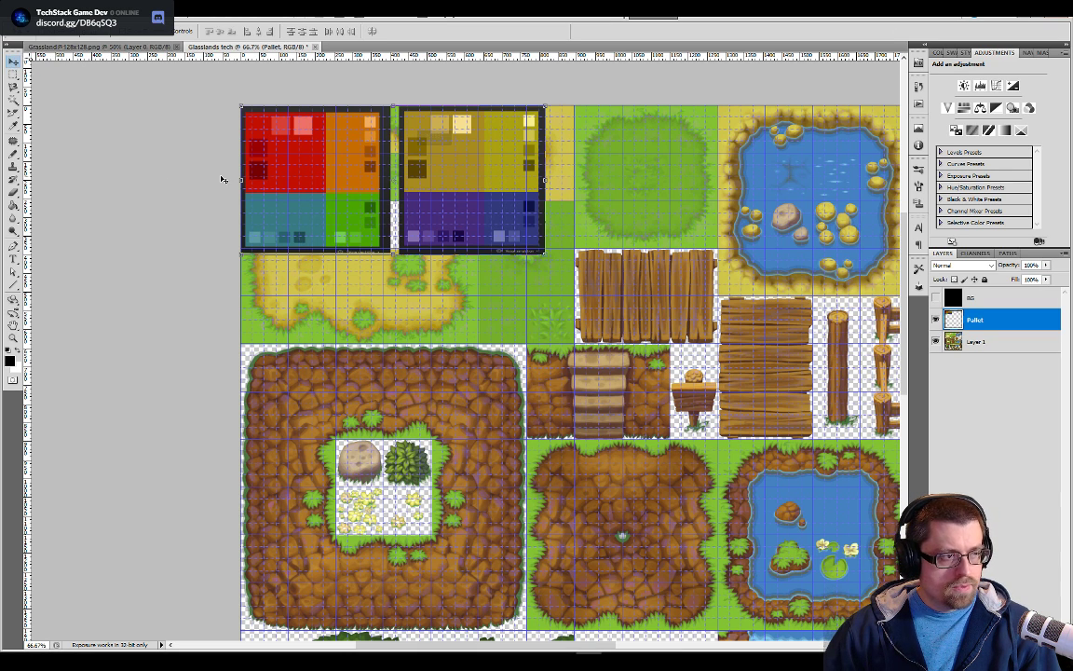
Sample the bright green from the first palette as the foreground colour
key("m")
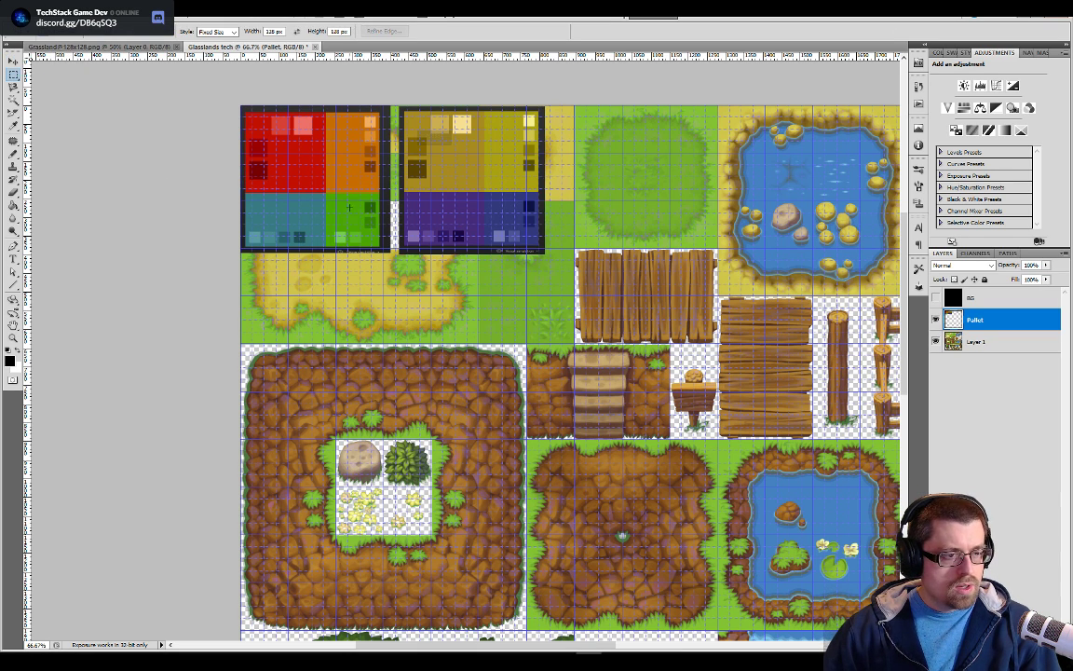
key("v")
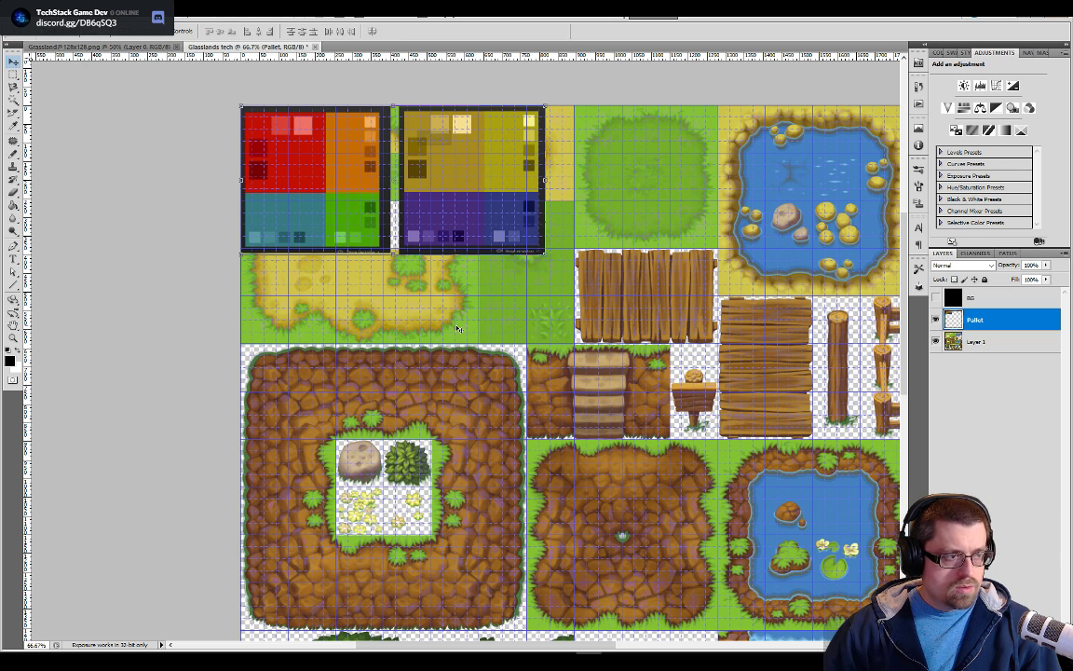
key("b")
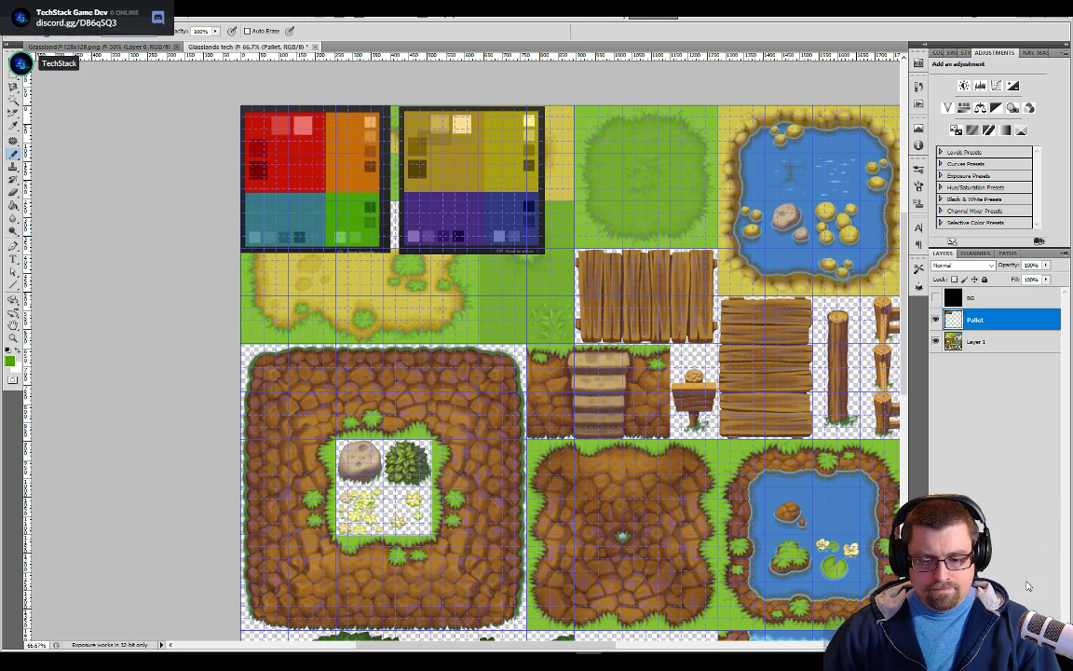
Add a new layer named Grass and move the BG layer to the end of the layer stack, beneath Layer 1
left_click(1035, 643)
left_click_drag(989, 326, 978, 365)
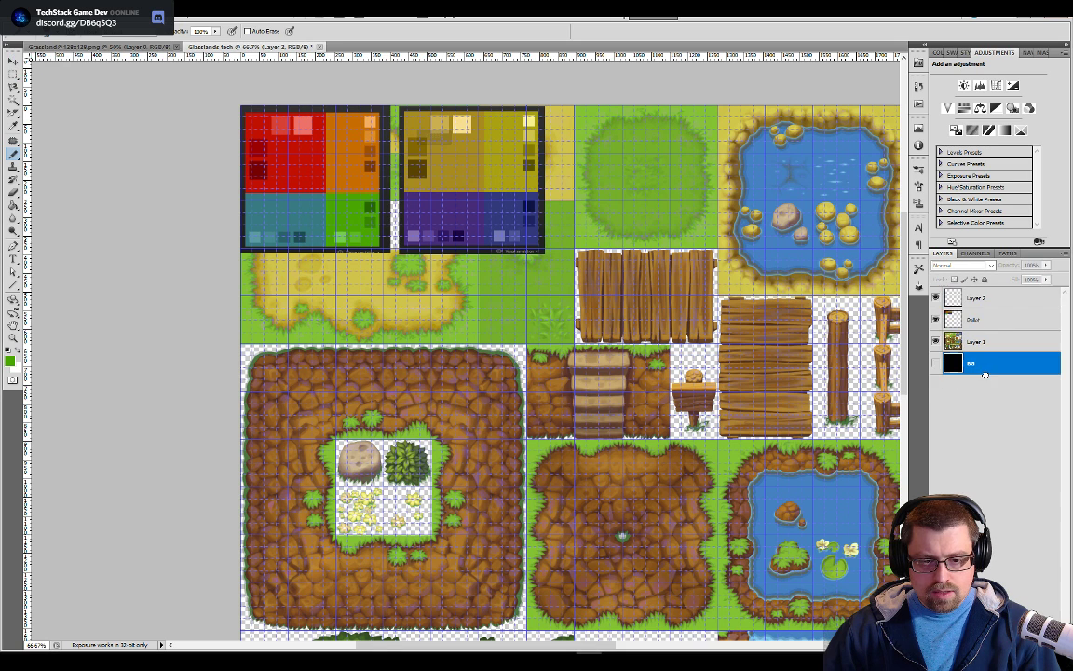
left_click(982, 300)
type("Gra")
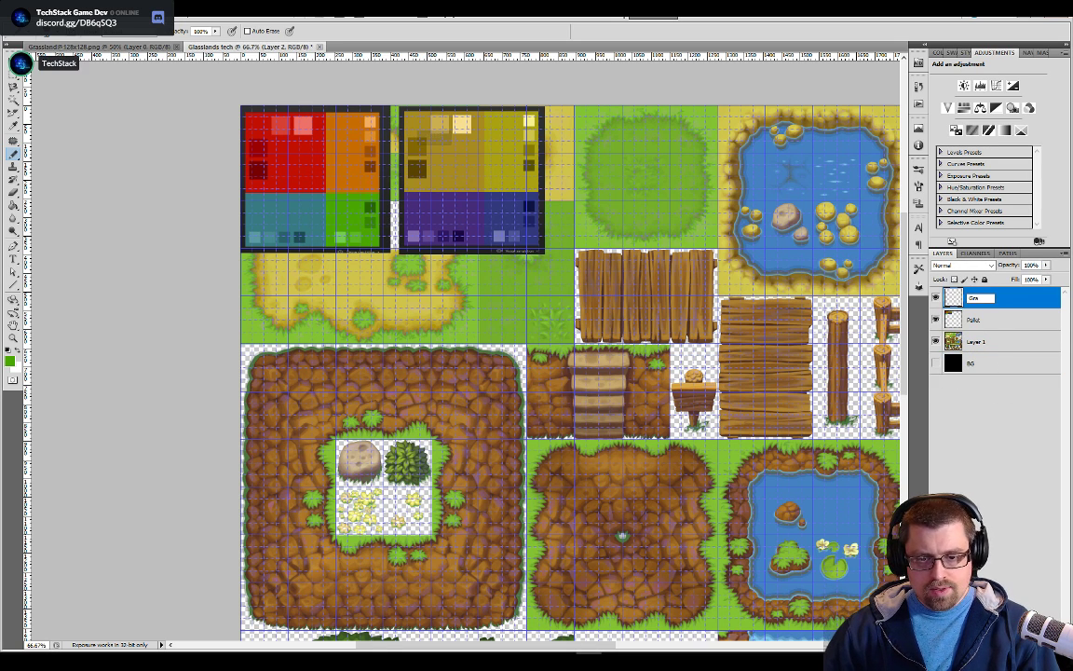
key("Return")
key("v")
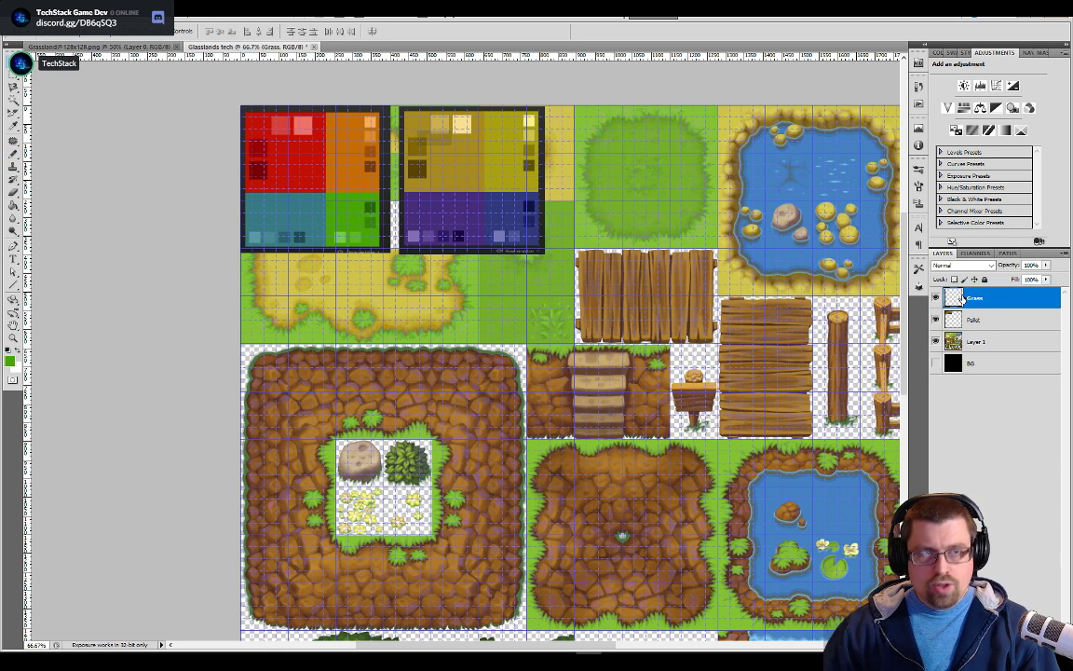
Convert the Grass layer to a smart object and open its contents for editing
right_click(969, 298)
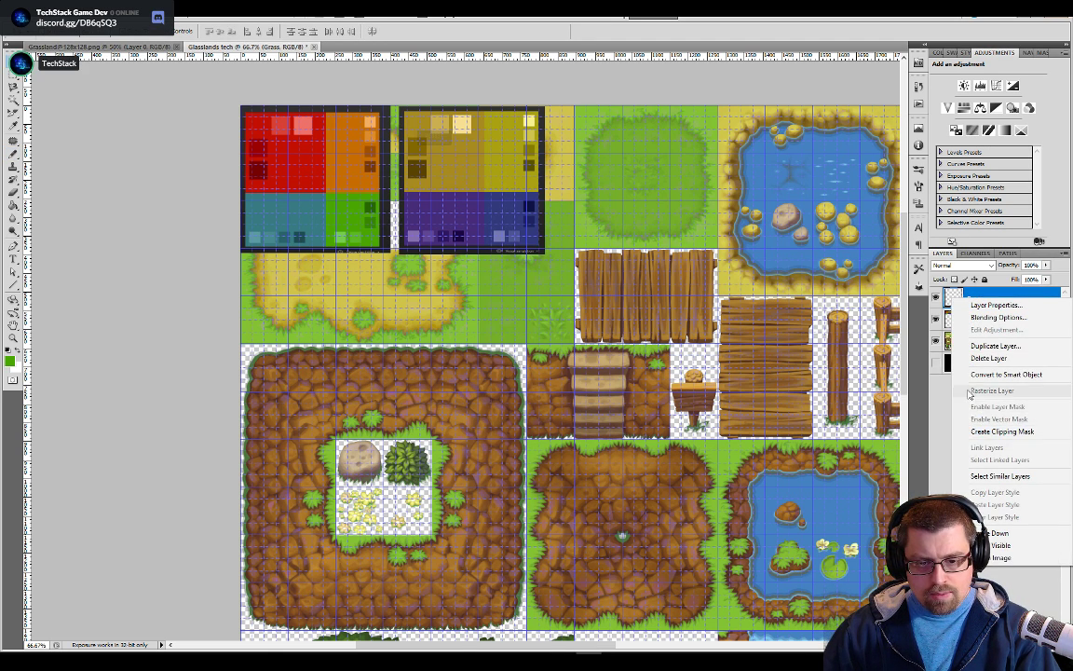
left_click(969, 375)
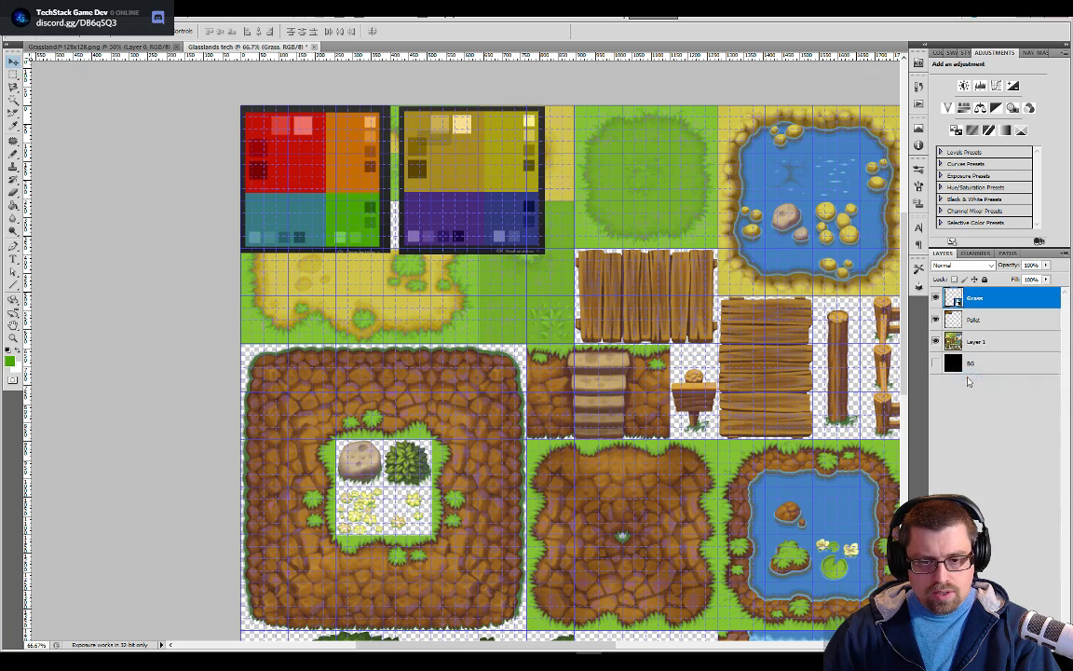
double_click(948, 302)
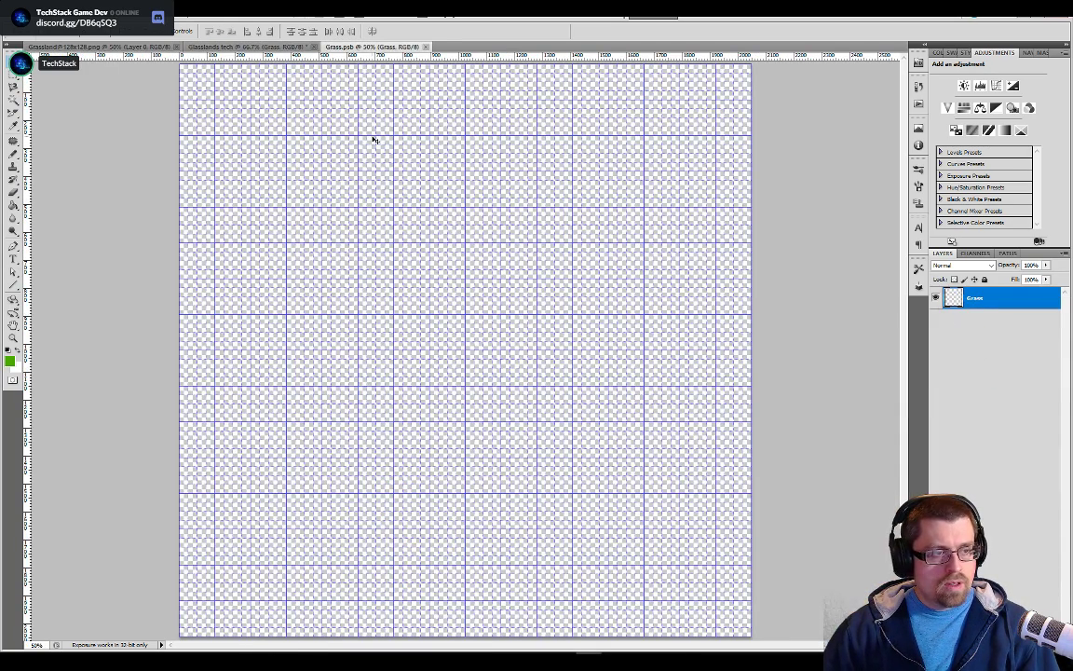
Resize the Grass smart object document to 128 by 128 pixels
left_click(79, 23)
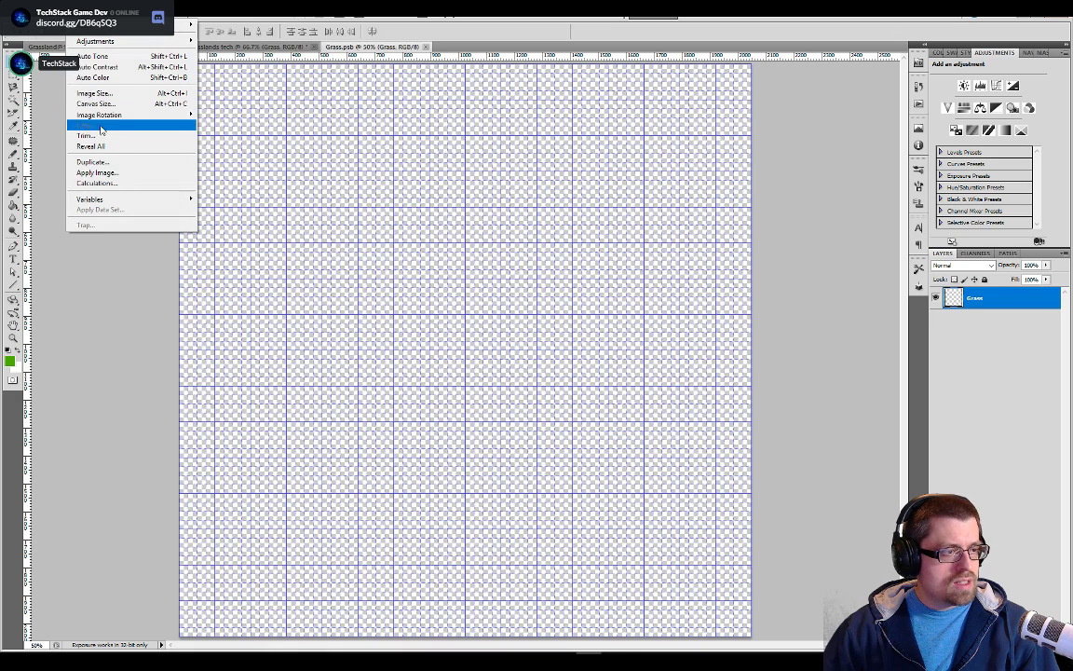
left_click(98, 93)
type("128")
key("Tab")
type("128")
key("Return")
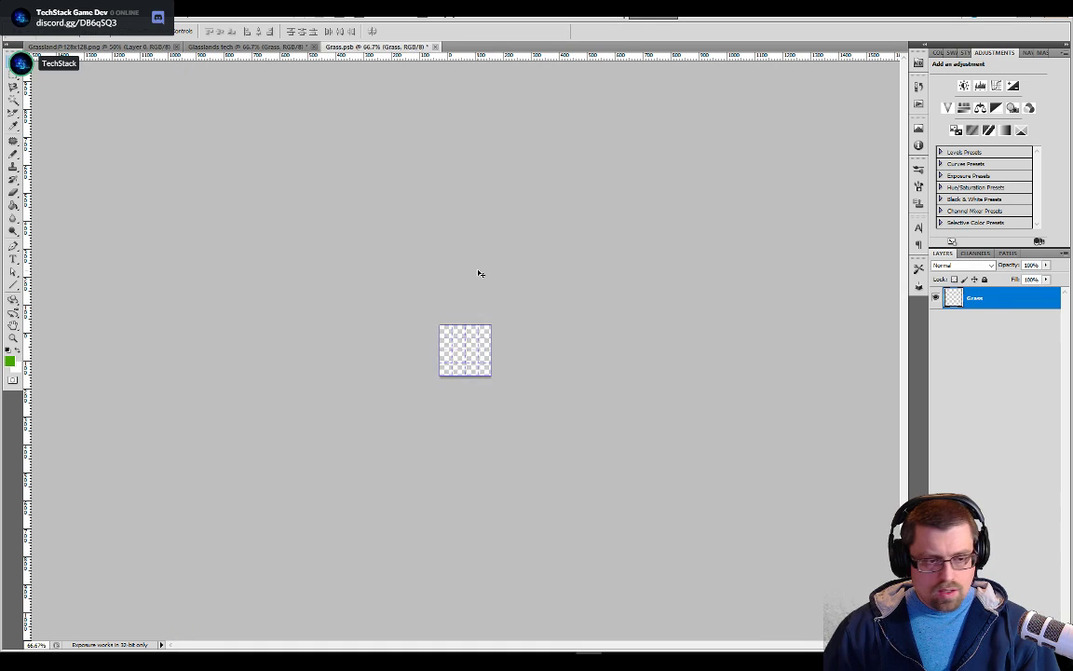
Fill the whole tile with the sampled green, save it and return to the Glasslands tech tileset
key("ctrl+plus")
key("g")
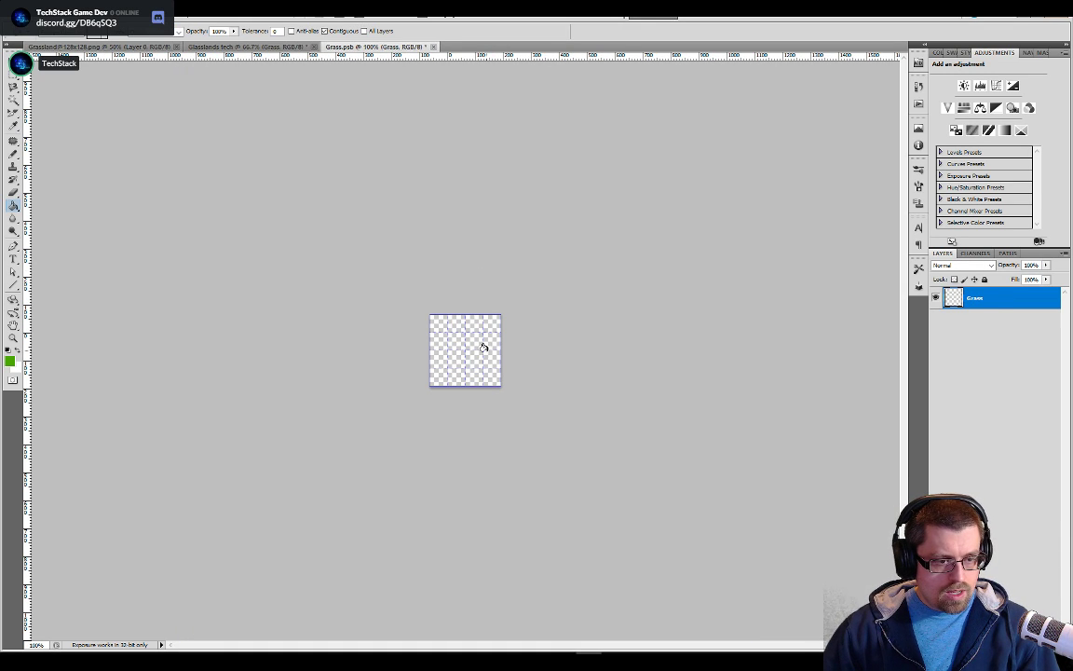
left_click(482, 347)
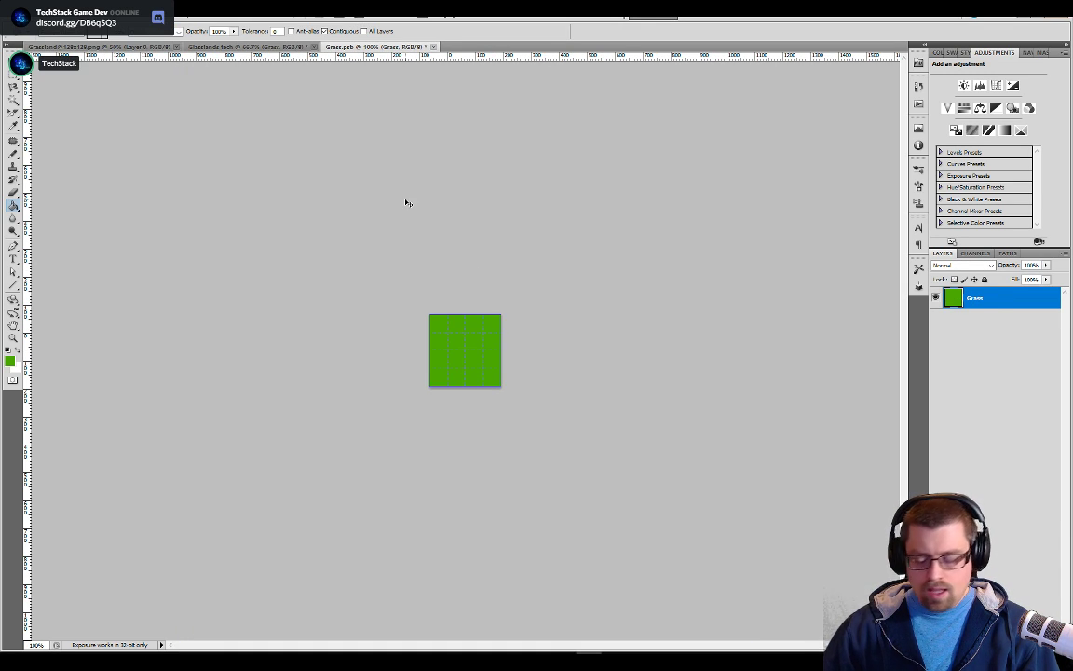
key("ctrl+plus")
key("ctrl+plus")
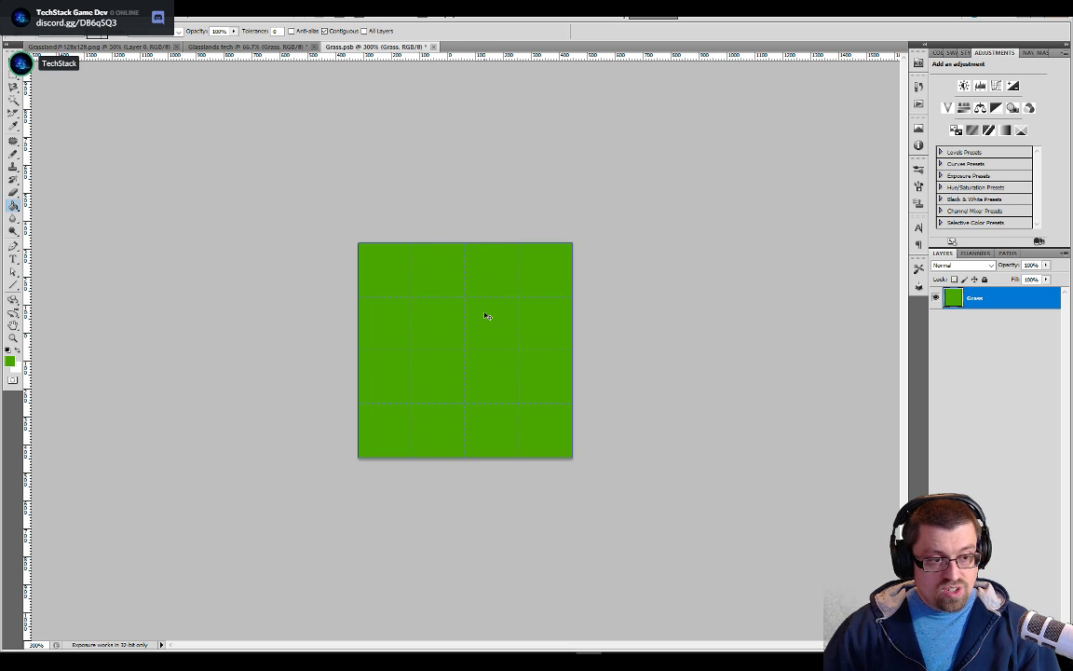
left_click(247, 46)
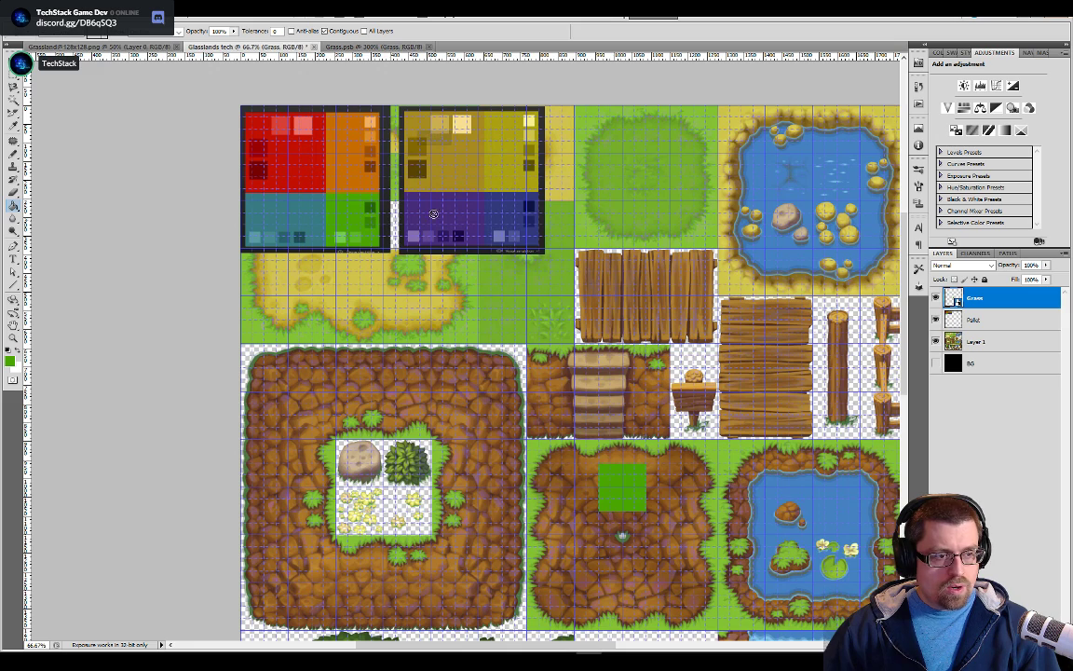
Hide the Pallet and Layer 1 layers to inspect the green tile by itself, and show both again
left_click(937, 320)
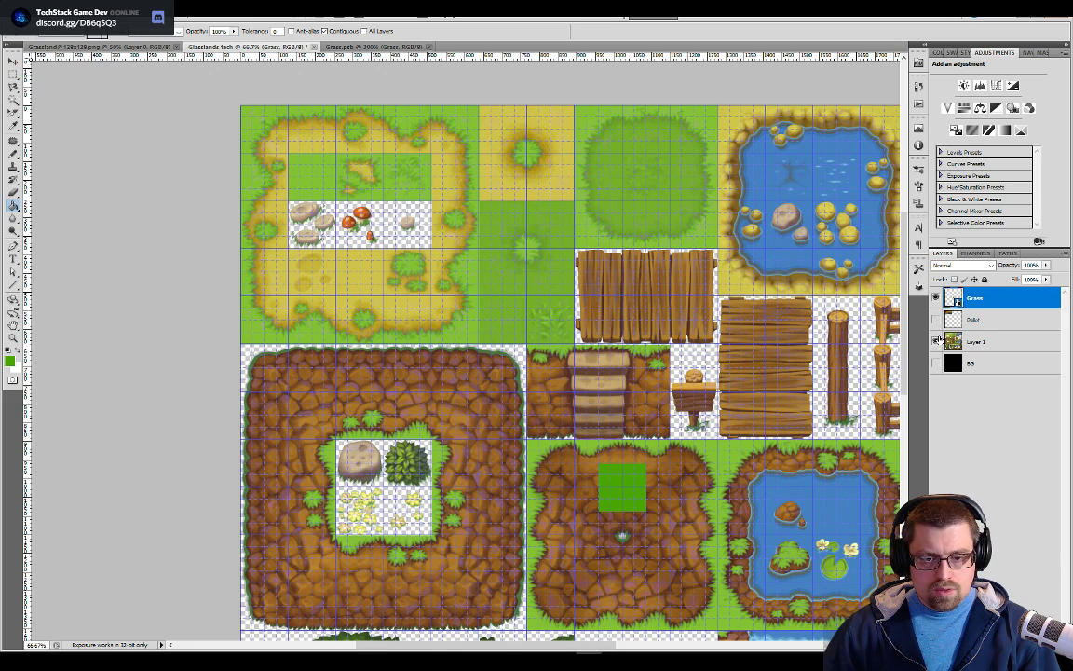
left_click(936, 341)
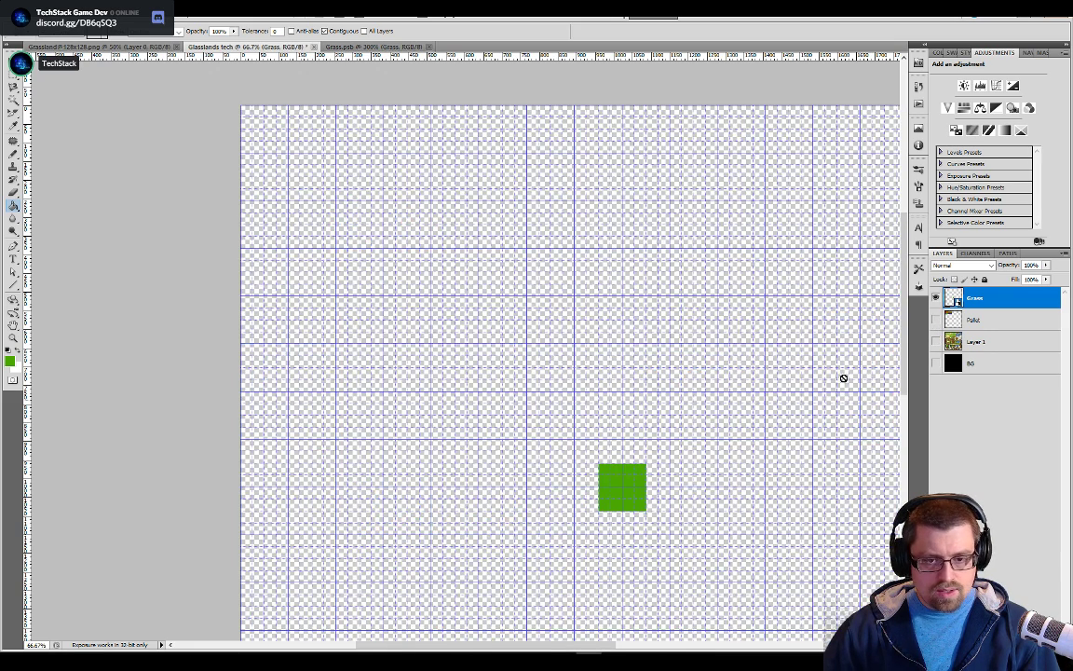
left_click(937, 341)
left_click(937, 320)
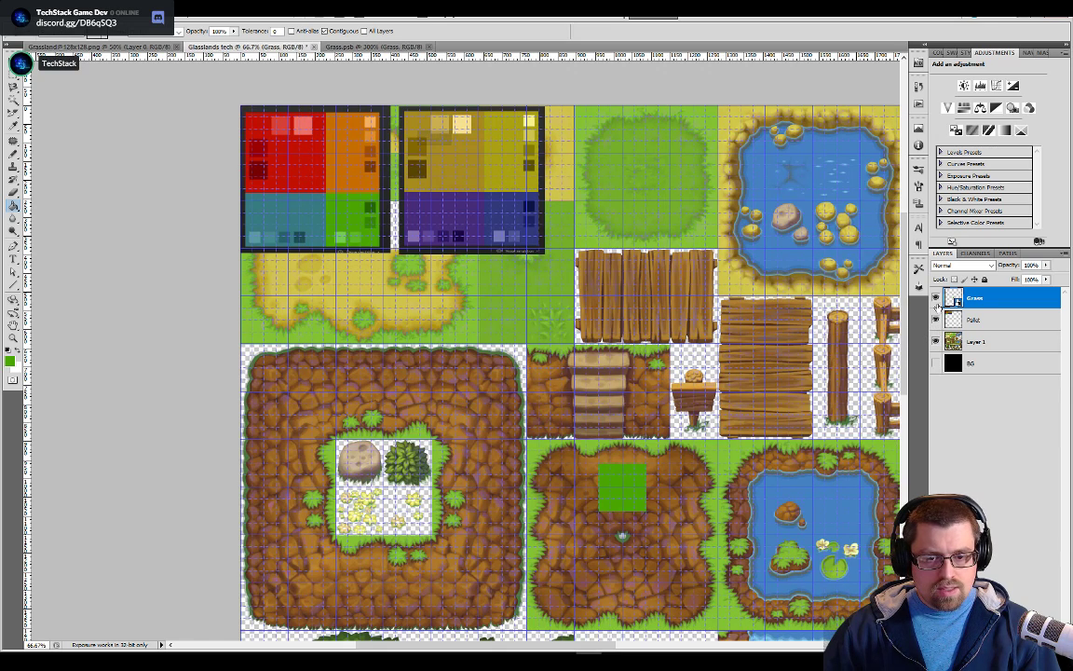
Move the green tile into the grid cell between the two stone tiles and hide the Pallet layer
key("v")
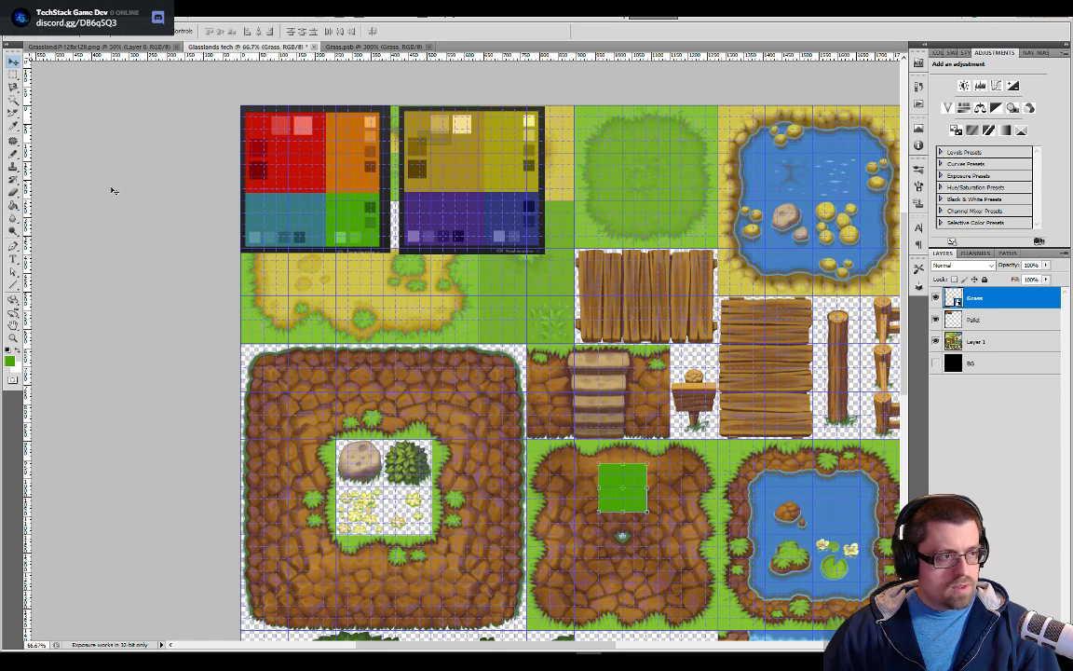
left_click_drag(632, 486, 607, 449)
key("ctrl+plus")
key("ctrl+plus")
left_click_drag(474, 306, 597, 366)
left_click(937, 320)
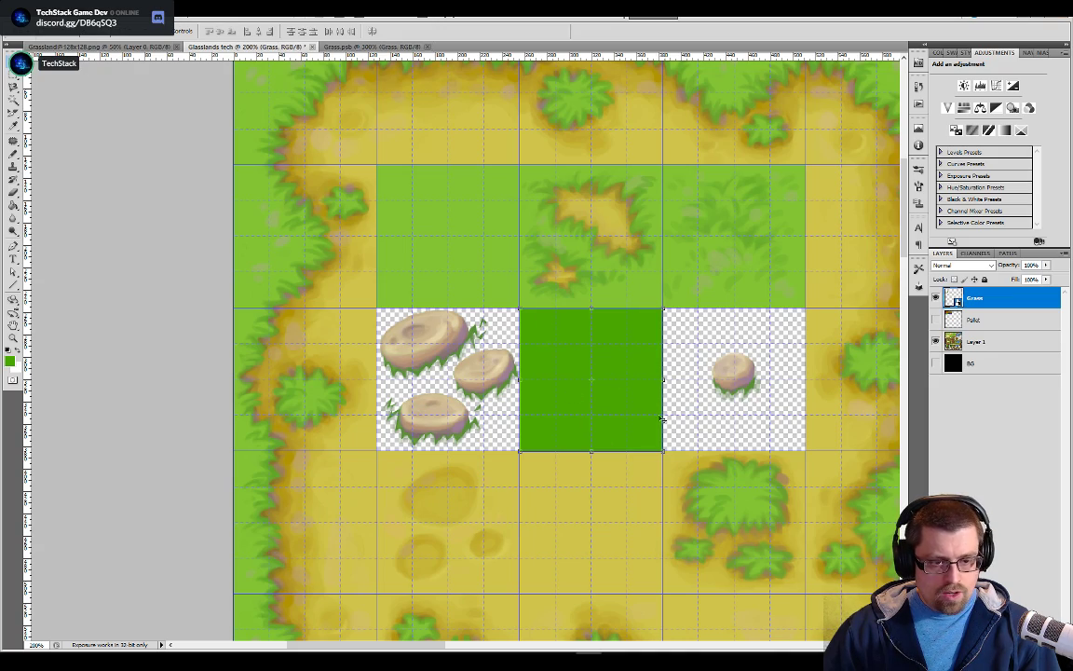
key("ctrl+plus")
left_click_drag(496, 433, 384, 422)
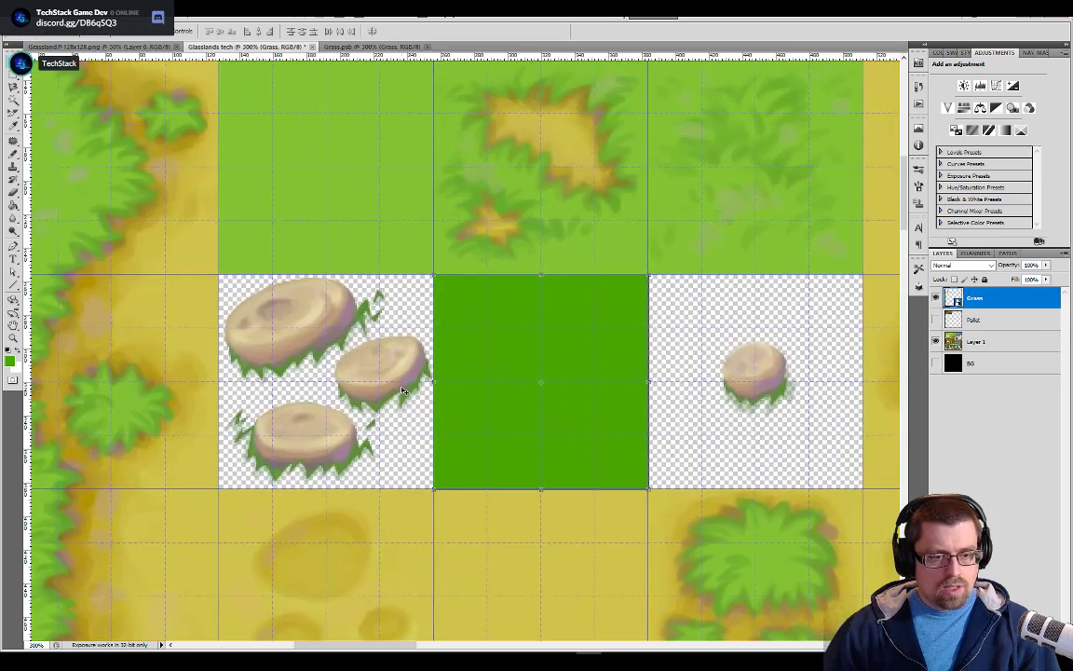
key("ctrl+minus")
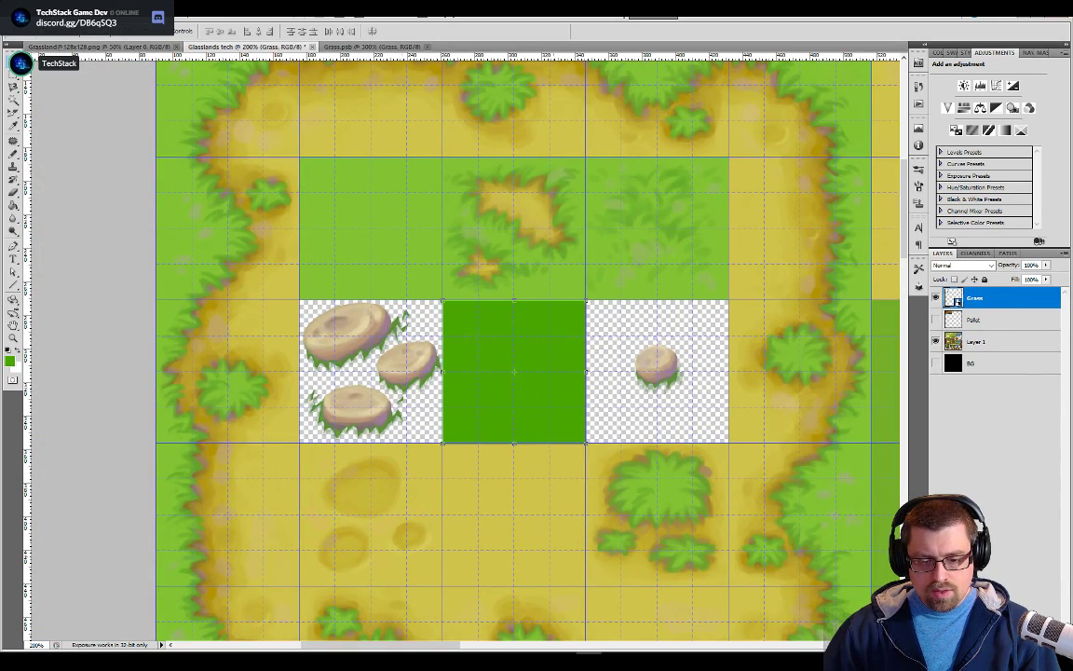
Create a layer group named Grass and place the Grass smart object inside it
left_click(1009, 645)
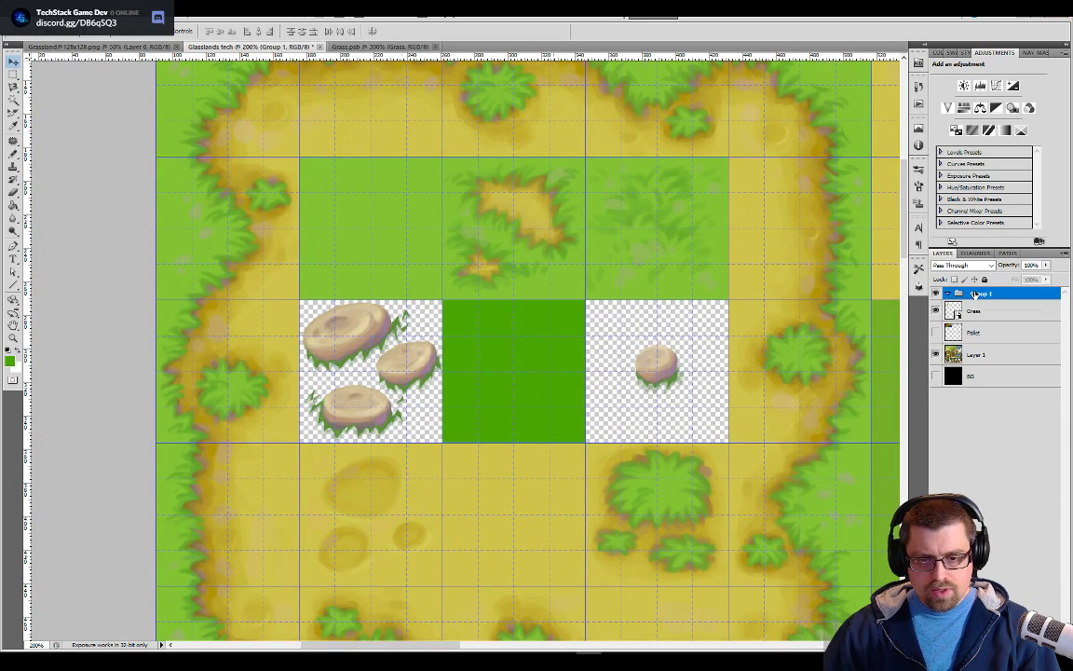
left_click_drag(977, 306, 979, 296)
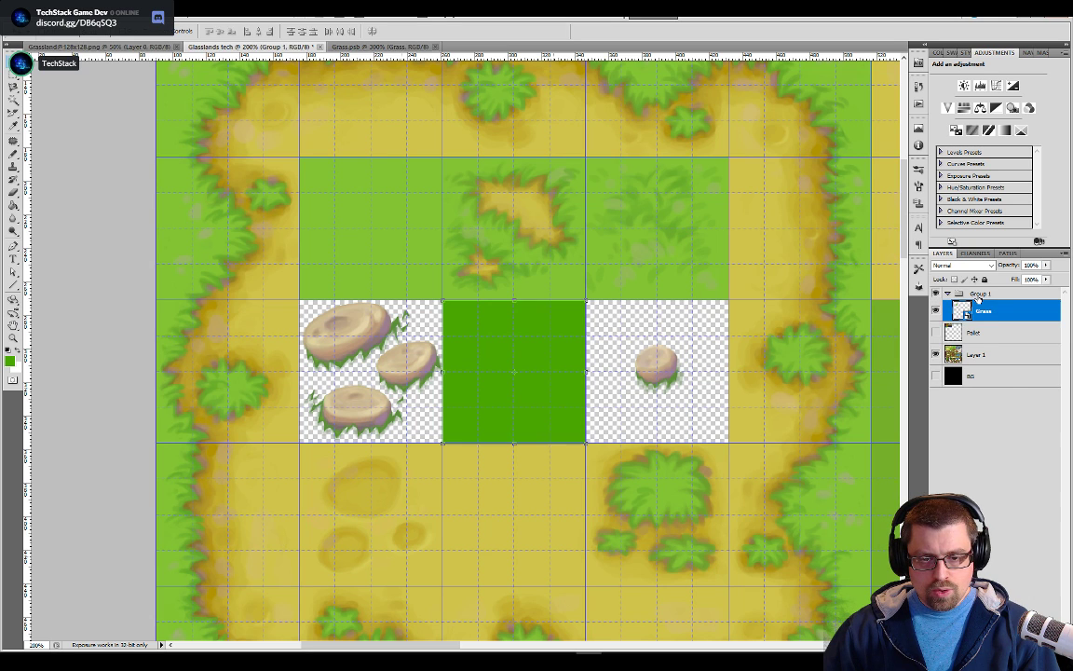
double_click(983, 295)
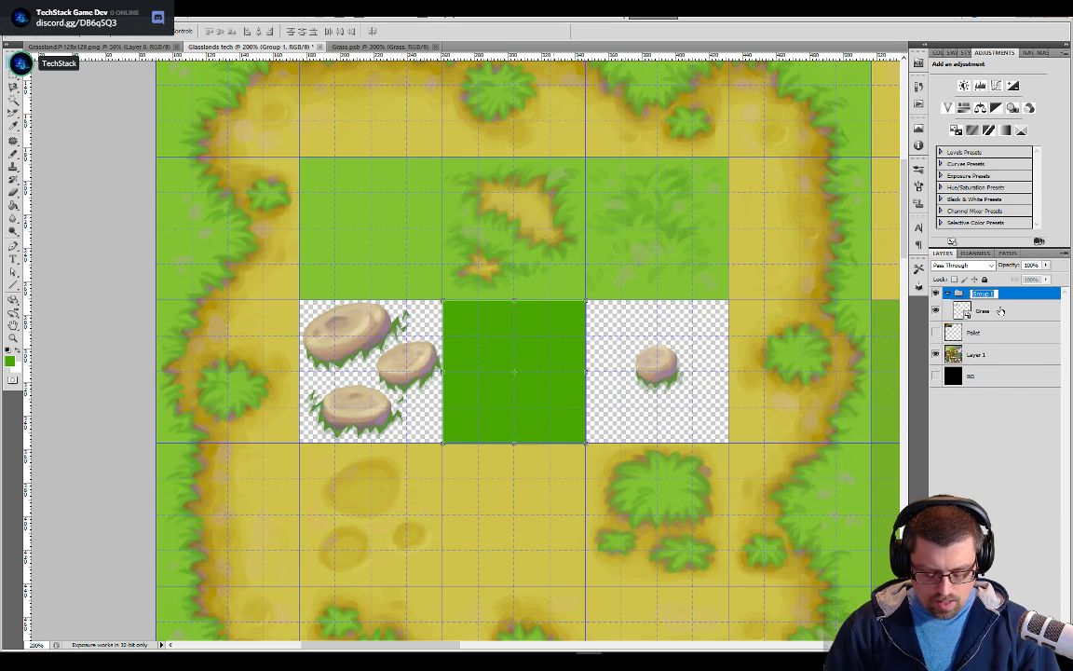
key("Return")
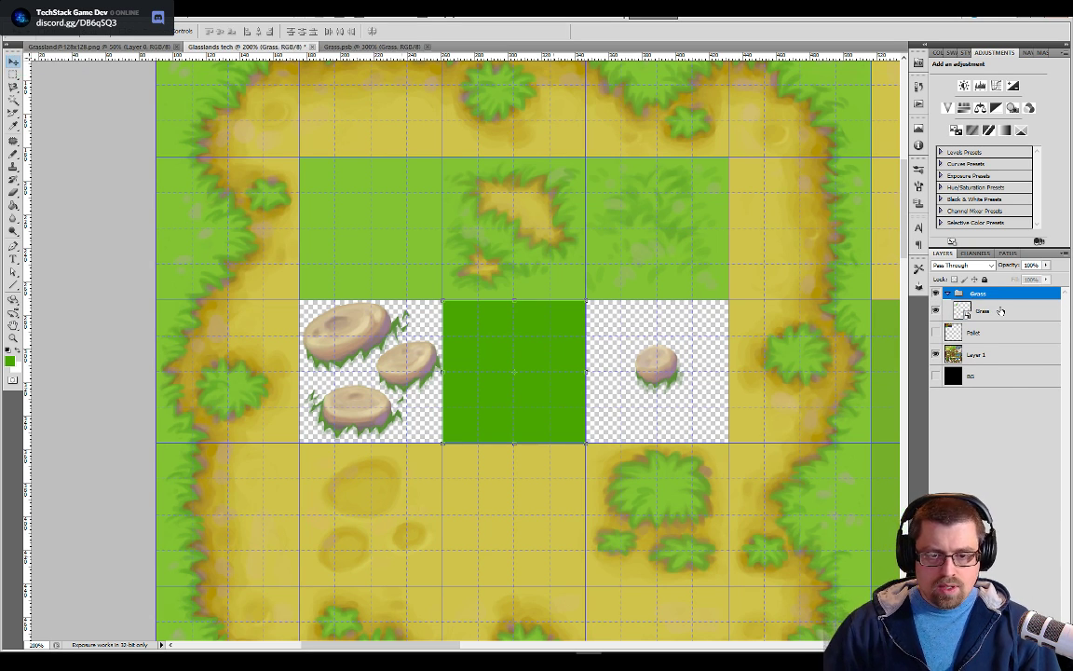
Duplicate the Grass smart object within its group and place the copy over the neighbouring single-stone cell
left_click(1001, 311)
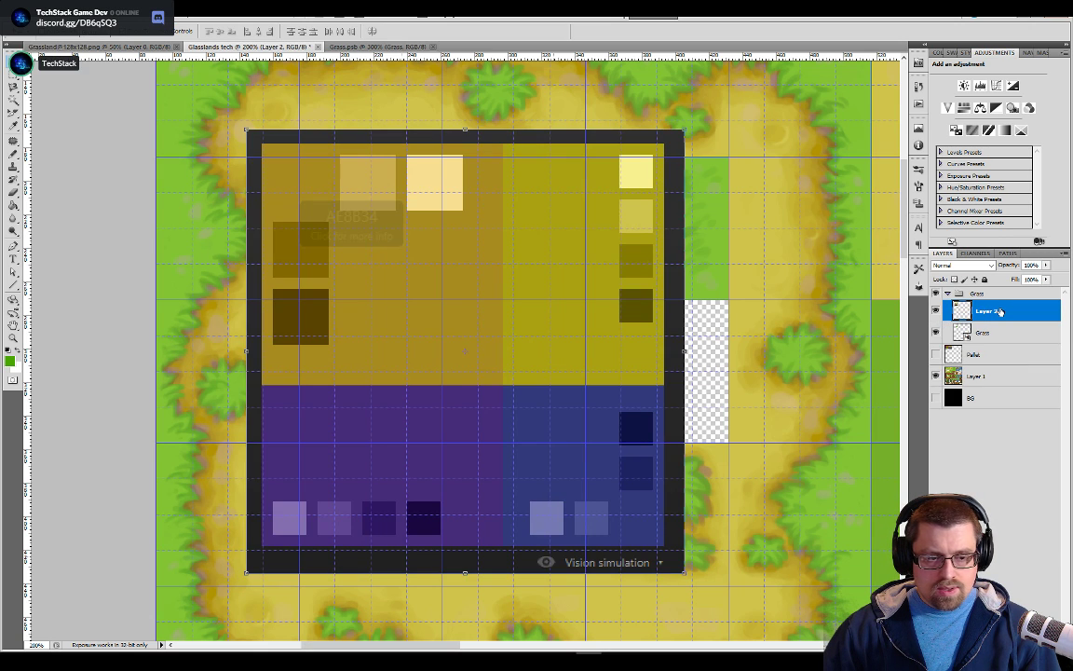
right_click(992, 314)
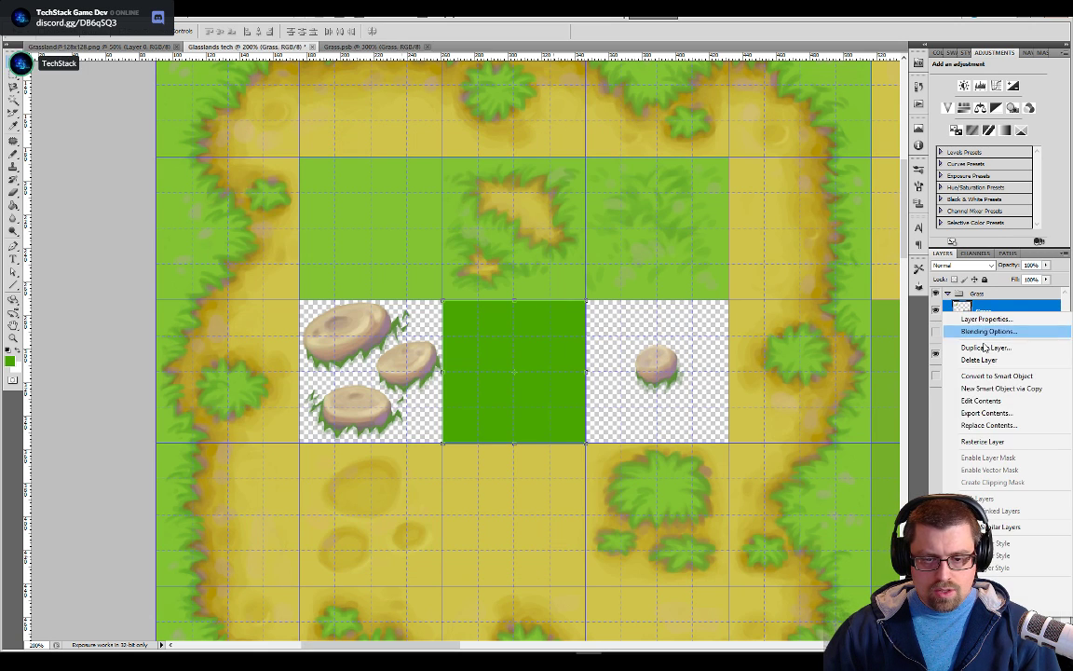
left_click(994, 365)
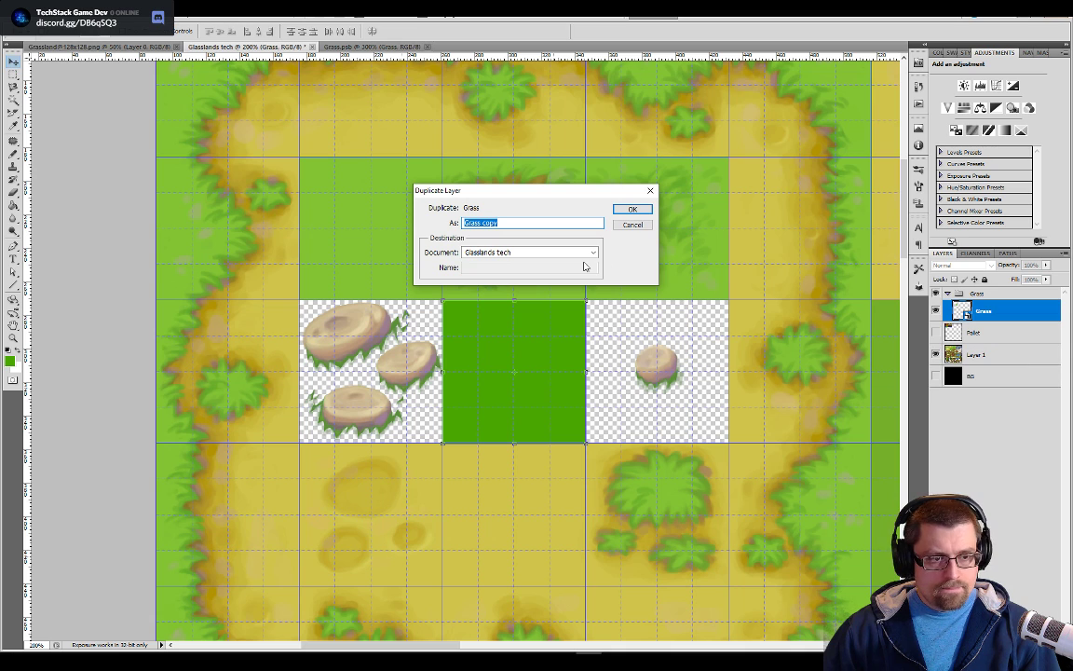
key("Return")
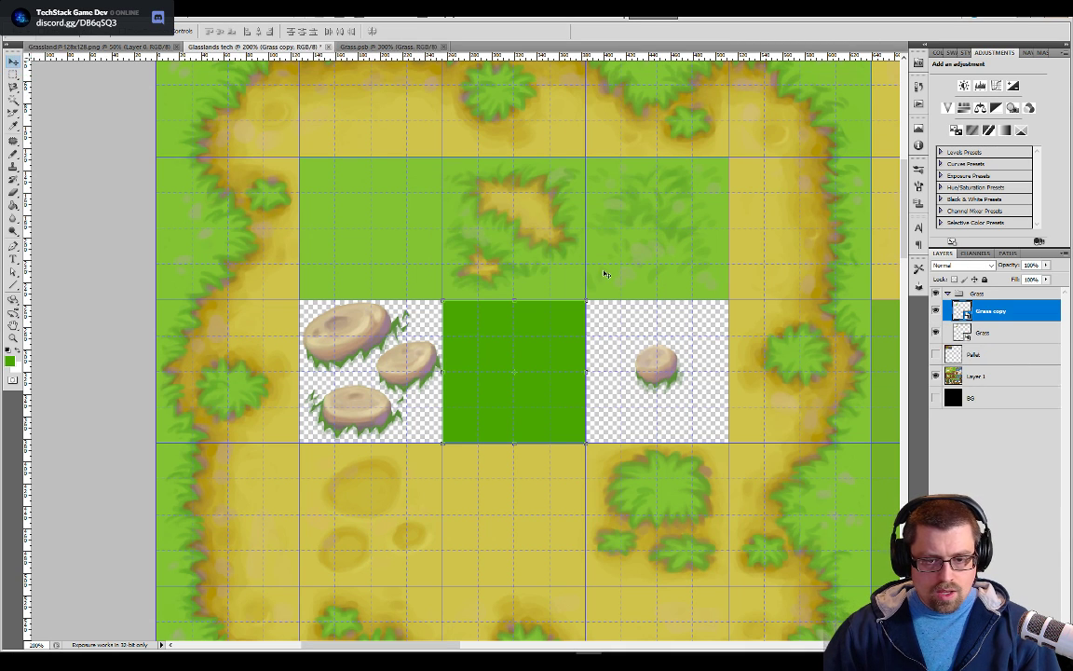
left_click_drag(511, 361, 650, 361)
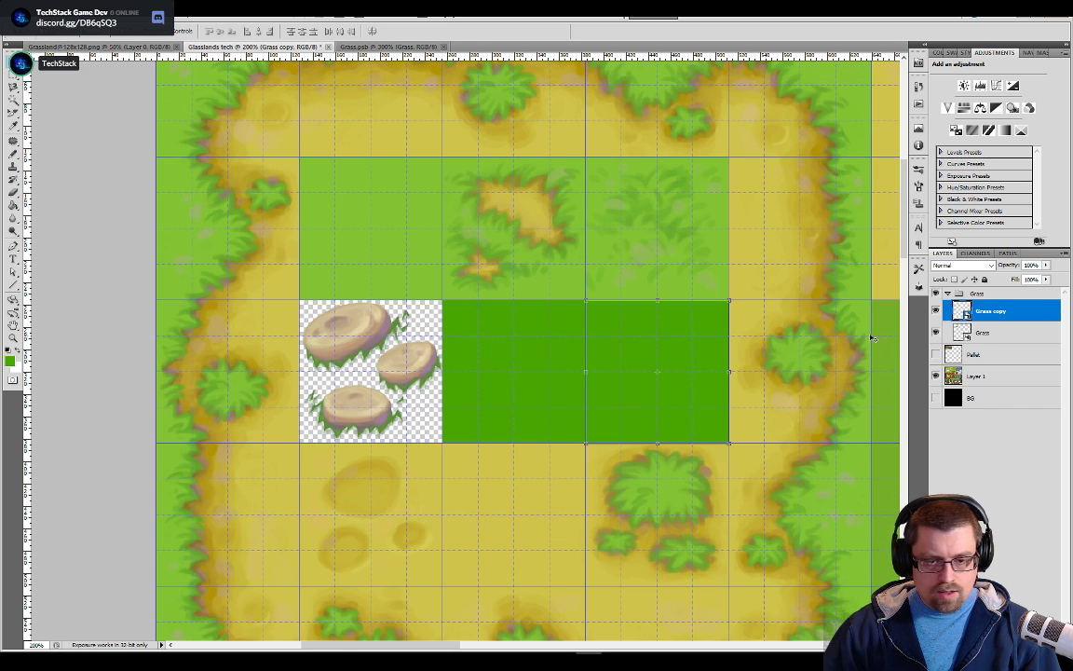
Duplicate the Grass copy layer in the same document, naming the duplicate Grass
scroll(654, 312, "down", 4)
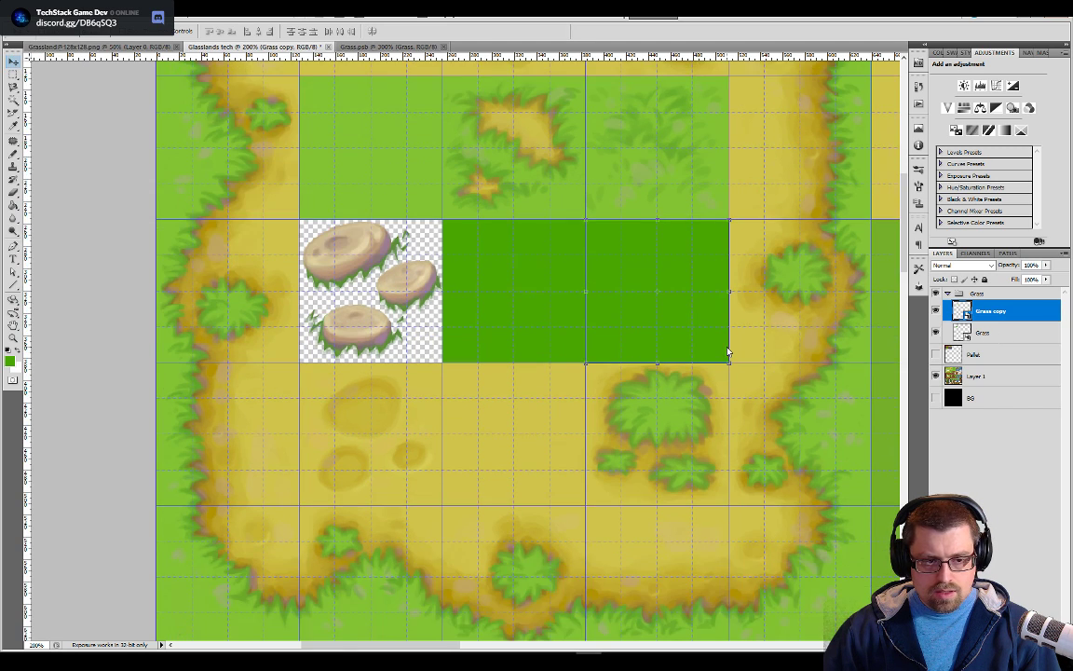
scroll(654, 313, "up", 2)
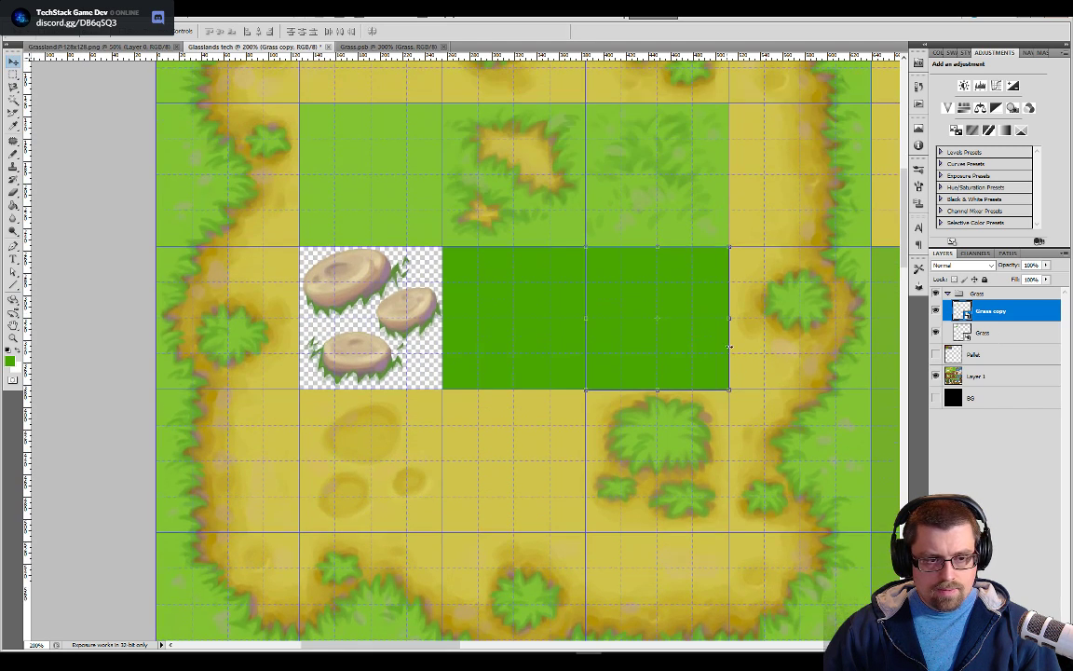
right_click(985, 318)
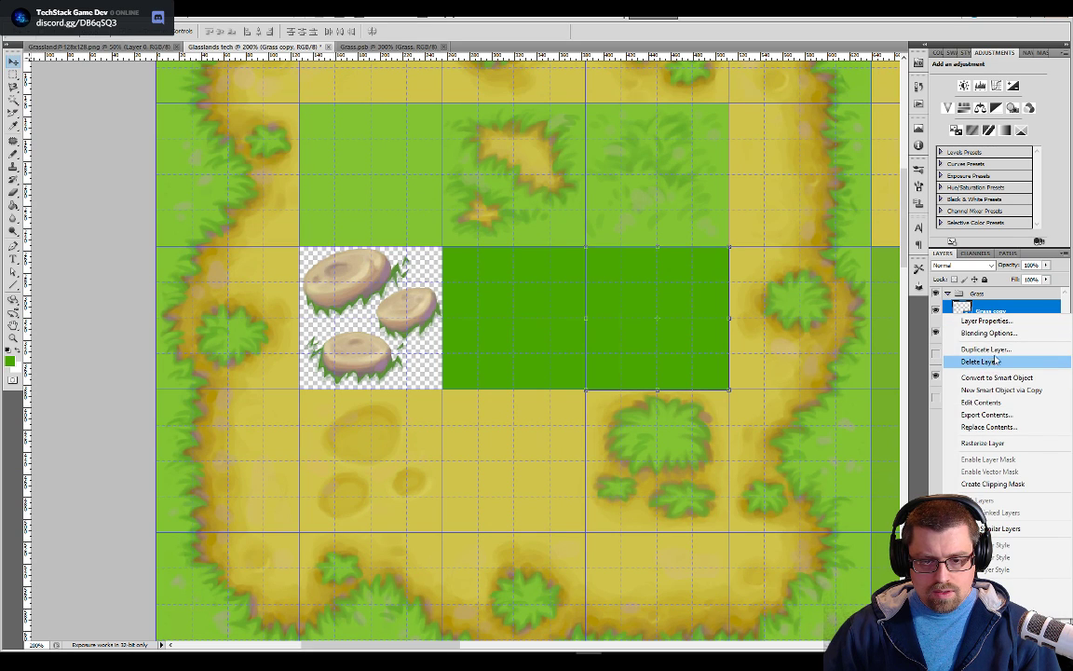
left_click(985, 349)
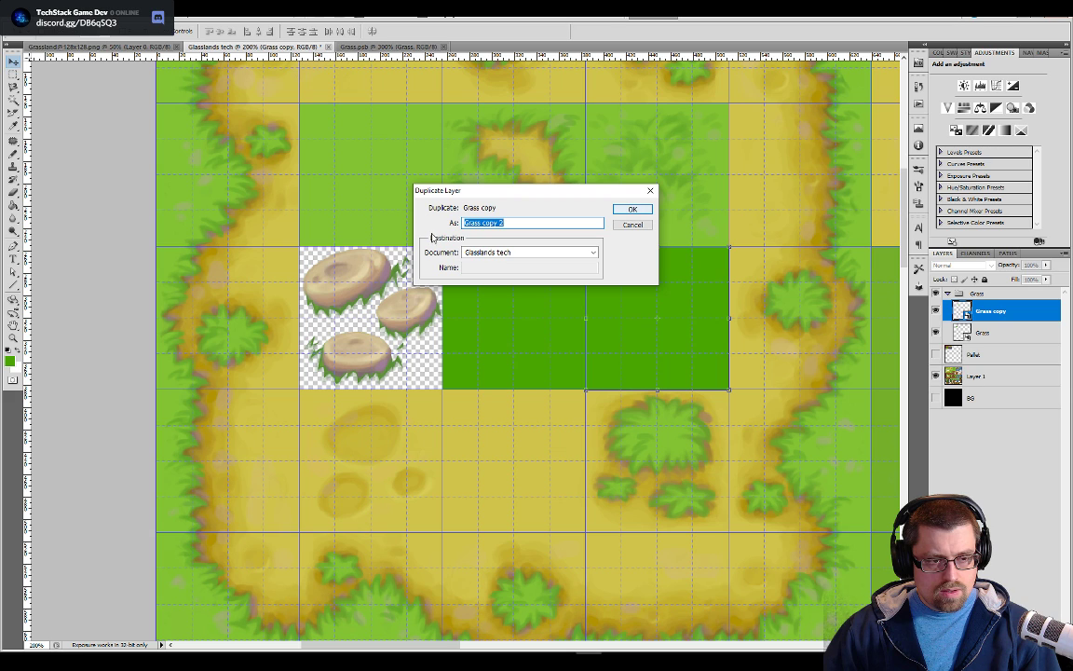
left_click_drag(484, 223, 506, 225)
key("BackSpace")
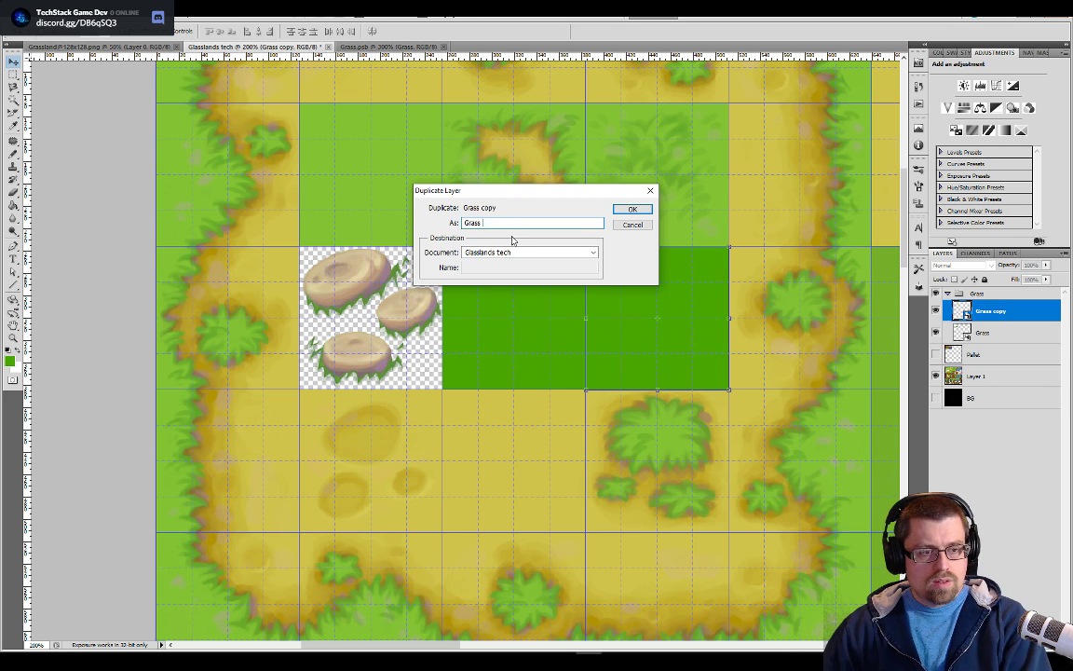
left_click(627, 212)
Move the new Grass tile one grid cell down, over the bush cell below the Grass copy tile
mouse_move(654, 297)
left_mouse_down()
mouse_move(652, 391)
mouse_move(652, 284)
left_mouse_up()
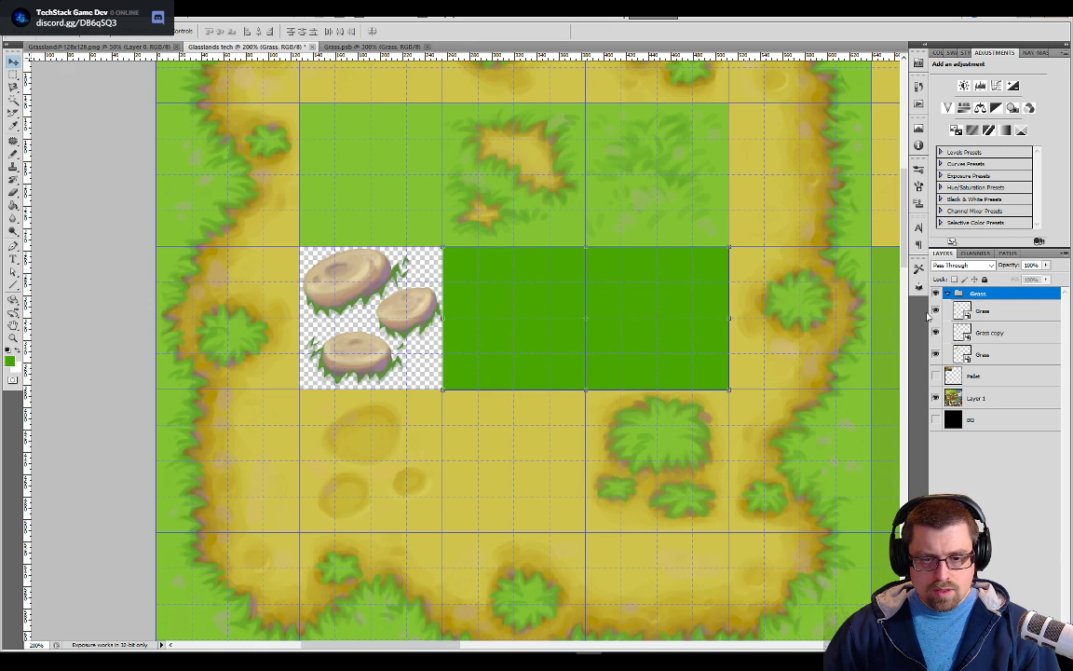
left_click(979, 312)
key("ctrl+t")
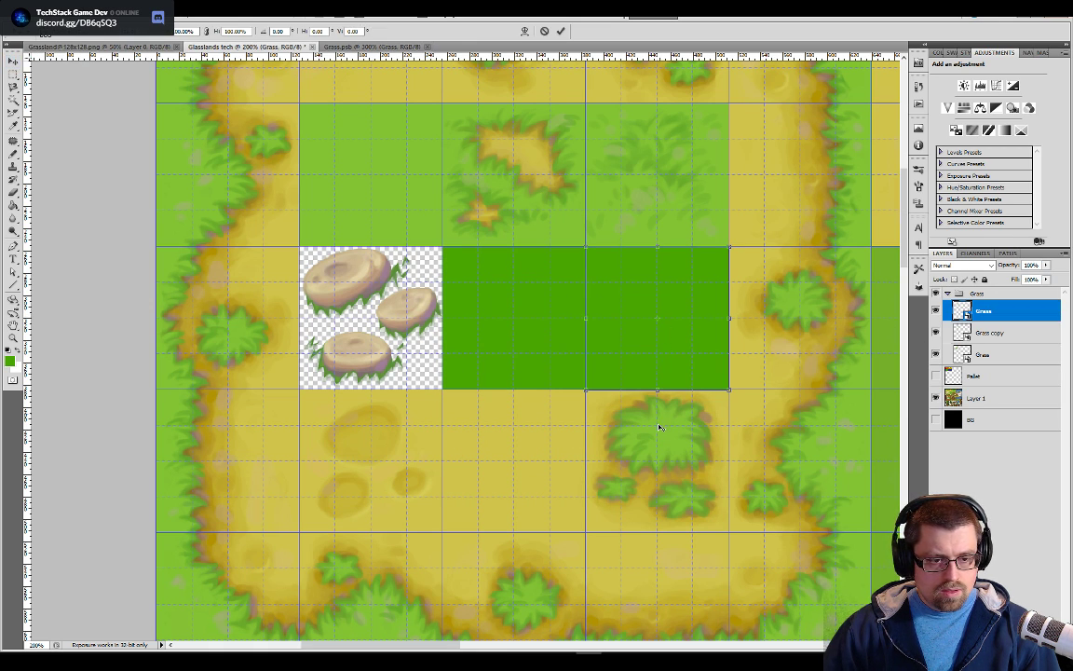
left_click_drag(688, 321, 689, 463)
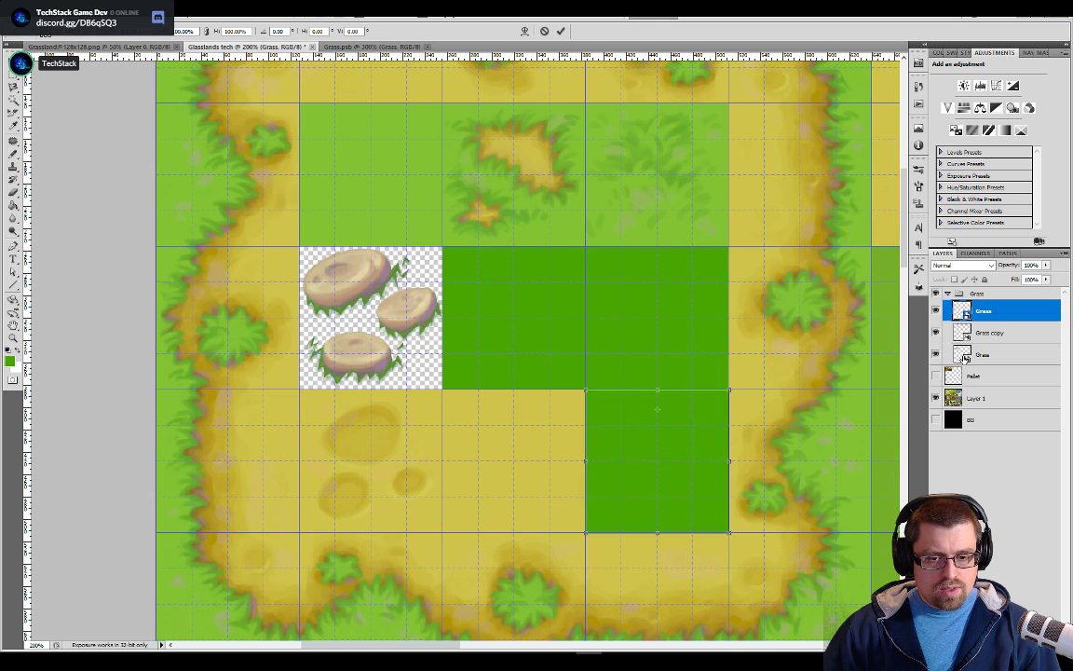
key("Return")
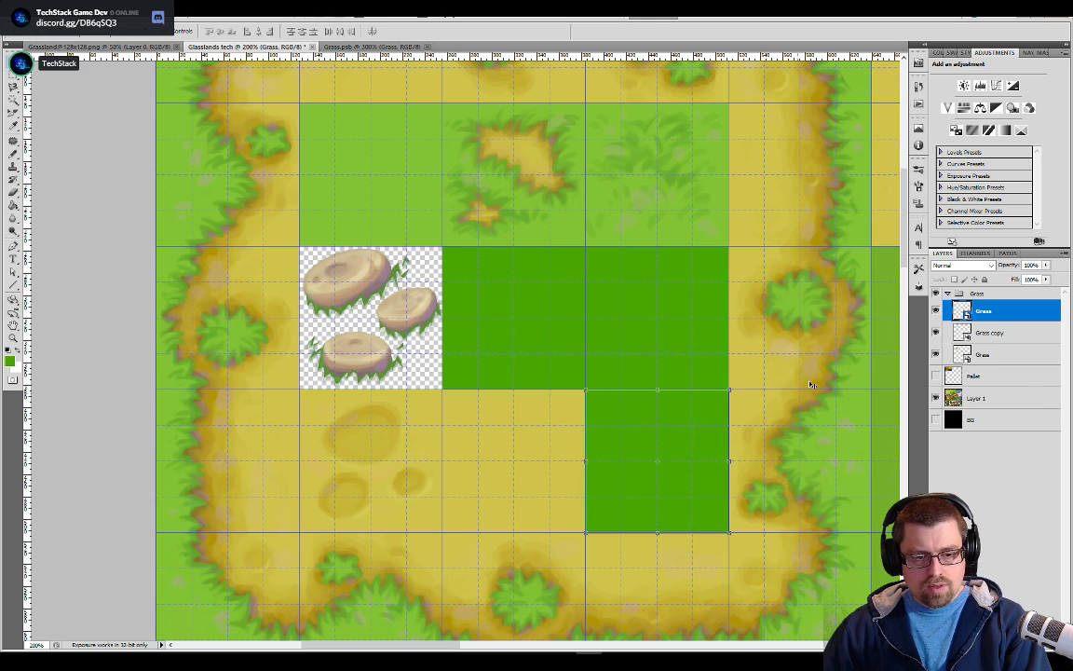
Paint a diagonal test stroke in purple 5a4596 inside the Grass smart object, save it, and check the tiles in the tileset
double_click(963, 355)
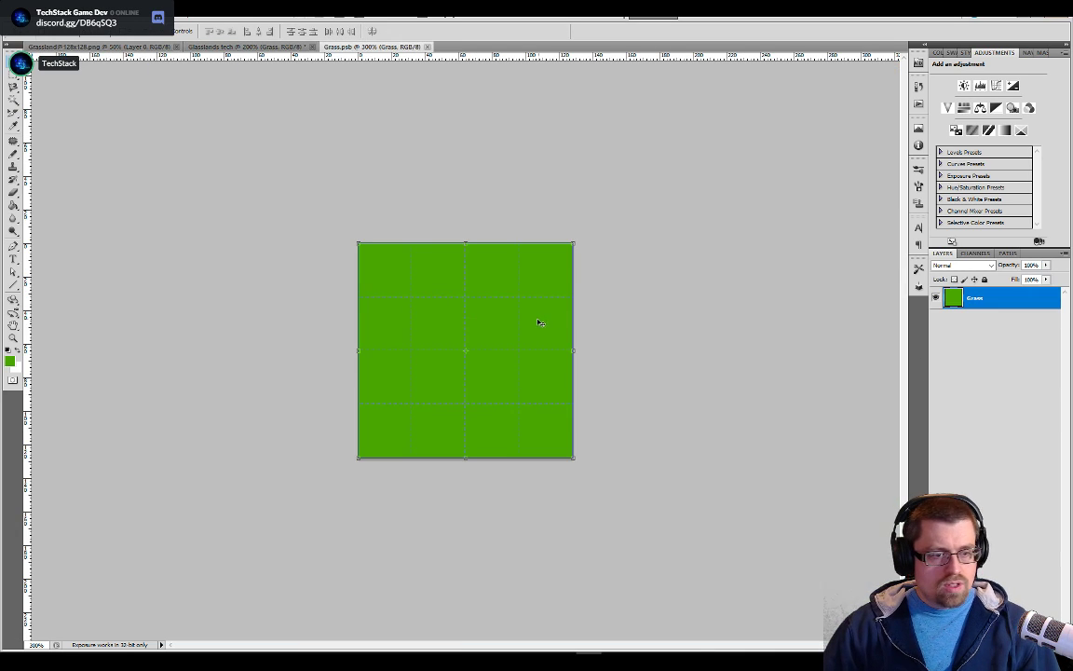
key("b")
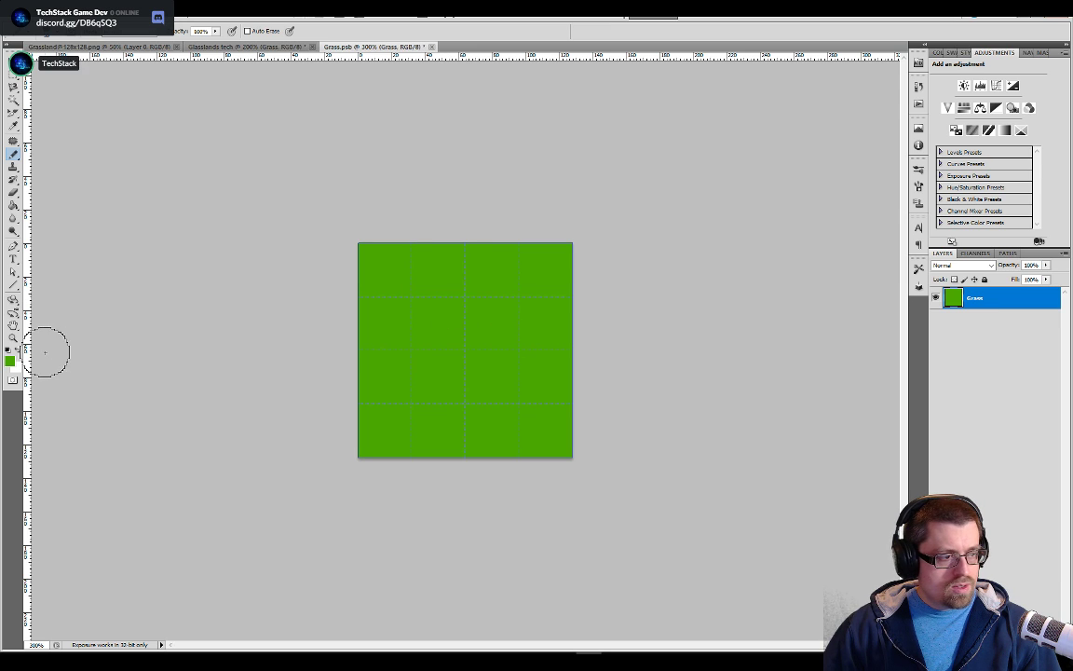
left_click(9, 361)
left_click(573, 288)
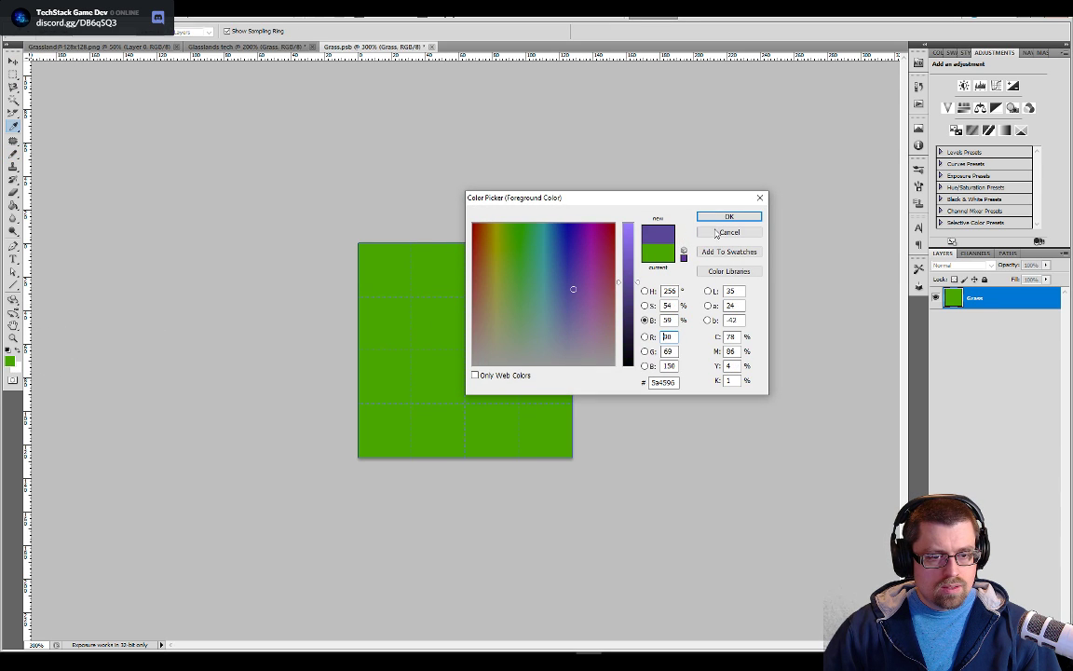
left_click(715, 222)
left_click_drag(373, 390, 481, 315)
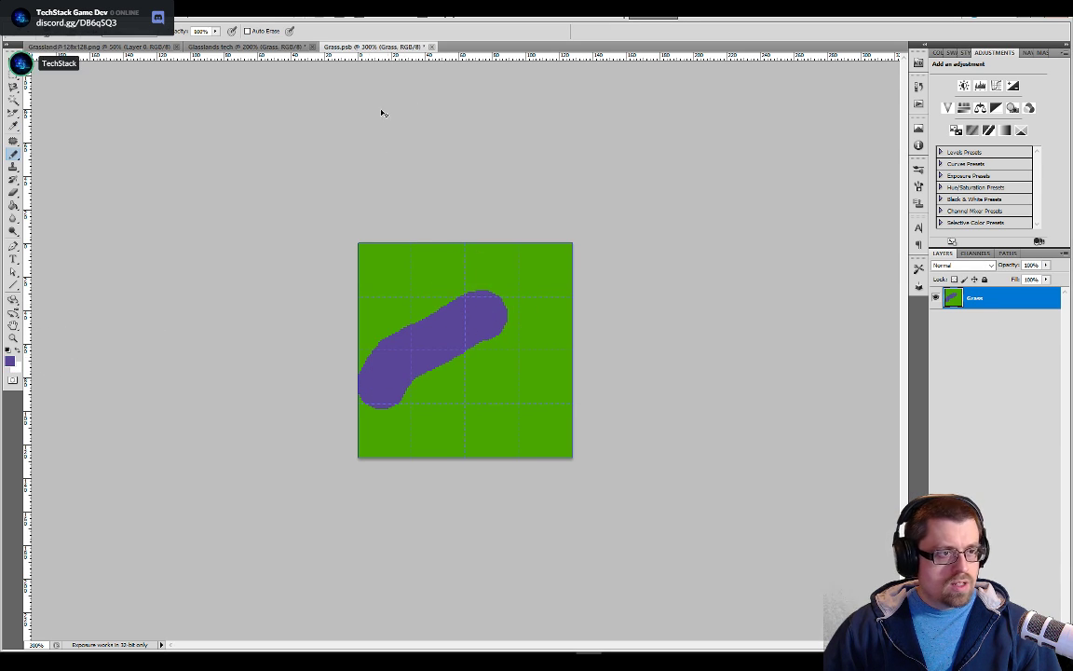
key("ctrl+s")
left_click(280, 47)
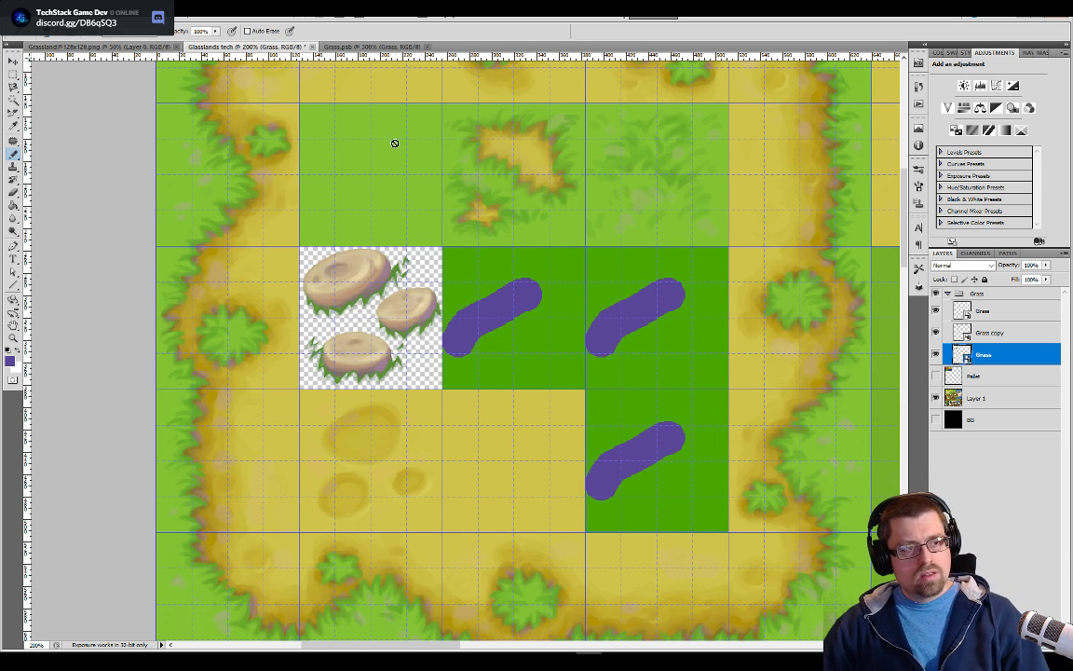
Undo the purple stroke in the Grass smart object, save it, and return to the tileset document
left_click(366, 47)
key("ctrl+alt+z")
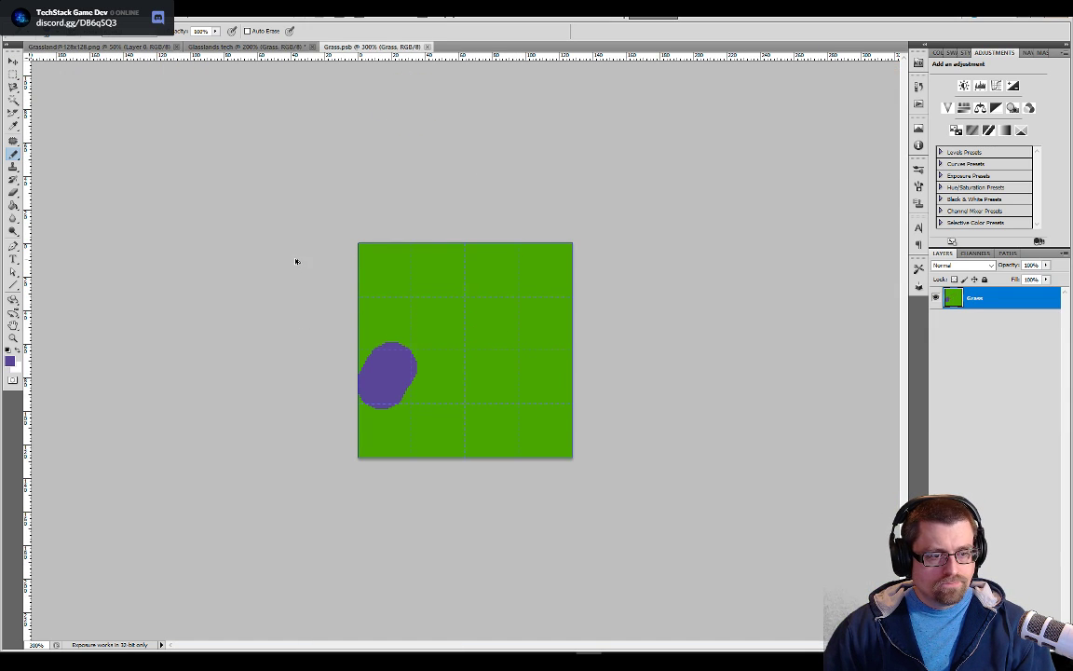
key("ctrl+alt+z")
left_click(283, 49)
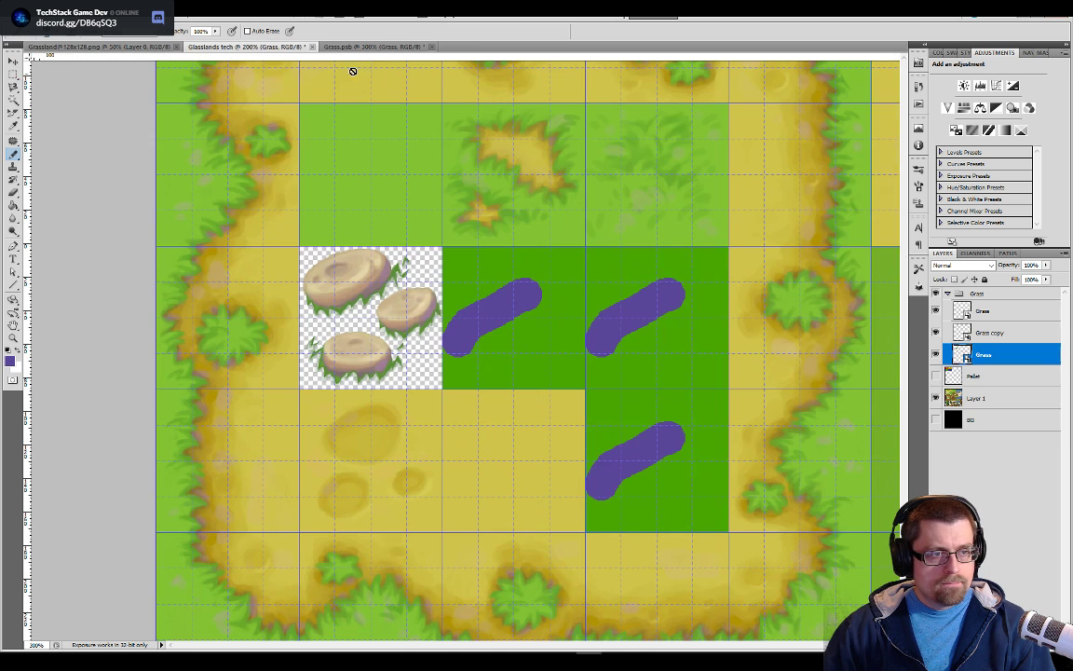
key("ctrl+Tab")
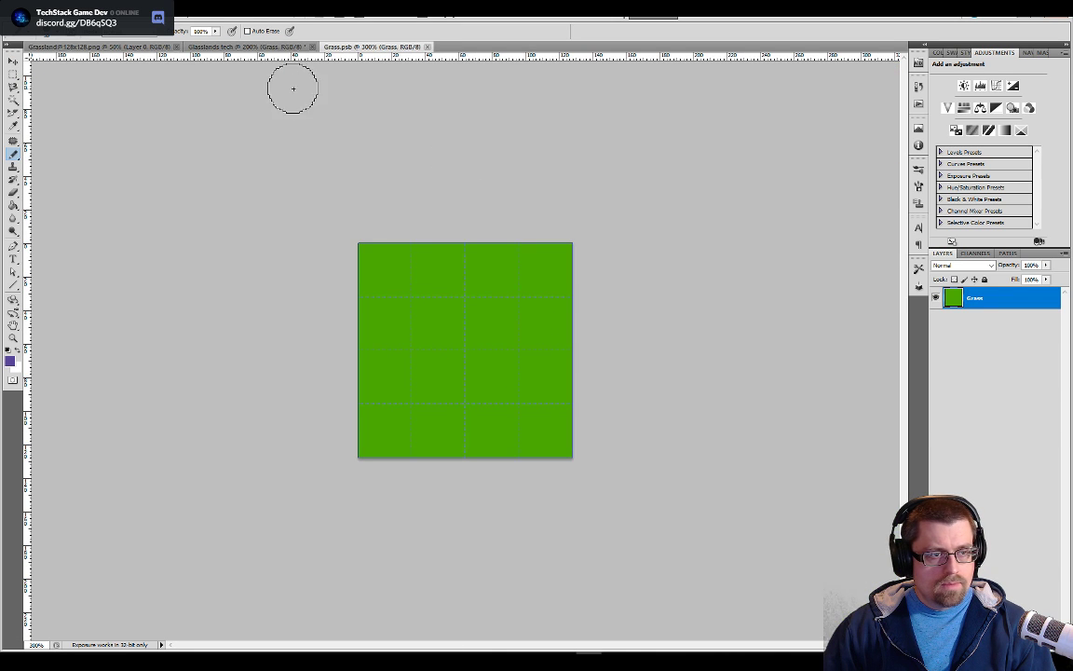
key("ctrl+shift+Tab")
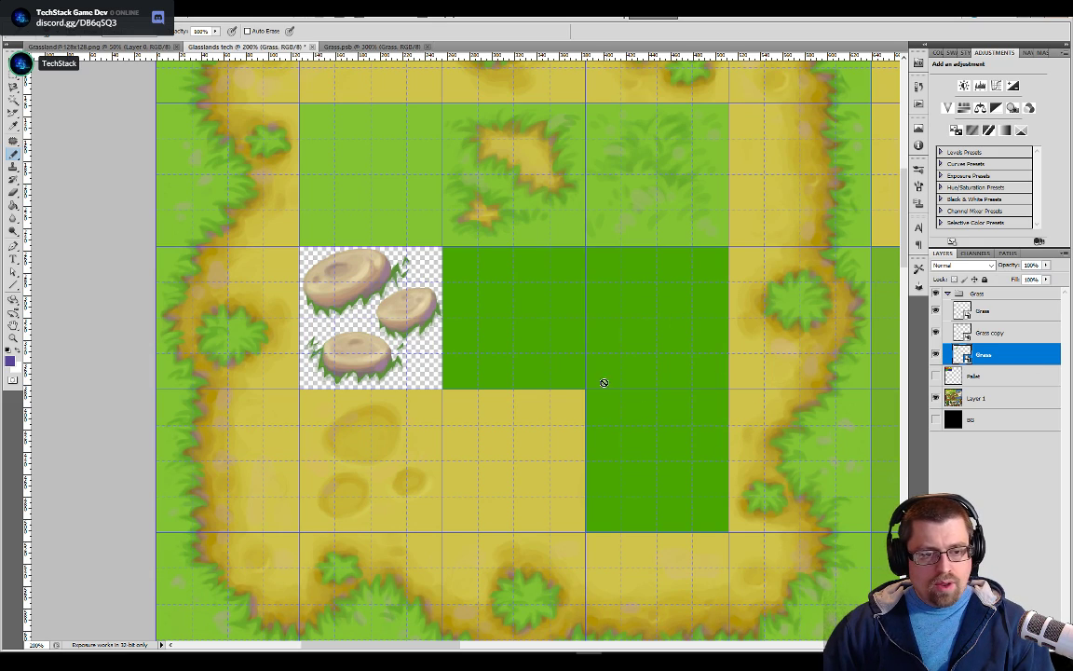
key("ctrl+minus")
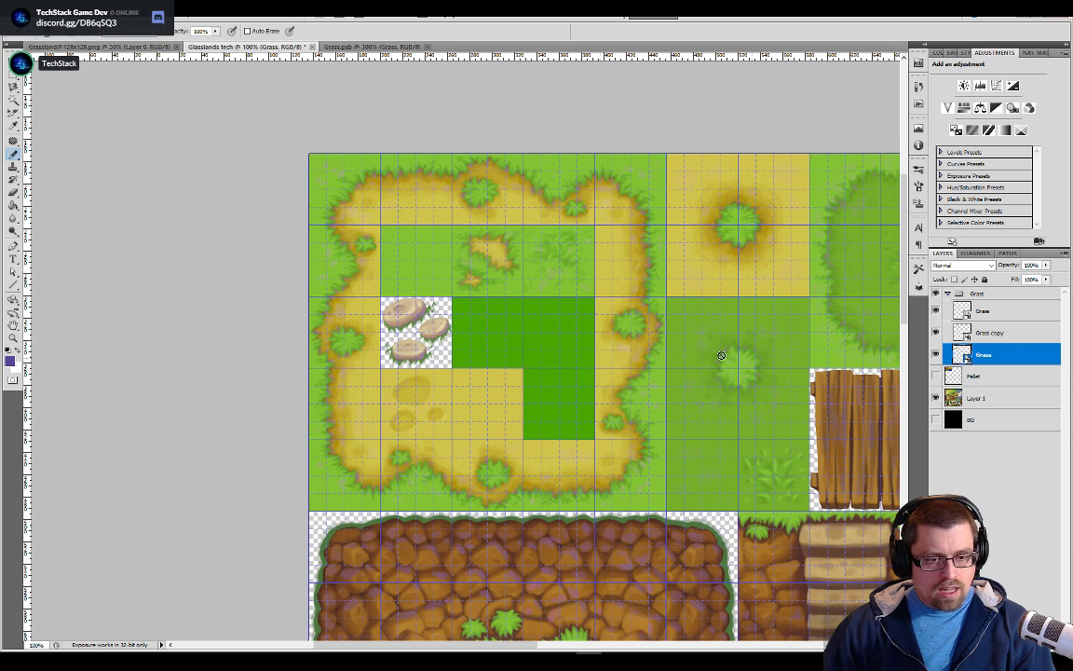
left_click(995, 334)
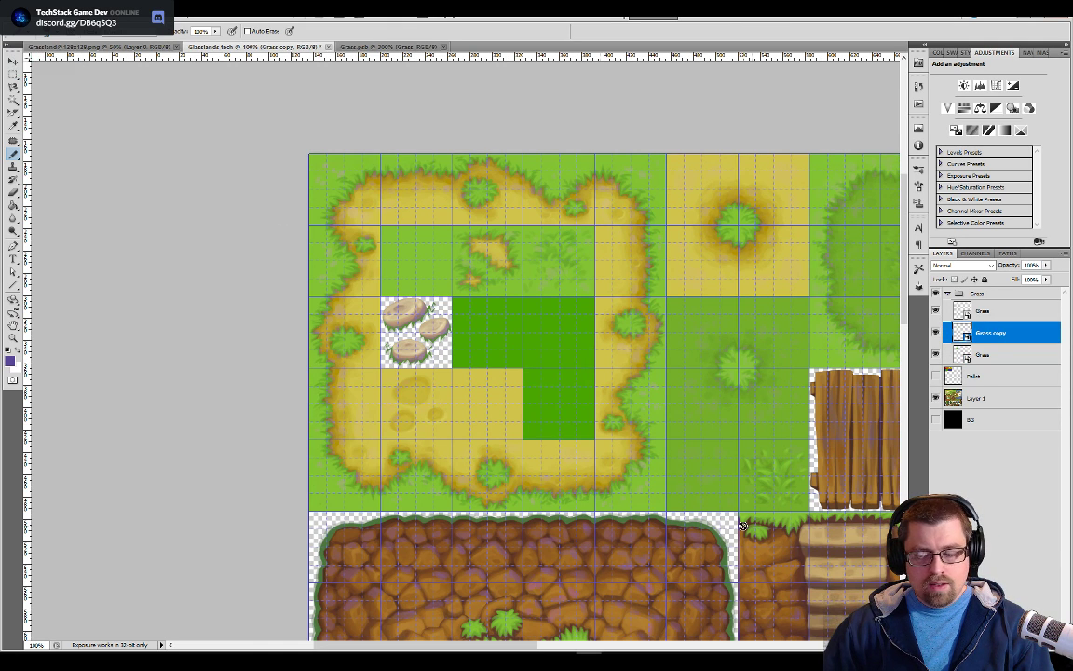
left_click(131, 47)
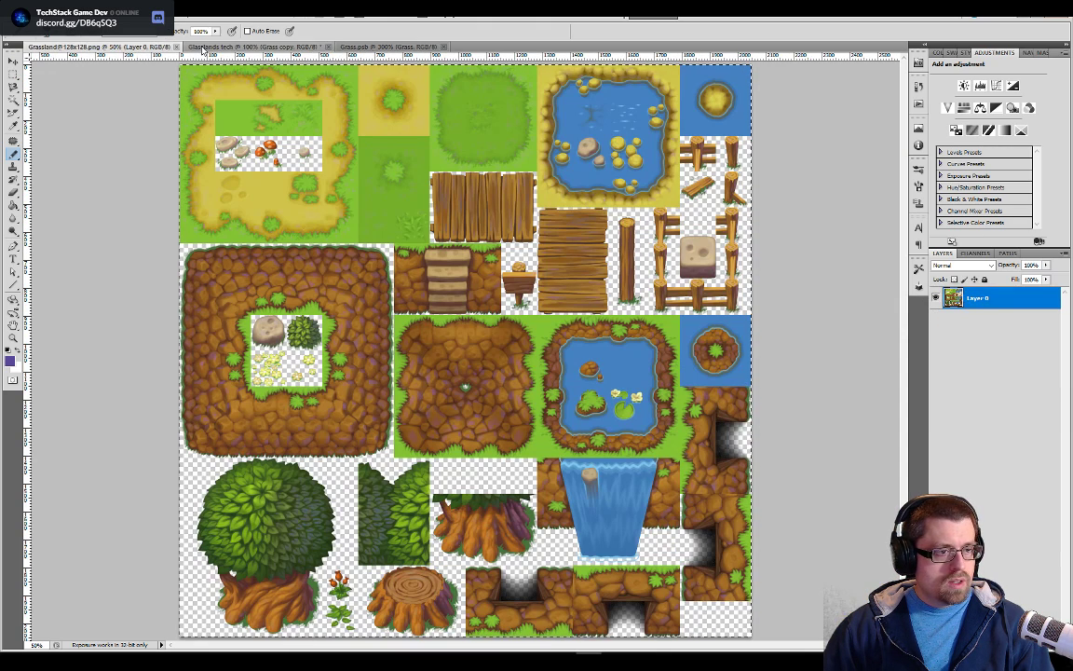
left_click(202, 46)
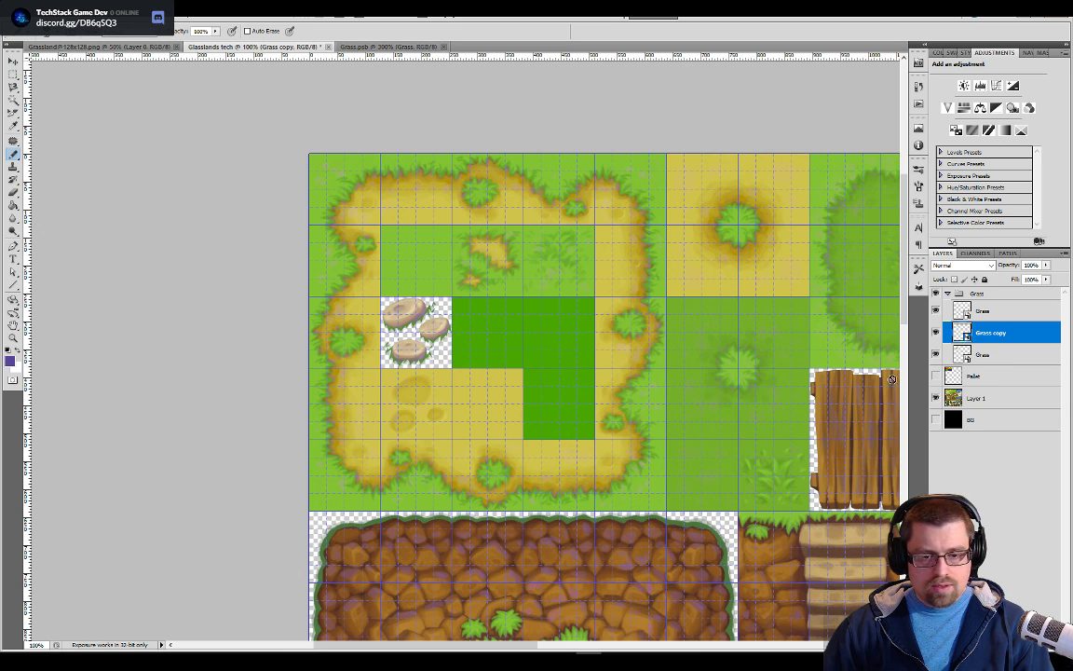
Try moving the original Grass tile onto the plain grass cell above the three stones, and undo the move
left_click(993, 356)
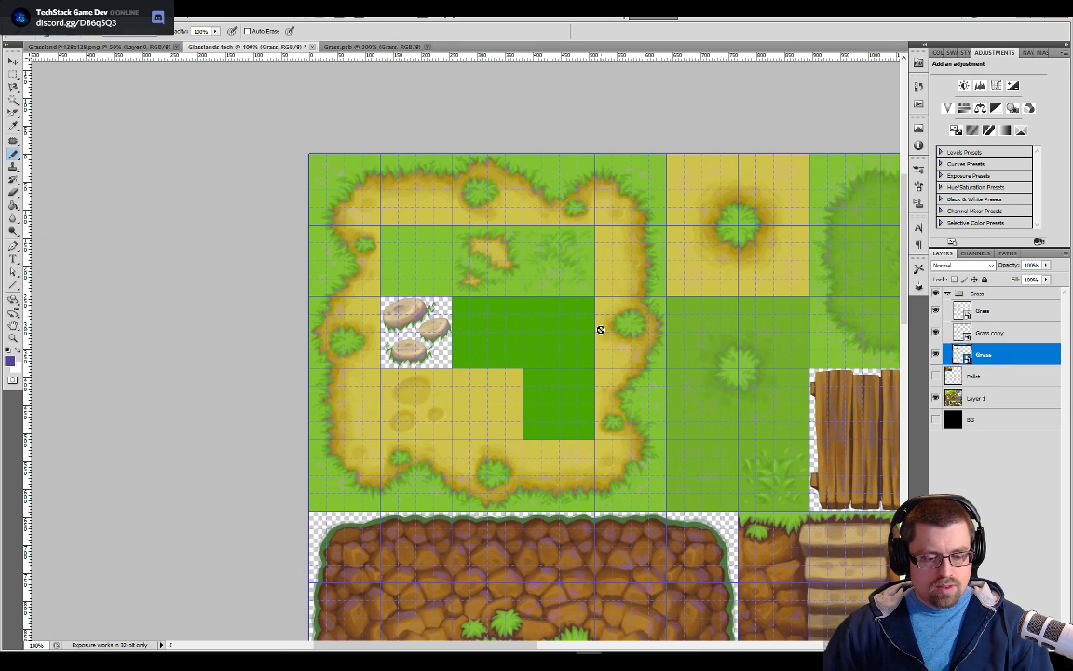
key("v")
left_click_drag(505, 336, 580, 497)
key("ctrl+plus")
key("ctrl+plus")
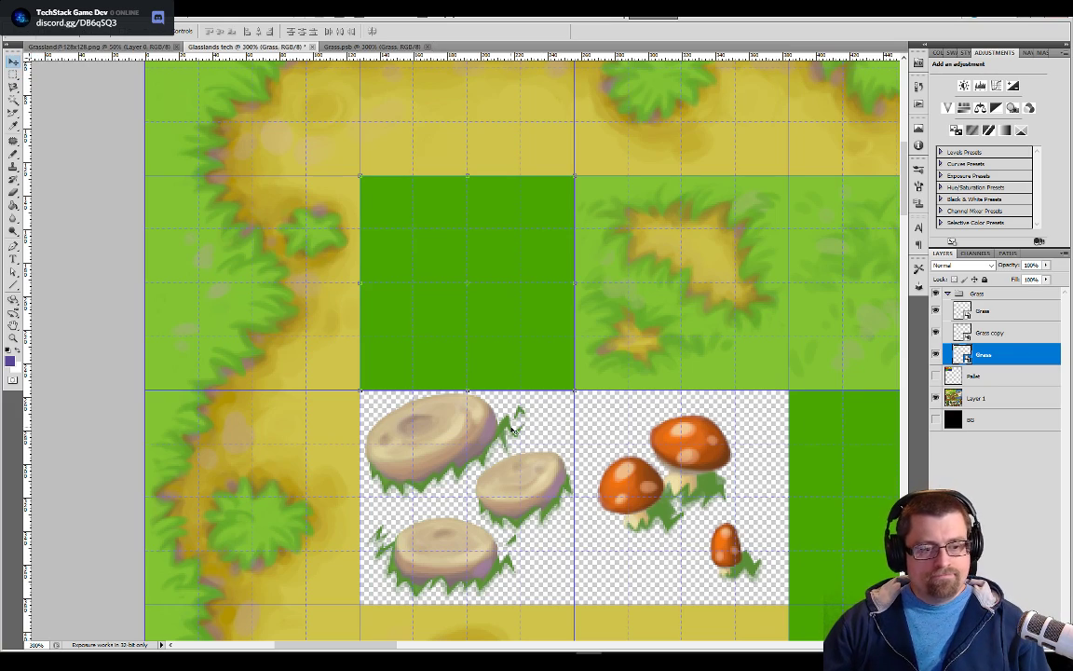
key("ctrl+minus")
key("ctrl+minus")
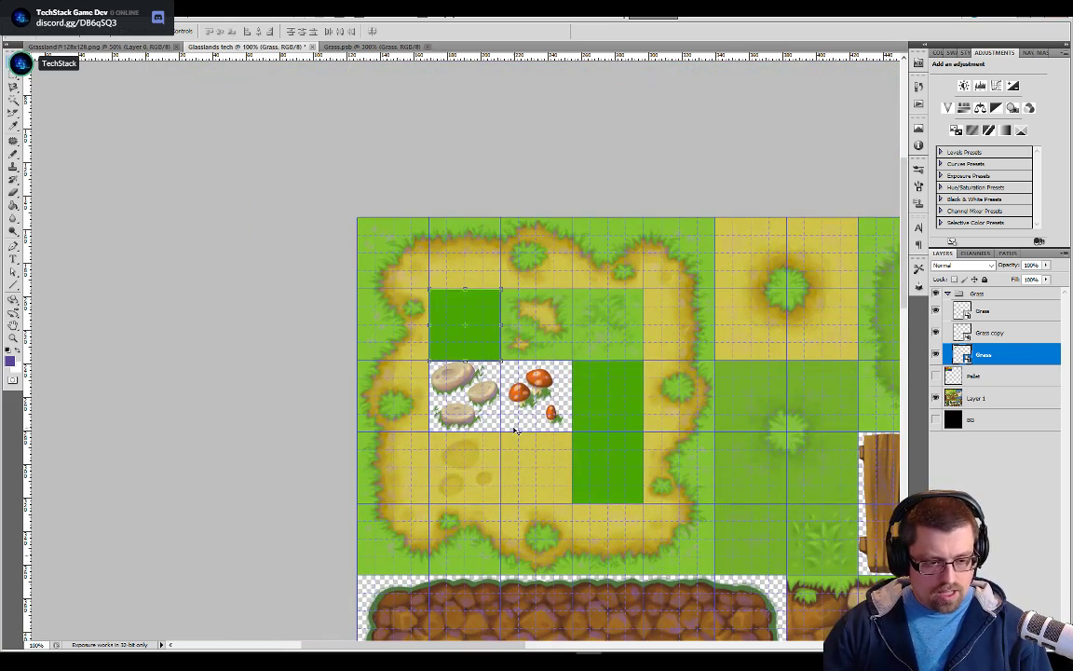
key("ctrl+z")
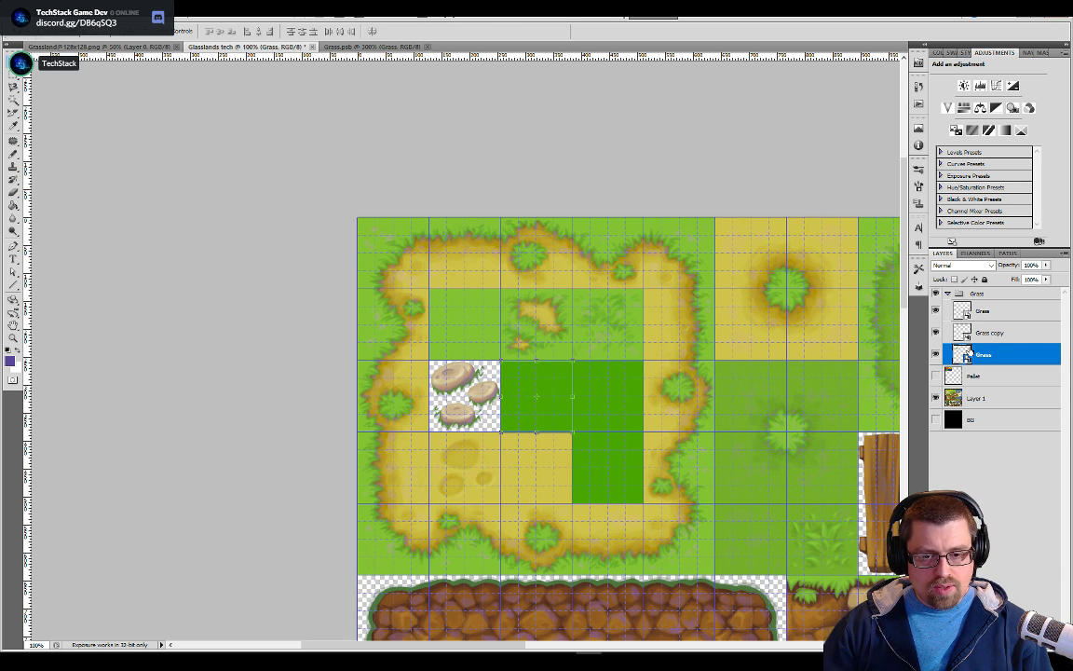
Hide and show the Grass group to compare it with the reference, and survey the whole tileset
left_click_drag(617, 505, 591, 390)
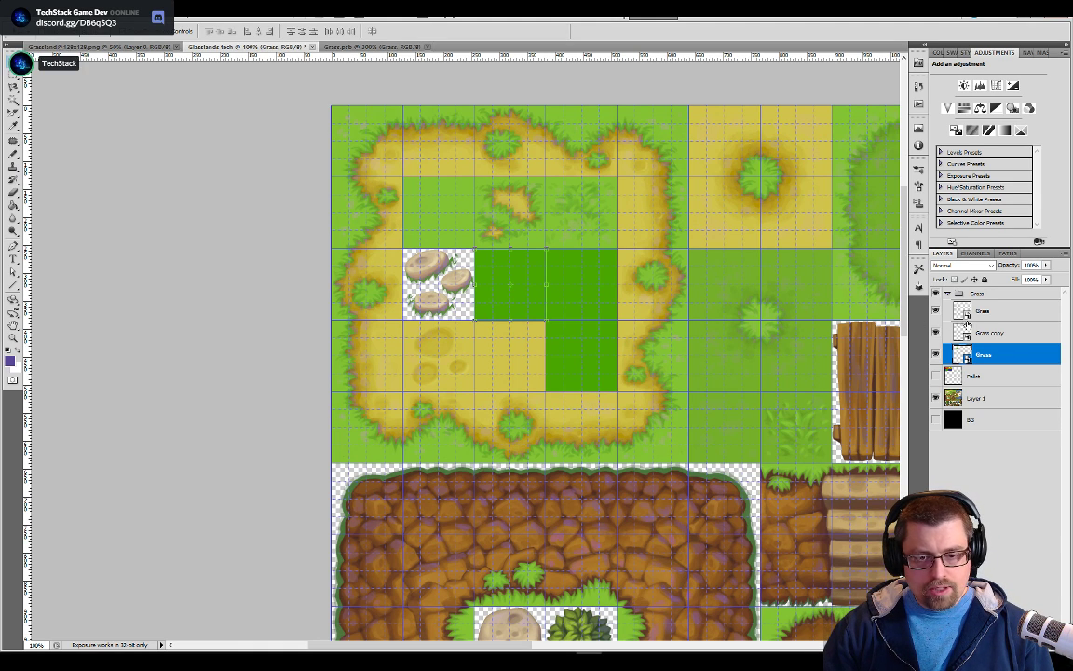
left_click(939, 296)
left_click(938, 296)
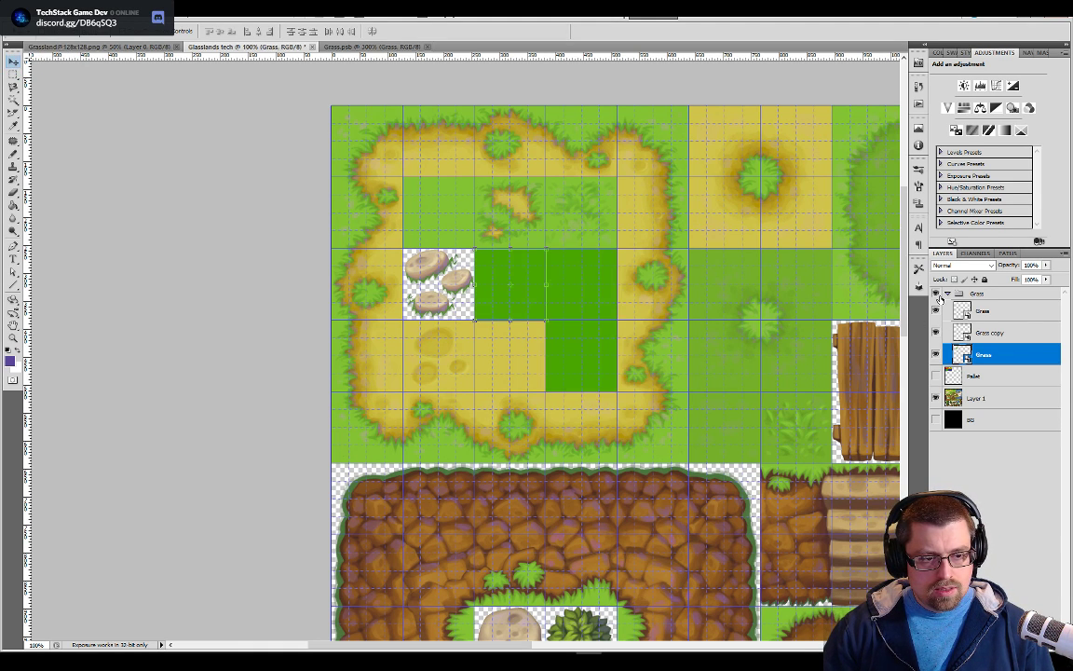
left_click_drag(759, 438, 477, 314)
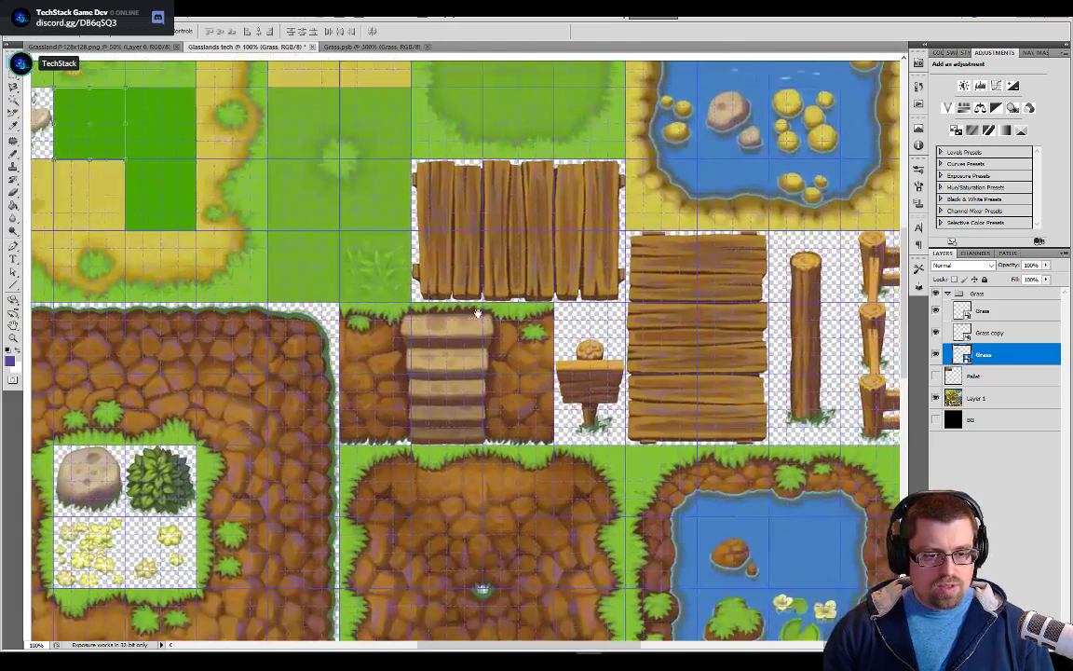
scroll(478, 314, "down", 2)
scroll(480, 315, "down", 1)
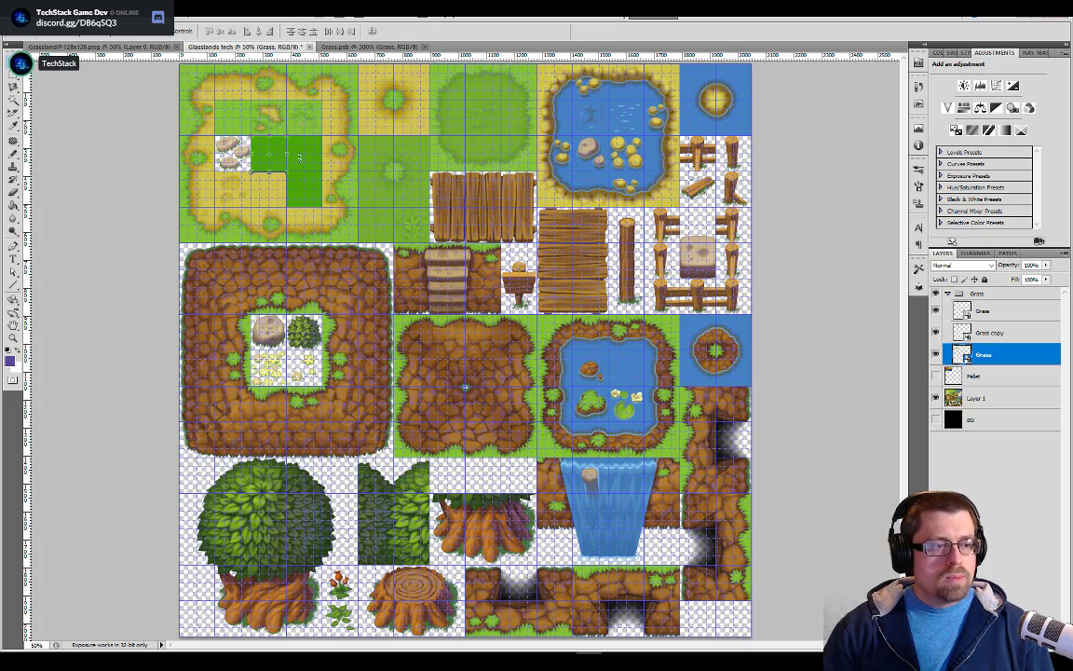
scroll(384, 313, "up", 4)
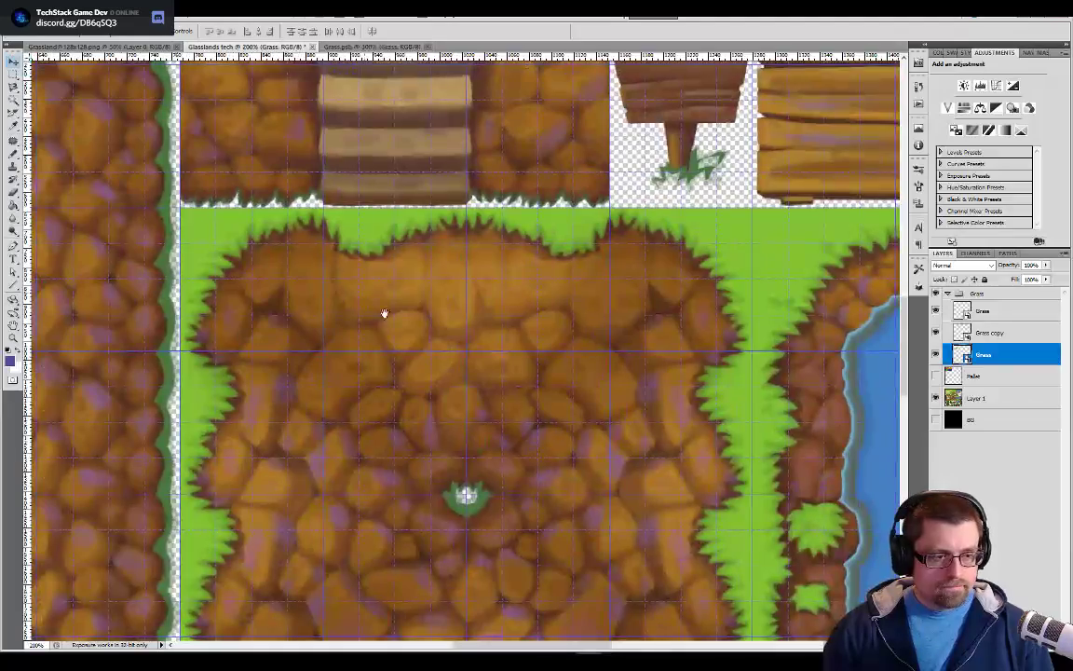
Move the topmost Grass tile from the bush cell onto the three-stone cell, completing a row of three tiles
left_click_drag(384, 313, 420, 386)
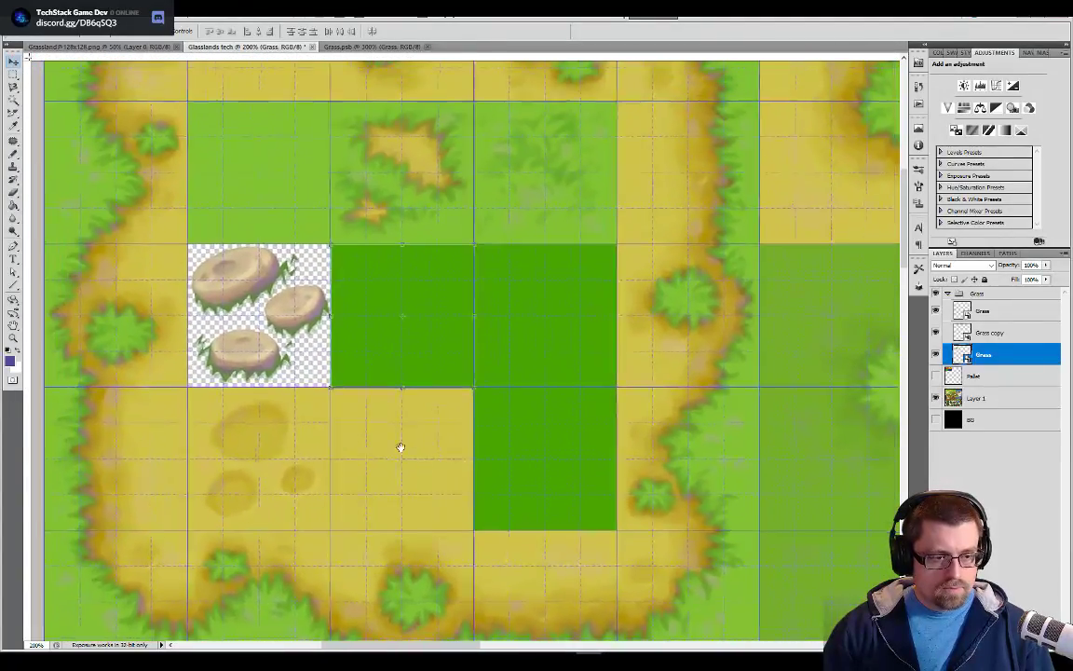
left_click_drag(399, 448, 587, 436)
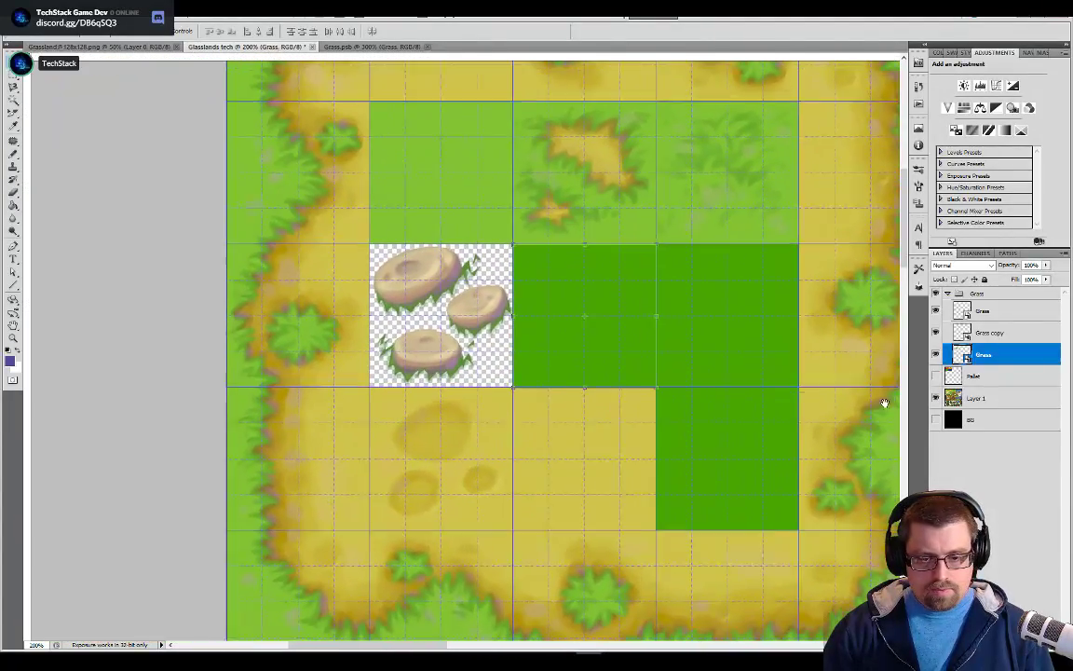
left_click(989, 328)
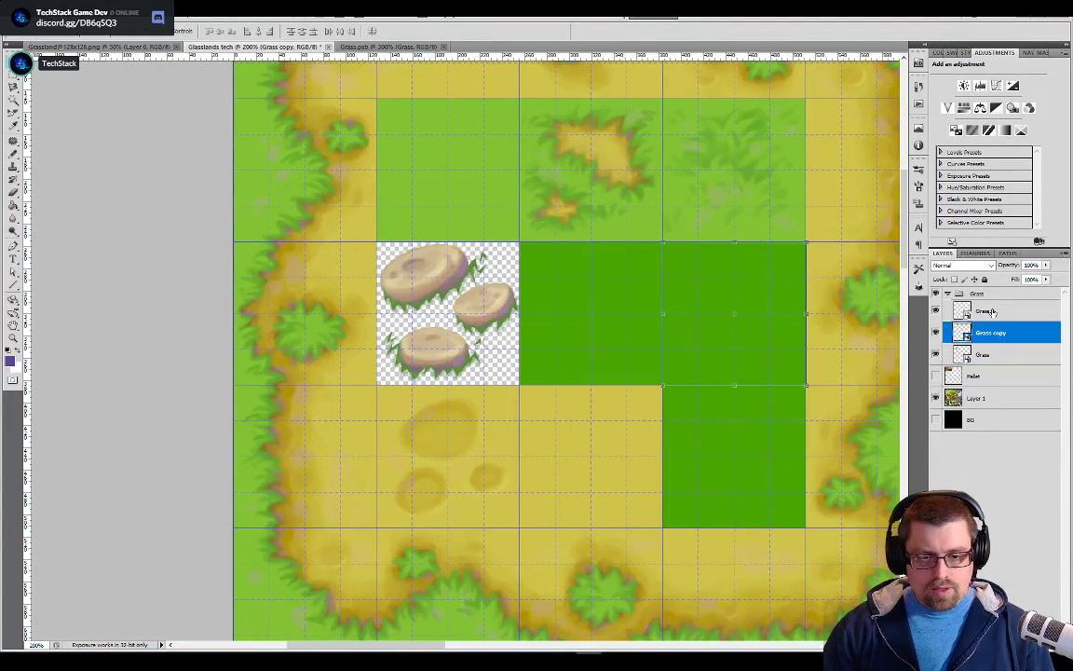
left_click(988, 311)
left_click_drag(757, 440, 468, 300)
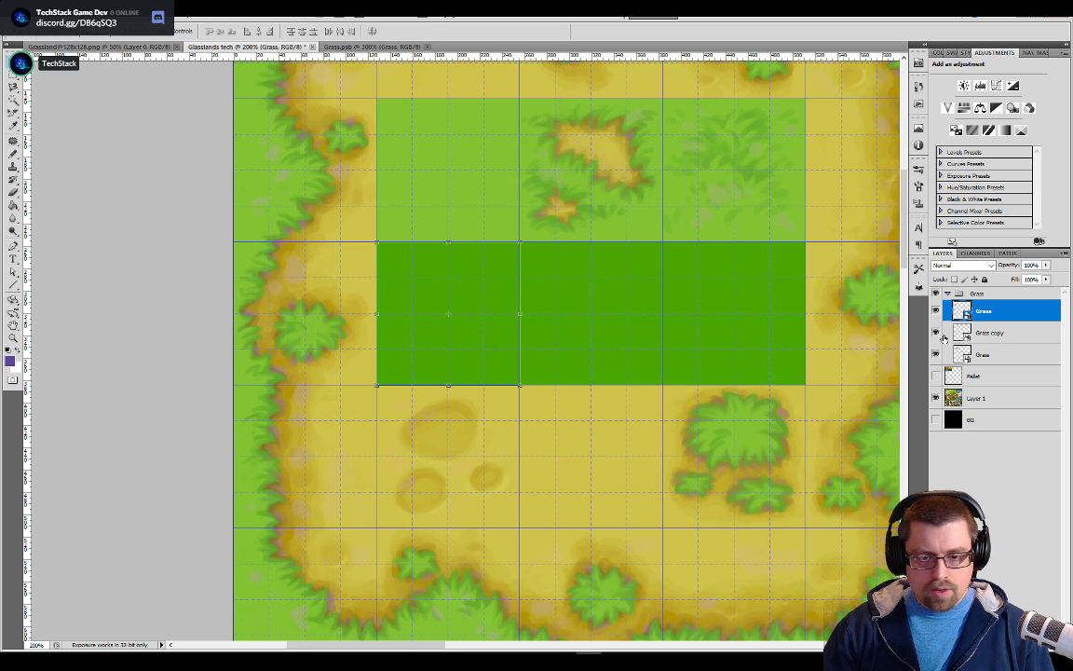
Duplicate all three Grass layers in the Grass group within the Glasslands tech document
left_click(985, 354, "shift")
right_click(988, 355)
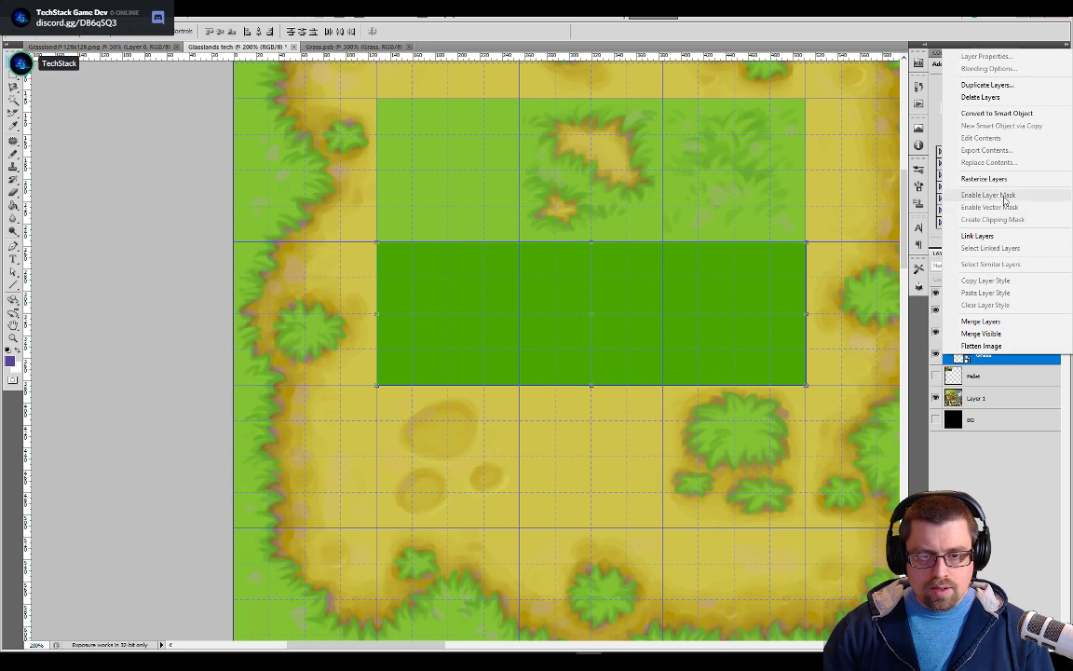
left_click(988, 86)
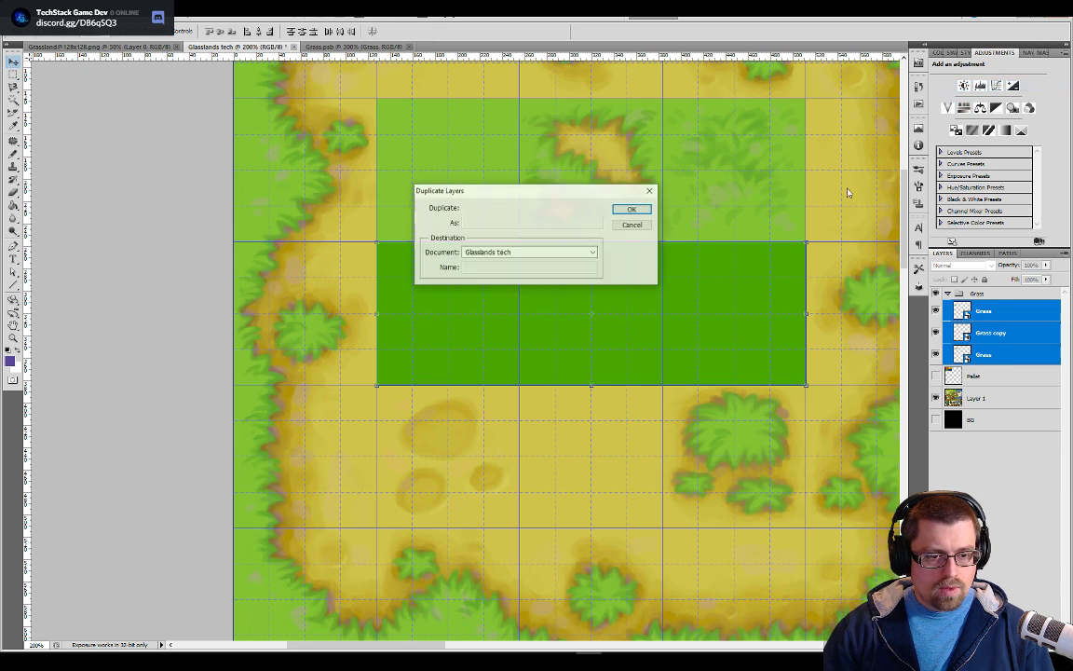
left_click(627, 211)
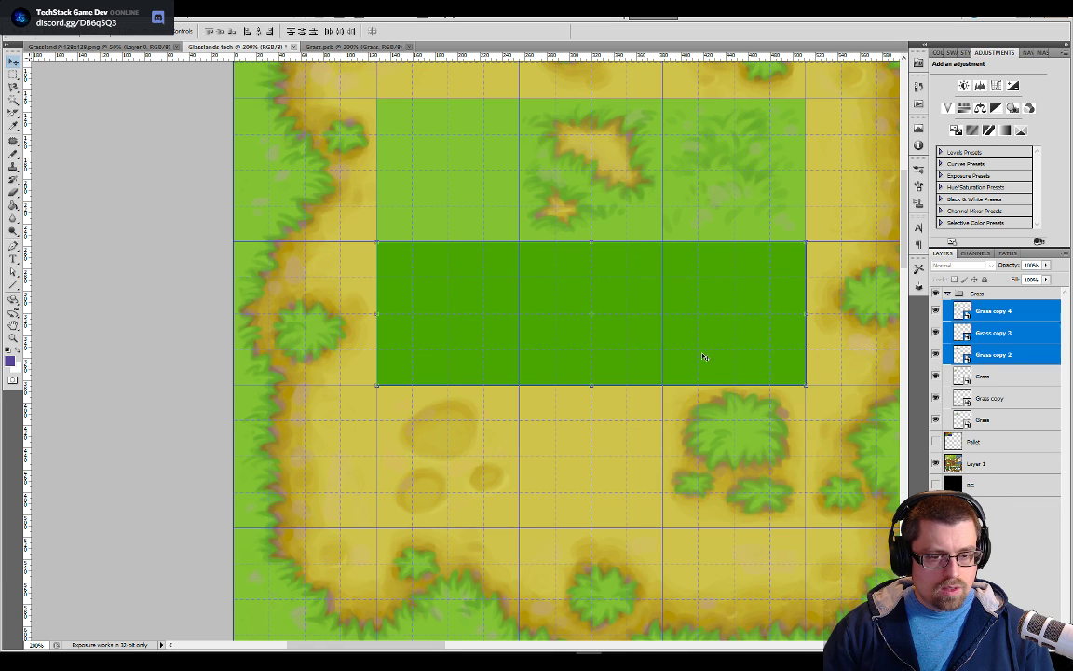
Move the three duplicated grass tiles together up one grid row, directly above the original row of tiles
key("Up")
key("Up")
key("Up")
key("Up")
key("Up")
key("Up")
key("Up")
key("Up")
mouse_move(736, 323)
left_mouse_down()
mouse_move(737, 354)
mouse_move(744, 258)
mouse_move(720, 322)
mouse_move(736, 321)
left_mouse_up()
left_click(989, 315)
left_click(991, 355, "shift")
left_click(1000, 338)
left_click(1000, 356)
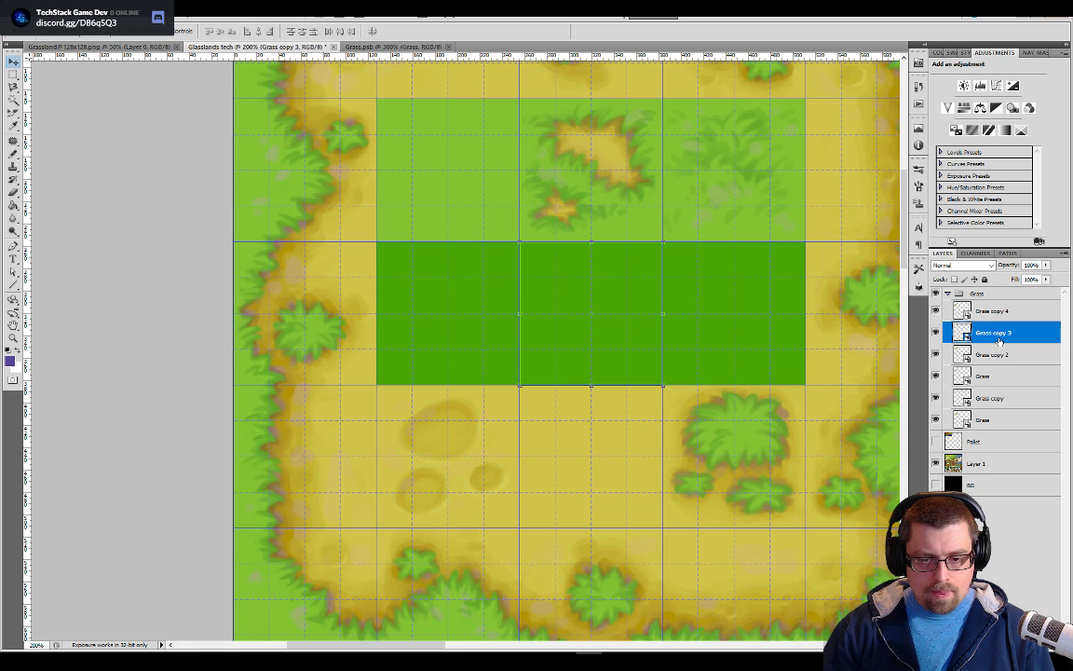
left_click(995, 311, "shift")
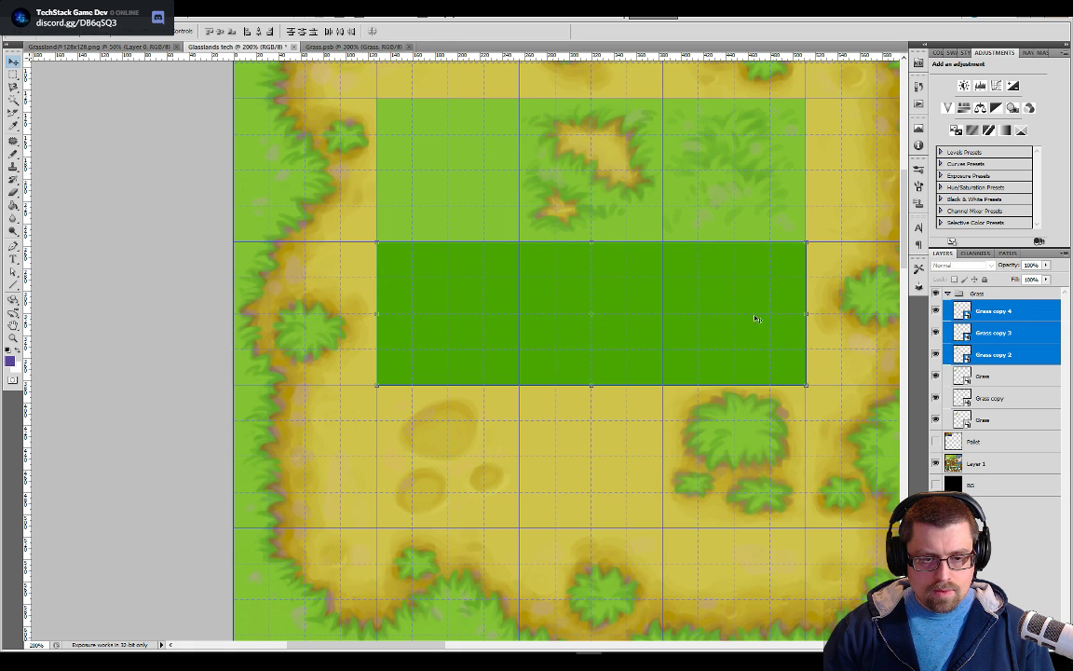
left_click_drag(703, 314, 702, 175)
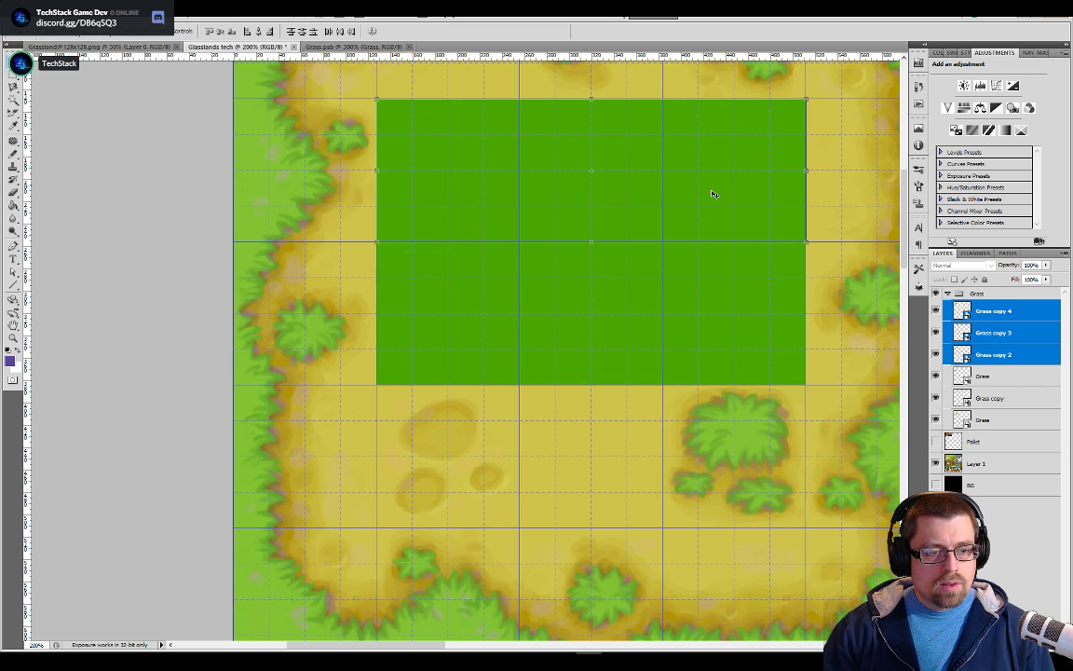
Duplicate the upper row of grass tiles and move the copies below the original row, completing a 3 × 3 block
right_click(980, 359)
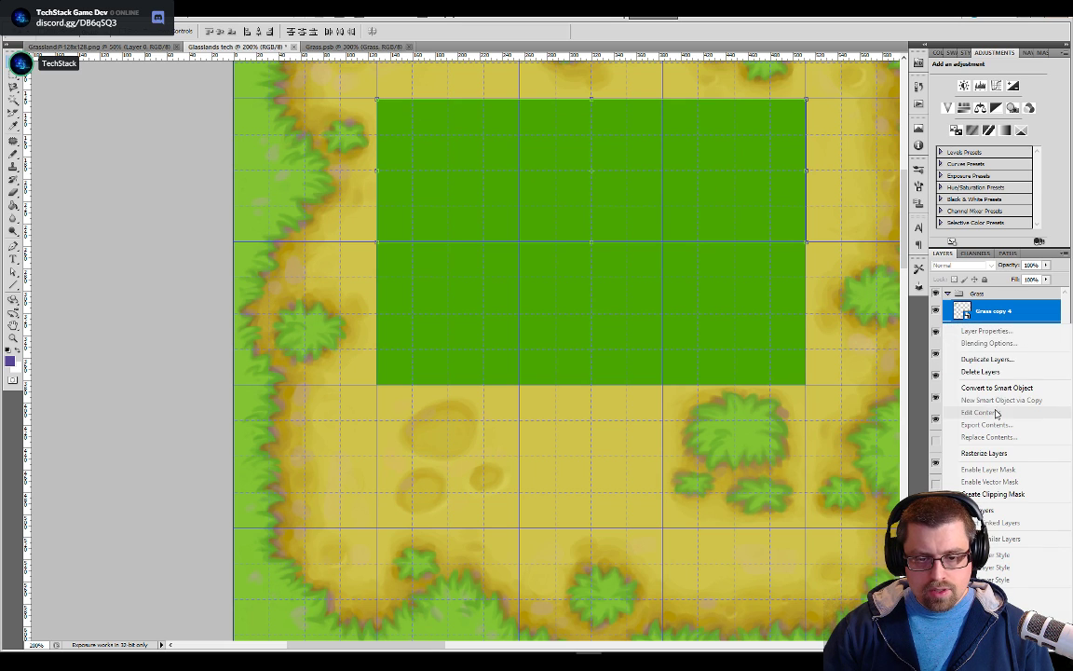
left_click(1001, 361)
left_click(632, 211)
left_click_drag(705, 157, 703, 443)
Collapse the Grass group, and hide and show it to compare the block with the reference tileset
key("ctrl+minus")
key("ctrl+minus")
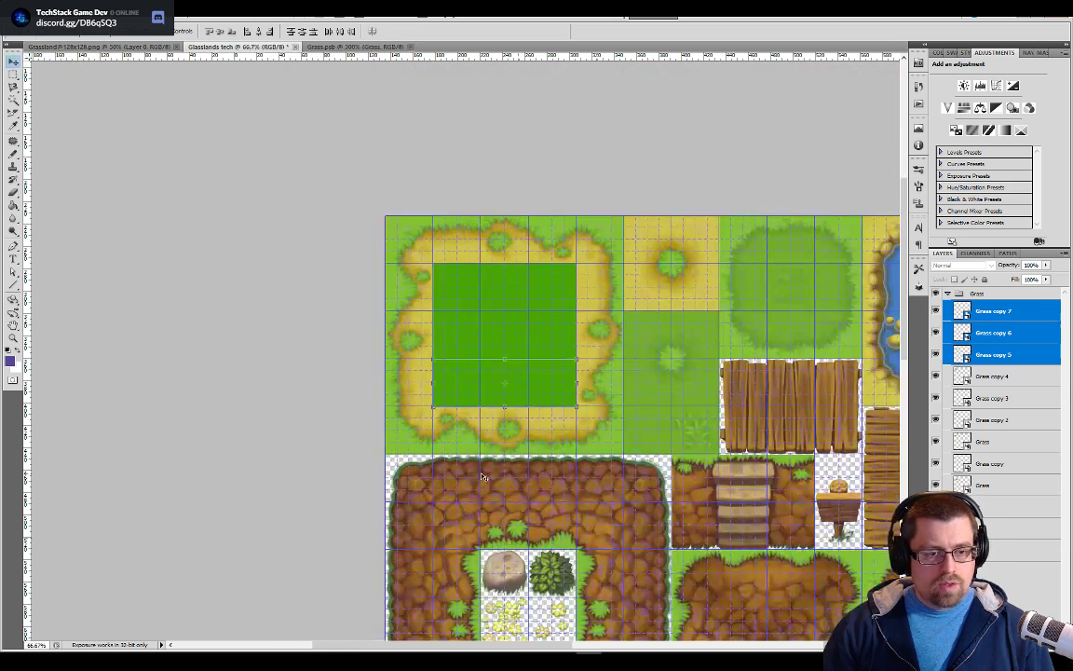
left_click(949, 294)
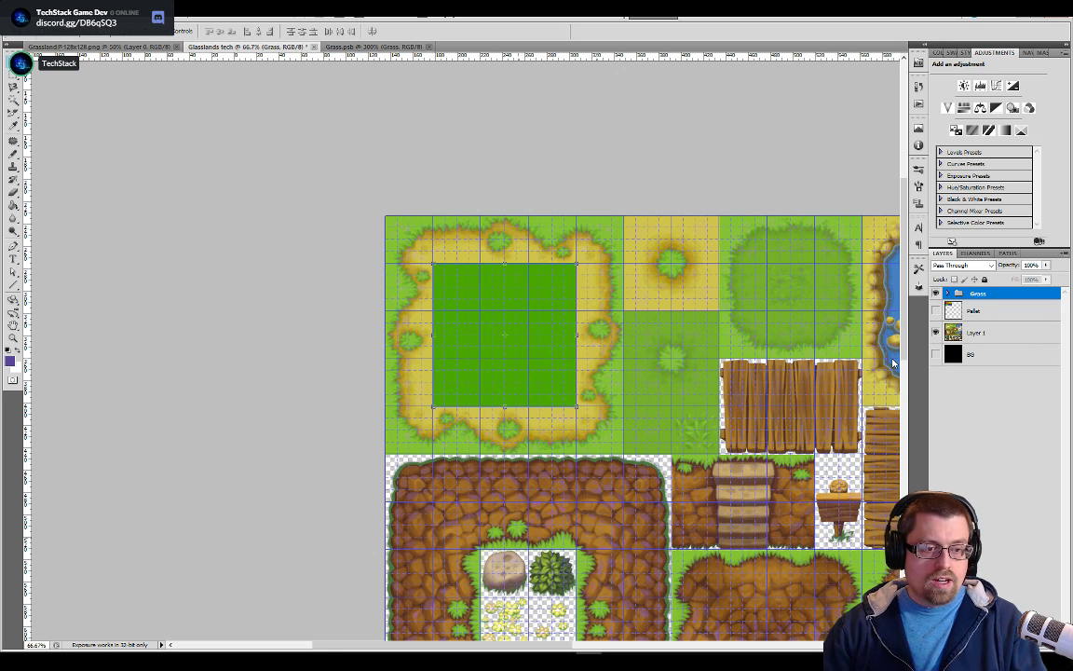
left_click(935, 293)
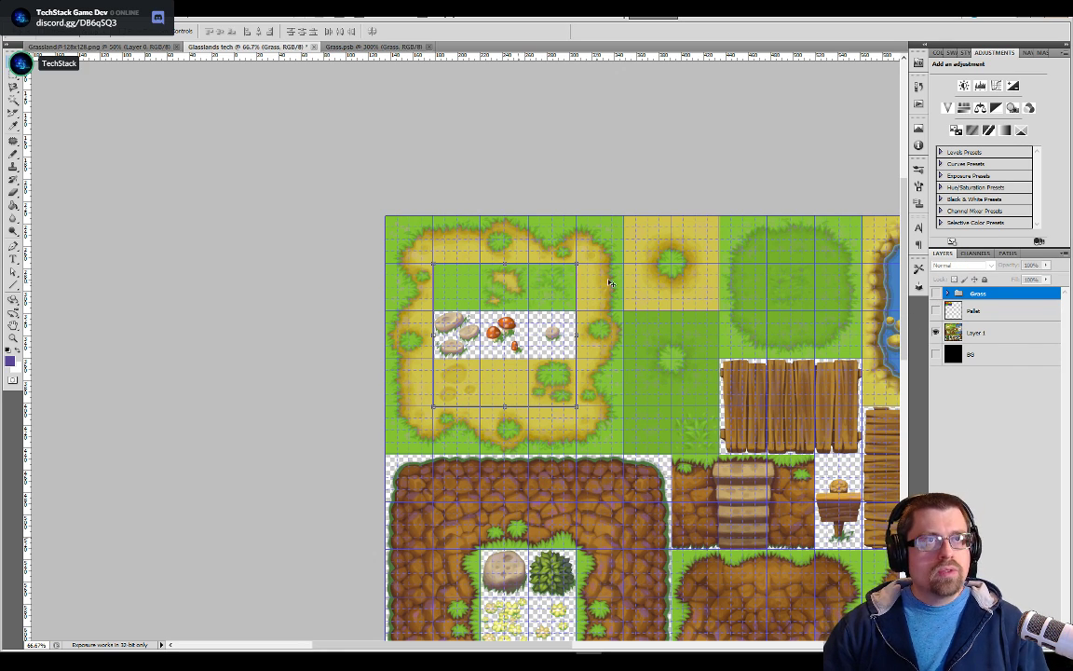
left_click(935, 293)
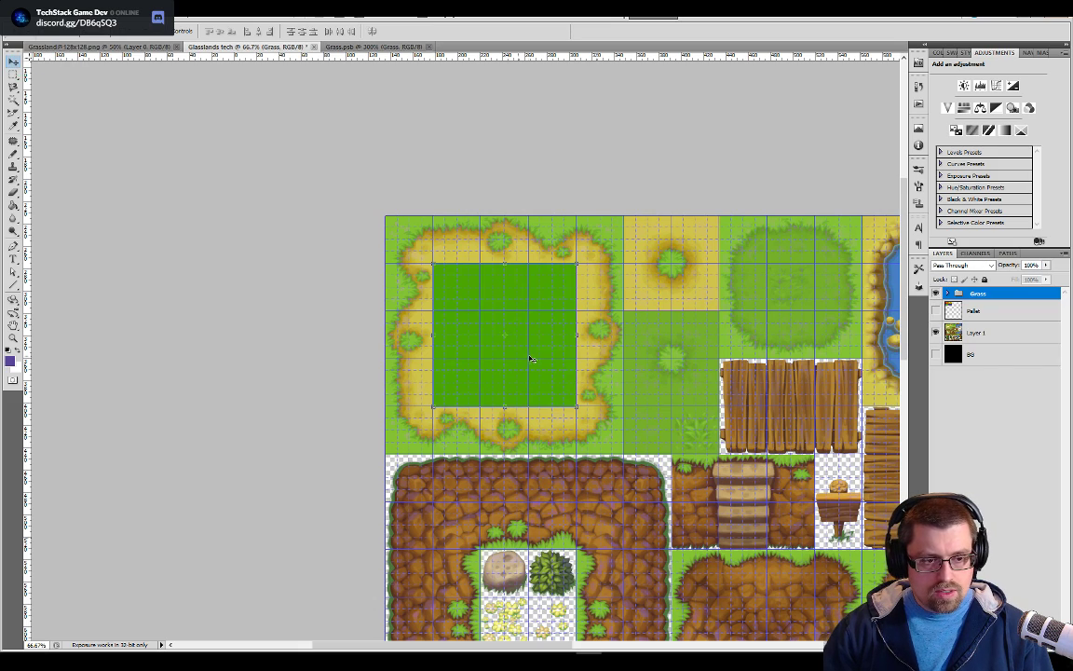
Sample the green of the grass block as the foreground colour for painting
key("ctrl+plus")
key("ctrl+plus")
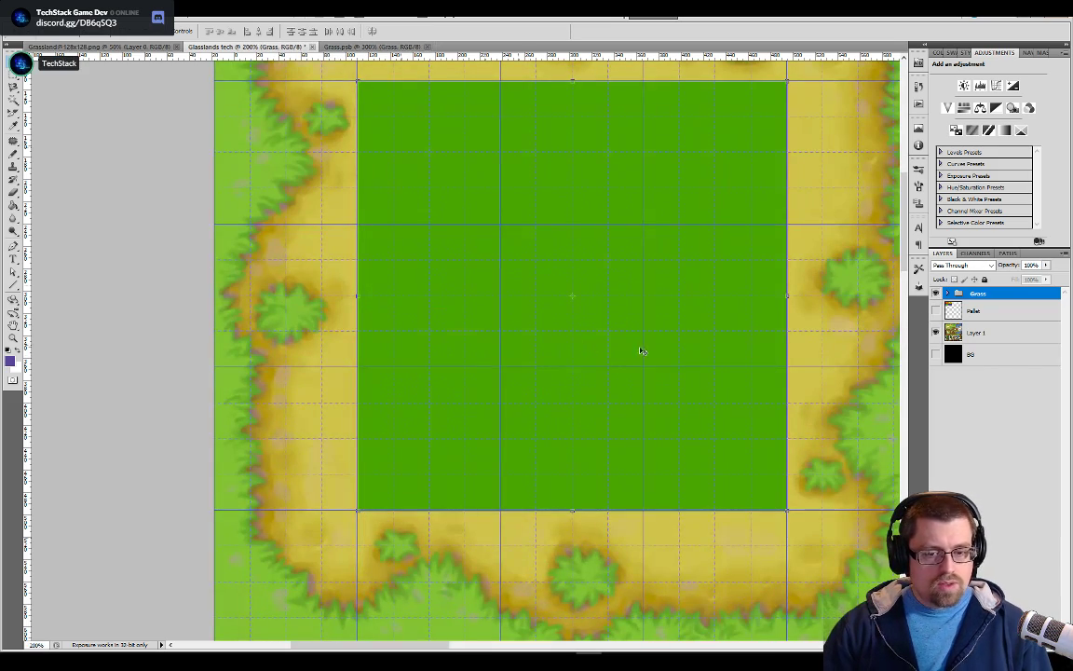
key("b")
left_click(443, 194, "alt")
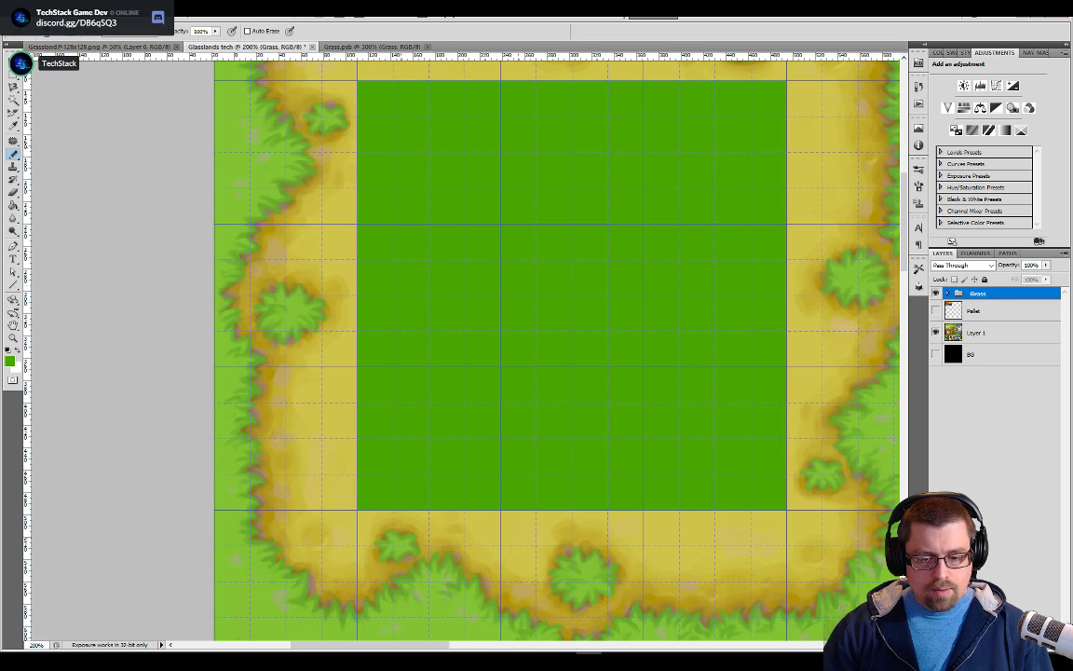
Create a new group above the Grass group and name it Grass To Dirt Transition
key("ctrl+g")
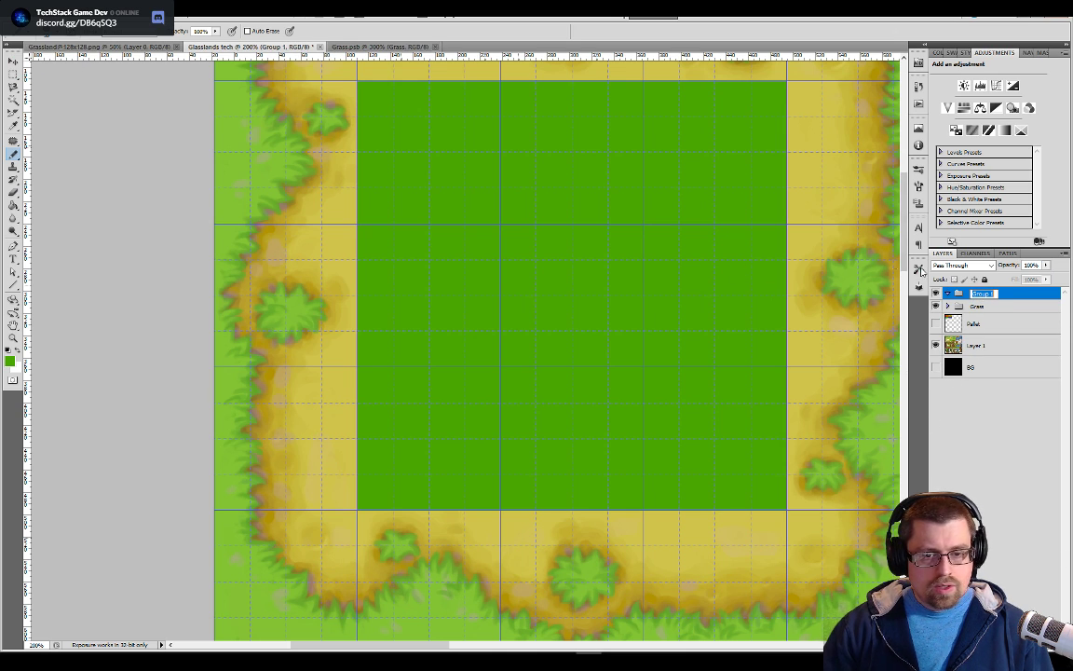
key("Return")
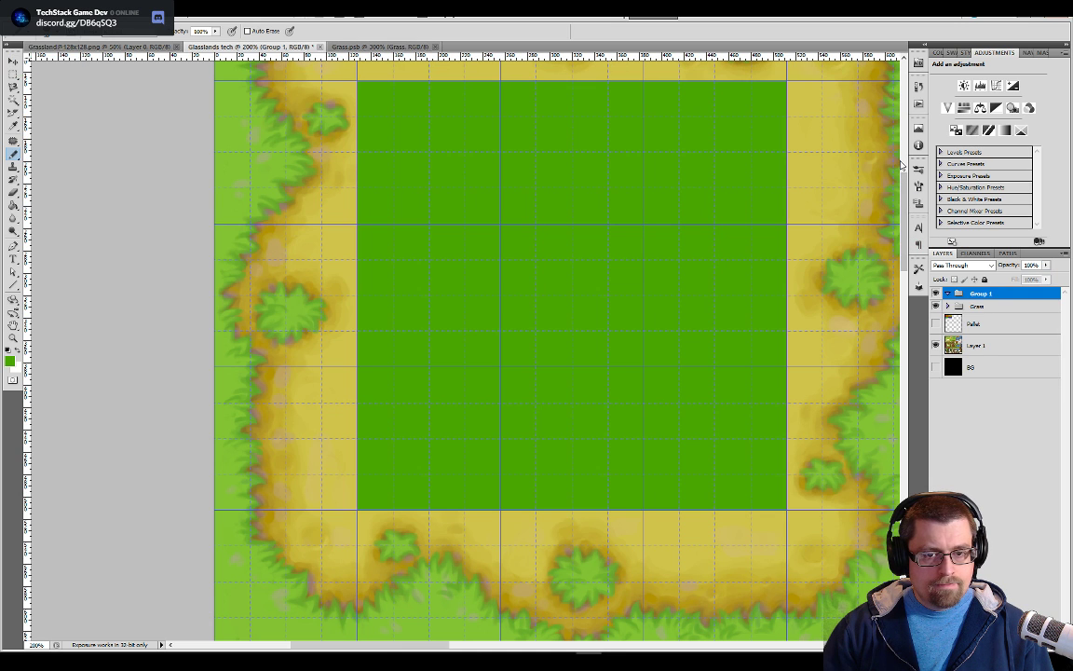
scroll(906, 183, "up", 5)
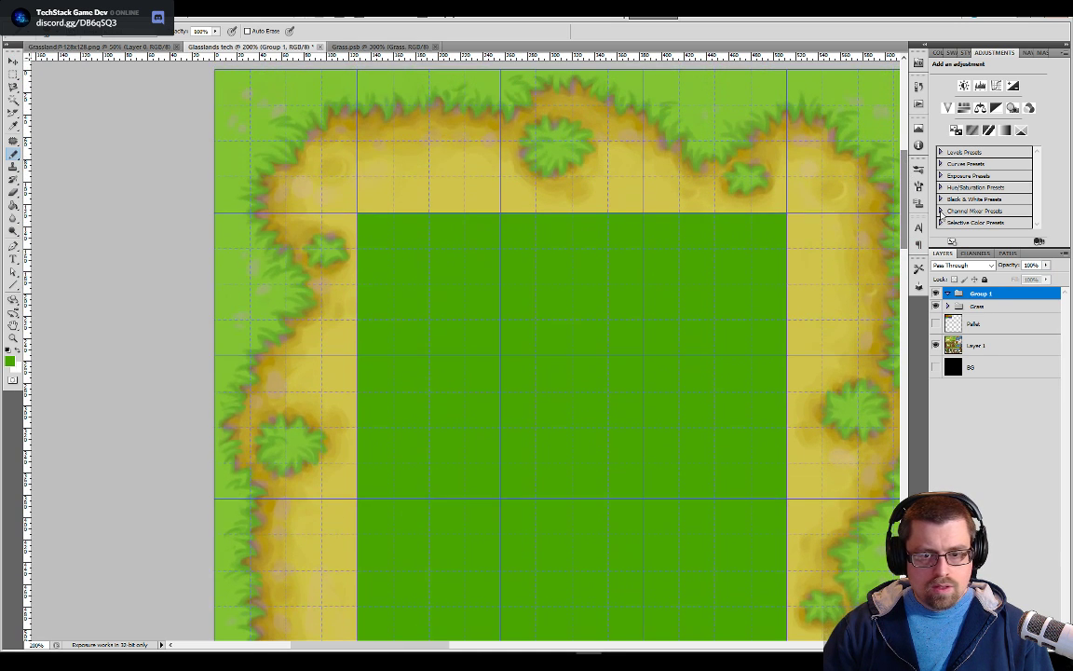
double_click(976, 295)
type("Gra")
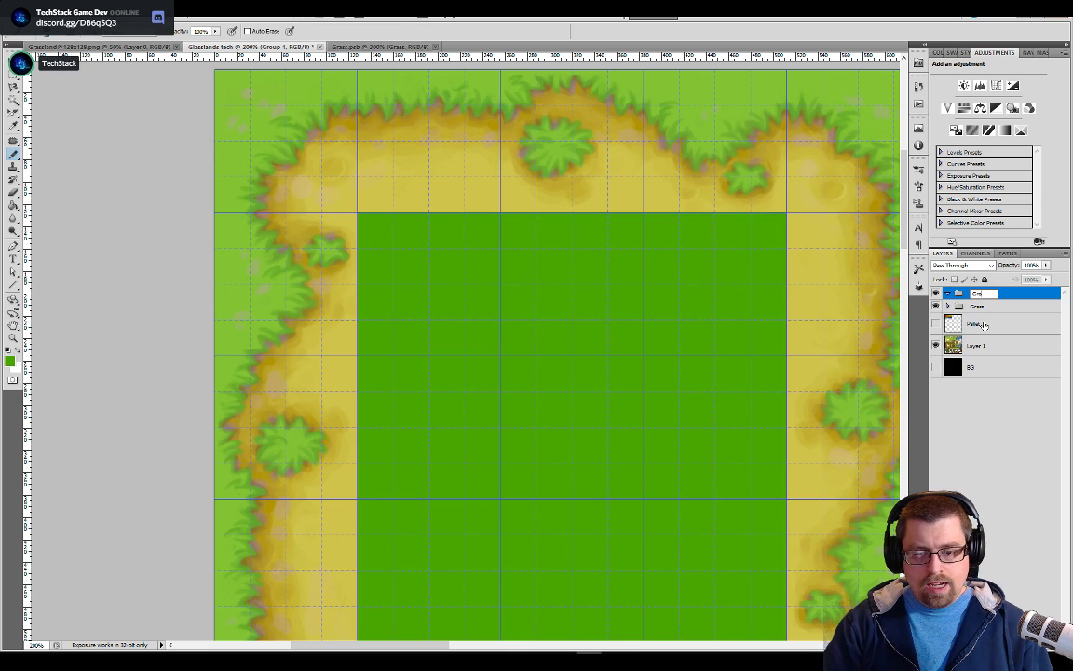
type("ss Ti Dirt")
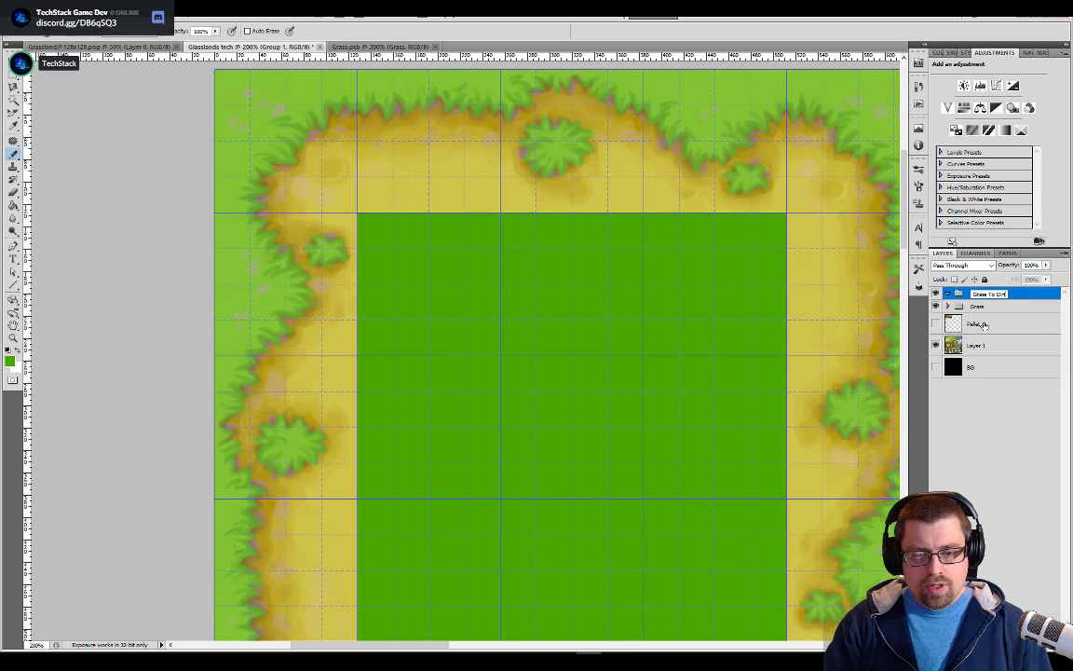
type(" Tran")
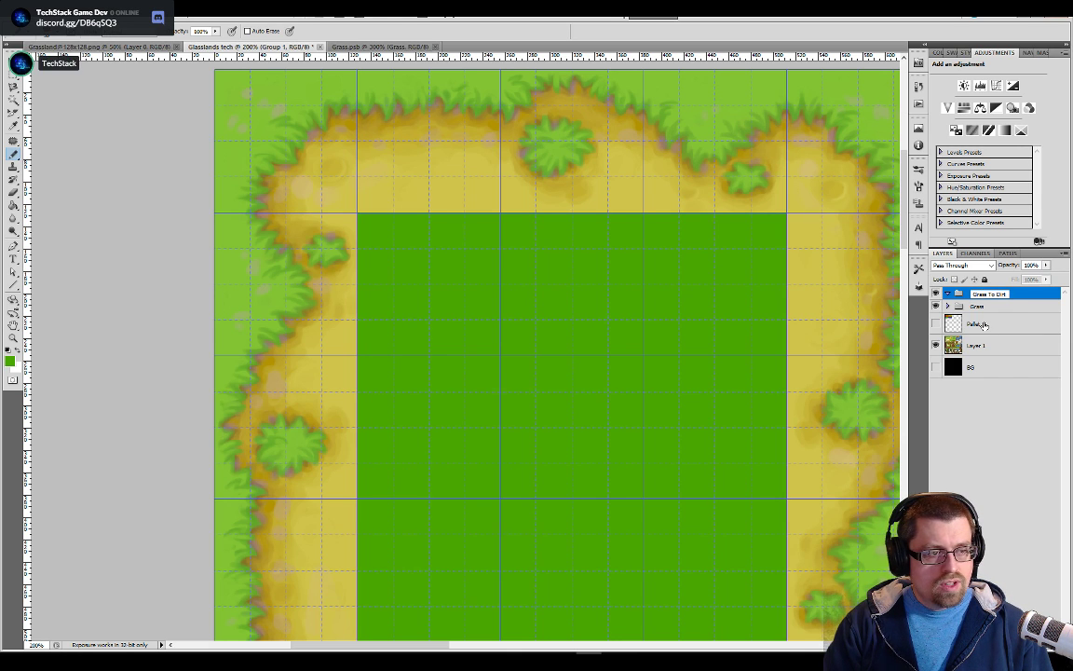
type("sition")
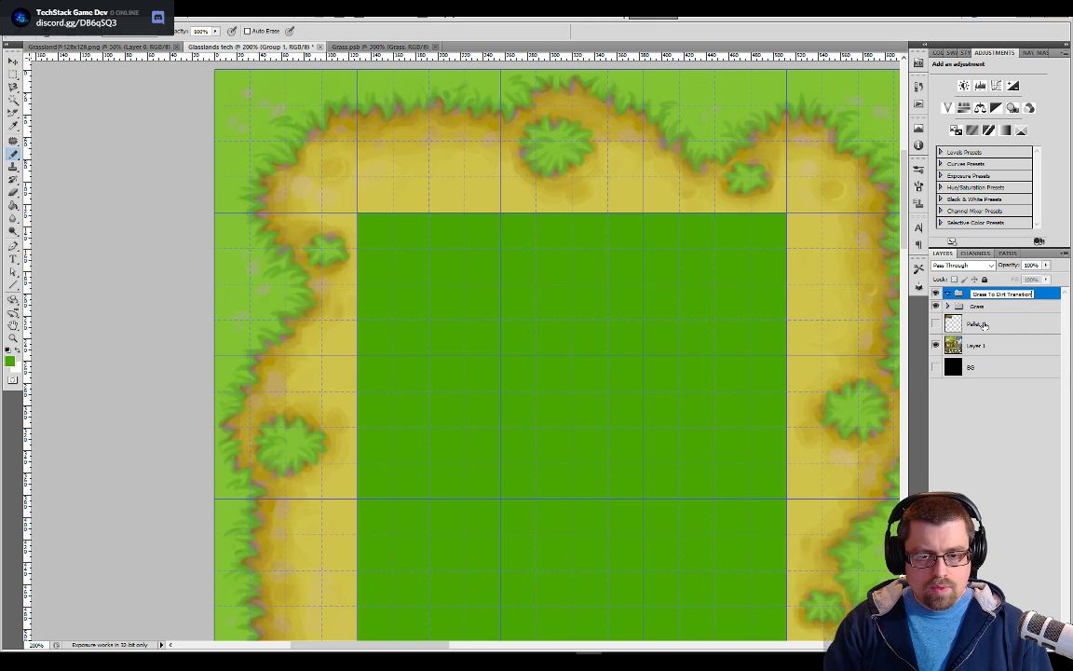
key("Return")
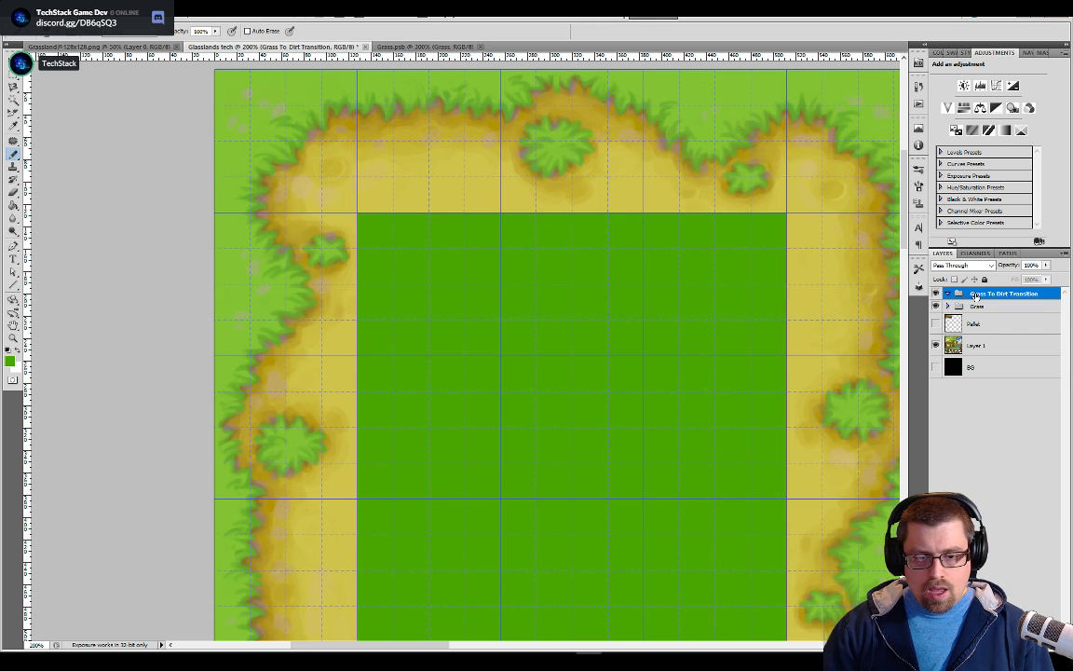
Add a new layer inside the Grass To Dirt Transition group, convert it to a smart object and name it Corner
right_click(946, 295)
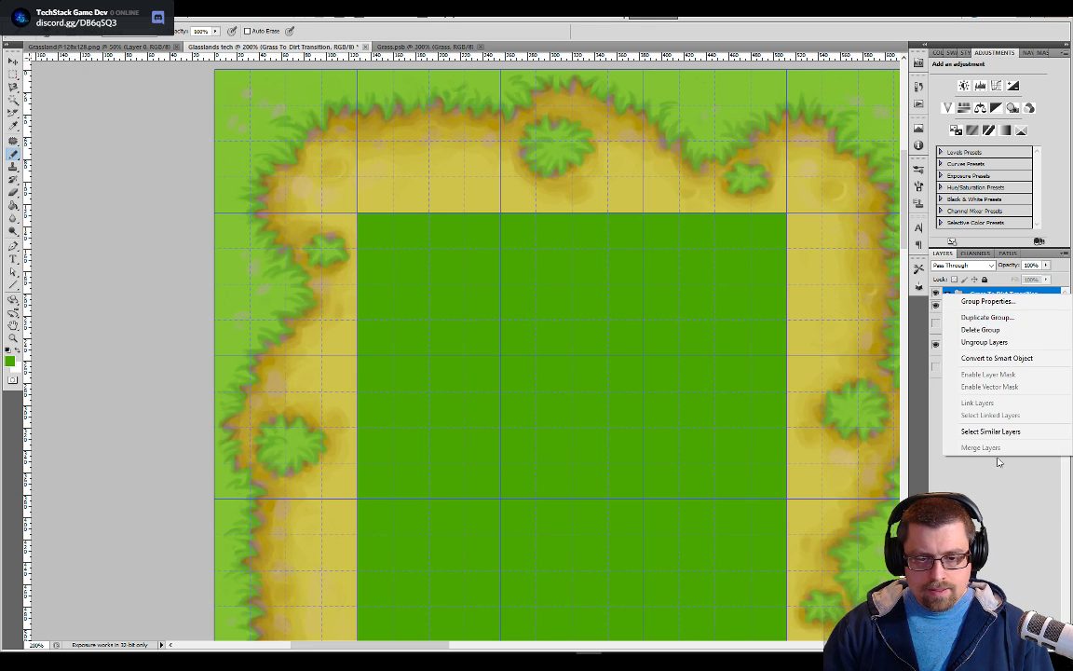
left_click(999, 499)
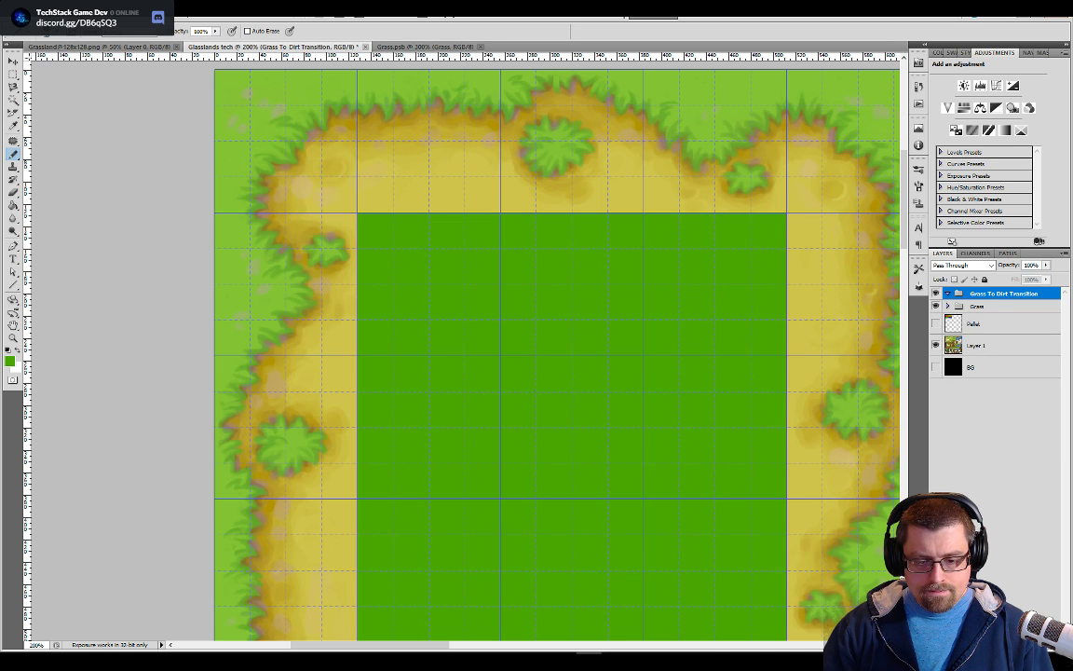
key("ctrl+shift+alt+n")
right_click(997, 305)
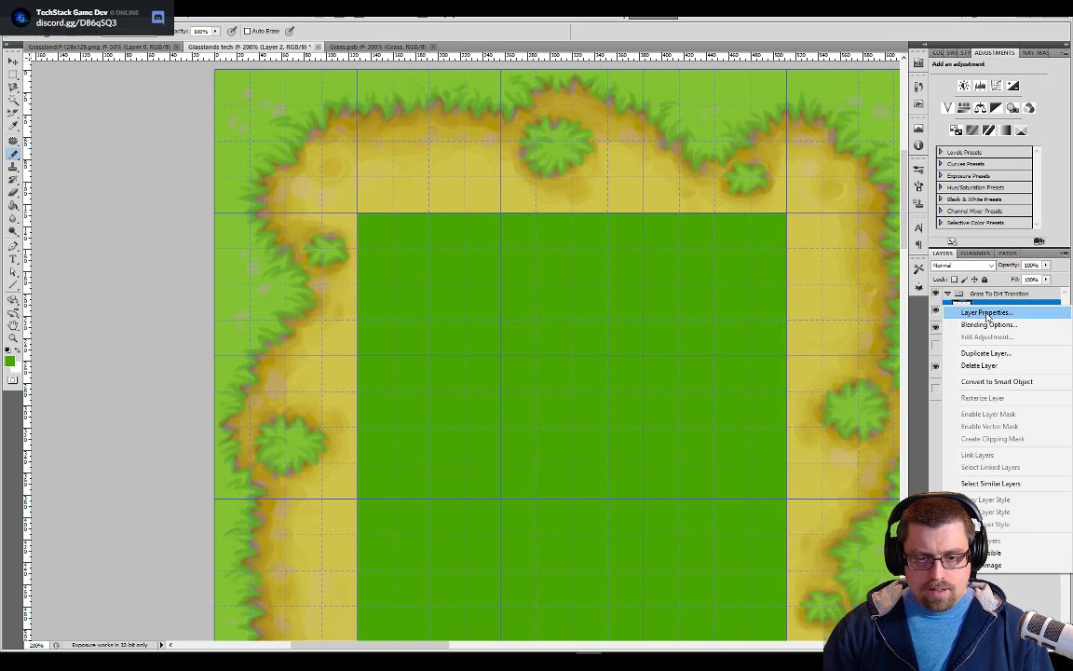
left_click(973, 383)
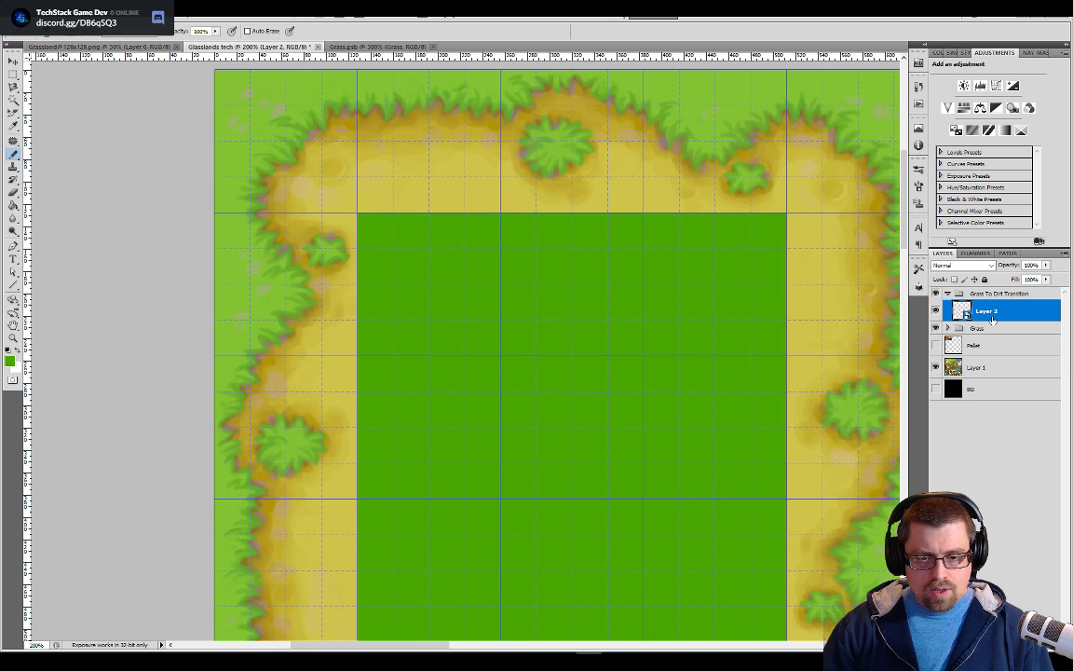
double_click(988, 312)
type("Corner")
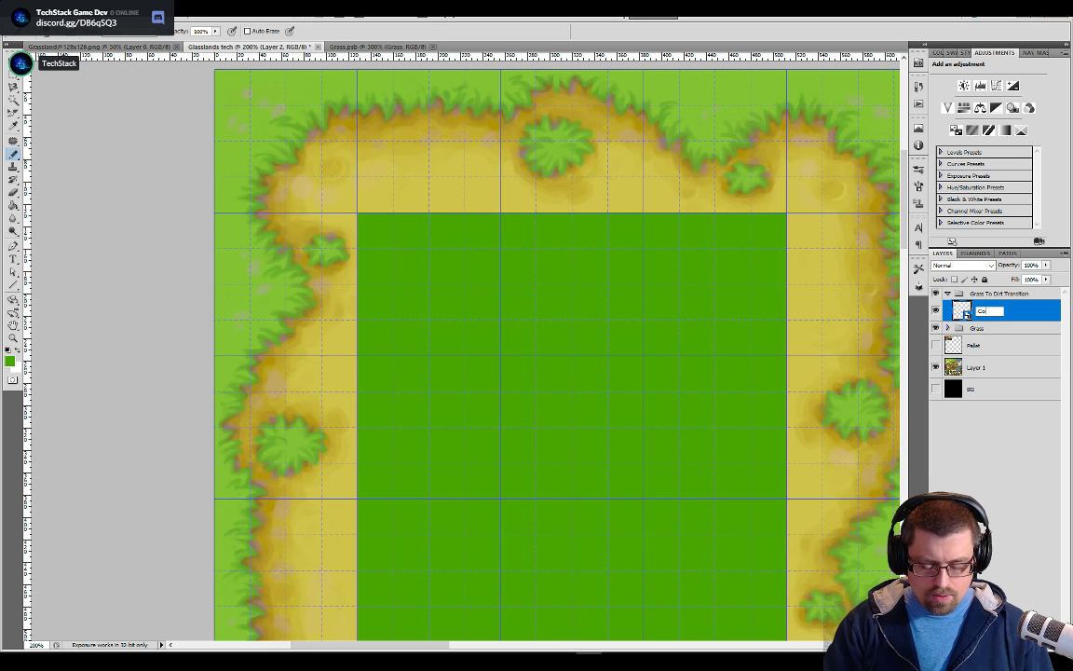
key("Return")
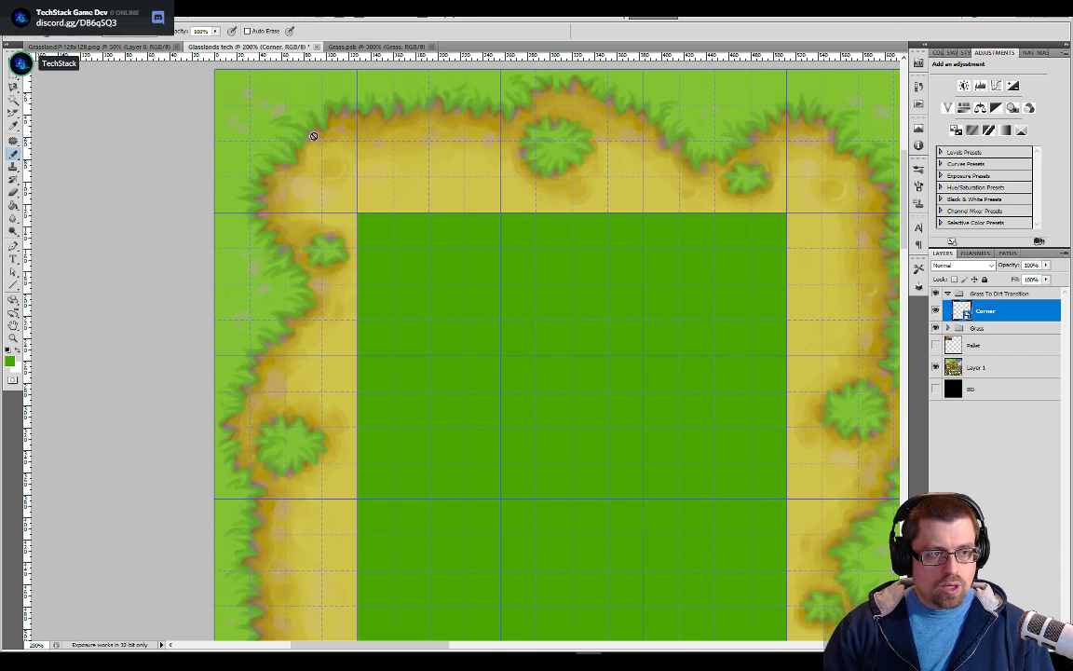
Resize the Corner smart object's contents to 128 × 128 pixels and fill the layer with the sampled grass green
double_click(961, 313)
key("g")
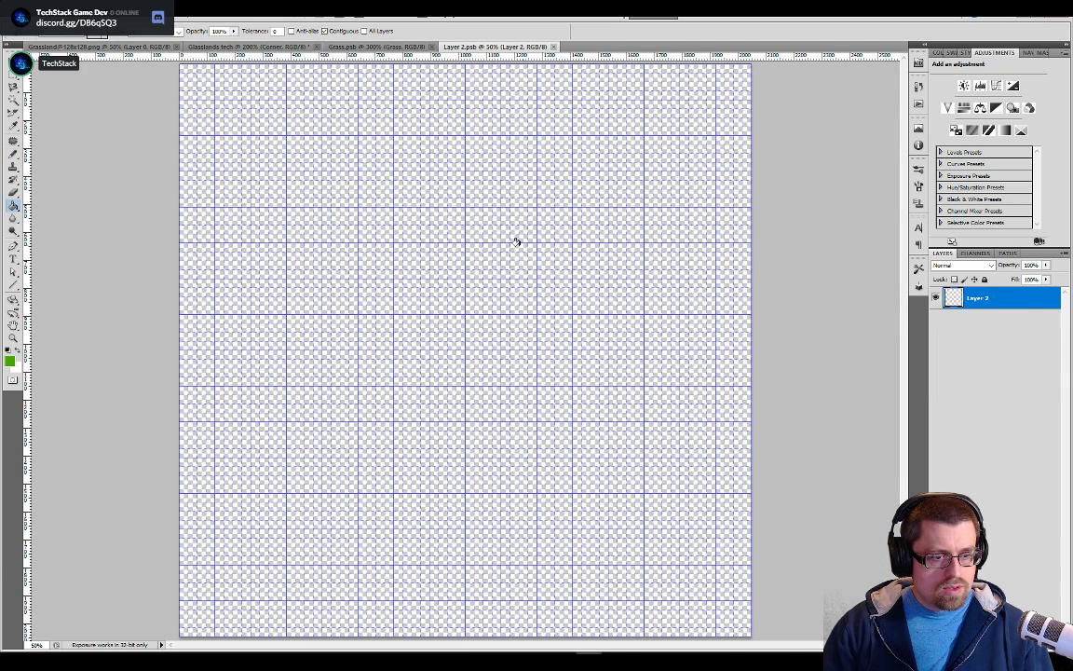
left_click(78, 11)
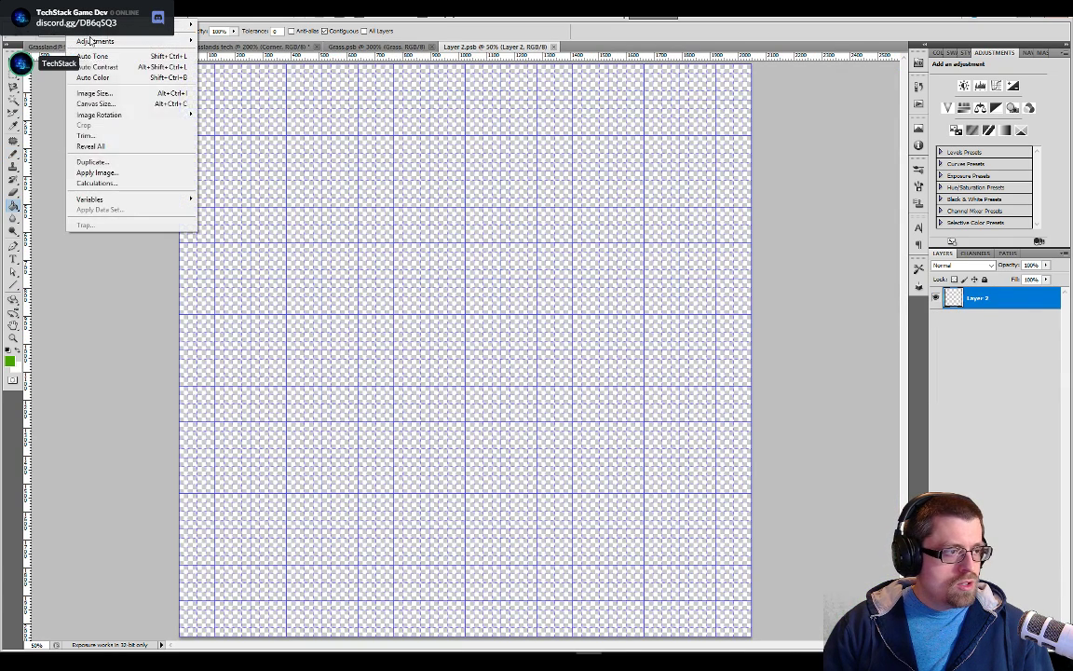
left_click(101, 93)
type("128")
key("Tab")
key("Tab")
type("12")
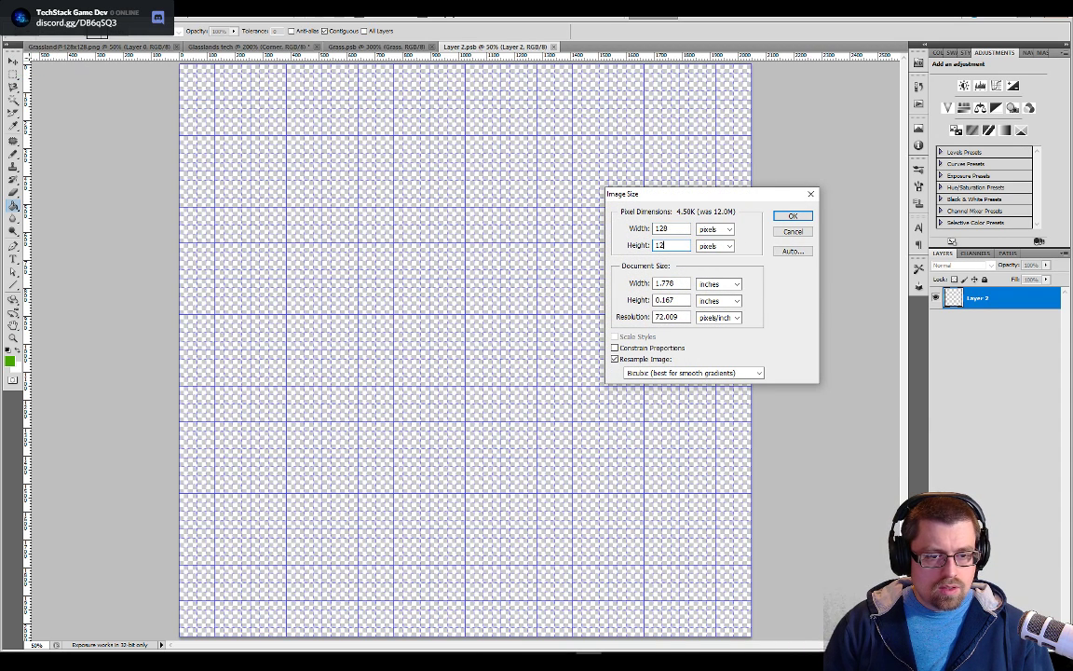
key("Return")
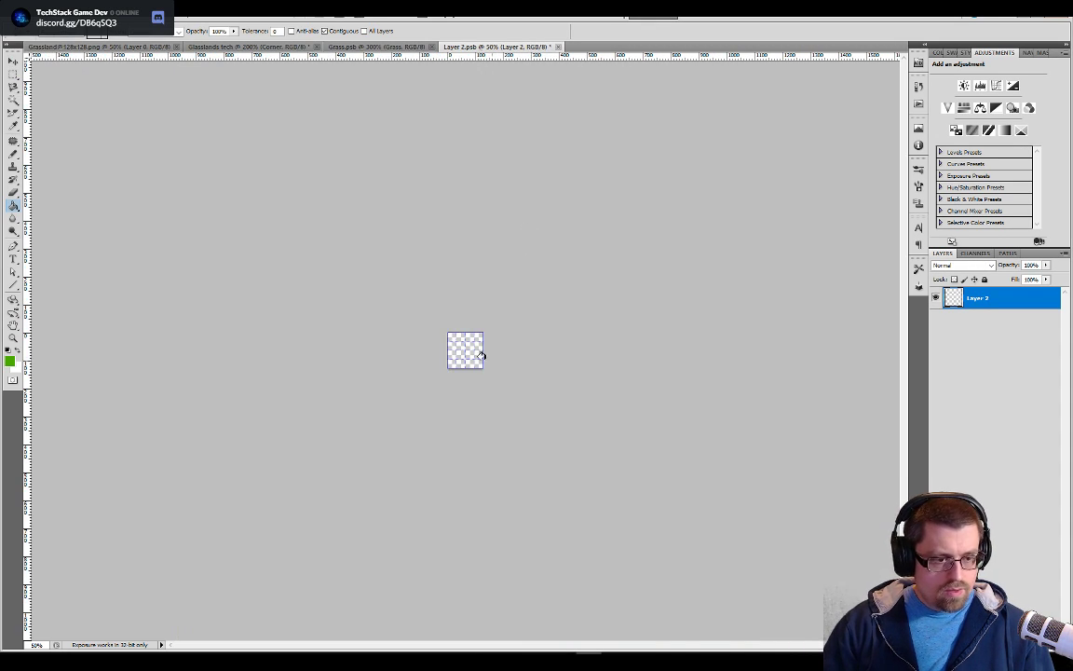
left_click(480, 357)
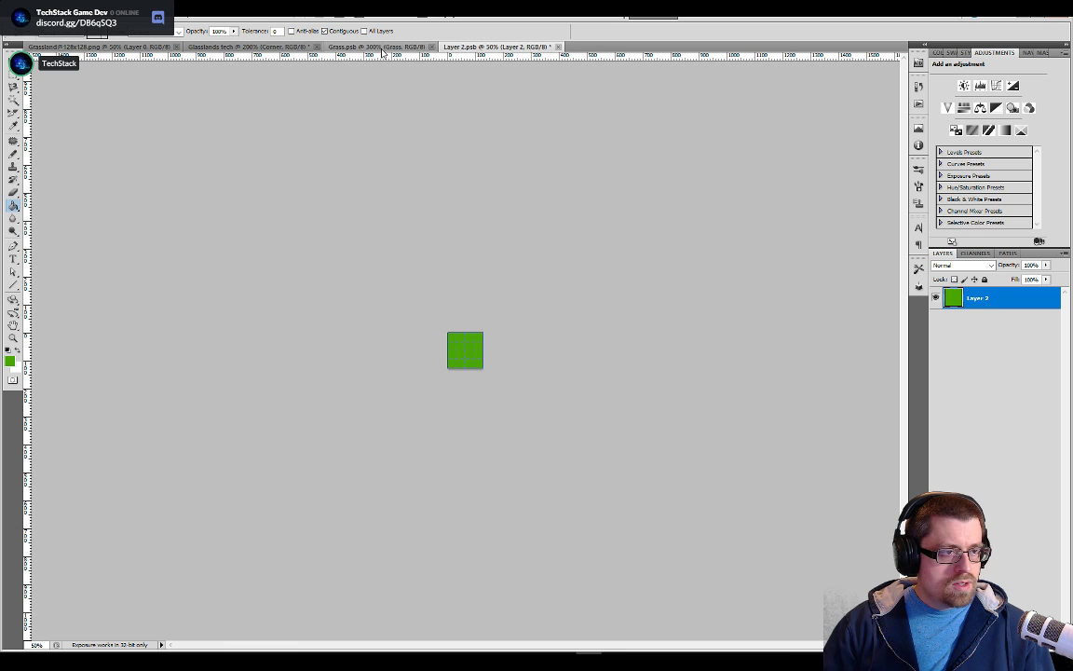
In the Glasslands tech document, show the Pallet layer, move it above the Corner layer and sample the dirt brown as the foreground colour
left_click(270, 47)
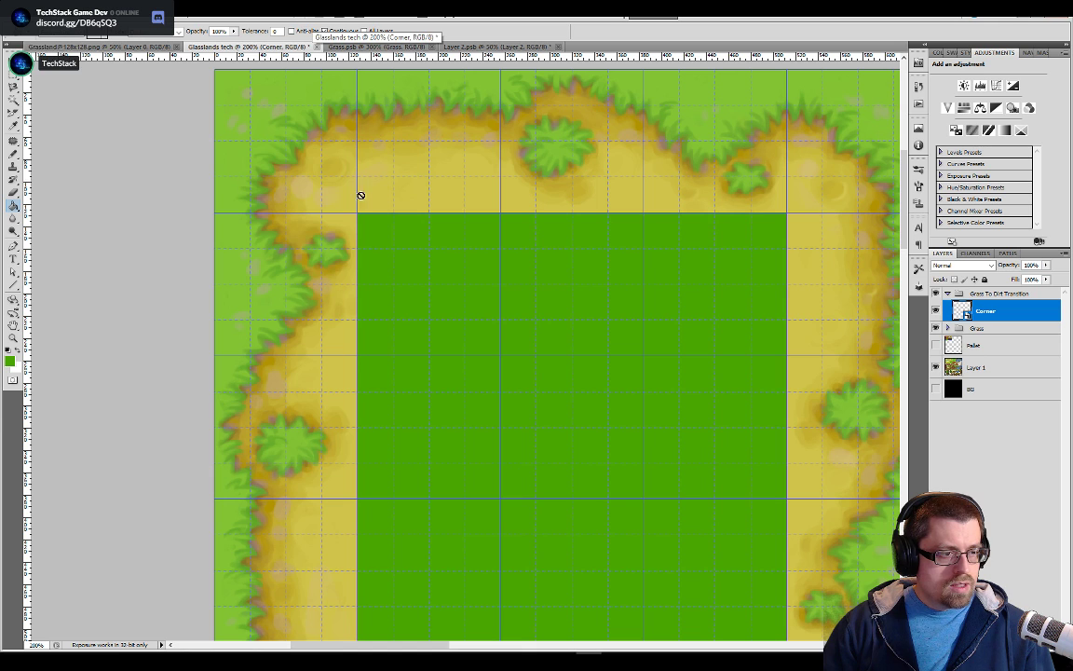
left_click(936, 346)
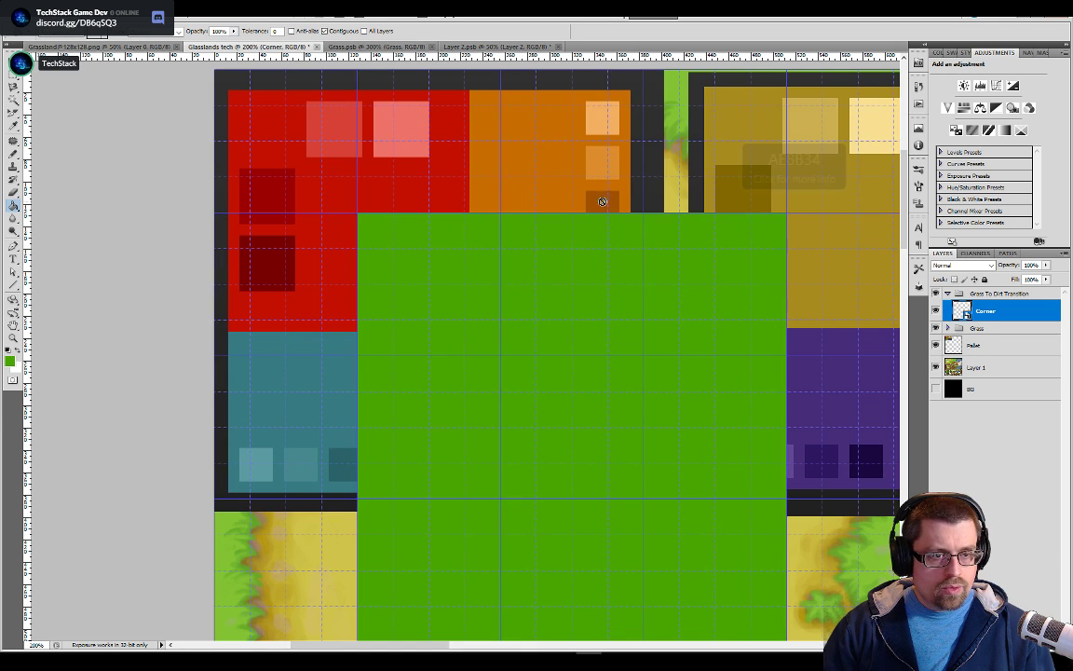
left_click_drag(772, 276, 624, 268)
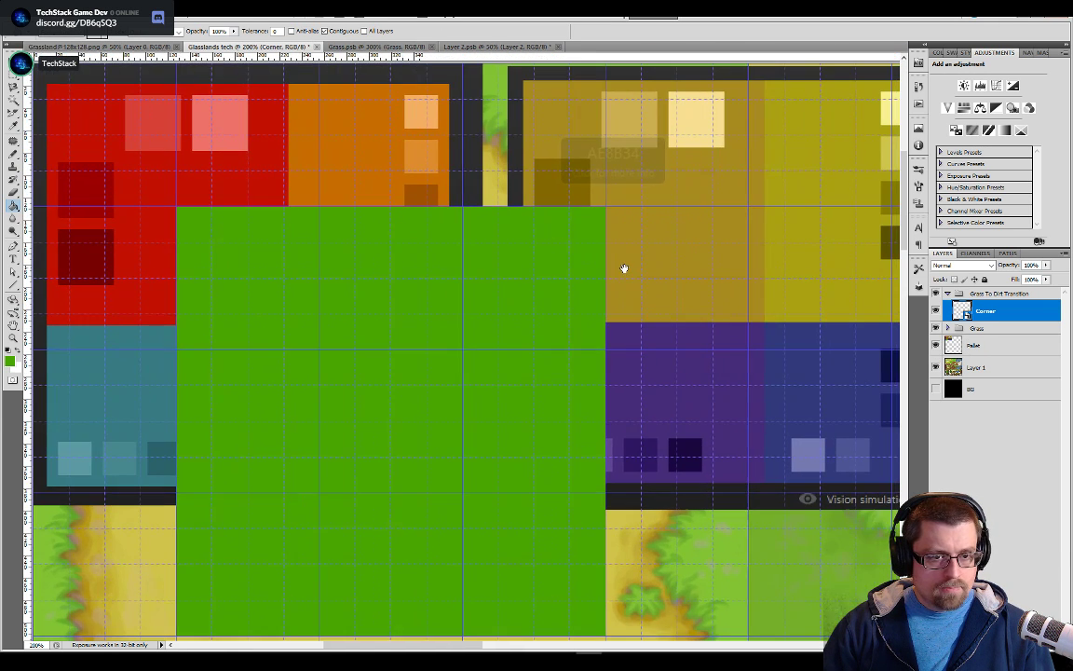
left_click_drag(955, 346, 951, 318)
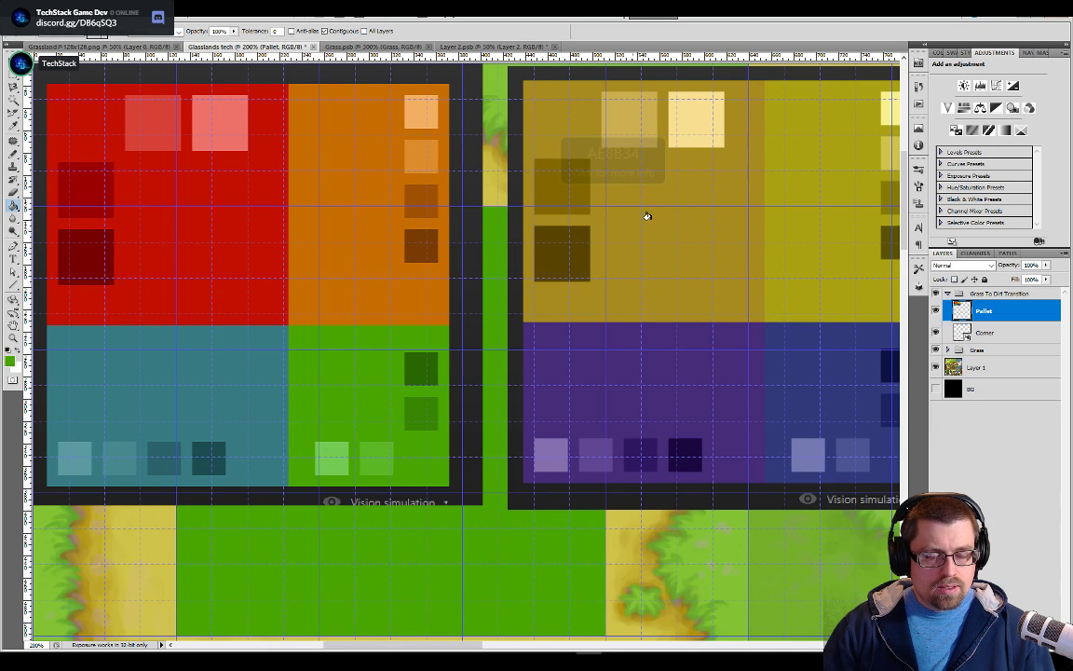
Magnify the corner tile's contents to 400%, then return to the Glasslands tech document and hide the Pallet layer
left_click(452, 47)
key("ctrl+equal")
key("ctrl+equal")
key("ctrl+equal")
key("ctrl+equal")
key("ctrl+equal")
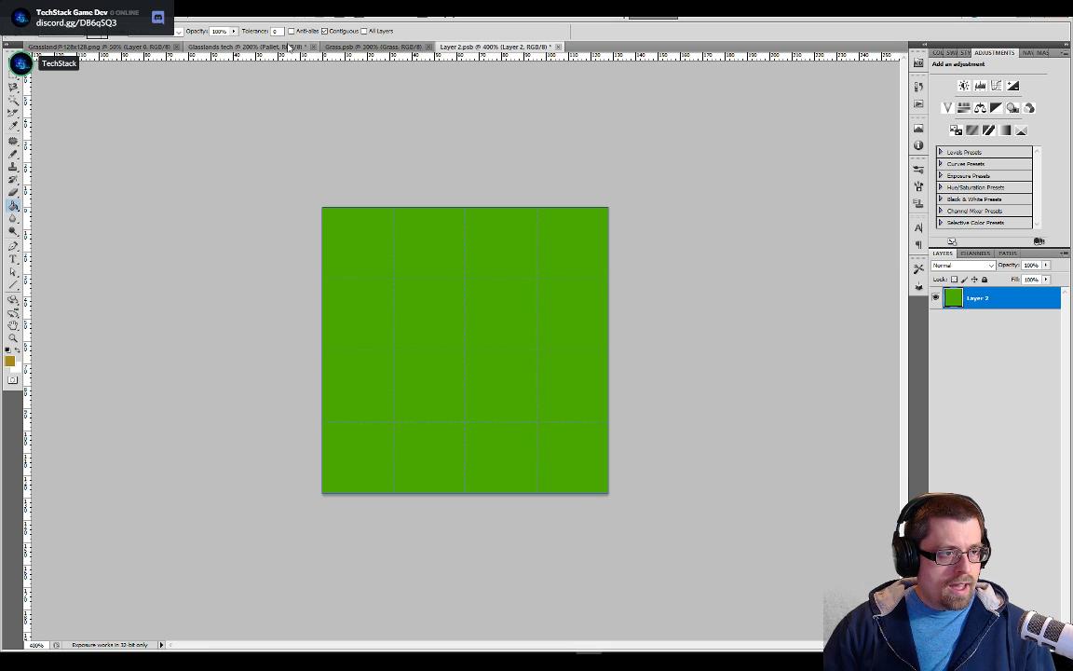
left_click(244, 46)
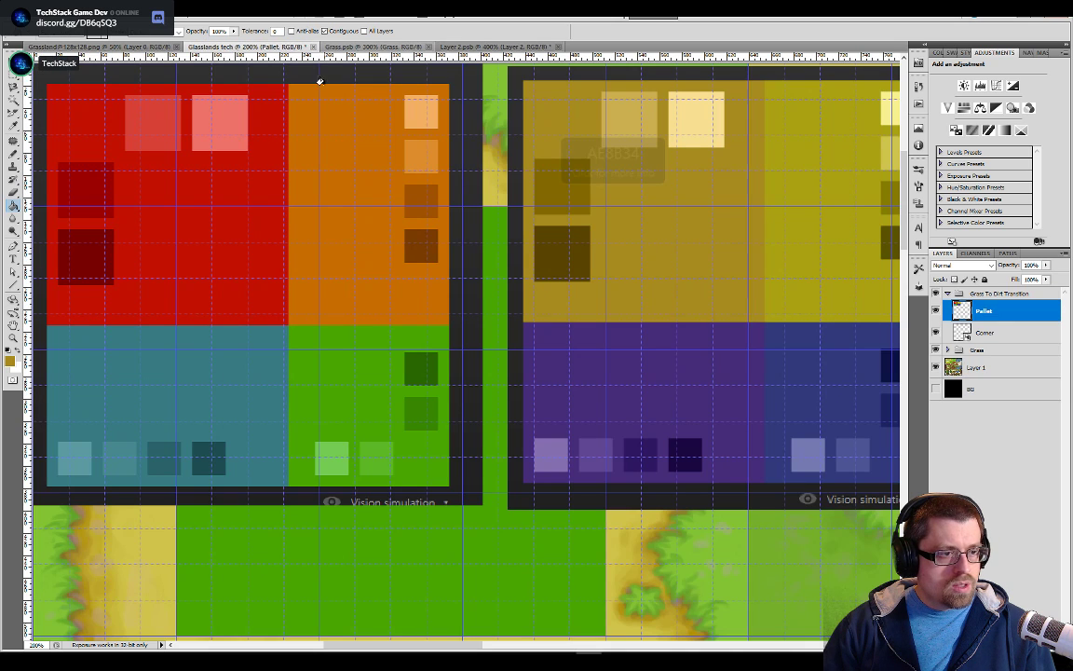
left_click(937, 310)
Examine the reference's upper-left corner to see how the grass-to-dirt edge curves across the tile and its grid lines
left_click_drag(243, 280, 537, 369)
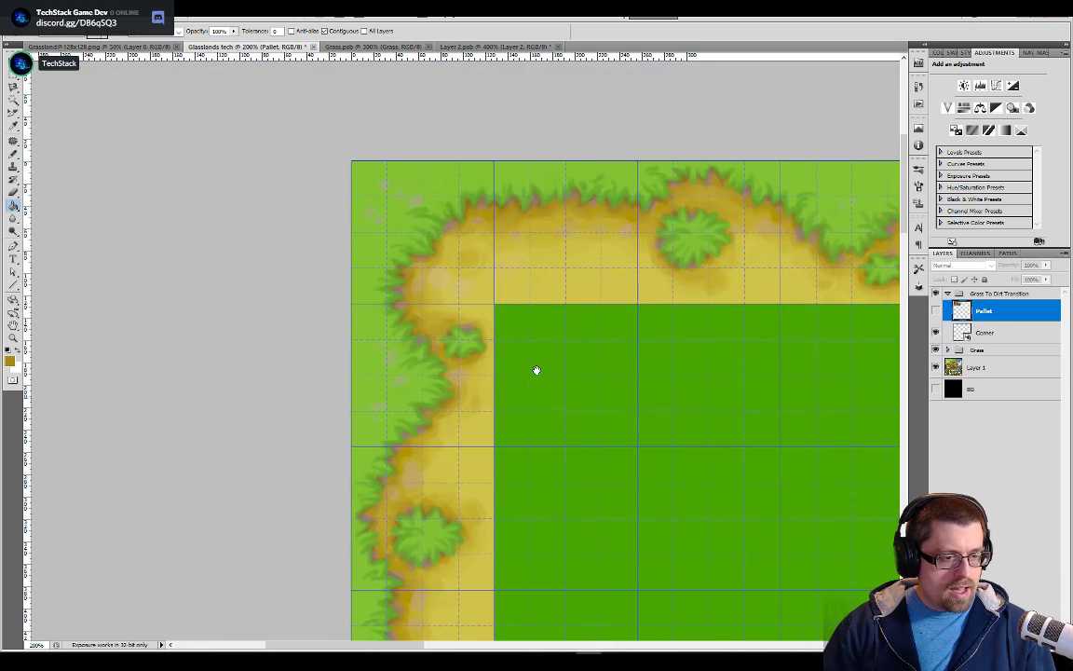
key("ctrl+plus")
key("ctrl+plus")
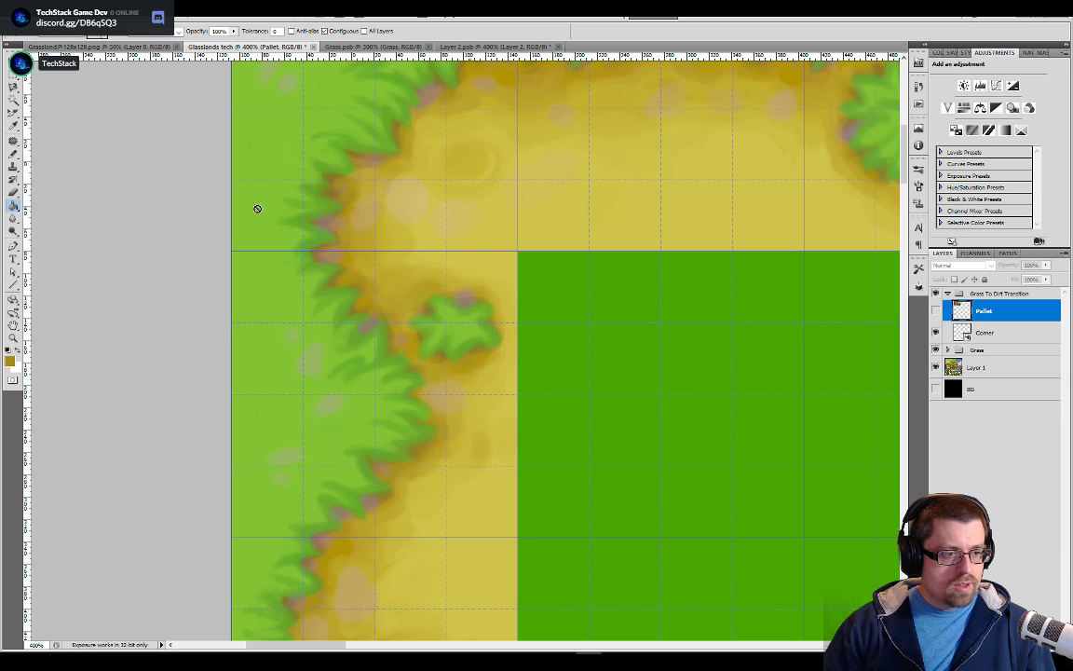
key("ctrl+plus")
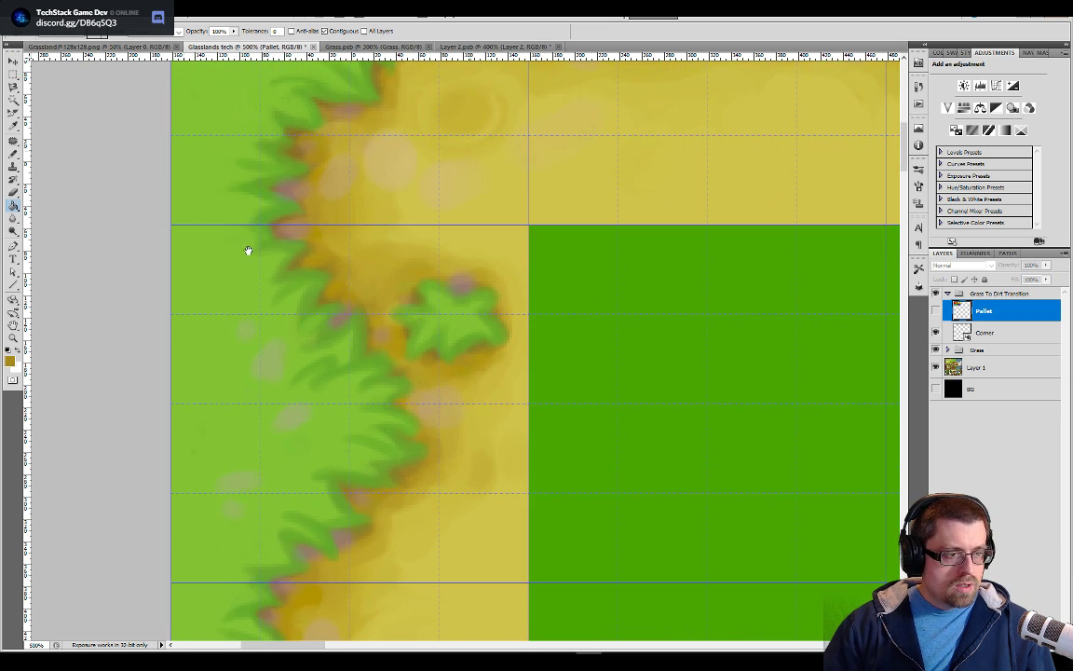
left_click_drag(244, 248, 398, 322)
key("ctrl+plus")
key("ctrl+plus")
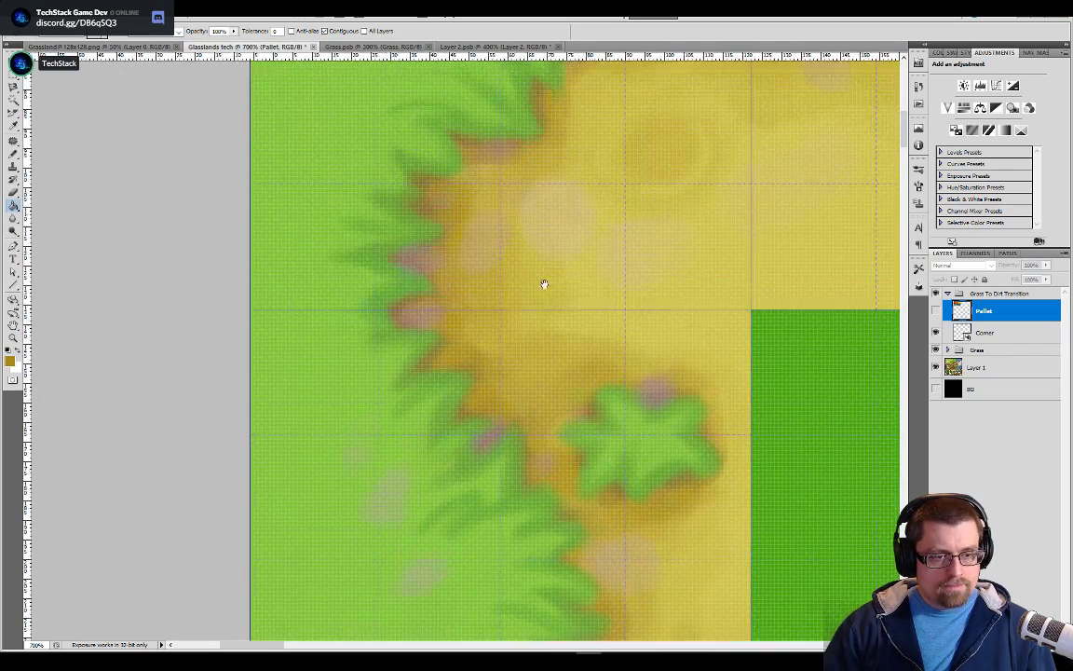
left_click_drag(558, 259, 487, 383)
left_click_drag(669, 84, 644, 211)
left_click_drag(417, 404, 540, 224)
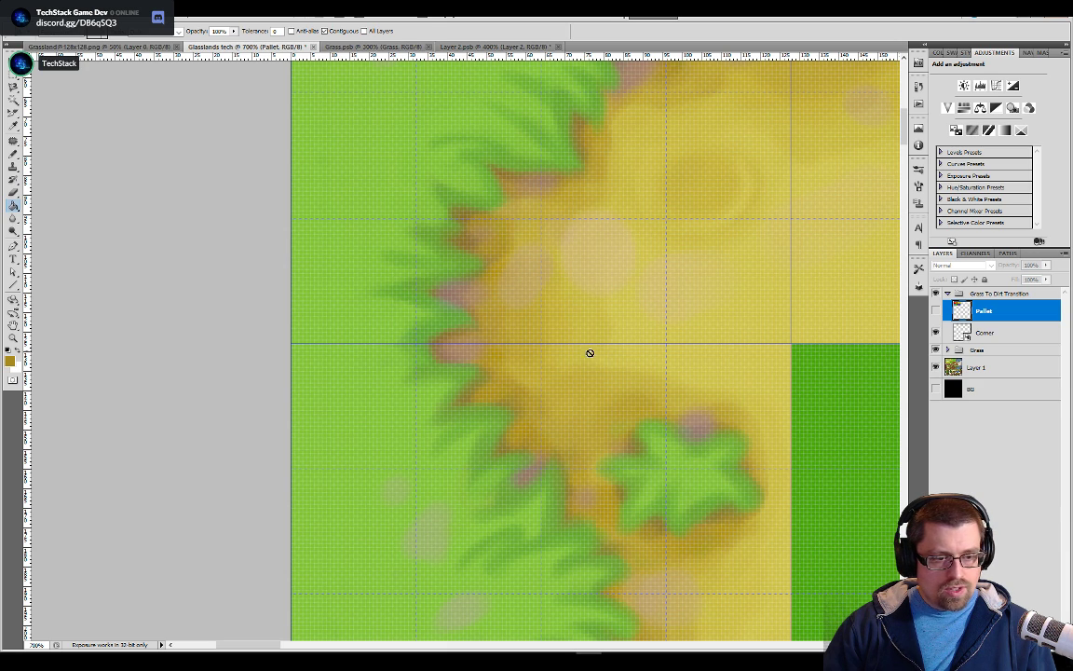
left_click_drag(703, 281, 683, 359)
left_click_drag(540, 258, 487, 347)
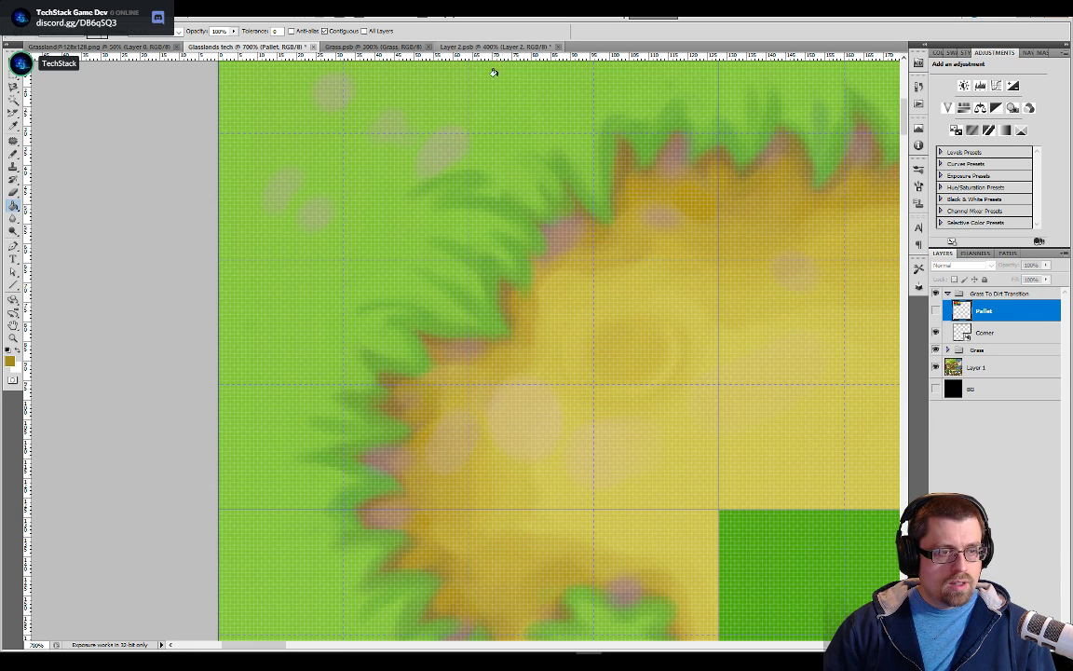
Switch to the corner tile's Layer 2.psb contents at 600% and select the Pencil tool
left_click(451, 47)
key("ctrl+plus")
key("ctrl+plus")
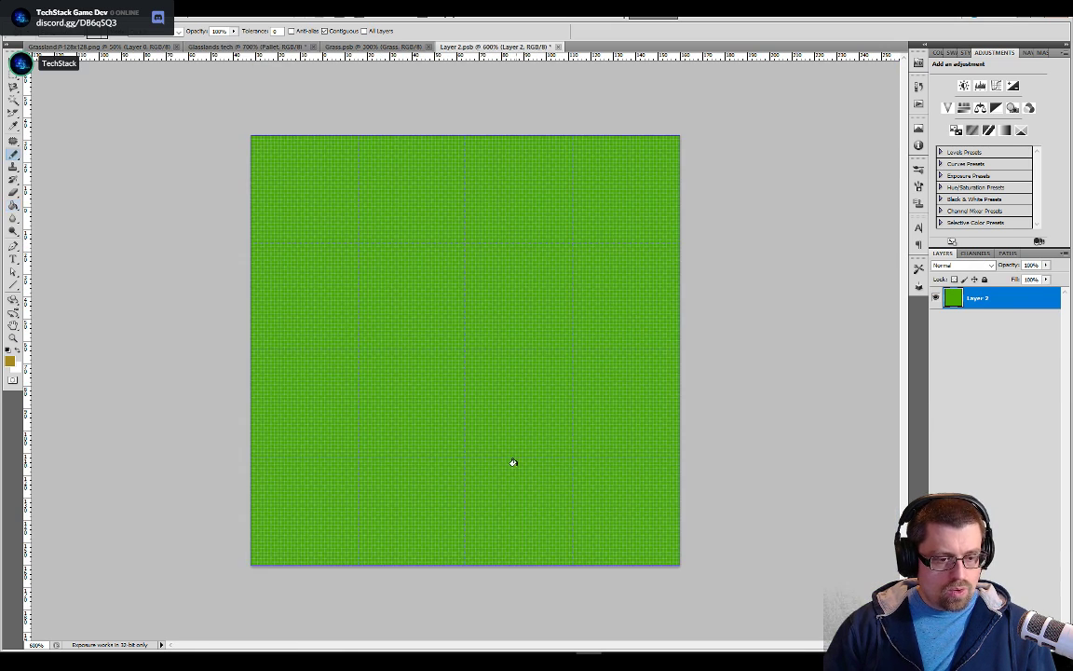
key("b")
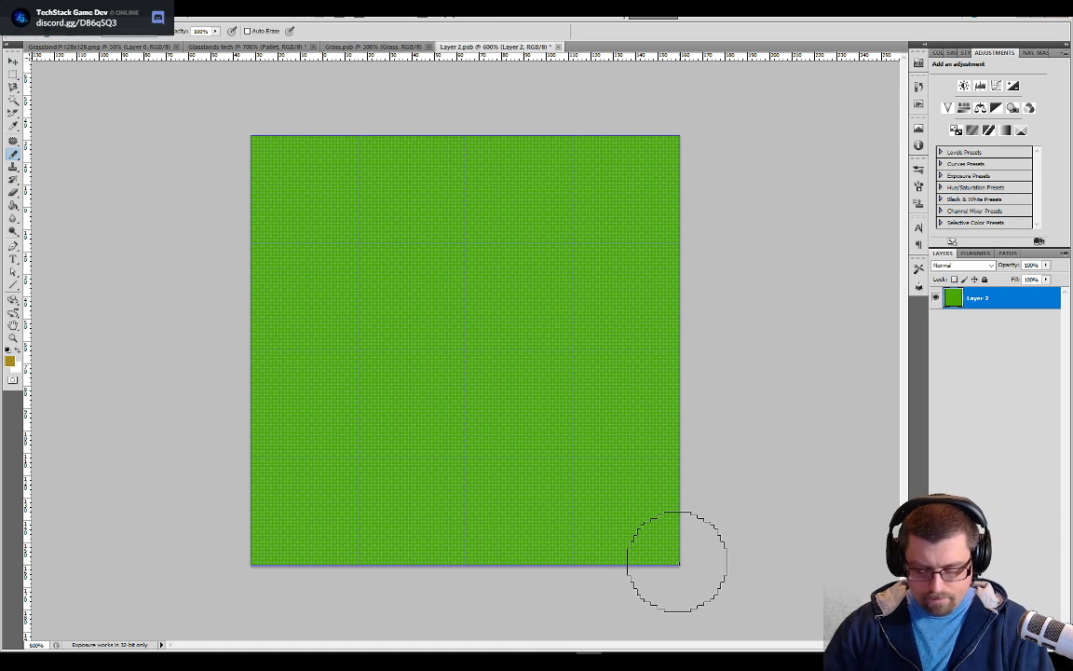
Enlarge the Pencil to 200 px while comparing its outline with the grid lines from the tile's lower-right corner
key("bracketright")
key("bracketright")
key("bracketright")
key("bracketright")
key("bracketright")
key("bracketright")
key("bracketright")
key("bracketright")
key("bracketright")
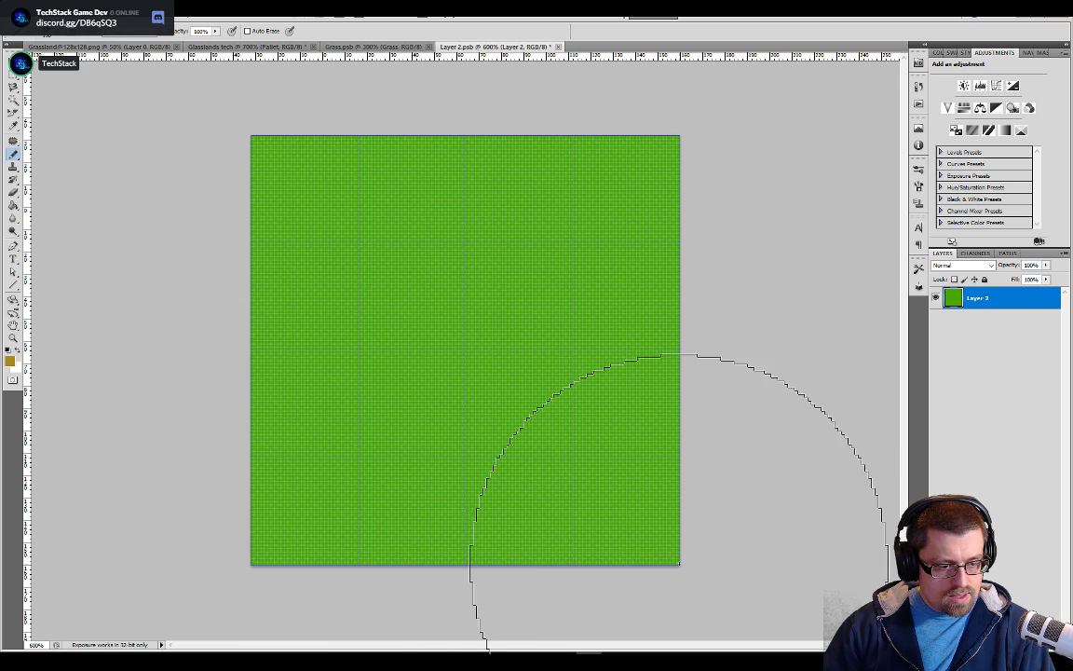
key("bracketright")
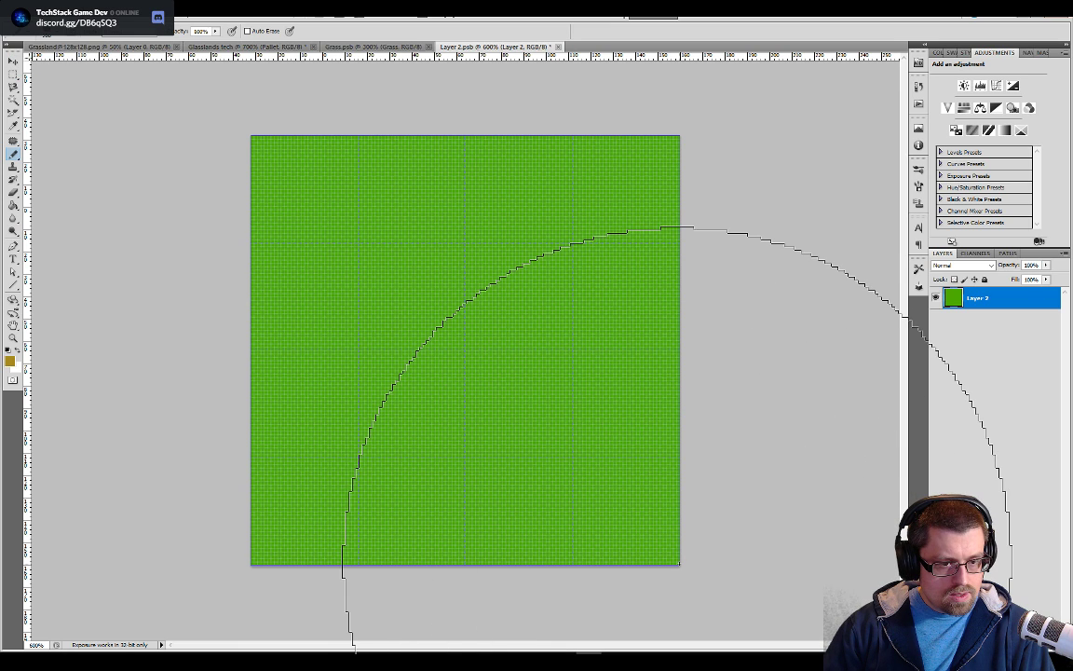
key("bracketleft")
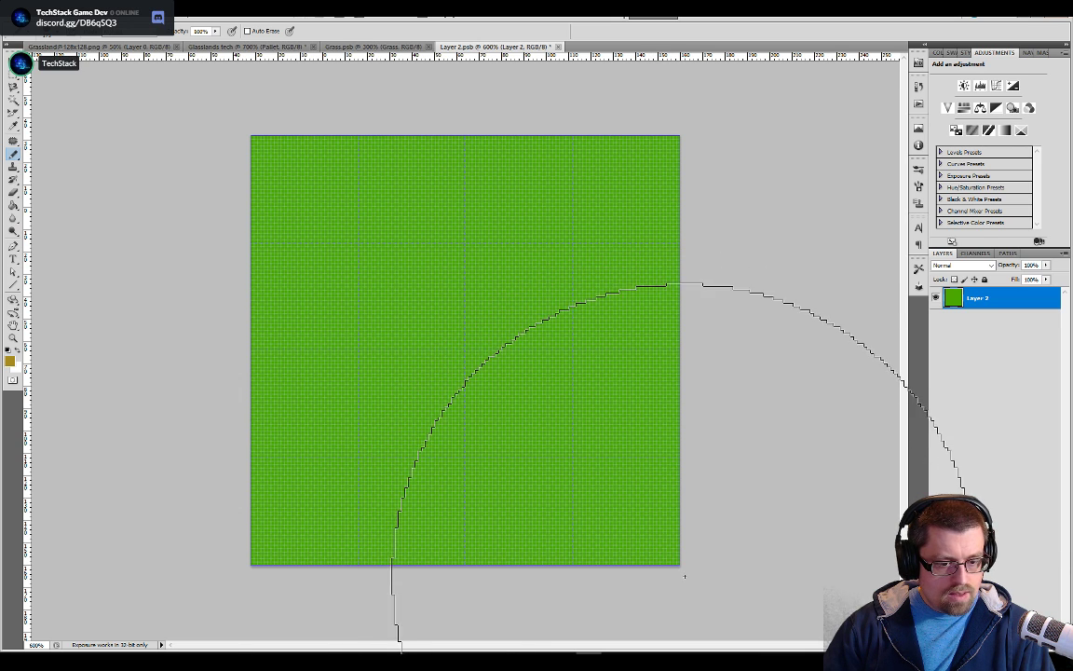
key("bracketright")
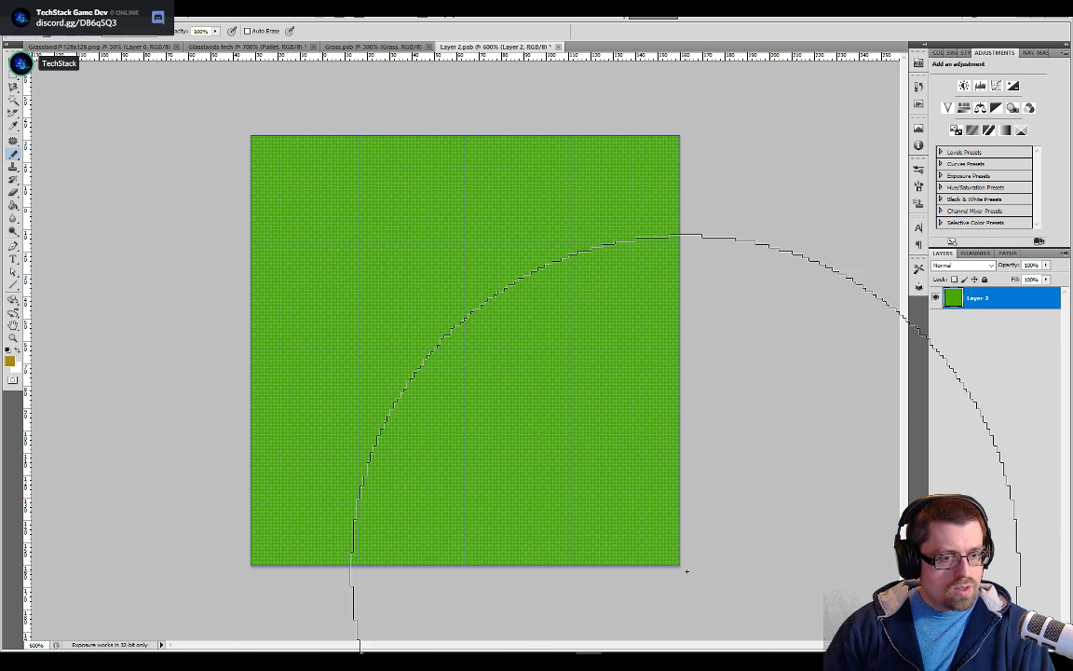
key("bracketleft")
key("bracketright")
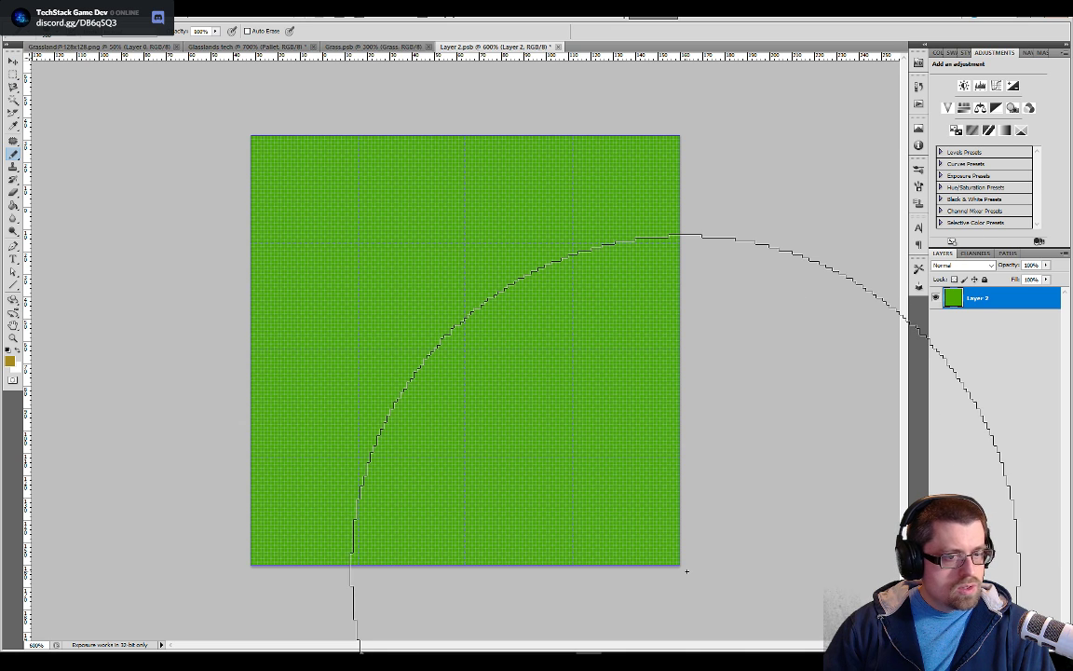
key("bracketright")
key("bracketright")
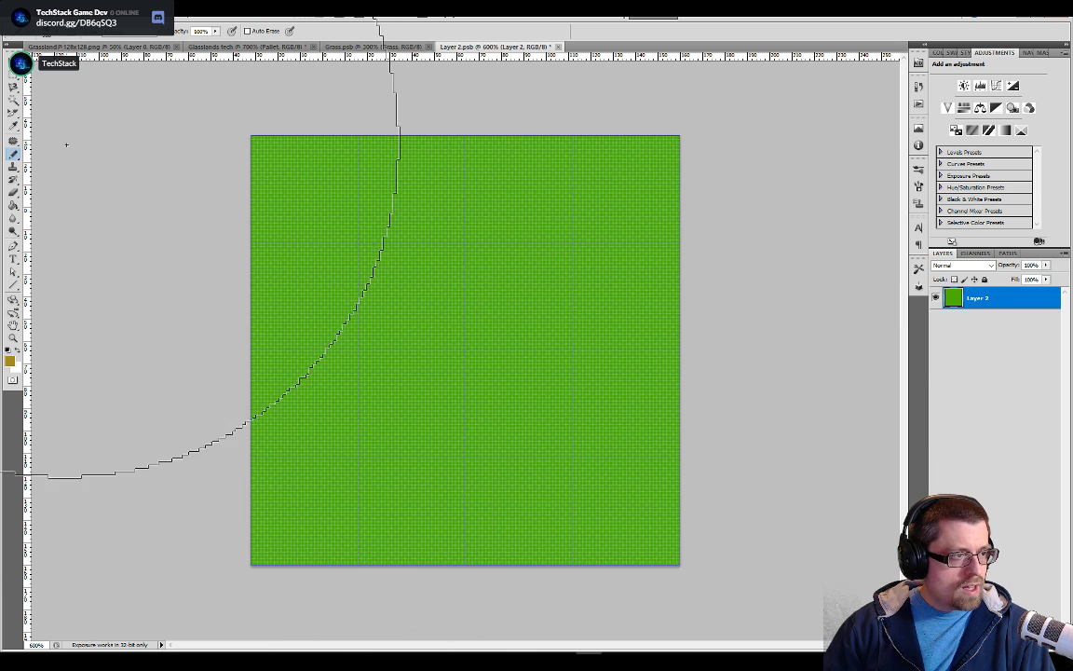
Try Pencil sizes of 195 px and 194 px against the grid lines from the tile's lower-right corner
left_click(56, 34)
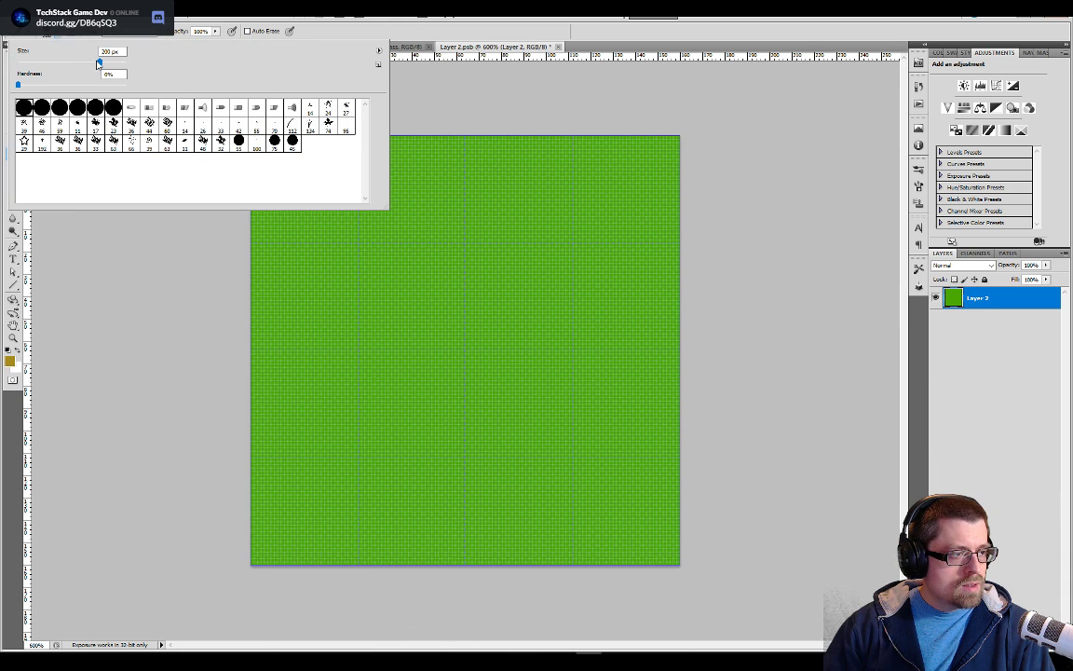
type("19")
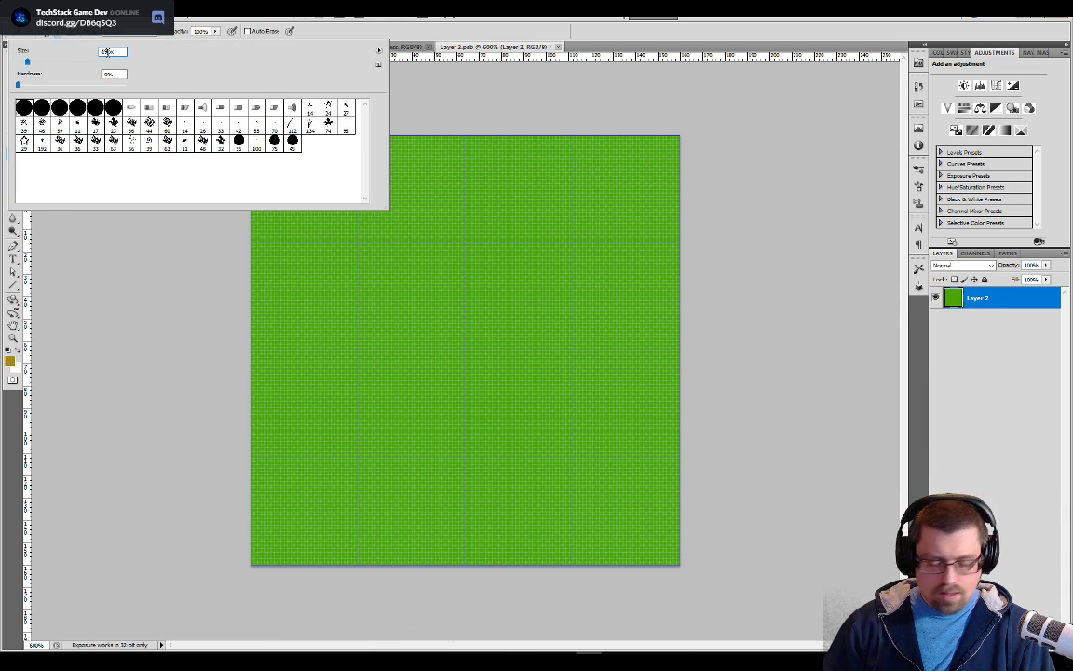
type("5")
key("Return")
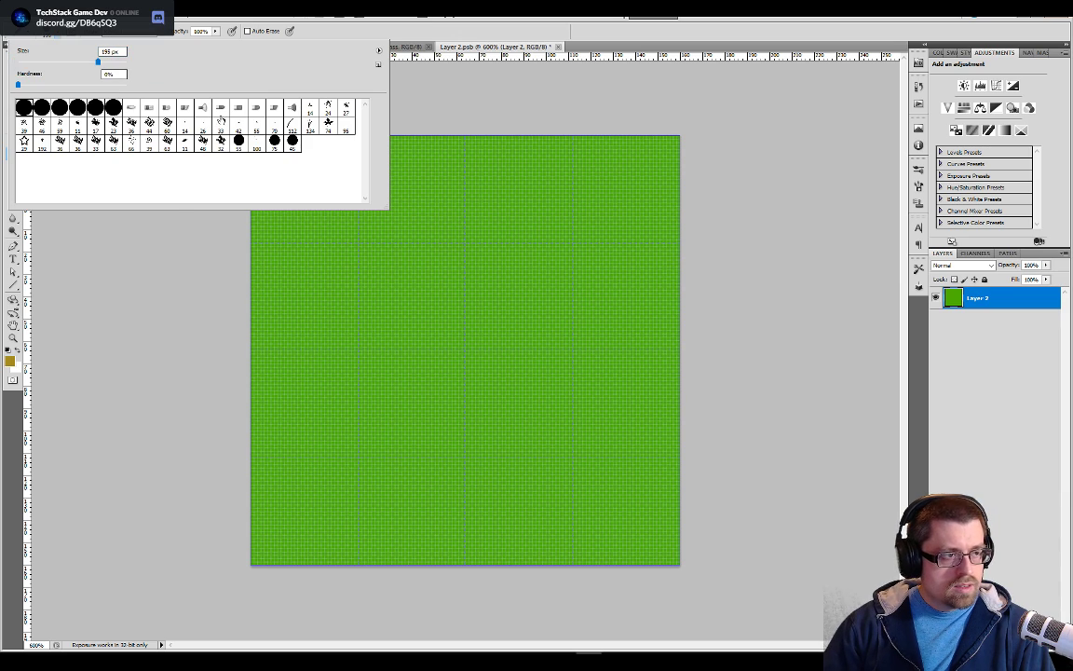
left_click(479, 98)
key("ctrl+z")
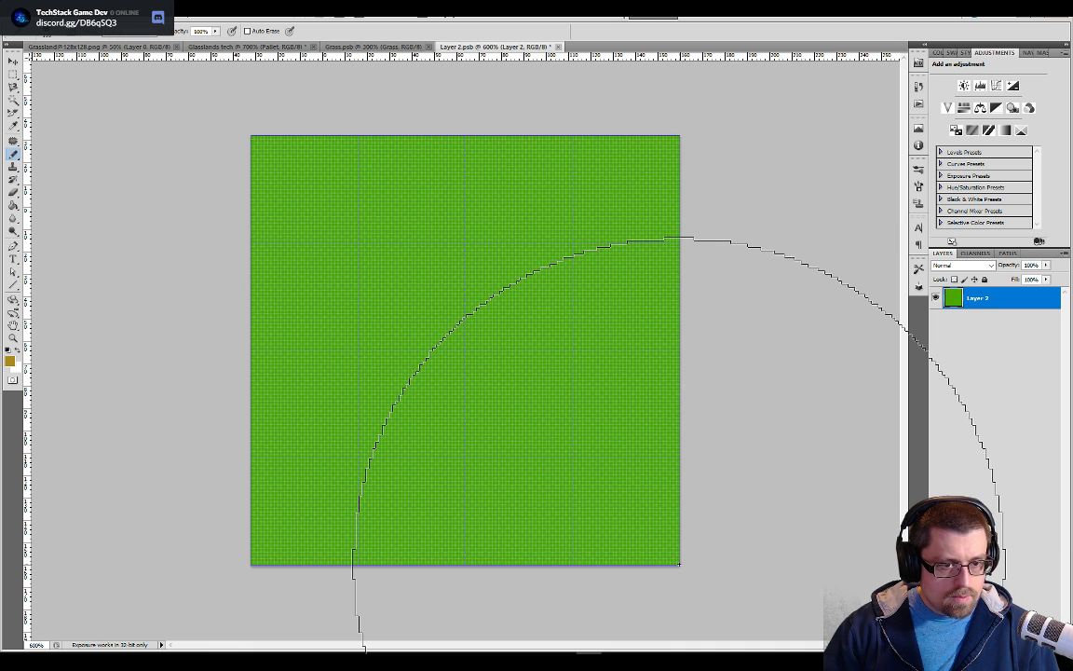
left_click(58, 34)
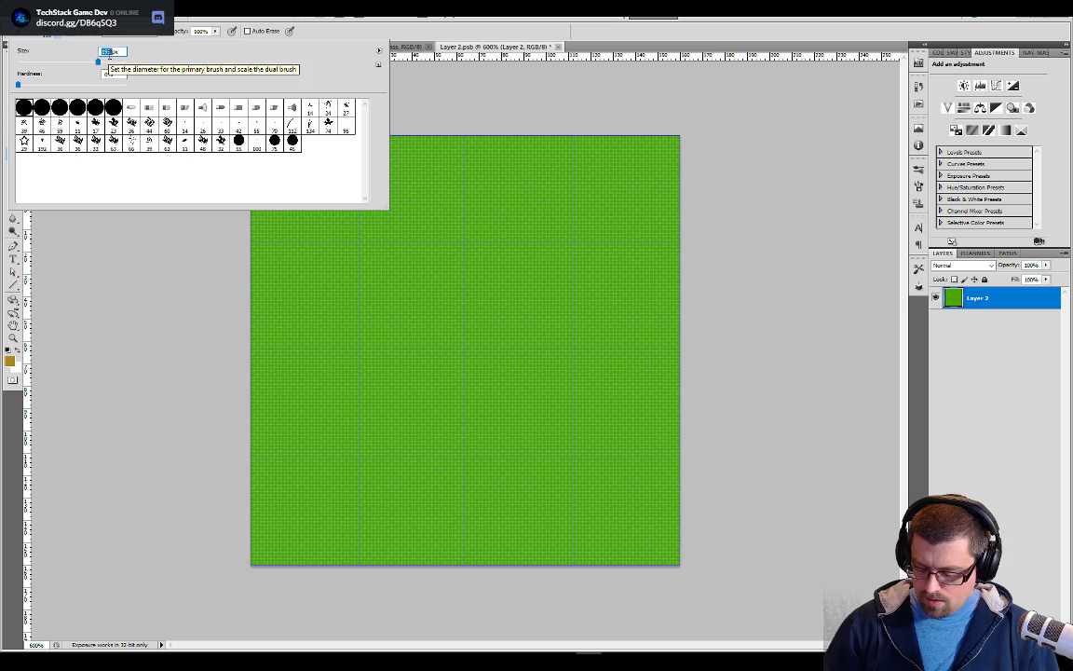
type("194")
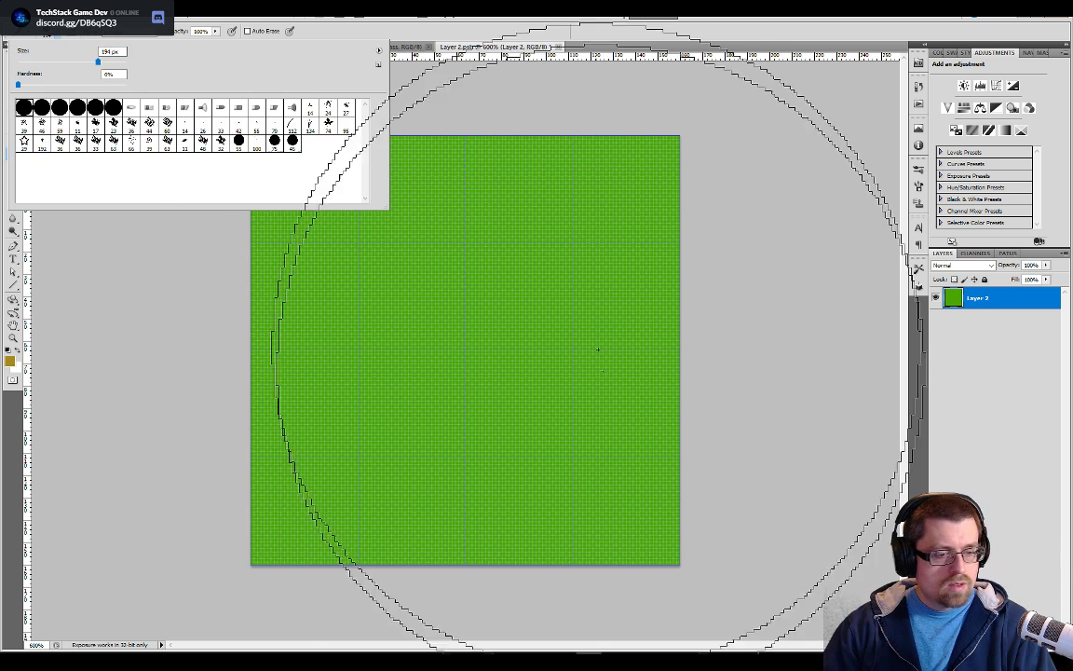
key("Return")
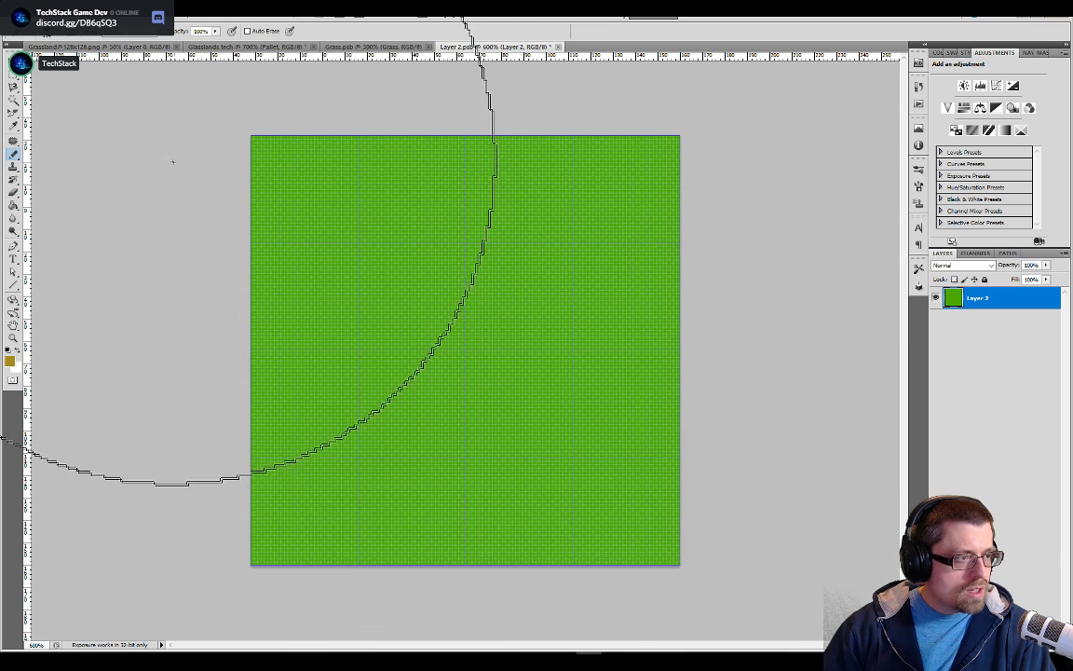
Set the Pencil size to 190 px and paint a dirt-brown quarter circle centred on the tile's lower-right corner
left_click(57, 34)
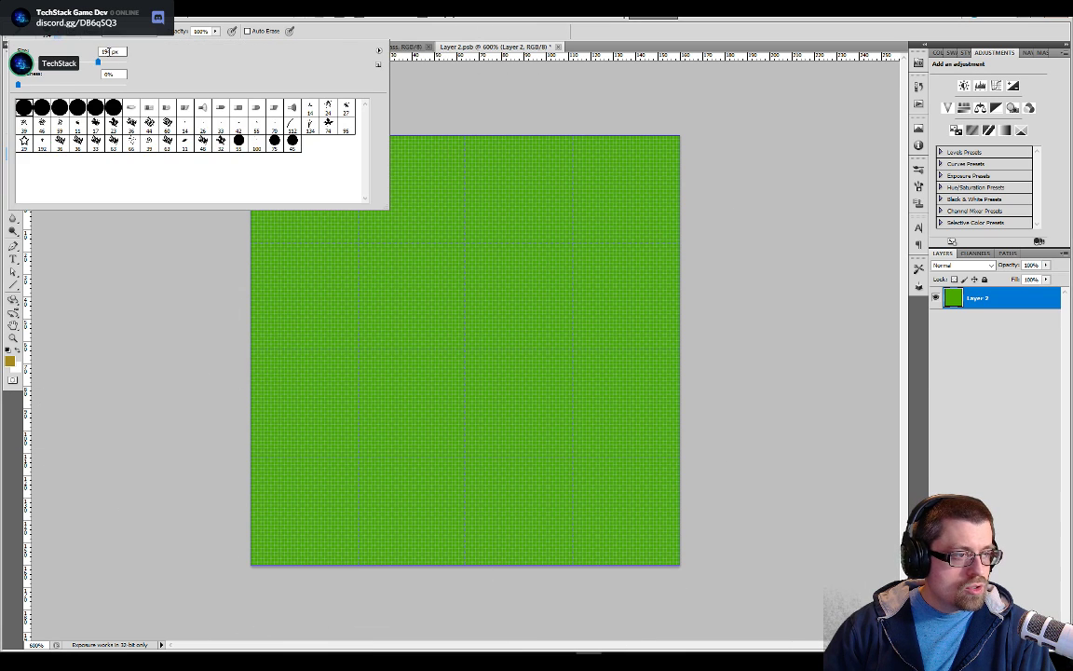
type("50")
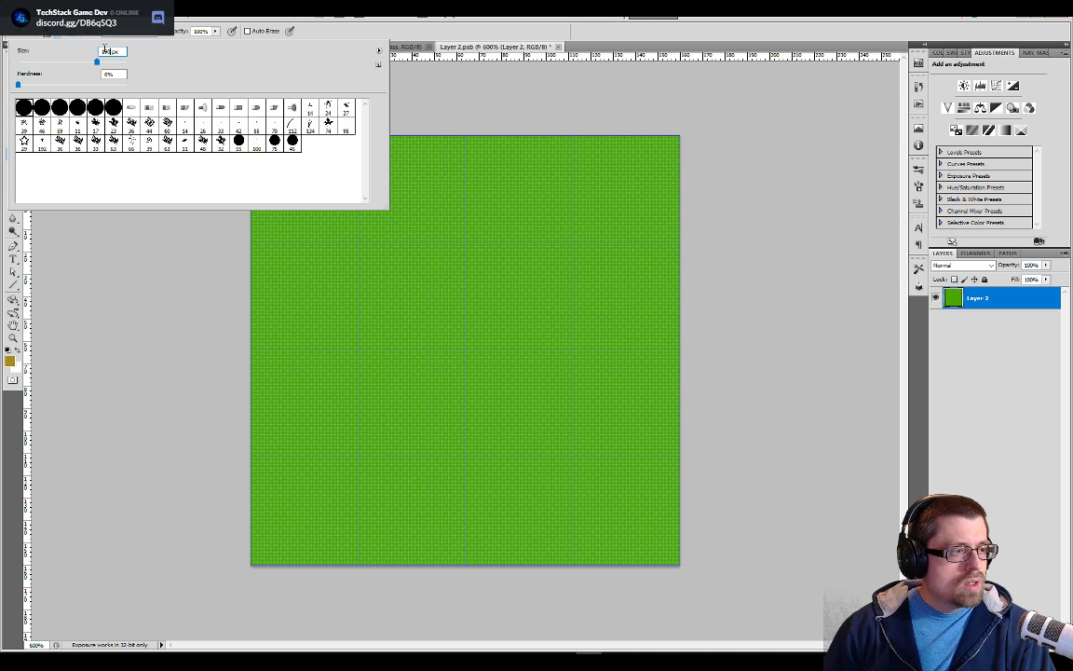
key("Return")
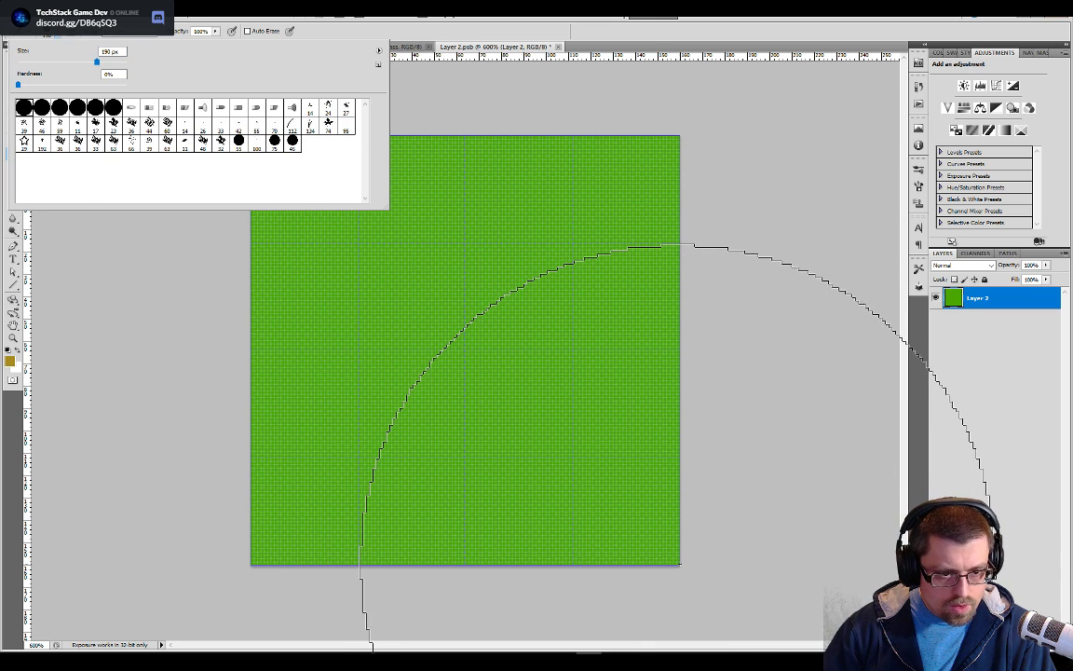
left_click(680, 563)
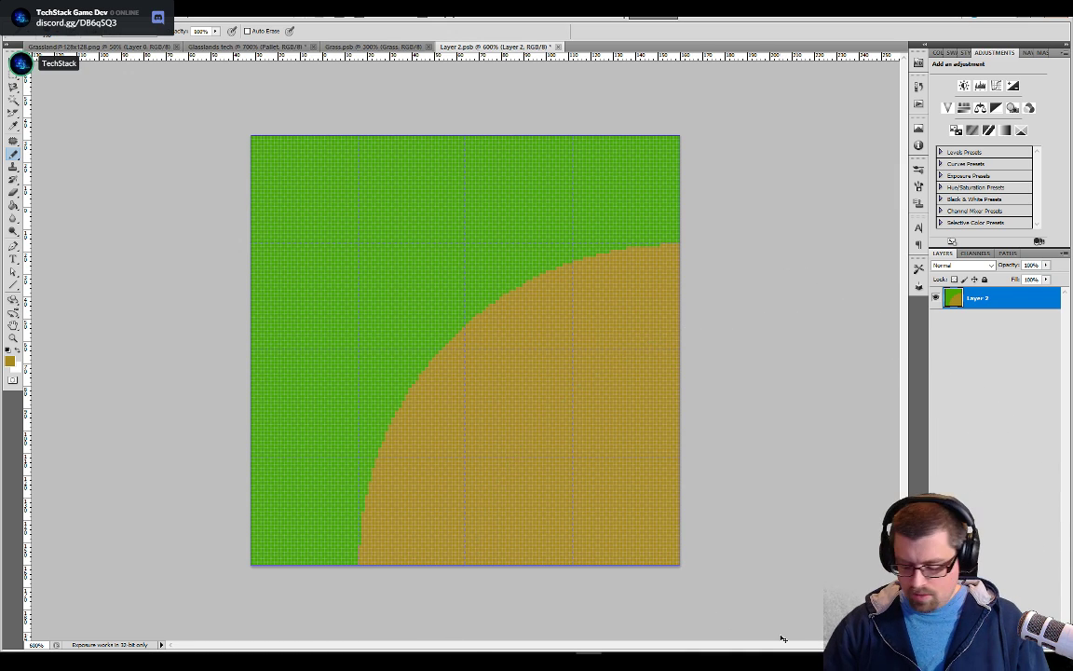
Inspect the dirt curve's pixel edge where it meets the tile's grid lines and borders, and save the corner tile's contents
key("ctrl+plus")
key("ctrl+plus")
key("ctrl+plus")
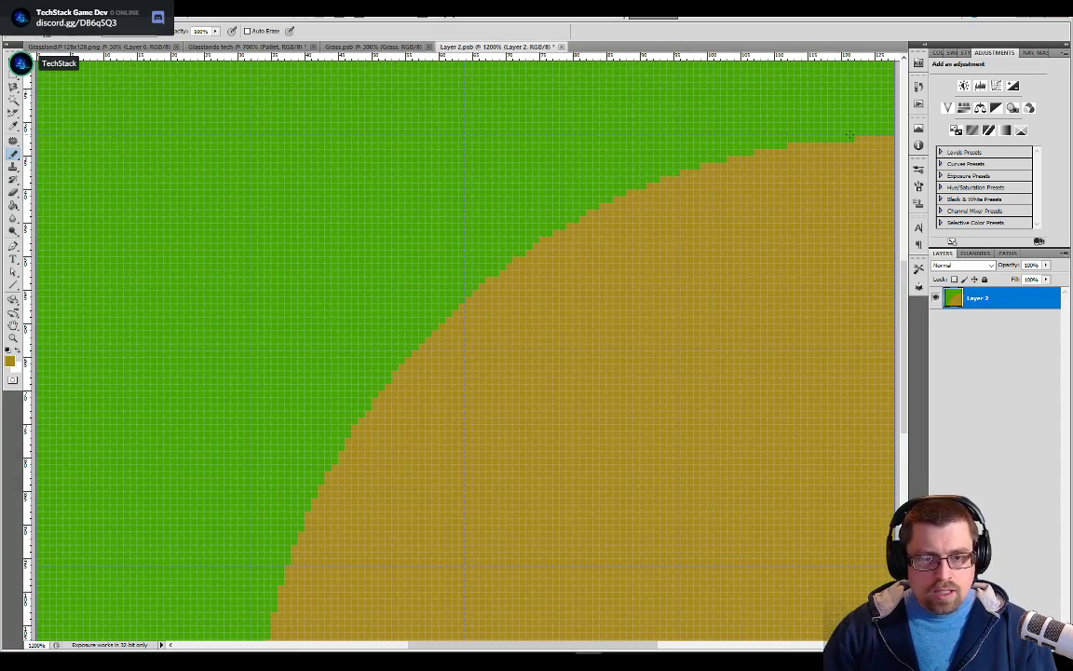
left_click_drag(338, 437, 429, 218)
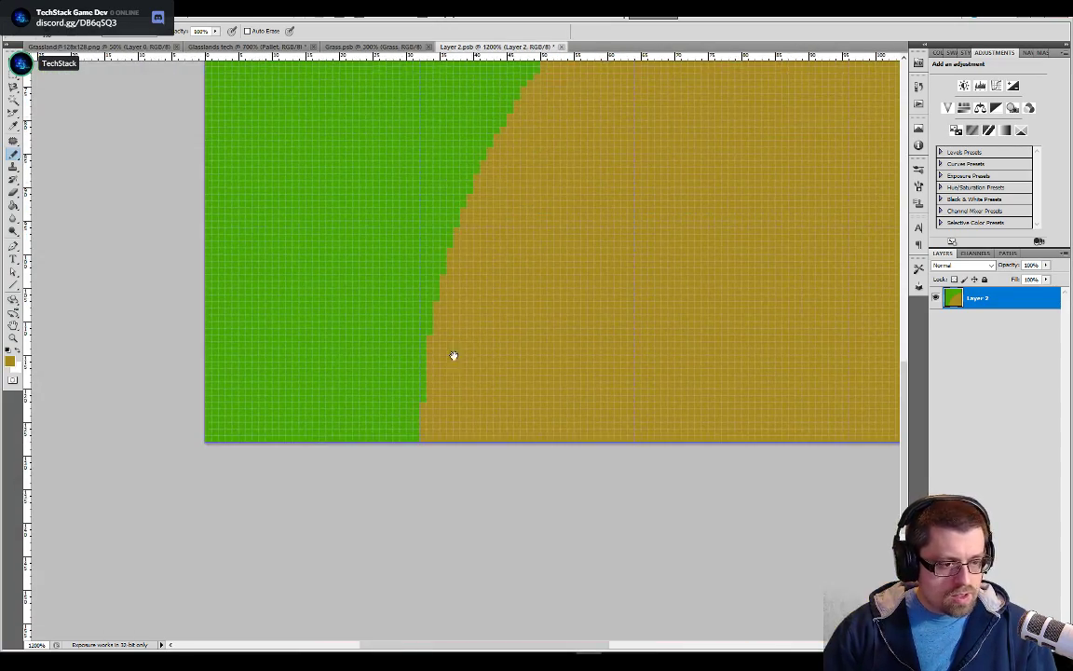
left_click_drag(515, 194, 432, 378)
left_click_drag(570, 203, 467, 383)
left_click_drag(687, 189, 678, 243)
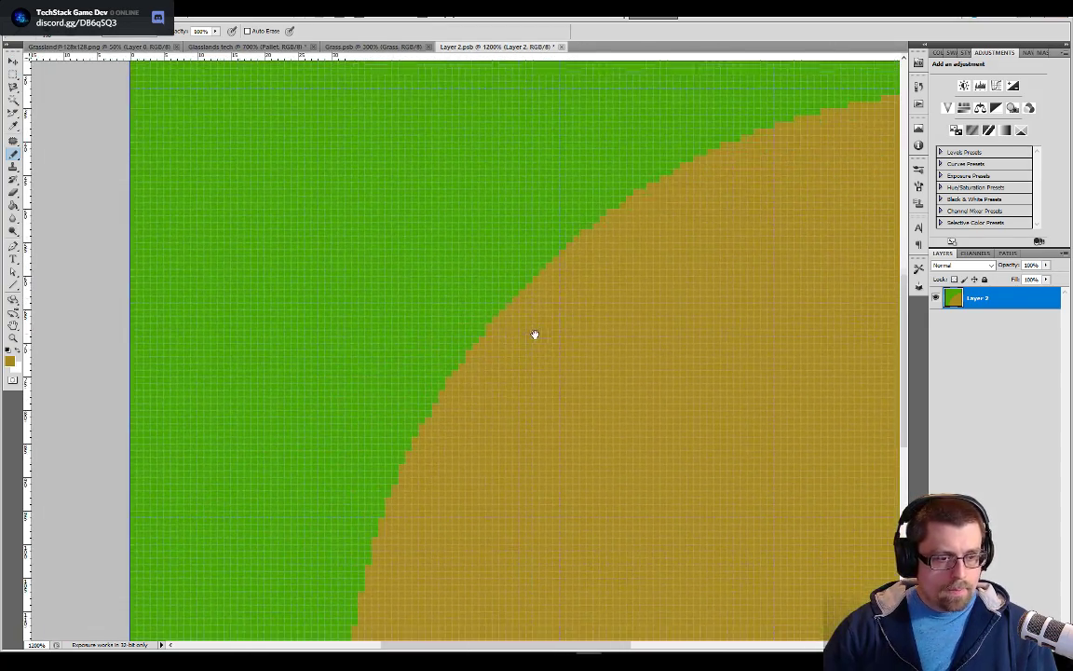
key("ctrl+minus")
key("ctrl+minus")
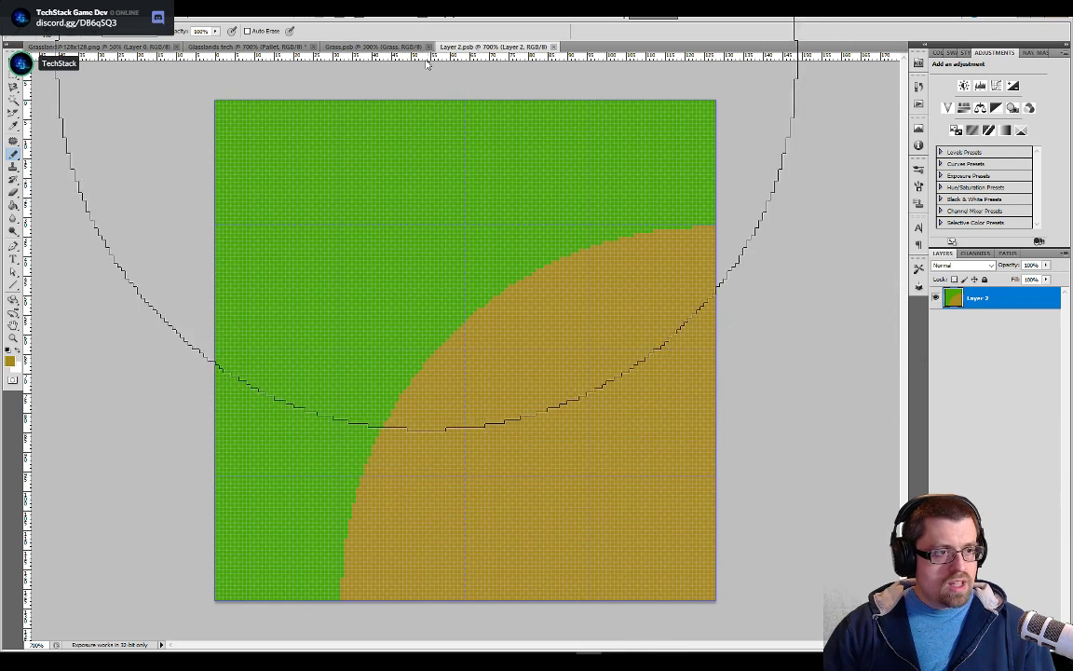
Close the Grass.psb document and return to the Glasslands tech tileset document
left_click(390, 46)
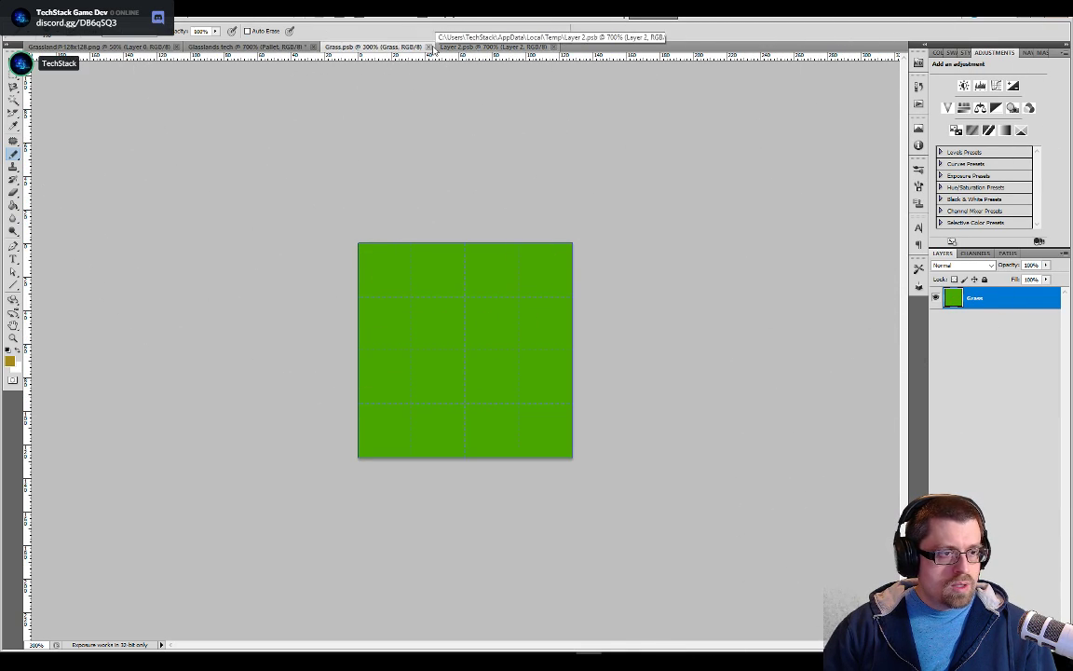
left_click(428, 47)
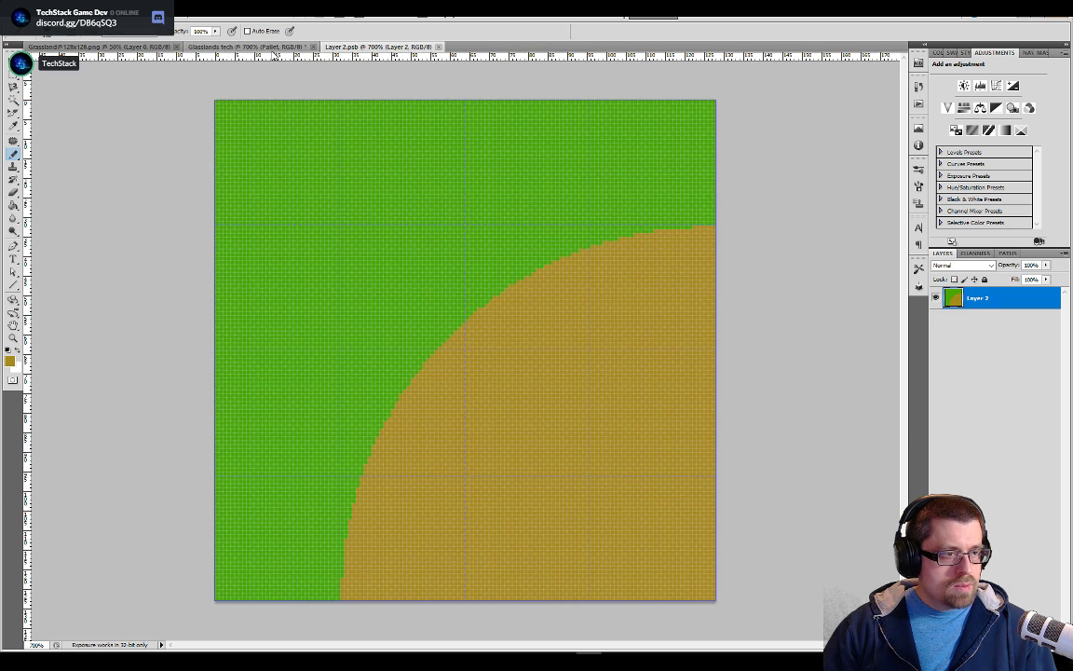
left_click(247, 46)
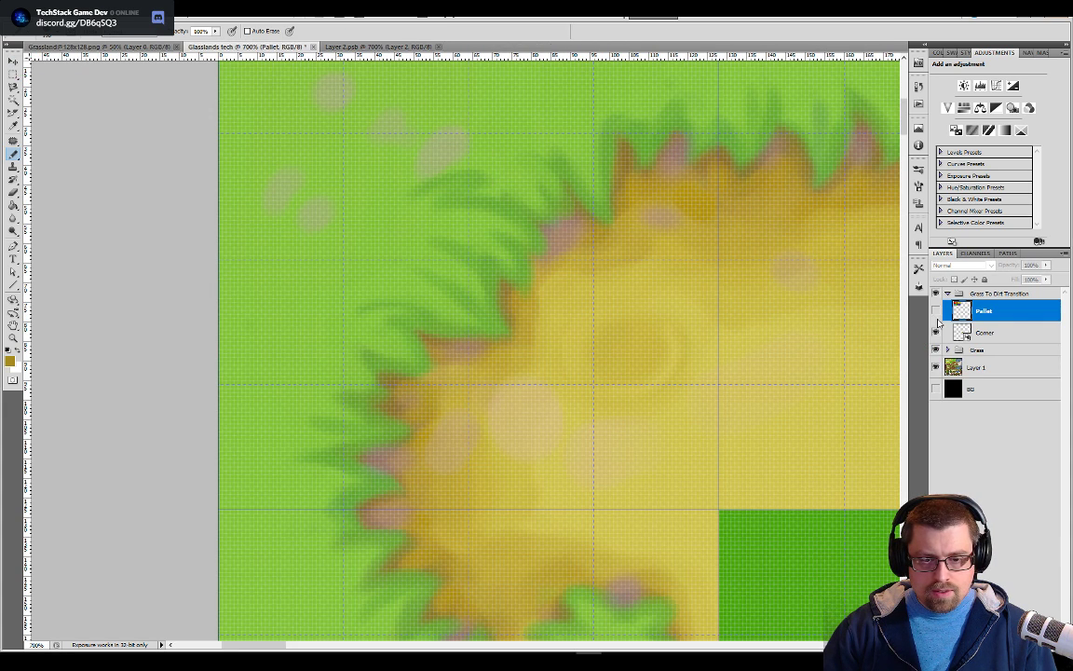
Save the tileset document as Glasslands tech.psd in a new "Tileset Replacement" folder inside the PSD folder
key("ctrl+shift+s")
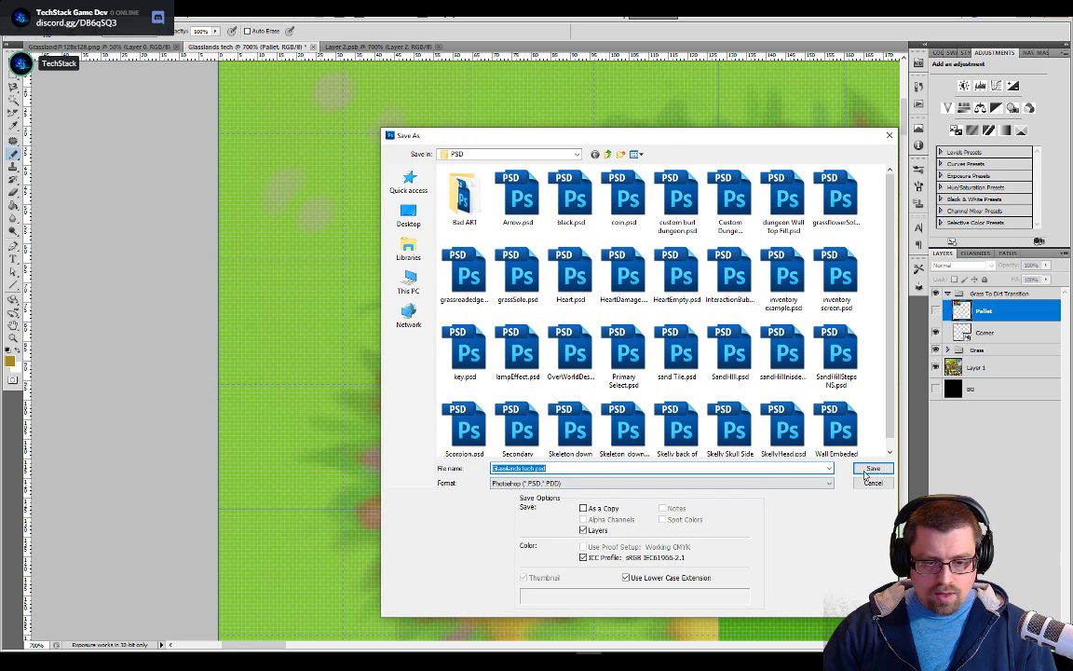
scroll(876, 425, "down", 1)
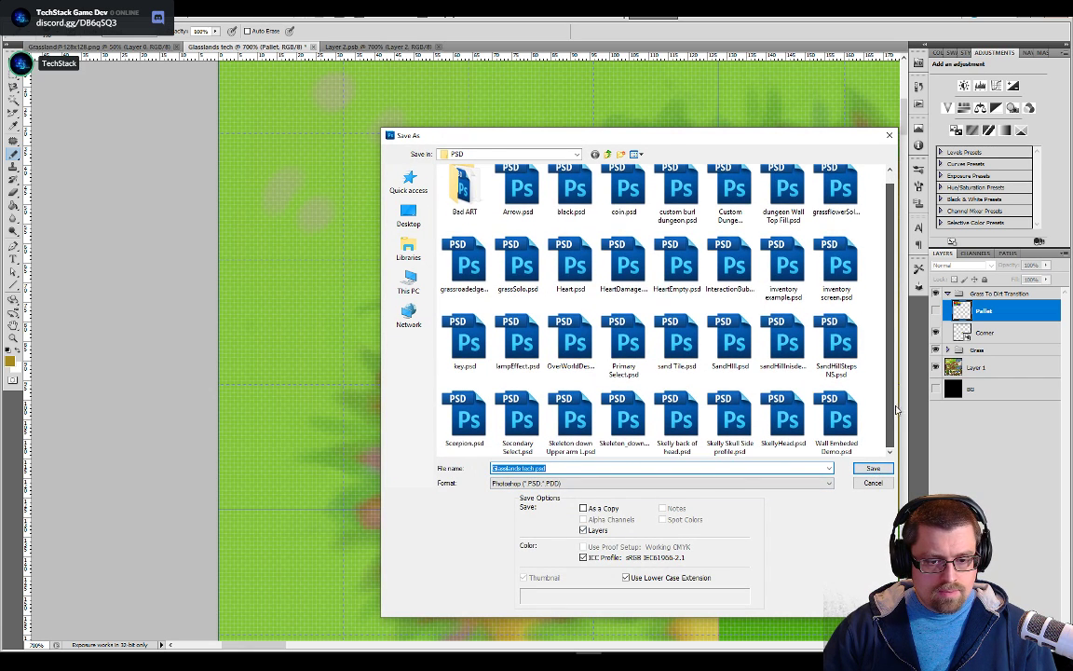
right_click(872, 415)
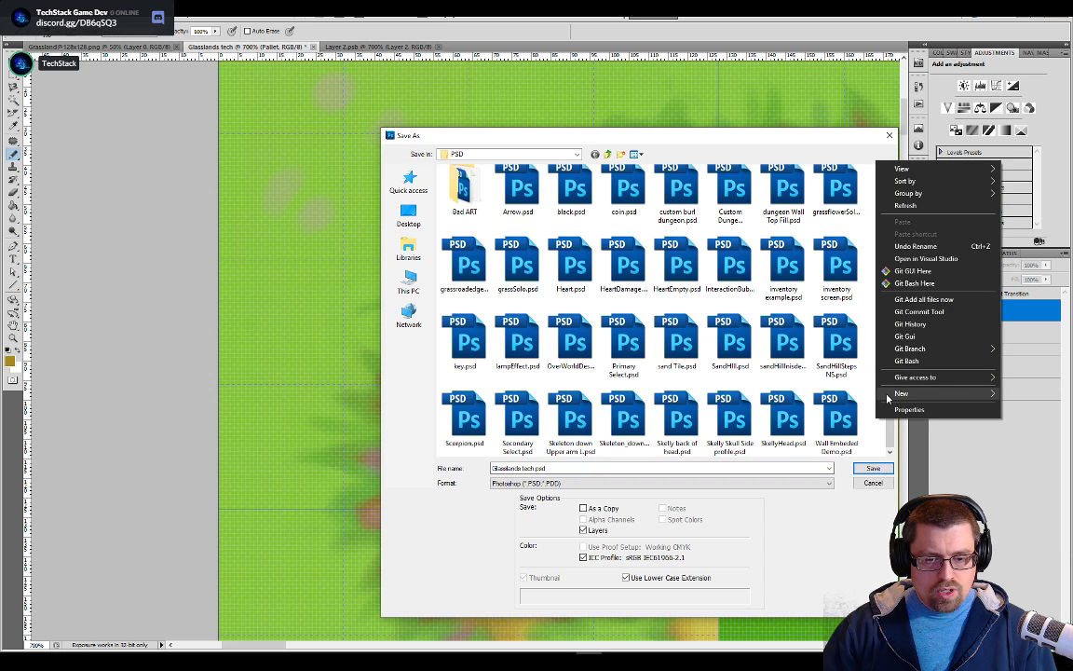
mouse_move(902, 393)
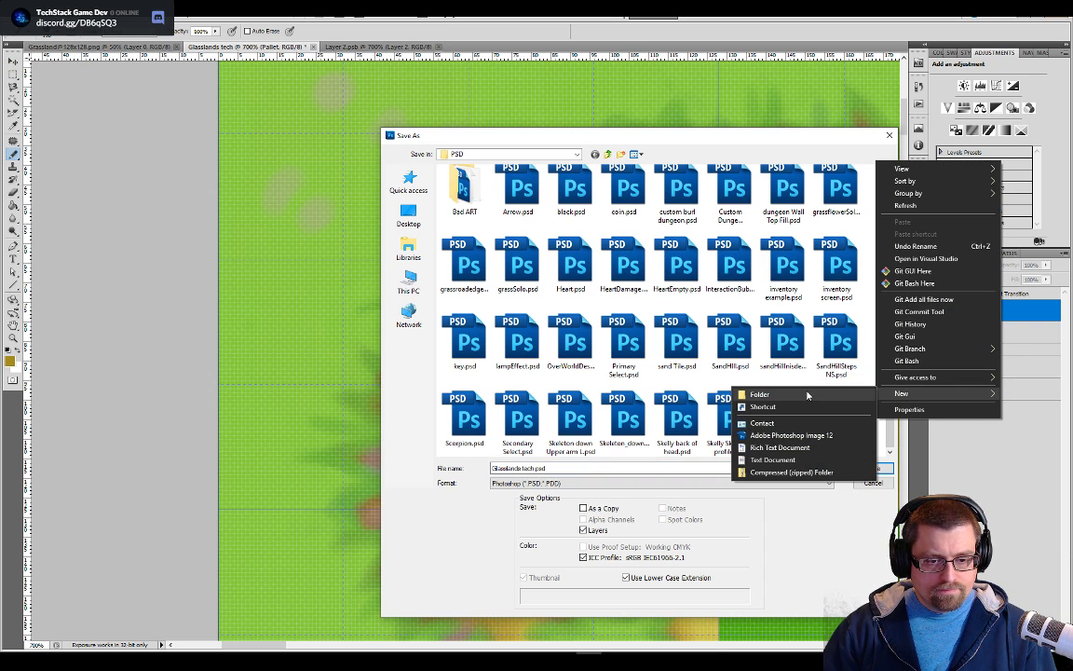
left_click(808, 394)
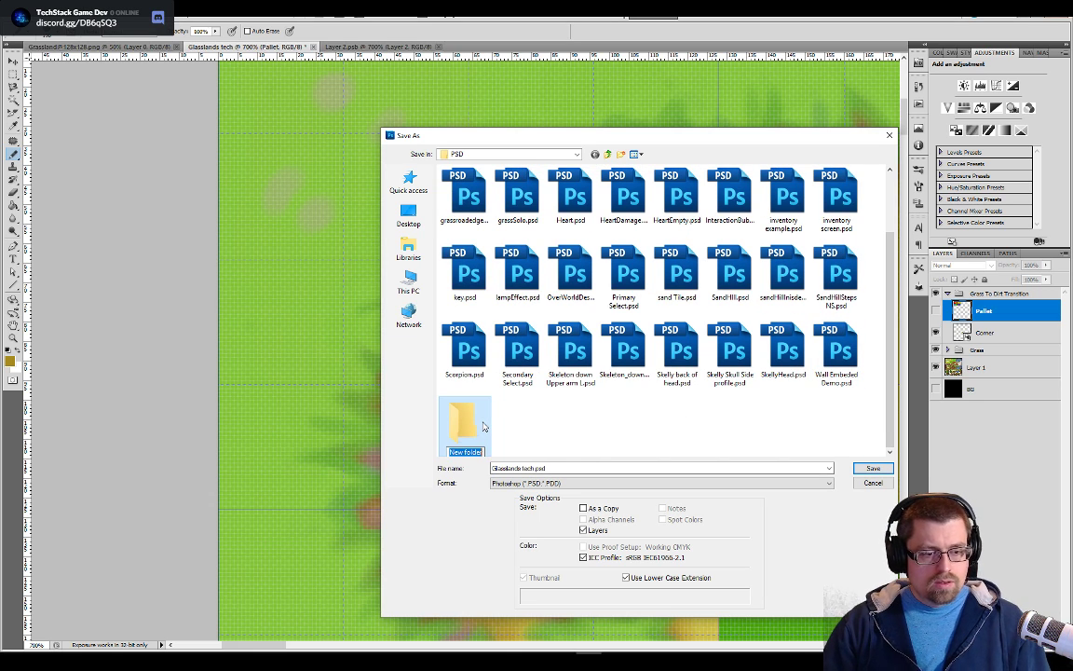
type("Tileset")
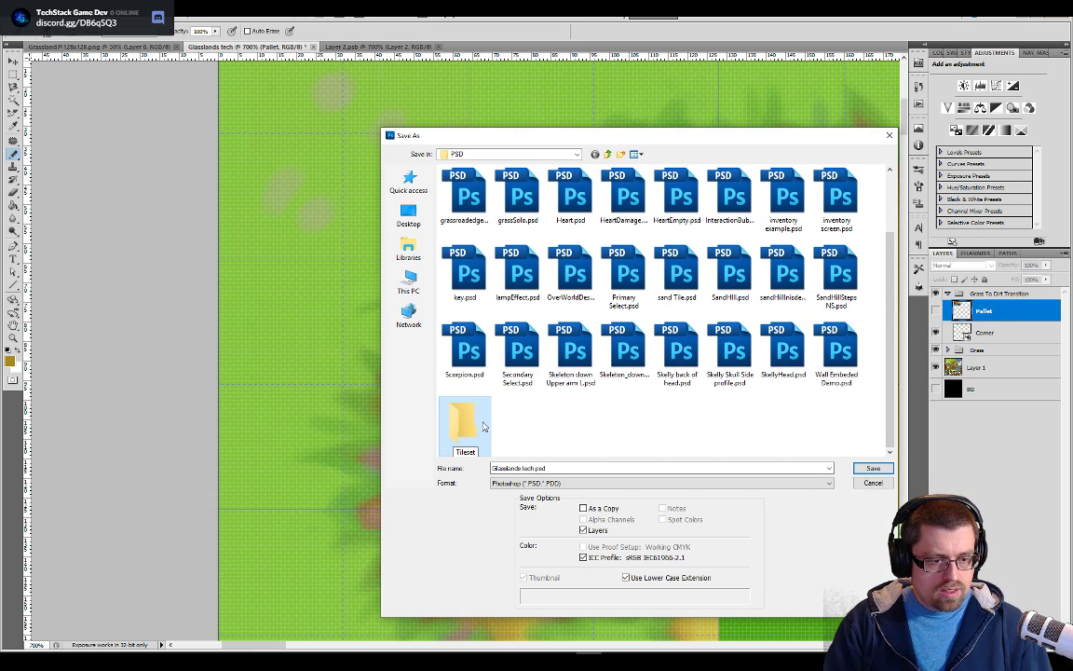
type(" Replacement")
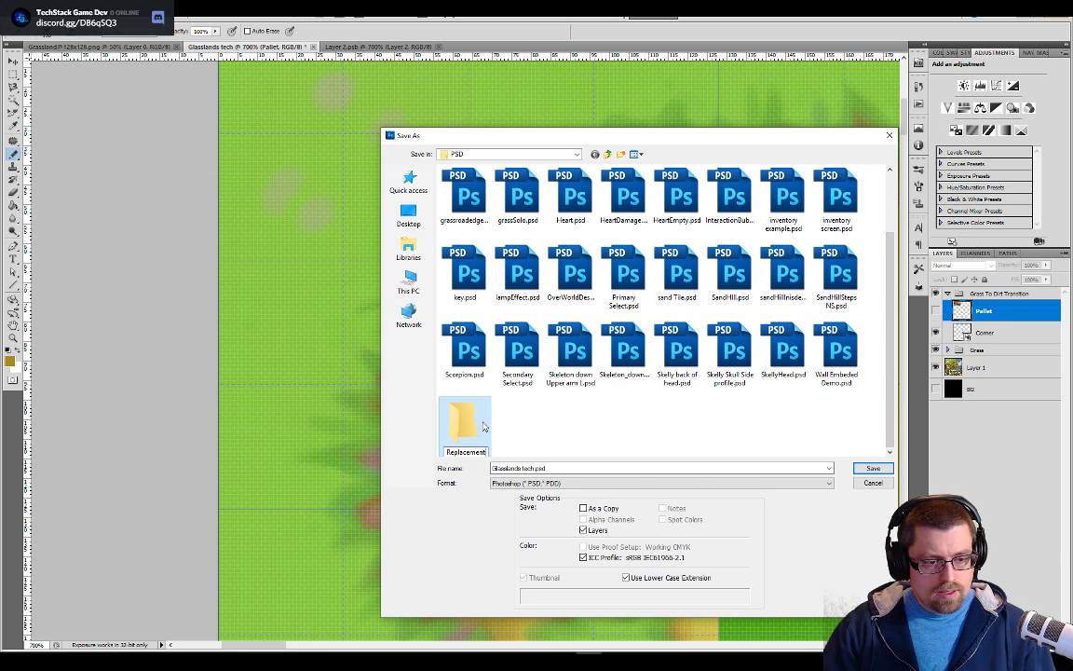
double_click(484, 426)
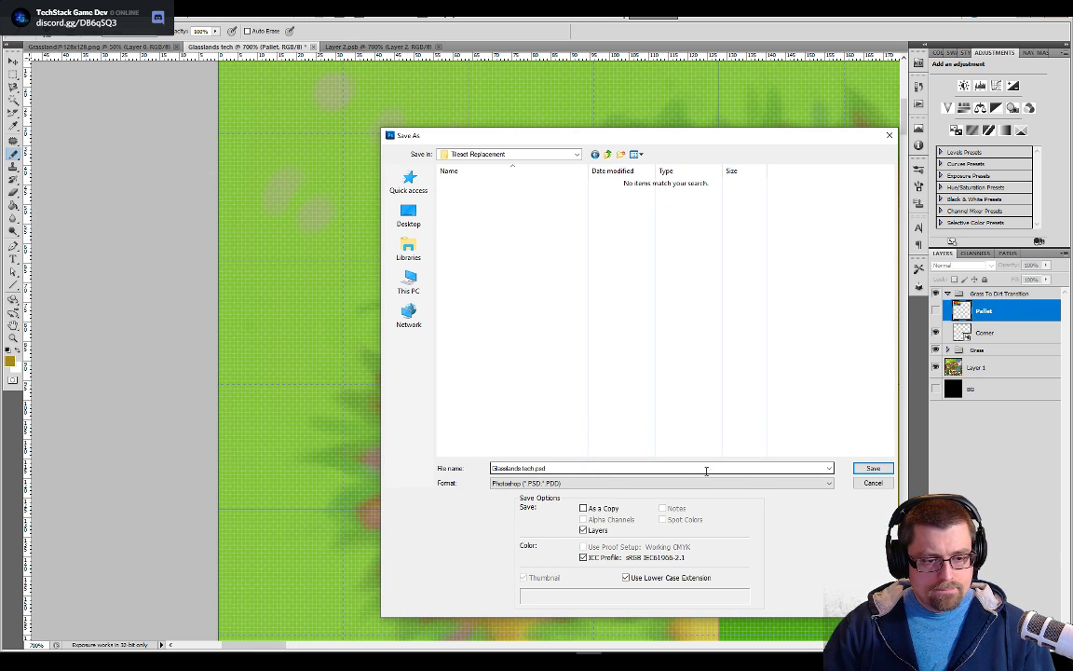
left_click(874, 469)
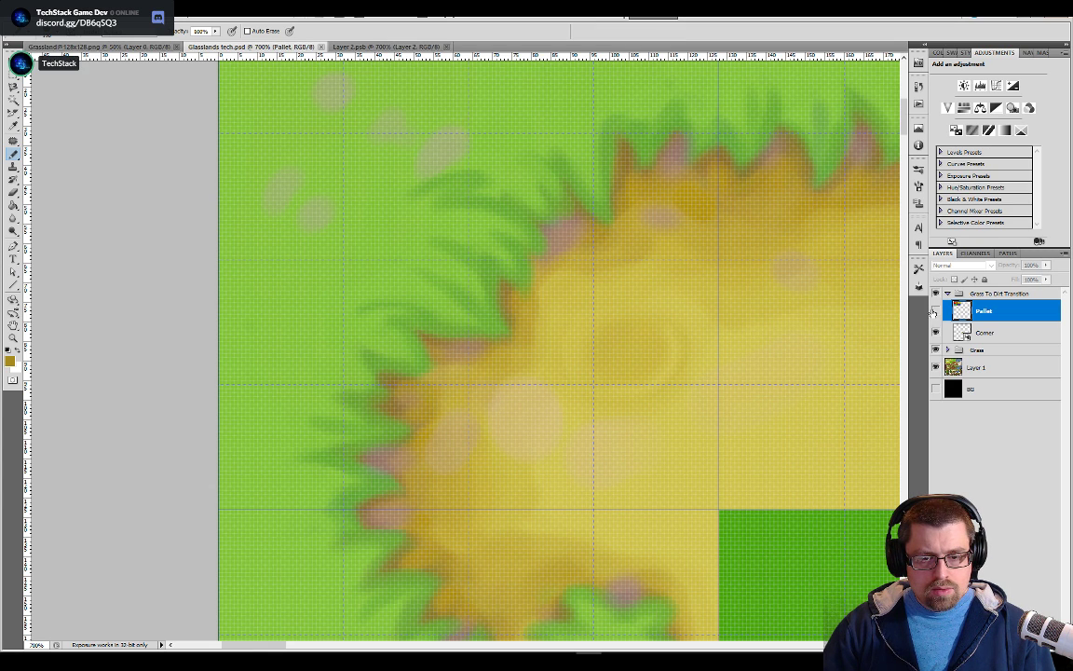
Free-transform the Corner layer and move its tile roughly over the tileset's upper-left corner cell
left_click(964, 334)
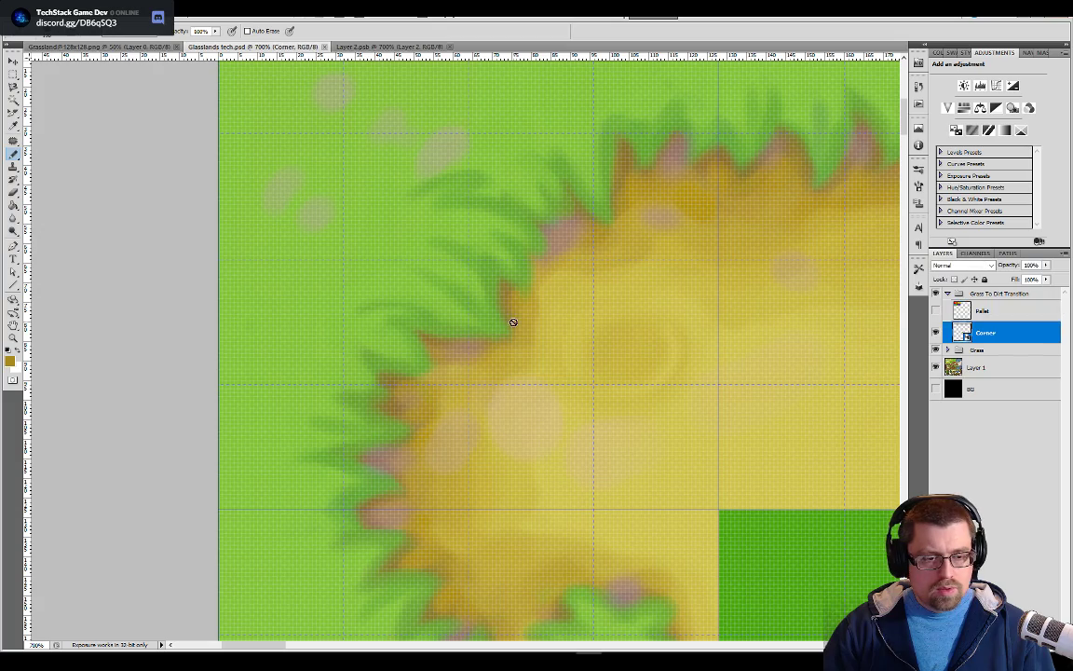
scroll(418, 308, "down", 7)
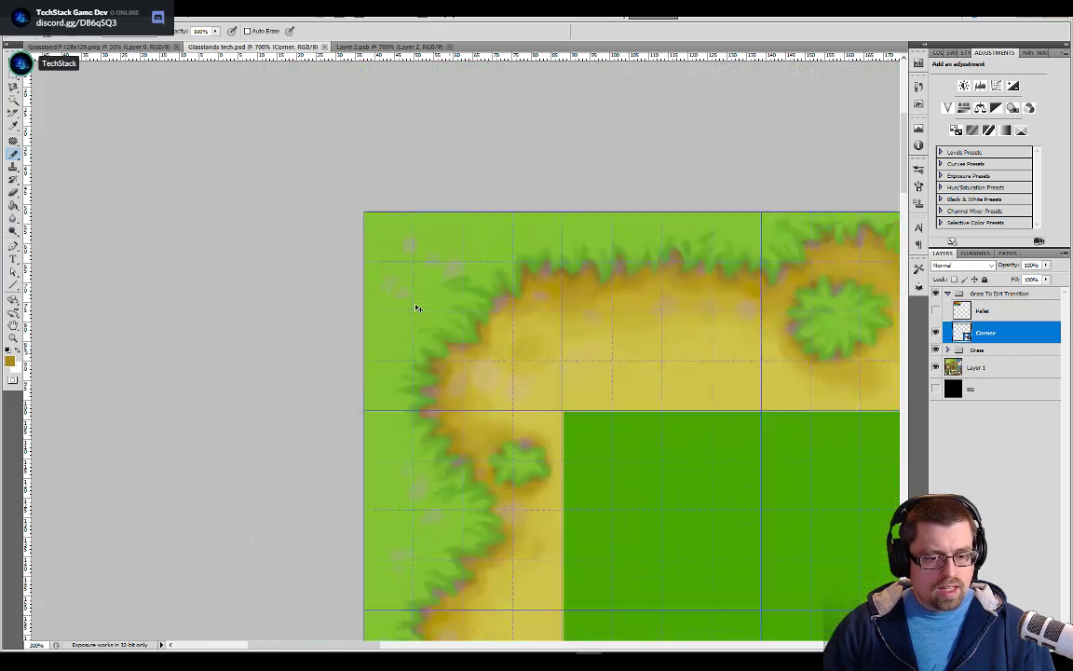
scroll(417, 308, "down", 1)
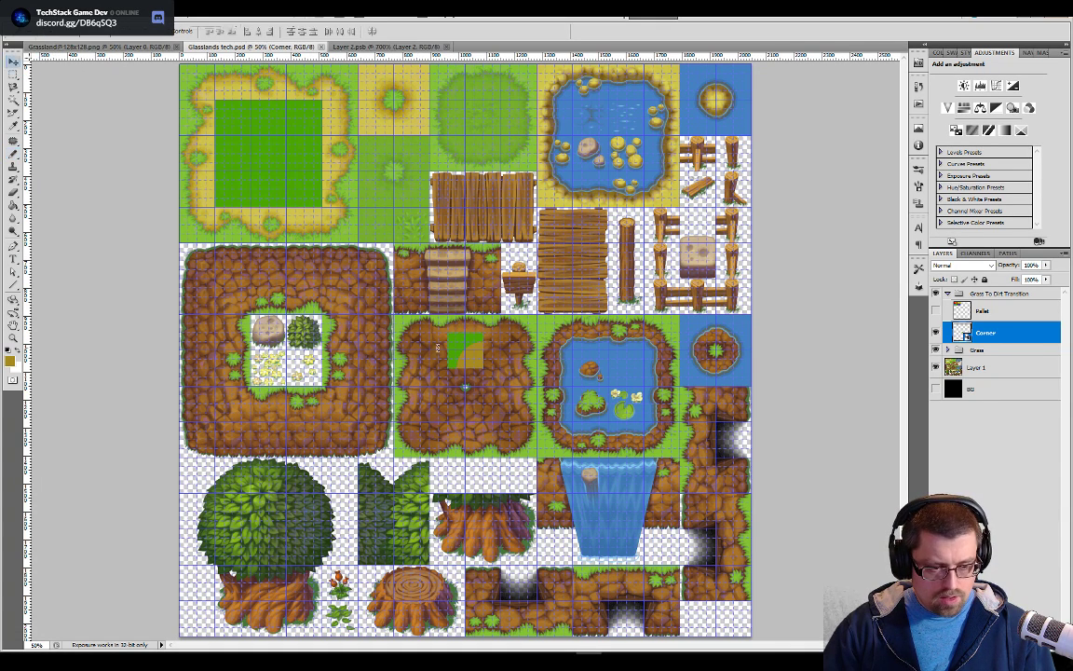
key("ctrl+t")
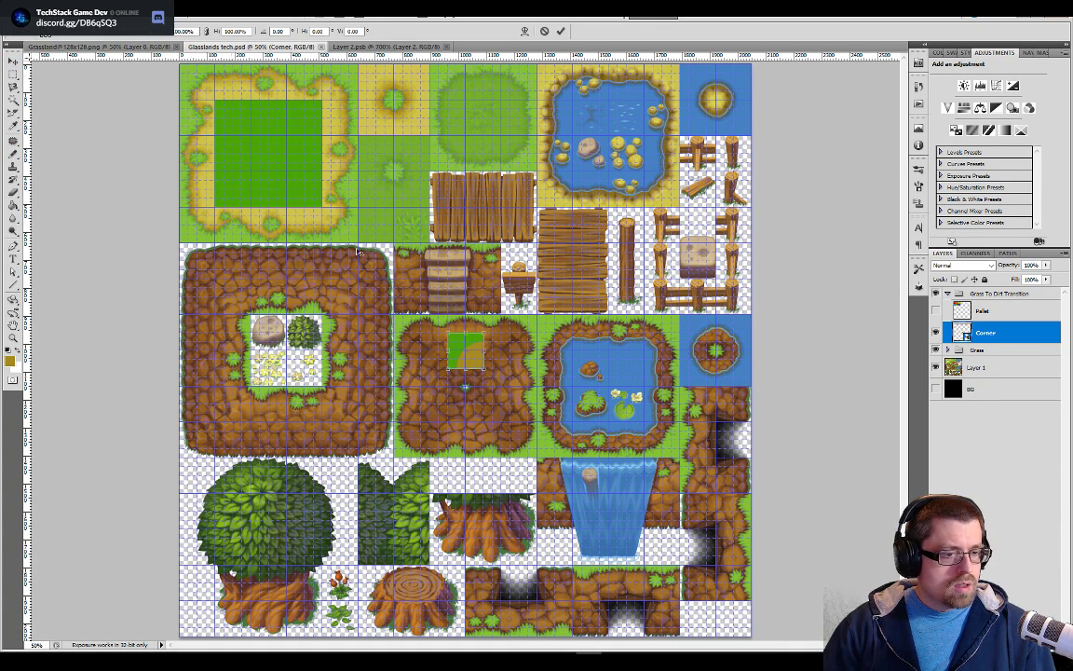
left_click_drag(449, 333, 182, 112)
key("ctrl+plus")
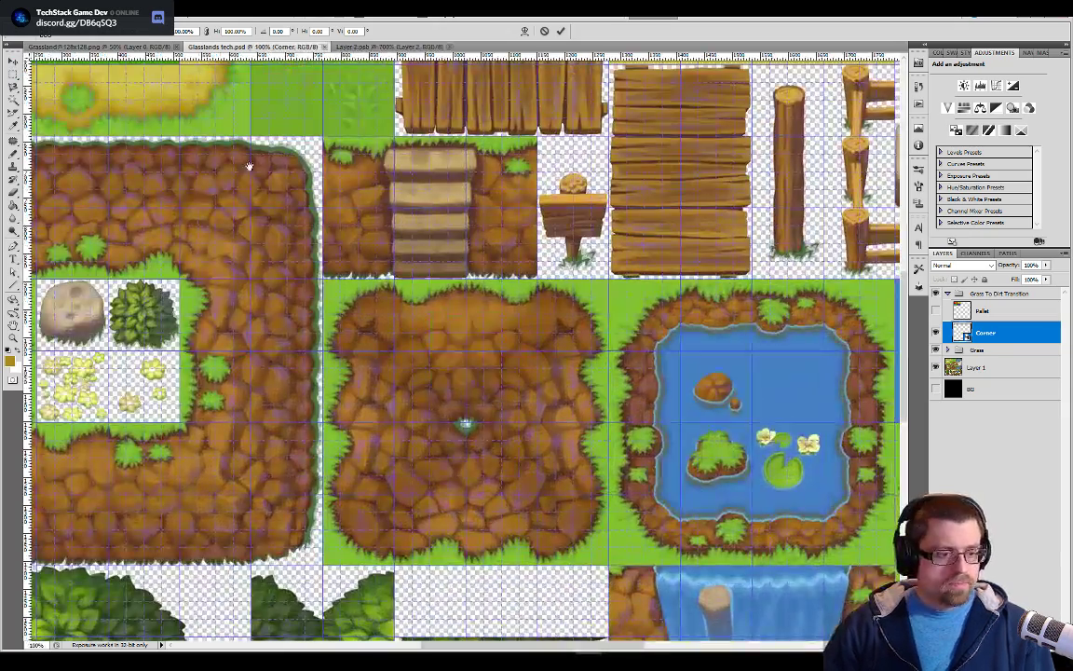
left_click_drag(249, 168, 831, 520)
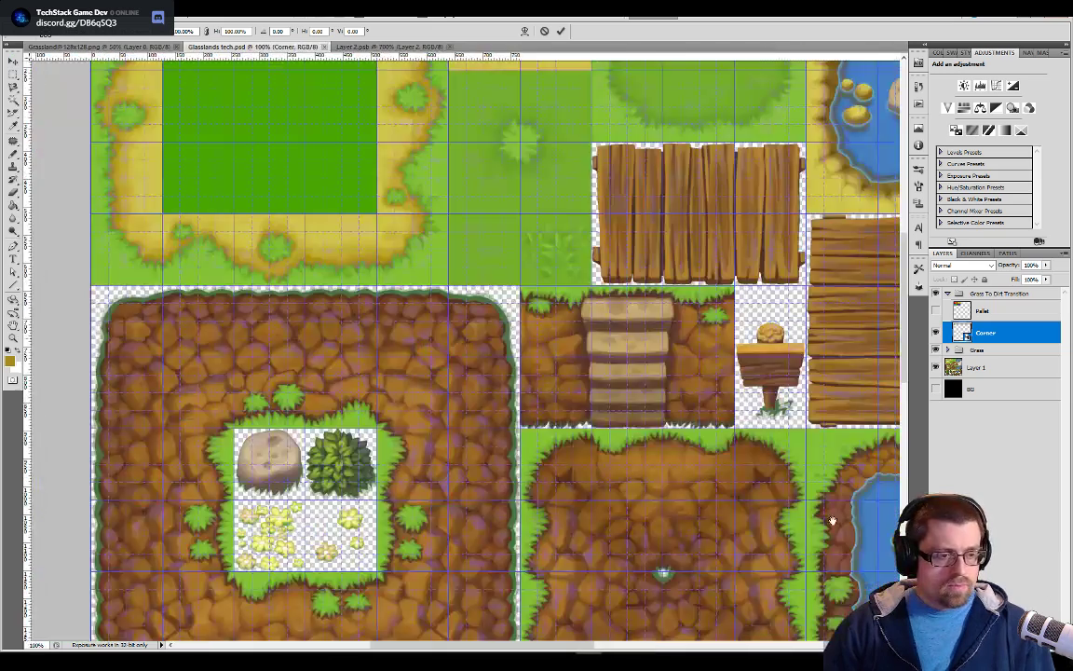
left_click_drag(759, 458, 571, 388)
key("ctrl+plus")
key("ctrl+plus")
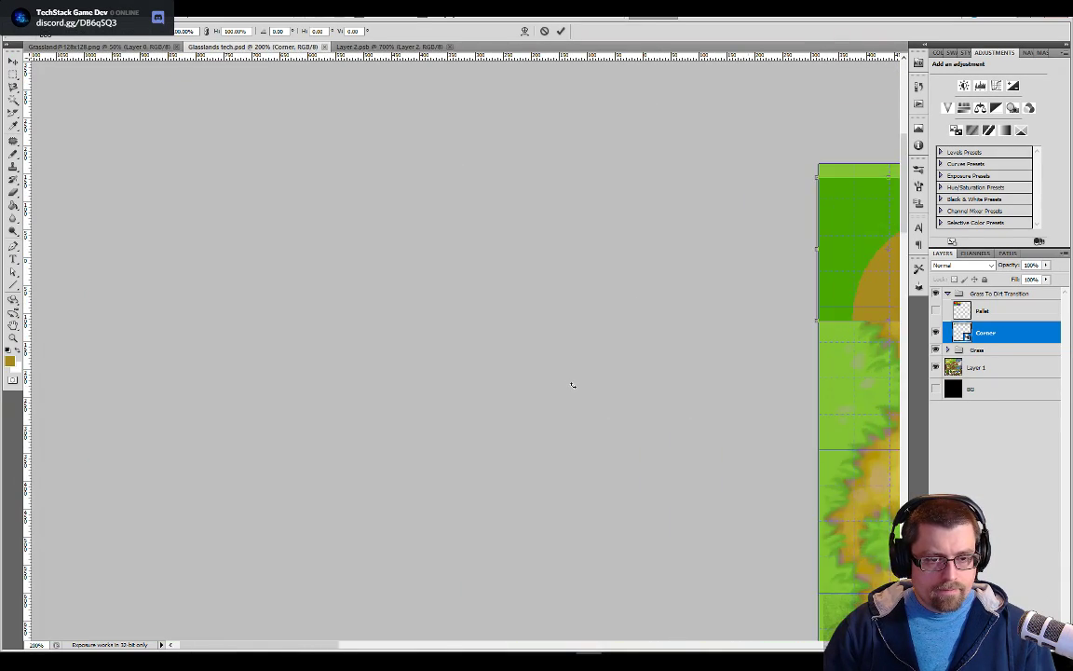
left_click_drag(377, 444, 254, 484)
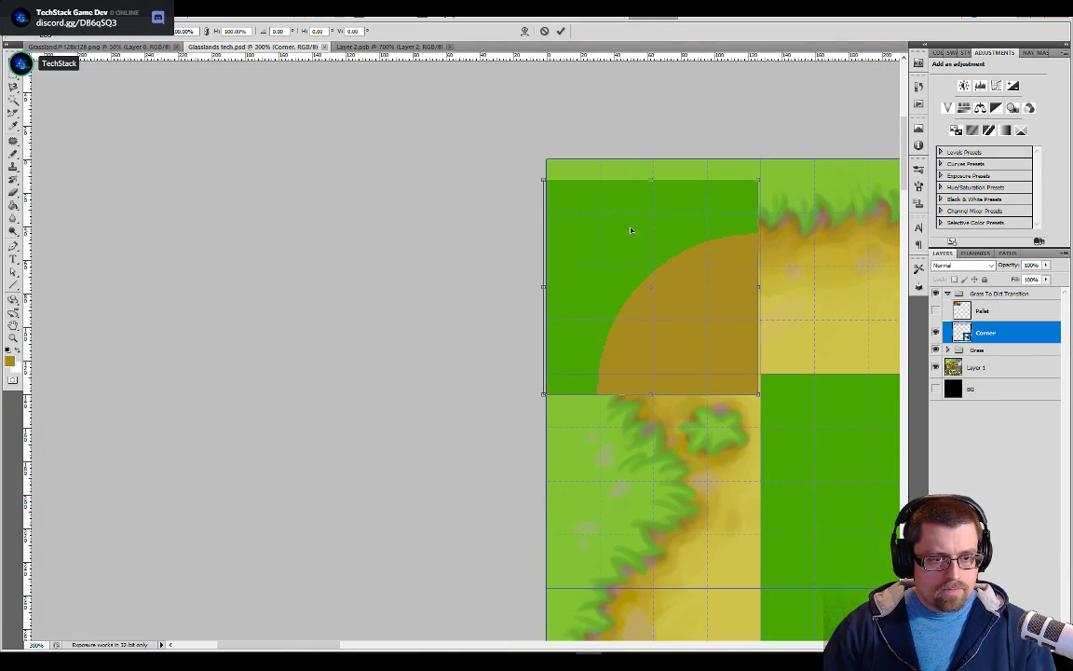
Move the Corner tile up so its edges line up with the canvas corner and the first grid cell
left_click_drag(680, 215, 686, 197)
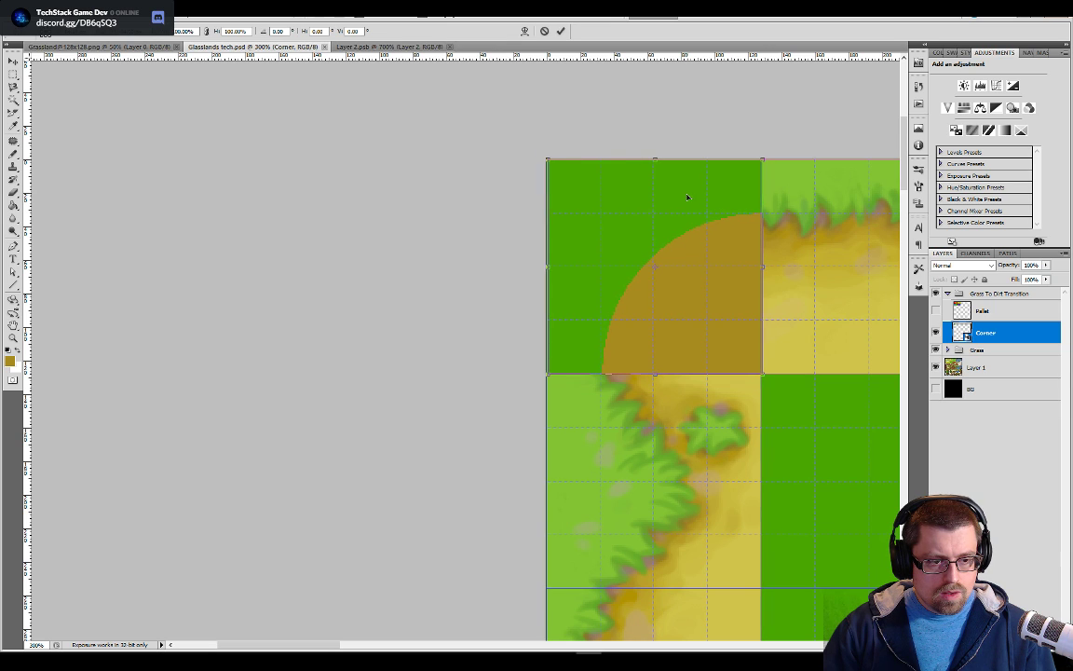
left_click_drag(686, 196, 686, 197)
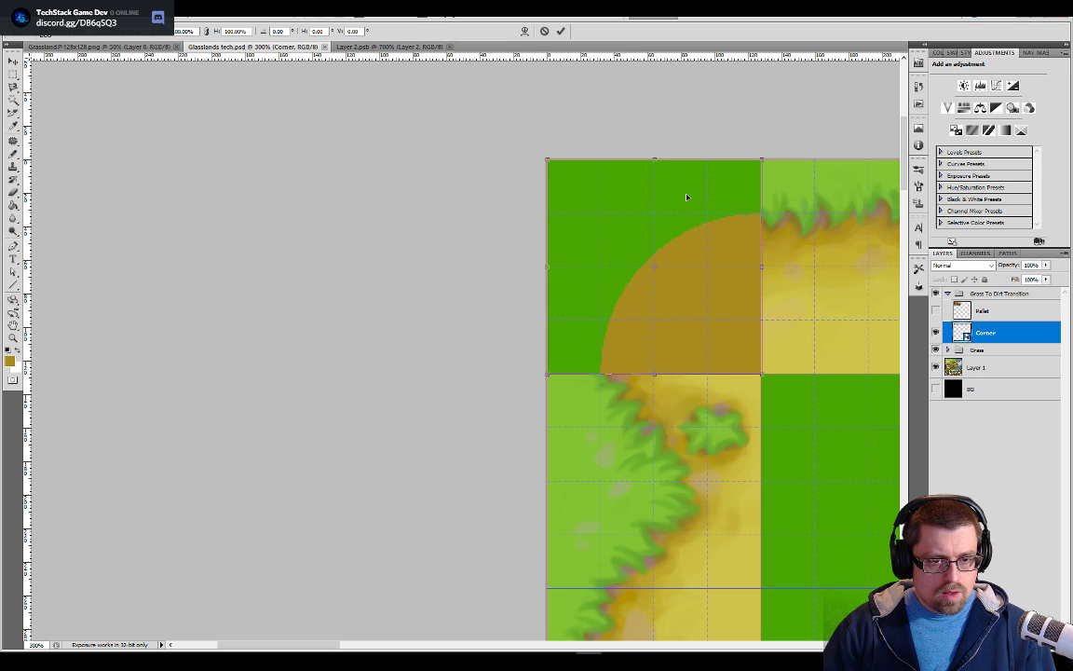
key("ctrl+plus")
key("ctrl+plus")
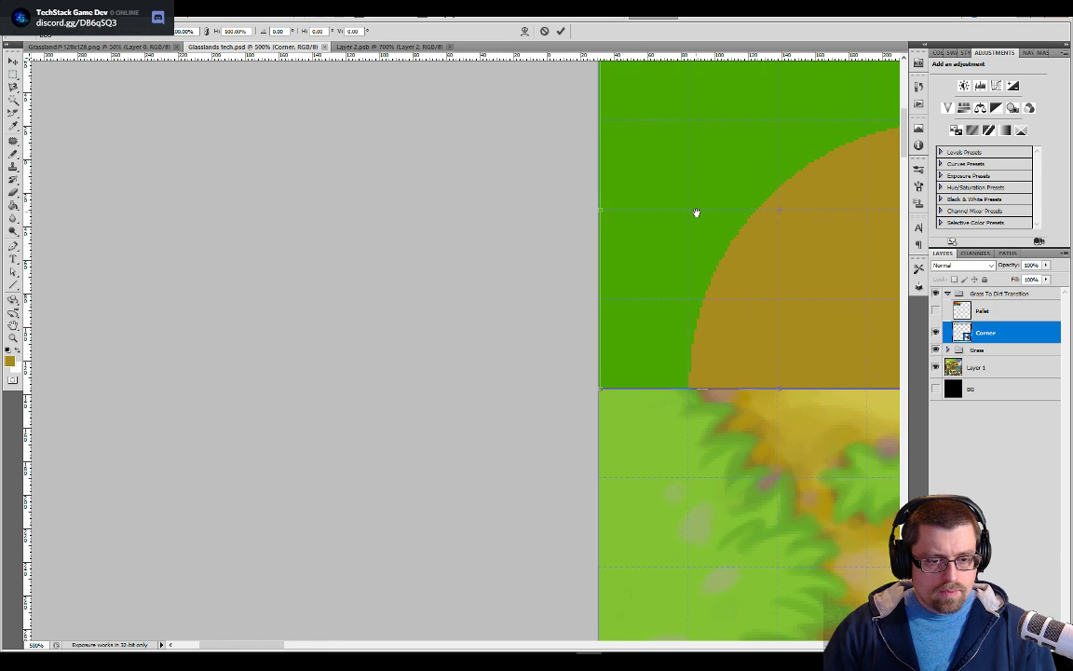
left_click_drag(679, 218, 537, 264)
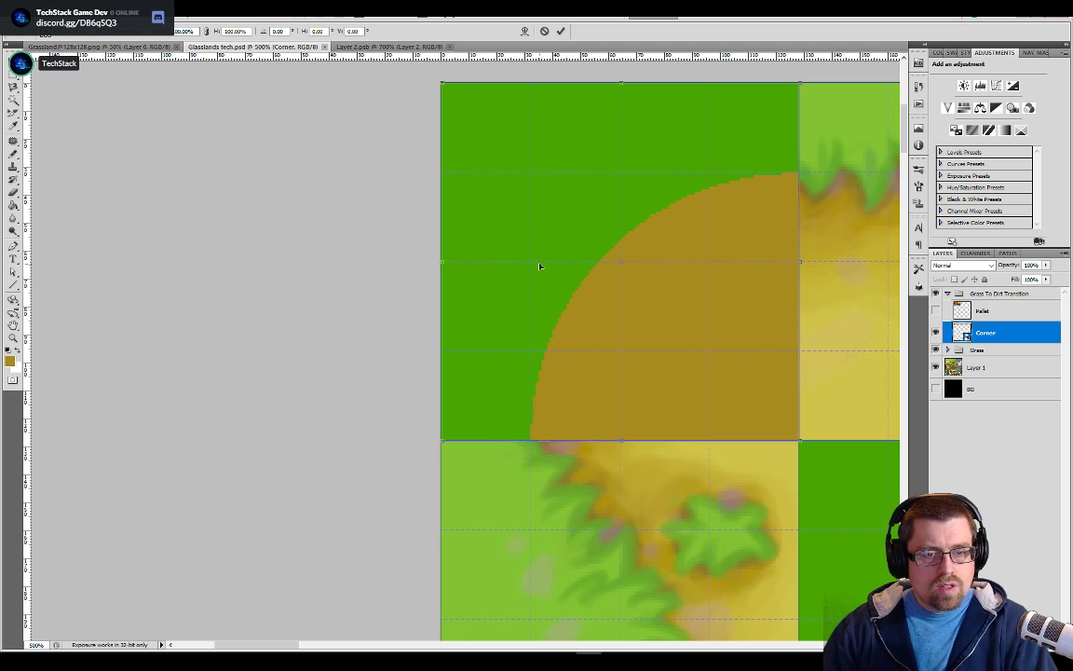
Fine-tune the Corner tile's position to match the first cell's grid lines exactly, and apply the transform
key("Left")
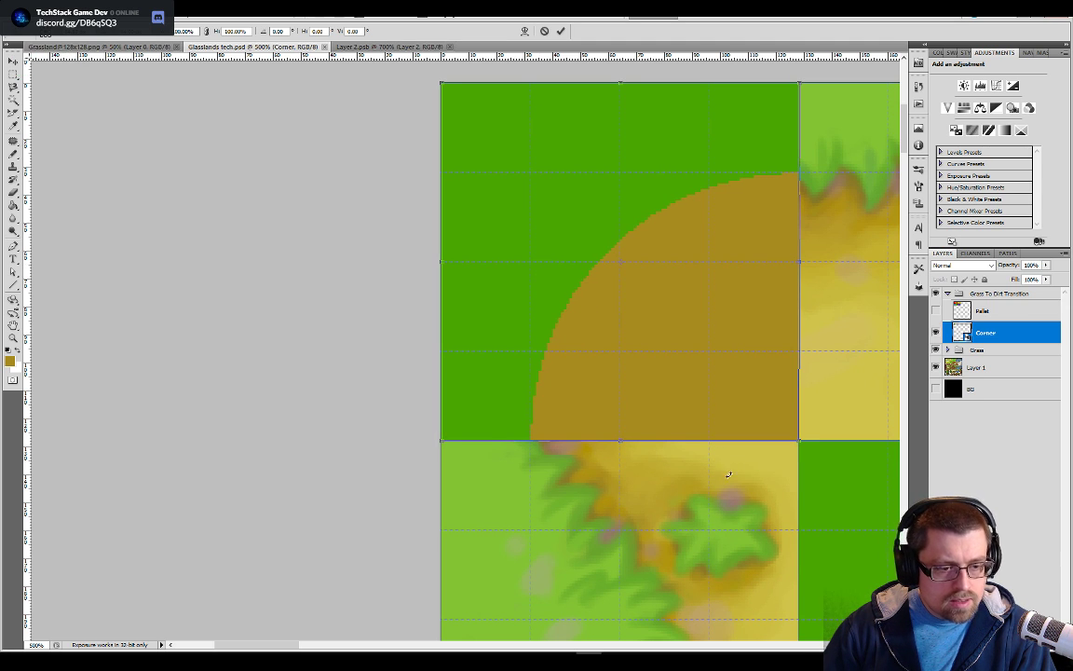
key("Left")
key("Up")
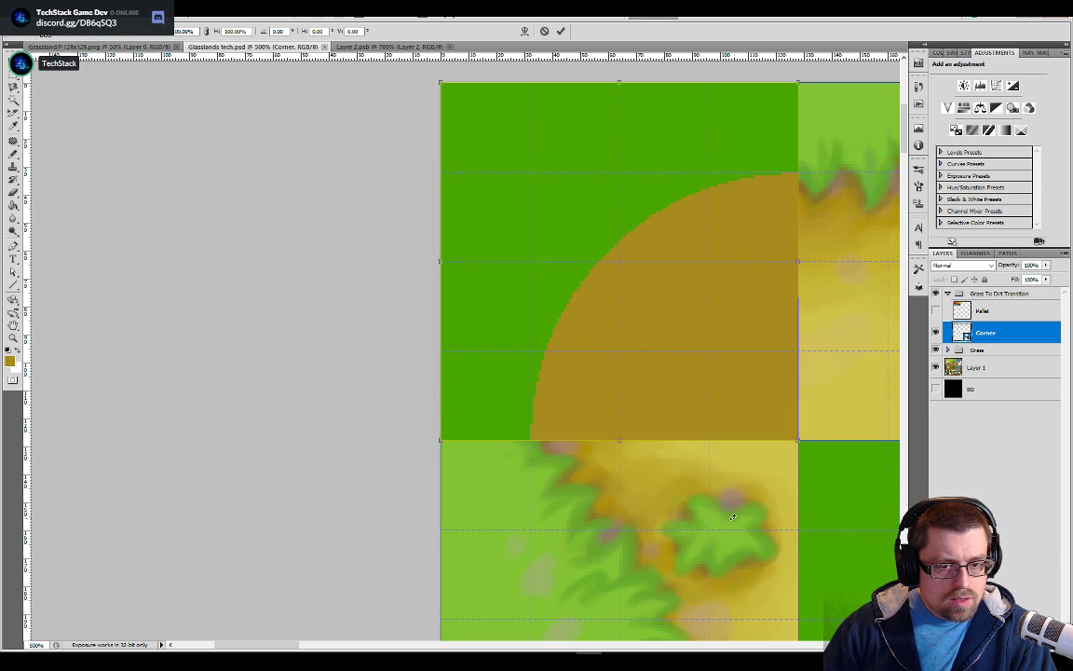
key("Left")
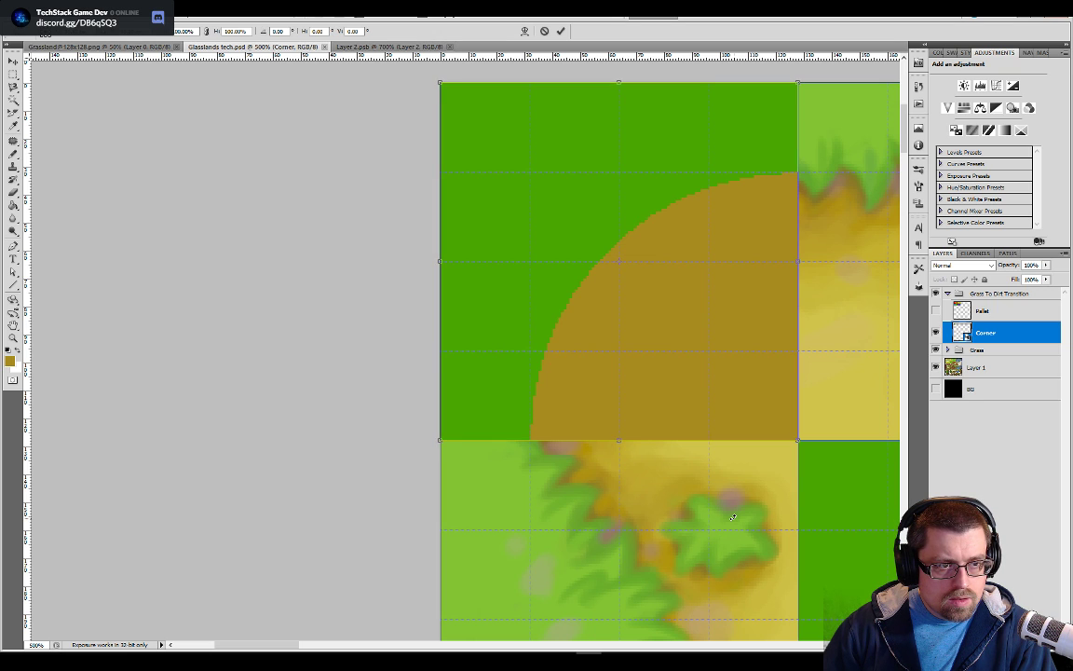
key("Up")
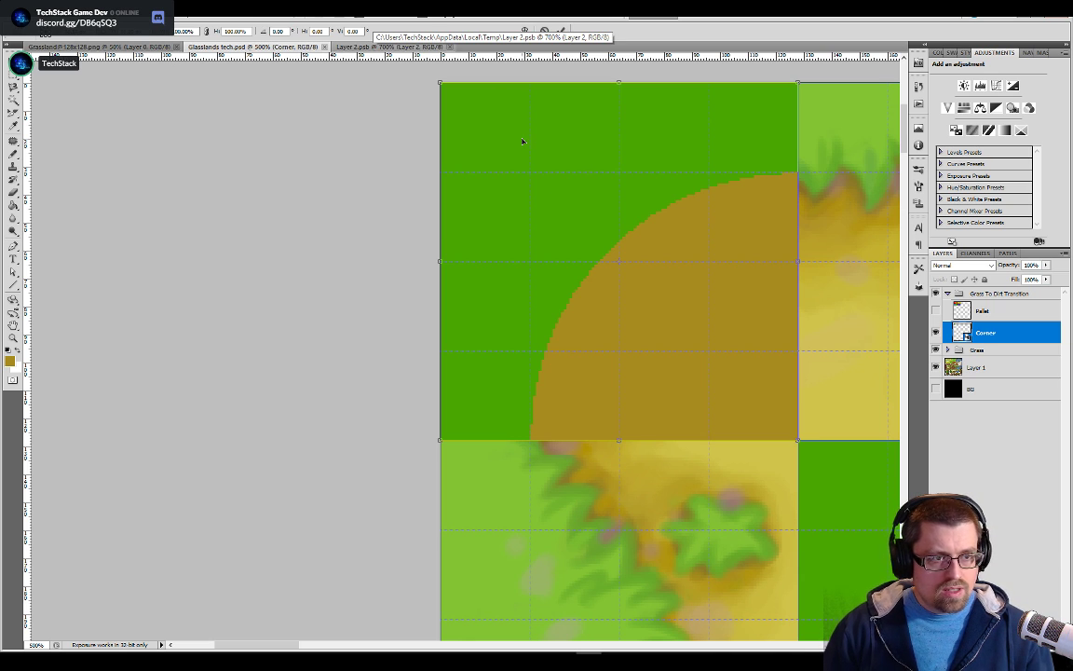
mouse_move(523, 141)
left_mouse_down()
mouse_move(629, 185)
mouse_move(566, 190)
mouse_move(523, 143)
left_mouse_up()
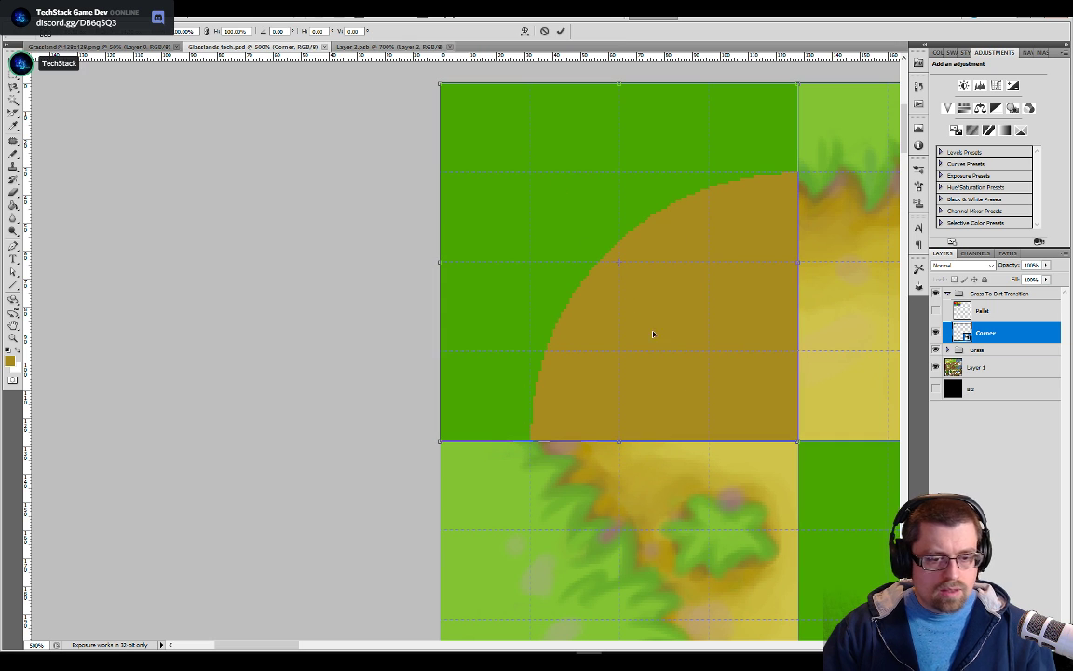
left_click_drag(825, 317, 563, 218)
key("ctrl+minus")
key("ctrl+minus")
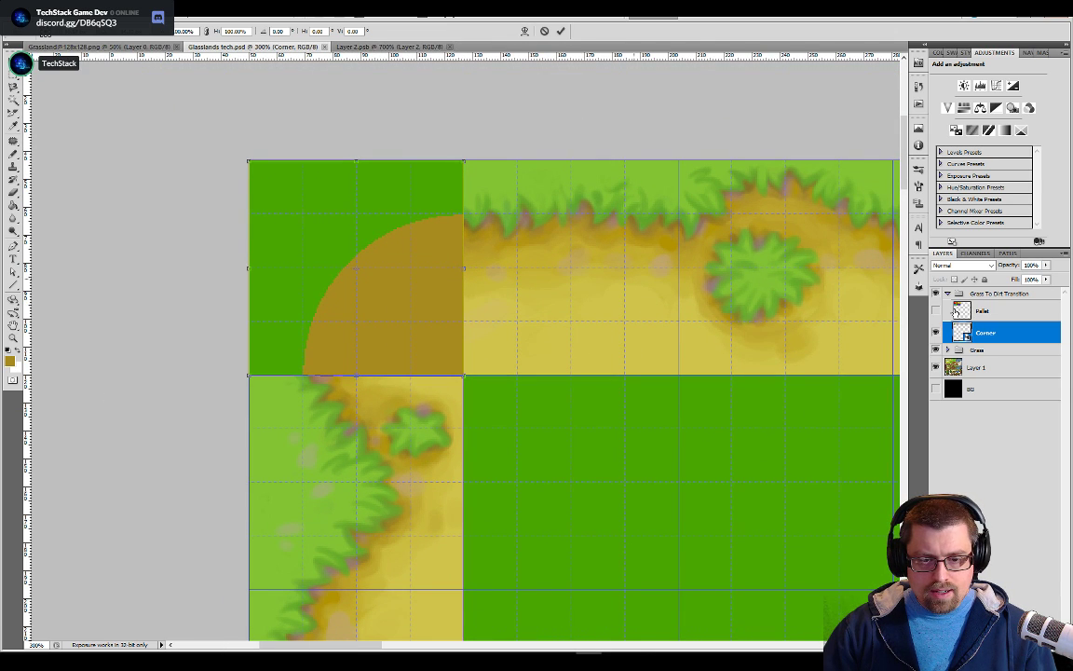
key("Return")
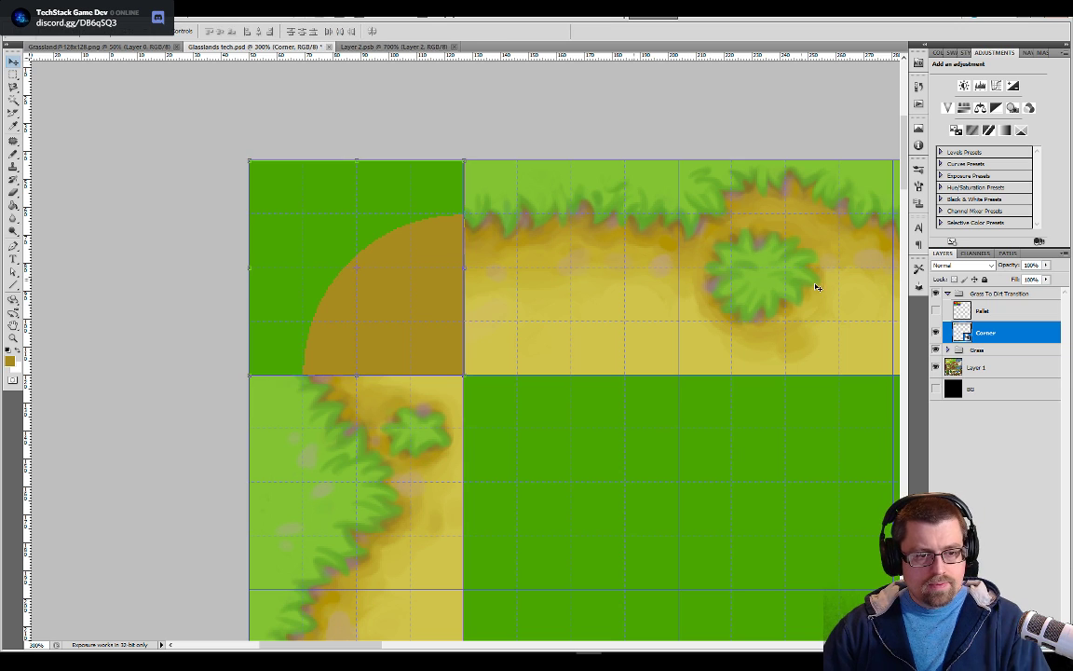
Move the Pallet layer out of the Grass To Dirt Transition group, placing it above the group
left_click_drag(974, 312, 975, 290)
left_click(935, 299)
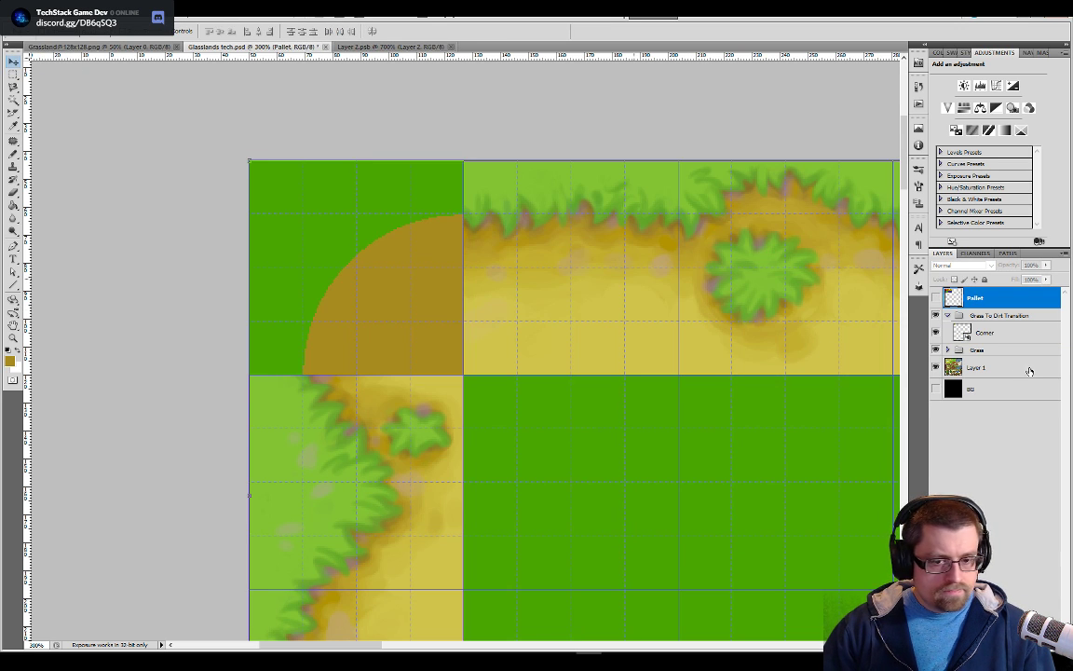
Duplicate the Corner layer under the name Corner copy, rotate the duplicate 90 degrees, and apply the transformation
left_click(1008, 328)
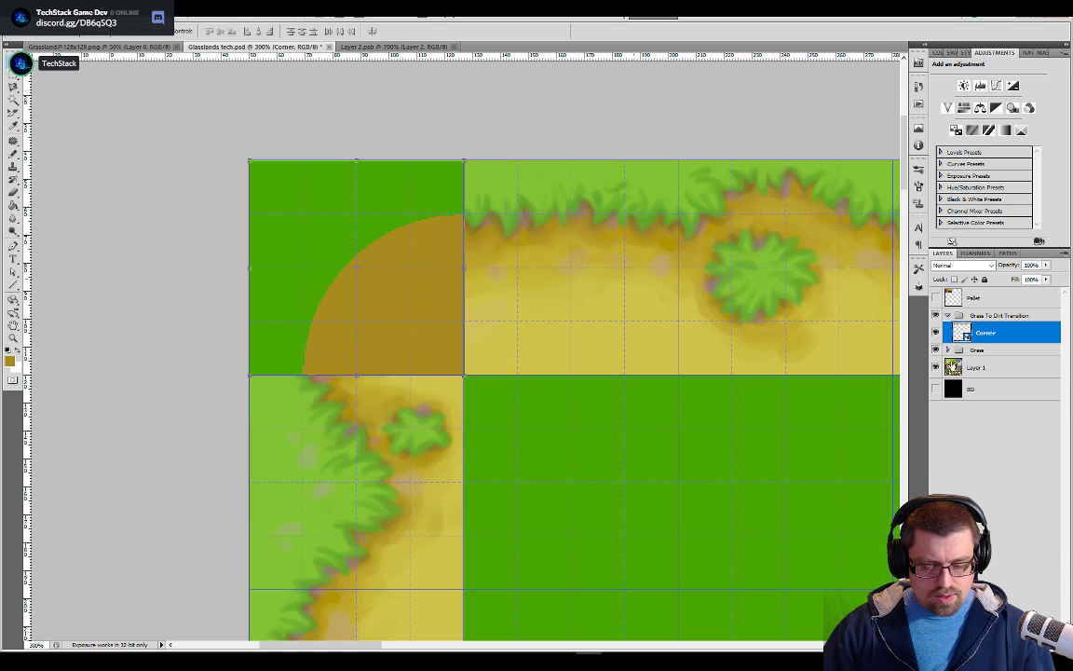
right_click(983, 339)
left_click(974, 366)
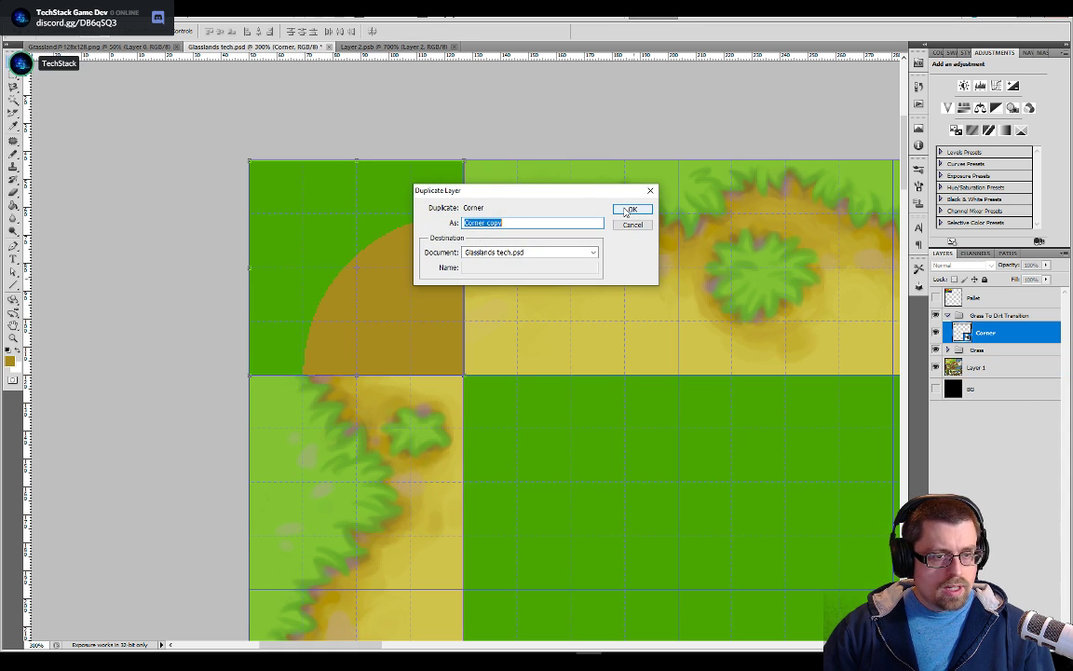
left_click(619, 211)
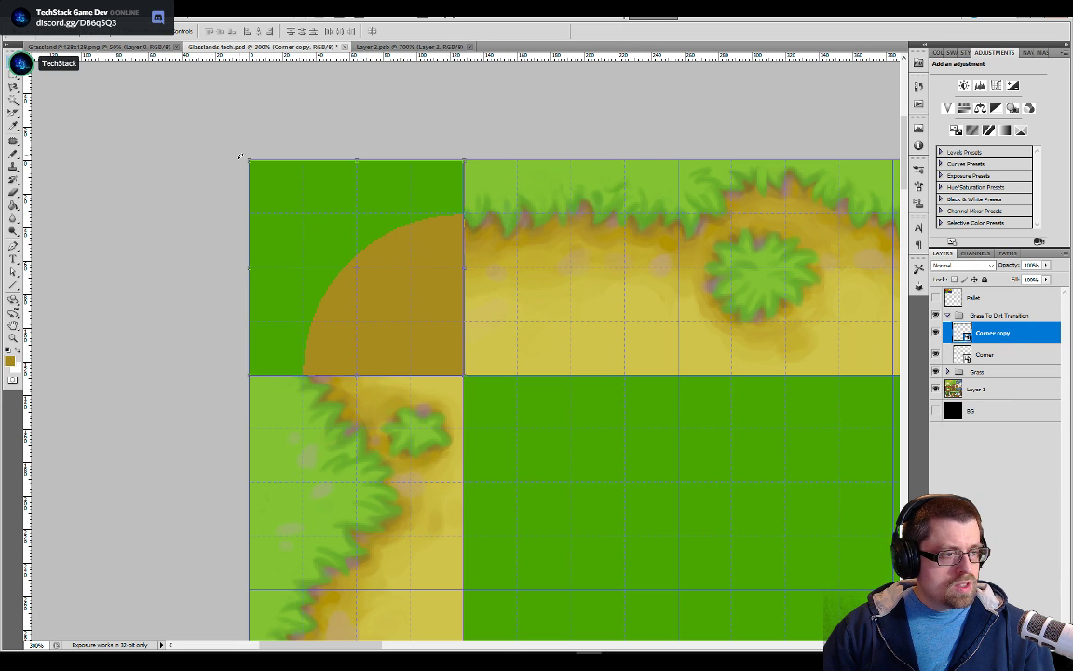
key("ctrl+t")
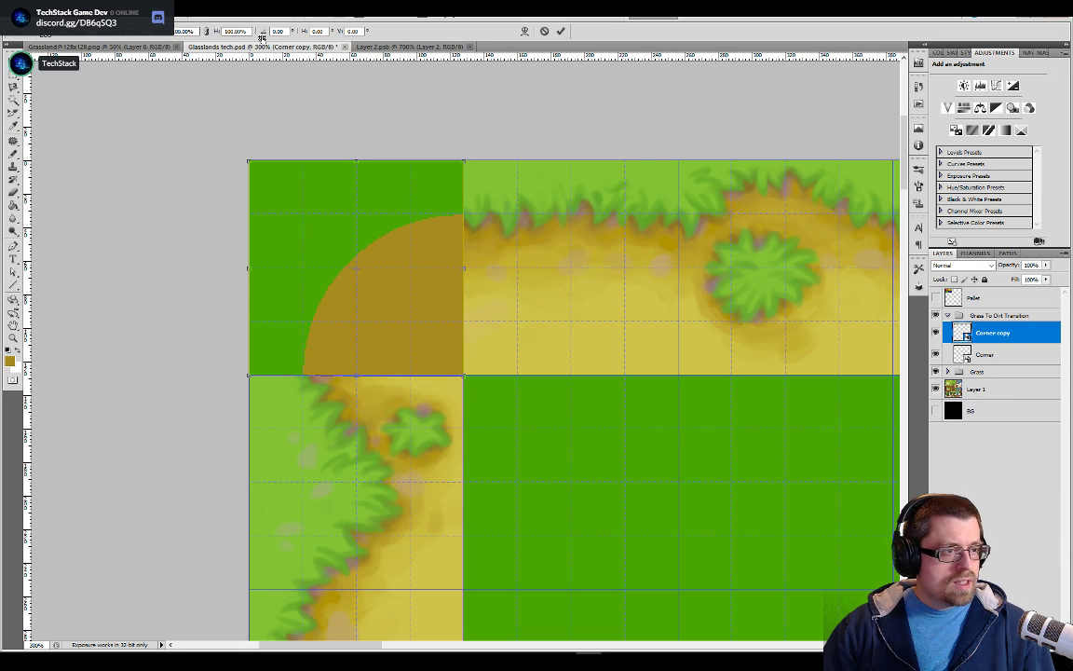
type("9")
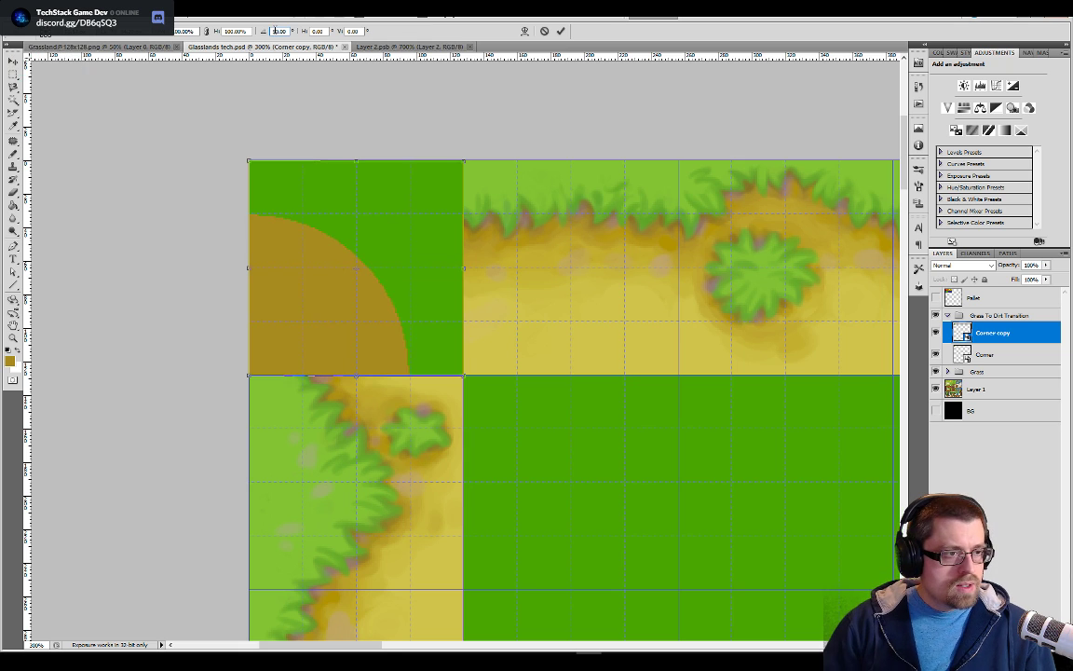
left_click(13, 62)
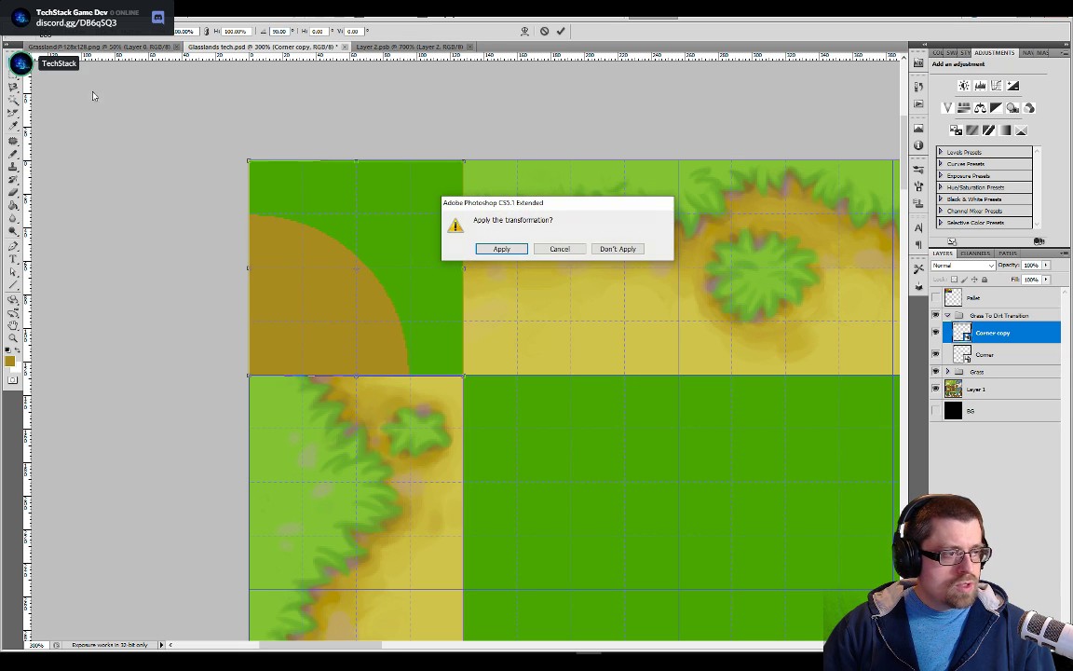
left_click(503, 249)
Move the Corner copy tile along the tileset's top row to the upper-right corner cell of the dirt ring
left_click_drag(400, 232, 848, 232)
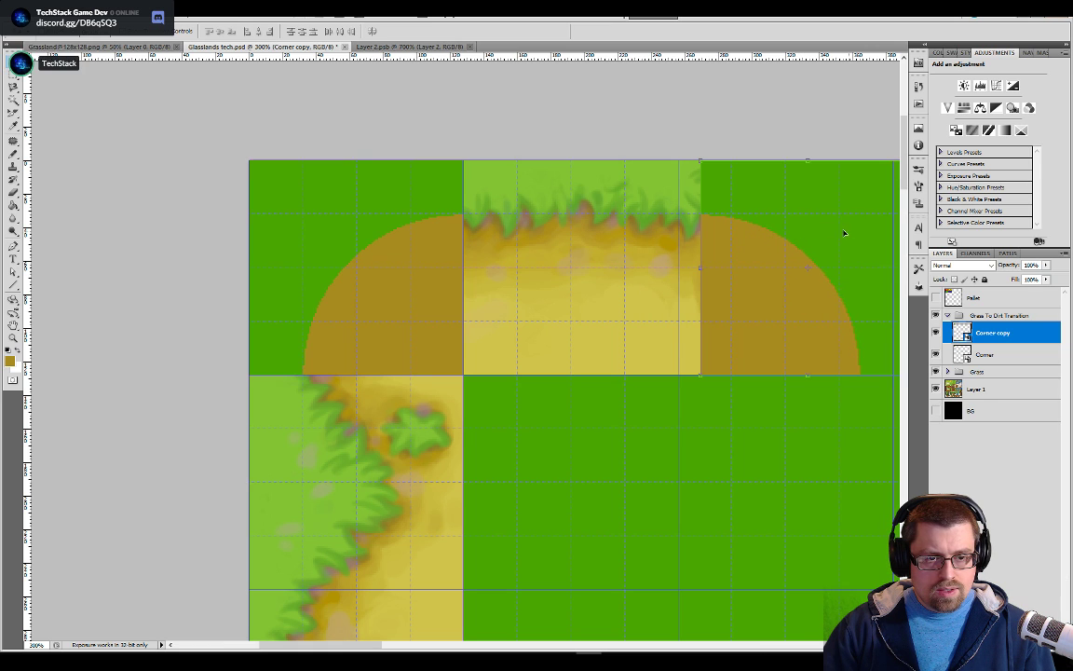
left_click_drag(793, 113, 383, 119)
left_click_drag(451, 236, 831, 249)
left_click_drag(791, 127, 591, 101)
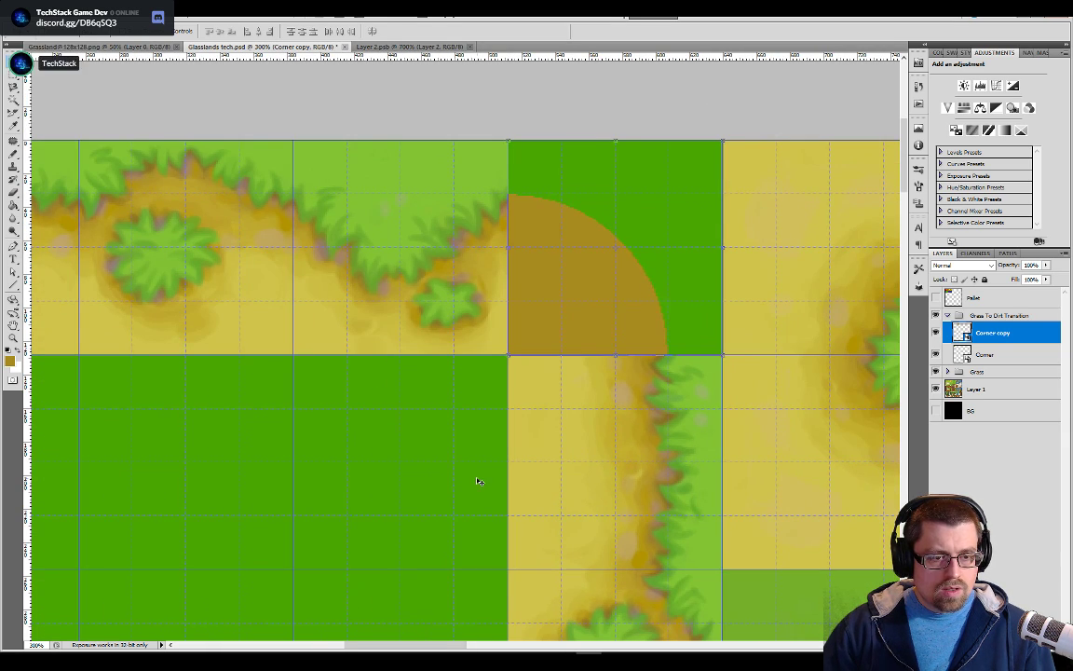
Duplicate the Corner copy layer as Corner copy 2 and rotate the new tile 90 degrees
key("ctrl+minus")
key("ctrl+minus")
left_click_drag(482, 465, 531, 369)
right_click(1020, 333)
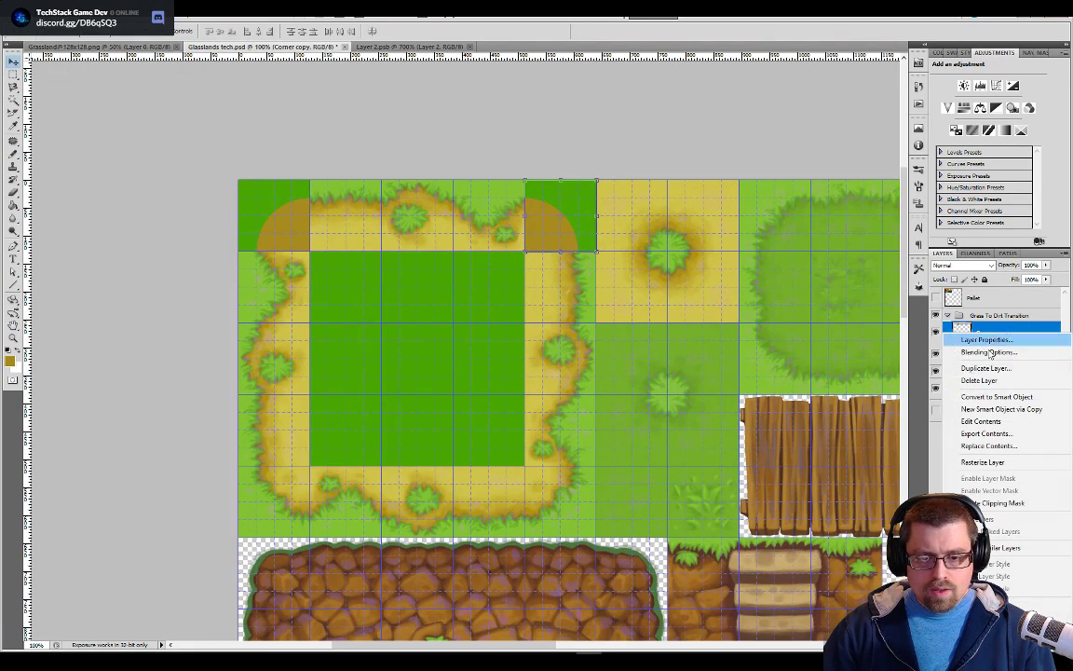
left_click(993, 373)
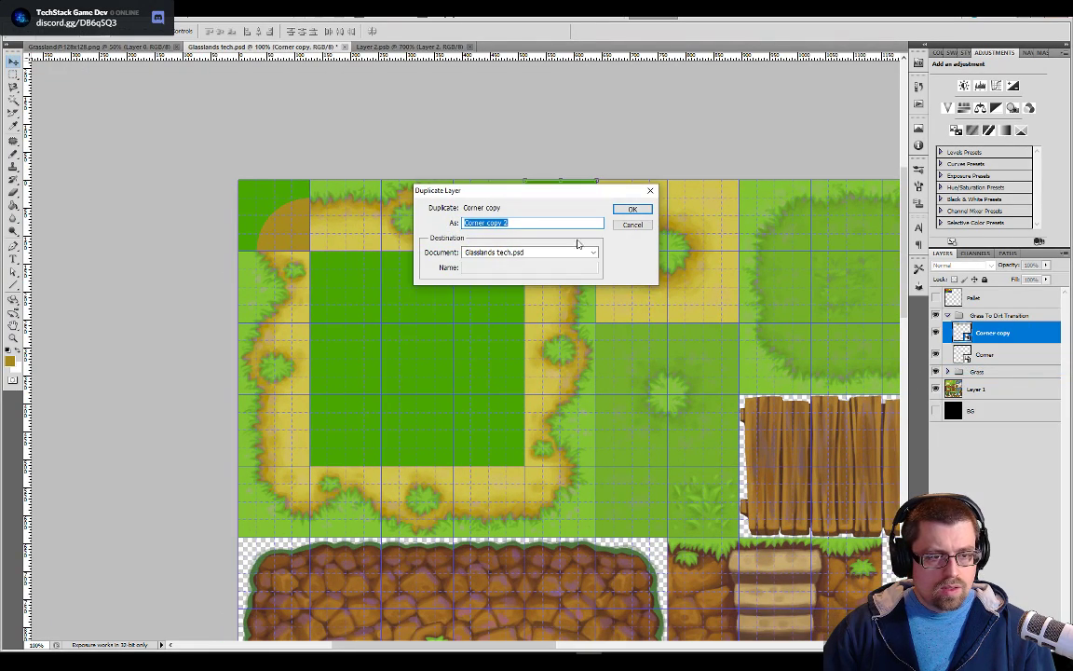
left_click(633, 211)
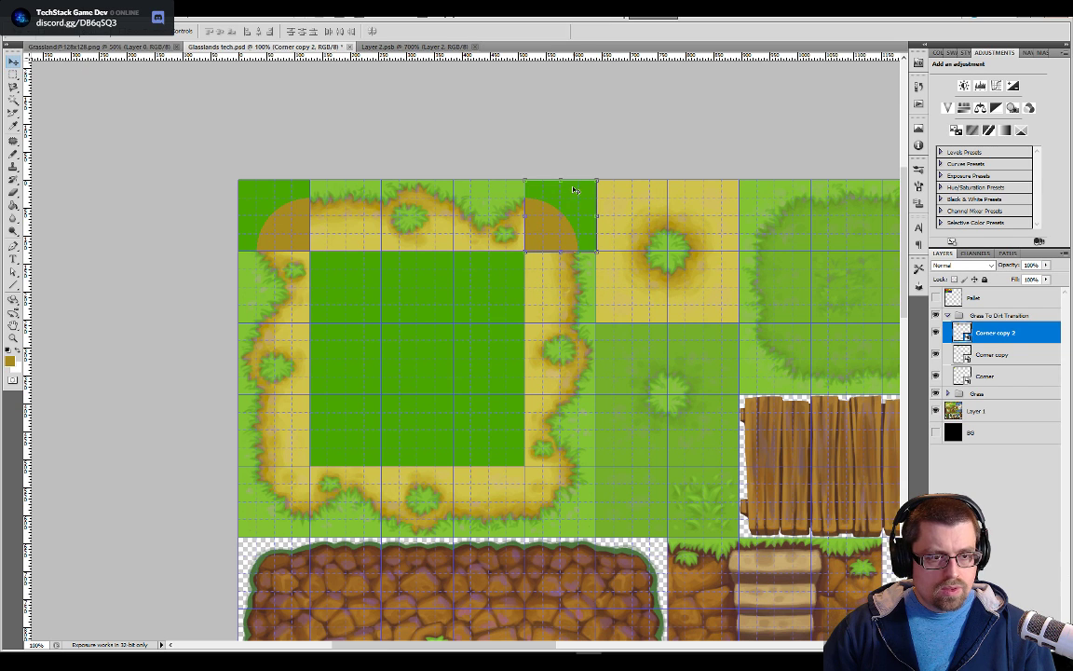
left_click_drag(594, 174, 621, 203)
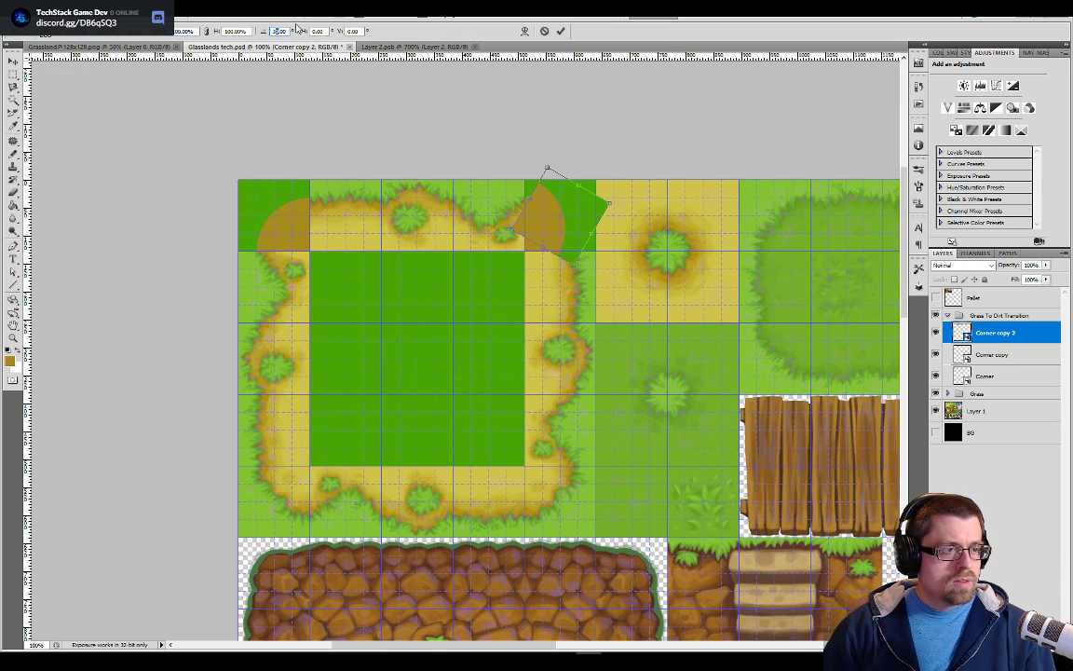
type("90")
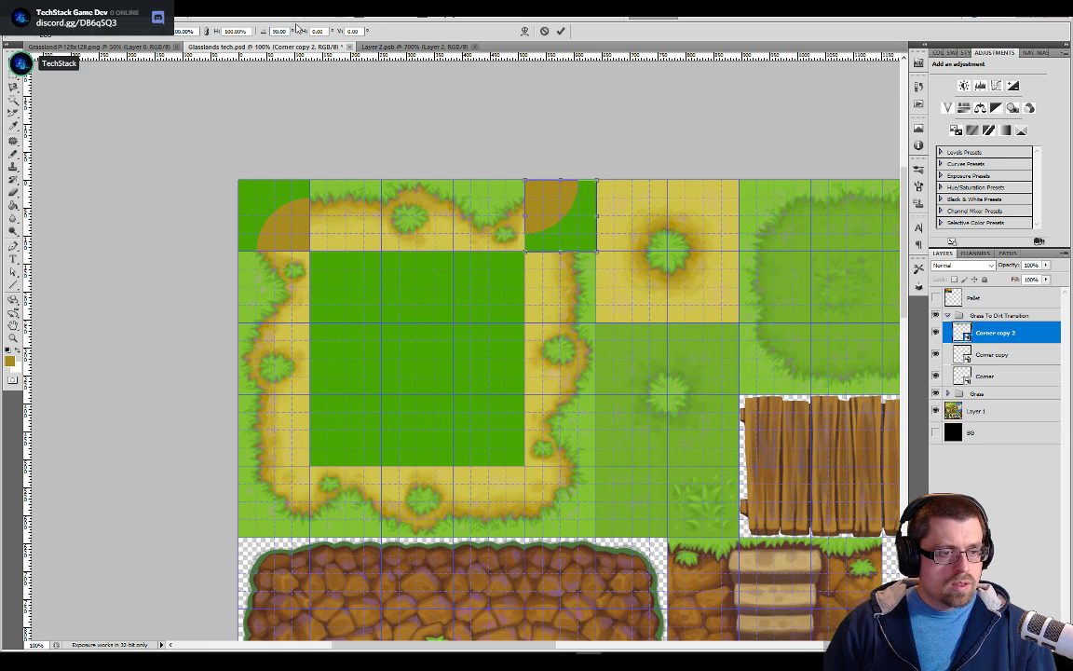
Move the Corner copy 2 tile down to the dirt ring's lower-right corner cell, align it with the grid lines, and apply the transform
left_click_drag(577, 185, 576, 501)
left_click_drag(576, 498, 541, 260)
key("ctrl+plus")
key("ctrl+plus")
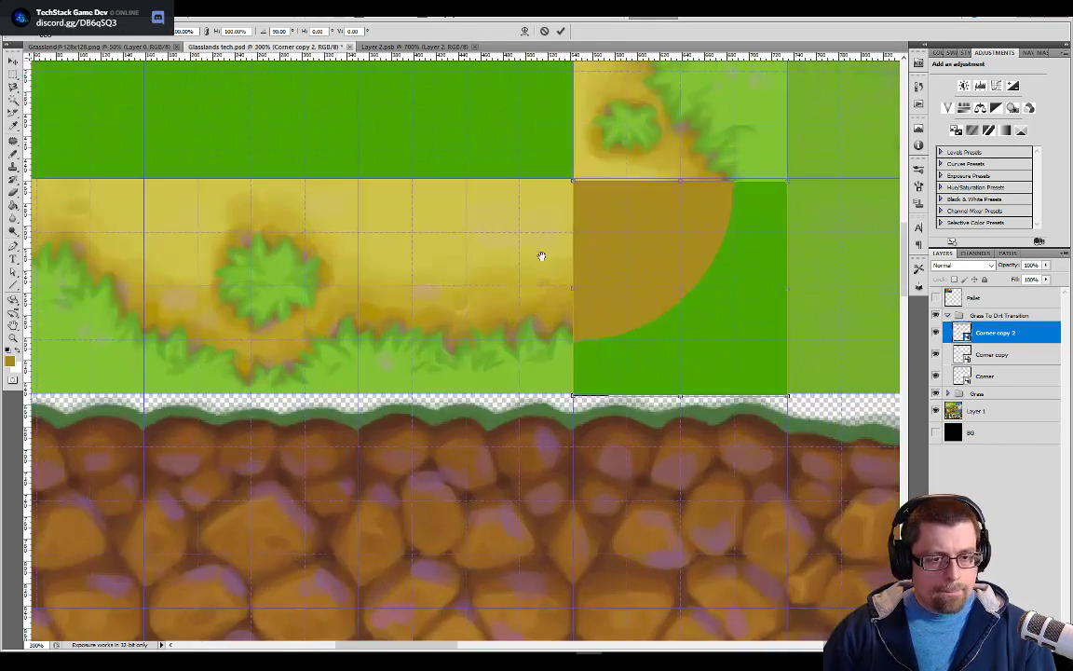
left_click_drag(748, 246, 749, 249)
key("Return")
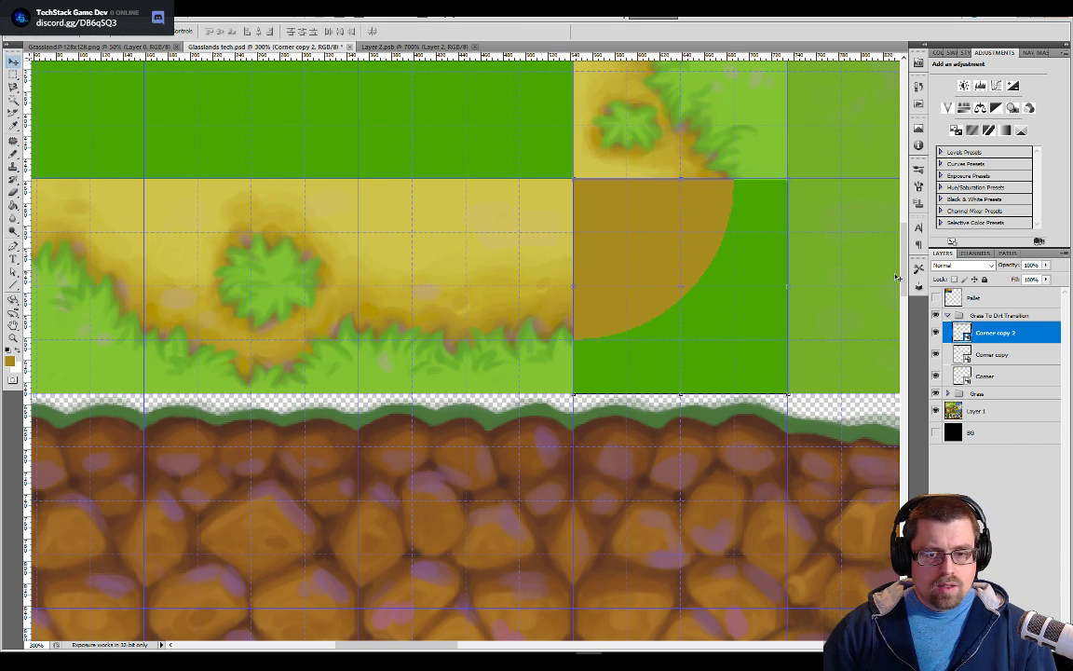
Duplicate the Corner copy 2 layer as Corner copy 3 within Glasslands tech.psd
right_click(967, 333)
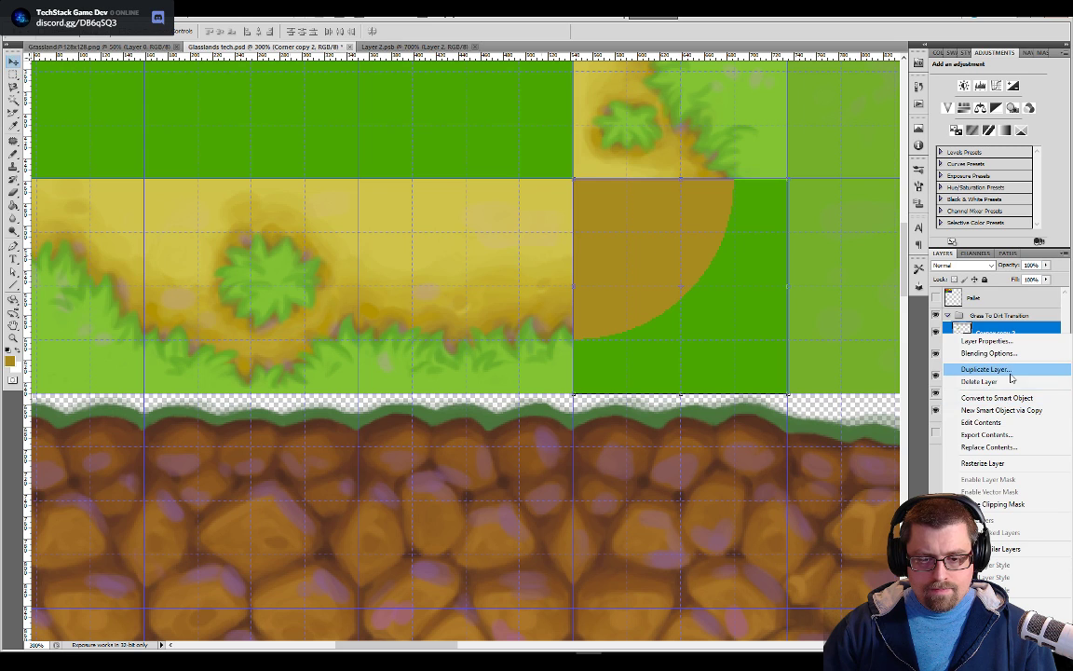
left_click(1002, 371)
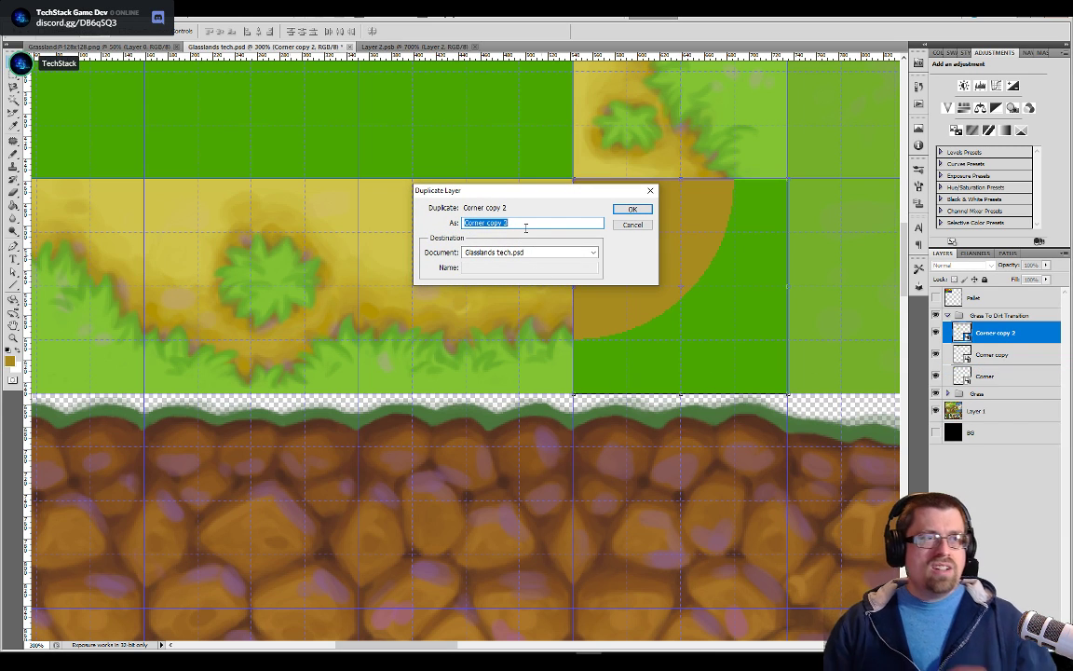
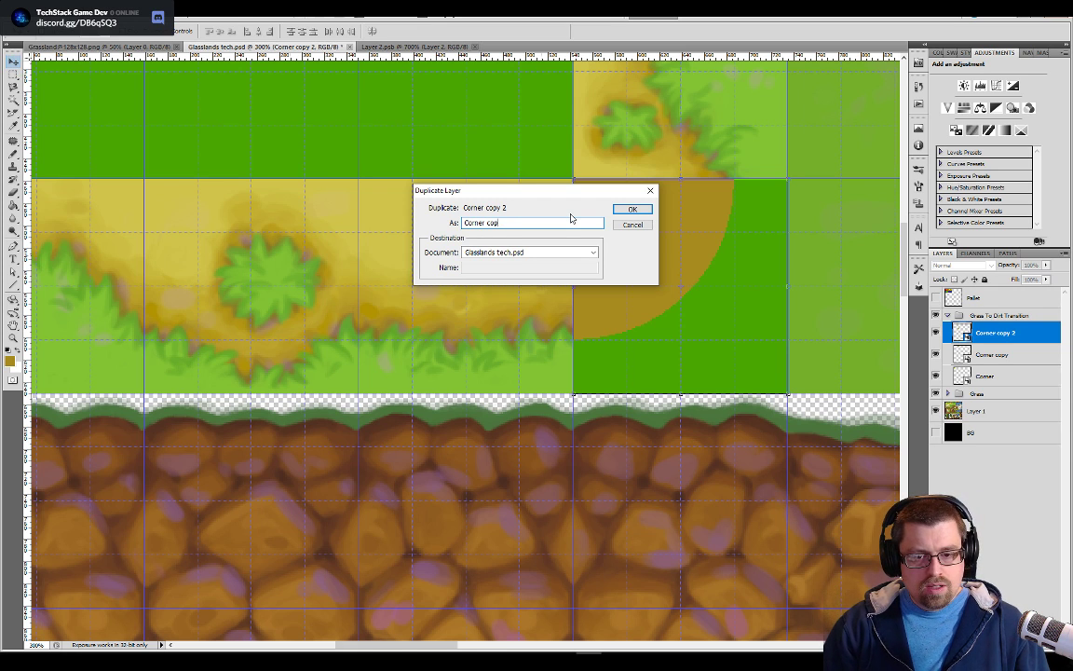
Confirm the Corner copy 3 duplicate and move its tile to the dirt ring's lower-left corner cell
key("Return")
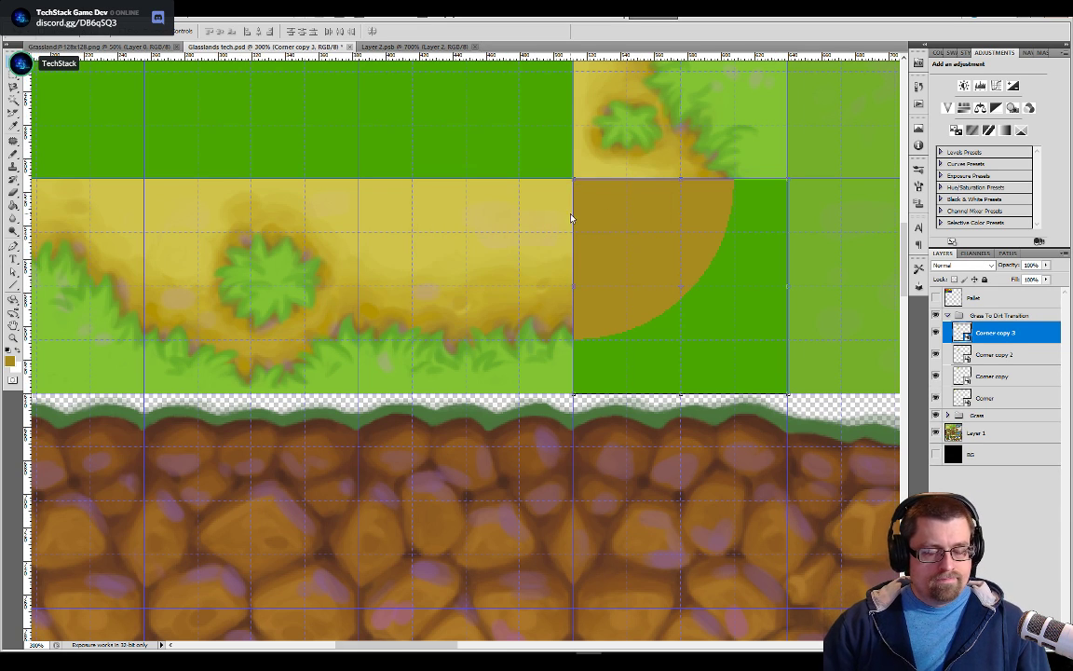
left_click_drag(733, 238, 299, 238)
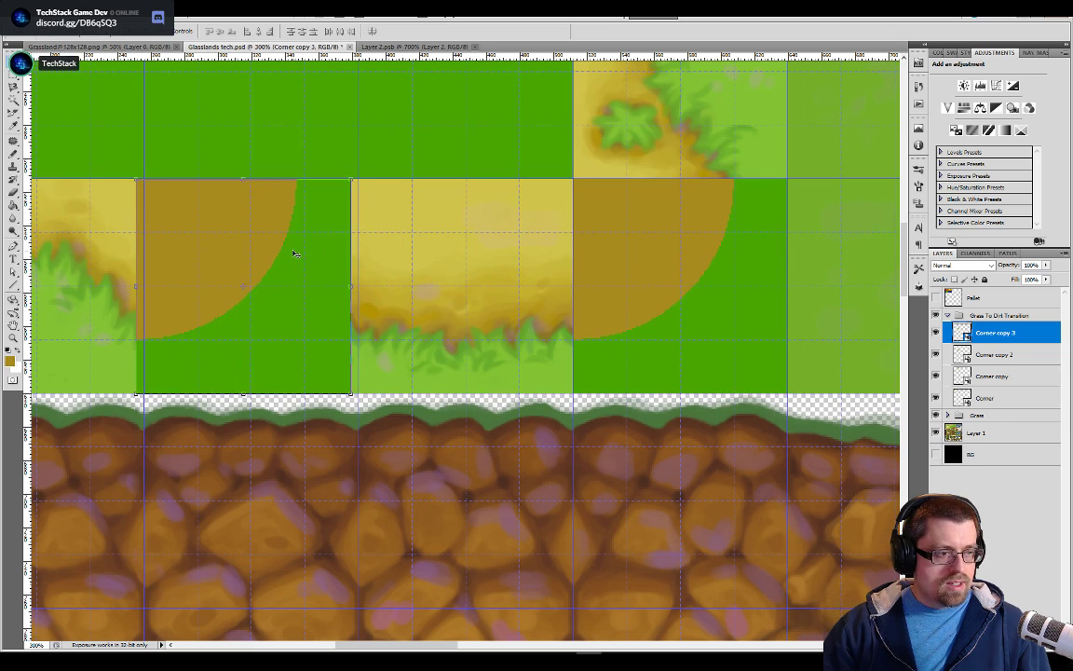
left_click_drag(417, 264, 264, 280)
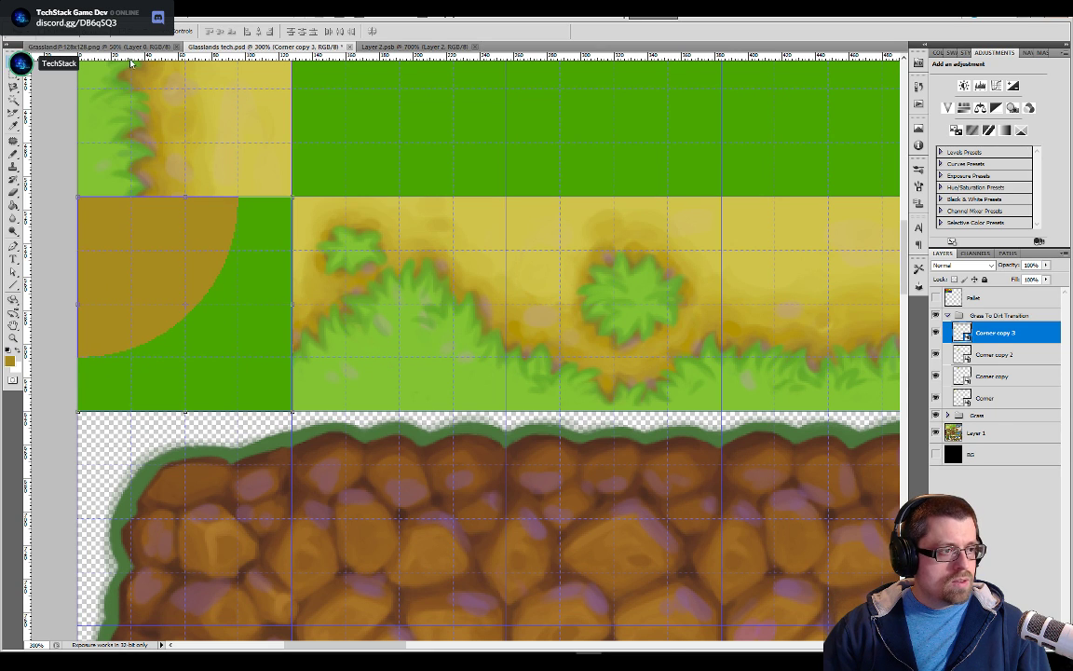
Try to rotate the Corner copy 3 tile 90 degrees in the dirt ring's lower-left corner
key("ctrl+t")
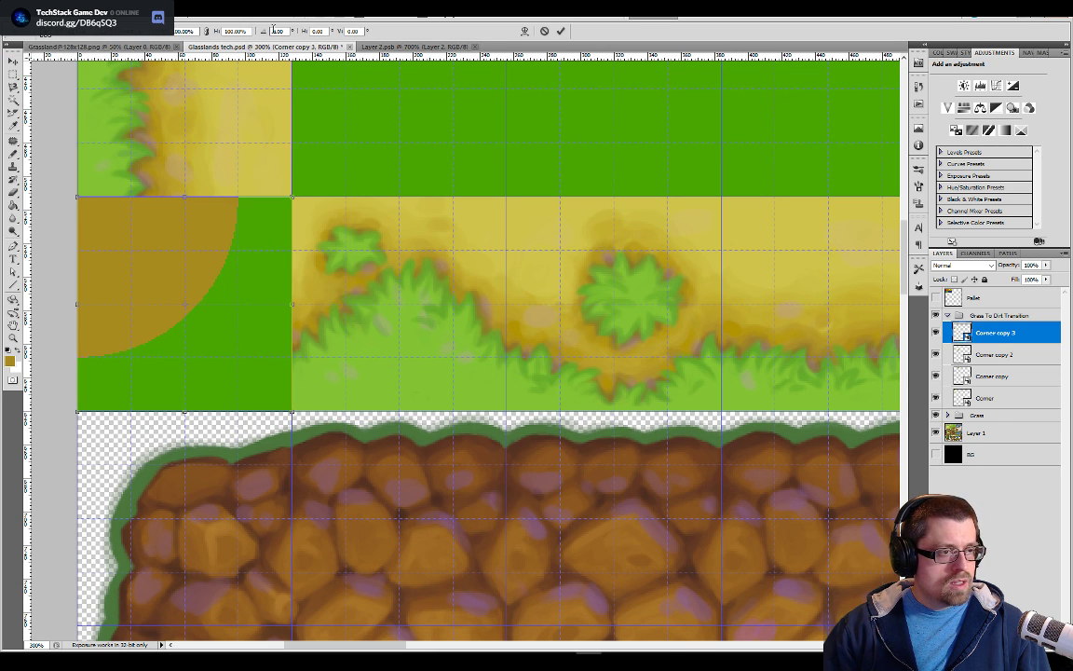
type("90")
key("Return")
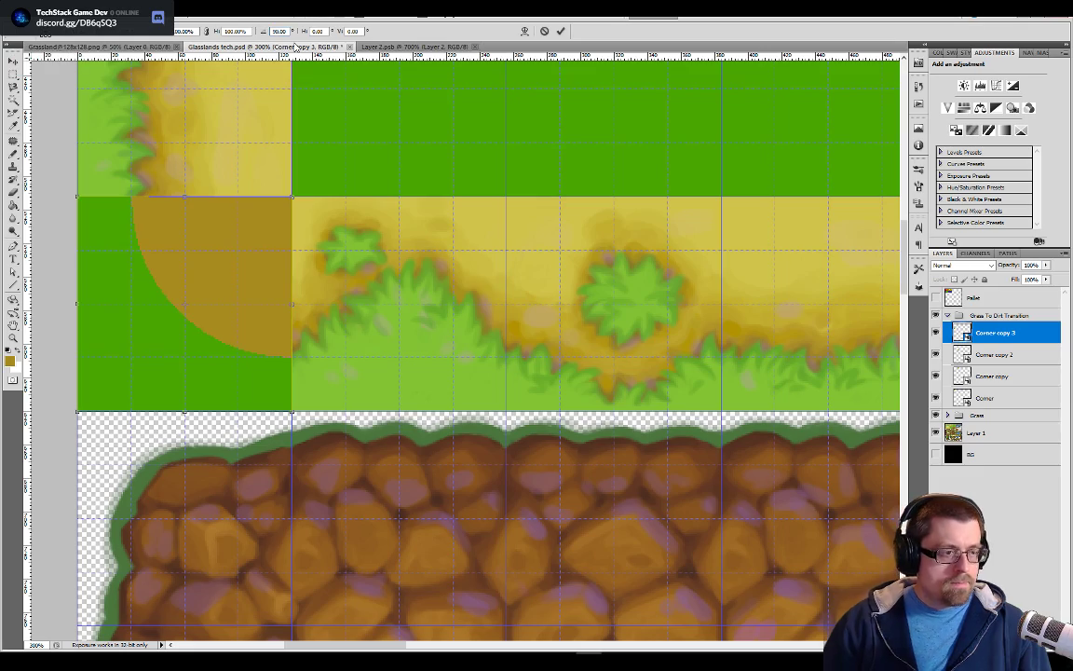
key("ctrl+minus")
key("ctrl+minus")
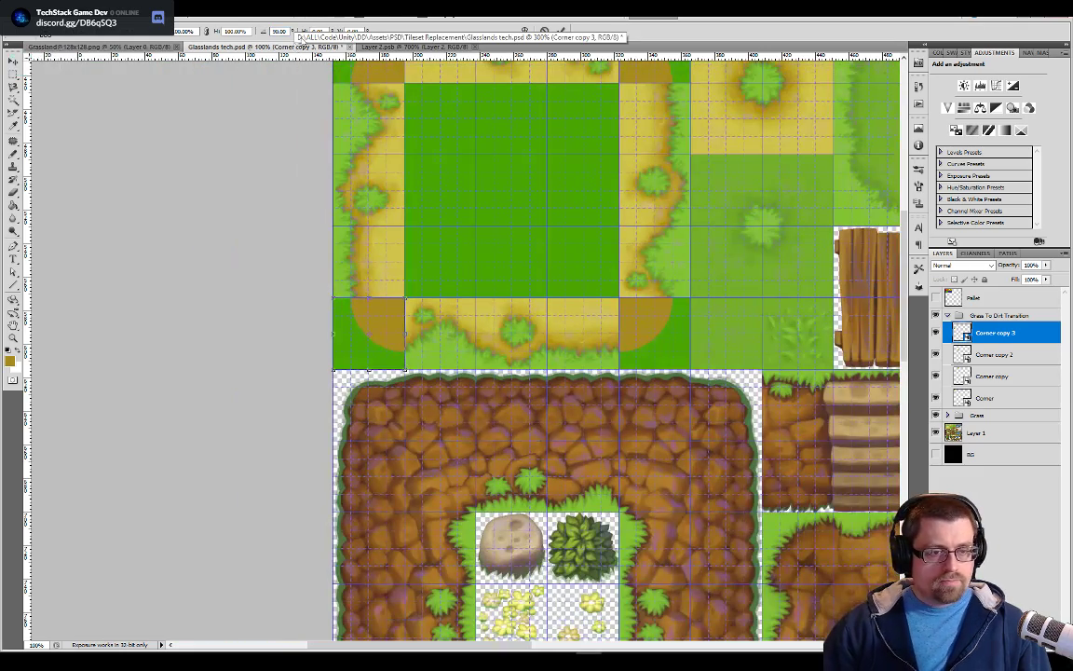
left_click_drag(602, 206, 619, 293)
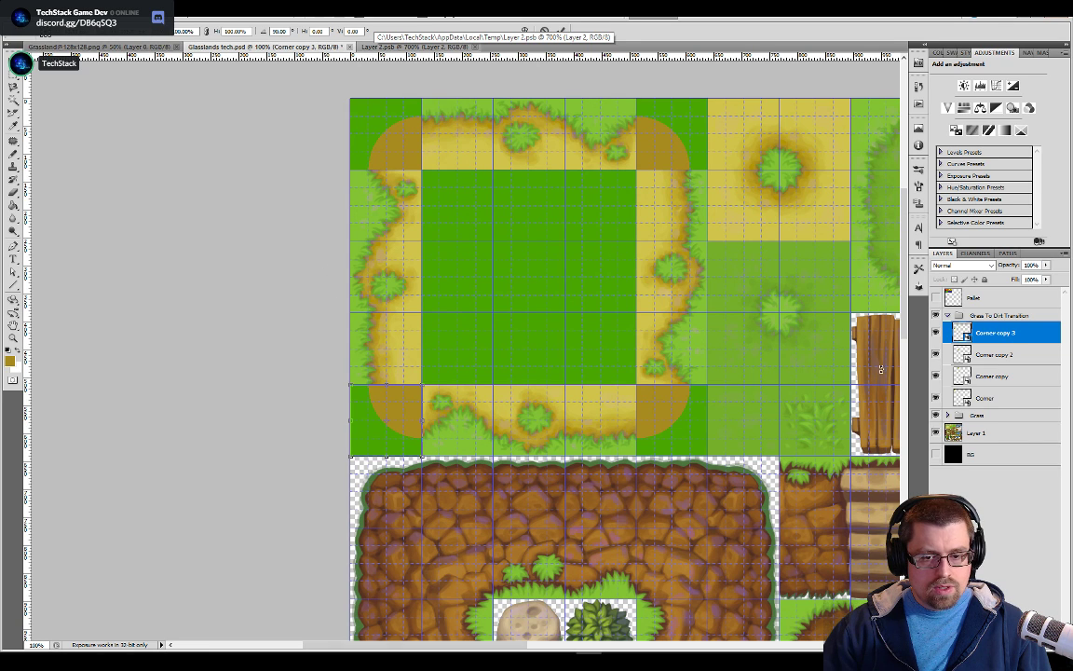
Sample the green in Layer 2.psb, paint one round test spot over the curved dirt edge with a smaller tip, save, and check the tileset's corners
left_click(391, 47)
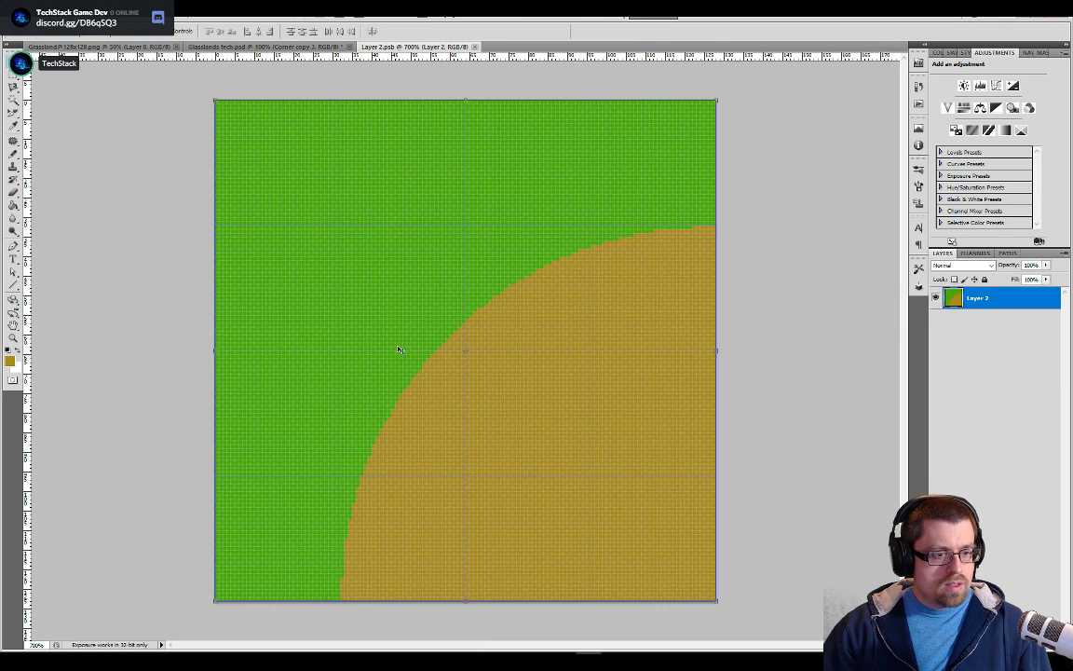
key("b")
left_click(398, 237, "alt")
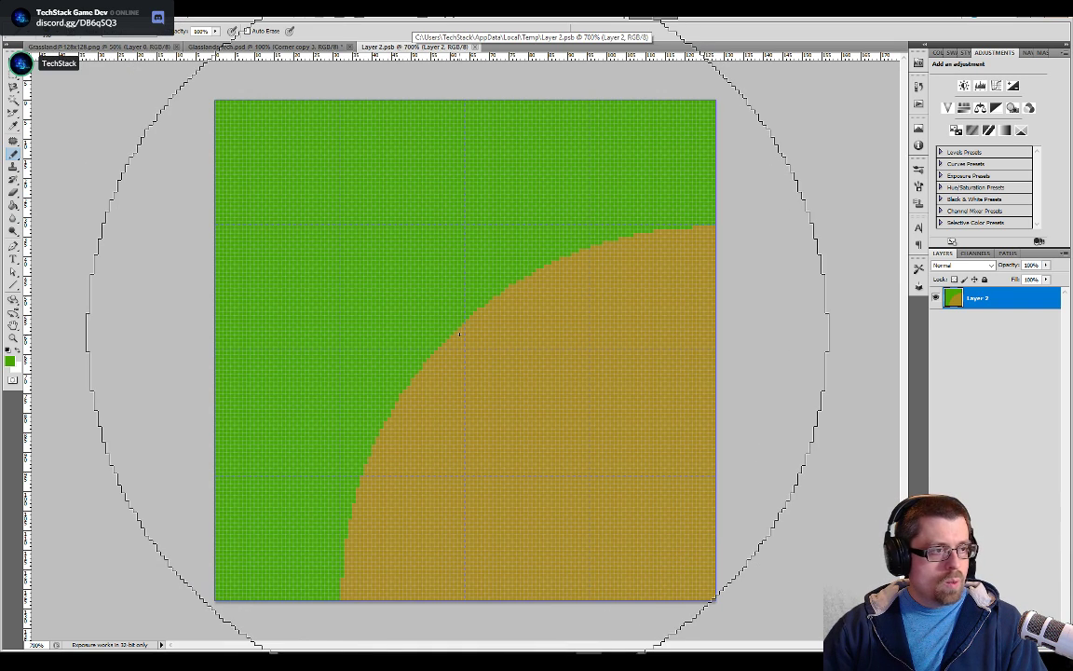
key("bracketleft")
key("bracketleft")
key("bracketleft")
key("bracketleft")
key("bracketleft")
key("bracketleft")
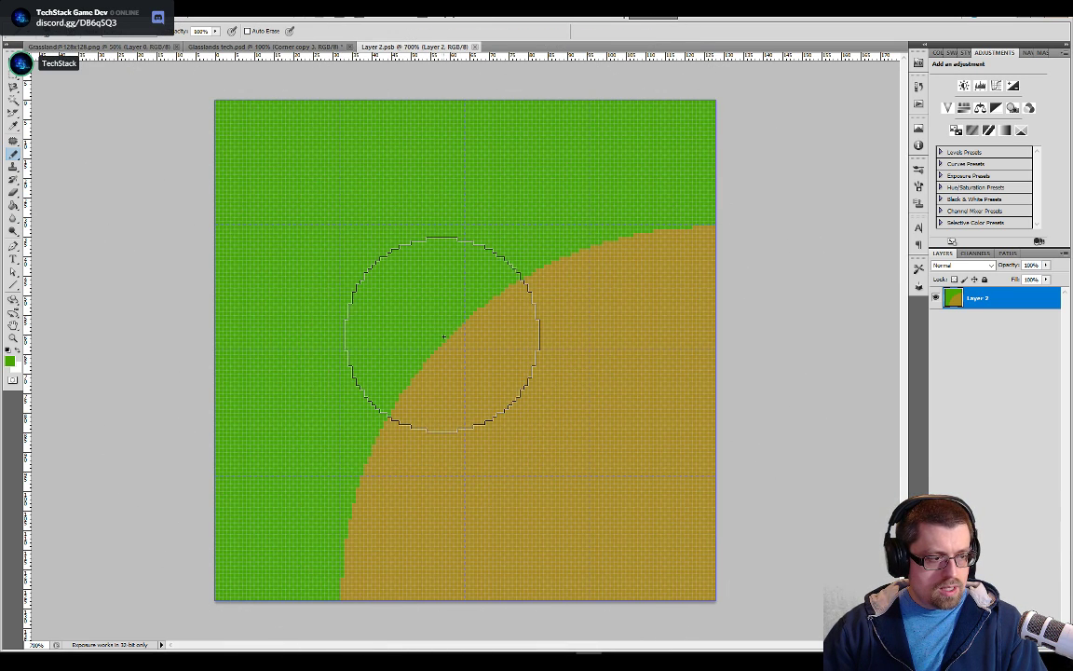
left_click(439, 335)
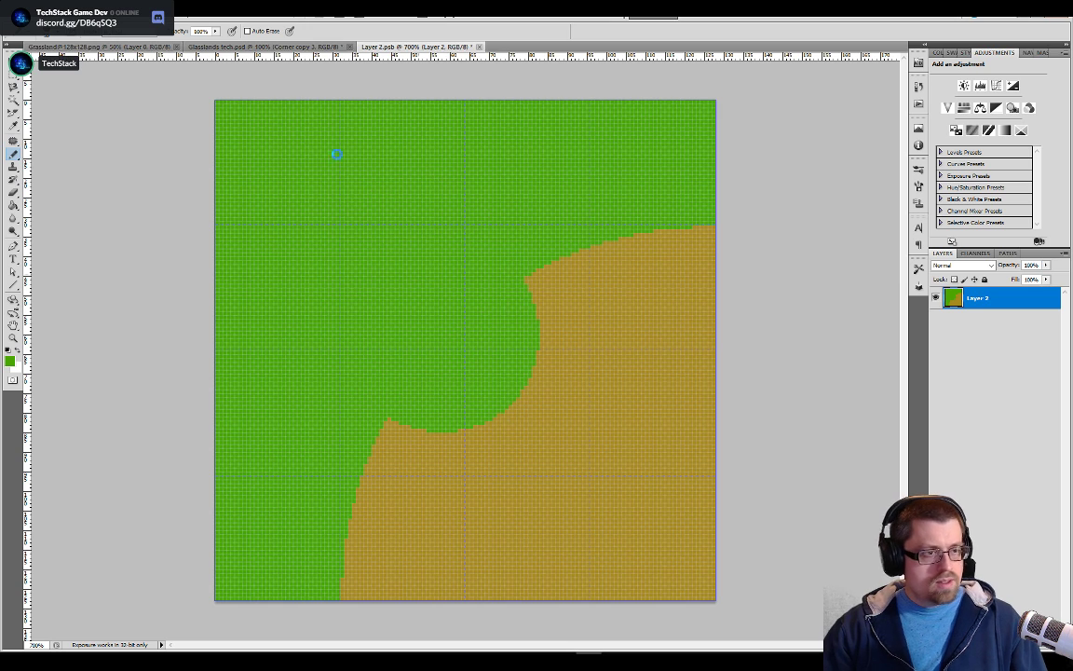
left_click(270, 46)
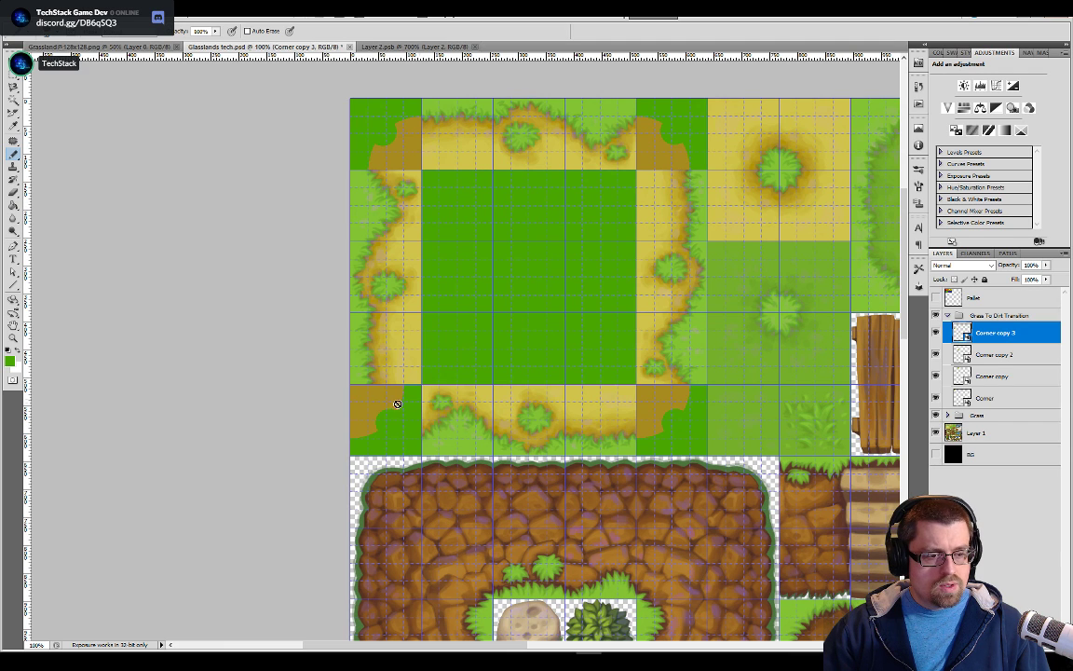
Rotate the Corner copy 3 tile 90 degrees to fit the dirt ring's lower-left corner, applying the transformation while saving the tileset
left_click(13, 60)
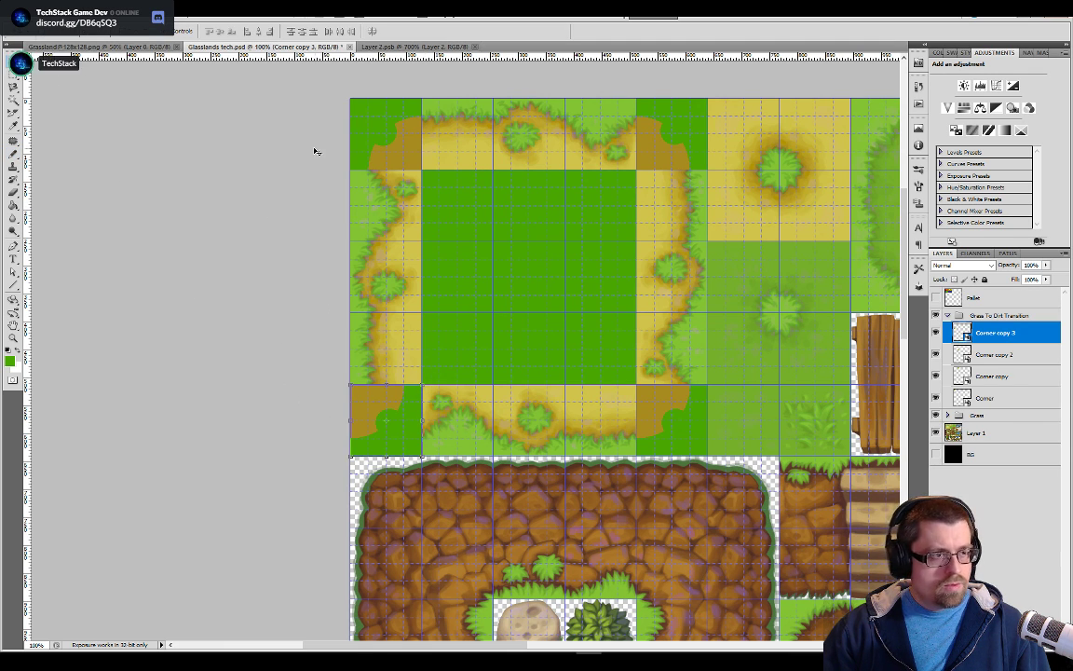
left_click(424, 386)
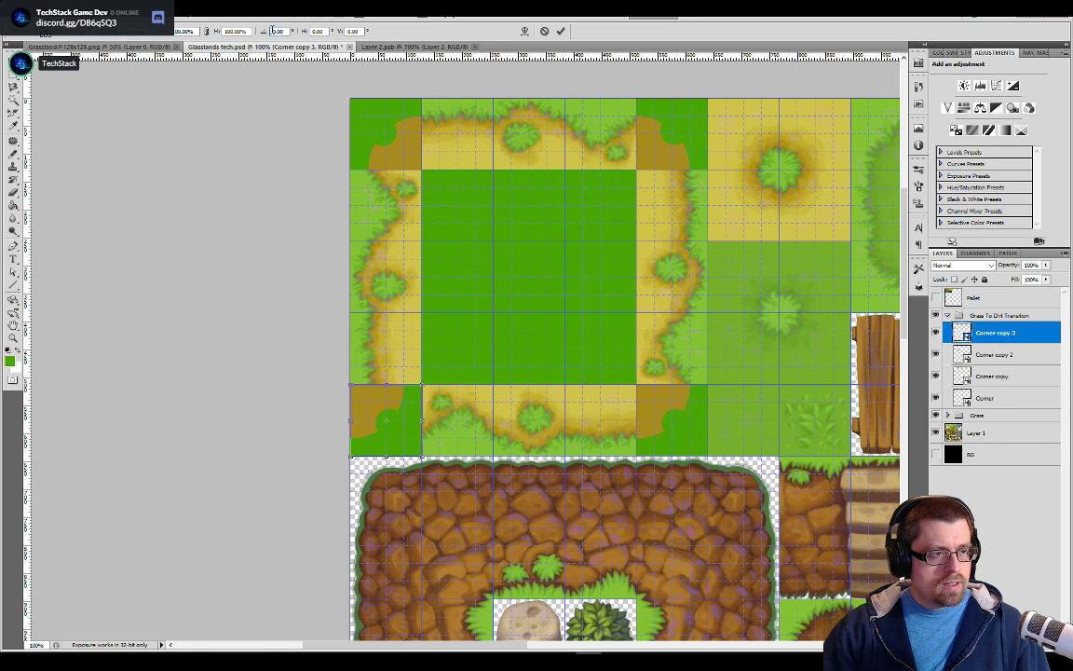
type("-90")
key("Return")
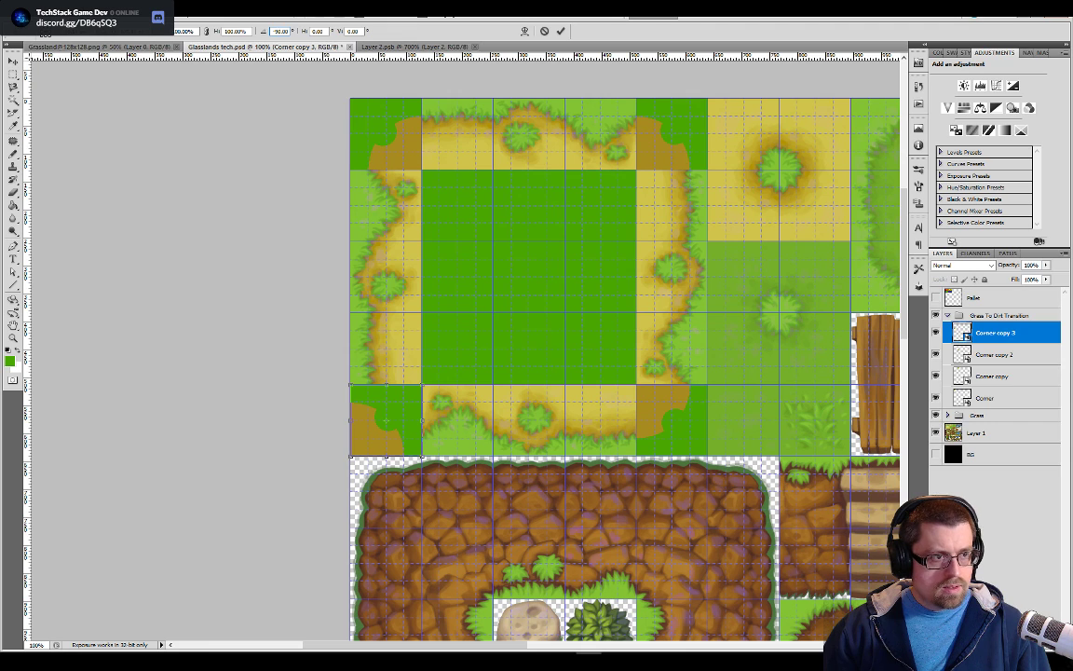
type("1")
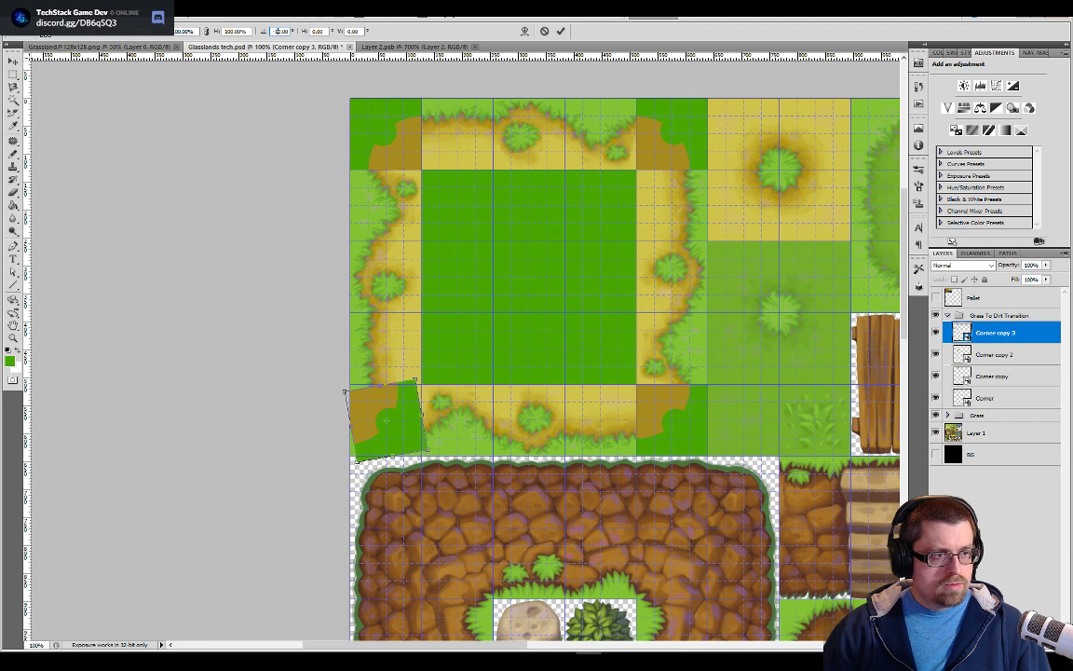
type("8")
key("BackSpace")
key("BackSpace")
key("BackSpace")
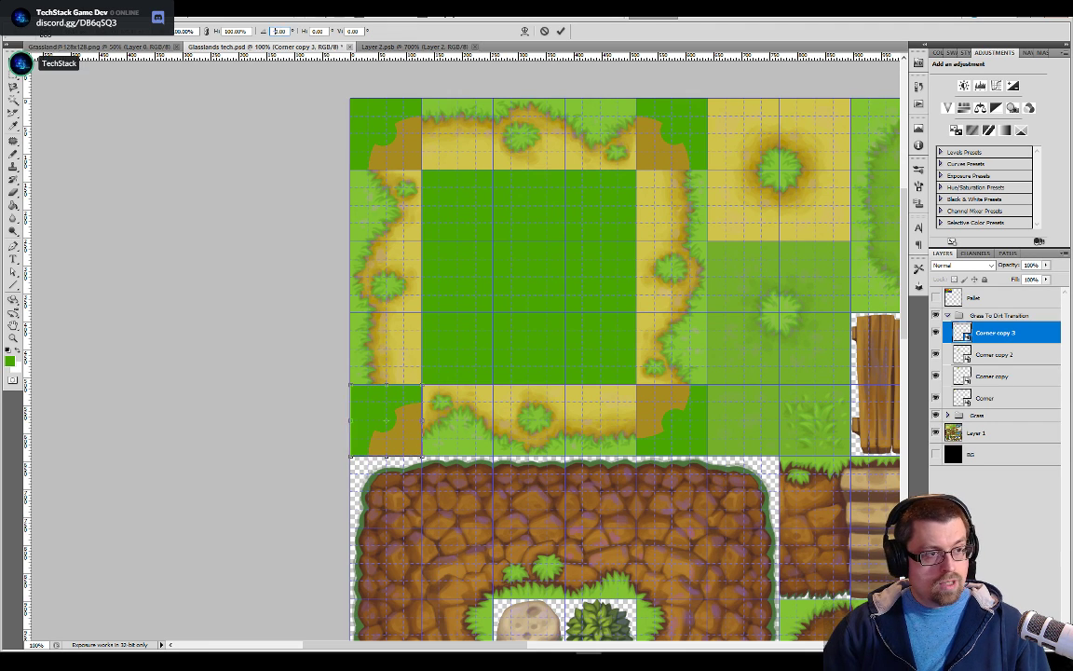
type("9")
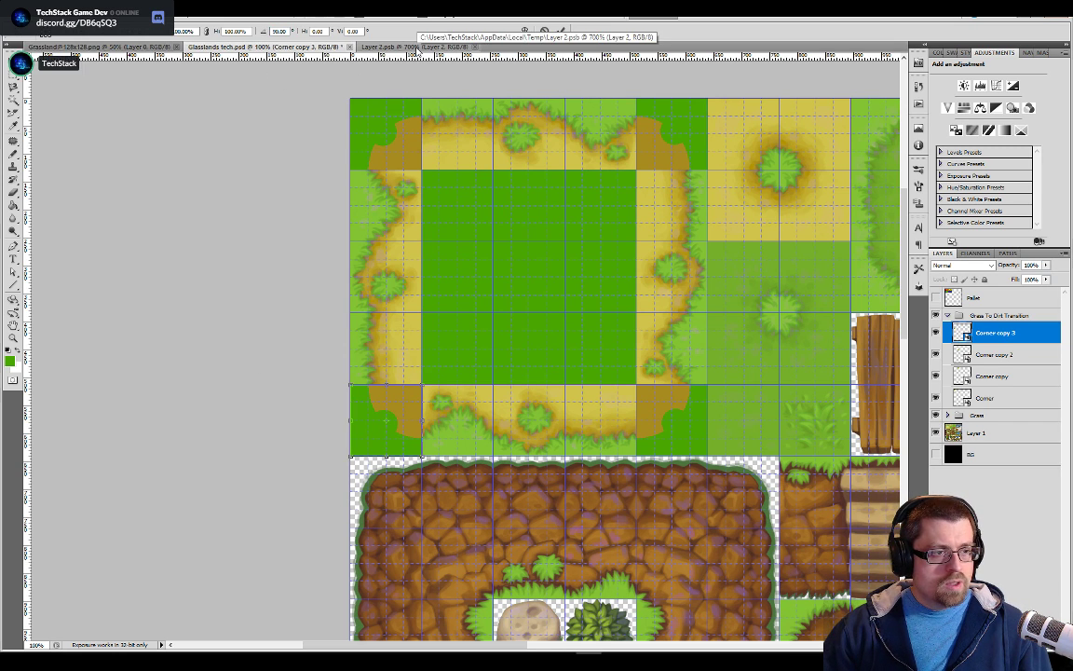
key("ctrl+s")
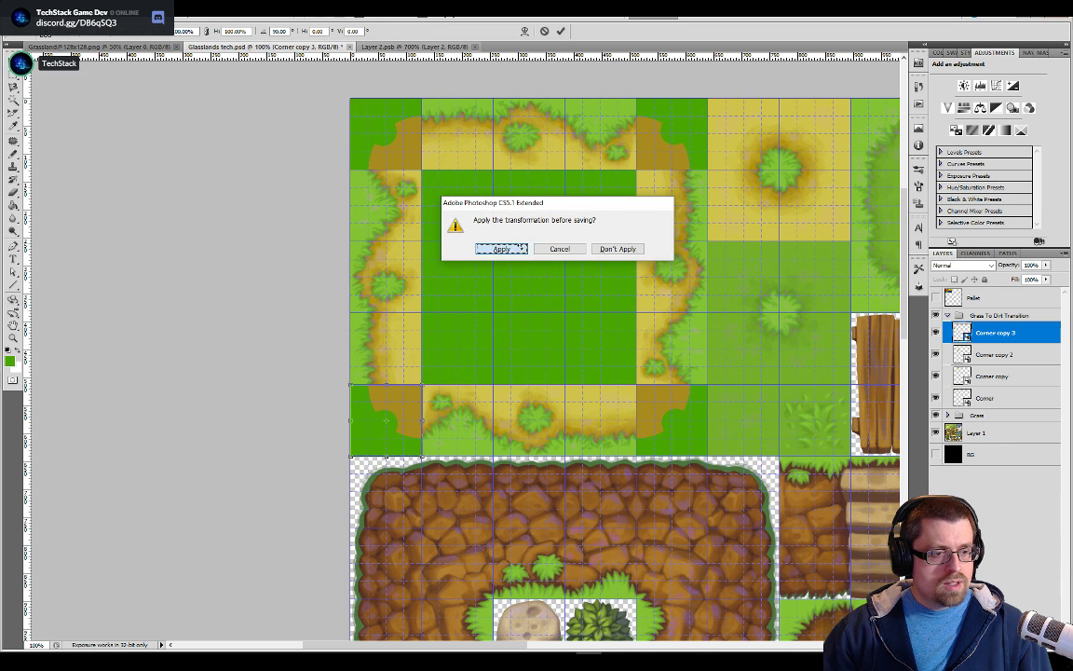
left_click(523, 250)
Paint a second green test spot on the dirt edge in Layer 2.psb, check it in the tileset, and undo both spots
left_click(391, 46)
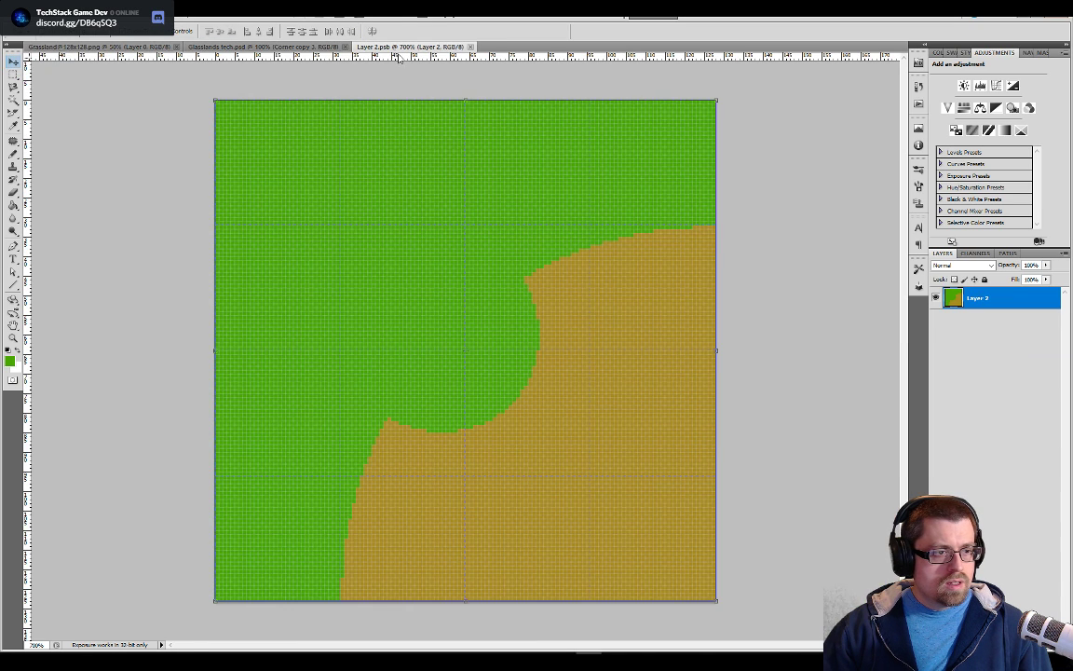
left_click(571, 263)
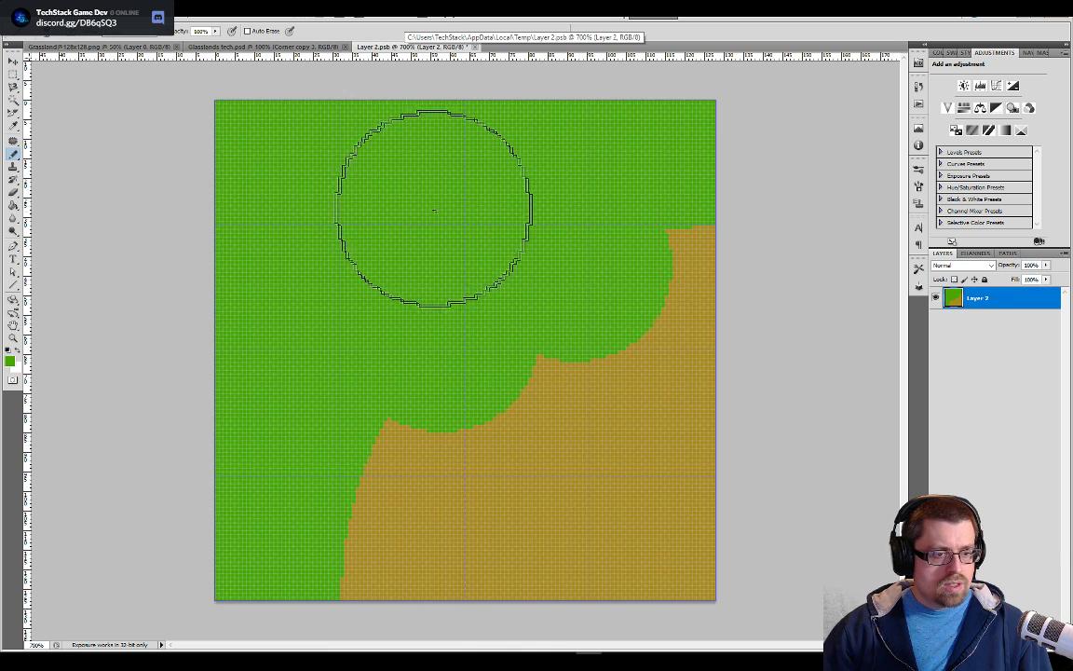
left_click(282, 48)
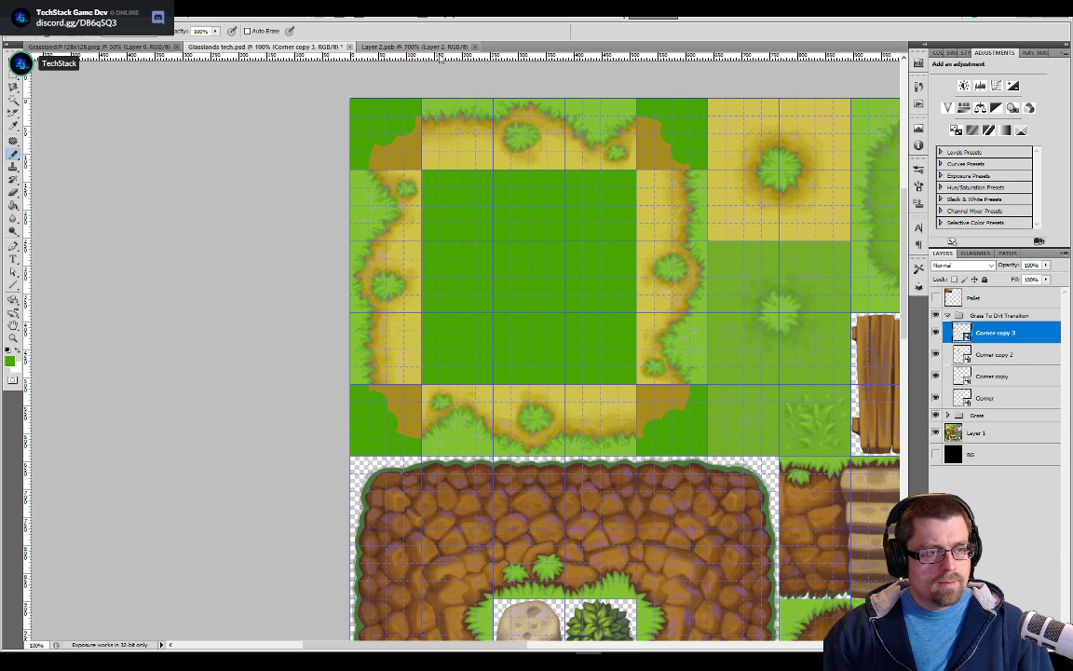
left_click(410, 49)
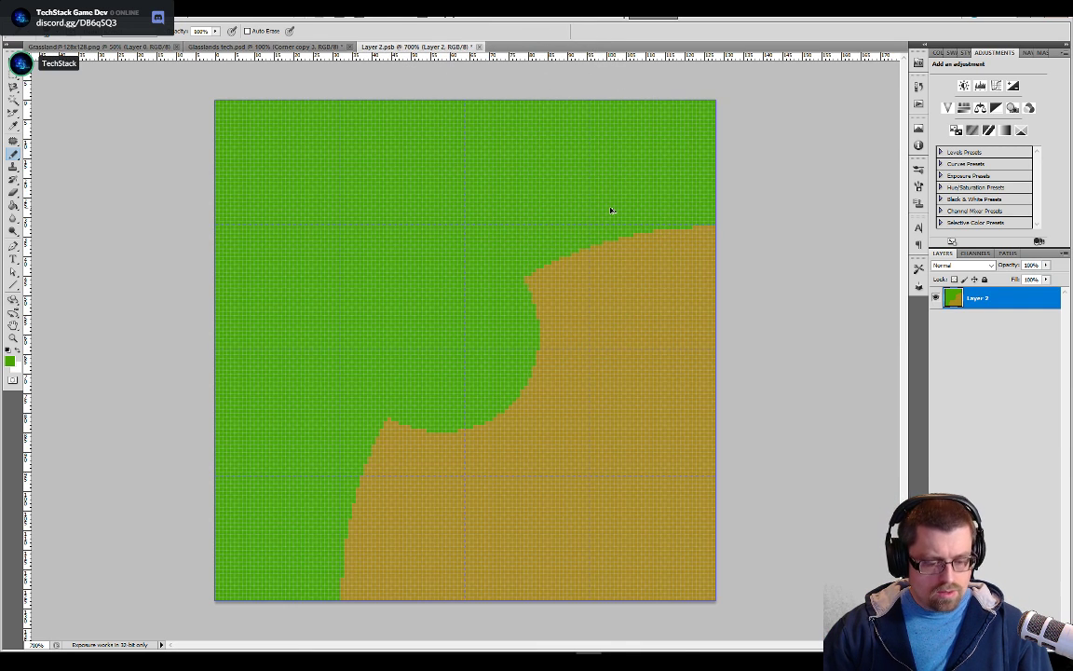
key("ctrl+z")
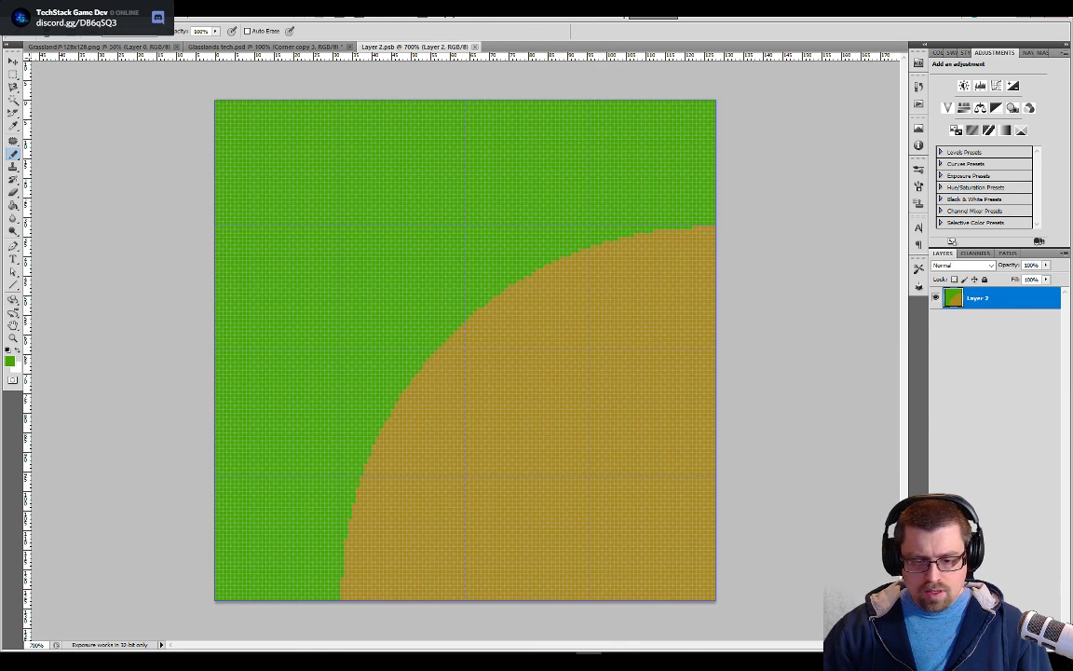
Add a blank layer above Layer 2 in Layer 2.psb, save it, and return to Glasslands tech.psd
left_click(1036, 644)
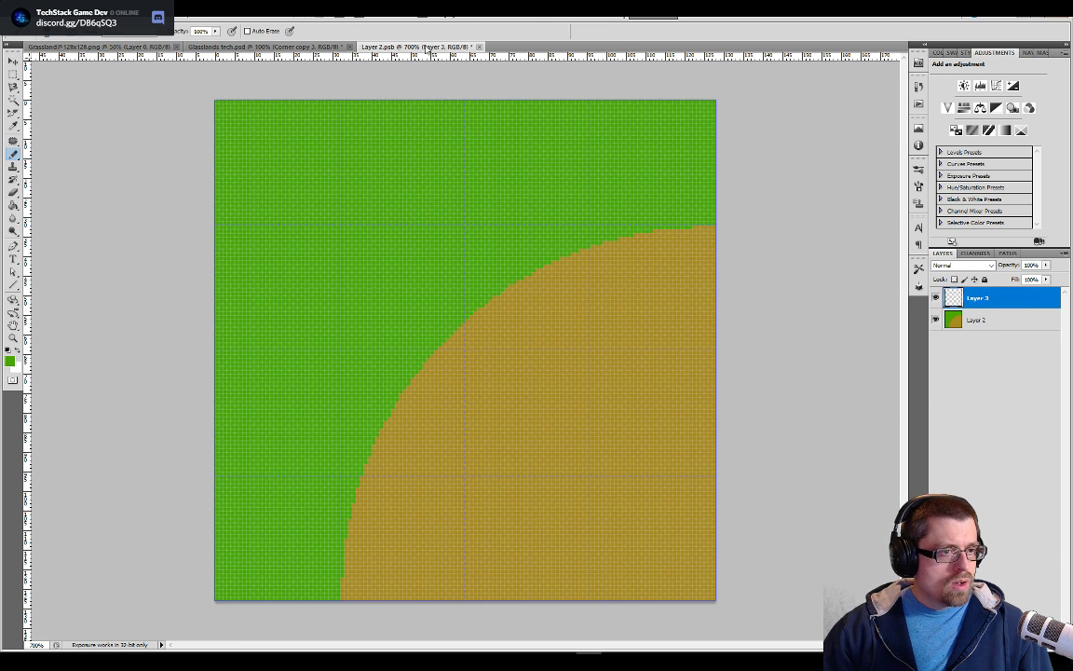
left_click(280, 46)
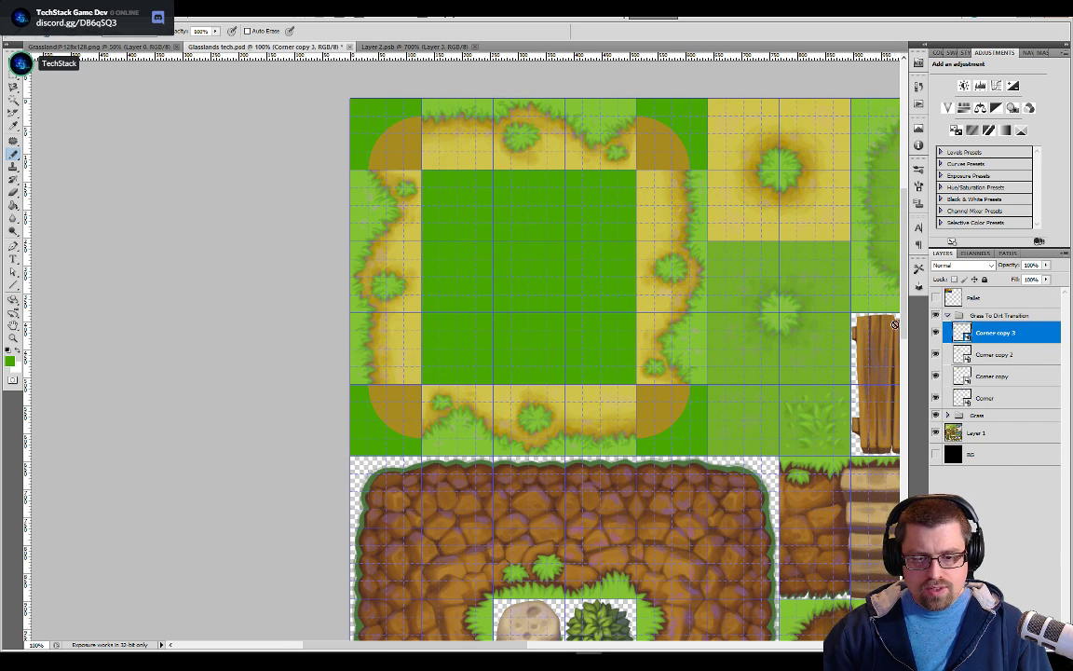
Create a layer group named Corers and nest it inside the Grass To Dirt Transition group
left_click(948, 319)
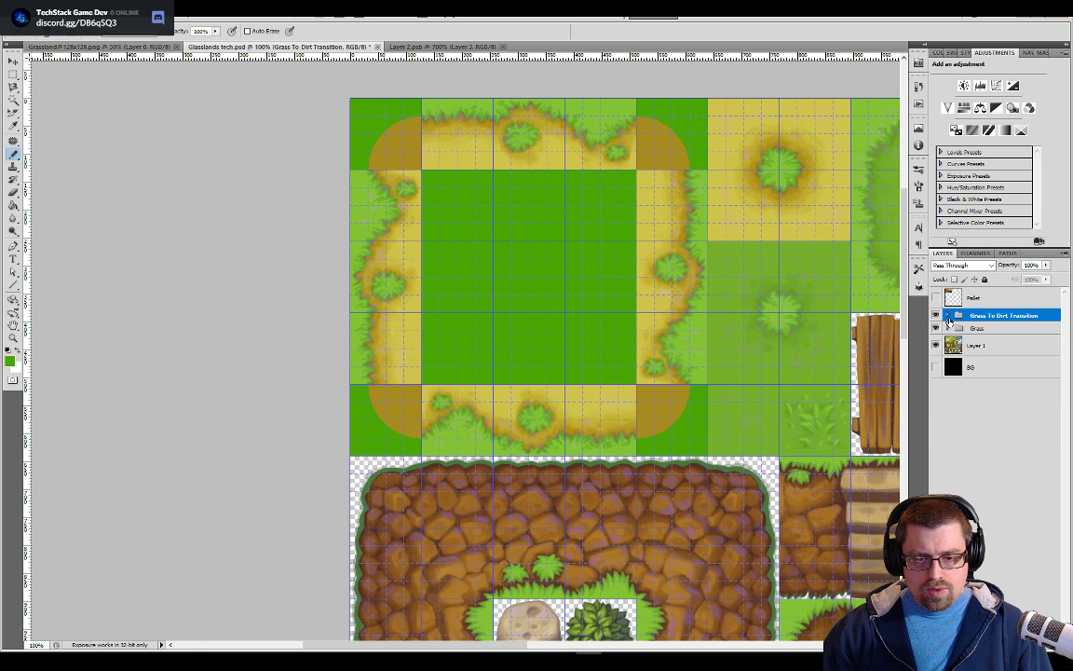
left_click(949, 320)
right_click(985, 322)
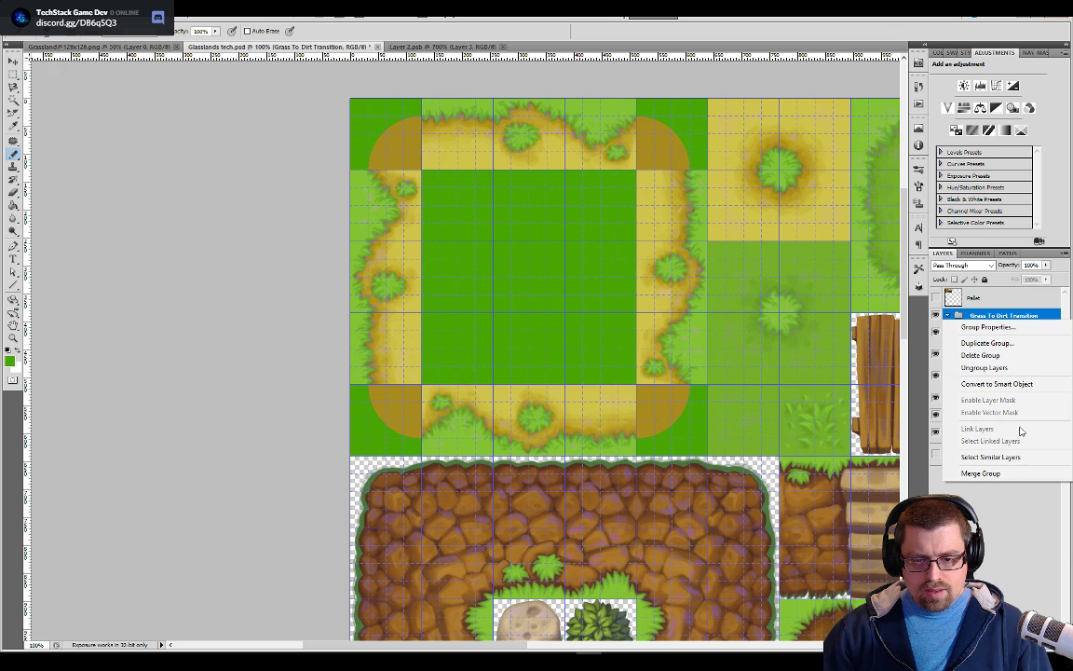
left_click(997, 569)
key("ctrl+g")
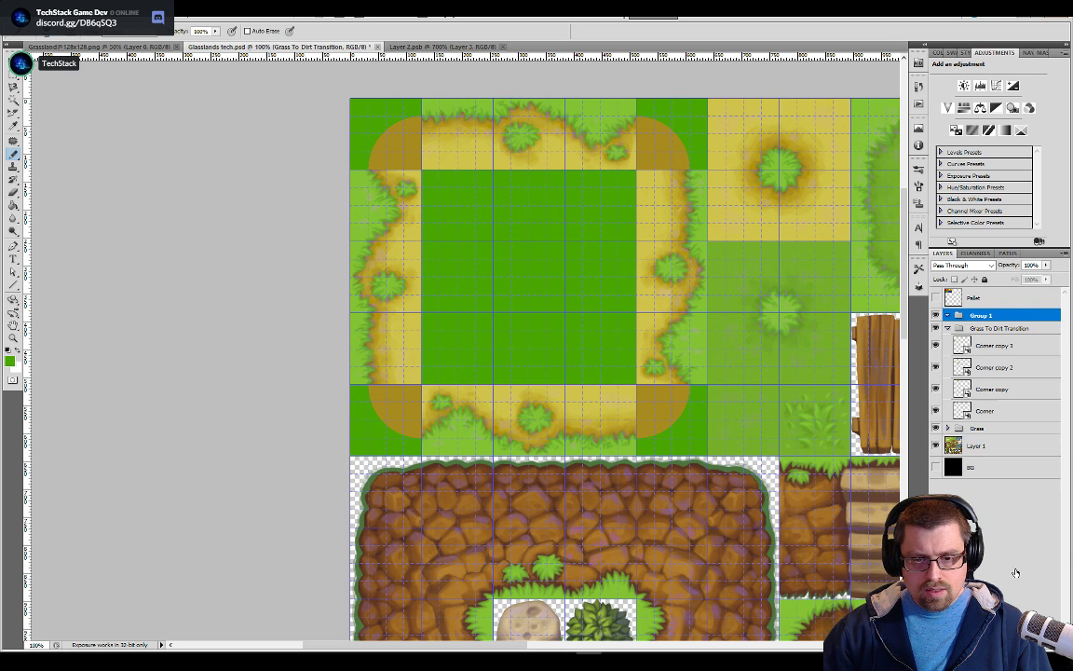
double_click(981, 316)
type("Corners")
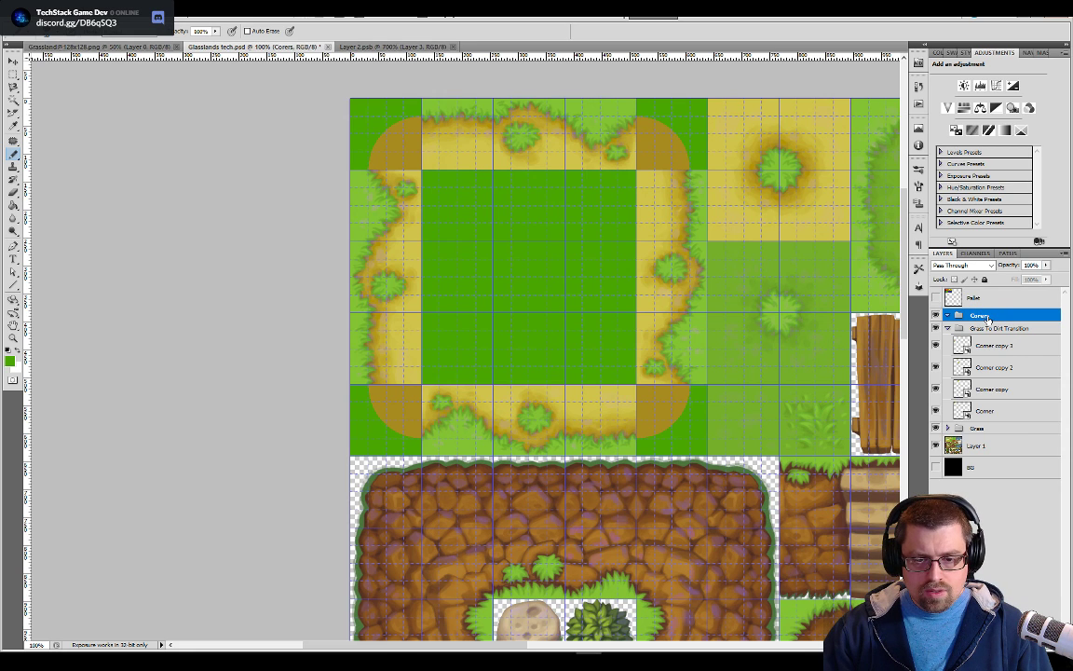
key("Return")
left_click_drag(983, 315, 995, 329)
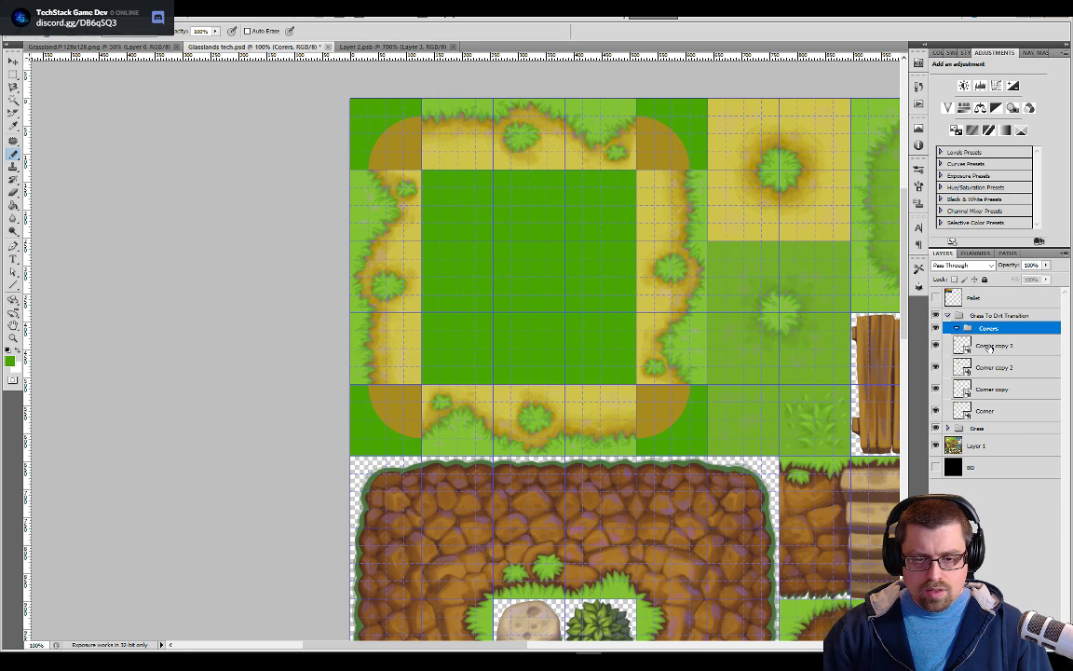
Move the four Corner tile layers into the Corers group and collapse it
left_click(995, 346)
left_click(997, 417, "shift")
left_click_drag(997, 416, 988, 329)
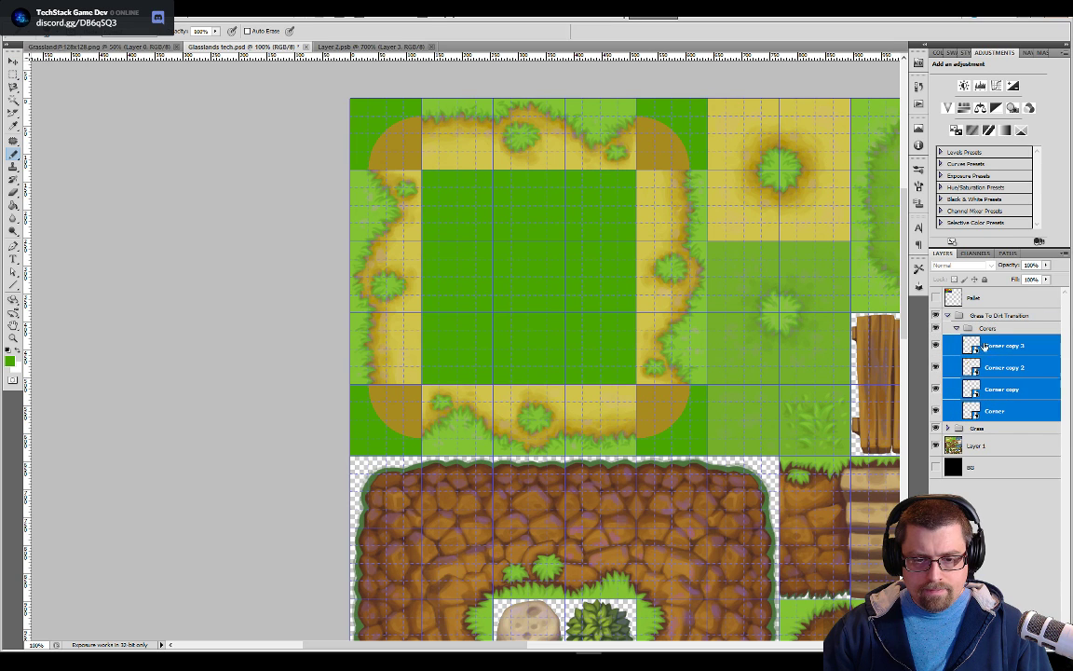
left_click(957, 330)
left_click(987, 329)
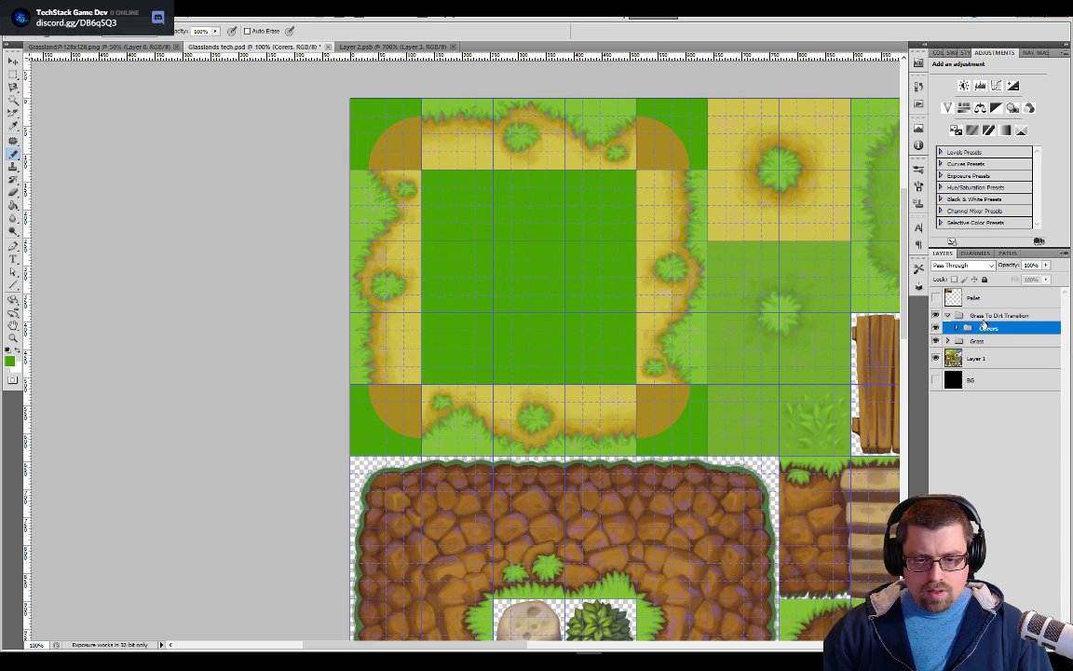
Create a layer group named Side and nest it inside the Grass To Dirt Transition group, below the Corers group
right_click(960, 316)
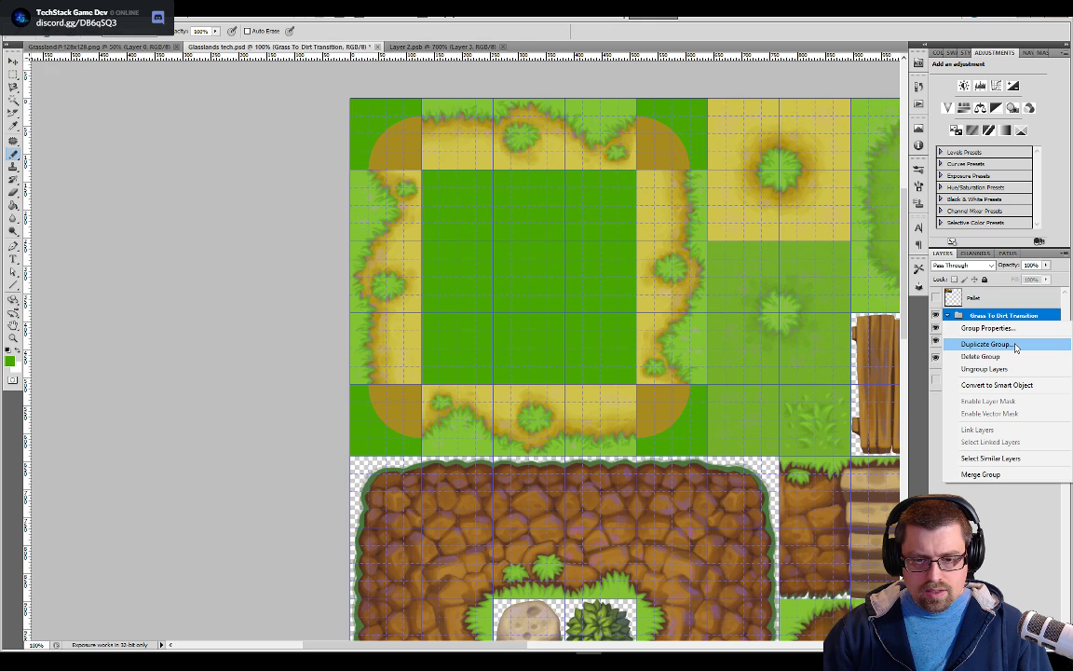
left_click(1005, 579)
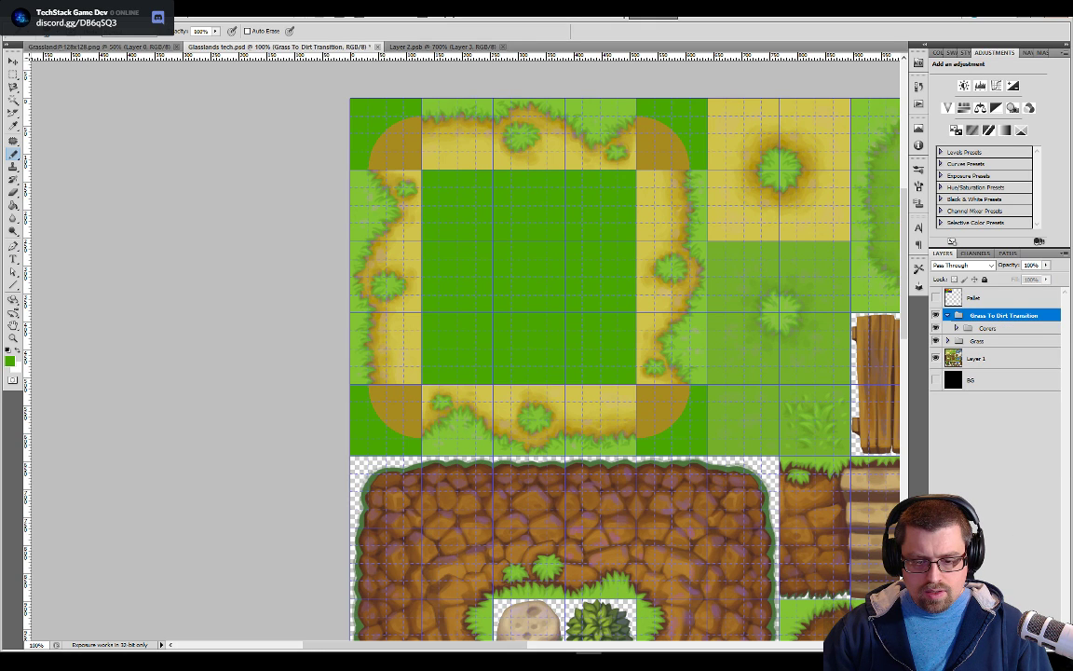
key("ctrl+g")
double_click(985, 316)
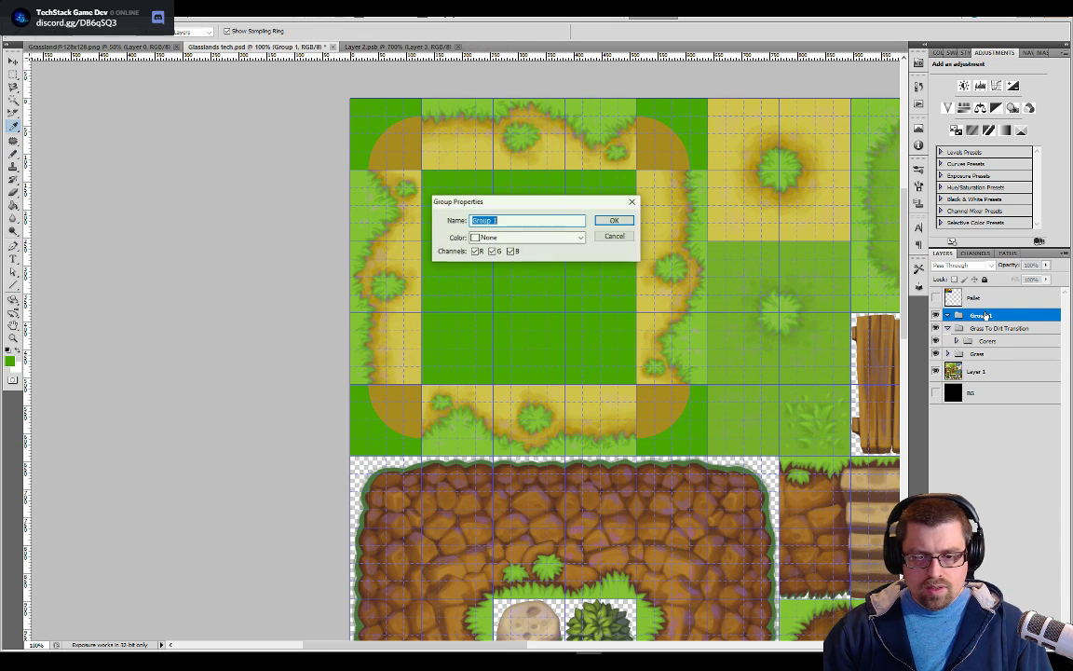
key("Escape")
double_click(985, 316)
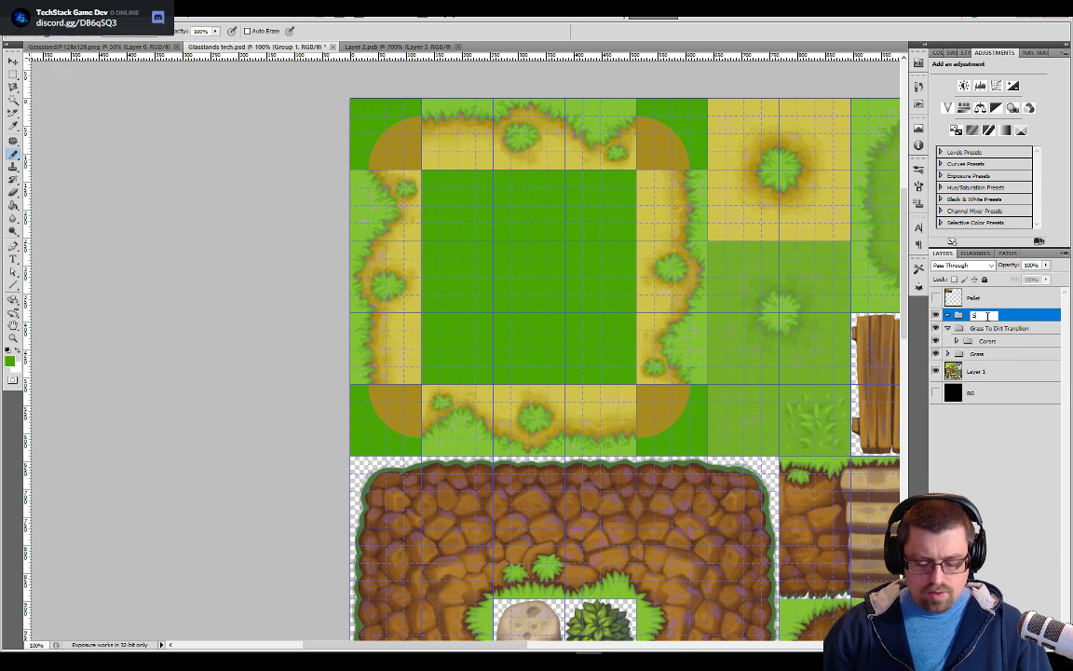
type("Side")
key("Return")
left_click_drag(987, 319, 988, 331)
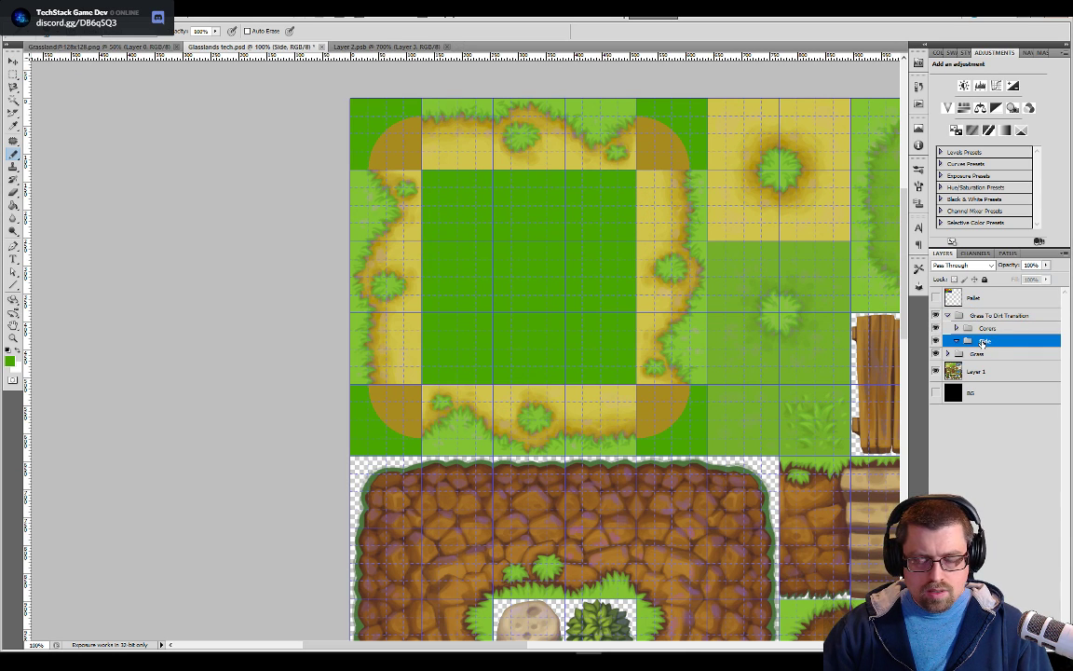
Add a blank layer inside the Side group, convert it to a smart object, and open its contents for editing
right_click(985, 343)
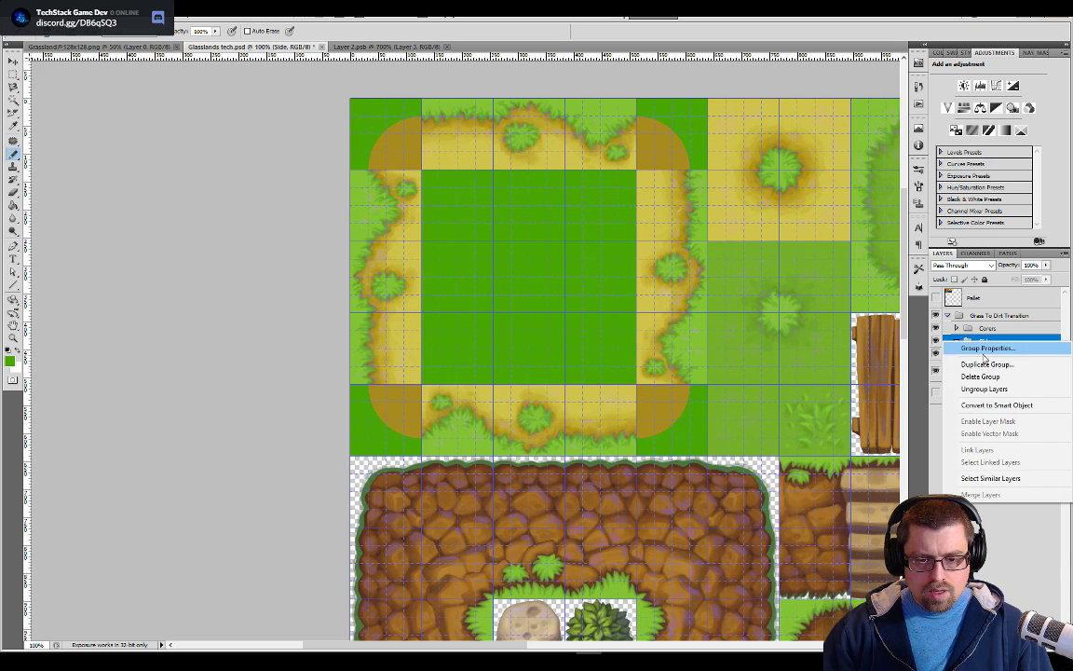
left_click(1006, 585)
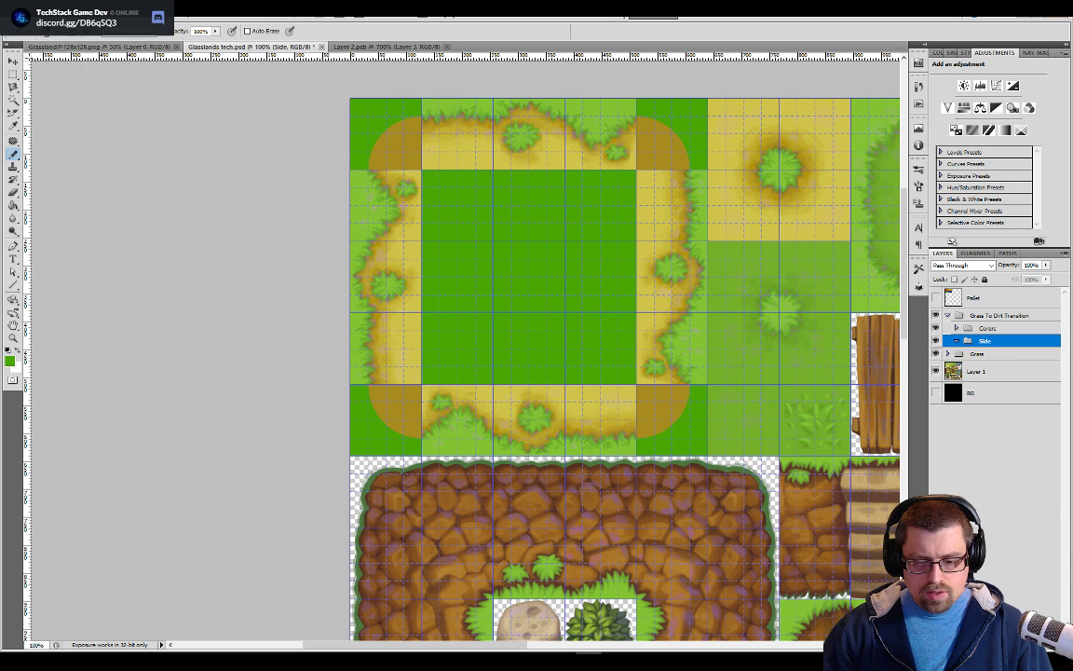
key("ctrl+shift+alt+n")
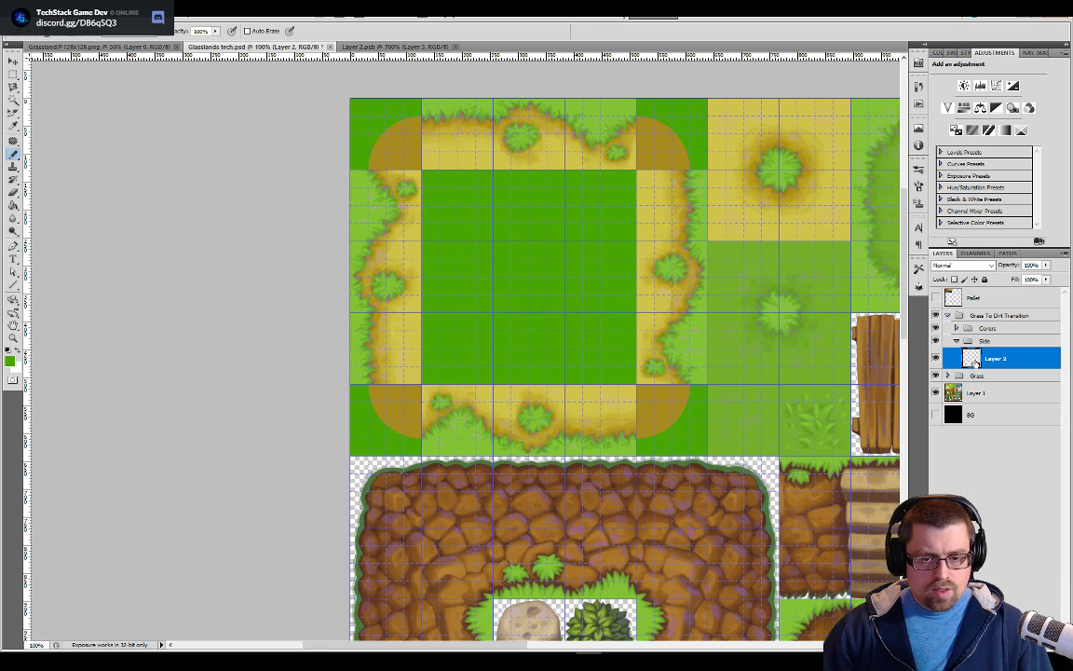
double_click(955, 360)
key("Escape")
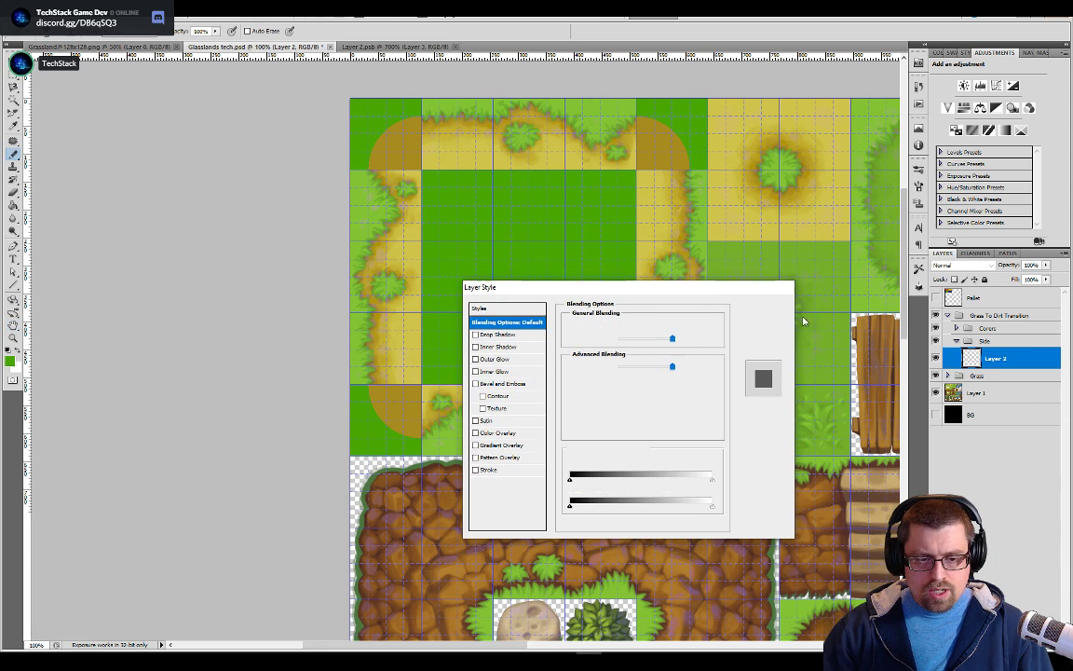
right_click(976, 353)
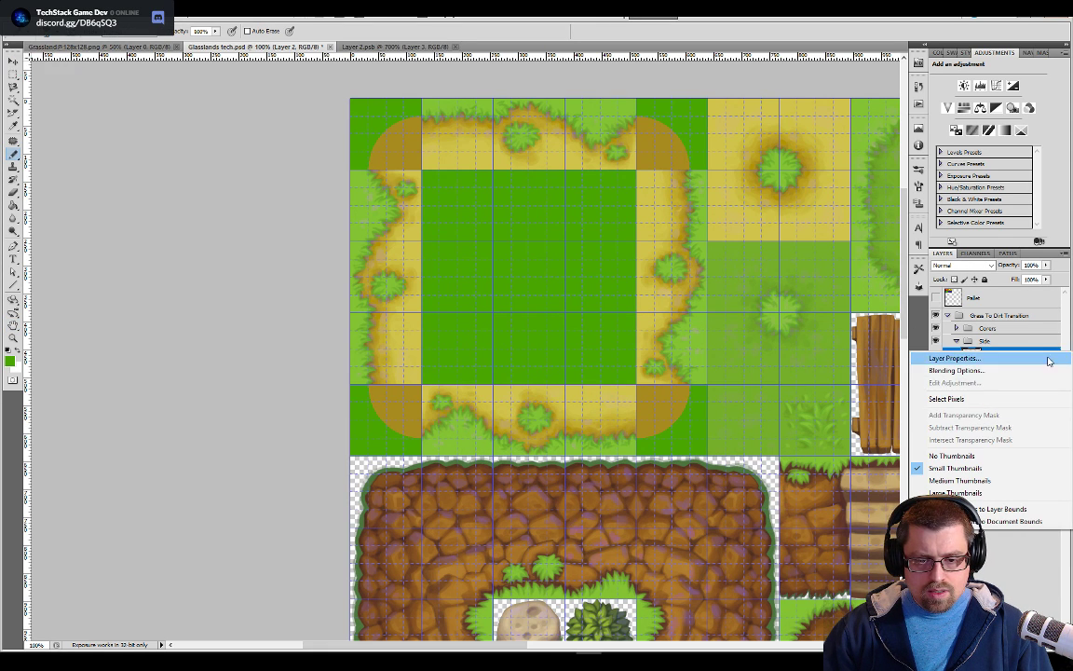
left_click(1007, 320)
right_click(979, 358)
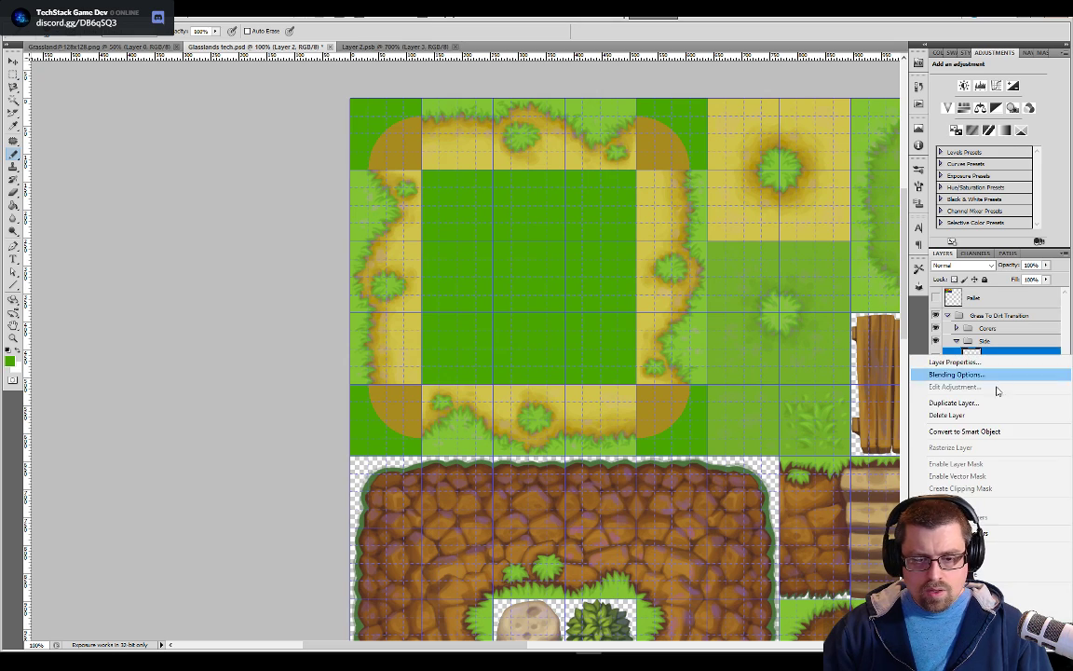
left_click(978, 432)
double_click(972, 359)
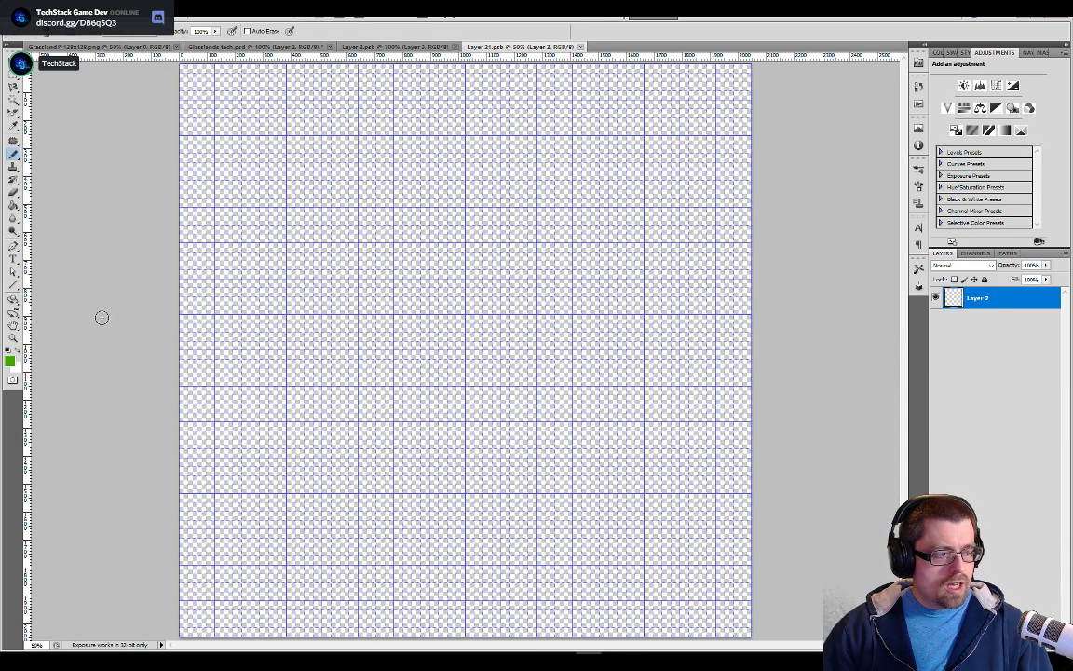
Fill the whole Layer 21.psb canvas with the grass green, and sample the dirt brown from Layer 2.psb
key("g")
left_click(420, 189)
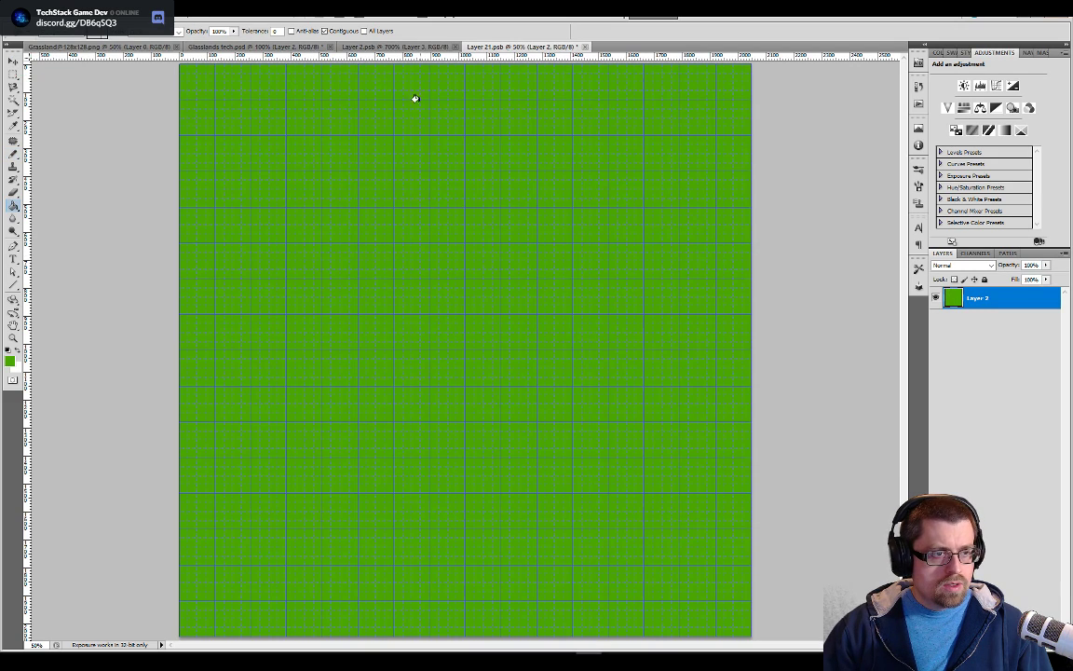
left_click(364, 47)
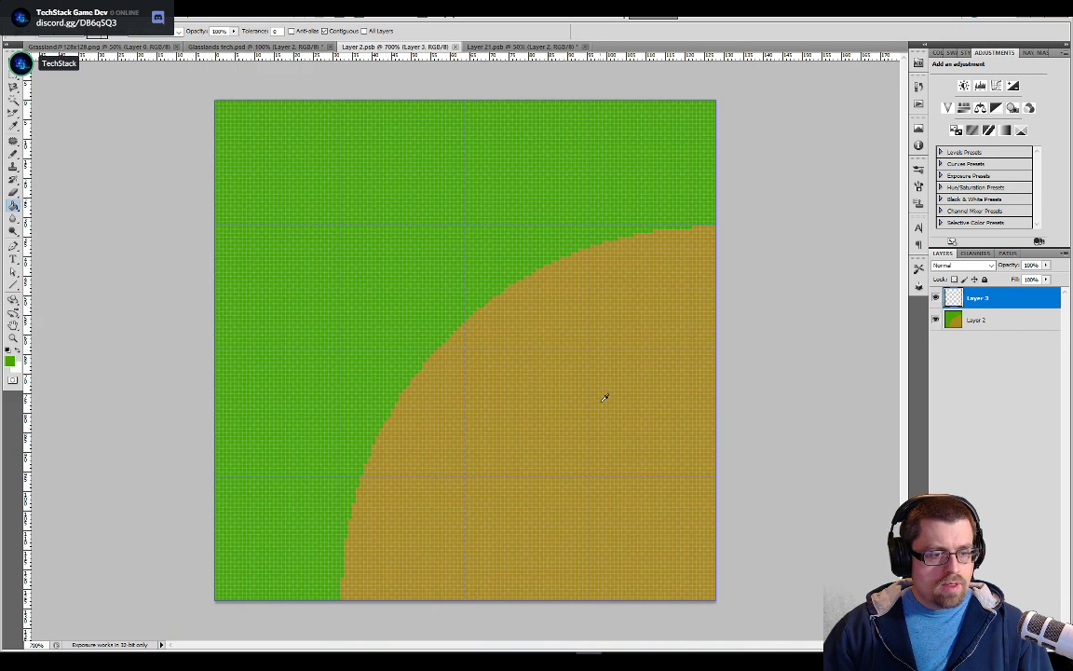
left_click(604, 398, "alt")
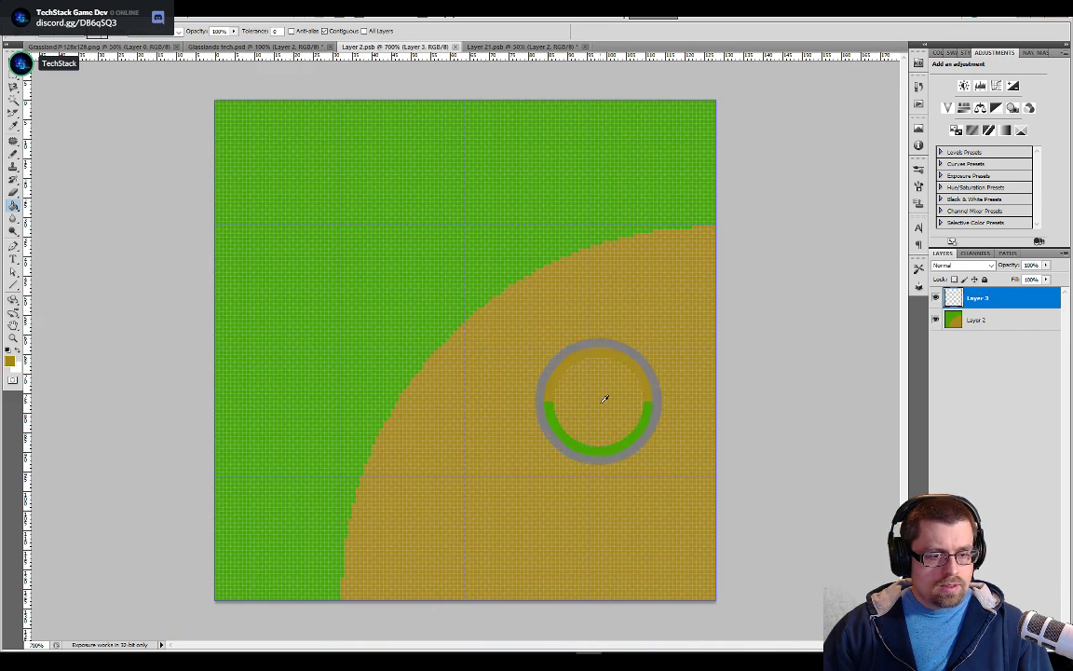
left_click(503, 47)
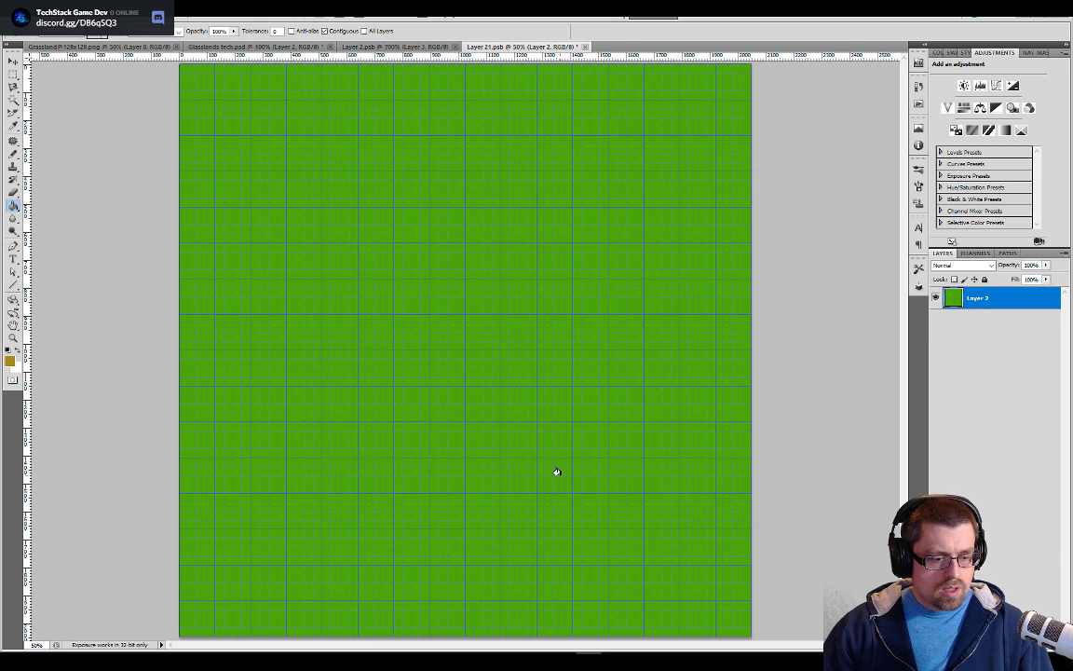
Resize the Layer 21.psb image to 128 by 128 pixels
key("b")
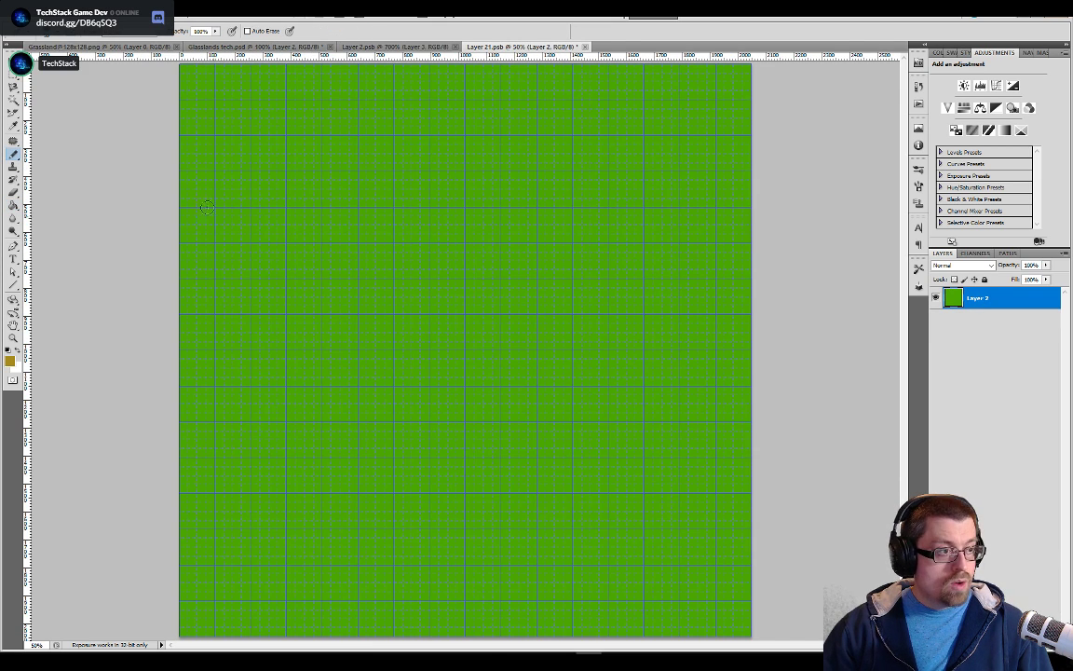
left_click(74, 19)
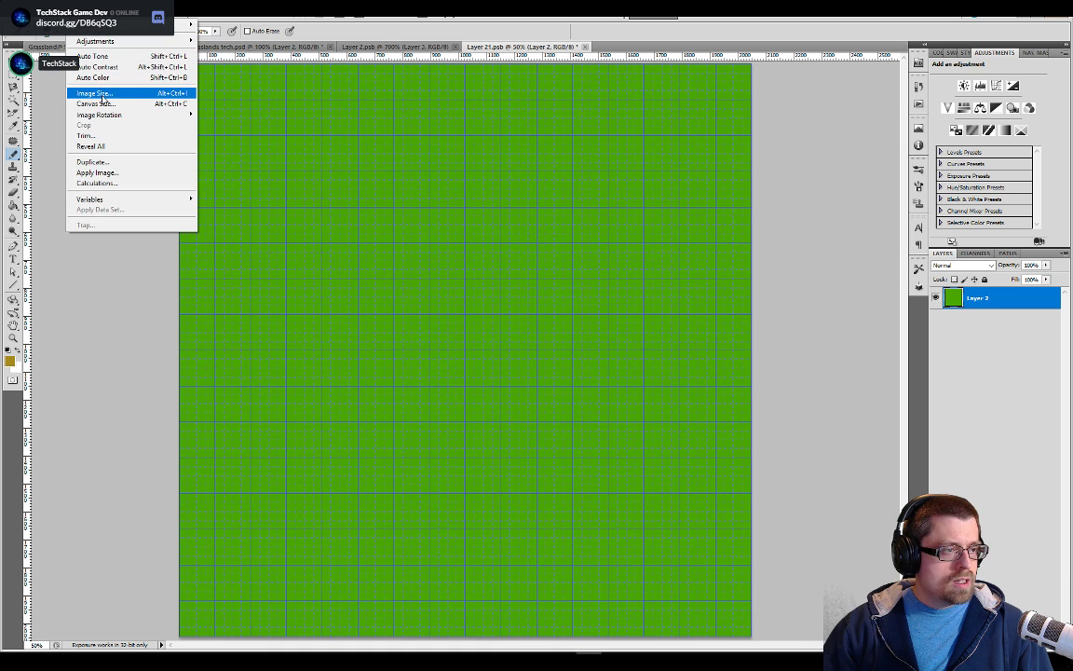
left_click(121, 91)
type("128")
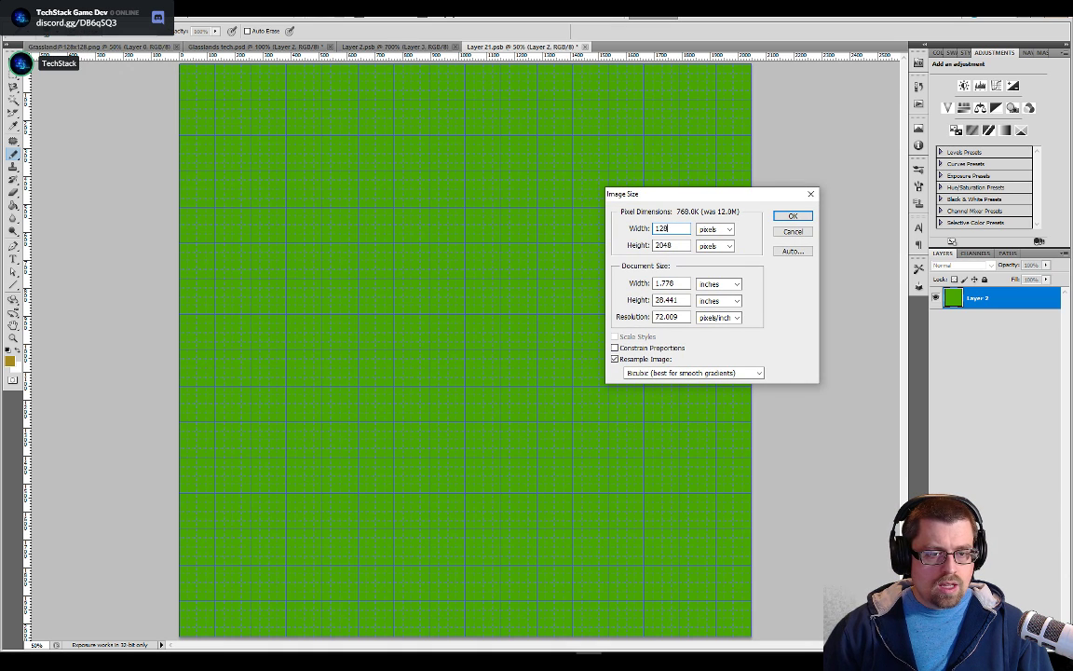
key("Tab")
type("128")
key("Return")
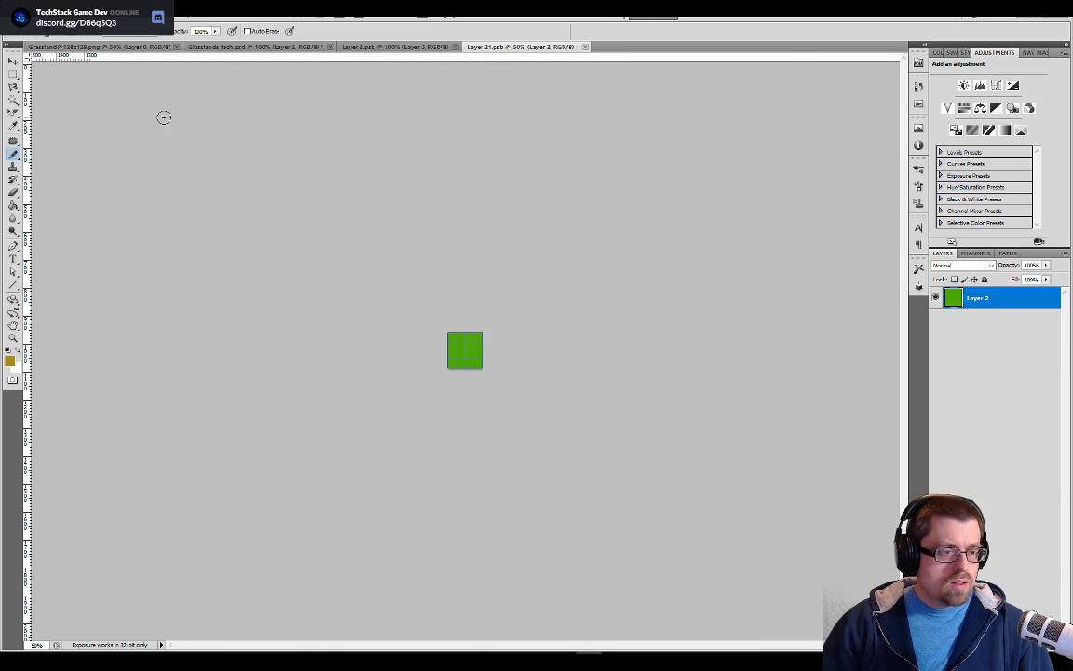
key("ctrl+plus")
key("ctrl+plus")
key("ctrl+plus")
key("ctrl+plus")
key("ctrl+plus")
key("ctrl+plus")
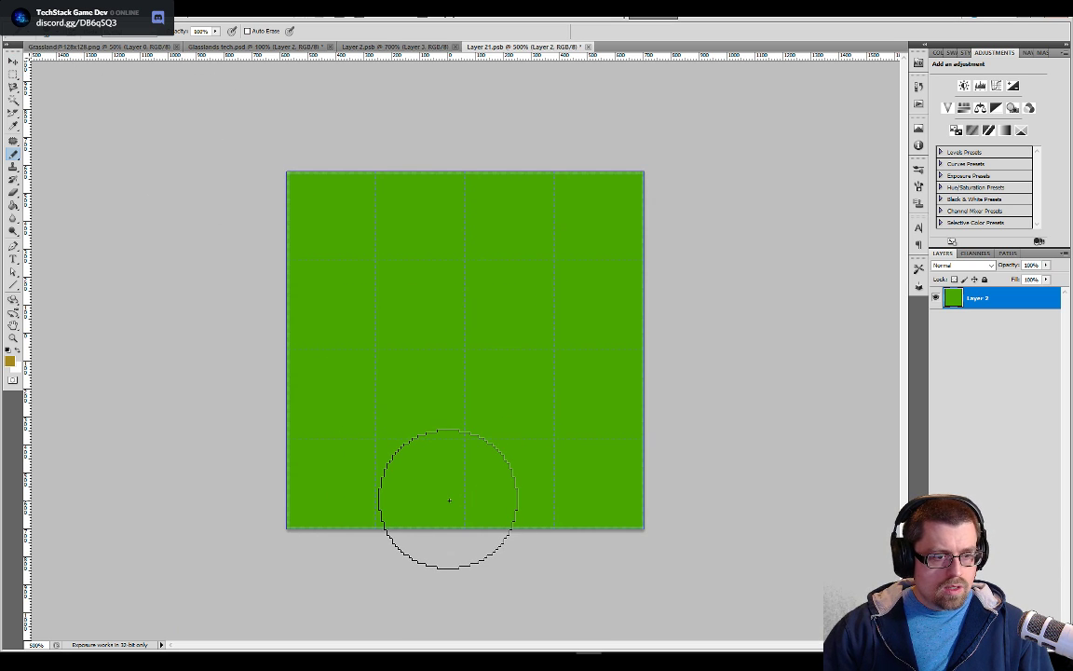
Try filling the resized green tile with the sampled dirt brown, and undo the fill
key("g")
left_click(446, 418)
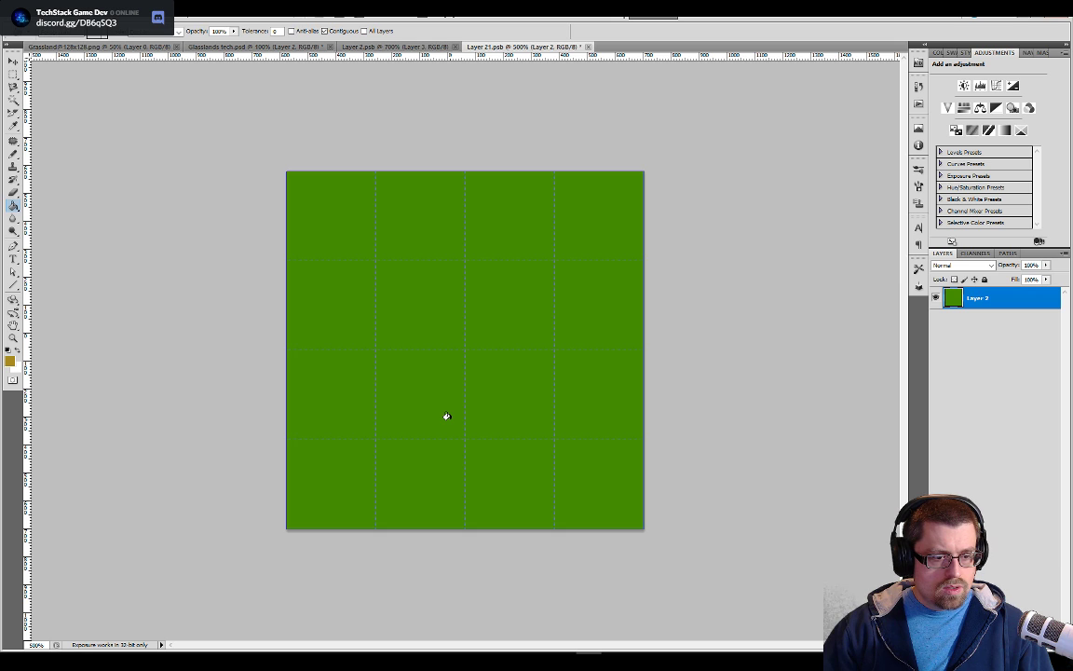
key("ctrl+z")
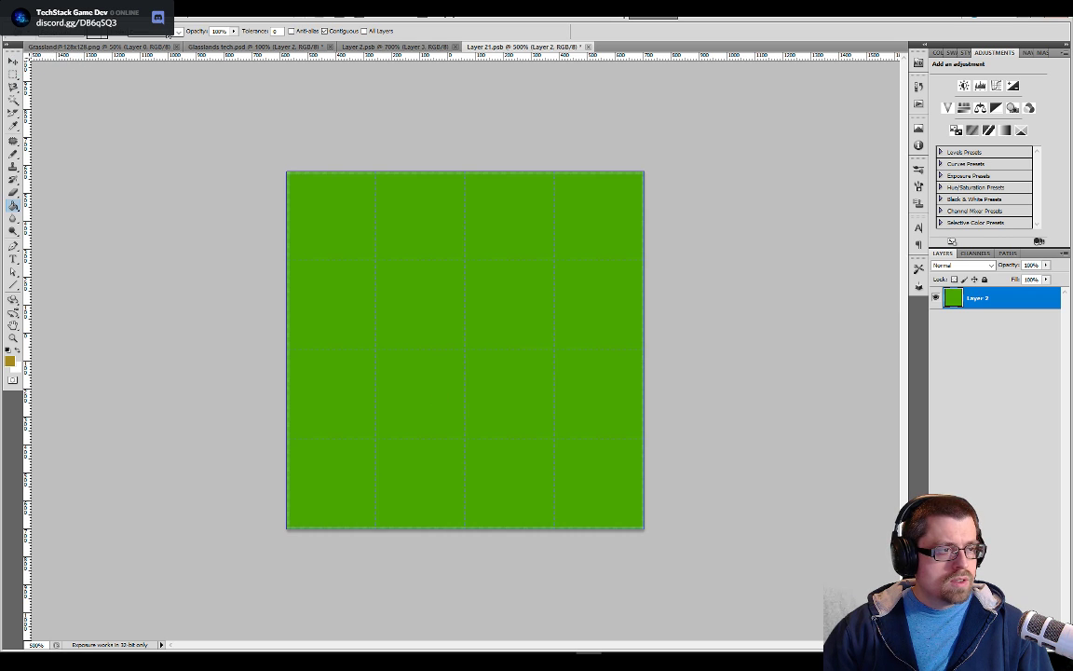
Change the Paint Bucket's blending mode, test it with a dirt brown fill on the tile, and undo the fill
left_click(169, 31)
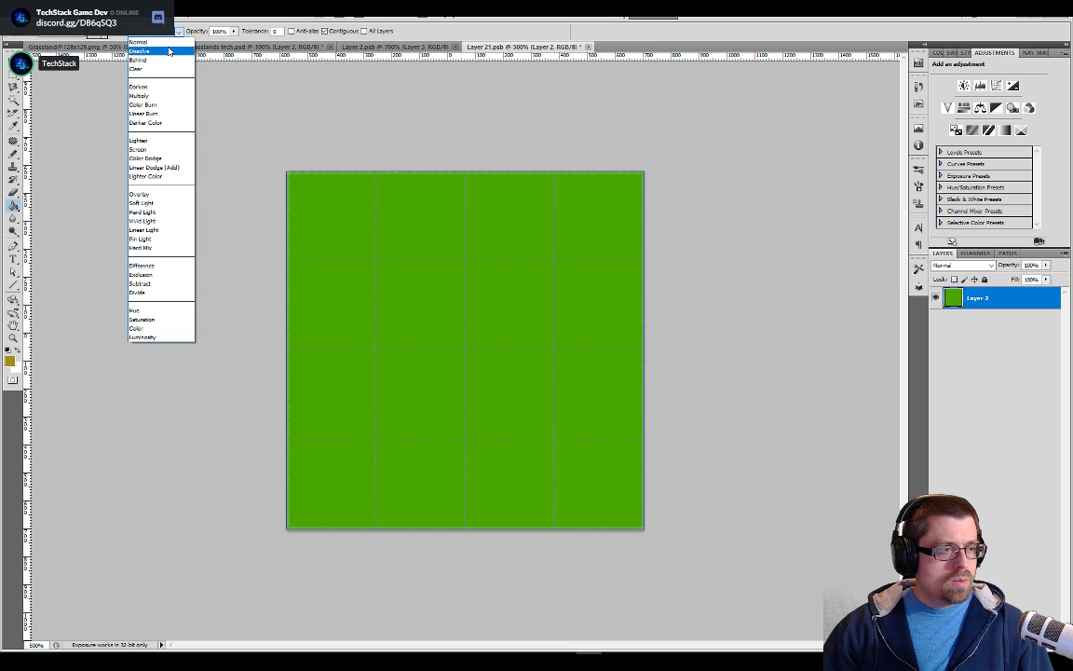
left_click(140, 42)
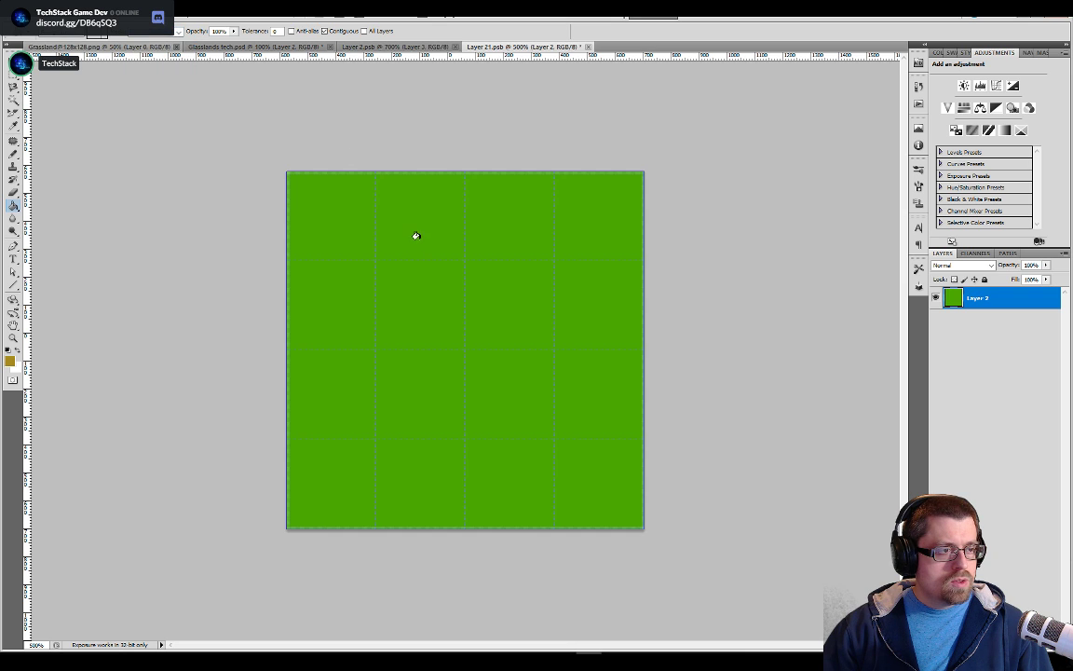
left_click(429, 269)
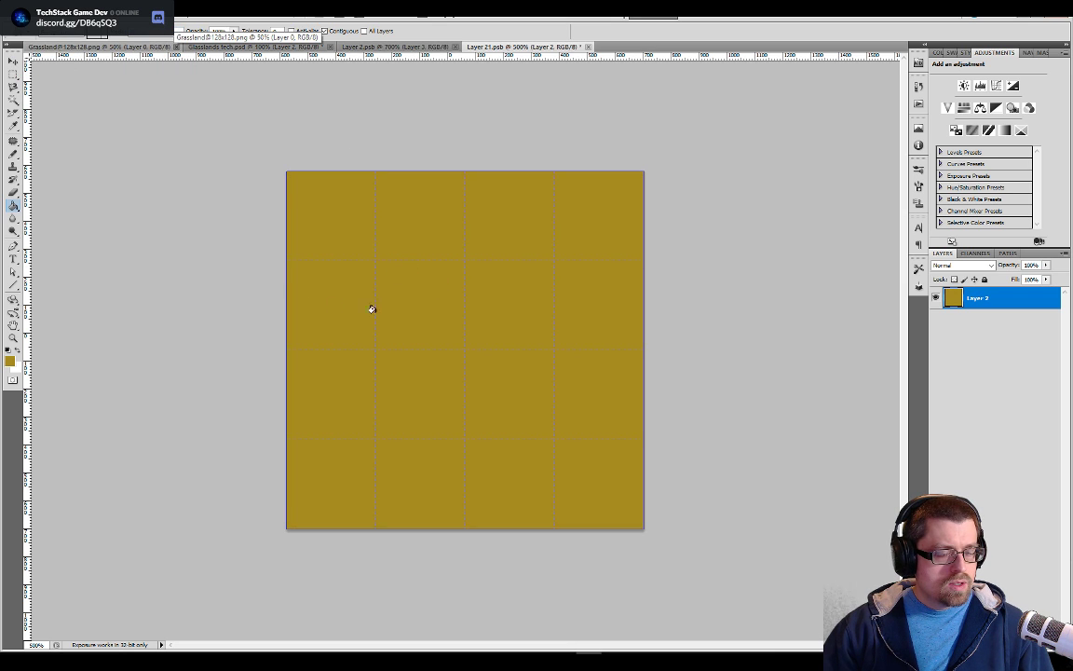
key("ctrl+z")
Sample the grass green from Layer 2.psb and return to the tile in Layer 21.psb
left_click(396, 46)
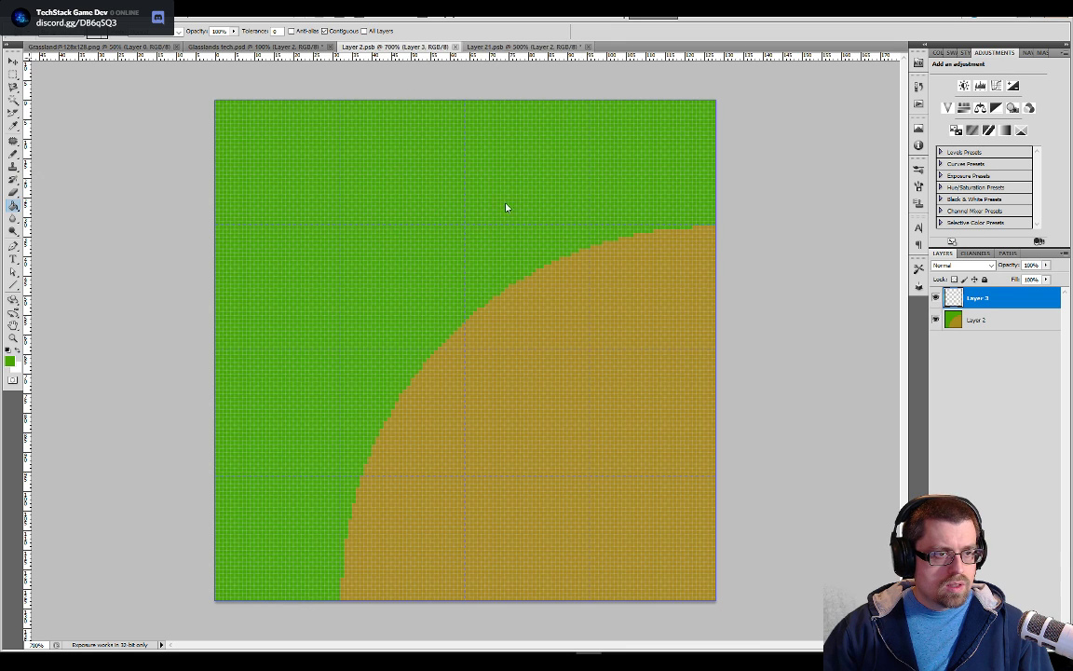
key("ctrl+Tab")
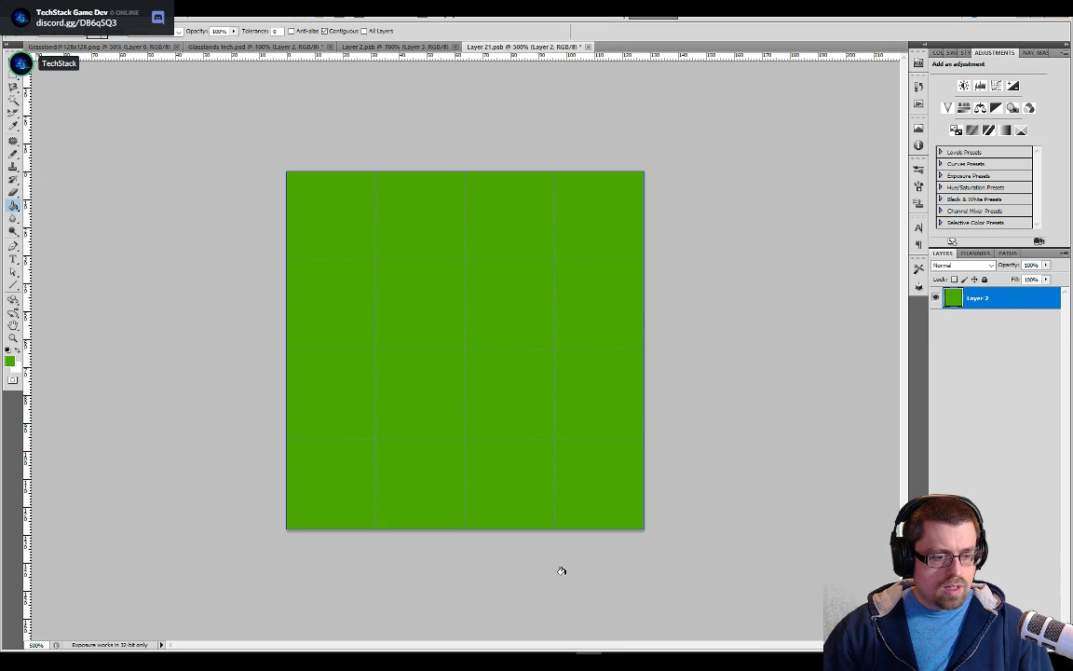
scroll(407, 384, "up", 2)
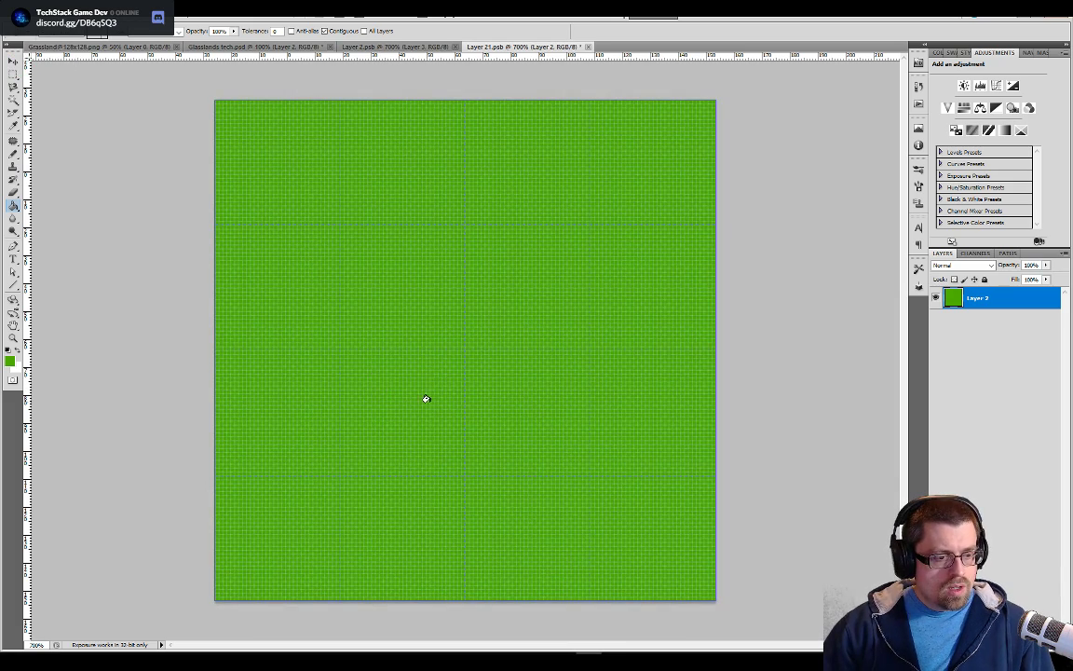
key("b")
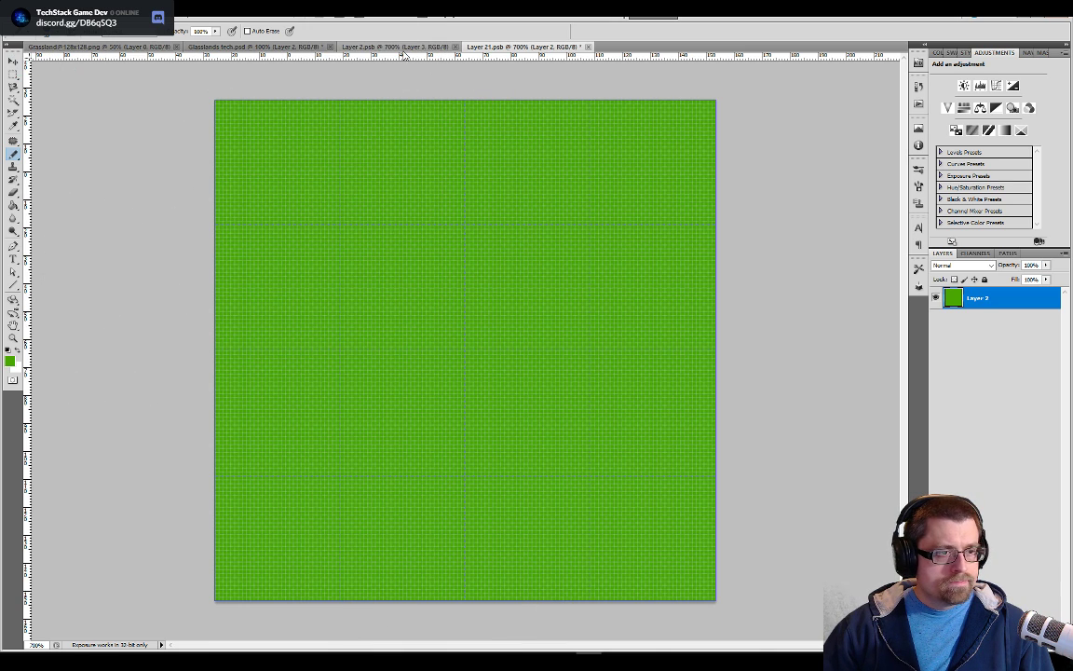
Using the dirt brown sampled from Layer 2.psb, paint a straight vertical band through the tile and fill the area to its right
left_click(366, 47)
left_click(594, 442, "alt")
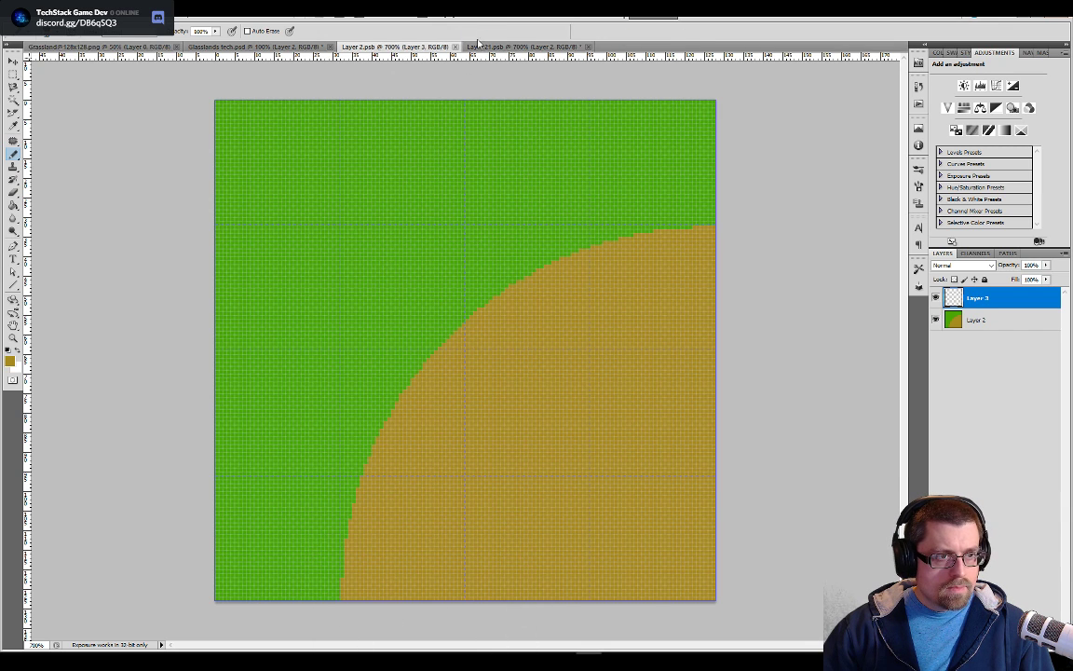
left_click(522, 47)
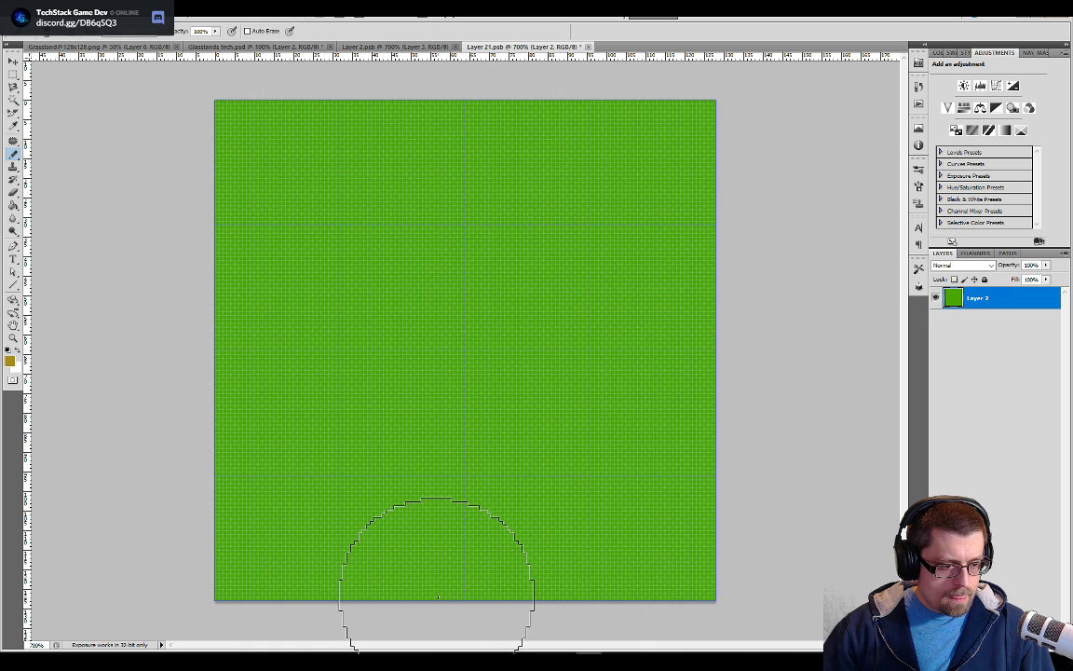
left_click(439, 596)
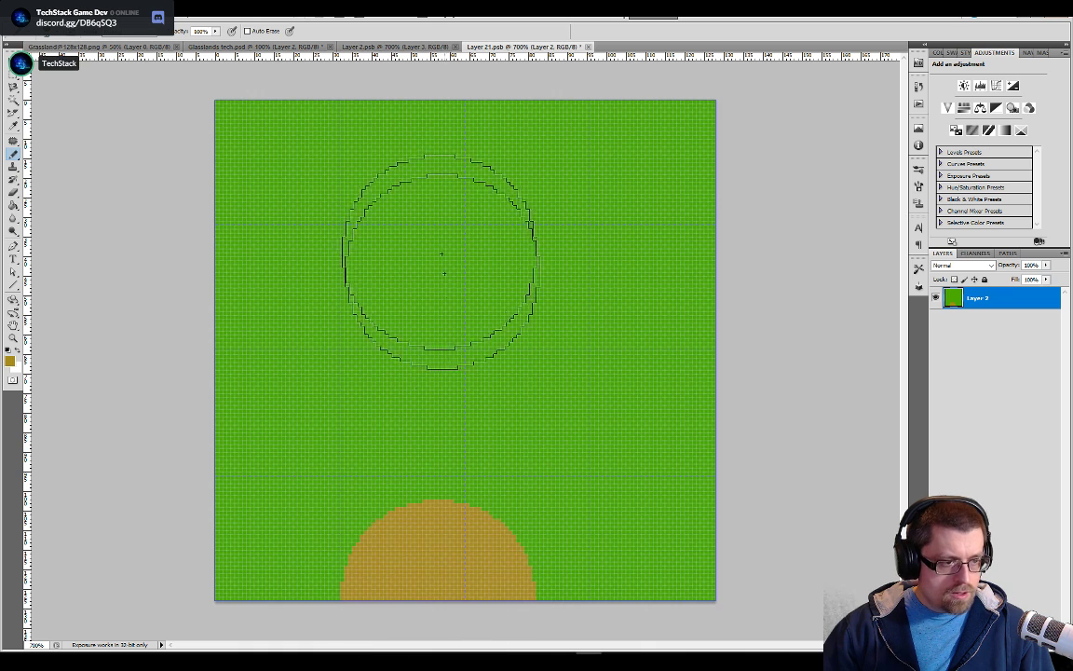
left_click(439, 110, "shift")
key("g")
left_click(615, 363)
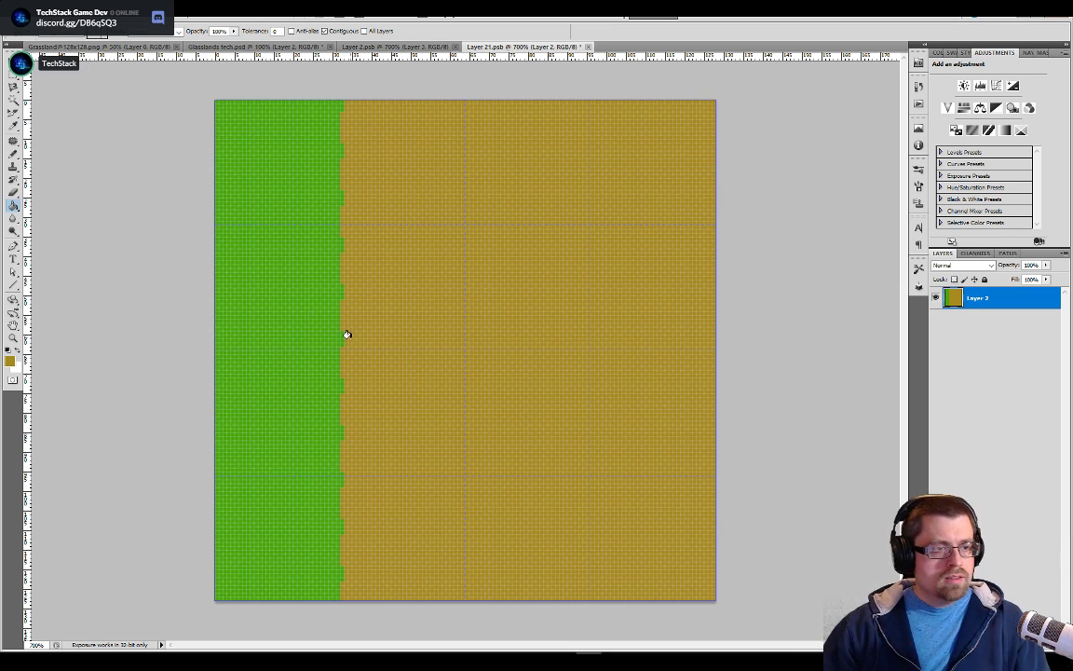
Save Layer 21.psb and return to Glasslands tech.psd to locate the updated side tile in the full tileset
key("b")
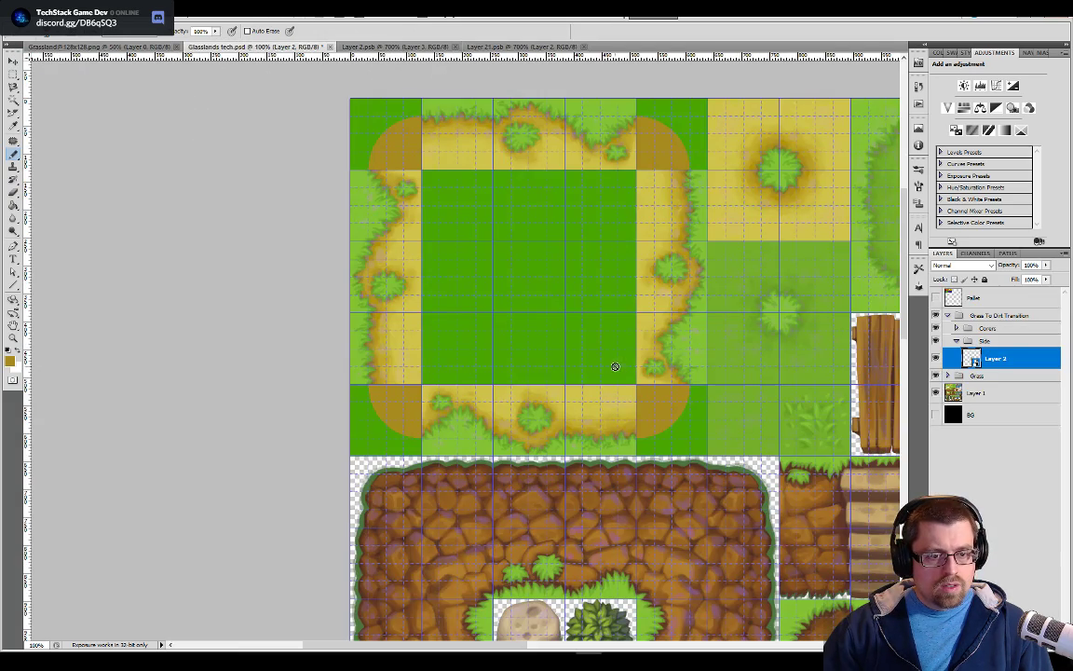
scroll(617, 369, "down", 2)
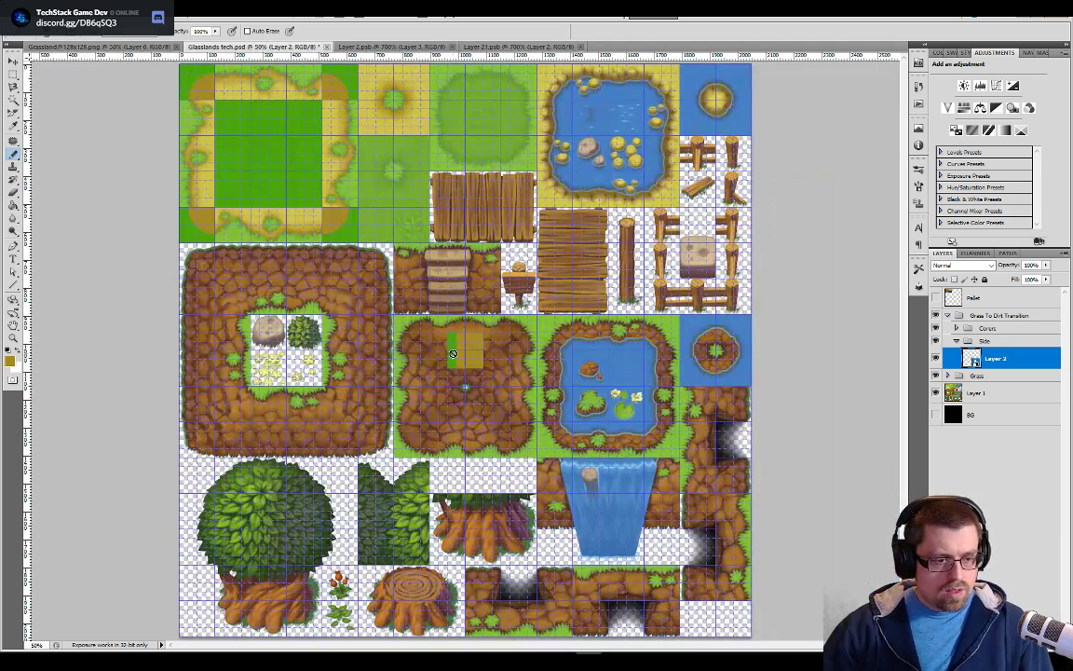
Move the side tile into the left column directly above the bottom-left dirt corner, aligned exactly to the grid
key("v")
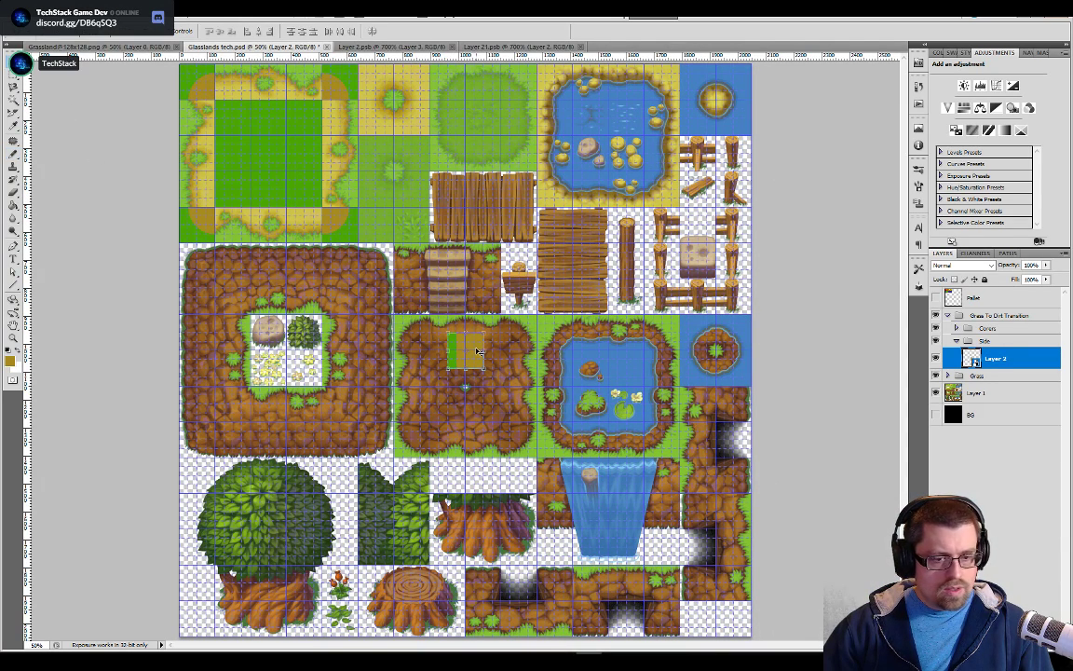
left_click_drag(474, 348, 206, 186)
key("ctrl+plus")
key("ctrl+plus")
key("ctrl+plus")
key("ctrl+plus")
left_click_drag(486, 355, 839, 564)
left_click_drag(484, 399, 587, 522)
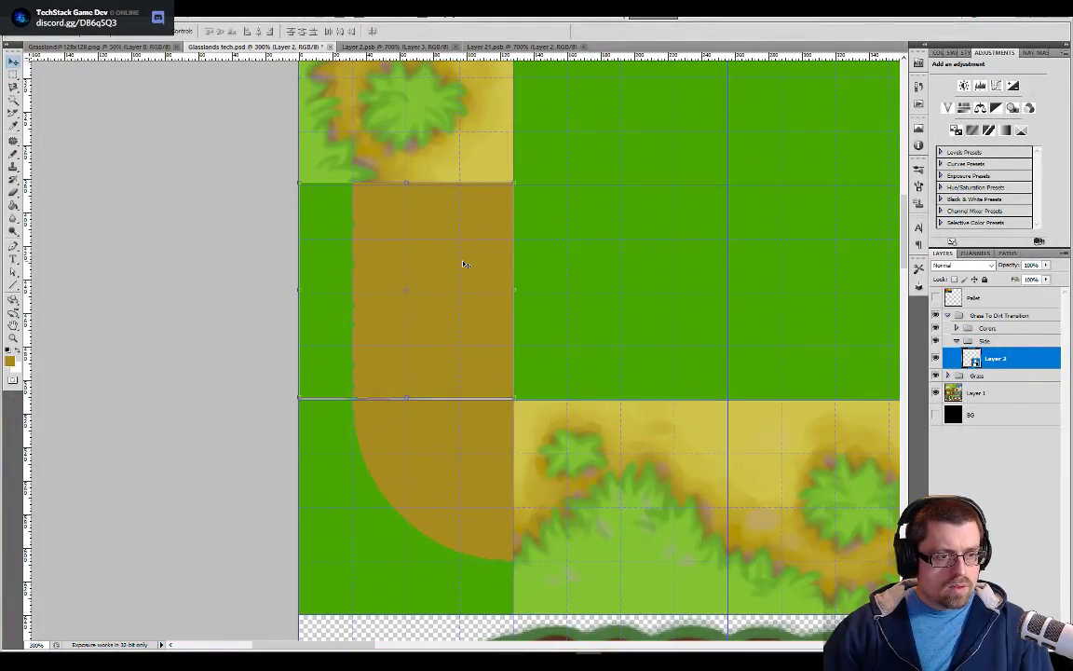
left_click_drag(465, 265, 465, 266)
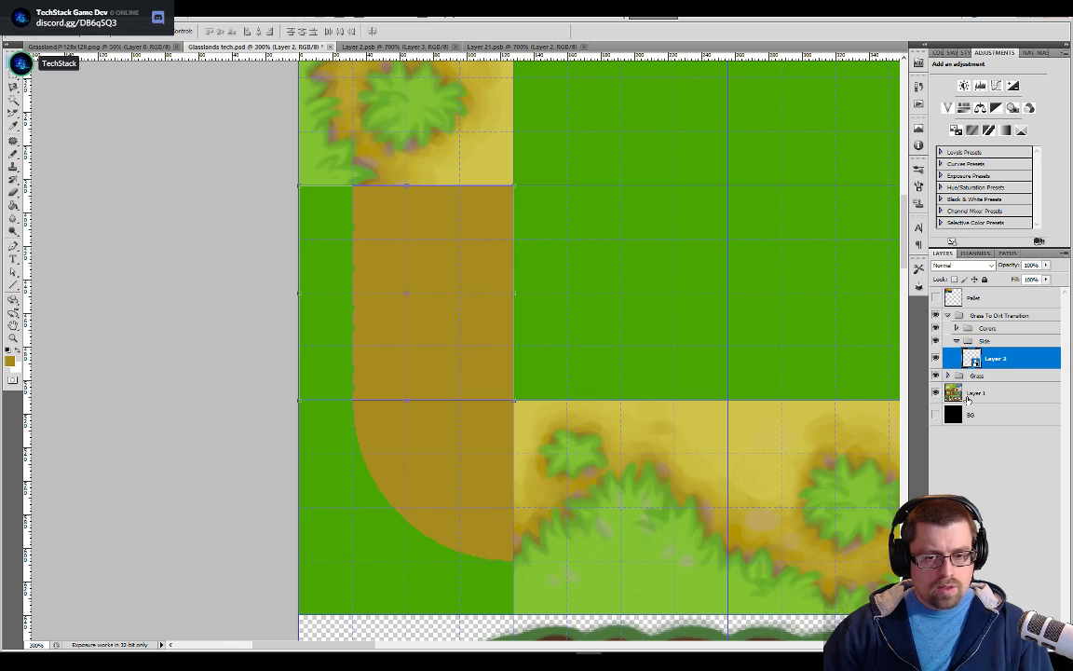
Rename the side tile's Layer 2 in the Side group as Normal
left_click_drag(626, 208, 637, 476)
key("ctrl+minus")
key("ctrl+minus")
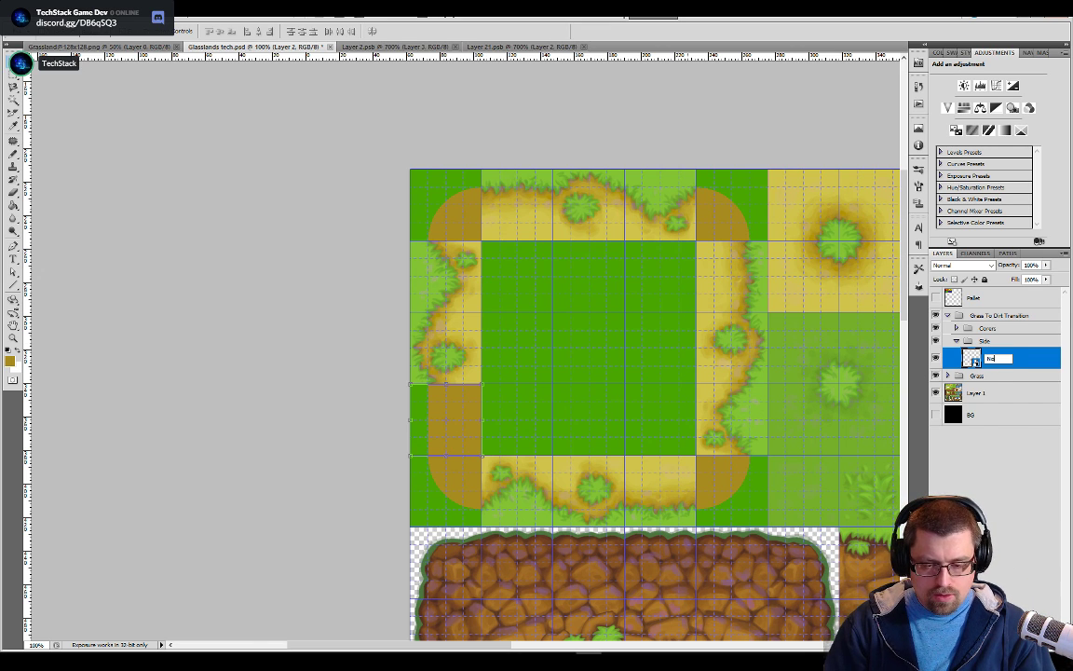
key("Return")
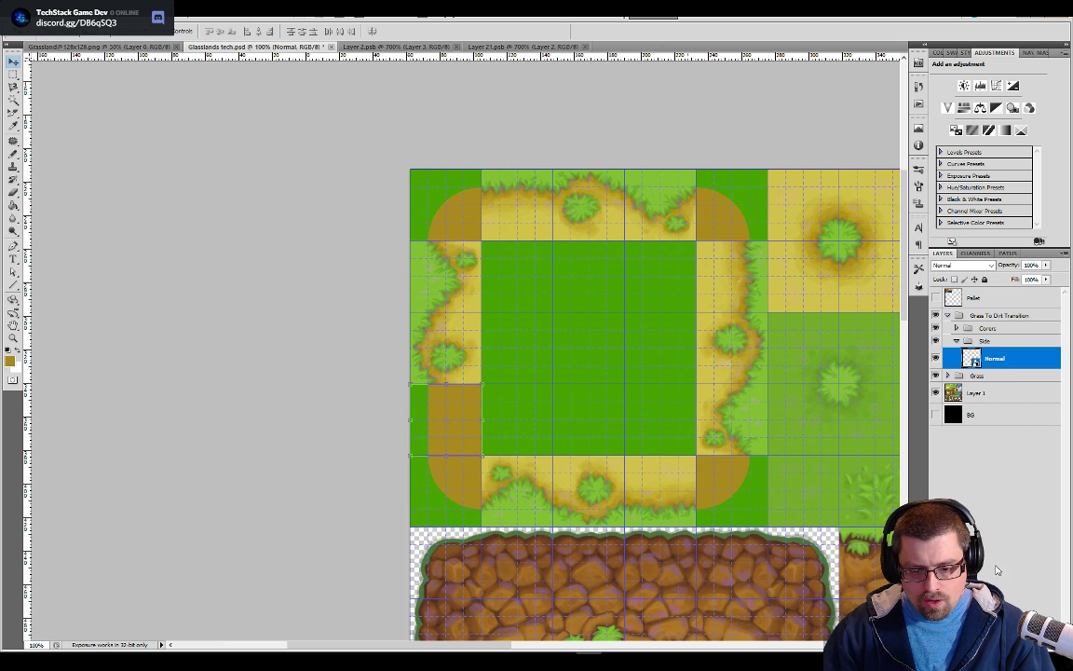
Make two independent smart-object copies of the Normal tile and stack them above it to fill the dirt frame's left edge
right_click(975, 363)
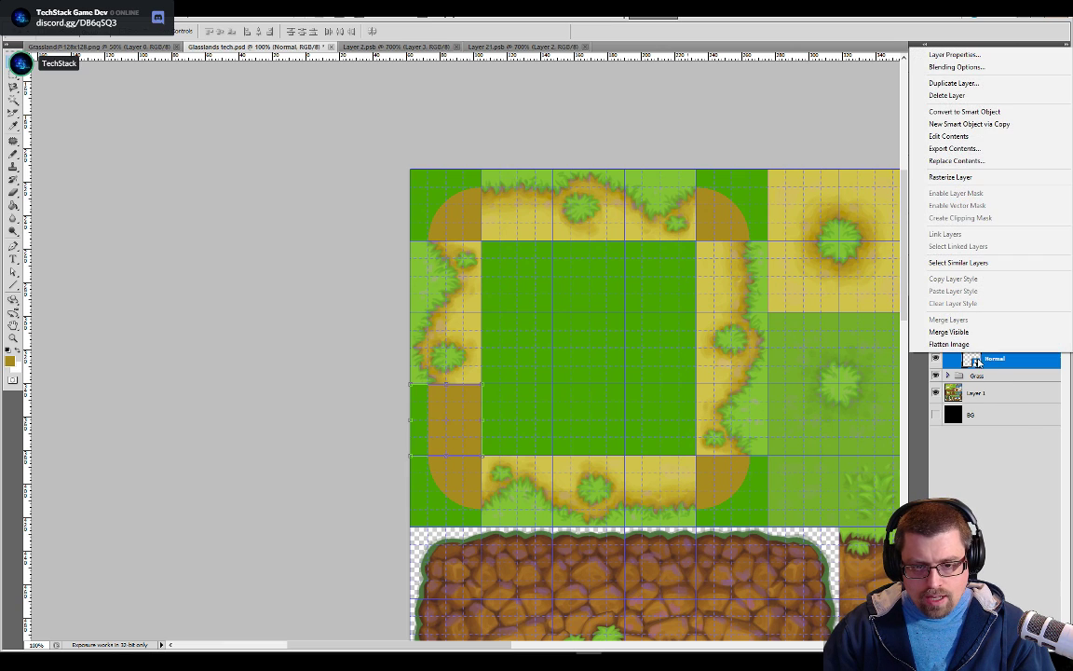
left_click(976, 127)
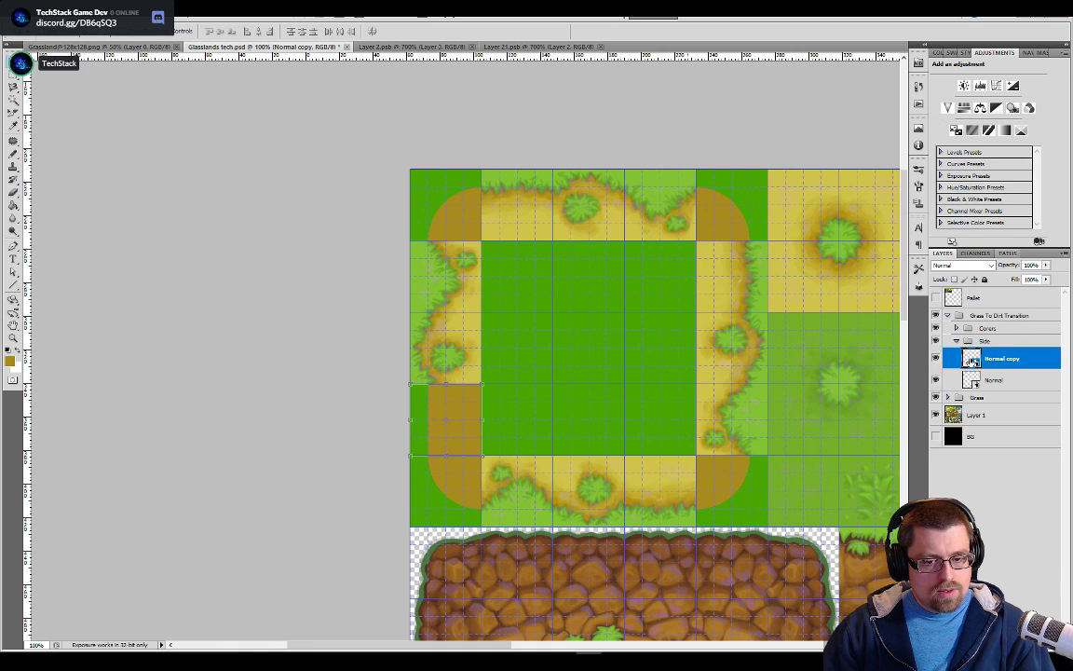
left_click_drag(470, 428, 461, 347)
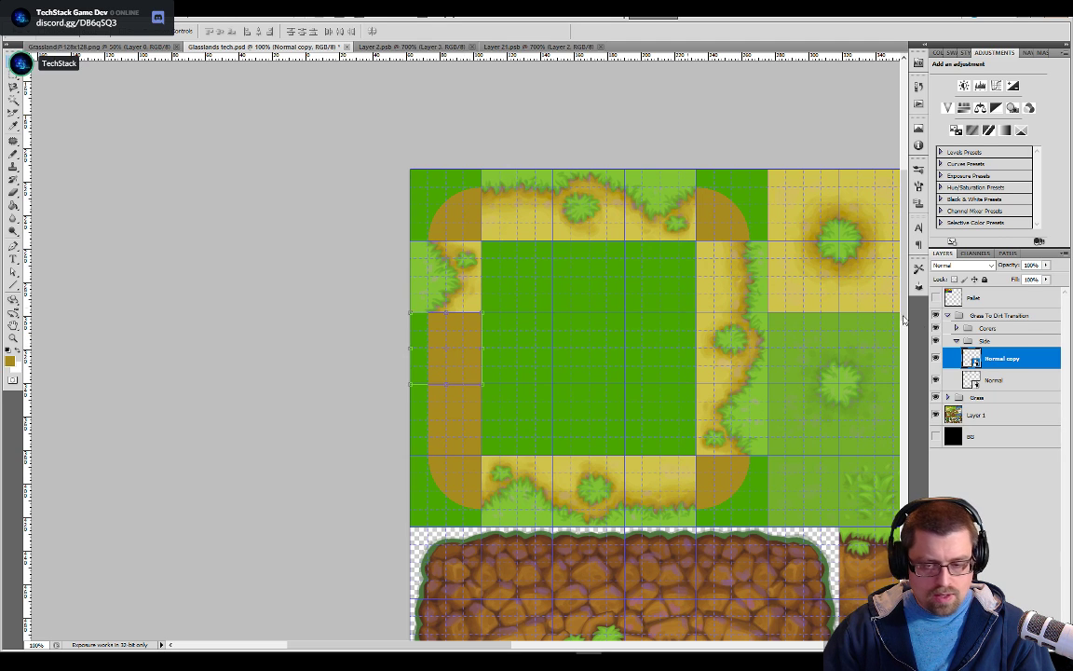
right_click(973, 358)
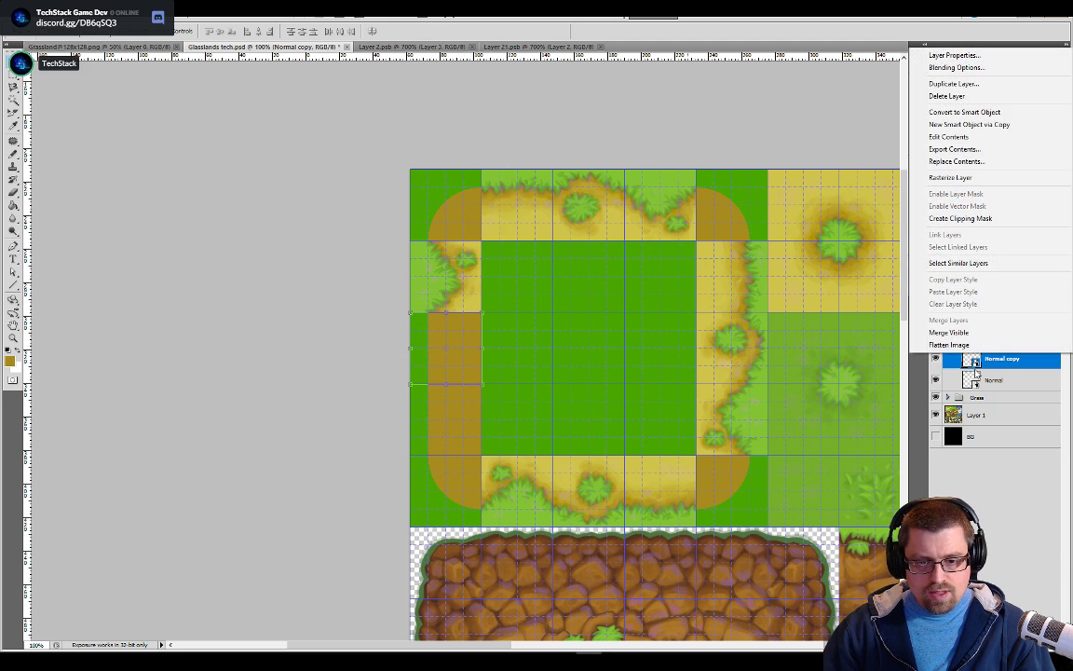
left_click(977, 125)
left_click_drag(470, 362, 475, 297)
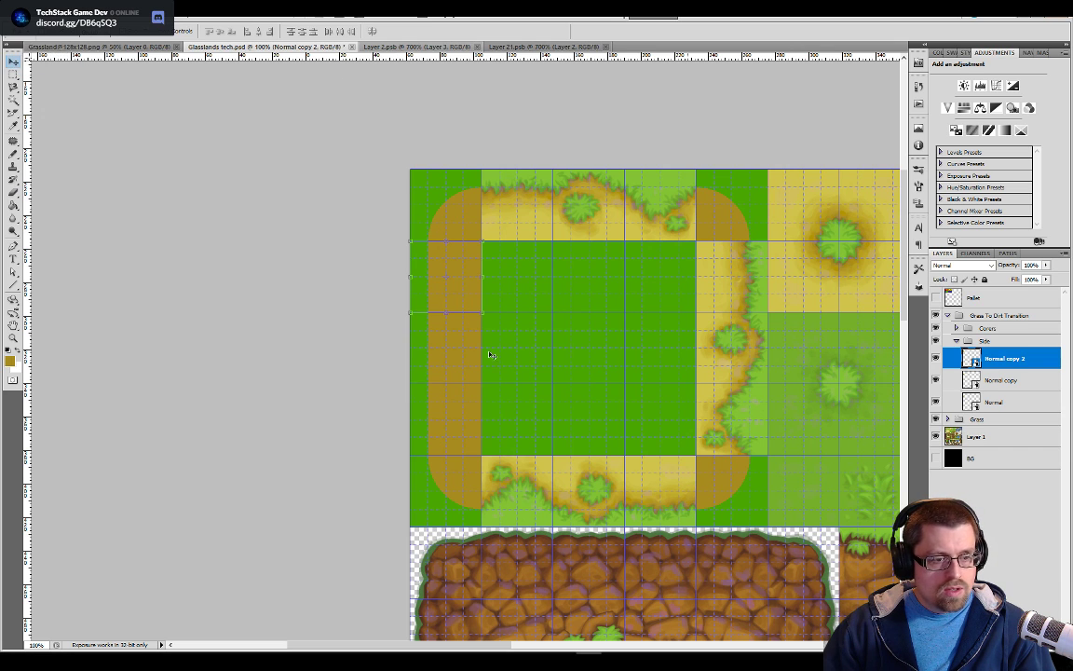
Edit the middle side tile's contents by painting a round dirt bump into its green strip, save it, and return to Glasslands tech.psd
double_click(972, 381)
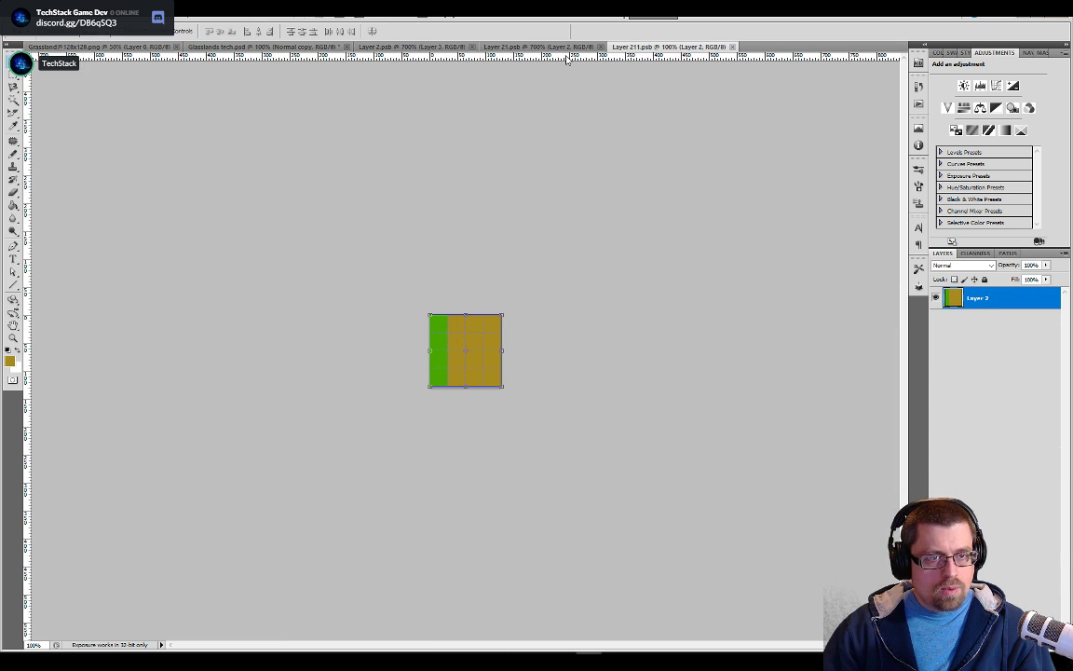
key("b")
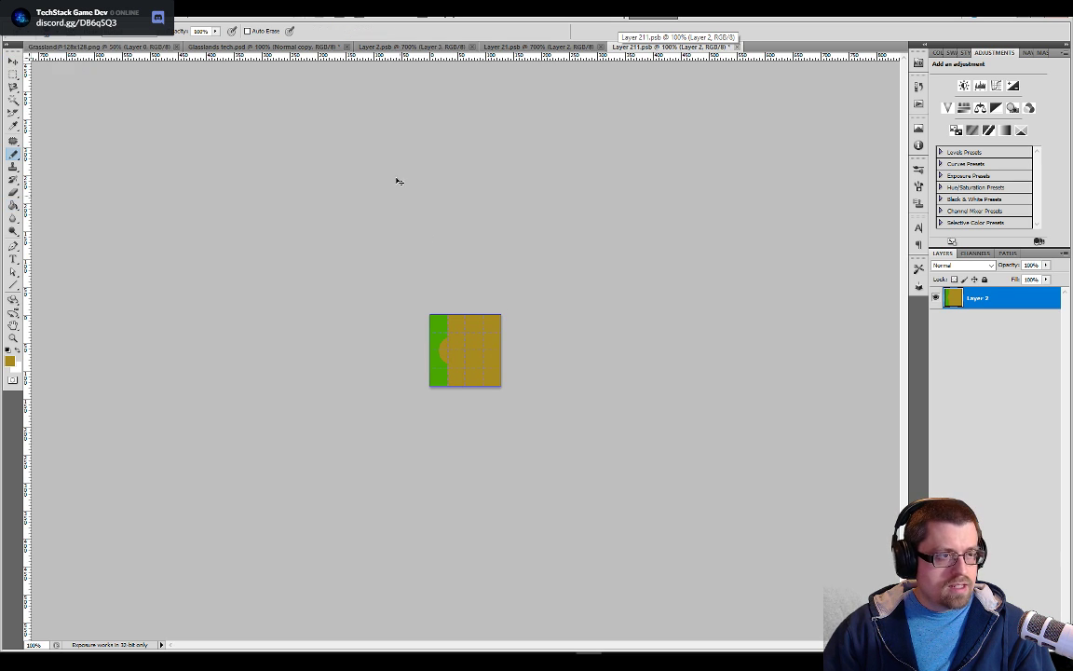
left_click(268, 46)
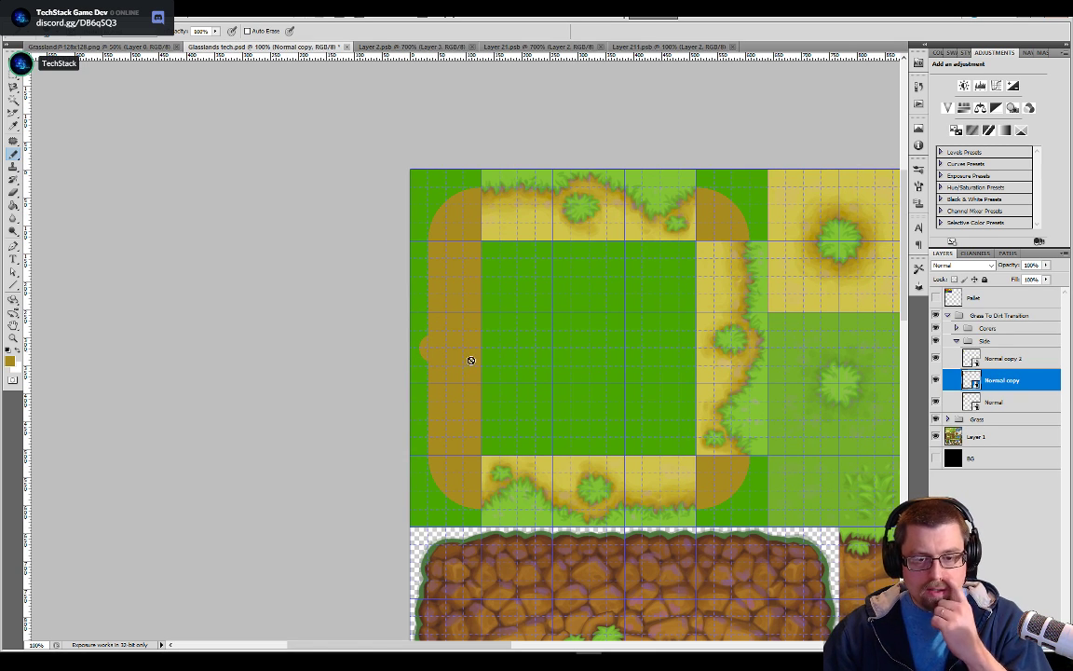
Select the Normal, Normal copy and Normal copy 2 layers together and duplicate them within Glasslands tech.psd
left_click(997, 401)
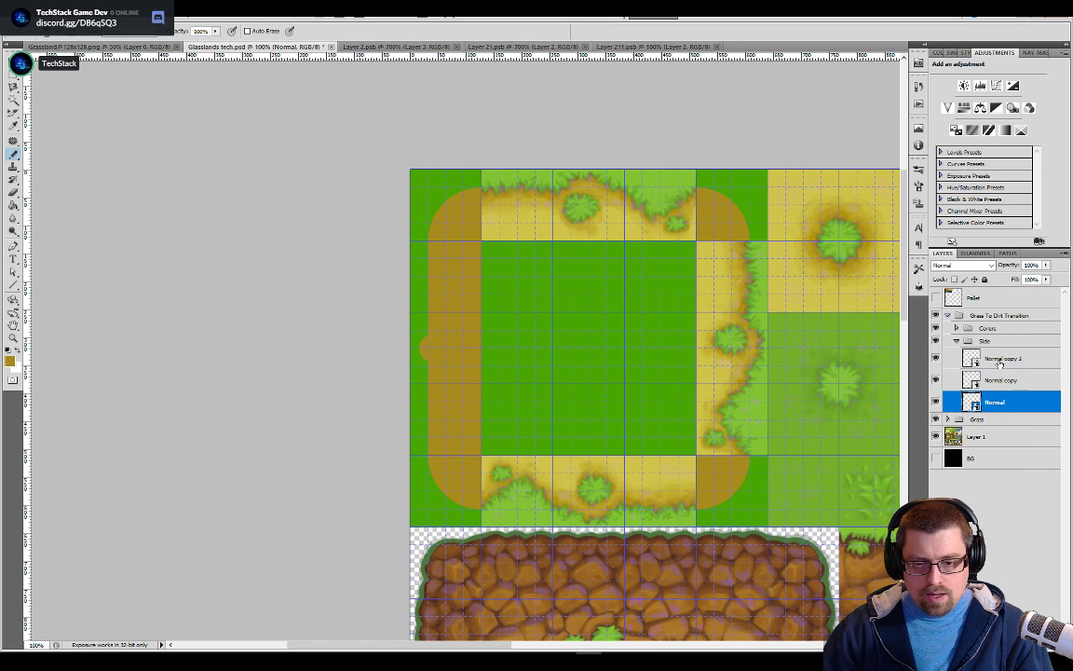
left_click(999, 361, "shift")
right_click(946, 374)
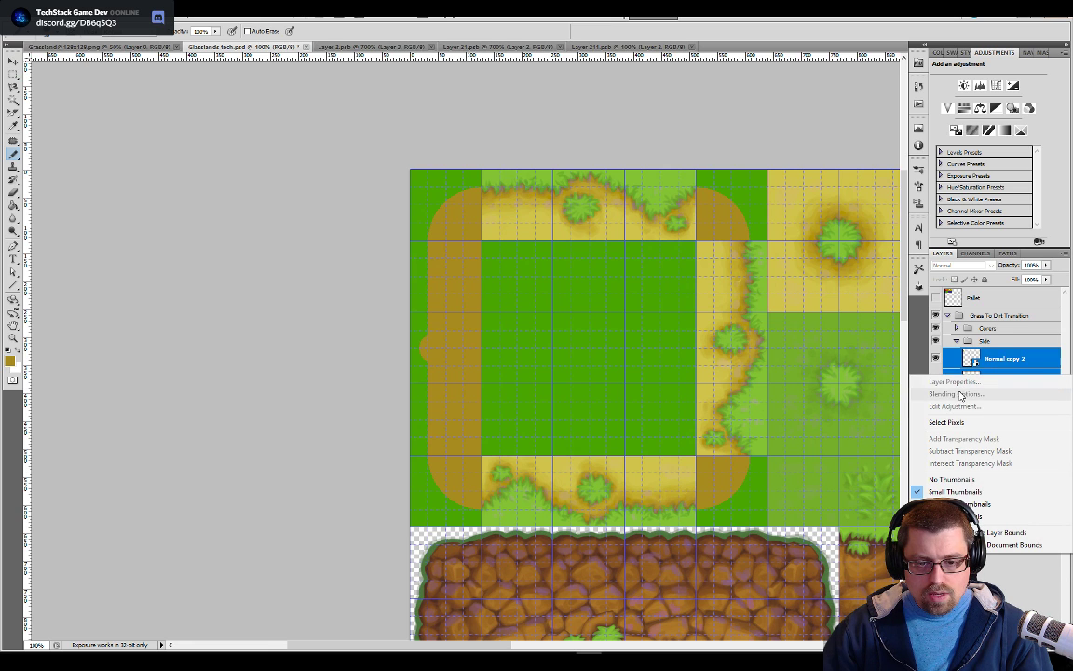
right_click(976, 355)
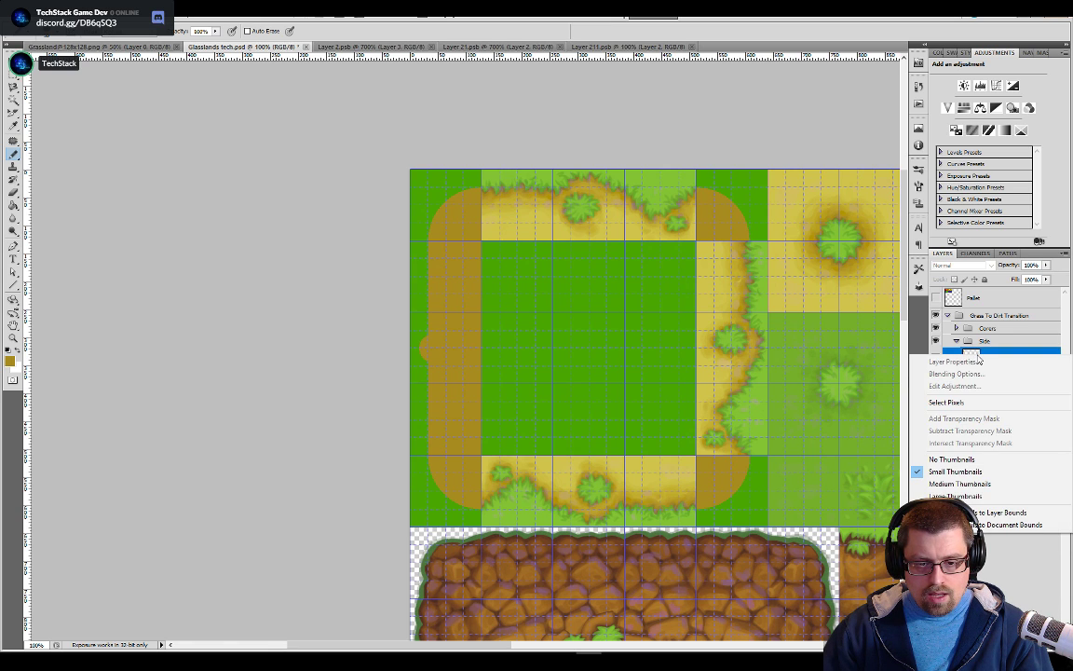
left_click(999, 557)
right_click(974, 379)
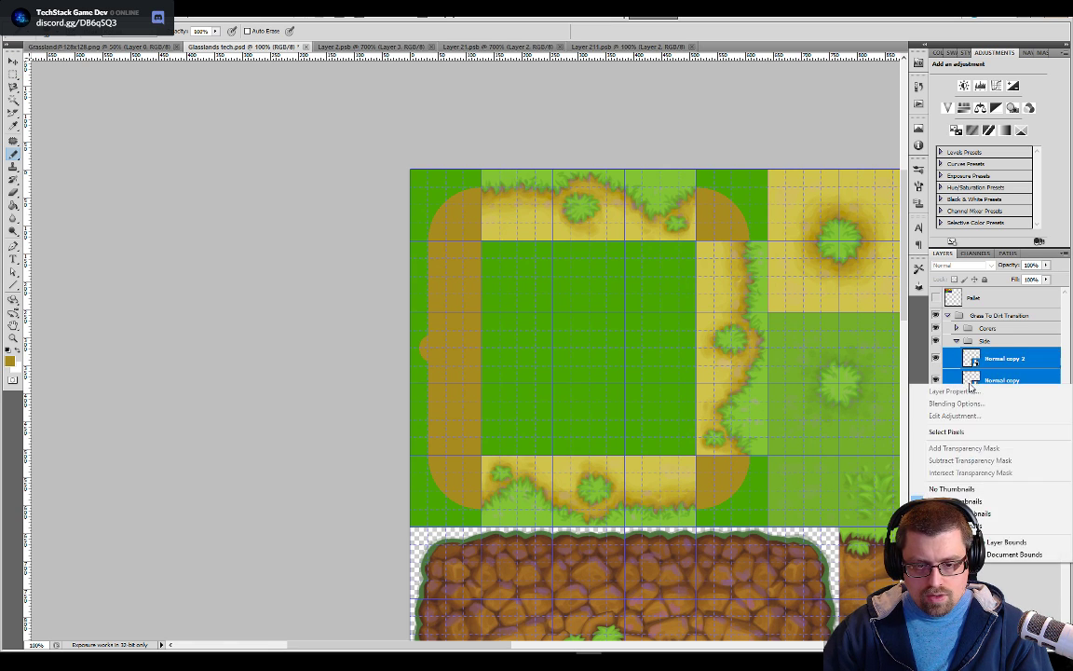
left_click(986, 572)
right_click(969, 387)
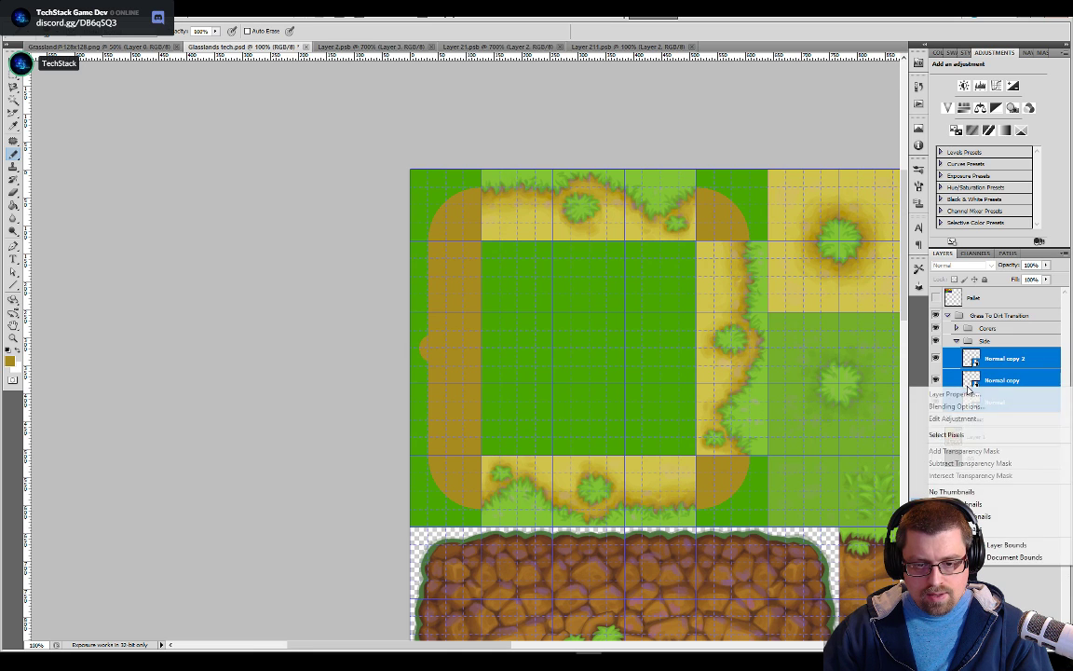
right_click(973, 379)
left_click(972, 378)
right_click(992, 382)
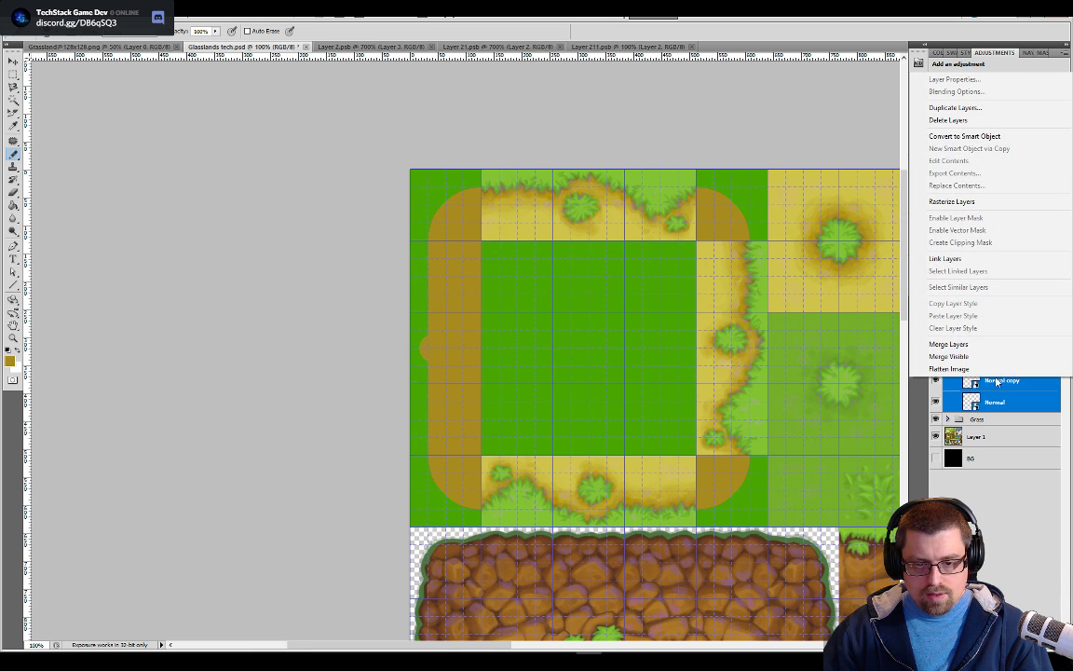
left_click(979, 107)
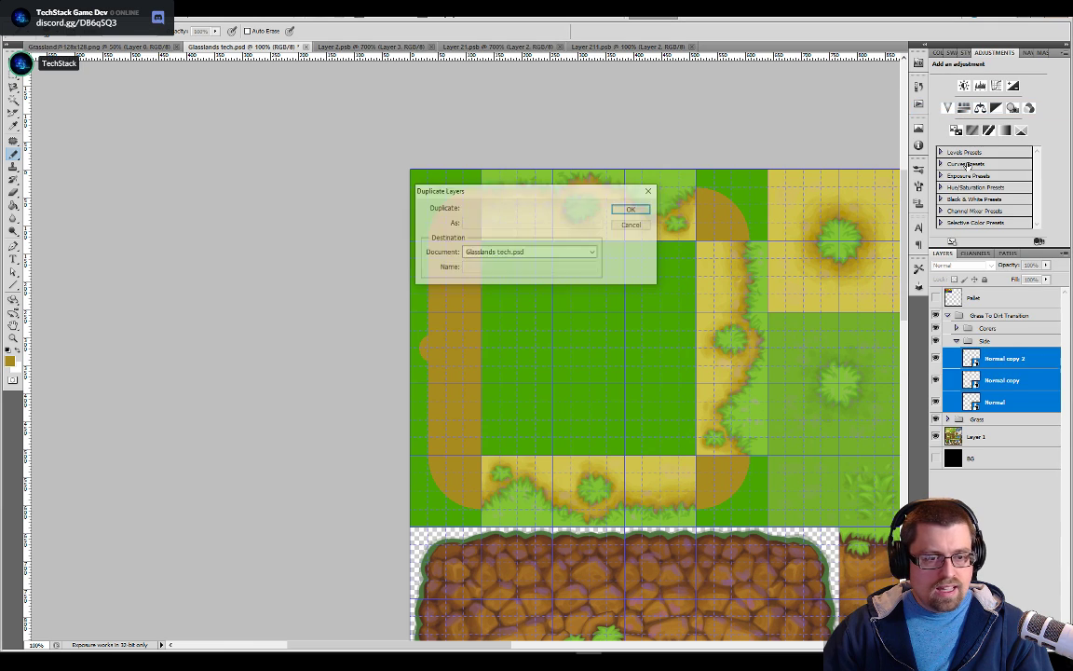
left_click(632, 211)
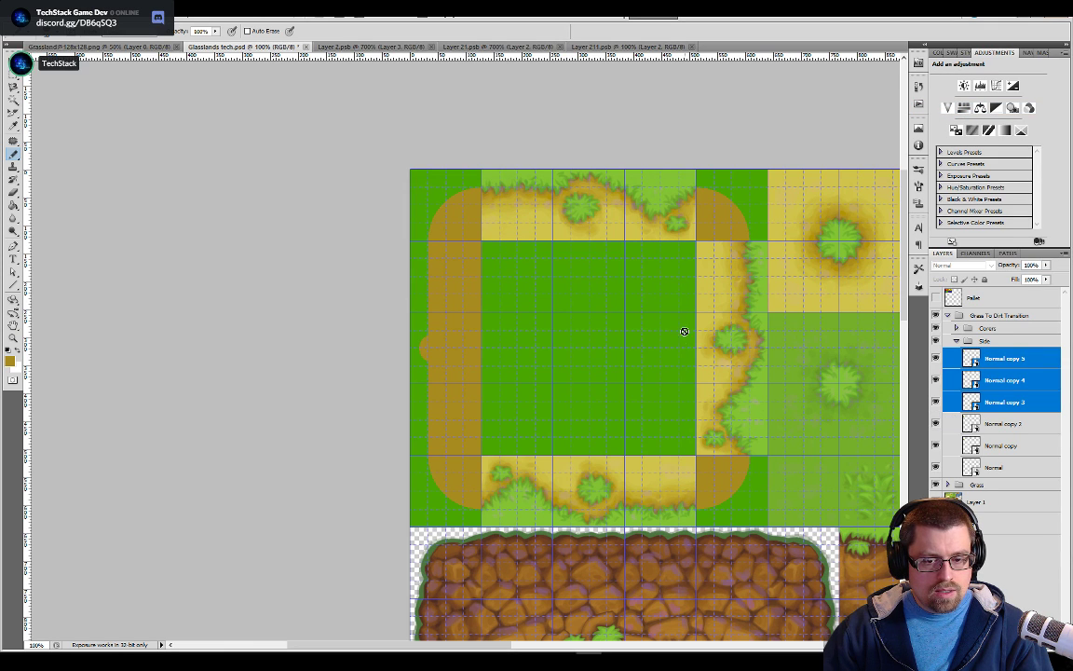
Rotate the three duplicated side tiles together by 90 degrees with Free Transform
key("v")
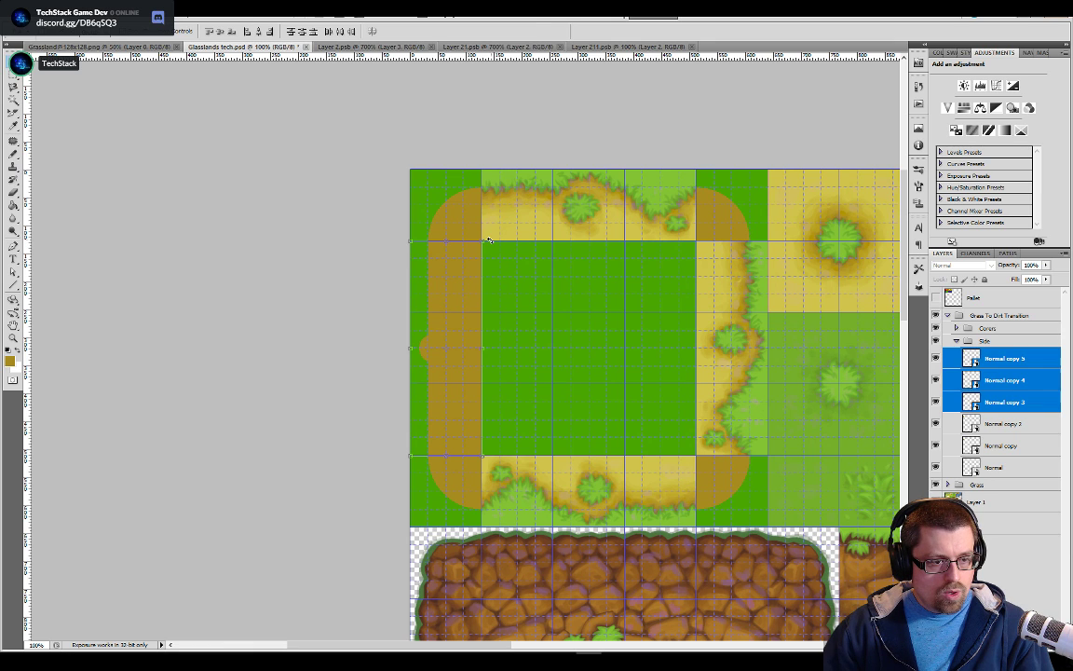
key("ctrl+t")
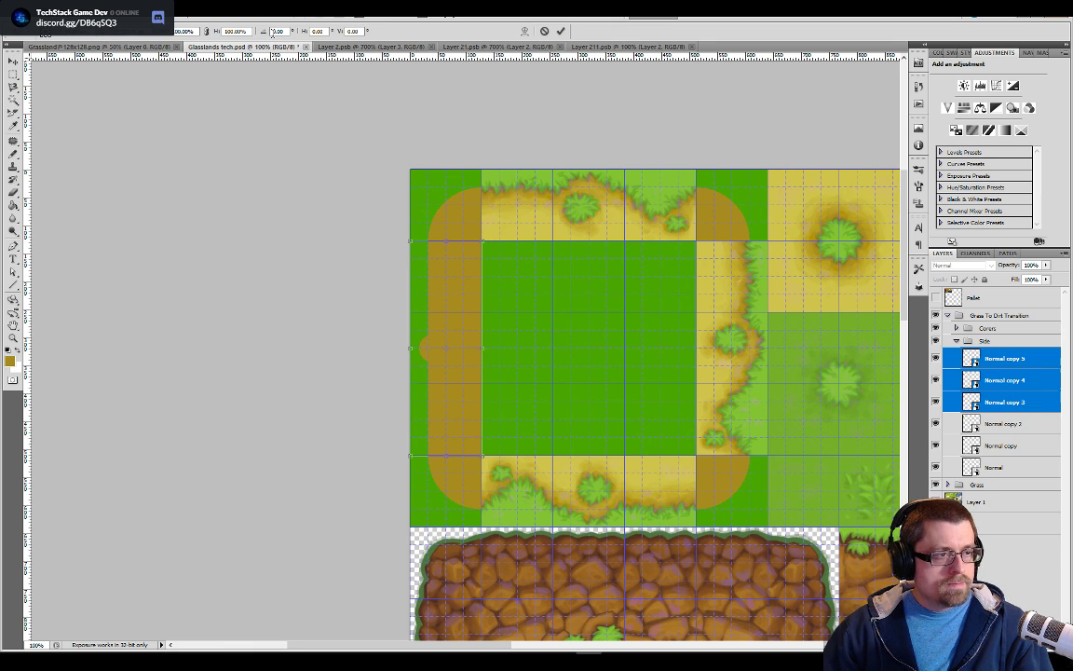
left_click(278, 32)
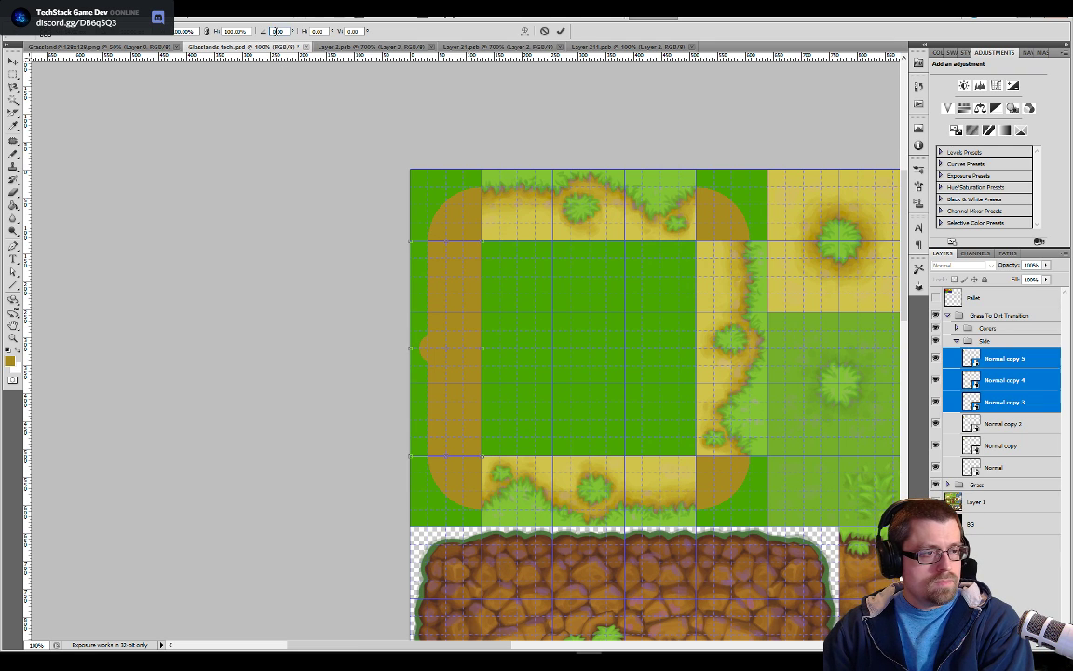
type("90")
key("Return")
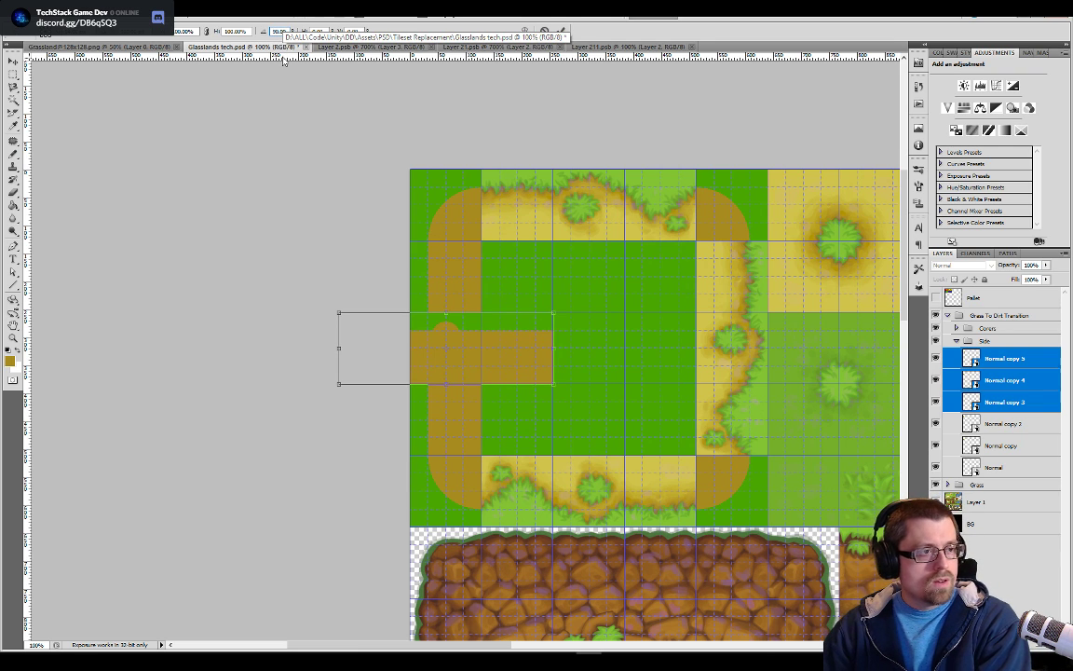
Place the rotated tiles along the frame's top edge between the two corners, aligned to the grid, and apply the transform
left_click_drag(519, 339, 661, 196)
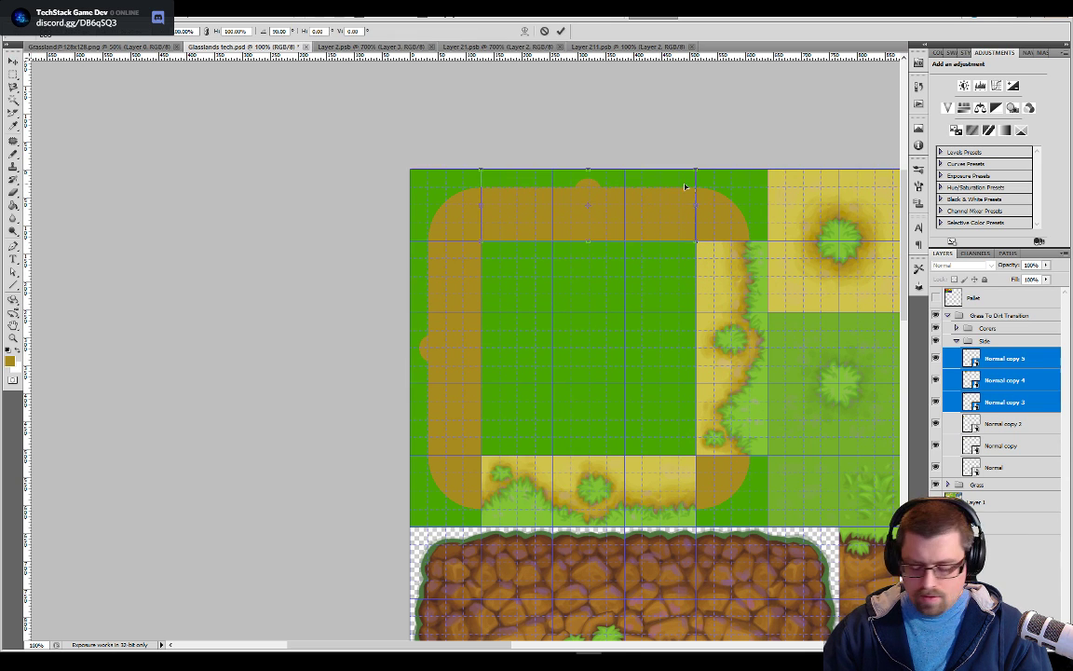
scroll(685, 181, "up", 2)
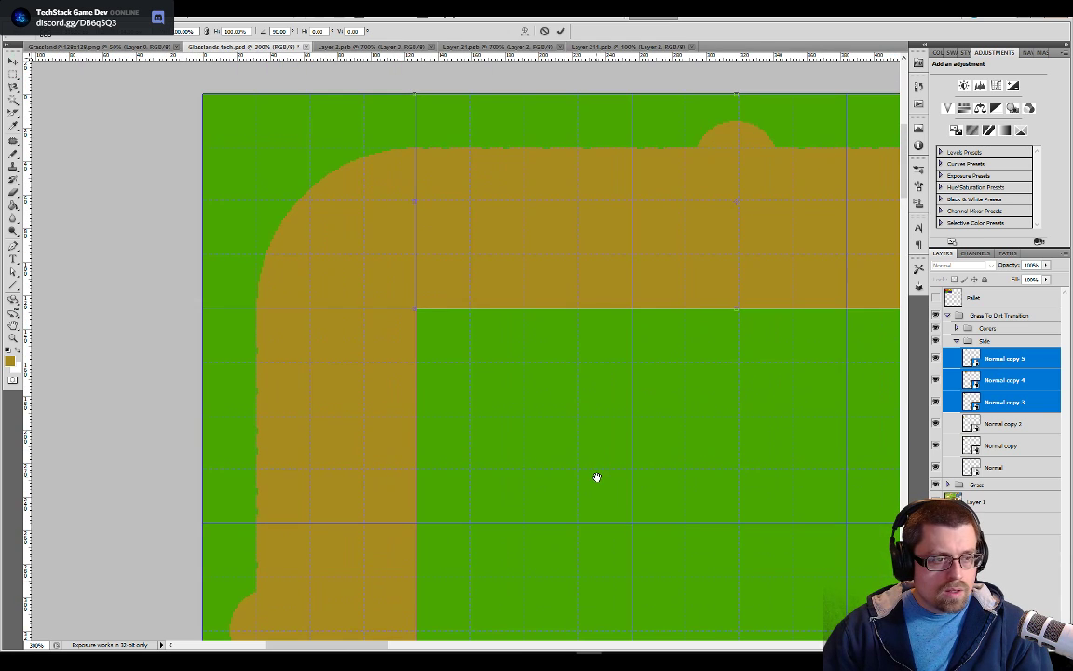
left_click_drag(587, 160, 591, 162)
left_click_drag(843, 402, 533, 432)
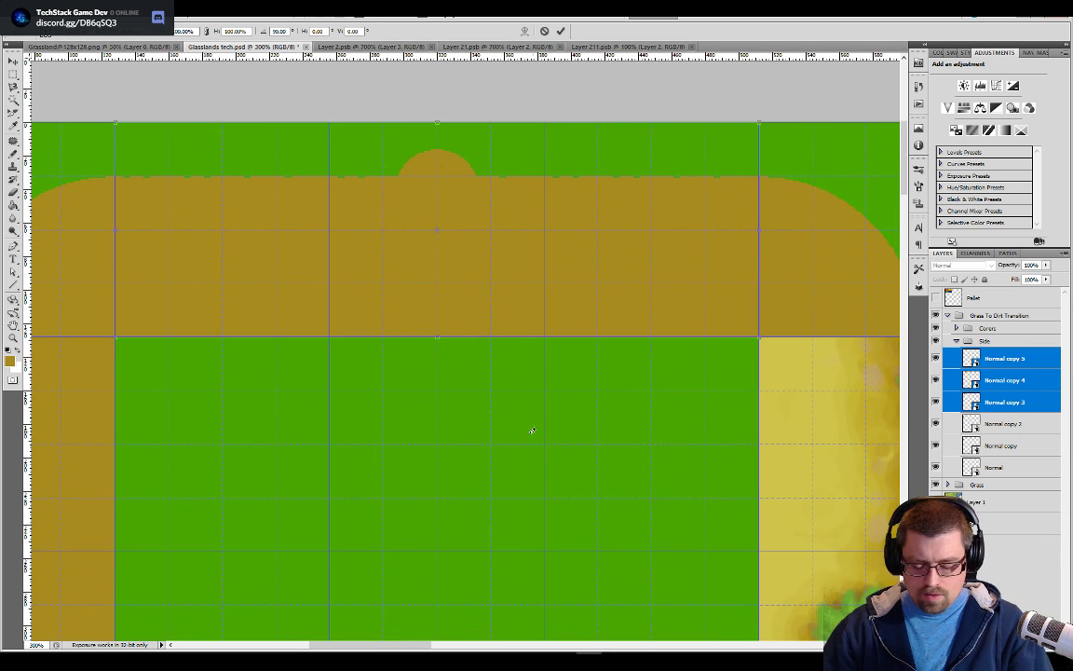
key("Return")
Duplicate the three top-edge tile layers and rotate the copies by another 90 degrees
right_click(998, 381)
left_click(969, 116)
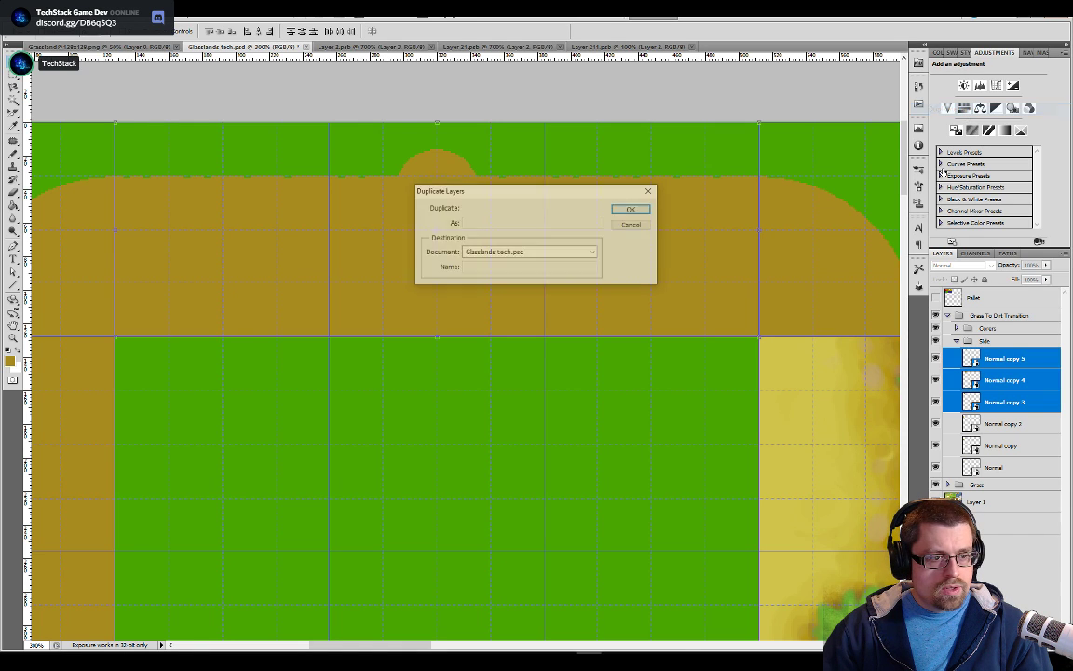
left_click(631, 209)
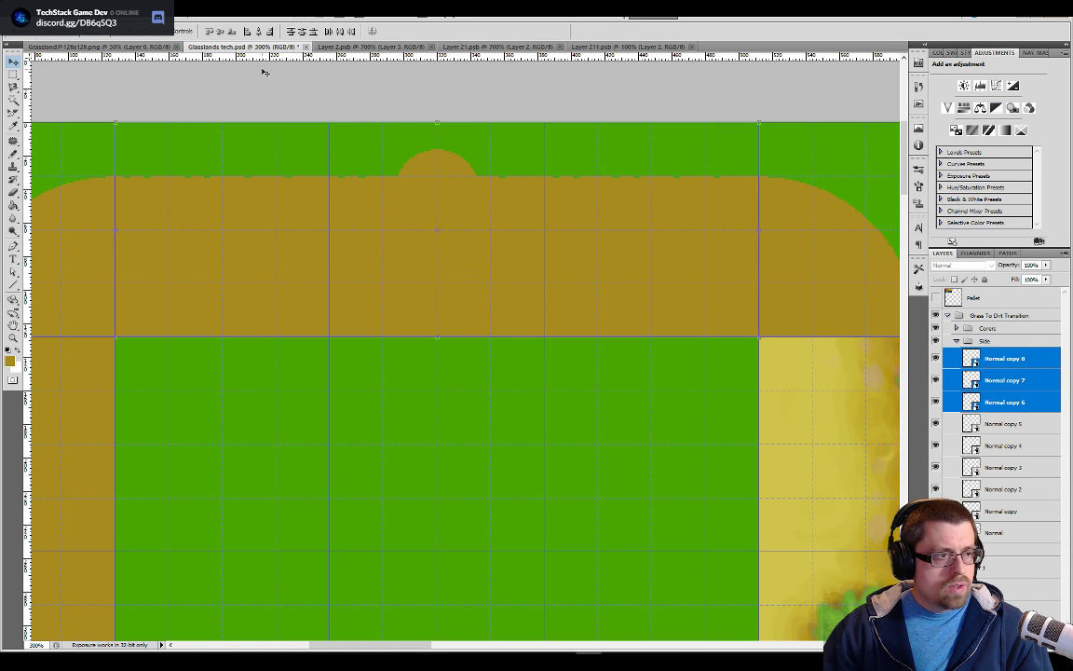
scroll(279, 261, "down", 5)
scroll(691, 319, "up", 4)
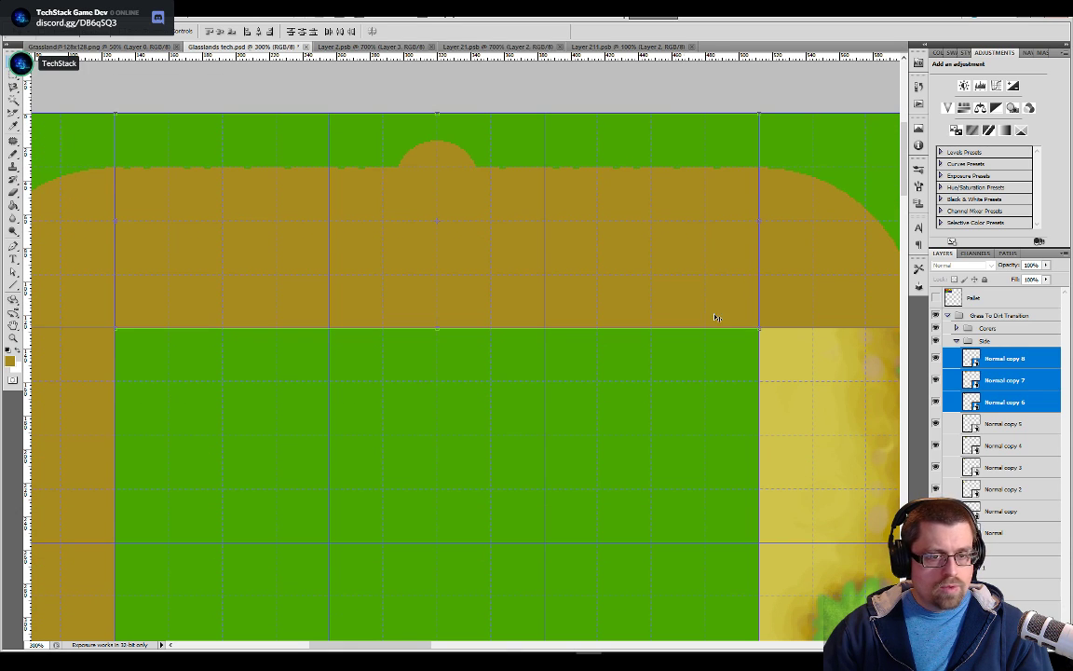
left_click(761, 105)
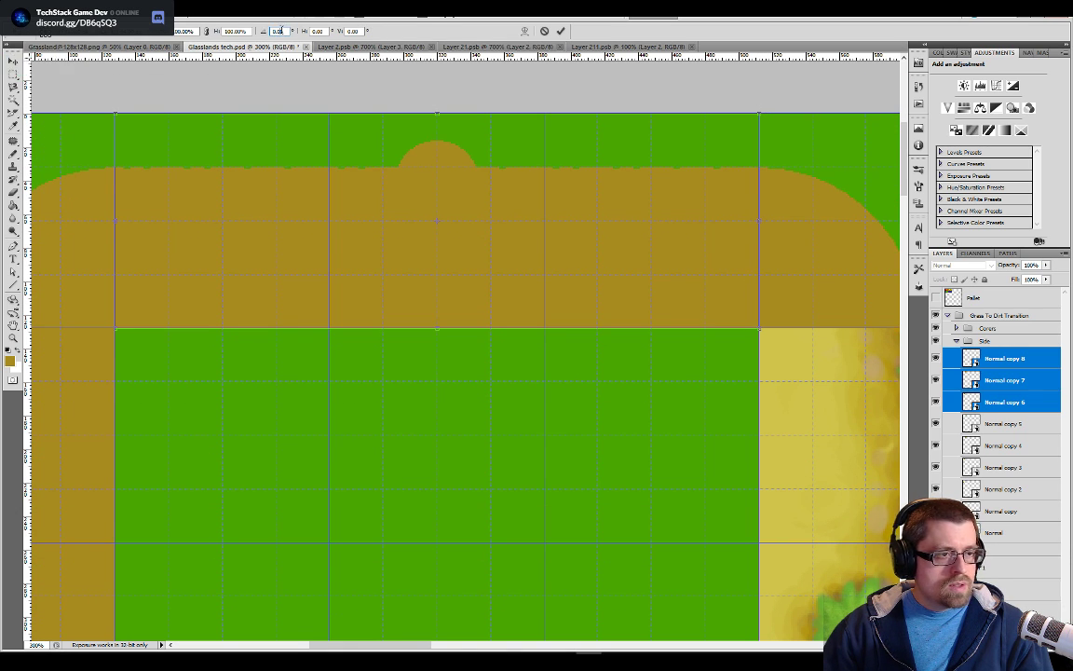
type("90")
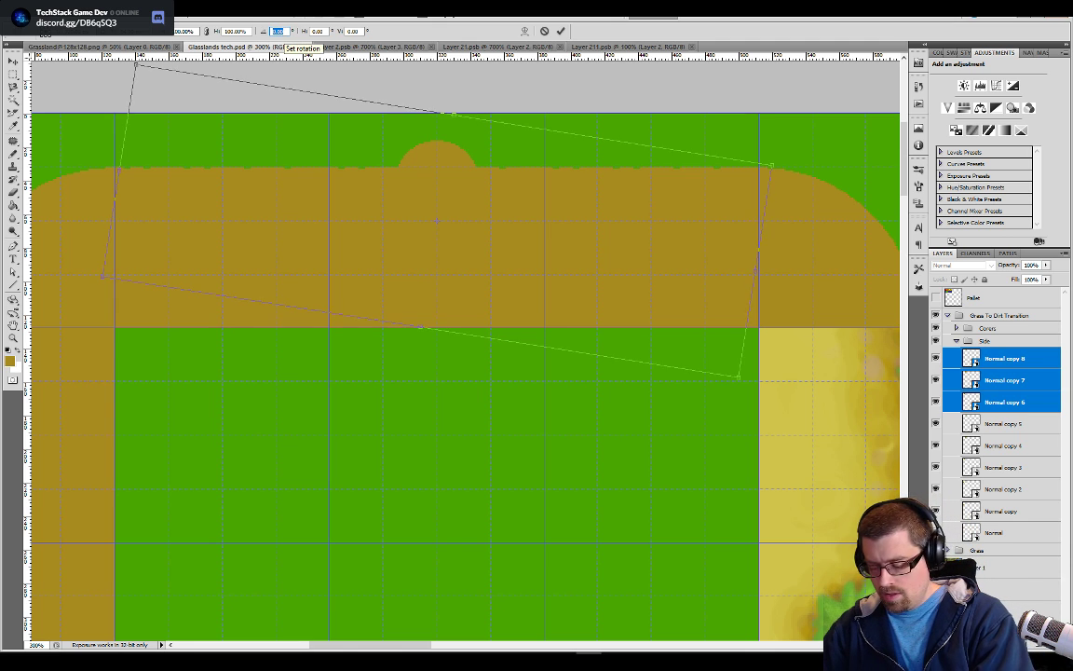
key("Return")
Place the rotated copies along the frame's right edge between the two corners, aligned to the grid, and apply the transform
left_click_drag(508, 204, 532, 578)
left_click_drag(500, 466, 891, 482)
left_click_drag(790, 322, 433, 178)
left_click_drag(505, 256, 541, 252)
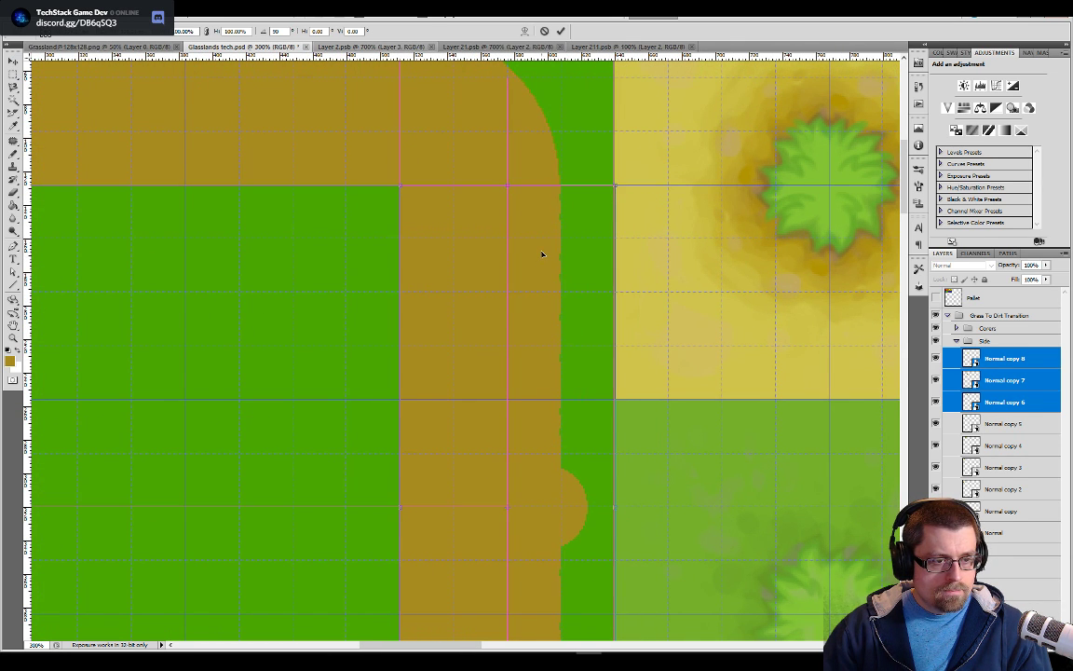
left_click_drag(789, 358, 779, 67)
left_click_drag(695, 628, 698, 318)
key("Return")
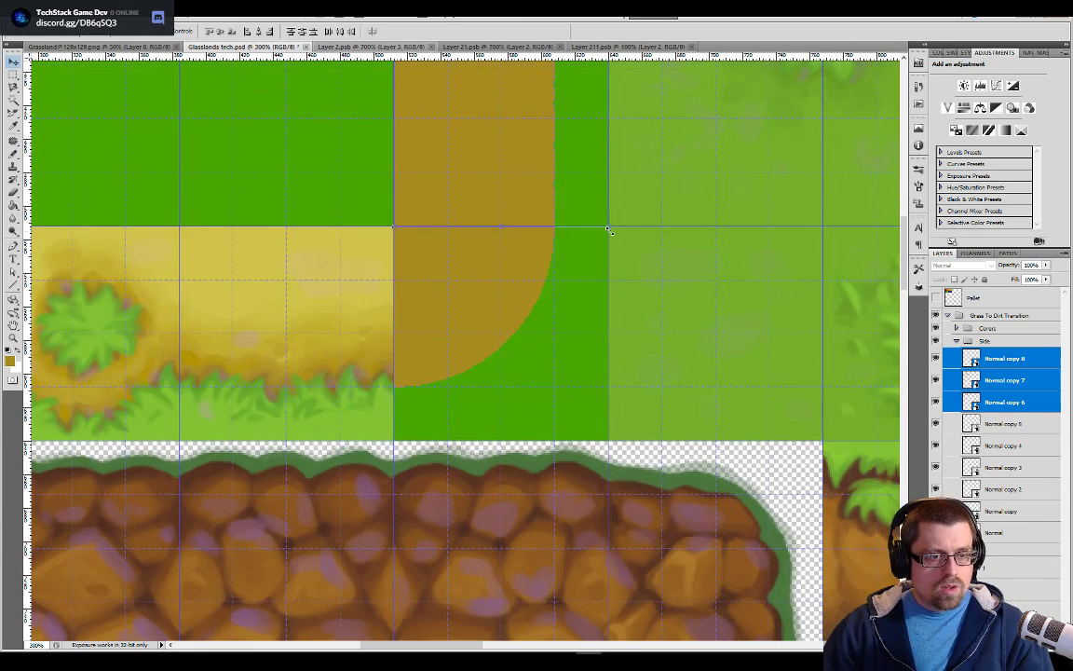
Duplicate the three right-edge tile layers and rotate the copies by another 90 degrees with Free Transform
right_click(1005, 362)
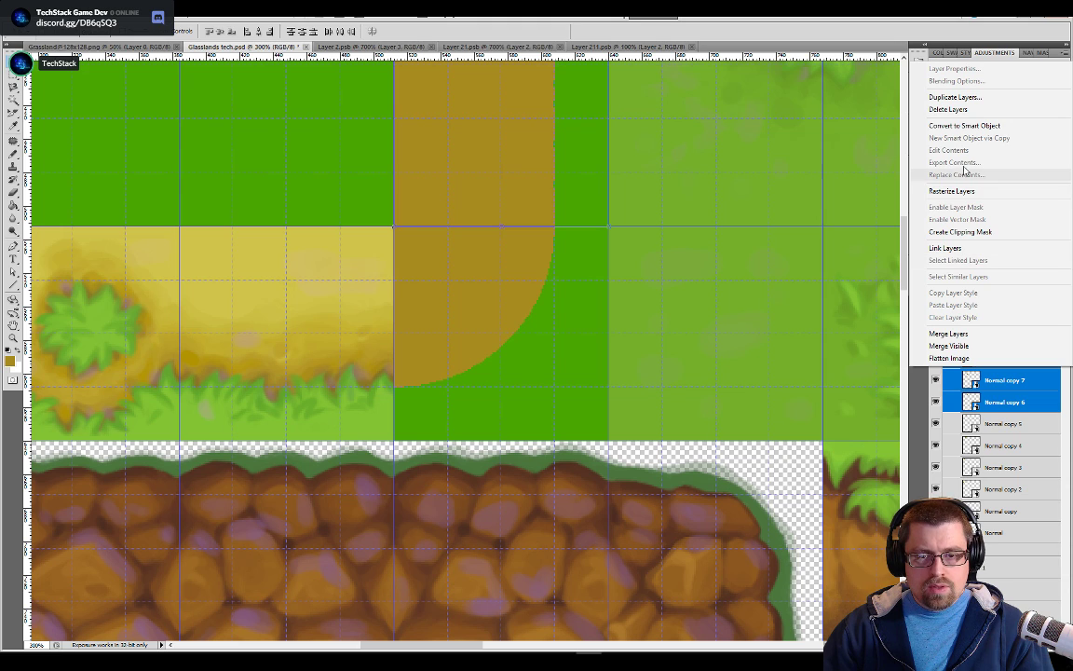
left_click(980, 99)
left_click(634, 210)
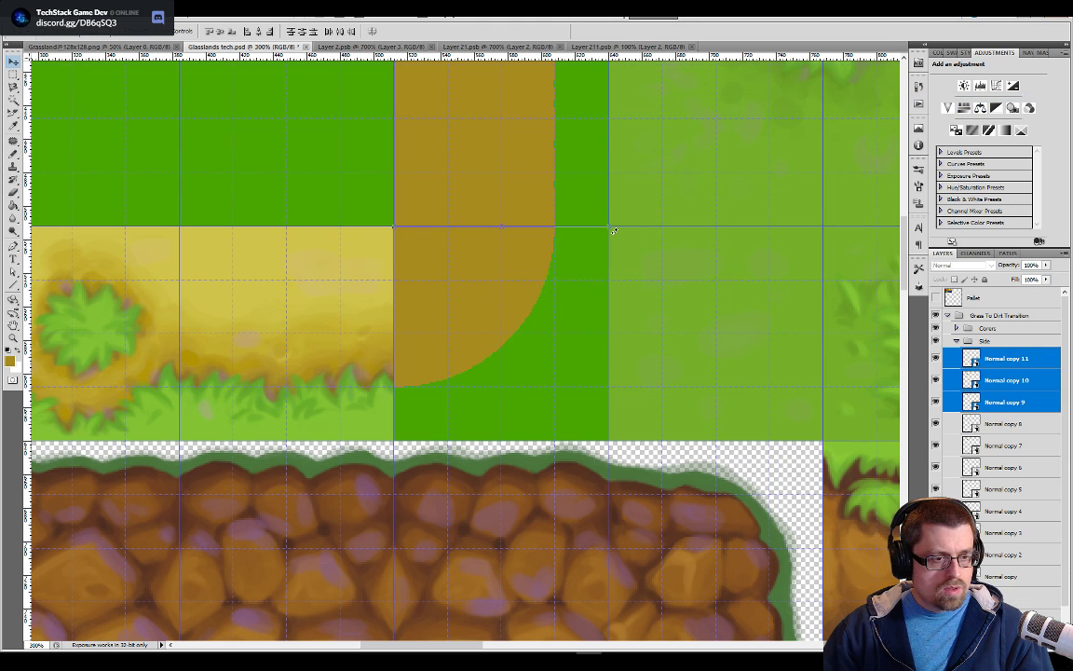
key("ctrl+t")
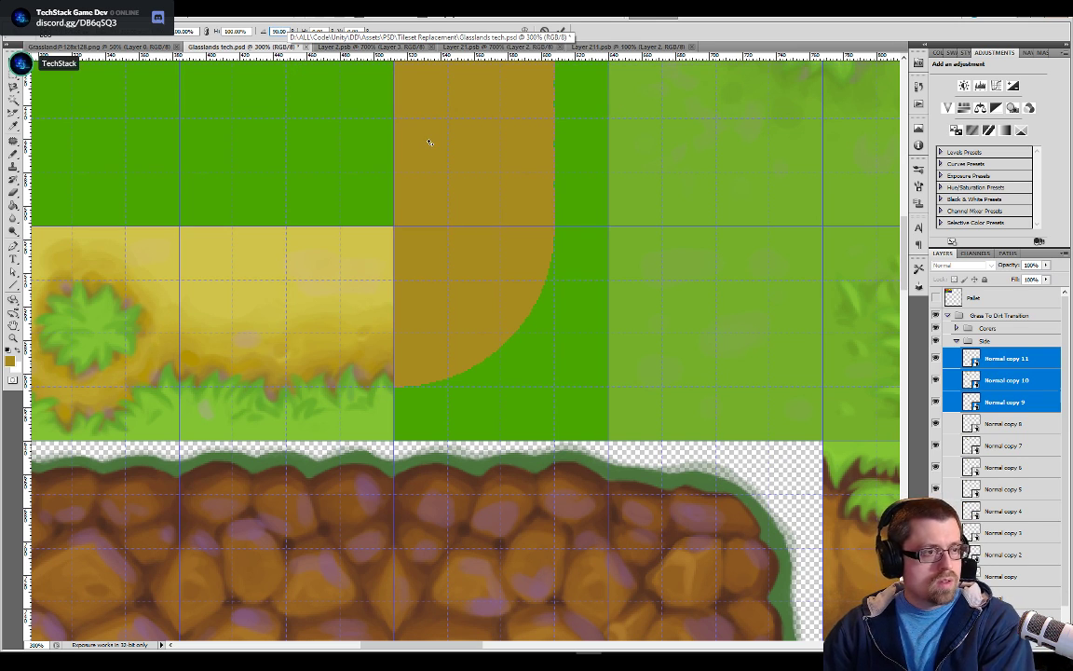
Place the rotated copies along the frame's bottom edge between the two corners, aligned to the grid, and apply the transform
scroll(510, 277, "up", 5)
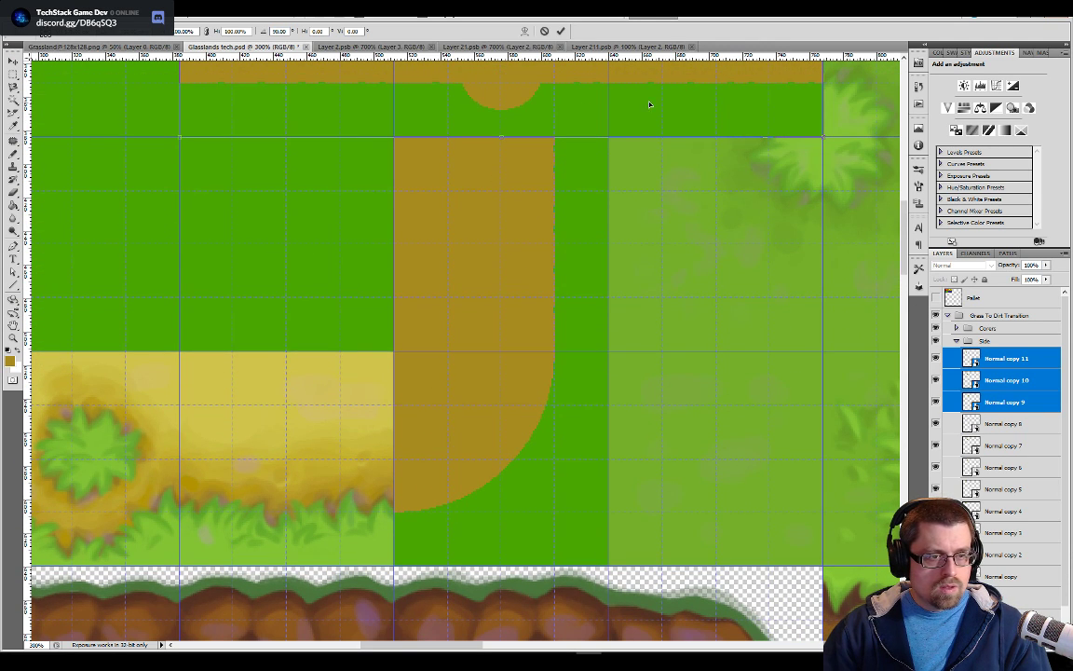
left_click_drag(691, 98, 685, 525)
left_click_drag(462, 302, 682, 229)
left_click_drag(540, 339, 202, 359)
left_click_drag(432, 185, 640, 186)
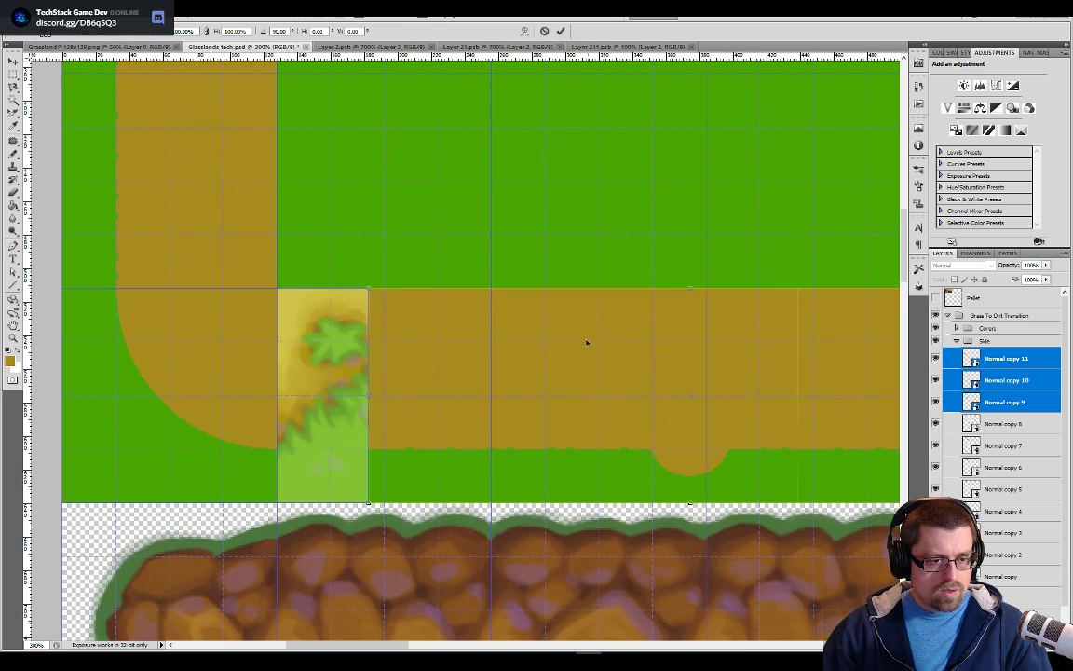
left_click_drag(572, 340, 495, 351)
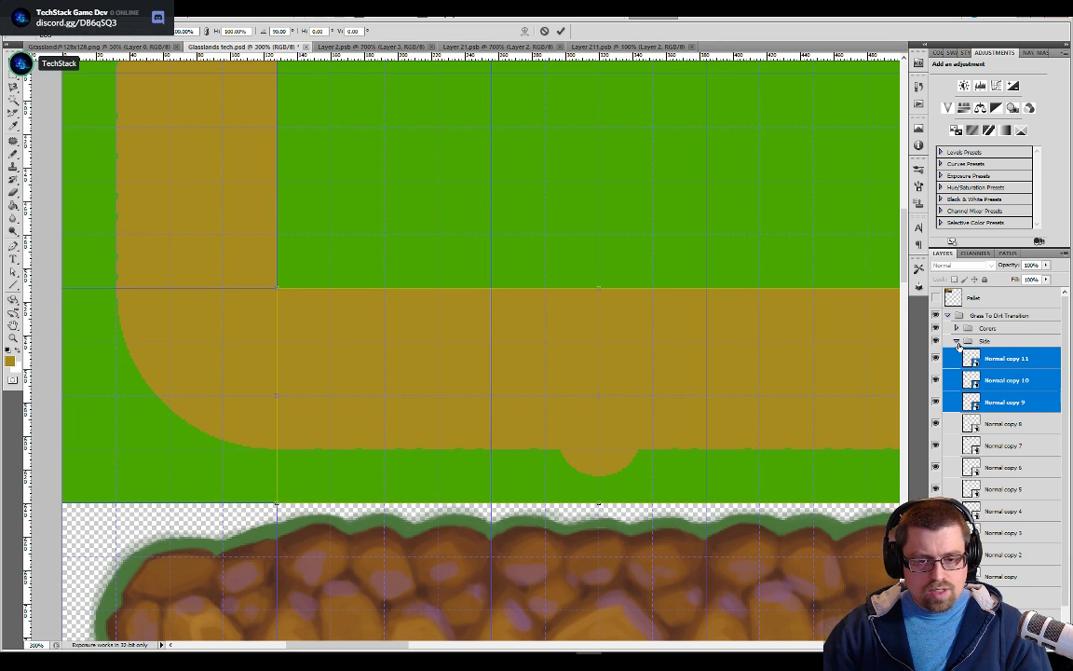
key("Return")
Rename the "Normal copy" side-tile layer as Variant A
left_click(1002, 597)
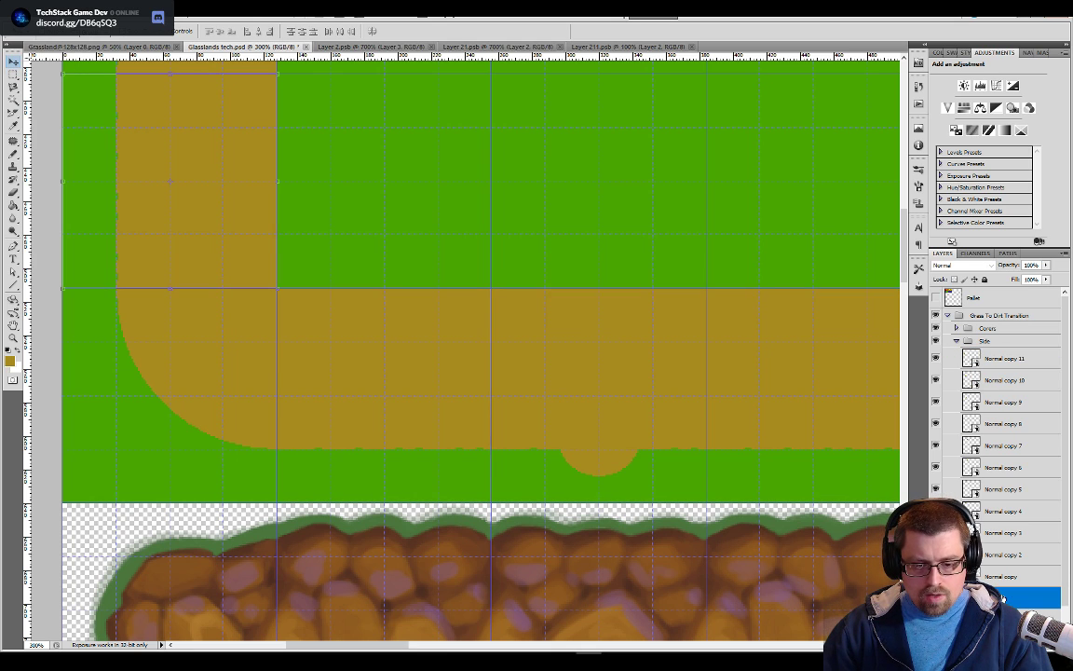
scroll(396, 177, "down", 1)
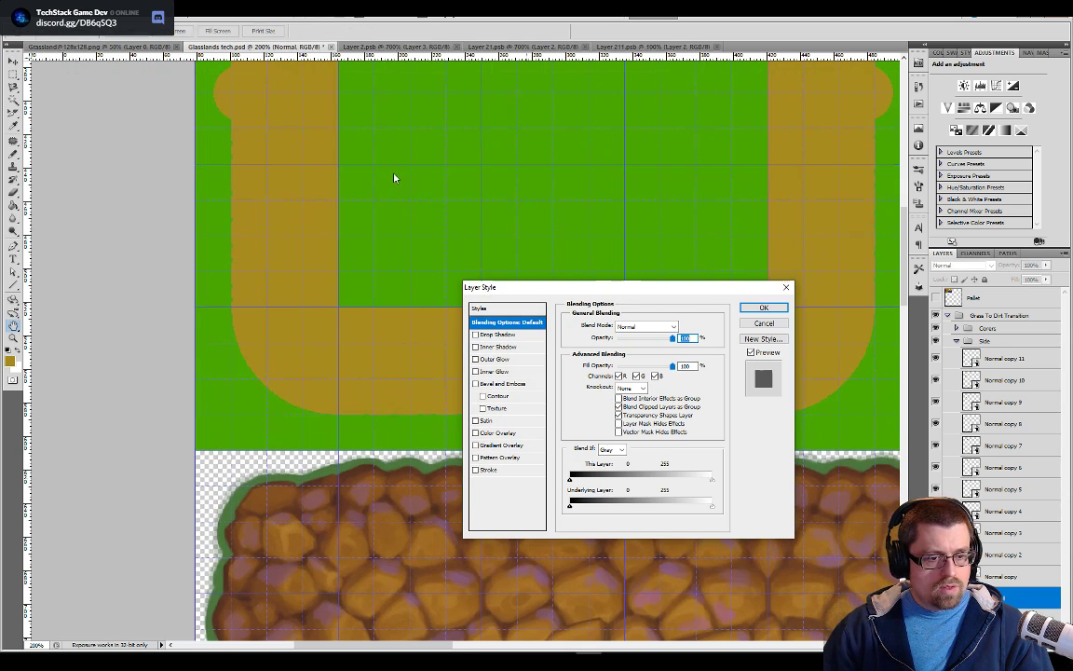
key("Escape")
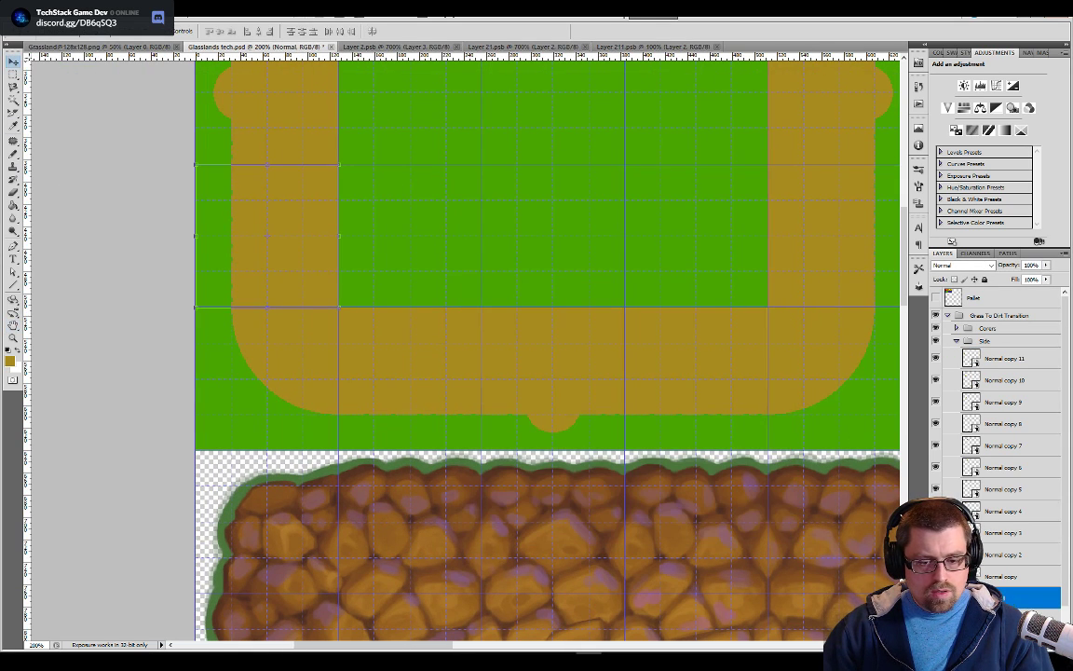
left_click(995, 577)
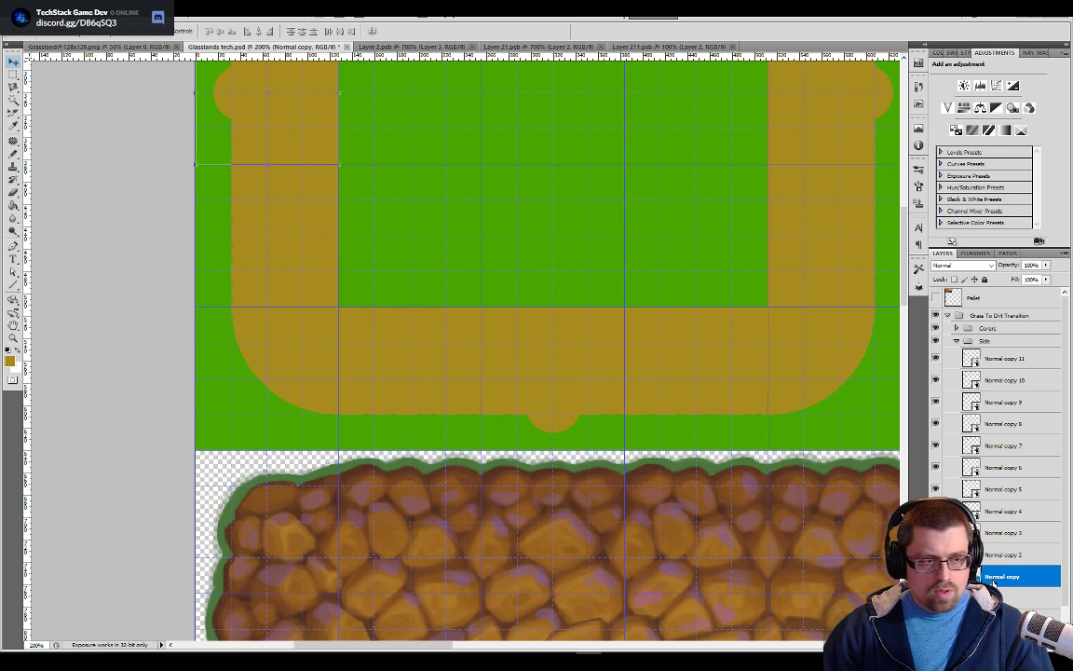
double_click(990, 577)
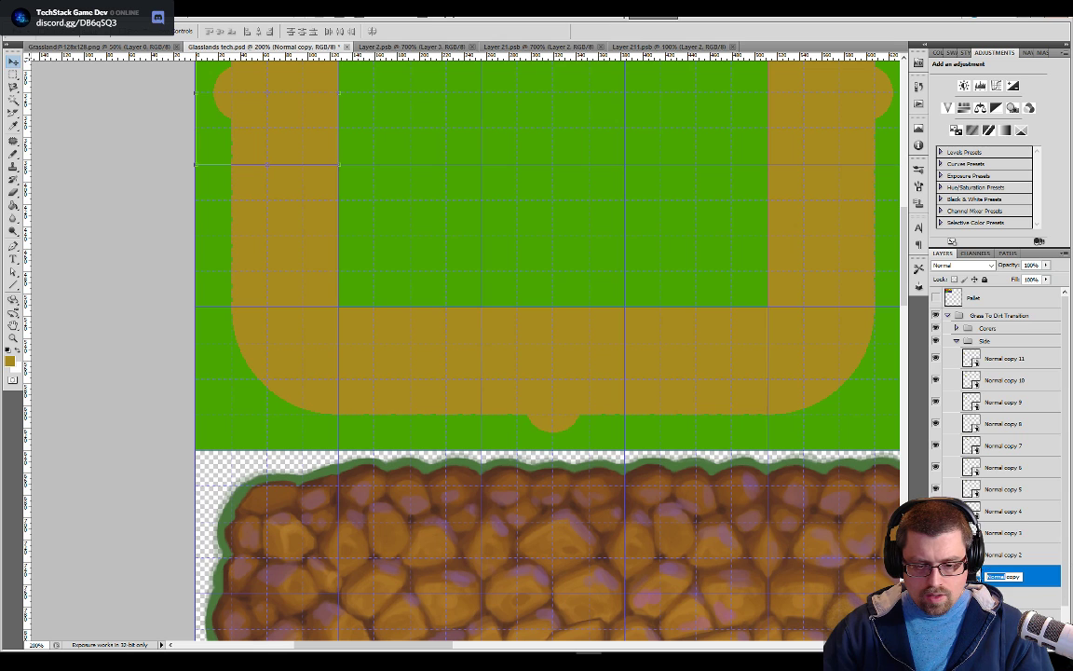
type("Variant A")
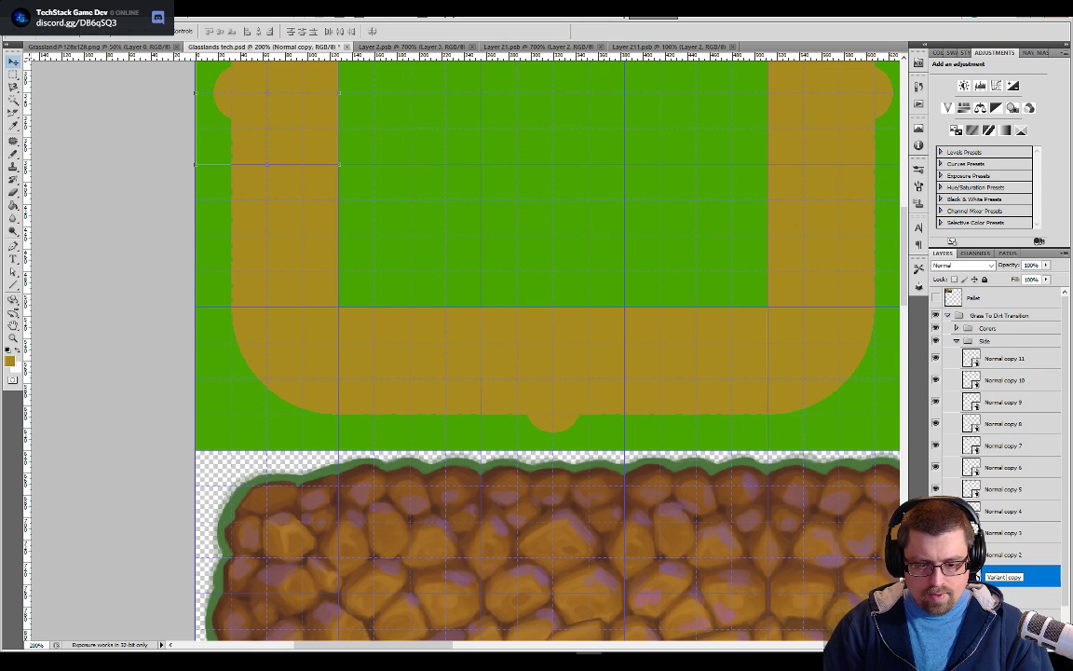
key("Return")
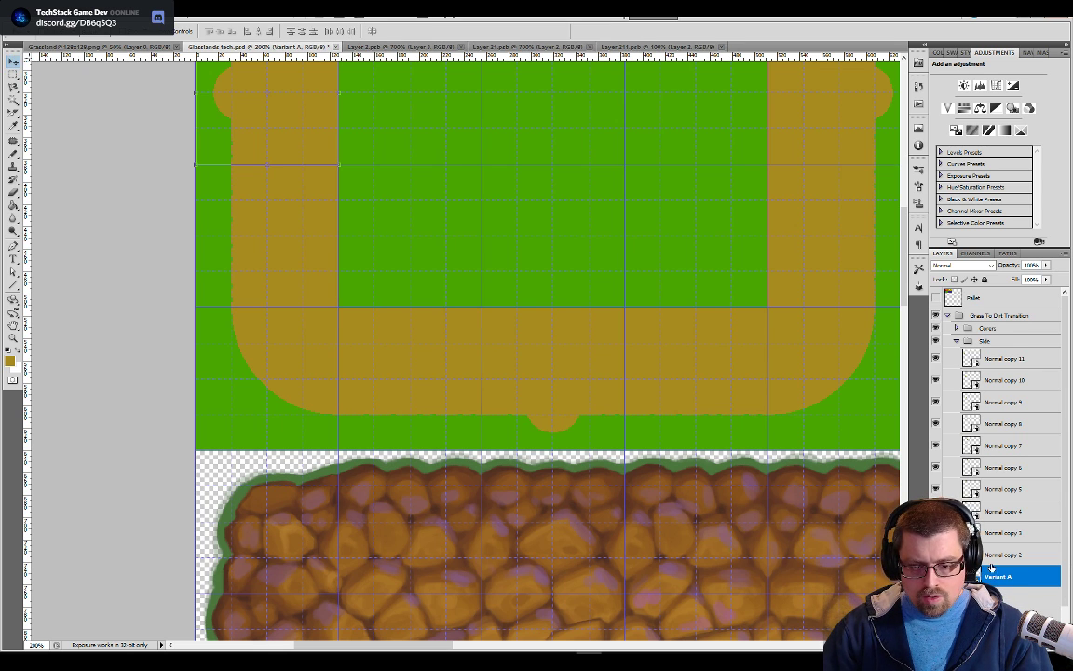
Rename the "Normal copy 2" side-tile layer as Variant B
double_click(1002, 555)
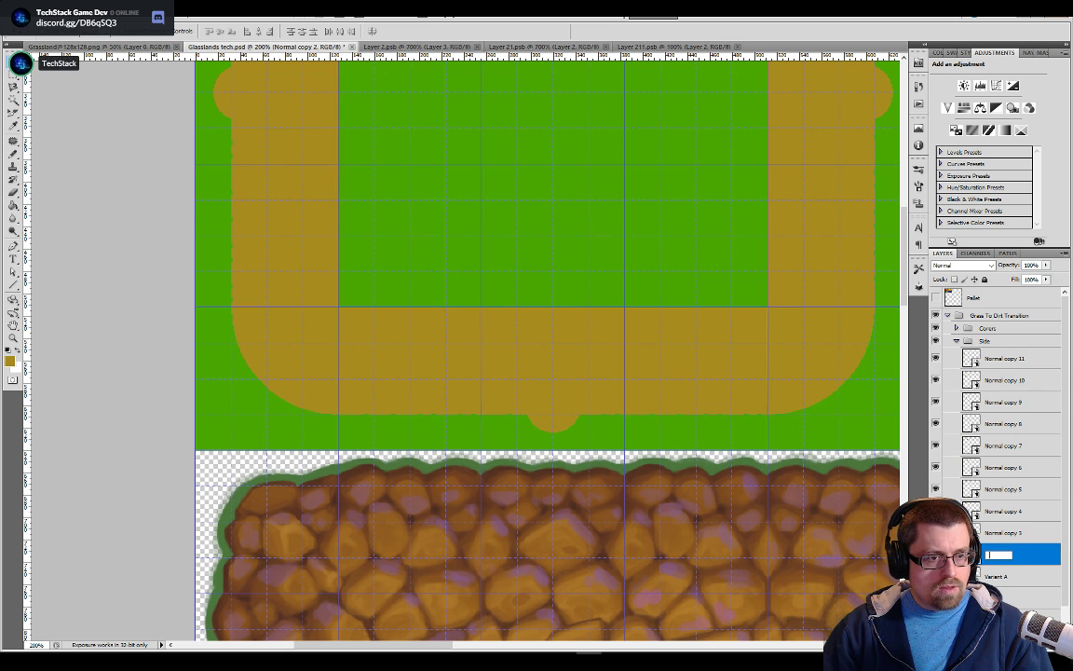
left_click_drag(584, 166, 601, 382)
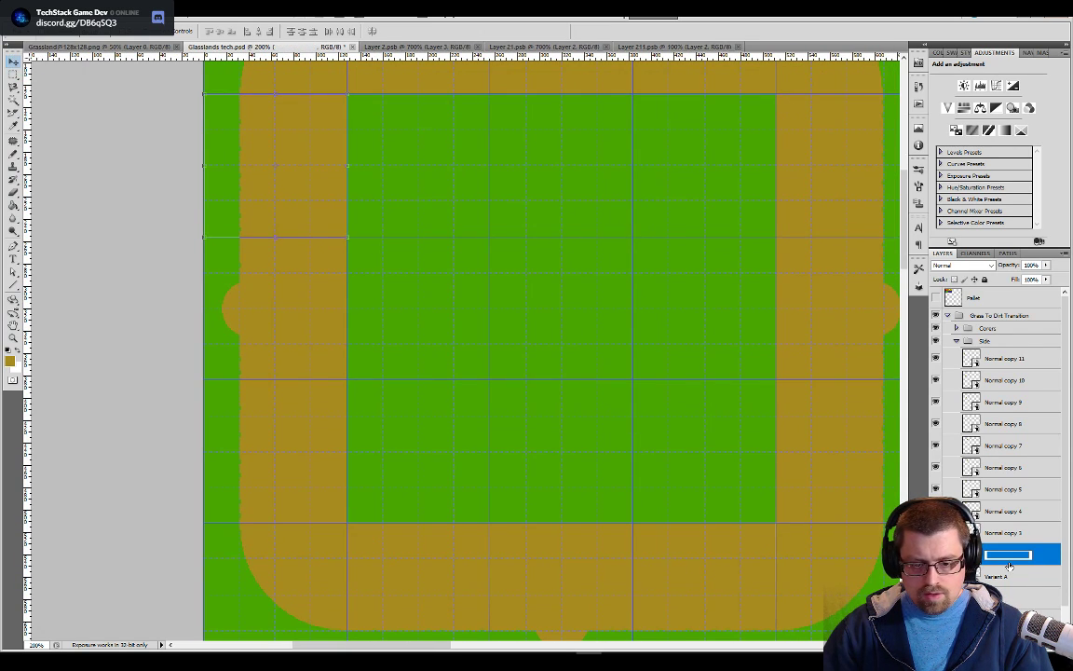
key("BackSpace")
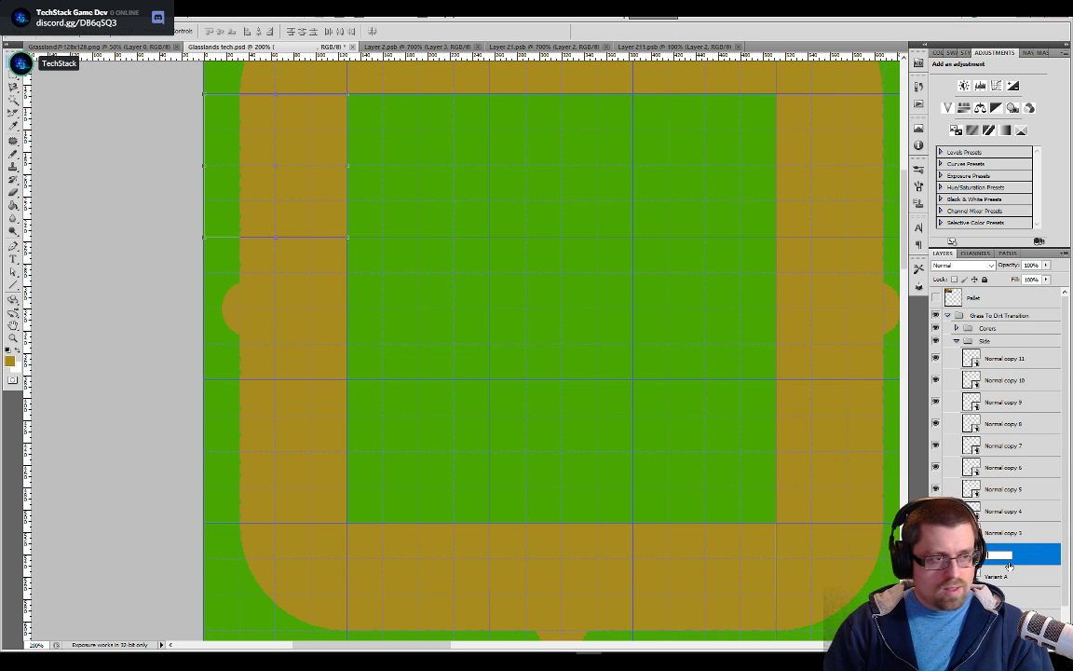
type("Variant B")
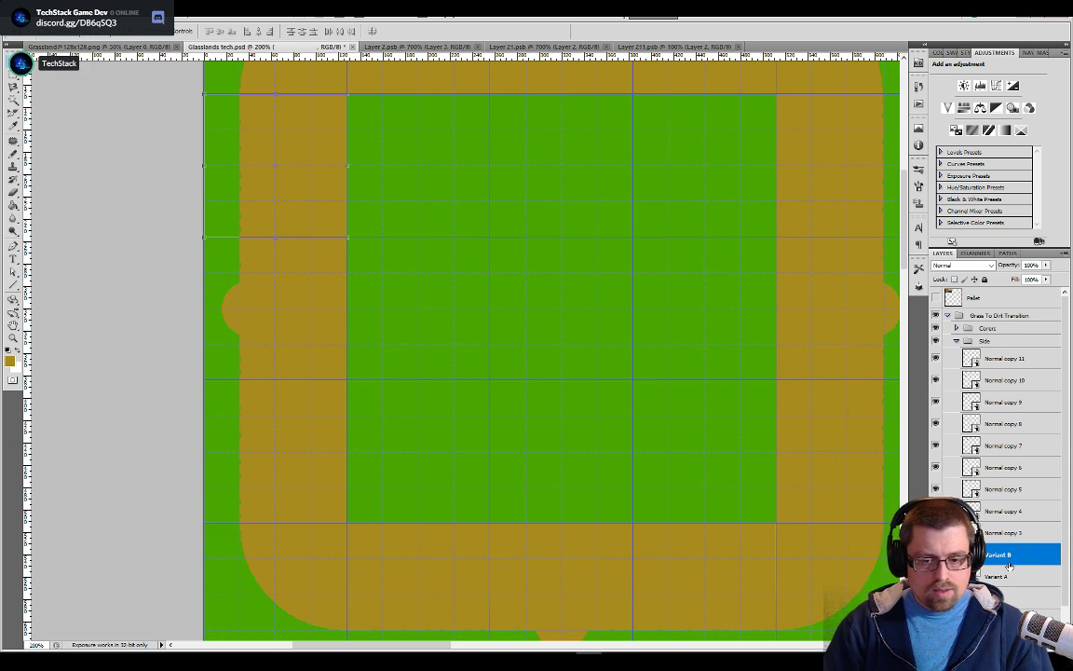
key("Return")
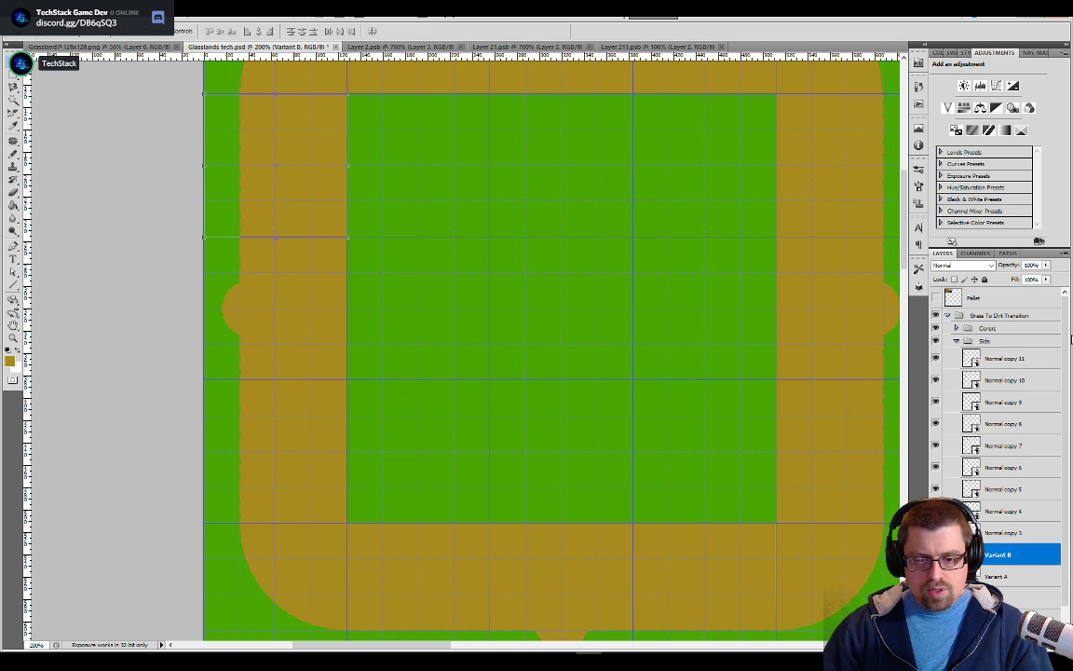
Create a new group at the end of the Side group and name it Duplicates
left_click(972, 342)
right_click(972, 342)
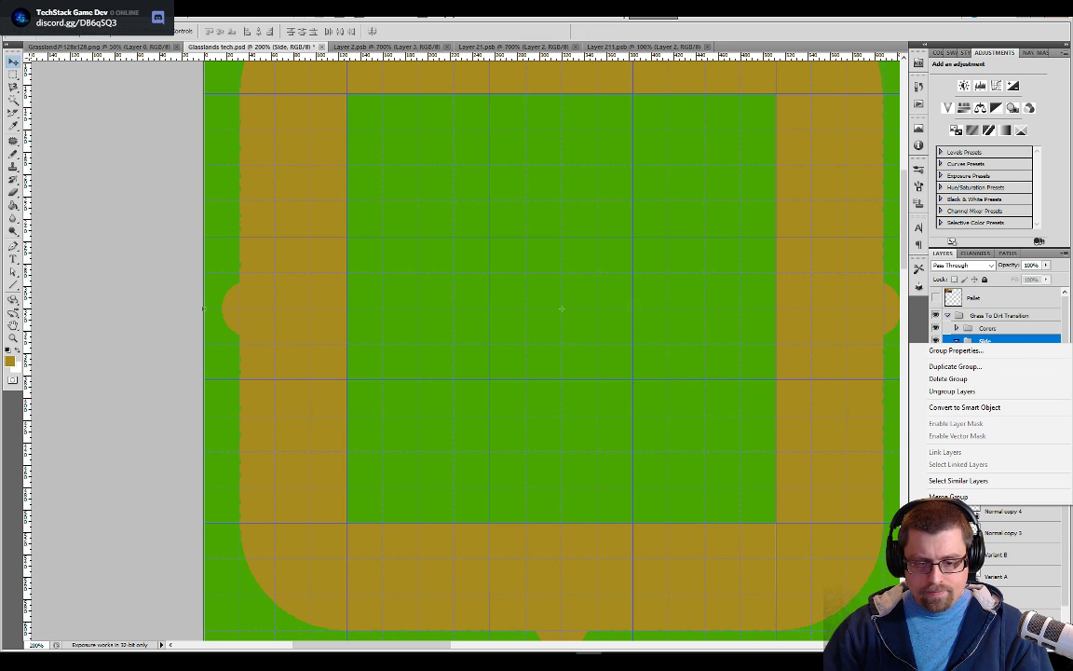
key("ctrl+g")
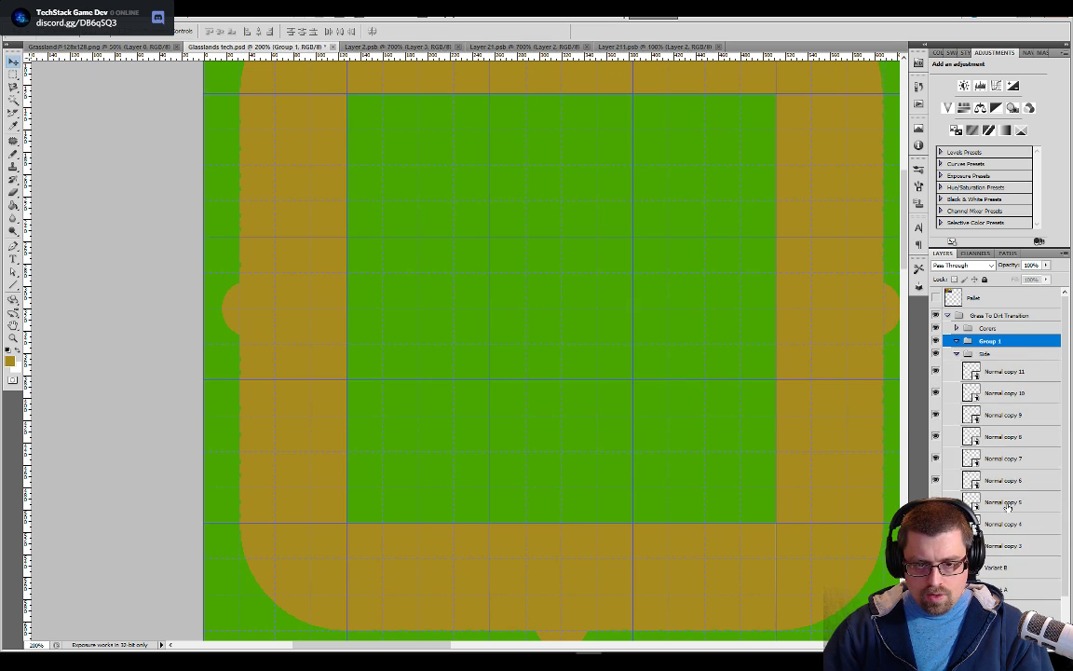
left_click_drag(989, 343, 990, 356)
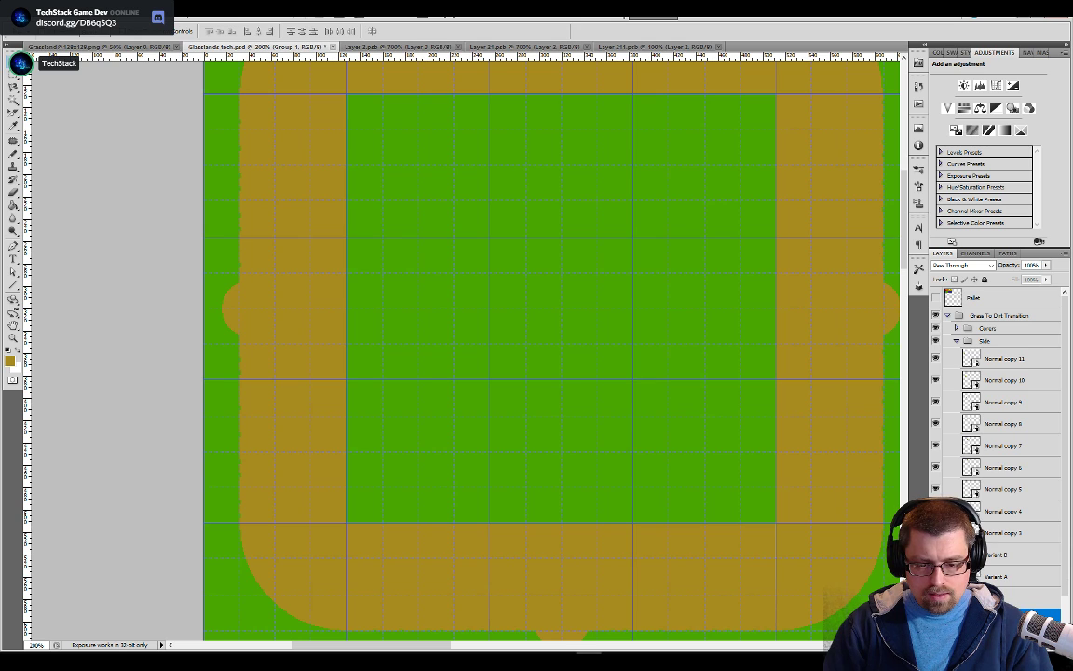
type("Duplicates")
key("Return")
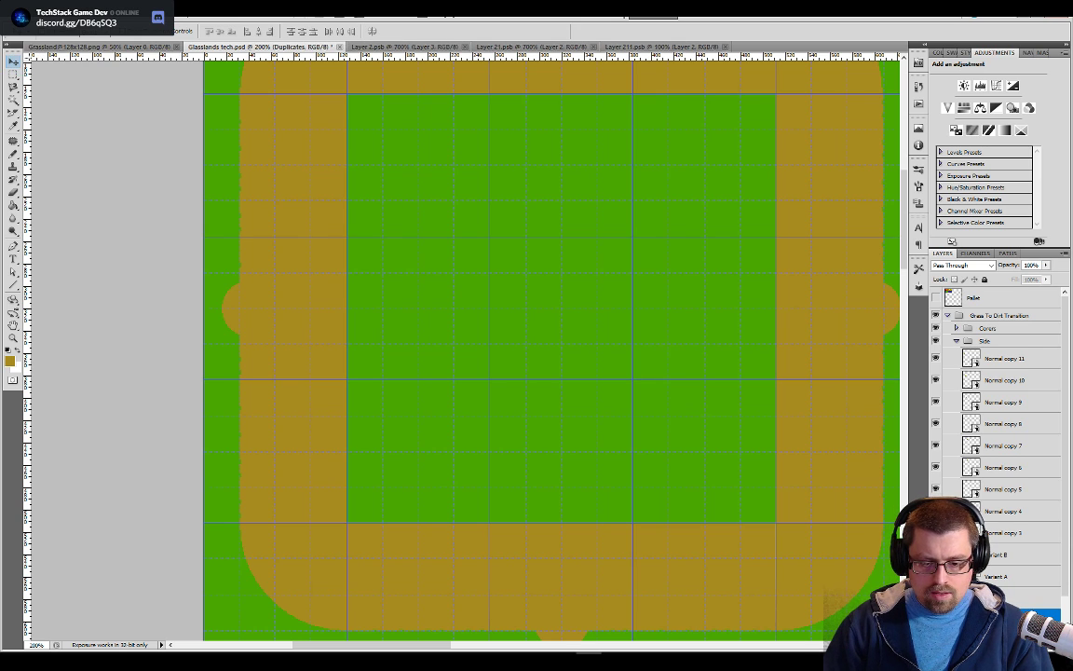
Move the layers from Normal copy 3 through Normal copy 11 into the Duplicates group and collapse it
left_click(1016, 530)
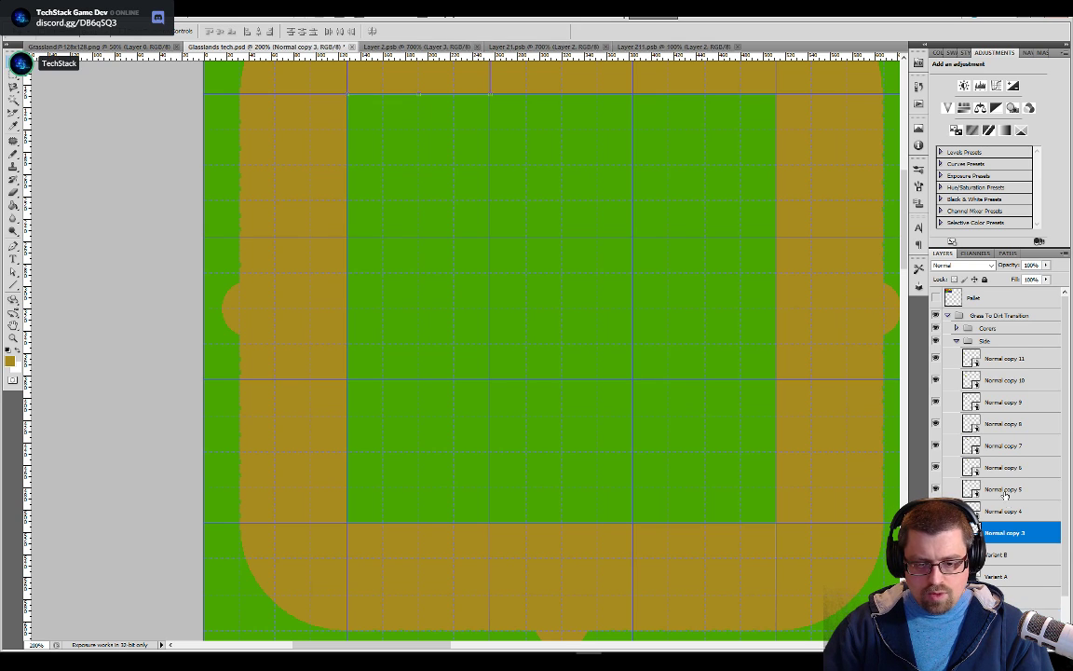
left_click(988, 359, "shift")
left_click_drag(988, 359, 988, 617)
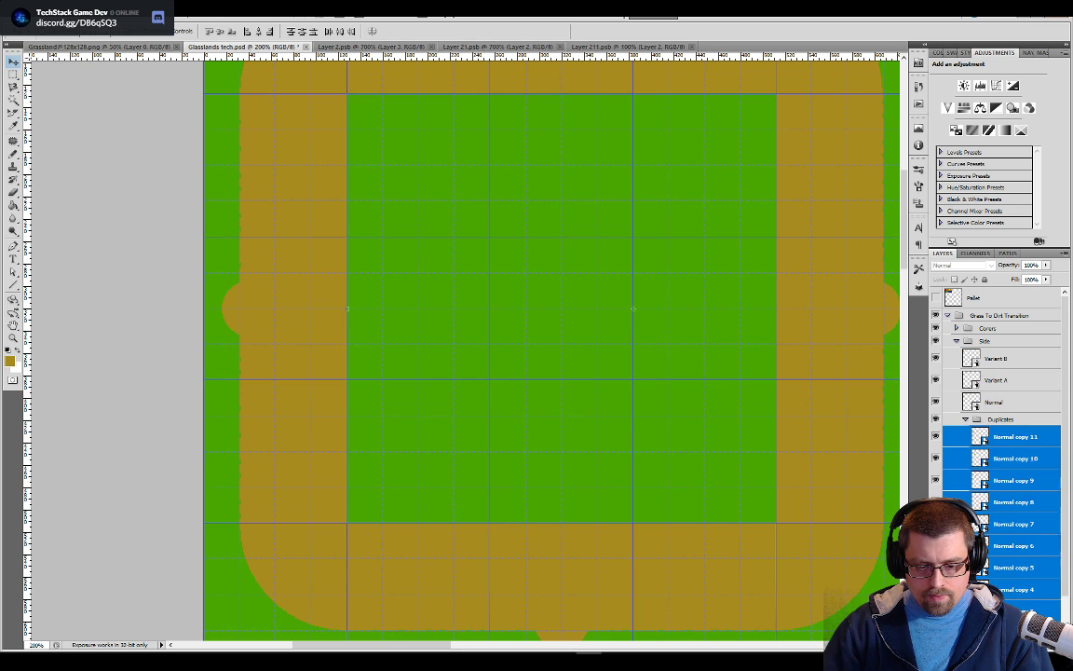
left_click(965, 421)
Expand the group of corner tiles, then create a new group above it named Duplicate
left_click(956, 328)
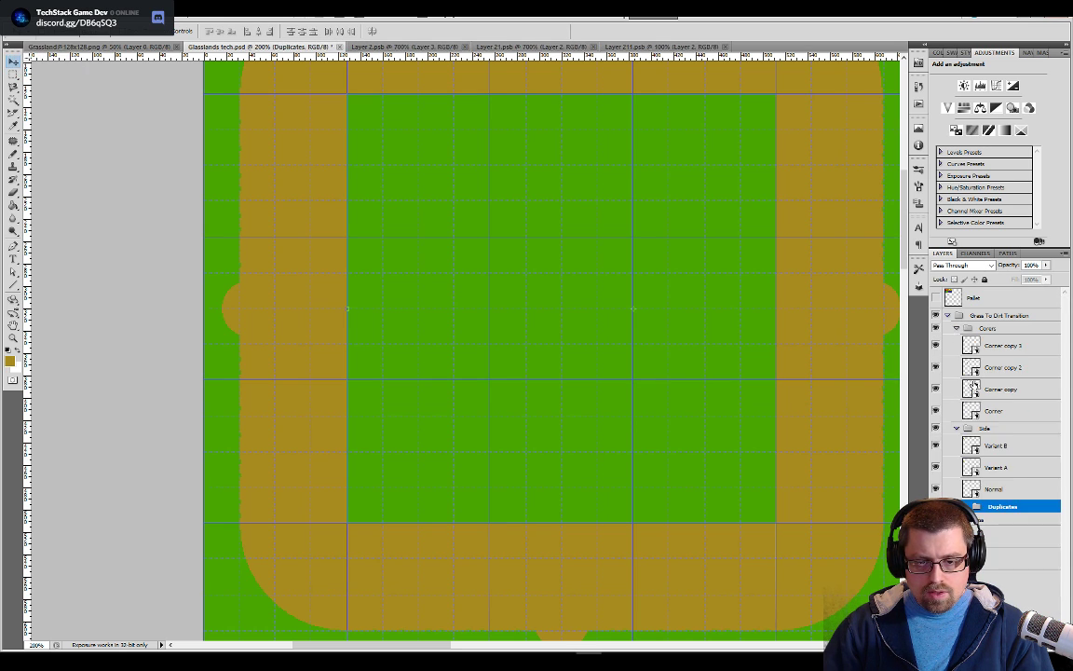
left_click(989, 410)
left_click(990, 328)
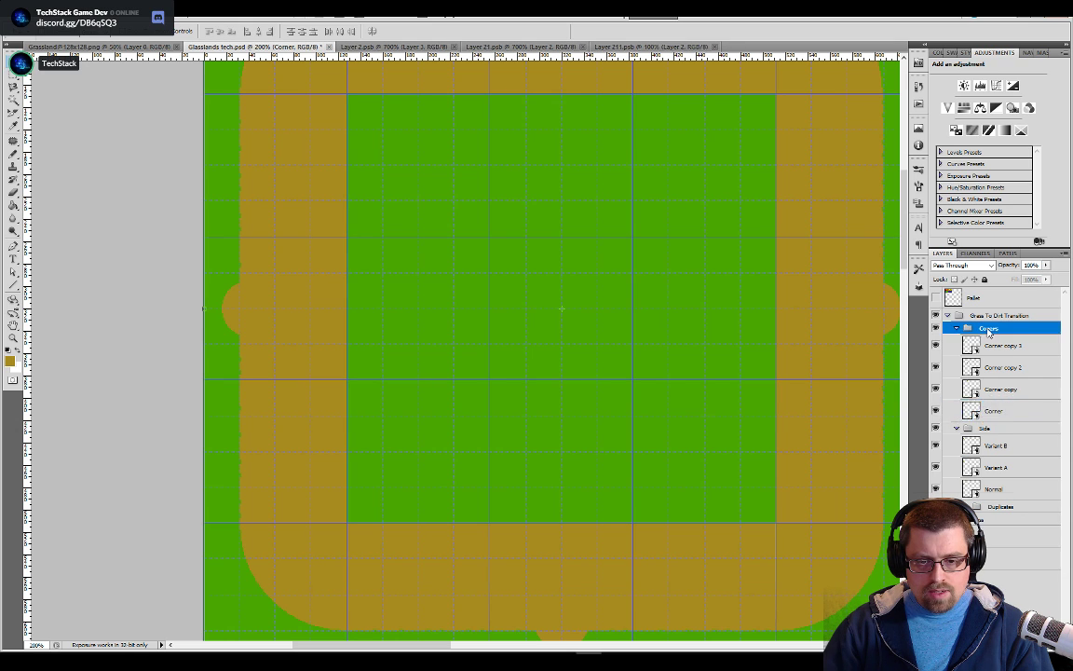
right_click(990, 328)
left_click(562, 309)
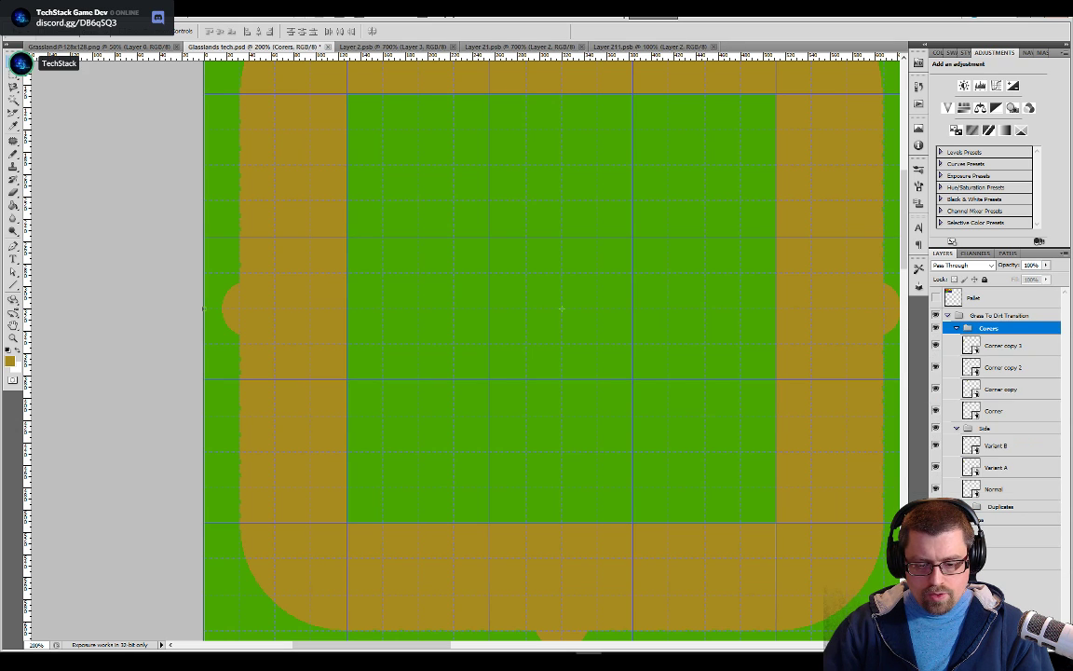
key("ctrl+g")
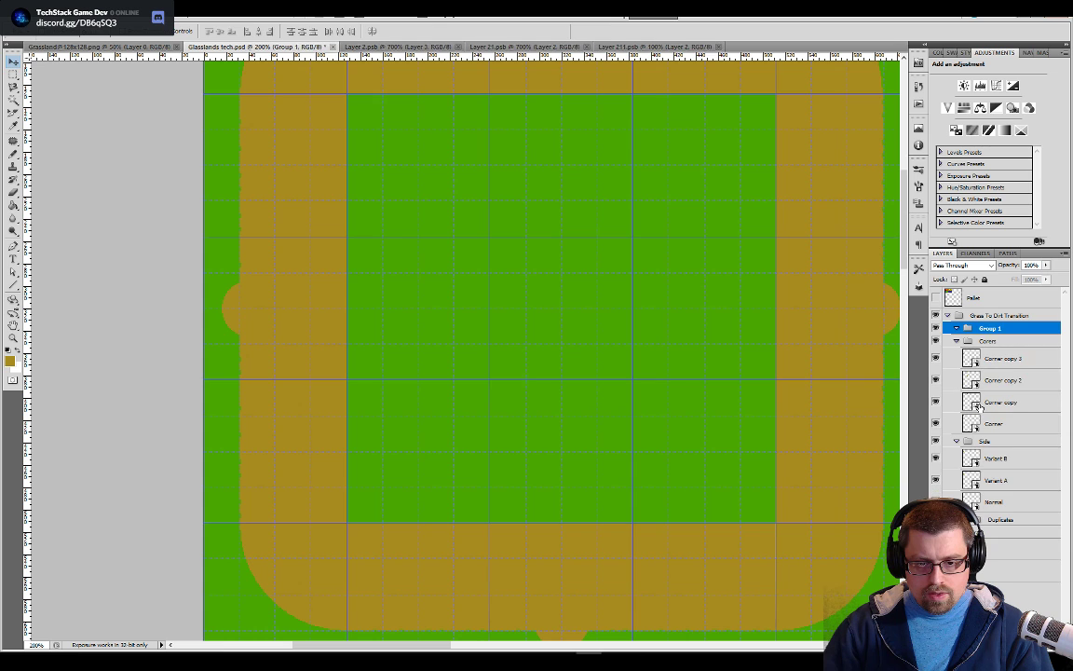
double_click(990, 329)
type("Dupli")
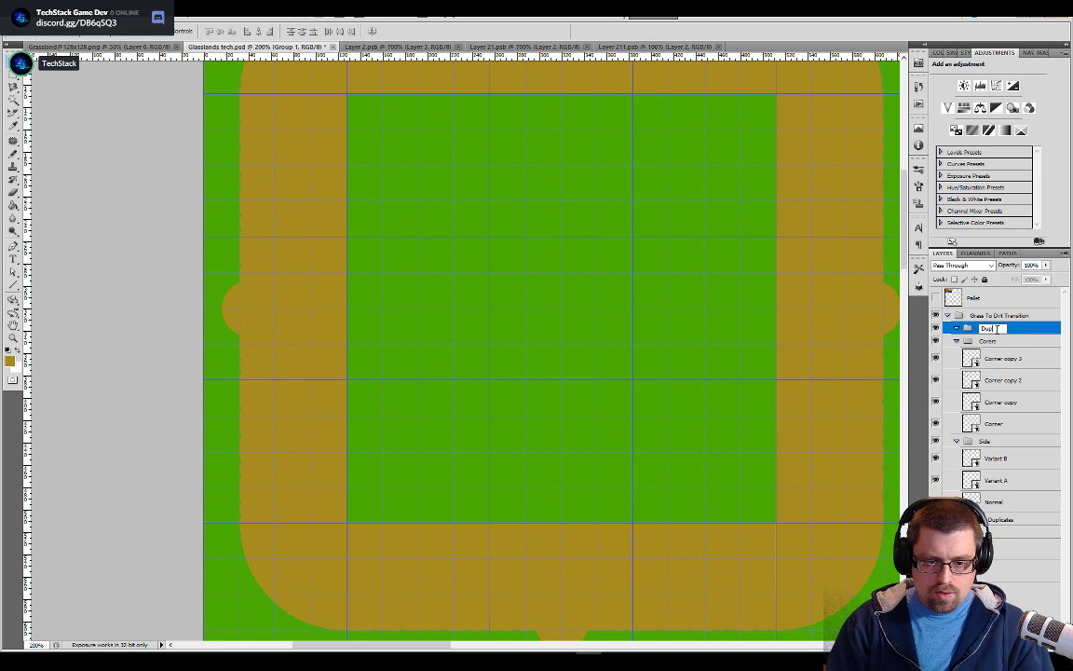
type("cate")
key("Return")
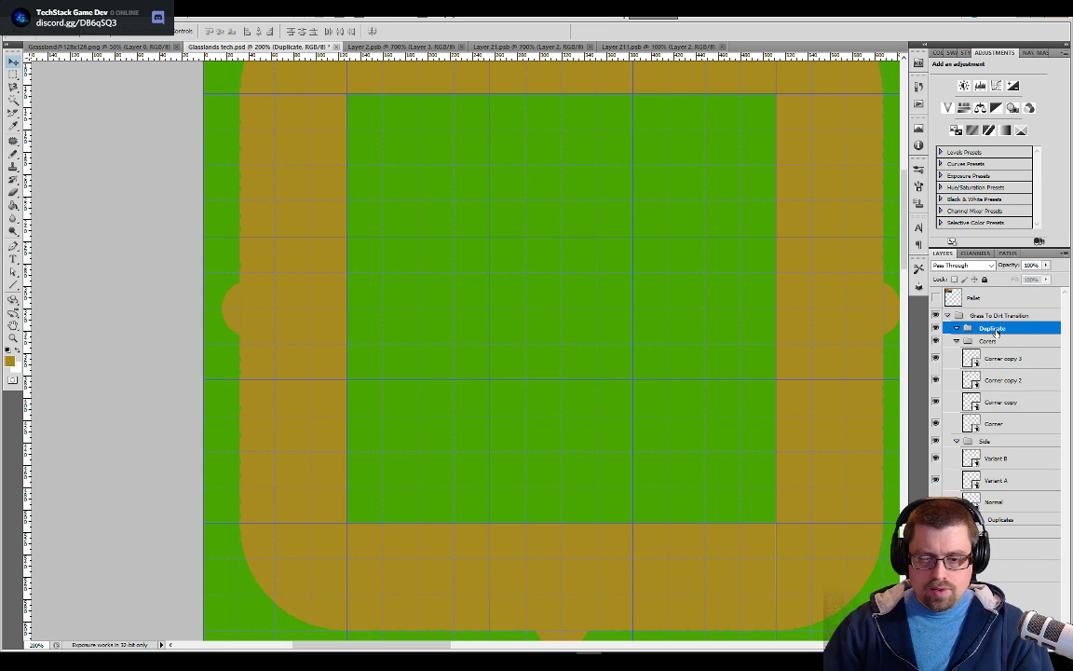
Nest the Duplicate group below the Corner layer, move the three corner copies into it and collapse it
left_click_drag(997, 331, 1004, 429)
left_click(1004, 389)
left_click(1004, 346, "shift")
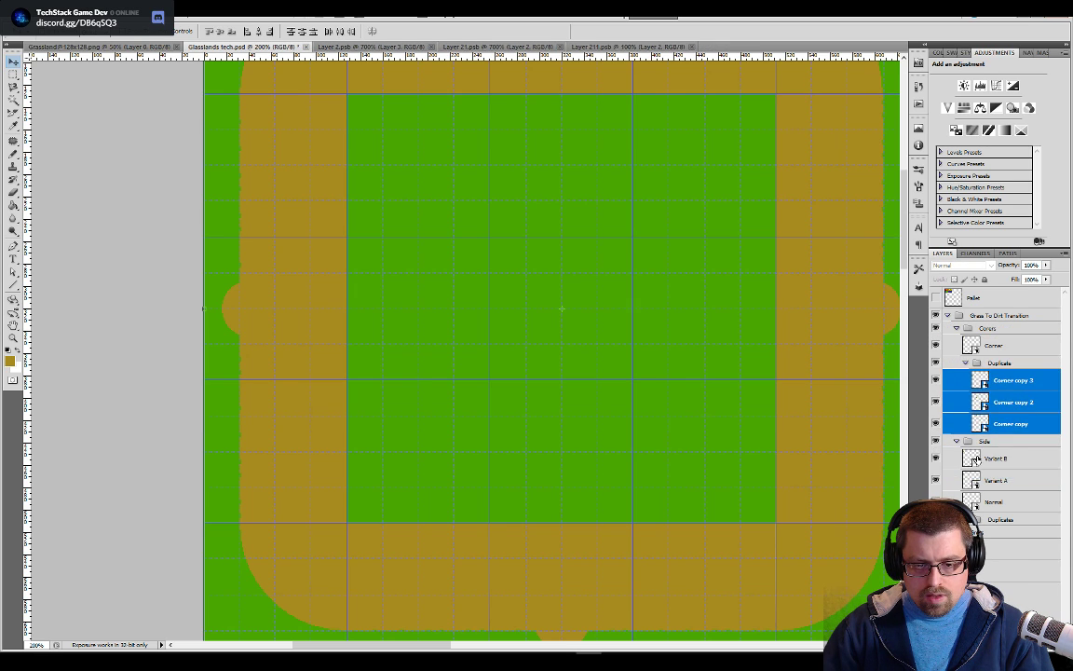
left_click(967, 364)
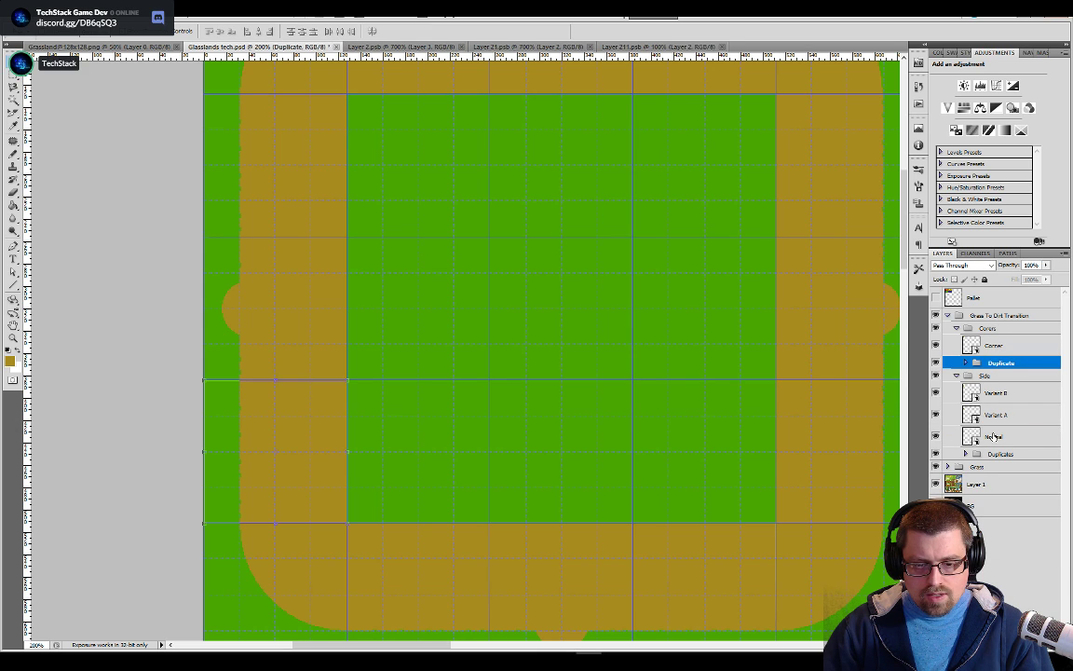
Expand the Grass group and create a new group inside it named Duplicate
left_click(1001, 436)
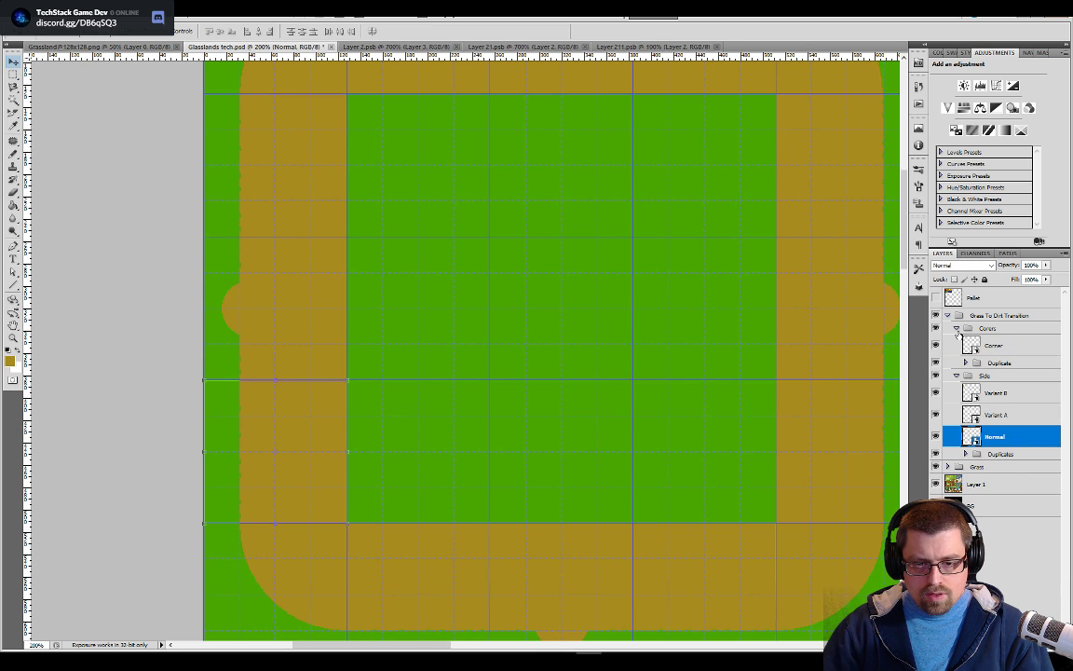
left_click(947, 467)
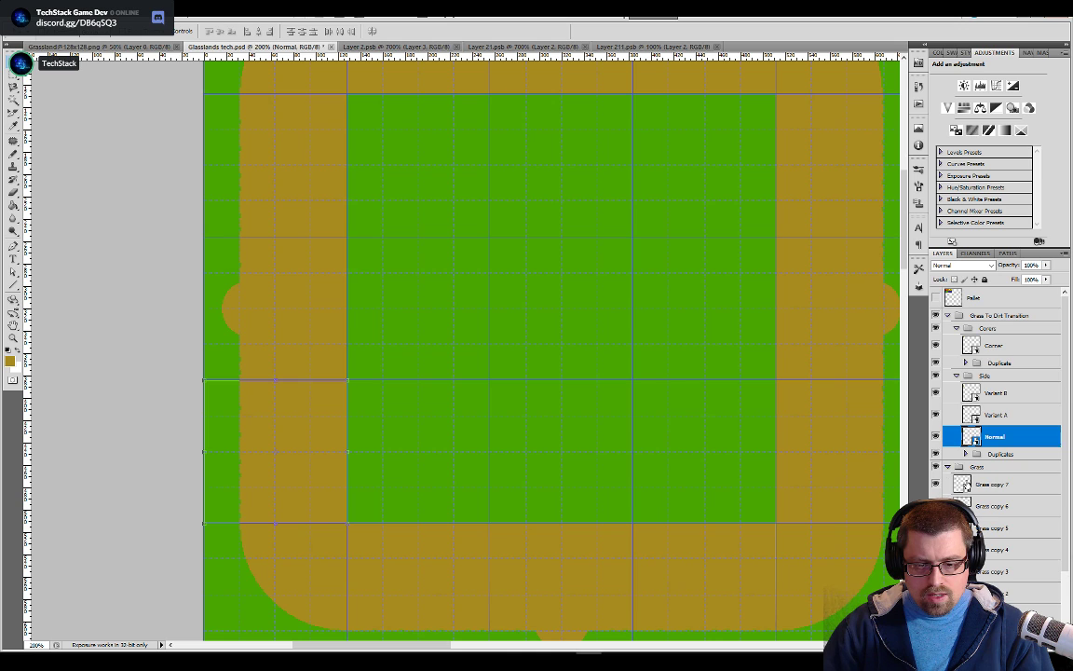
left_click(969, 486)
scroll(983, 485, "down", 3)
left_click(1002, 543)
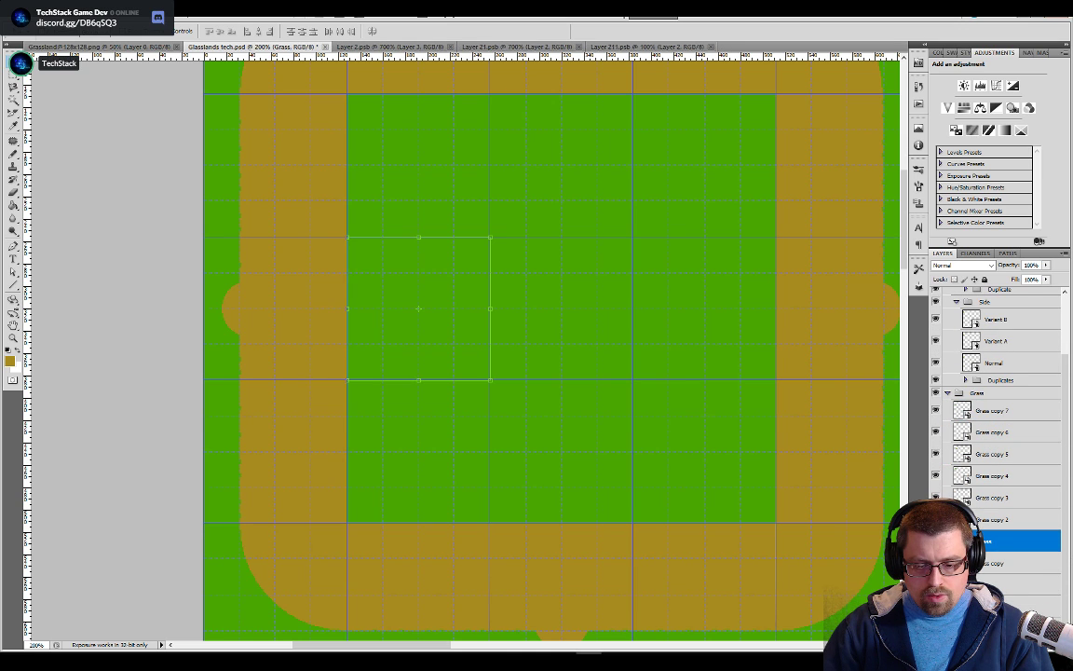
key("ctrl+g")
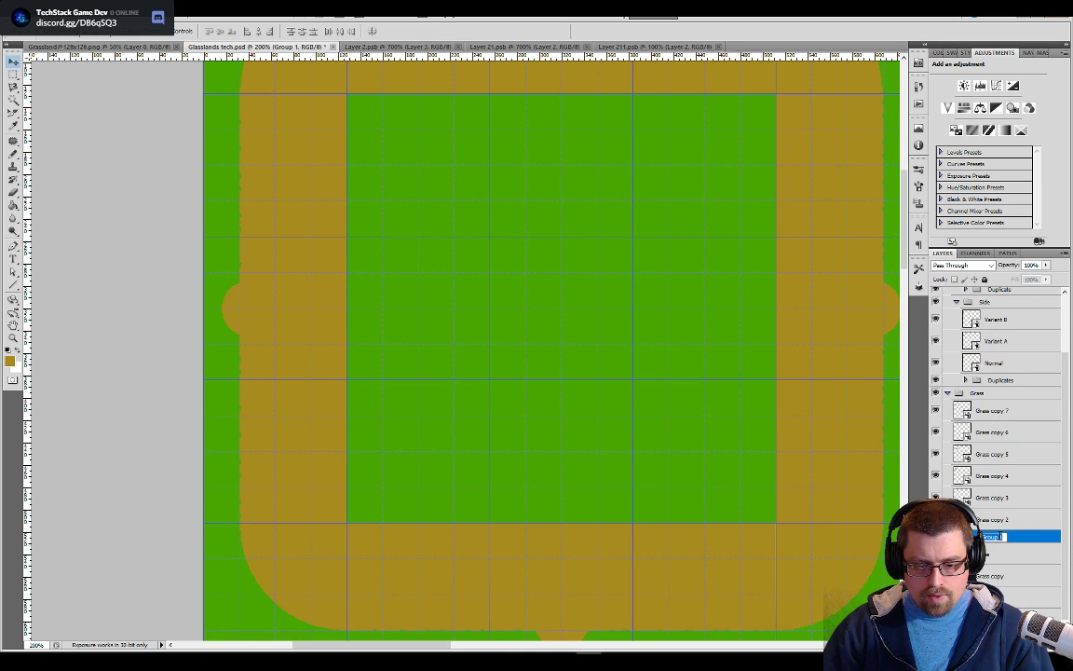
type("Duplicate")
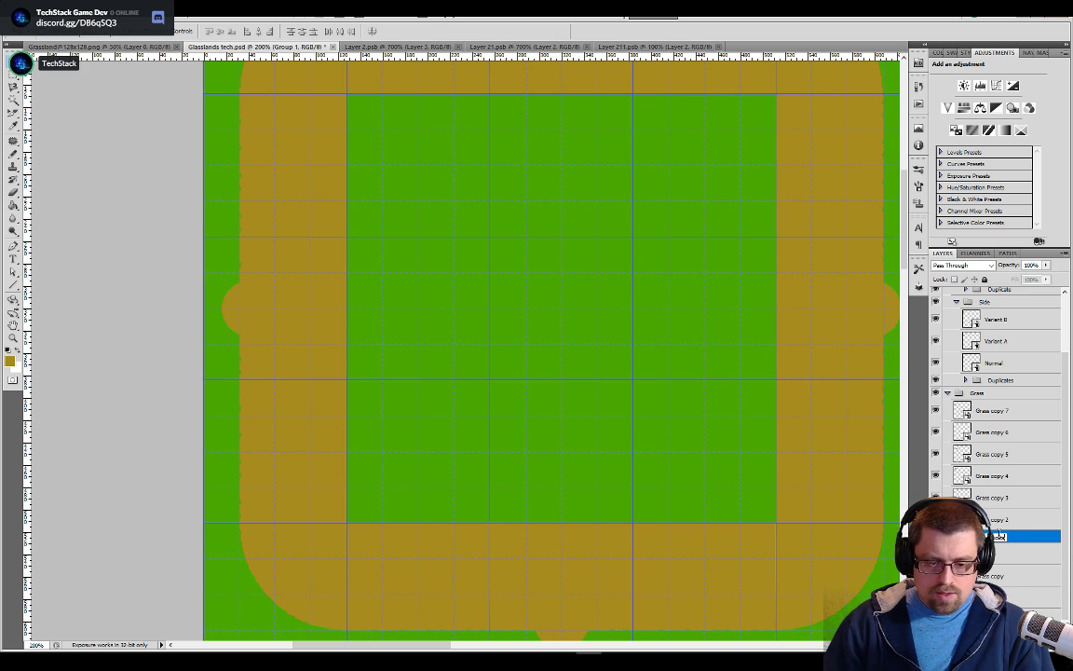
Move the duplicate grass tiles into the Duplicate group, keeping the original Grass layer below it, and collapse the group
left_click(987, 573)
left_click(991, 555, "shift")
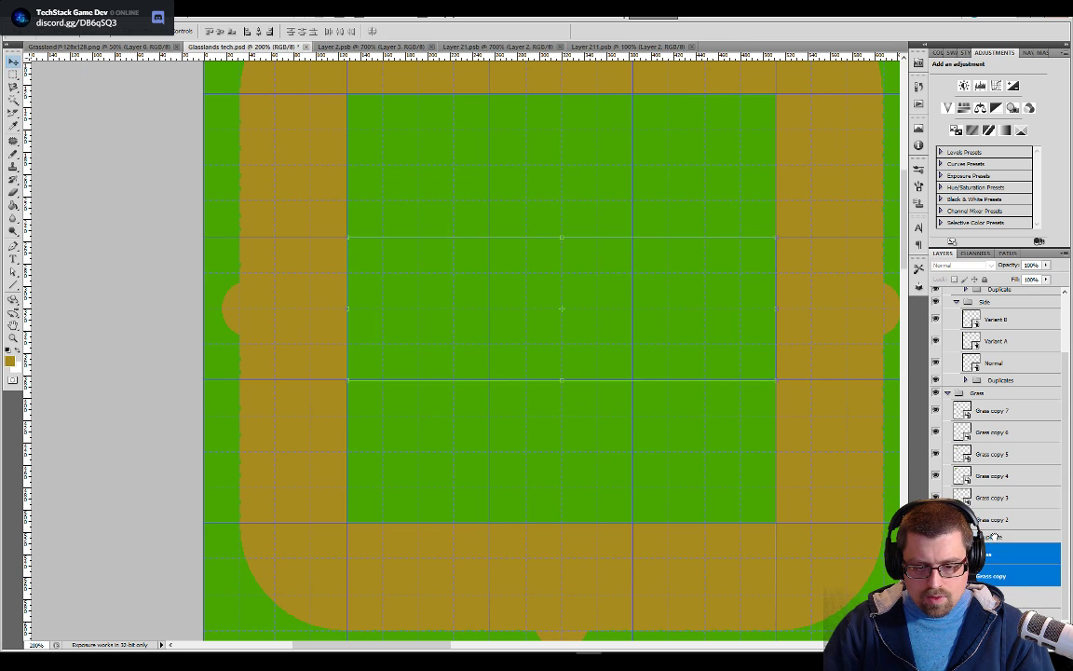
left_click(994, 521)
left_click(995, 413, "shift")
left_click_drag(995, 480, 993, 541)
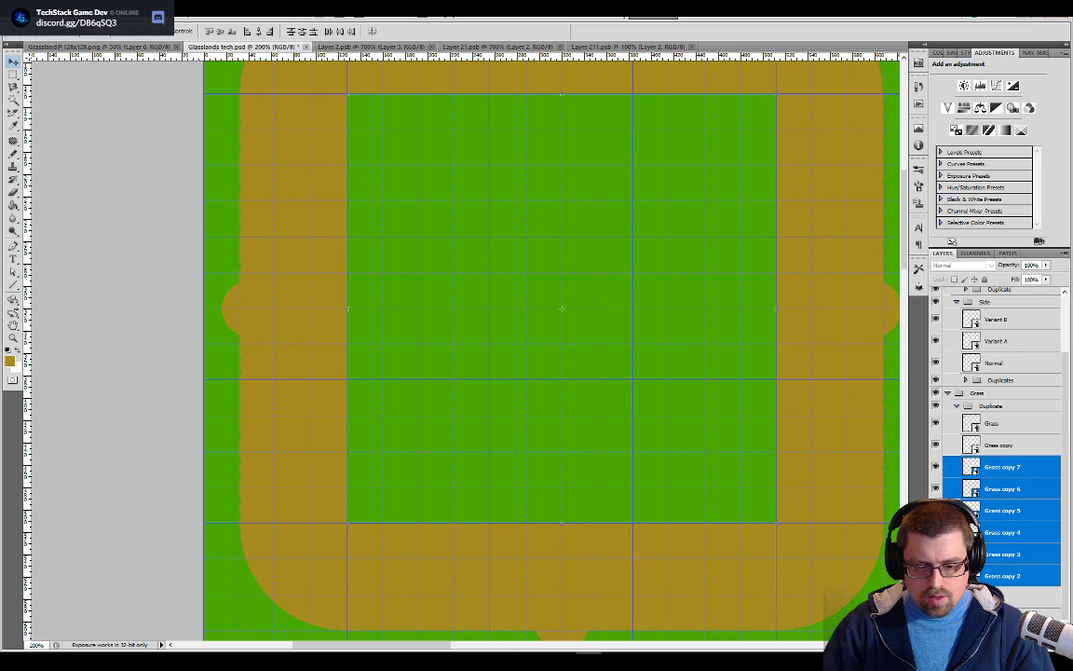
left_click(958, 406)
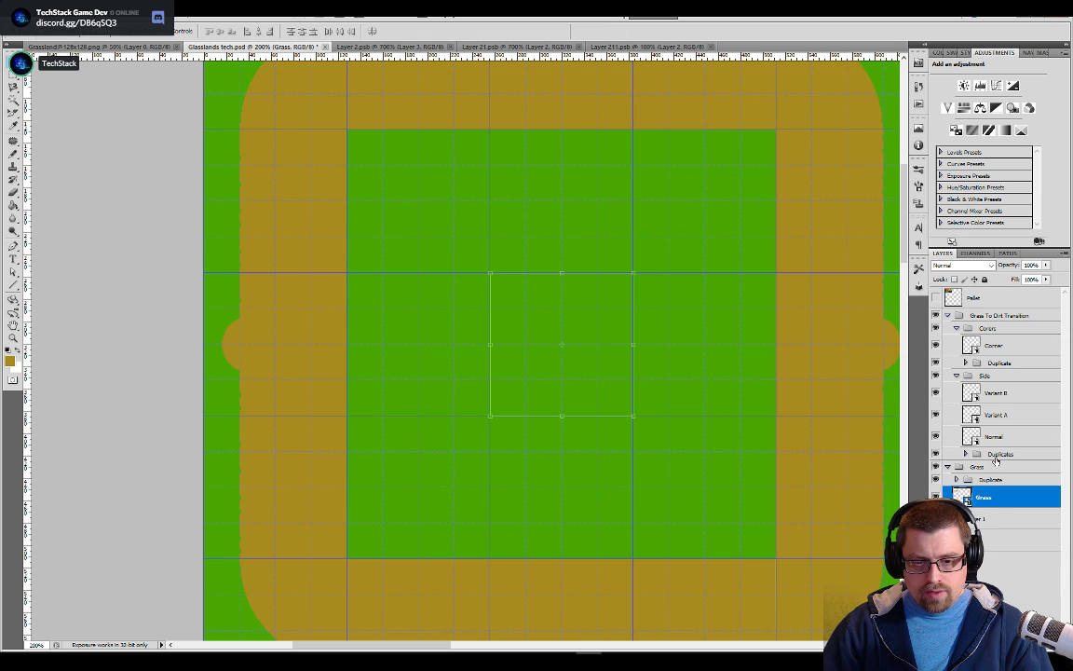
Examine the whole grass-to-dirt frame, the corner tile in Layer 2.psb and the side tile in Layer 21.psb
scroll(846, 465, "up", 3)
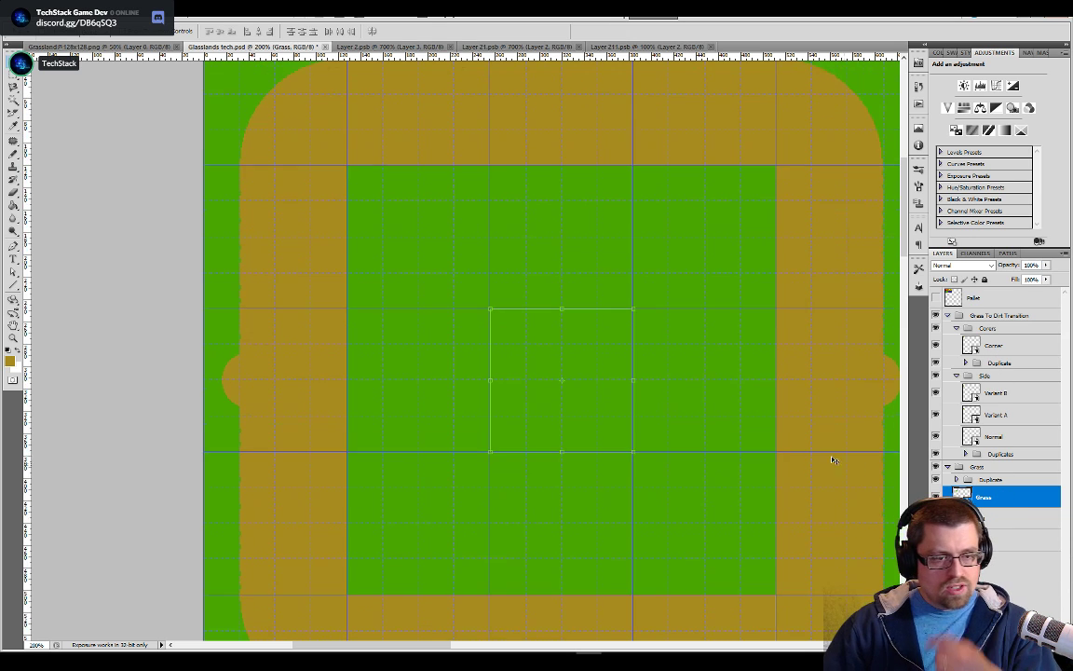
scroll(393, 334, "down", 4)
scroll(393, 334, "up", 5)
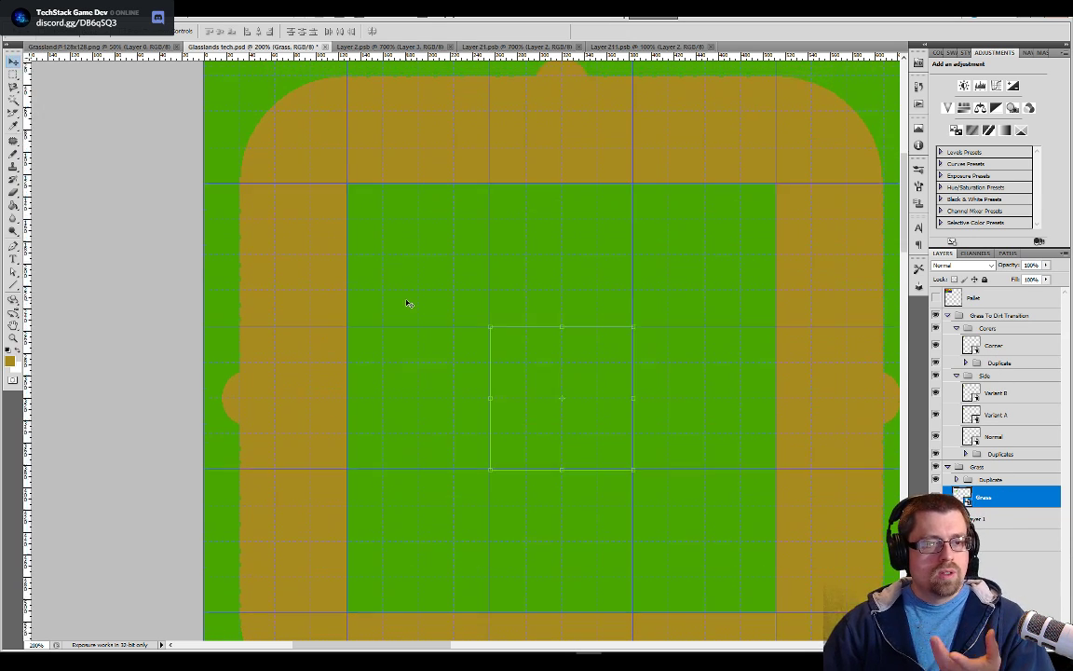
key("ctrl+minus")
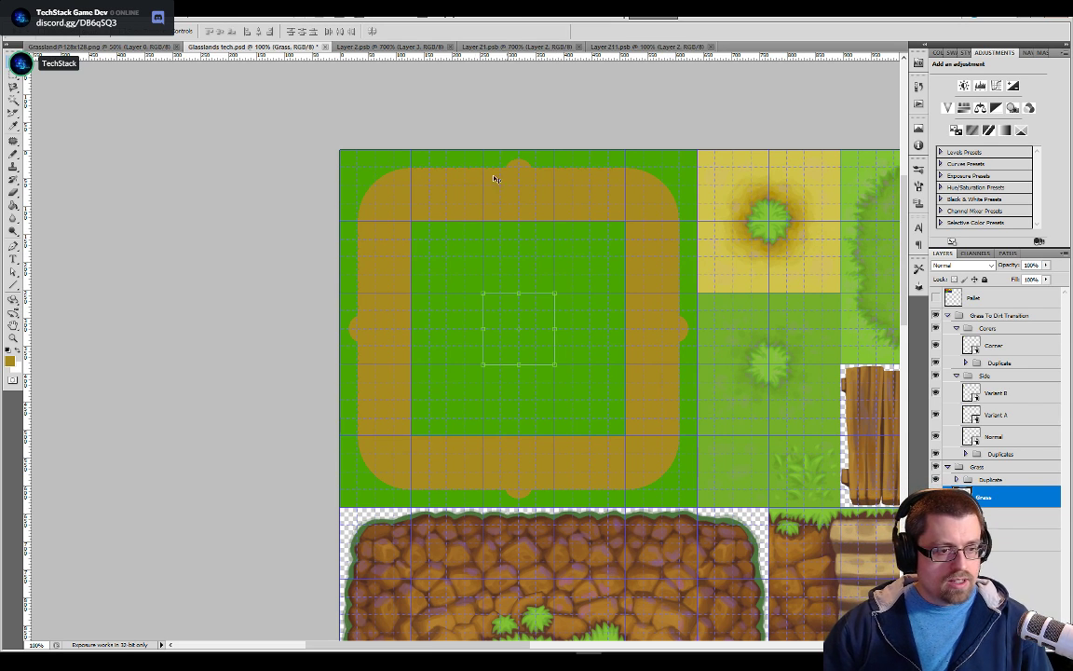
left_click(396, 46)
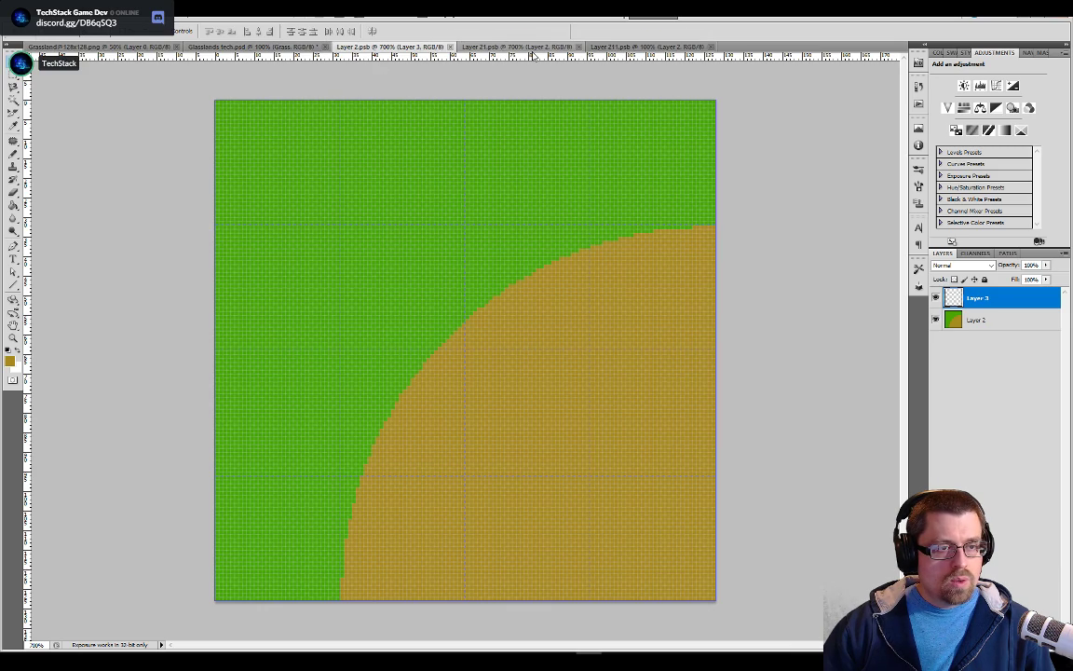
left_click(480, 47)
key("ctrl+plus")
key("ctrl+plus")
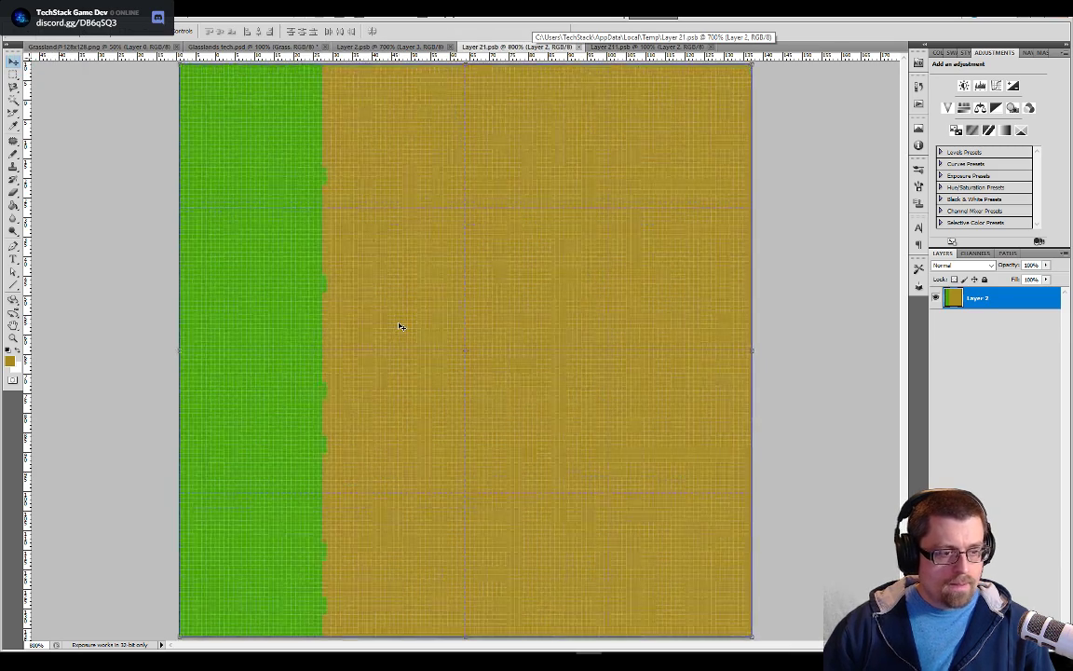
left_click(228, 47)
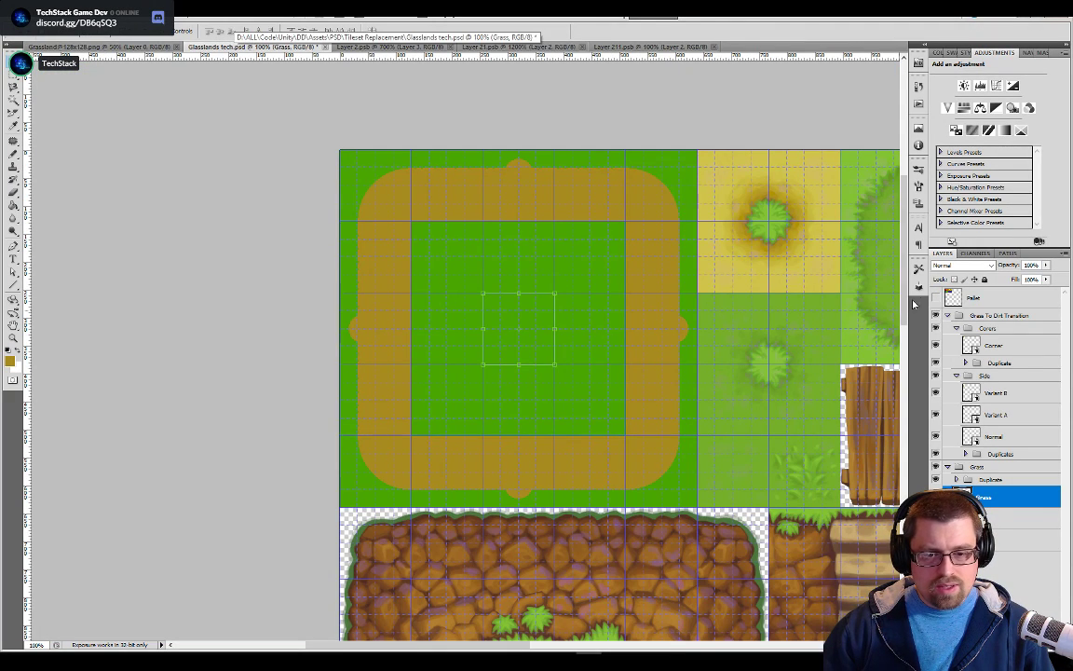
Show the Pallet layer and sample its dark brown and dark green swatches, leaving dark green as the foreground color
left_click(936, 298)
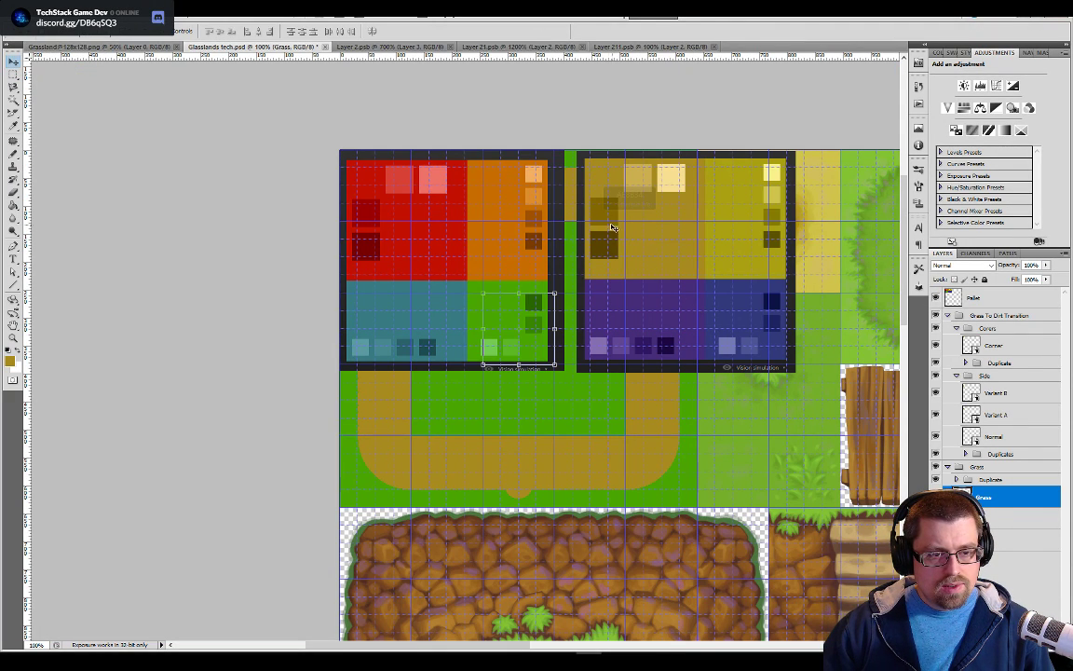
left_click(951, 298)
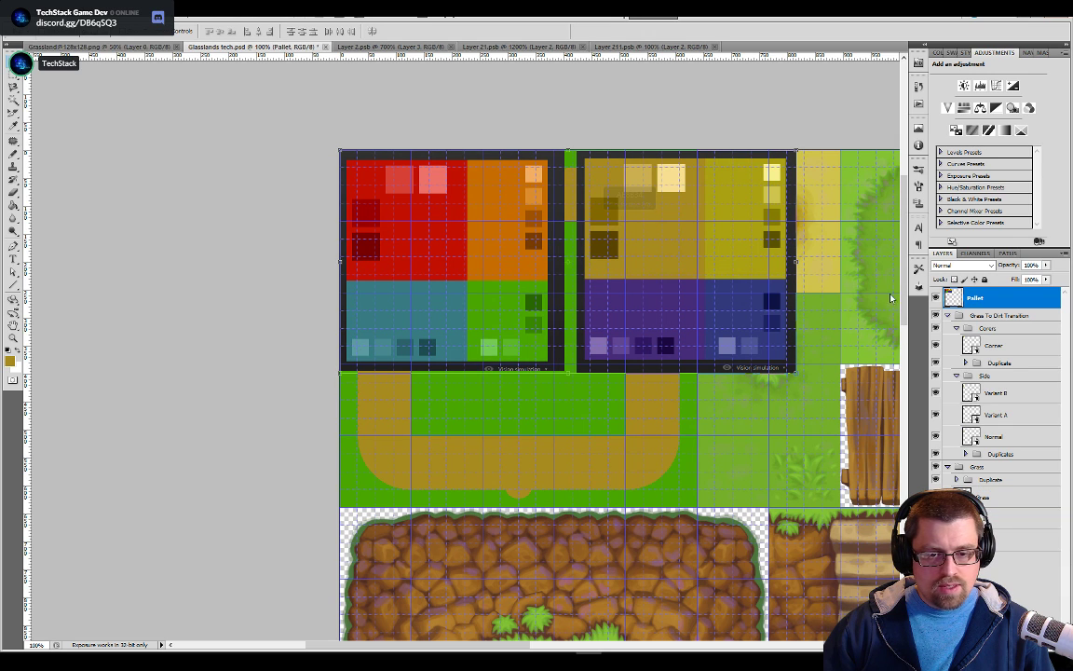
key("b")
left_click(605, 241, "alt")
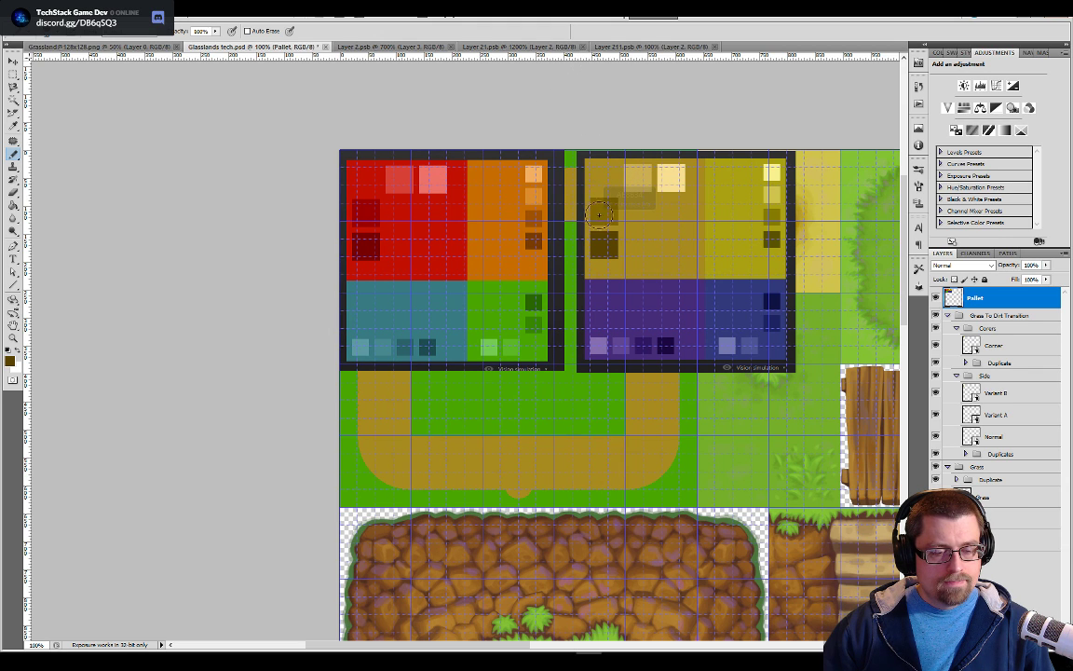
left_click(534, 286, "alt")
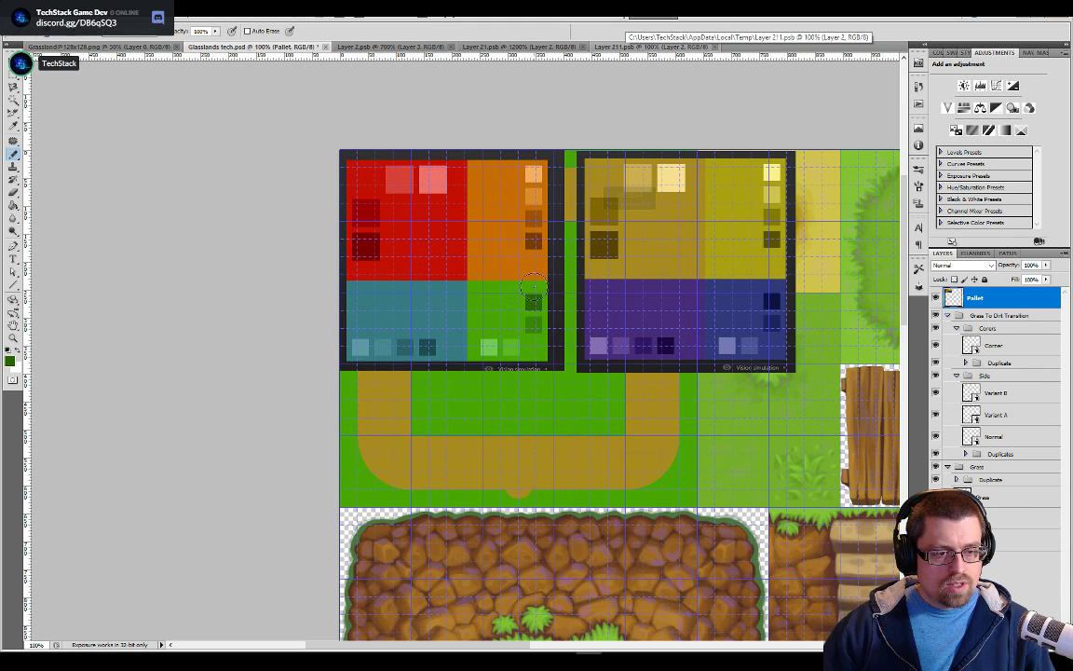
Switch to the side tile document Layer 21.psb and add two empty layers above Layer 2
left_click(613, 47)
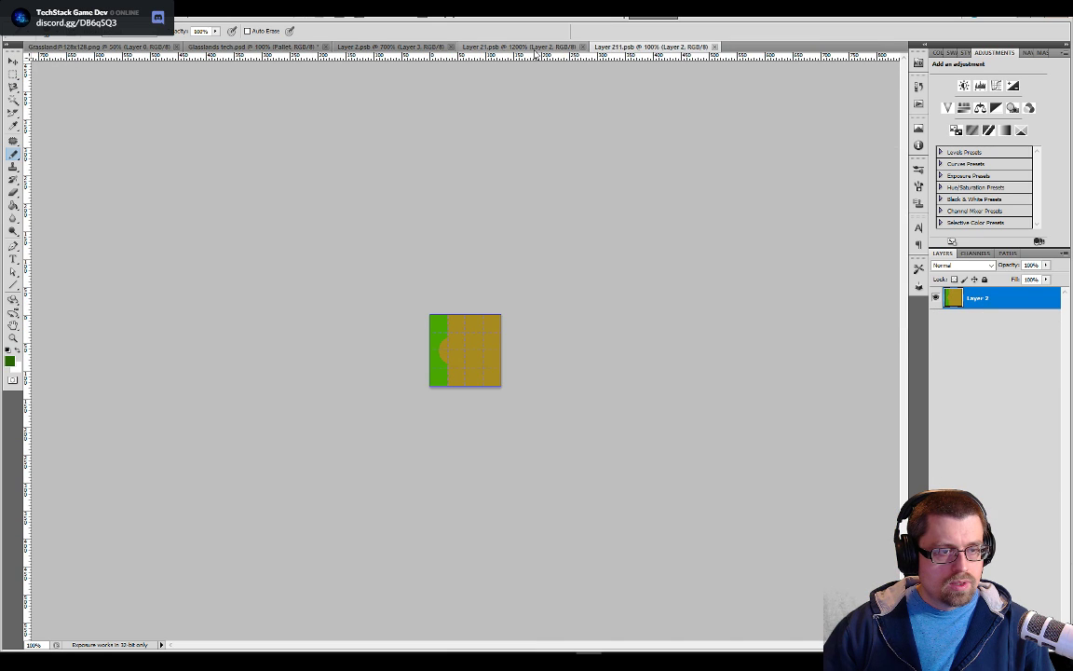
left_click(485, 47)
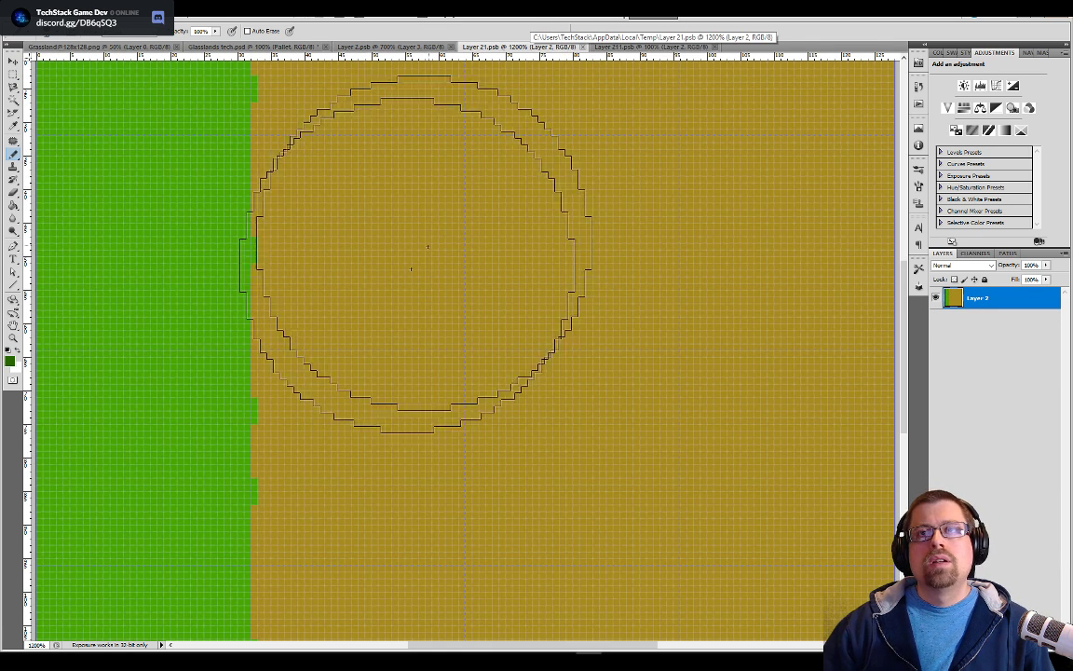
left_click_drag(318, 360, 436, 474)
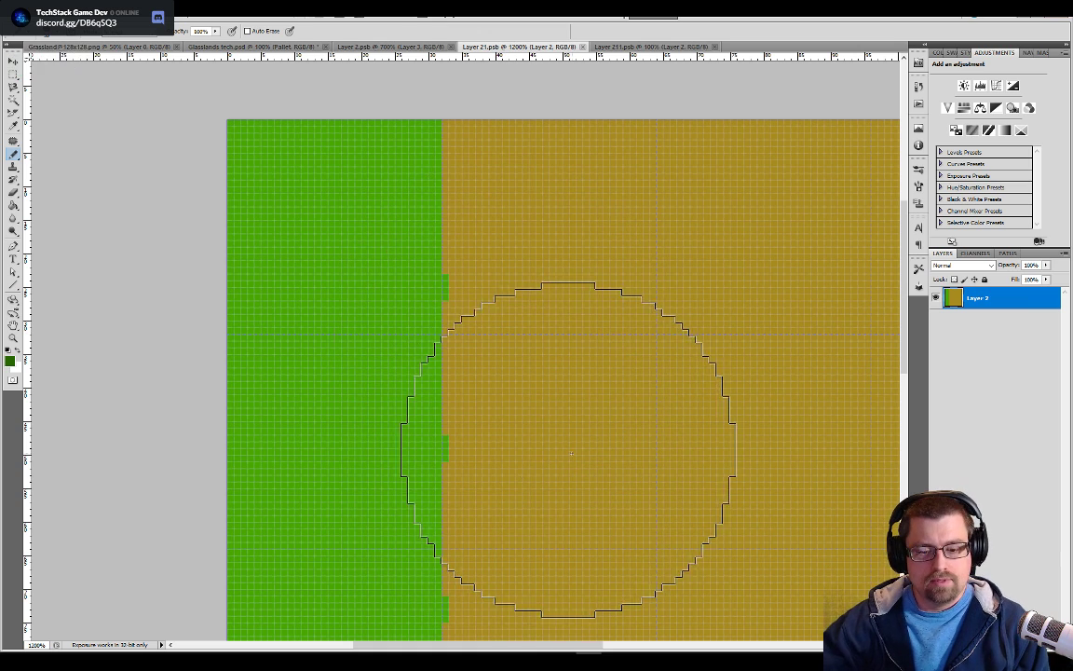
key("ctrl+alt+shift+n")
key("ctrl+alt+shift+n")
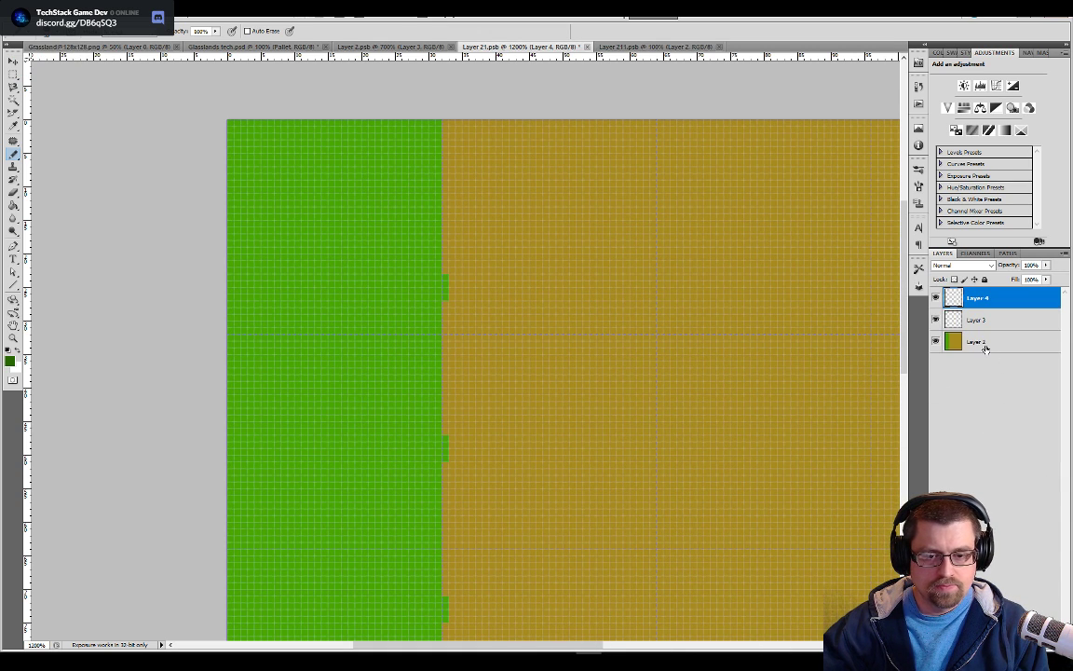
Select the green grass area on Layer 2 with the Magic Wand, put it in green on Layer 3 and deselect
left_click(978, 342)
key("w")
left_click(392, 221)
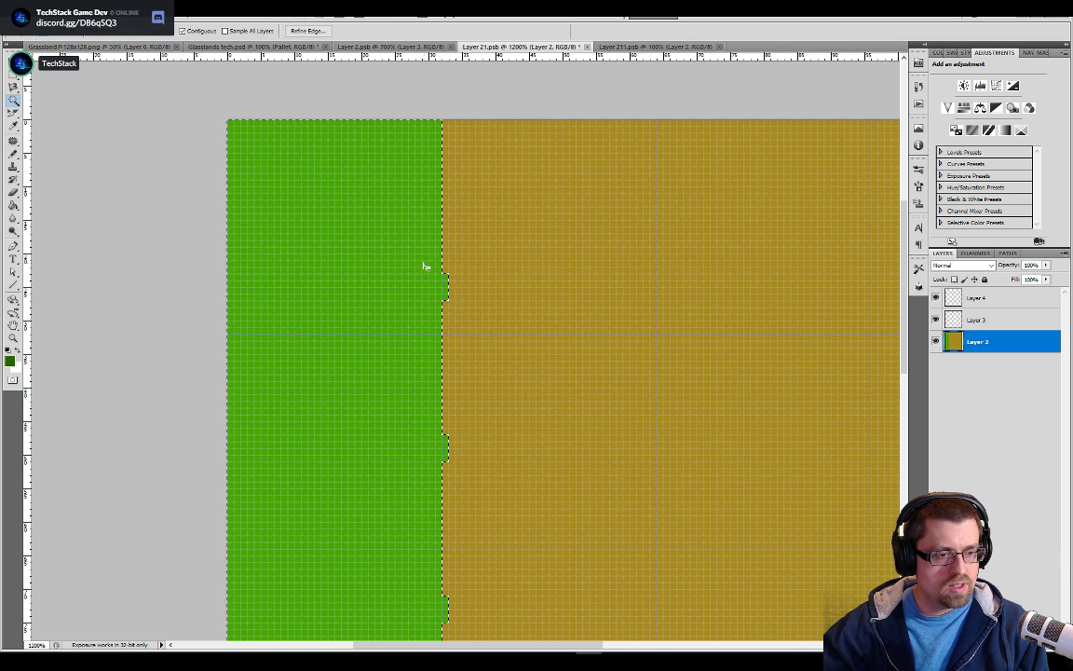
left_click(977, 321)
key("alt+BackSpace")
key("ctrl+d")
Rename Layer 3 to Grass and Layer 2 to Dirt
double_click(978, 321)
key("Escape")
double_click(973, 321)
type("Grass")
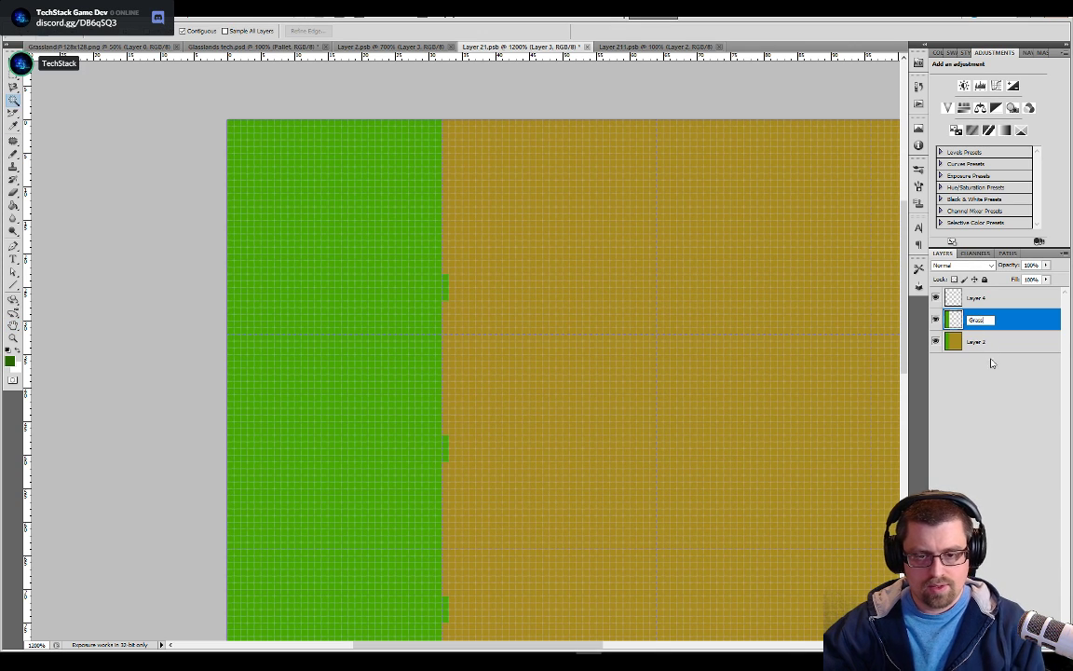
key("Tab")
type("Dirt")
key("Return")
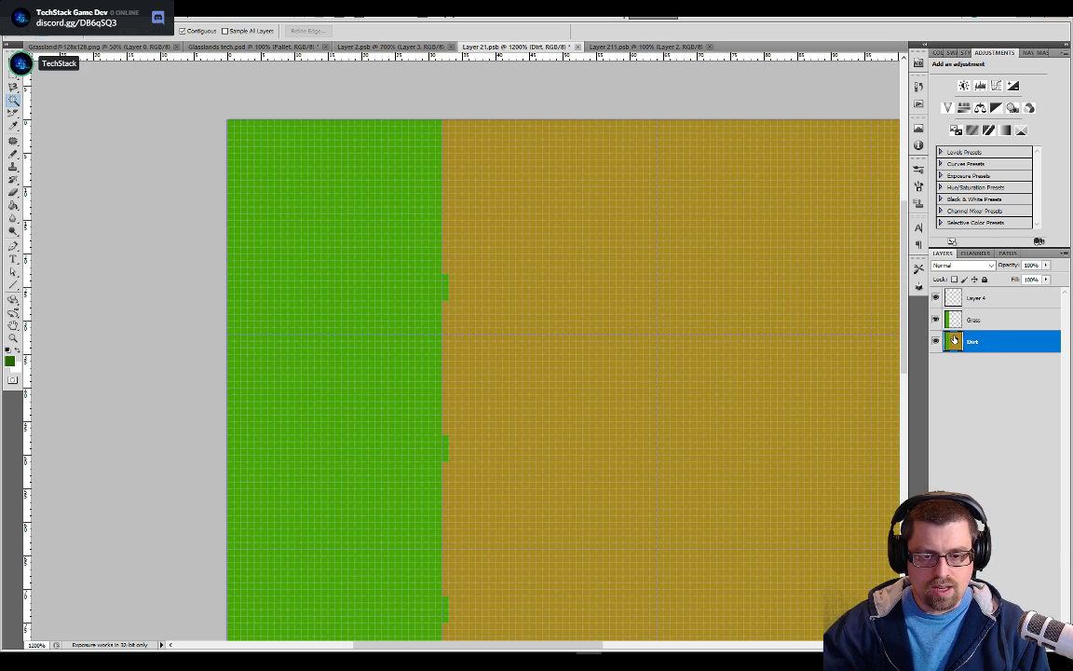
Fill the green area of the Dirt layer with its brown dirt color and check it beneath the Grass layer
key("g")
left_click(523, 272, "alt")
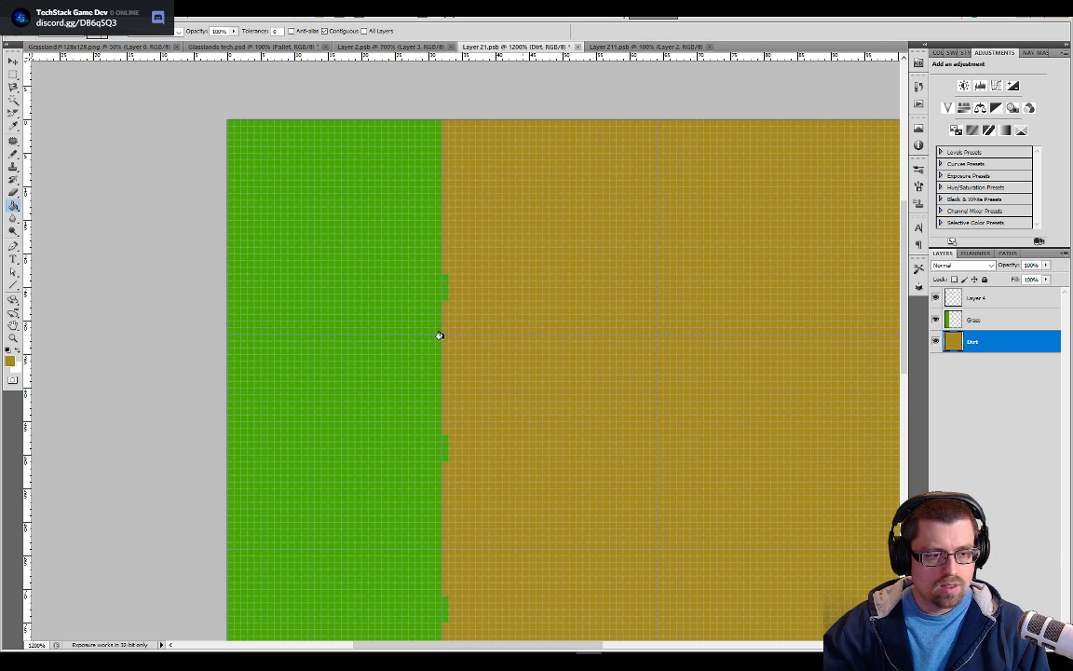
left_click(936, 321)
left_click(935, 320)
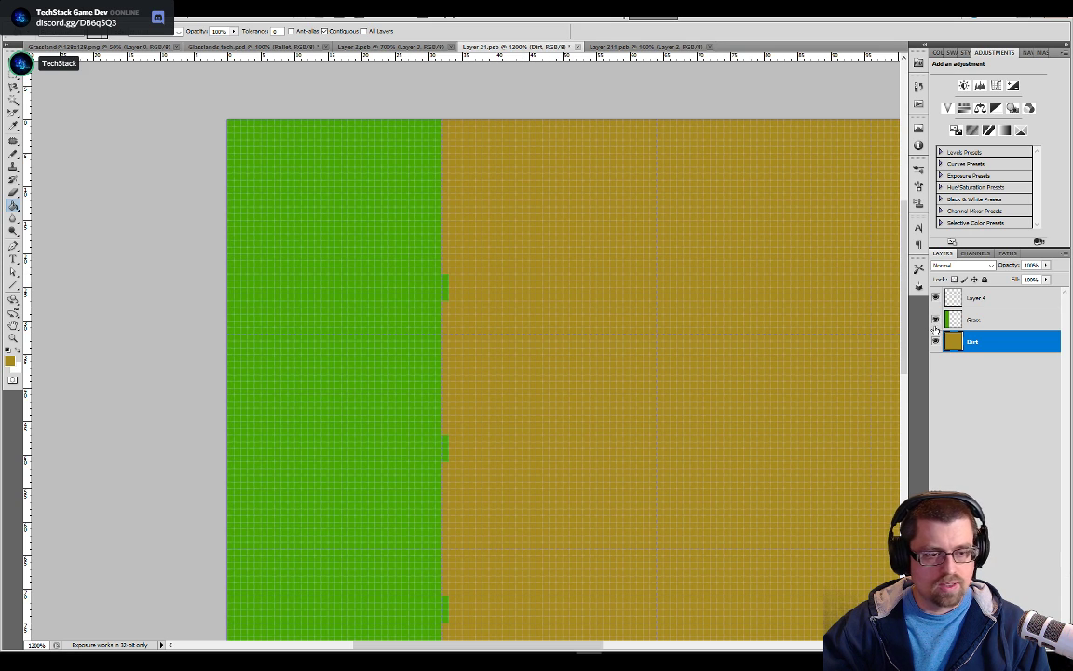
Add a hard-edged dark brown drop shadow about 2 px wide to the Grass layer and inspect the whole edge
left_click(965, 321)
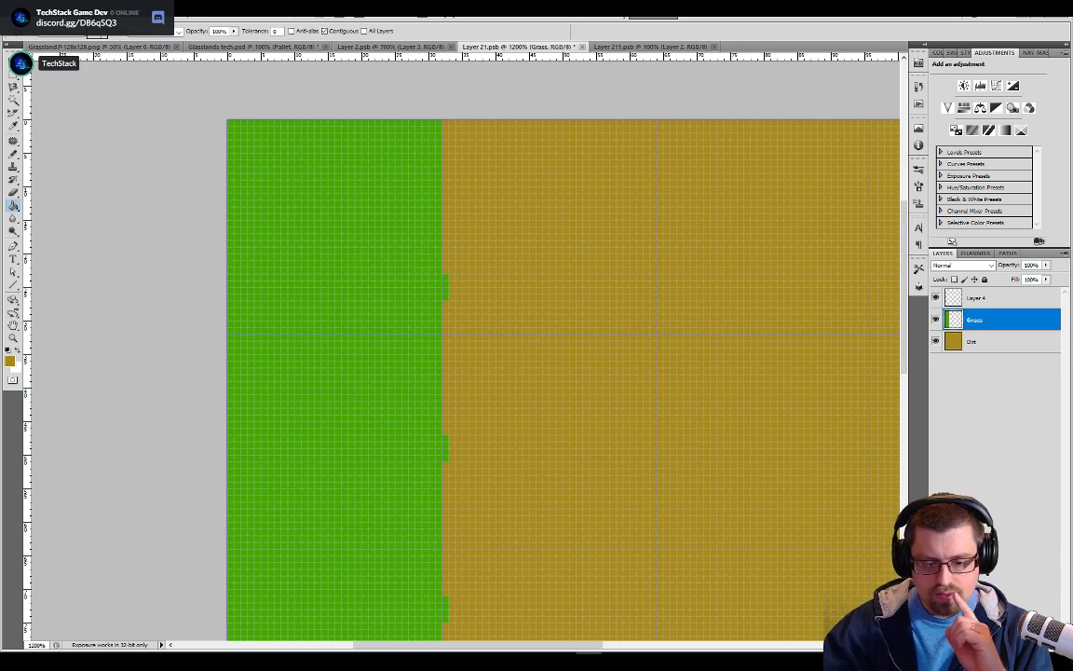
left_click(972, 644)
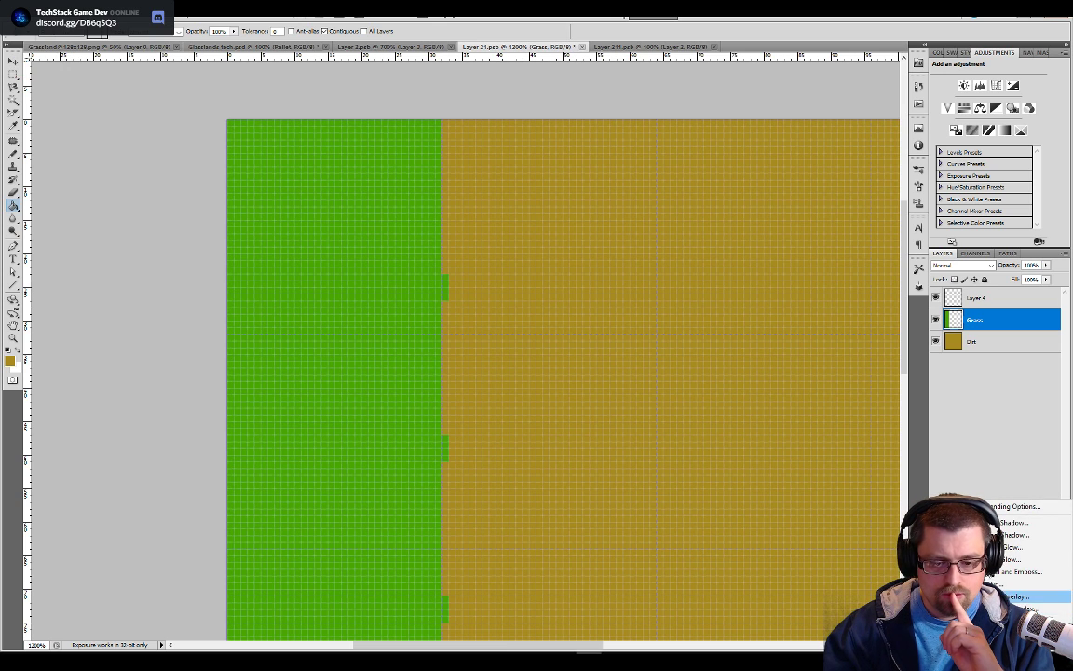
left_click(1014, 522)
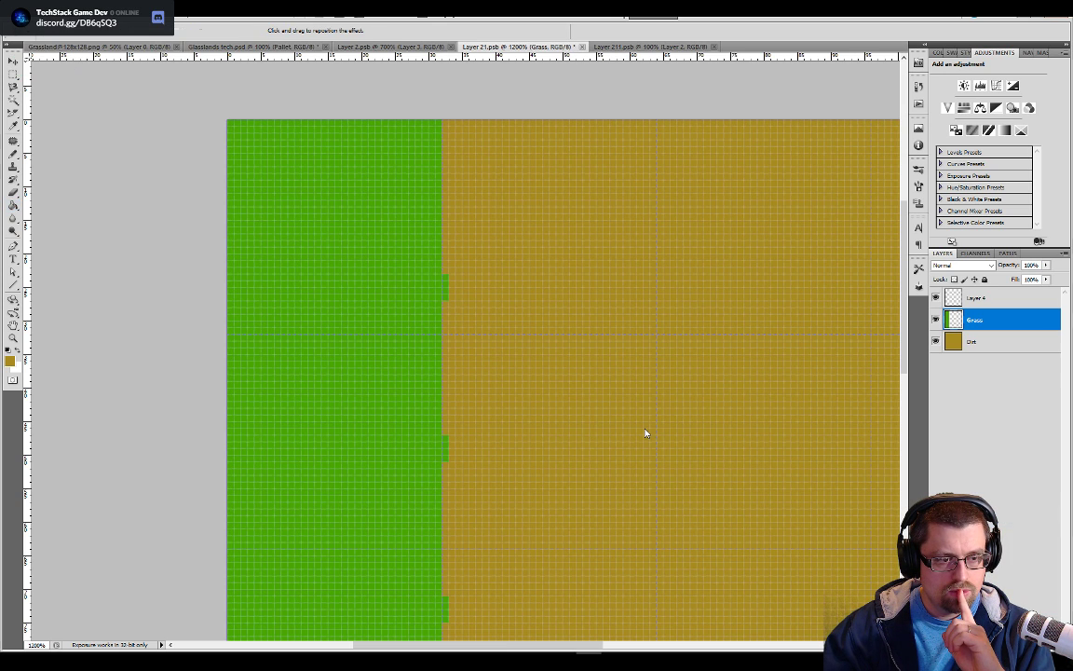
left_click(773, 309)
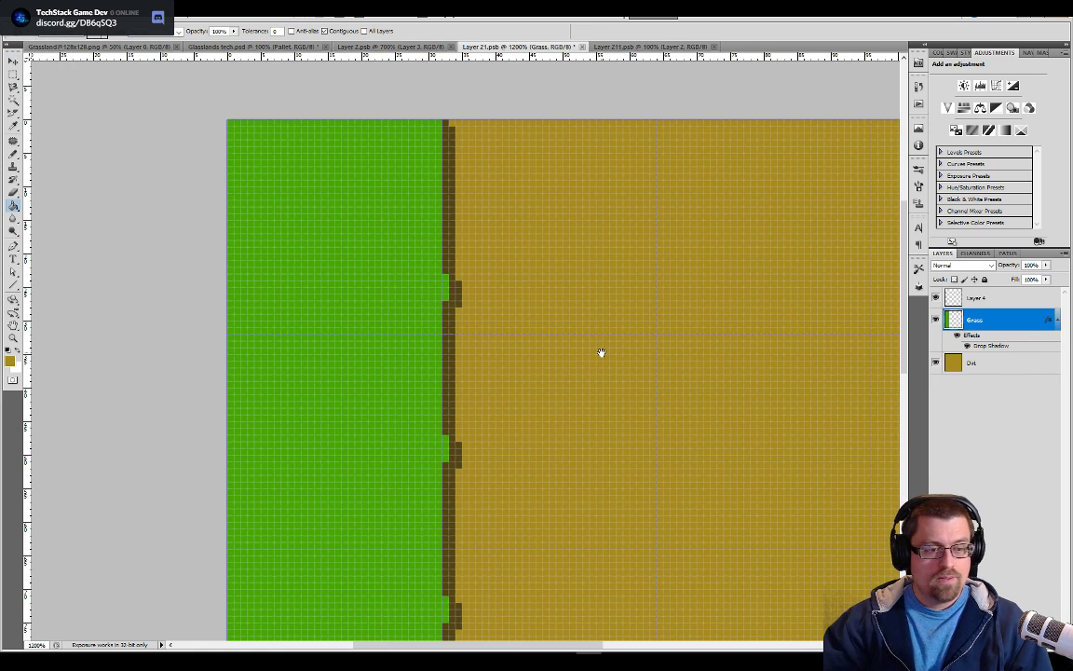
left_click_drag(635, 513, 600, 251)
left_click_drag(582, 586, 610, 486)
key("ctrl+minus")
key("ctrl+minus")
key("ctrl+minus")
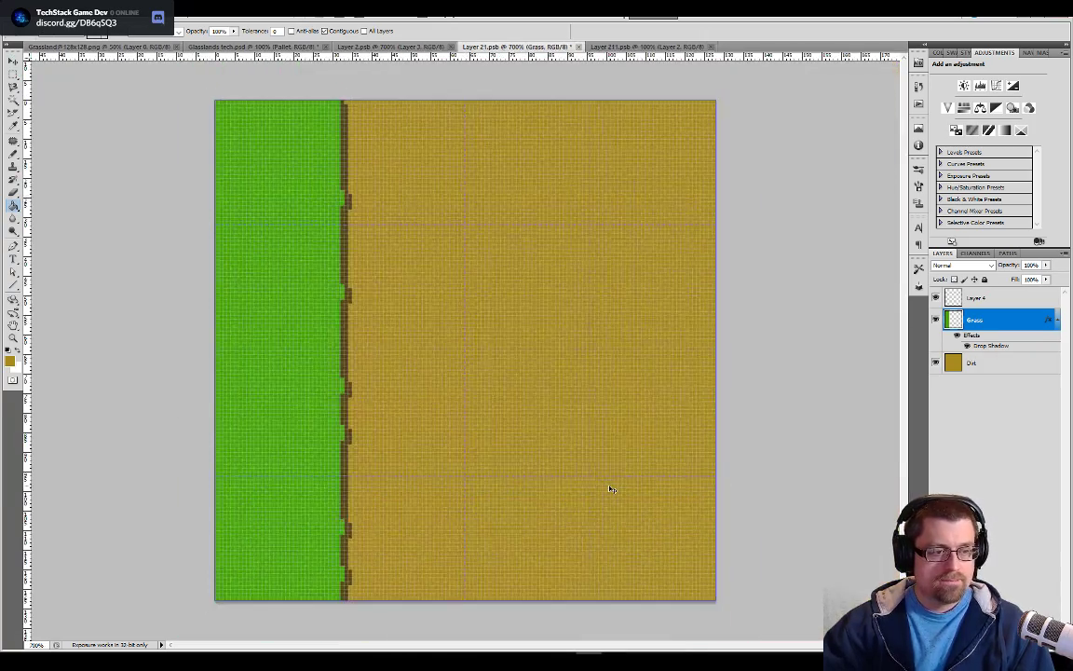
Save the side tile, hide the Pallet layer in Glasslands tech.psd to check the frame, and return to Layer 21.psb
key("ctrl+s")
left_click(287, 48)
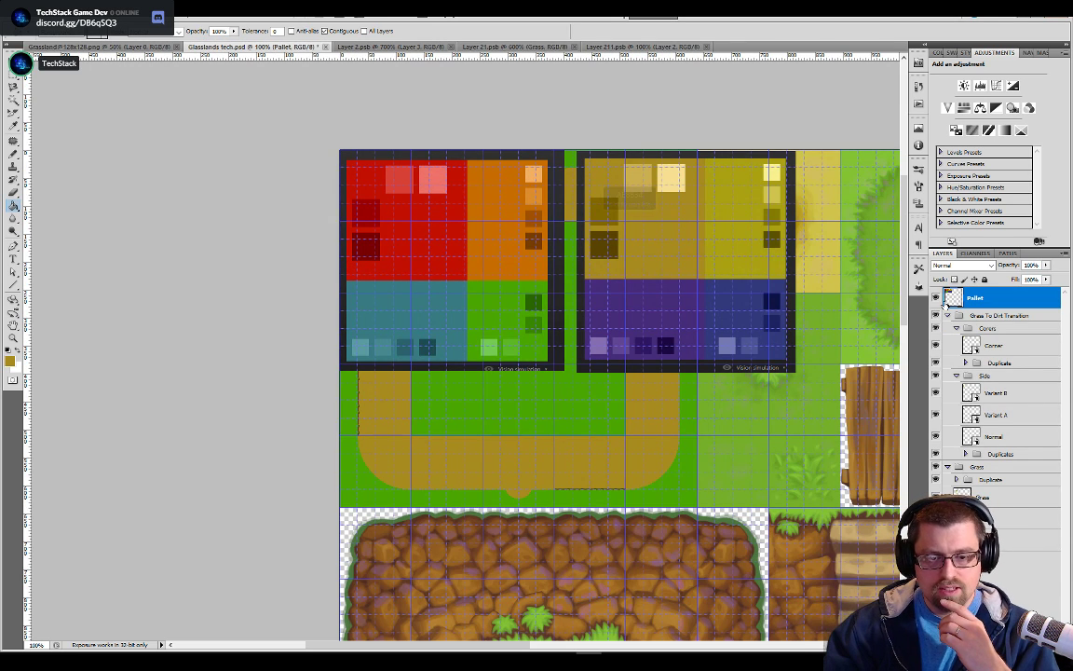
left_click(936, 298)
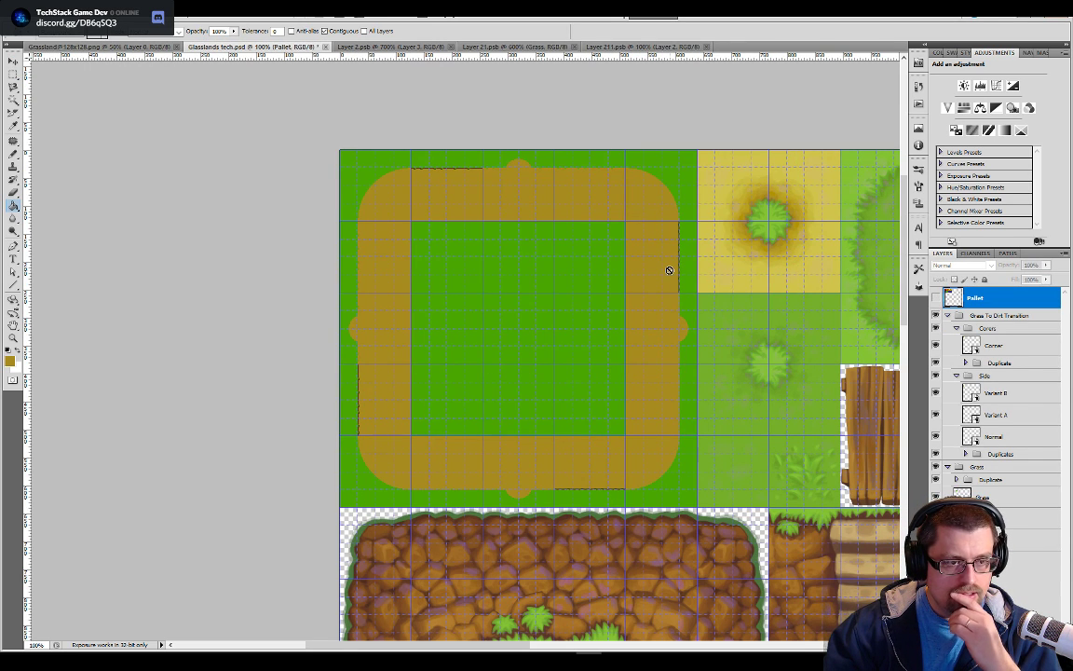
left_click(515, 47)
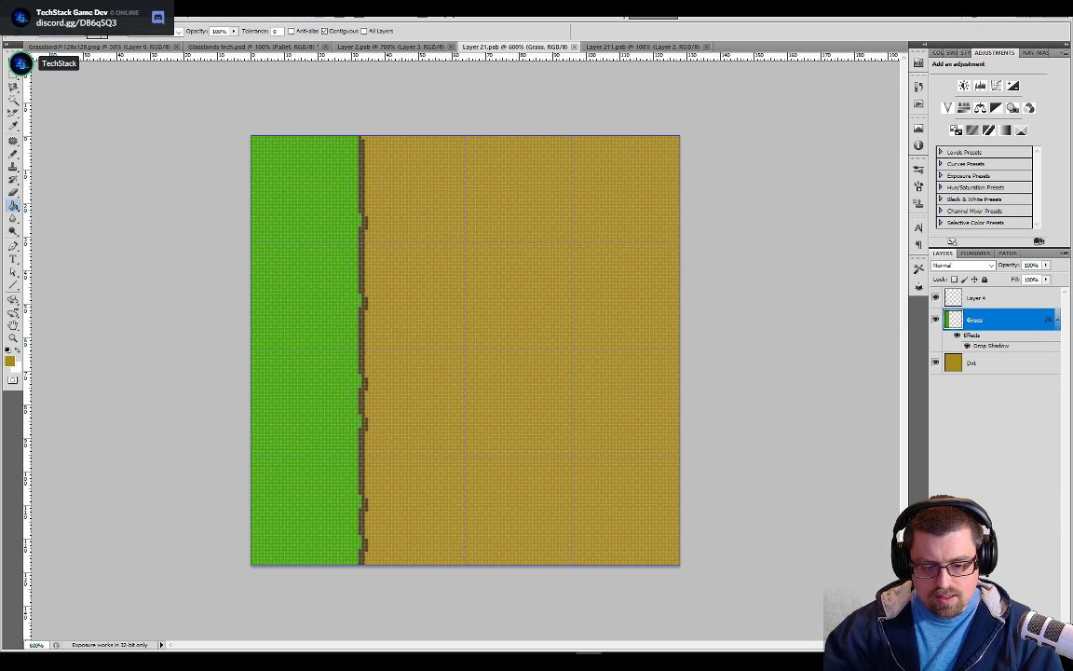
Review the Grass layer's drop shadow settings and inspect the shadowed edge up close
left_click(970, 645)
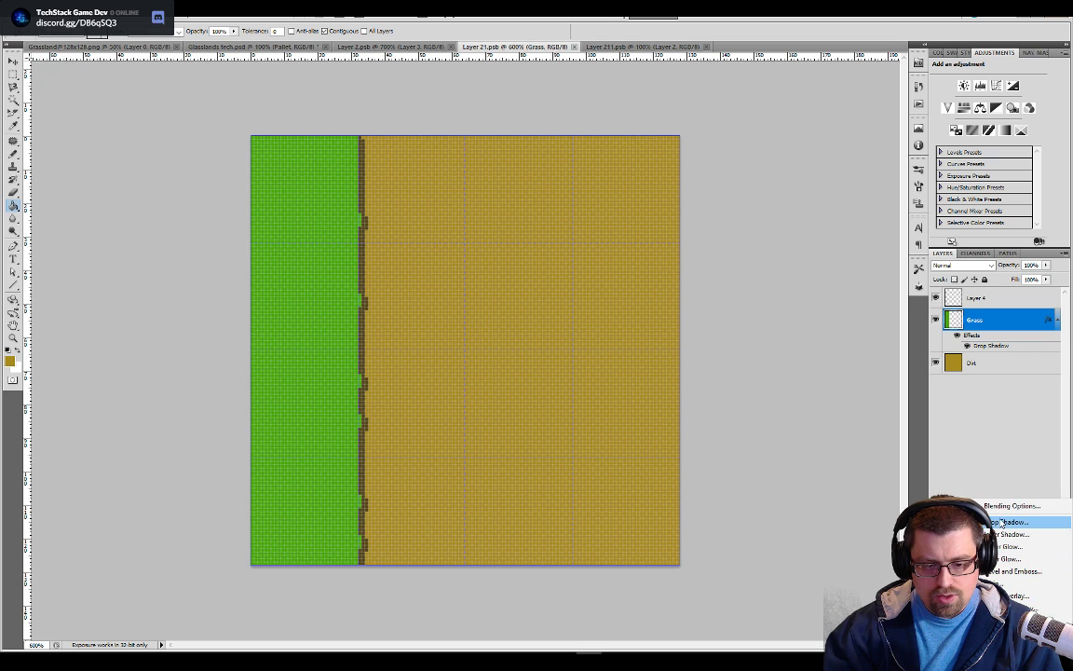
left_click(976, 376)
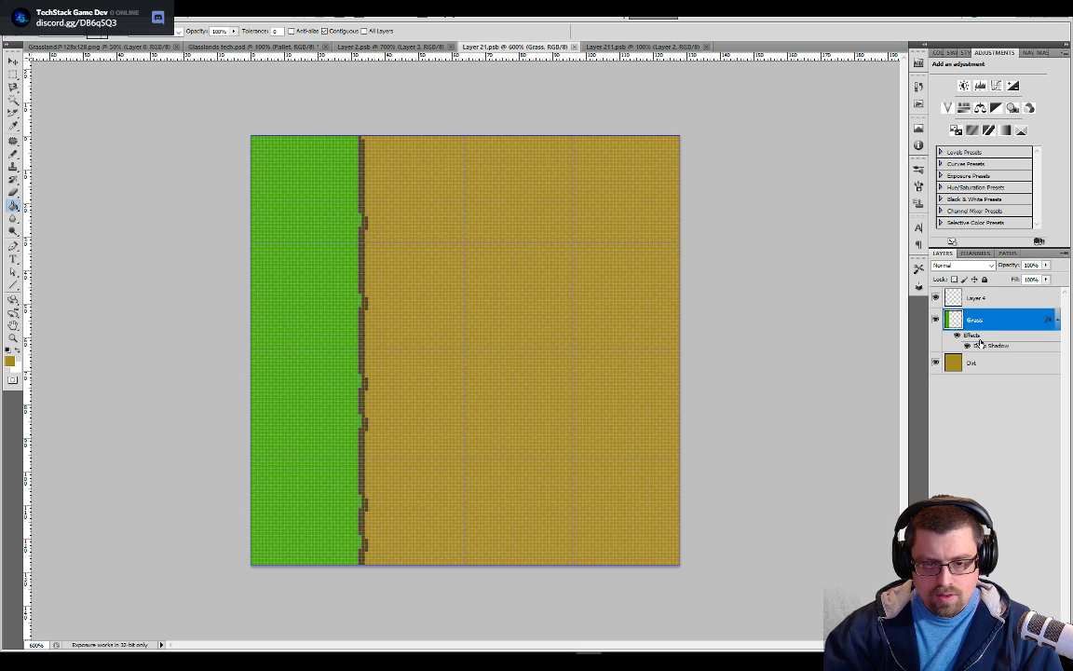
double_click(977, 343)
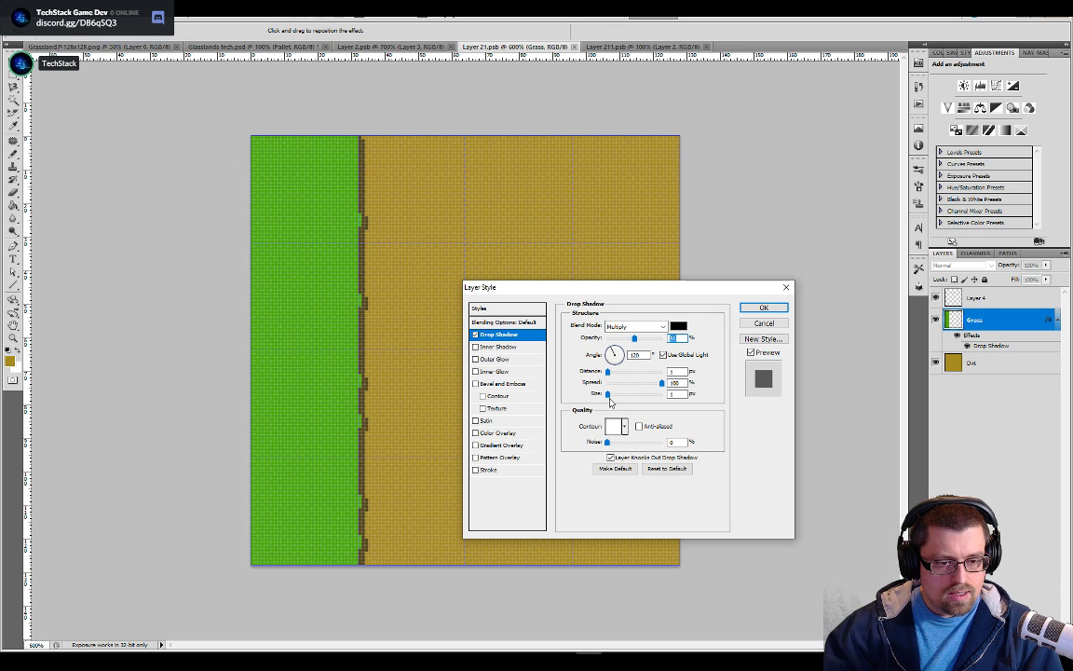
left_click_drag(609, 399, 608, 399)
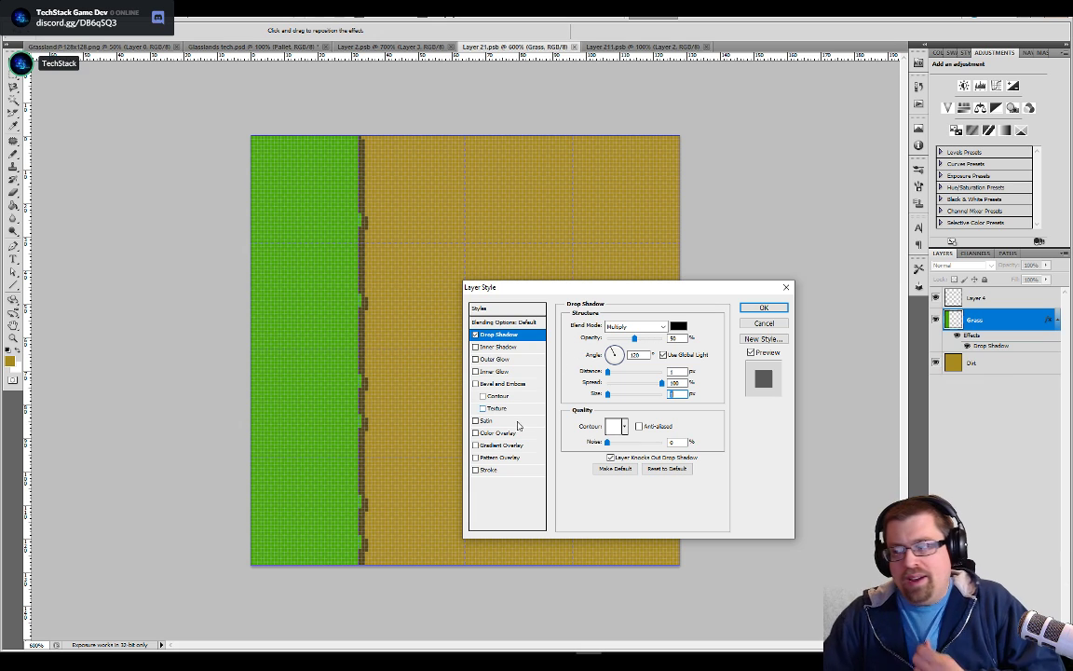
left_click(763, 307)
key("ctrl+plus")
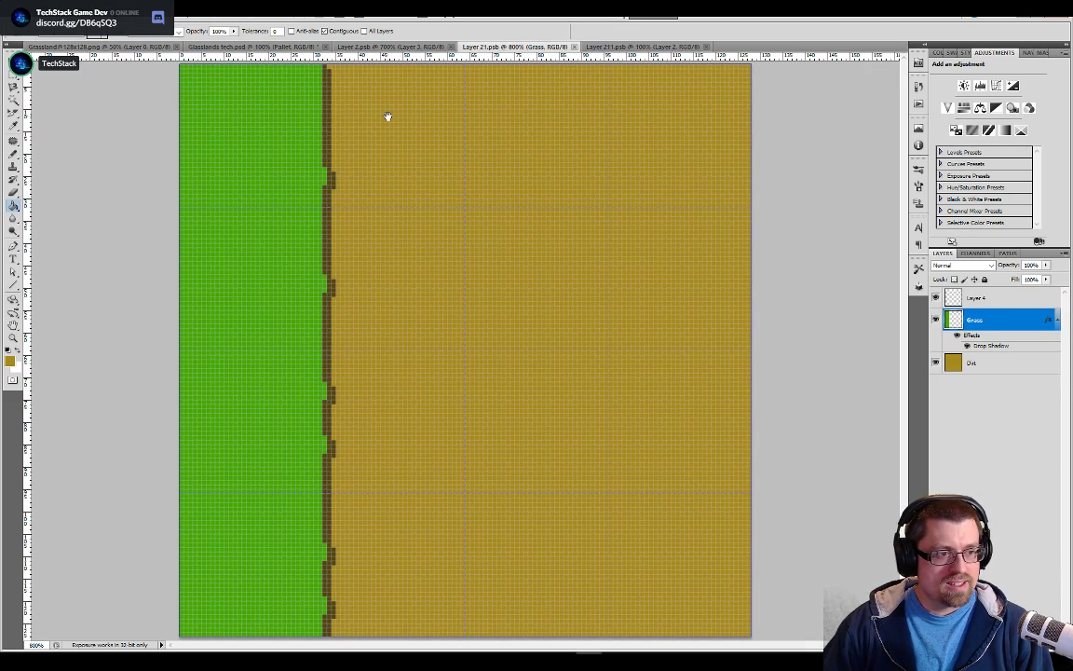
key("ctrl+minus")
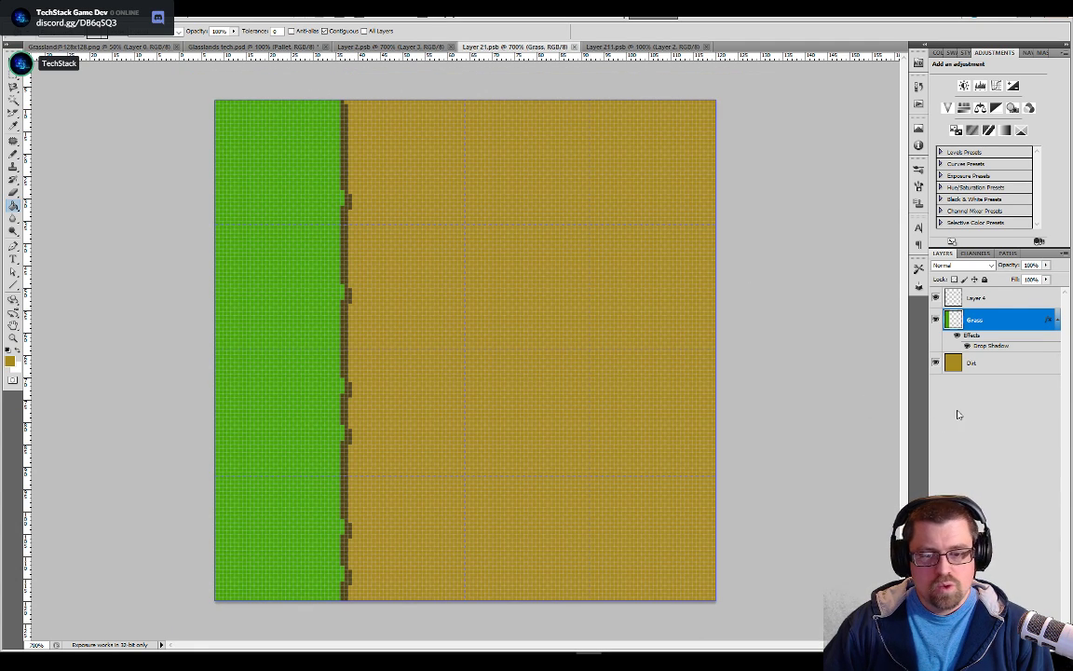
Turn off the Grass layer's drop shadow and check the bare grass edge
right_click(969, 320)
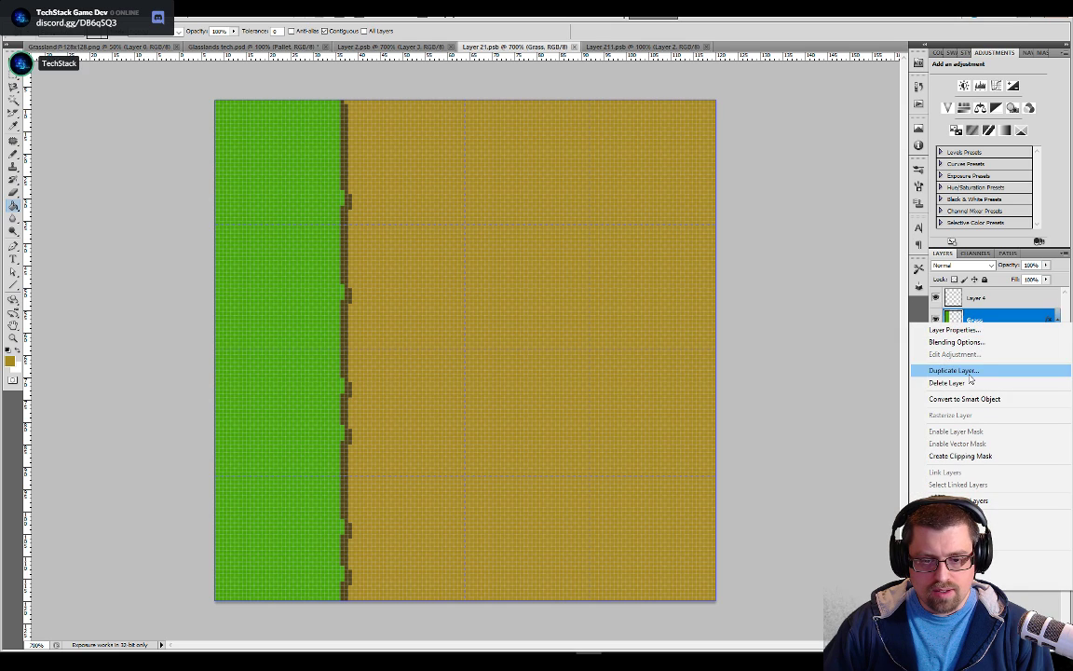
left_click(964, 517)
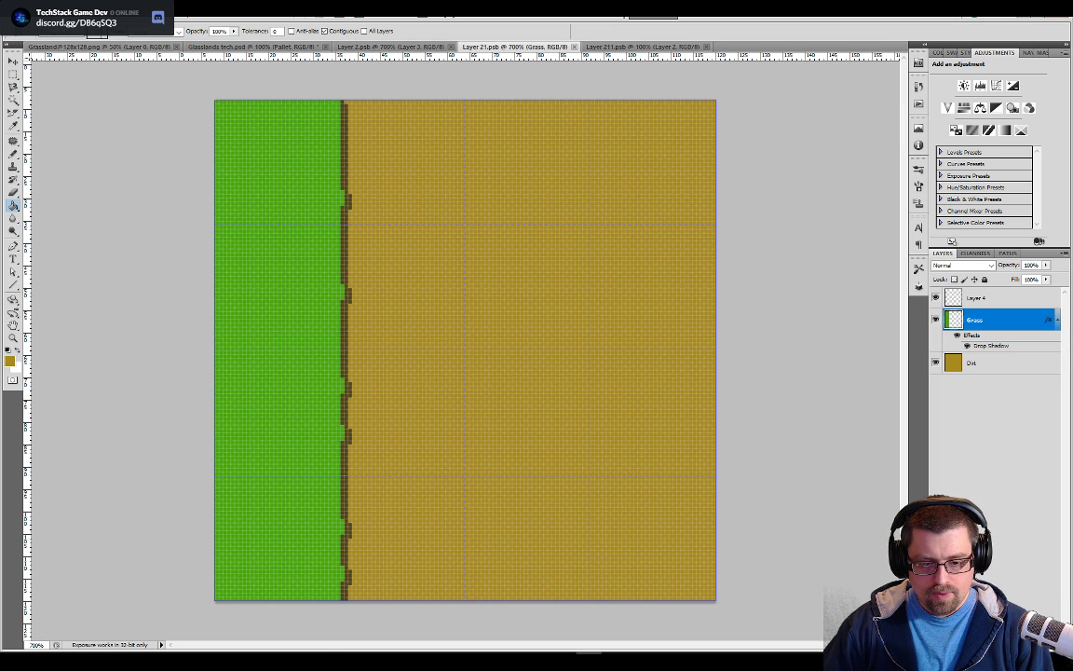
left_click(965, 644)
left_click(1005, 522)
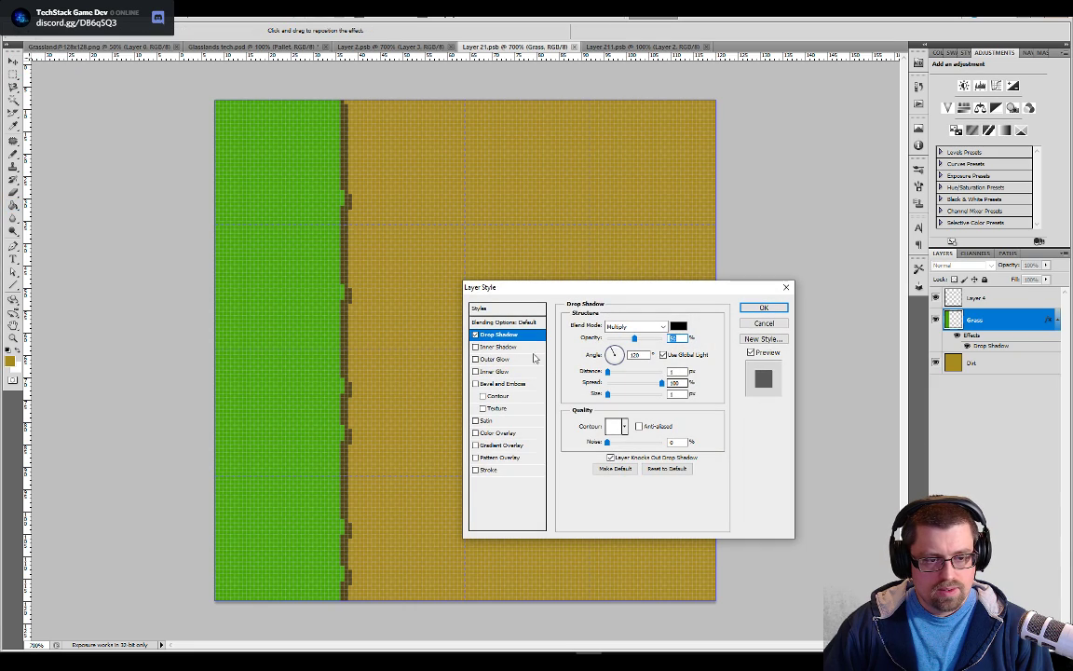
left_click(477, 336)
left_click(772, 310)
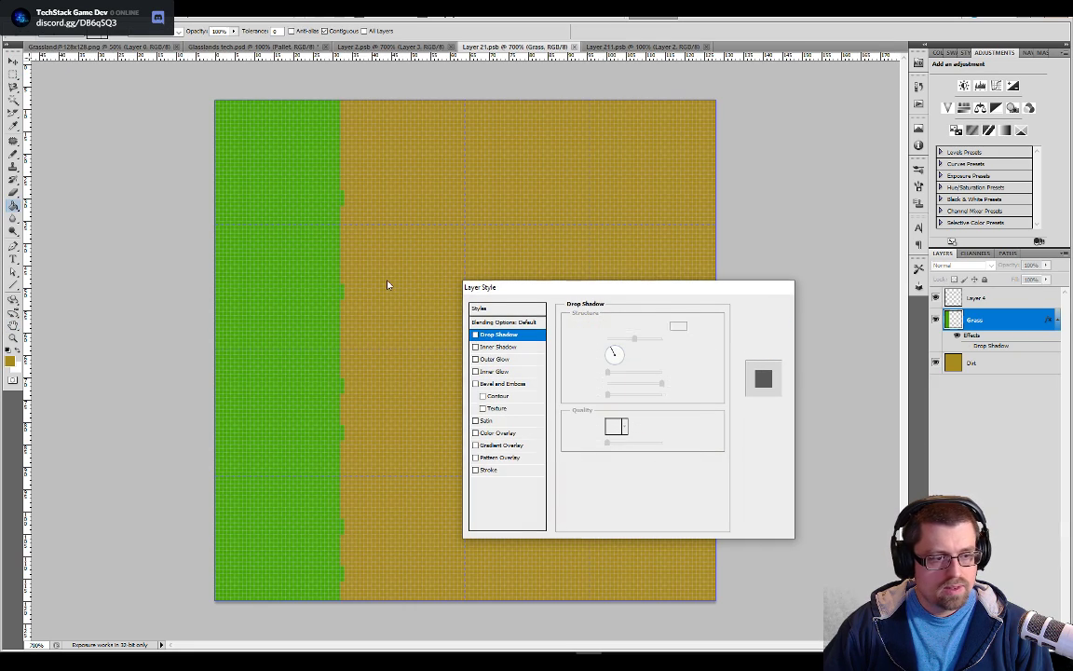
key("ctrl+plus")
key("ctrl+plus")
left_click_drag(386, 282, 612, 306)
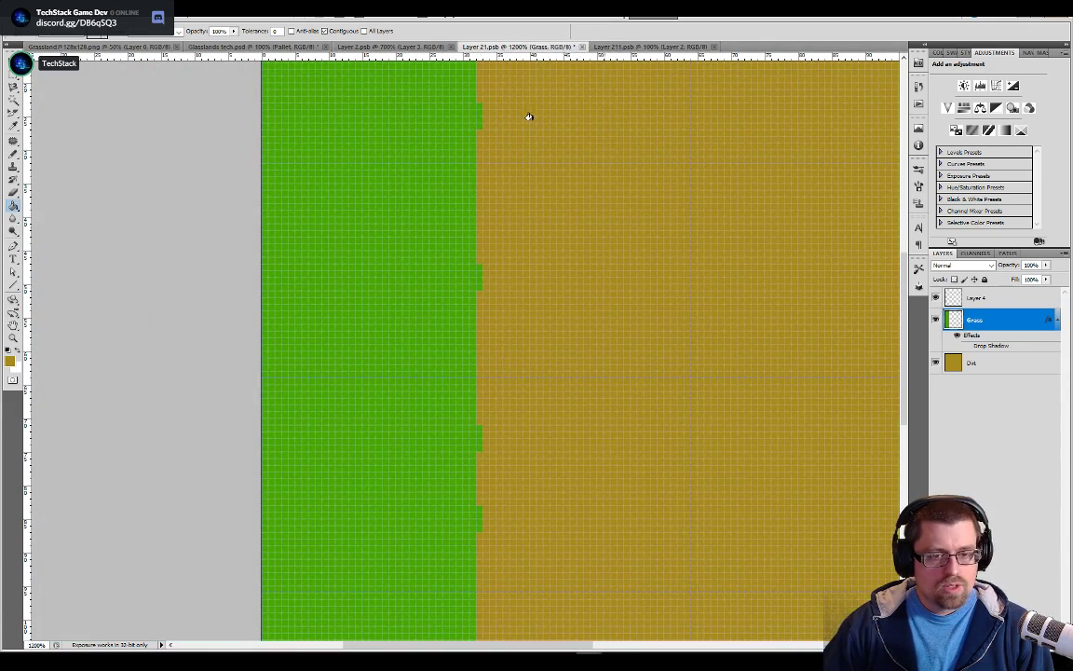
Show the Pallet layer in Glasslands tech.psd and pick its dark green as the foreground color
left_click(295, 49)
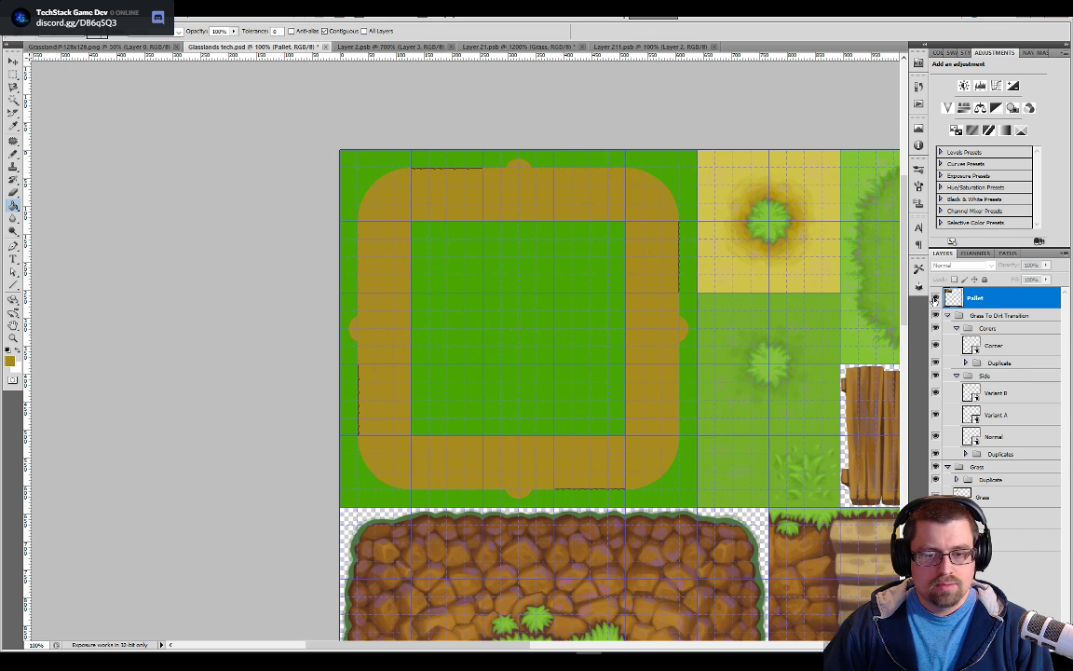
left_click(936, 298)
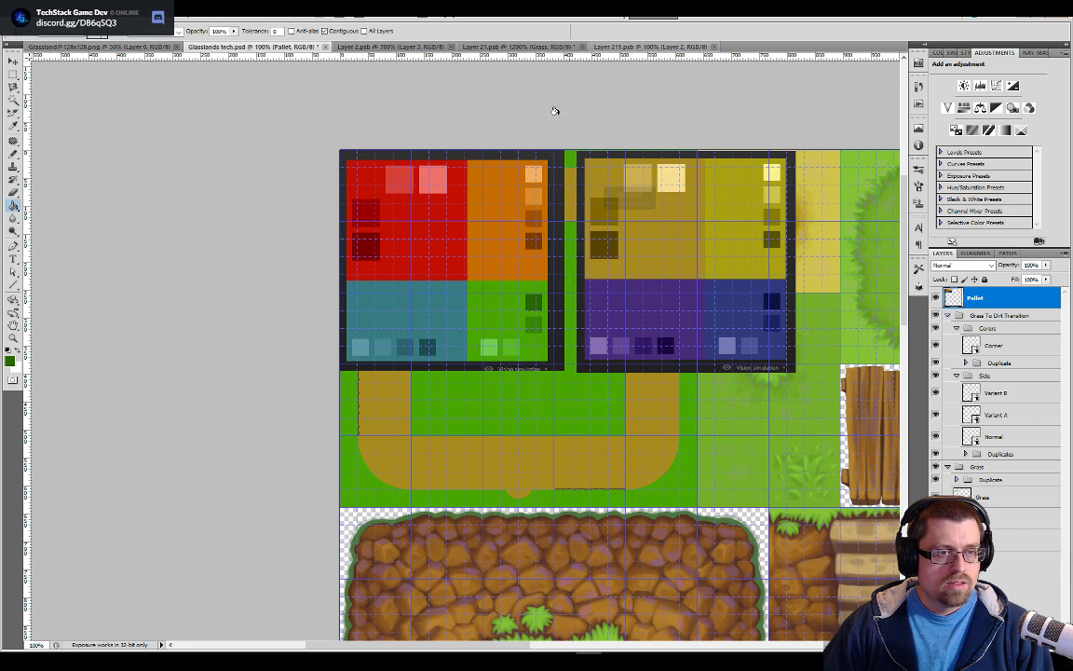
Close Layer 211.psb and Layer 2.psb, return to Layer 21.psb and switch to the Pencil tool
left_click(643, 47)
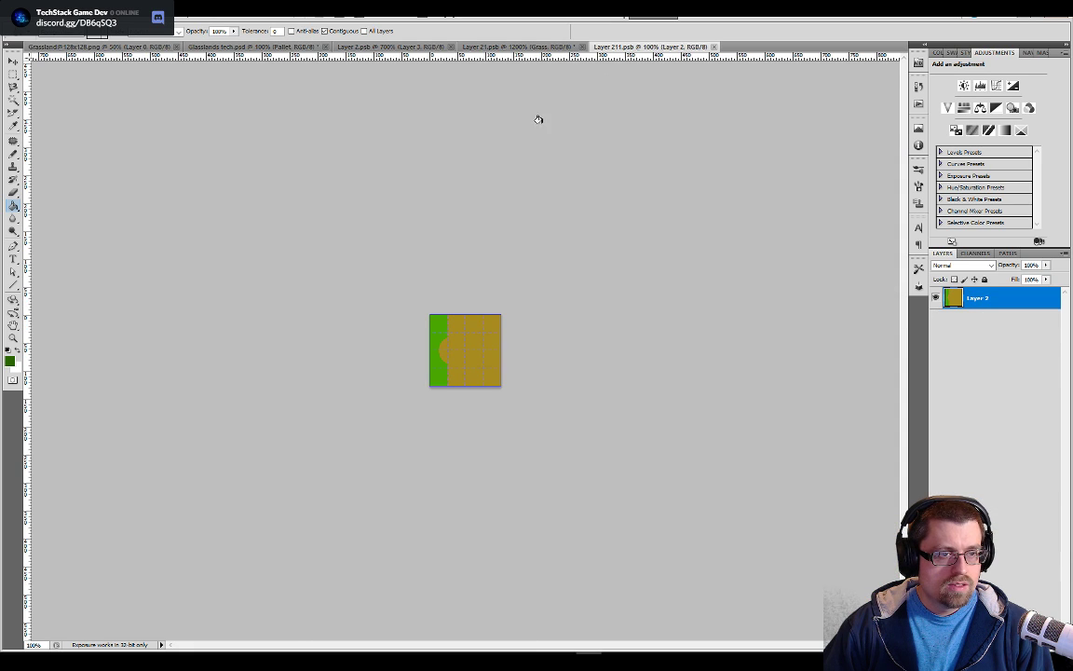
left_click(714, 46)
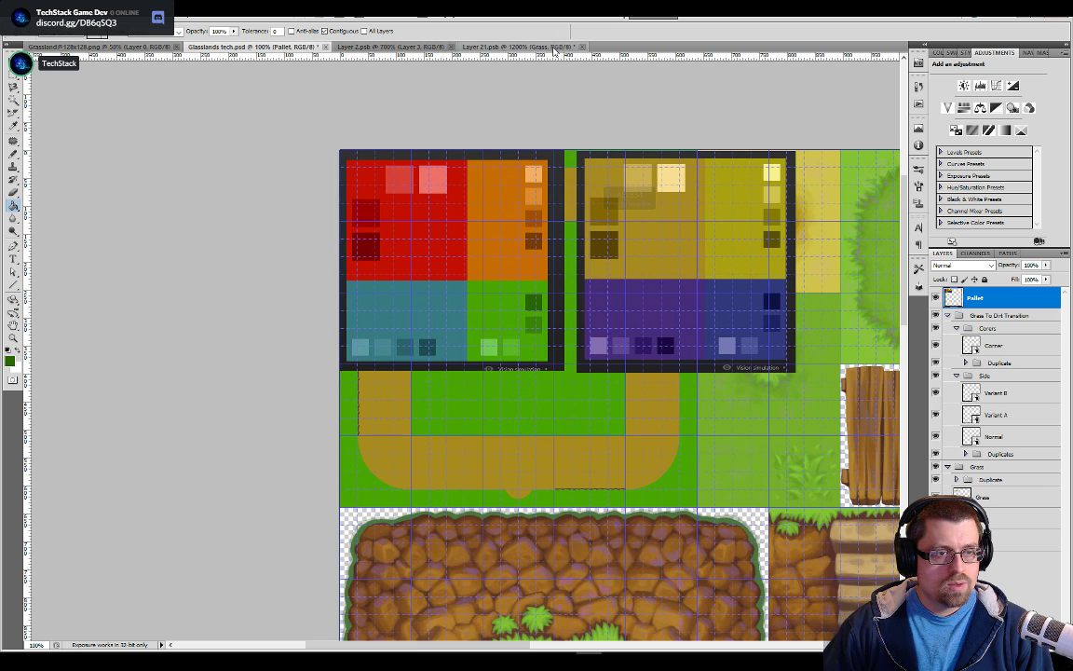
left_click(503, 47)
left_click(451, 47)
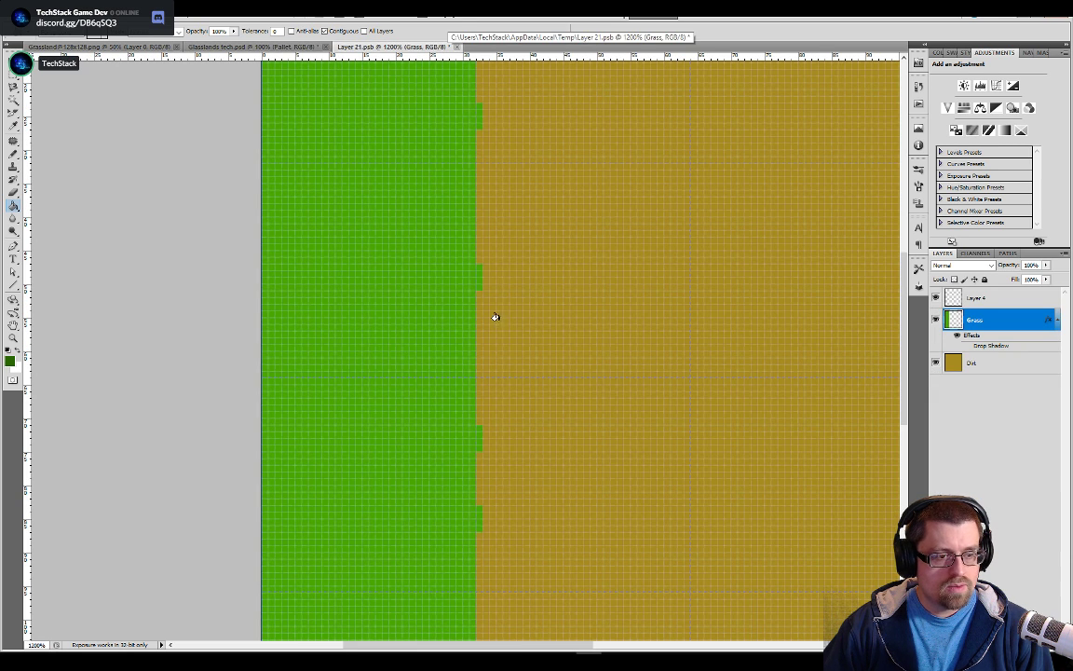
key("b")
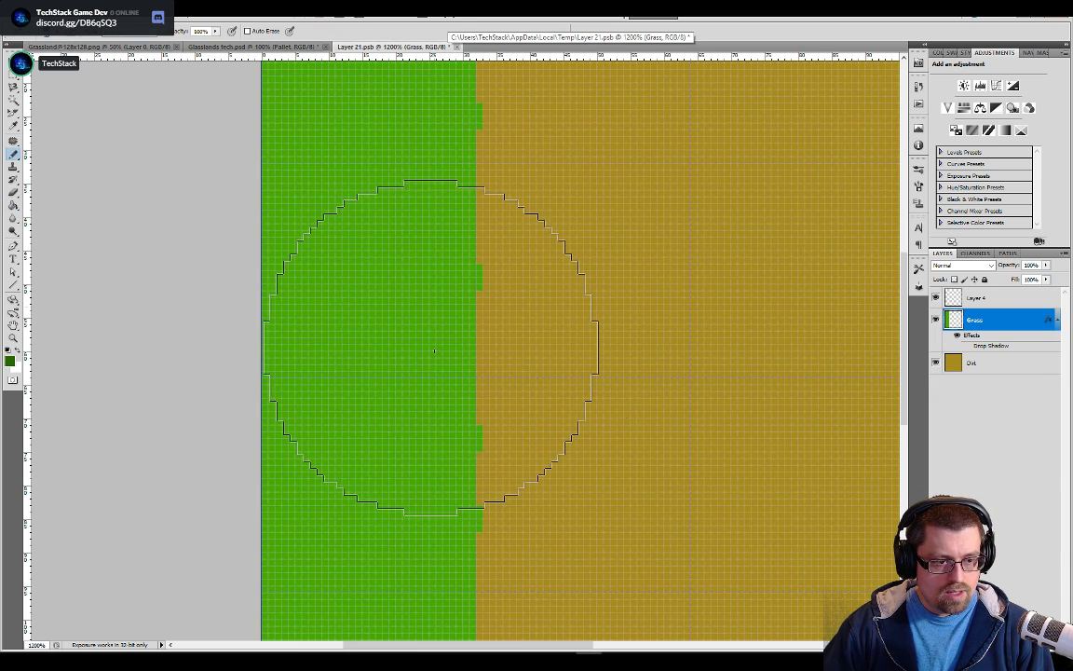
Disable the Grass layer's effects and try to remove the effect entry from the layer
right_click(973, 337)
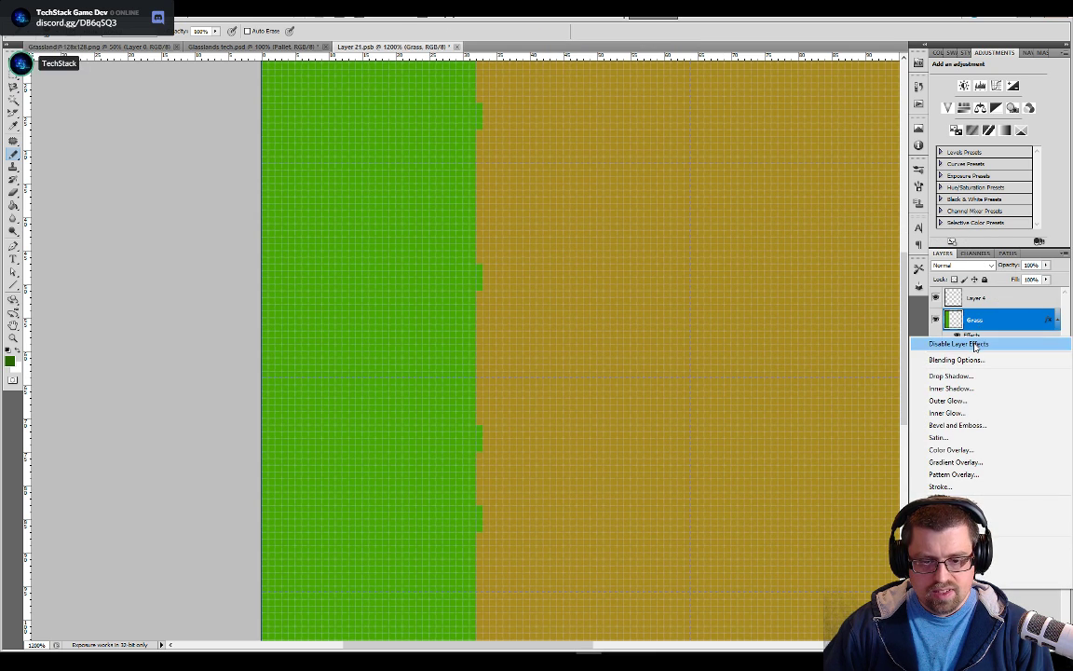
left_click(977, 343)
right_click(974, 335)
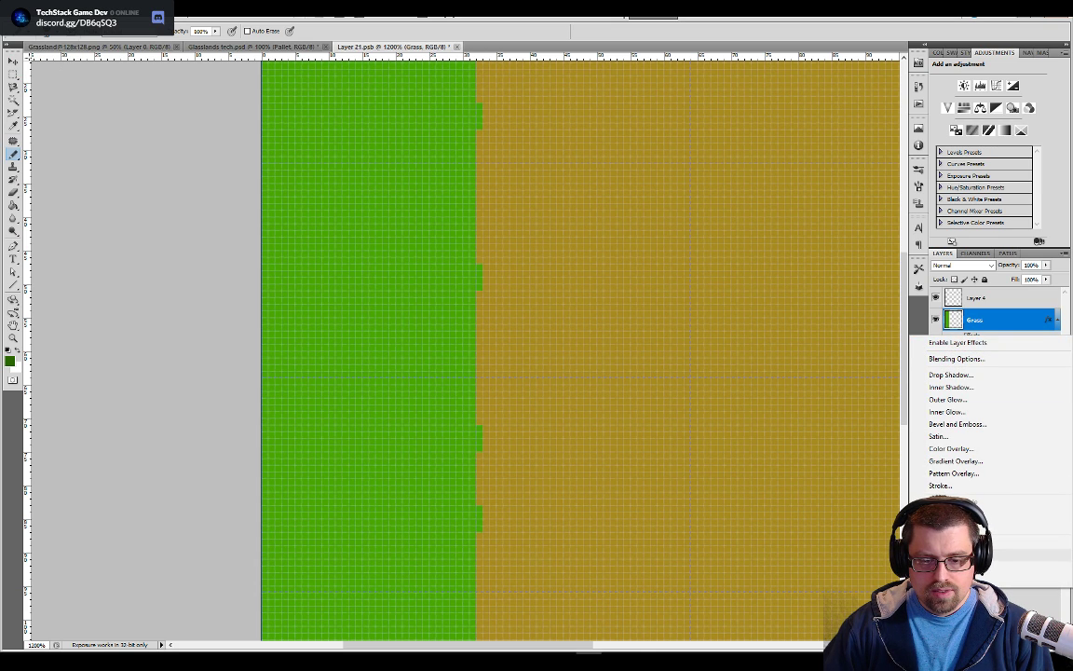
left_click(976, 566)
right_click(988, 319)
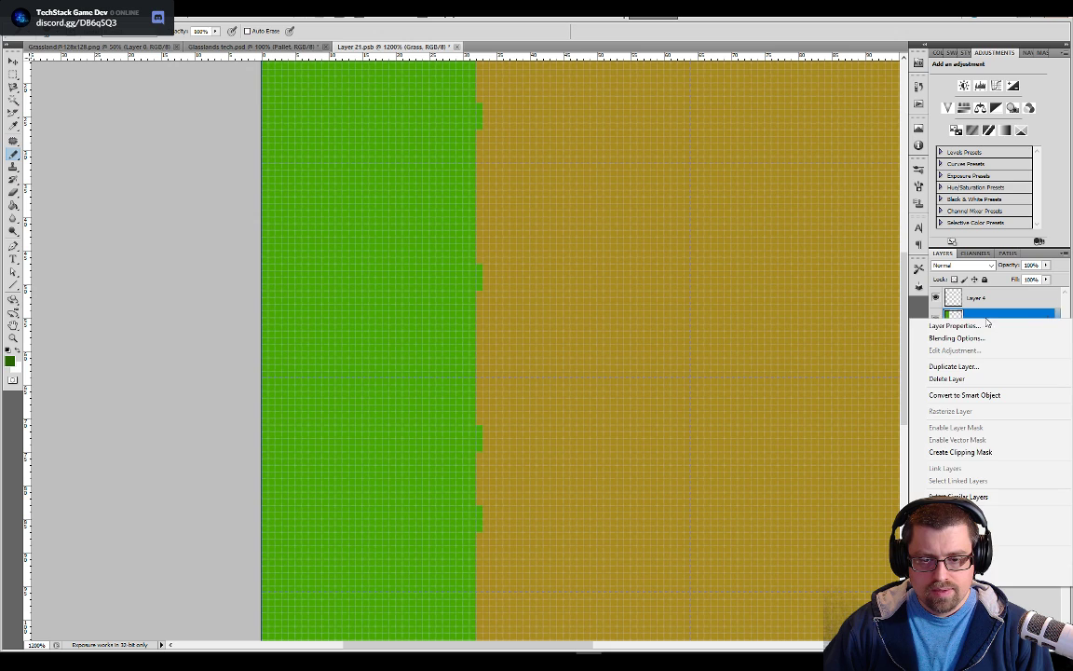
left_click(1044, 319)
left_click(1059, 320)
left_click(1059, 320)
right_click(1051, 320)
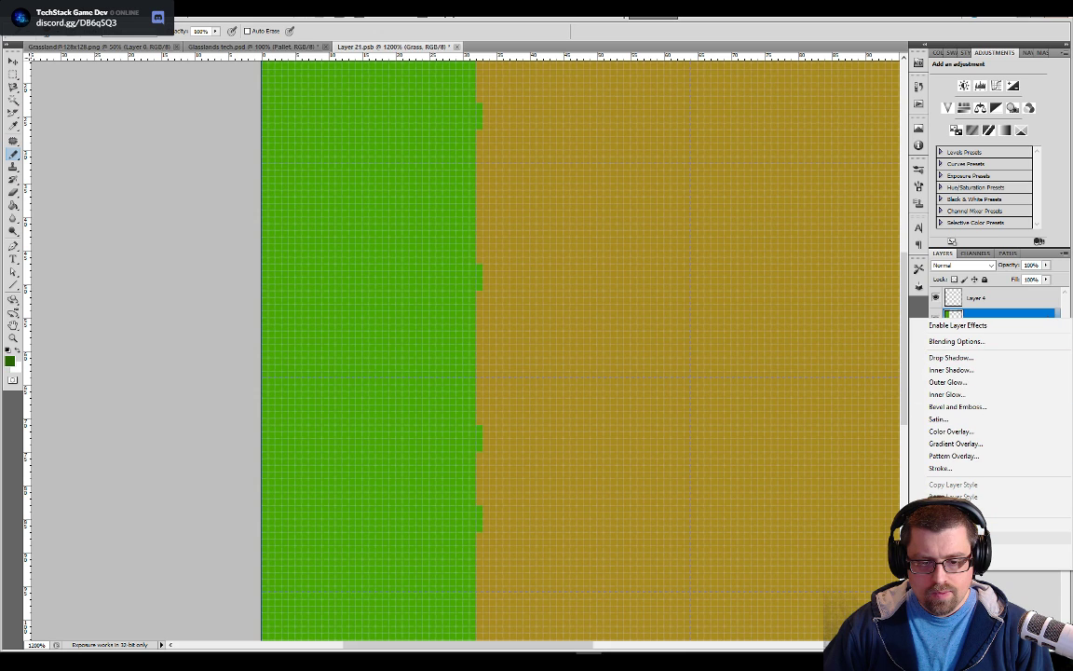
left_click(822, 289)
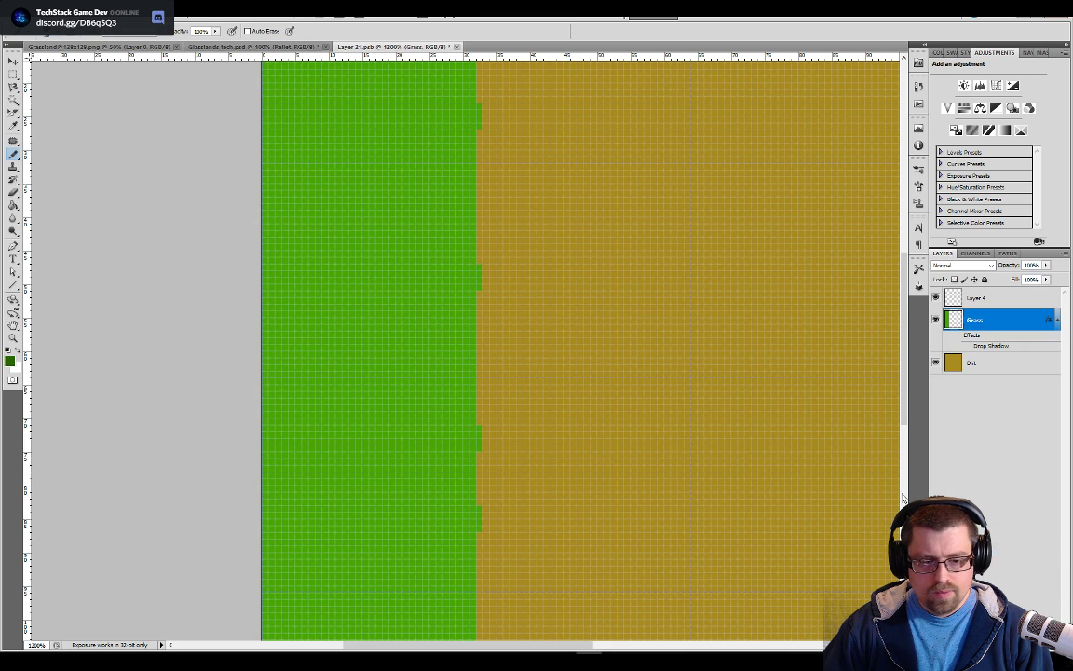
Re-enable the Grass layer's drop shadow, reset it to default and switch it off in the layer style settings
left_click(967, 345)
left_click(971, 643)
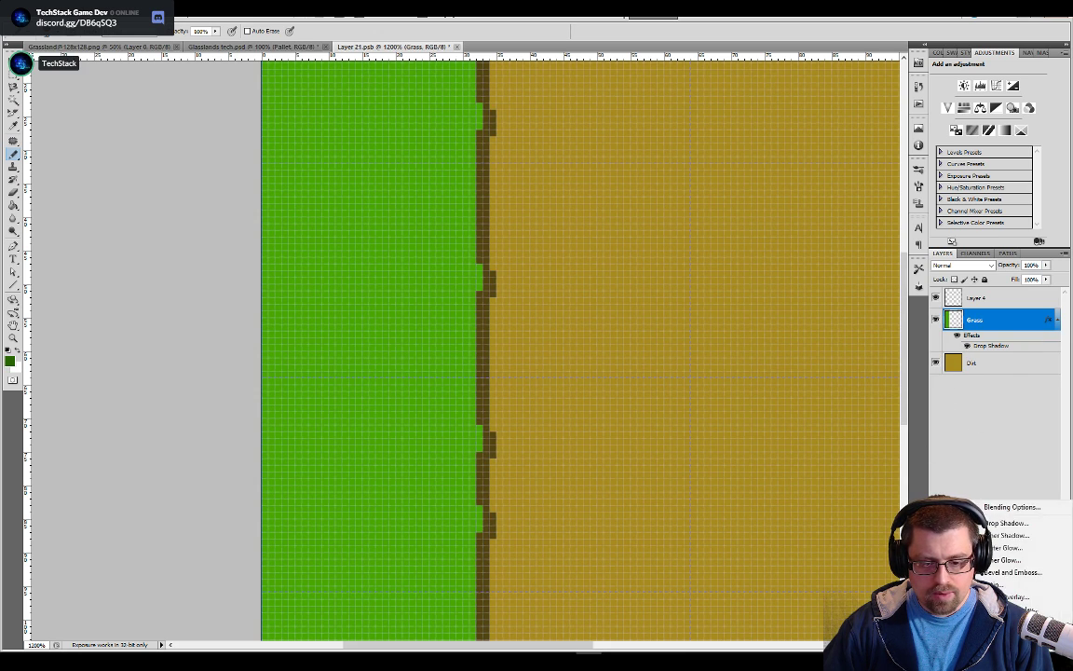
left_click(995, 522)
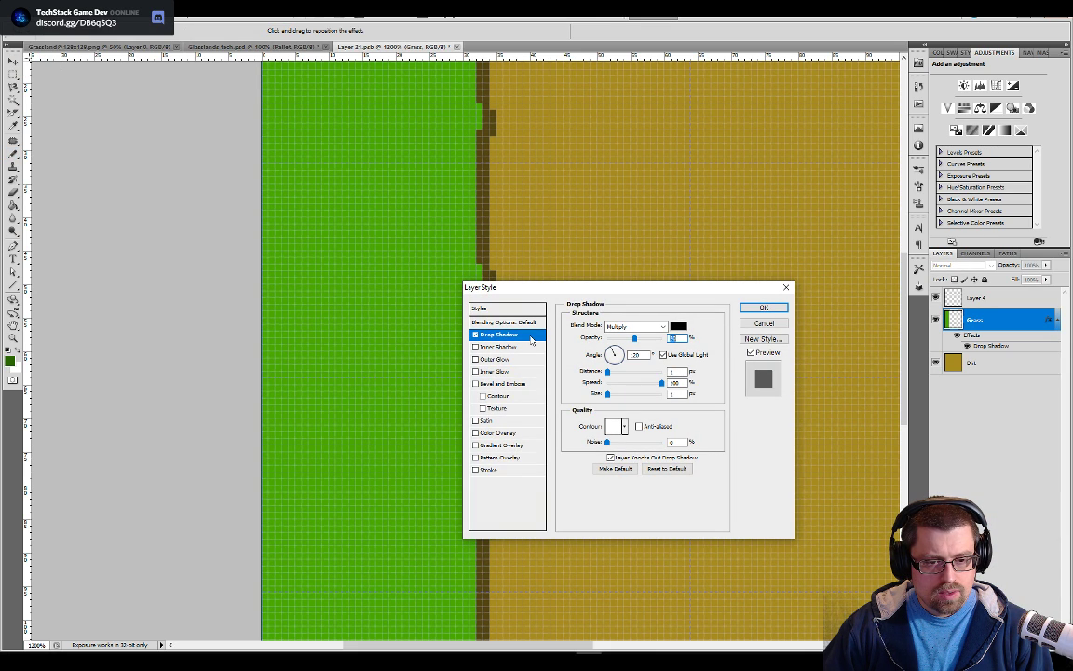
left_click(667, 467)
left_click(476, 335)
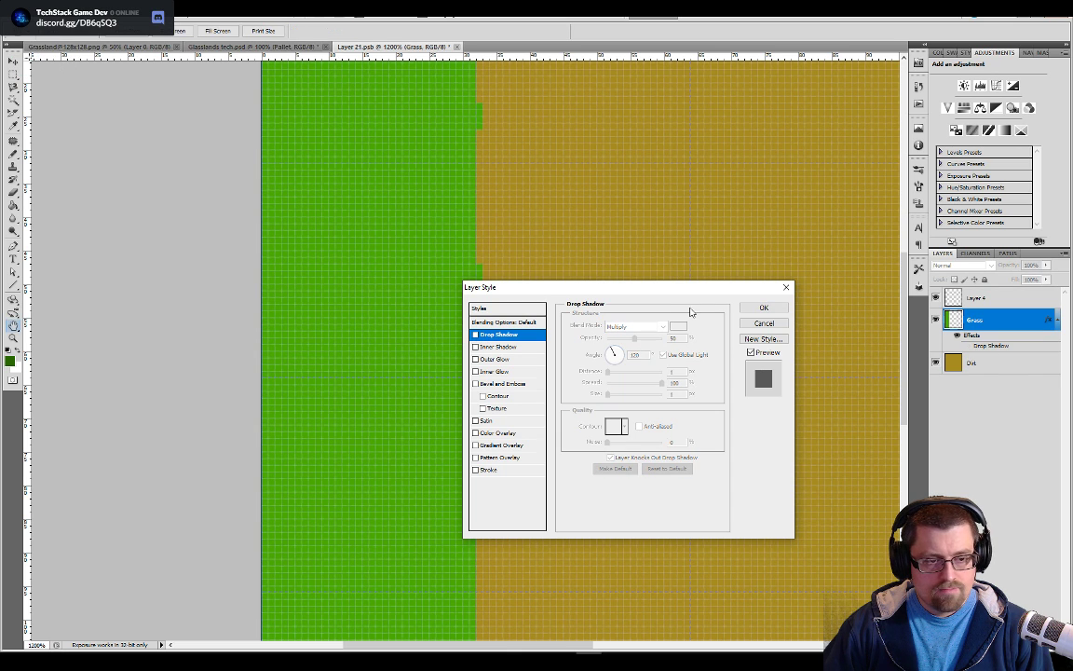
left_click(763, 307)
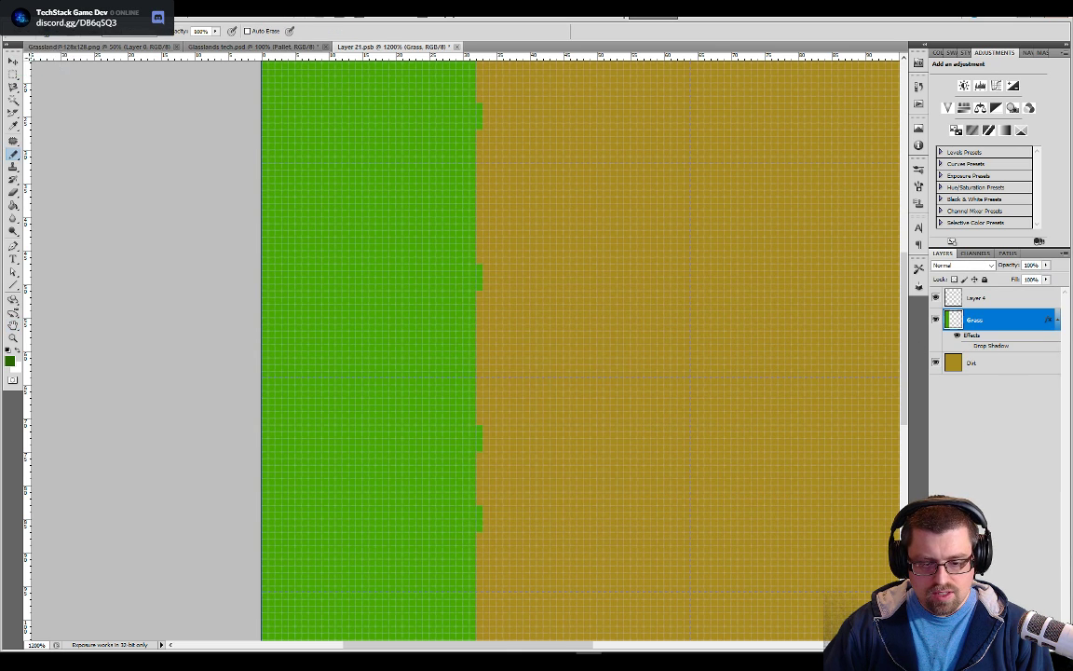
right_click(965, 341)
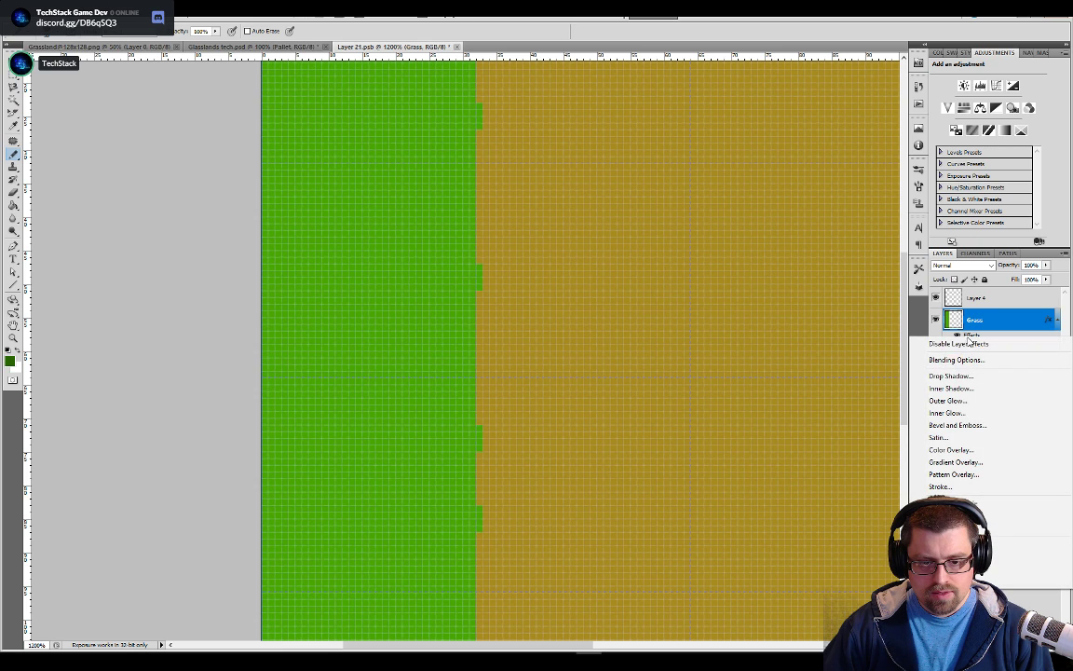
left_click(975, 539)
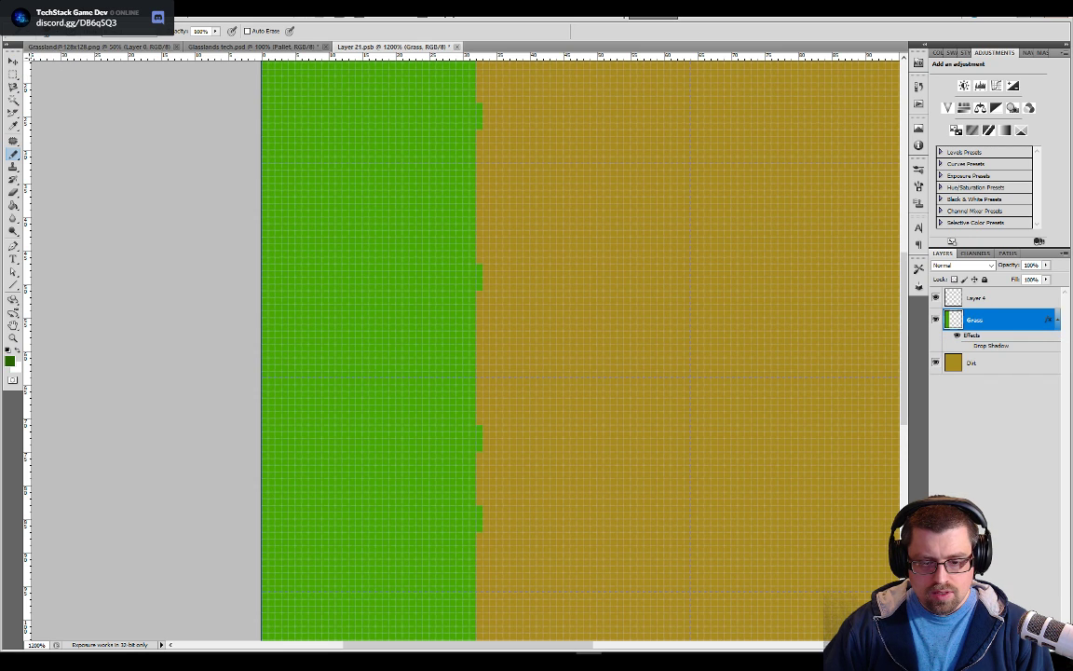
Add a new layer above Grass and paste a copy of the grass area into it at its original position
left_click(1031, 644)
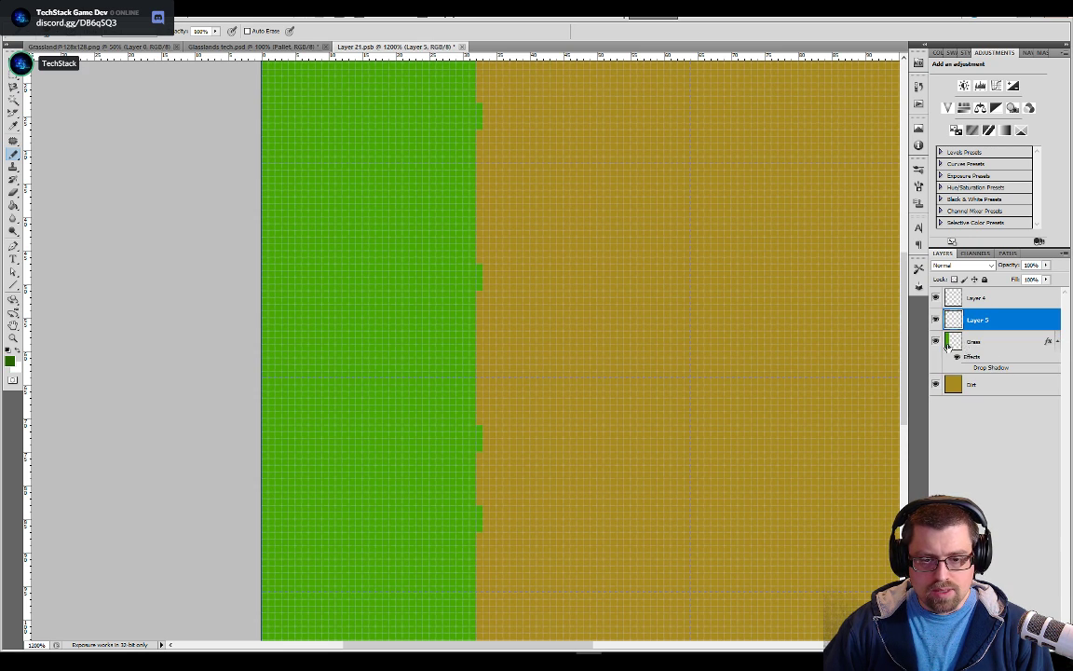
left_click(959, 344)
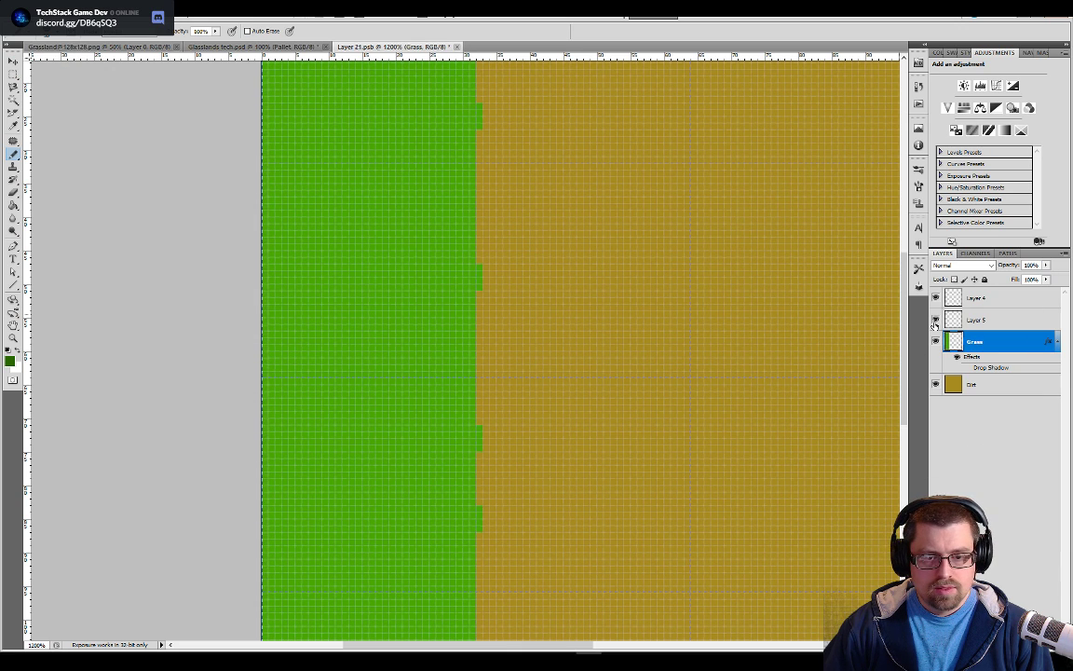
left_click(951, 321)
key("ctrl+v")
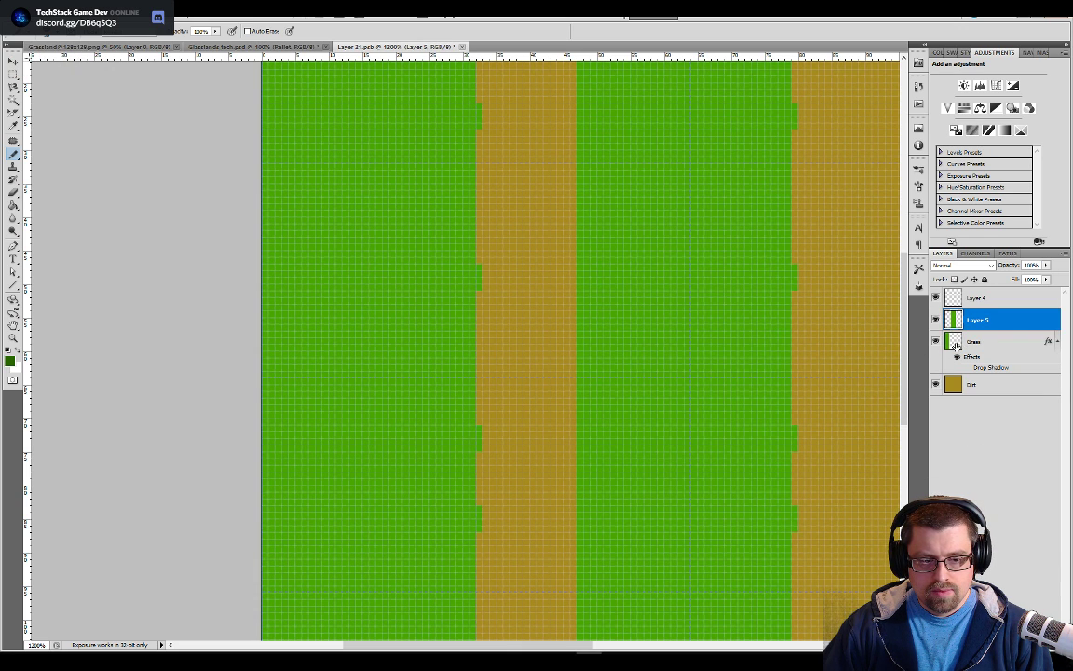
key("ctrl+z")
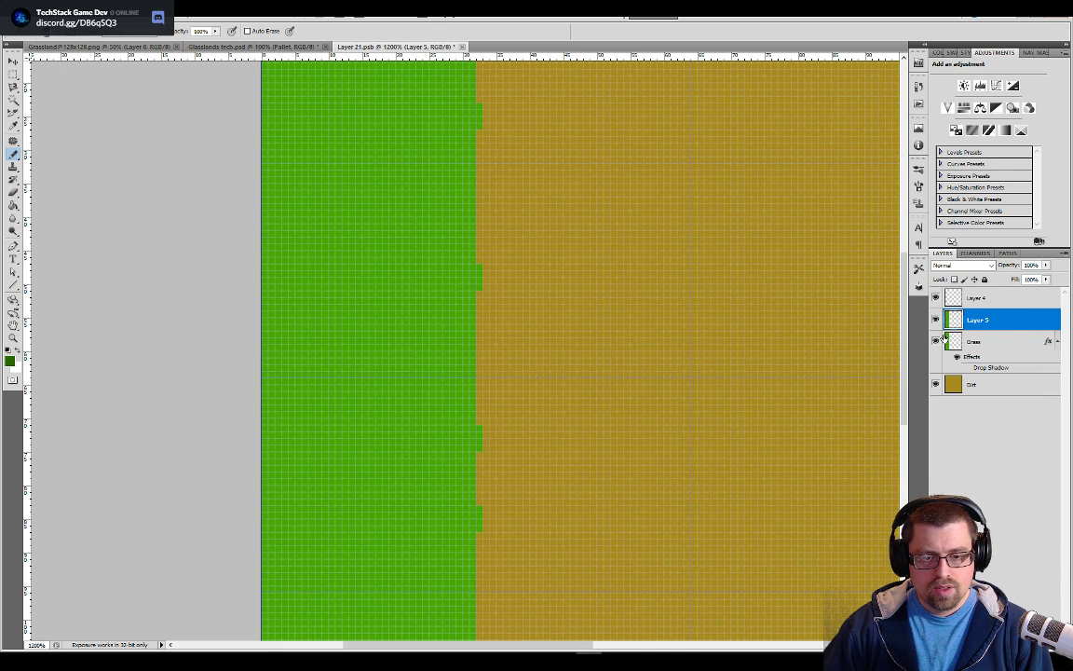
Delete the old Grass layer with its effects and rename Layer 5 to Grass
left_click(974, 341)
right_click(974, 341)
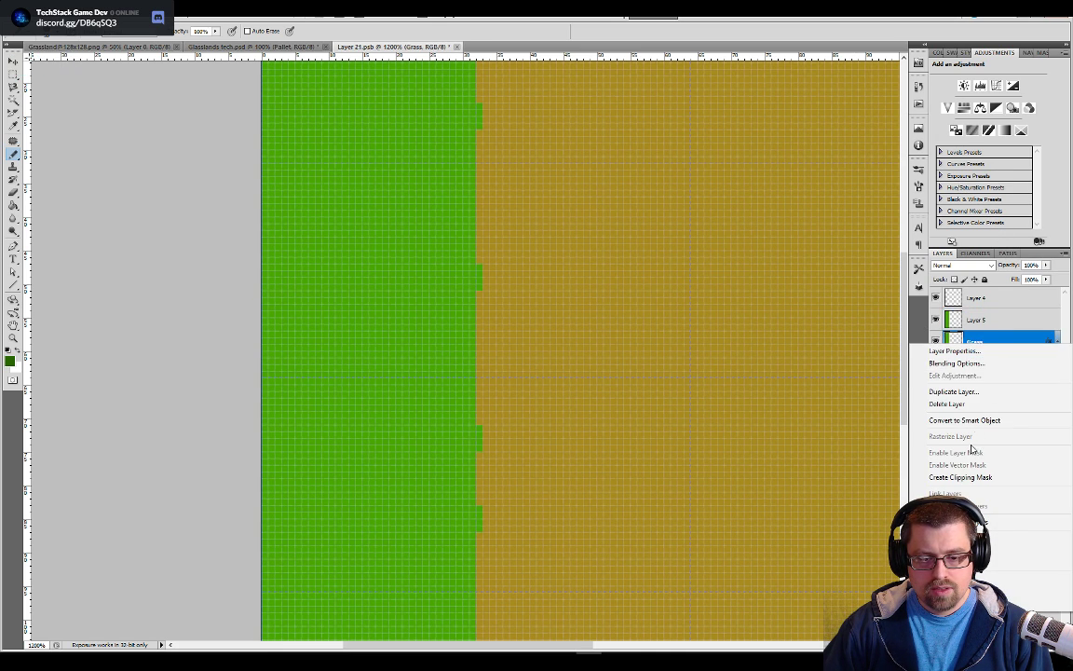
left_click(969, 403)
double_click(975, 320)
type("Grass")
left_click(988, 396)
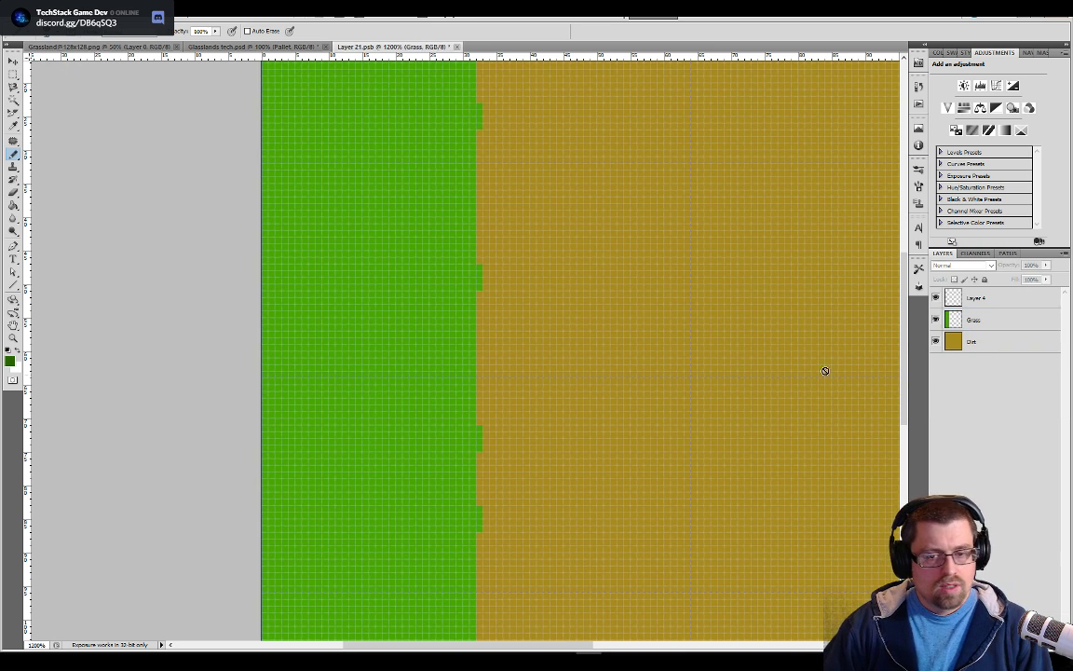
left_click_drag(581, 313, 580, 465)
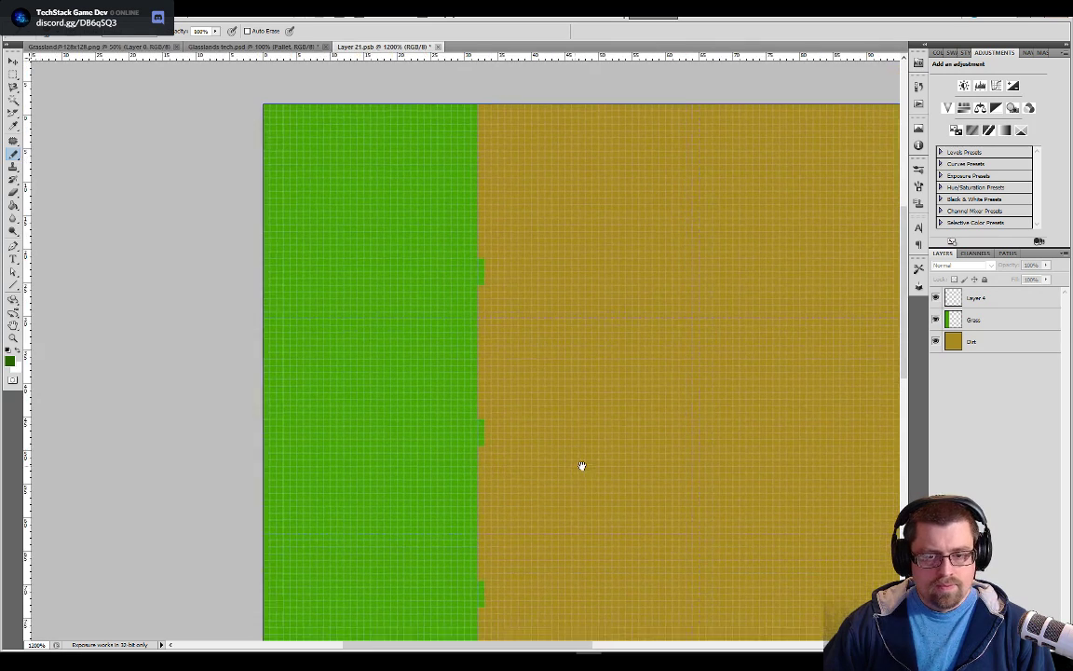
Rename Layer 4 to Grass Edge and reduce the pencil's brush size for painting the edge
left_click(965, 296)
double_click(976, 298)
type("Grass Edge")
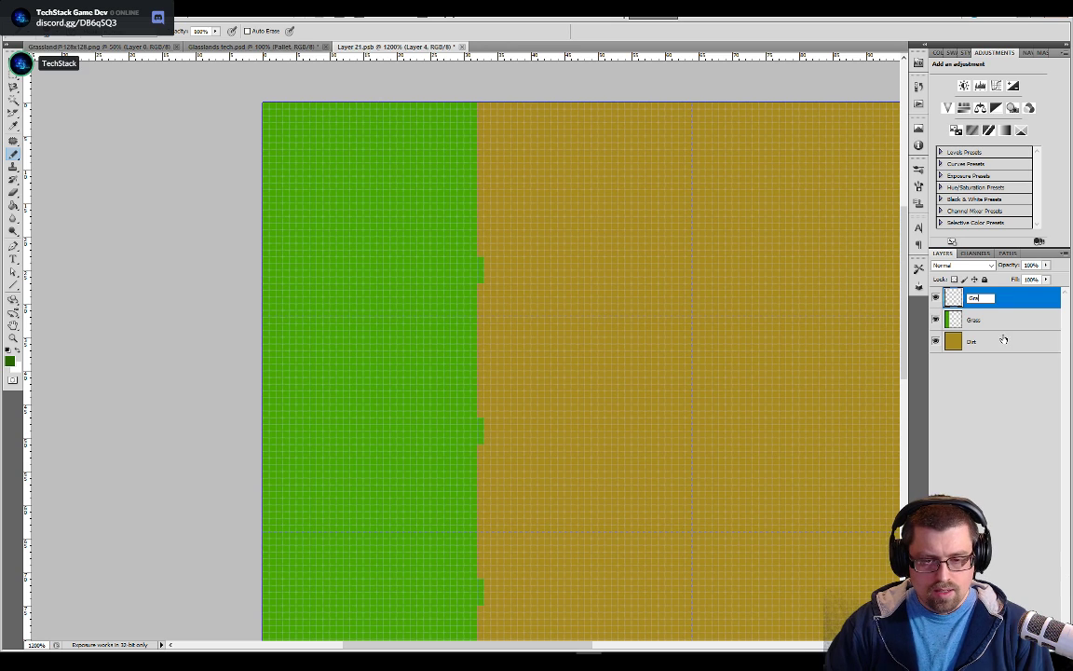
key("Return")
key("bracketleft")
key("bracketleft")
key("bracketleft")
key("bracketleft")
key("bracketleft")
key("bracketleft")
key("bracketleft")
key("bracketleft")
key("bracketleft")
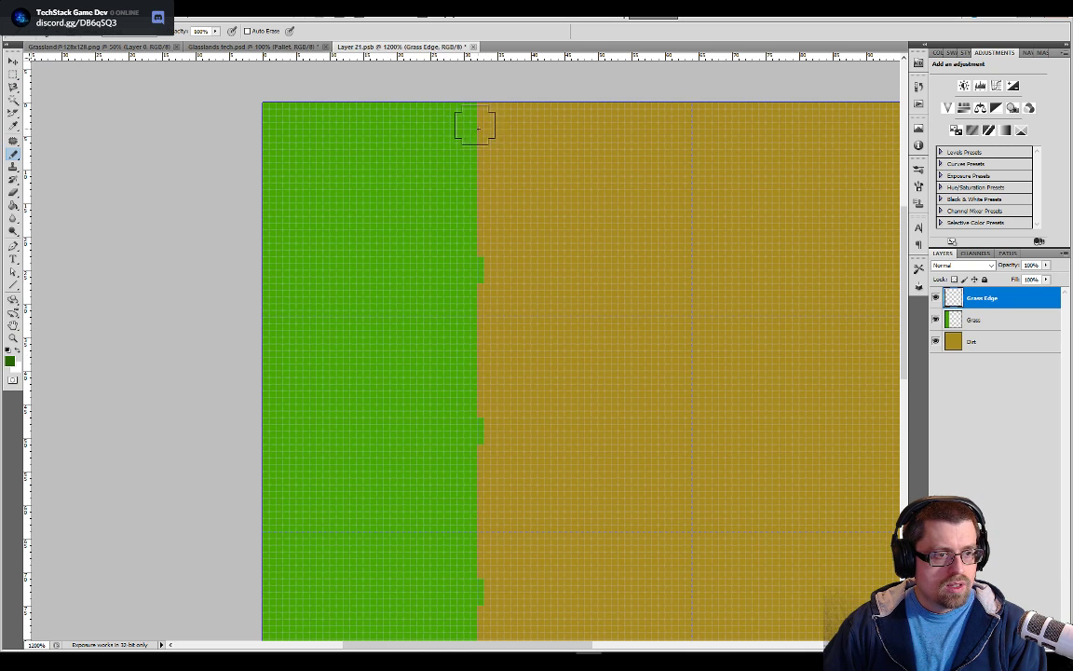
key("bracketleft")
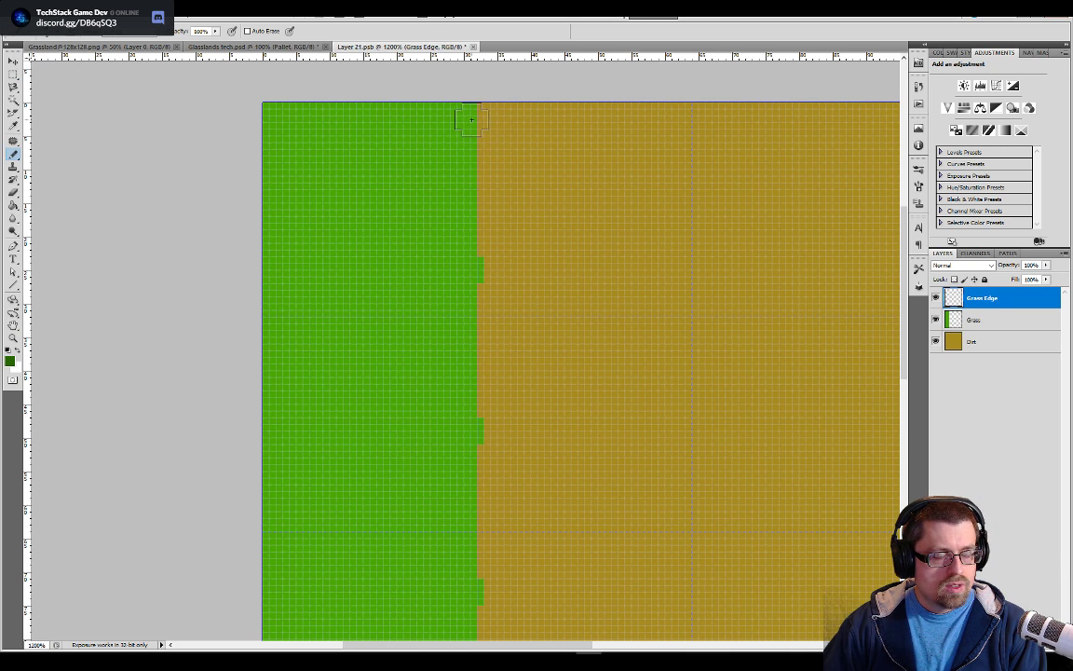
left_click(471, 120)
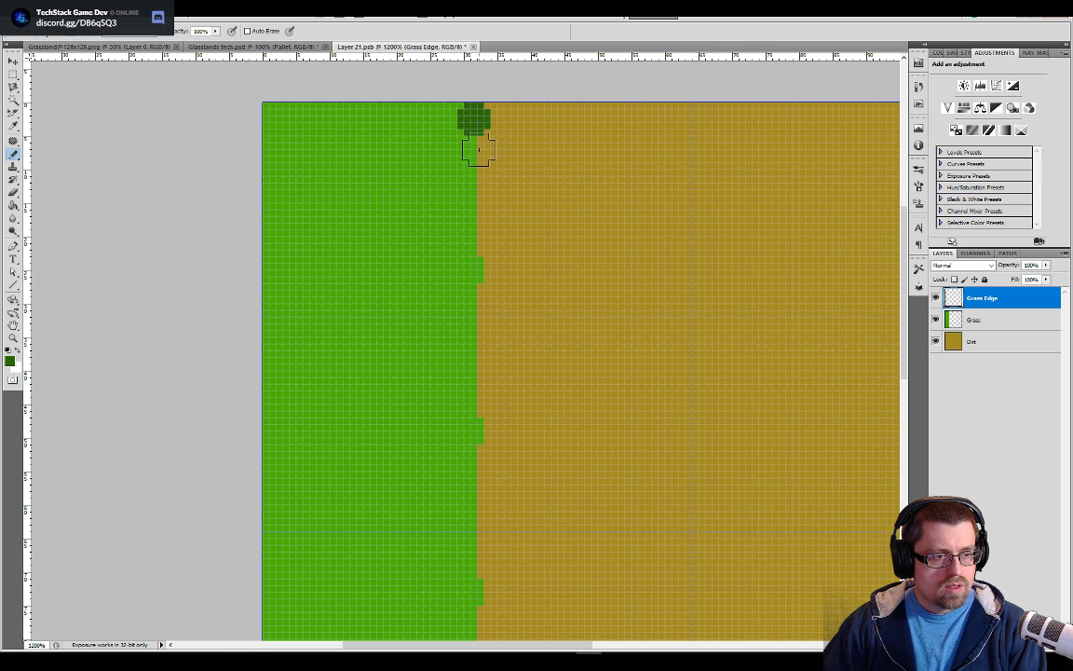
left_click(479, 147)
left_click(474, 165)
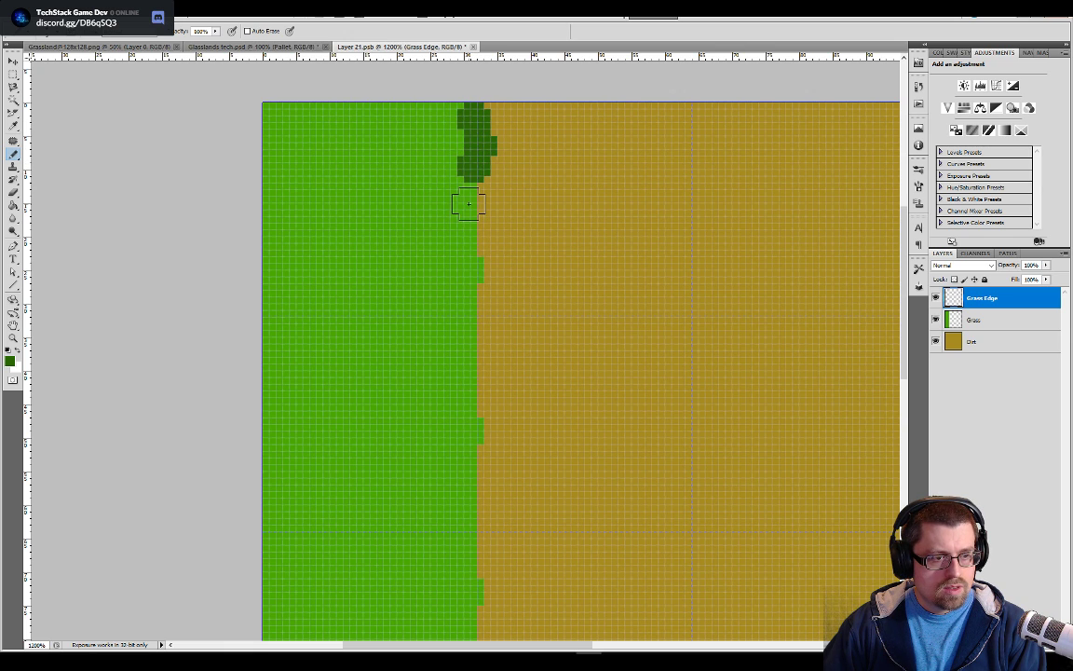
left_click(468, 203)
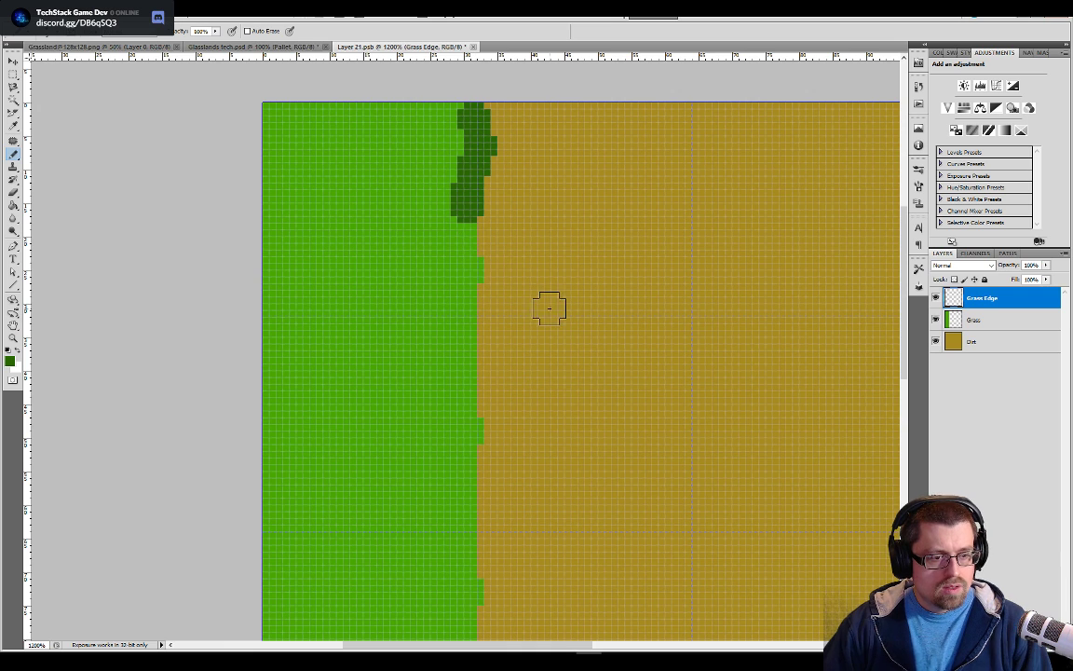
key("ctrl+alt+z")
key("ctrl+alt+z")
key("ctrl+alt+z")
key("ctrl+alt+z")
key("ctrl+alt+z")
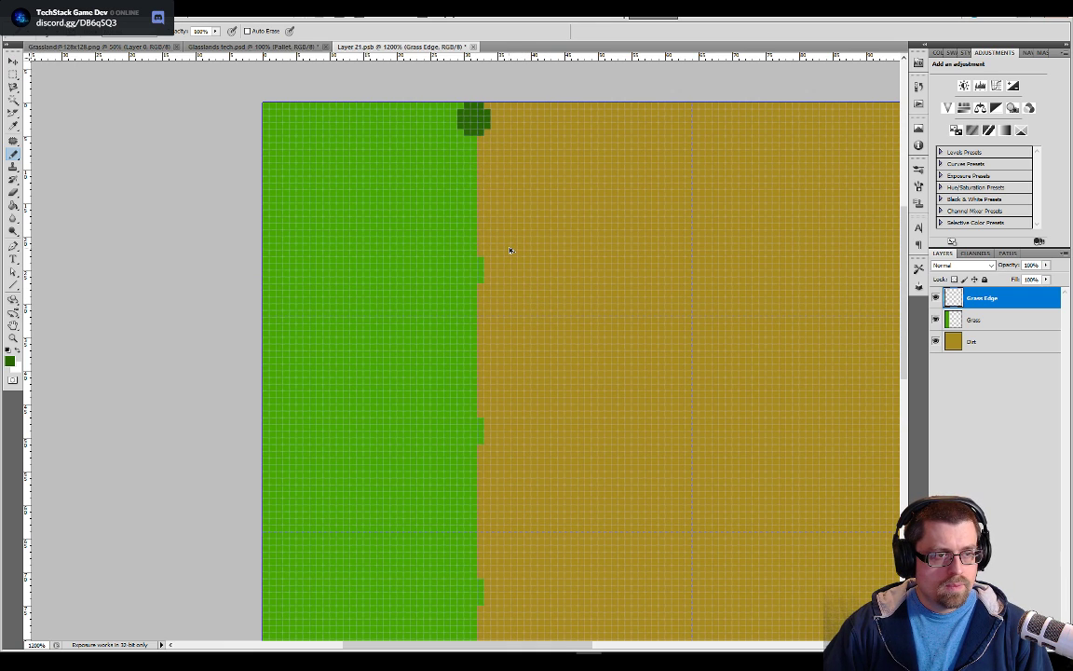
Dab dark green at the boundary's upper end and paint a wavy dark green edge up the lower third of the boundary
left_click(467, 120)
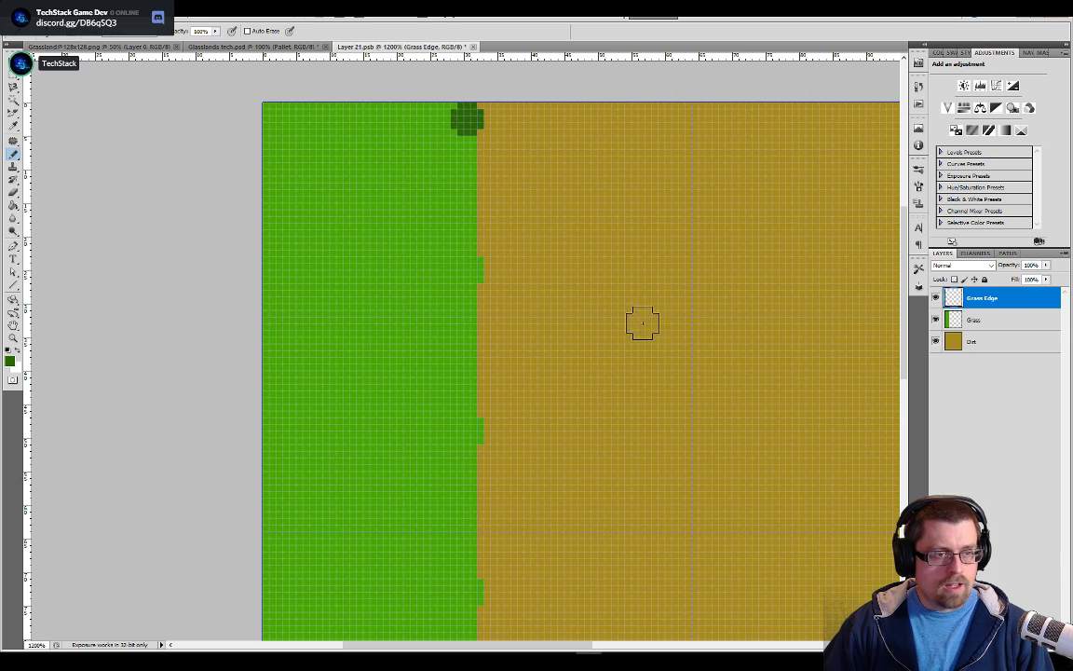
left_click_drag(903, 298, 900, 499)
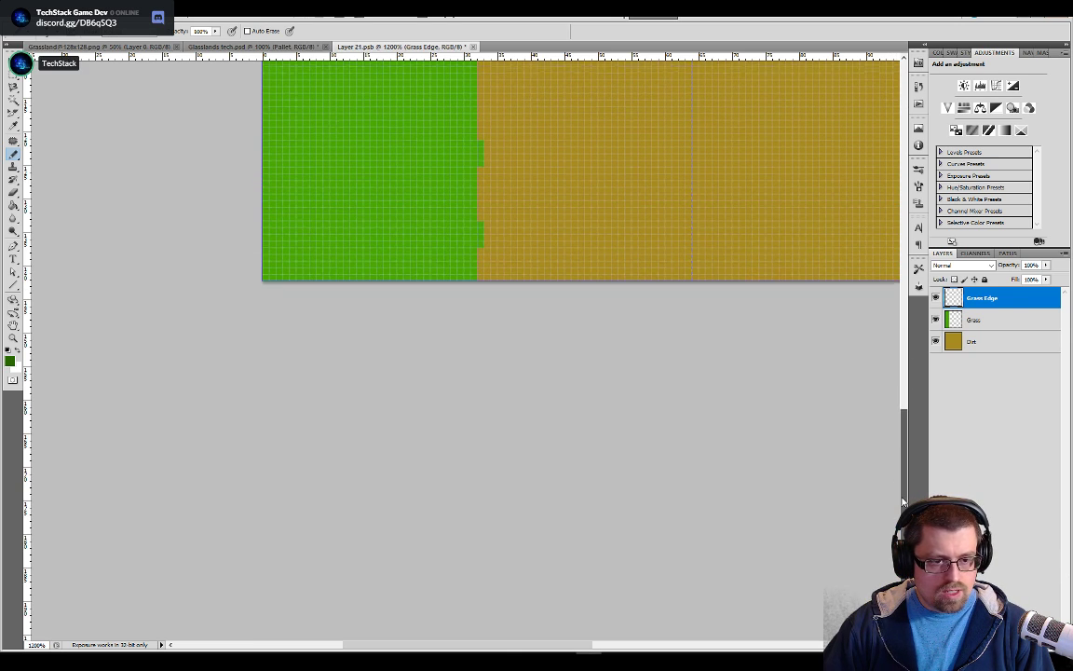
left_click(466, 263)
left_click(467, 240)
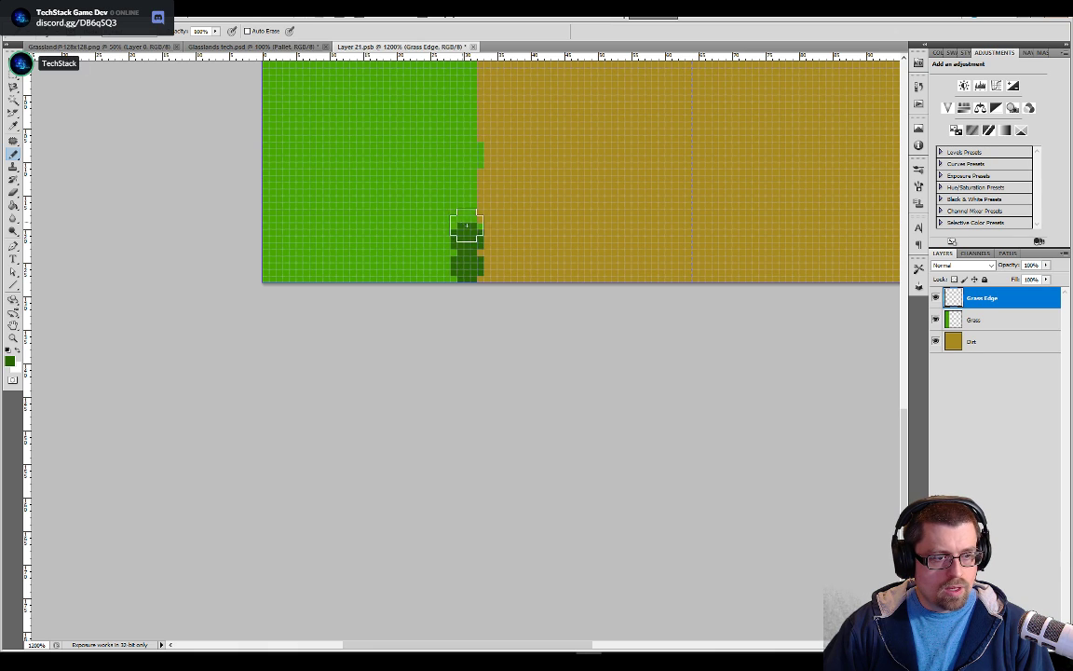
mouse_move(473, 242)
left_mouse_down()
mouse_move(486, 213)
mouse_move(459, 168)
mouse_move(491, 132)
left_mouse_up()
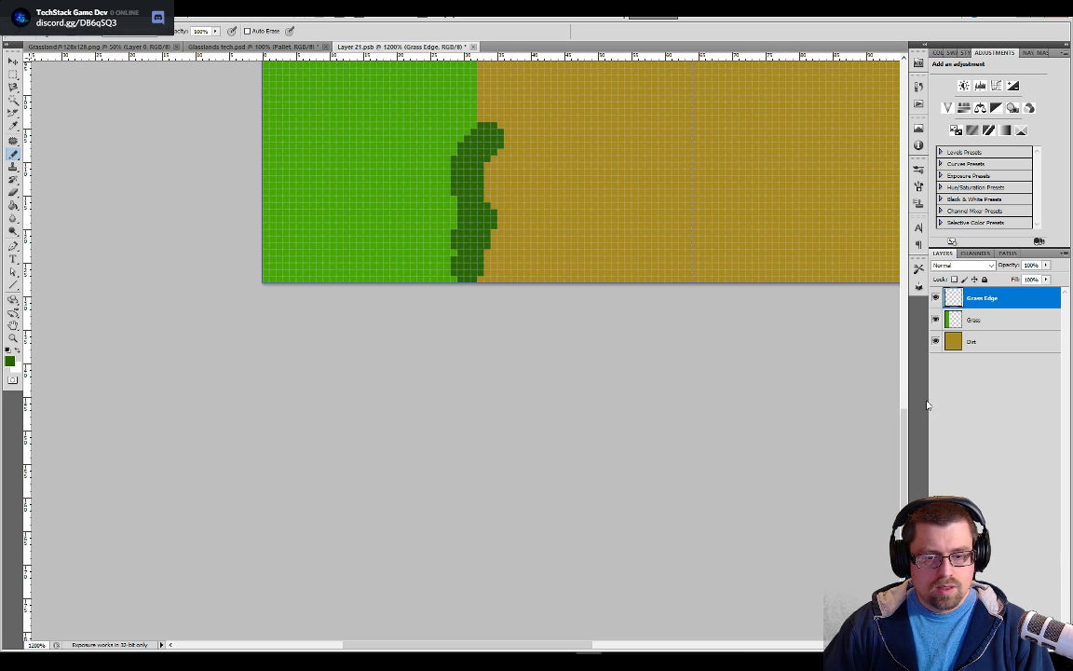
scroll(901, 391, "up", 5)
mouse_move(486, 283)
left_mouse_down()
mouse_move(471, 270)
mouse_move(479, 194)
mouse_move(451, 173)
left_mouse_up()
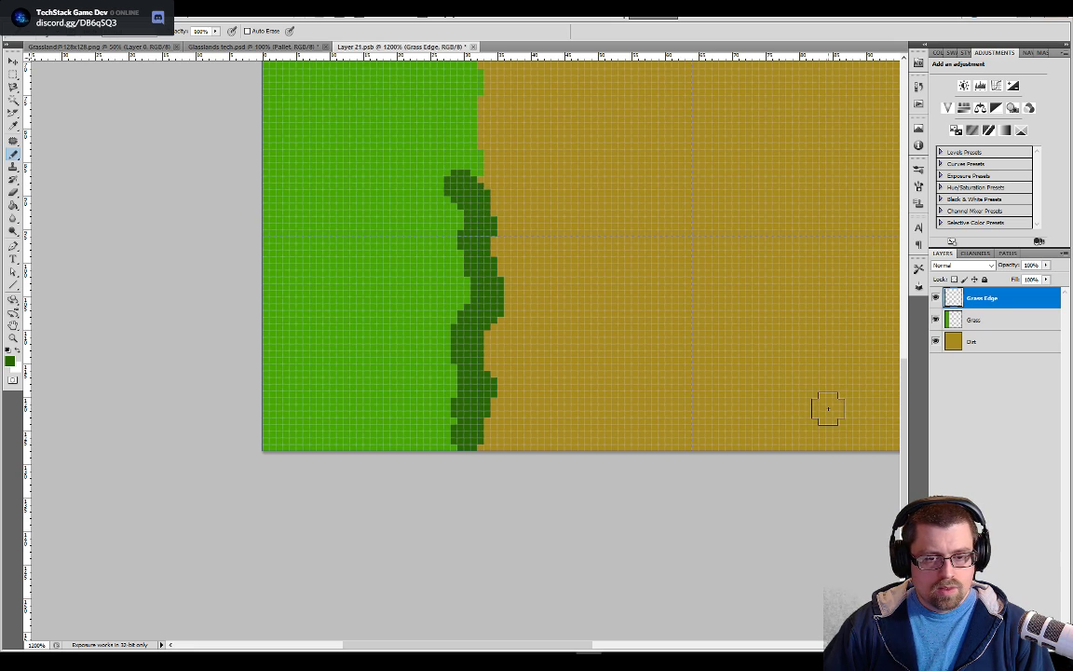
Continue the wavy dark green edge along the rest of the grass-to-dirt boundary up to the first dab
scroll(856, 408, "down", 2)
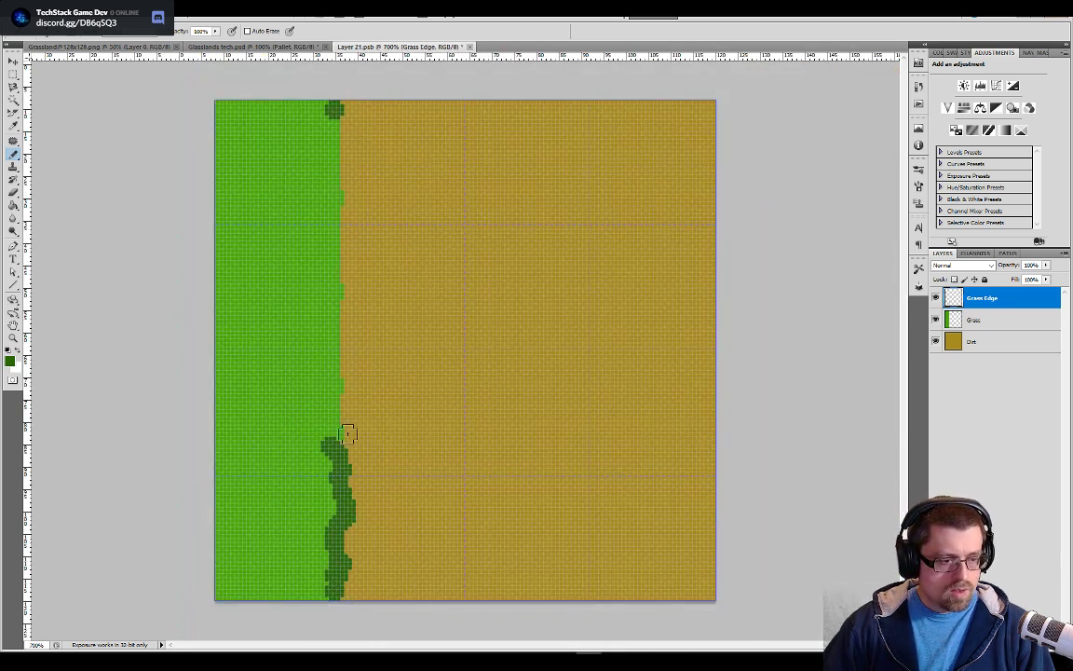
left_click_drag(334, 437, 335, 423)
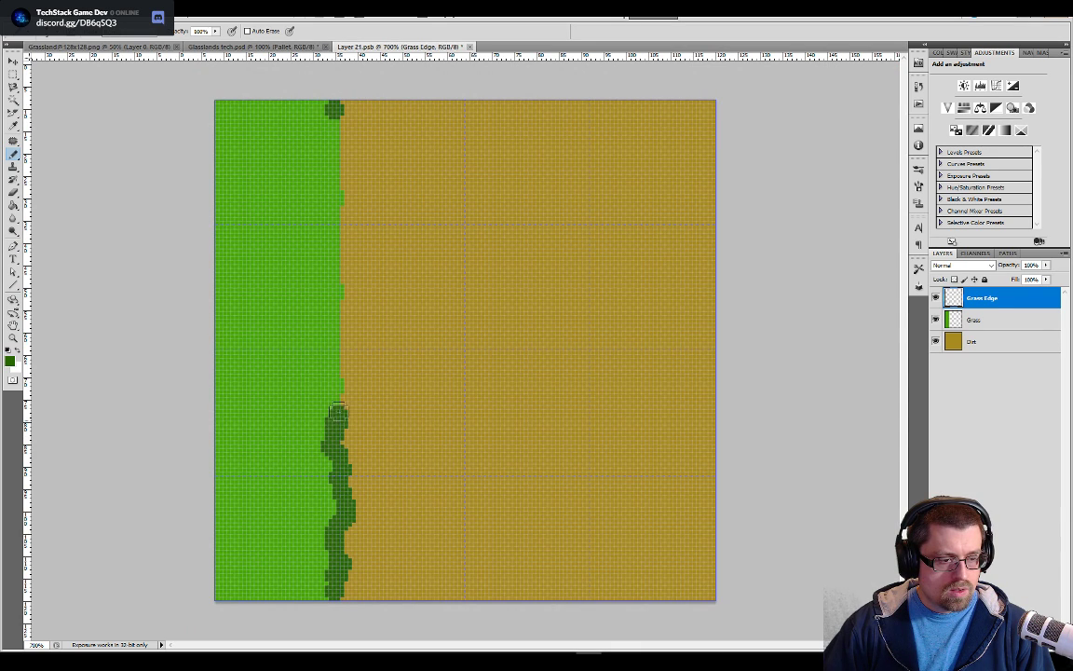
mouse_move(328, 375)
left_mouse_down()
mouse_move(348, 321)
mouse_move(332, 142)
left_mouse_up()
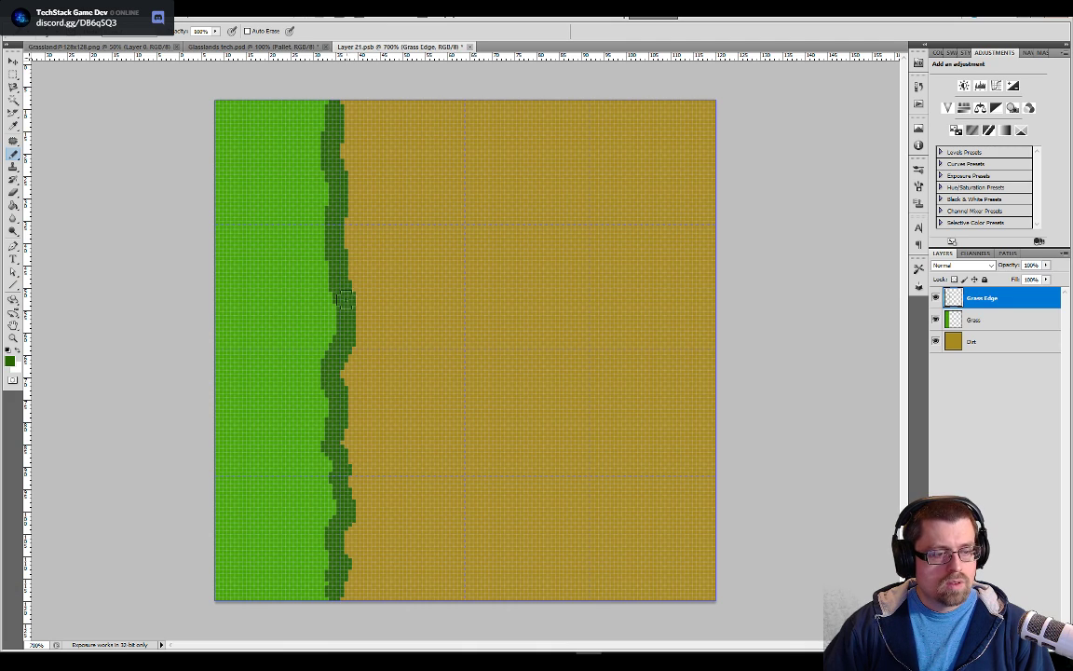
key("ctrl+minus")
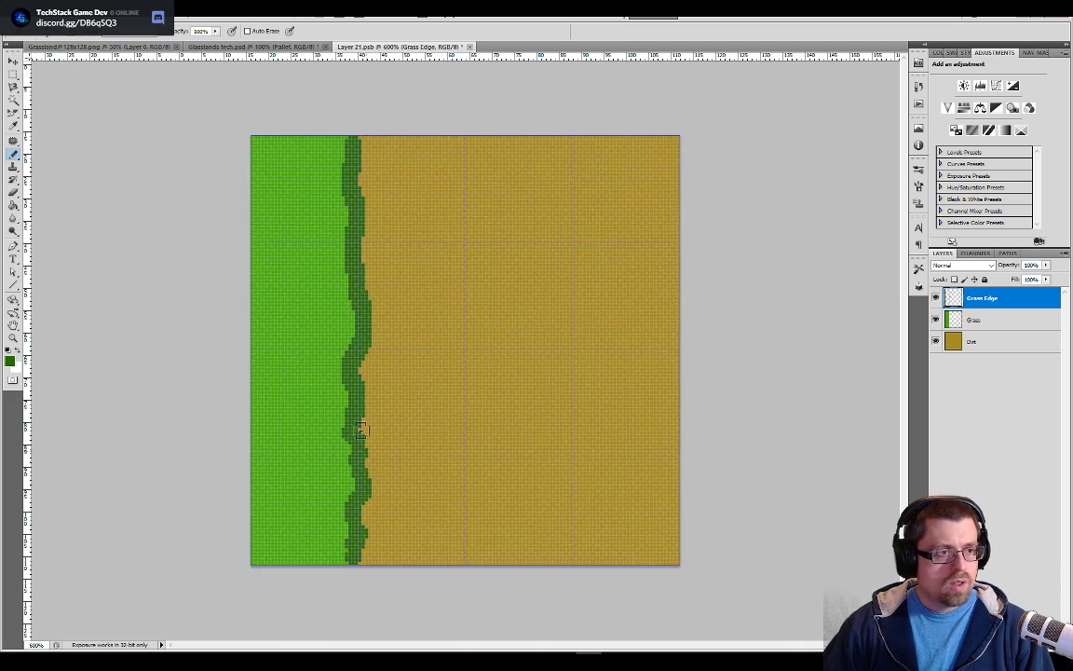
left_click(270, 47)
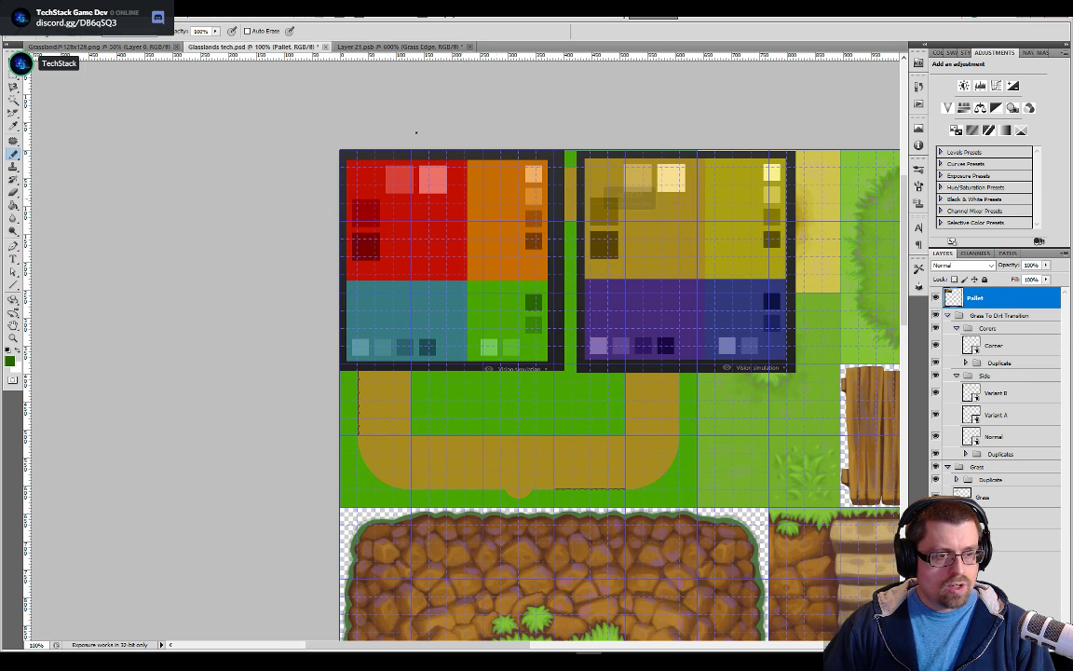
left_click(372, 48)
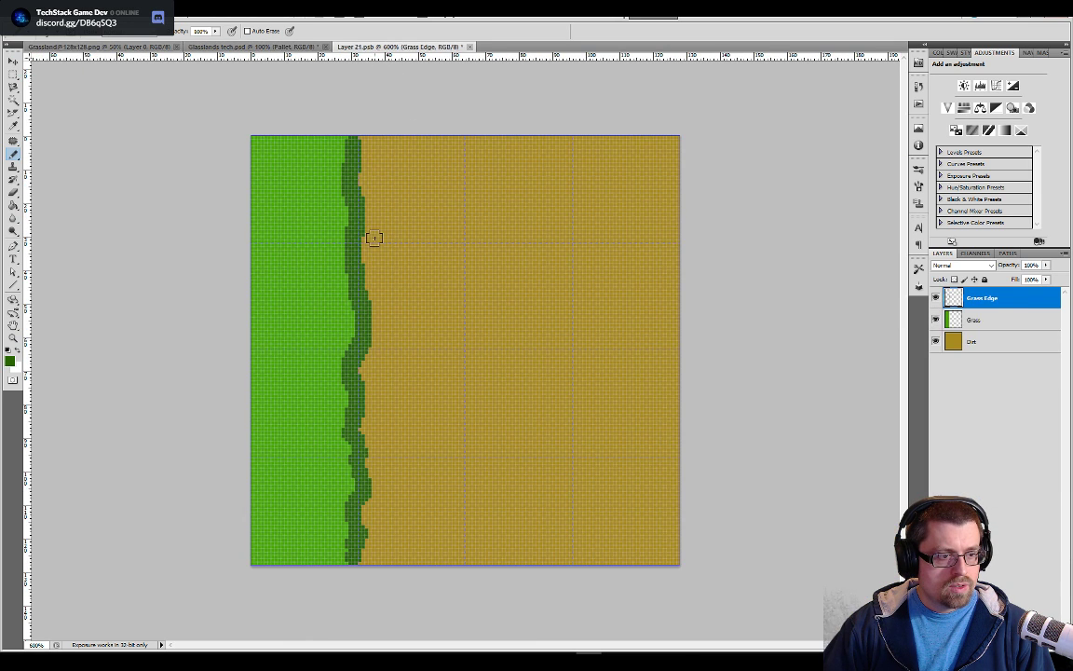
left_click(275, 48)
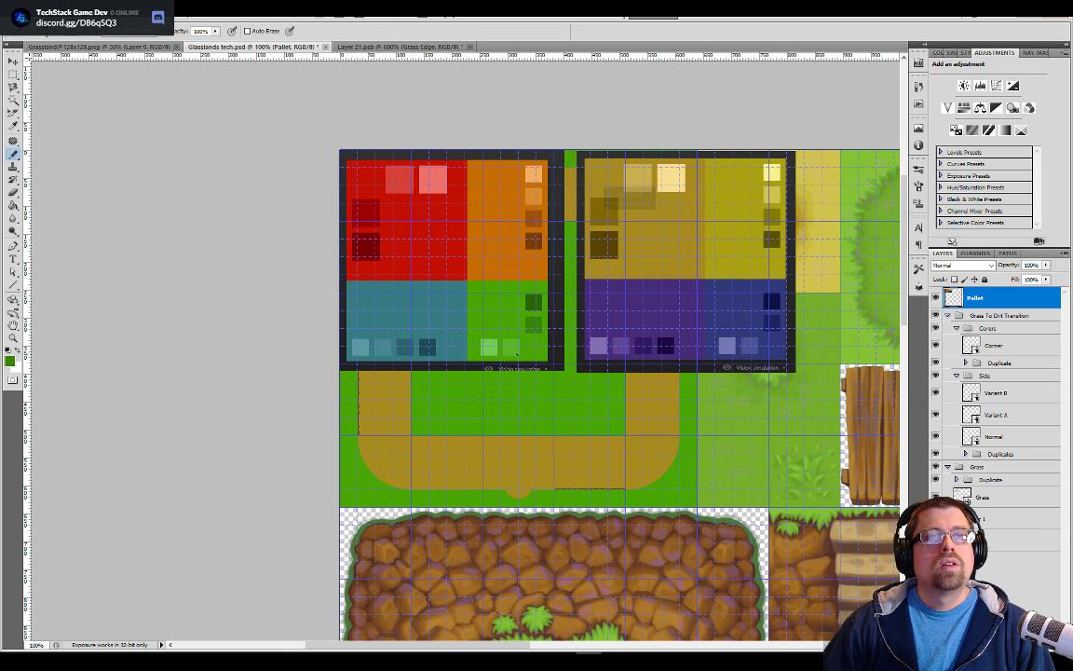
key("ctrl+Tab")
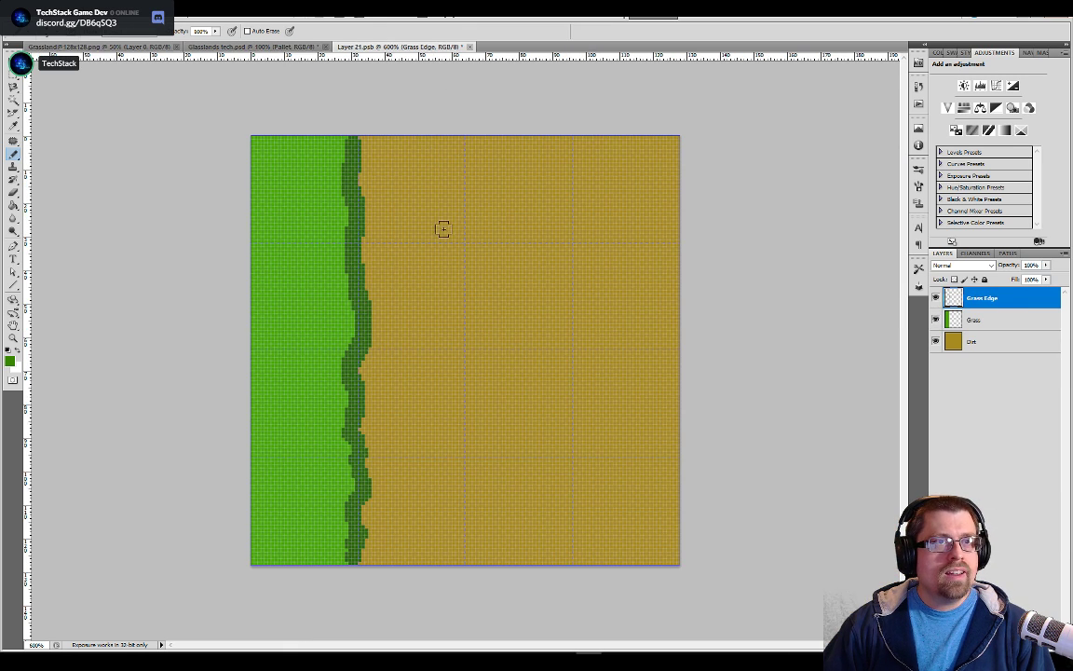
Sample the edge's dark green and square off the strip's lower and upper ends at the tile borders with a smaller brush
key("ctrl+plus")
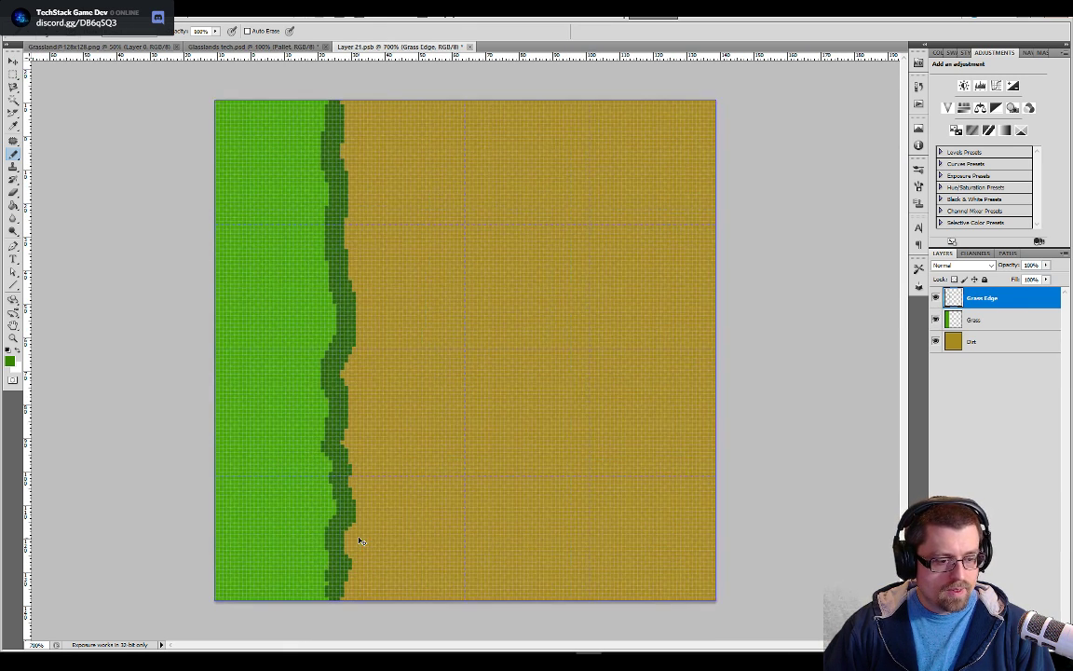
left_click(333, 587)
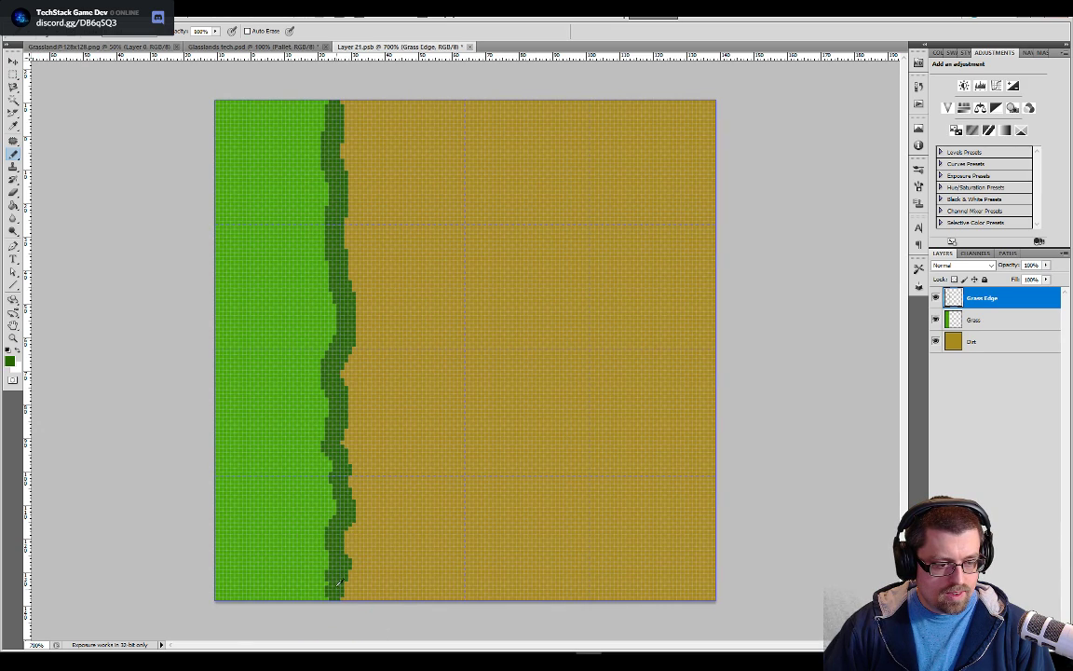
key("ctrl+plus")
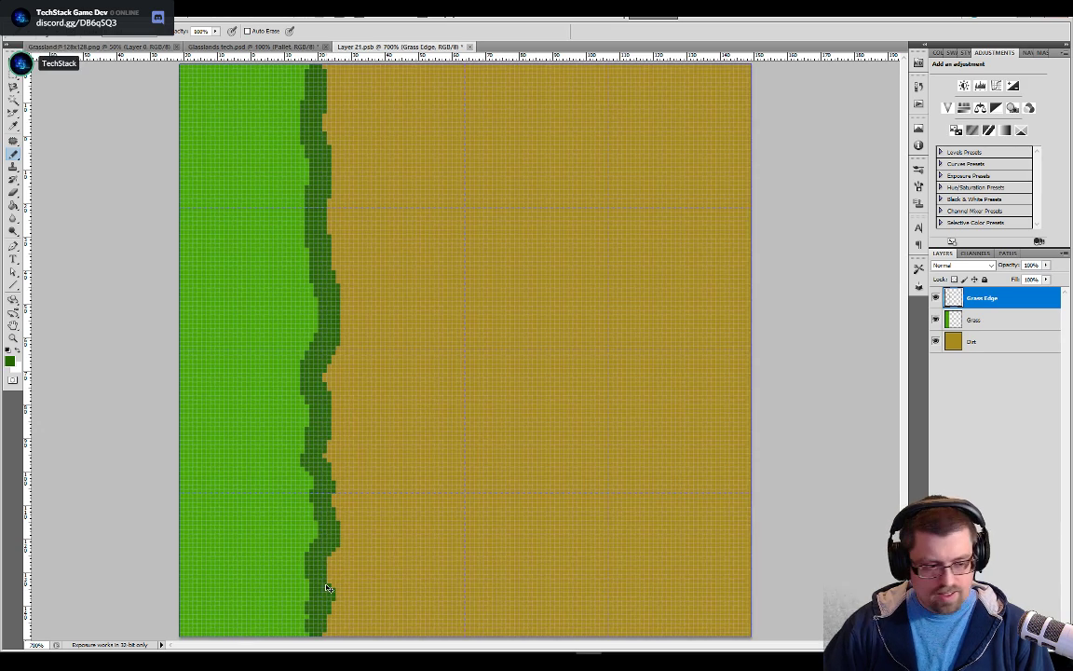
key("ctrl+plus")
key("ctrl+plus")
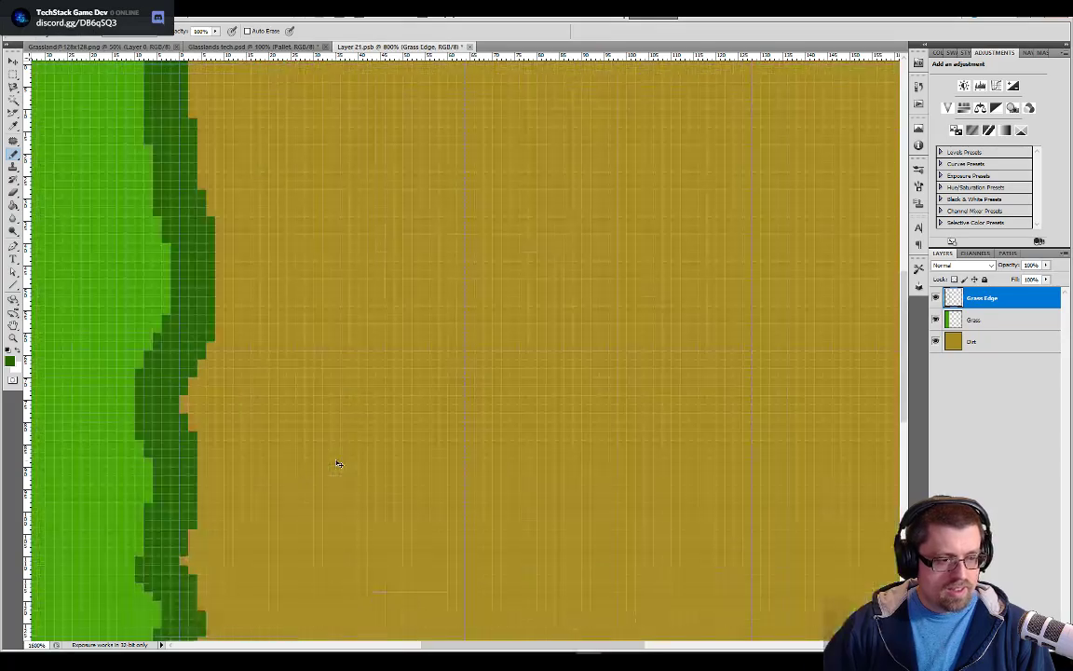
left_click_drag(335, 424, 484, 302)
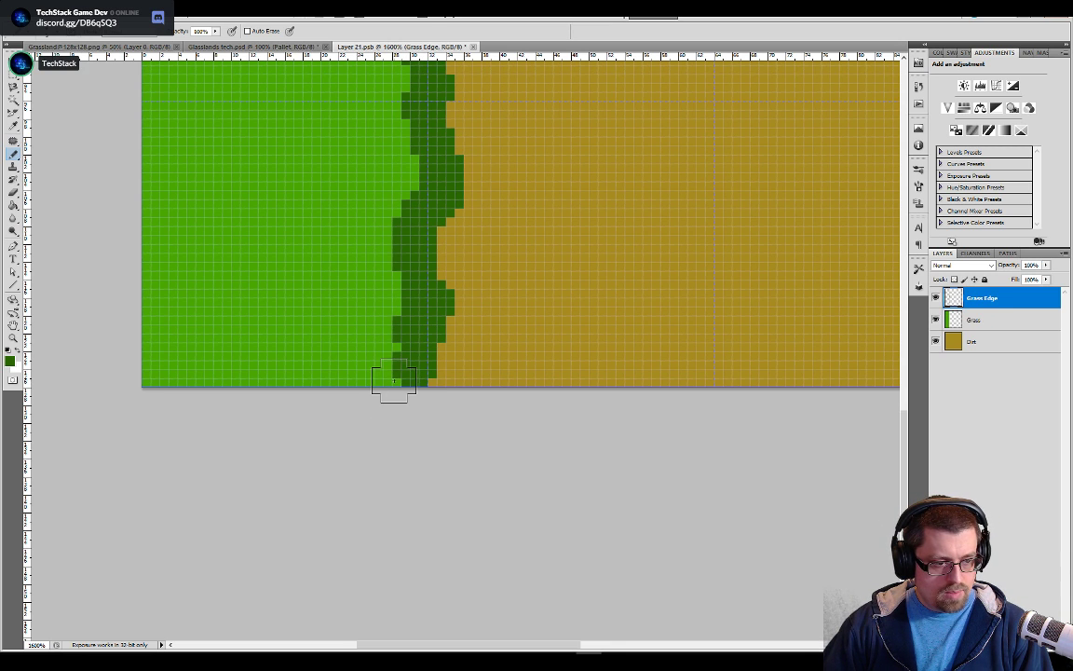
key("bracketleft")
key("bracketleft")
key("bracketleft")
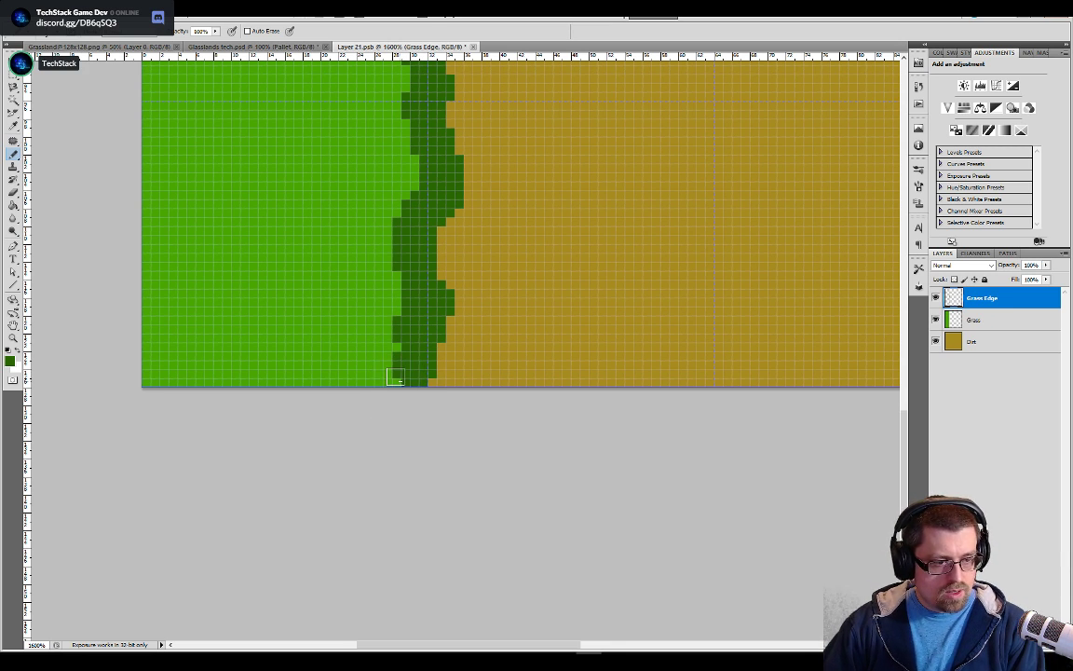
left_click(404, 382)
left_click_drag(515, 242, 491, 391)
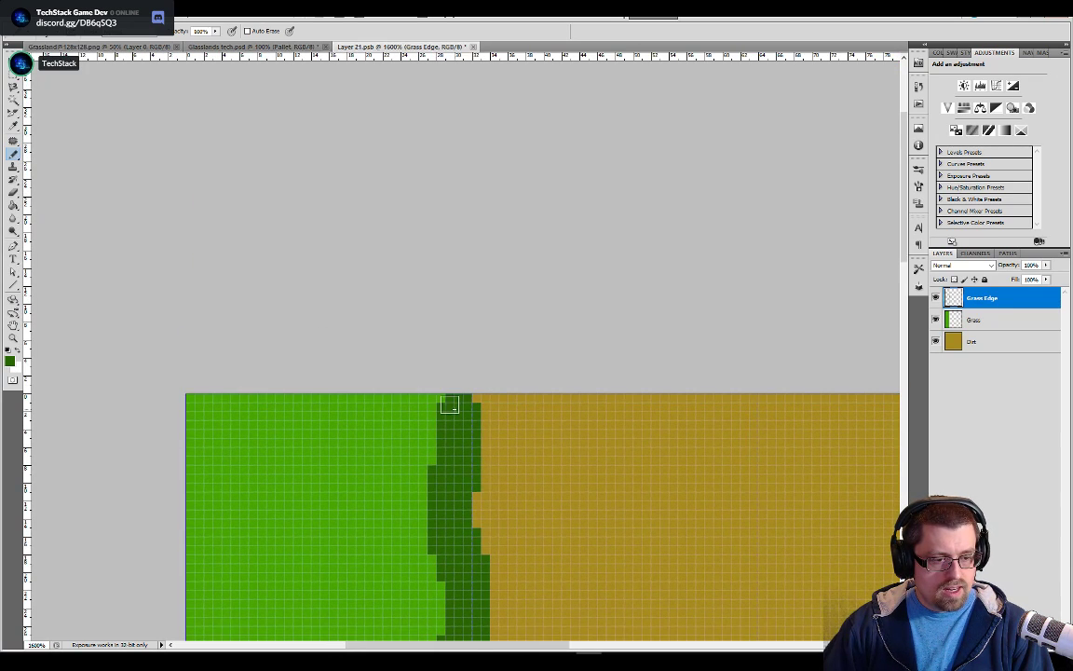
Sample the medium green from the palette in Glasslands tech.psd and start a shading band inside the dark edge at both tile borders
left_click_drag(464, 484, 561, 312)
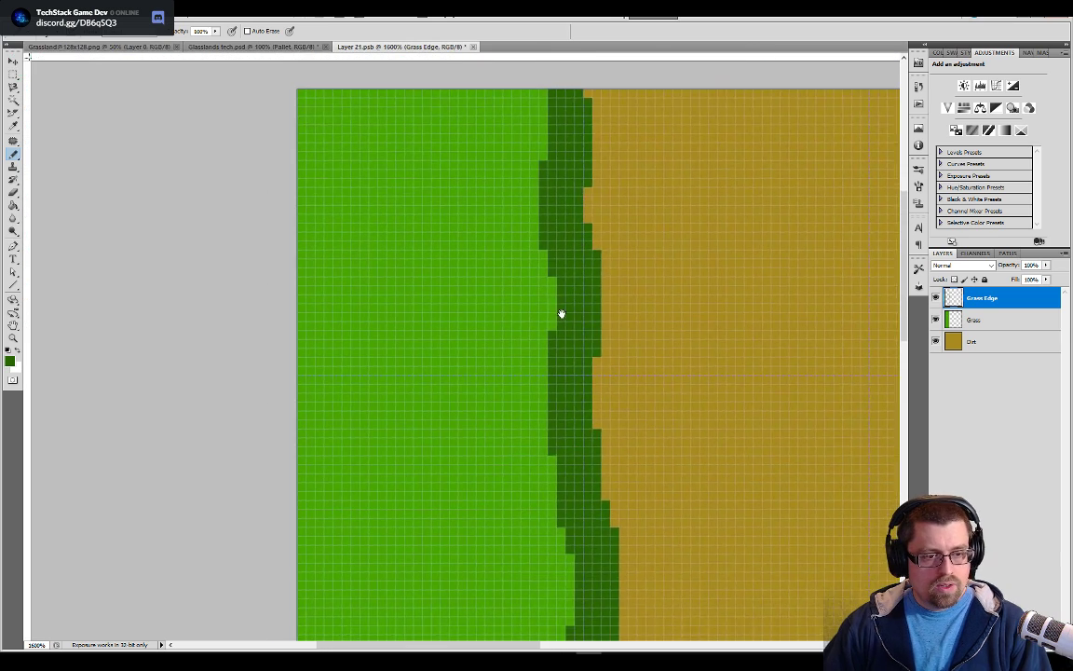
left_click(270, 46)
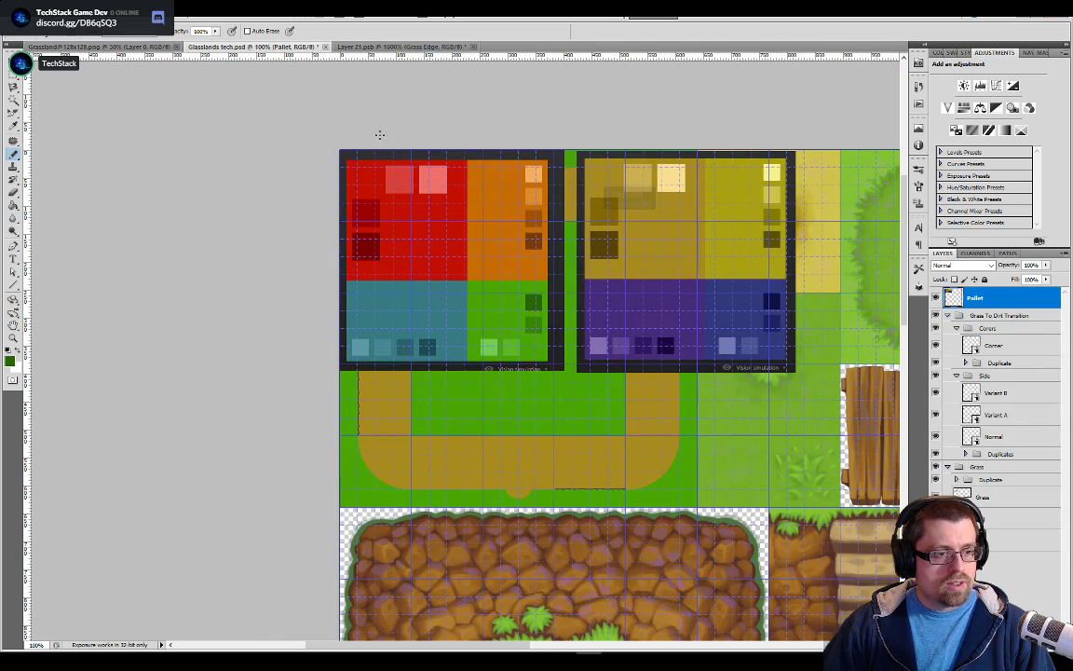
left_click(403, 46)
left_click_drag(582, 347, 588, 364)
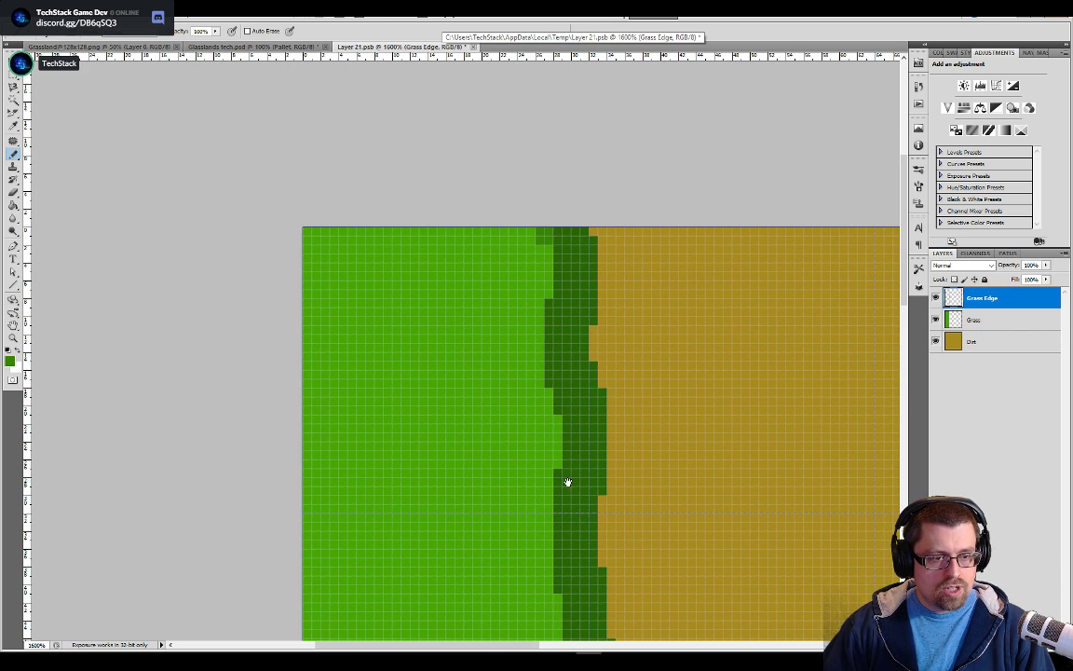
scroll(559, 402, "down", 10)
scroll(544, 343, "right", 2)
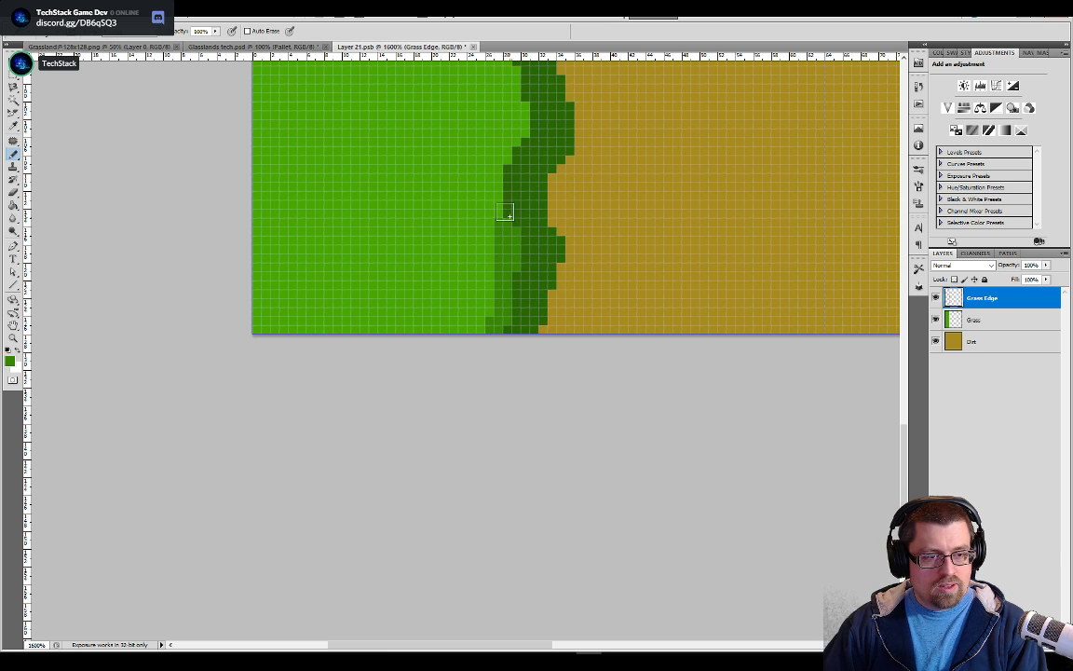
Paint the medium green shading band along the grass side of the dark edge up to the tile's upper border
left_click_drag(506, 212, 521, 104)
key("space")
mouse_move(508, 160)
left_mouse_down()
mouse_move(524, 359)
mouse_move(537, 283)
mouse_move(520, 235)
mouse_move(529, 216)
mouse_move(517, 201)
mouse_move(549, 405)
mouse_move(527, 456)
mouse_move(522, 446)
left_mouse_up()
mouse_move(515, 353)
left_mouse_down()
mouse_move(505, 244)
mouse_move(529, 174)
left_mouse_up()
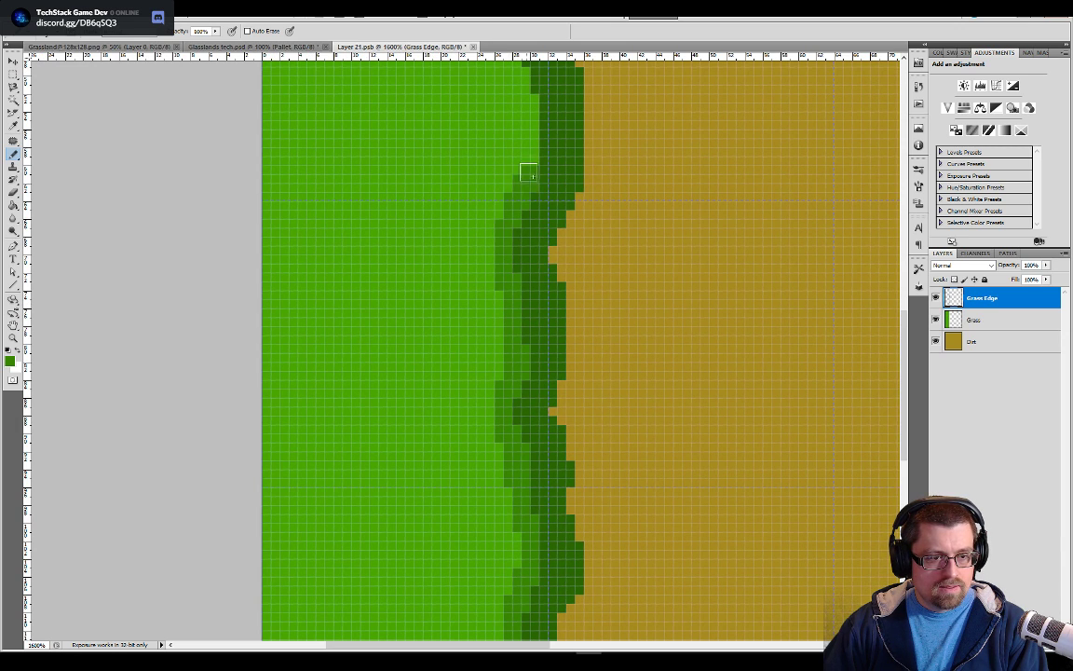
left_click_drag(558, 224, 555, 468)
left_click_drag(527, 389, 512, 220)
left_click_drag(532, 282, 545, 508)
mouse_move(526, 423)
left_mouse_down()
mouse_move(529, 441)
mouse_move(519, 108)
left_mouse_up()
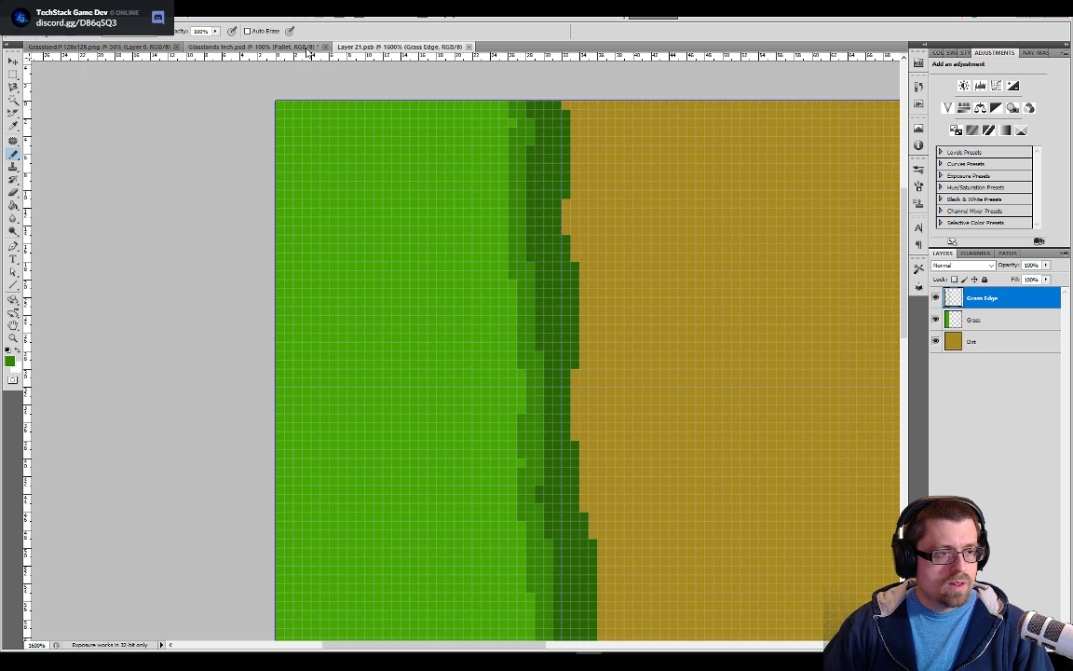
Return to the Glasslands tech.psd tileset document and hide the Pallet layer
key("ctrl+shift+Tab")
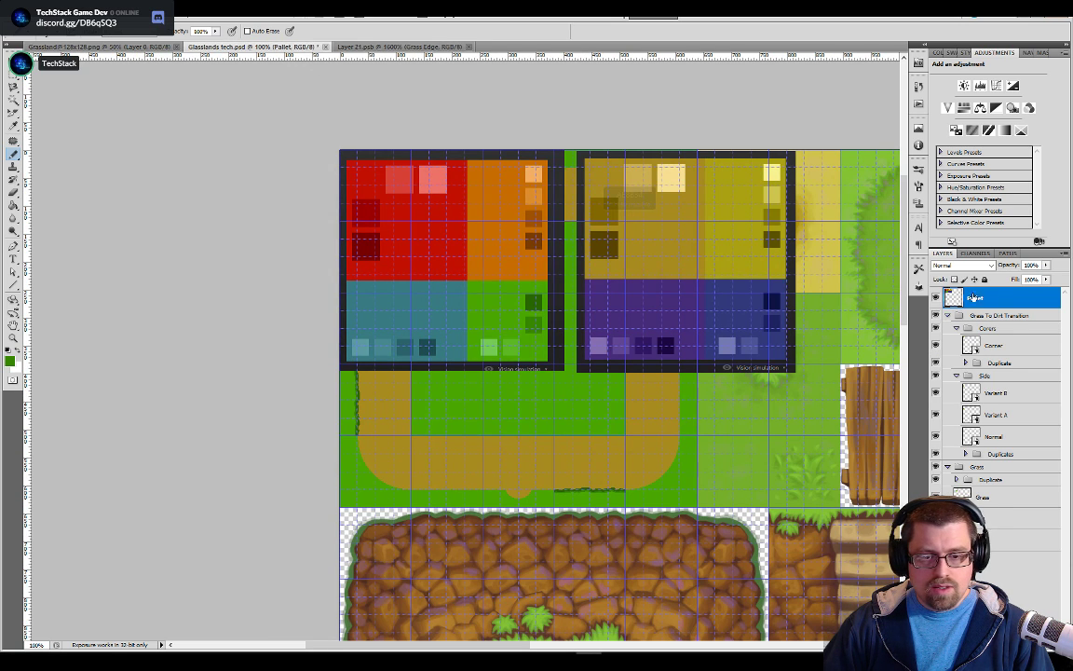
left_click(936, 297)
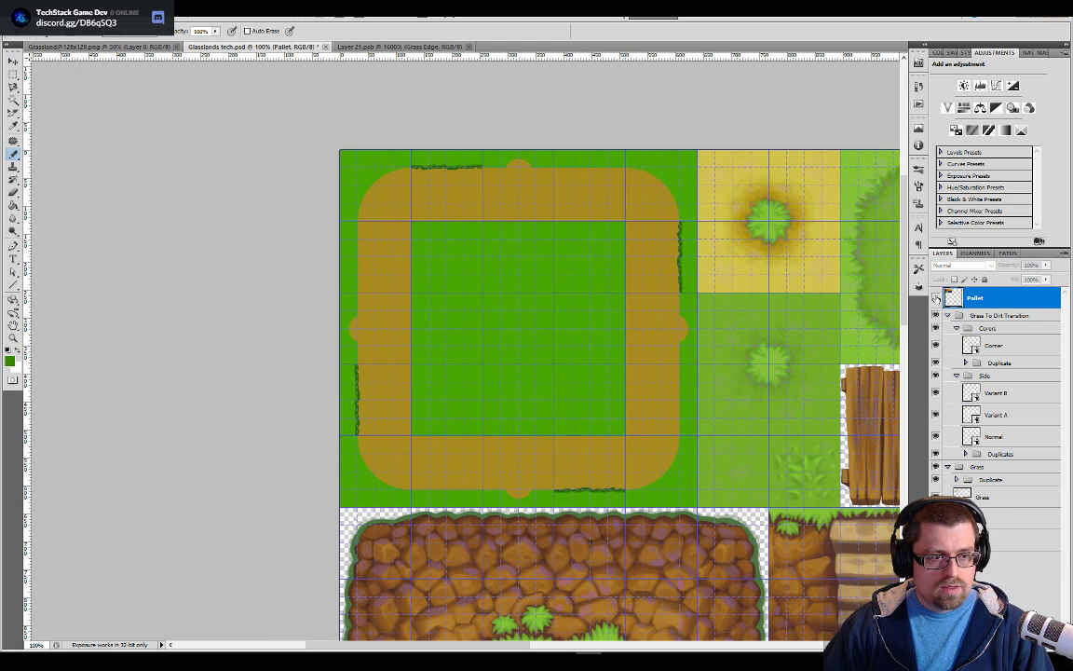
Show the Pallet layer, and toggle the new tile layers off and on to compare with the original grass-to-dirt art
left_click(936, 297)
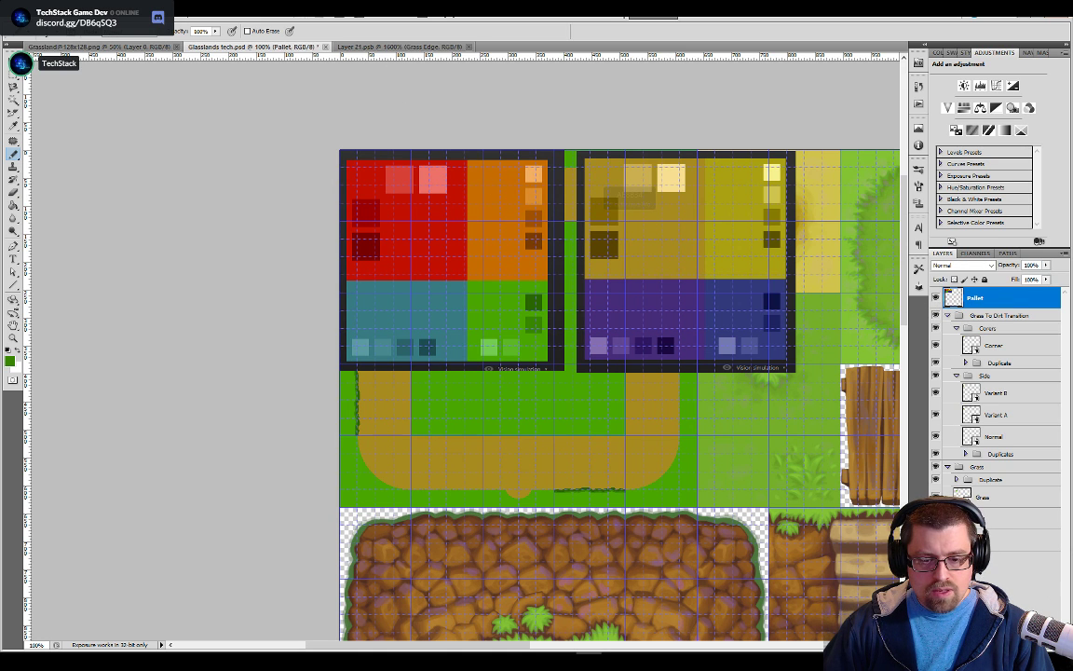
left_click(936, 539, "alt")
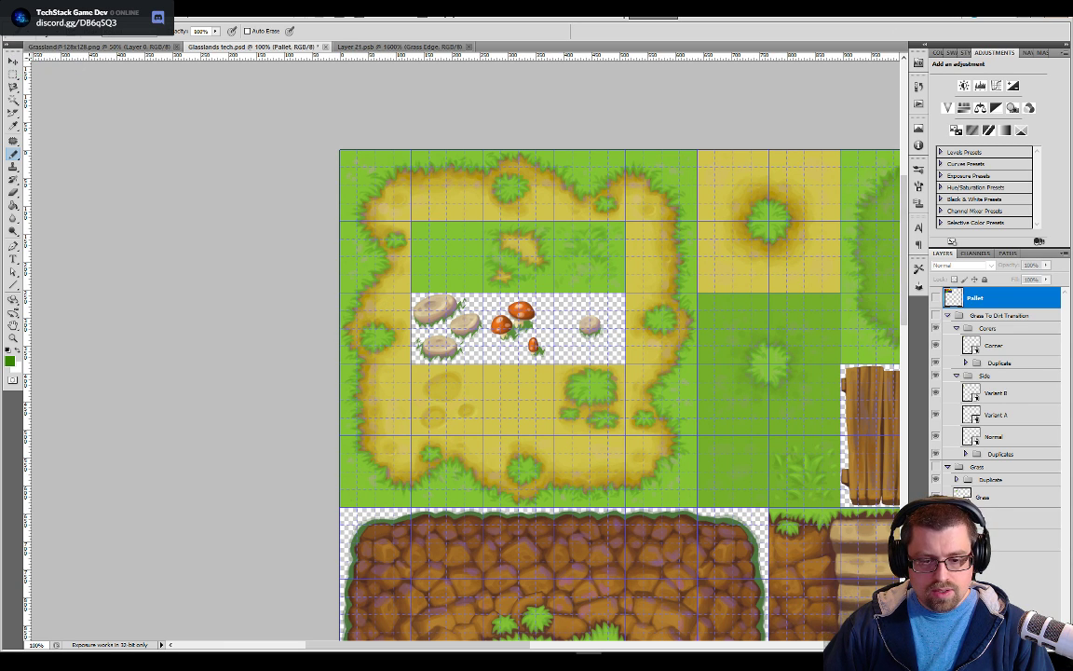
left_click(937, 540, "alt")
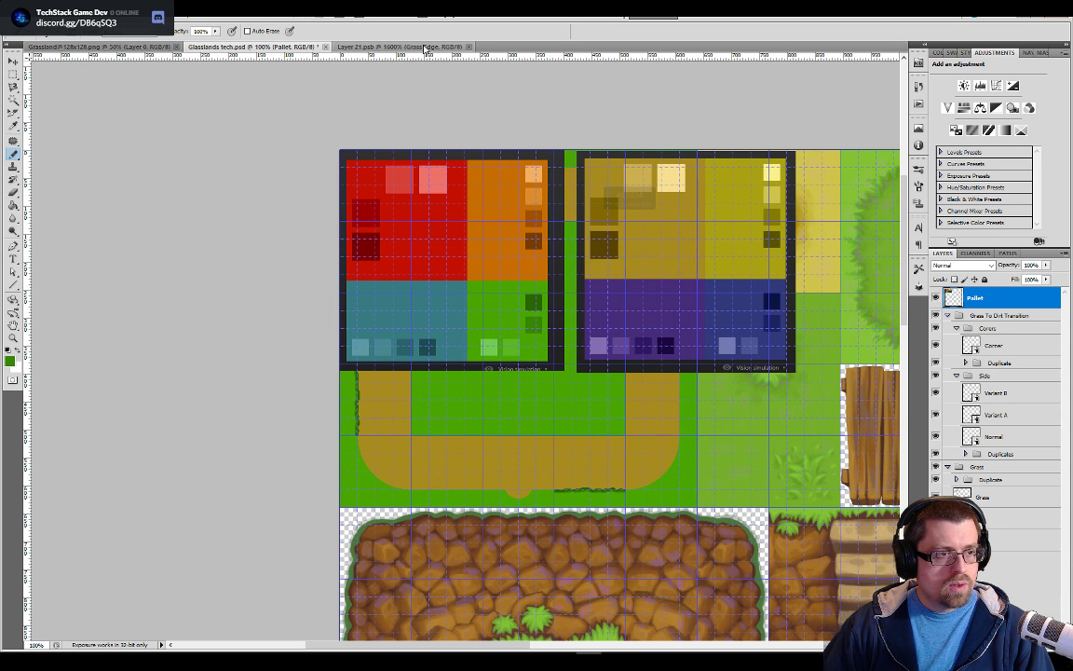
Sample the dark brown from the palette in Glasslands tech.psd and return to Layer 21.psb
left_click(386, 47)
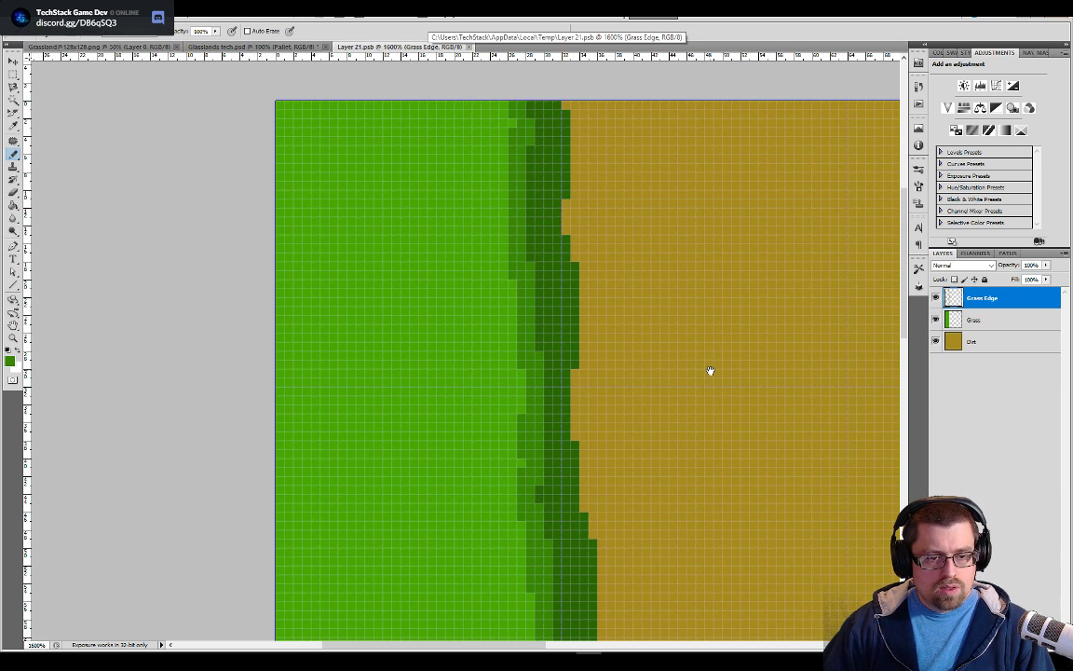
left_click_drag(710, 371, 580, 317)
left_click(275, 48)
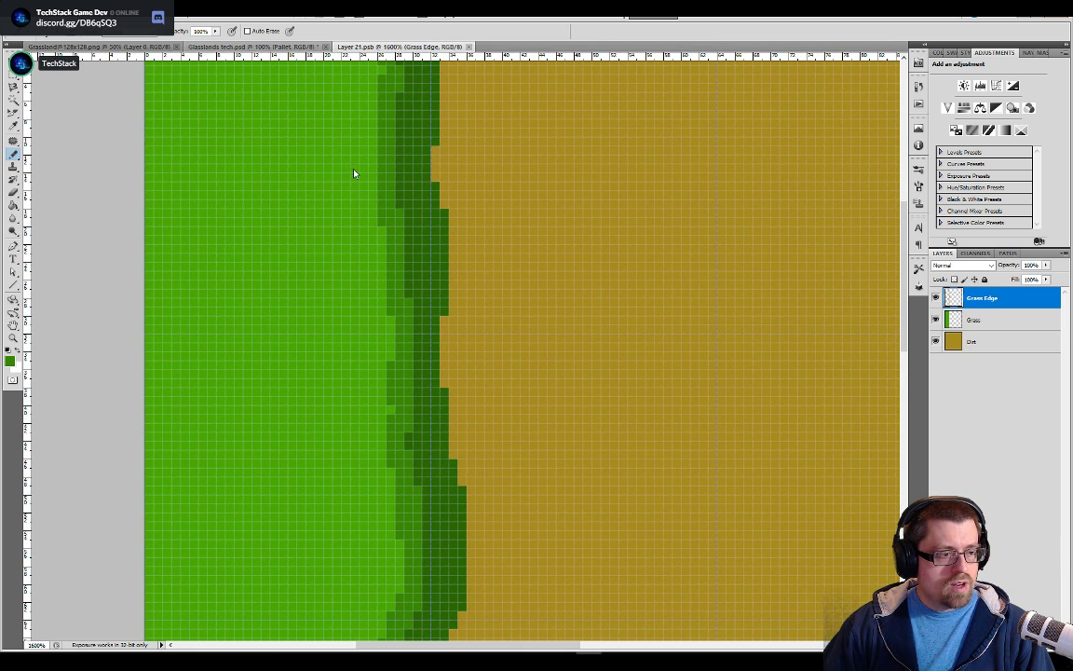
left_click(616, 244)
left_click(434, 47)
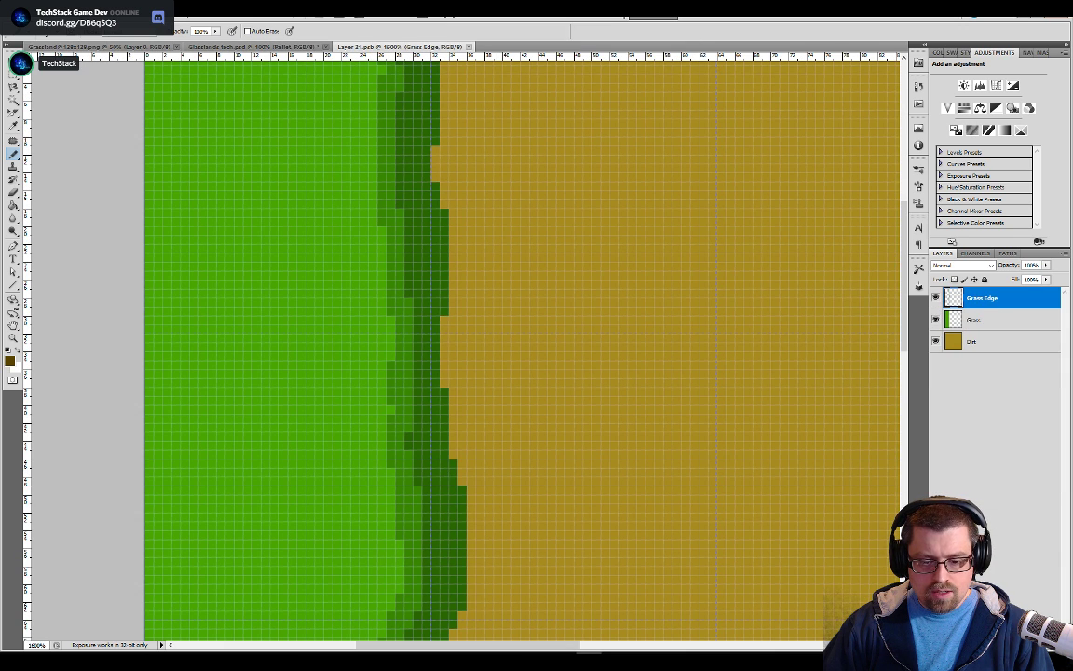
Add a new layer named "Dirt Edge" to the tile
key("ctrl+shift+alt+n")
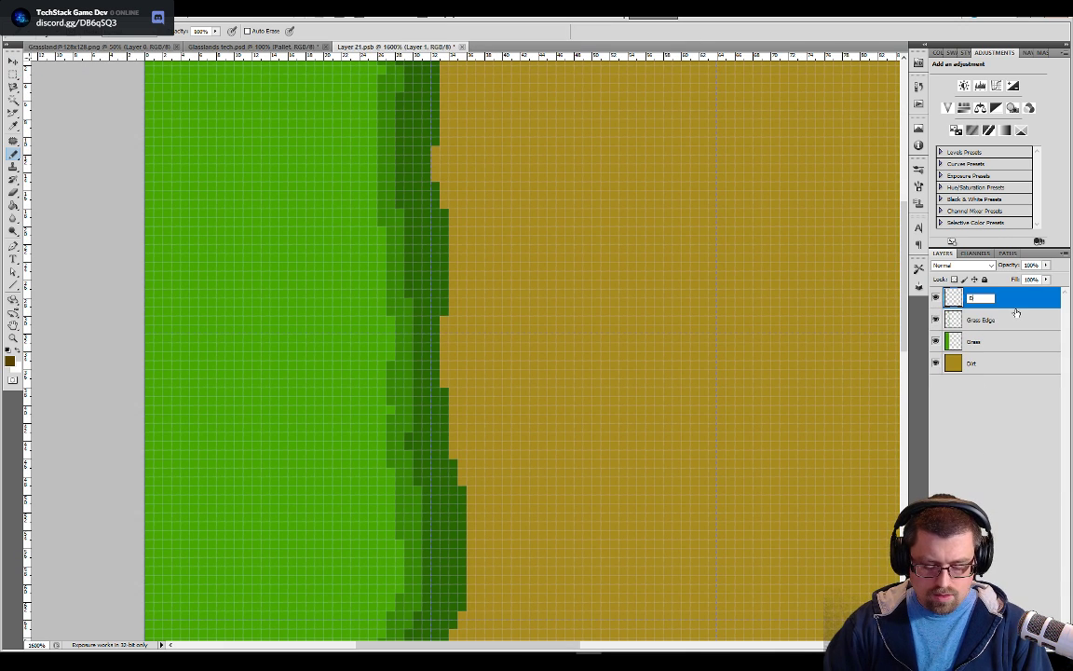
type("DirtEdge")
key("Return")
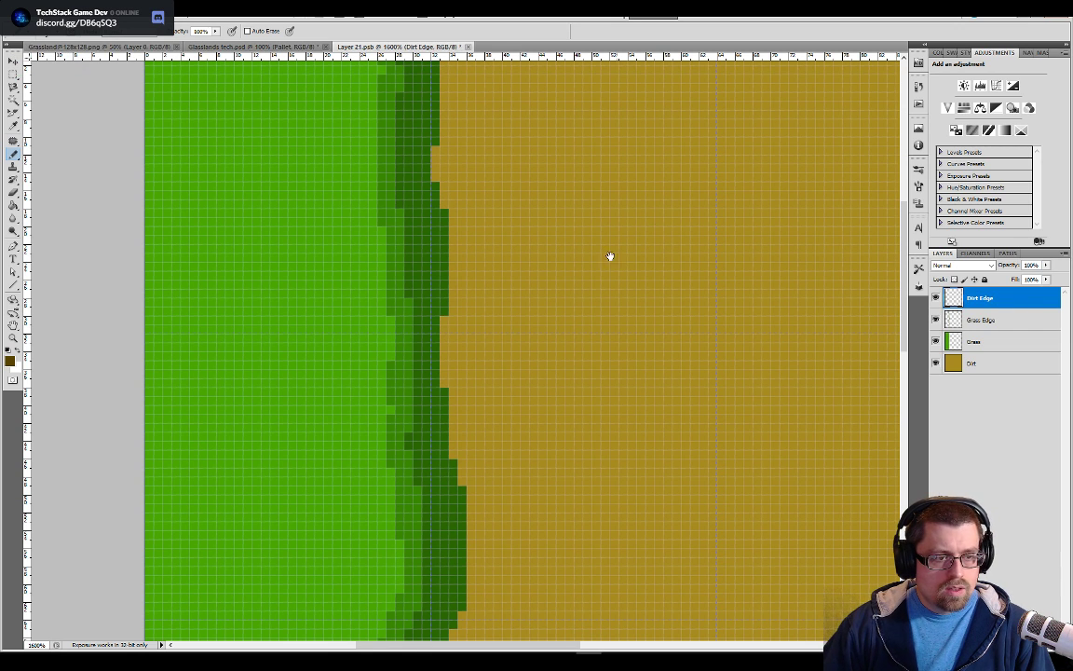
Start a dark brown edge beside the grass at the tile's upper border and place the Dirt Edge layer beneath Grass Edge
left_click_drag(614, 227, 605, 364)
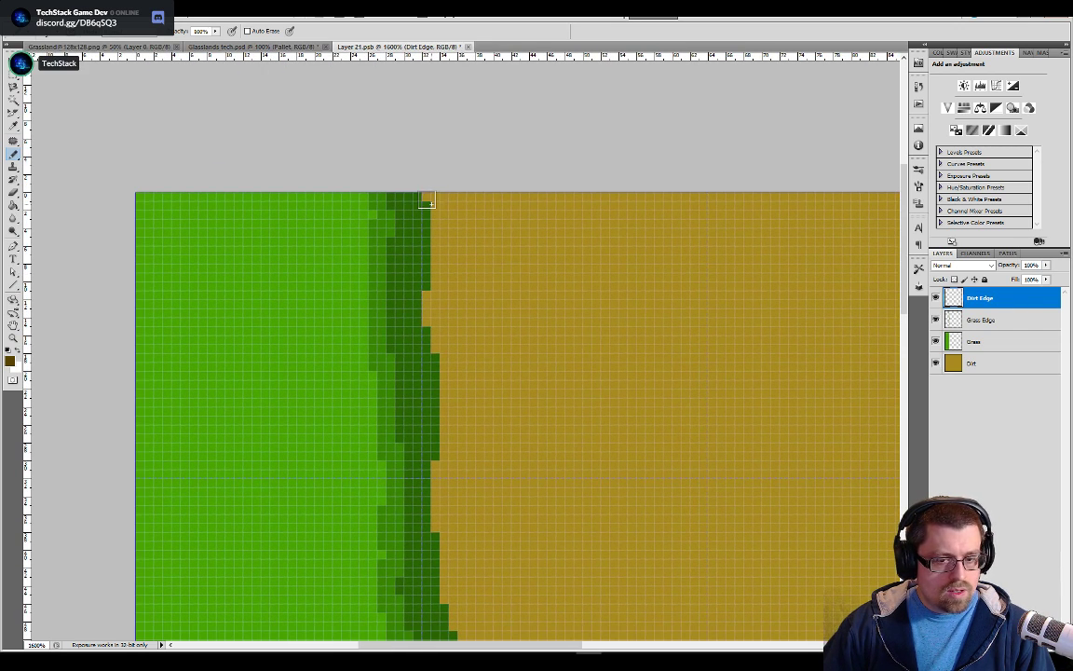
left_click_drag(431, 207, 430, 308)
left_click_drag(972, 305, 971, 329)
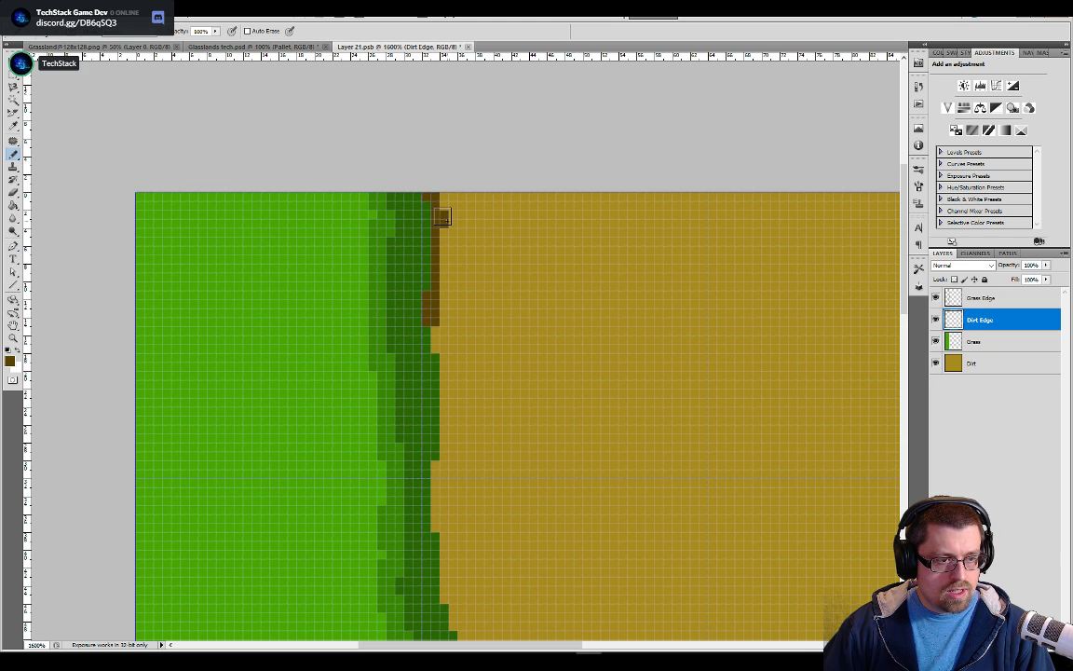
Paint the uneven dark brown line along the dirt side of the grass edge, from the tile's lower border up to its upper border
left_click_drag(451, 388, 514, 384)
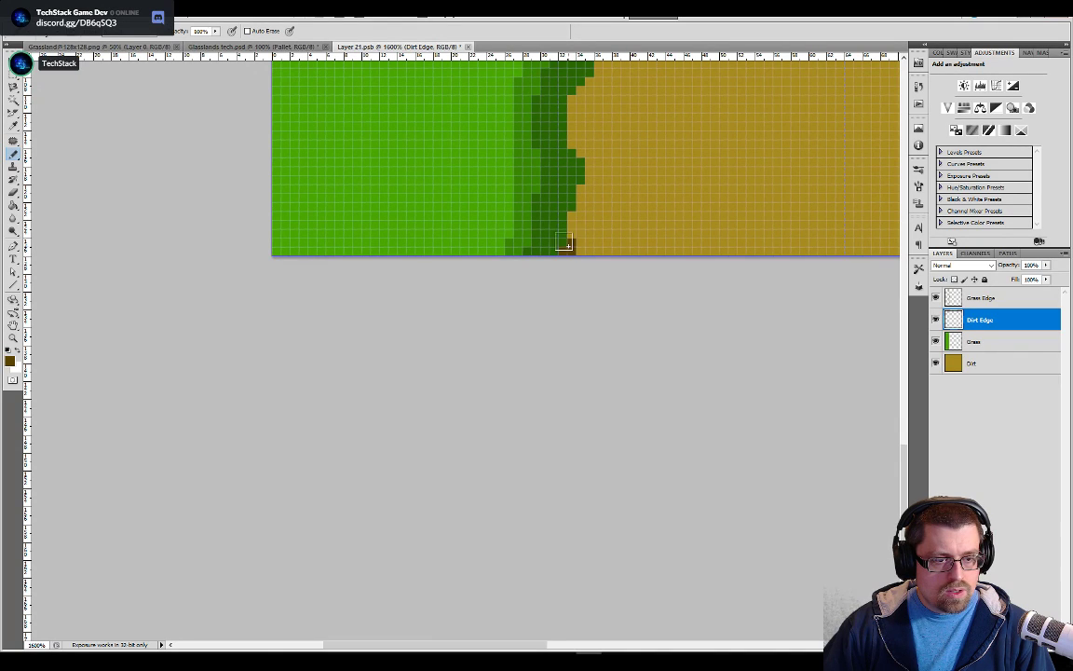
left_click_drag(564, 232, 567, 216)
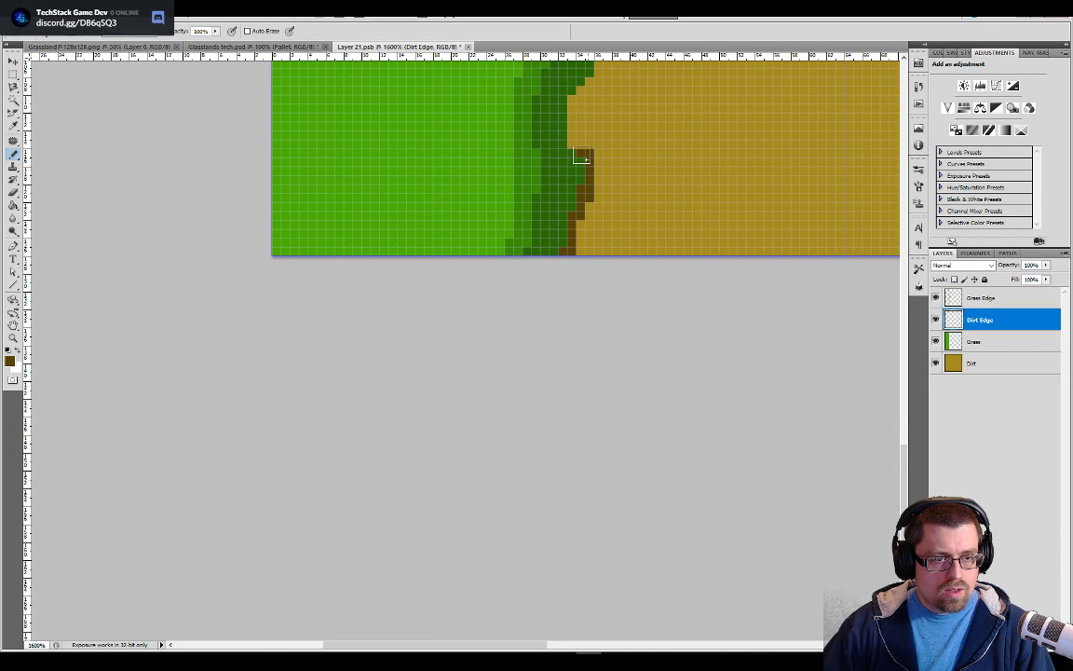
mouse_move(659, 109)
left_mouse_down()
mouse_move(596, 288)
mouse_move(515, 348)
mouse_move(465, 407)
left_mouse_up()
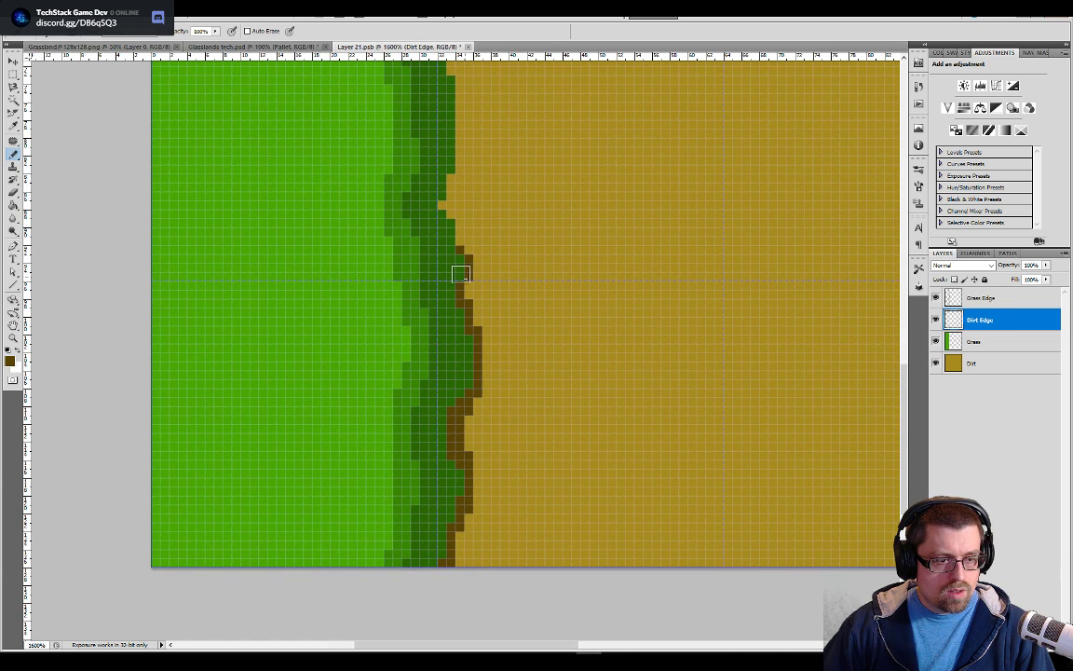
mouse_move(449, 209)
left_mouse_down()
mouse_move(454, 138)
mouse_move(528, 258)
mouse_move(535, 389)
mouse_move(470, 352)
mouse_move(453, 289)
mouse_move(461, 256)
mouse_move(467, 310)
left_mouse_up()
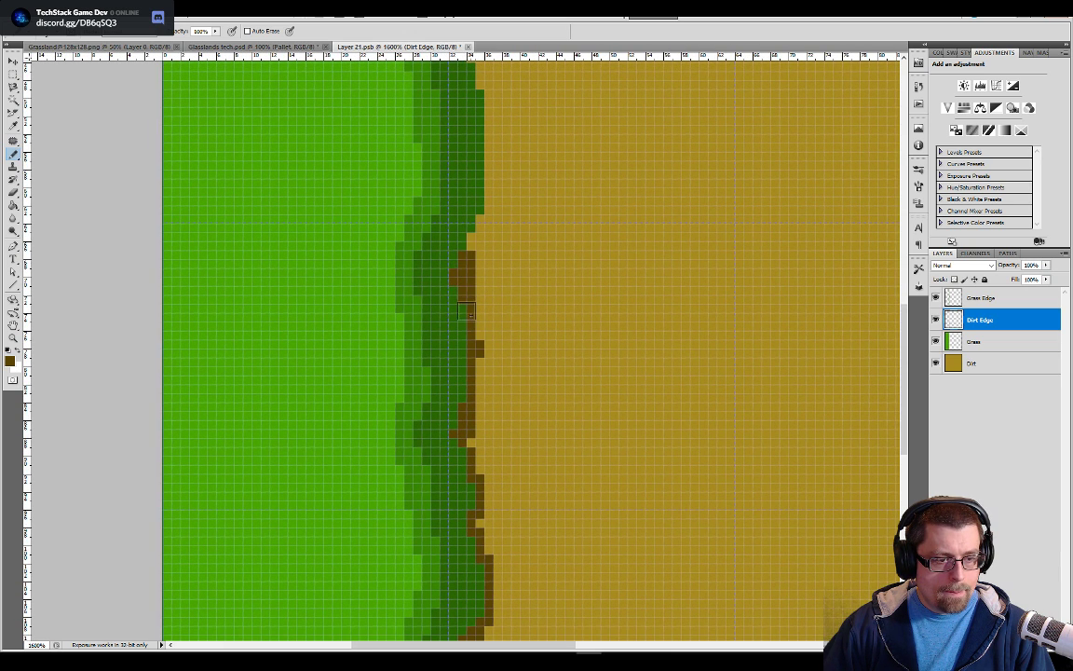
mouse_move(477, 224)
left_mouse_down()
mouse_move(490, 137)
mouse_move(548, 481)
left_mouse_up()
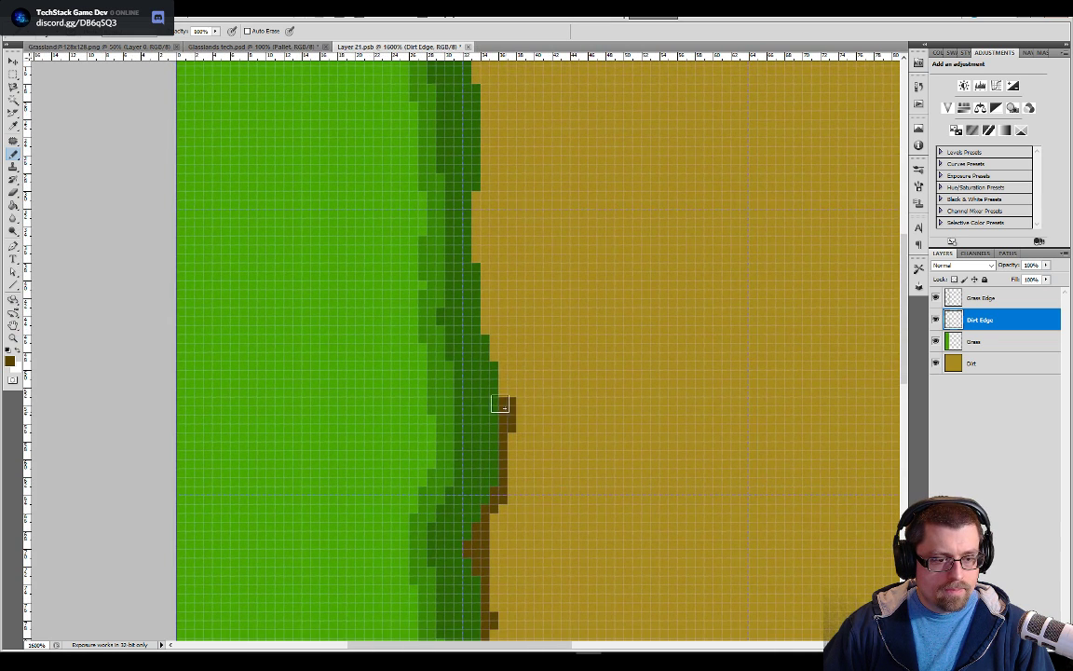
left_click_drag(491, 355, 485, 207)
left_click_drag(555, 194, 560, 485)
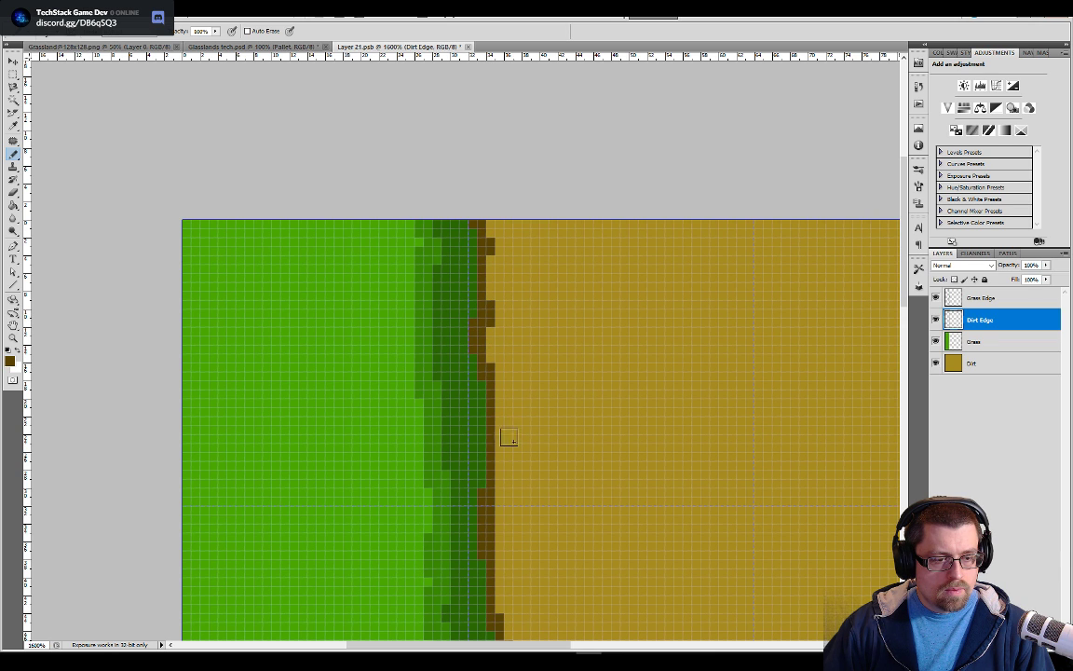
left_click_drag(498, 455, 497, 430)
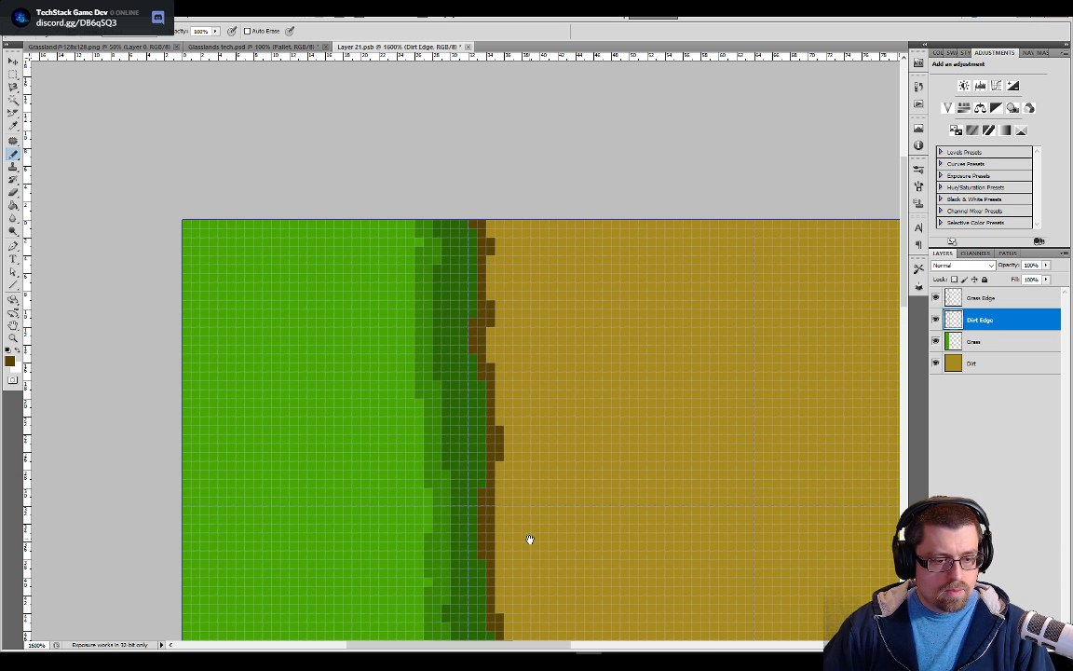
Trim the dark brown edge with the Eraser down to the tile's lower border and save the tile
left_click_drag(530, 539, 526, 433)
key("e")
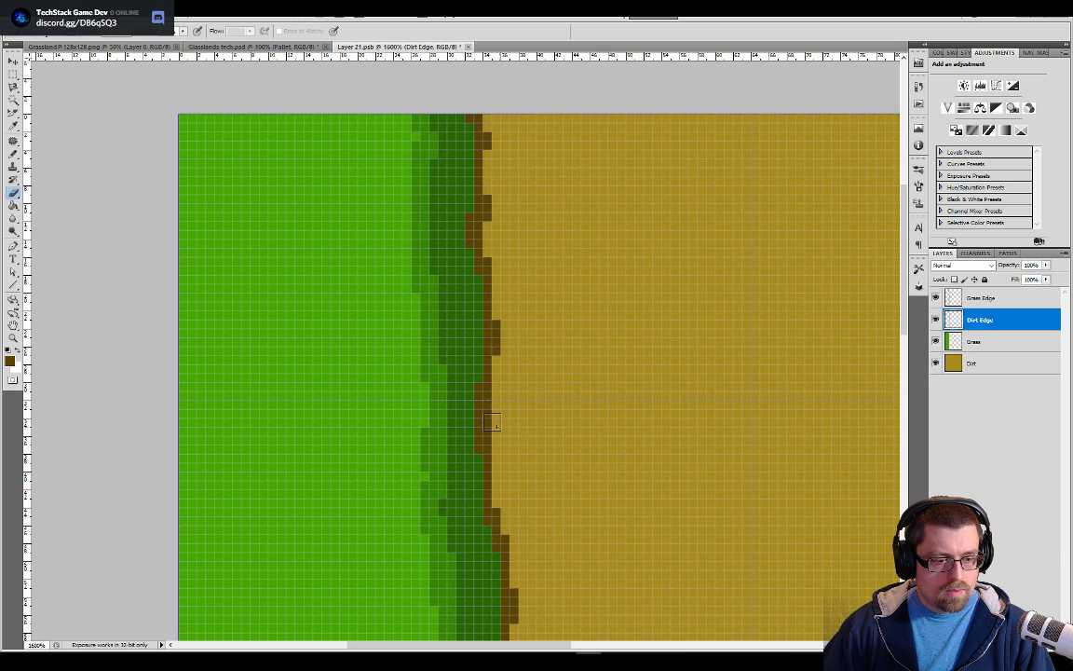
left_click_drag(570, 504, 582, 333)
left_click_drag(615, 472, 618, 282)
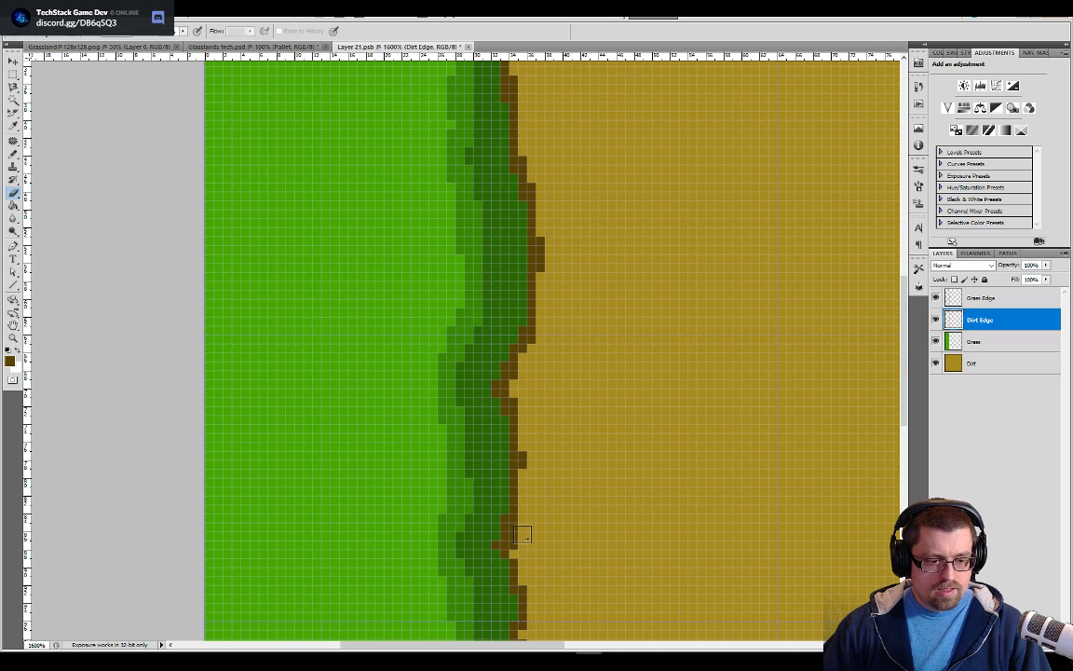
left_click_drag(575, 557, 579, 499)
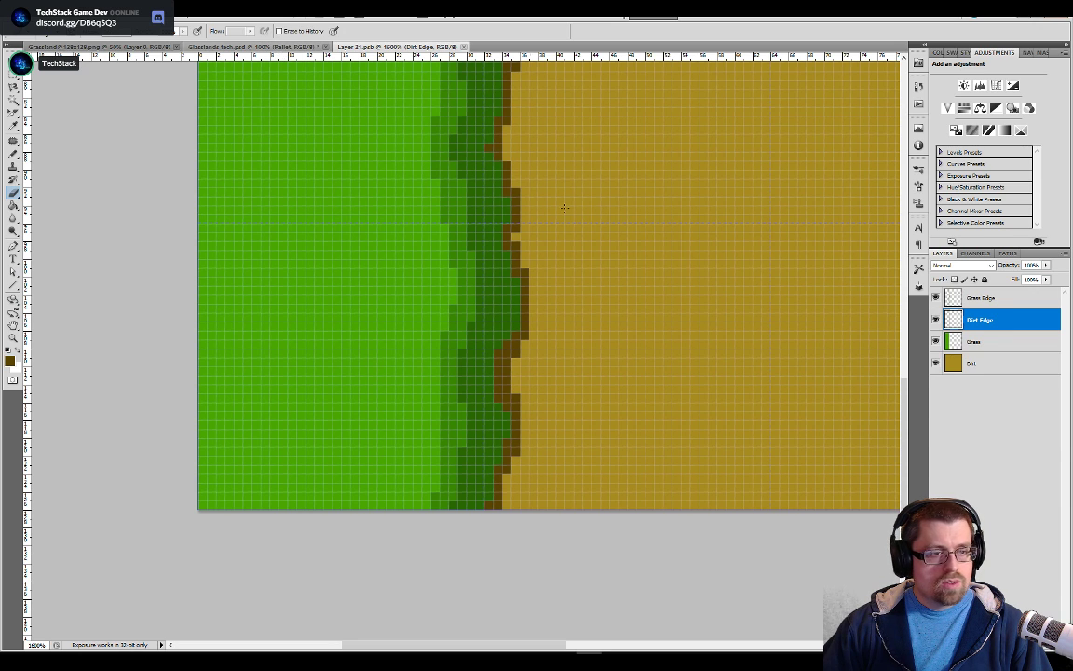
Sample the medium brown from the palette in Glasslands tech.psd with the Pencil and return to Layer 21.psb
left_click(254, 46)
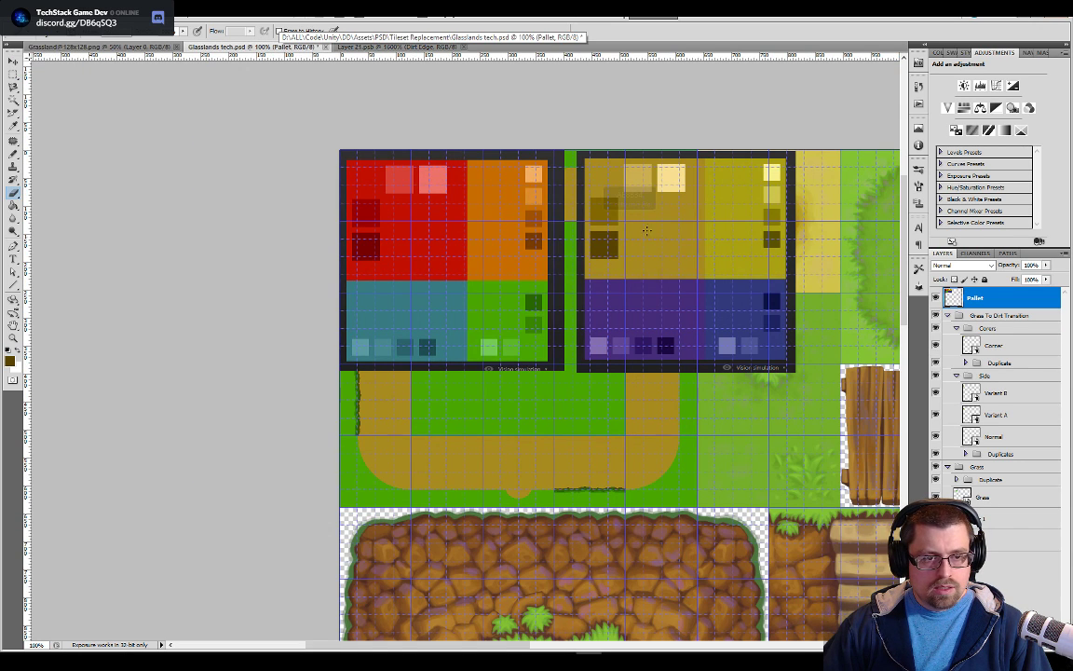
key("b")
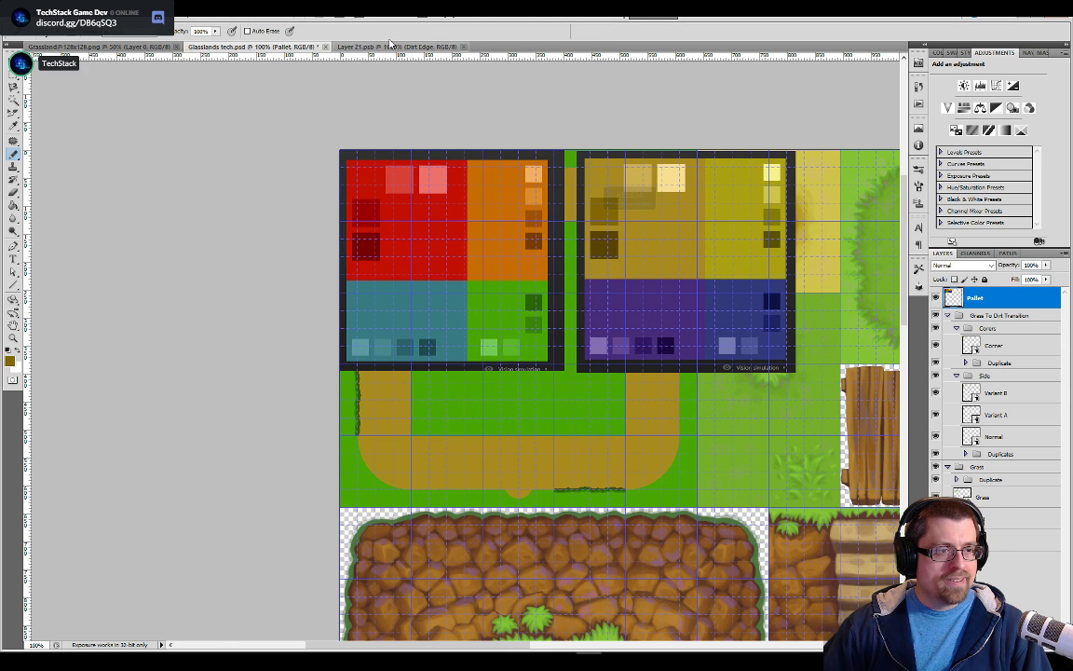
left_click(354, 47)
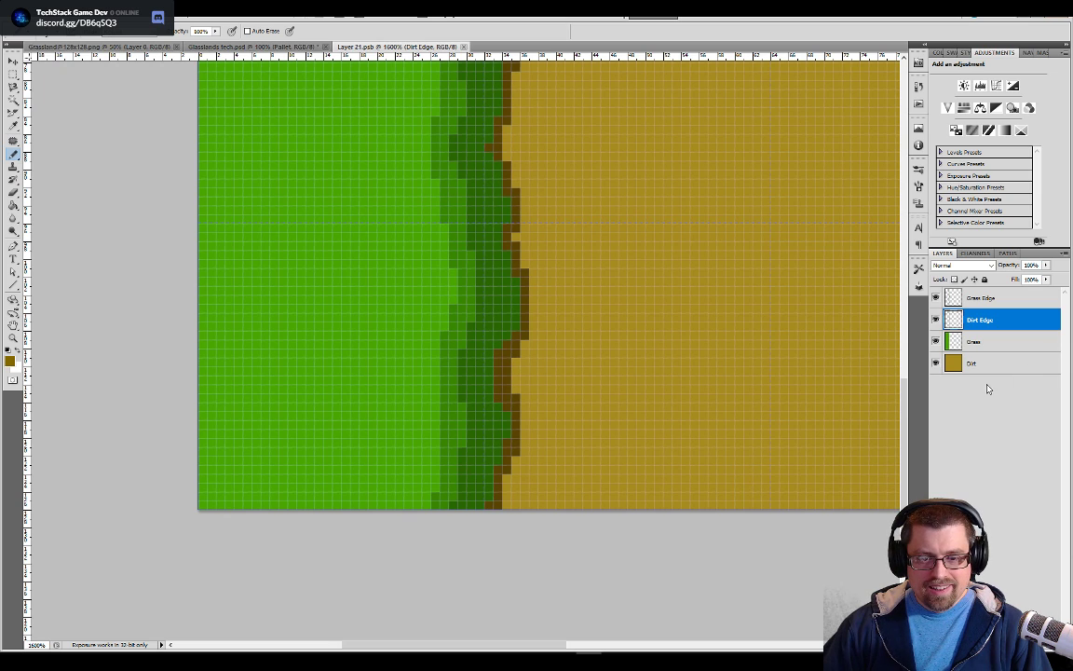
Add a new layer and place it directly beneath the Dirt Edge layer
left_click(976, 298)
left_click(974, 322)
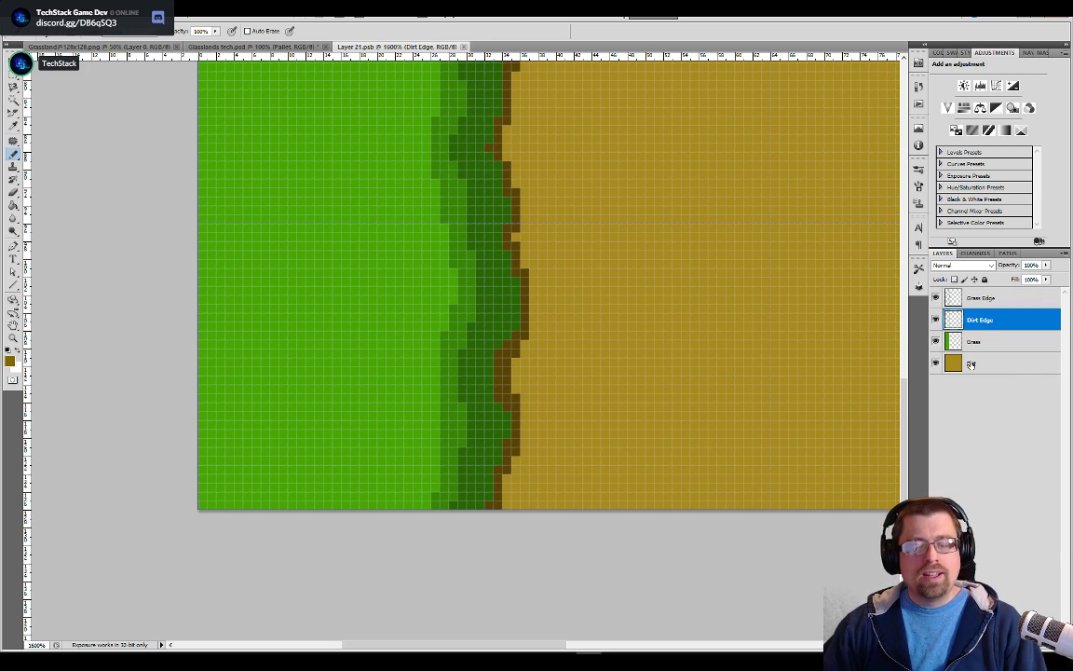
key("ctrl+shift+alt+n")
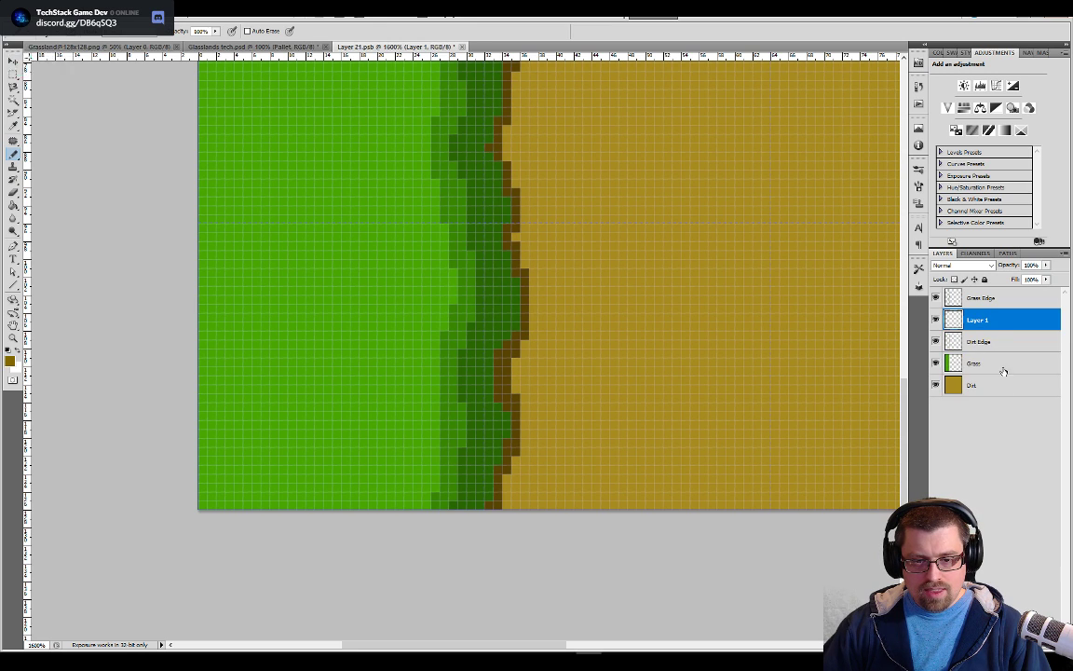
left_click_drag(981, 318, 984, 351)
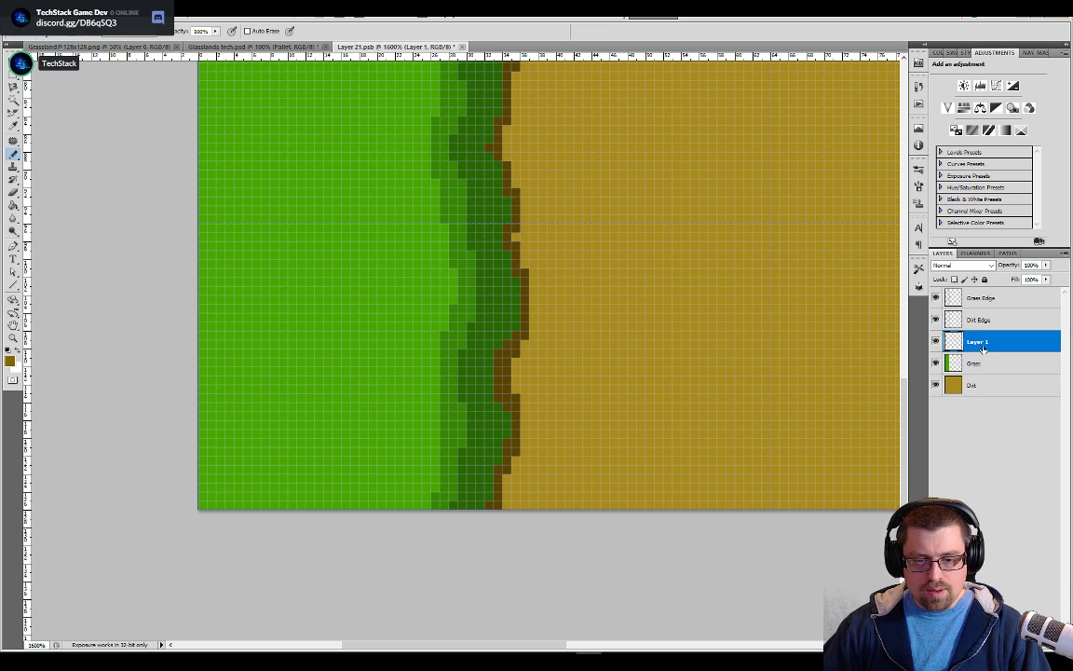
Rename the new layer as "Dirt Edge Light"
type("Grass")
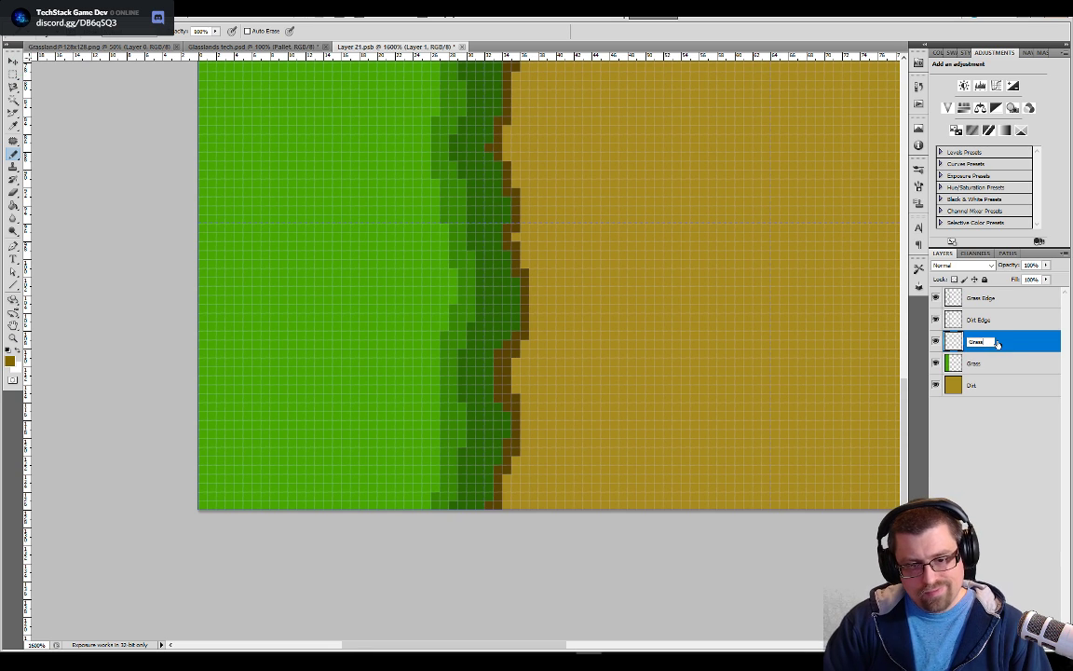
key("BackSpace")
key("BackSpace")
key("BackSpace")
type("Dirt Ed")
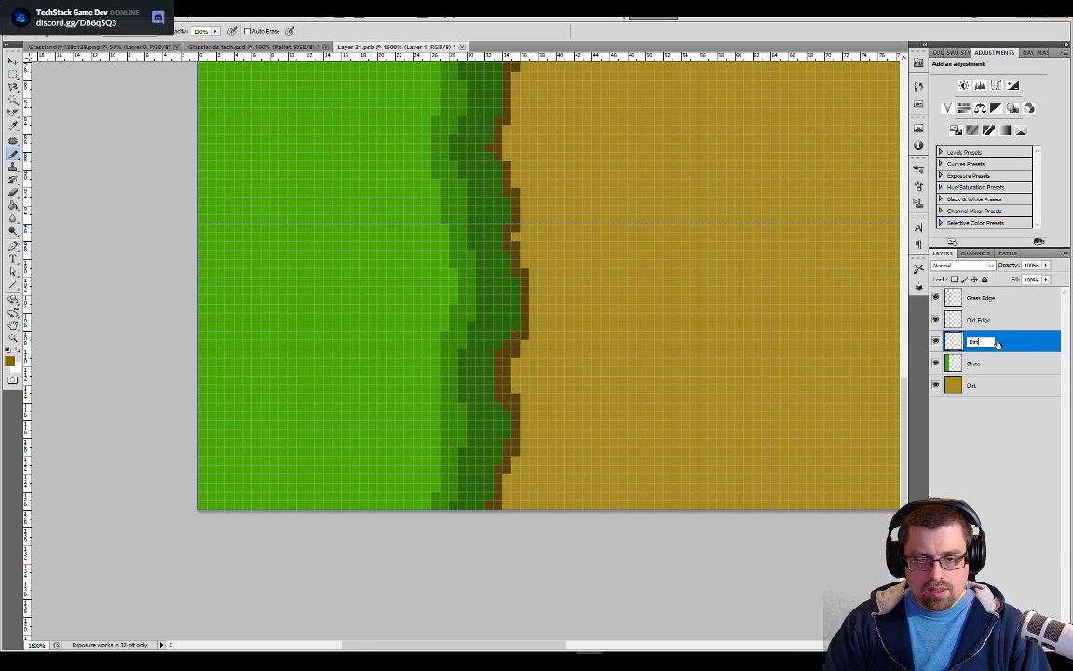
type("ge Light")
key("Return")
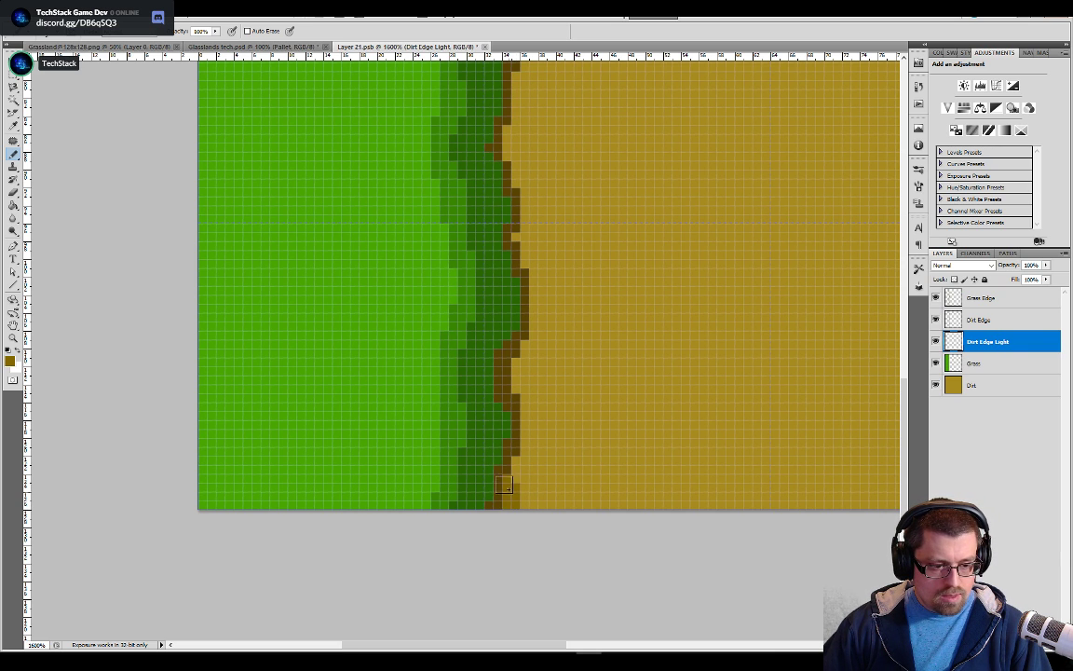
Paint a medium brown shading band along the dirt side of the dark brown edge, matching it at both tile borders
scroll(517, 439, "up", 10)
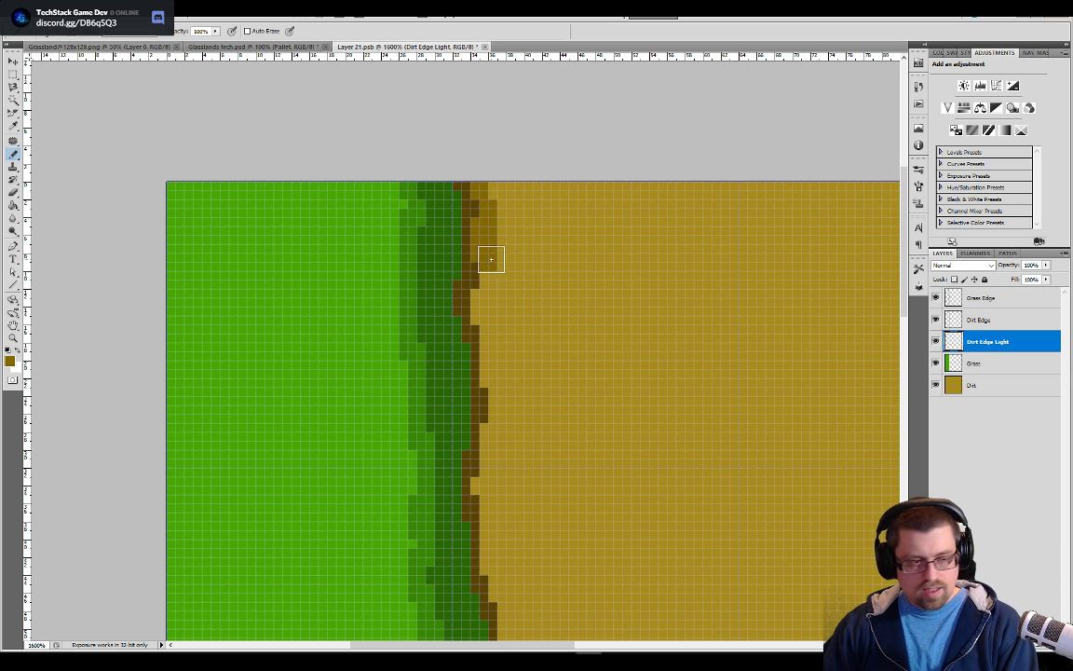
mouse_move(481, 221)
left_mouse_down()
mouse_move(490, 286)
mouse_move(477, 318)
mouse_move(495, 425)
mouse_move(471, 492)
left_mouse_up()
left_click_drag(530, 524, 529, 352)
left_click_drag(486, 305, 494, 503)
mouse_move(571, 556)
left_mouse_down()
mouse_move(599, 341)
mouse_move(528, 323)
left_mouse_up()
mouse_move(518, 265)
left_mouse_down()
mouse_move(511, 487)
mouse_move(517, 438)
left_mouse_up()
left_click_drag(574, 503, 570, 314)
mouse_move(492, 246)
left_mouse_down()
mouse_move(525, 506)
mouse_move(506, 580)
left_mouse_up()
mouse_move(564, 546)
left_mouse_down()
mouse_move(570, 336)
mouse_move(514, 448)
left_mouse_up()
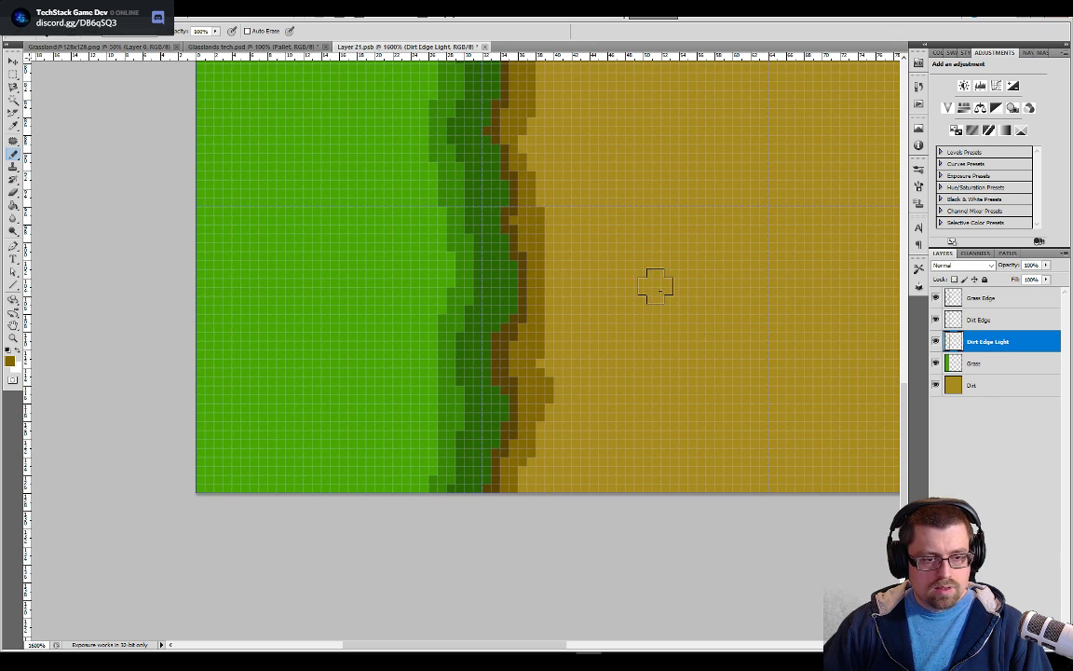
Save the tile and return to Glasslands tech.psd with the Pallet layer hidden to view the updated edges
left_click(286, 49)
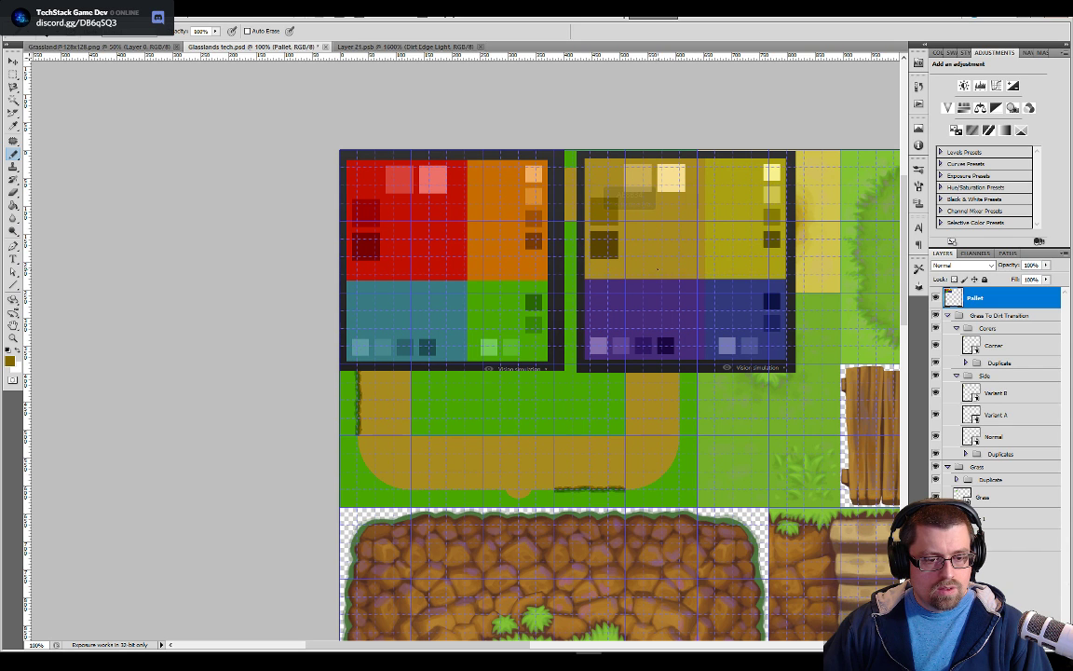
left_click(937, 298)
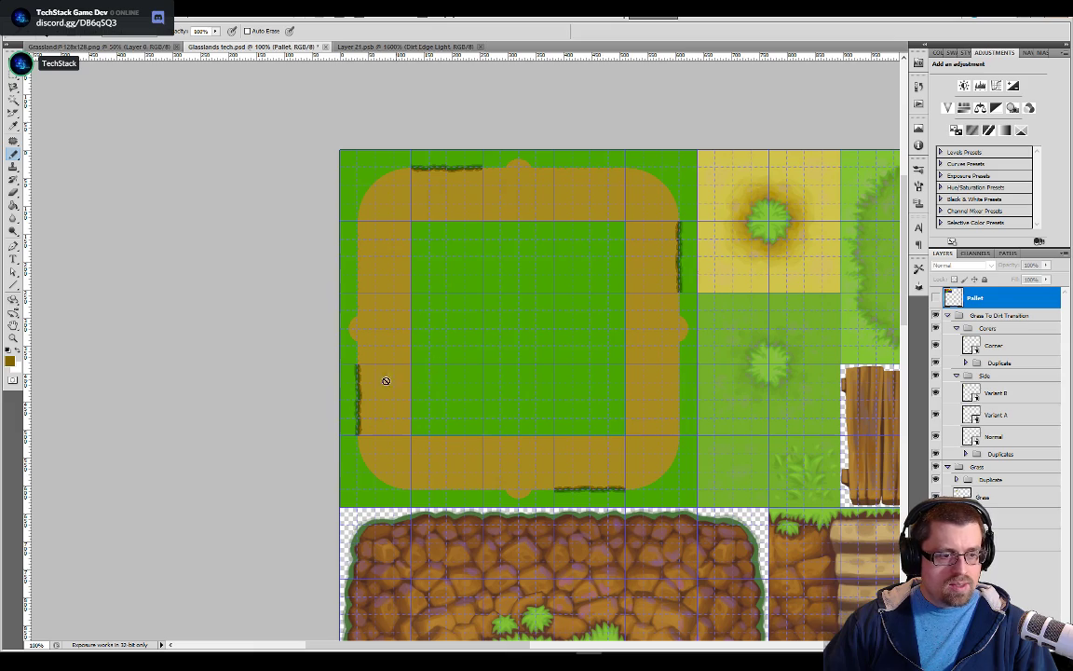
left_click_drag(763, 332, 678, 282)
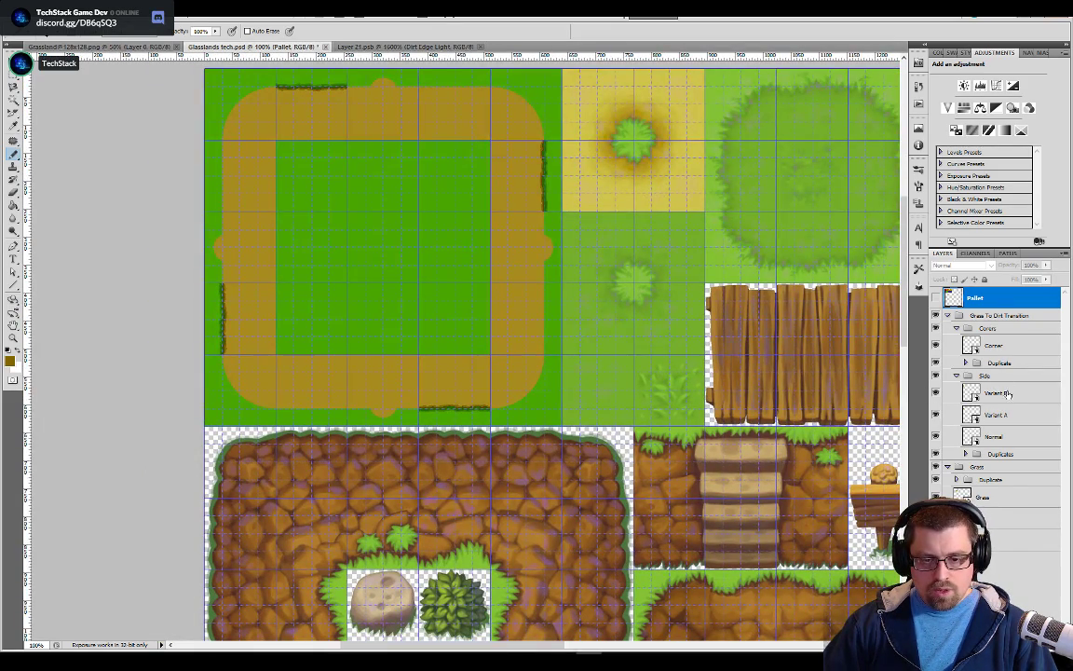
Select the Normal tile layer in the Side group of Grass To Dirt Transition
left_click(994, 438)
left_click_drag(559, 480, 642, 273)
left_click_drag(513, 316, 596, 419)
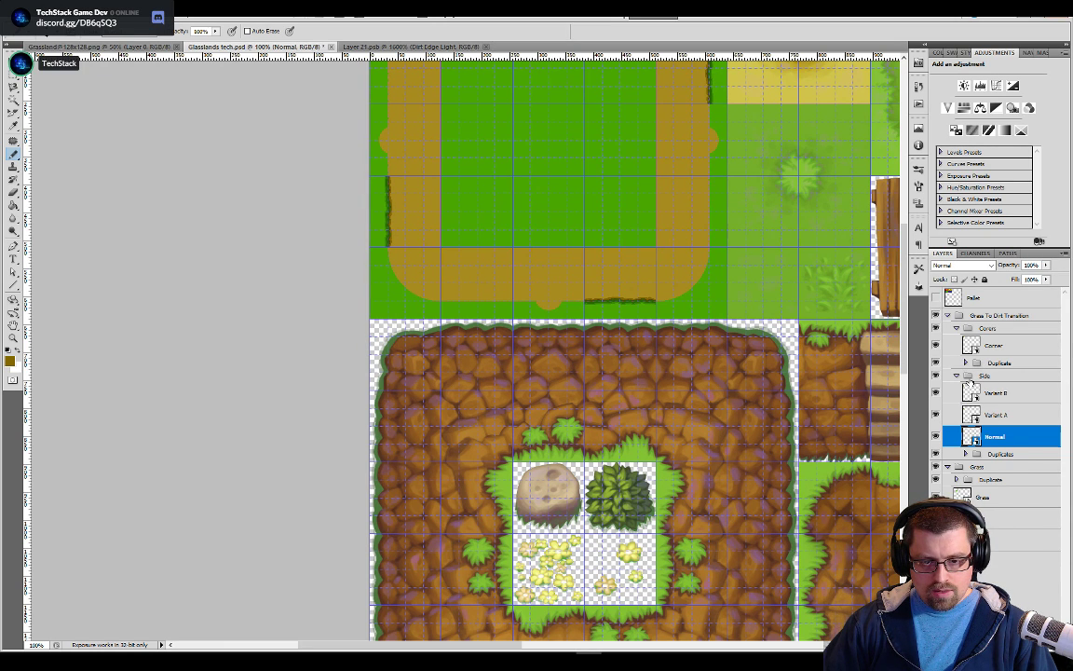
Duplicate the Normal side tile layer within the document and put the copy into the Duplicates group
right_click(987, 444)
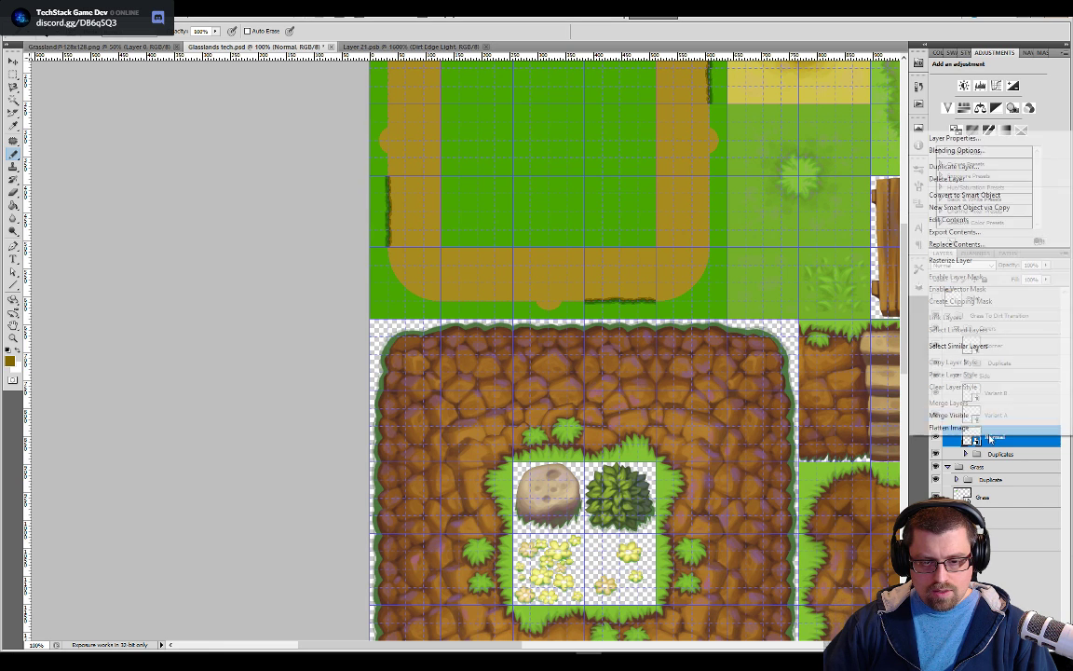
left_click(974, 172)
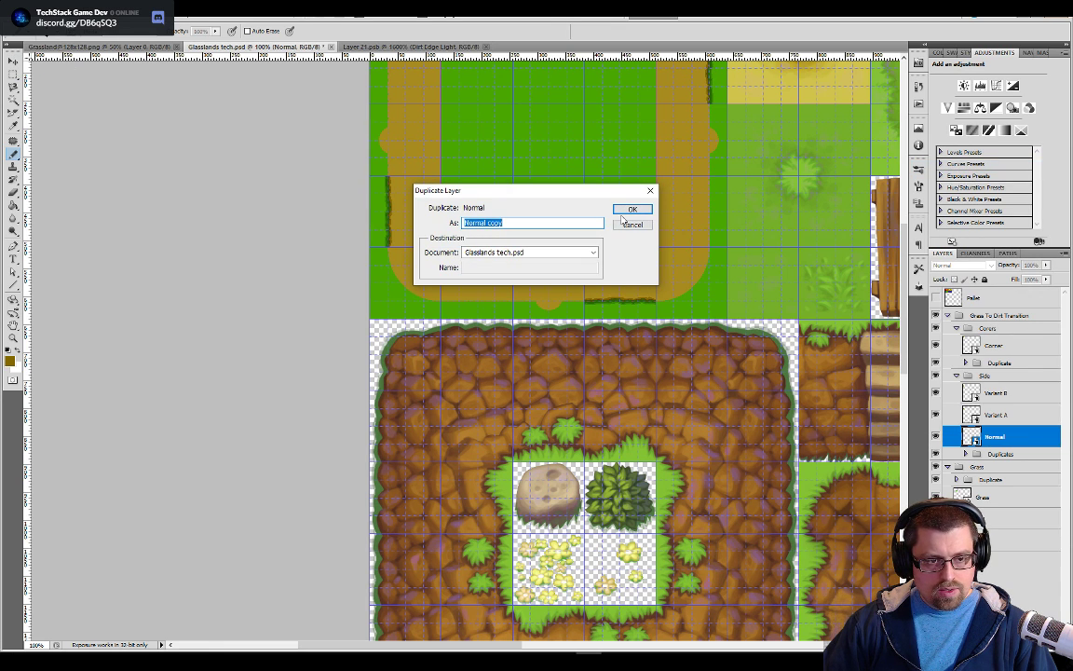
left_click(631, 210)
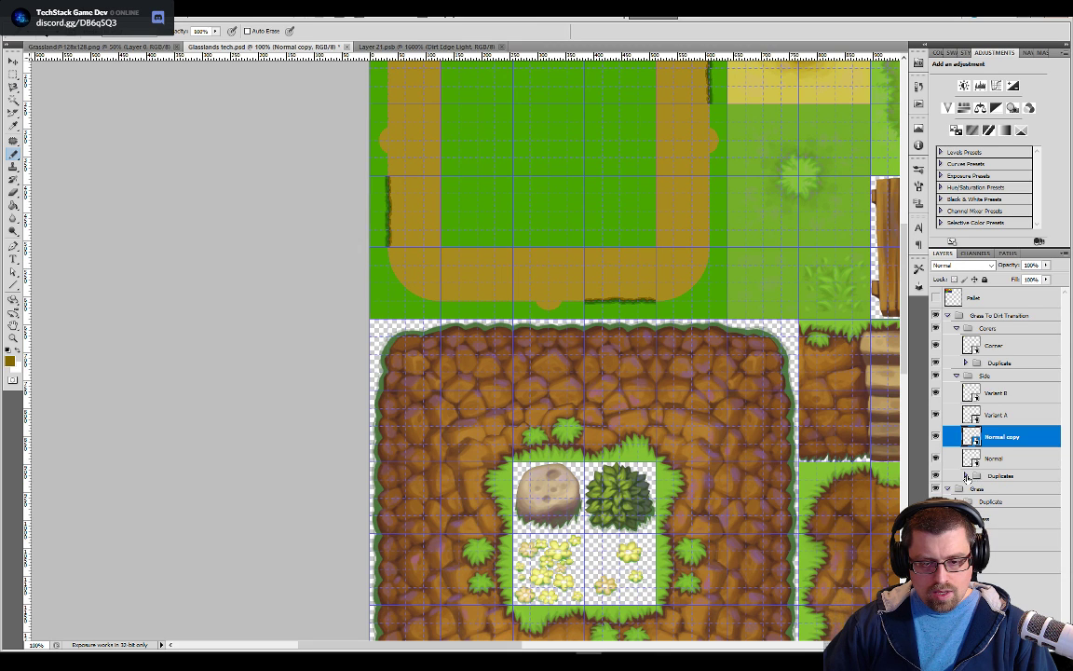
left_click(966, 476)
left_click_drag(1002, 438, 1003, 478)
Move the duplicated Normal tile three grid cells straight down, over the left edge of the reference rock area
key("v")
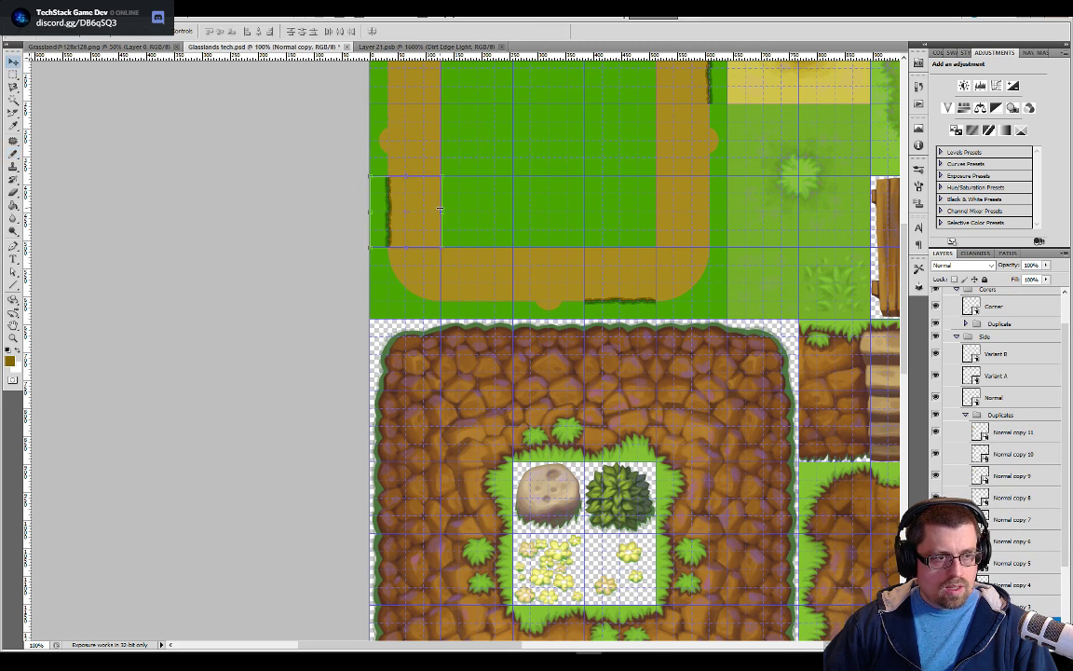
left_click_drag(422, 219, 424, 430)
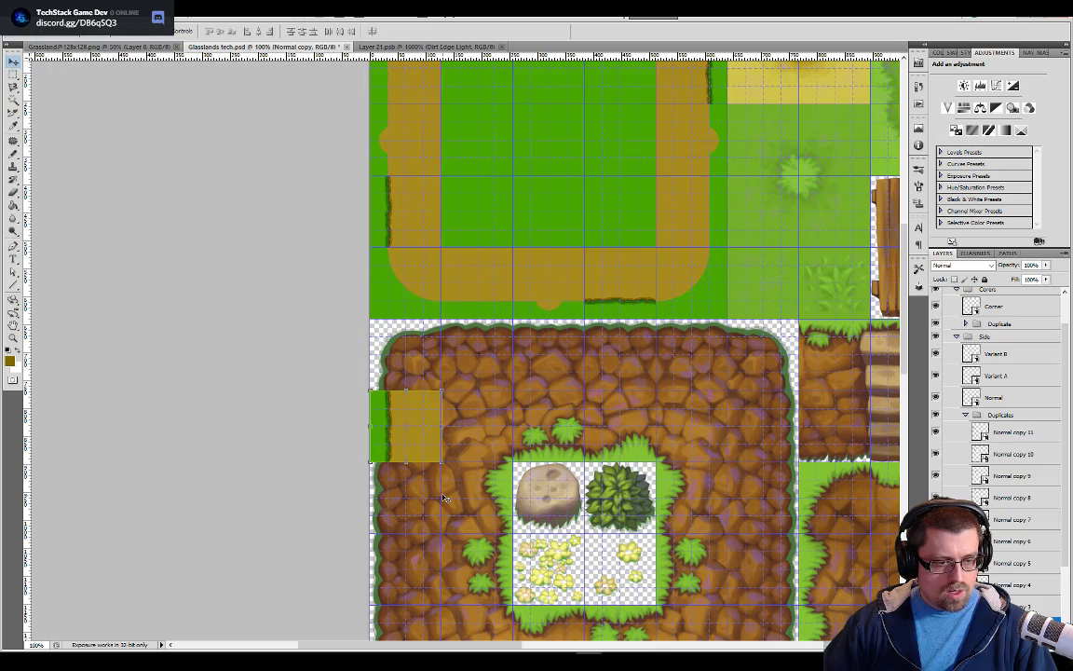
key("ctrl+plus")
key("ctrl+plus")
key("ctrl+plus")
left_click_drag(448, 469, 560, 315)
key("ctrl+plus")
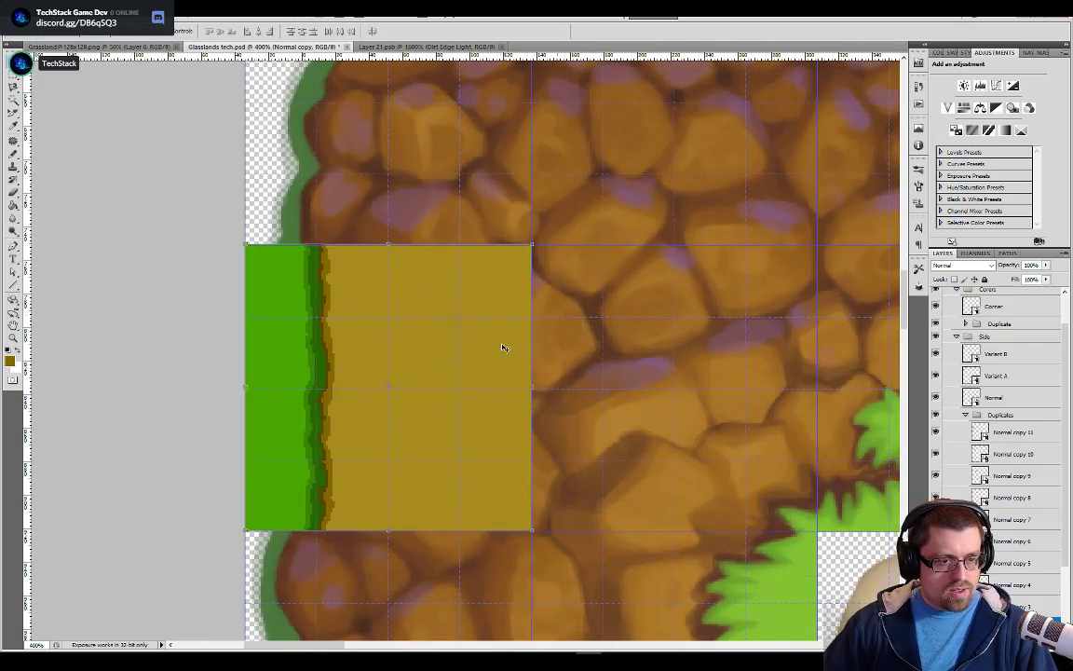
left_click_drag(496, 344, 496, 346)
left_click_drag(566, 427, 707, 281)
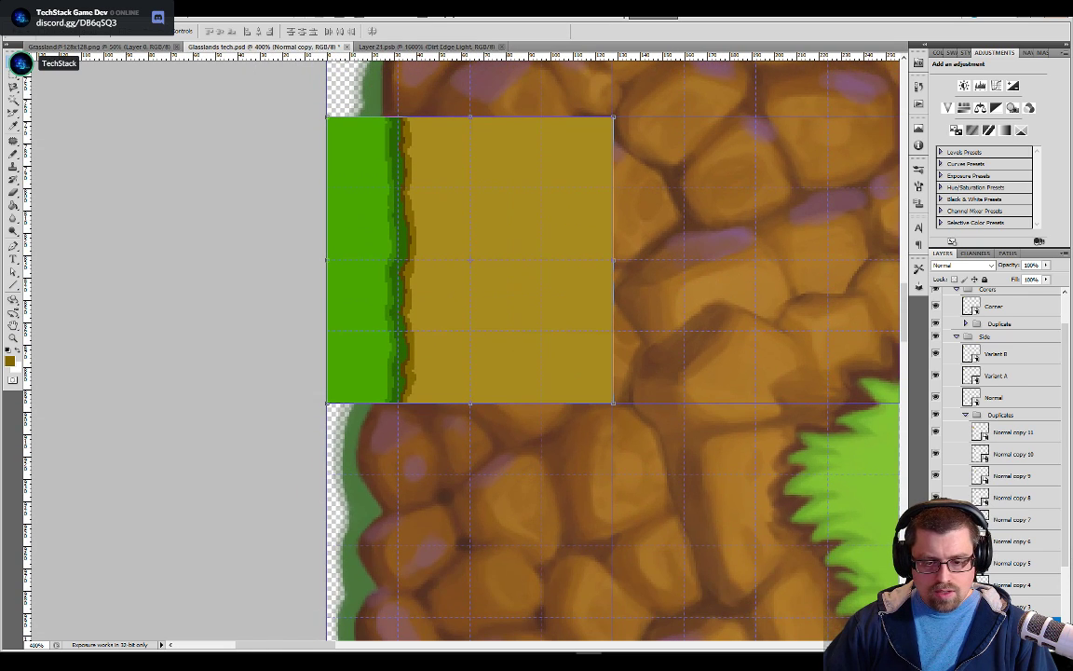
scroll(988, 561, "down", 3)
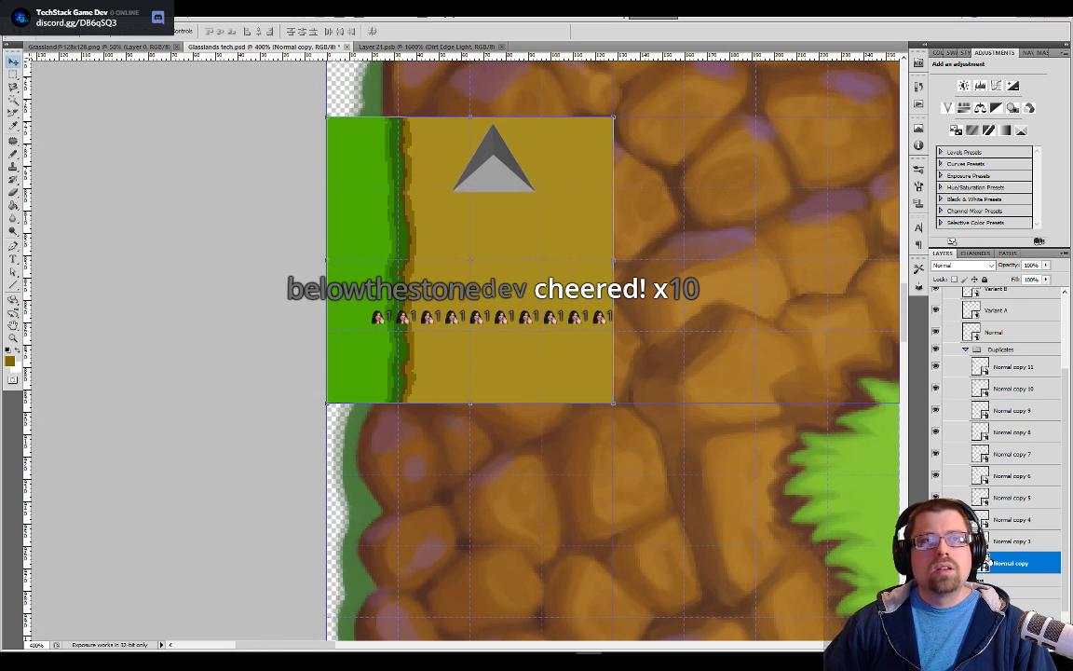
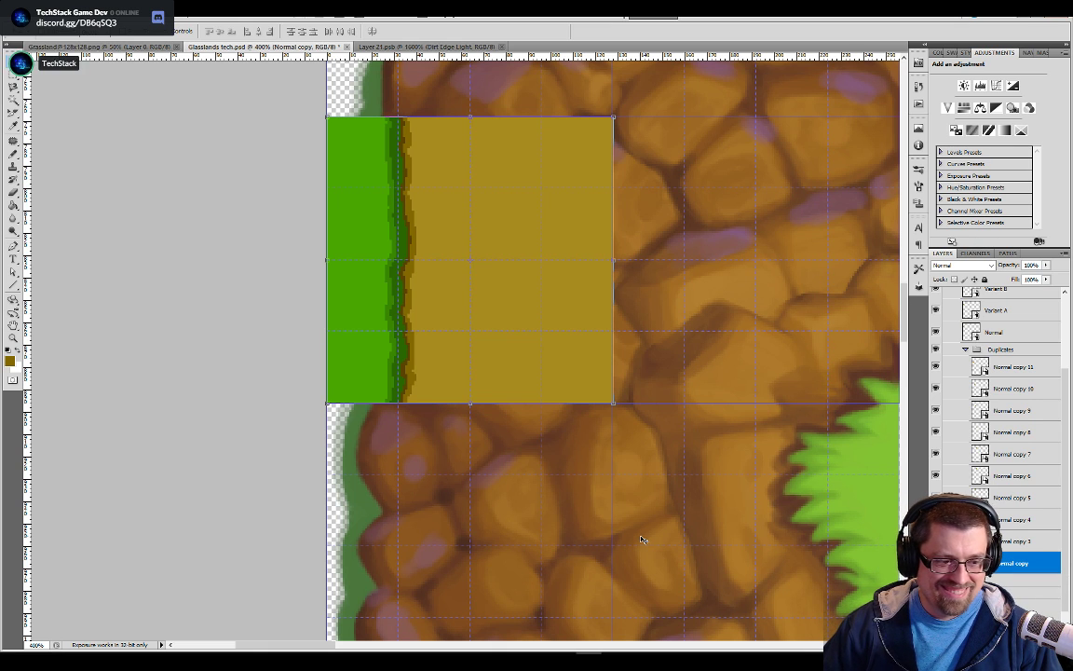
Duplicate the Normal copy side tile within the document and place the duplicate in the grid cell directly below it
key("ctrl+plus")
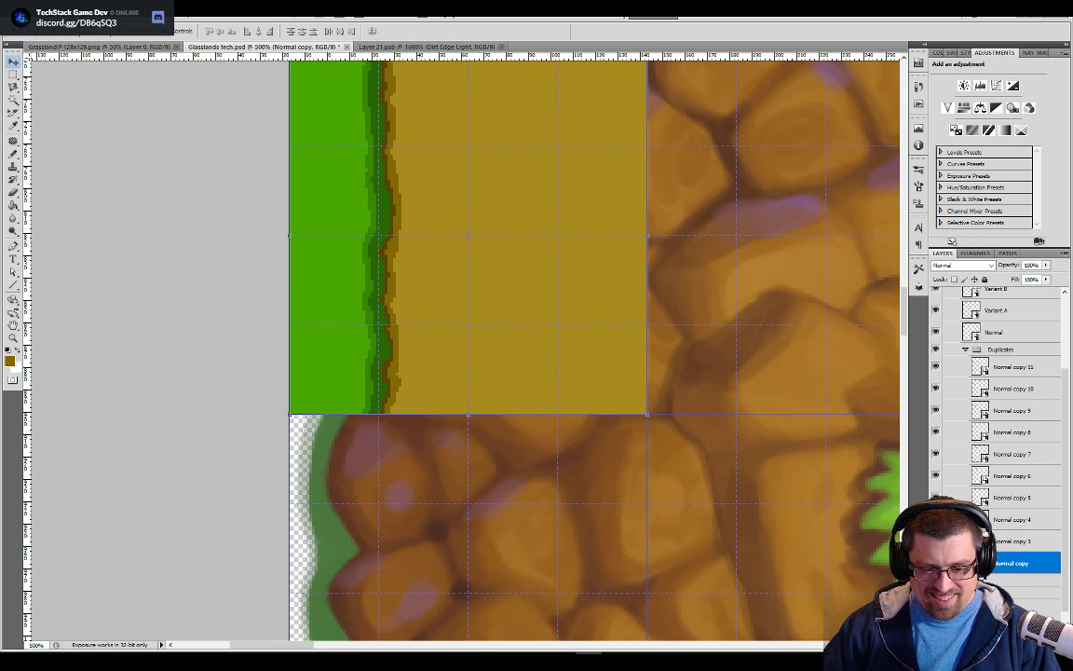
right_click(1010, 564)
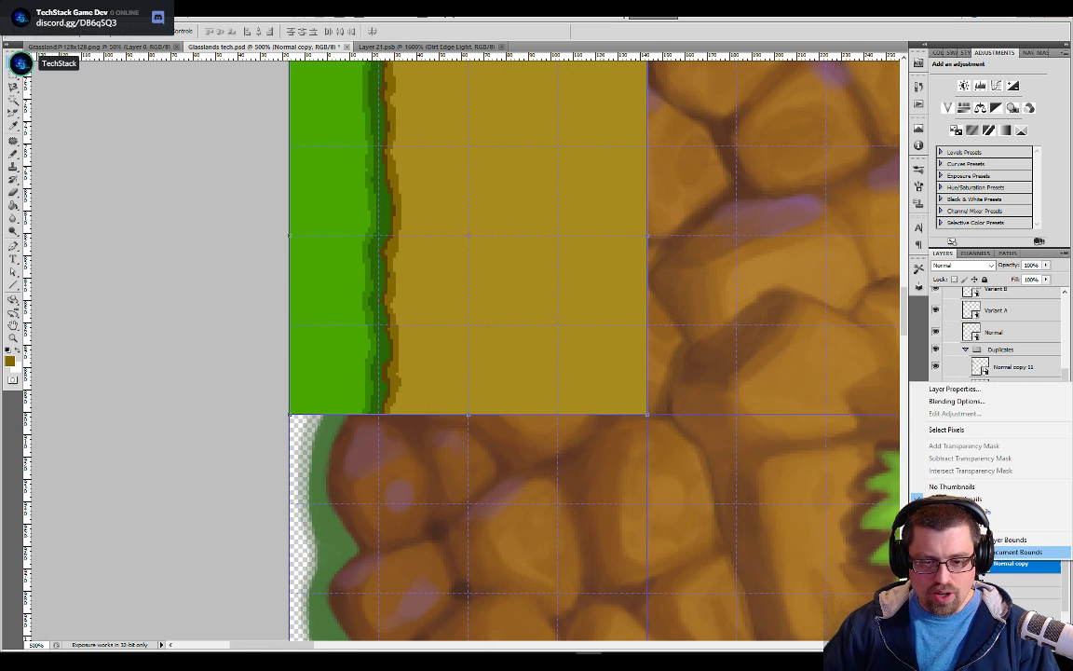
right_click(1008, 573)
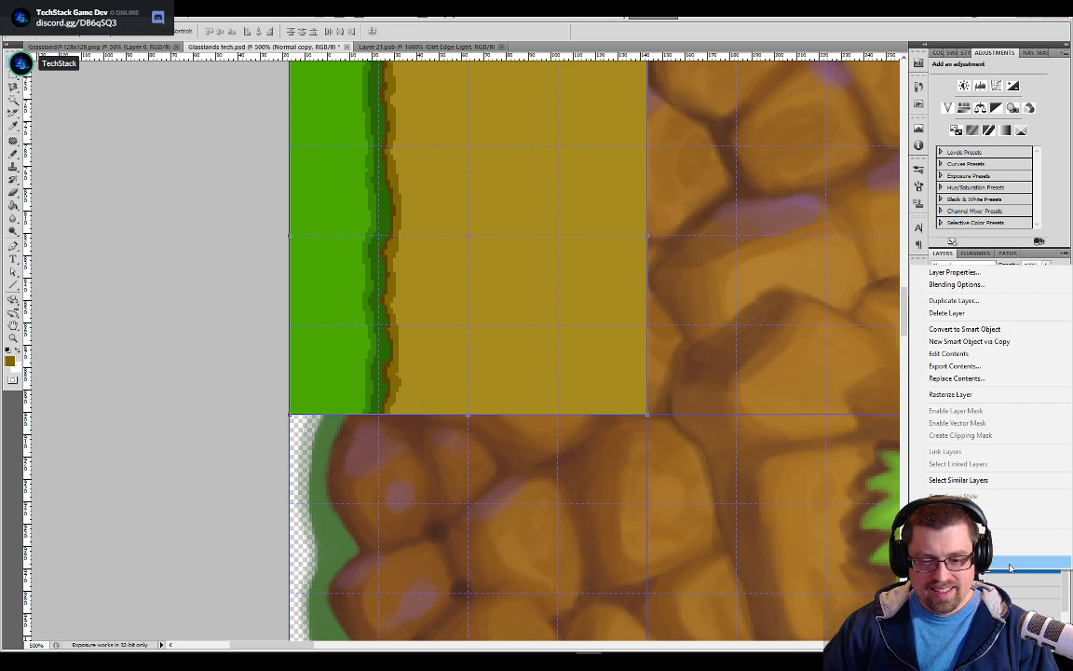
left_click(955, 305)
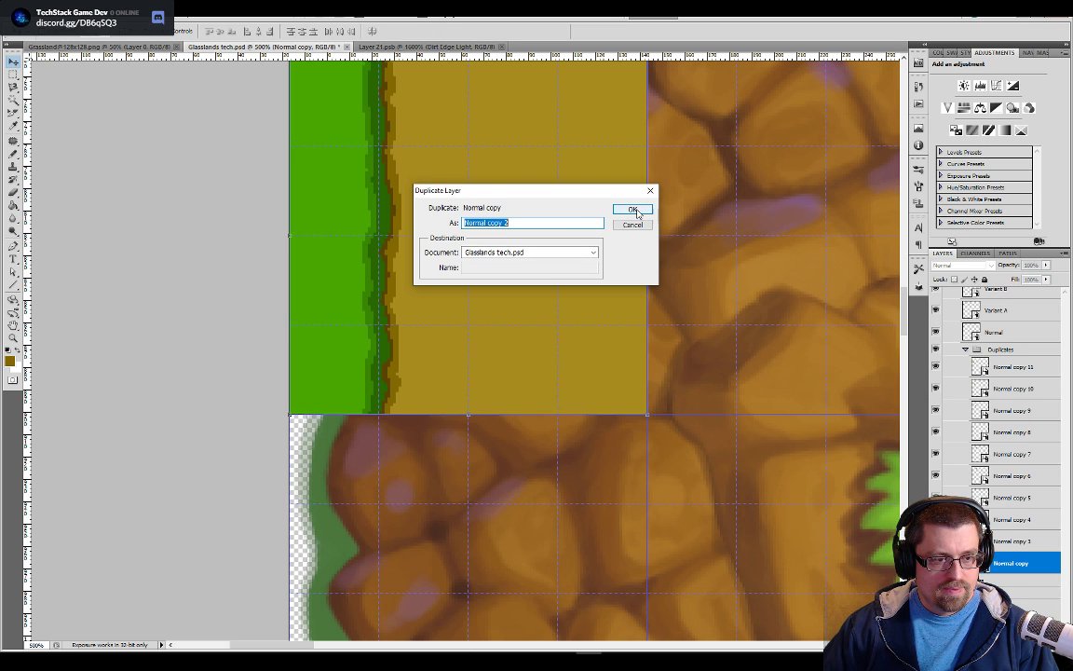
left_click(634, 211)
left_click_drag(529, 186, 538, 549)
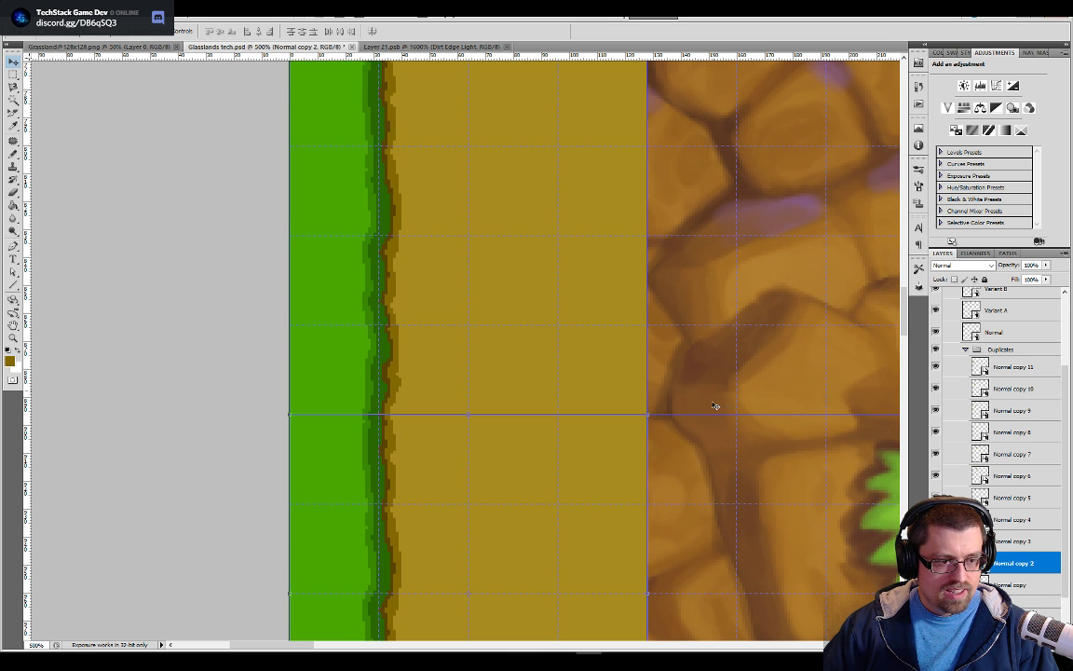
Duplicate the Normal copy 2 tile, place the new copy one cell further down the edge, and collapse the Duplicates group
left_click_drag(716, 442, 706, 519)
left_click_drag(722, 255, 723, 234)
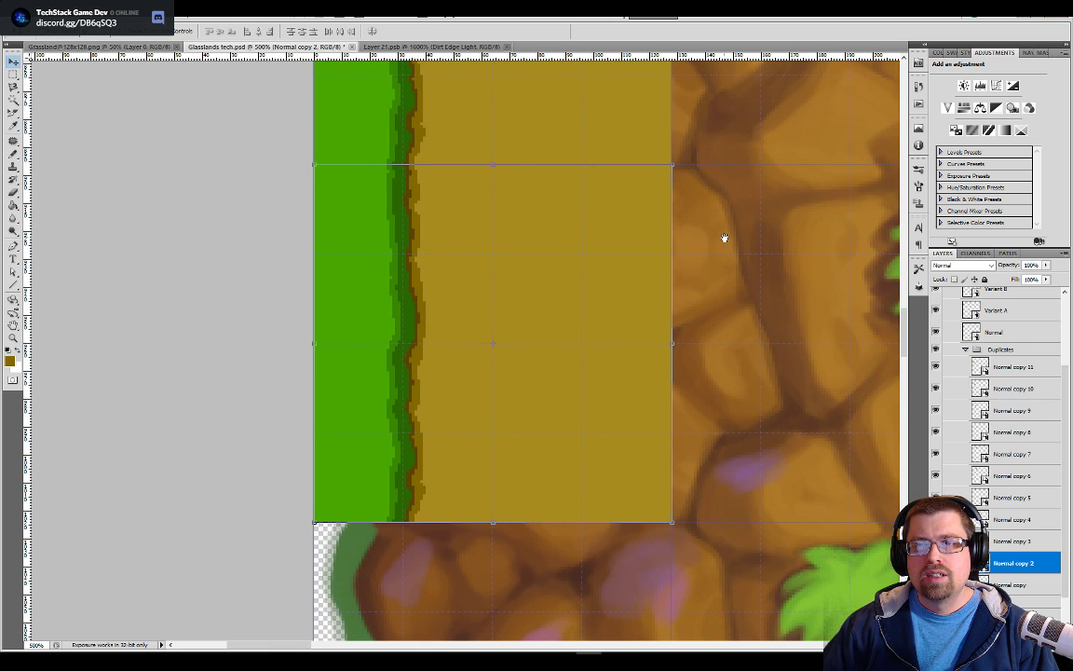
left_click_drag(716, 412, 728, 282)
right_click(1004, 560)
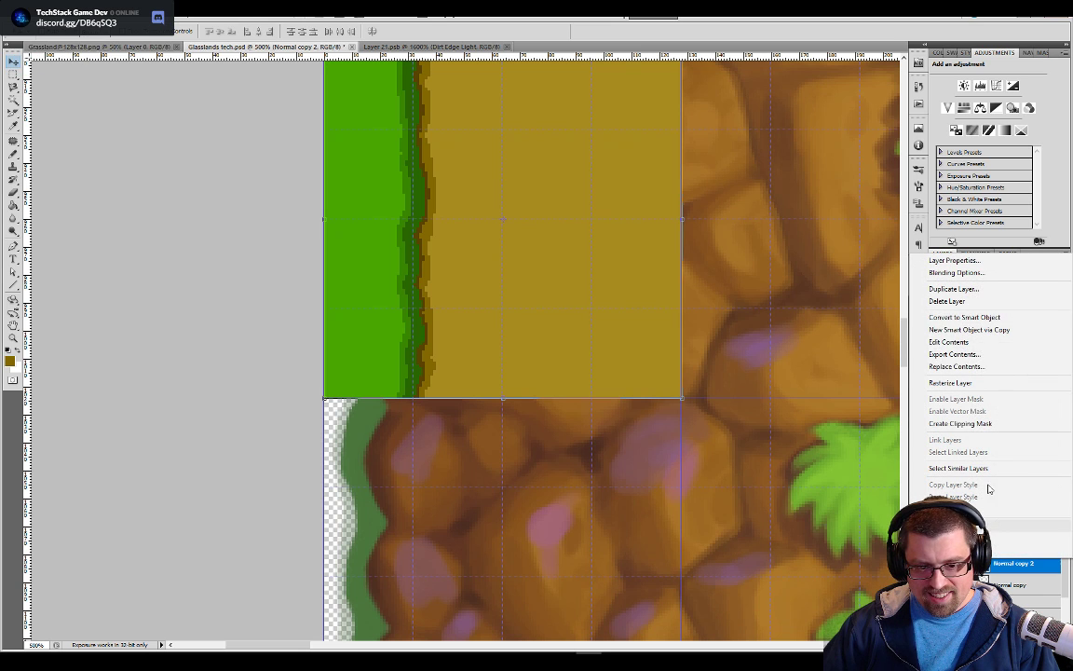
left_click(965, 294)
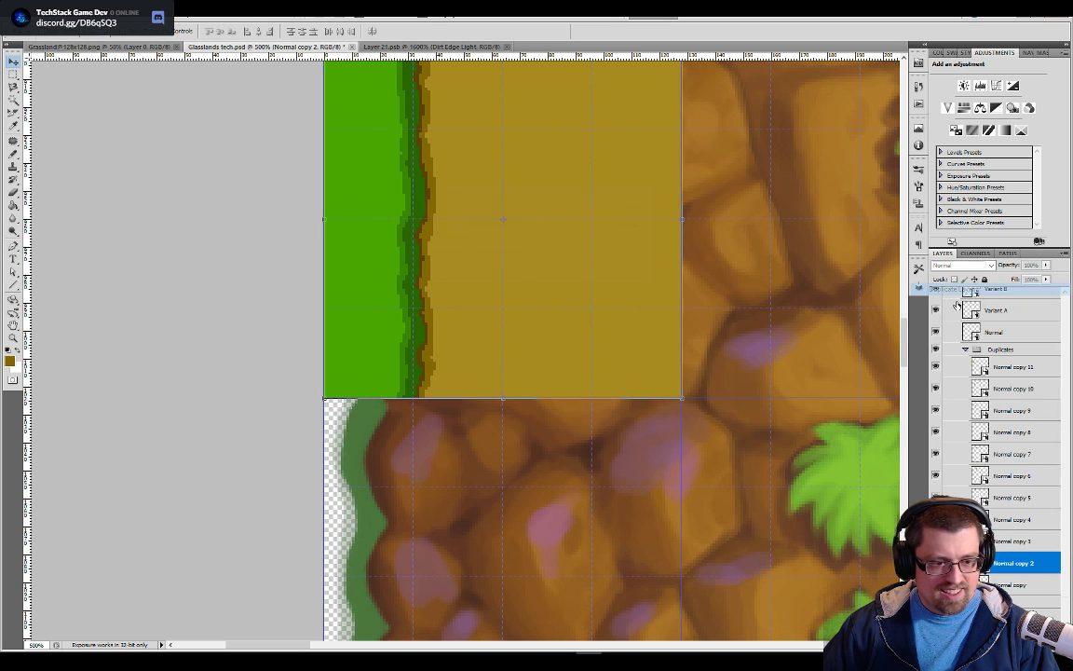
left_click(627, 212)
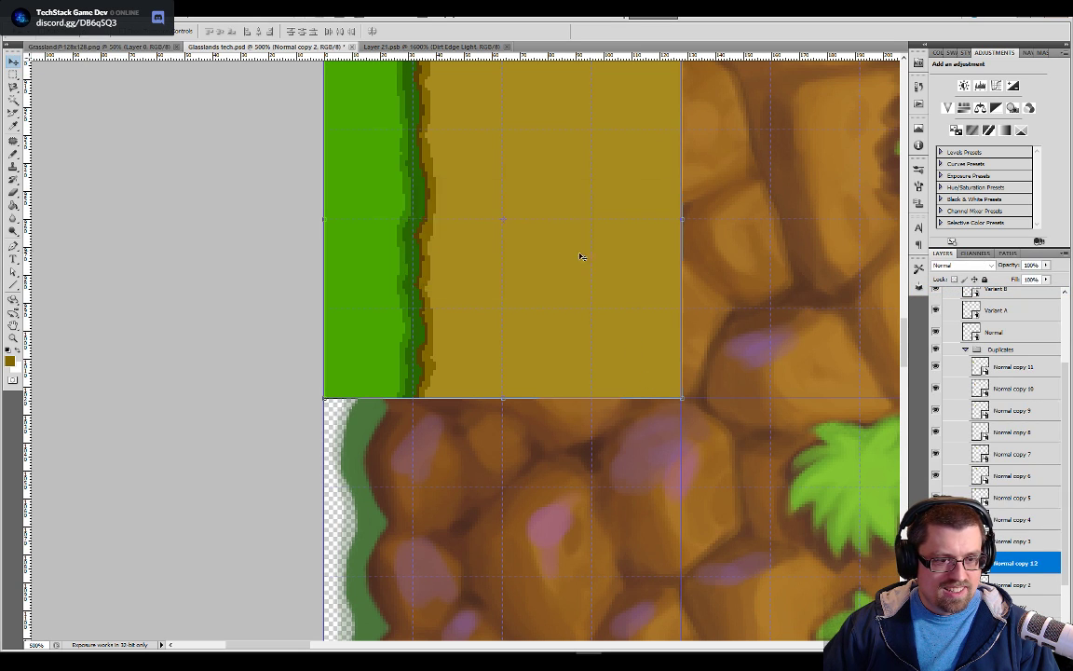
left_click_drag(587, 204, 598, 560)
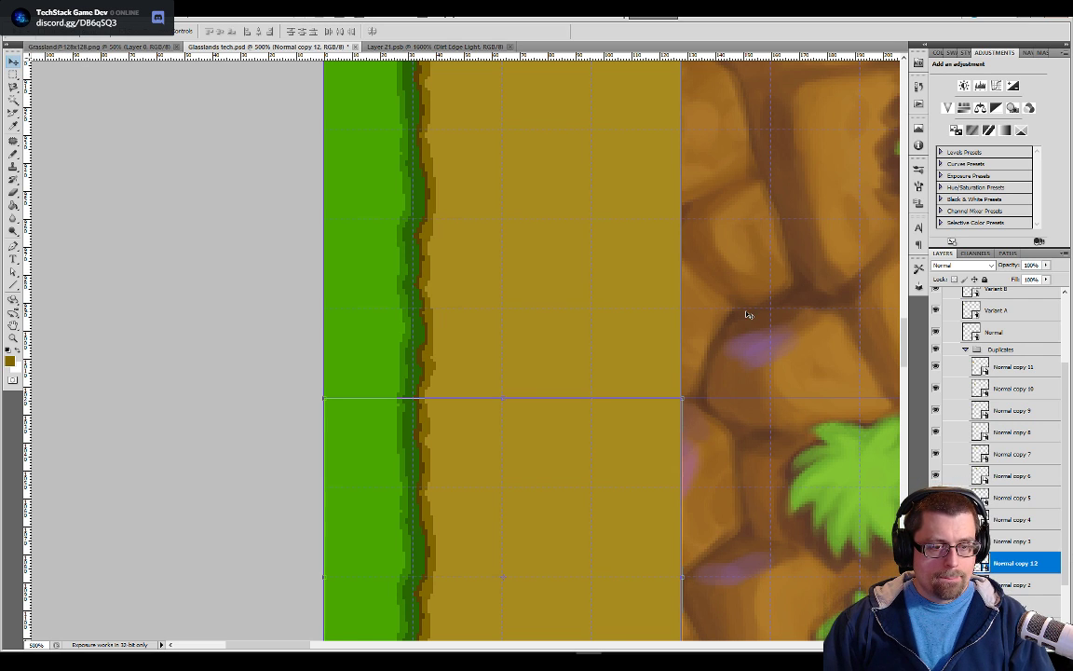
left_click(965, 352)
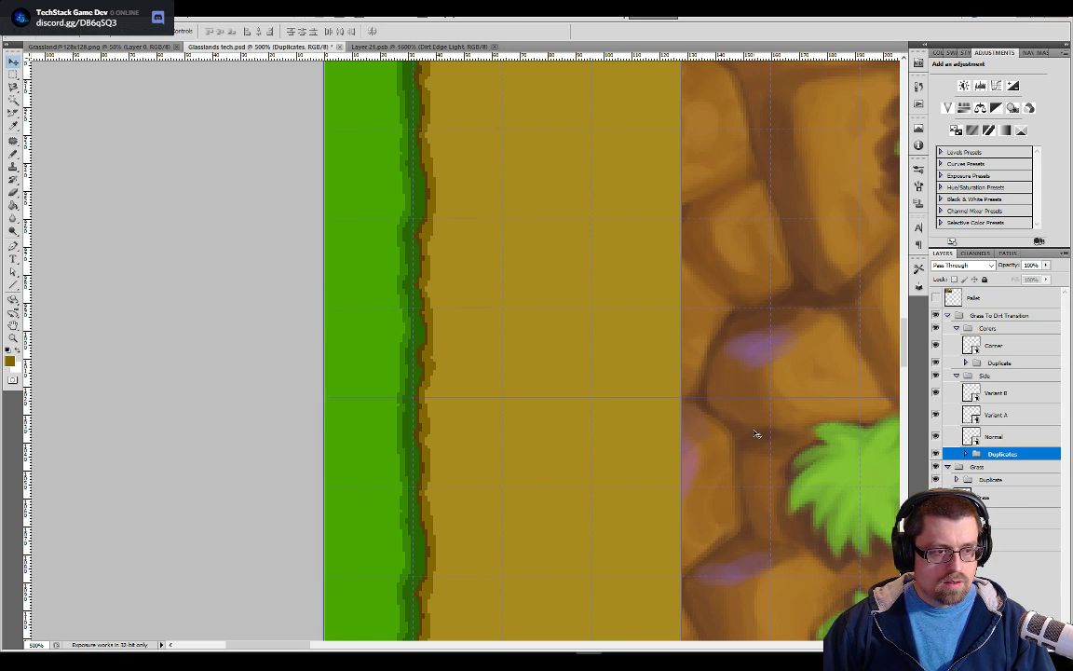
Hide the grid and examine how the grass-to-dirt edge repeats across the seams of the stacked side tiles
key("ctrl+minus")
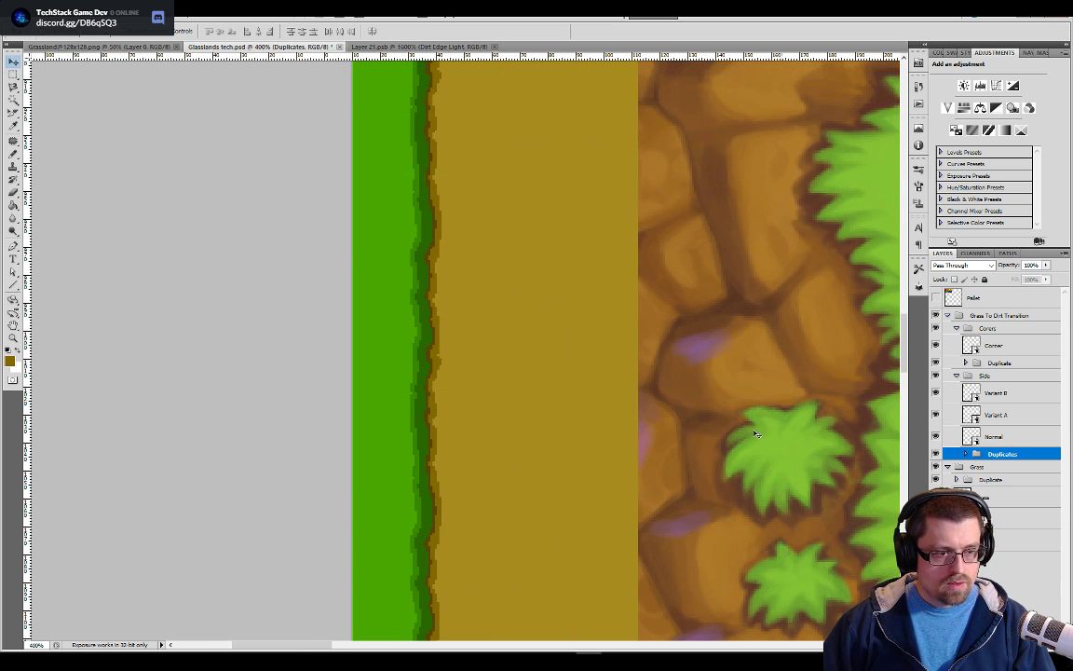
left_click_drag(685, 322, 764, 528)
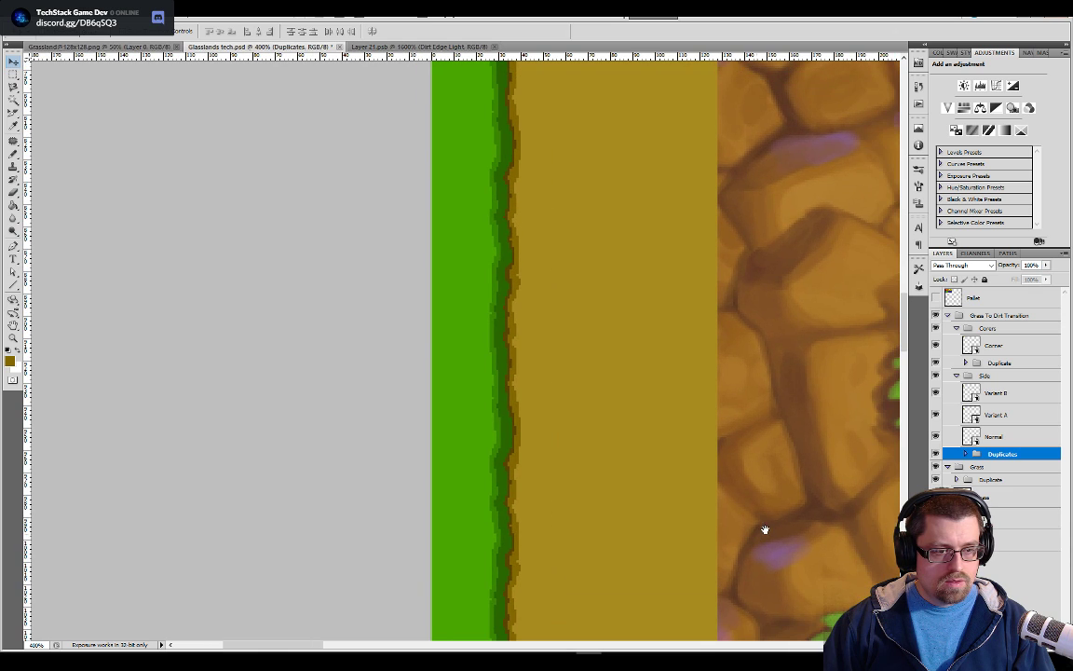
key("ctrl+h")
key("ctrl+h")
key("ctrl+h")
key("ctrl+h")
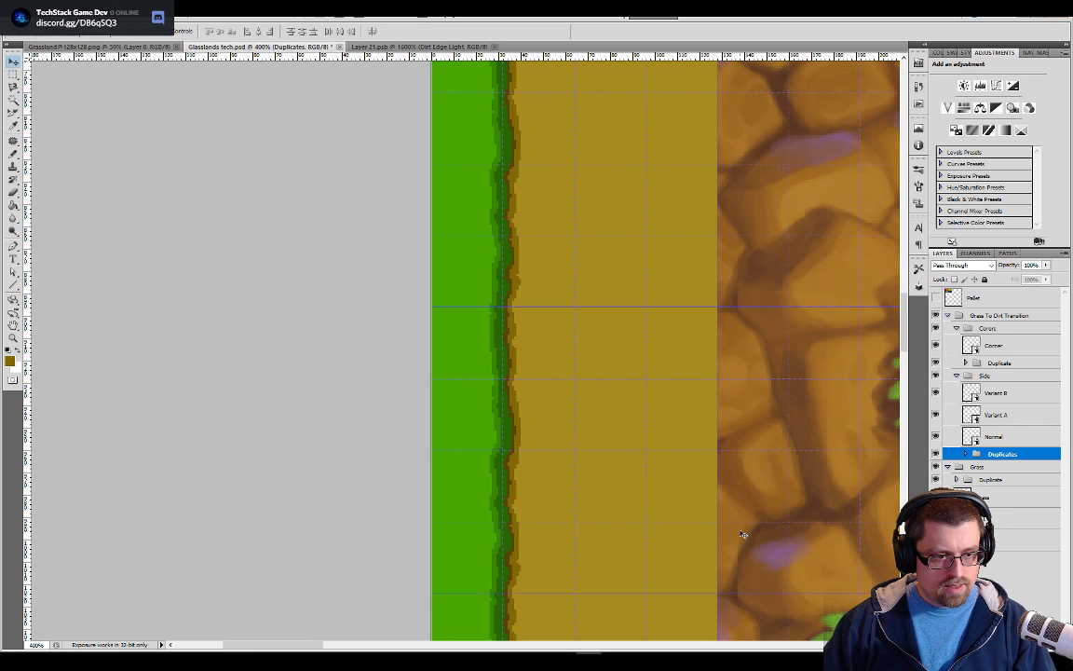
left_click_drag(738, 532, 723, 495)
key("ctrl+r")
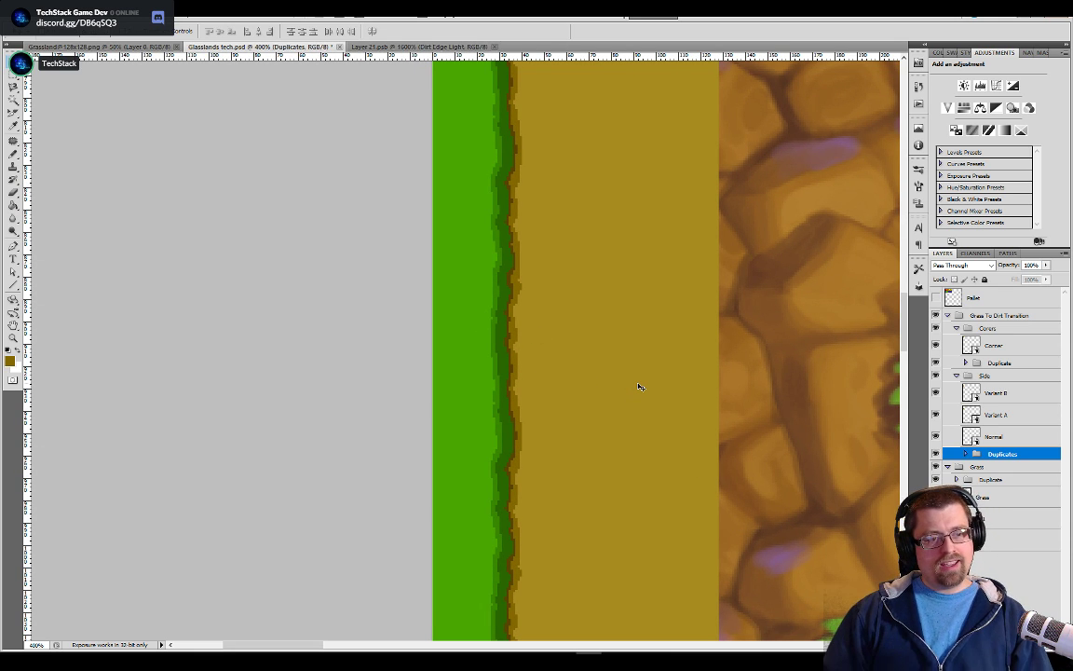
key("ctrl+apostrophe")
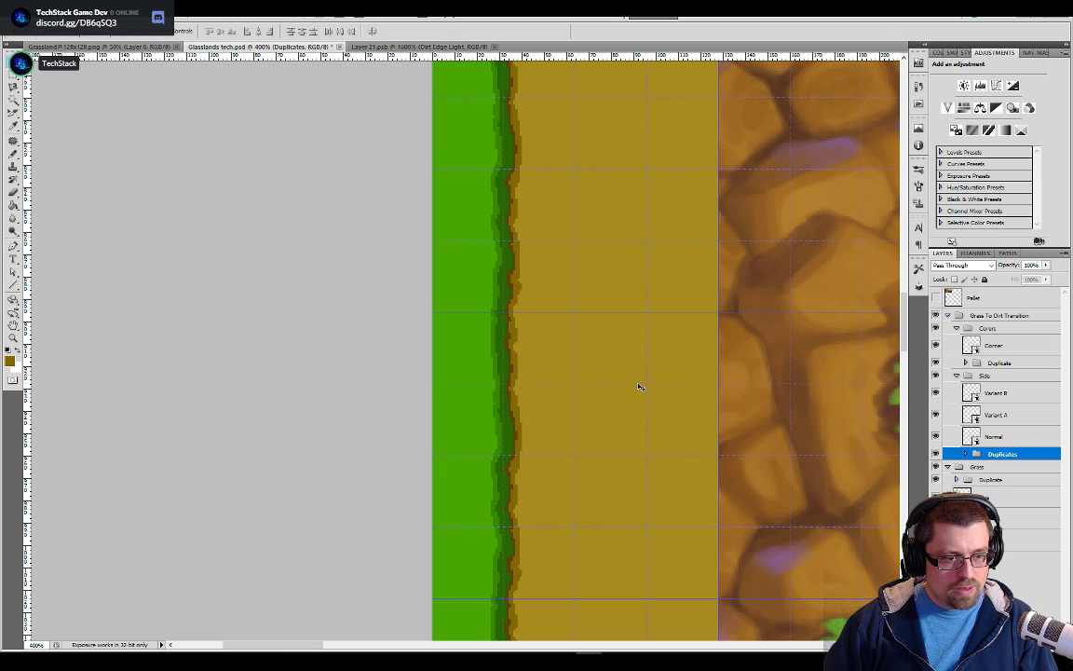
key("ctrl+apostrophe")
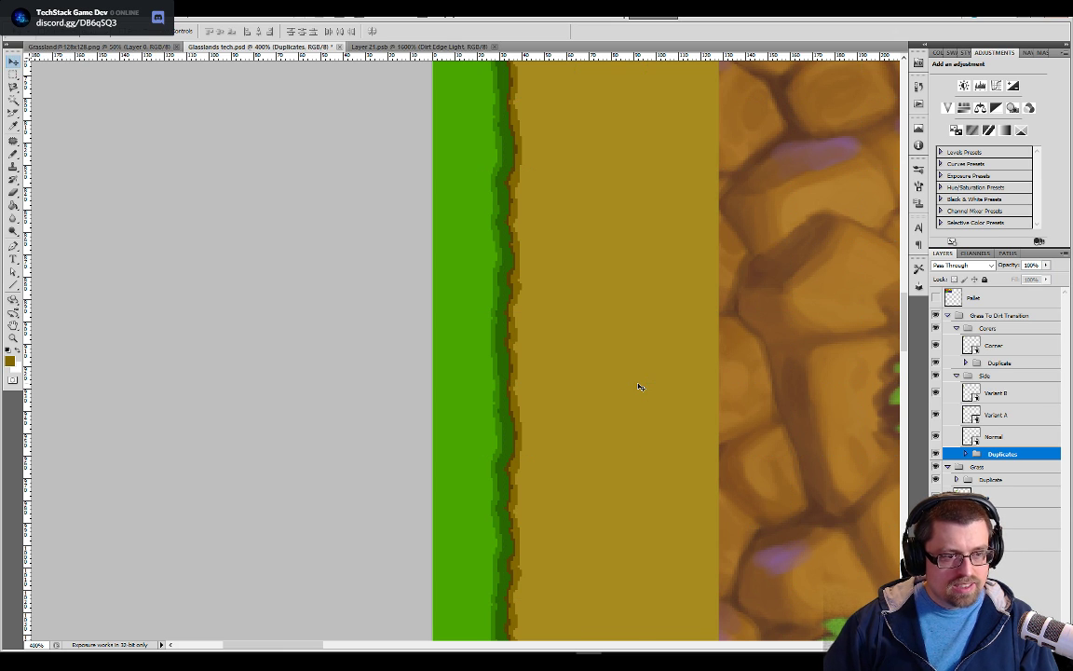
Examine the grass-and-dirt ring above the rock area, comparing its shaded side edges with the plain sides and rounded corners
left_click_drag(610, 372, 634, 138)
left_click_drag(615, 453, 597, 596)
left_click_drag(572, 308, 559, 573)
left_click_drag(548, 169, 525, 580)
key("ctrl+minus")
key("ctrl+minus")
key("ctrl+minus")
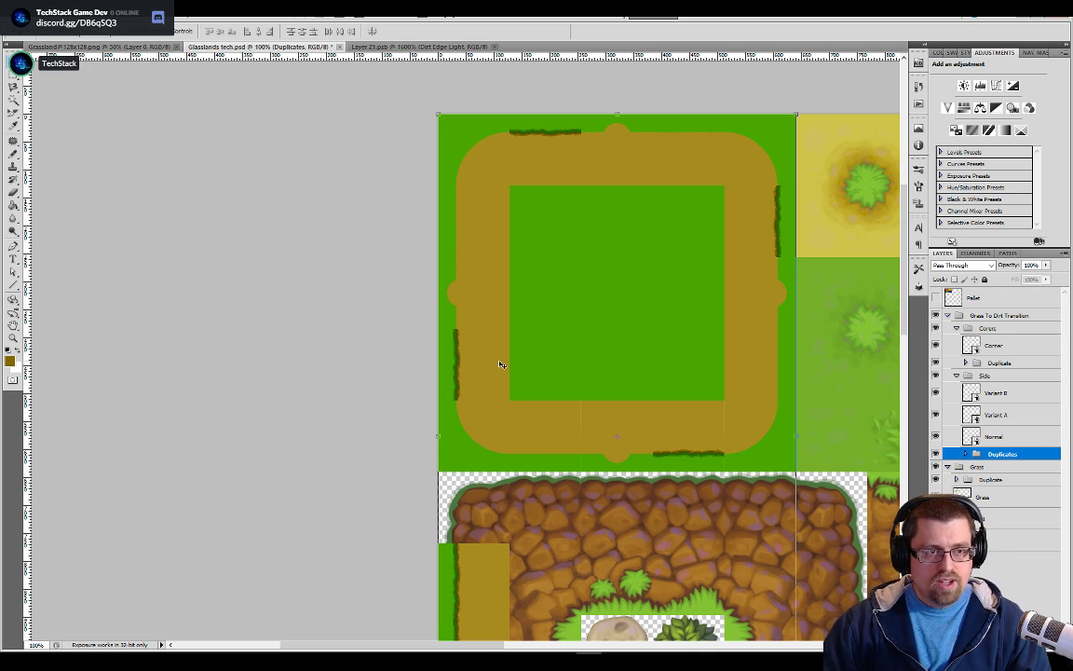
key("ctrl+plus")
key("ctrl+plus")
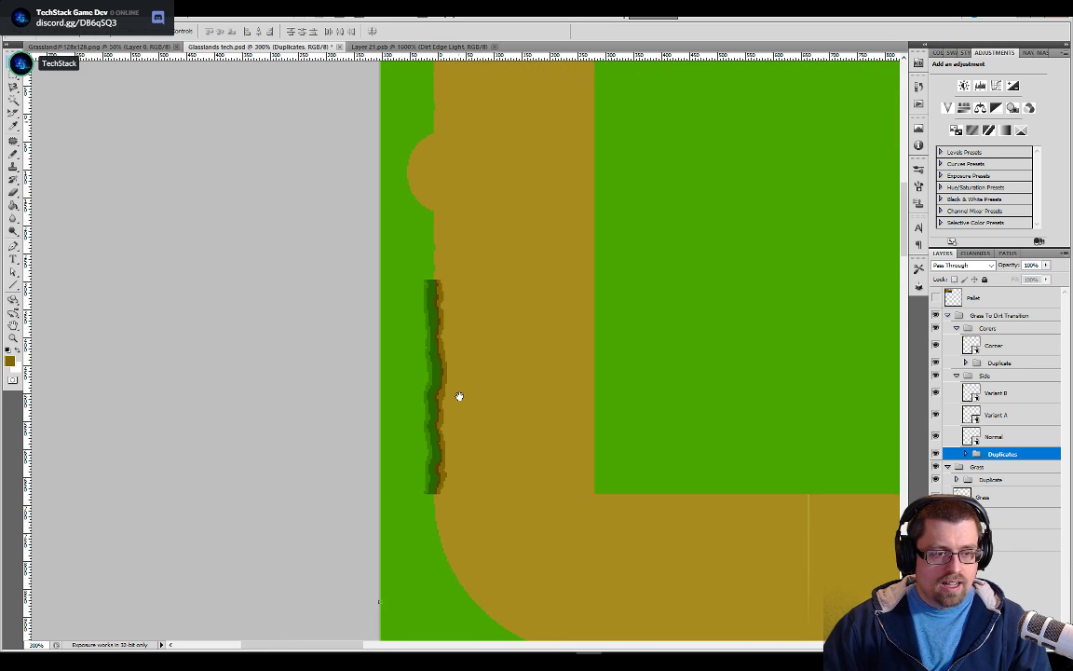
left_click_drag(467, 436, 493, 179)
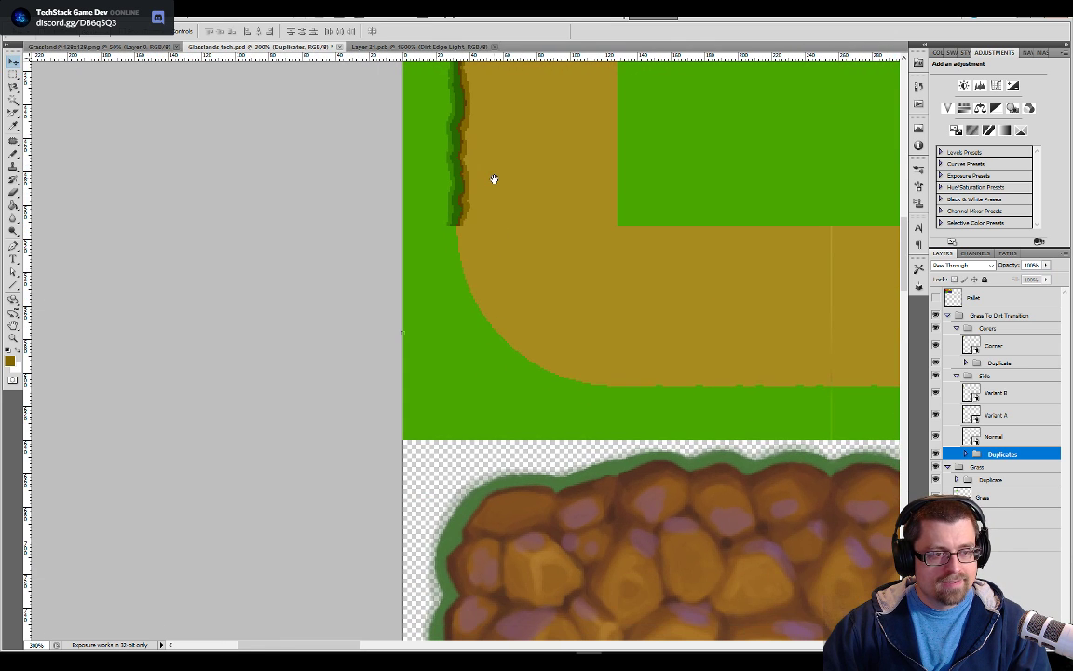
left_click_drag(517, 304, 534, 408)
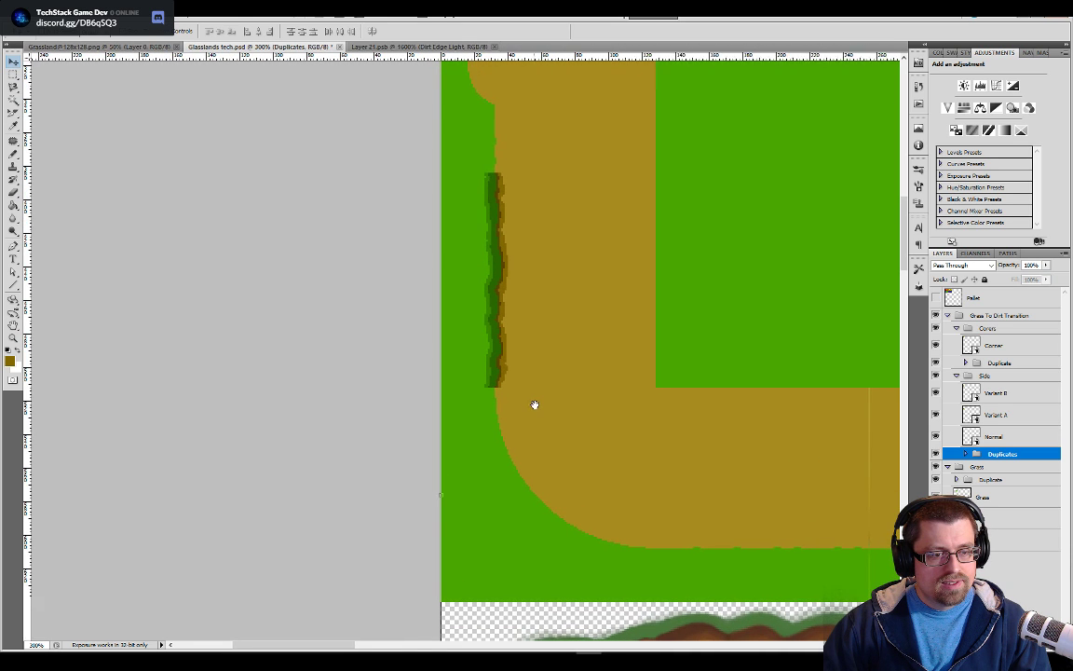
left_click_drag(792, 234, 645, 408)
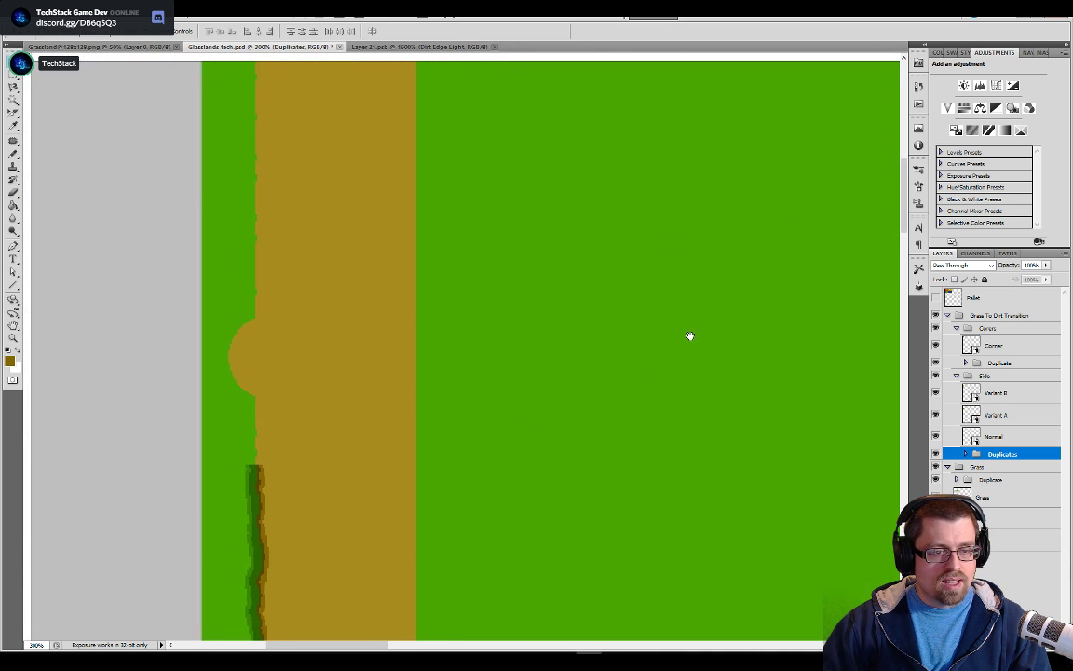
key("ctrl+plus")
key("ctrl+minus")
key("ctrl+minus")
key("ctrl+minus")
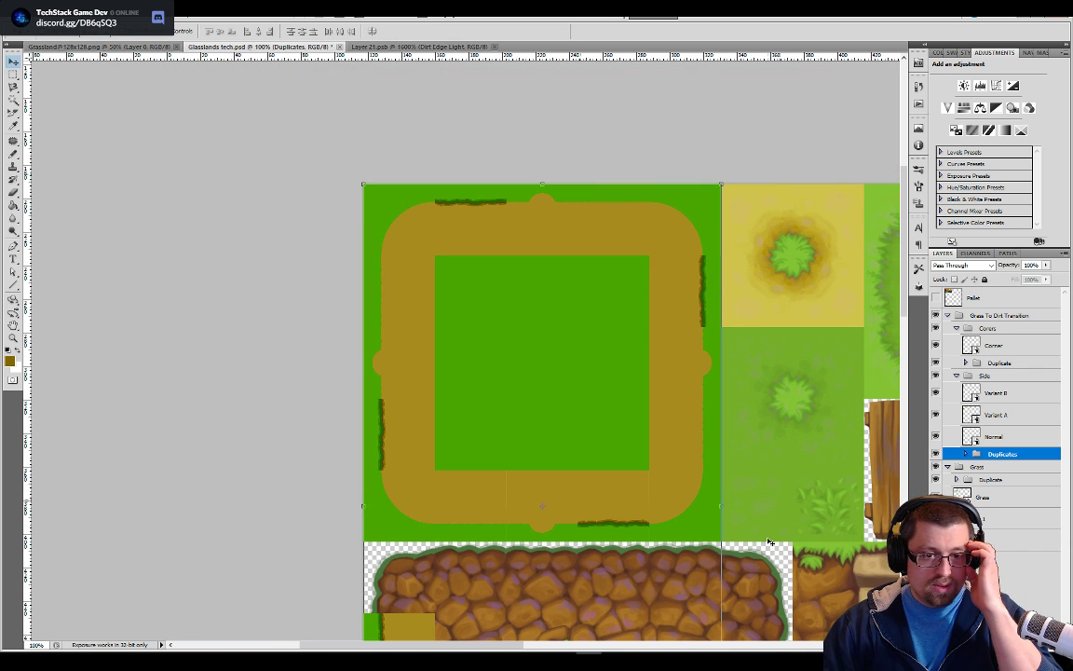
Hide the Grass To Dirt Transition and Grass groups and sample the reference's plain grass green as the Pencil's foreground color
left_click(937, 519, "alt")
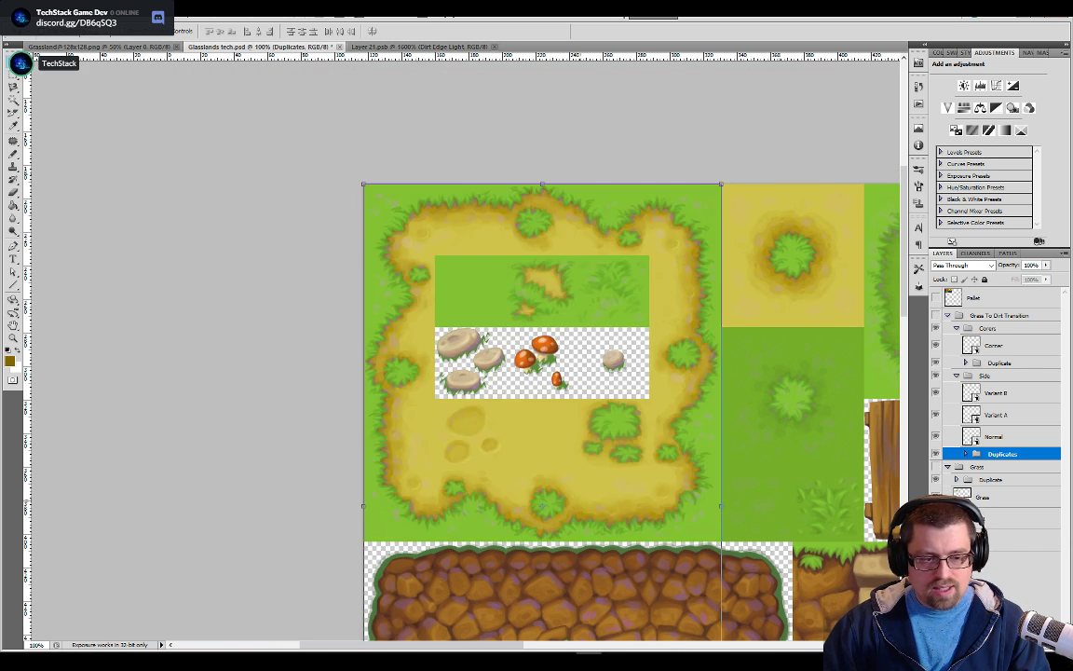
key("ctrl+plus")
key("ctrl+plus")
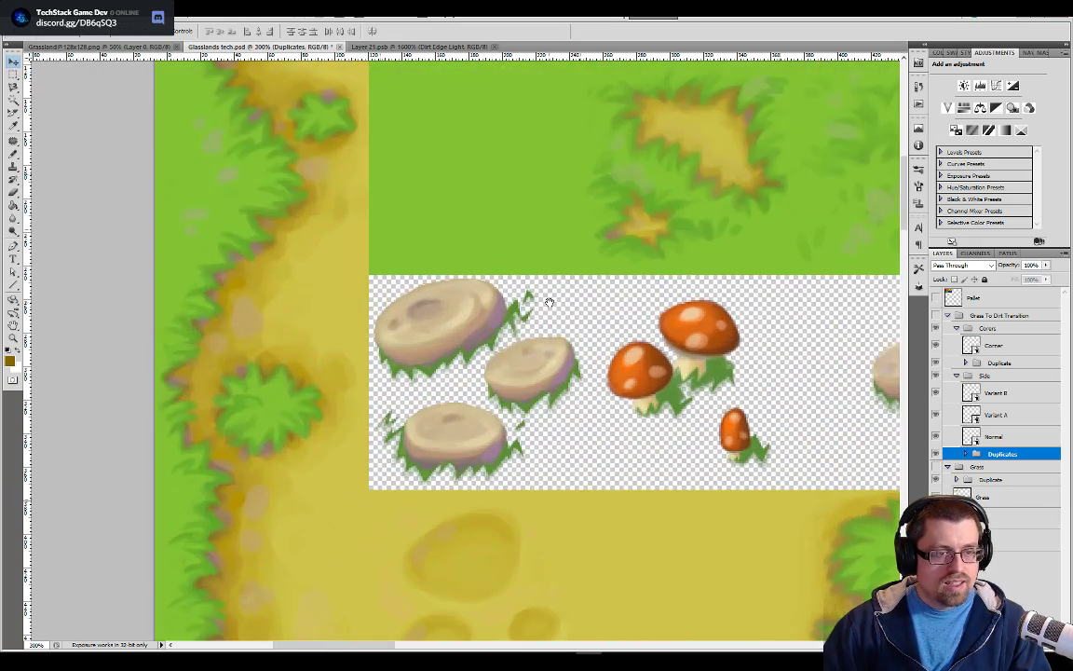
left_click_drag(550, 301, 563, 401)
key("ctrl+plus")
key("ctrl+plus")
key("ctrl+plus")
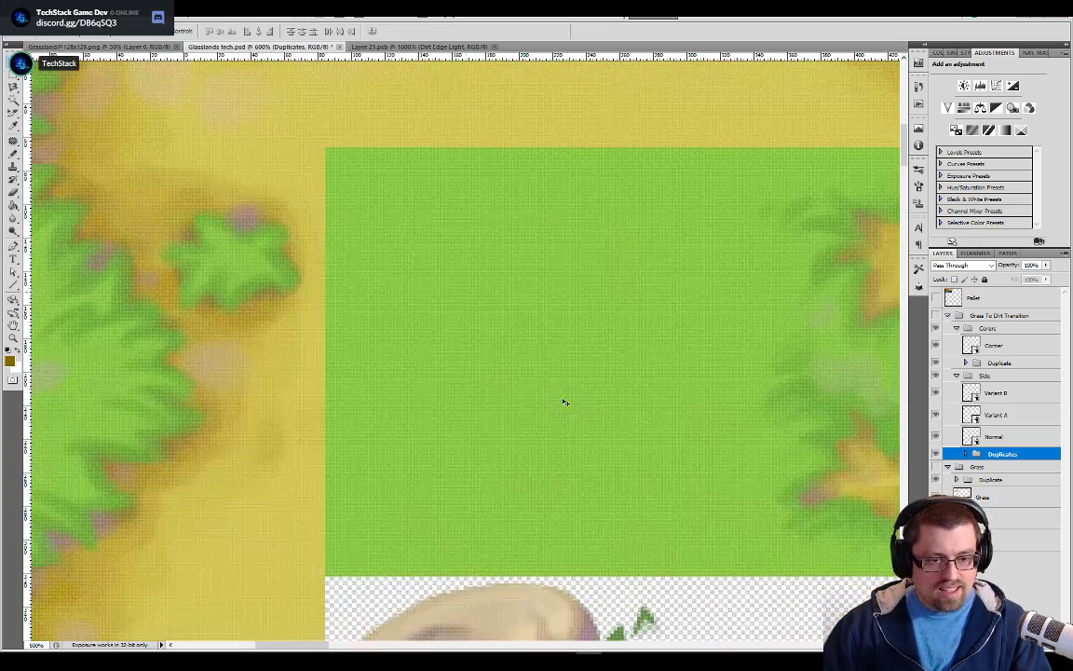
key("ctrl+plus")
key("ctrl+plus")
key("ctrl+plus")
key("ctrl+plus")
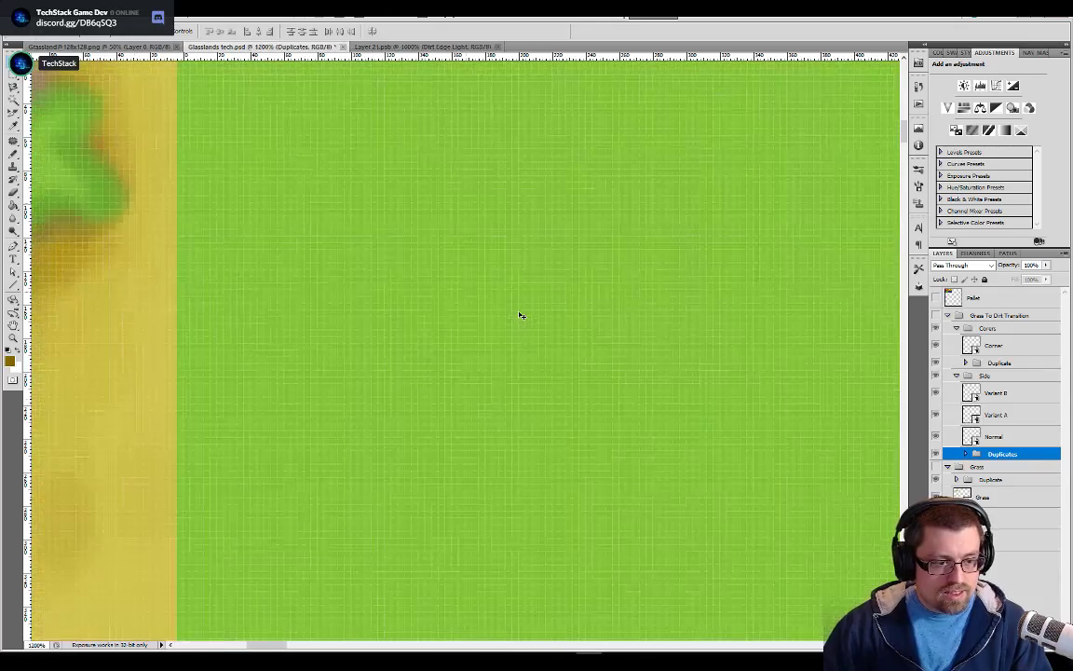
key("ctrl+plus")
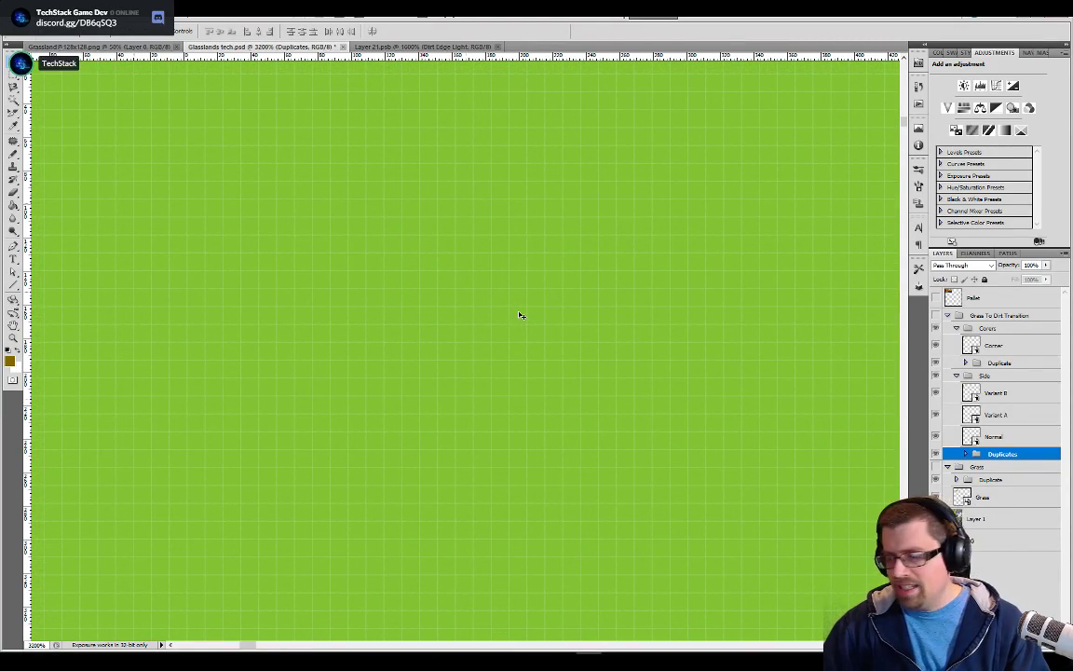
key("b")
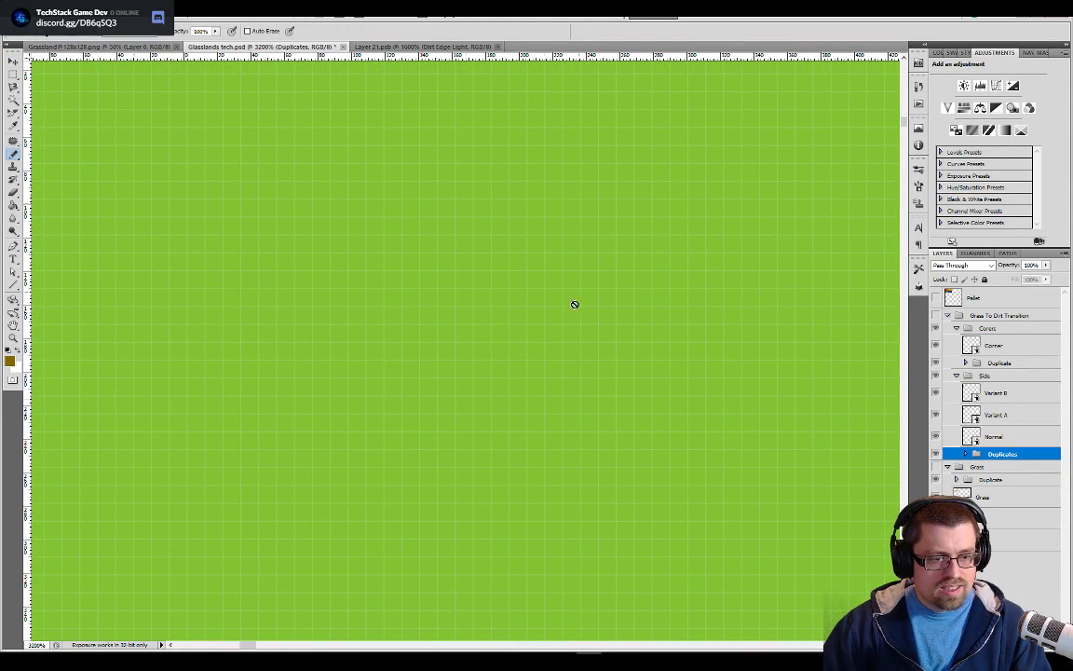
left_click_drag(489, 306, 687, 479)
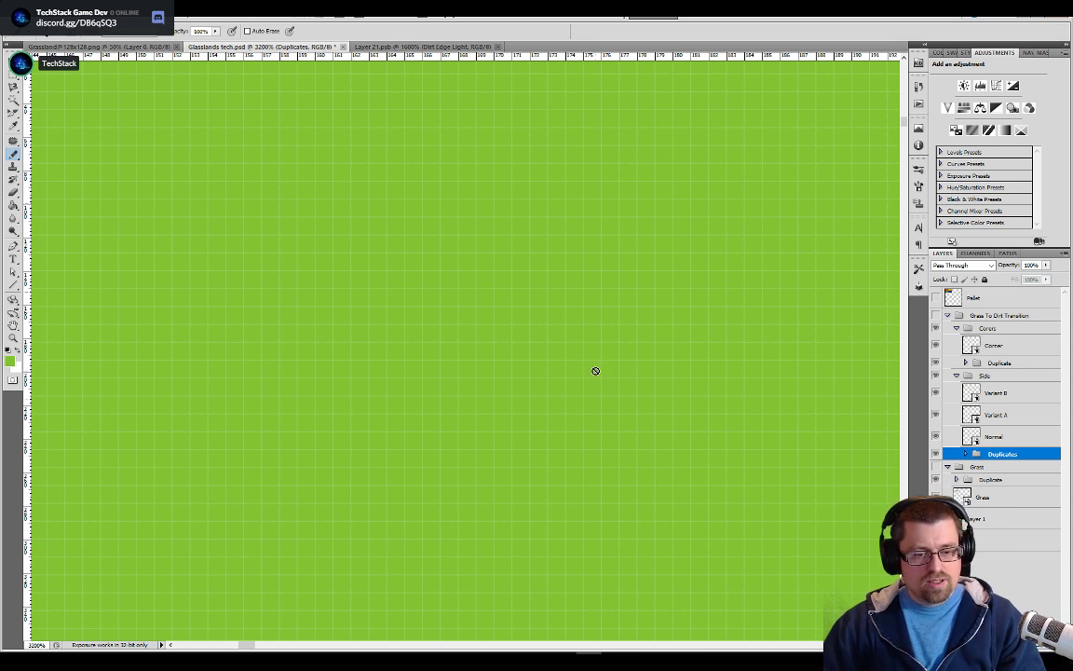
Examine the reference grass, dirt path and neighboring rock tiles as a whole
key("ctrl+minus")
key("ctrl+minus")
key("ctrl+minus")
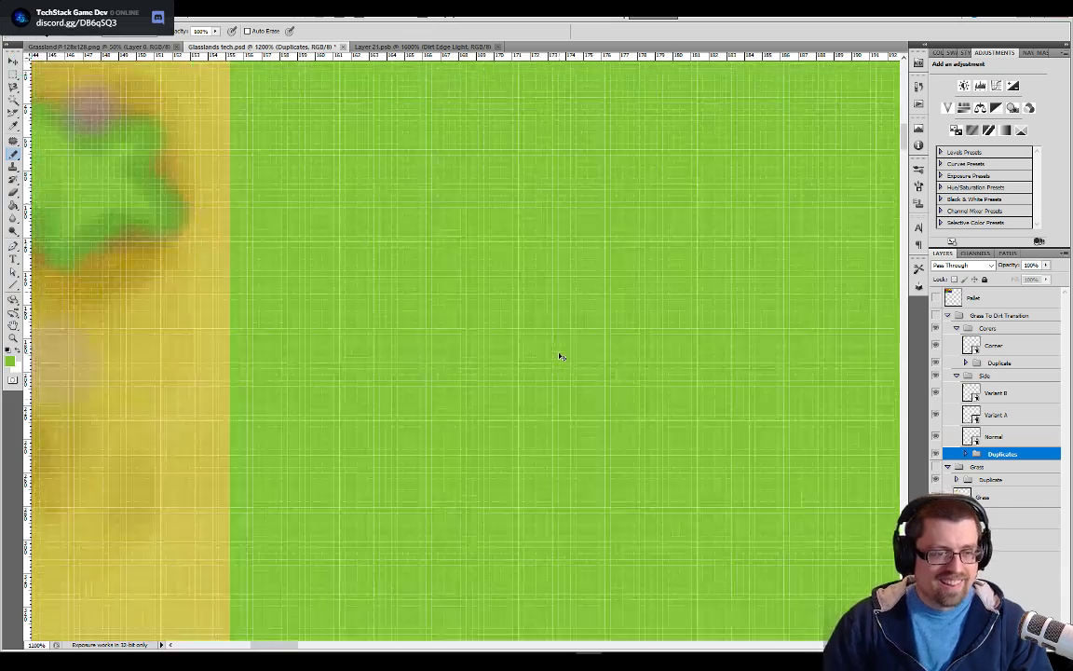
key("ctrl+minus")
key("ctrl+minus")
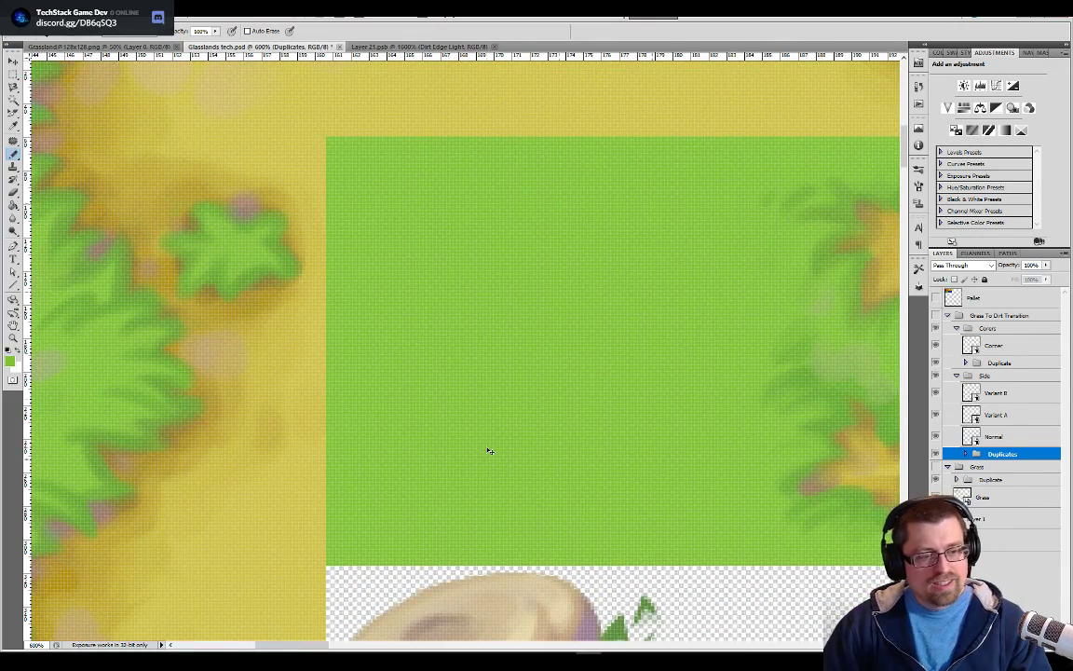
key("ctrl+minus")
key("ctrl+minus")
key("ctrl+minus")
key("ctrl+minus")
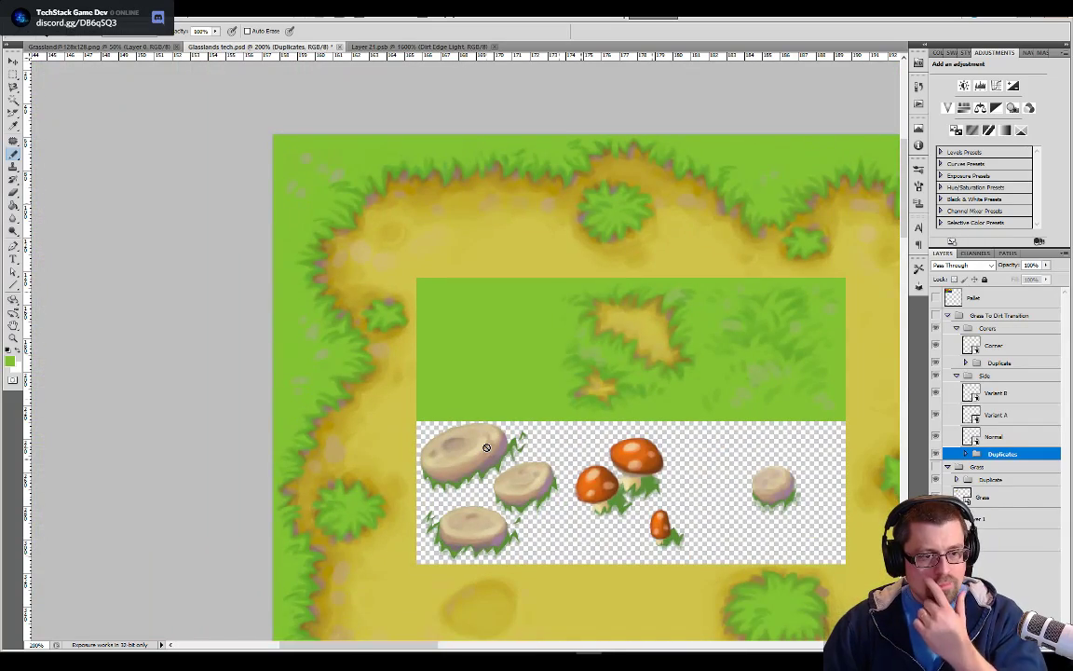
key("ctrl+minus")
key("ctrl+minus")
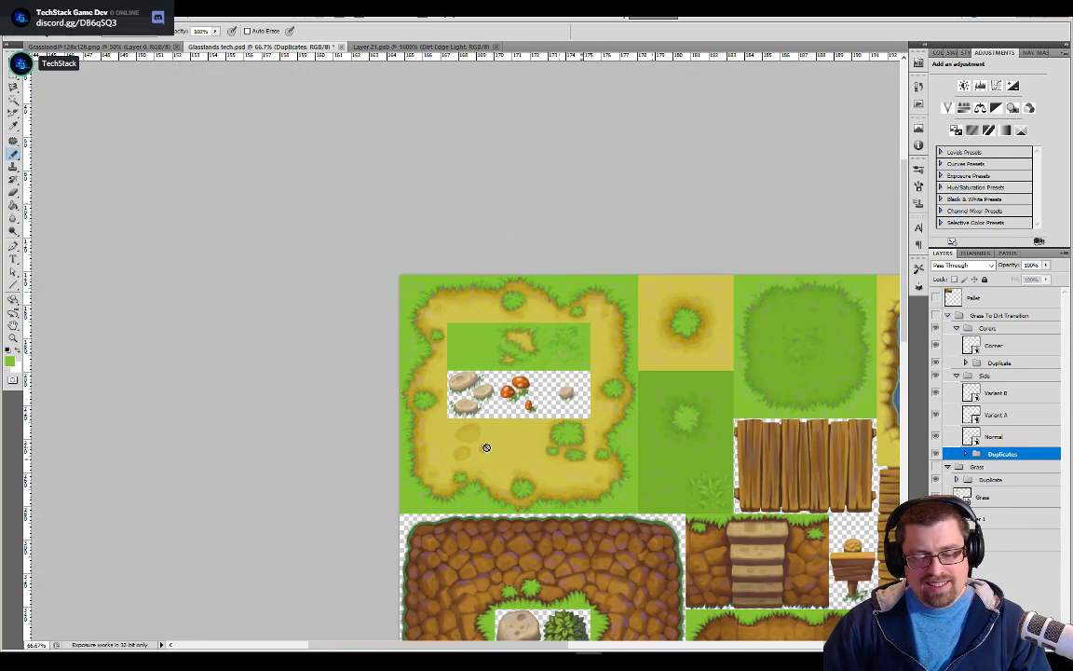
Switch to the Unity editor with the Grassland tileset's Tilemaps folder open
key("alt+Tab")
key("alt+Tab")
key("alt+Tab")
left_click(746, 314)
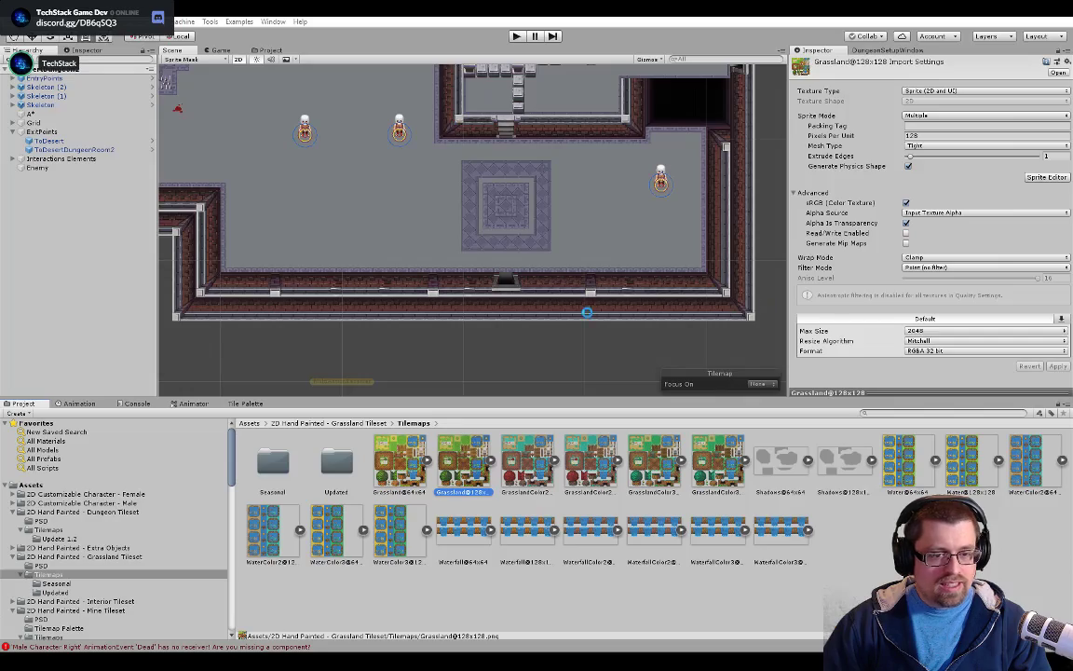
Open the Overworld scene from the project's Scenes folder
left_click(12, 513)
scroll(23, 570, "down", 6)
scroll(35, 479, "down", 8)
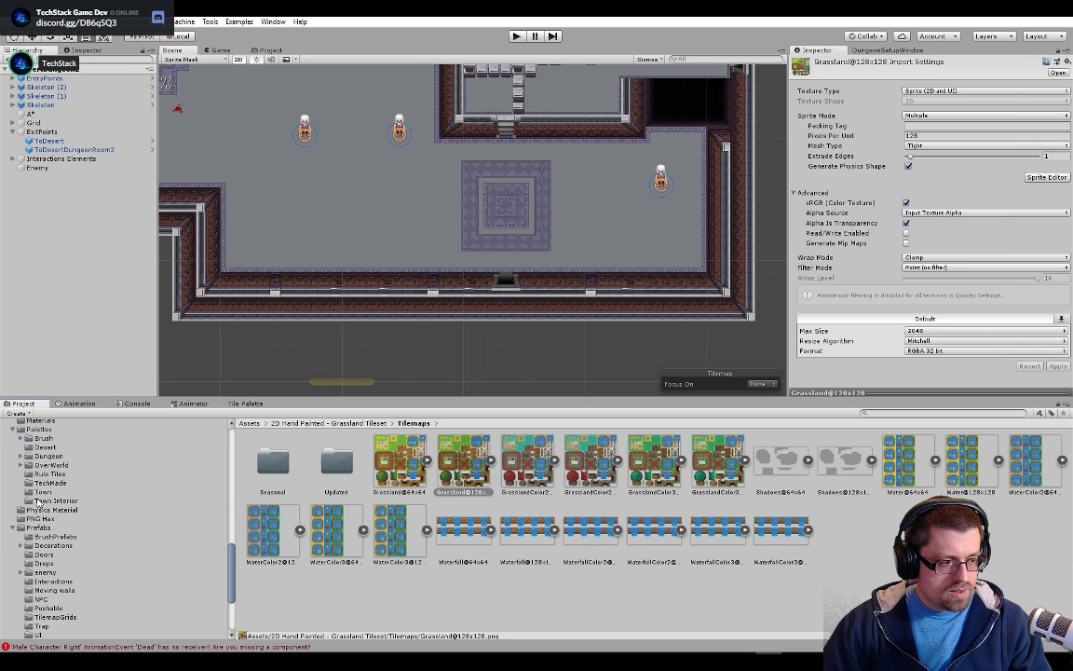
left_click(52, 532)
scroll(74, 557, "down", 4)
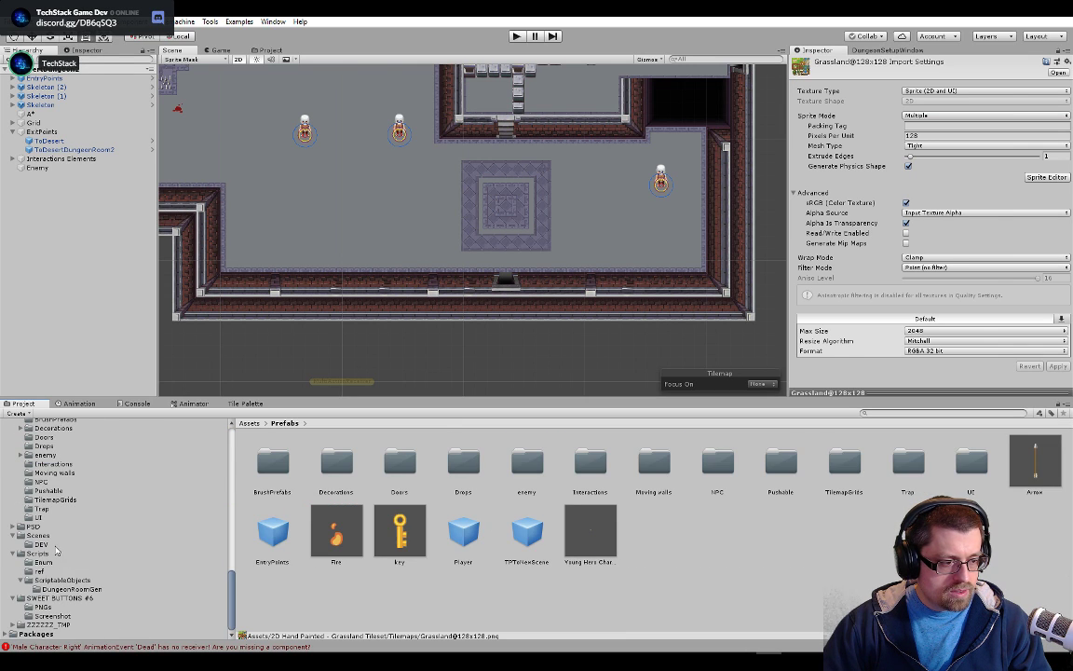
left_click(53, 538)
left_click(901, 471)
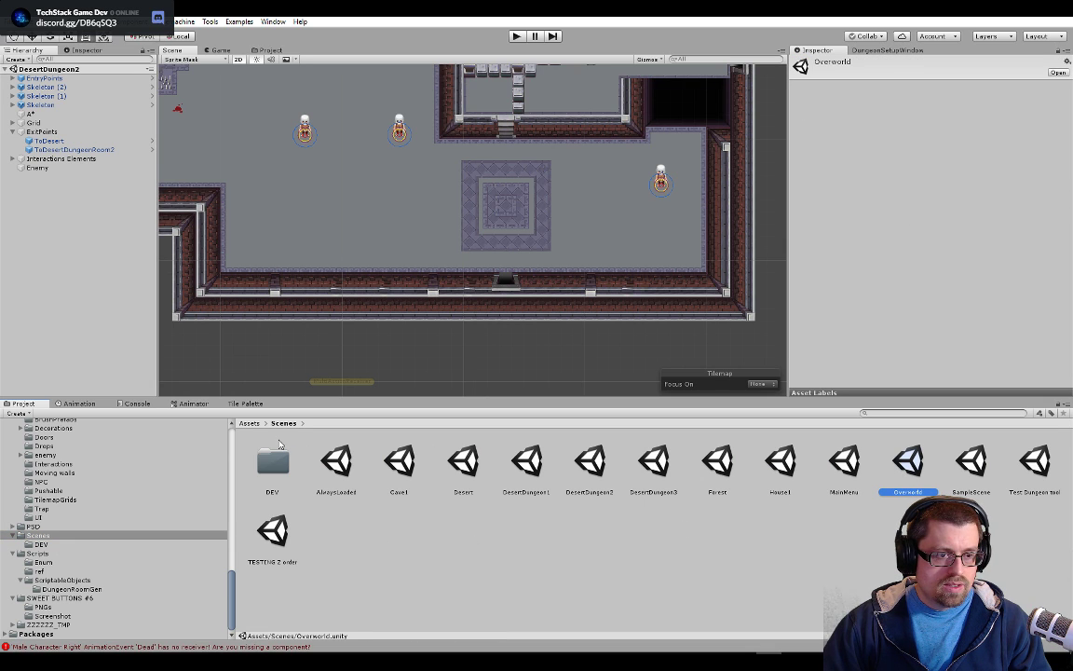
double_click(919, 475)
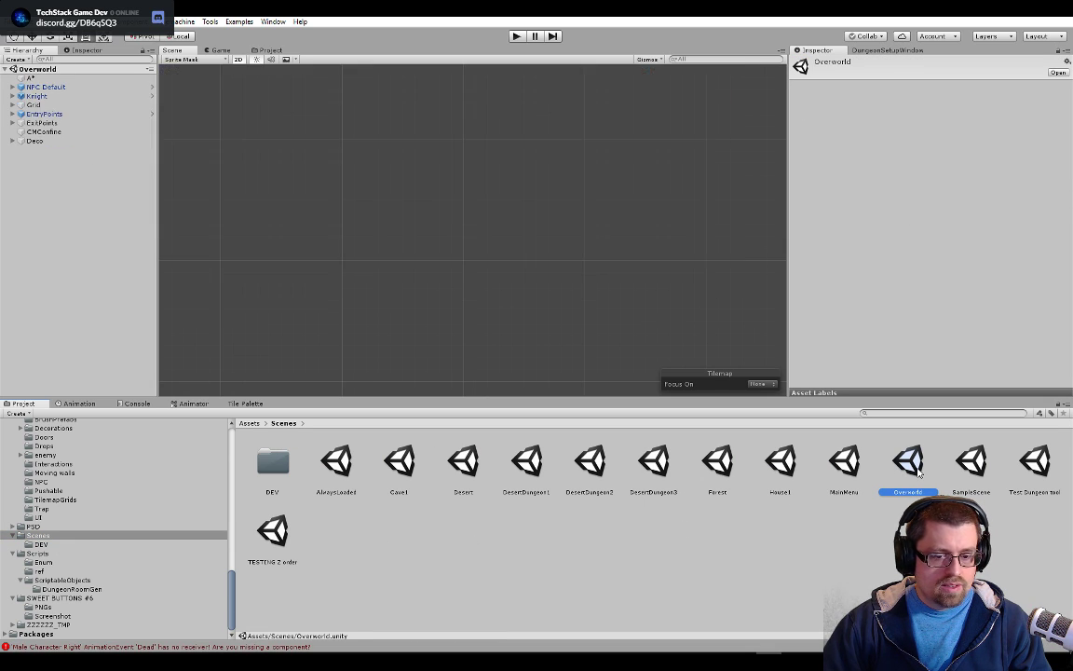
Frame the Overworld map on the A* object and examine the village's grass and dirt paths
left_click(81, 70)
double_click(83, 77)
left_click_drag(546, 115, 514, 313)
scroll(496, 223, "up", 3)
scroll(512, 308, "down", 5)
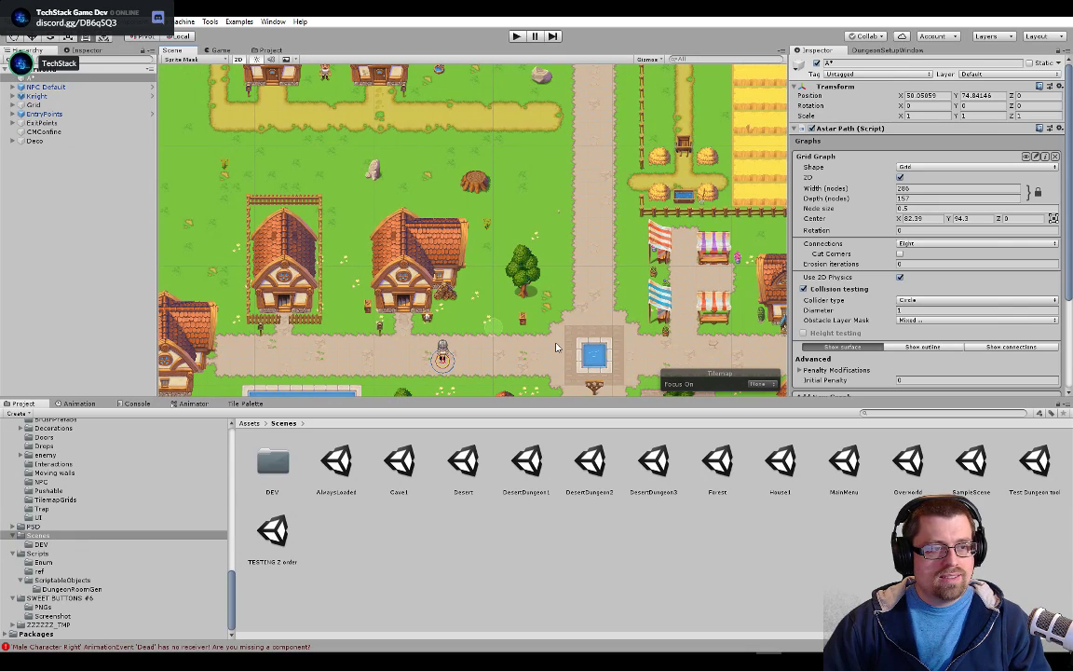
Switch back to Photoshop and show the Grass To Dirt Transition and Grass groups over the reference tiles
key("alt+Tab")
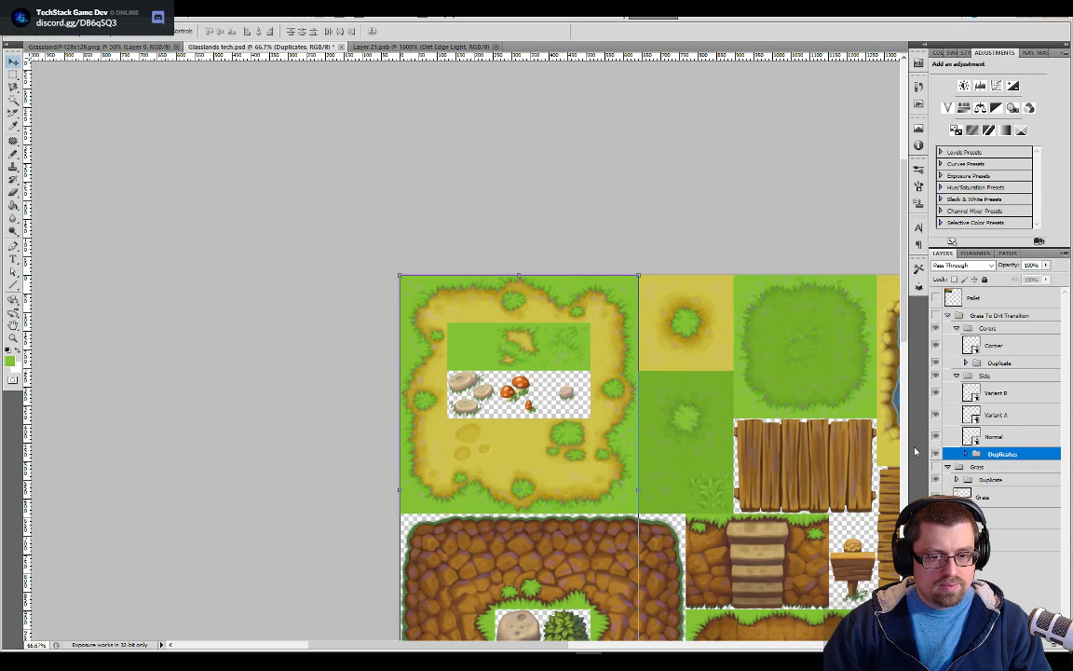
left_click_drag(935, 316, 936, 467)
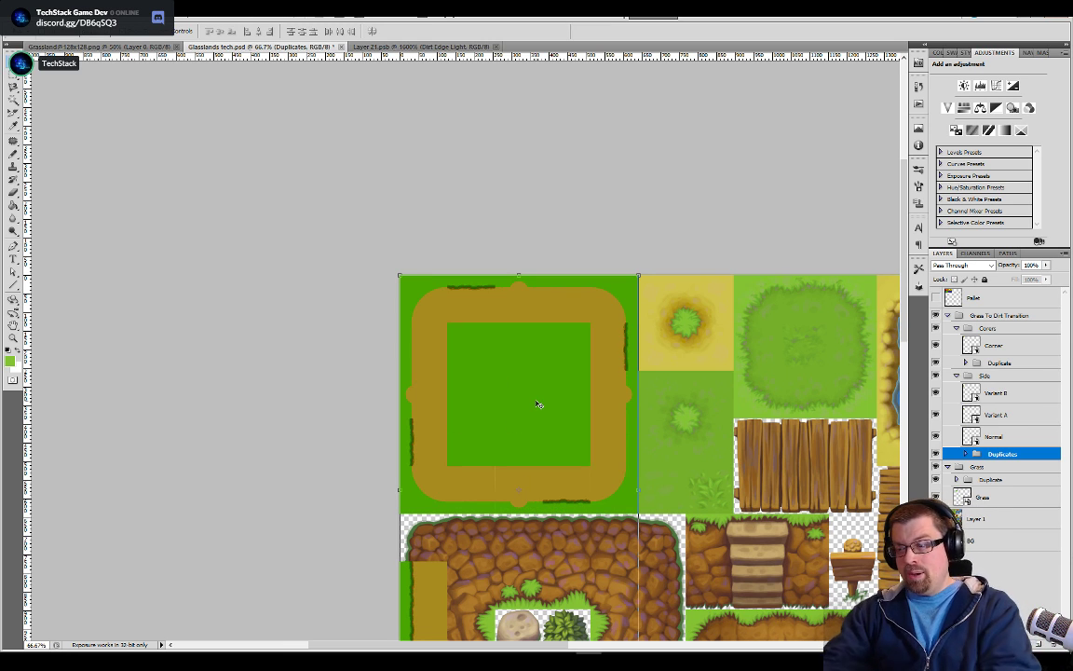
left_click_drag(537, 403, 517, 338)
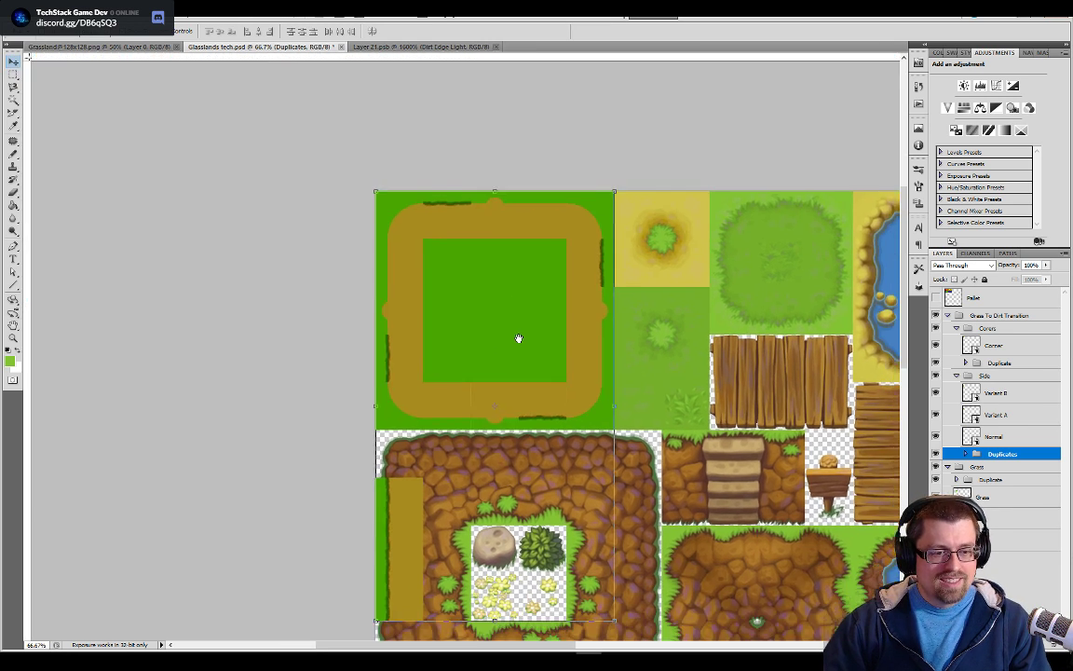
scroll(519, 339, "down", 1)
scroll(517, 339, "up", 4)
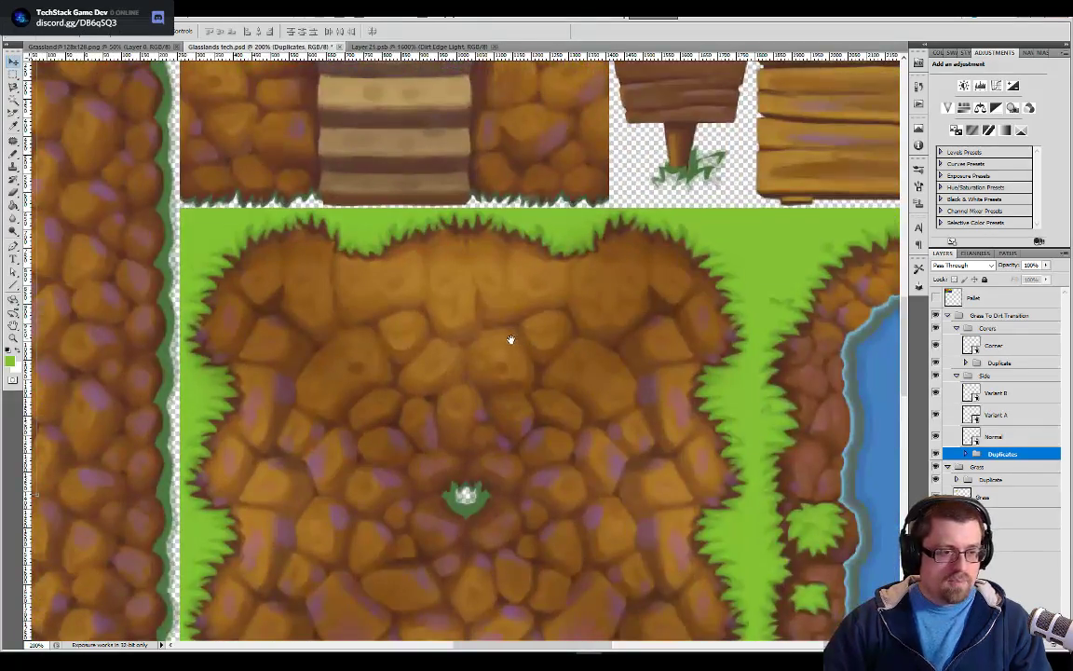
left_click_drag(511, 339, 537, 486)
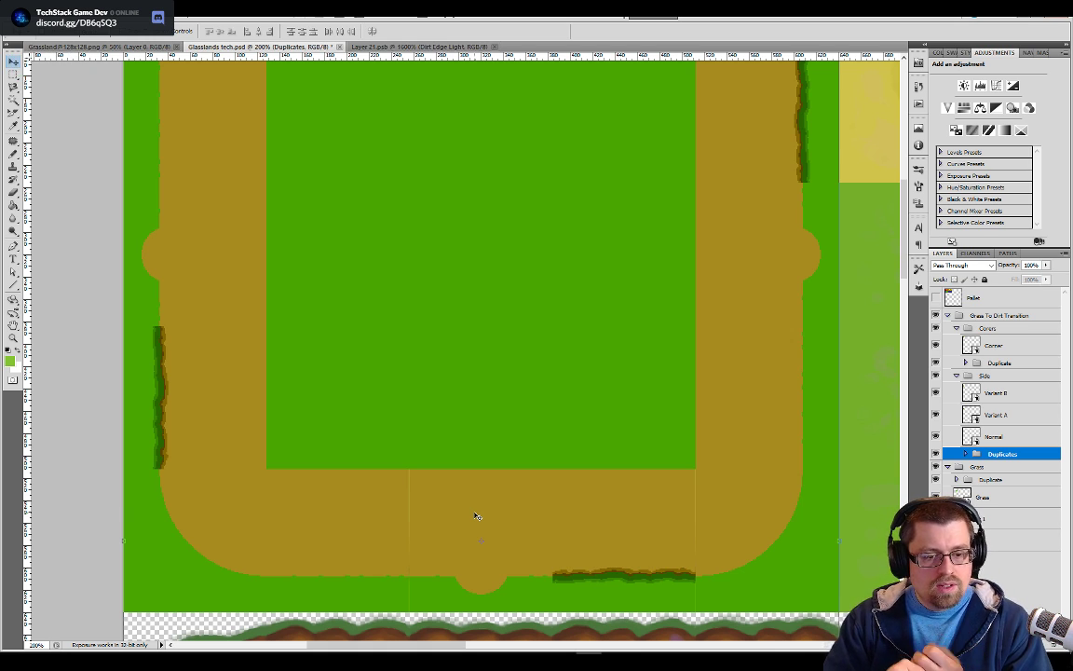
left_click_drag(410, 268, 404, 370)
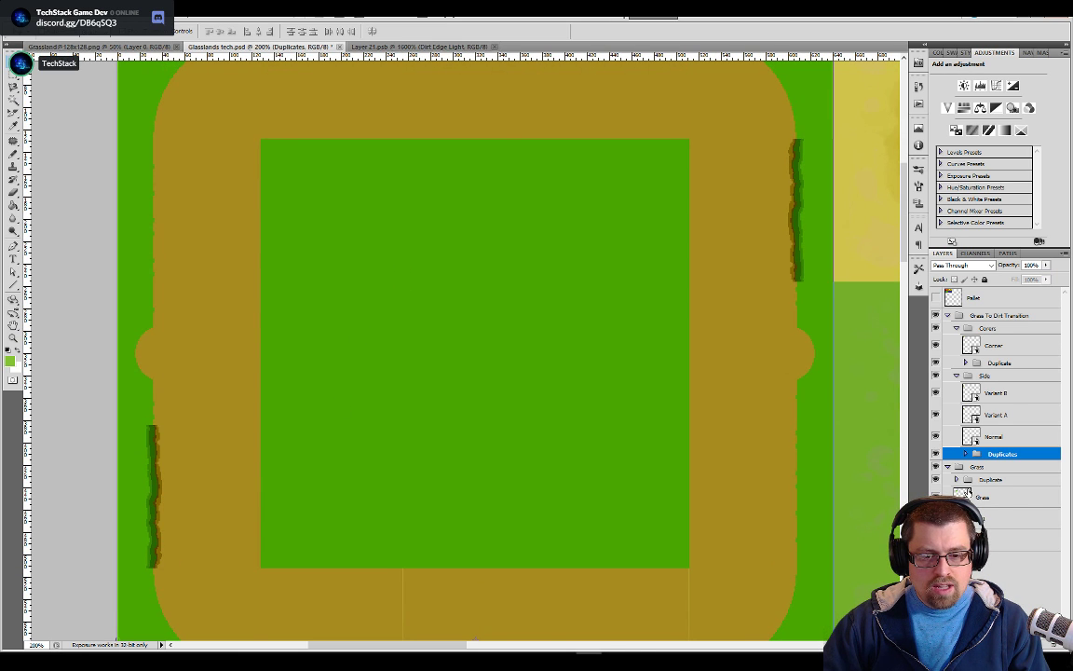
Open the Grass smart object's contents and choose the 59 px spatter tip for the Brush tool
double_click(962, 495)
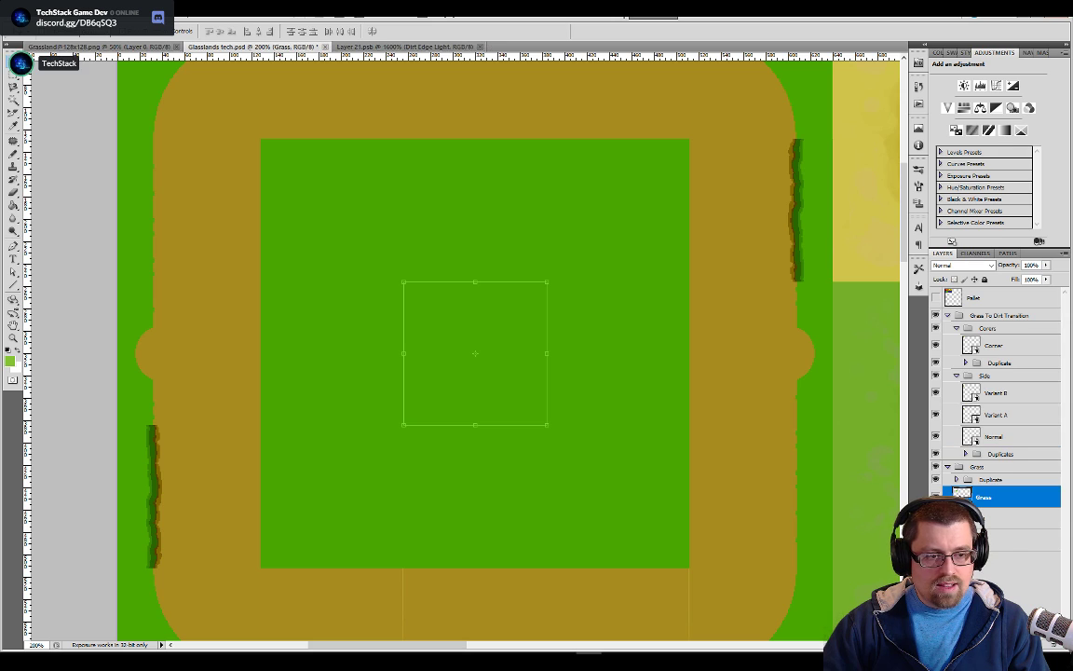
key("ctrl+plus")
key("ctrl+plus")
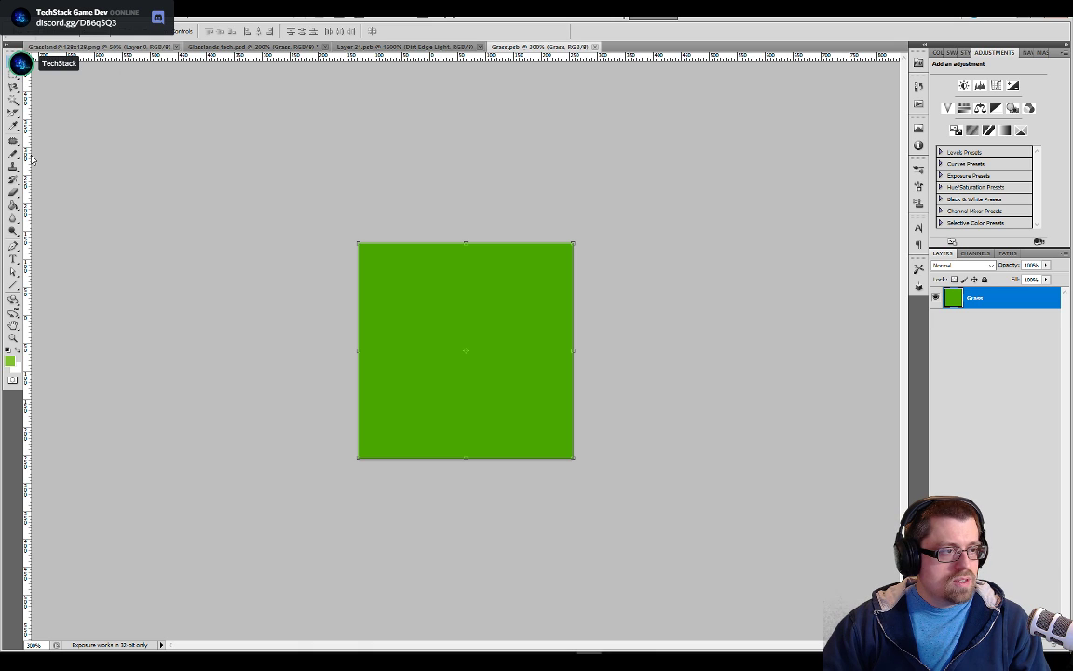
key("k")
mouse_move(13, 154)
left_mouse_down()
mouse_move(56, 172)
mouse_move(66, 163)
mouse_move(21, 157)
mouse_move(42, 153)
left_mouse_up()
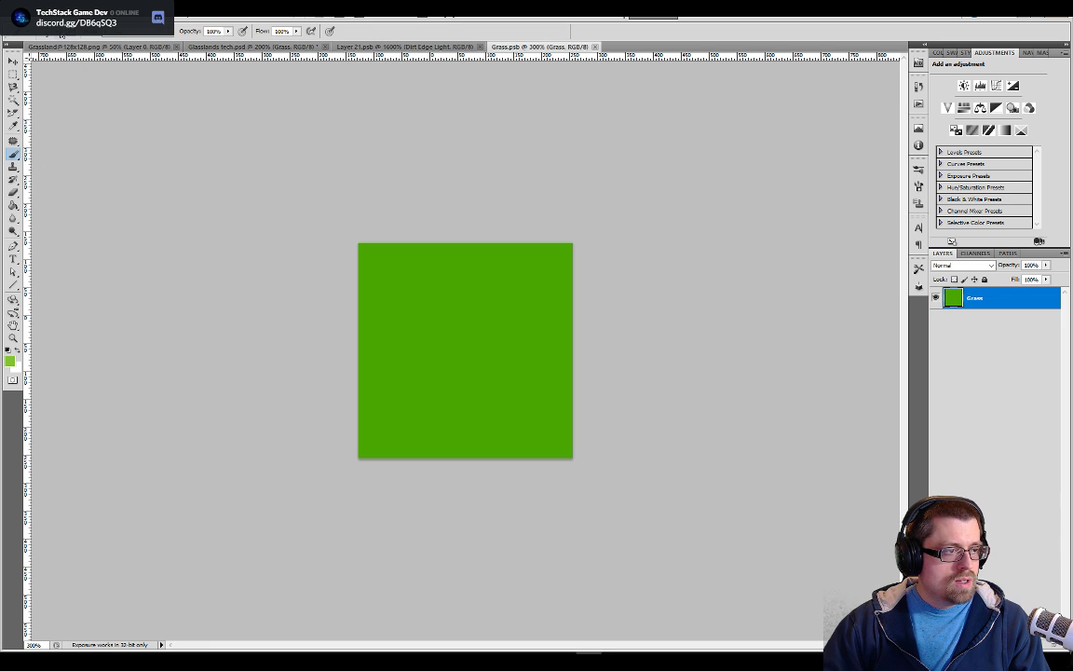
left_click(61, 32)
left_click(60, 122)
Try a spatter stroke on the grass tile, undo it, and enlarge the brush to span most of the tile
mouse_move(466, 312)
left_mouse_down()
mouse_move(499, 331)
mouse_move(480, 363)
mouse_move(494, 349)
left_mouse_up()
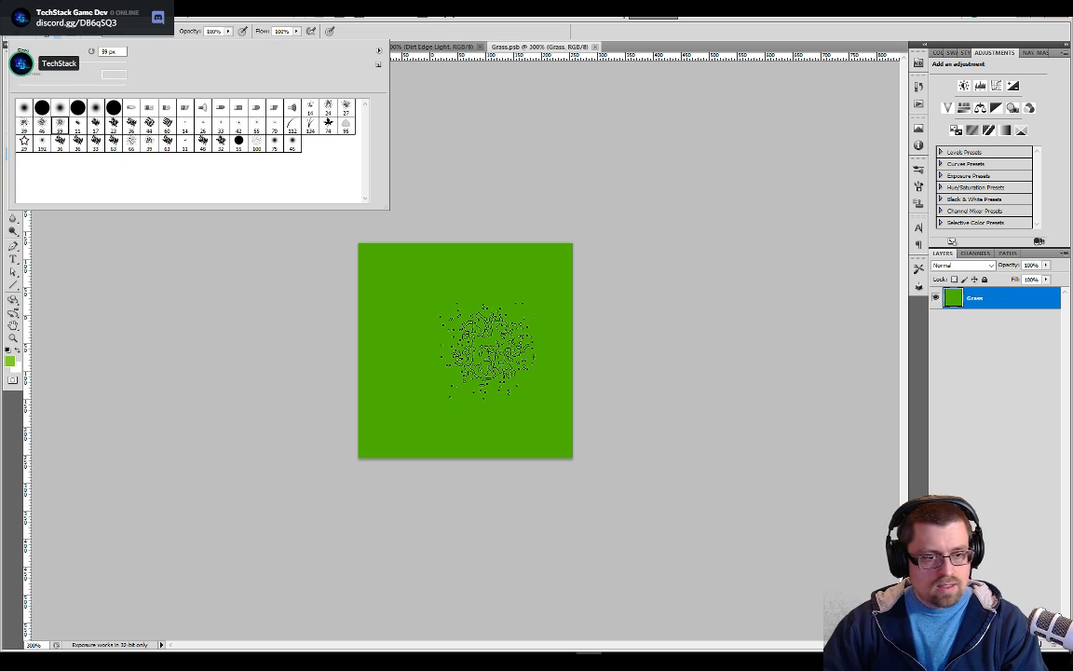
key("ctrl+z")
left_click(435, 91)
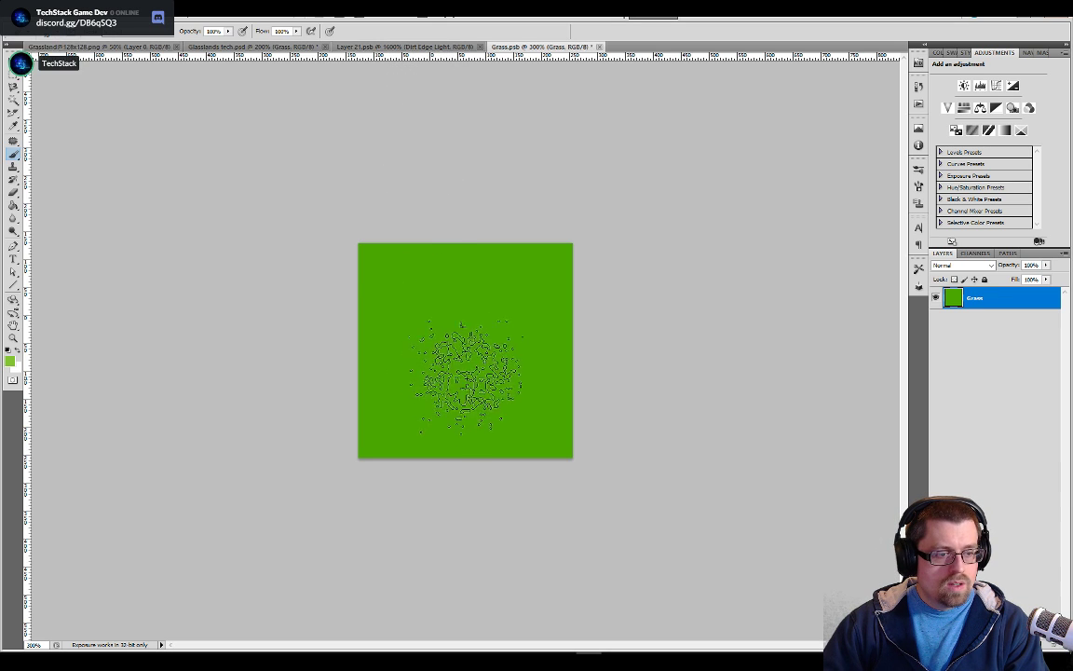
key("bracketright")
key("bracketright")
key("bracketright")
key("bracketright")
key("bracketright")
key("bracketright")
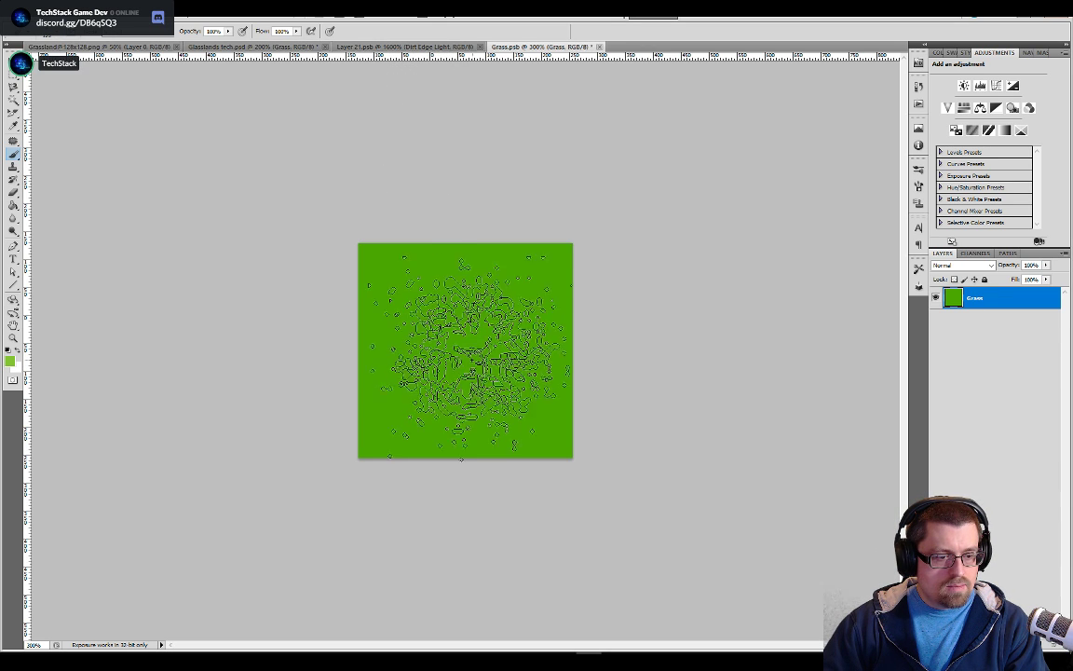
key("bracketleft")
key("bracketleft")
key("ctrl+d")
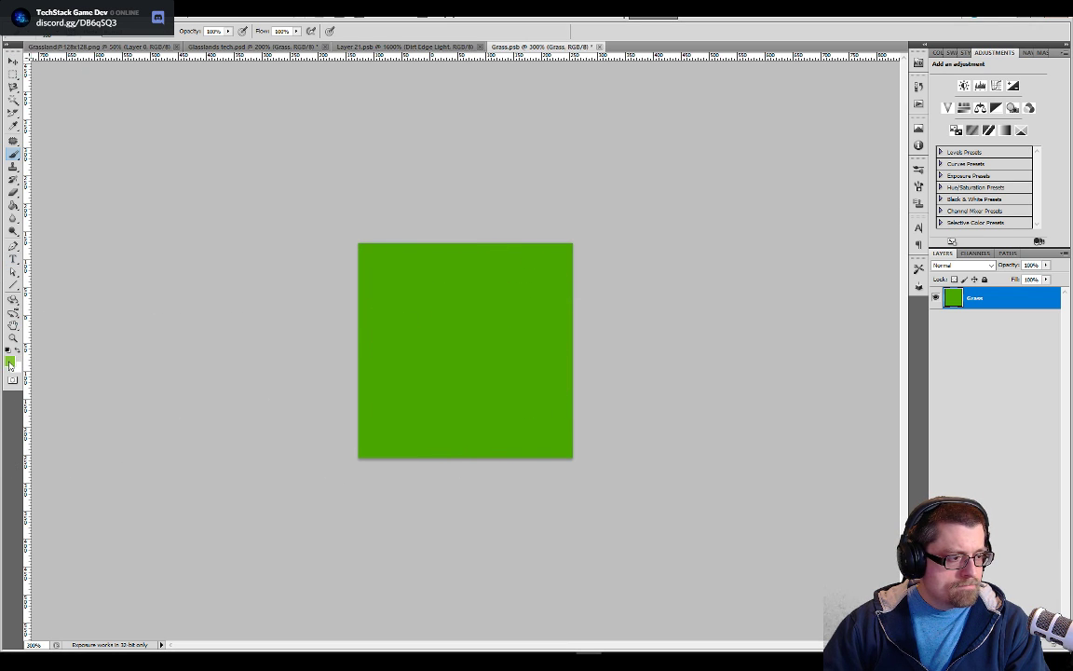
Show the color palette layer in Glasslands tech.psd and sample its slightly darker green as the brush color
left_click(360, 48)
left_click(308, 47)
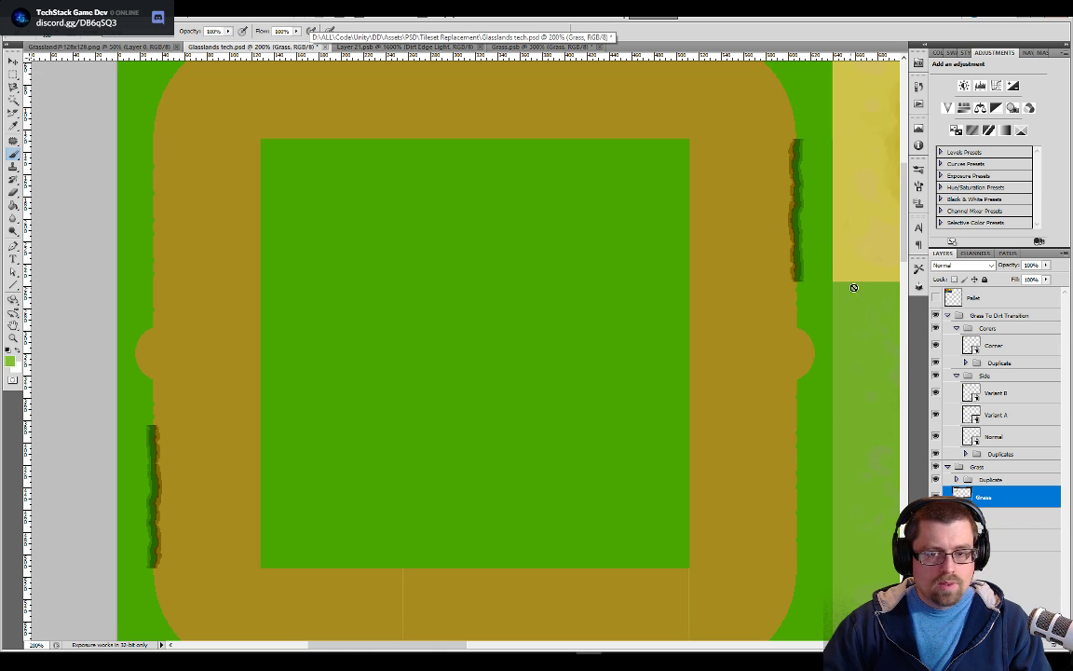
scroll(476, 216, "up", 3)
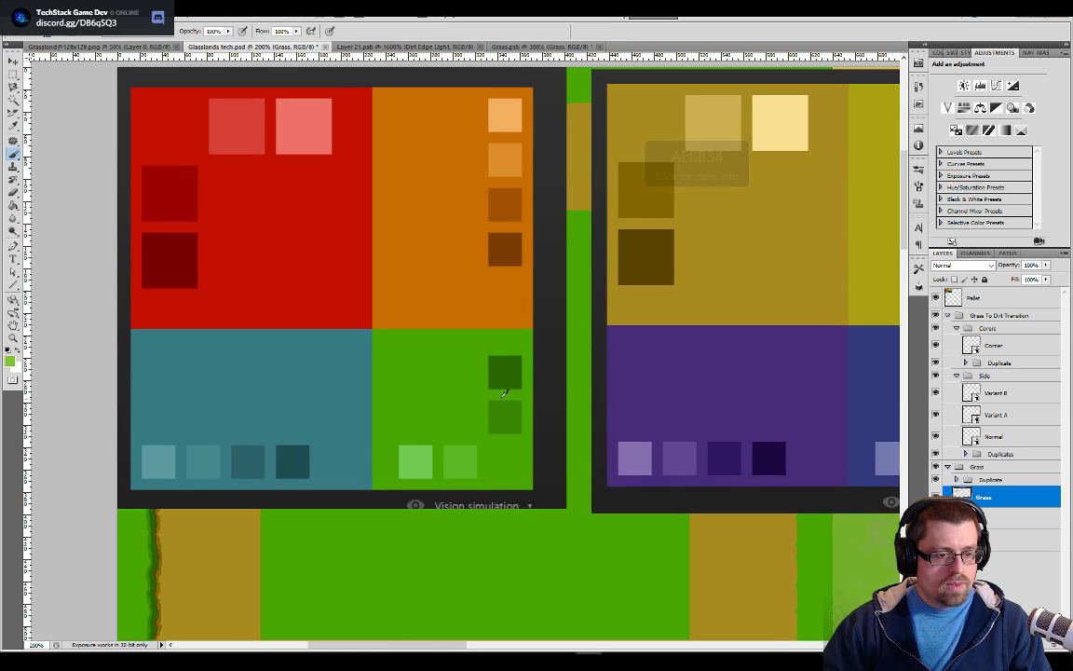
Paint darker green spatter texture across the whole tile in Grass.psb, including its edges and corners
left_click(531, 46)
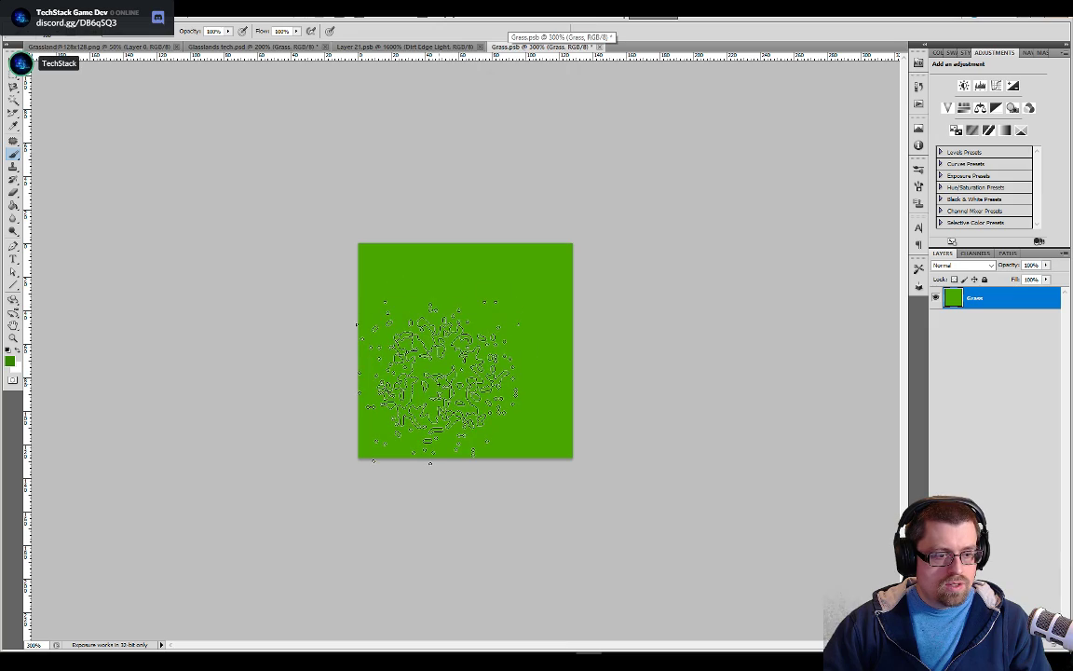
left_click(508, 309)
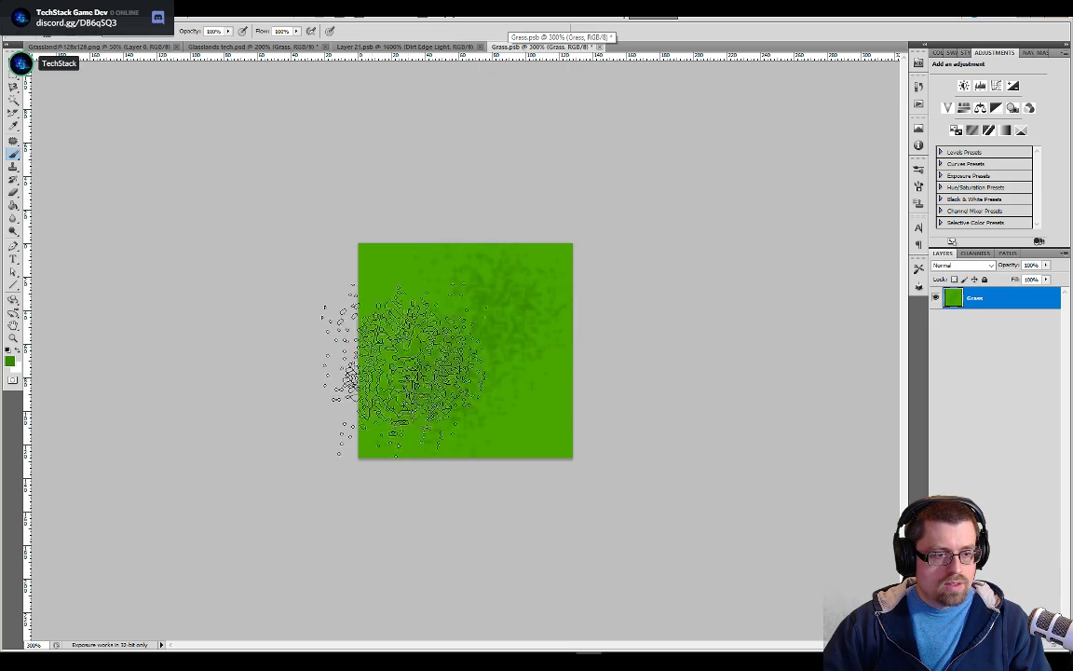
mouse_move(456, 317)
left_mouse_down()
mouse_move(413, 296)
mouse_move(538, 432)
left_mouse_up()
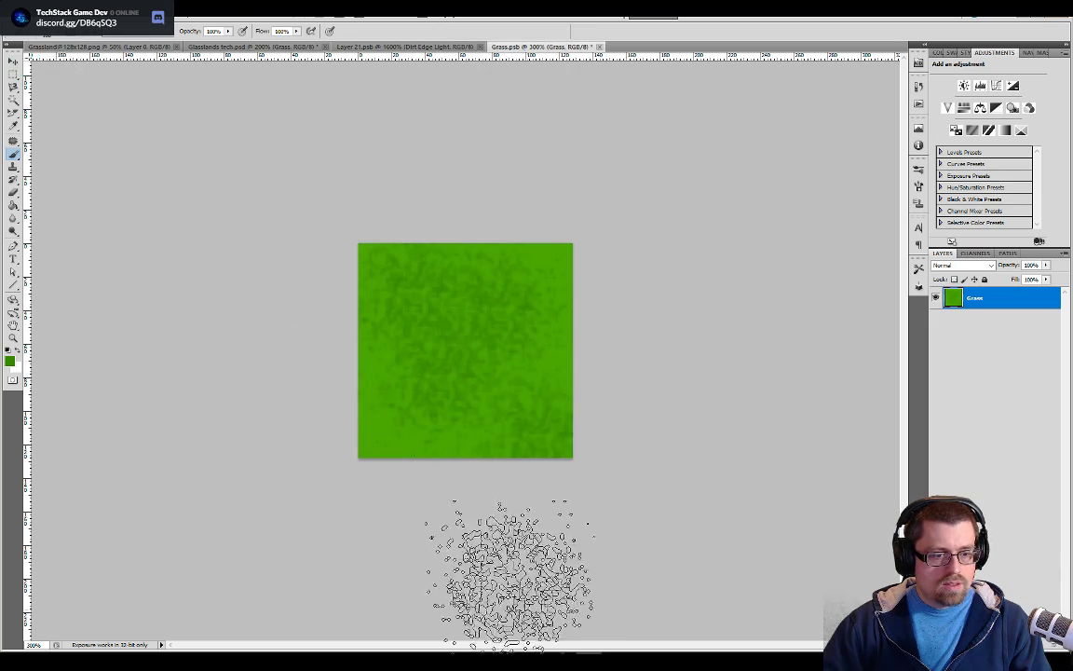
mouse_move(337, 419)
left_mouse_down()
mouse_move(548, 362)
mouse_move(540, 259)
mouse_move(264, 321)
mouse_move(313, 398)
mouse_move(398, 477)
left_mouse_up()
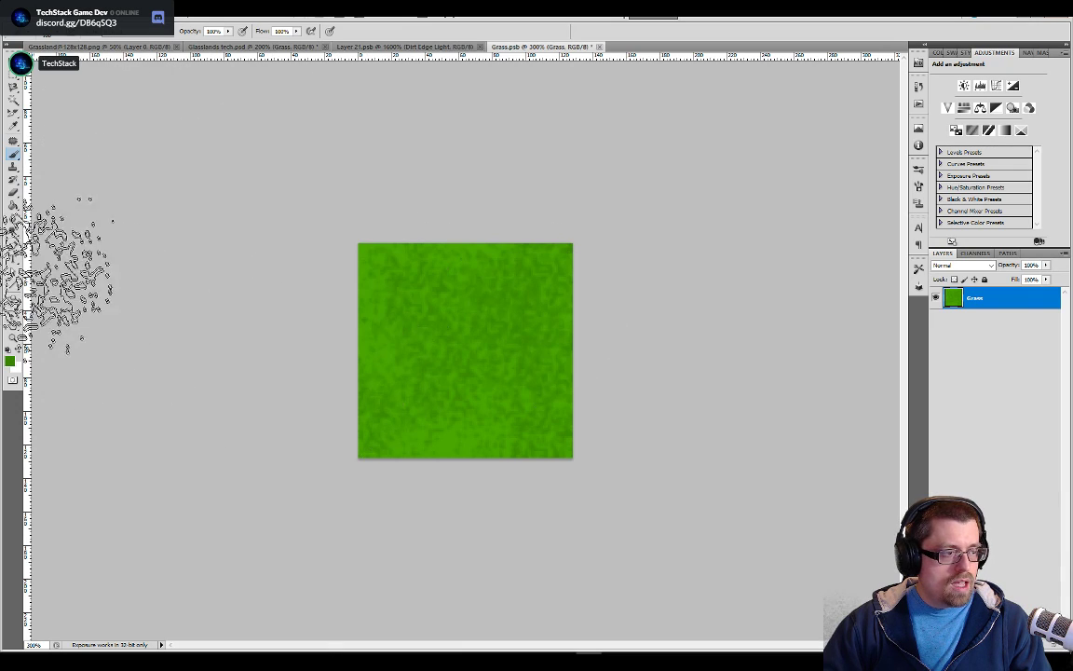
Soften the spatter texture across the grass tile with an enlarged Blur tool and save the smart object
left_click(13, 218)
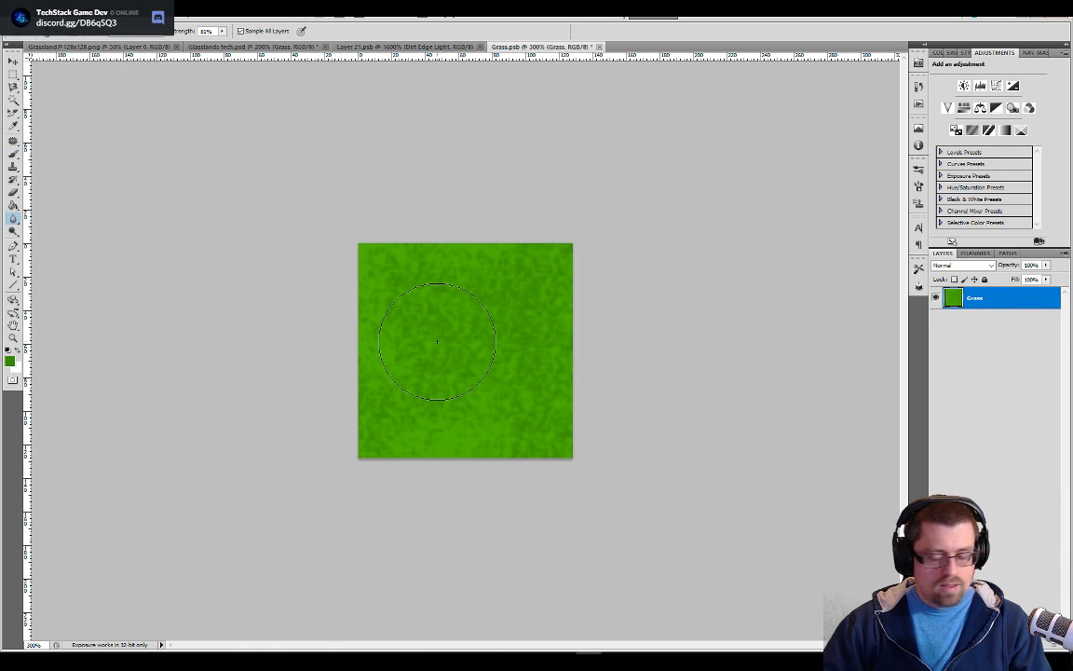
key("bracketright")
key("bracketright")
key("bracketright")
key("bracketright")
key("bracketright")
key("bracketright")
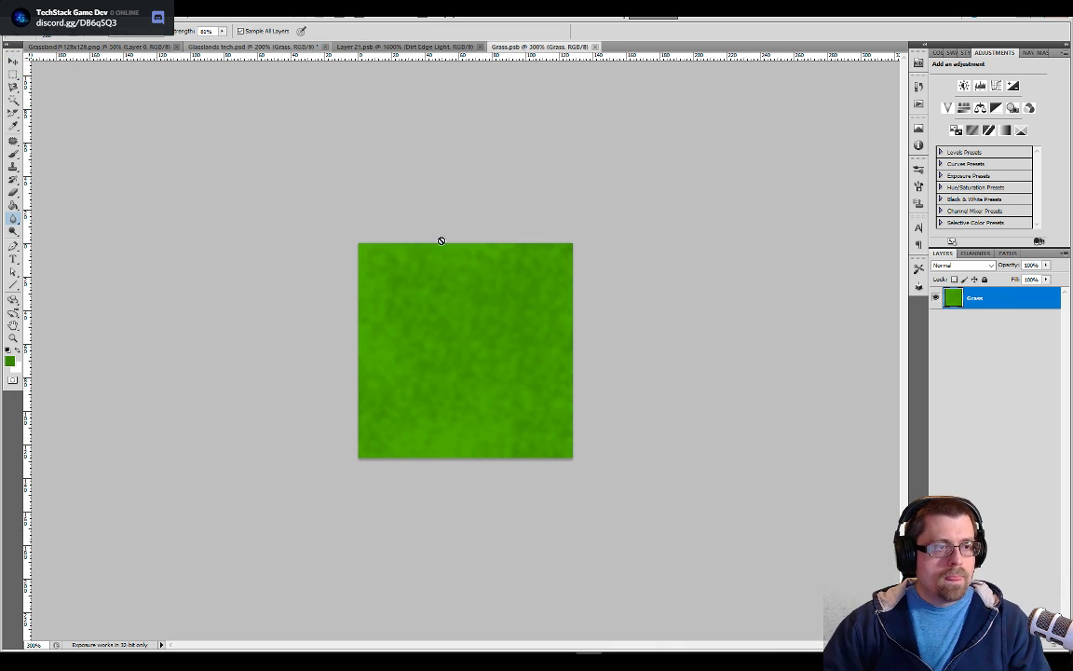
Hide the color palette layer in Glasslands tech.psd and check the seams between the repeated grass tiles
left_click(287, 46)
left_click(934, 299)
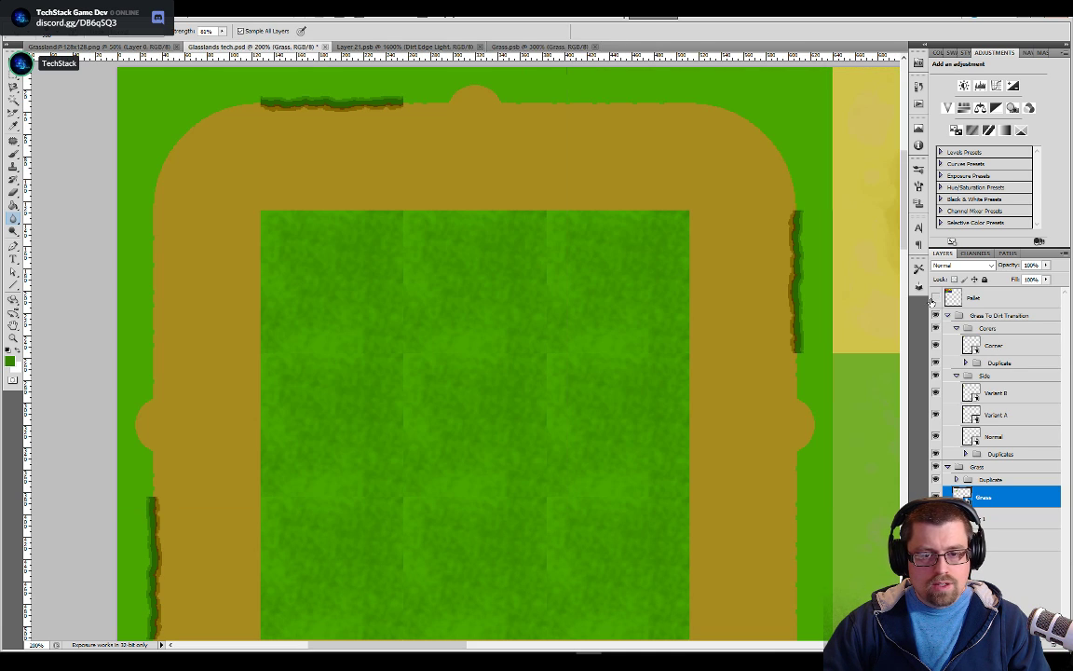
scroll(511, 442, "up", 1)
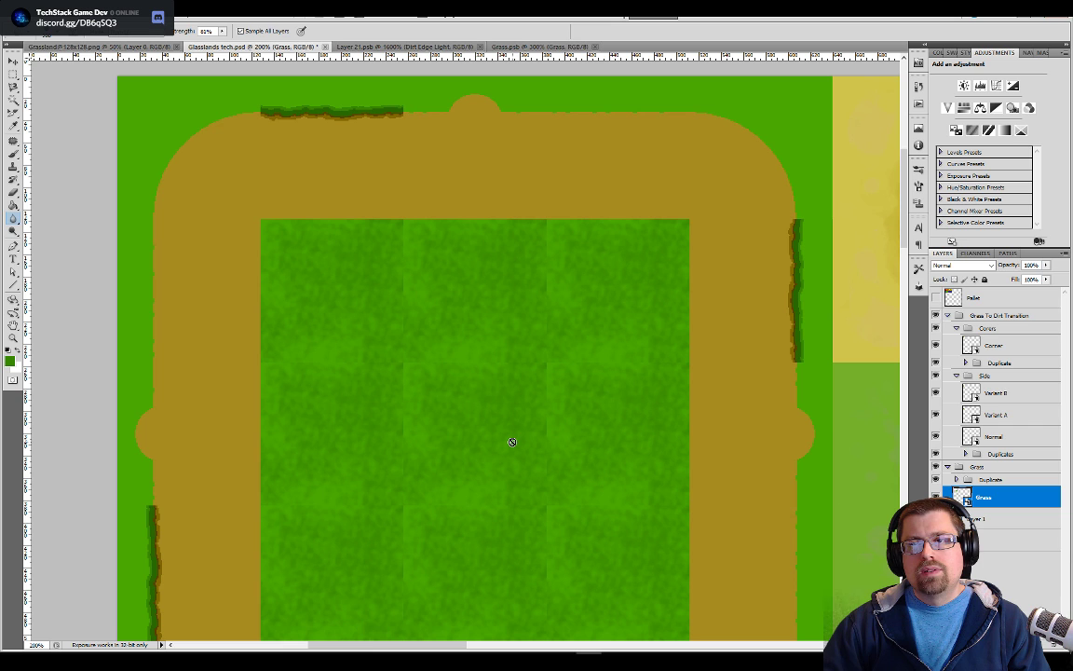
left_click_drag(521, 537, 533, 410)
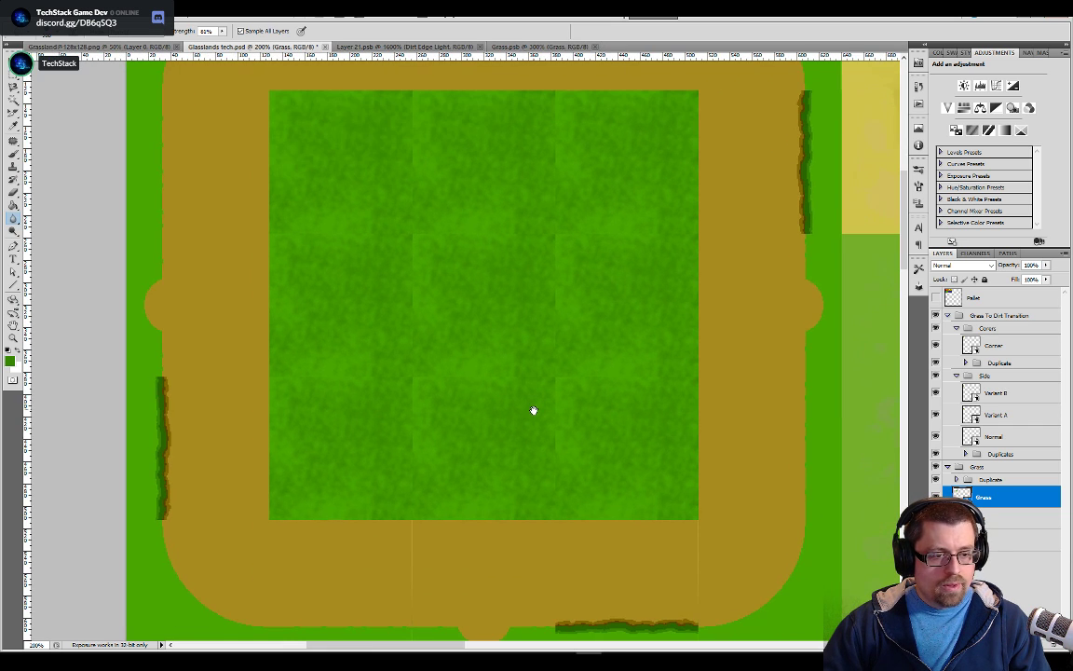
left_click_drag(514, 347, 517, 415)
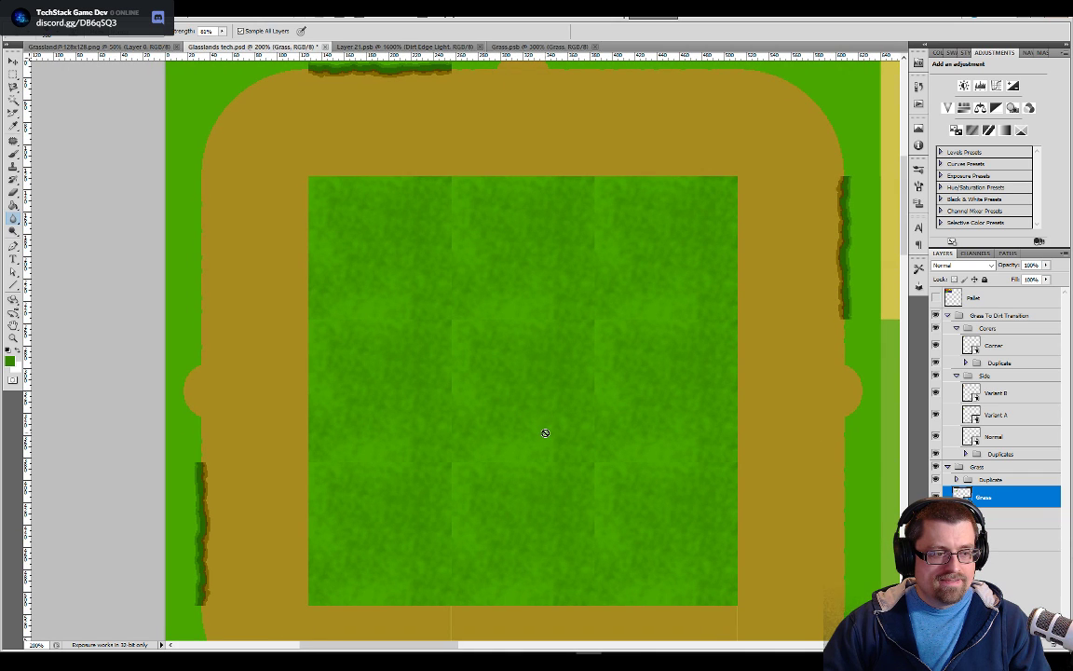
Even out the grass tile with more darker green spatter, then blur and save it to refresh the tiled preview
left_click(526, 47)
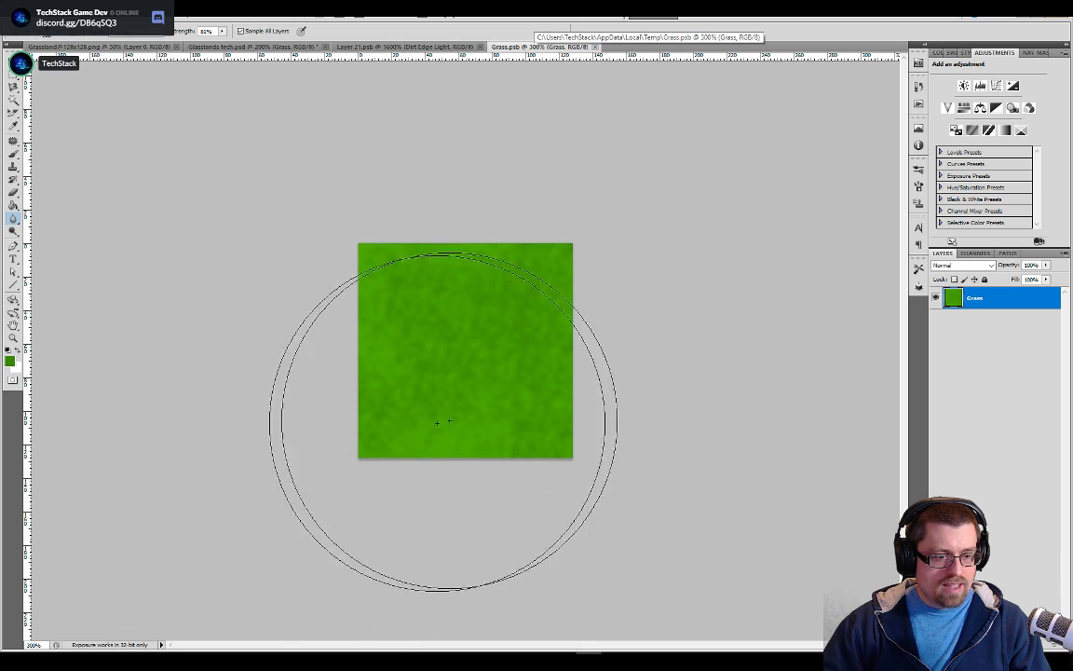
key("b")
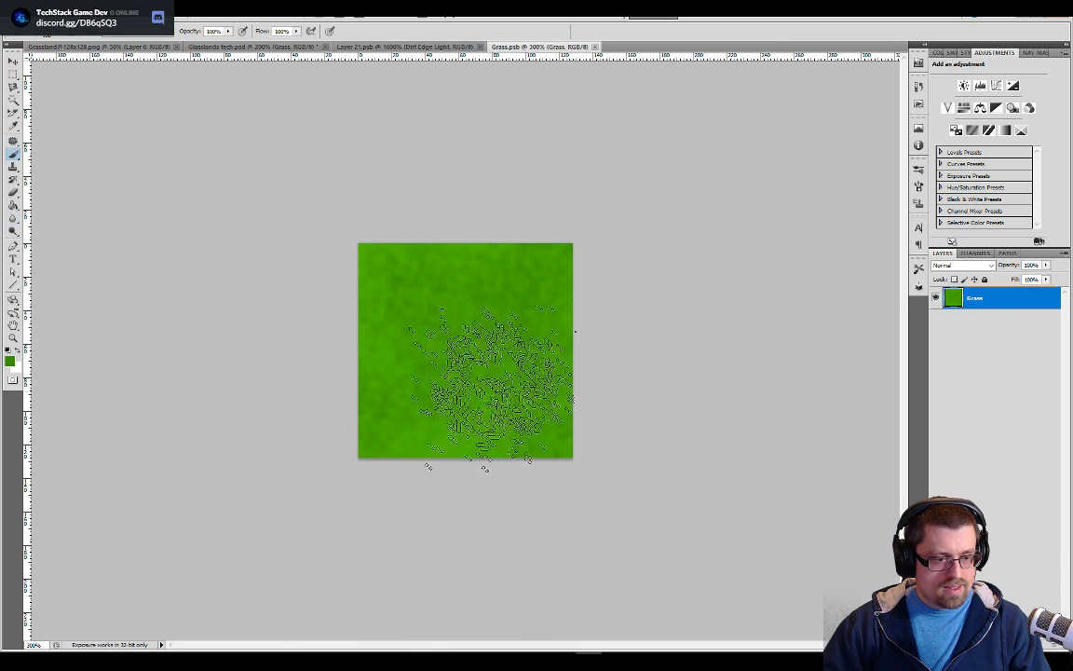
mouse_move(454, 402)
left_mouse_down()
mouse_move(453, 361)
mouse_move(449, 432)
mouse_move(402, 305)
mouse_move(476, 286)
left_mouse_up()
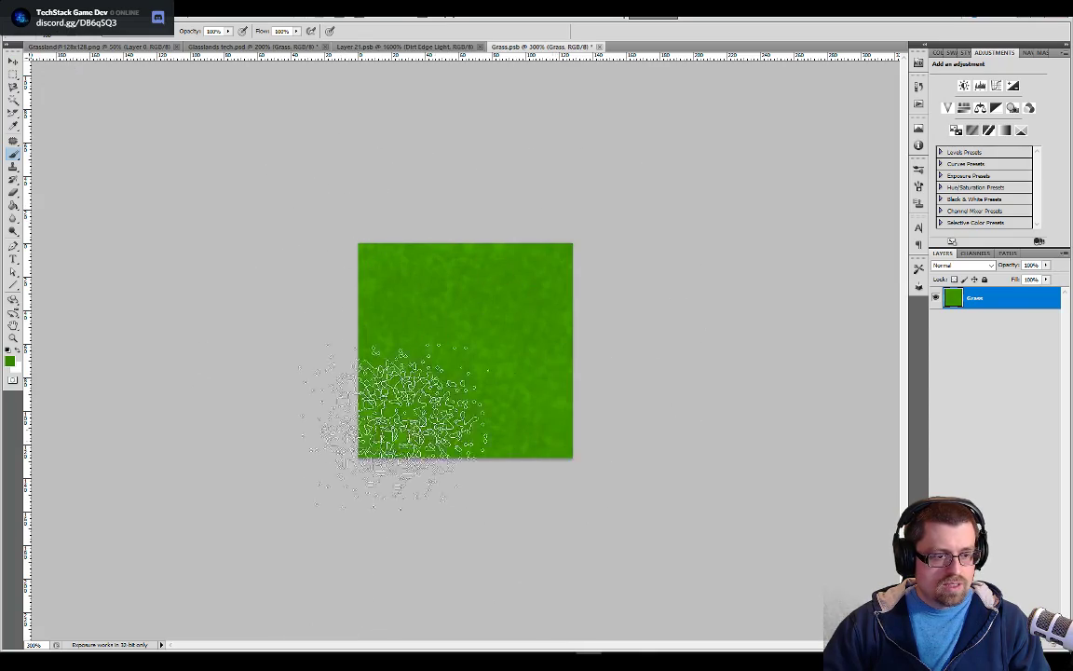
left_click(13, 217)
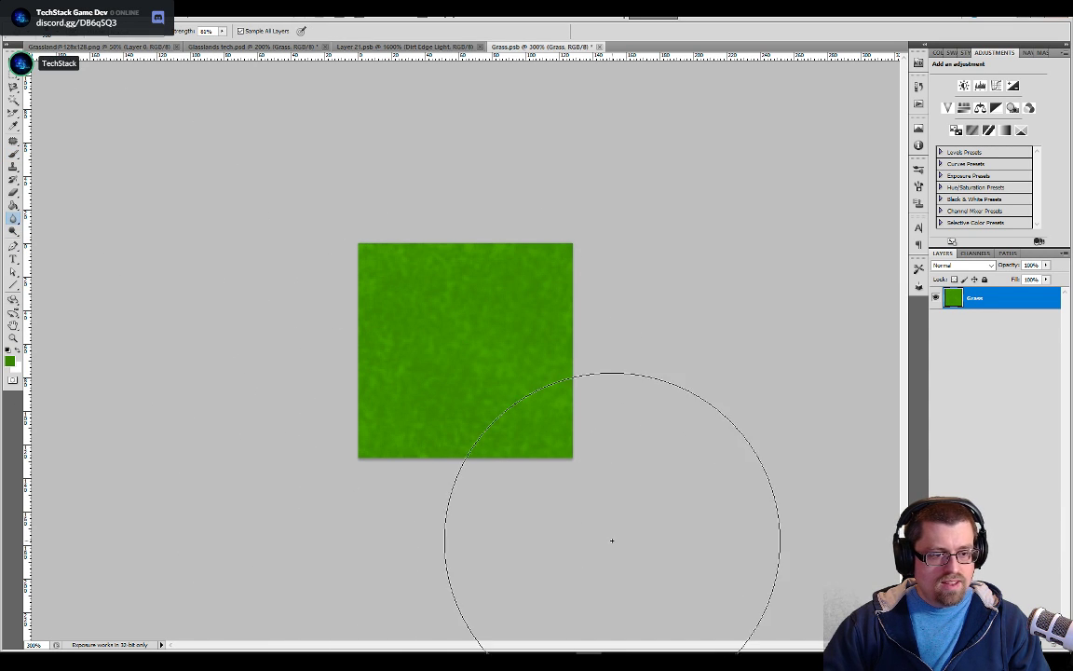
left_click(279, 47)
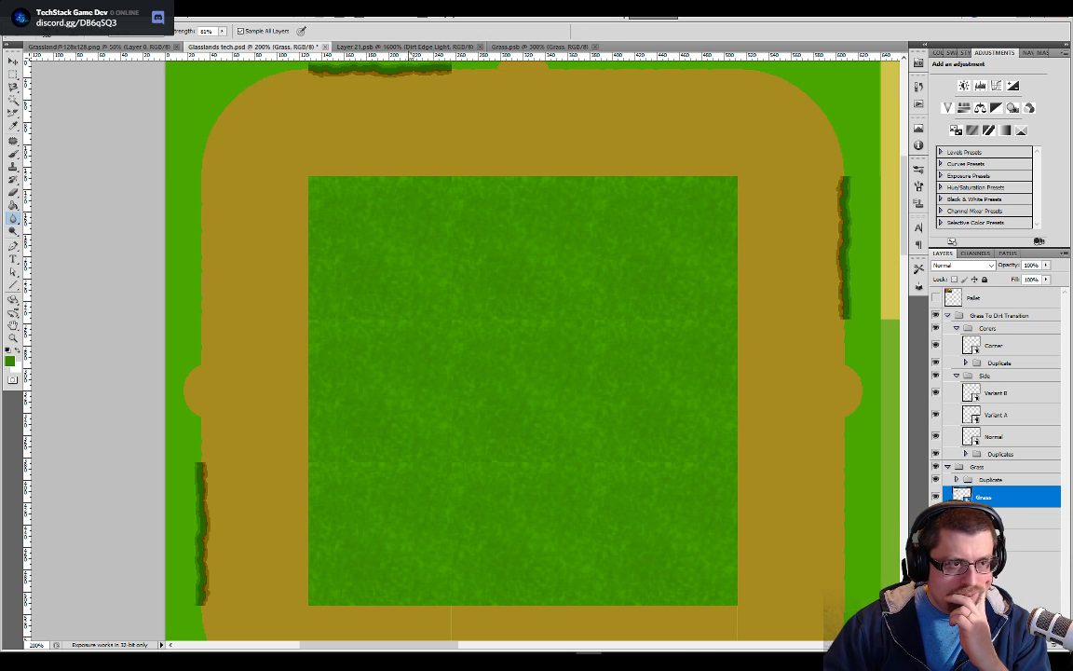
Try the Mosaic Tiles texture filter on the grass tile in Grass.psb
left_click(520, 46)
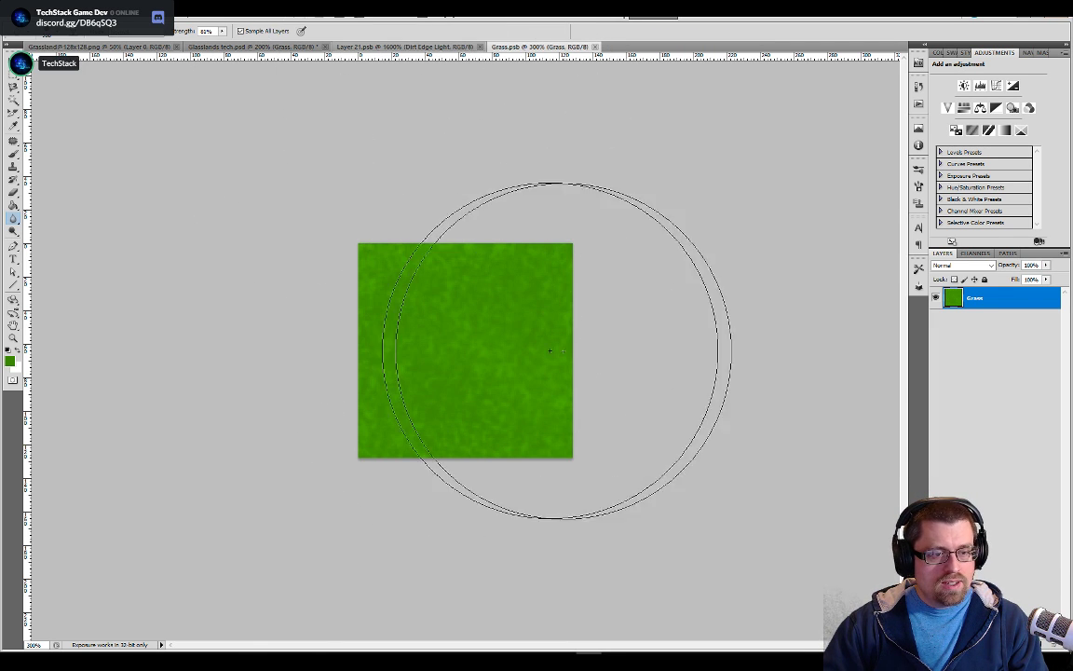
left_click(169, 16)
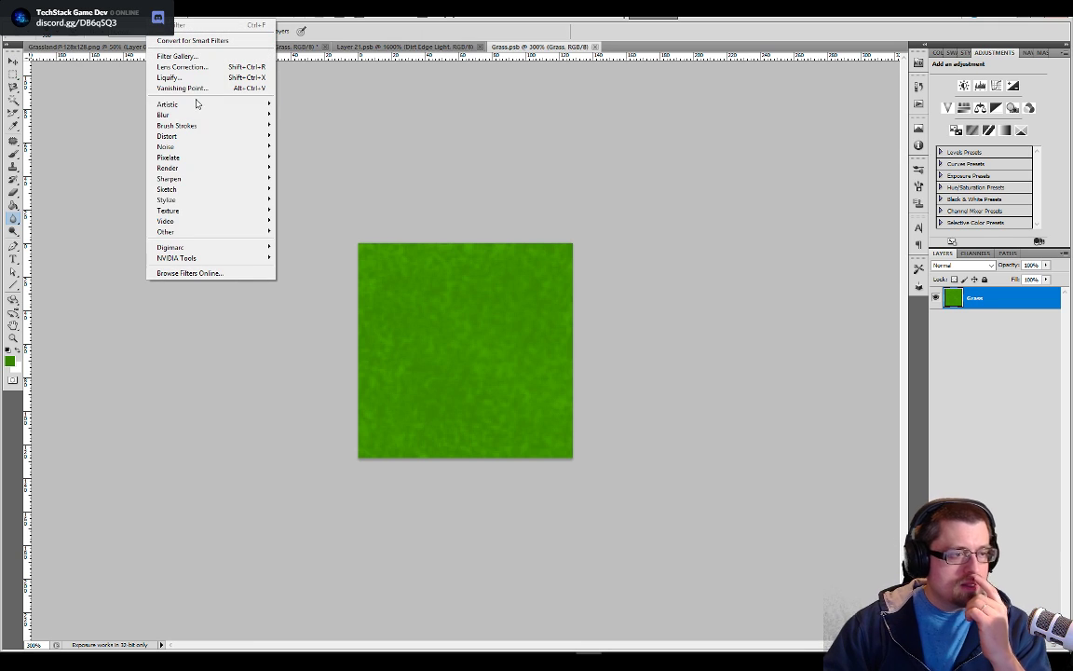
mouse_move(185, 216)
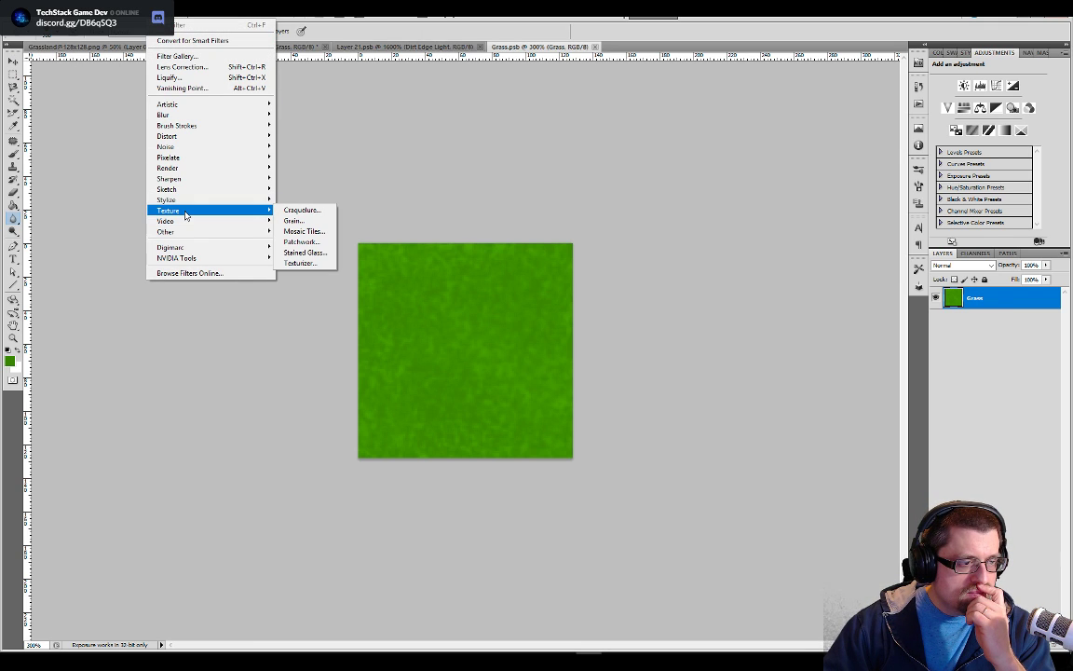
left_click(294, 232)
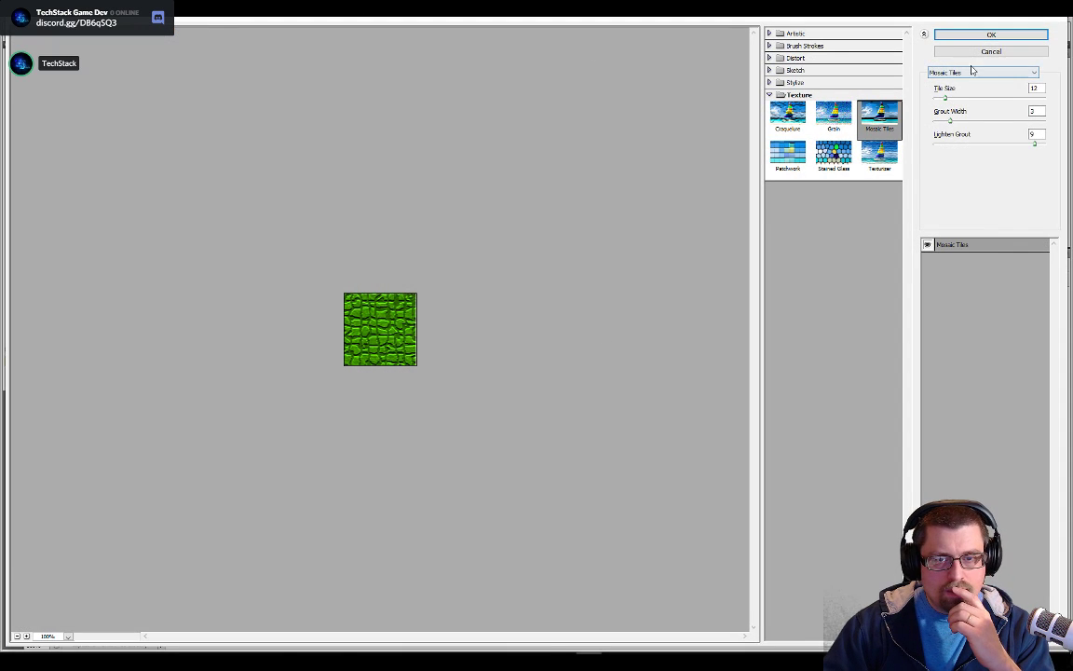
left_click(991, 51)
left_click(157, 12)
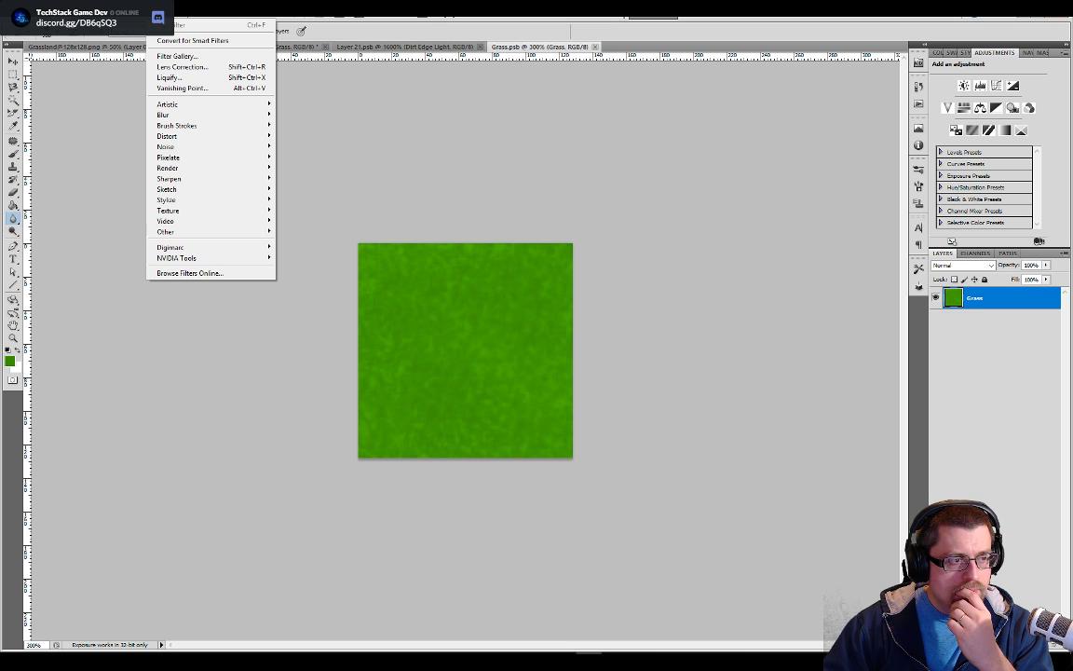
left_click(157, 12)
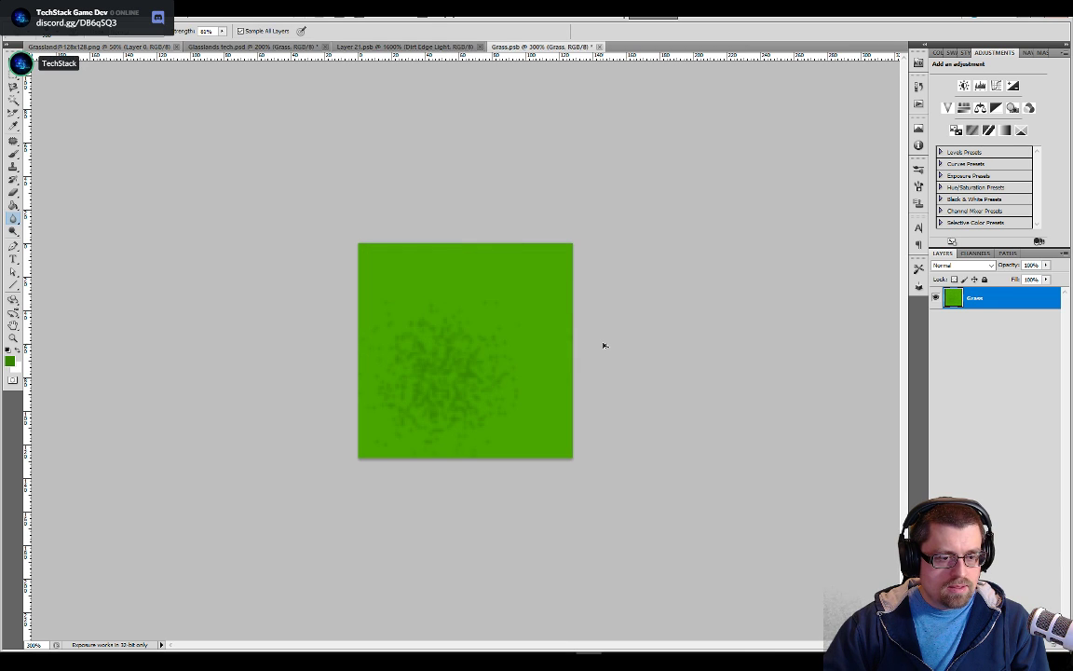
Stamp the flat grass tile with a greatly enlarged darker green spatter brush, save it and check the tiled preview in Glasslands tech.psd
key("b")
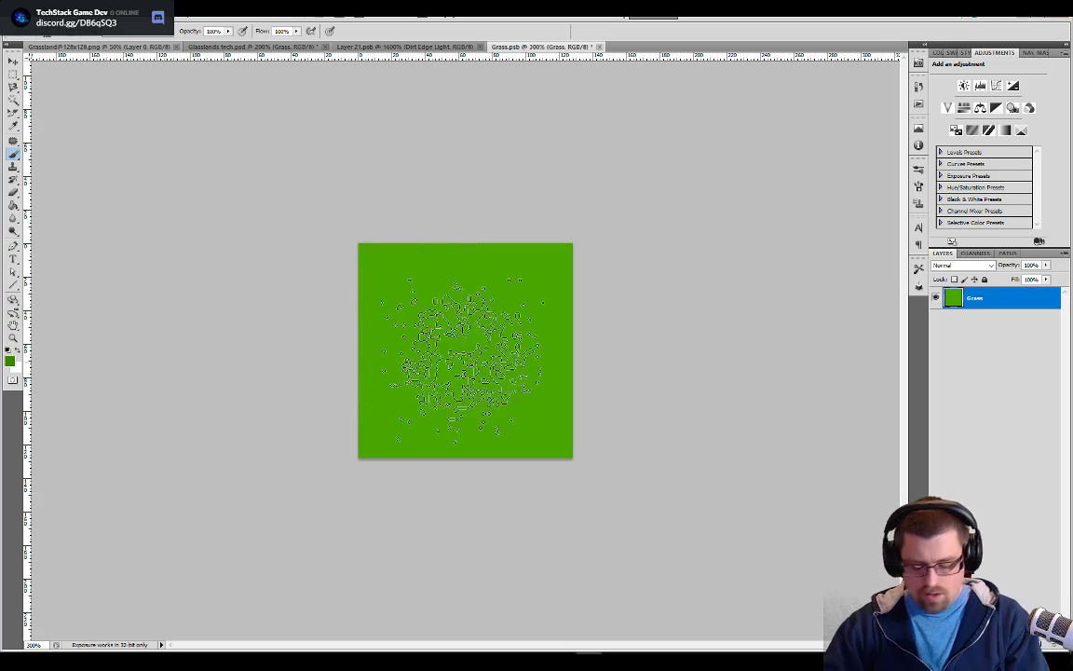
key("bracketright")
key("bracketright")
key("bracketright")
key("bracketright")
key("bracketright")
key("bracketright")
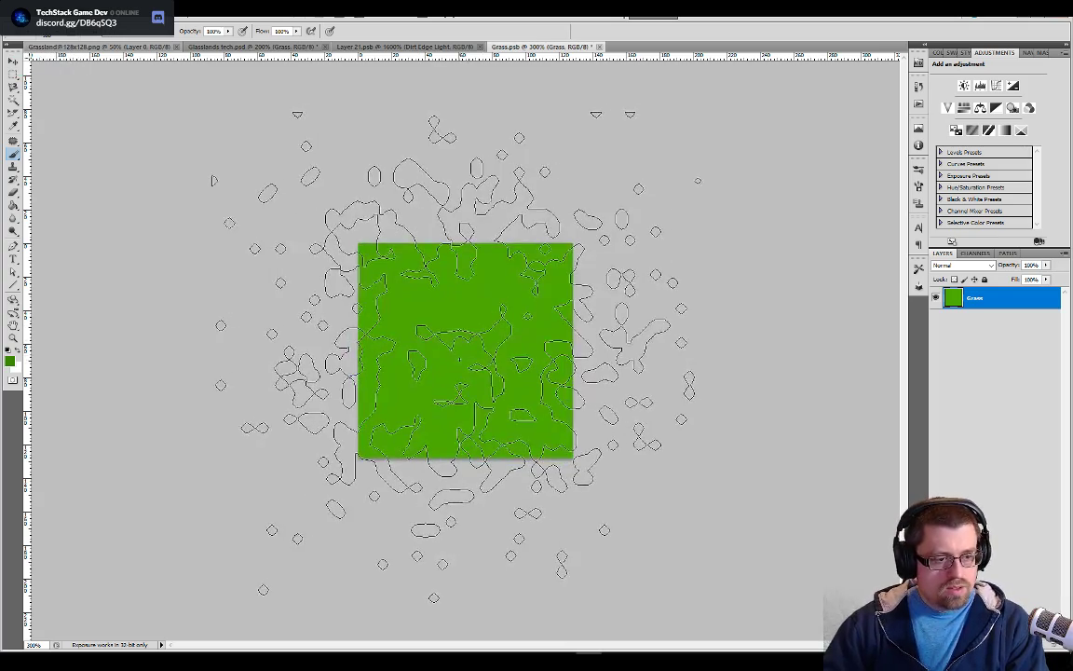
key("bracketright")
left_click(459, 360)
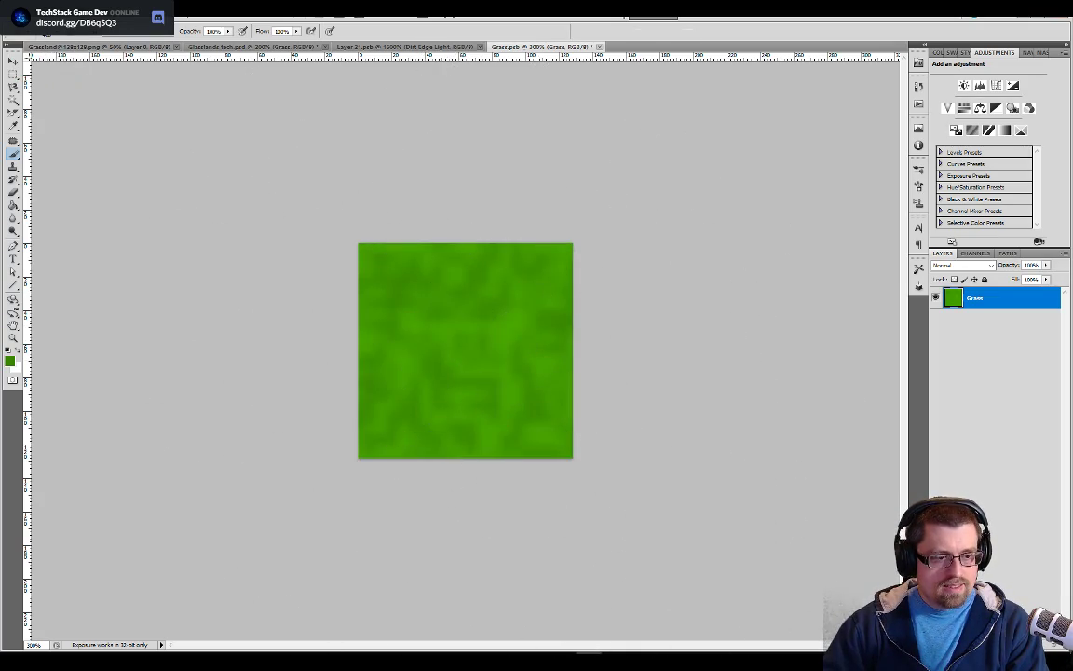
mouse_move(846, 663)
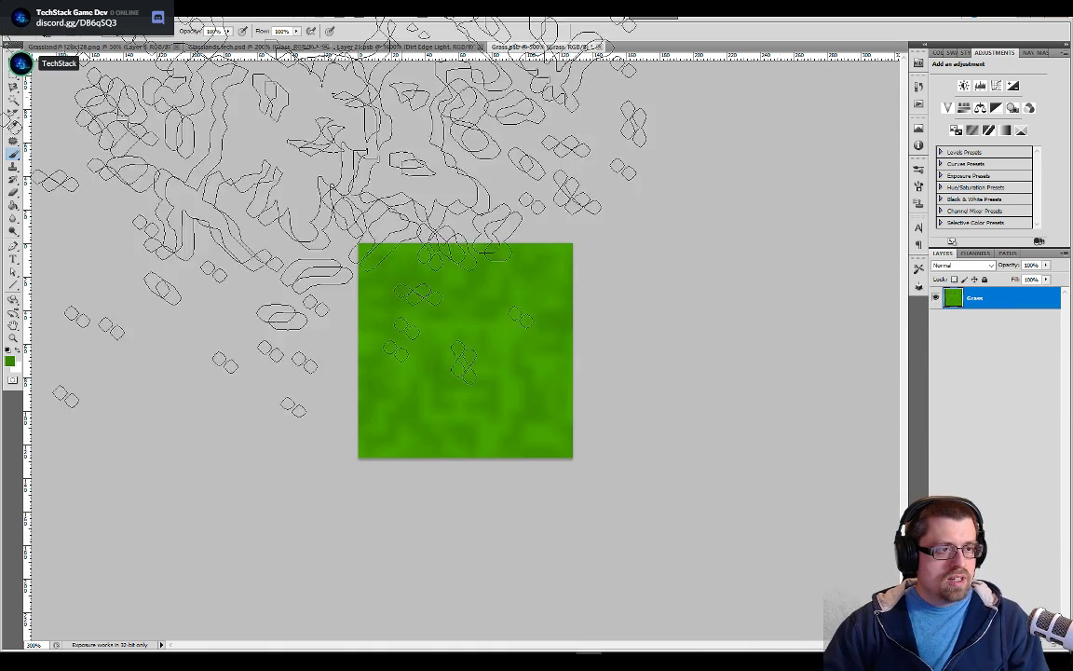
left_click(291, 47)
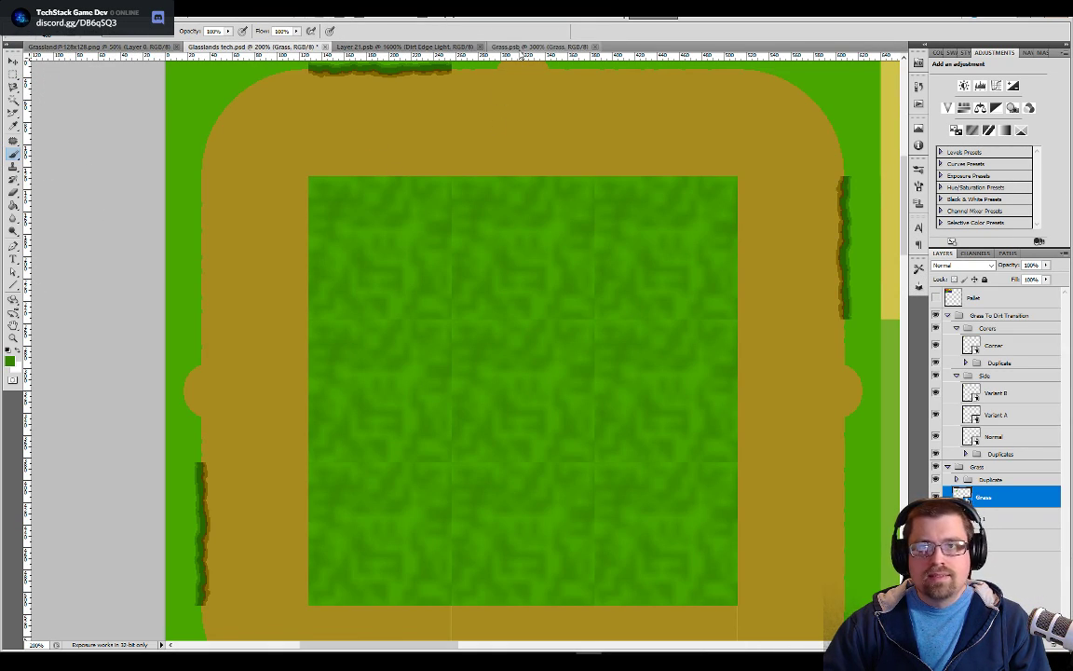
Blur the large-scale spatter in Grass.psb, check the saved result in the tiled preview, and revert the tile to flat green
left_click(539, 47)
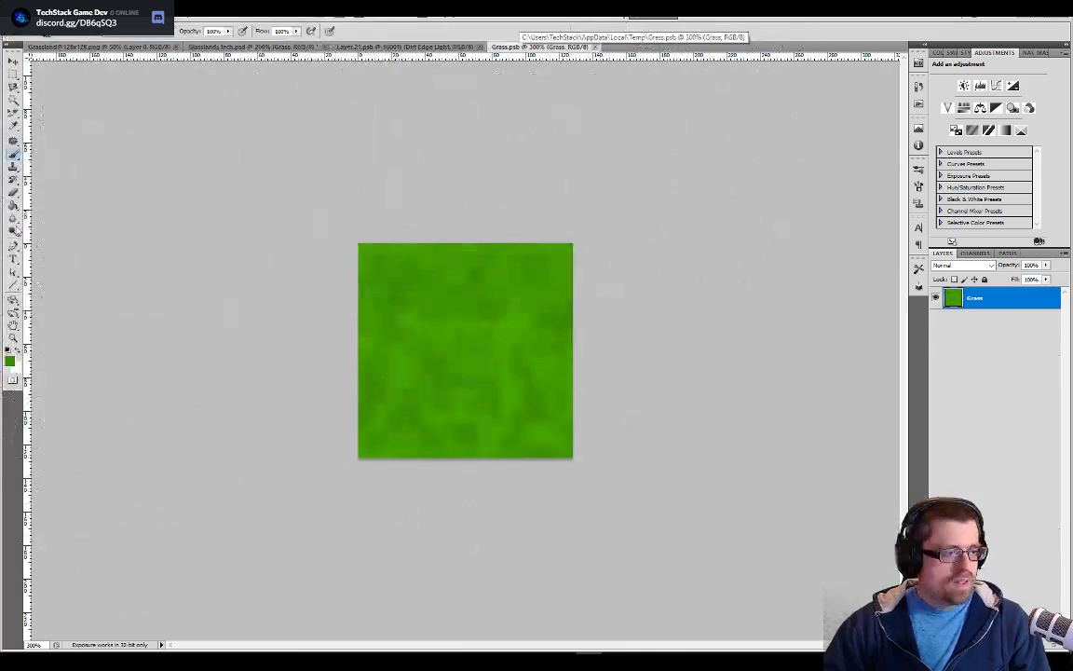
left_click(13, 217)
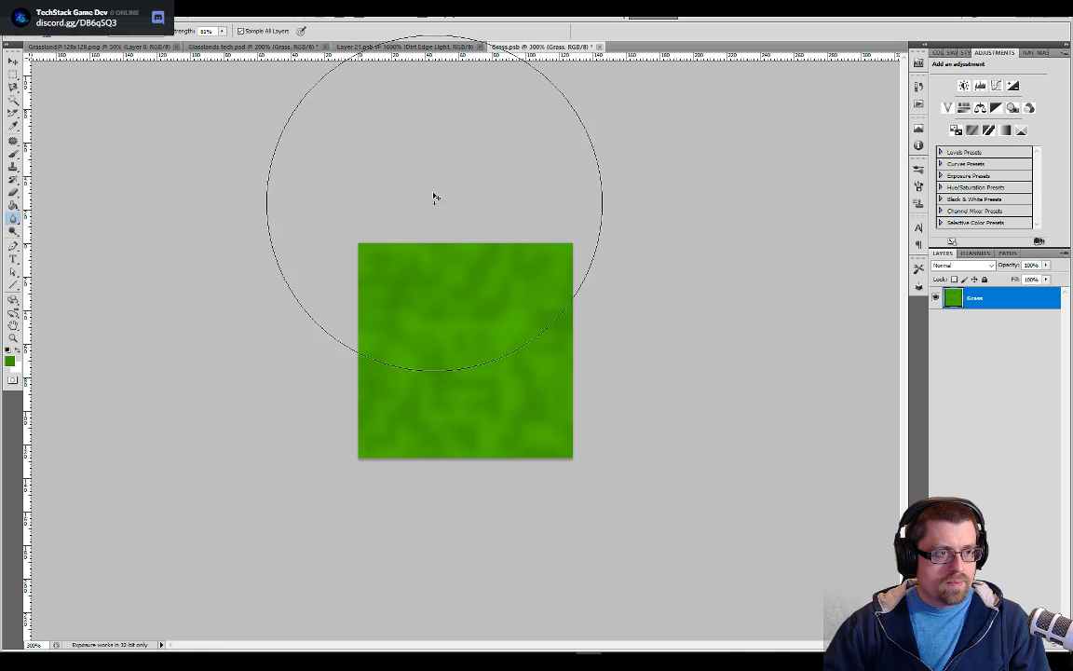
left_click(265, 47)
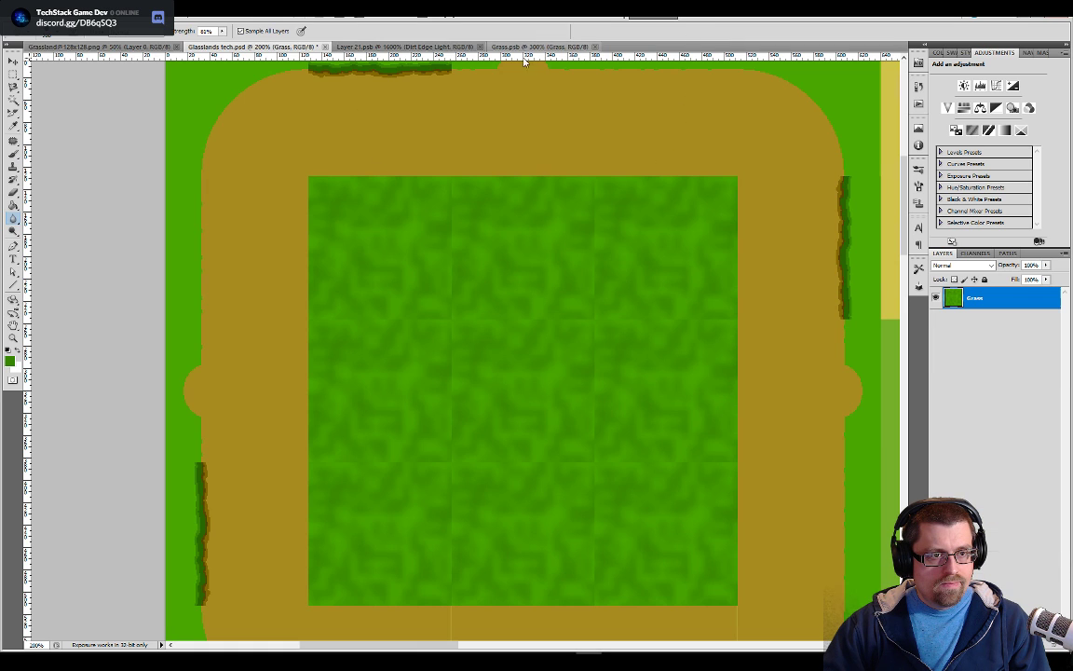
left_click(527, 46)
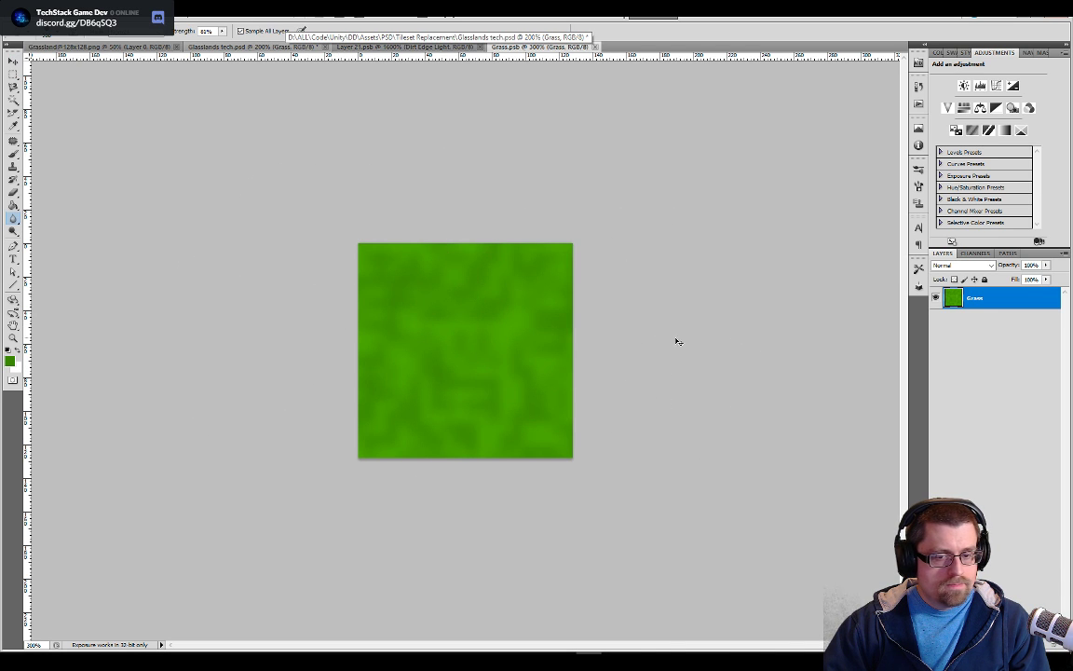
key("ctrl+z")
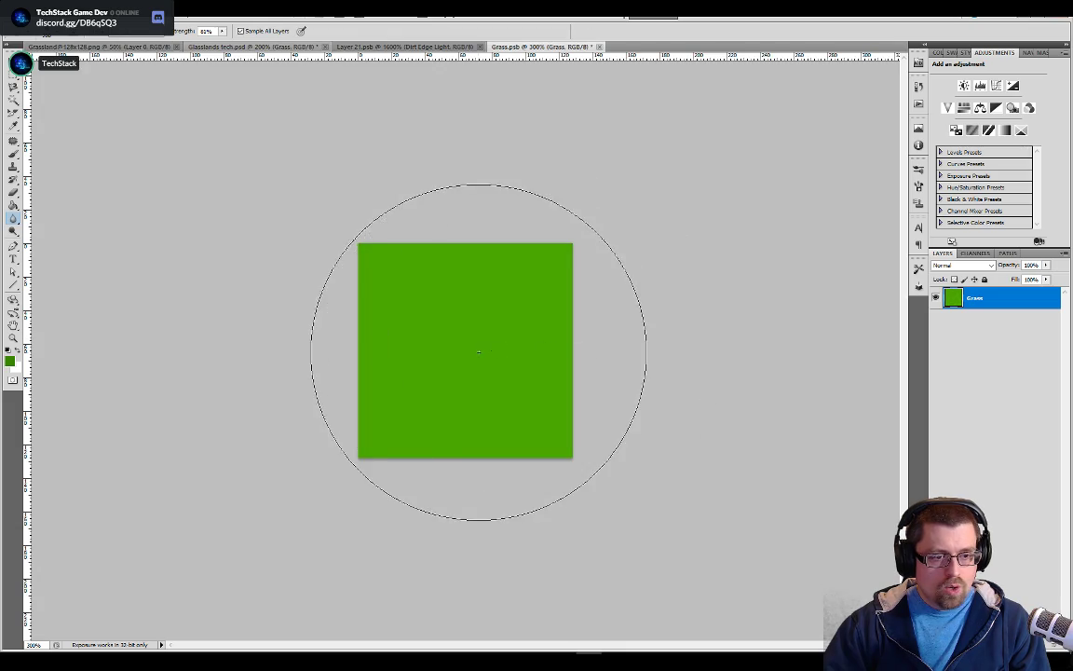
Scatter small darker green dots across the flat grass tile with the Pencil tool
key("b")
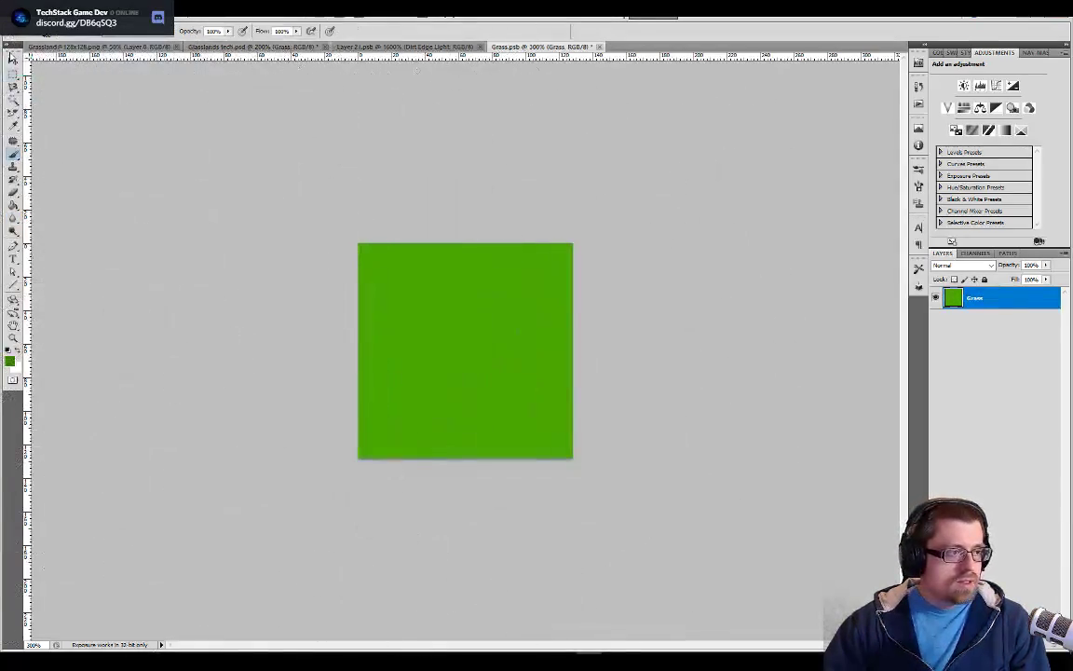
left_click(57, 34)
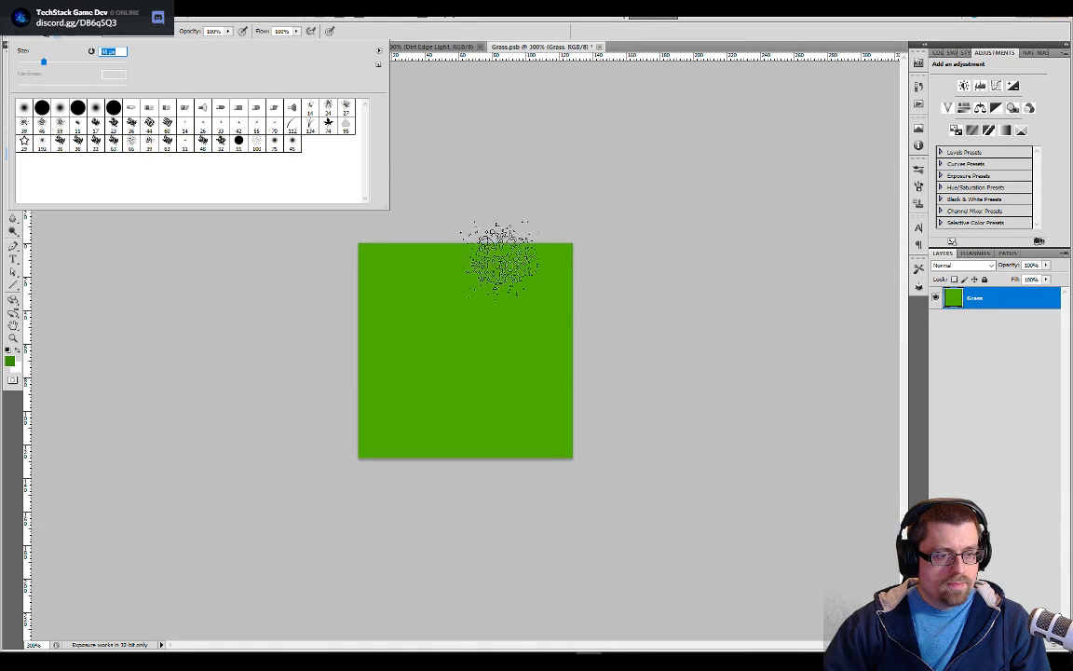
left_click(526, 189)
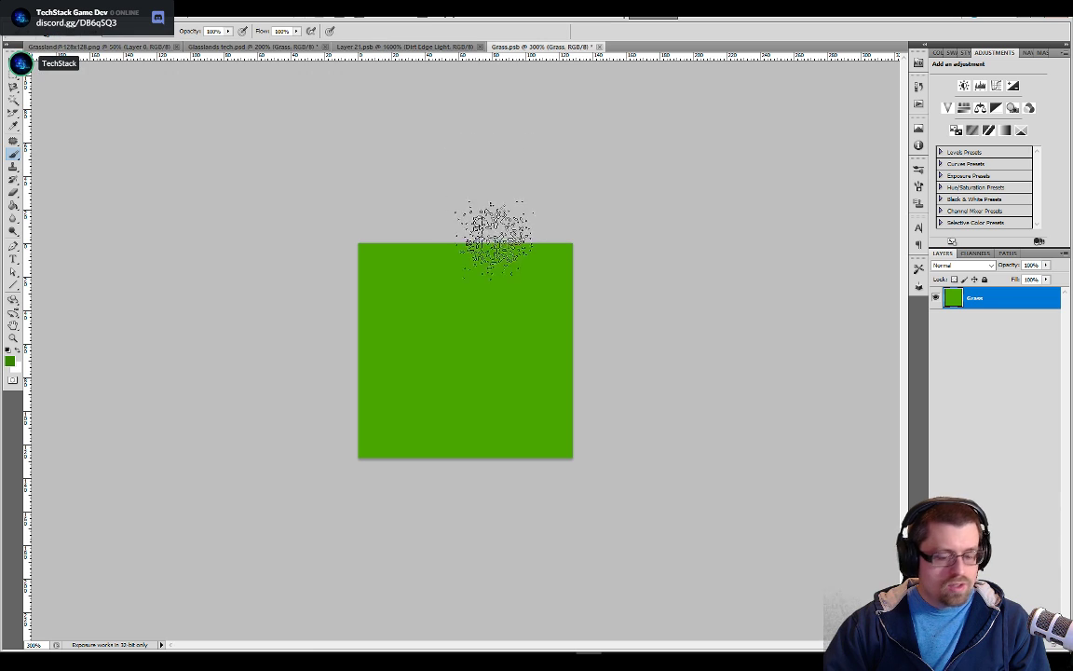
key("shift+b")
key("ctrl+plus")
key("ctrl+plus")
key("ctrl+plus")
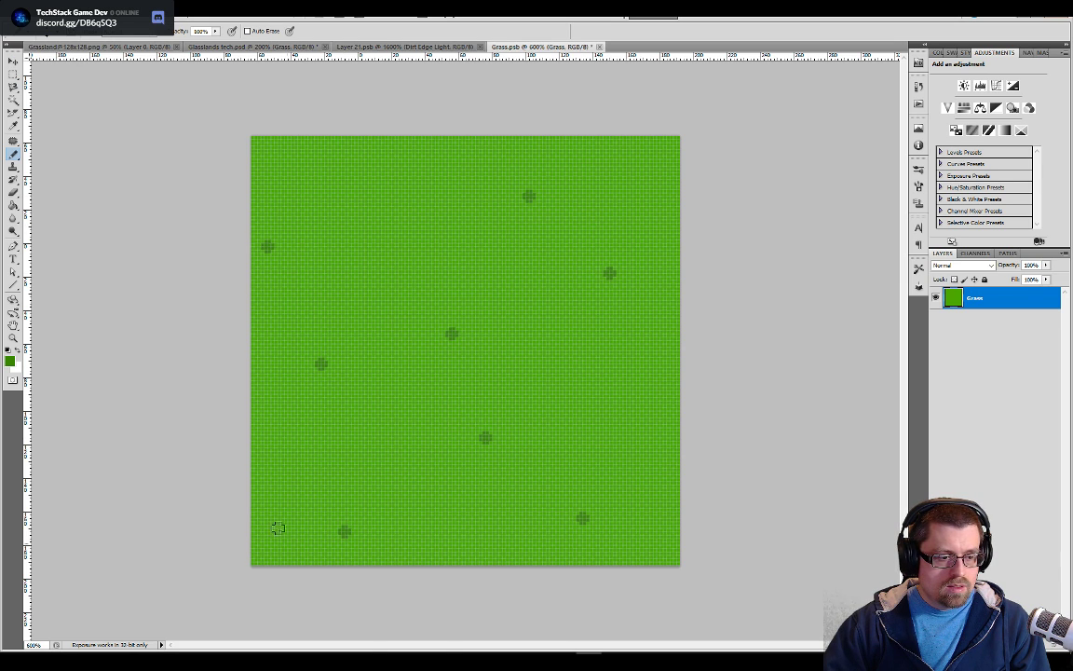
left_click(622, 400)
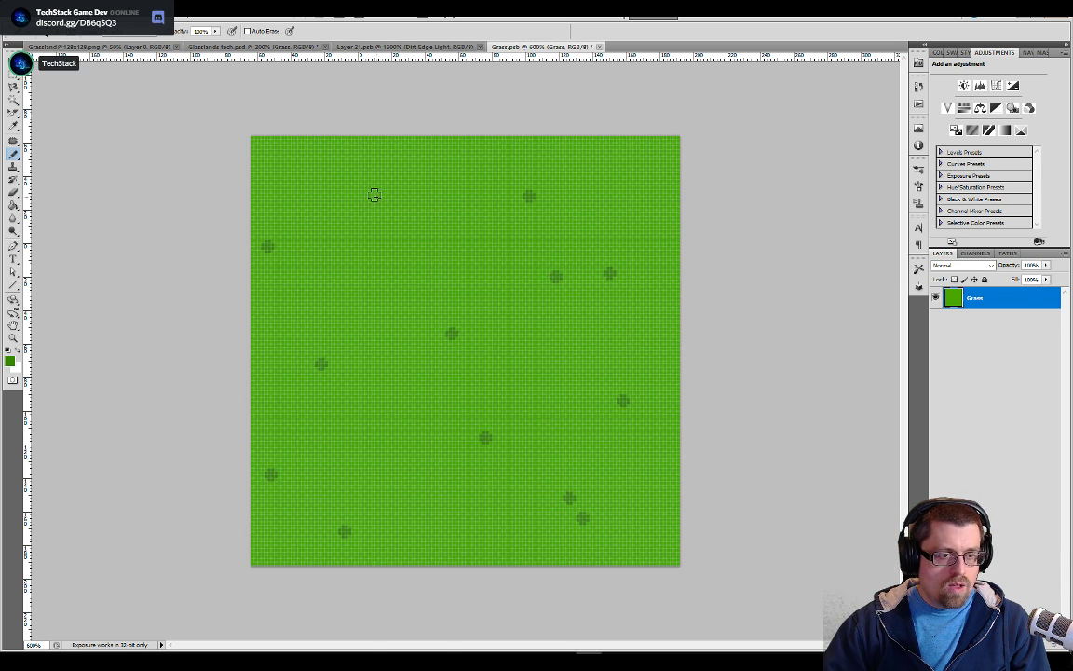
left_click(272, 139)
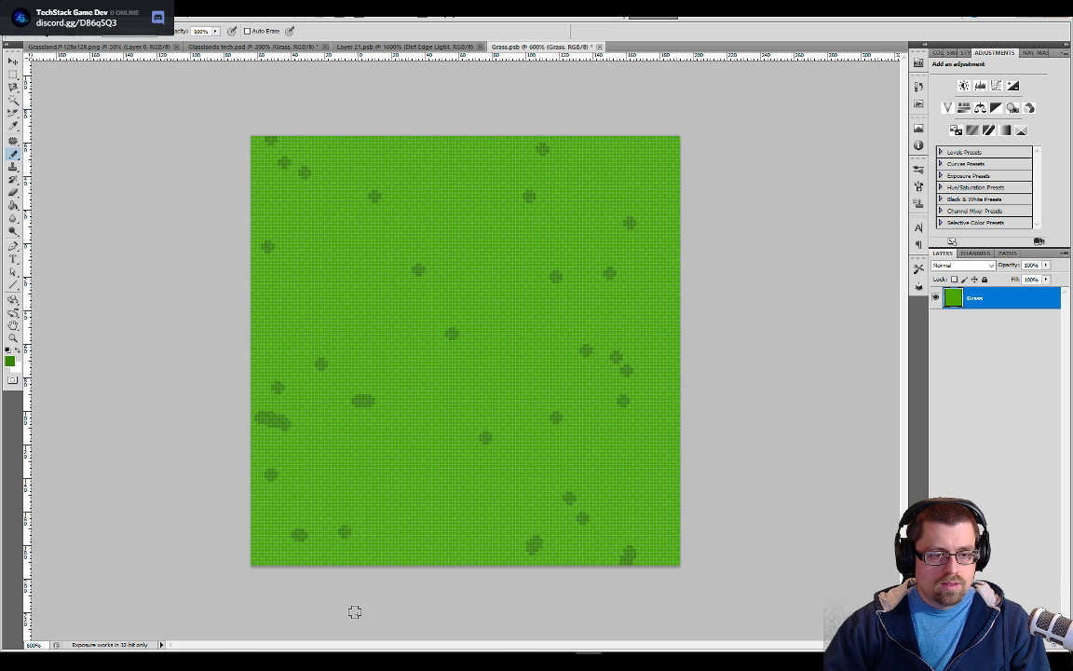
Add short darker green strokes and more dots out to the grass tile's edges, save it and check the tiled preview
left_click_drag(440, 237, 365, 250)
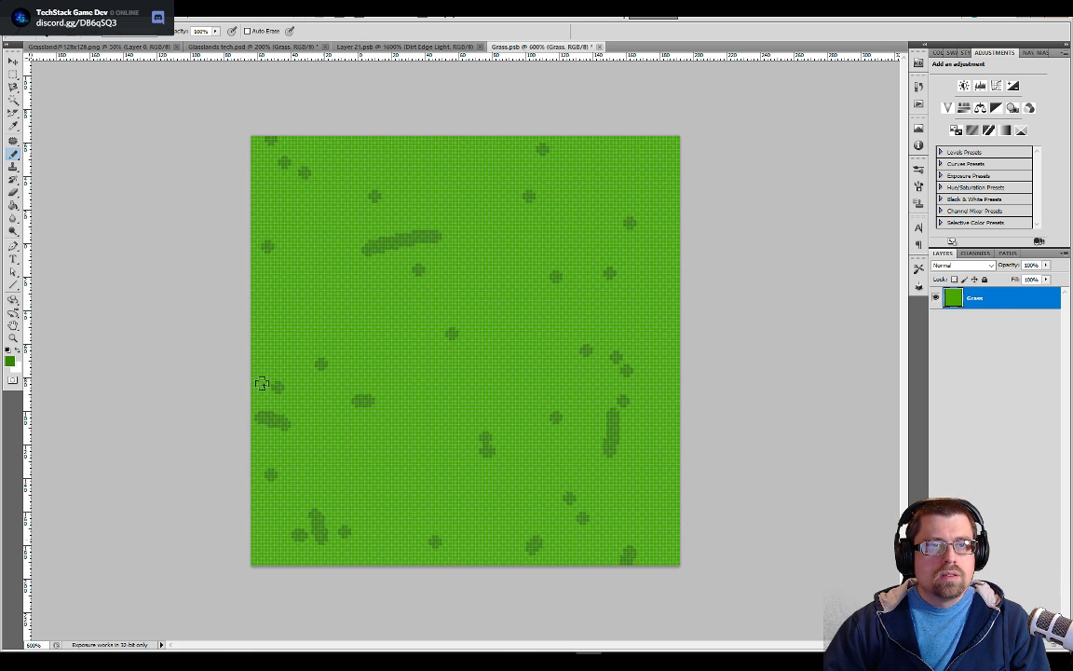
left_click(559, 438)
left_click(365, 548)
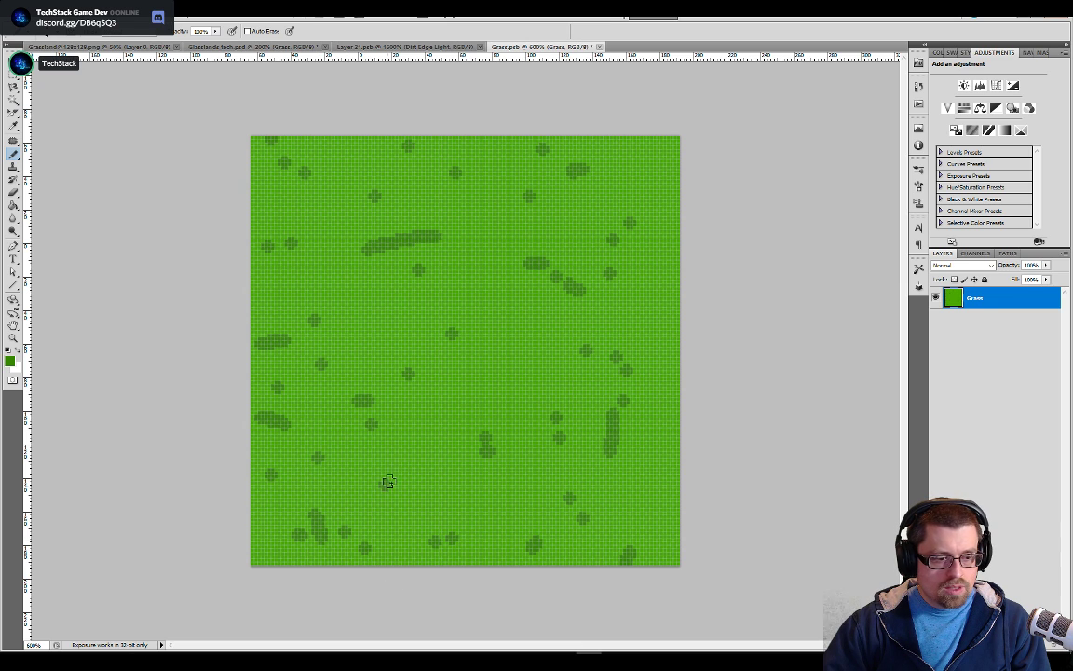
left_click(663, 184)
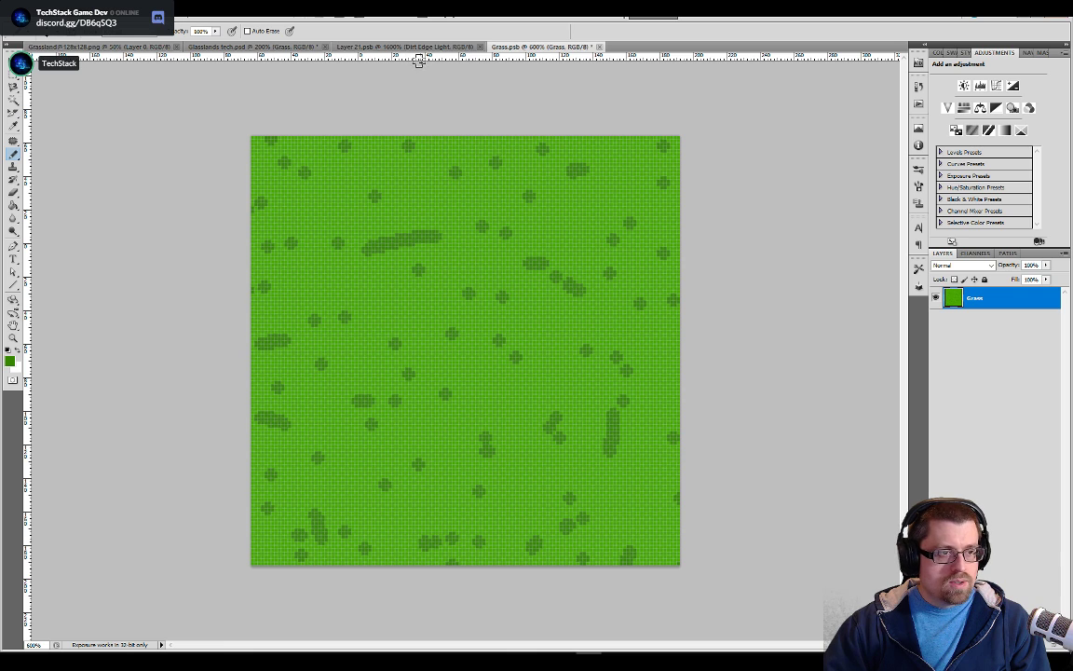
left_click(262, 46)
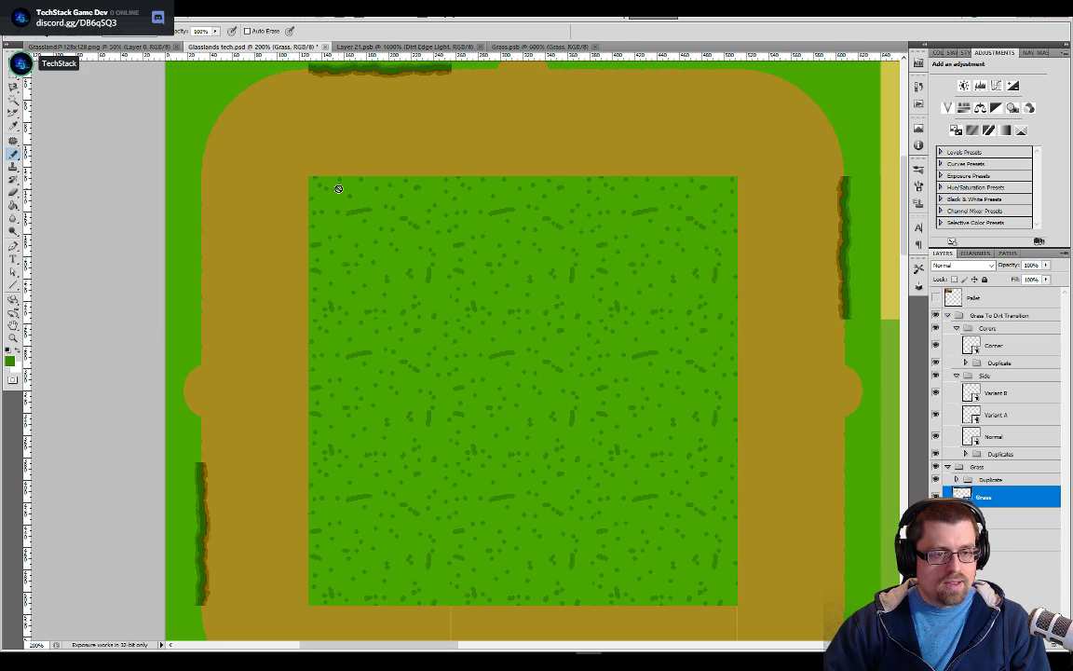
Try to erase the long dark streak in the upper part of the Grass.psb tile, and undo it along with the latest pencil marks
left_click(526, 46)
key("e")
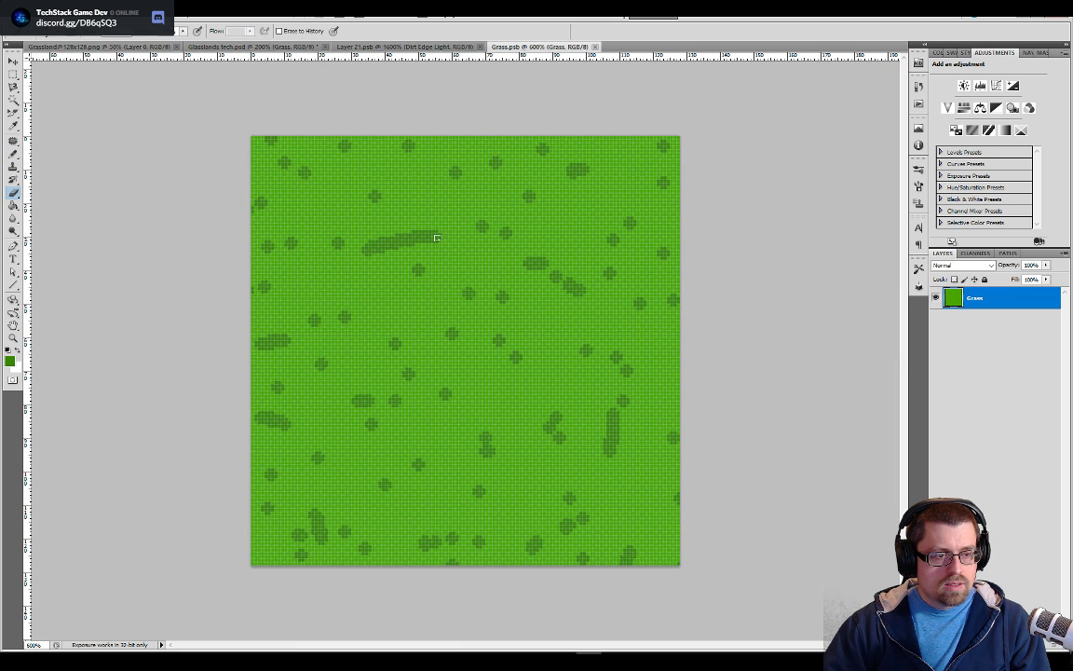
left_click_drag(428, 237, 391, 241)
key("ctrl+alt+z")
key("ctrl+alt+z")
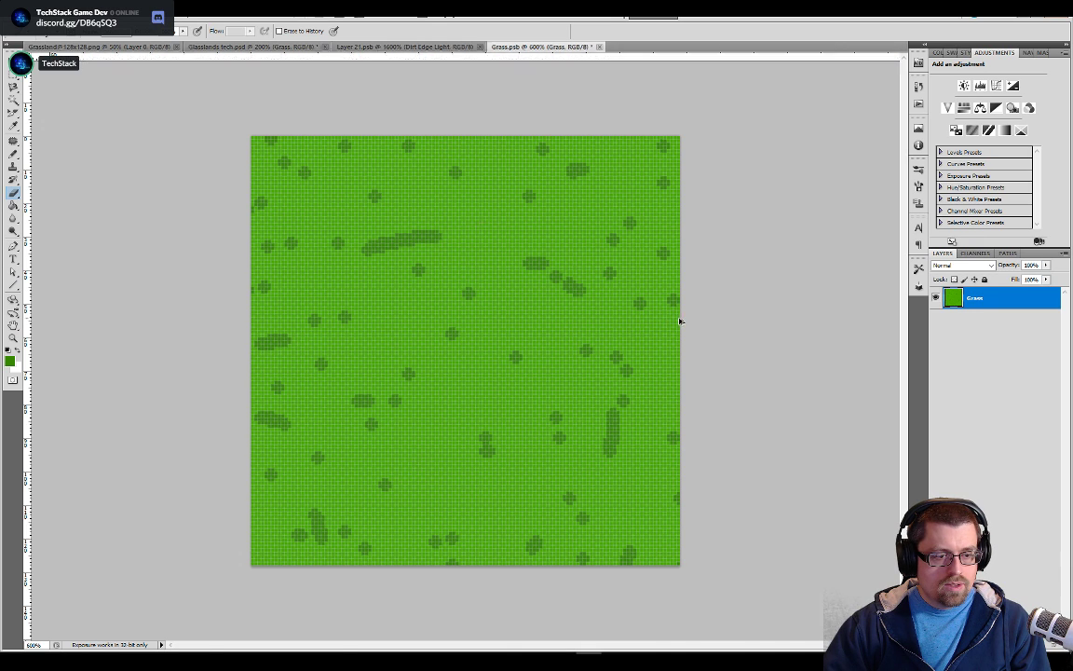
Fill all the dark pencil marks with the tile's base green using a non-contiguous Paint Bucket fill, and save the flat tile
key("g")
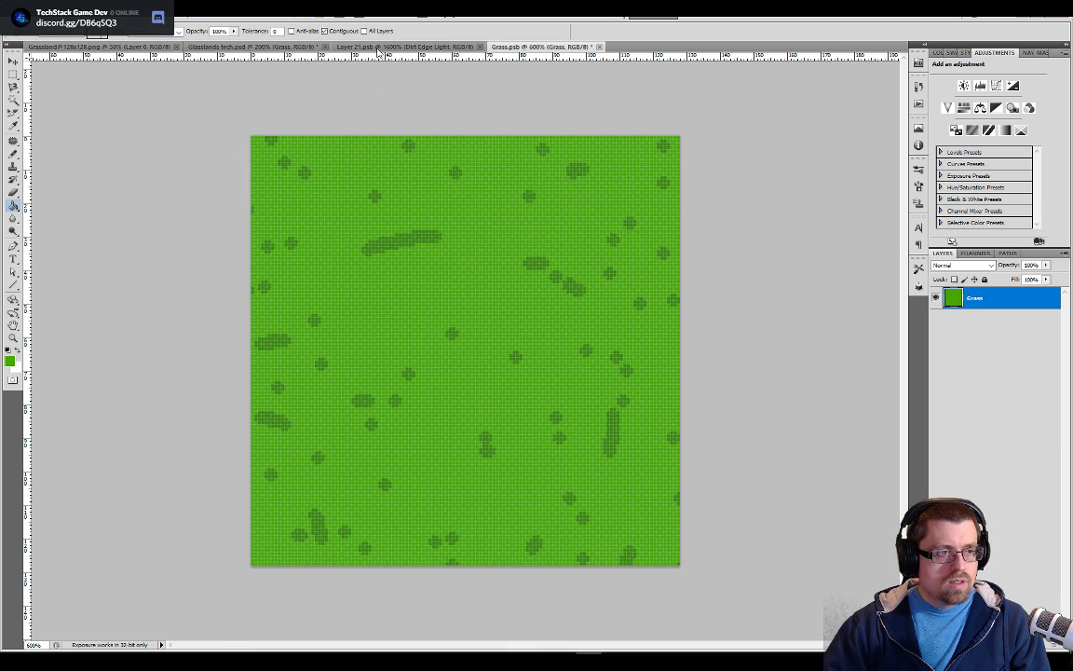
left_click(326, 31)
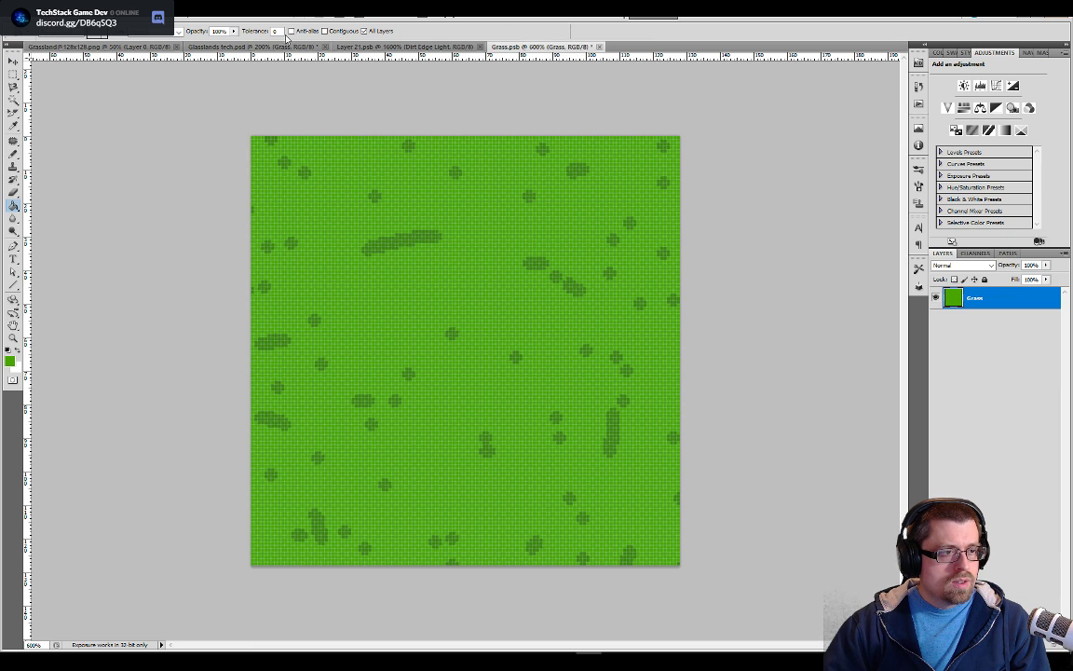
left_click(551, 270)
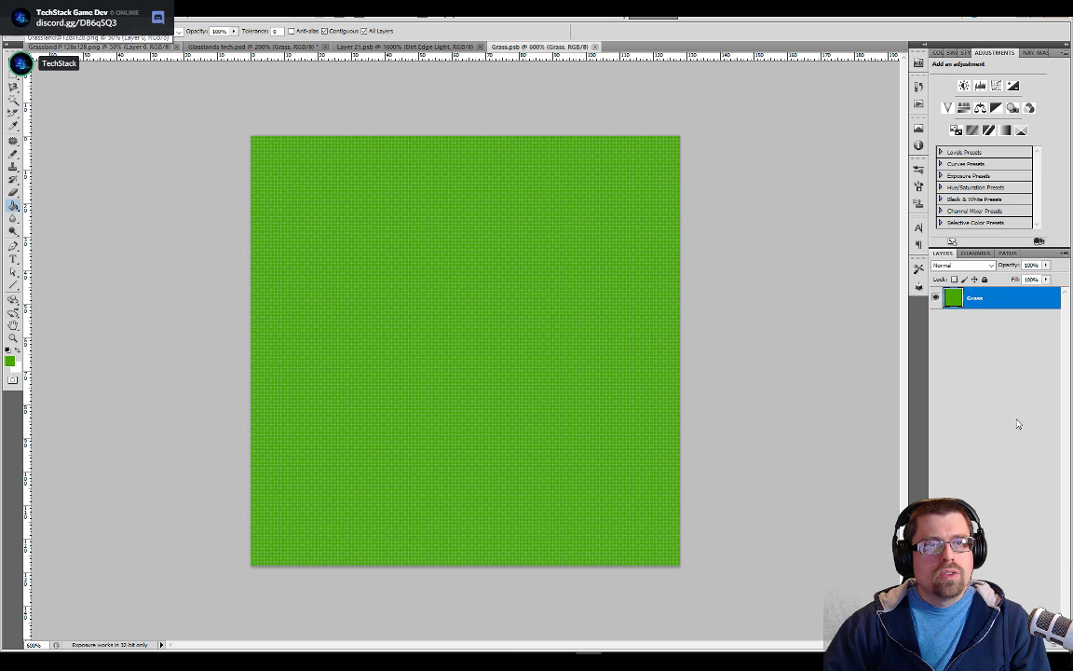
Add an empty layer above Grass in Grass.psb and show the color palette layer in Glasslands tech.psd
left_click(1004, 489)
left_click(1032, 644)
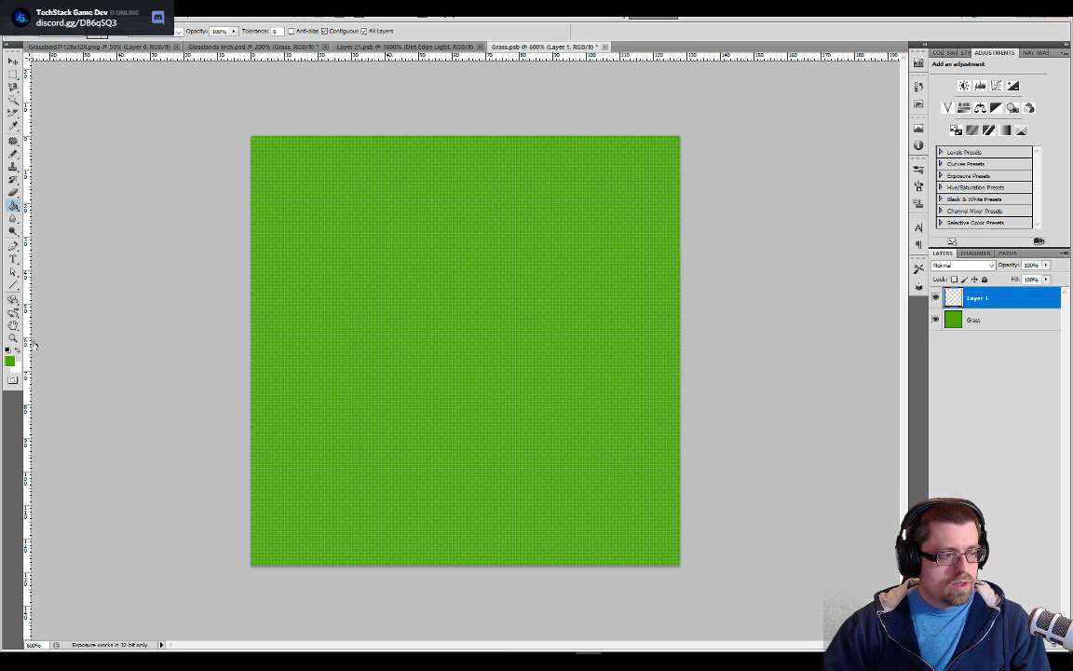
key("Escape")
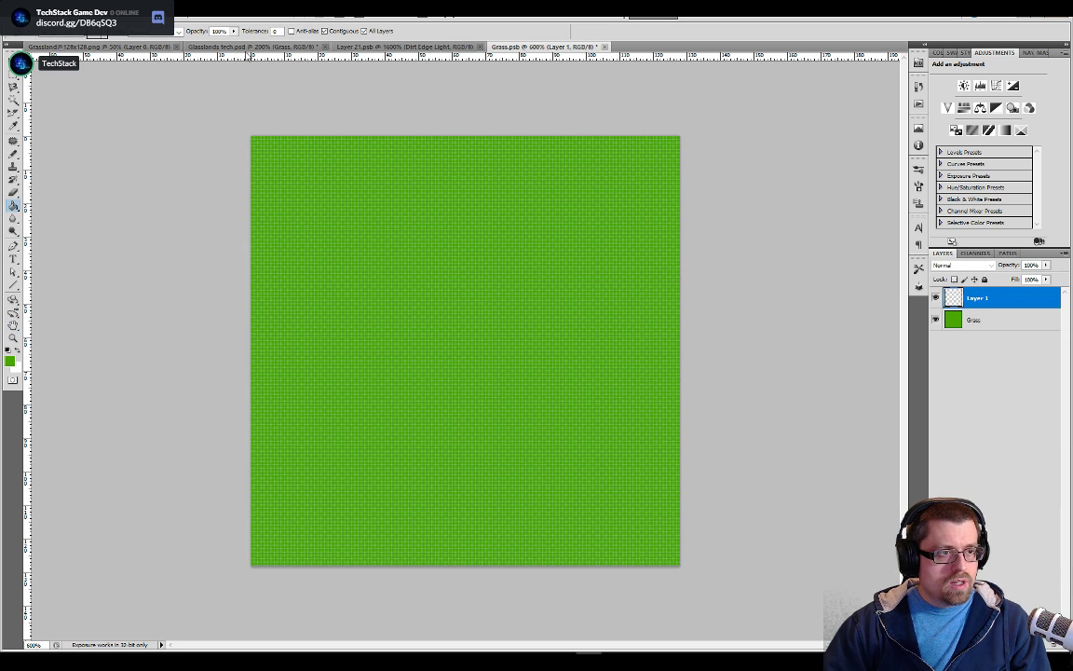
left_click(224, 47)
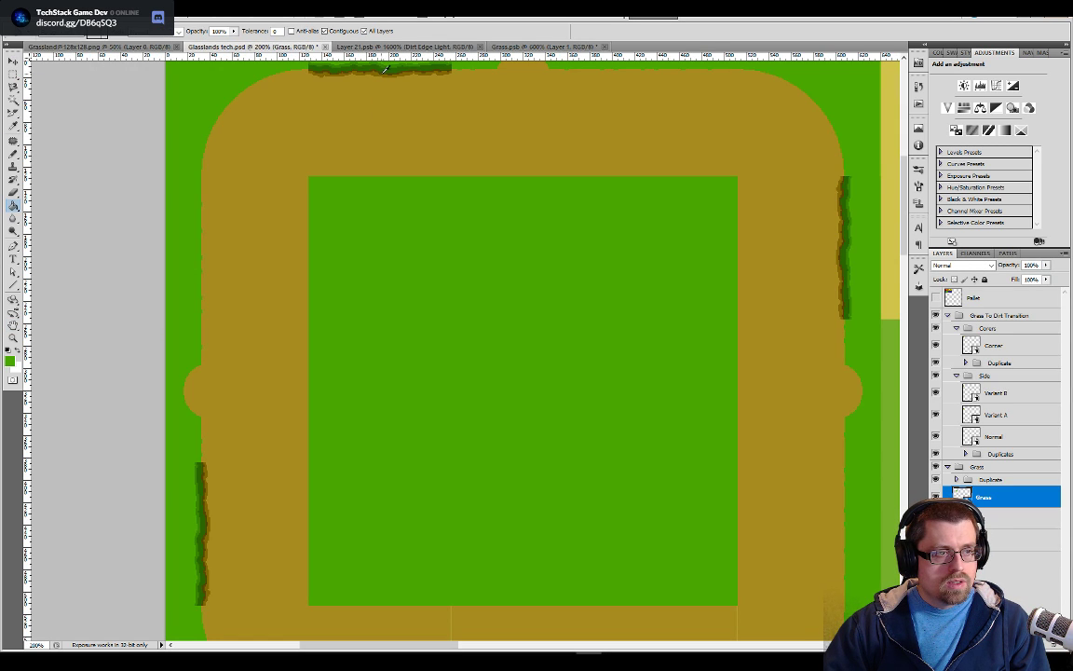
left_click(936, 297)
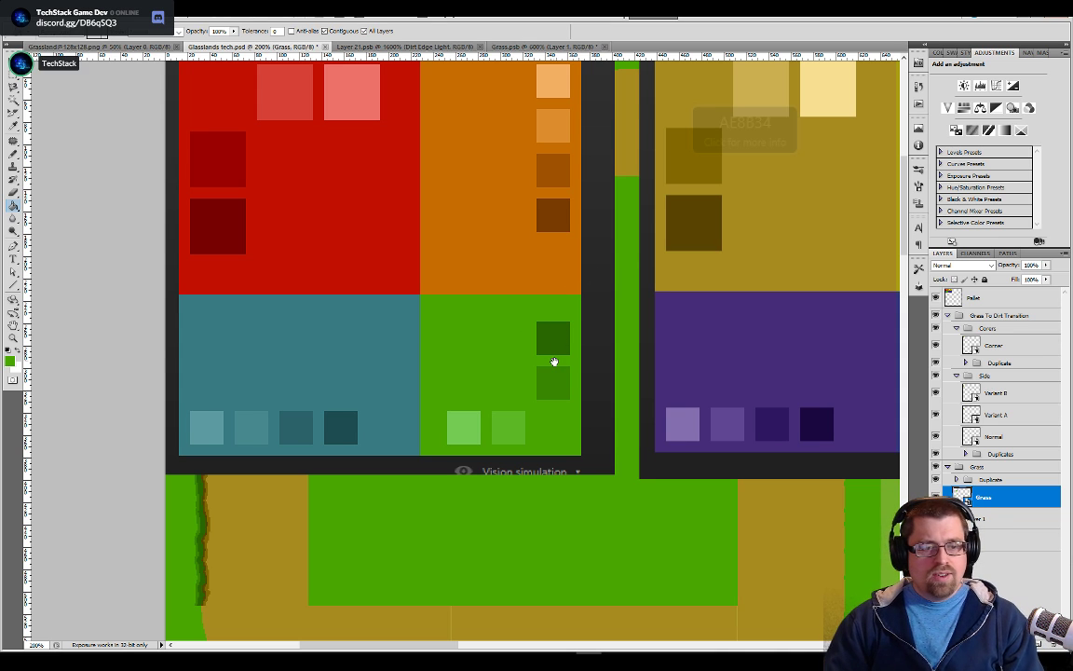
Sample the lighter of the two dark green swatches from the palette's green block in Glasslands tech.psd
left_click_drag(611, 457, 355, 96)
left_click_drag(745, 496, 388, 176)
left_click_drag(664, 208, 495, 424)
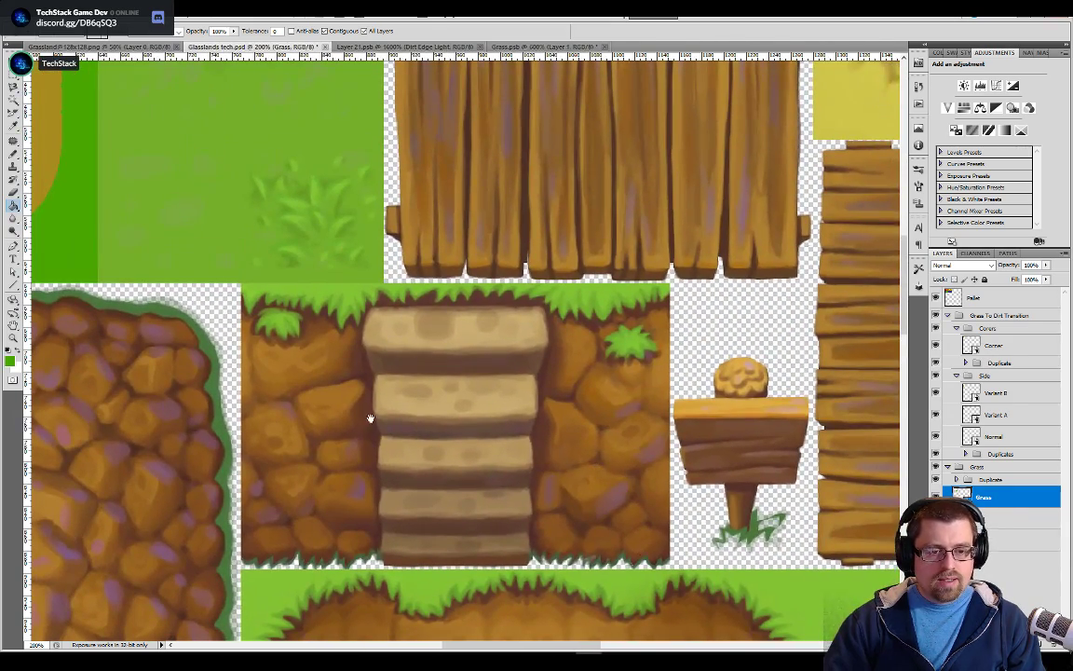
left_click_drag(433, 464, 733, 557)
left_click_drag(523, 366, 489, 383)
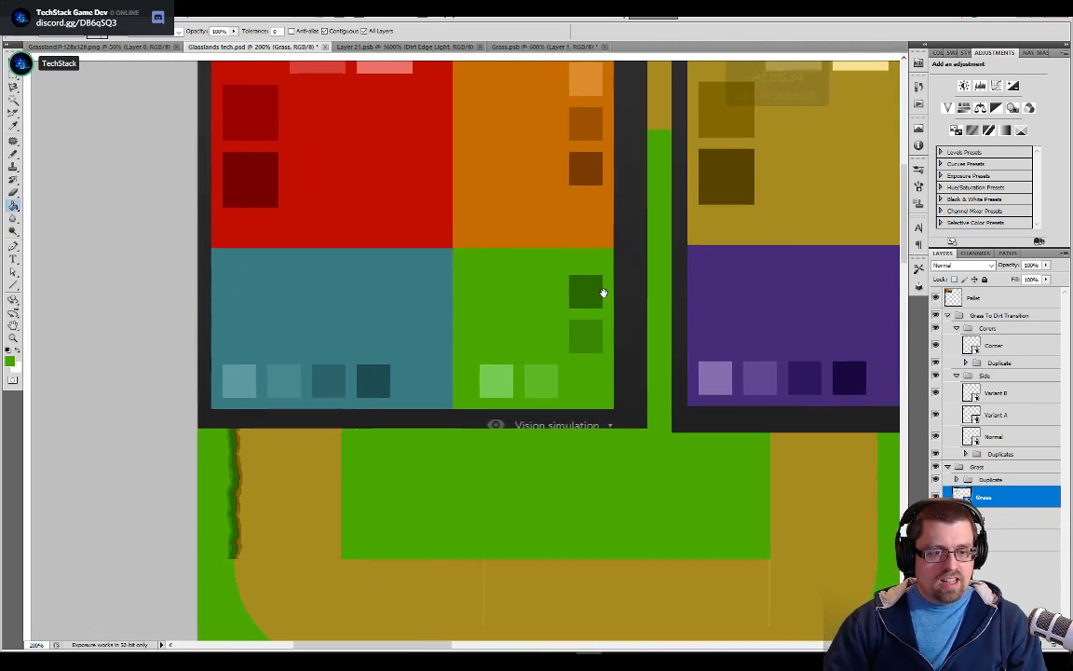
left_click_drag(604, 293, 600, 296)
left_click(588, 340, "alt")
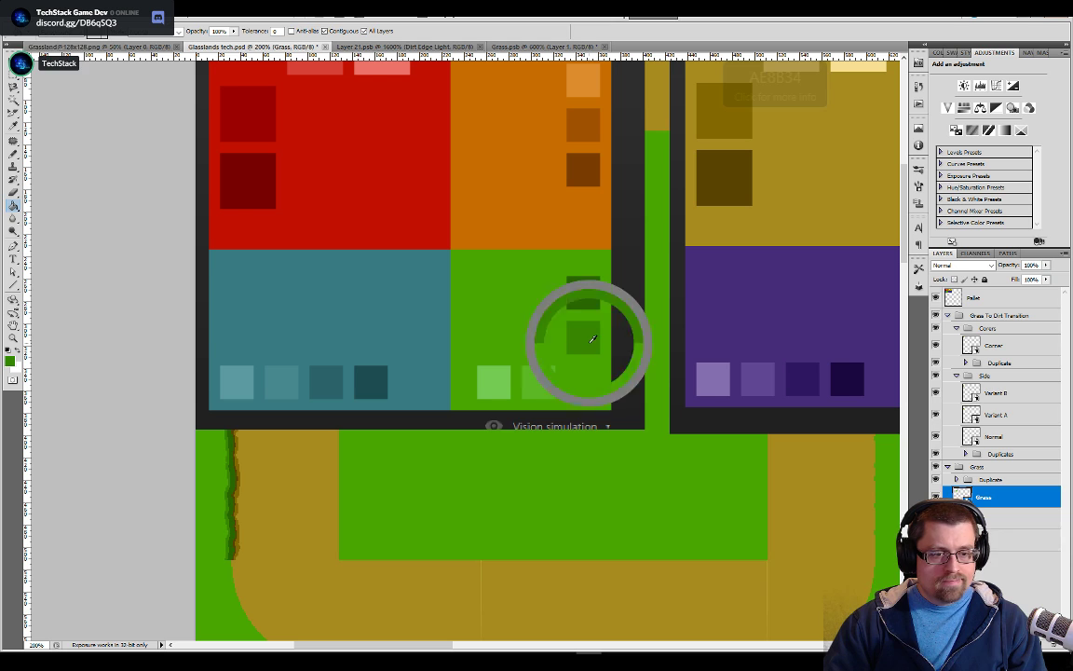
Scatter small darker green Pencil dots across the whole Grass.psb tile on Layer 1
left_click(541, 45)
key("b")
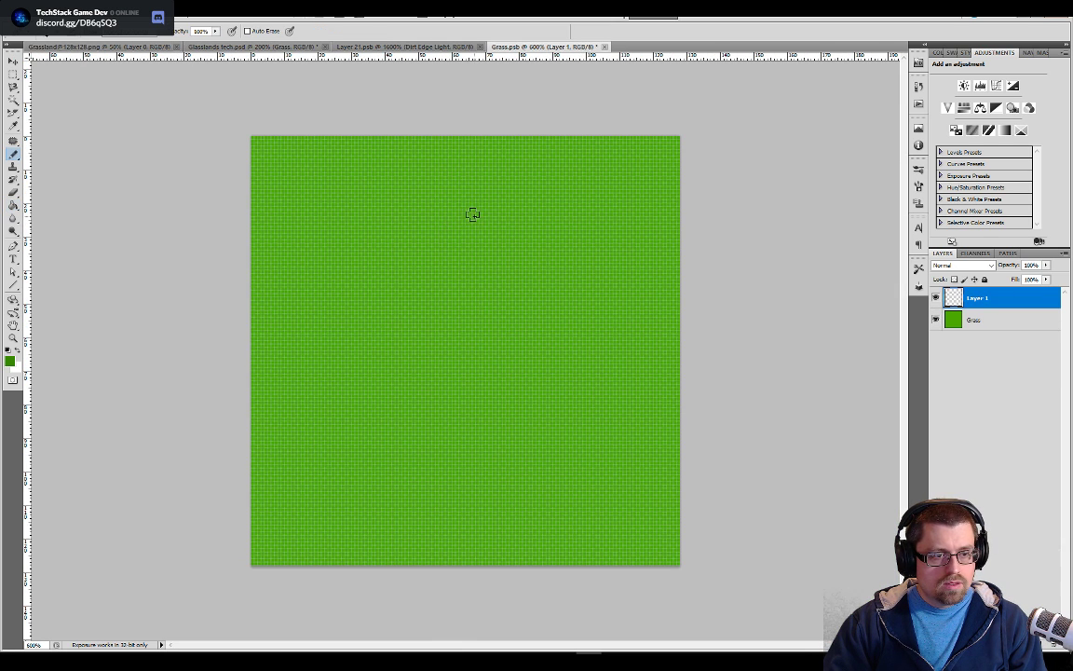
left_click(515, 252)
left_click(341, 296)
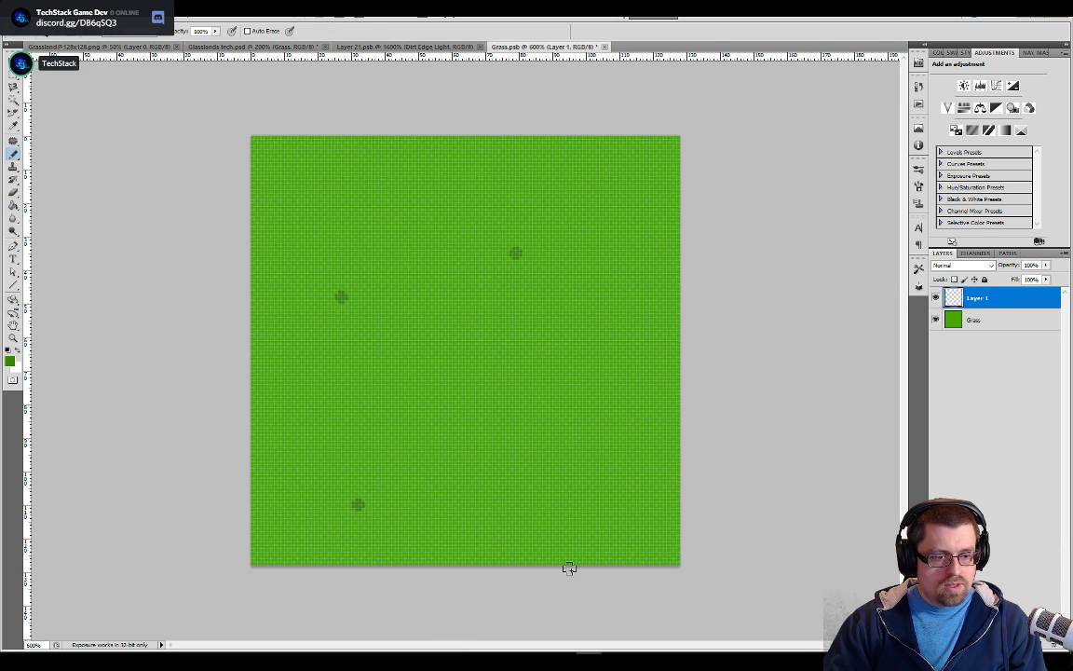
left_click(629, 401)
left_click(484, 374)
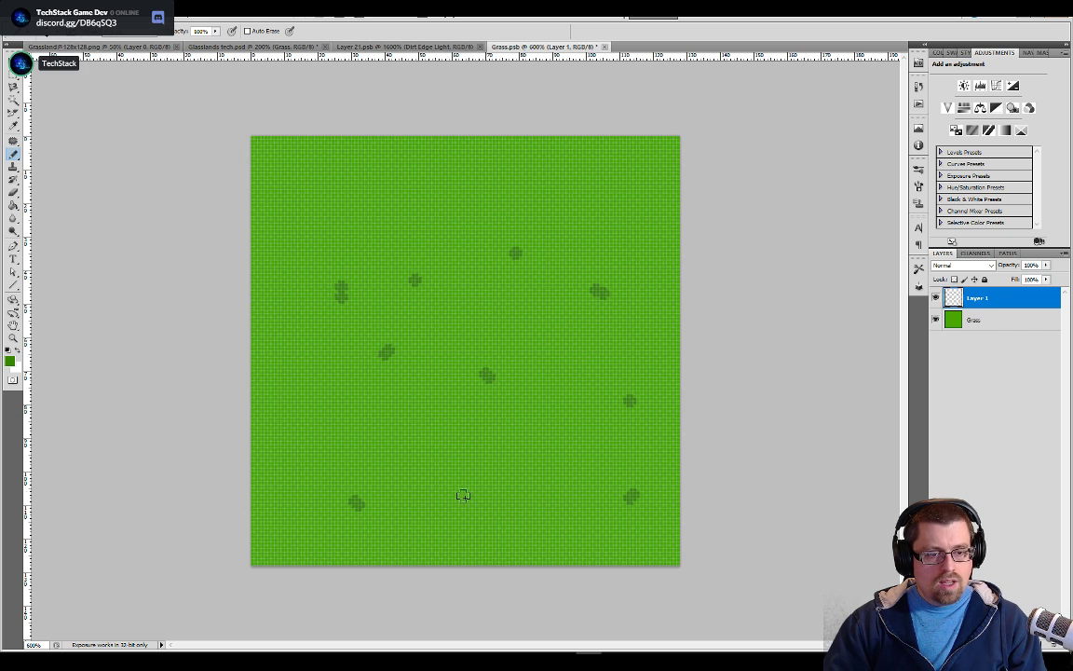
left_click(392, 527)
left_click(545, 437)
left_click(451, 306)
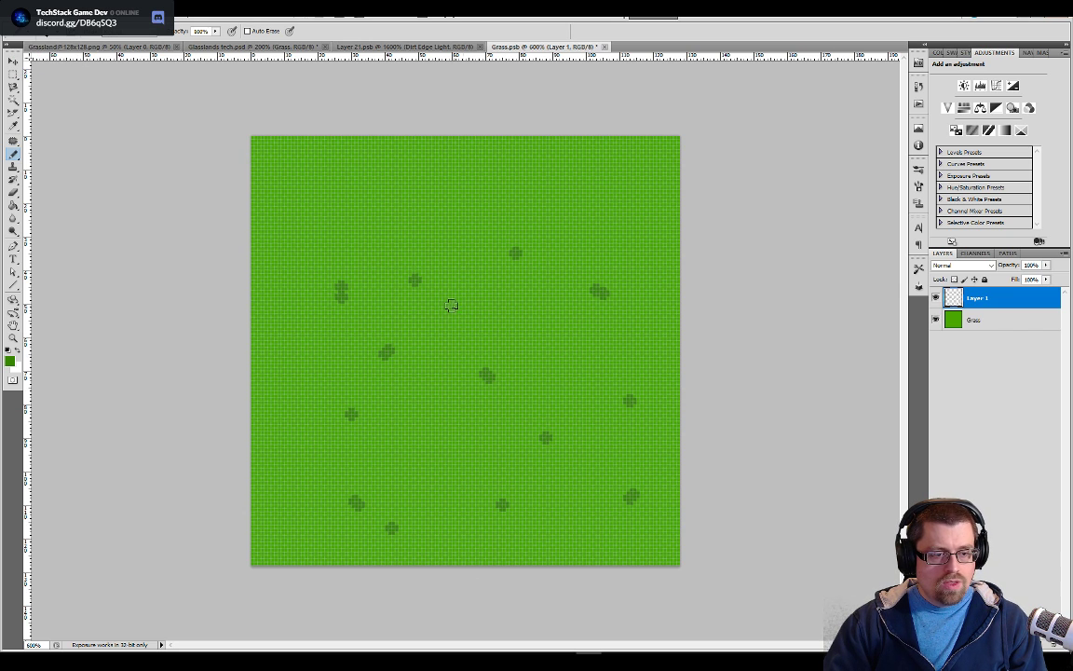
left_click(385, 156)
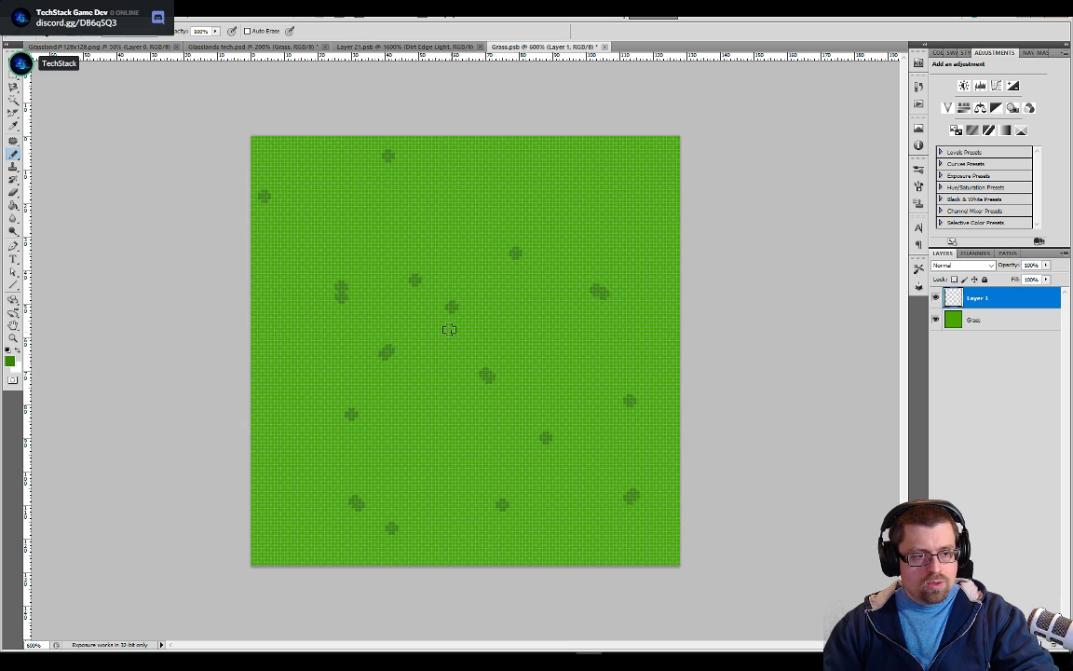
left_click(636, 353)
left_click(415, 454)
left_click(582, 522)
left_click(485, 556)
left_click(268, 424)
left_click(320, 398)
left_click(284, 230)
left_click(307, 190)
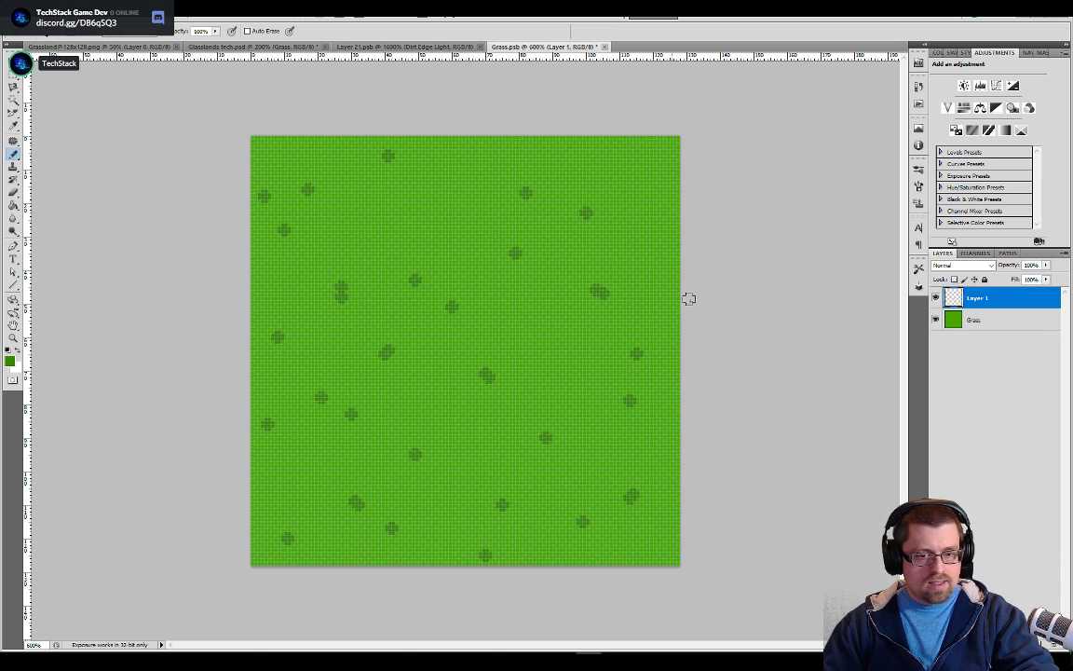
Hide the palette and tile groups in Glasslands tech.psd and examine the grass detail in the reference tileset
left_click(263, 48)
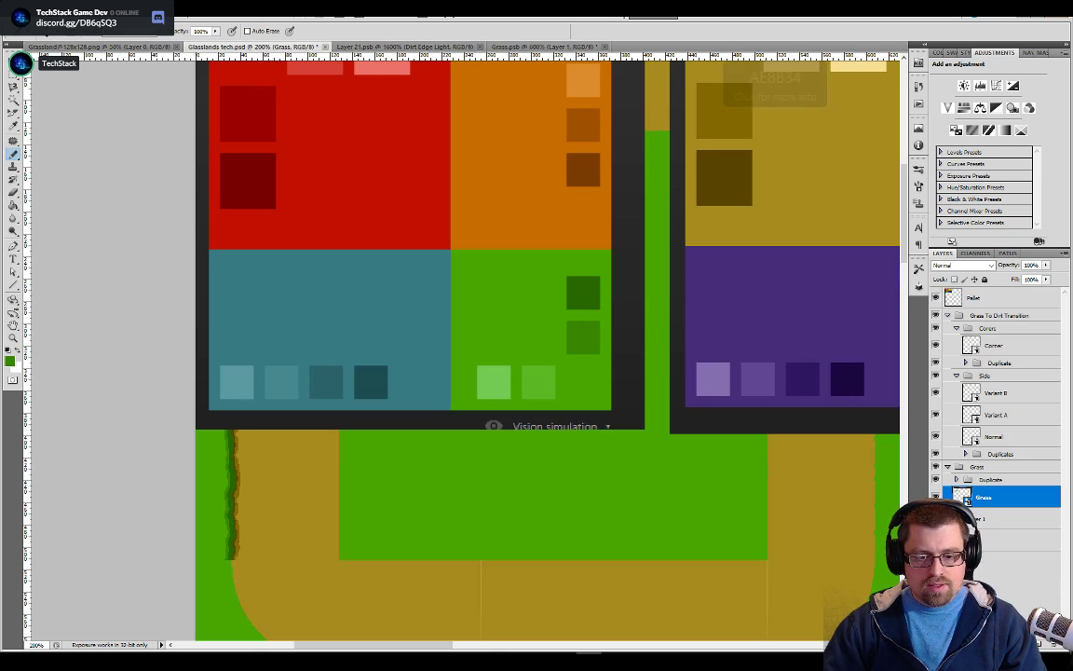
left_click(936, 519, "alt")
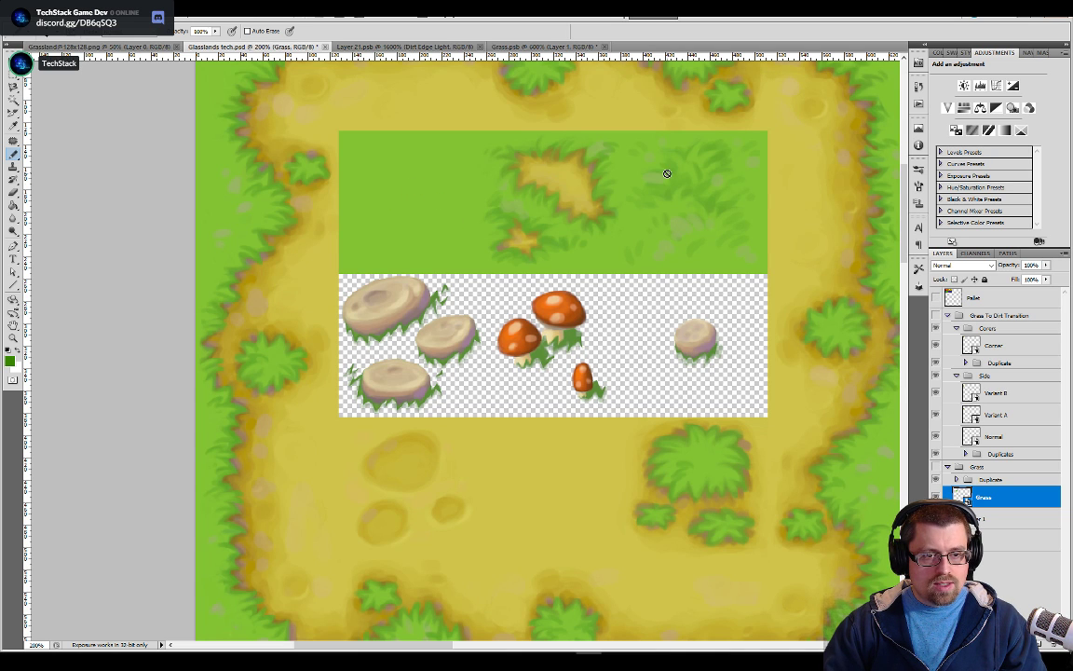
left_click_drag(736, 219, 591, 448)
key("ctrl+minus")
key("ctrl+minus")
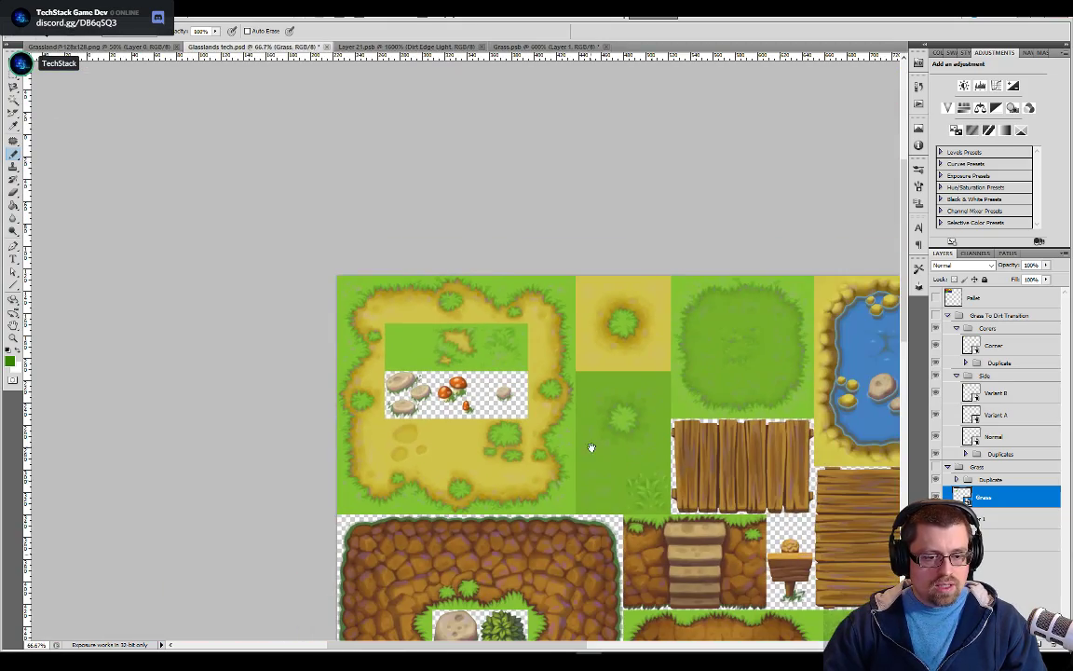
left_click_drag(571, 539, 524, 403)
left_click_drag(614, 410, 426, 611)
left_click_drag(367, 480, 453, 655)
left_click_drag(438, 602, 599, 568)
left_click_drag(415, 356, 645, 374)
key("ctrl+plus")
key("ctrl+plus")
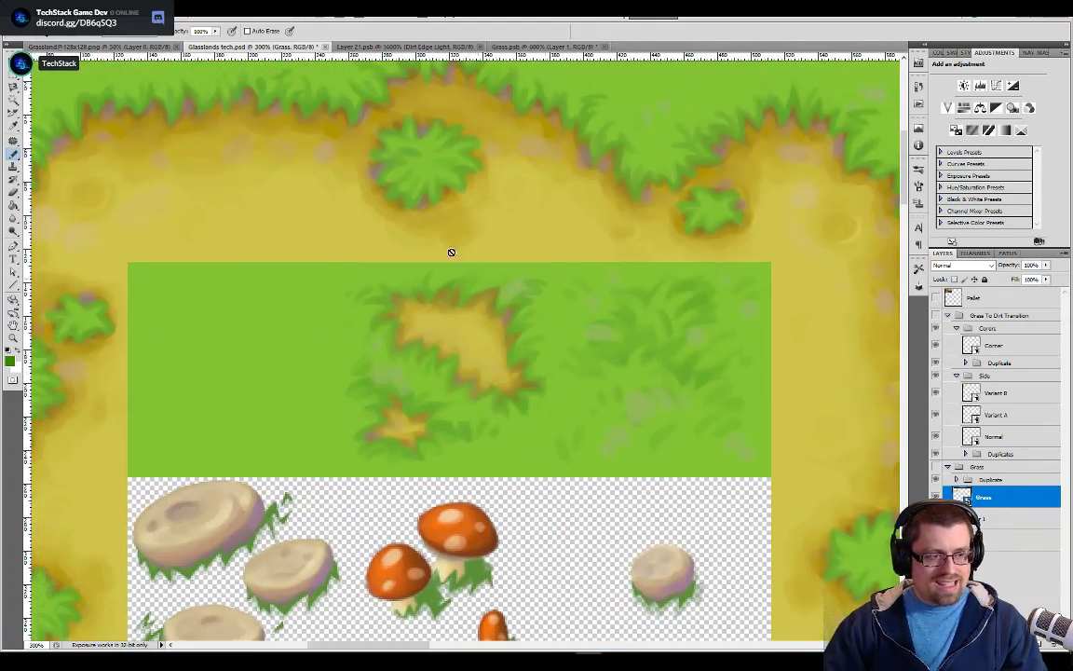
Save Grass.psb and check its dots in the tiled preview, with the tile groups shown and the palette hidden
left_click(491, 47)
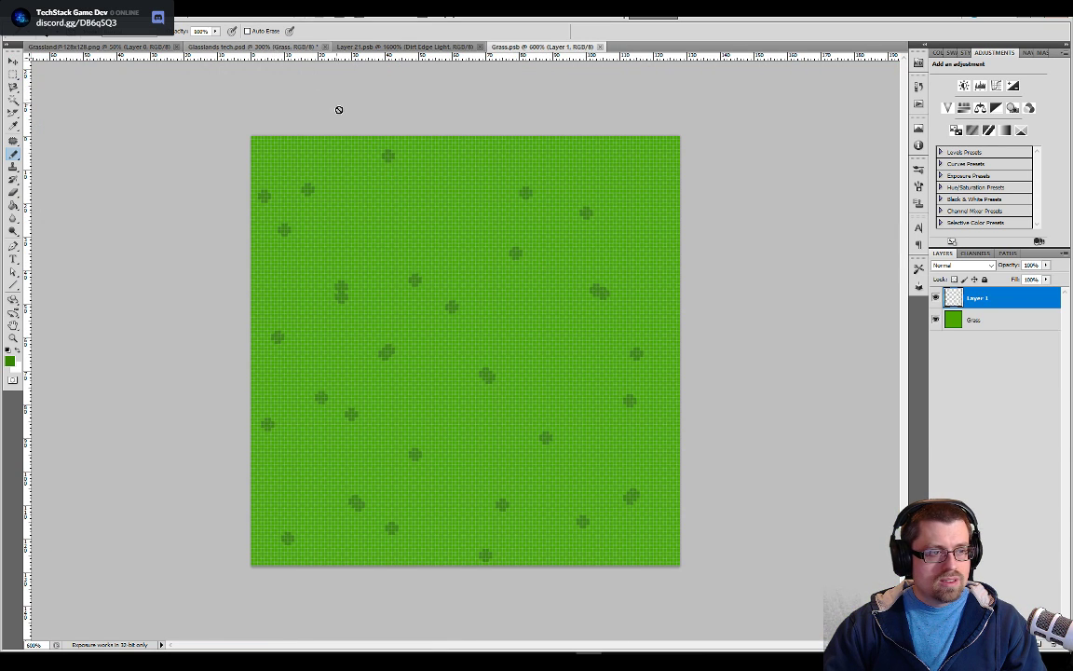
left_click(251, 46)
left_click(936, 519, "alt")
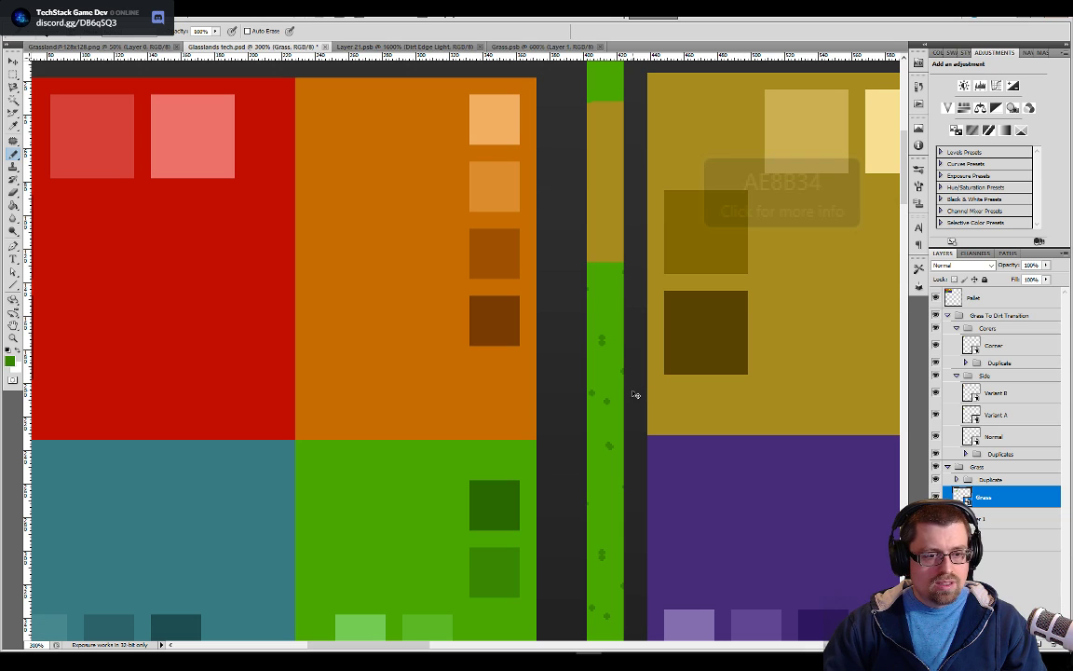
left_click(937, 299)
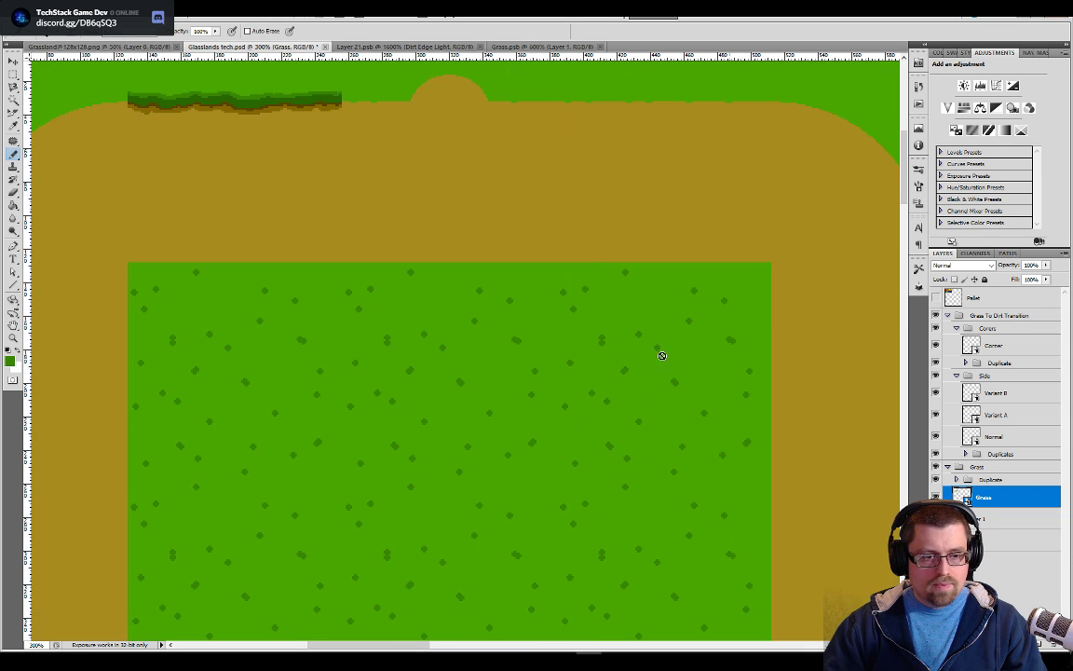
key("ctrl+minus")
key("ctrl+minus")
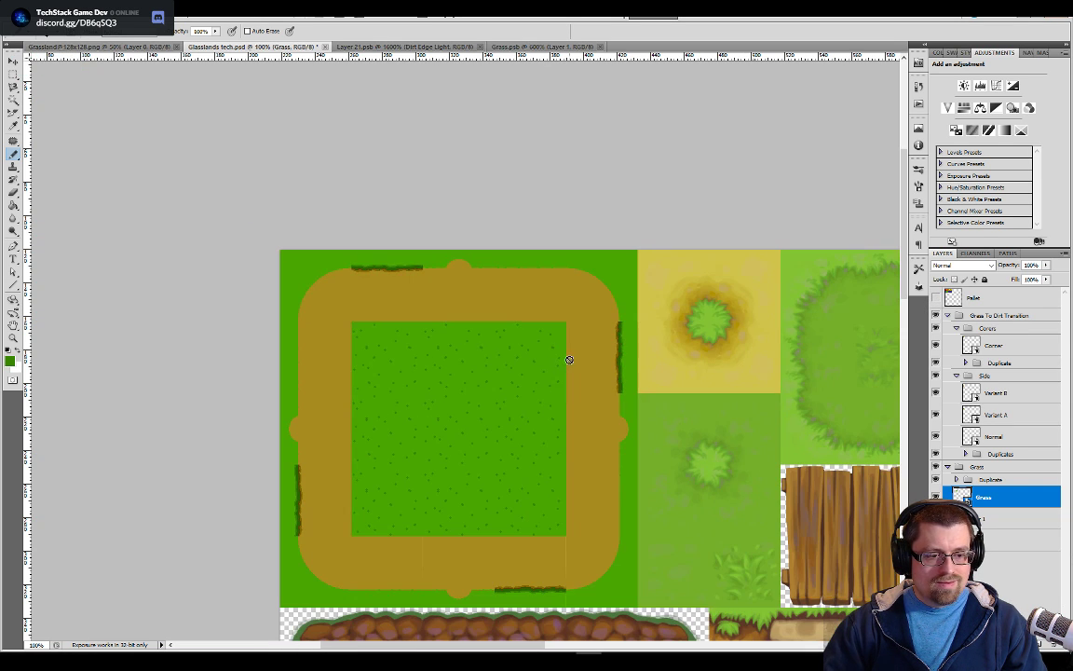
scroll(566, 479, "down", 2)
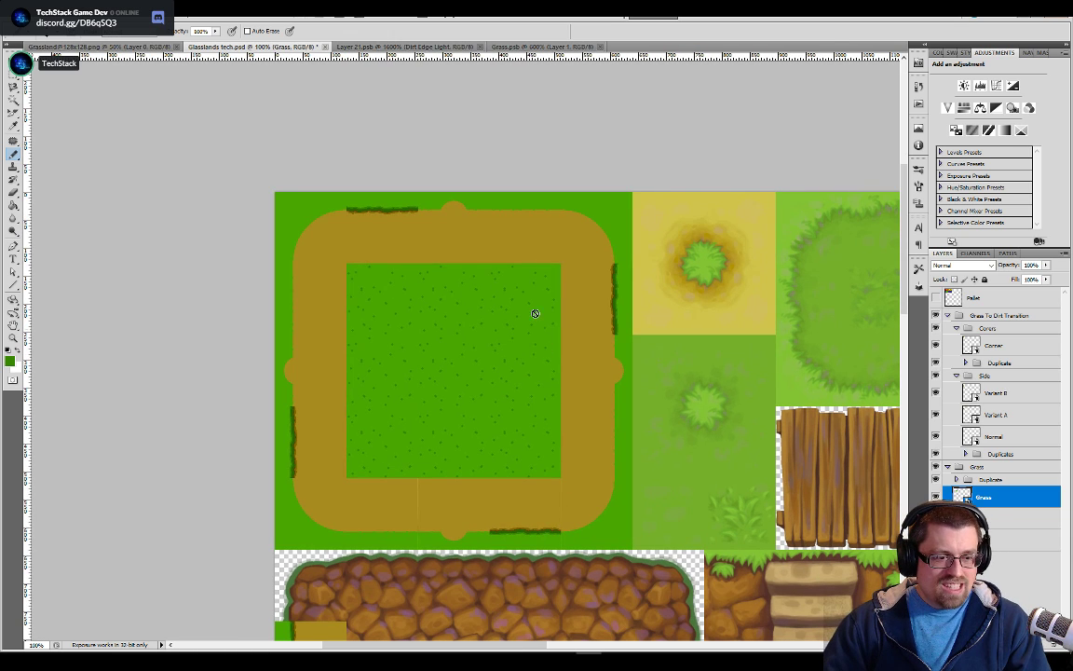
Add a few more dark dots to the Grass.psb tile, and undo all the pencil dots on Layer 1
left_click(549, 47)
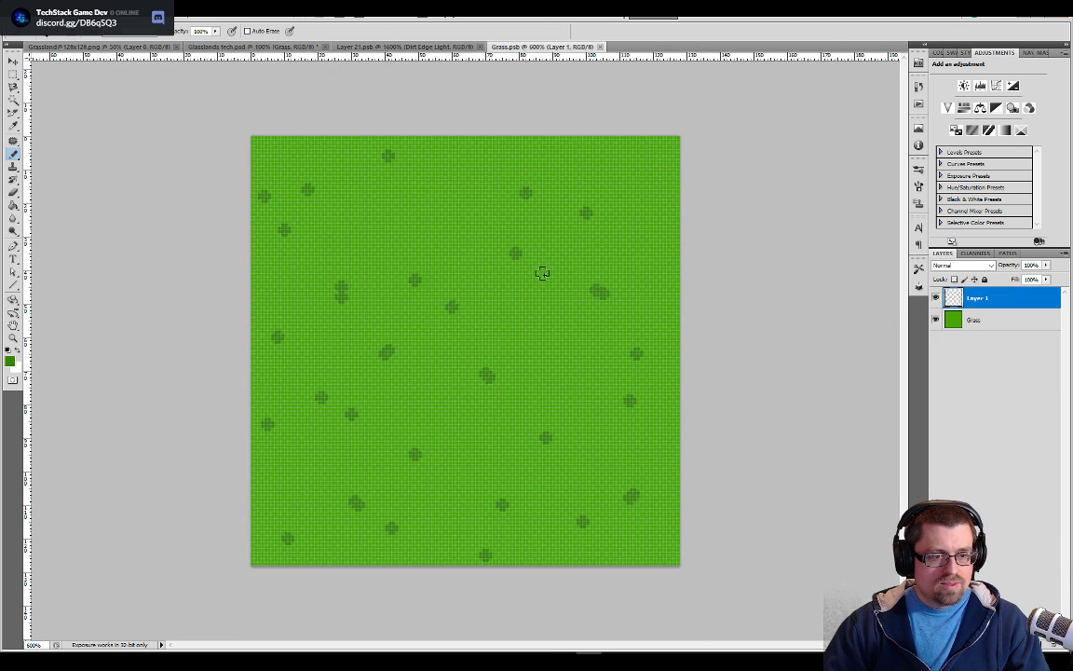
left_click(452, 196)
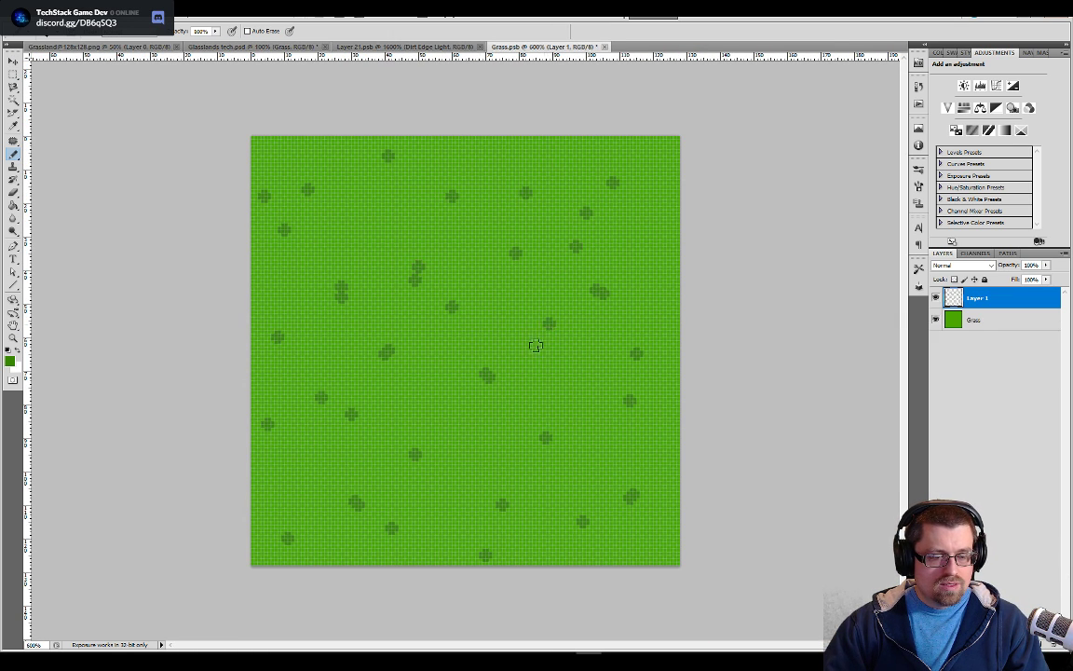
key("ctrl+alt+z")
key("ctrl+alt+z")
key("ctrl+alt+z")
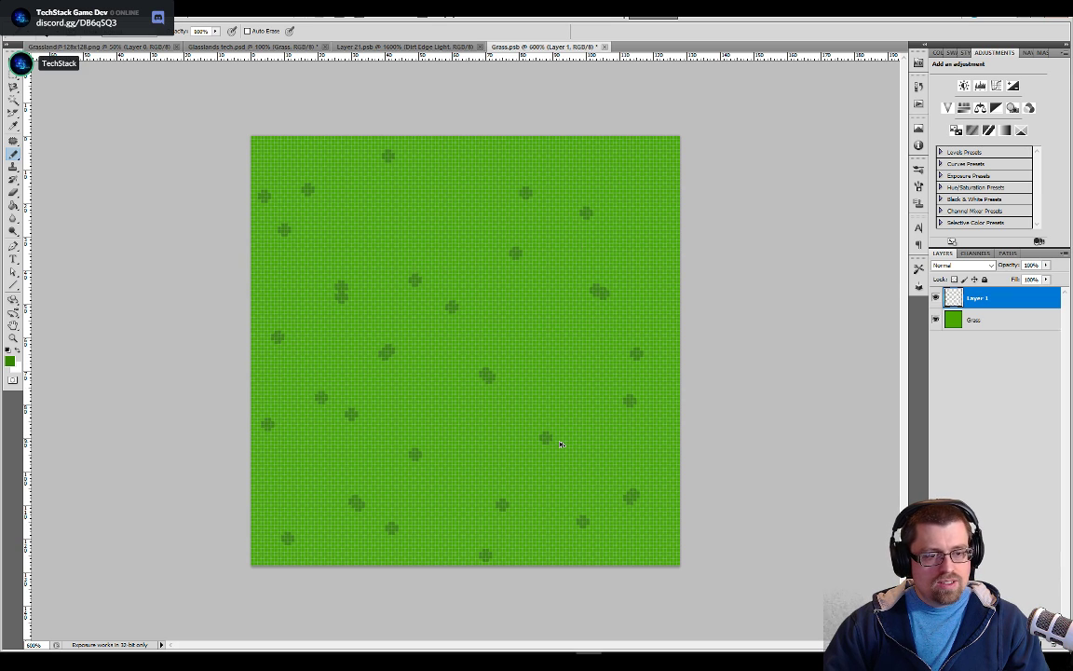
key("ctrl+alt+z")
key("ctrl+alt+z")
key("ctrl+alt+z")
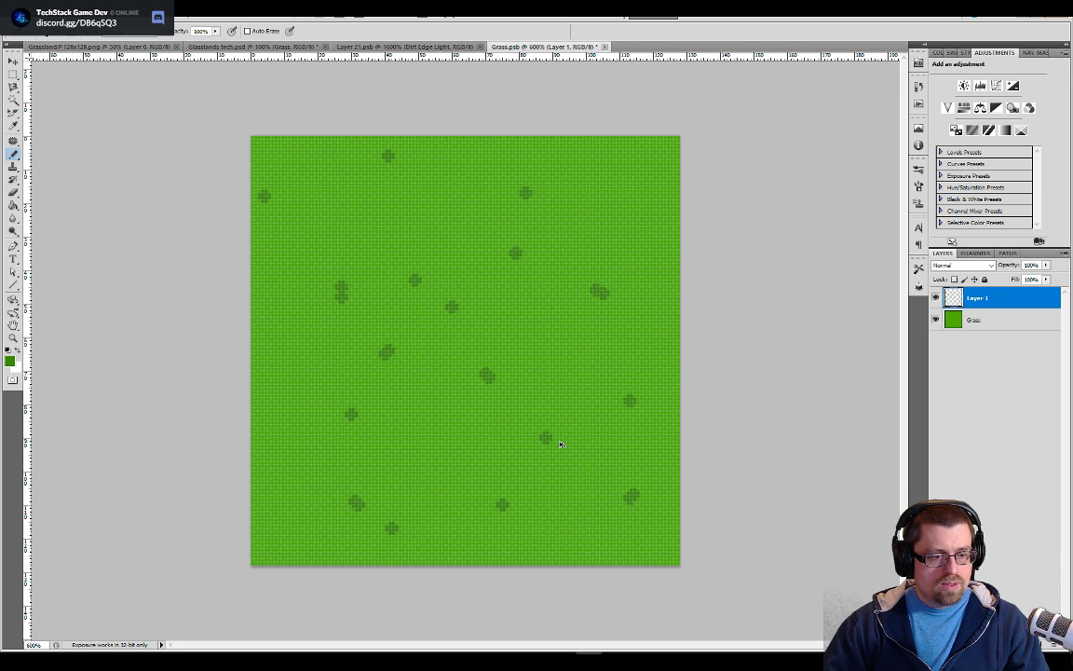
key("ctrl+alt+z")
key("ctrl+alt+z")
key("ctrl+alt+z")
key("ctrl+alt+z")
key("ctrl+alt+z")
key("ctrl+alt+z")
key("ctrl+alt+z")
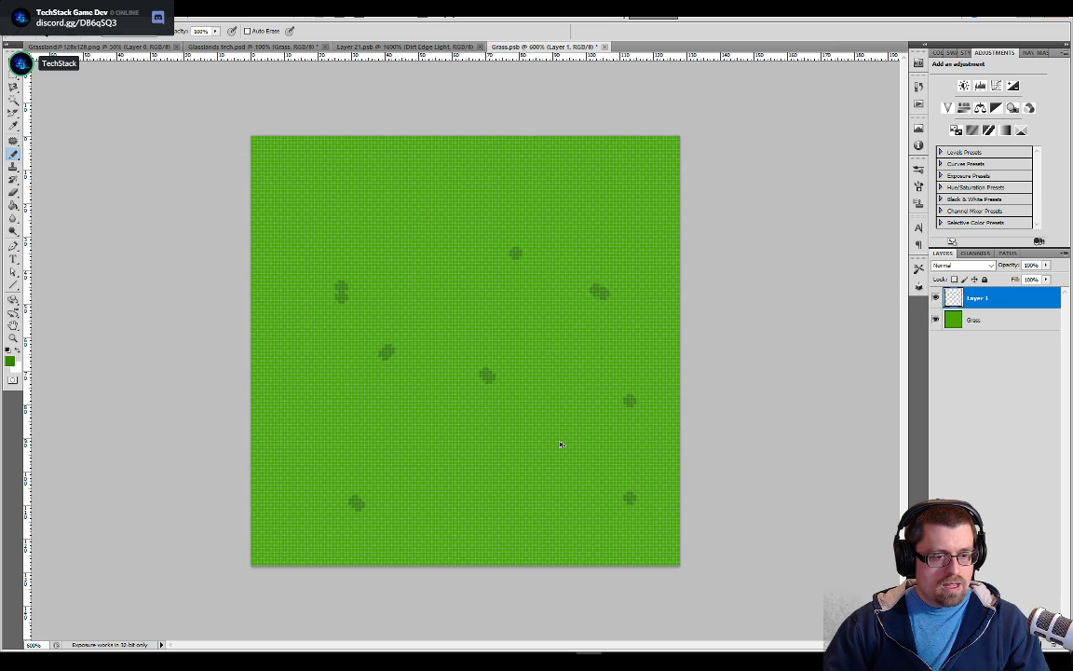
key("ctrl+alt+z")
key("ctrl+alt+z")
key("ctrl+alt+z")
key("ctrl+alt+z")
key("ctrl+alt+z")
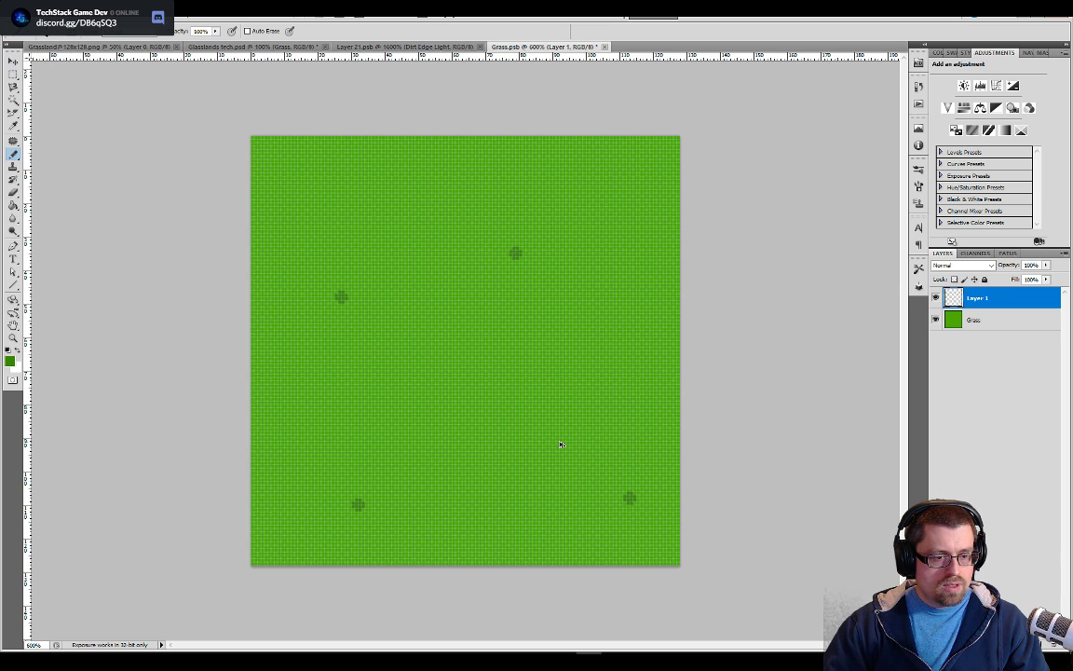
key("ctrl+alt+z")
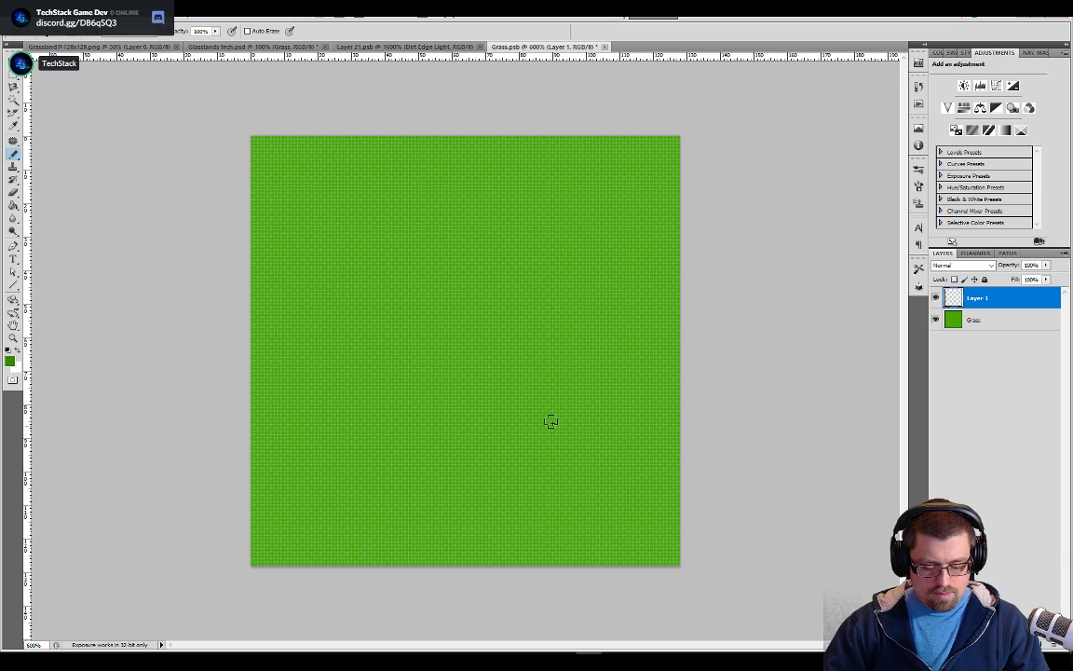
Paint a mottled darker green texture across the tile on Layer 1 with a greatly enlarged splatter brush, and check the saved tile in the tiled preview
key("shift+b")
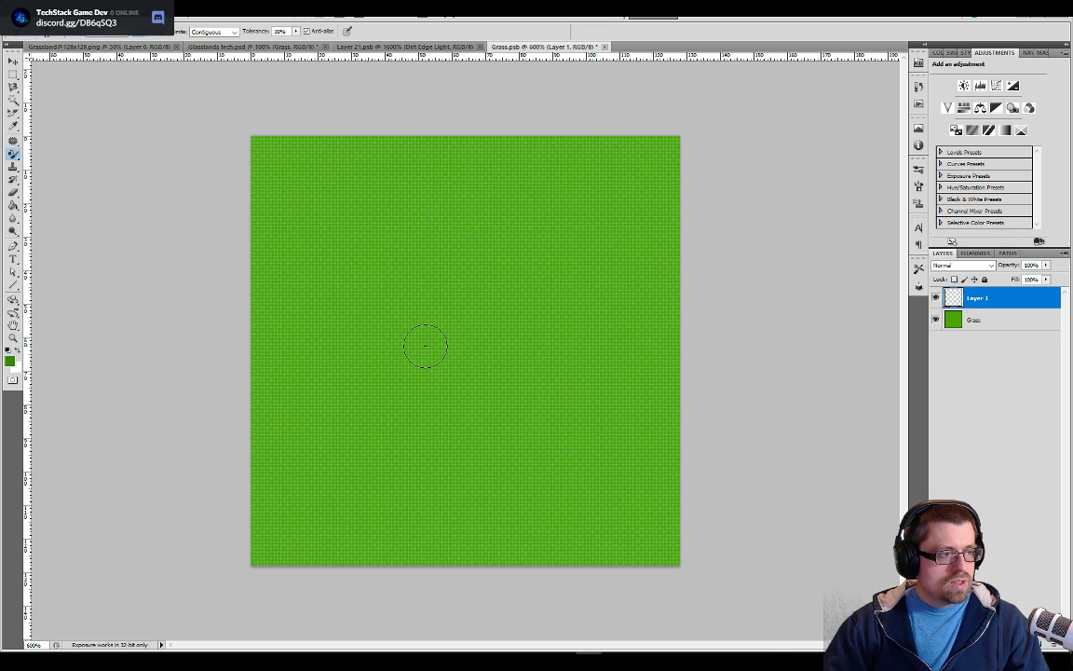
key("shift+b")
key("shift+b")
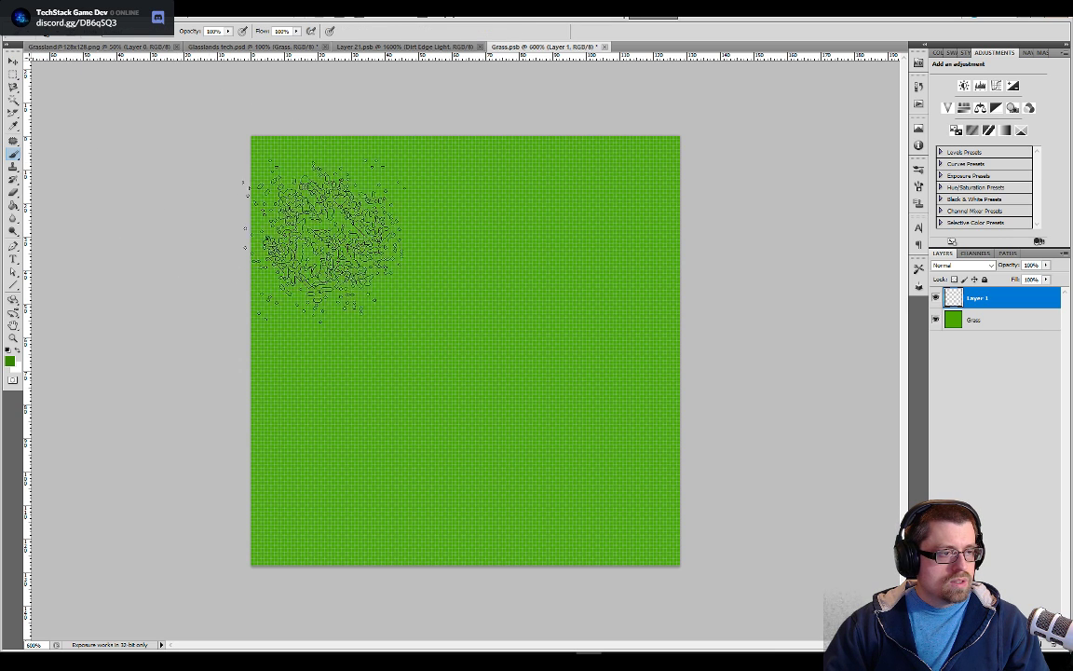
key("bracketright")
key("bracketright")
key("bracketright")
key("bracketright")
key("bracketright")
key("bracketright")
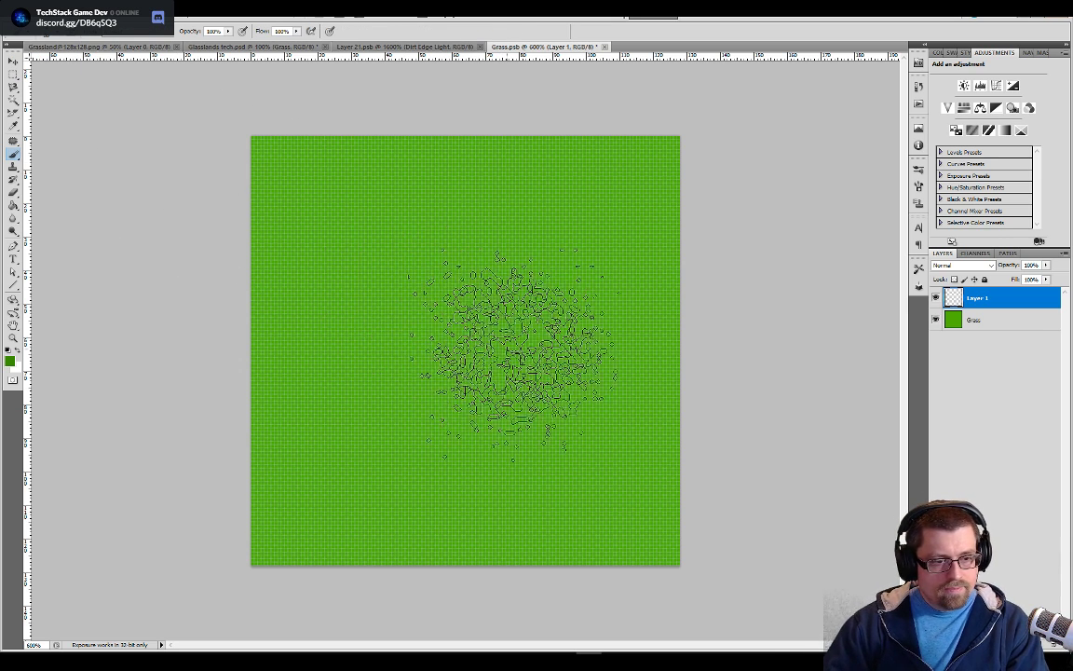
key("bracketright")
key("bracketright")
key("bracketright")
key("bracketright")
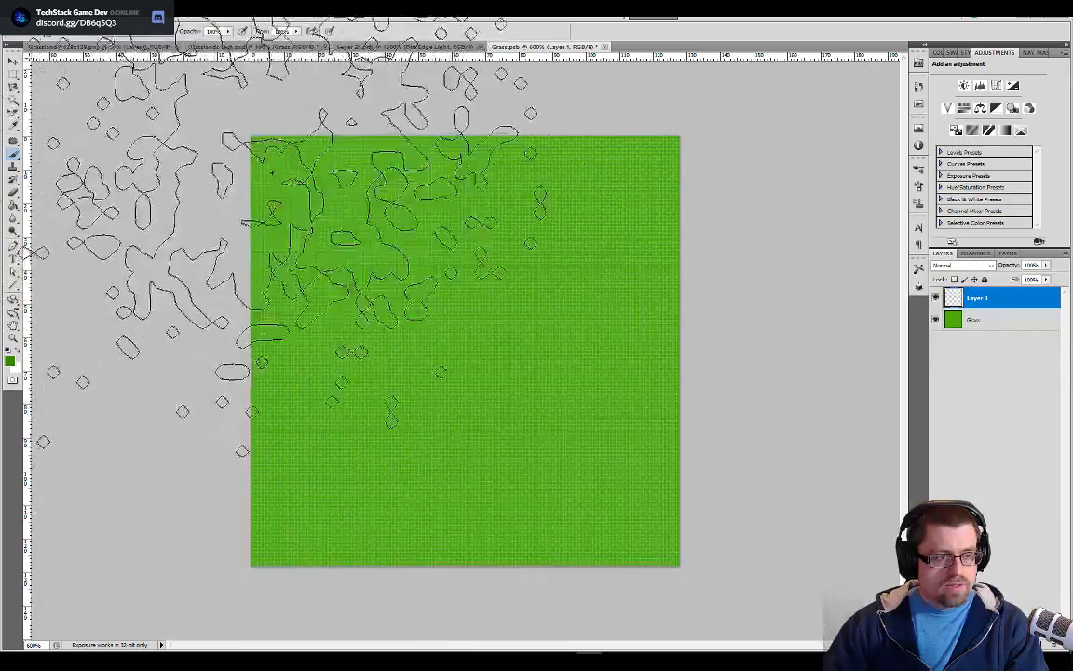
left_click(280, 242)
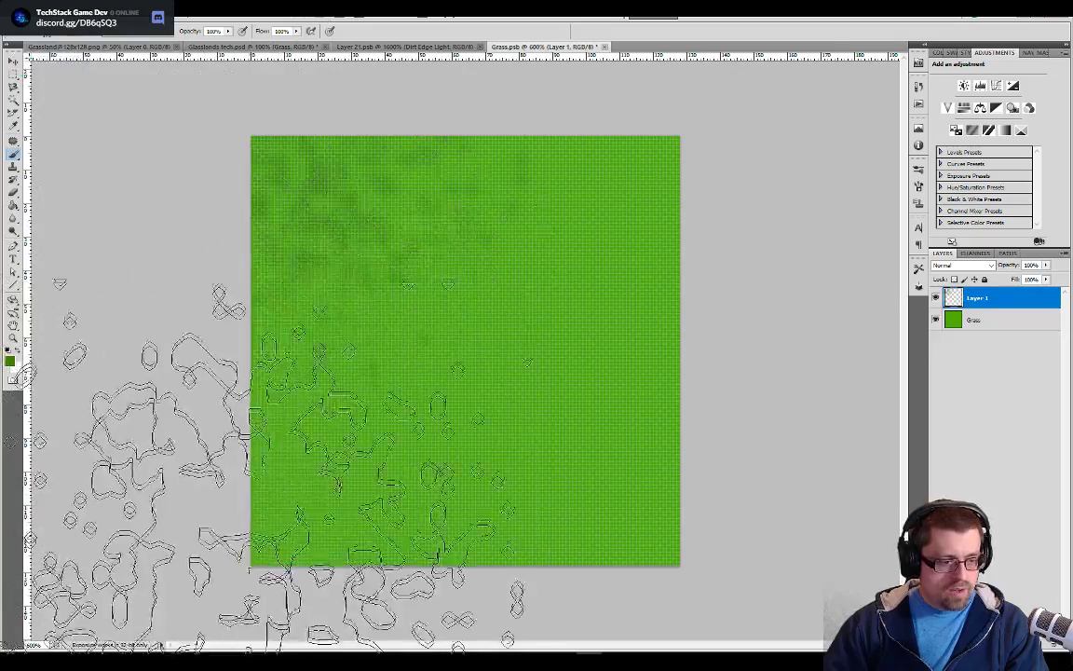
left_click(253, 565)
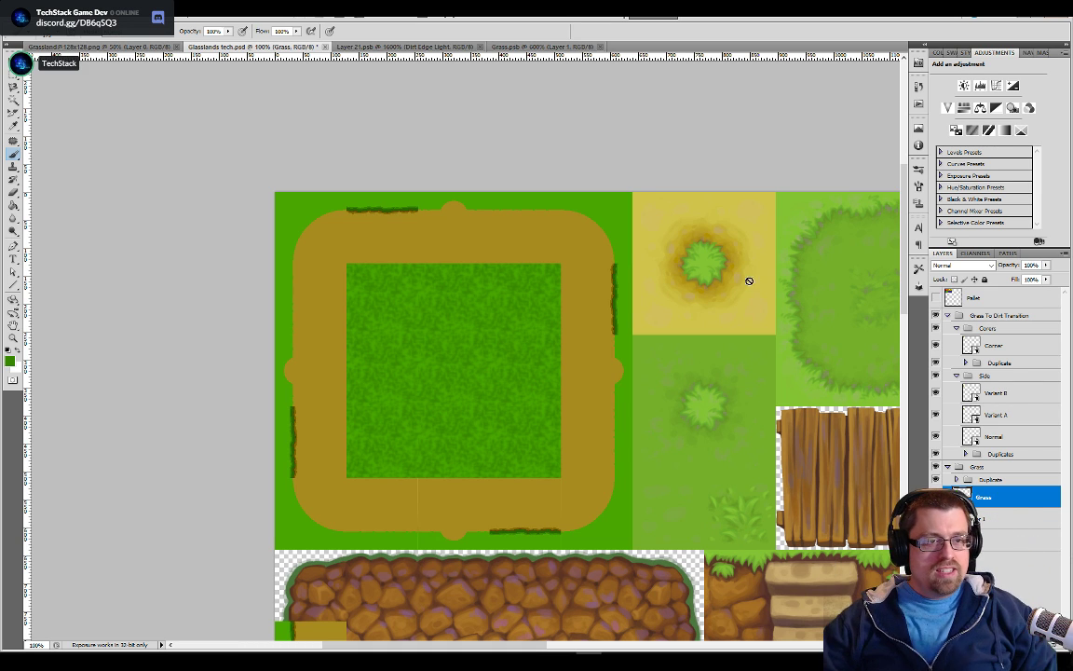
Rework the mottled green texture on the Grass.psb tile with more splatter brush strokes, and inspect the seams in the tiled preview
left_click(547, 46)
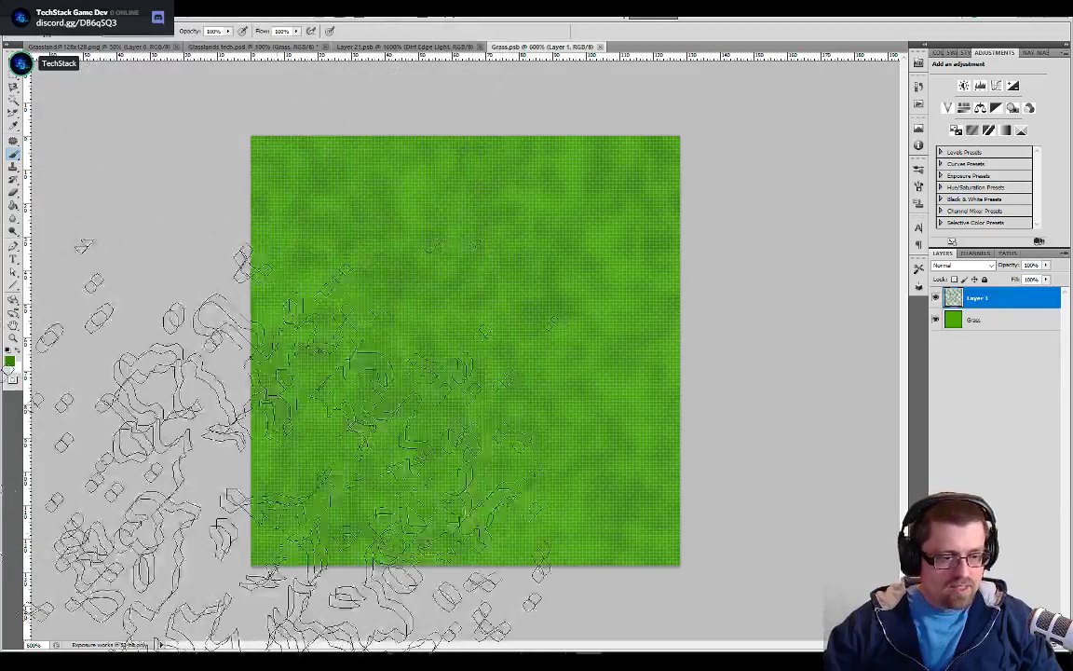
mouse_move(275, 445)
left_mouse_down()
mouse_move(260, 539)
mouse_move(232, 330)
mouse_move(549, 419)
mouse_move(386, 172)
left_mouse_up()
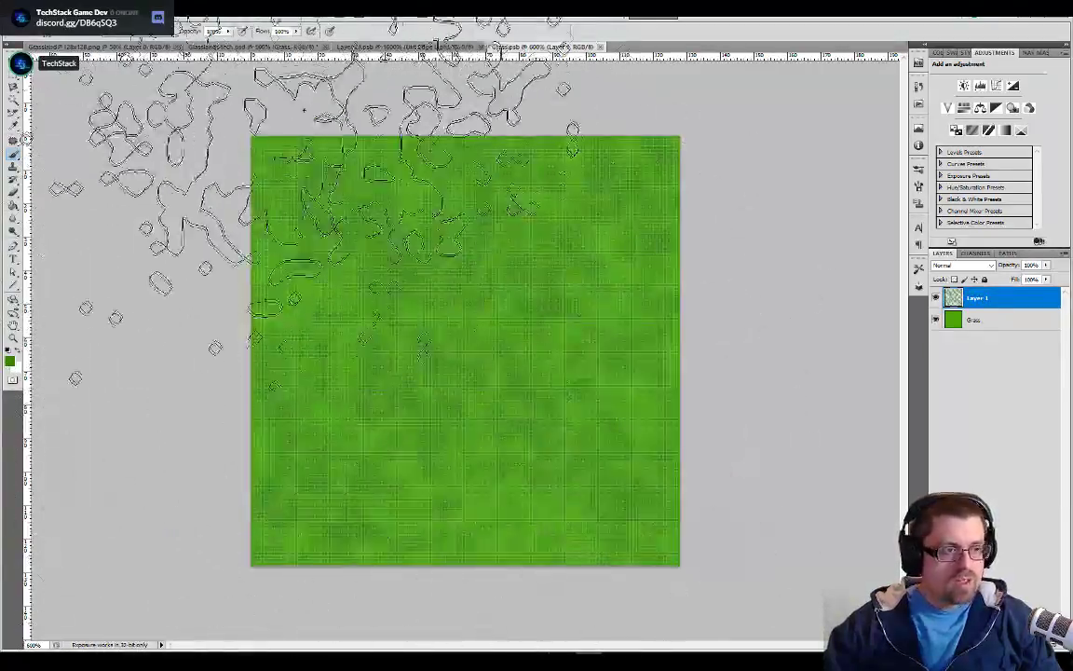
left_click(257, 46)
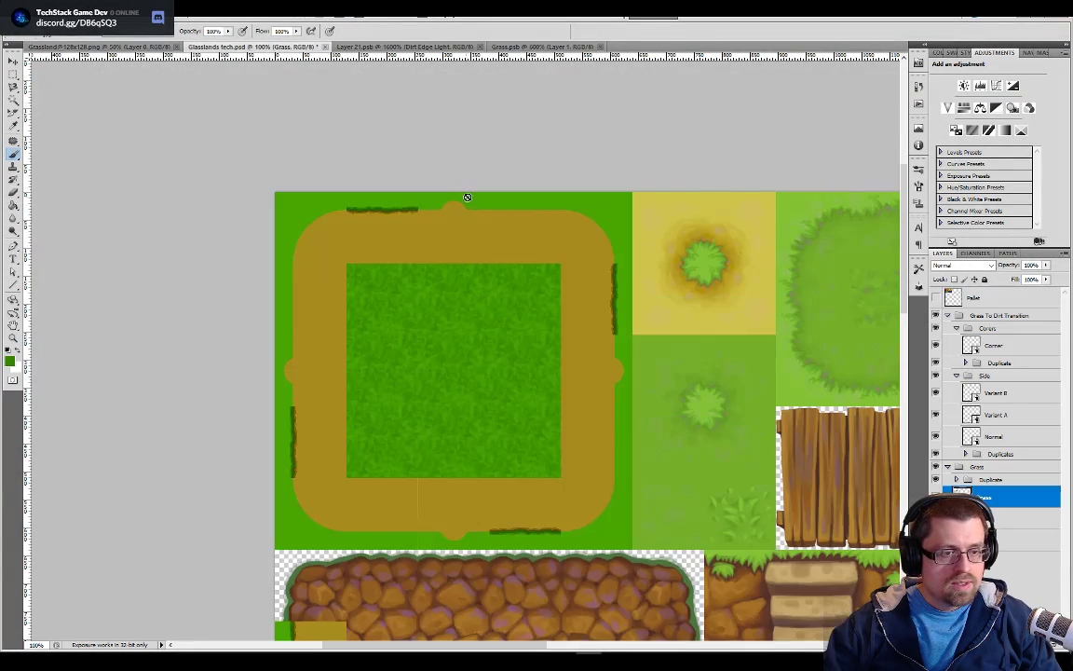
key("ctrl+plus")
key("ctrl+plus")
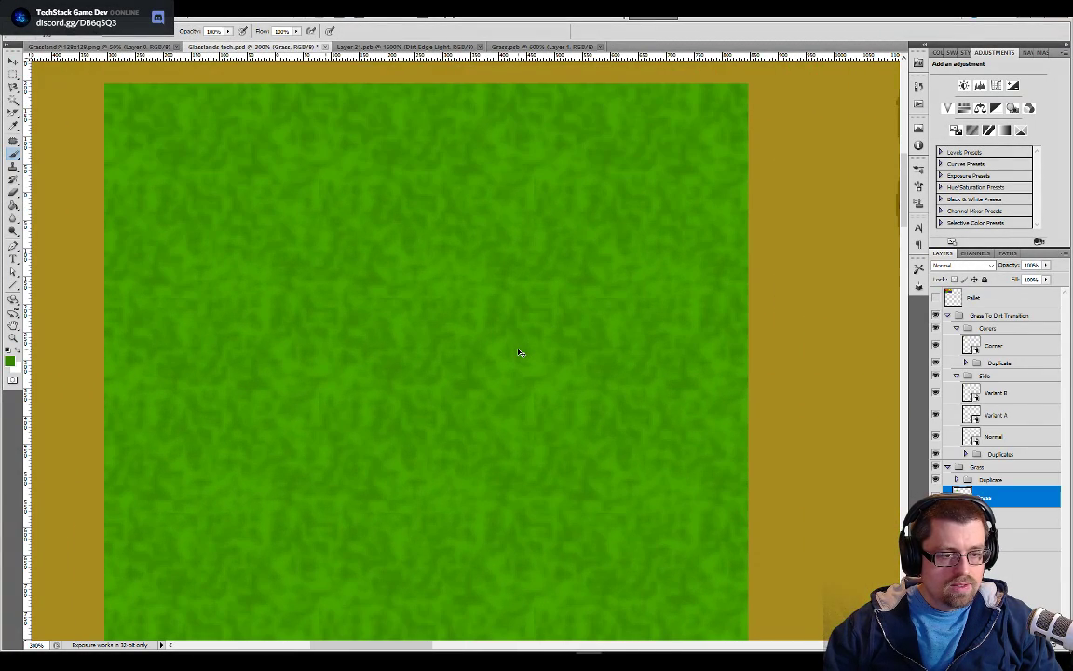
Examine the repeating mottled grass in the Glasslands tech.psd tiled preview for visible seams, both close up and from farther out
key("ctrl+plus")
key("ctrl+plus")
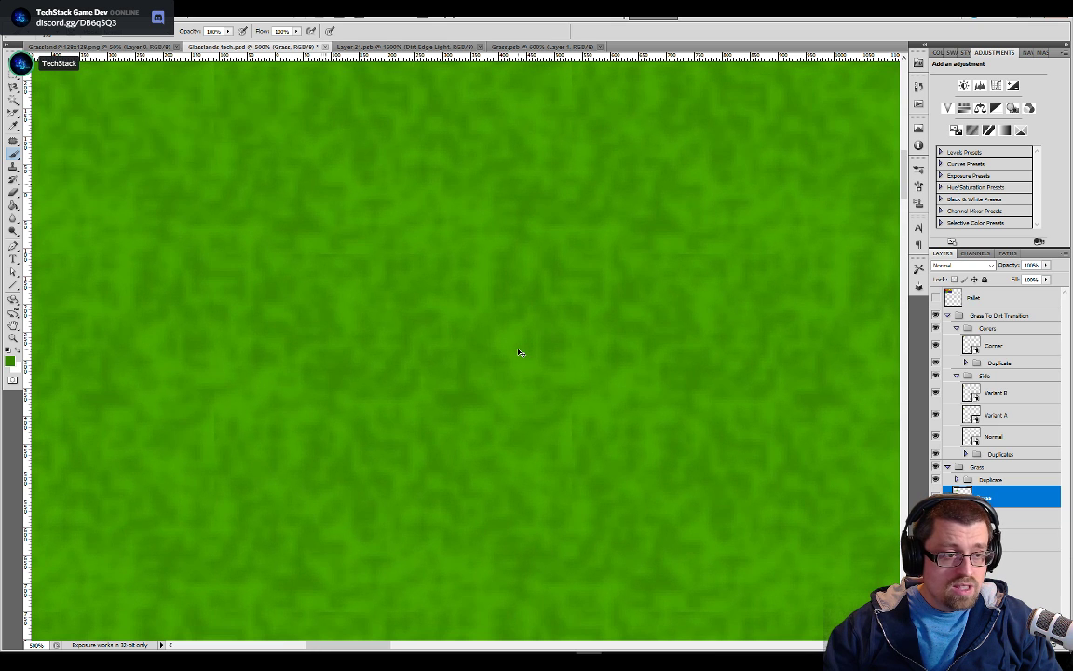
key("ctrl+minus")
key("ctrl+minus")
key("ctrl+minus")
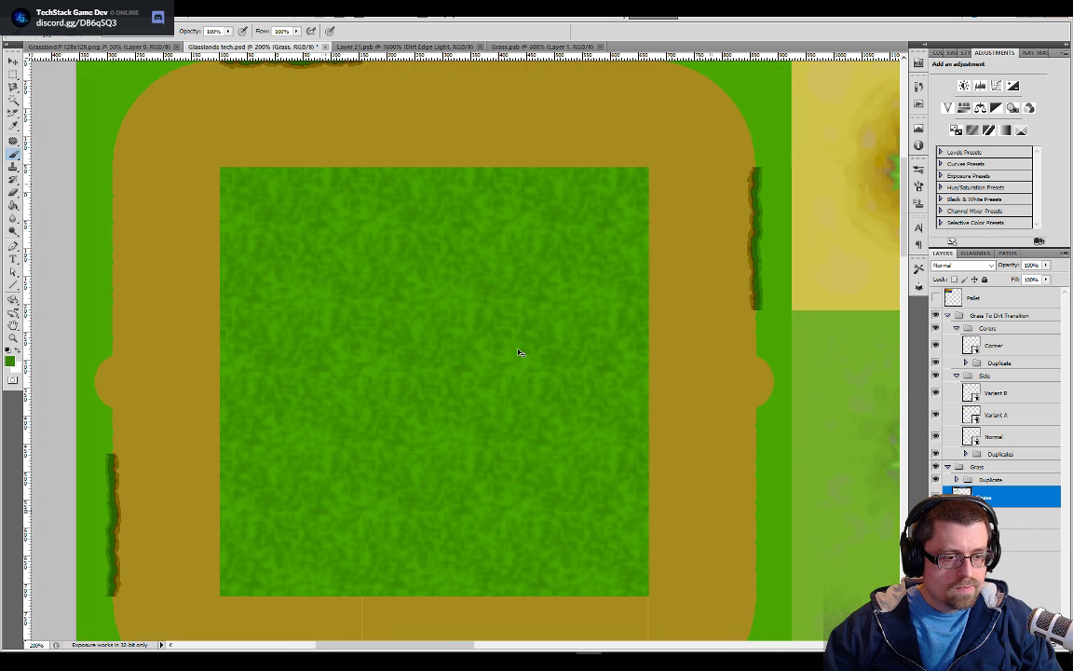
key("ctrl+minus")
key("ctrl+plus")
key("ctrl+plus")
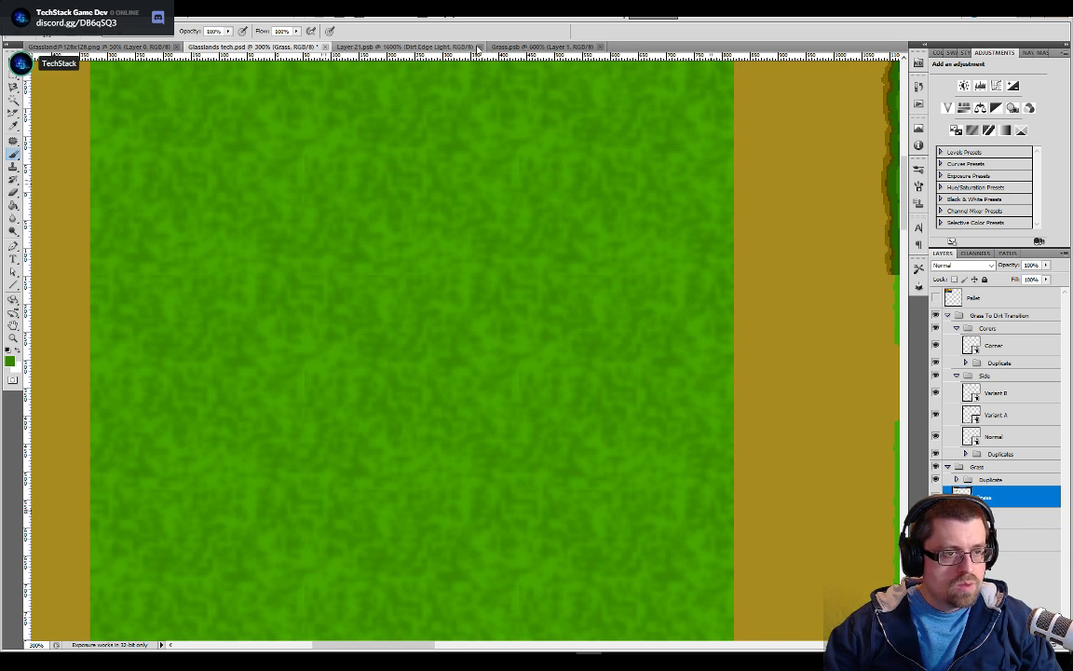
Try darker splatter strokes on Layer 1 of the Grass.psb tile, saving and comparing the seams in the tiled preview
left_click(538, 45)
left_click(461, 159)
key("ctrl+s")
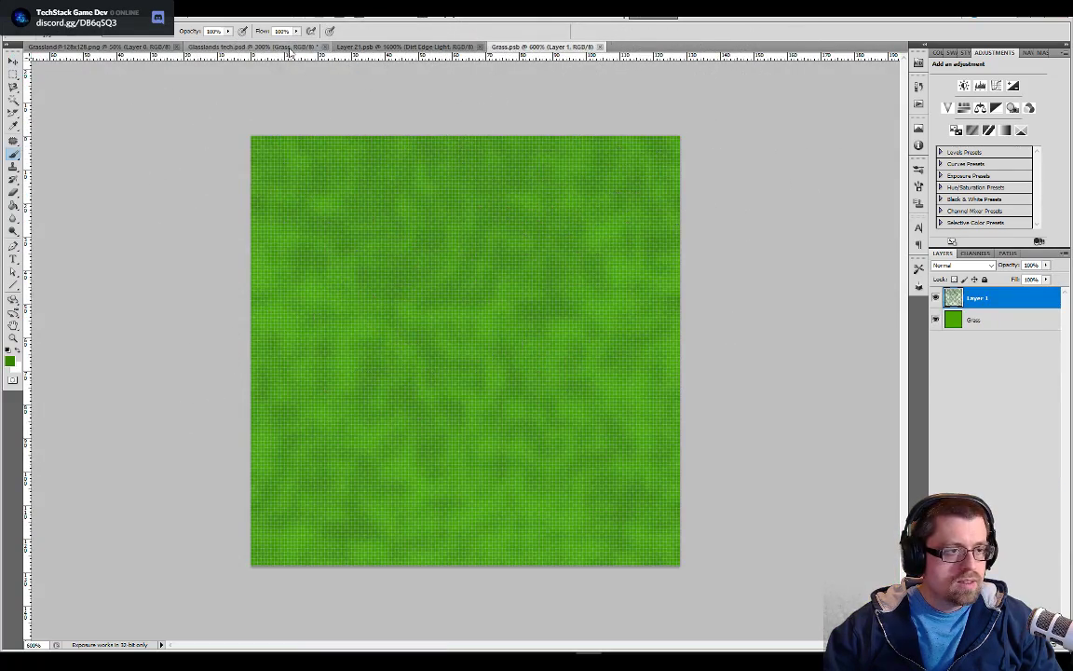
left_click(284, 47)
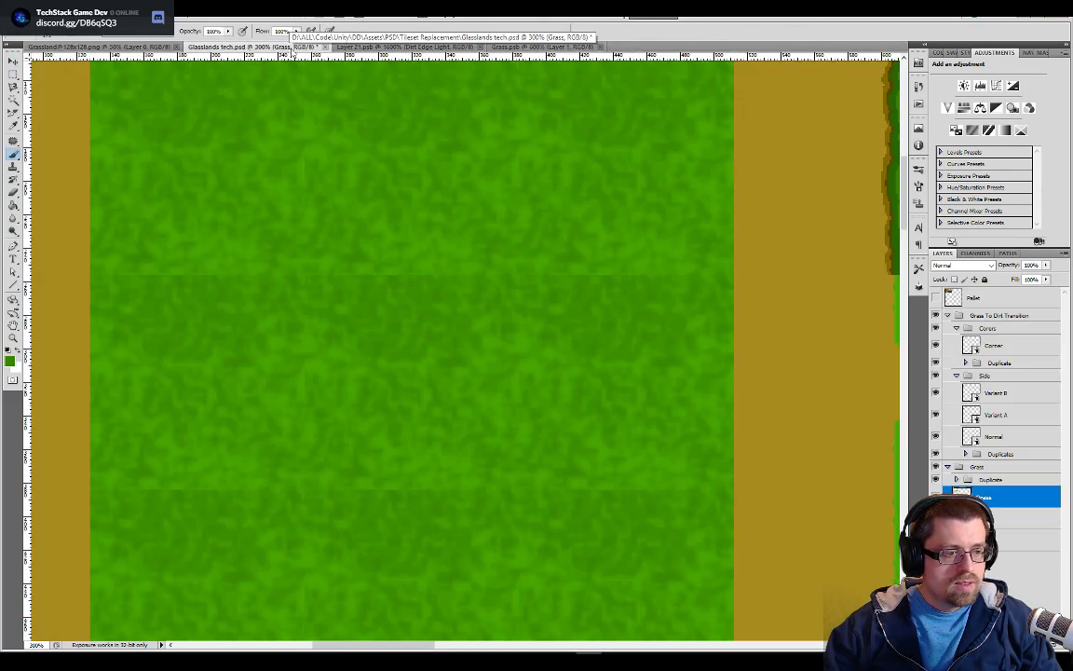
left_click(537, 46)
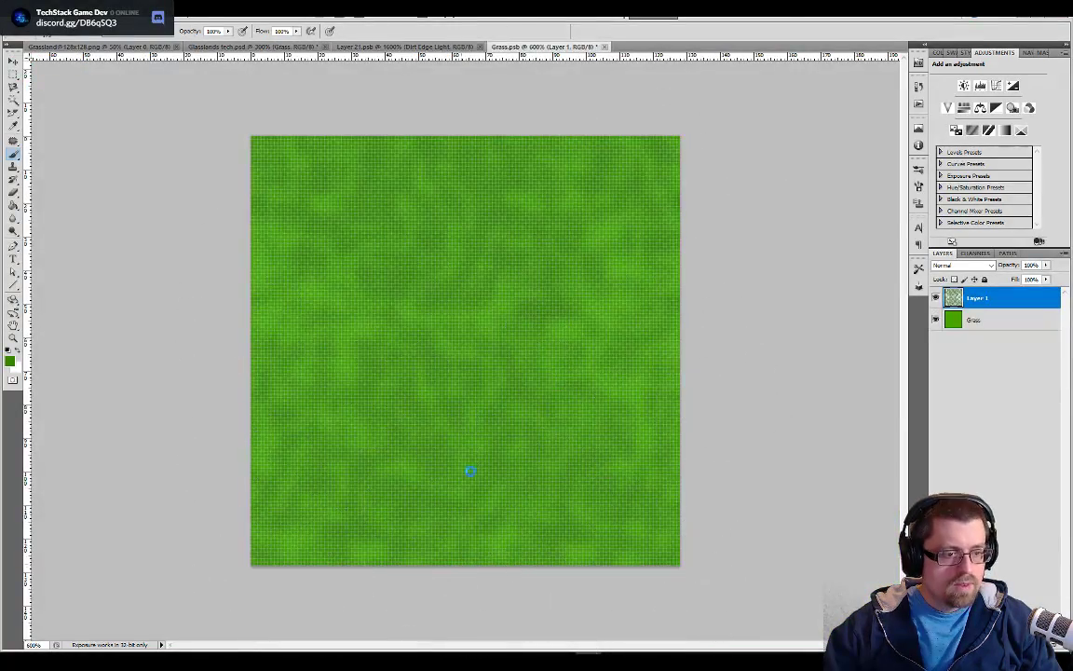
left_click(292, 47)
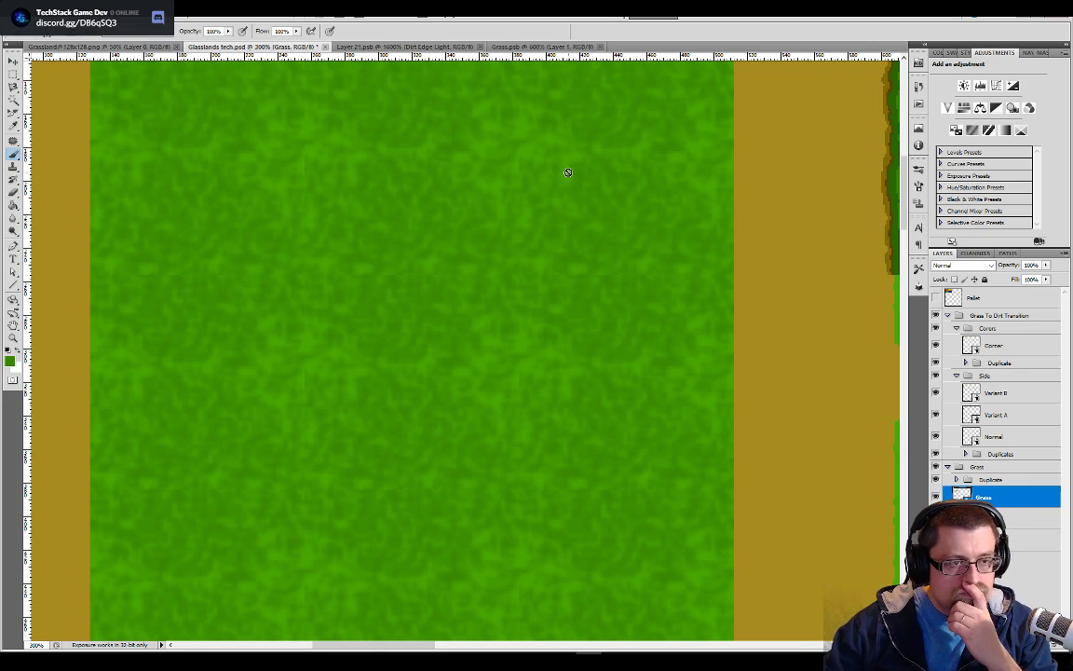
left_click(494, 46)
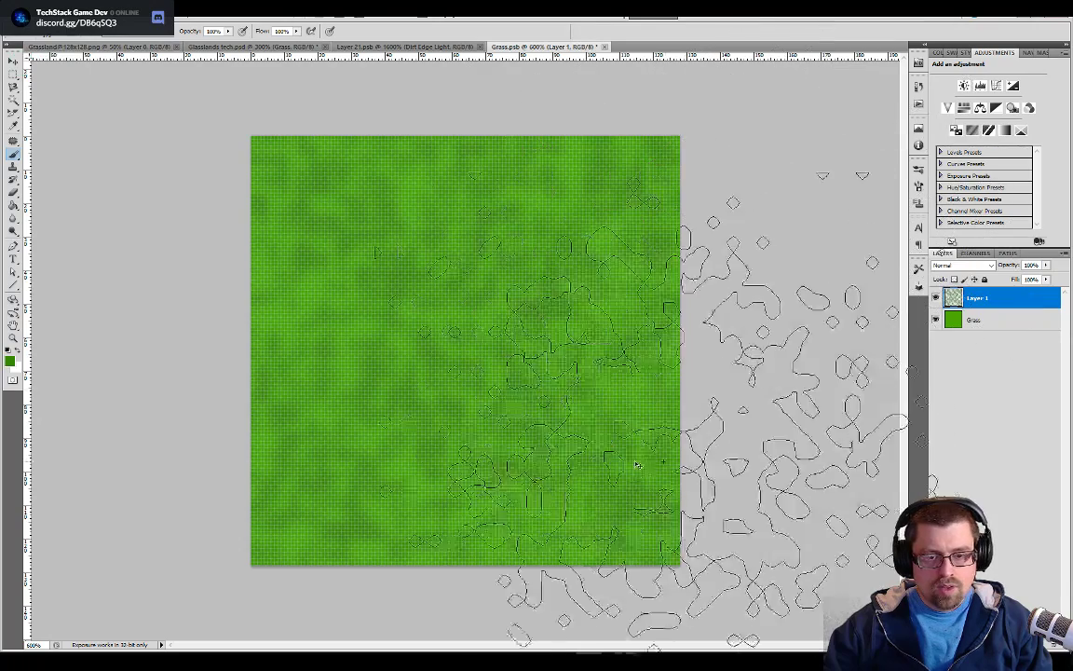
With Layer 1 and Grass both selected, marquee the tile's upper-left quadrant at a fixed size of 64 by 64 px
left_click(966, 323)
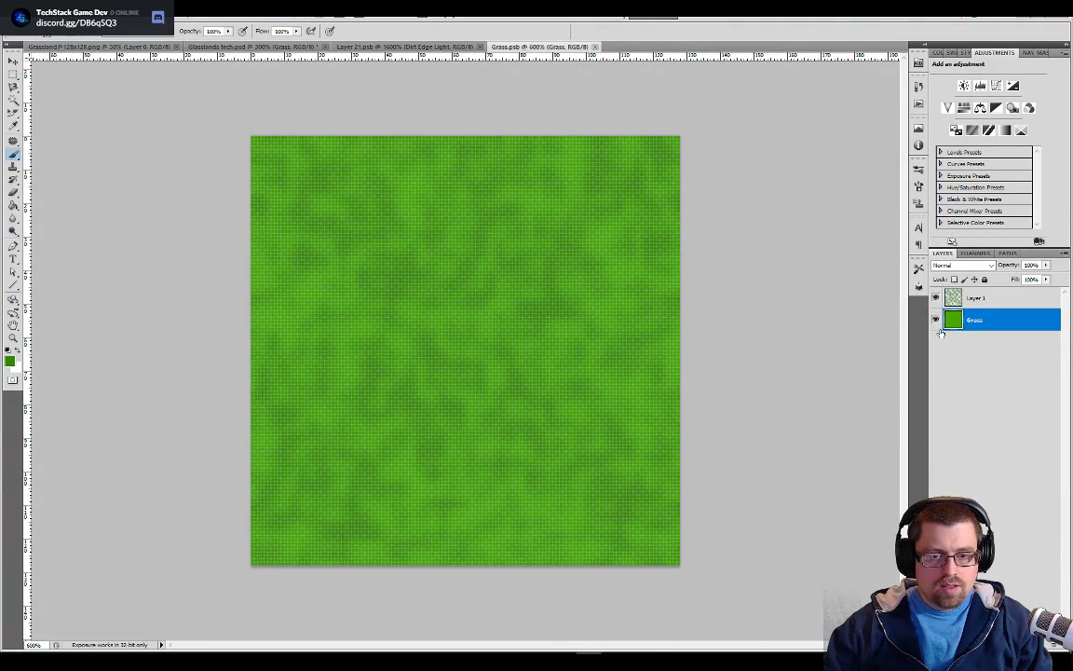
left_click(976, 301, "shift")
left_click(16, 81)
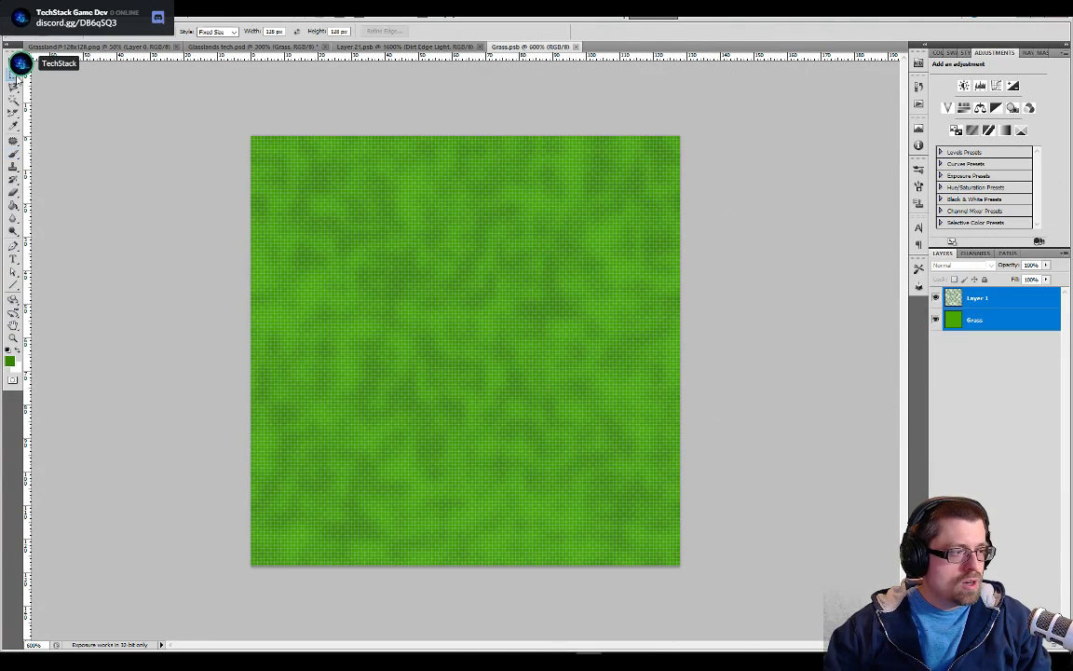
left_click(250, 135)
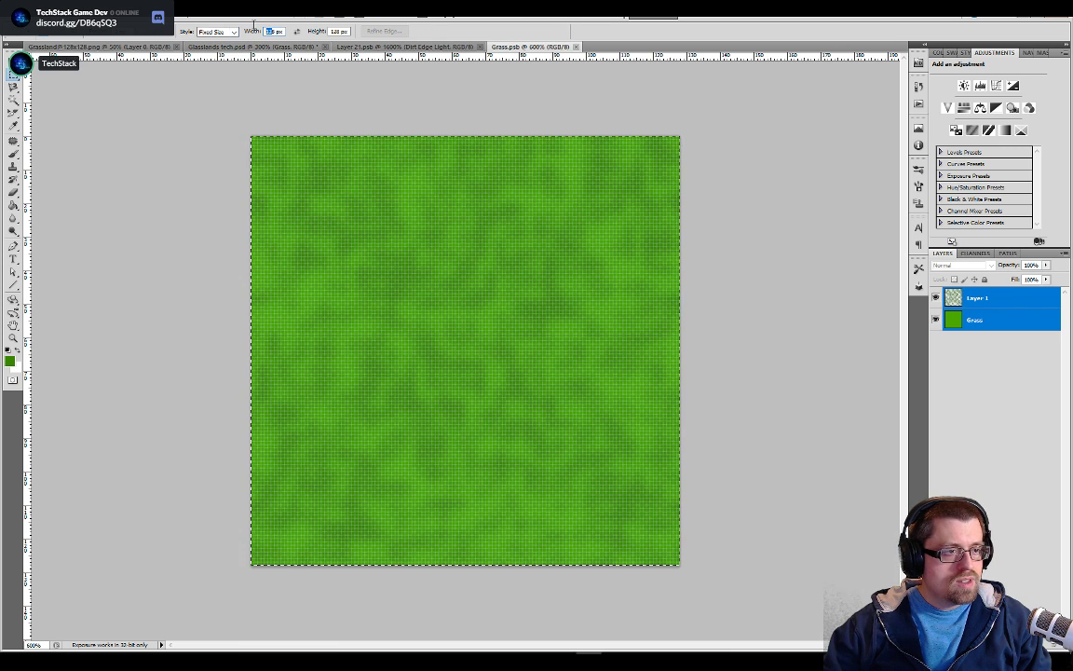
type("64")
key("Tab")
type("64")
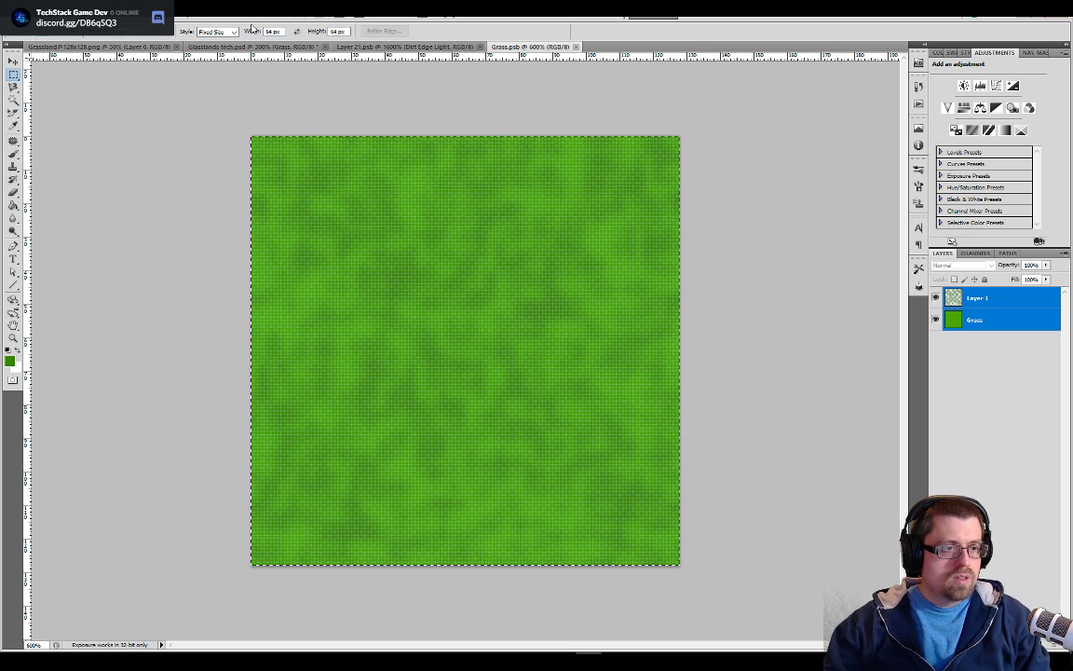
left_click(251, 137)
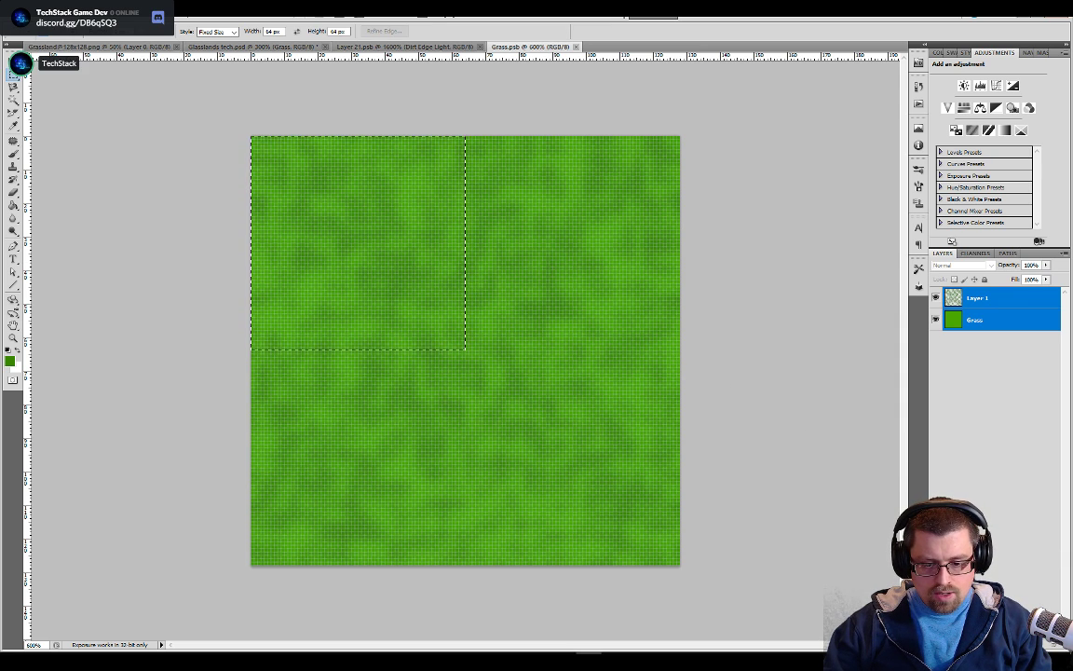
Paste the merged upper-left quadrant as a new layer and align it over the tile's lower-right quadrant, hiding the underlying layers while positioning
key("ctrl+v")
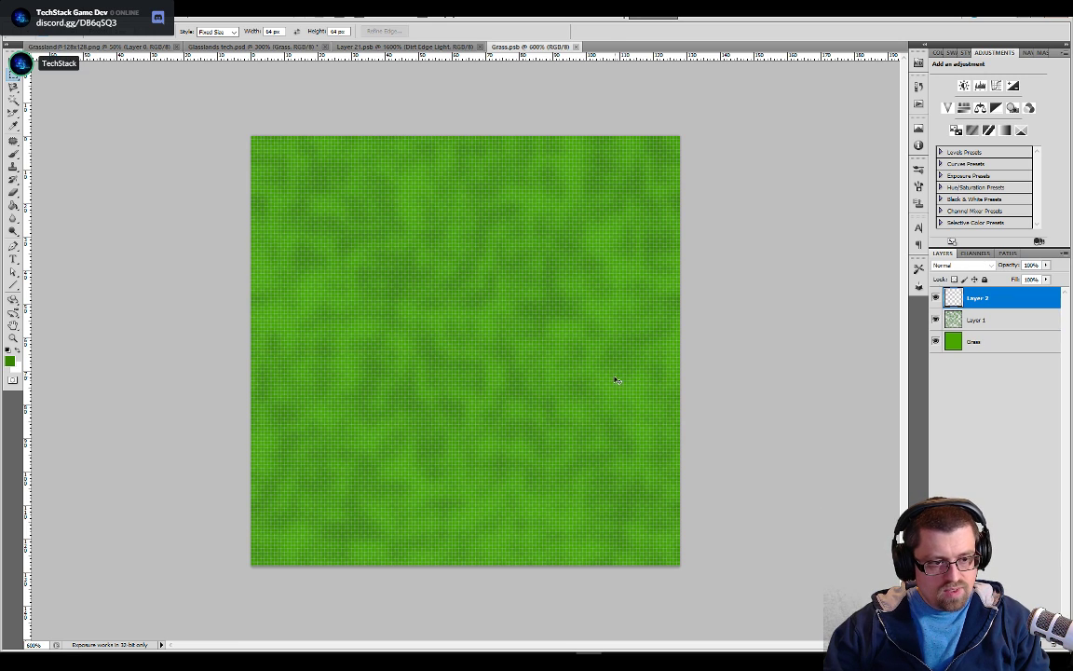
key("v")
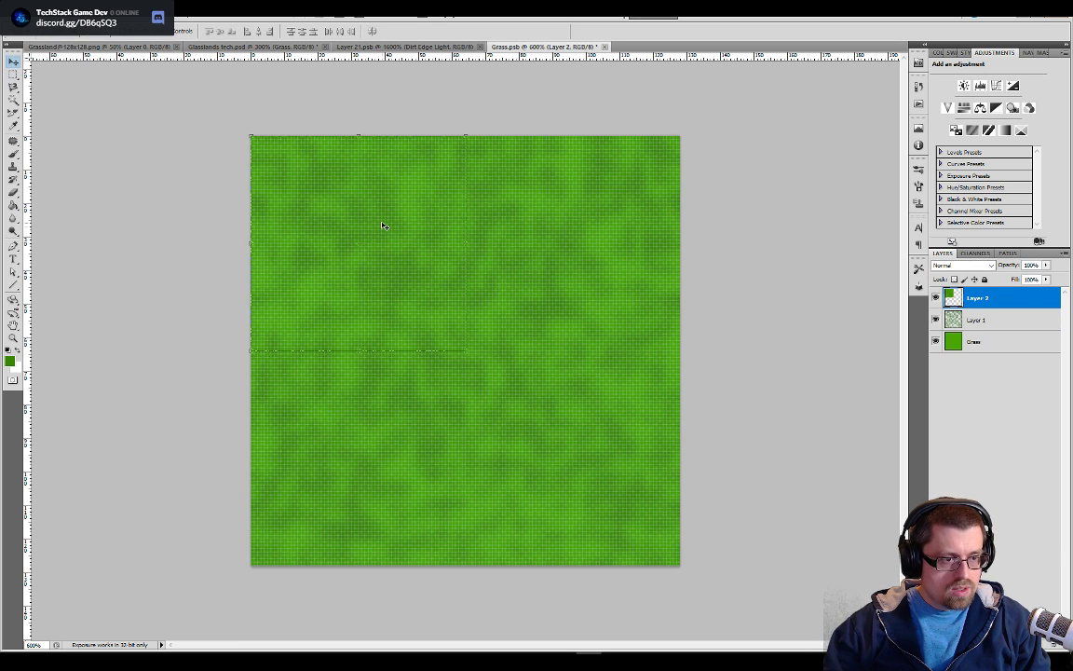
left_click_drag(562, 424, 591, 465)
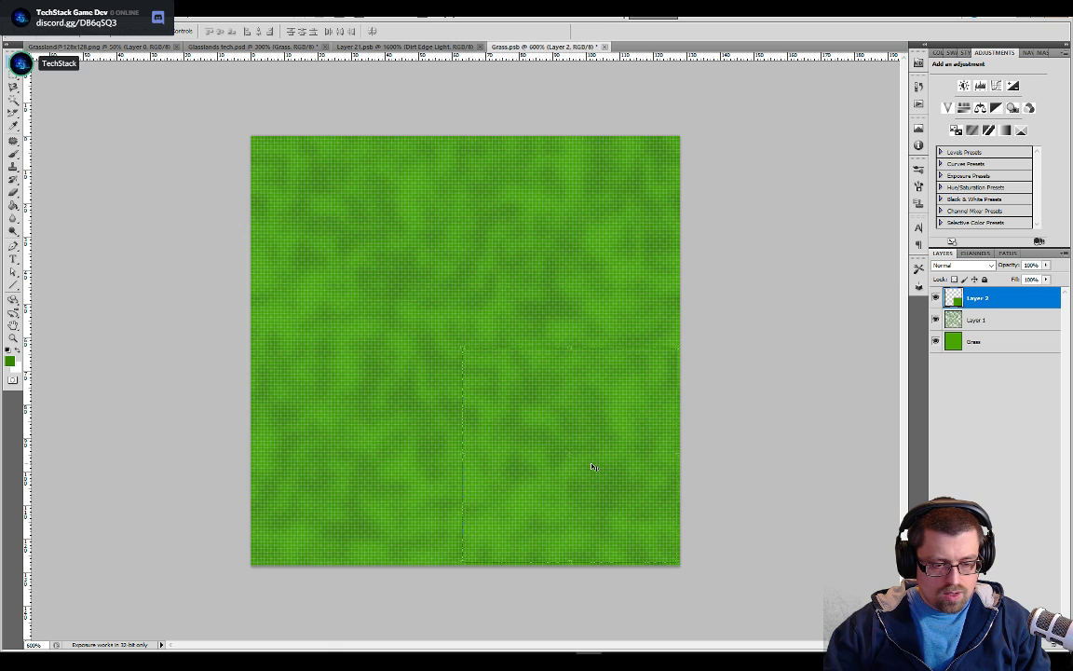
left_click(937, 320)
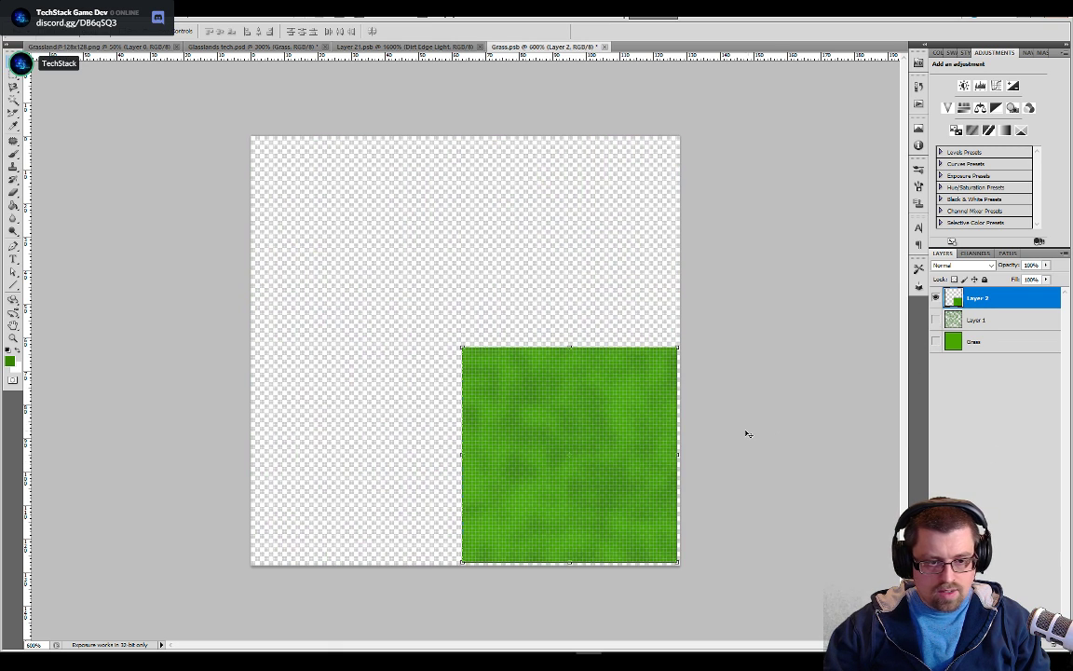
left_click_drag(616, 436, 624, 449)
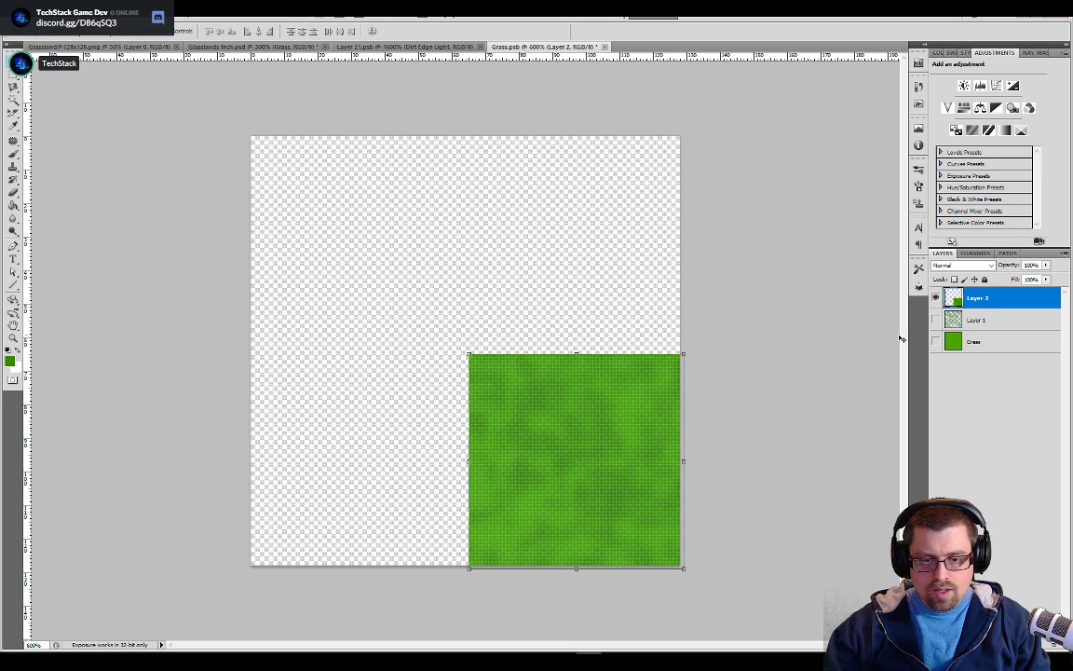
left_click(936, 320)
left_click(937, 342)
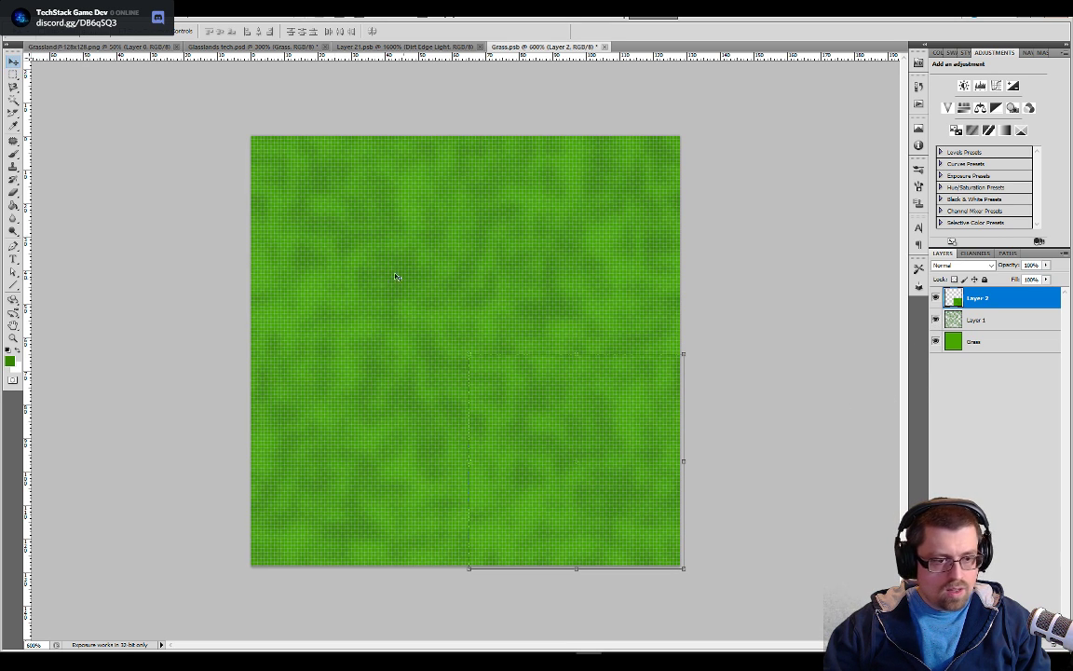
Copy the original 64 px lower-right quadrant onto a new layer with Layer 2 hidden, and move the copy to the upper-left quadrant
left_click(12, 75)
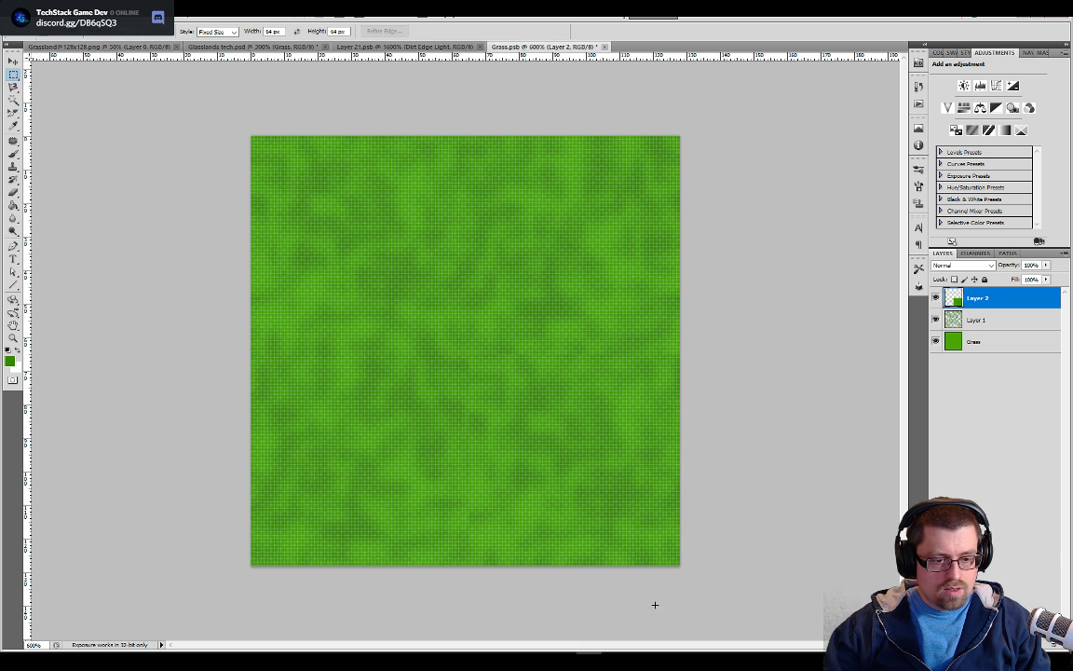
left_click(466, 351)
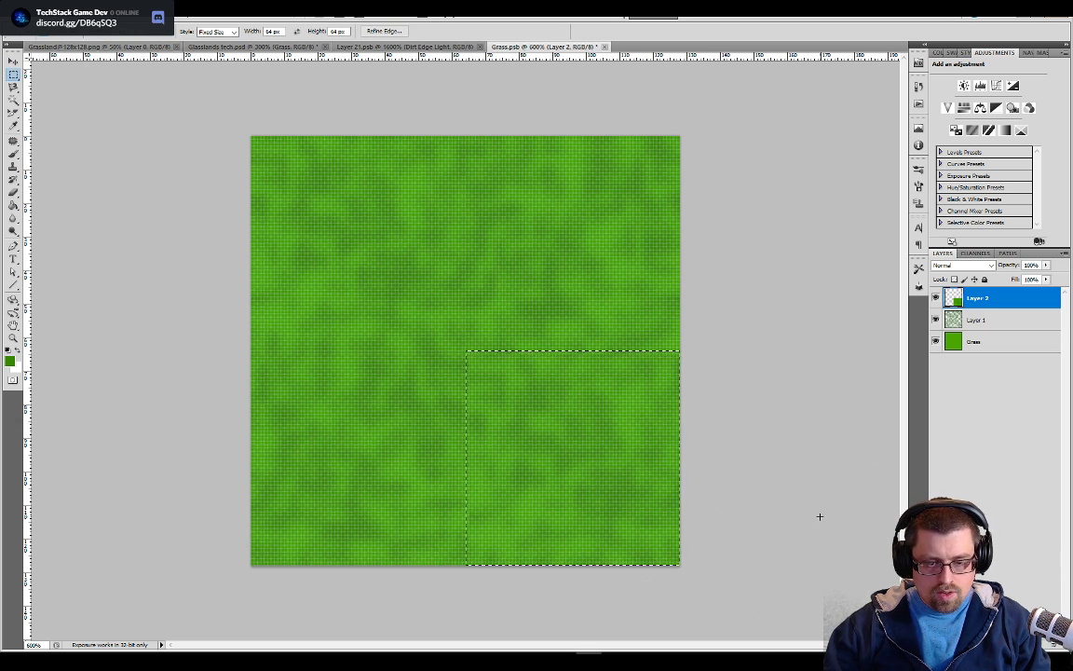
left_click(936, 297)
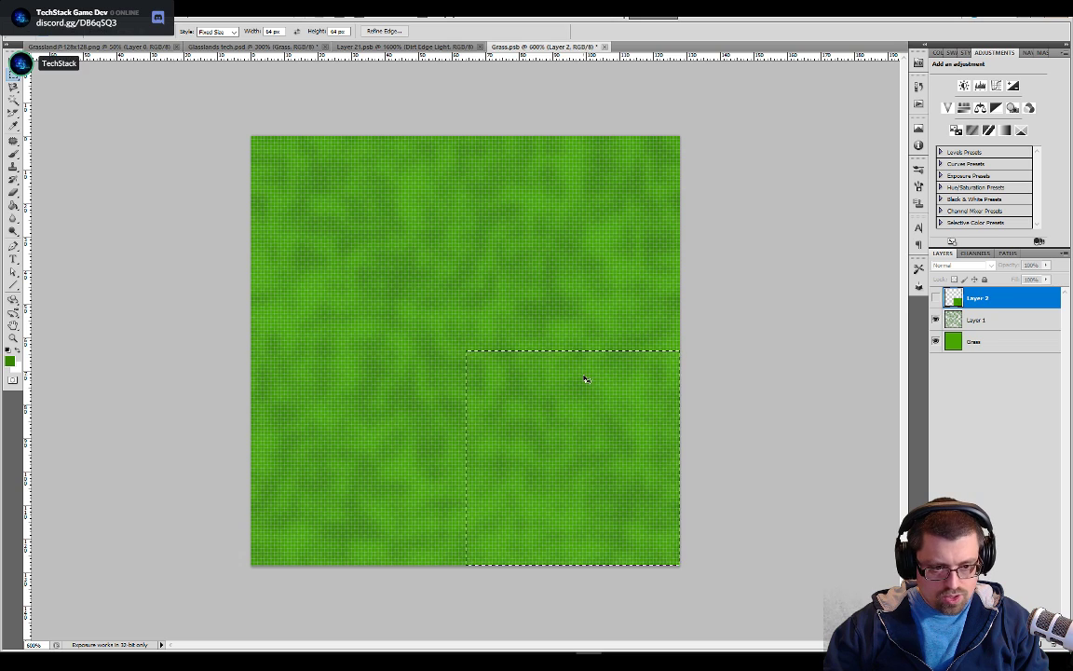
key("ctrl+j")
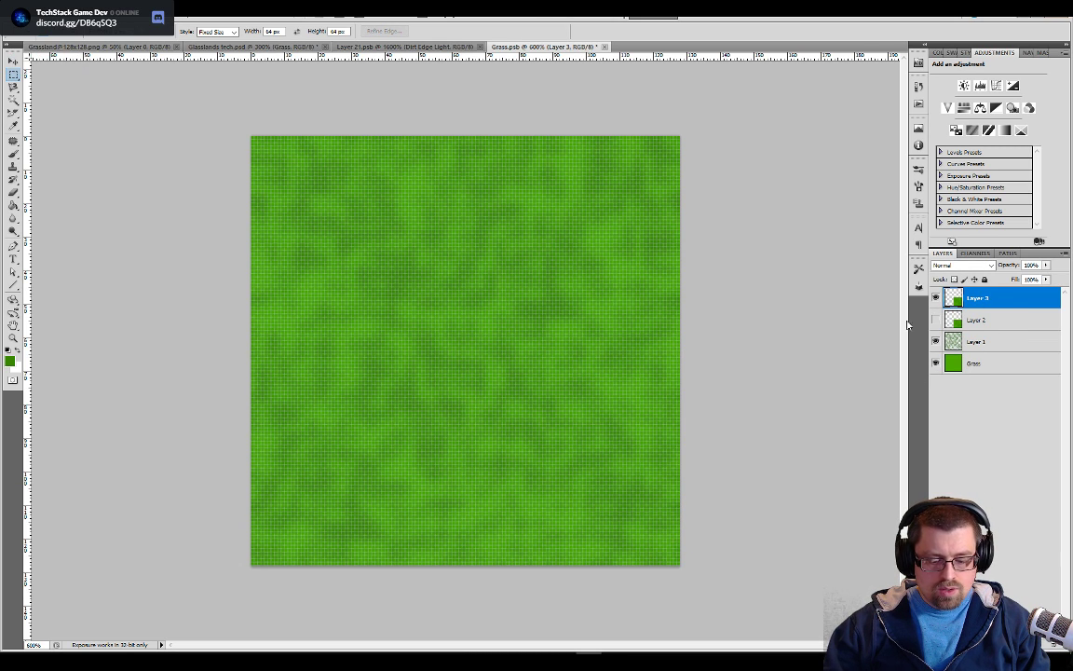
key("v")
left_click_drag(392, 265, 311, 197)
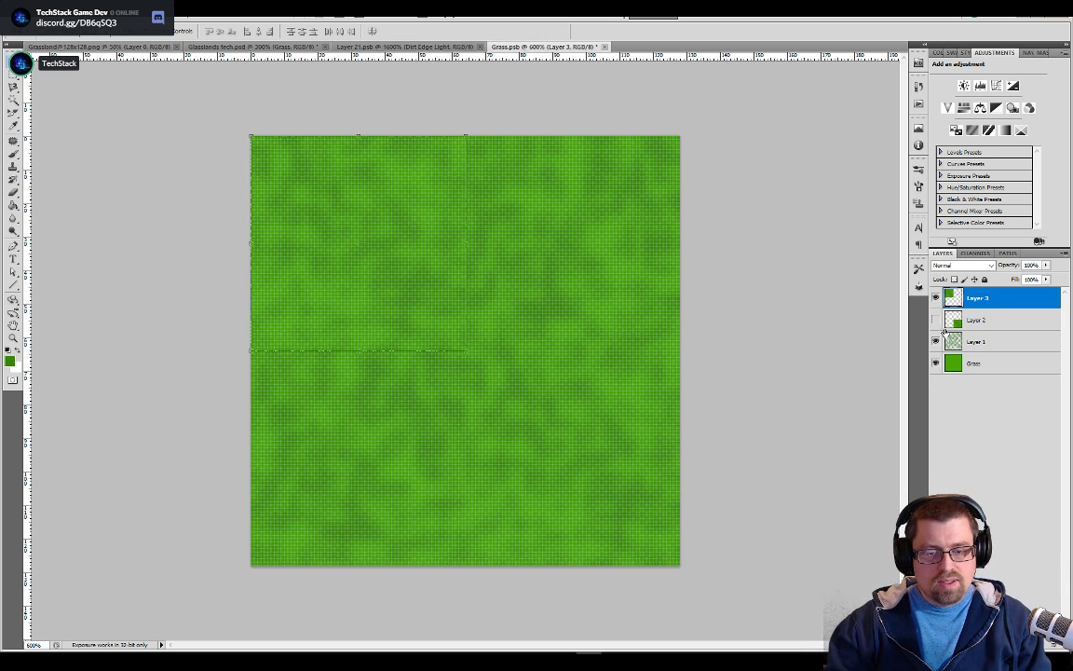
Hide the two moved pieces, copy the original upper-right 64 px quadrant onto a new layer, and move it to the lower-left quadrant
left_click(935, 320)
left_click(935, 321)
left_click(935, 299)
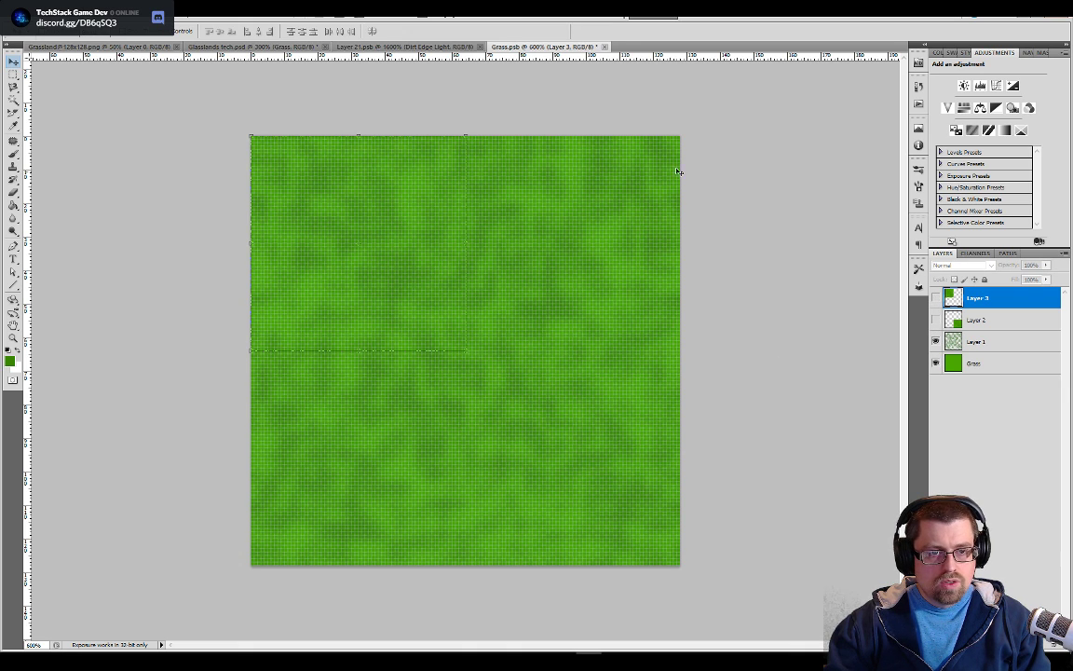
key("ctrl+d")
key("b")
key("m")
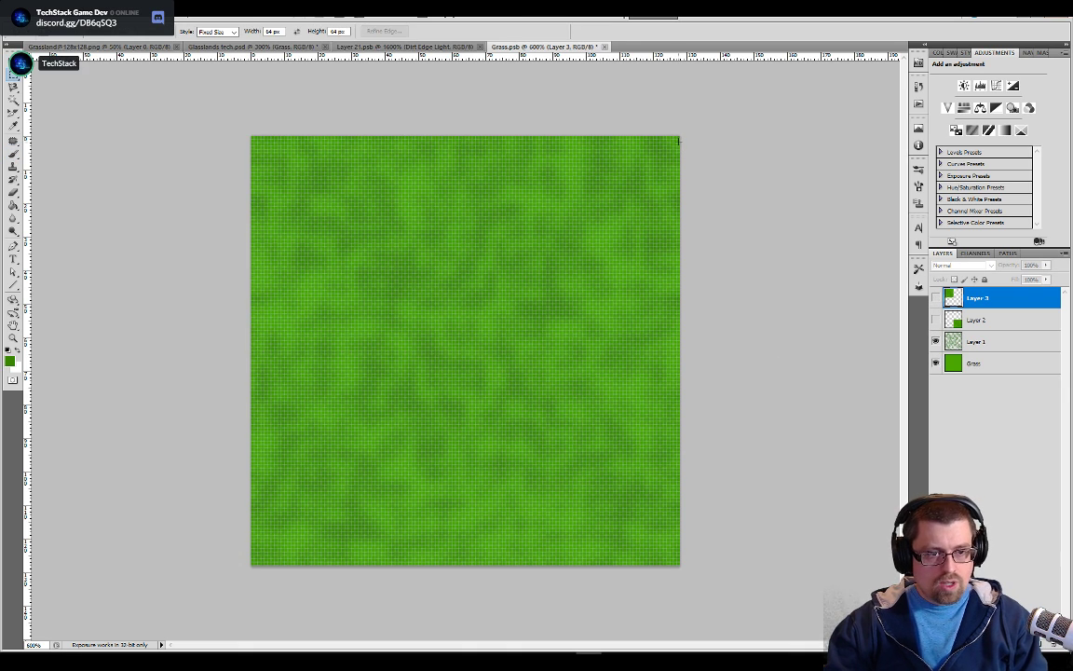
left_click(678, 137)
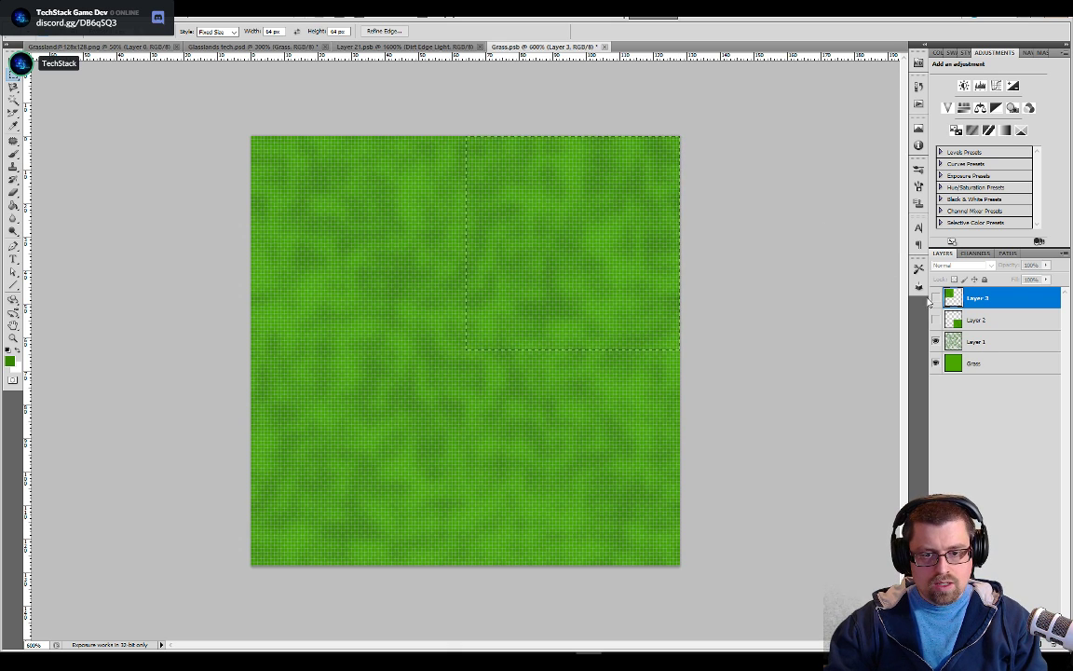
key("ctrl+j")
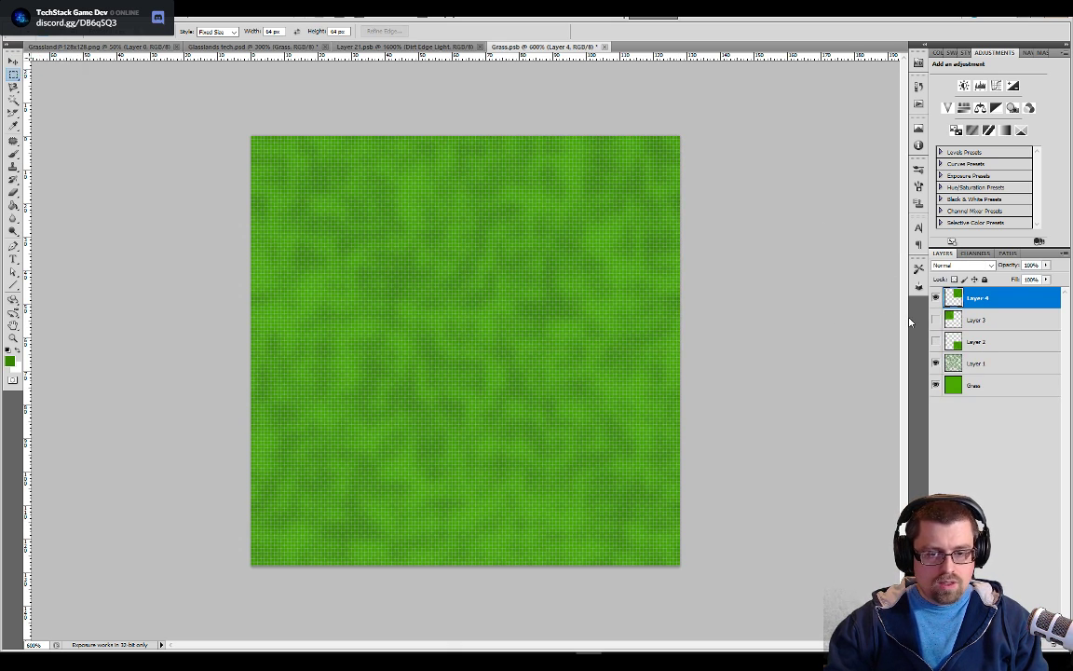
key("v")
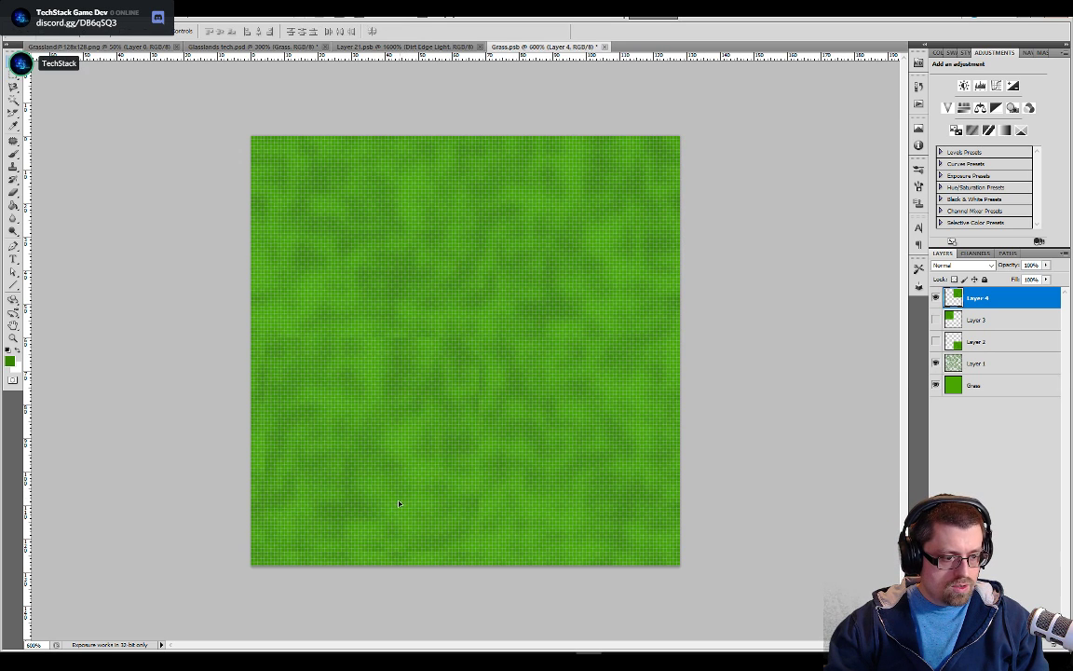
left_click_drag(391, 521, 391, 524)
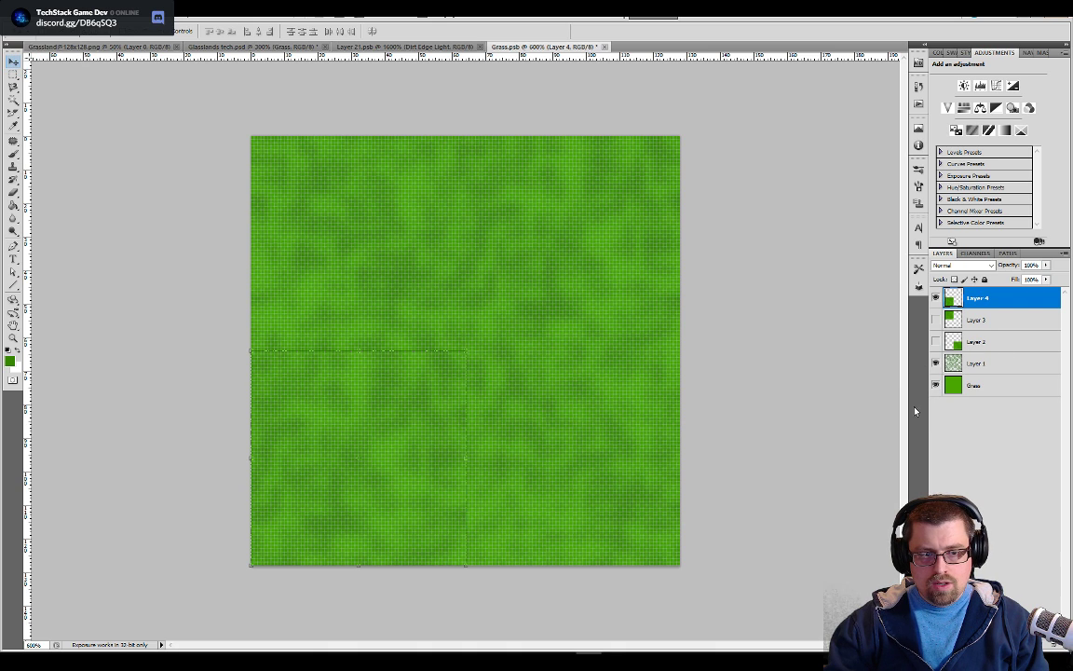
Copy the original lower-left quadrant to the upper-right on a new layer with Layer 4 hidden, and hide Layer 1 and Grass
left_click(937, 298)
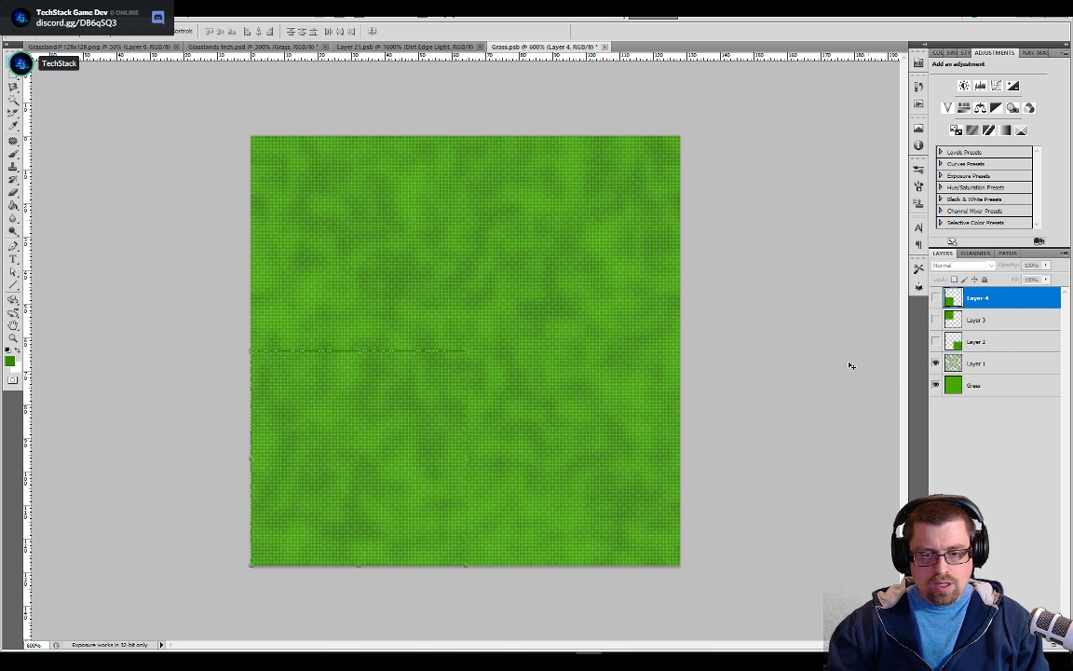
key("m")
key("ctrl+d")
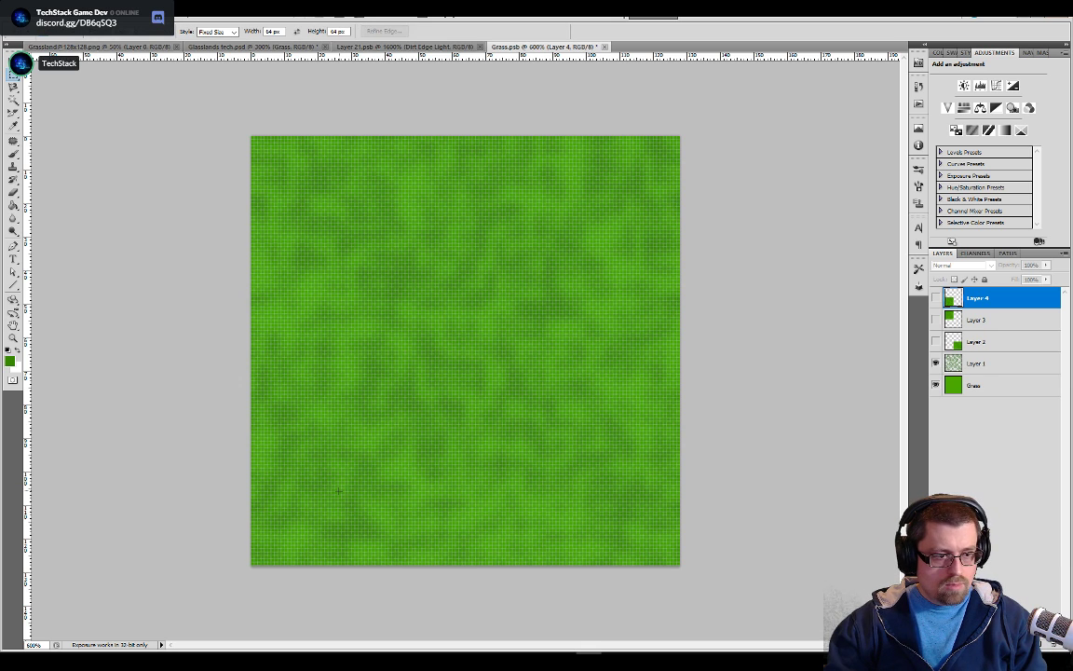
left_click(250, 563)
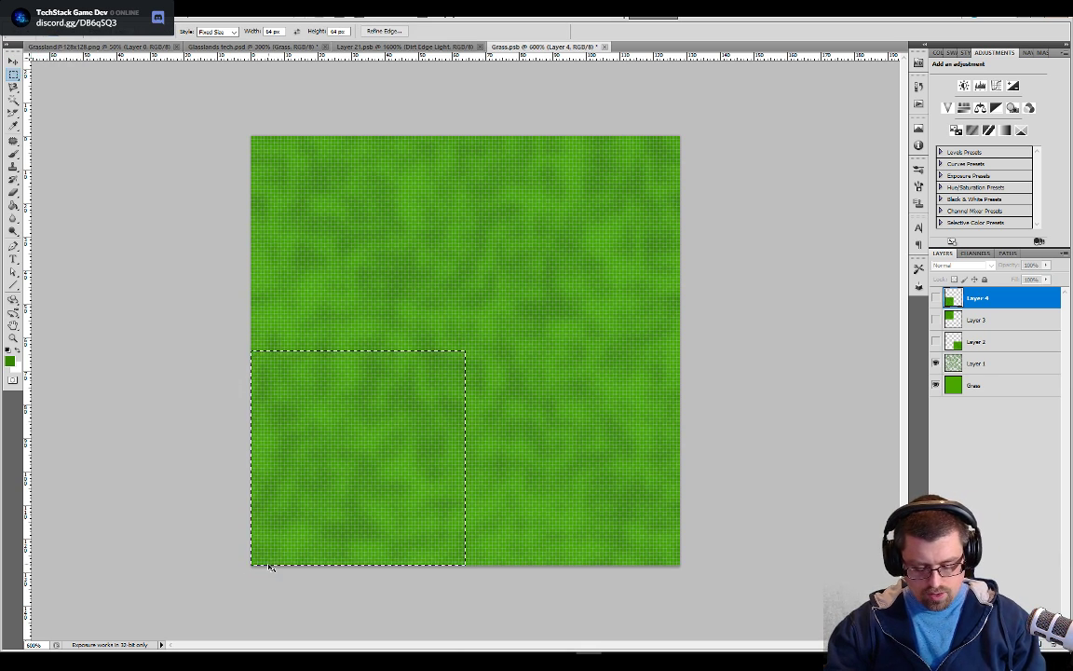
key("ctrl+j")
key("v")
left_click_drag(382, 493, 625, 239)
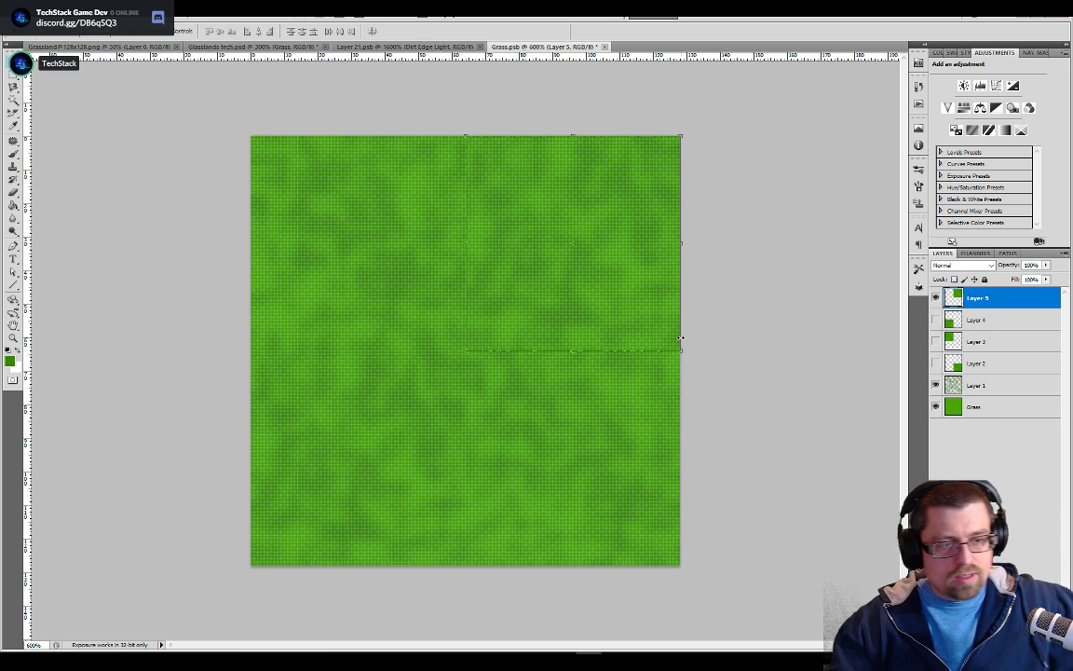
left_click(936, 384)
left_click(937, 405)
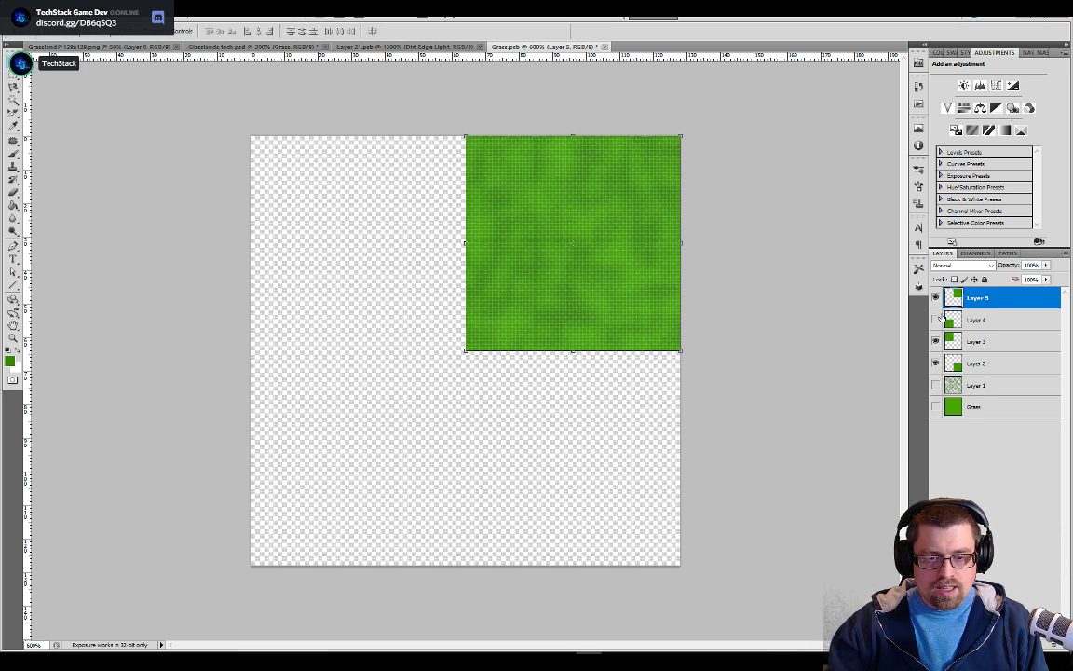
Show Layers 4, 3 and 2, and nudge Layer 2 one pixel left and up to close the gap between quadrants
left_click_drag(937, 320, 937, 363)
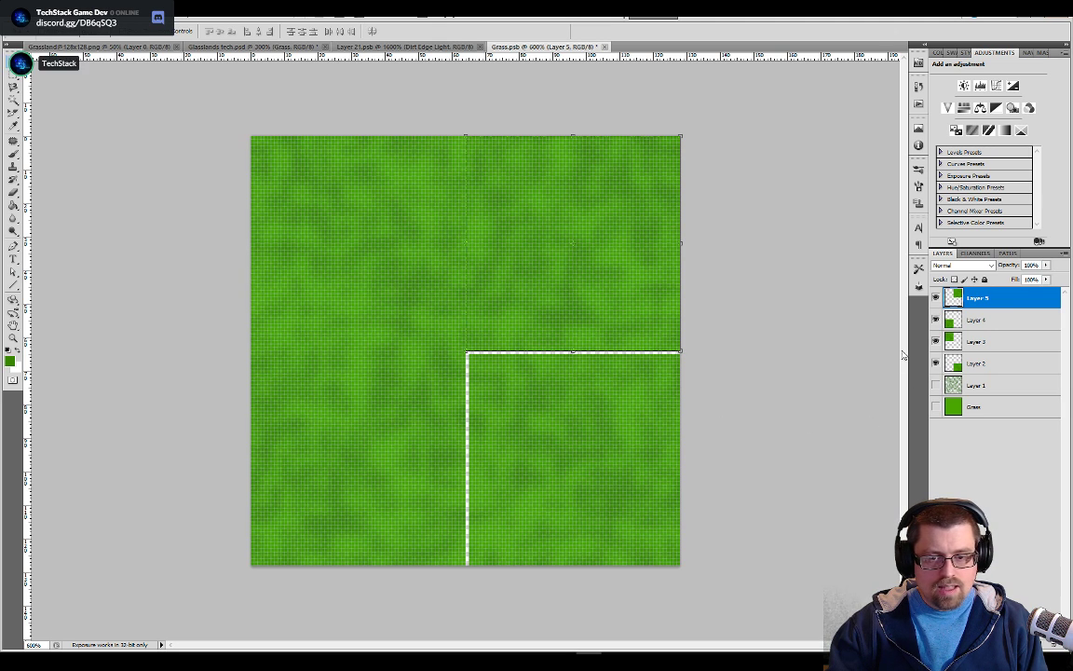
left_click(978, 363)
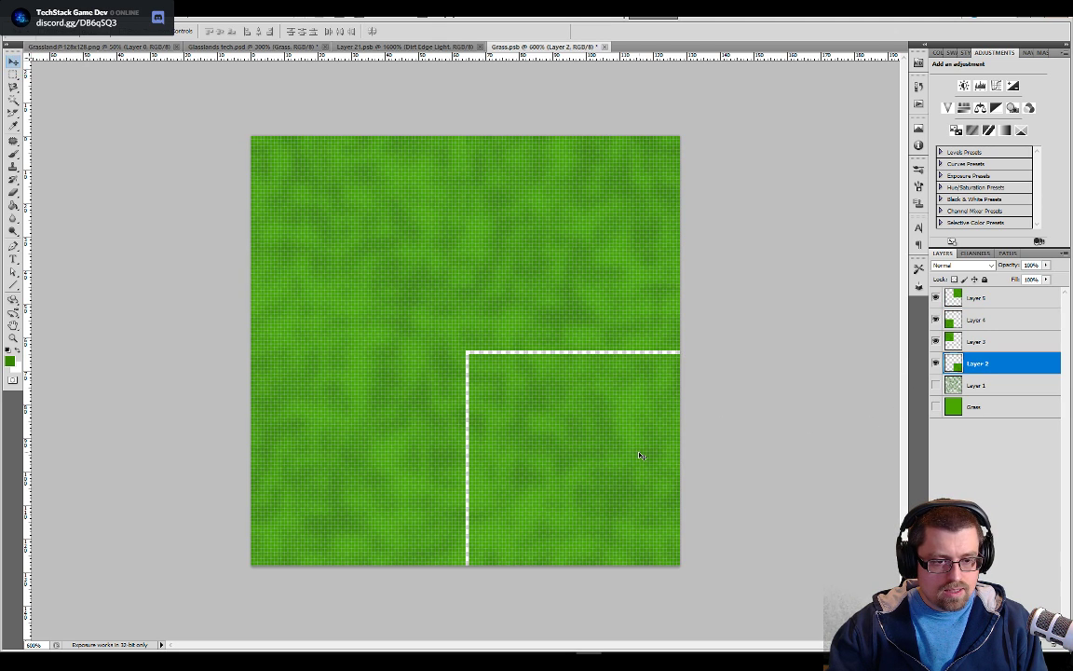
key("Left")
key("Up")
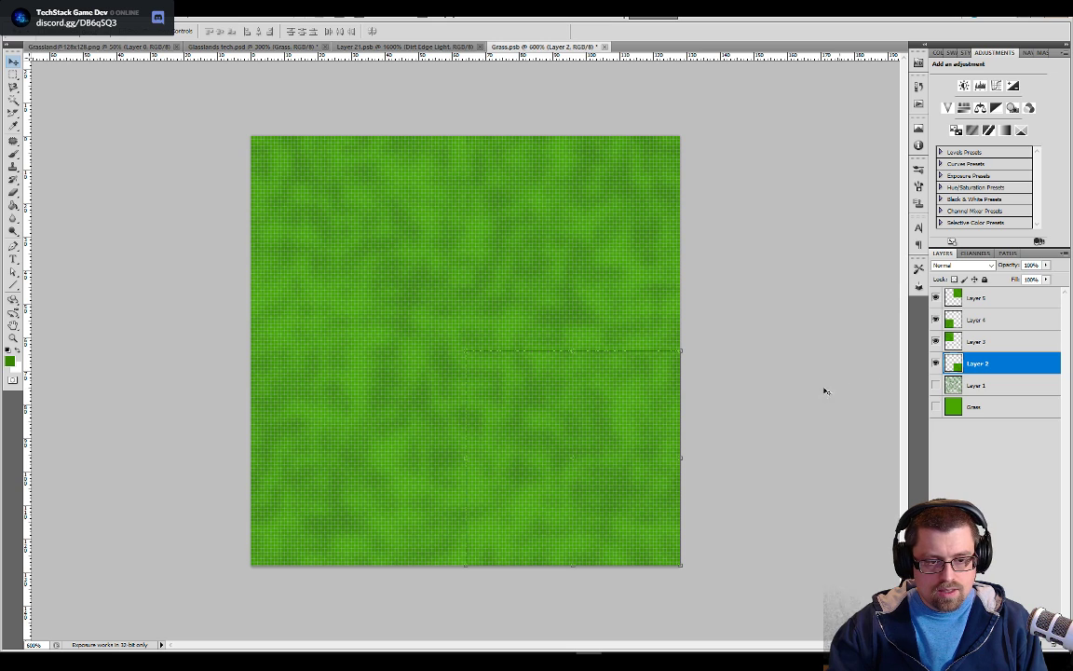
Merge the four quadrant layers, Layer 2 through Layer 5, into a single layer
left_click(957, 301)
left_click(971, 323)
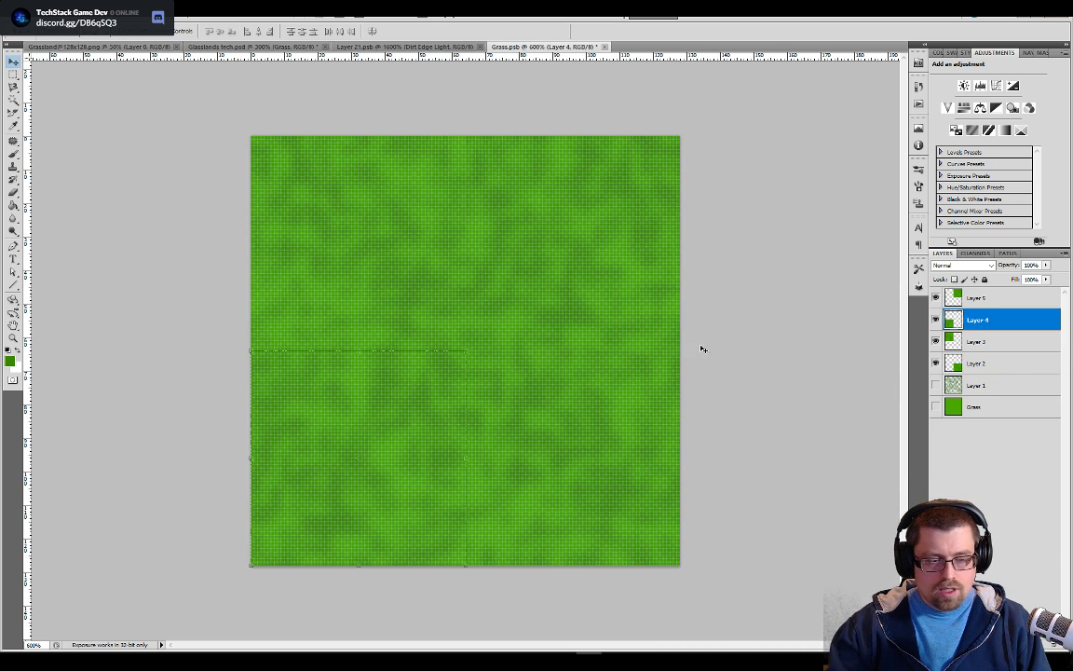
left_click(976, 363)
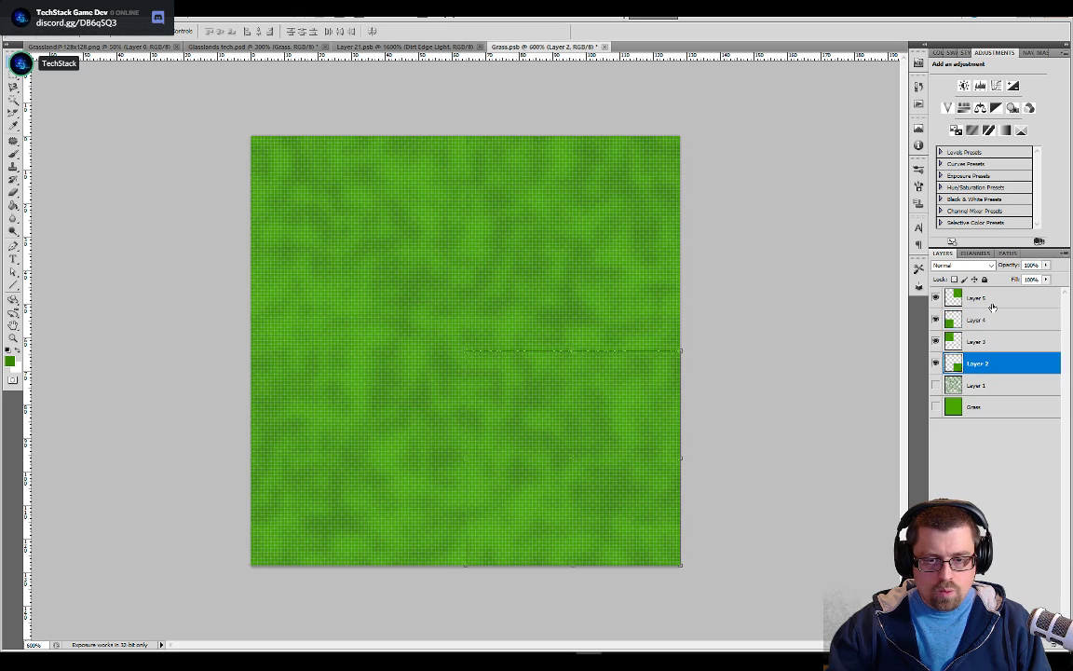
left_click(992, 307, "shift")
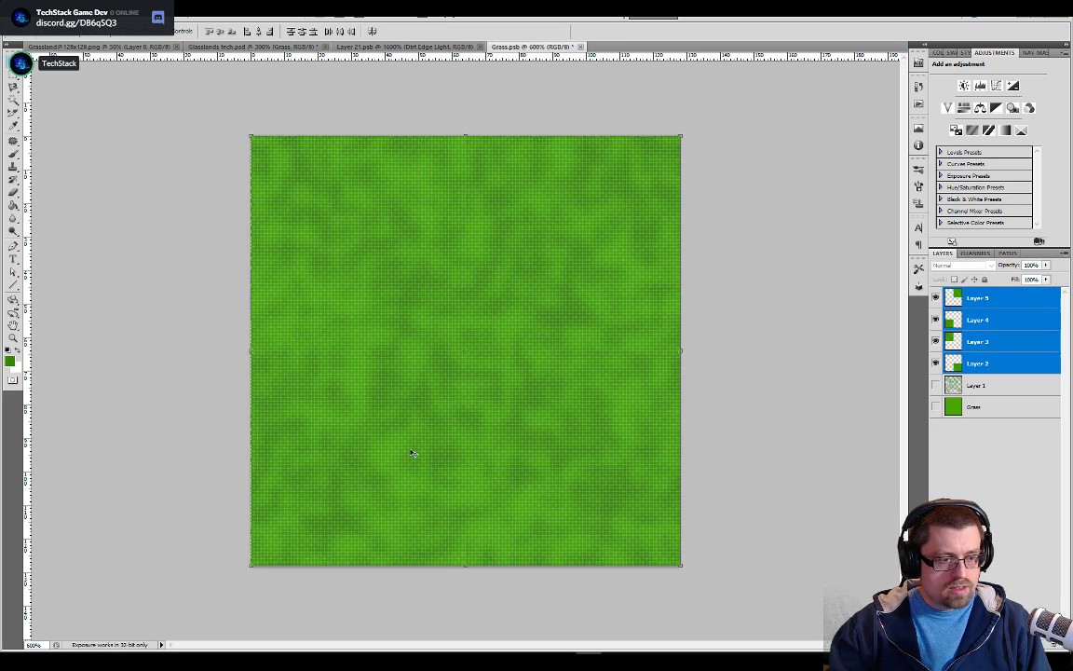
scroll(551, 405, "up", 2)
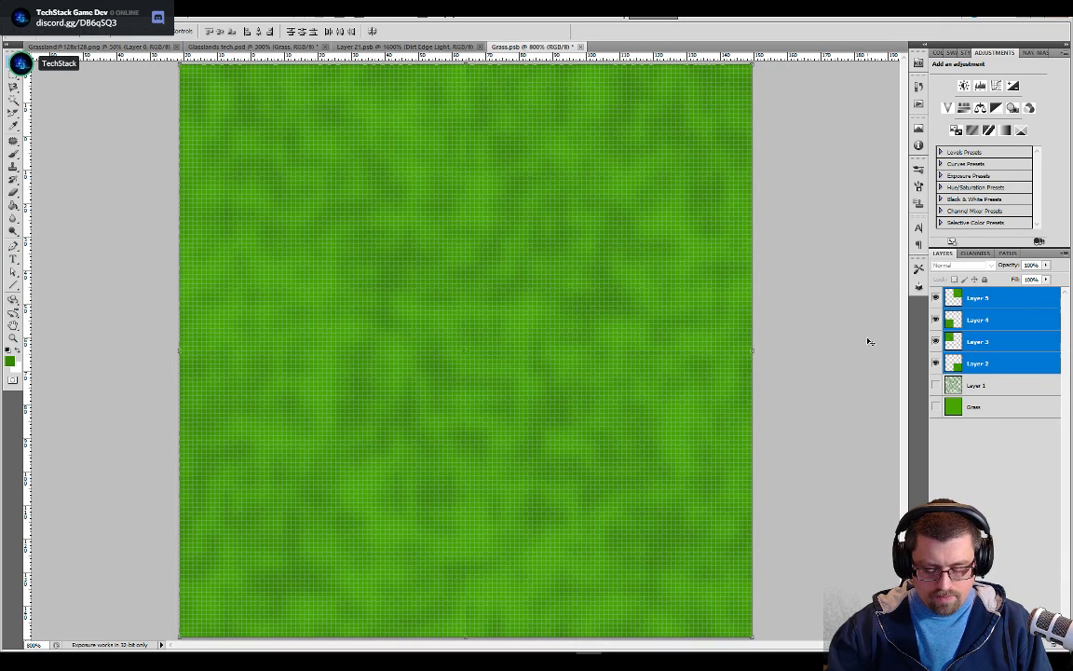
right_click(956, 333)
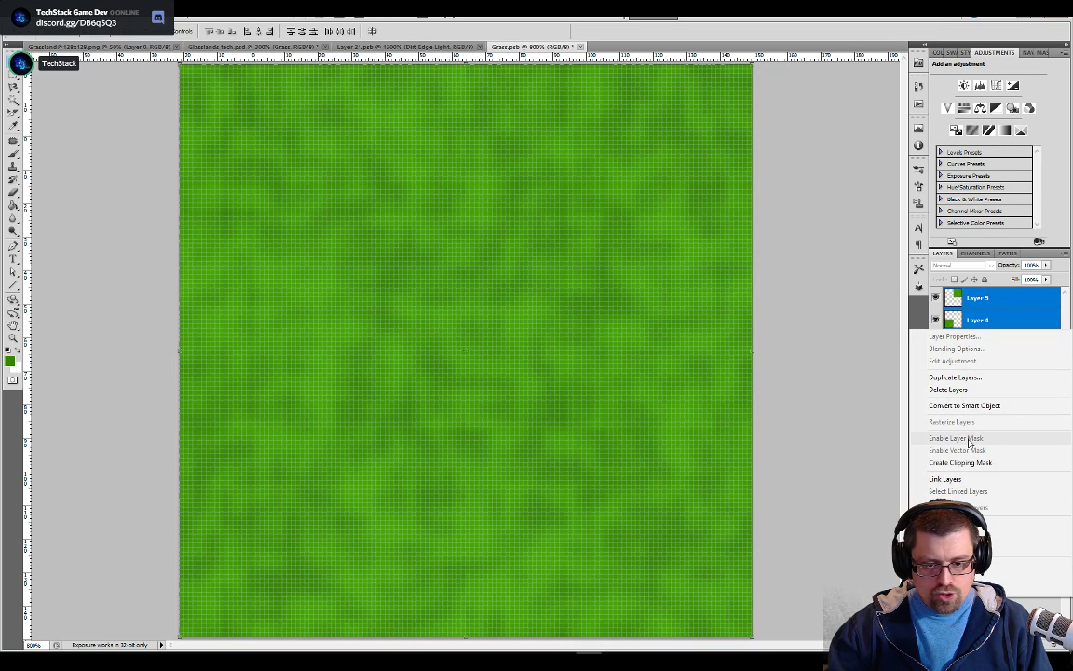
left_click(1006, 565)
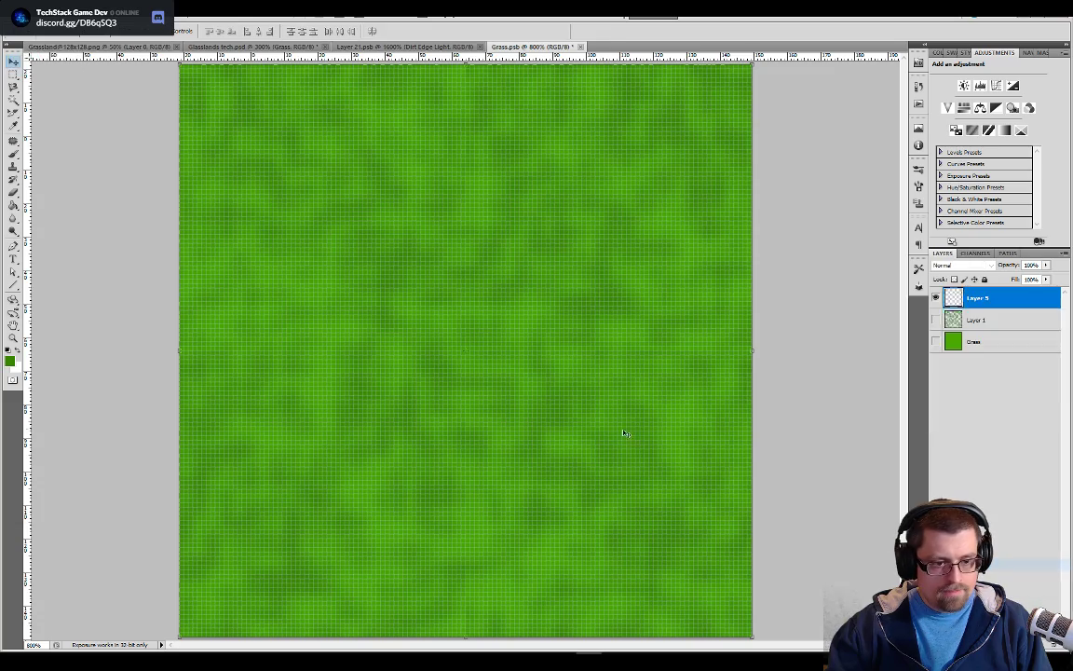
Heal the horizontal seam in the right half of the merged tile with the Spot Healing Brush in Content-Aware mode
scroll(614, 427, "up", 1)
scroll(614, 427, "up", 3)
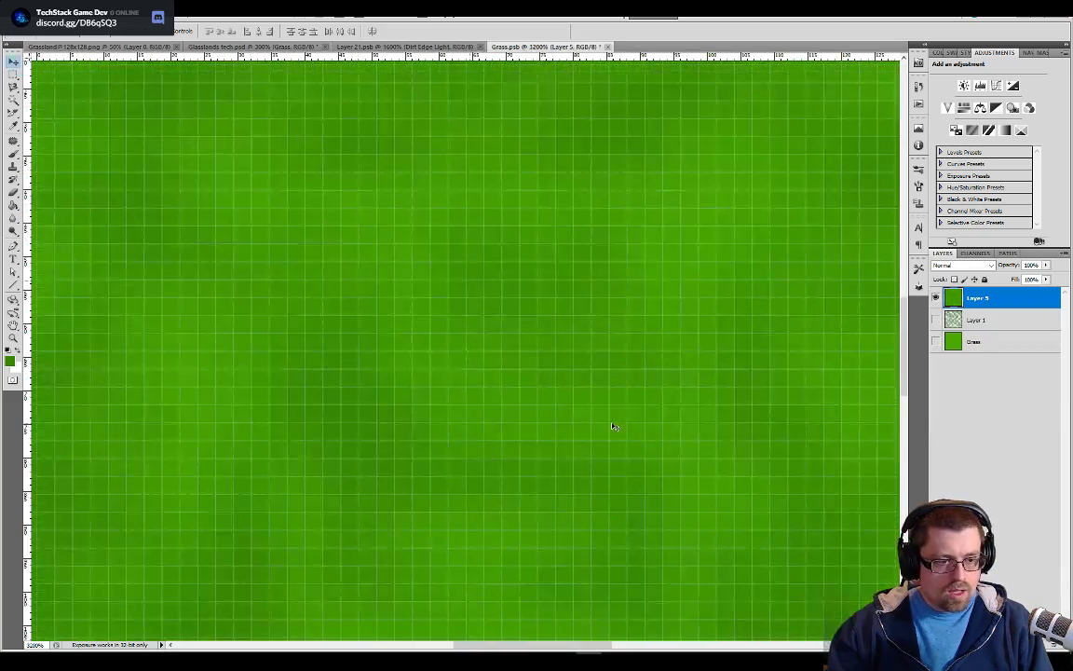
left_click(14, 154)
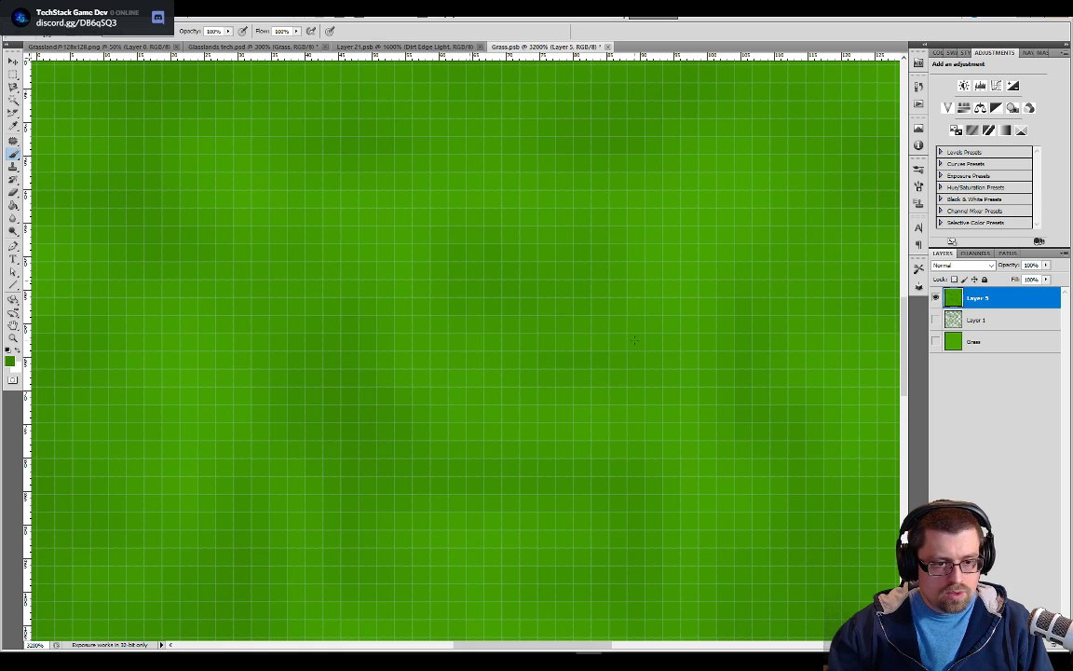
left_click_drag(639, 340, 81, 338)
left_click_drag(419, 328, 400, 326)
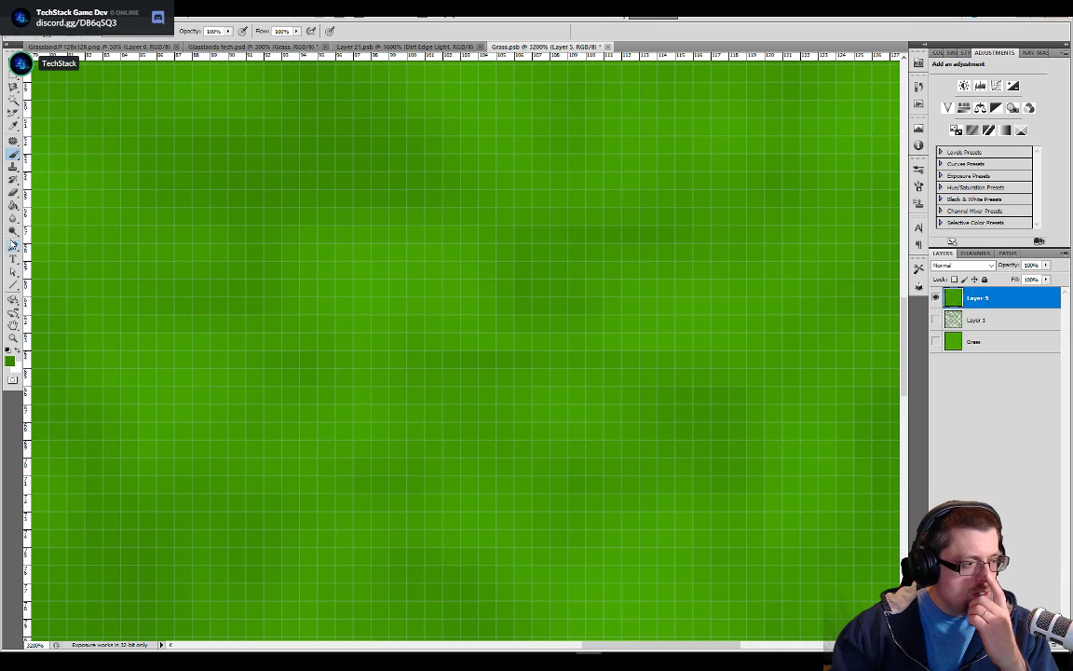
left_click(13, 218)
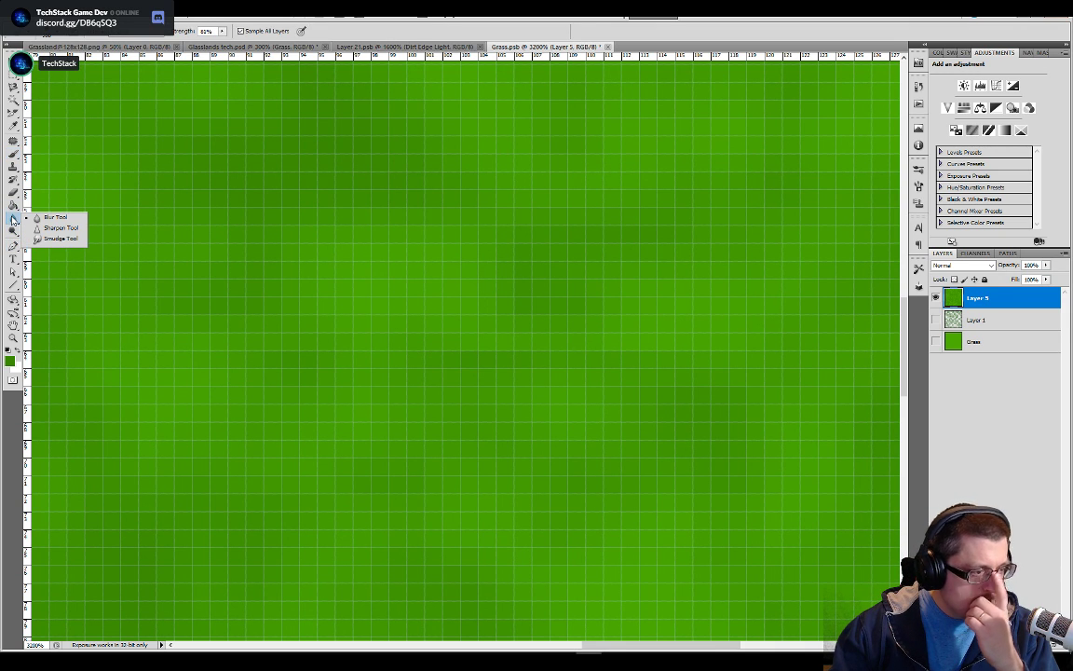
left_click(13, 143)
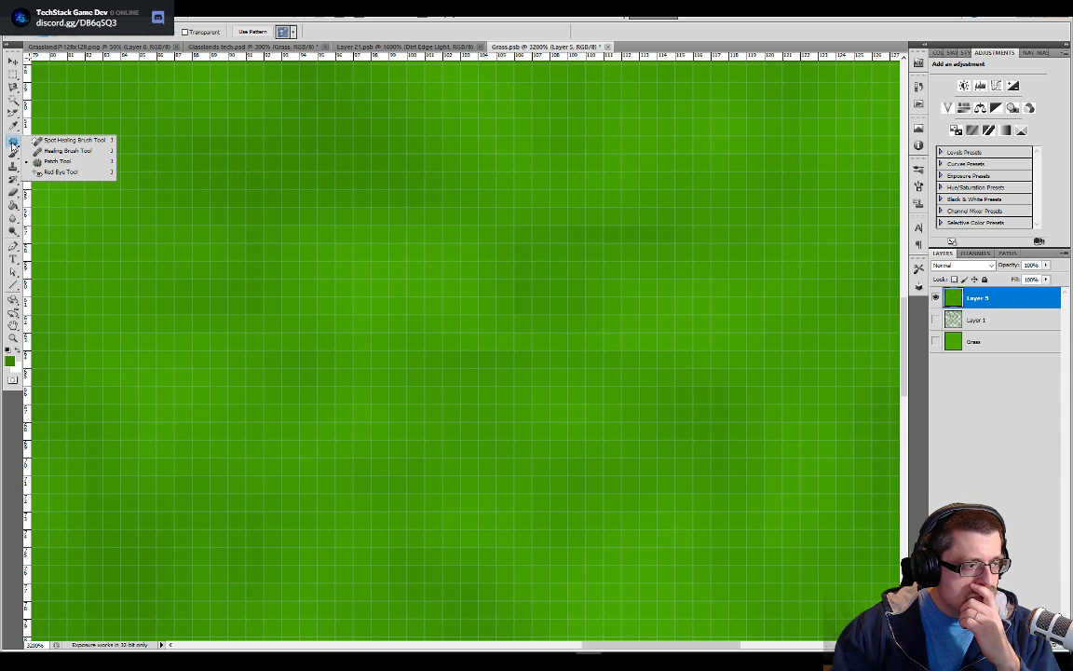
left_click(70, 140)
left_click(424, 340)
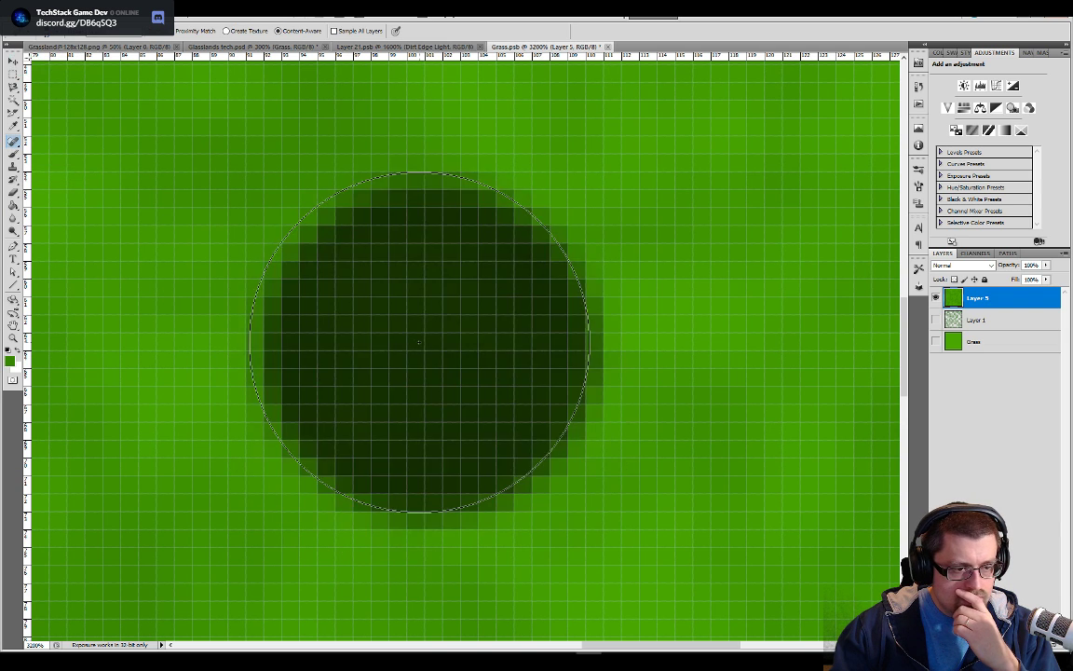
mouse_move(507, 348)
left_mouse_down()
mouse_move(566, 377)
mouse_move(595, 360)
left_mouse_up()
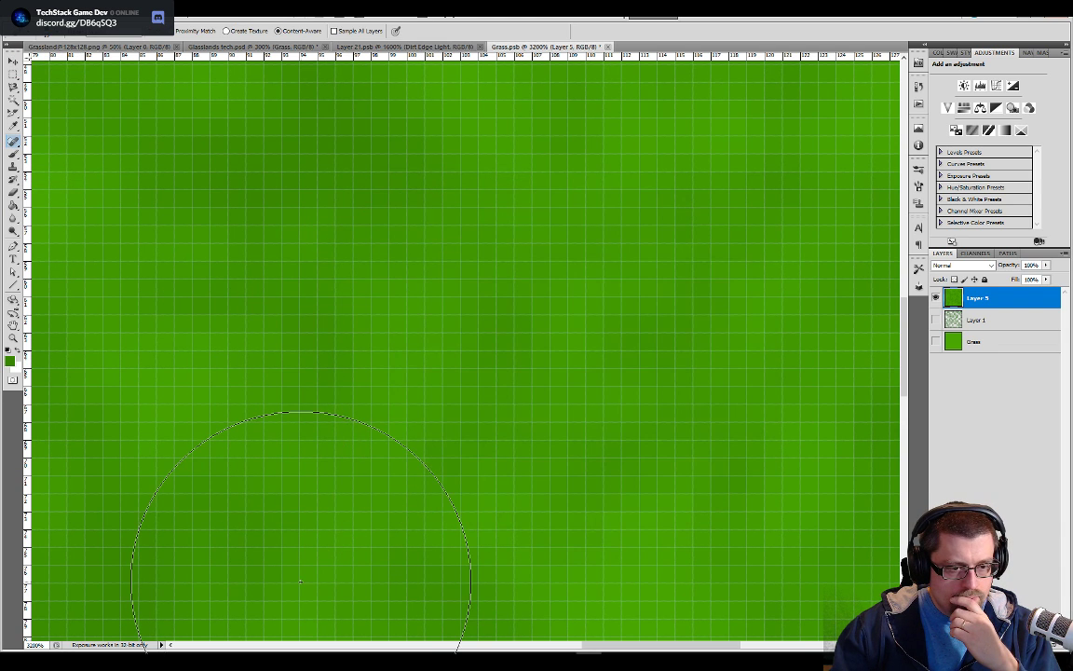
Select the whole canvas and spot-heal the rest of the horizontal seam towards the tile's left edge
left_click_drag(652, 294, 326, 251)
left_click_drag(322, 366, 685, 345)
left_click_drag(338, 343, 682, 387)
left_click_drag(430, 367, 664, 358)
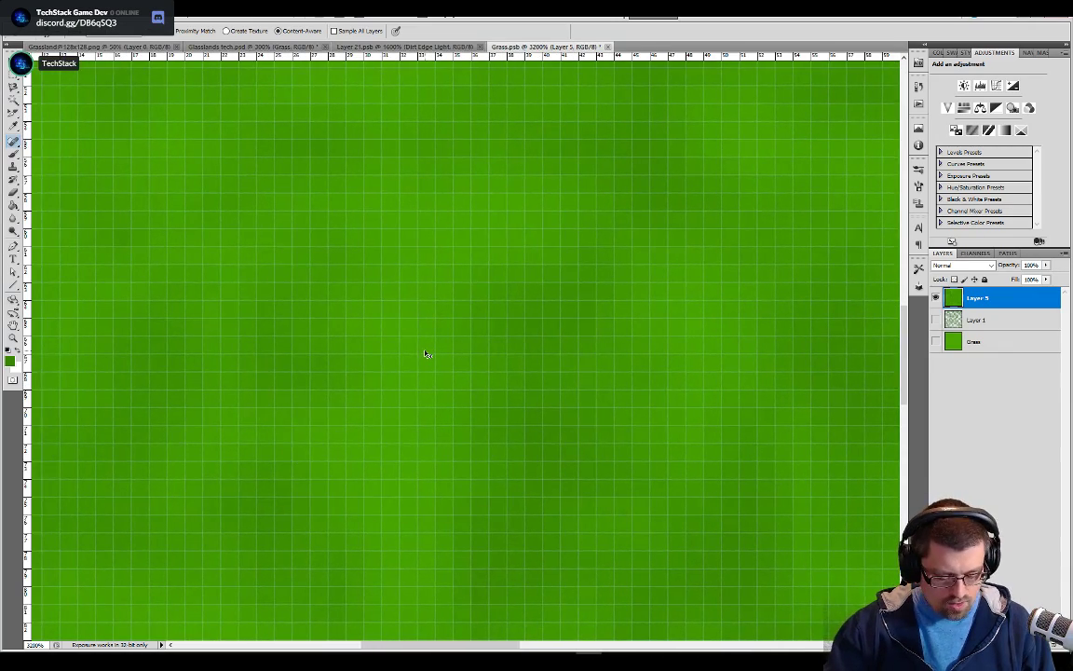
left_click_drag(426, 353, 623, 343)
left_click_drag(320, 361, 453, 349)
key("ctrl+r")
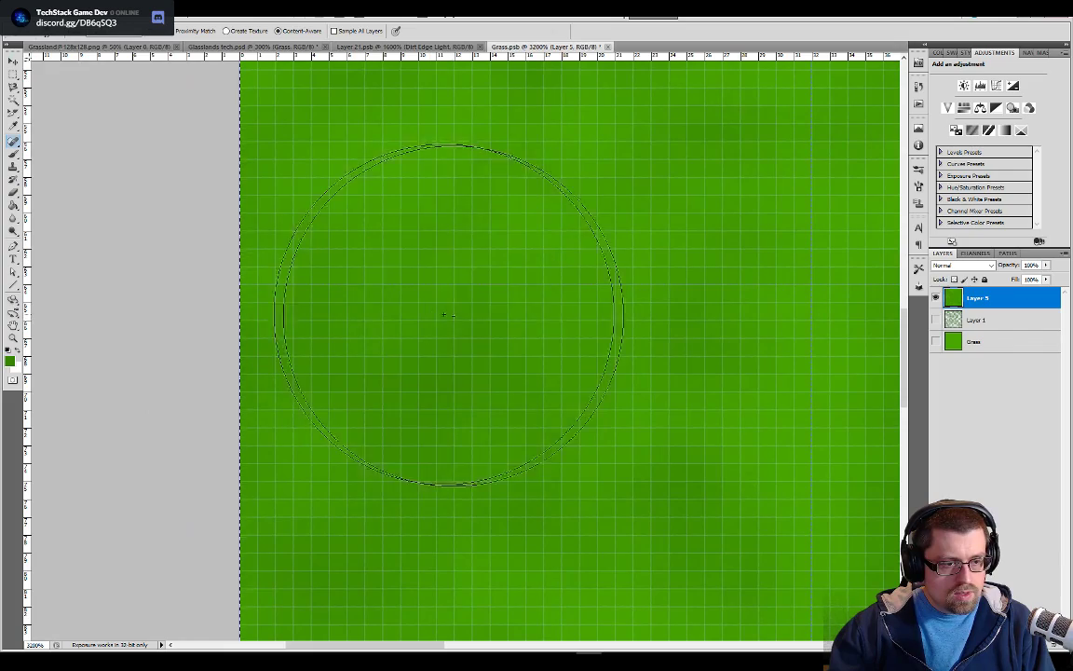
left_click(652, 317)
left_click_drag(637, 371, 395, 428)
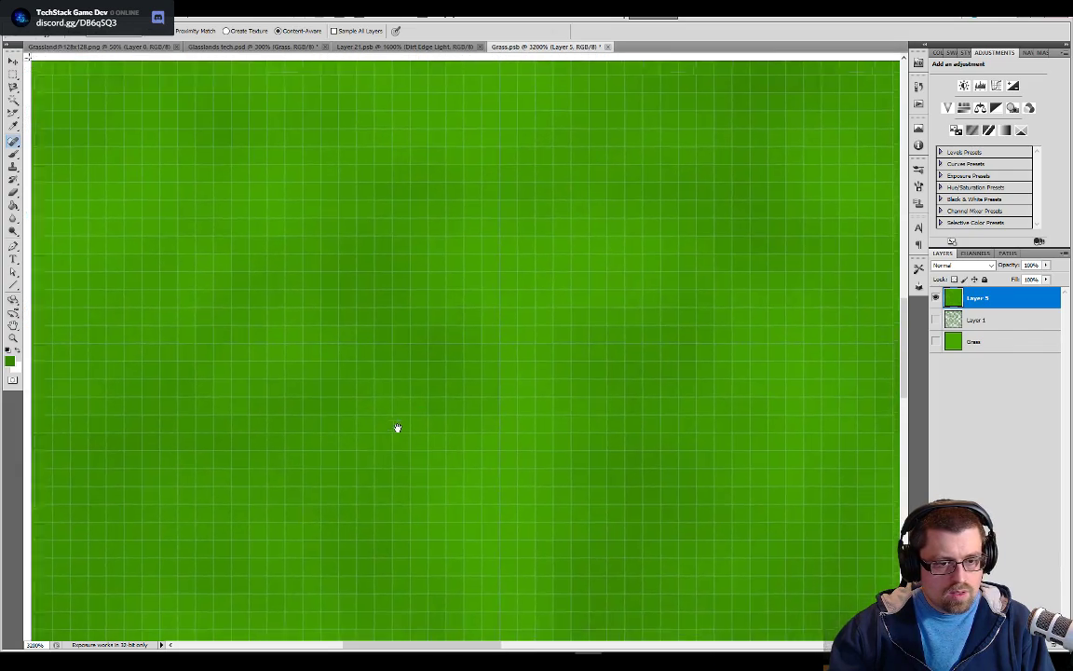
Spot-heal the remaining blemishes around the tile's centre and along the vertical seam with the guides hidden, and save the tile
left_click(533, 360)
mouse_move(656, 221)
left_mouse_down()
mouse_move(506, 570)
mouse_move(476, 578)
left_mouse_up()
key("ctrl+minus")
key("ctrl+minus")
key("ctrl+minus")
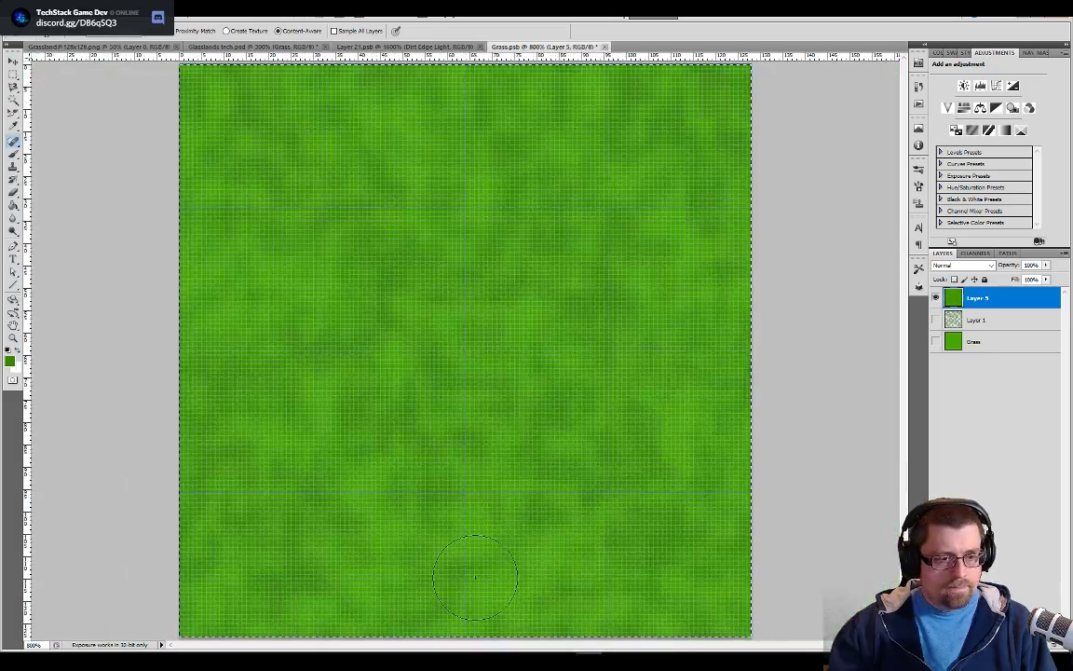
key("ctrl+semicolon")
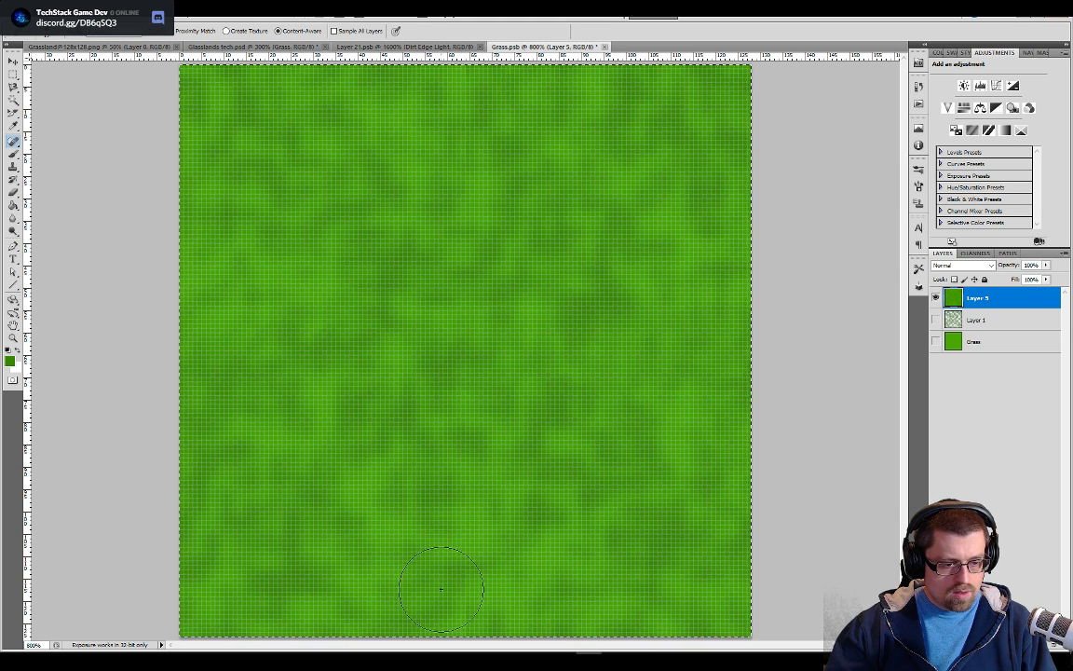
left_click(461, 323)
left_click(432, 144)
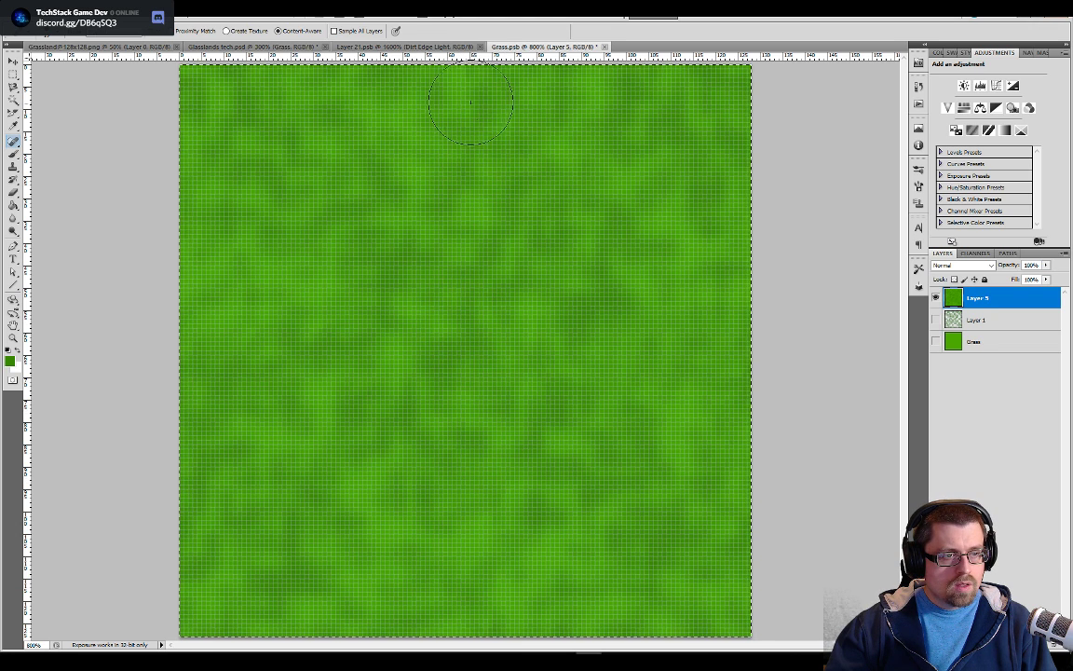
left_click(467, 102)
left_click(483, 236)
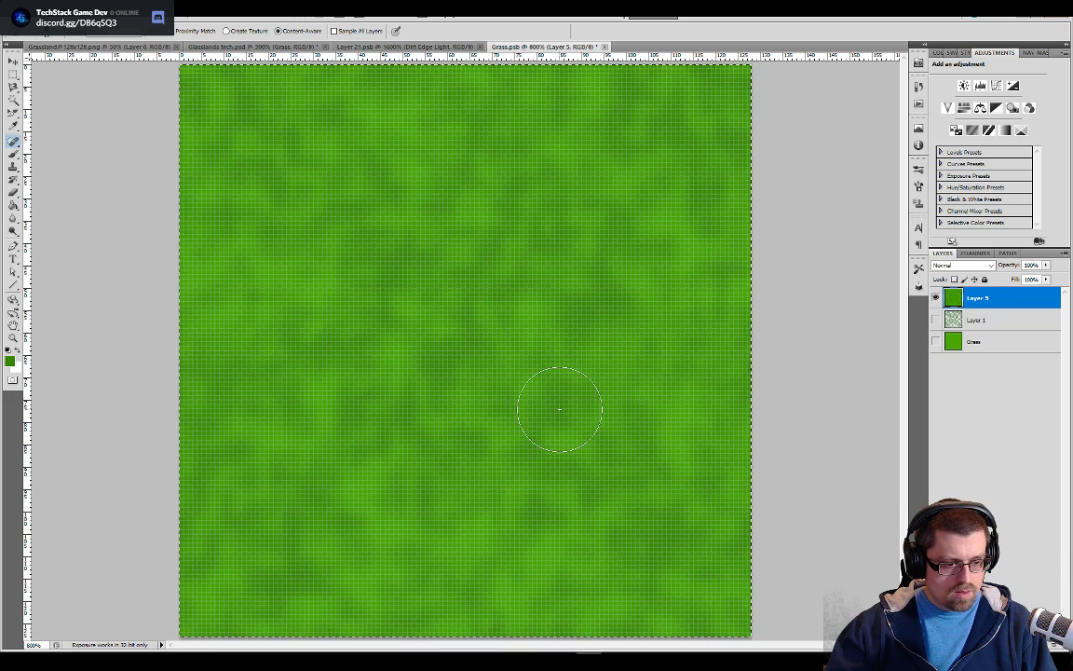
left_click(507, 378)
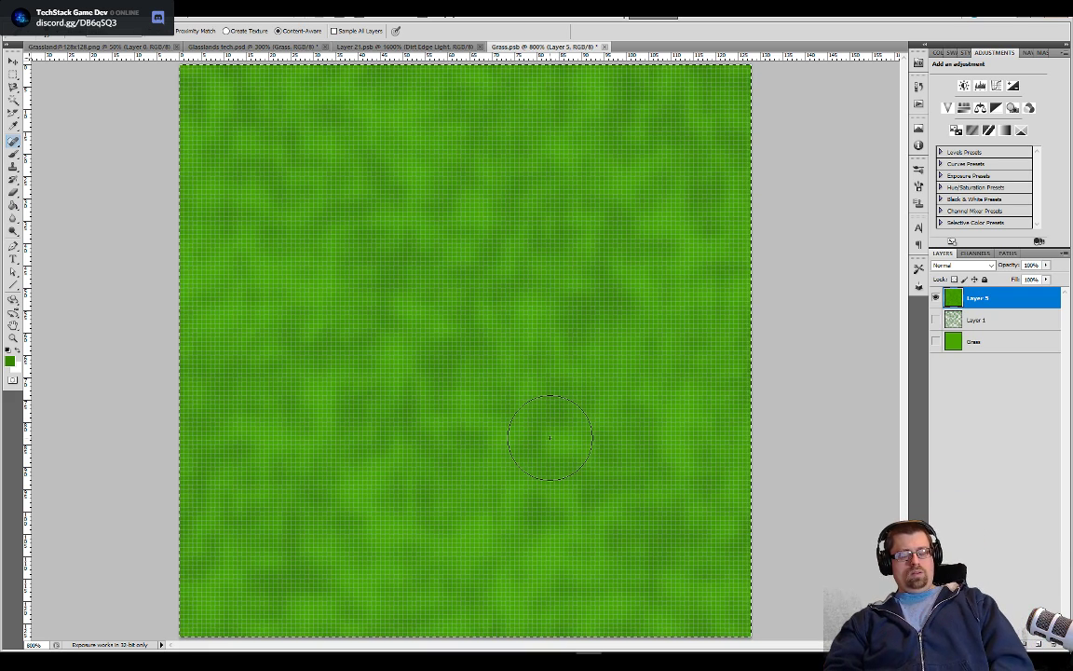
Examine how the updated grass tile repeats in Glasslands tech.psd, and return to Grass.psb
left_click(290, 48)
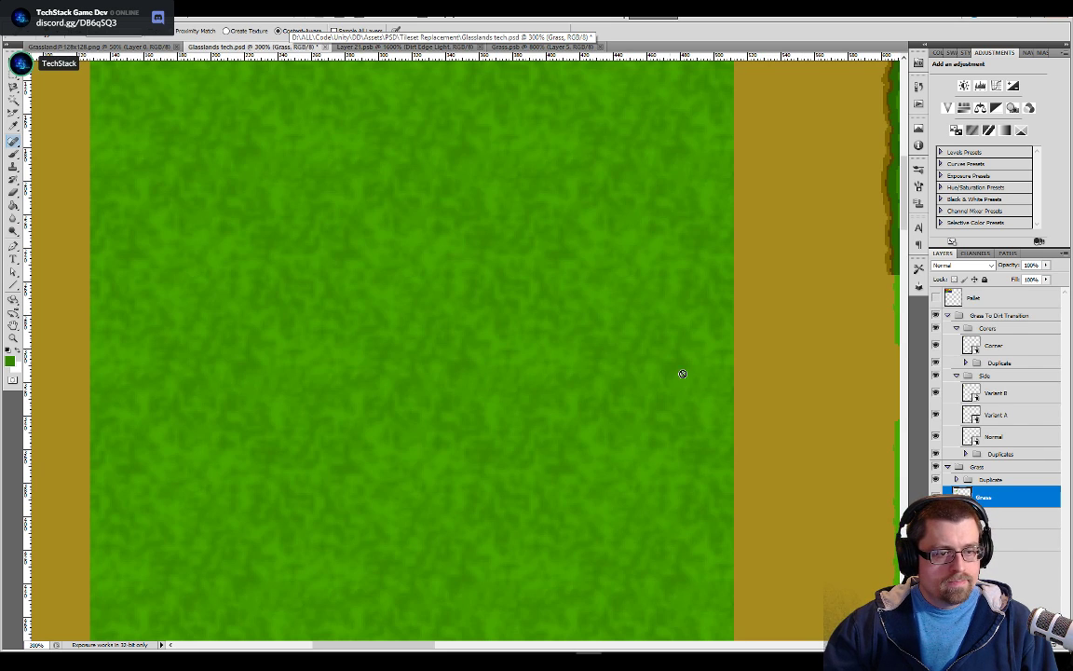
left_click_drag(549, 428, 719, 392)
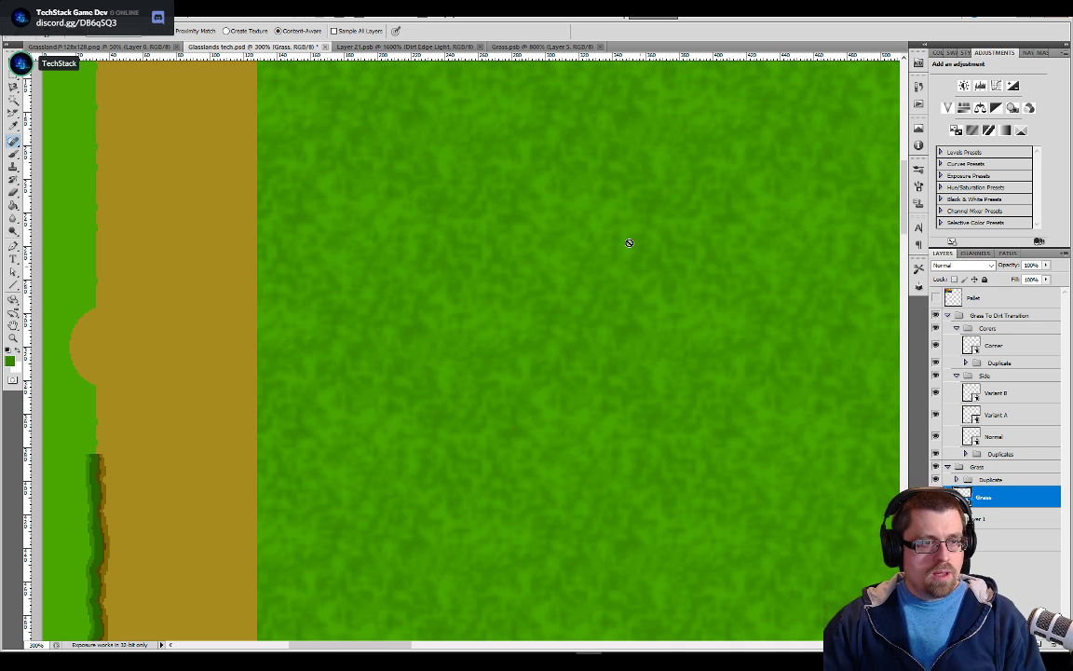
left_click(543, 46)
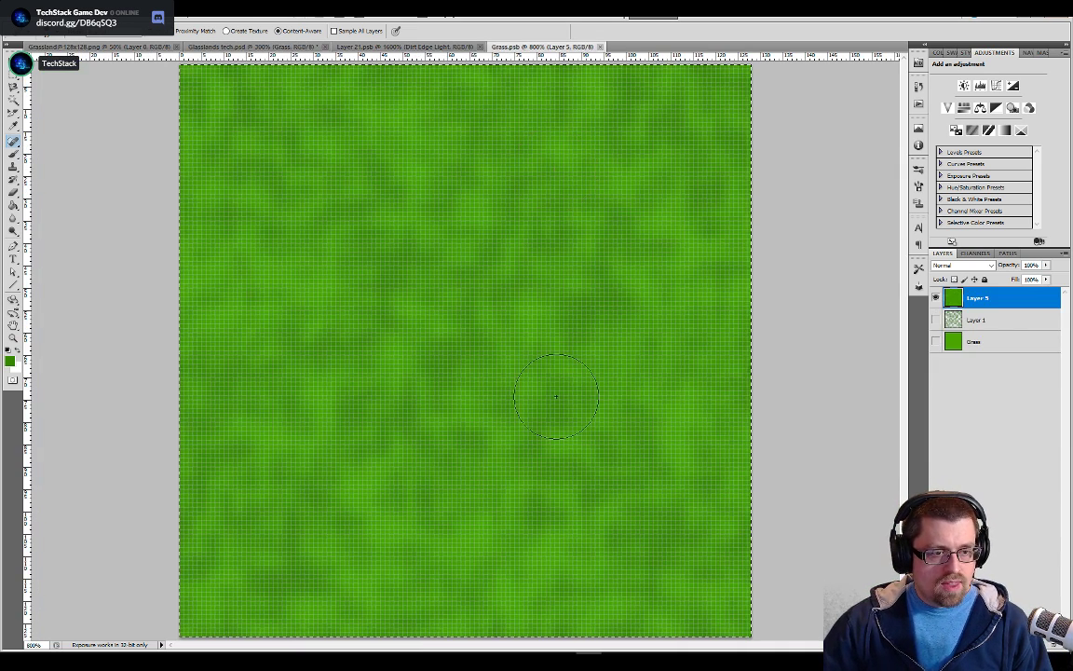
Define the selected grass tile as a pattern named "Grass"
left_click(55, 12)
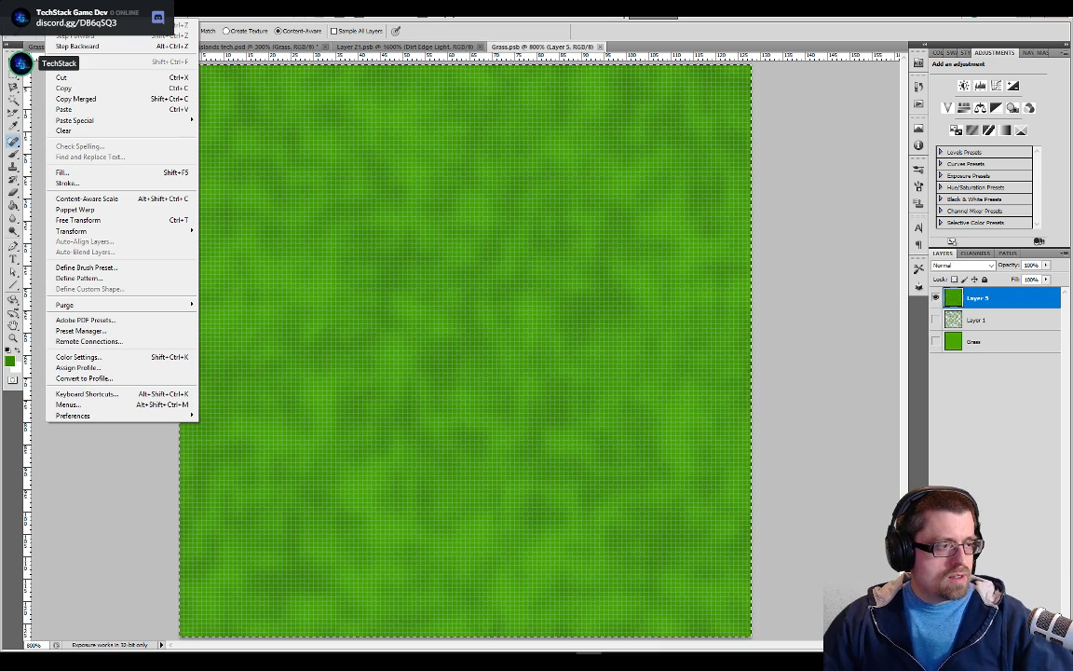
mouse_move(35, 12)
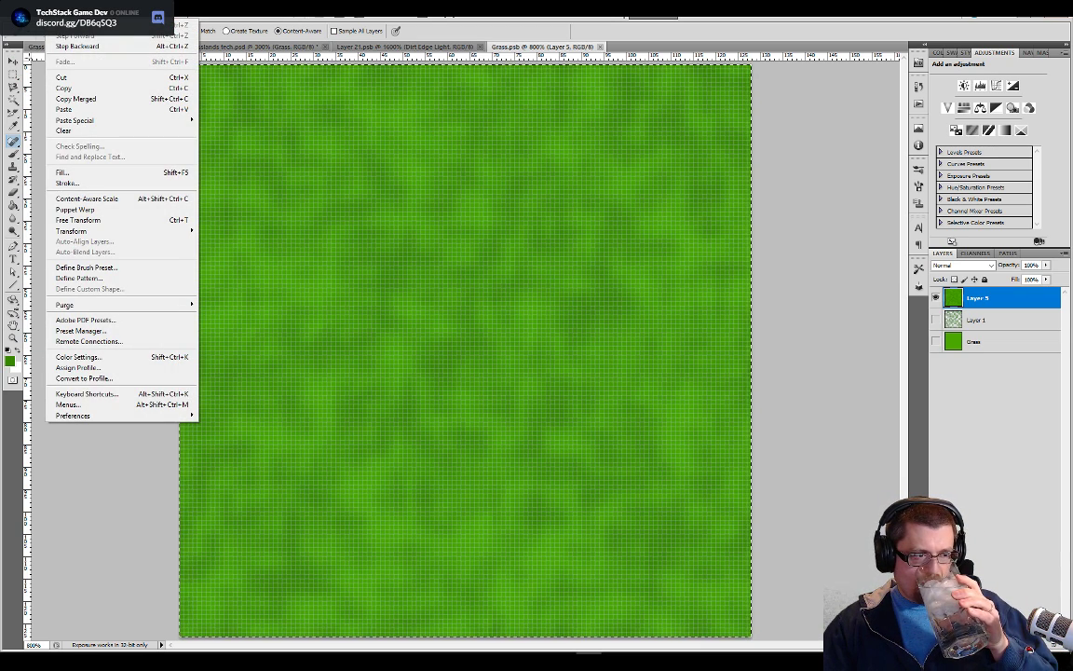
mouse_move(131, 12)
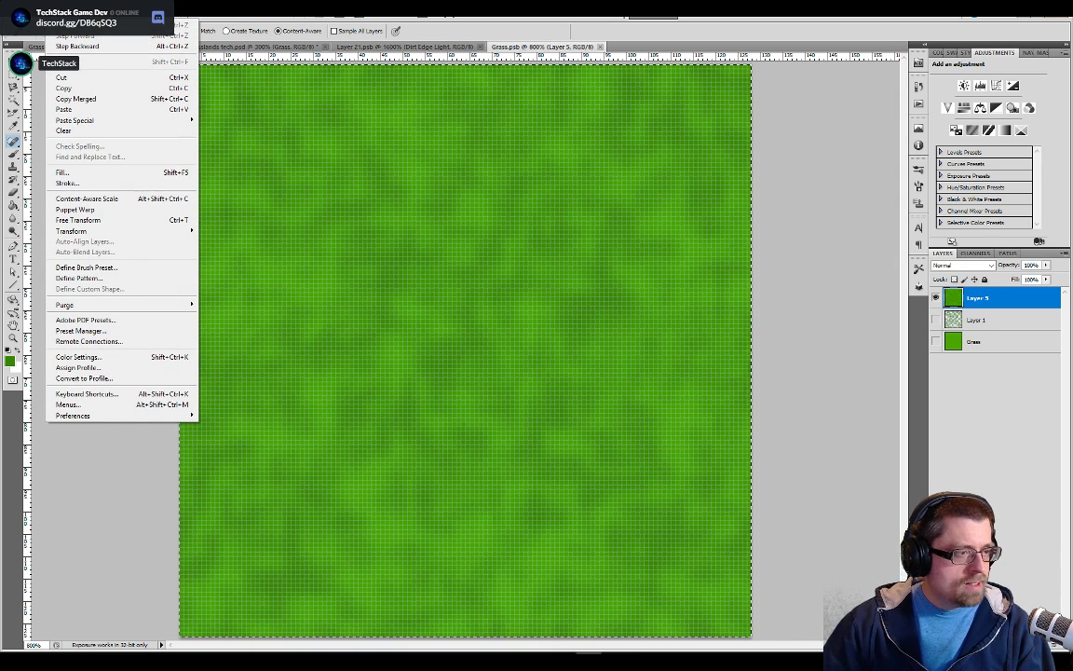
left_click(93, 277)
type("Grass")
key("Return")
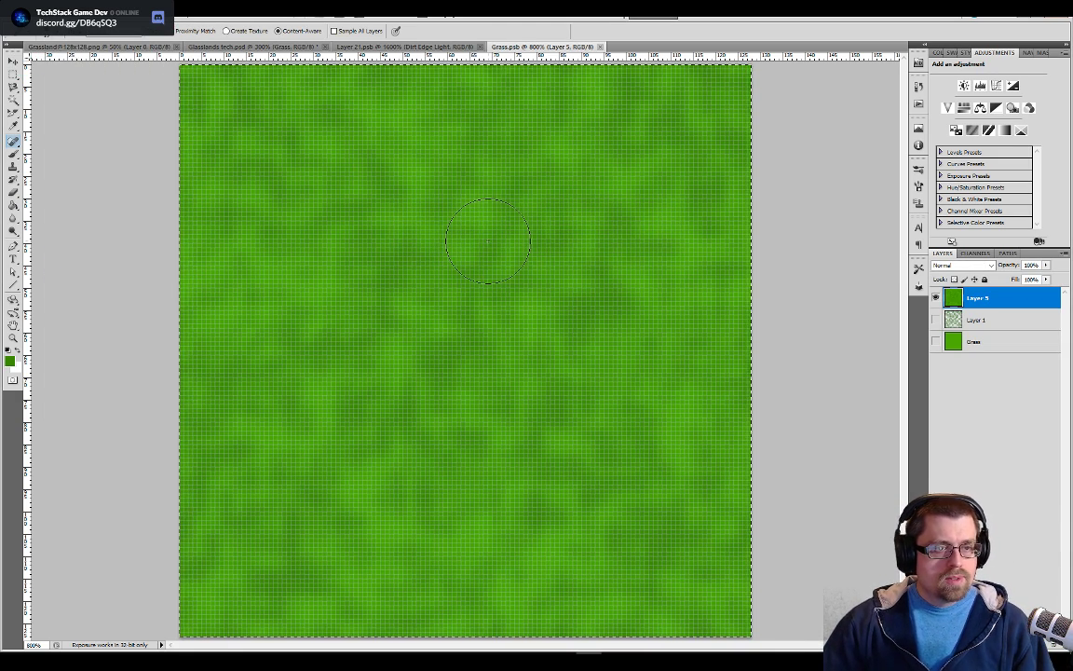
Check the repeated grass in Glasslands tech.psd, and open the contents of the Normal smart object in the Side group
left_click(301, 49)
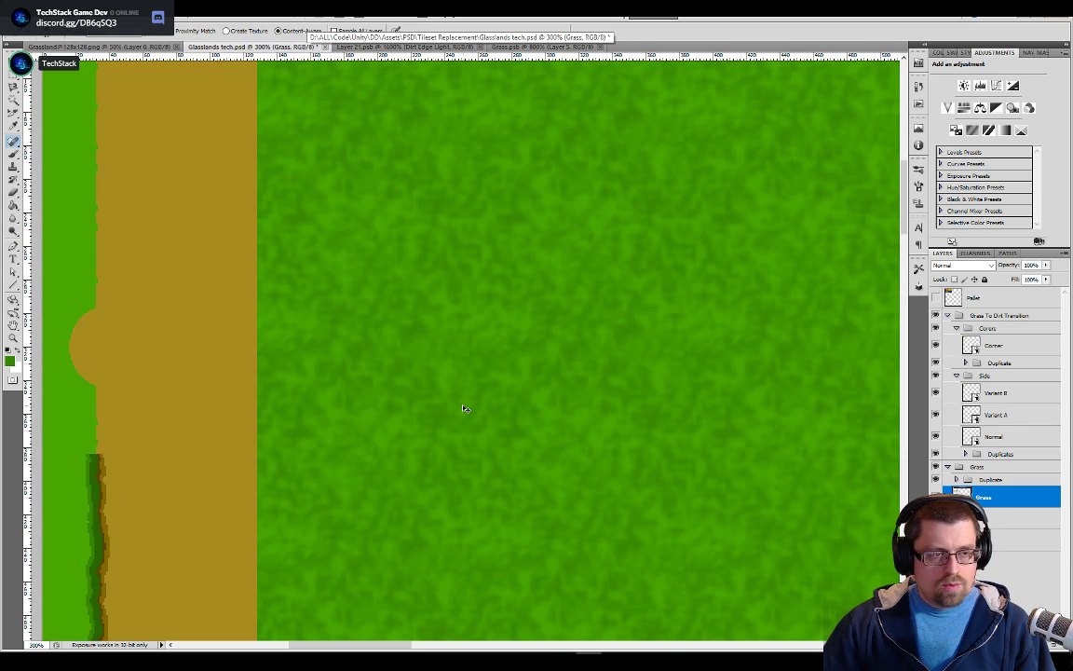
scroll(463, 408, "down", 2)
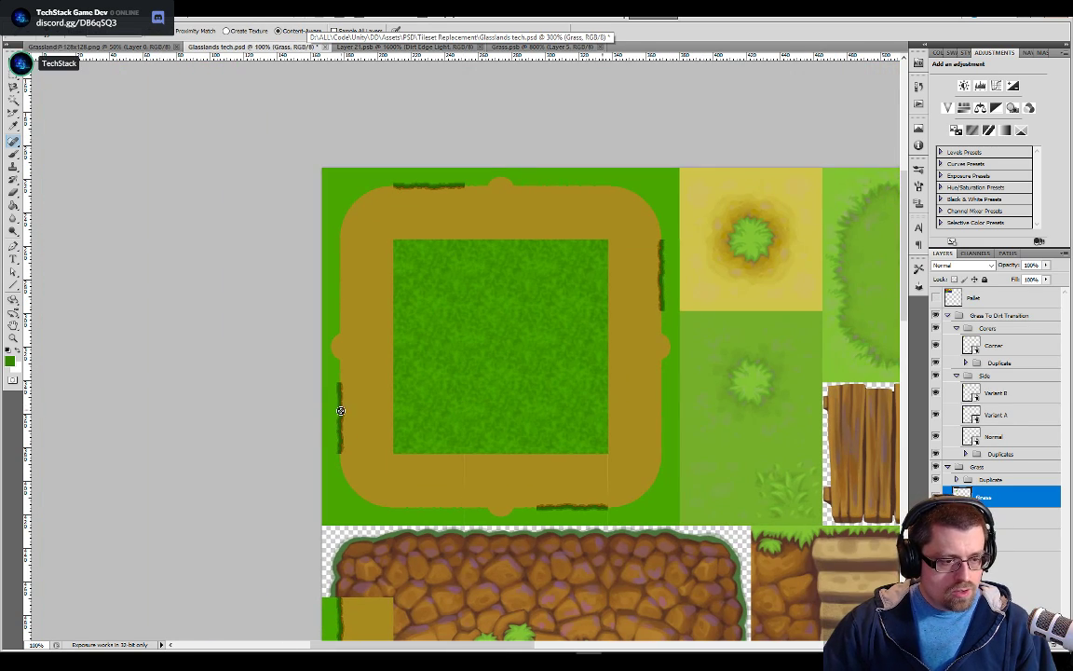
scroll(319, 435, "up", 1)
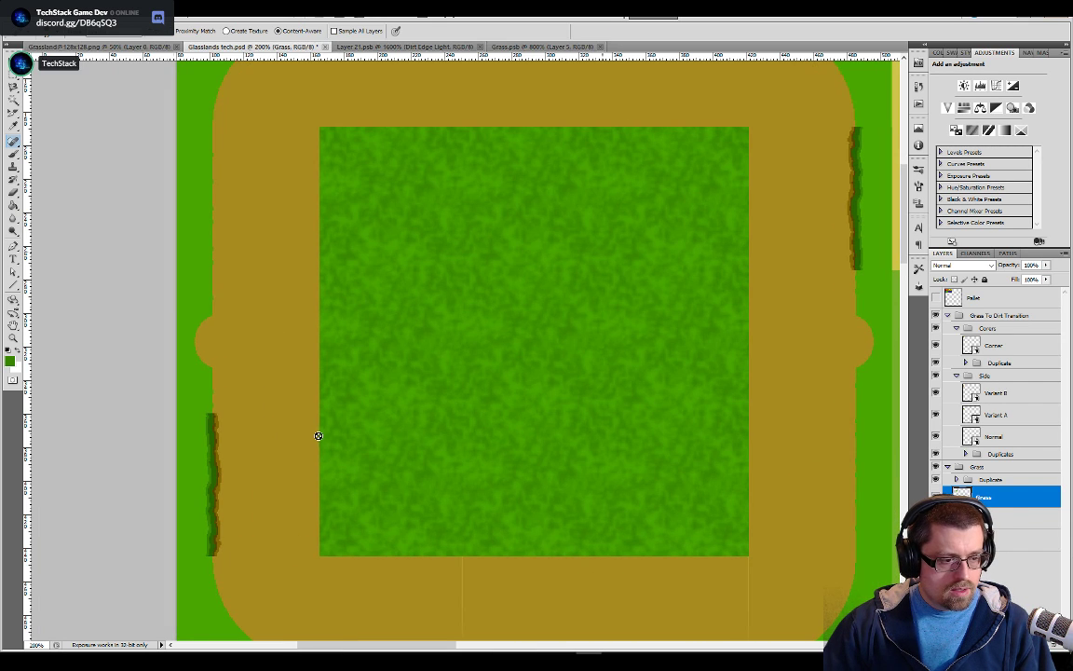
key("b")
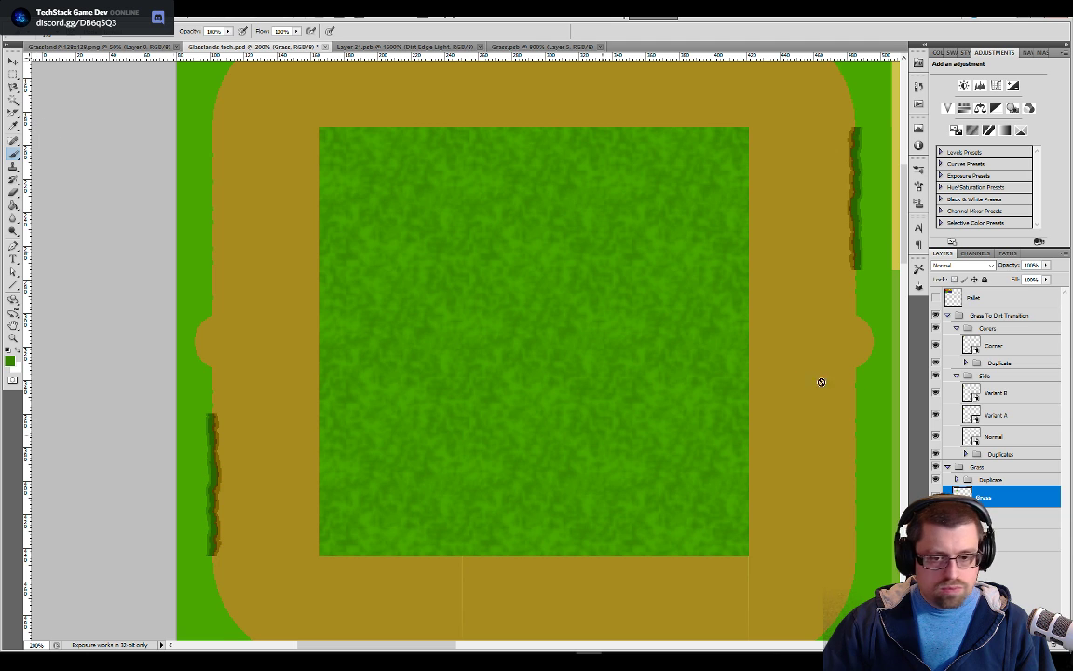
left_click(978, 438)
double_click(972, 438)
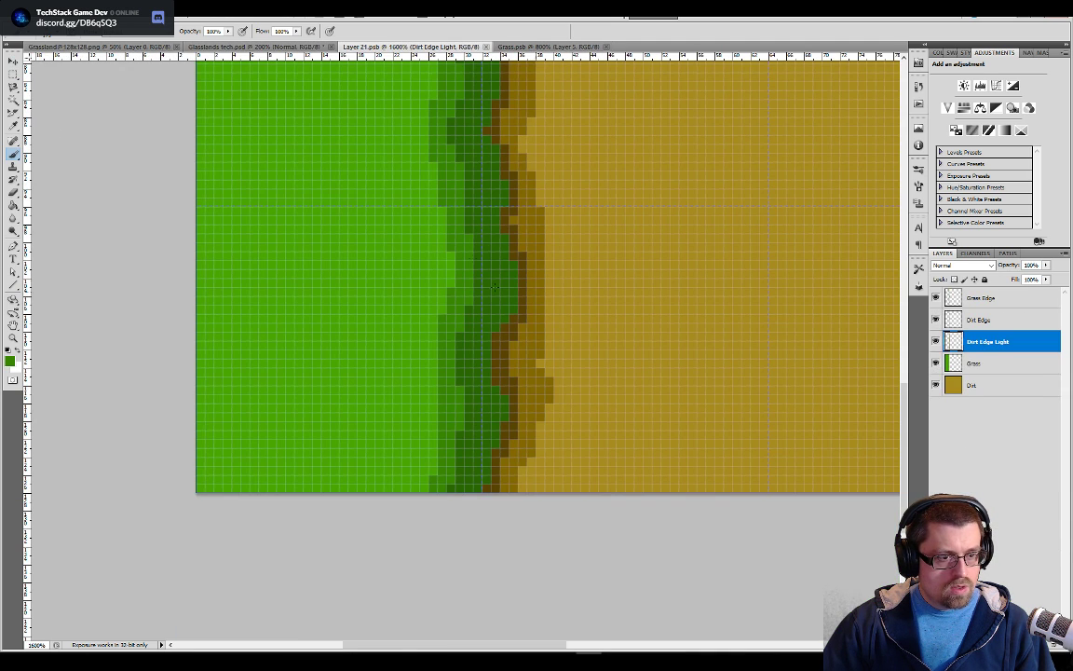
Fill the plain green area of the edge tile with the Grass pattern on the Dirt Edge Light layer, and save the tile
left_click(12, 205)
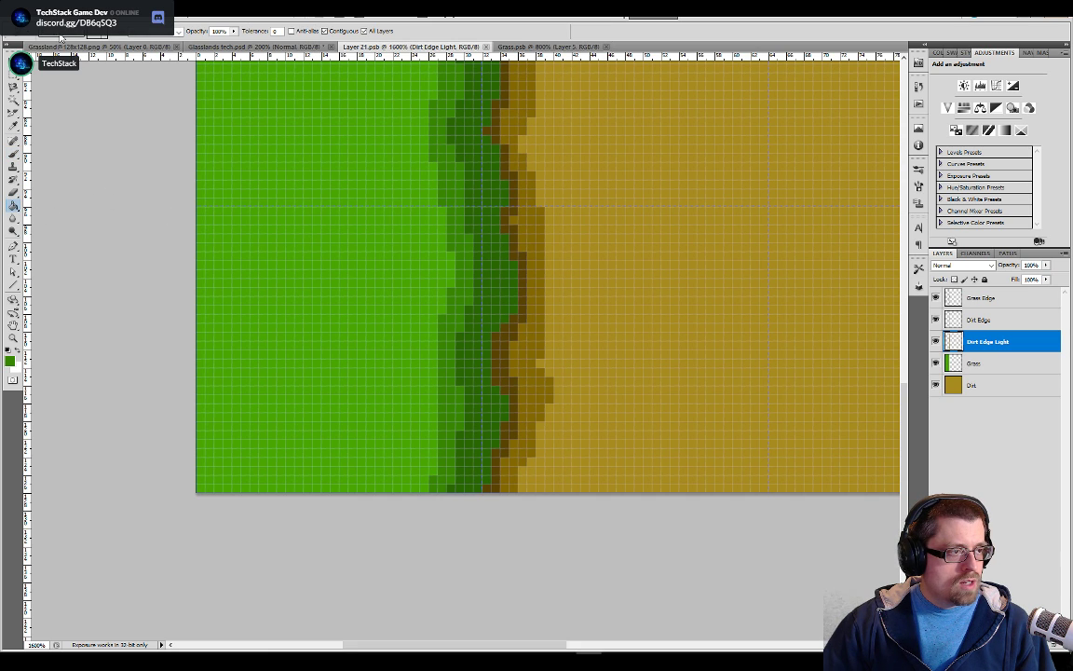
left_click(78, 34)
left_click(63, 50)
left_click(105, 36)
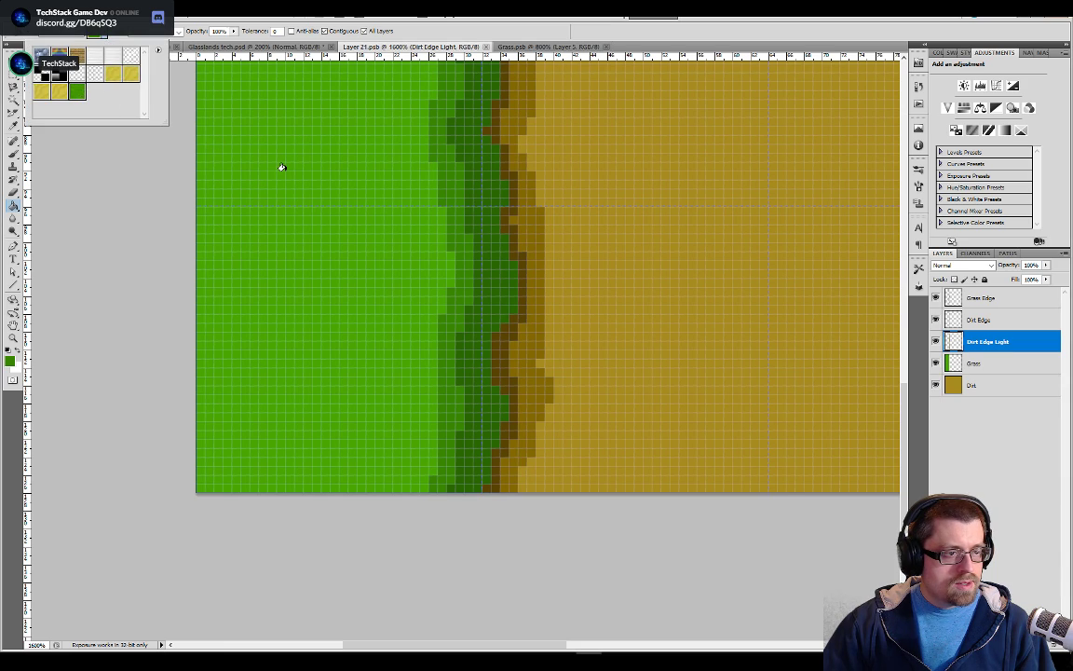
left_click(283, 168)
key("ctrl+minus")
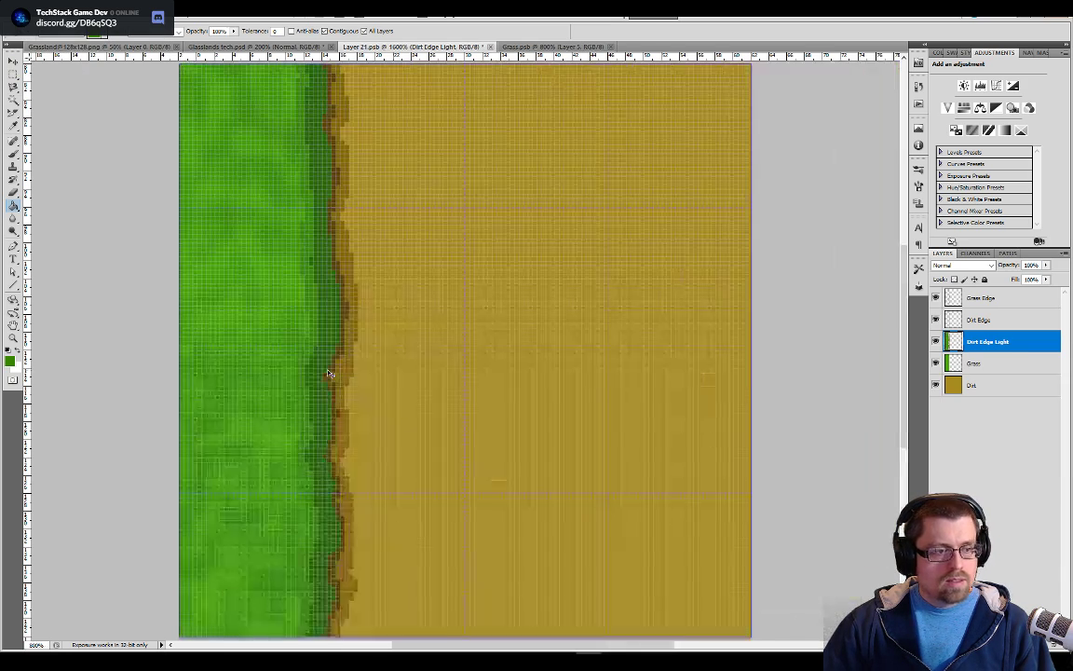
key("ctrl+minus")
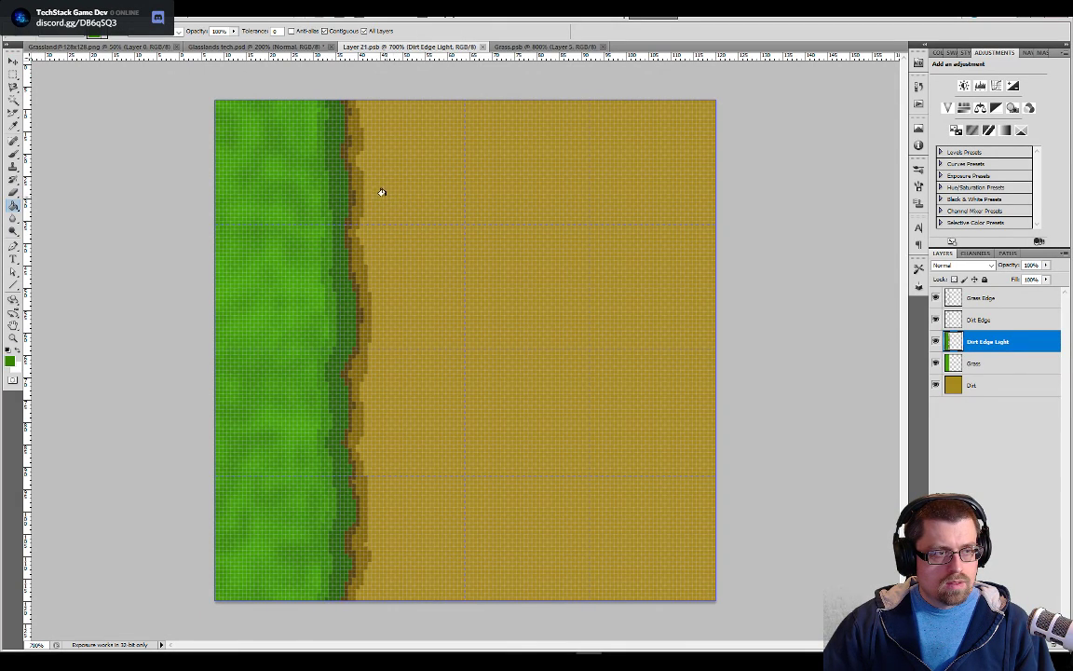
Return to Glasslands tech.psd and examine how the updated edge tile looks around the dirt path and in the vertical strip
left_click(240, 47)
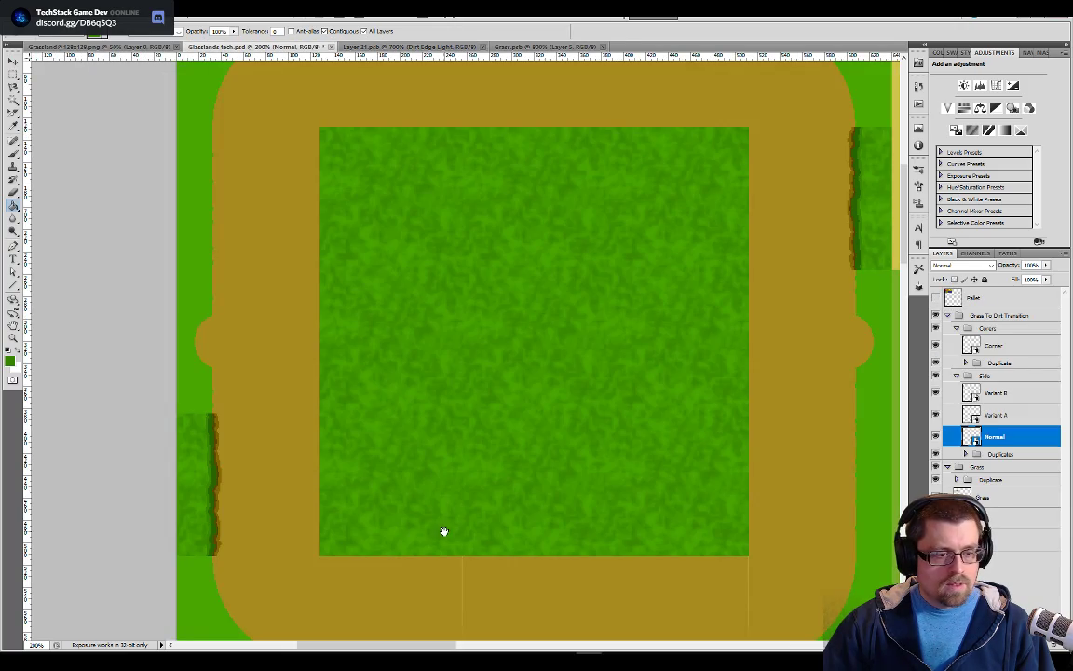
left_click_drag(444, 532, 495, 320)
left_click_drag(265, 336, 521, 334)
key("j")
left_click_drag(270, 357, 615, 360)
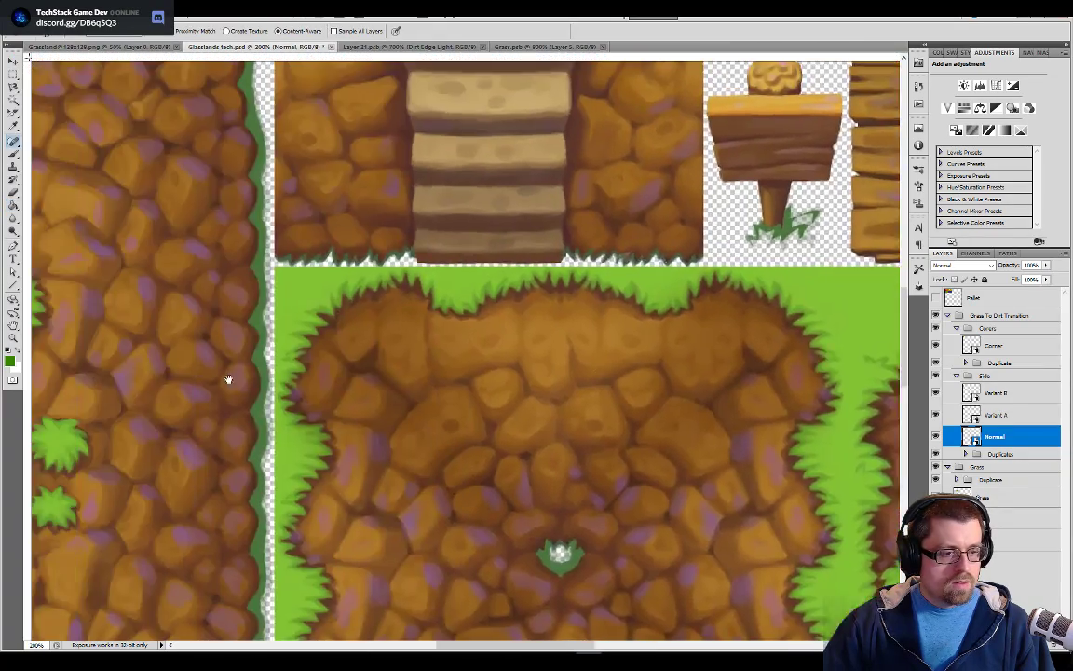
left_click_drag(283, 380, 531, 374)
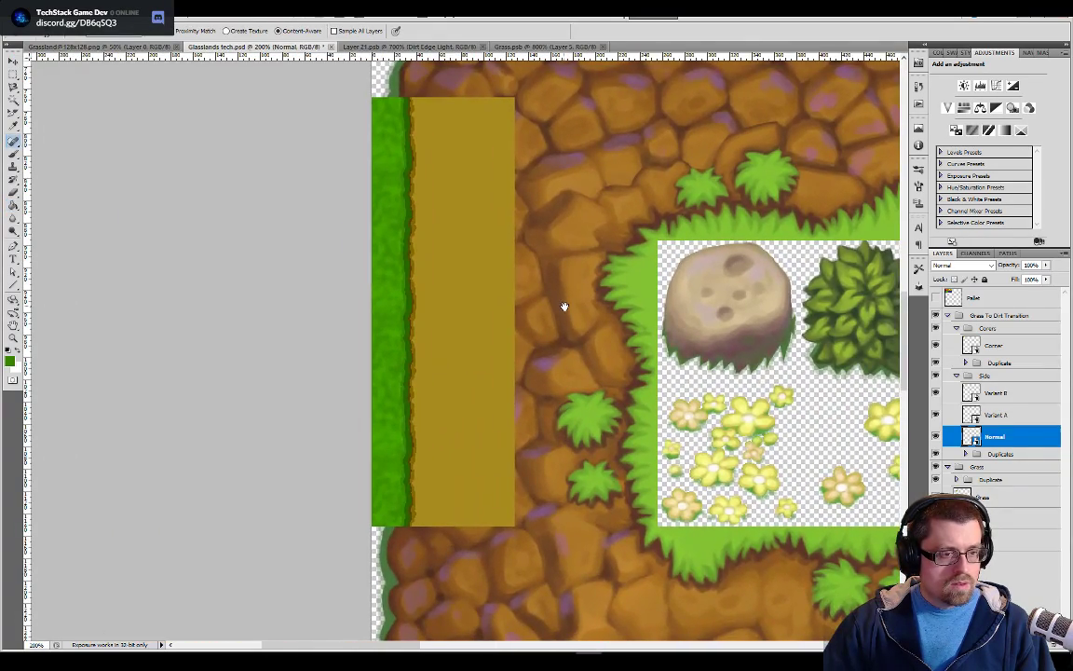
left_click_drag(575, 239, 565, 388)
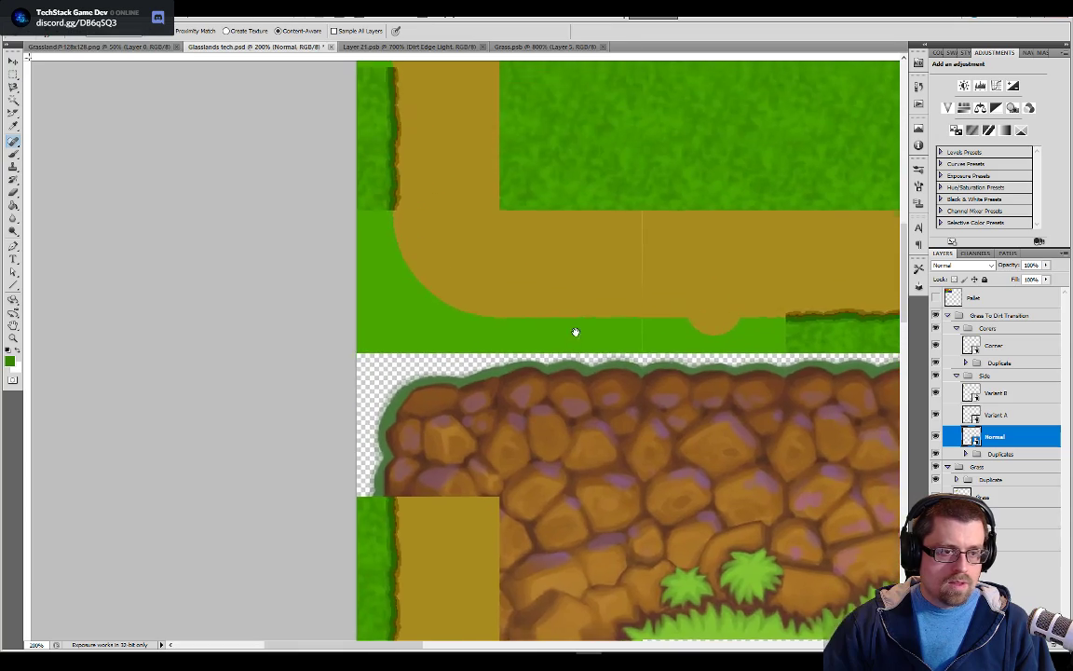
left_click_drag(606, 490, 503, 270)
left_click_drag(568, 159, 609, 403)
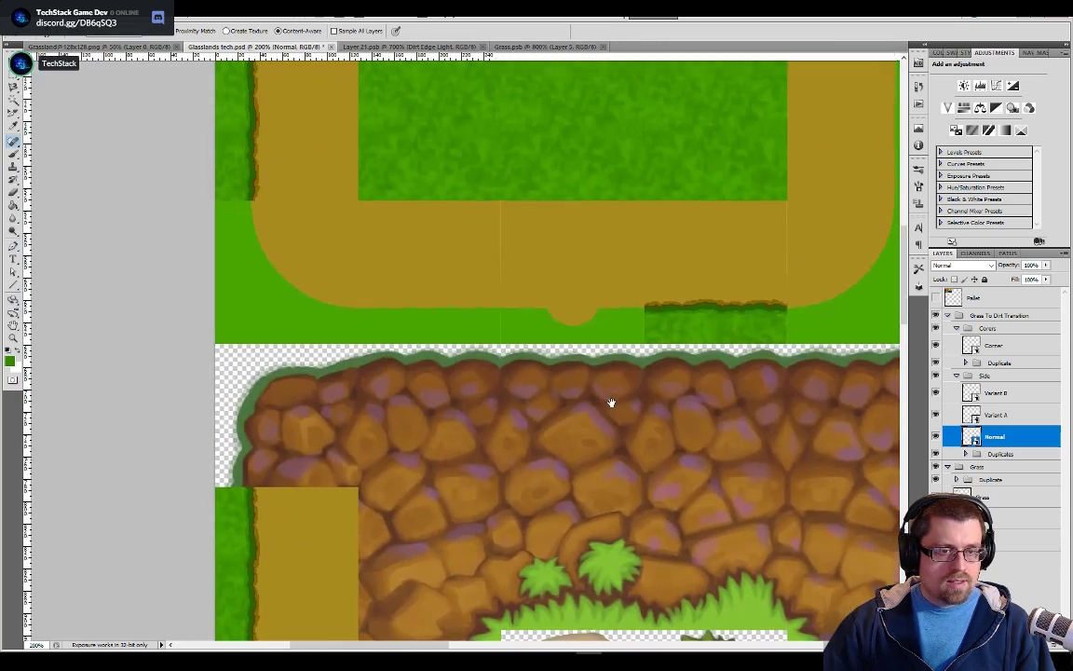
left_click_drag(491, 355, 548, 305)
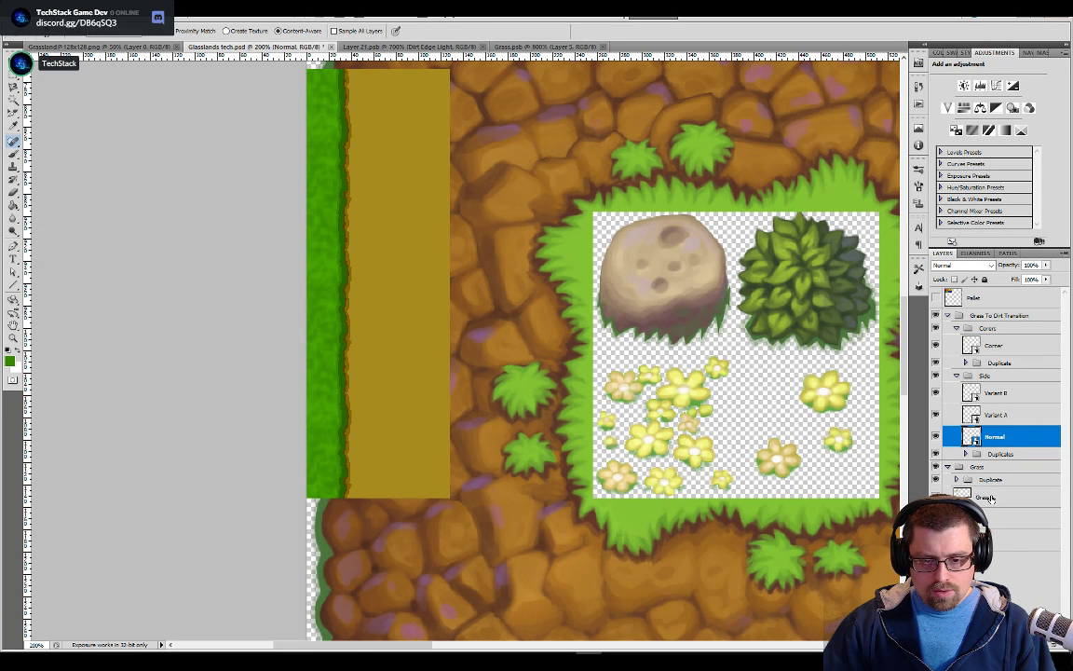
Expand the Side group's Duplicates and check which tile on the canvas each Normal copy layer belongs to
left_click(966, 453)
scroll(988, 419, "down", 3)
left_click(1014, 597)
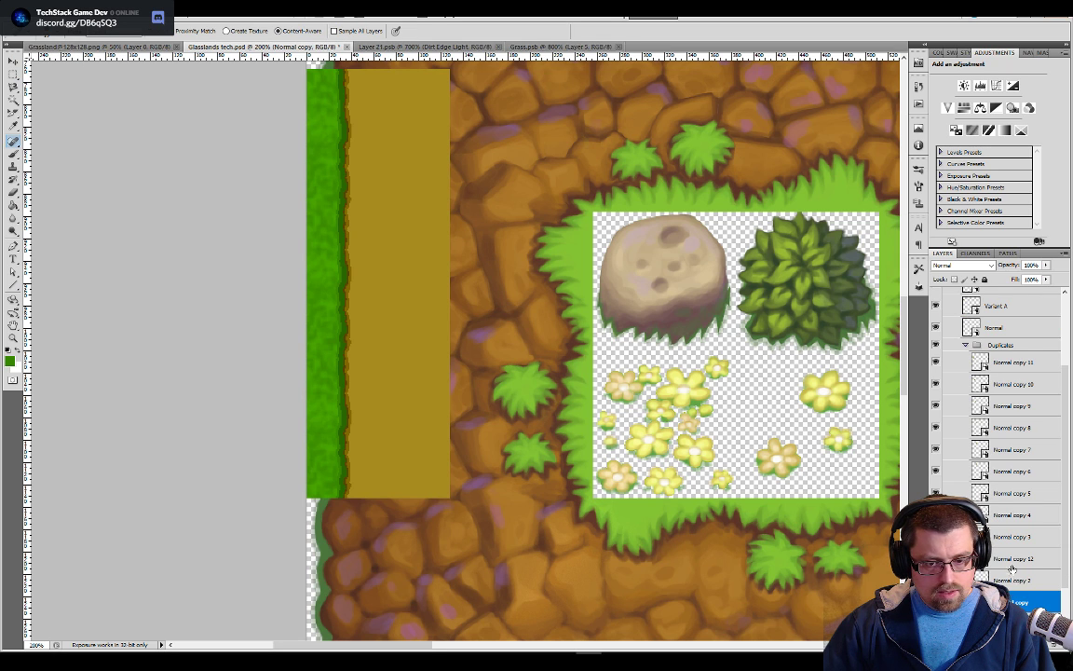
left_click(1014, 559)
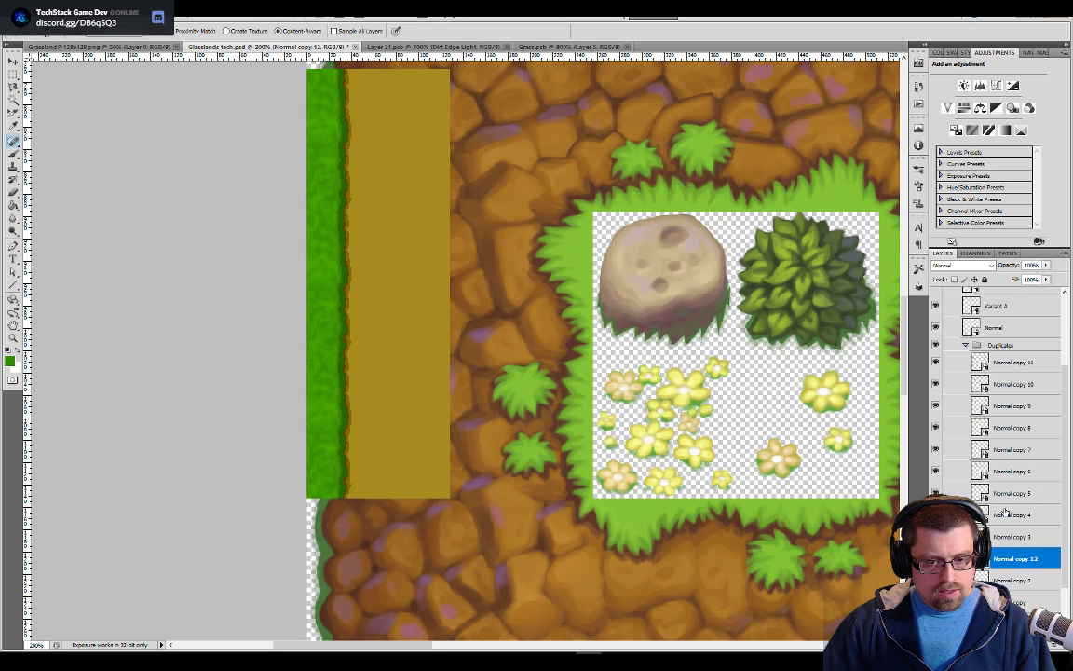
left_click(1000, 368)
left_click(1001, 386)
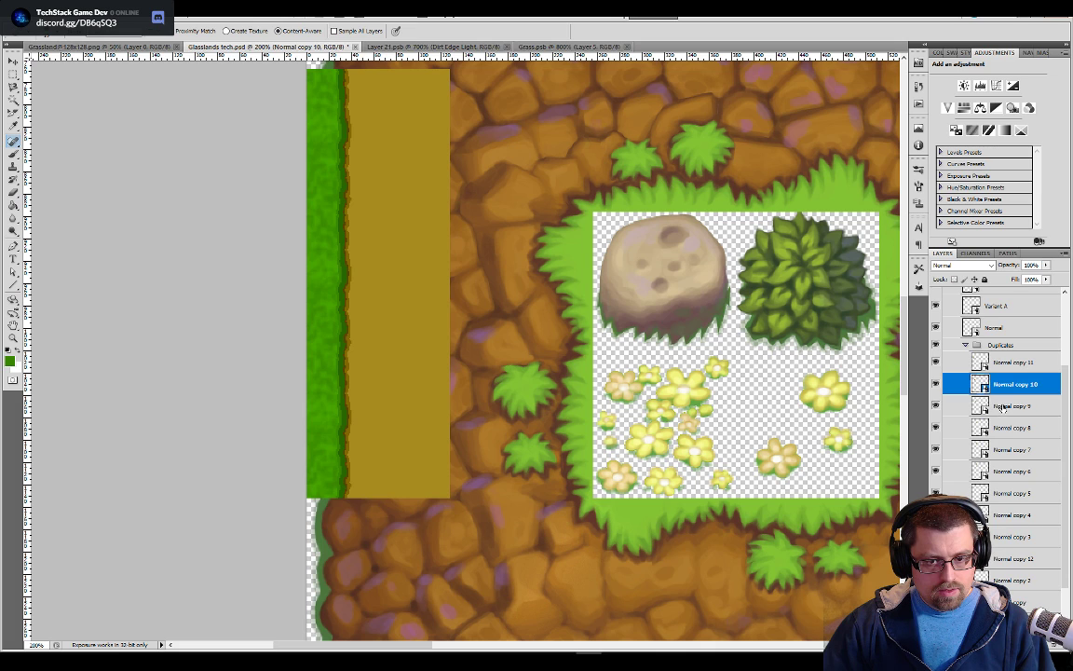
scroll(1003, 409, "up", 1)
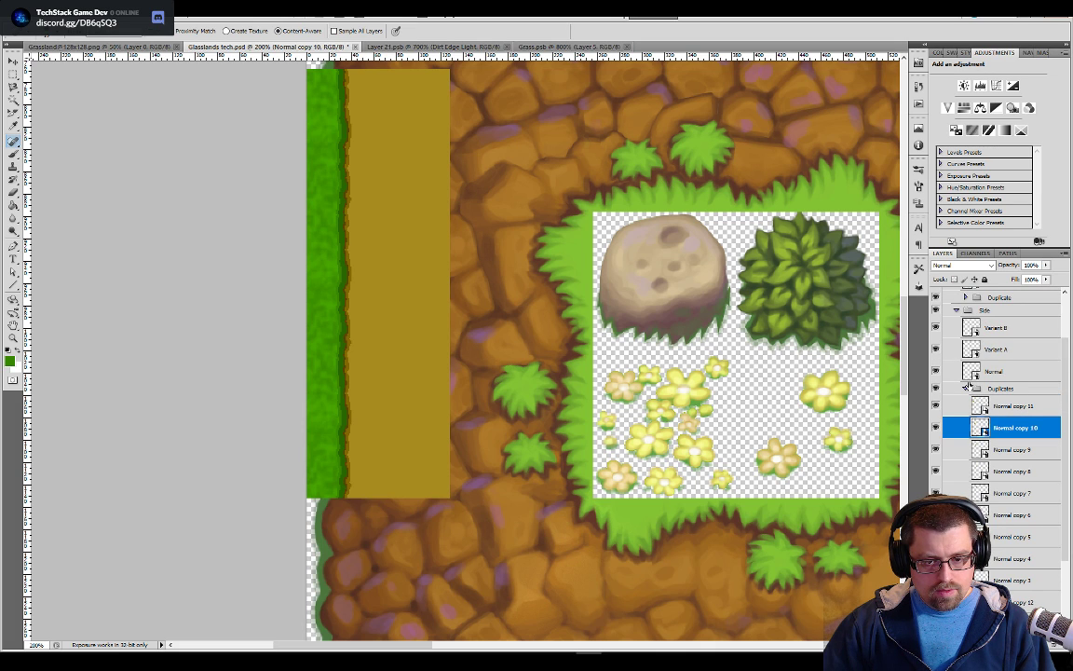
left_click(997, 451)
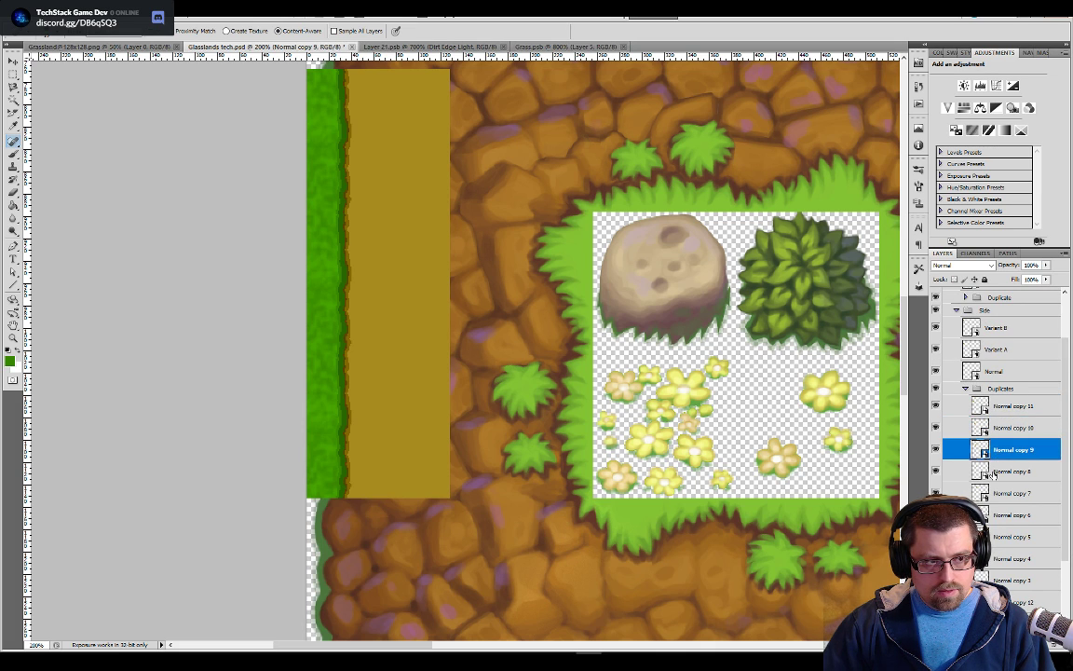
left_click(995, 474)
key("v")
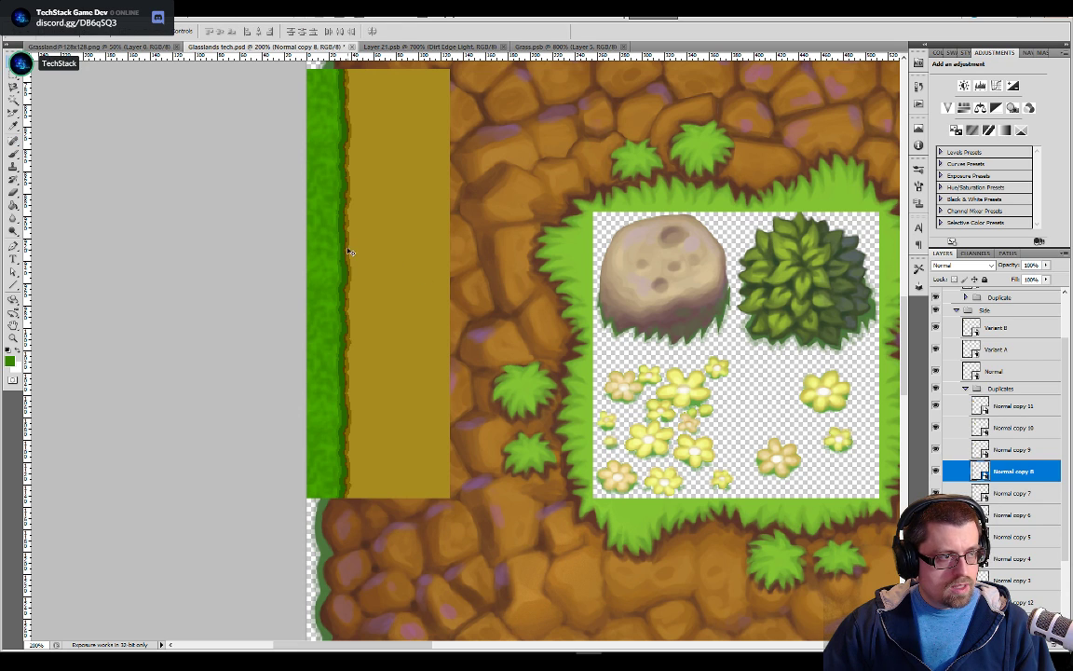
scroll(1030, 515, "down", 3)
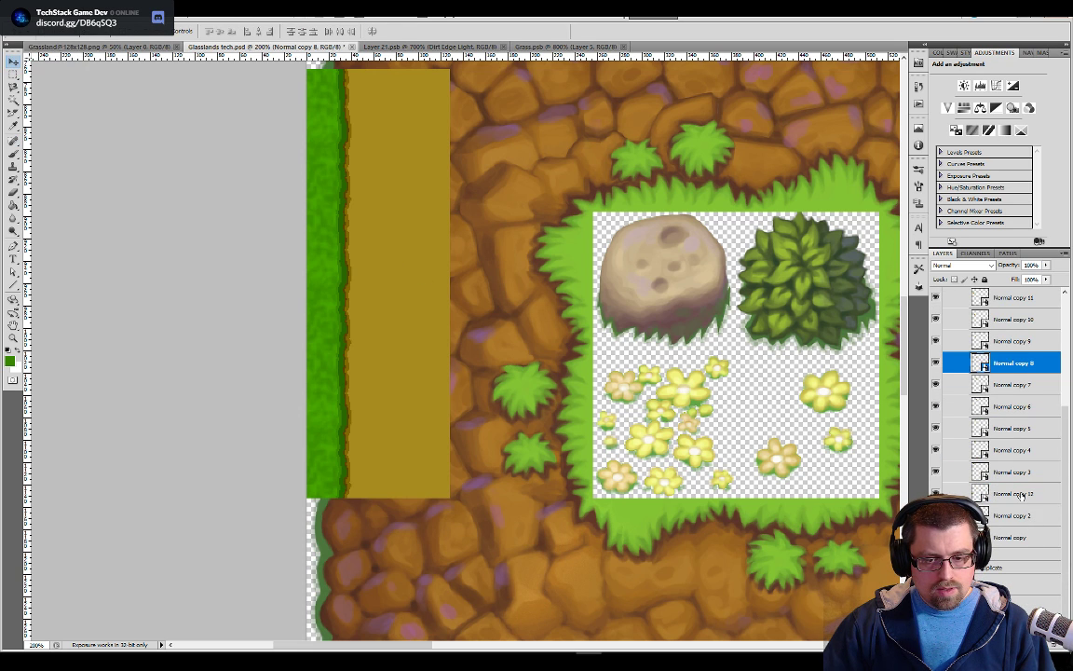
left_click(1015, 494)
scroll(1027, 451, "up", 1)
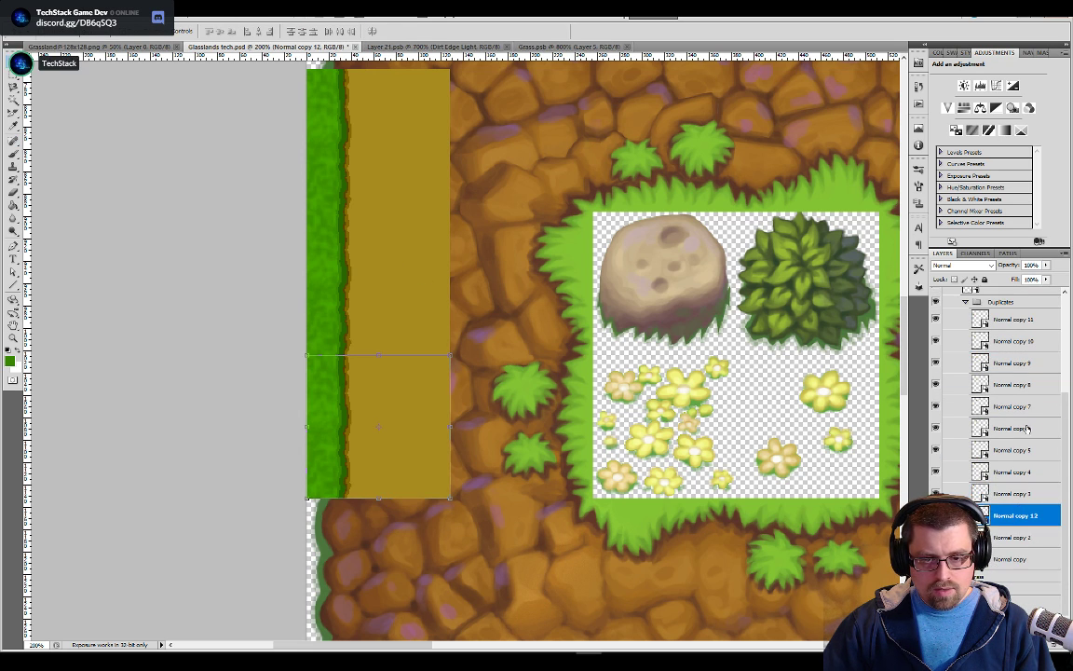
left_click(1015, 337, "shift")
left_click(1016, 341)
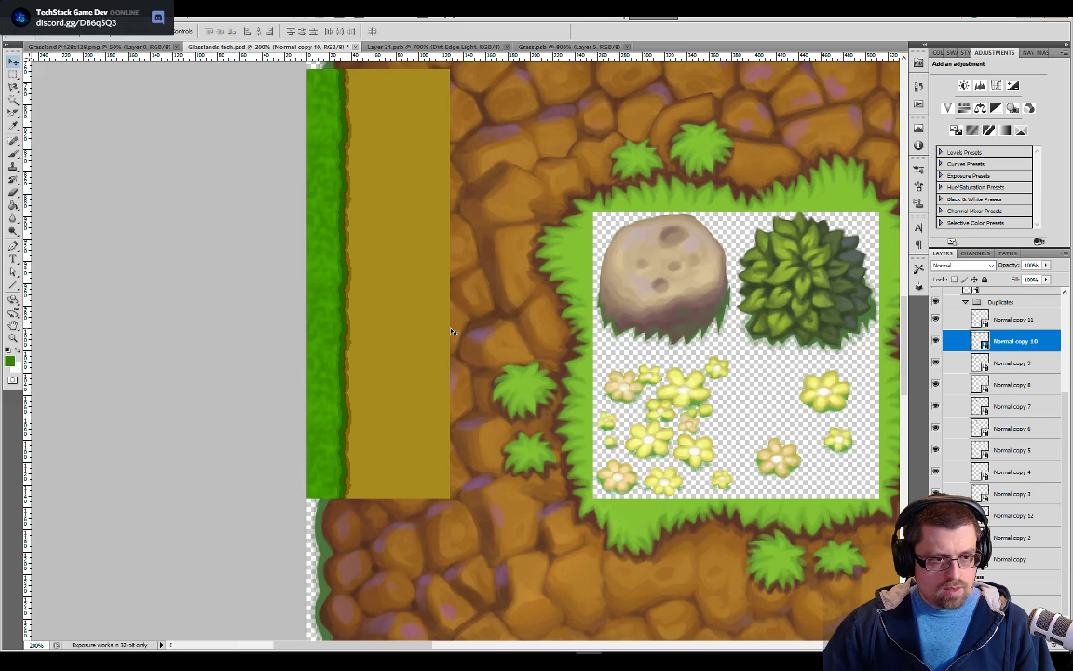
scroll(451, 331, "down", 2)
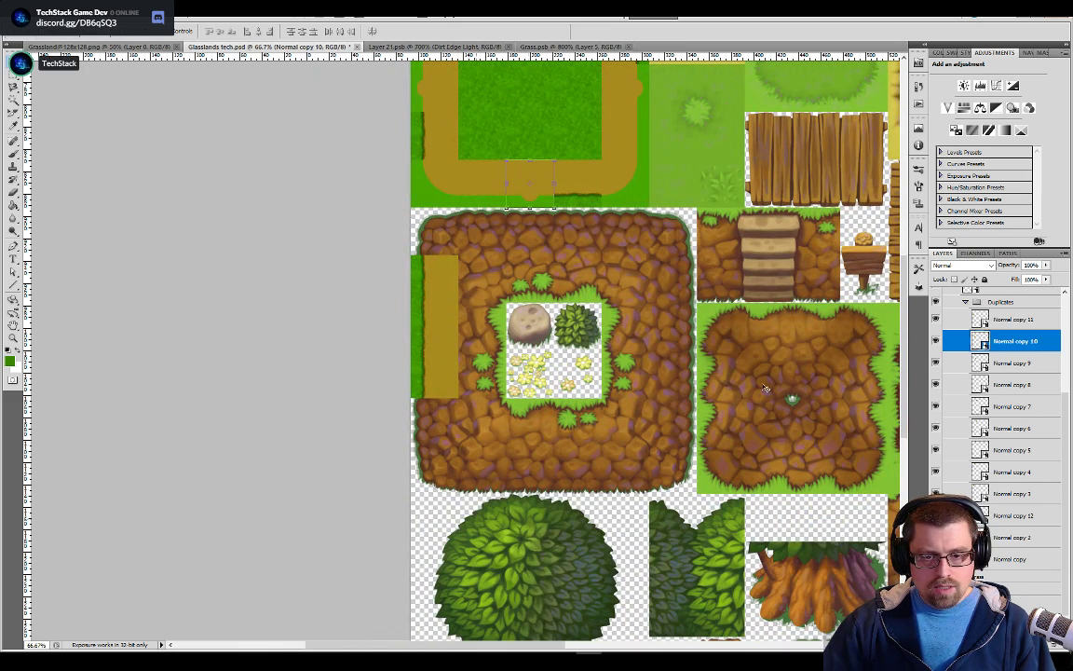
Select the Normal copy, Normal copy 2 and Normal copy 12 layers that form the vertical three-tile strip
left_click(1009, 518)
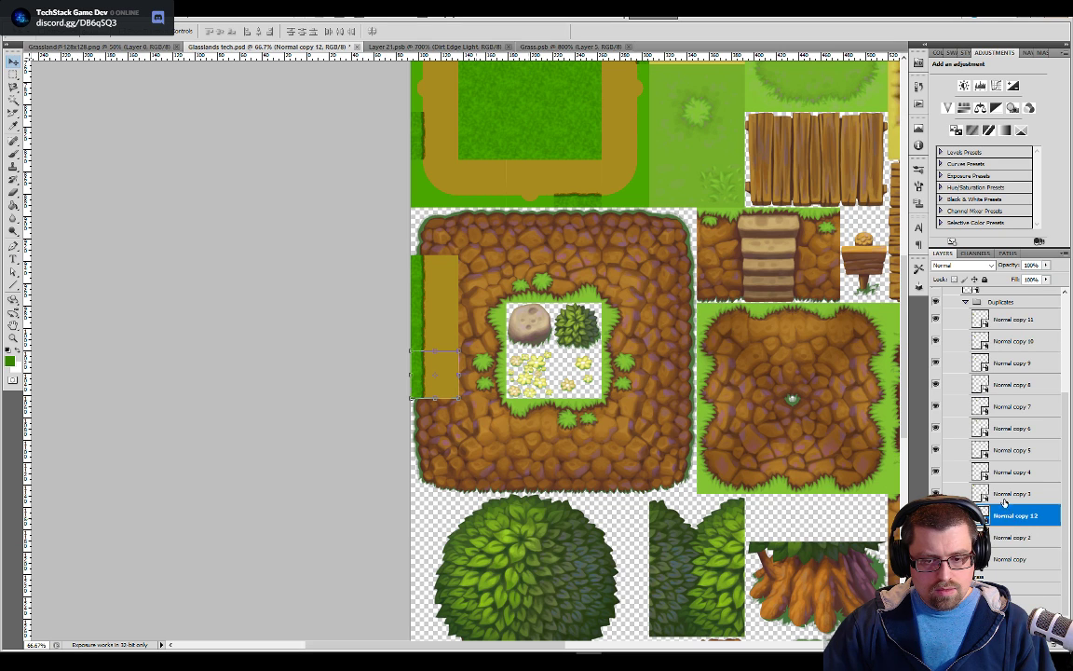
scroll(1005, 517, "up", 5)
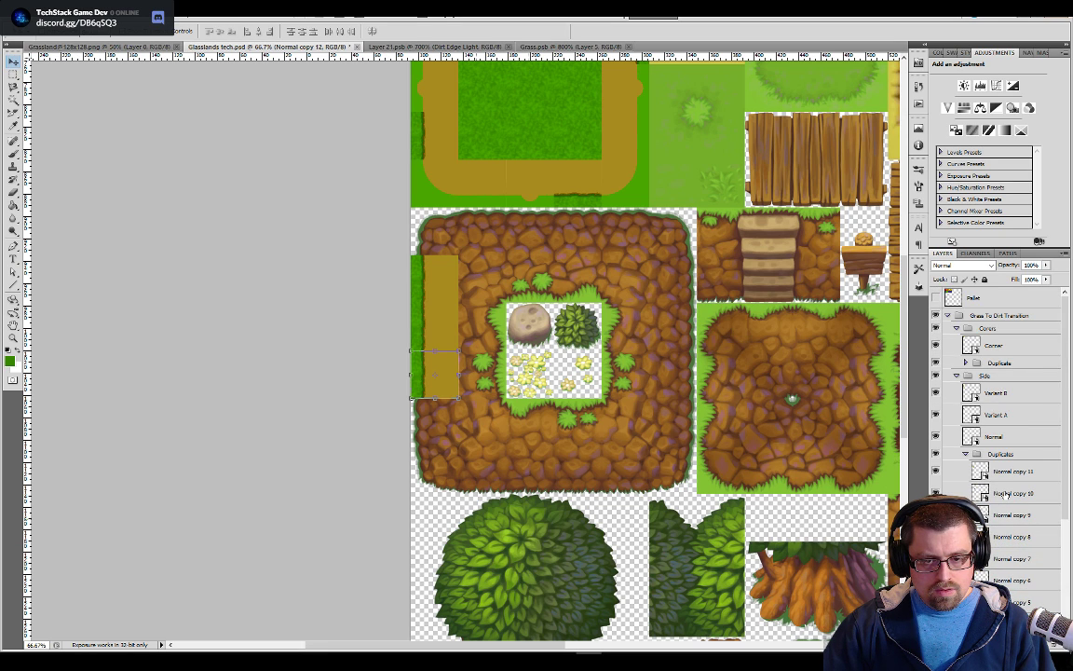
scroll(1003, 494, "down", 3)
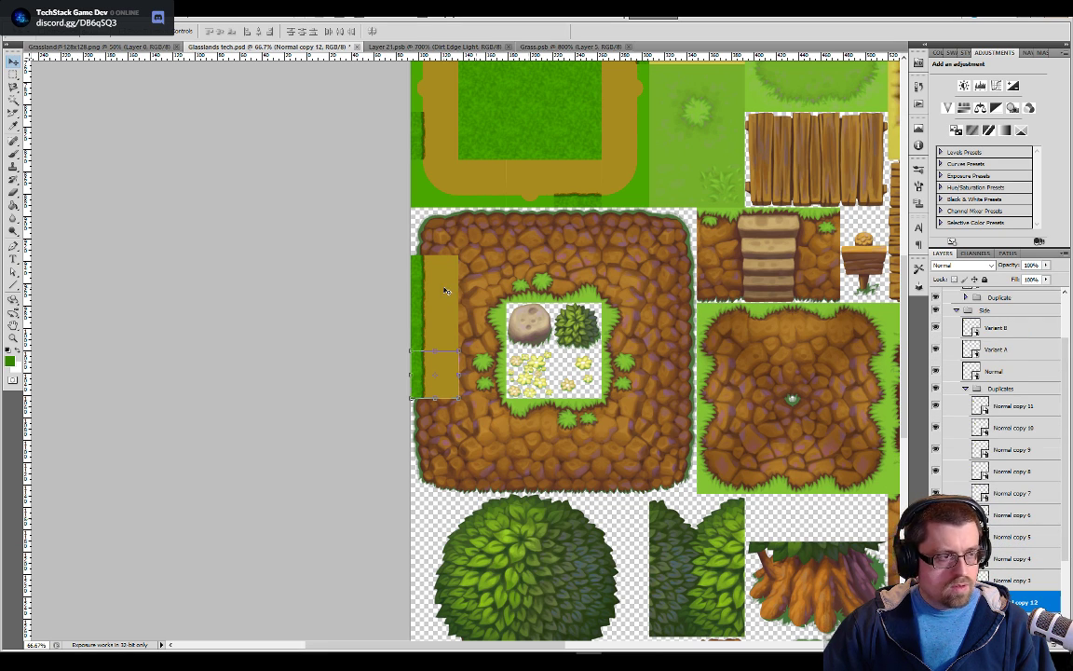
scroll(1001, 484, "down", 3)
left_click(1002, 559)
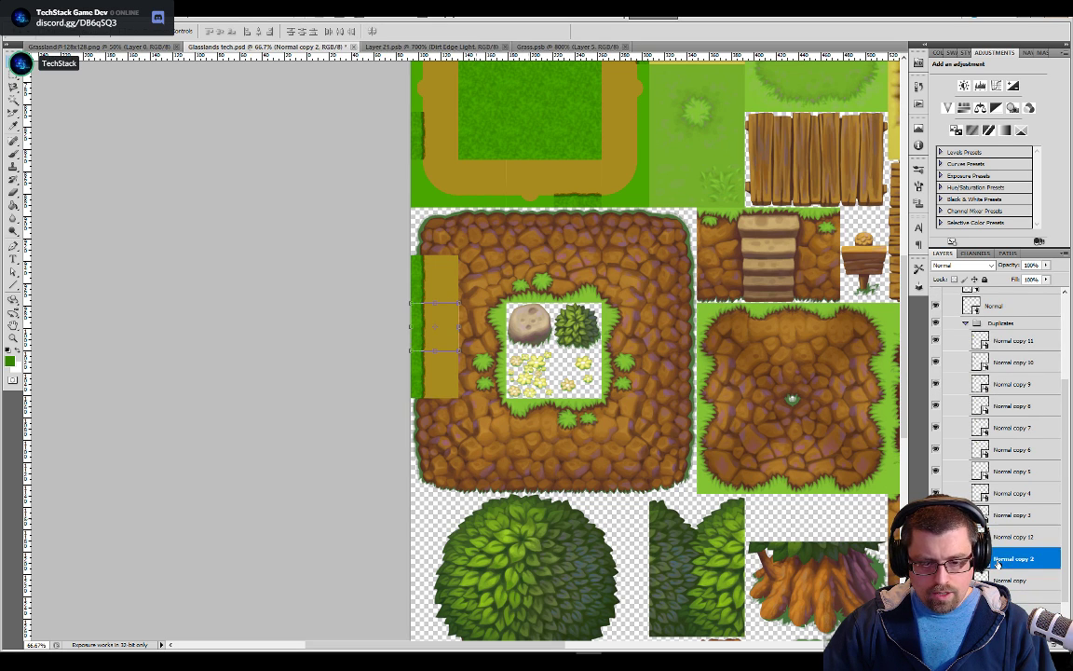
left_click(1024, 580)
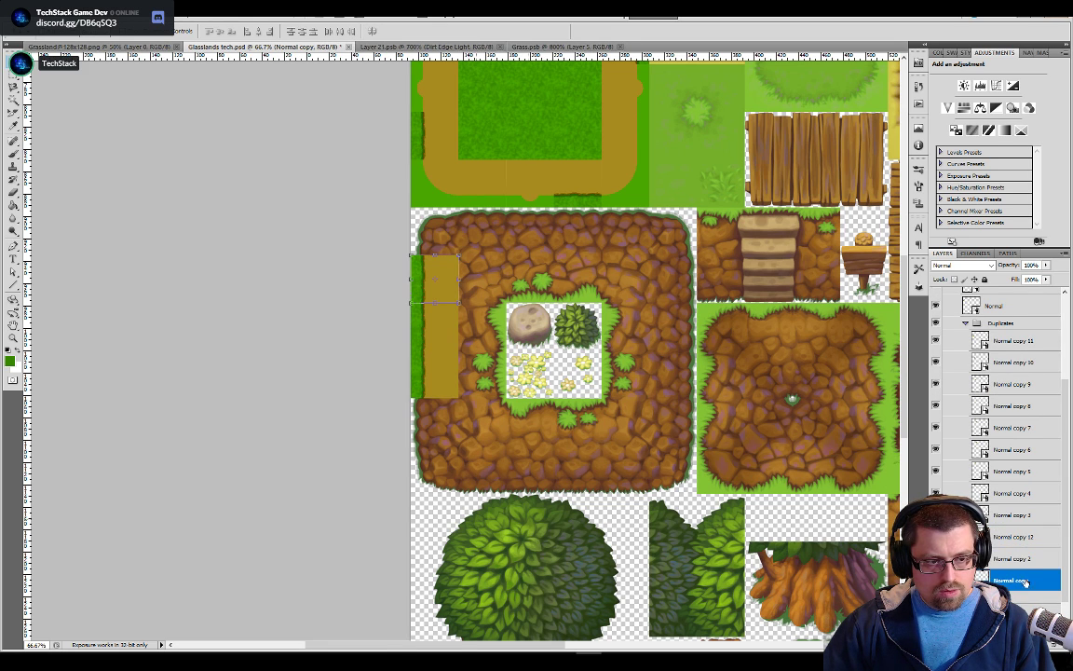
left_click(1013, 539, "shift")
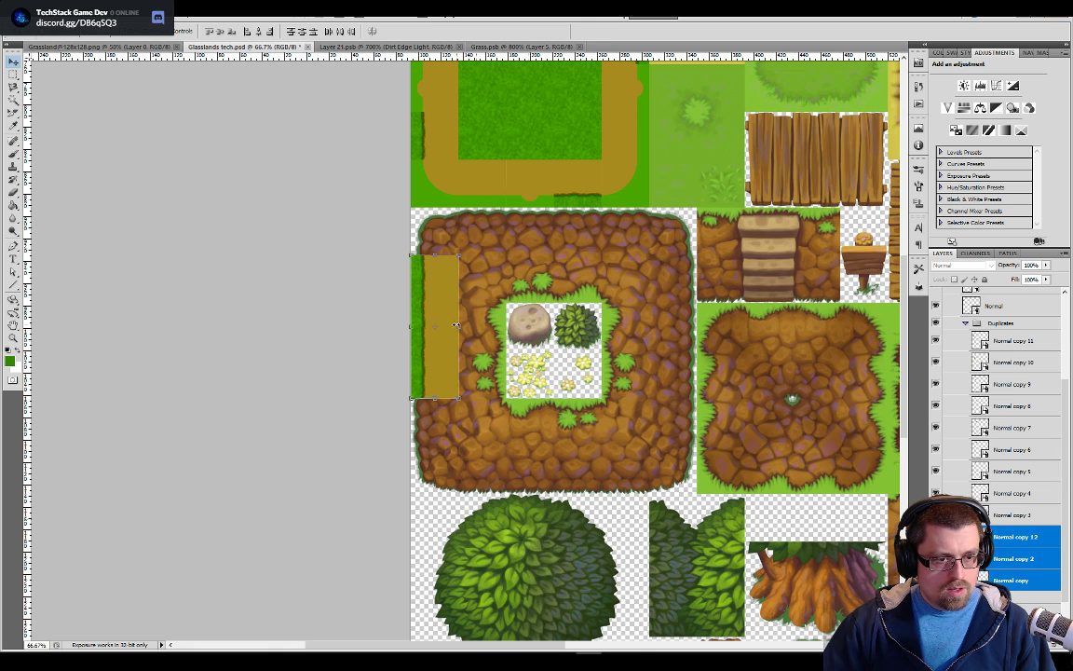
Move the three-tile strip four grid cells to the right, beside the bush and flower tiles, and show the grid to check its alignment
left_click_drag(447, 320, 635, 319)
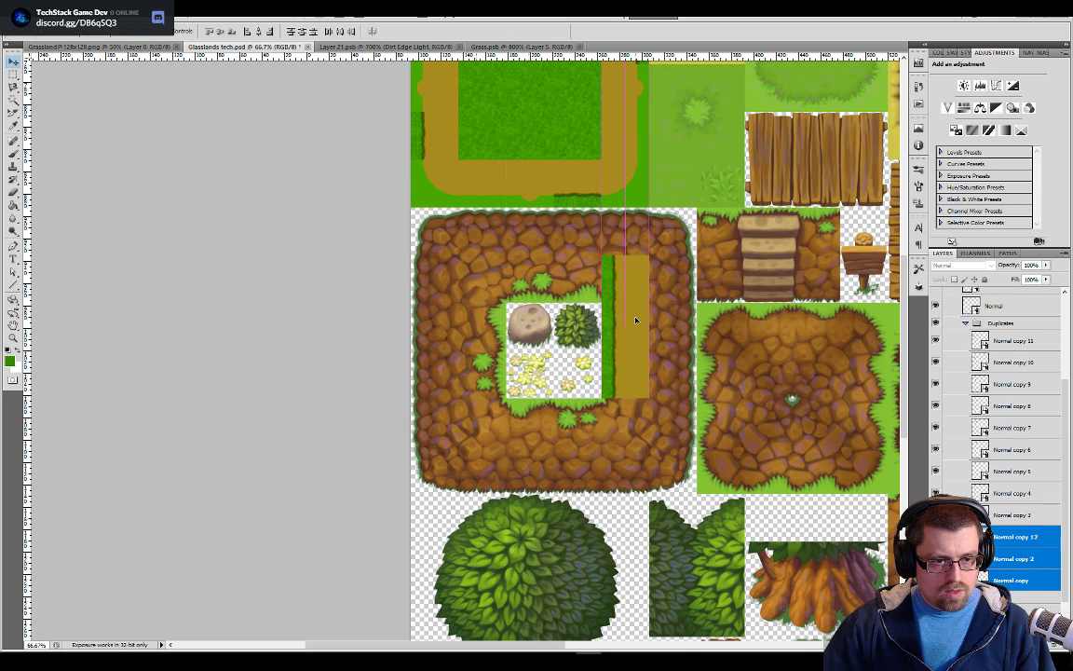
left_click_drag(636, 319, 636, 320)
key("ctrl+apostrophe")
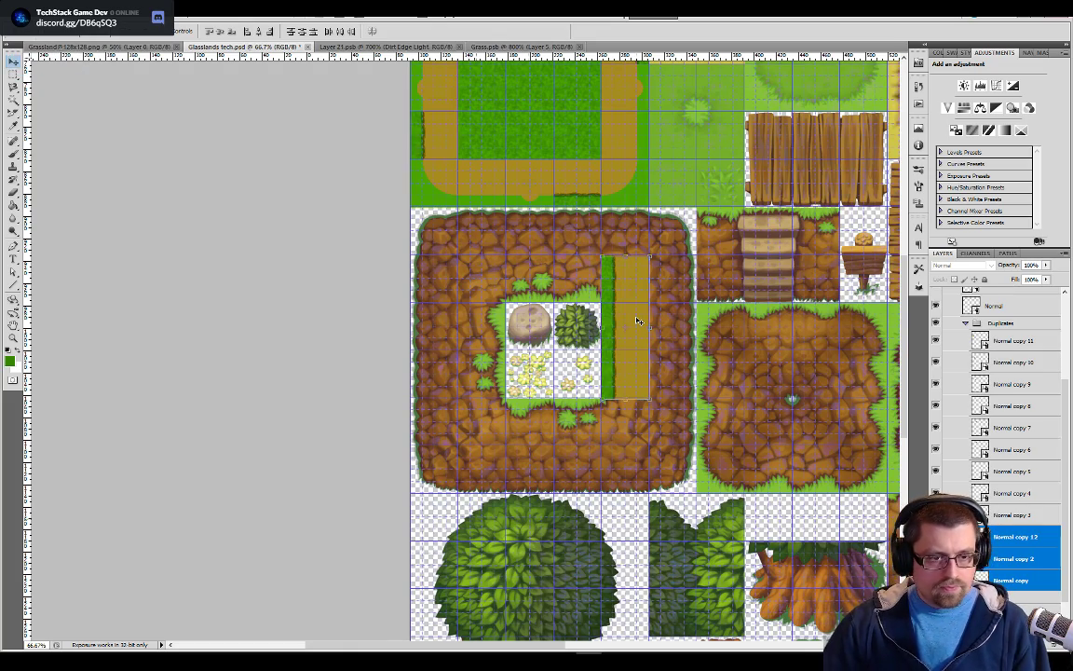
key("ctrl+plus")
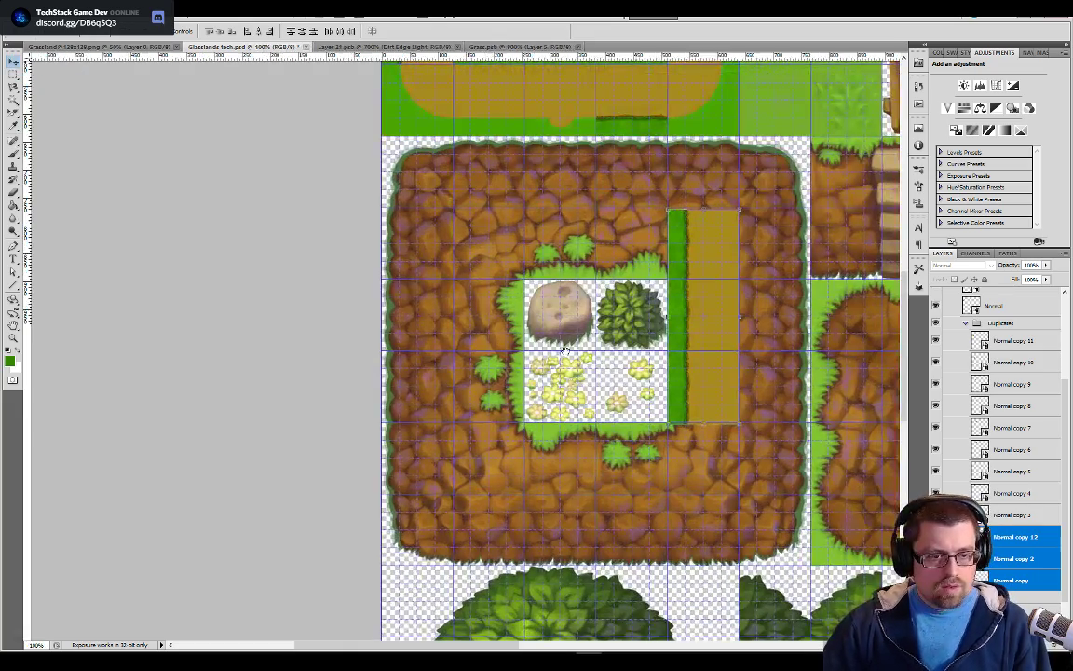
left_click_drag(638, 320, 497, 363)
key("ctrl+r")
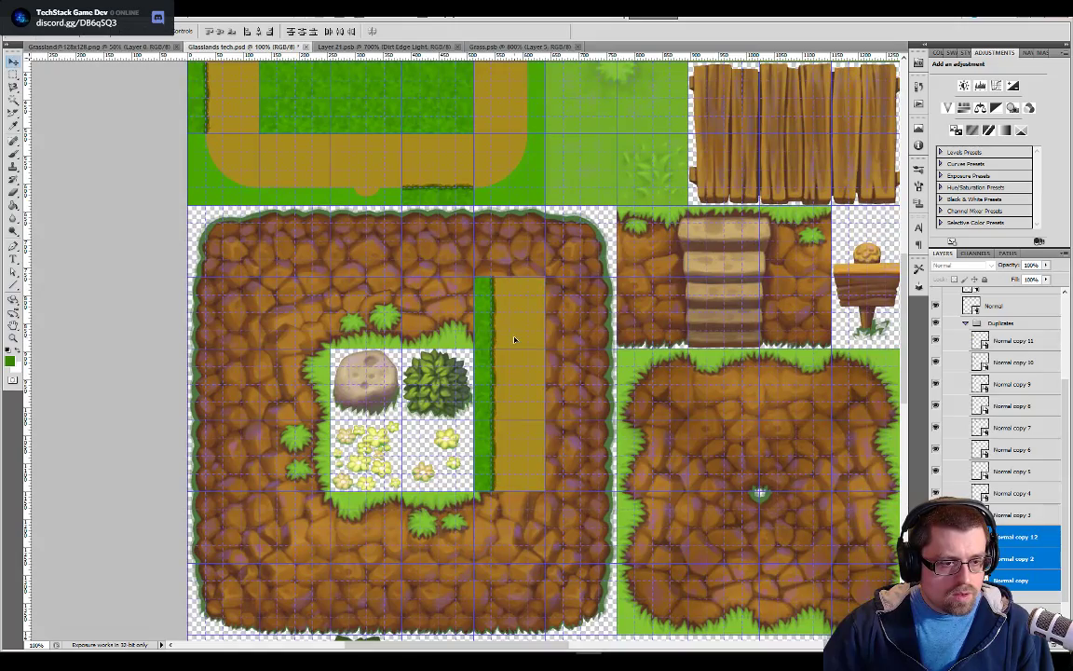
Snap the three-tile strip exactly onto the grid lines beside the bush and flower tiles
scroll(514, 340, "up", 2)
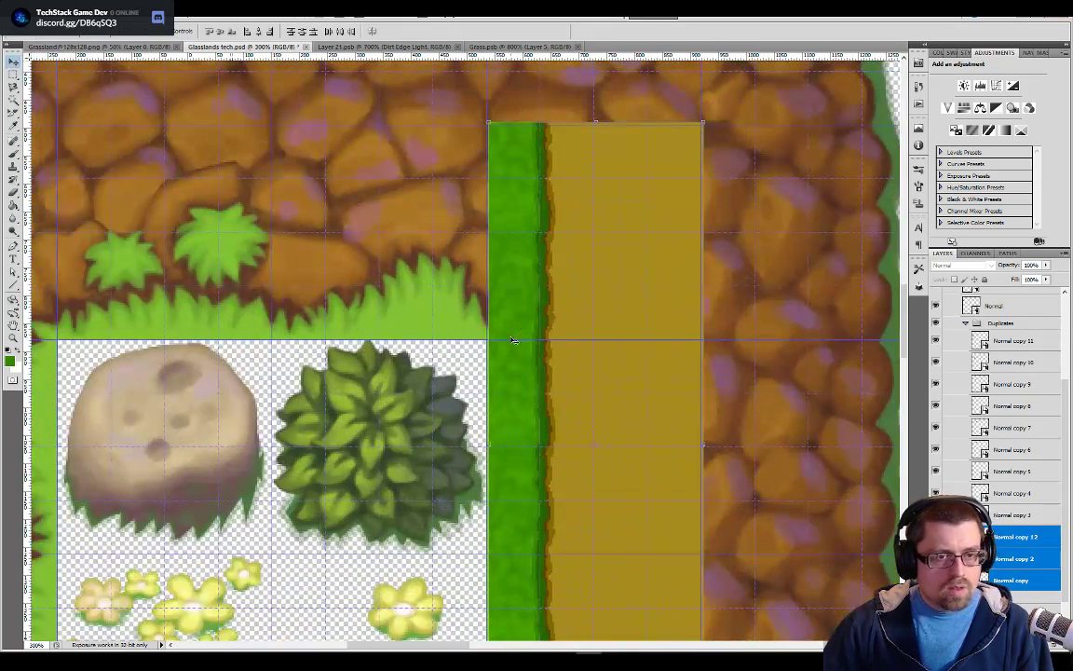
left_click_drag(588, 290, 586, 291)
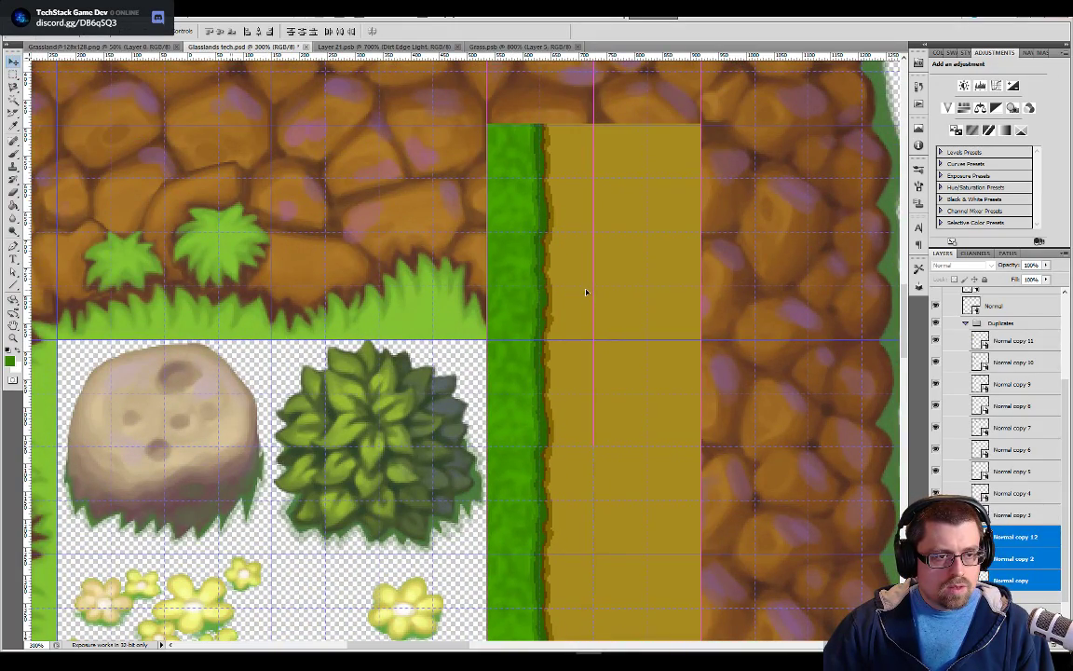
scroll(585, 295, "down", 4)
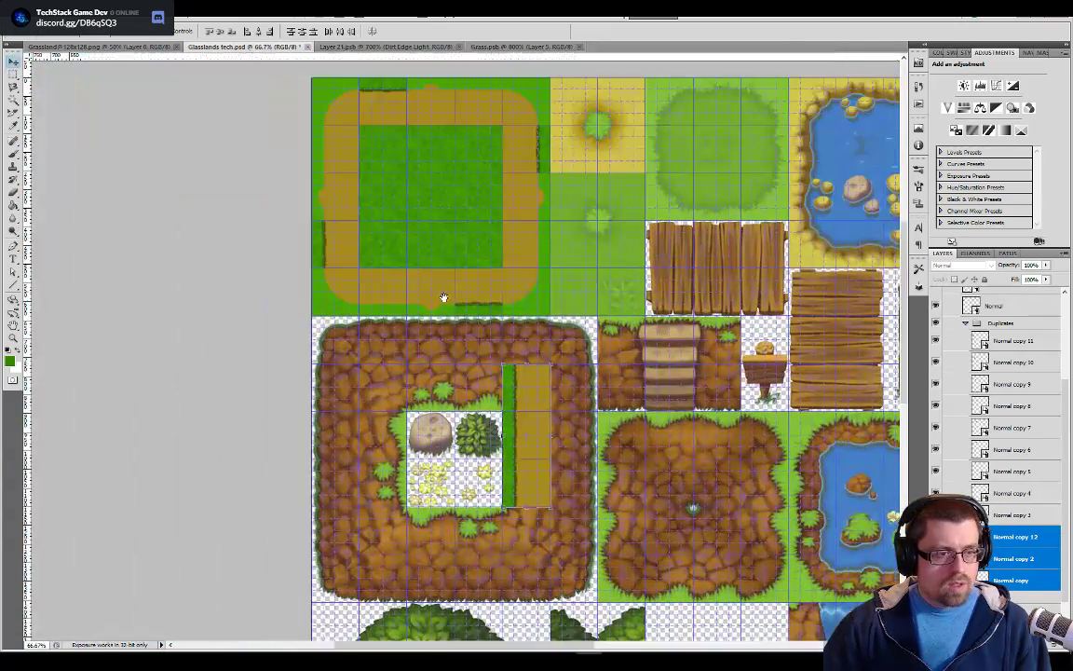
left_click_drag(445, 297, 448, 302)
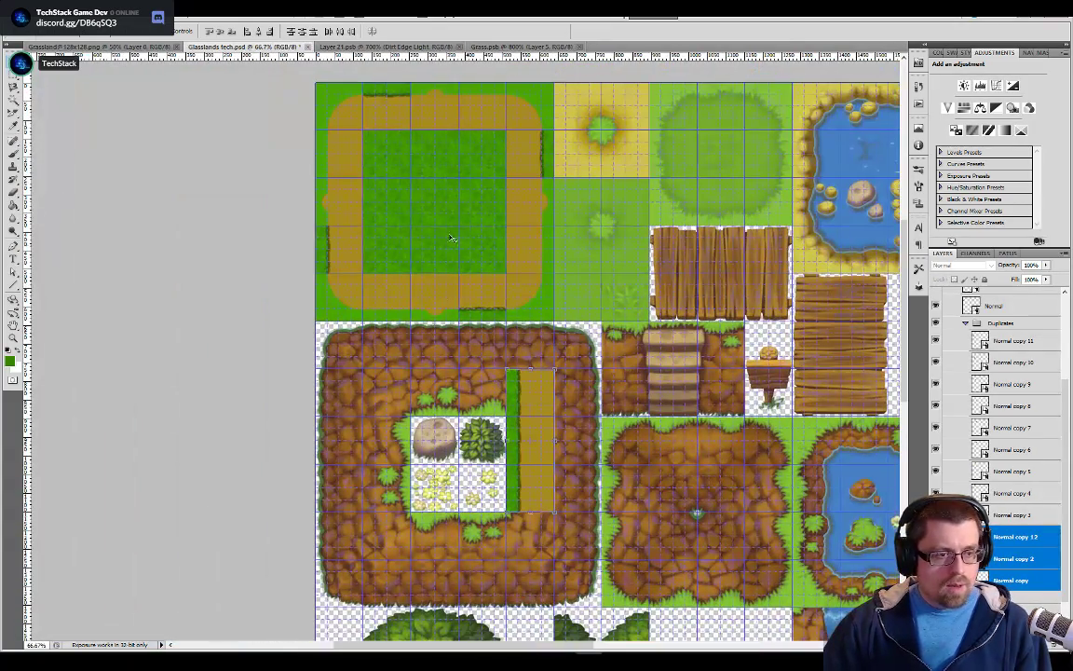
Duplicate the Grass layer below the Side group's duplicates, keeping Glasslands tech.psd as the destination document
scroll(1036, 522, "down", 2)
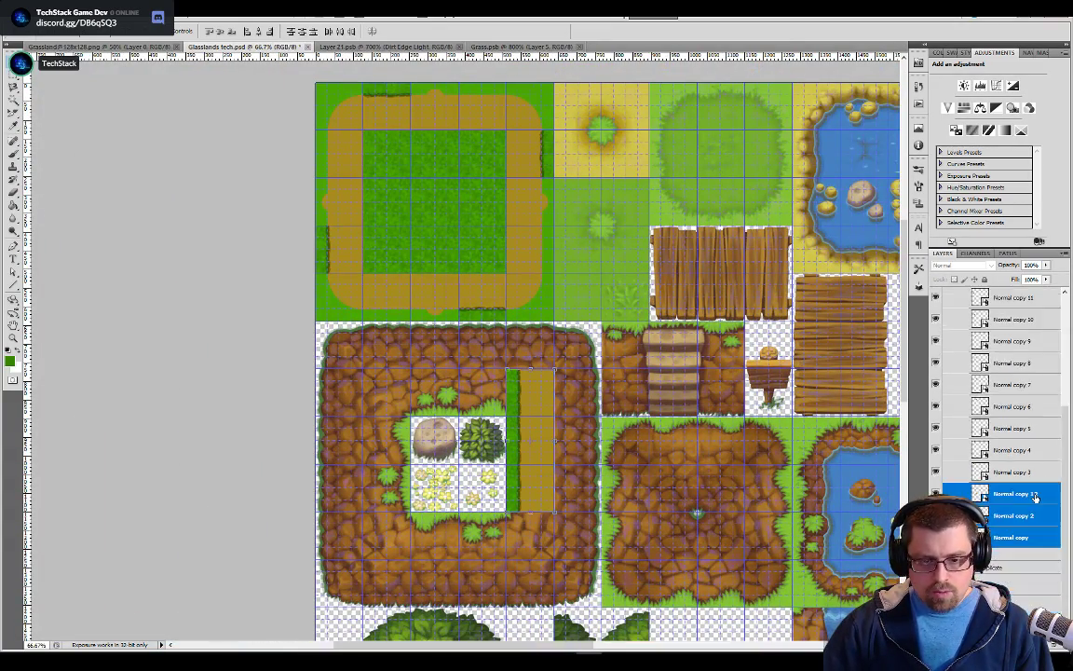
left_click(1001, 583)
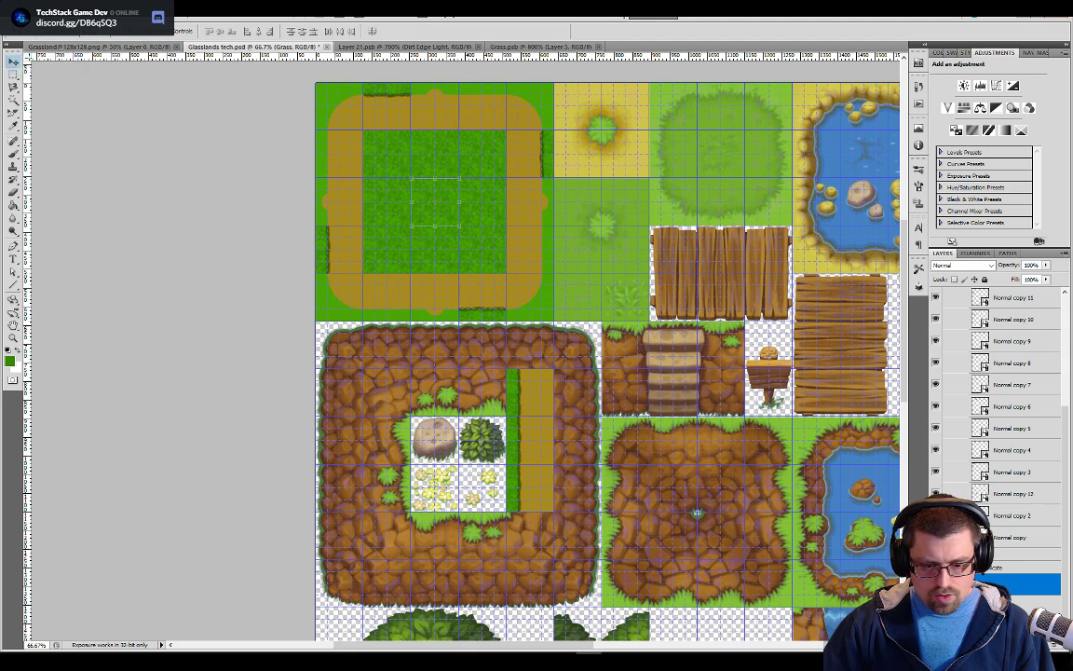
right_click(1001, 583)
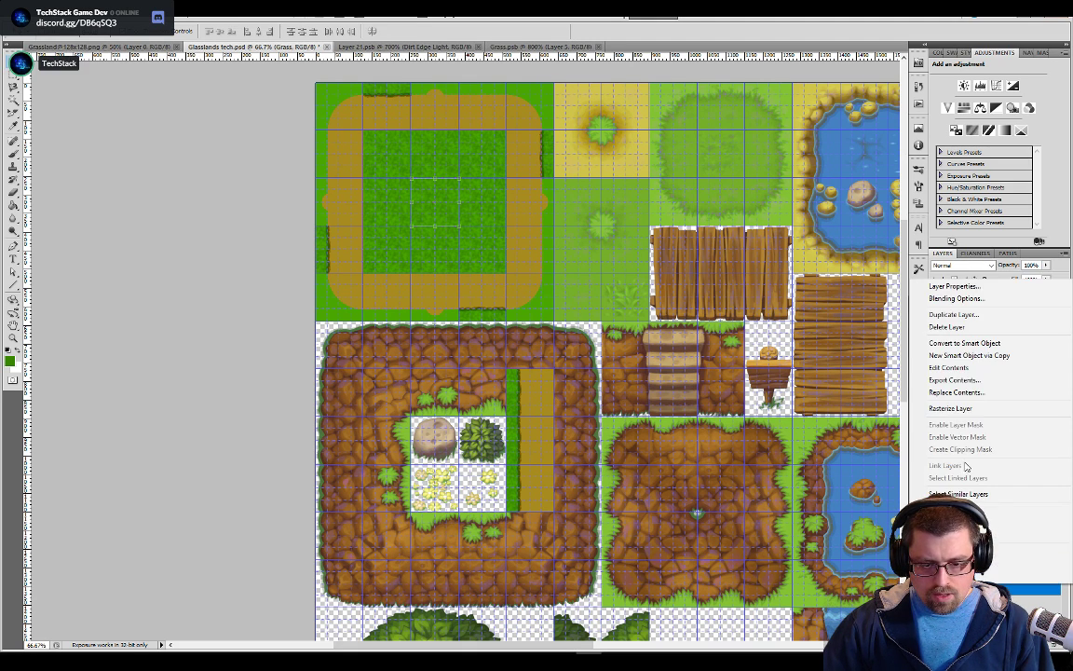
left_click(973, 318)
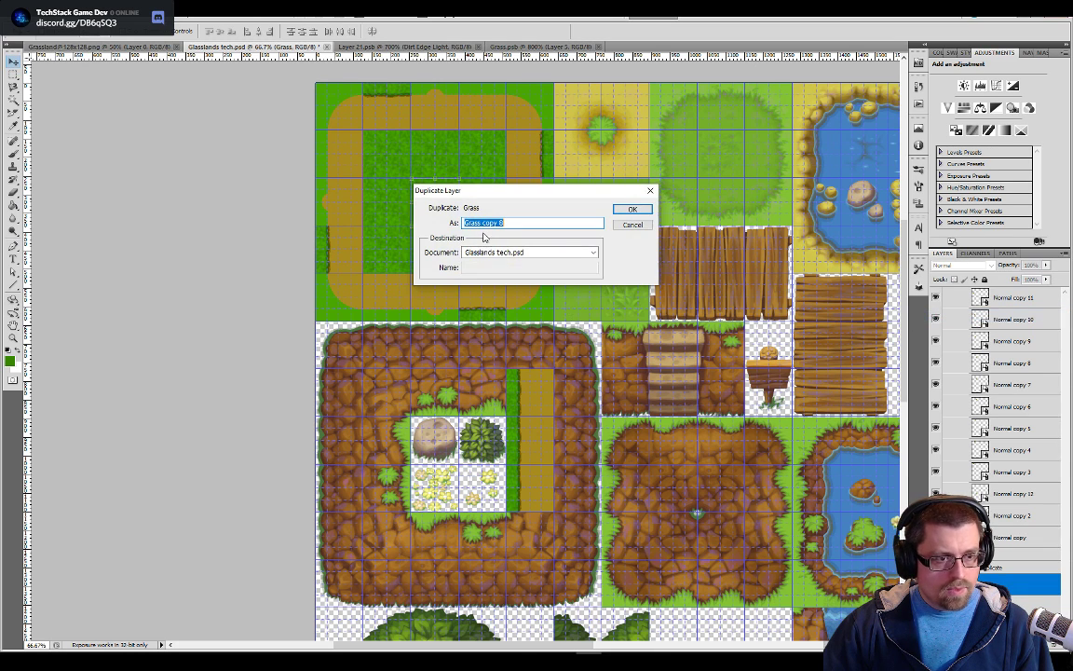
left_click(632, 209)
Move the duplicated grass tile over the bush tile, directly against the grass side of the vertical strip, and align it to the grid
left_click_drag(438, 264, 484, 449)
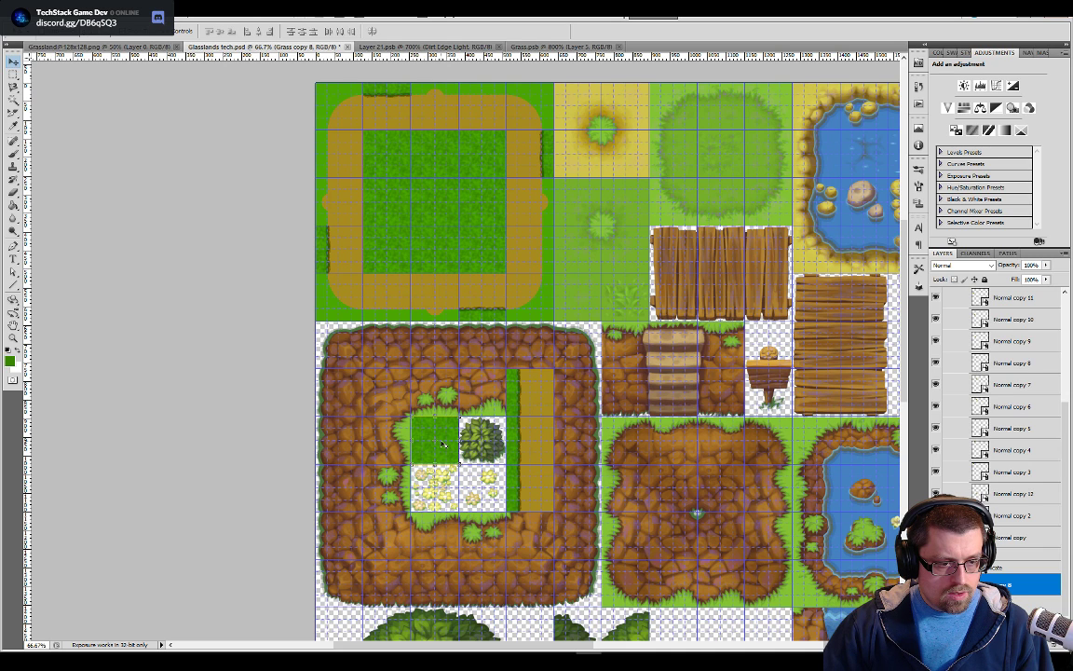
key("ctrl+t")
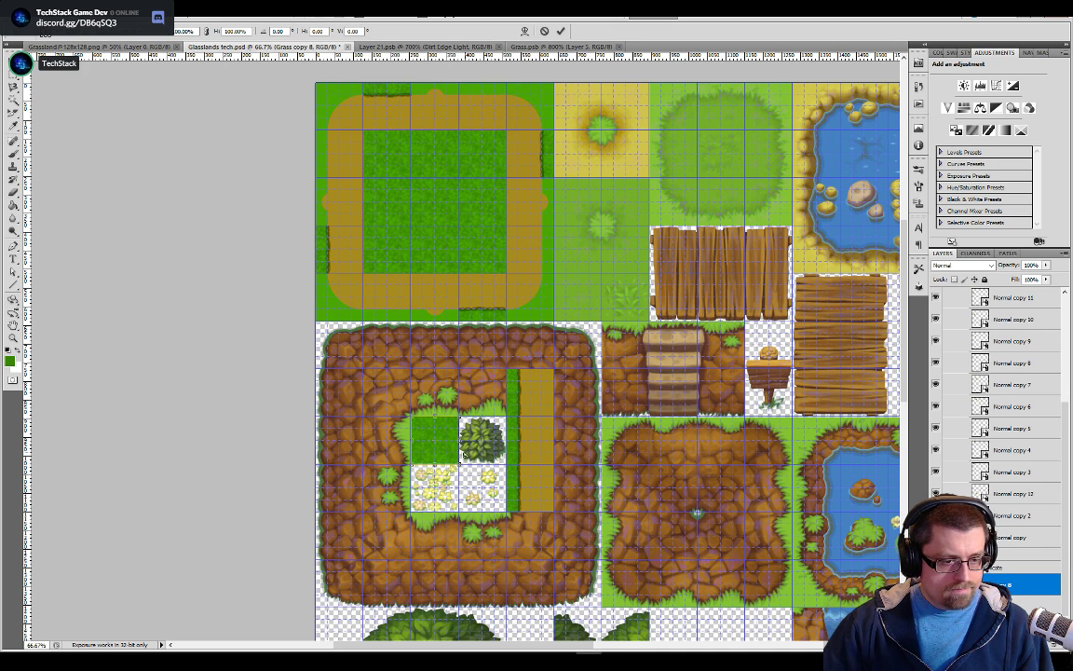
left_click_drag(446, 442, 494, 240)
scroll(482, 472, "up", 1)
key("ctrl+plus")
key("ctrl+plus")
key("ctrl+plus")
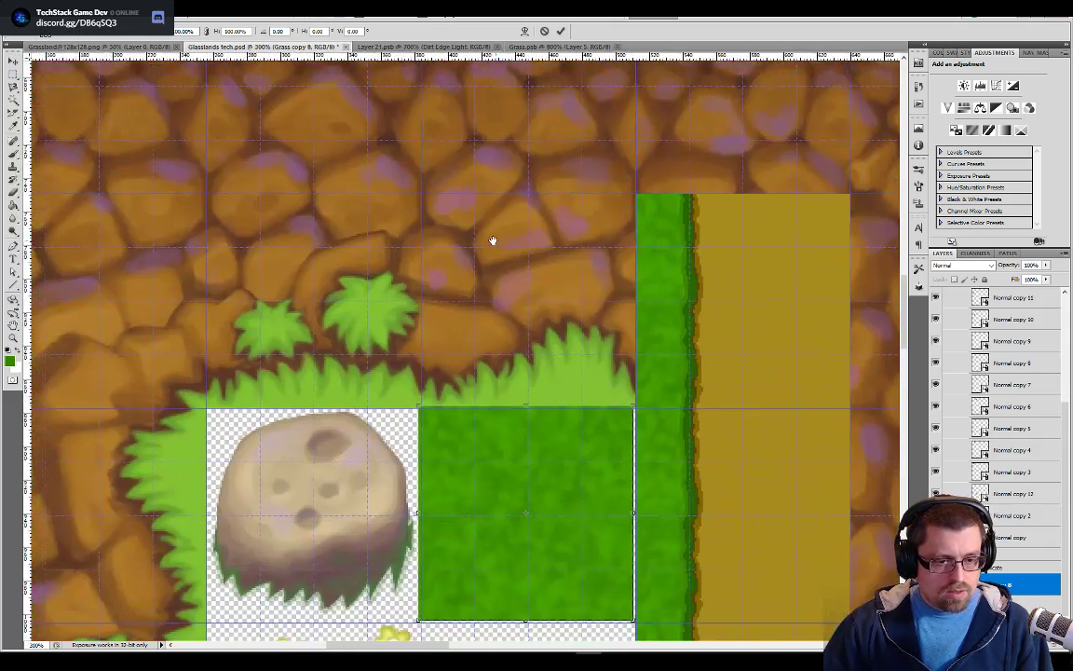
left_click_drag(563, 473, 566, 475)
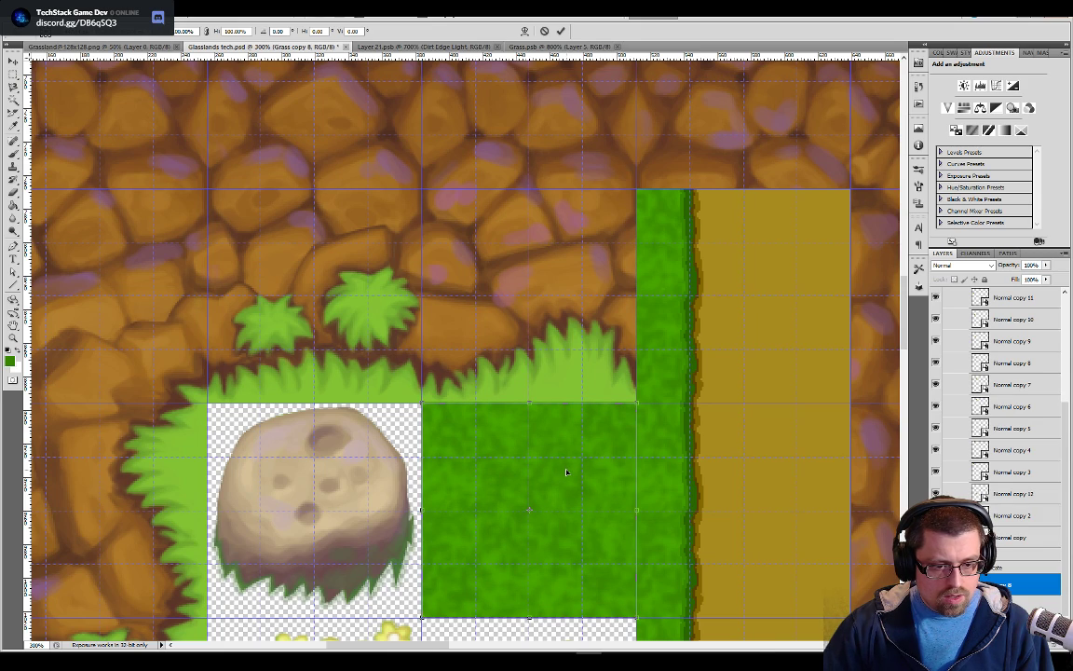
key("ctrl+plus")
left_click_drag(592, 462, 583, 293)
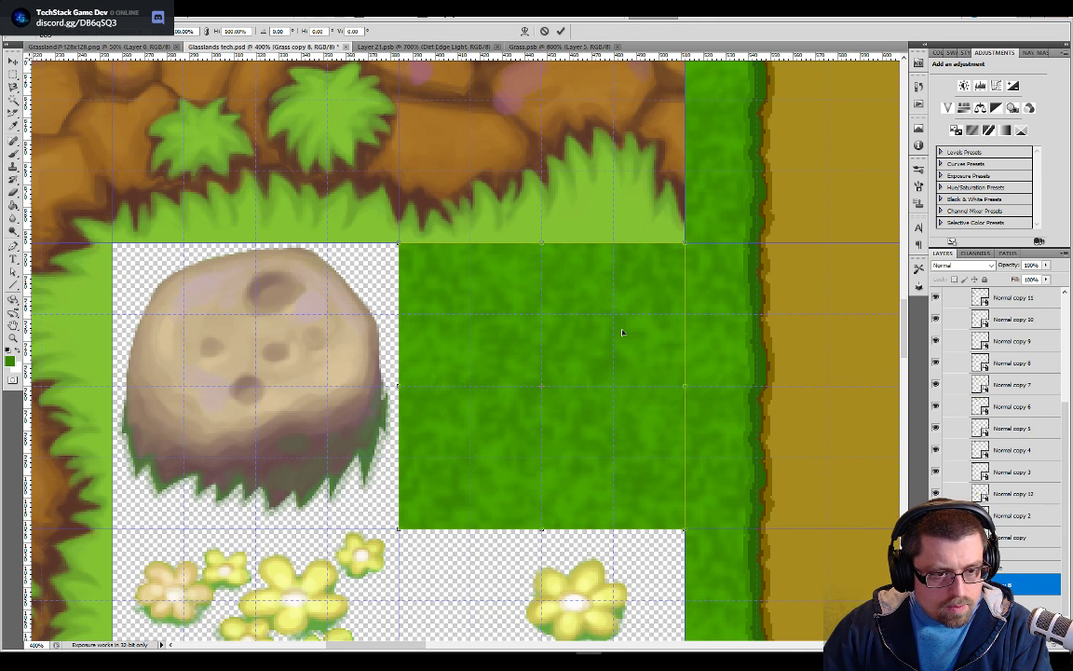
key("Return")
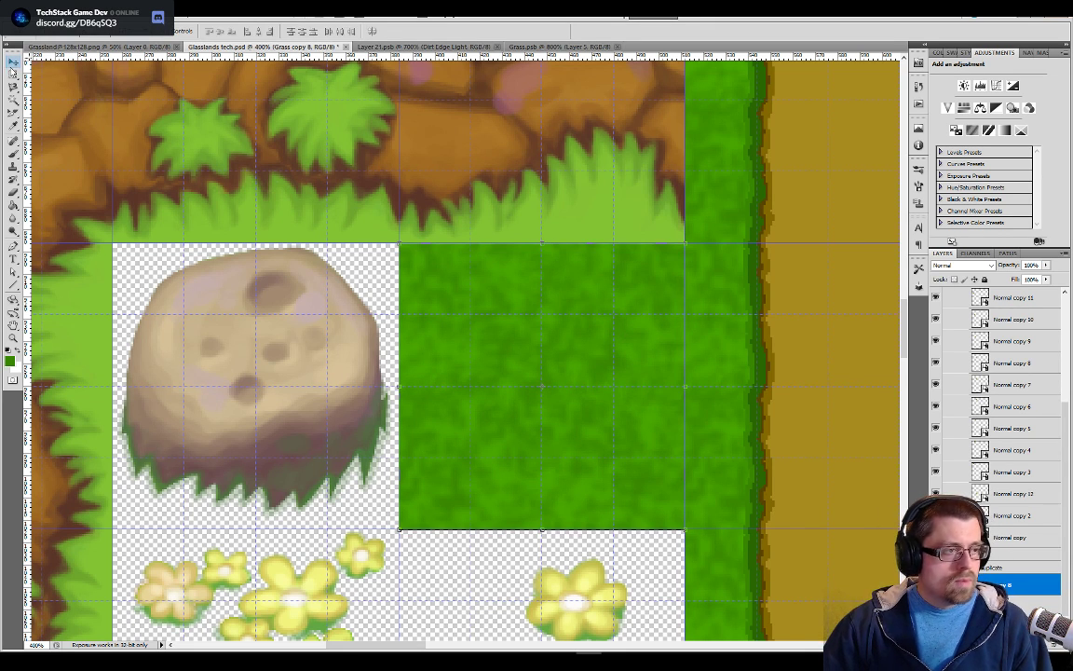
Hide the grid and guides to examine the seam between the grass tile and the vertical edge strip
left_click(12, 76)
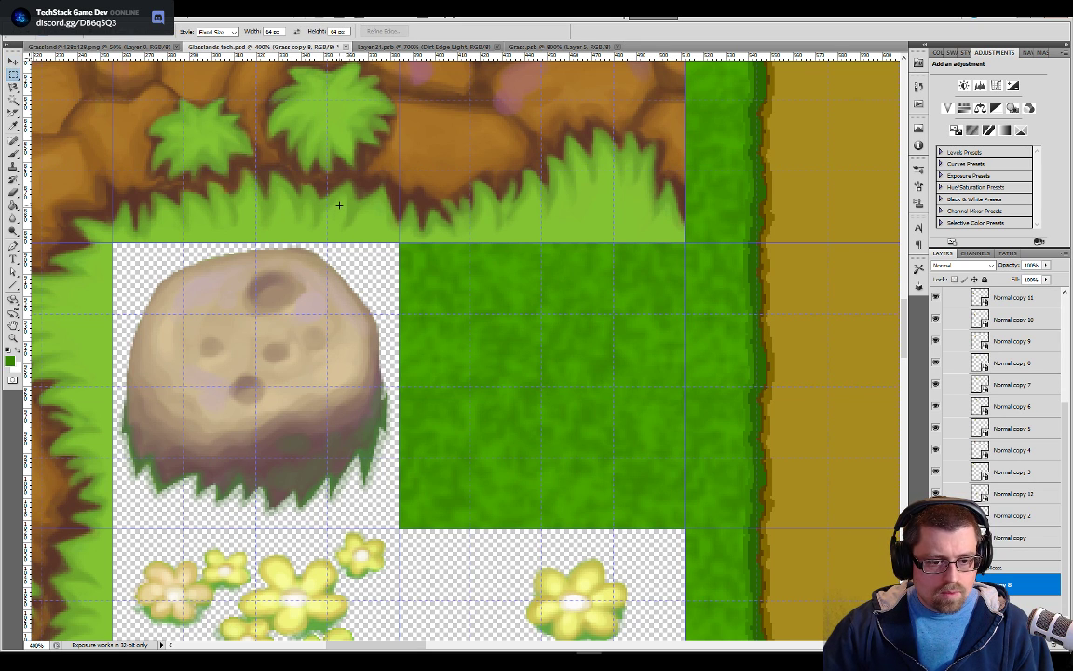
key("ctrl+semicolon")
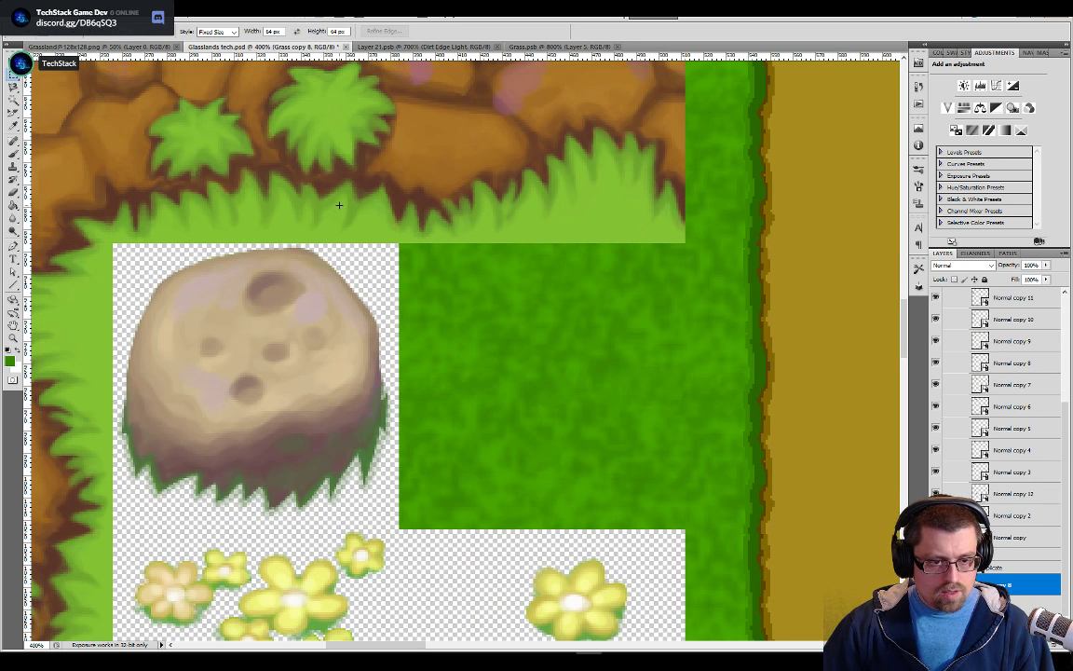
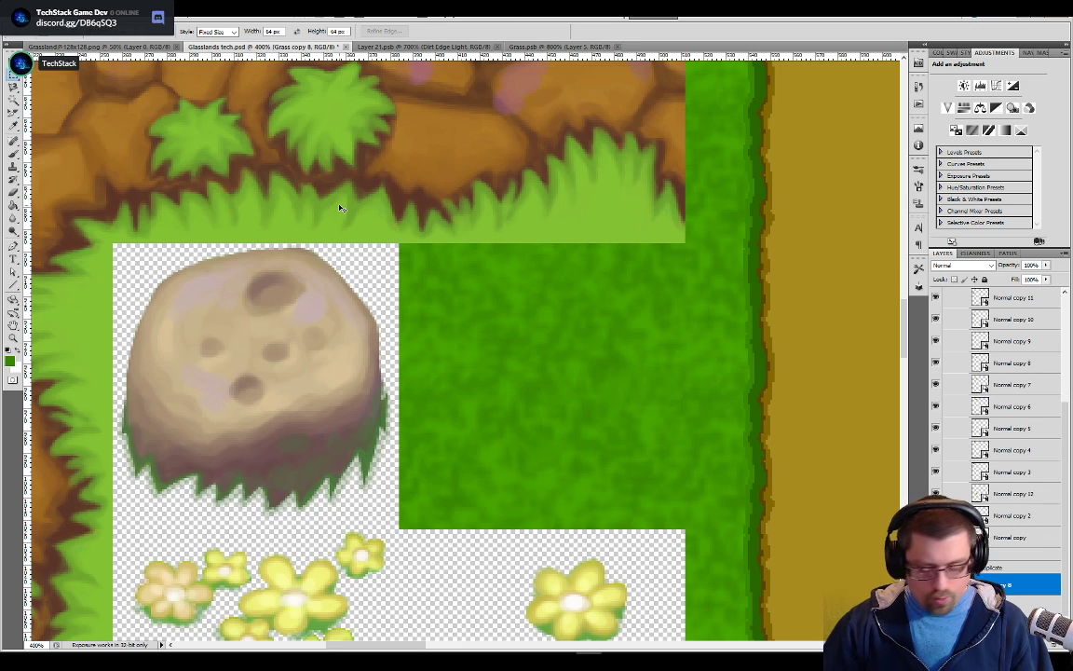
Open the Variant A smart object in the Side group of Grass To Dirt Transition for editing
key("ctrl+minus")
key("ctrl+minus")
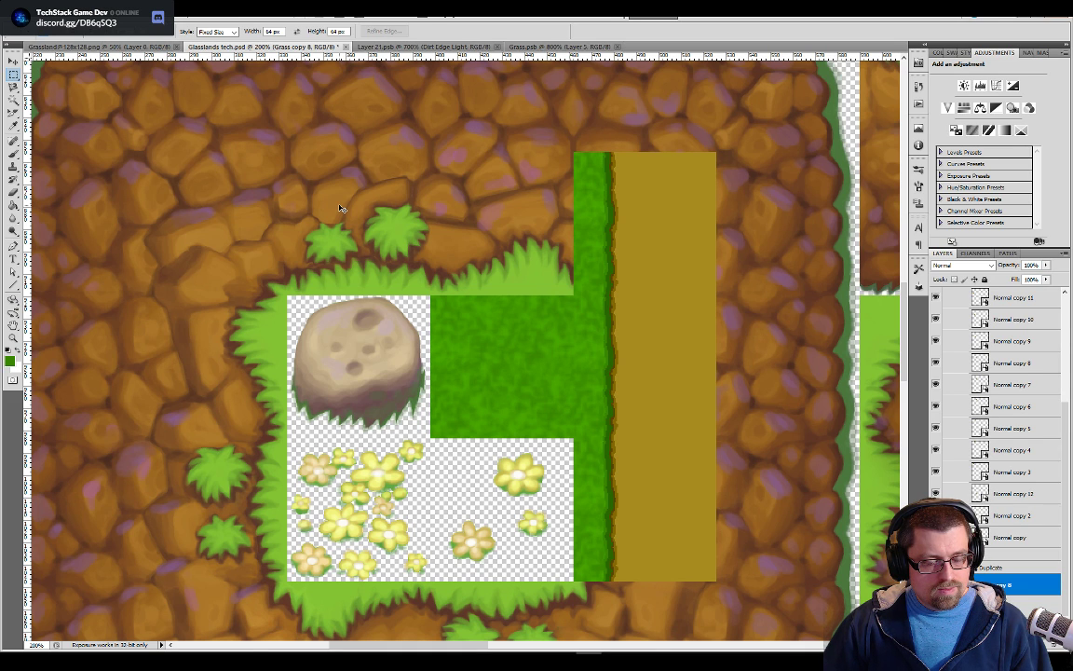
key("ctrl+minus")
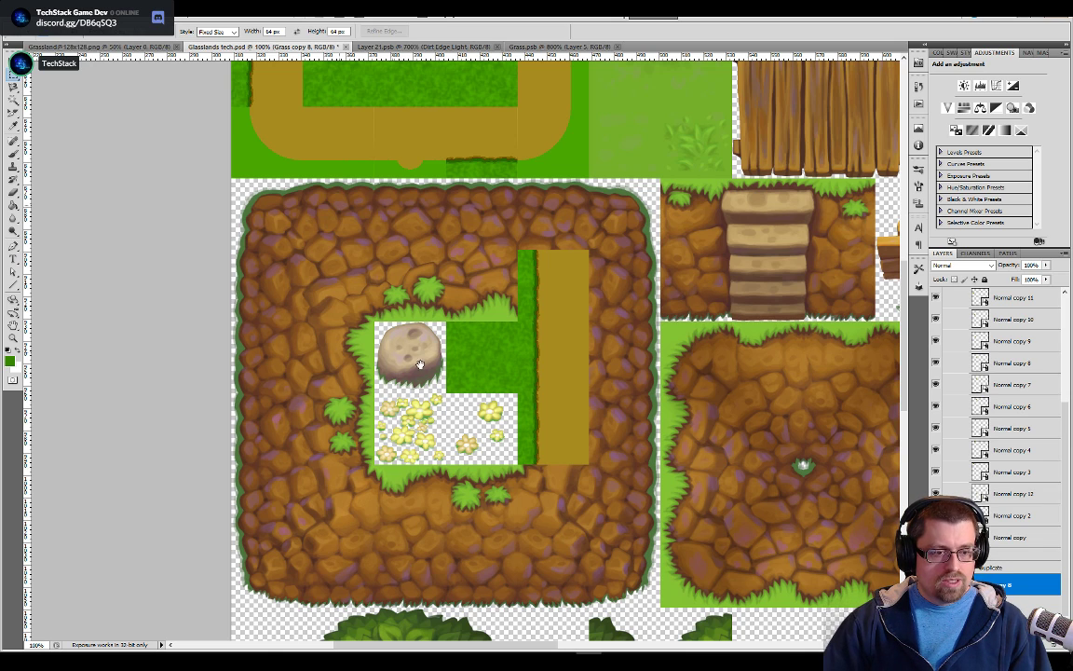
left_click_drag(380, 165, 525, 476)
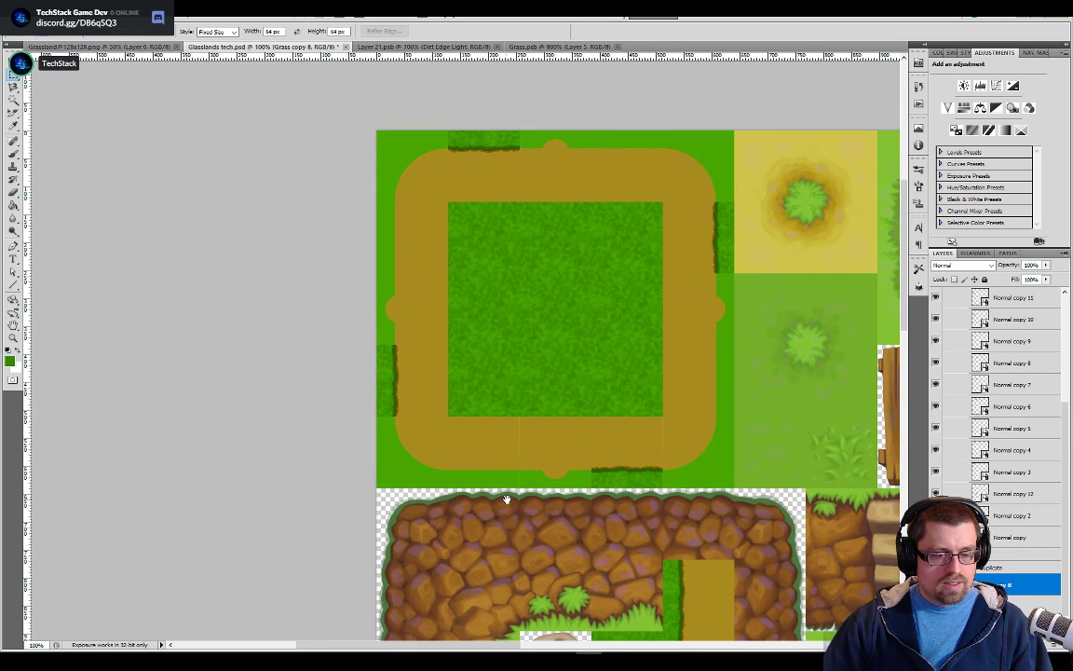
left_click(557, 47)
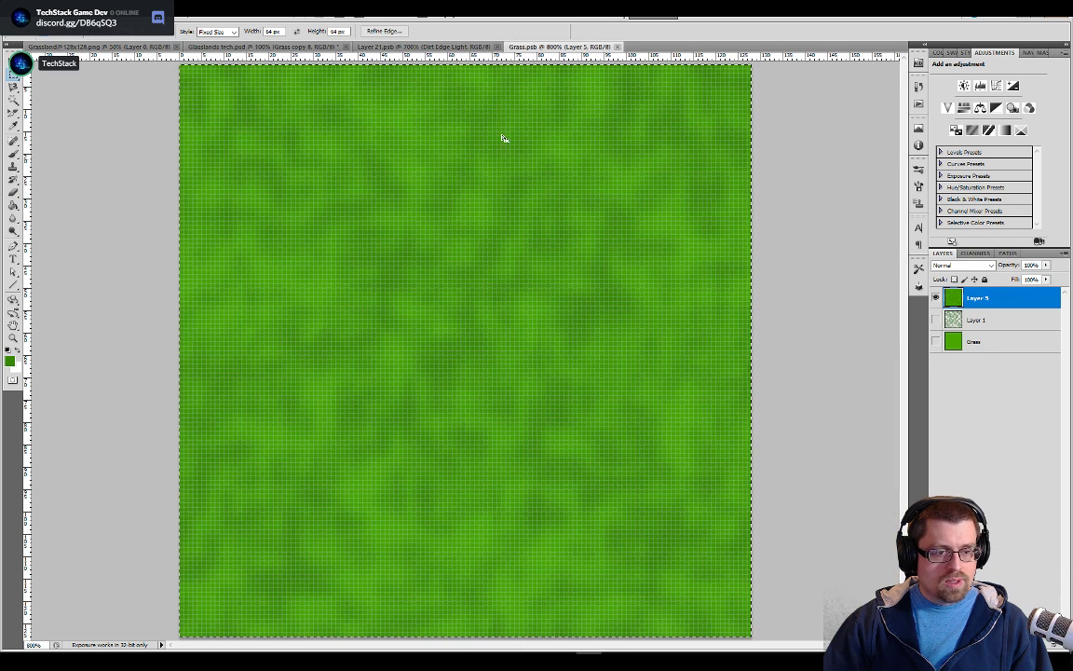
left_click(296, 48)
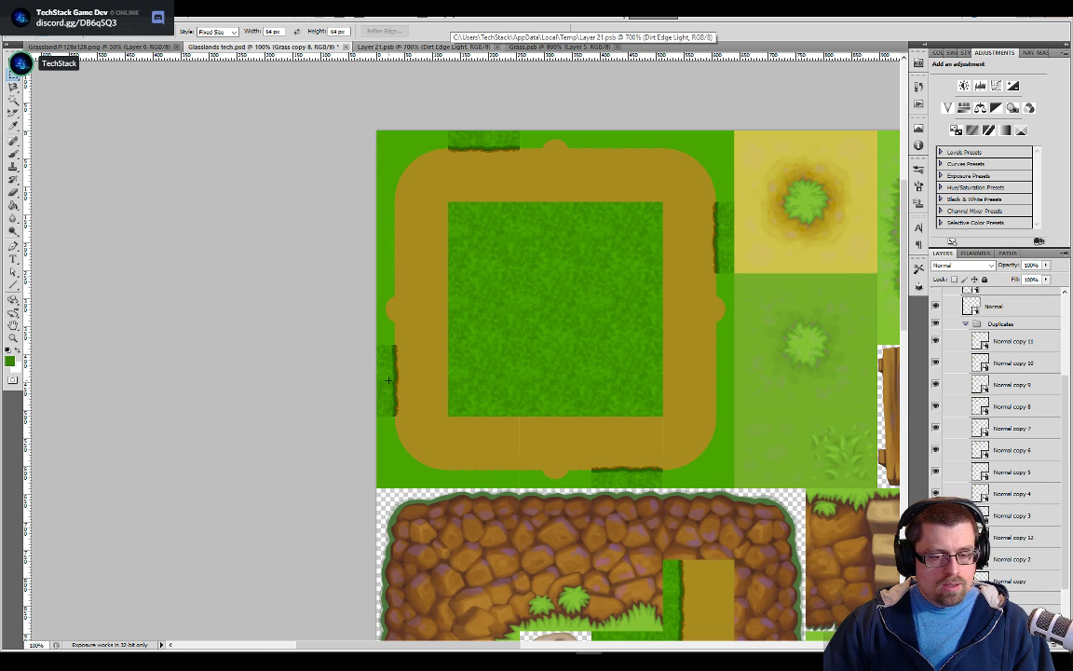
scroll(976, 404, "up", 1)
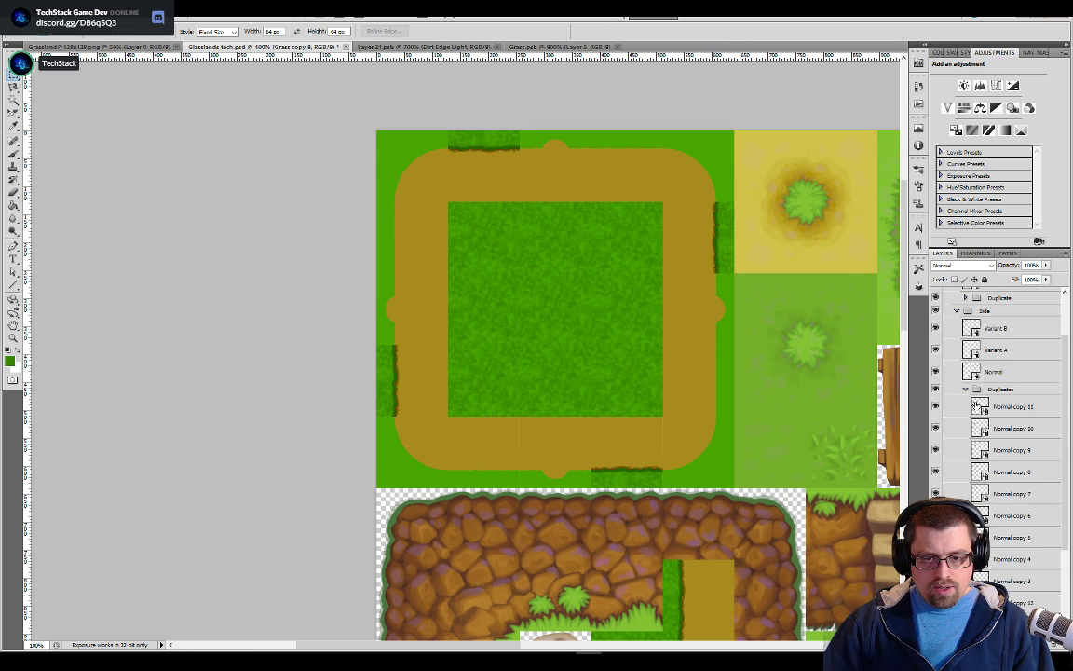
left_click(963, 370)
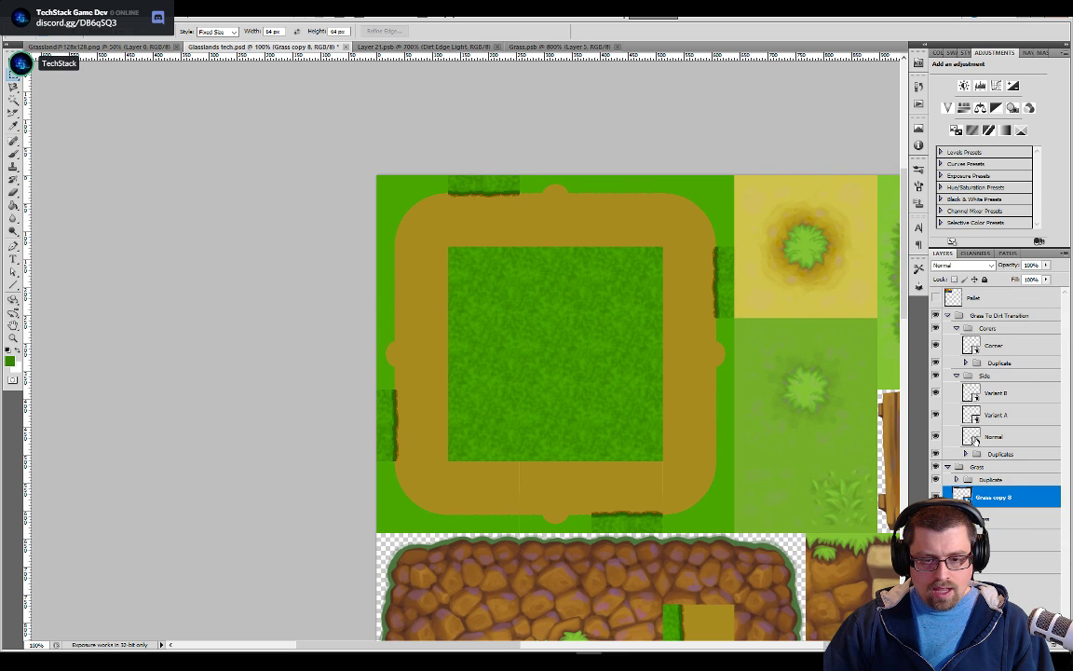
double_click(997, 415)
double_click(974, 417)
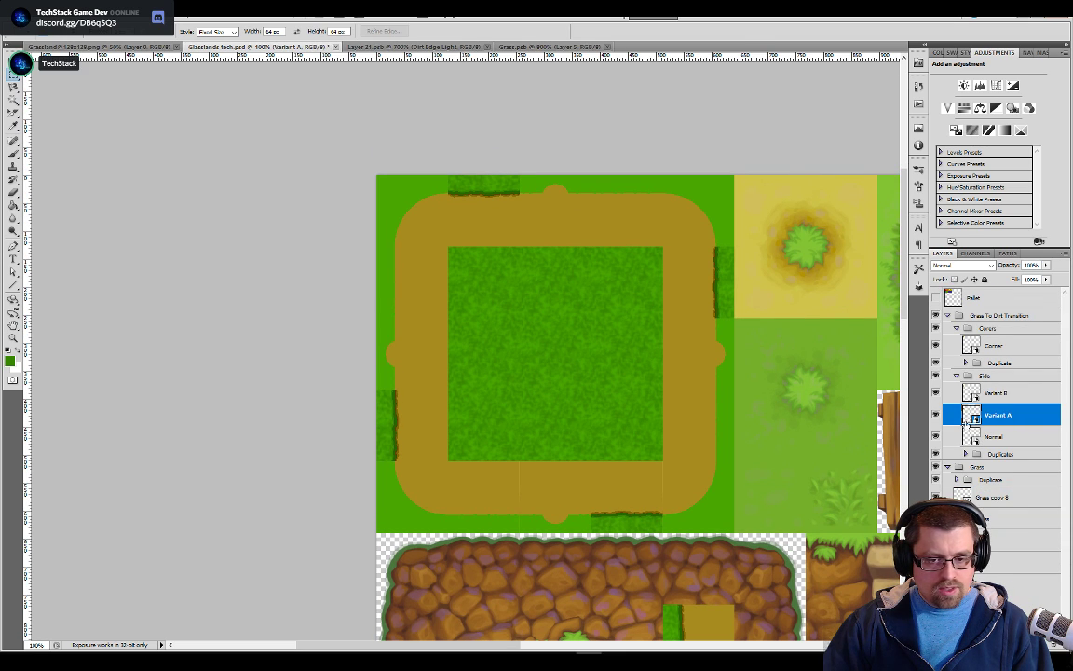
Try filling the flat green strip of the Variant A tile with the grass texture pattern
key("g")
left_click(433, 343)
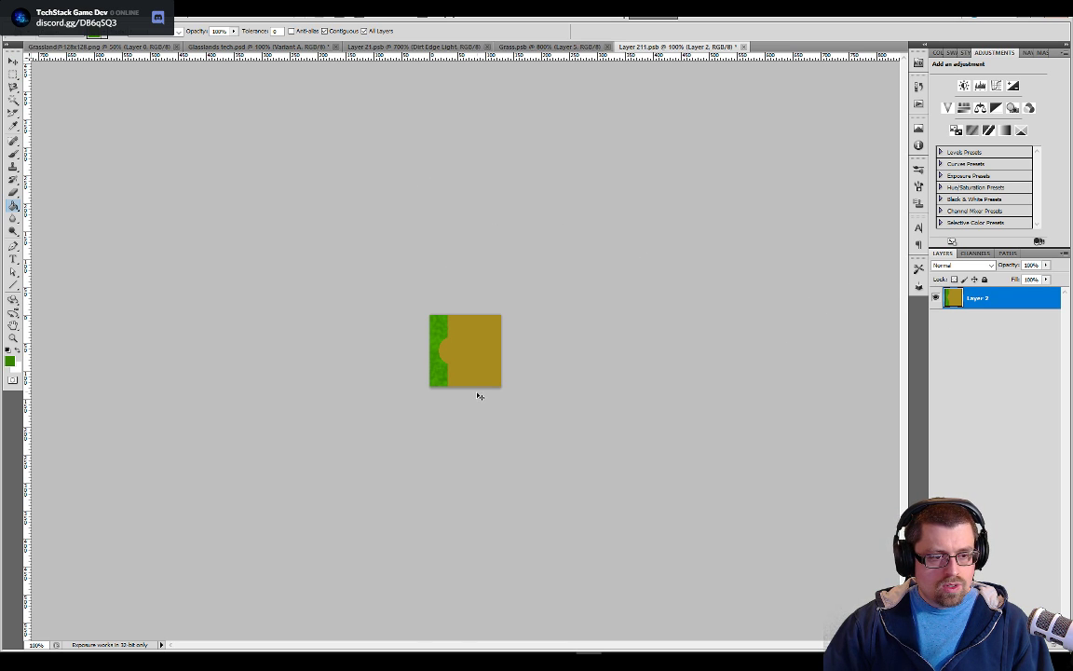
key("ctrl+z")
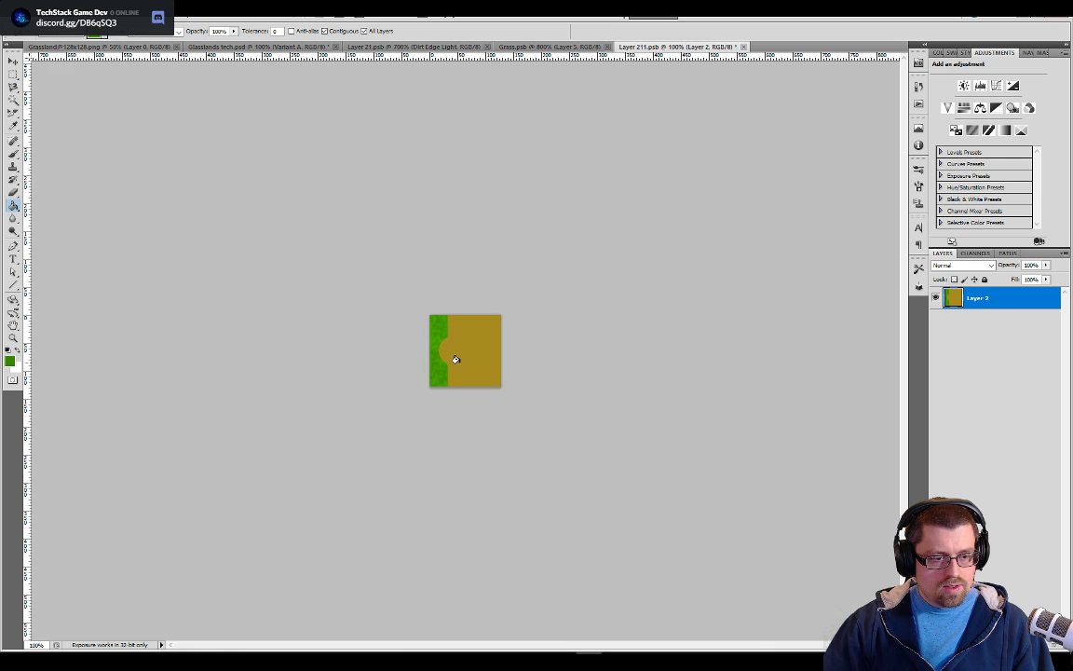
key("ctrl+minus")
key("ctrl+minus")
key("ctrl+plus")
key("ctrl+plus")
key("ctrl+plus")
key("ctrl+plus")
key("ctrl+plus")
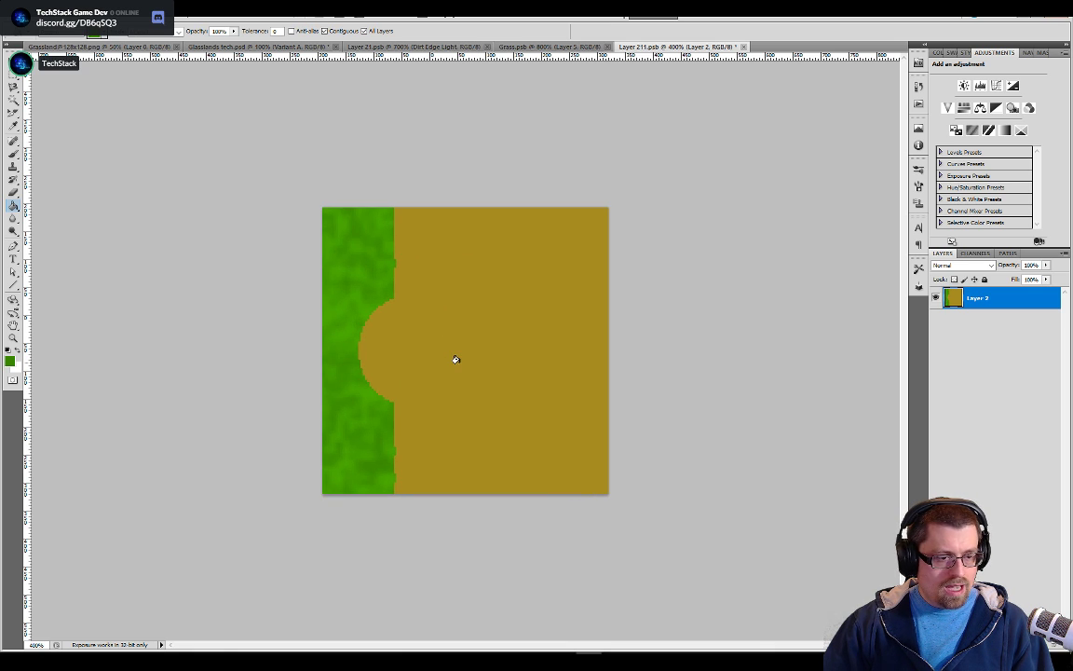
key("ctrl+plus")
key("ctrl+z")
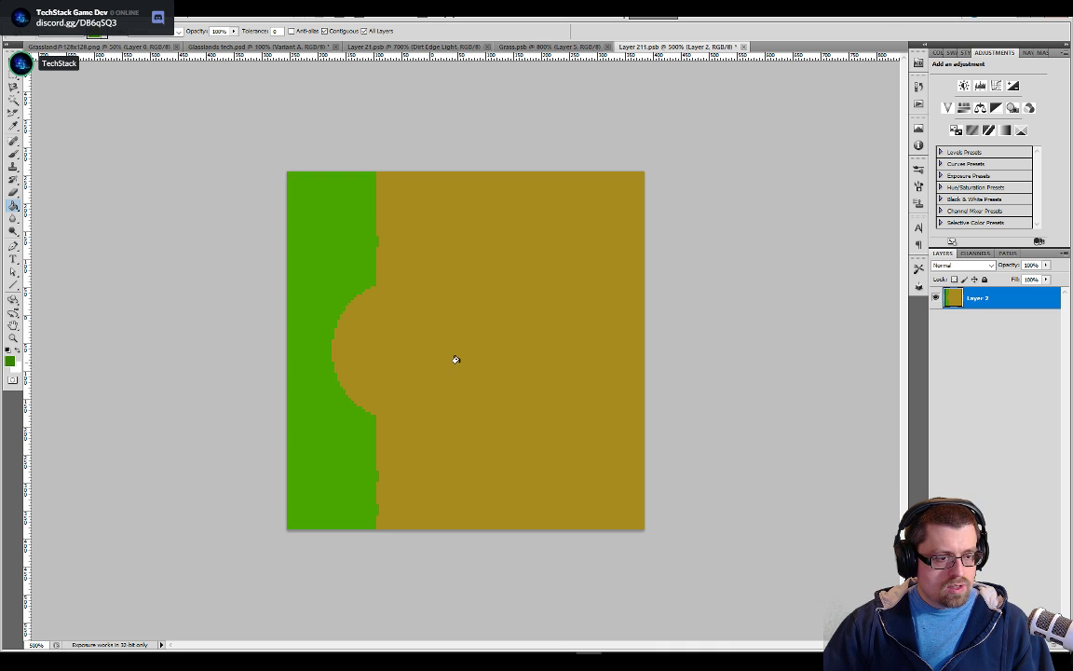
Sample the flat green and paint over the semicircular dirt notch with the Pencil to make the grass strip solid
key("b")
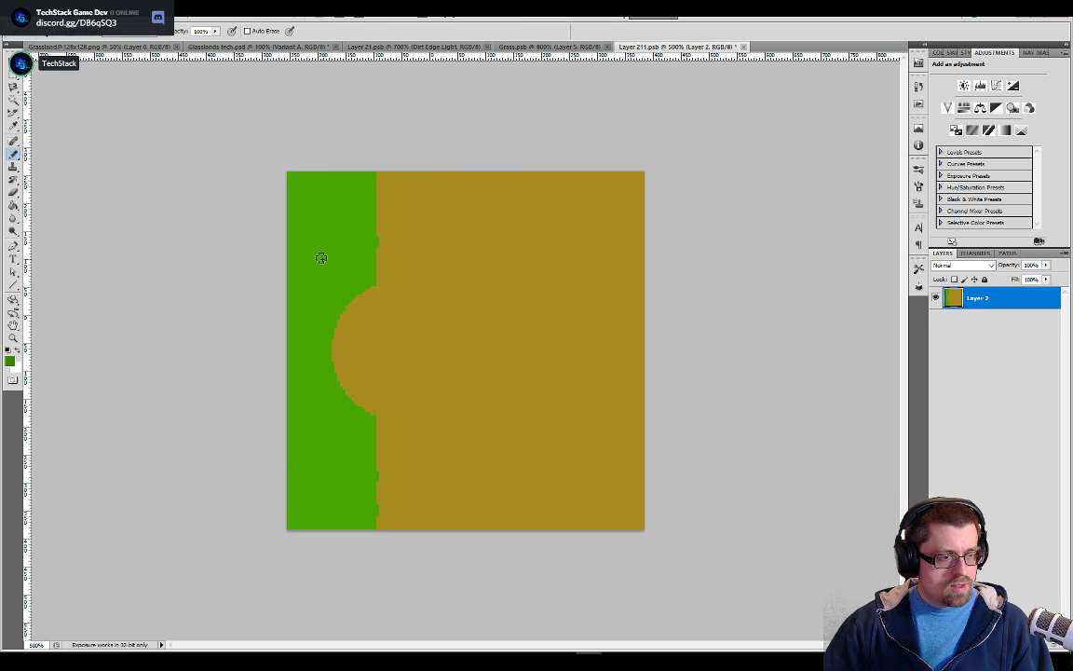
key("ctrl+plus")
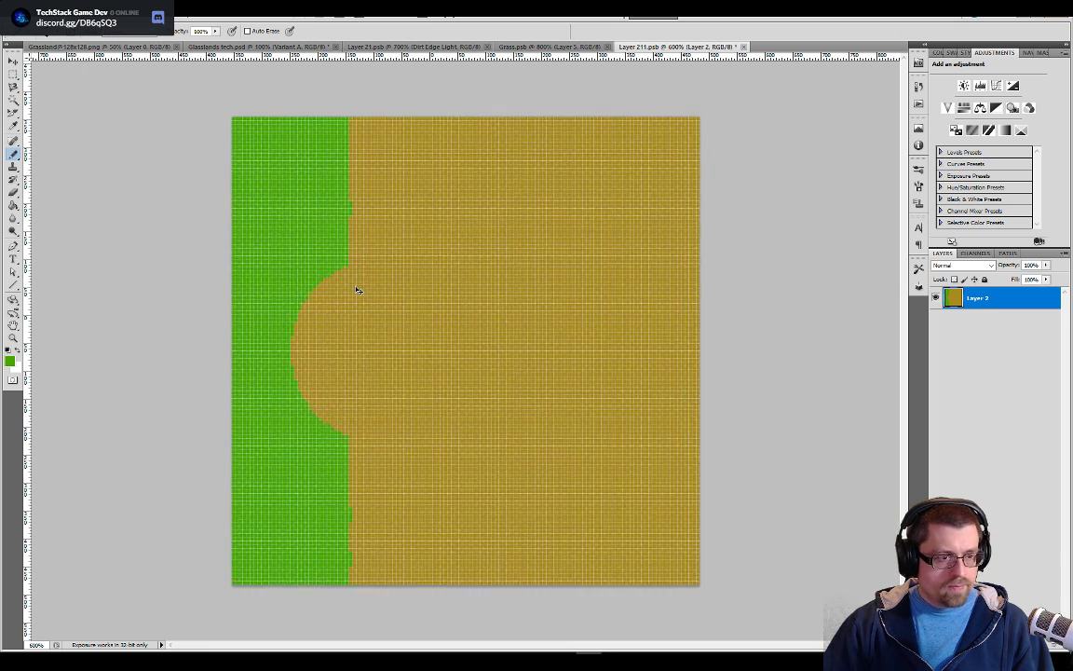
key("ctrl+plus")
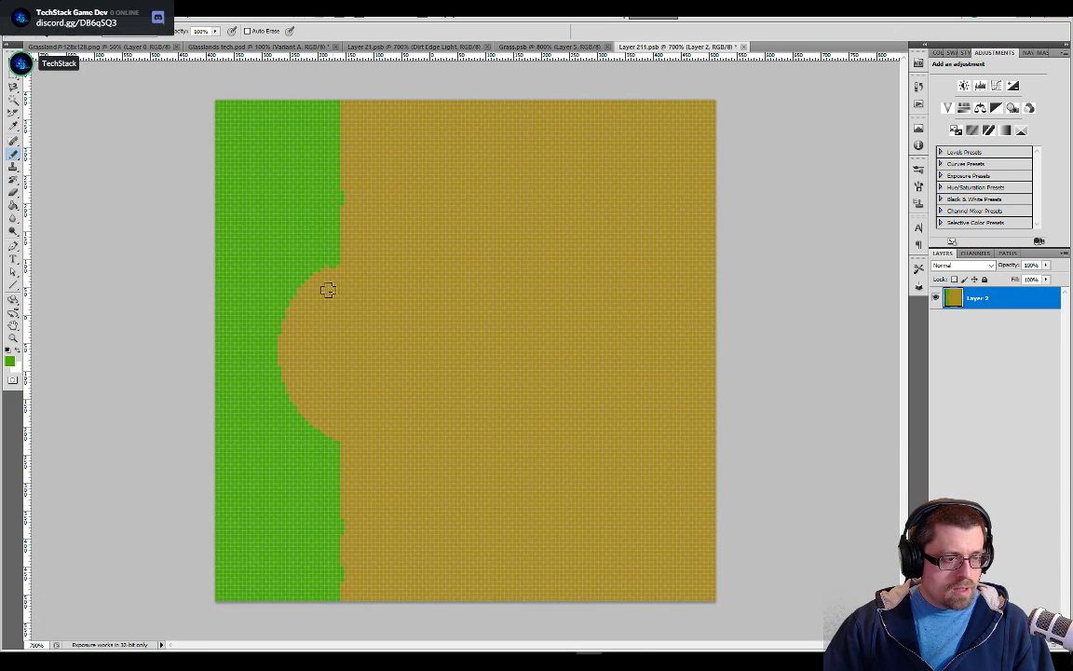
left_click(332, 444, "shift")
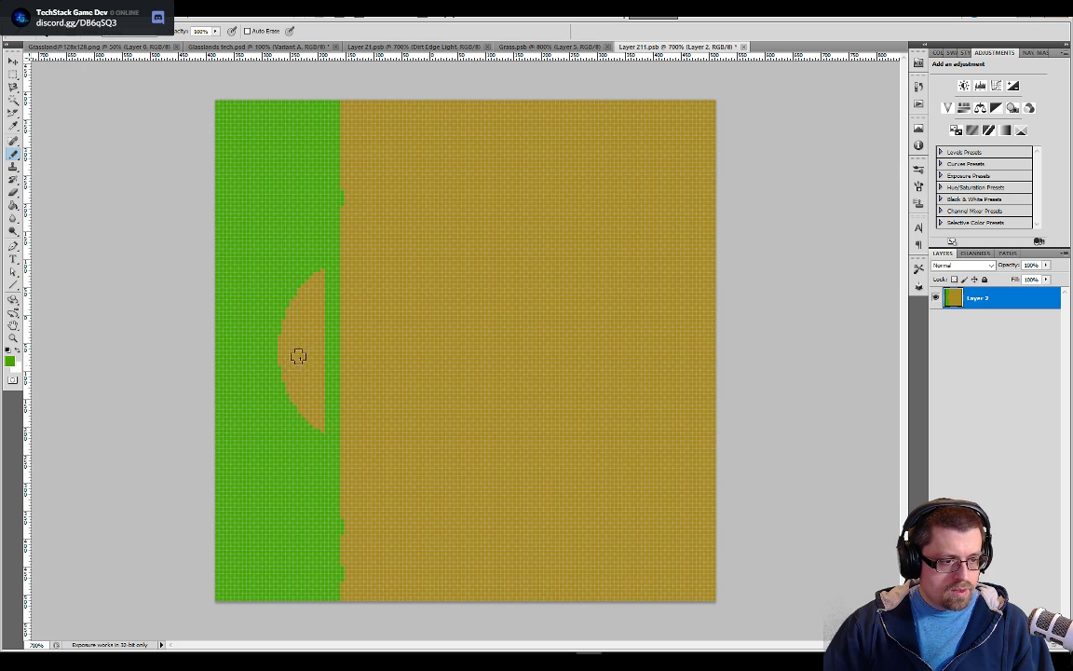
key("g")
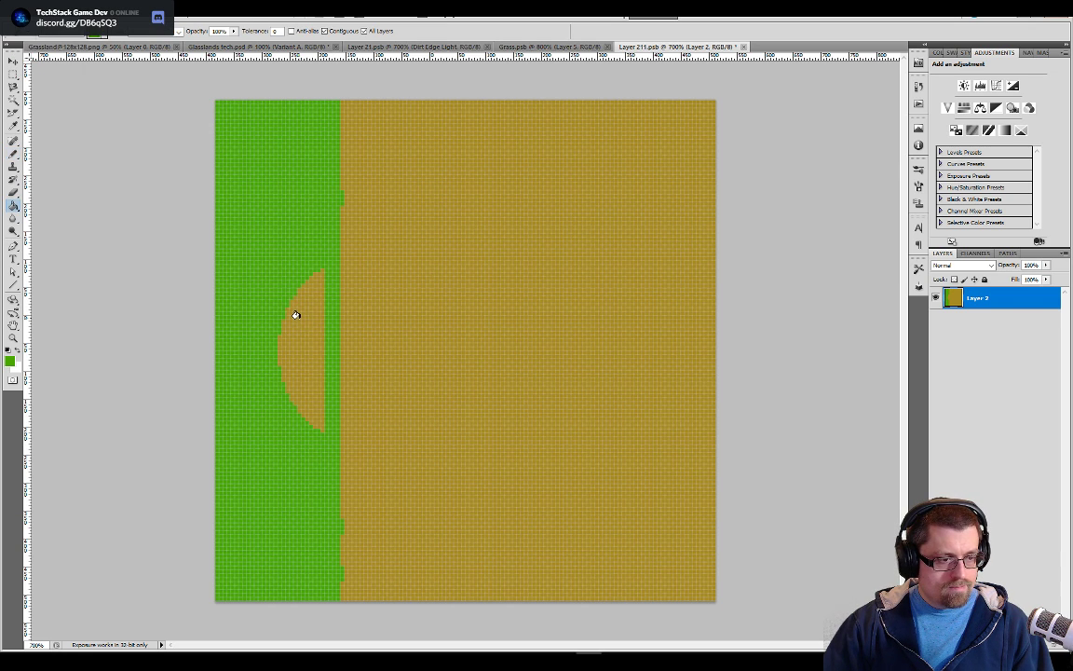
key("b")
mouse_move(317, 281)
left_mouse_down()
mouse_move(321, 433)
mouse_move(290, 309)
mouse_move(282, 367)
mouse_move(308, 438)
mouse_move(284, 398)
mouse_move(326, 306)
mouse_move(315, 280)
mouse_move(299, 329)
mouse_move(320, 275)
left_mouse_up()
left_click(308, 334)
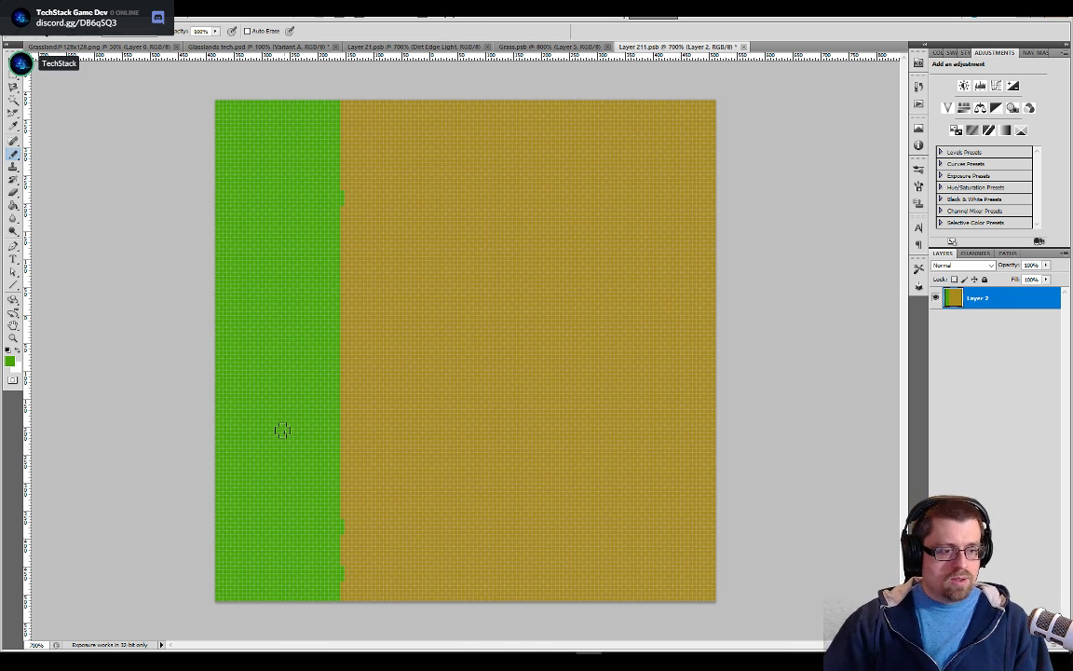
Outline a rounded grass bulge extending from the middle of the strip into the dirt and paint its interior solid green
mouse_move(333, 489)
left_mouse_down()
mouse_move(395, 451)
mouse_move(422, 395)
mouse_move(393, 255)
mouse_move(343, 205)
left_mouse_up()
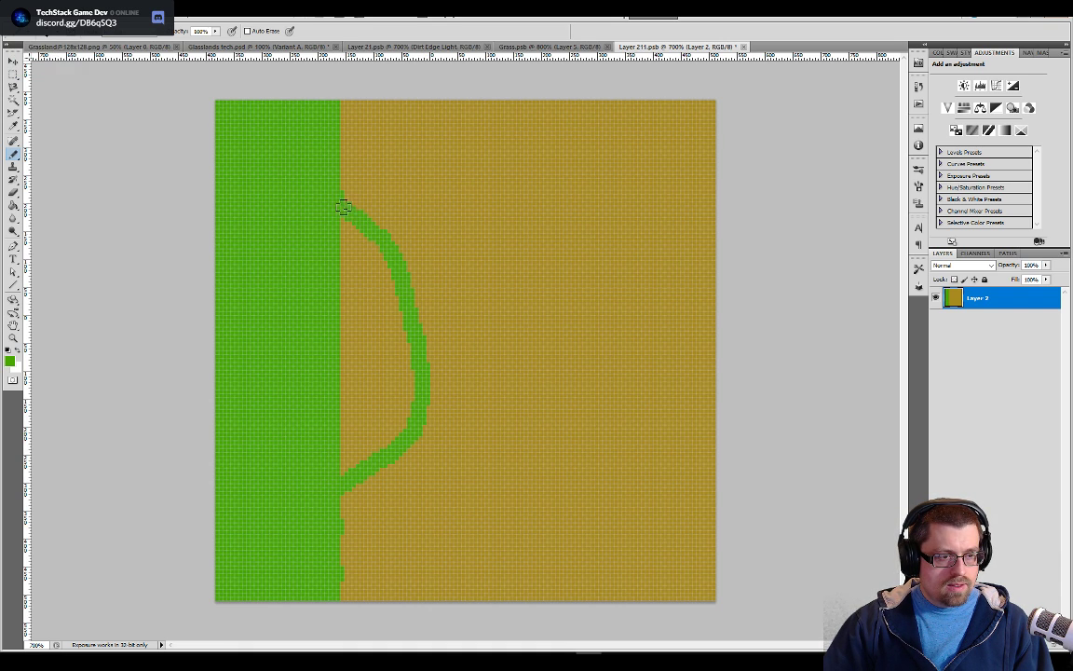
key("g")
key("b")
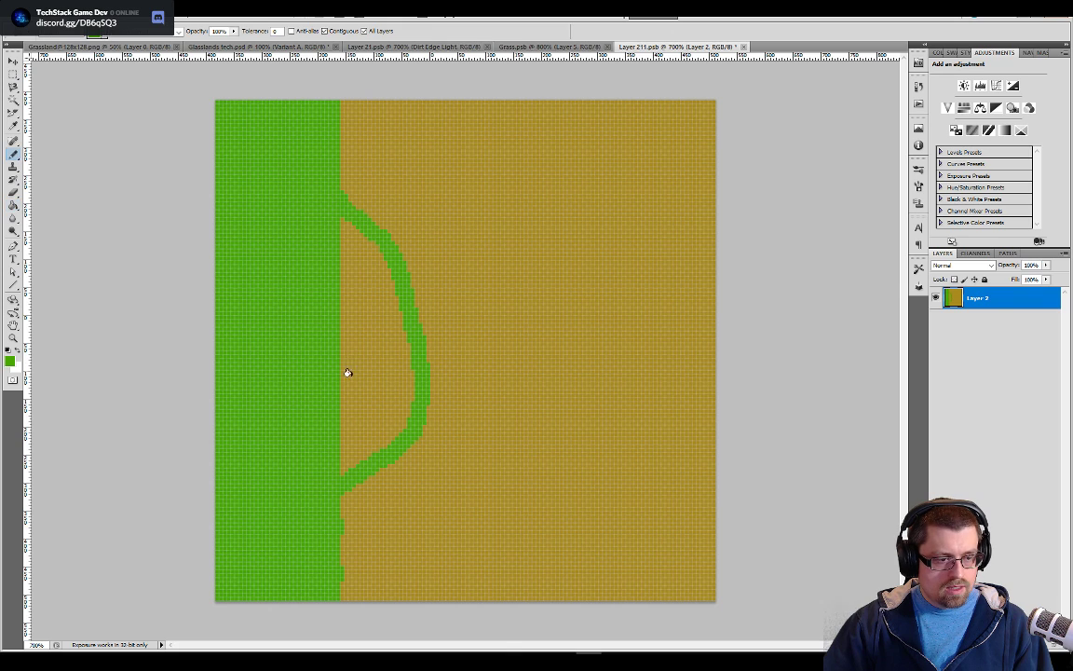
mouse_move(362, 456)
left_mouse_down()
mouse_move(409, 399)
mouse_move(392, 430)
mouse_move(340, 455)
mouse_move(335, 471)
mouse_move(338, 414)
mouse_move(345, 432)
mouse_move(331, 295)
mouse_move(341, 217)
mouse_move(382, 259)
mouse_move(411, 401)
mouse_move(385, 430)
mouse_move(344, 452)
mouse_move(352, 429)
mouse_move(315, 451)
mouse_move(378, 400)
mouse_move(355, 426)
mouse_move(384, 414)
mouse_move(390, 392)
mouse_move(360, 414)
mouse_move(371, 430)
mouse_move(394, 409)
mouse_move(401, 374)
mouse_move(357, 381)
mouse_move(359, 373)
mouse_move(363, 389)
mouse_move(341, 276)
mouse_move(358, 254)
mouse_move(377, 340)
left_mouse_up()
key("]")
key("]")
key("]")
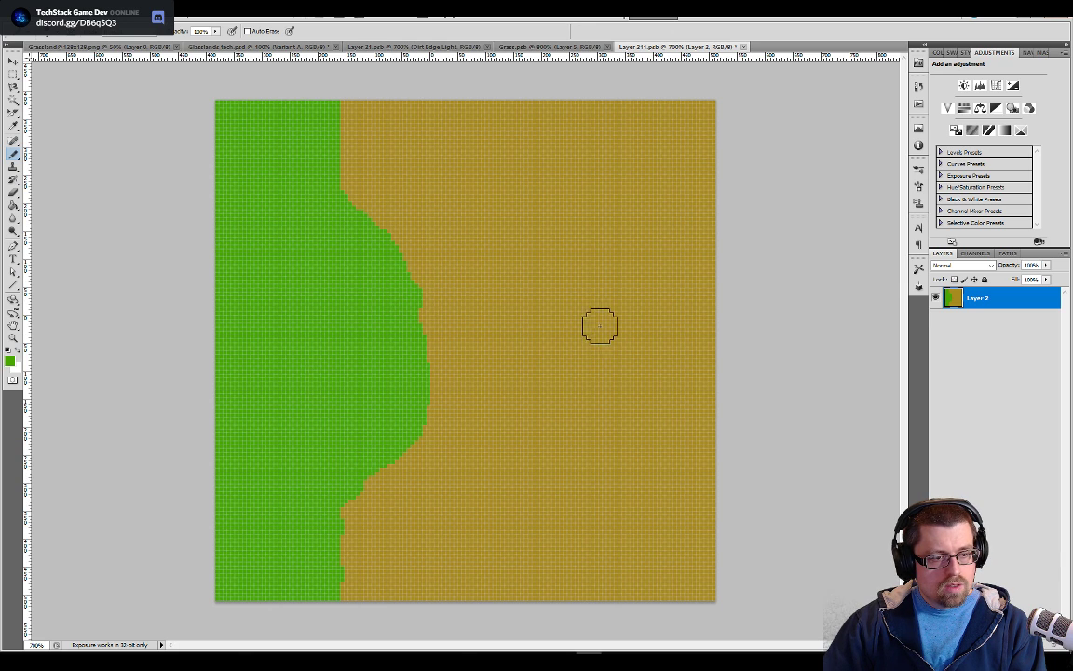
Paint two small detached green grass patches on the dirt, one near the upper edge and a smaller one lower down
left_click(481, 175)
left_click(472, 159)
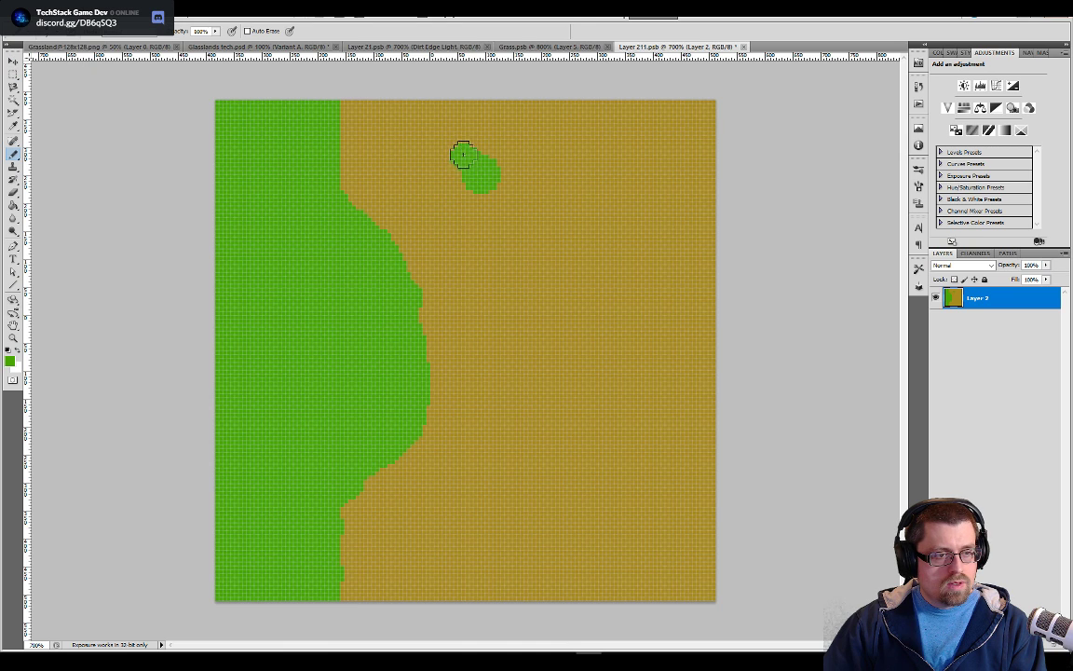
left_click(457, 163)
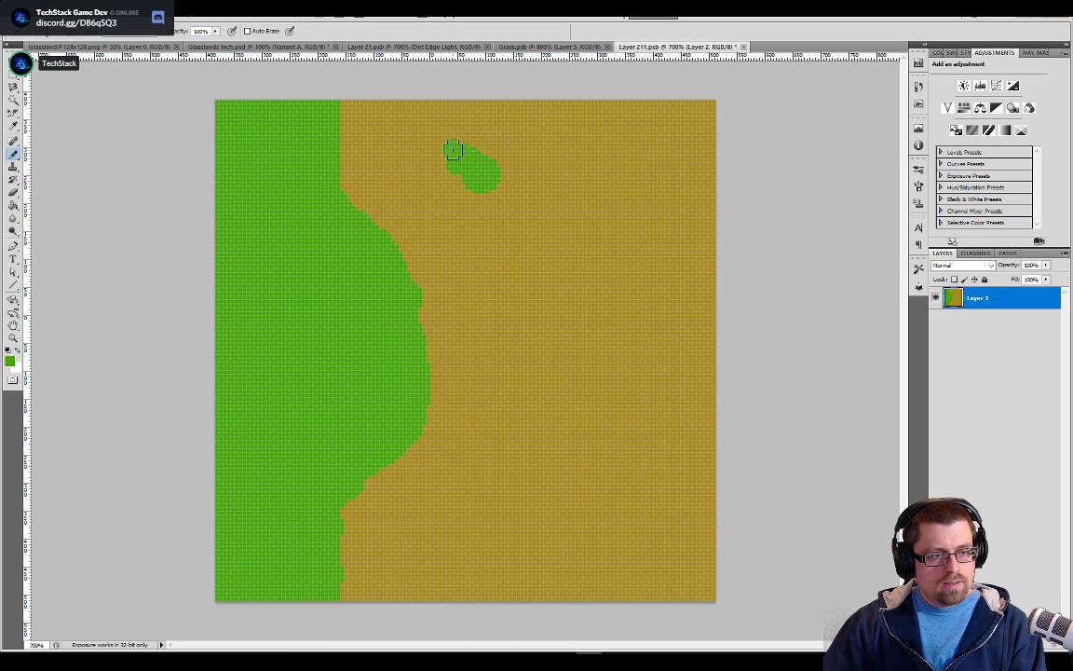
left_click(557, 278)
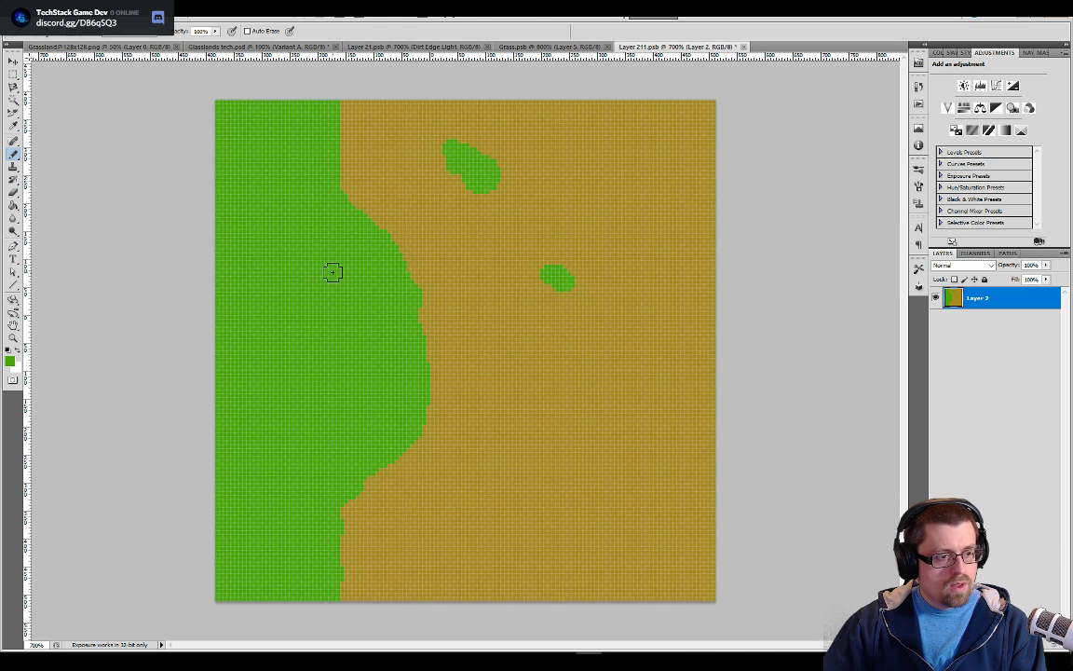
Fill the bulging grass area and the detached patches with the grass texture pattern
key("g")
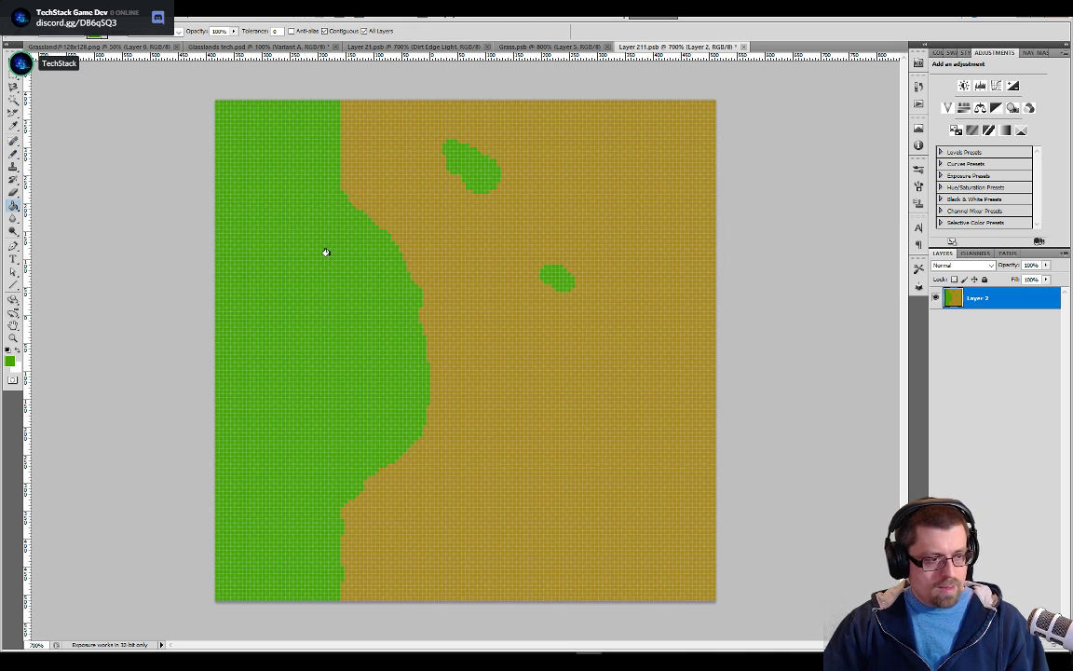
left_click(326, 268)
left_click(475, 166)
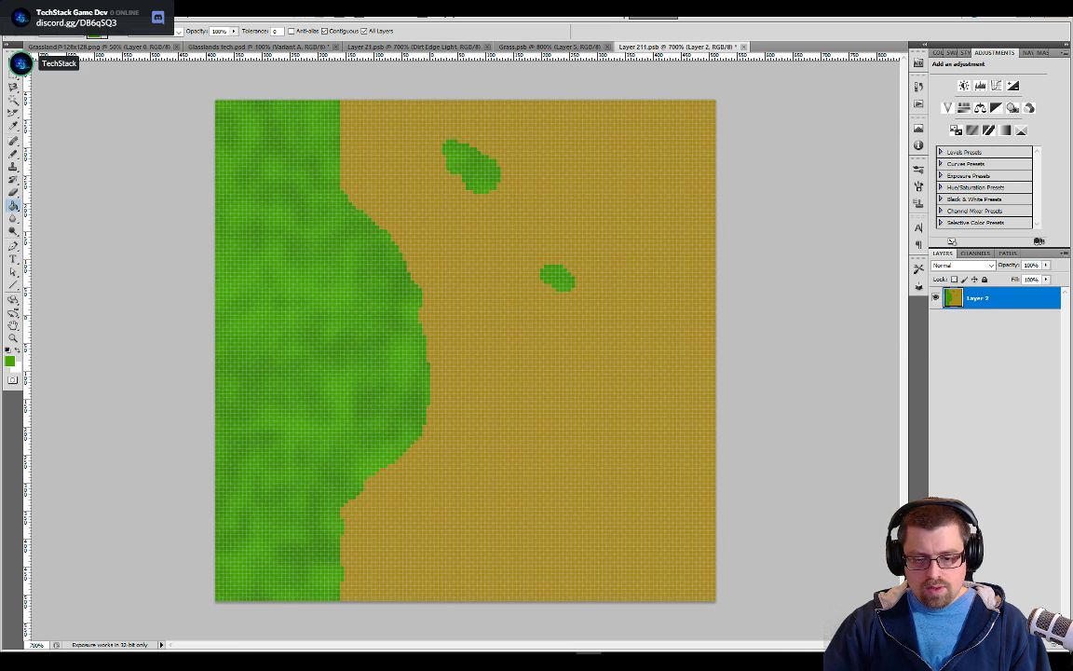
Sample the dirt colour and add a new layer named Dirt beneath Layer 2
left_click(1041, 644)
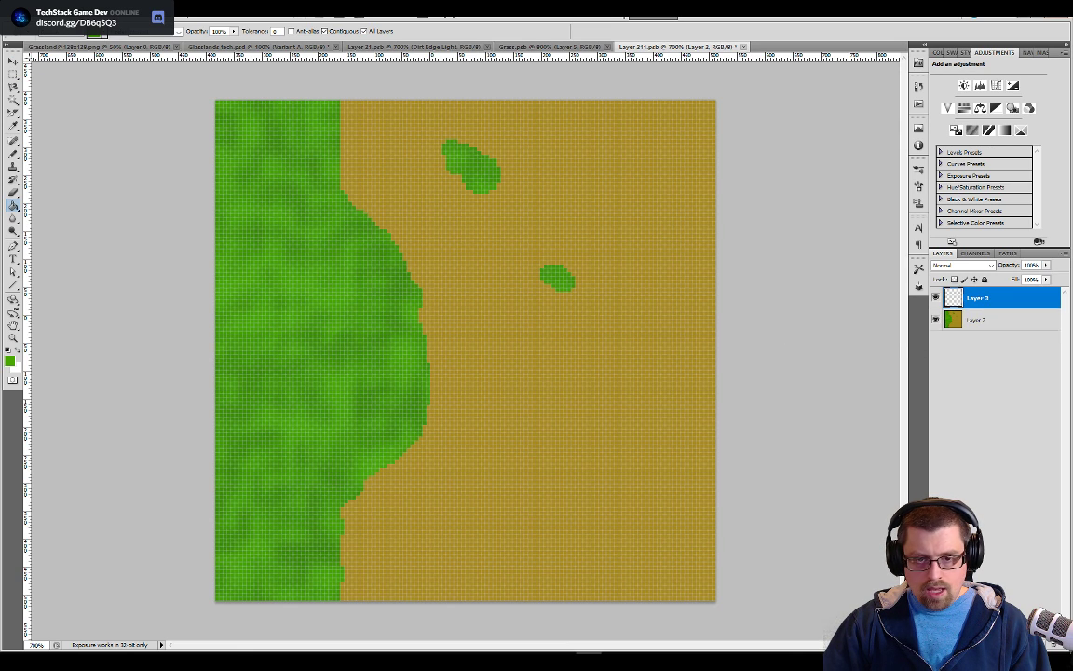
left_click(977, 317)
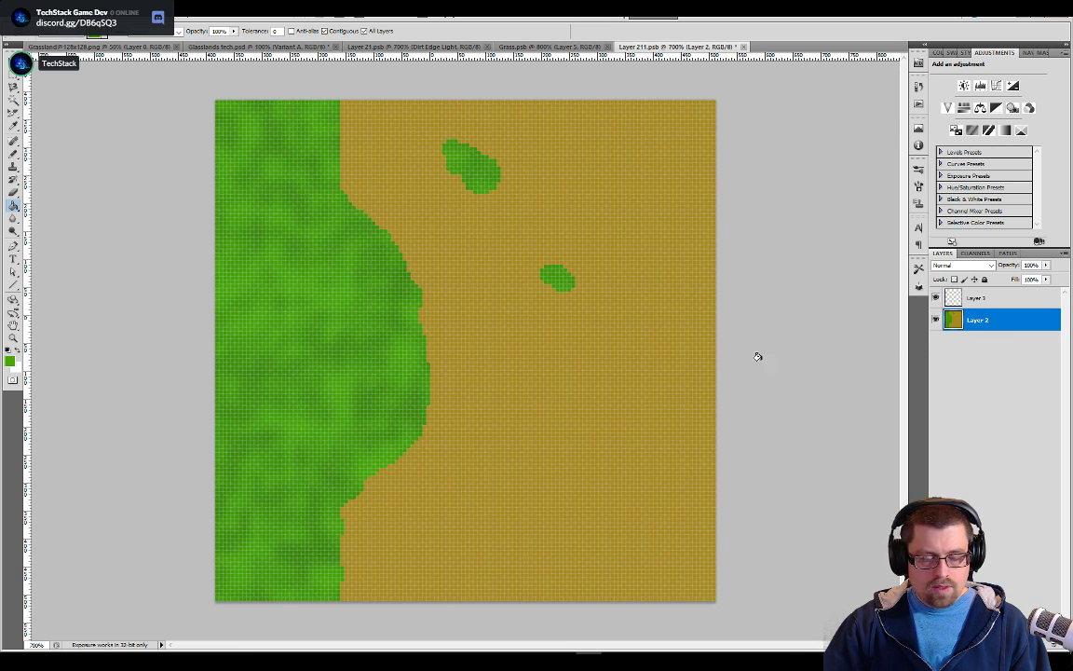
left_click(606, 333, "alt")
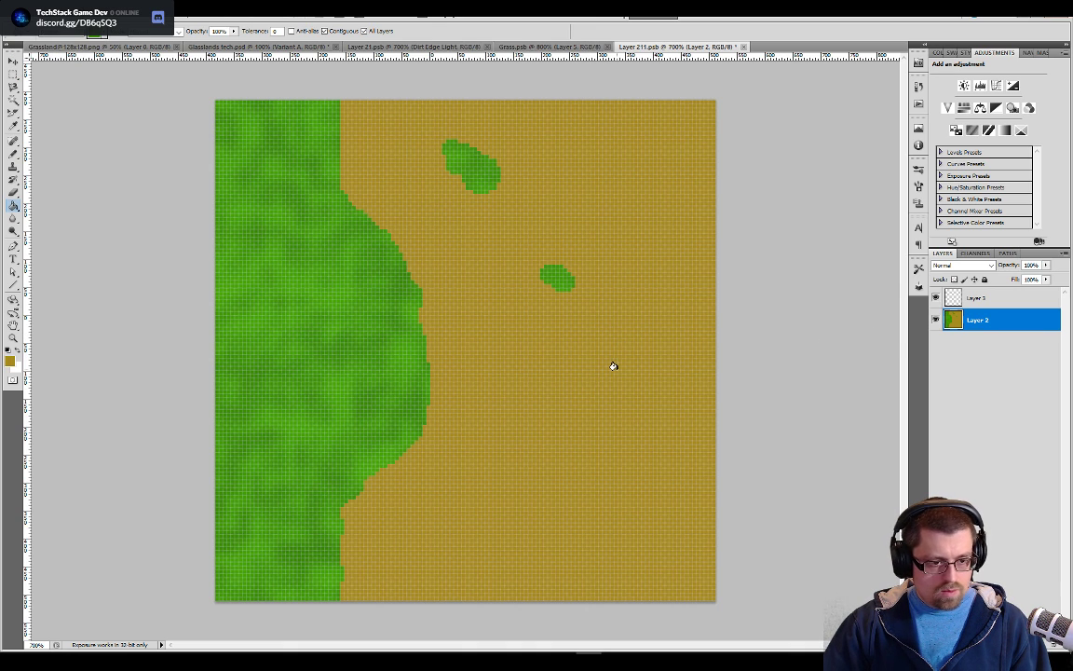
left_click_drag(976, 298, 985, 328)
double_click(978, 321)
type("Dirt")
key("Return")
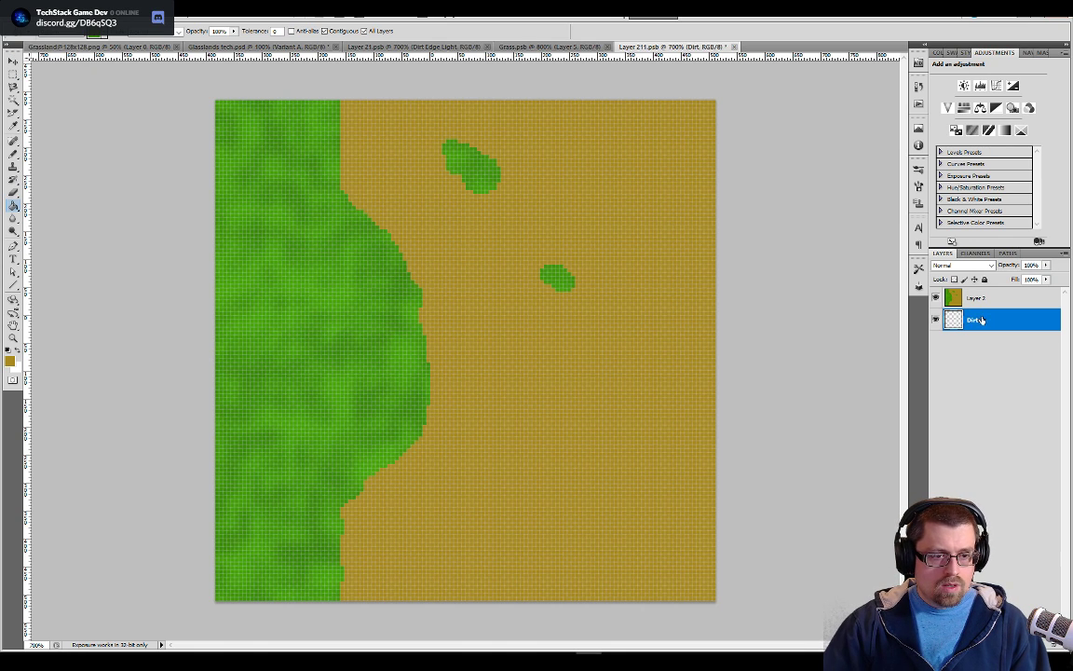
Fill the whole Dirt layer with the solid dirt colour, hiding Layer 2 to fill the areas beneath the grass
left_click(618, 358)
key("ctrl+z")
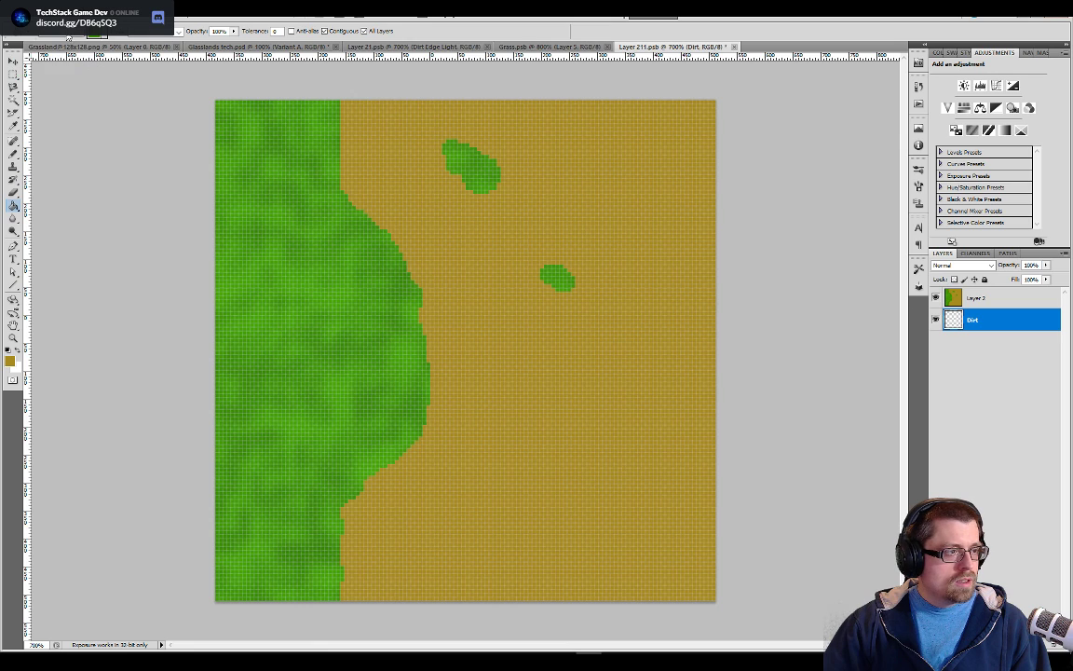
left_click(585, 425)
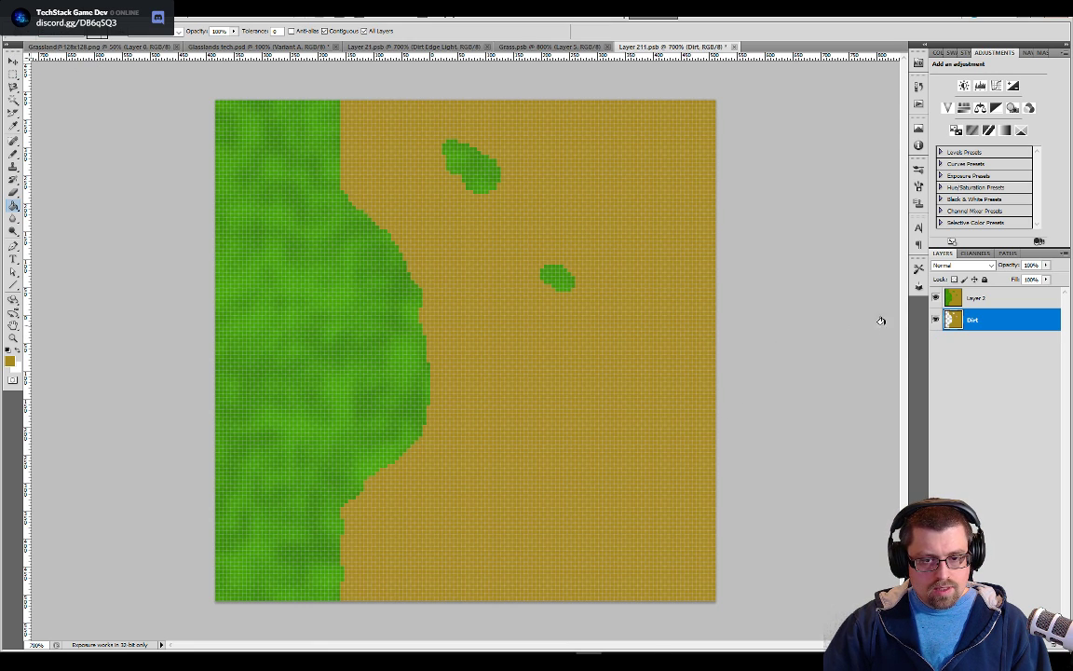
left_click(936, 298)
key("ctrl+z")
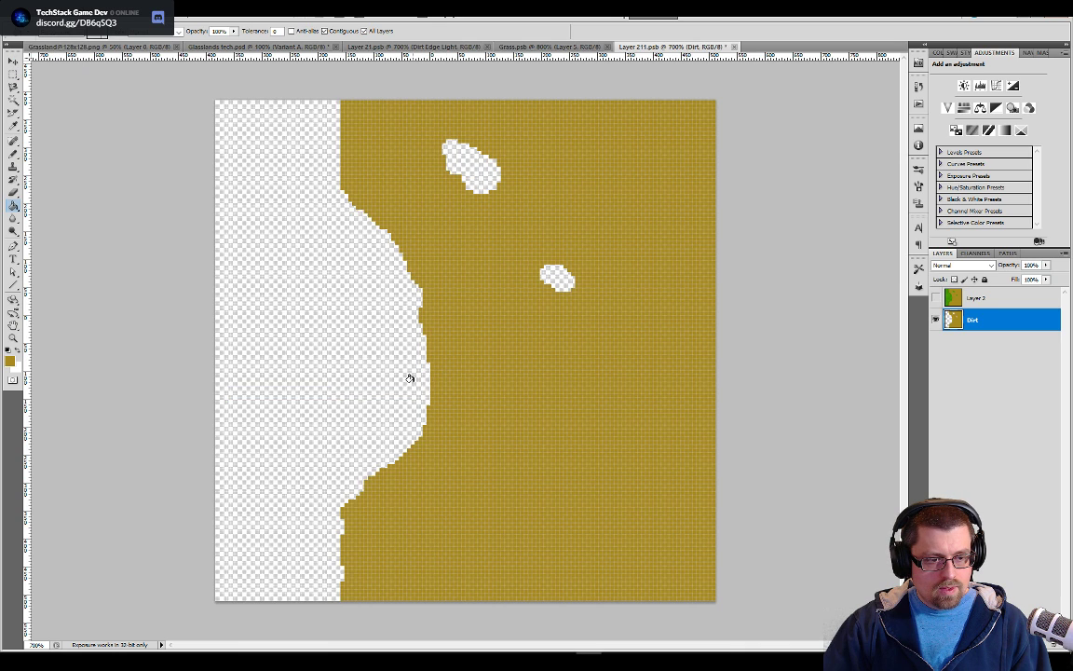
left_click(369, 340)
left_click(556, 278)
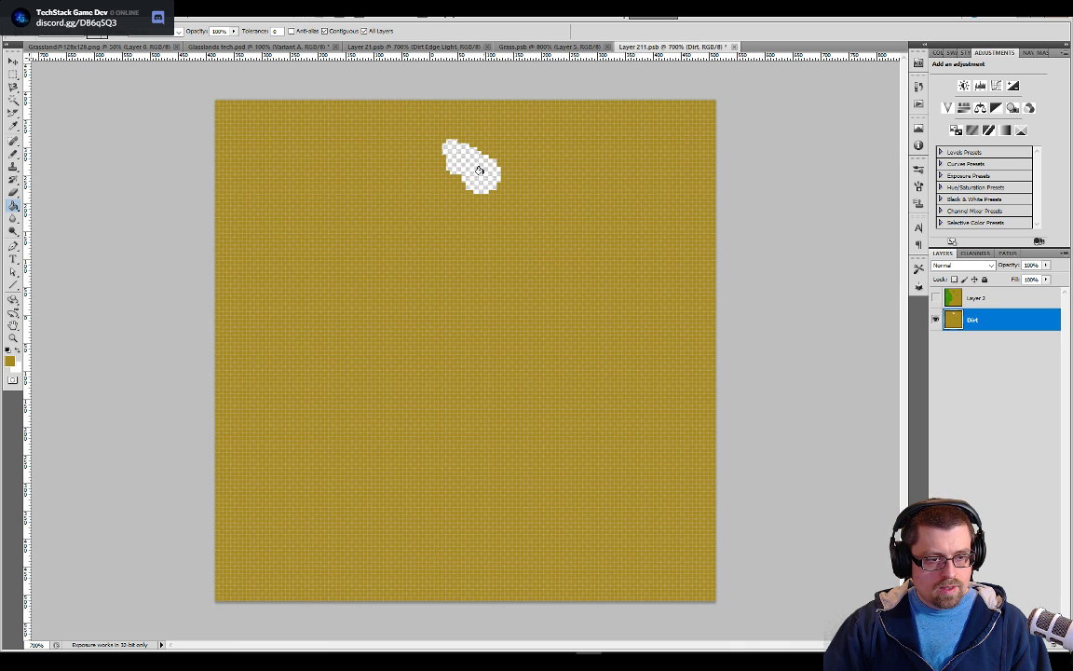
left_click(478, 171)
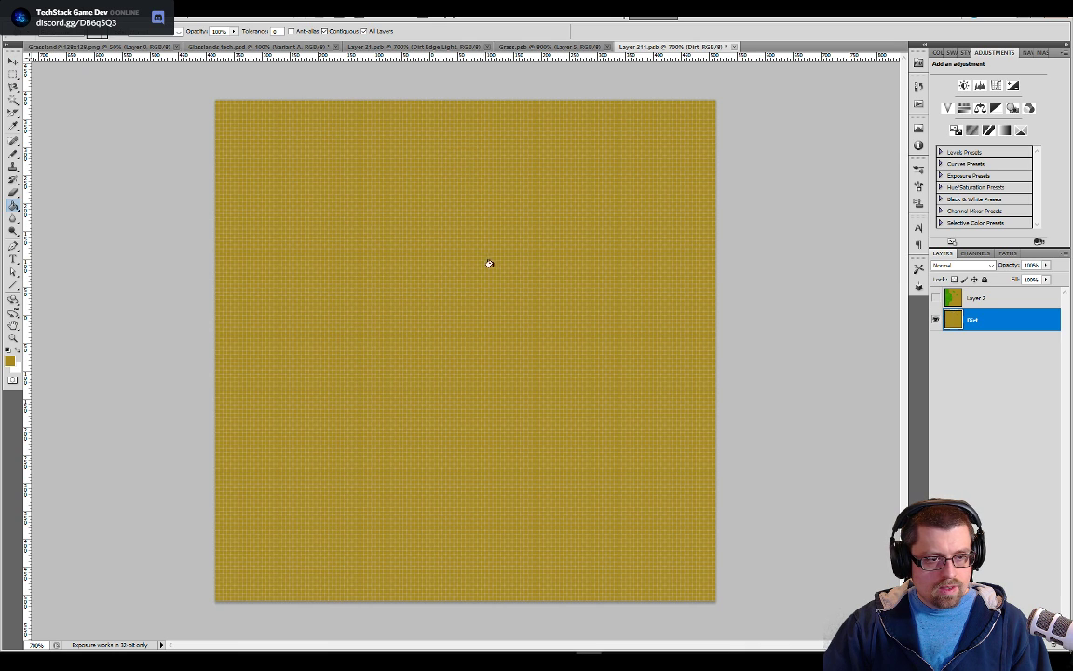
Show Layer 2 above the Dirt layer again and switch the document to Quick Mask mode
left_click(935, 298)
key("w")
key("q")
key("alt+w")
key("Escape")
key("alt+w")
key("Escape")
key("g")
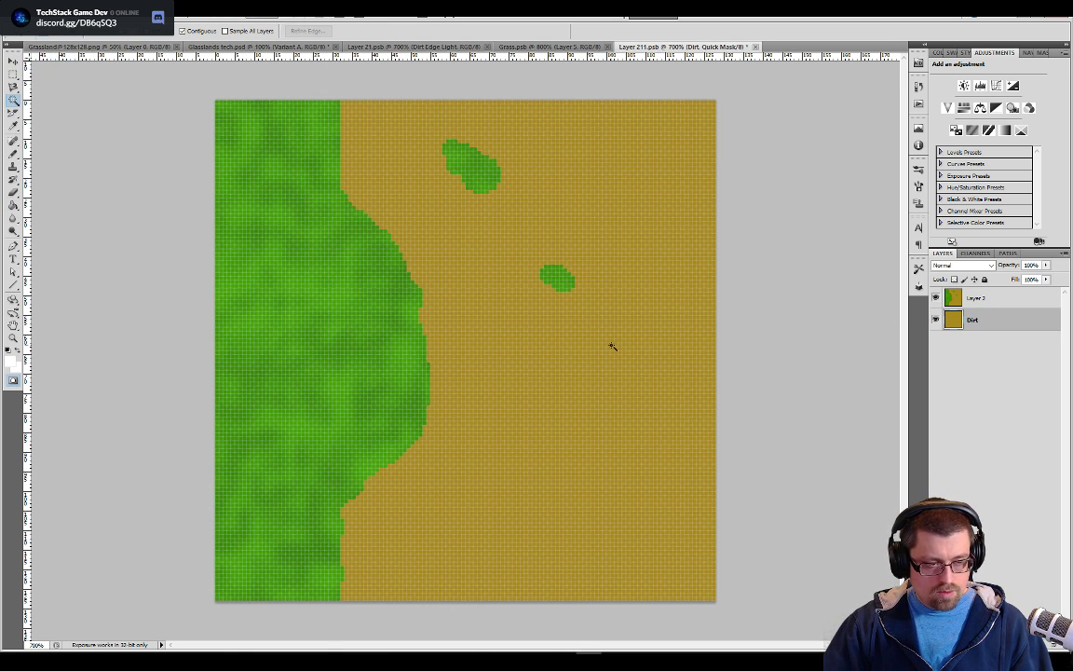
Try to select the dirt area with the Magic Wand on the Dirt layer and on Layer 2, and clear the selection
key("w")
left_click(613, 353)
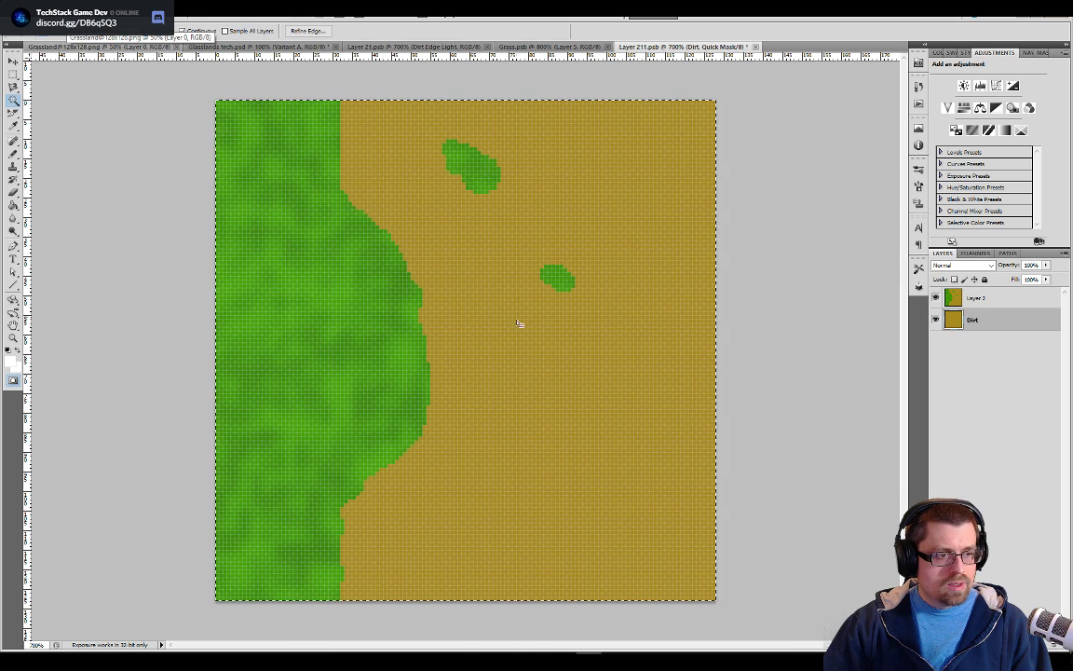
left_click(976, 306)
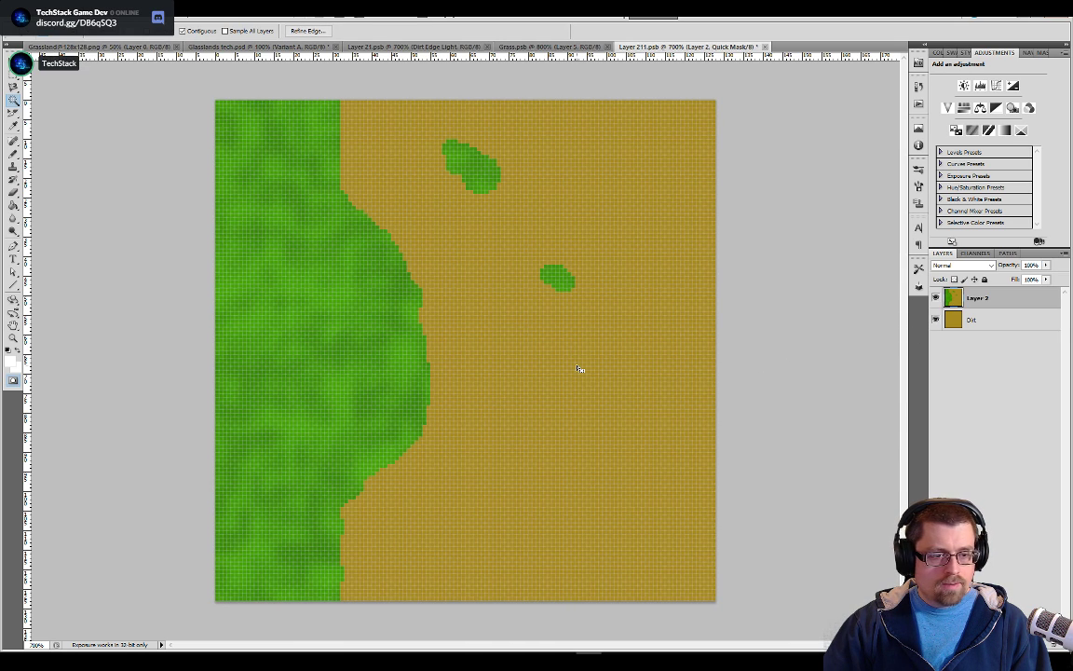
left_click(585, 402)
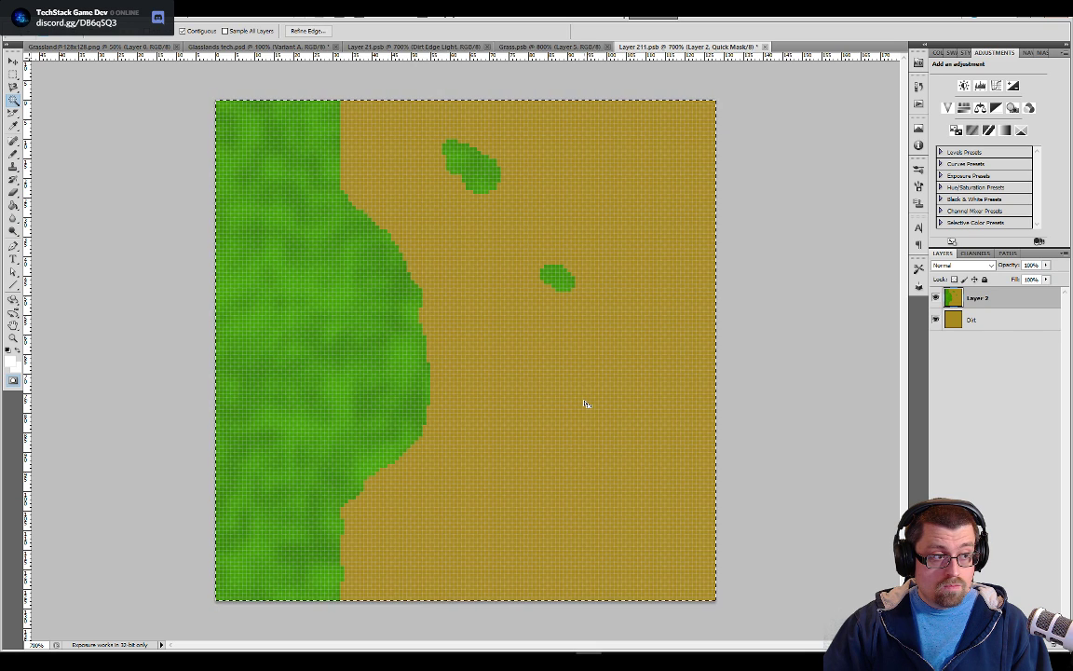
left_click(13, 101)
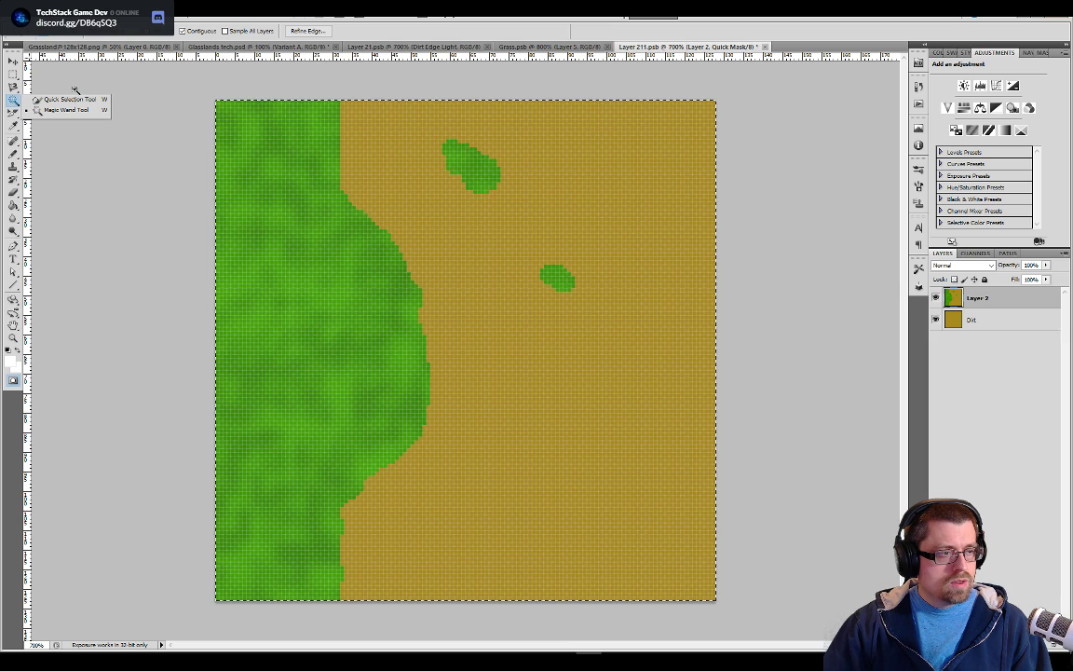
left_click(189, 82)
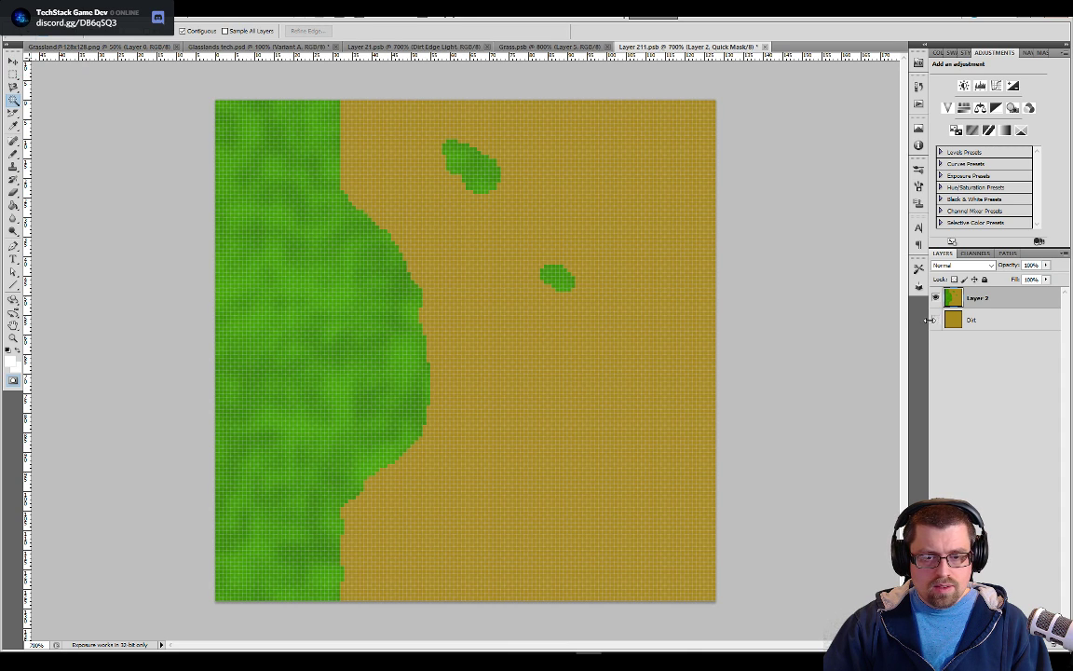
key("ctrl+a")
key("ctrl+d")
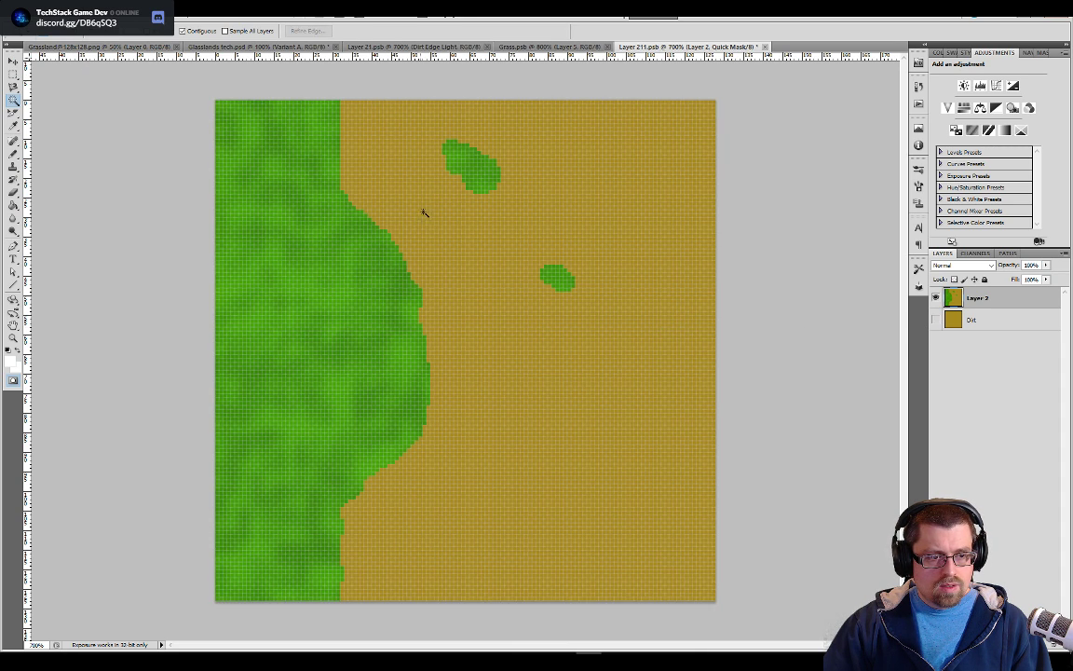
Select all the dirt around the grass shapes with the Magic Wand, turning Contiguous off and Sample All Layers on
left_click(13, 88)
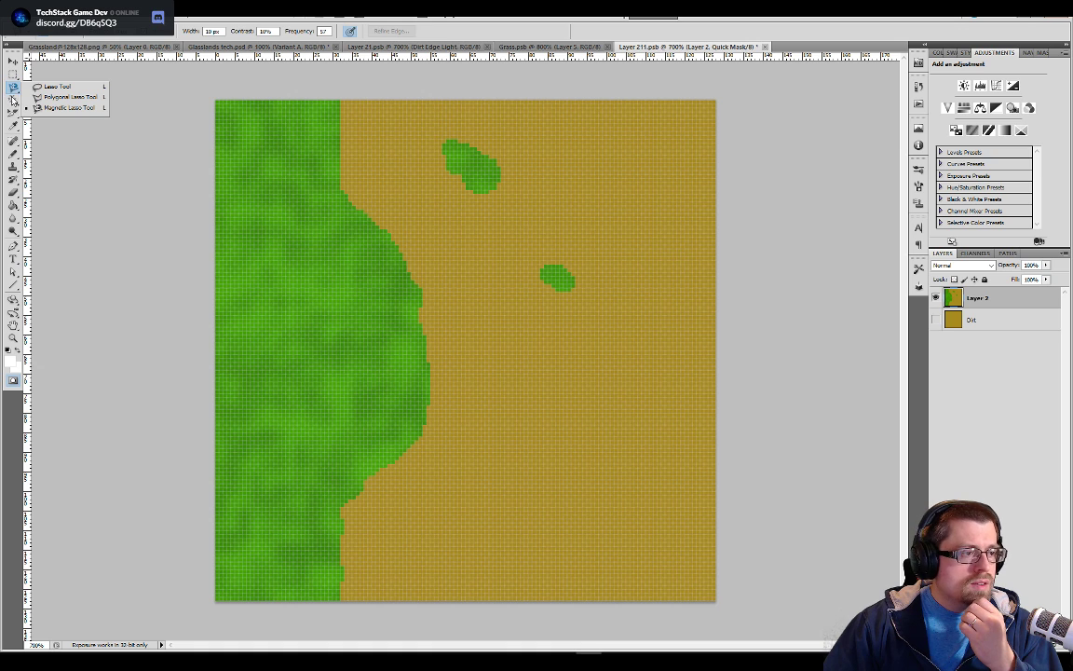
left_click(13, 103)
left_click(533, 360)
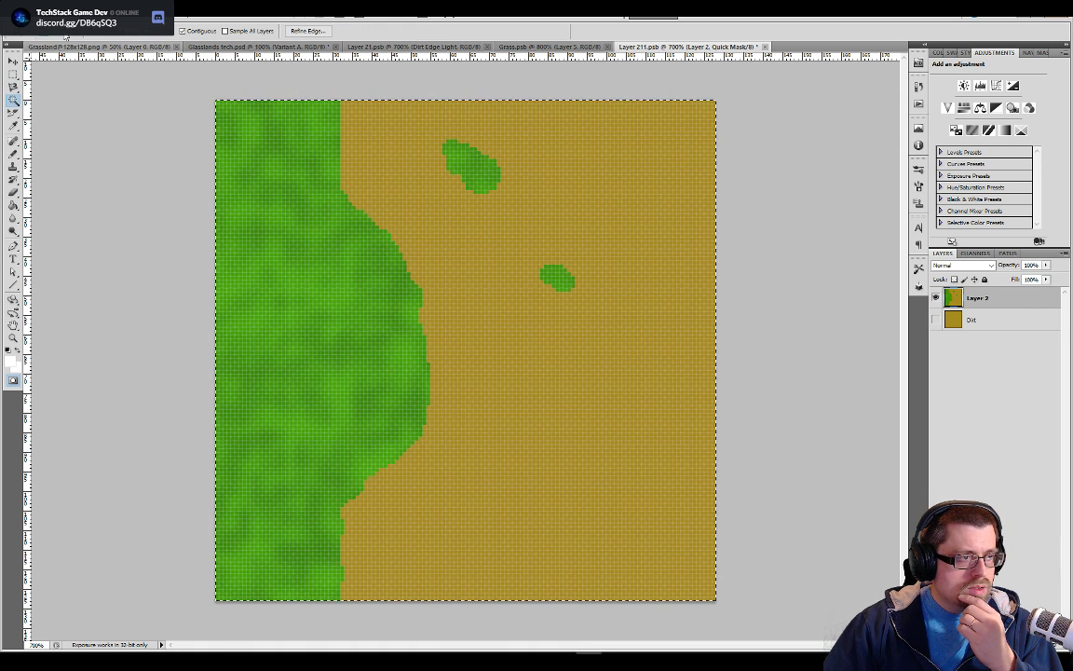
left_click(183, 31)
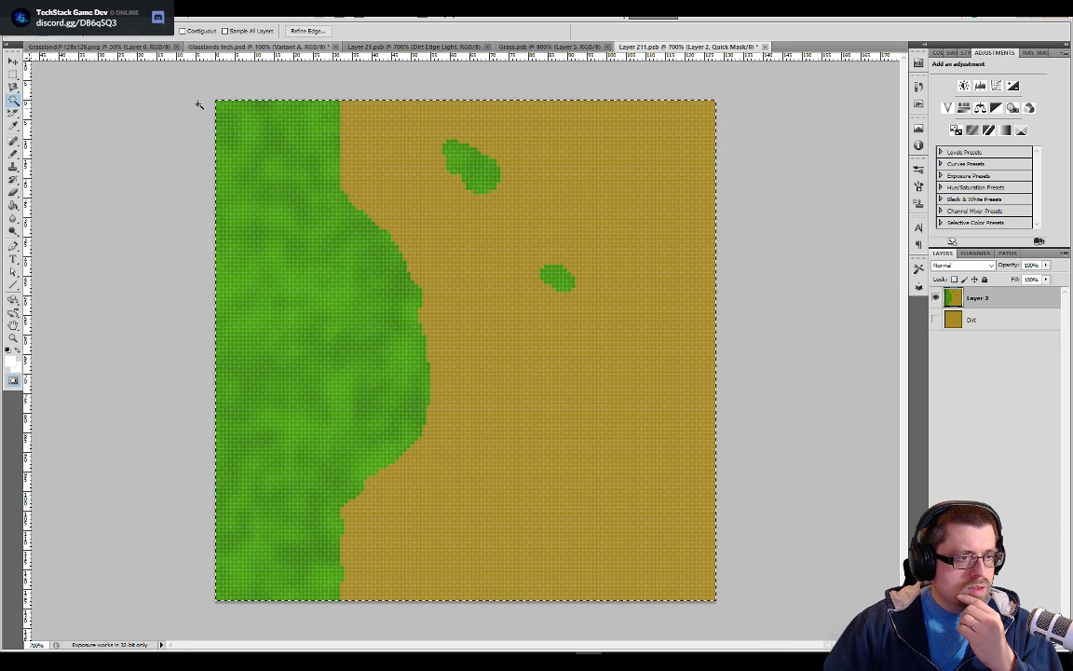
key("ctrl+plus")
key("ctrl+plus")
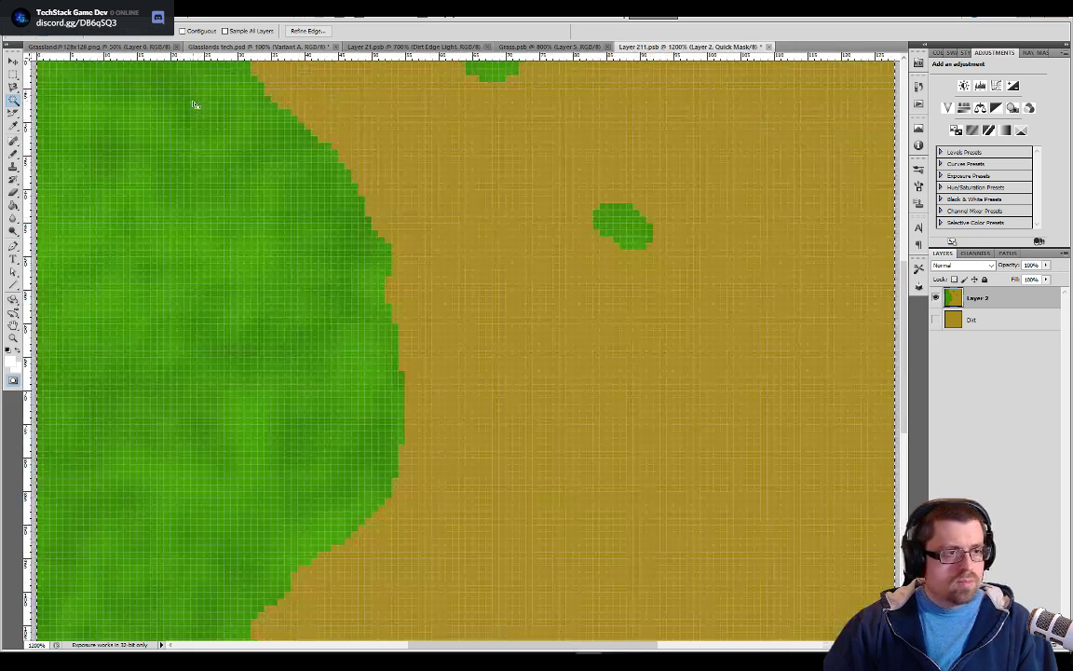
left_click(225, 30)
left_click(434, 188)
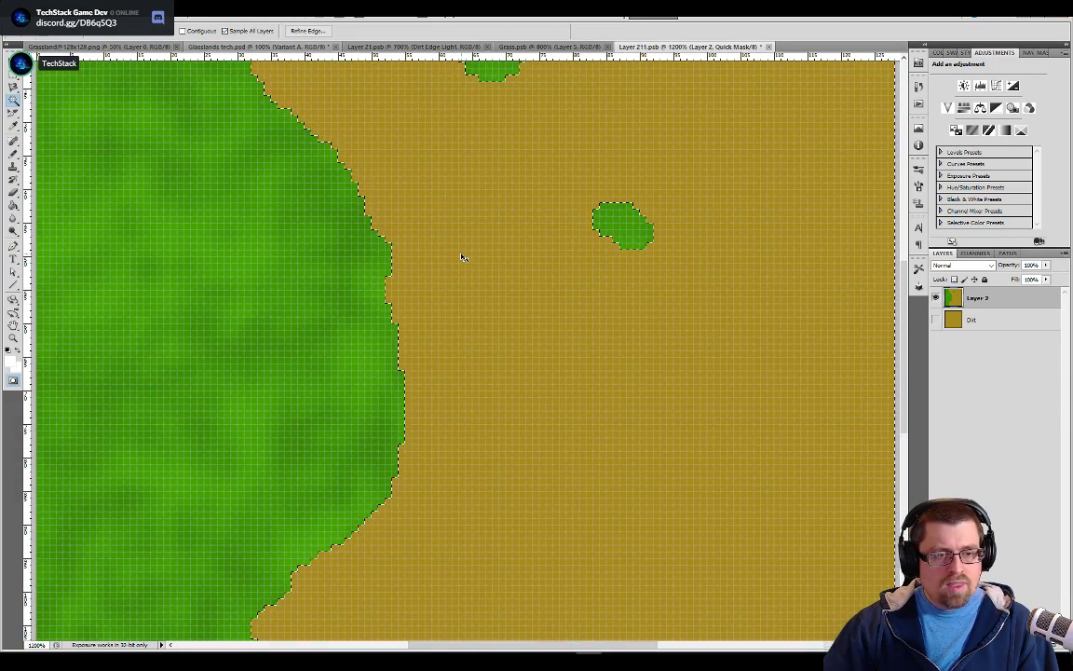
key("ctrl+minus")
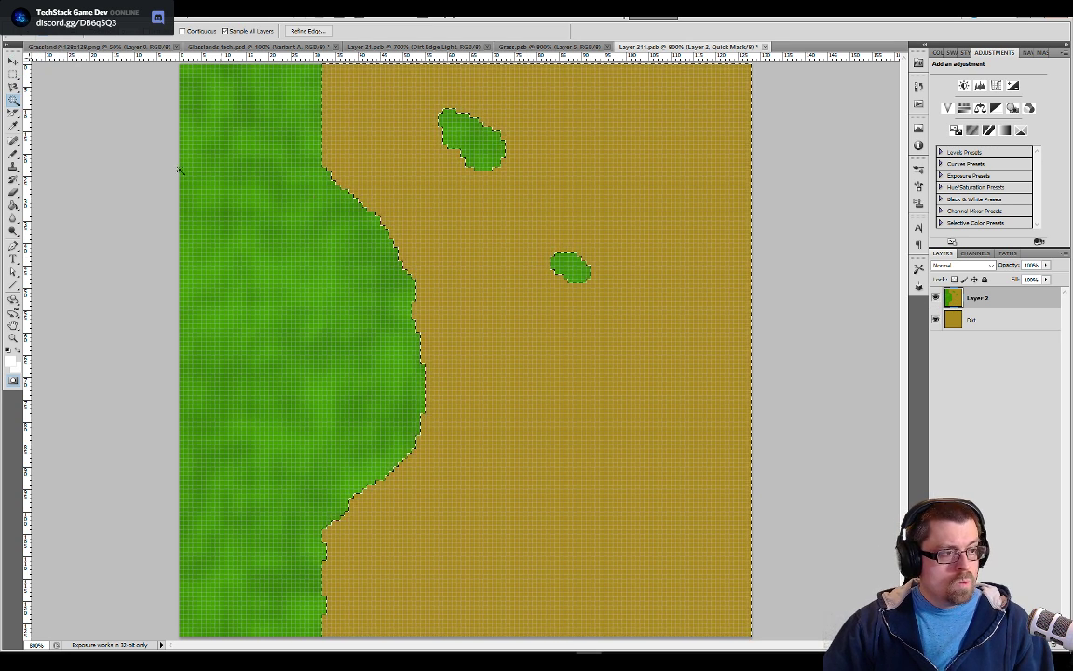
Try to erase the selected dirt from Layer 2 with an enlarged eraser, hiding the Dirt layer and toggling Layer 2's visibility to check
key("e")
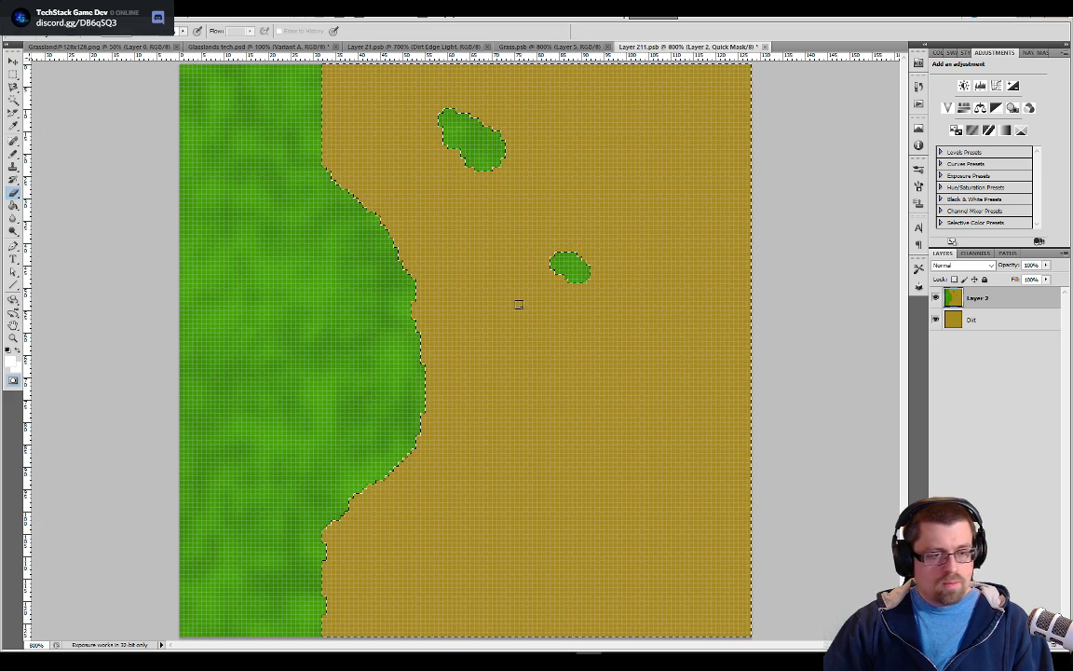
key("bracketright")
key("bracketright")
key("bracketright")
key("bracketright")
key("bracketright")
key("bracketright")
key("bracketright")
key("bracketright")
key("bracketright")
key("bracketright")
key("bracketright")
key("bracketright")
key("bracketright")
key("bracketright")
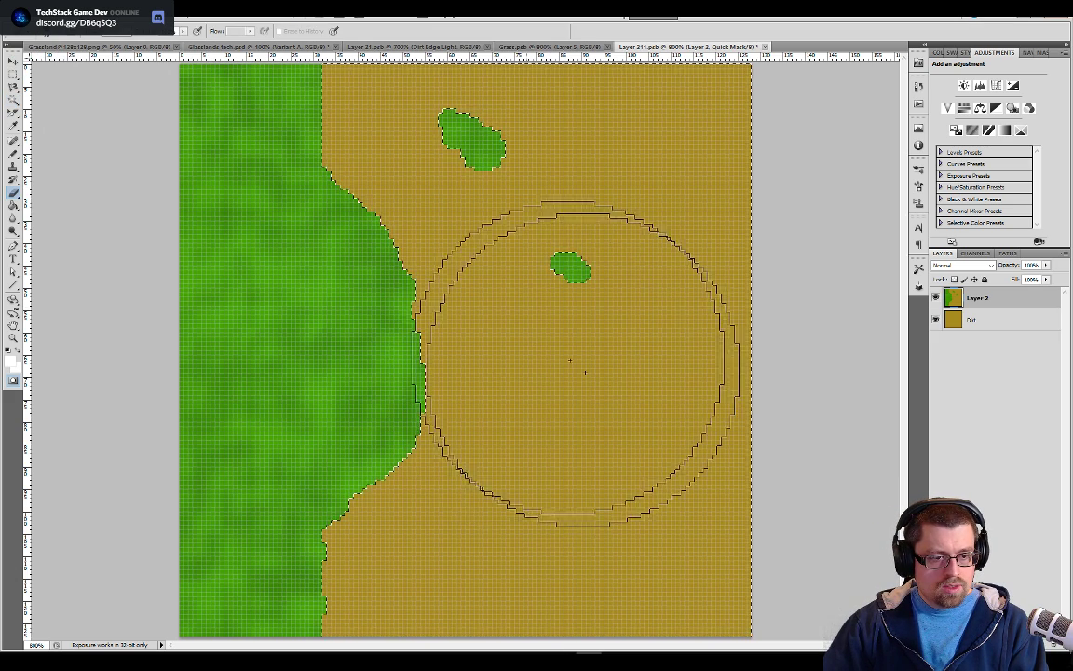
left_click(936, 320)
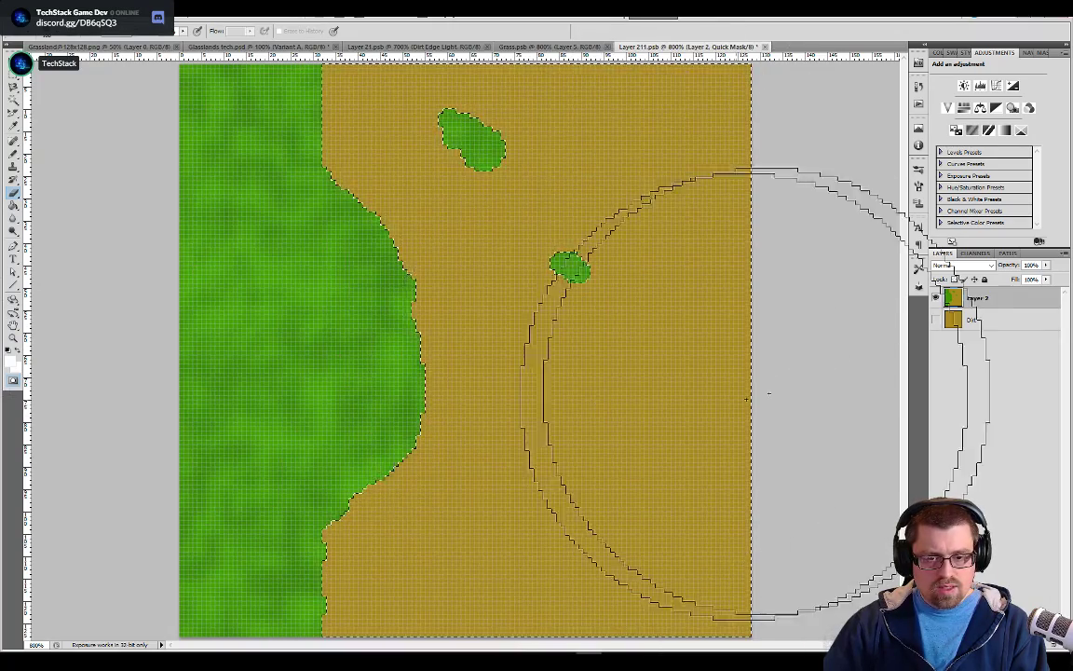
left_click(938, 299)
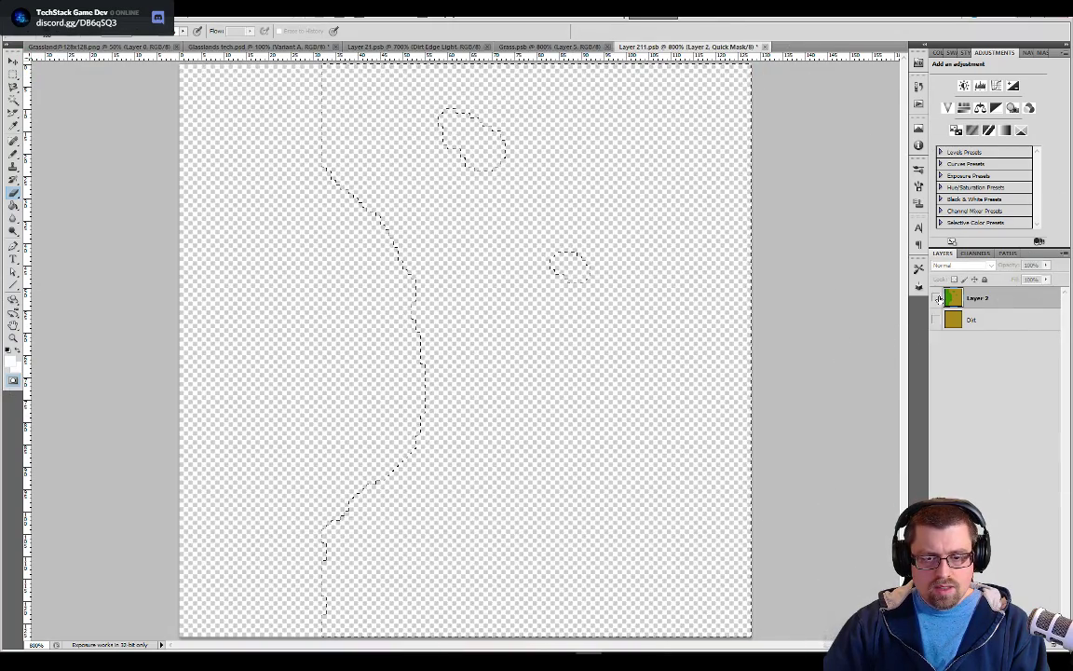
left_click(938, 298)
left_click(939, 298)
left_click(939, 298)
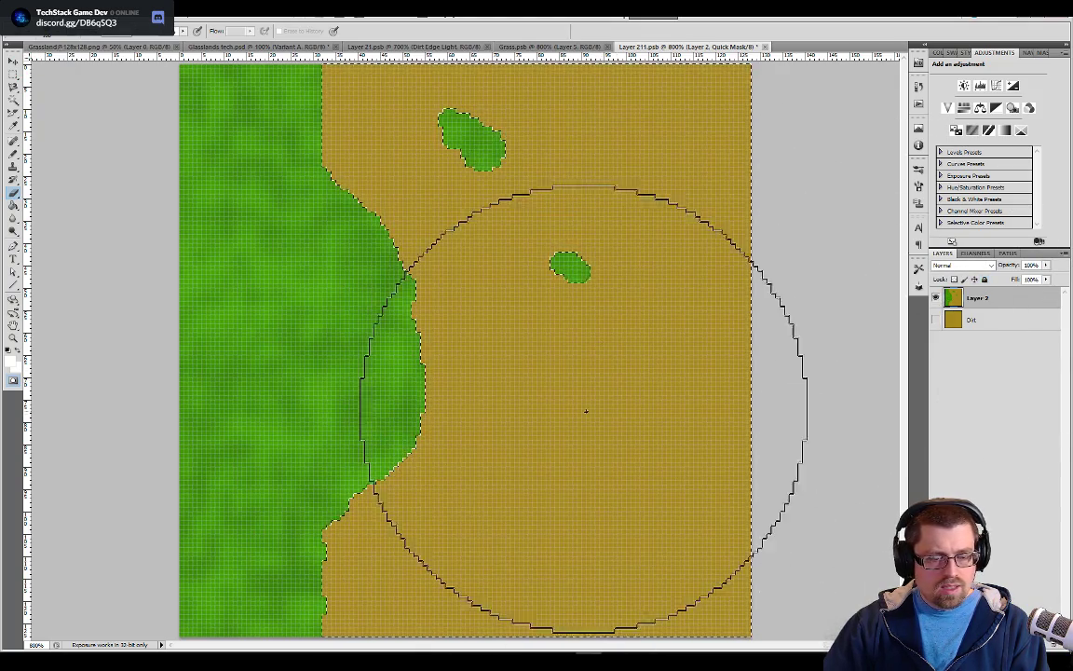
Paint a test Pencil loop over the dirt with the foreground colour set to light blue 15c5ff, and erase it again
left_click(14, 168)
left_click(14, 155)
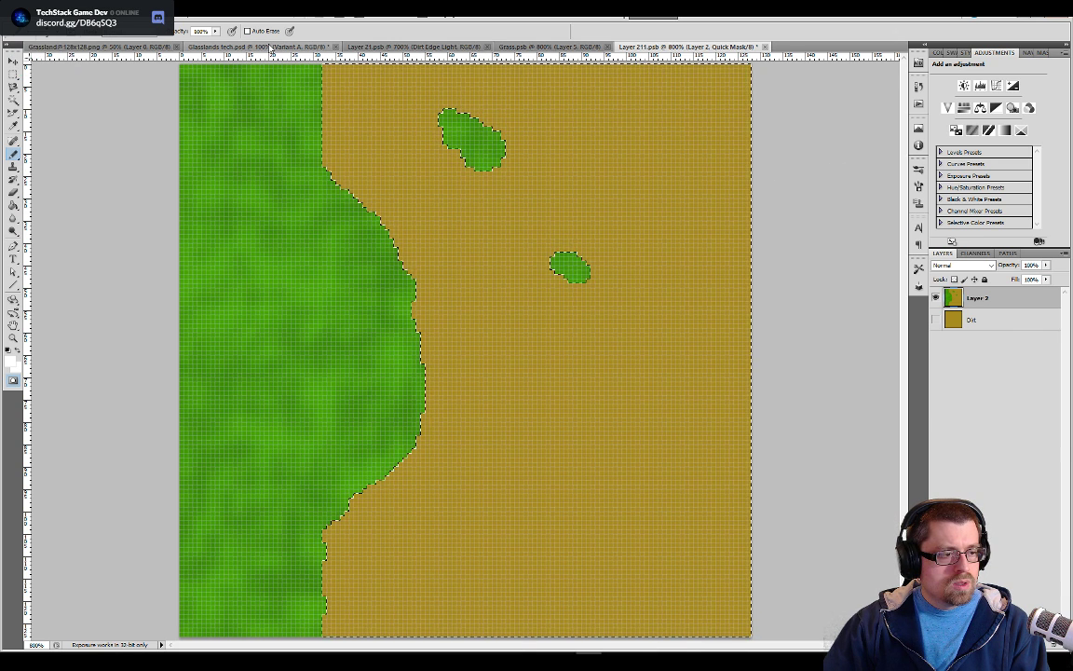
left_click(271, 47)
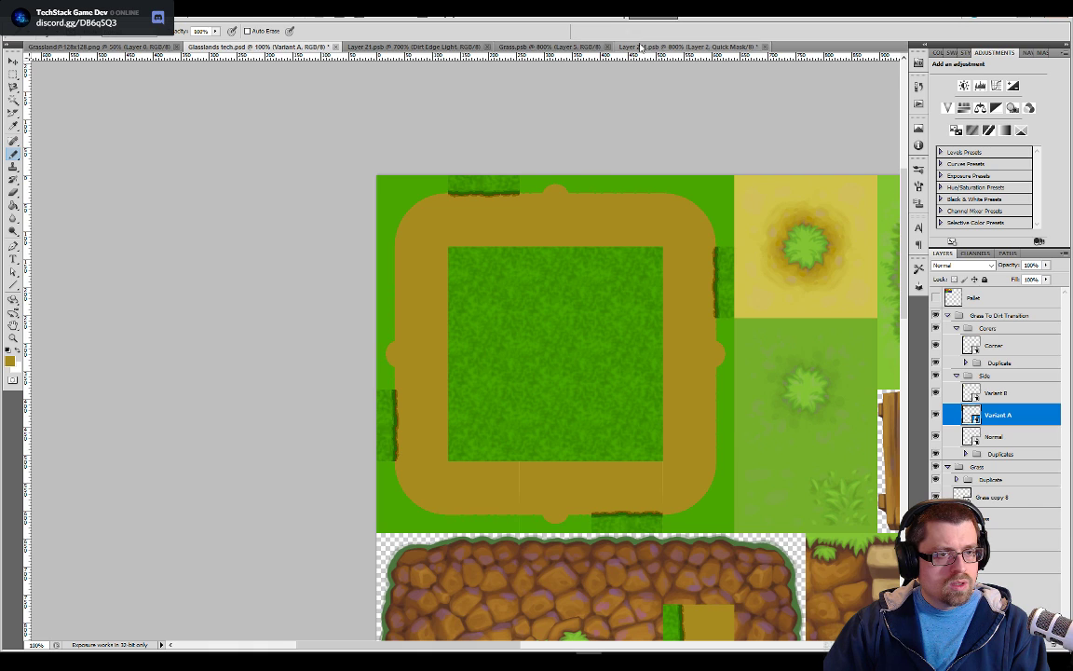
left_click(641, 47)
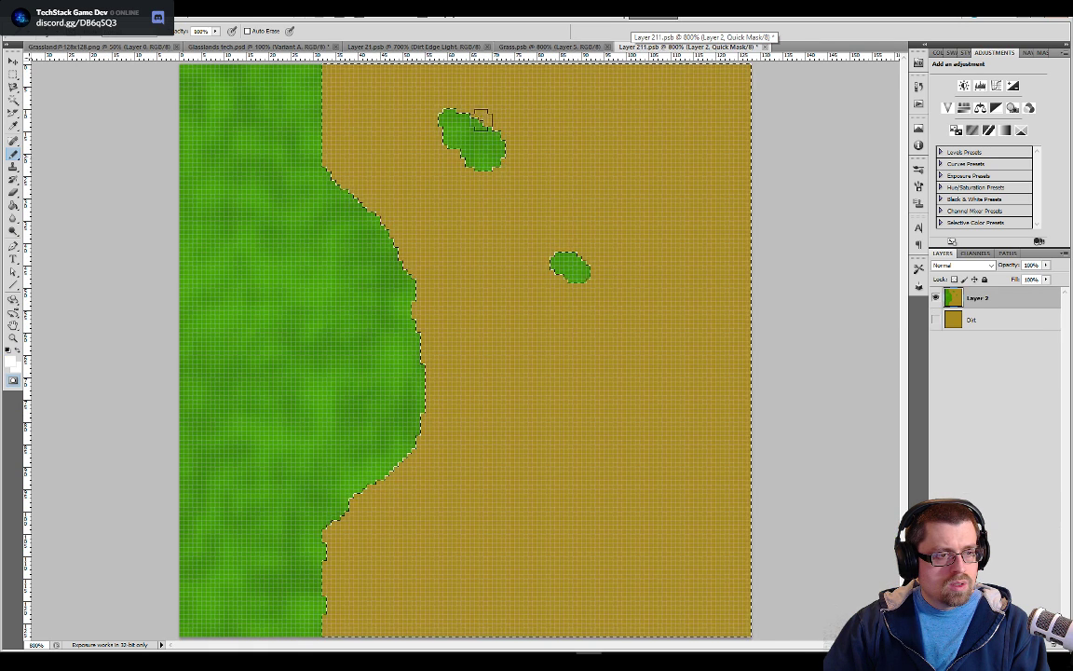
left_click(11, 349)
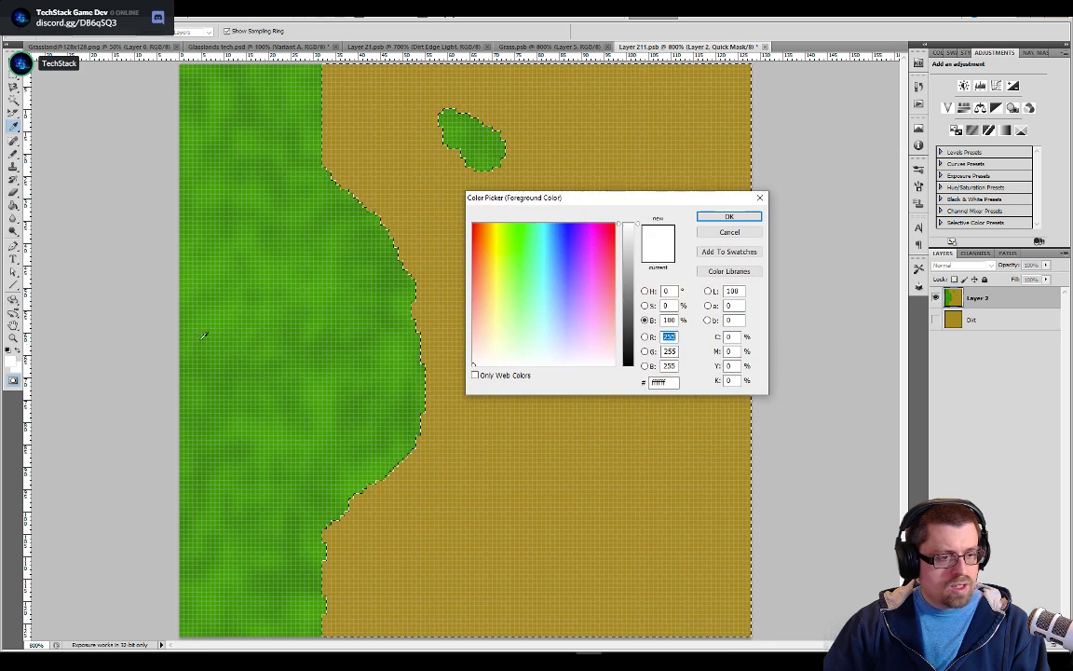
left_click(730, 217)
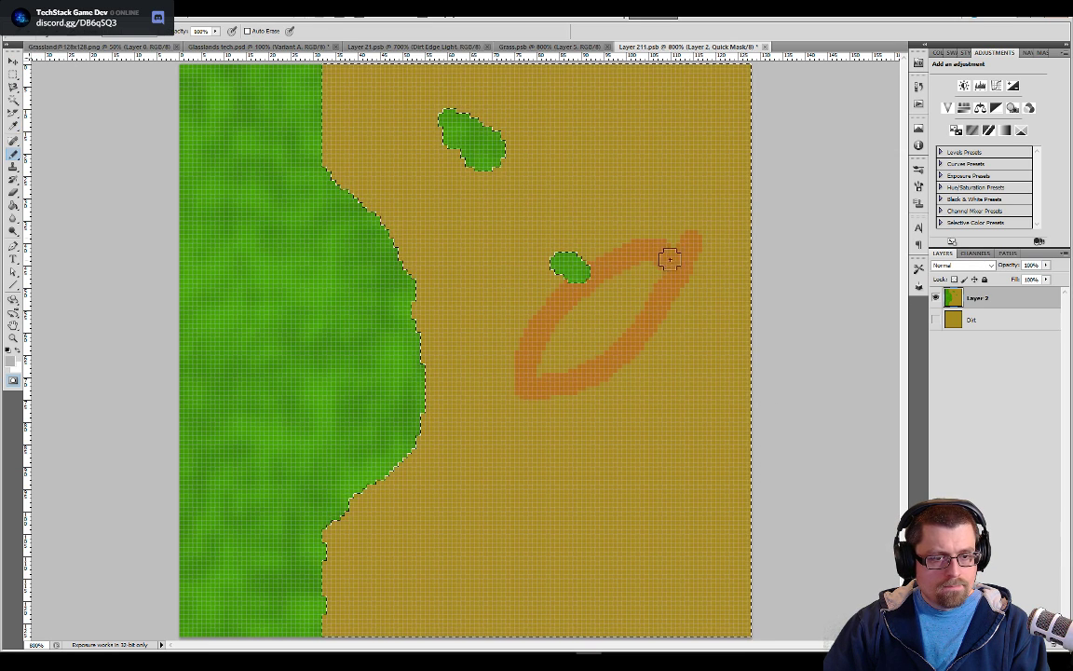
left_click_drag(667, 261, 668, 262)
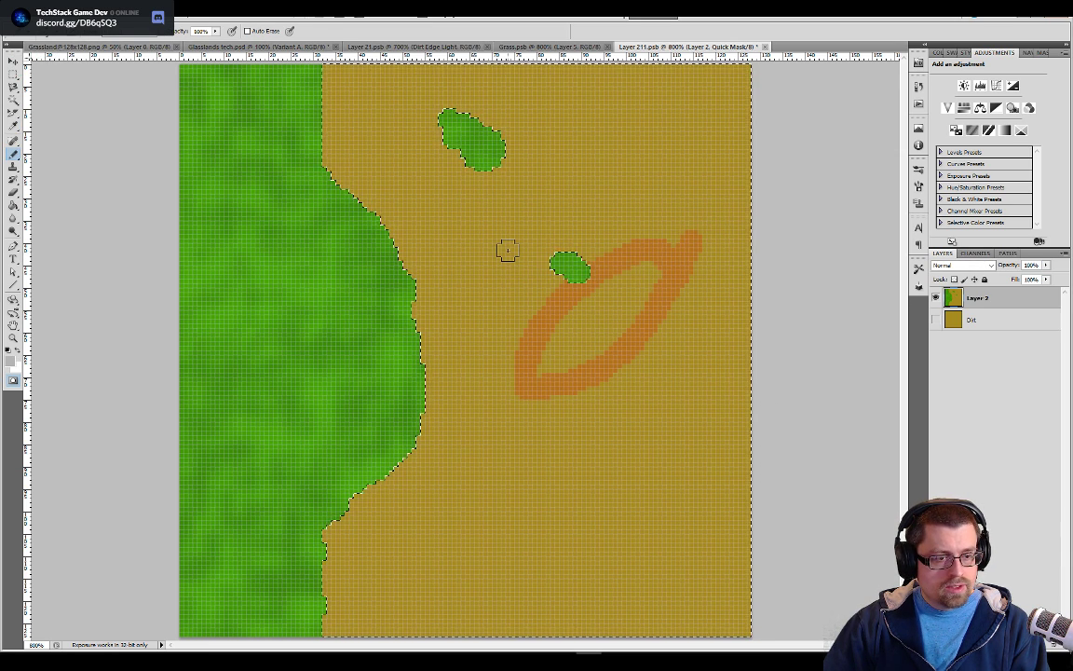
key("e")
mouse_move(508, 251)
left_mouse_down()
mouse_move(563, 247)
mouse_move(626, 337)
left_mouse_up()
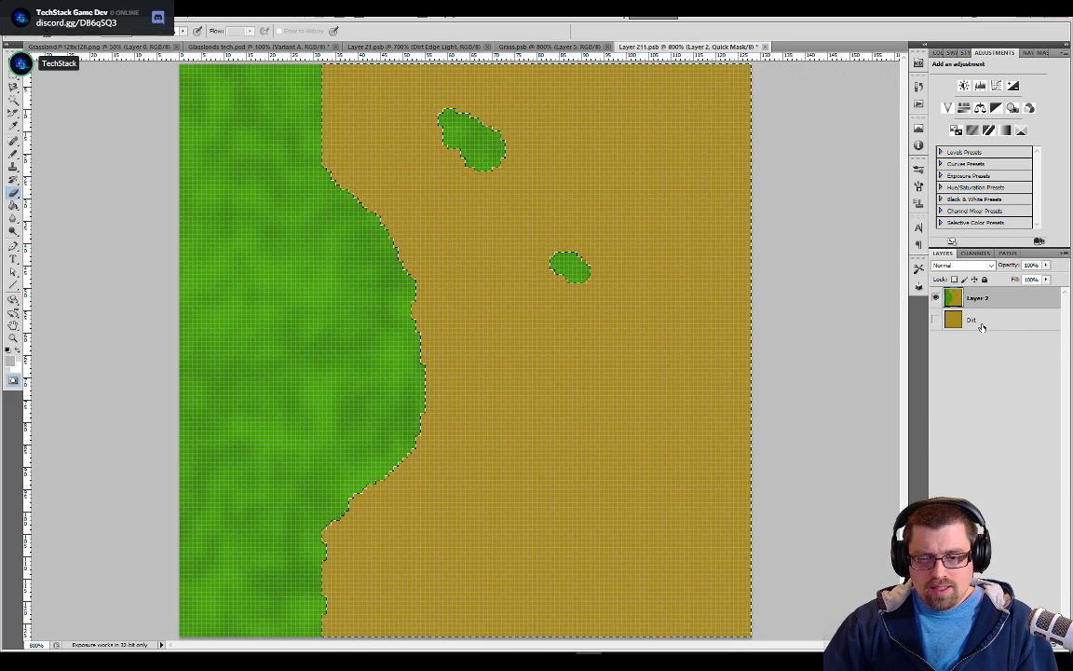
left_click(975, 323)
left_click(986, 298)
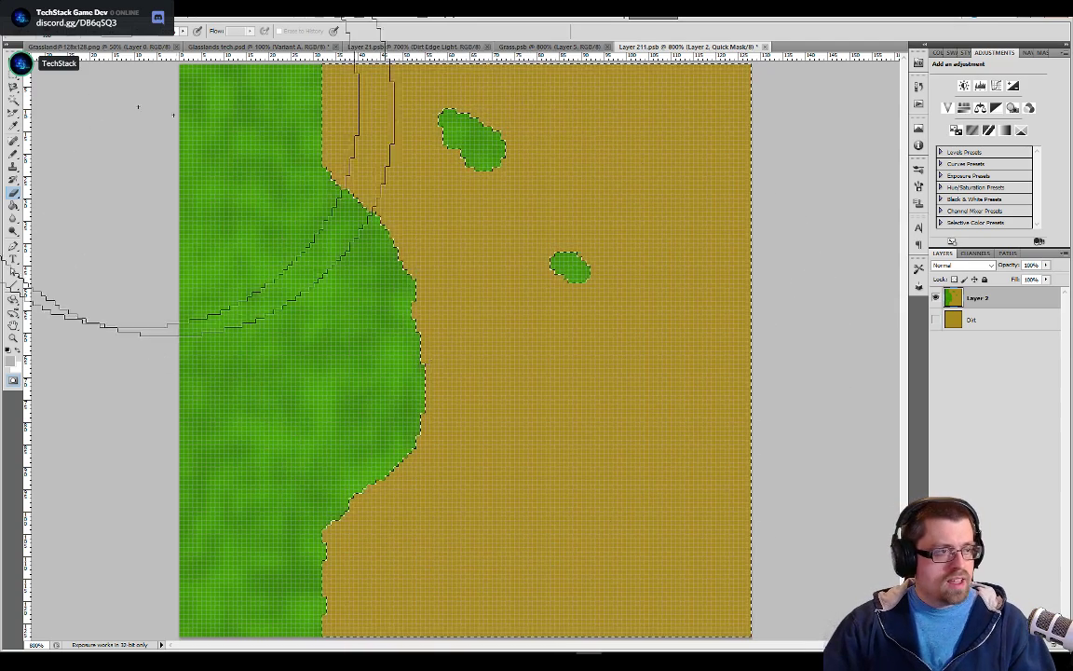
left_click(135, 9)
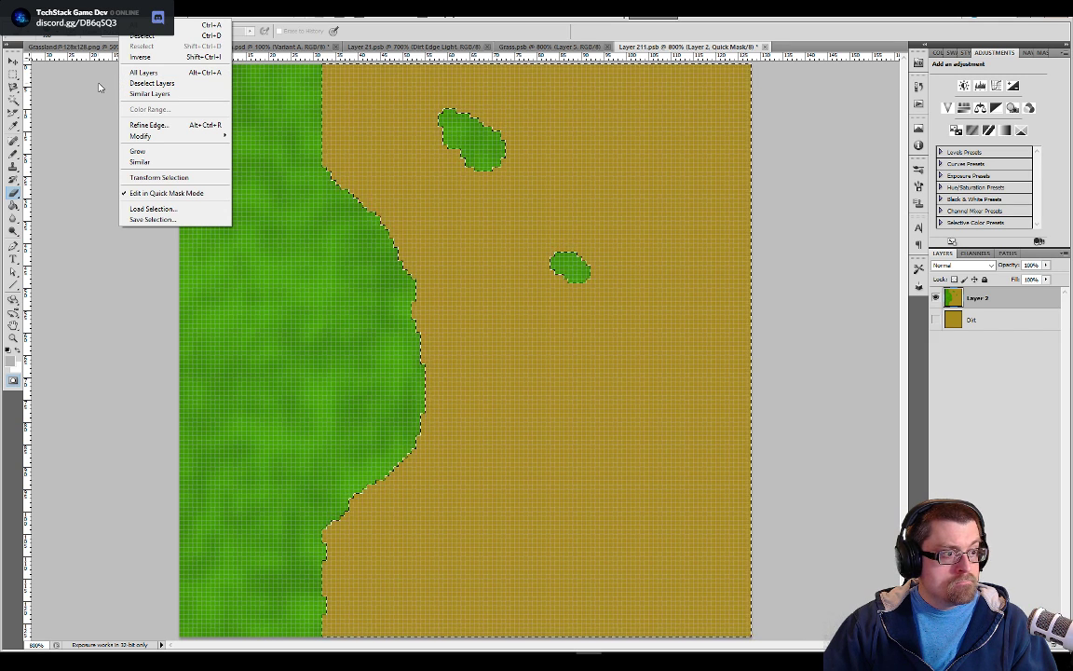
left_click(82, 159)
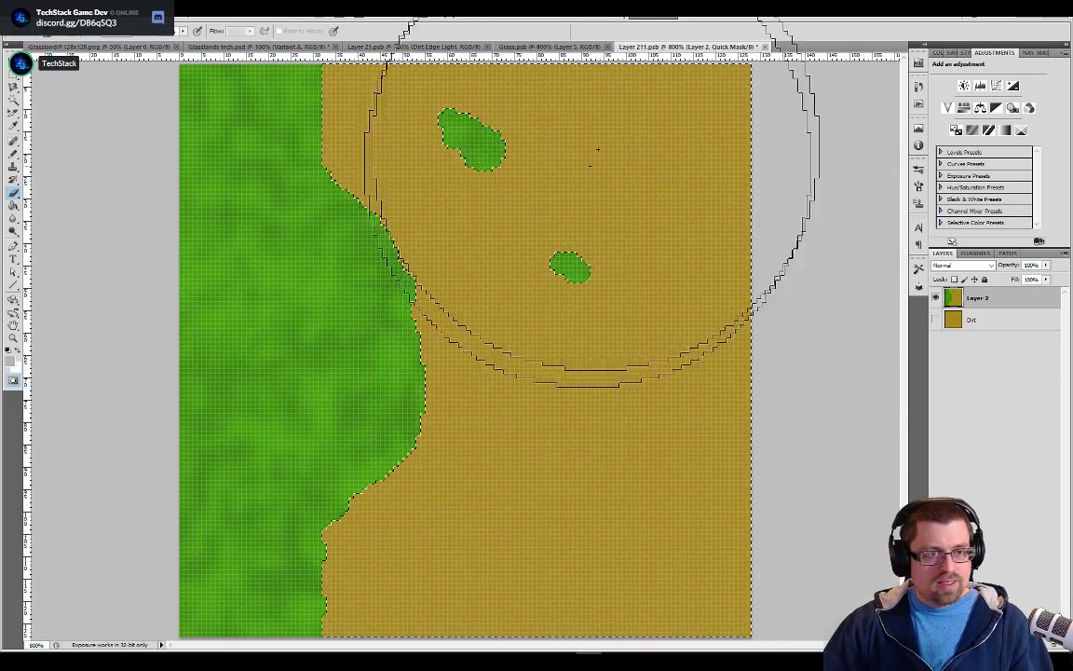
Save and close Layer 211.psb and reopen the Variant A smart object for editing
left_click(765, 47)
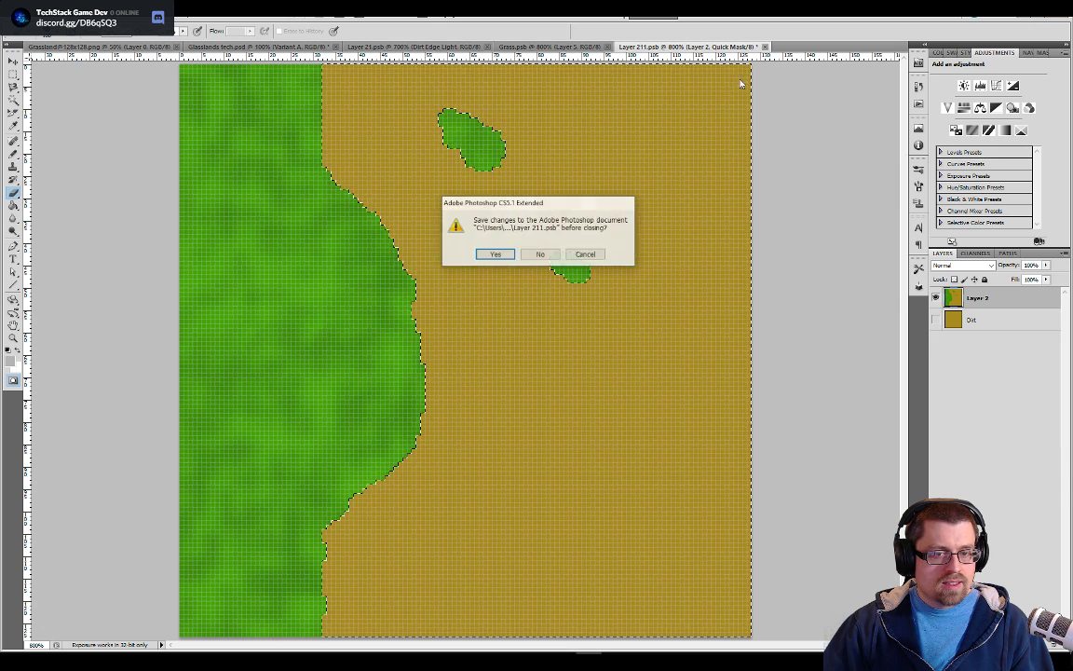
left_click(497, 255)
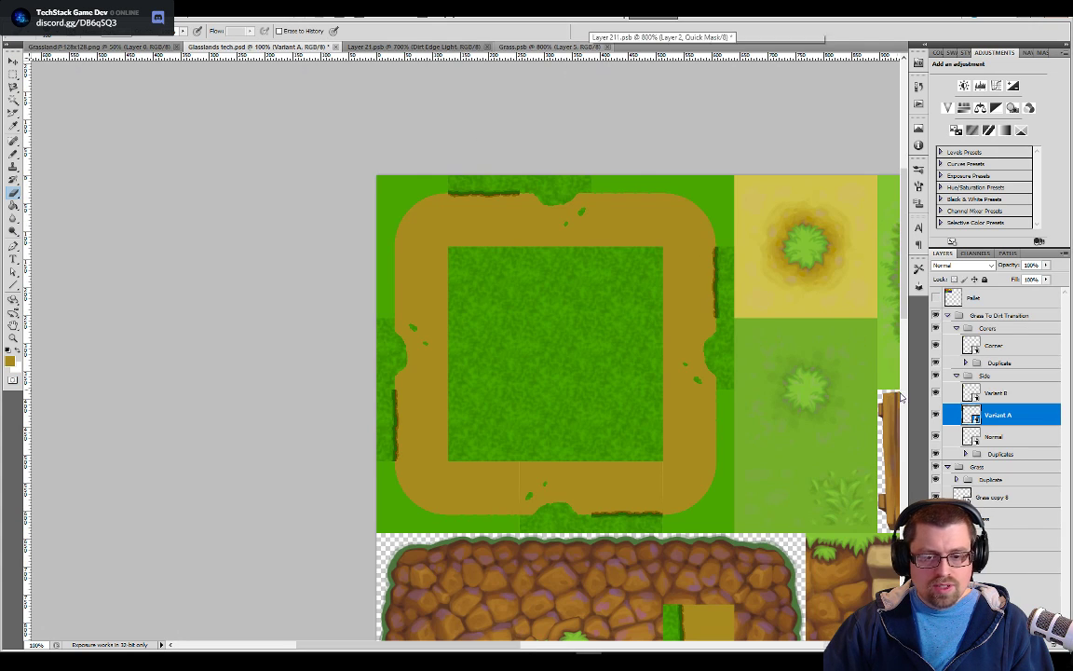
double_click(972, 416)
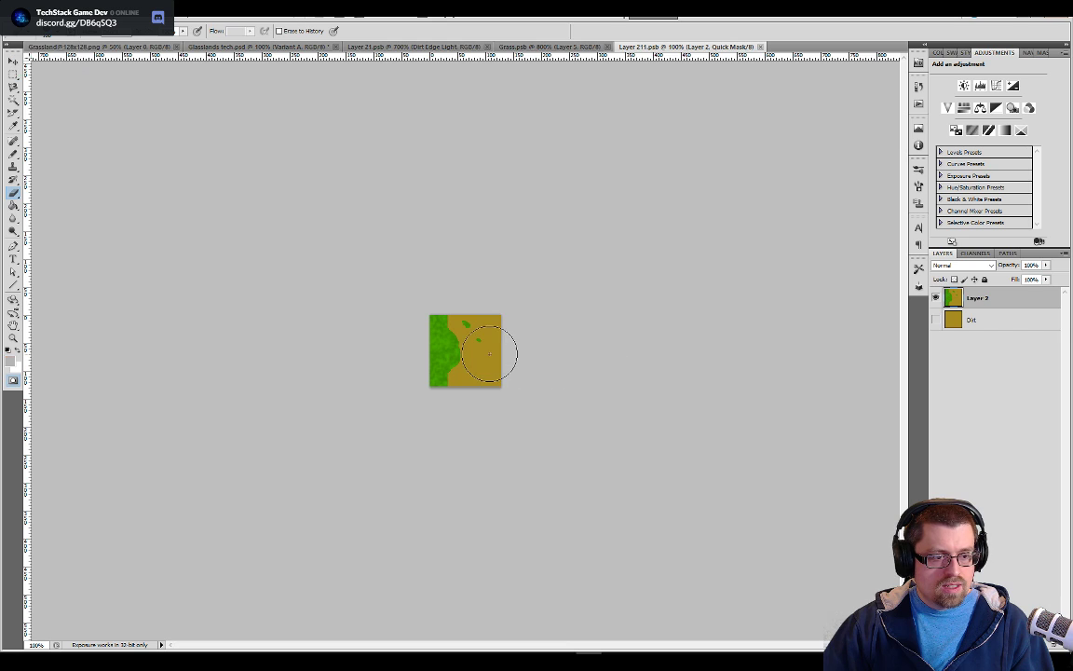
Select the dirt area around the grass shapes on Layer 2 with the Magic Wand, with the Dirt layer shown again
key("ctrl+plus")
key("w")
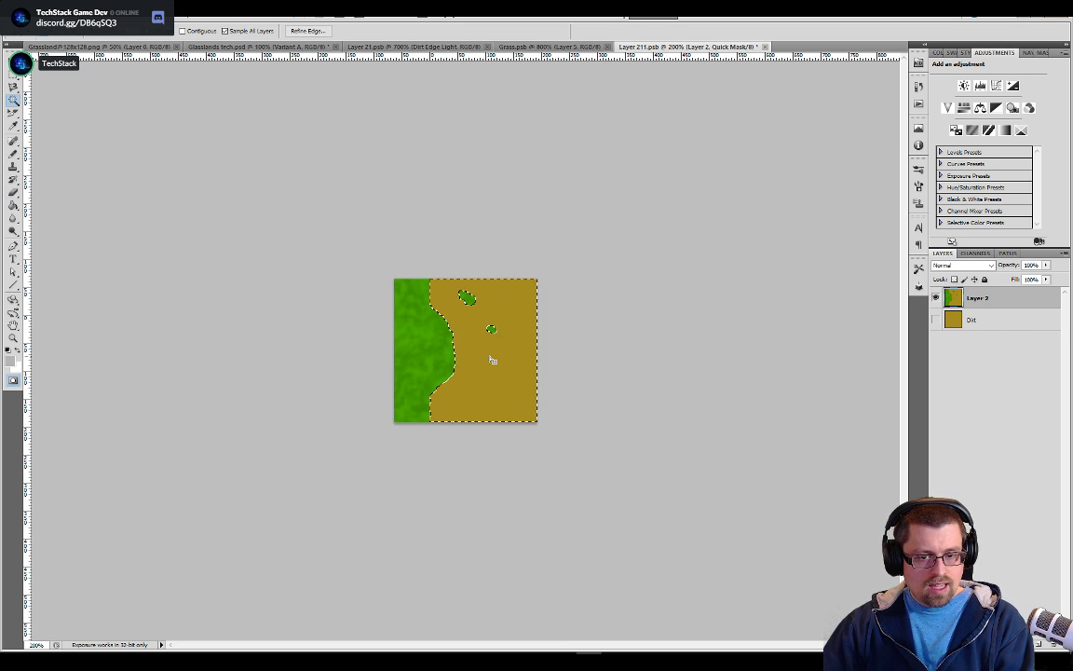
key("ctrl+d")
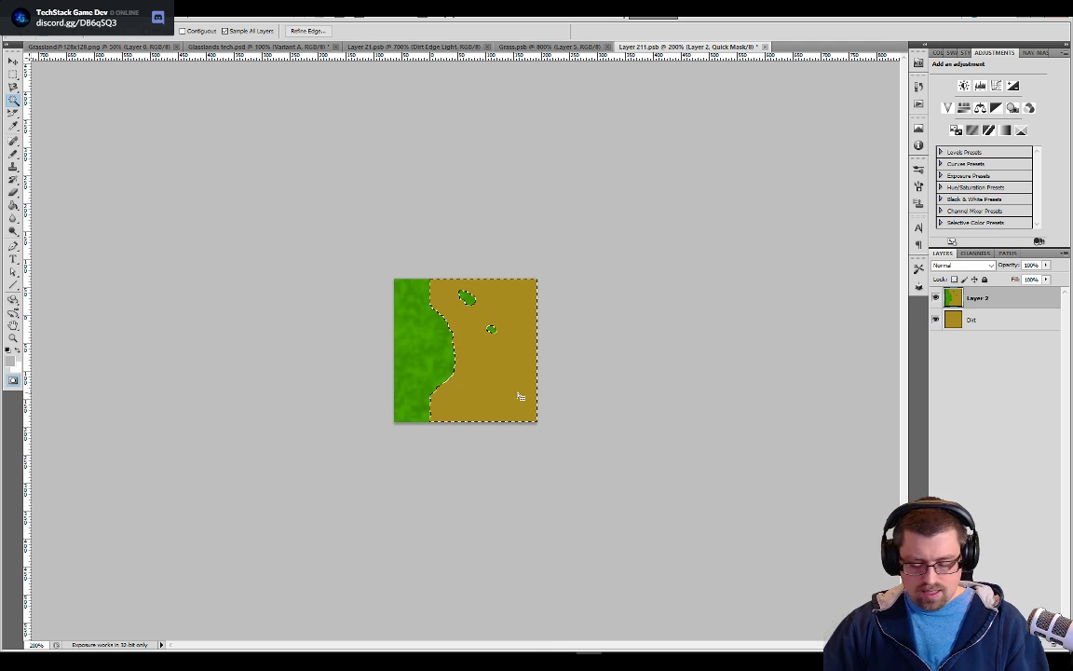
key("ctrl+d")
left_click(949, 300, "ctrl")
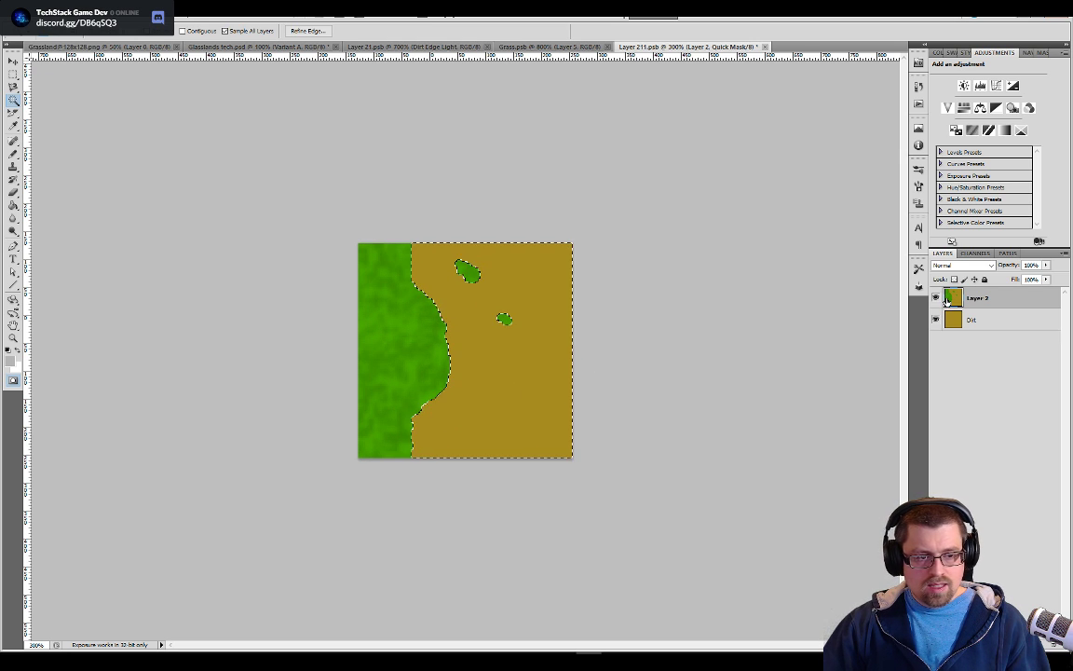
key("ctrl+plus")
left_click(415, 350)
left_click(494, 407)
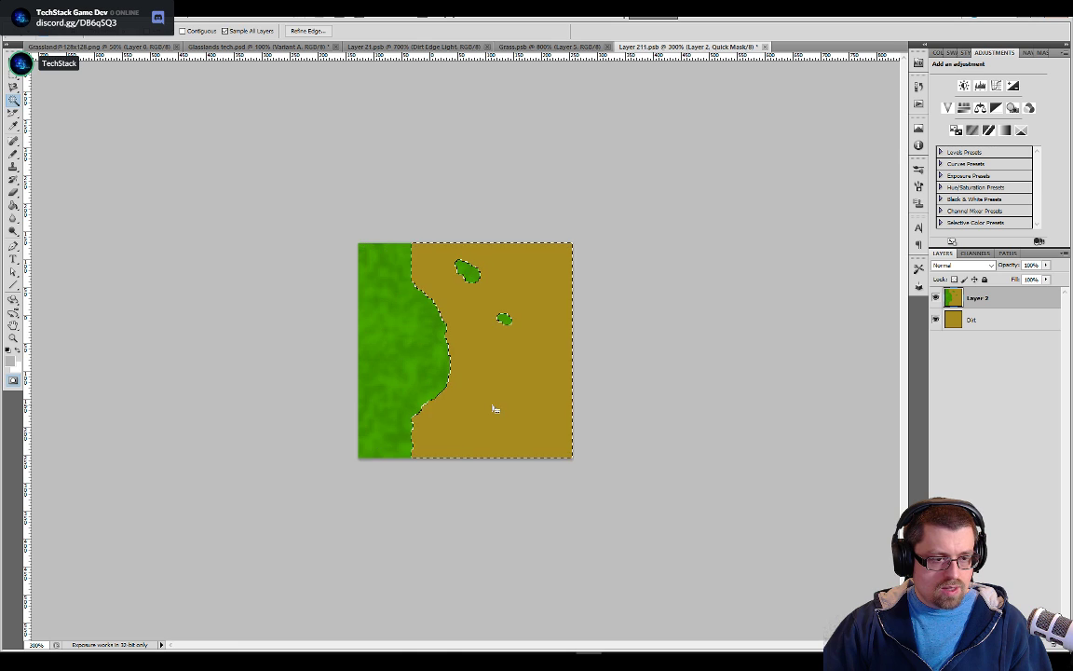
Invert the selection so it covers the grass shapes instead of the dirt
key("ctrl+shift+i")
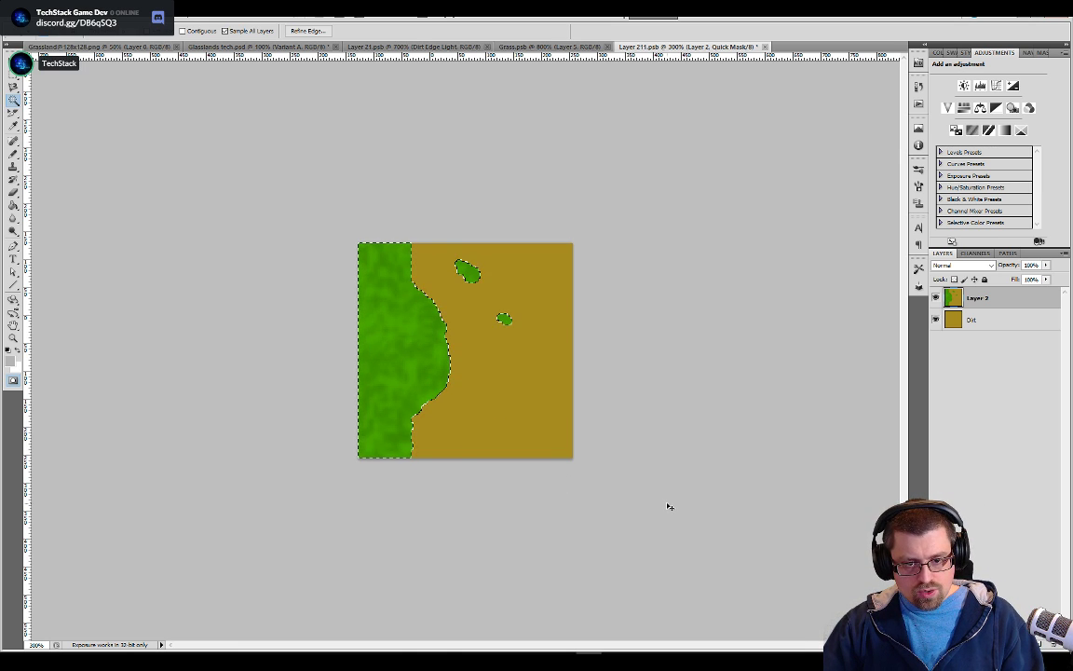
key("ctrl+alt+z")
key("ctrl+alt+z")
key("ctrl+alt+z")
key("ctrl+alt+z")
key("ctrl+shift+z")
key("ctrl+shift+z")
key("ctrl+shift+z")
key("ctrl+shift+z")
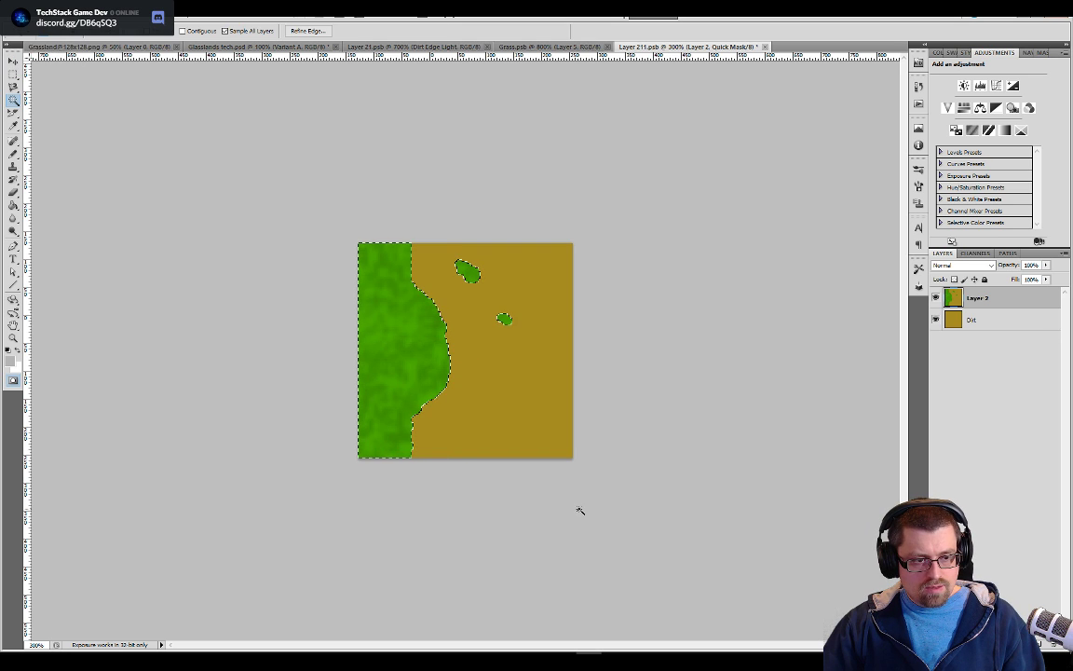
key("ctrl+alt+z")
key("ctrl+alt+z")
key("ctrl+alt+z")
key("ctrl+alt+z")
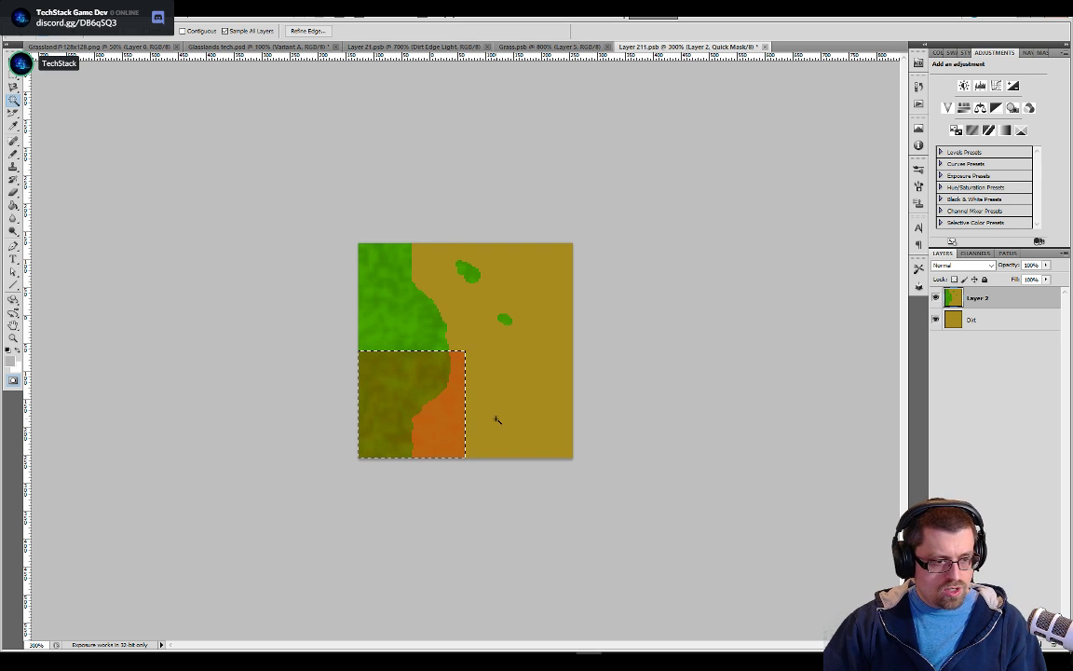
key("ctrl+shift+z")
key("ctrl+shift+z")
key("ctrl+shift+z")
key("ctrl+shift+z")
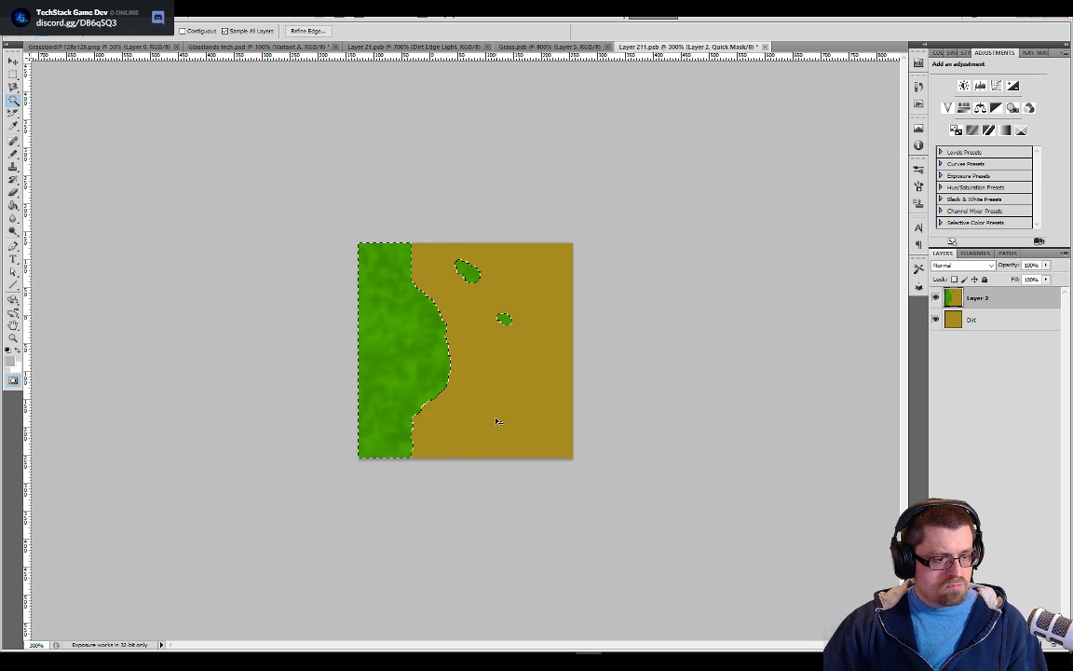
Leave Quick Mask mode and add a new empty layer above Layer 2
key("q")
key("ctrl+shift+alt+n")
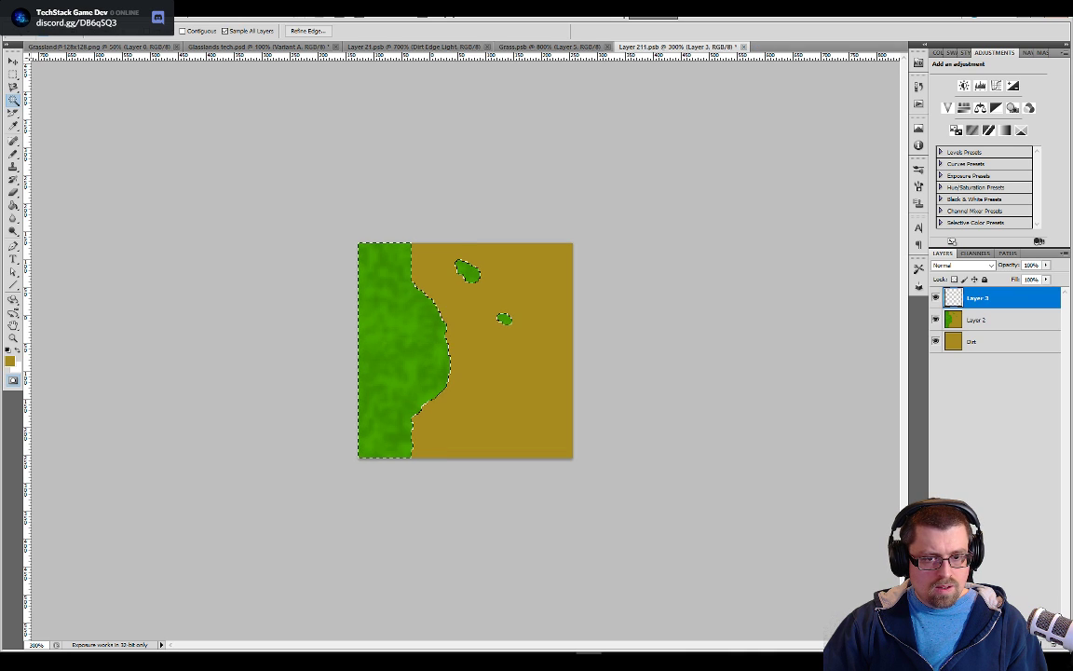
key("ctrl+v")
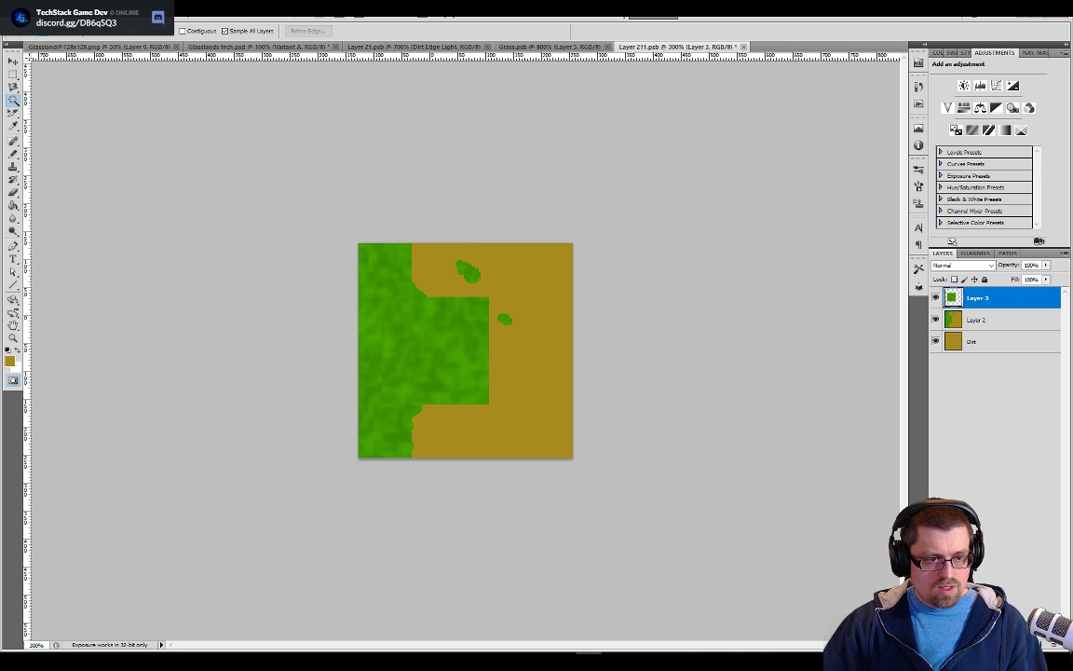
key("ctrl+z")
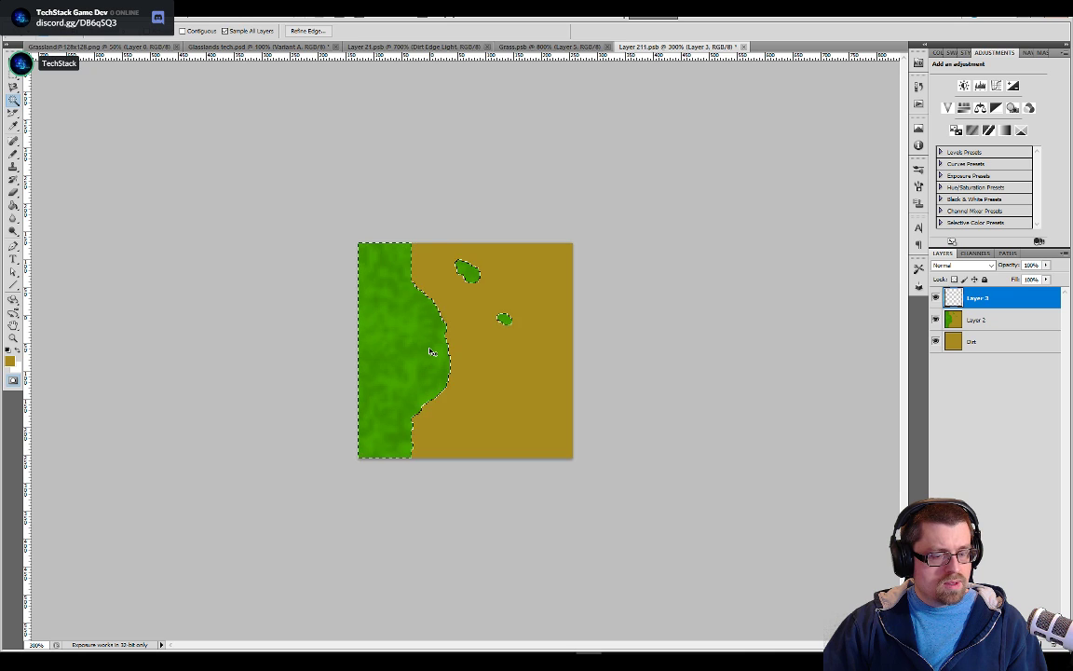
key("ctrl+v")
key("ctrl+z")
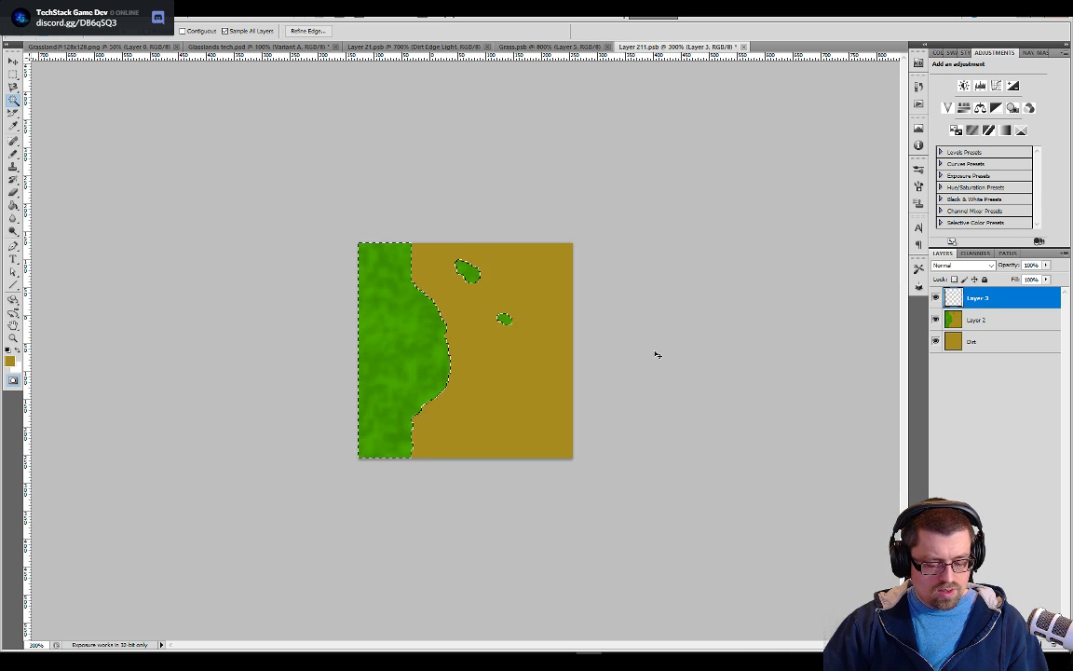
Copy the selected grass shapes with Copy Merged and paste them in place on Layer 3
left_click(56, 11)
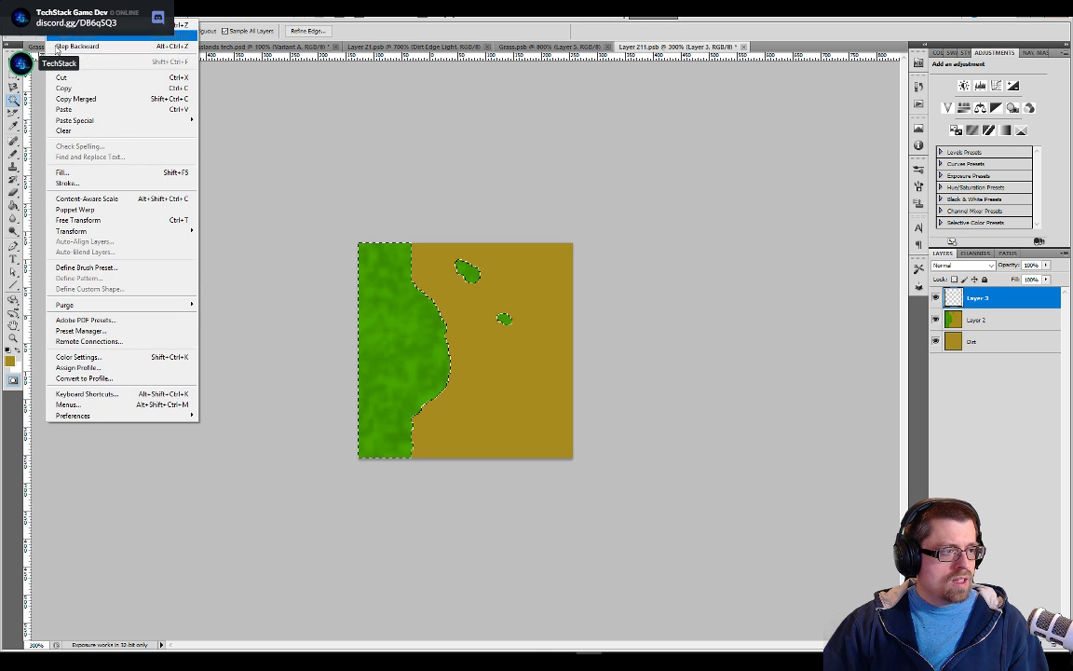
left_click(59, 98)
left_click(56, 8)
mouse_move(93, 119)
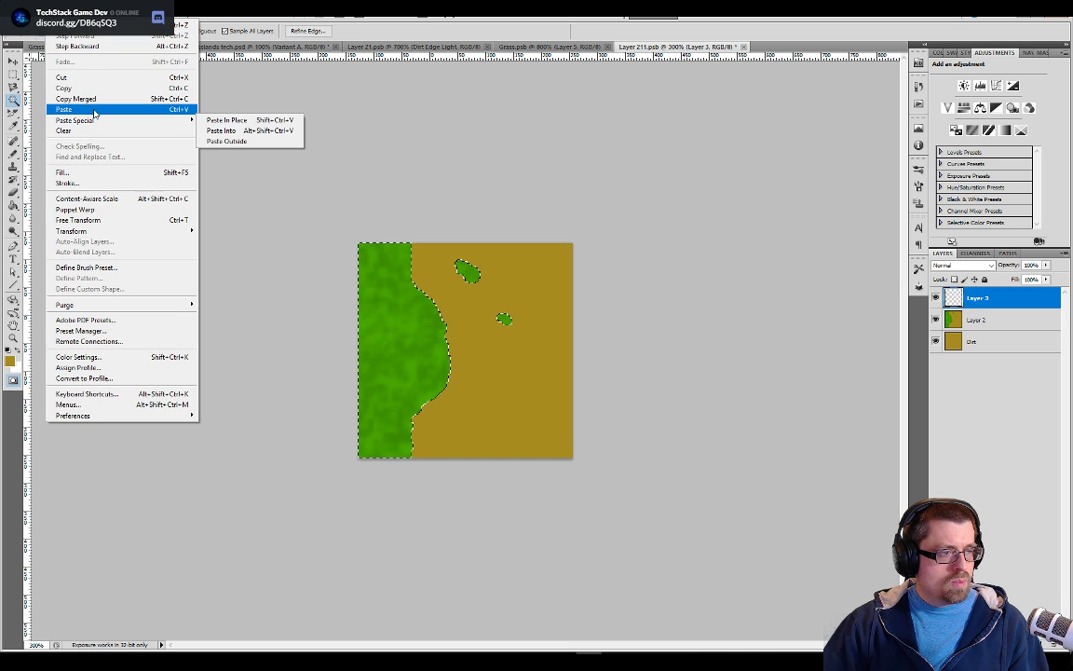
left_click(233, 119)
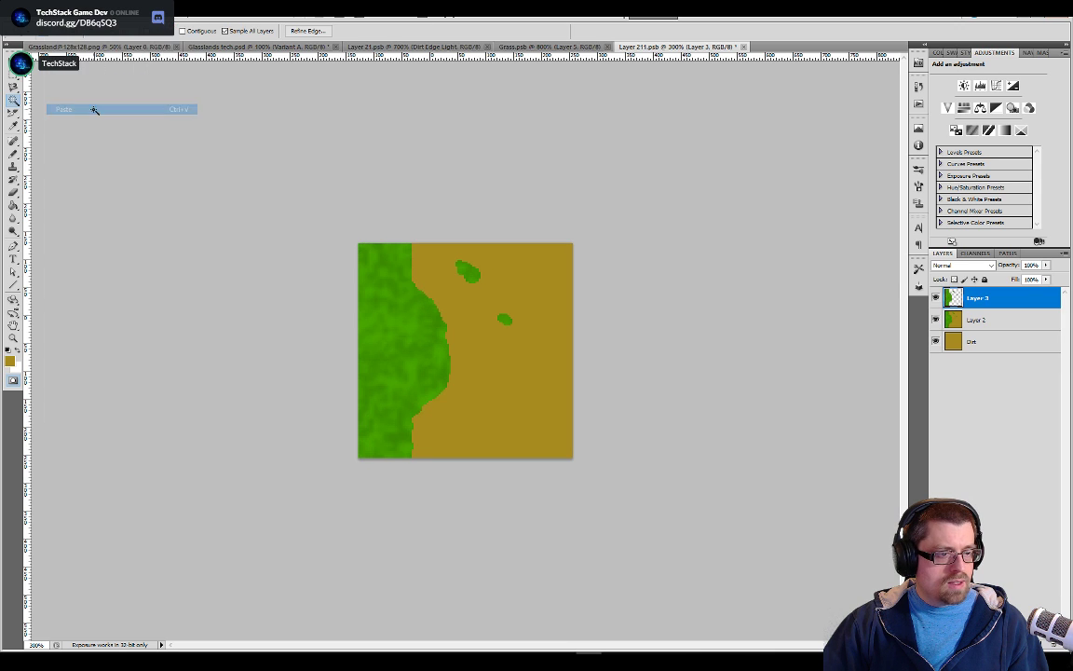
Hide and delete Layer 2, and switch Layer 3's visibility off and on to check the separated grass
left_click(936, 319)
key("q")
right_click(981, 326)
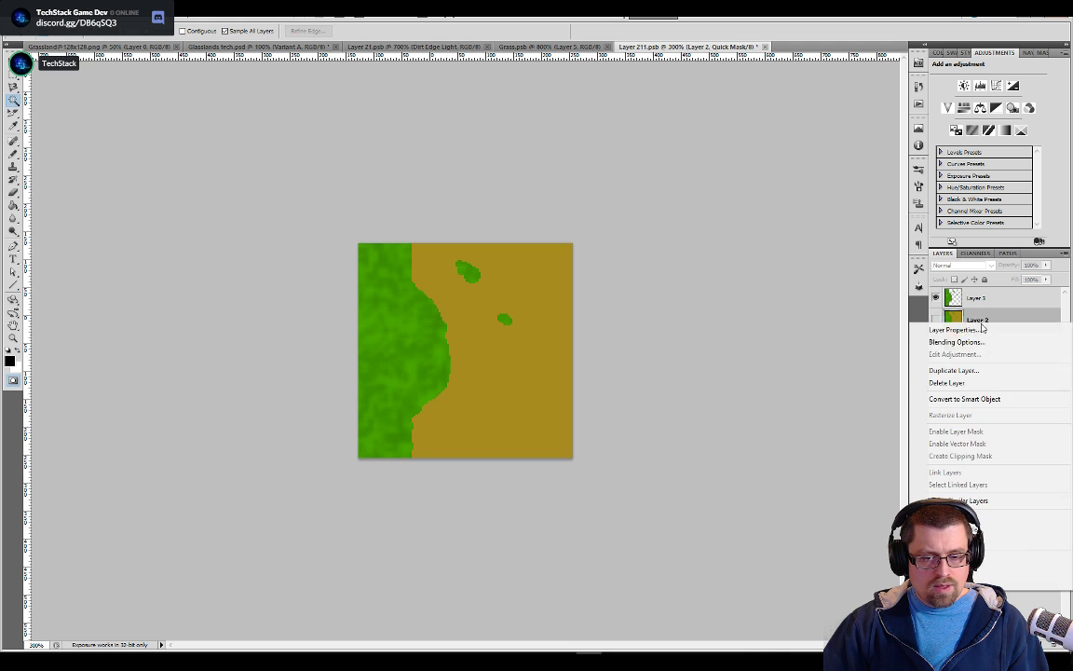
left_click(969, 383)
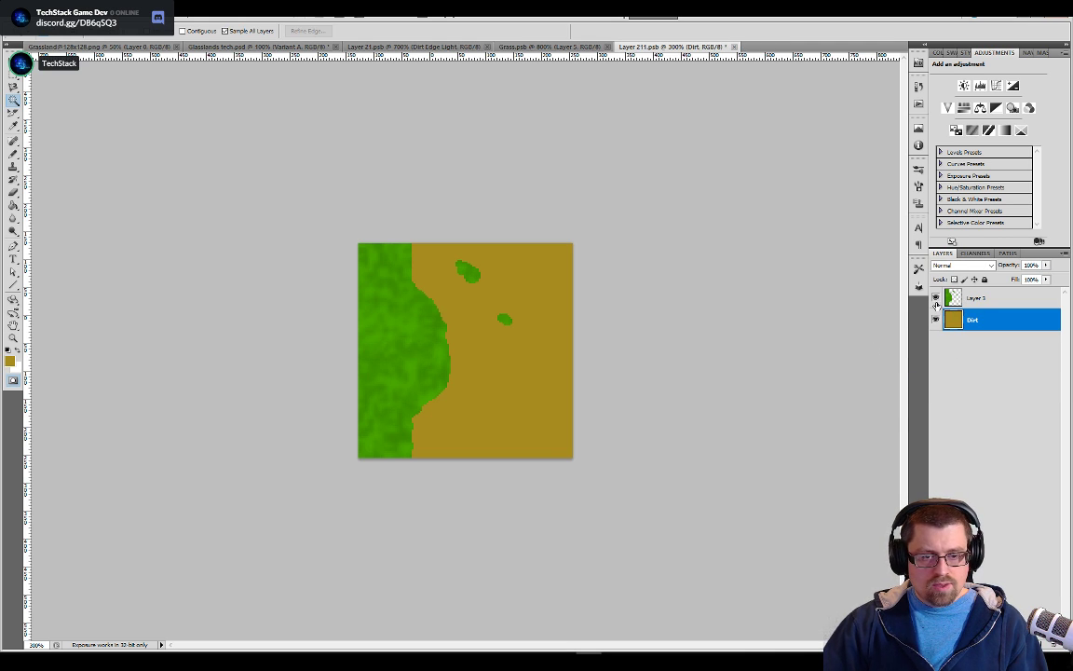
key("ctrl+plus")
key("ctrl+plus")
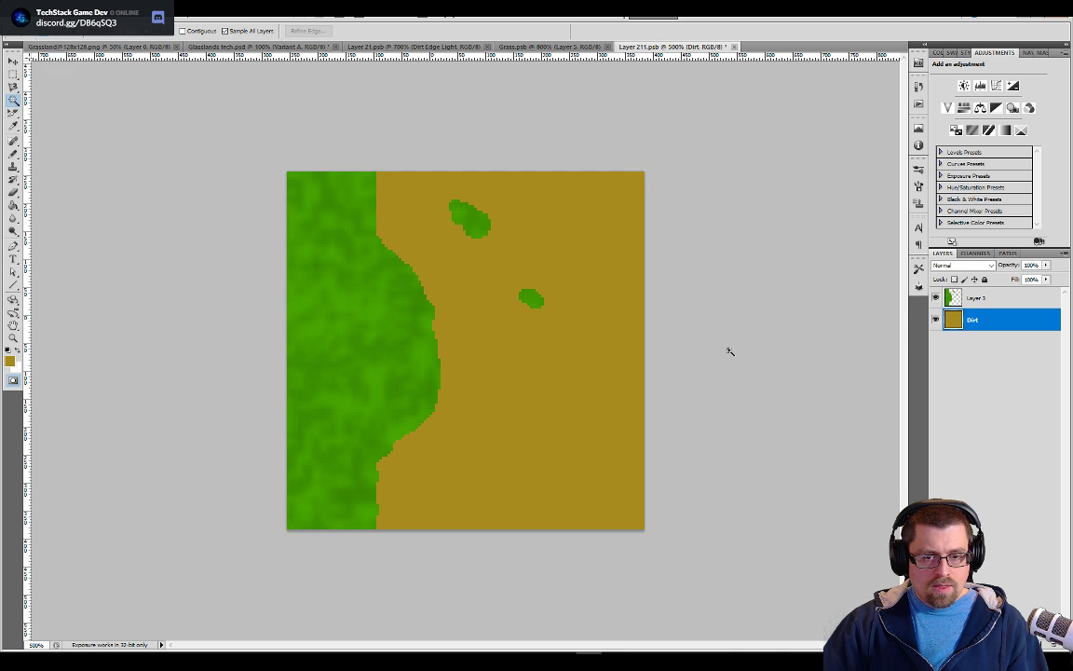
left_click(937, 298)
left_click(936, 297)
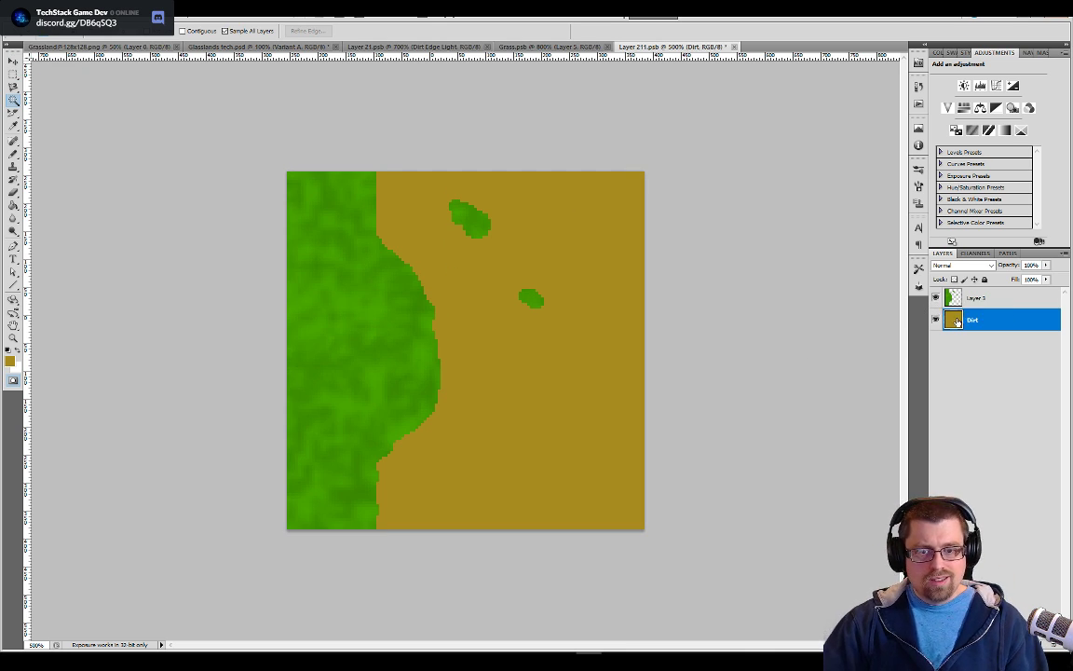
Rename Layer 3 as Grass
left_click(952, 304)
key("q")
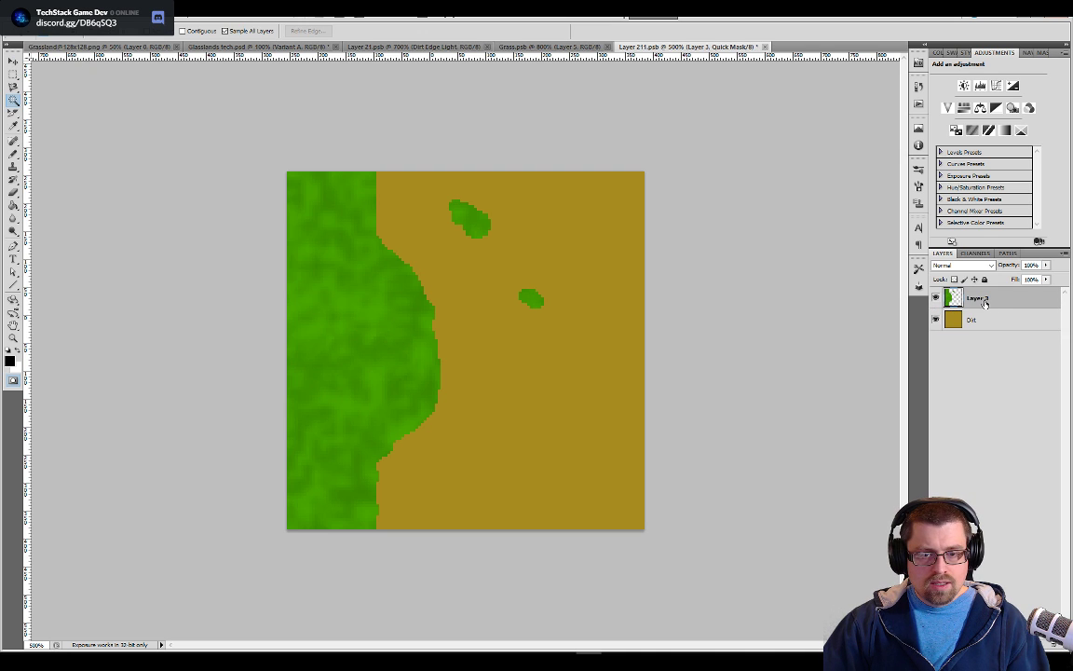
type("Gras")
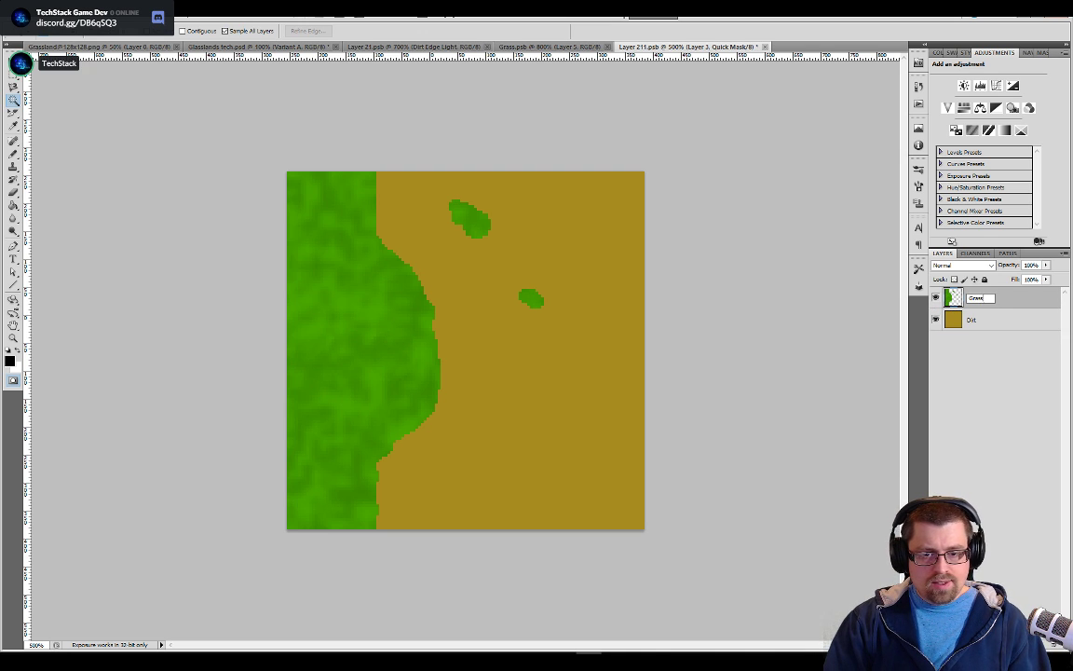
type("s")
key("Return")
Add a new layer above the Grass layer and name it Edge
key("ctrl+plus")
key("ctrl+plus")
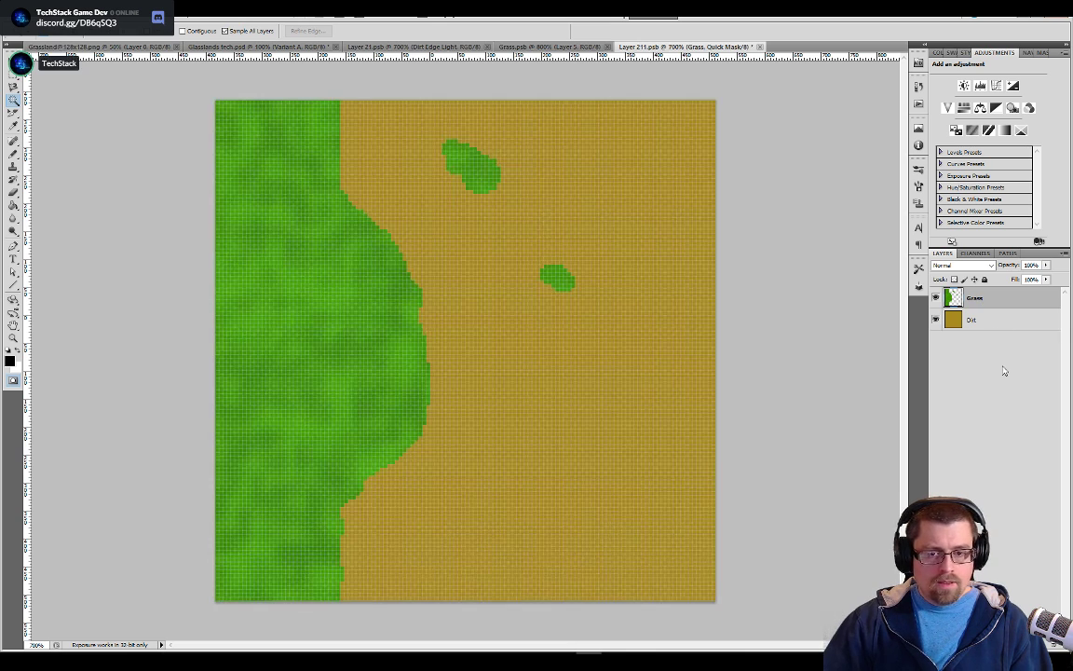
left_click(1040, 645)
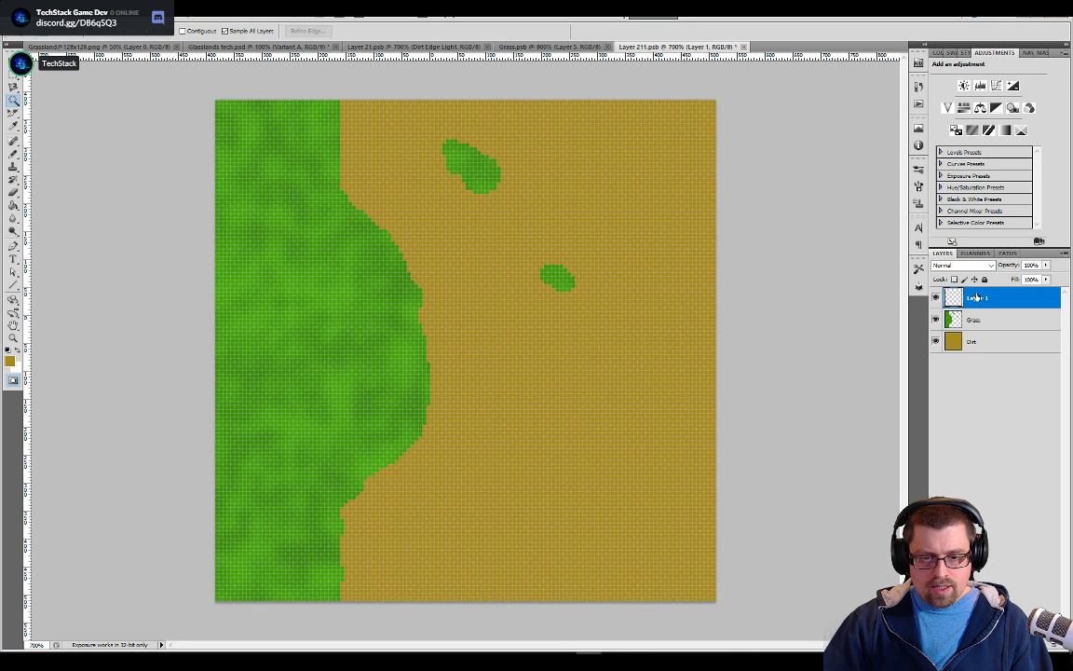
double_click(976, 298)
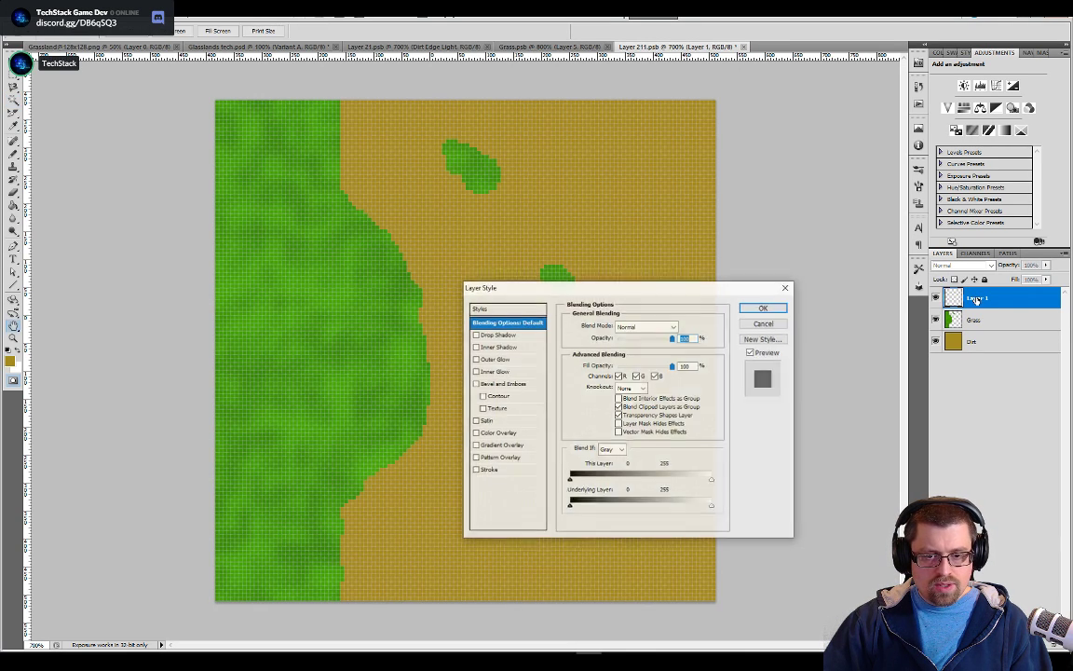
key("Escape")
type("Edge")
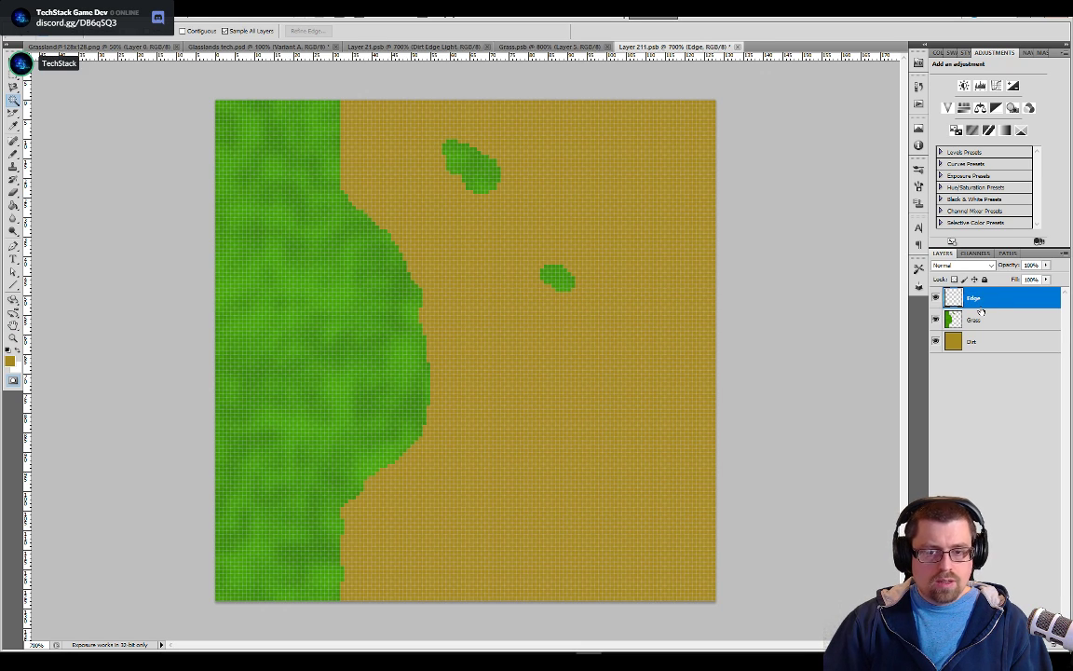
Switch to Layer 21.psb and sample the dark green of its grass edge as the Pencil colour
left_click(387, 47)
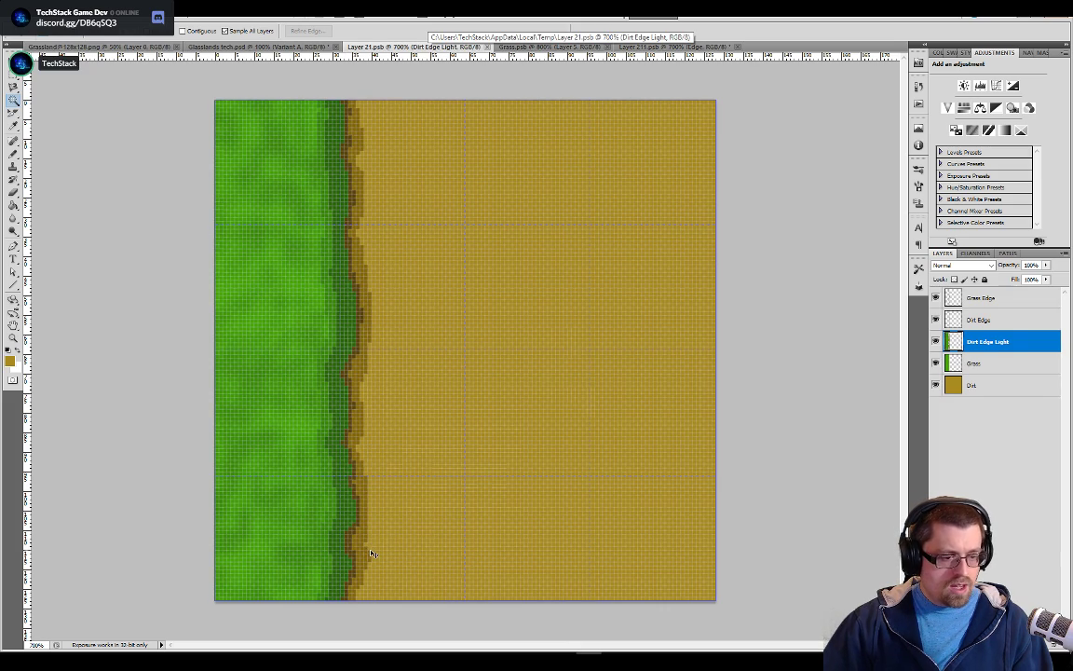
key("ctrl+plus")
key("ctrl+plus")
left_click_drag(381, 552, 549, 341)
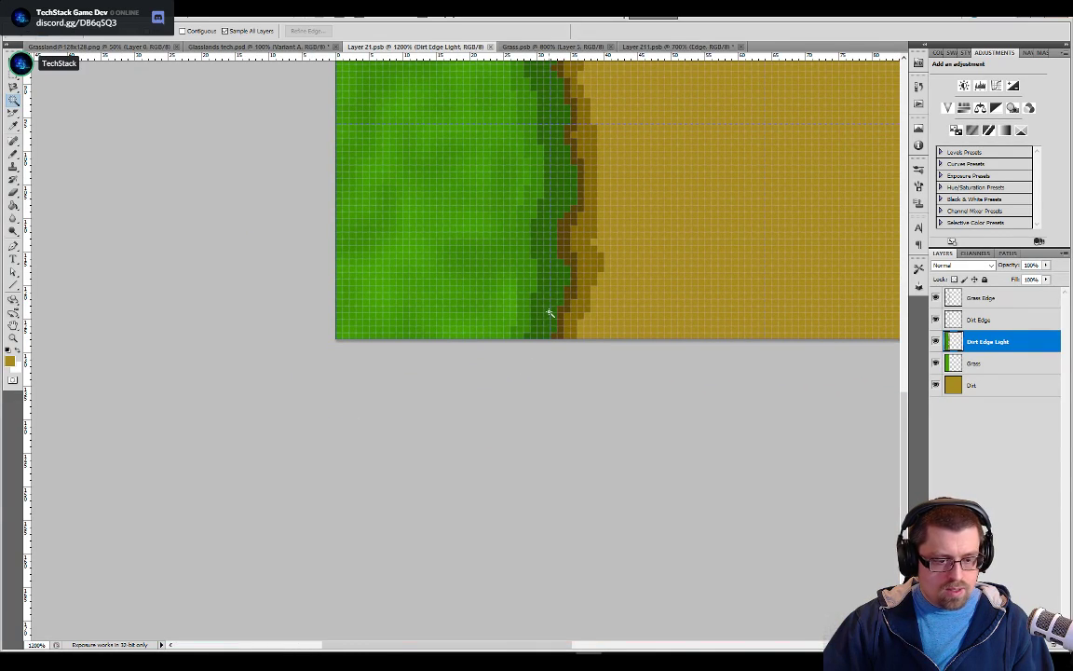
key("b")
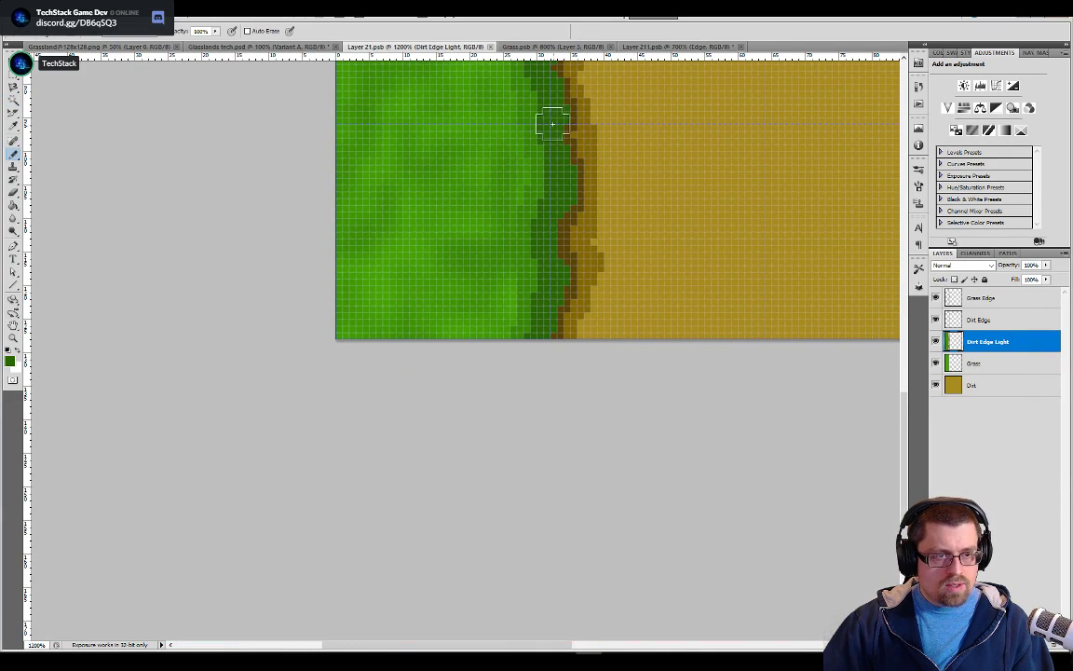
Return to Layer 211.psb and show the grid over the tile
left_click(658, 46)
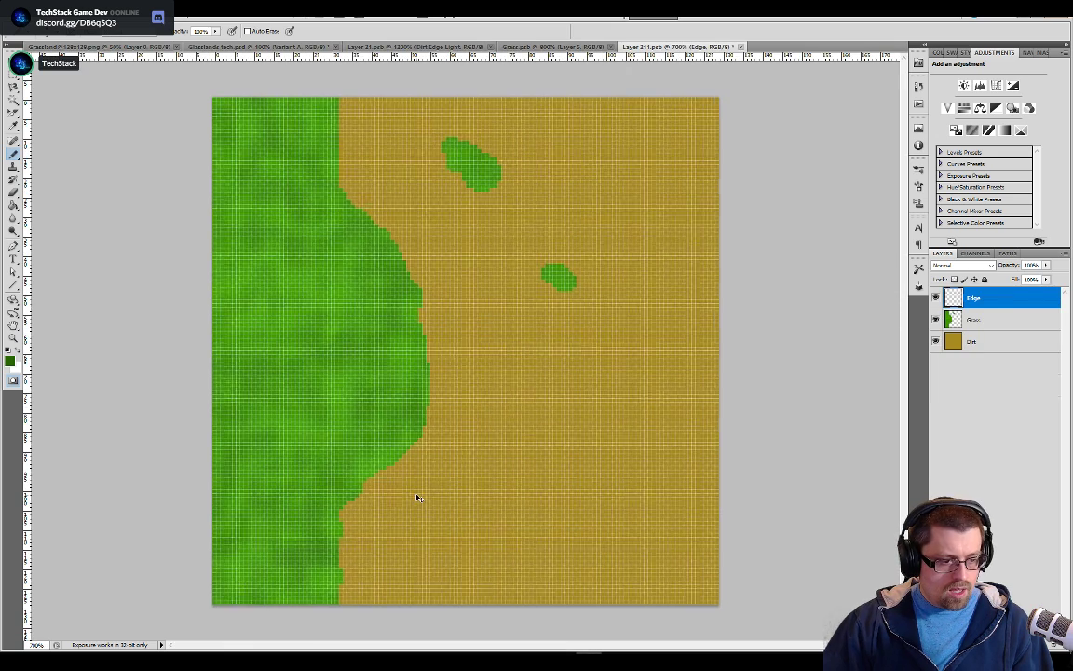
key("ctrl+plus")
key("ctrl+apostrophe")
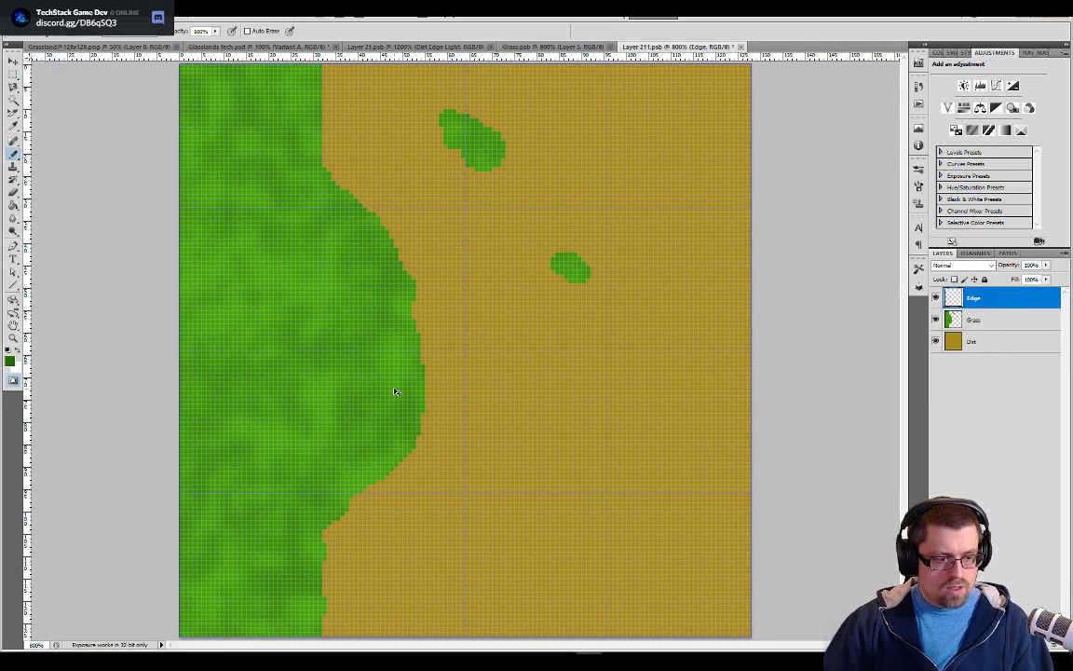
key("ctrl+plus")
key("ctrl+plus")
key("ctrl+plus")
left_click_drag(361, 433, 585, 312)
mouse_move(161, 566)
left_mouse_down()
mouse_move(386, 440)
mouse_move(390, 449)
left_mouse_up()
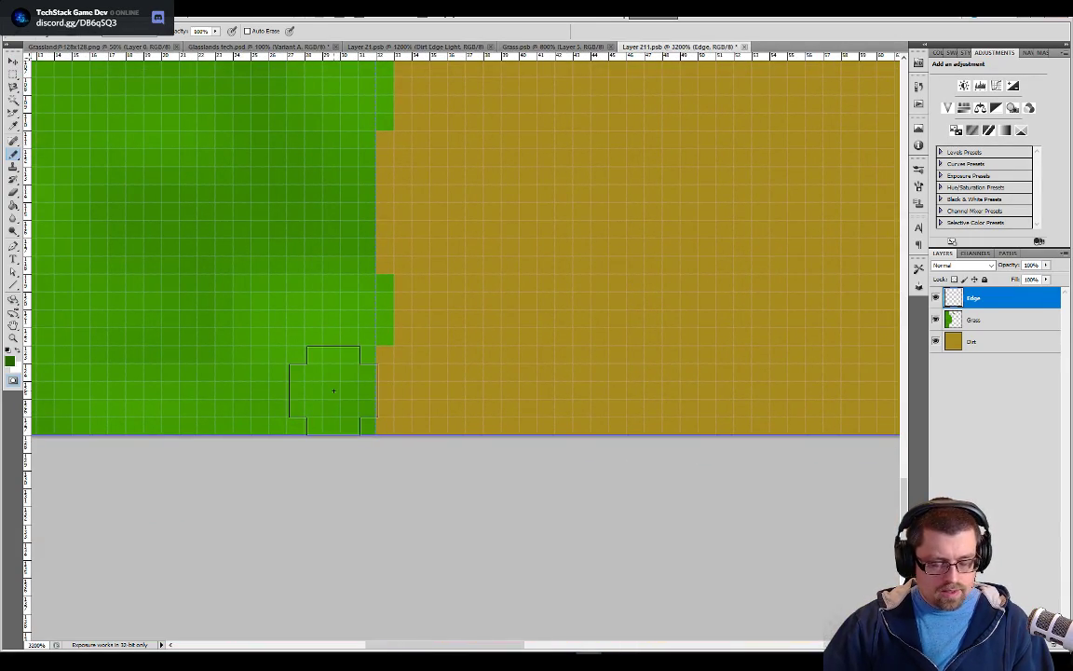
Close the Grass.psb document and bring Layer 21.psb to the front
left_click(559, 47)
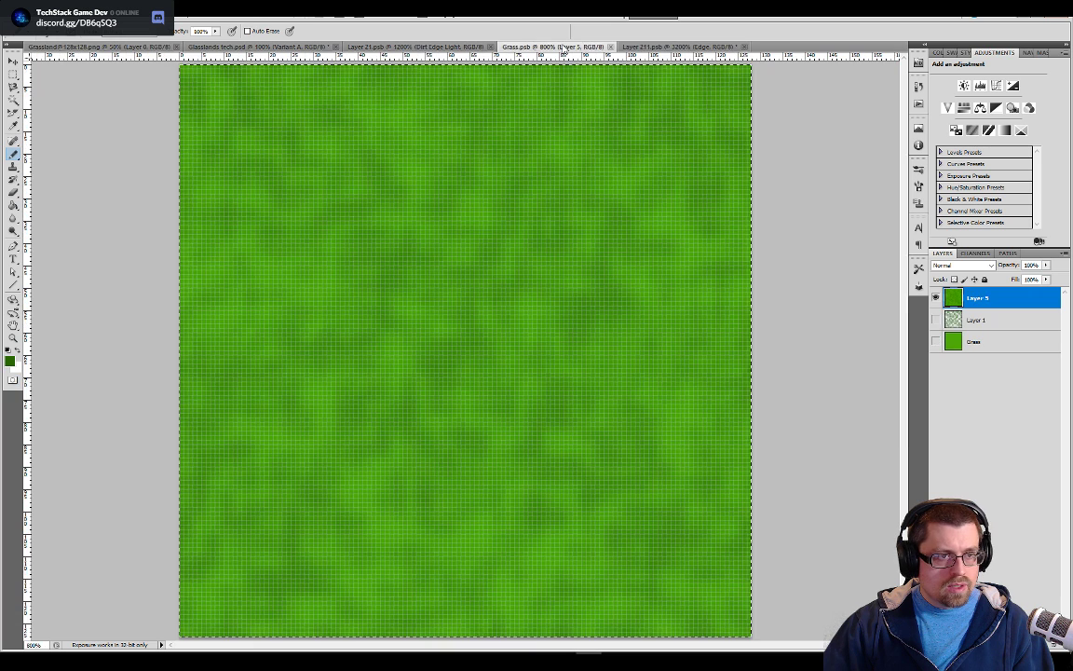
left_click(416, 46)
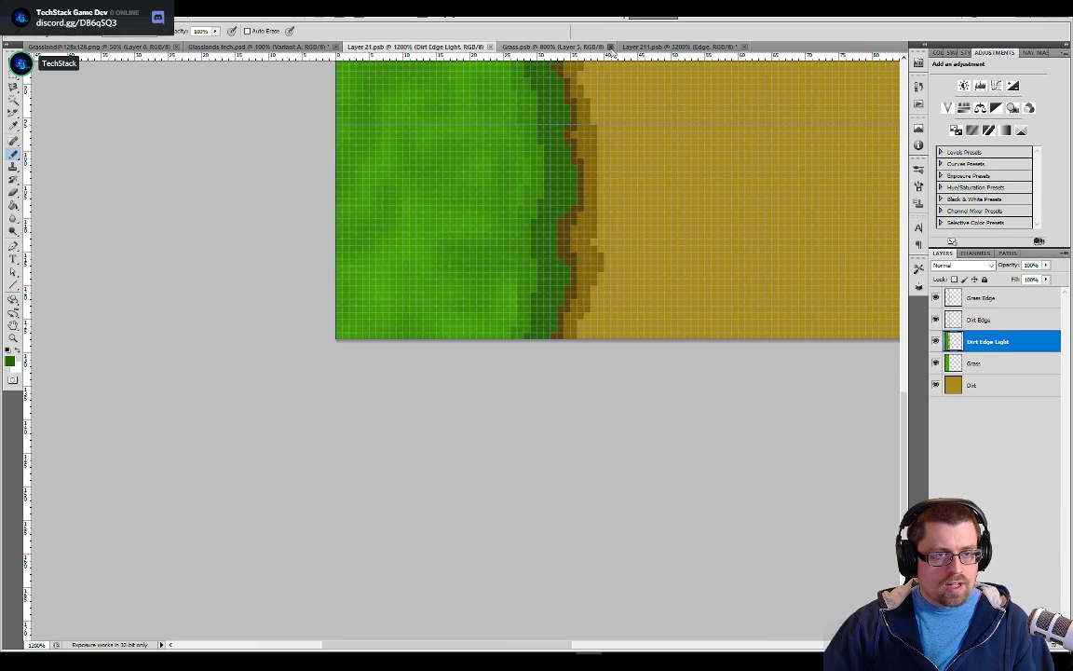
left_click(610, 46)
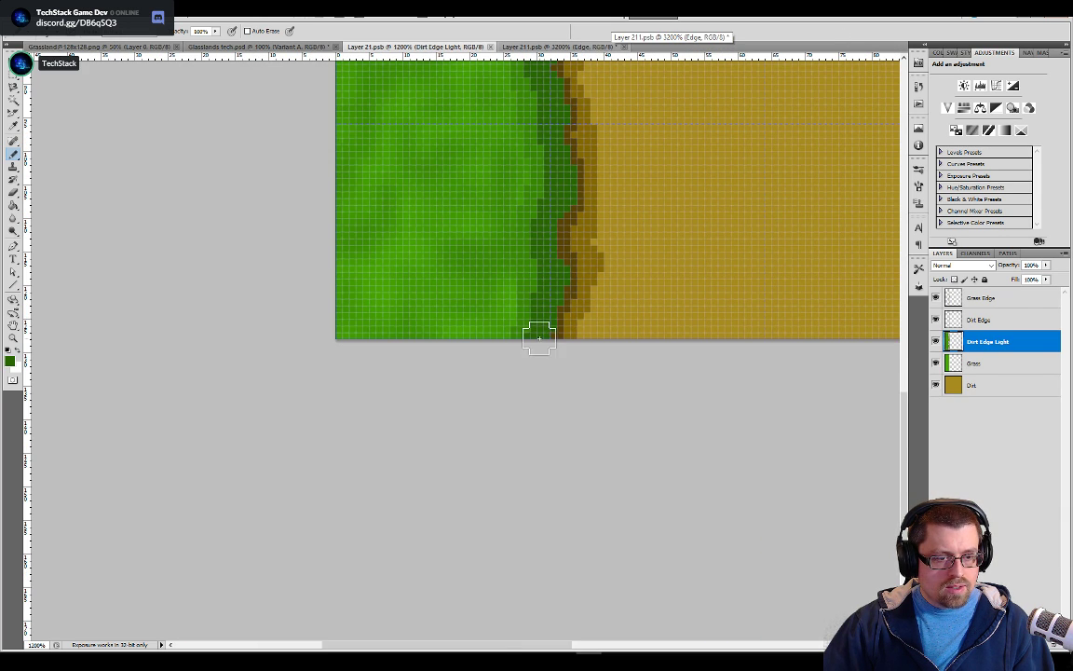
In Layer 211.psb, stamp dark green Pencil marks on the Edge layer where the grass boundary meets the tile's lower and upper edges
left_click(577, 45)
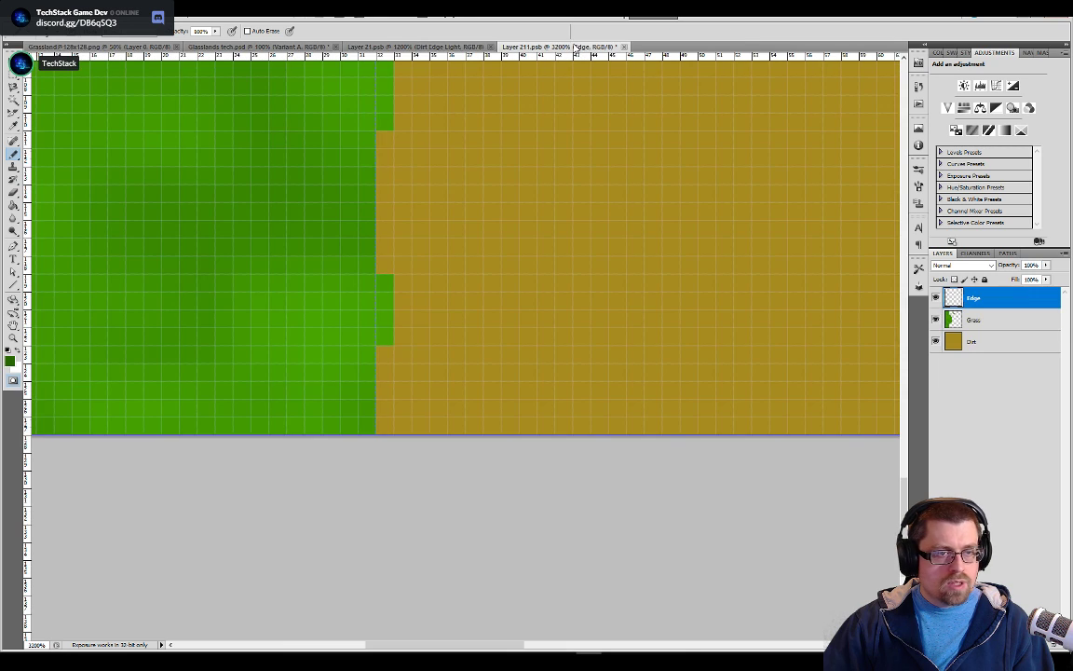
left_click(346, 390)
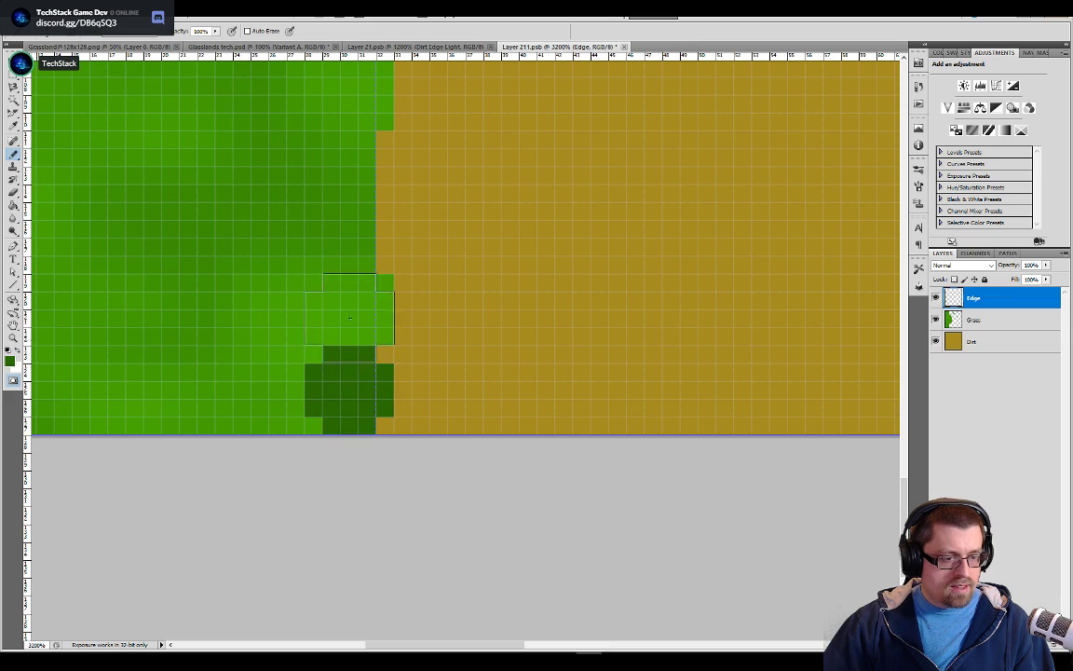
key("ctrl+minus")
key("ctrl+minus")
left_click_drag(378, 268, 430, 550)
left_click_drag(487, 237, 491, 273)
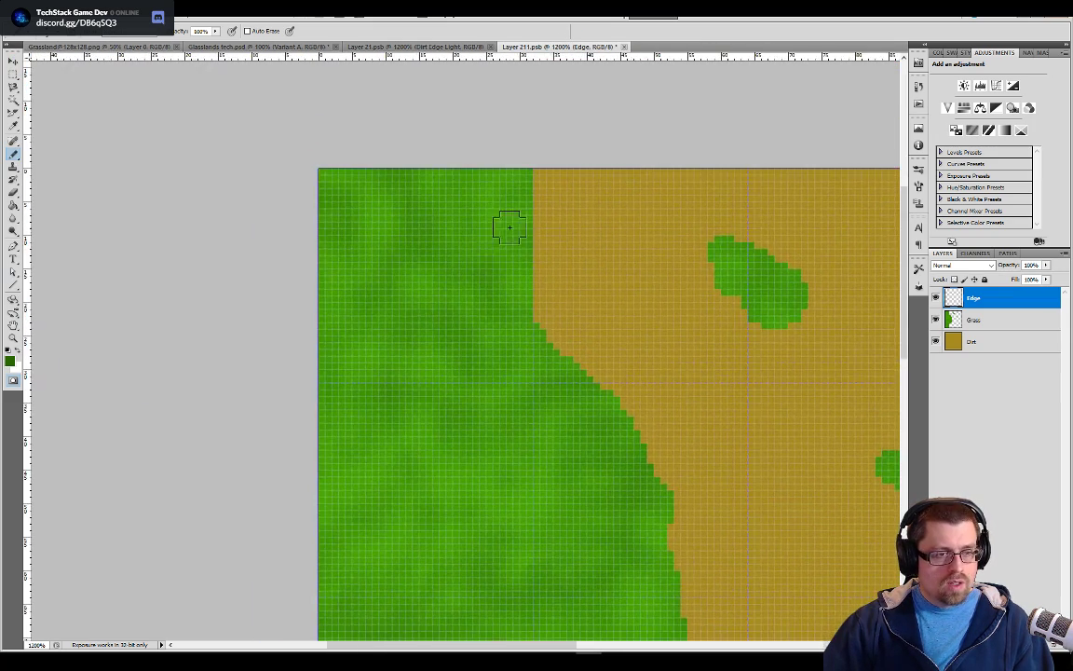
left_click(522, 181)
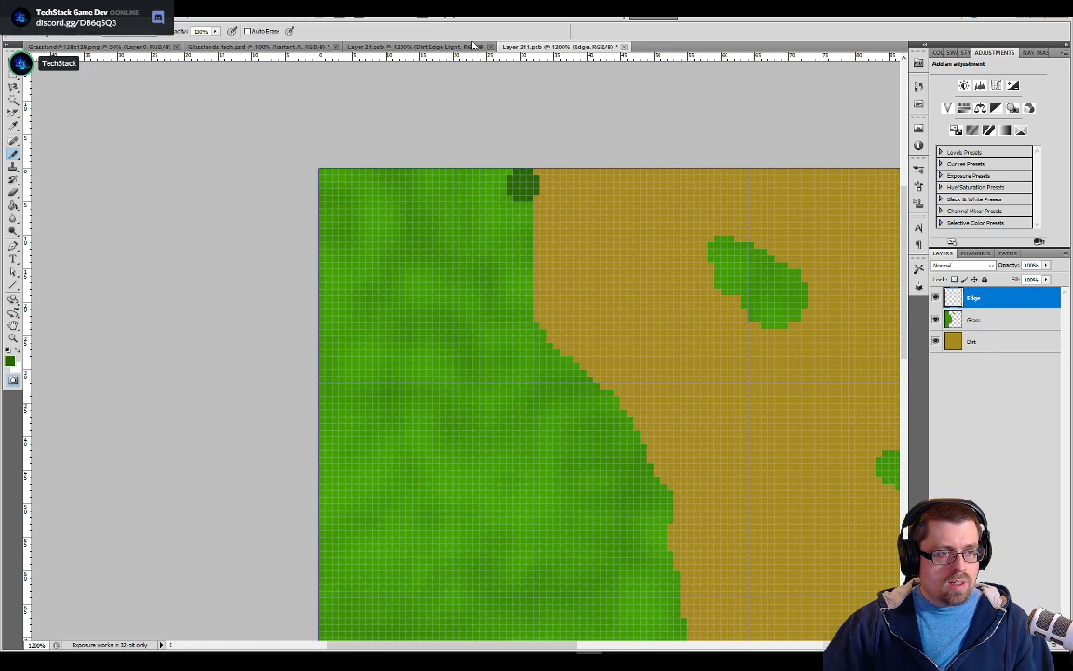
In Layer 21.psb, set the marquee style to Normal and select the tile's lowest pixel row across the grass and dirt edge for copying
left_click(425, 45)
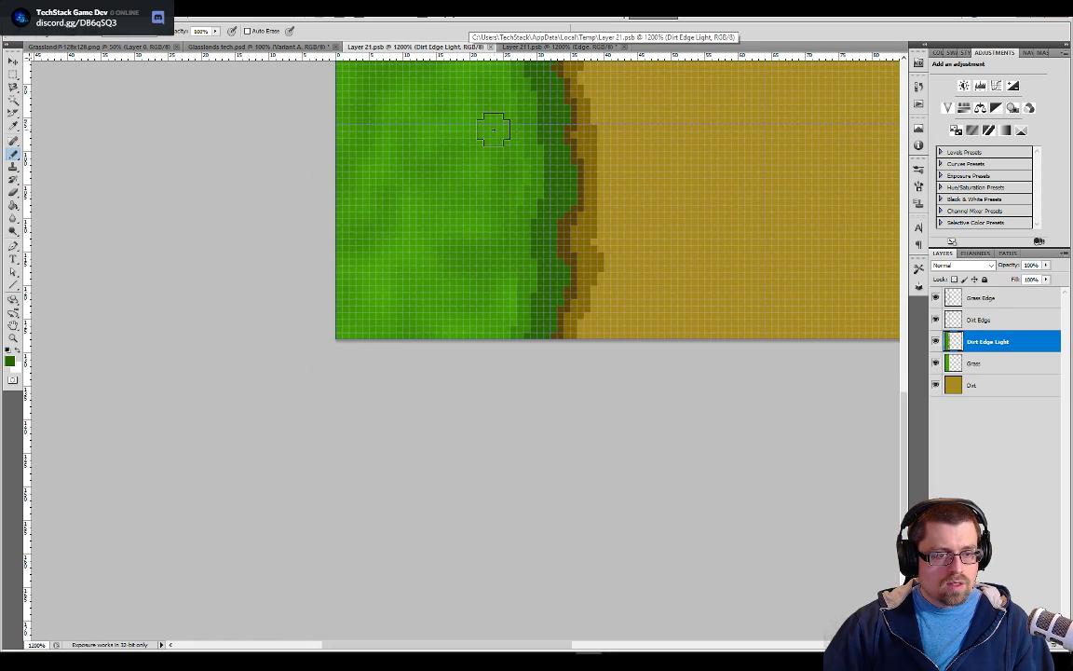
key("ctrl+plus")
key("ctrl+plus")
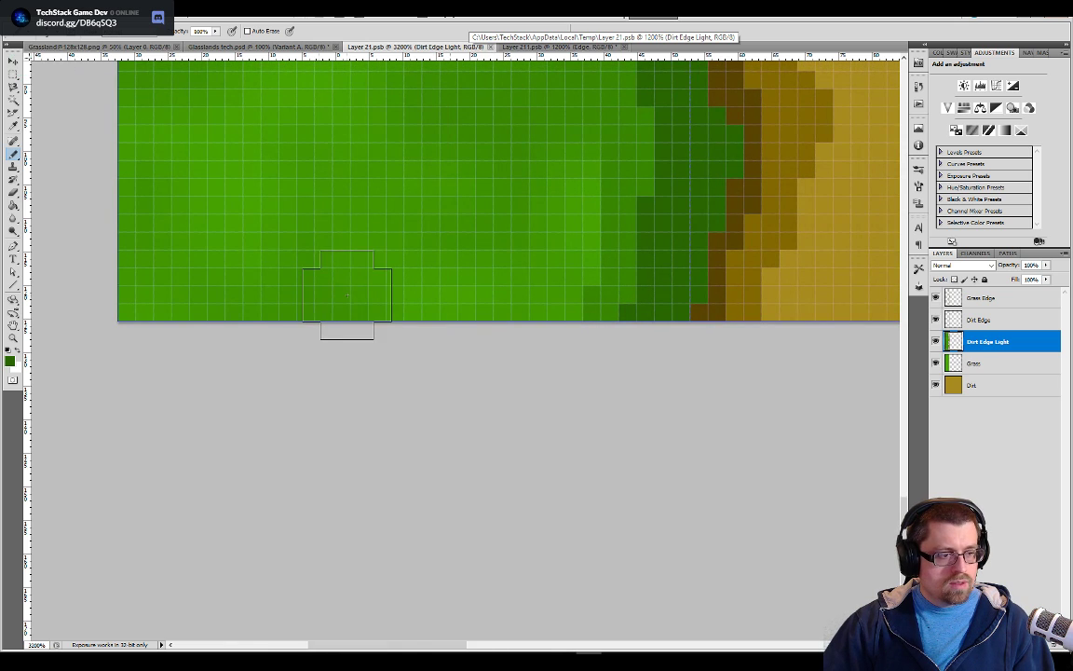
key("m")
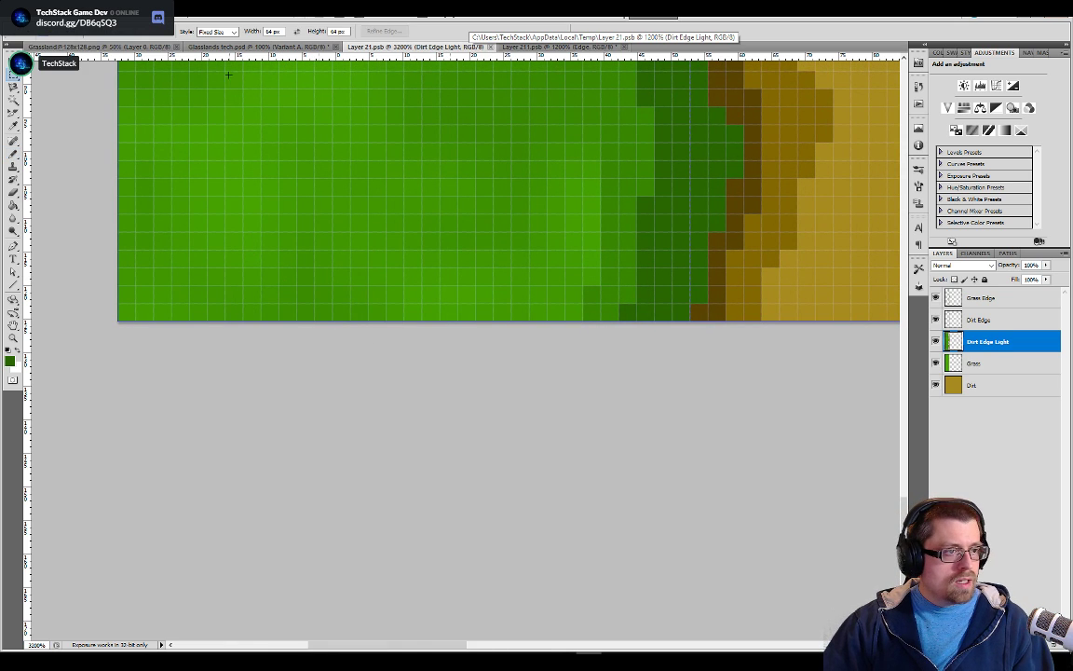
left_click(214, 32)
left_click(207, 39)
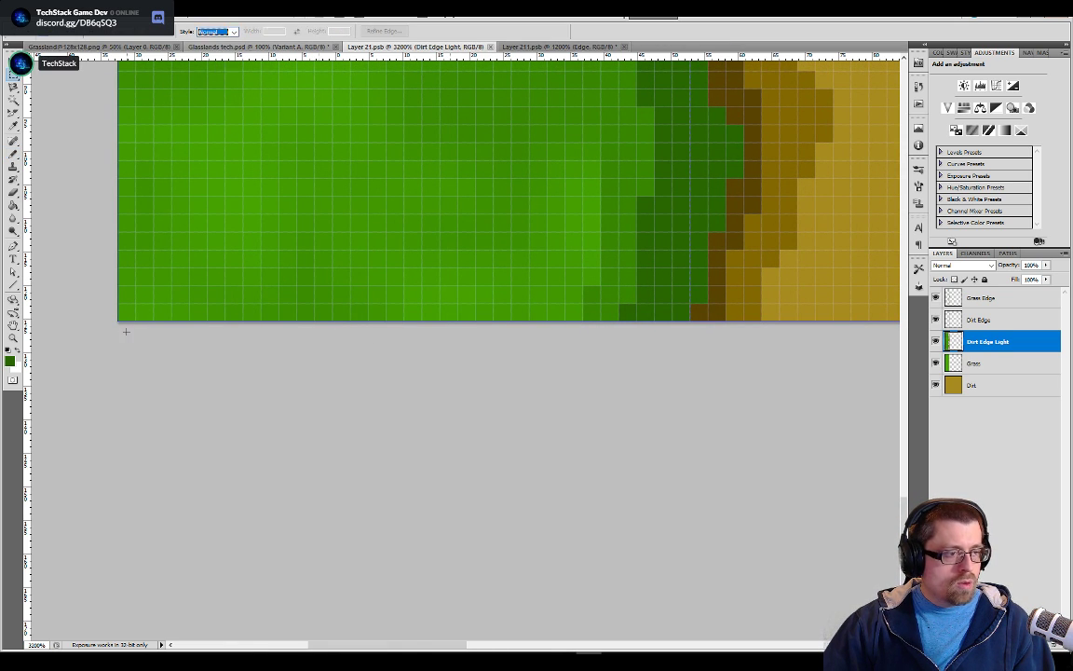
left_click_drag(117, 303, 795, 331)
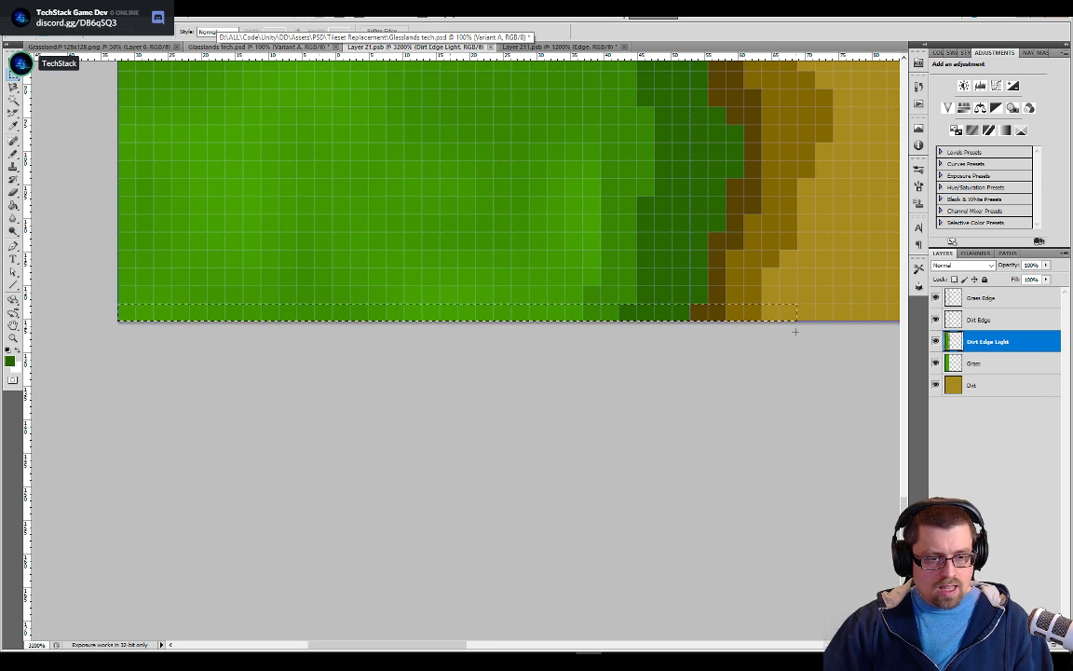
Paste the copied pixel row into Layer 211.psb as a new layer near the tile's lower edge
left_click(559, 46)
left_click_drag(905, 256, 904, 464)
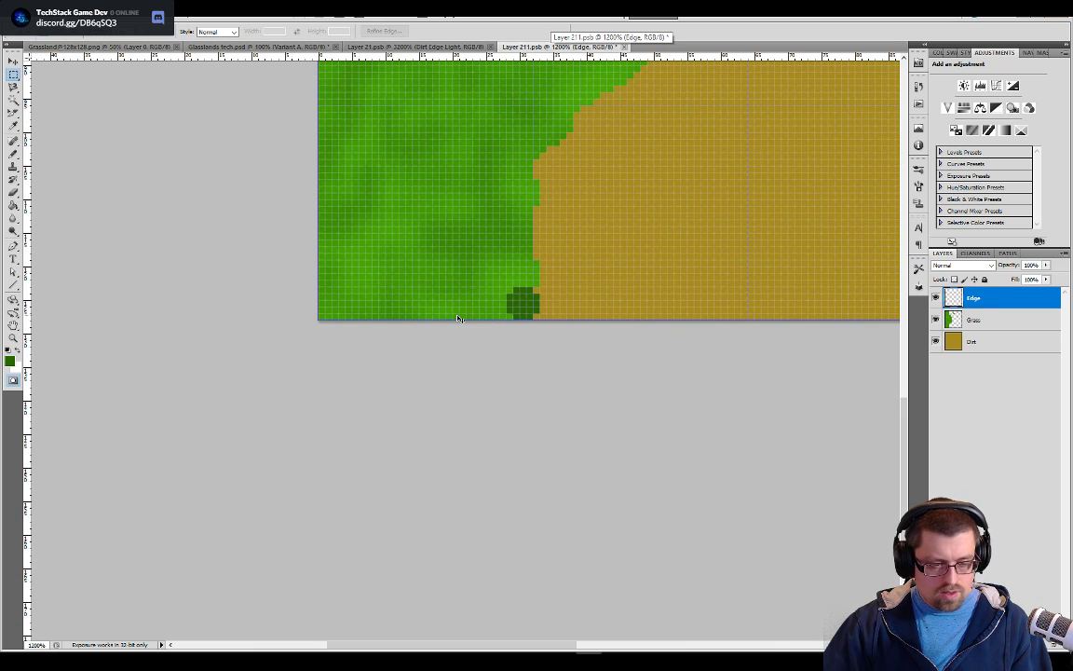
key("ctrl+v")
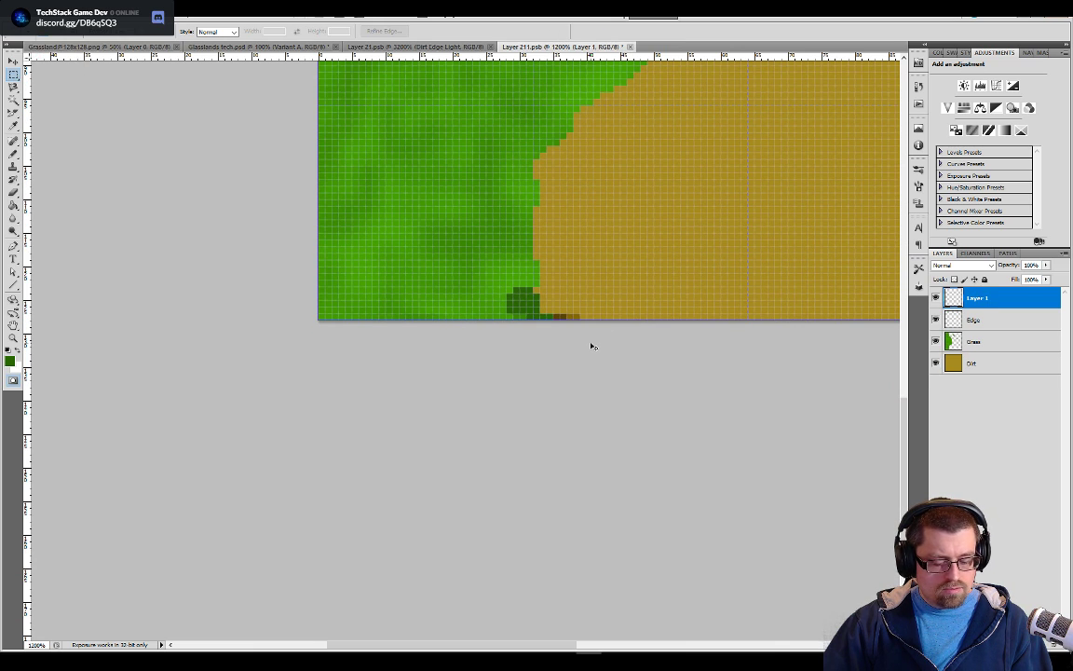
key("v")
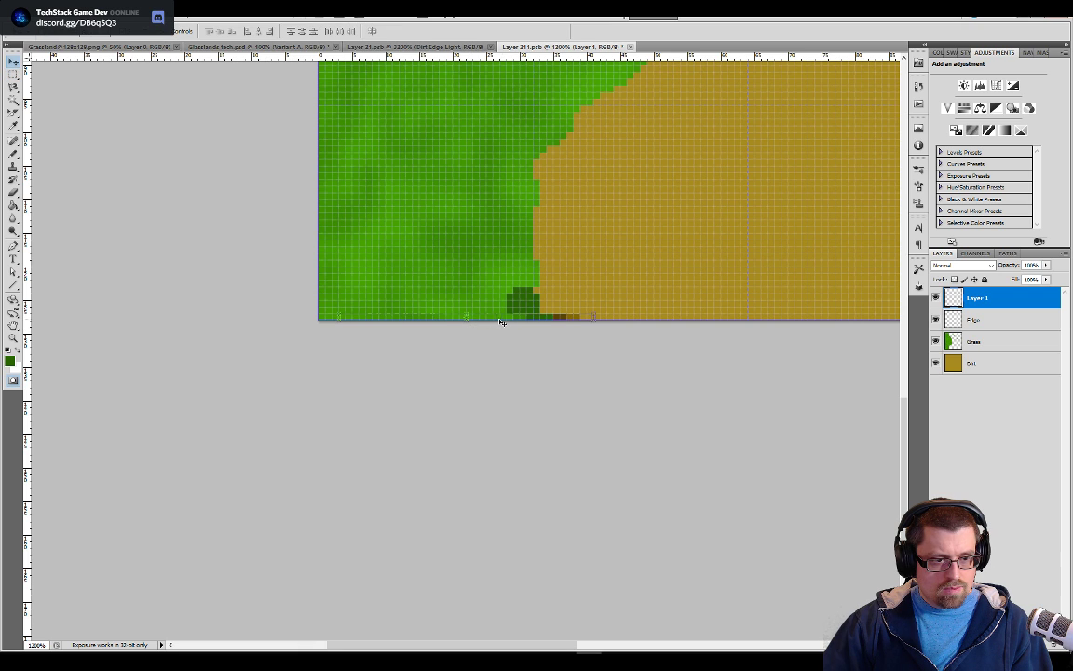
key("ctrl+e")
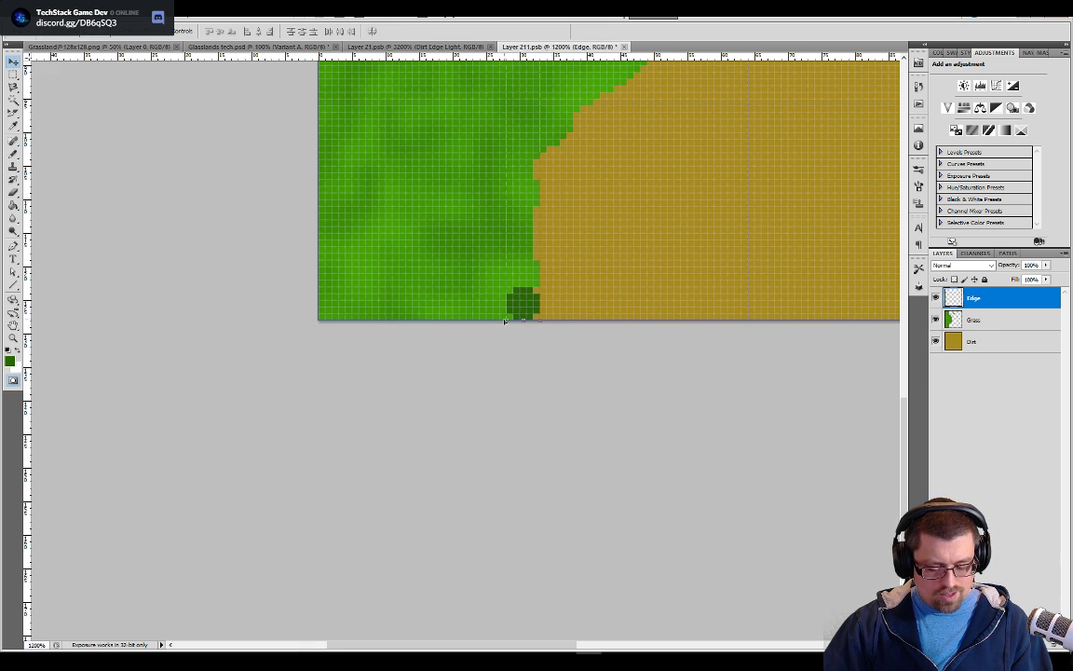
key("ctrl+v")
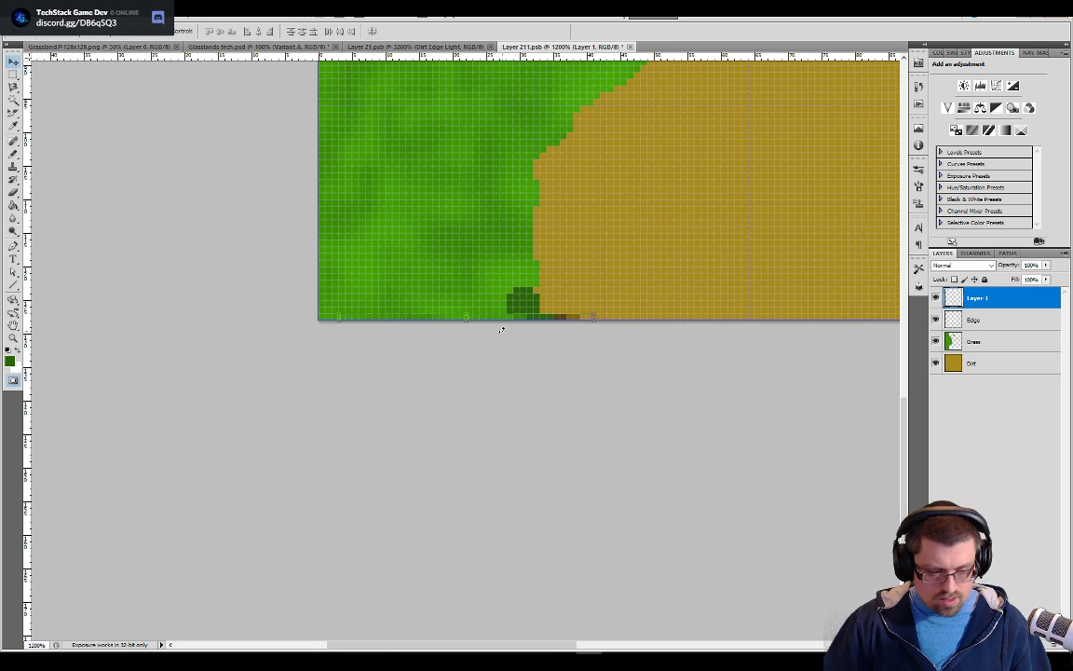
key("ctrl+z")
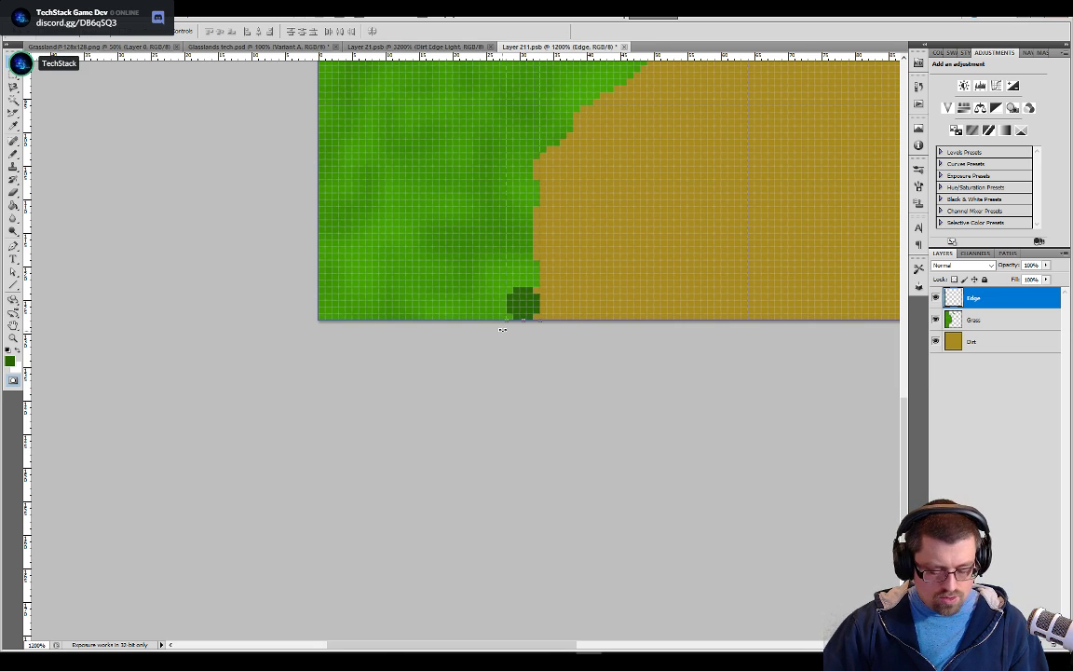
key("ctrl+v")
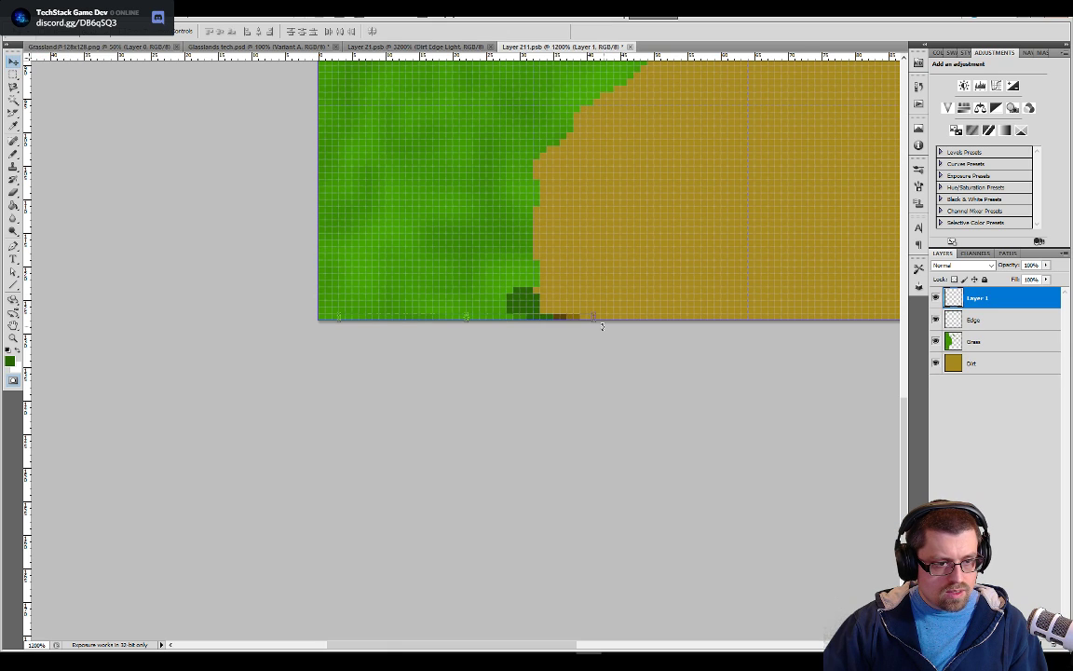
Move the pasted pixel row flush with the tile's lower-left corner so it lies exactly on the lowest row
left_click_drag(570, 321, 546, 326)
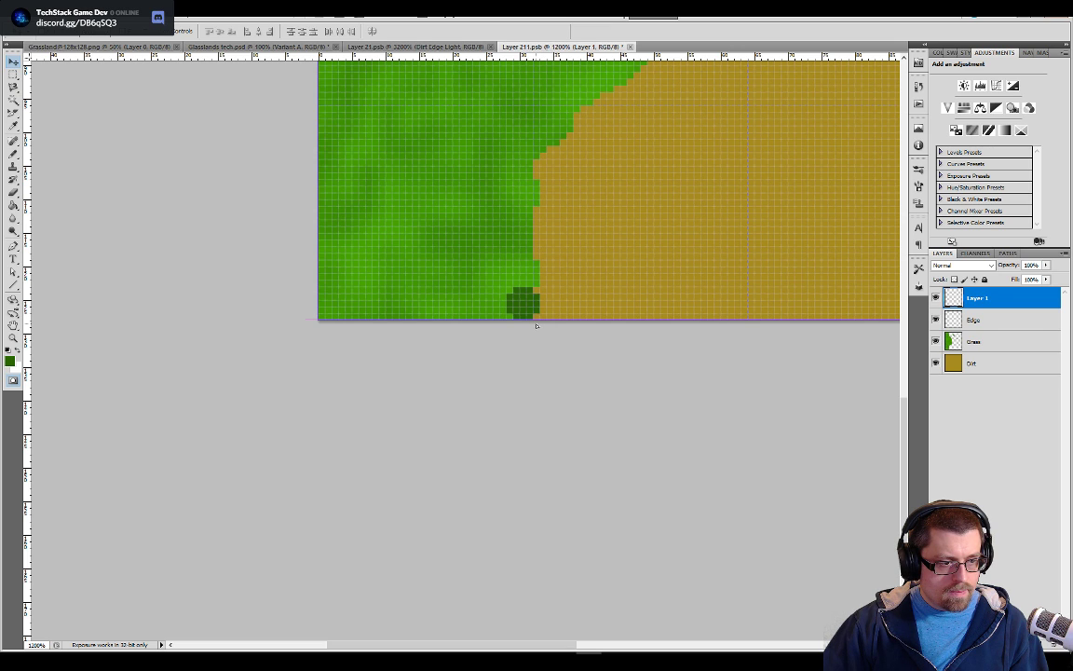
left_click_drag(539, 326, 539, 326)
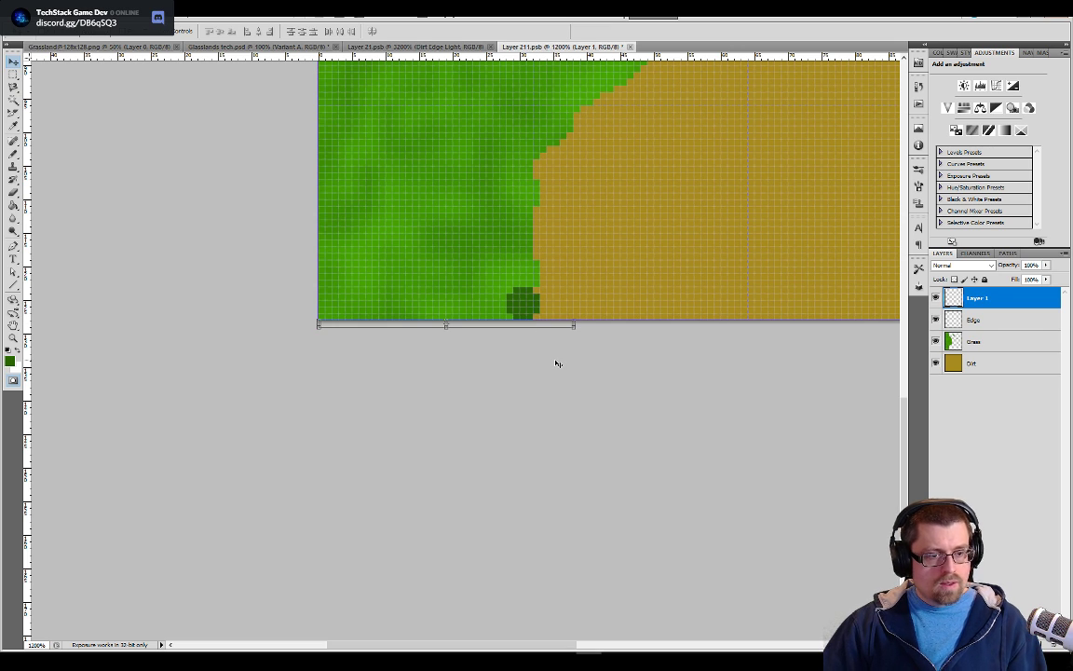
key("Up")
key("Left")
key("Left")
key("Left")
key("Left")
key("Left")
key("Left")
key("Left")
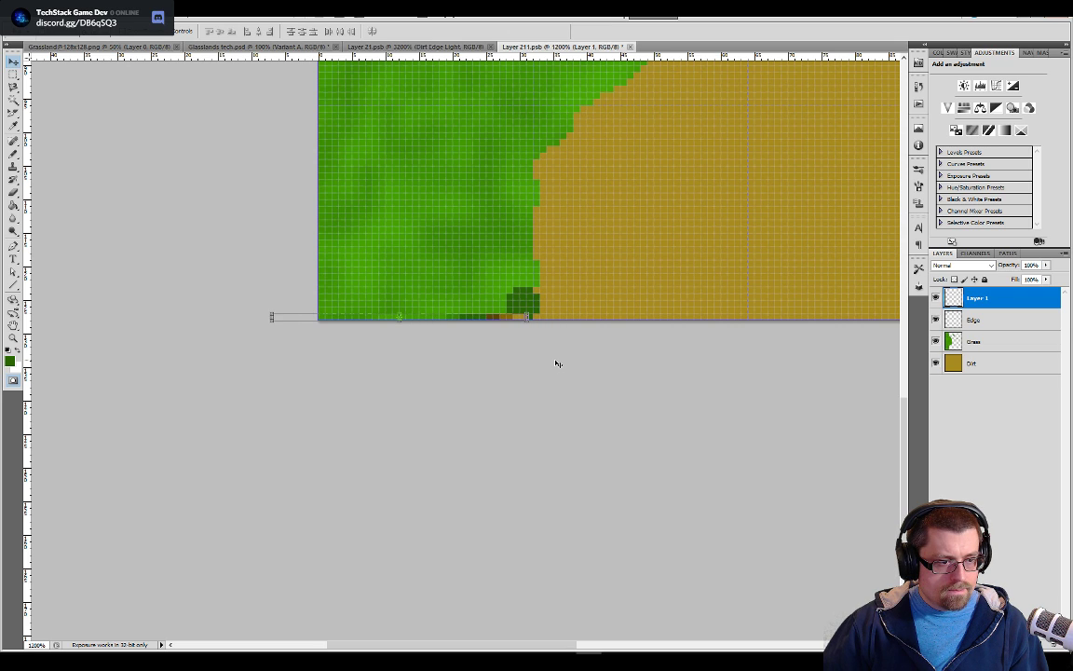
key("Right")
key("Right")
key("Right")
key("Right")
key("Right")
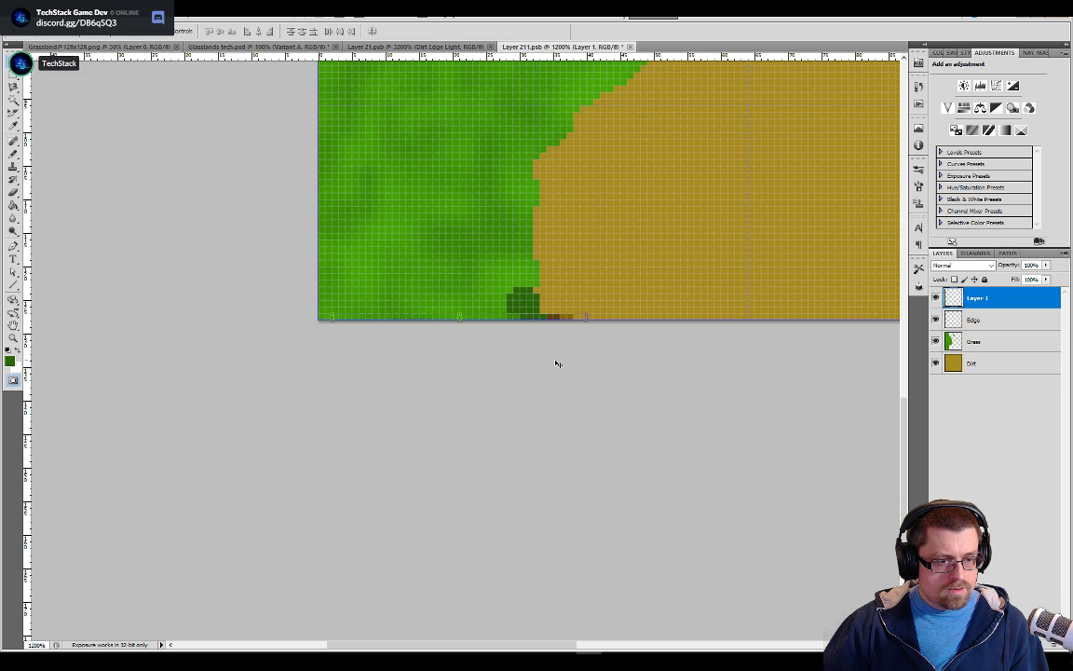
key("Left")
key("Left")
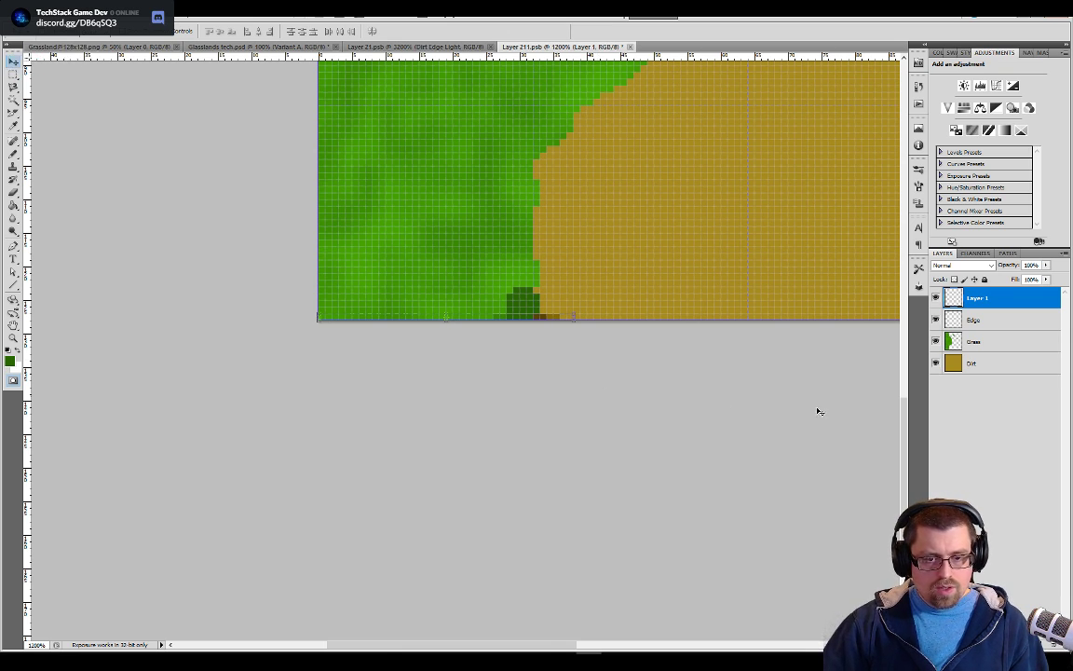
Paste the same pixel row along the tile's upper edge and merge both pasted layers with the Edge layer
left_click_drag(905, 427, 864, 139)
key("ctrl+v")
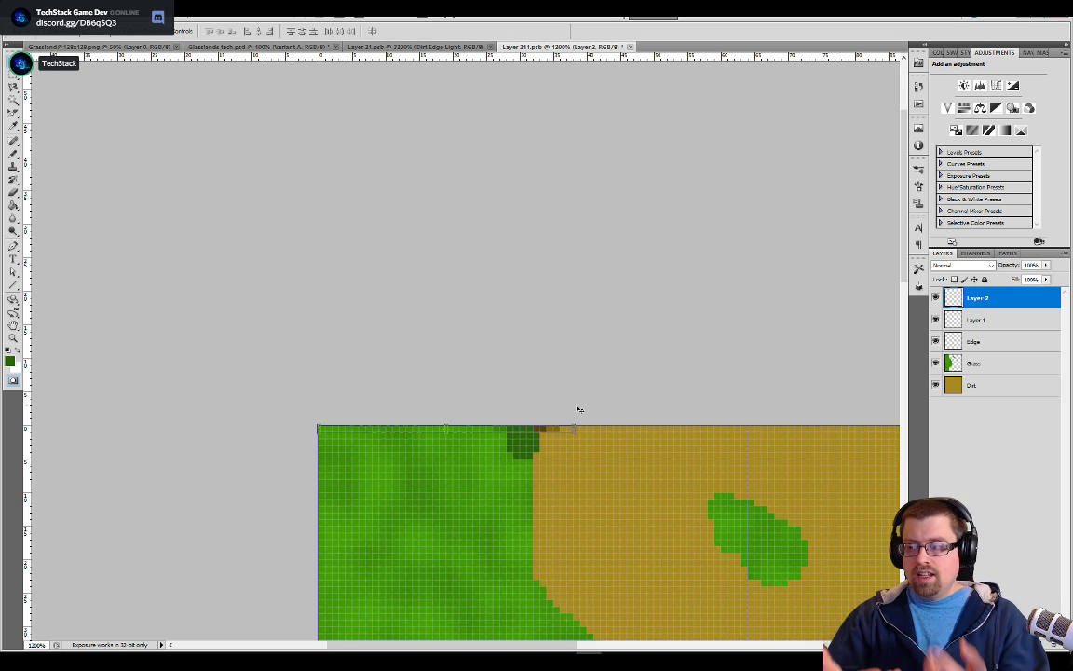
left_click(972, 341, "shift")
right_click(974, 336)
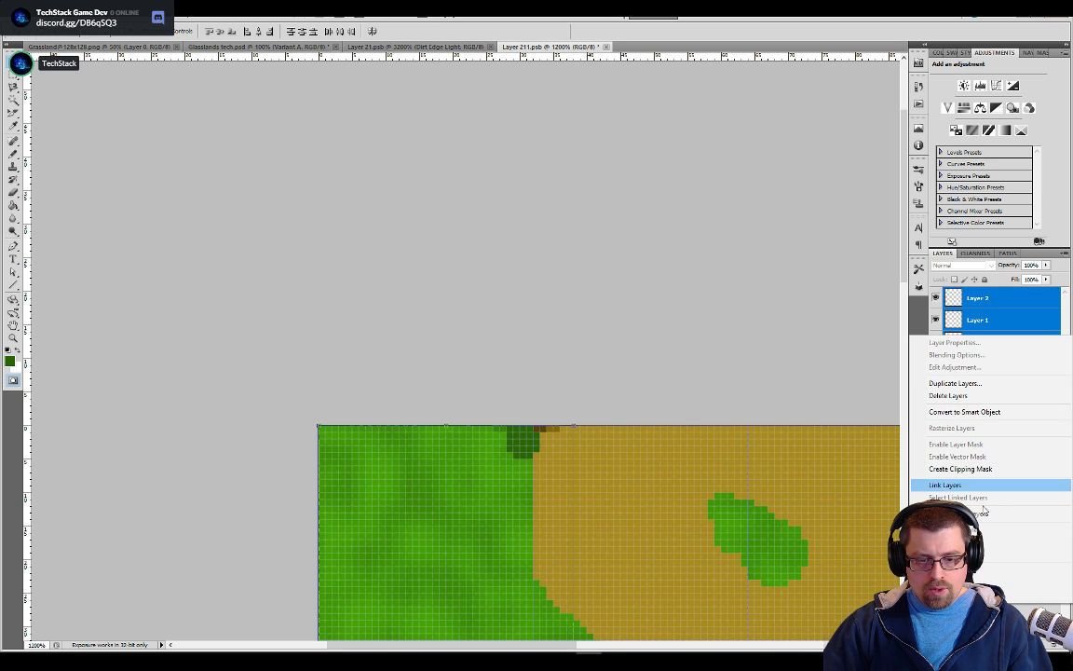
left_click(977, 572)
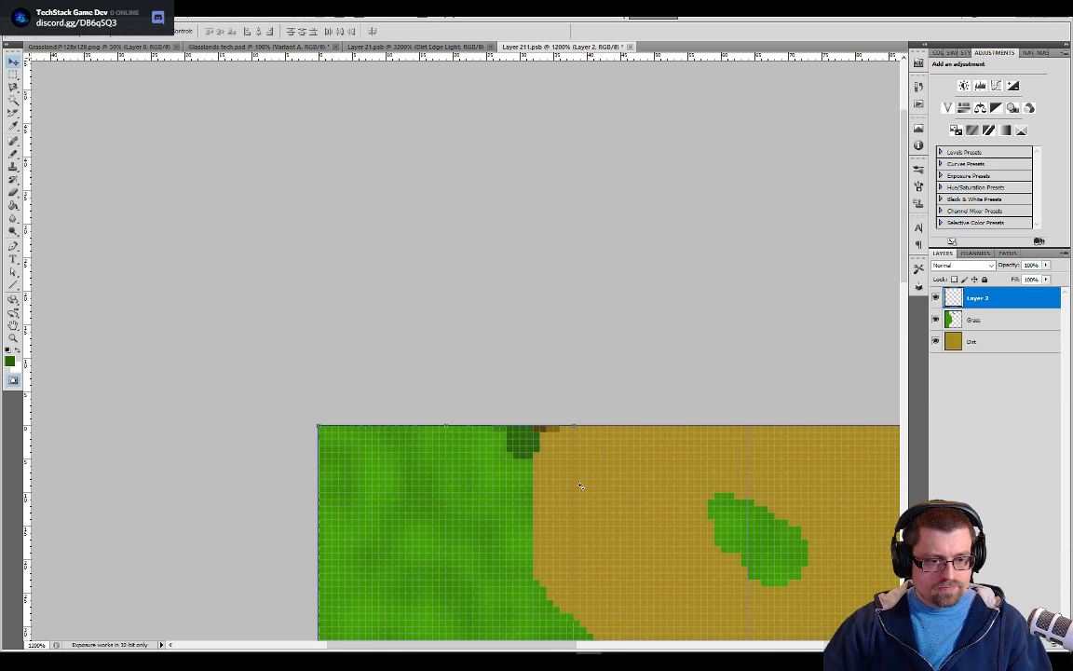
Rename the merged layer as Edge and make the Pencil ready at the tile's upper grass boundary
scroll(582, 486, "up", 4)
left_click_drag(582, 486, 576, 369)
left_click_drag(636, 510, 561, 400)
key("ctrl+r")
key("b")
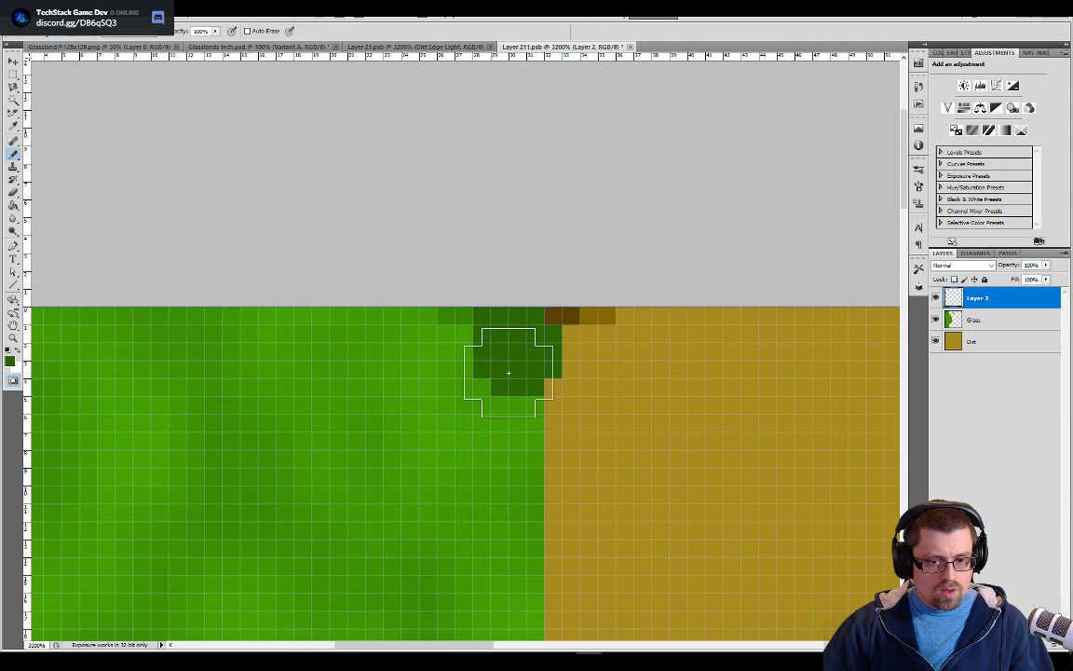
type("Edge")
key("Return")
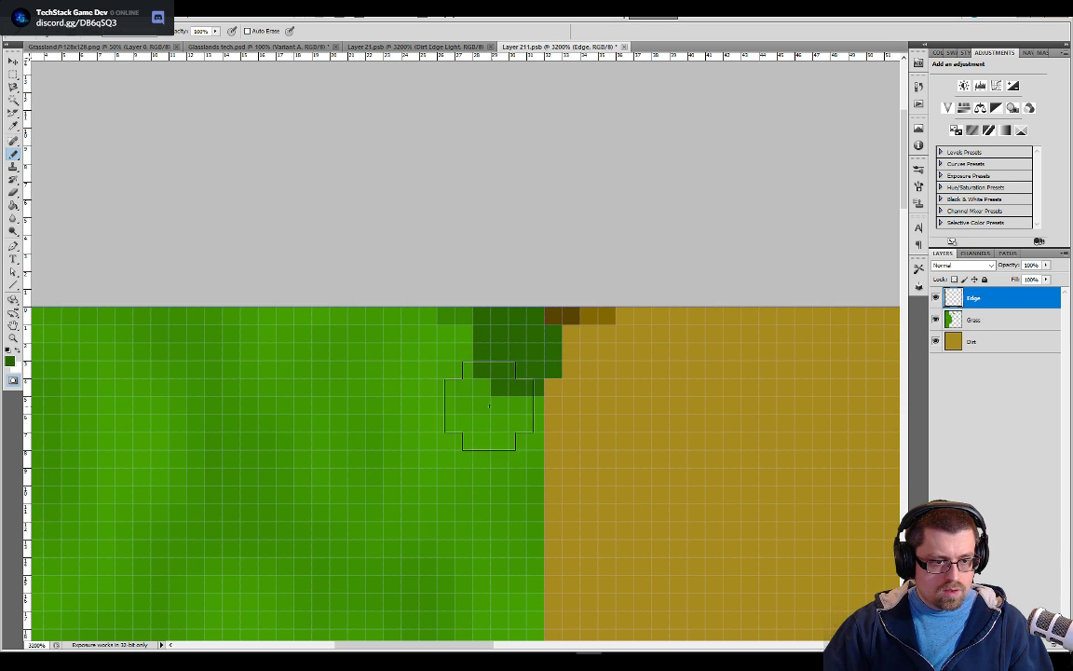
Pencil a continuous dark green band along the grass boundary from the tile's upper edge to its lower edge
mouse_move(507, 374)
left_mouse_down()
mouse_move(530, 386)
mouse_move(537, 529)
mouse_move(538, 398)
mouse_move(511, 341)
left_mouse_up()
key("ctrl+minus")
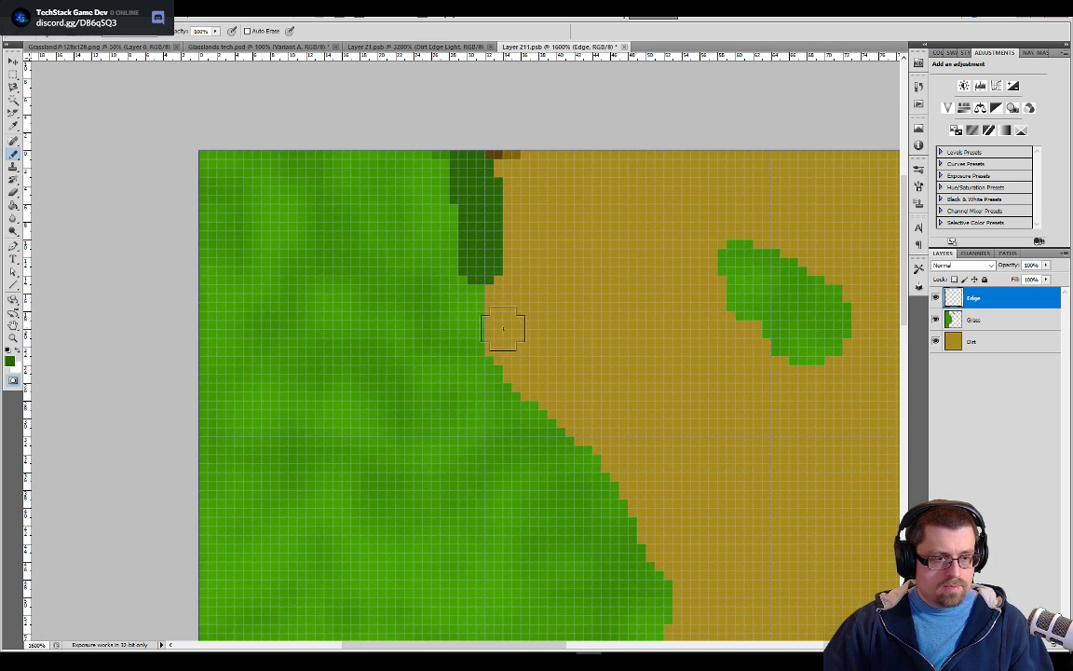
mouse_move(486, 300)
left_mouse_down()
mouse_move(490, 346)
mouse_move(532, 408)
mouse_move(617, 491)
mouse_move(650, 547)
mouse_move(668, 621)
left_mouse_up()
left_click_drag(678, 555, 623, 268)
mouse_move(615, 345)
left_mouse_down()
mouse_move(642, 431)
mouse_move(647, 557)
mouse_move(634, 621)
left_mouse_up()
mouse_move(670, 550)
left_mouse_down()
mouse_move(641, 272)
mouse_move(574, 294)
left_mouse_up()
mouse_move(601, 247)
left_mouse_down()
mouse_move(532, 337)
mouse_move(425, 428)
mouse_move(395, 491)
mouse_move(407, 516)
mouse_move(399, 535)
mouse_move(465, 314)
mouse_move(418, 315)
mouse_move(401, 387)
left_mouse_up()
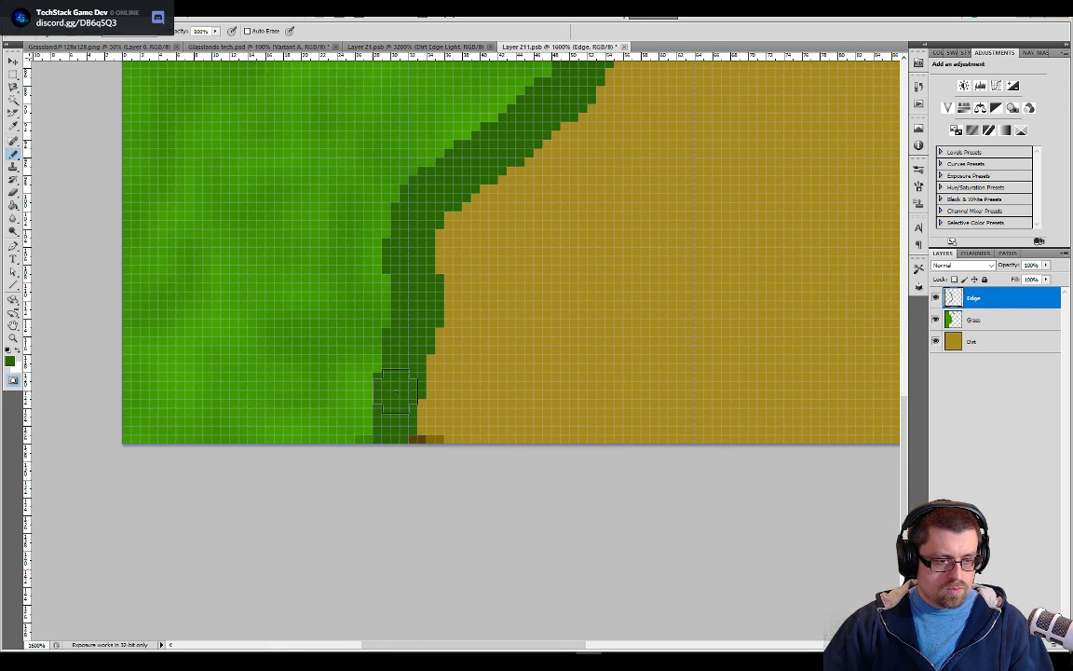
Pencil a medium green band along the inner side of the dark green edge on the upper part of the boundary
left_click_drag(524, 222, 520, 548)
left_click_drag(553, 220, 548, 397)
left_click_drag(593, 110, 573, 362)
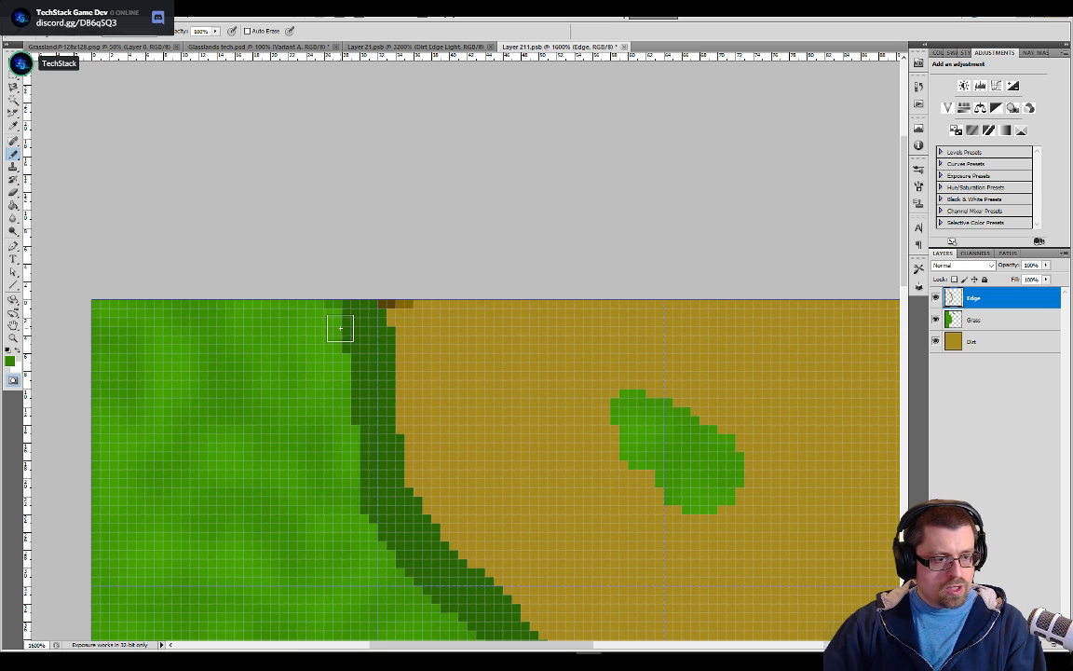
mouse_move(343, 344)
left_mouse_down()
mouse_move(351, 457)
mouse_move(390, 566)
left_mouse_up()
left_click_drag(491, 578, 478, 278)
mouse_move(399, 294)
left_mouse_down()
mouse_move(479, 373)
mouse_move(517, 455)
mouse_move(524, 514)
left_mouse_up()
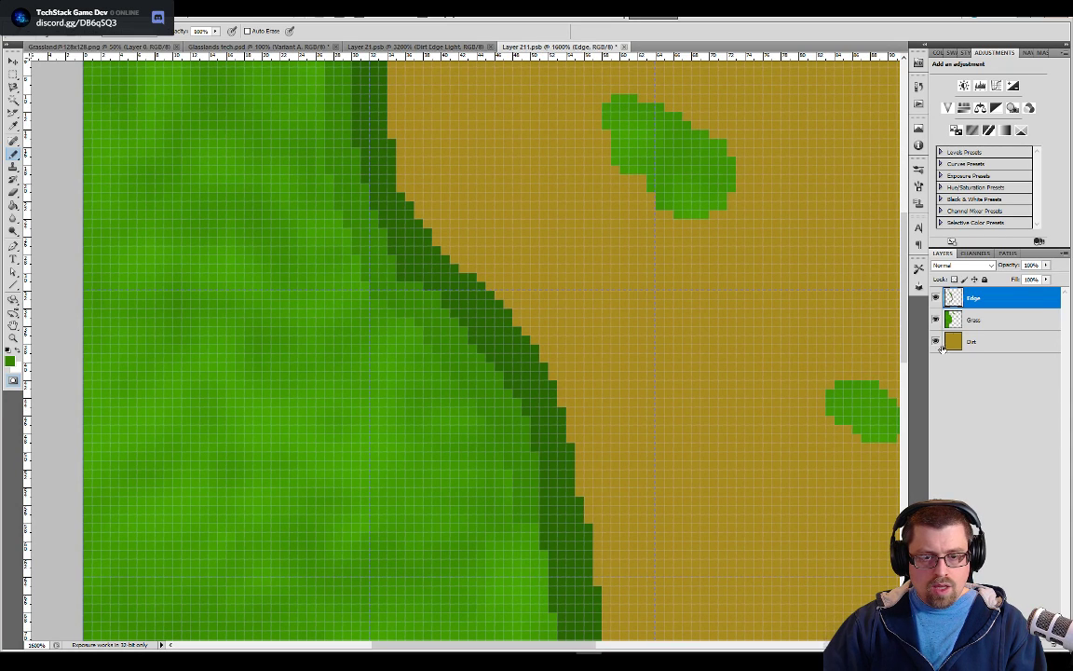
mouse_move(974, 297)
left_mouse_down()
mouse_move(973, 323)
mouse_move(974, 297)
left_mouse_up()
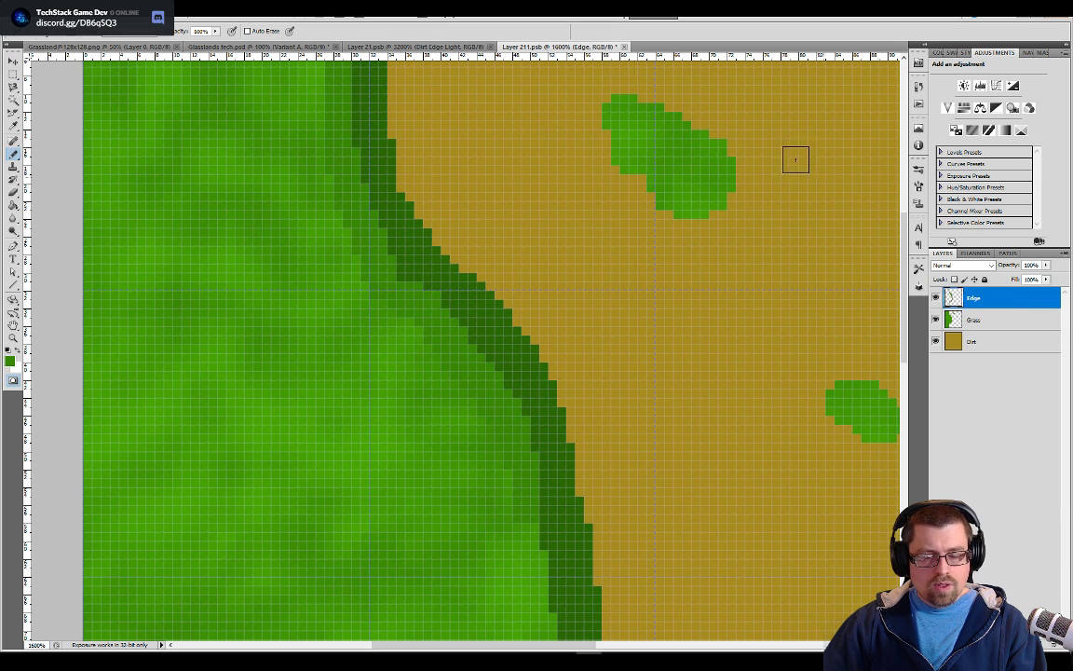
Examine how the green and brown bands are shaded along the edge in Layer 21.psb, and return to Layer 211.psb
left_click(414, 47)
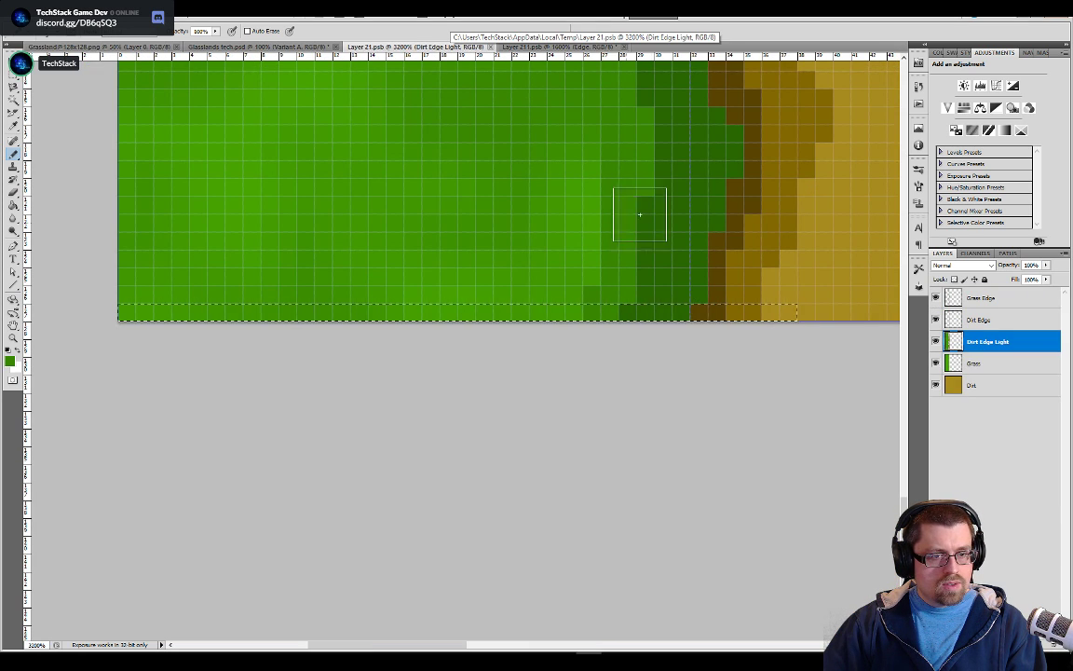
left_click_drag(669, 117, 632, 379)
left_click_drag(609, 410, 601, 569)
left_click_drag(546, 66, 536, 531)
left_click_drag(527, 84, 520, 376)
left_click_drag(400, 152, 398, 223)
key("ctrl+r")
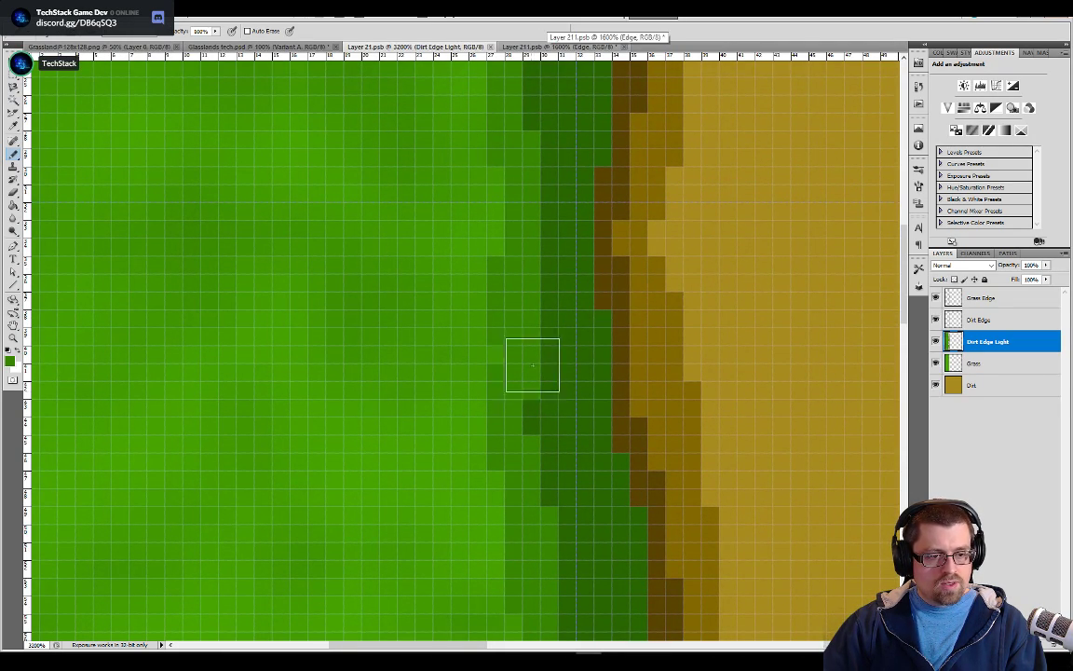
left_click(540, 46)
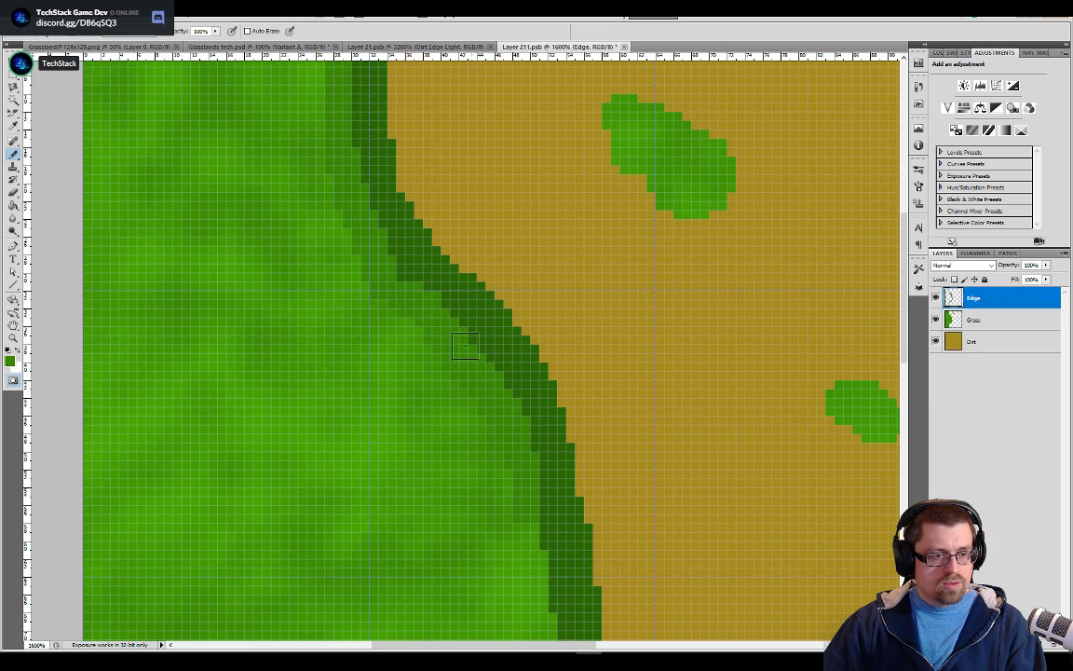
Continue the medium green band along the inner side of the dark edge down to the tile's lower edge
left_click_drag(544, 488, 543, 191)
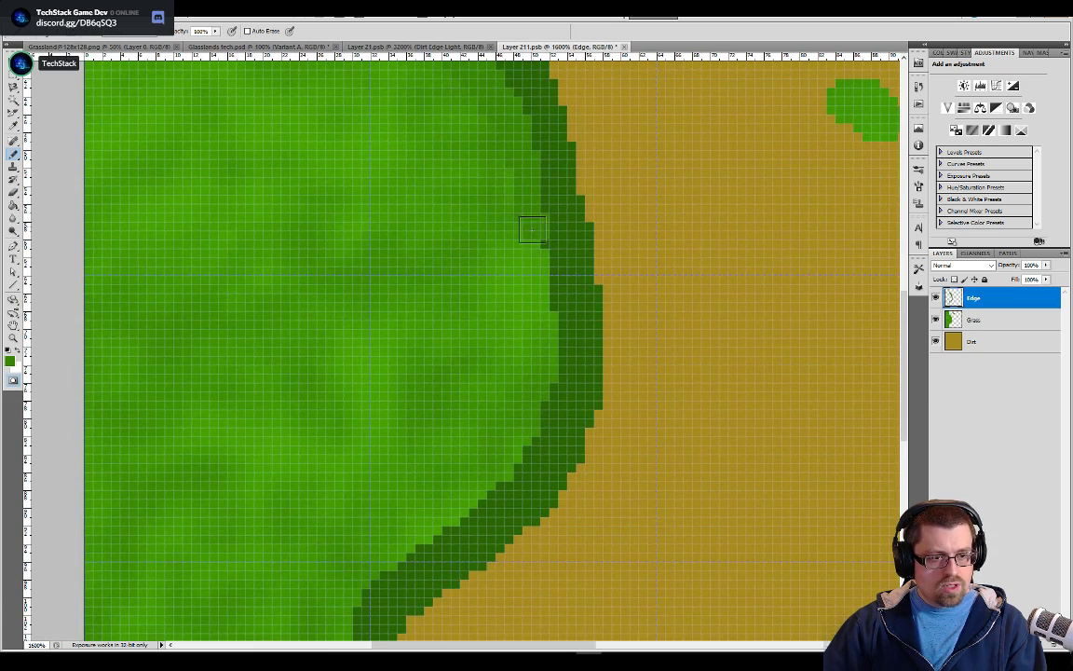
mouse_move(541, 267)
left_mouse_down()
mouse_move(555, 330)
mouse_move(547, 396)
mouse_move(527, 443)
mouse_move(433, 530)
left_mouse_up()
left_click_drag(557, 488, 664, 189)
mouse_move(550, 251)
left_mouse_down()
mouse_move(490, 261)
mouse_move(451, 307)
mouse_move(456, 400)
mouse_move(443, 520)
left_mouse_up()
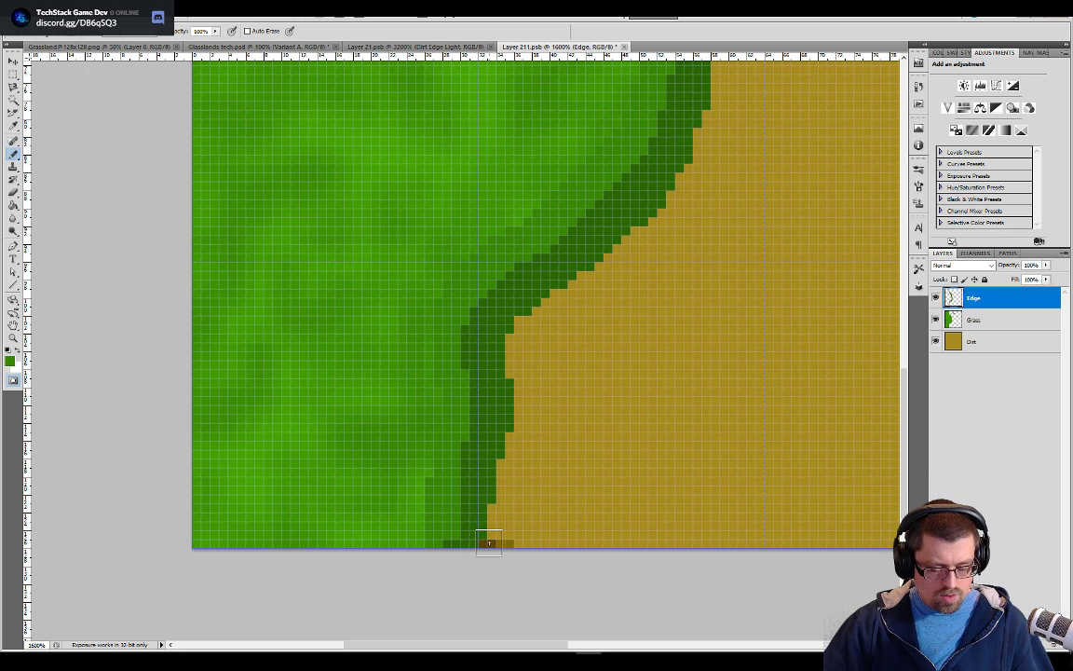
Sample the dark brown from the pasted lowest row and add a new layer named Dirt above the Edge layer
left_click(492, 541, "alt")
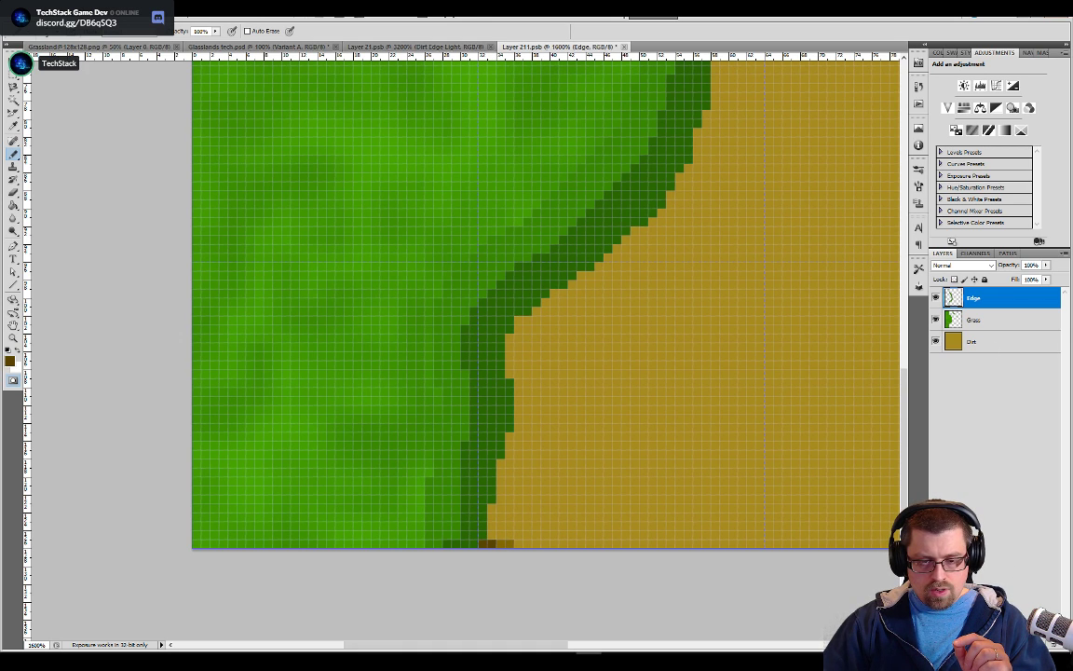
left_click(1026, 645)
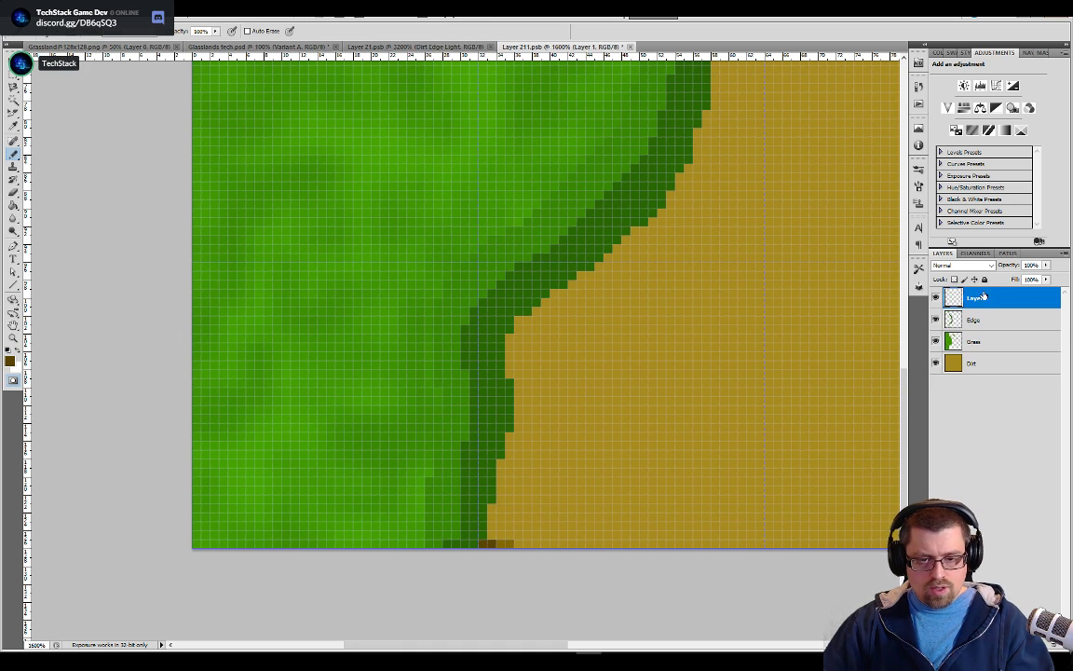
type("Dirt")
key("Return")
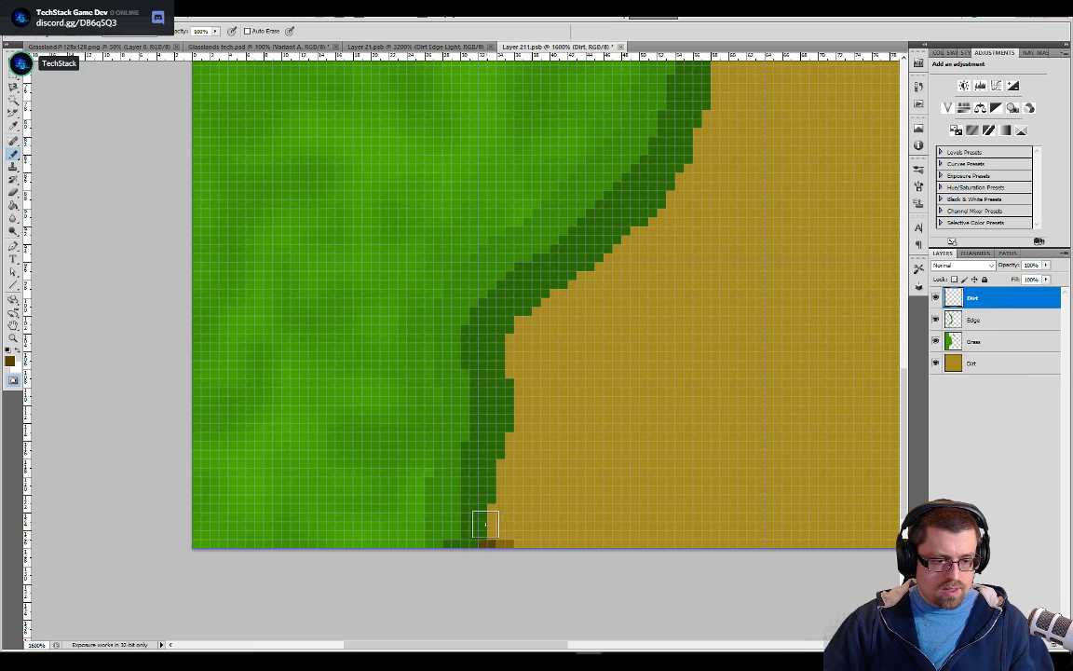
Start the dark brown line at the boundary's lower end, move the upper Dirt layer below Edge, and rename it Dirt Edge
left_click_drag(486, 515, 492, 494)
left_click_drag(1014, 304, 999, 323)
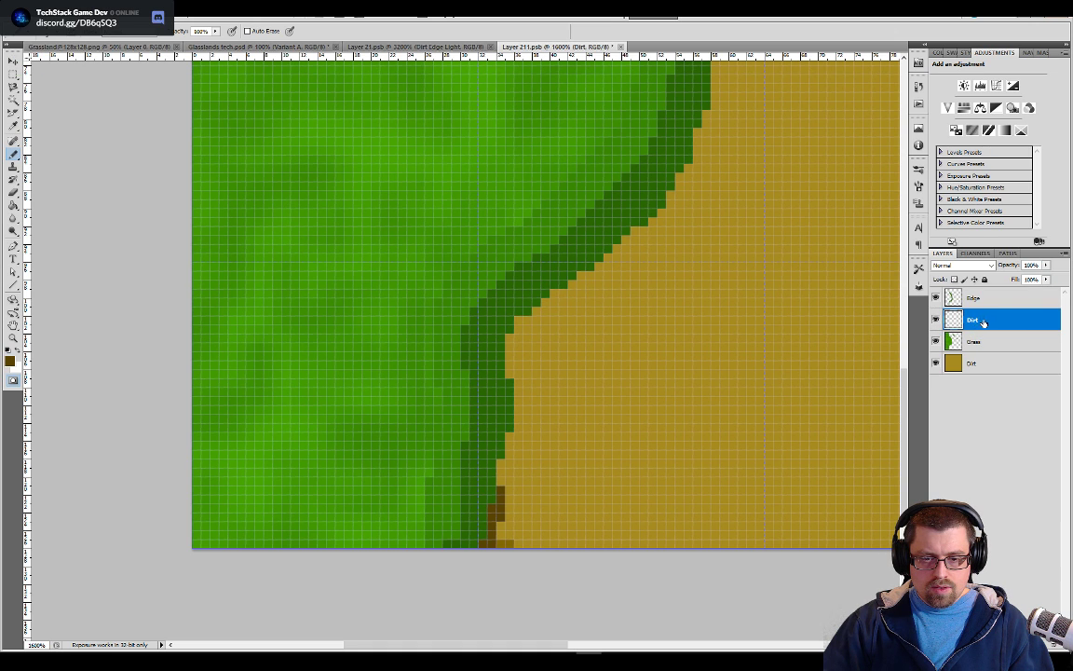
double_click(978, 321)
key("Escape")
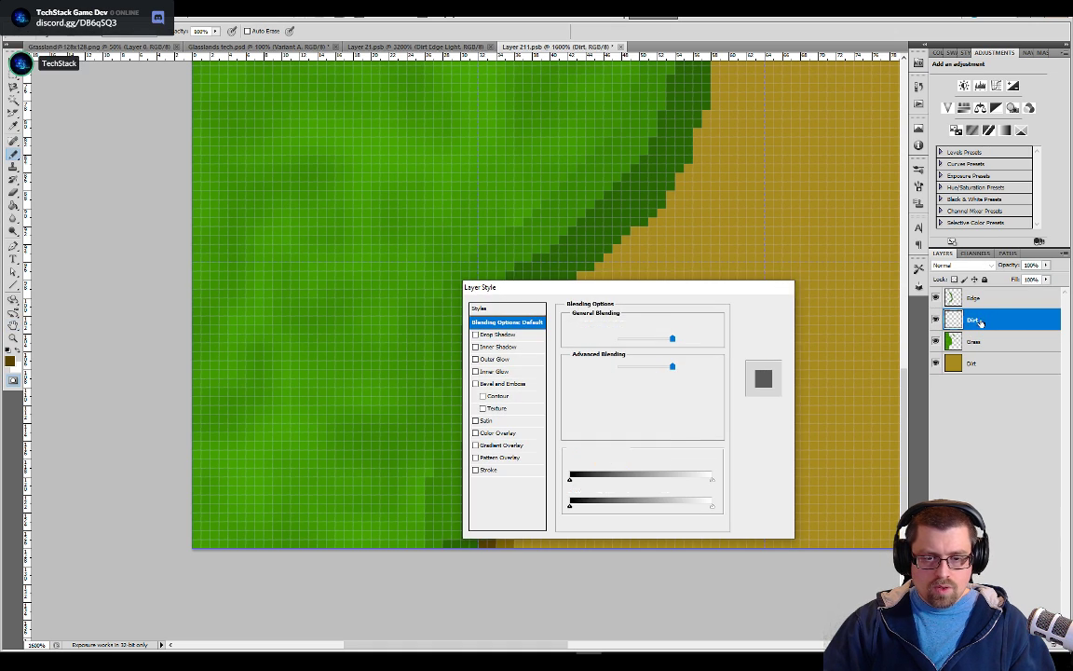
double_click(974, 321)
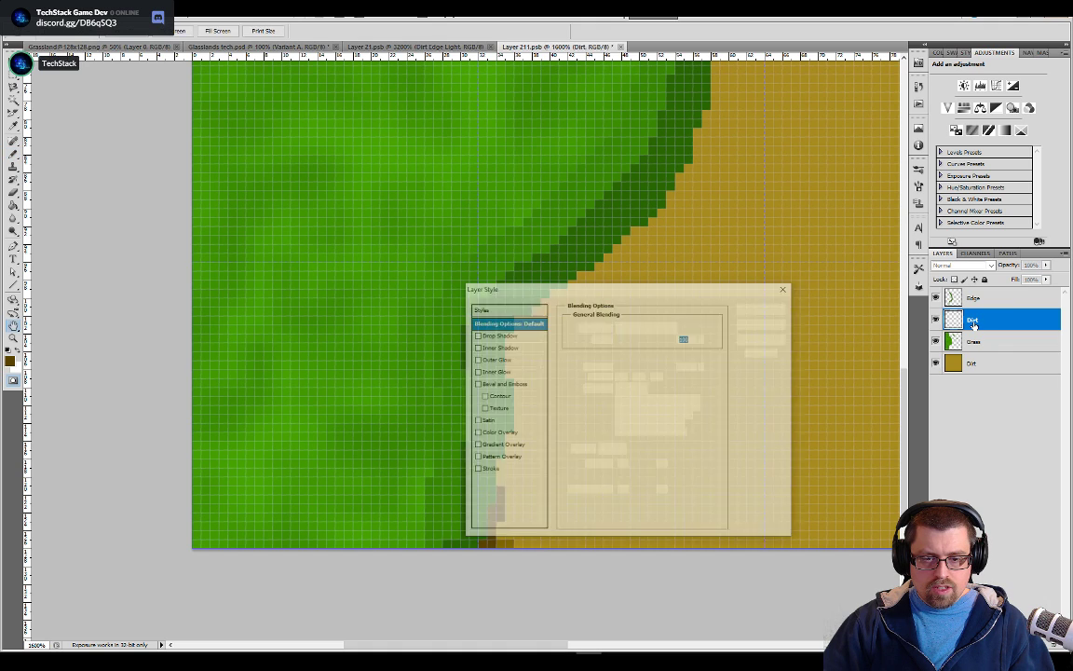
key("Escape")
double_click(973, 320)
type("Dirt Edge")
key("Return")
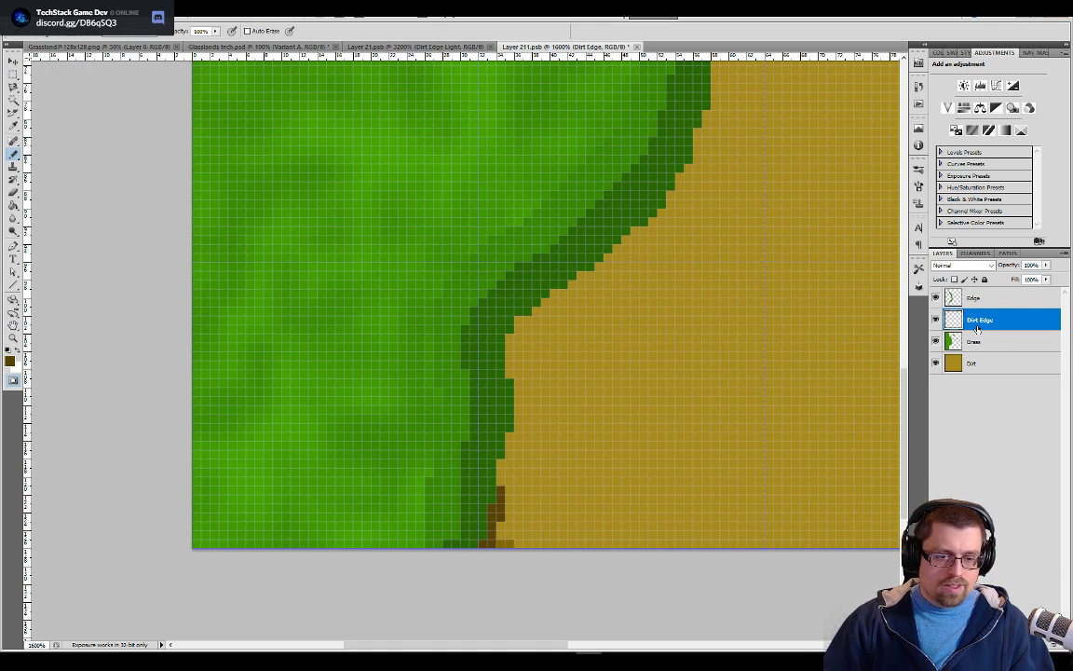
Pencil the dark brown line along the outer side of the dark green edge up to the tile's upper edge
mouse_move(505, 484)
left_mouse_down()
mouse_move(549, 244)
mouse_move(622, 149)
left_mouse_up()
left_click_drag(785, 131, 650, 398)
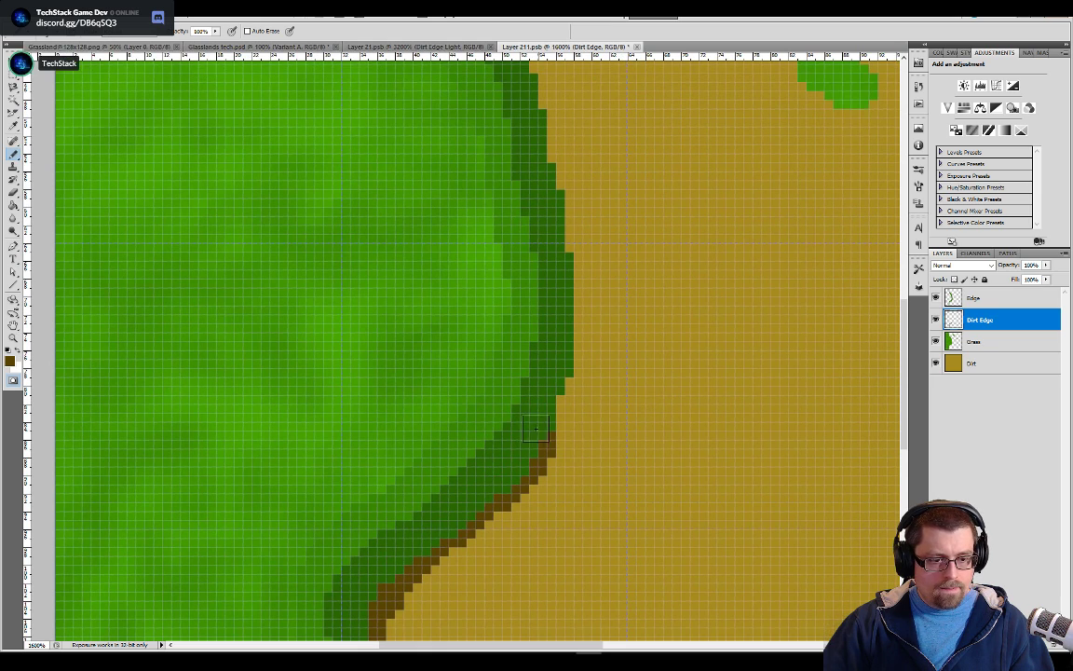
mouse_move(548, 418)
left_mouse_down()
mouse_move(570, 303)
mouse_move(565, 371)
mouse_move(577, 344)
mouse_move(568, 254)
mouse_move(558, 198)
left_mouse_up()
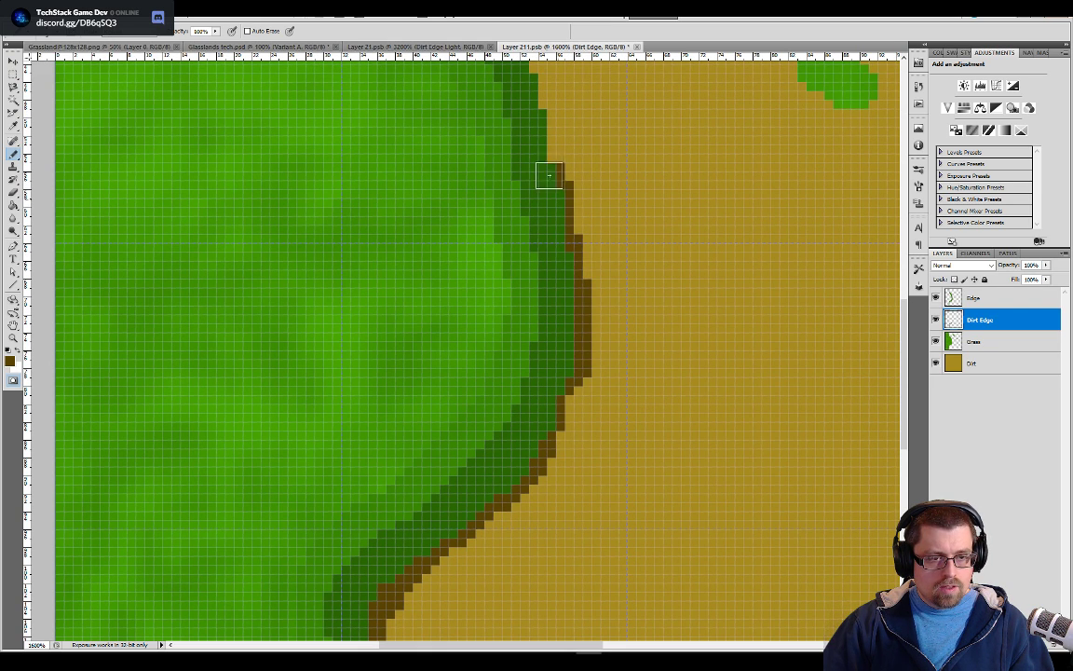
left_click_drag(611, 148, 637, 453)
mouse_move(581, 397)
left_mouse_down()
mouse_move(559, 378)
mouse_move(513, 285)
mouse_move(442, 234)
mouse_move(396, 155)
mouse_move(463, 452)
mouse_move(410, 430)
left_mouse_up()
mouse_move(399, 356)
left_mouse_down()
mouse_move(409, 406)
mouse_move(401, 339)
left_mouse_up()
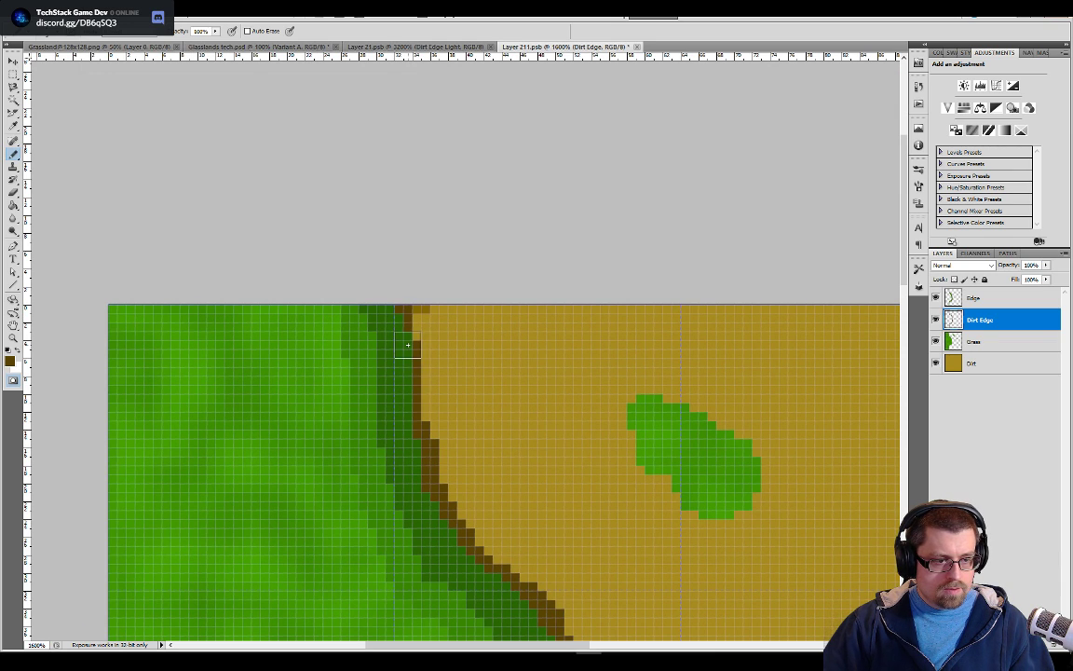
Sample the lighter brown from the pasted top row and add a layer named Dirt Edge Ligth below Dirt Edge
left_click(425, 306)
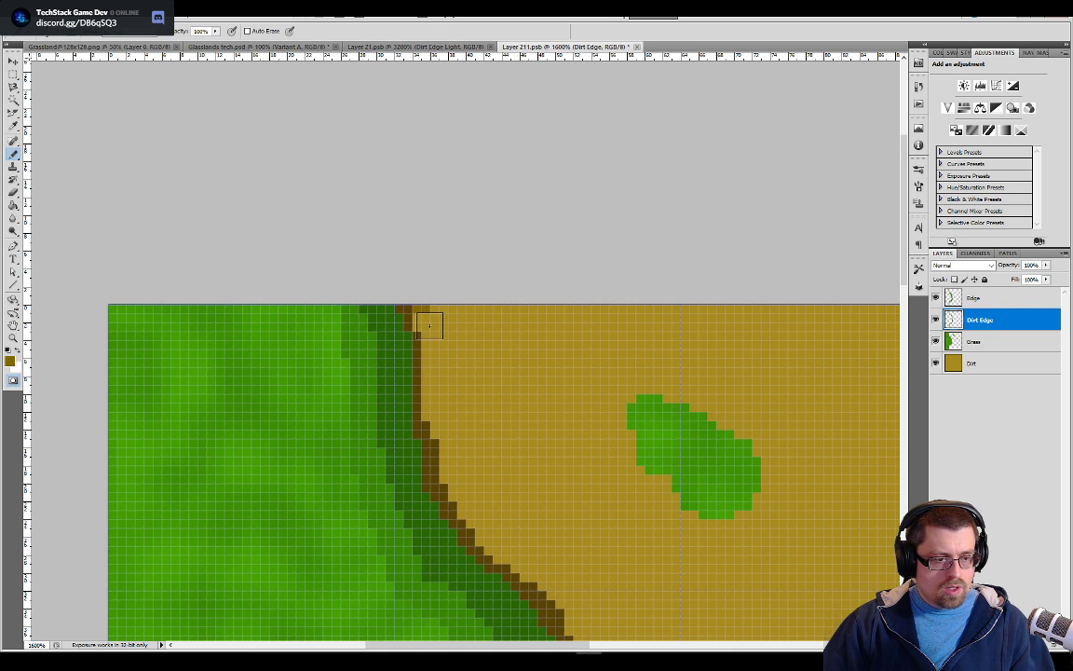
right_click(982, 328)
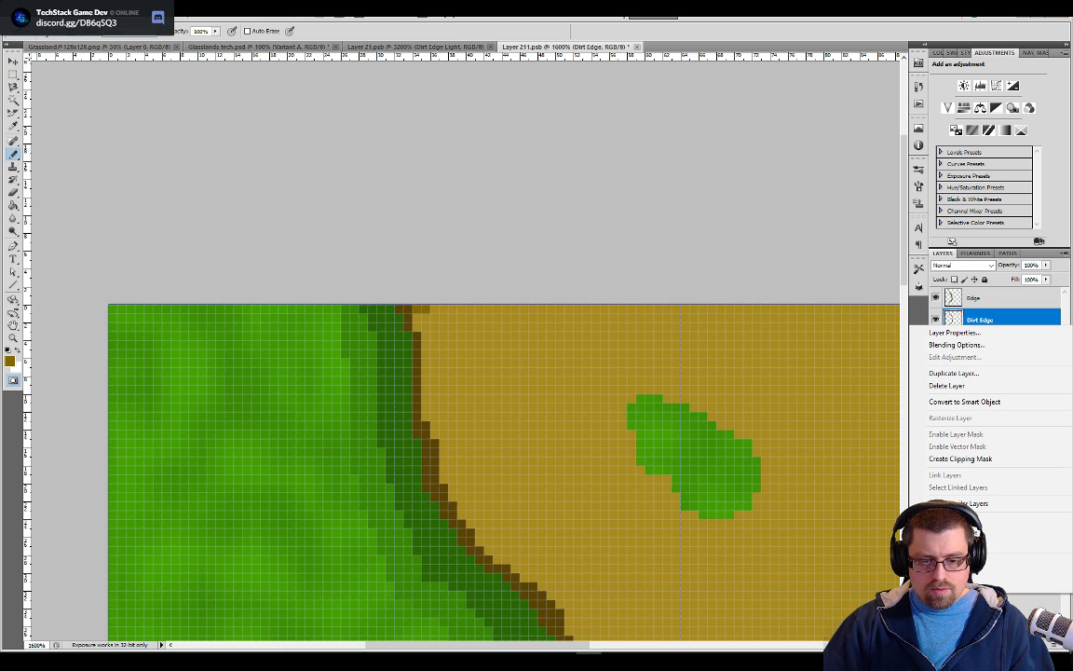
key("Escape")
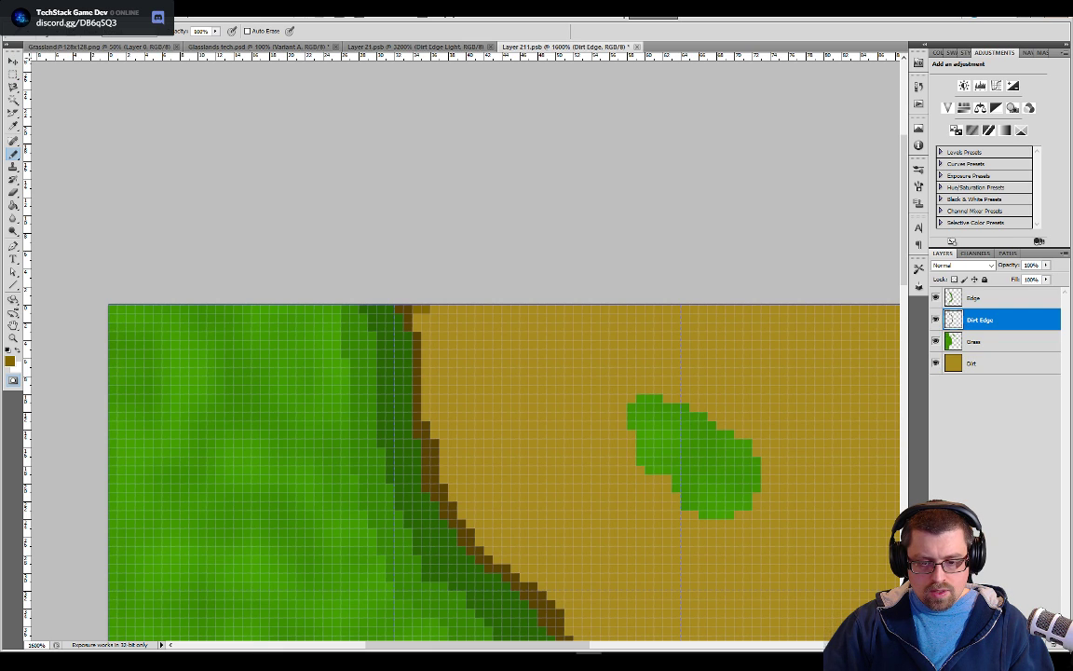
key("ctrl+shift+alt+n")
left_click_drag(973, 324, 977, 347)
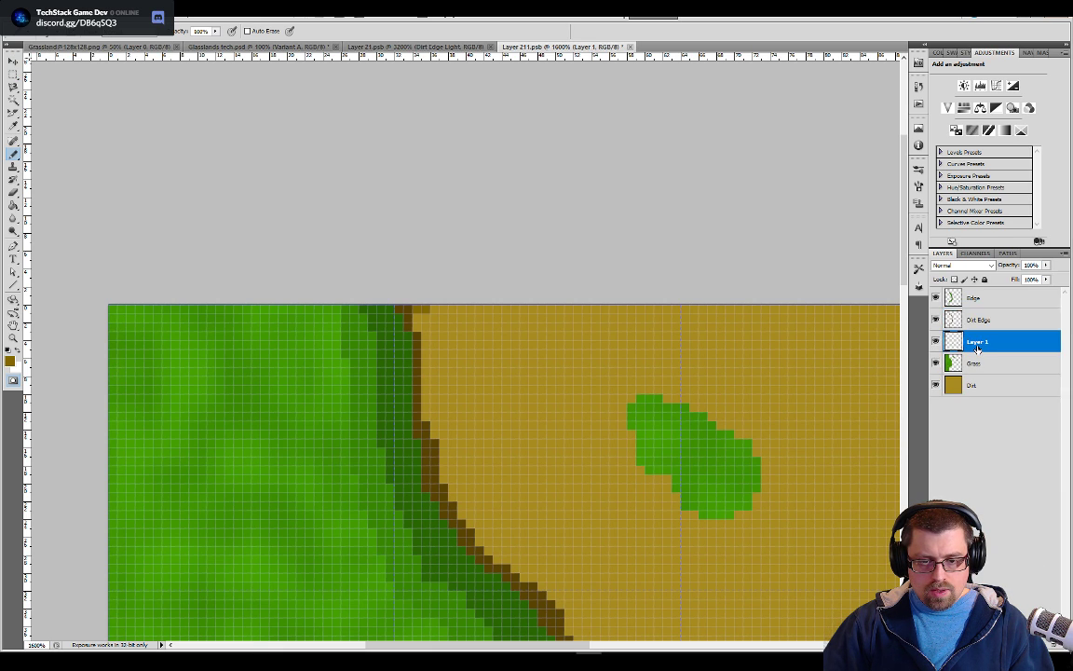
double_click(975, 345)
key("Escape")
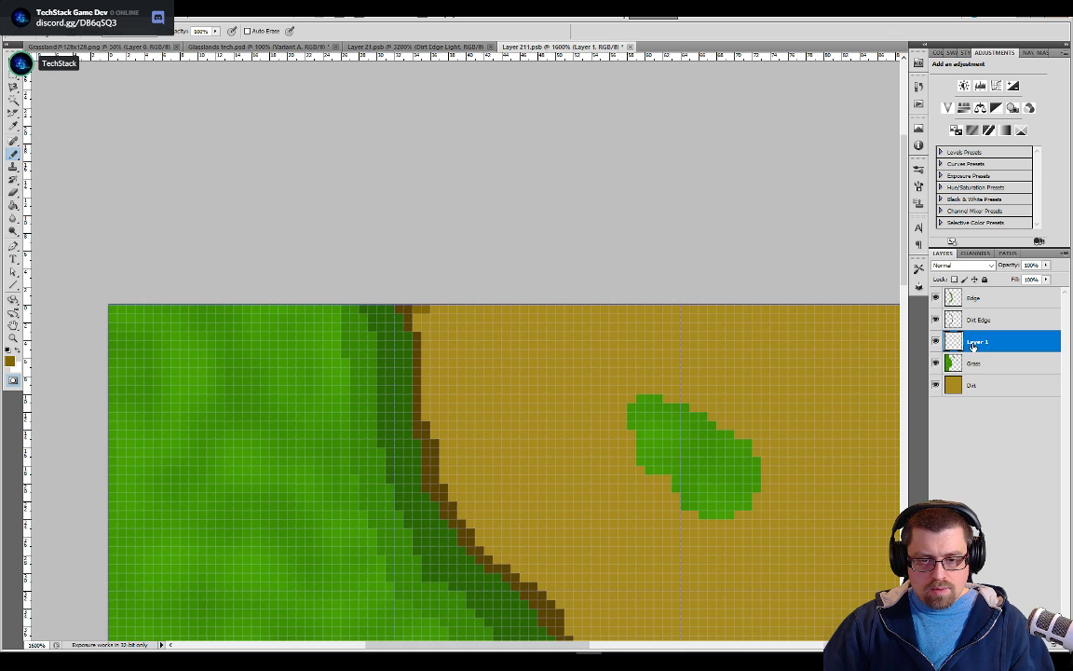
double_click(975, 342)
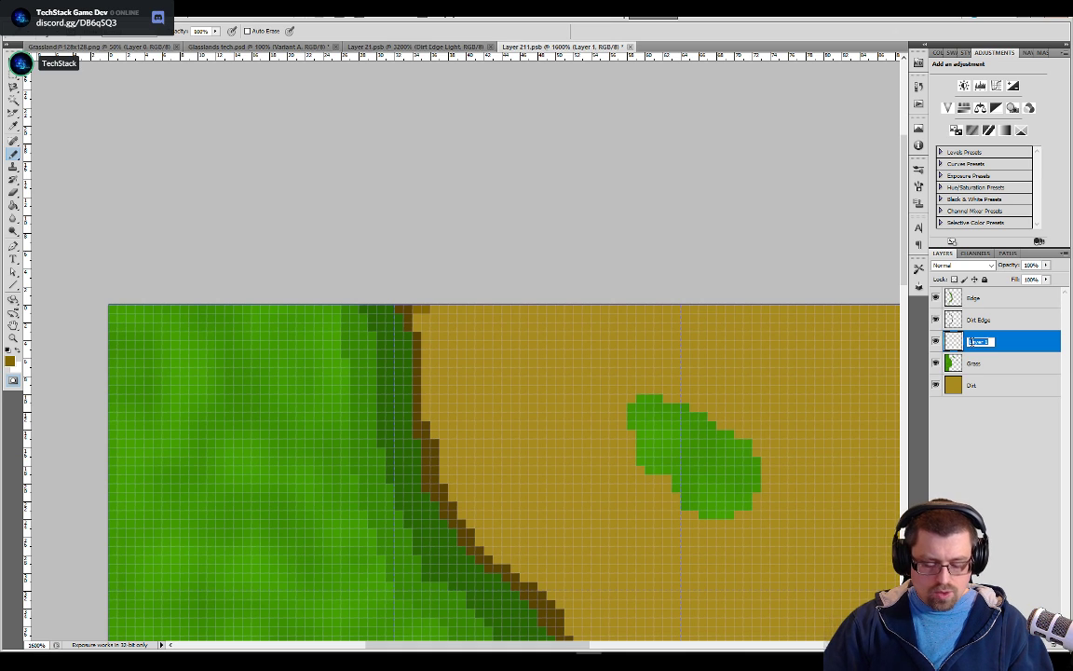
type("Eirt Edg")
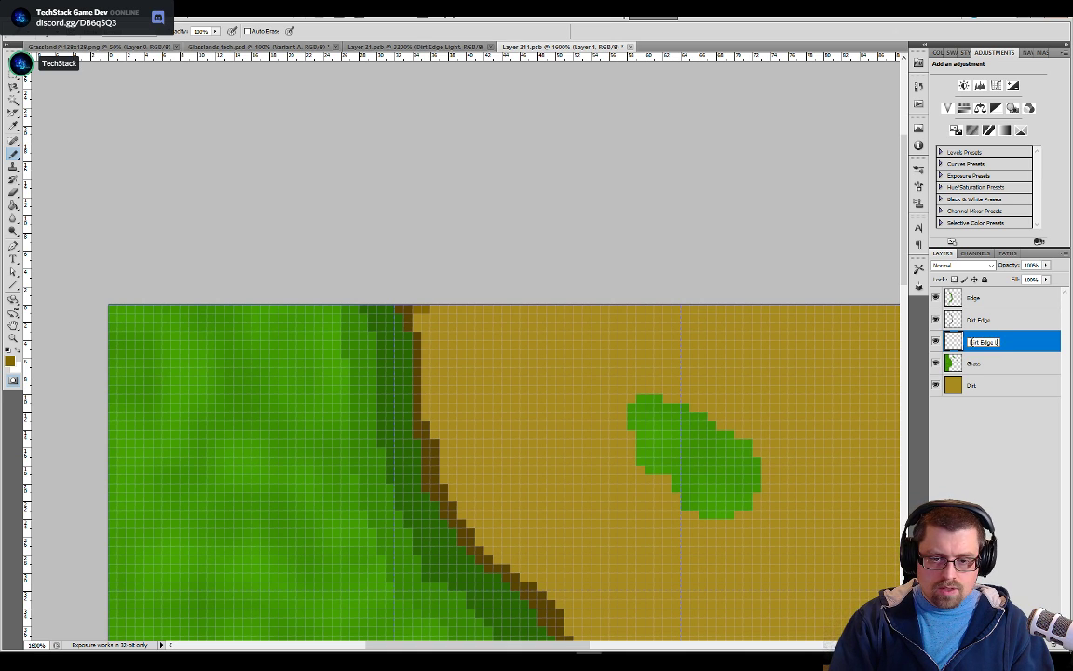
type("e Ligth")
key("Return")
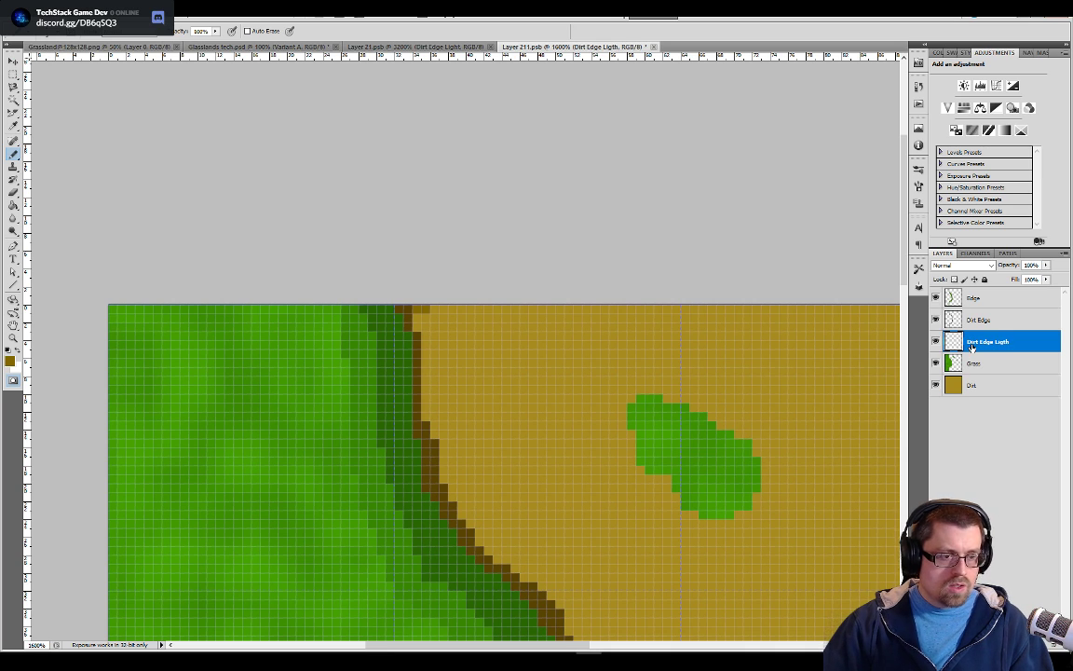
Pencil a lighter brown band along the outer side of the dark brown line from the tile's upper edge to its lower edge
left_click_drag(418, 328, 428, 419)
mouse_move(433, 462)
left_mouse_down()
mouse_move(448, 497)
mouse_move(514, 561)
left_mouse_up()
mouse_move(563, 517)
left_mouse_down()
mouse_move(533, 354)
mouse_move(498, 306)
left_mouse_up()
mouse_move(438, 283)
left_mouse_down()
mouse_move(516, 343)
mouse_move(545, 468)
mouse_move(543, 433)
mouse_move(562, 568)
left_mouse_up()
mouse_move(628, 618)
left_mouse_down()
mouse_move(599, 326)
mouse_move(558, 329)
left_mouse_up()
mouse_move(485, 306)
left_mouse_down()
mouse_move(510, 390)
mouse_move(503, 439)
mouse_move(420, 567)
mouse_move(621, 151)
left_mouse_up()
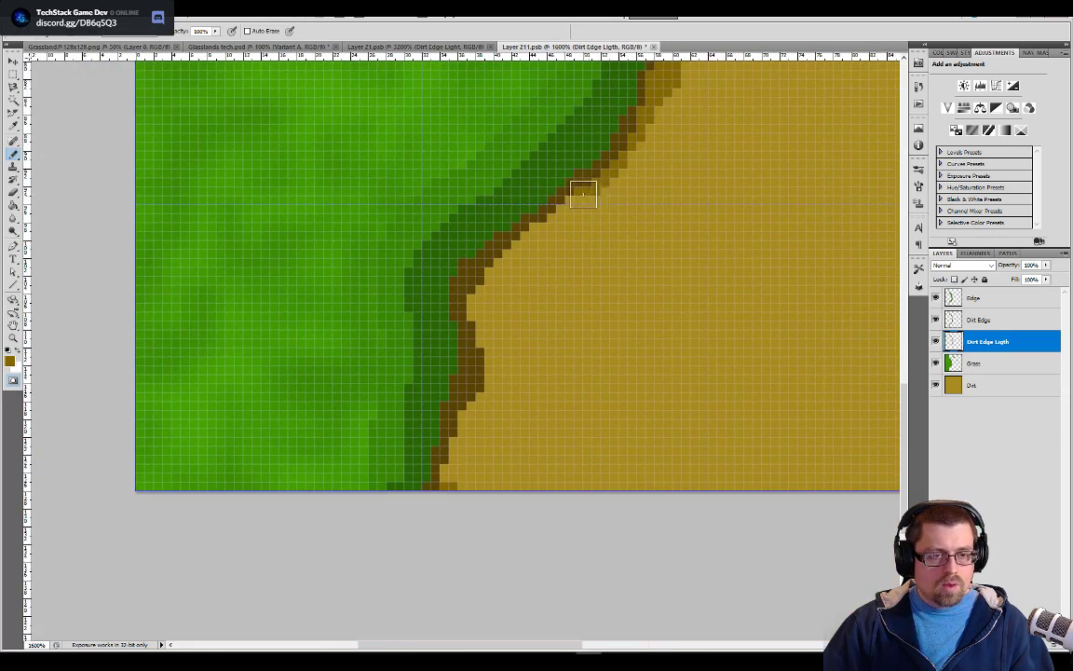
mouse_move(539, 216)
left_mouse_down()
mouse_move(572, 196)
mouse_move(486, 282)
mouse_move(470, 316)
mouse_move(483, 389)
mouse_move(449, 441)
left_mouse_up()
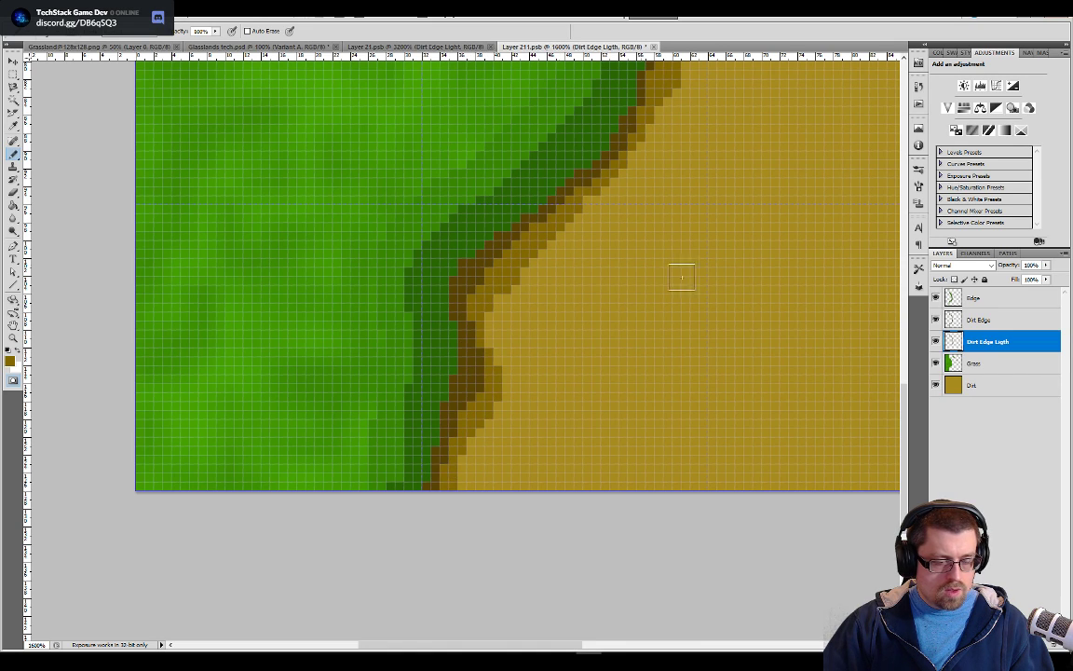
left_click_drag(768, 215, 517, 467)
left_click_drag(244, 192, 522, 304)
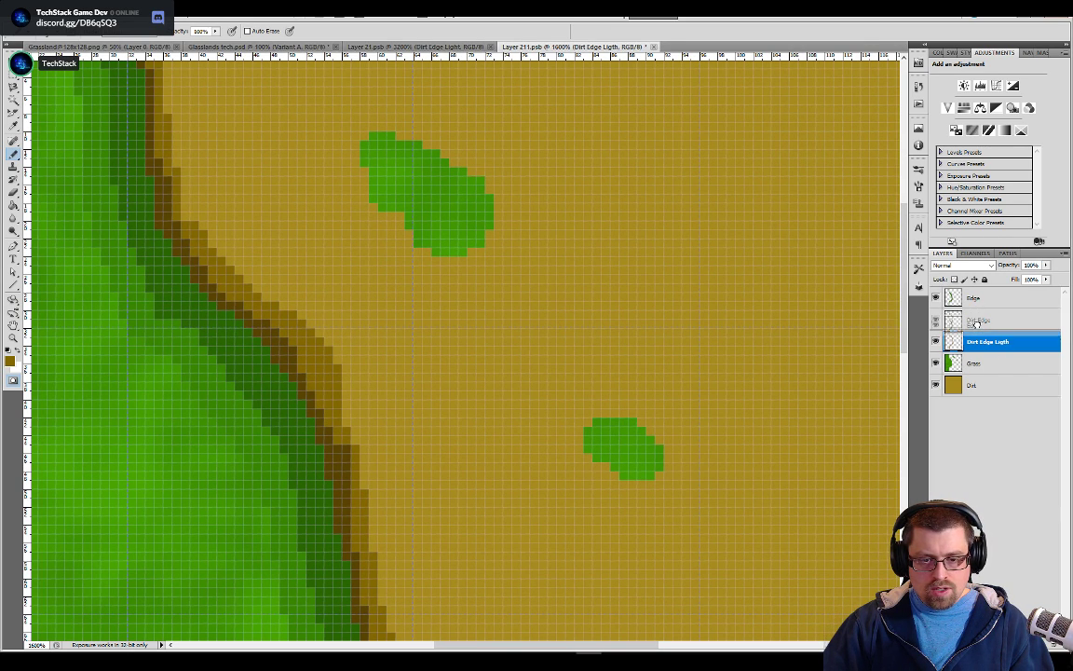
Make the Edge layer active and switch from Quick Mask back to standard editing mode
left_click(974, 298)
key("q")
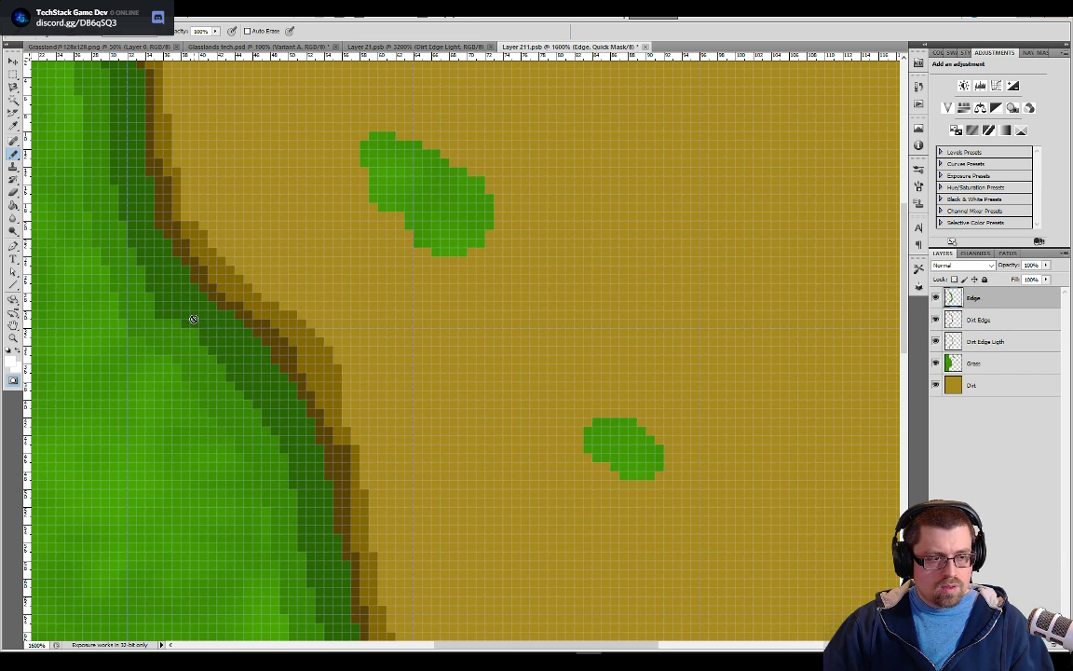
key("ctrl+minus")
key("ctrl+minus")
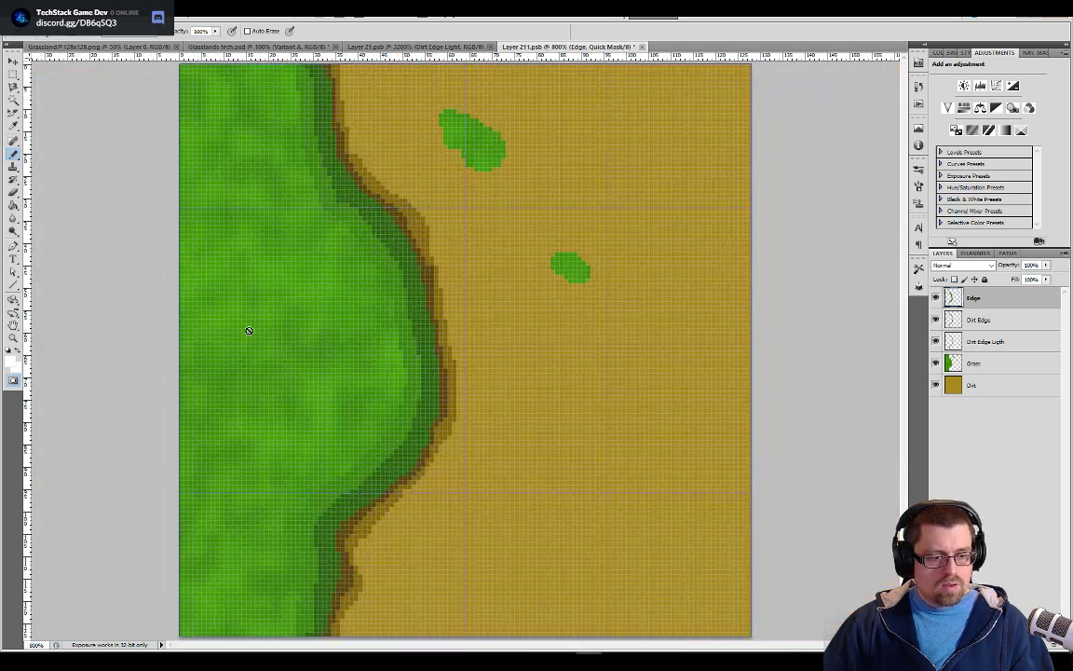
key("Return")
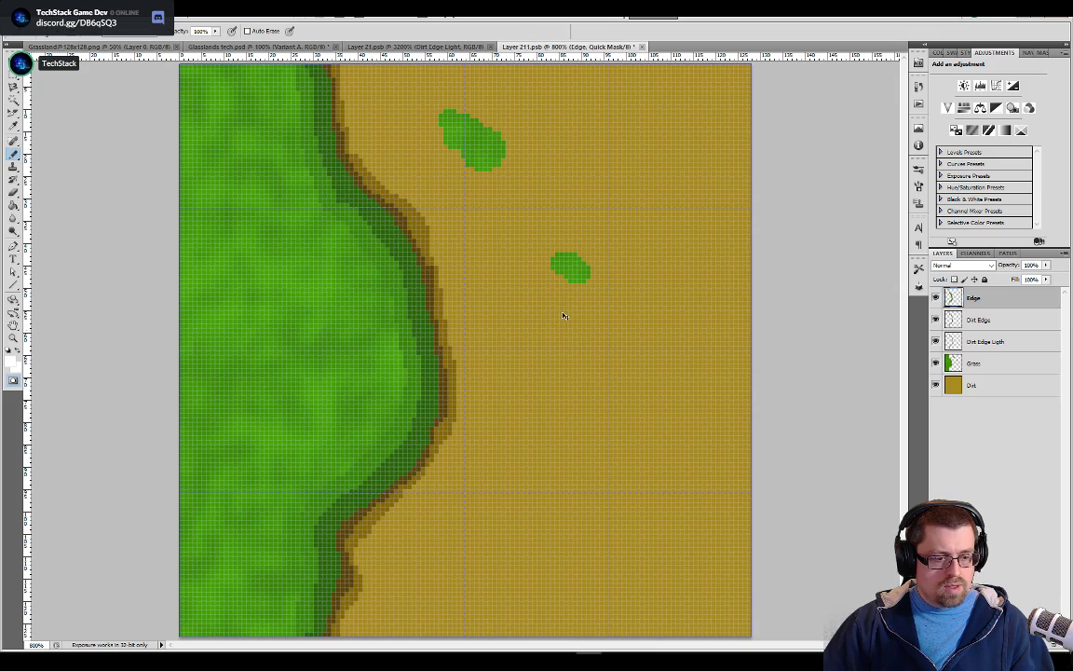
key("ctrl+minus")
key("ctrl+minus")
key("ctrl+plus")
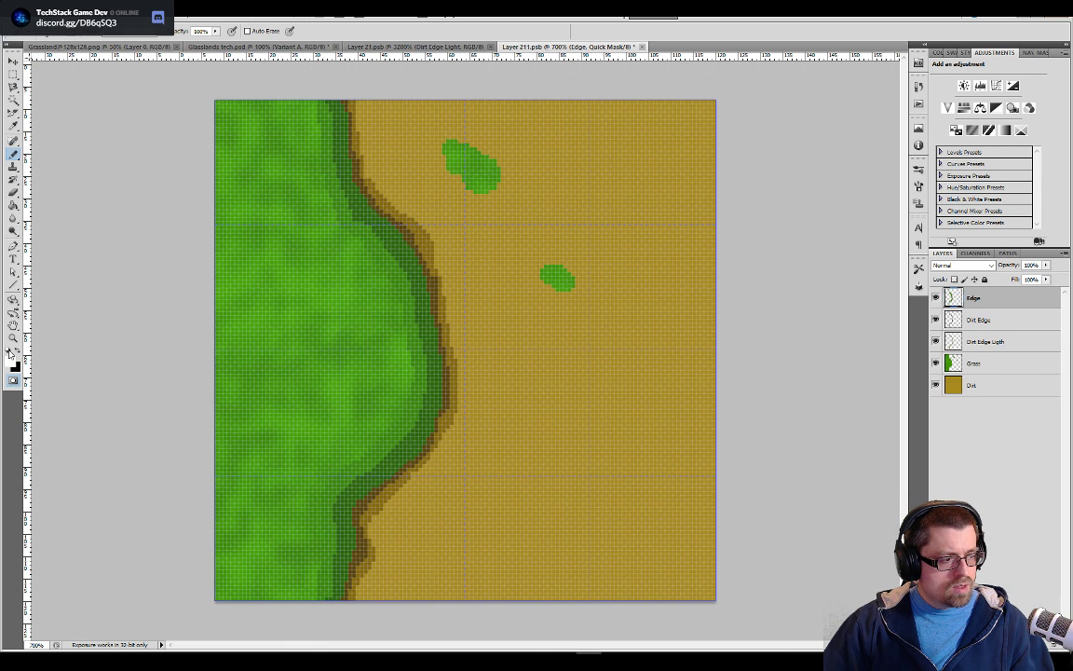
key("r")
left_click(424, 290)
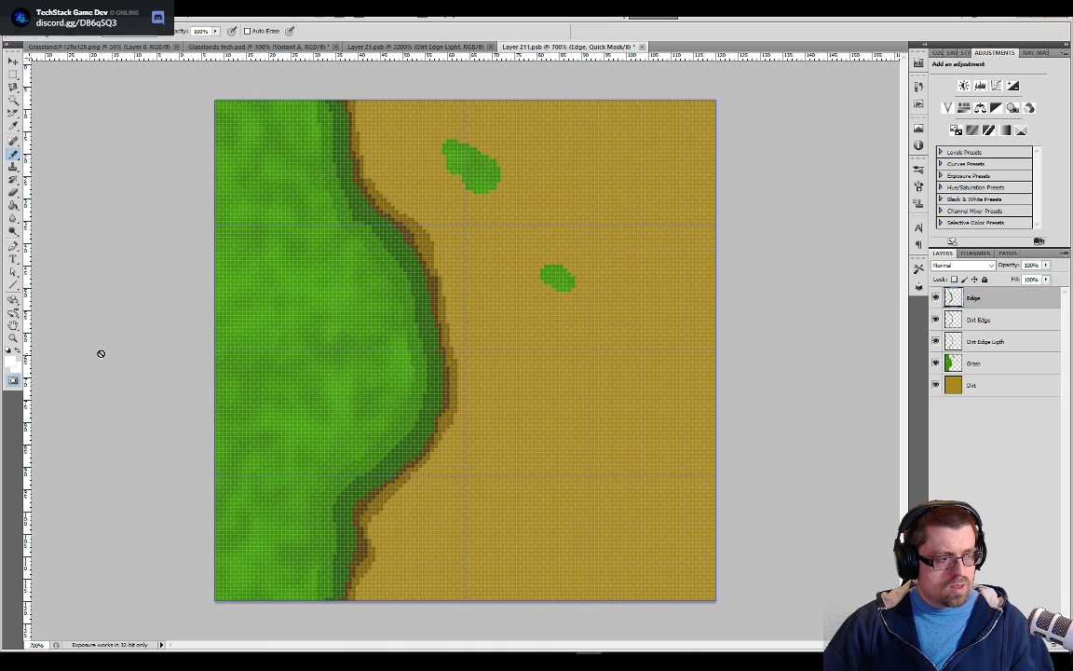
left_click(962, 367)
left_click(977, 300, "shift")
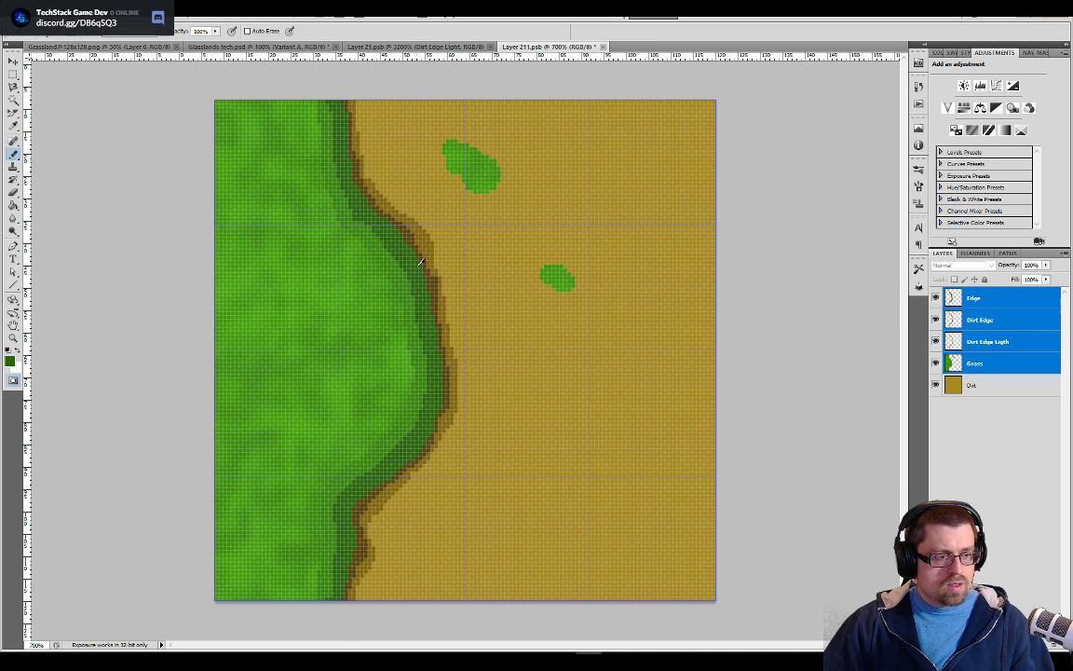
key("q")
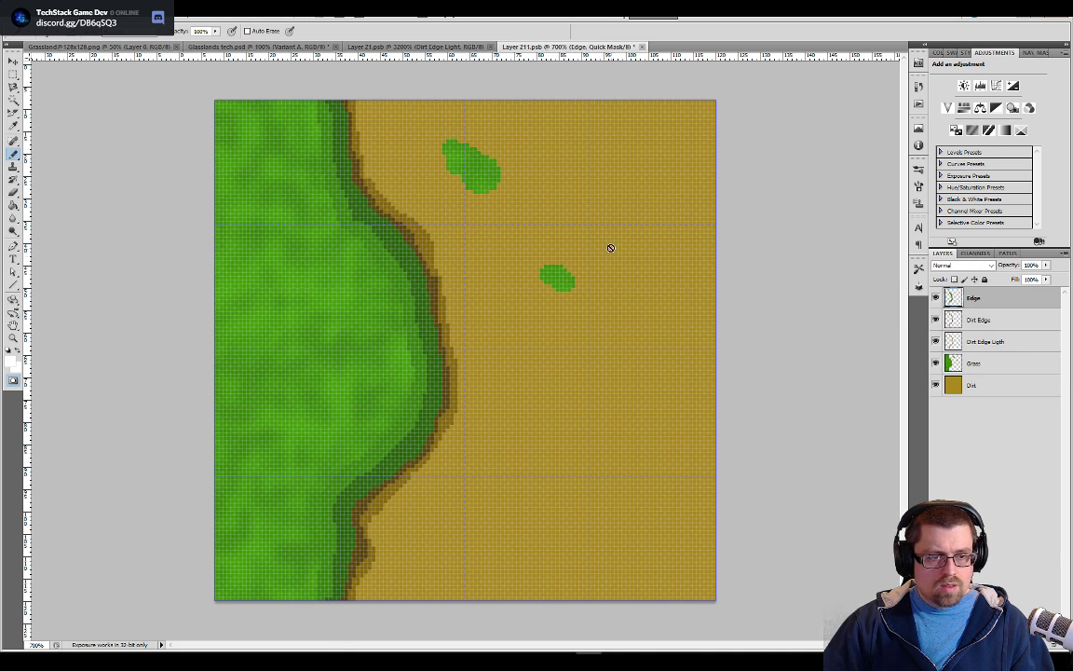
left_click(13, 382)
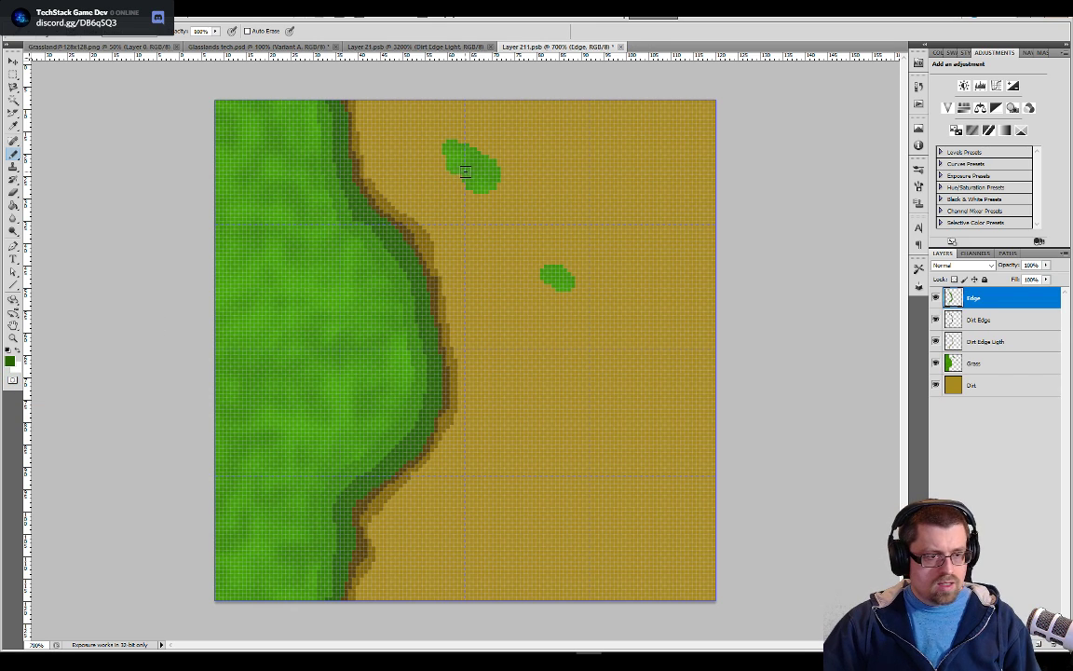
Try to pencil a dark green edge around the larger isolated grass patch
key("ctrl+minus")
key("ctrl+plus")
key("ctrl+plus")
key("ctrl+plus")
key("ctrl+plus")
key("ctrl+plus")
left_click_drag(482, 181, 529, 559)
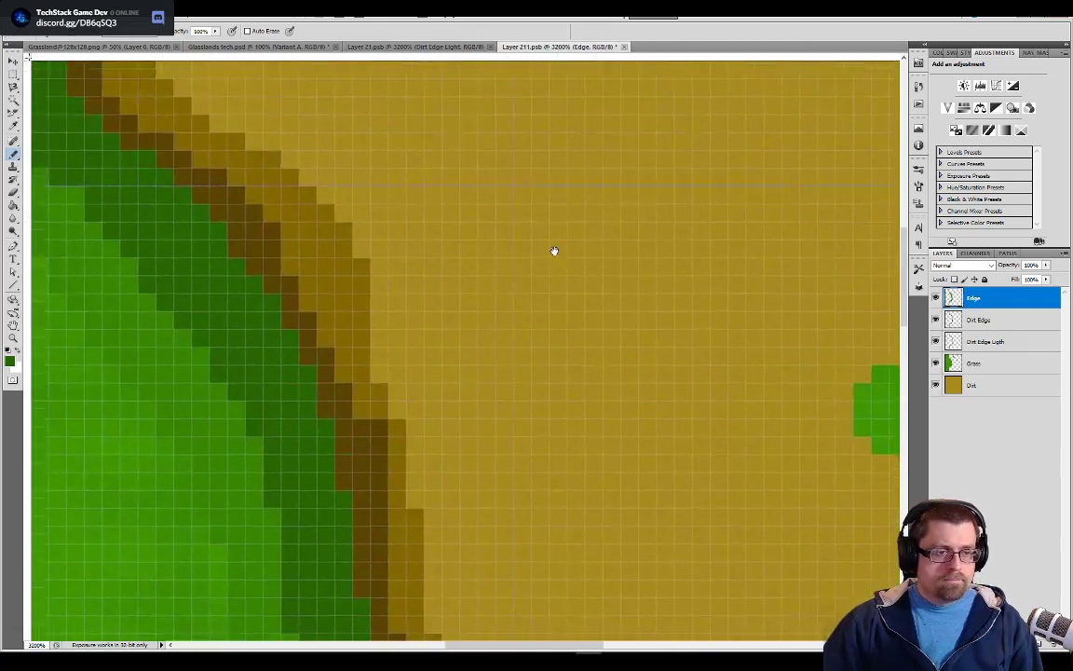
left_click_drag(553, 256, 548, 578)
key("ctrl+z")
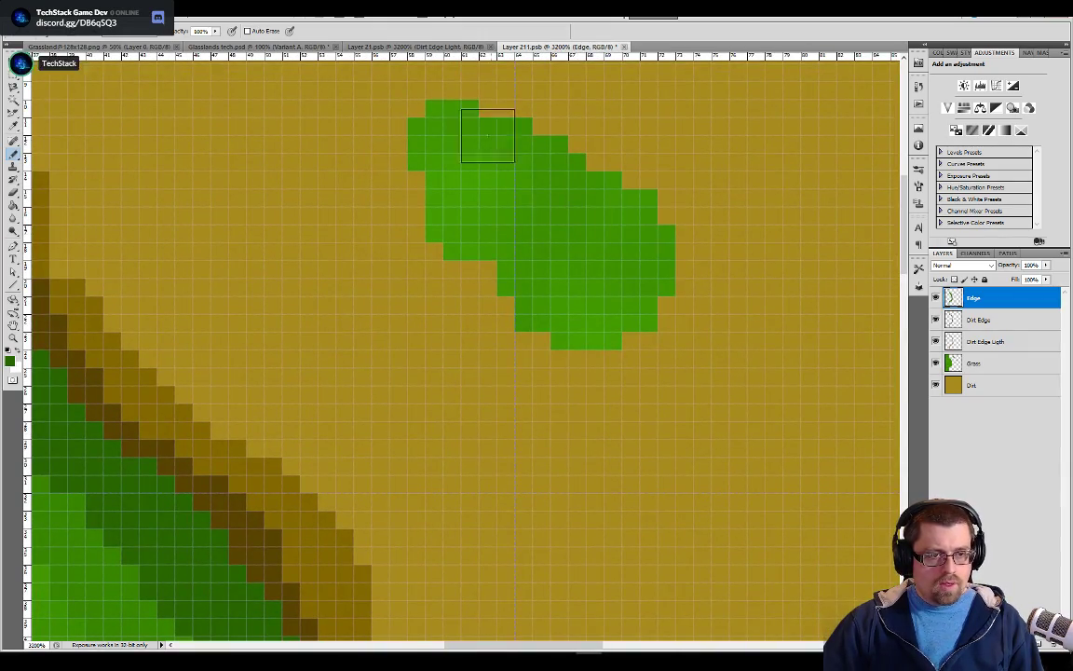
mouse_move(467, 126)
left_mouse_down()
mouse_move(542, 127)
mouse_move(656, 215)
mouse_move(666, 294)
mouse_move(638, 335)
mouse_move(618, 340)
left_mouse_up()
mouse_move(718, 488)
left_mouse_down()
mouse_move(604, 363)
mouse_move(472, 236)
mouse_move(438, 228)
left_mouse_up()
mouse_move(598, 414)
left_mouse_down()
mouse_move(688, 427)
mouse_move(731, 490)
left_mouse_up()
key("ctrl+alt+z")
key("ctrl+alt+z")
left_click_drag(367, 304, 410, 449)
left_click_drag(371, 158, 396, 293)
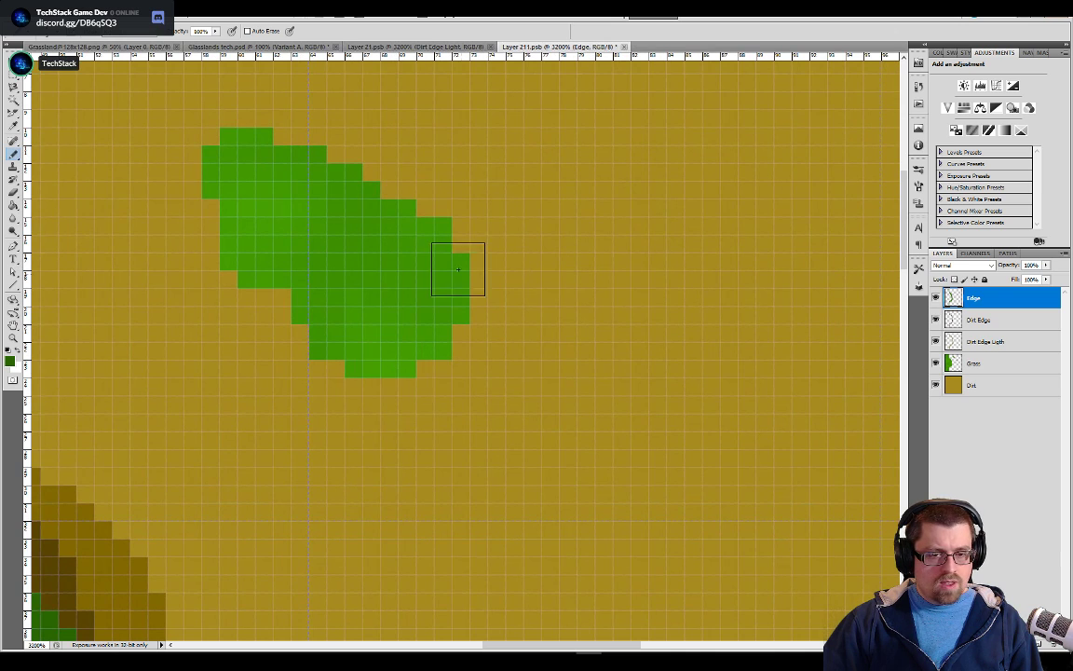
Pencil a dark green edge mainly along the right and lower sides of both isolated grass patches on the Edge layer
mouse_move(335, 355)
left_mouse_down()
mouse_move(388, 363)
mouse_move(438, 342)
mouse_move(407, 203)
mouse_move(342, 156)
mouse_move(287, 150)
mouse_move(283, 137)
left_mouse_up()
mouse_move(489, 282)
left_mouse_down()
mouse_move(481, 240)
mouse_move(342, 24)
left_mouse_up()
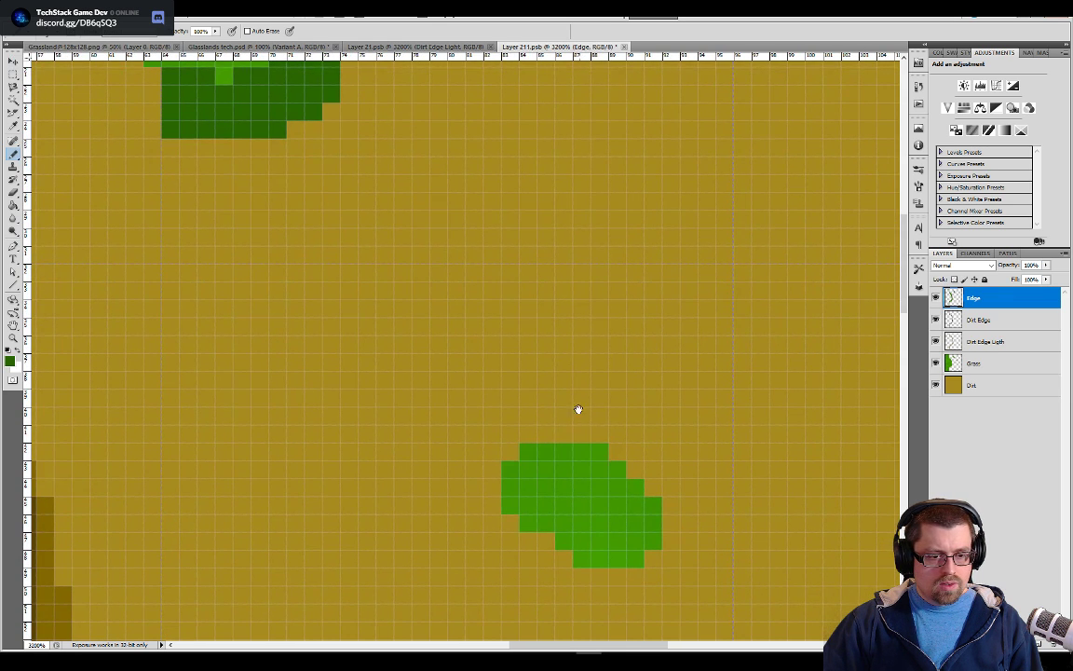
mouse_move(561, 446)
left_mouse_down()
mouse_move(608, 450)
mouse_move(651, 471)
mouse_move(617, 463)
mouse_move(657, 510)
mouse_move(634, 559)
mouse_move(563, 566)
left_mouse_up()
key("ctrl+z")
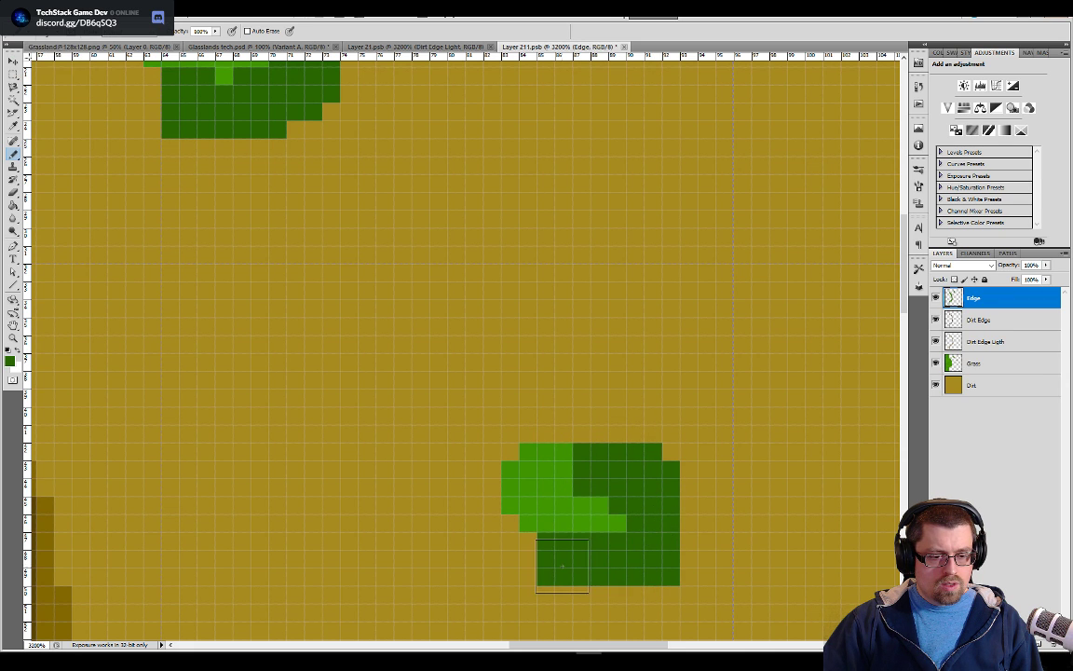
key("ctrl+z")
mouse_move(594, 473)
left_mouse_down()
mouse_move(653, 490)
mouse_move(640, 485)
mouse_move(660, 515)
mouse_move(644, 530)
mouse_move(650, 550)
mouse_move(599, 564)
mouse_move(591, 550)
mouse_move(518, 518)
left_mouse_up()
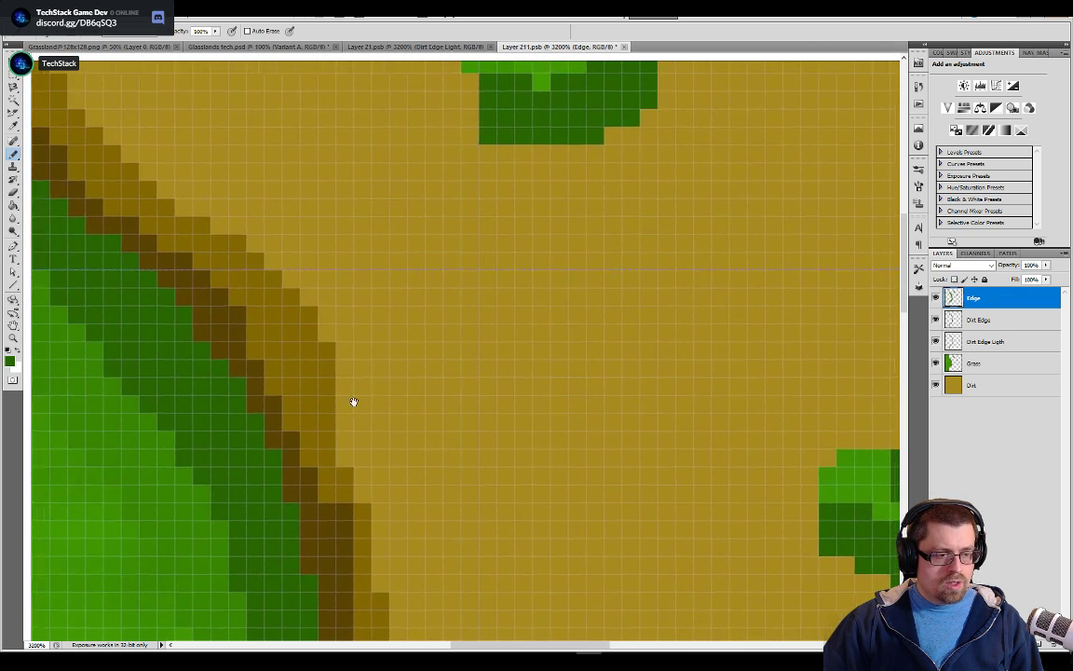
Sample the medium green and pencil it along the inner side of the dark green edges on both grass patches
left_click_drag(622, 448, 590, 513)
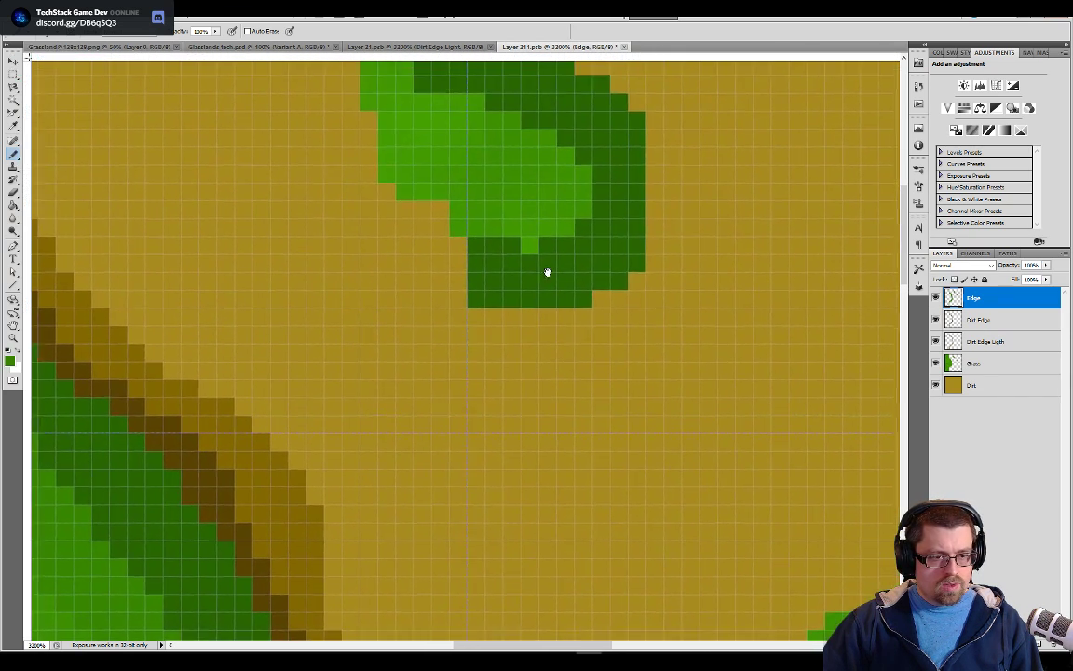
left_click(515, 259)
mouse_move(515, 259)
left_mouse_down()
mouse_move(561, 209)
mouse_move(544, 168)
mouse_move(446, 102)
left_mouse_up()
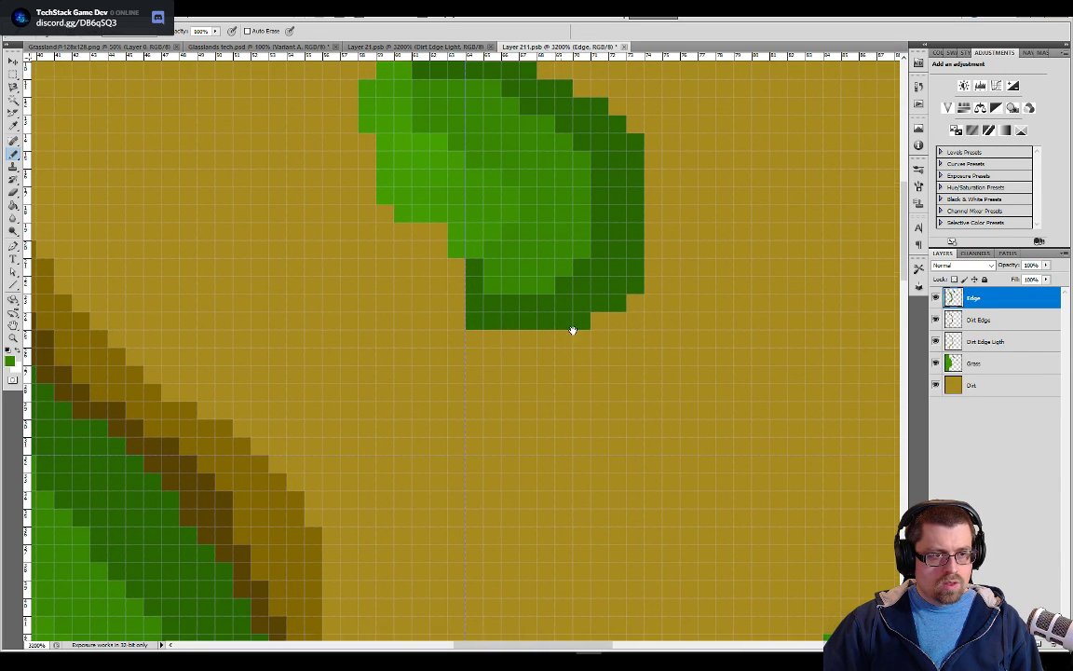
left_click_drag(566, 308, 473, 240)
mouse_move(629, 436)
left_mouse_down()
mouse_move(652, 480)
mouse_move(606, 451)
mouse_move(644, 438)
mouse_move(659, 462)
mouse_move(643, 469)
mouse_move(596, 443)
mouse_move(657, 486)
left_mouse_up()
key("ctrl+z")
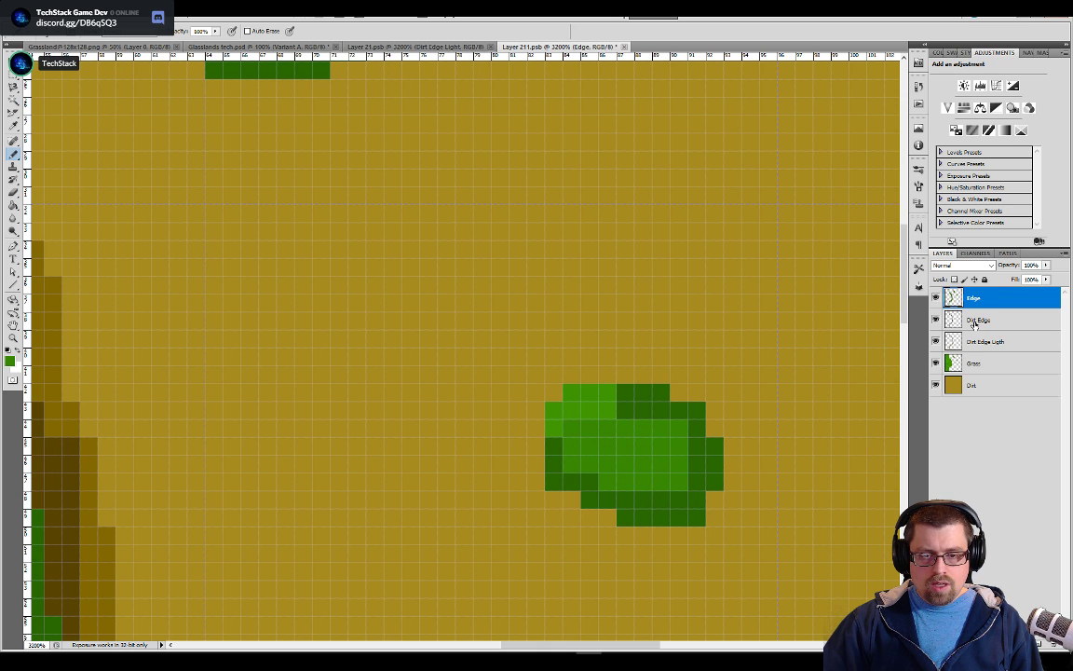
Try to pencil a dark brown edge around the smaller isolated grass patch on the Dirt Edge layer
key("alt+bracketleft")
left_click(438, 334, "alt")
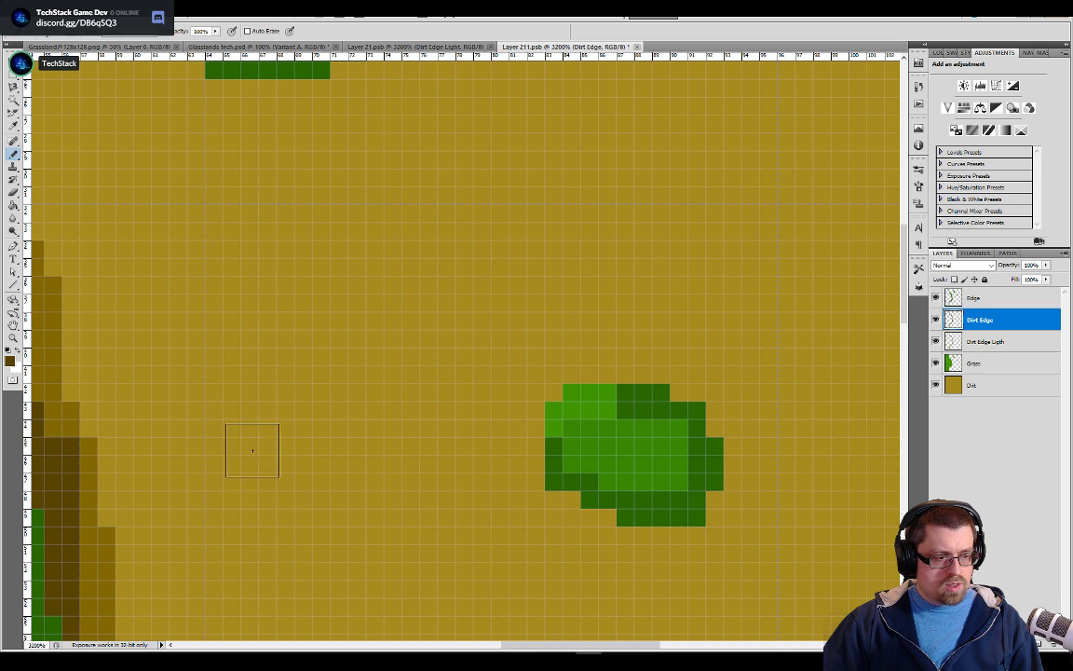
left_click_drag(643, 375, 690, 411)
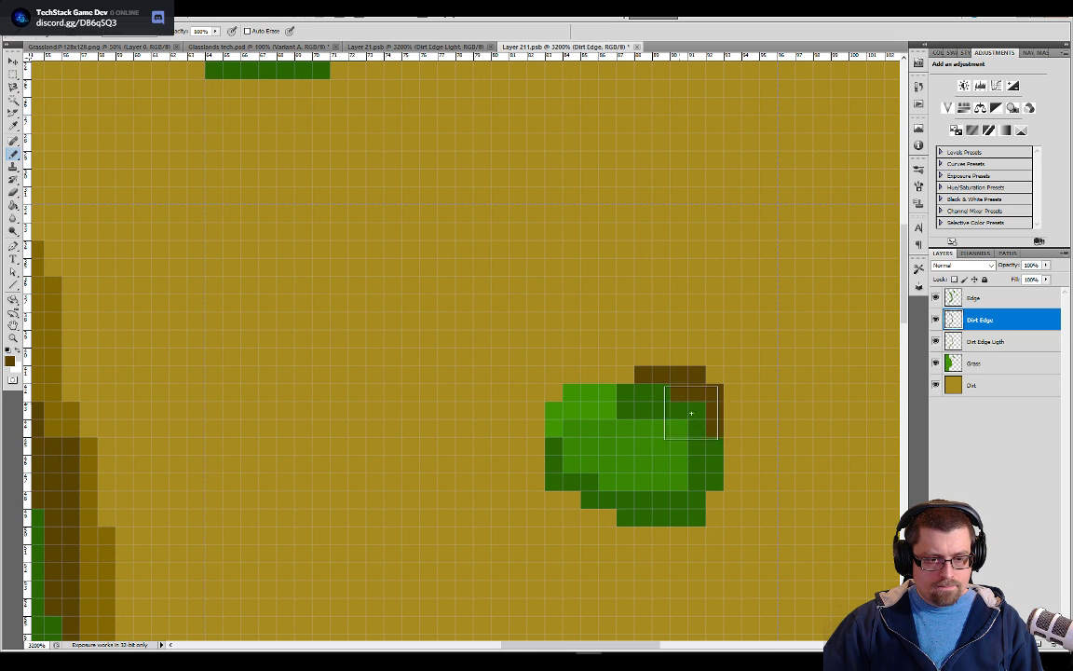
mouse_move(705, 470)
left_mouse_down()
mouse_move(699, 520)
mouse_move(643, 527)
mouse_move(592, 507)
mouse_move(559, 465)
mouse_move(553, 431)
mouse_move(564, 375)
mouse_move(620, 340)
left_mouse_up()
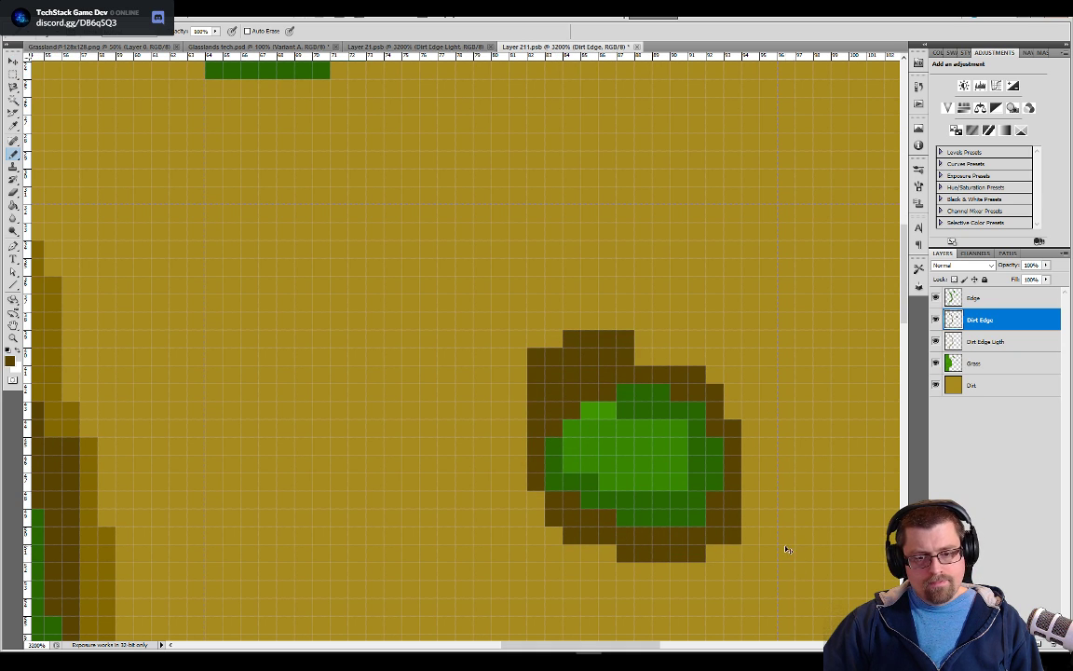
key("ctrl+z")
mouse_move(645, 378)
left_mouse_down()
mouse_move(687, 397)
mouse_move(723, 474)
mouse_move(688, 518)
mouse_move(606, 511)
left_mouse_up()
key("ctrl+z")
left_click(677, 375)
left_click_drag(677, 375, 706, 438)
key("ctrl+z")
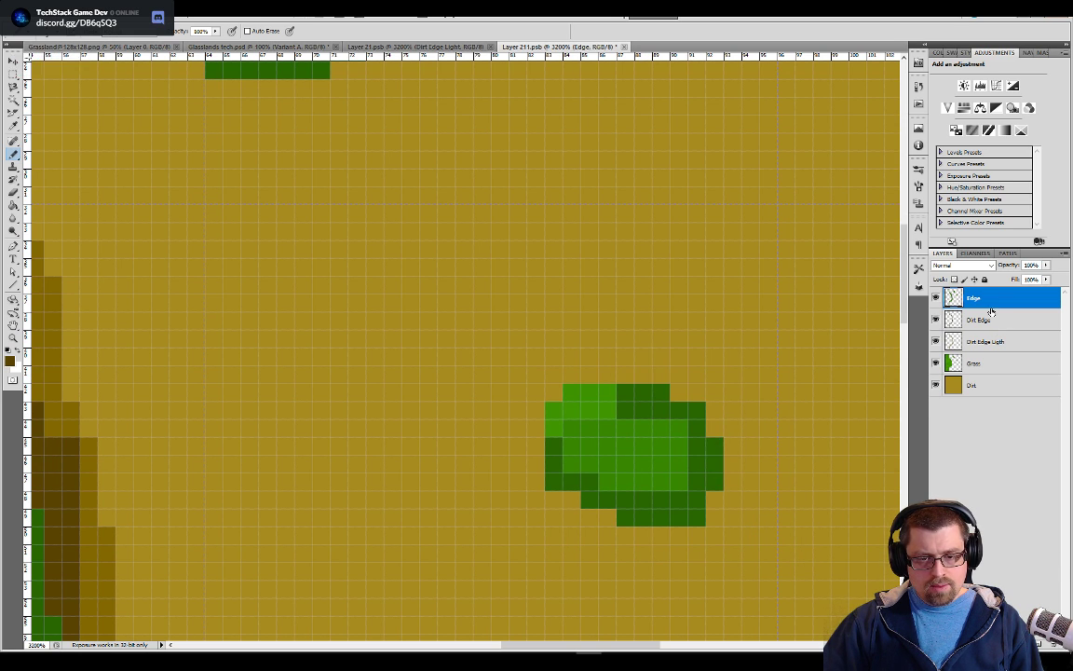
left_click(986, 321)
mouse_move(625, 393)
left_mouse_down()
mouse_move(684, 392)
mouse_move(708, 422)
mouse_move(704, 498)
mouse_move(659, 531)
mouse_move(619, 534)
mouse_move(548, 473)
left_mouse_up()
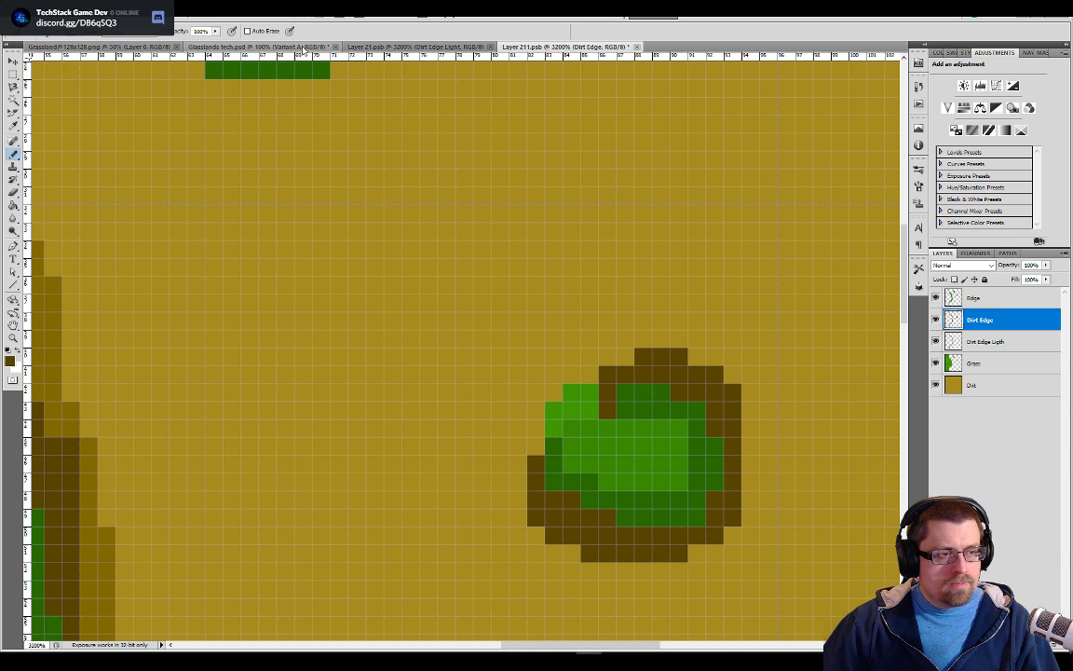
Examine how the grass patches and their dirt surroundings are shaded in Glasslands tech.psd at 400% zoom, and return to Layer 211.psb
left_click(254, 47)
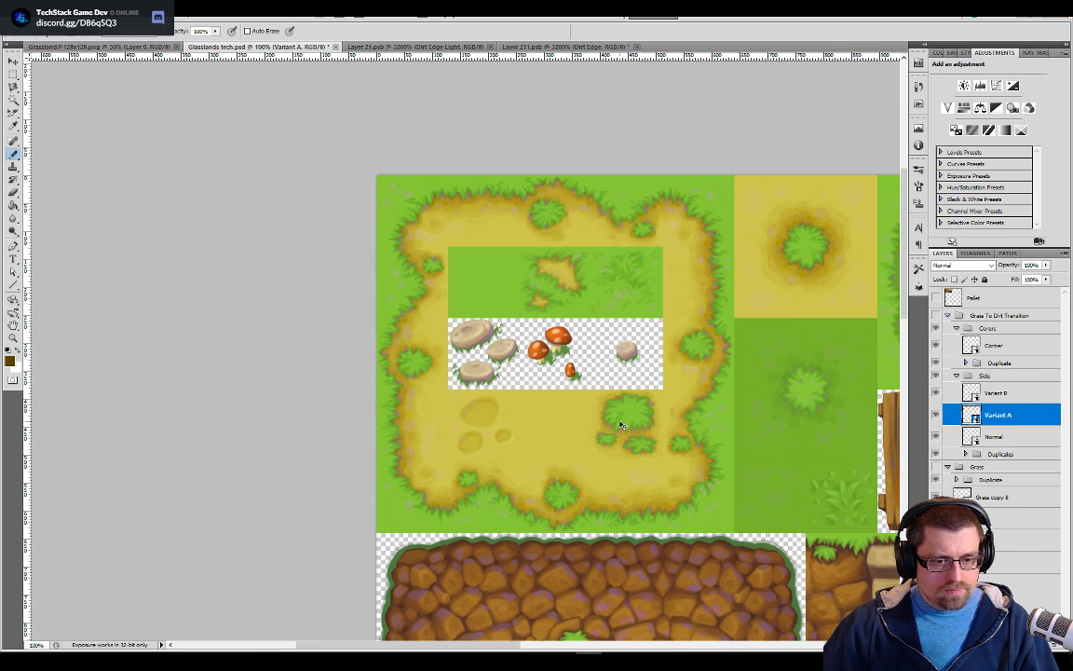
key("ctrl+plus")
key("ctrl+plus")
key("ctrl+plus")
left_click_drag(400, 324, 396, 622)
left_click_drag(625, 327, 532, 437)
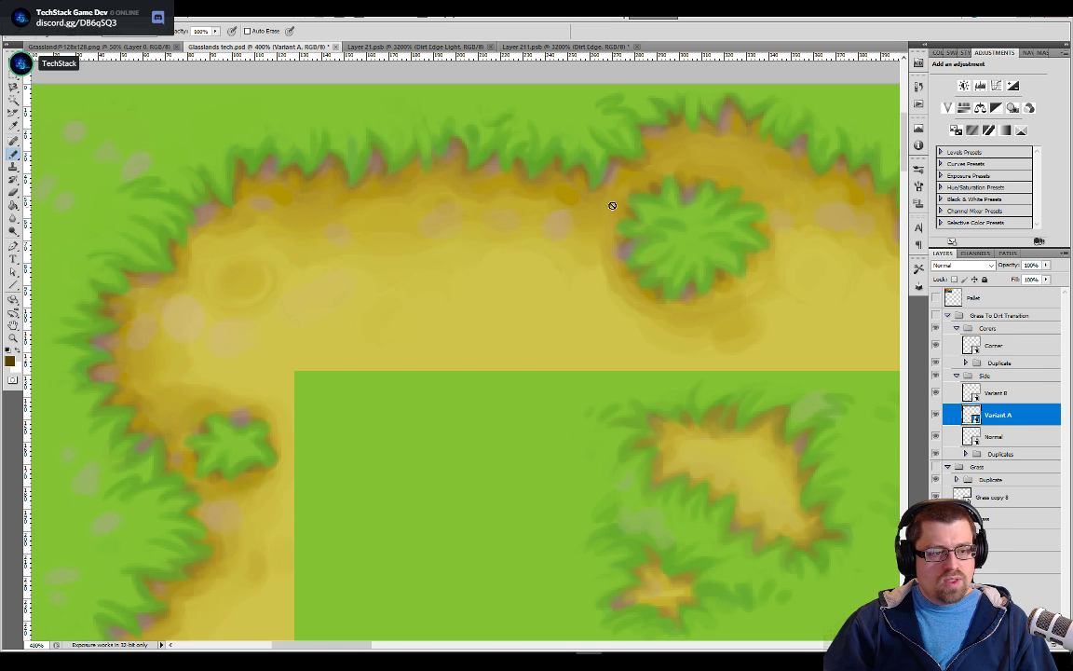
left_click_drag(493, 438, 699, 135)
left_click_drag(359, 554, 650, 299)
left_click_drag(699, 229, 520, 414)
left_click_drag(688, 176, 548, 346)
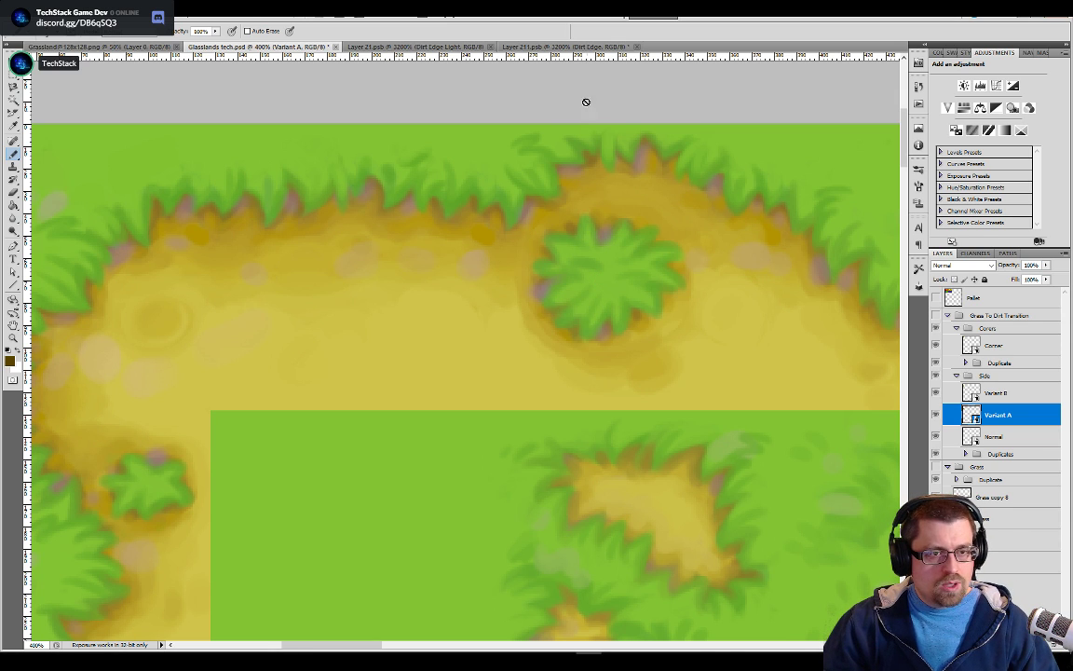
left_click(530, 47)
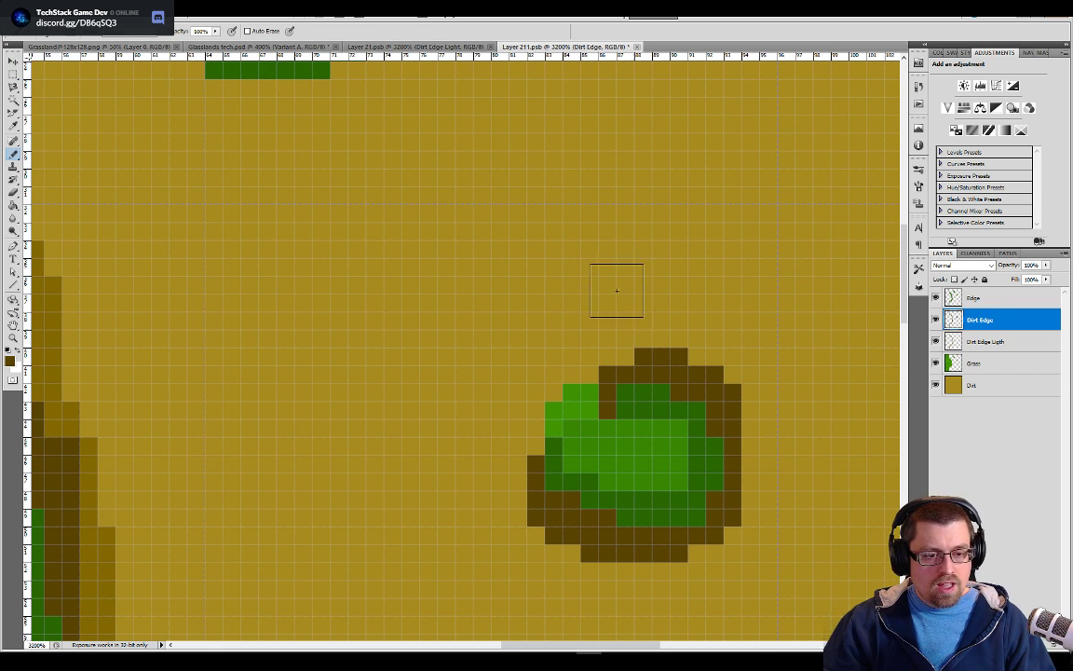
left_click(235, 213)
left_click_drag(234, 212, 239, 182)
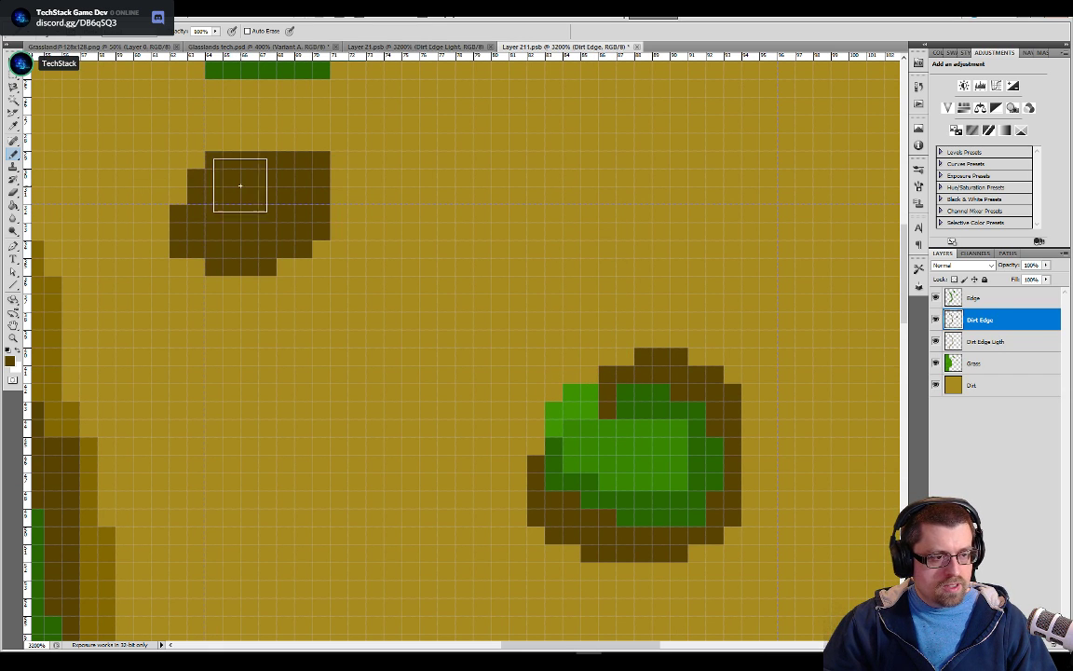
mouse_move(822, 529)
left_mouse_down()
mouse_move(783, 557)
mouse_move(766, 555)
left_mouse_up()
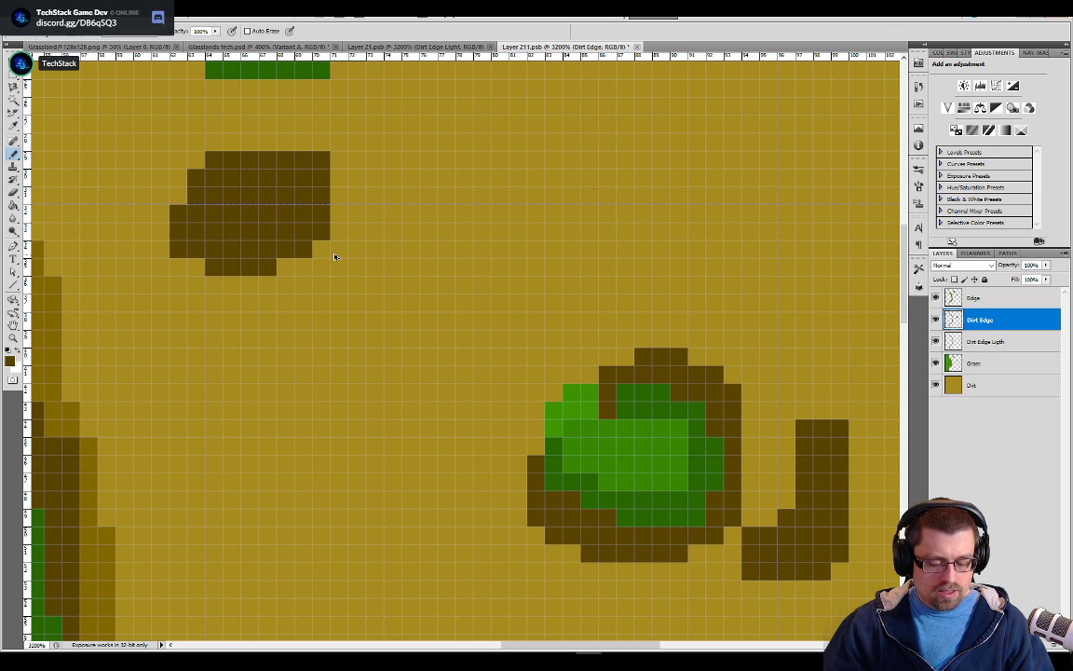
key("ctrl+alt+z")
key("ctrl+alt+z")
key("ctrl+alt+z")
key("ctrl+alt+z")
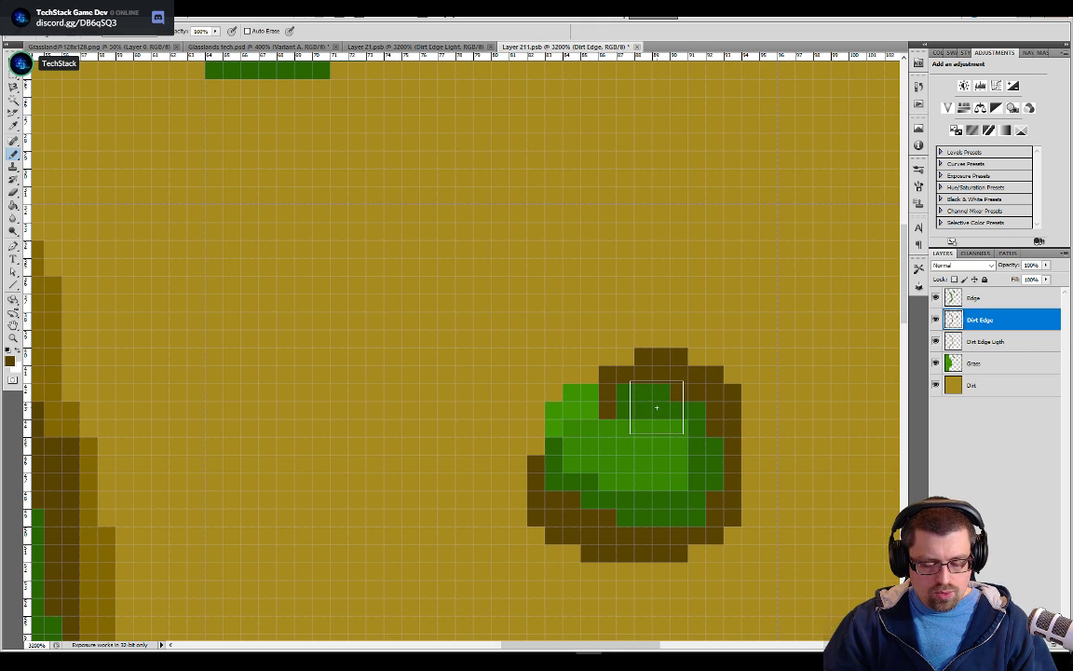
Reduce the eraser size and erase the dark brown outline around the smaller grass patch on the Dirt Edge layer
key("e")
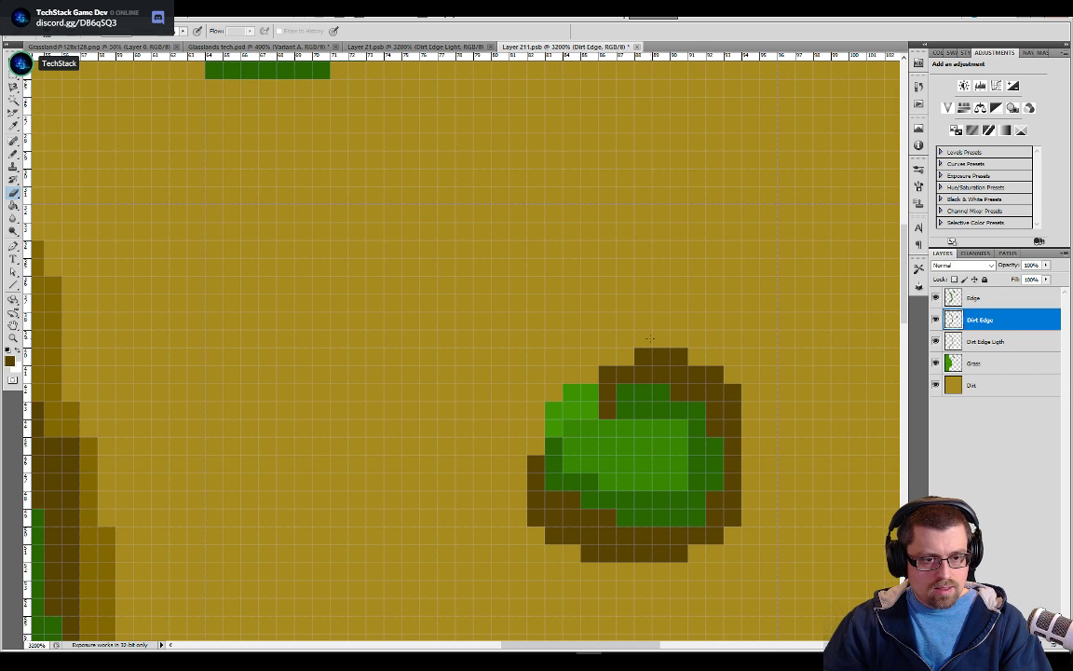
key("bracketleft")
key("bracketleft")
key("bracketleft")
key("bracketleft")
key("bracketleft")
key("bracketleft")
key("bracketleft")
key("bracketleft")
key("bracketleft")
mouse_move(637, 359)
left_mouse_down()
mouse_move(615, 390)
mouse_move(703, 434)
mouse_move(658, 543)
mouse_move(567, 479)
mouse_move(540, 527)
left_mouse_up()
left_click_drag(575, 247, 575, 299)
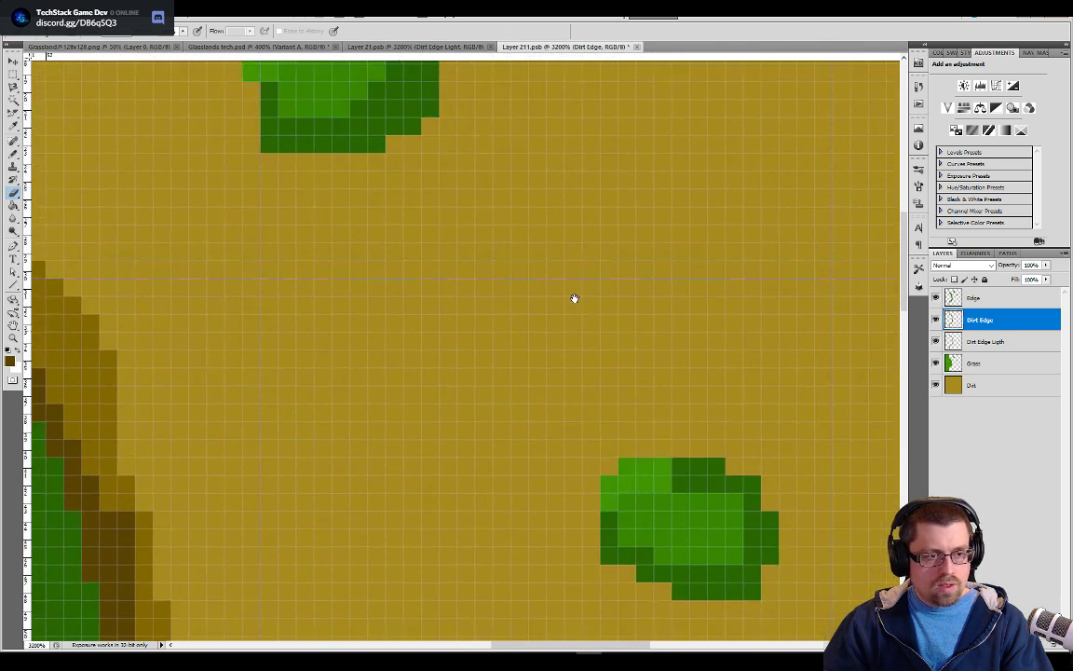
Erase the dark and medium green edge shading from both isolated grass patches on the Edge layer
left_click(974, 296)
mouse_move(792, 428)
left_mouse_down()
mouse_move(719, 431)
mouse_move(643, 508)
left_mouse_up()
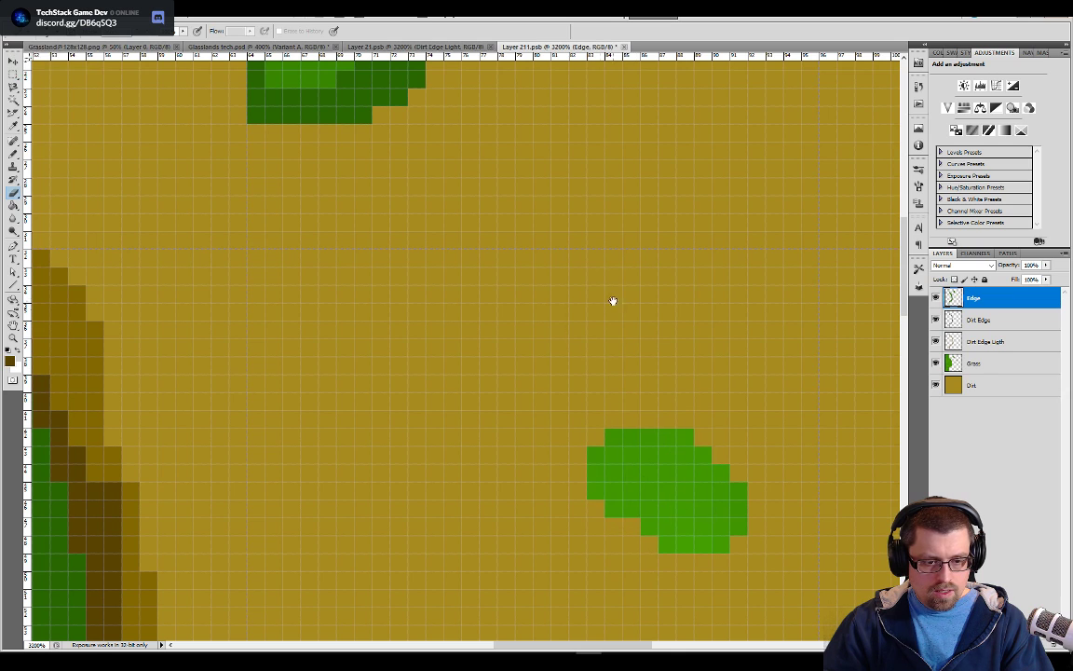
left_click_drag(615, 306, 719, 520)
mouse_move(411, 143)
left_mouse_down()
mouse_move(436, 225)
mouse_move(385, 176)
mouse_move(427, 294)
mouse_move(425, 255)
mouse_move(545, 362)
mouse_move(270, 329)
mouse_move(575, 251)
left_mouse_up()
left_click(575, 252)
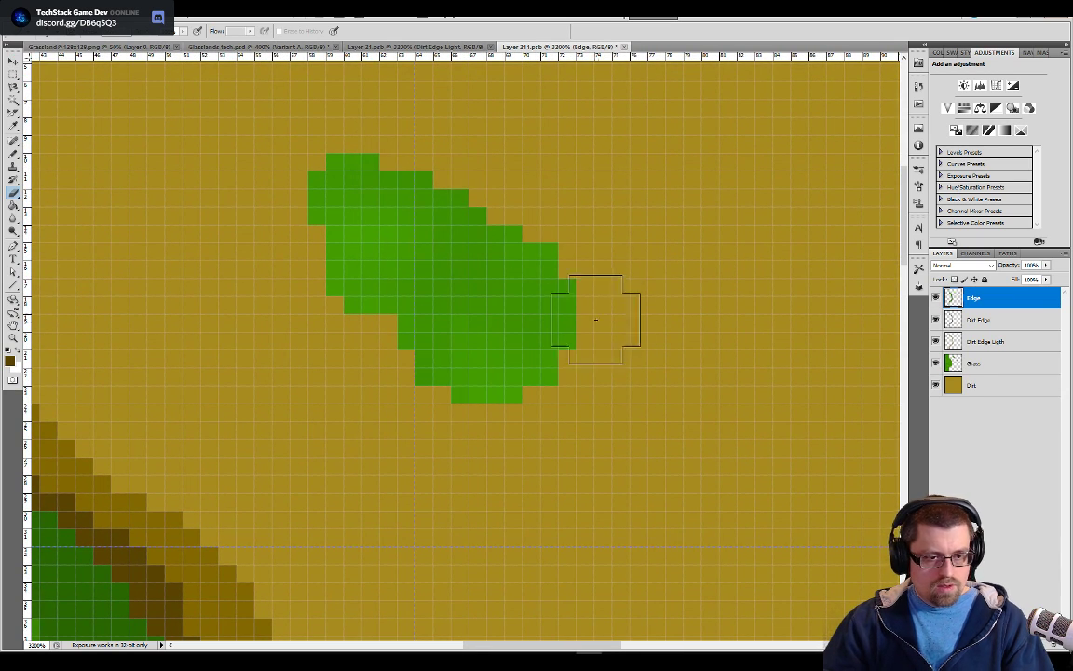
left_click(438, 342, "alt")
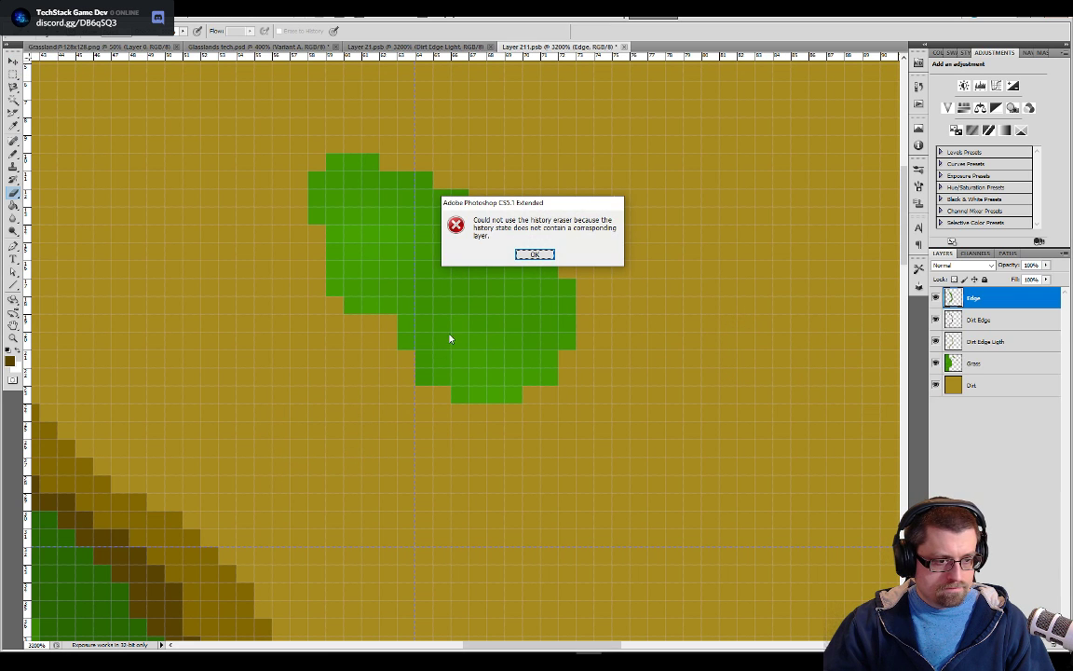
left_click(542, 255)
Sample the dark green from the main grass edge and pencil a thick edge all around both isolated grass patches on the Edge layer
left_click_drag(486, 346, 661, 251)
key("b")
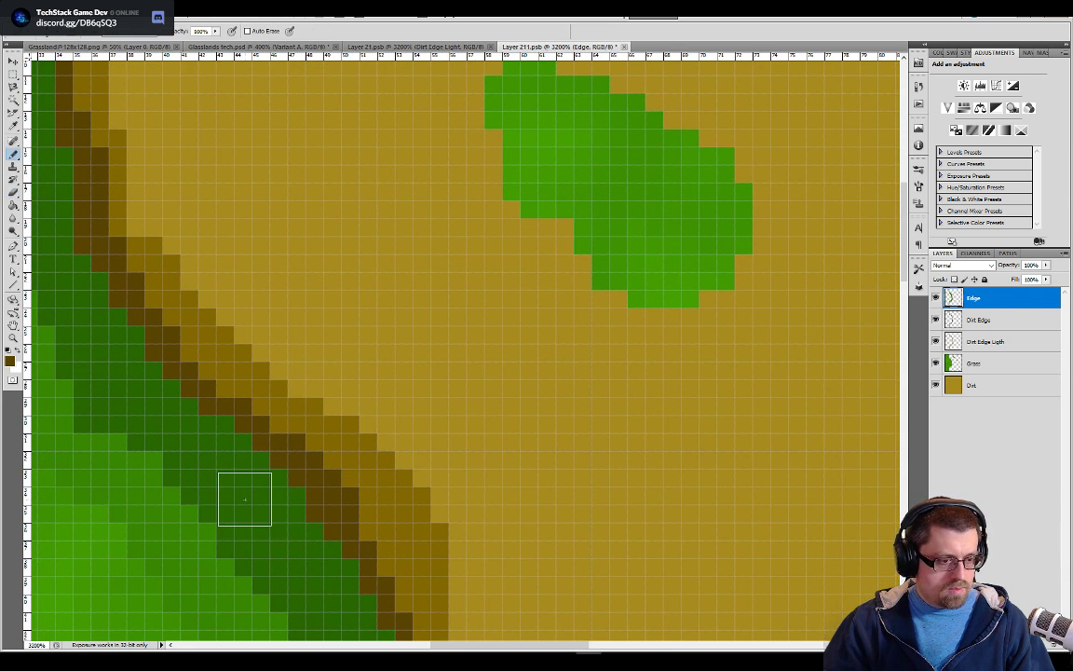
left_click_drag(549, 276, 506, 384)
key("e")
left_click_drag(484, 149, 511, 324)
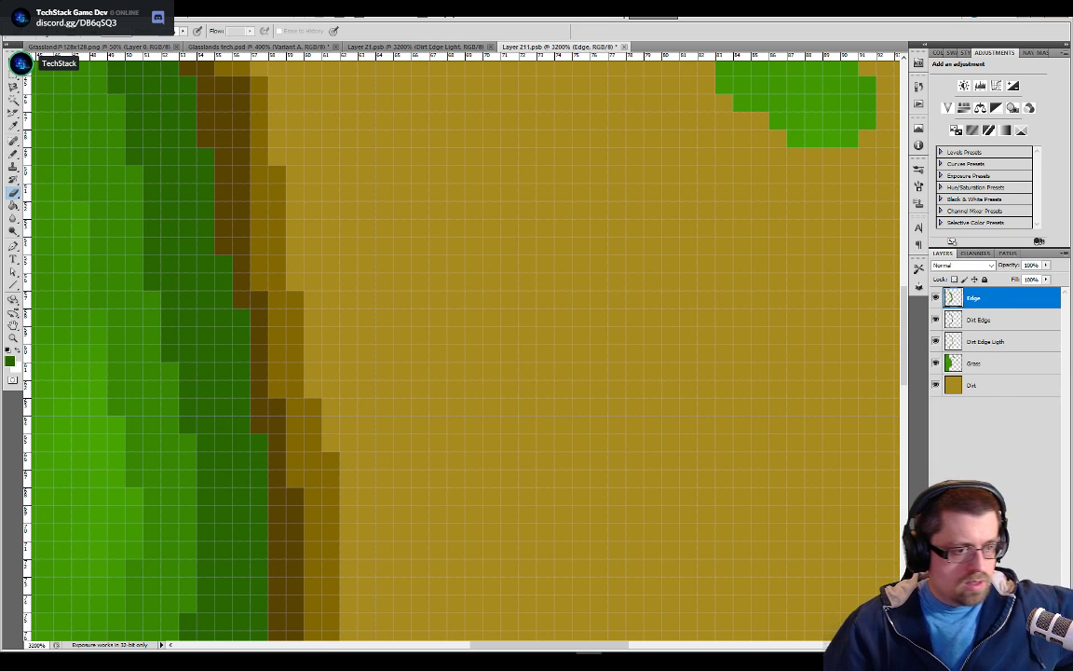
left_click_drag(720, 203, 537, 383)
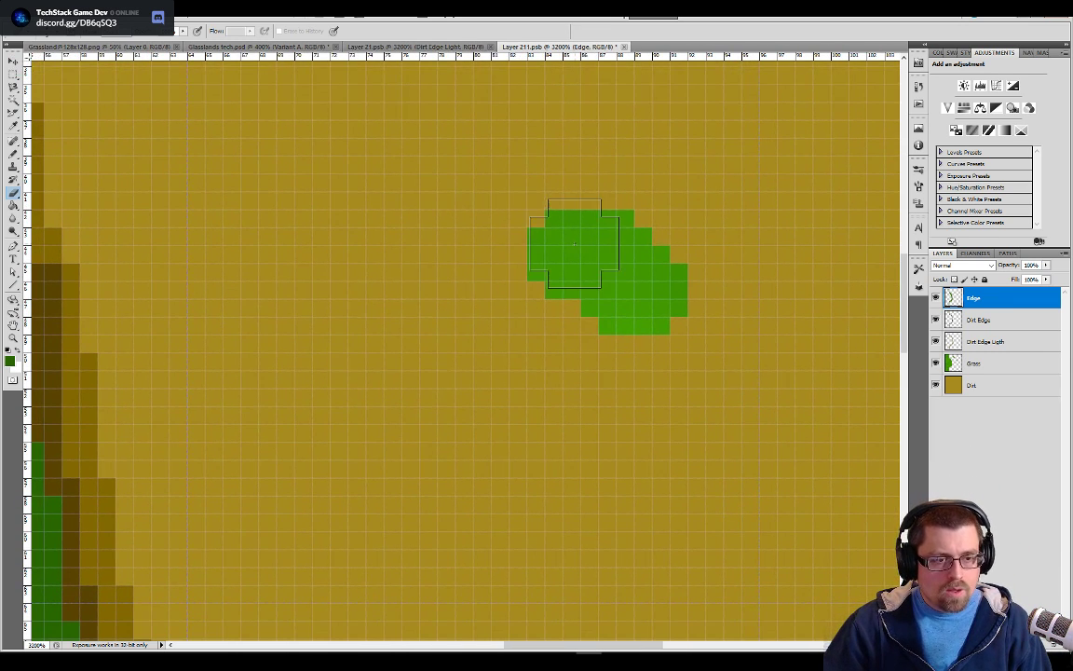
key("p")
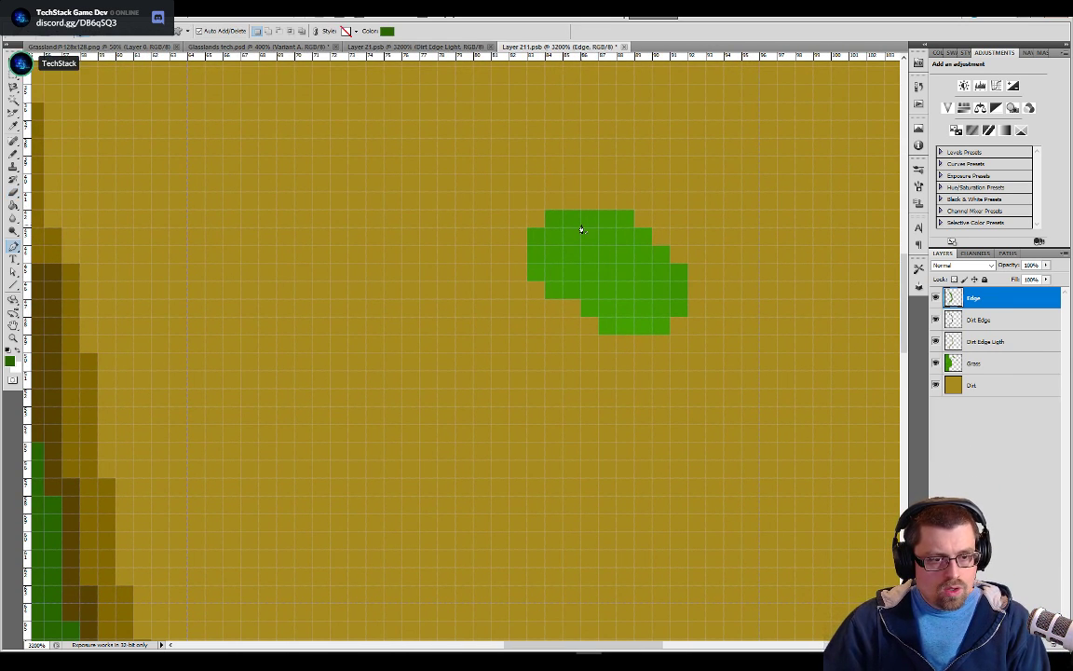
key("b")
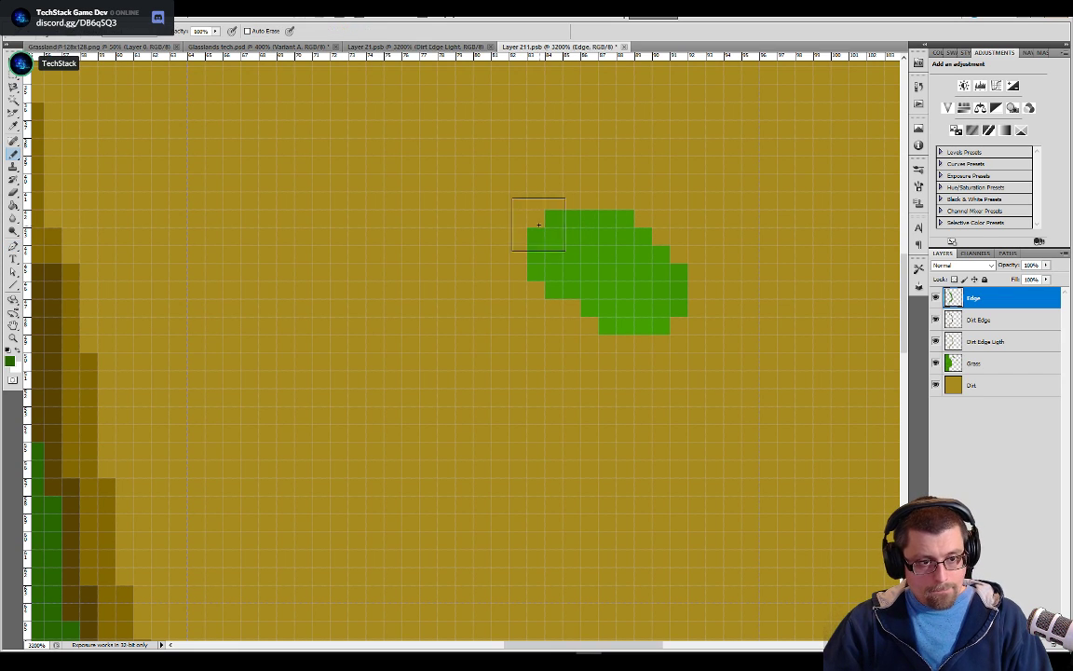
mouse_move(555, 216)
left_mouse_down()
mouse_move(659, 231)
mouse_move(674, 286)
mouse_move(654, 322)
mouse_move(620, 341)
mouse_move(574, 321)
mouse_move(531, 291)
mouse_move(523, 237)
left_mouse_up()
left_click_drag(741, 415, 410, 38)
mouse_move(643, 363)
left_mouse_down()
mouse_move(695, 472)
mouse_move(736, 601)
left_mouse_up()
left_click_drag(525, 180, 676, 528)
mouse_move(499, 213)
left_mouse_down()
mouse_move(627, 382)
mouse_move(703, 440)
left_mouse_up()
left_click_drag(543, 290, 600, 375)
mouse_move(332, 154)
left_mouse_down()
mouse_move(363, 144)
mouse_move(449, 181)
mouse_move(535, 251)
mouse_move(535, 294)
mouse_move(479, 367)
mouse_move(411, 370)
mouse_move(369, 340)
mouse_move(264, 221)
mouse_move(254, 202)
mouse_move(259, 140)
left_mouse_up()
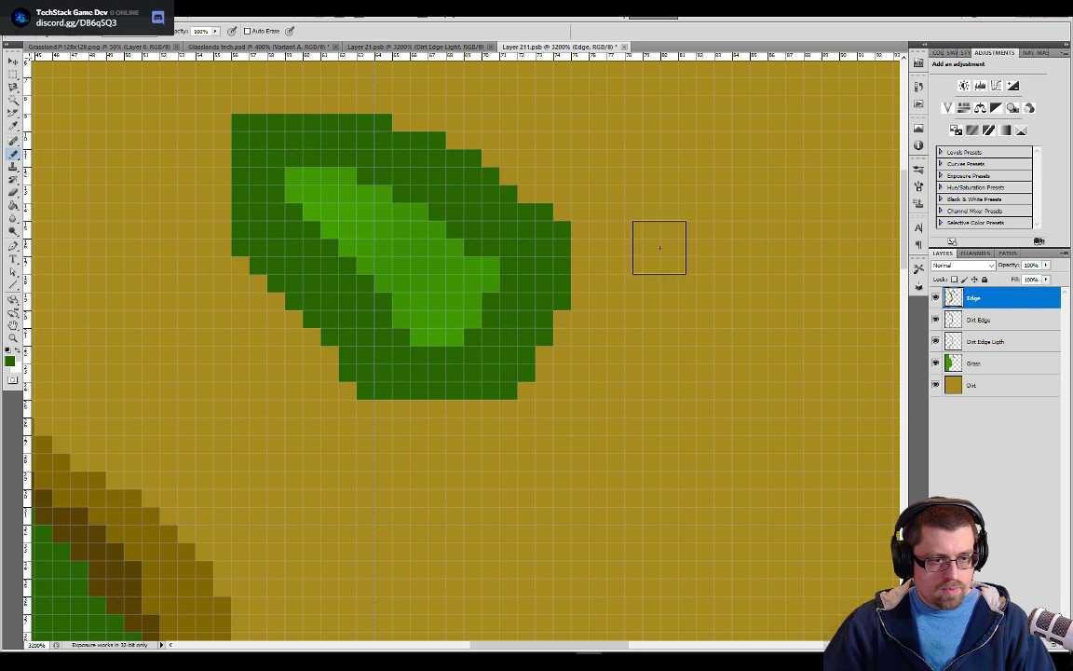
Sample the medium green and pencil it along the inner side of the larger grass patch's dark green edge
left_click_drag(378, 439, 462, 395)
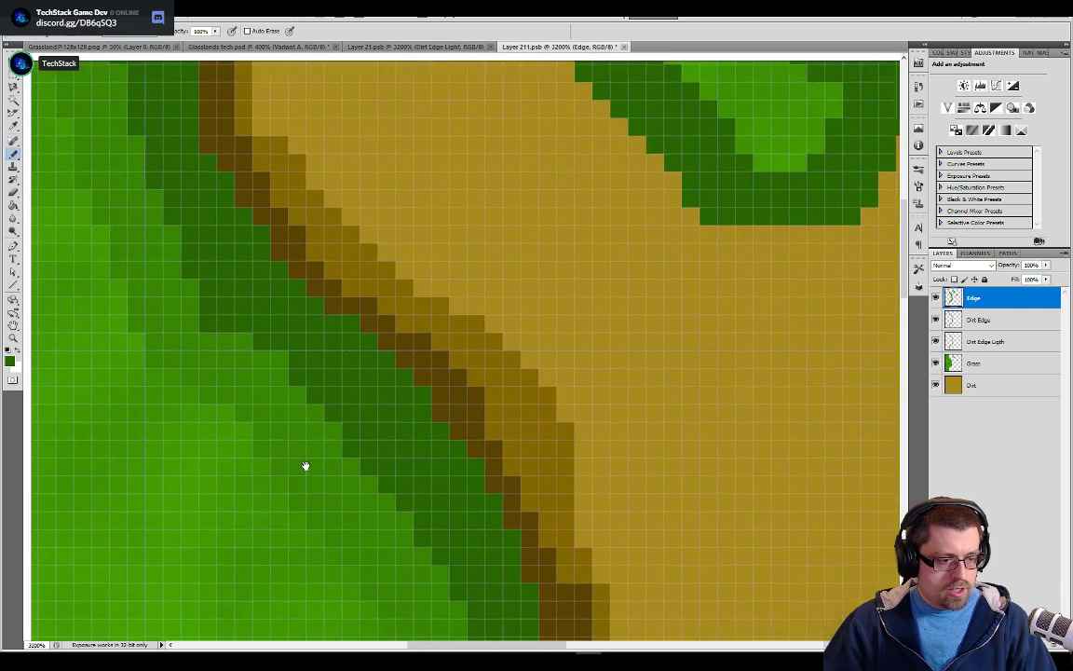
left_click_drag(606, 278, 590, 412)
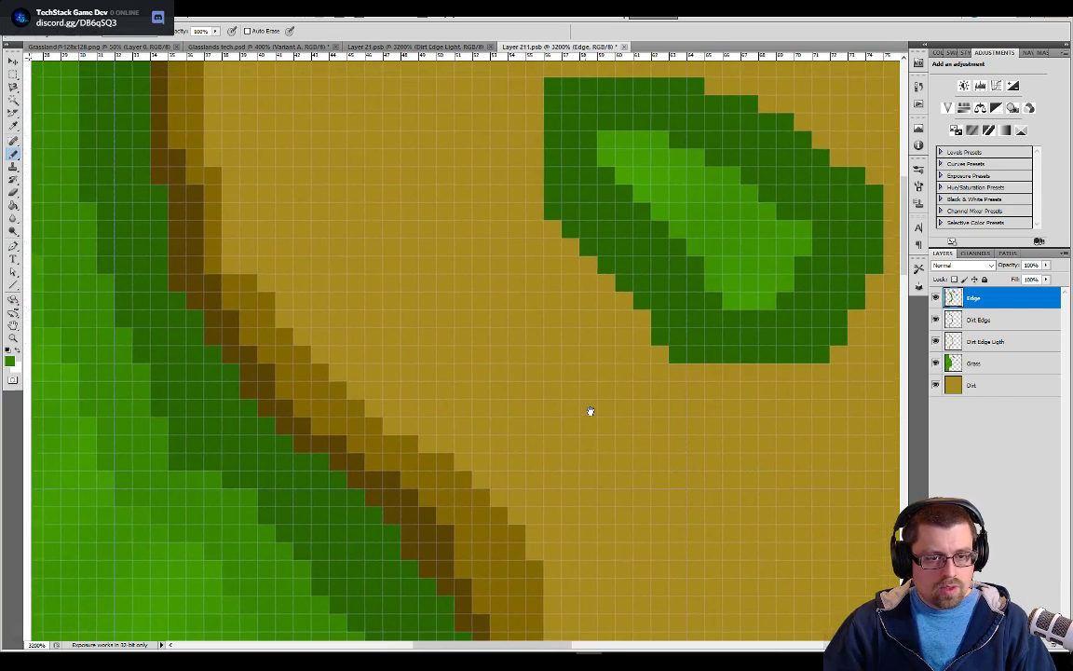
mouse_move(722, 297)
left_mouse_down()
mouse_move(623, 203)
mouse_move(601, 168)
mouse_move(607, 140)
mouse_move(633, 135)
mouse_move(681, 154)
mouse_move(786, 286)
mouse_move(766, 305)
left_mouse_up()
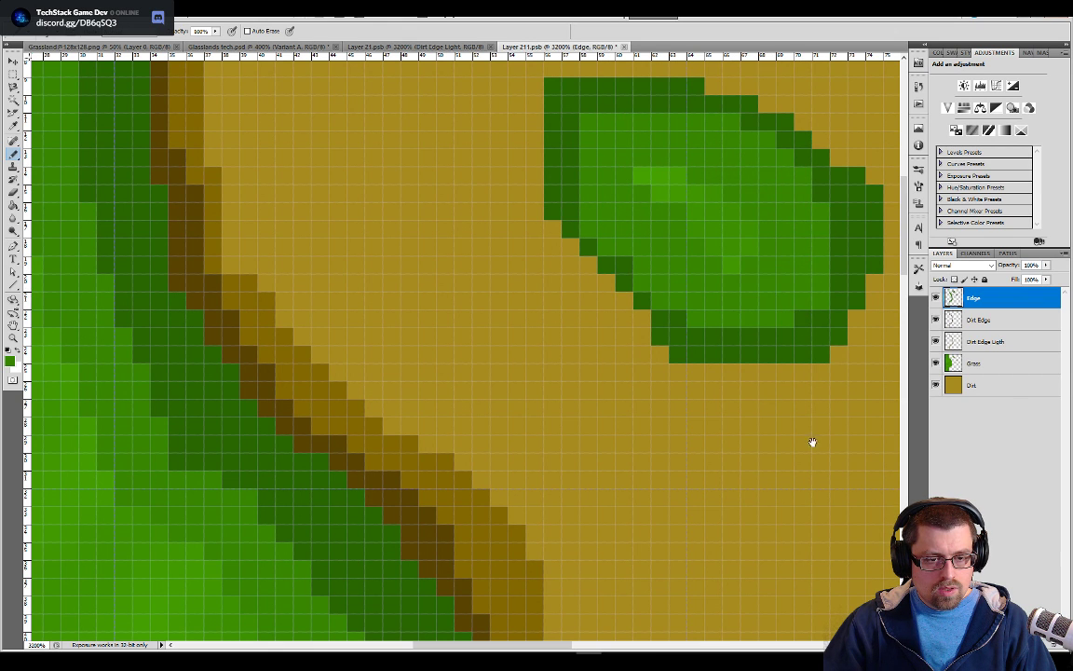
Try to pencil medium green inside the smaller grass patch's dark green edge
left_click_drag(809, 422, 474, 232)
mouse_move(492, 301)
left_mouse_down()
mouse_move(536, 286)
mouse_move(566, 300)
left_mouse_up()
mouse_move(573, 360)
left_mouse_down()
mouse_move(489, 322)
mouse_move(462, 331)
mouse_move(487, 346)
mouse_move(457, 326)
mouse_move(469, 309)
left_mouse_up()
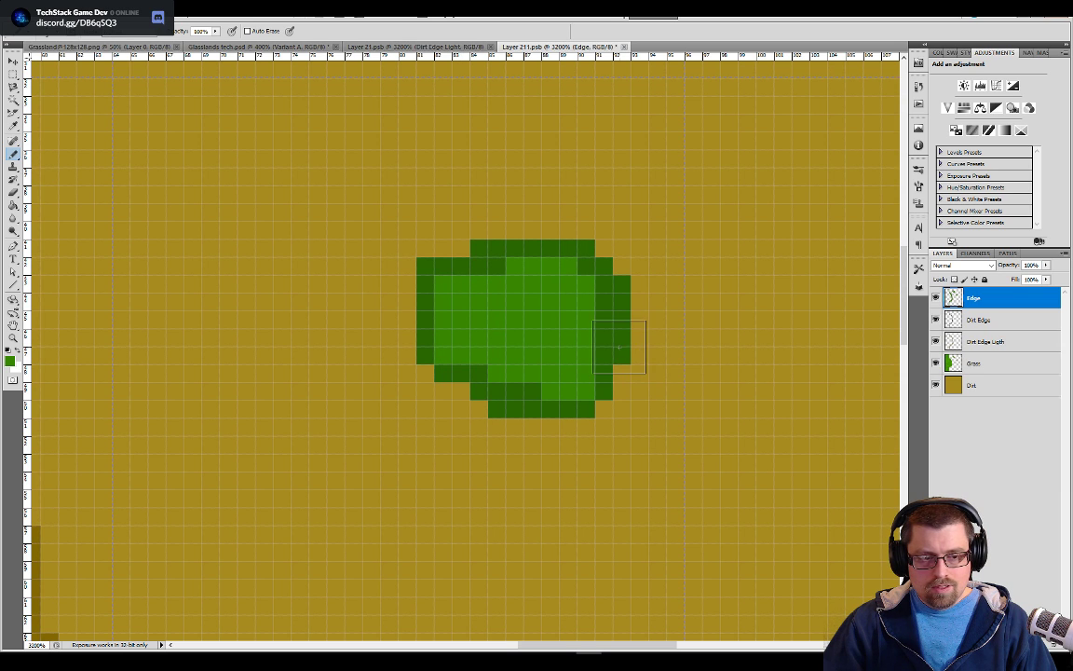
key("ctrl+alt+z")
key("ctrl+alt+z")
key("ctrl+alt+z")
key("ctrl+alt+z")
key("ctrl+alt+z")
key("ctrl+alt+z")
key("ctrl+alt+z")
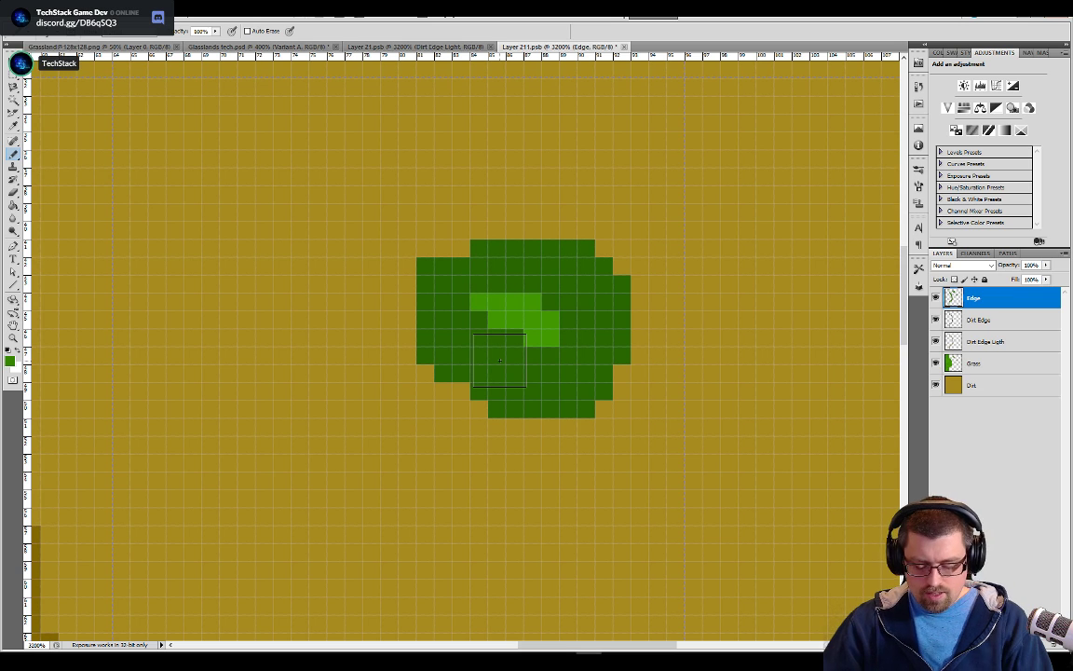
Pencil medium green inside the smaller grass patch's dark green edge with a smaller pencil tip, keeping a few light green pixels at the centre
mouse_move(489, 349)
left_mouse_down()
mouse_move(559, 370)
mouse_move(598, 355)
mouse_move(566, 300)
left_mouse_up()
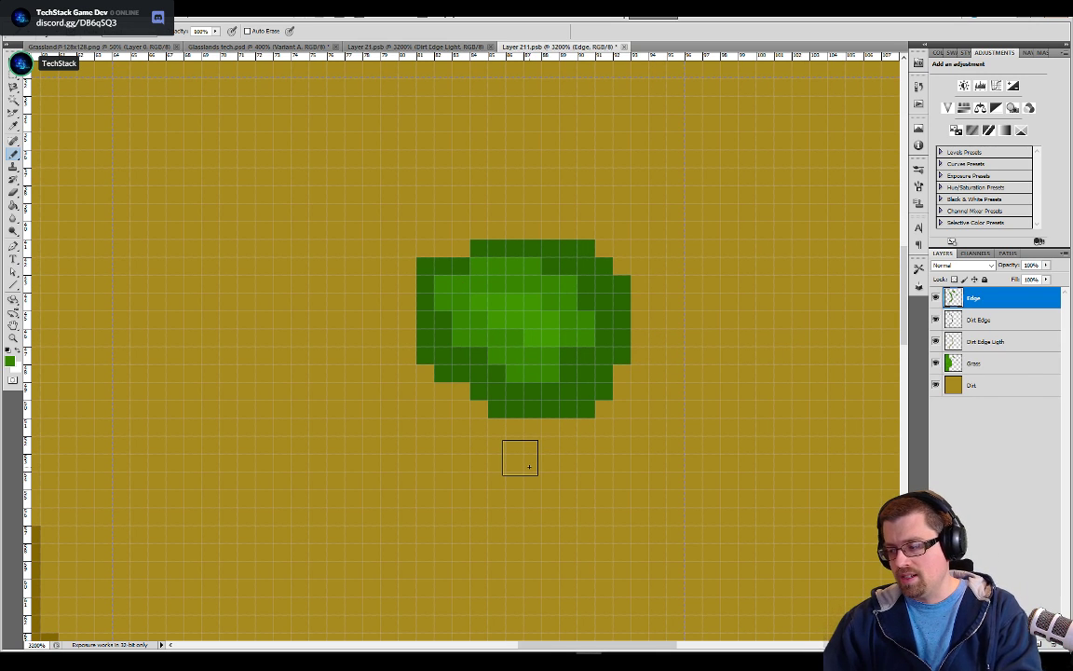
Pencil a dark brown outline all around the larger grass patch on the Dirt Edge layer
left_click_drag(413, 232, 457, 280)
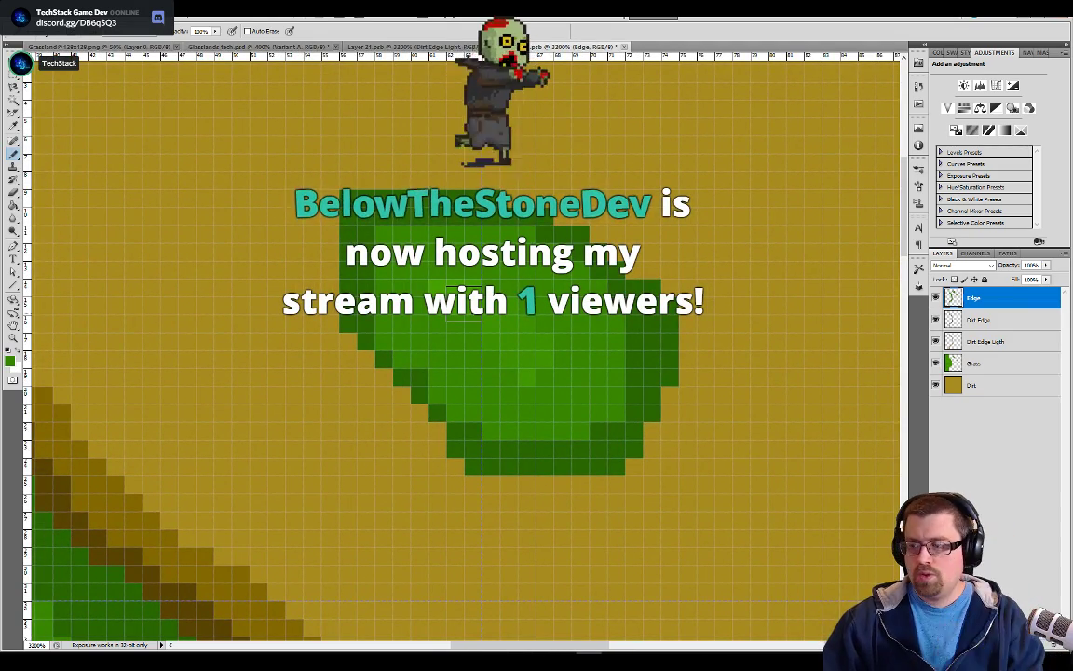
left_click_drag(538, 368, 595, 352)
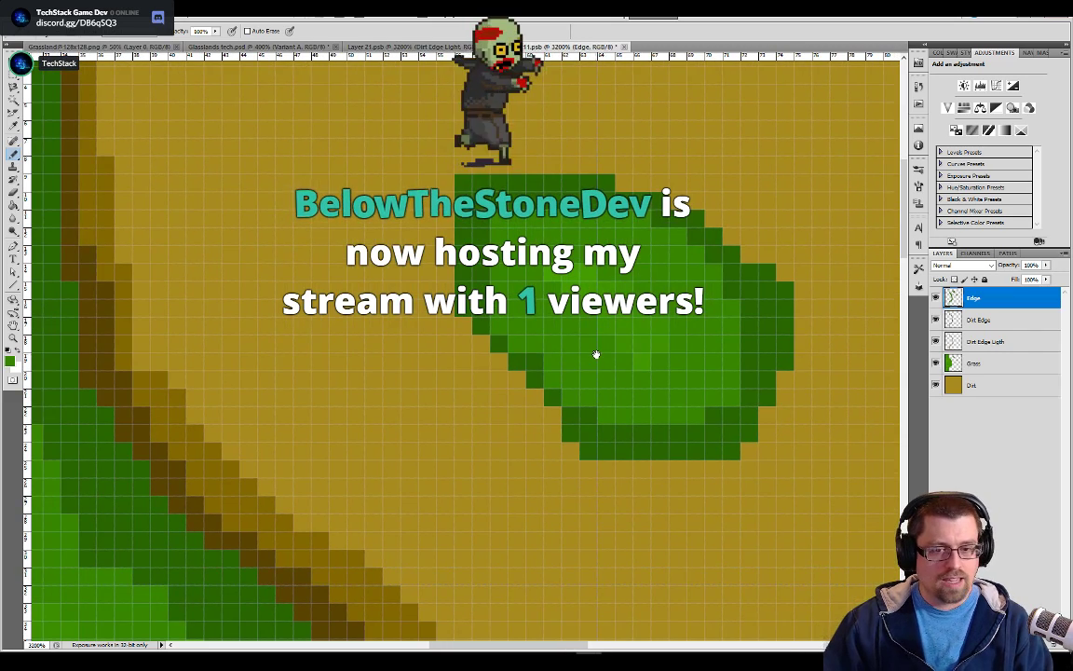
left_click(974, 319)
mouse_move(460, 298)
left_mouse_down()
mouse_move(470, 195)
mouse_move(488, 180)
mouse_move(590, 187)
mouse_move(673, 224)
left_mouse_up()
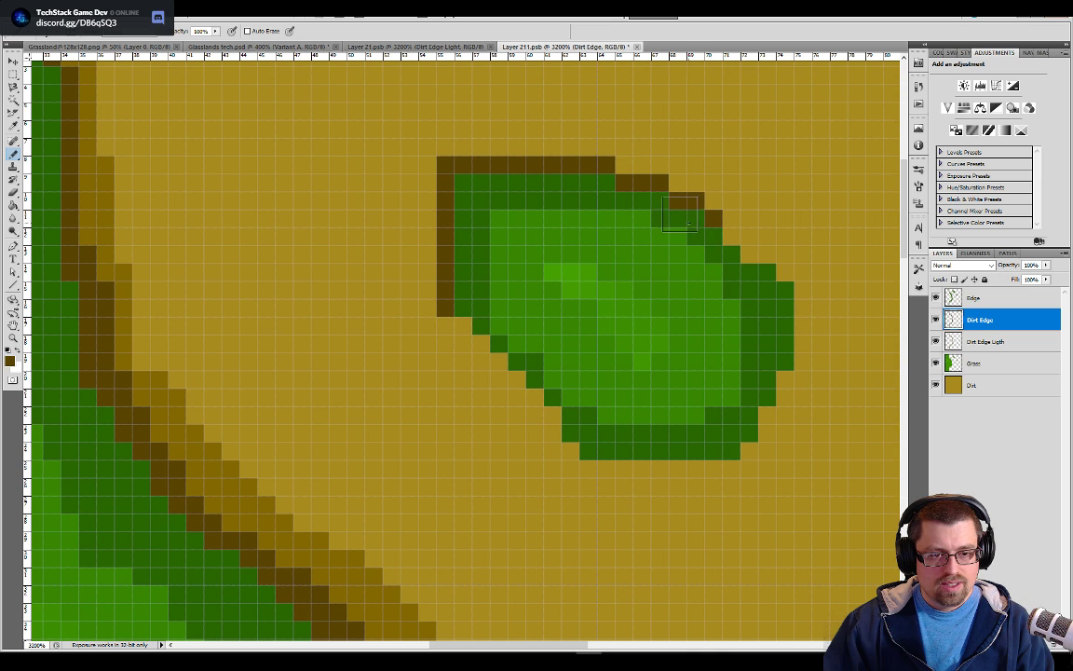
left_click_drag(710, 260, 721, 253)
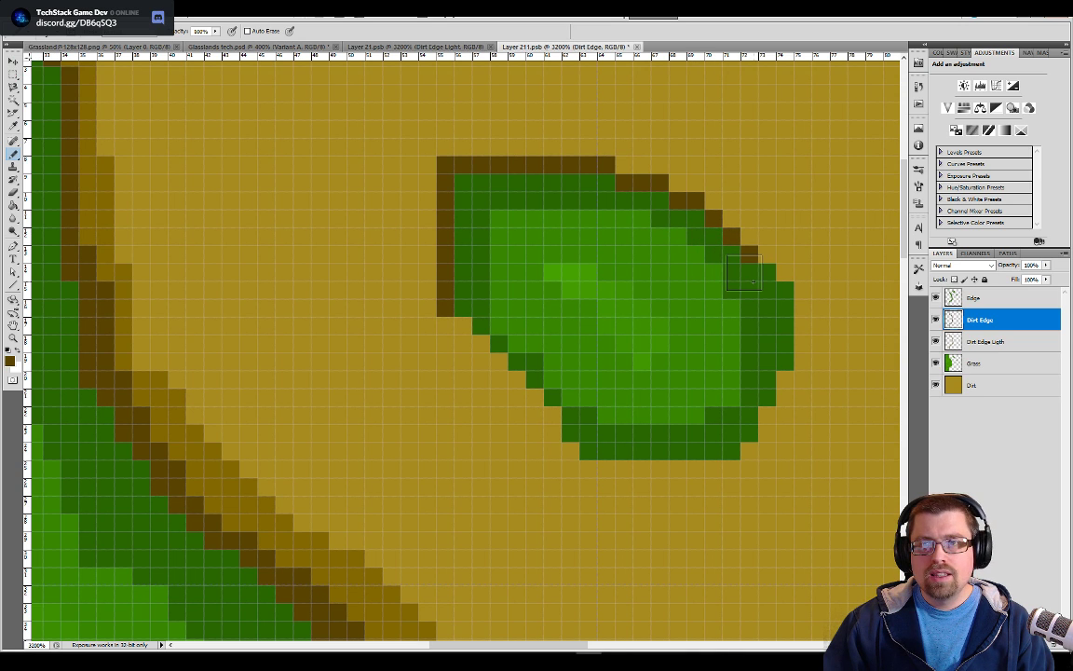
left_click_drag(777, 297, 798, 330)
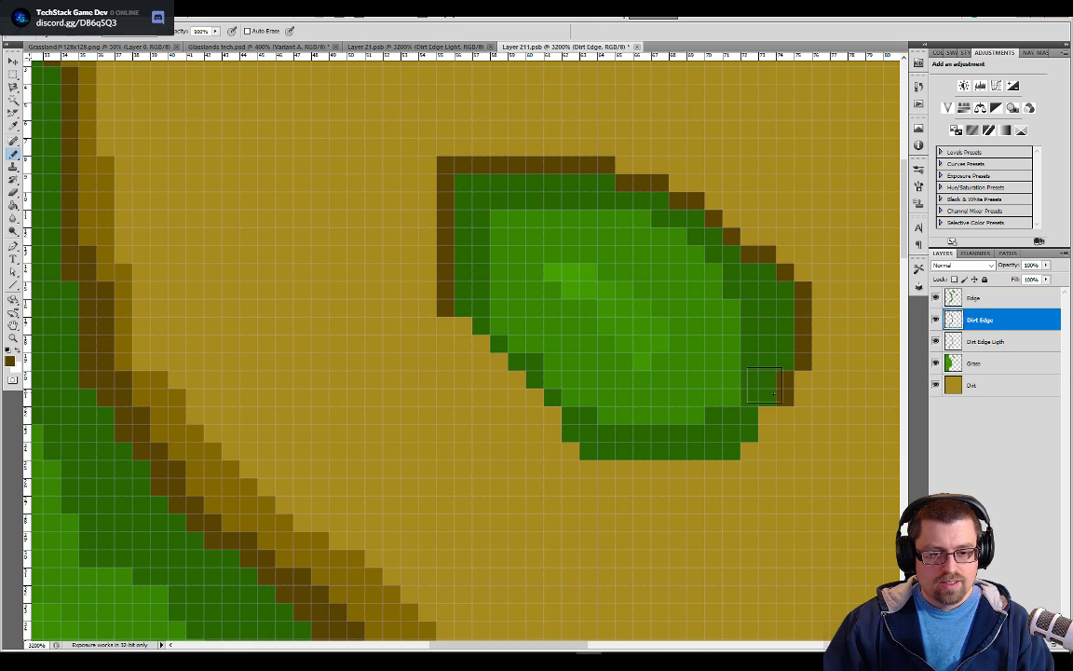
left_click(763, 408)
left_click(759, 434)
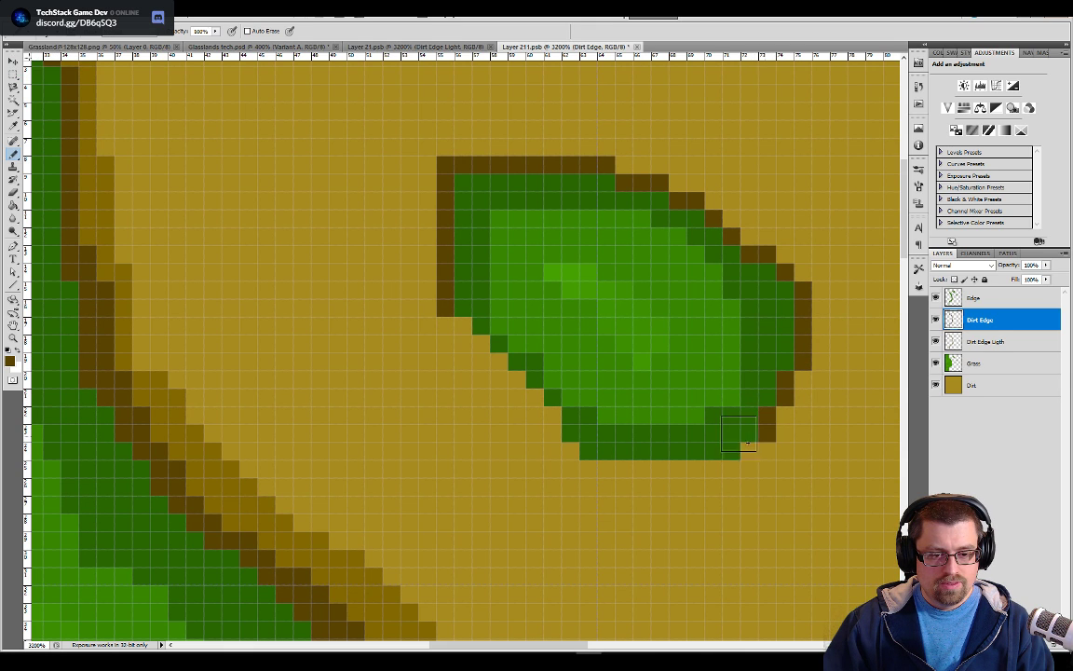
mouse_move(722, 460)
left_mouse_down()
mouse_move(583, 469)
mouse_move(563, 456)
mouse_move(568, 425)
mouse_move(476, 326)
left_mouse_up()
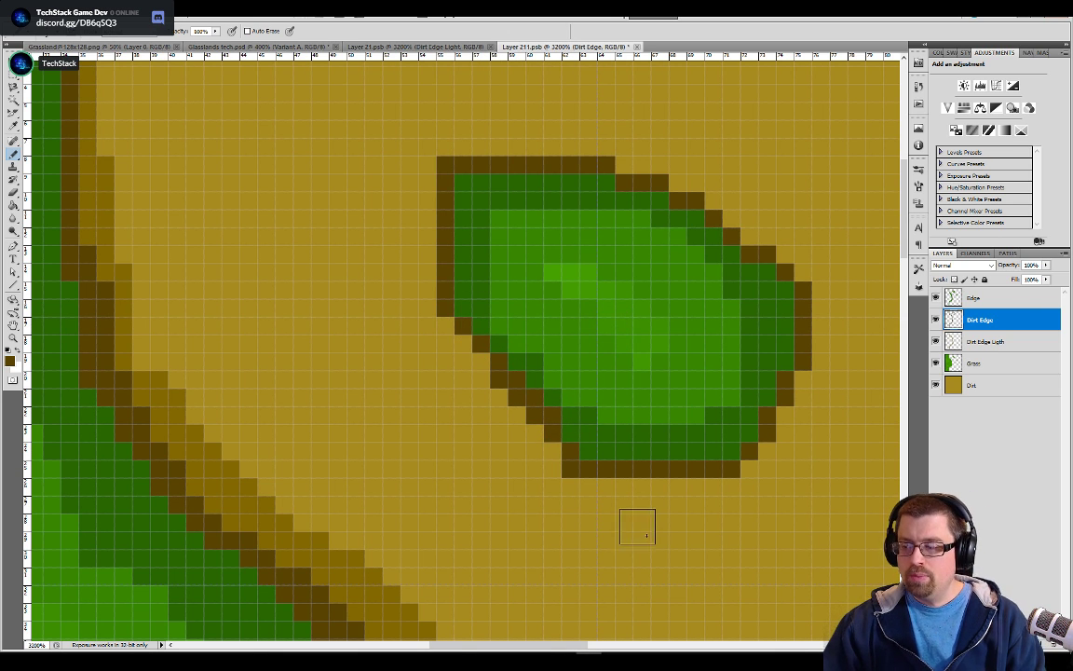
Pencil the same dark brown outline all around the smaller grass patch
left_click_drag(659, 546, 615, 386)
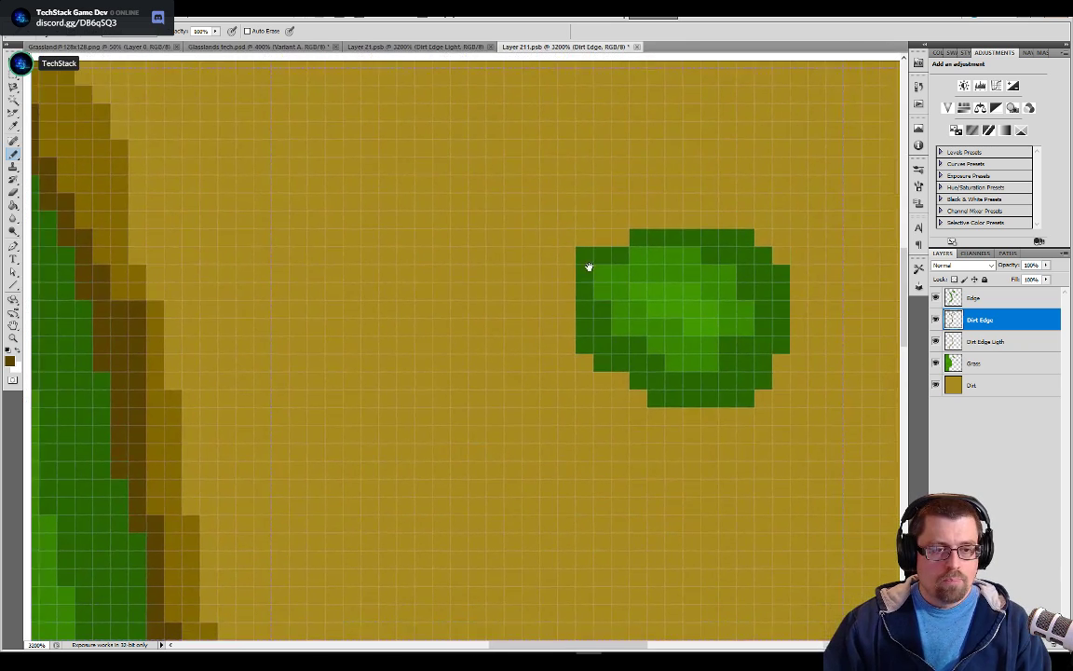
mouse_move(570, 270)
left_mouse_down()
mouse_move(572, 369)
mouse_move(634, 410)
mouse_move(678, 420)
mouse_move(667, 428)
mouse_move(730, 434)
left_mouse_up()
mouse_move(772, 392)
left_mouse_down()
mouse_move(793, 335)
mouse_move(778, 272)
mouse_move(738, 250)
mouse_move(696, 257)
left_mouse_up()
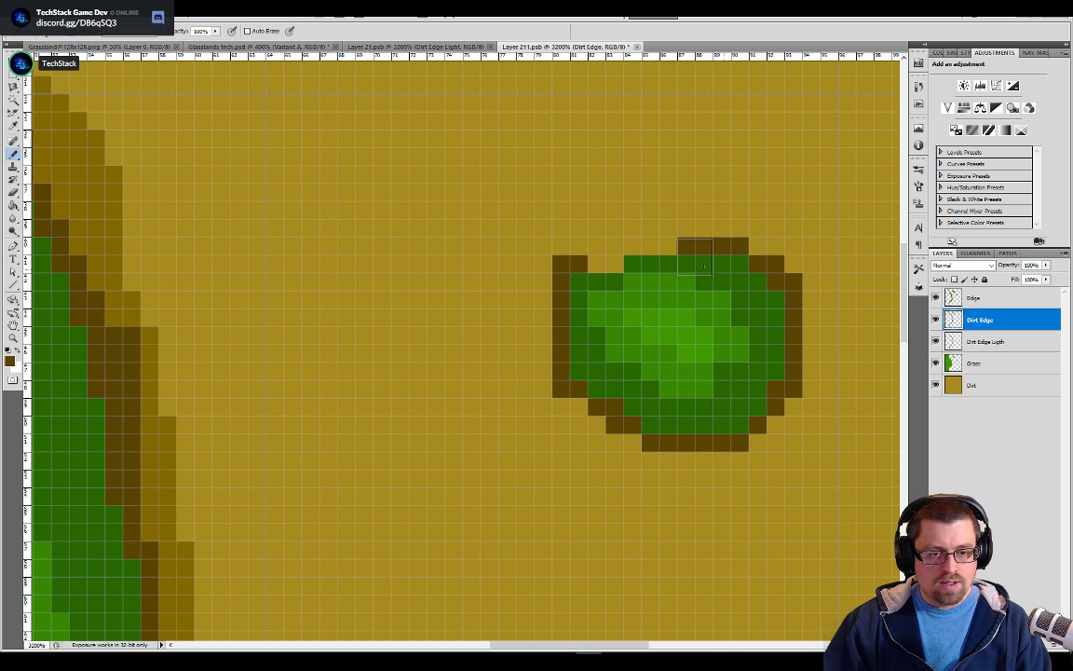
Sample the lighter brown, pencil a band around the larger patch's dark brown outline on the Dirt Edge Ligth layer, and erase its protruding corner pixels
left_click_drag(482, 265, 599, 312)
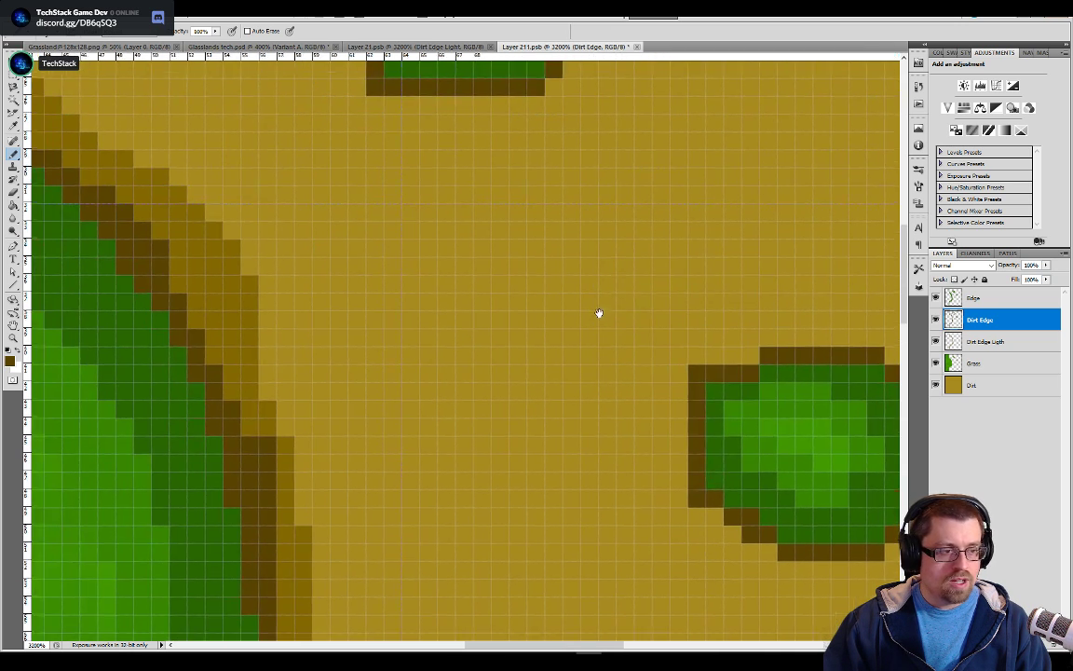
left_click_drag(424, 154, 494, 333)
mouse_move(453, 298)
left_mouse_down()
mouse_move(456, 323)
mouse_move(436, 371)
left_mouse_up()
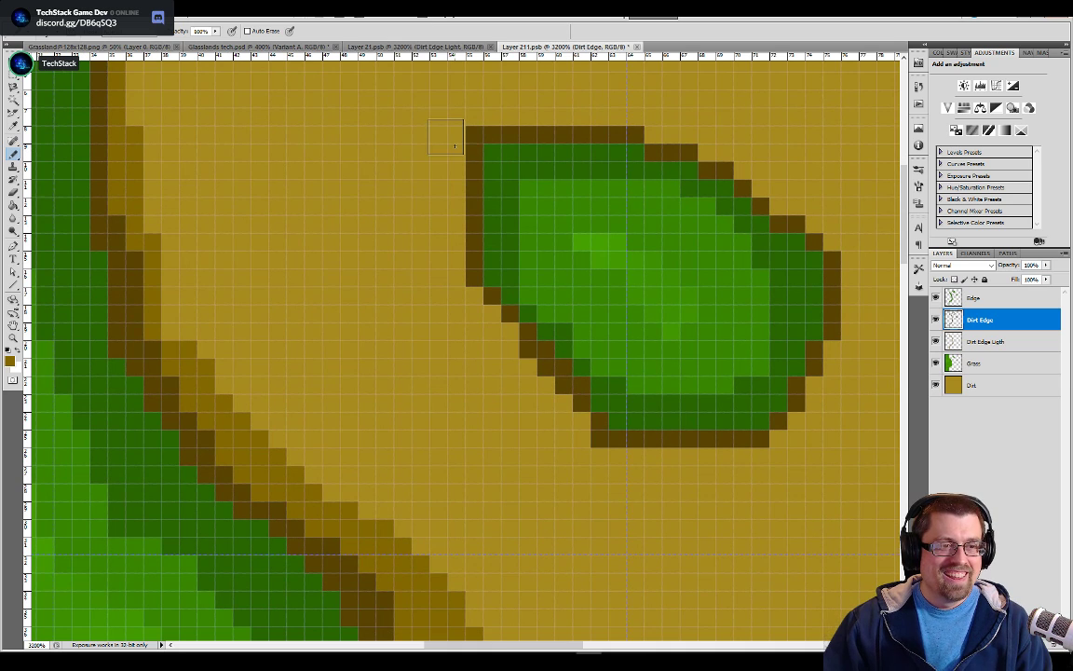
mouse_move(446, 130)
left_mouse_down()
mouse_move(449, 233)
mouse_move(470, 286)
left_mouse_up()
key("ctrl+z")
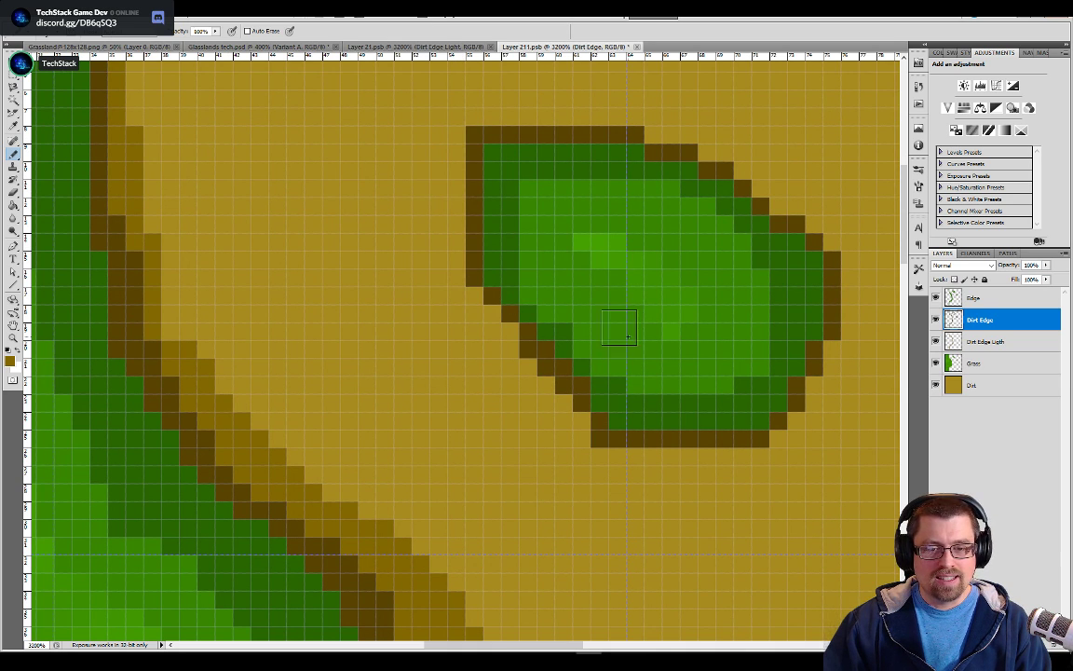
left_click(966, 342)
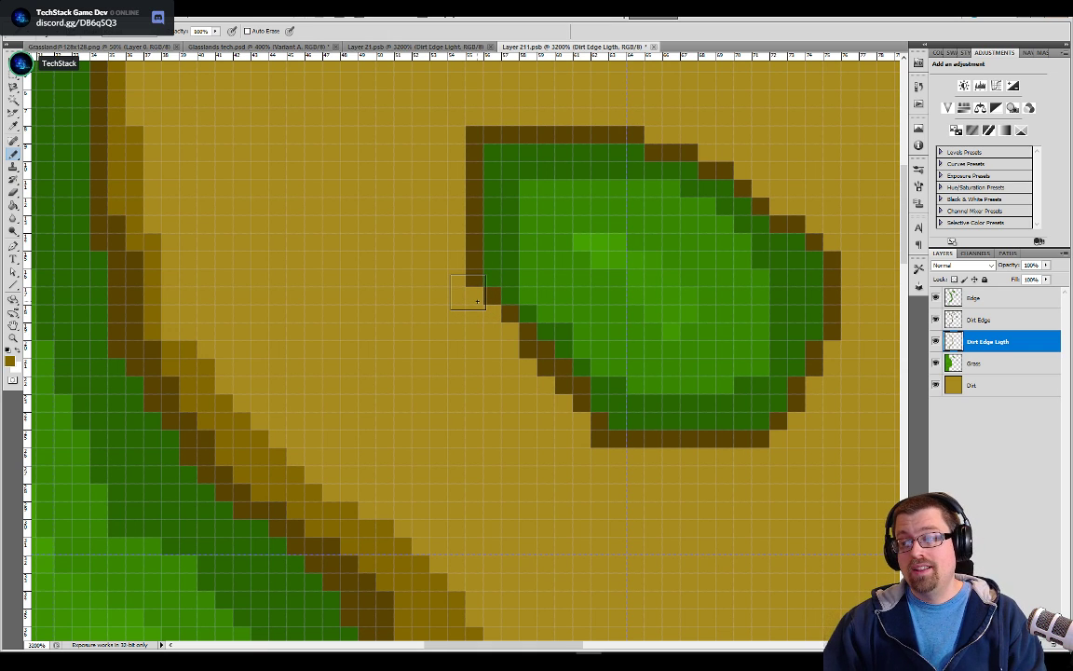
mouse_move(448, 127)
left_mouse_down()
mouse_move(468, 240)
mouse_move(457, 234)
mouse_move(446, 160)
mouse_move(454, 269)
mouse_move(501, 342)
mouse_move(625, 448)
mouse_move(751, 451)
mouse_move(783, 437)
mouse_move(839, 347)
mouse_move(854, 292)
mouse_move(838, 212)
mouse_move(821, 198)
mouse_move(821, 225)
mouse_move(786, 195)
mouse_move(637, 121)
mouse_move(569, 109)
mouse_move(455, 99)
left_mouse_up()
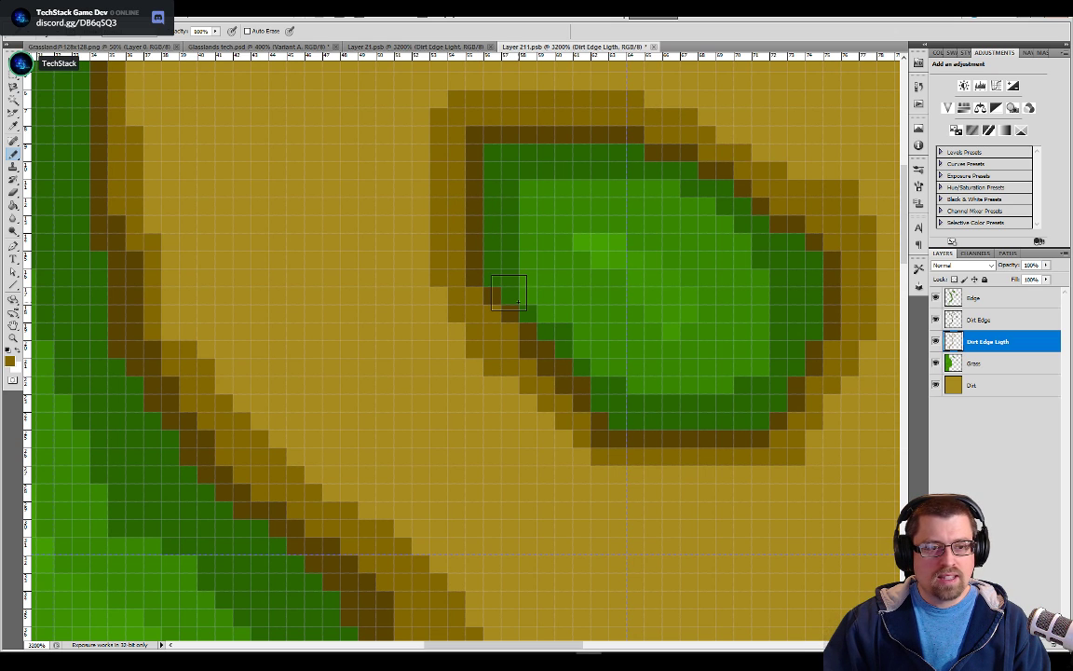
key("e")
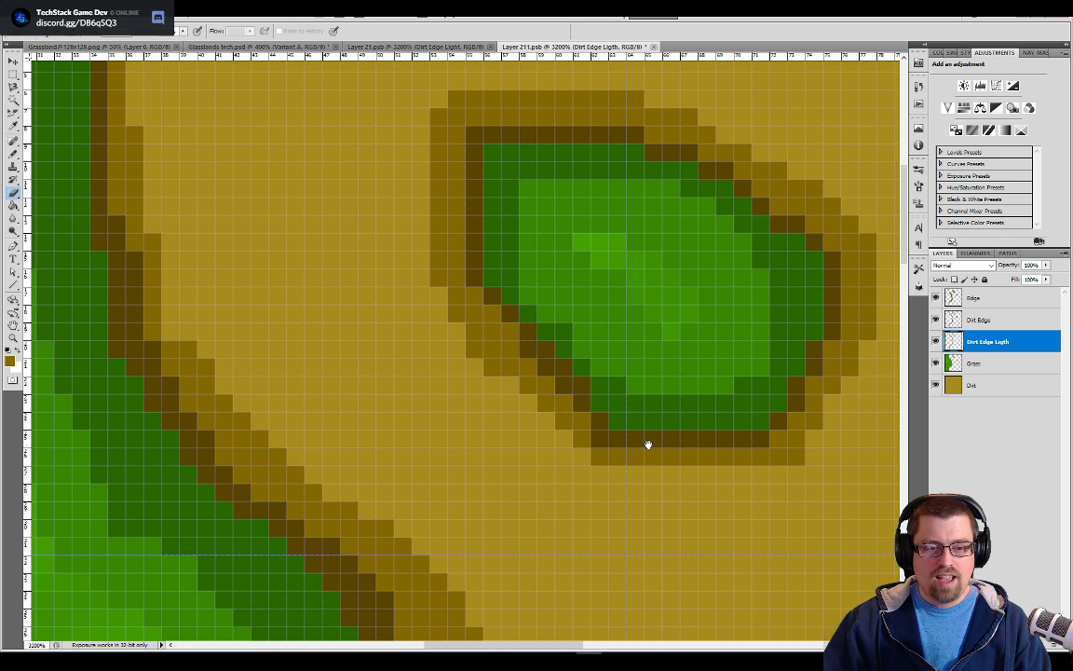
Pencil the lighter brown band around the smaller grass patch's outline and erase its protruding corner pixels
left_click_drag(712, 557, 561, 343)
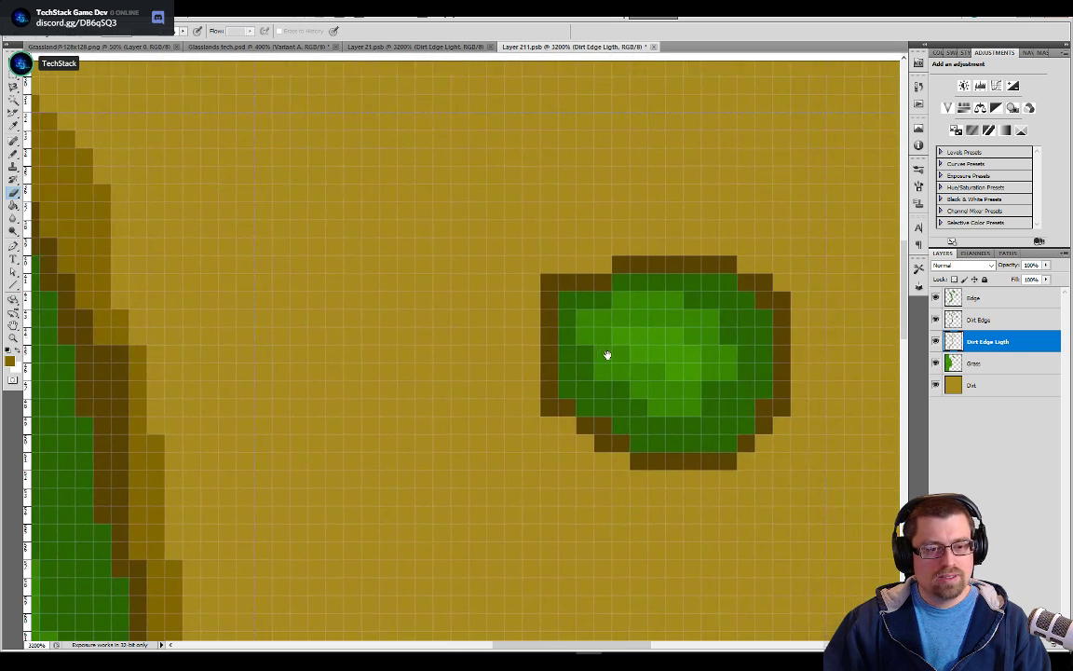
key("b")
mouse_move(565, 277)
left_mouse_down()
mouse_move(623, 264)
mouse_move(570, 269)
mouse_move(634, 257)
mouse_move(626, 246)
mouse_move(636, 244)
mouse_move(715, 237)
mouse_move(764, 258)
mouse_move(810, 325)
mouse_move(804, 427)
mouse_move(813, 436)
mouse_move(735, 496)
mouse_move(650, 500)
mouse_move(622, 474)
mouse_move(585, 465)
mouse_move(555, 432)
mouse_move(554, 266)
mouse_move(534, 293)
mouse_move(533, 350)
left_mouse_up()
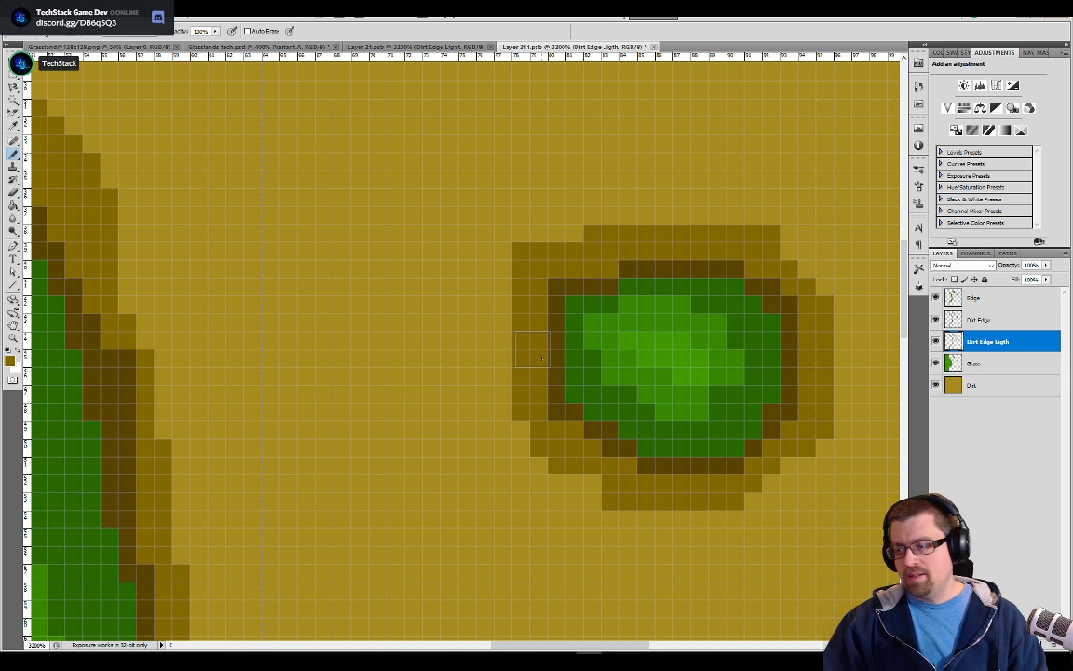
key("e")
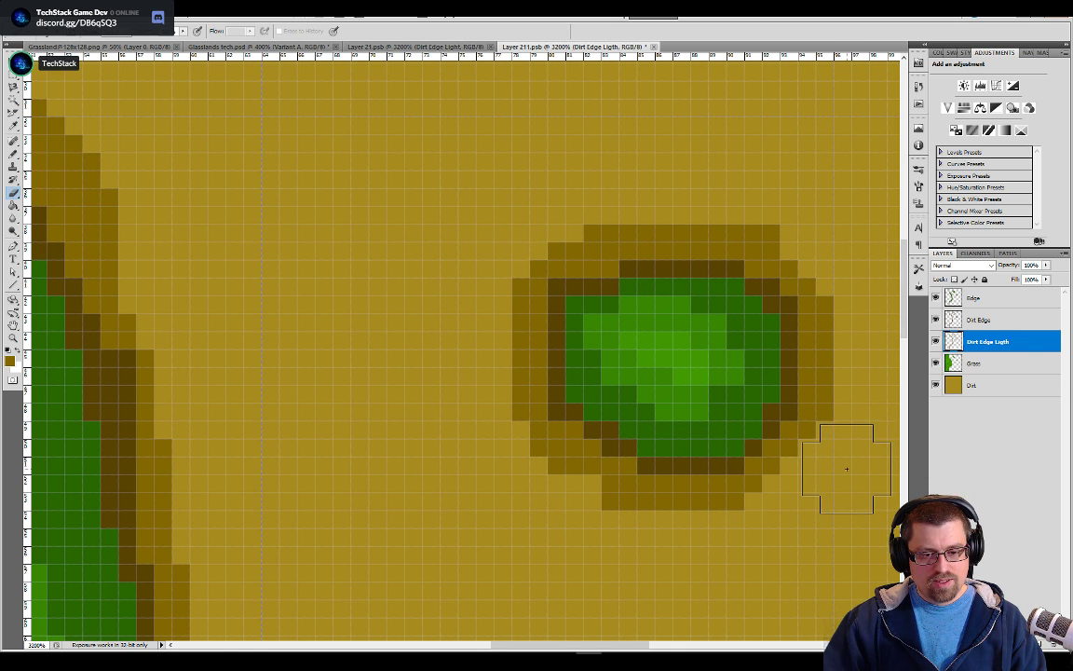
Save the finished Variant A tile and return to the Glasslands tech.psd tileset document
key("ctrl+minus")
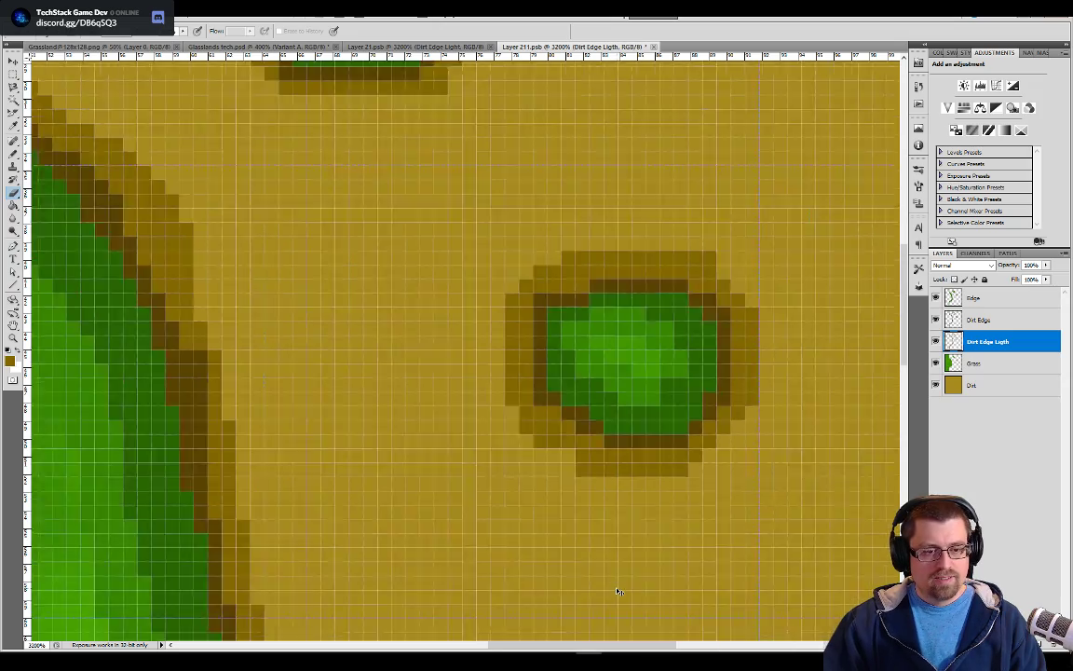
key("ctrl+minus")
key("ctrl+minus")
key("ctrl+minus")
key("ctrl+minus")
key("ctrl+minus")
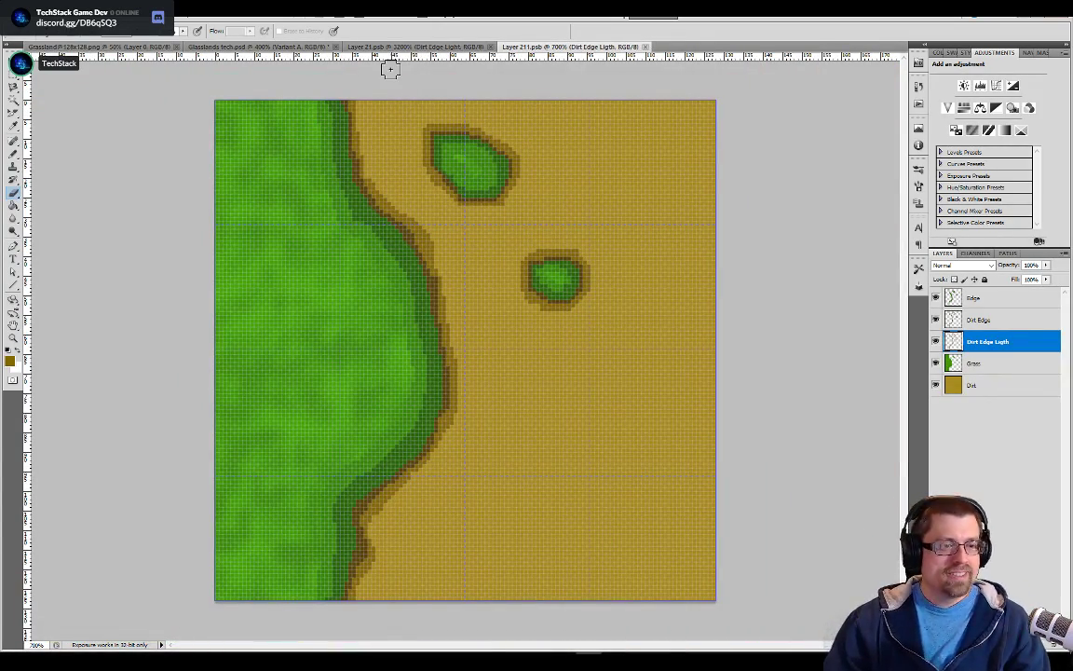
left_click(260, 47)
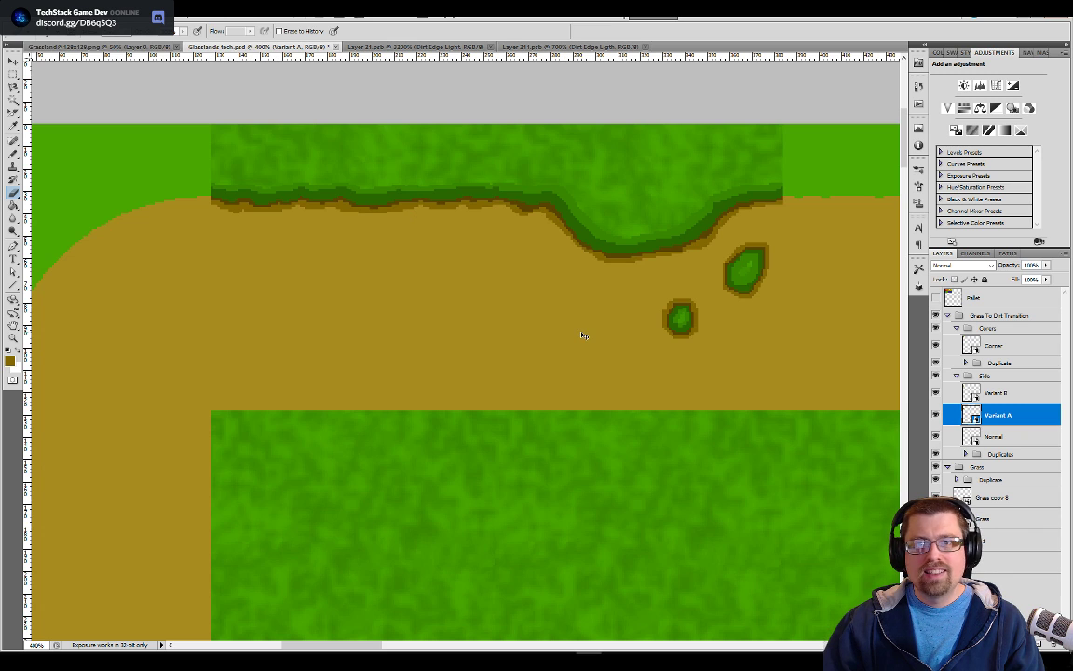
Examine the updated Variant A tiles around the dirt ring, especially the lower side's grass edge, isolated patches and tile seams
scroll(582, 335, "down", 4)
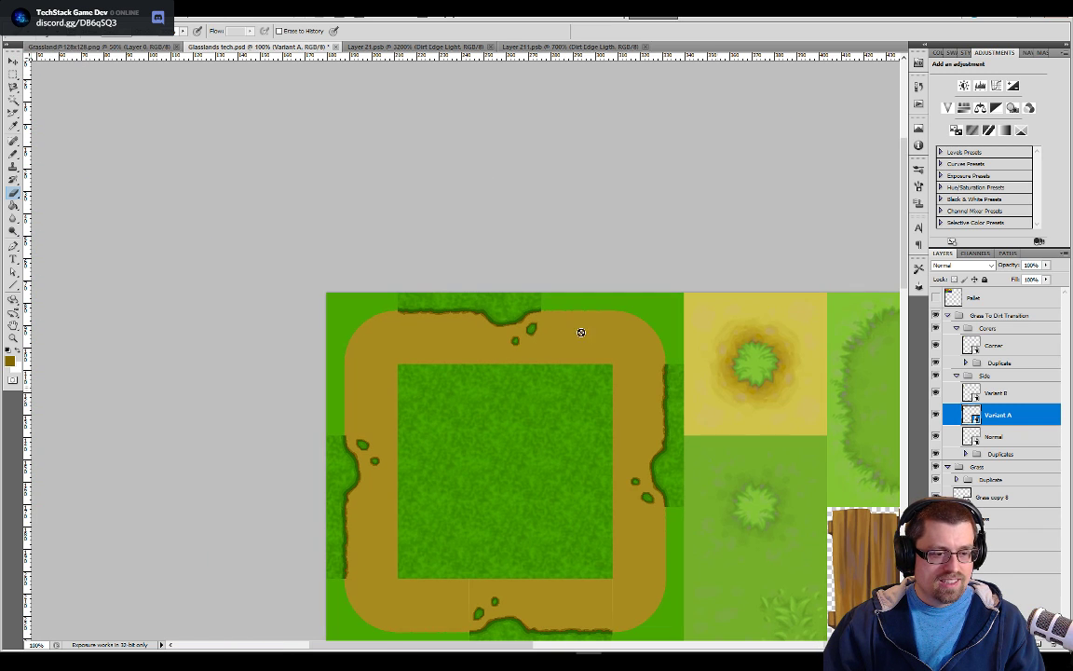
left_click_drag(536, 496, 564, 379)
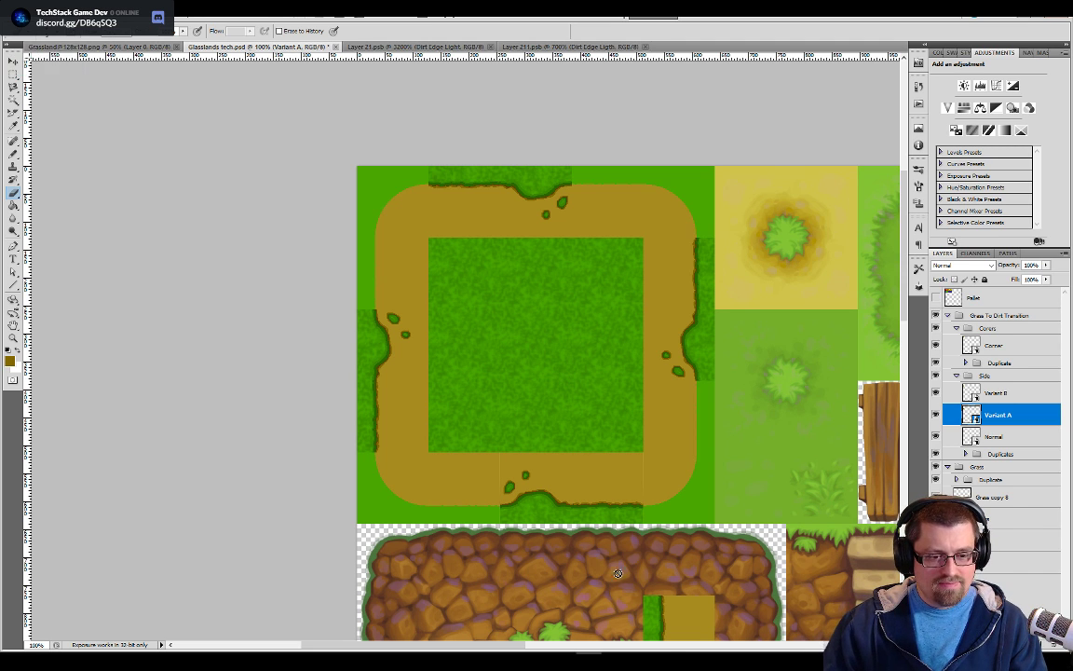
key("ctrl+plus")
left_click_drag(603, 489, 559, 319)
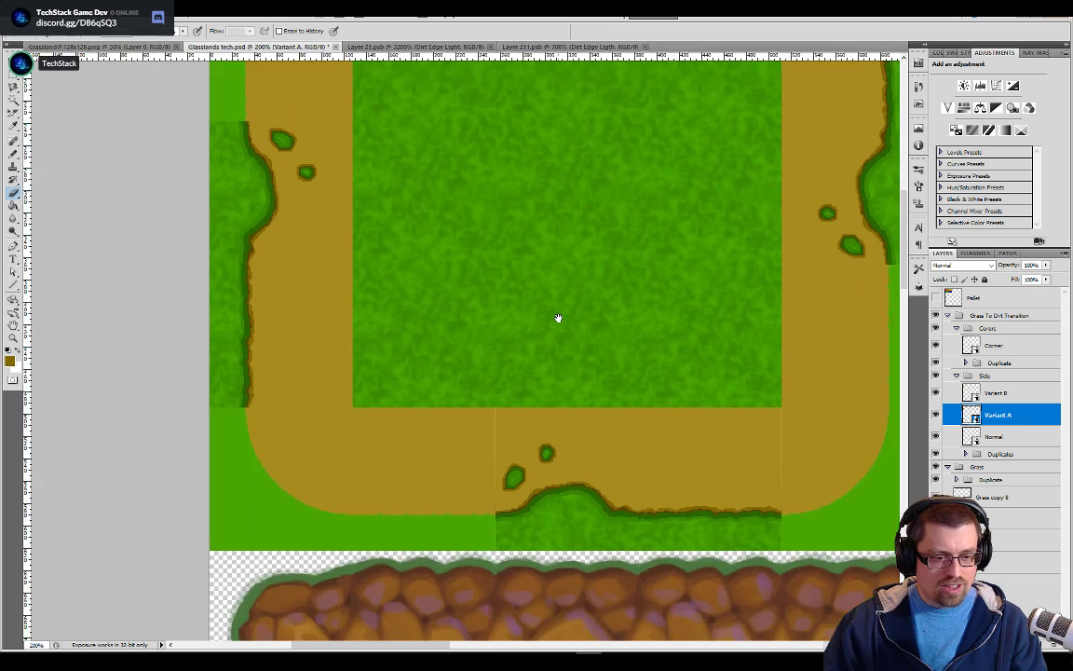
key("ctrl+plus")
left_click_drag(628, 550, 512, 431)
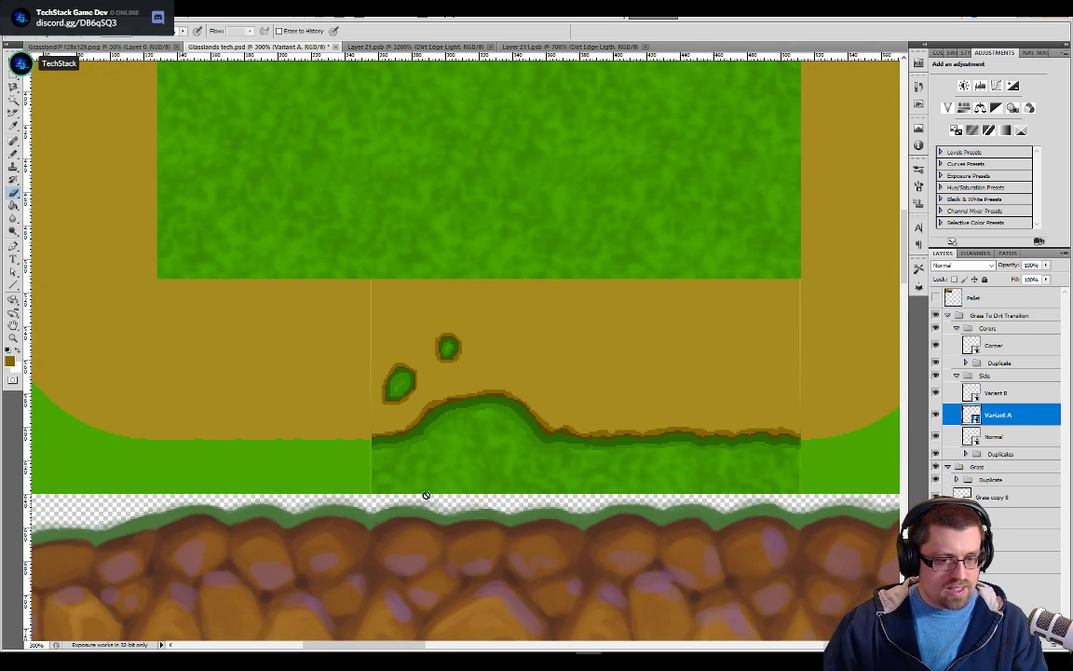
left_click_drag(634, 402, 536, 365)
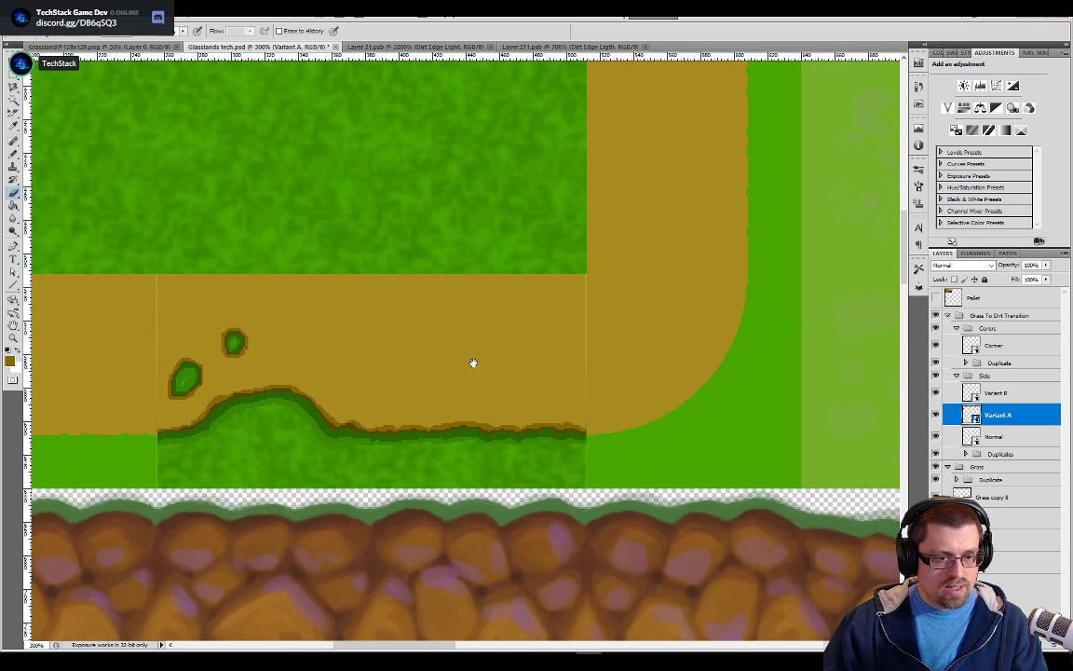
key("b")
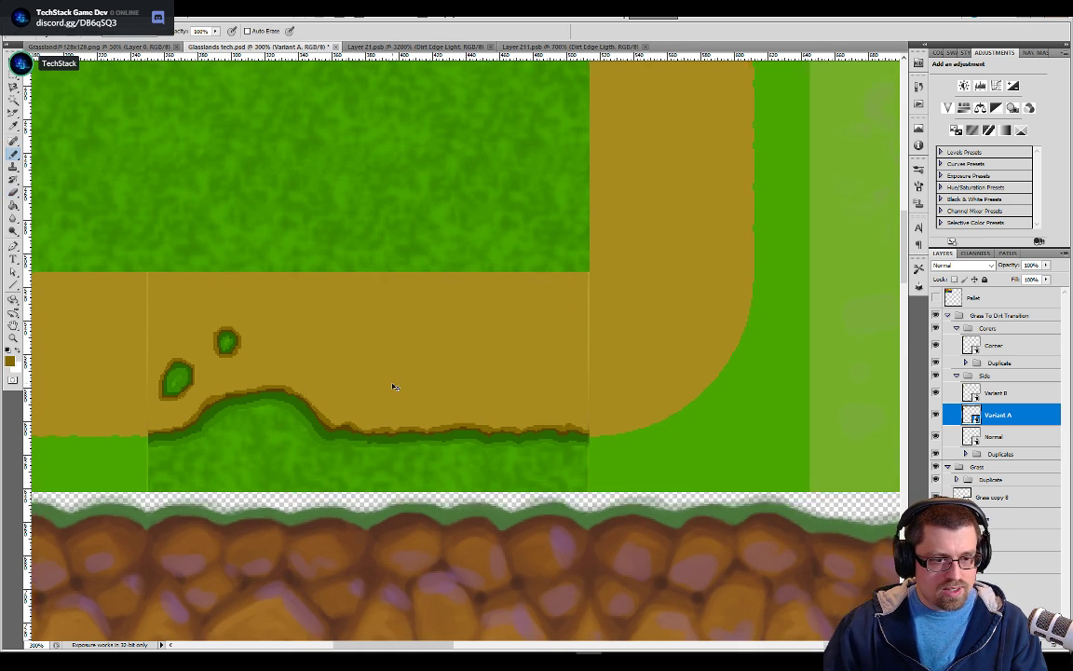
key("ctrl+plus")
key("ctrl+plus")
key("ctrl+plus")
key("ctrl+plus")
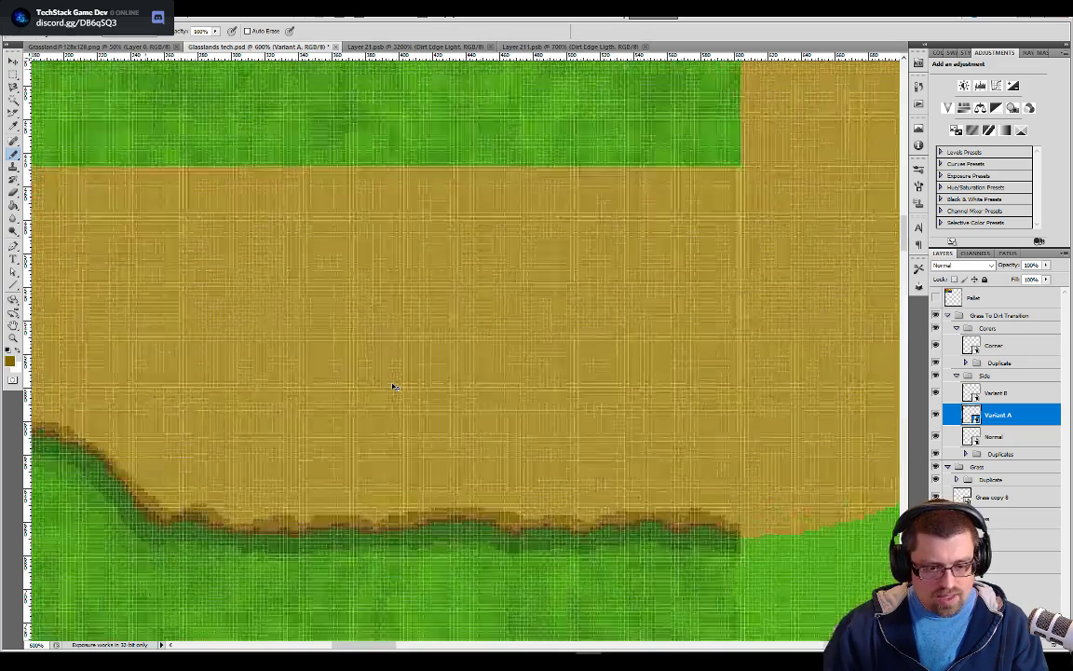
scroll(726, 278, "down", 5)
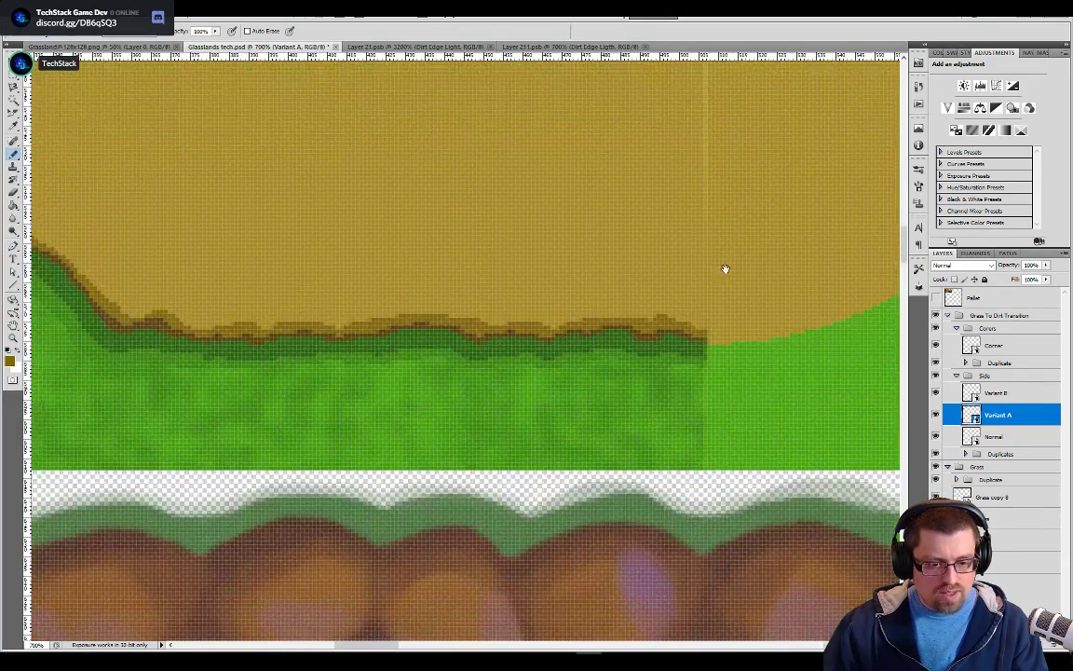
scroll(376, 310, "up", 5)
left_click_drag(252, 285, 568, 330)
left_click_drag(100, 366, 457, 349)
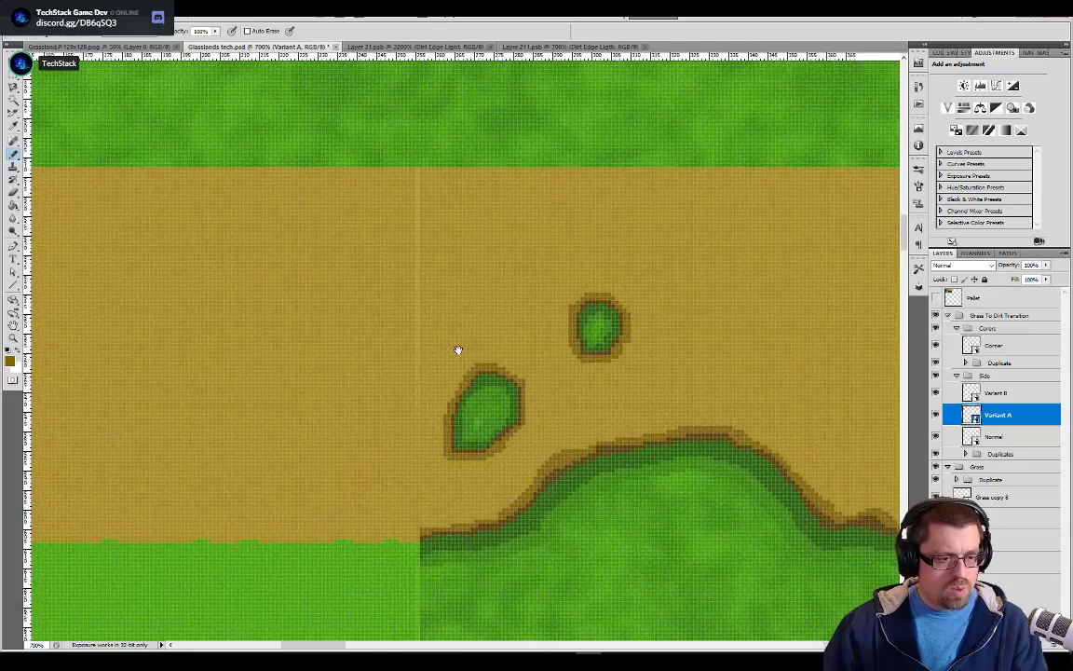
left_click_drag(419, 493, 508, 361)
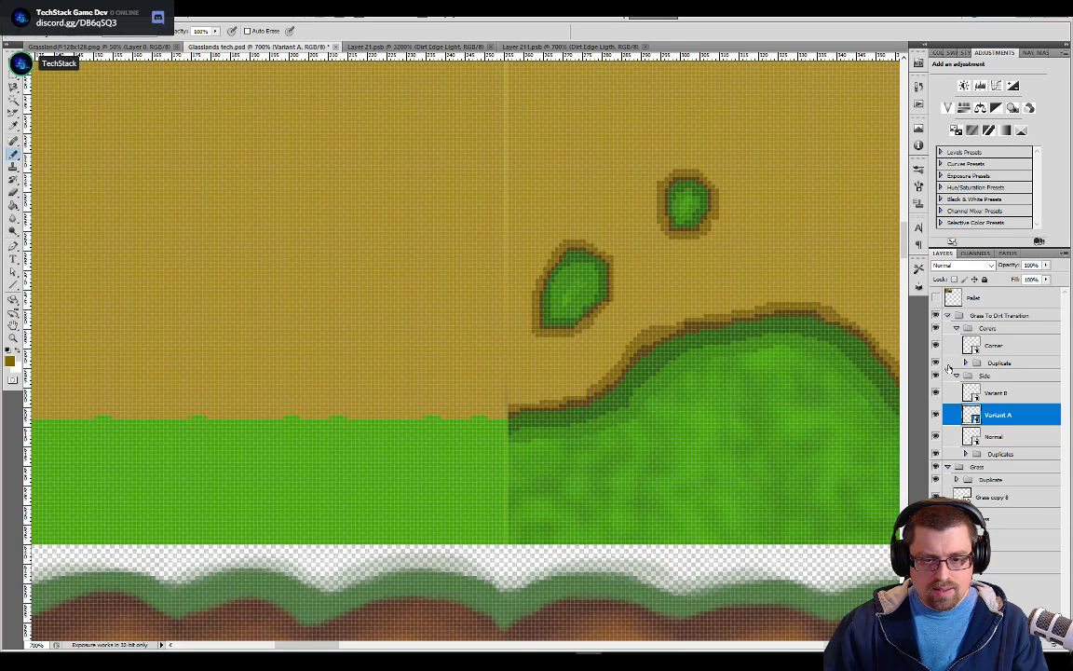
Expand the Side group's Duplicates and toggle the visibility of Normal copy 11 to identify its tile beside the lower Variant A tile
left_click(967, 455)
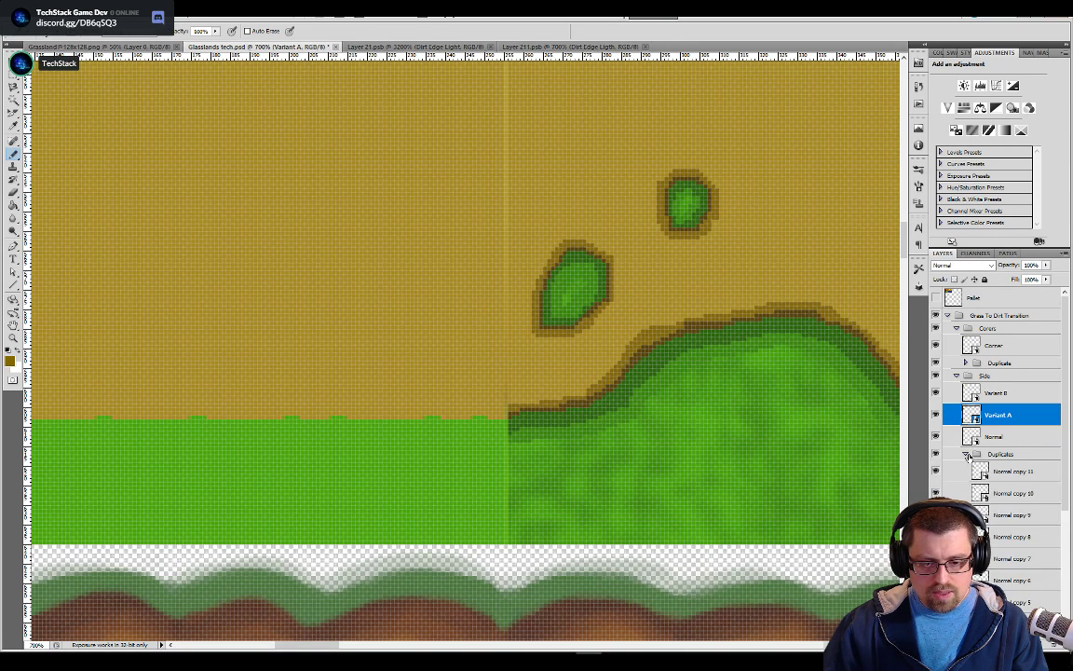
scroll(993, 473, "down", 2)
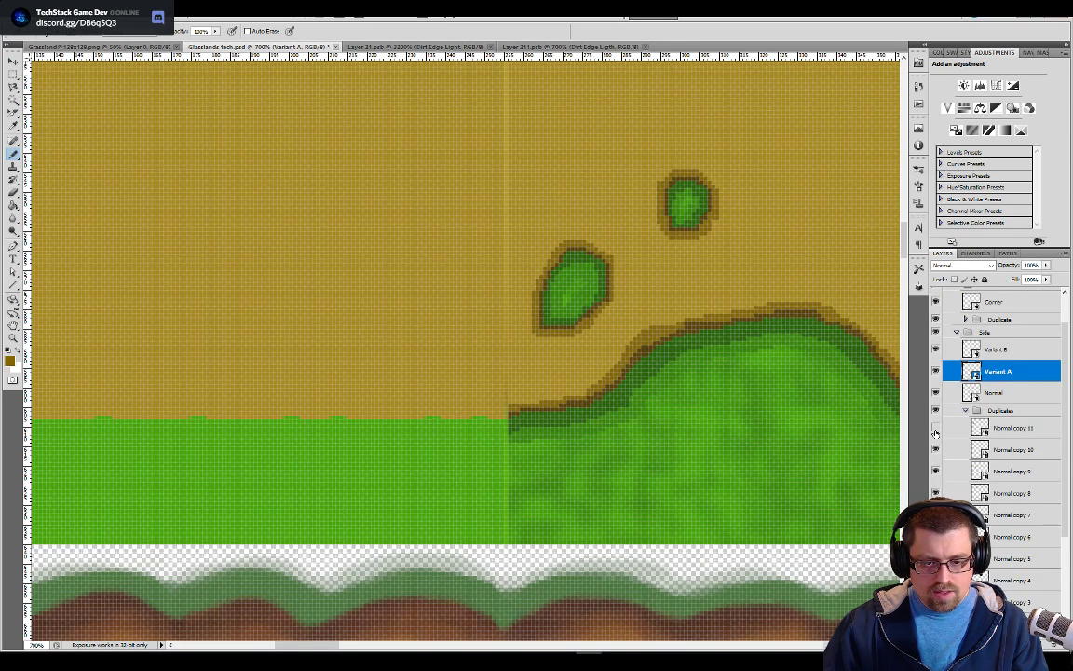
left_click(936, 429)
left_click(937, 430)
left_click(937, 430)
left_click(938, 430)
left_click(937, 430)
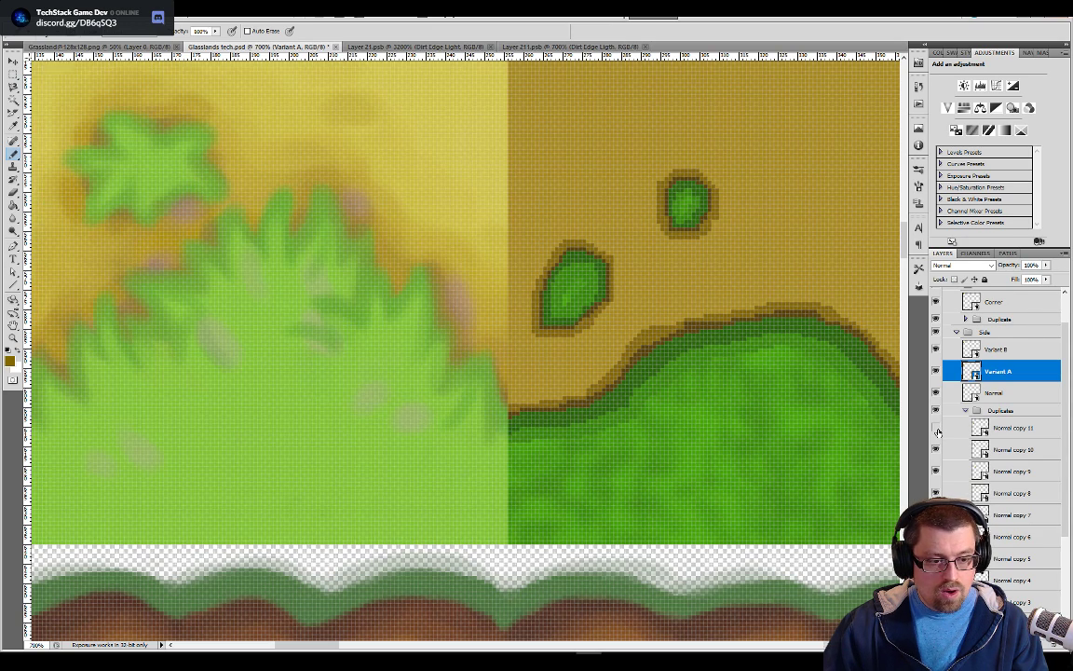
left_click(937, 431)
left_click_drag(527, 317, 588, 383)
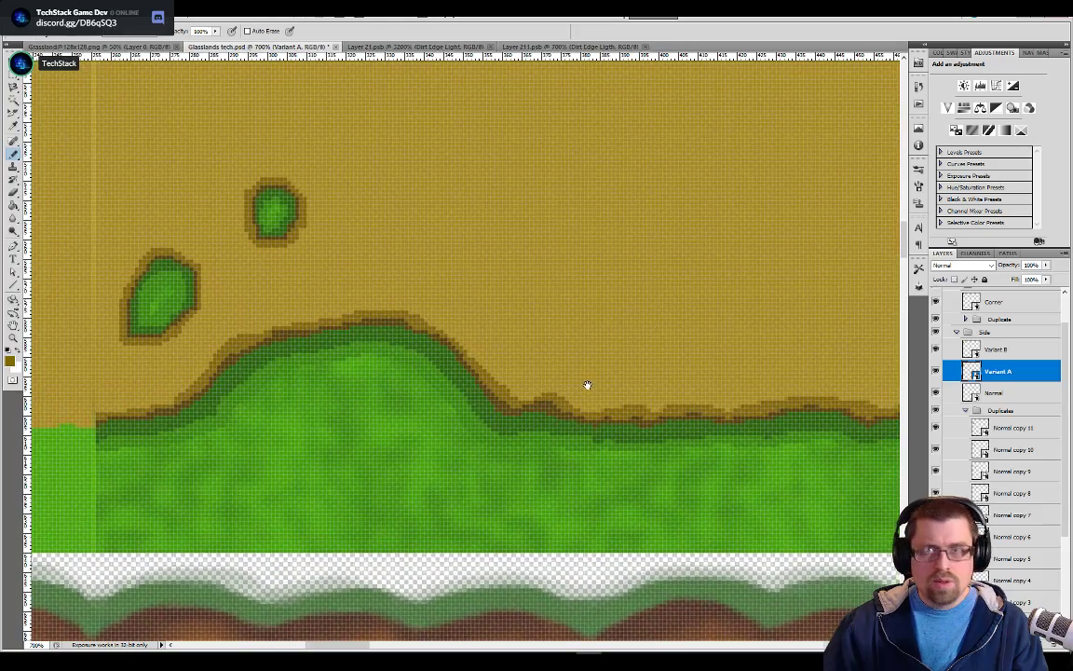
left_click_drag(469, 408, 533, 375)
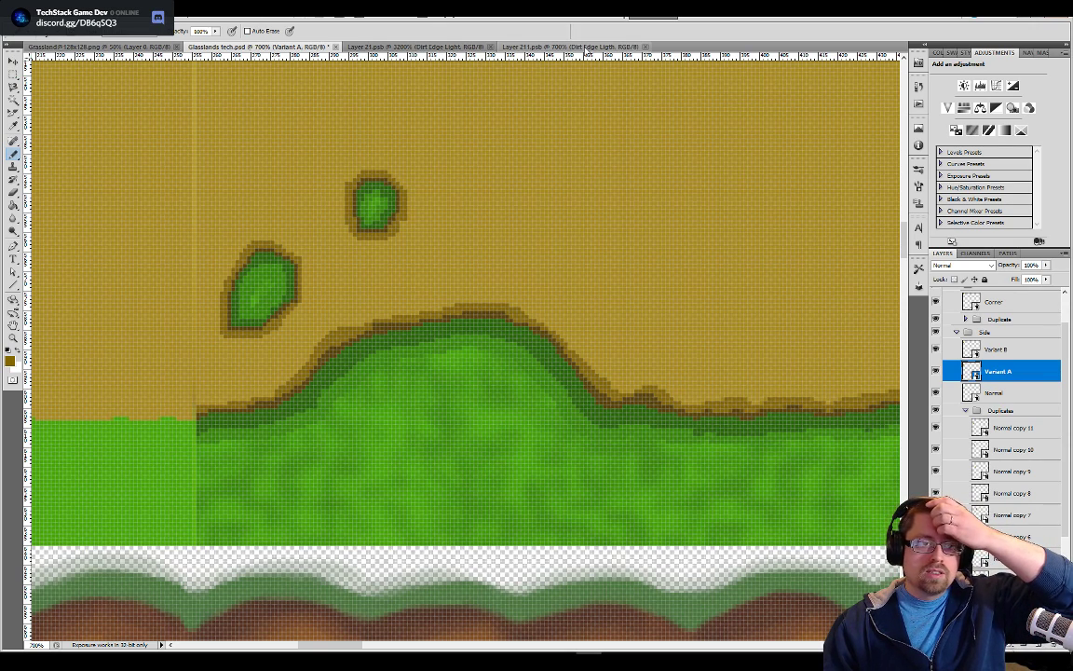
Return to the Layer 211.psb tile, switch from the Pencil to the Brush tool, and open the brush presets
key("ctrl+Tab")
key("ctrl+Tab")
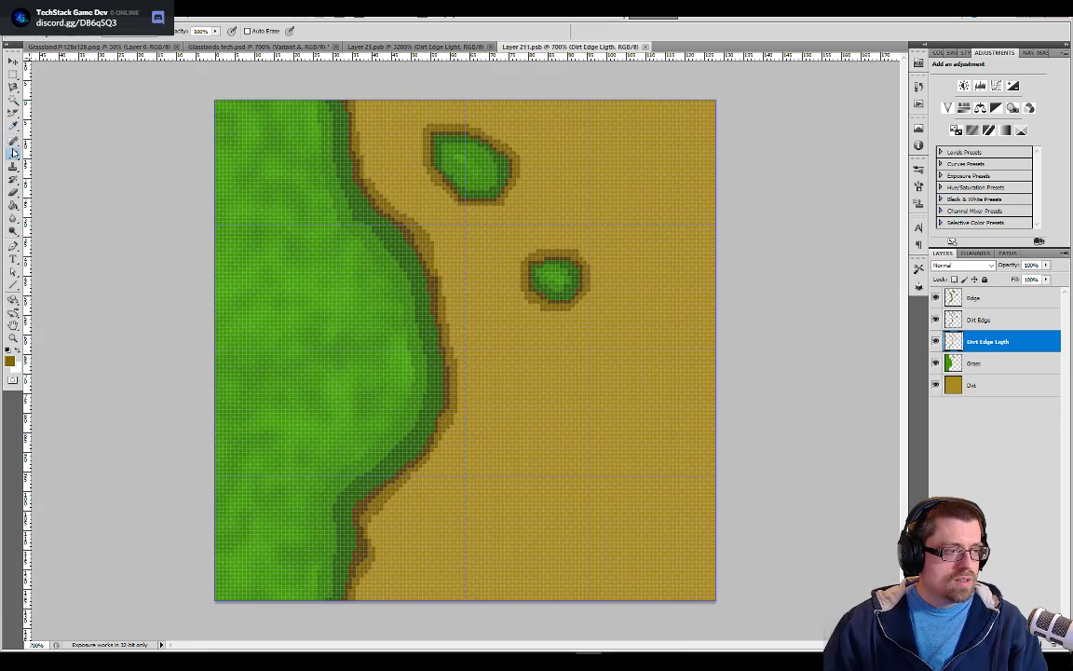
right_click(14, 152)
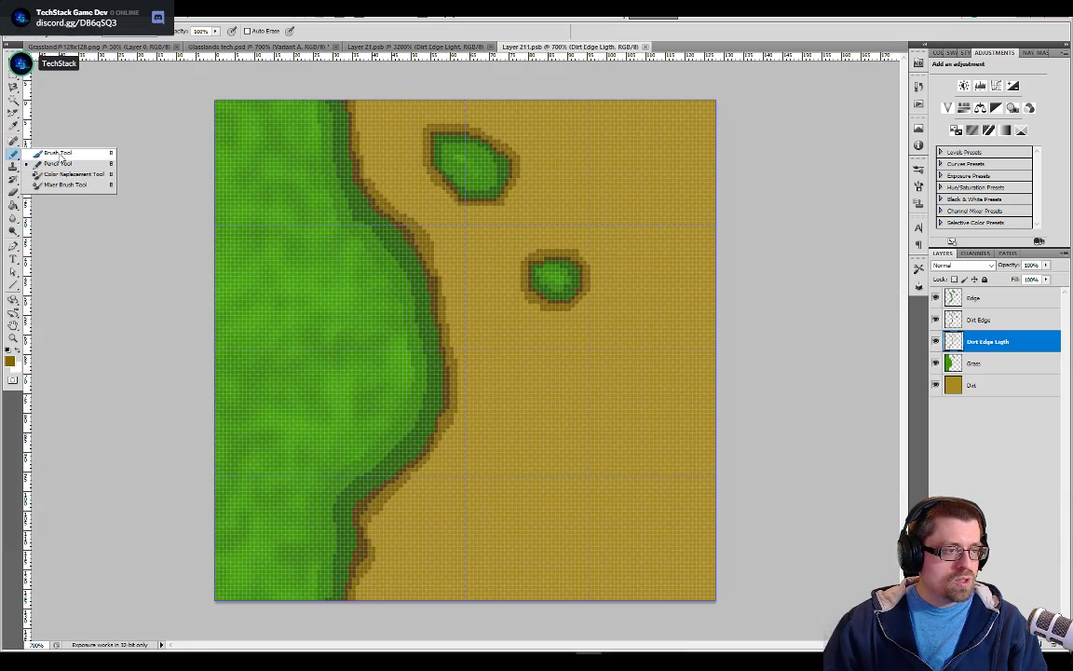
left_click(59, 152)
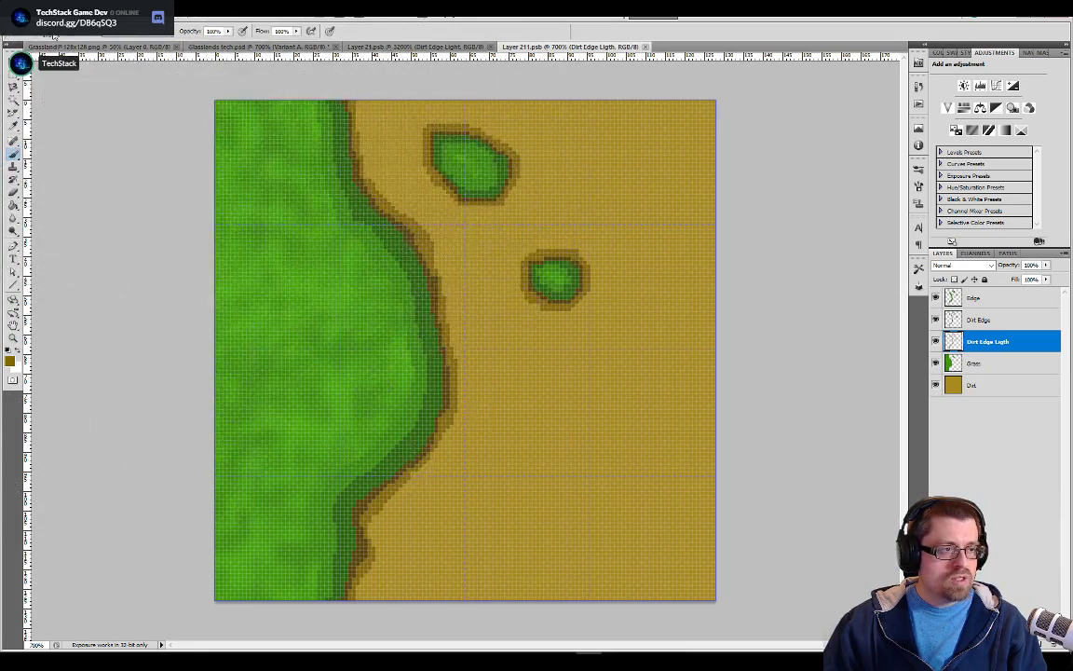
left_click(58, 33)
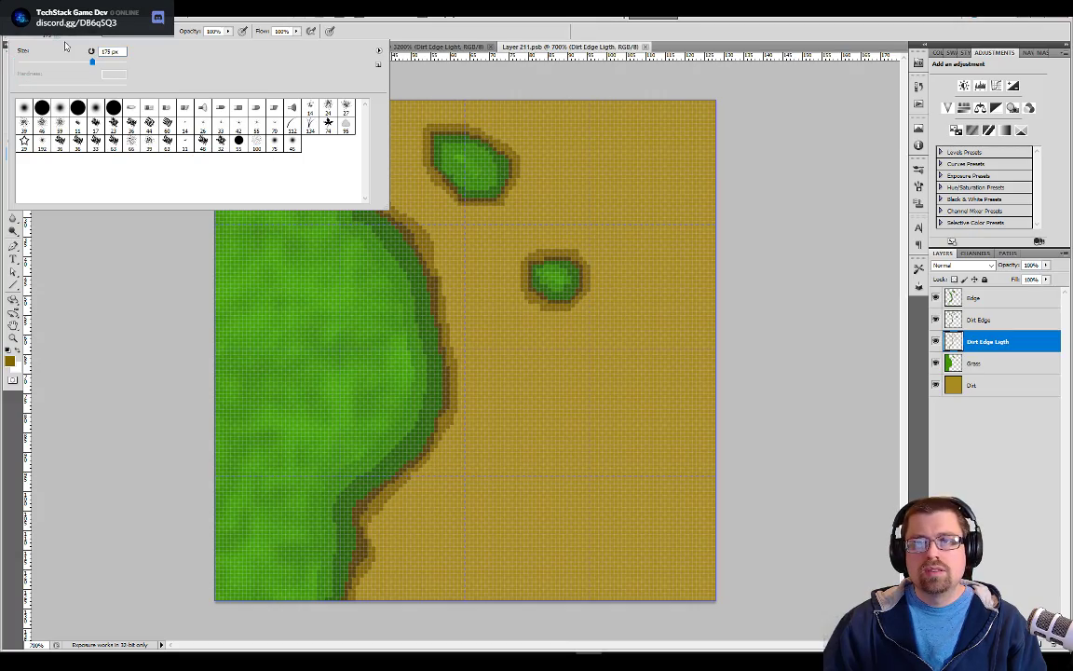
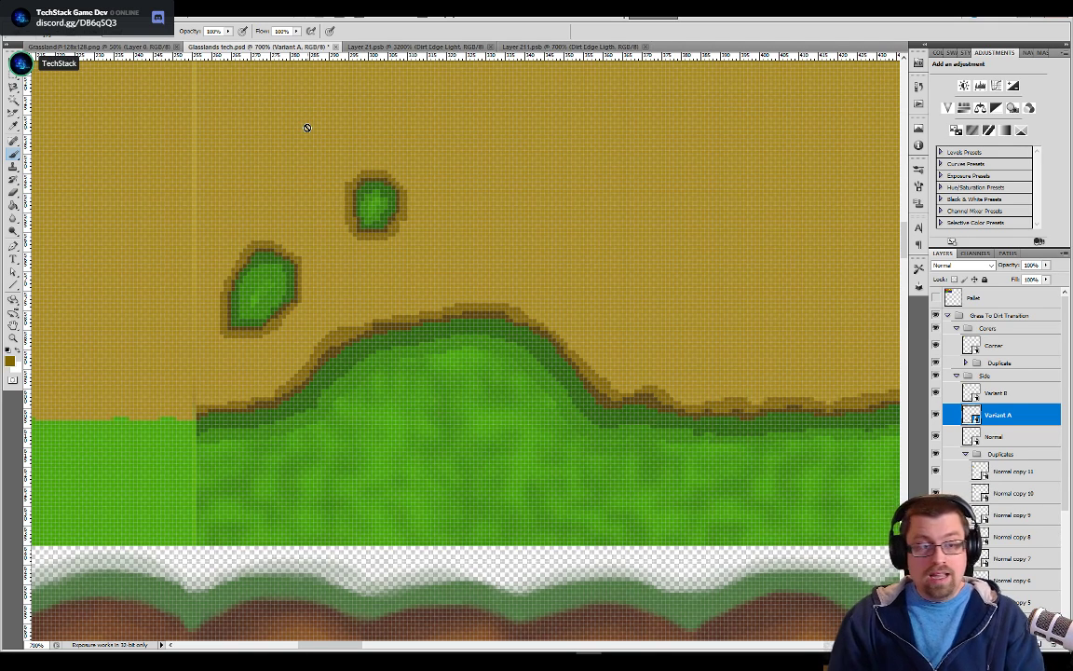
Try nudging the Normal copy 11 layer left and back right to test the seam beside the grass mound tile
left_click(987, 473)
key("v")
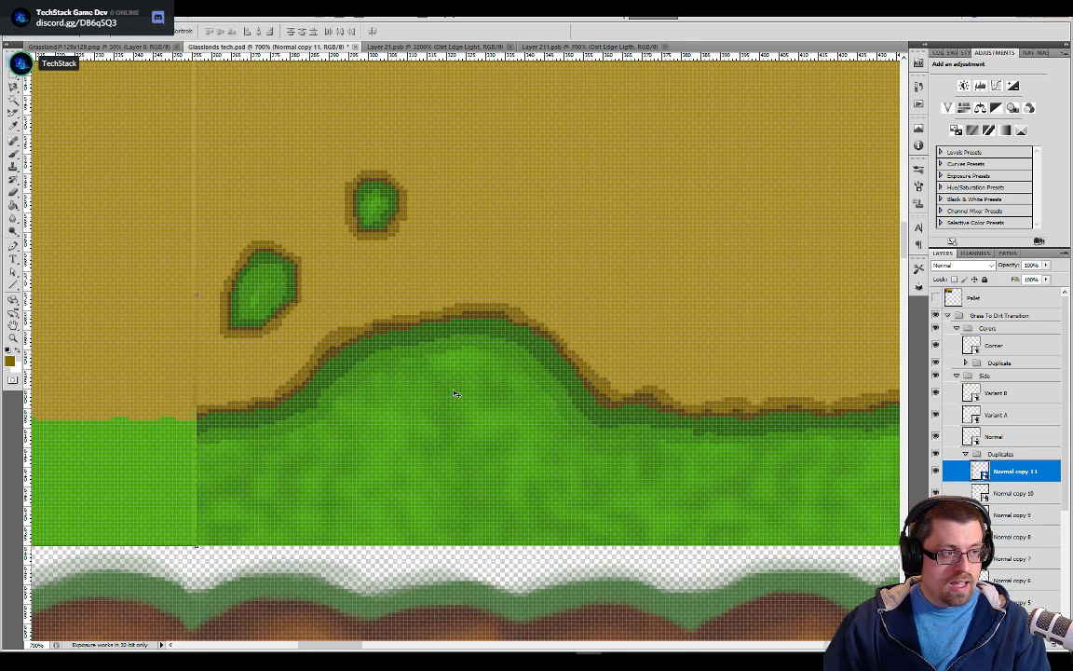
key("Left")
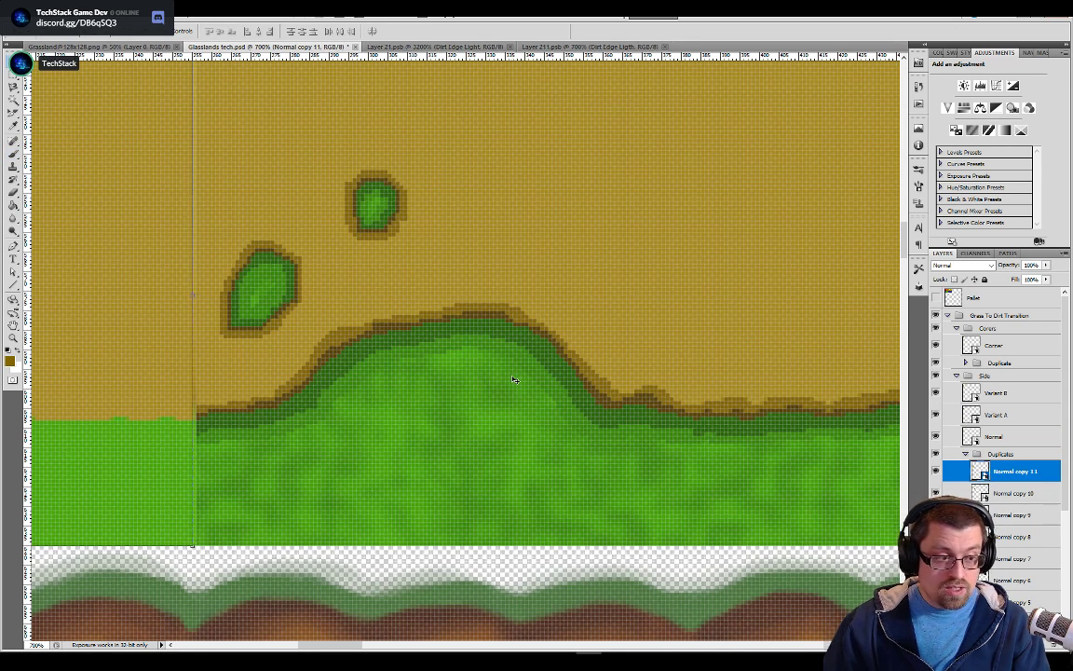
key("Left")
key("Right")
key("Right")
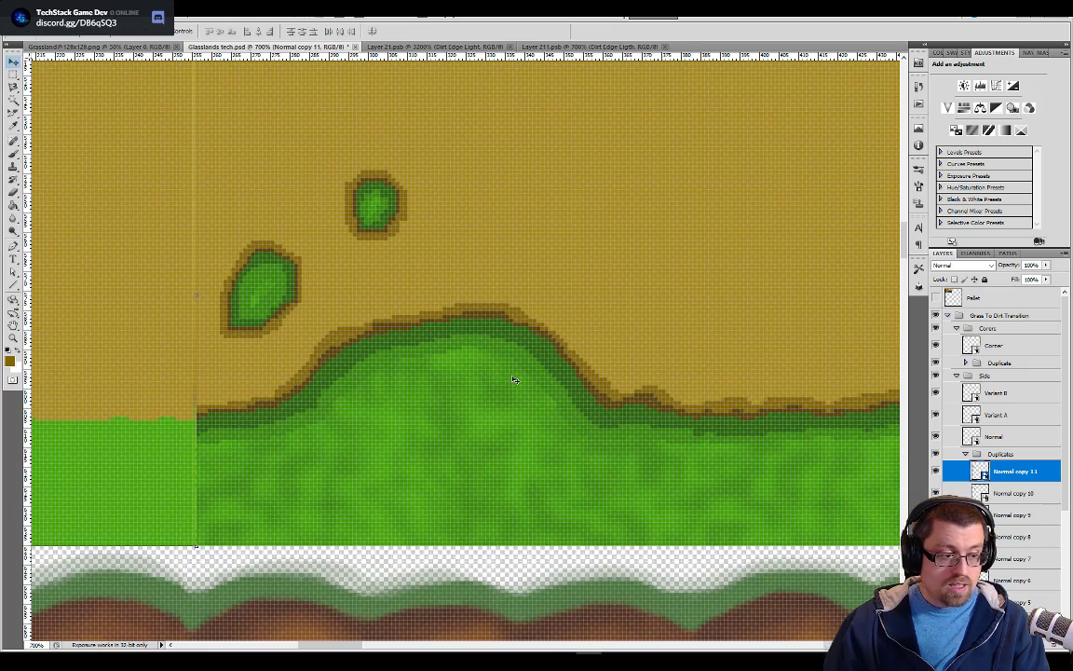
scroll(512, 379, "down", 4)
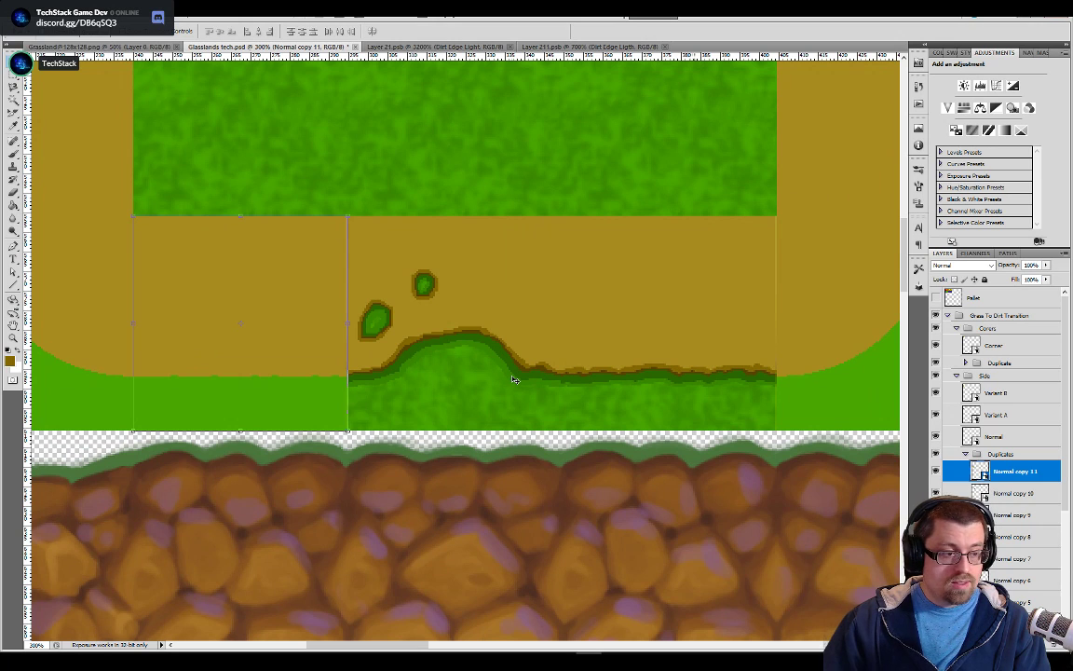
key("b")
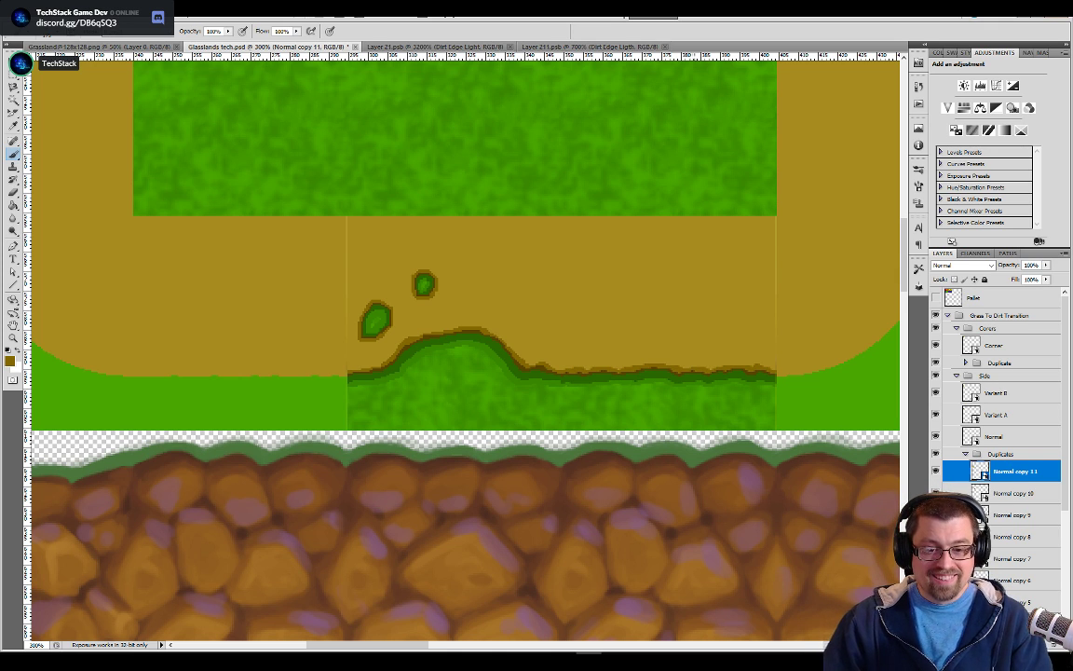
Nudge the Normal copy 10 layer one pixel left against the neighbouring Normal copy 11 tile
left_click(983, 494)
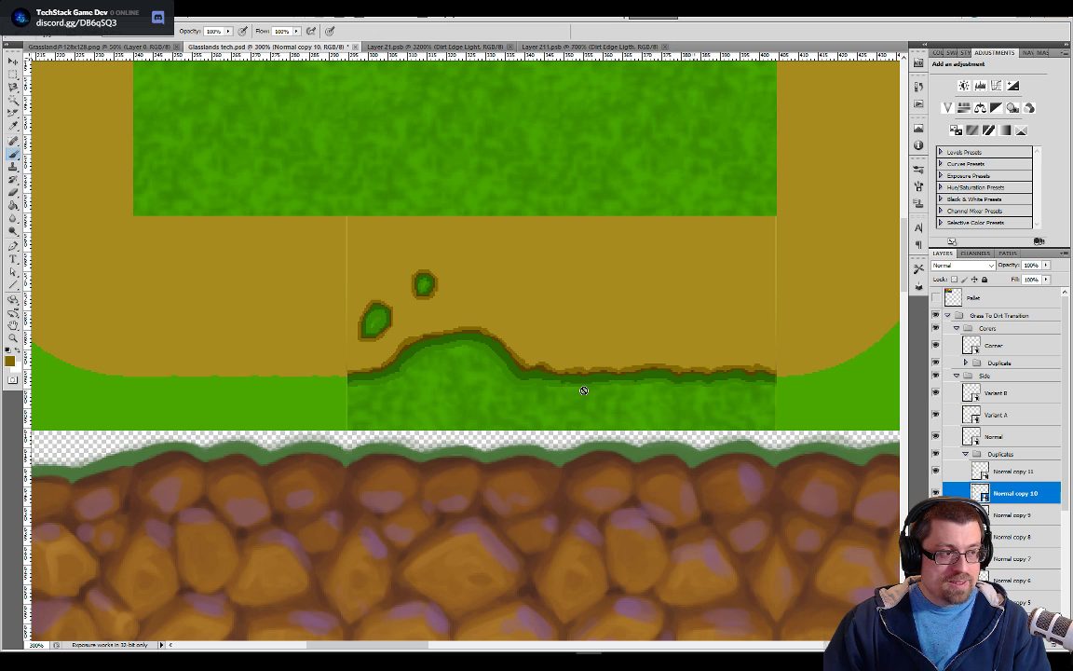
key("v")
key("Left")
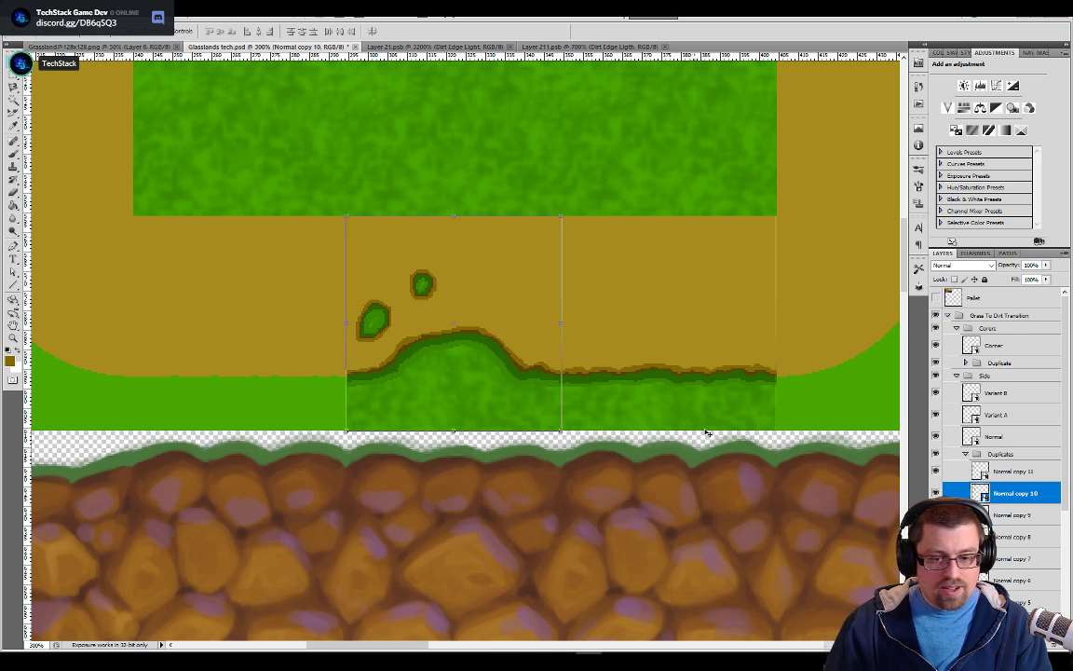
Try nudging the Normal copy 9 layer left and right, leaving it one pixel left of its starting position
left_click(992, 518)
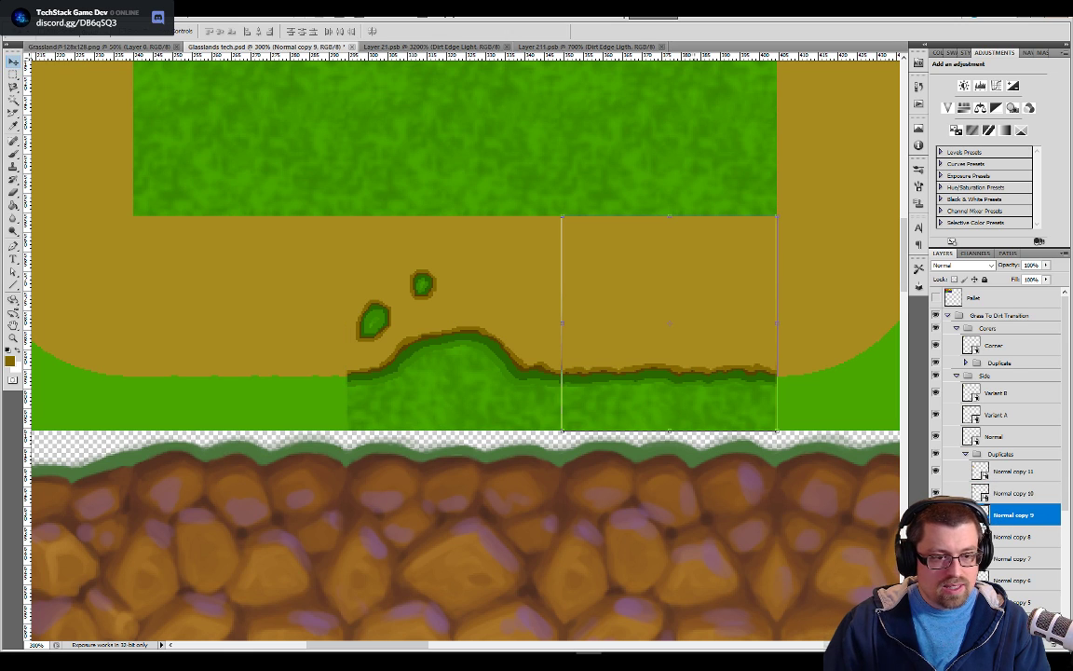
key("Left")
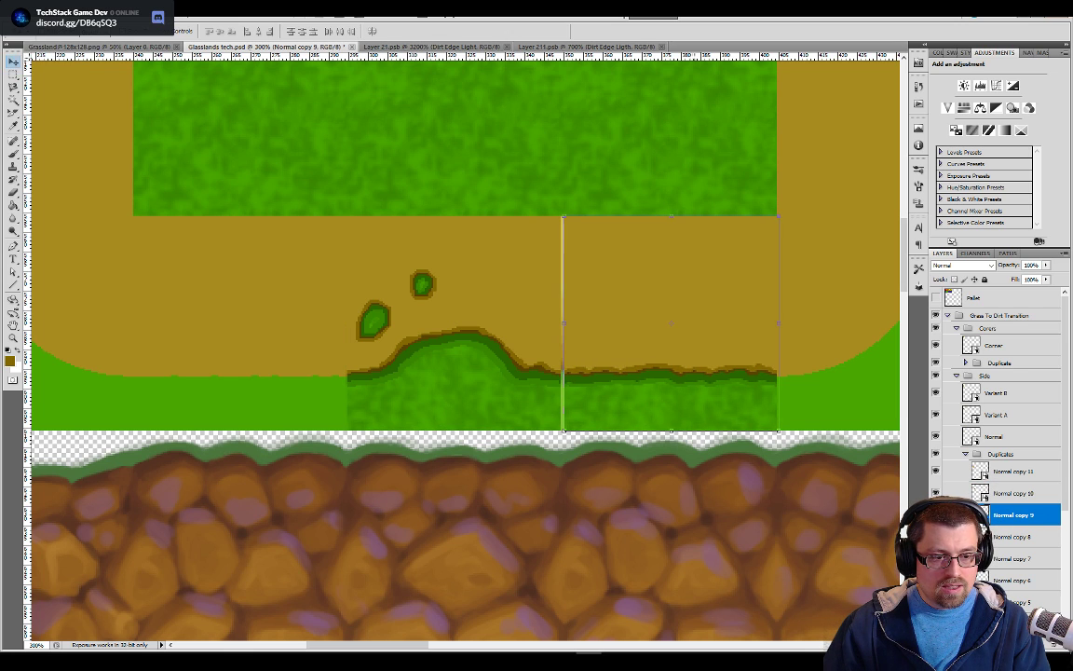
key("Left")
key("Right")
key("Right")
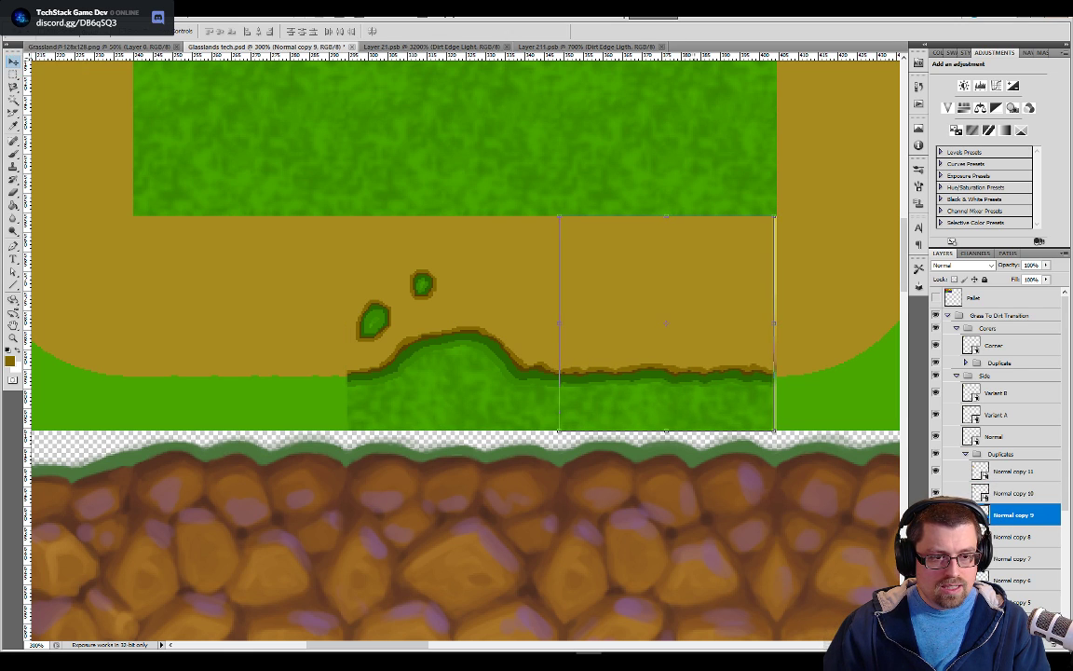
key("Left")
key("Left")
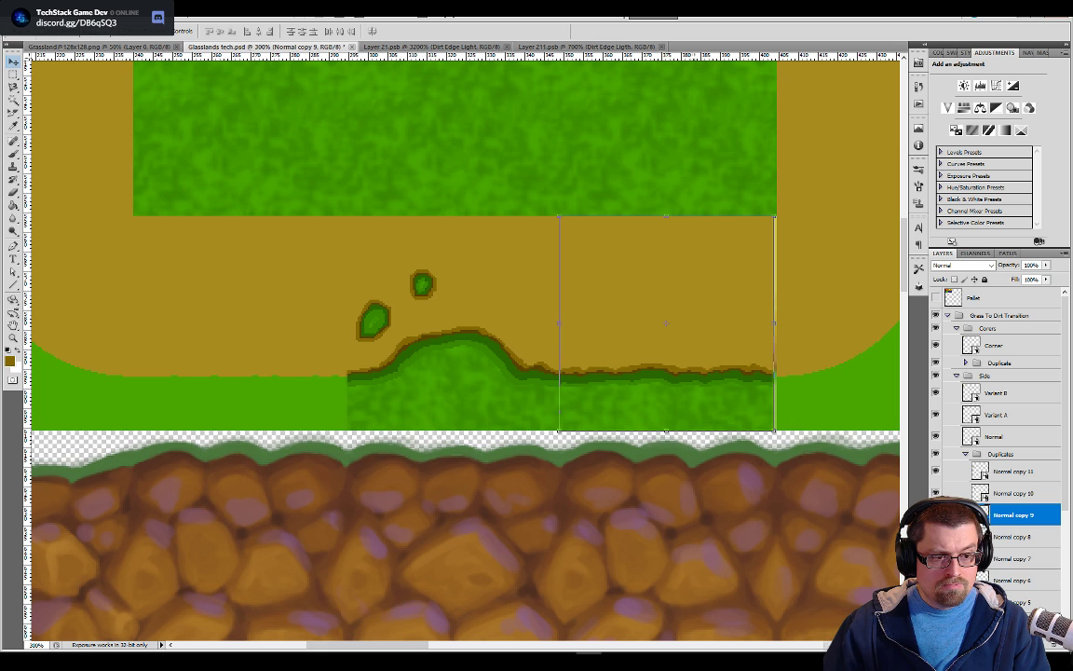
key("Right")
key("Right")
key("Left")
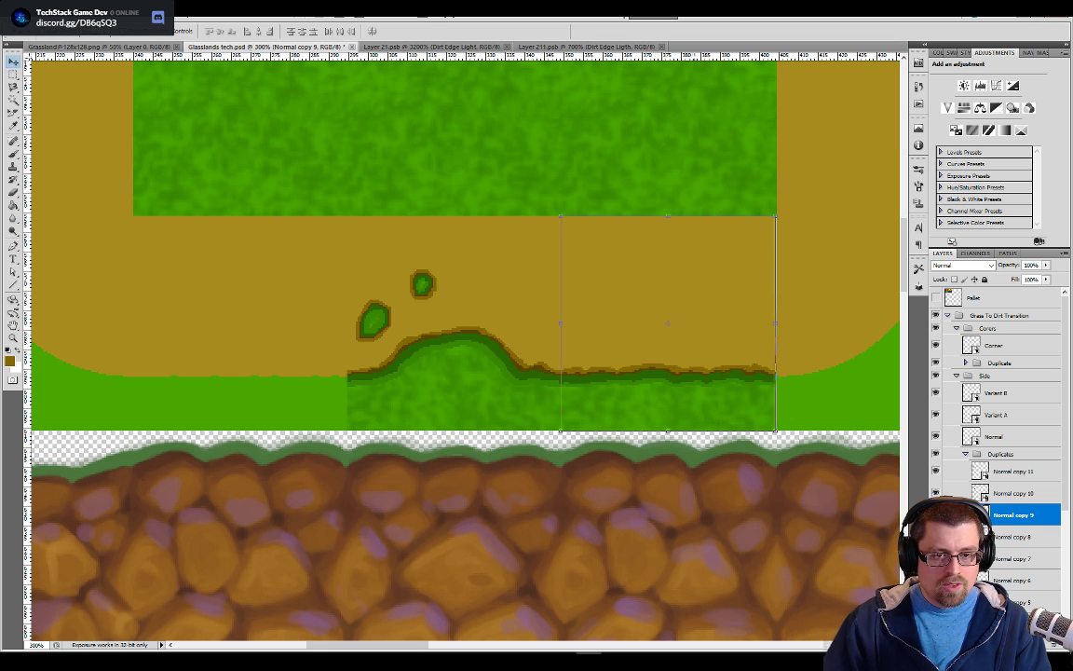
Nudge the Normal copy 10 and Normal copy 11 layers one pixel right each
left_click(1006, 494)
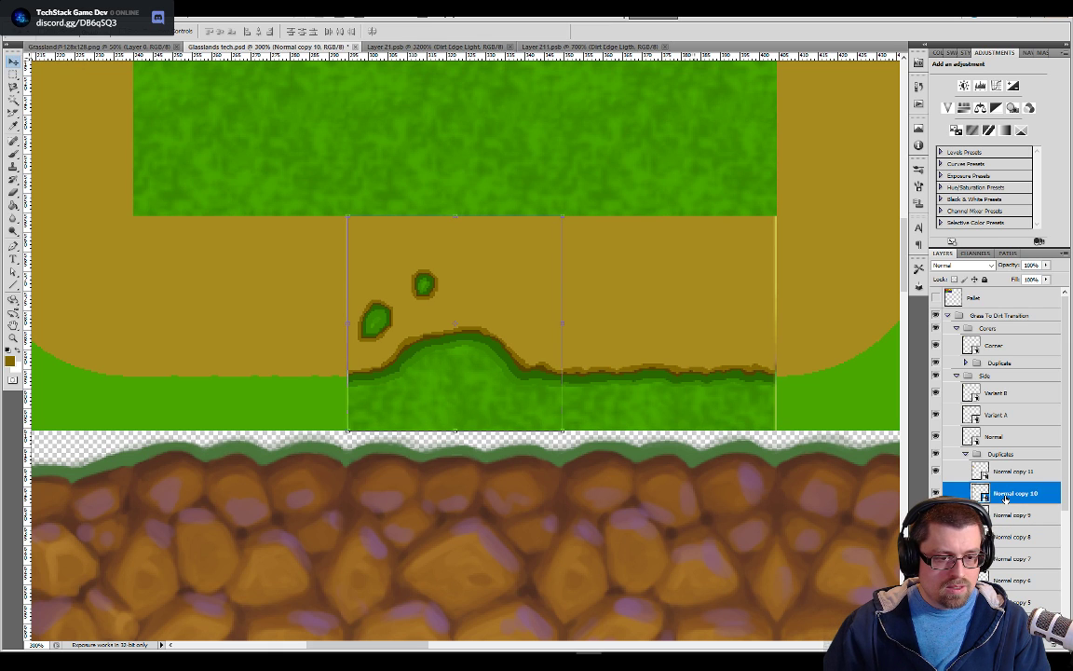
left_click(1003, 477)
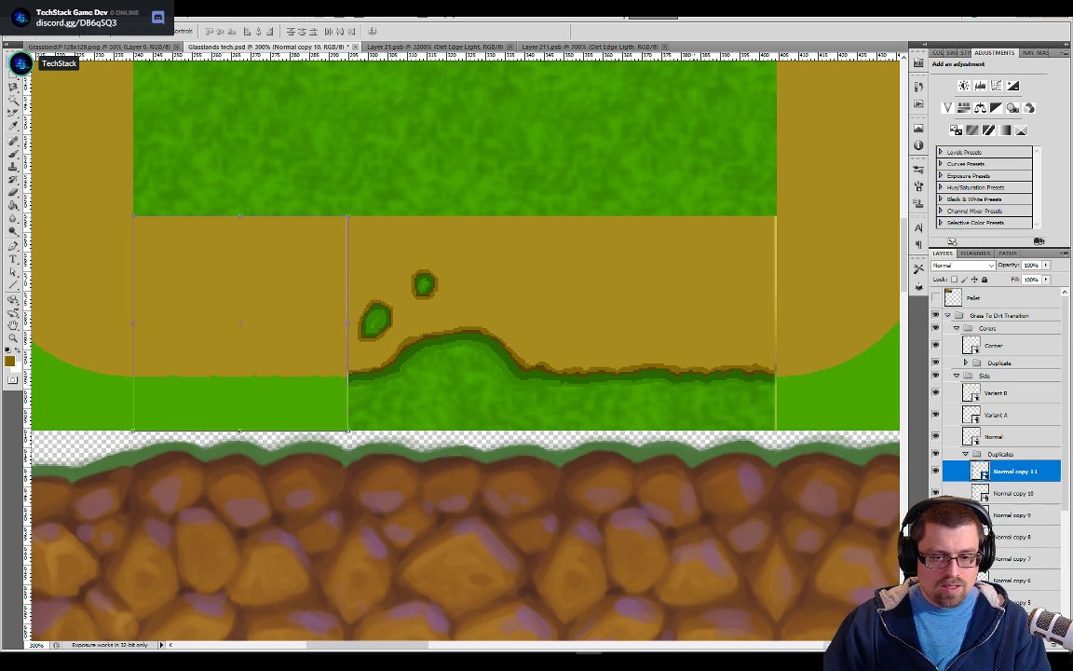
left_click_drag(503, 470, 687, 491)
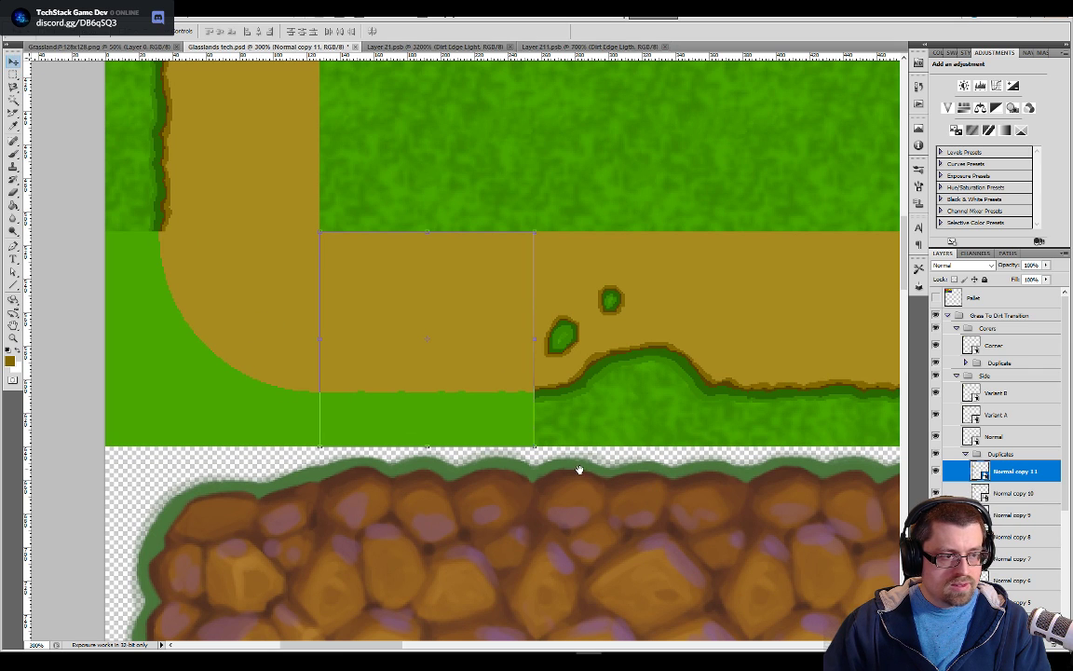
key("Right")
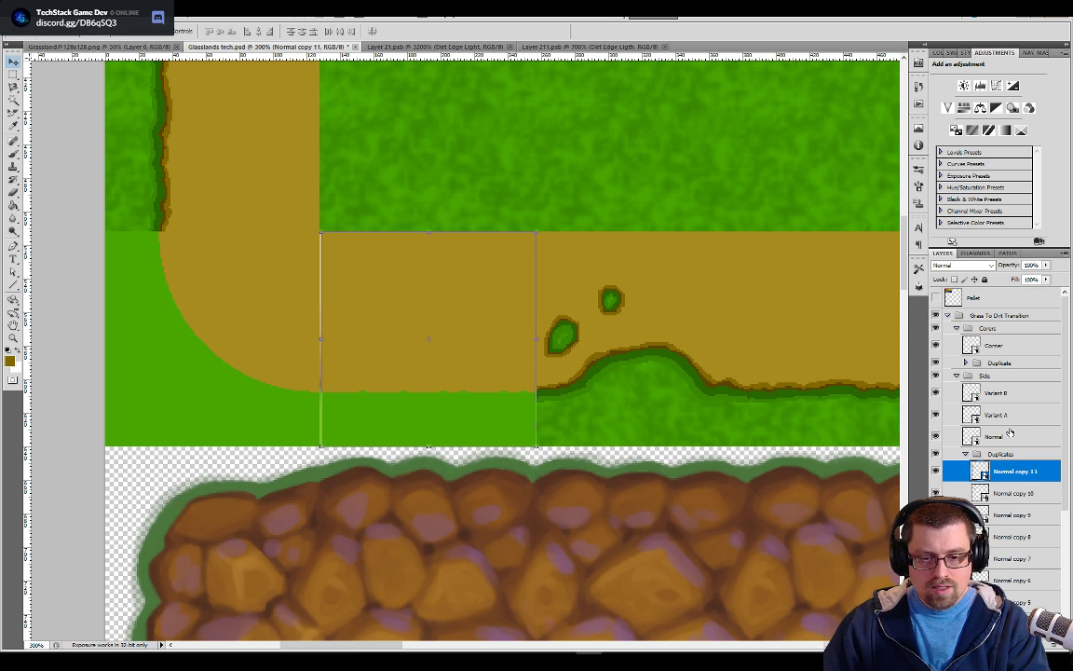
left_click_drag(696, 514, 433, 511)
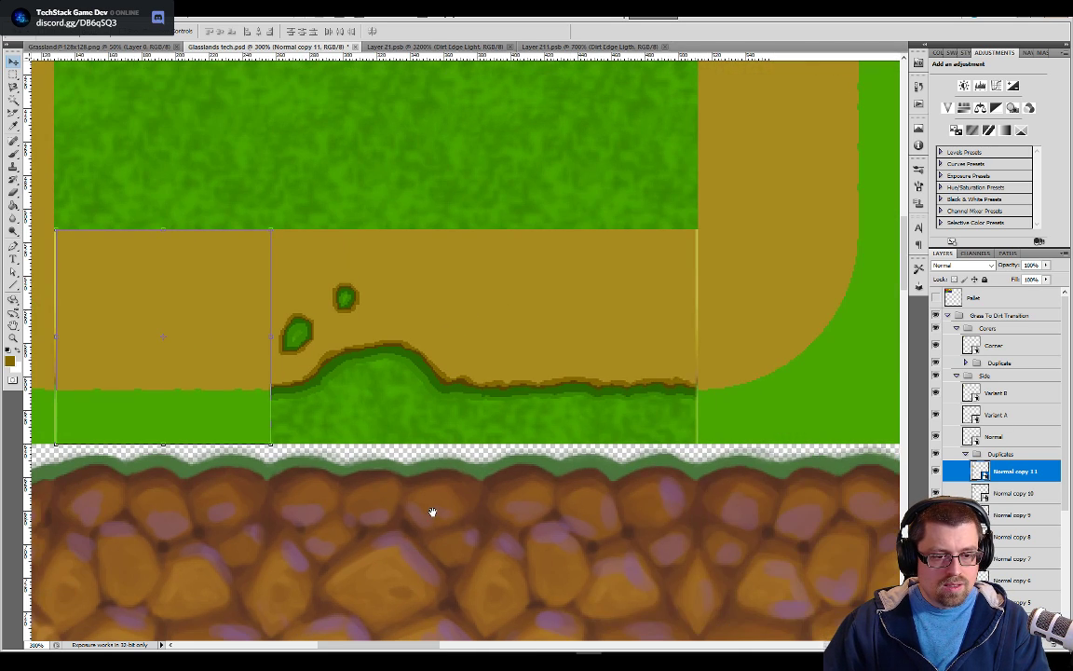
left_click_drag(504, 382, 517, 549)
left_click_drag(602, 149, 621, 587)
left_click_drag(469, 314, 601, 134)
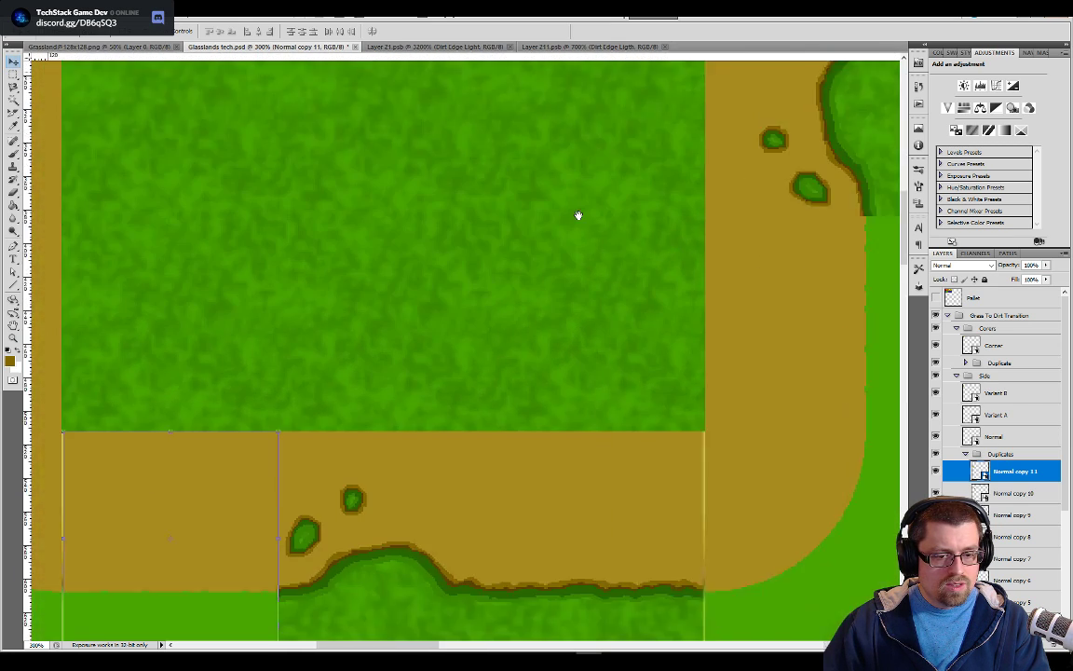
left_click_drag(581, 318, 642, 308)
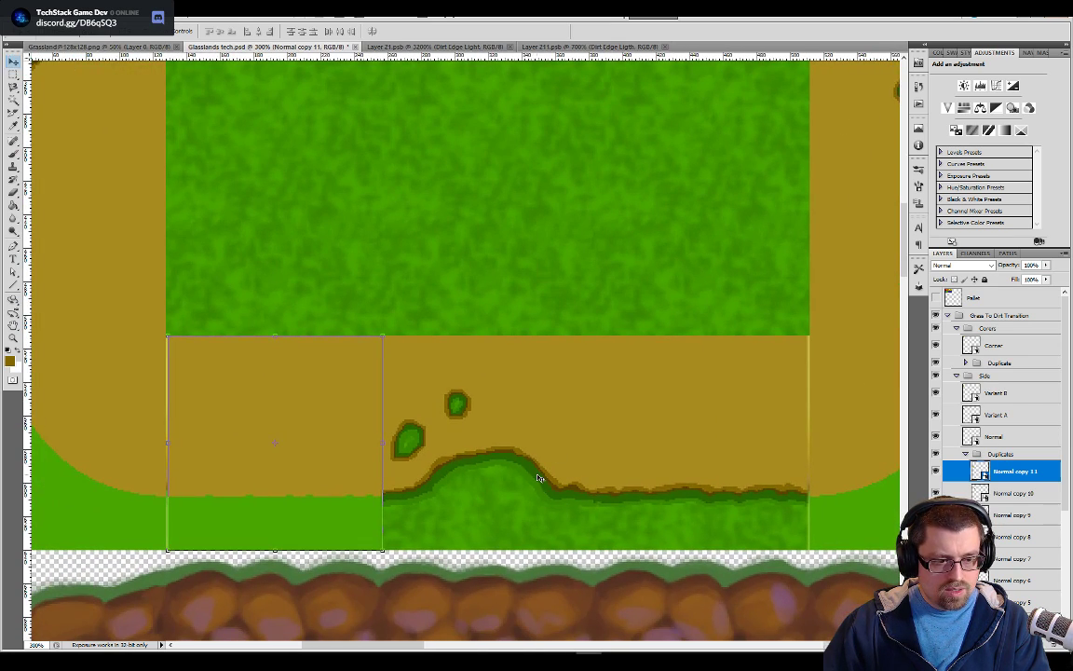
Show the grid, align the Normal copy 11 and Normal copy 9 tiles to its lines, and hide the grid again
key("ctrl+apostrophe")
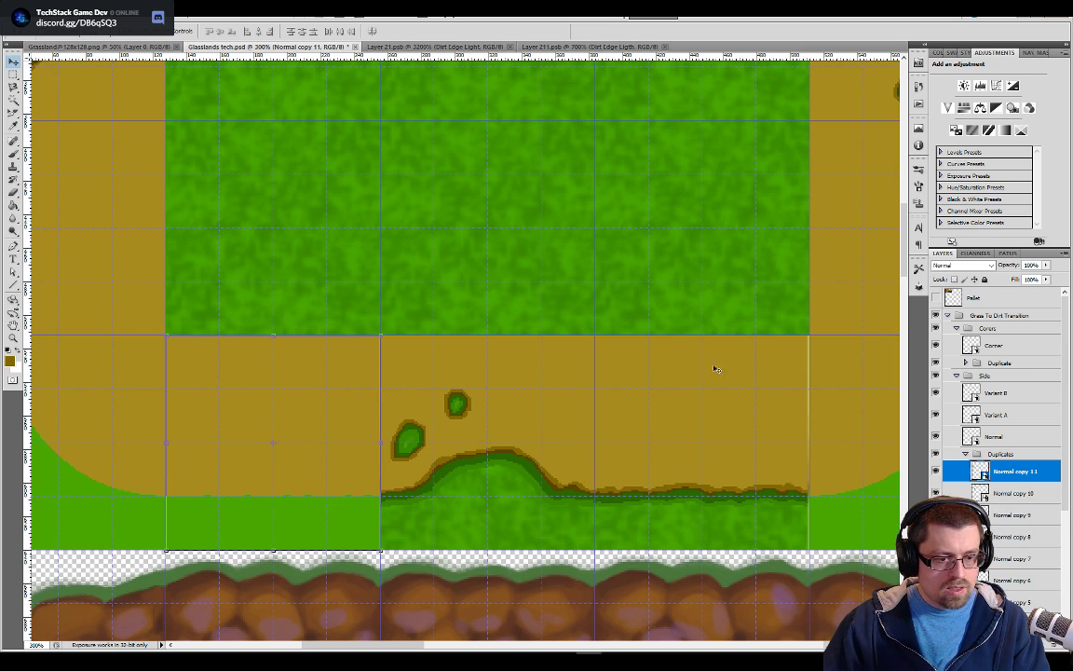
key("alt+bracketleft")
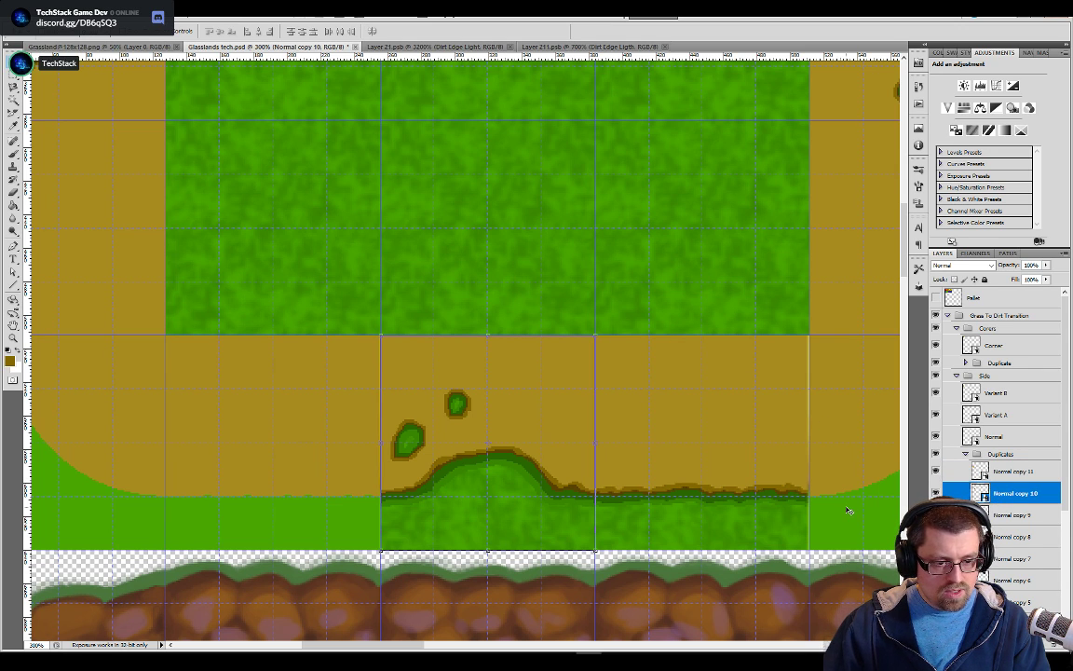
key("alt+bracketleft")
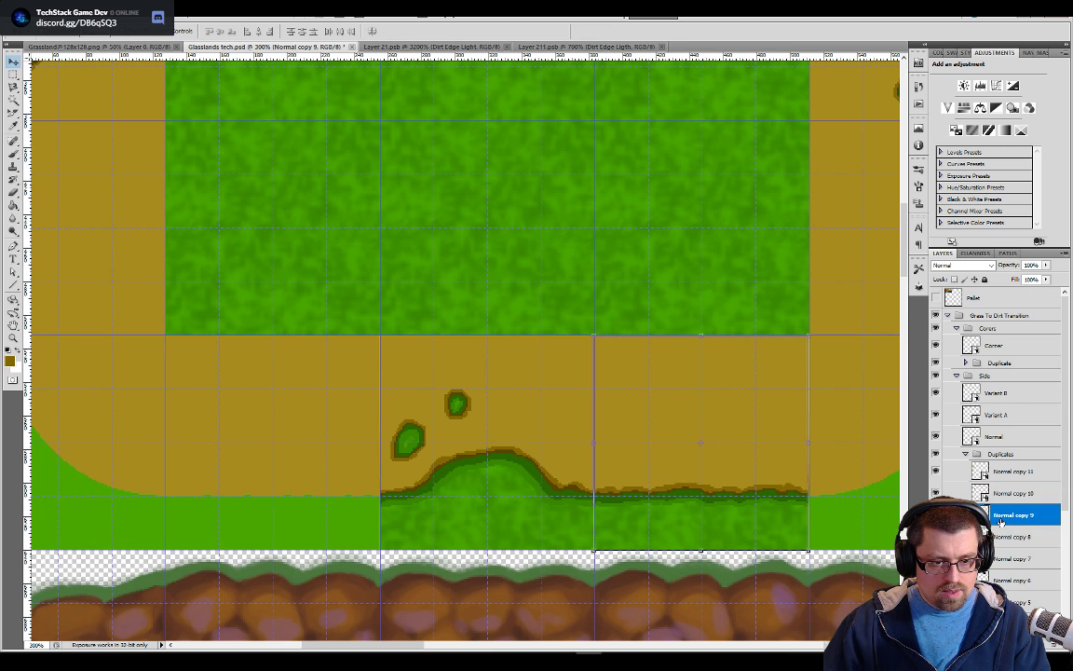
key("Right")
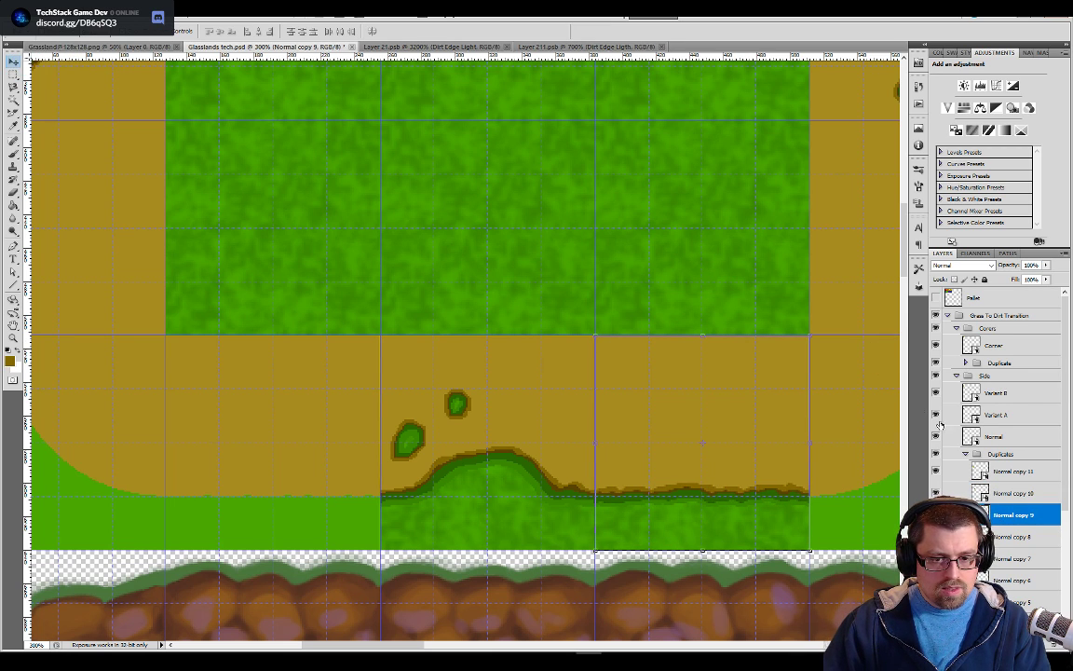
left_click(976, 438)
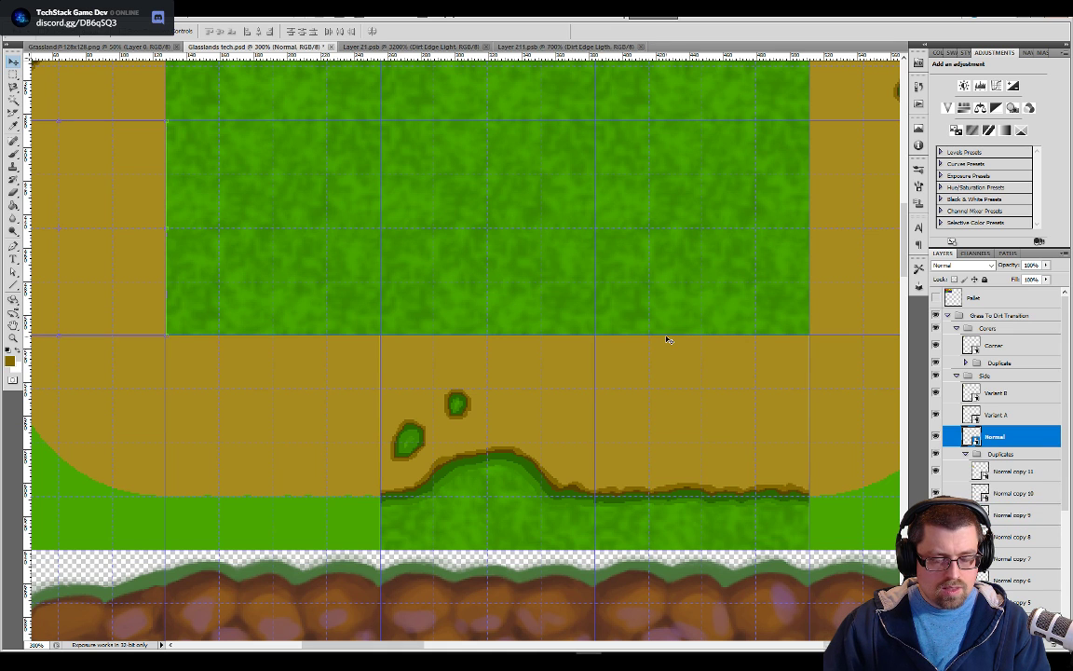
key("ctrl+h")
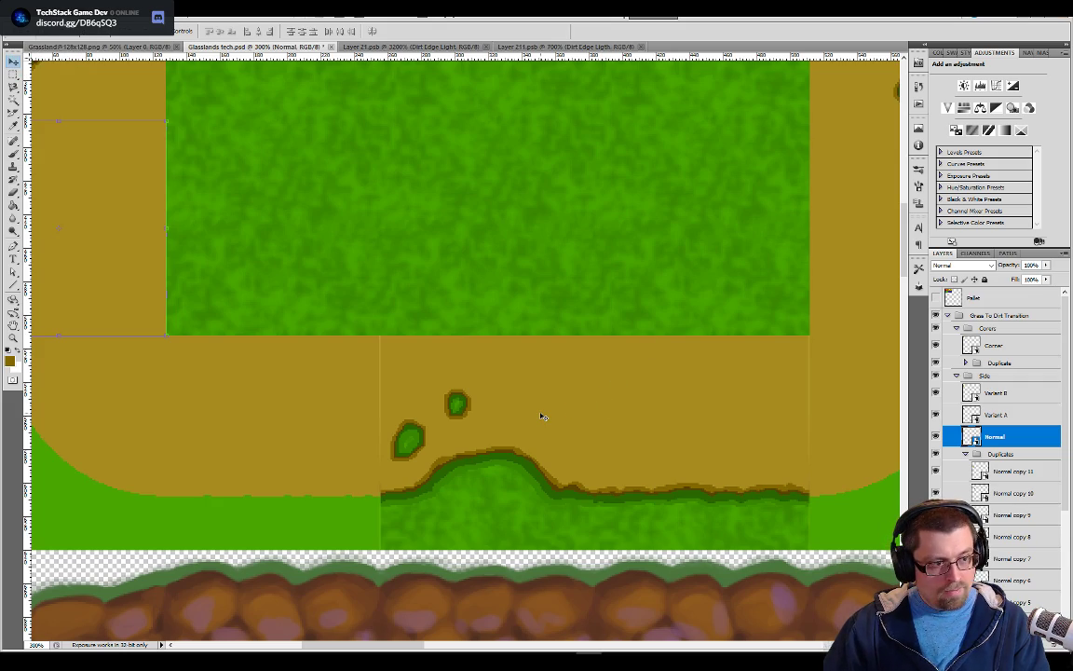
Try nudging the Normal copy 11 layer one pixel left and back to test the seam above the grass islands
key("ctrl+plus")
key("ctrl+plus")
key("ctrl+plus")
key("ctrl+plus")
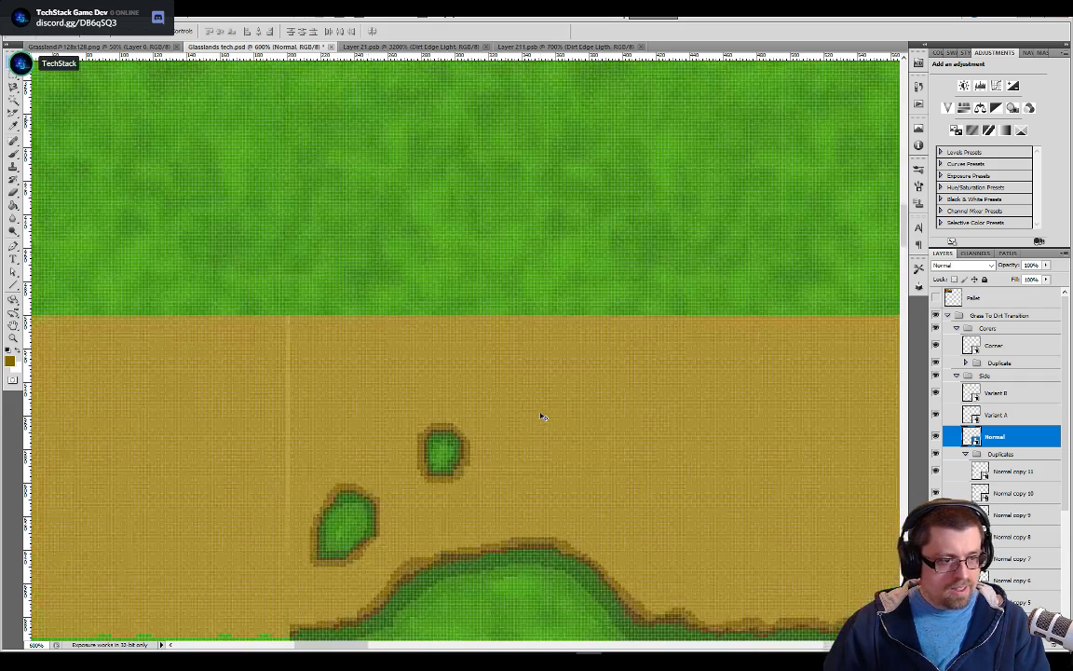
key("ctrl+plus")
key("ctrl+plus")
key("ctrl+plus")
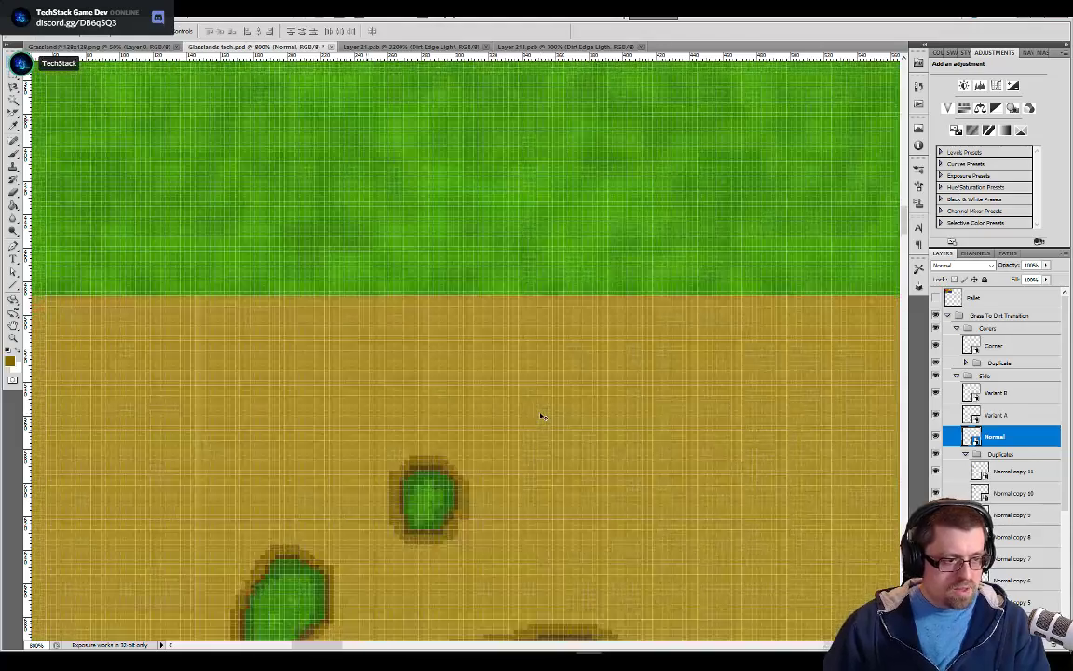
left_click_drag(374, 448, 542, 294)
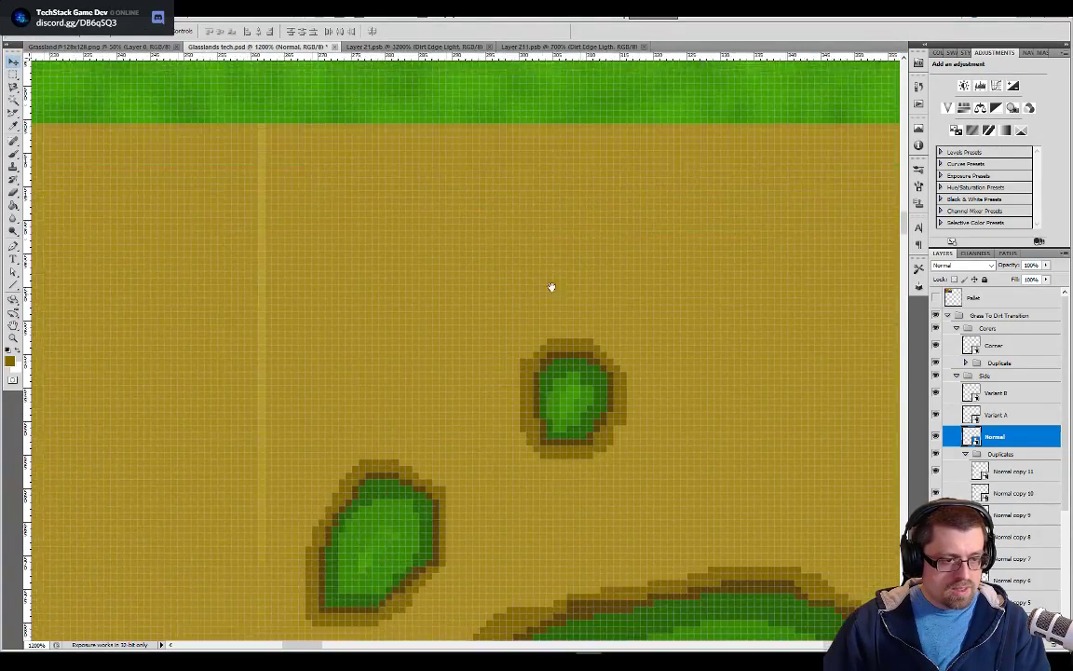
left_click(973, 474)
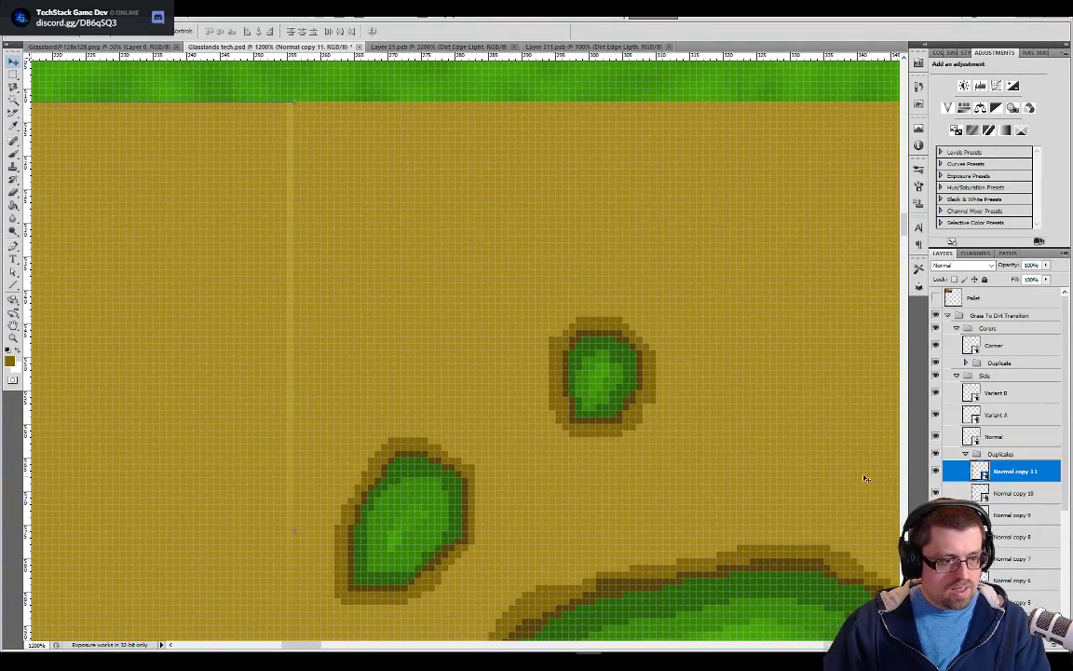
key("Left")
key("Right")
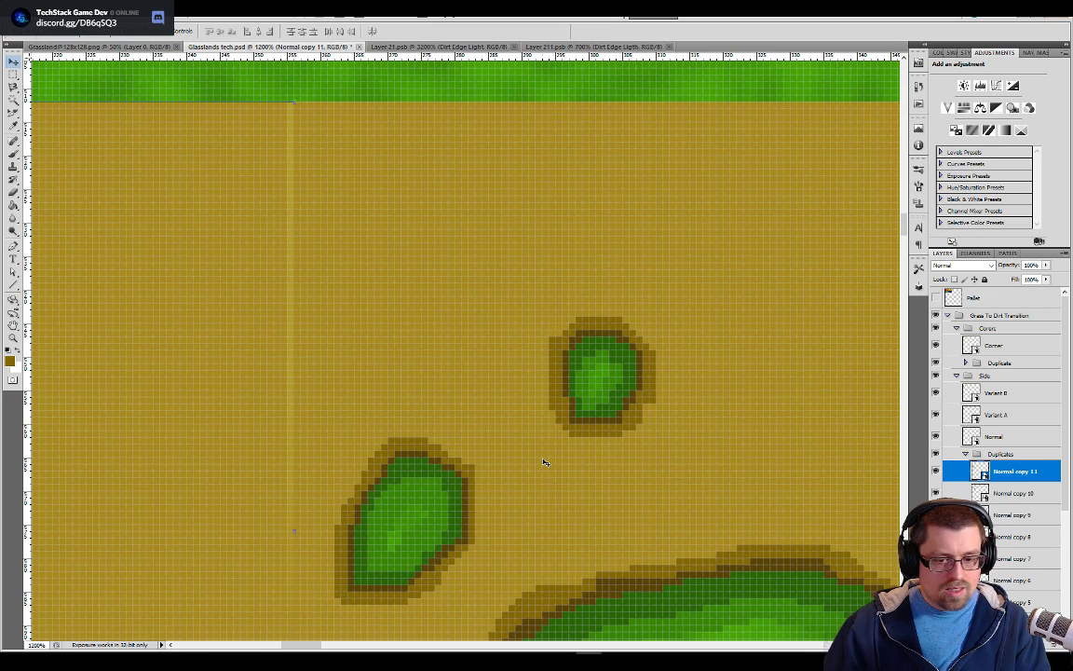
Nudge the Normal copy 10 and Normal copy 9 layers one pixel left each in the lower row of the dirt path
left_click(1046, 491)
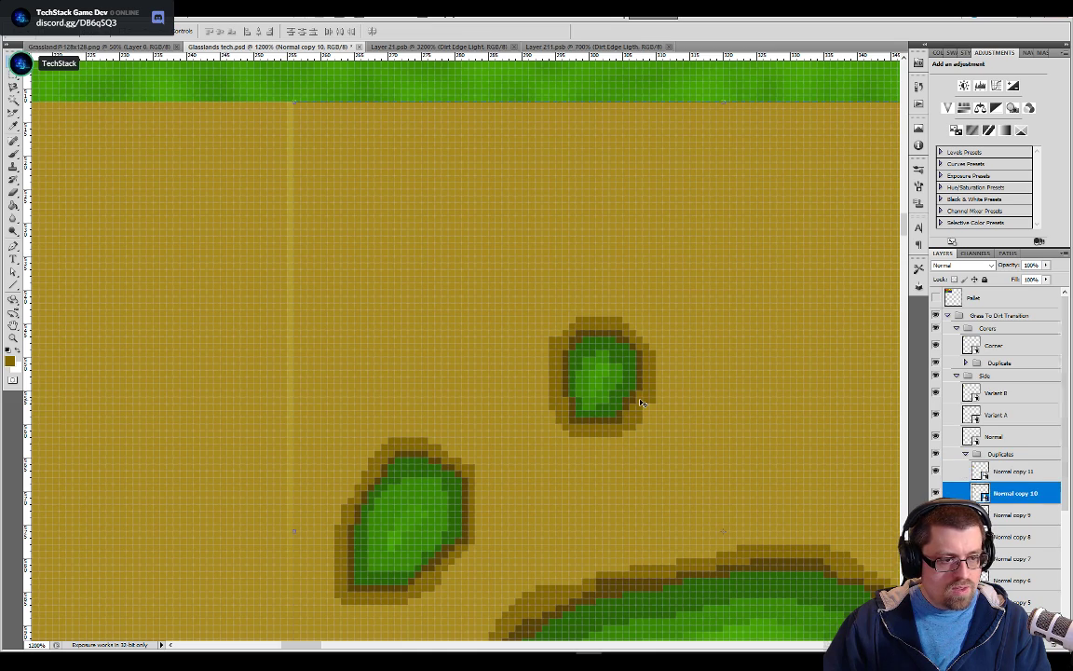
key("Left")
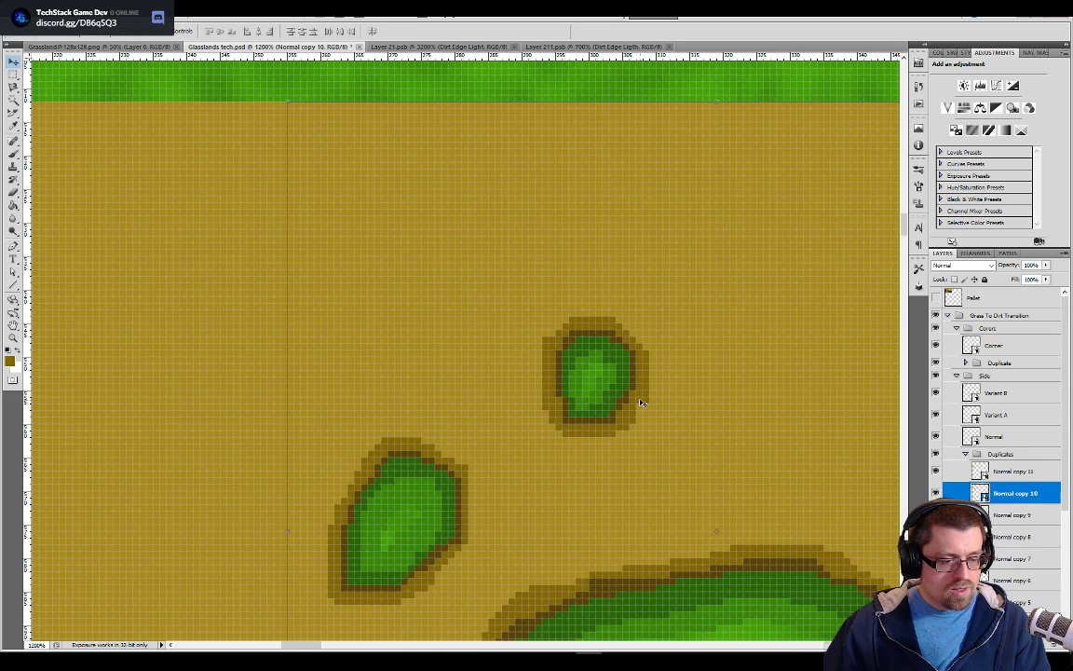
left_click_drag(640, 401, 43, 353)
left_click_drag(505, 344, 383, 396)
left_click_drag(573, 371, 178, 369)
left_click_drag(651, 381, 542, 377)
left_click(1000, 518)
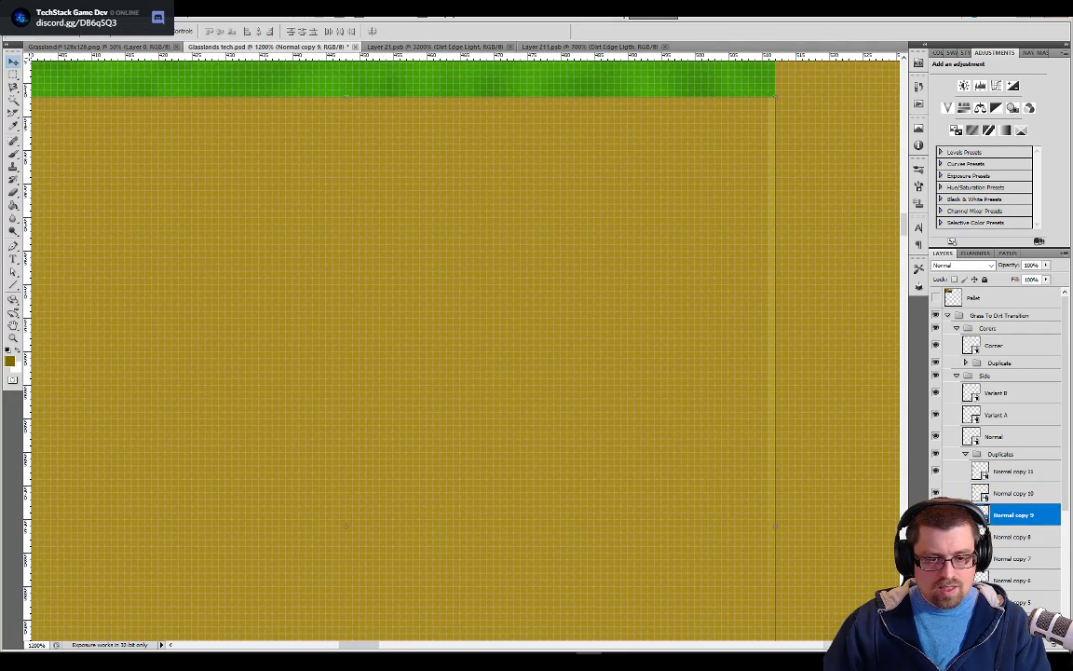
key("Left")
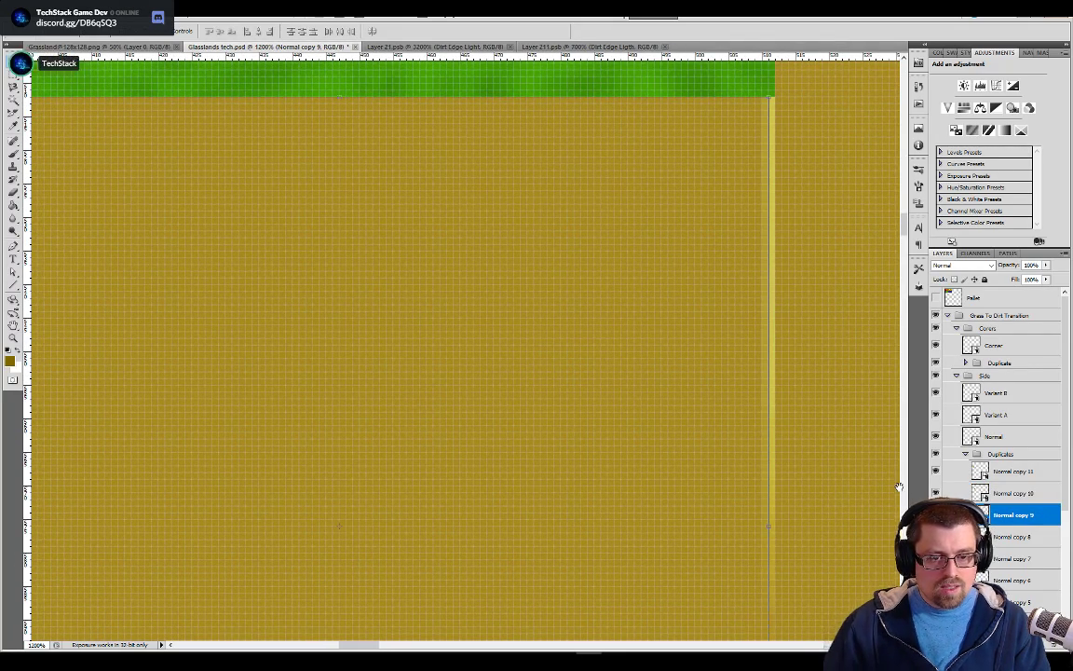
left_click_drag(616, 445, 478, 266)
left_click_drag(868, 272, 529, 240)
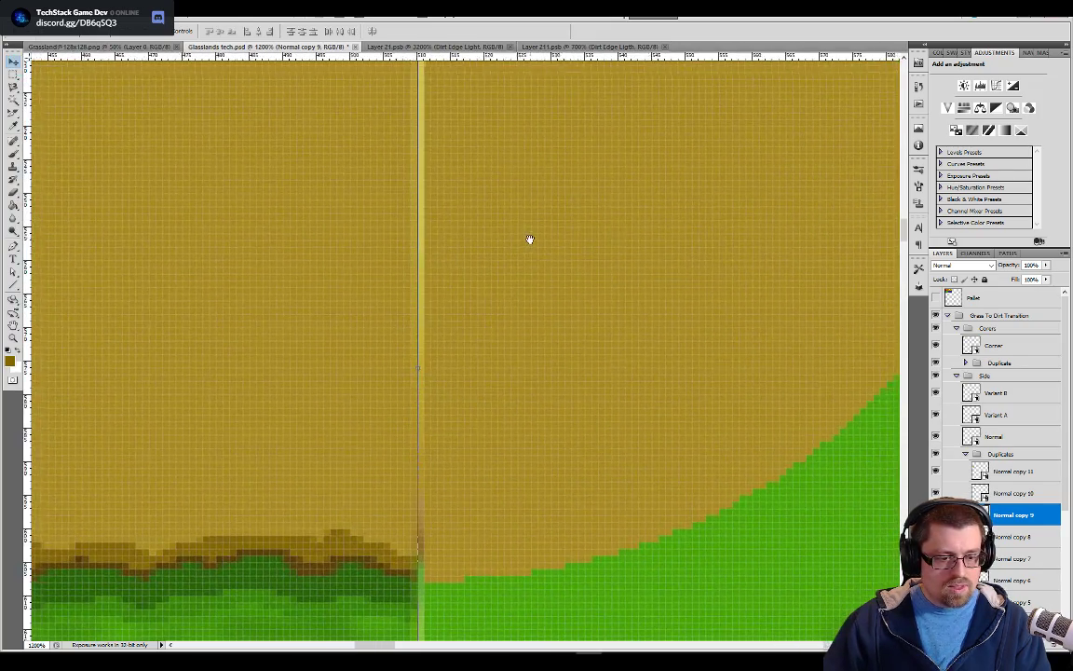
Collapse the Duplicates layer group and inspect the seam between the lower side tiles and the curved corner of the dirt path
left_click(1011, 539)
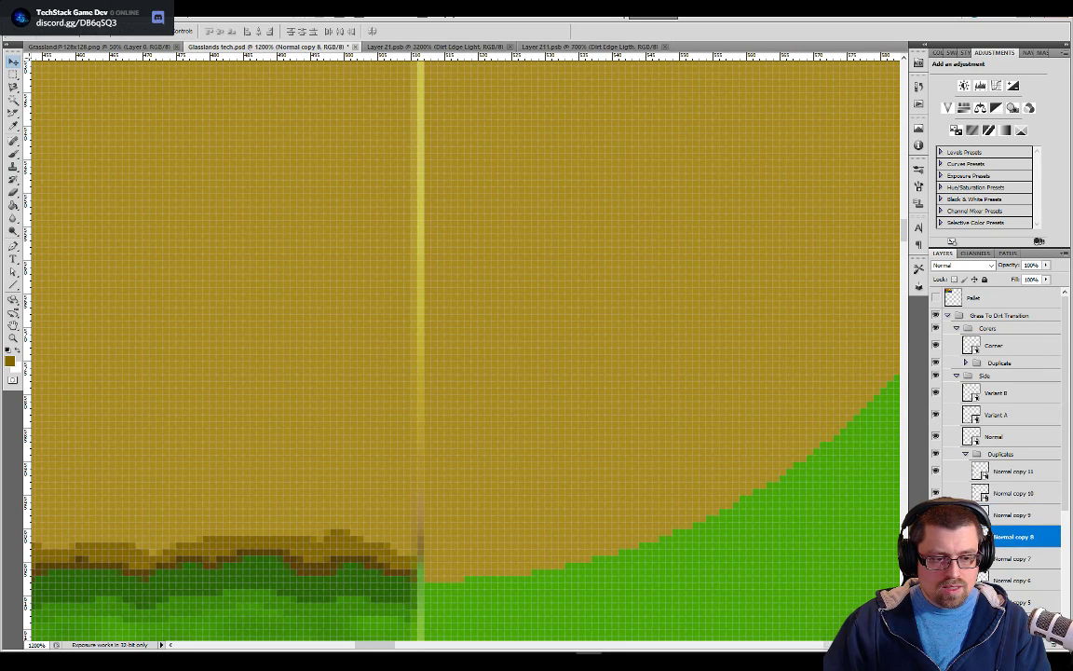
left_click(967, 454)
left_click_drag(690, 348, 557, 559)
left_click_drag(736, 200, 642, 399)
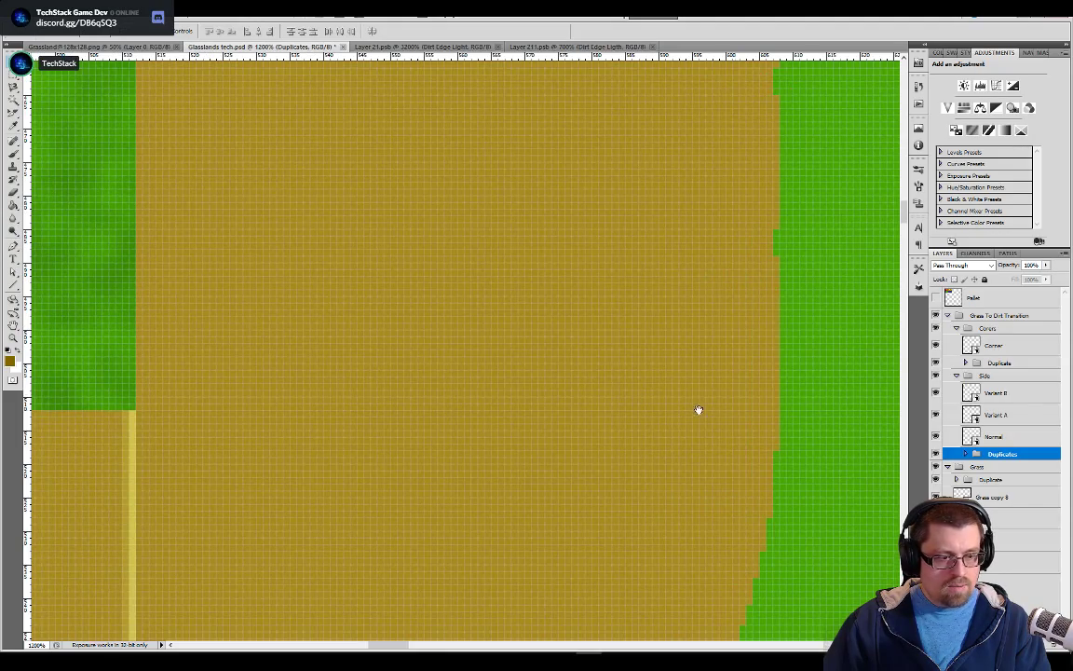
left_click_drag(531, 495, 750, 280)
key("ctrl+minus")
key("ctrl+minus")
key("ctrl+minus")
key("ctrl+minus")
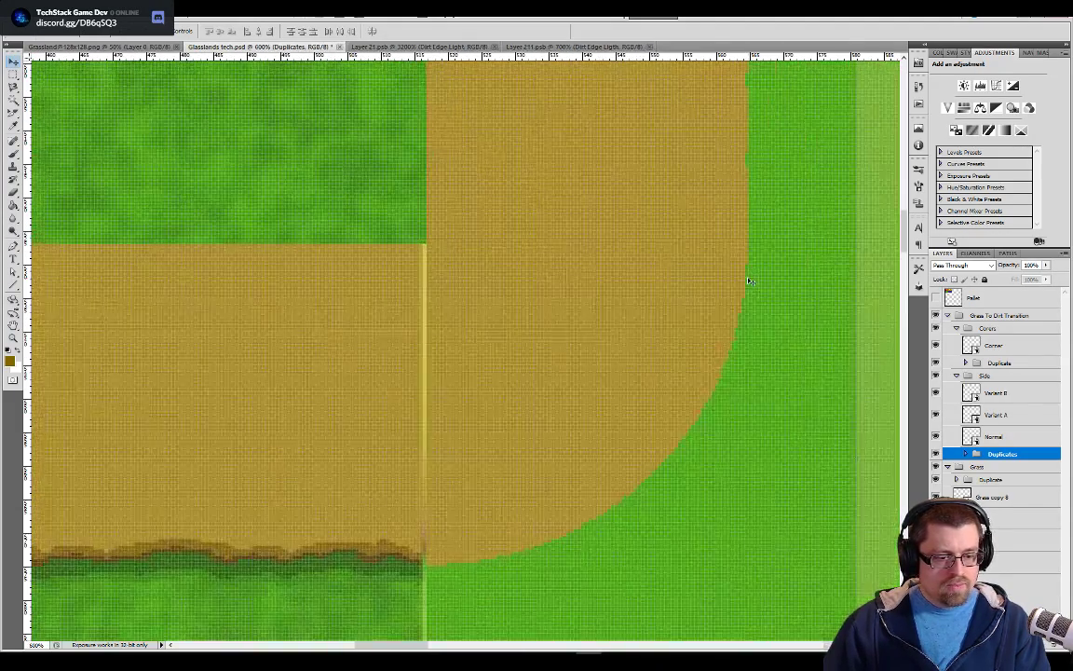
key("ctrl+minus")
key("ctrl+minus")
key("ctrl+minus")
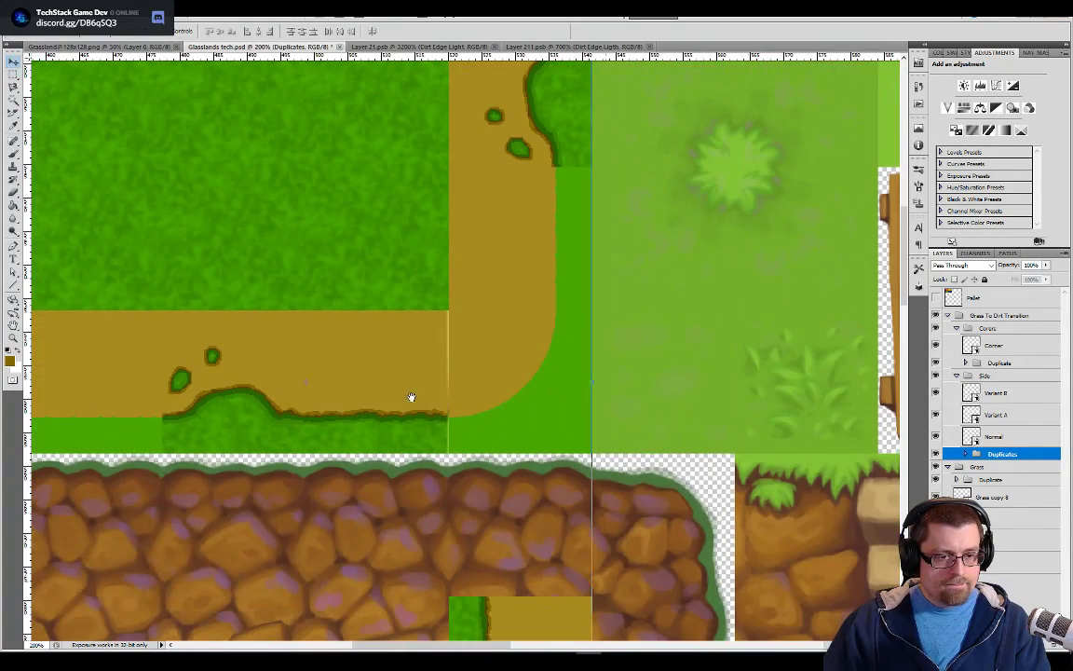
Examine the bottom and left stretches of the dirt path, ending at the plain side tile above the grass islands
scroll(559, 401, "left", 2)
scroll(412, 402, "left", 8)
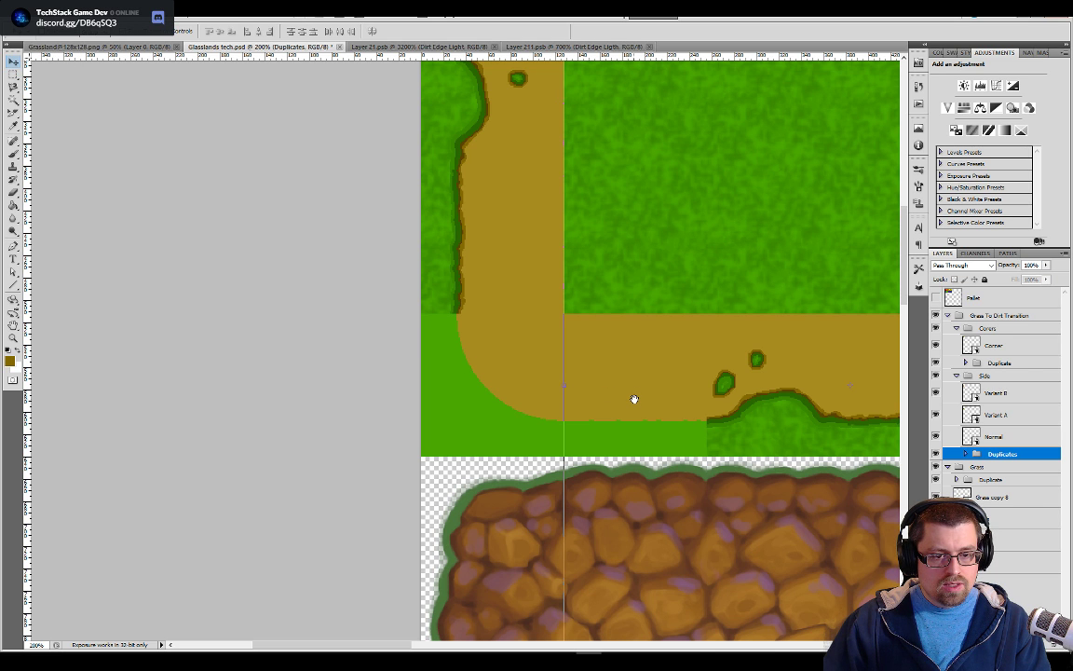
left_click_drag(635, 398, 467, 426)
left_click_drag(661, 455, 575, 479)
left_click_drag(384, 287, 606, 408)
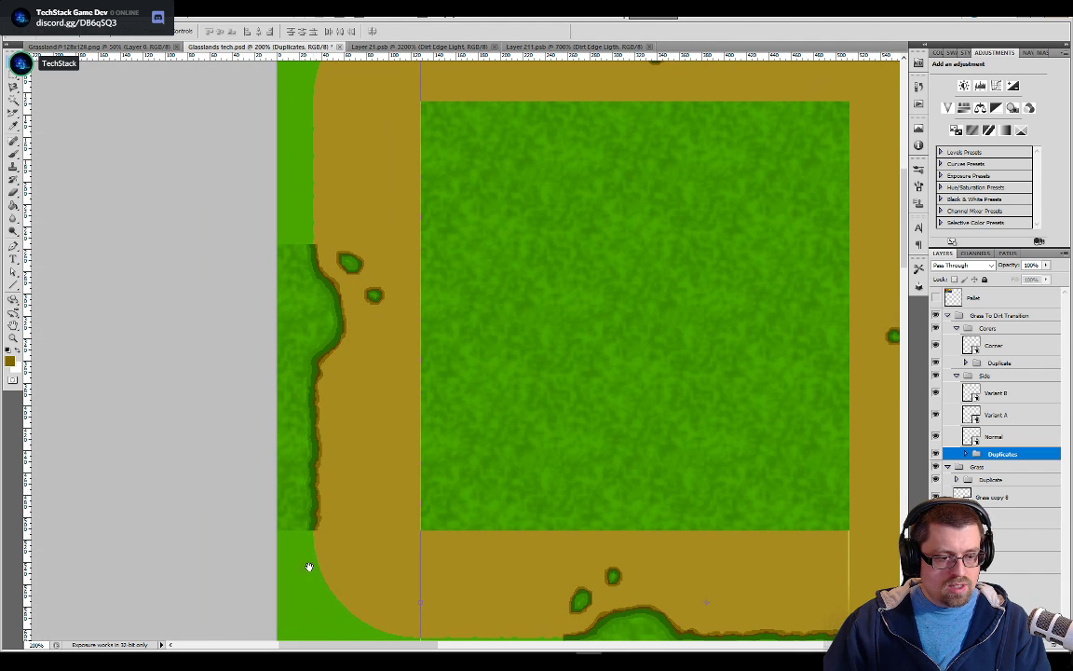
left_click_drag(304, 284, 342, 378)
key("ctrl+r")
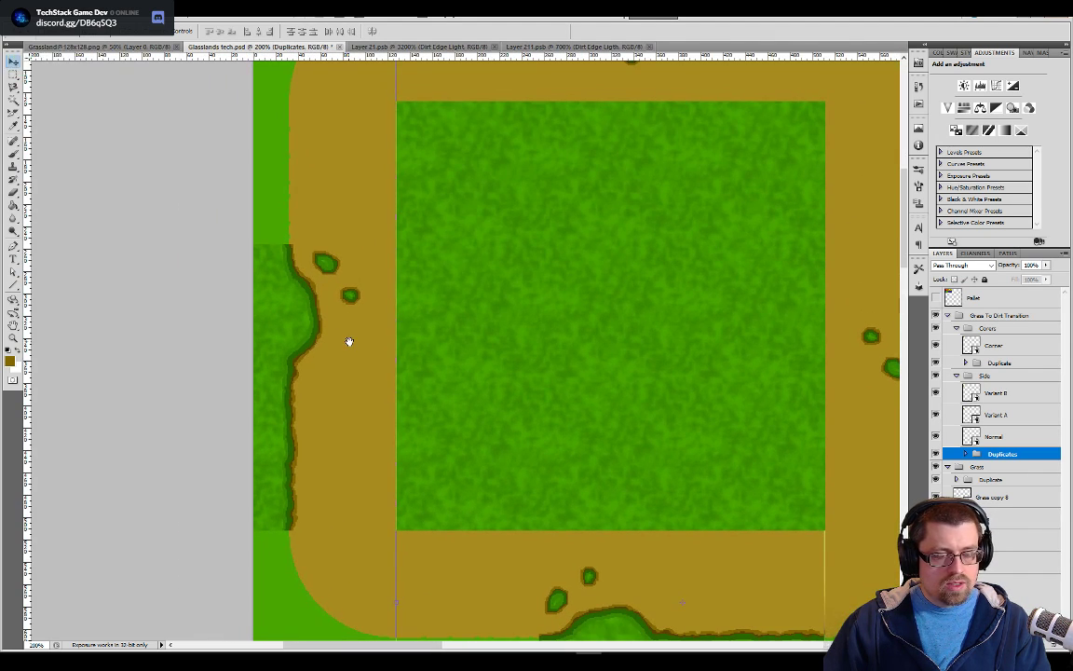
key("ctrl+plus")
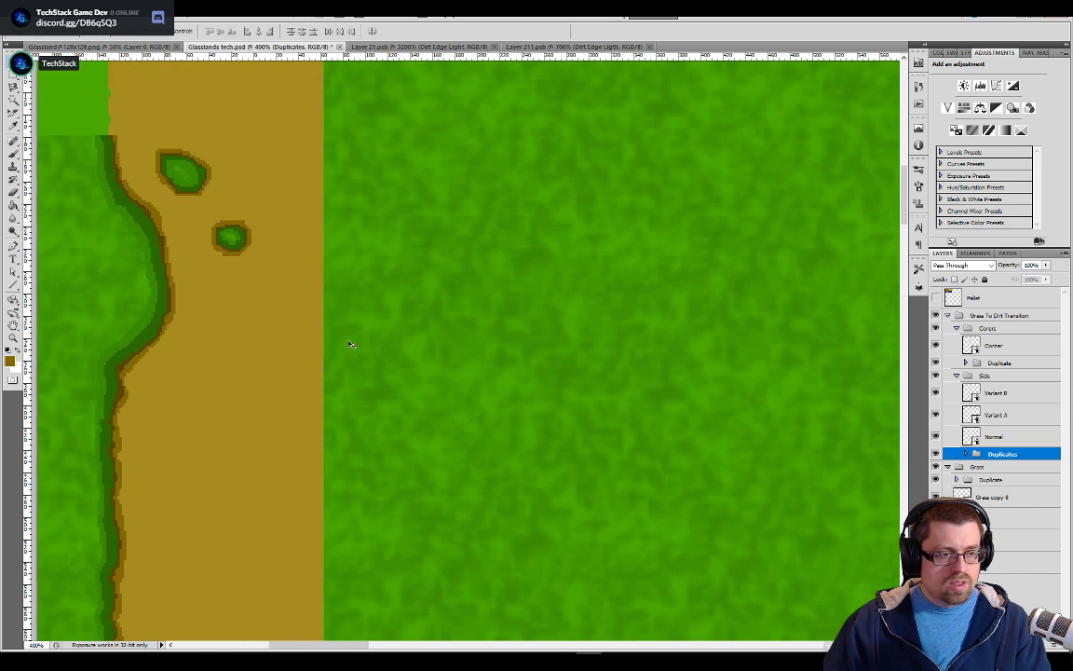
left_click_drag(398, 361, 592, 465)
key("ctrl+plus")
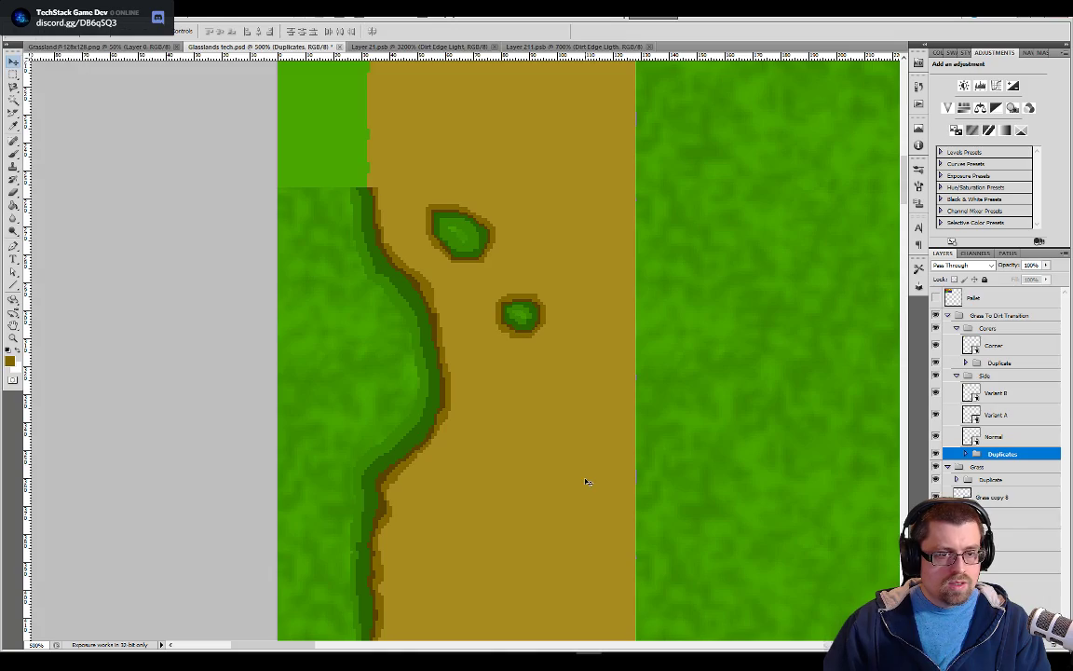
key("ctrl+plus")
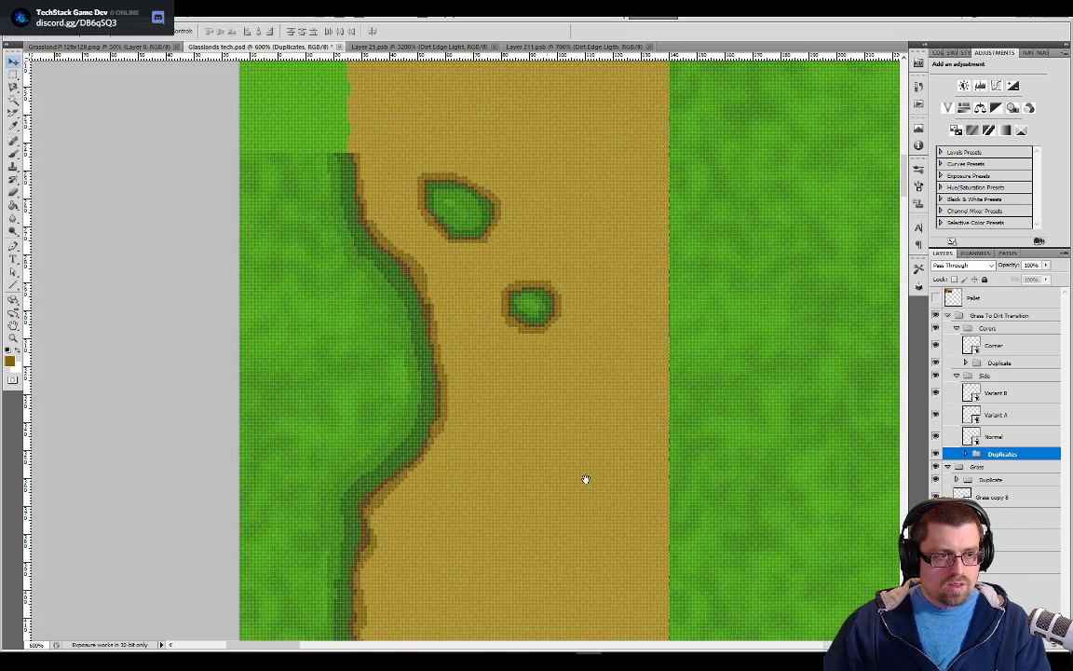
left_click_drag(543, 389, 567, 622)
left_click_drag(428, 267, 468, 370)
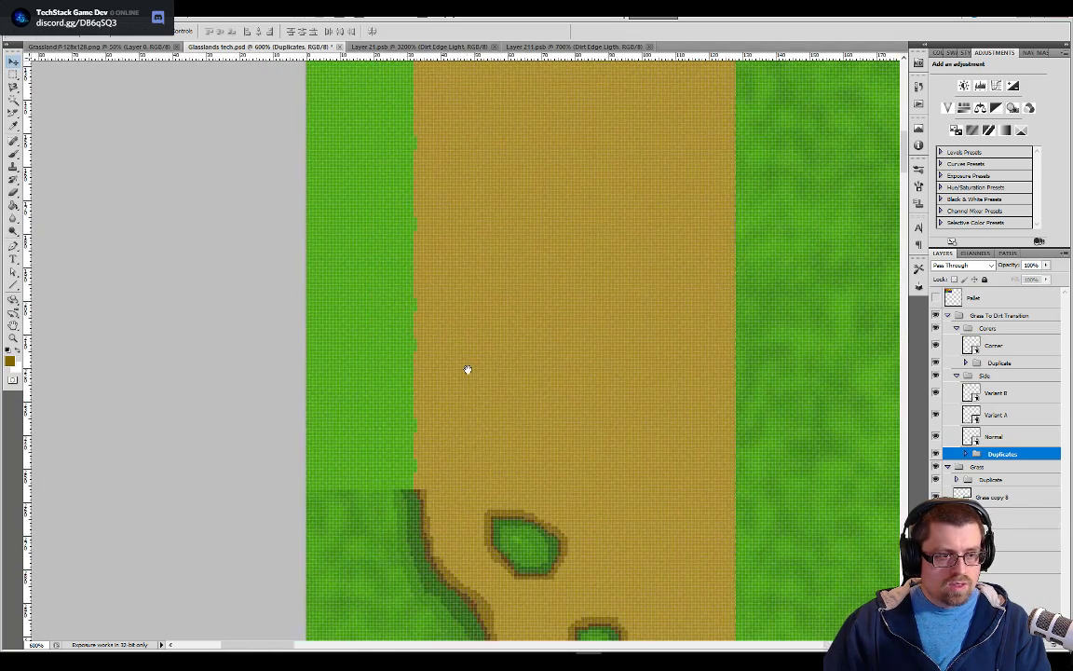
Select the Variant B layer and temporarily hide the Grass To Dirt Transition and Grass groups to study the painted reference beneath
left_click(995, 401)
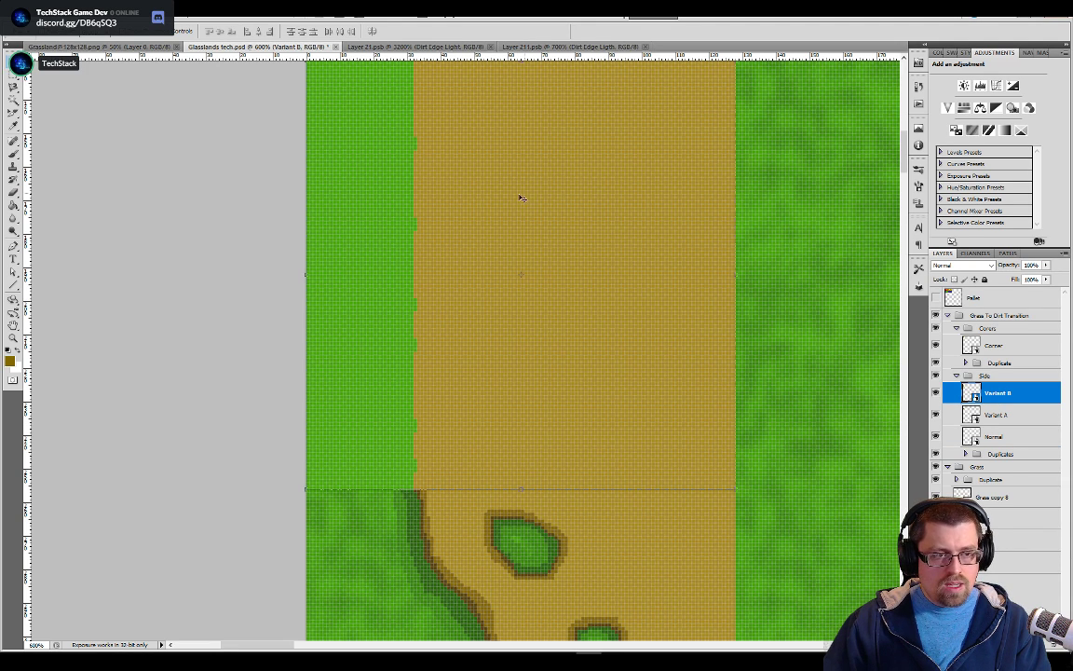
left_click(937, 316)
left_click(937, 467)
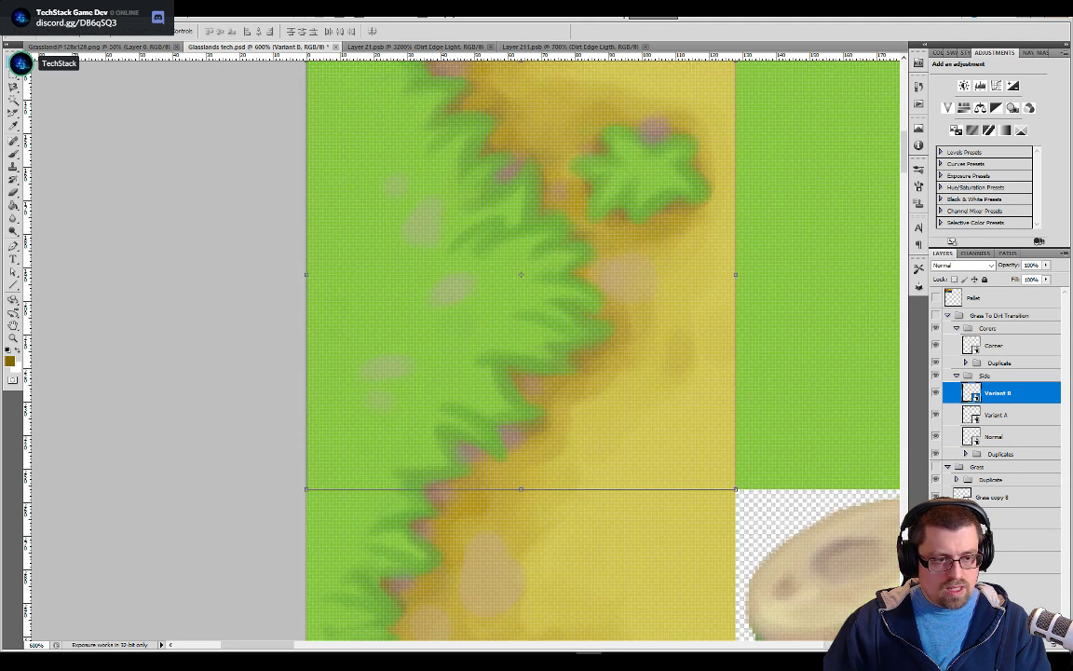
key("ctrl+minus")
key("ctrl+minus")
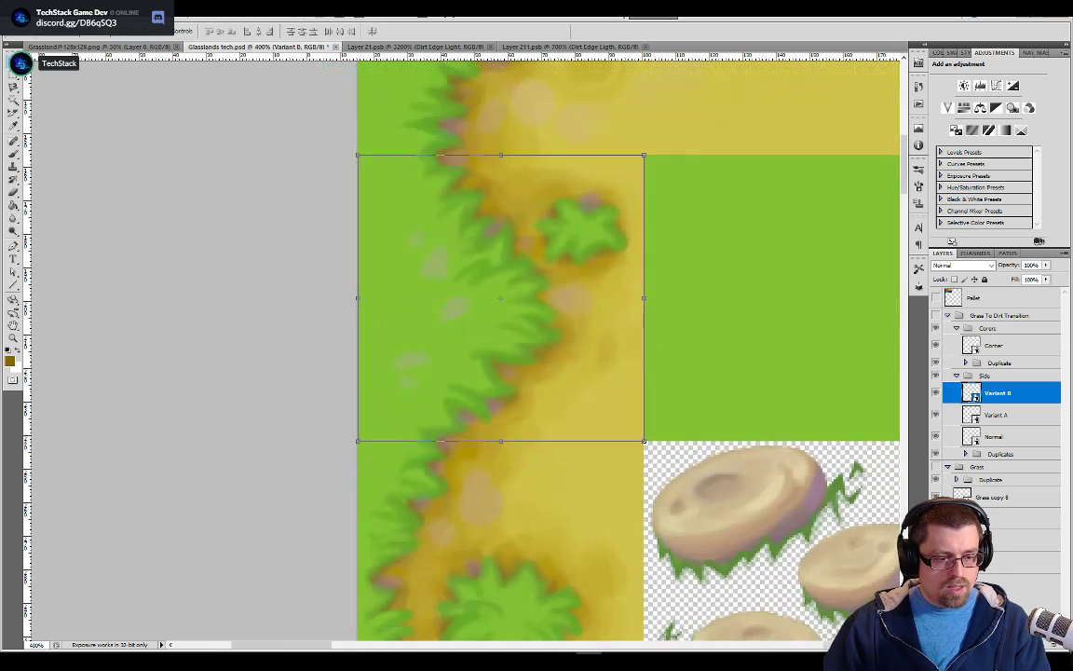
left_click_drag(675, 467, 691, 240)
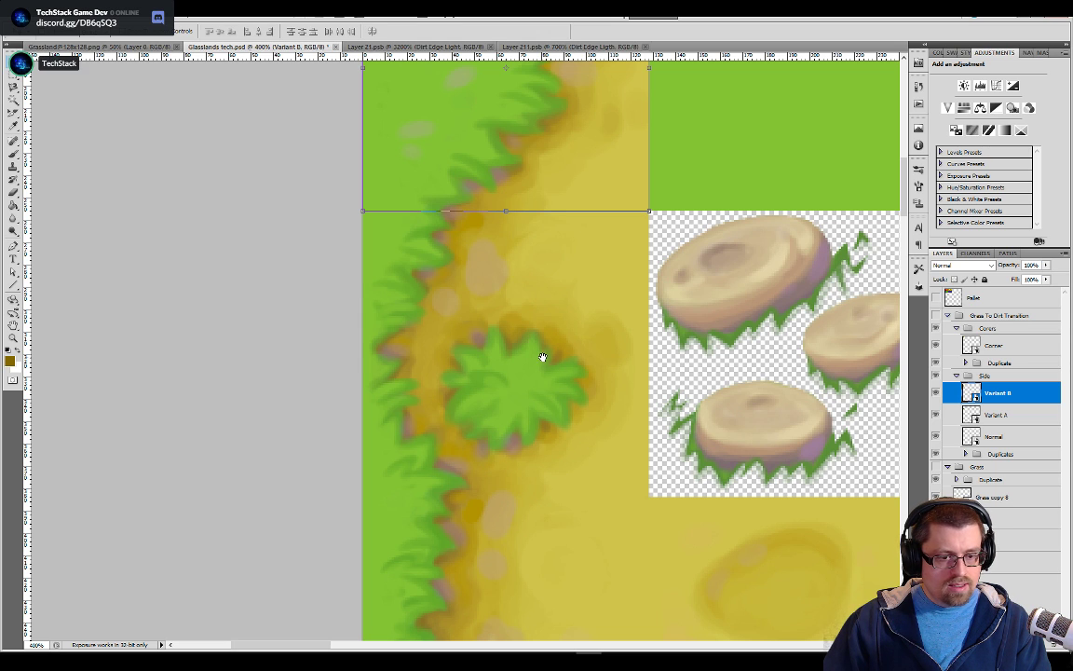
left_click_drag(580, 350, 578, 318)
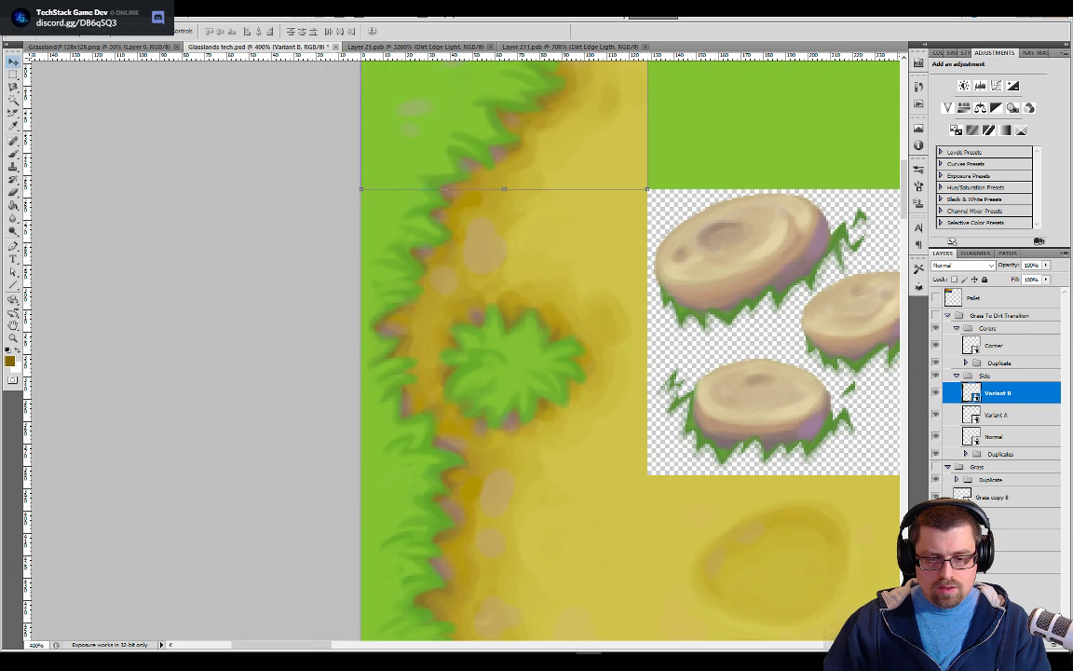
left_click(935, 541, "alt")
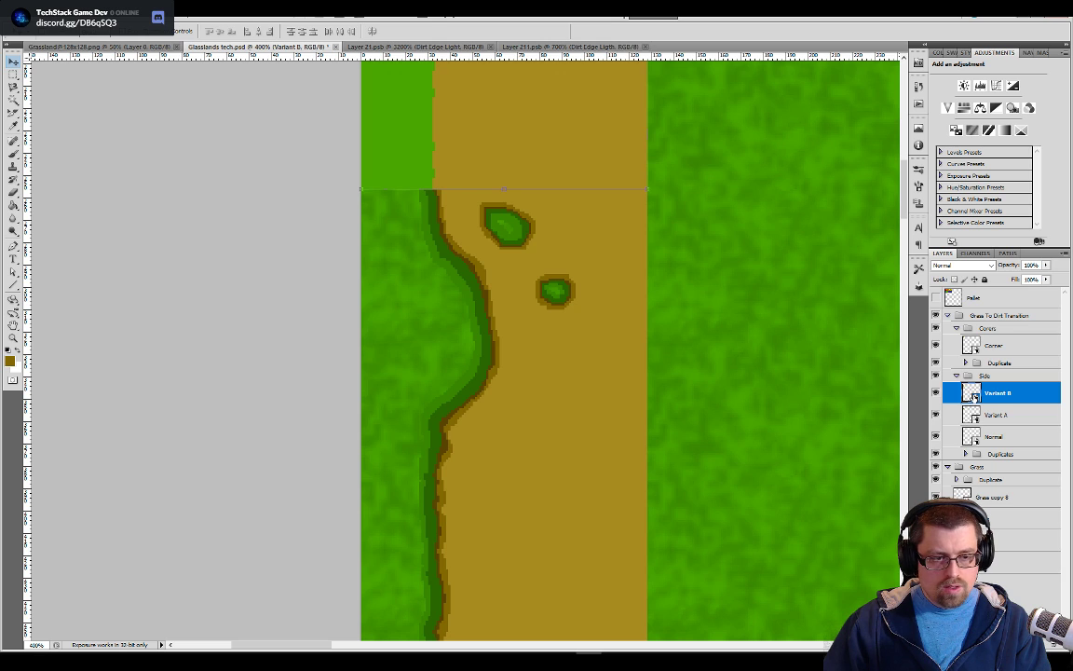
Open the Variant B smart object, select its whole dirt area by colour and cut it out of the layer
scroll(420, 384, "up", 4)
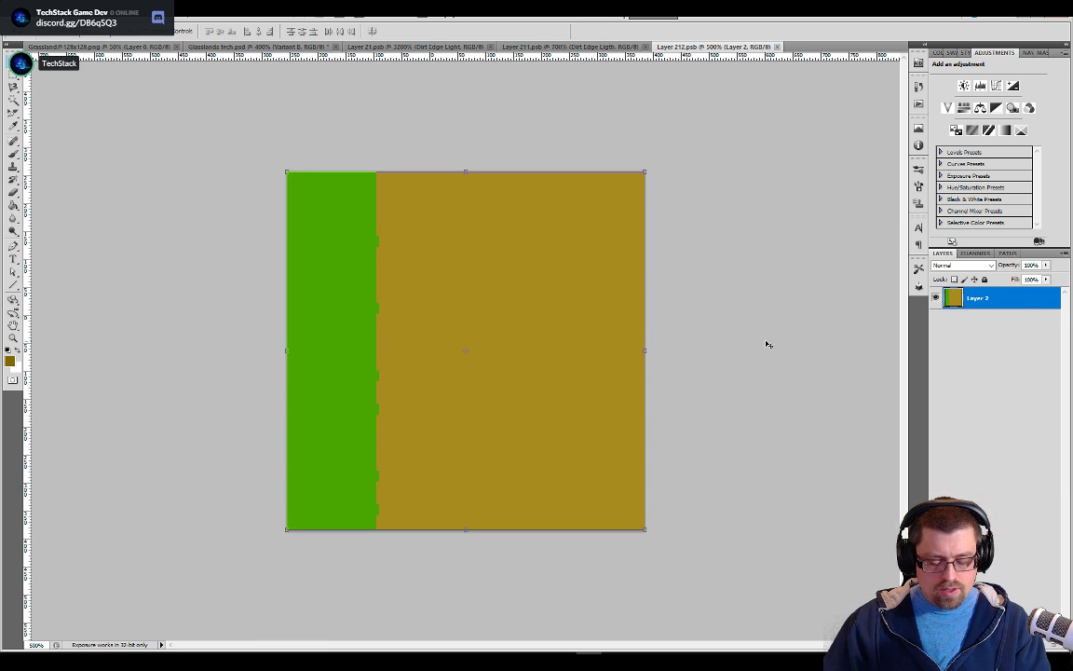
key("m")
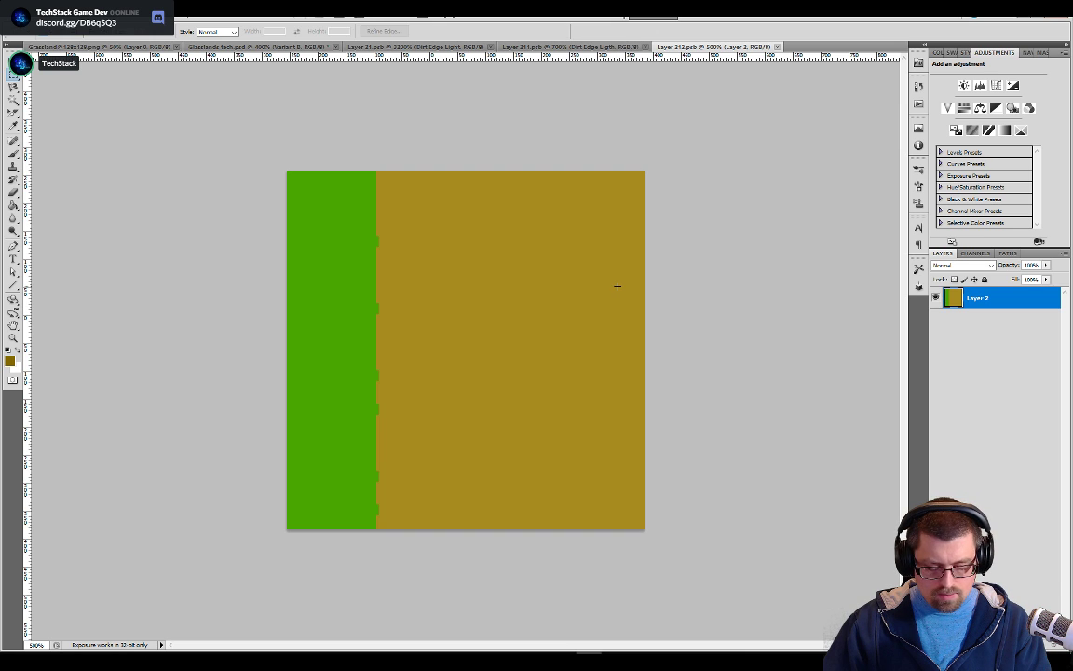
key("w")
left_click(522, 345)
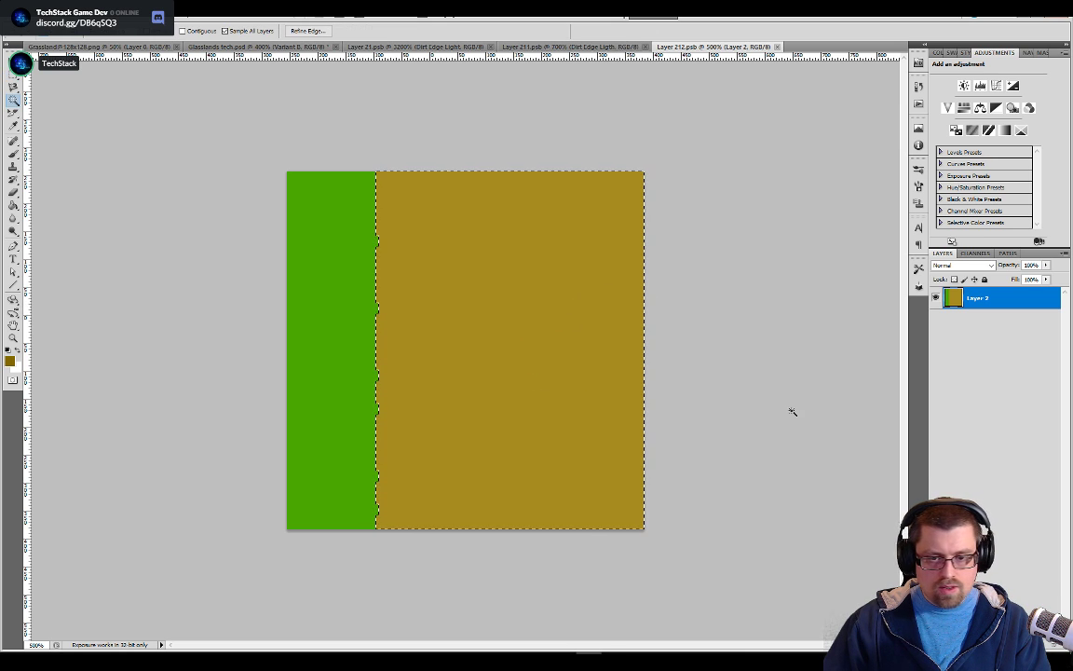
key("Delete")
key("ctrl+d")
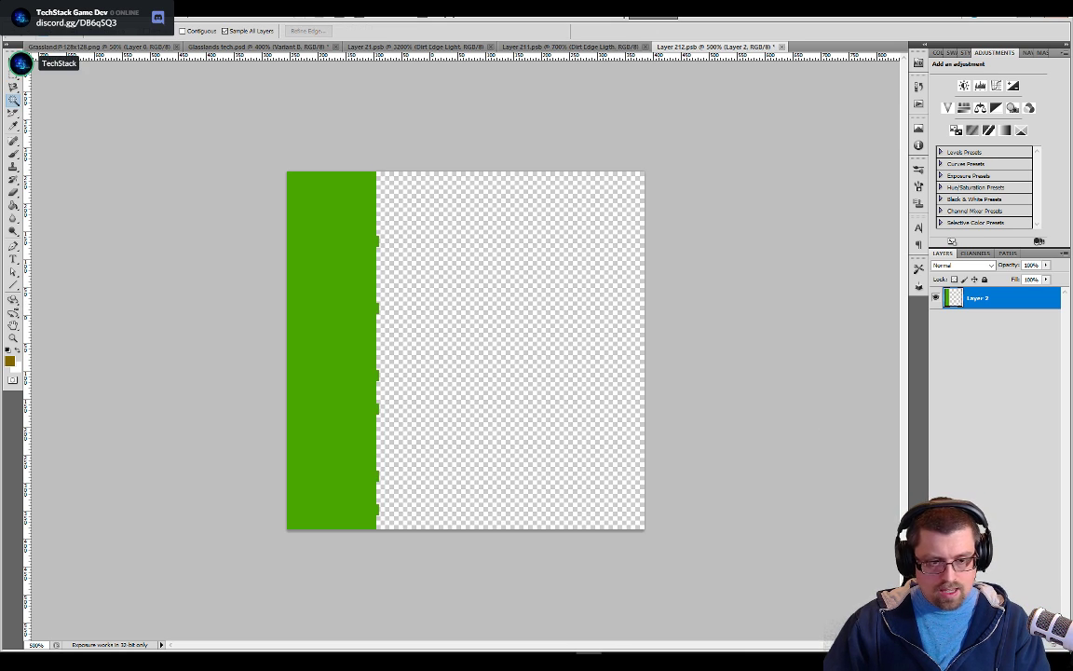
Paste the dirt onto its own layer, place it beneath the grass layer and fill it completely with the dirt colour
key("ctrl+v")
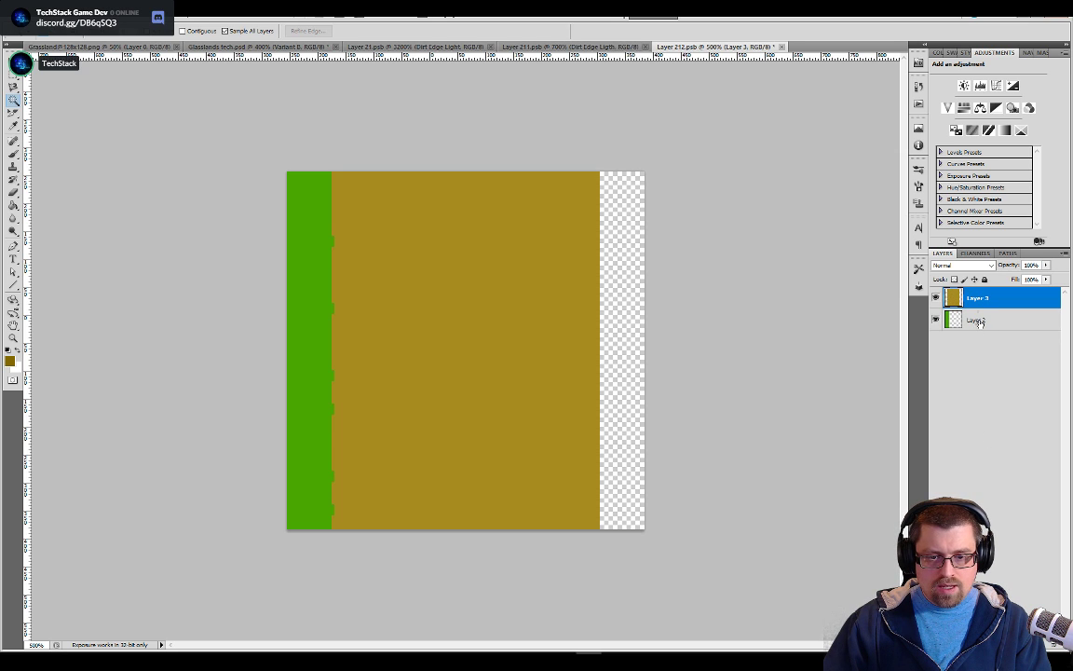
key("ctrl+z")
left_click(595, 375)
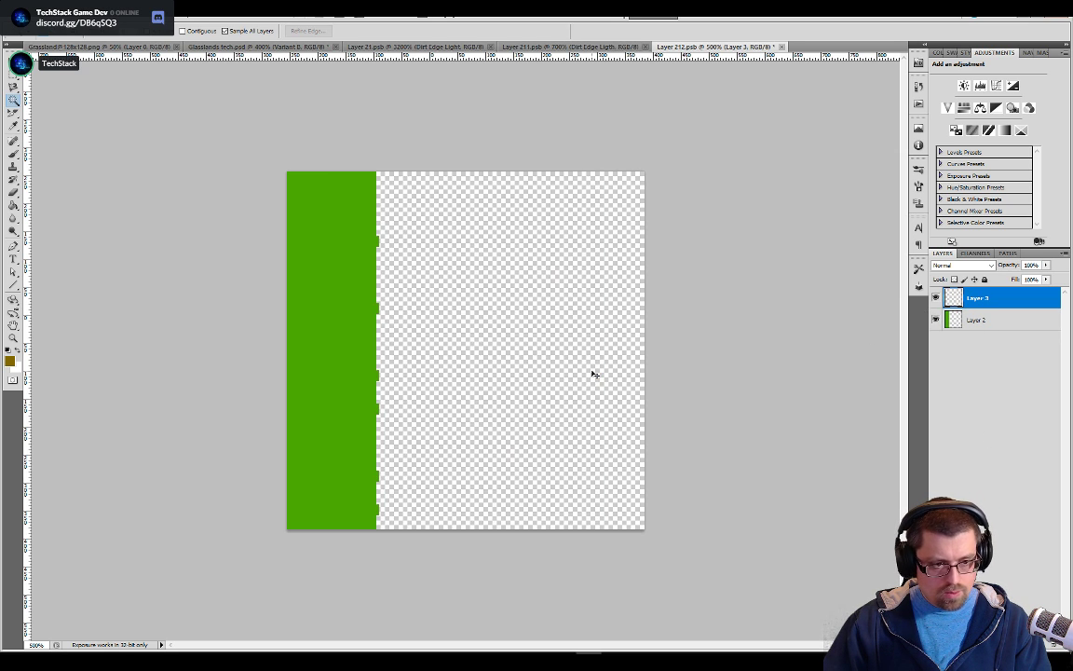
key("ctrl+v")
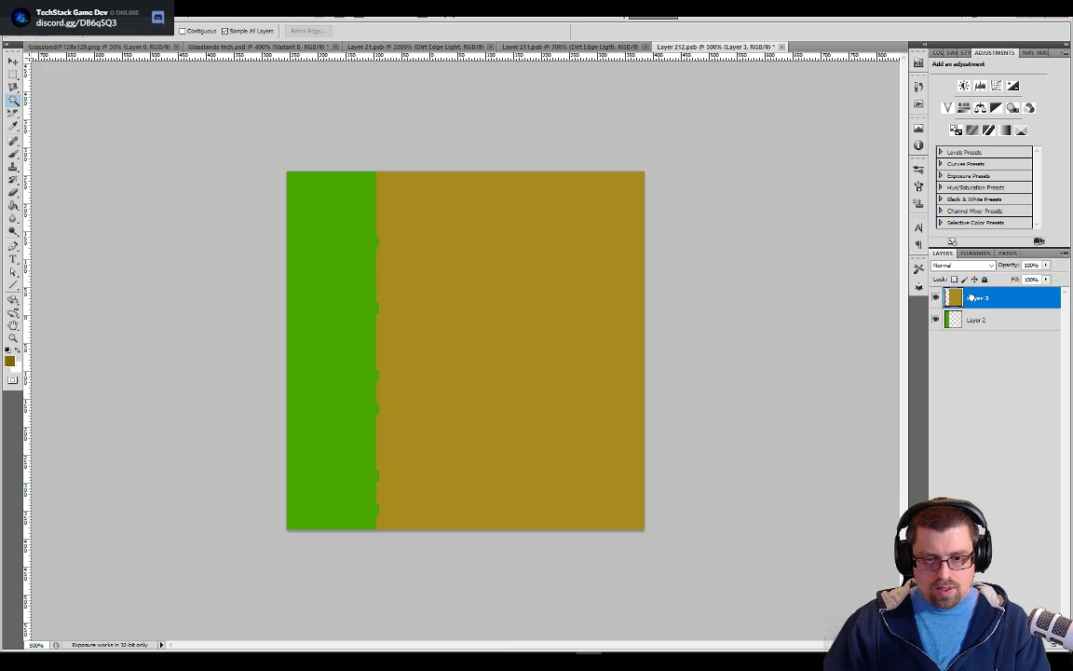
left_click_drag(969, 299, 975, 356)
key("g")
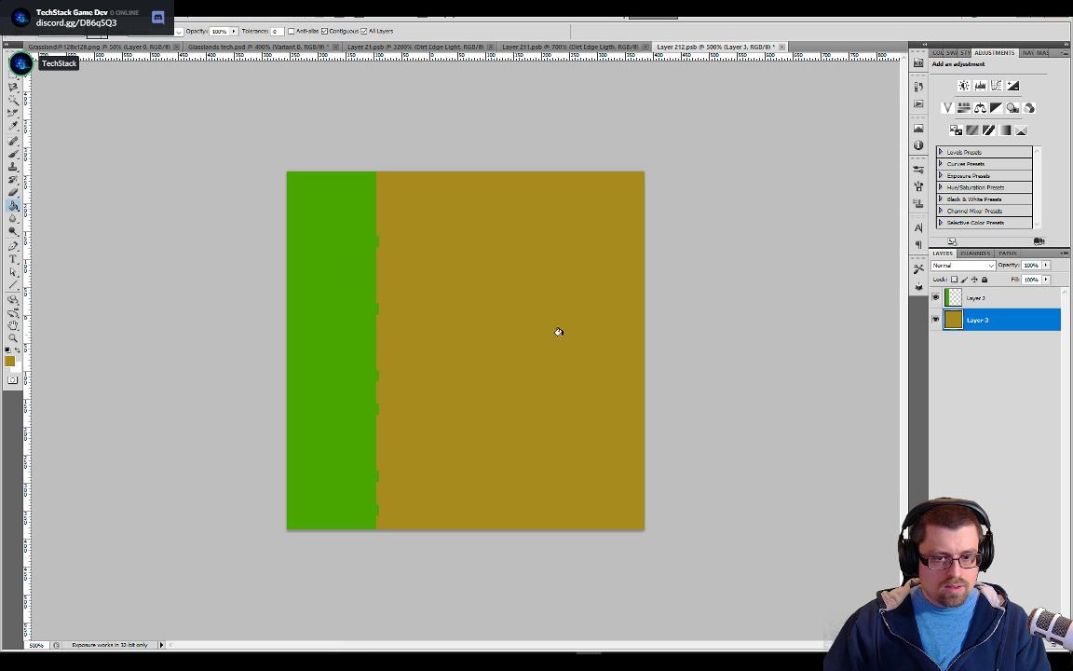
Rename the green upper layer Grass and the brown lower layer Dirt
left_click(990, 303)
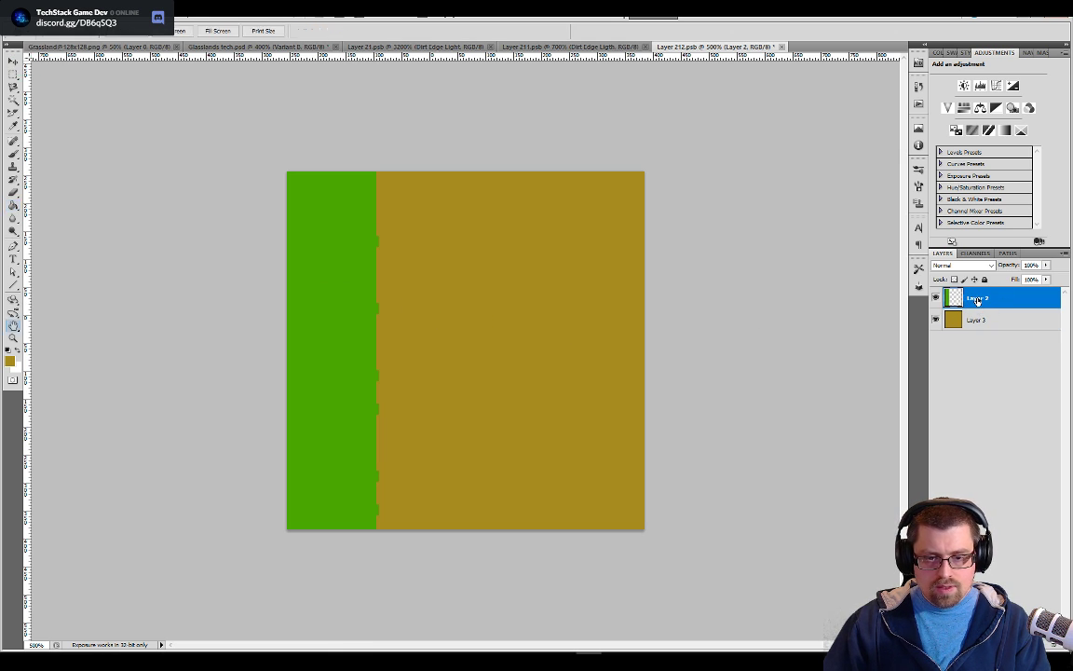
double_click(978, 301)
type("2")
key("Escape")
double_click(977, 298)
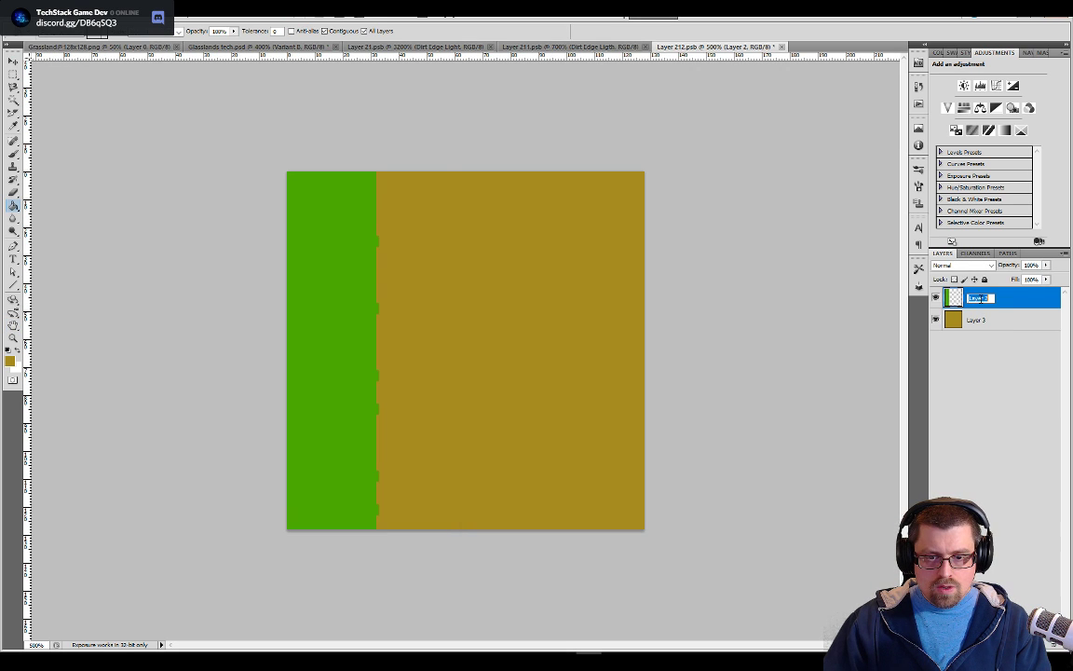
type("Grass")
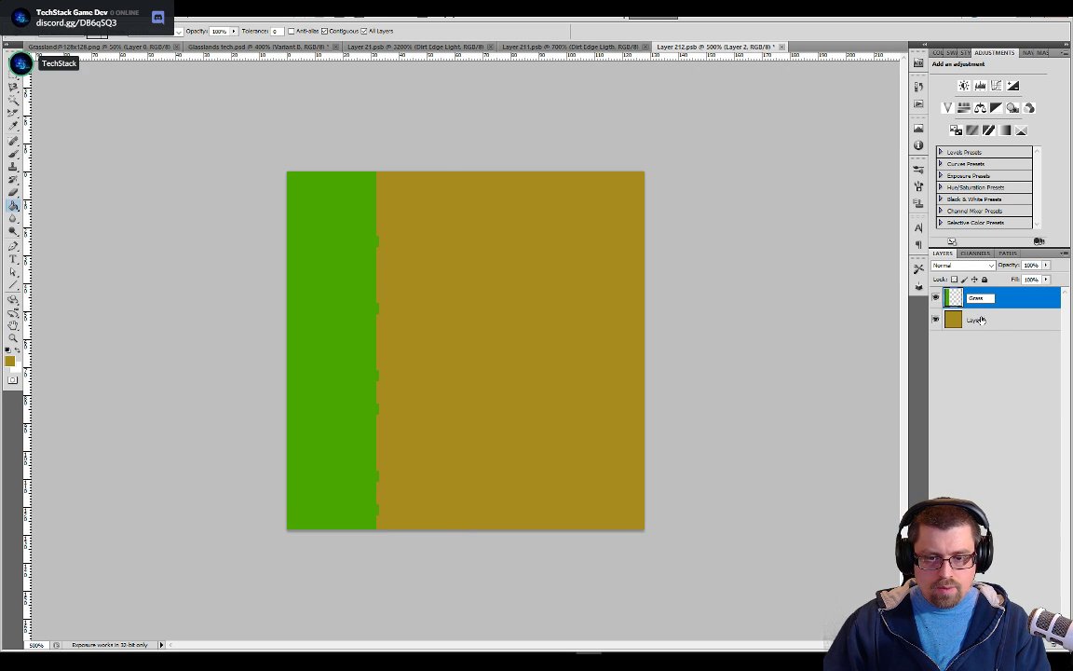
double_click(979, 321)
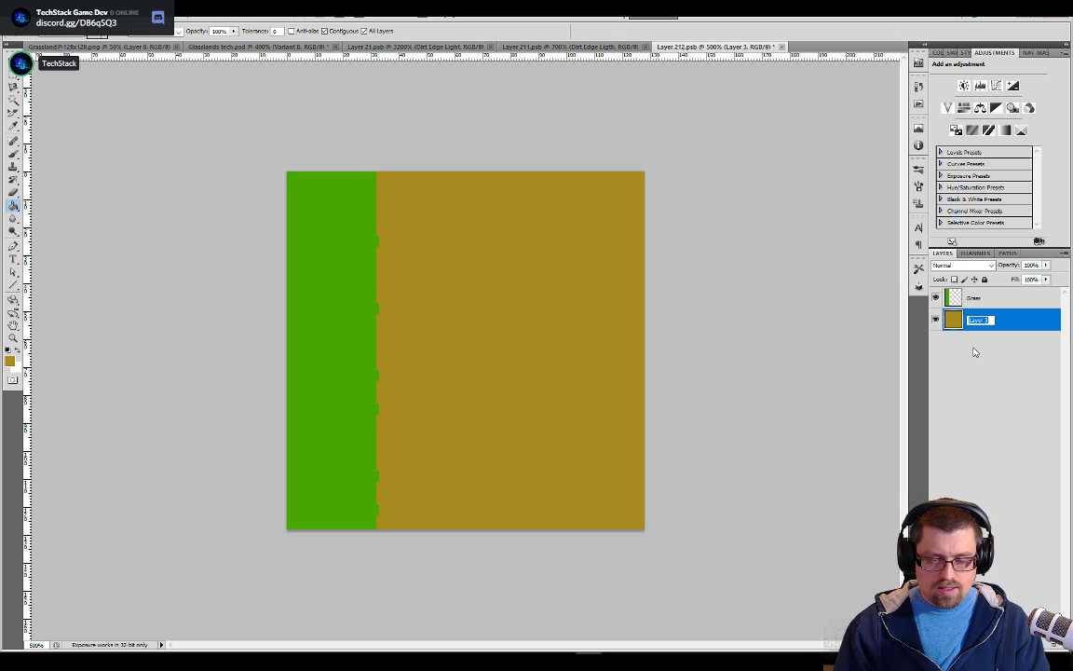
type("Dirt")
key("Return")
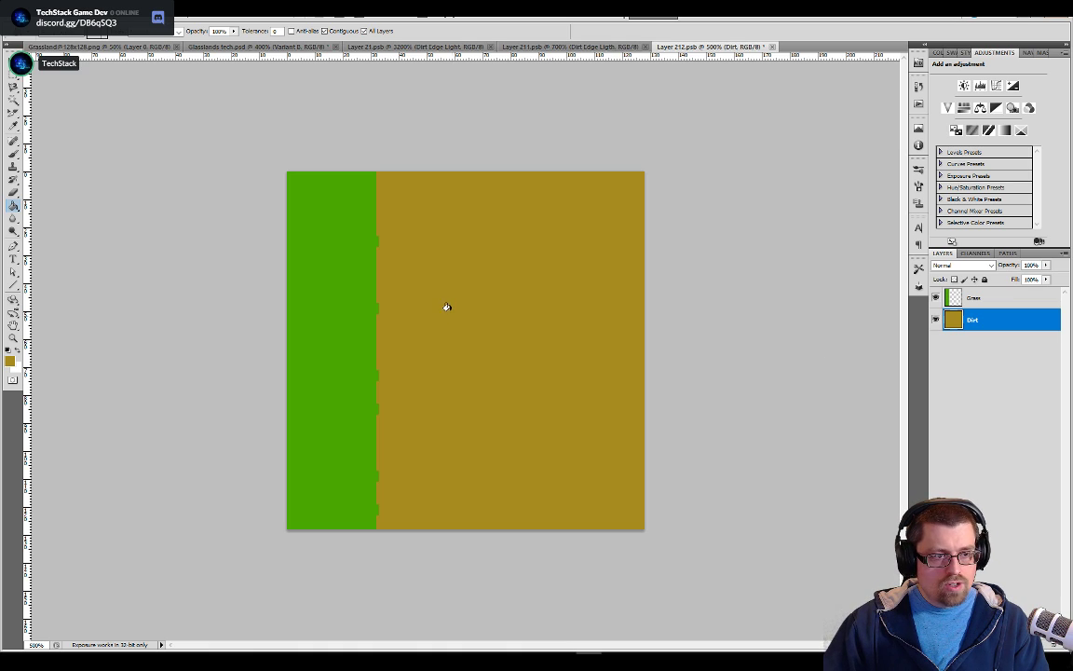
Fill the green area on the Grass layer with the grass pattern using the Paint Bucket
key("ctrl+plus")
key("ctrl+plus")
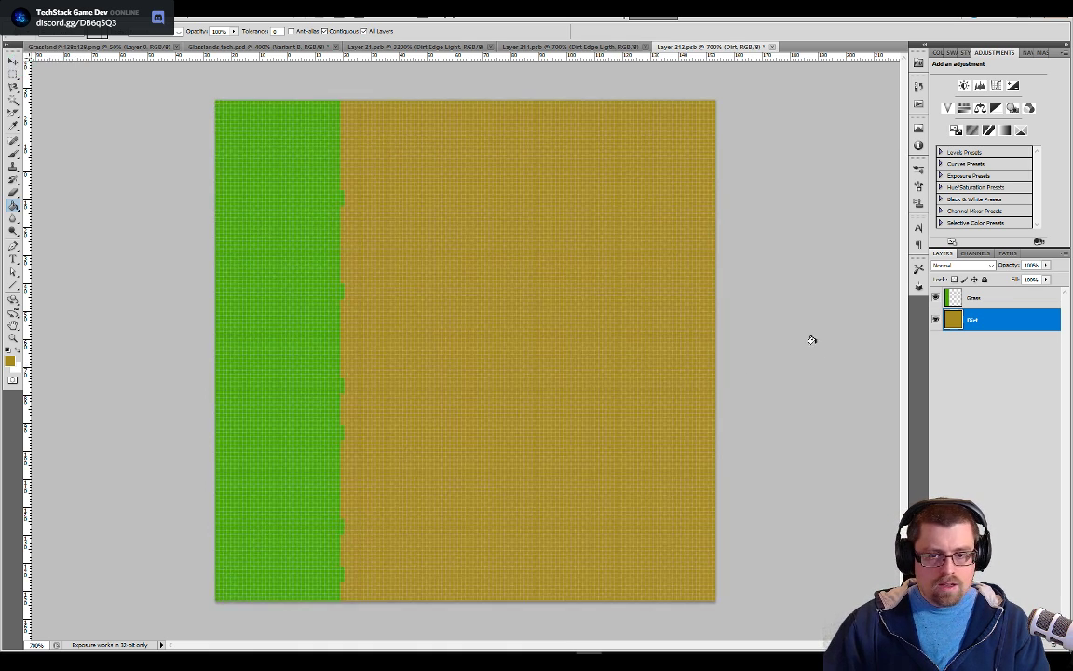
left_click(941, 299)
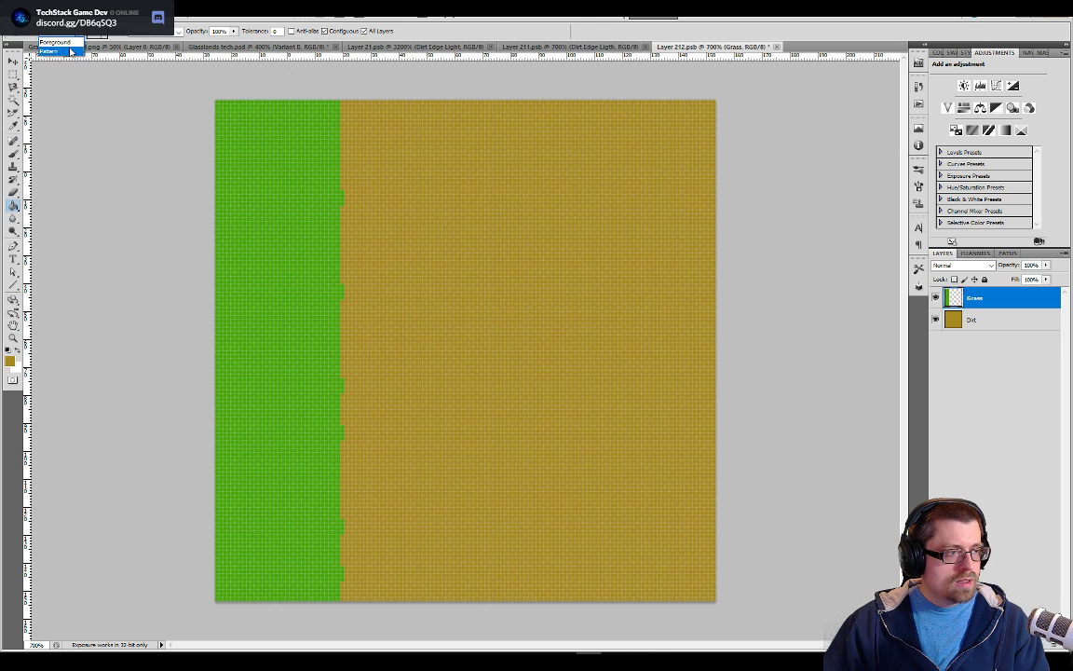
left_click(265, 297)
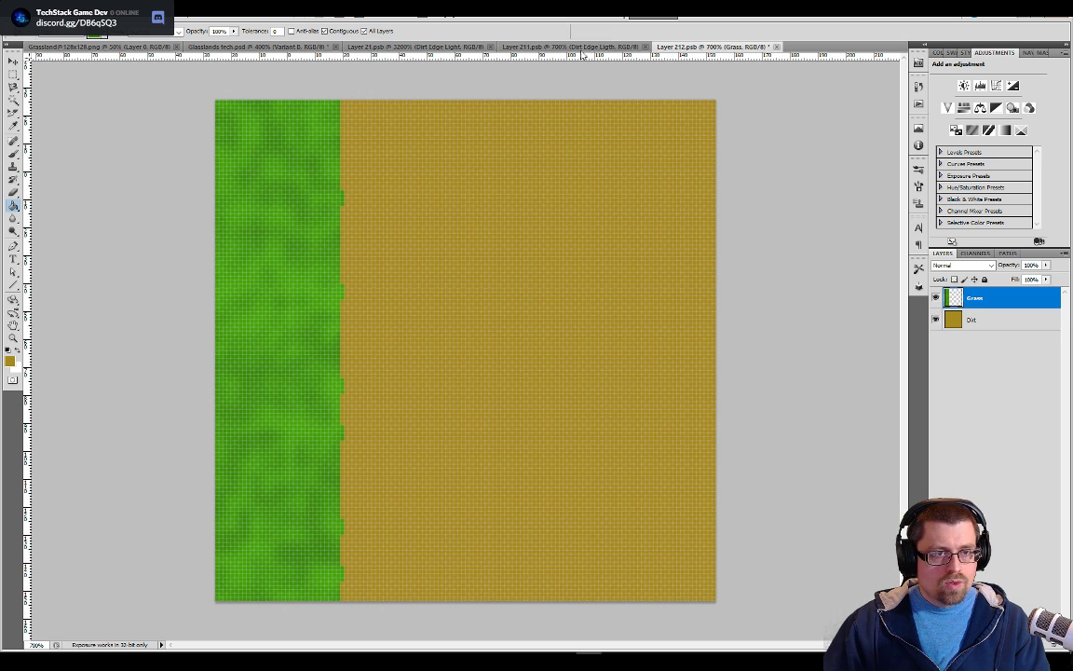
Copy the 38-pixel-wide bottom pixel row of the grass-to-dirt edge from the Layer 21 tile and return to the Layer 212 tile
left_click(536, 46)
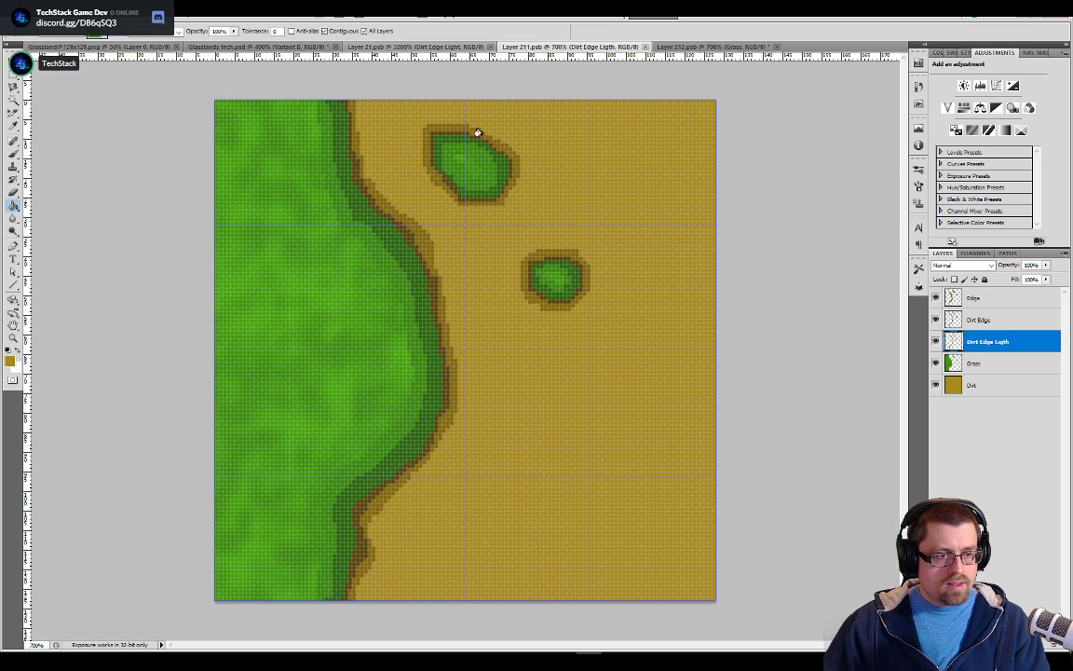
left_click(416, 47)
left_click_drag(557, 396, 590, 194)
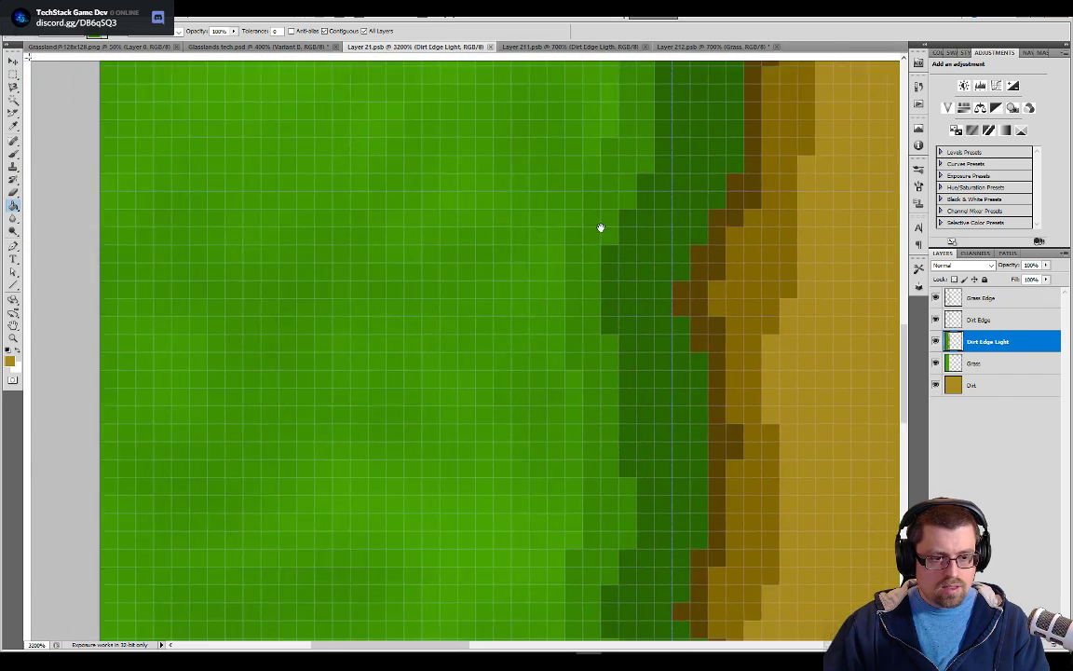
left_click_drag(630, 395, 604, 283)
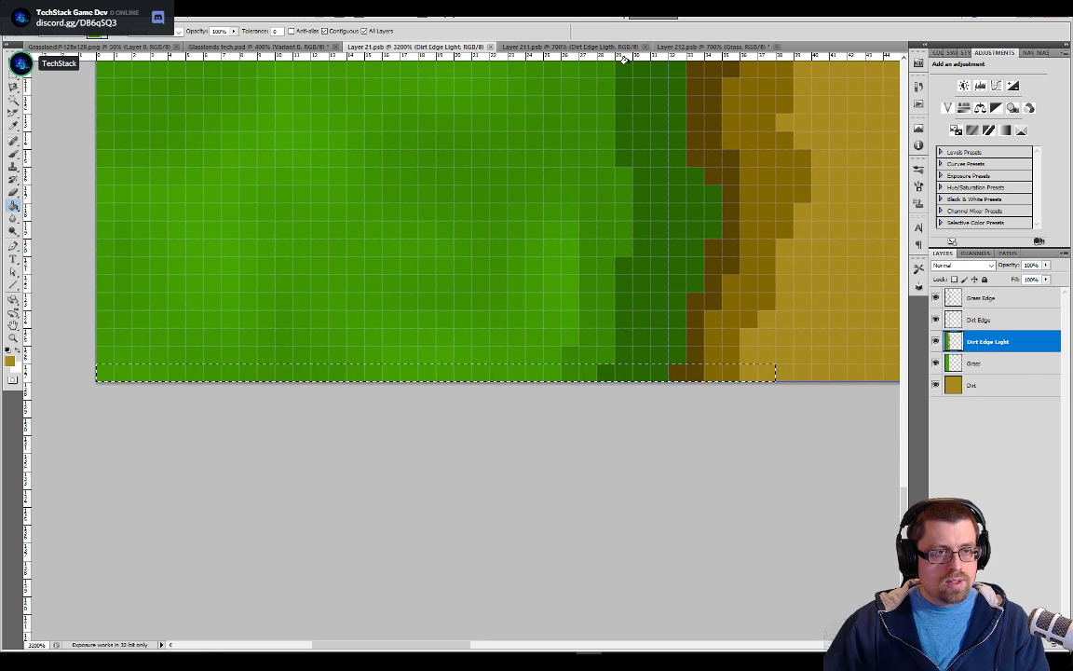
left_click(713, 46)
key("ctrl+v")
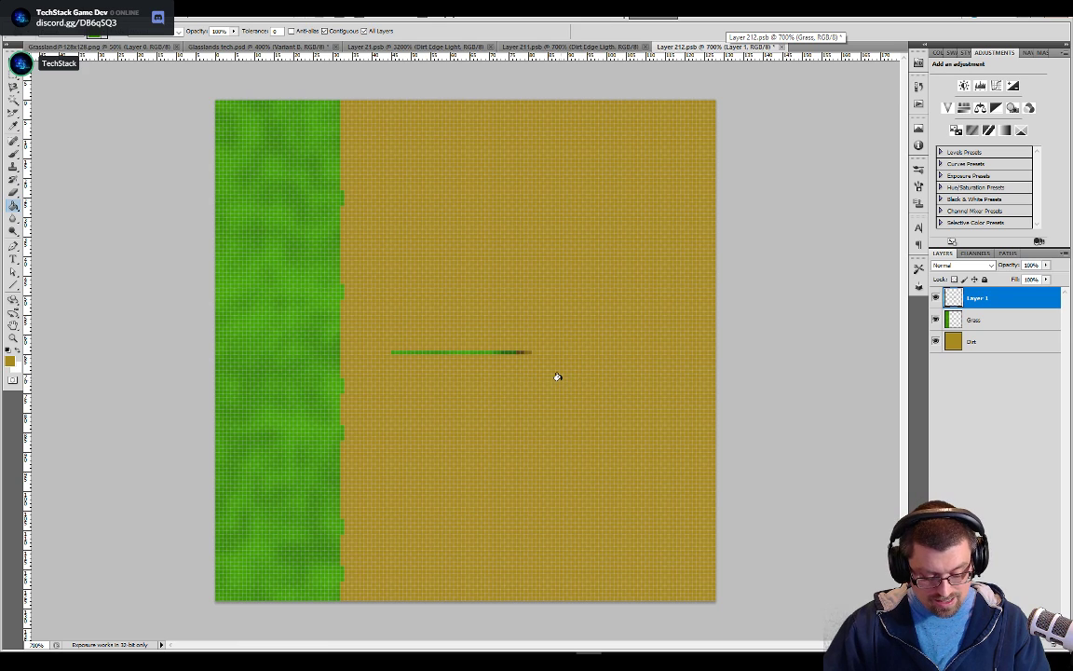
key("ctrl+z")
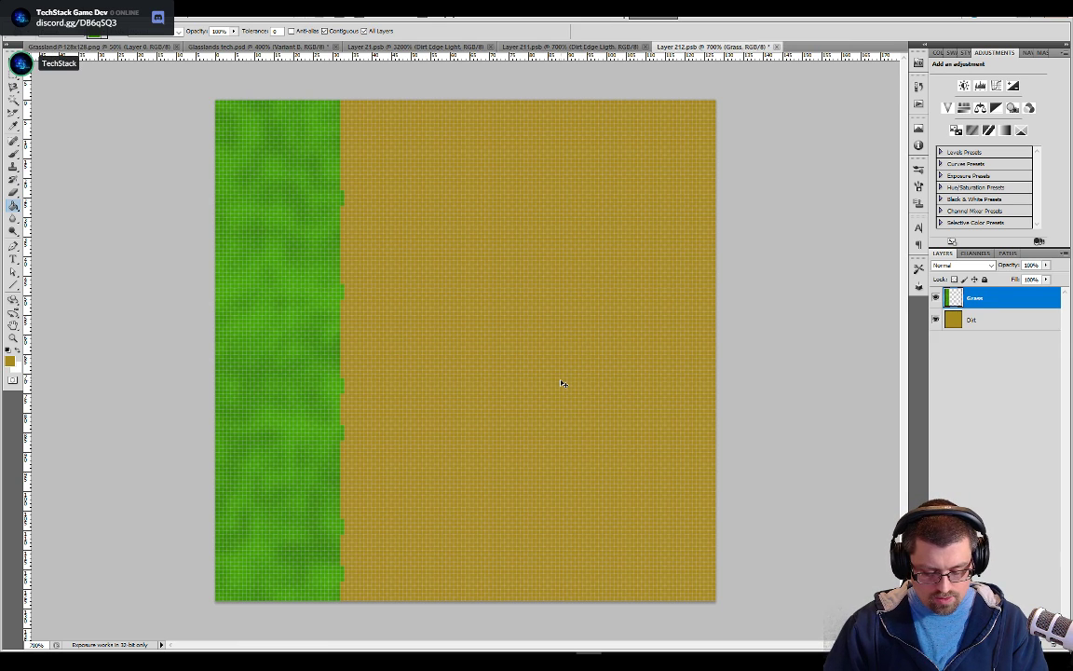
key("ctrl+v")
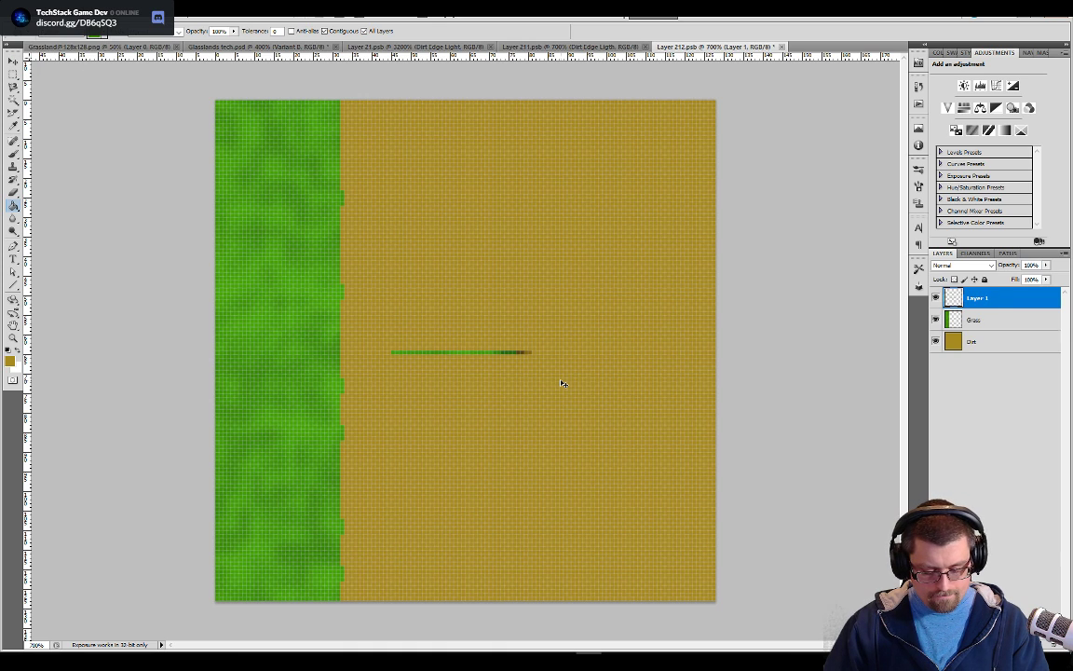
key("ctrl+z")
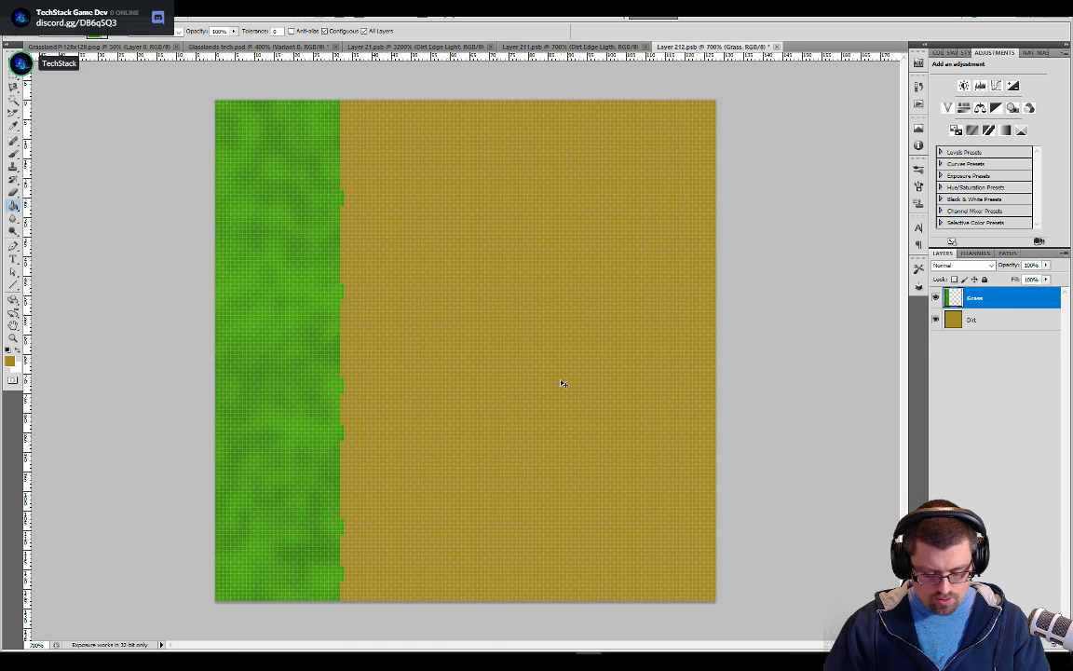
key("ctrl+v")
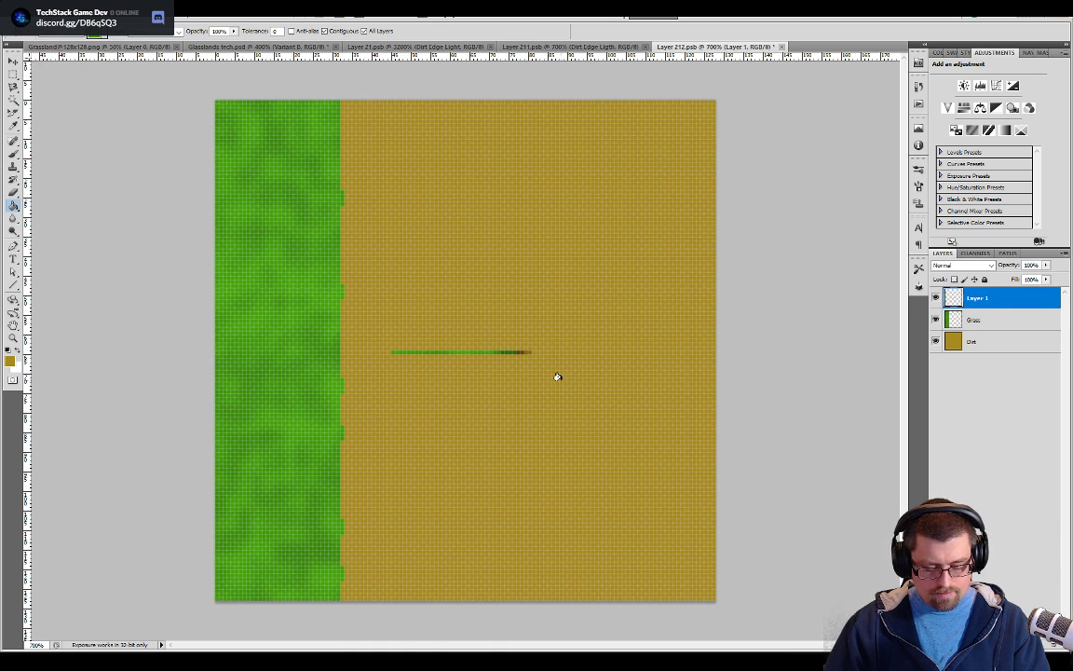
key("super")
type("ipping tool")
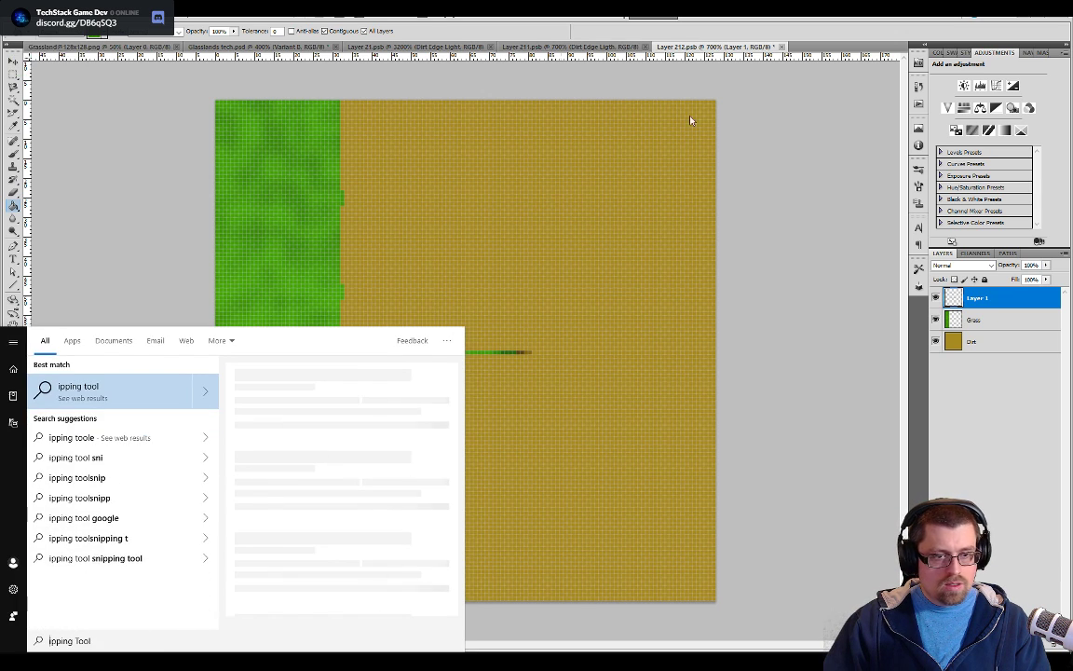
key("Return")
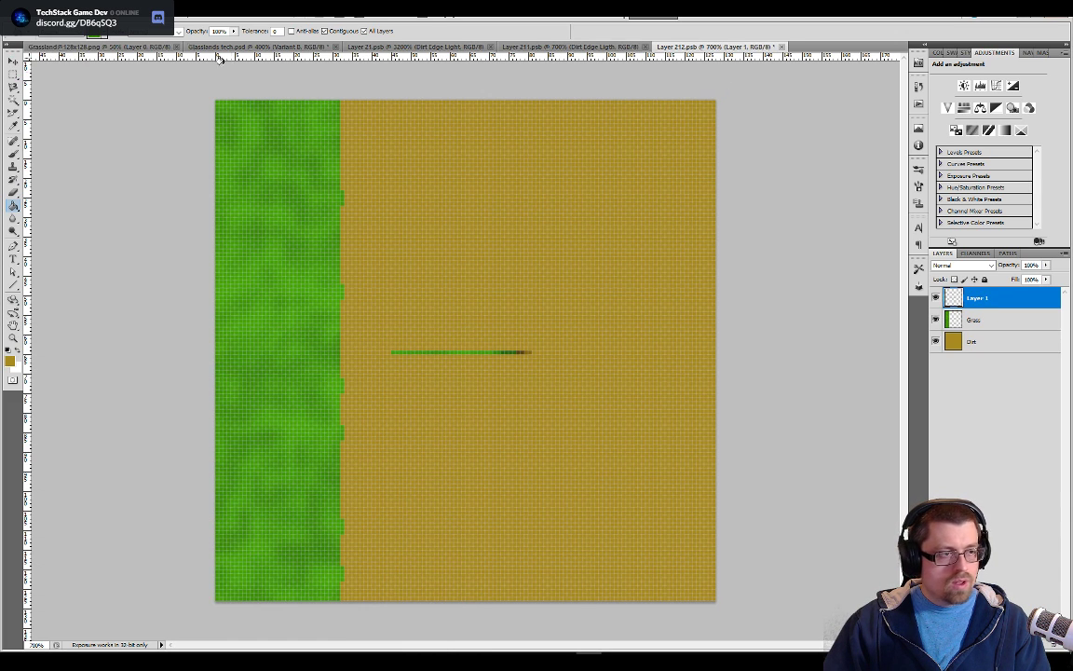
left_click(54, 13)
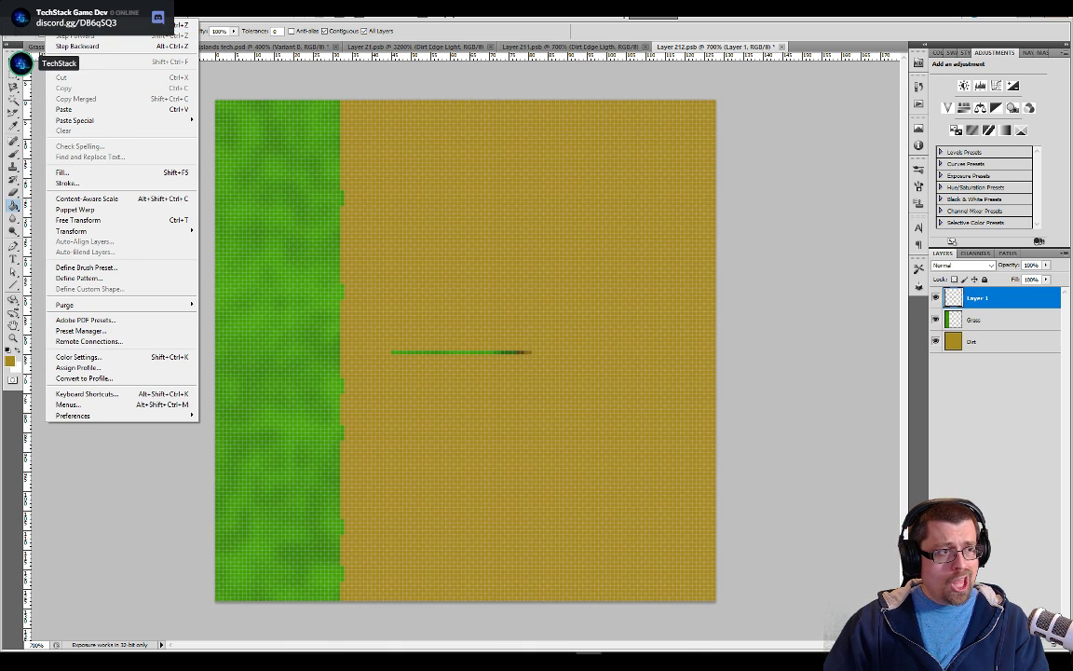
left_click(54, 12)
key("ctrl+z")
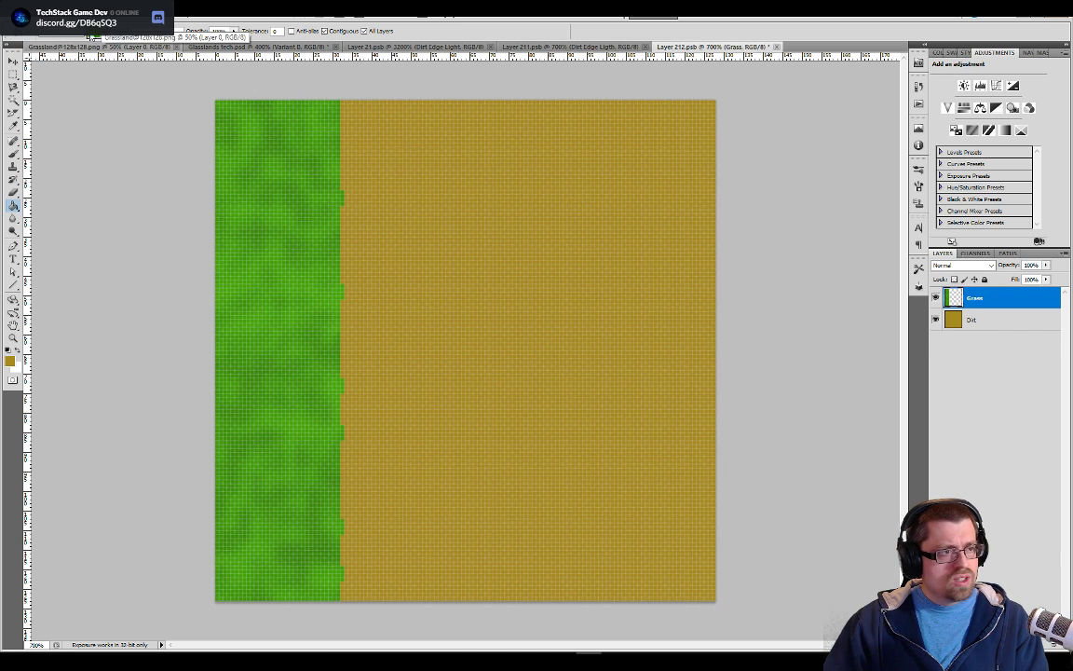
Paste the copied edge row as a new layer and align it exactly with the tile's bottom-left corner
left_click(54, 12)
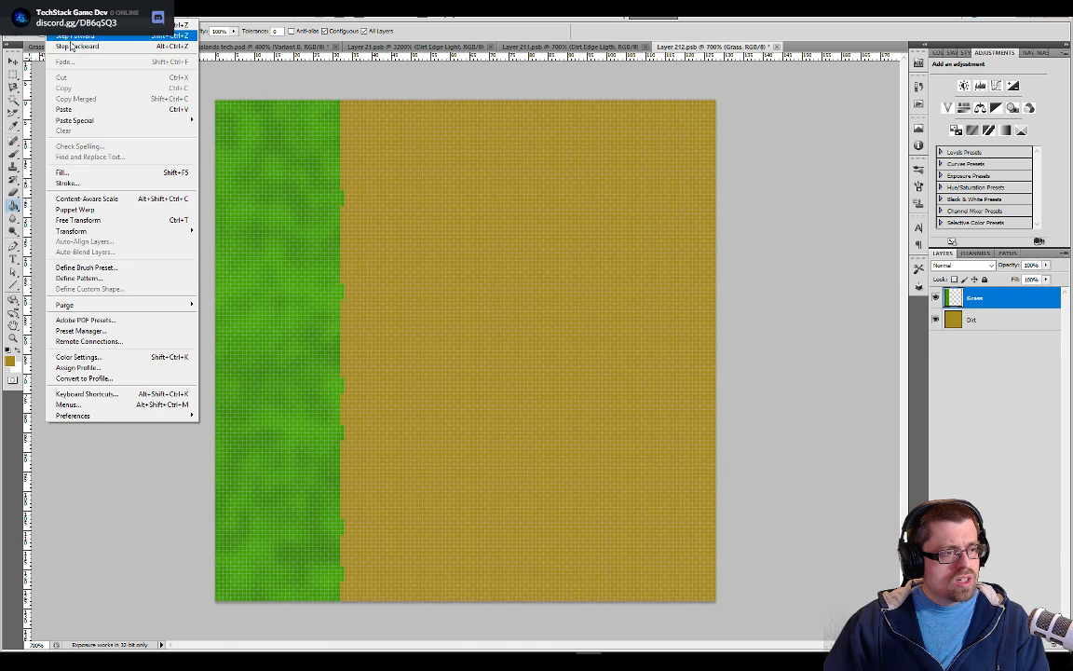
mouse_move(82, 119)
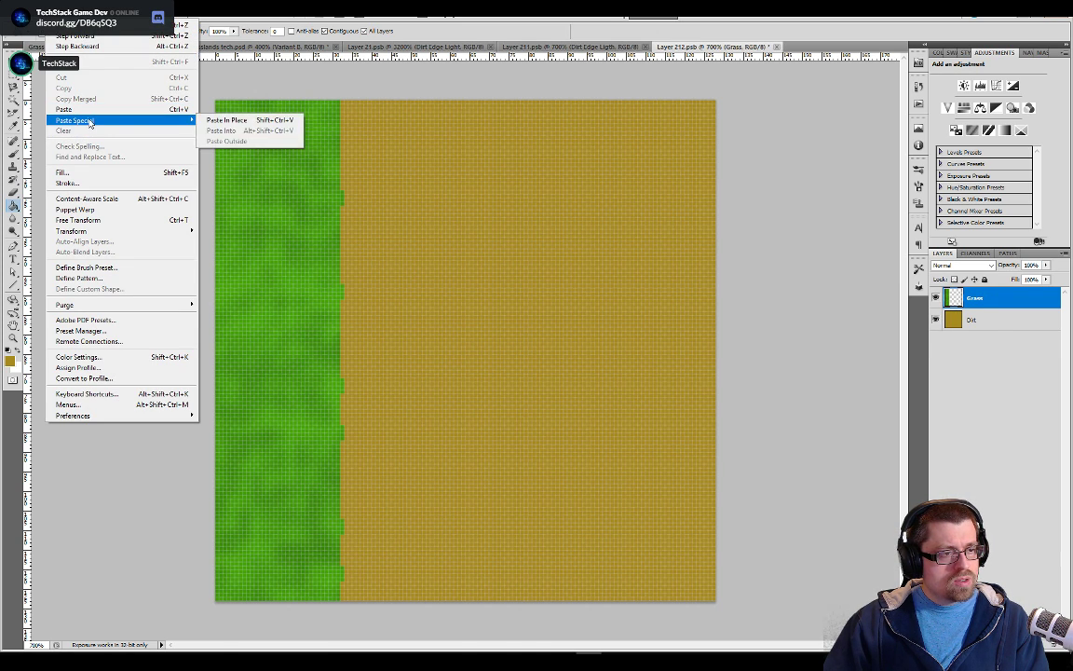
left_click(241, 128)
key("v")
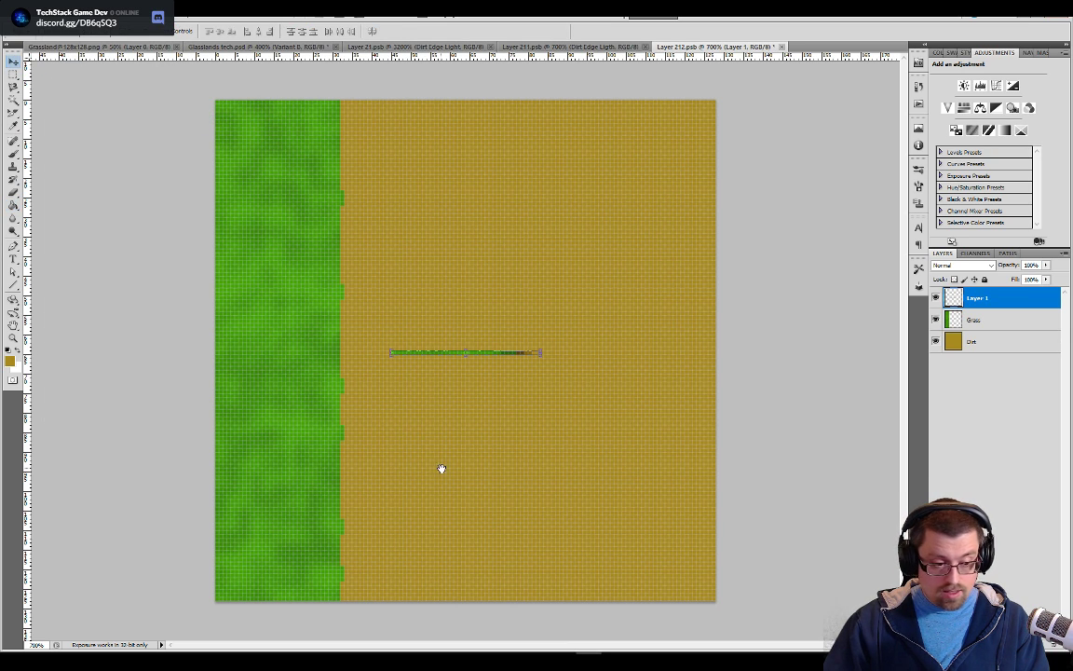
left_click_drag(489, 355, 350, 604)
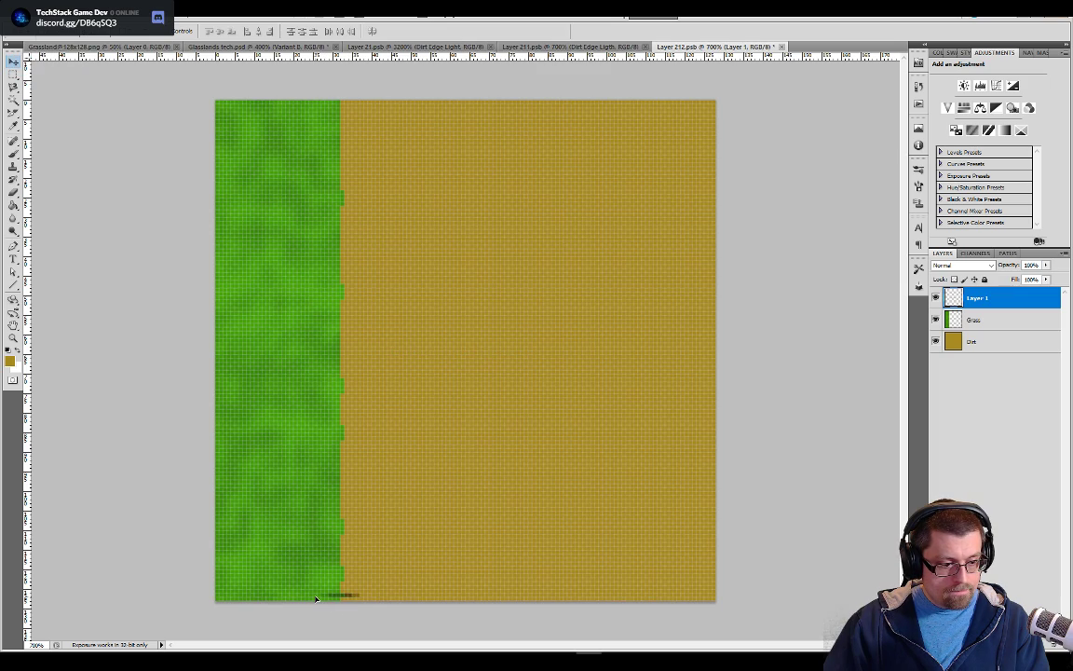
key("ctrl+plus")
key("ctrl+plus")
left_click_drag(316, 593, 691, 169)
key("ctrl+plus")
key("ctrl+plus")
key("ctrl+plus")
left_click_drag(483, 474, 473, 494)
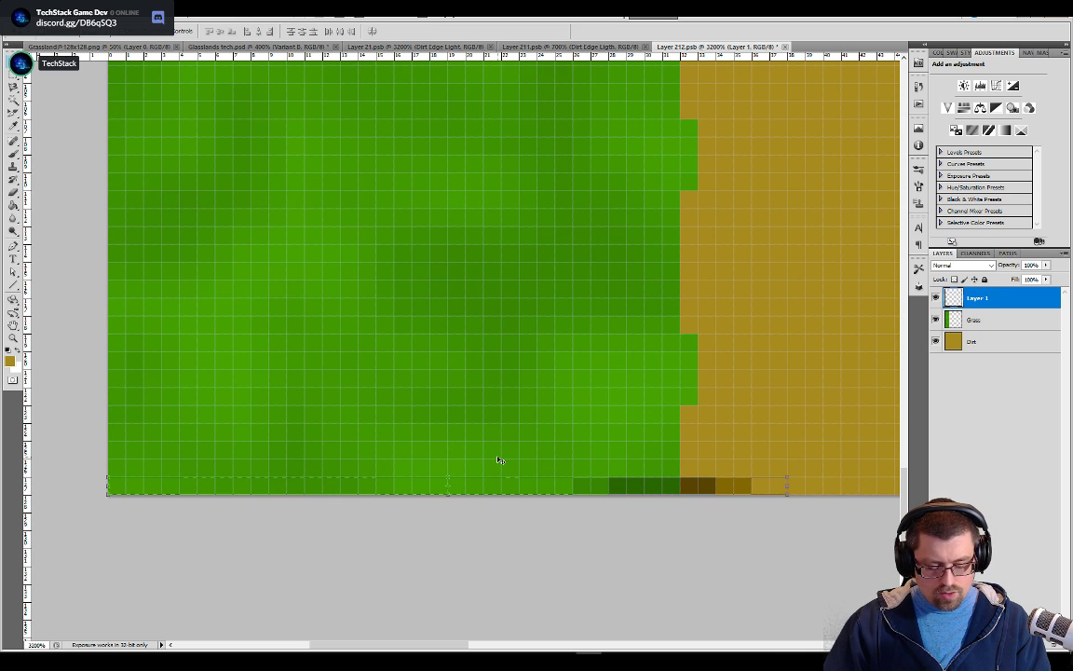
Paste a second copy of the edge row and move it flush into the tile's top-left corner
key("ctrl+v")
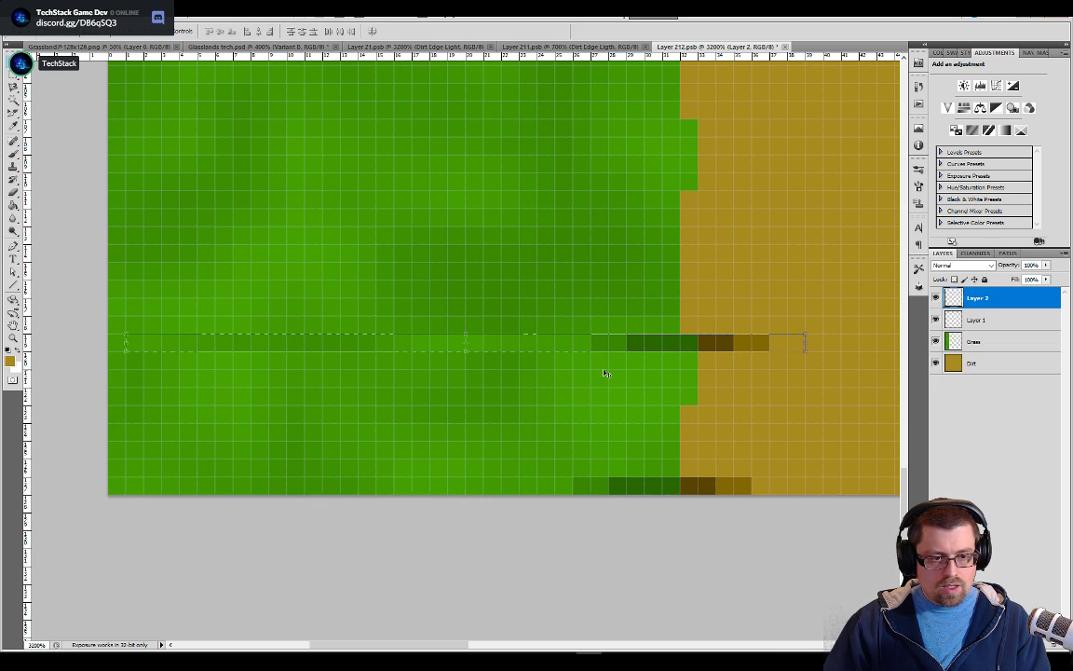
key("Left")
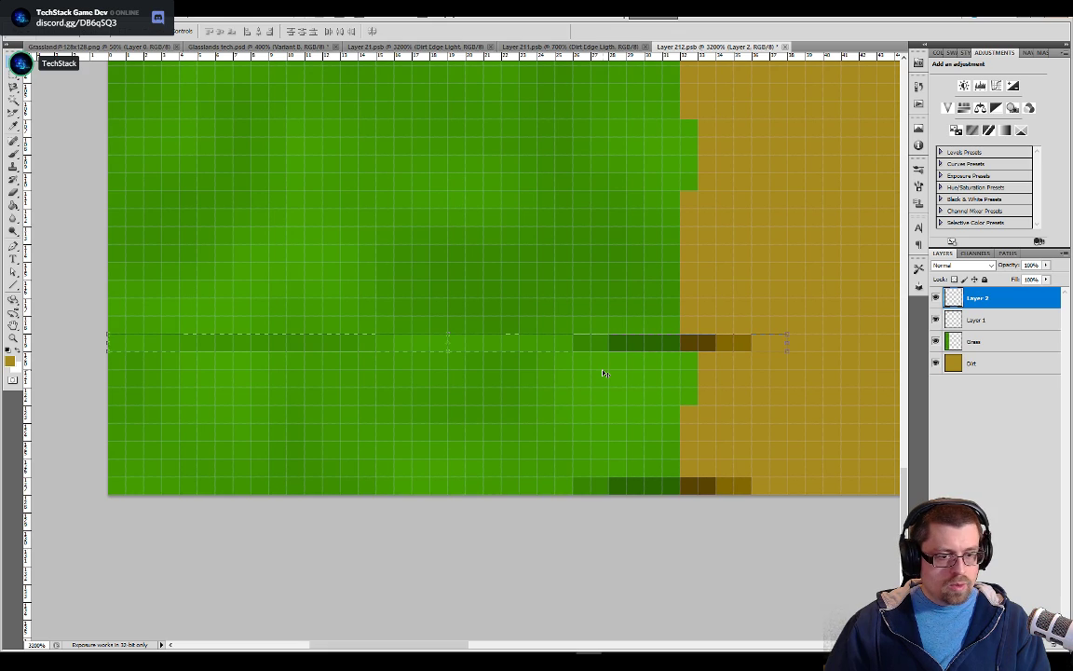
key("Up")
key("Up")
key("Up")
key("Up")
key("Up")
key("Up")
key("Up")
key("Up")
key("Up")
key("Up")
key("Up")
key("Up")
key("Up")
key("Up")
key("Up")
key("Up")
key("Up")
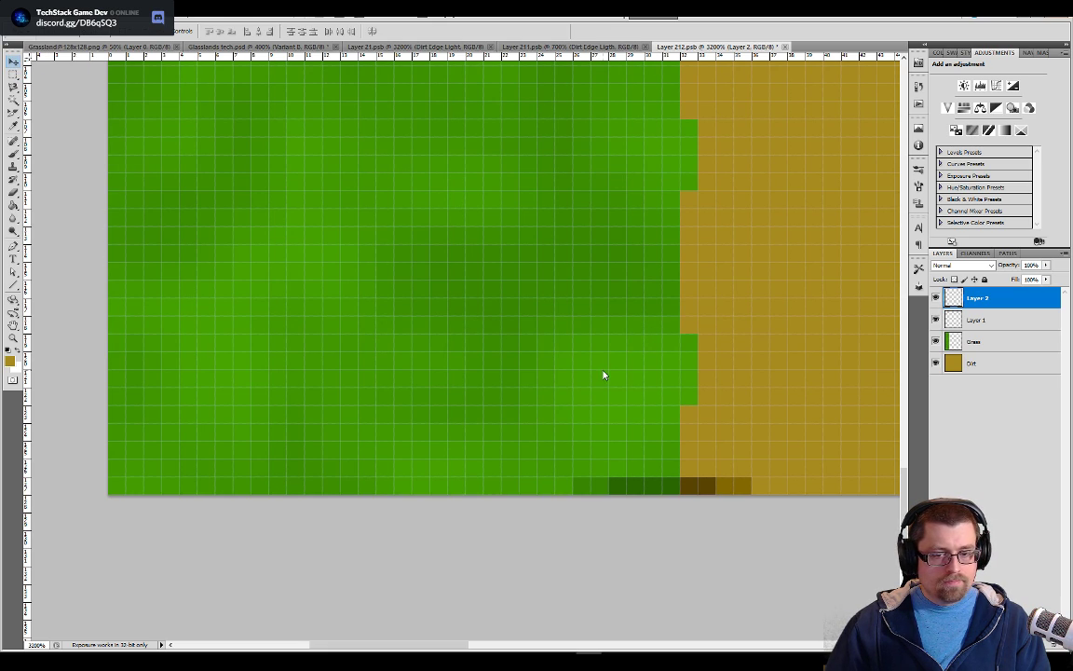
left_click_drag(467, 224, 390, 494)
left_click_drag(667, 200, 567, 479)
left_click_drag(372, 186, 601, 512)
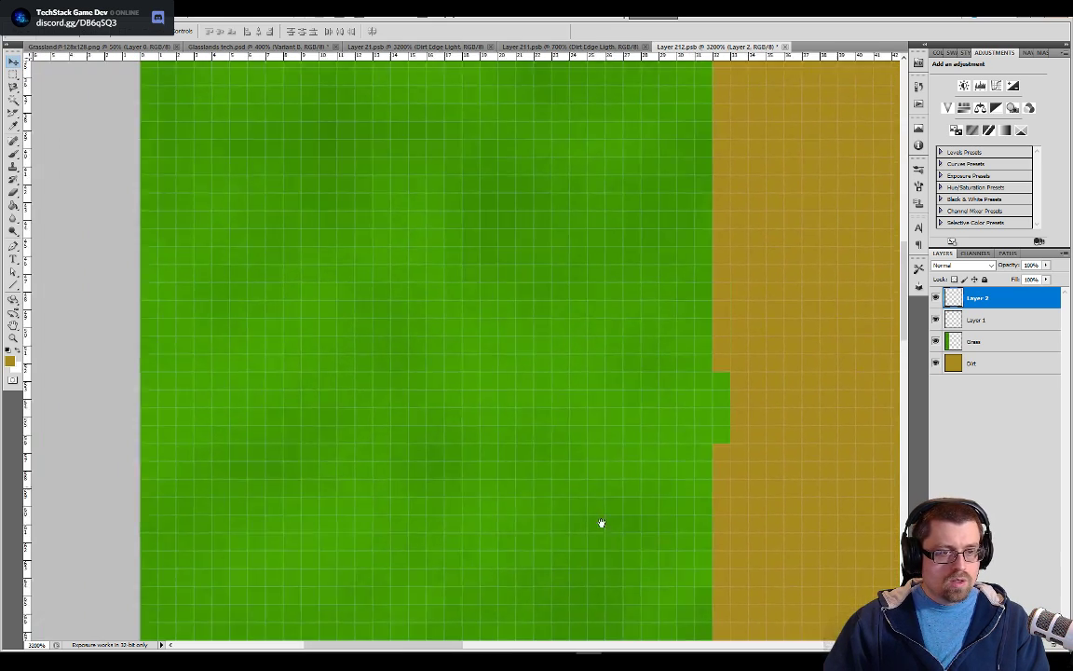
left_click_drag(588, 207, 602, 517)
left_click_drag(654, 292, 630, 522)
left_click_drag(654, 285, 633, 534)
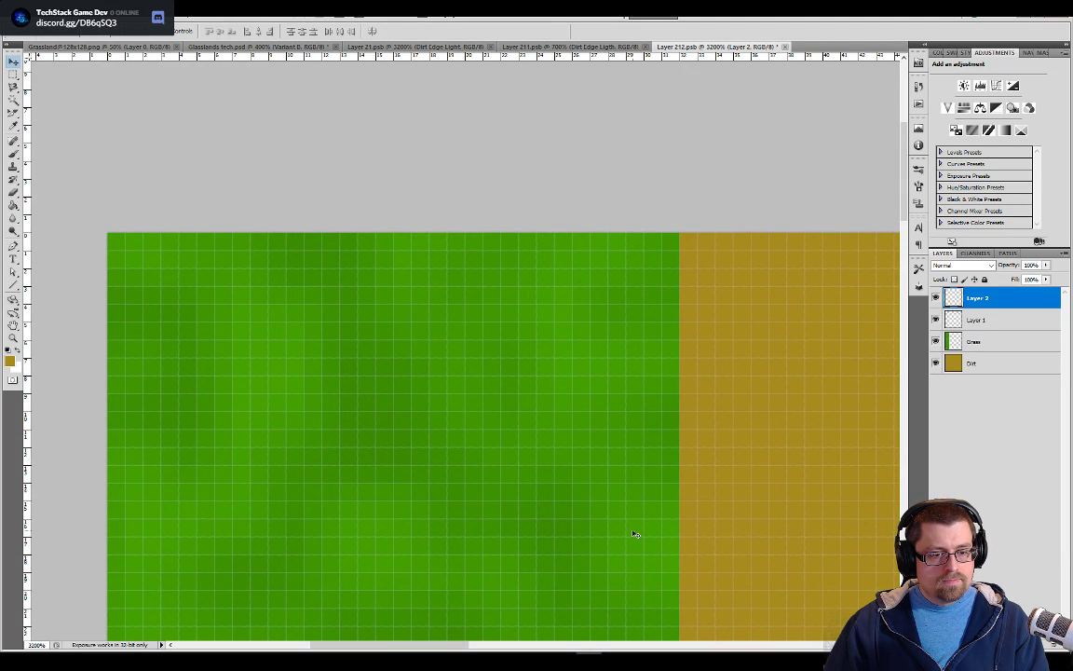
key("Up")
key("Up")
key("Up")
key("Up")
key("Up")
key("Up")
key("Up")
key("Up")
key("Up")
key("Up")
key("Up")
key("Up")
key("Up")
key("Up")
key("Up")
key("Up")
key("Up")
key("Up")
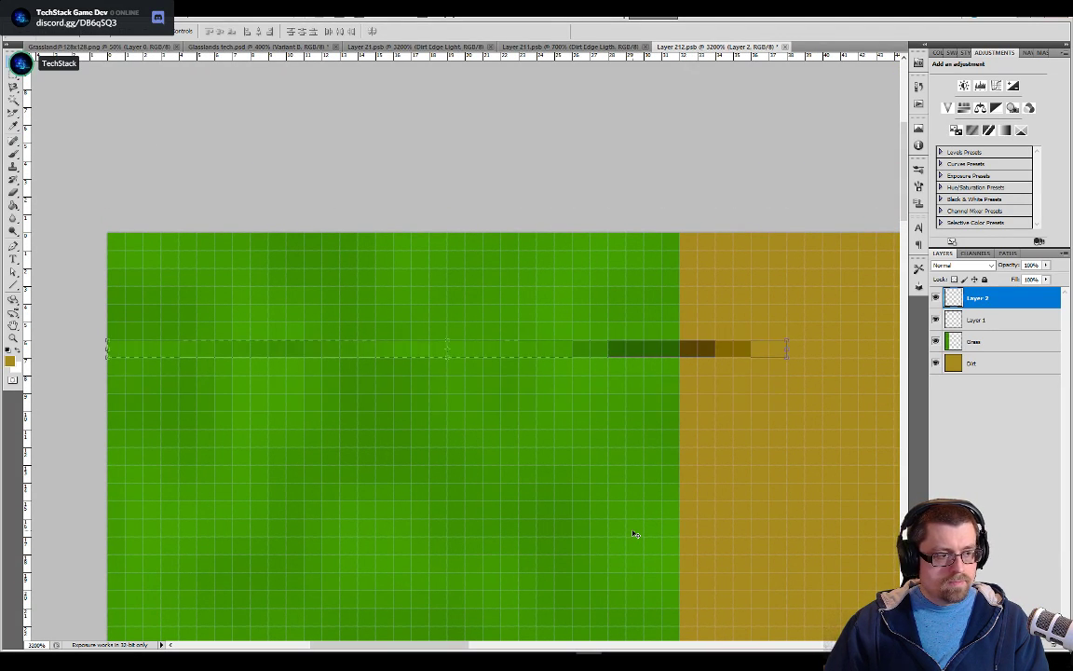
key("Up")
key("Up")
key("Up")
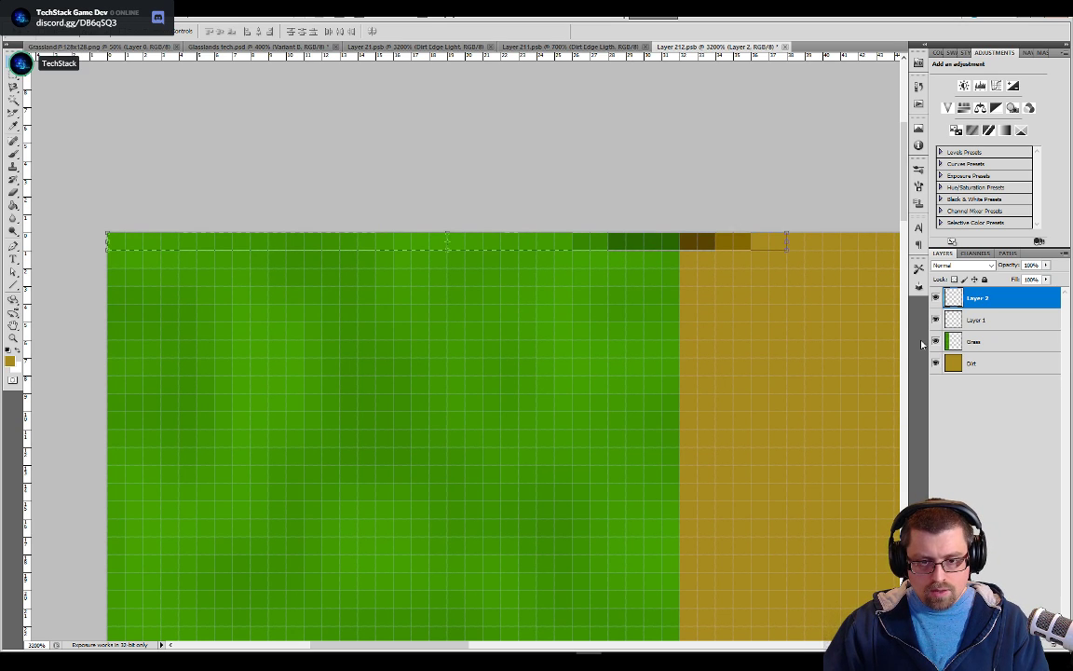
Merge the two pasted edge-row layers into a single layer
left_click(980, 321, "shift")
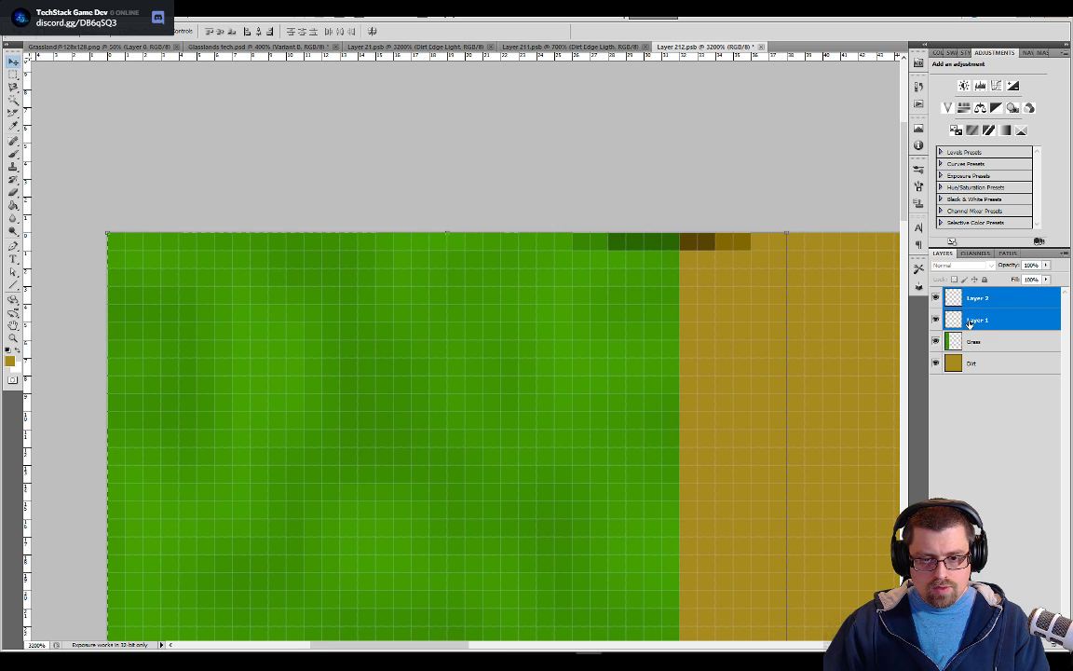
right_click(969, 322)
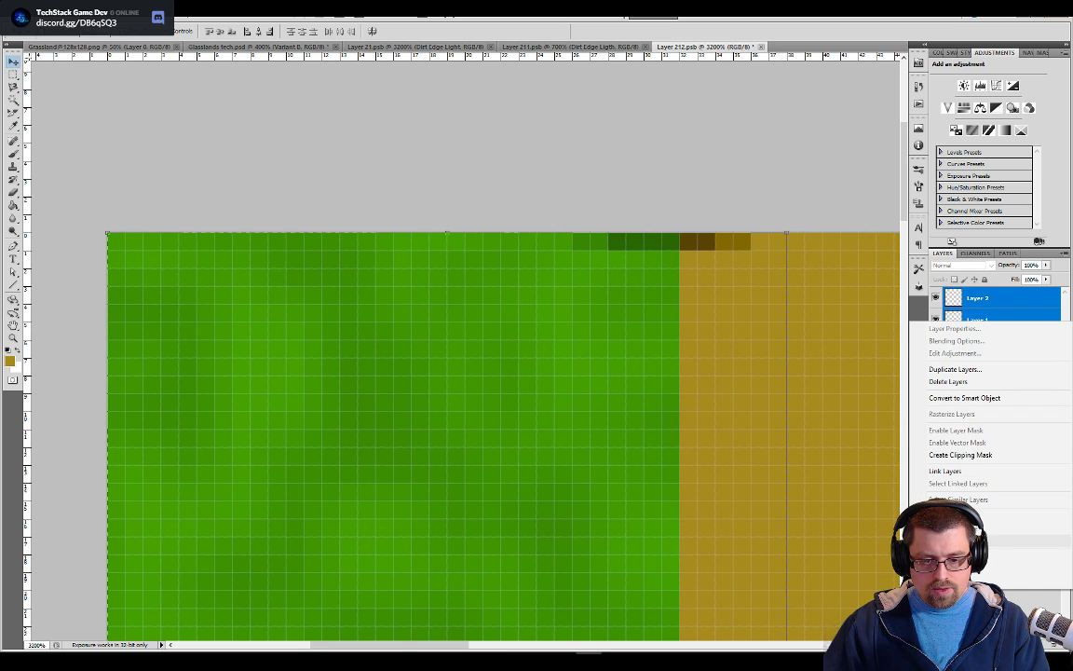
left_click(969, 541)
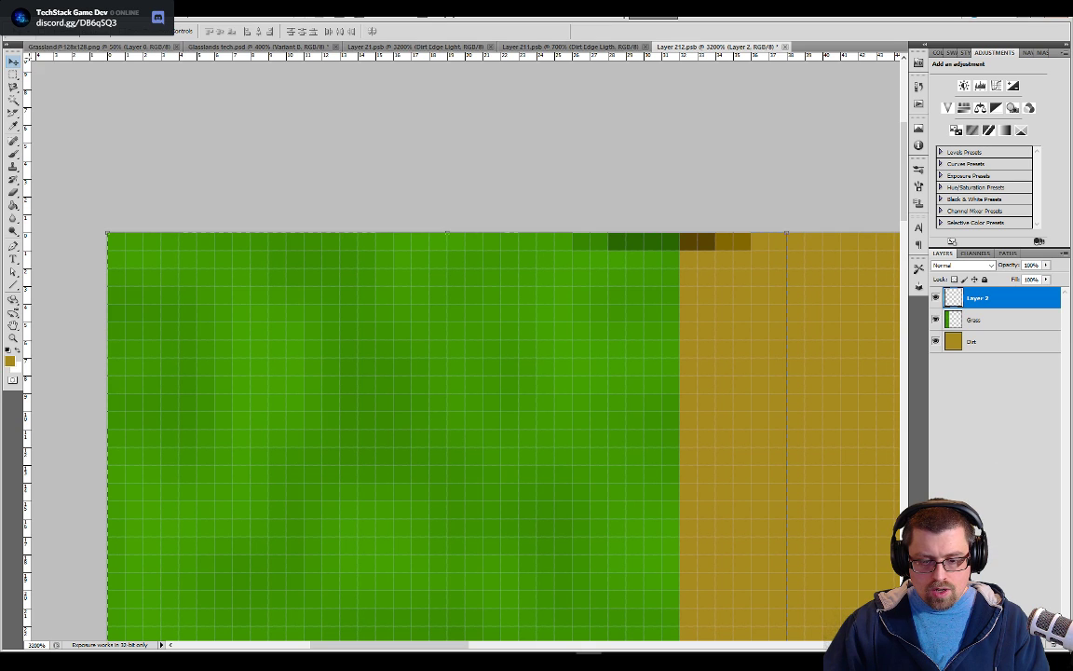
Create a new layer above the merged edge rows and name it Edge
key("ctrl+alt+shift+n")
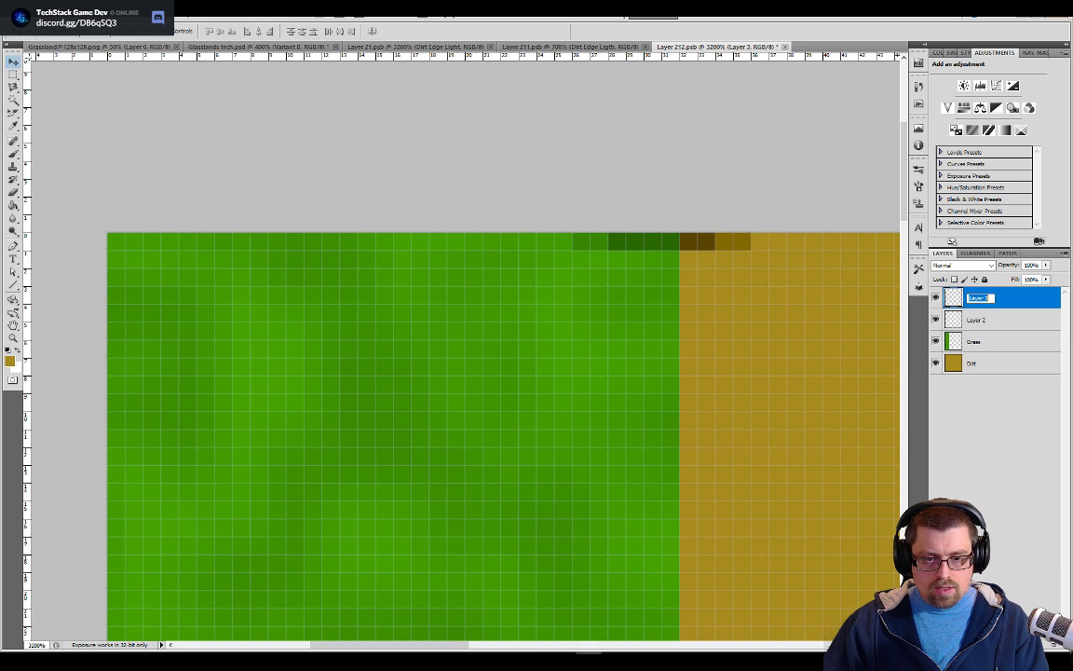
type("Edge")
key("Return")
Sample the dark green from the top edge row and start the edge just below it with an enlarged Pencil on the Edge layer
key("b")
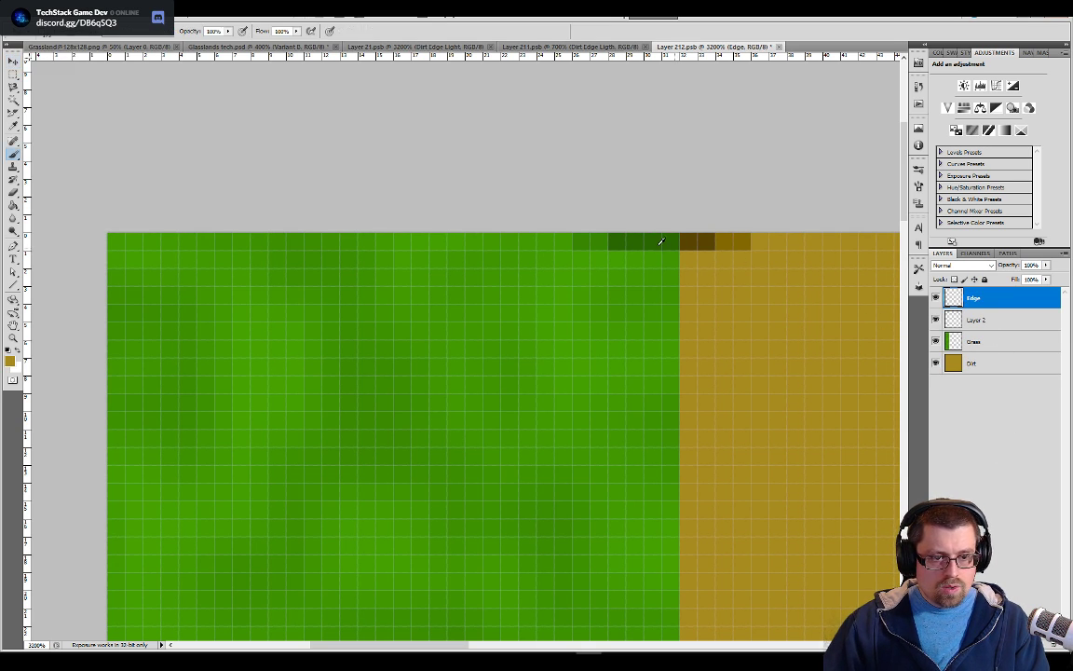
left_click(660, 238, "alt")
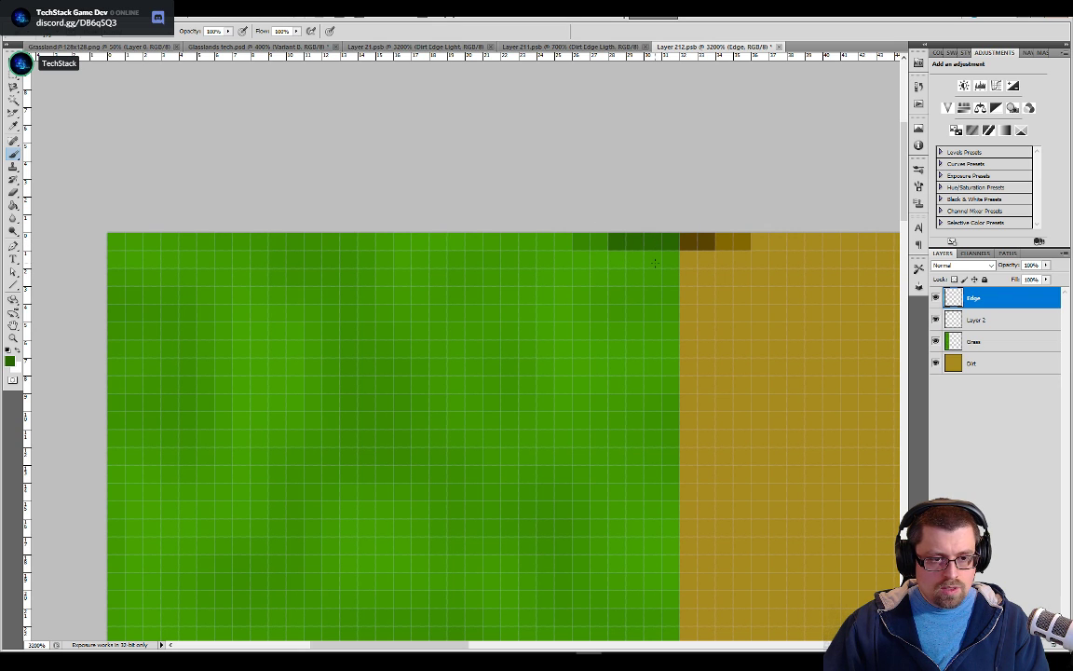
key("shift+b")
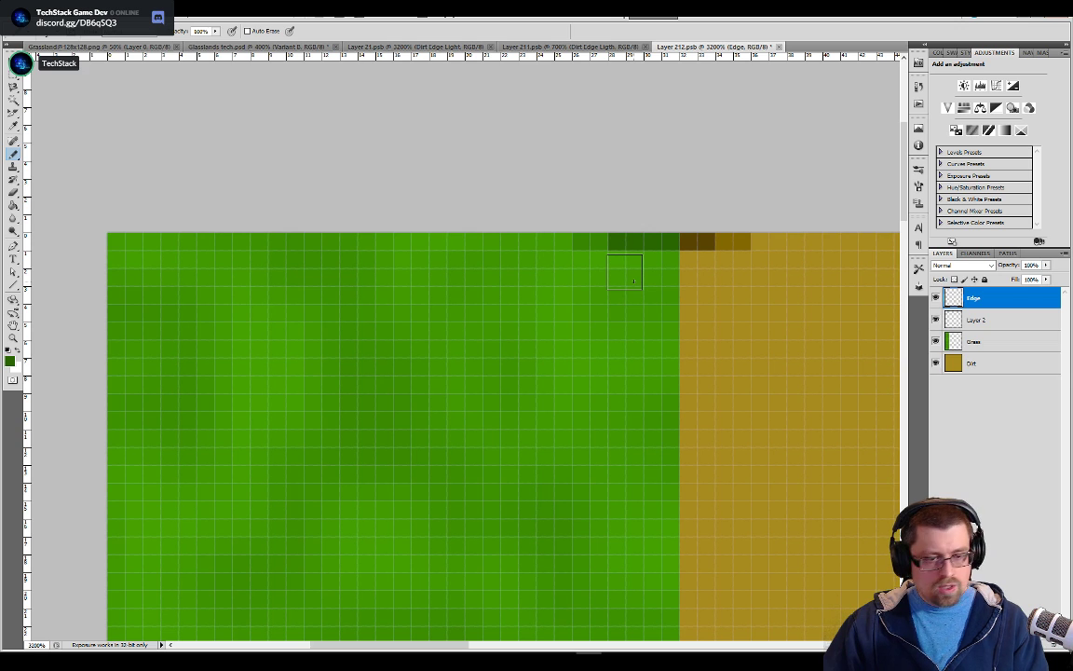
key("bracketright")
key("bracketright")
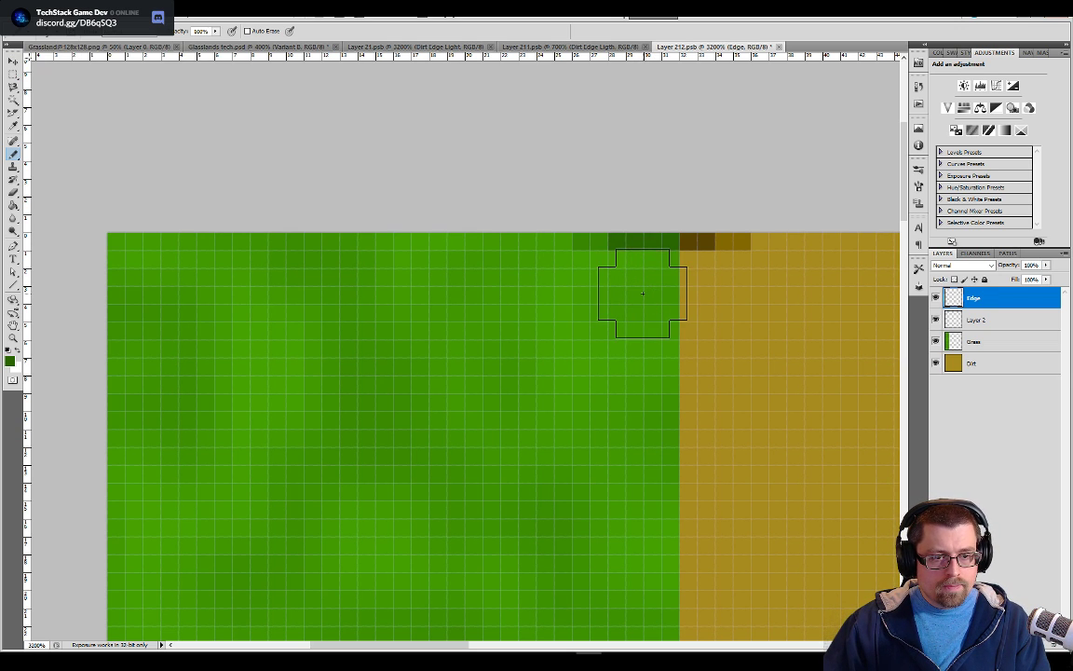
left_click(652, 294)
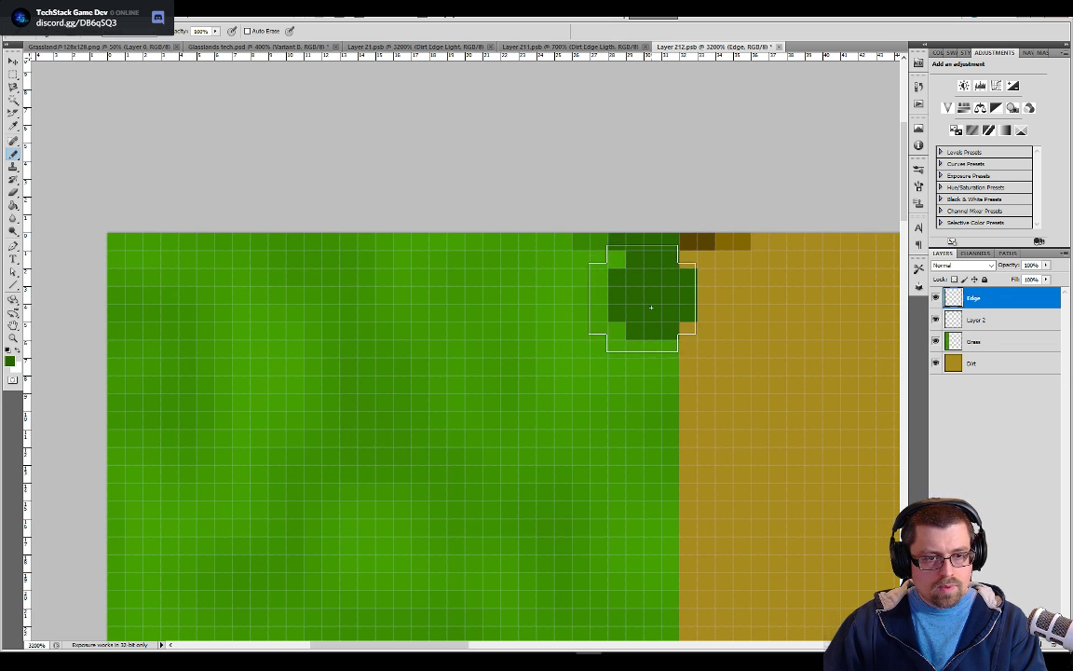
left_click(635, 314)
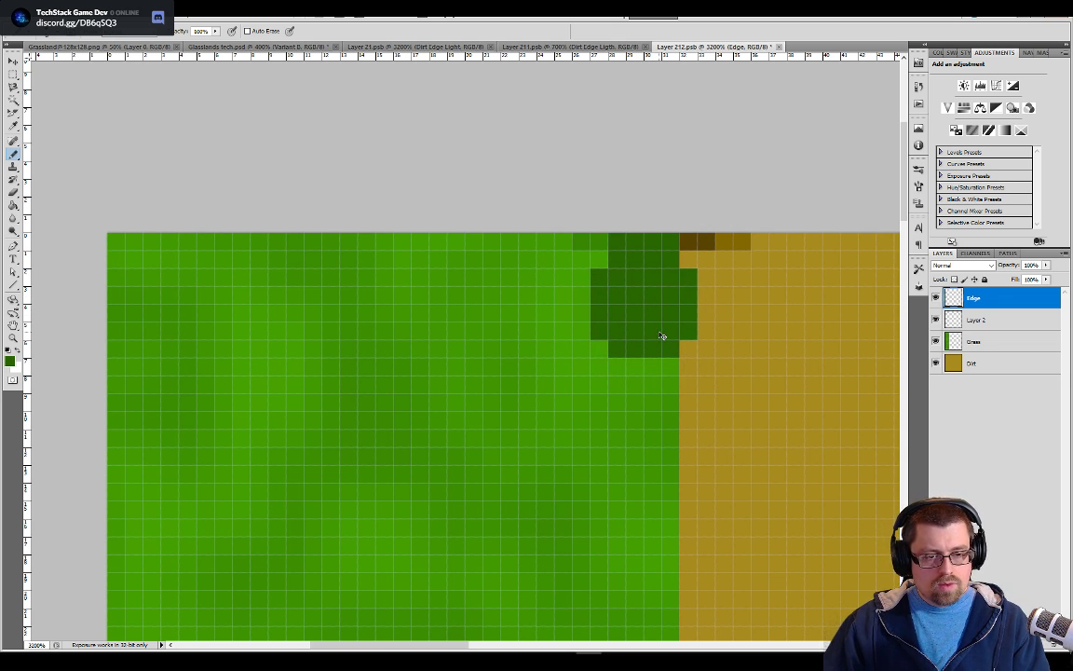
key("ctrl+z")
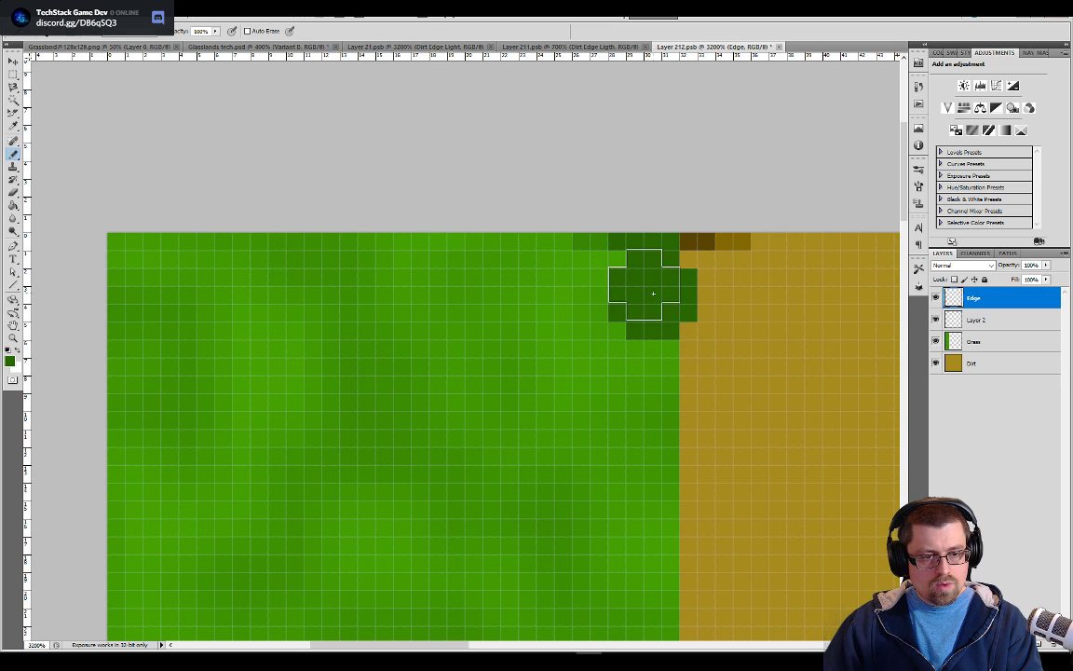
Paint a dark green line from the top edge row, curving deep into the grass and back to the bottom edge row
left_click_drag(668, 324, 685, 349)
key("ctrl+minus")
key("ctrl+minus")
left_click_drag(486, 494, 508, 283)
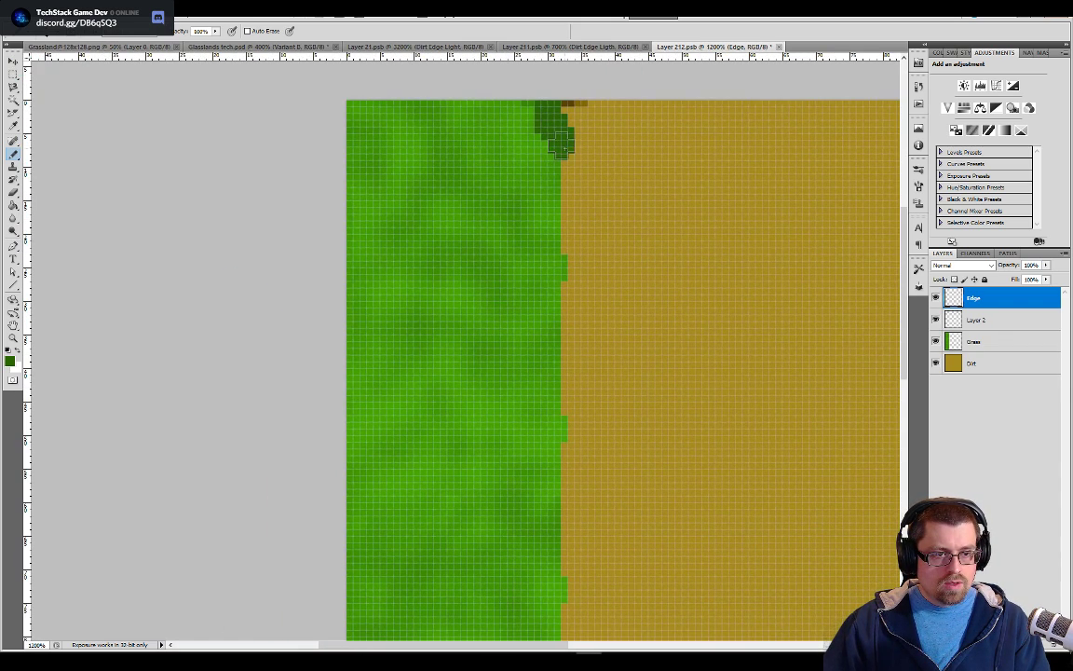
mouse_move(562, 158)
left_mouse_down()
mouse_move(523, 315)
mouse_move(415, 448)
mouse_move(381, 584)
mouse_move(473, 401)
mouse_move(499, 320)
mouse_move(494, 245)
mouse_move(471, 237)
mouse_move(559, 356)
mouse_move(632, 519)
mouse_move(611, 256)
left_mouse_up()
key("ctrl+plus")
key("ctrl+plus")
mouse_move(691, 209)
left_mouse_down()
mouse_move(651, 203)
mouse_move(671, 213)
mouse_move(678, 235)
mouse_move(680, 272)
mouse_move(654, 306)
mouse_move(665, 328)
left_mouse_up()
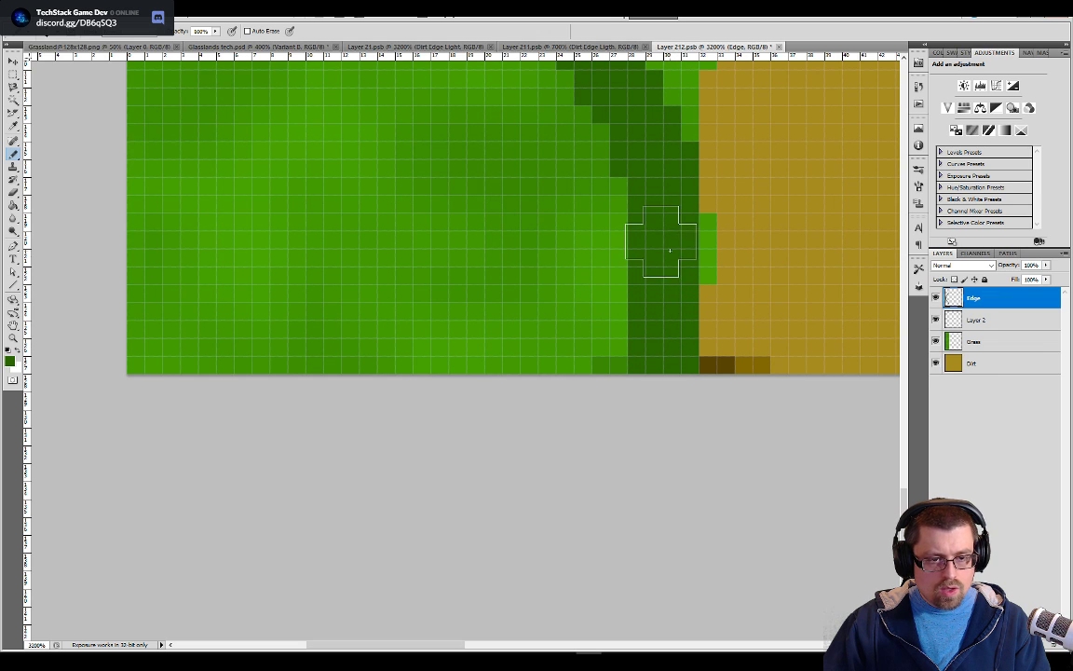
key("space")
Hide every layer except Grass and Edge
key("ctrl+minus")
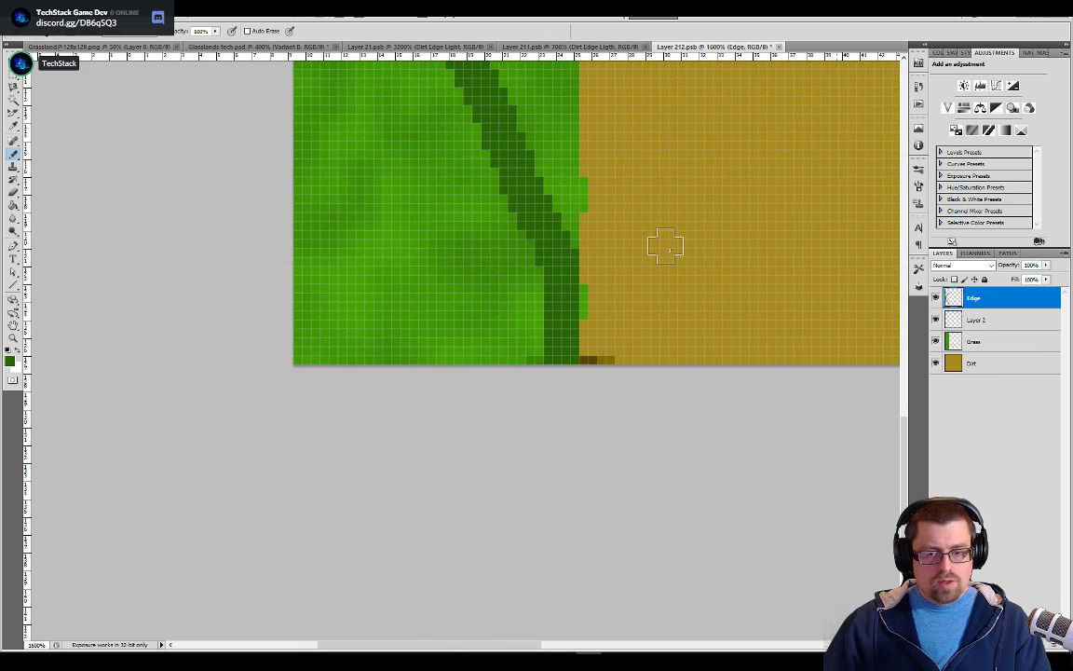
left_click(936, 342, "alt")
left_click(936, 342, "alt")
left_click(937, 342, "alt")
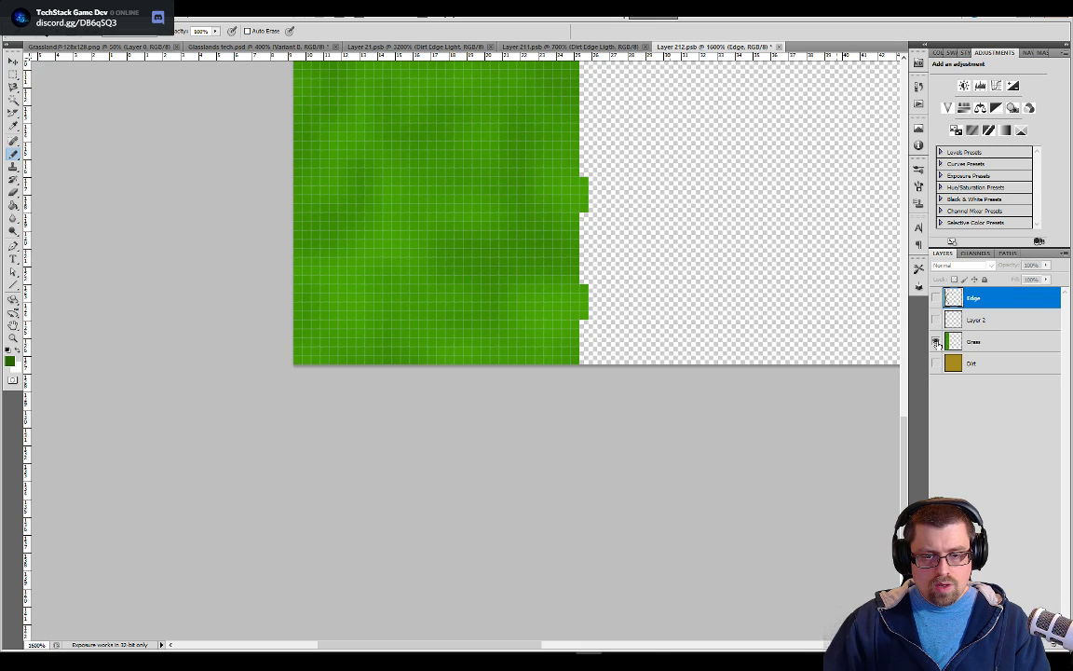
left_click(937, 298)
Select the contiguous grass on the dirt side of the dark green line with the Magic Wand and delete it from the Grass layer
scroll(692, 192, "up", 6)
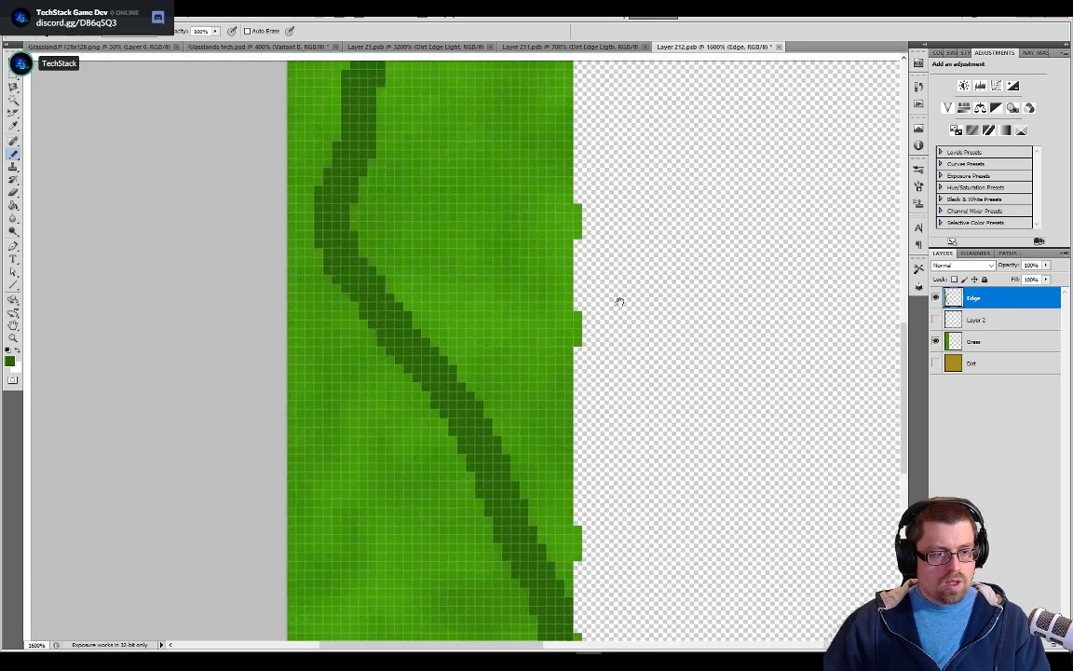
left_click_drag(620, 302, 621, 362)
key("w")
left_click(532, 290)
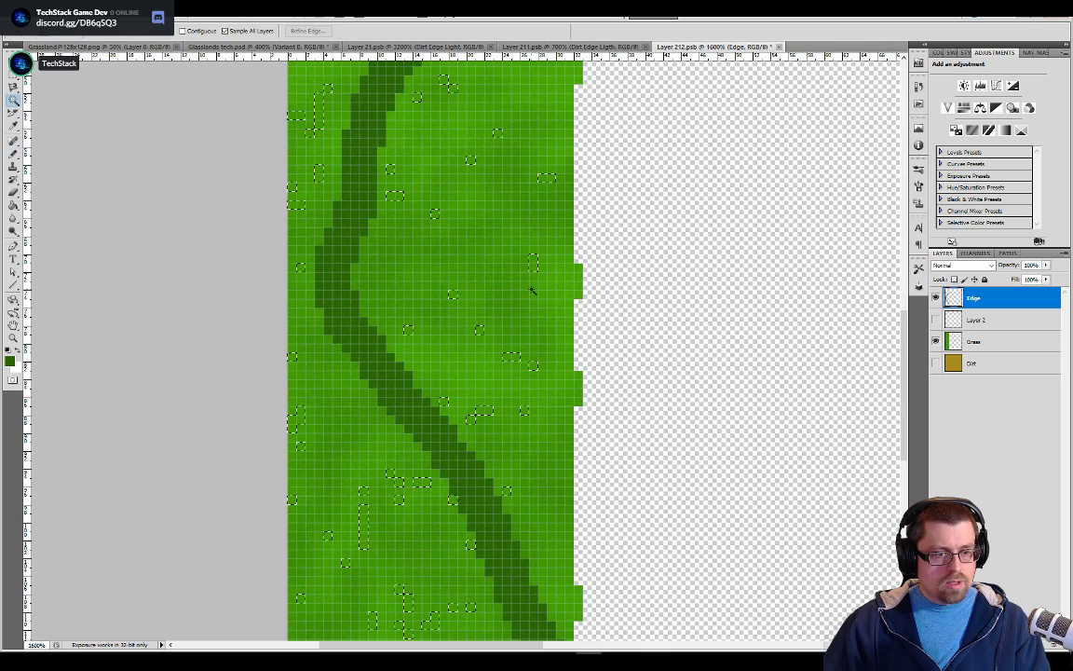
key("ctrl+d")
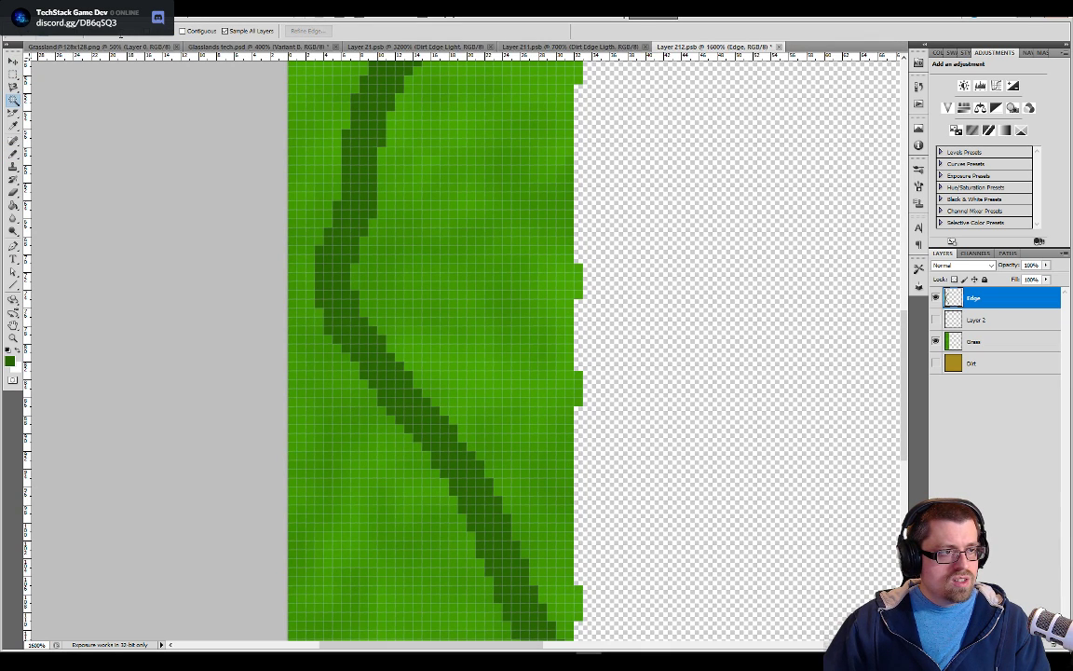
left_click(491, 209)
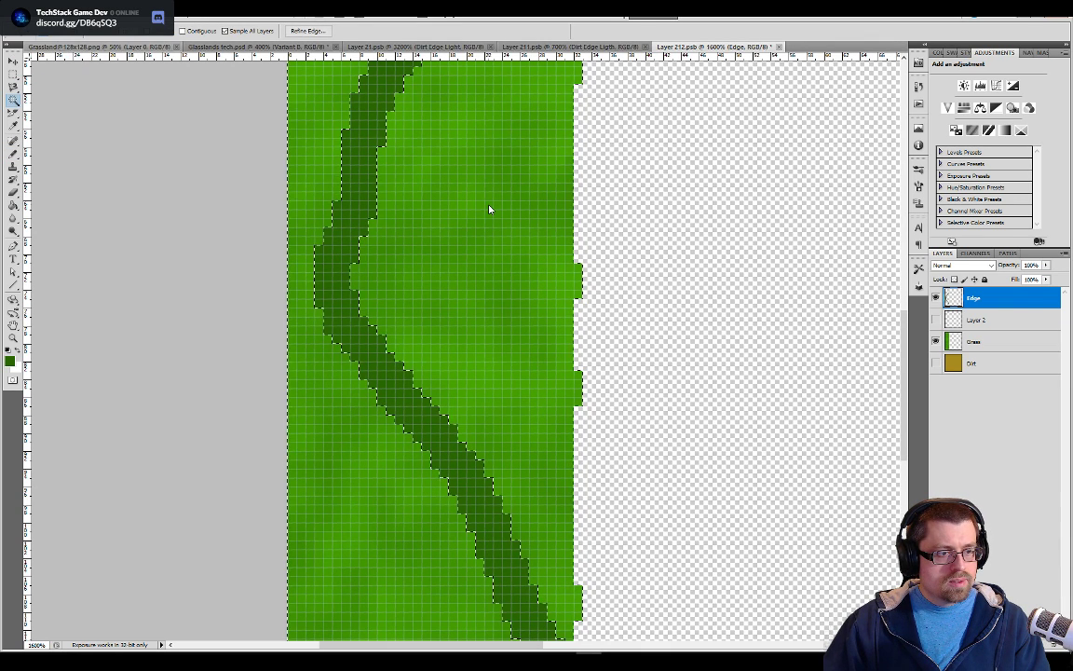
key("ctrl+d")
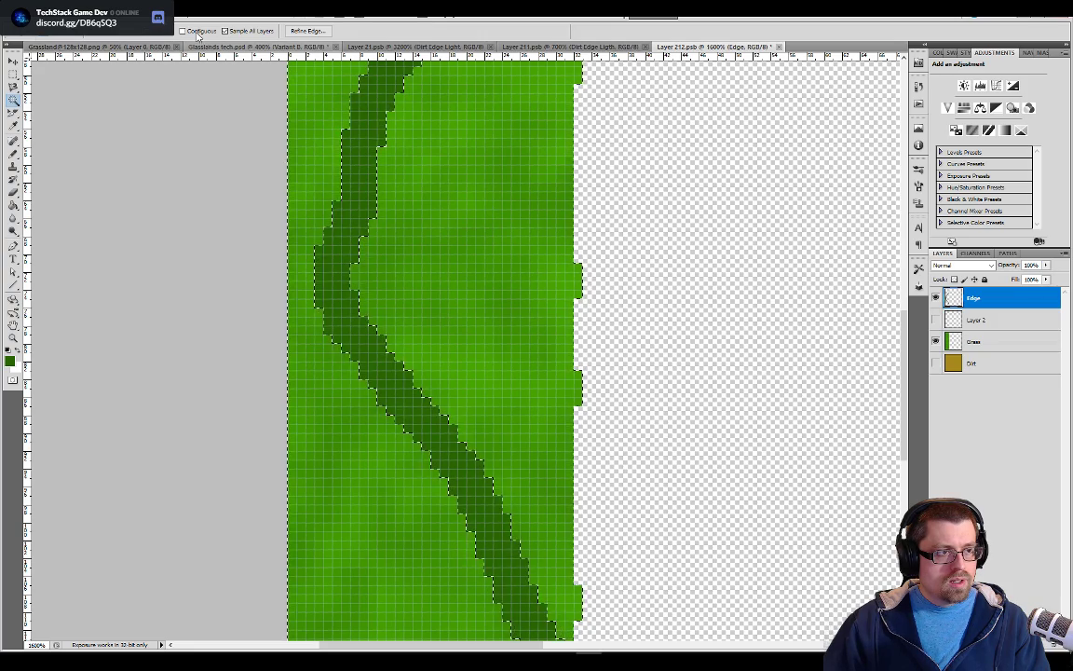
left_click(528, 273)
left_click_drag(657, 437, 644, 267)
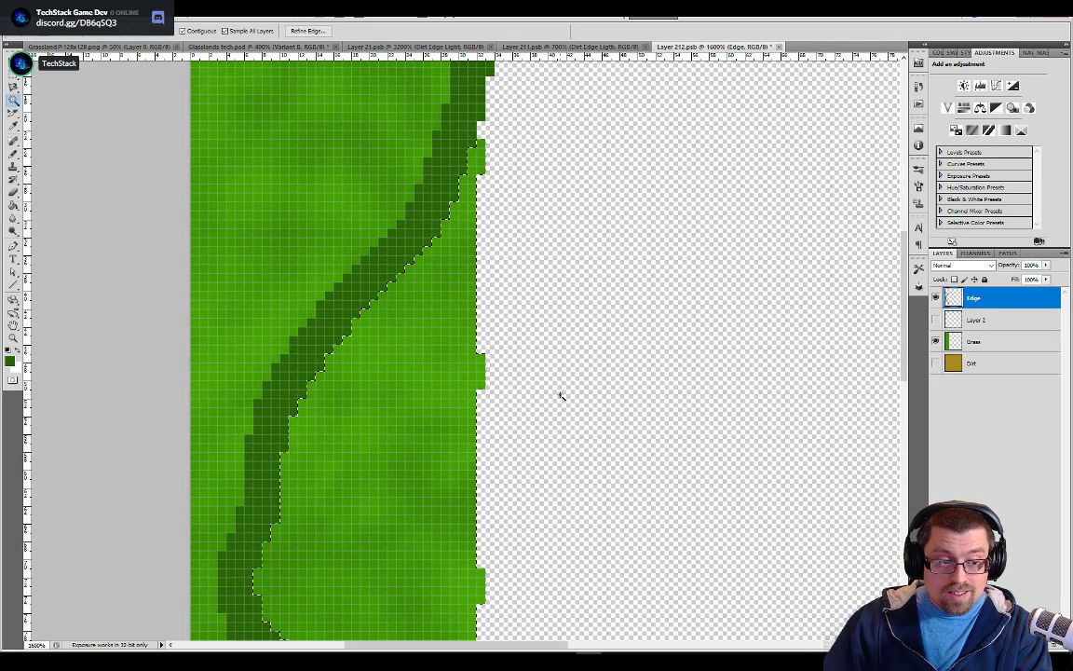
left_click(974, 342)
key("Delete")
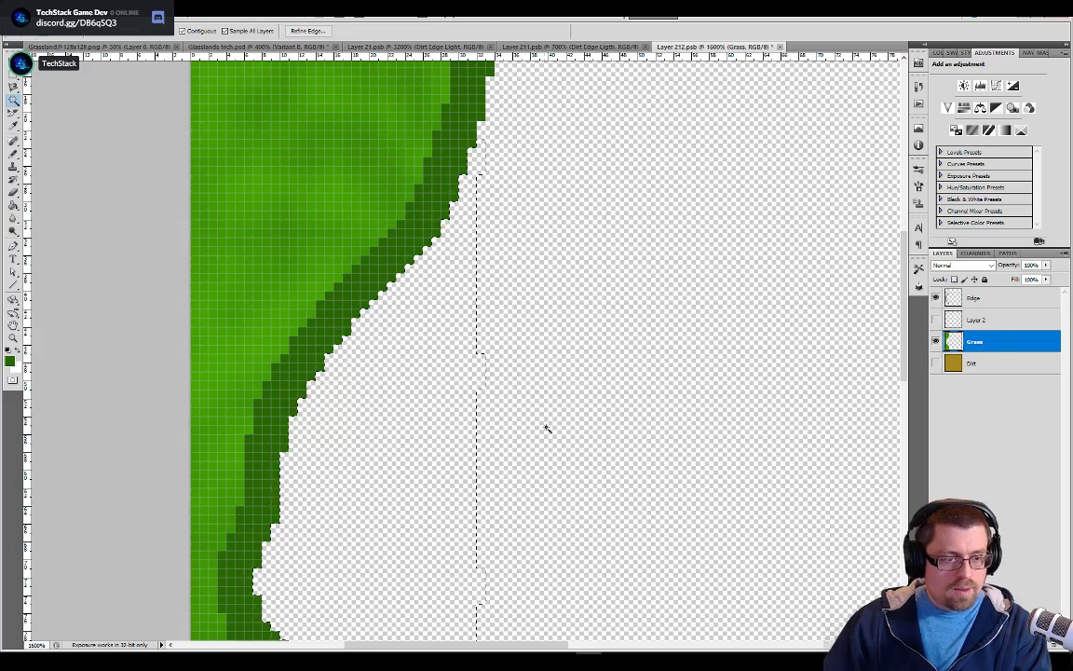
scroll(563, 459, "down", 10)
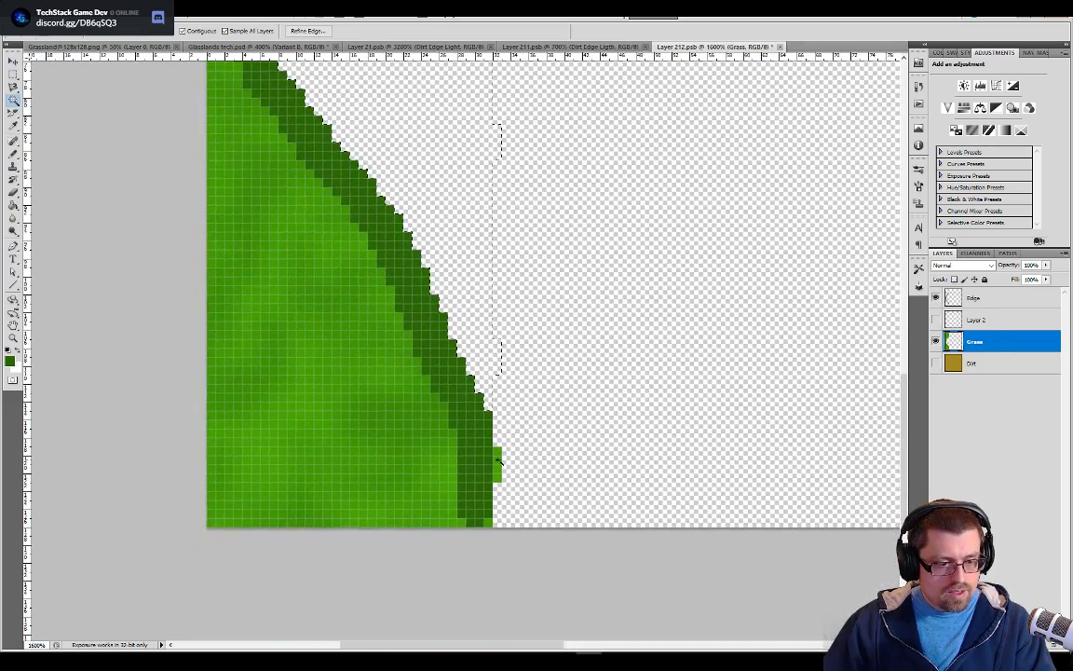
scroll(574, 272, "up", 12)
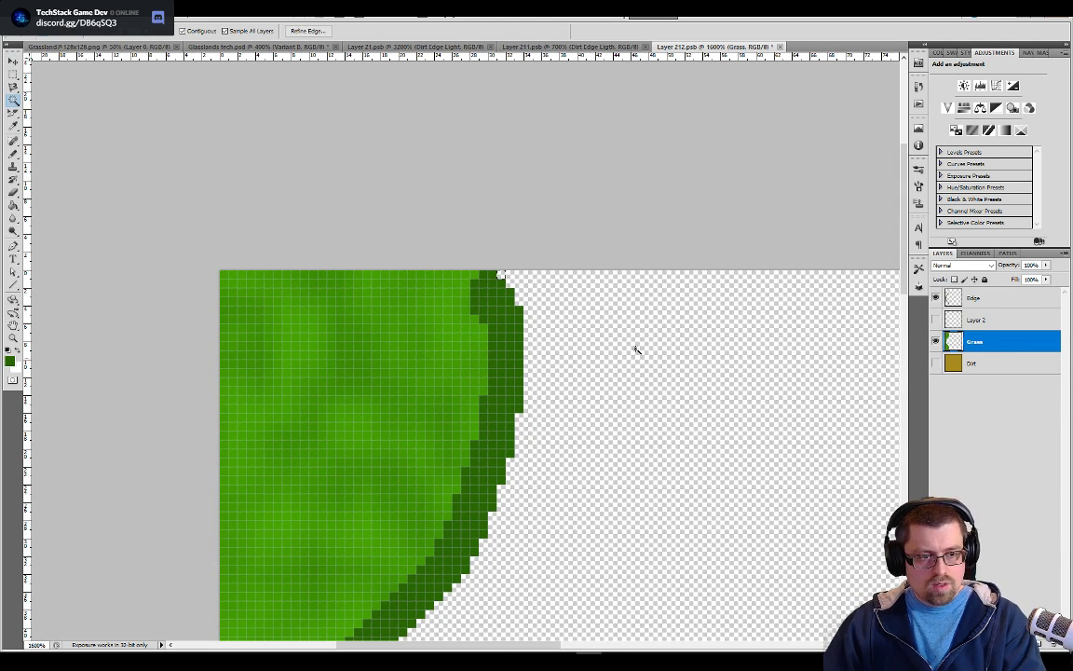
Make the merged edge-row layer and the Dirt layer visible again
left_click(935, 320)
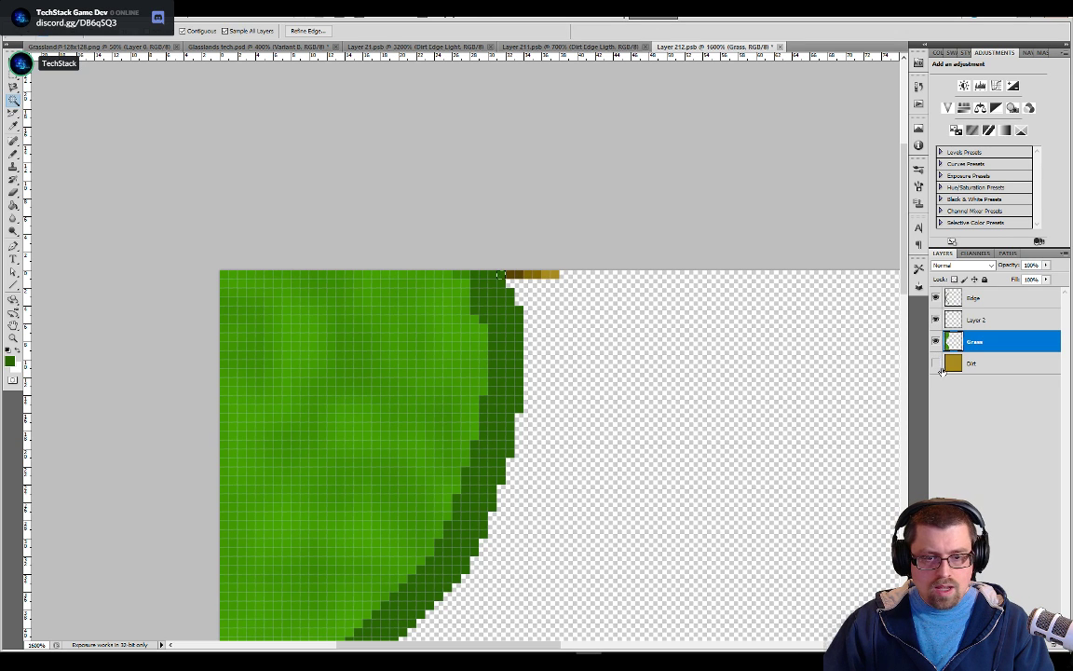
left_click(944, 363)
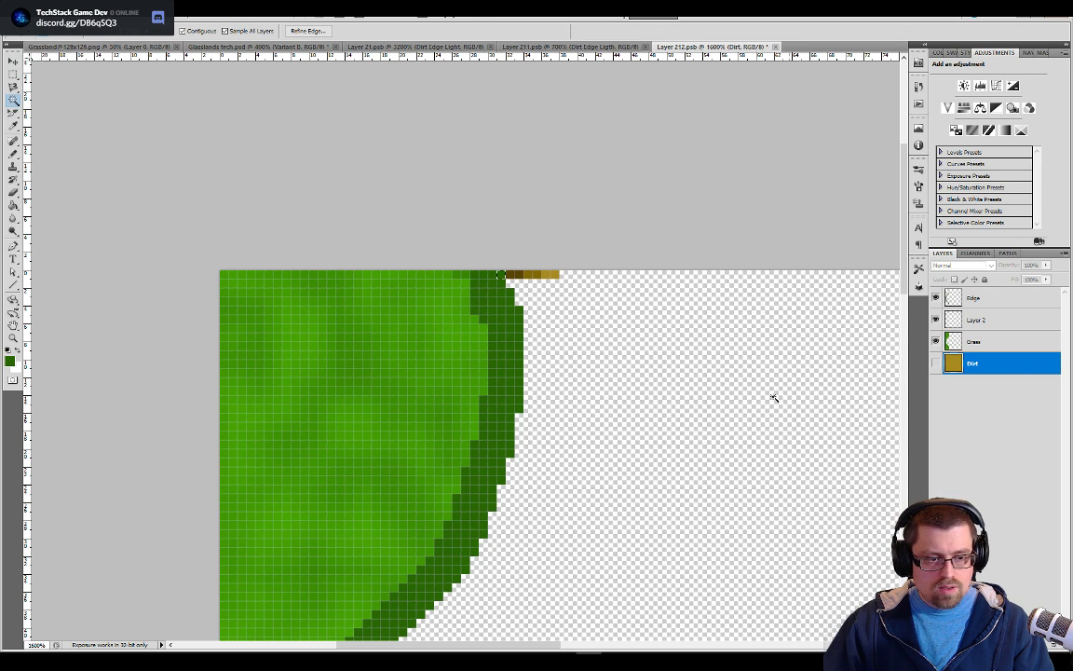
left_click(936, 363)
Sample the medium green from the top edge row and paint it with a smaller Pencil along the dark line's upper grass side on the Edge layer
left_click_drag(471, 490, 566, 285)
scroll(594, 350, "up", 15)
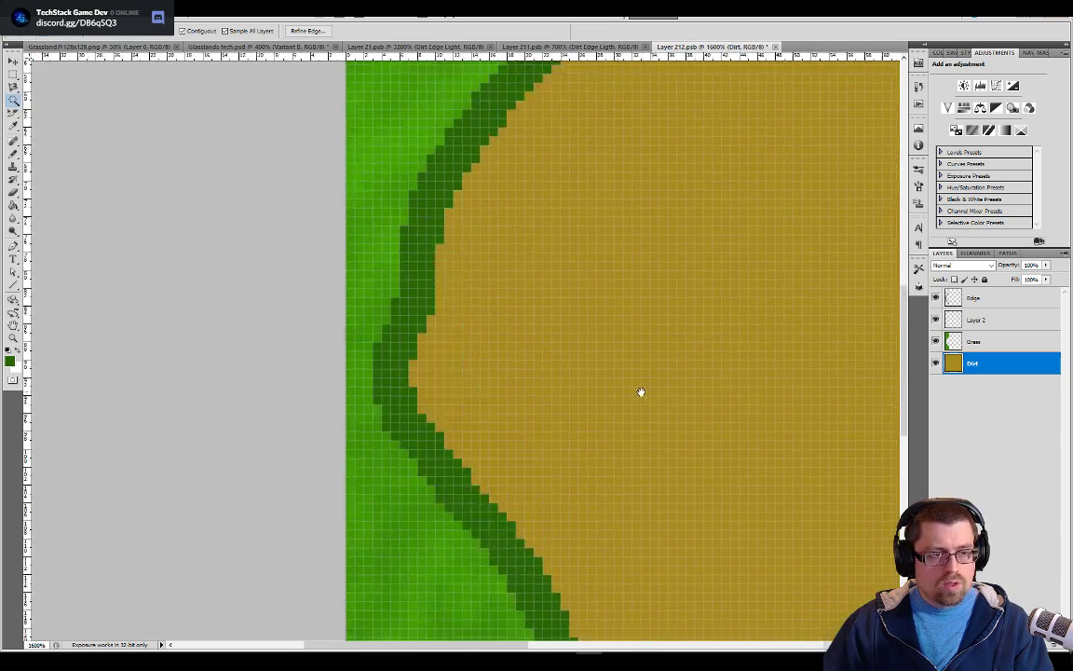
key("ctrl+plus")
left_click_drag(619, 300, 587, 487)
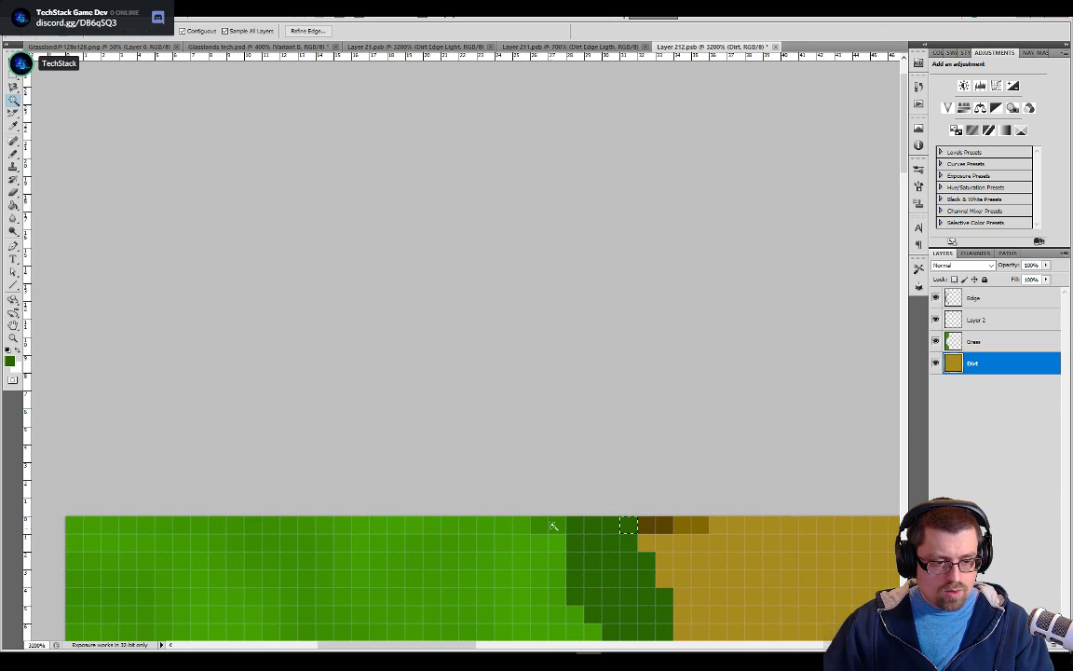
key("b")
left_click_drag(556, 524, 548, 376)
key("bracketleft")
key("bracketleft")
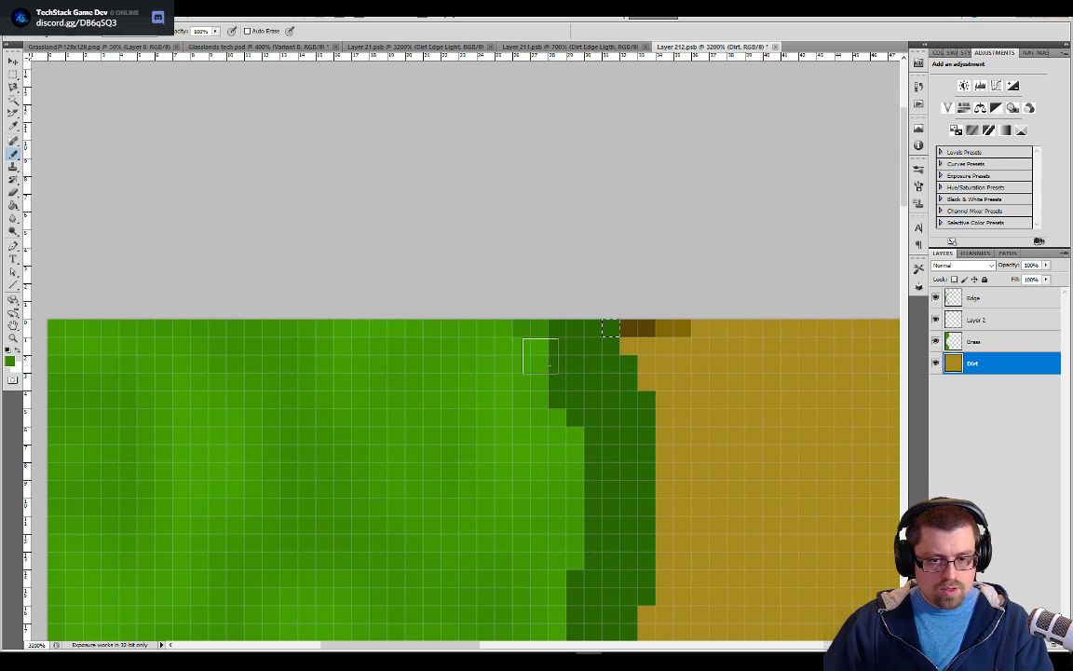
left_click(967, 322)
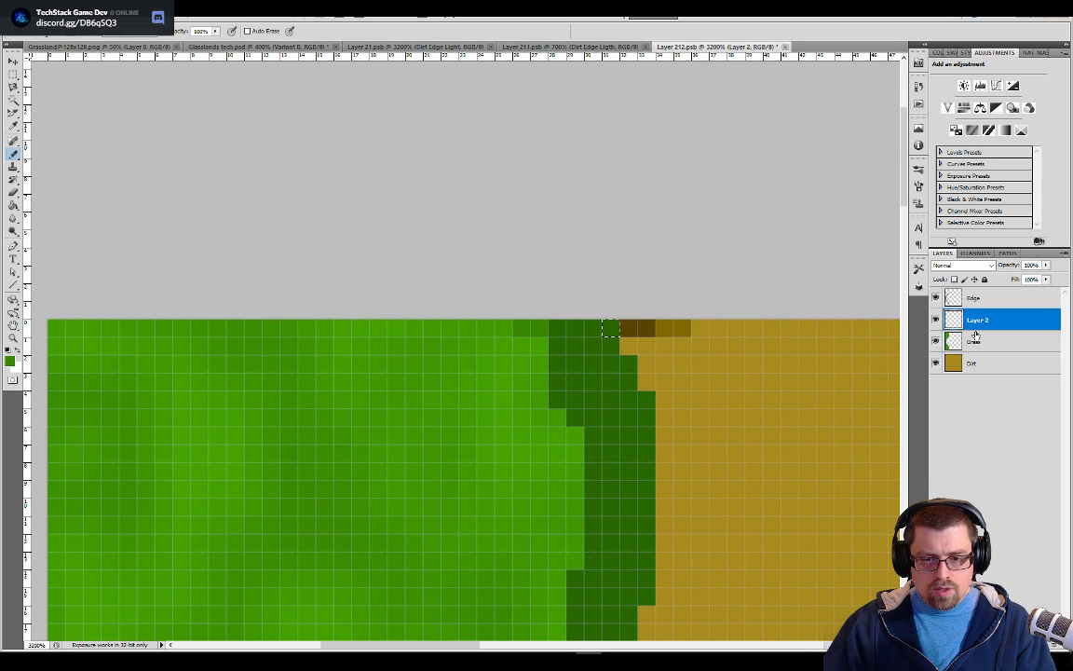
left_click(969, 297)
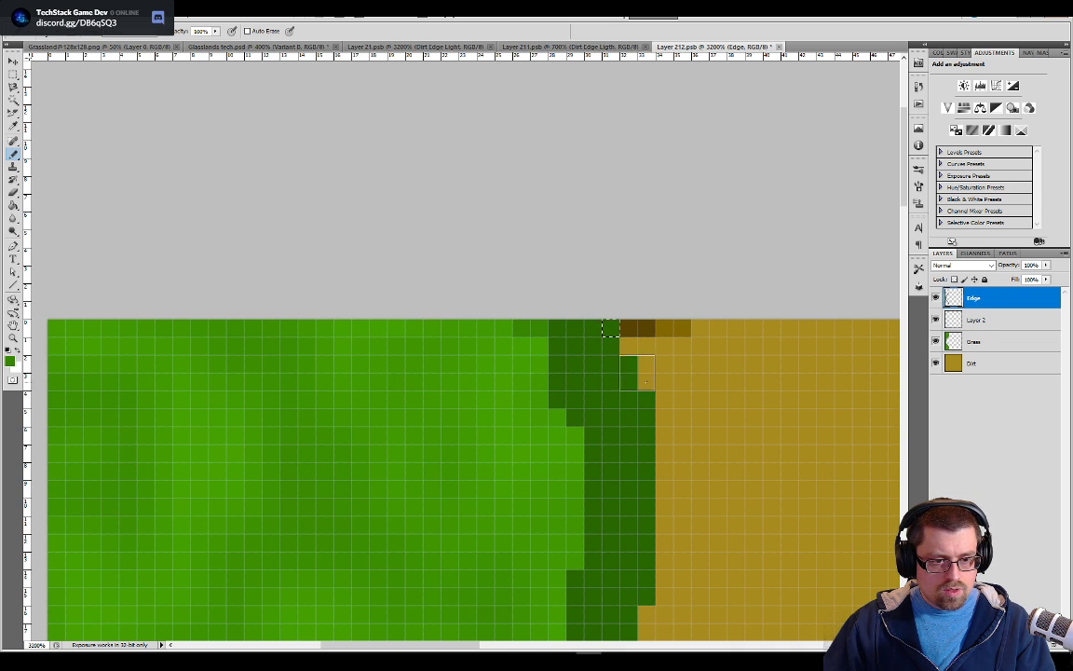
key("ctrl+d")
mouse_move(533, 351)
left_mouse_down()
mouse_move(553, 399)
mouse_move(518, 282)
mouse_move(521, 250)
left_mouse_up()
key("ctrl+minus")
key("ctrl+minus")
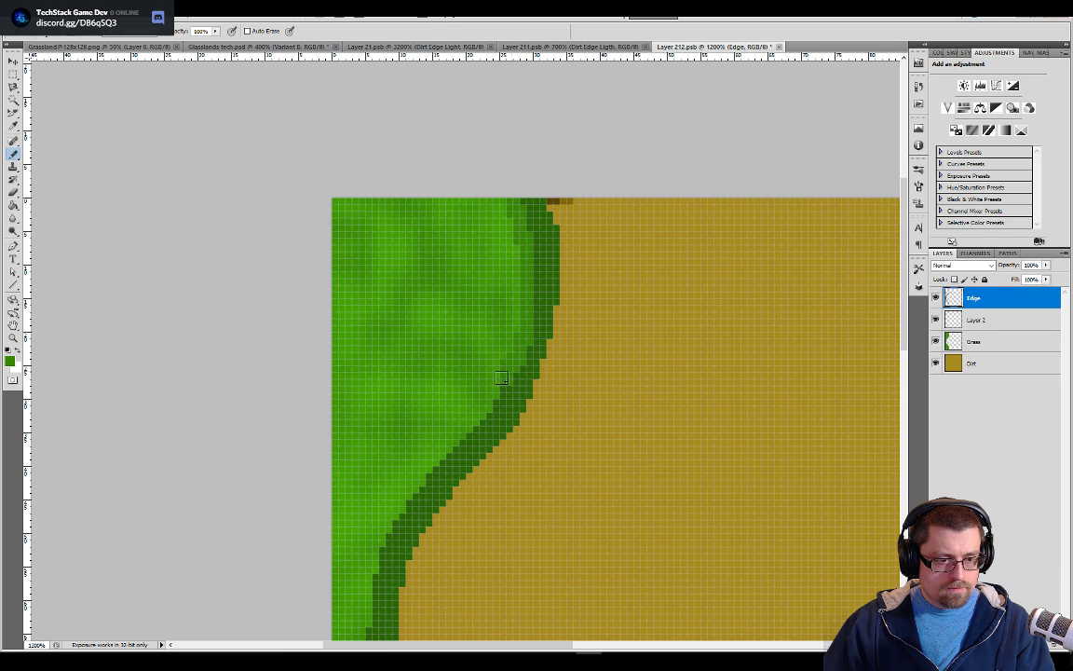
Continue the medium green shading along the grass side of the dark line down to the tile's bottom edge
mouse_move(478, 427)
left_mouse_down()
mouse_move(423, 473)
mouse_move(376, 545)
mouse_move(368, 591)
mouse_move(511, 232)
left_mouse_up()
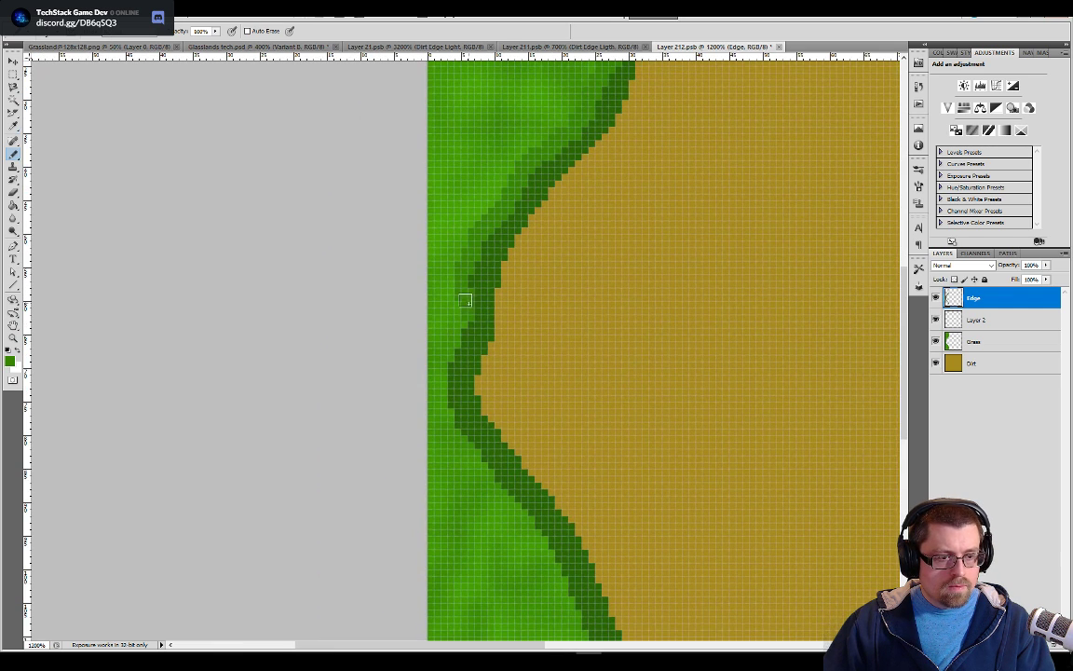
mouse_move(442, 374)
left_mouse_down()
mouse_move(466, 437)
mouse_move(532, 523)
mouse_move(566, 491)
mouse_move(534, 302)
left_mouse_up()
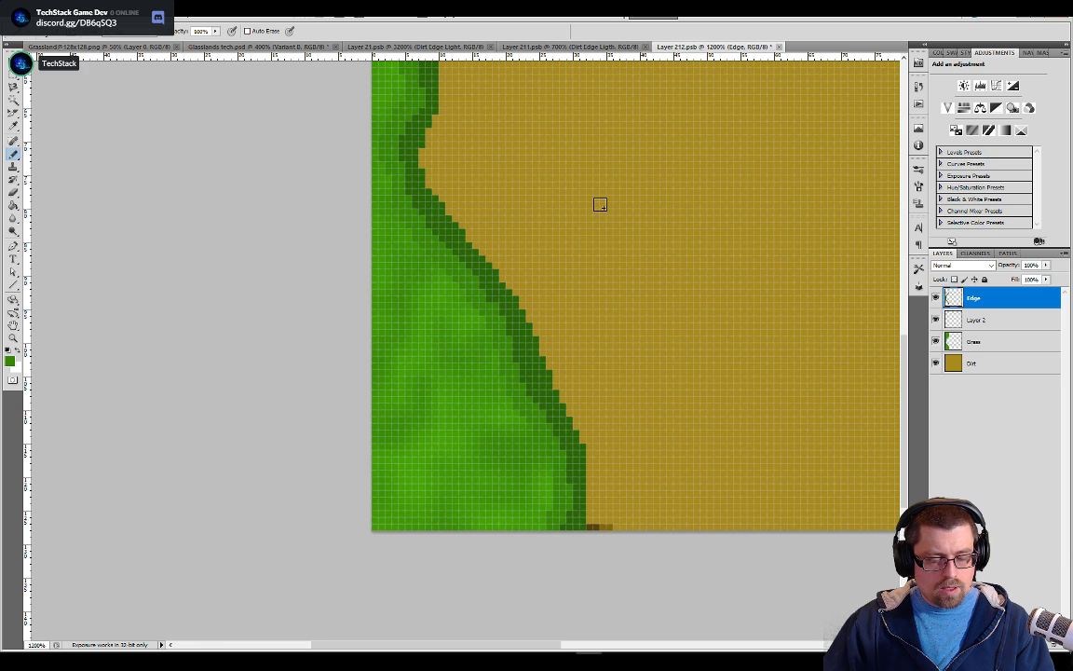
left_click_drag(598, 142, 564, 430)
left_click_drag(646, 166, 619, 362)
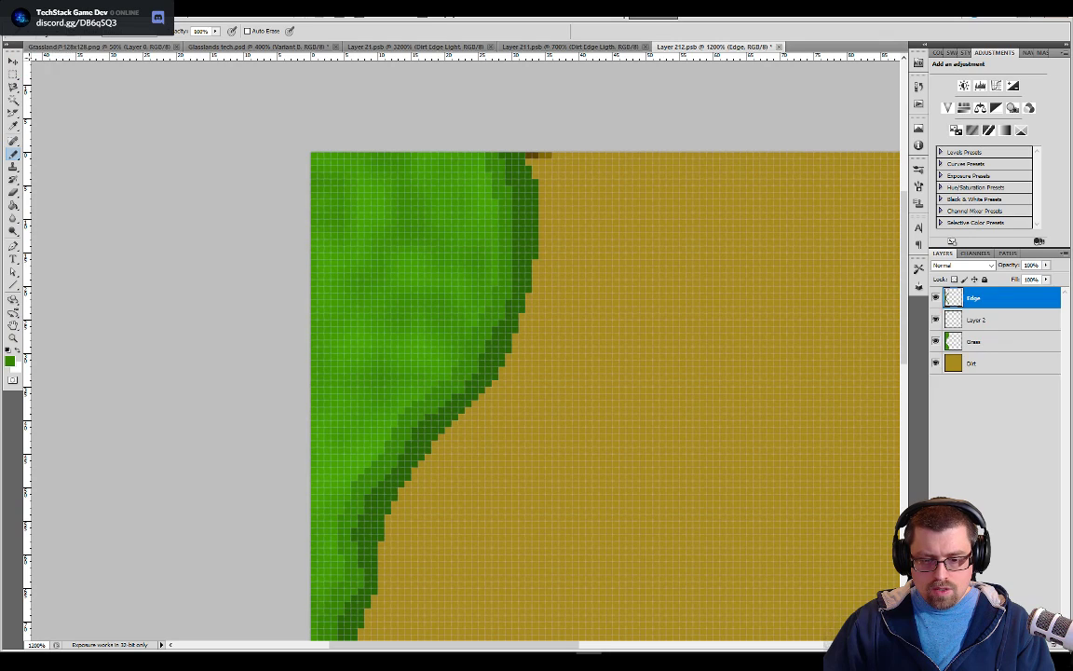
Create a new layer directly above Grass and name it Dirt Edge
left_click(1038, 645)
left_click_drag(970, 301, 979, 345)
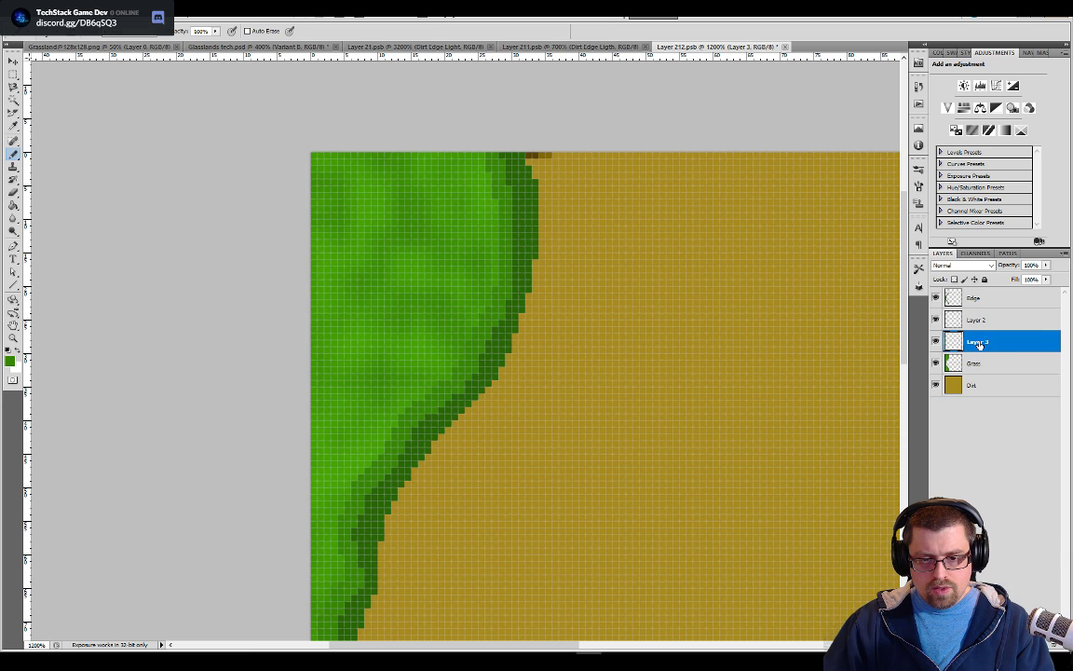
type("Dirt E")
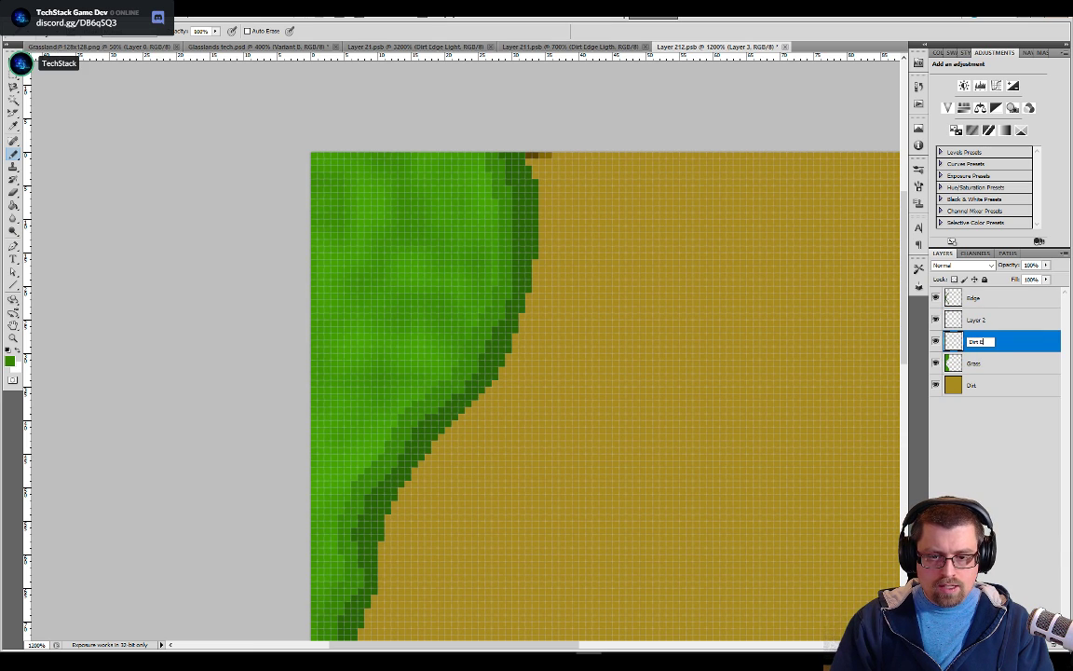
type("dge")
key("Return")
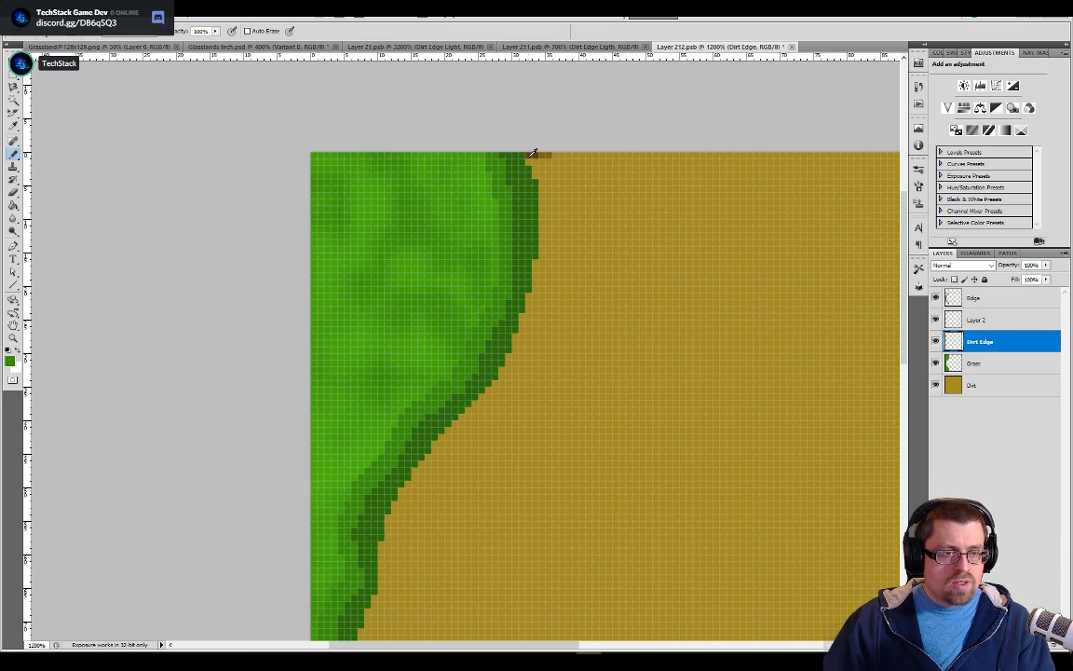
Paint the dark brown line along the dirt side of the grass edge, from the tile's top past the innermost bend, on Dirt Edge
mouse_move(538, 194)
left_mouse_down()
mouse_move(538, 290)
mouse_move(510, 359)
mouse_move(398, 492)
mouse_move(378, 566)
mouse_move(560, 248)
mouse_move(583, 172)
mouse_move(569, 125)
mouse_move(552, 173)
mouse_move(498, 180)
left_mouse_up()
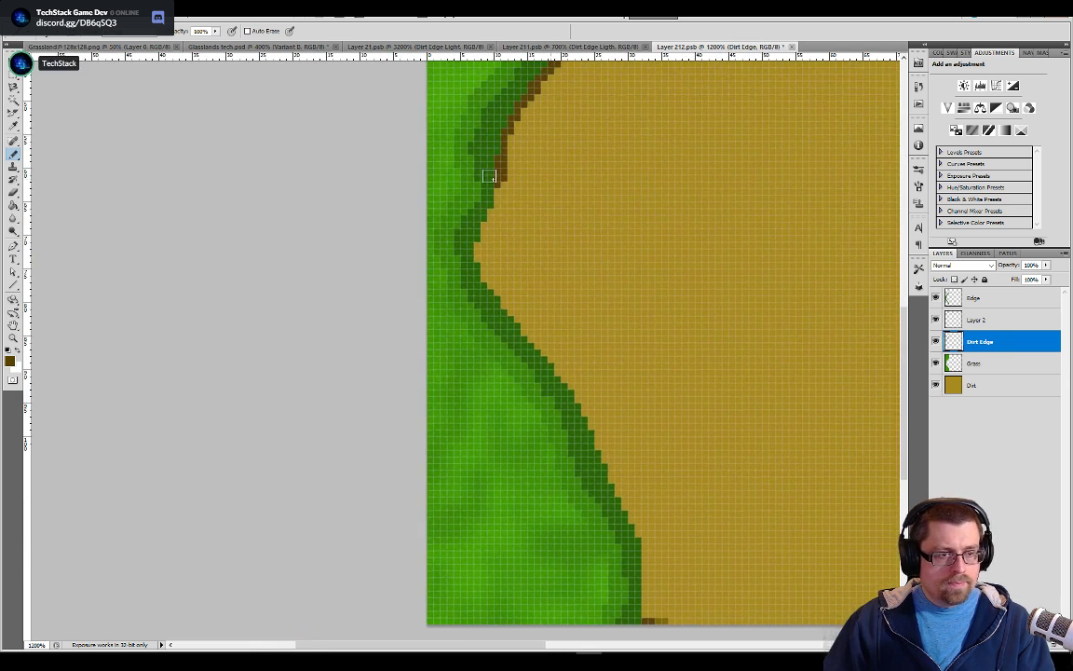
left_click_drag(488, 220, 495, 295)
Switch to Paletton in Chrome, rotate the four-color palette's base hue to magenta, and return to Photoshop
key("alt+Tab")
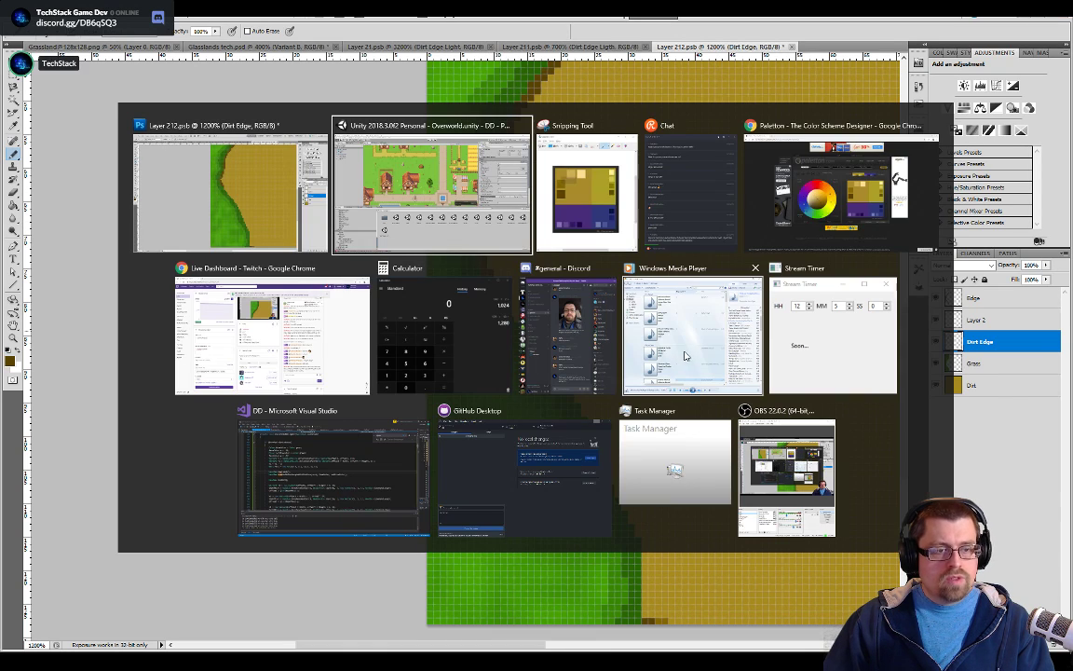
left_click(761, 244)
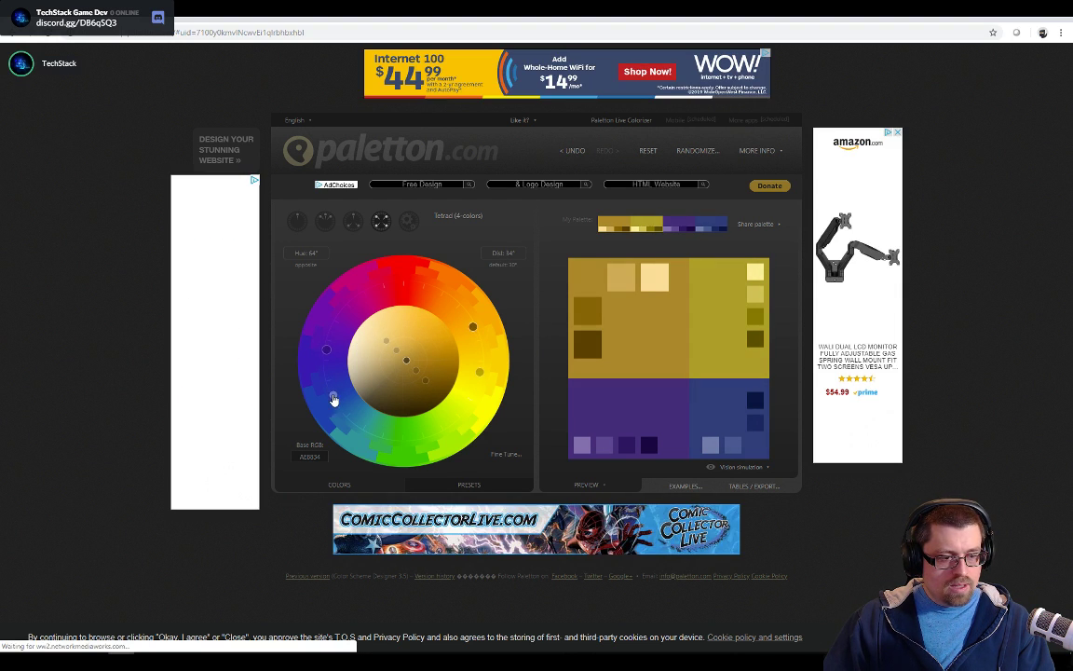
left_click_drag(334, 398, 450, 438)
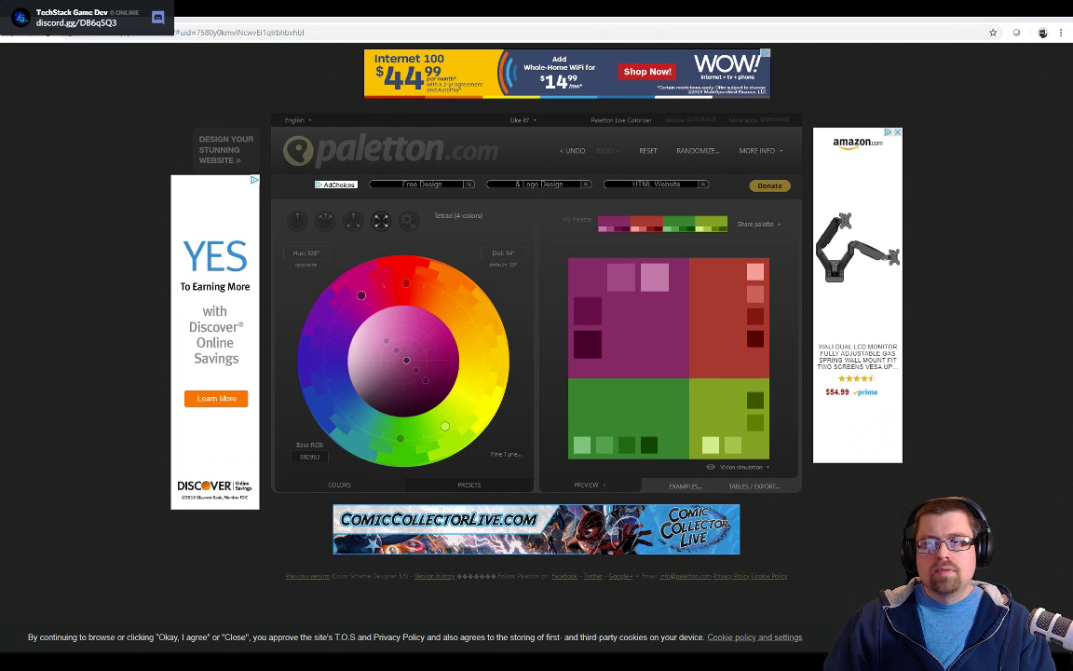
left_click(1010, 10)
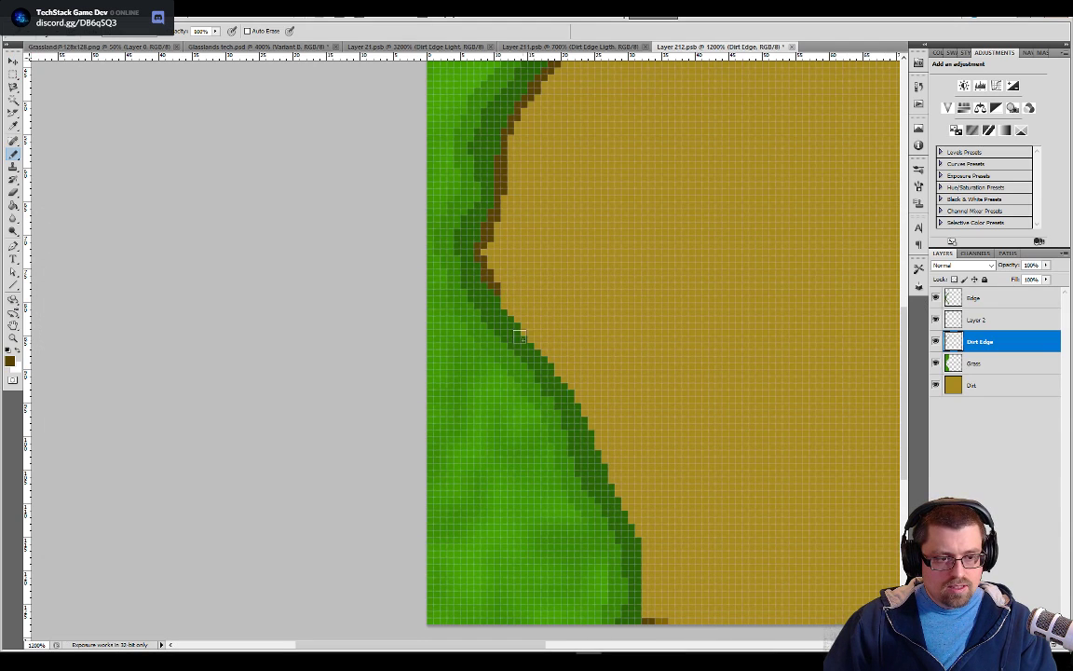
Continue the dark brown line along the lower grass edge down to the tile's bottom on the Dirt Edge layer
mouse_move(505, 299)
left_mouse_down()
mouse_move(596, 436)
mouse_move(640, 549)
mouse_move(644, 594)
left_mouse_up()
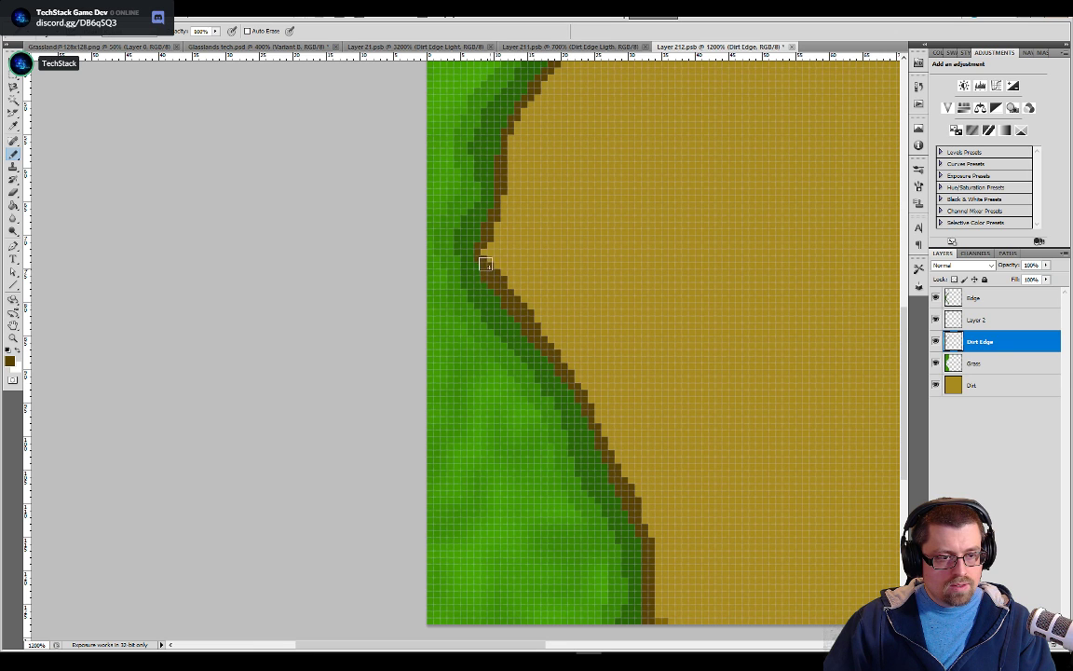
left_click_drag(588, 226, 556, 335)
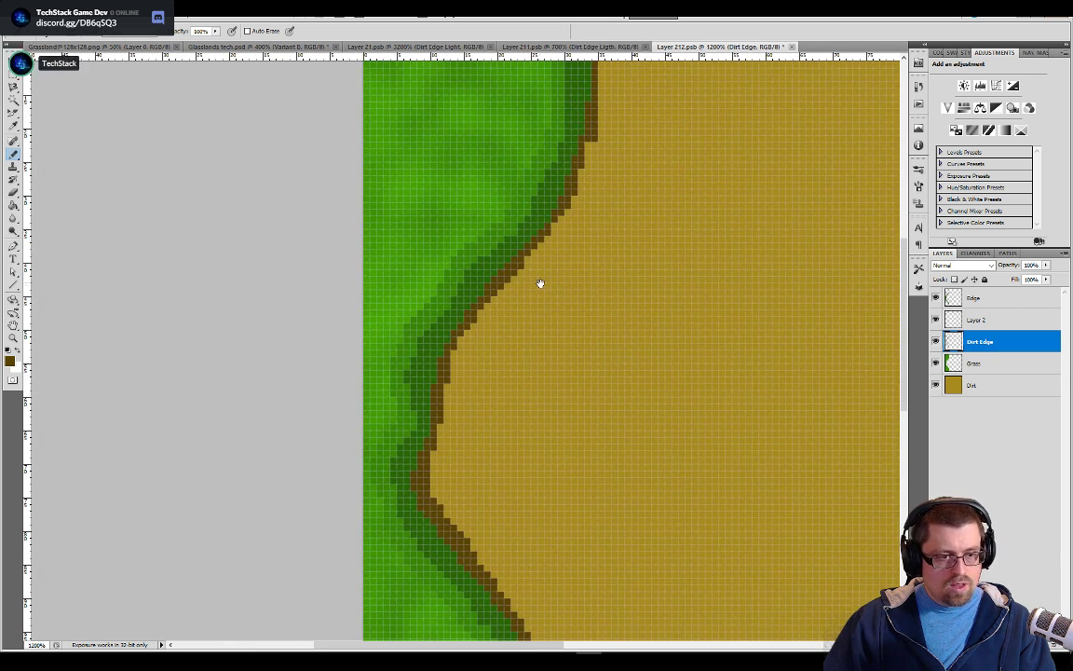
left_click_drag(540, 283, 478, 494)
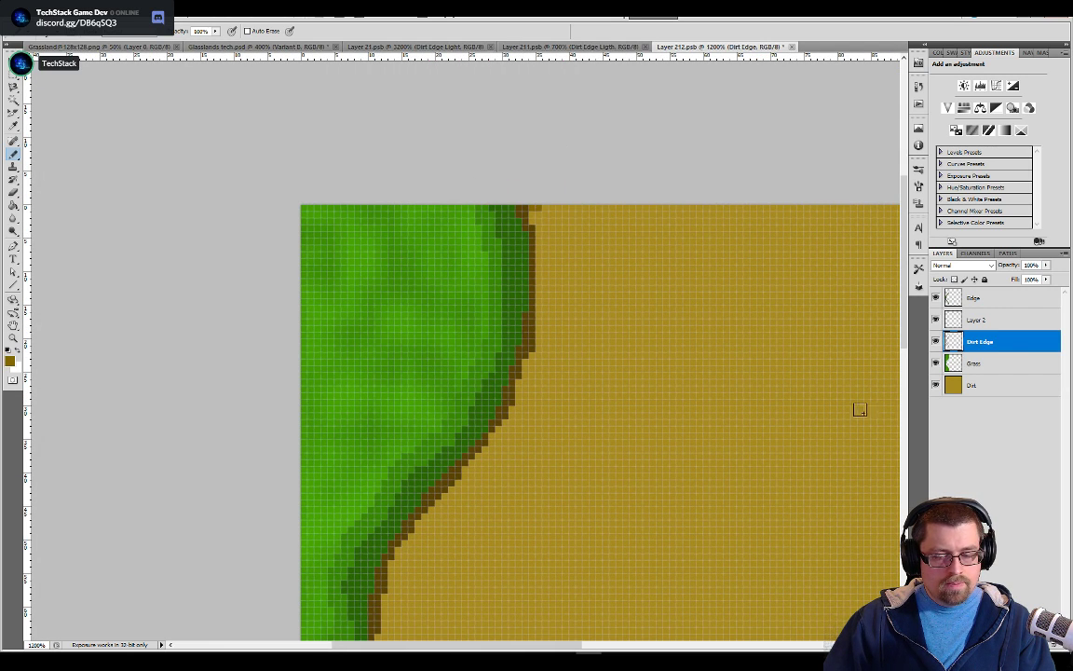
Create a new layer directly below Dirt Edge and name it Dirt Edge Light
left_click(1040, 645)
left_click_drag(978, 343, 992, 374)
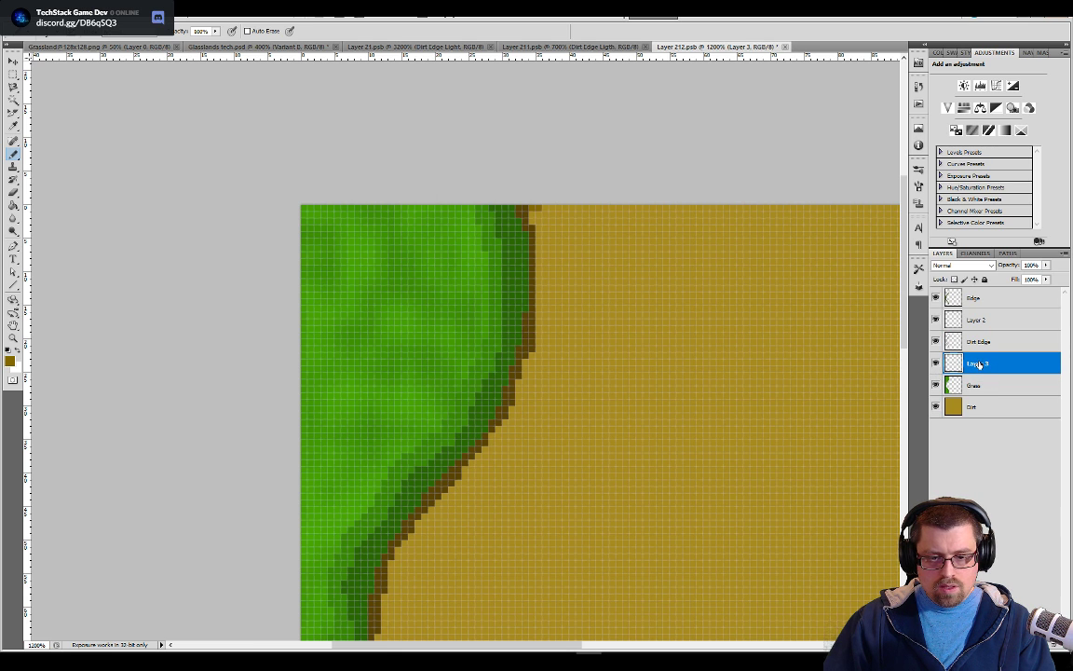
double_click(978, 364)
key("Escape")
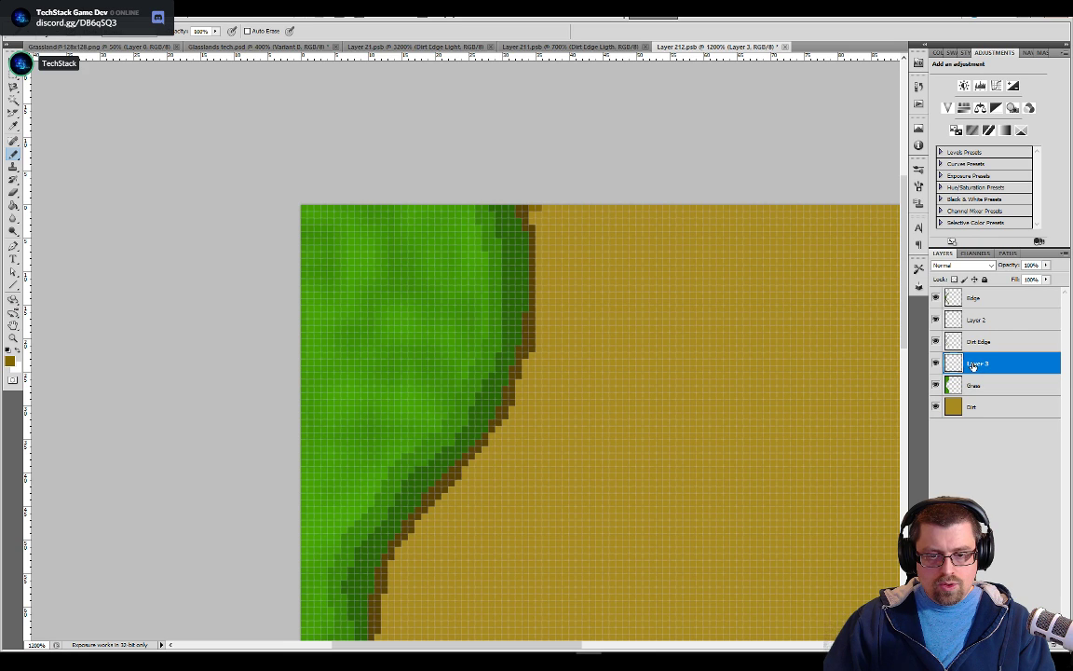
type("Birt Deg")
key("BackSpace")
key("BackSpace")
key("BackSpace")
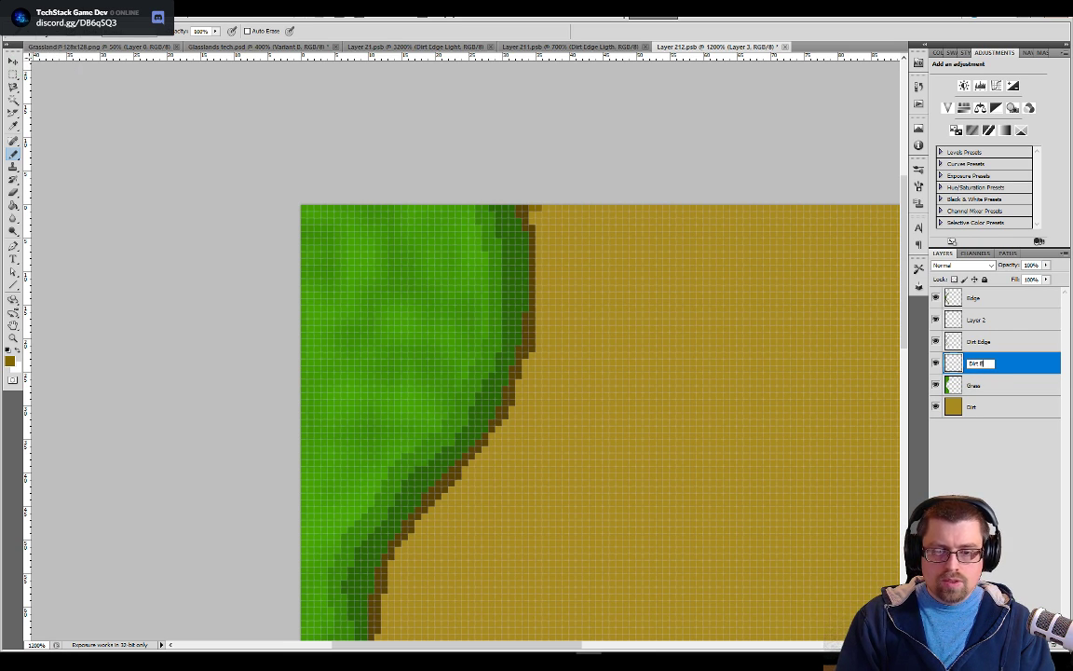
type("Edge Light")
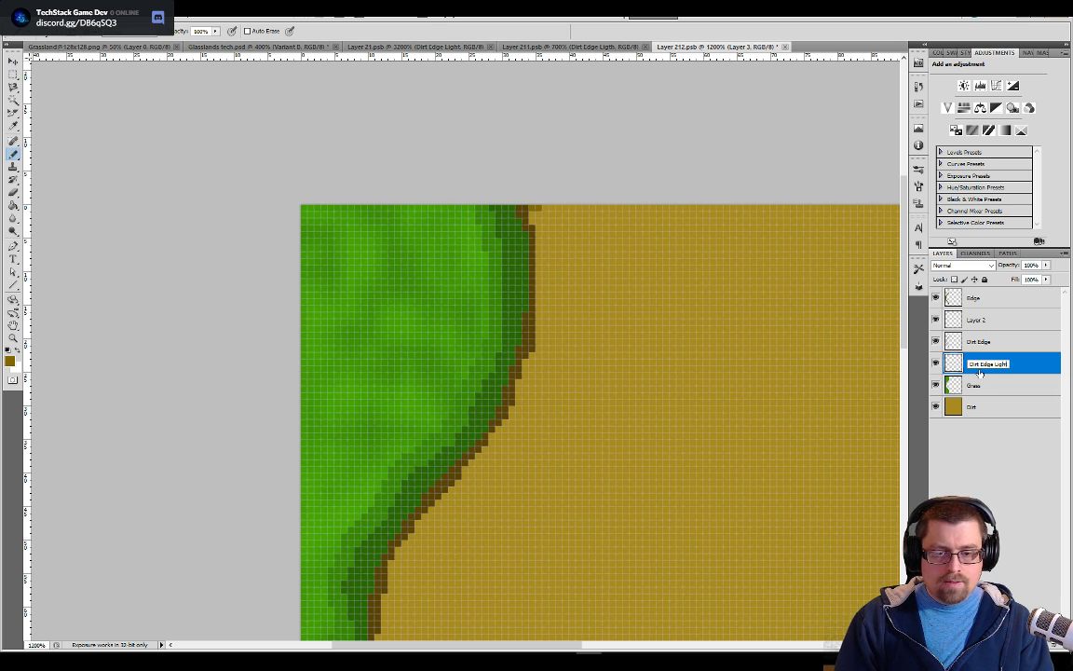
key("Return")
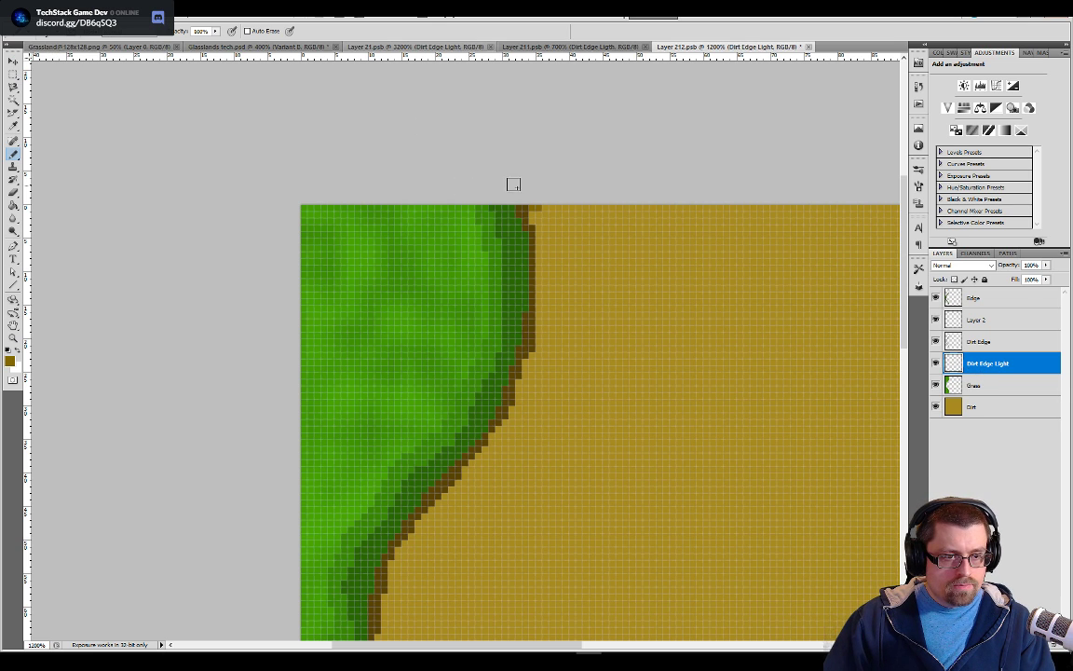
Paint a lighter brown band along the dirt side of the dark brown line, from the tile's top to its bottom, on Dirt Edge Light
mouse_move(538, 240)
left_mouse_down()
mouse_move(543, 348)
mouse_move(509, 395)
mouse_move(512, 419)
mouse_move(557, 267)
mouse_move(482, 324)
left_mouse_up()
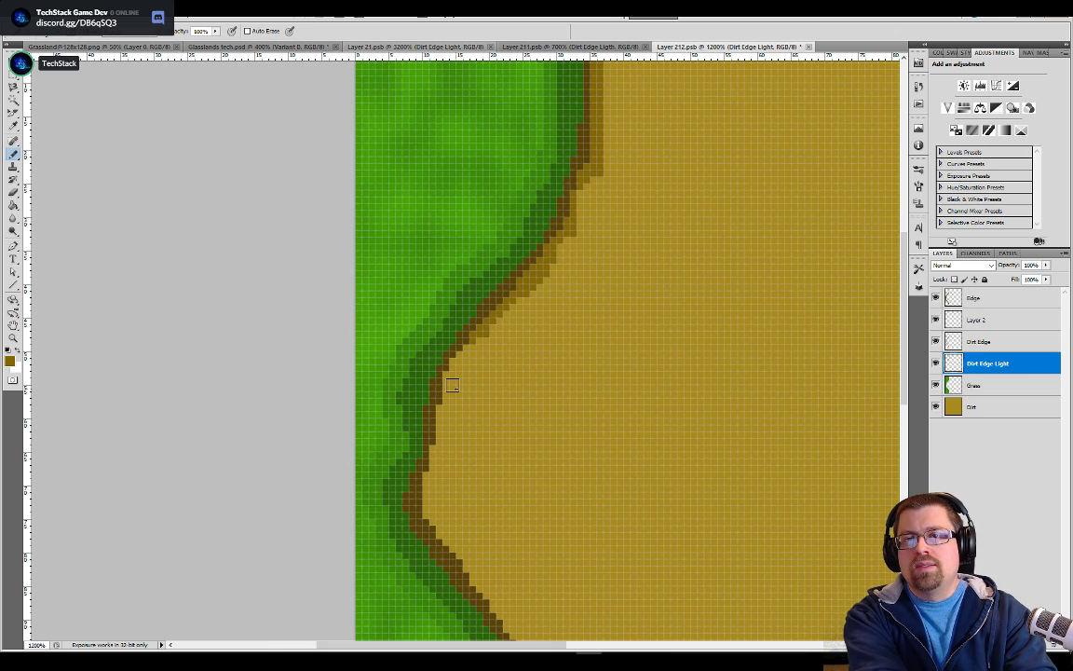
mouse_move(444, 376)
left_mouse_down()
mouse_move(479, 328)
mouse_move(482, 287)
mouse_move(456, 436)
mouse_move(463, 469)
mouse_move(507, 518)
left_mouse_up()
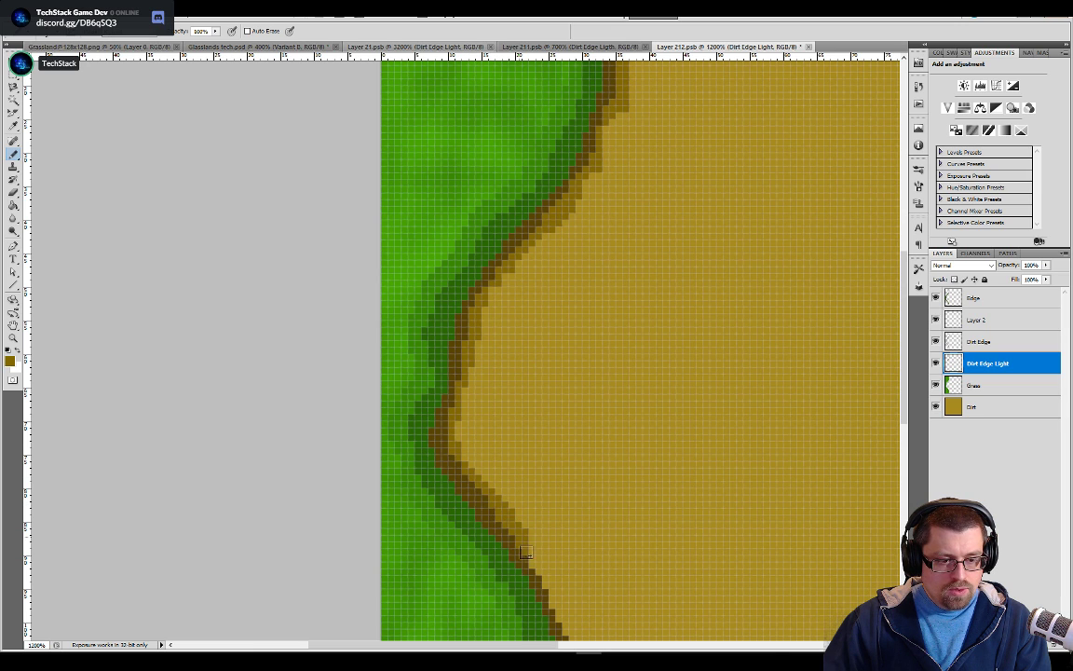
mouse_move(559, 600)
left_mouse_down()
mouse_move(558, 479)
mouse_move(526, 349)
left_mouse_up()
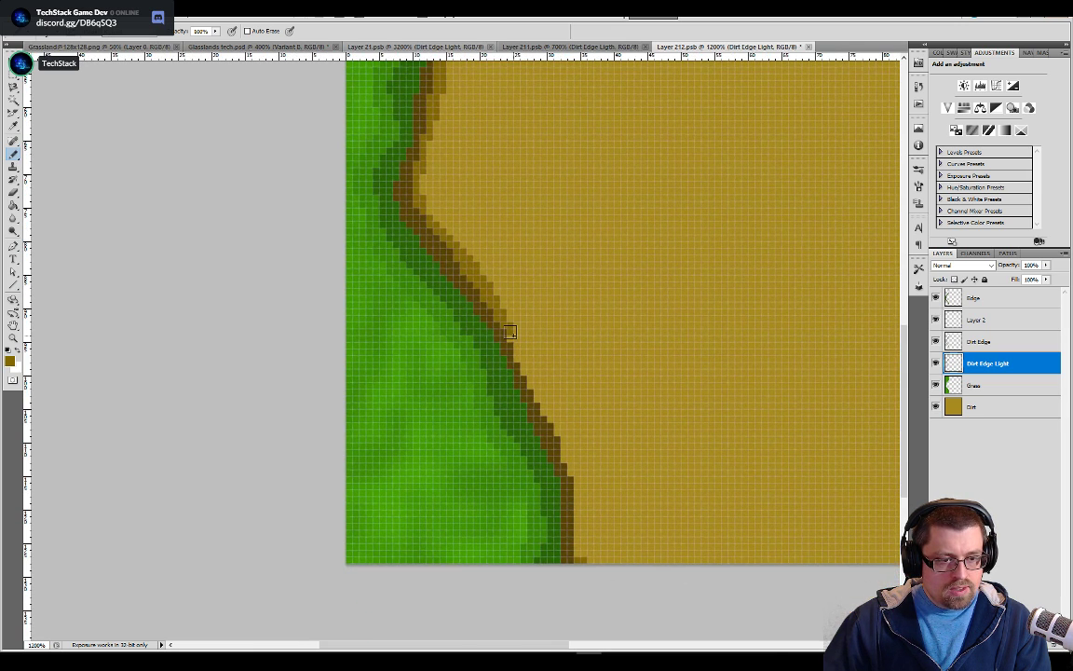
left_click_drag(551, 415, 578, 544)
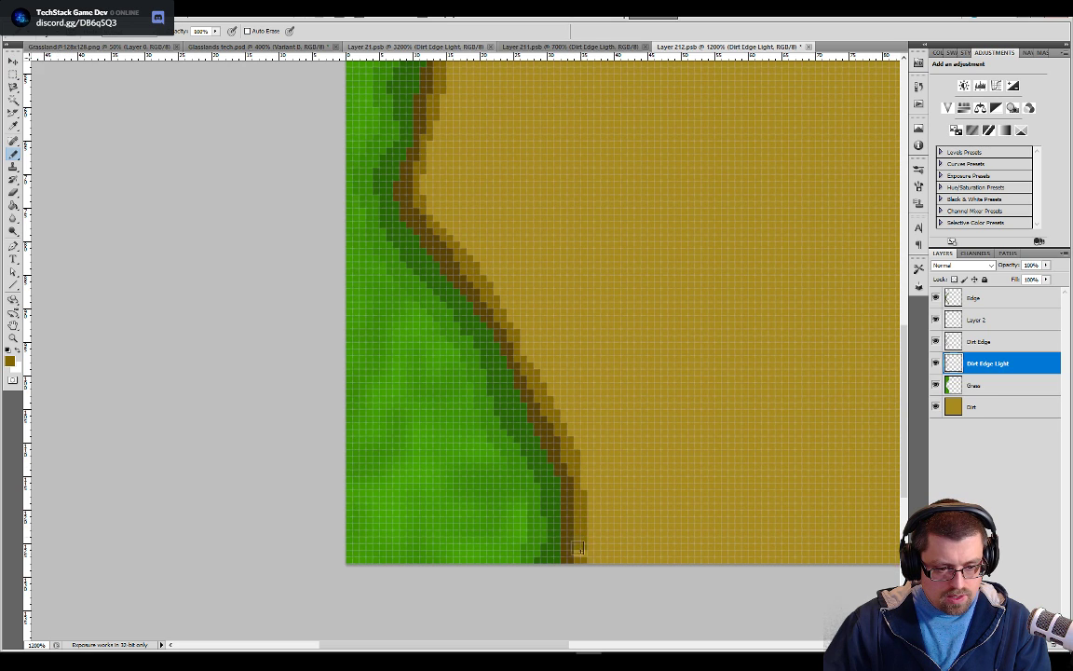
left_click_drag(640, 271, 545, 377)
left_click_drag(639, 117, 549, 309)
left_click_drag(377, 584, 589, 266)
mouse_move(852, 326)
left_mouse_down()
mouse_move(664, 326)
mouse_move(642, 388)
mouse_move(668, 443)
left_mouse_up()
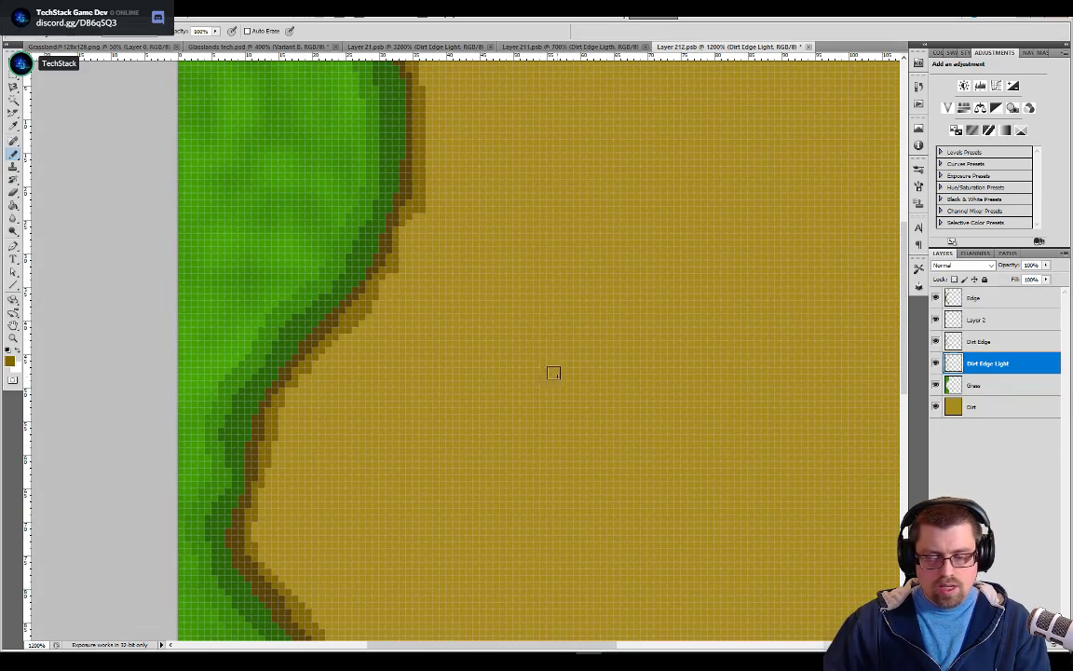
Look over the side tiles in Glasslands tech.psd, then save Layer 212.psb to update the Variant B tile there
left_click(280, 46)
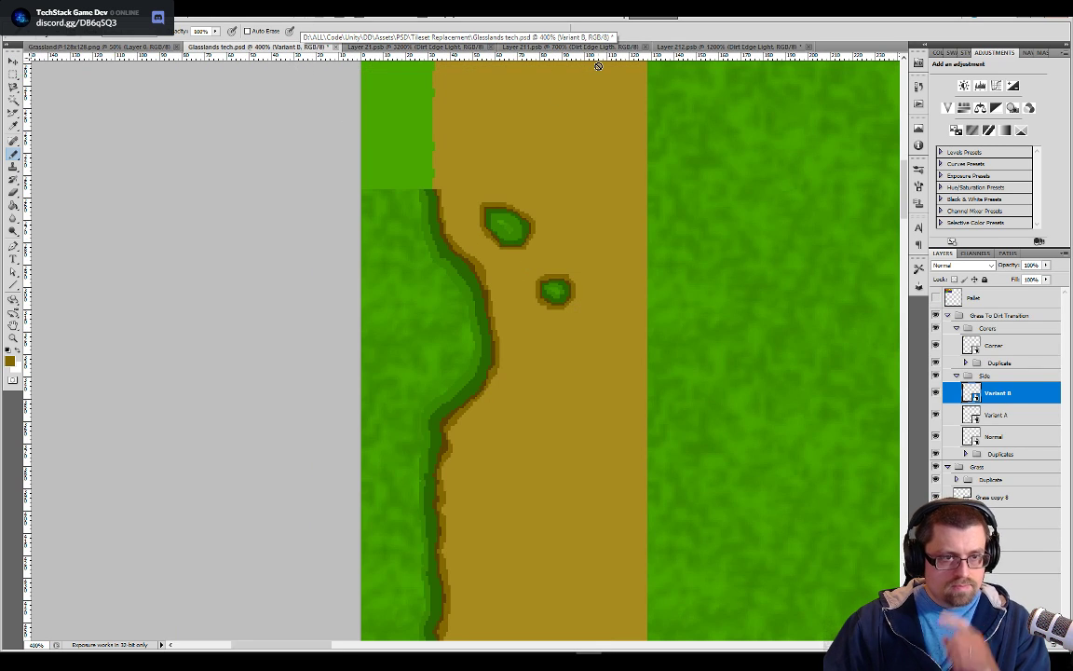
key("ctrl+minus")
key("ctrl+minus")
key("ctrl+minus")
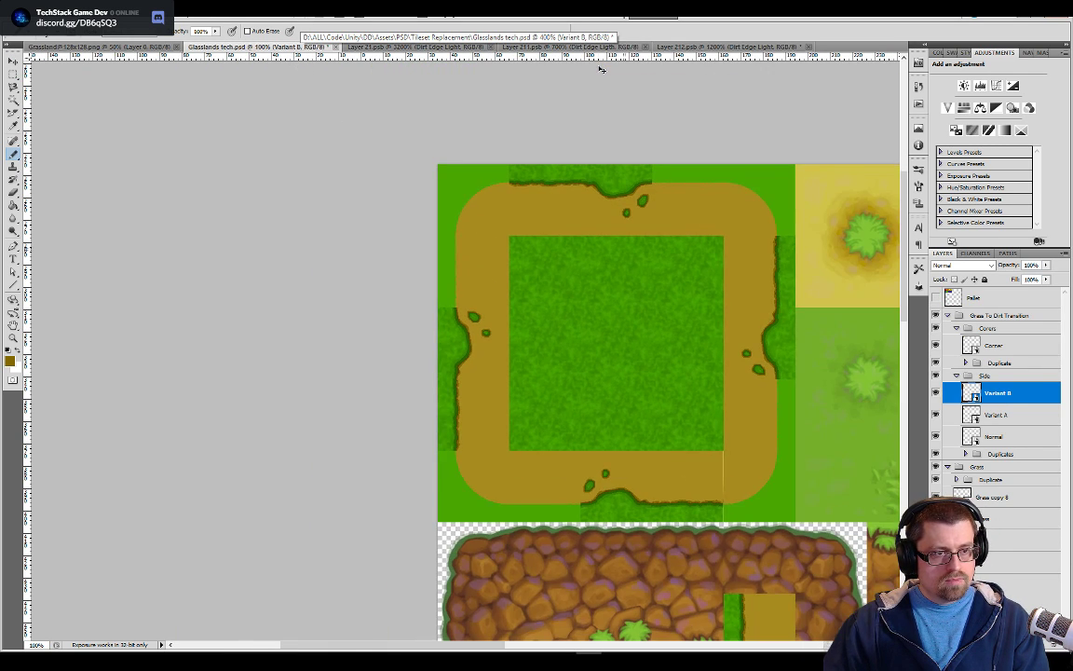
left_click(701, 47)
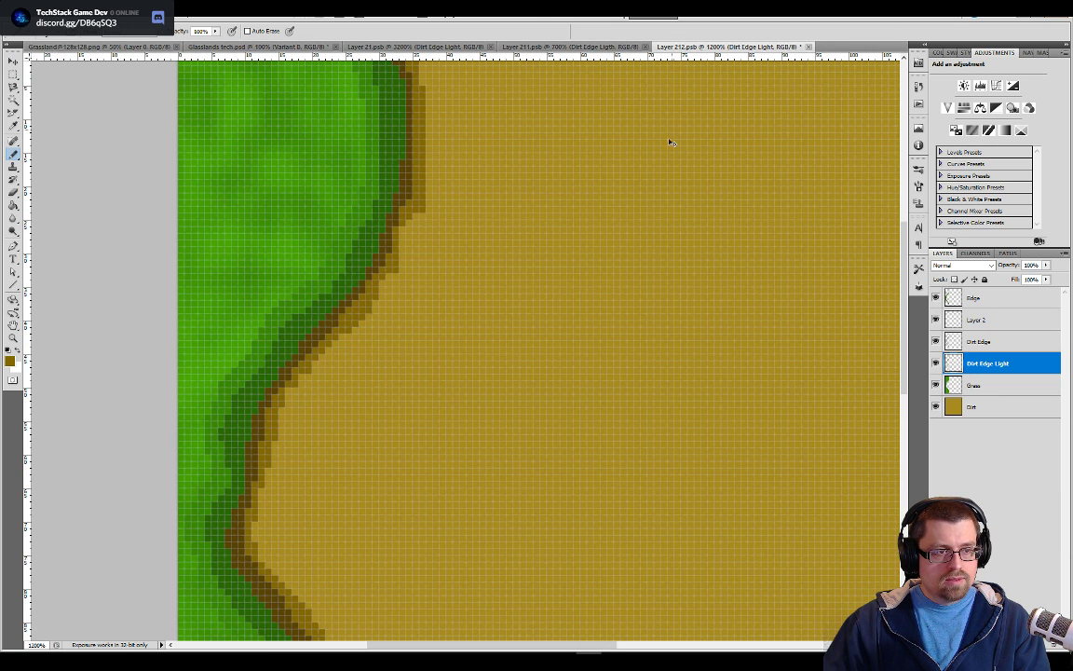
key("ctrl+s")
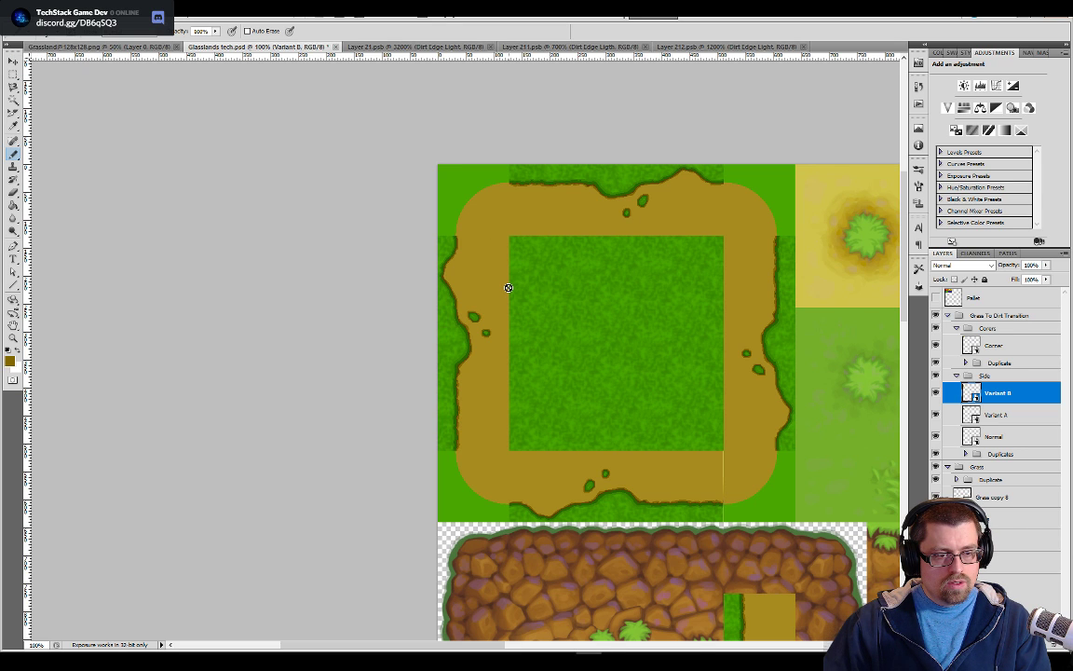
Inspect the finished edge in Layer 212.psb and compare the updated side tiles in Glasslands tech.psd with the original artwork and corner tile
left_click(705, 47)
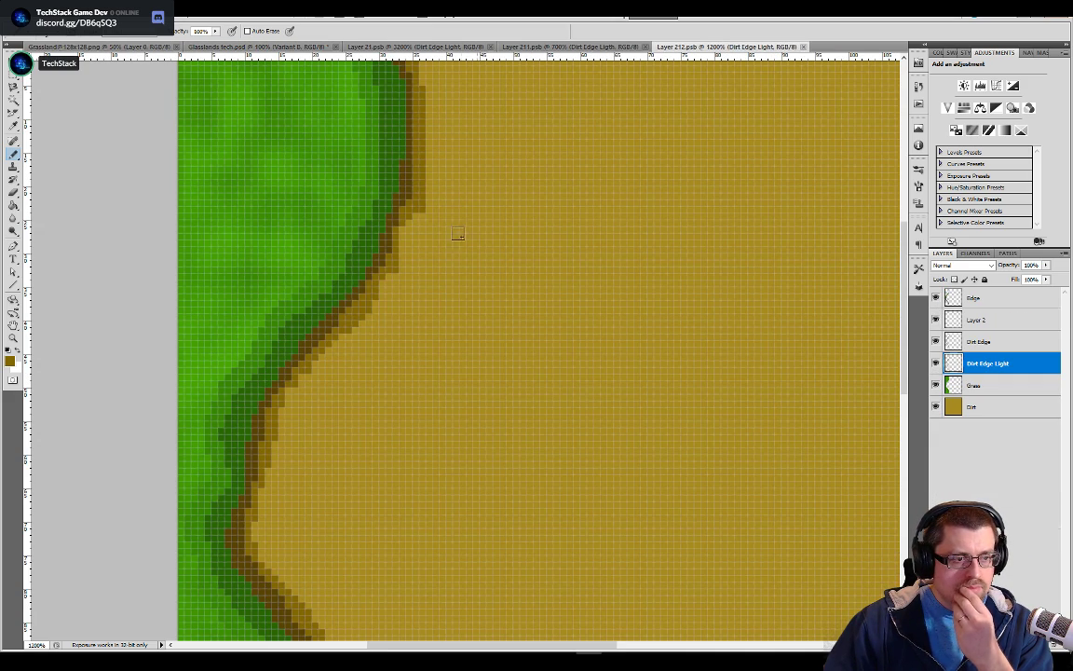
left_click_drag(428, 205, 533, 362)
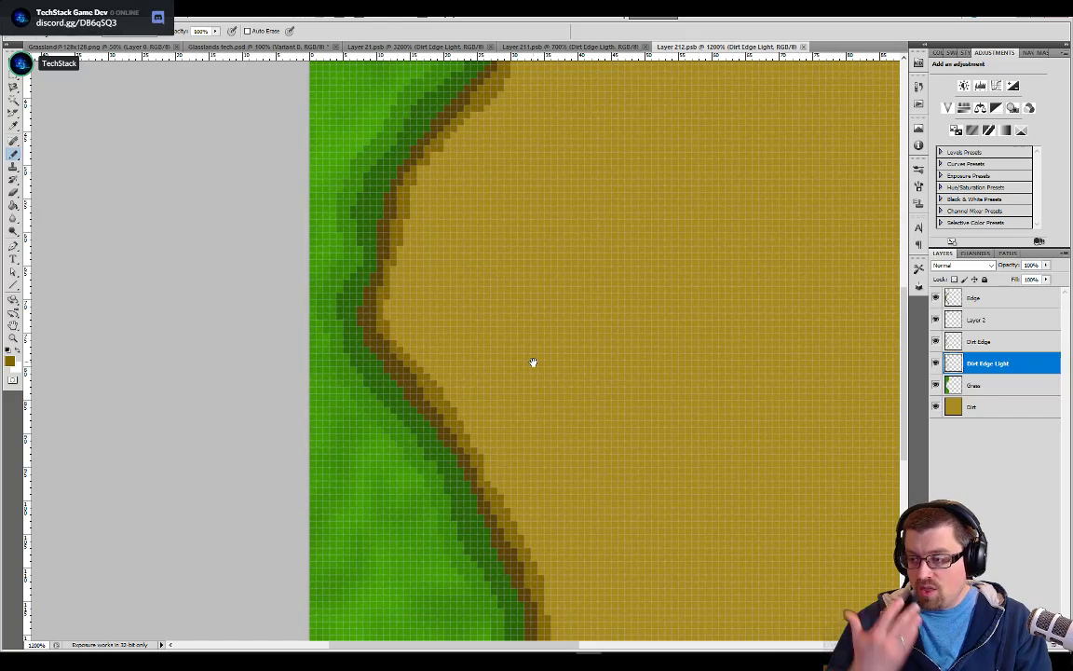
left_click_drag(571, 255, 491, 377)
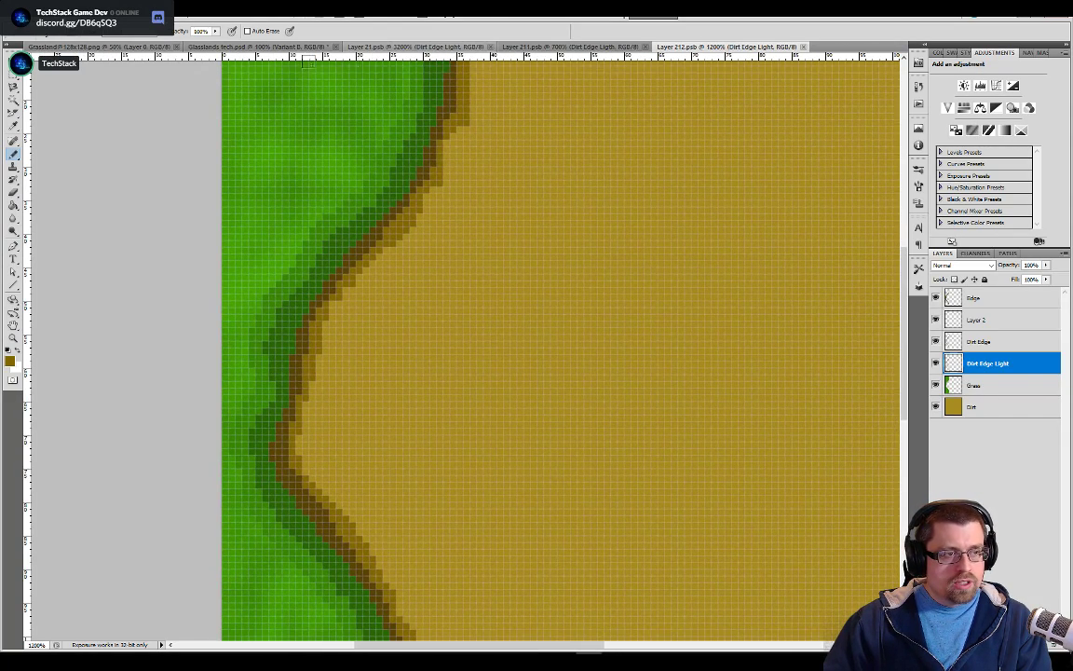
left_click(280, 47)
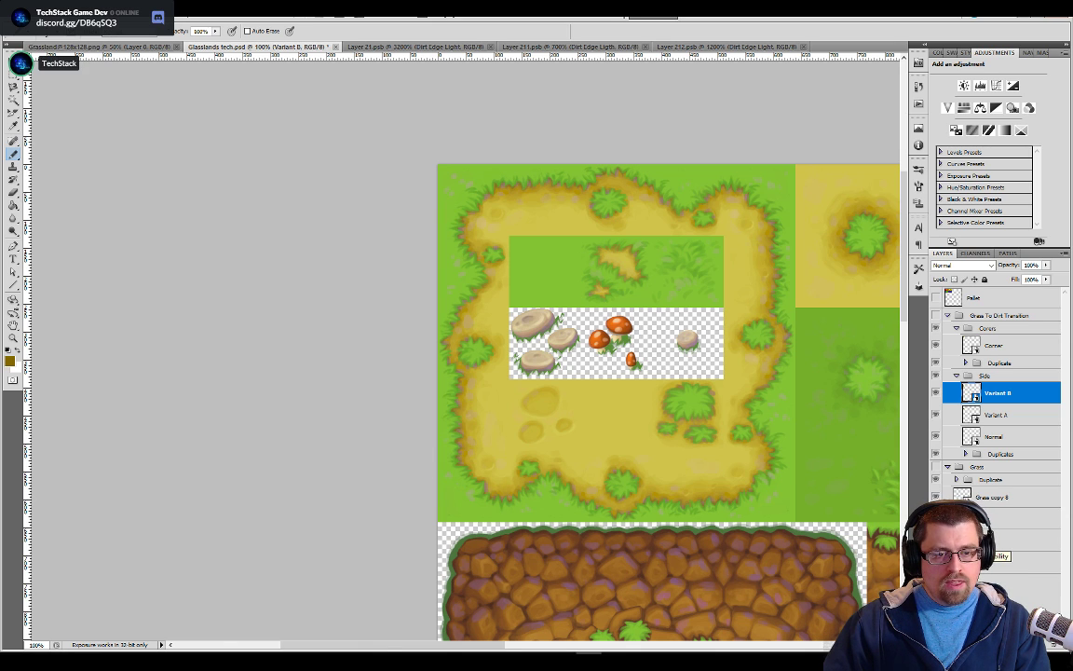
left_click(935, 562, "alt")
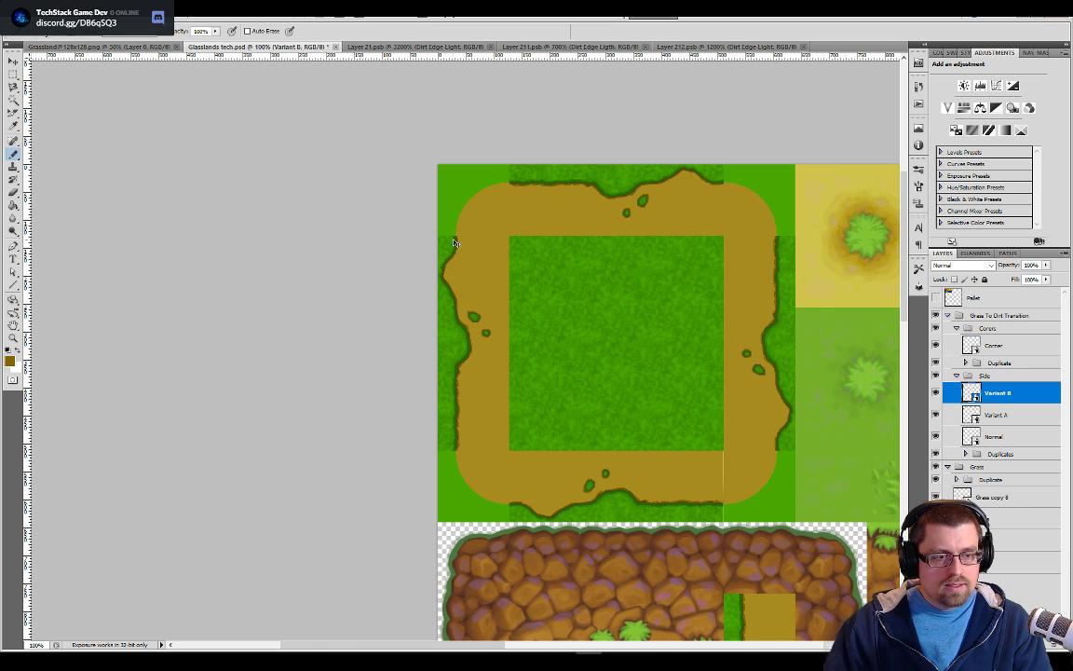
key("ctrl+plus")
key("ctrl+plus")
scroll(447, 312, "up", 5)
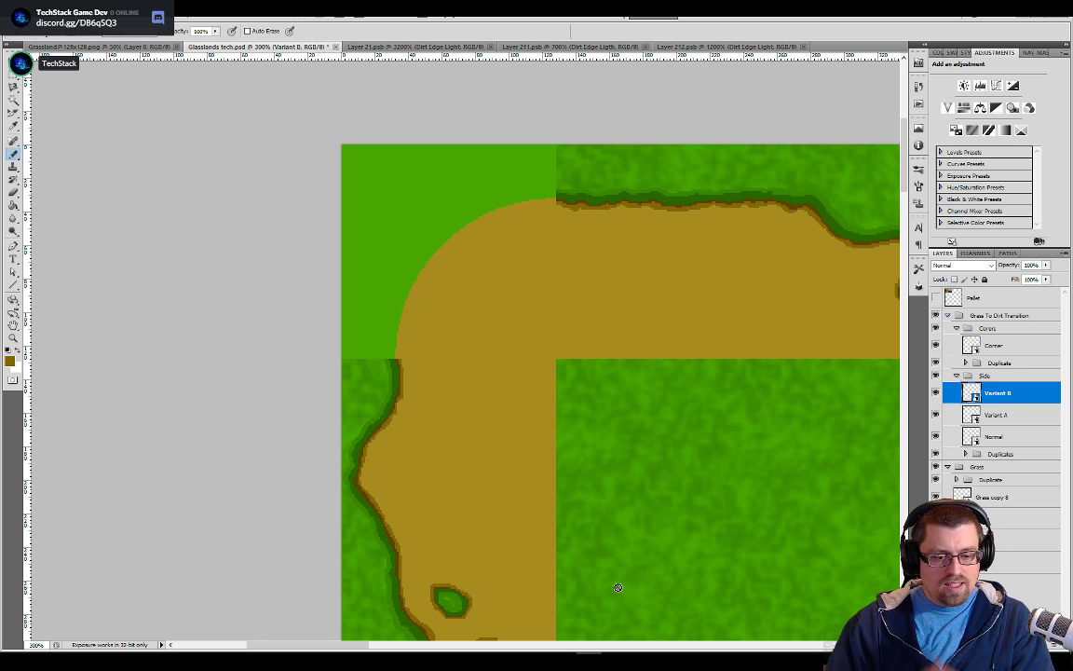
Switch to Paletton and preview other color schemes, including adjacent colors, before returning to the Tetrad scheme
key("alt+Tab")
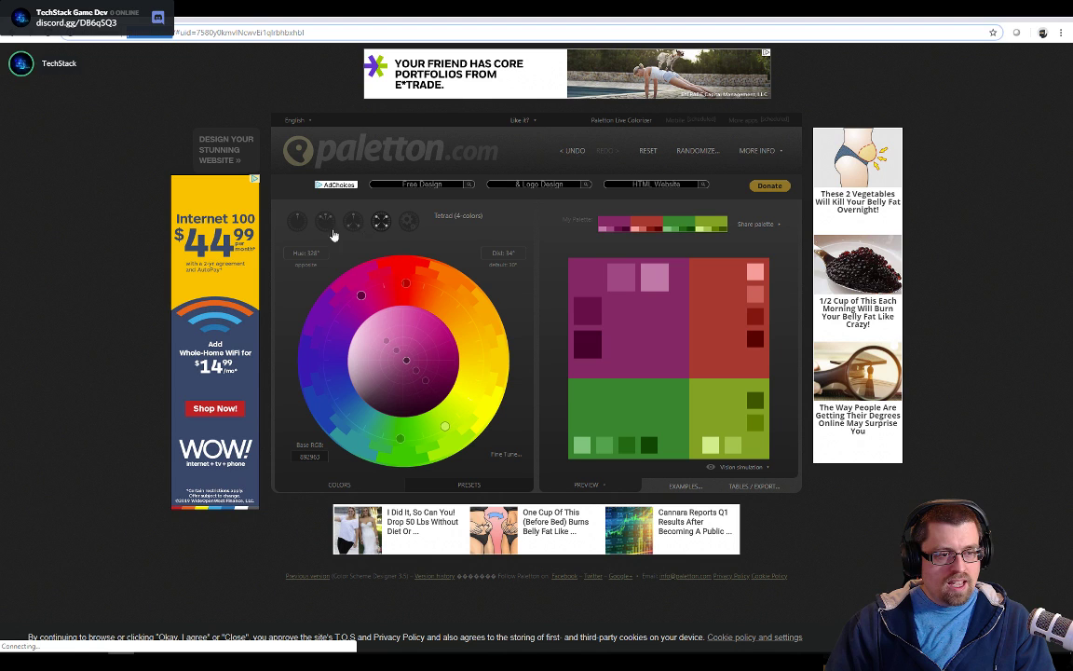
left_click(350, 226)
left_click(325, 227)
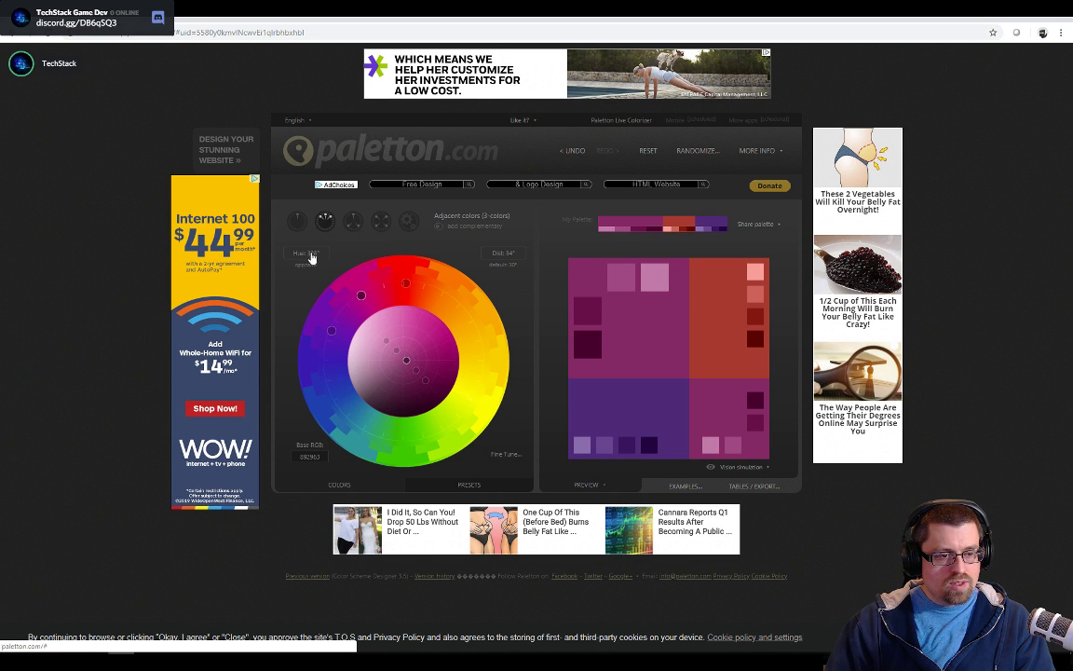
left_click(296, 222)
left_click(380, 221)
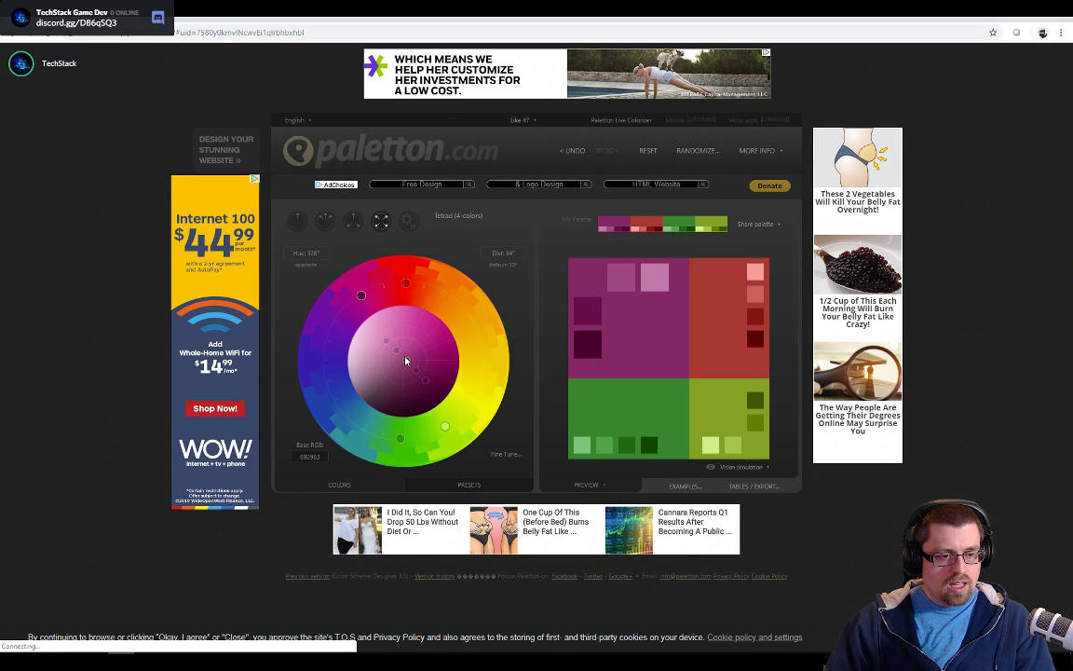
Adjust the tetrad palette's shade slightly lighter, rotate its base hue to golden yellow at 80°, and set the color distance to 40°
left_click_drag(407, 363, 376, 343)
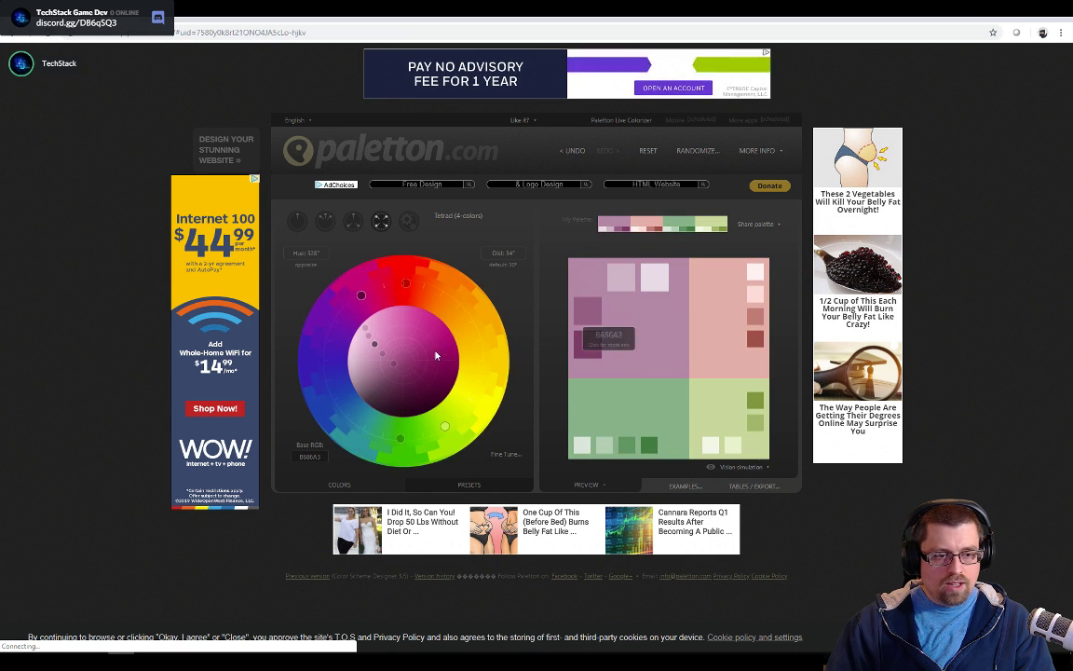
left_click_drag(373, 347, 399, 363)
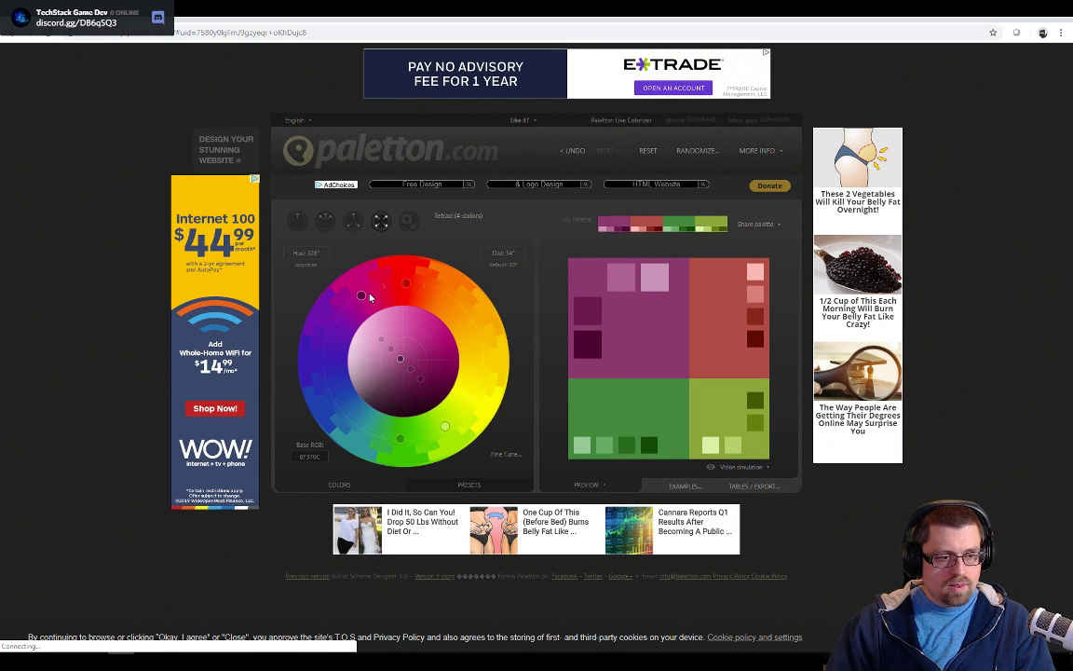
left_click_drag(362, 300, 479, 348)
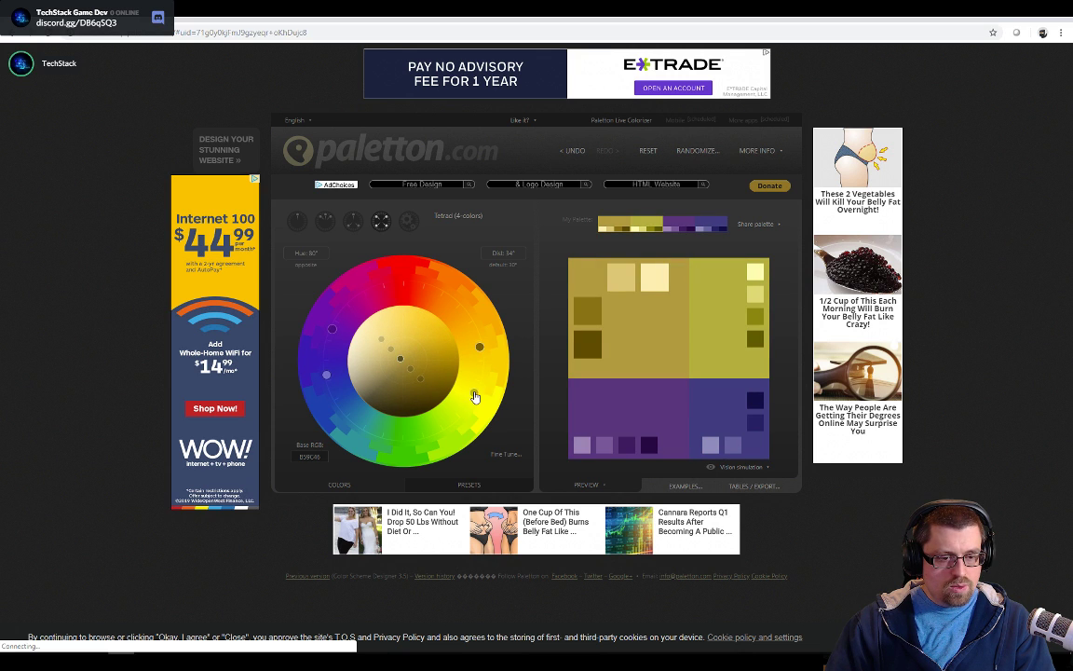
mouse_move(466, 407)
left_mouse_down()
mouse_move(415, 451)
mouse_move(471, 410)
mouse_move(438, 438)
mouse_move(475, 420)
left_mouse_up()
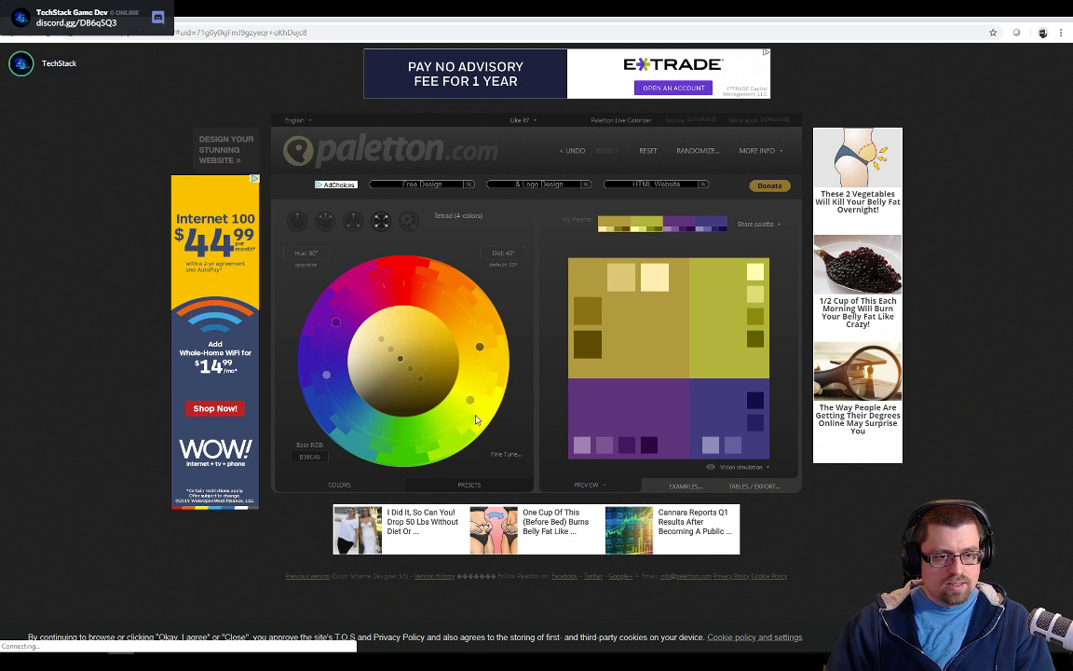
Reset the tetrad palette's color distance to the default 30° in Paletton, then switch back to Photoshop
left_click(506, 256)
left_click(506, 265)
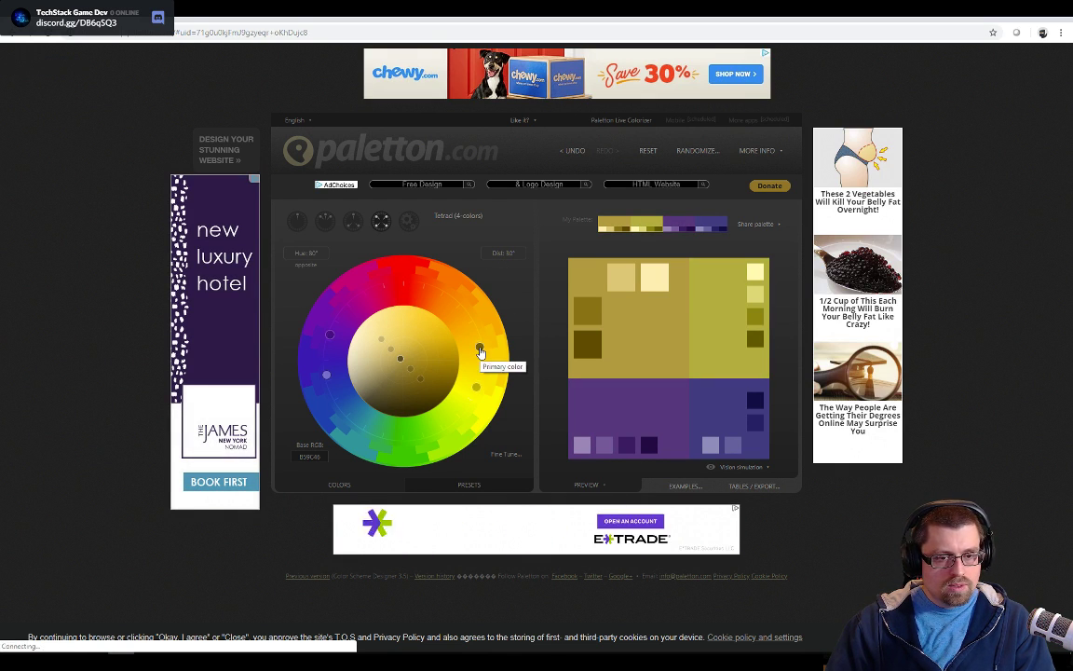
key("alt+Tab")
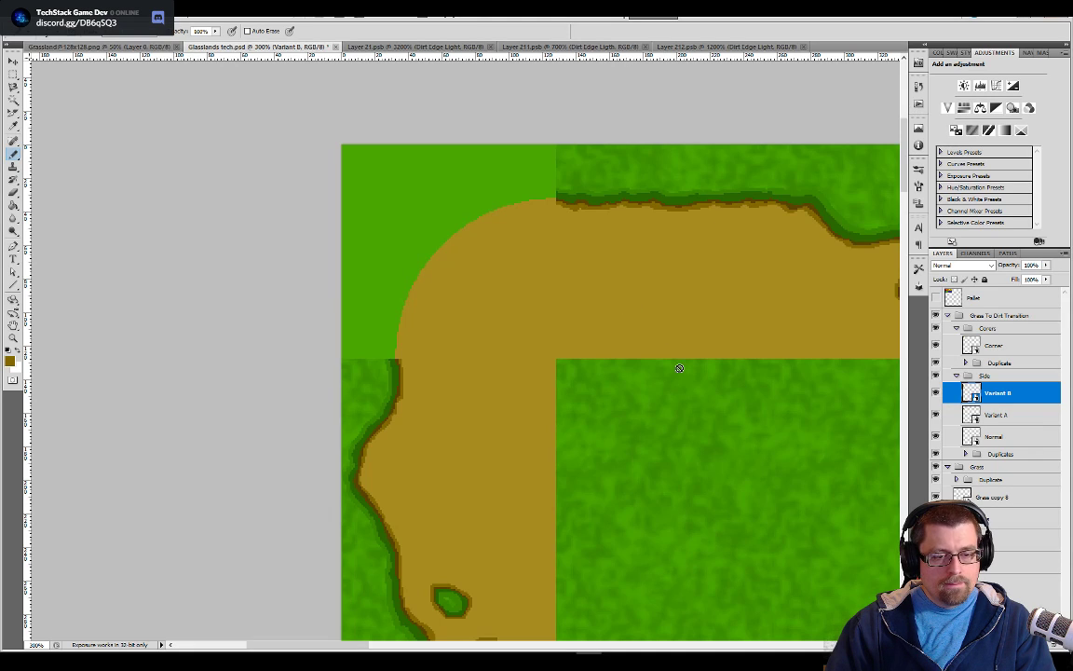
Show the Pallet layer in Glasslands tech.psd, examine both sets of color swatches, then hide the layer again
left_click(935, 298)
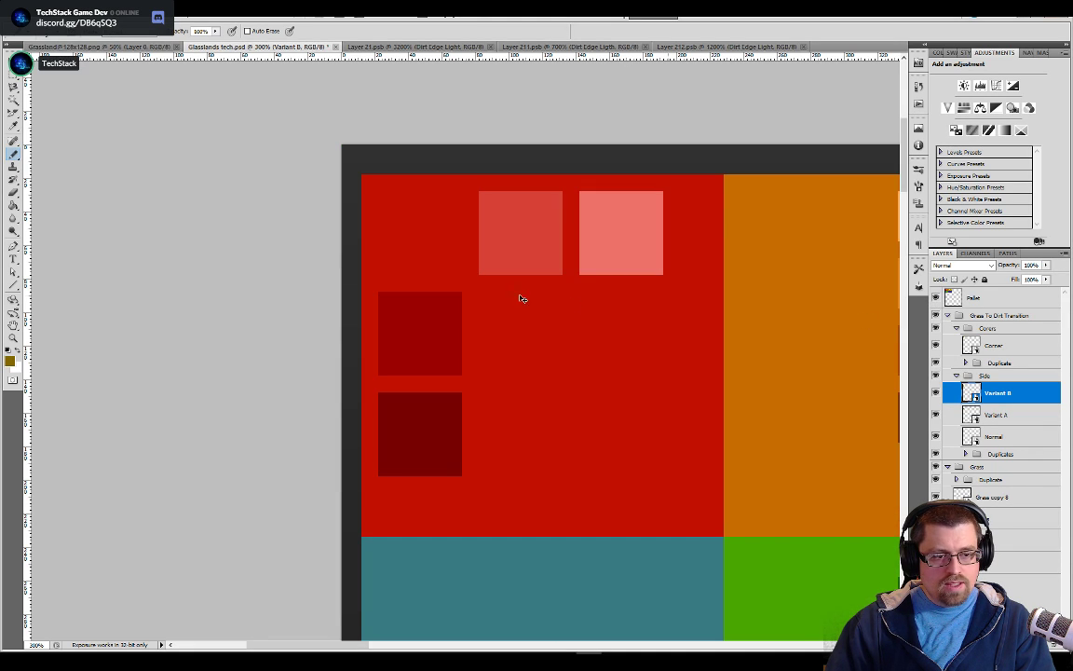
key("ctrl+minus")
key("ctrl+minus")
key("ctrl+minus")
key("ctrl+minus")
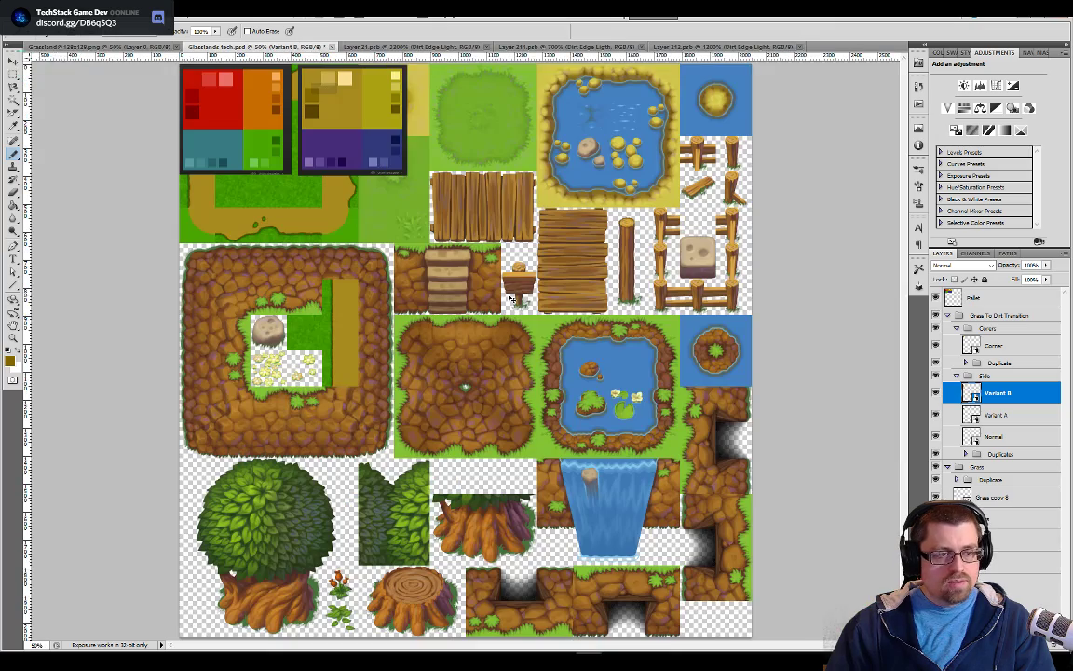
key("ctrl+plus")
key("ctrl+plus")
left_click_drag(322, 179, 540, 404)
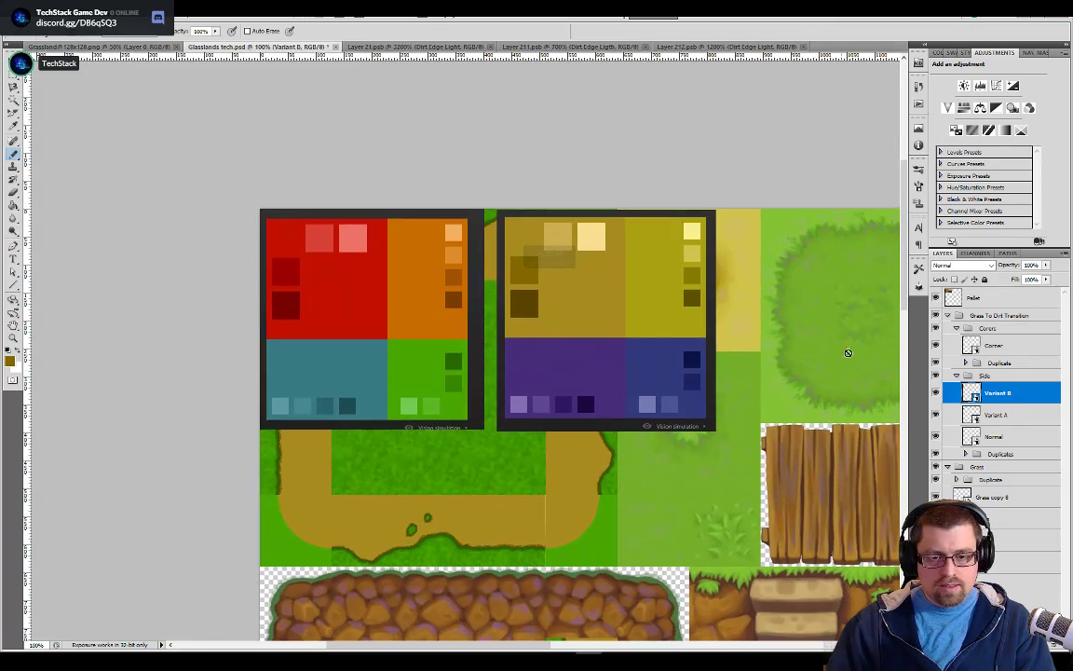
left_click(936, 298)
Compare the new grass-to-dirt tiles with the original artwork beneath, then examine the left side edge up close
key("ctrl+plus")
key("ctrl+plus")
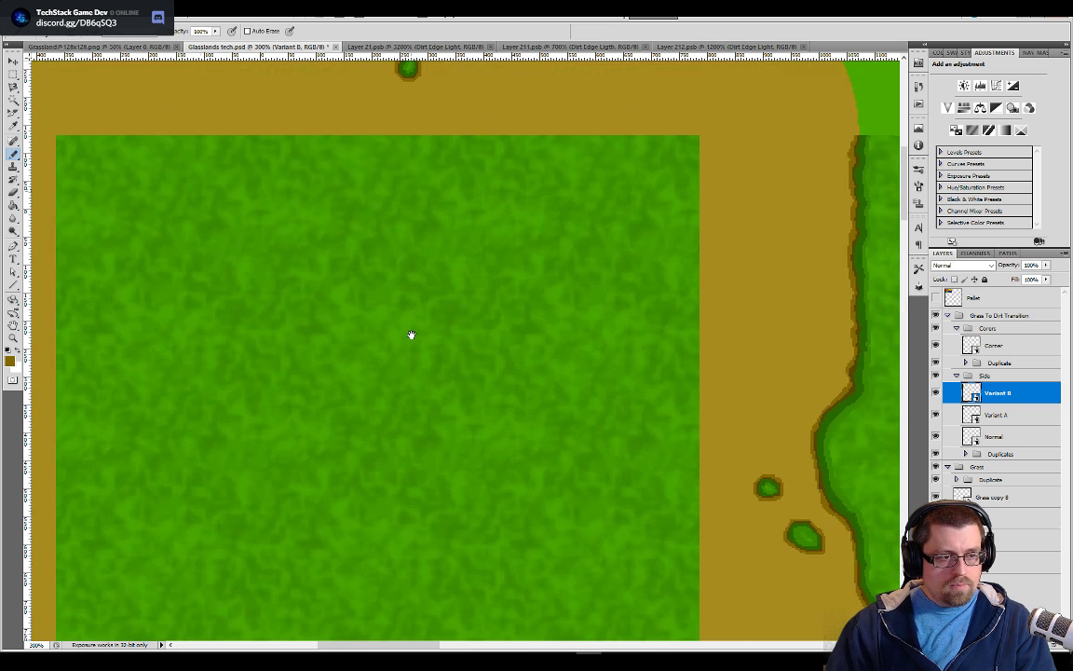
left_click_drag(288, 274, 554, 383)
left_click_drag(329, 295, 508, 387)
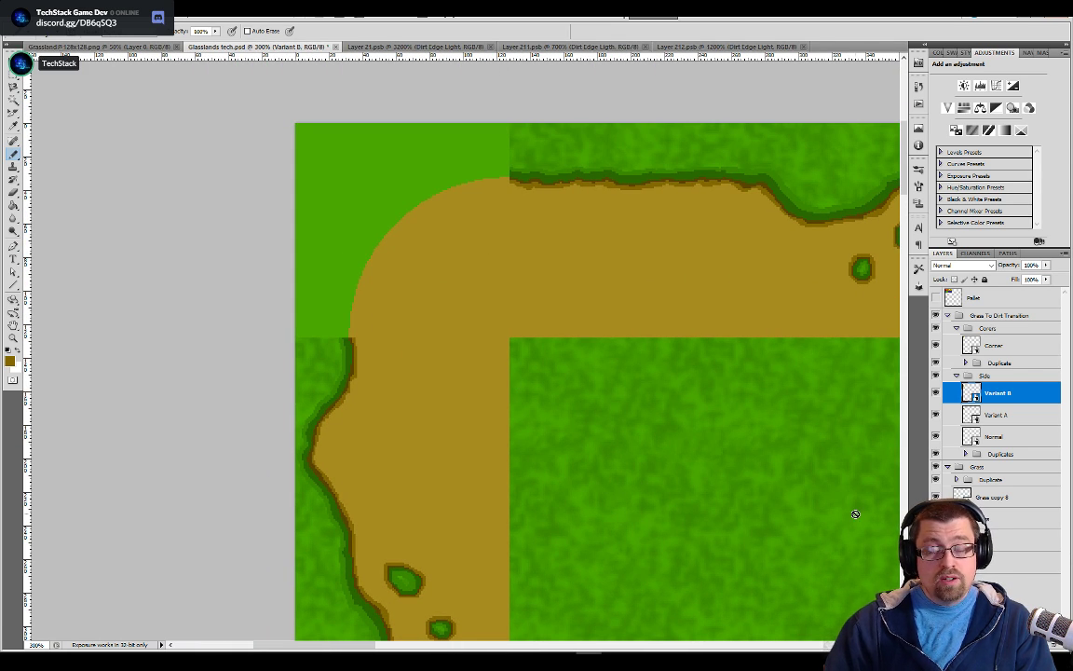
left_click(937, 562, "alt")
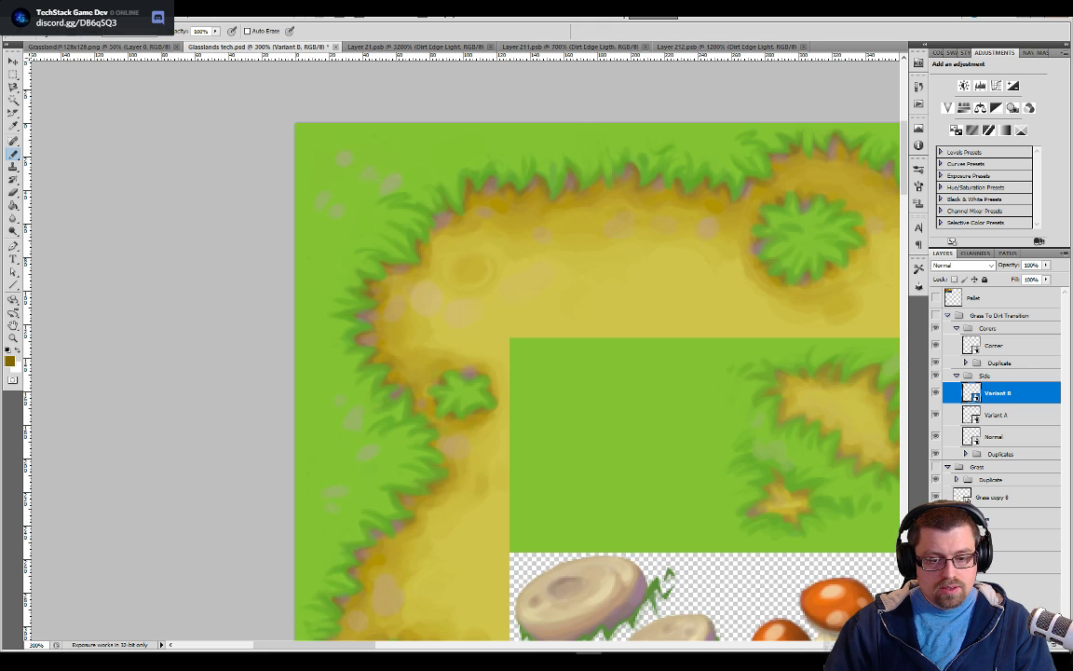
left_click(937, 562, "alt")
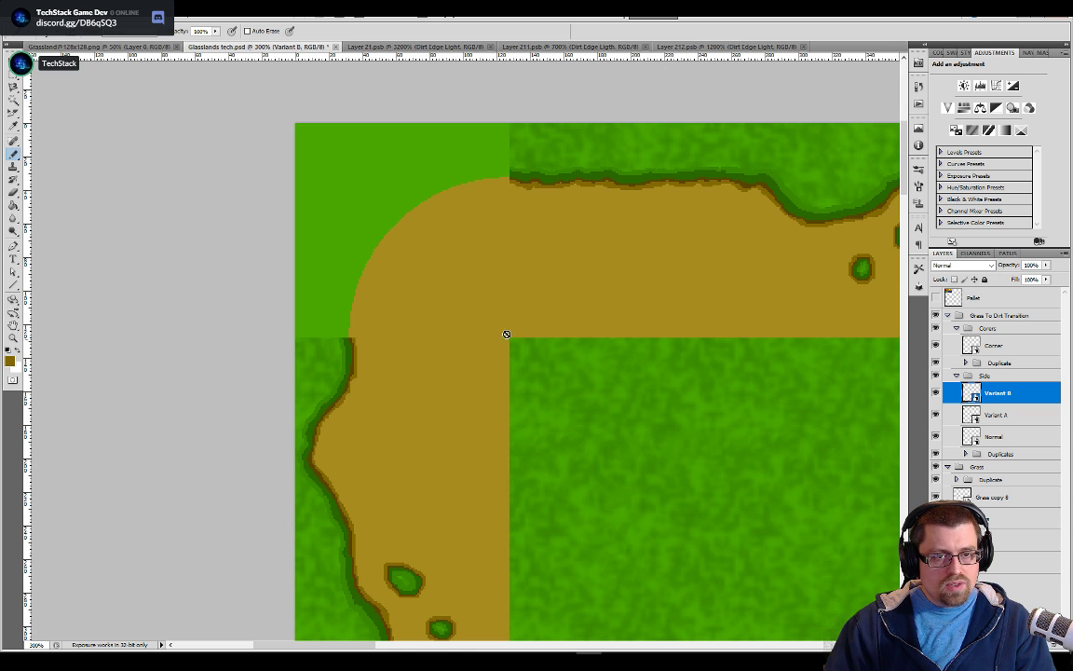
left_click_drag(395, 476, 456, 329)
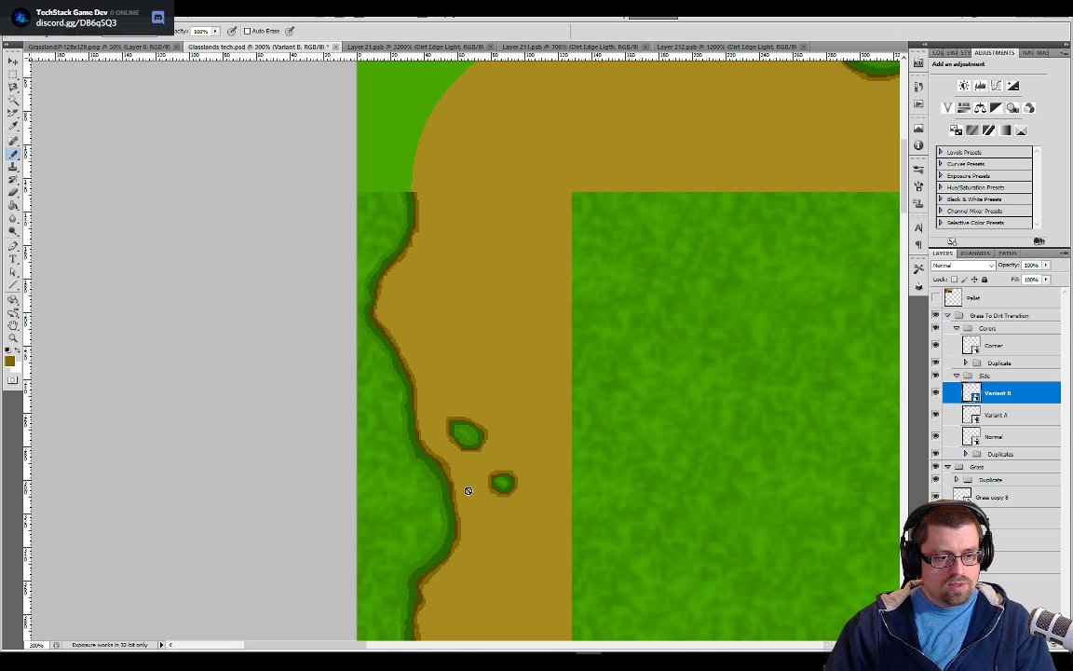
key("ctrl+plus")
key("ctrl+plus")
key("ctrl+plus")
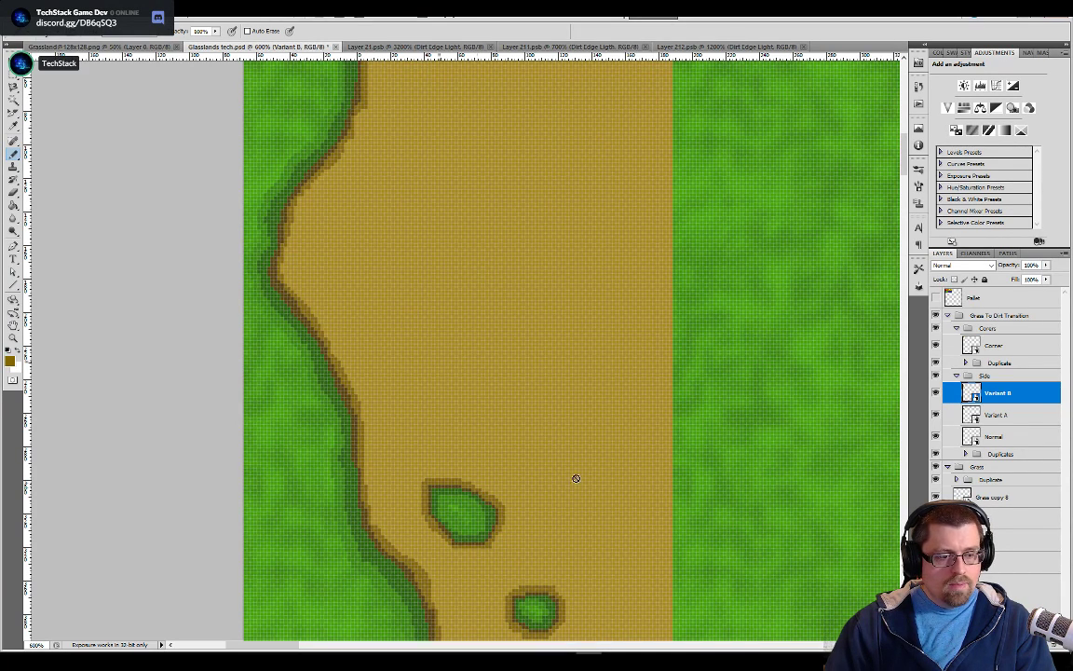
Open the Variant A smart object, select its Grass layer, and inspect the edge and the two small grass islands
left_click(996, 416)
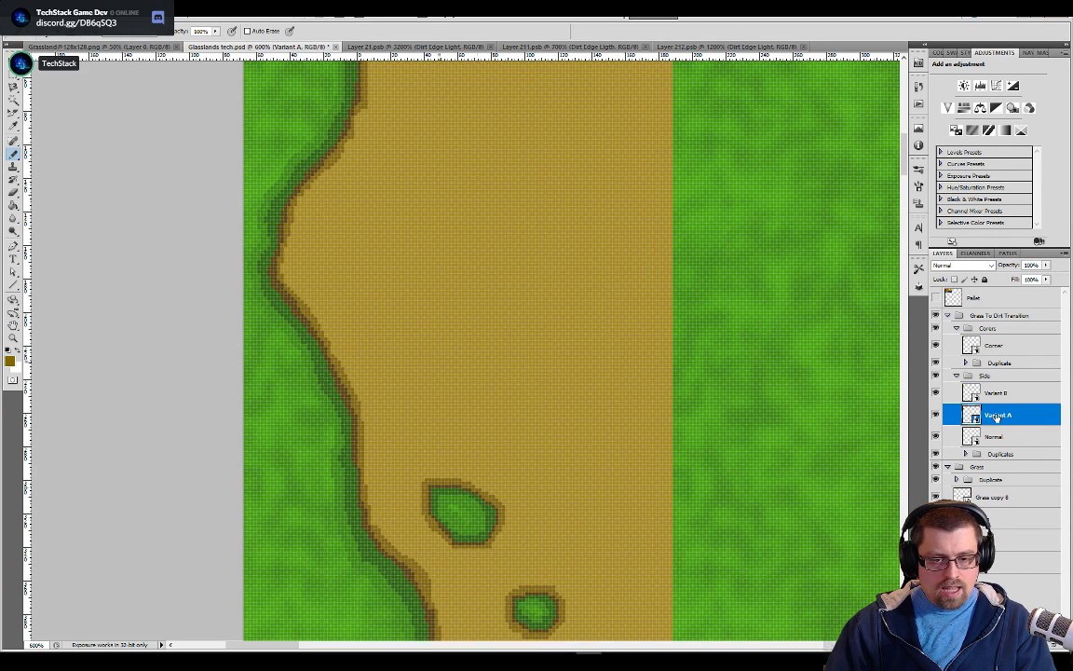
double_click(974, 419)
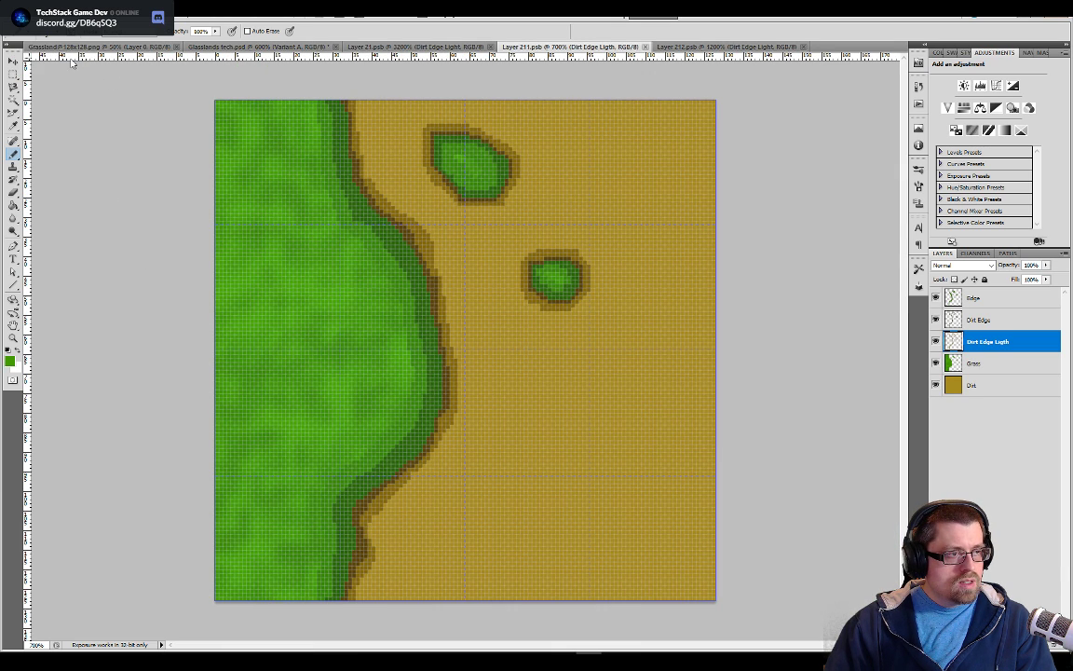
key("g")
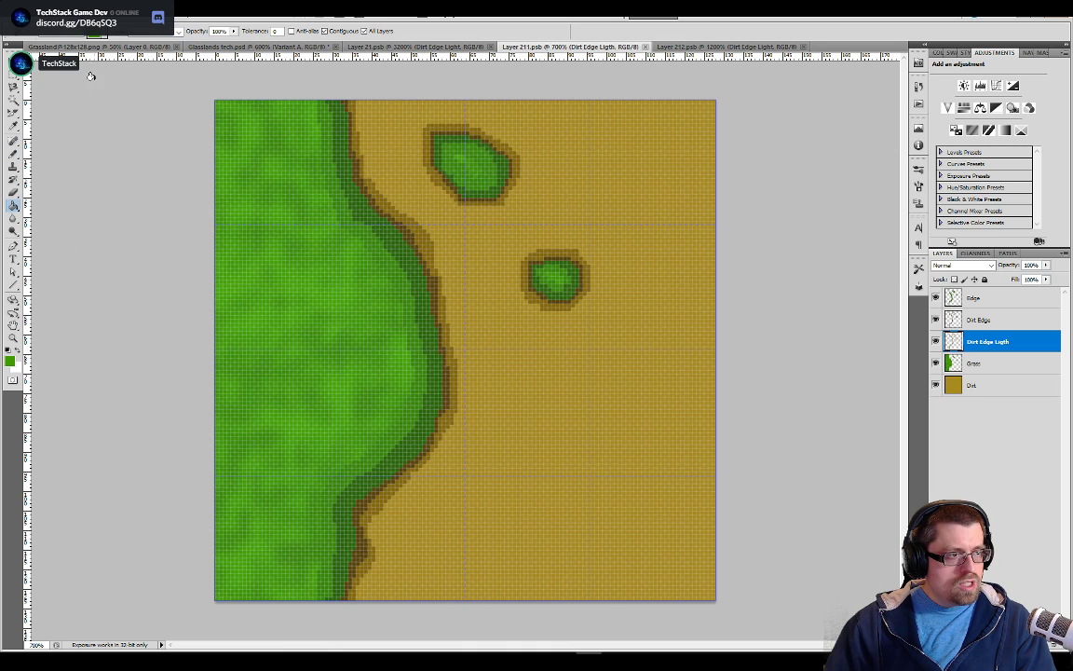
left_click(969, 363)
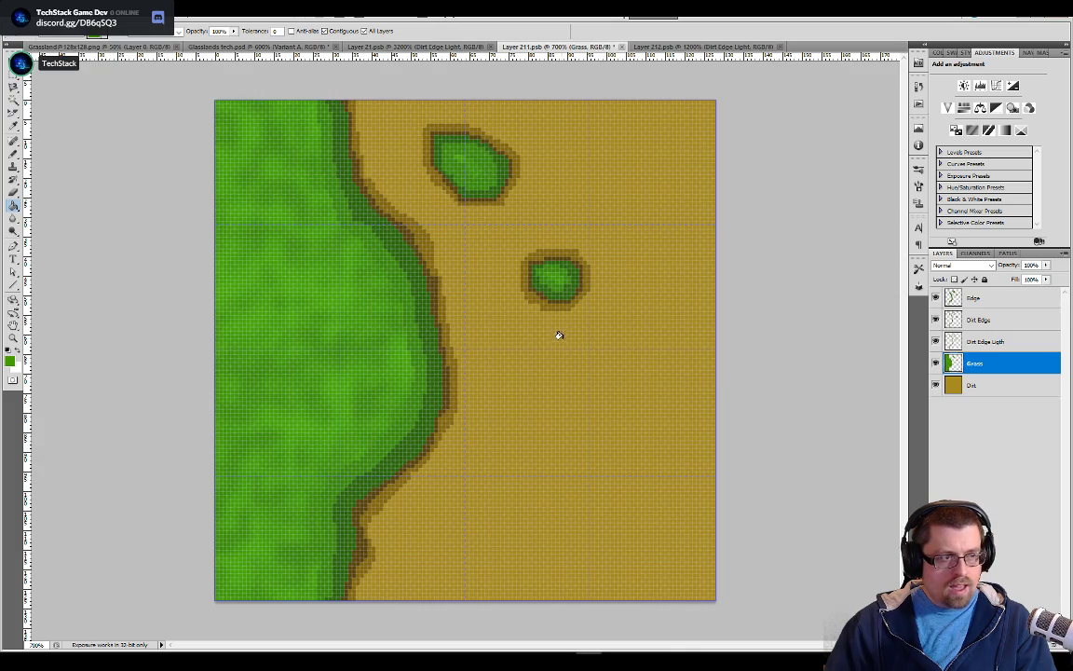
key("ctrl+plus")
key("ctrl+plus")
key("ctrl+plus")
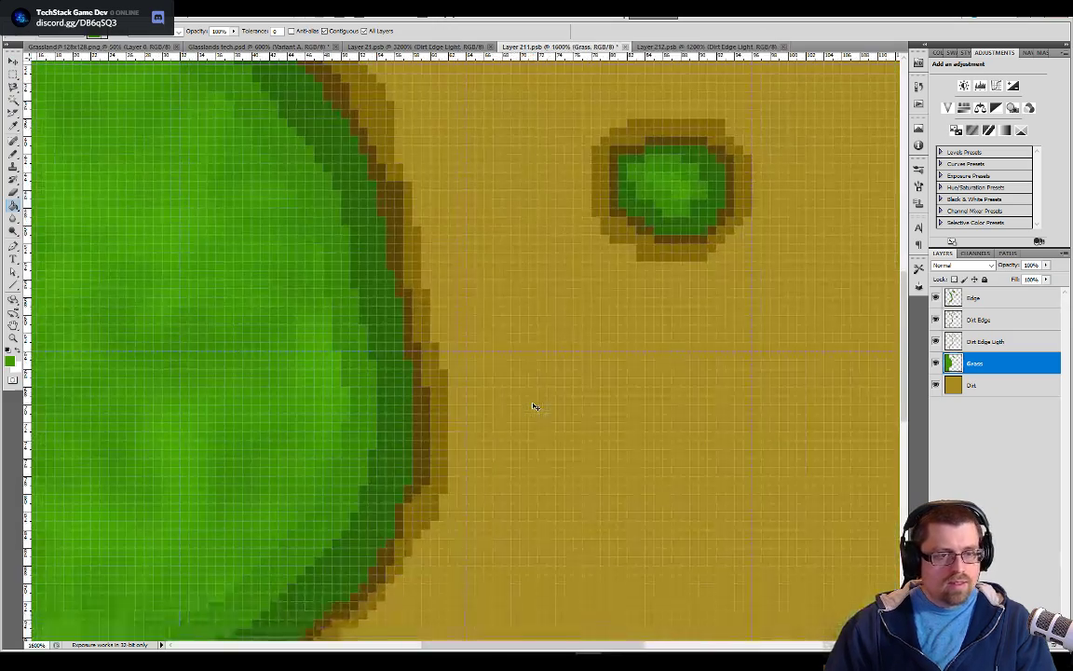
left_click_drag(630, 294, 584, 532)
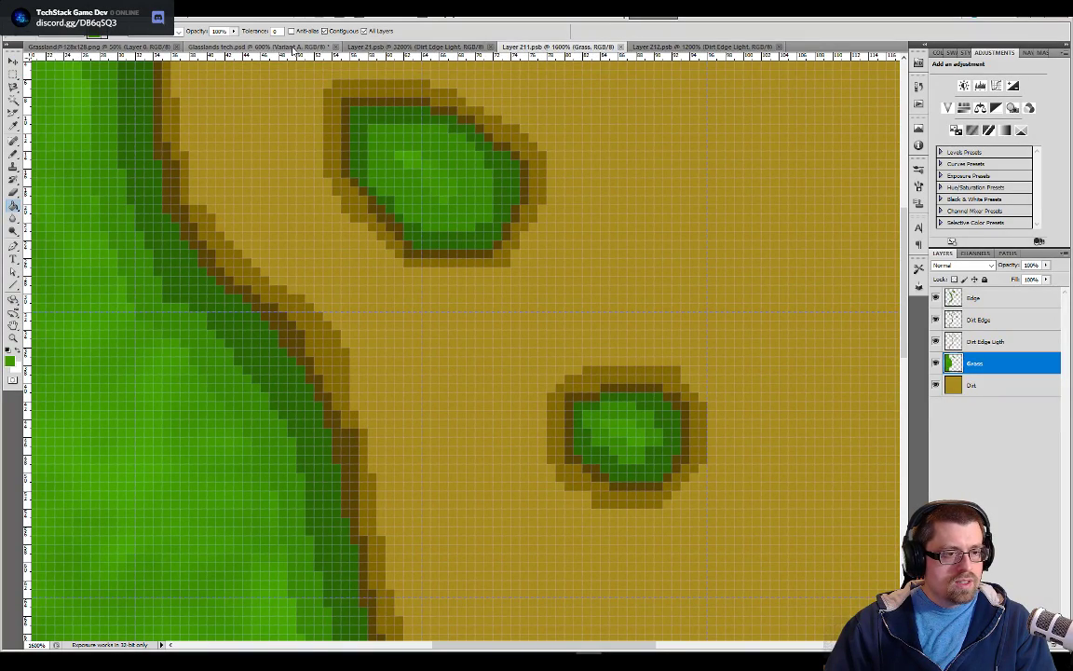
Examine the side tiles and corner joins along the dirt path in Glasslands tech.psd
left_click(265, 47)
left_click_drag(510, 503, 422, 360)
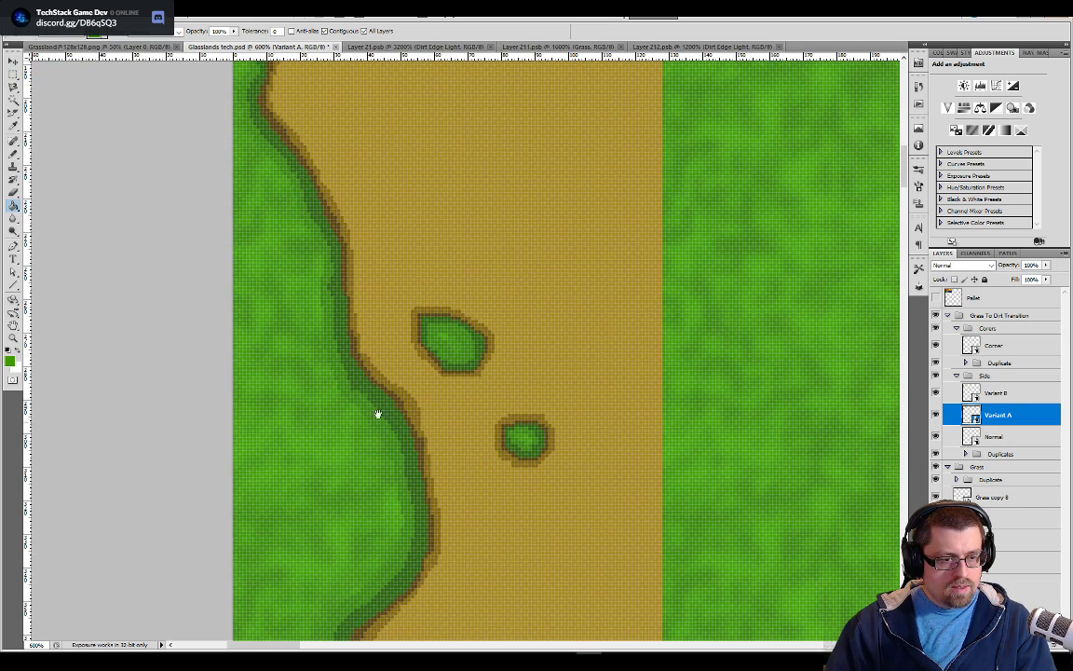
left_click_drag(454, 399, 597, 314)
left_click_drag(561, 154, 596, 430)
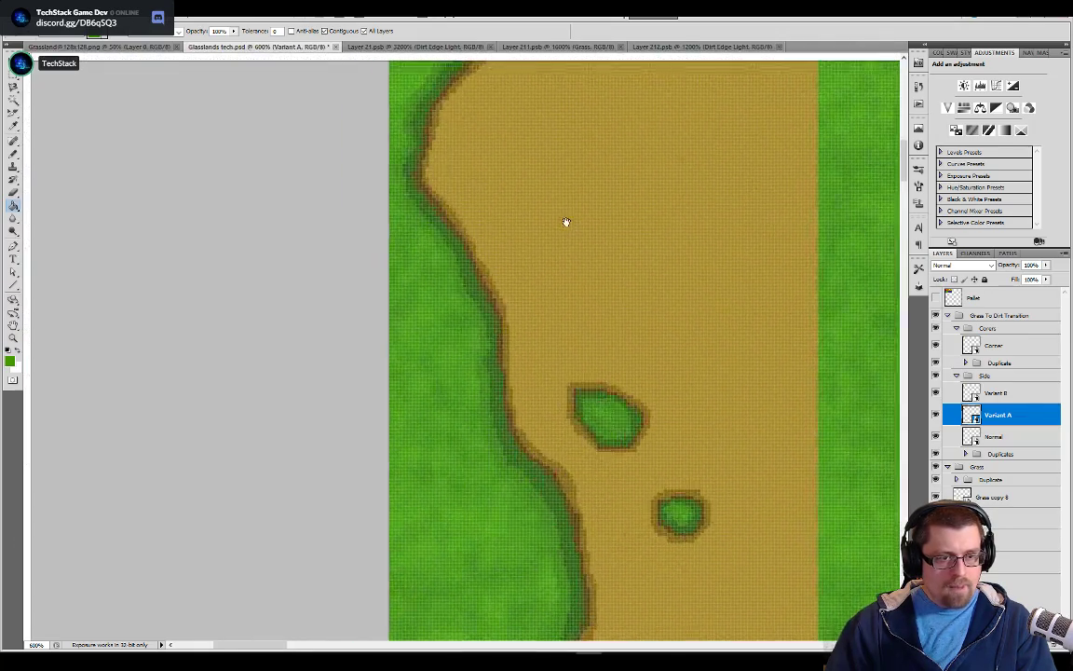
left_click_drag(566, 222, 585, 484)
mouse_move(535, 106)
left_mouse_down()
mouse_move(522, 296)
mouse_move(467, 360)
left_mouse_up()
left_click_drag(503, 559, 513, 164)
left_click_drag(518, 336, 524, 151)
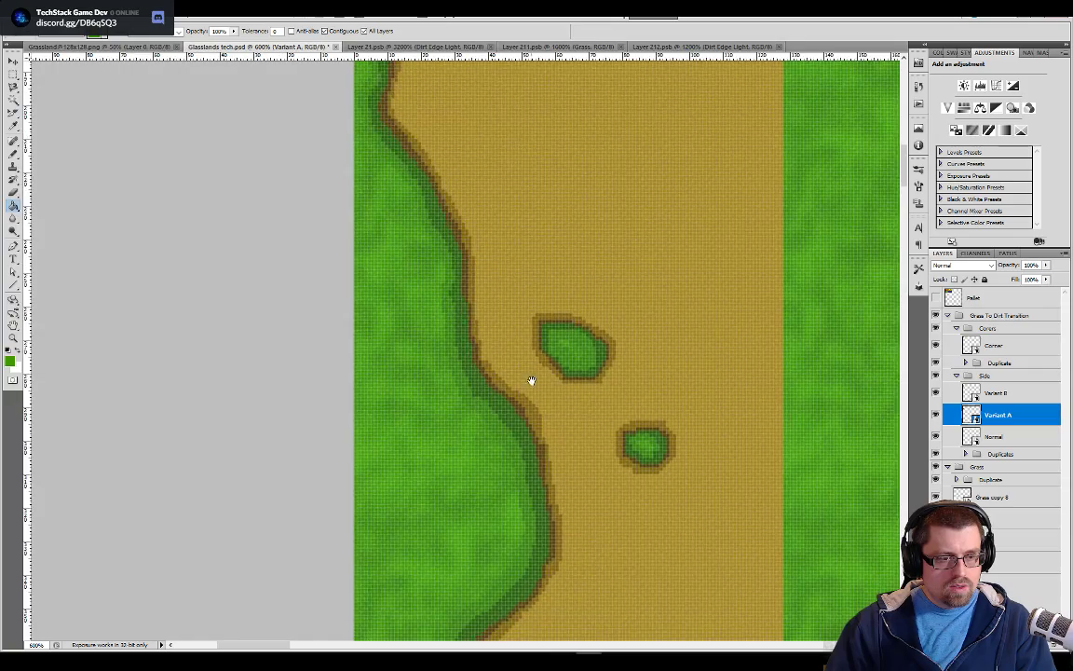
left_click_drag(594, 448, 593, 121)
mouse_move(660, 579)
left_mouse_down()
mouse_move(578, 309)
mouse_move(376, 252)
left_mouse_up()
mouse_move(706, 228)
left_mouse_down()
mouse_move(475, 353)
mouse_move(381, 328)
left_mouse_up()
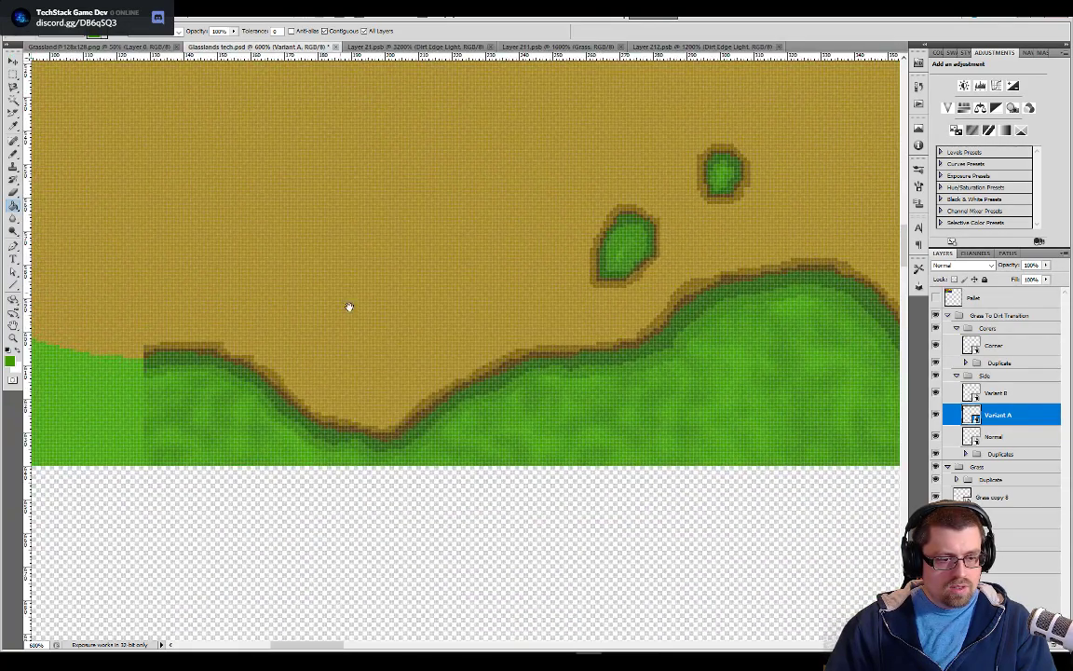
left_click_drag(341, 294, 577, 580)
left_click_drag(223, 166, 371, 360)
left_click_drag(184, 136, 453, 575)
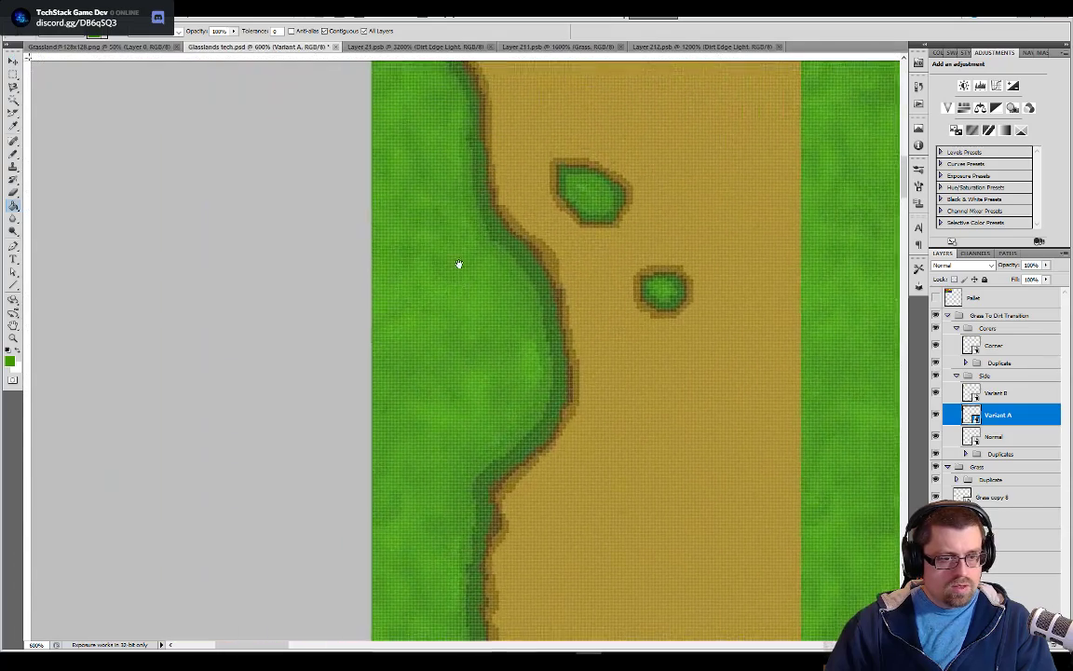
left_click_drag(464, 175, 465, 312)
left_click_drag(465, 251, 474, 410)
left_click_drag(473, 363, 457, 567)
left_click_drag(498, 293, 486, 368)
left_click_drag(548, 323, 516, 453)
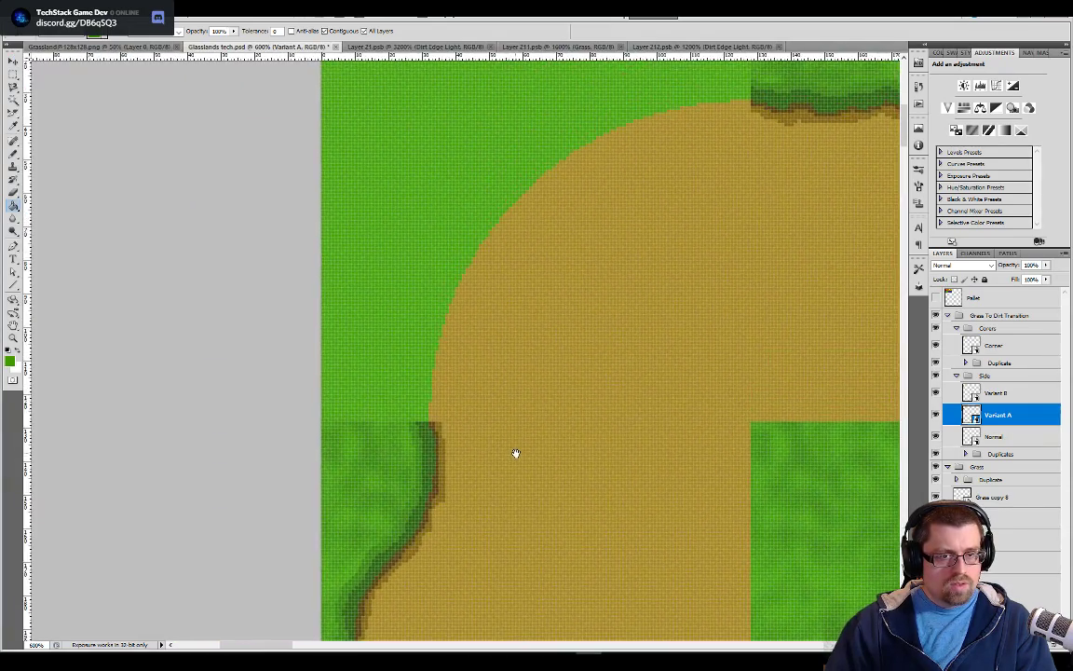
left_click_drag(376, 503, 433, 365)
left_click_drag(465, 493, 474, 400)
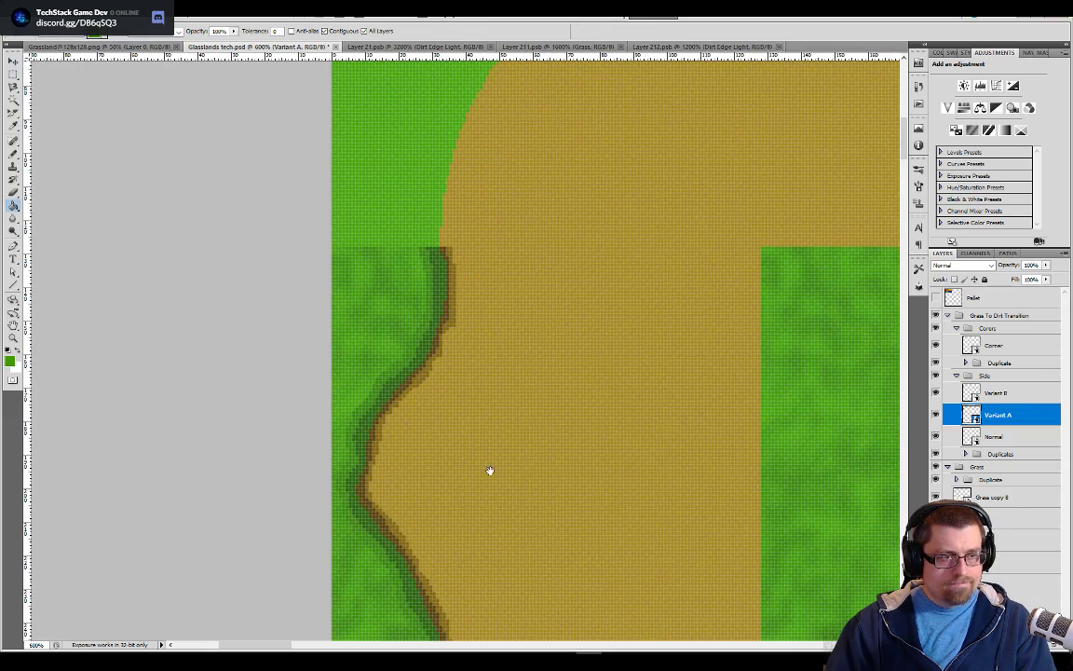
Switch to Layer 212.psb and make its Grass layer active with the Pencil tool
left_click(672, 49)
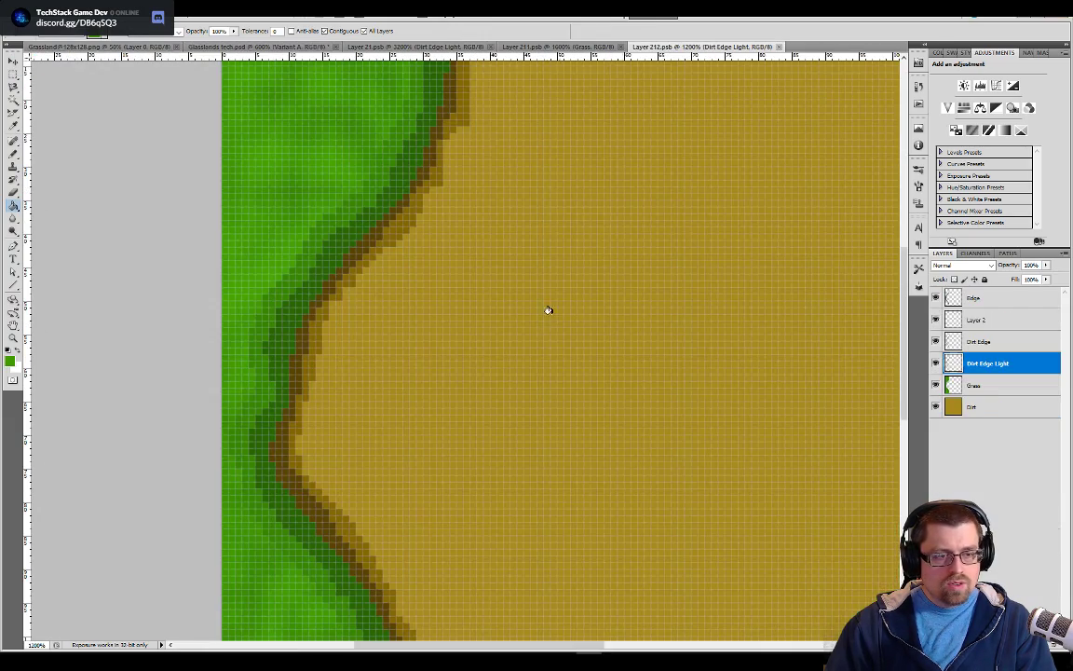
key("ctrl+plus")
key("ctrl+minus")
key("ctrl+minus")
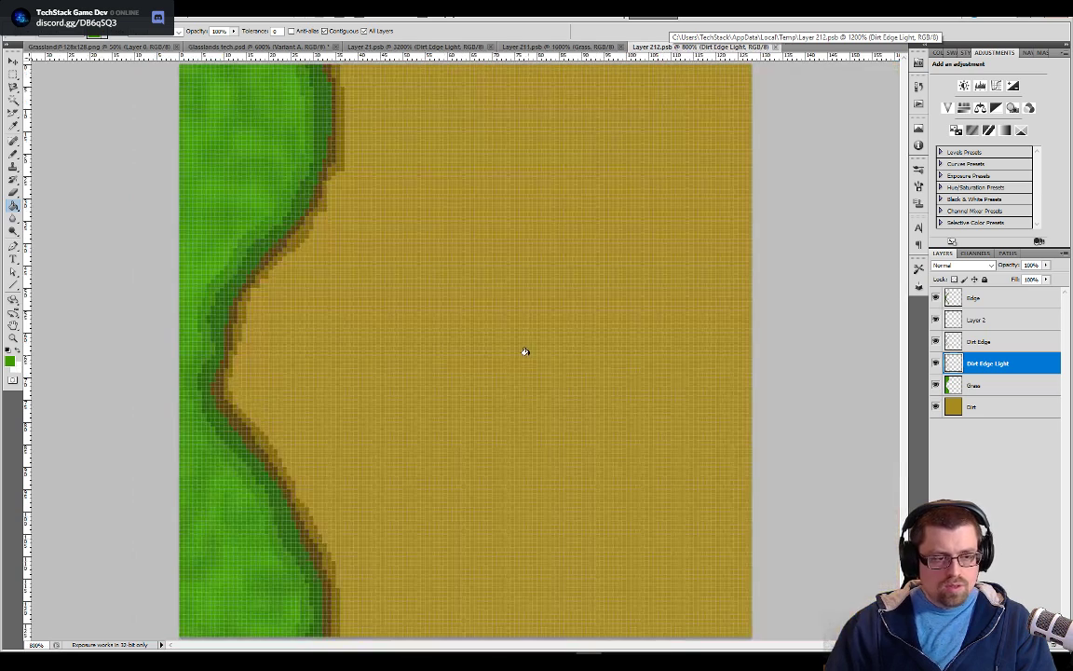
key("alt+bracketleft")
key("b")
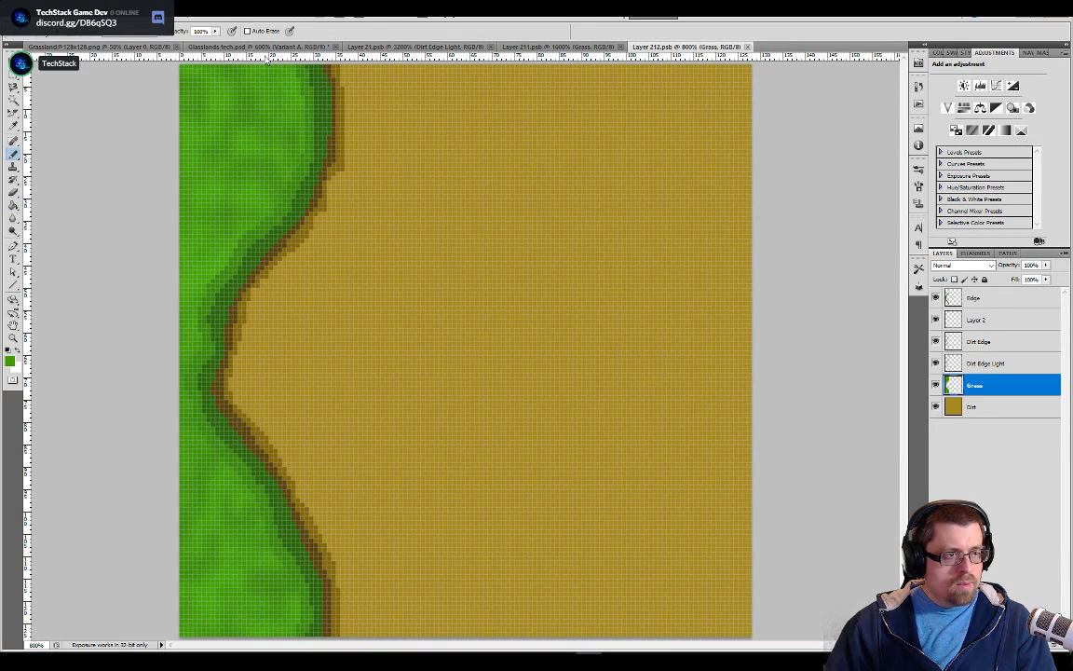
Show the Pallet layer in Glasslands tech.psd and sample its base green as the drawing color
left_click(257, 47)
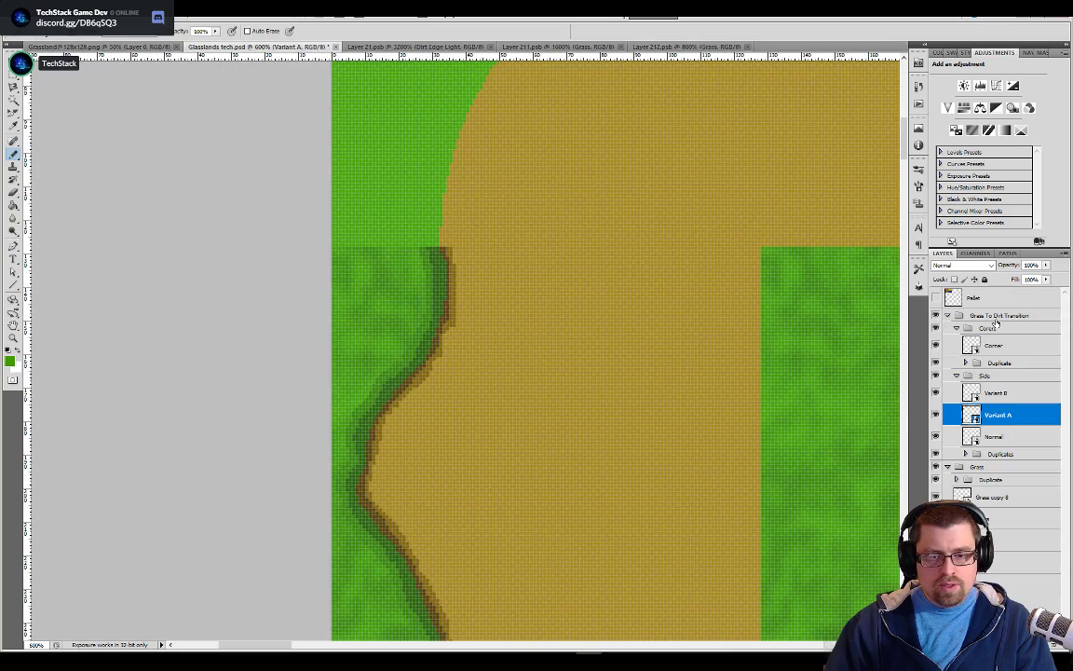
left_click(935, 298)
left_click_drag(710, 352, 338, 378)
left_click(476, 247, "alt")
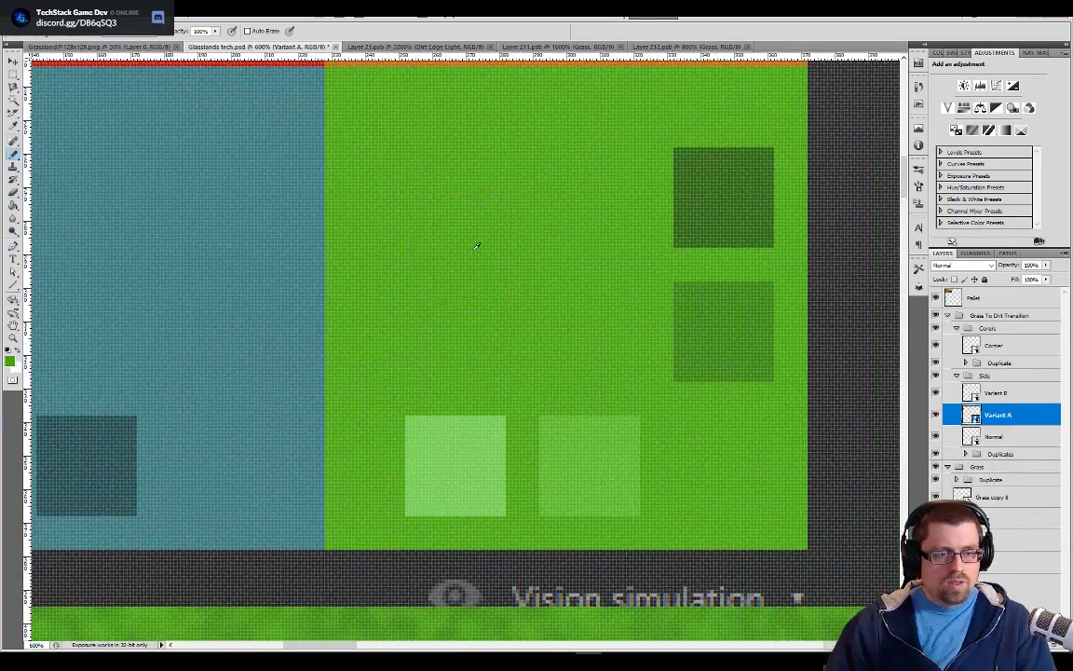
Paint a rounded grass patch about 60 px across in the middle of Layer 212.psb's dirt area and fill it with the grass texture
left_click(667, 46)
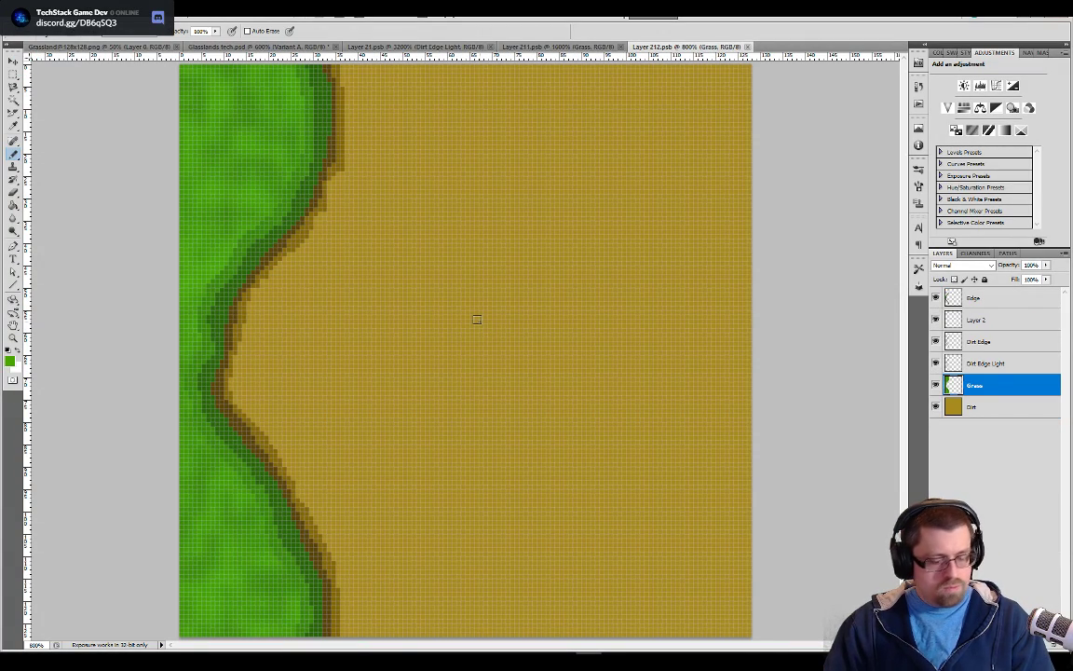
key("bracketright")
key("bracketright")
key("bracketright")
key("bracketright")
key("bracketright")
key("bracketright")
key("bracketright")
key("bracketright")
key("bracketright")
key("bracketright")
mouse_move(496, 284)
left_mouse_down()
mouse_move(416, 305)
mouse_move(406, 357)
mouse_move(449, 407)
mouse_move(478, 418)
mouse_move(515, 409)
mouse_move(538, 431)
mouse_move(557, 418)
mouse_move(540, 348)
mouse_move(478, 337)
mouse_move(544, 412)
mouse_move(528, 373)
left_mouse_up()
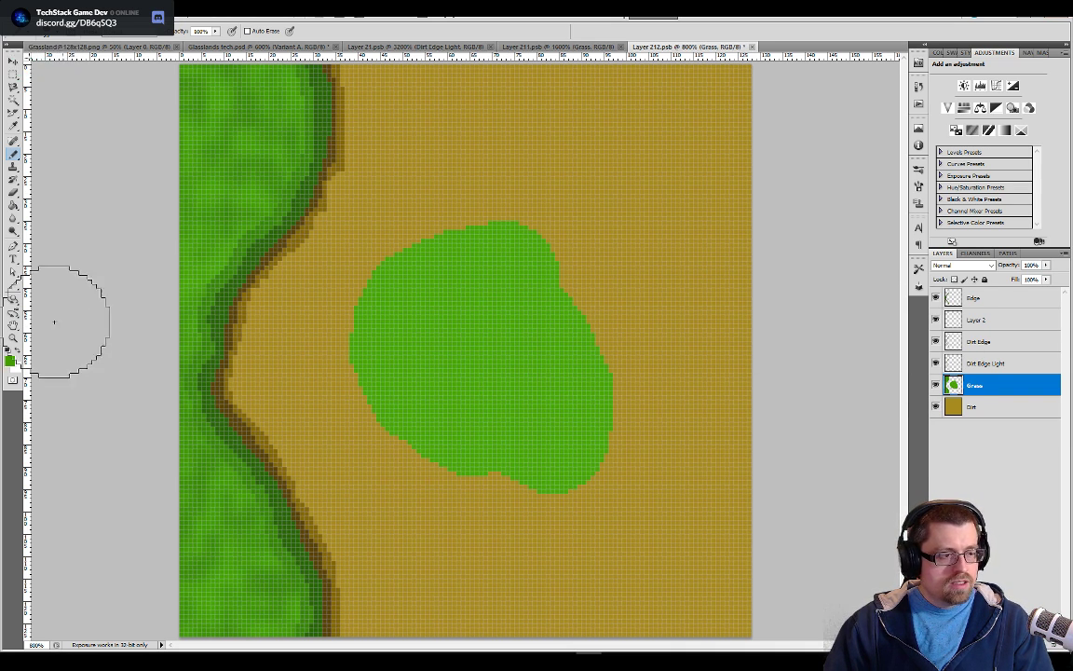
key("g")
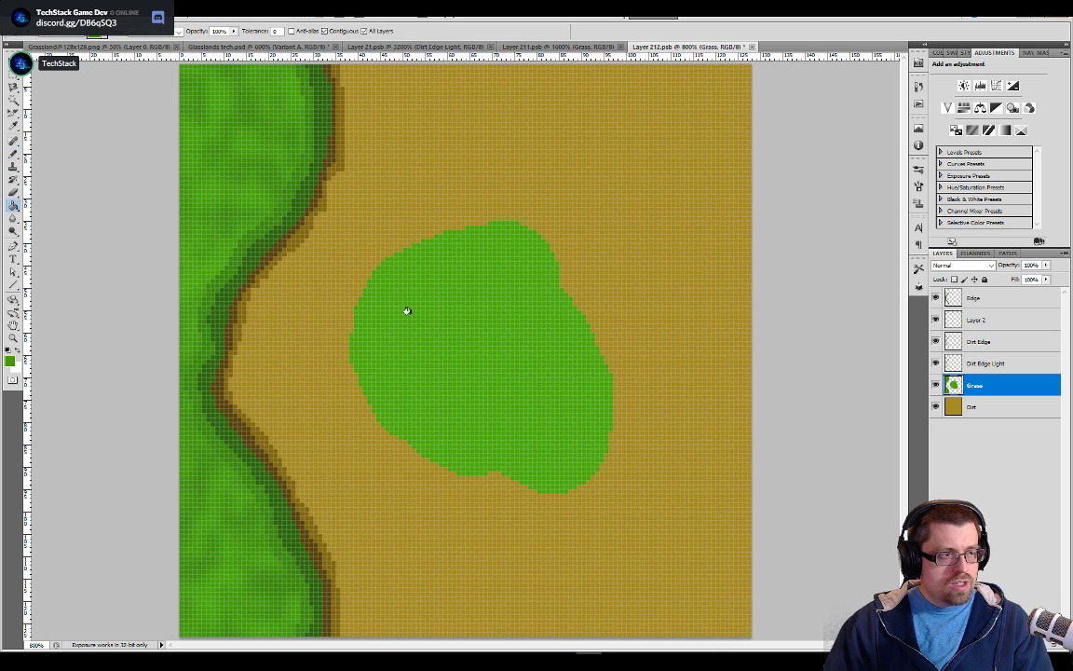
left_click(446, 356)
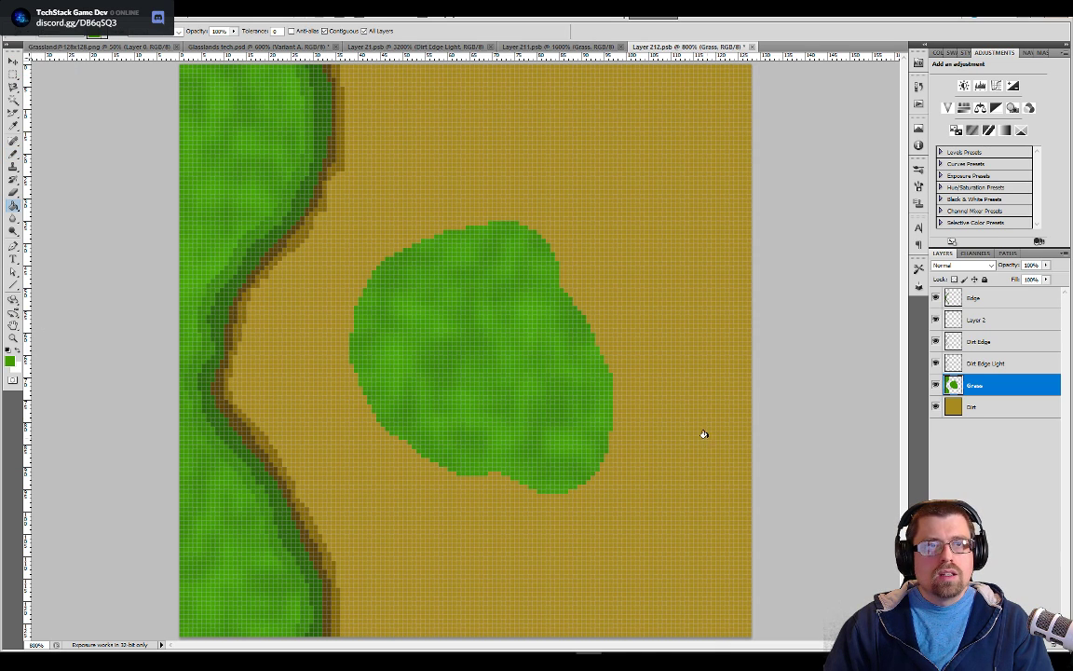
Outline the large grass patch in dark green on the Edge layer with a small Pencil
left_click(974, 300)
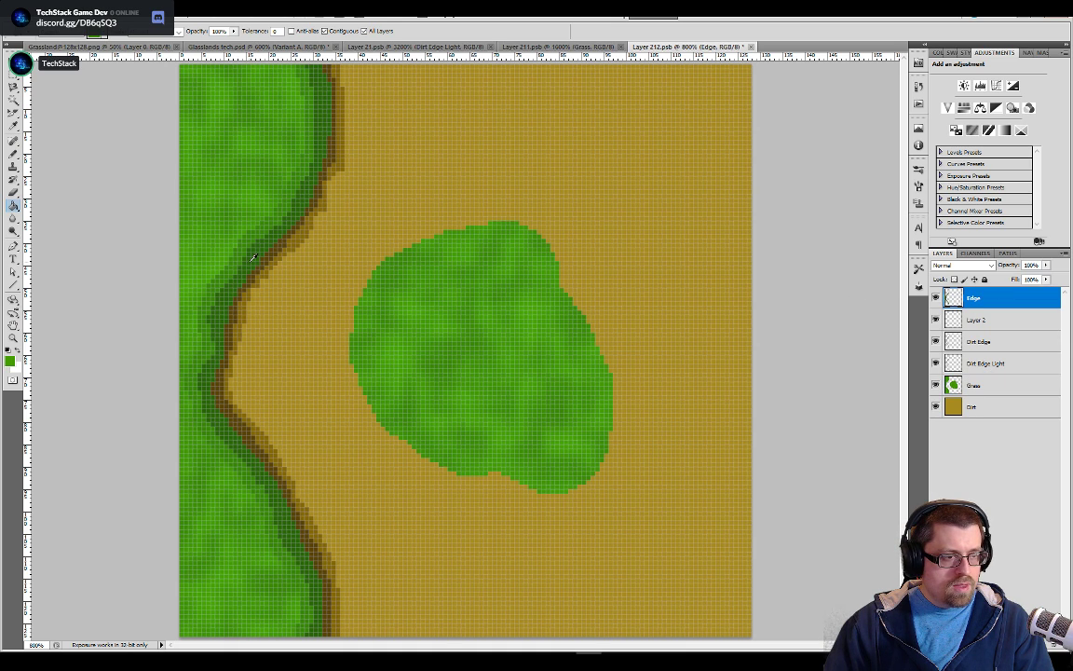
key("b")
key("bracketleft")
key("bracketleft")
key("bracketleft")
key("bracketleft")
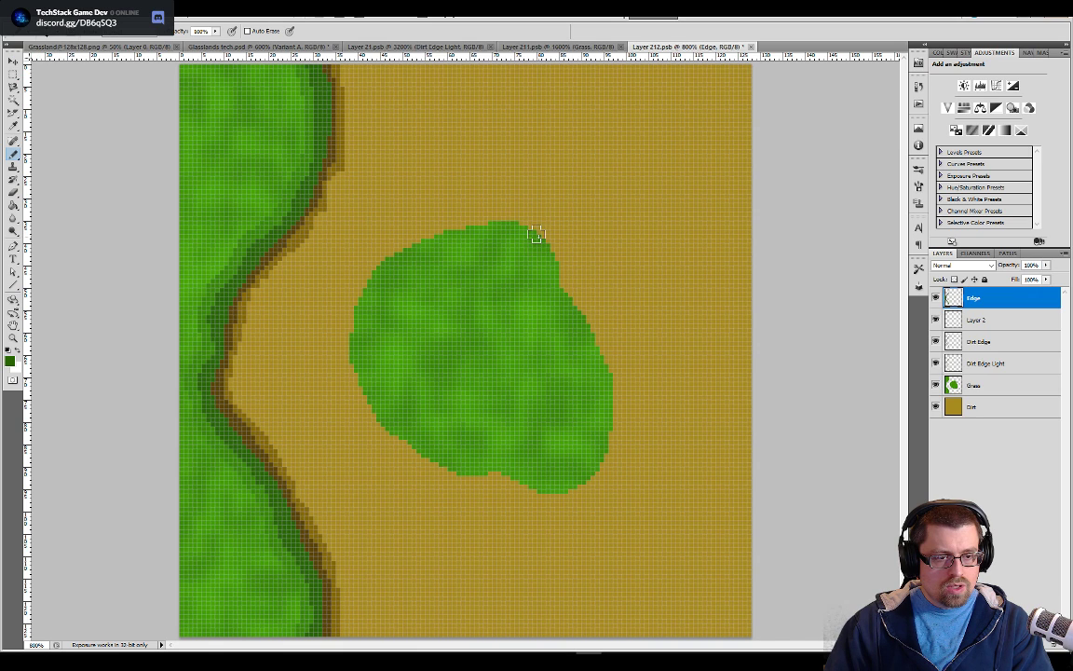
key("bracketleft")
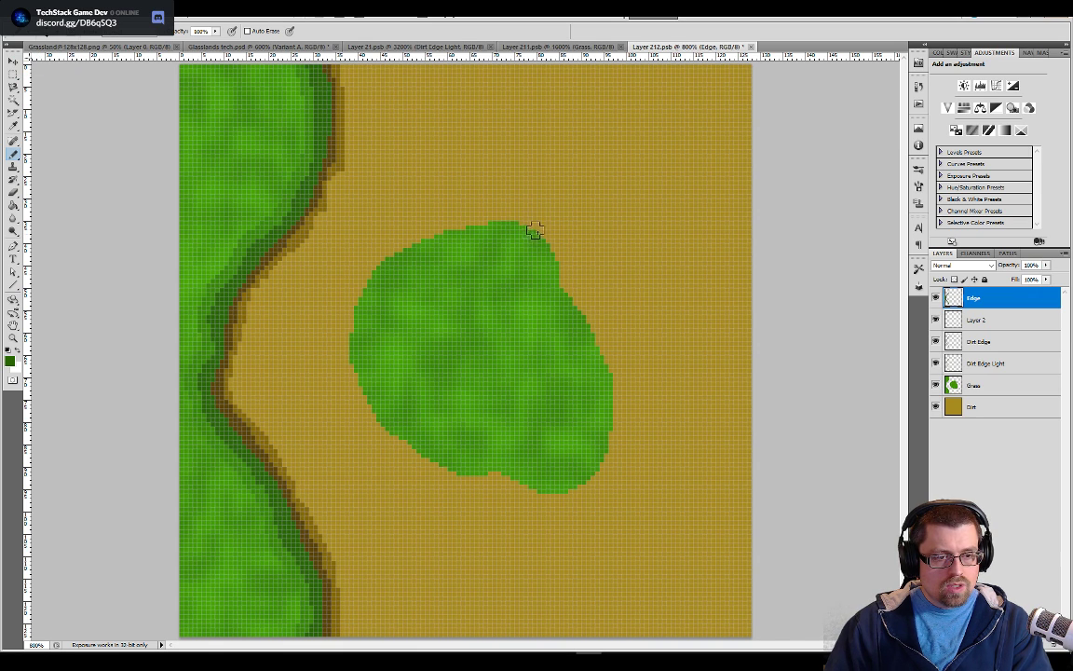
mouse_move(497, 220)
left_mouse_down()
mouse_move(543, 248)
mouse_move(619, 378)
mouse_move(626, 431)
mouse_move(604, 461)
mouse_move(553, 486)
mouse_move(508, 486)
mouse_move(431, 463)
mouse_move(371, 414)
mouse_move(357, 383)
mouse_move(349, 343)
mouse_move(365, 263)
mouse_move(448, 227)
mouse_move(488, 222)
left_mouse_up()
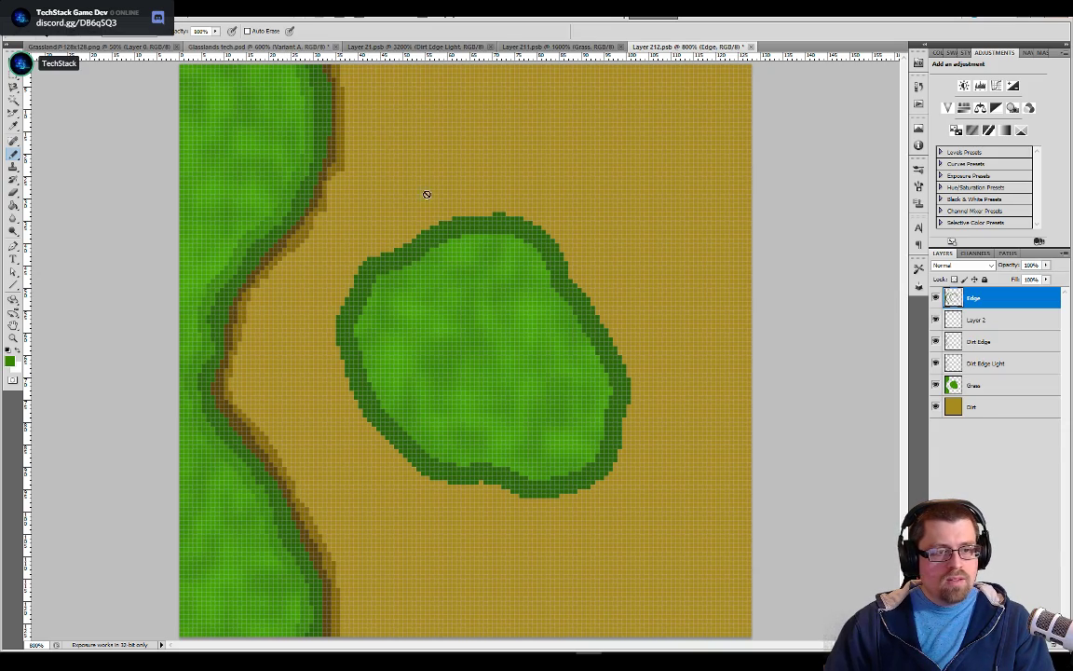
Hide the Pallet layer in Glasslands tech.psd and bring the whole tileset into view
left_click(259, 46)
key("ctrl+minus")
key("ctrl+minus")
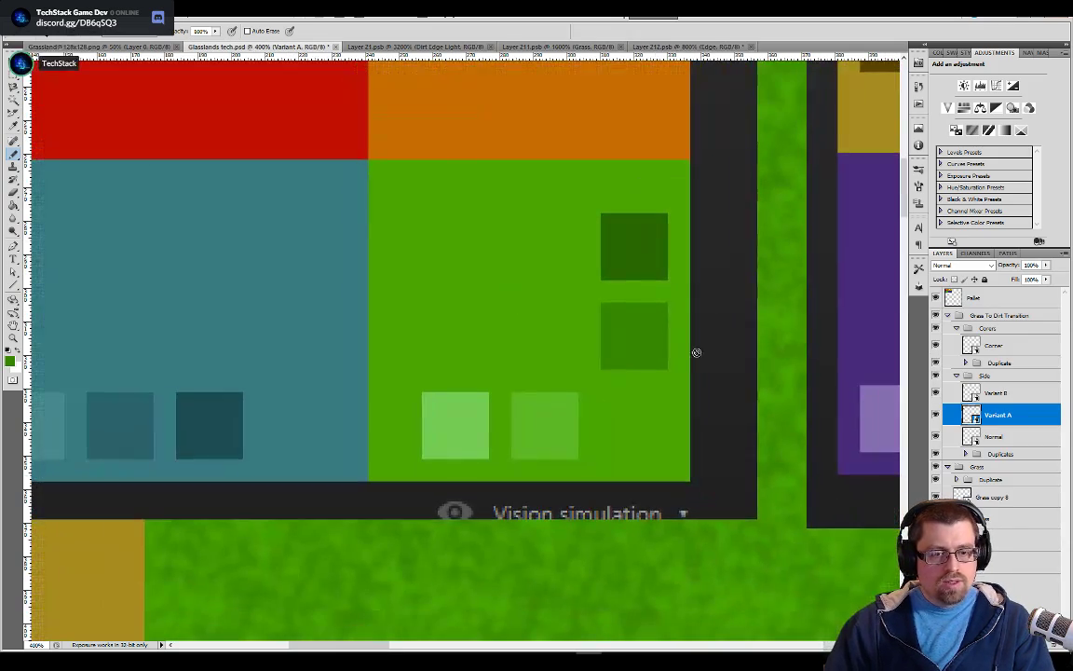
left_click(936, 296)
key("ctrl+minus")
key("ctrl+minus")
key("ctrl+minus")
key("ctrl+minus")
key("ctrl+minus")
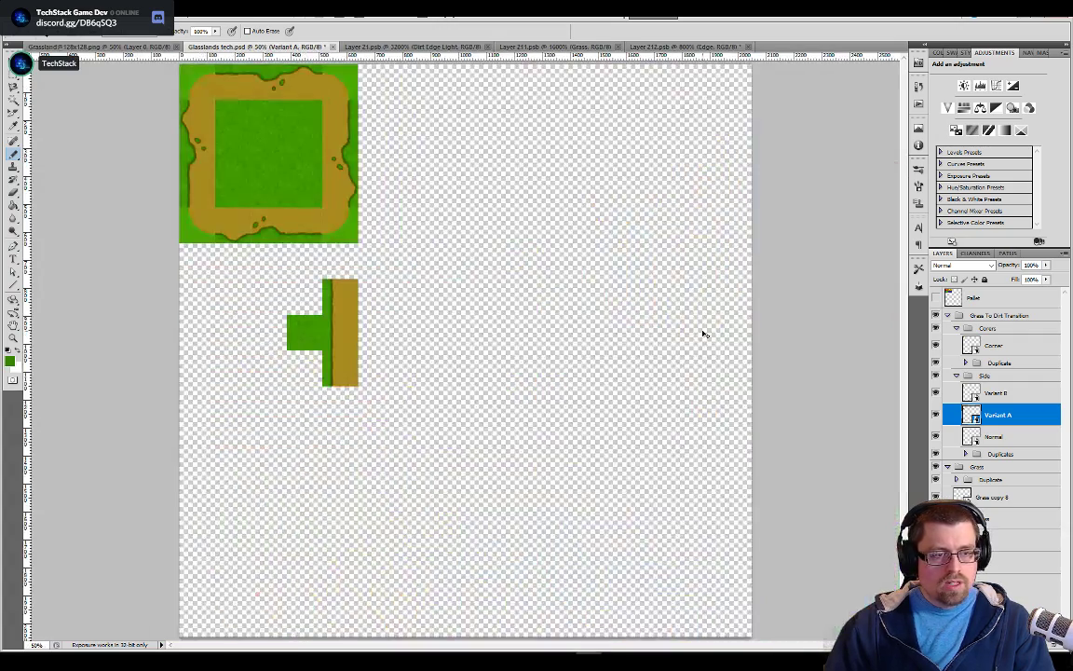
key("ctrl+plus")
left_click_drag(482, 268, 708, 474)
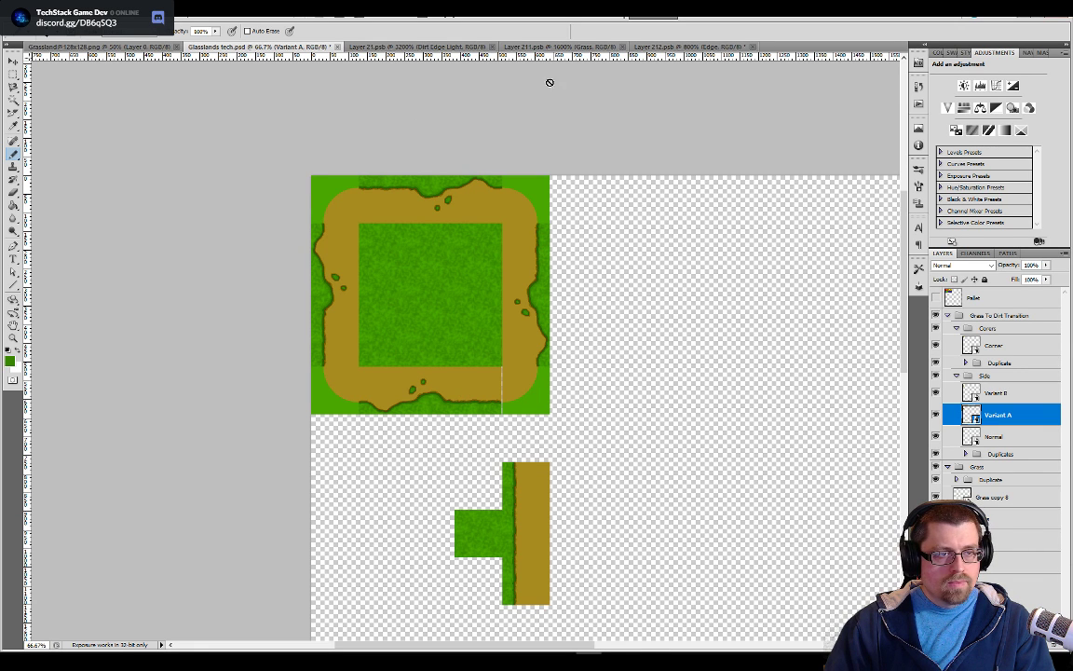
Shade inside the patch's dark outline with medium green in Layer 212.psb, save it, and check the tiles in Glasslands tech.psd
left_click(689, 47)
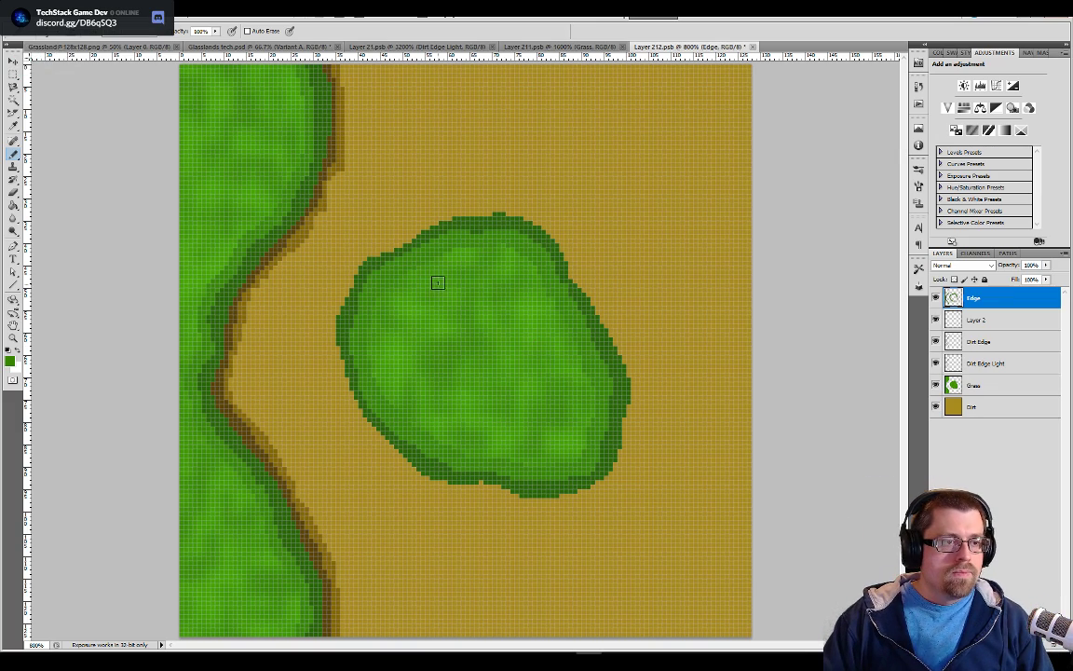
left_click(315, 46)
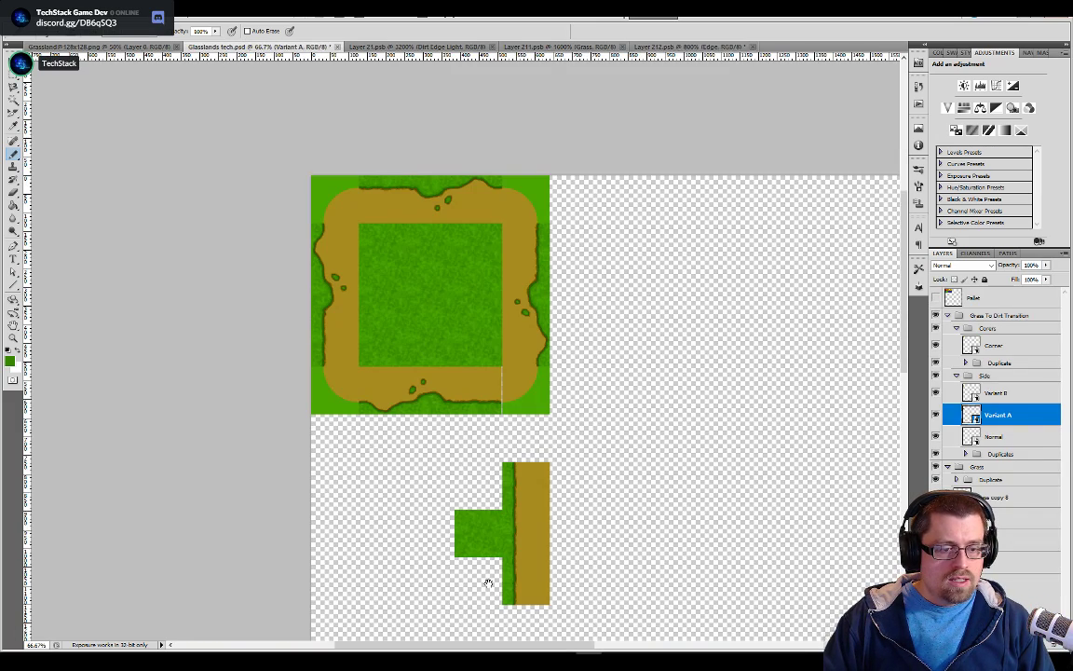
left_click_drag(525, 469, 552, 278)
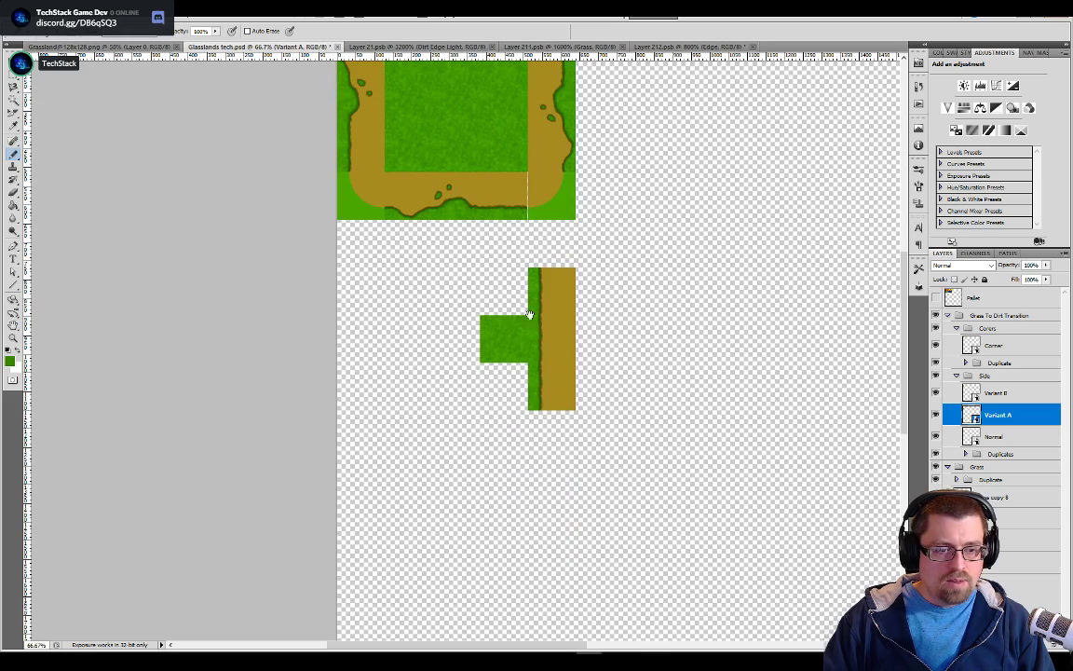
left_click_drag(537, 366, 555, 500)
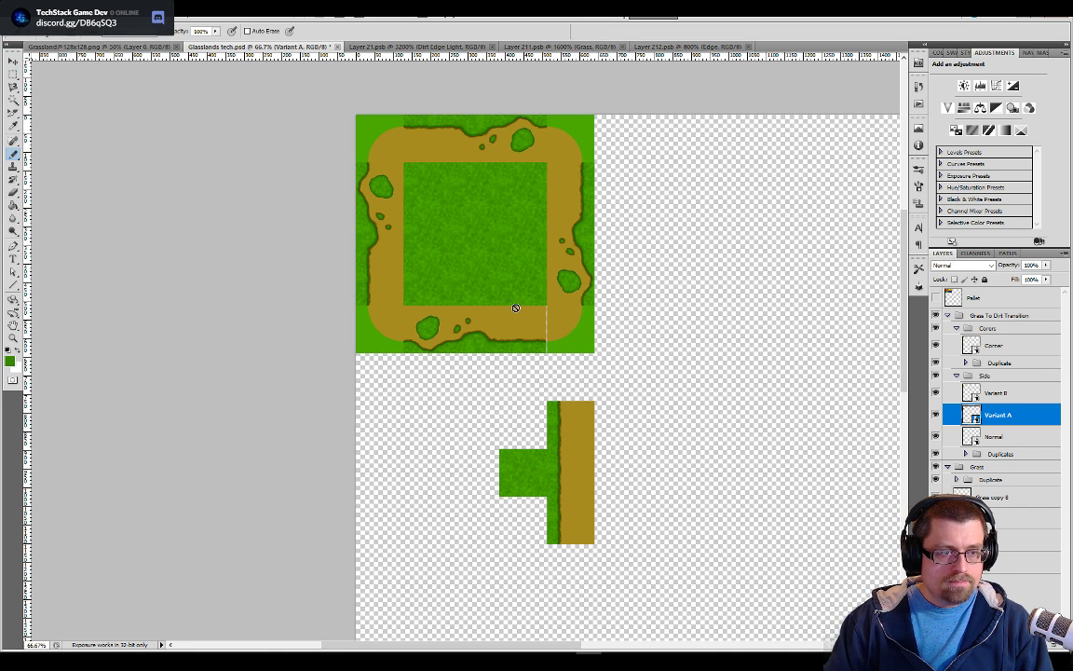
Paint a thin dark brown border around the grass patch on the Dirt Edge layer of Layer 212.psb
left_click(660, 46)
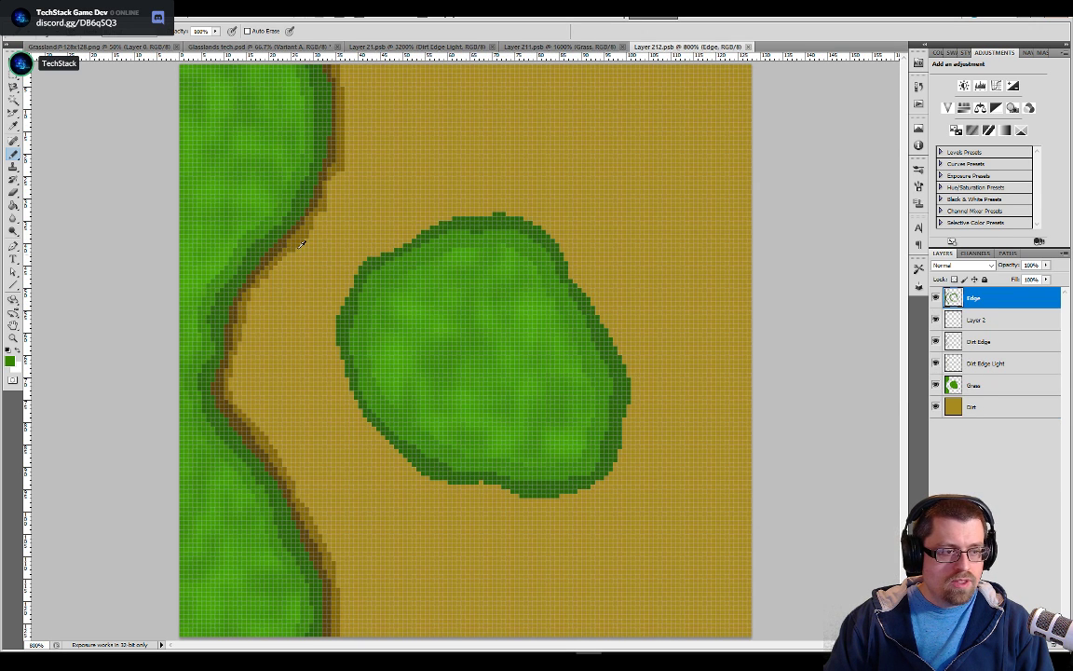
left_click(974, 341)
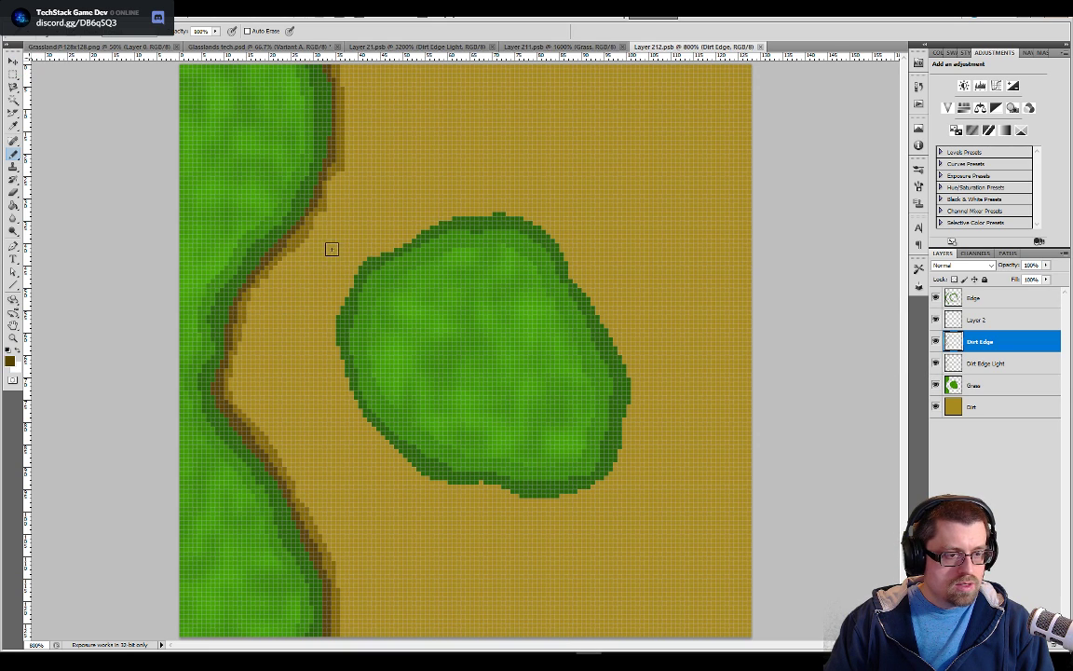
left_click_drag(364, 259, 350, 276)
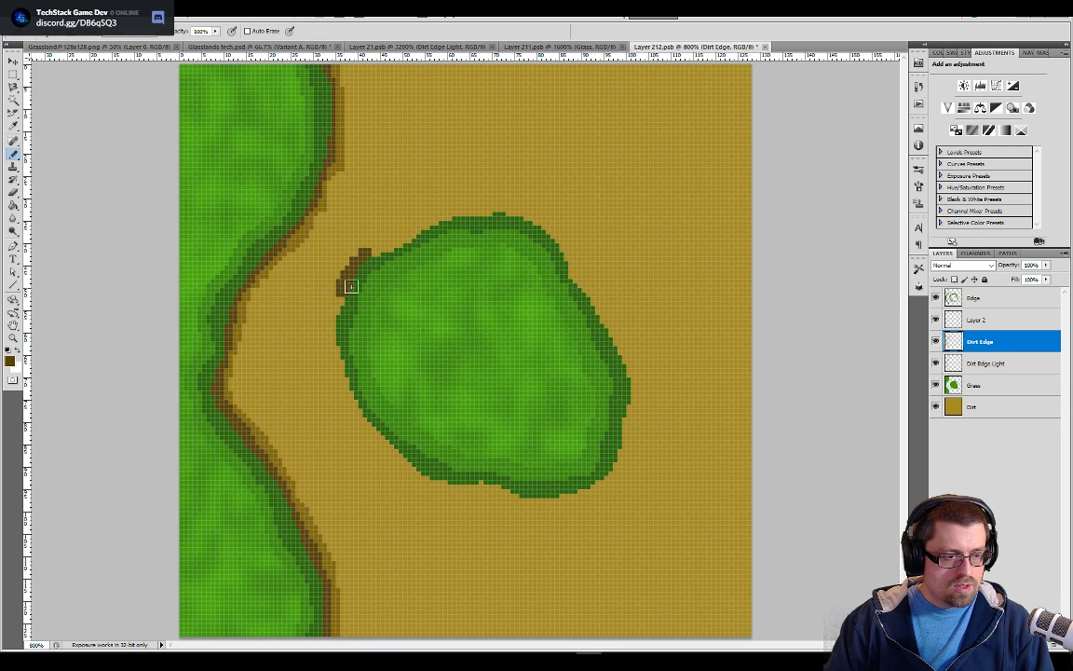
key("ctrl+z")
left_click_drag(354, 279, 341, 305)
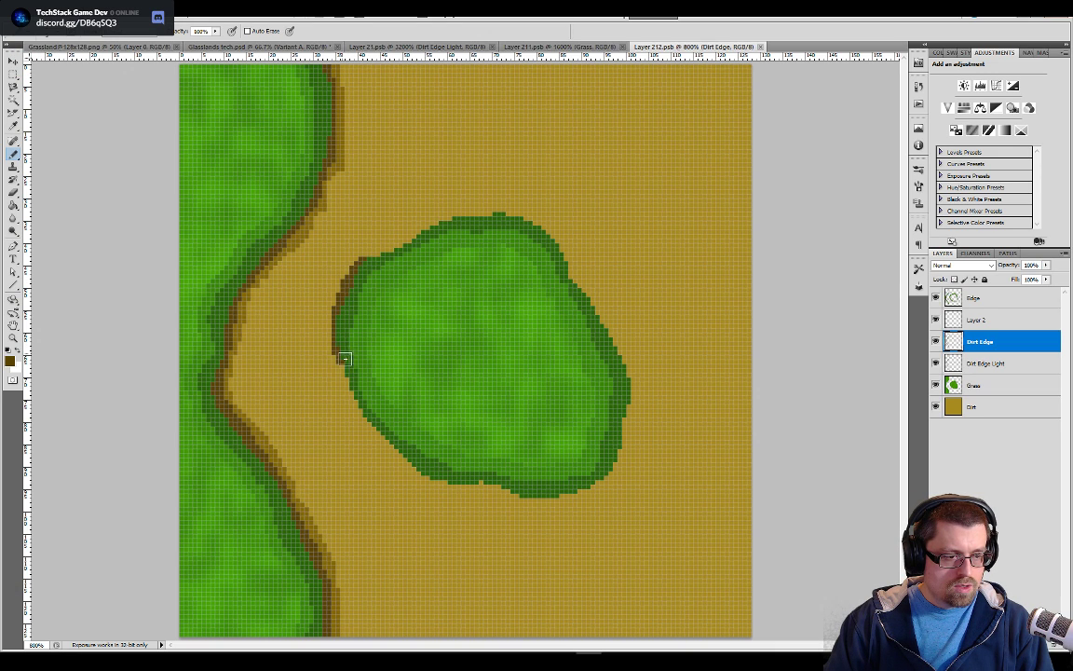
left_click_drag(351, 386, 353, 386)
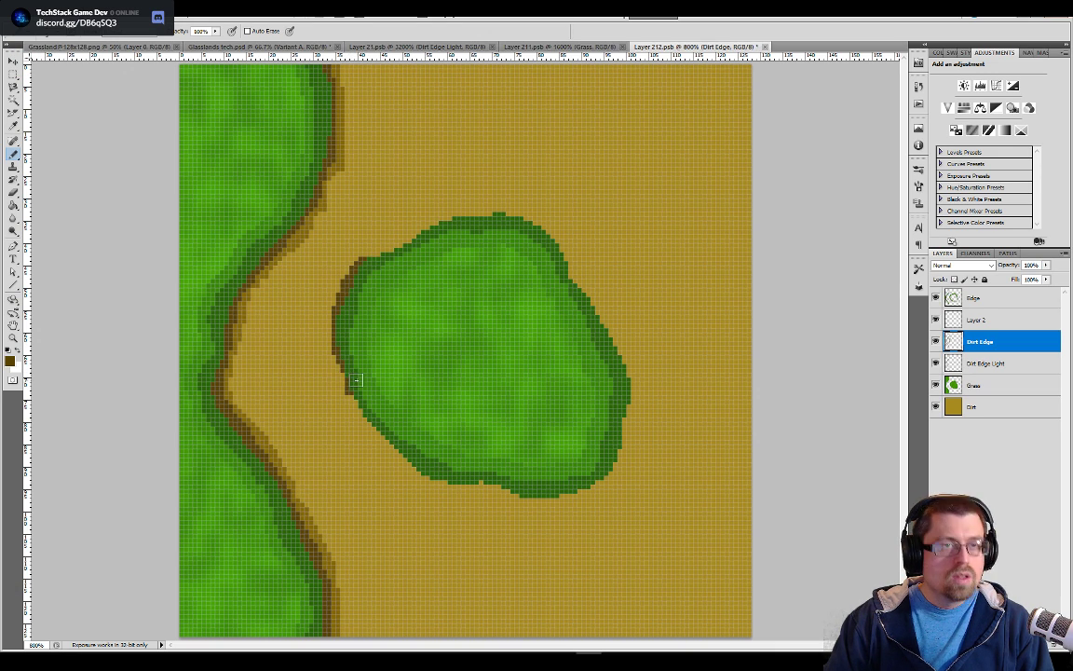
key("ctrl+plus")
key("ctrl+plus")
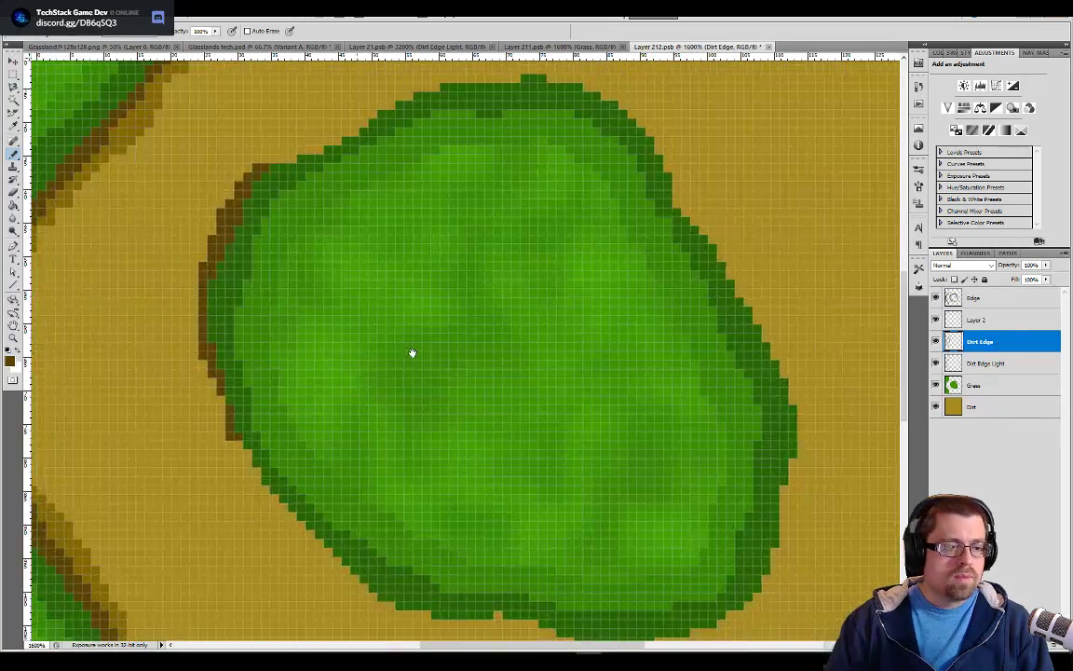
left_click_drag(413, 352, 482, 314)
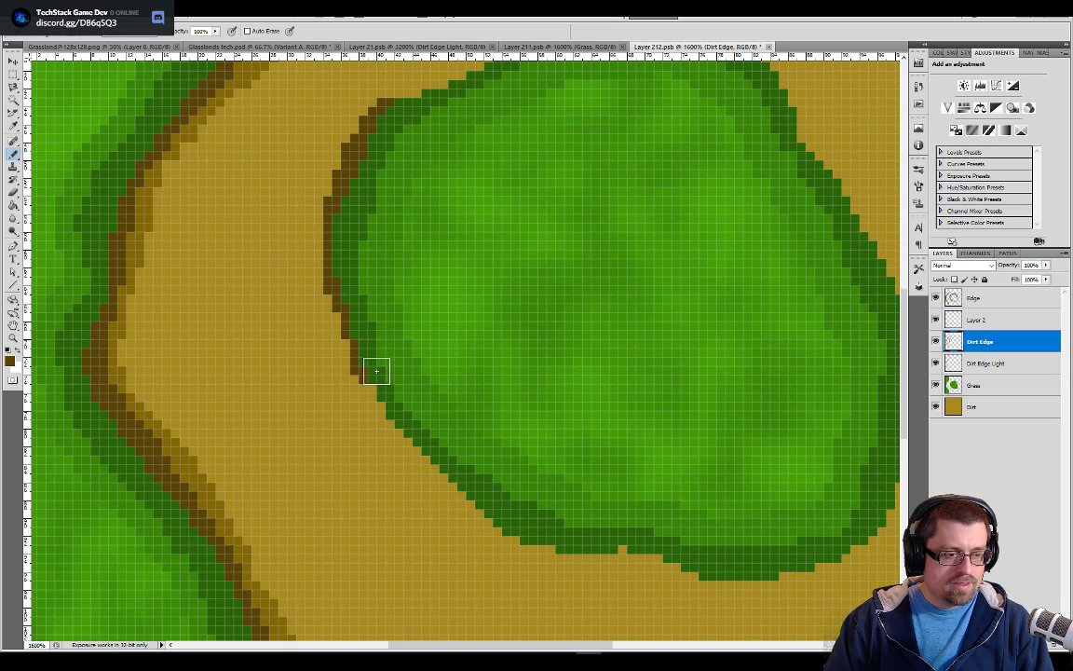
mouse_move(400, 416)
left_mouse_down()
mouse_move(456, 489)
mouse_move(531, 540)
mouse_move(636, 547)
mouse_move(716, 572)
mouse_move(775, 573)
mouse_move(856, 557)
left_mouse_up()
mouse_move(851, 513)
left_mouse_down()
mouse_move(759, 520)
mouse_move(794, 518)
mouse_move(825, 365)
mouse_move(786, 259)
mouse_move(713, 154)
left_mouse_up()
left_click_drag(710, 243, 747, 350)
mouse_move(792, 272)
left_mouse_down()
mouse_move(752, 247)
mouse_move(719, 181)
mouse_move(664, 120)
mouse_move(599, 108)
mouse_move(443, 130)
mouse_move(373, 165)
mouse_move(350, 199)
mouse_move(326, 209)
left_mouse_up()
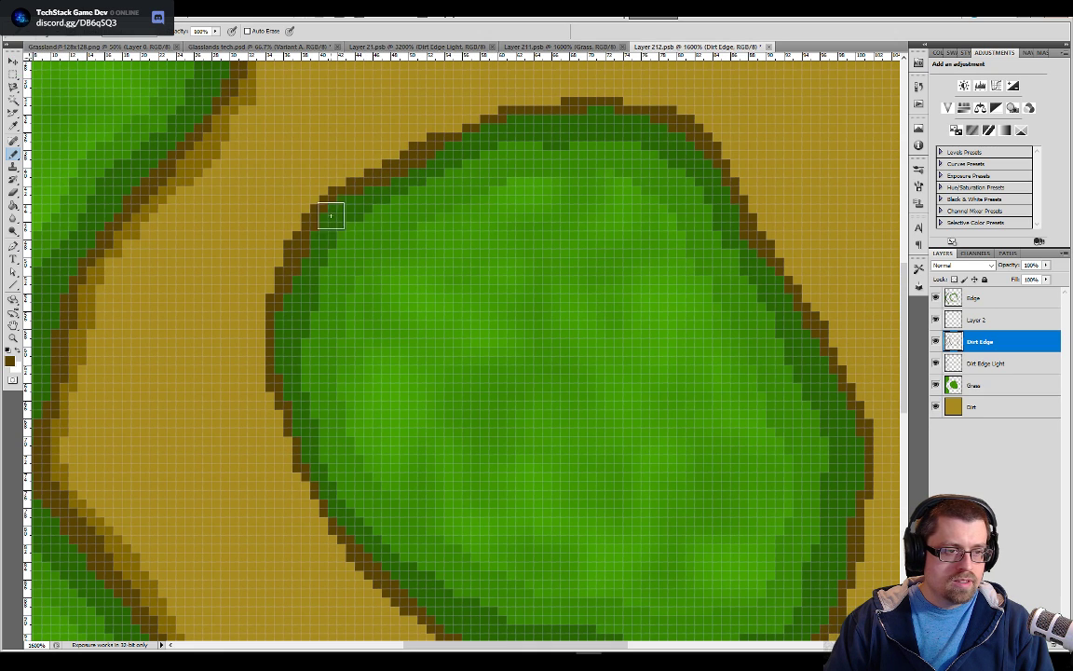
Paint a lighter brown band outside the patch's dark border on the Dirt Edge Light layer and save the tile
left_click(982, 368)
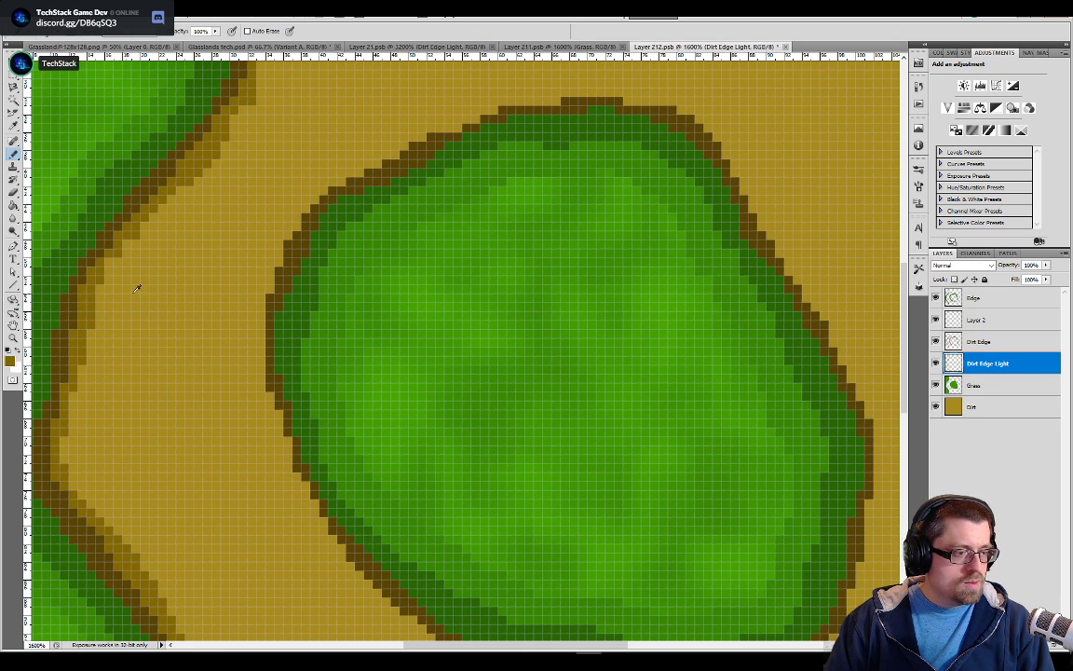
mouse_move(267, 272)
left_mouse_down()
mouse_move(255, 279)
mouse_move(251, 317)
mouse_move(265, 397)
mouse_move(343, 547)
mouse_move(376, 584)
left_mouse_up()
mouse_move(437, 586)
left_mouse_down()
mouse_move(447, 516)
mouse_move(425, 413)
mouse_move(394, 458)
mouse_move(370, 442)
mouse_move(423, 493)
mouse_move(595, 515)
mouse_move(645, 537)
mouse_move(729, 540)
mouse_move(813, 492)
mouse_move(845, 394)
mouse_move(843, 298)
mouse_move(853, 328)
mouse_move(834, 213)
mouse_move(808, 261)
mouse_move(798, 374)
mouse_move(772, 286)
mouse_move(660, 120)
mouse_move(557, 99)
mouse_move(434, 120)
mouse_move(303, 182)
mouse_move(239, 250)
left_mouse_up()
key("space")
key("ctrl+minus")
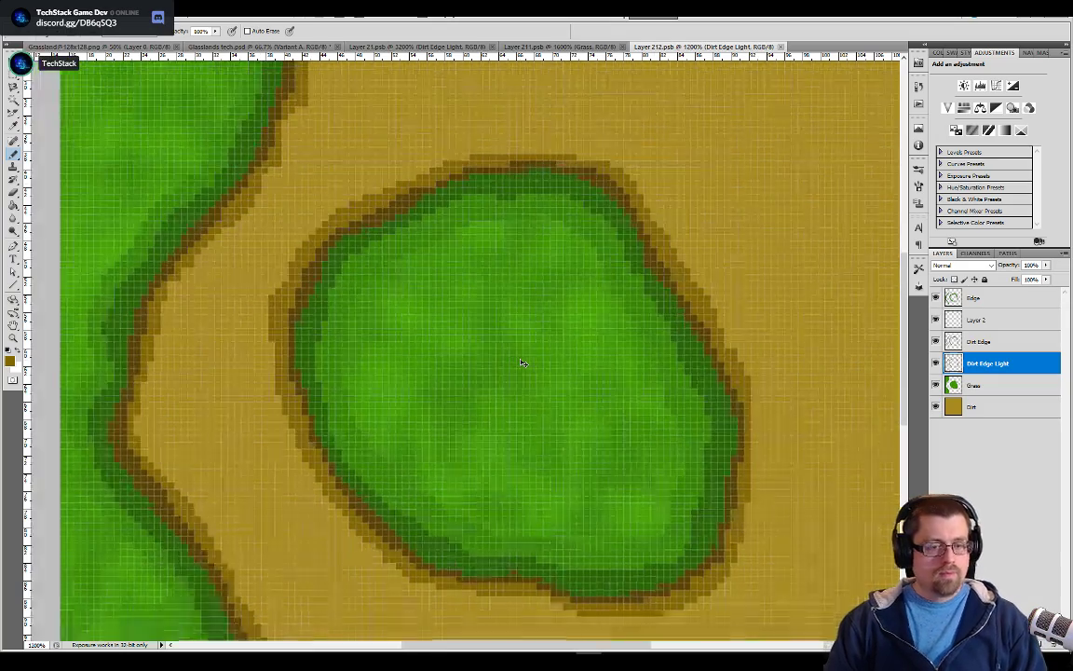
key("ctrl+minus")
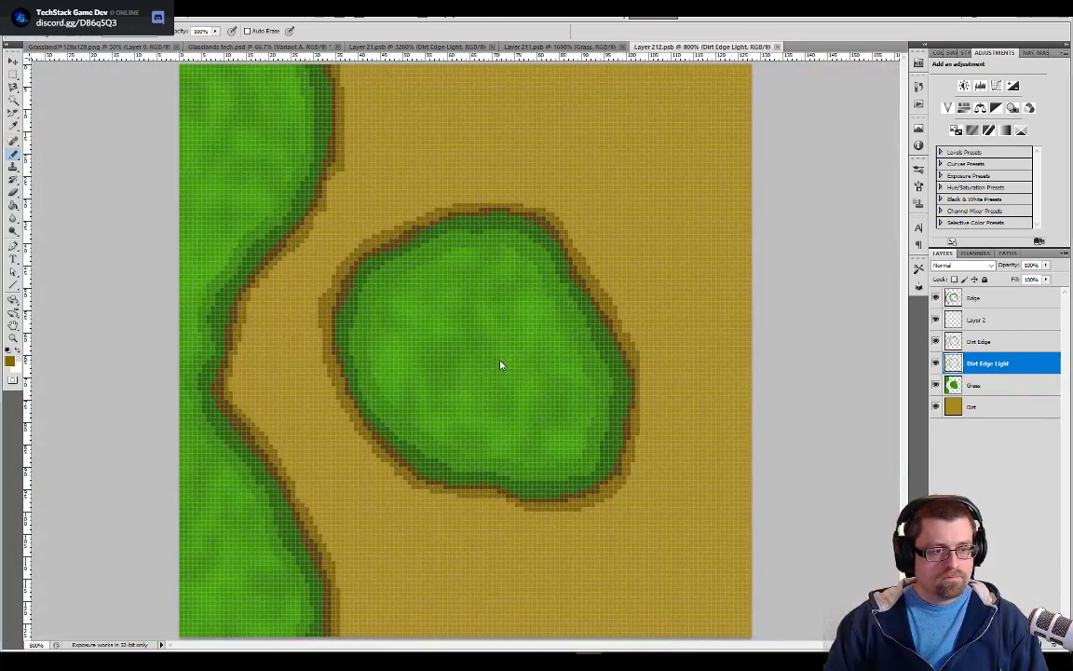
Examine the bordered grass patches on the side tiles around the dirt path in Glasslands tech.psd
key("alt+Tab")
key("alt+Tab")
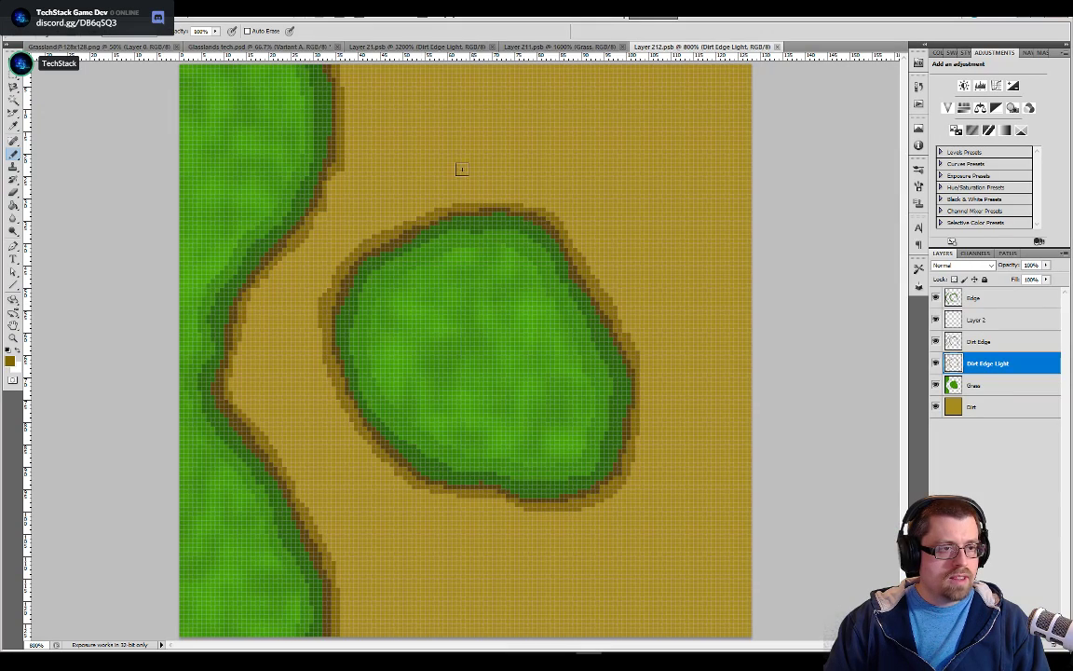
left_click(275, 46)
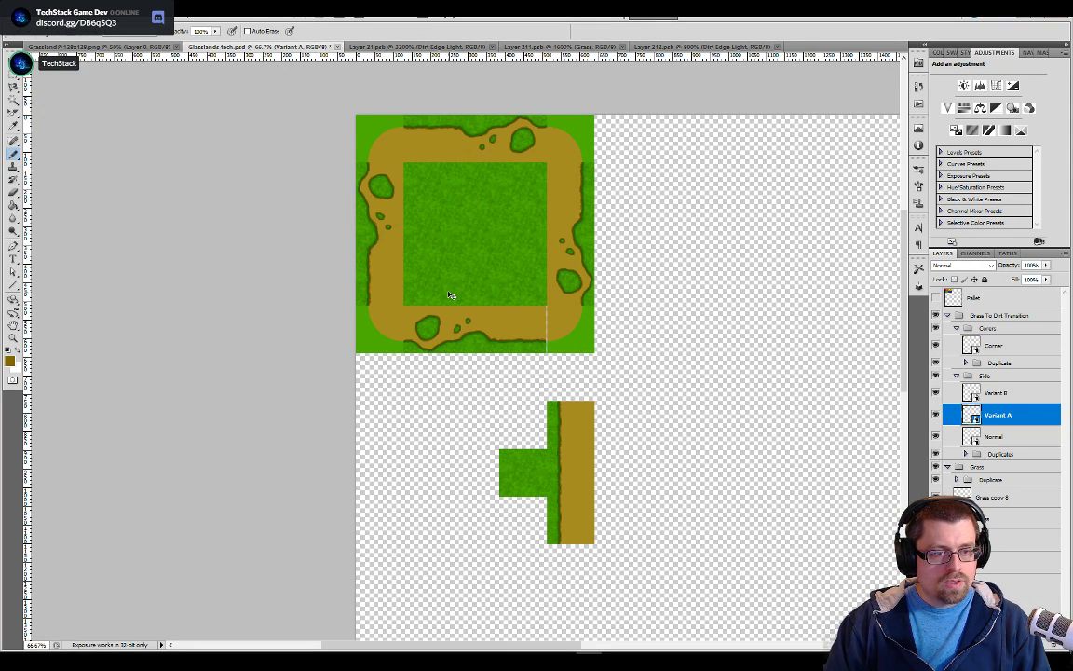
key("ctrl+plus")
key("ctrl+plus")
left_click_drag(439, 306, 544, 400)
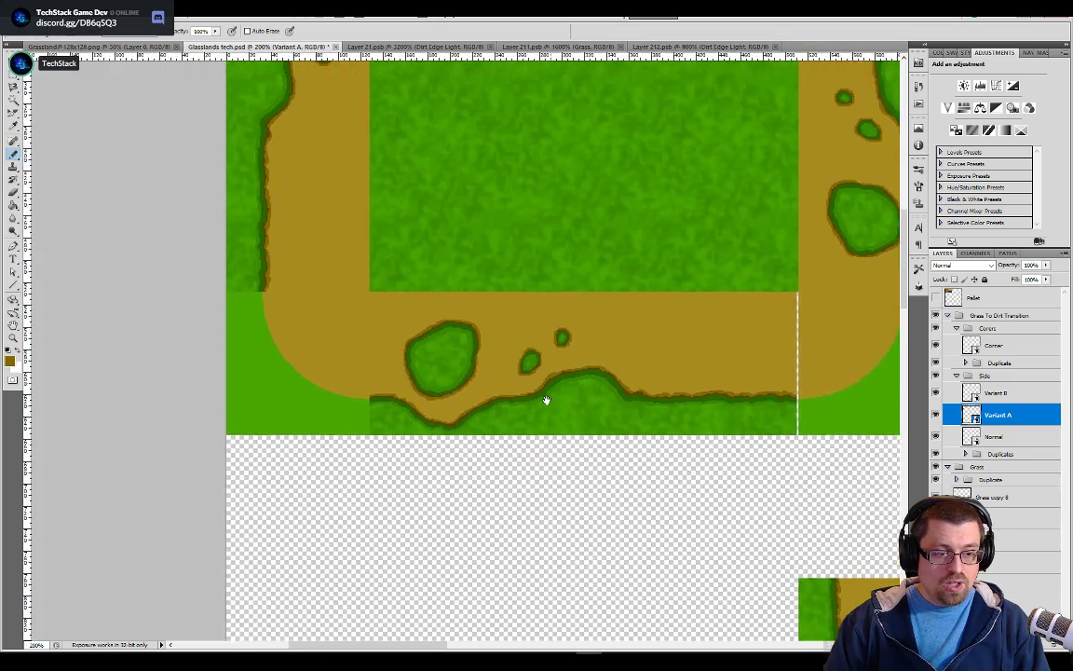
left_click_drag(445, 365, 503, 498)
left_click_drag(474, 335, 578, 424)
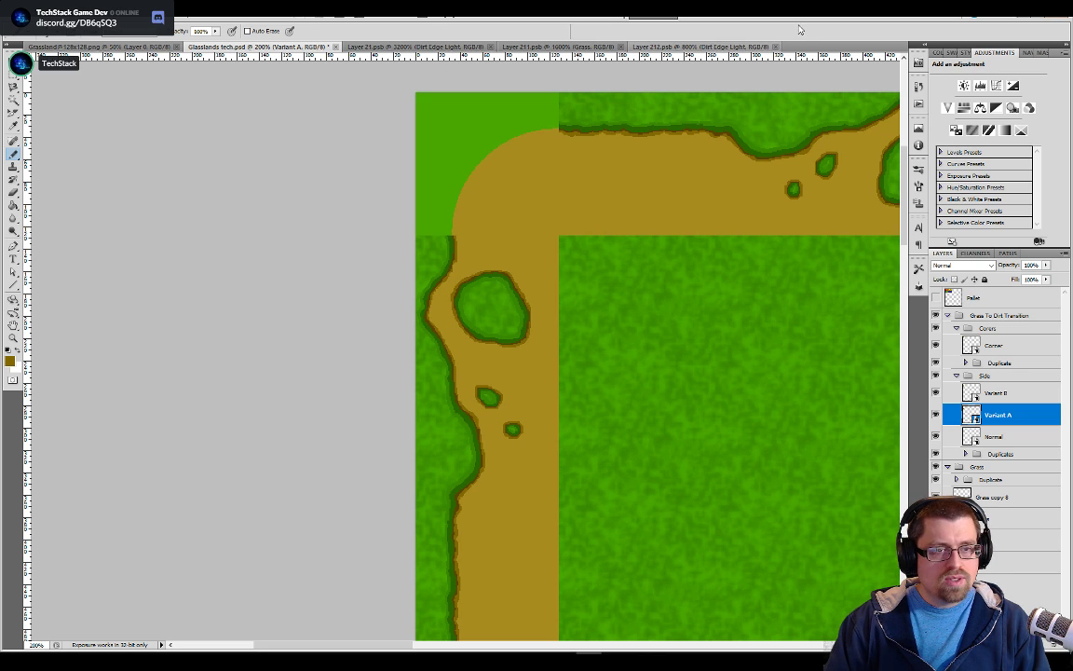
Touch up the light dirt edge around the patch in Layer 212.psb, comparing it with the tiles in Glasslands tech.psd
left_click(716, 46)
key("e")
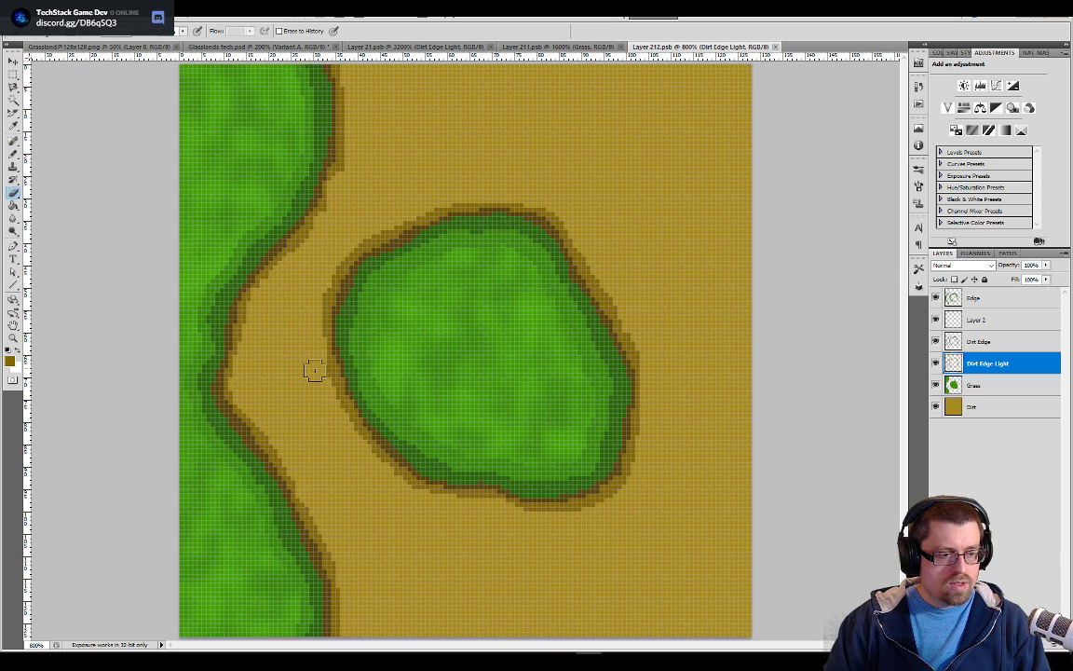
left_click(317, 49)
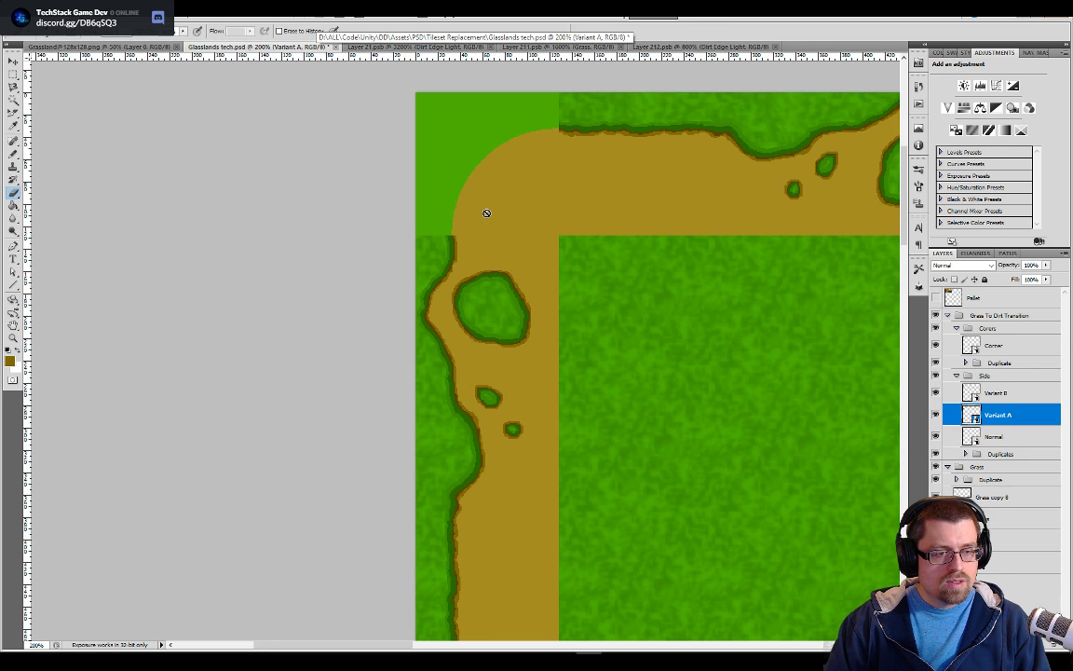
left_click(732, 47)
key("b")
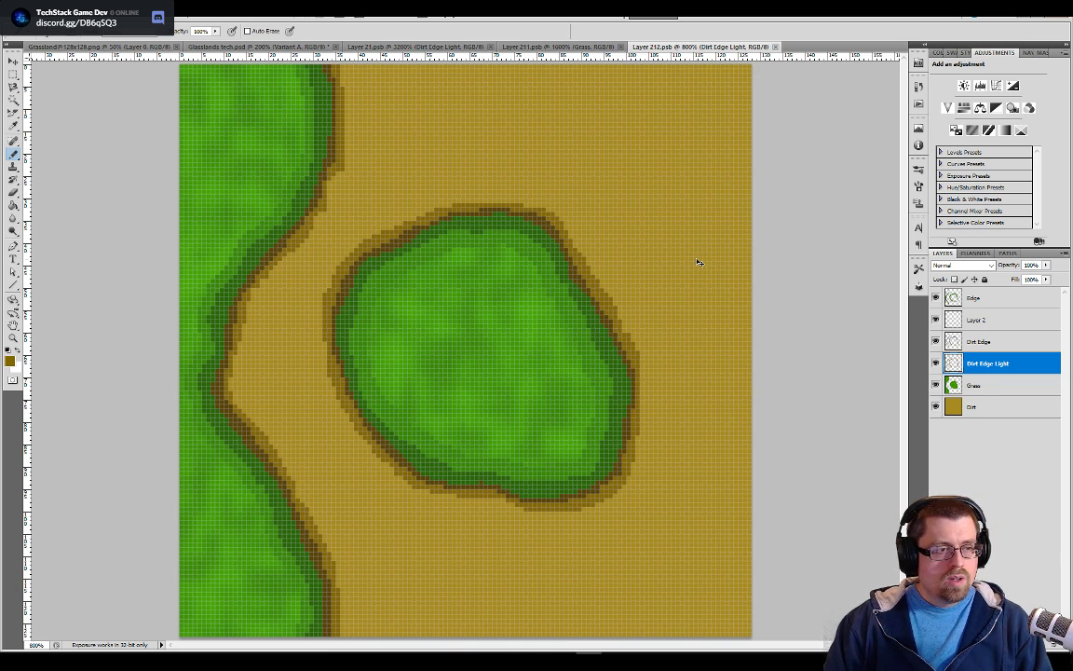
Return to Glasslands tech.psd and make the Corner layer active
left_click(296, 47)
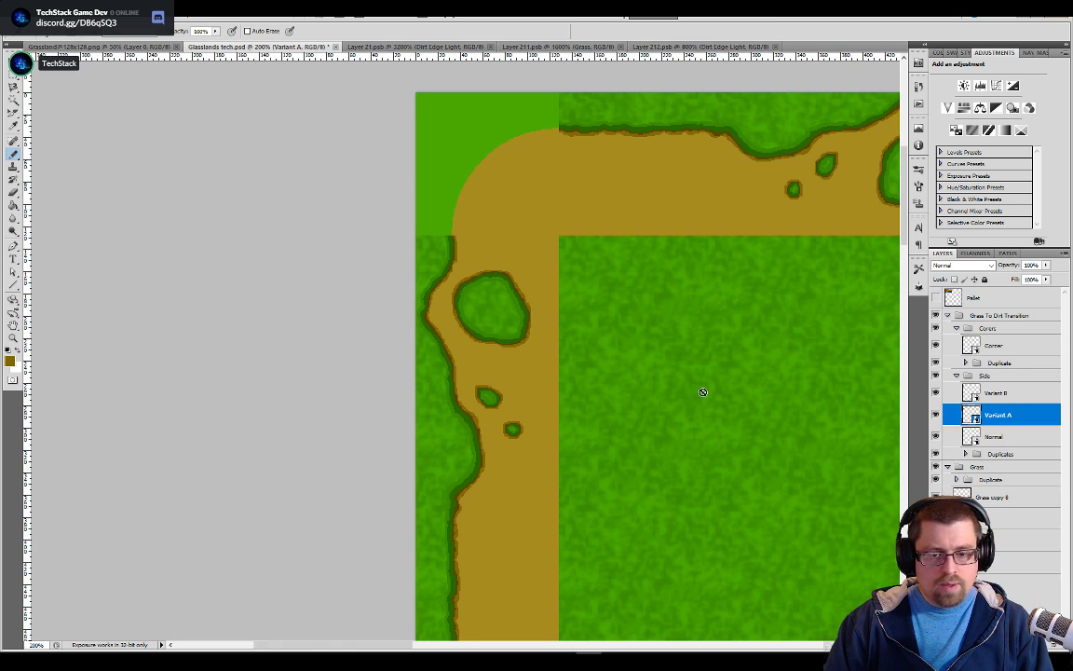
left_click(974, 346)
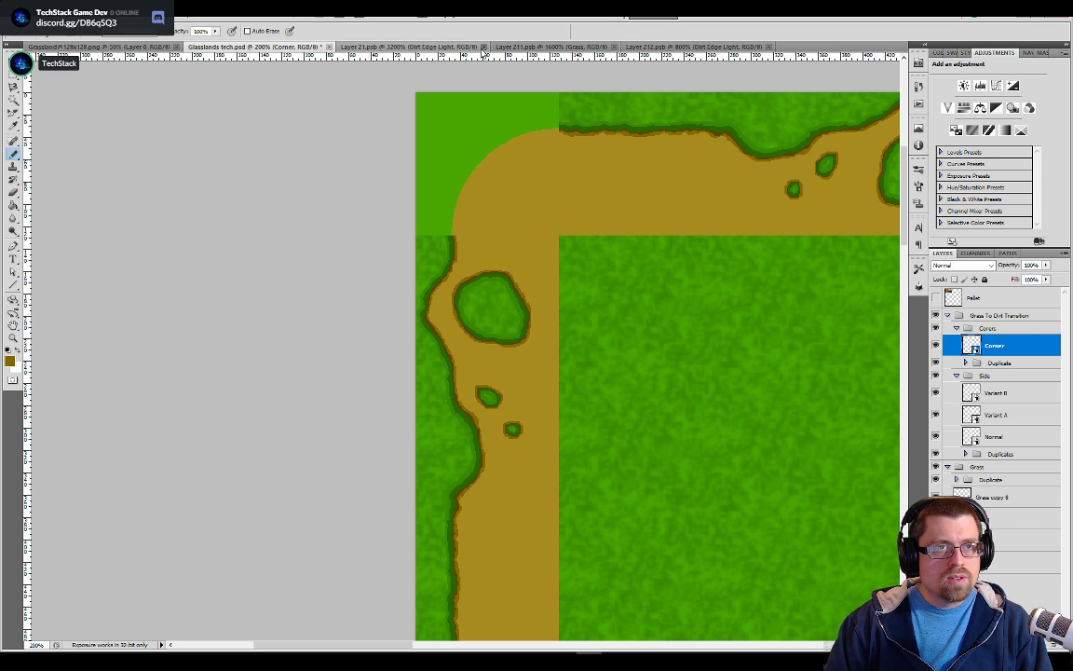
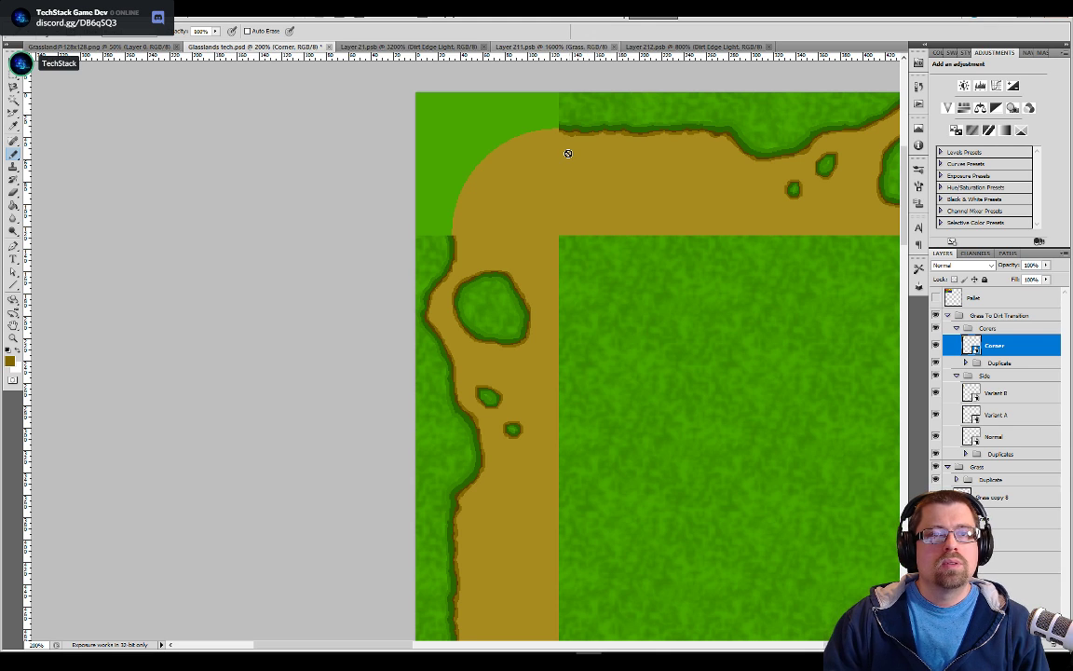
Open the Corner layer's smart object contents for editing
key("ctrl+plus")
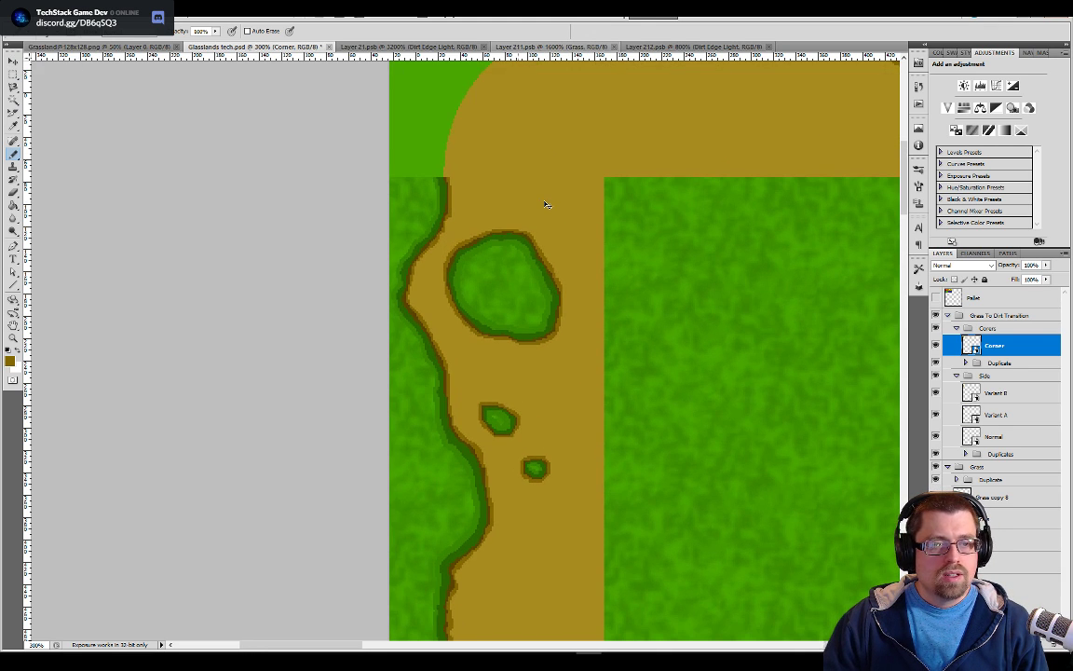
left_click_drag(542, 191, 538, 328)
key("ctrl+plus")
key("ctrl+plus")
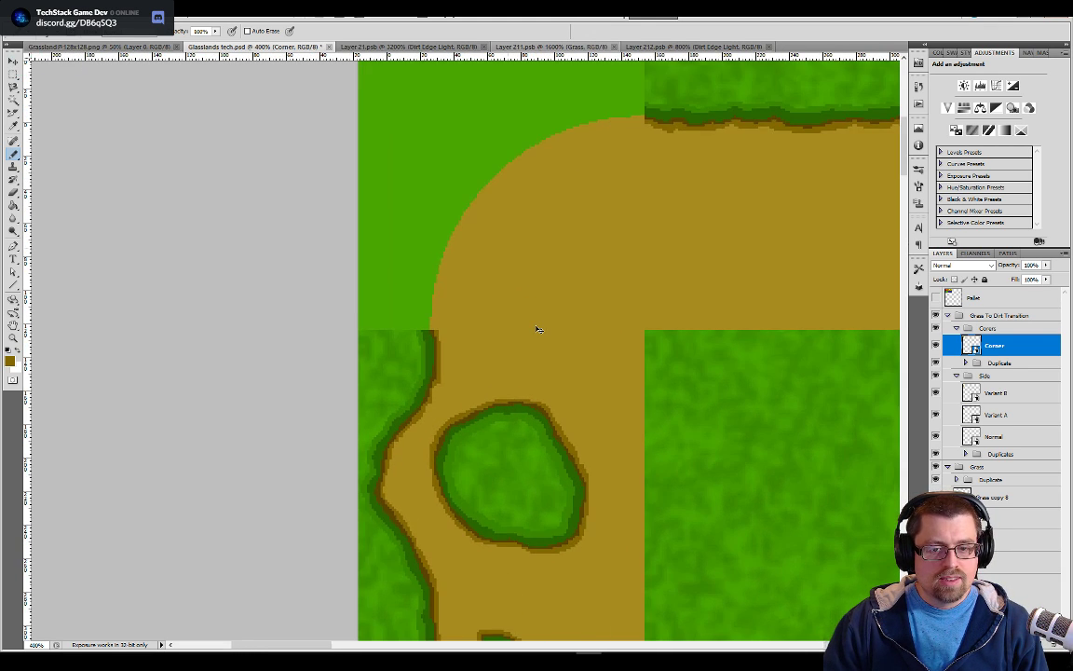
left_click_drag(595, 185, 580, 280)
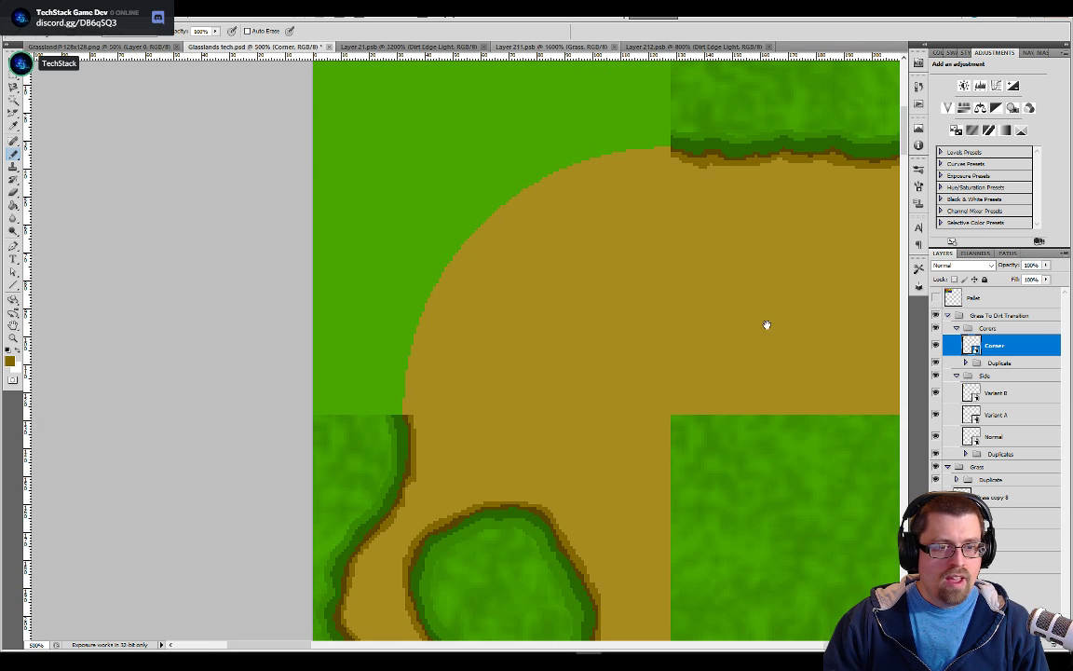
double_click(972, 346)
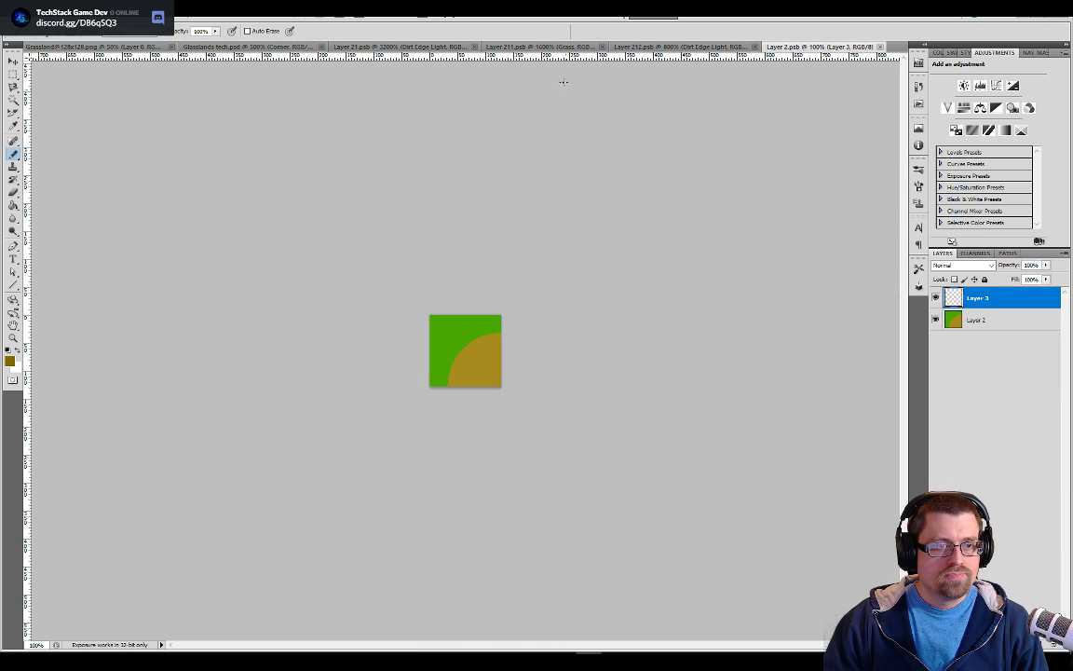
key("ctrl+plus")
key("ctrl+plus")
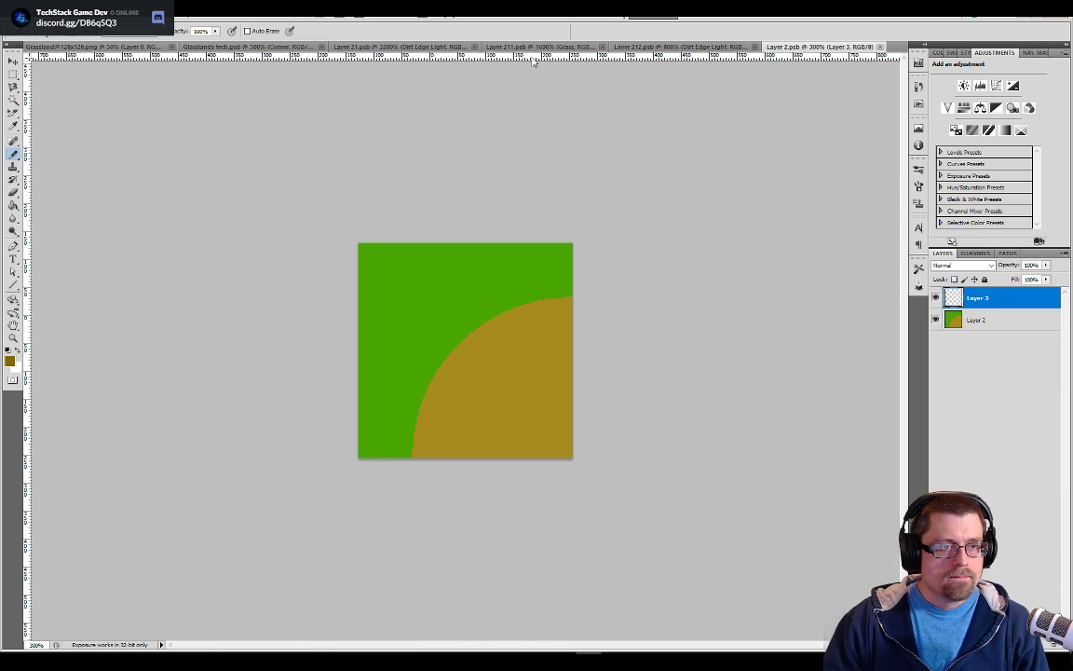
Try to paste the copied grass-to-dirt edge strip into the corner tile, checking the open side tile documents for the source
left_click(528, 47)
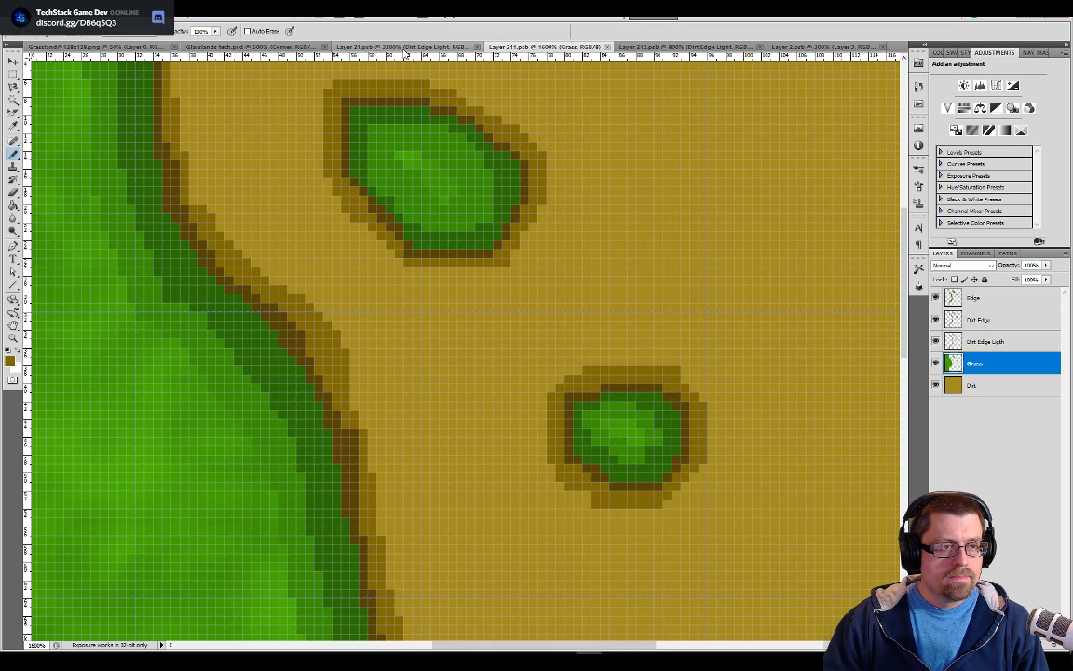
left_click(407, 46)
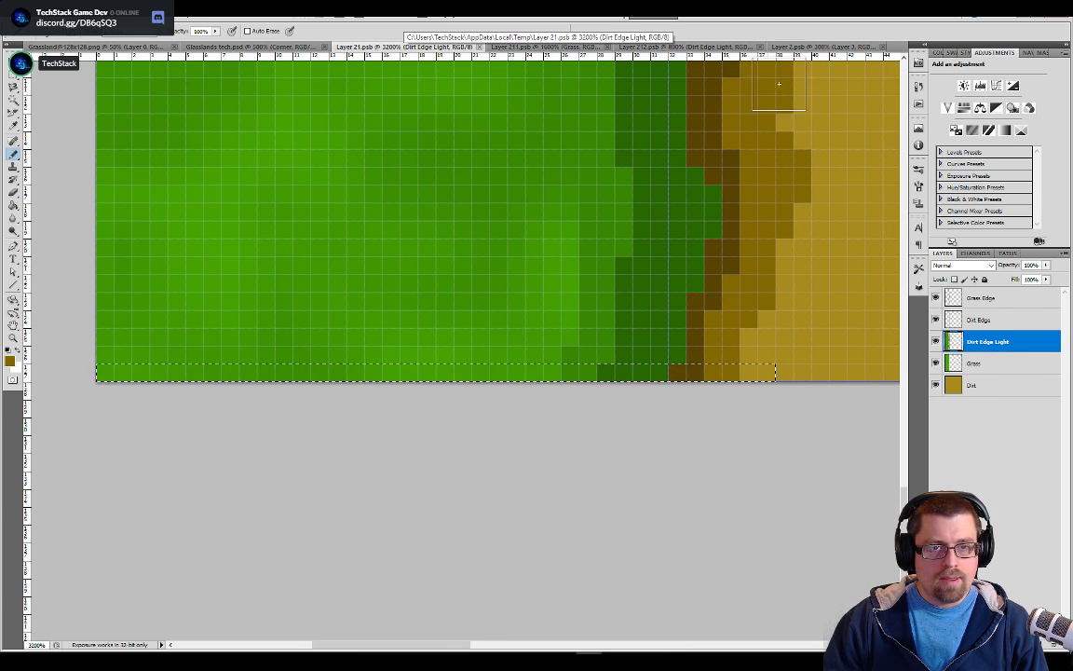
left_click(808, 46)
key("ctrl+v")
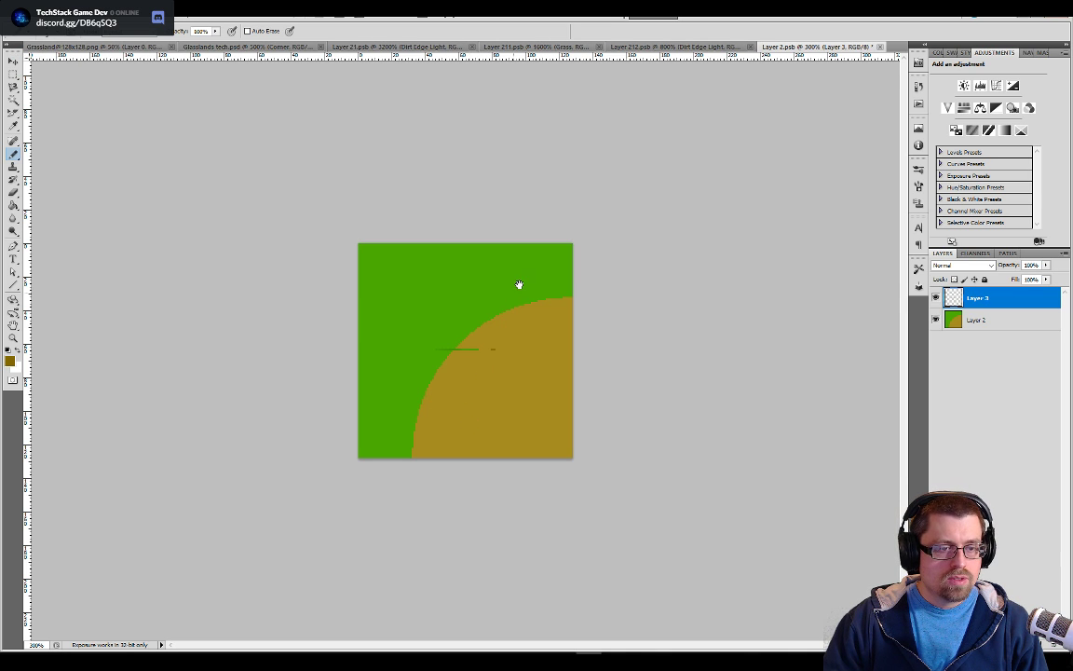
key("ctrl+plus")
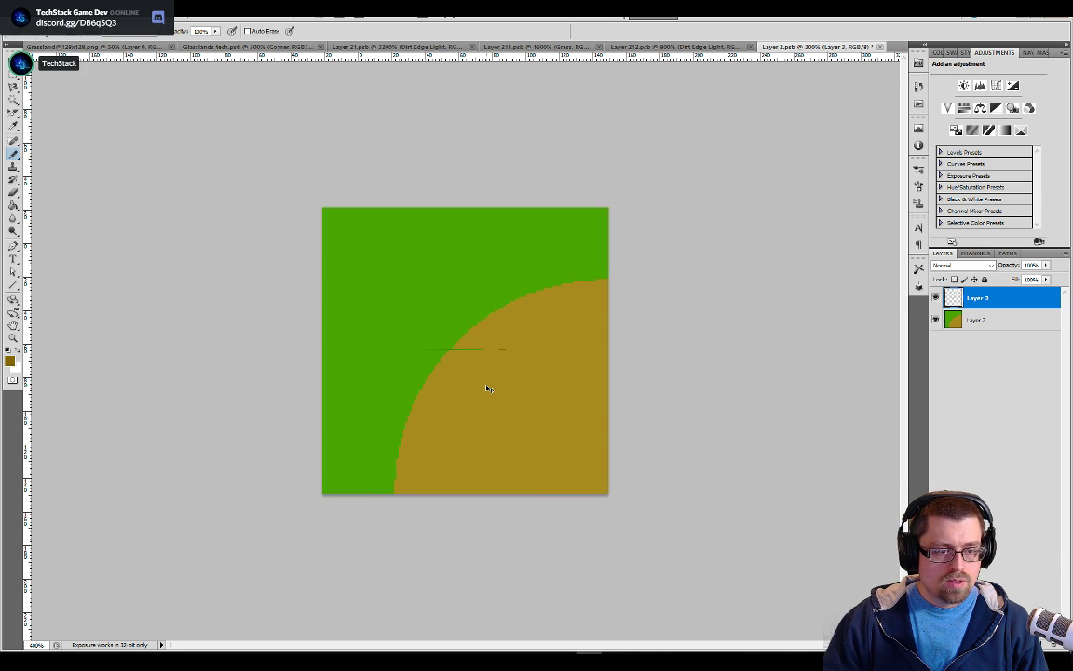
scroll(485, 388, "up", 5)
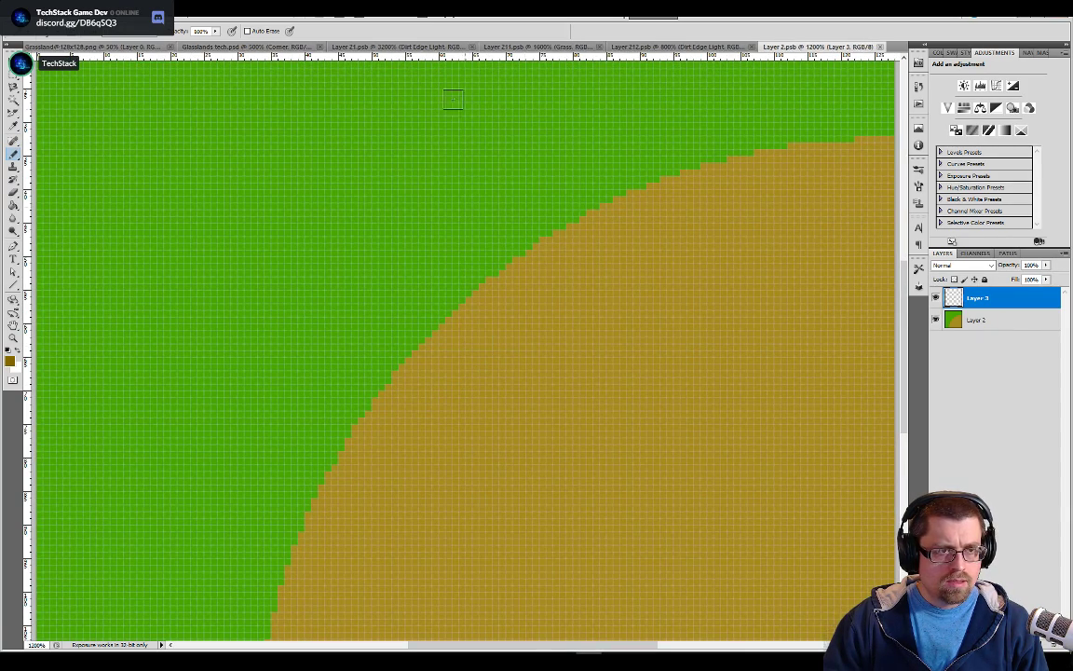
Copy the selected bottom pixel row from Layer 21.psb with all its edge colors and paste it into Layer 3 of Layer 2.psb
left_click(416, 47)
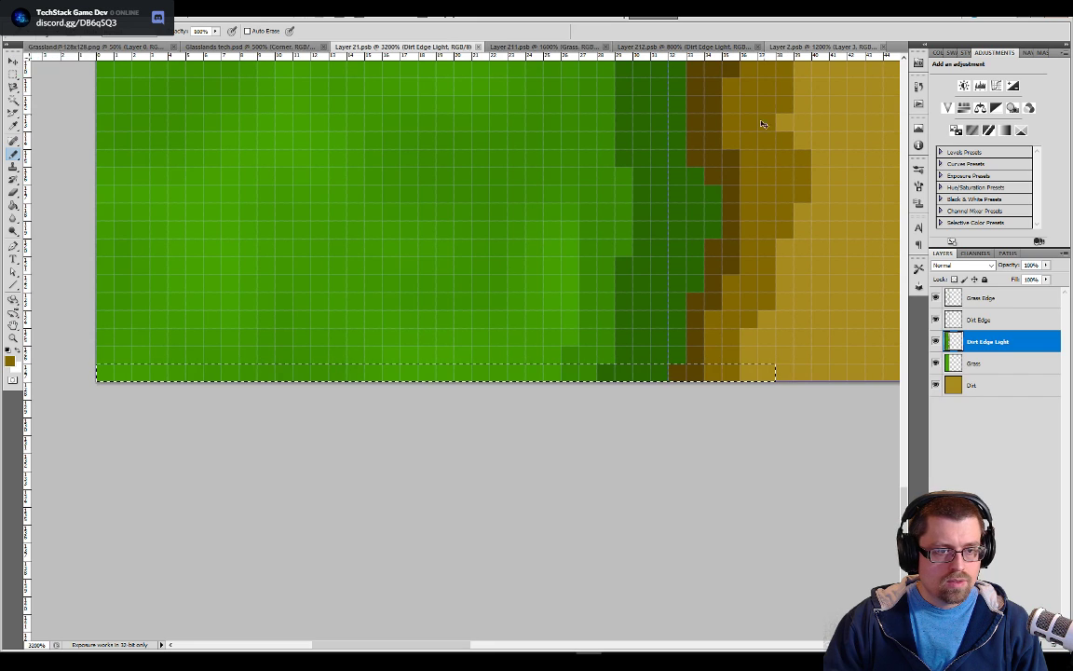
left_click(818, 47)
key("ctrl+shift+alt+n")
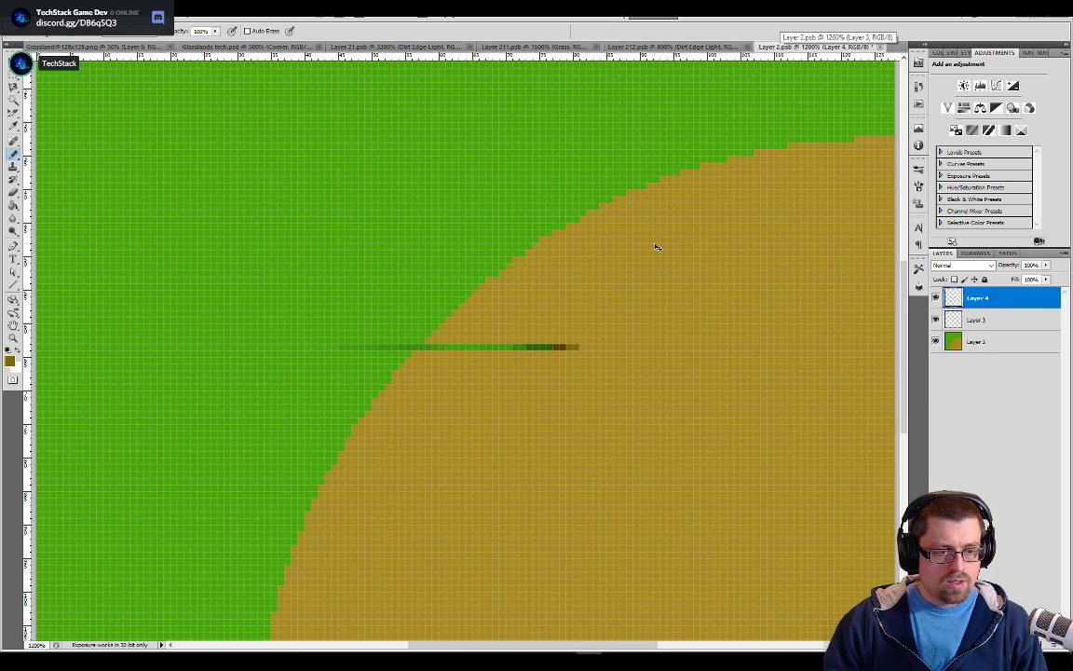
key("ctrl+z")
Move the pasted edge strip into the bottom-left corner of the corner tile, flush with its left and bottom edges
key("v")
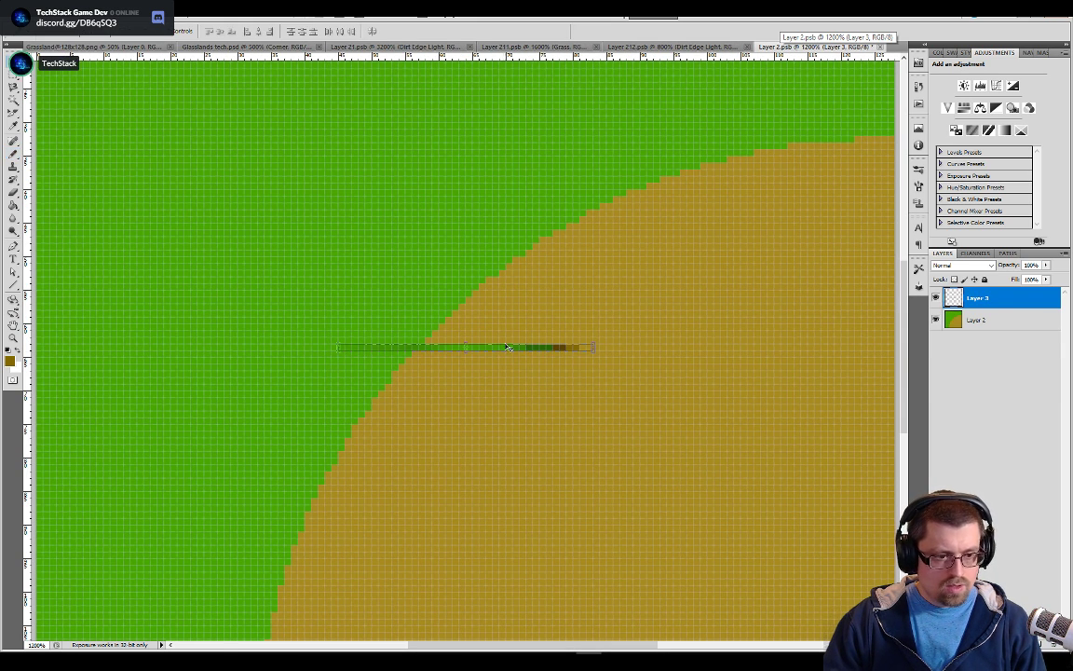
left_click_drag(396, 498, 795, 165)
key("ctrl+plus")
key("ctrl+plus")
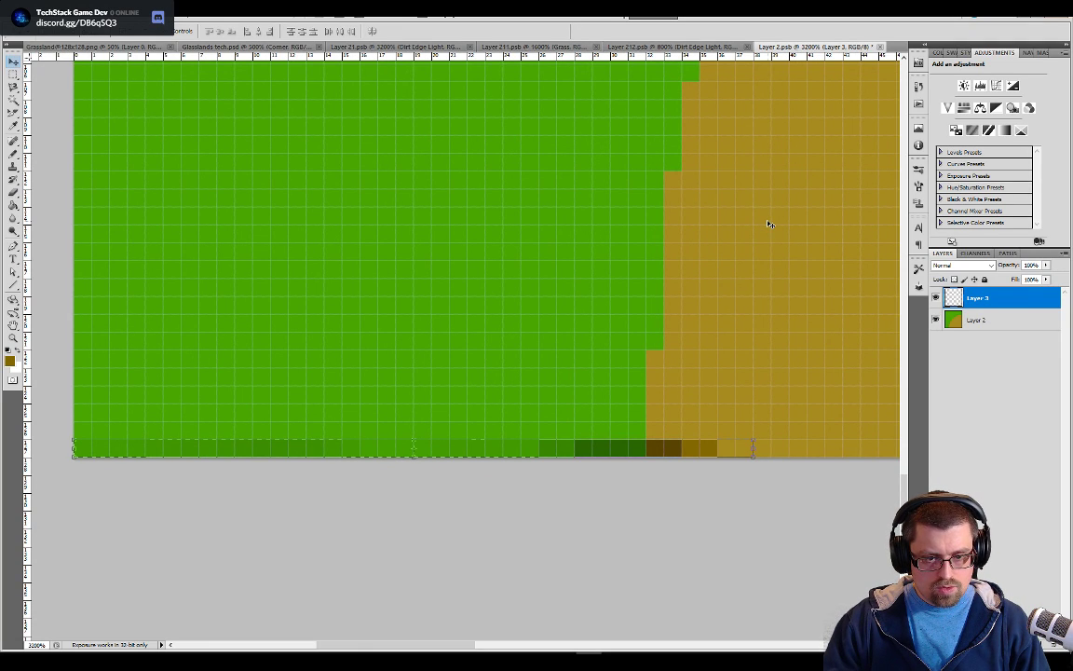
Paste a second copy of the edge strip onto its own layer above Layer 3
key("ctrl+v")
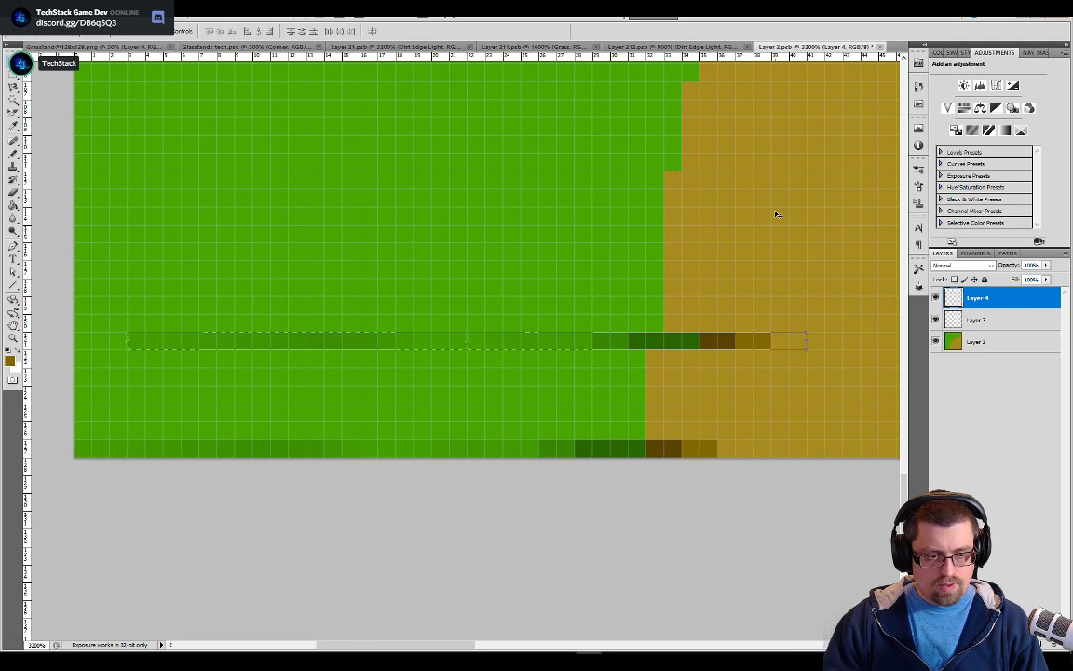
left_click_drag(662, 349, 853, 118)
left_click_drag(775, 227, 553, 471)
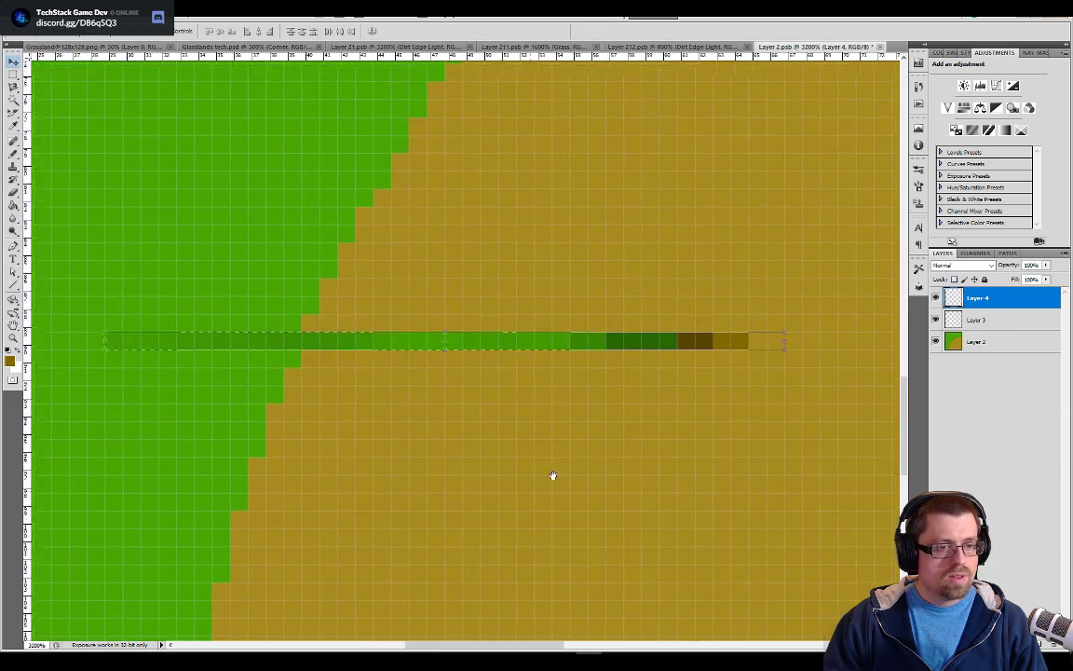
left_click_drag(637, 377, 829, 70)
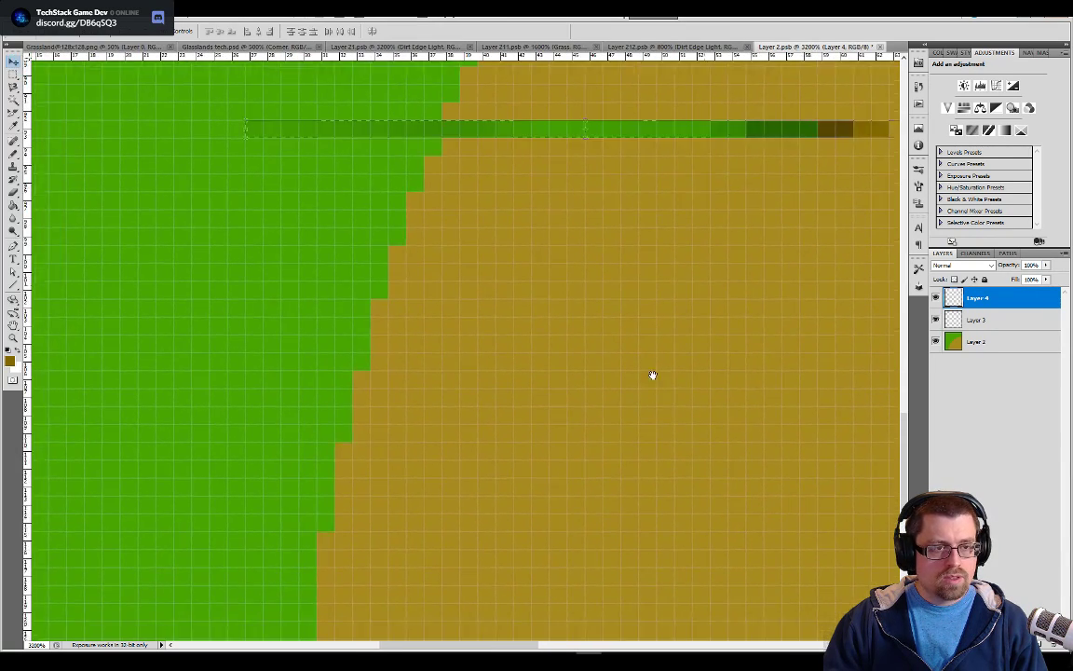
left_click_drag(679, 341, 570, 513)
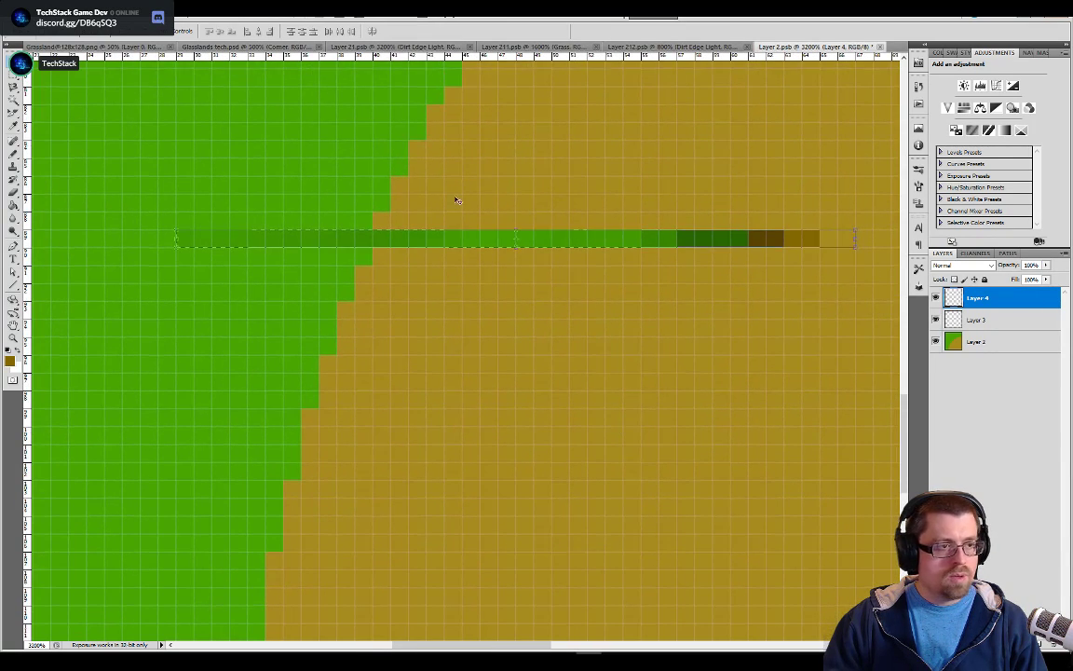
Rotate the second edge strip by 90° so it runs vertically from grass down to dirt
left_click(167, 224)
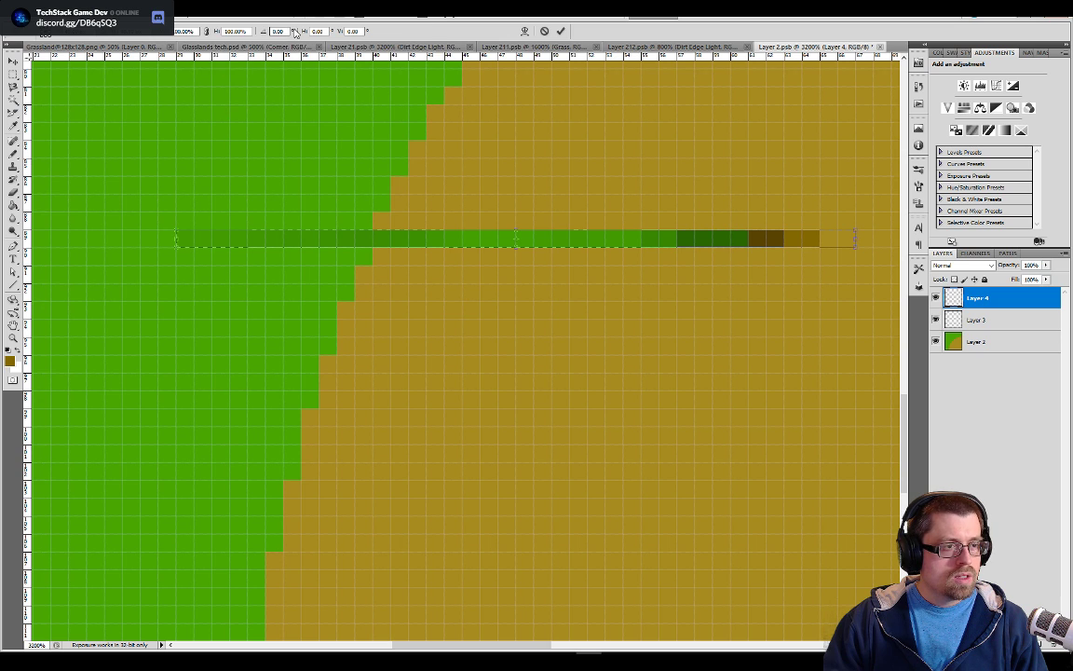
key("shift+Left")
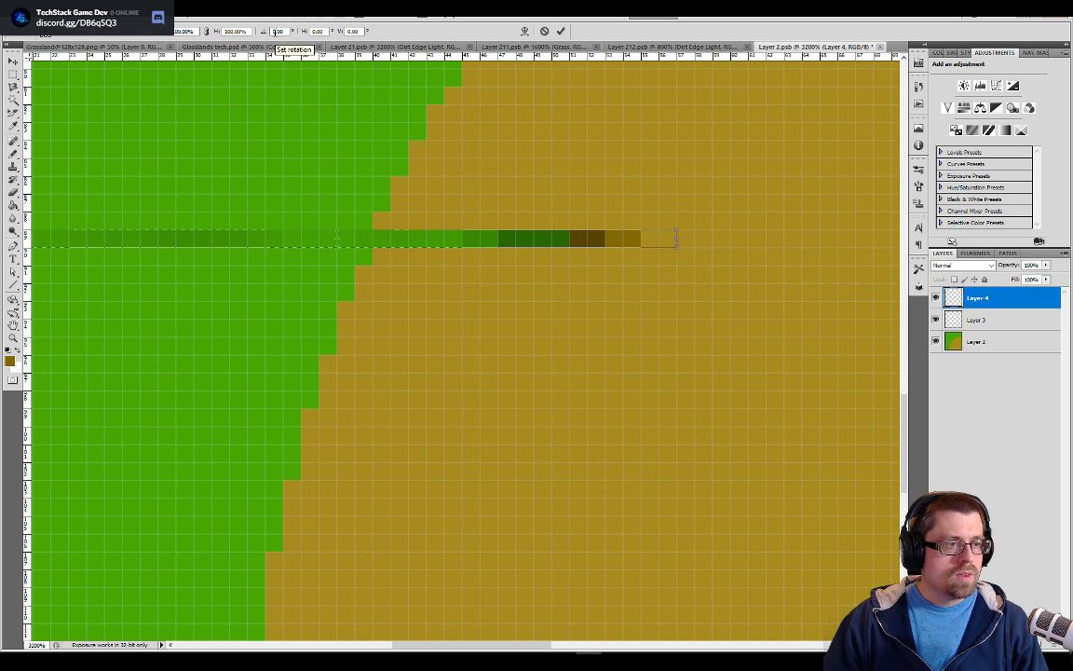
key("shift+Right")
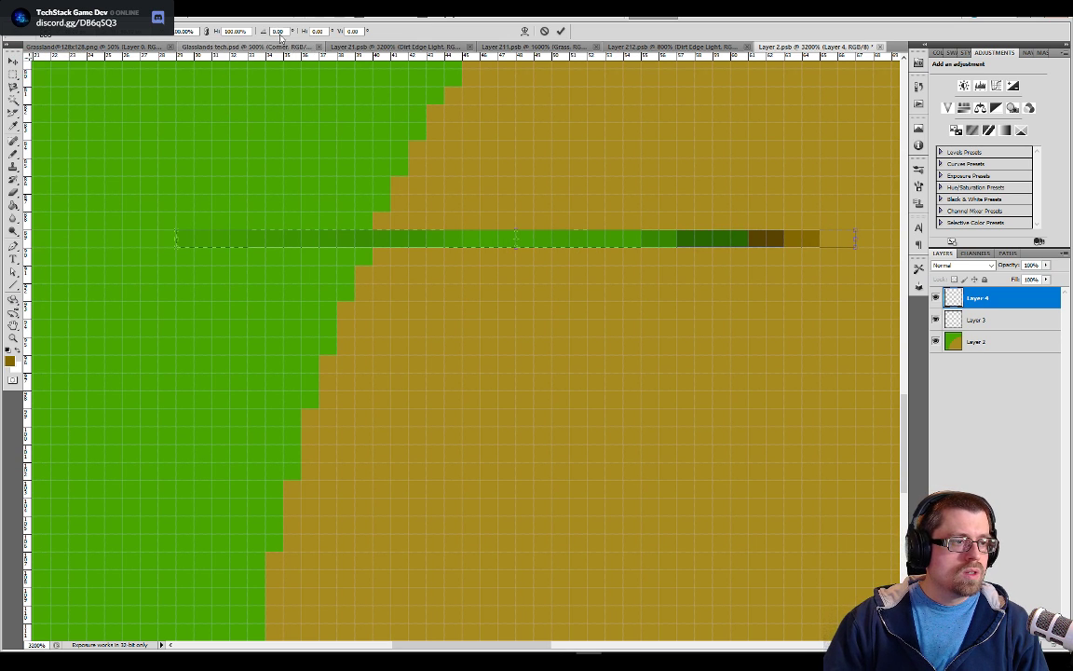
double_click(278, 30)
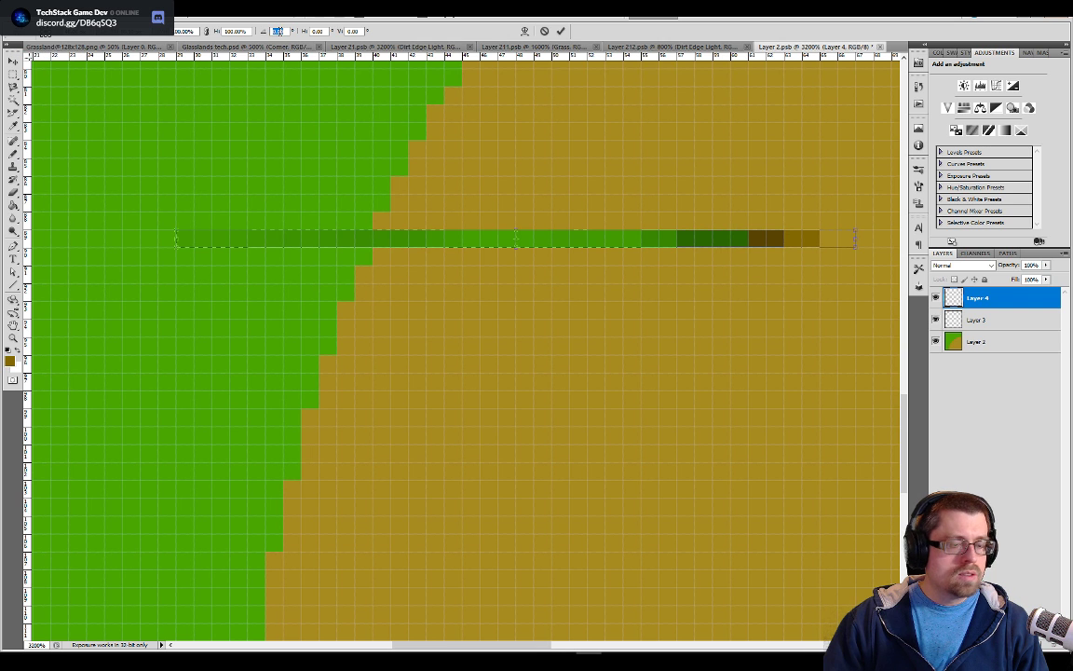
type("90")
key("Return")
left_click_drag(611, 285, 583, 433)
key("Return")
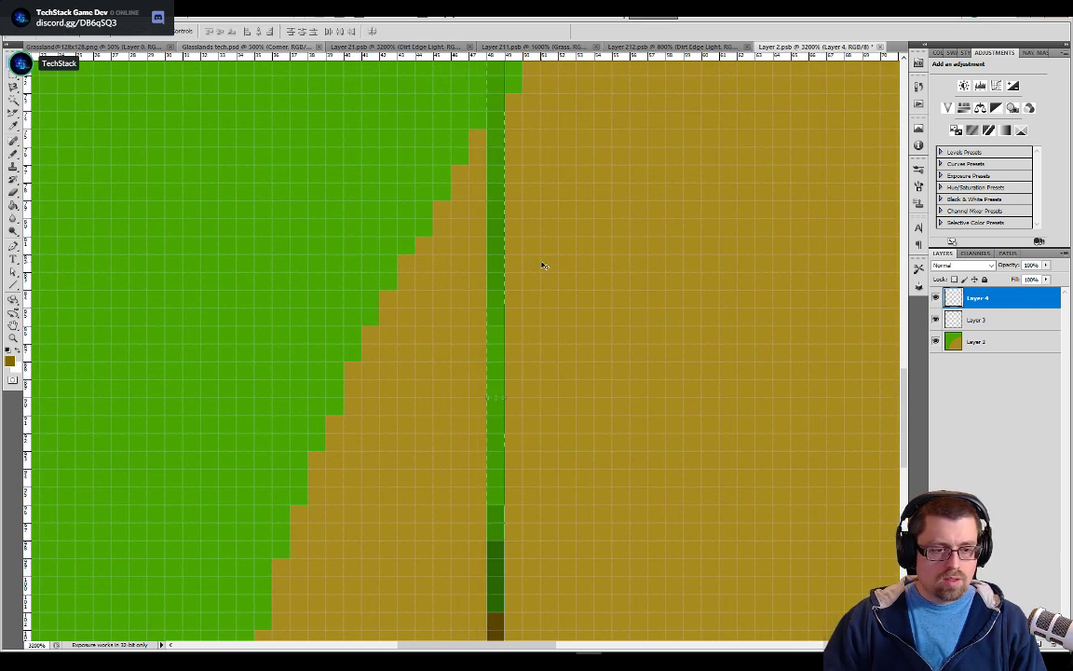
Move the vertical edge strip into the top-right corner of the tile, flush with its top and right edges
left_click_drag(573, 253, 558, 466)
key("ctrl+r")
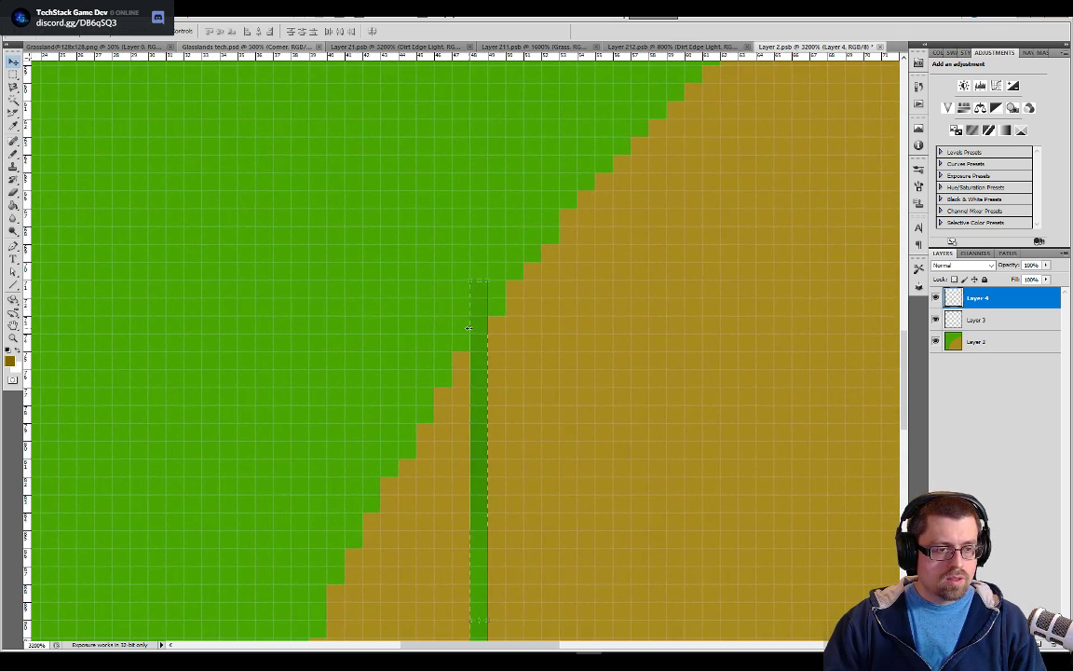
left_click_drag(473, 328, 794, 93)
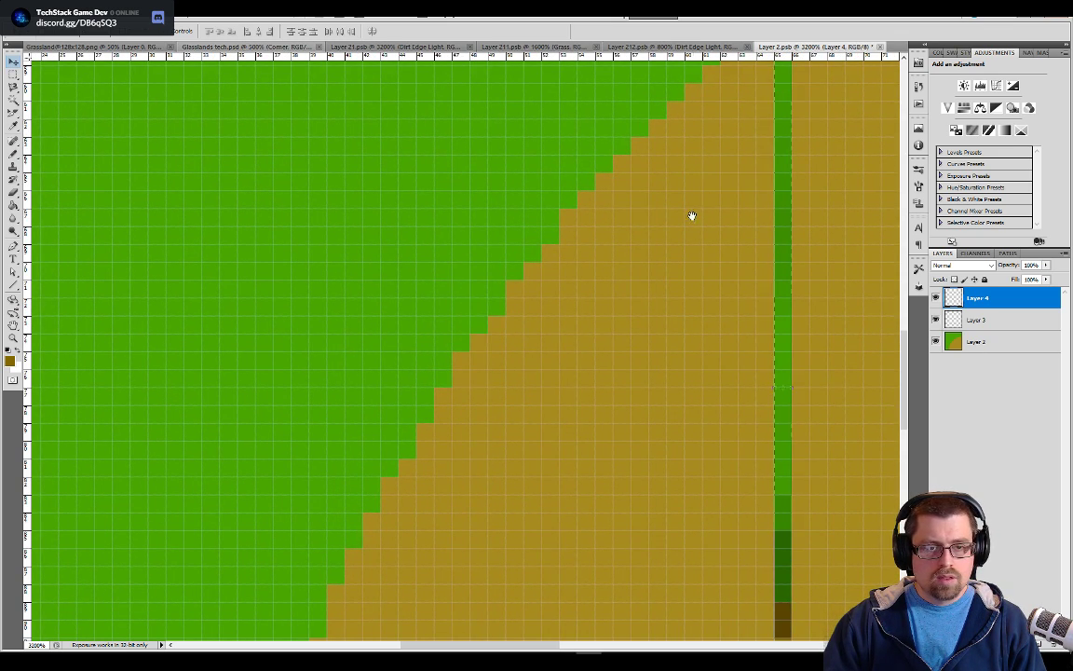
left_click_drag(695, 209, 531, 474)
left_click_drag(604, 354, 505, 477)
left_click_drag(606, 401, 784, 132)
left_click_drag(698, 229, 404, 462)
left_click_drag(504, 366, 863, 132)
left_click_drag(721, 287, 703, 229)
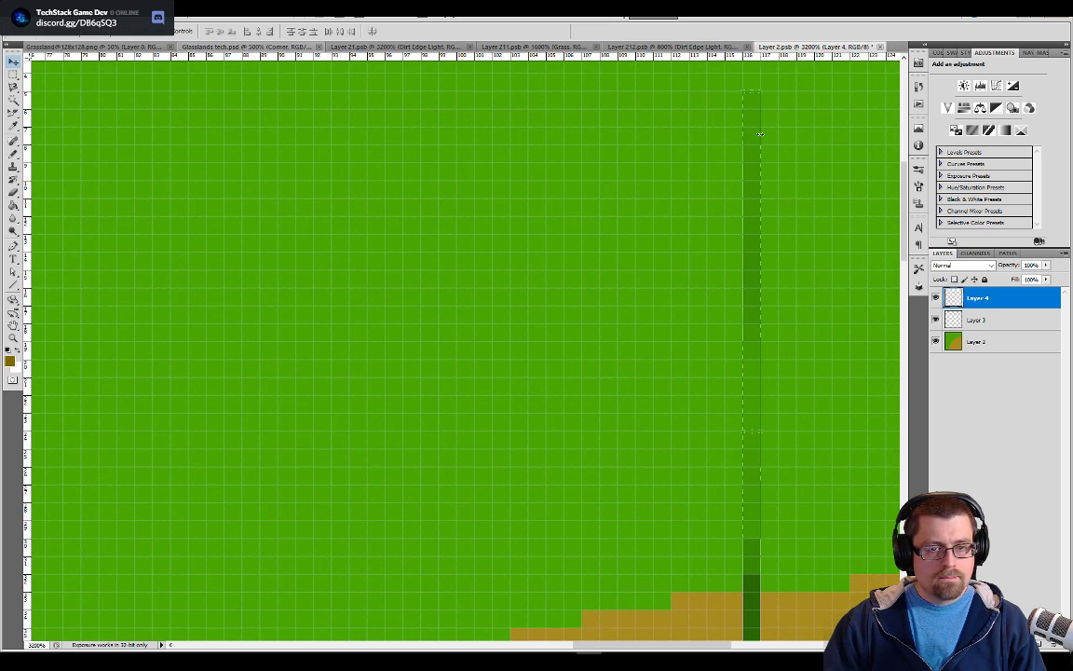
key("ctrl+minus")
left_click_drag(602, 240, 704, 201)
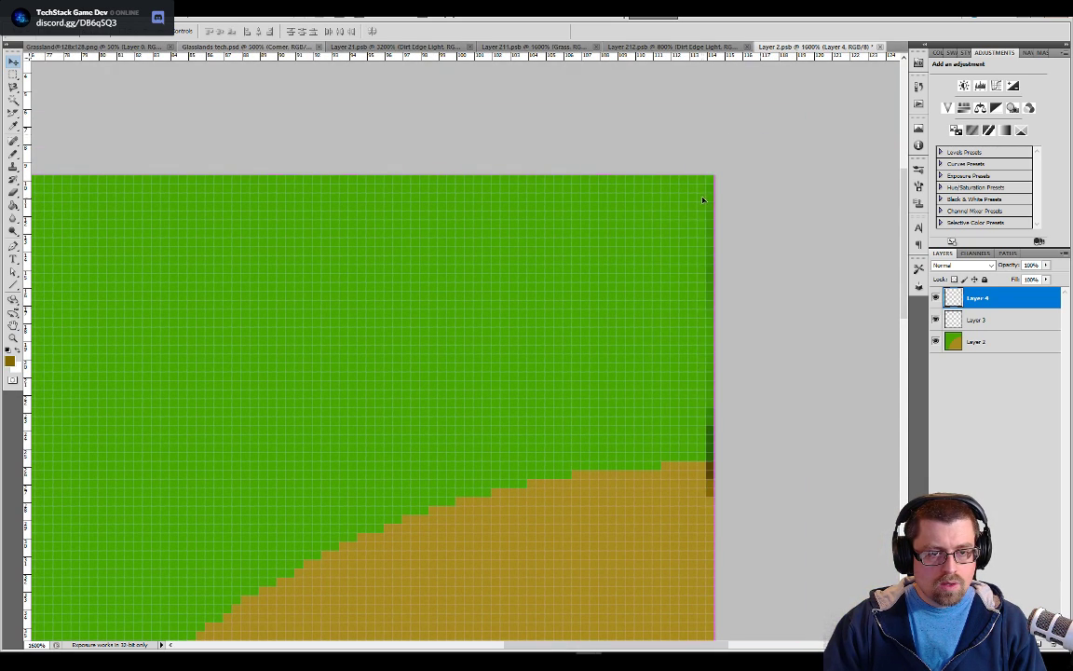
key("ctrl+t")
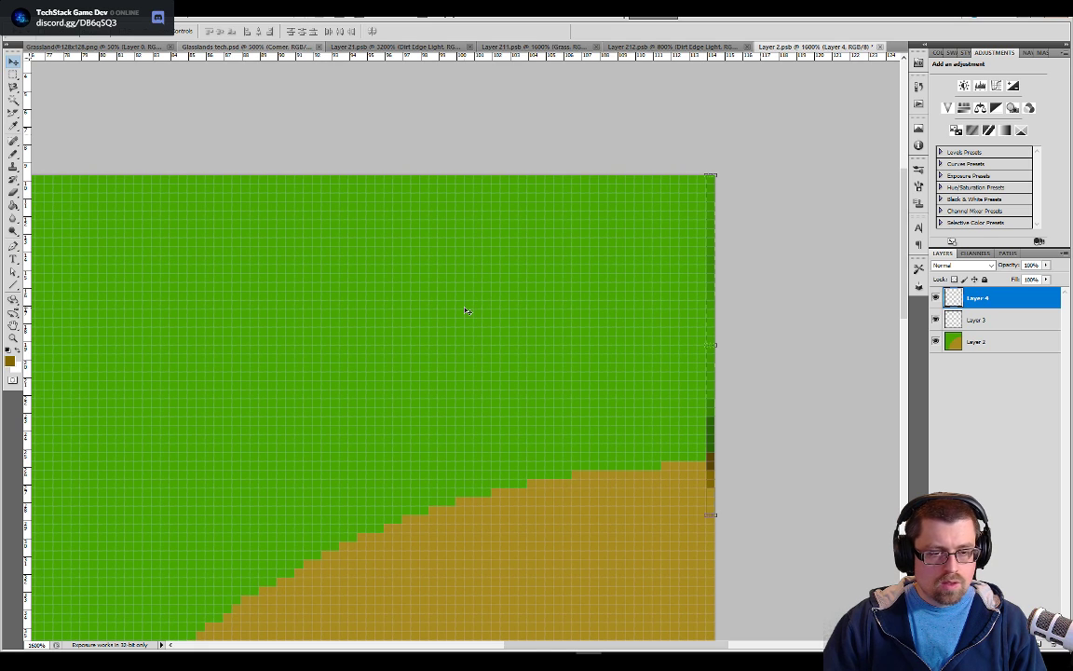
Fill the flat green area of Layer 2 with the mottled grass pattern using the Paint Bucket
key("space")
left_click_drag(460, 328, 707, 226)
left_click_drag(280, 410, 455, 179)
left_click_drag(508, 568, 412, 418)
scroll(444, 342, "up", 1)
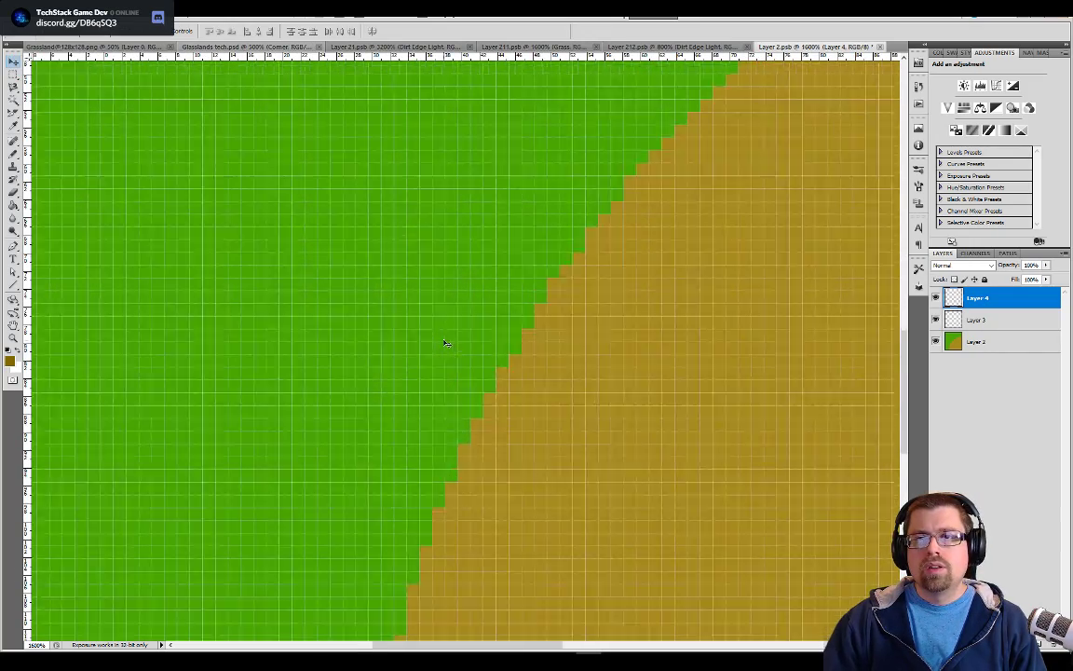
scroll(444, 342, "down", 2)
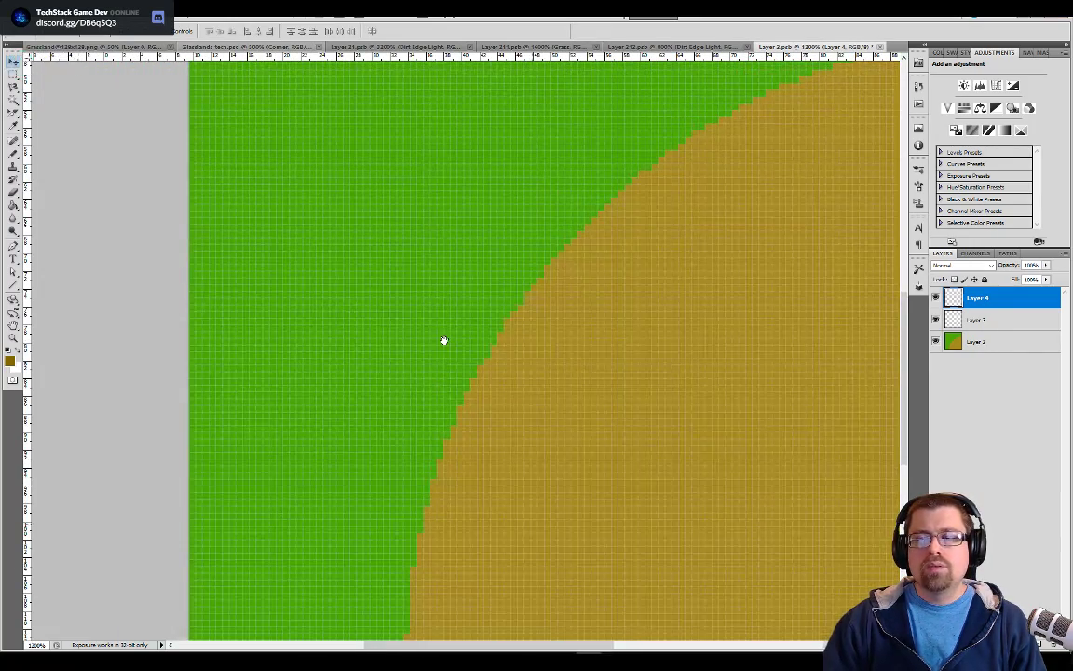
scroll(445, 342, "down", 1)
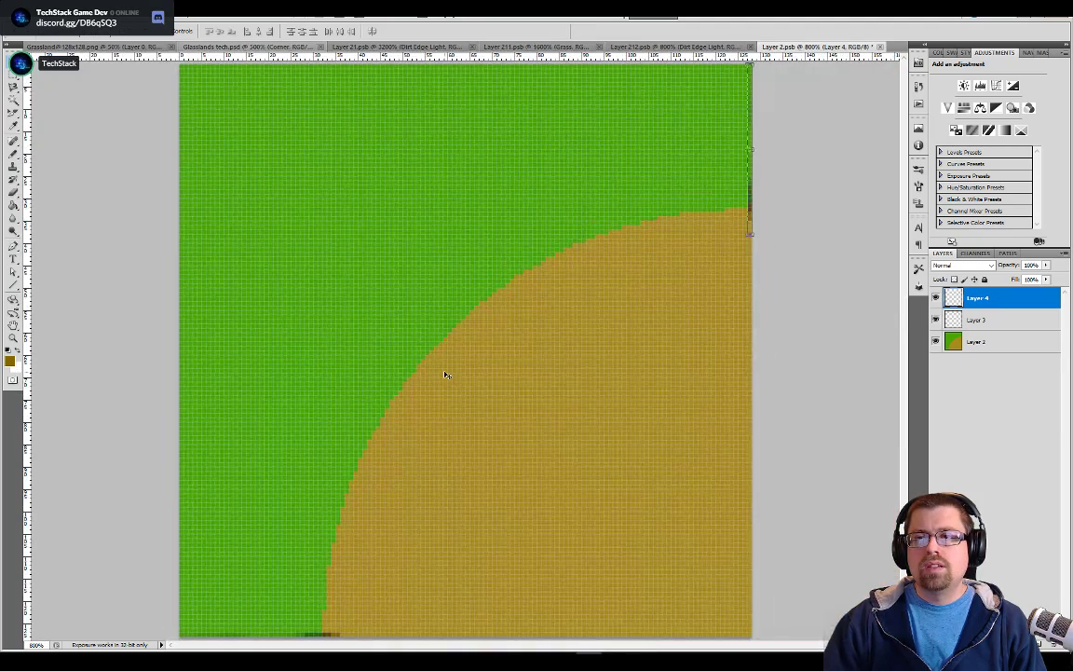
left_click(967, 341)
key("g")
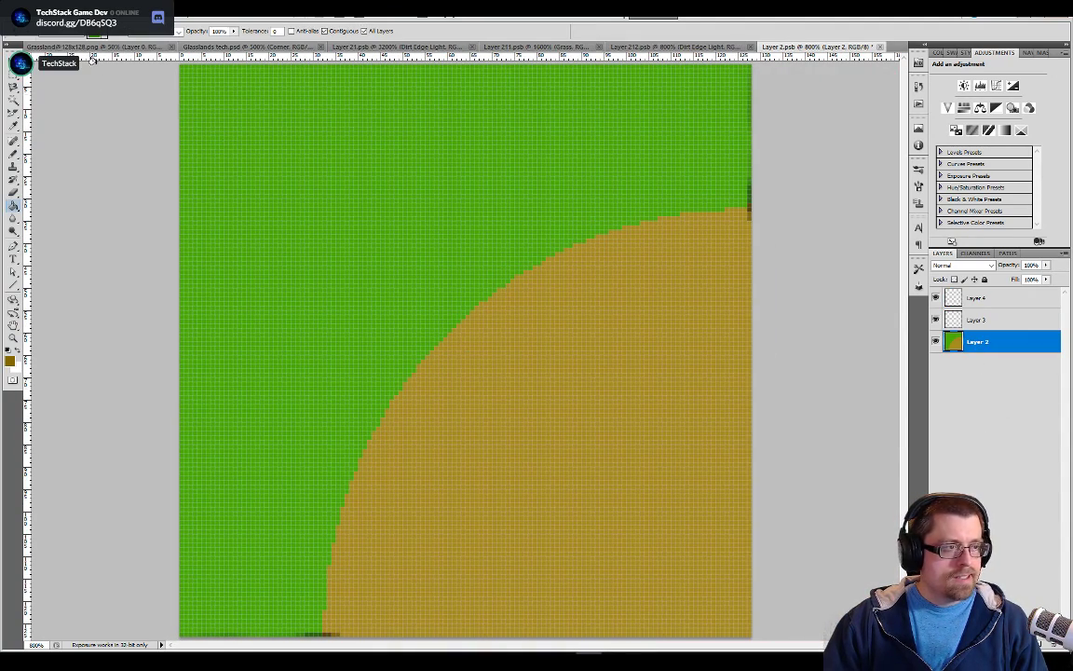
left_click(274, 126)
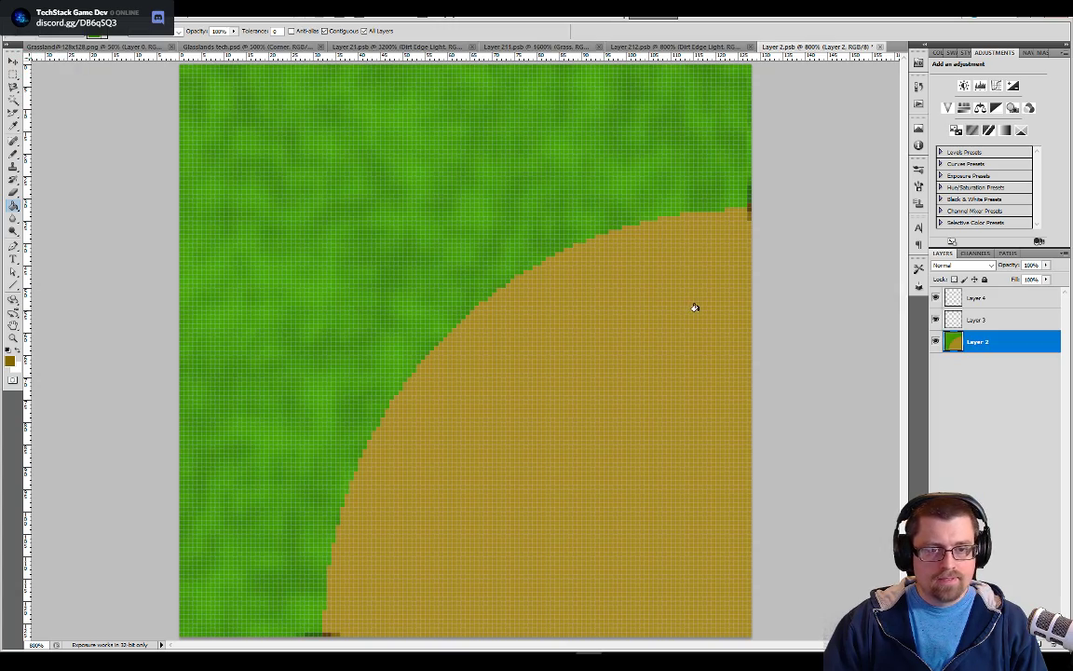
scroll(766, 198, "up", 4)
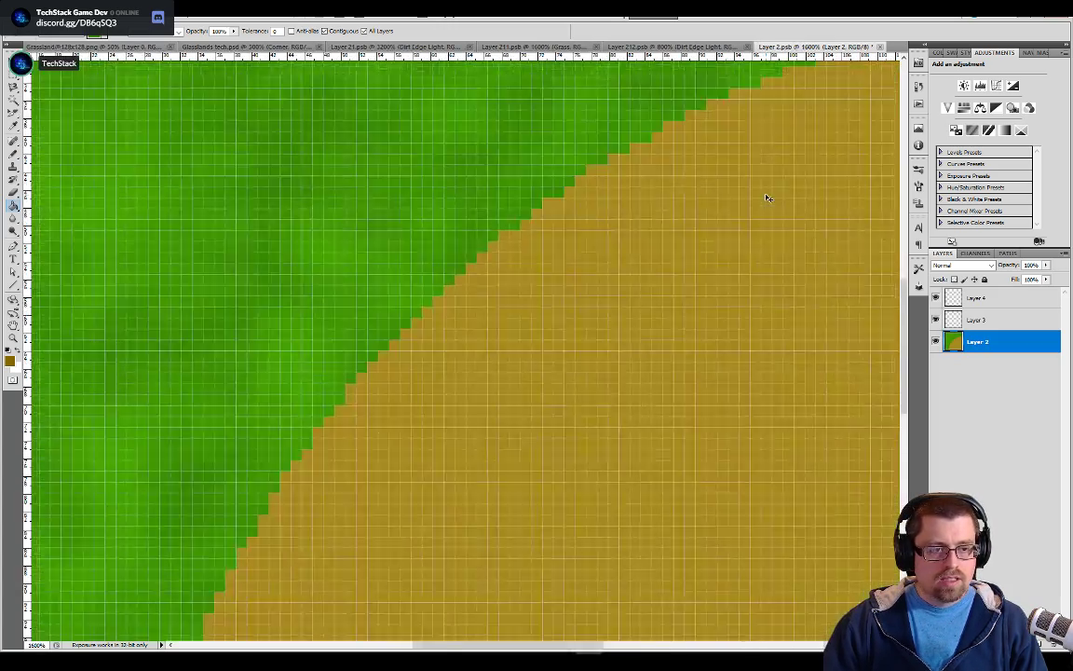
mouse_move(559, 300)
left_mouse_down()
mouse_move(532, 312)
mouse_move(539, 295)
left_mouse_up()
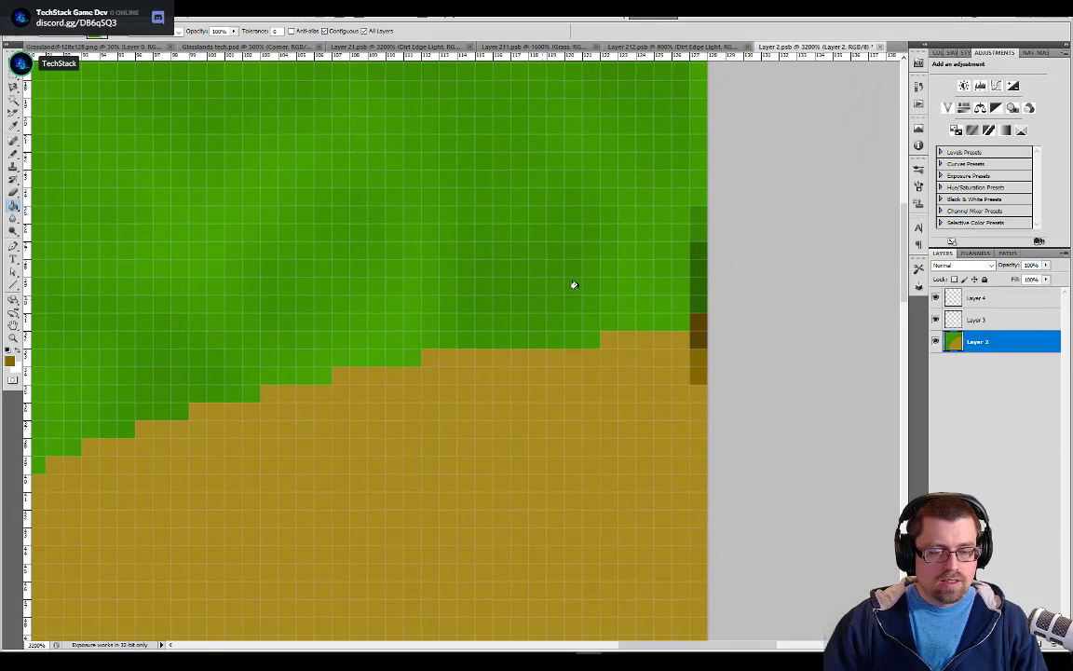
Sample the edge strip's dark green as the Pencil colour and merge Layer 3 and Layer 4 into one layer
left_click(700, 258, "alt")
key("b")
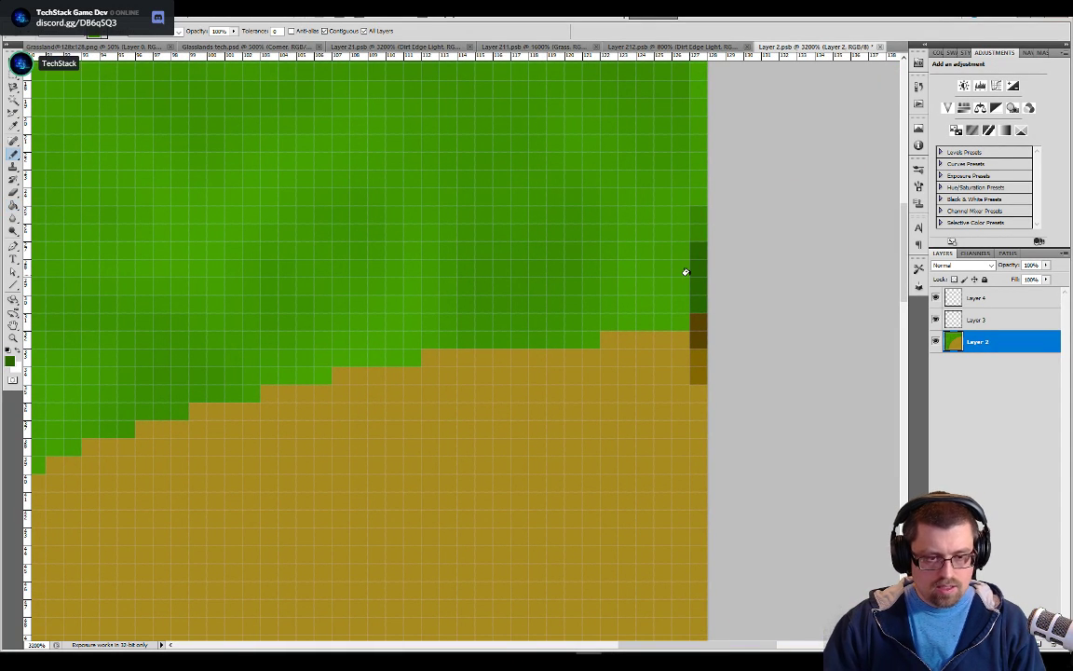
left_click(976, 319)
left_click(977, 297, "shift")
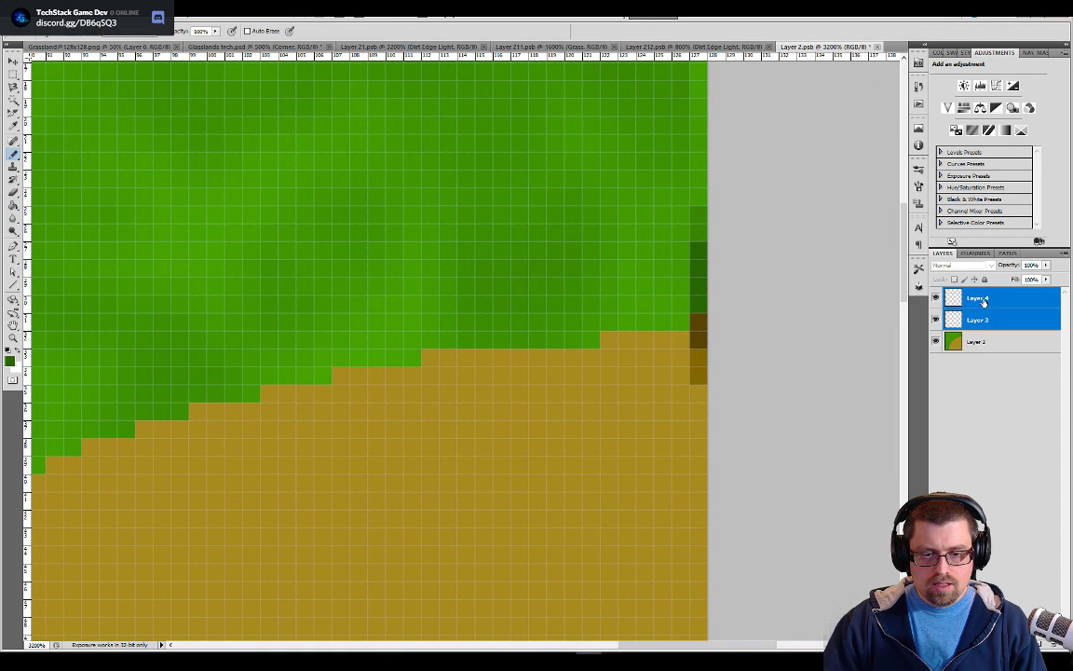
right_click(979, 299)
left_click(994, 535)
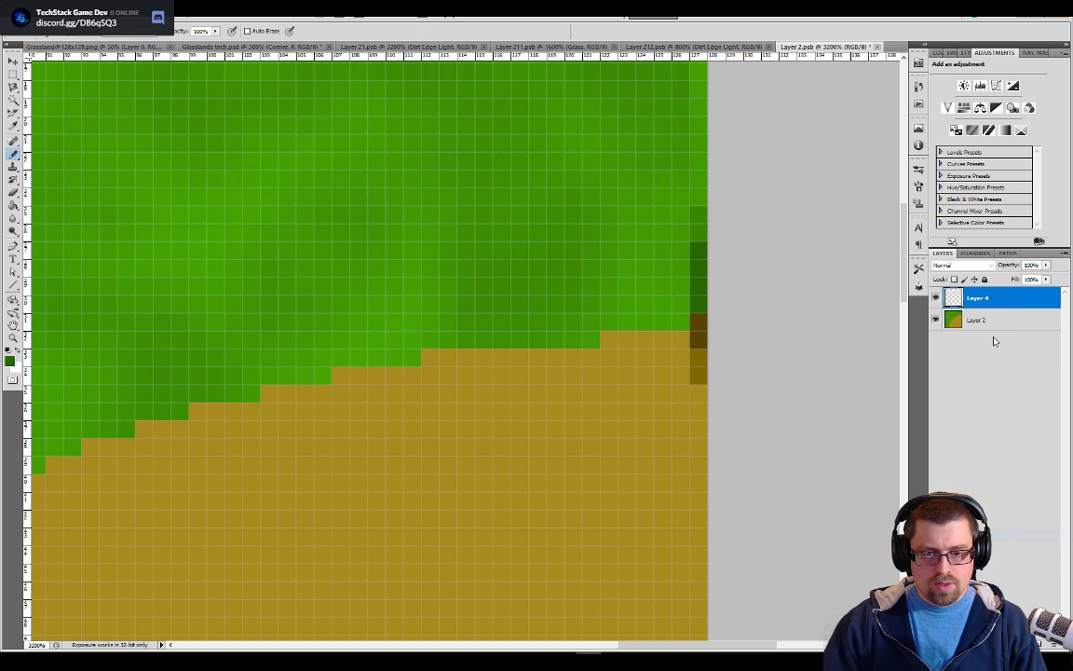
Rename the merged edge strip layer to "Tile marker indicators"
double_click(978, 301)
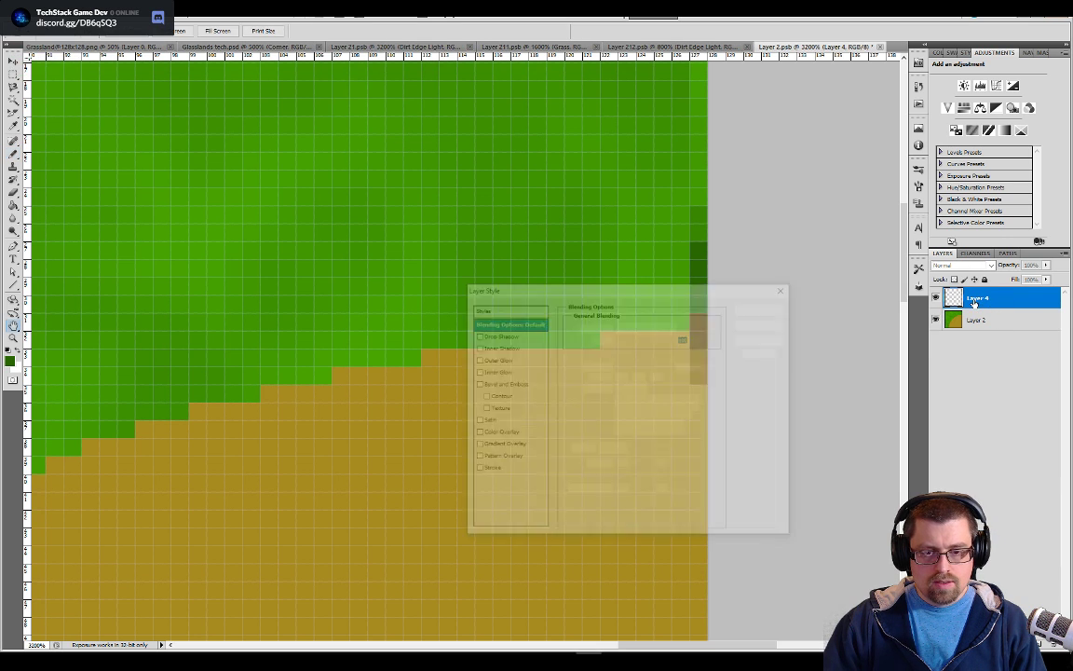
key("Escape")
double_click(973, 299)
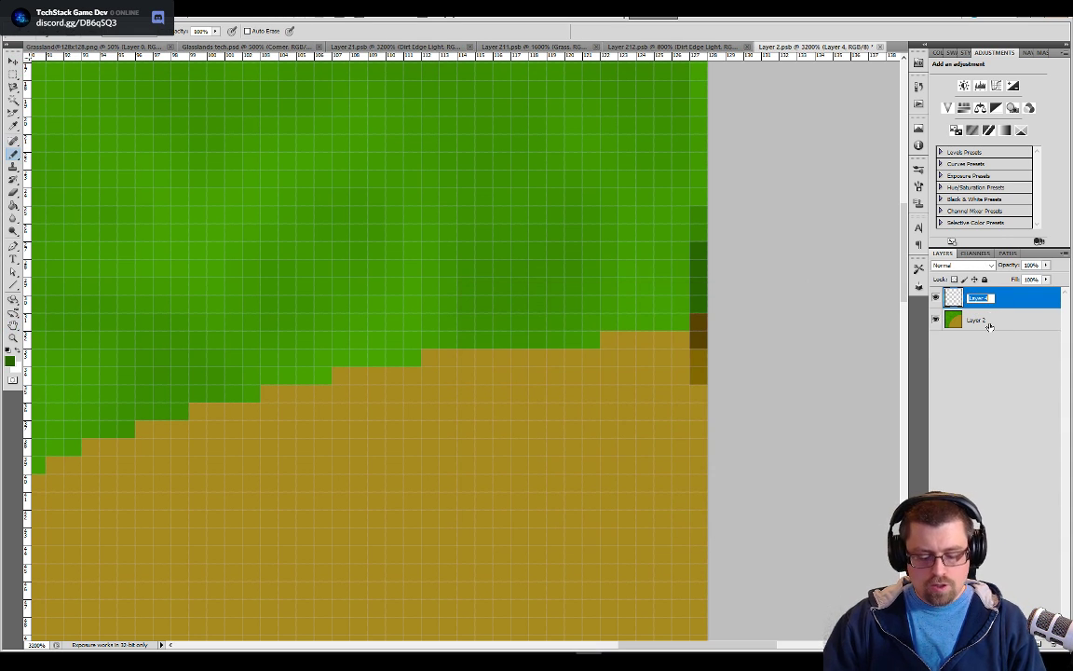
type("Tile marker st")
type("dicators")
key("Return")
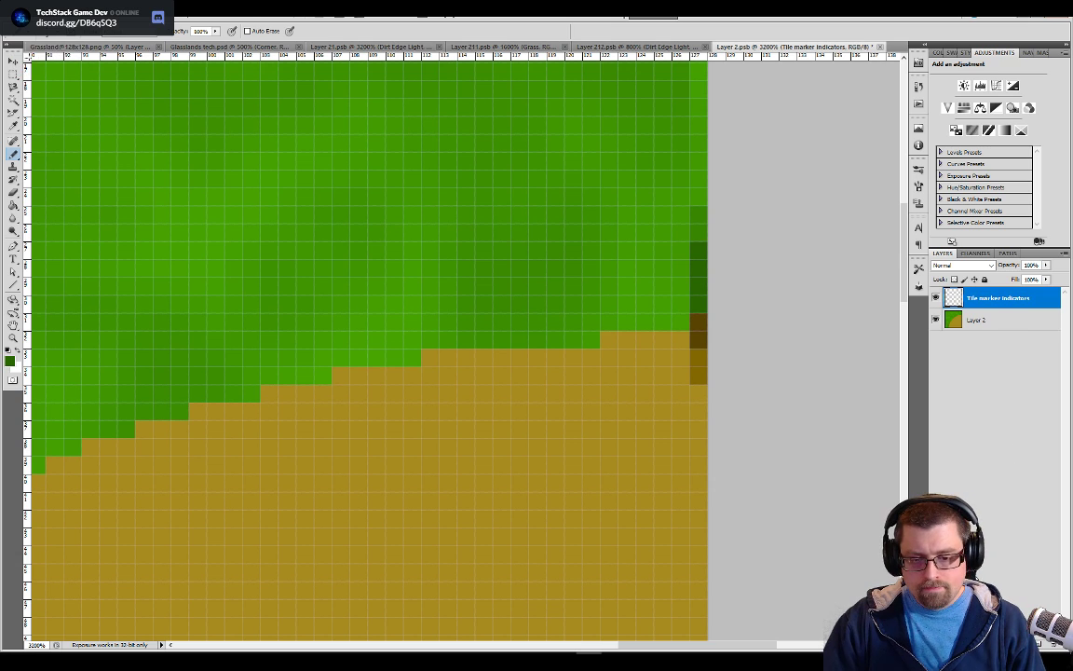
Add two new layers above Tile marker indicators and rename the lower one "Edge"
left_click(1039, 644)
left_click(1039, 644)
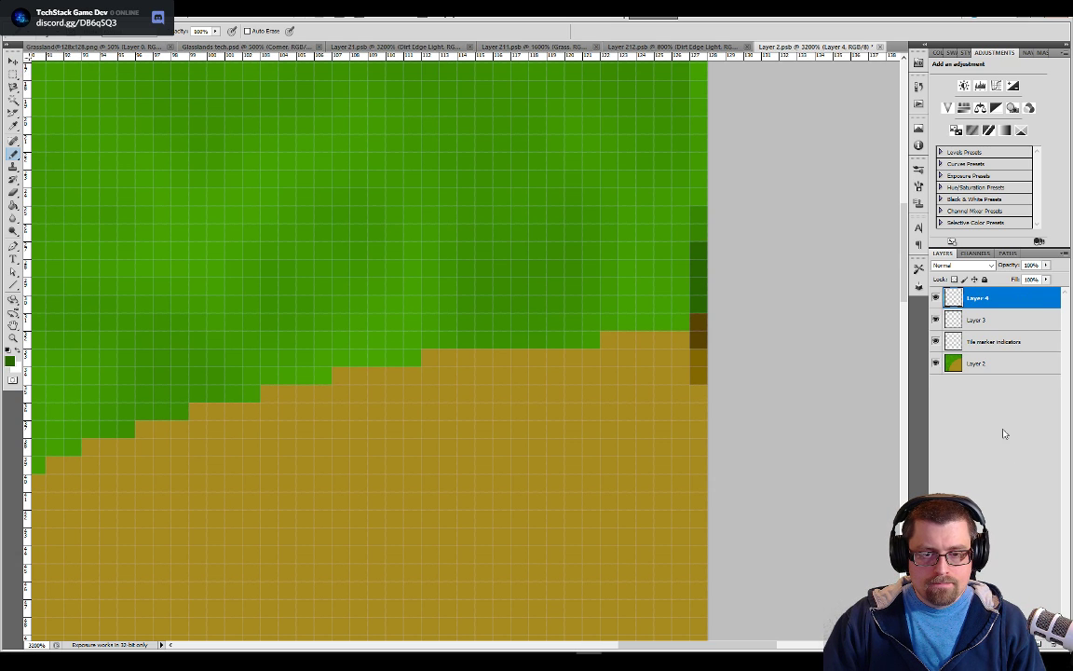
double_click(977, 321)
type("E")
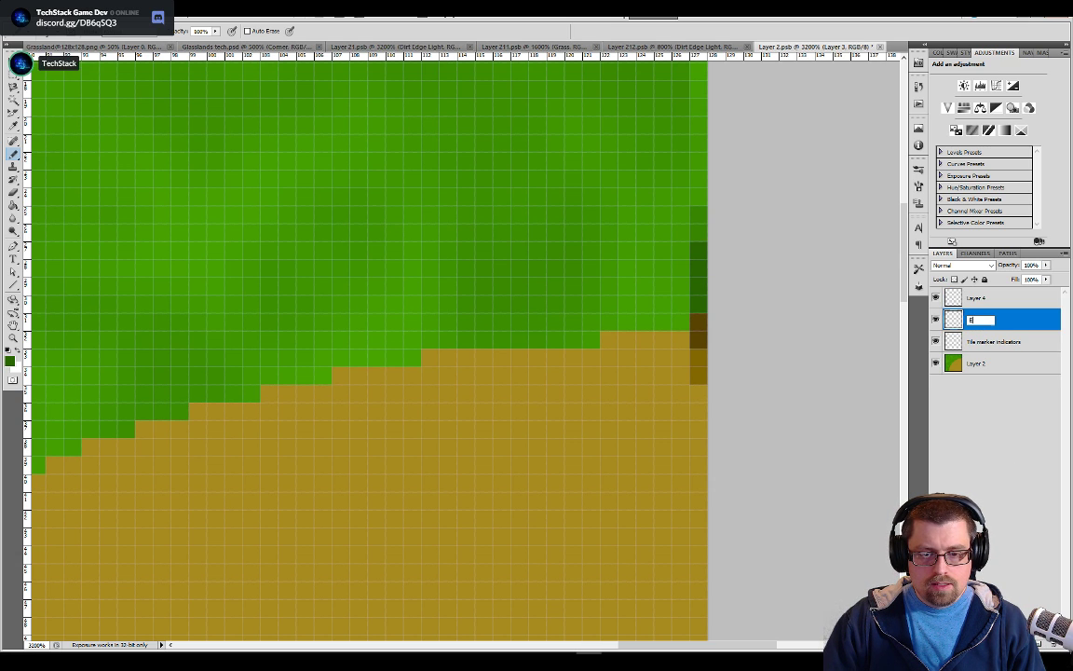
type("dge")
key("Return")
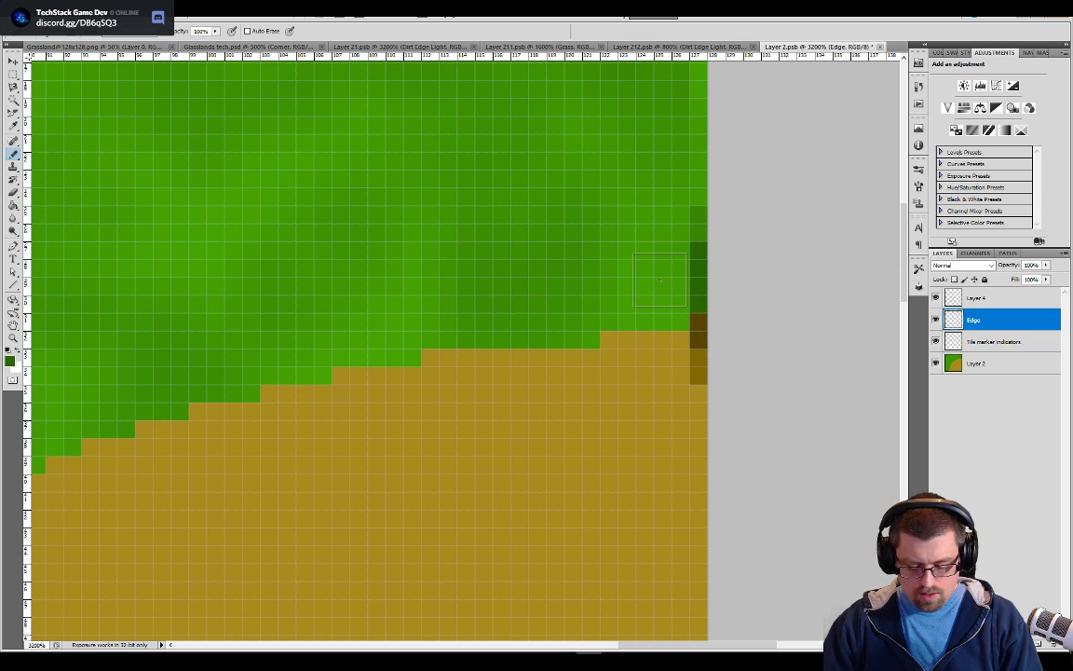
Paint a dark green border with the Pencil along the whole grass-to-dirt boundary on the Edge layer, joining both edge markers
key("bracketright")
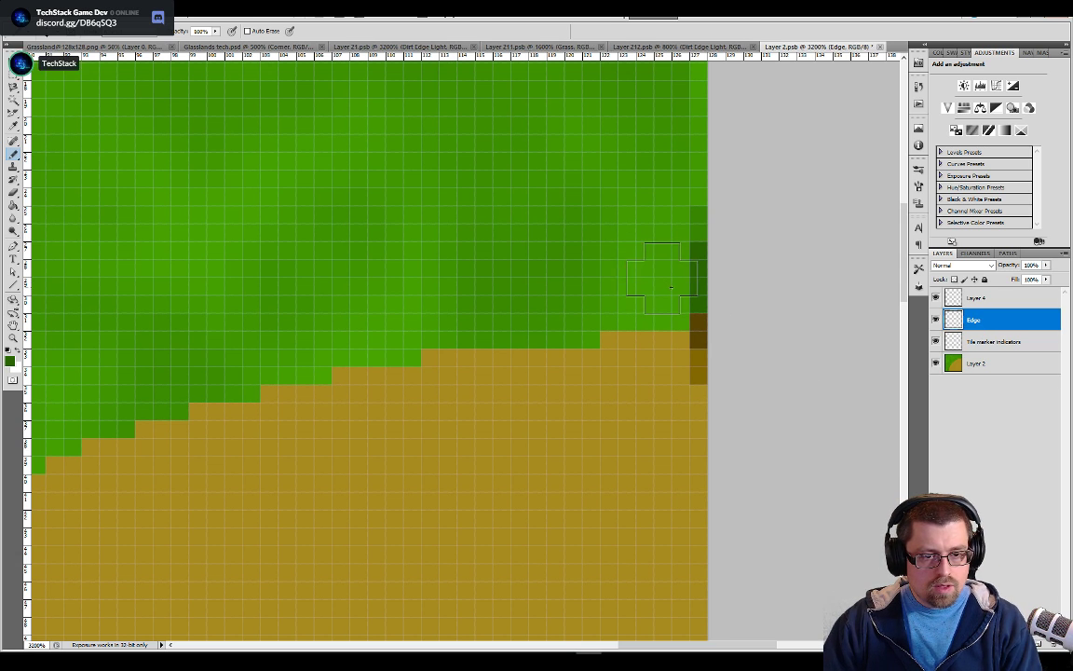
mouse_move(653, 279)
left_mouse_down()
mouse_move(585, 276)
mouse_move(602, 293)
left_mouse_up()
key("ctrl+z")
mouse_move(694, 279)
left_mouse_down()
mouse_move(658, 281)
mouse_move(607, 308)
mouse_move(485, 303)
mouse_move(363, 350)
mouse_move(293, 396)
mouse_move(203, 419)
mouse_move(136, 419)
mouse_move(517, 151)
mouse_move(546, 215)
left_mouse_up()
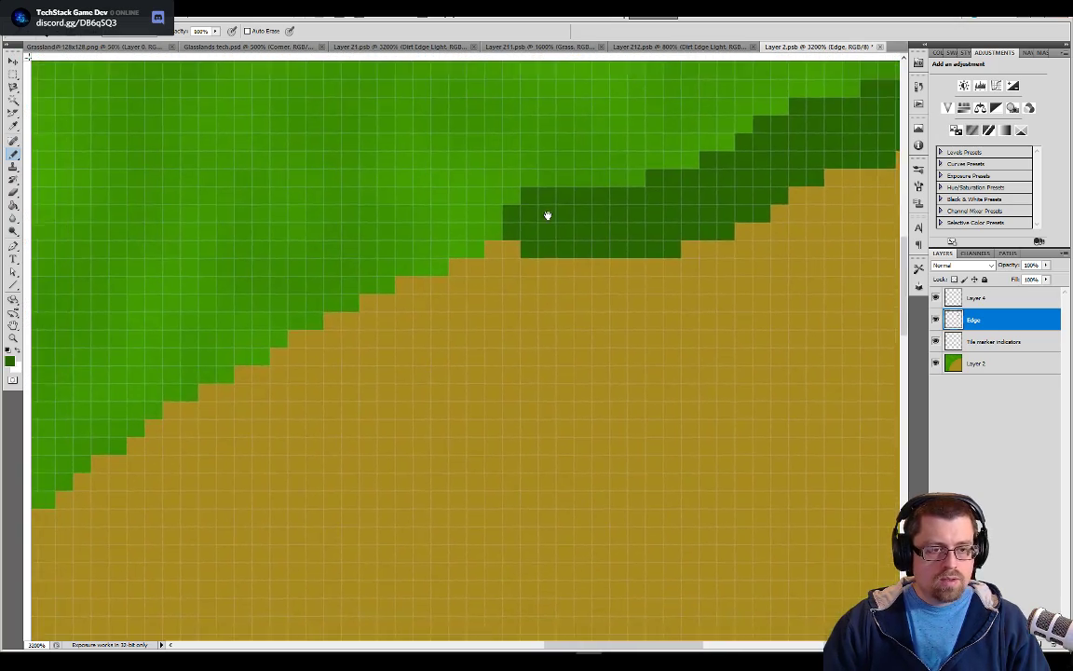
scroll(550, 219, "down", 1)
scroll(551, 219, "down", 2)
left_click_drag(437, 373, 593, 245)
mouse_move(633, 182)
left_mouse_down()
mouse_move(587, 180)
mouse_move(491, 264)
mouse_move(414, 300)
mouse_move(340, 362)
mouse_move(301, 448)
left_mouse_up()
left_click_drag(376, 424, 556, 175)
mouse_move(480, 210)
left_mouse_down()
mouse_move(432, 238)
mouse_move(401, 306)
mouse_move(402, 398)
mouse_move(372, 528)
left_mouse_up()
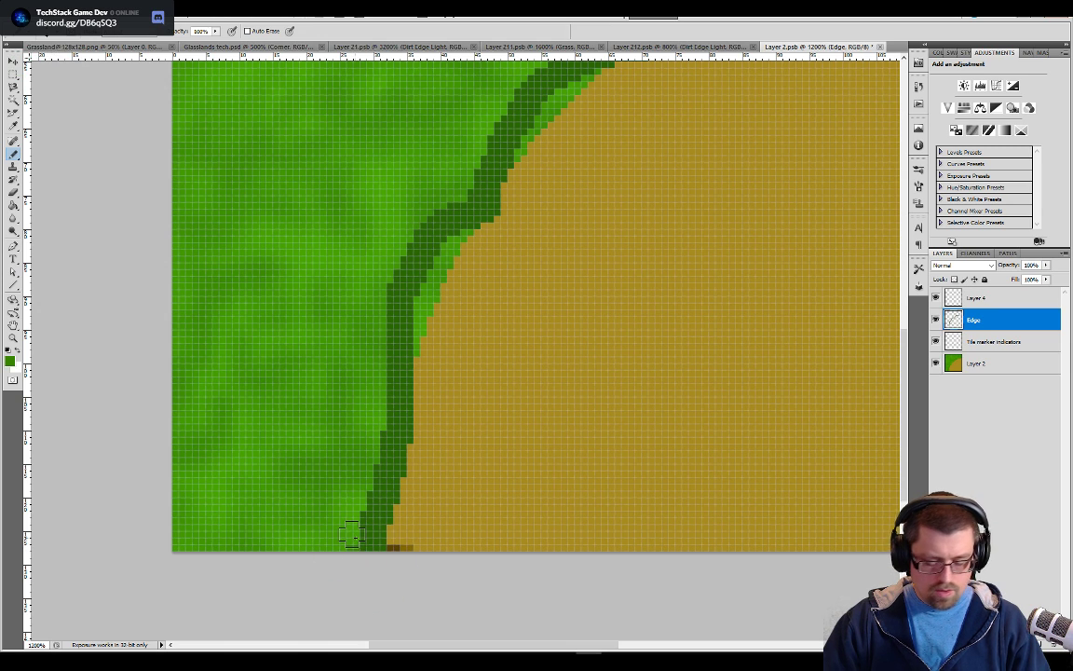
Paint a medium green band along the grass side of the dark border, from the tile's bottom edge to its right edge
left_click_drag(355, 539, 356, 508)
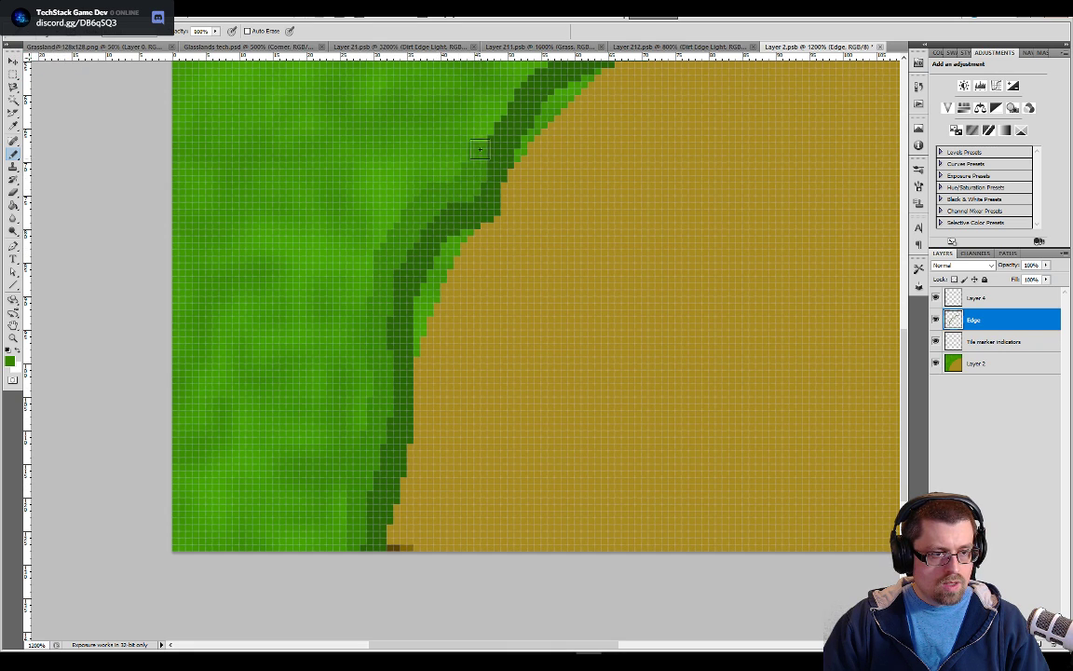
left_click_drag(514, 131, 416, 379)
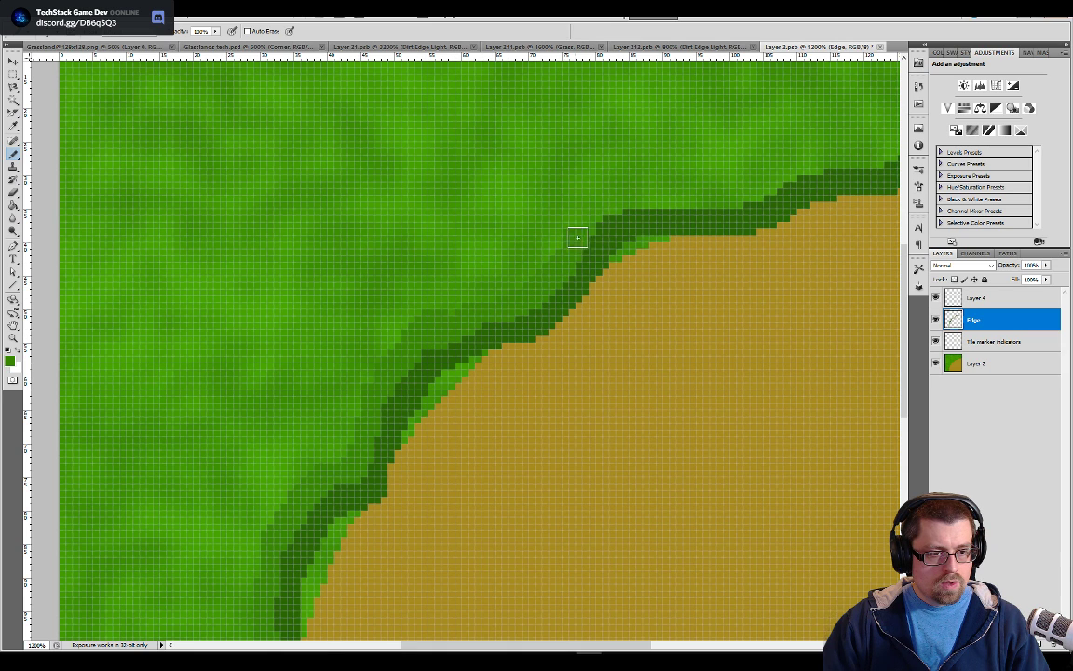
key("e")
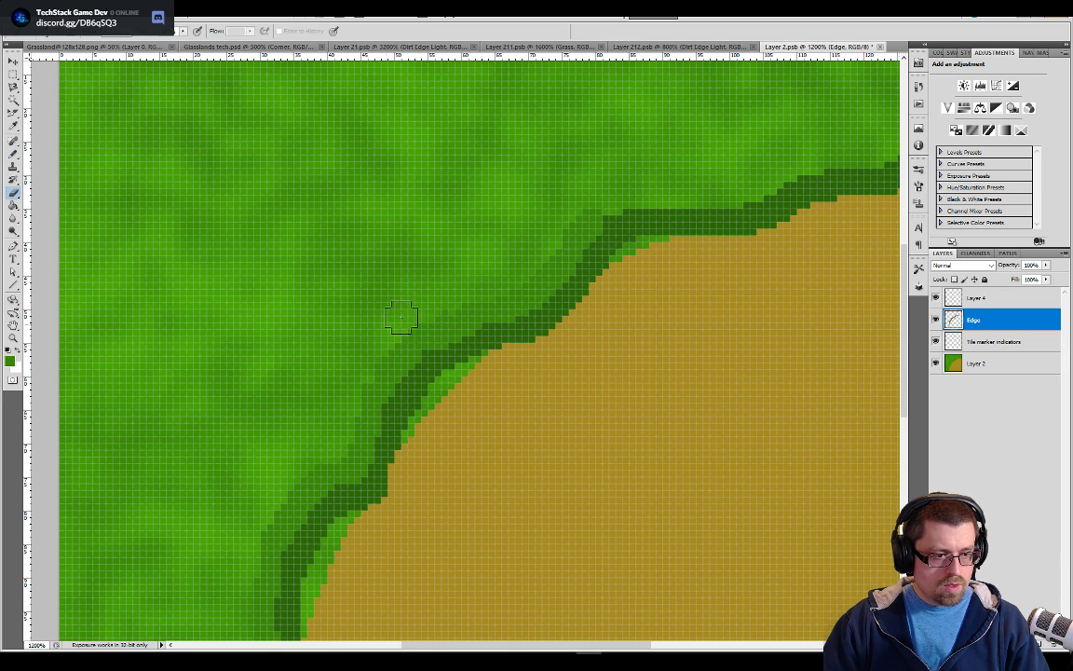
key("b")
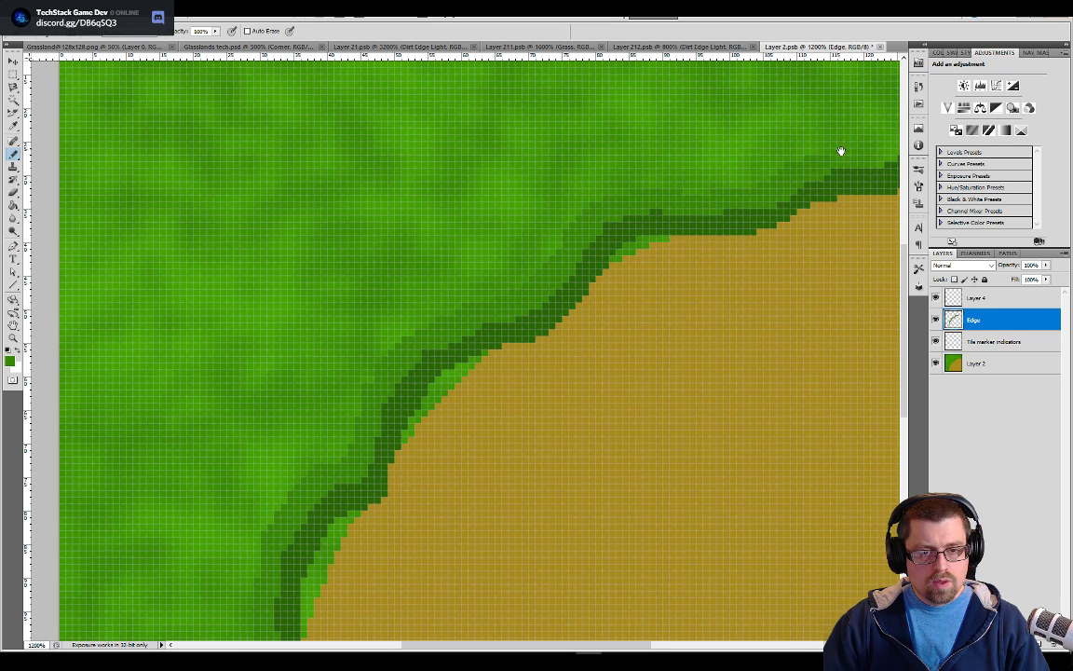
left_click_drag(846, 150, 583, 265)
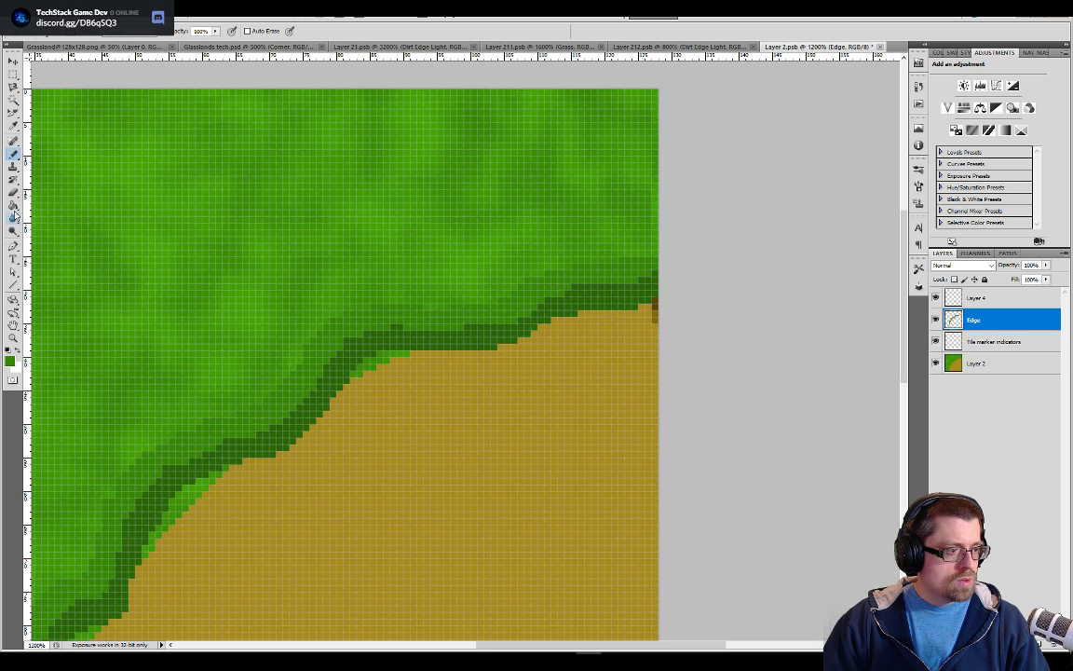
Try to blend the grass near the tile's right edge with a smaller content-aware Spot Healing Brush
left_click(13, 143)
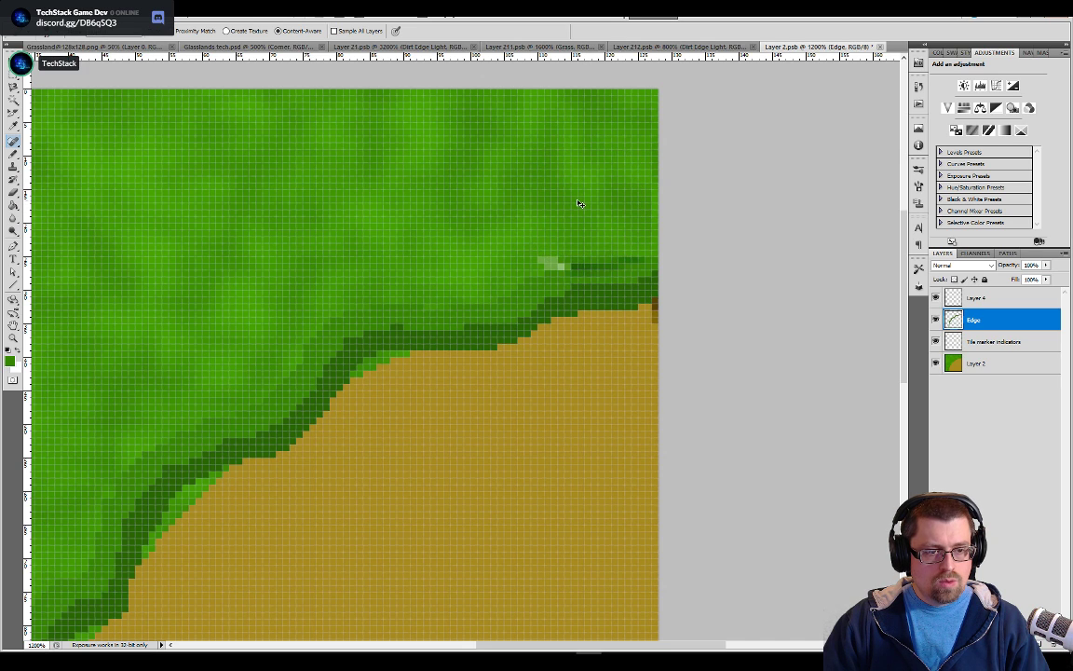
left_click(551, 266)
left_click(585, 166)
key("[")
key("[")
key("[")
key("[")
key("[")
key("[")
left_click(622, 130)
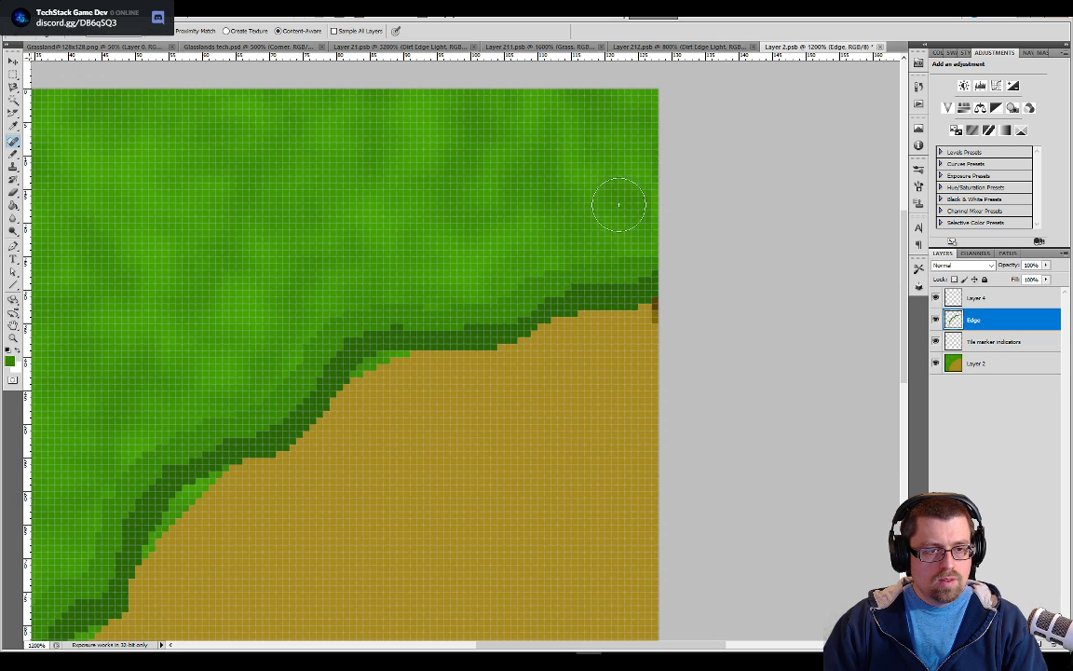
left_click(626, 214)
left_click(566, 196)
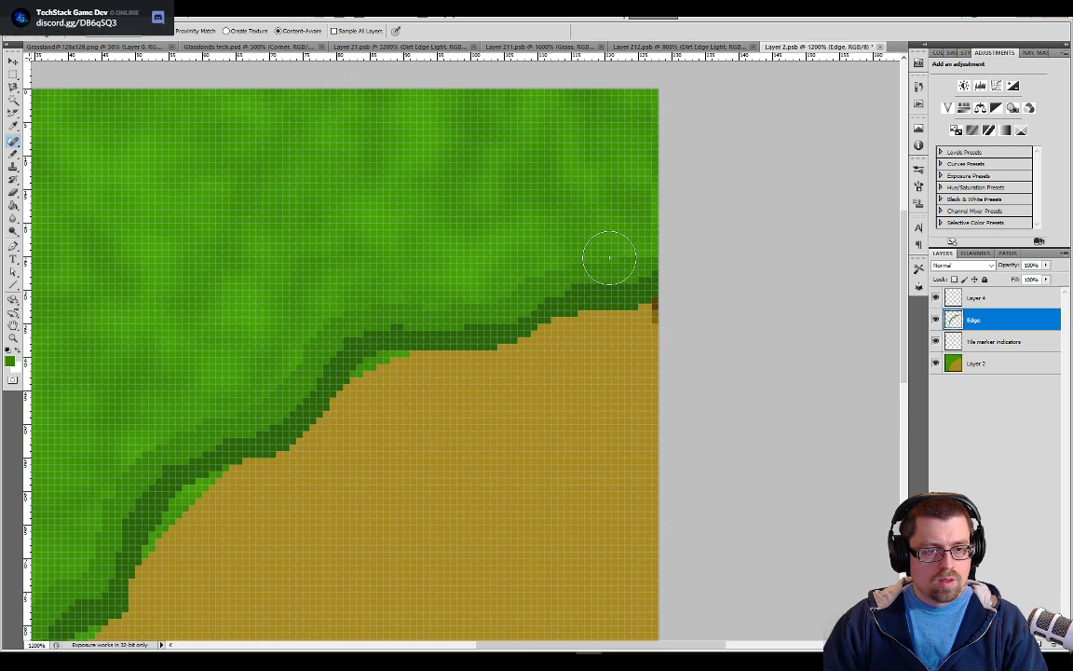
left_click(612, 142)
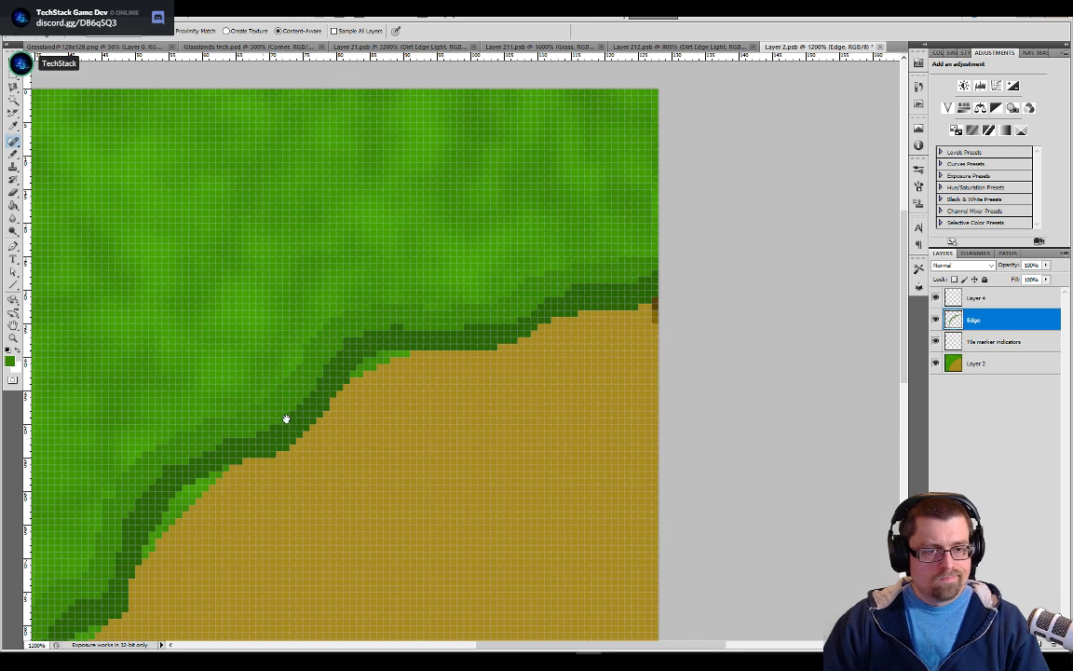
Examine the painted border along the tile and the grass pixels in its top-right corner up close
left_click_drag(261, 441, 652, 170)
left_click_drag(331, 508, 622, 304)
left_click_drag(412, 410, 276, 473)
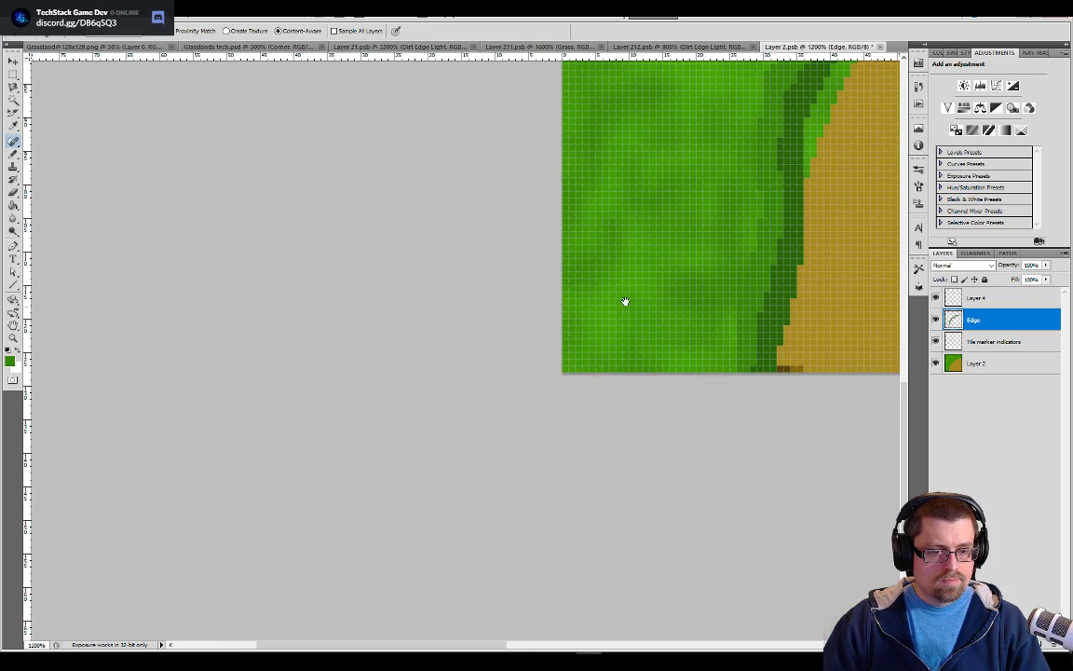
left_click_drag(794, 73, 526, 493)
left_click_drag(609, 260, 154, 533)
left_click_drag(660, 270, 553, 374)
key("ctrl+r")
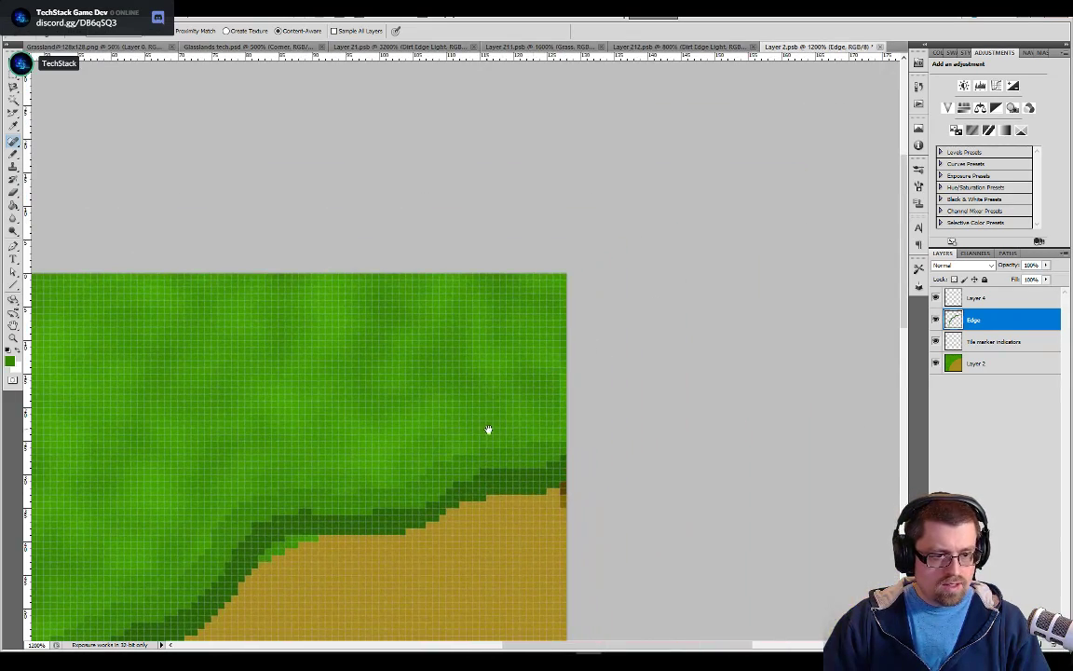
key("ctrl+plus")
key("ctrl+plus")
key("ctrl+plus")
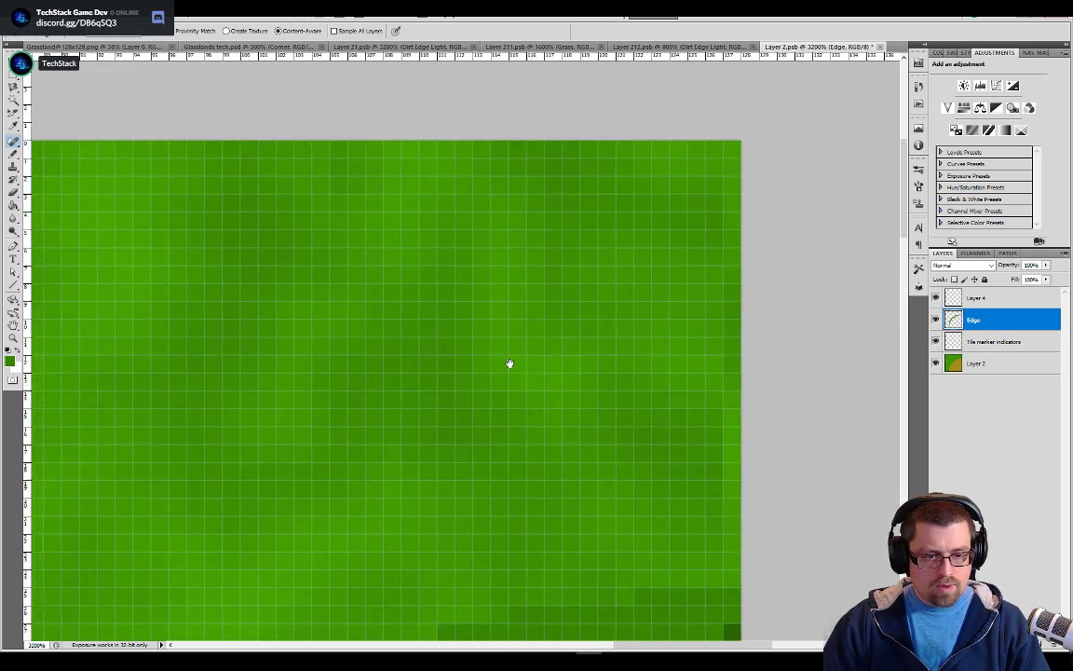
left_click_drag(527, 383, 486, 329)
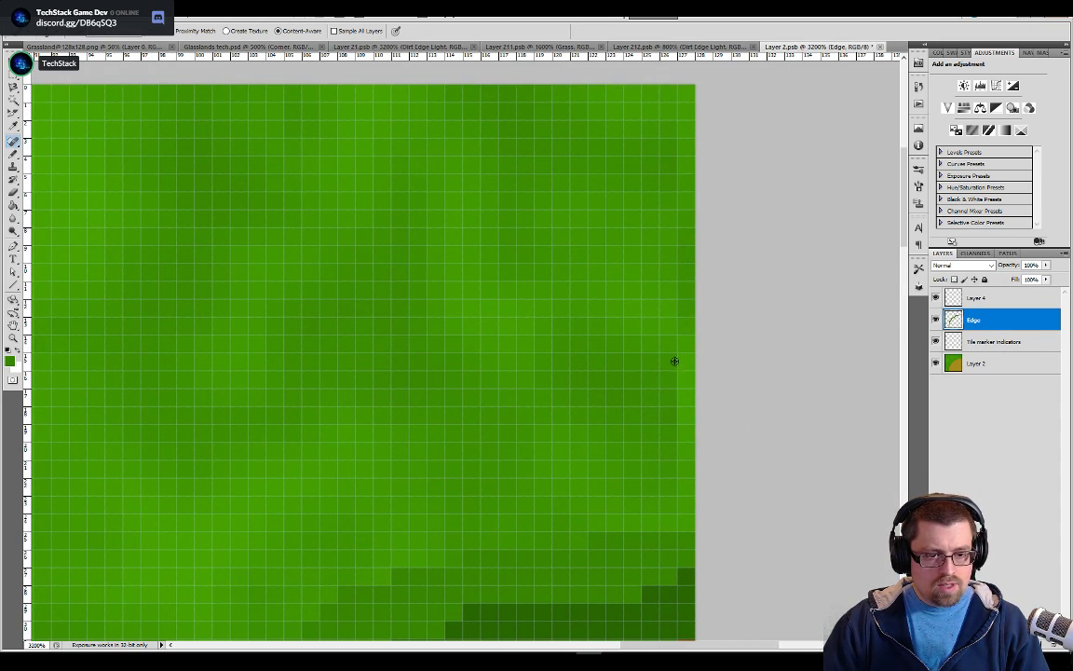
Switch from the Pencil to the Brush tool and set its opacity to 57%
key("b")
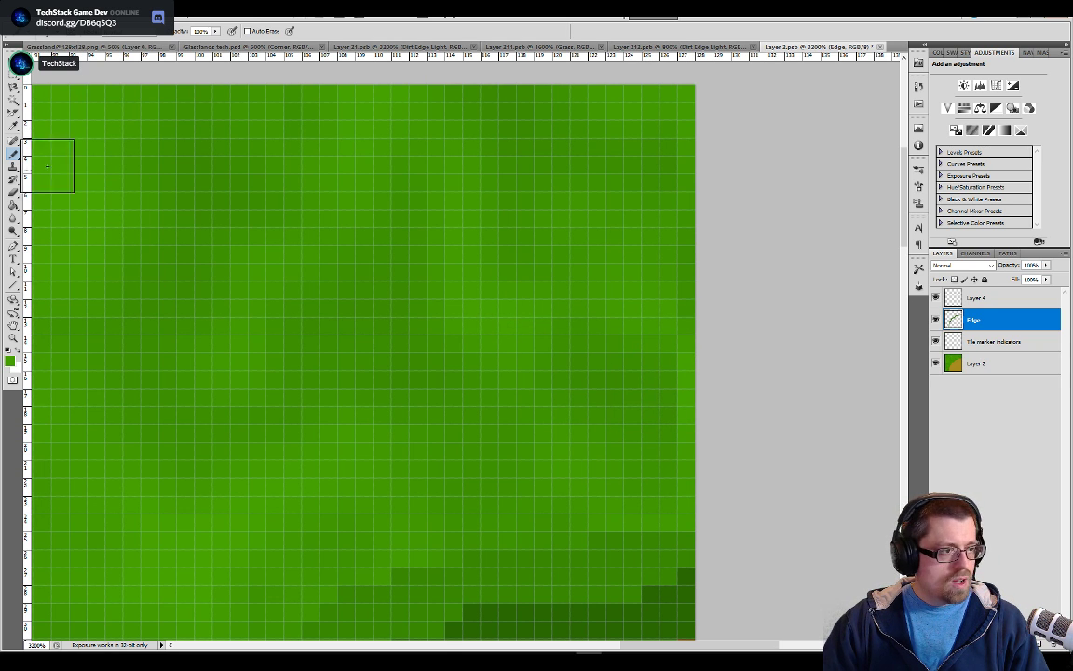
left_click(13, 156)
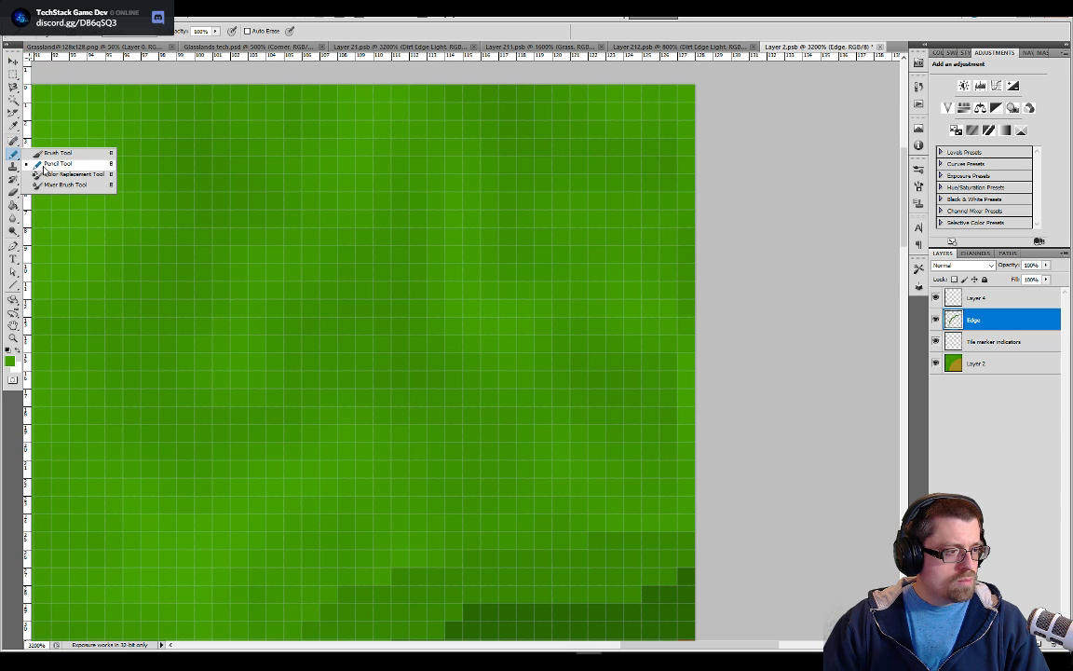
left_click(42, 152)
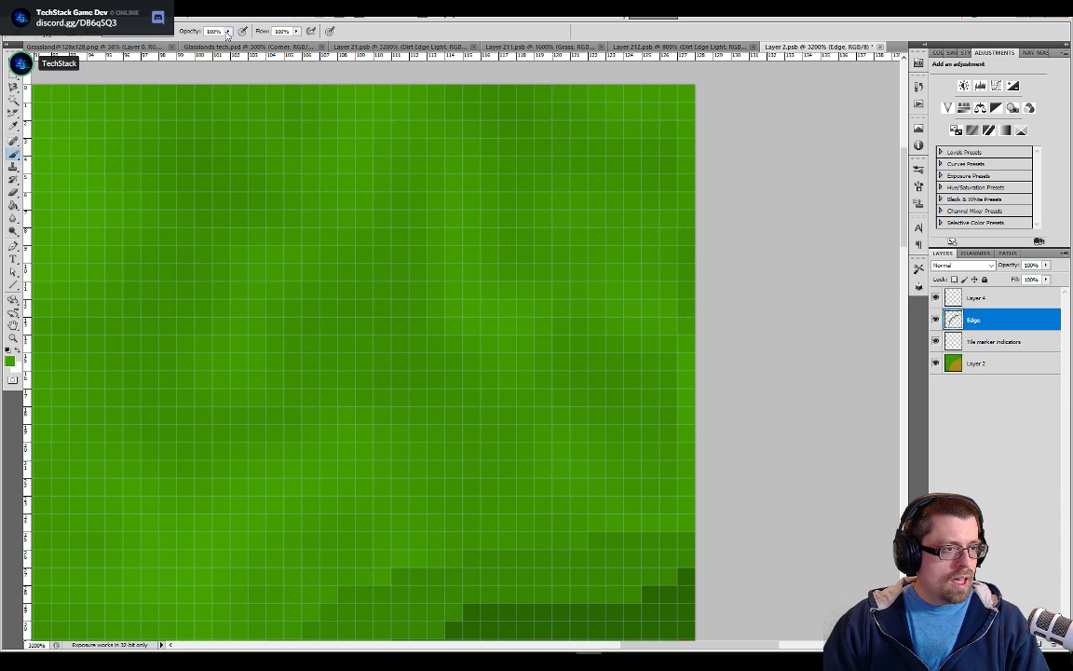
left_click(229, 31)
left_click_drag(228, 39, 219, 43)
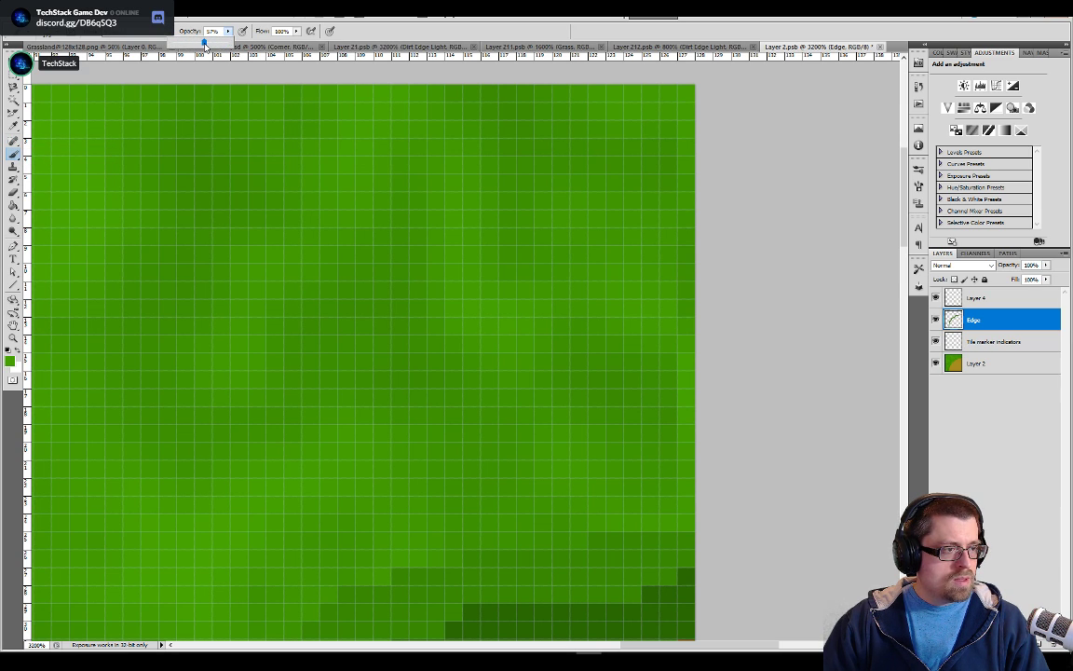
Set the brush to a soft round tip with a size of 15 px and keep the Brush tool active
left_click(58, 33)
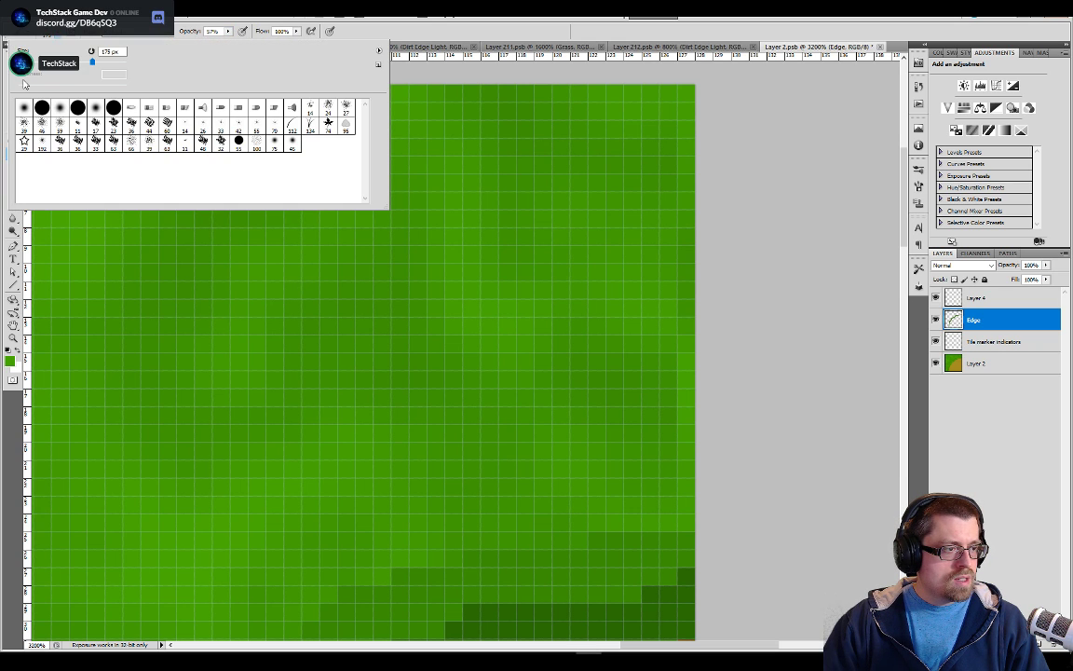
left_click(37, 63)
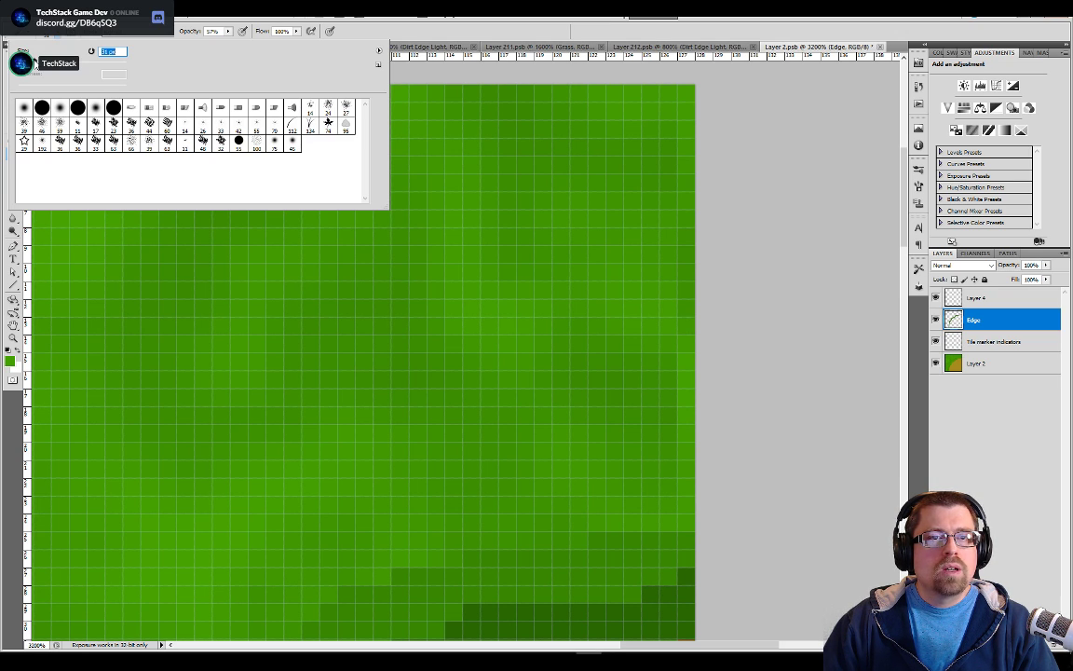
left_click_drag(35, 65, 30, 65)
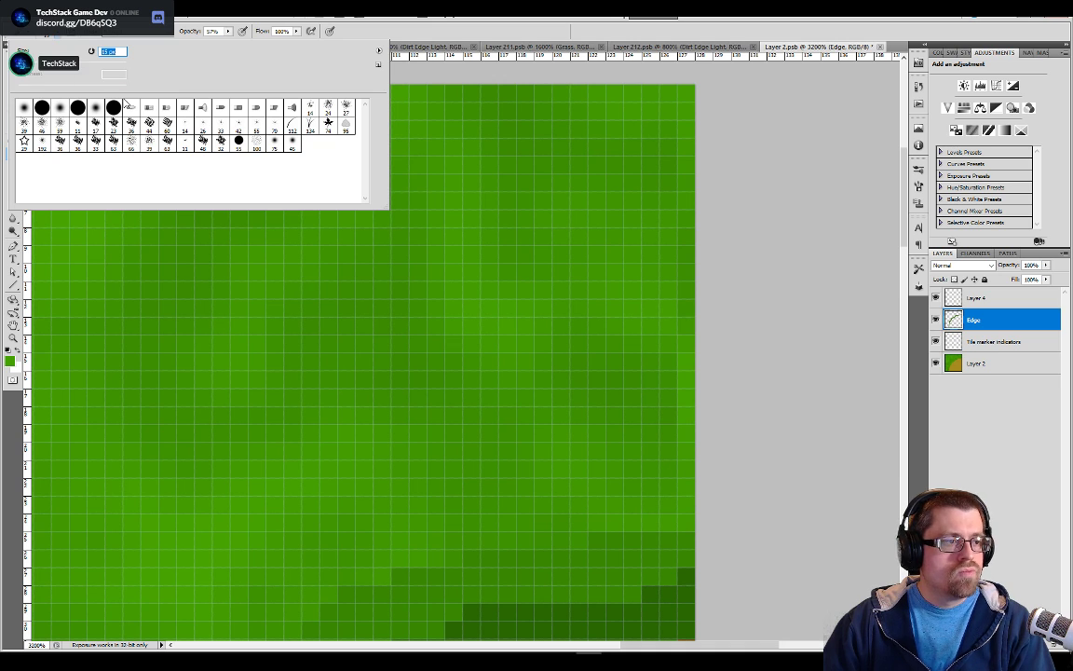
key("j")
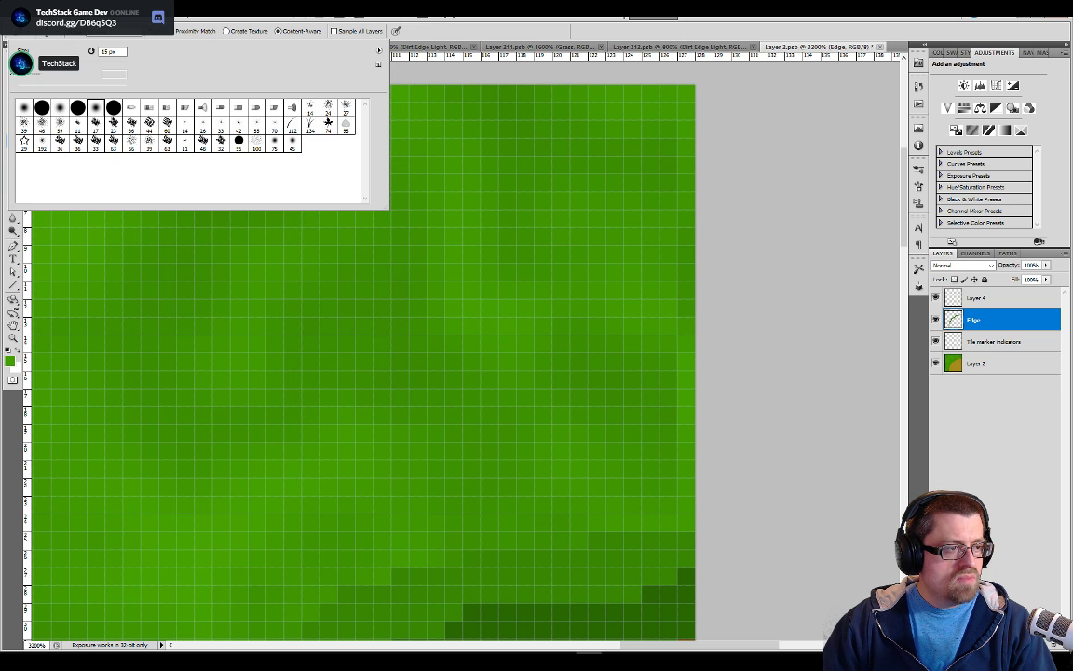
left_click(417, 68)
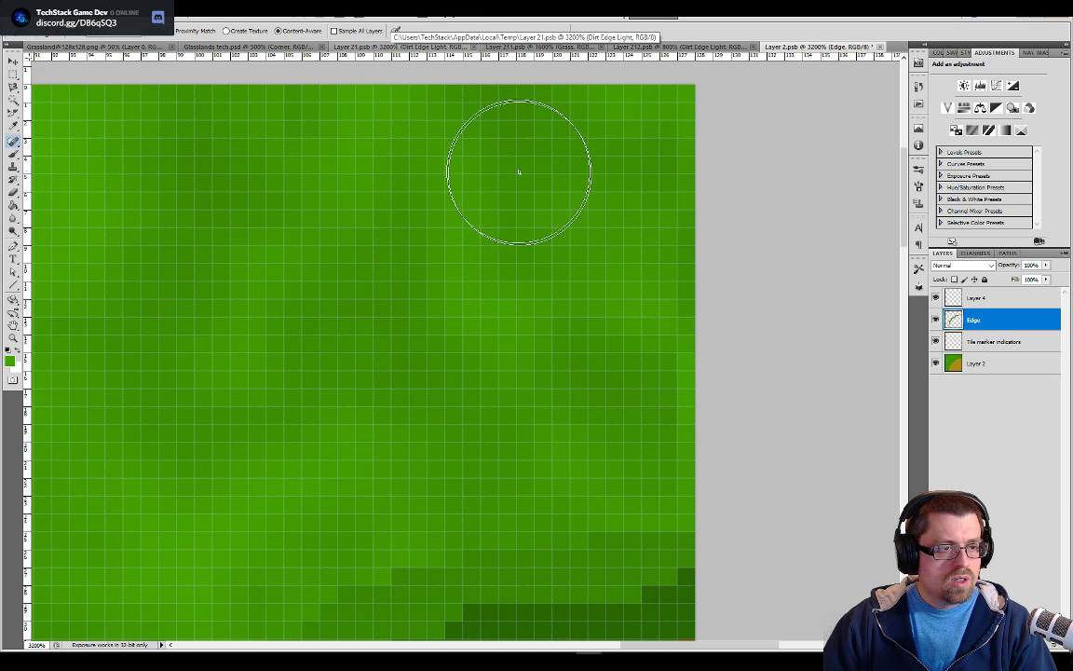
left_click(13, 156)
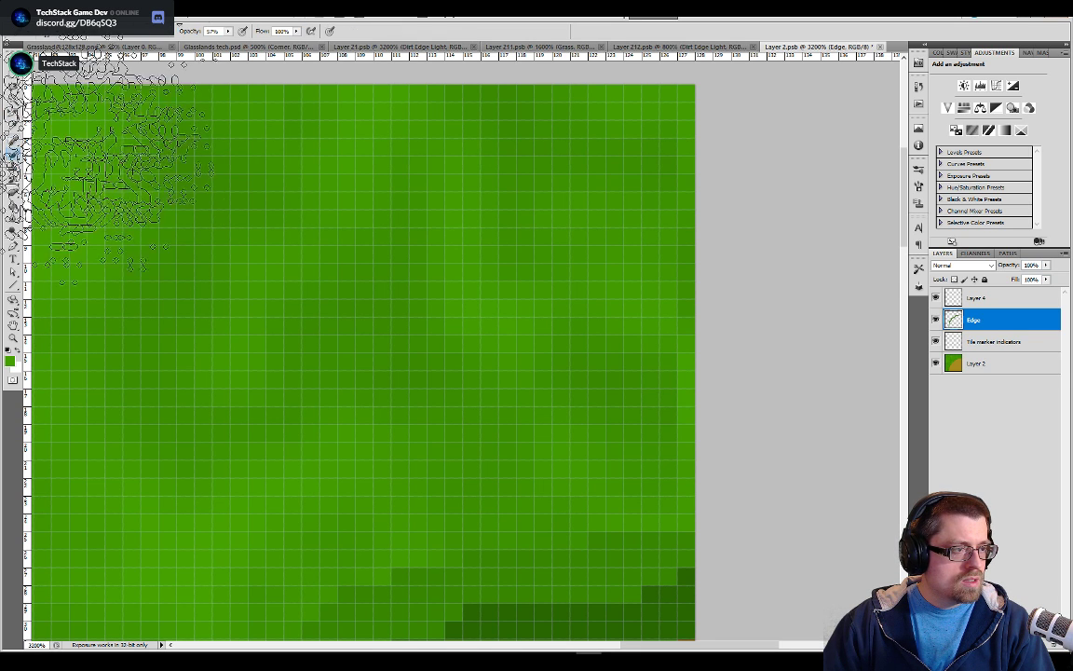
Blend the grass near the tile's right edge on the Edge layer with a soft round 15 px brush at 0% hardness
left_click(56, 37)
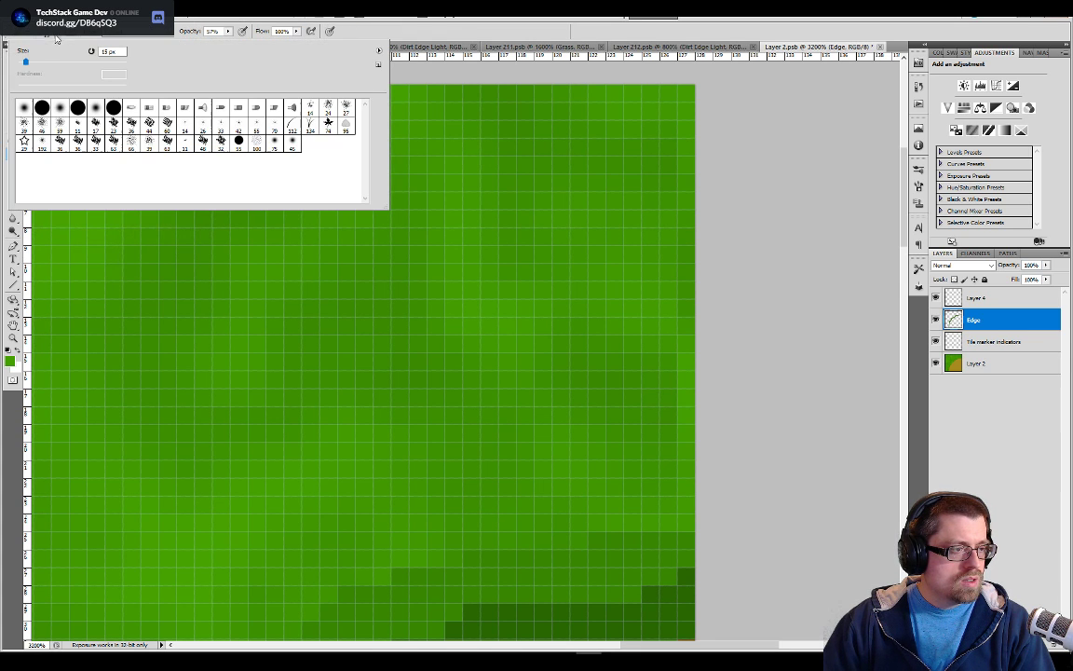
left_click(61, 110)
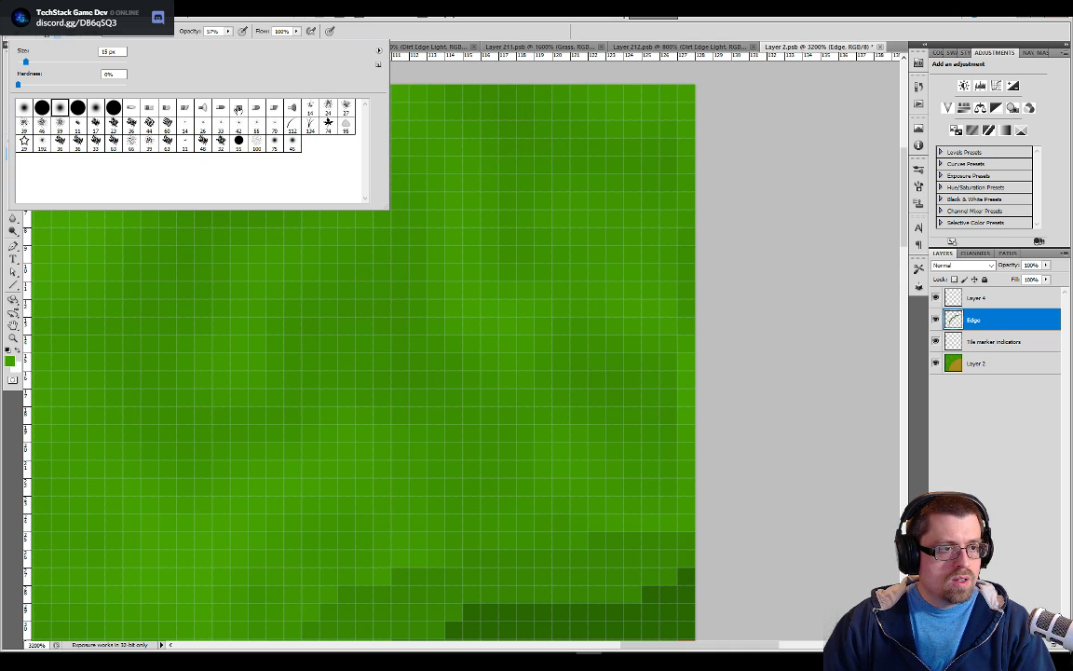
left_click(541, 105)
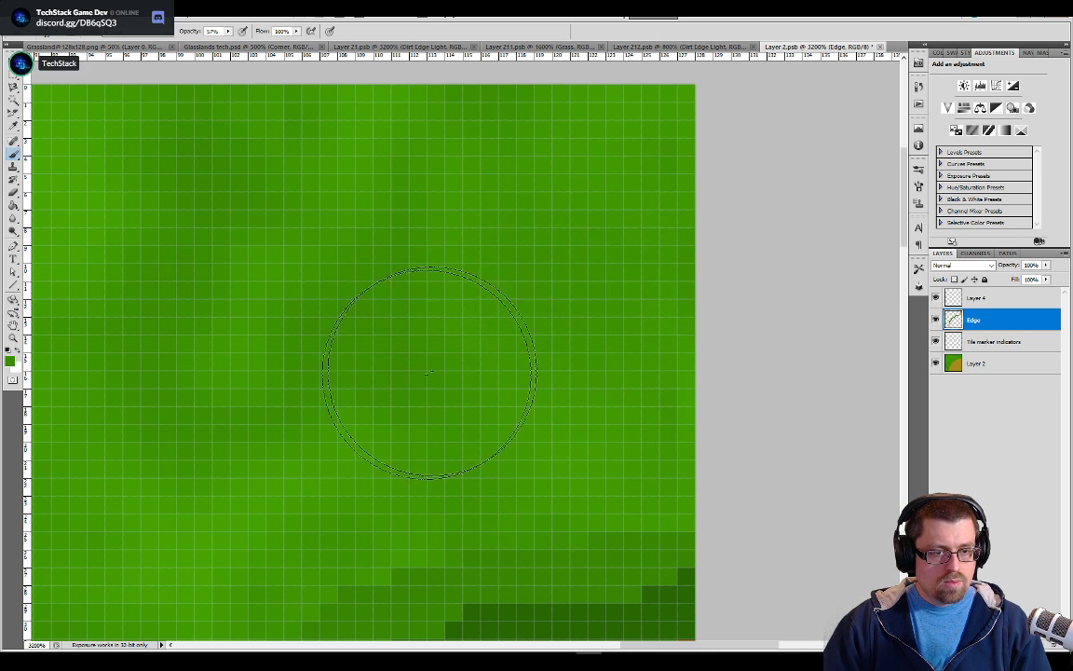
left_click(678, 386, "alt")
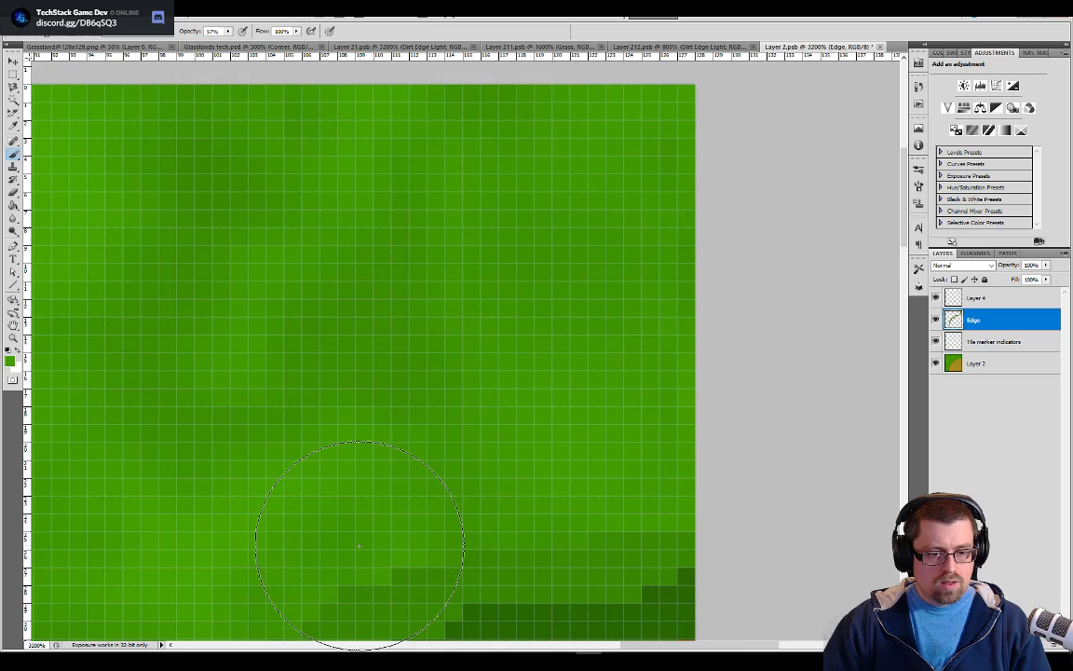
Examine the grass and the shaded border around the tile up close, and then the tile as a whole
left_click_drag(174, 485, 670, 196)
left_click_drag(393, 470, 606, 280)
left_click_drag(395, 438, 577, 252)
left_click_drag(456, 448, 515, 382)
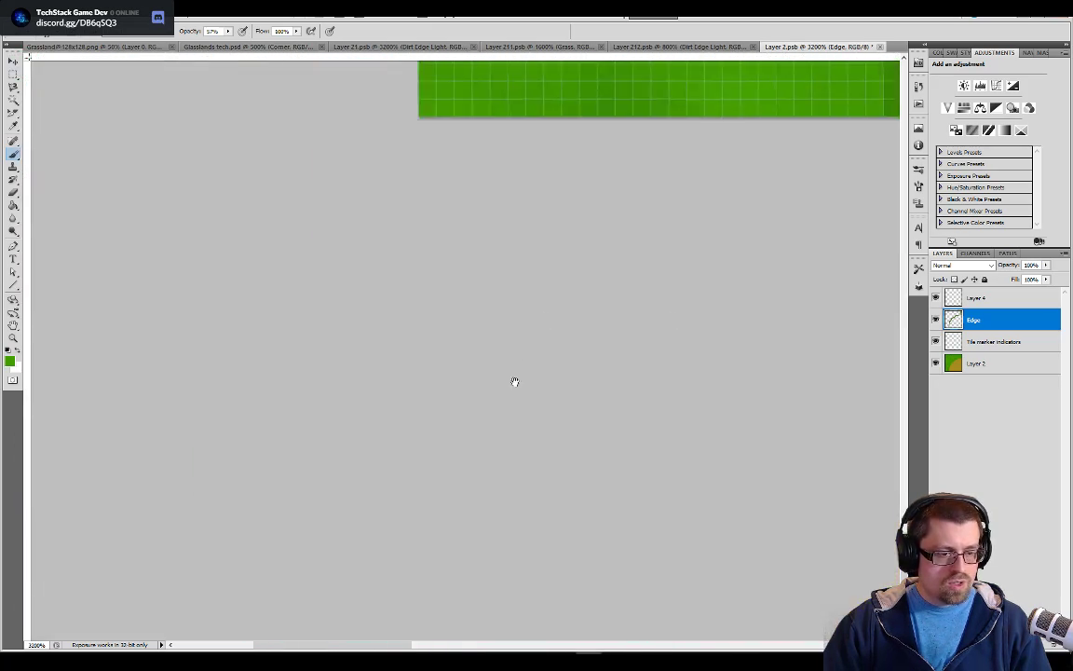
left_click_drag(508, 340, 393, 477)
left_click_drag(634, 235, 289, 424)
left_click_drag(527, 369, 449, 415)
left_click_drag(522, 233, 443, 365)
scroll(448, 366, "down", 2)
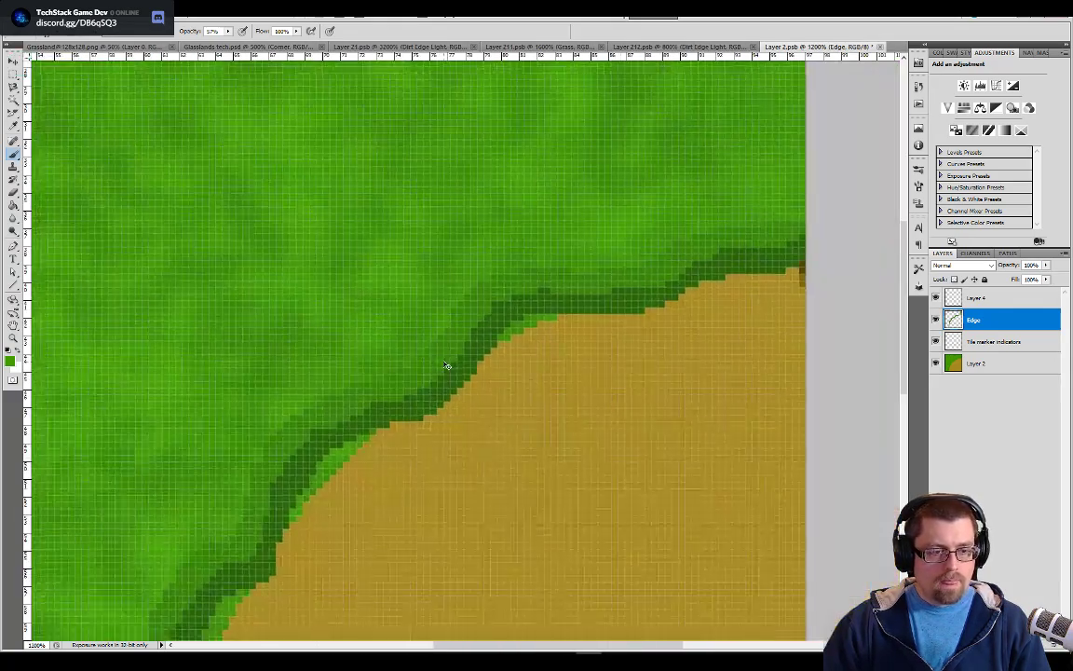
scroll(447, 366, "down", 1)
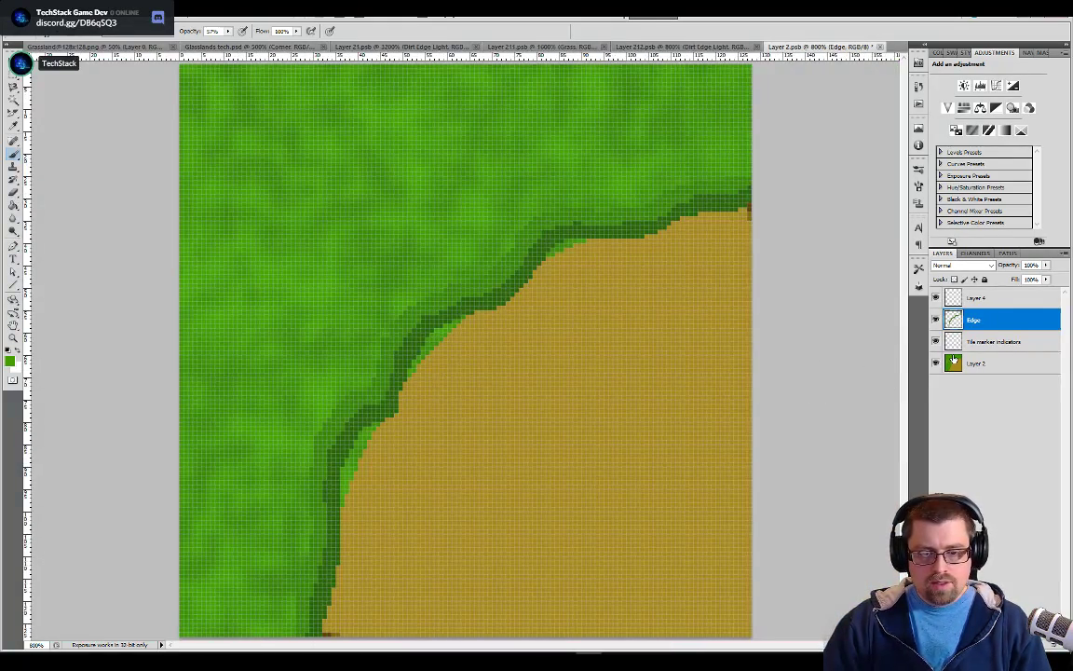
Select the three bright green slivers between the dark border and the dirt with the Magic Wand and delete them from Layer 2
key("w")
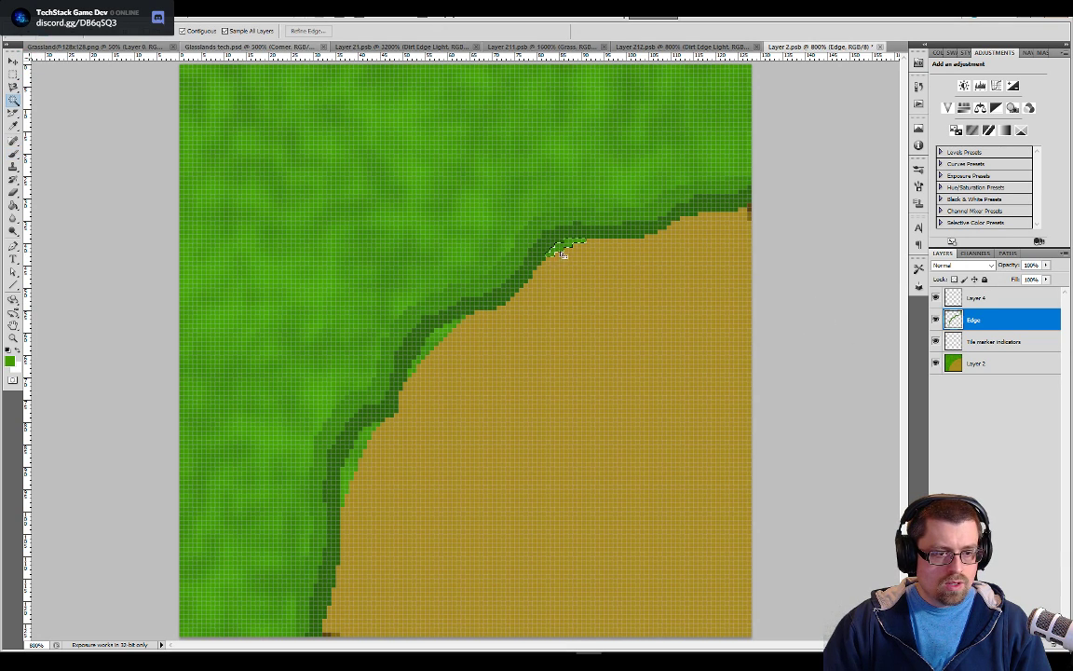
key("ctrl+d")
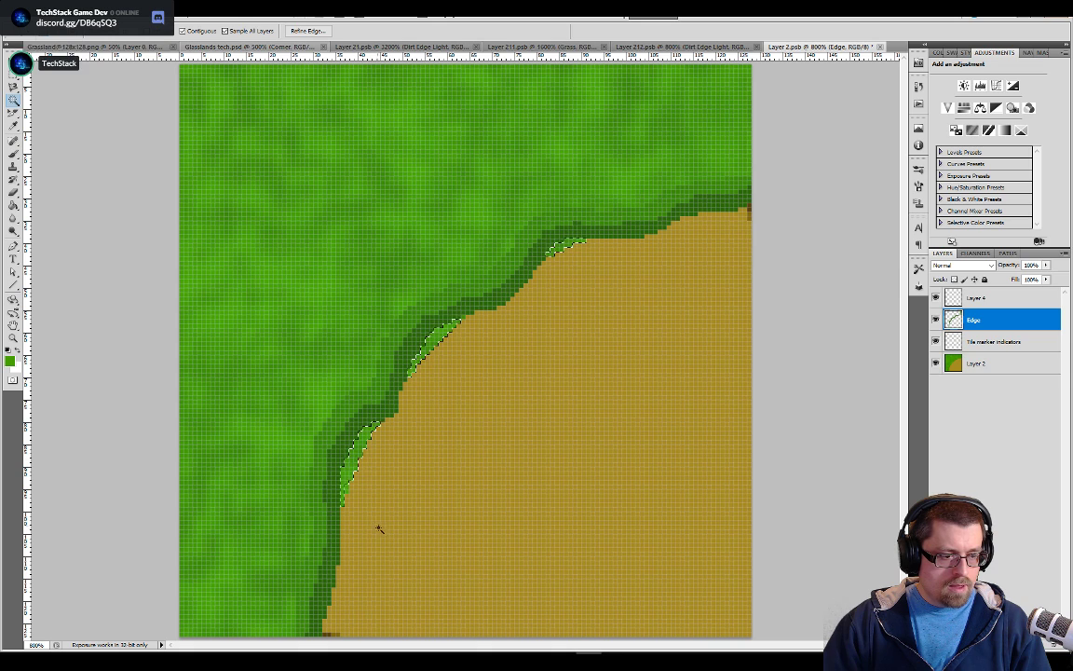
key("ctrl+z")
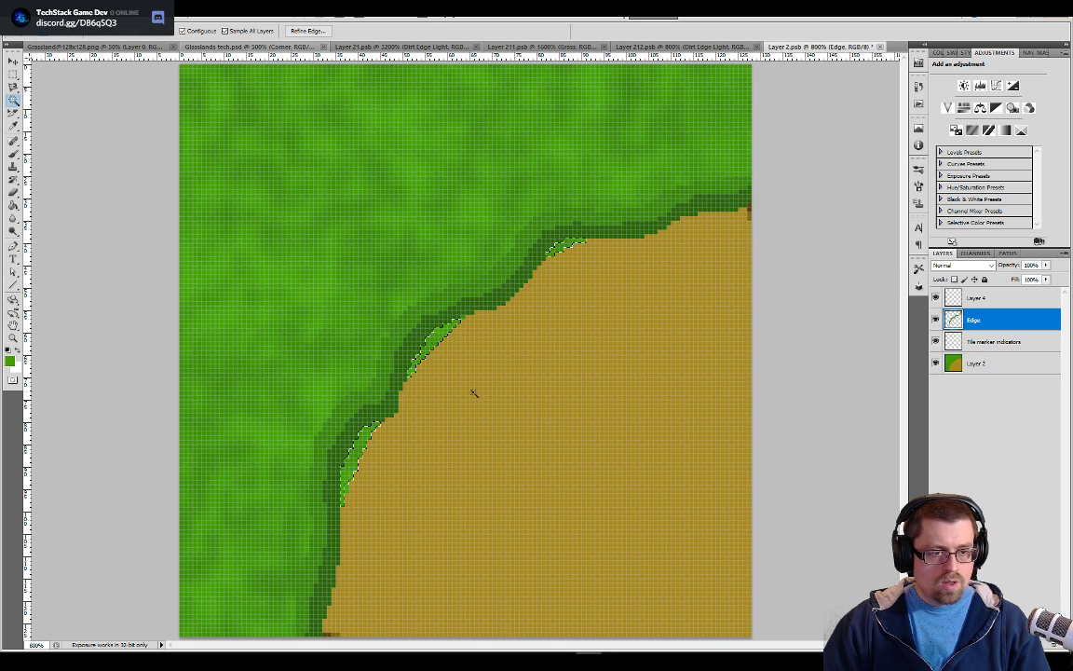
left_click(960, 364)
key("Delete")
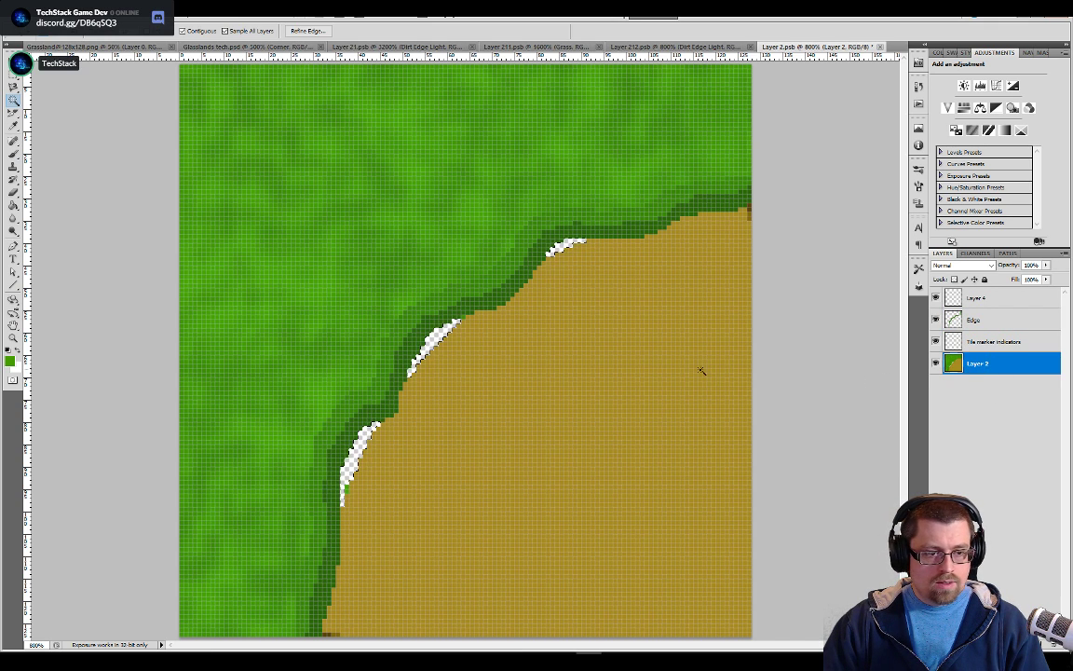
Remove the dirt area from Layer 2 and paste the copied dirt onto a new layer
left_click(678, 436)
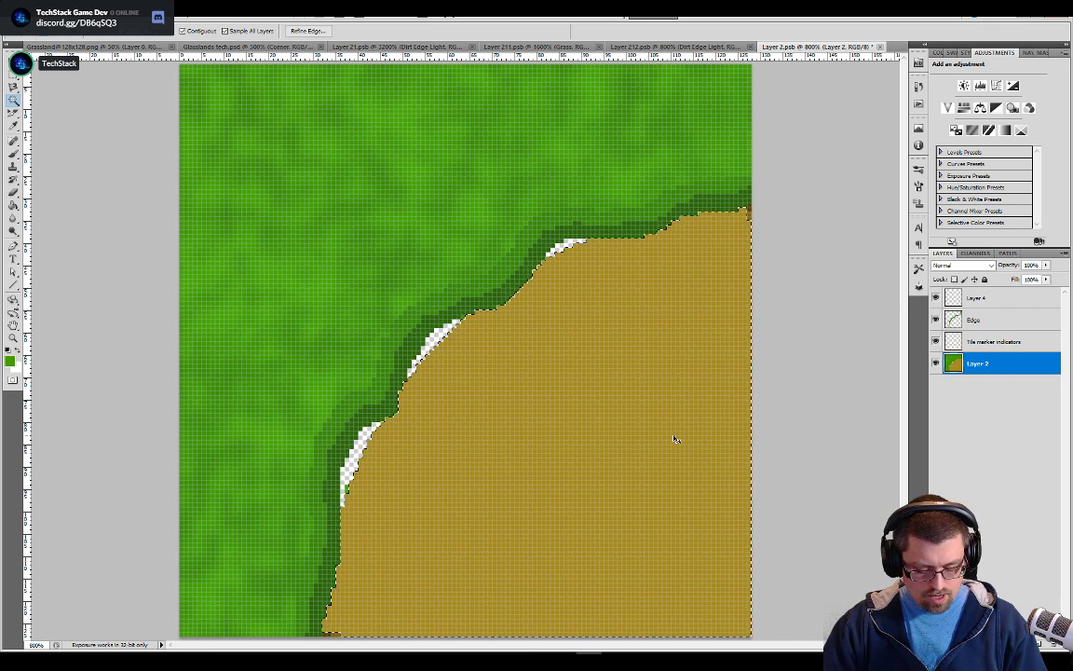
key("Delete")
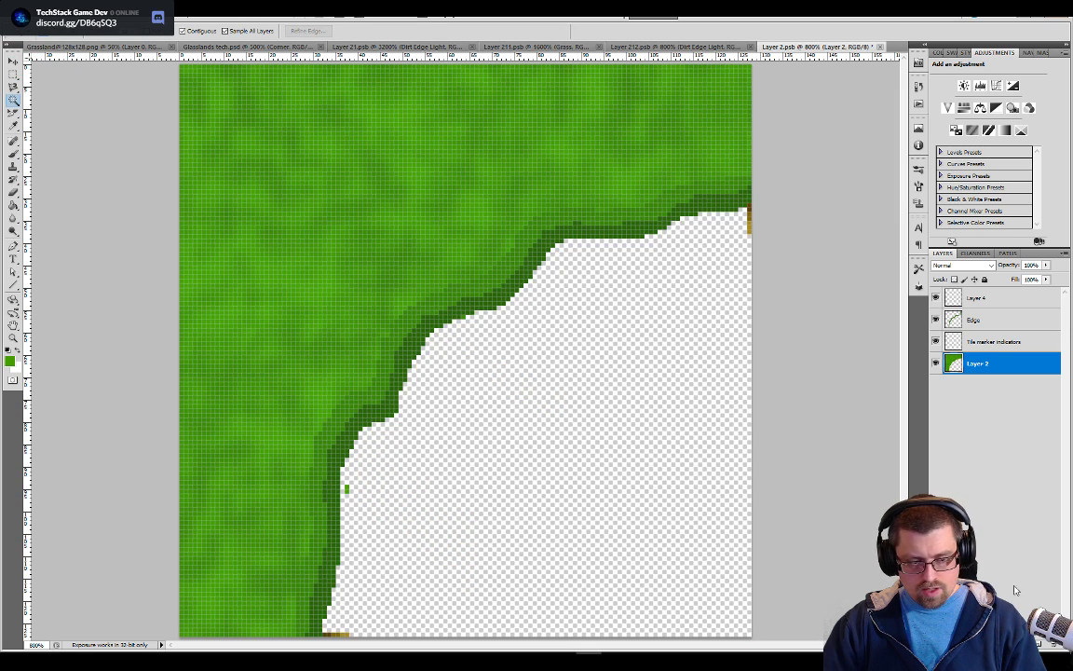
key("ctrl+shift+alt+n")
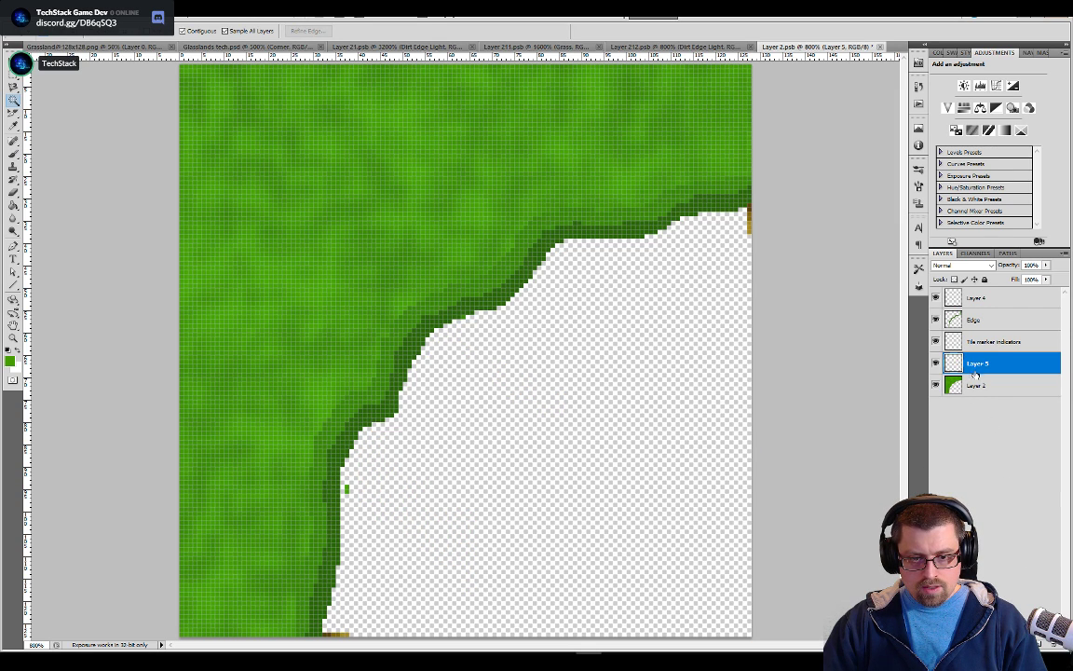
key("ctrl+v")
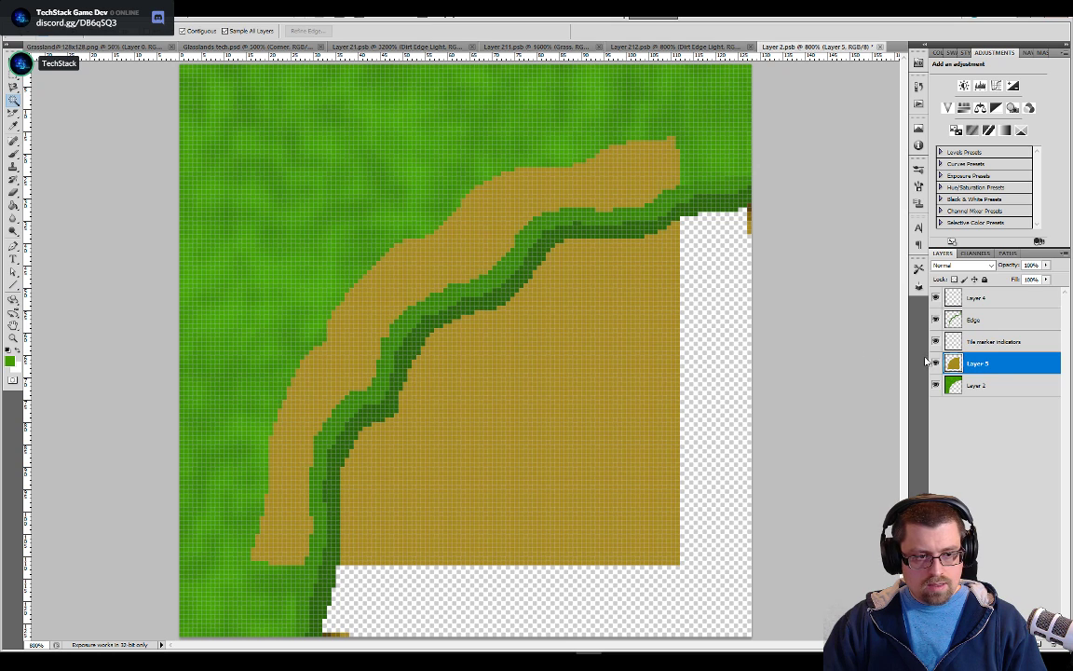
key("ctrl+z")
key("ctrl+shift+v")
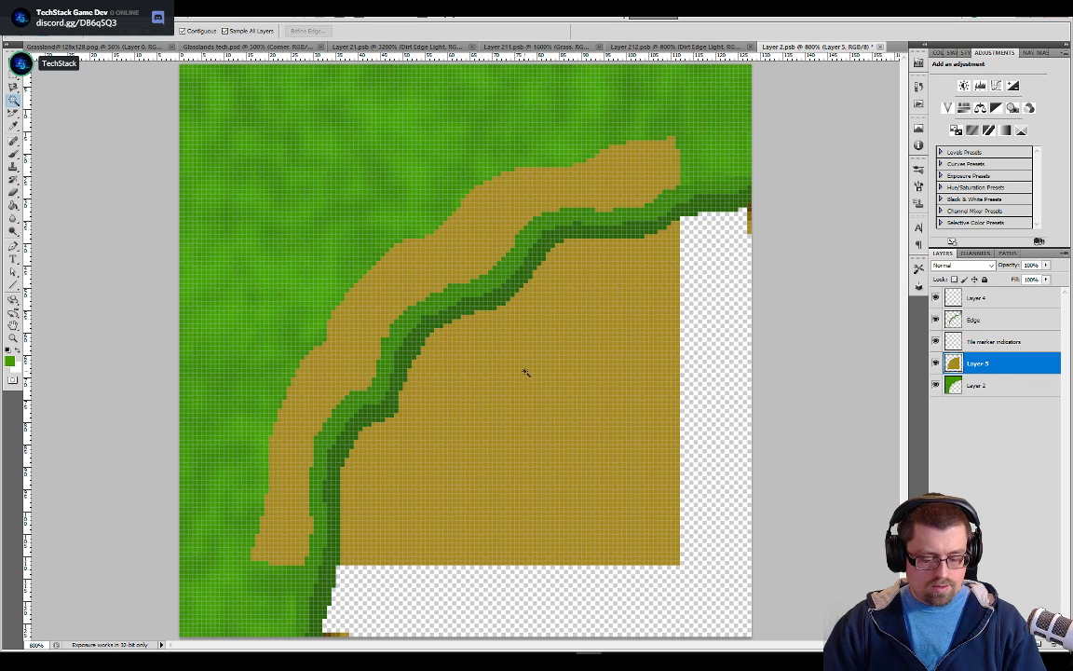
Sample the dirt colour as the foreground colour and move Layer 5 beneath Layer 2
key("b")
left_click(558, 337, "alt")
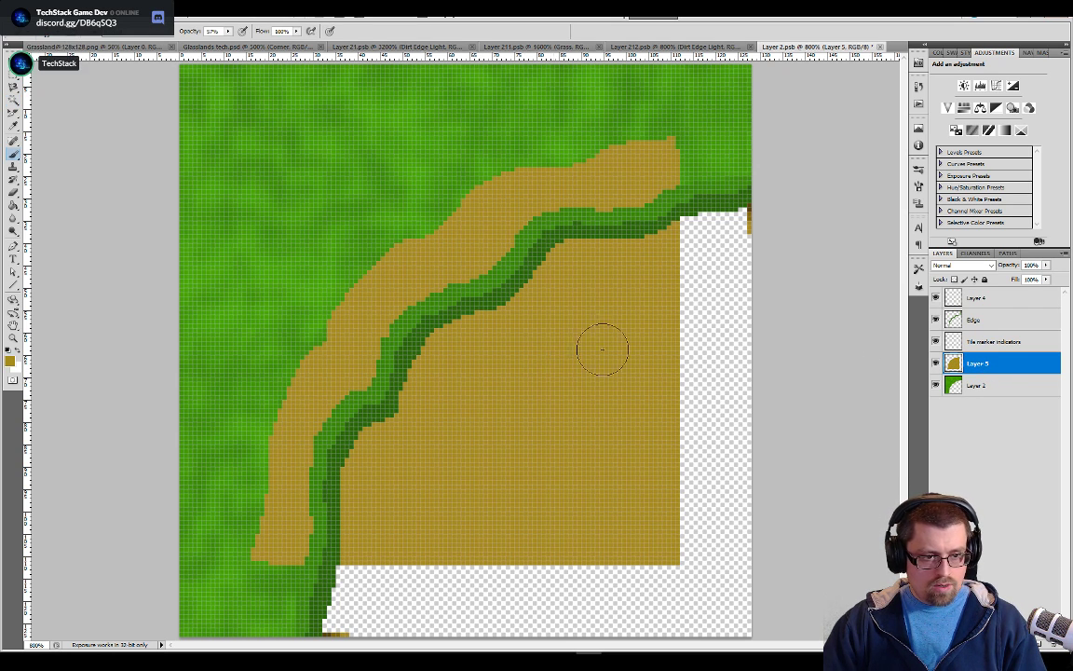
left_click_drag(953, 366, 955, 394)
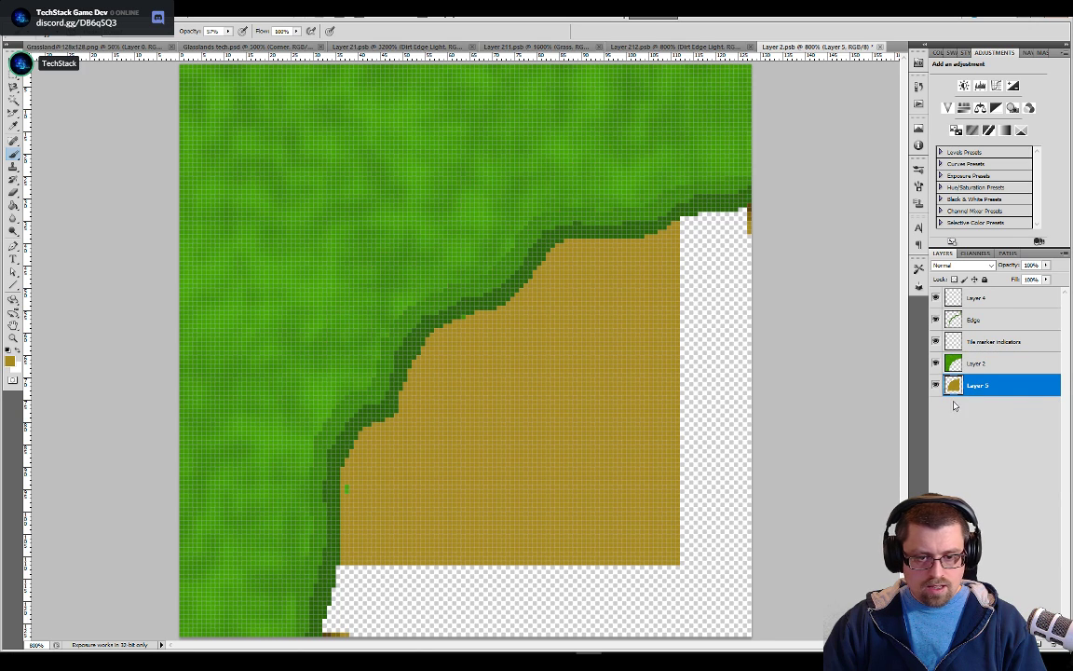
Fill the transparent area beside and below the dirt on Layer 5 with the foreground dirt colour instead of the grass pattern
key("w")
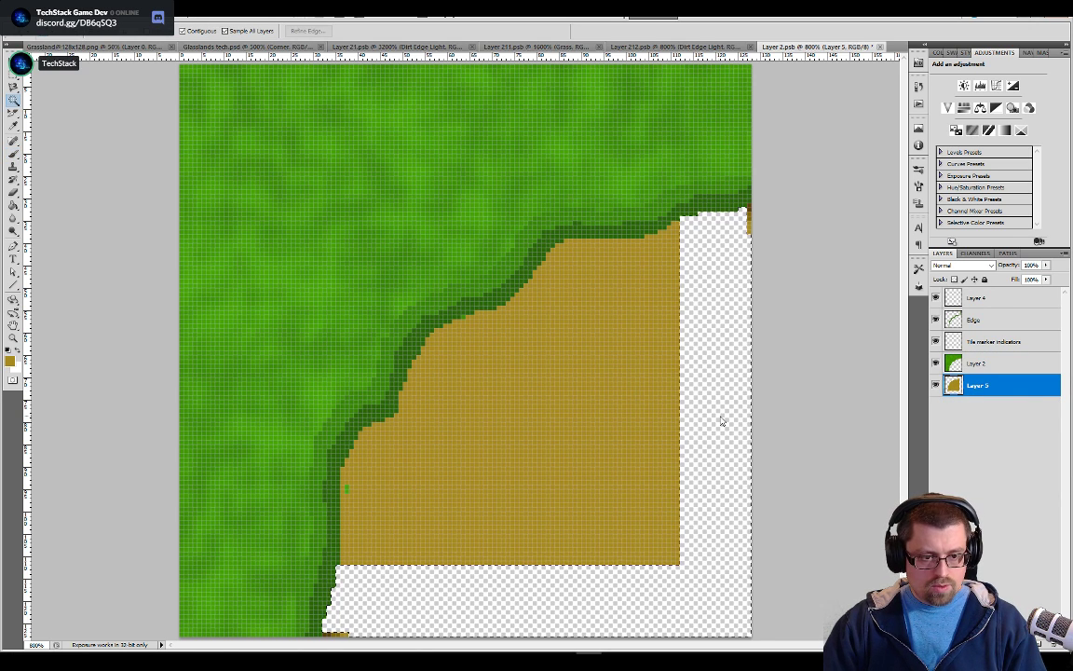
key("g")
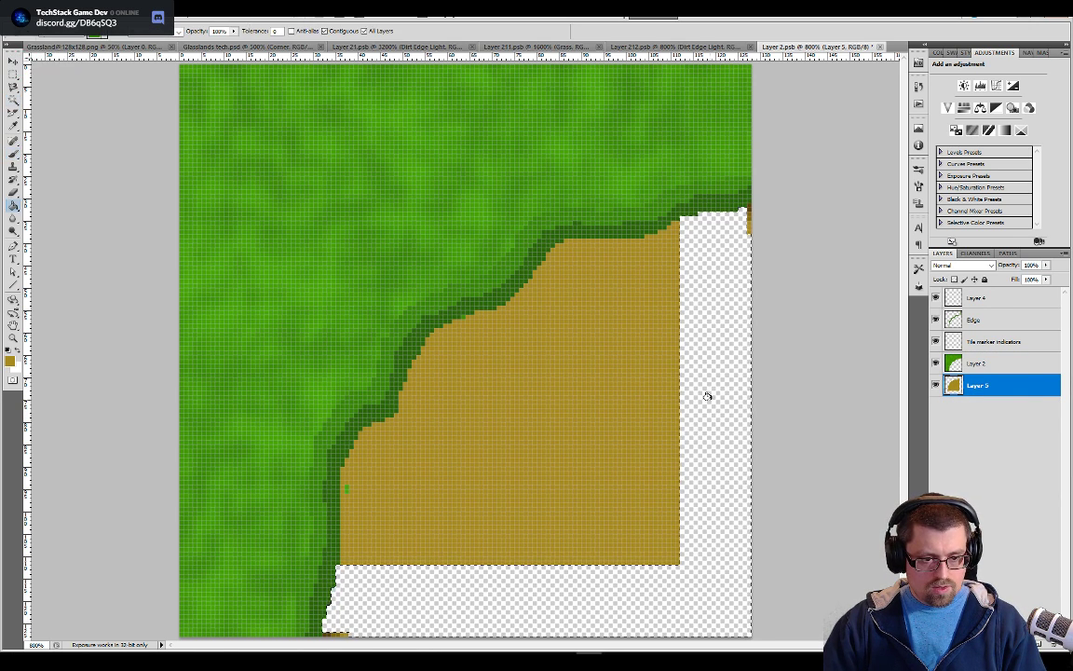
left_click(706, 399)
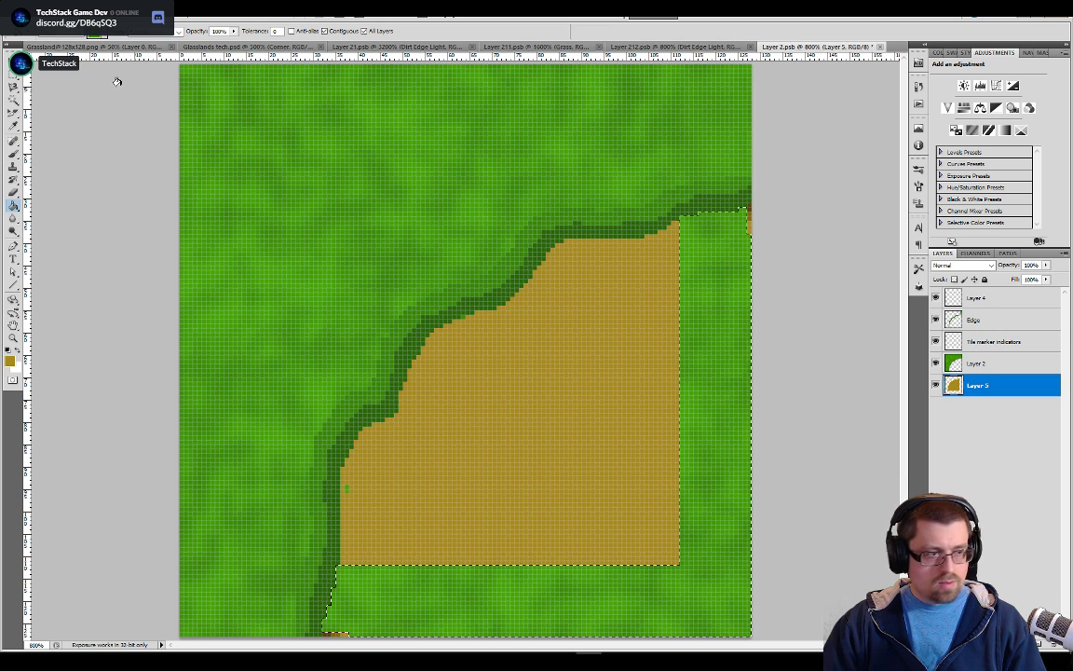
key("ctrl+z")
left_click(63, 32)
left_click(67, 43)
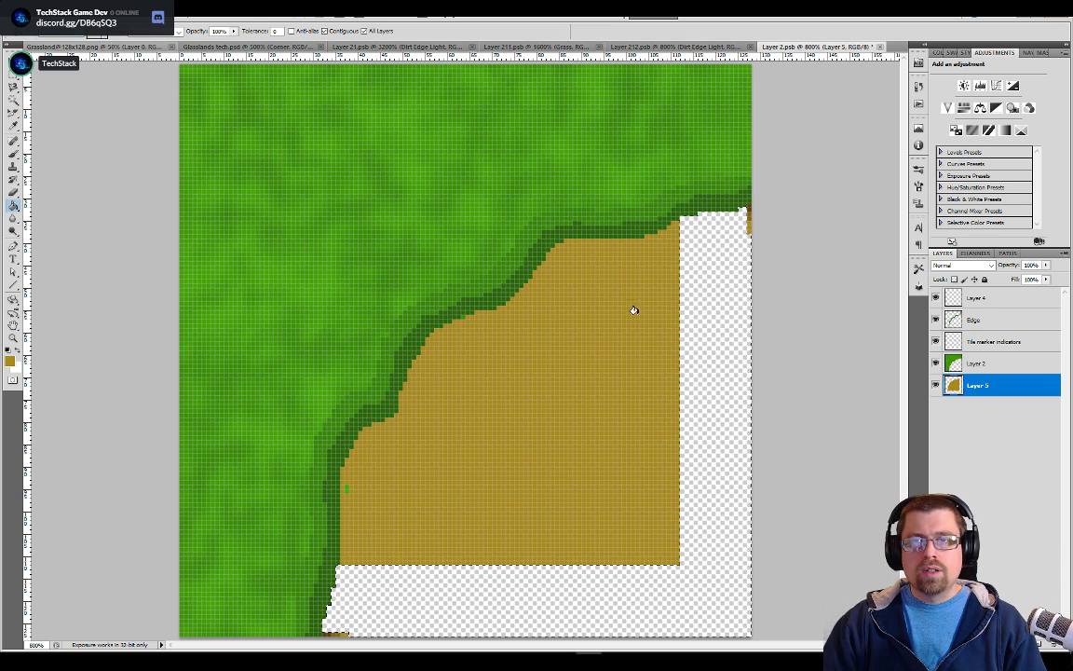
left_click(701, 390)
key("ctrl+a")
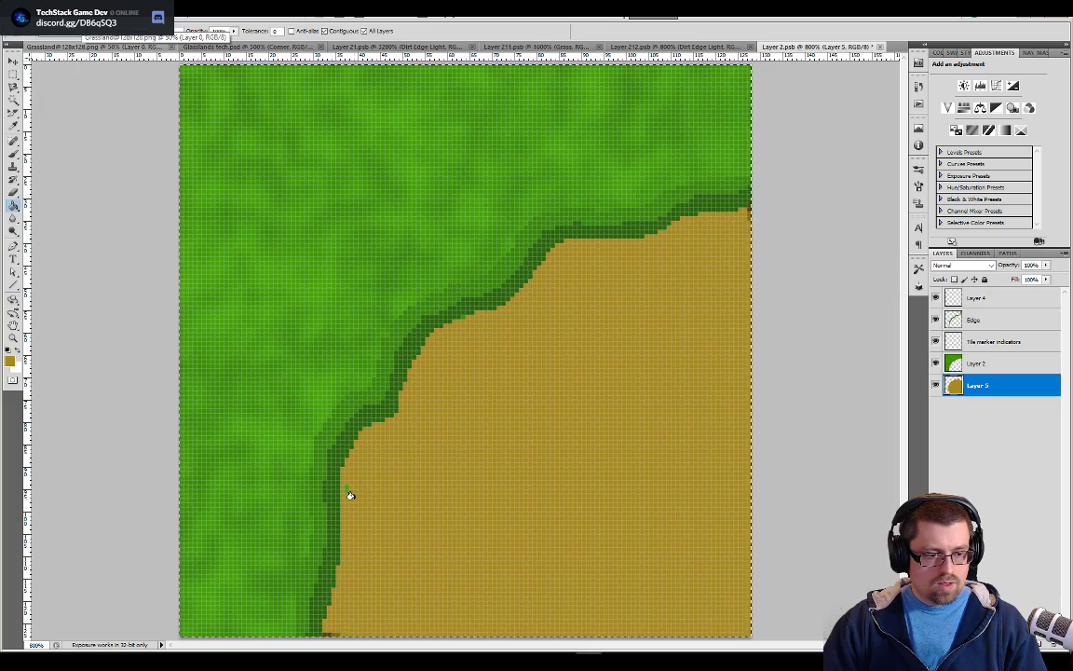
Delete the stray green pixels lying in the dirt just outside the border from Layer 2
scroll(349, 495, "up", 2)
left_click_drag(363, 483, 490, 311)
left_click(982, 362)
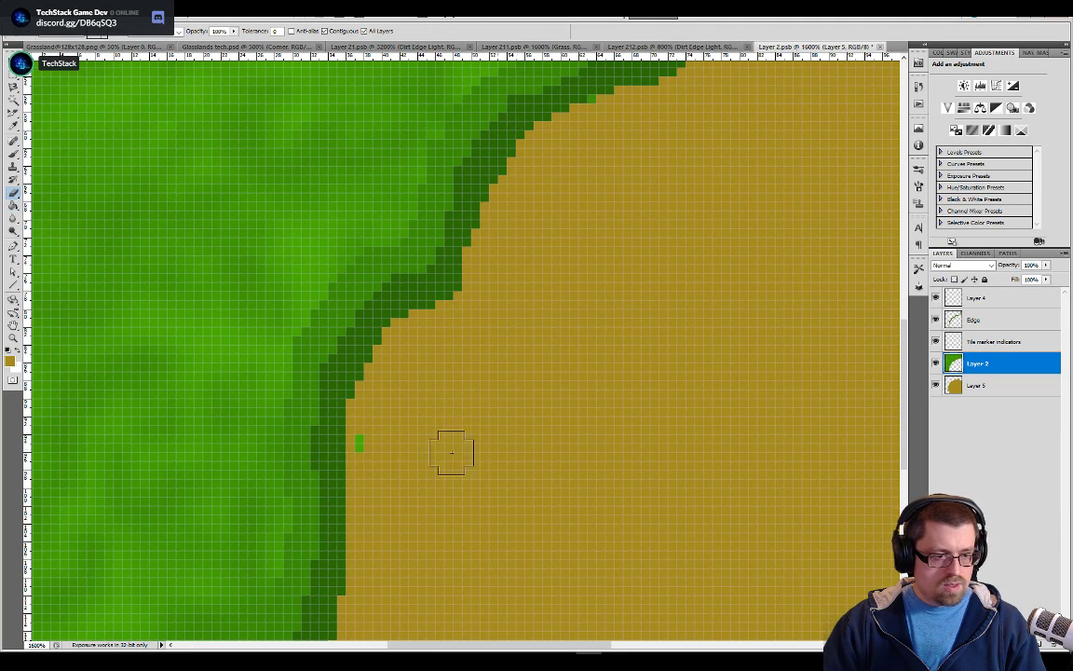
key("w")
key("ctrl+d")
left_click(360, 444)
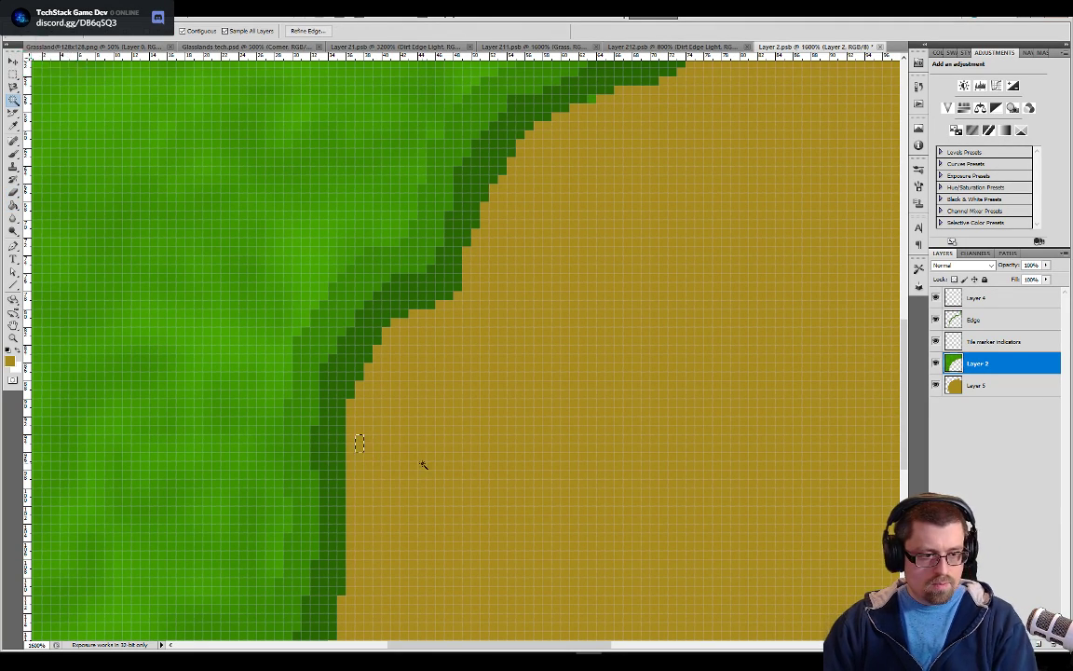
key("ctrl+minus")
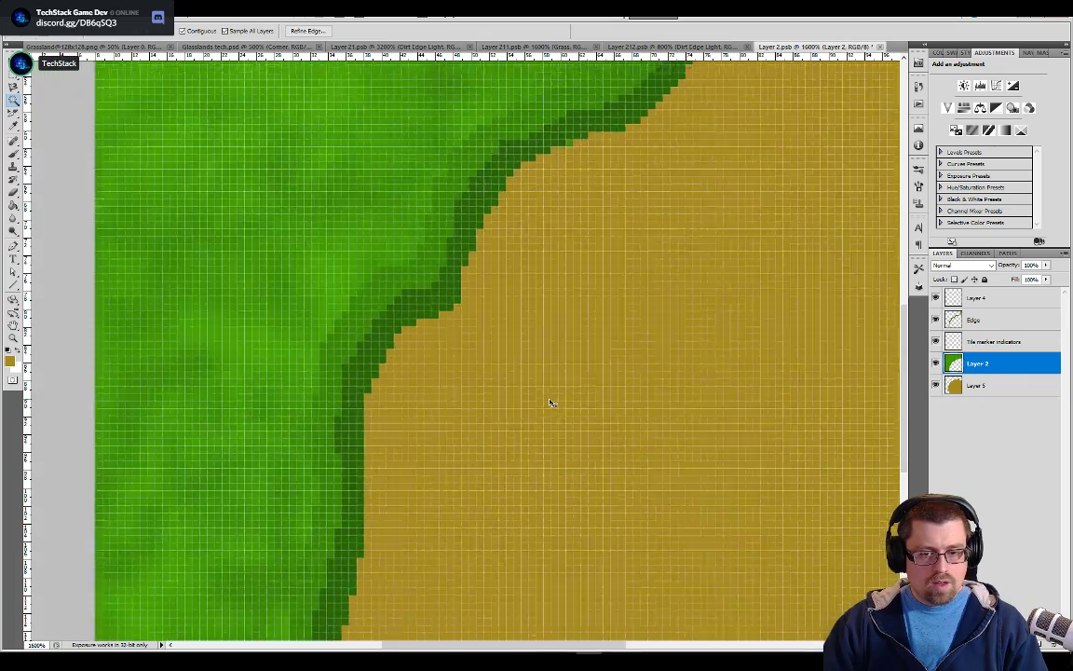
key("ctrl+minus")
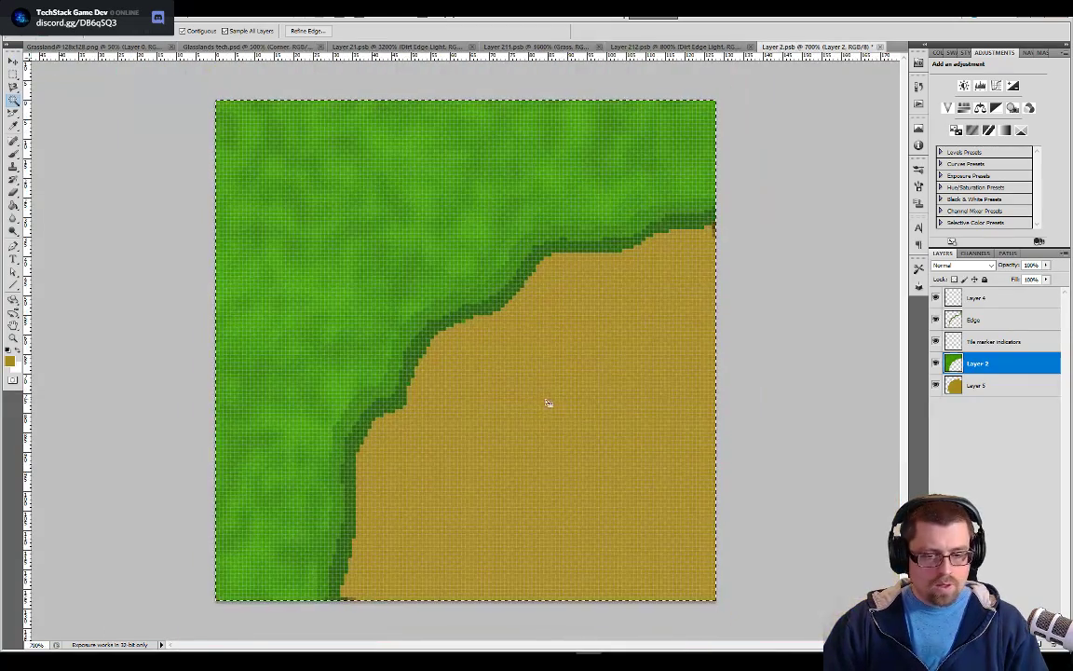
Isolate Layer 4 by hiding all the other layers
left_click(975, 336)
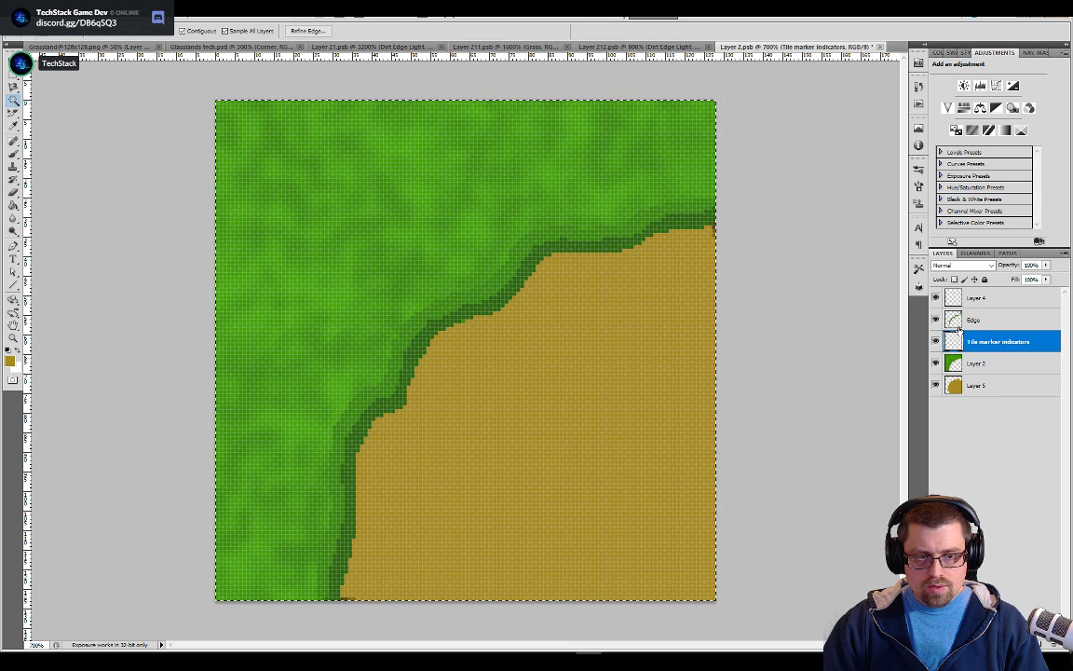
left_click(969, 297)
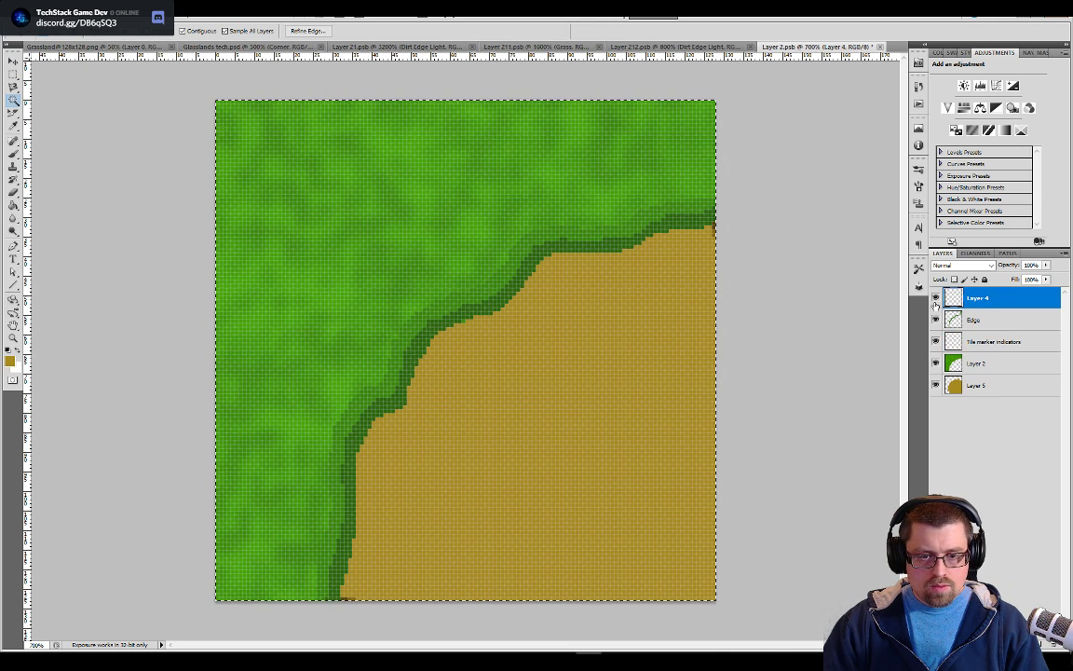
left_click(936, 298, "alt")
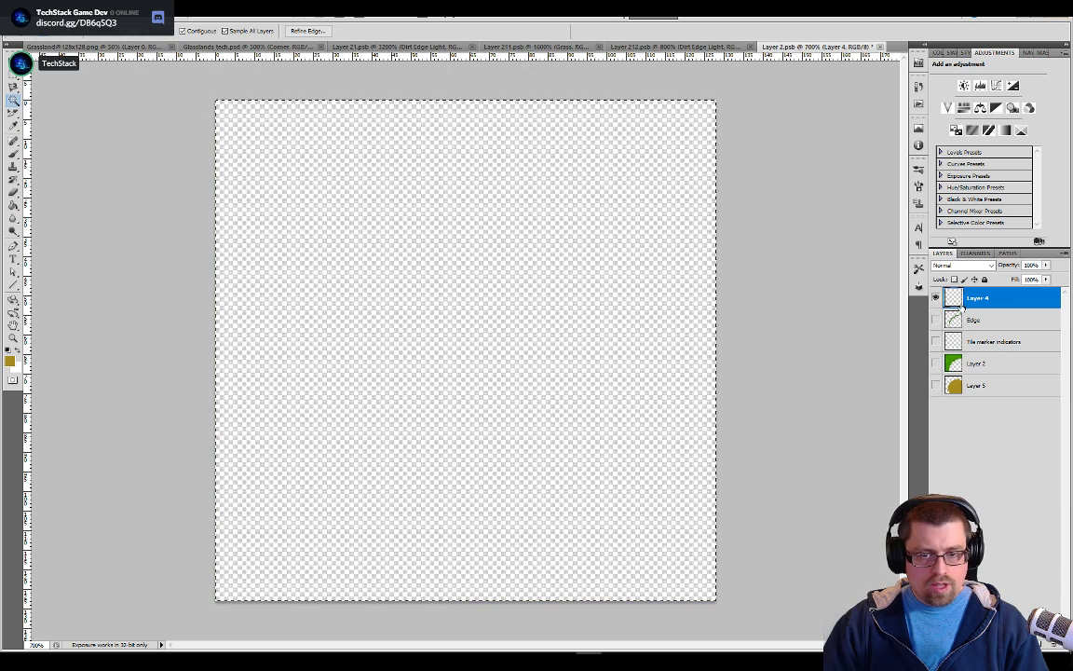
Rename Layer 4 as Edge Dirt and move it between Layer 2 and Layer 5
right_click(964, 302)
left_click(956, 302)
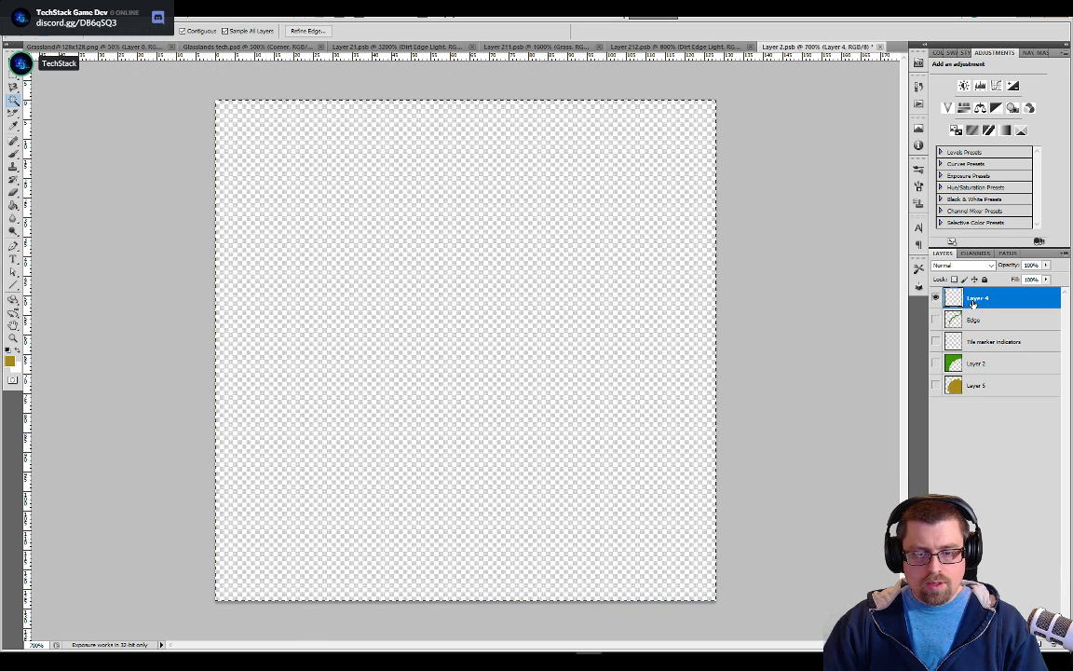
double_click(979, 299)
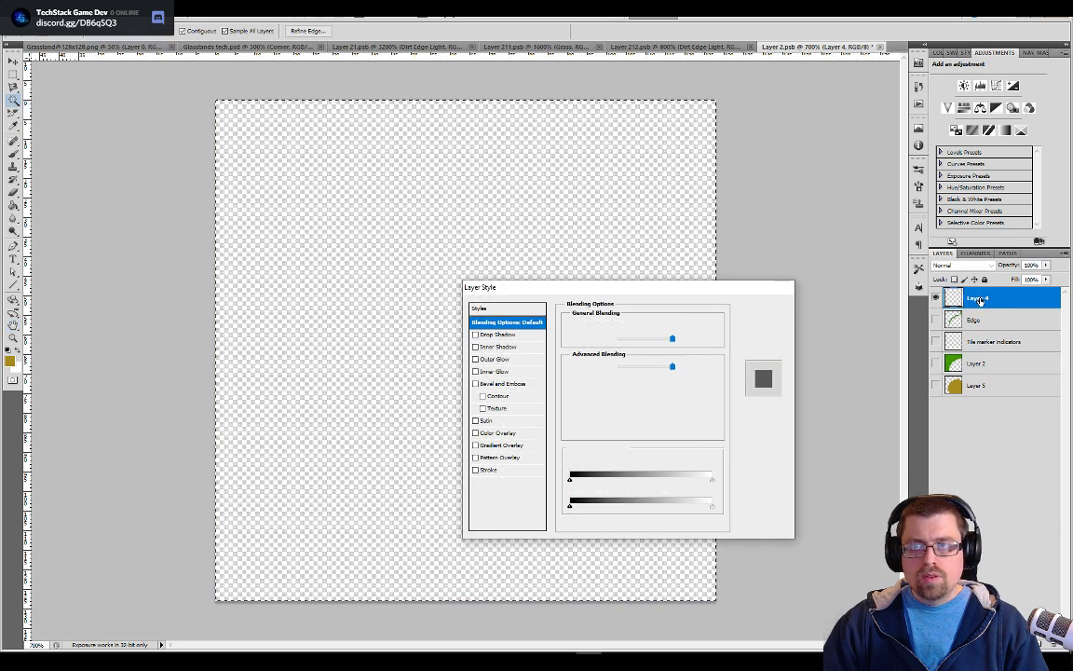
key("Escape")
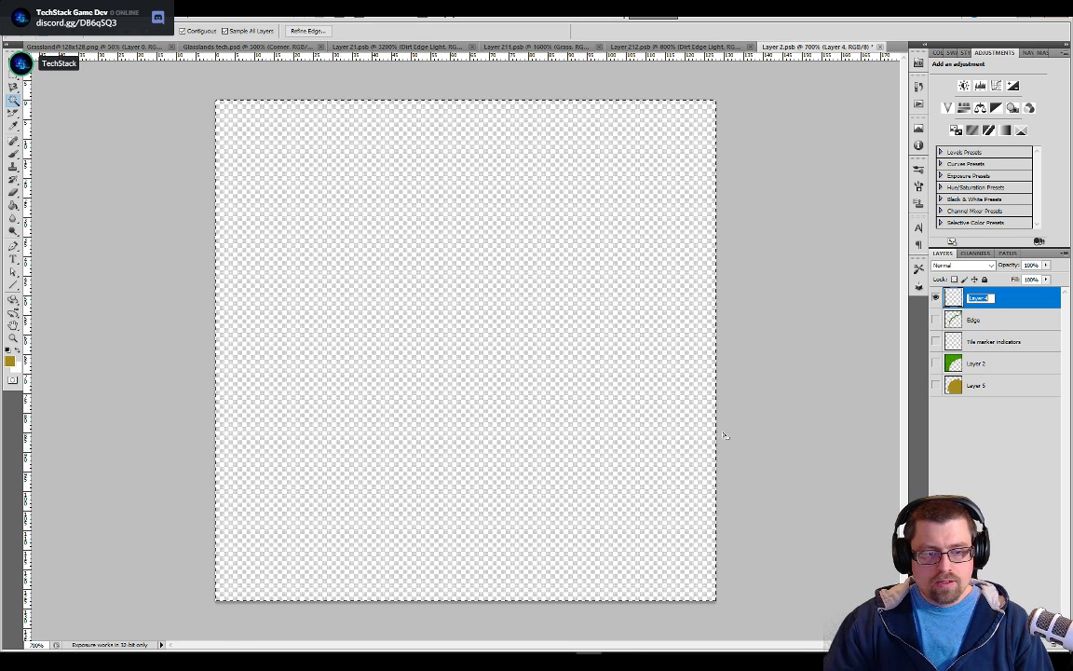
type("Edge")
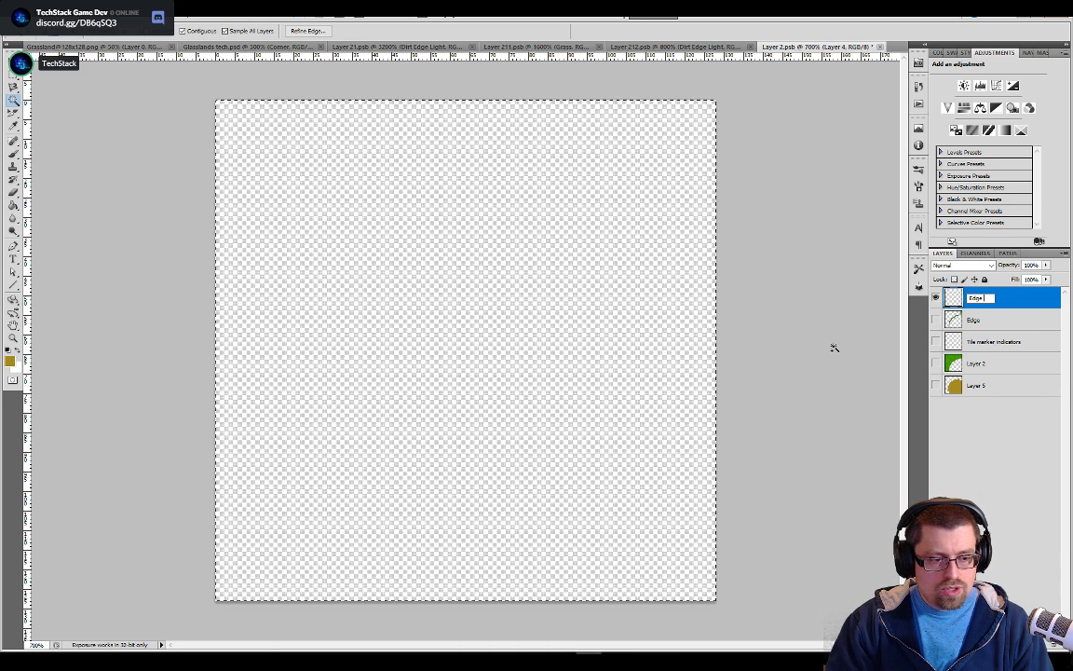
type("Dirt")
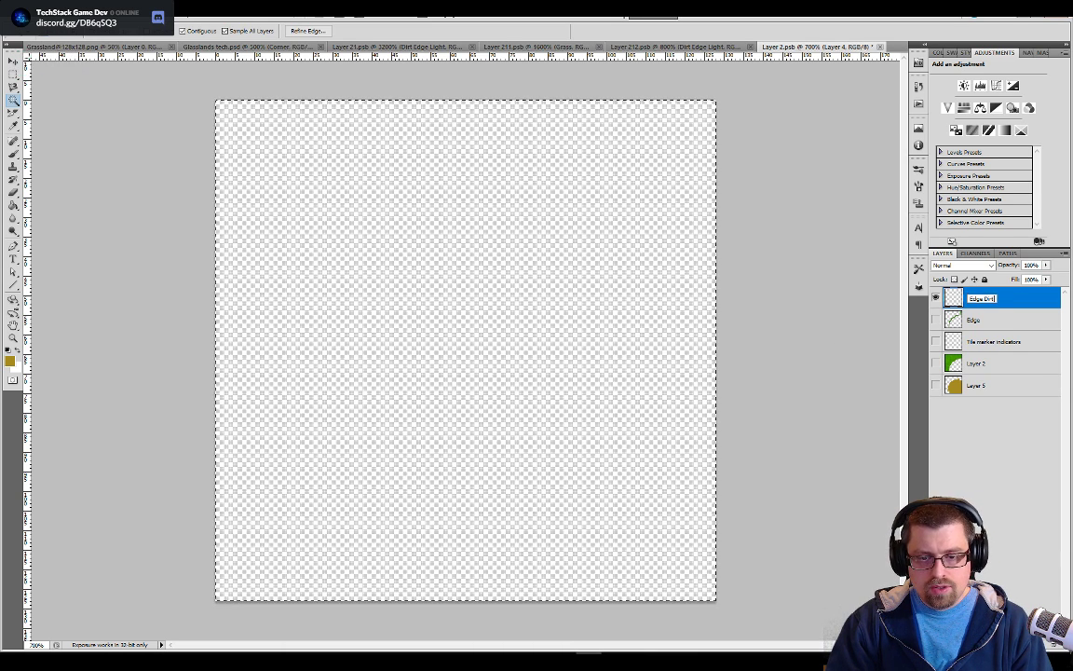
key("Return")
left_click_drag(1002, 301, 1002, 373)
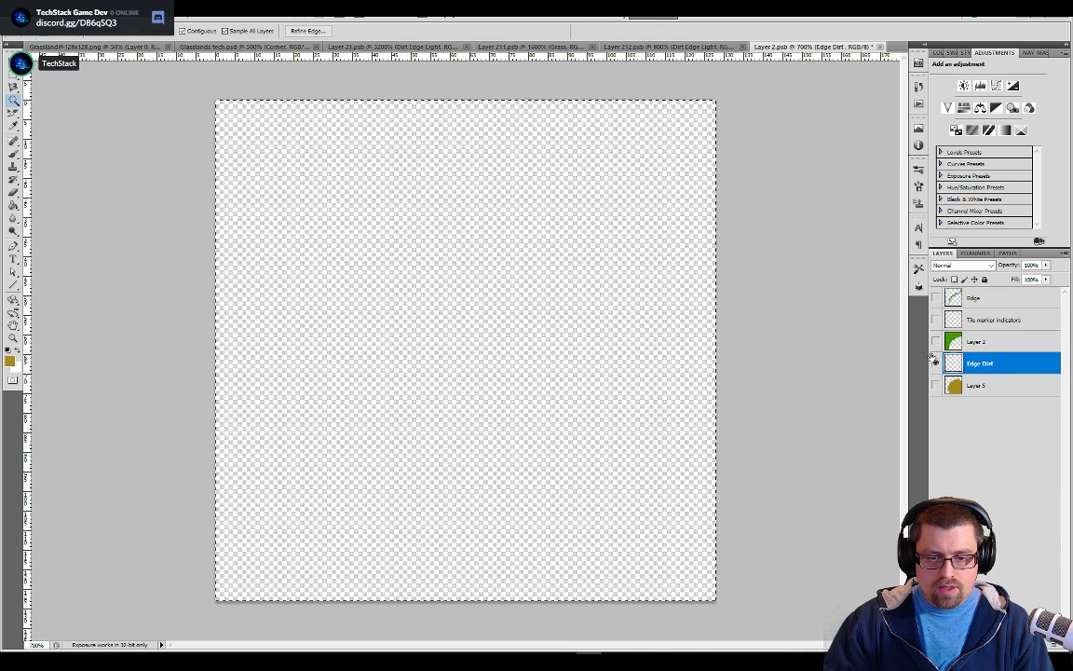
Show all layers again and pencil a dark brown border on Edge Dirt, starting where the grass edge meets the tile's right side
left_click(936, 363, "alt")
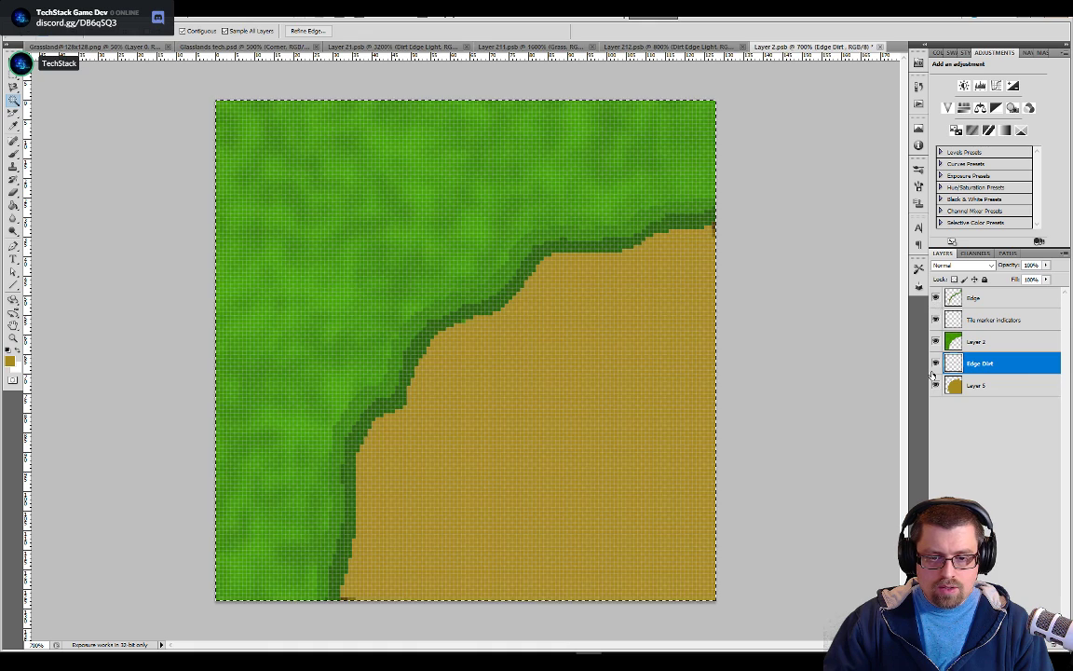
key("b")
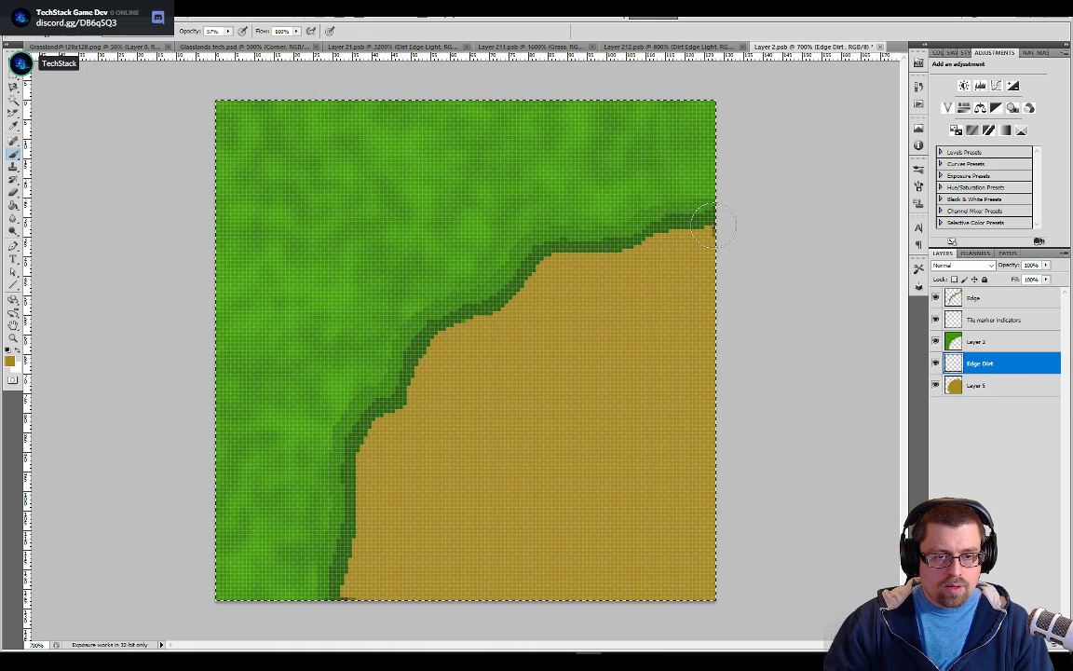
key("w")
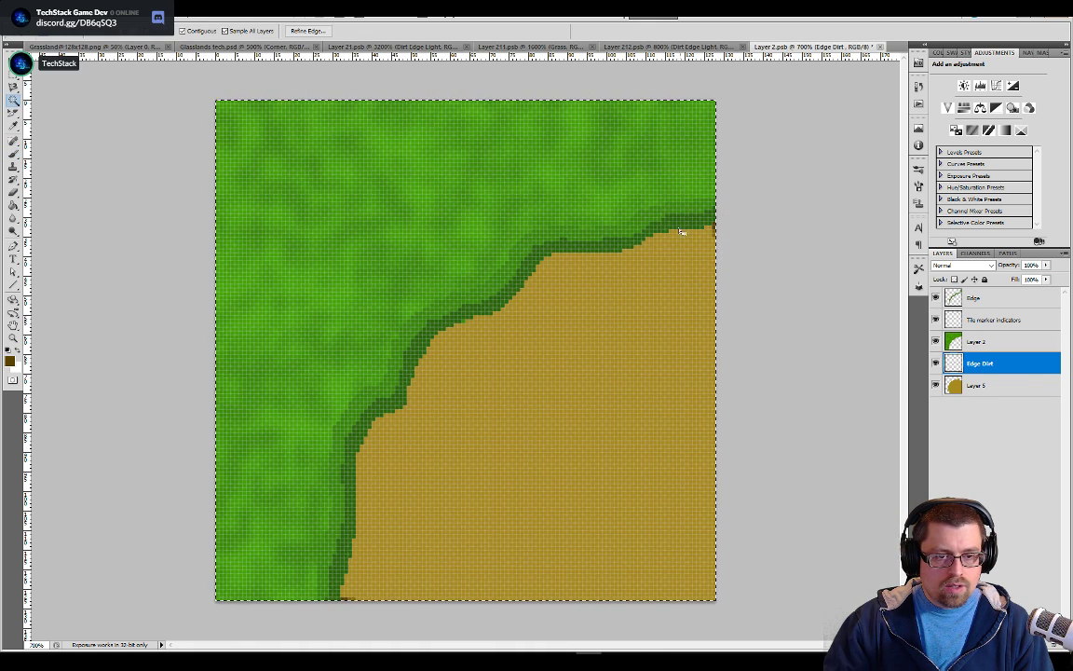
key("b")
key("shift+b")
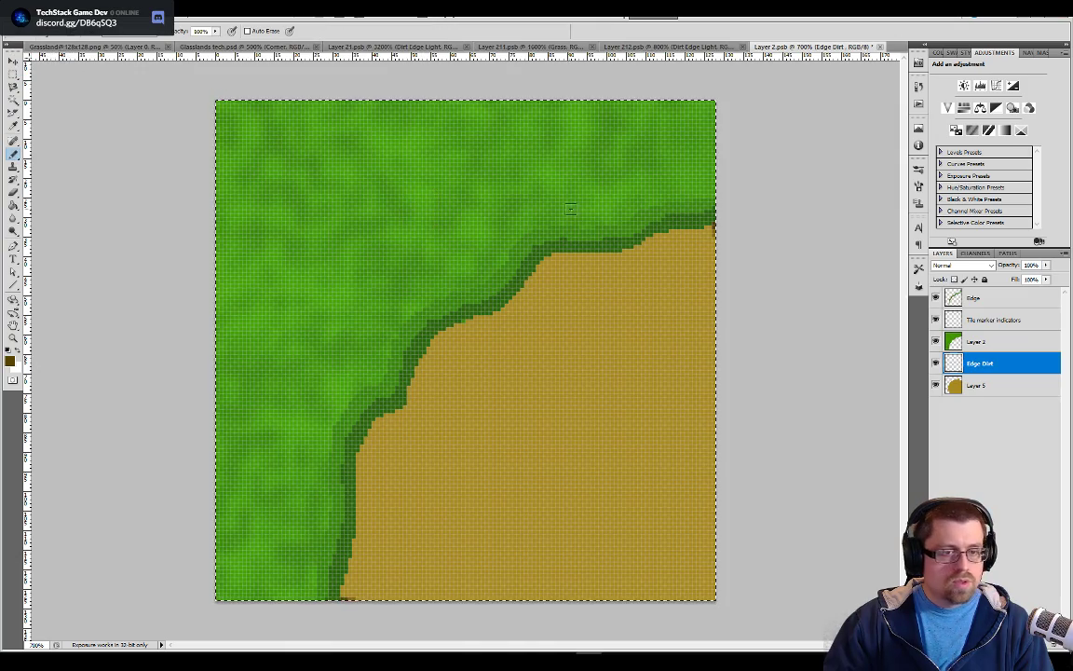
key("ctrl+plus")
key("ctrl+plus")
key("ctrl+plus")
left_click_drag(667, 233, 268, 424)
left_click(620, 261)
left_click_drag(620, 260, 467, 308)
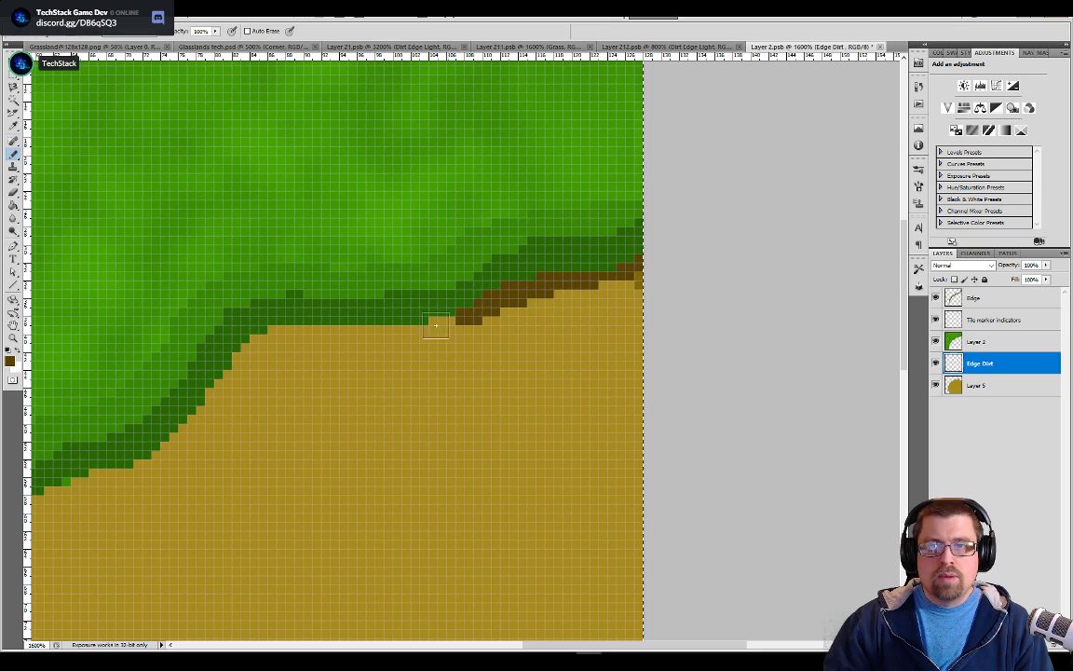
Paint the dark brown border beside the lower grass edge up to its first bend and erase the excess pixels there
key("space")
left_click_drag(372, 393, 590, 246)
mouse_move(321, 531)
left_mouse_down()
mouse_move(359, 374)
mouse_move(418, 507)
left_mouse_up()
mouse_move(354, 346)
left_mouse_down()
mouse_move(387, 244)
mouse_move(399, 114)
left_mouse_up()
key("space")
left_click_drag(396, 157, 378, 368)
mouse_move(378, 310)
left_mouse_down()
mouse_move(390, 223)
mouse_move(410, 186)
mouse_move(480, 140)
mouse_move(508, 108)
mouse_move(500, 91)
mouse_move(445, 307)
left_mouse_up()
key("space")
key("e")
left_click(450, 324)
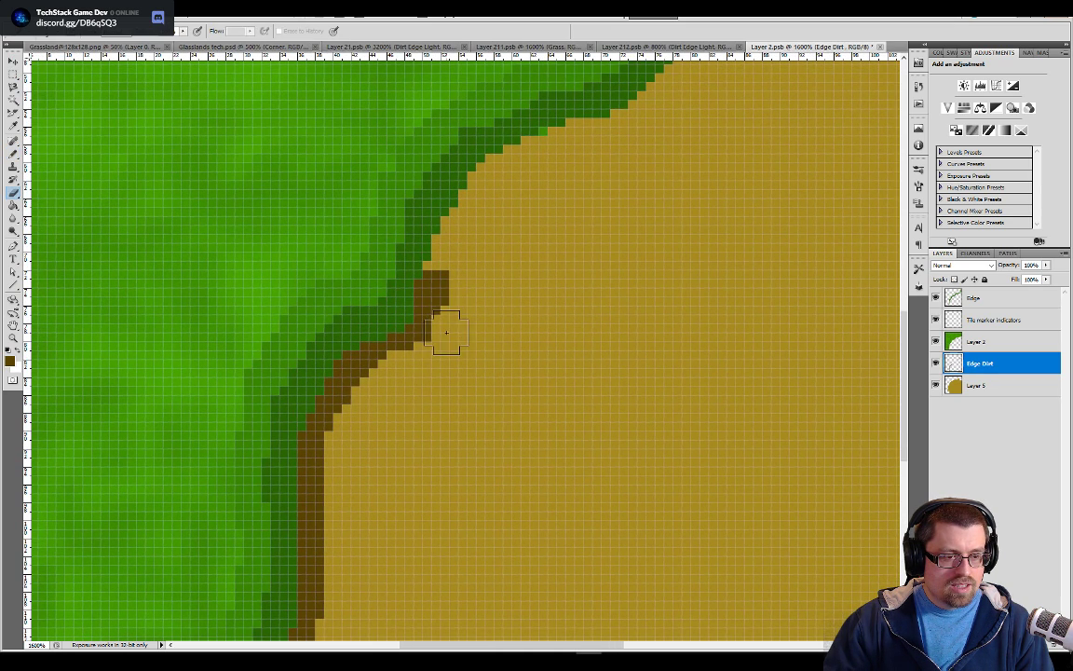
left_click(461, 312)
Continue the dark brown border up along the middle of the grass edge until it joins the upper section
key("b")
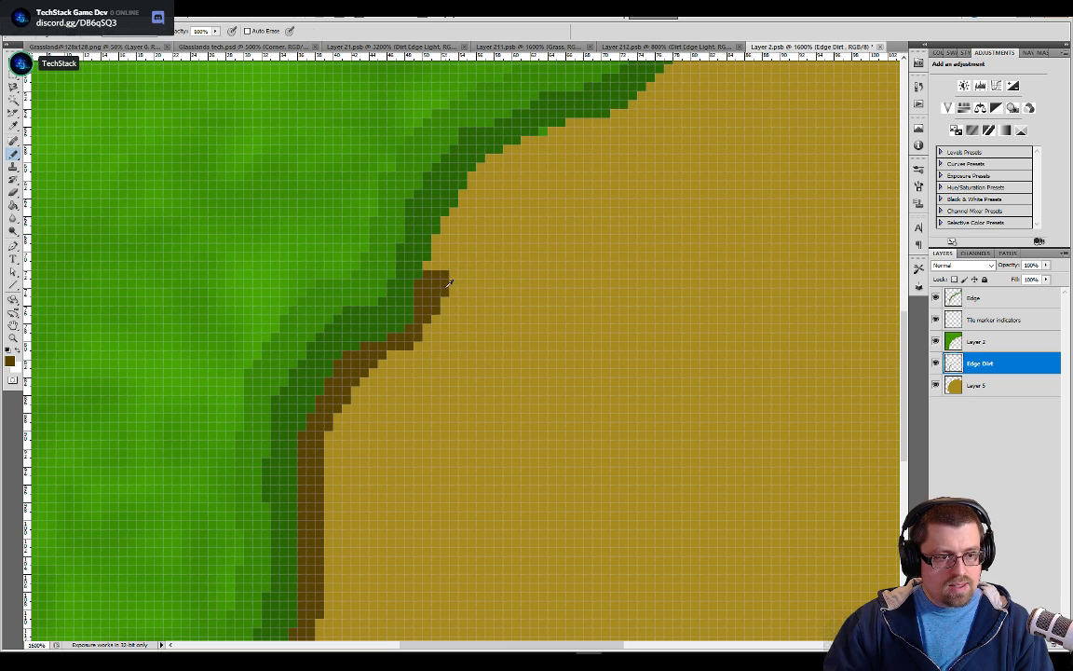
mouse_move(438, 283)
left_mouse_down()
mouse_move(466, 192)
mouse_move(503, 154)
mouse_move(554, 138)
left_mouse_up()
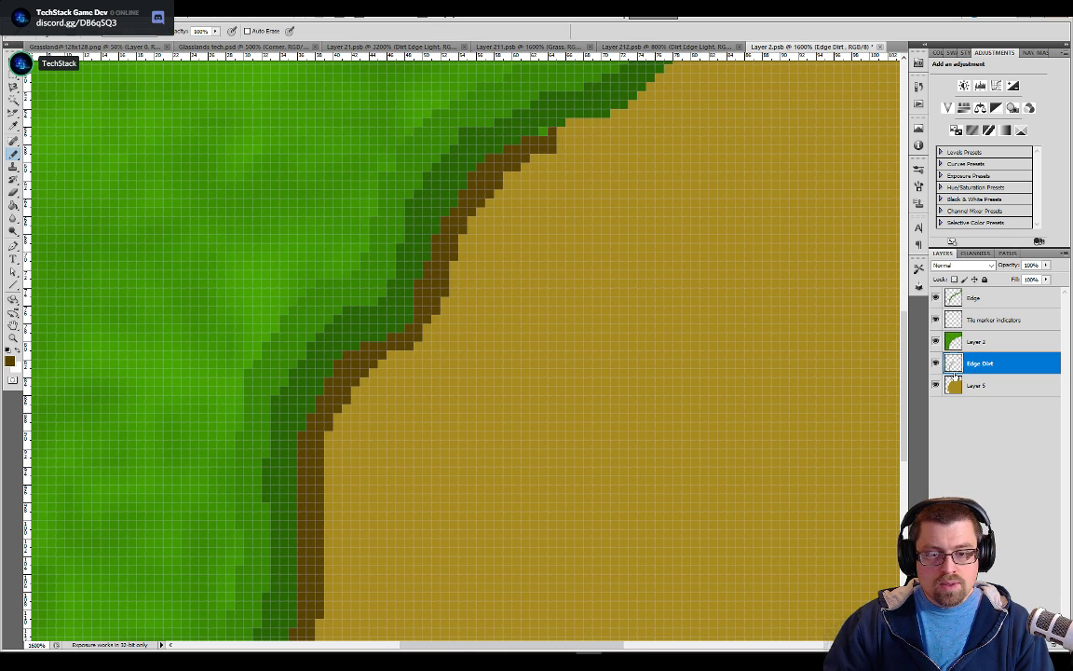
scroll(534, 340, "up", 3)
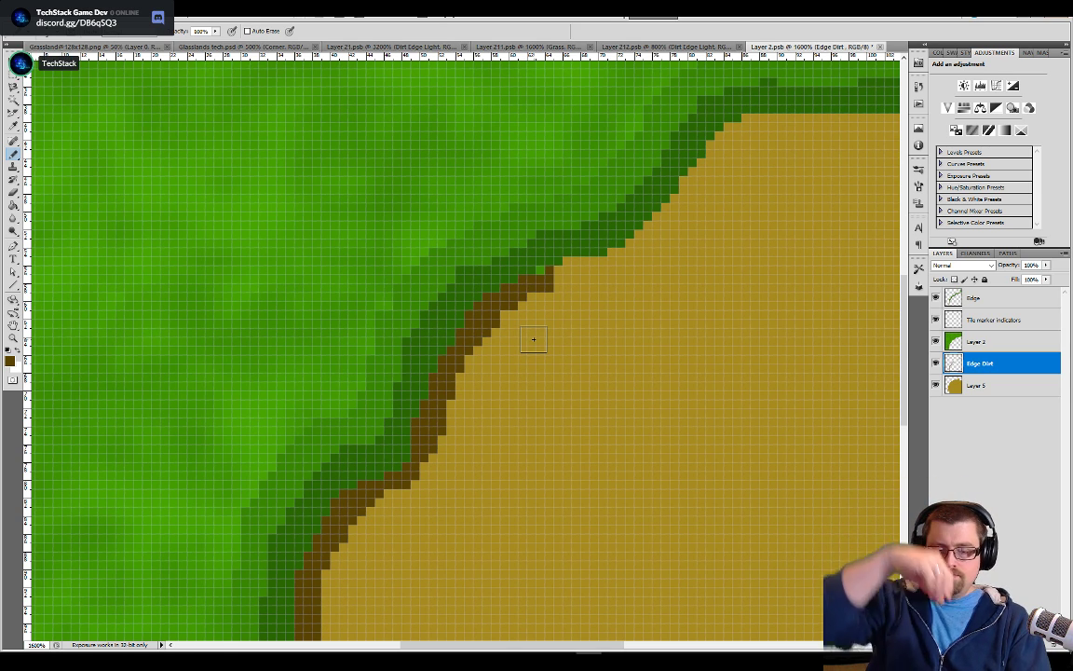
mouse_move(563, 265)
left_mouse_down()
mouse_move(637, 234)
mouse_move(704, 142)
mouse_move(772, 107)
mouse_move(794, 140)
mouse_move(617, 251)
mouse_move(625, 221)
mouse_move(761, 212)
left_mouse_up()
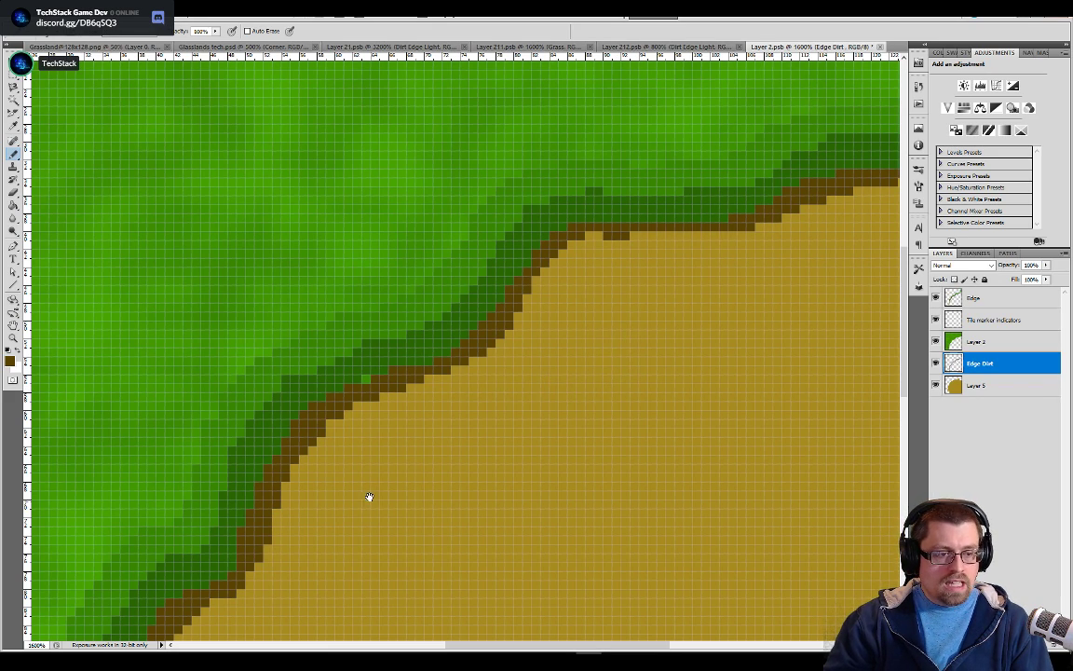
Erase the stray bright green pixel beside the brown border from Layer 2, then reselect the Edge Dirt layer
left_click_drag(370, 502, 479, 438)
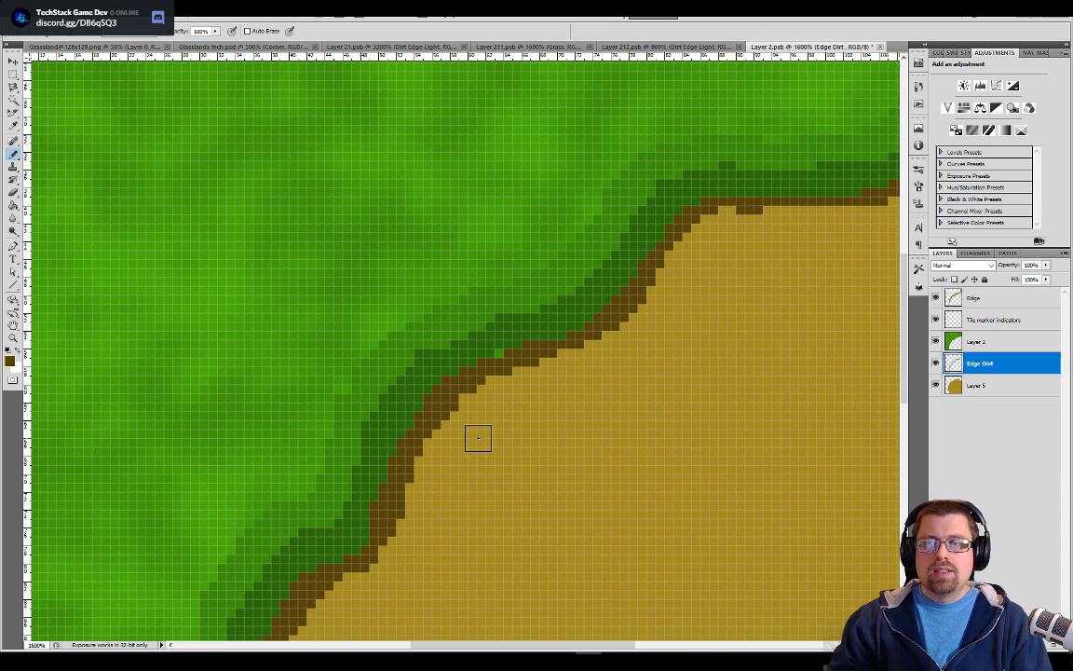
scroll(479, 439, "up", 2)
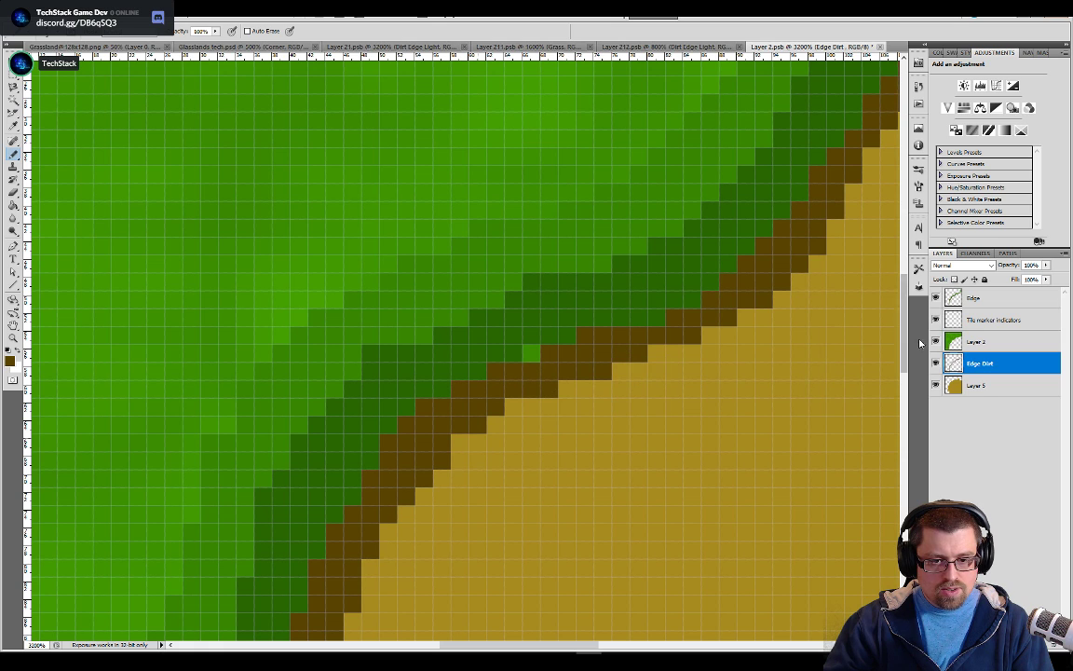
left_click(949, 344)
key("e")
left_click(550, 374)
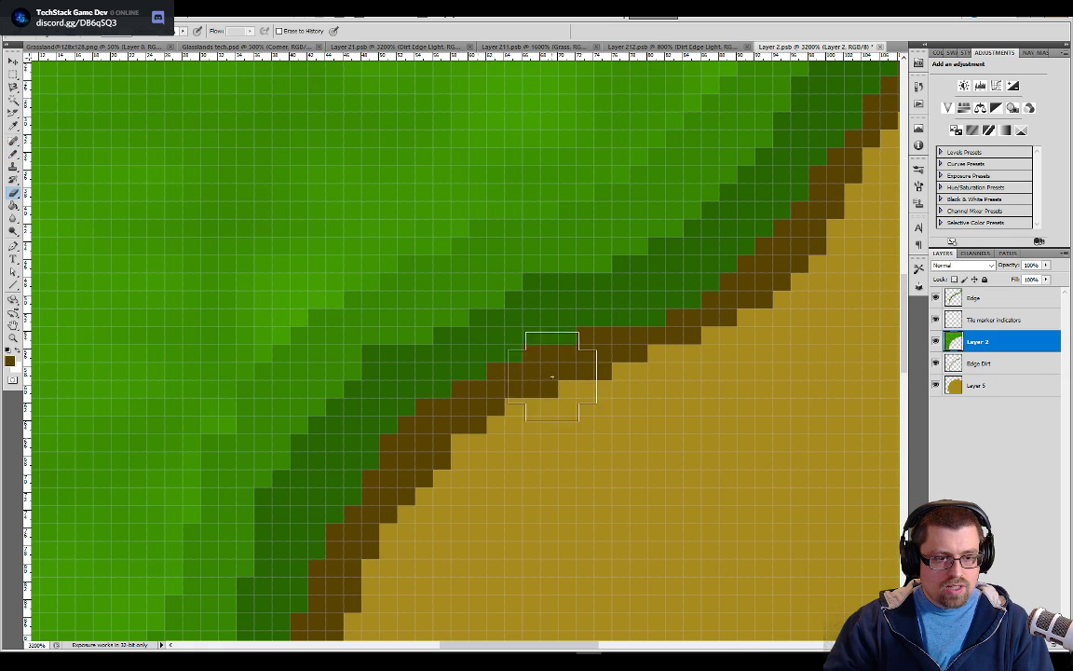
left_click(940, 364)
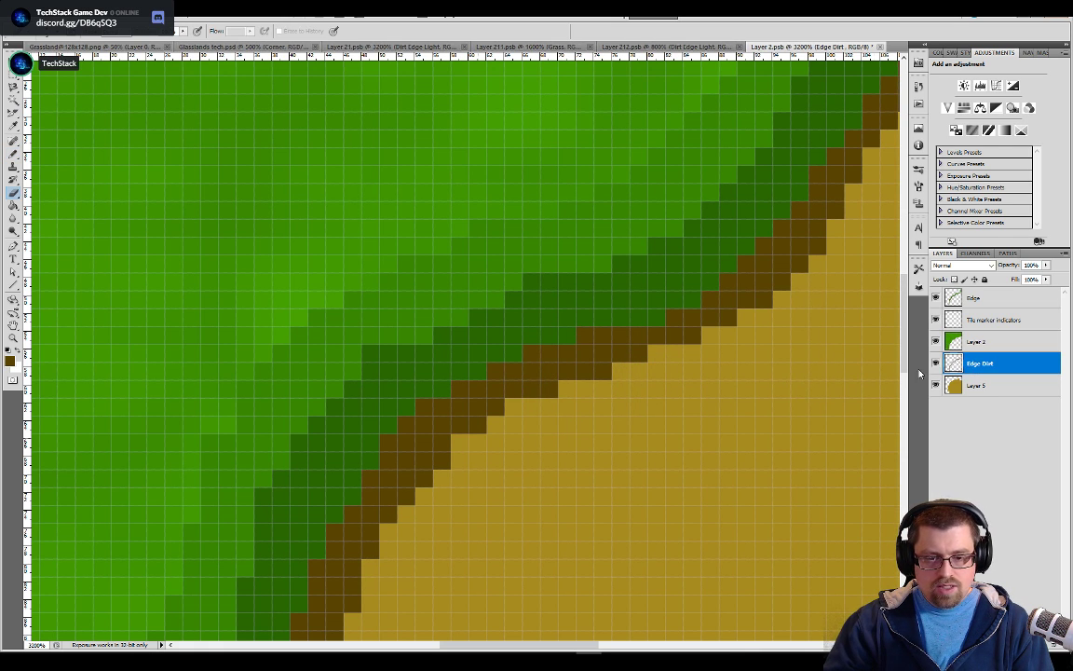
Thicken the thin, flat stretch of the dark brown border to two pixels beneath the upper grass edge
scroll(582, 396, "down", 3)
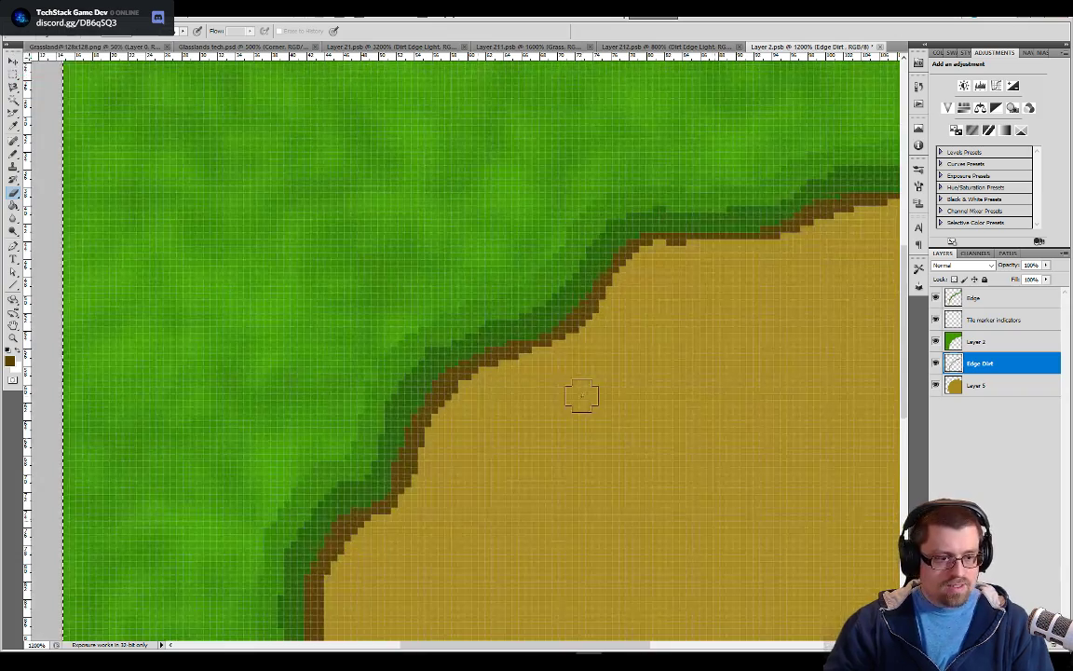
mouse_move(615, 303)
left_mouse_down()
mouse_move(520, 395)
mouse_move(482, 400)
mouse_move(381, 467)
mouse_move(532, 367)
mouse_move(568, 366)
mouse_move(537, 412)
left_mouse_up()
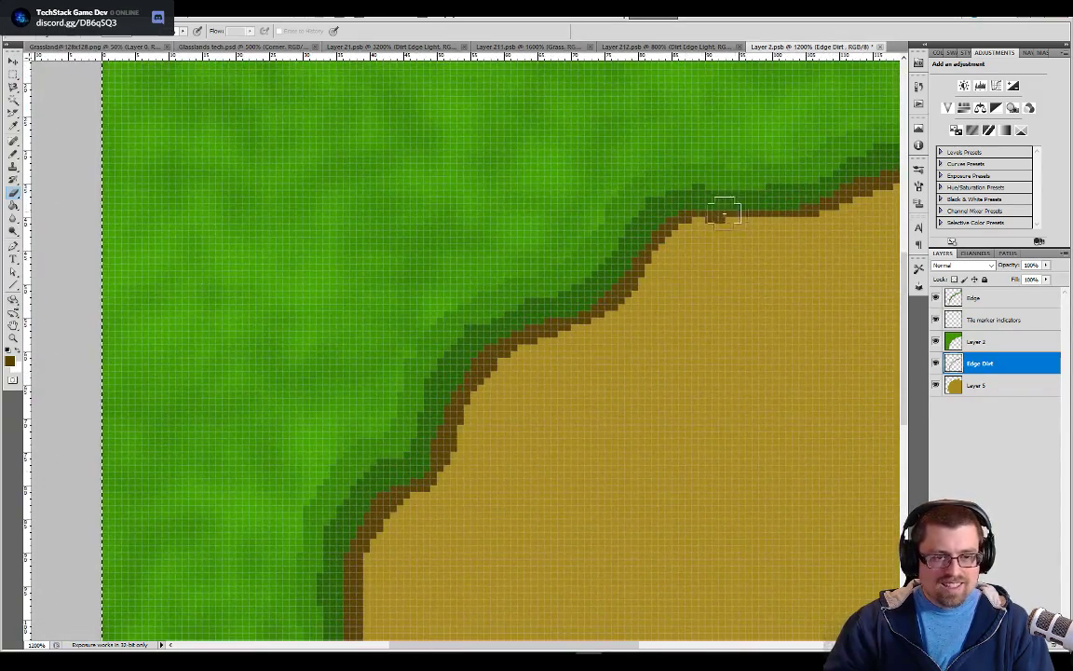
scroll(703, 209, "up", 3)
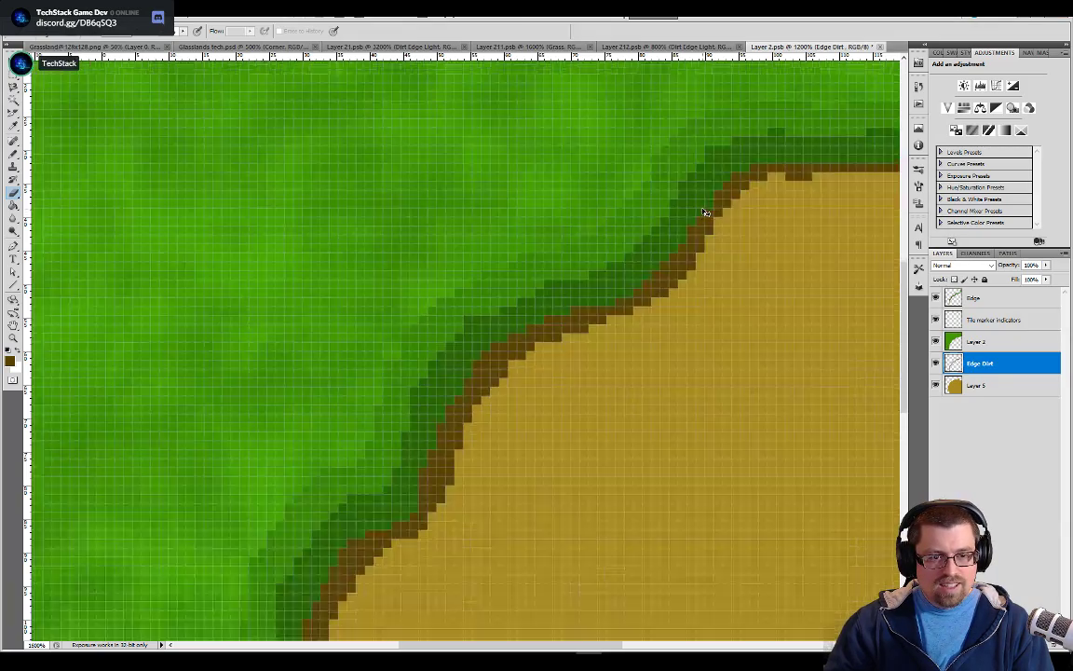
left_click_drag(703, 208, 508, 426)
left_click_drag(706, 340, 491, 460)
left_click_drag(693, 381, 567, 450)
key("b")
left_click(528, 385)
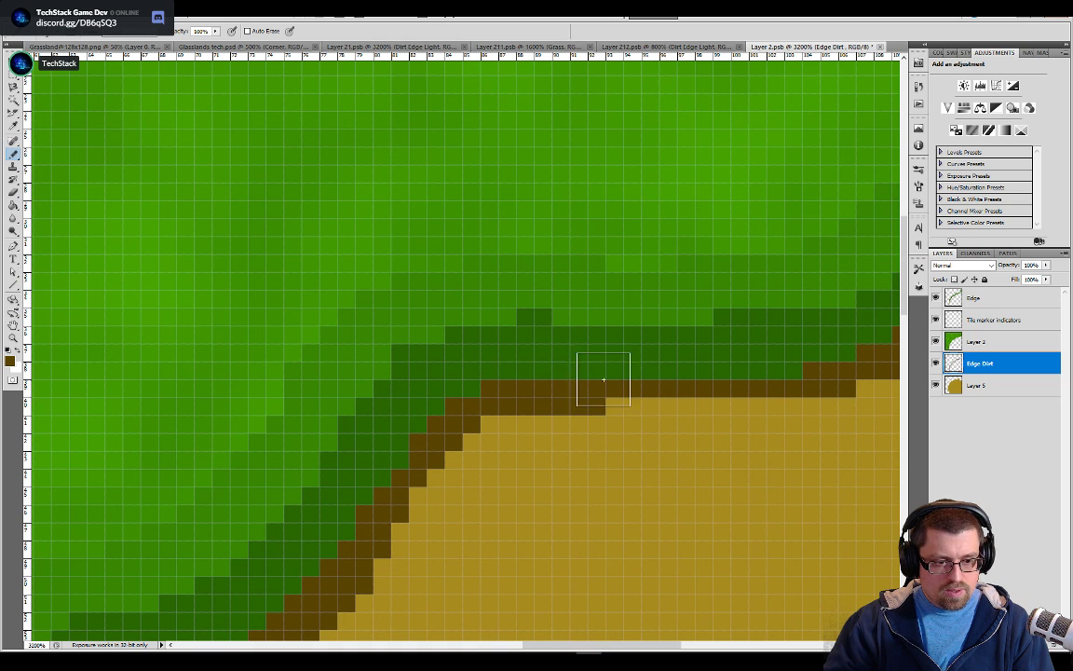
left_click_drag(619, 385, 655, 383)
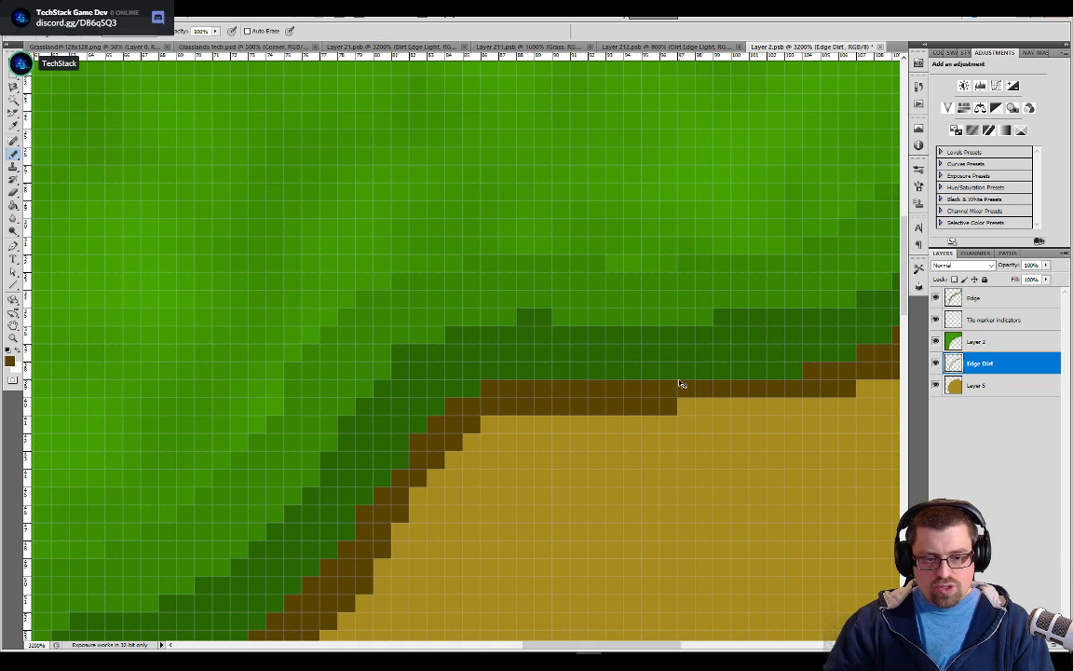
left_click_drag(483, 558, 528, 378)
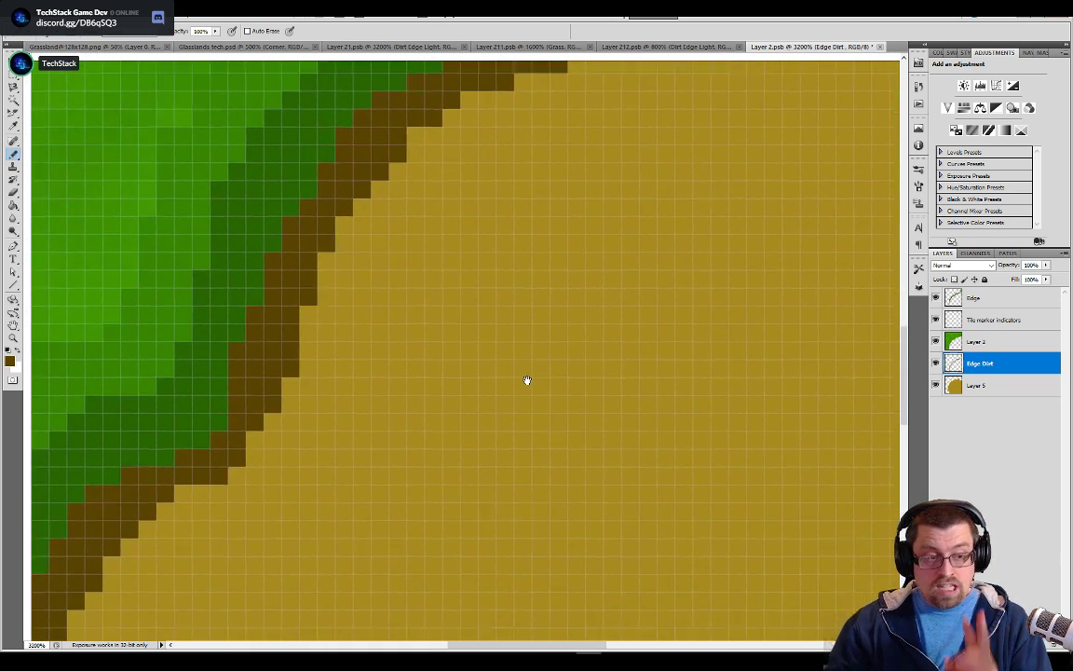
key("ctrl+r")
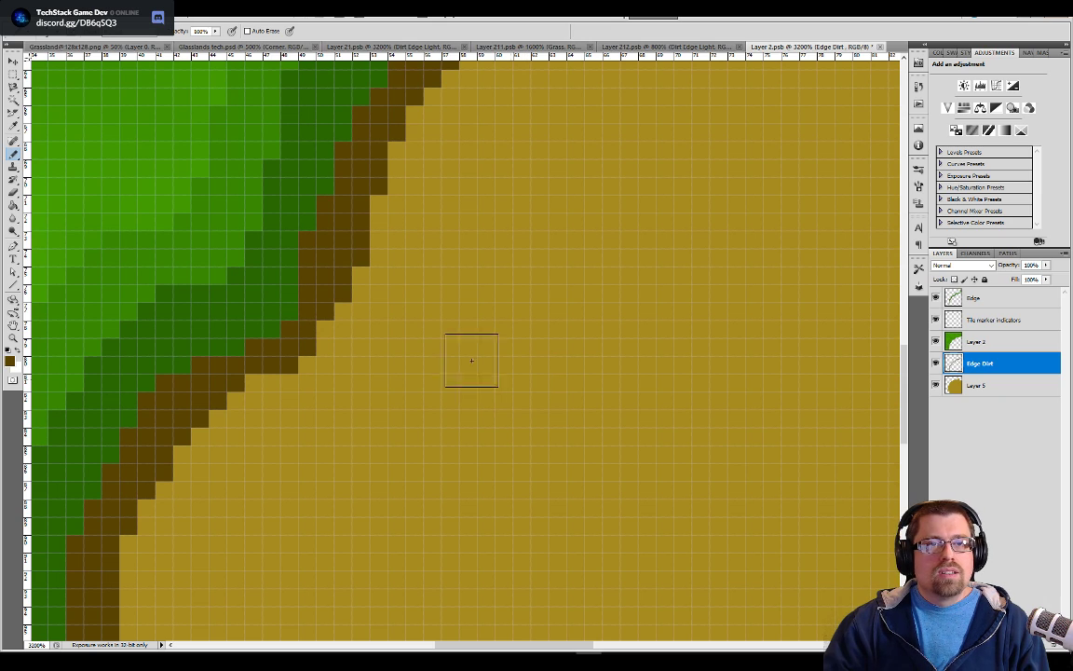
left_click_drag(287, 399, 539, 333)
left_click(453, 333)
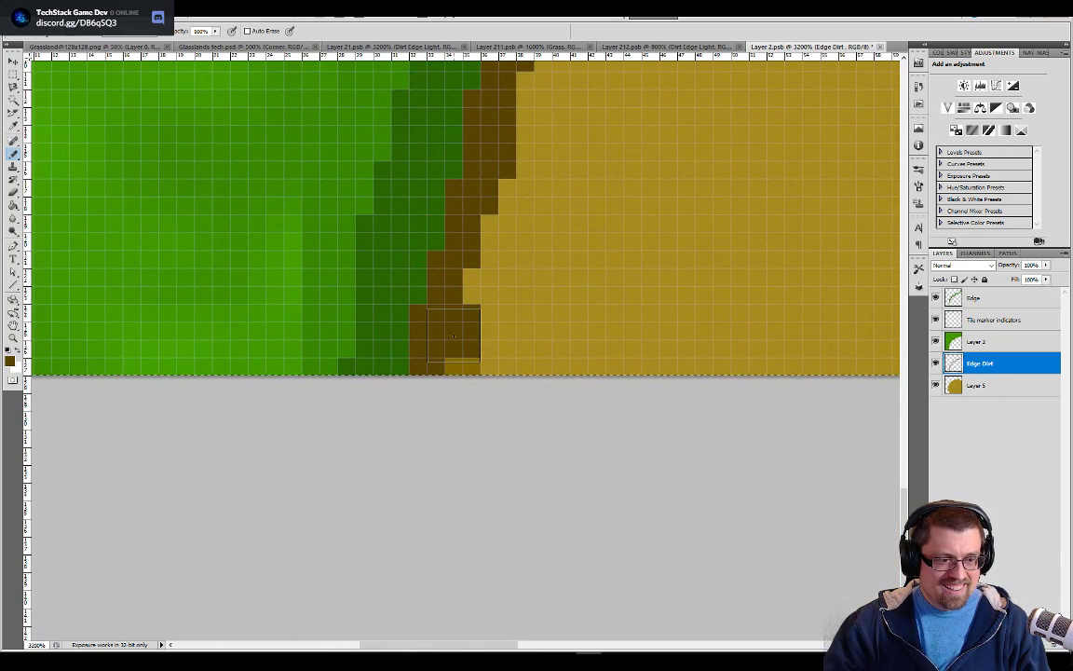
key("ctrl+z")
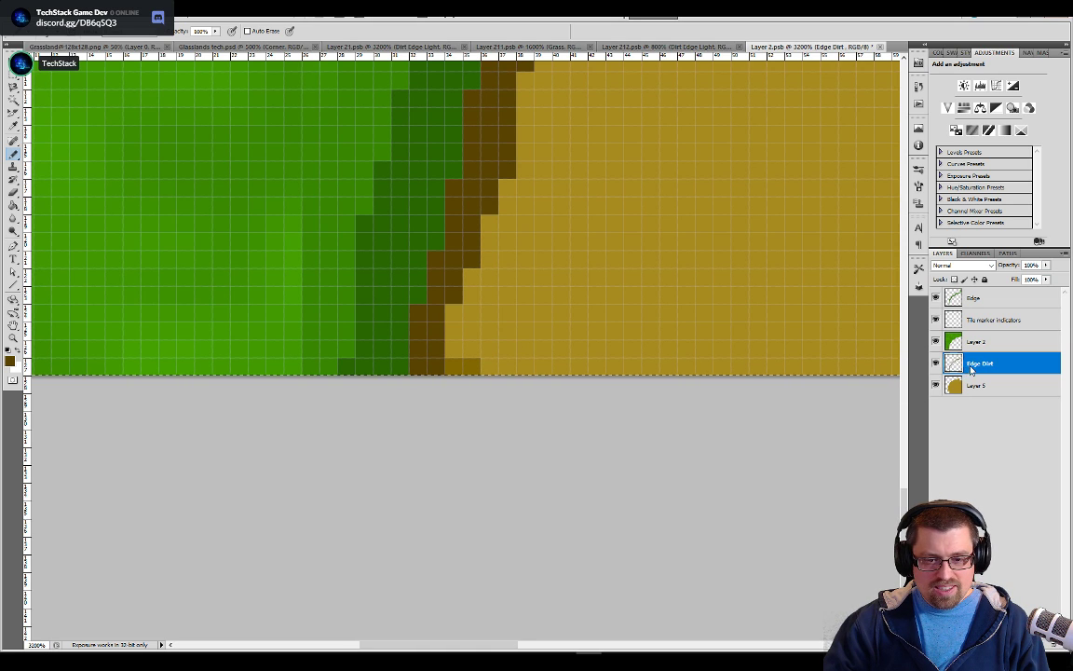
Duplicate the Edge Dirt layer as Edge Dirt Light
right_click(971, 369)
left_click(960, 423)
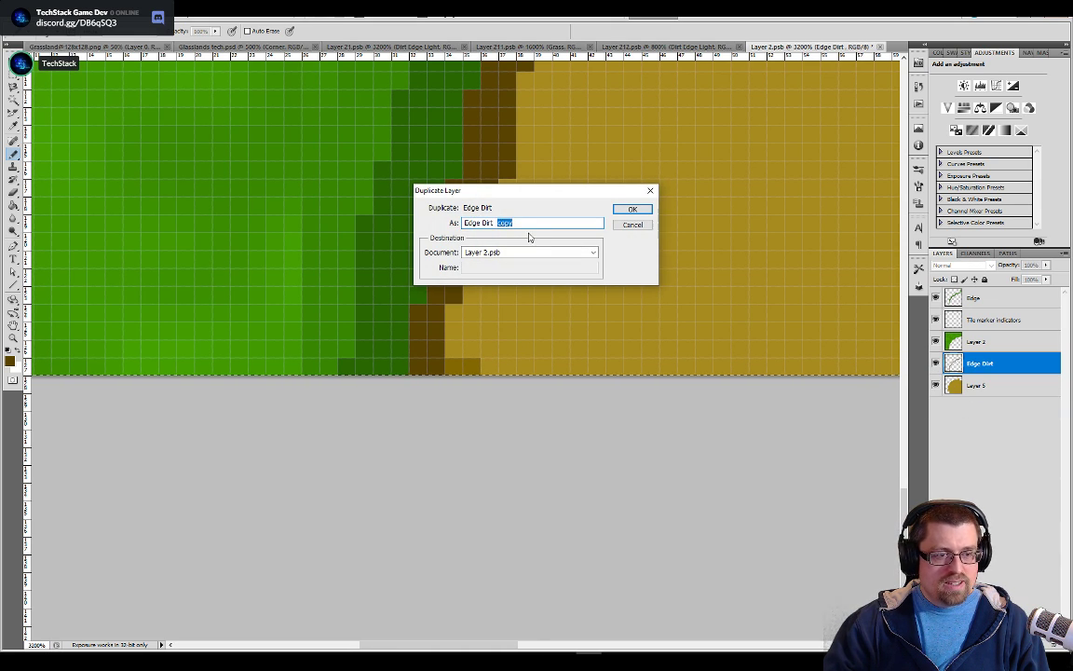
key("BackSpace")
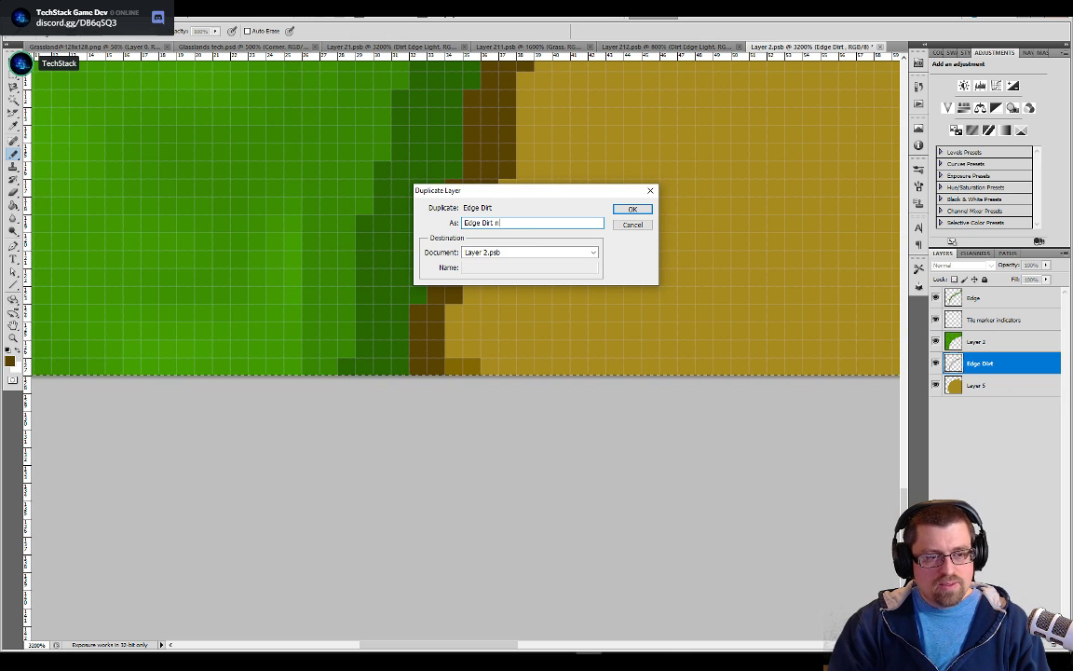
type("Leght")
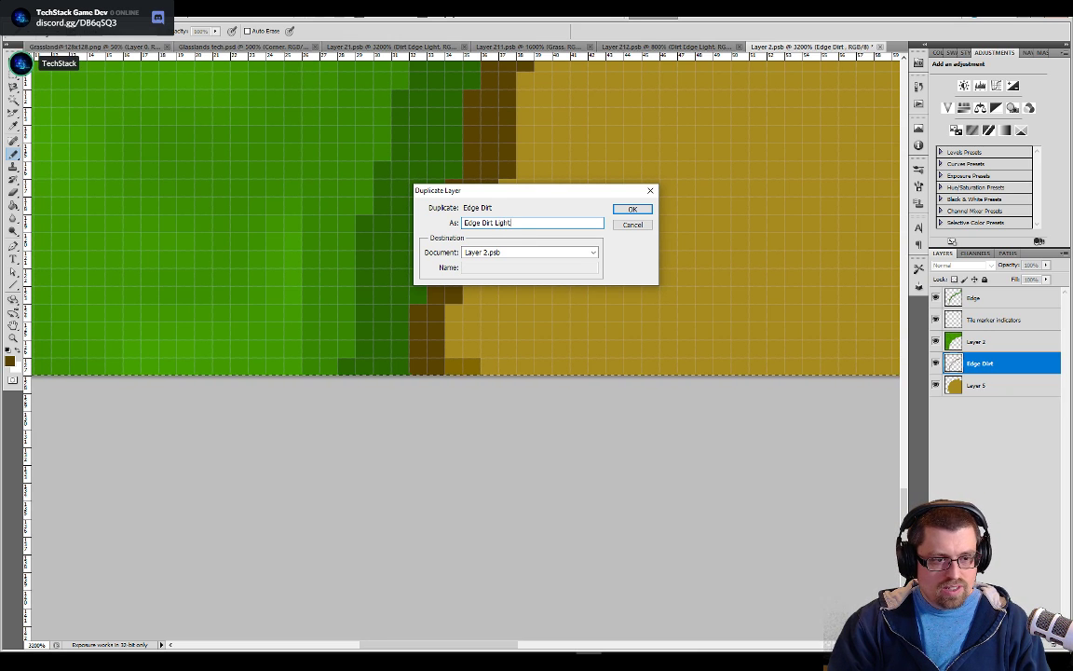
key("Return")
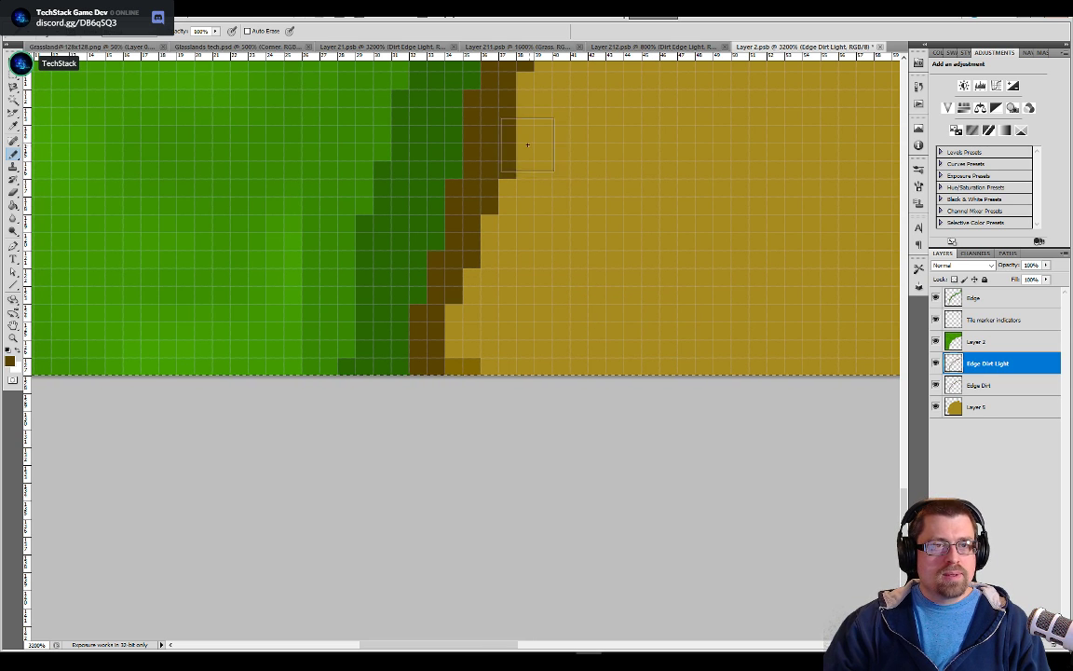
Place the Edge Dirt Light layer beneath Edge Dirt and paint a light brown border beside the dark one along the lower grass edge
left_click(453, 332)
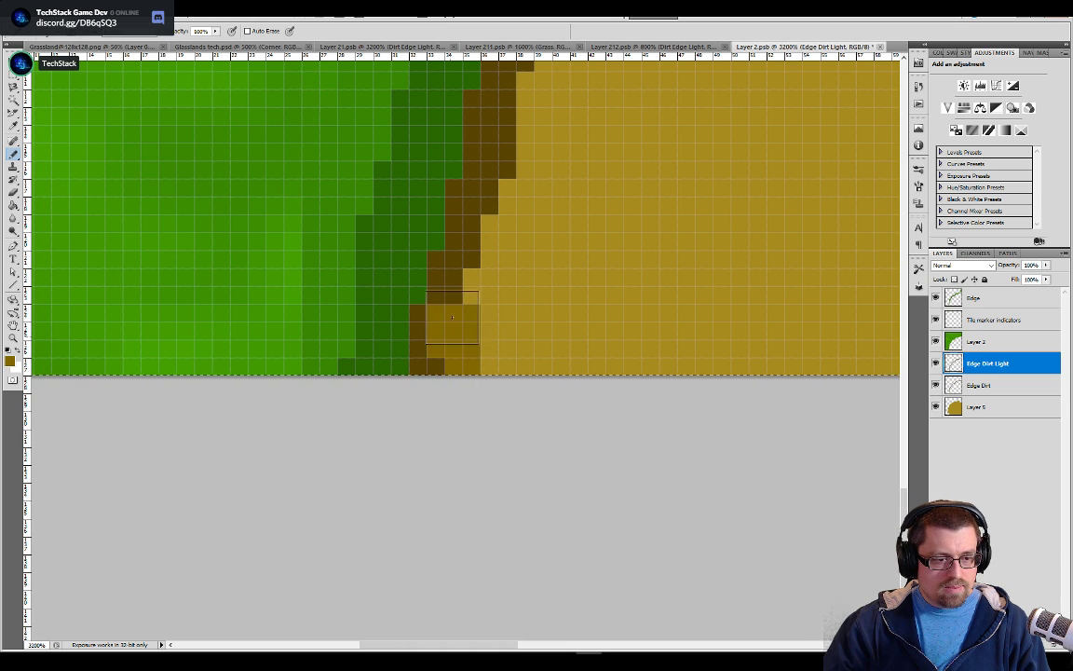
left_click_drag(976, 370, 983, 396)
mouse_move(450, 332)
left_mouse_down()
mouse_move(463, 243)
mouse_move(521, 106)
left_mouse_up()
left_click_drag(526, 173, 485, 295)
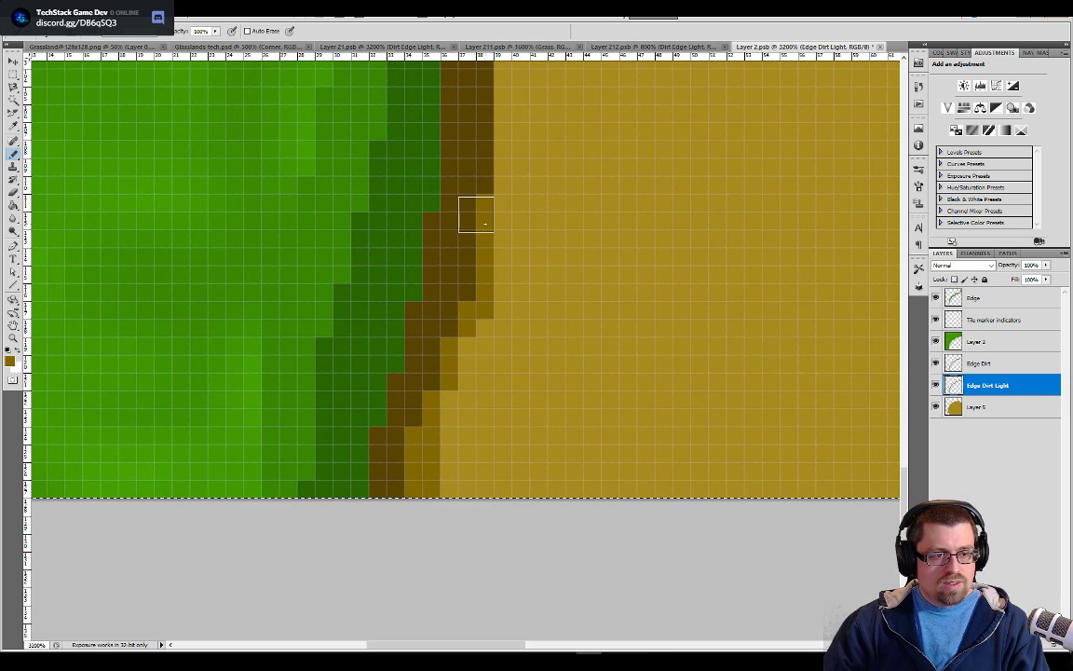
mouse_move(493, 214)
left_mouse_down()
mouse_move(496, 310)
mouse_move(434, 387)
left_mouse_up()
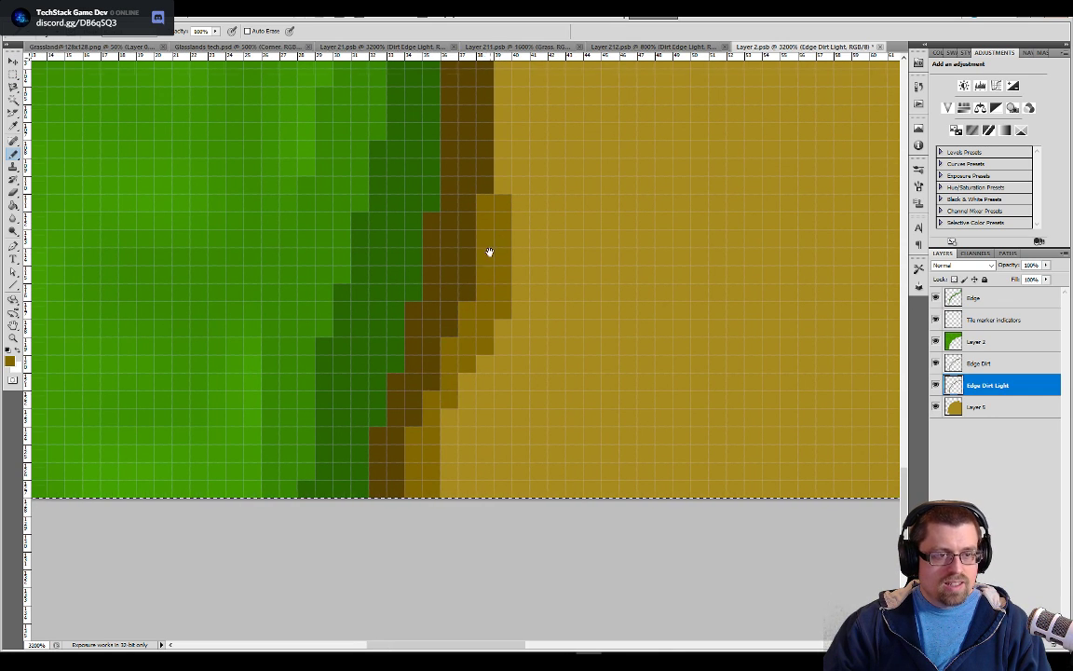
left_click_drag(493, 236, 458, 376)
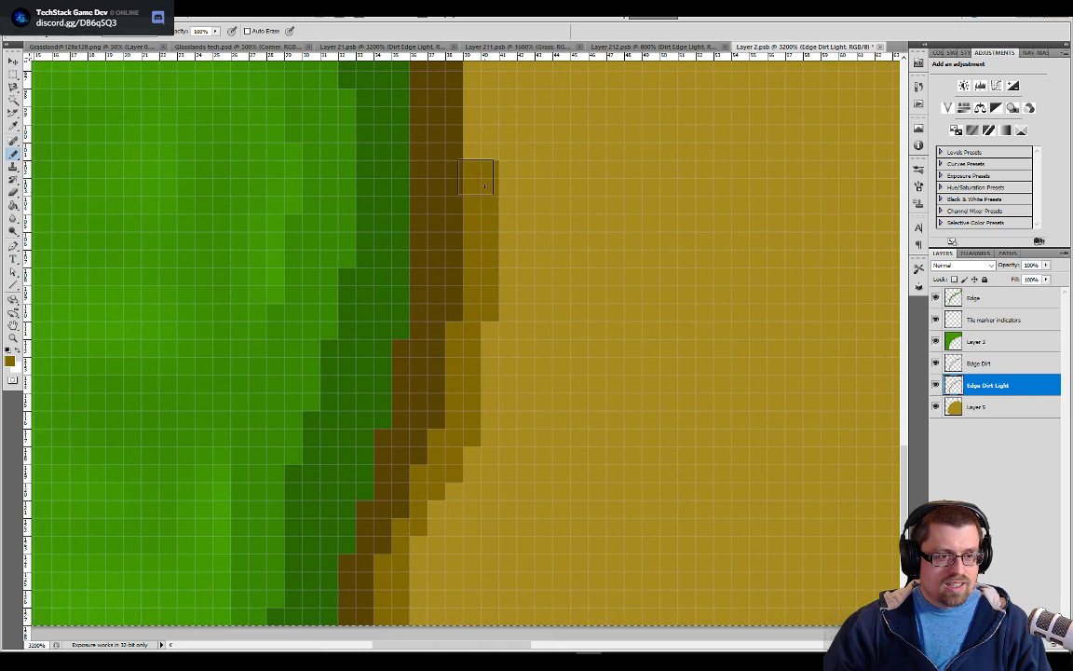
Continue the light brown border up along the middle, diagonal stretch of the dark brown edge
mouse_move(520, 143)
left_mouse_down()
mouse_move(497, 279)
mouse_move(470, 320)
mouse_move(429, 332)
mouse_move(438, 355)
mouse_move(442, 282)
mouse_move(426, 214)
mouse_move(443, 169)
mouse_move(499, 113)
mouse_move(504, 156)
mouse_move(468, 306)
mouse_move(460, 311)
mouse_move(453, 291)
mouse_move(442, 363)
left_mouse_up()
mouse_move(447, 370)
left_mouse_down()
mouse_move(495, 356)
mouse_move(530, 303)
mouse_move(591, 248)
mouse_move(613, 203)
mouse_move(612, 133)
left_mouse_up()
mouse_move(653, 177)
left_mouse_down()
mouse_move(595, 340)
mouse_move(548, 419)
left_mouse_up()
mouse_move(526, 375)
left_mouse_down()
mouse_move(601, 182)
mouse_move(677, 135)
left_mouse_up()
mouse_move(756, 147)
left_mouse_down()
mouse_move(620, 329)
mouse_move(562, 320)
mouse_move(782, 201)
mouse_move(805, 129)
mouse_move(659, 398)
mouse_move(634, 378)
mouse_move(666, 307)
mouse_move(736, 252)
mouse_move(821, 245)
left_mouse_up()
Extend the light brown border beneath the upper grass edge as far as the tile's right side
left_click_drag(806, 321, 558, 361)
mouse_move(506, 297)
left_mouse_down()
mouse_move(627, 305)
mouse_move(682, 277)
mouse_move(827, 263)
left_mouse_up()
left_click_drag(719, 296, 733, 290)
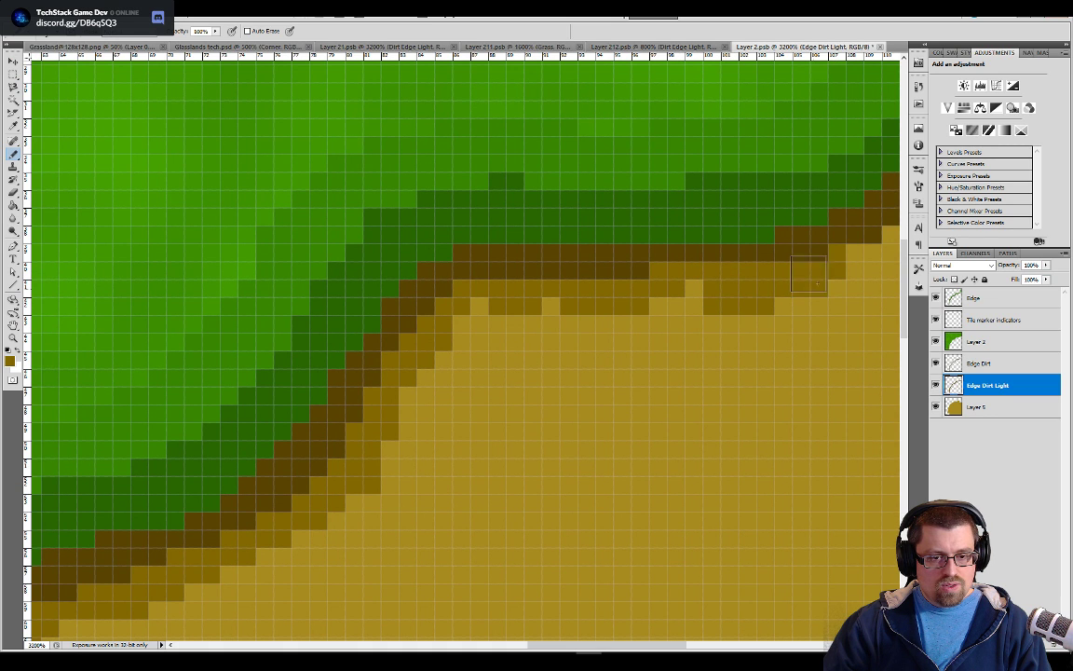
left_click_drag(826, 294, 436, 395)
mouse_move(497, 342)
left_mouse_down()
mouse_move(656, 279)
mouse_move(779, 250)
left_mouse_up()
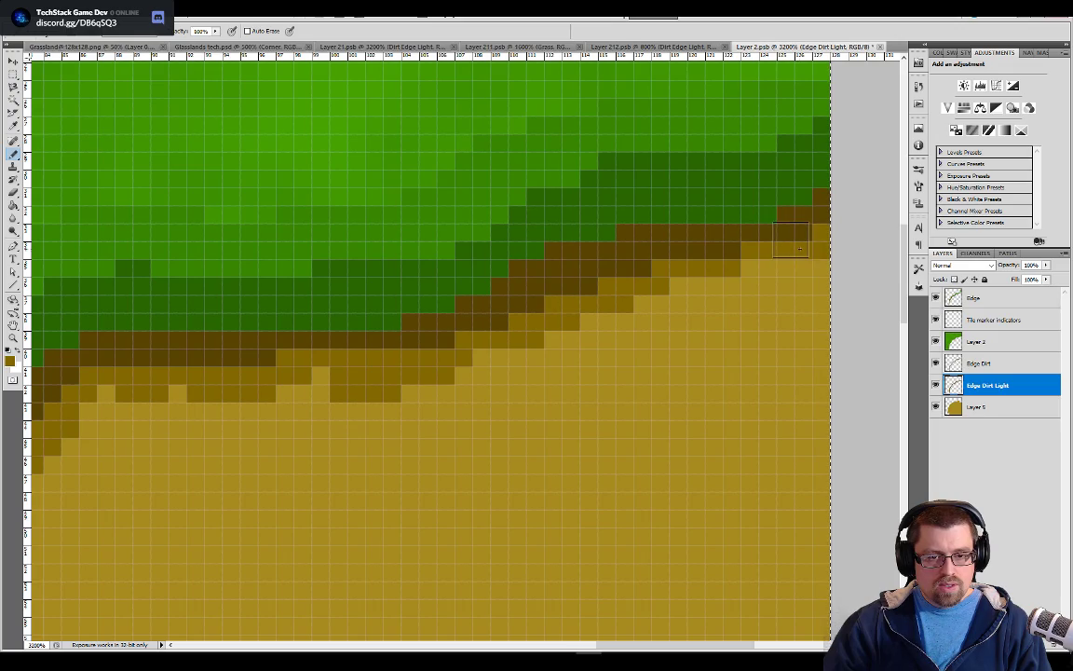
Save the corner tile with its finished light brown border
key("ctrl+minus")
key("ctrl+minus")
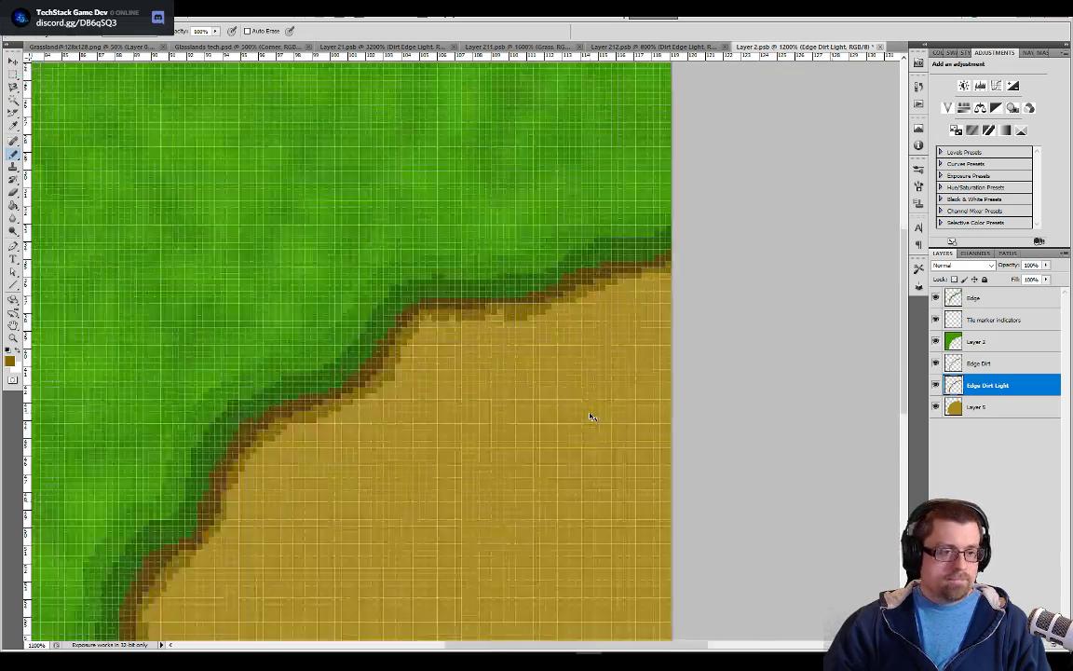
key("ctrl+minus")
key("ctrl+a")
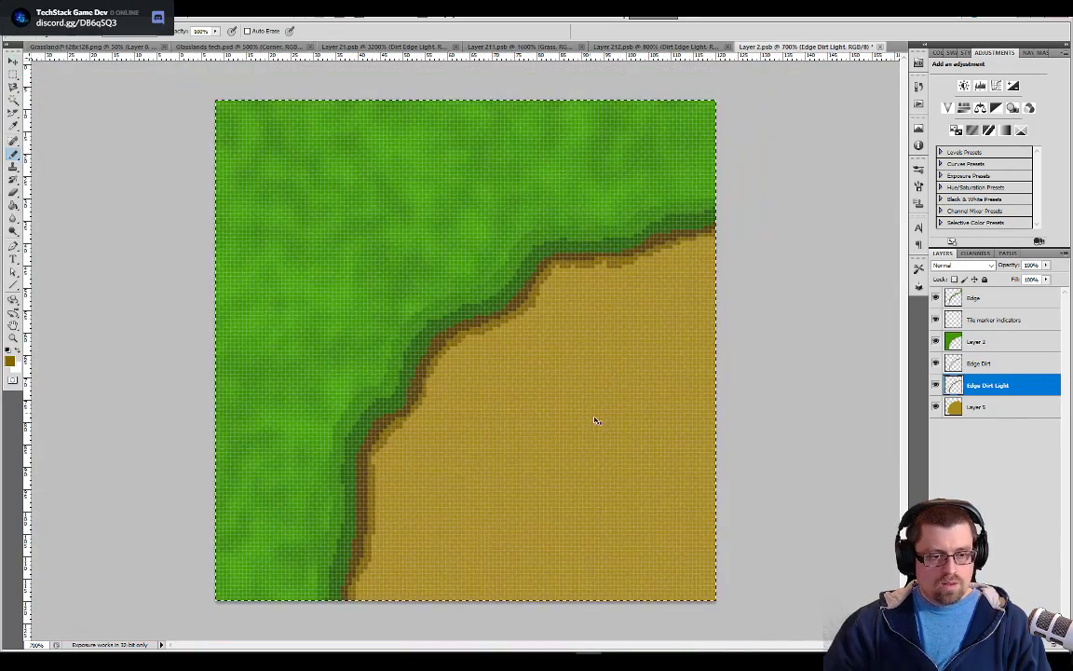
Switch to the full tileset document and review the whole dirt path loop with the updated corner tiles
left_click(391, 46)
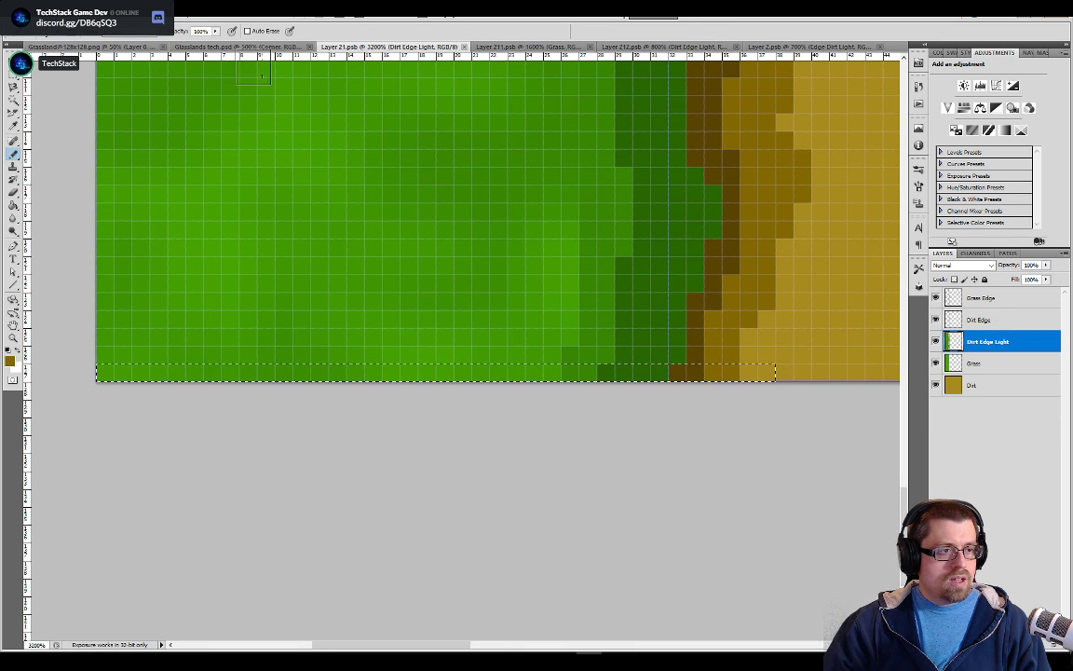
left_click(238, 46)
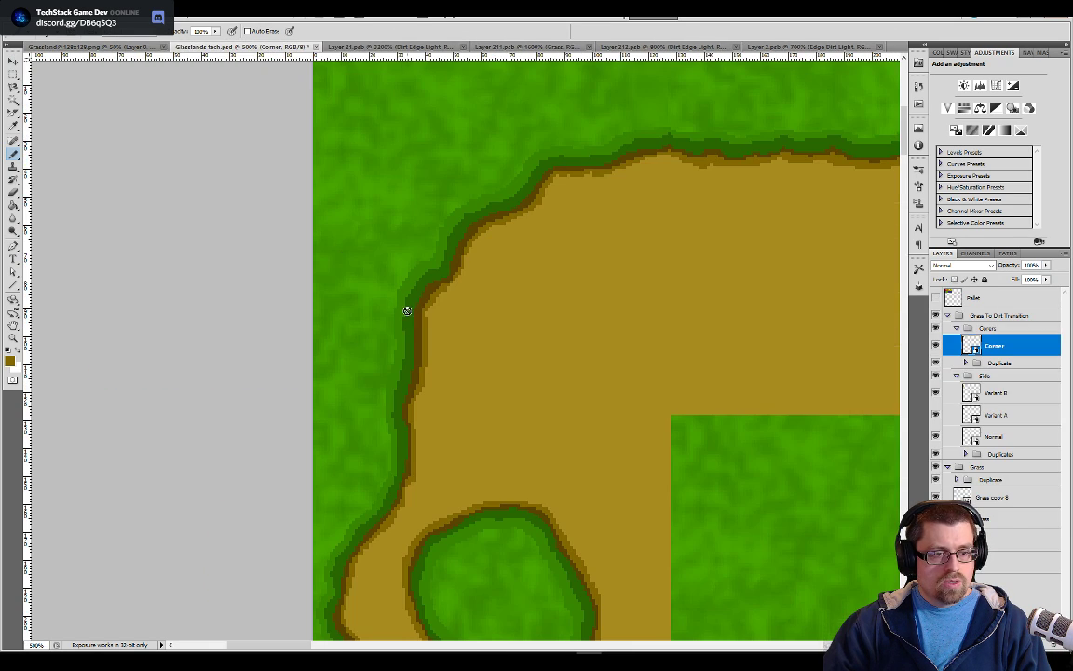
scroll(408, 314, "down", 3)
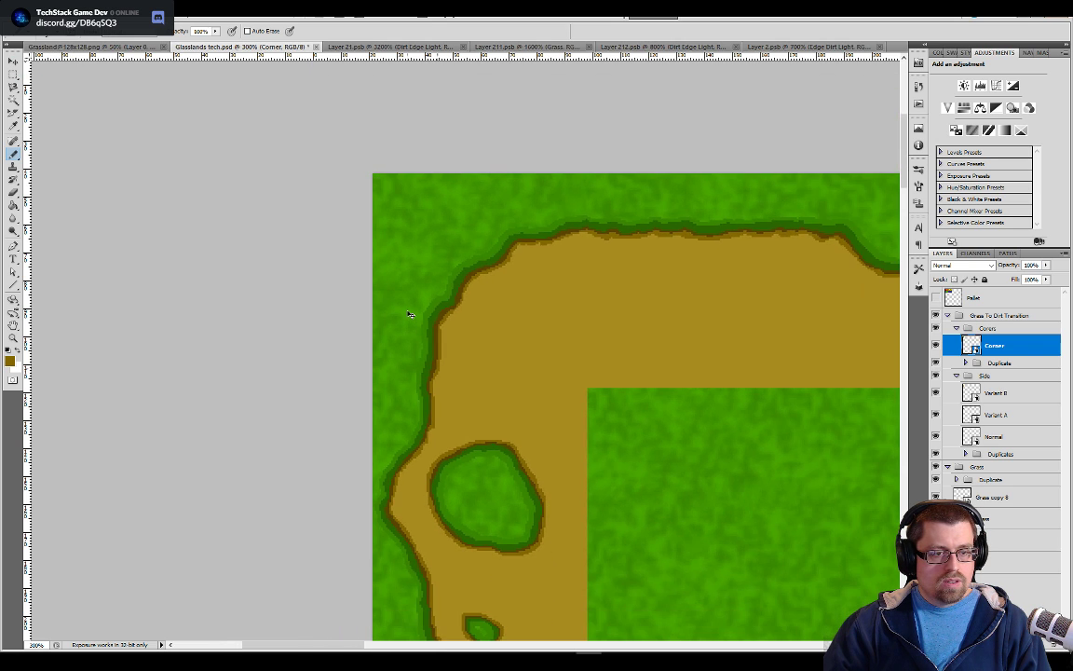
scroll(409, 314, "down", 3)
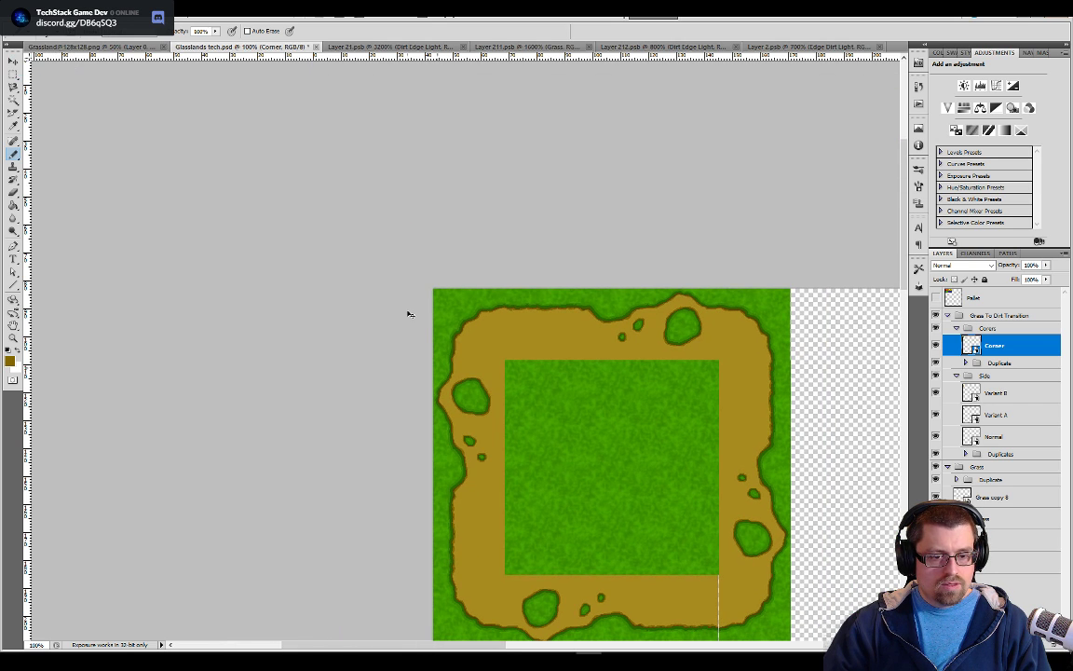
left_click_drag(763, 508, 757, 315)
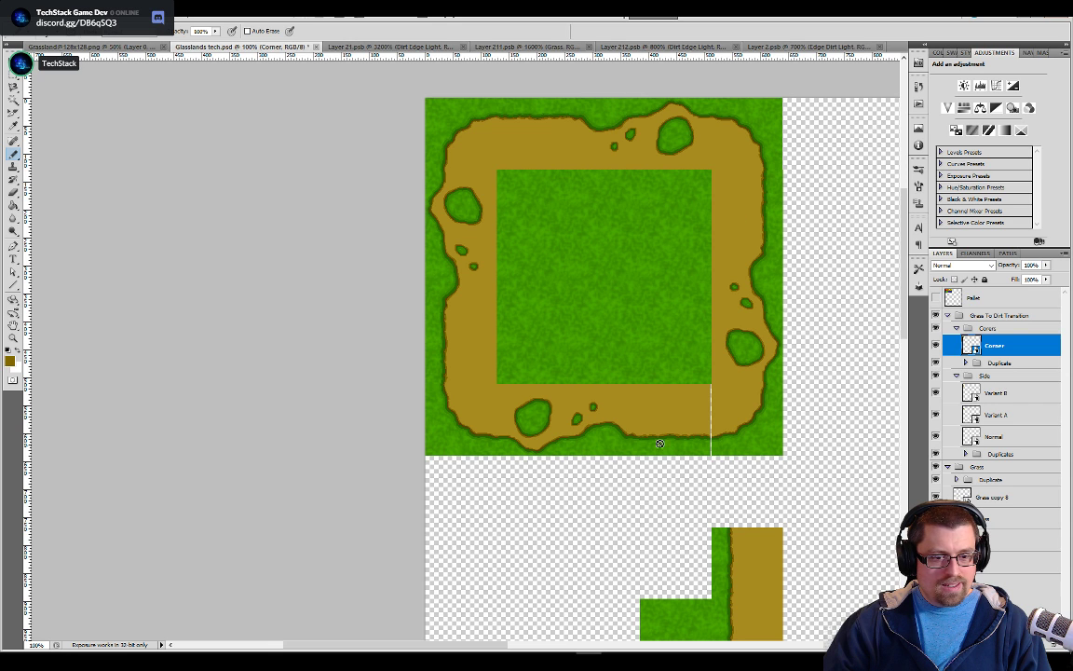
Examine closely how the corner tile borders join the side tiles, from the lower-left corner up to the upper-left corner
key("ctrl+plus")
key("ctrl+plus")
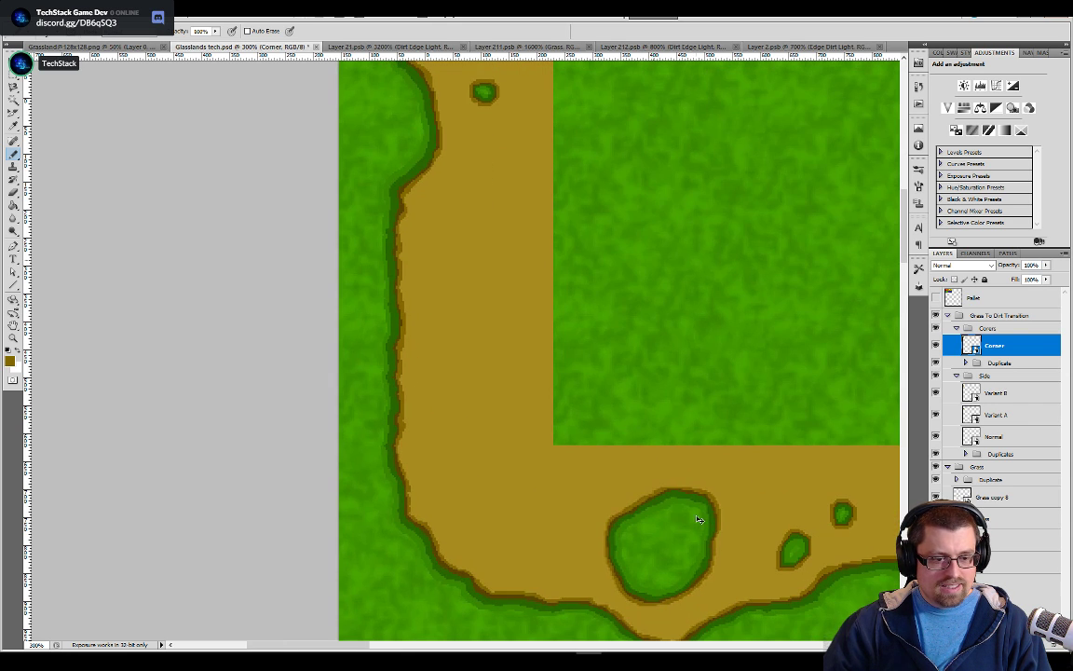
left_click_drag(605, 525, 614, 463)
key("ctrl+plus")
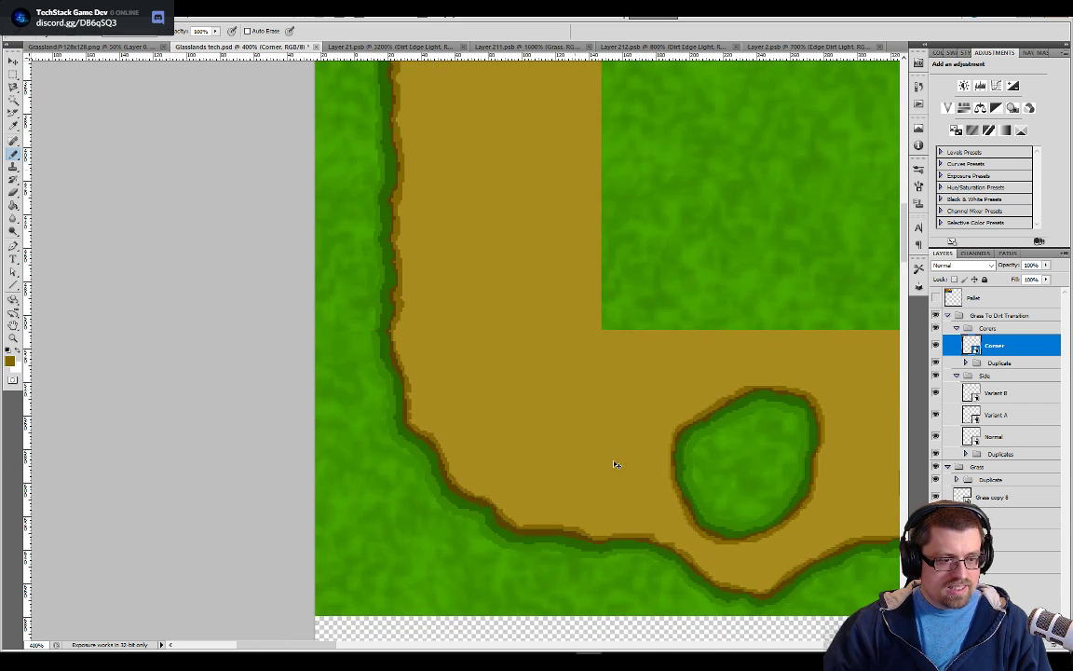
key("ctrl+plus")
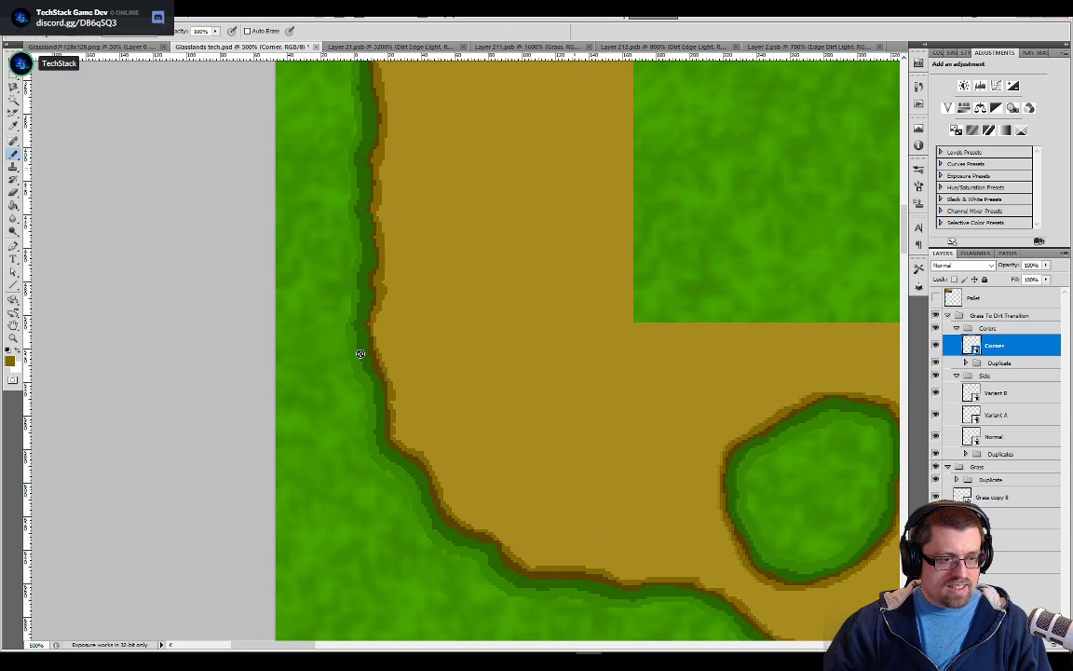
left_click_drag(444, 448, 486, 562)
mouse_move(499, 313)
left_mouse_down()
mouse_move(499, 467)
mouse_move(480, 615)
left_mouse_up()
left_click_drag(522, 79, 494, 596)
left_click_drag(493, 179, 486, 596)
left_click_drag(494, 93, 507, 419)
left_click_drag(614, 510, 618, 395)
key("ctrl+plus")
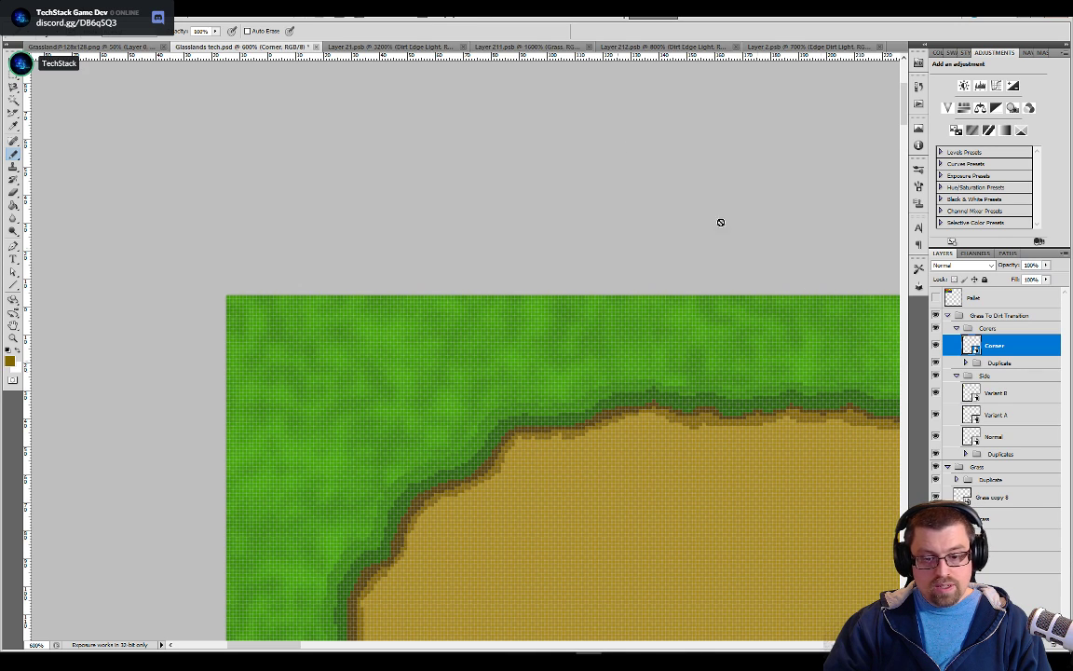
Return to Layer 2.psb, try to fill Layer 2 with the grass pattern at a tolerance of 255, and undo the fill
left_click(774, 47)
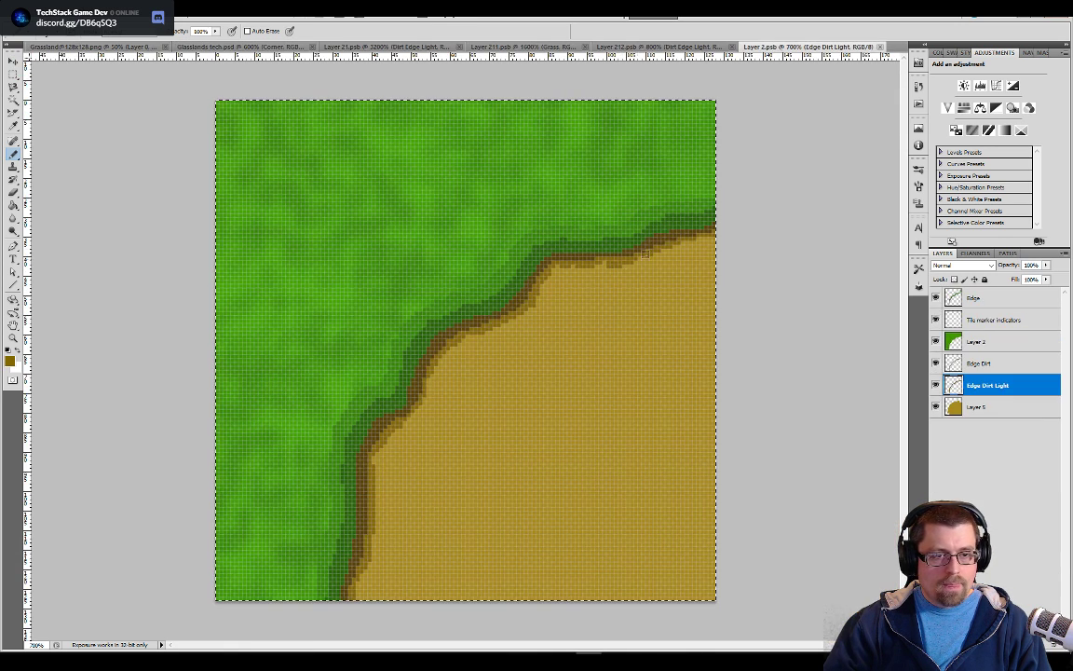
left_click(978, 342)
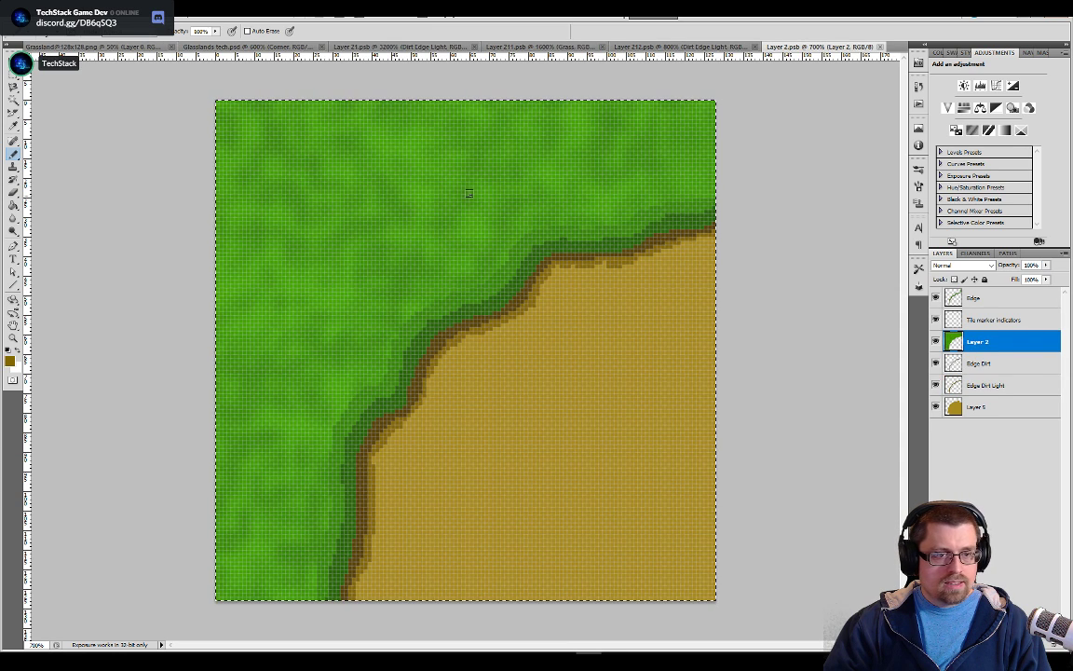
key("g")
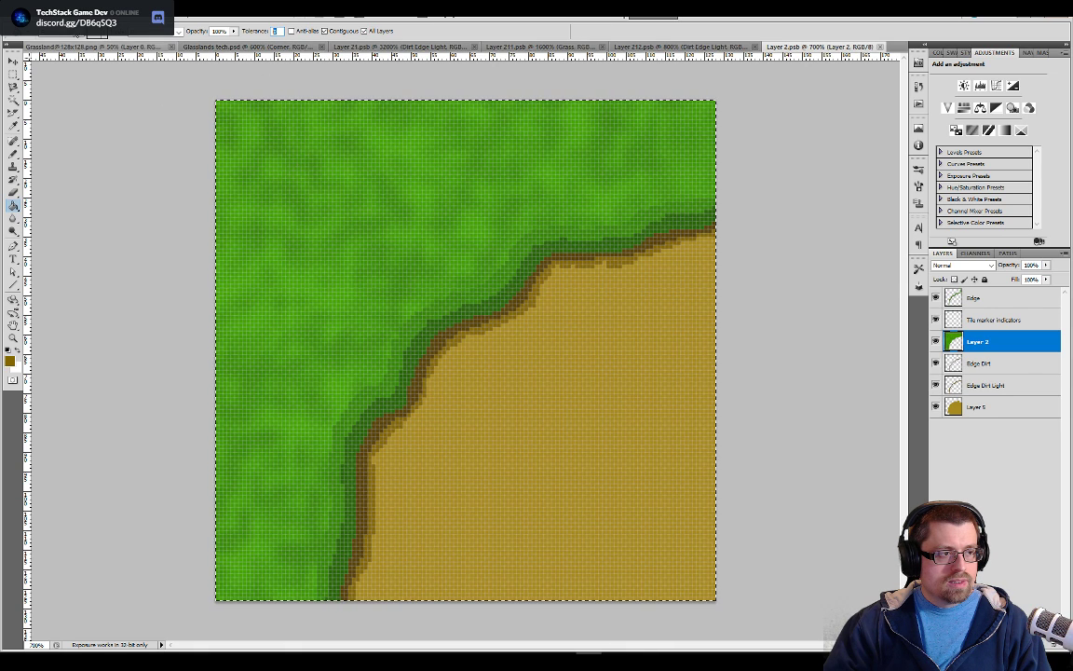
left_click(74, 35)
left_click(75, 43)
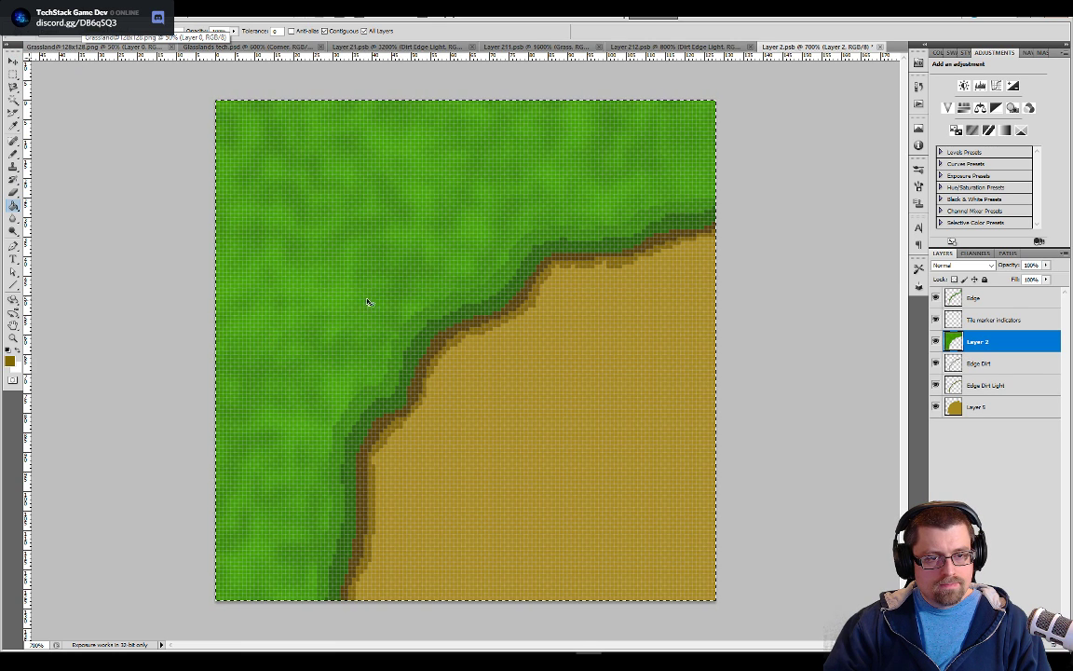
key("ctrl+s")
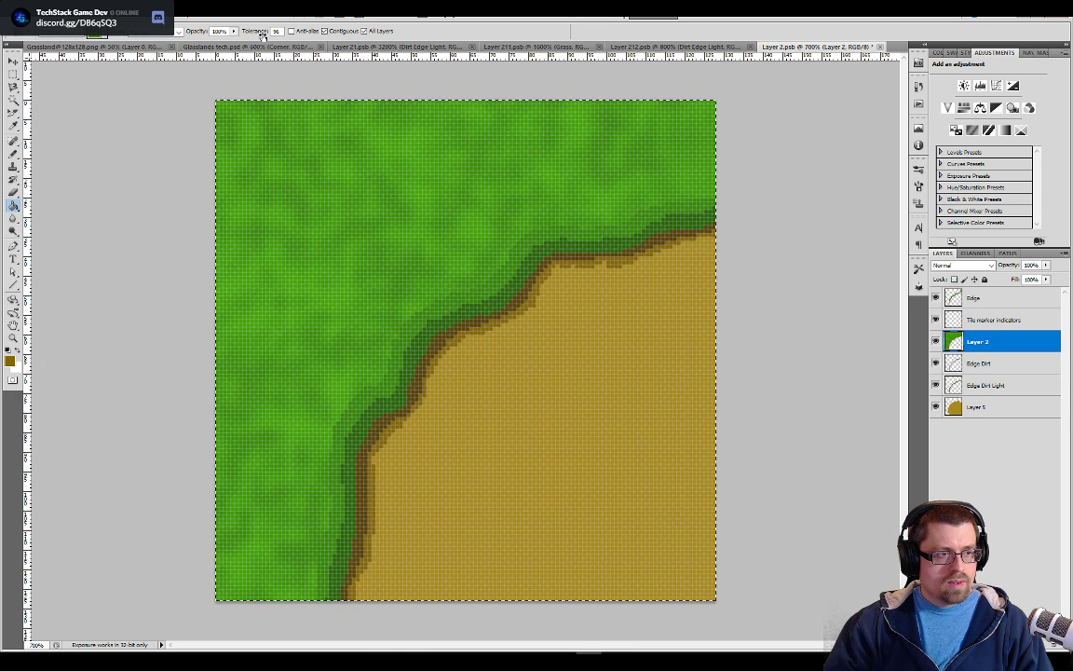
left_click_drag(261, 35, 554, 44)
left_click(431, 234)
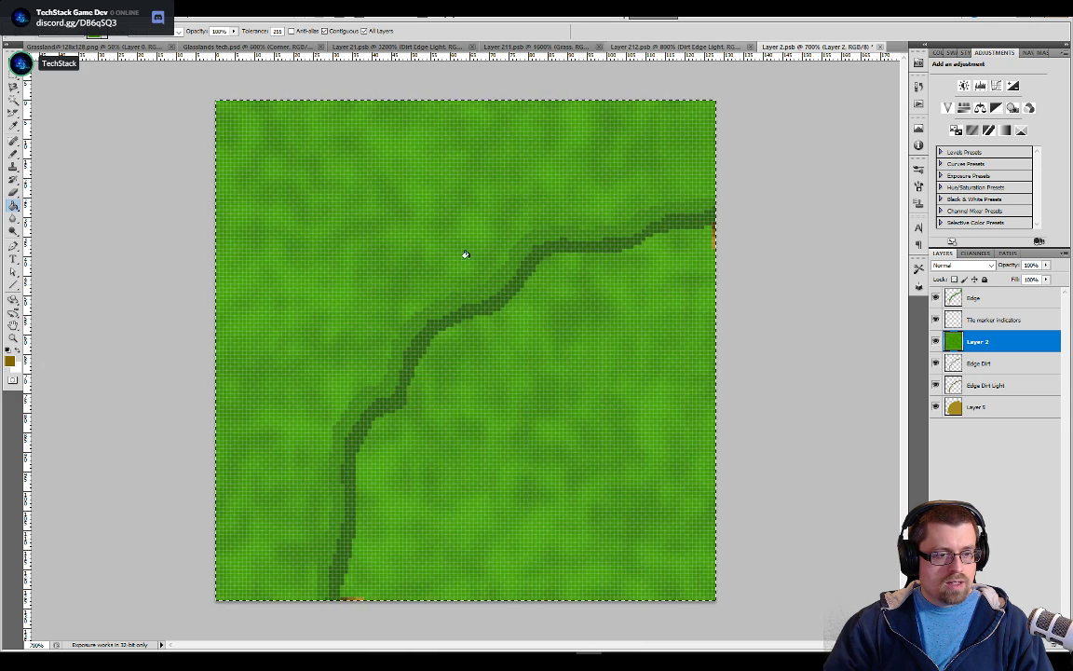
key("ctrl+z")
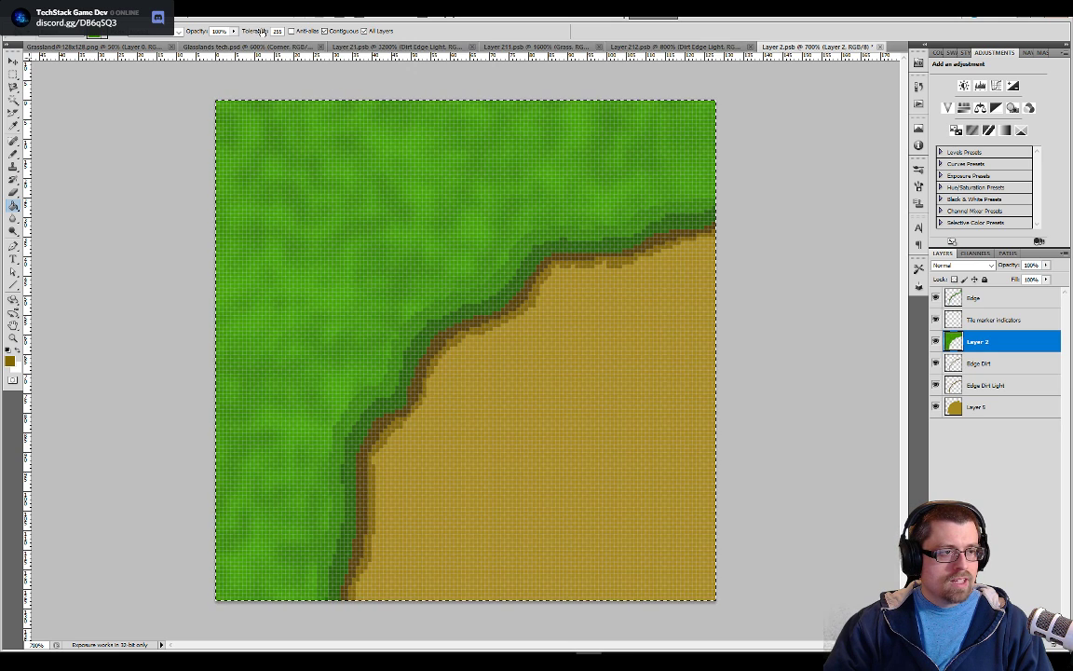
Try to refill the grass on Layer 2 with the pattern at a tolerance of 168
left_click_drag(235, 31, 207, 30)
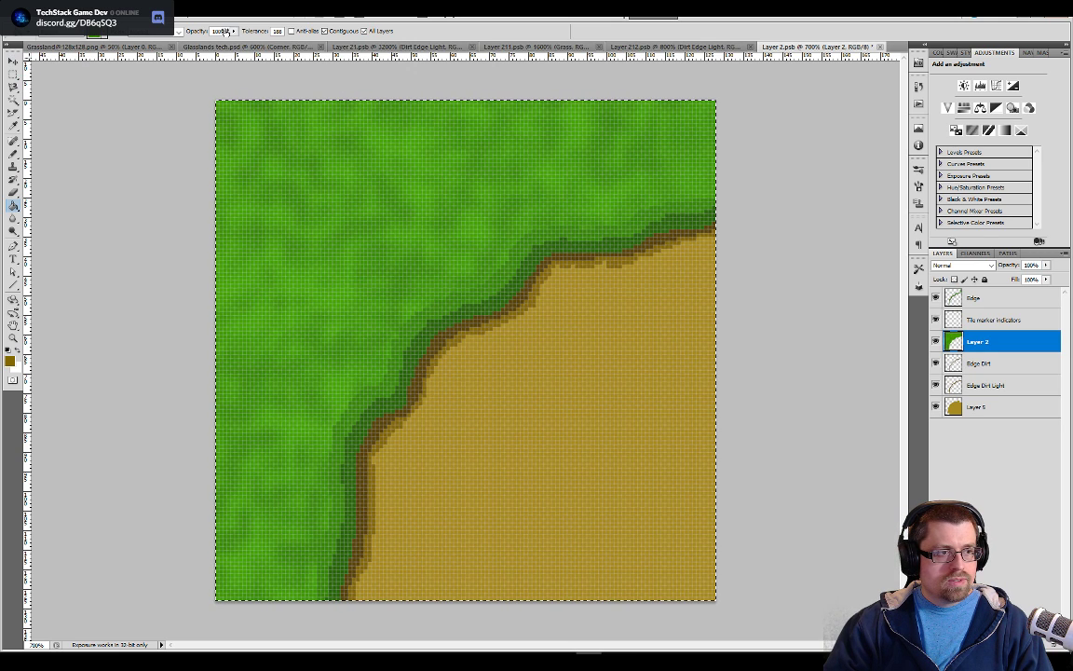
left_click(330, 145)
key("ctrl+z")
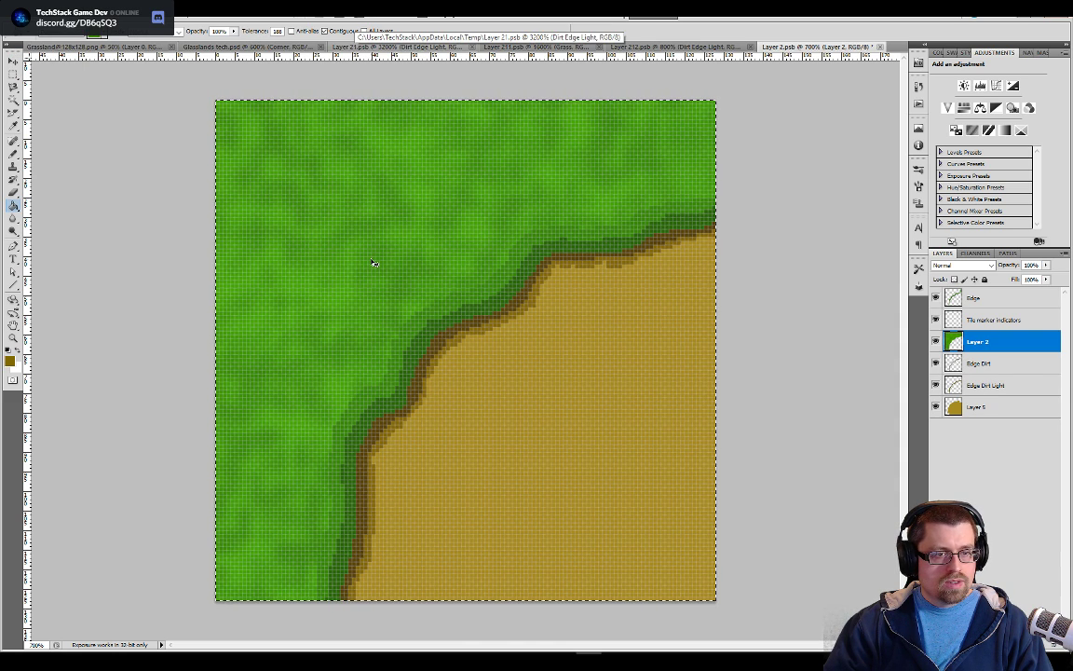
Check the corner's grass texture in the tileset document and return to Layer 2.psb
left_click(220, 47)
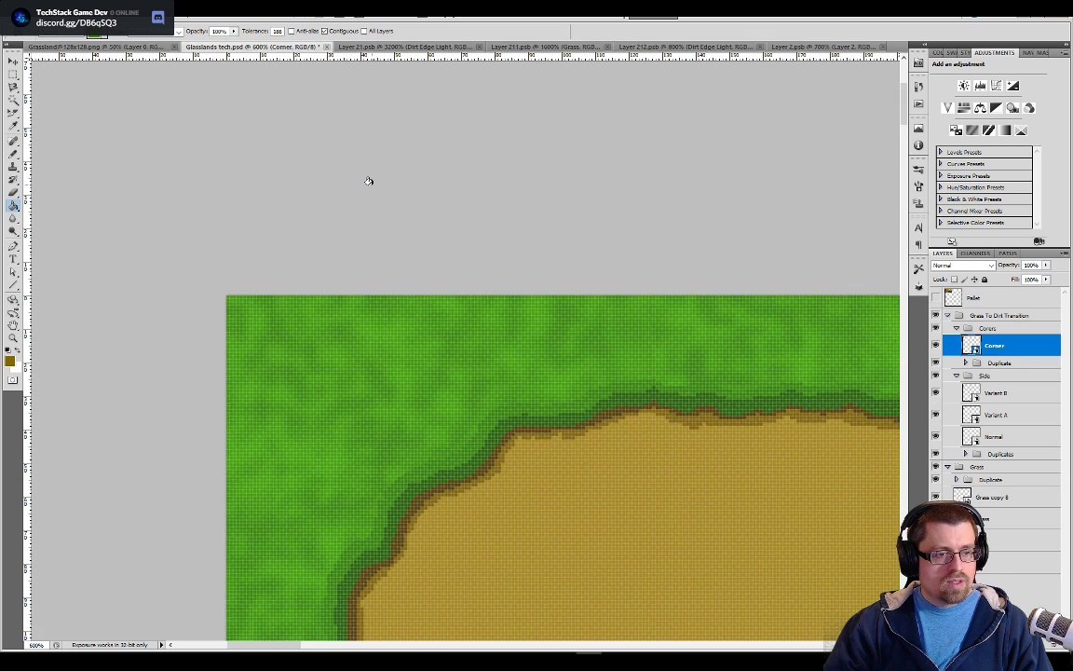
scroll(451, 309, "down", 2)
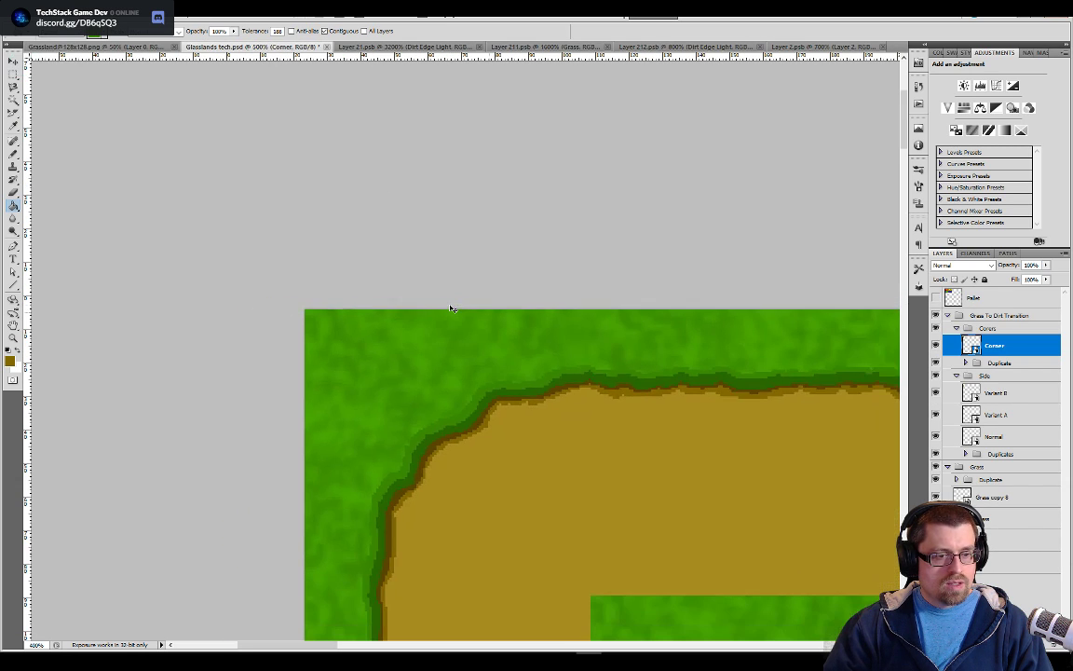
left_click(785, 48)
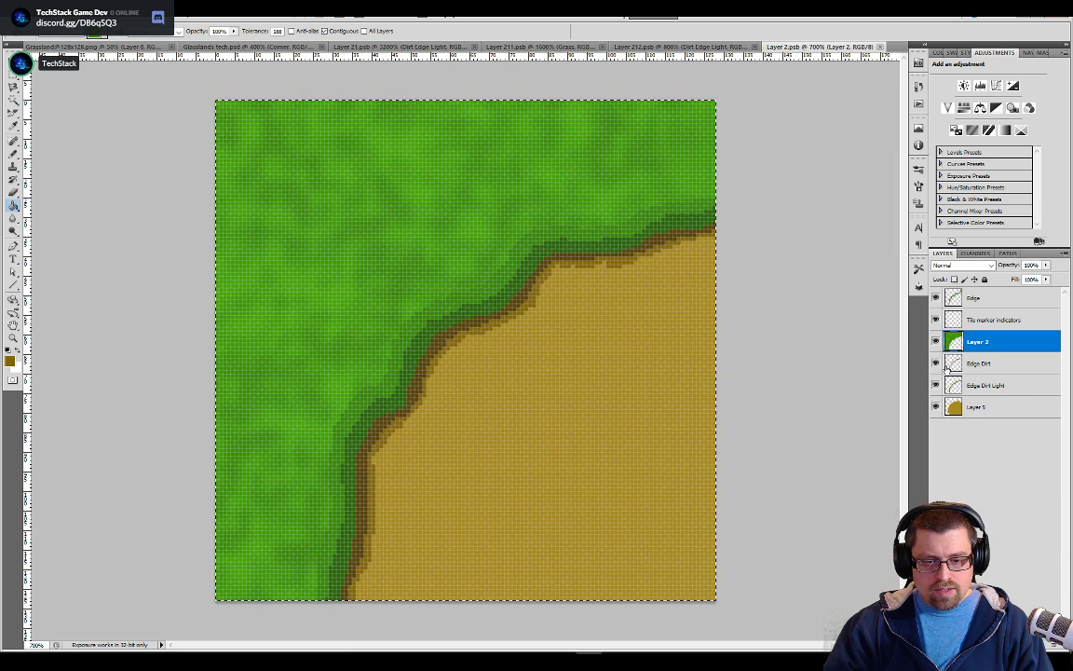
Hide Layer 2 and toggle the Tile marker indicators and Edge layers to find which one holds the stray green patch
left_click(935, 342)
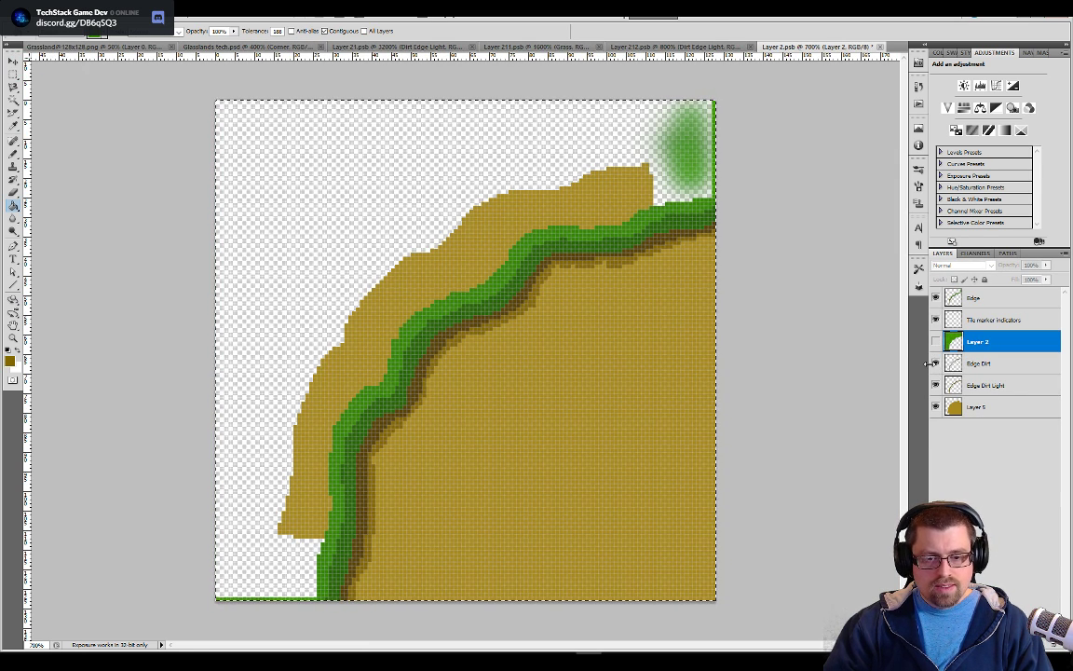
left_click(958, 320)
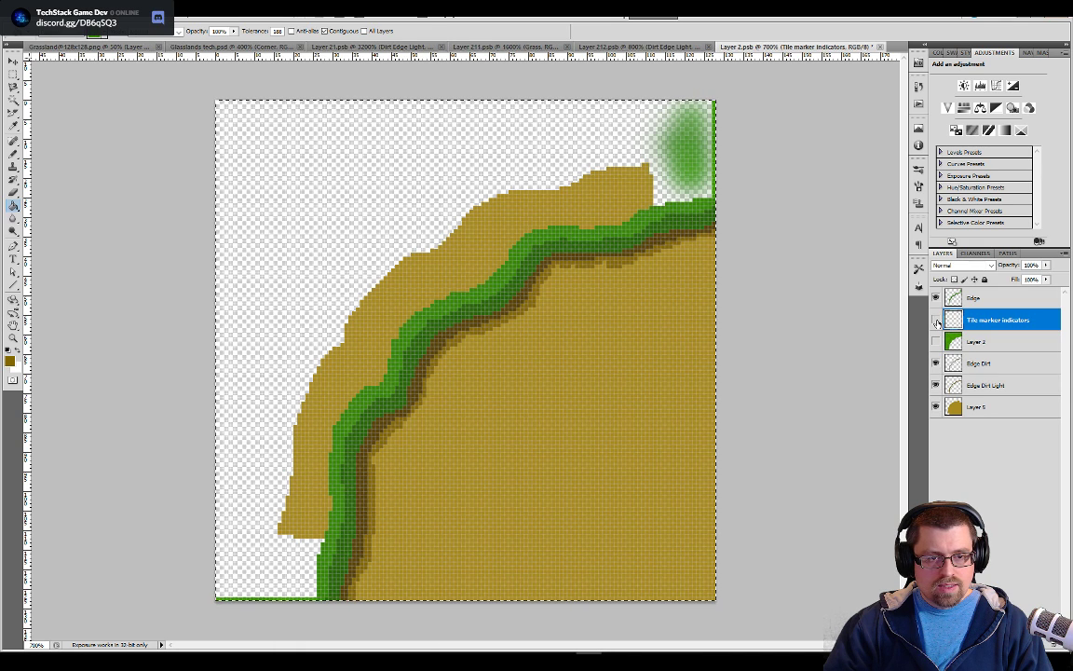
left_click(936, 298)
left_click(935, 298)
Erase the stray soft green patch near the tile's upper-right corner from the Edge layer
key("b")
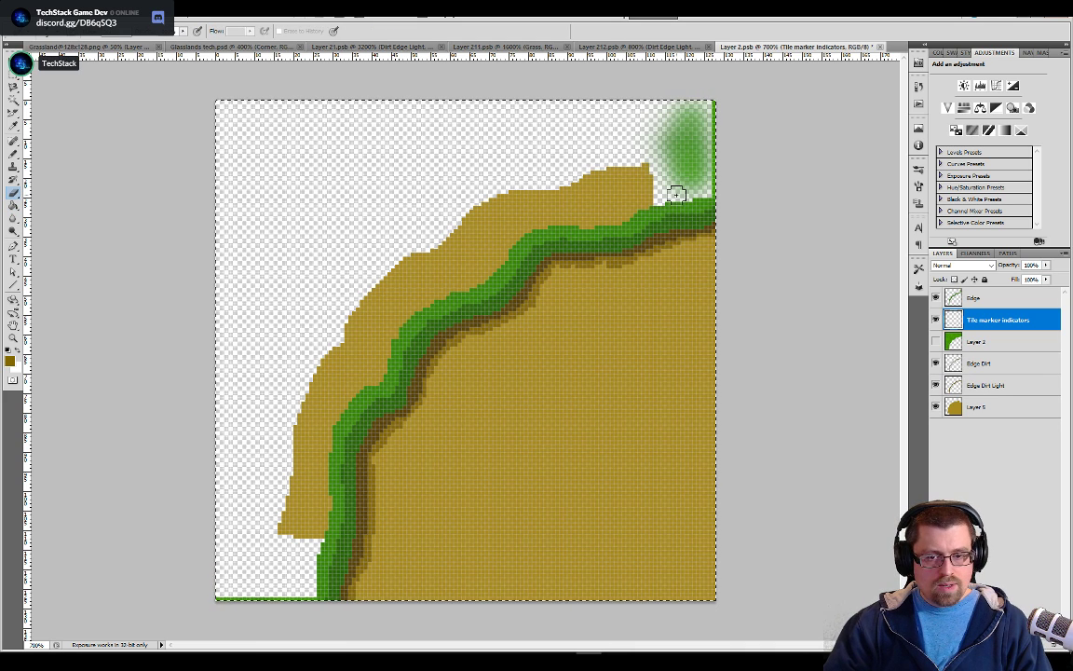
key("alt+bracketright")
left_click_drag(685, 110, 694, 169)
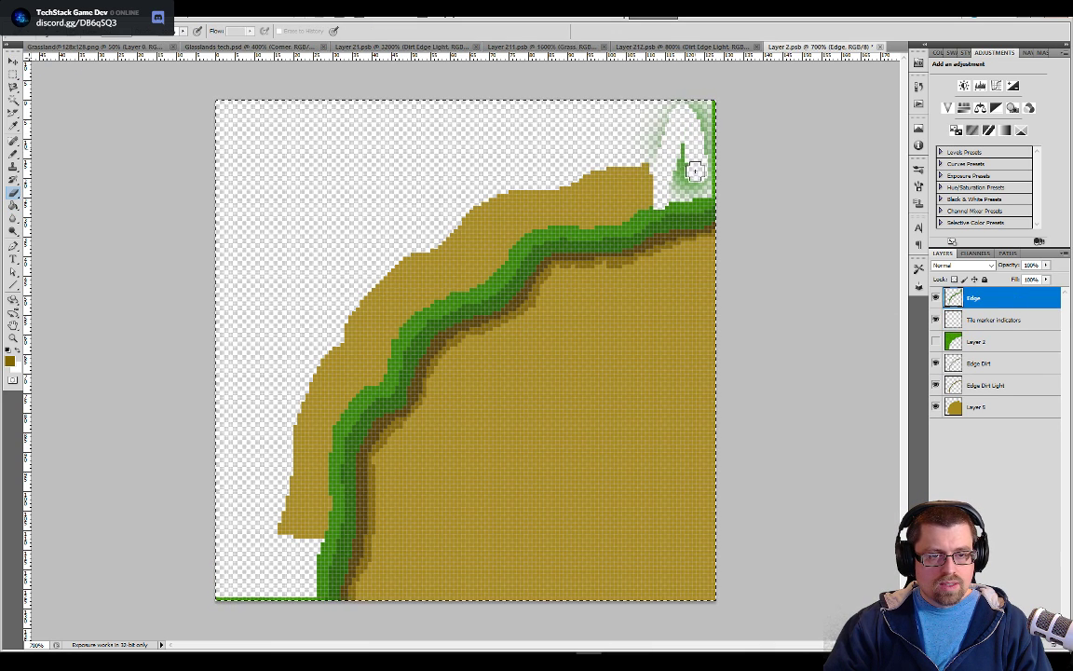
key("ctrl+z")
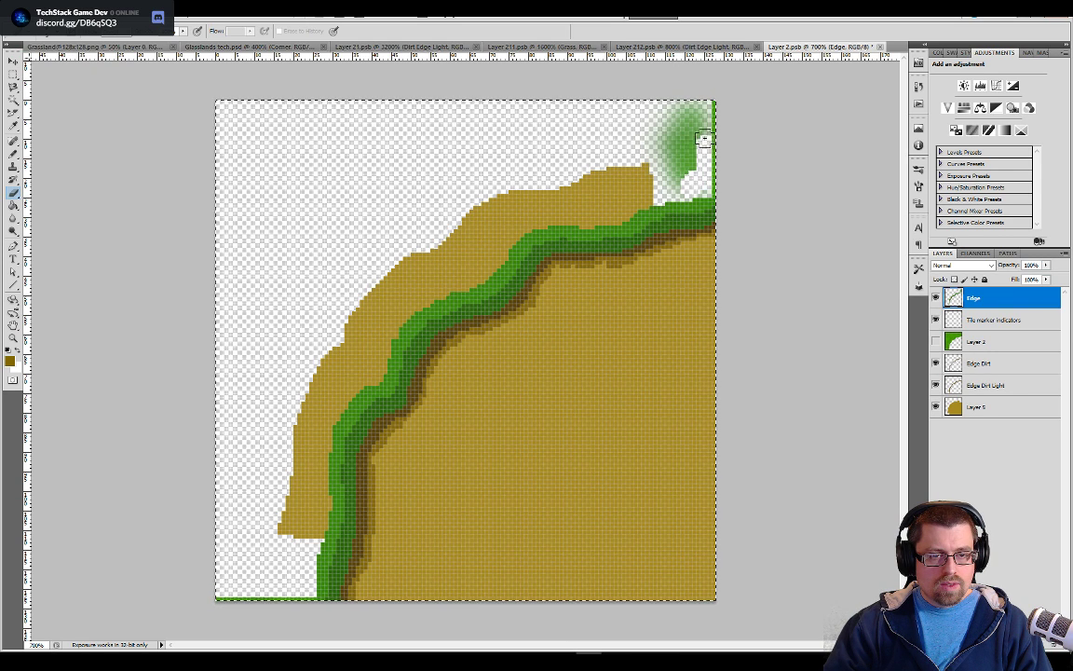
mouse_move(660, 121)
left_mouse_down()
mouse_move(673, 186)
mouse_move(651, 151)
mouse_move(685, 129)
left_mouse_up()
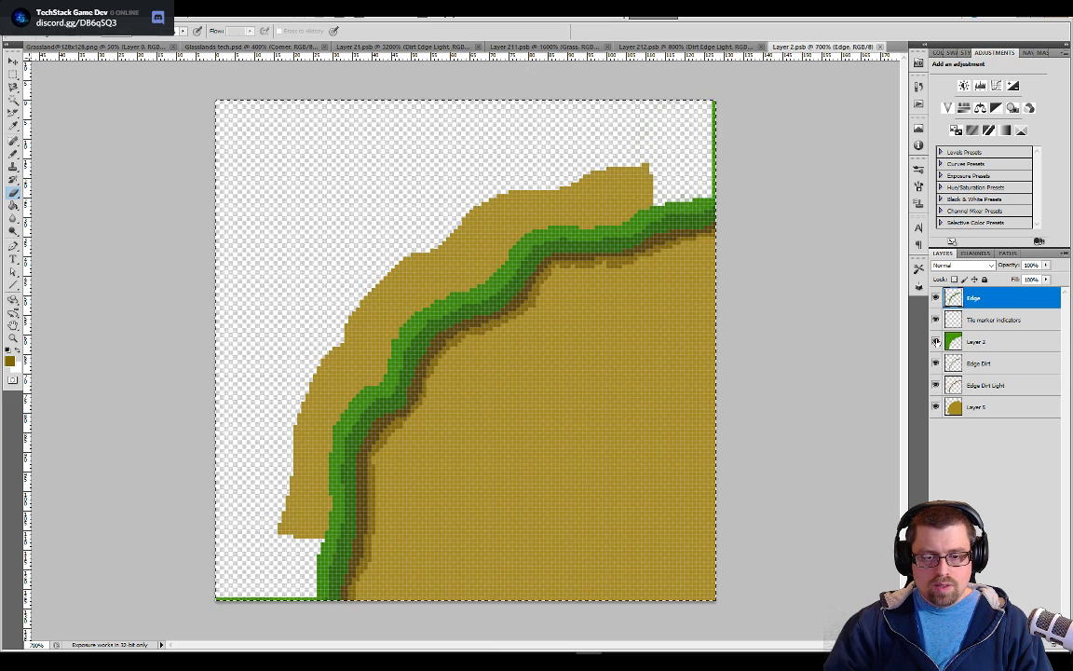
Show Layer 2 again and inspect the grass seam between the corner and side tiles in Glasslands tech.psd
left_click(937, 342)
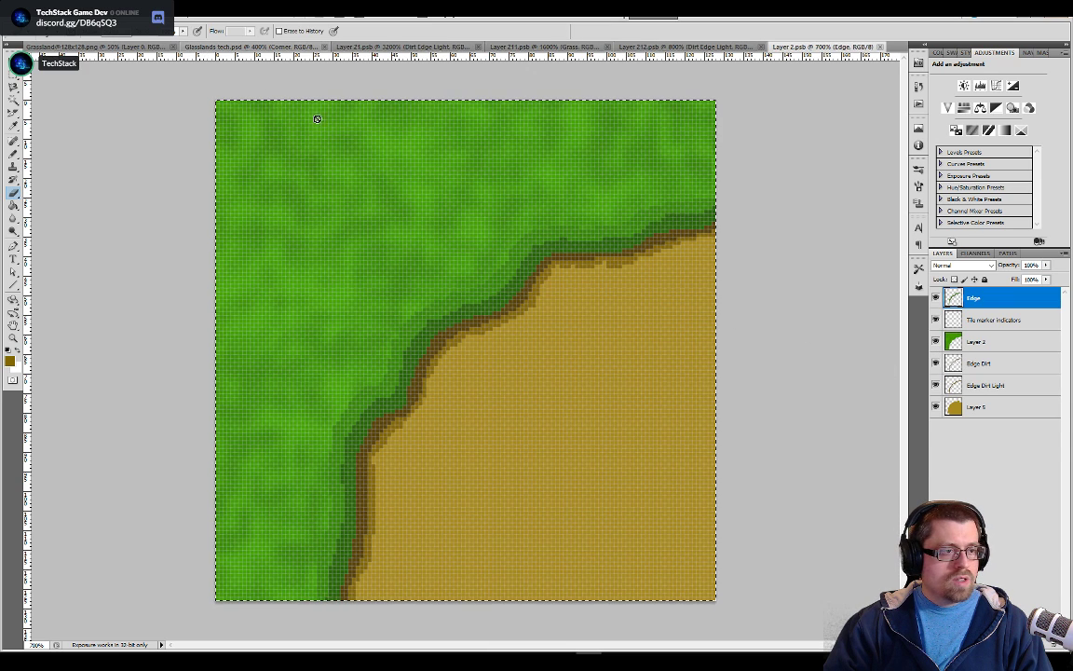
left_click(246, 47)
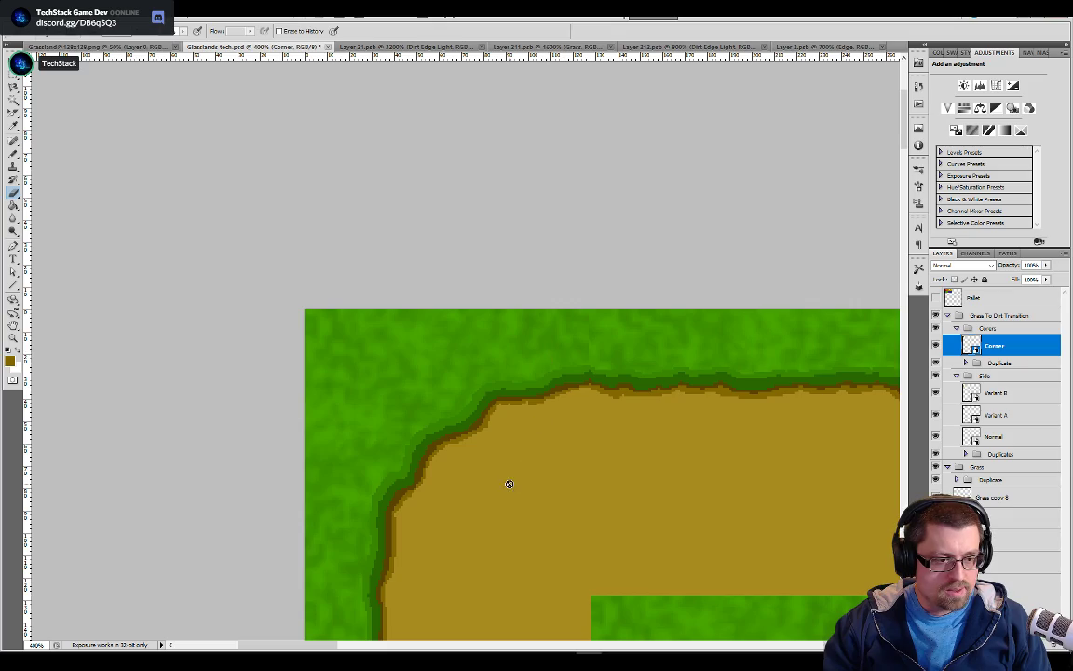
key("ctrl+plus")
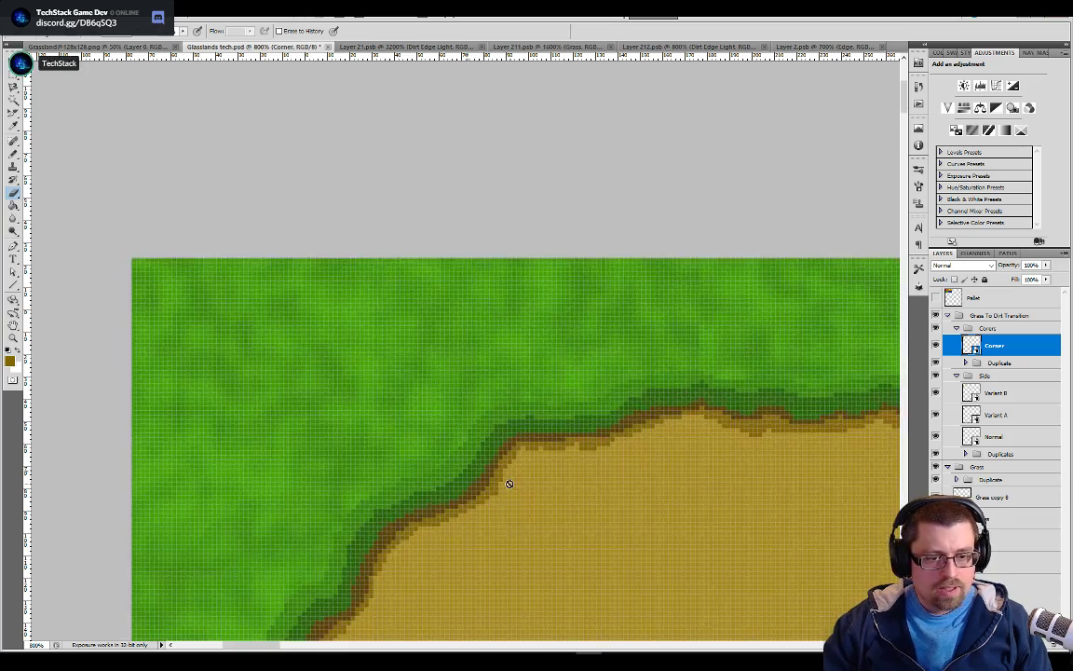
key("ctrl+plus")
left_click_drag(796, 368, 628, 384)
key("ctrl+plus")
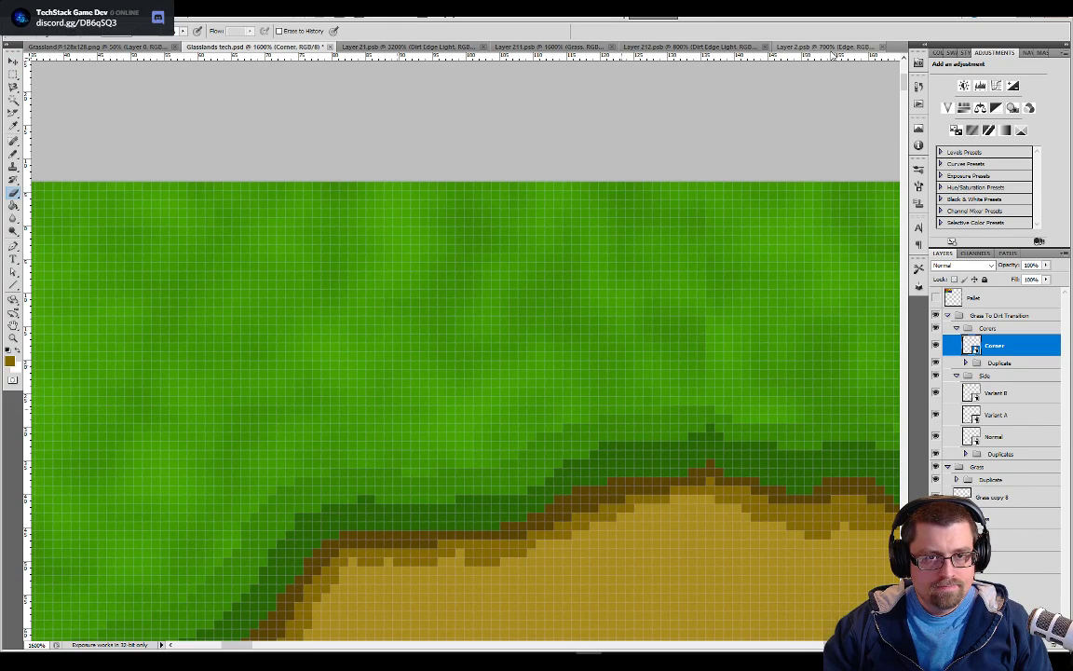
In Layer 2.psb, sample the light green and paint a patch of it on the Edge layer beside the tile's right border
left_click(822, 46)
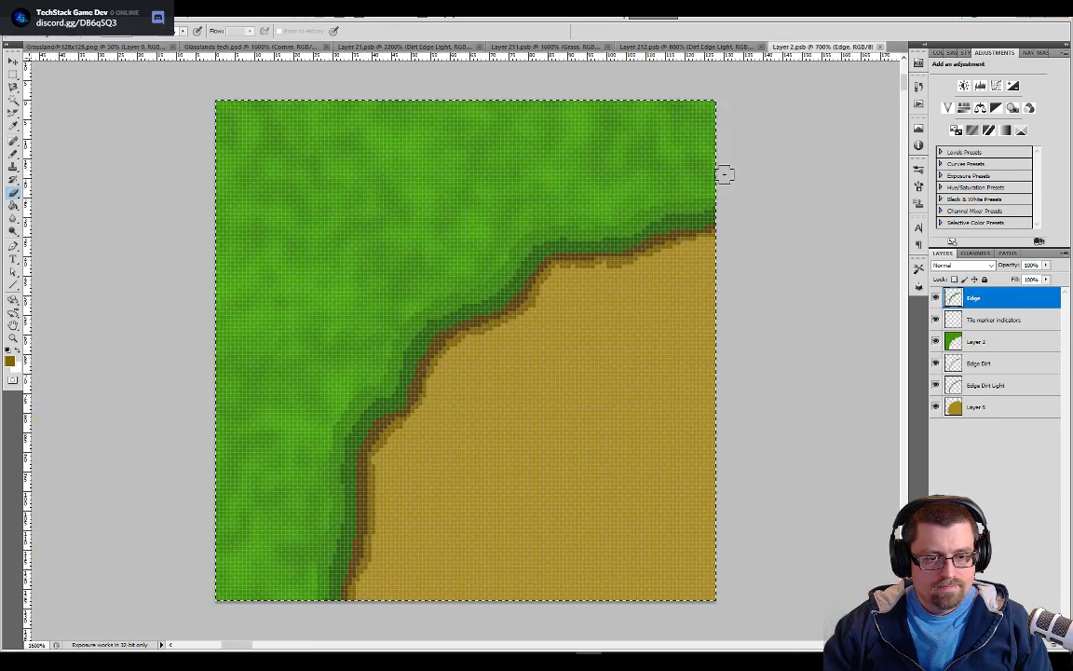
key("ctrl+plus")
key("ctrl+plus")
key("ctrl+plus")
key("ctrl+plus")
left_click_drag(702, 219, 324, 561)
mouse_move(802, 169)
left_mouse_down()
mouse_move(409, 484)
mouse_move(334, 491)
left_mouse_up()
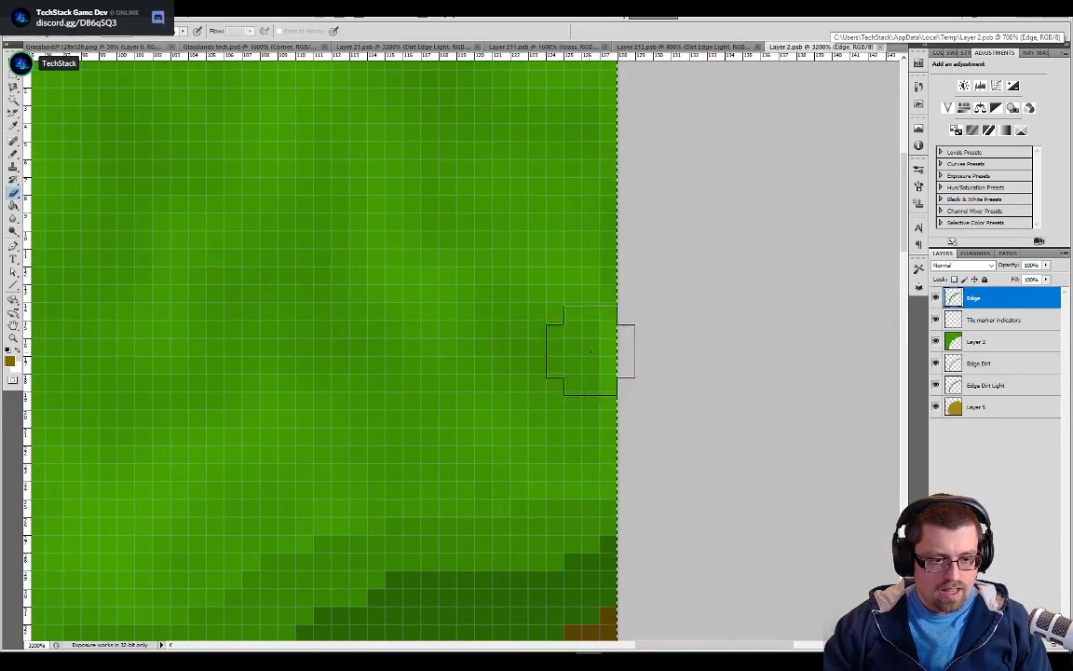
key("b")
left_click(613, 327, "alt")
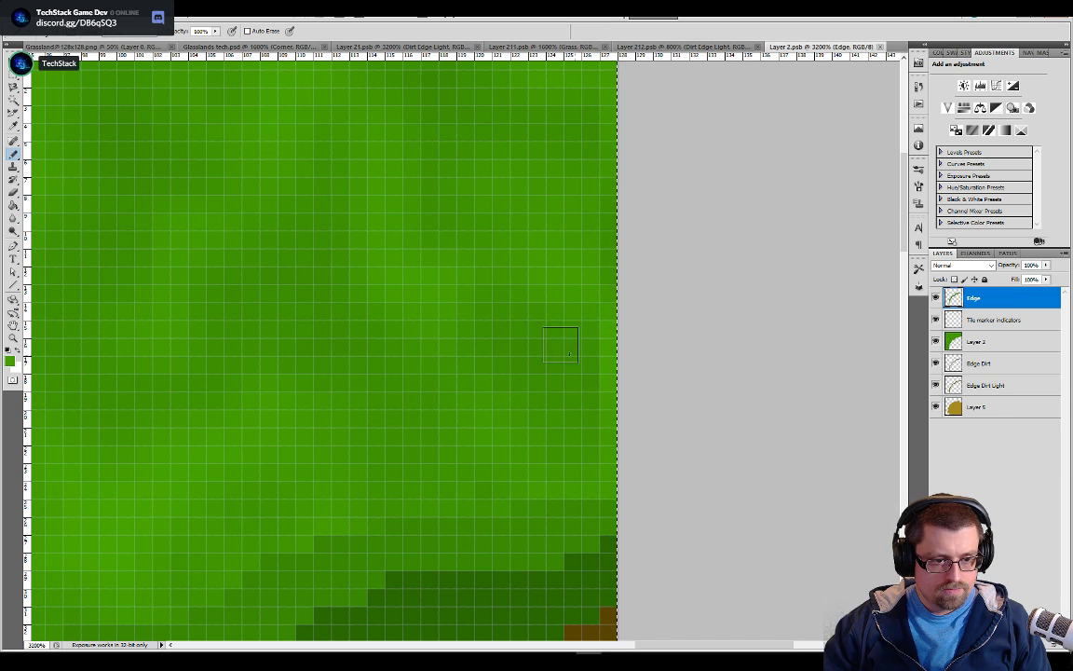
left_click(573, 333)
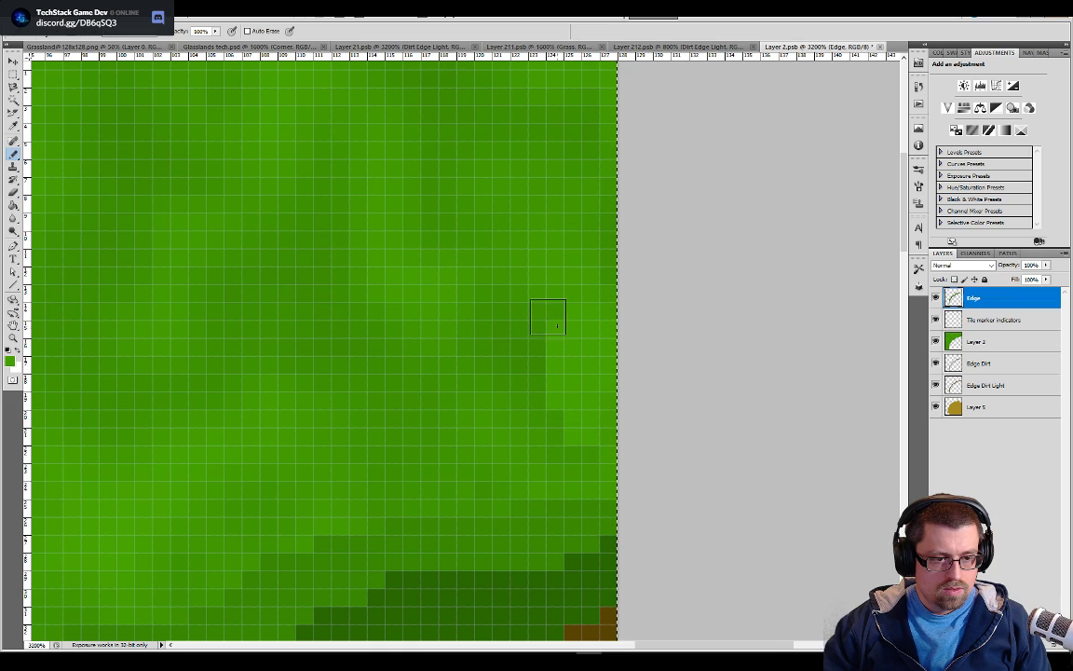
left_click_drag(548, 254, 532, 328)
Try to erase the light green patch with a smaller eraser on Layer 2 and undo that erasure
key("e")
mouse_move(642, 244)
left_mouse_down()
mouse_move(555, 383)
mouse_move(503, 522)
left_mouse_up()
left_click_drag(746, 121, 471, 431)
left_click_drag(575, 386, 130, 370)
left_click_drag(453, 325, 458, 327)
key("bracketleft")
key("bracketleft")
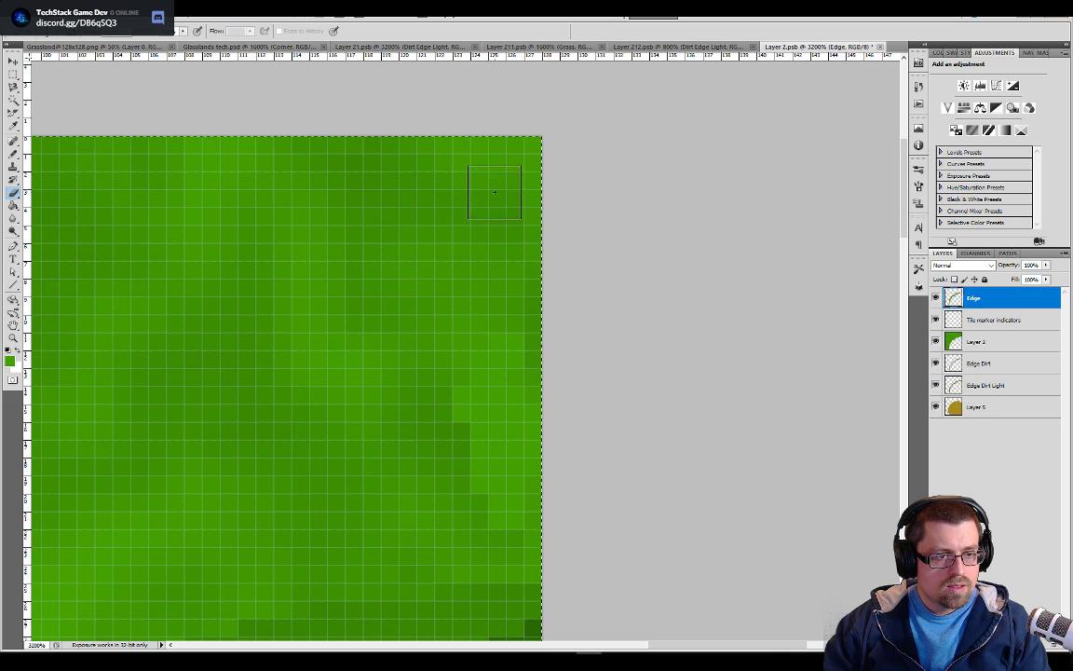
left_click(988, 342)
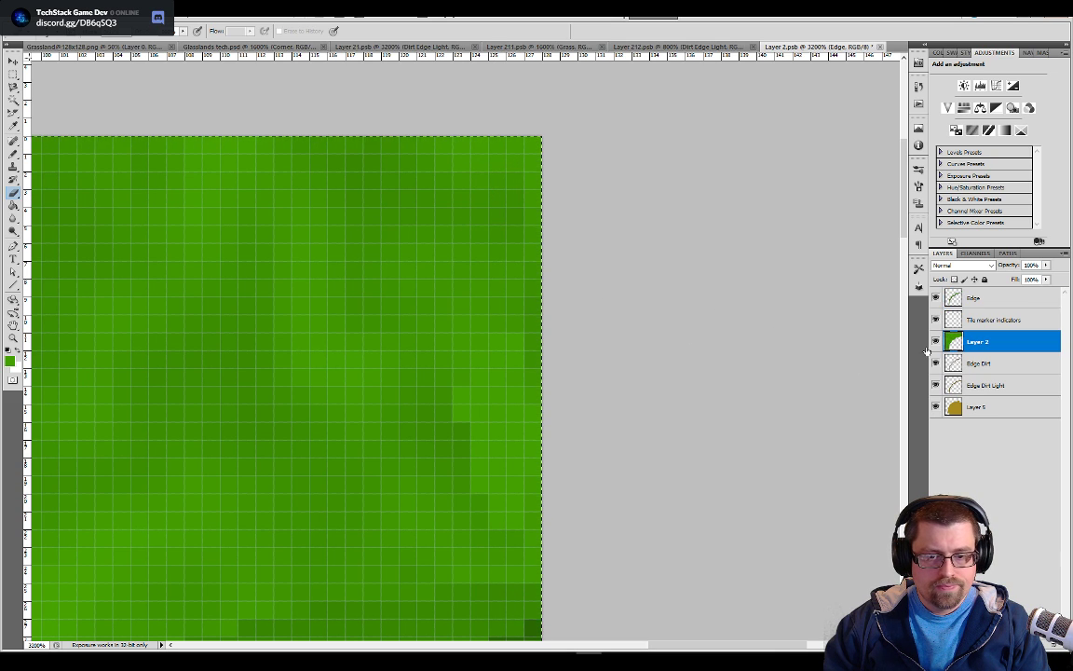
left_click(479, 233)
key("ctrl+z")
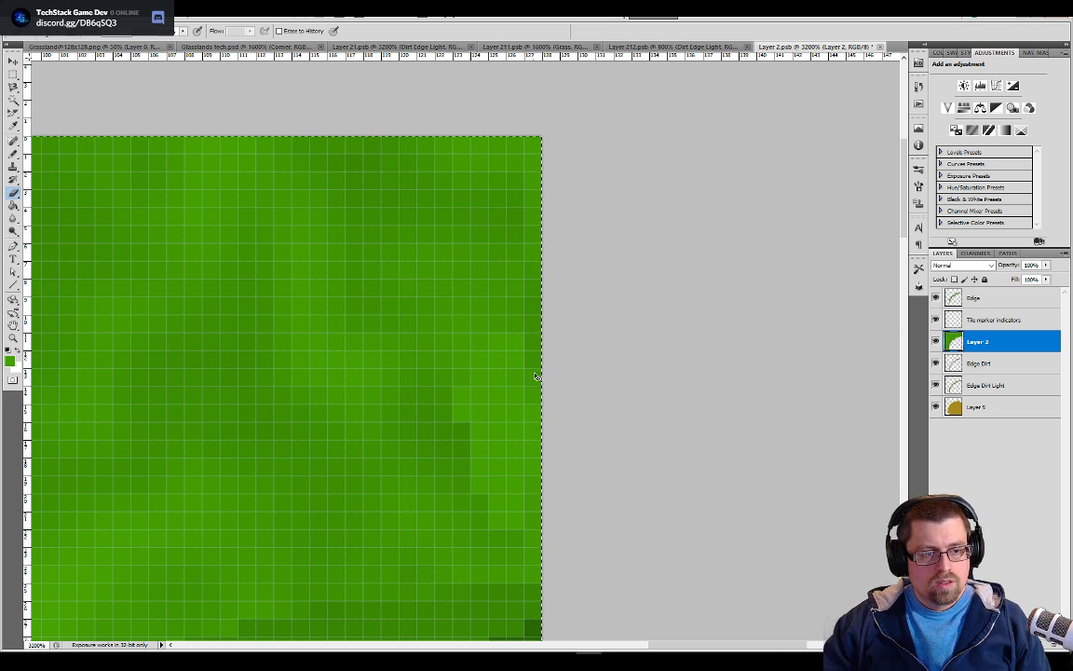
Erase the light green patch from the Edge layer beside the tile's right border
key("alt+bracketright")
key("alt+bracketright")
mouse_move(462, 395)
left_mouse_down()
mouse_move(463, 467)
mouse_move(480, 503)
mouse_move(498, 466)
mouse_move(498, 413)
left_mouse_up()
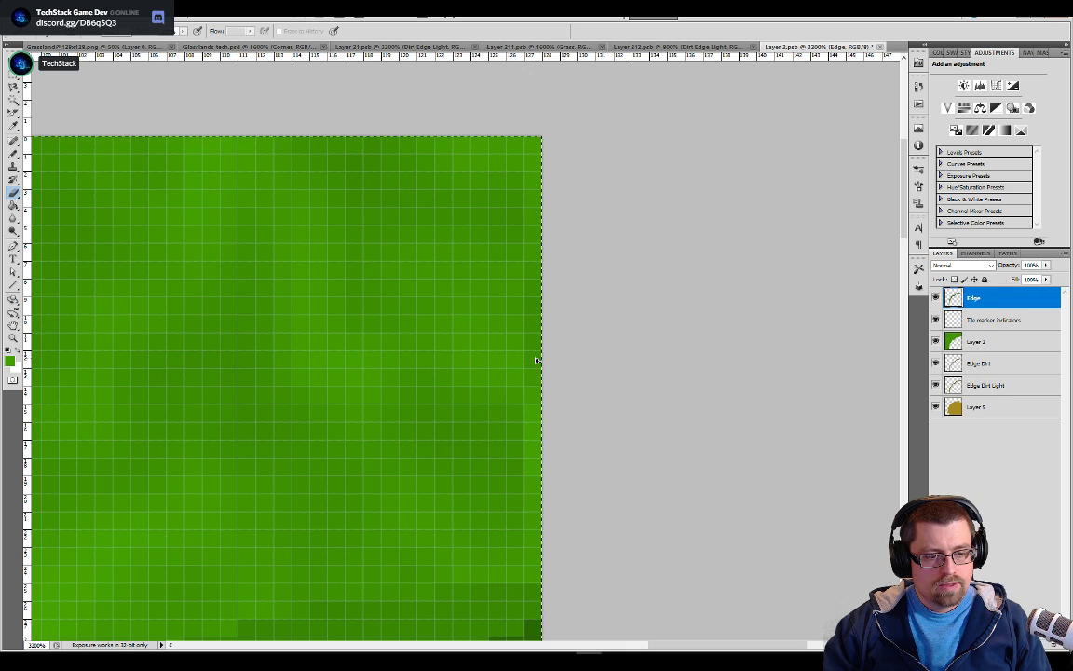
Paint a light green grass patch with the Pencil on Layer 2 along the tile's right border
left_click(975, 342)
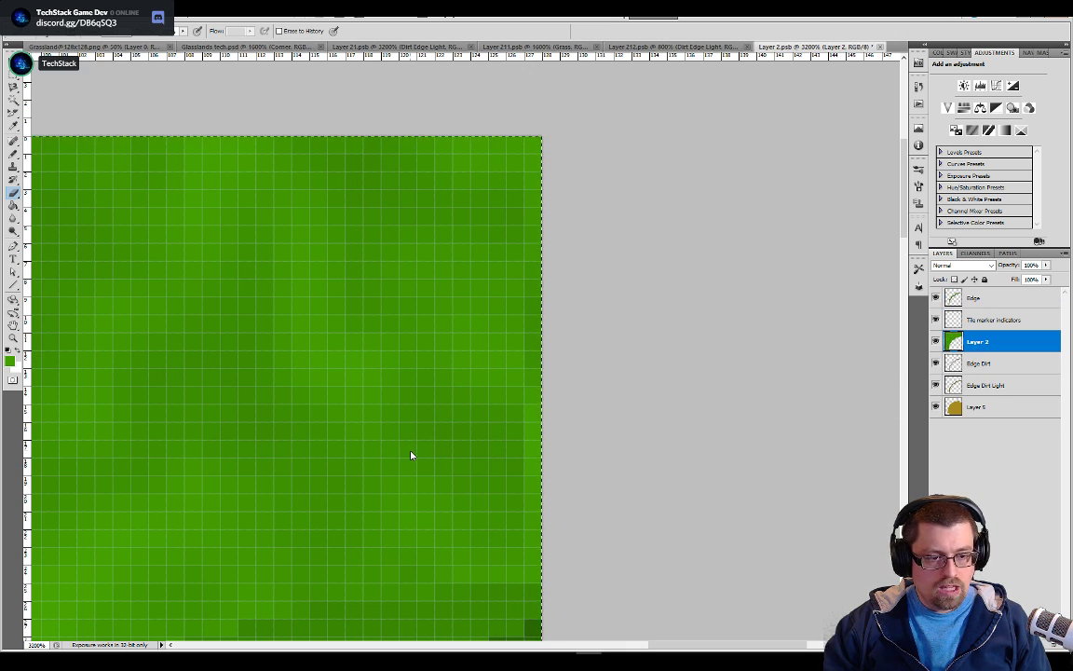
key("b")
left_click(503, 429, "alt")
mouse_move(507, 426)
left_mouse_down()
mouse_move(506, 455)
mouse_move(468, 389)
left_mouse_up()
left_click_drag(507, 455, 520, 491)
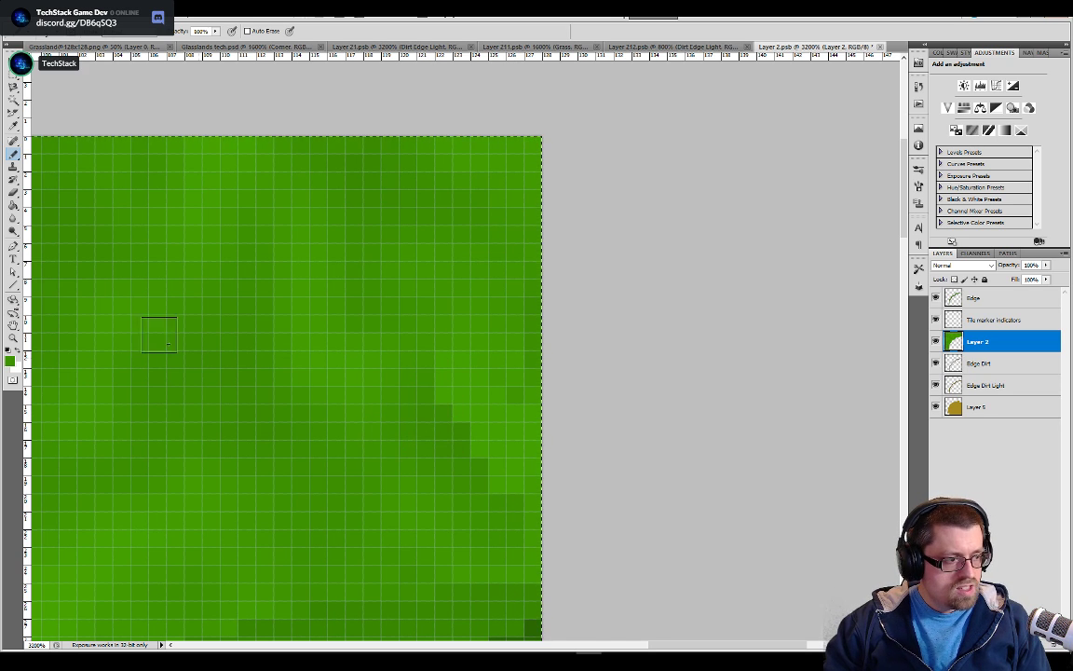
Soften the light green patch on Layer 2 with a smaller Blur tool at 81% strength and save the tile
left_click(13, 218)
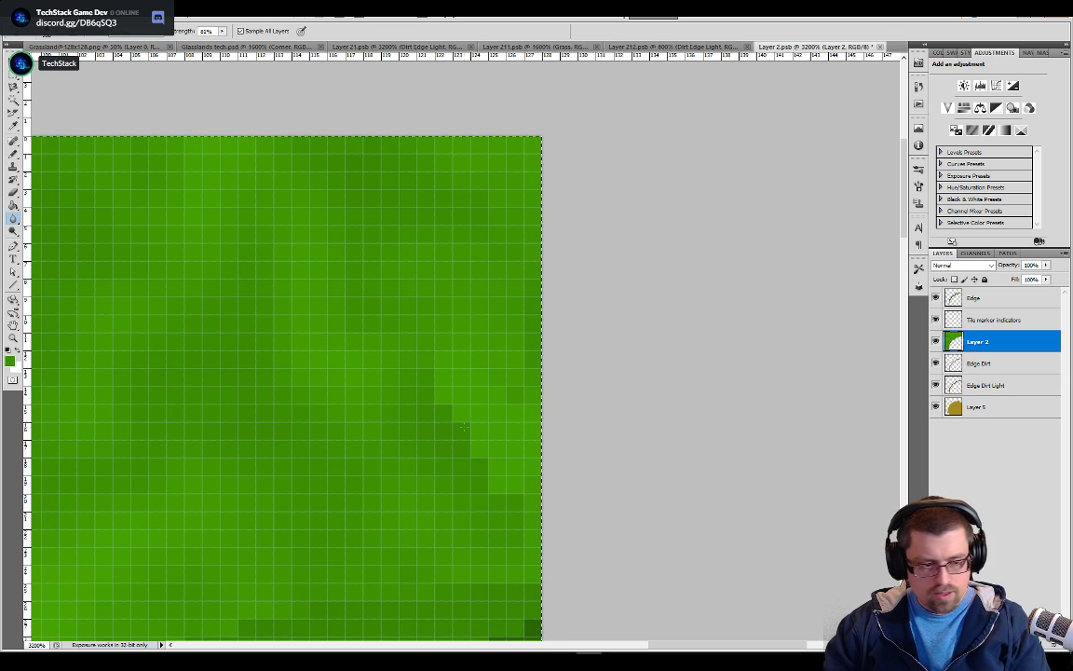
key("bracketleft")
key("bracketleft")
key("bracketleft")
key("bracketleft")
key("bracketleft")
key("bracketleft")
key("bracketleft")
key("bracketleft")
key("bracketleft")
key("bracketleft")
mouse_move(442, 402)
left_mouse_down()
mouse_move(479, 451)
mouse_move(484, 533)
mouse_move(494, 535)
mouse_move(459, 477)
mouse_move(438, 384)
mouse_move(499, 374)
mouse_move(481, 381)
left_mouse_up()
left_click_drag(460, 341, 417, 372)
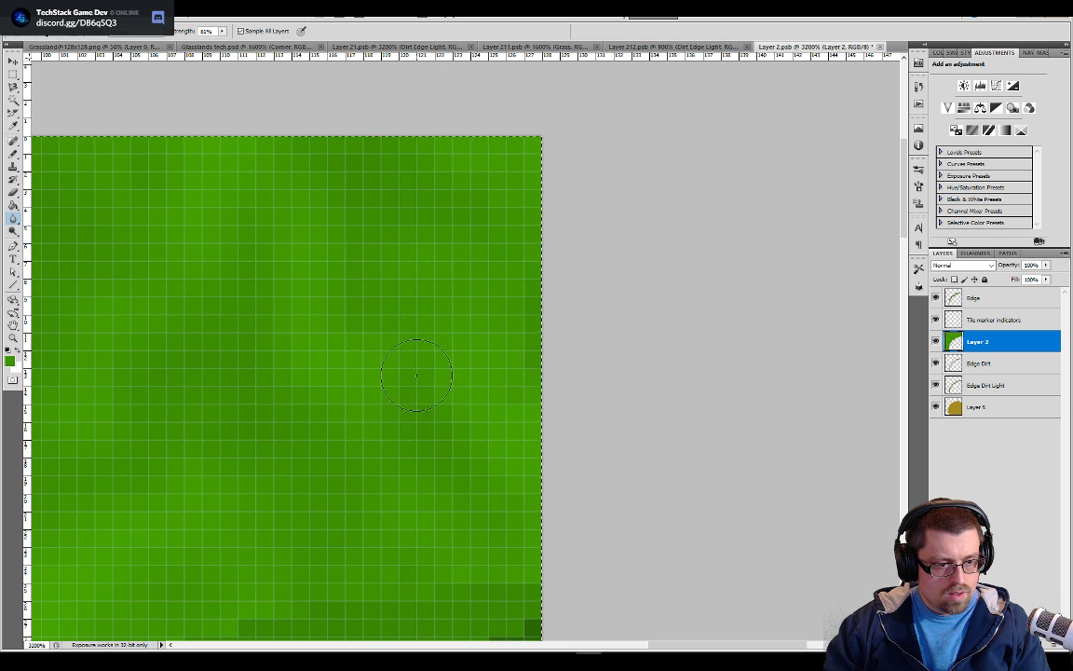
key("ctrl+s")
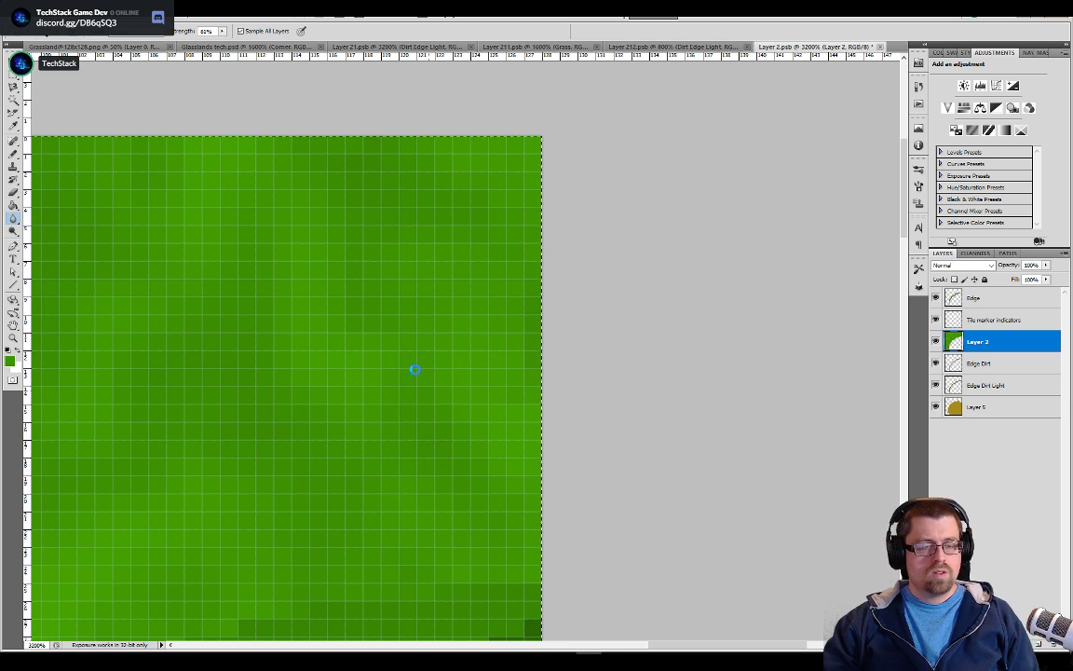
Examine the grass seam between the corner and side tiles in Glasslands tech.psd at several magnifications
left_click(270, 46)
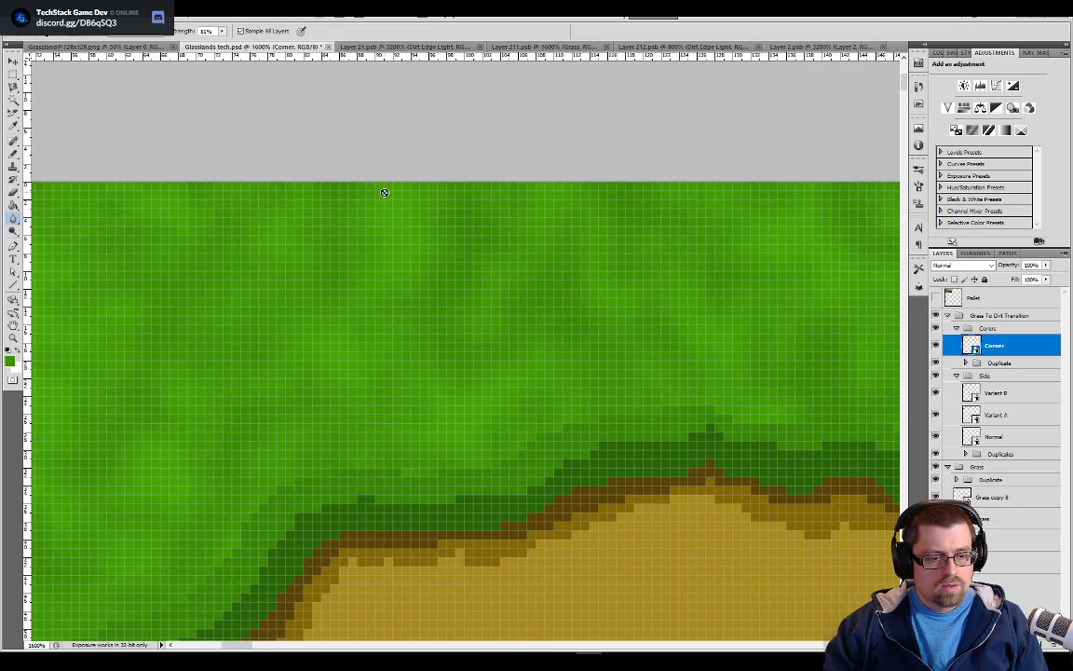
key("ctrl+minus")
key("ctrl+minus")
key("ctrl+minus")
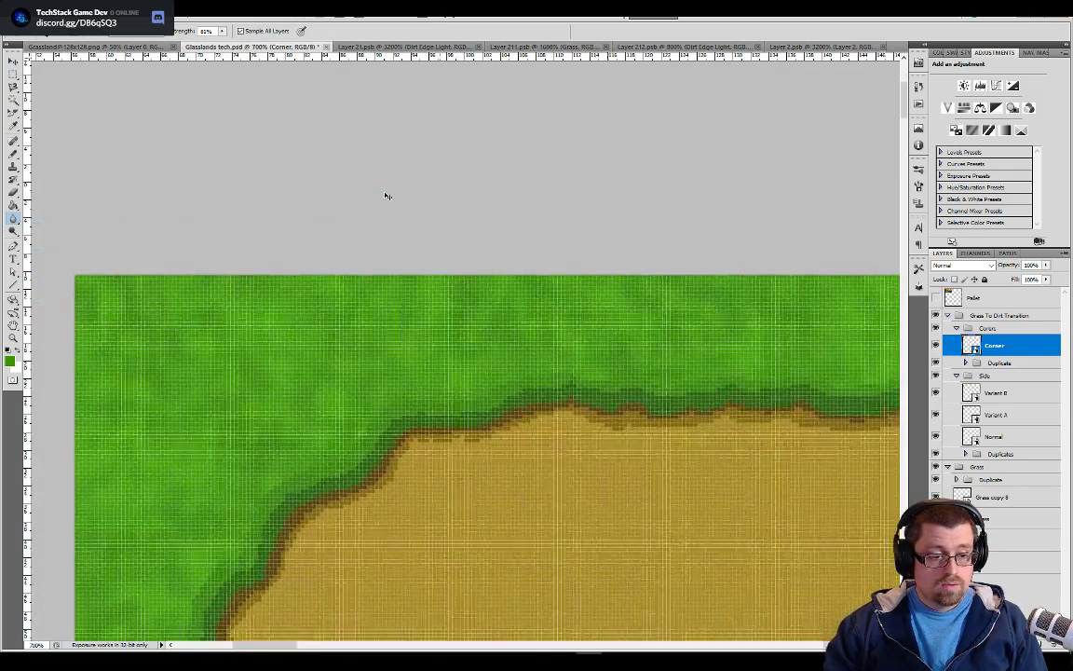
key("ctrl+minus")
key("ctrl+minus")
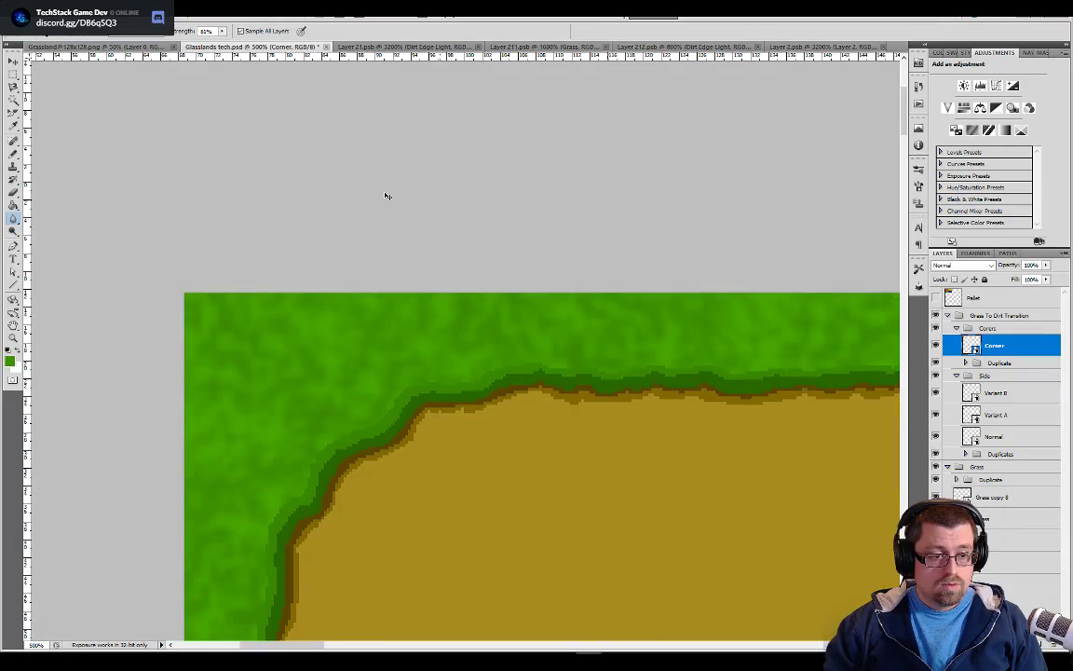
key("ctrl+plus")
key("ctrl+plus")
key("ctrl+plus")
key("ctrl+plus")
key("ctrl+plus")
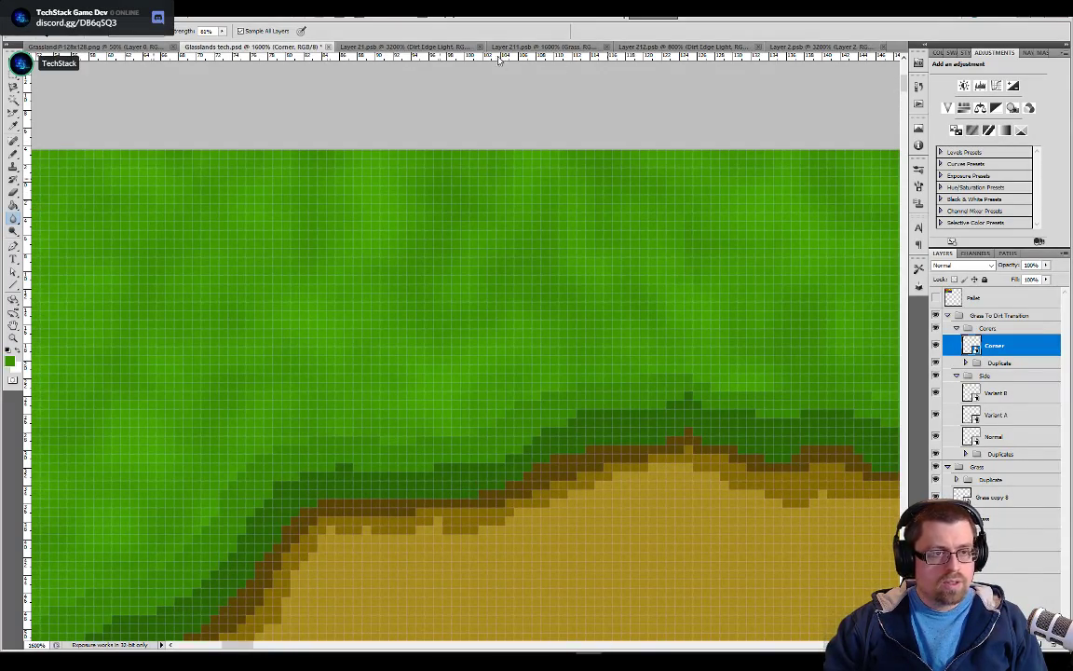
Touch up the grass near the right border of Layer 2.psb with sampled green and soften it with the Blur tool
left_click(783, 46)
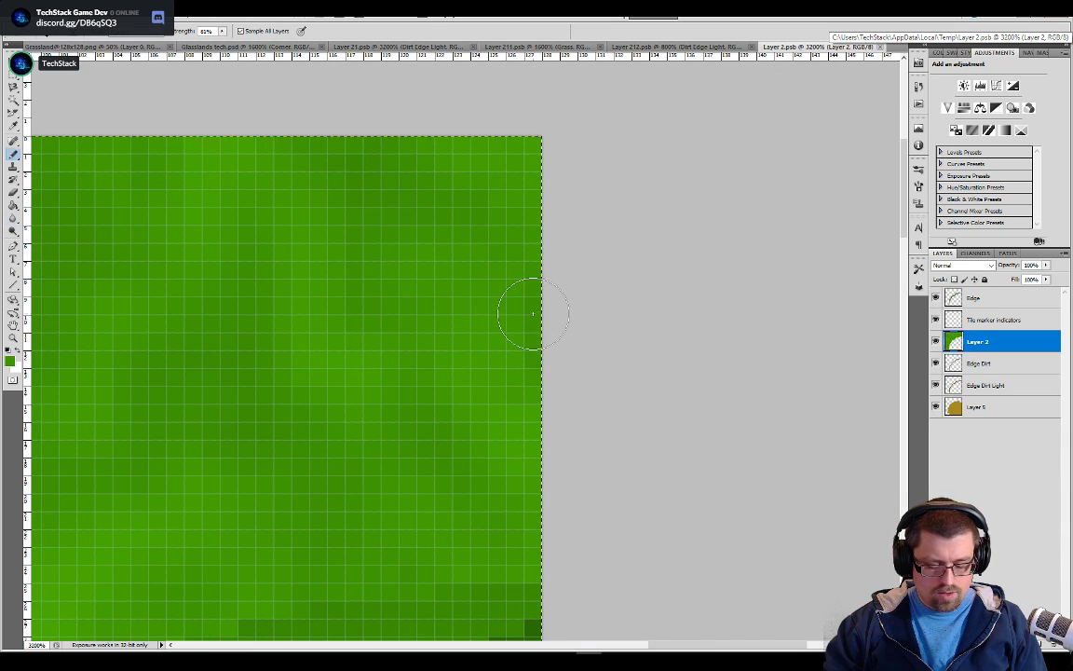
key("b")
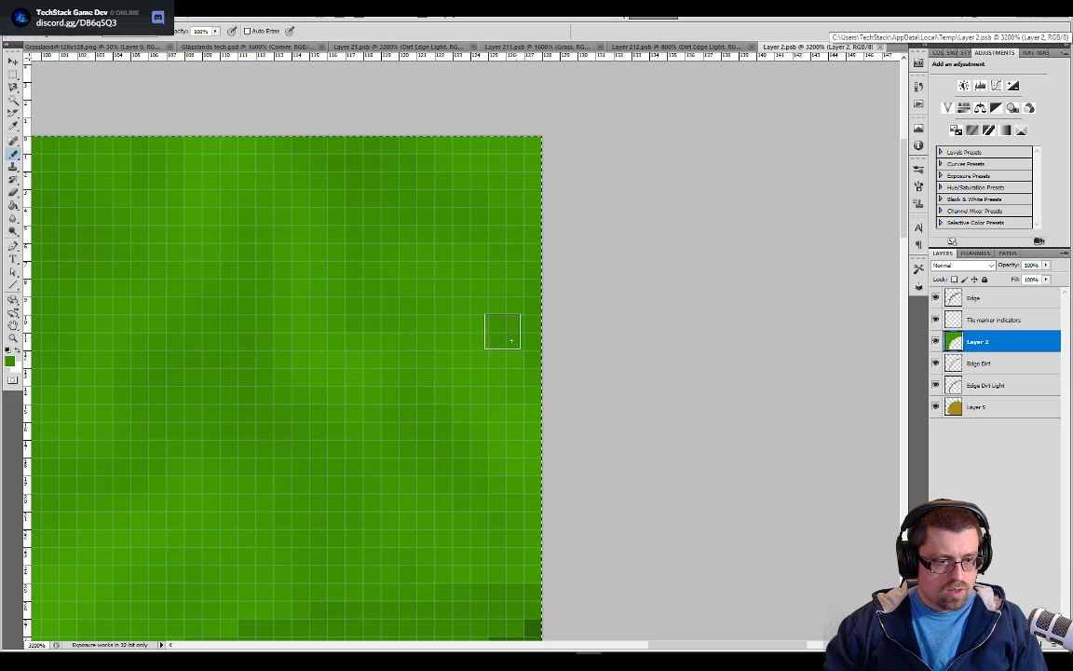
left_click(461, 317)
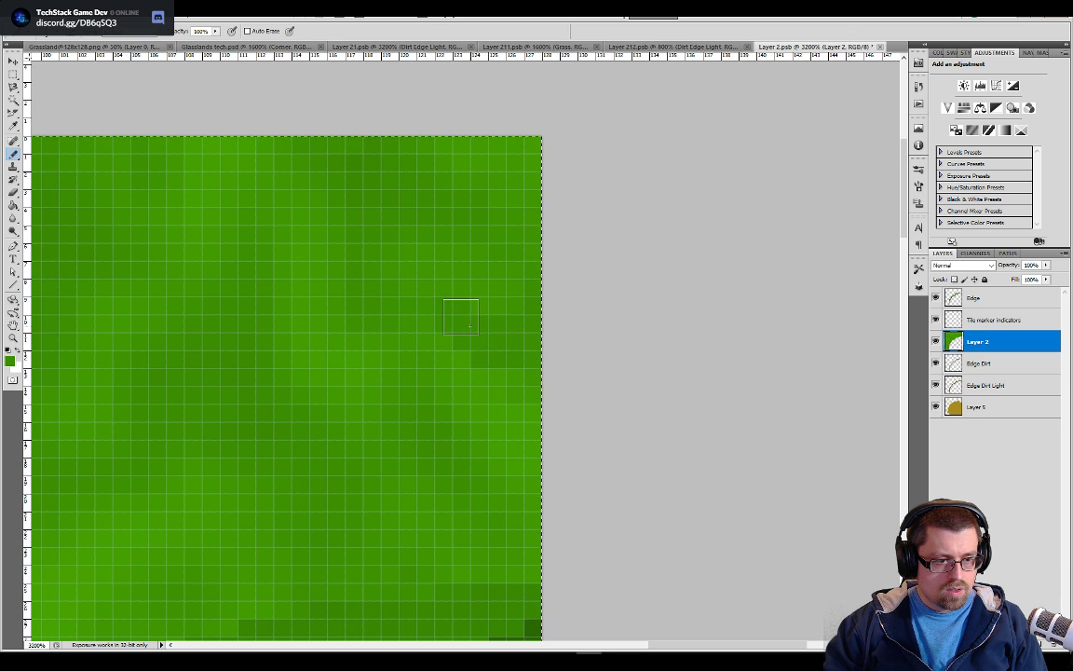
left_click_drag(462, 357, 482, 377)
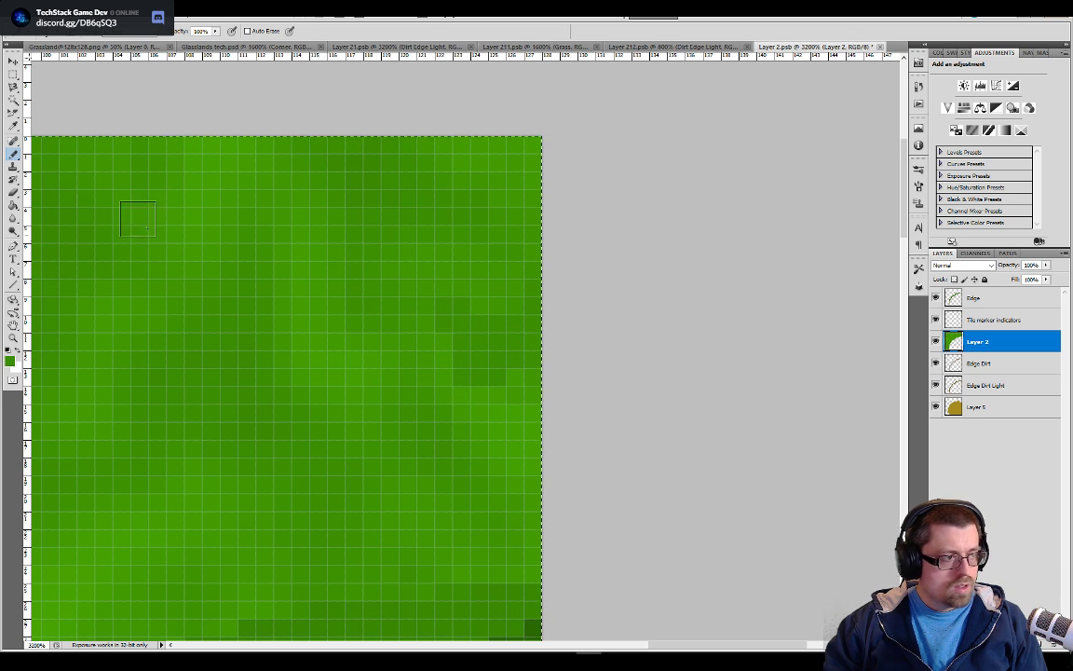
left_click(13, 217)
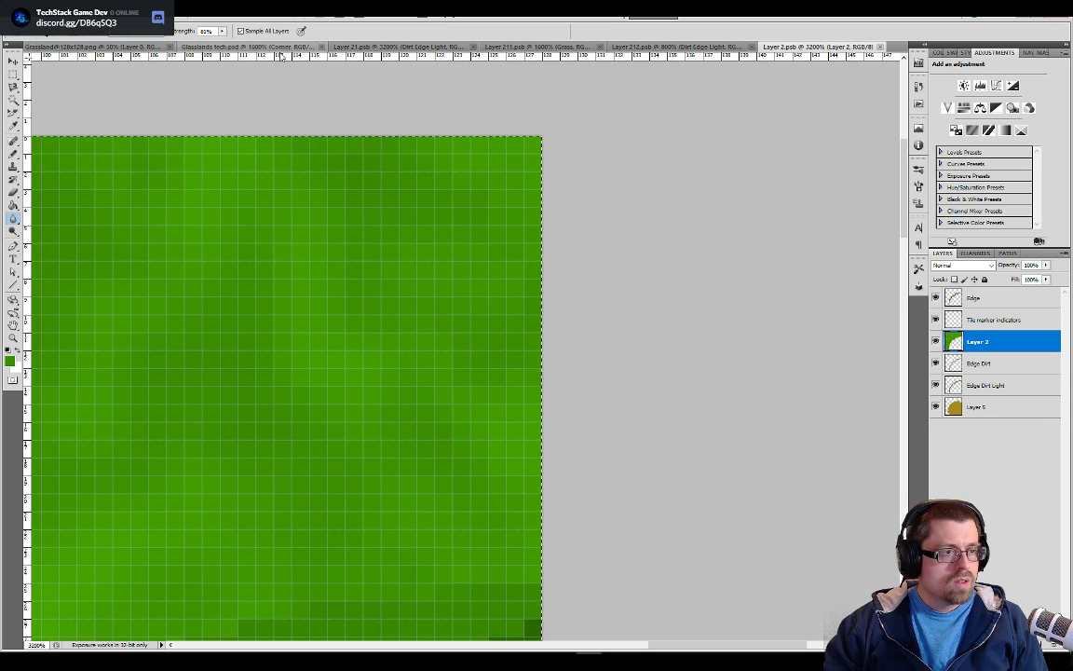
Review the corner's grass blending across the whole tile layout in Glasslands tech.psd
left_click(257, 47)
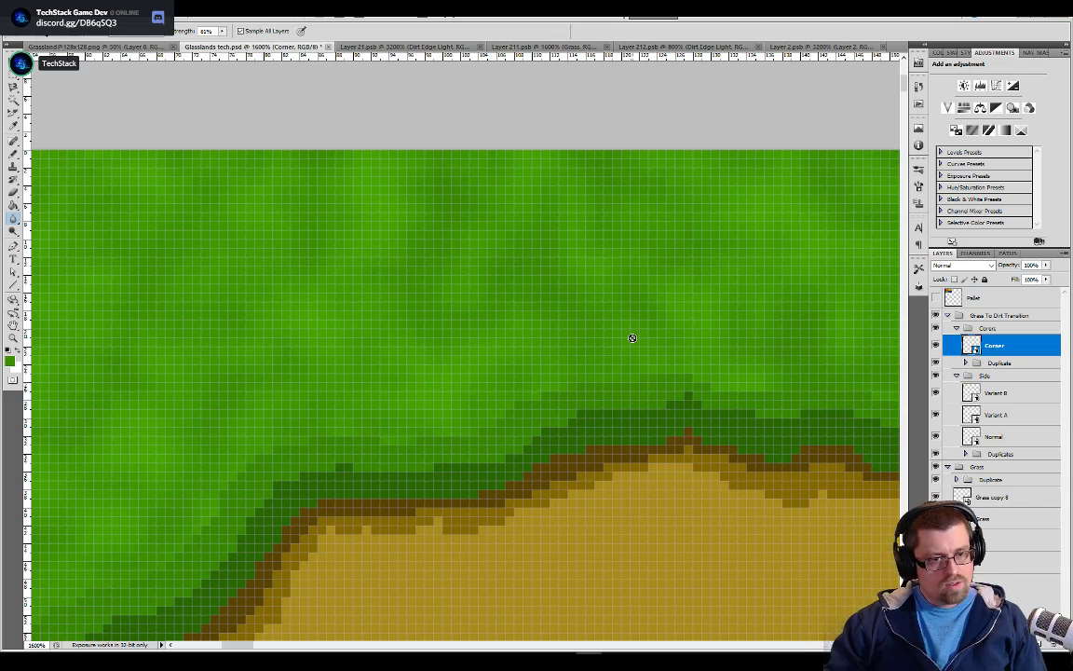
scroll(623, 345, "down", 5)
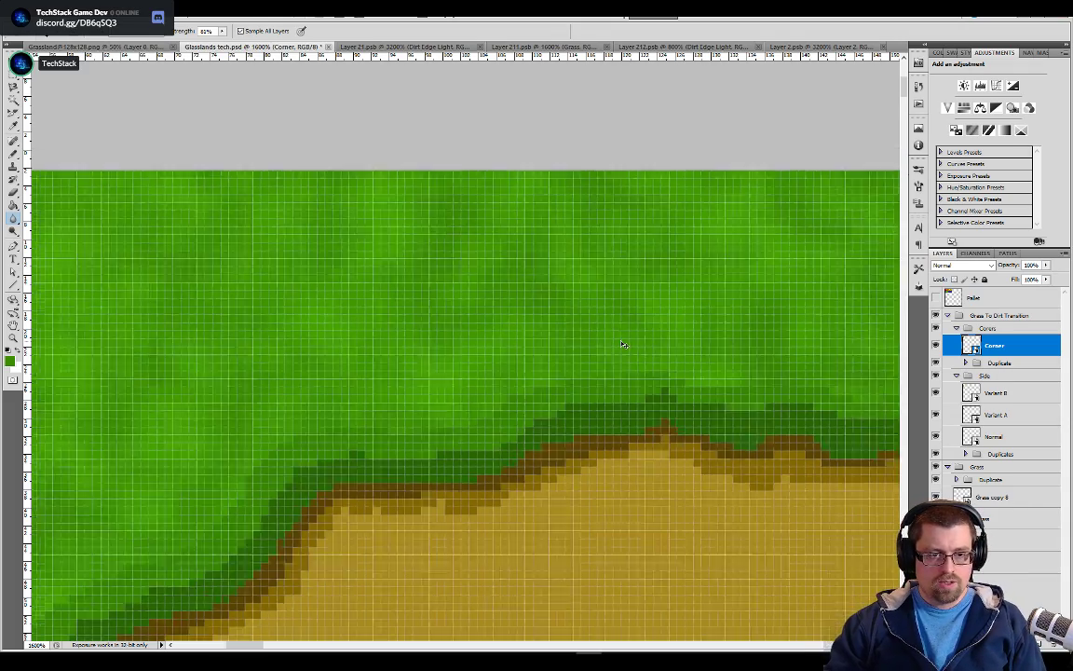
scroll(624, 345, "down", 1)
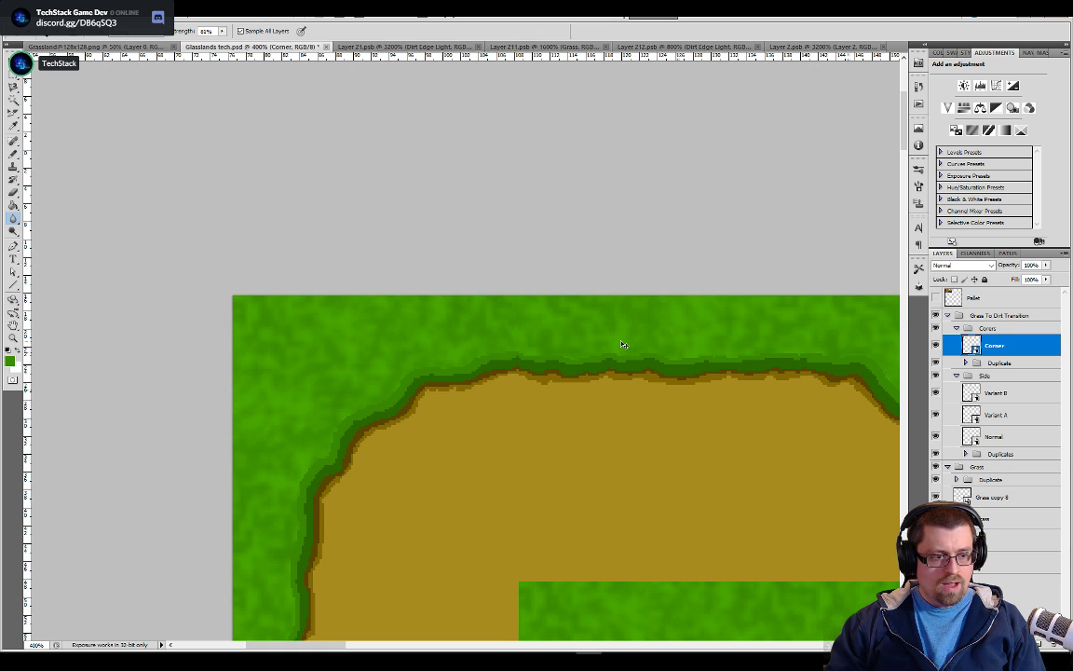
scroll(623, 345, "down", 2)
scroll(624, 344, "down", 1)
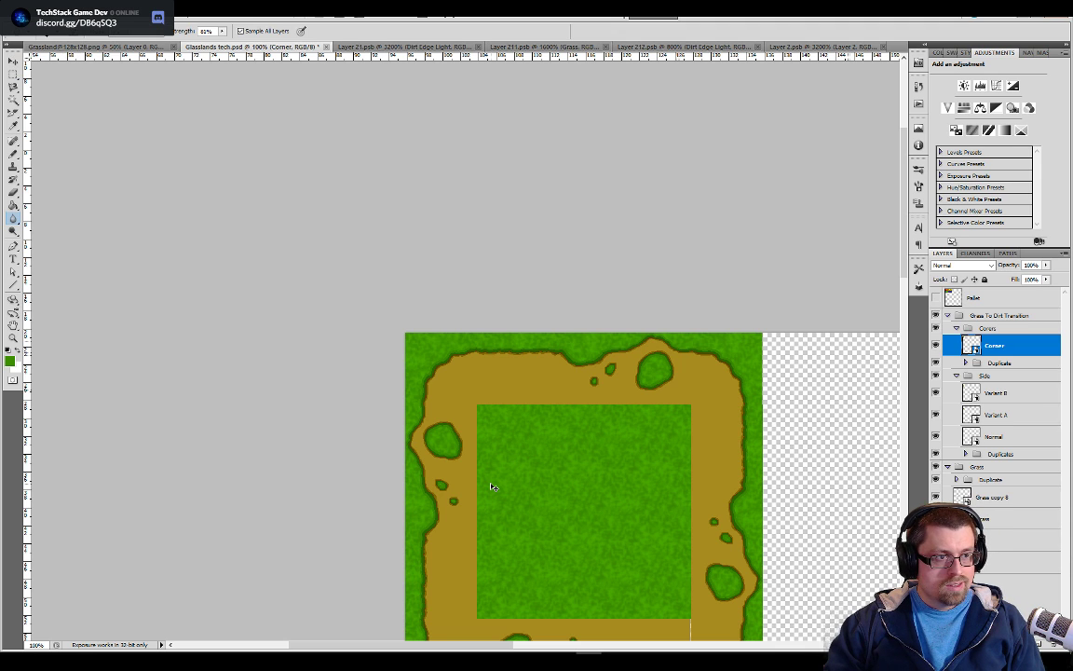
Switch to GitHub Desktop and commit the three changed tileset files to master with the summary "Saving before updating Tileset"
key("alt+Tab")
key("Tab")
key("Tab")
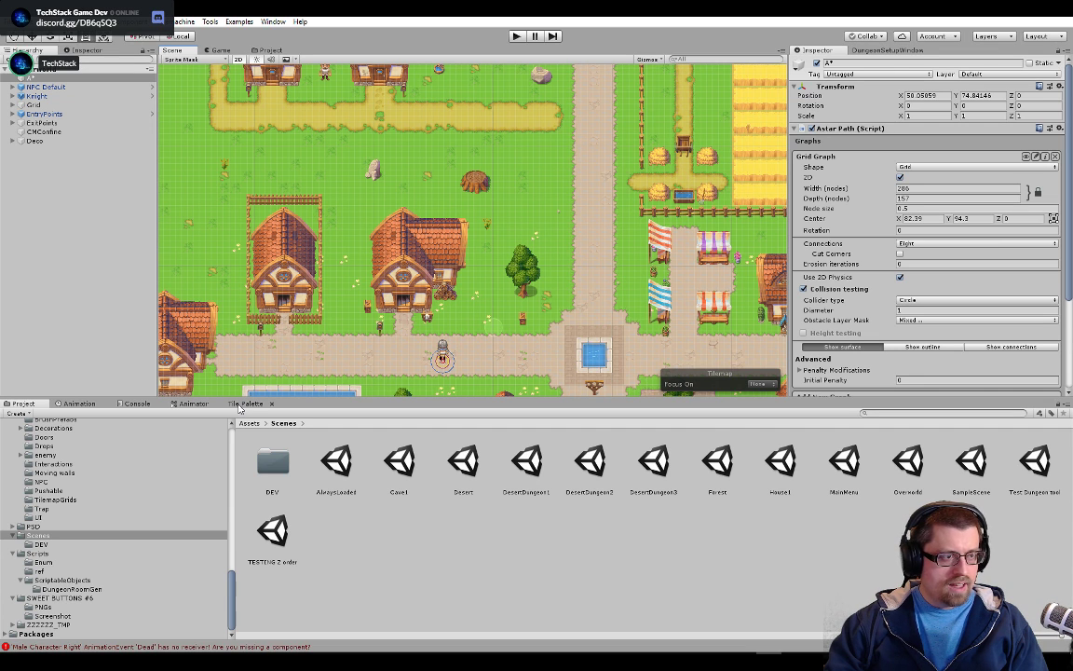
left_click(373, 496)
type("Saving ")
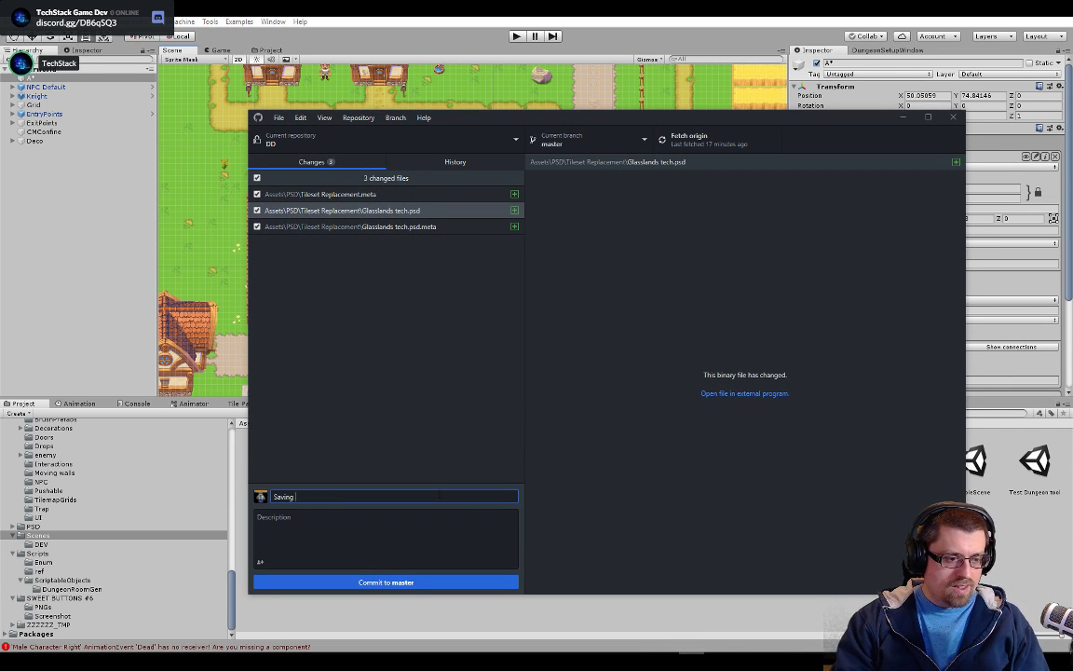
type("before")
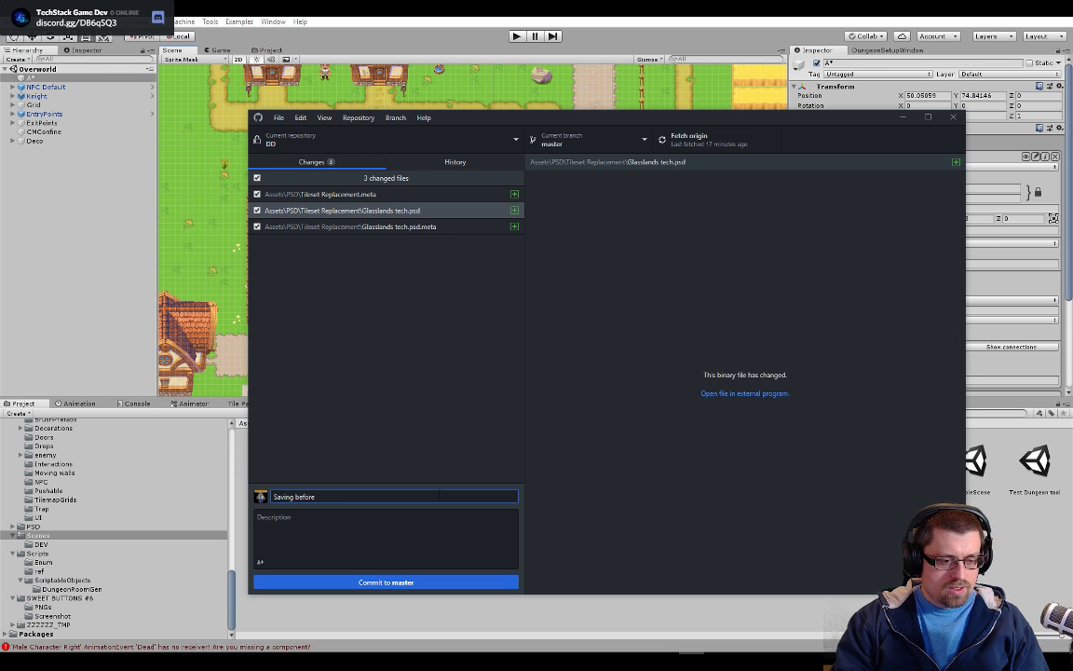
type(" updating Tileset")
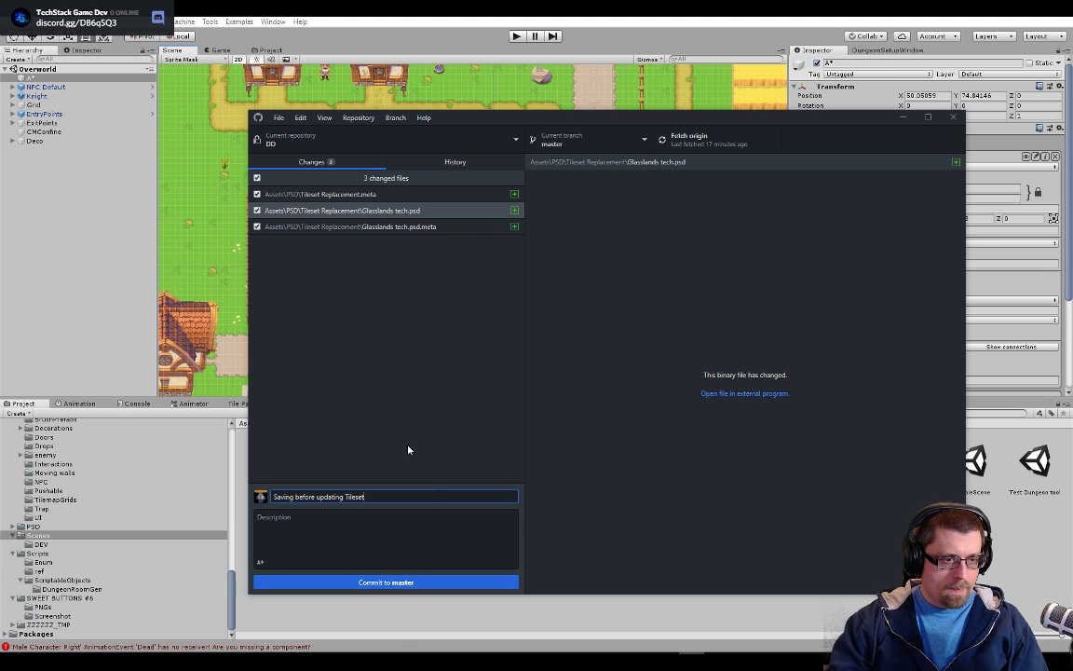
left_click(436, 581)
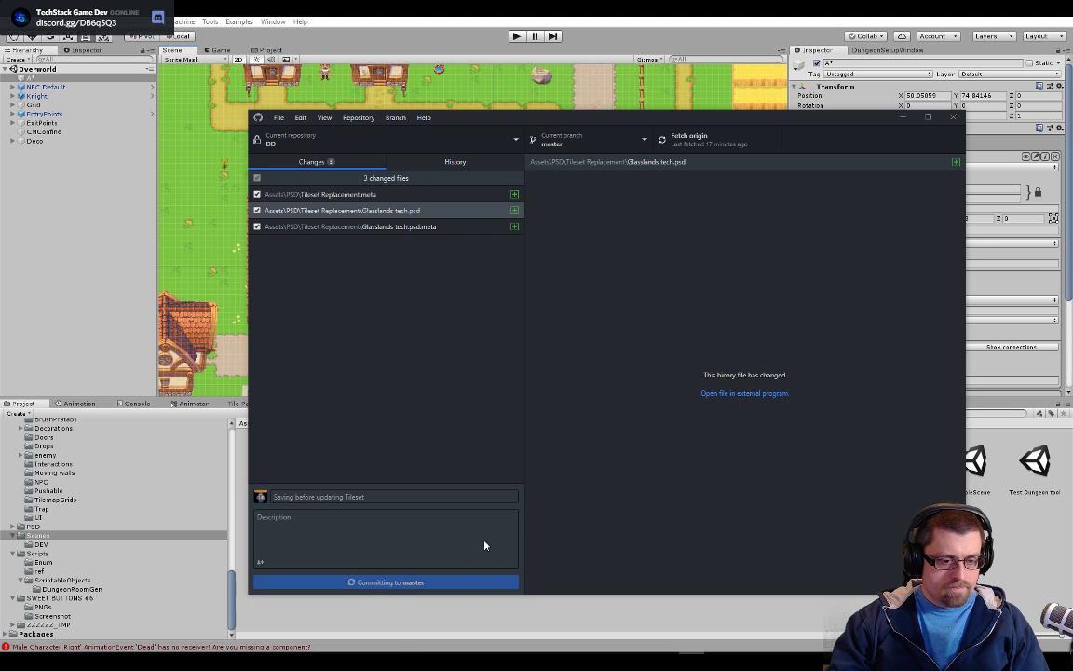
Push the tileset commit on master to the origin remote
left_click(910, 118)
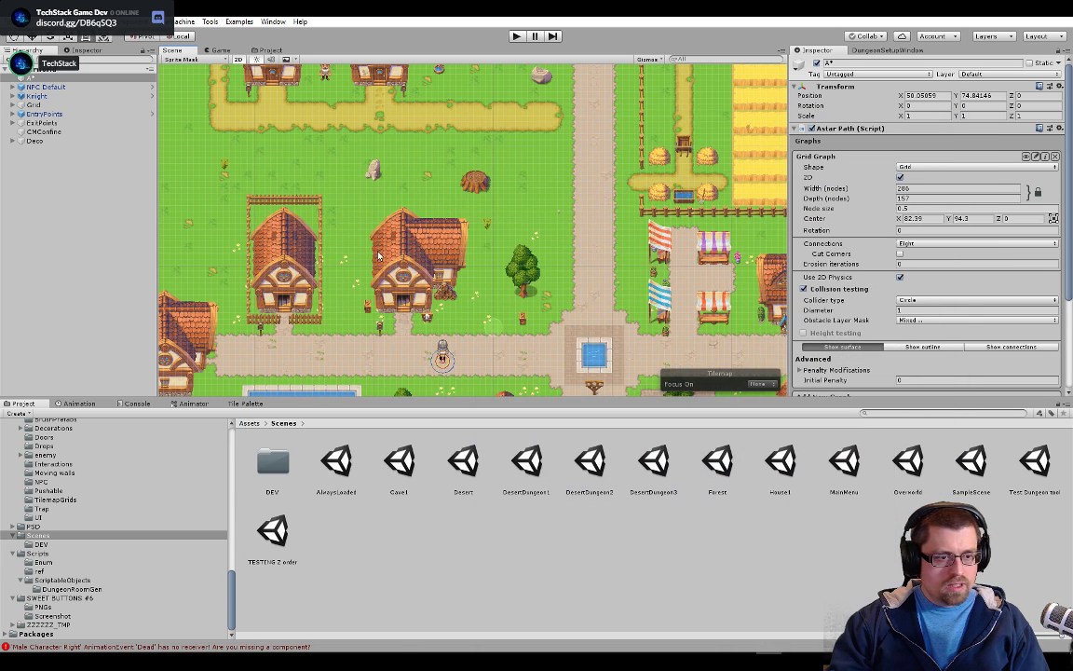
key("alt+Tab")
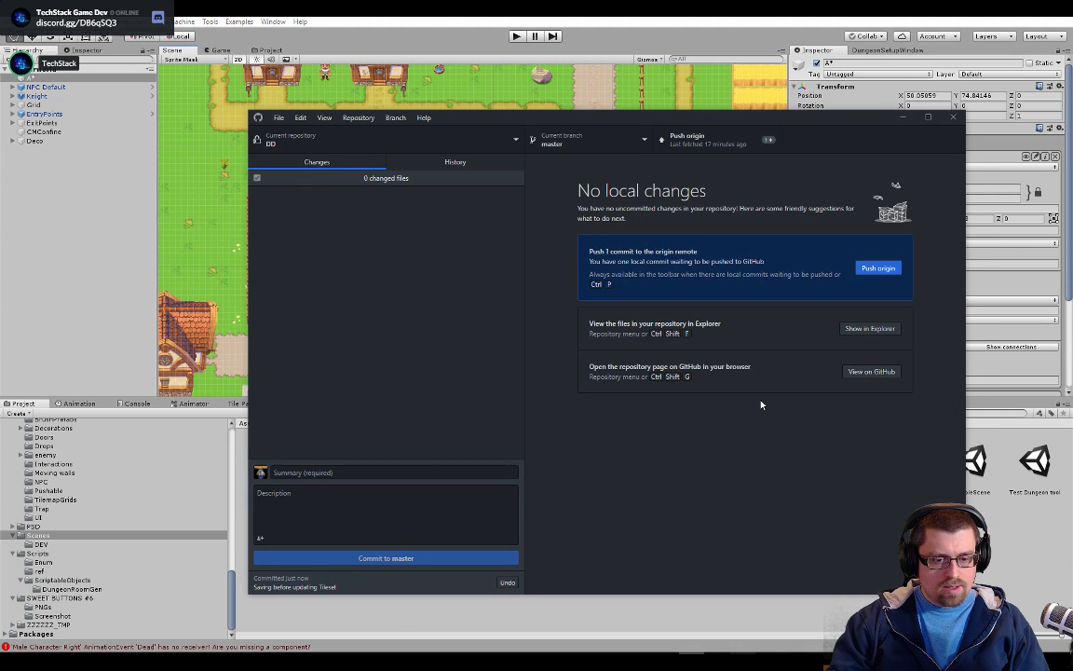
key("ctrl+p")
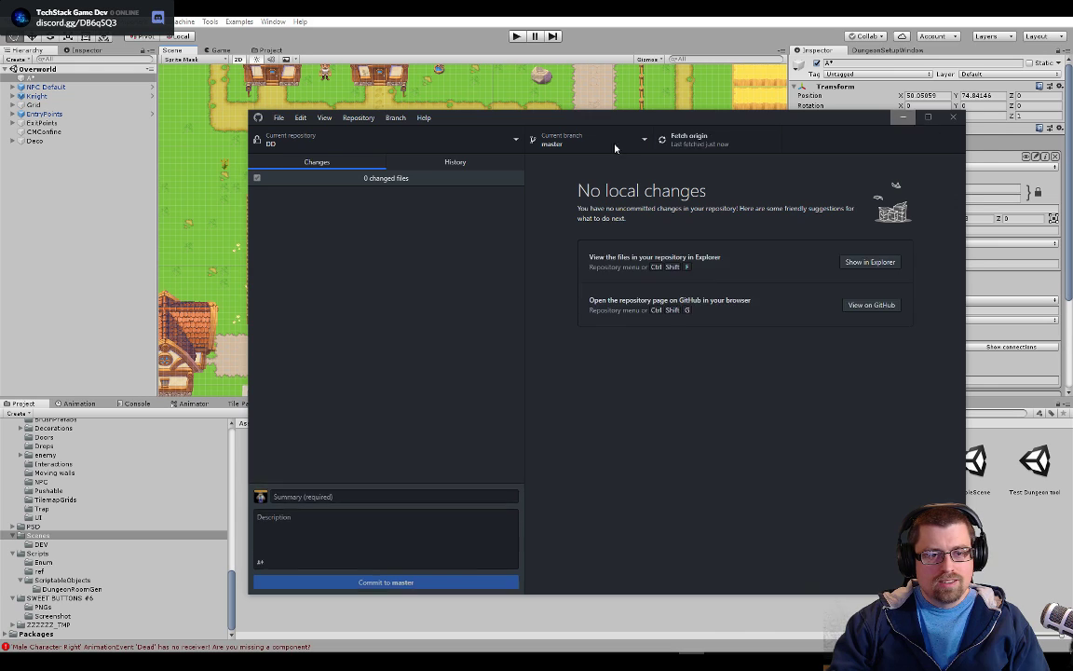
left_click(904, 119)
Switch to Unity and show the import settings of Glasslands tech in the PSD/Tileset Replacement folder
scroll(337, 190, "up", 5)
scroll(337, 190, "up", 2)
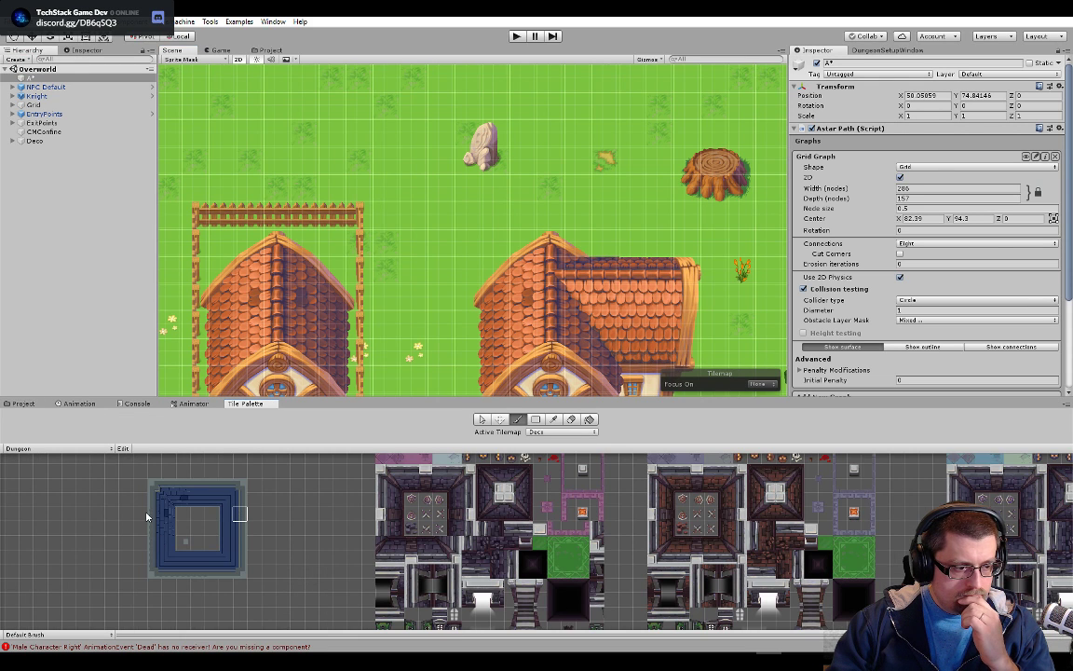
left_click(25, 404)
left_click(13, 528)
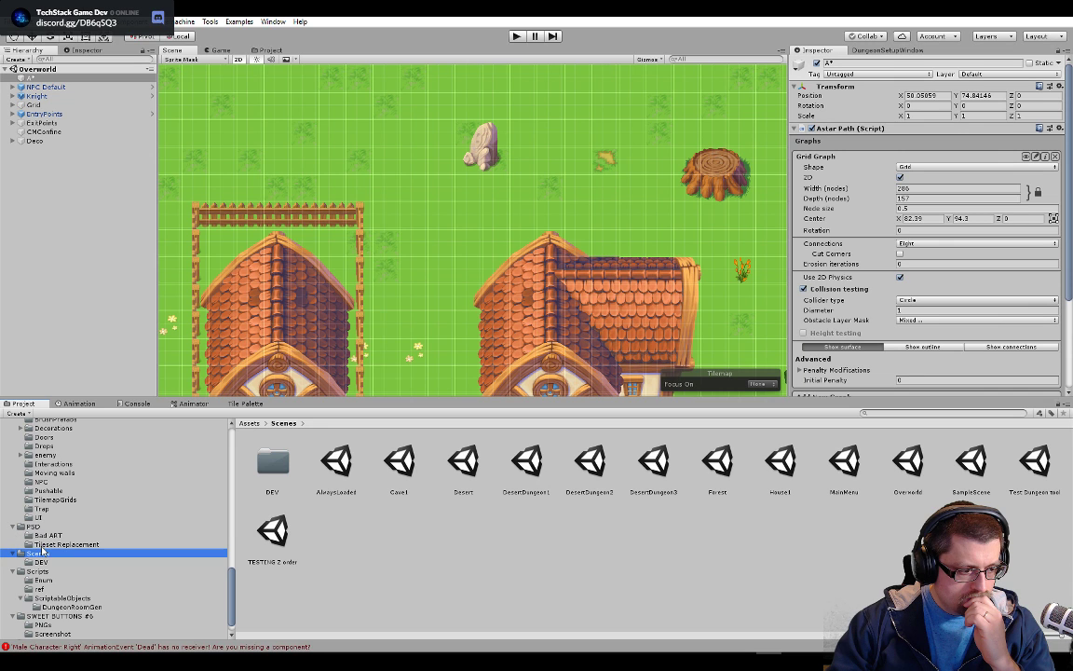
left_click(56, 544)
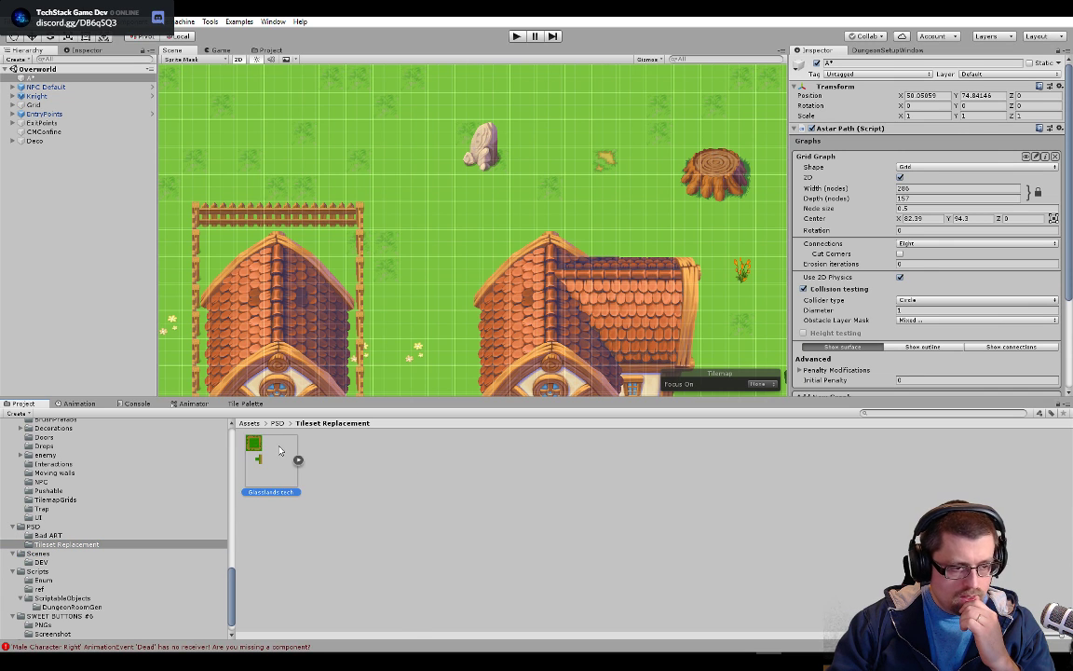
left_click(265, 443)
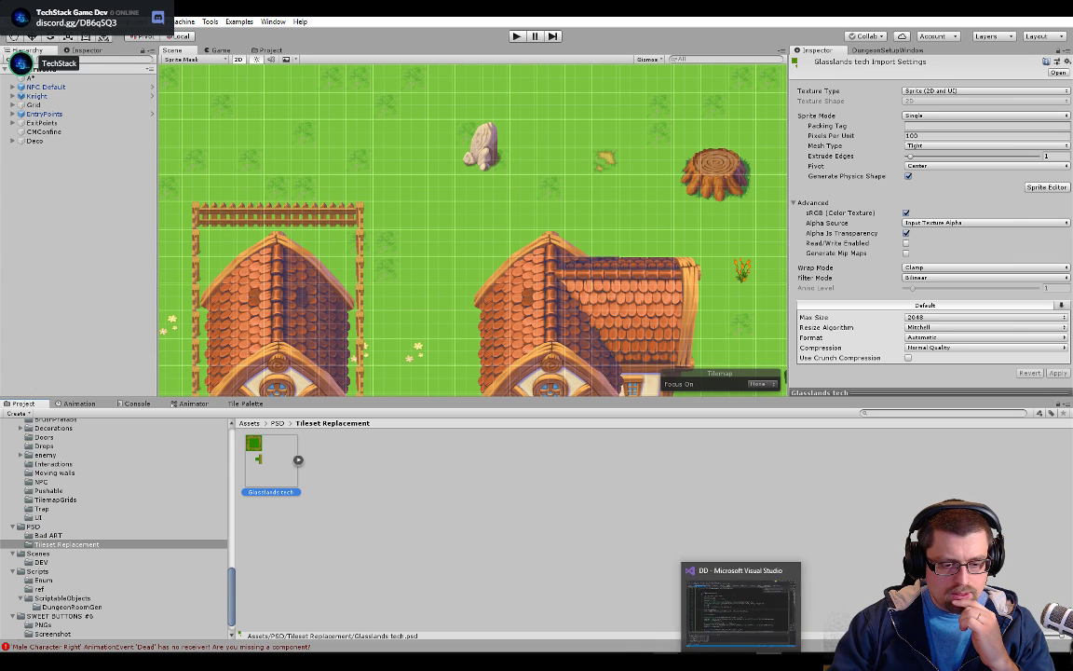
Switch to Photoshop and compare the tile layout in Glasslands tech.psd with the original tileset by toggling the reference layer's visibility
left_click(589, 662)
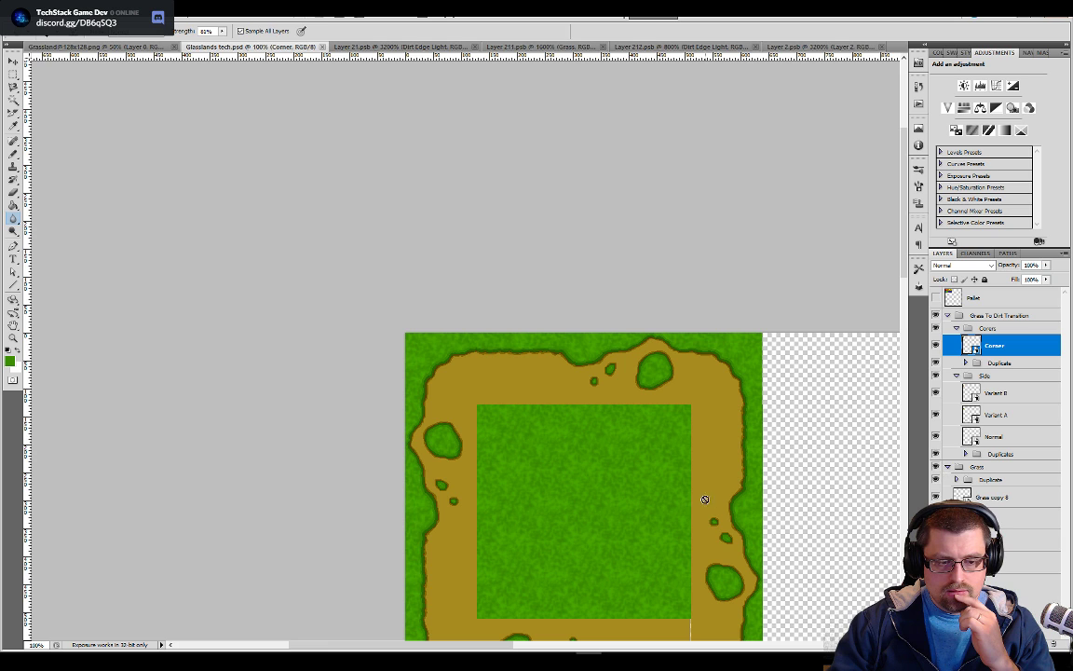
scroll(705, 500, "down", 10)
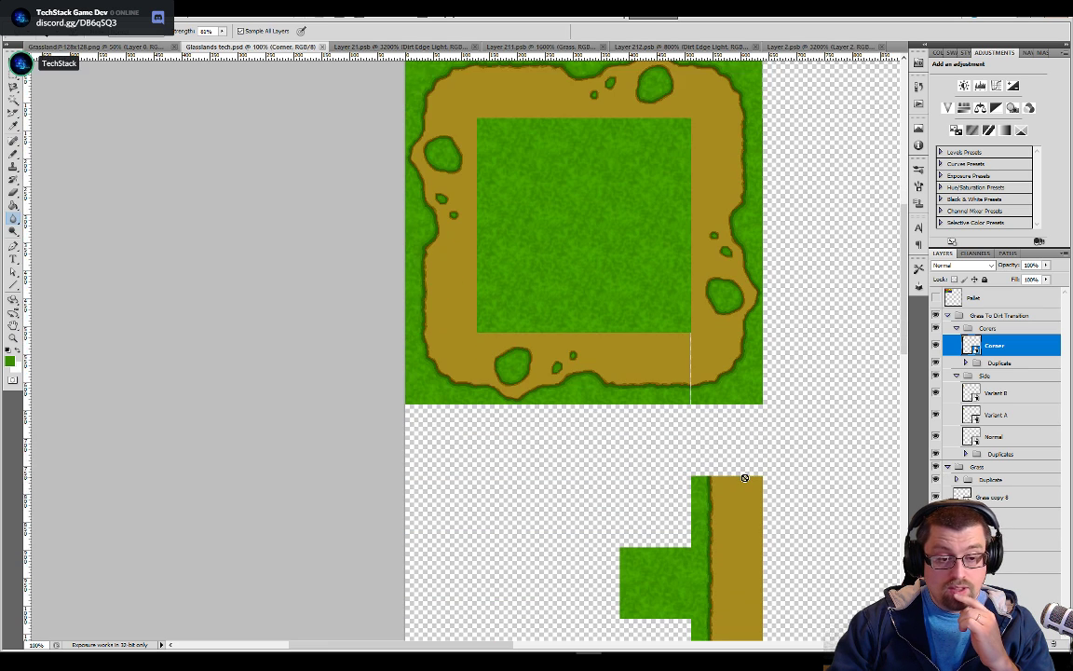
scroll(745, 477, "up", 5)
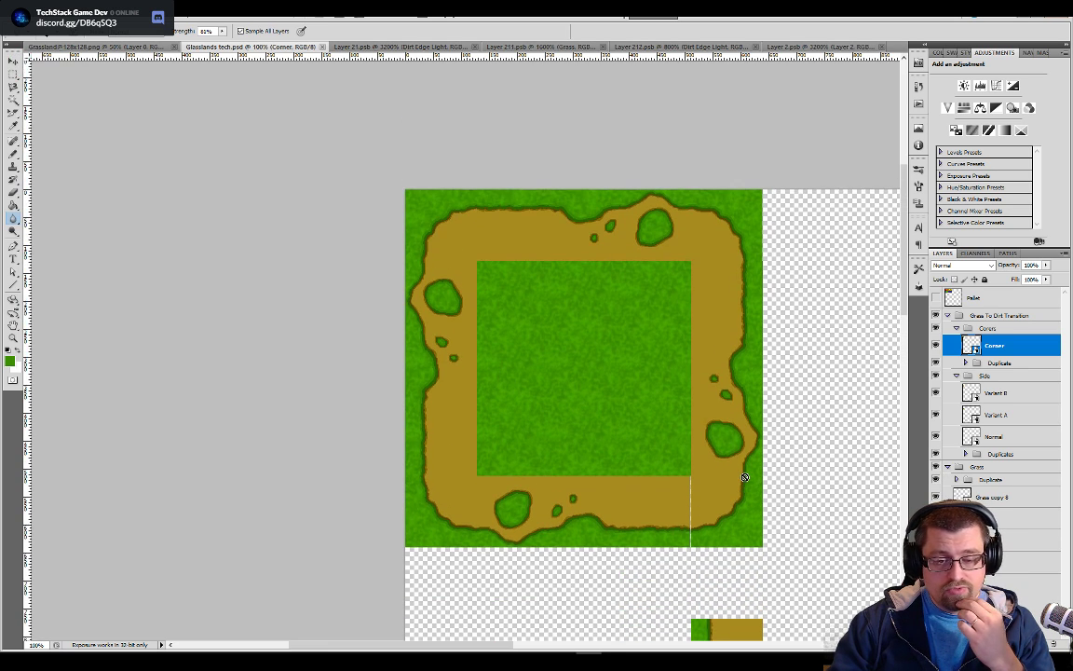
scroll(745, 478, "up", 1)
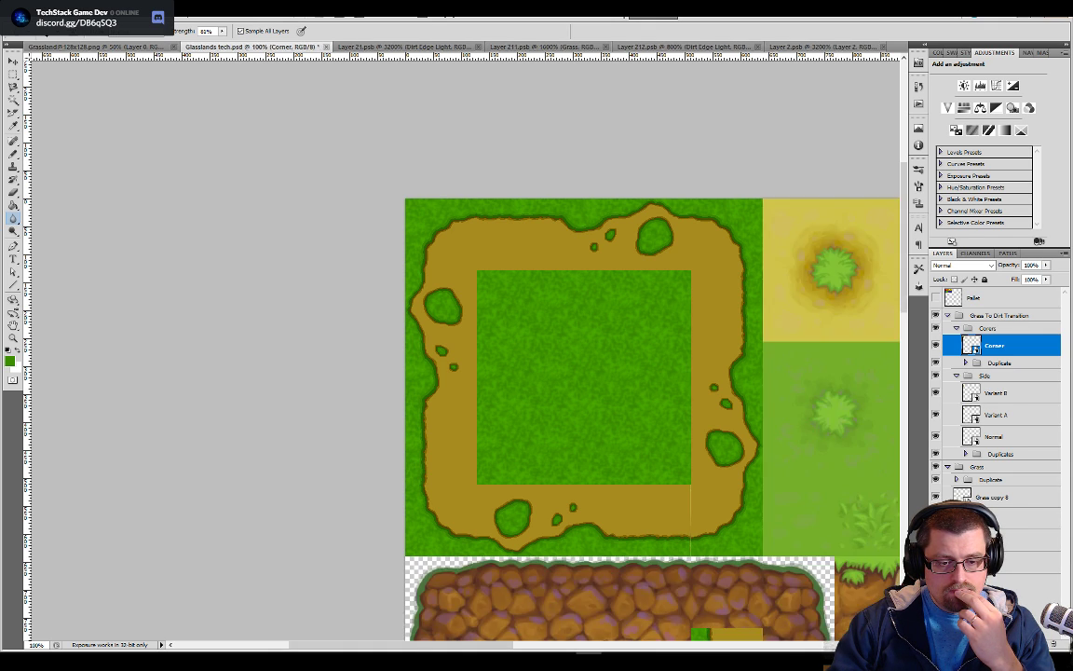
left_click(935, 562)
left_click(935, 562)
left_click(936, 562)
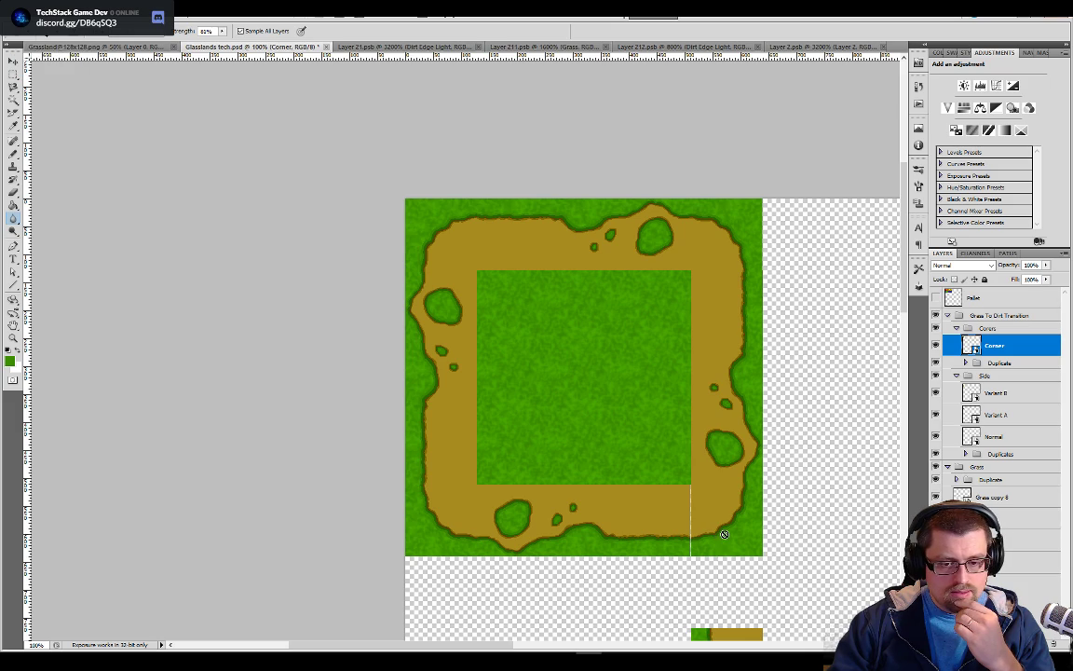
Inspect the Corner copy layers in the Duplicate group and test-nudge Corner copy 3 right and back to check its alignment
key("ctrl+plus")
key("ctrl+plus")
key("ctrl+plus")
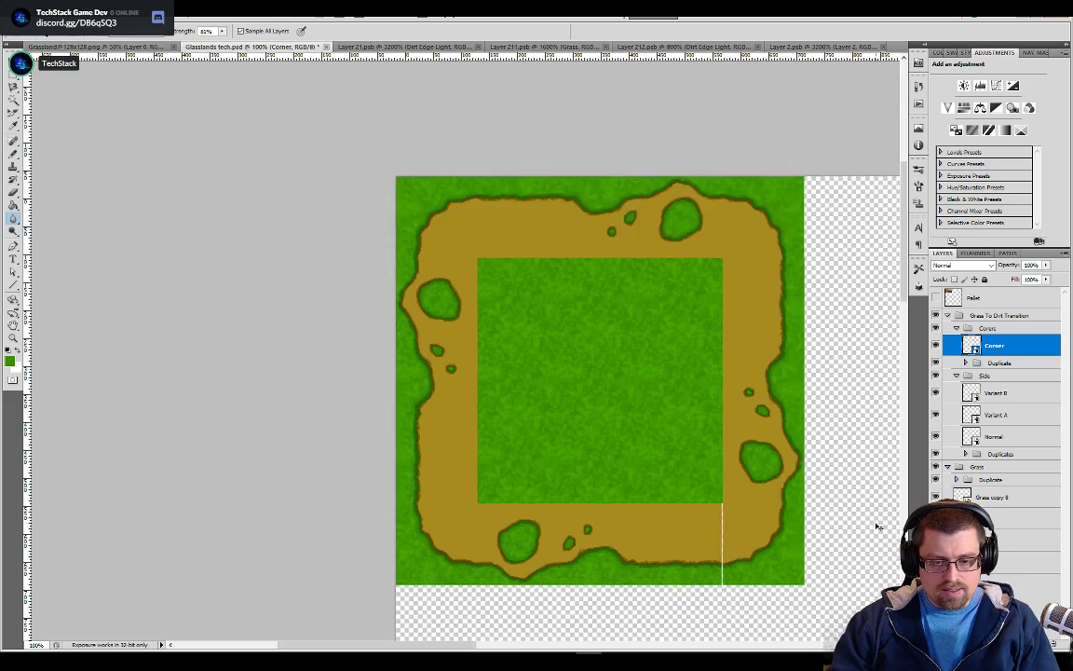
left_click_drag(815, 508, 844, 333)
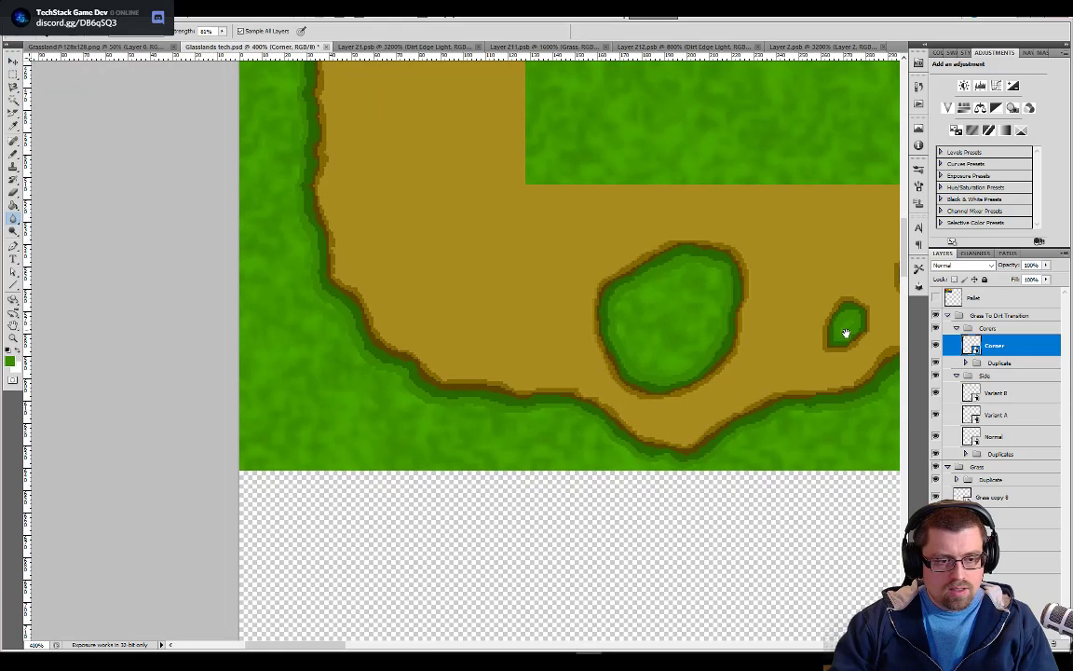
left_click(966, 362)
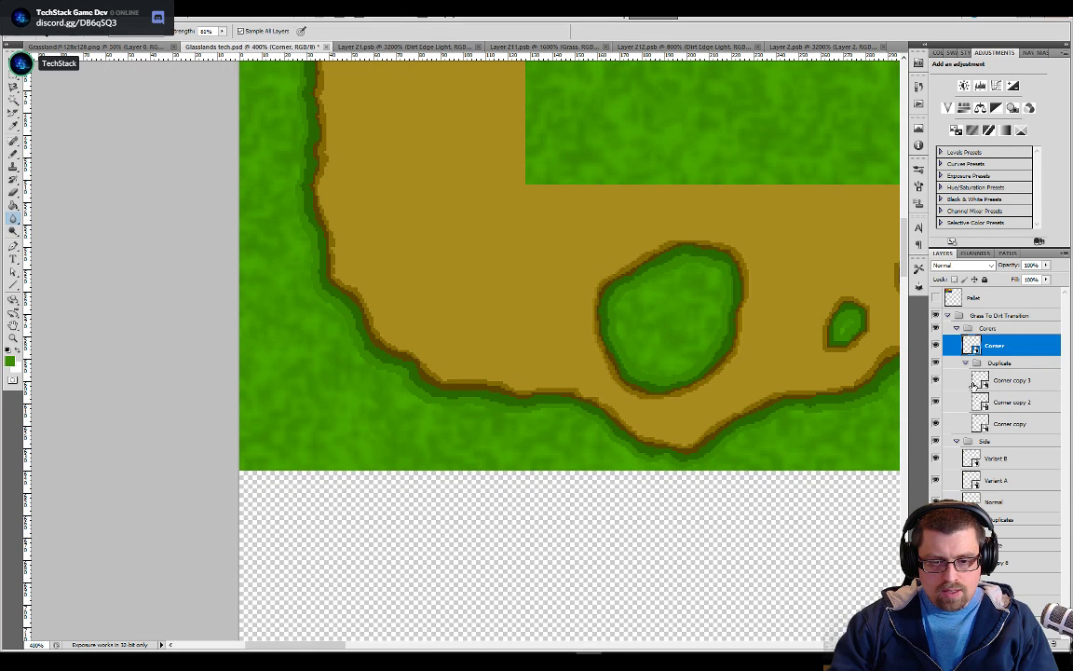
left_click(995, 426)
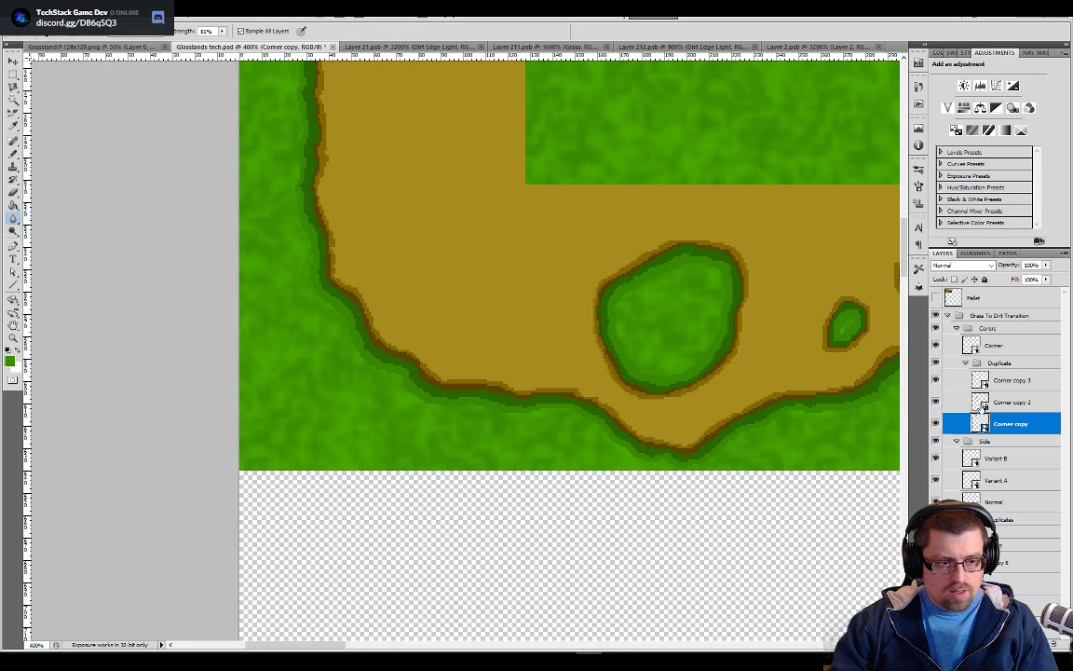
left_click(985, 402)
left_click(988, 380)
key("v")
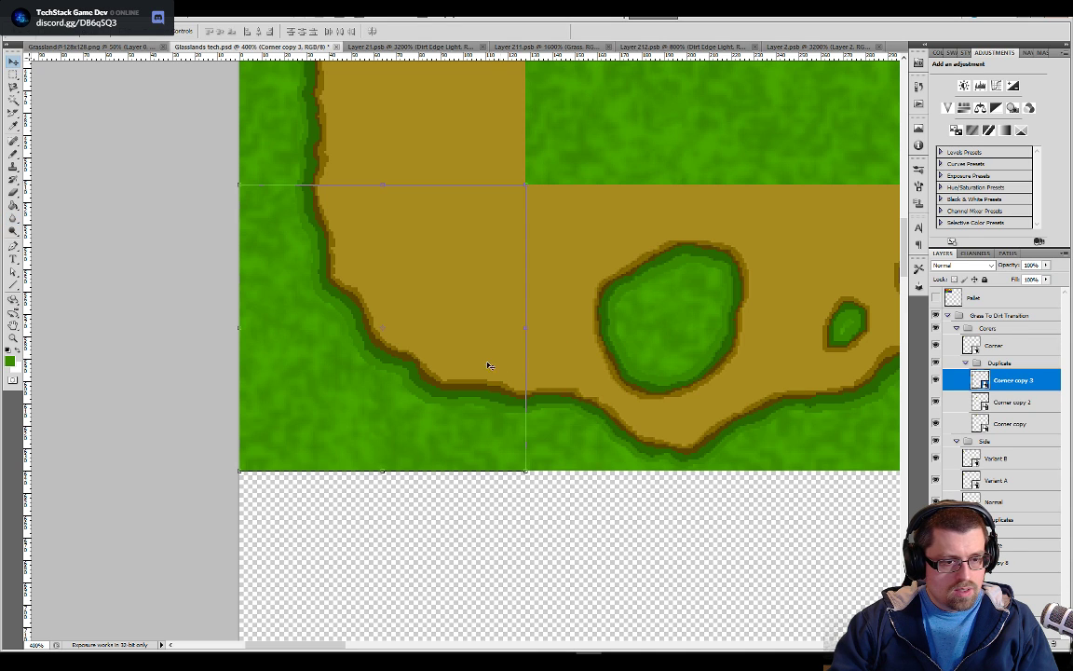
key("Right")
key("Left")
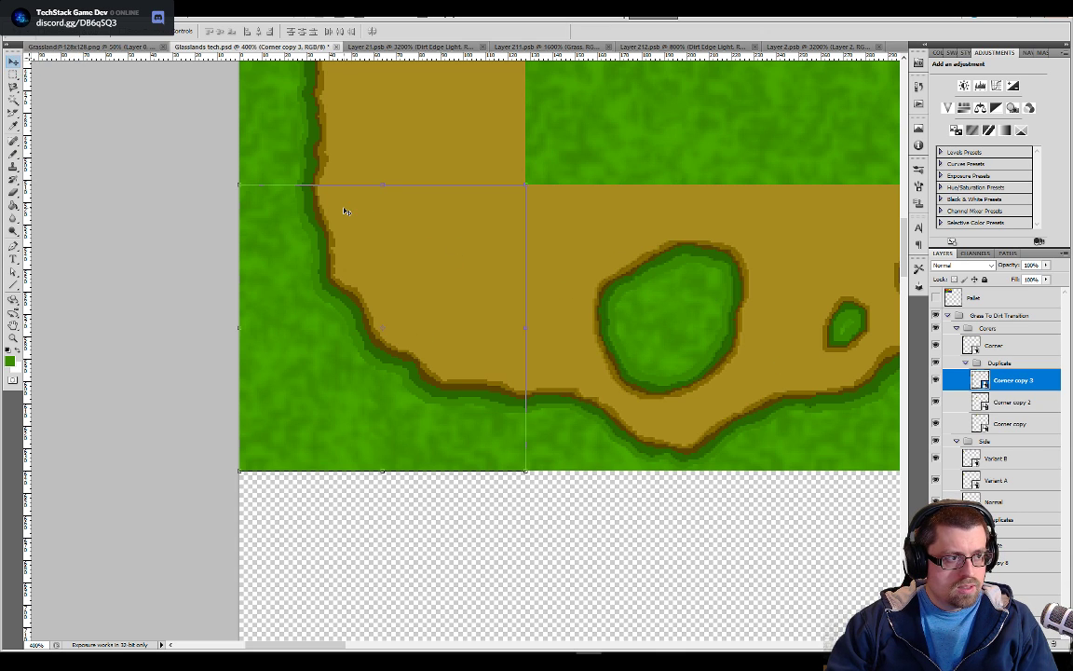
Identify which layers in the Side group's Duplicates folder cover the bottom row, checking Normal copy 11, Normal copy 10 and Normal copy 9
key("b")
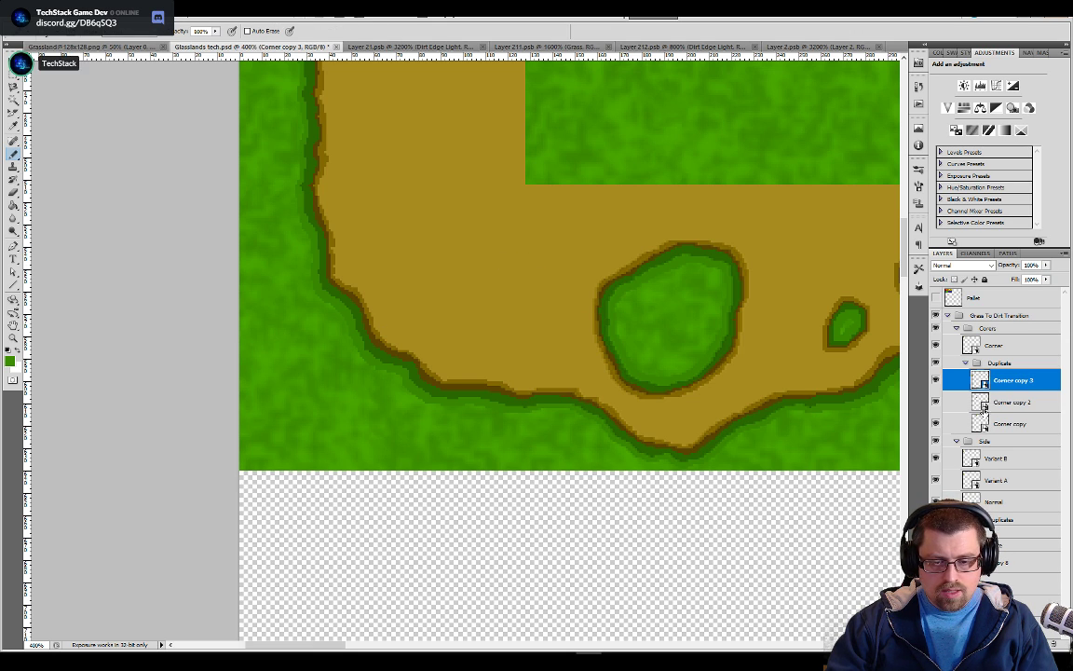
left_click(984, 463)
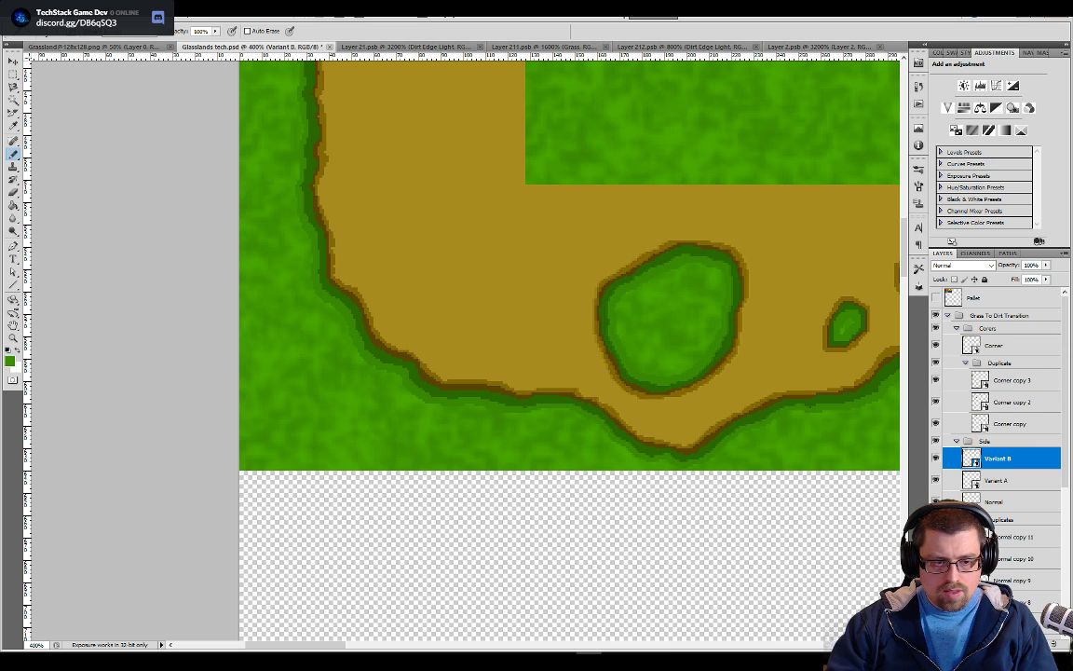
left_click(989, 538)
scroll(783, 478, "down", 1)
key("ctrl+minus")
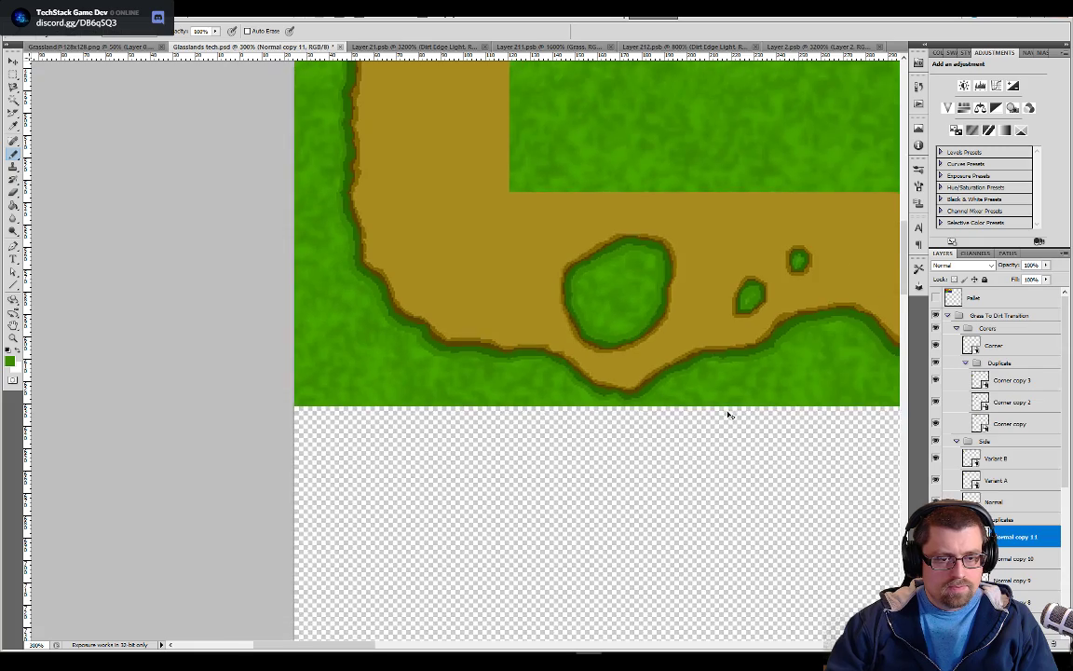
key("ctrl+minus")
left_click_drag(728, 411, 551, 388)
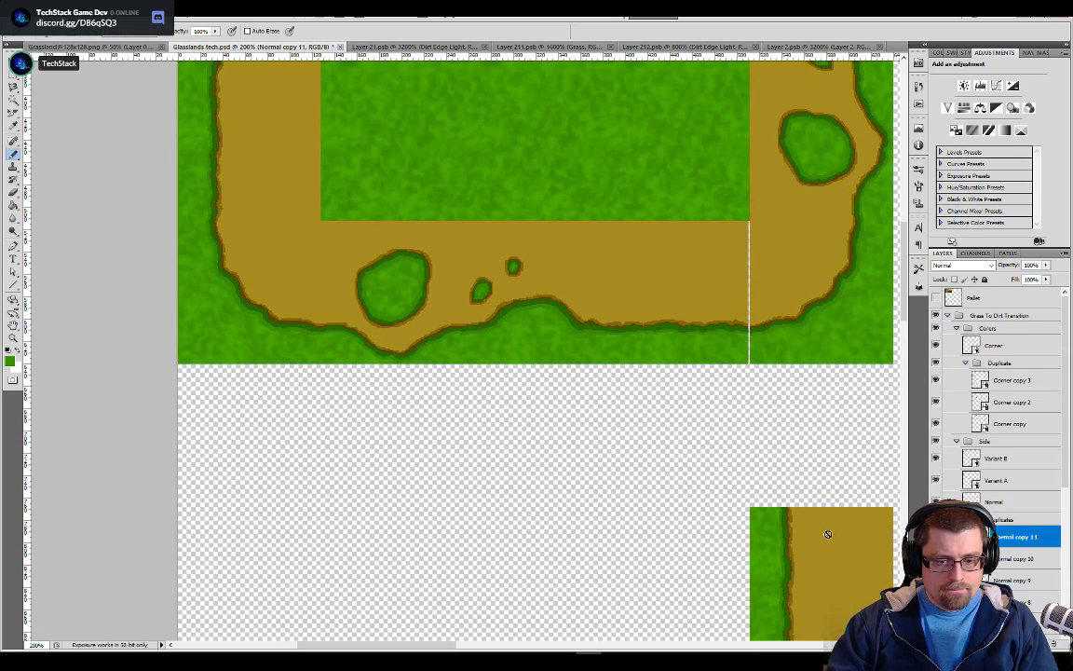
scroll(997, 438, "down", 3)
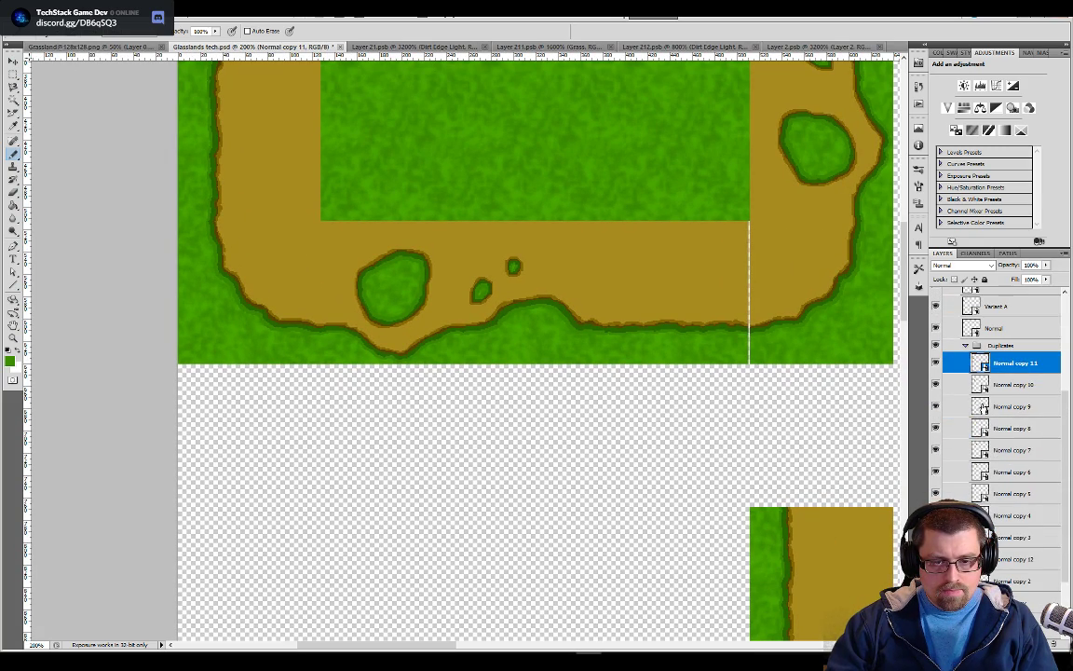
left_click(988, 385)
key("v")
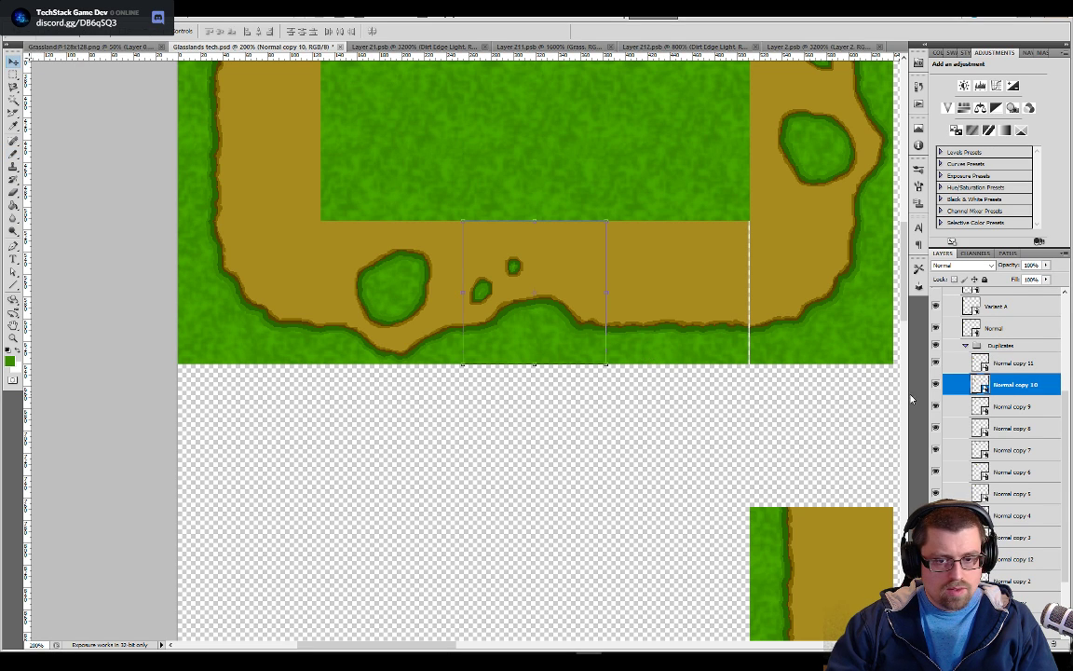
left_click(972, 363)
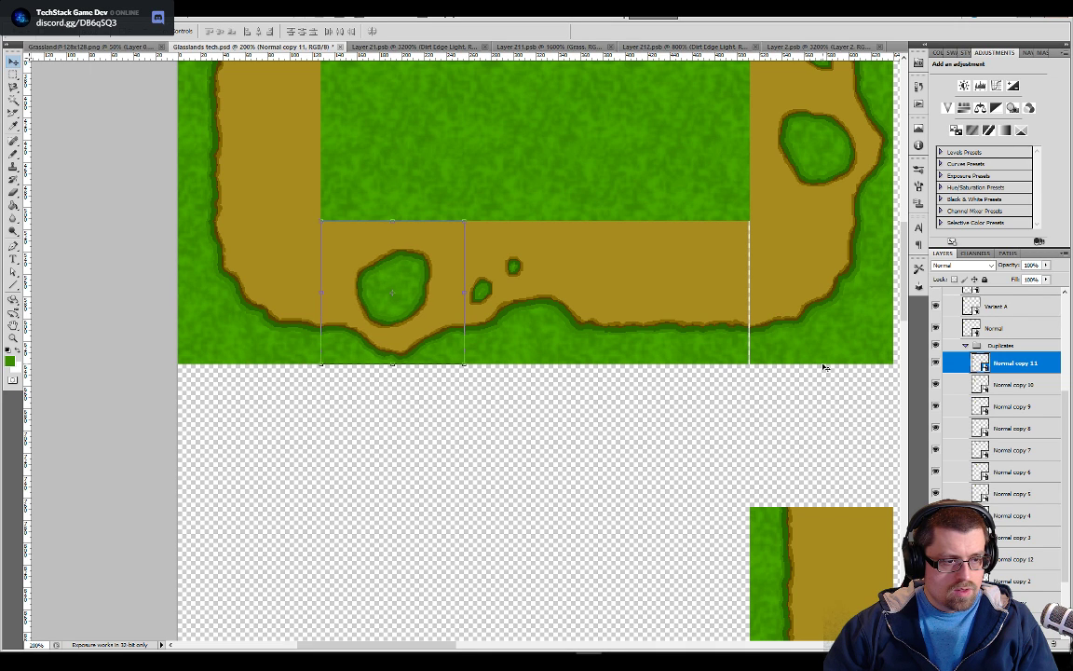
left_click(973, 384)
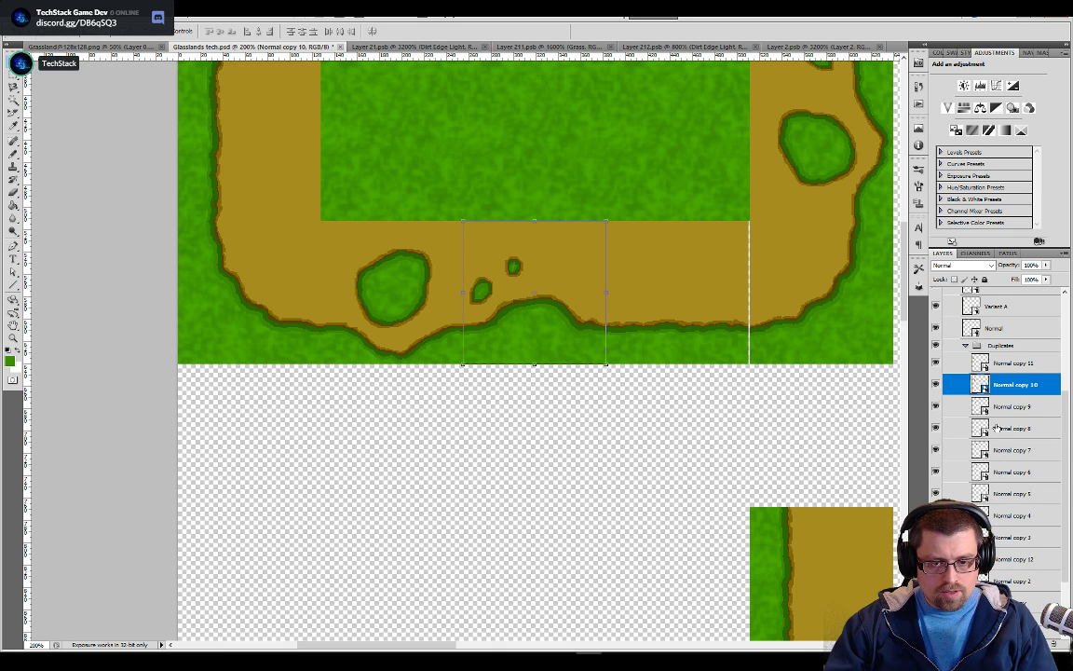
left_click(976, 406)
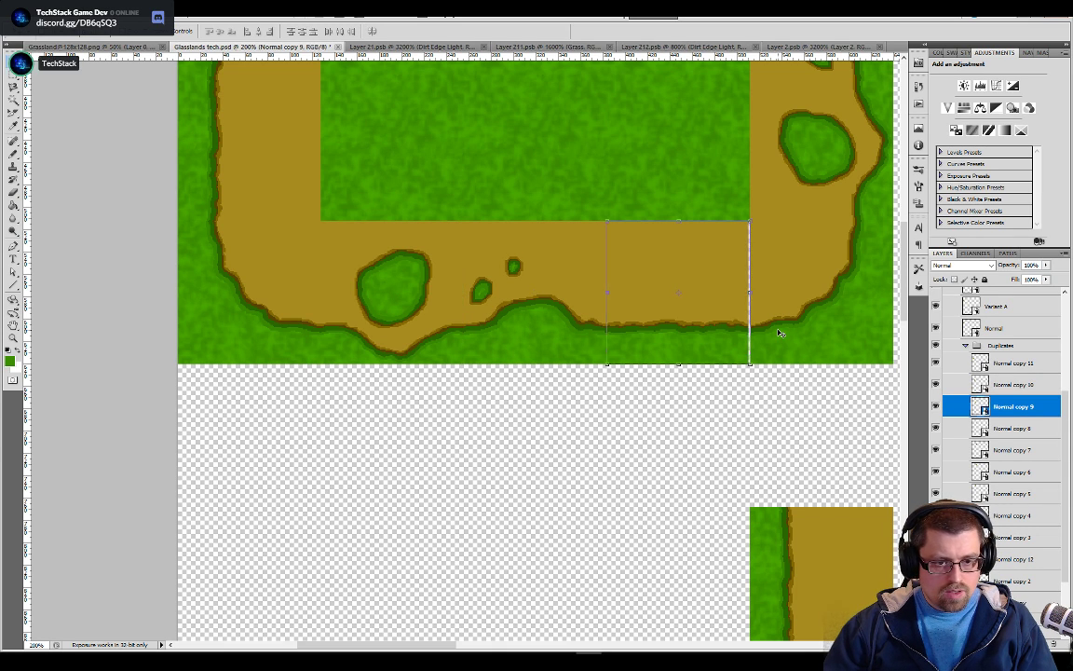
Try nudging Normal copy 9 right to close the seam, and delete the bottom-row layers Normal copy 11, Normal copy 10 and Normal copy 9
key("Right")
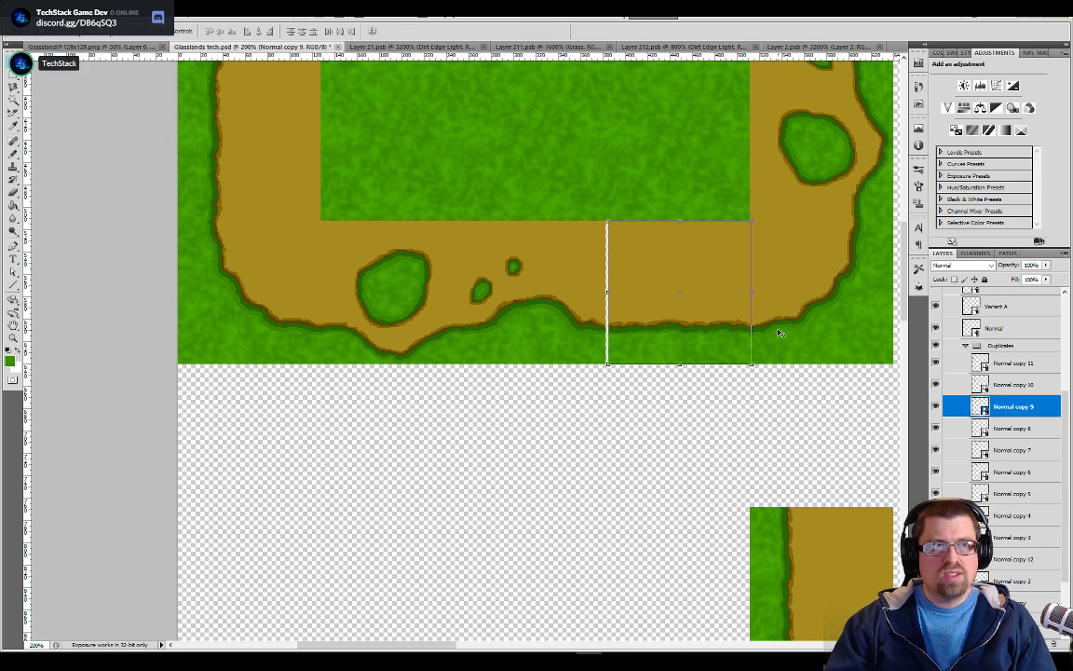
left_click(990, 365, "shift")
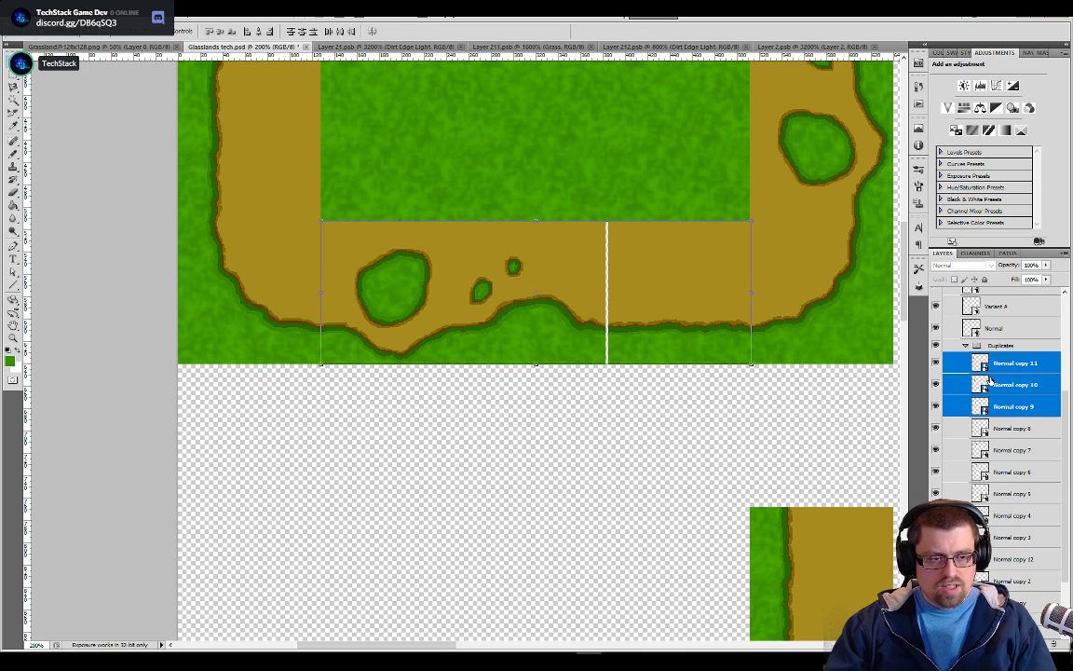
key("Delete")
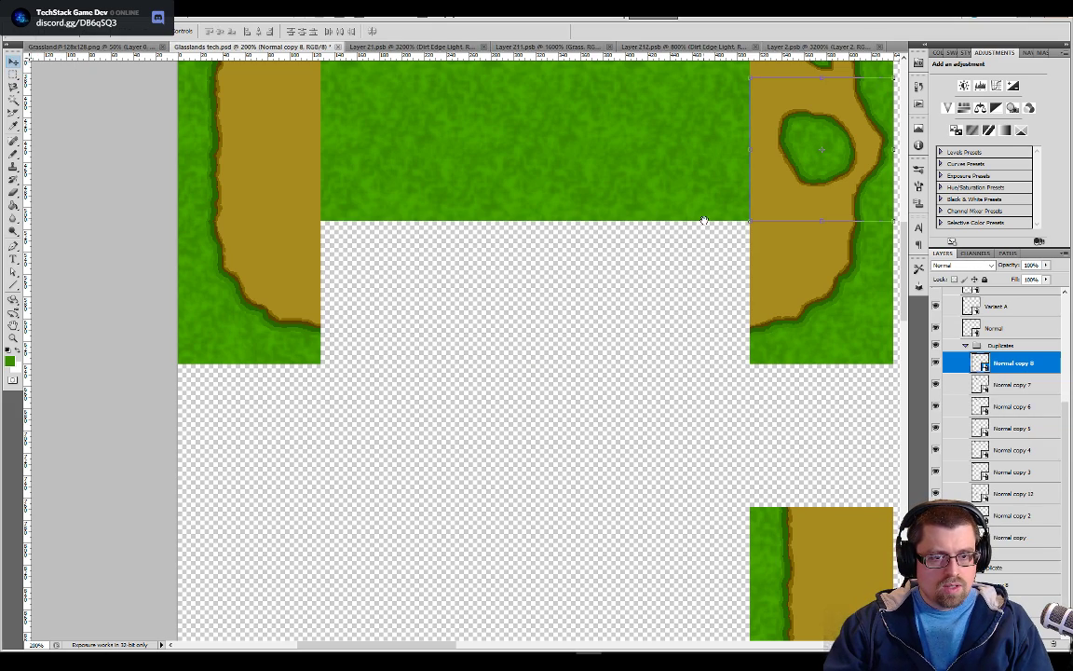
Duplicate the right-side tile layers Normal copy 8, Normal copy 7 and Normal copy 6 within Glasslands tech.psd
left_click_drag(716, 243, 638, 494)
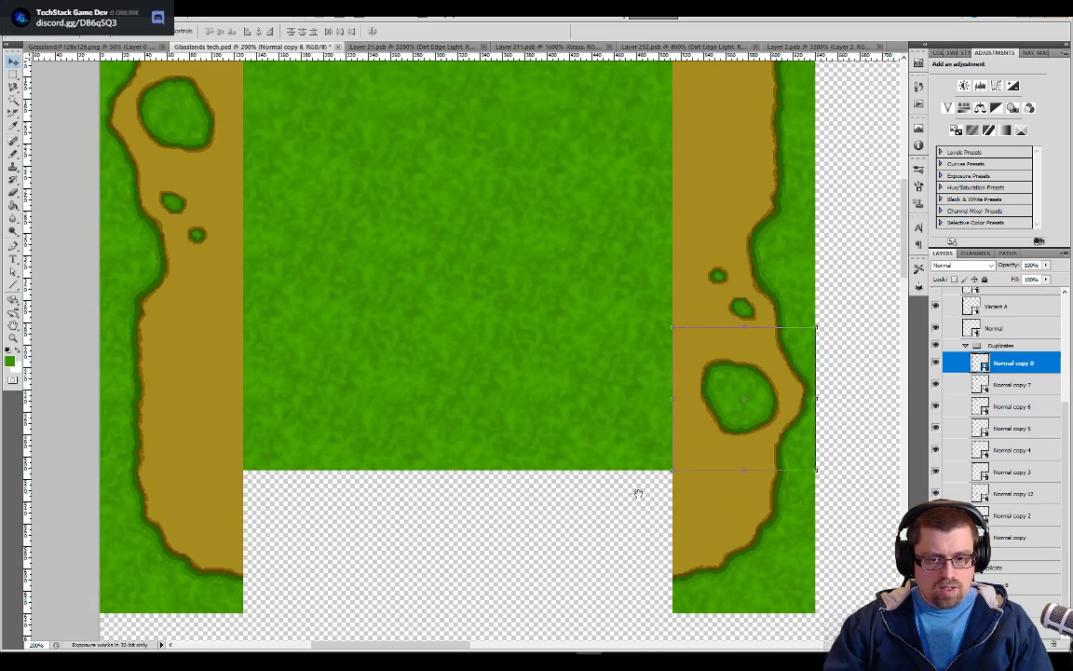
key("shift+alt+bracketleft")
key("shift+alt+bracketleft")
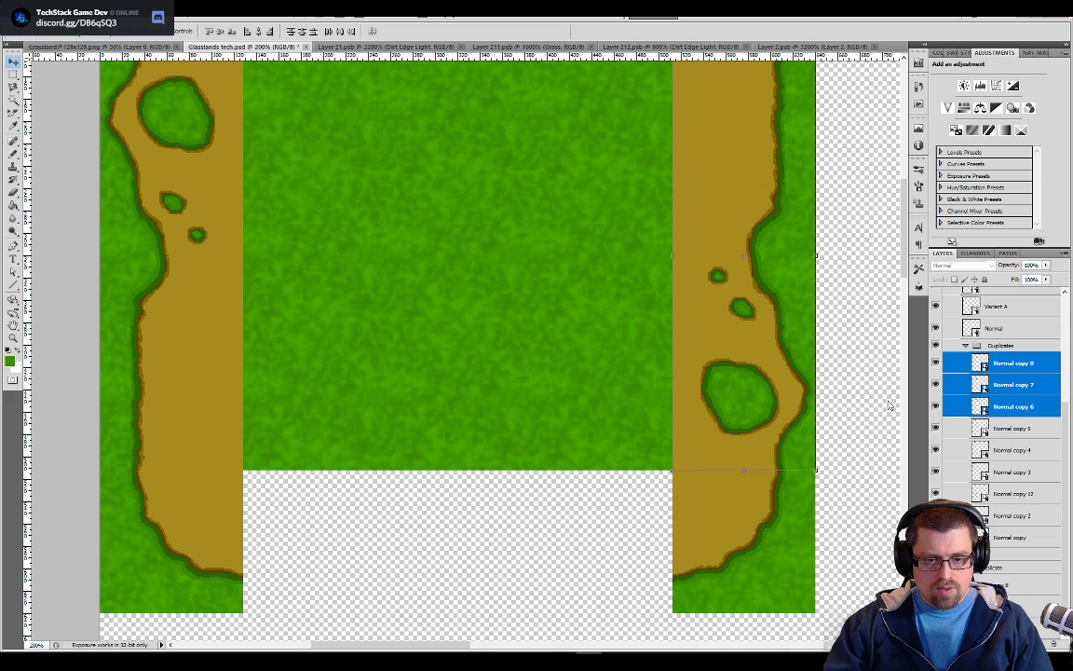
scroll(834, 307, "up", 3)
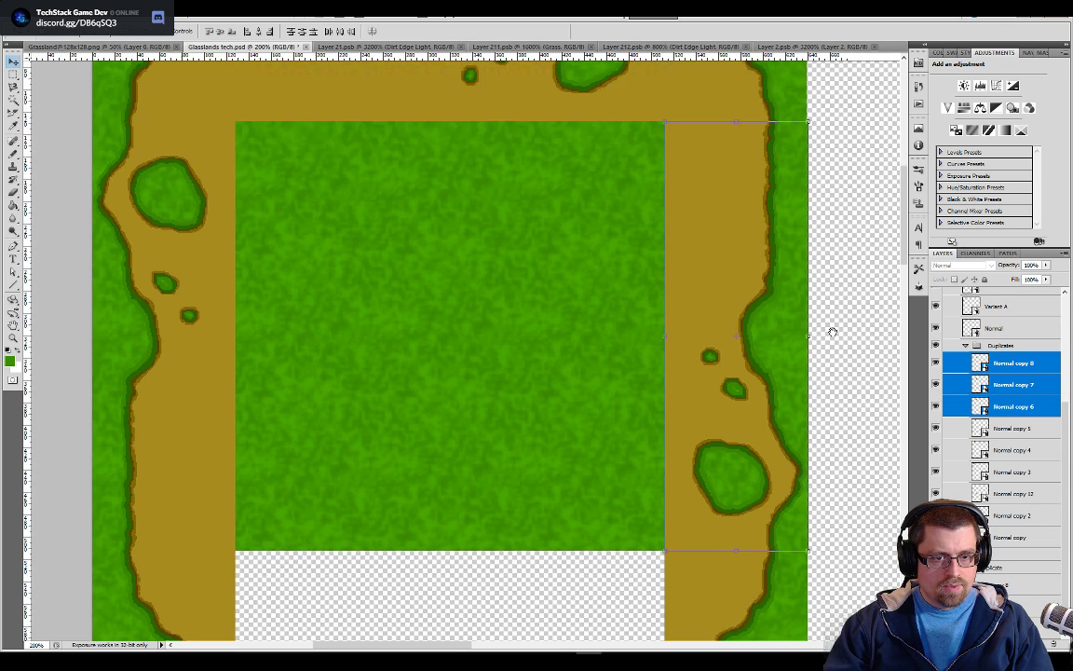
scroll(839, 299, "down", 1)
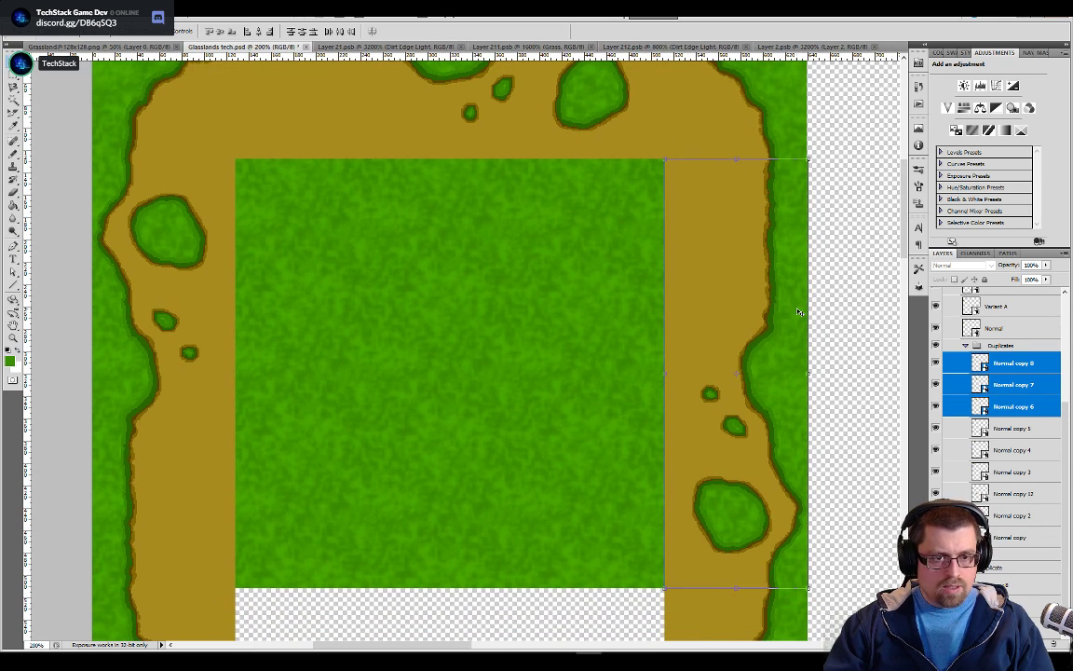
right_click(1006, 371)
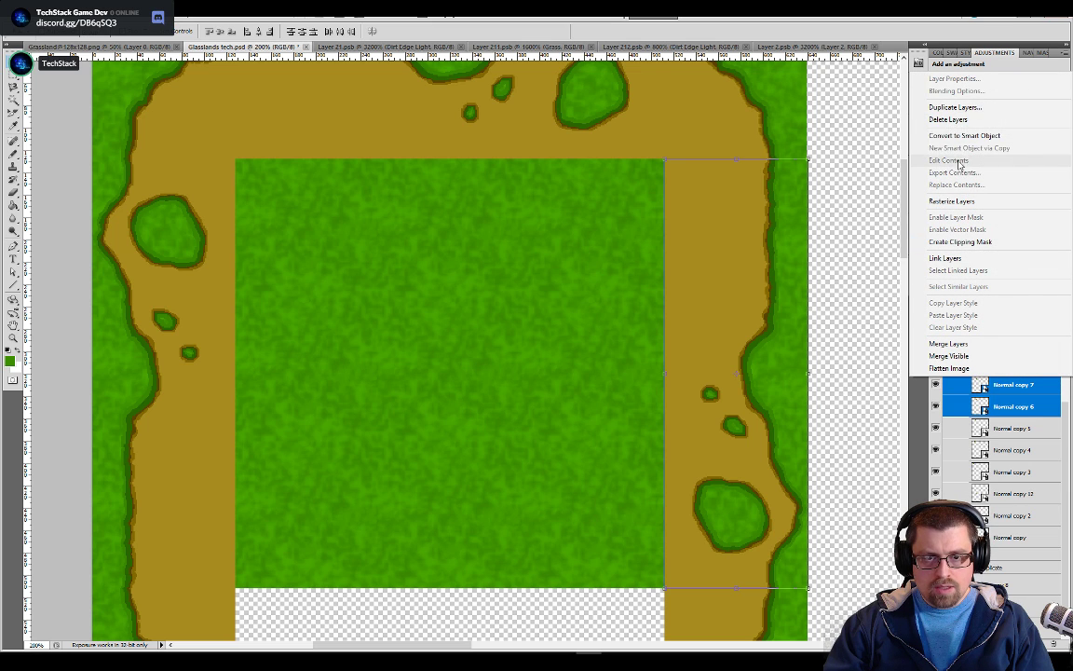
left_click(956, 107)
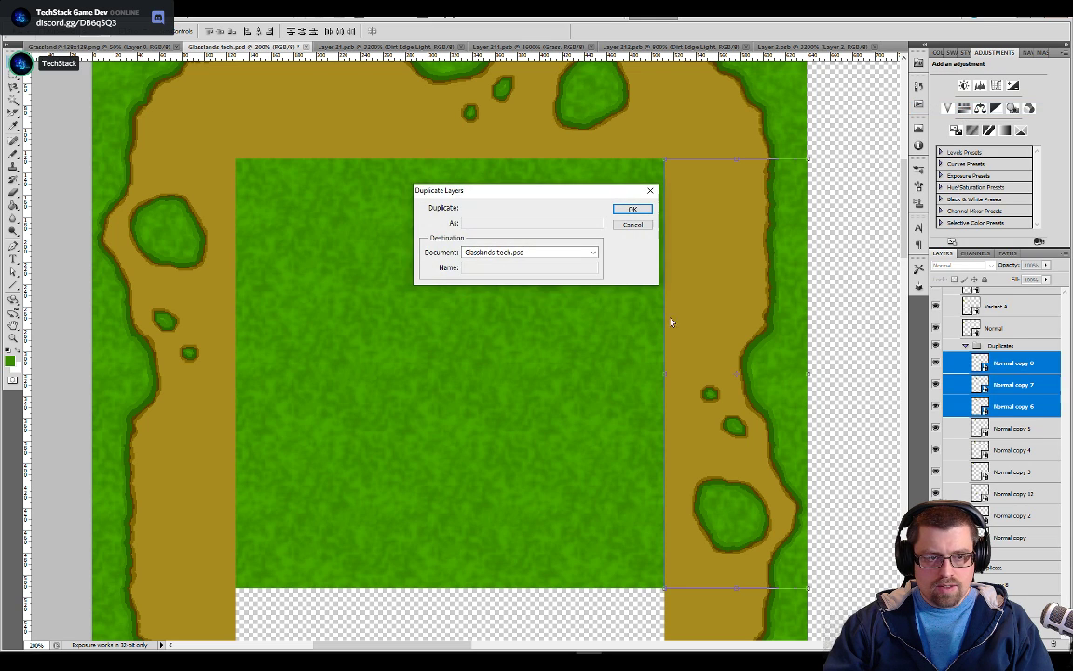
key("Return")
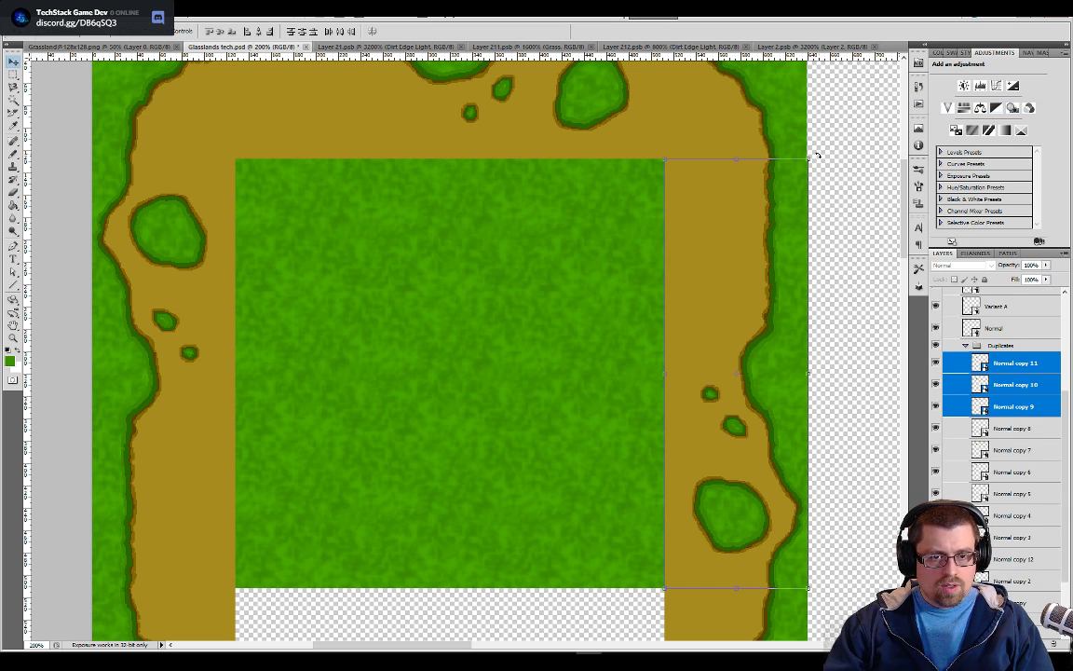
Rotate the three duplicated side tiles by 90 degrees, fit them into the gap between the bottom corners, and save the document
key("ctrl+t")
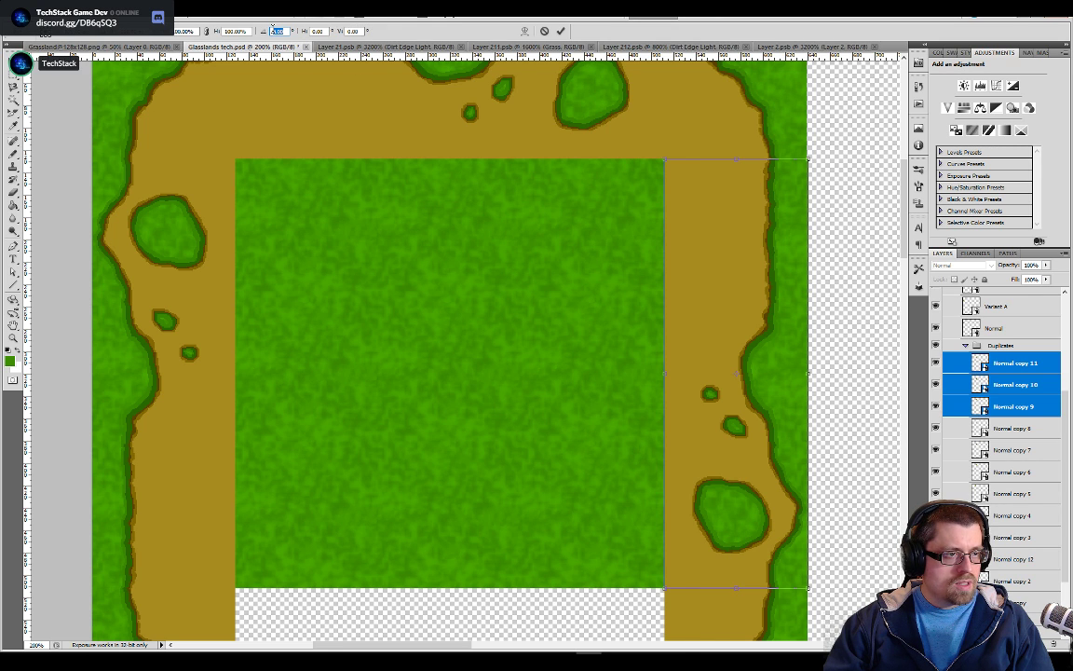
type("90")
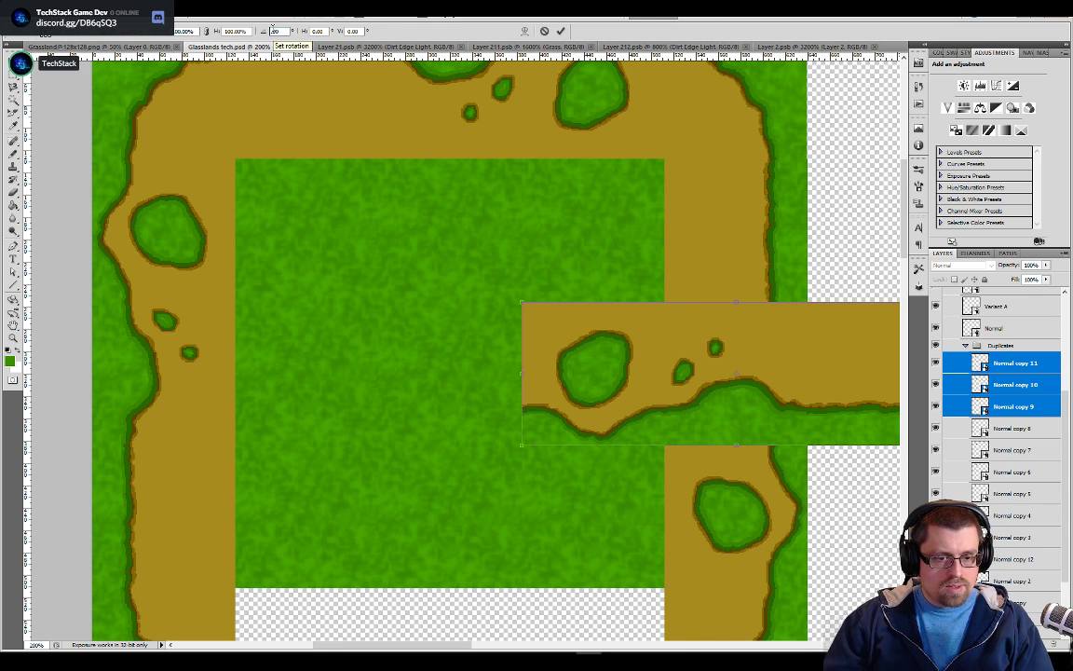
scroll(295, 354, "down", 5)
left_click_drag(663, 227, 375, 513)
key("Return")
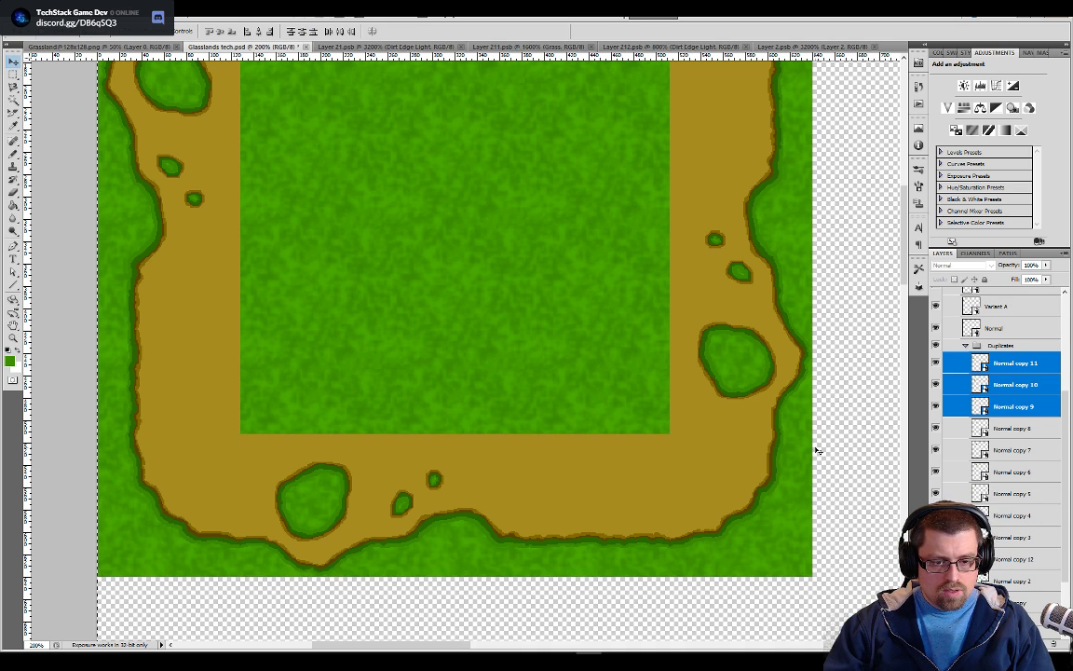
key("b")
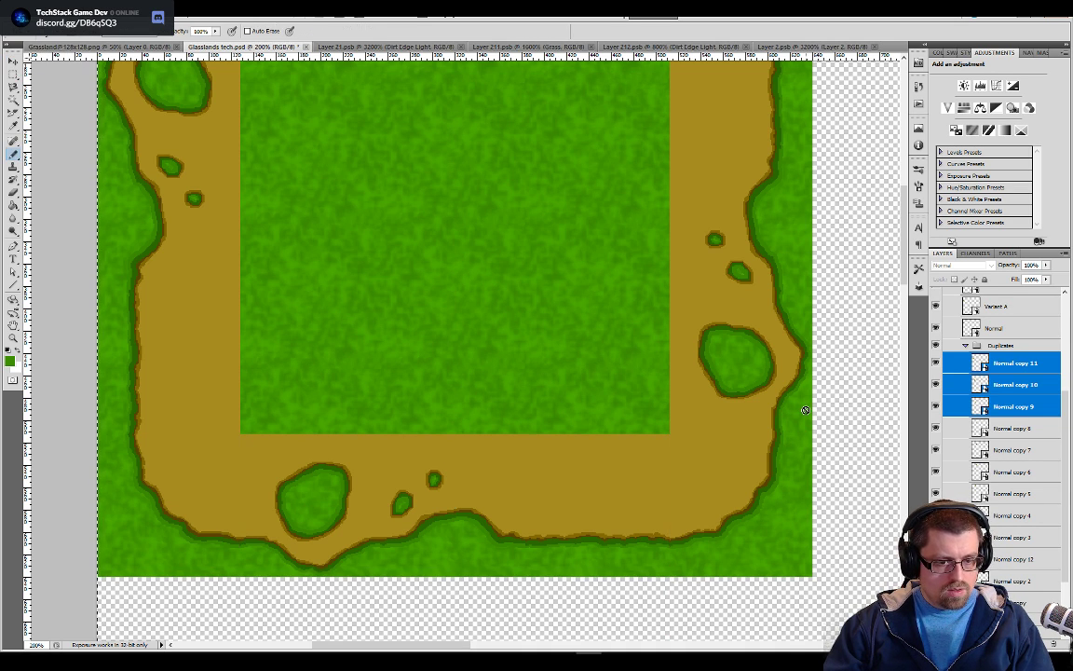
key("ctrl+minus")
key("ctrl+minus")
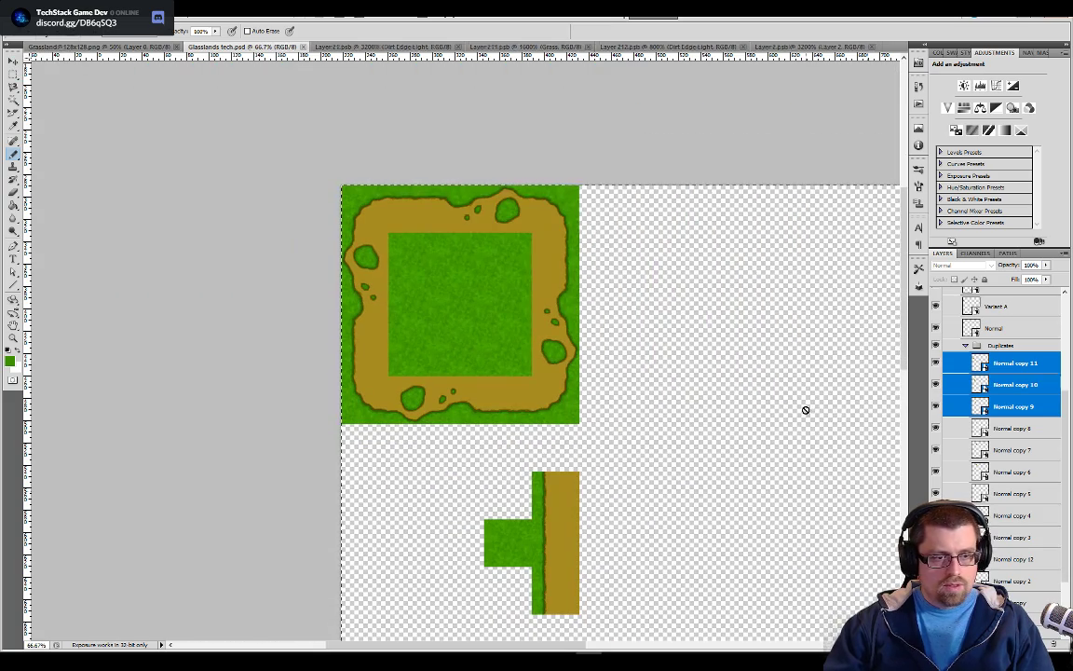
Switch to Unity and set Pixels Per Unit to 128 in the Glasslands tech import settings
key("alt+Tab")
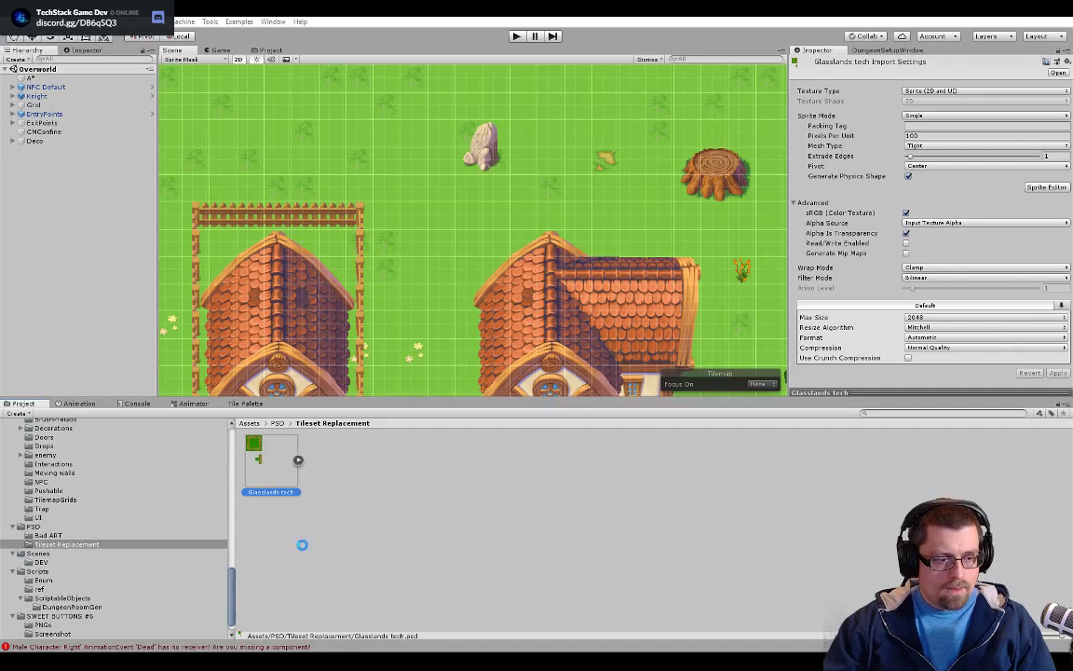
left_click(950, 136)
type("128")
key("Tab")
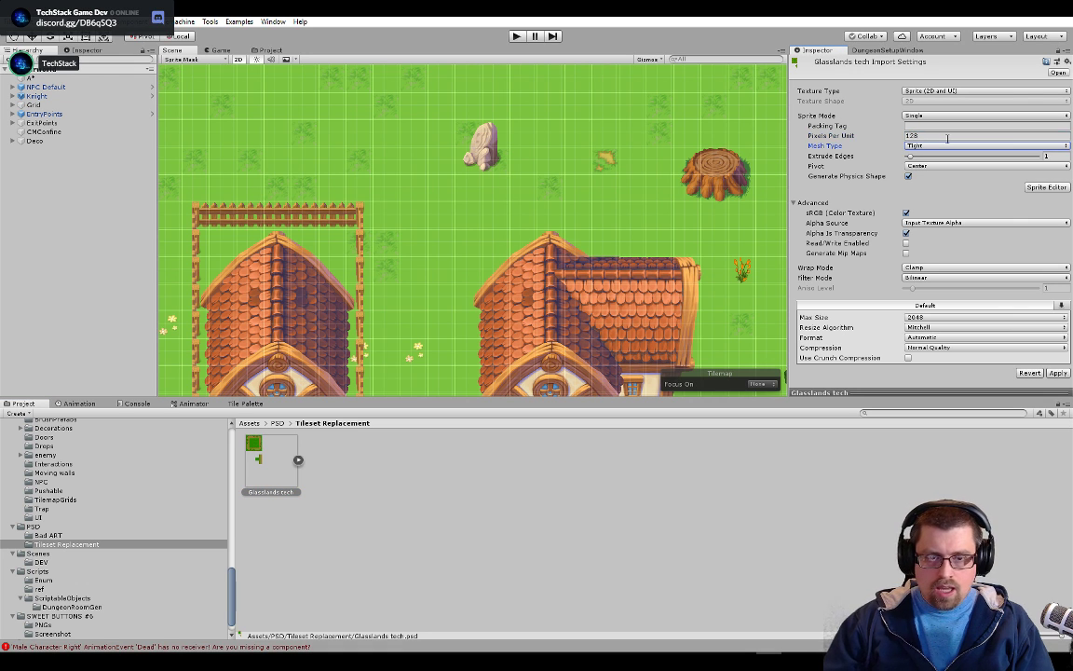
left_click(1047, 186)
left_click(562, 356)
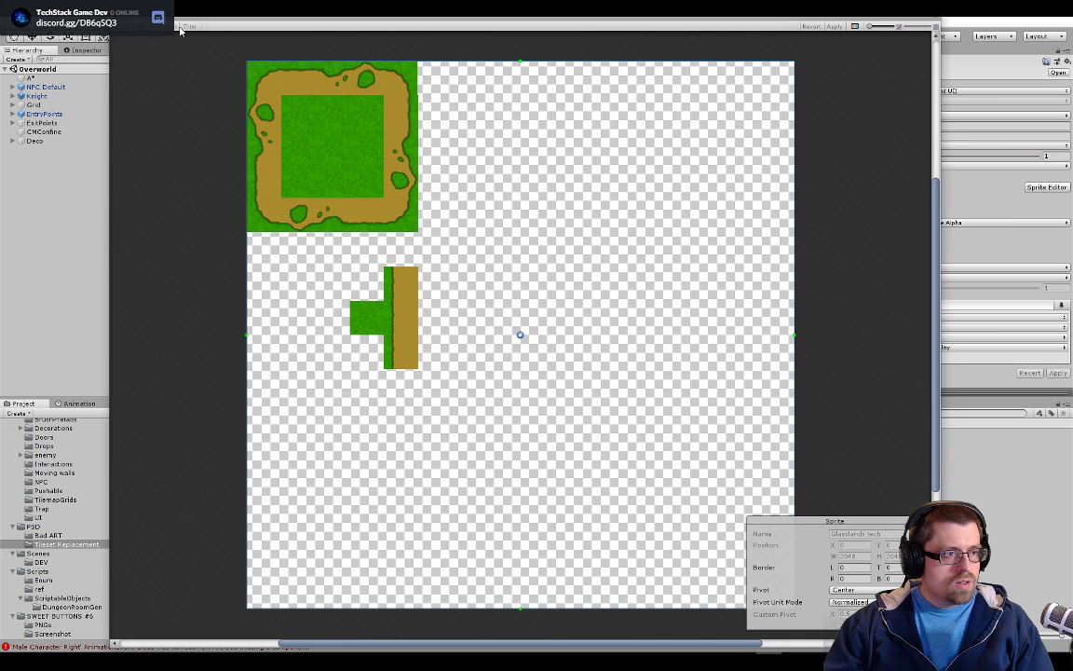
left_click(140, 26)
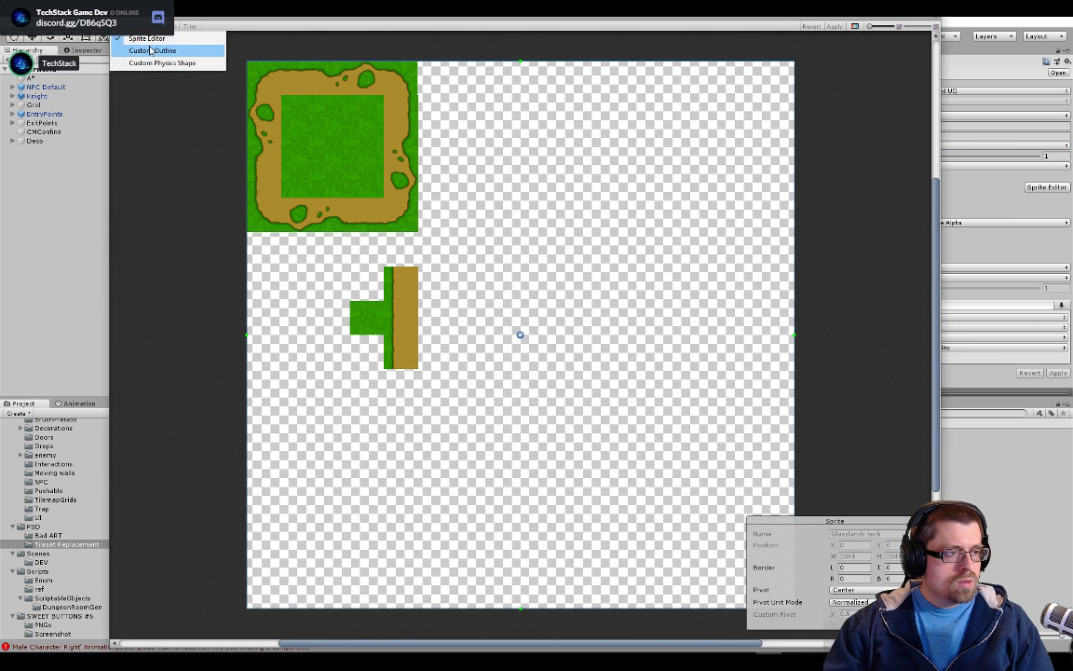
left_click(276, 36)
left_click(930, 20)
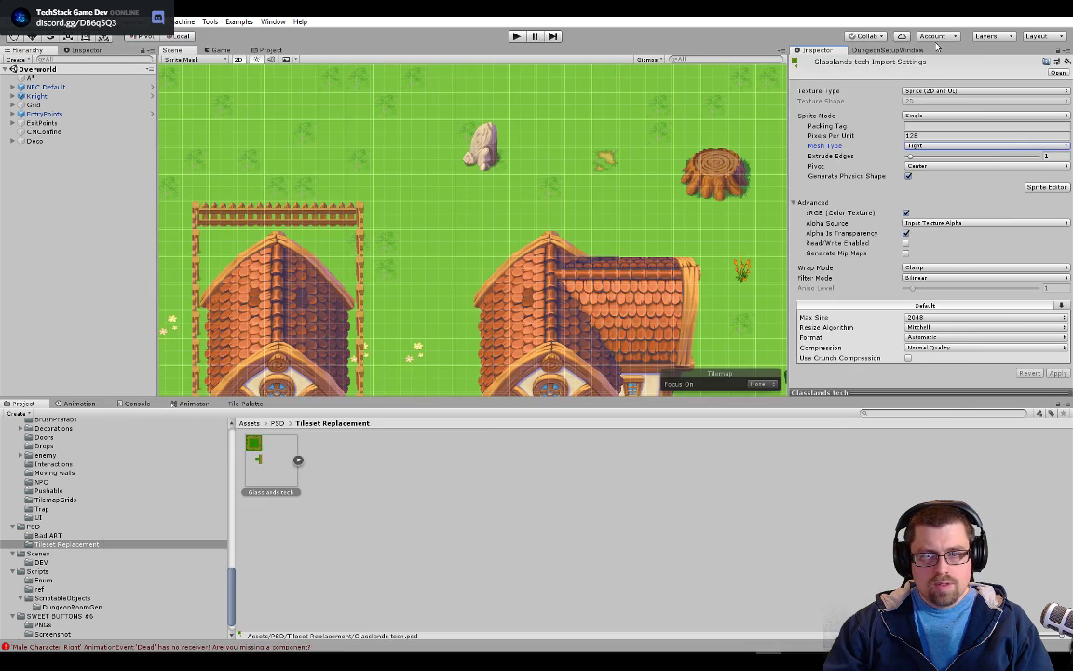
Set the Glasslands tech texture to Sprite Mode Multiple, Filter Mode Point (no filter) and Format RGBA 32 bit
left_click(926, 118)
left_click(930, 137)
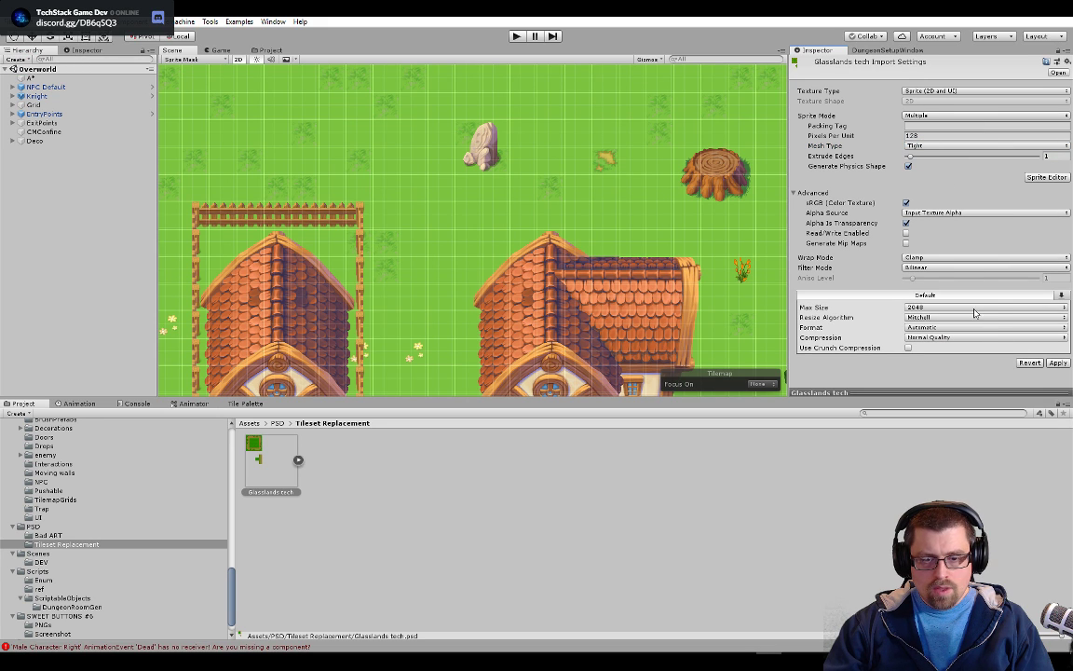
left_click(949, 269)
left_click(932, 278)
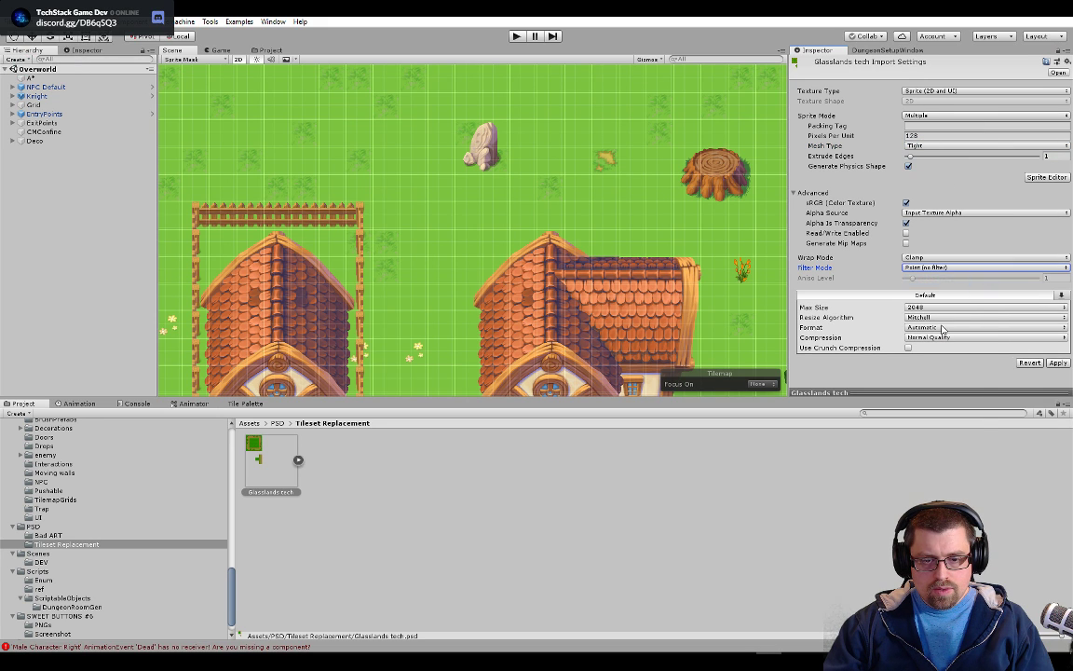
left_click(939, 327)
left_click(945, 377)
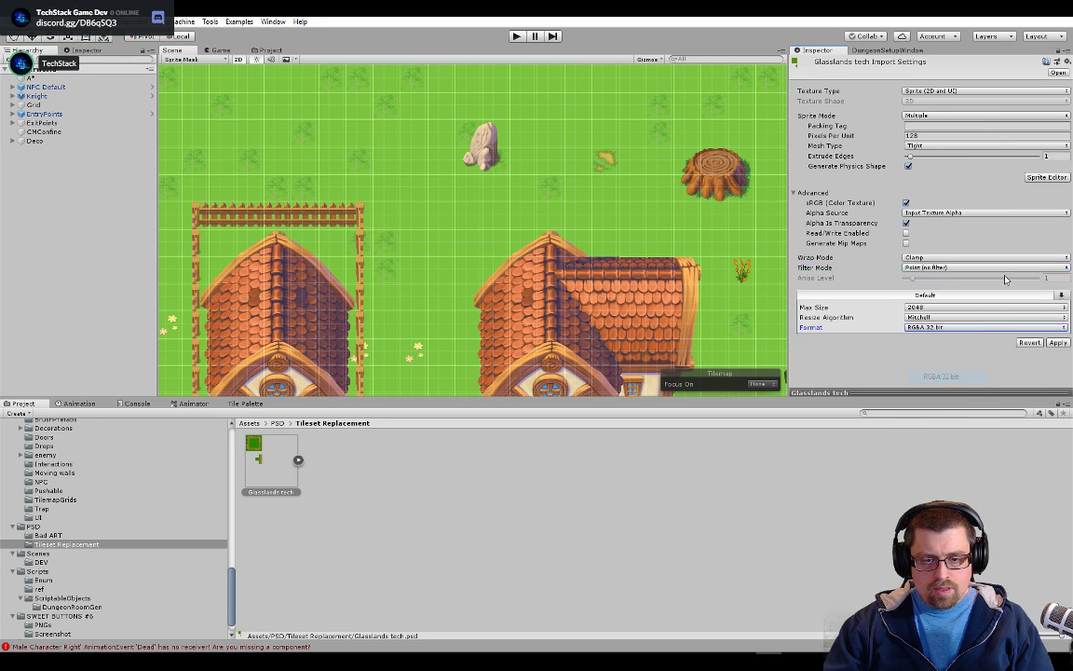
Apply the import settings, slice Glasslands tech in the Sprite Editor using Grid By Cell Size at 128 × 128 pixels, and apply the slices
left_click(1041, 179)
left_click(568, 355)
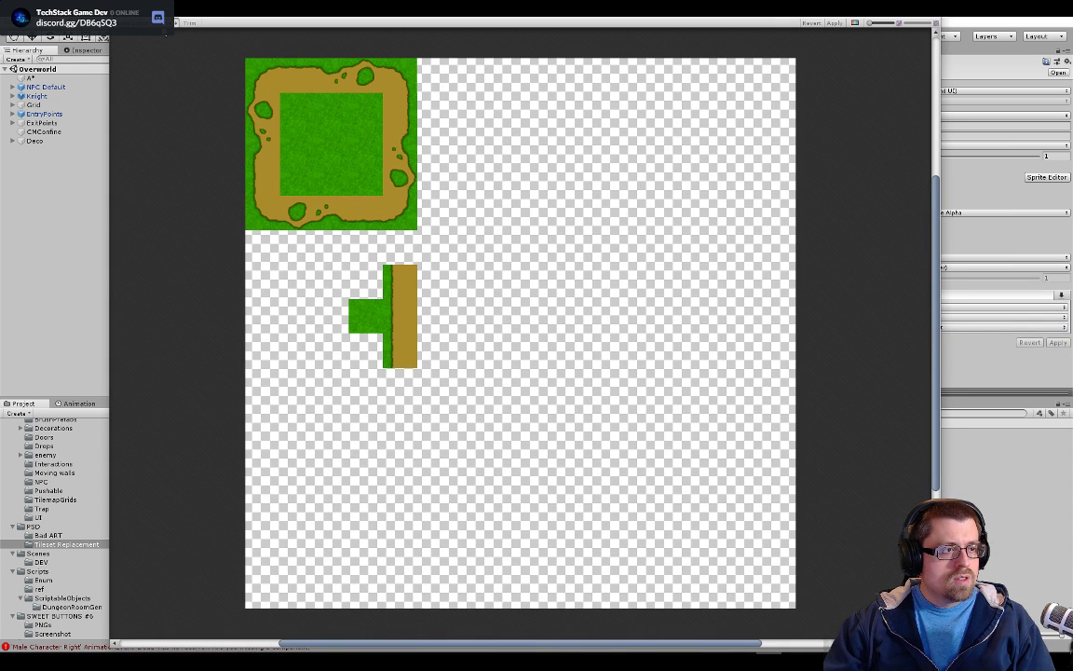
left_click(166, 25)
left_click(243, 35)
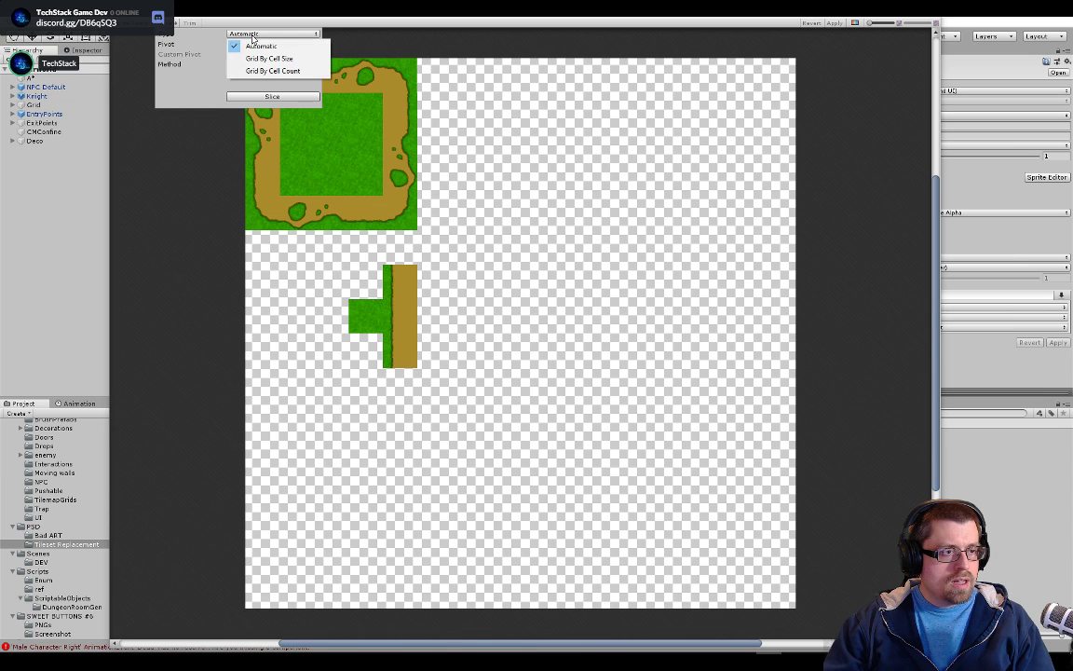
left_click(255, 58)
left_click(244, 44)
type("128")
key("Tab")
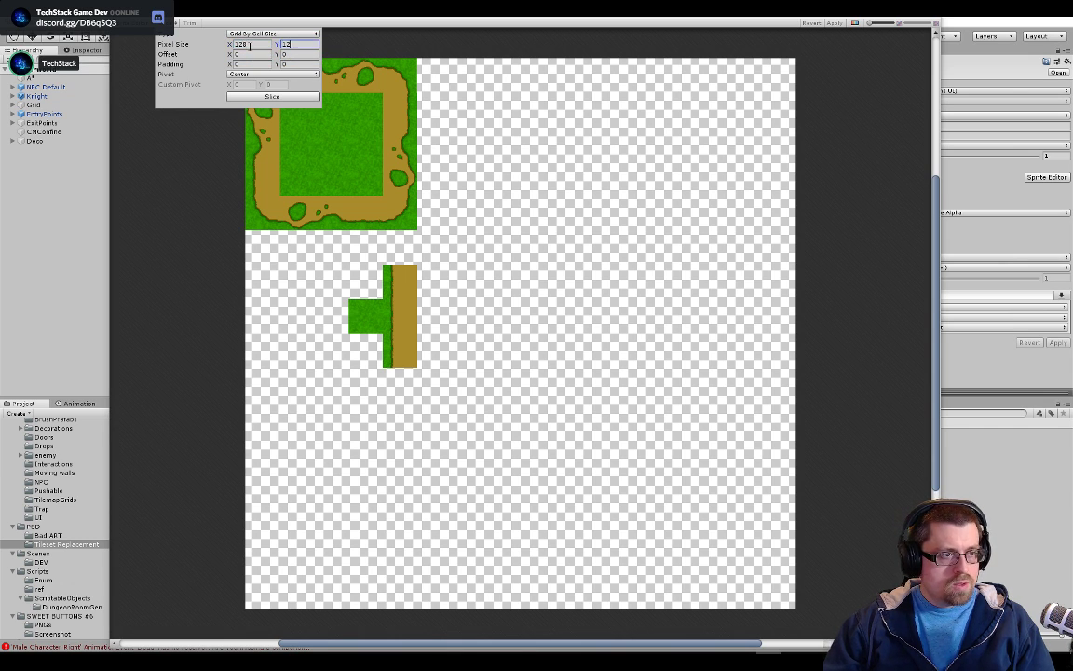
type("128")
left_click(273, 96)
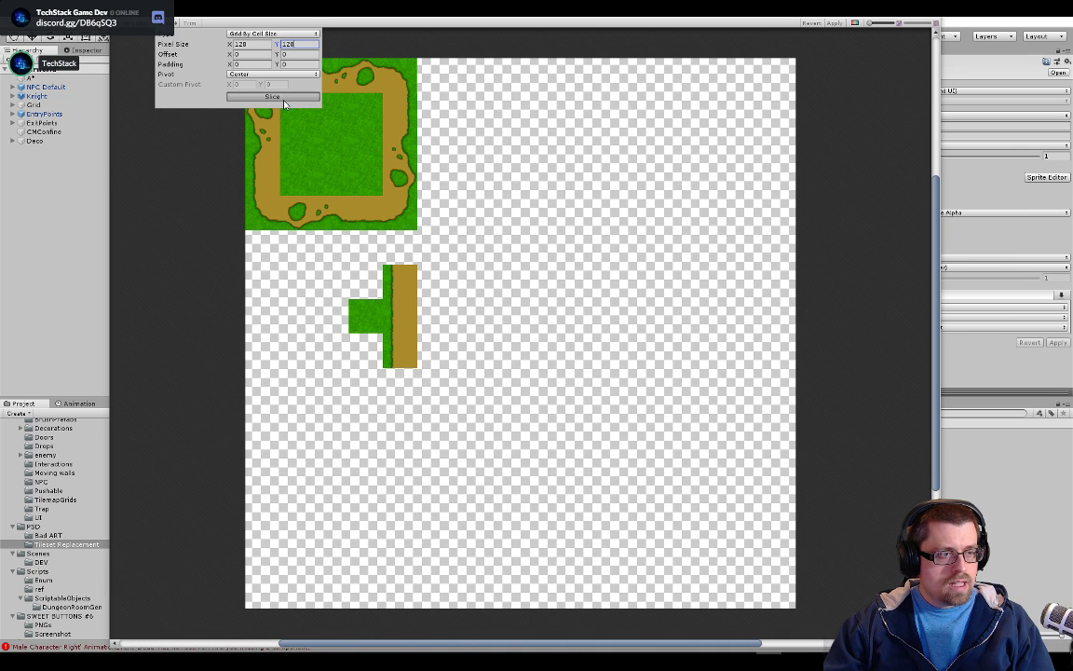
left_click(833, 24)
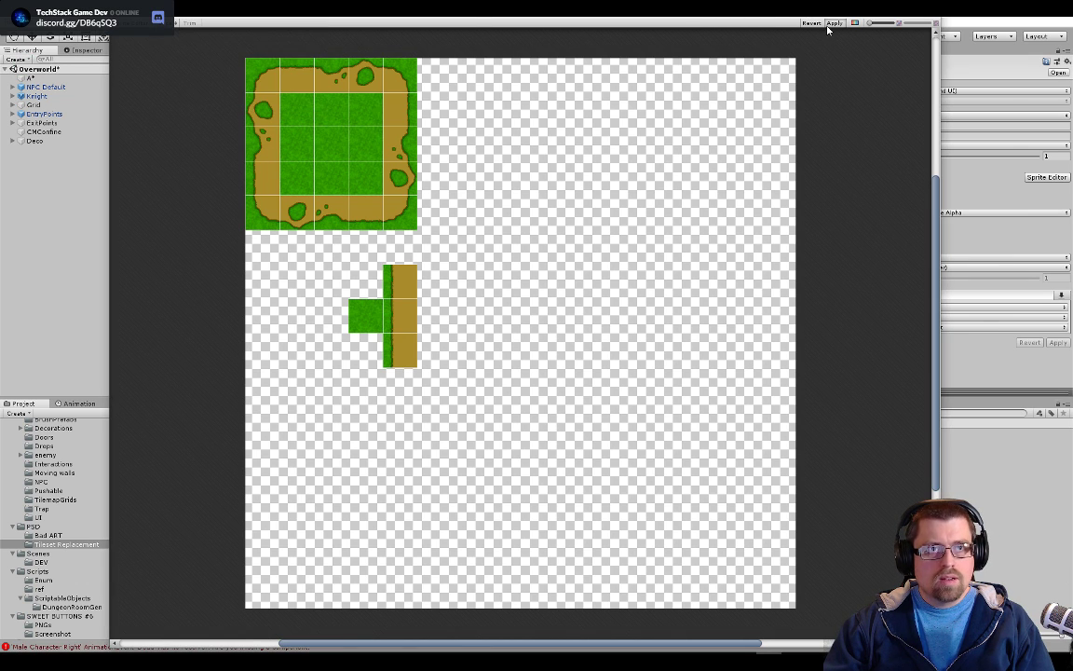
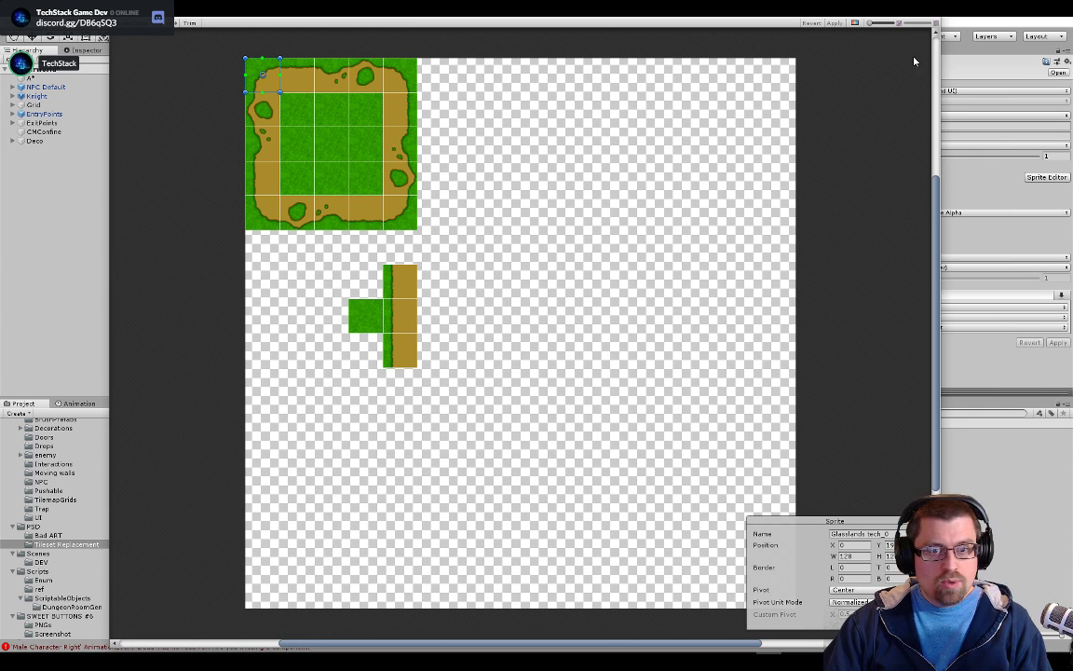
Close the Sprite Editor and reorder the lower docked windows so that Animation comes after Console
left_click_drag(917, 17, 943, 33)
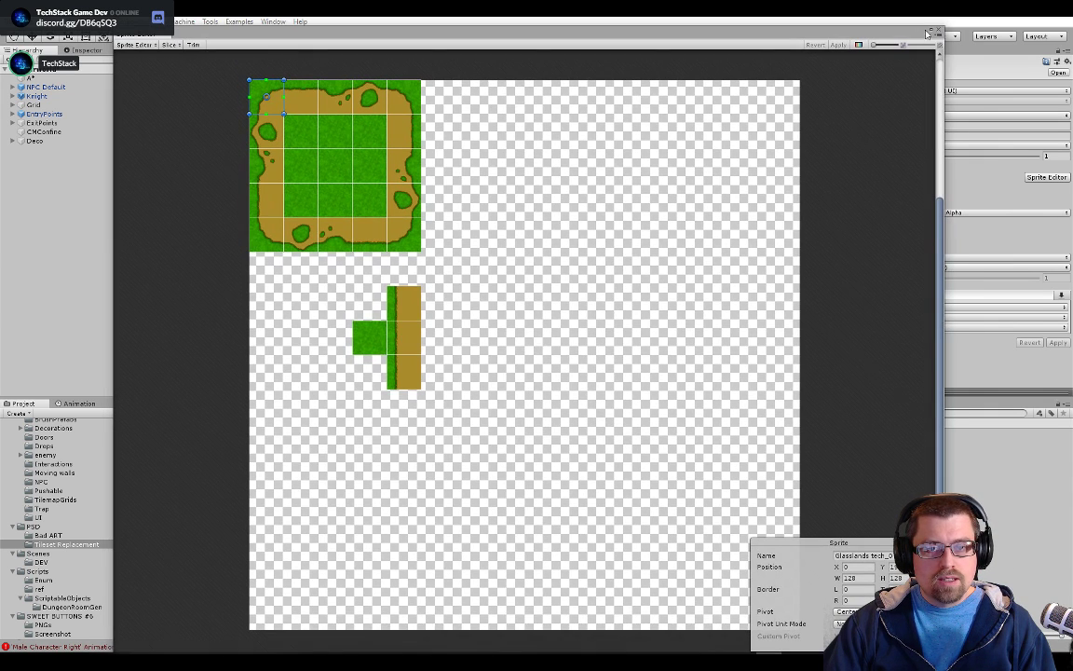
left_click(937, 30)
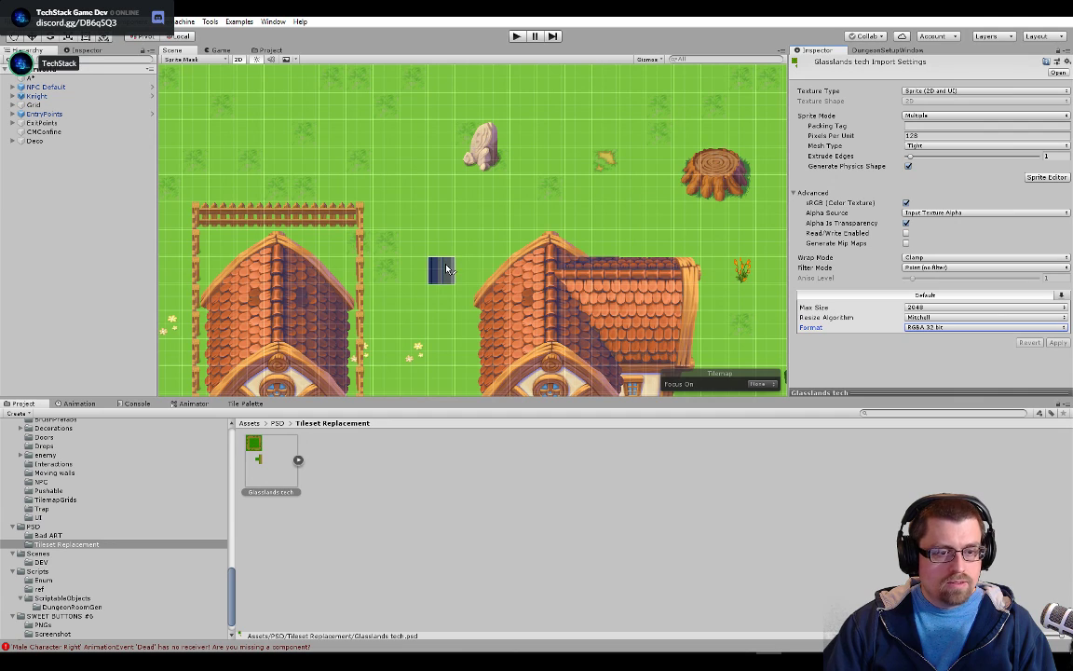
left_click(244, 404)
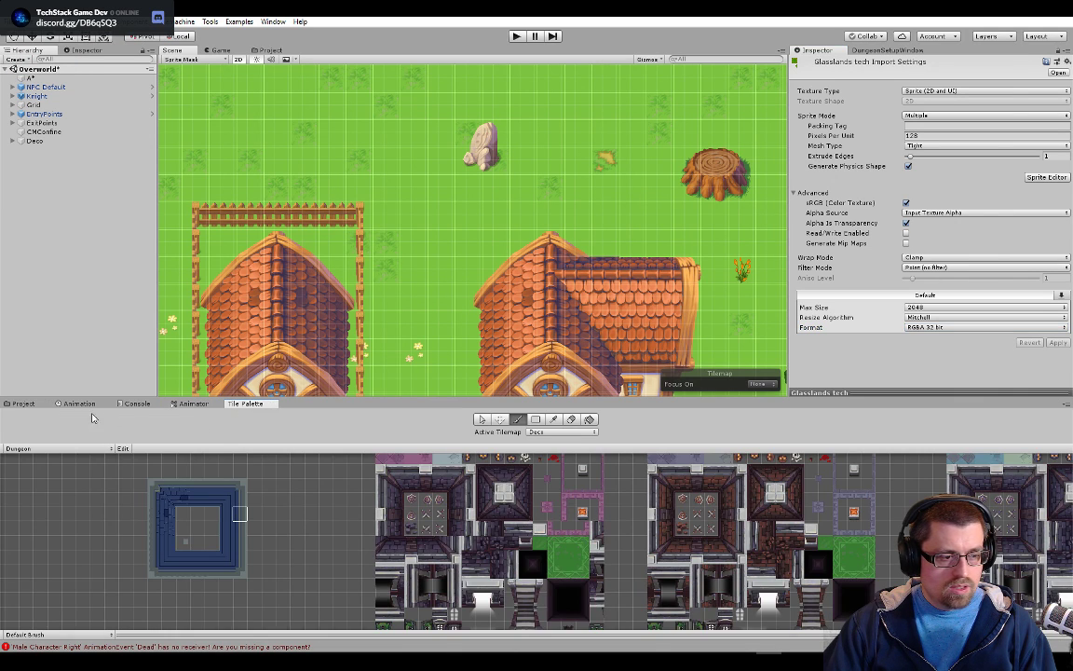
left_click_drag(29, 407, 24, 430)
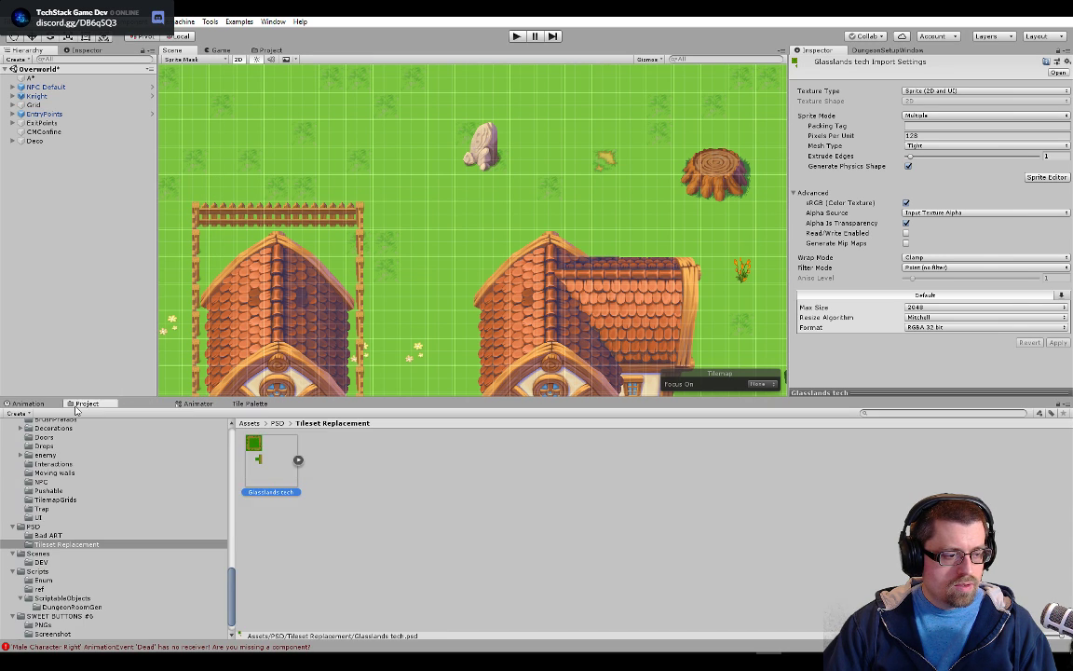
left_click_drag(50, 410, 131, 405)
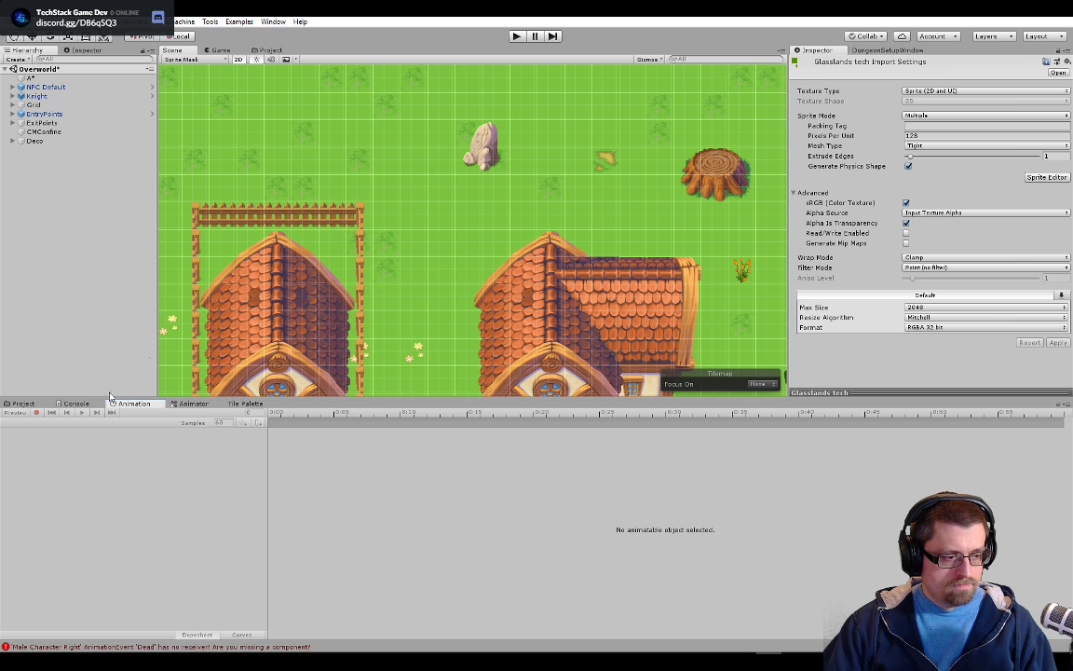
In the second Project browser, open the PSD/Tileset Replacement folder and expand Glasslands tech into its sliced sprites
left_click(267, 51)
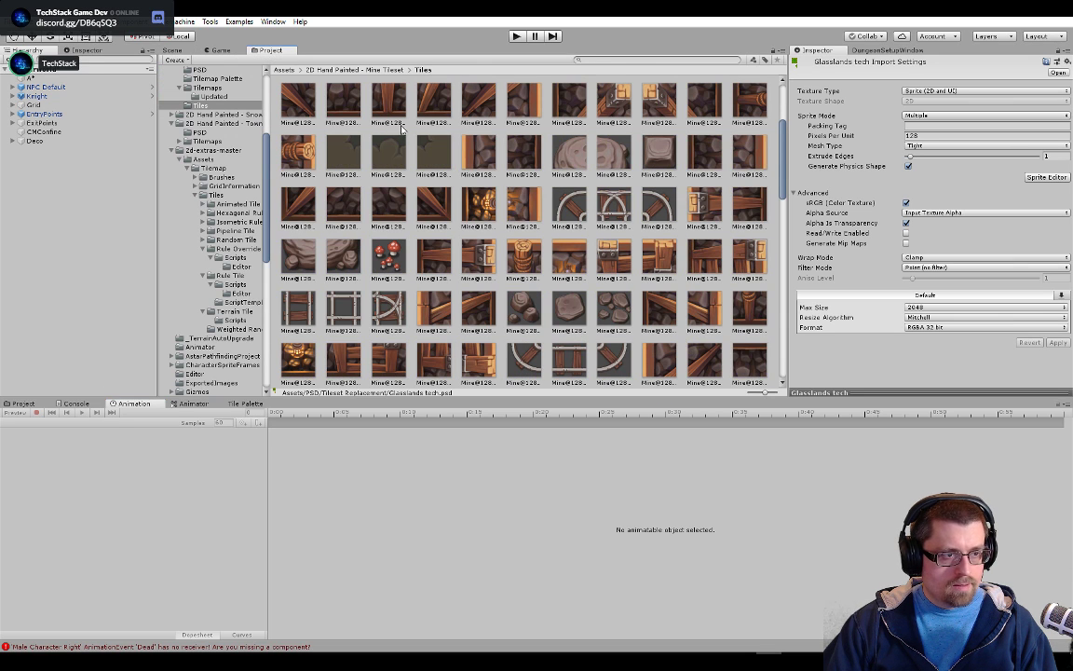
left_click(18, 406)
scroll(184, 247, "up", 3)
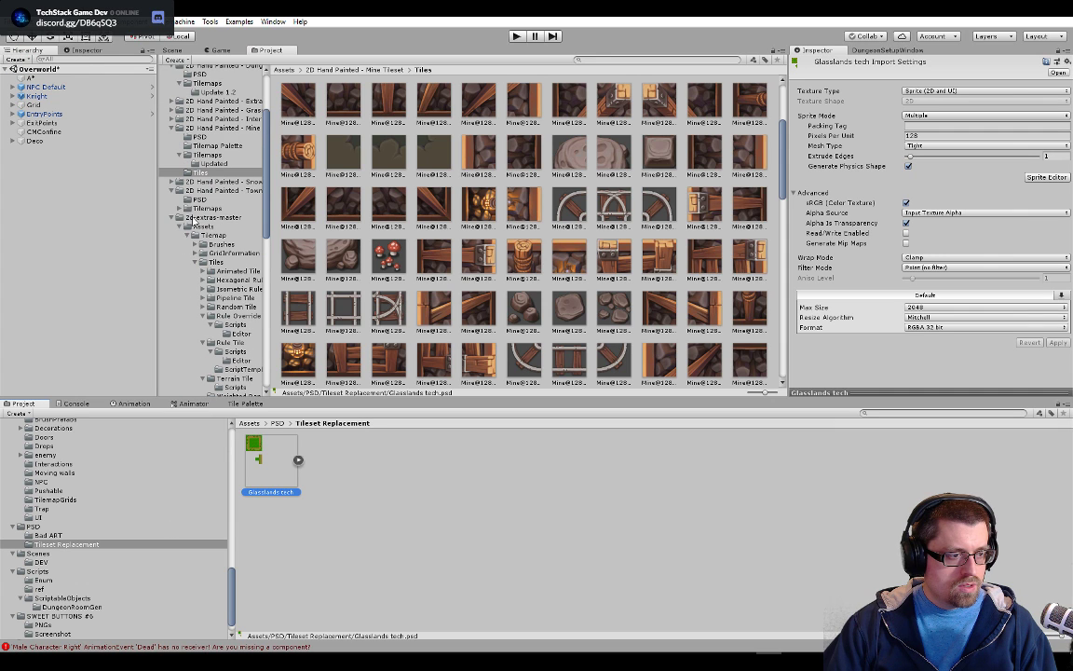
left_click(171, 191)
left_click(172, 199)
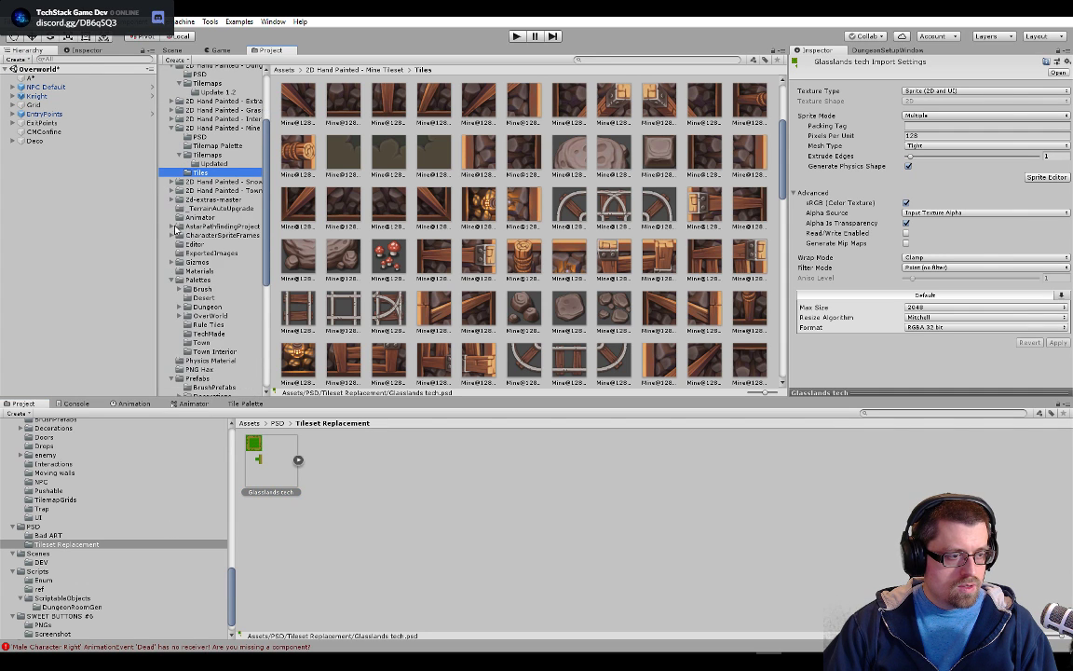
scroll(176, 306, "down", 1)
scroll(180, 320, "down", 5)
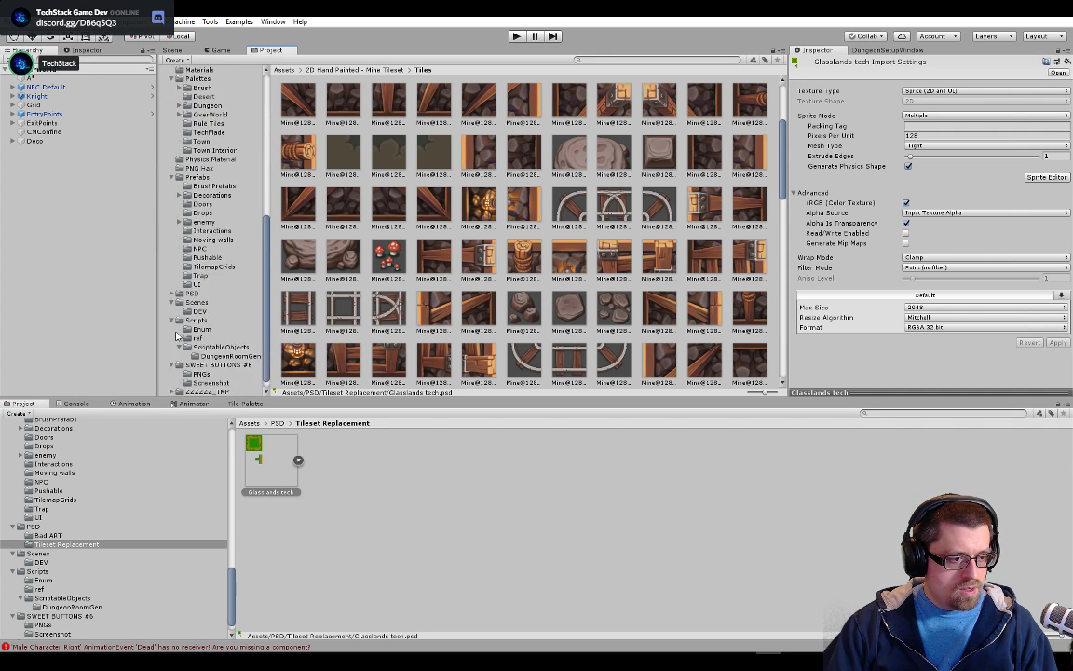
left_click(172, 284)
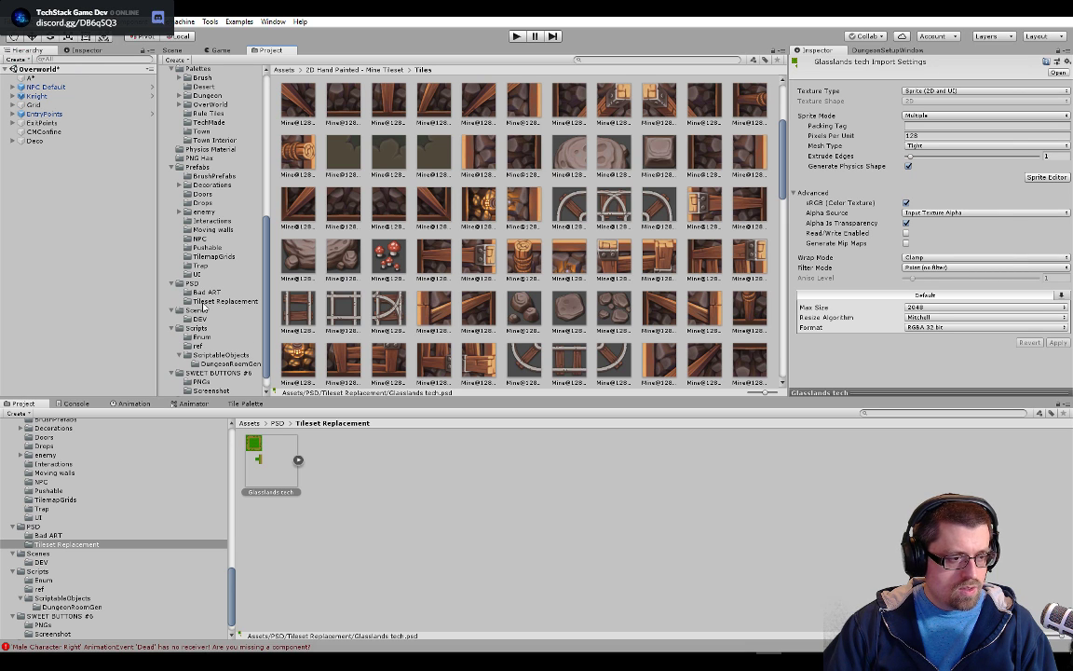
left_click(193, 302)
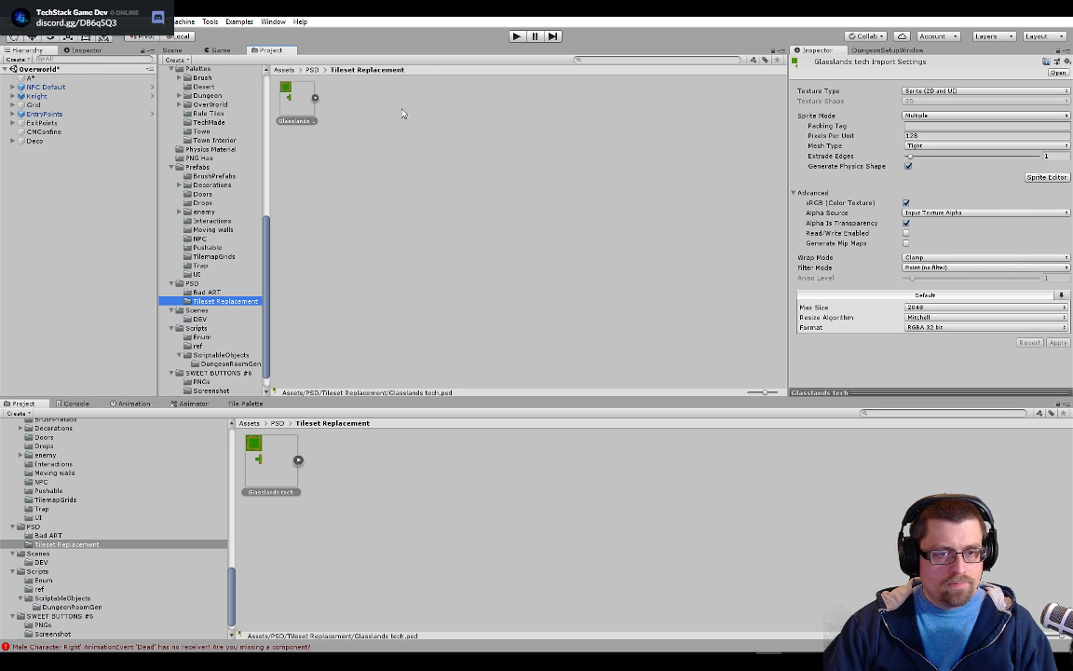
left_click(315, 97)
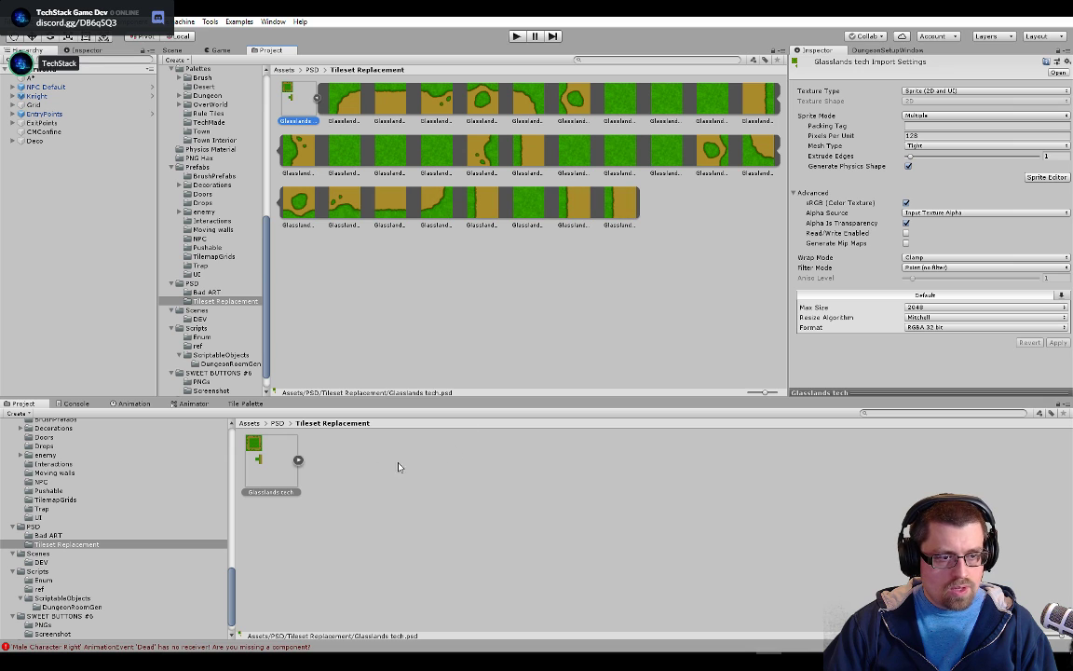
Show the OverworldSummer palette in the Tile Palette, focused on the grass and dirt tiles
left_click(244, 403)
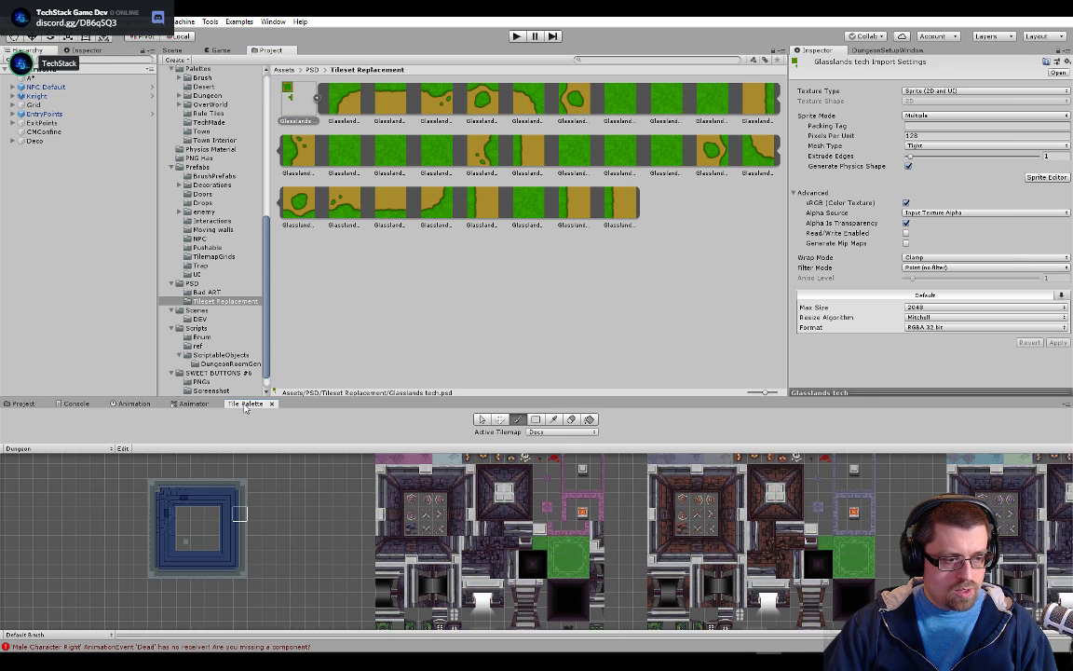
left_click(80, 449)
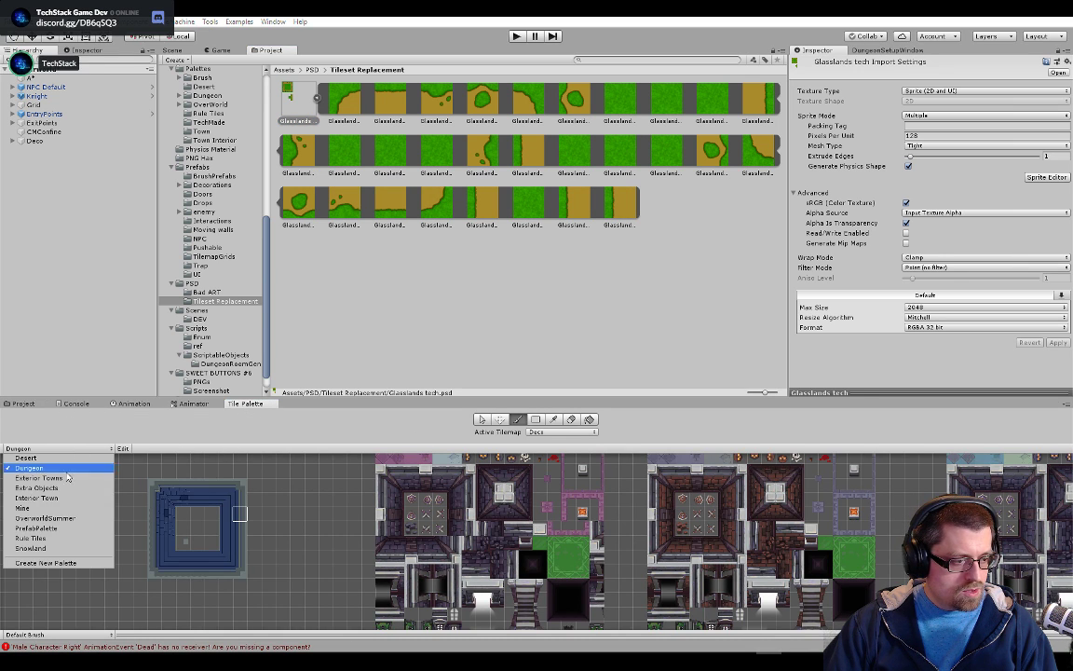
left_click(38, 470)
scroll(473, 492, "up", 6)
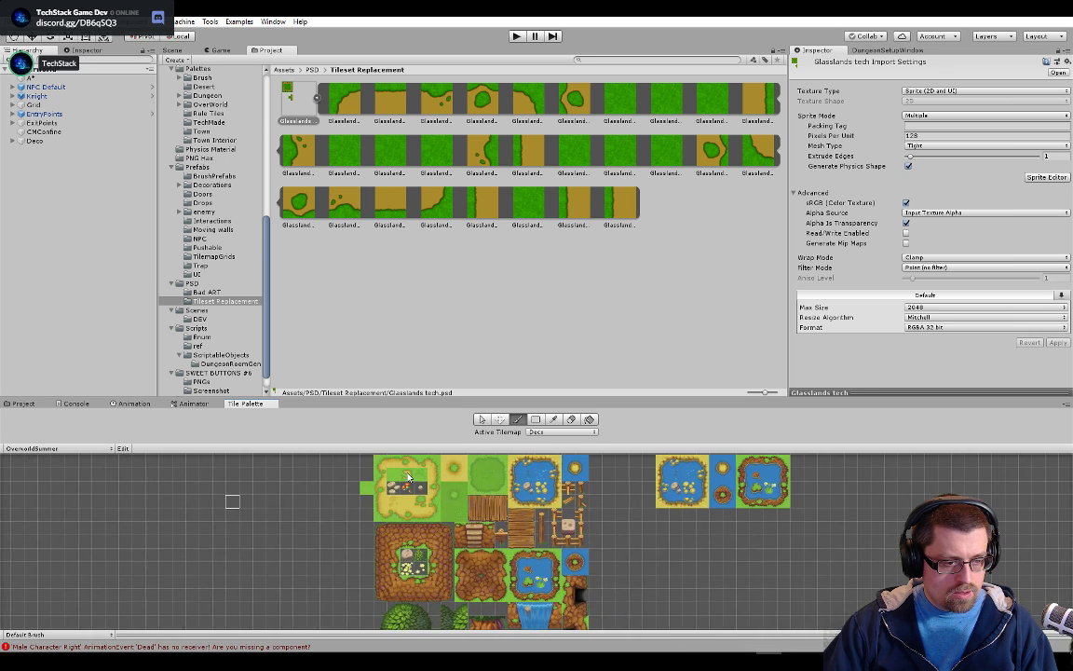
scroll(406, 531, "up", 1)
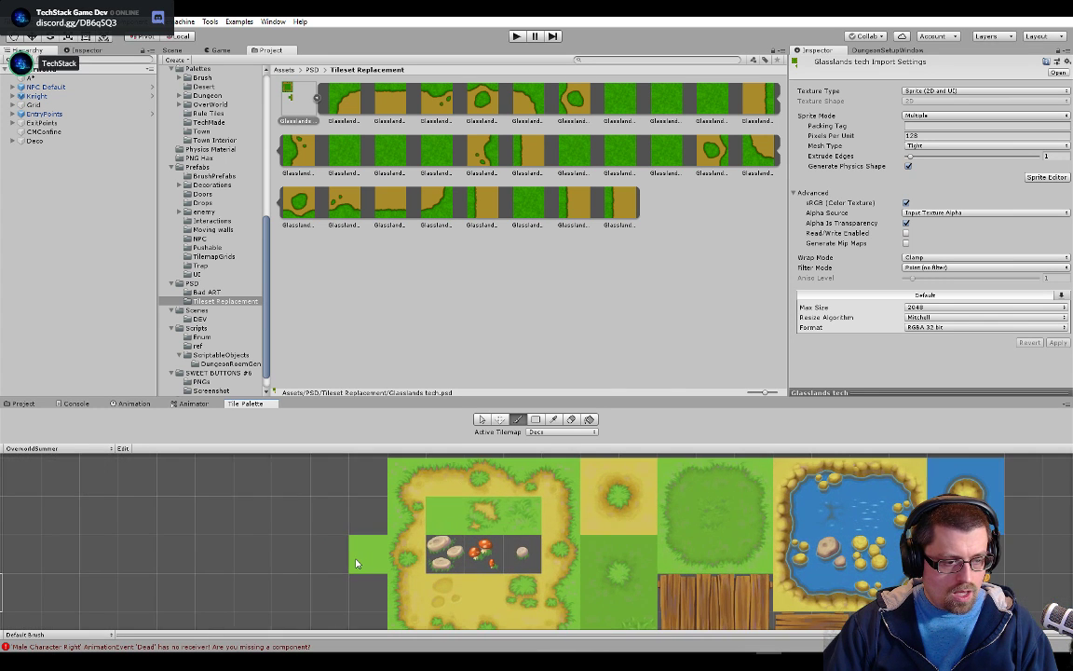
Select the single plain grass tile beside the dirt patch in the palette and open its GrassRandom tile asset
left_click(482, 420)
left_click(368, 554)
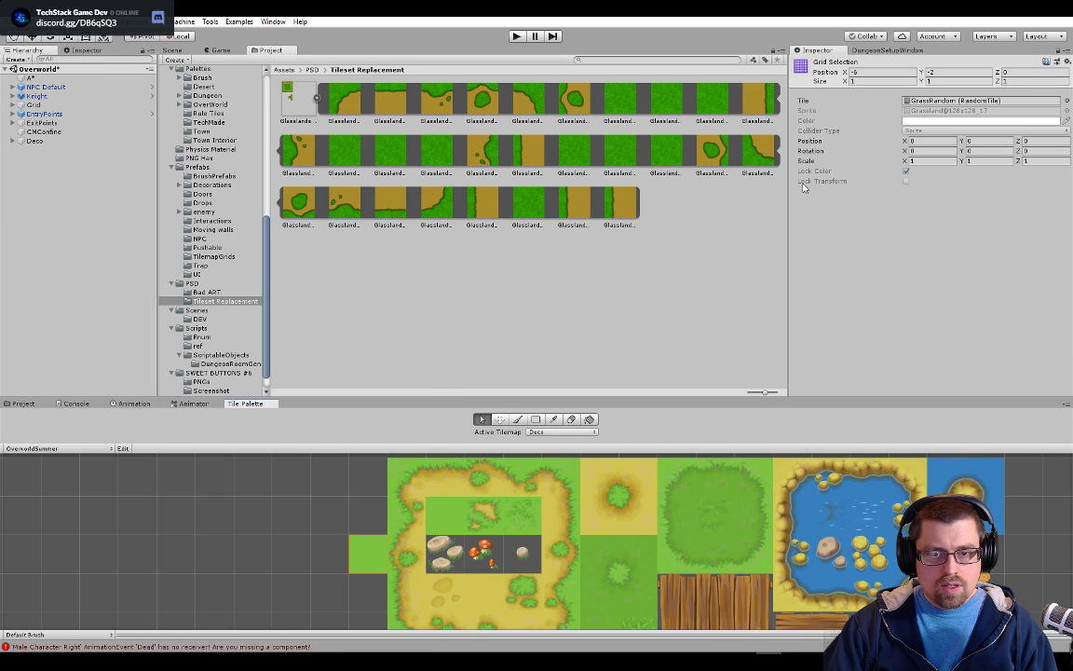
double_click(922, 101)
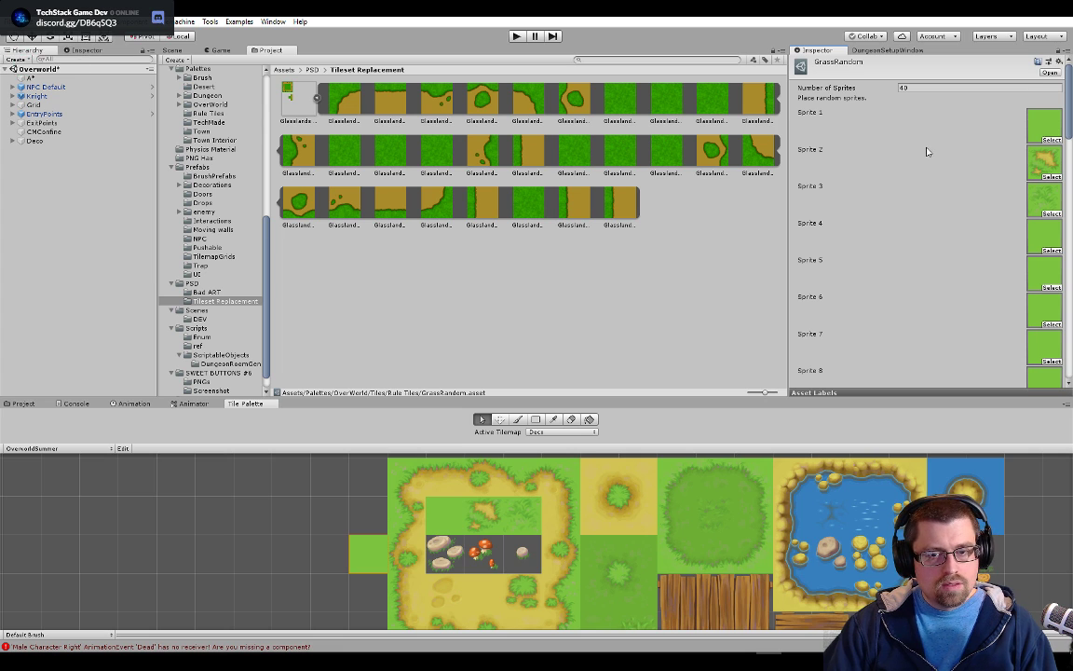
scroll(912, 183, "down", 3)
scroll(912, 220, "up", 3)
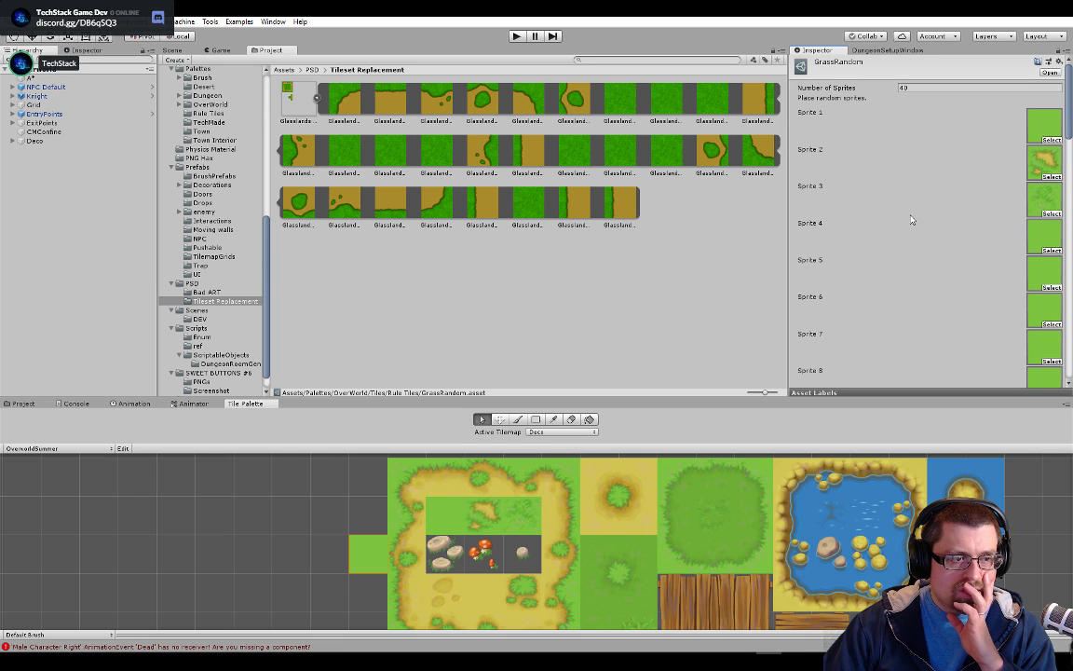
Assign the new plain grass sprite from Glasslands tech to Sprite 1 and Sprites 4 to 7 of GrassRandom
left_click_drag(355, 149, 1044, 236)
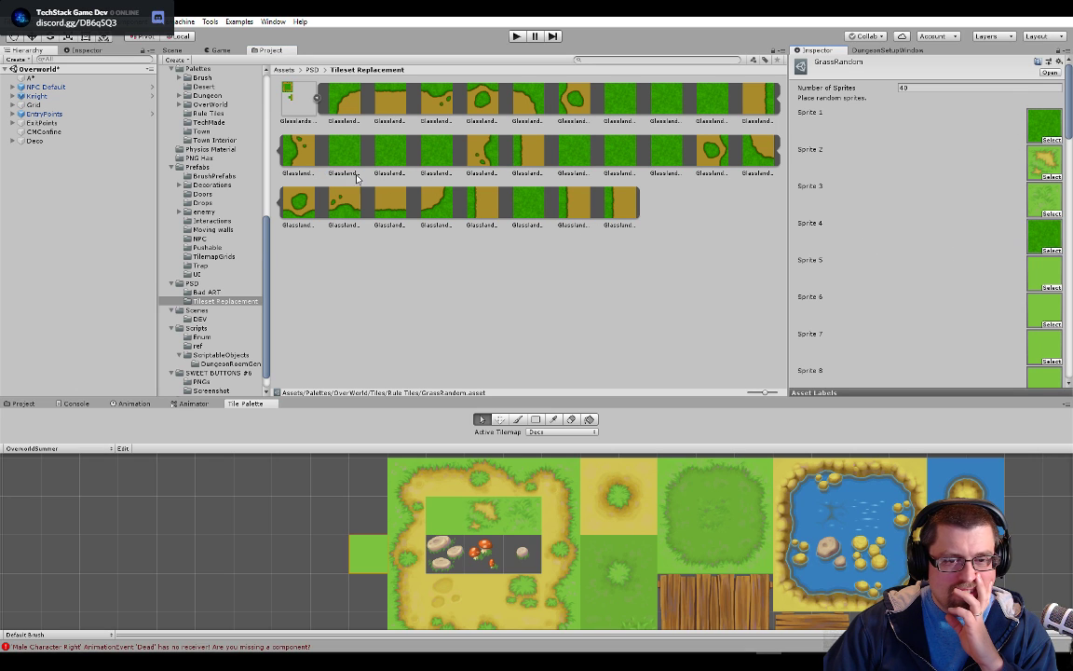
left_click_drag(344, 154, 1043, 273)
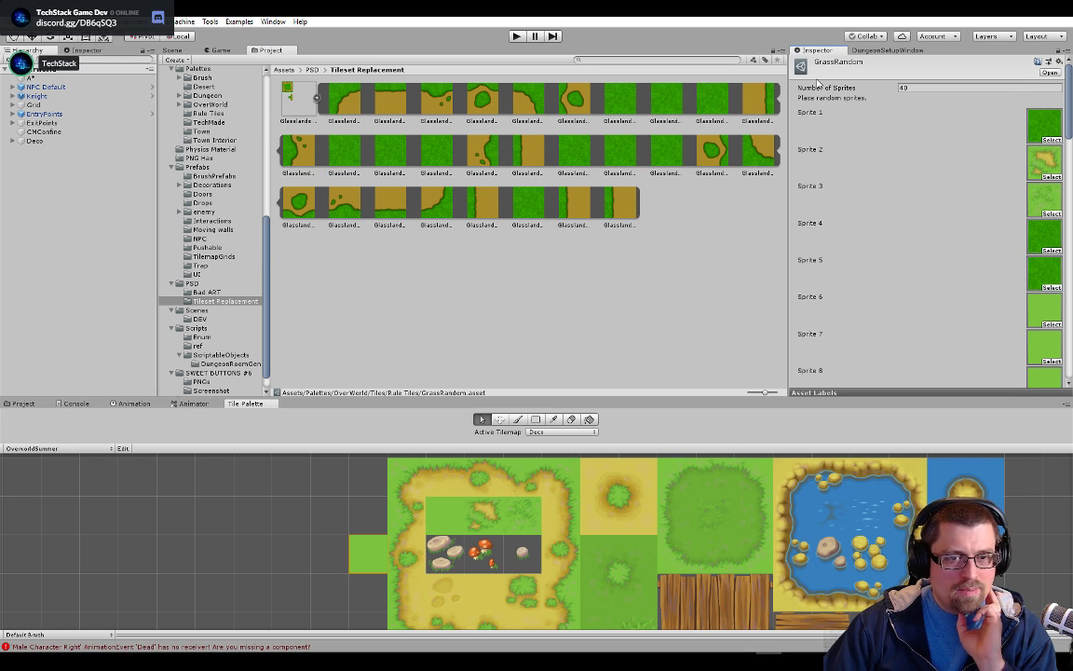
left_click_drag(343, 149, 963, 299)
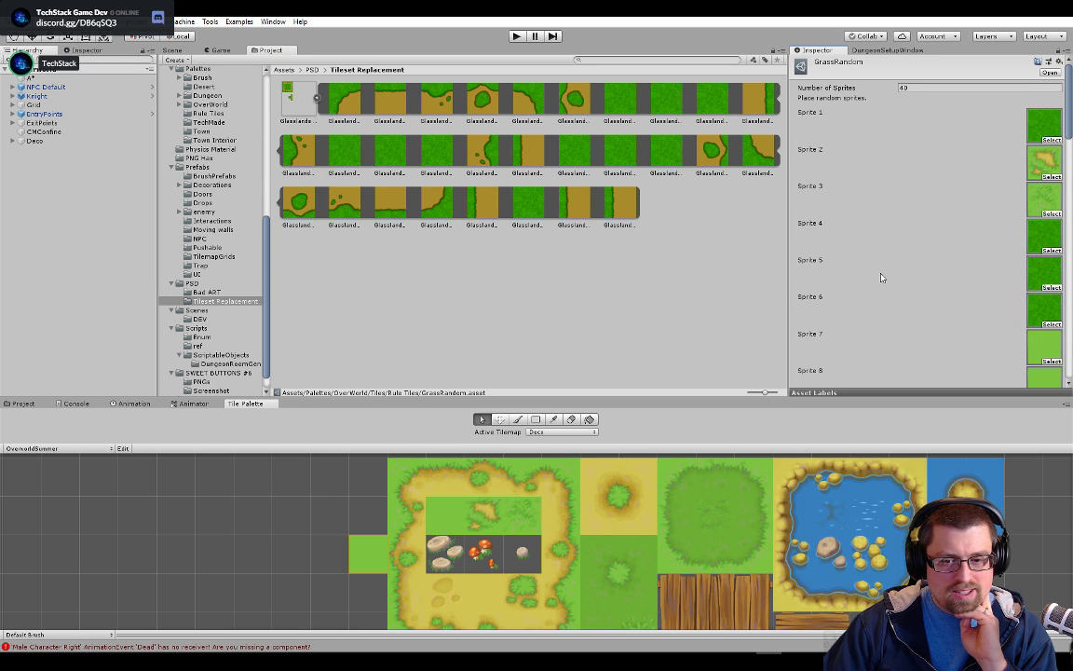
left_click_drag(343, 141, 1039, 350)
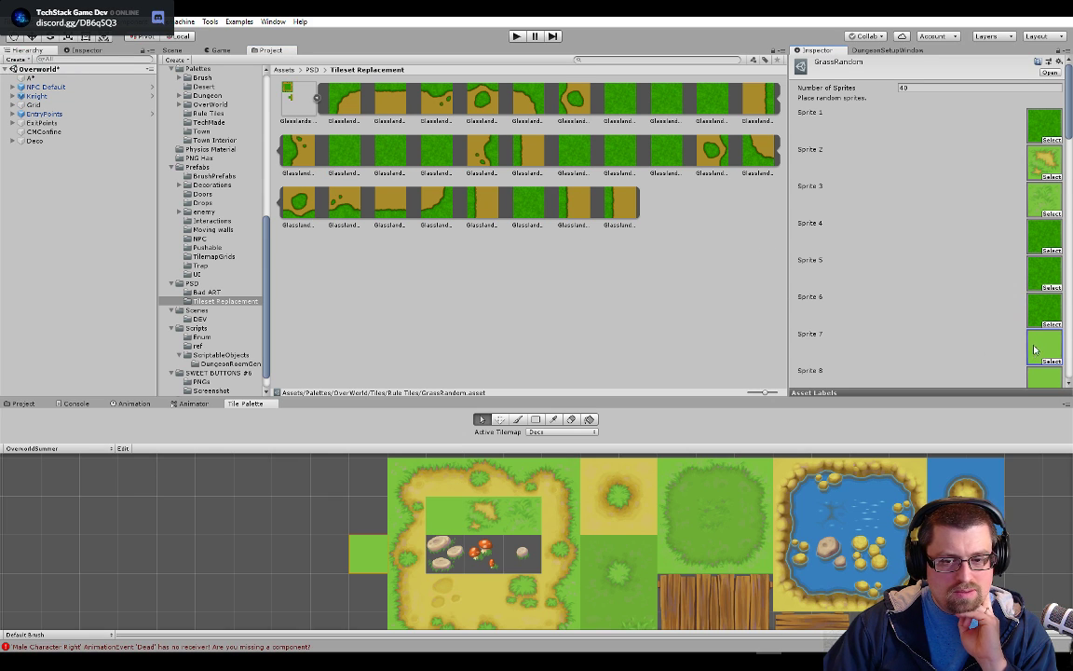
Assign the new plain grass sprite to Sprites 8, 9, 10, 12 and 13 of GrassRandom
scroll(970, 283, "down", 4)
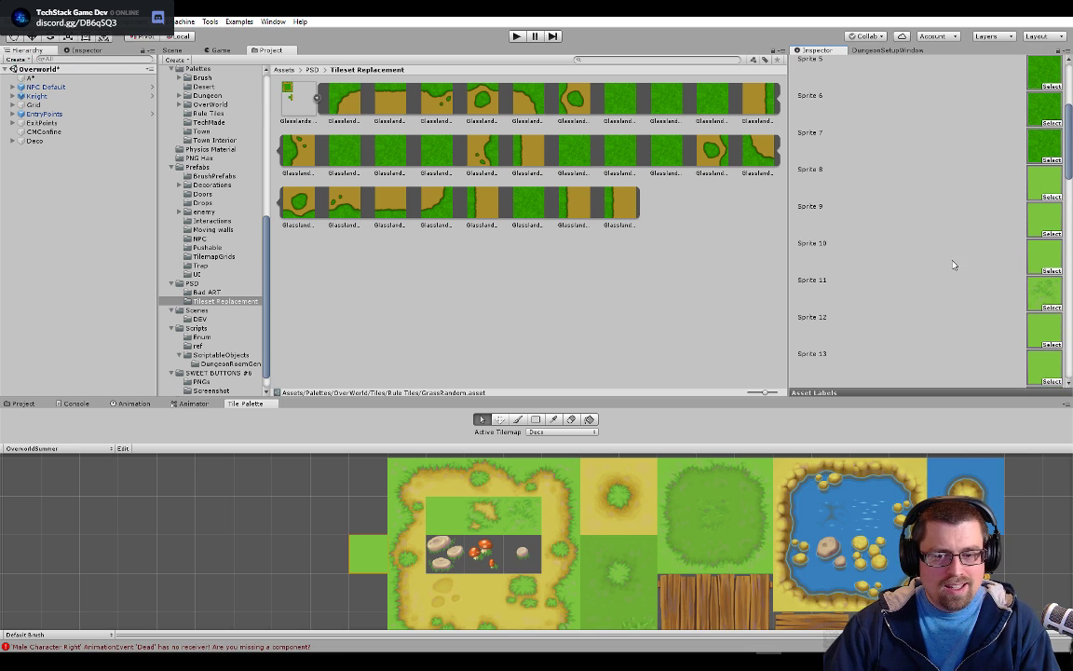
left_click_drag(354, 143, 1044, 186)
left_click_drag(330, 159, 1048, 232)
left_click_drag(354, 148, 1053, 262)
left_click_drag(335, 148, 1034, 333)
Assign the new plain grass sprite to Sprites 14 to 18 and Sprite 20 of GrassRandom
scroll(1033, 260, "down", 3)
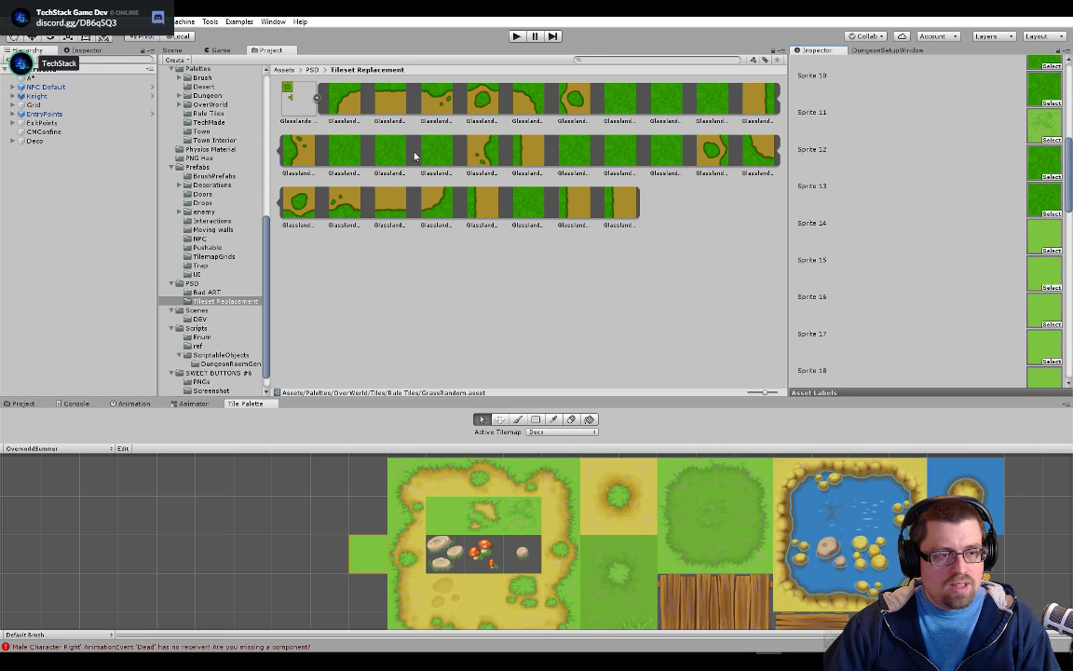
left_click_drag(355, 157, 1030, 237)
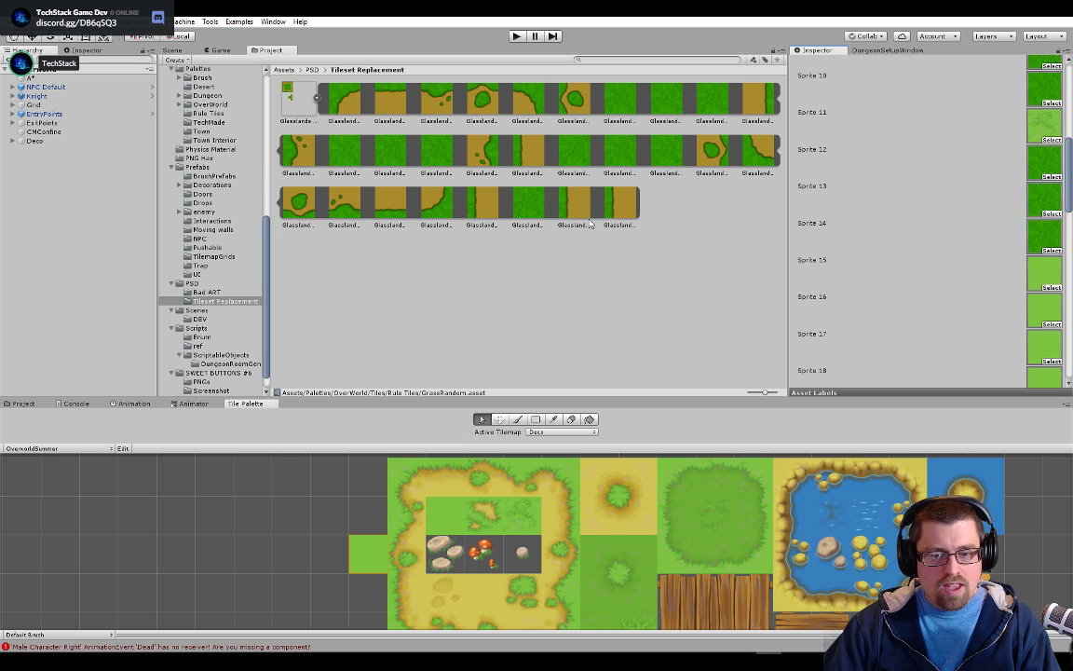
left_click_drag(348, 157, 1039, 286)
left_click_drag(342, 160, 1040, 312)
scroll(921, 299, "down", 2)
scroll(921, 299, "down", 1)
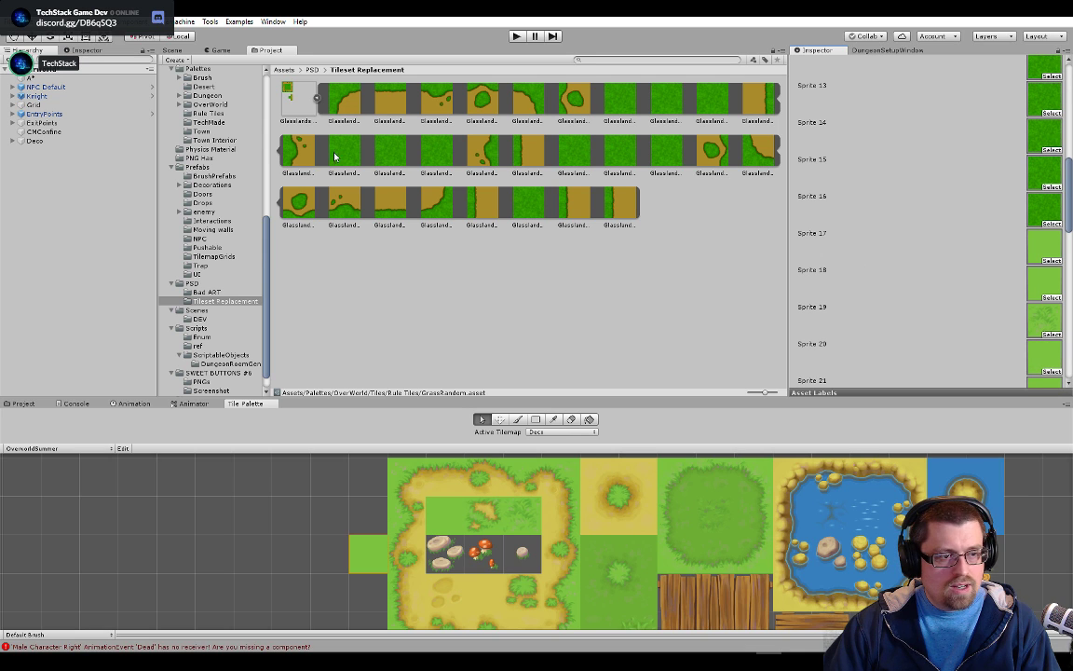
left_click_drag(337, 153, 1042, 244)
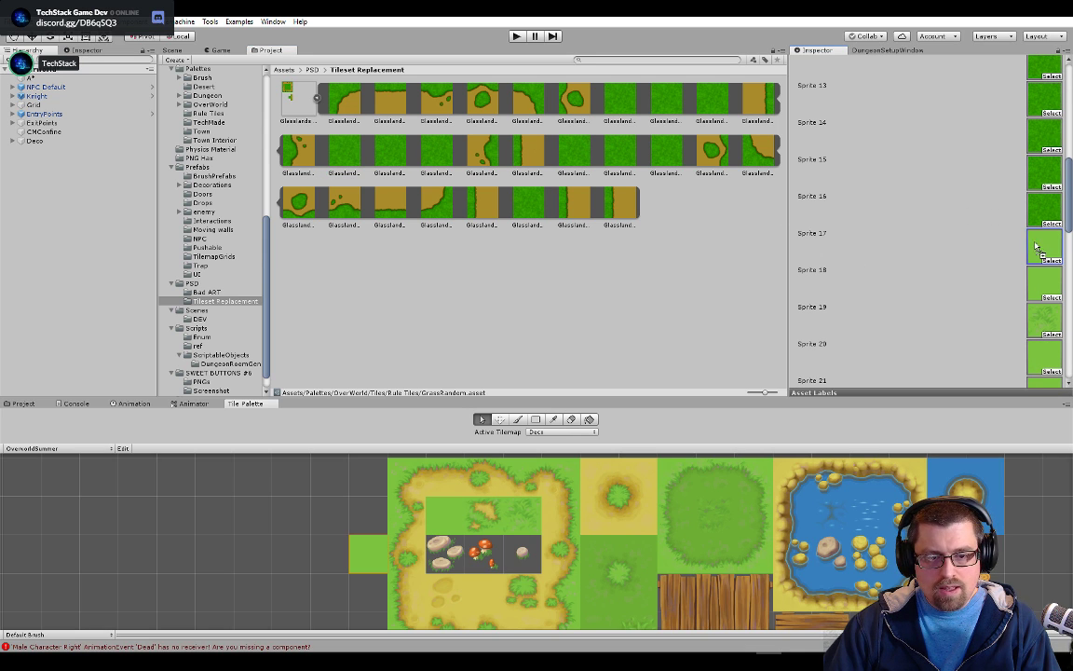
left_click_drag(343, 154, 1025, 281)
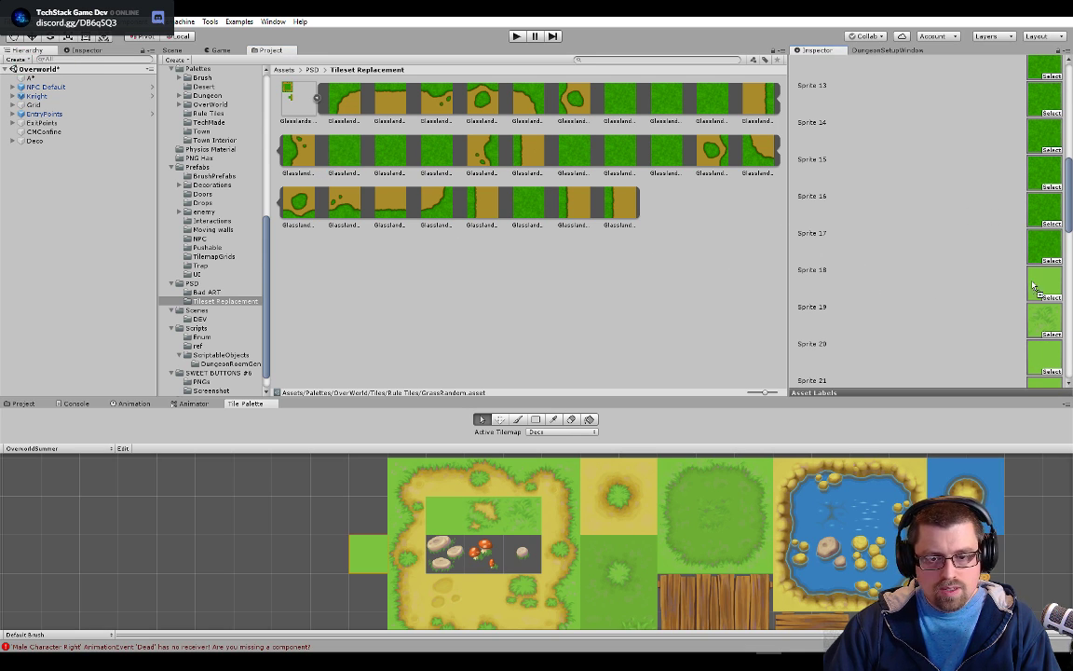
left_click_drag(343, 149, 1030, 346)
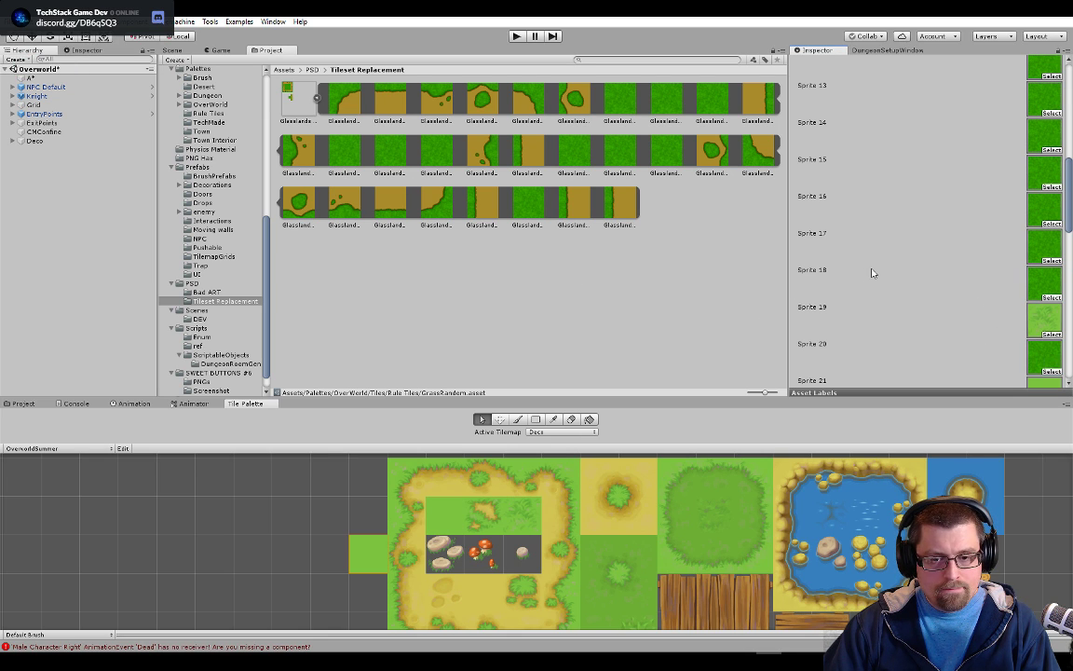
Assign the new plain grass sprite to Sprites 21, 23, 24, 26, 27 and 28 of GrassRandom
scroll(872, 272, "down", 4)
left_click_drag(352, 154, 1042, 226)
left_click_drag(341, 149, 1042, 298)
left_click_drag(349, 154, 1044, 335)
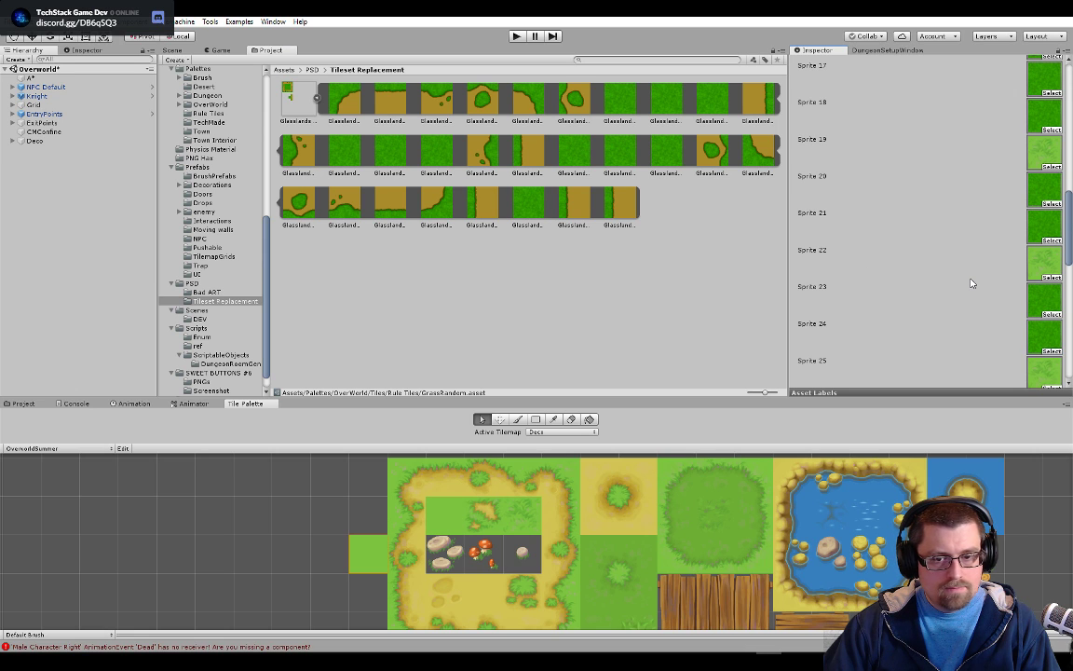
scroll(971, 283, "down", 5)
left_click_drag(333, 147, 1044, 245)
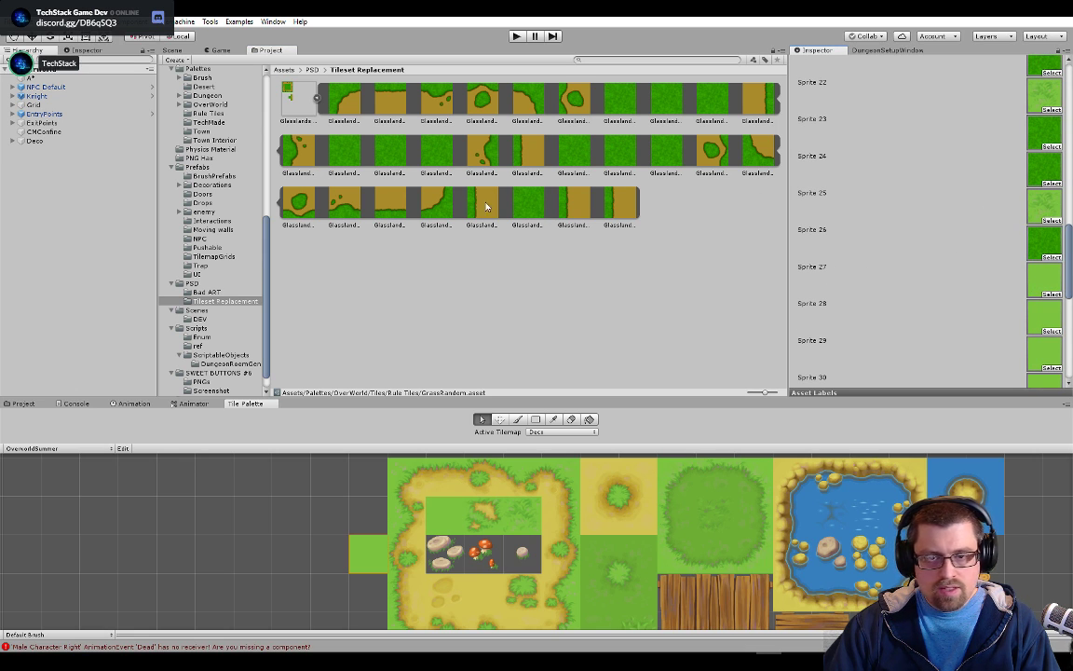
left_click_drag(337, 154, 1042, 294)
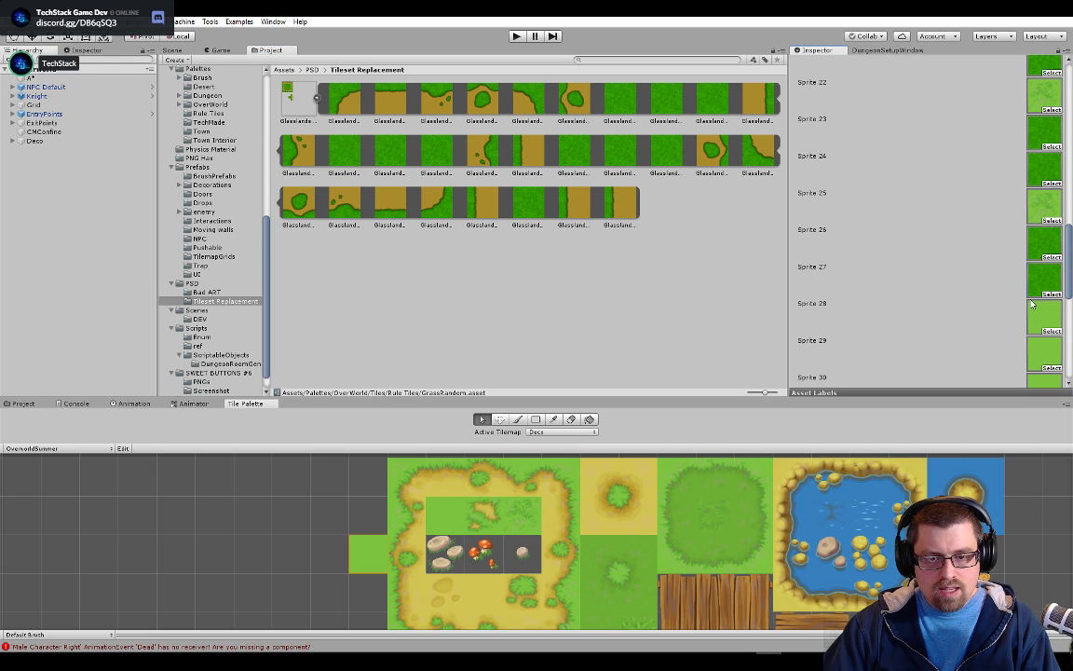
left_click_drag(337, 140, 1045, 315)
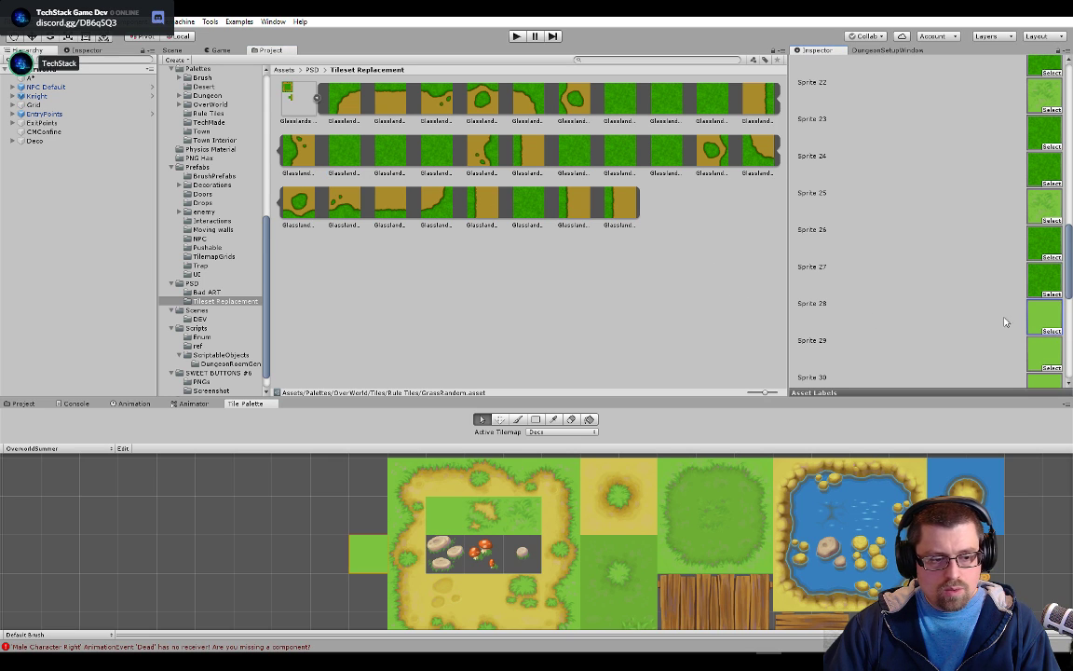
Assign the new plain grass sprite to the following sprite slots of GrassRandom, up to Sprite 35
scroll(980, 310, "down", 3)
scroll(980, 309, "down", 2)
left_click_drag(348, 153, 1043, 187)
left_click_drag(353, 174, 1043, 223)
left_click_drag(326, 153, 1042, 261)
left_click_drag(336, 157, 936, 287)
left_click_drag(351, 150, 939, 312)
left_click_drag(352, 152, 935, 337)
Assign the new plain grass sprite to the last slots of GrassRandom, Sprites 36 to 40
scroll(1007, 346, "down", 5)
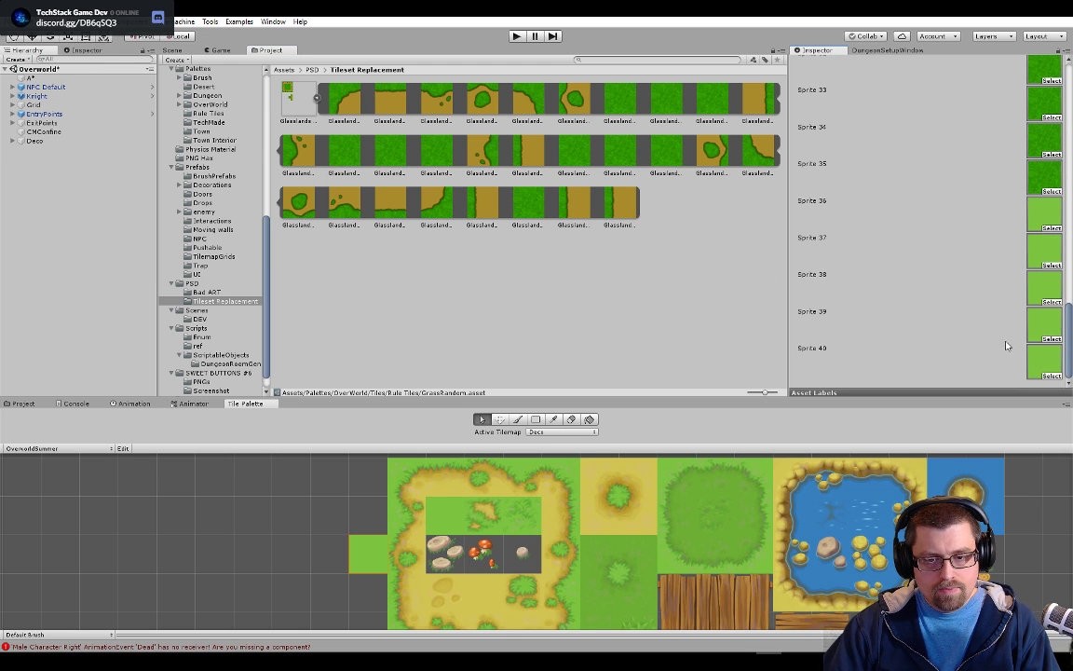
left_click_drag(344, 149, 937, 203)
left_click_drag(351, 147, 1046, 253)
left_click_drag(344, 149, 1045, 284)
left_click_drag(344, 149, 1041, 326)
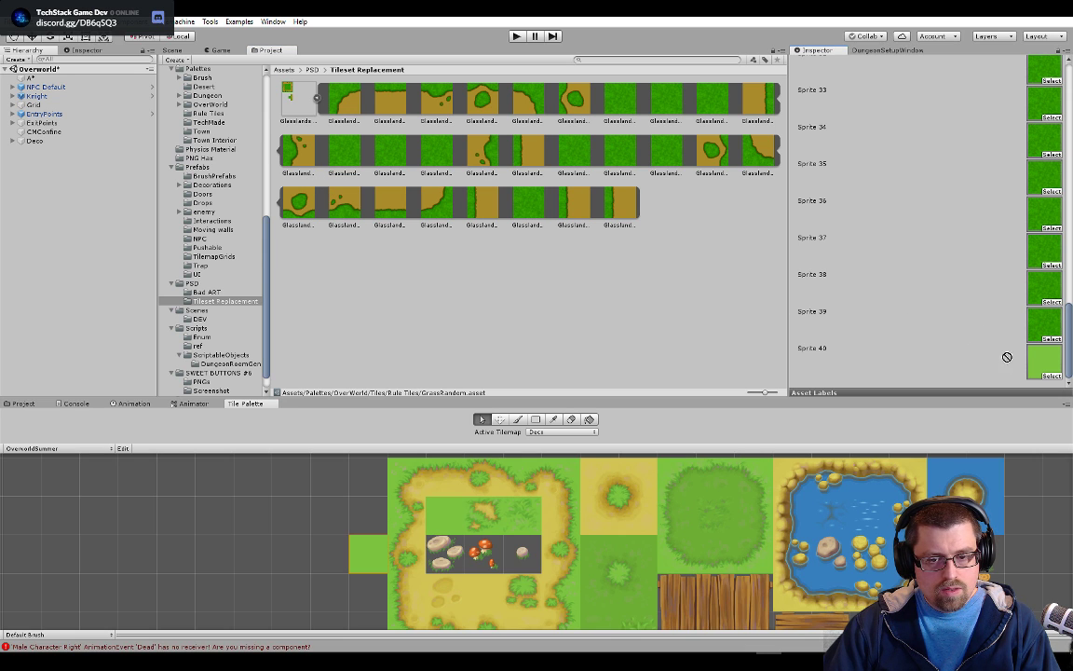
Review the GrassRandom sprite list and inspect the grass around the town houses in the scene
scroll(1025, 368, "up", 5)
scroll(1028, 375, "up", 9)
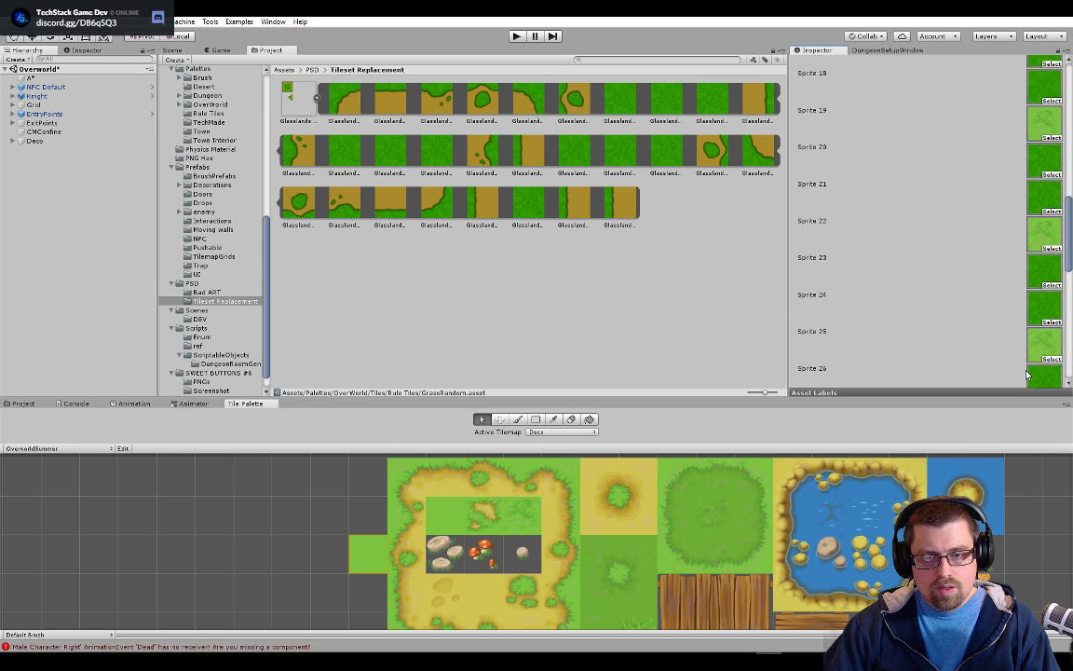
scroll(1028, 375, "up", 3)
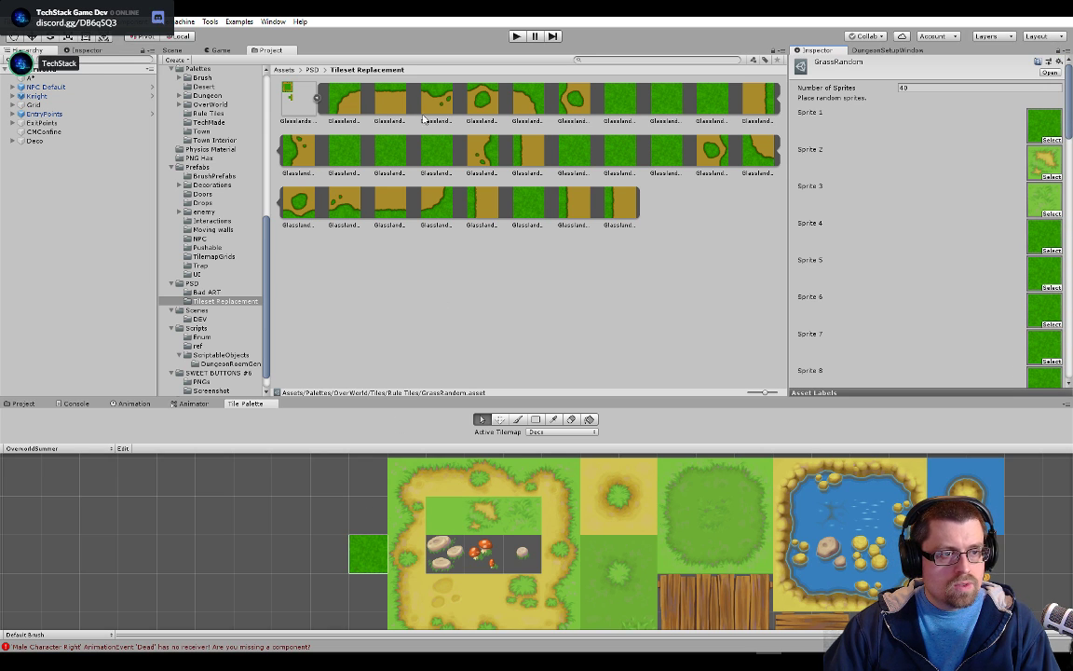
left_click(171, 49)
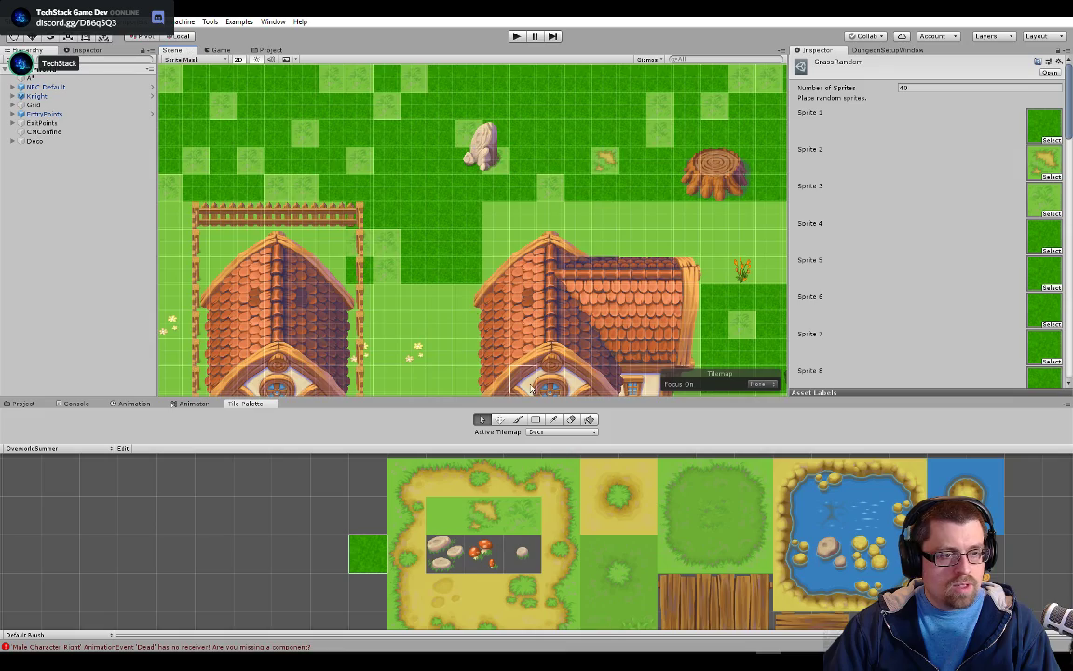
scroll(617, 191, "down", 8)
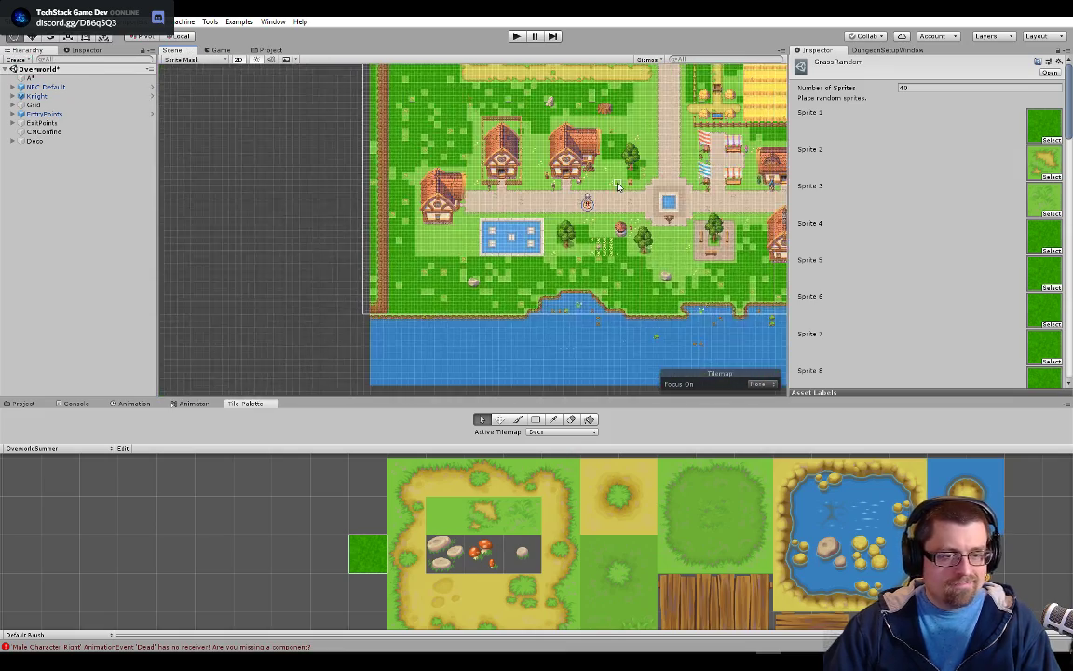
scroll(616, 187, "up", 4)
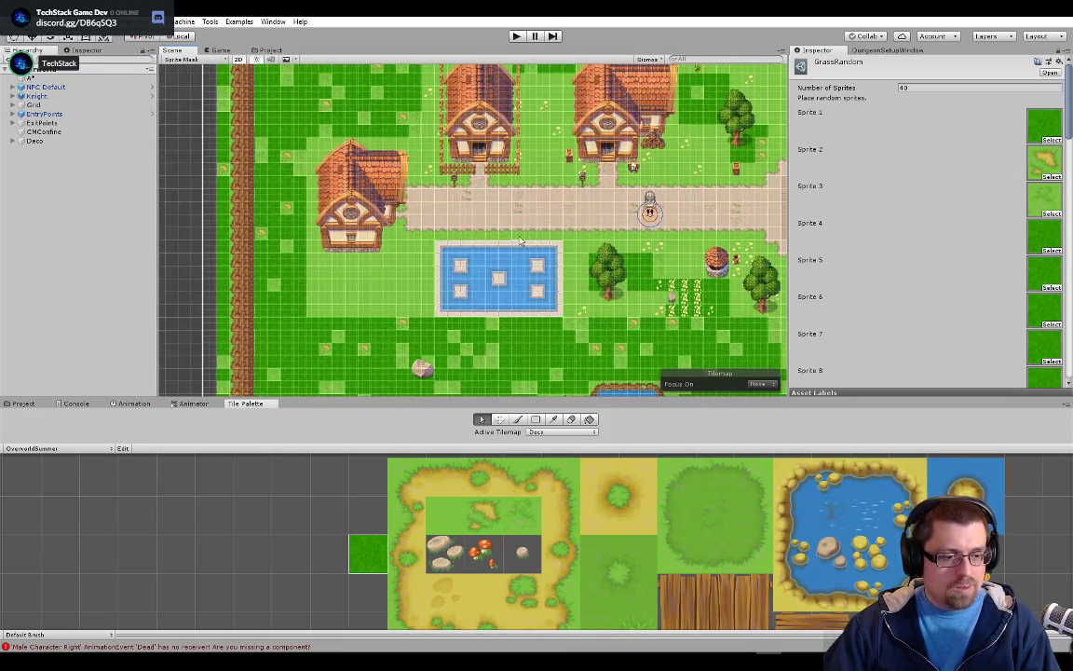
scroll(521, 241, "up", 3)
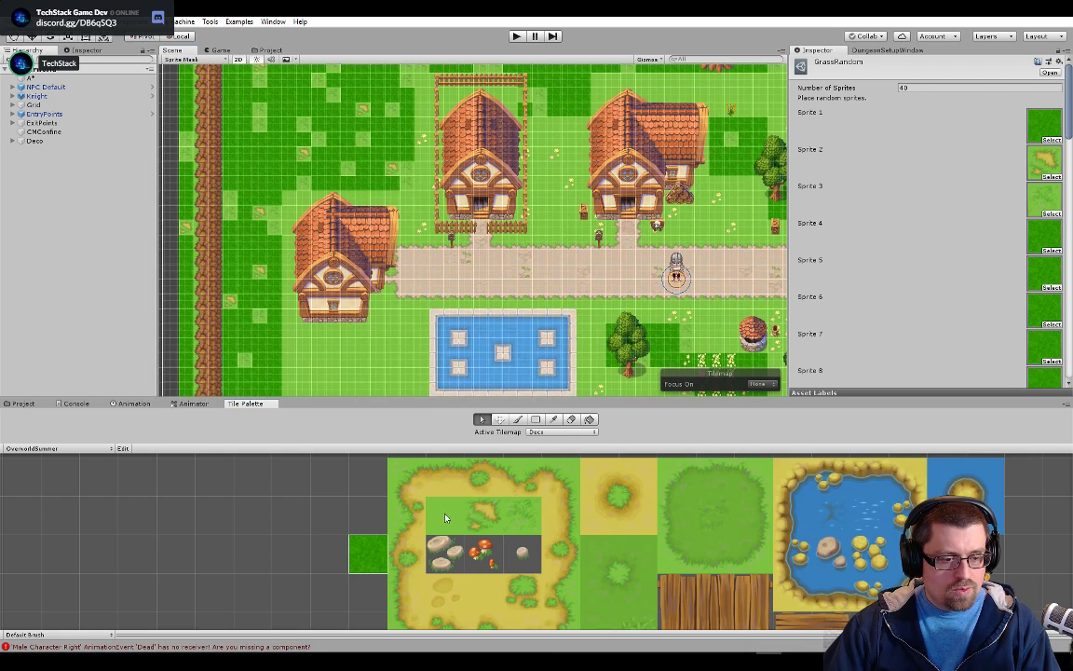
Set the sprite of the plain grass tile Grassland@128x128_17 in the OverworldSummer palette to Glasslands tech_6
left_click(446, 518)
double_click(923, 100)
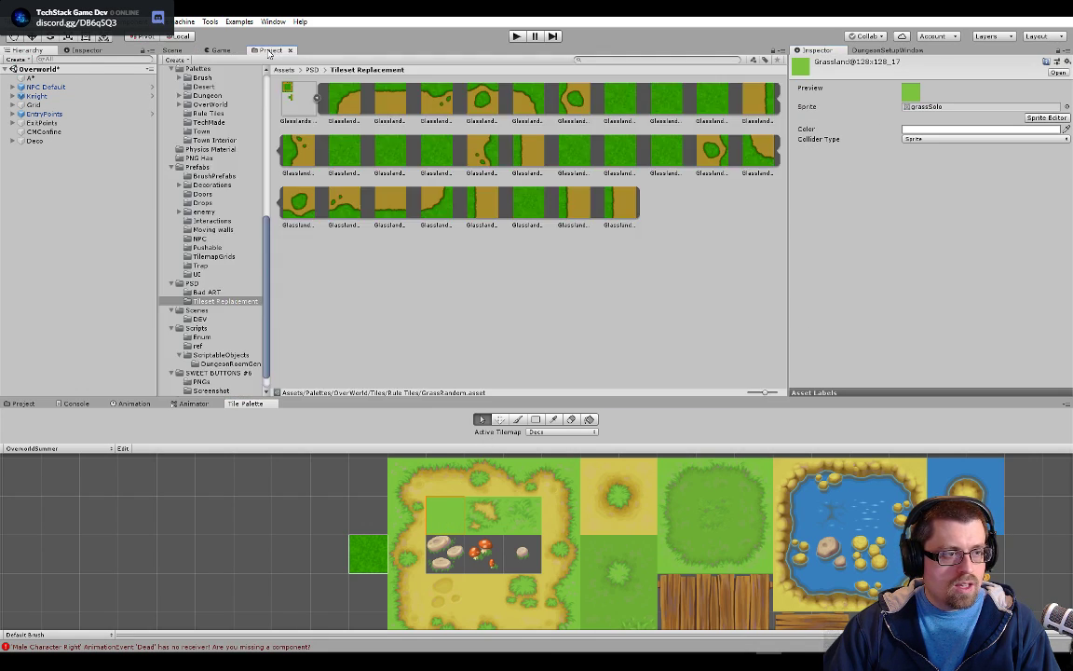
left_click(271, 51)
left_click_drag(606, 99, 931, 106)
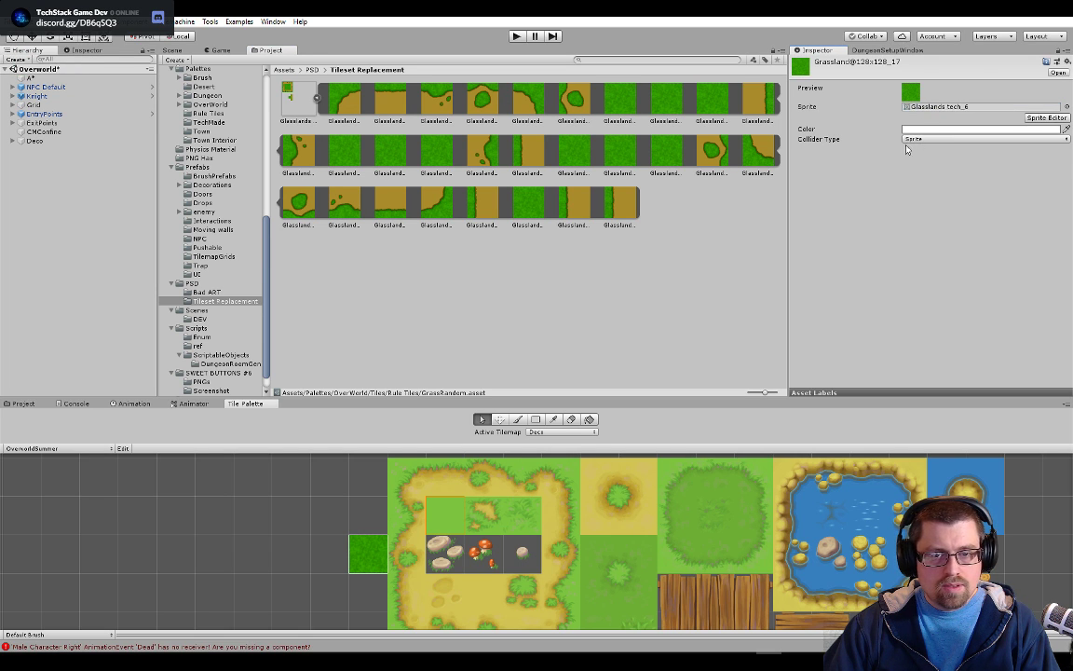
Examine the town scene and the OverworldSummer palette for grass tiles that still use the old art
left_click(160, 49)
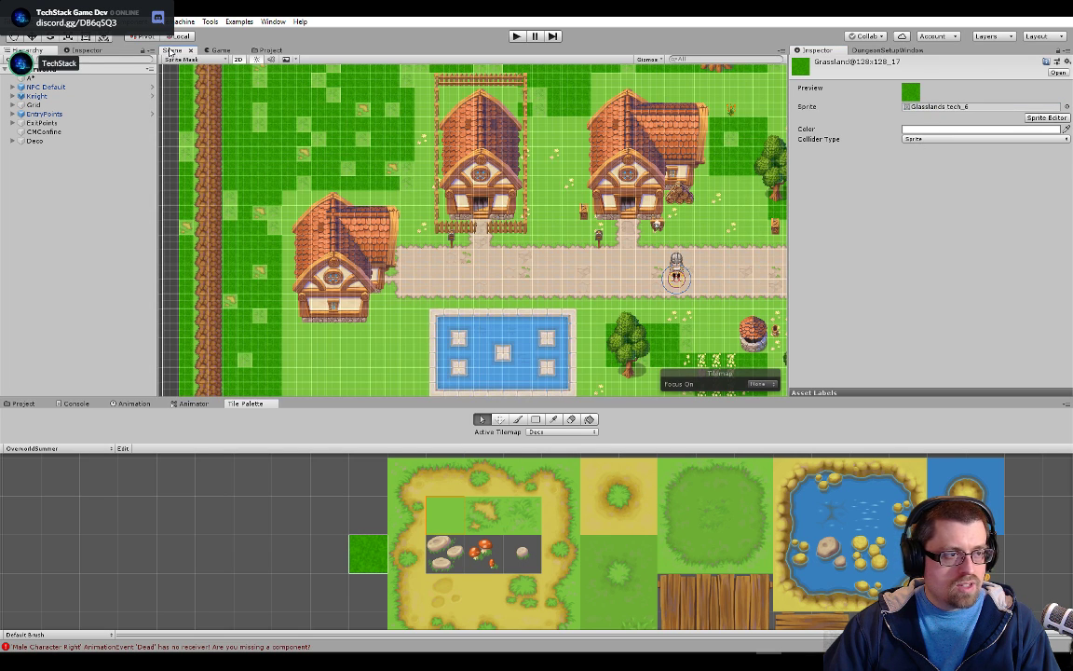
left_click(407, 523)
scroll(351, 278, "down", 6)
scroll(442, 317, "down", 2)
scroll(442, 316, "up", 3)
scroll(547, 559, "down", 2)
left_click_drag(547, 560, 490, 551)
scroll(491, 552, "up", 1)
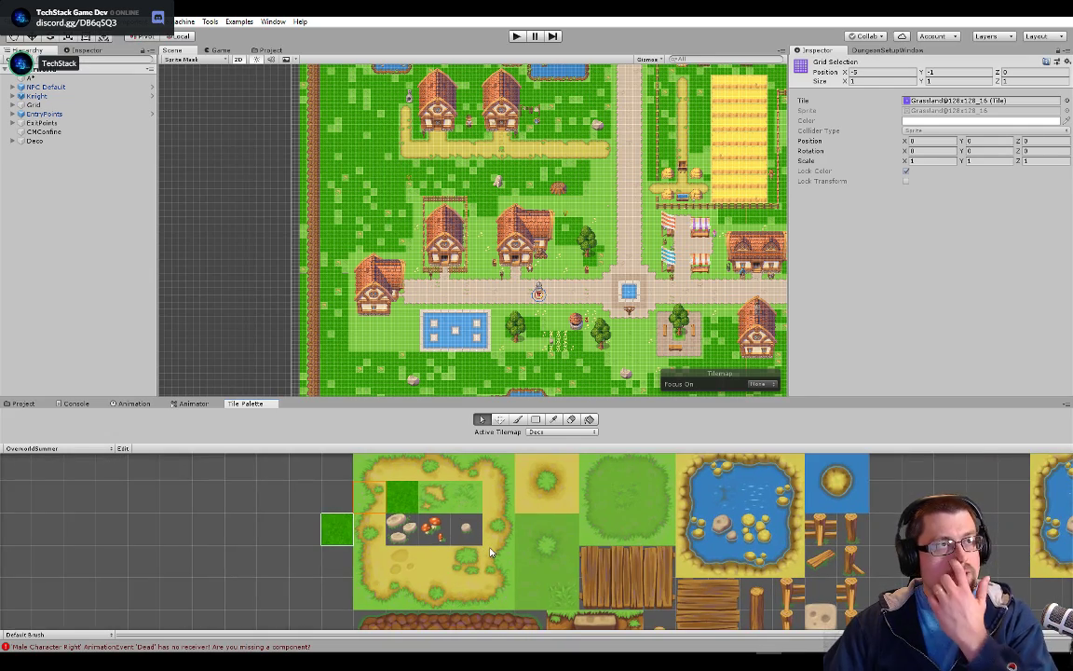
scroll(522, 386, "up", 1)
Set the sprite of the plain grass tile Town@128x128_90 in the Exterior Towns palette to Glasslands tech_6
left_click(56, 448)
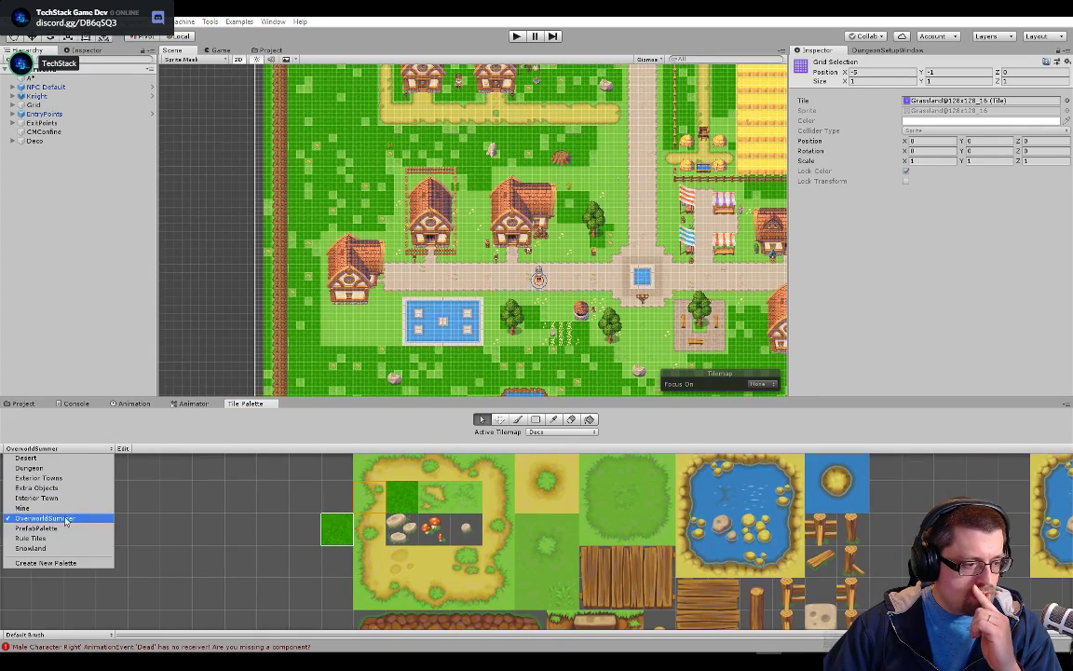
left_click(65, 478)
scroll(420, 559, "up", 3)
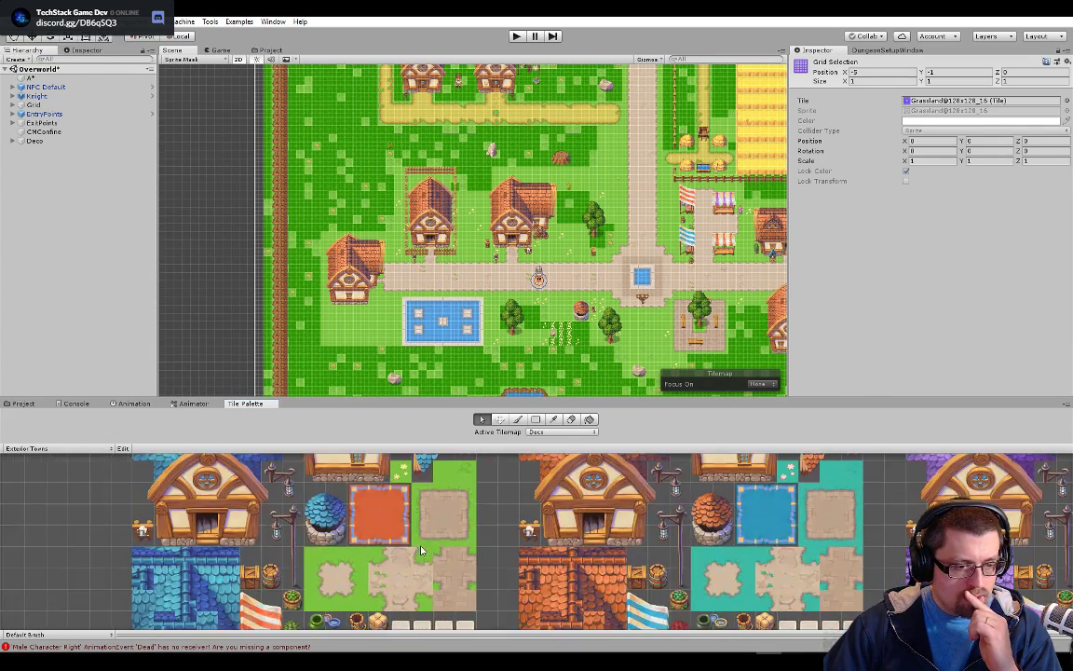
scroll(419, 559, "up", 1)
left_click(455, 466)
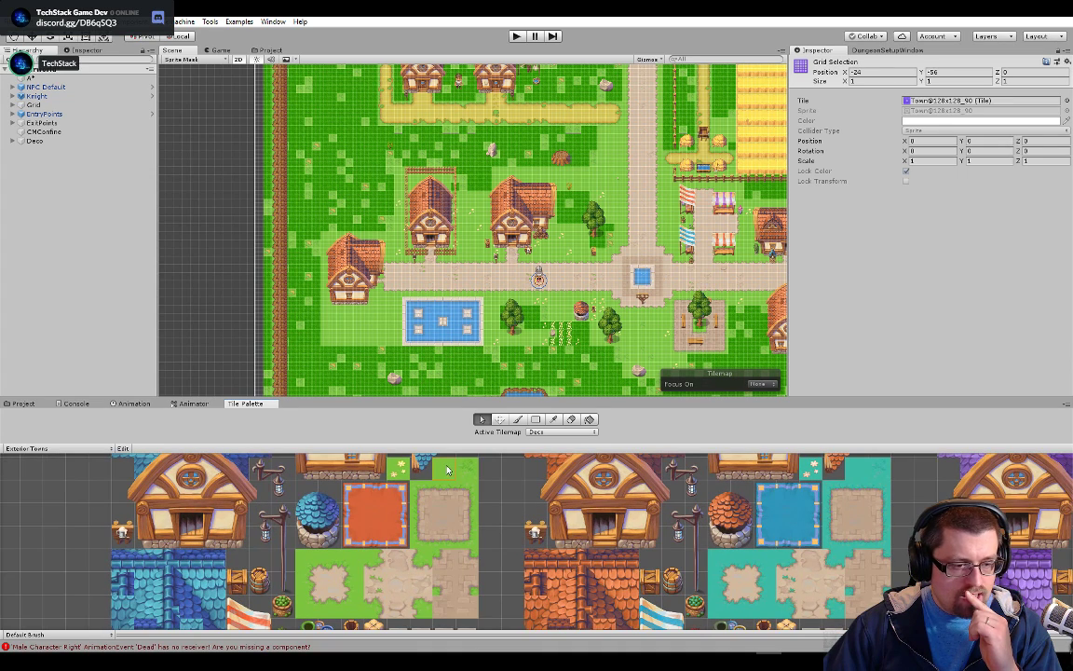
left_click(917, 103)
left_click(921, 103)
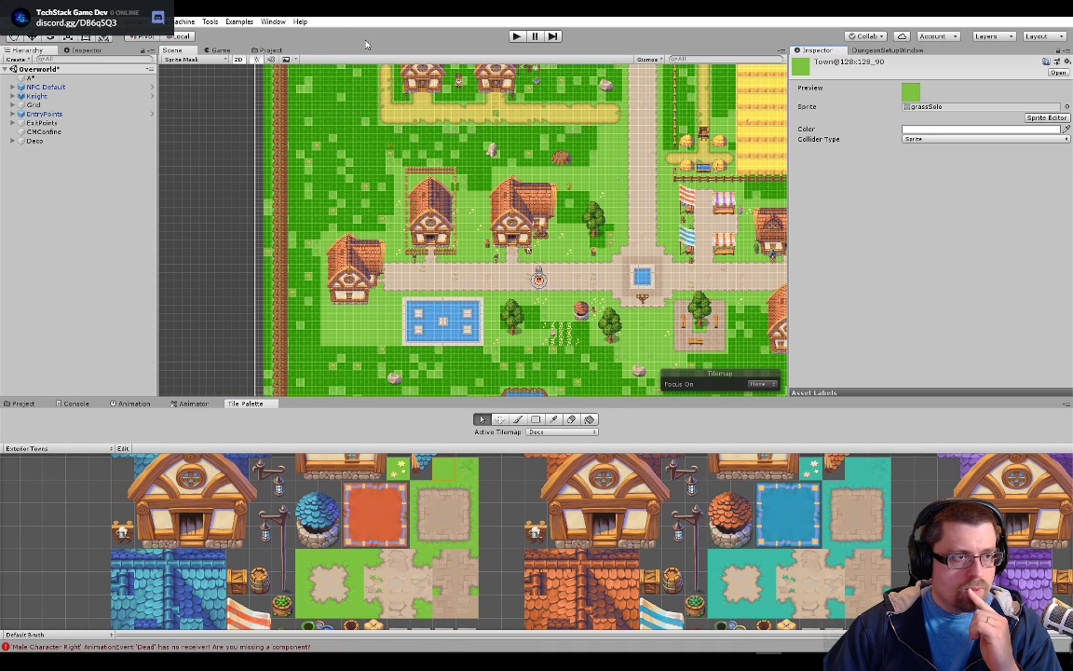
left_click(261, 49)
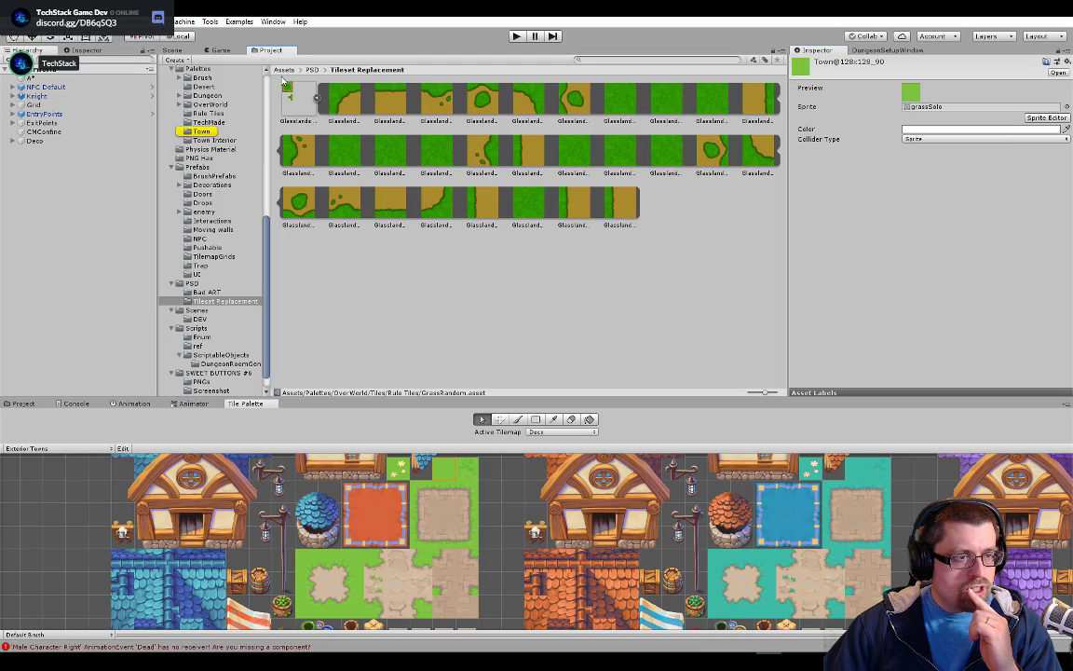
left_click_drag(627, 99, 973, 108)
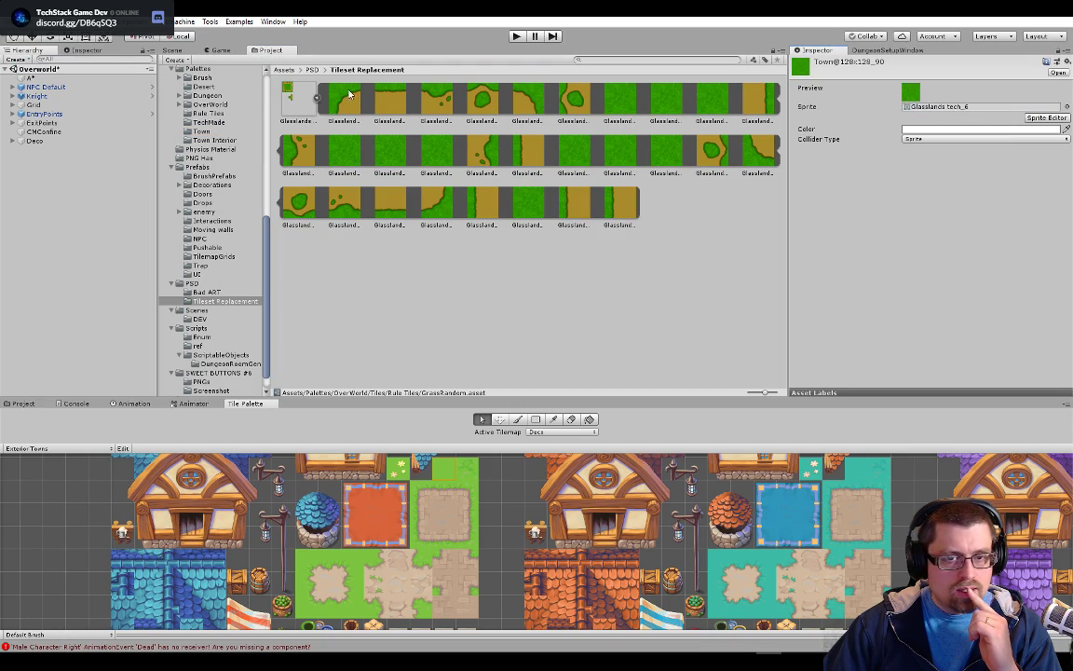
Inspect the replaced grass in the scene around the houses, the pool and the dirt path
left_click(175, 49)
scroll(416, 315, "up", 5)
scroll(417, 315, "up", 8)
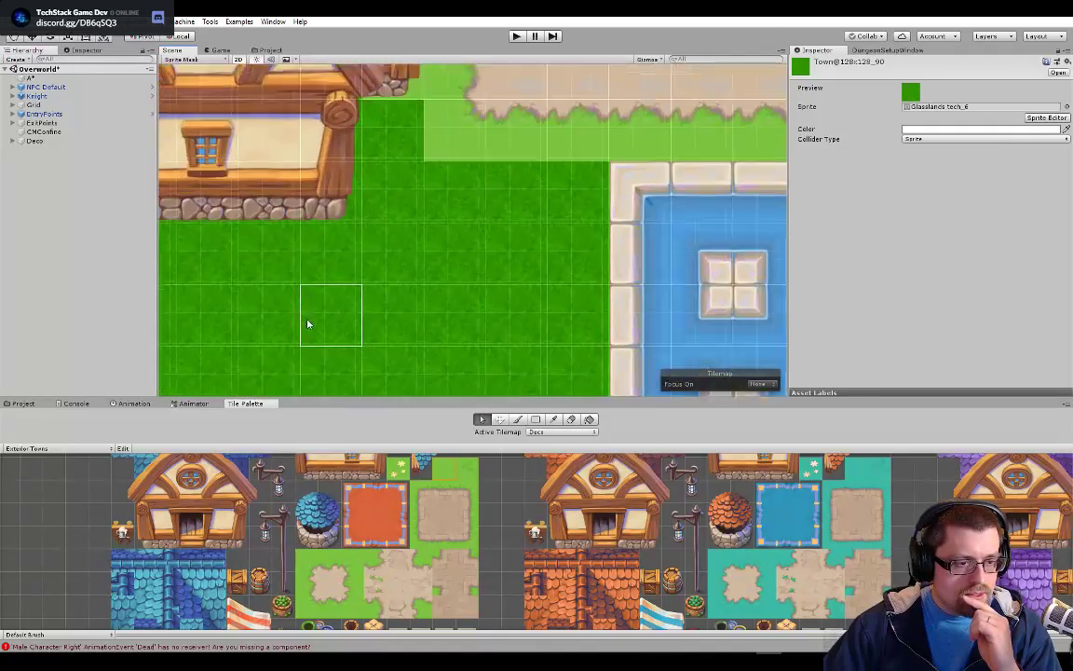
scroll(494, 309, "down", 2)
scroll(550, 252, "down", 10)
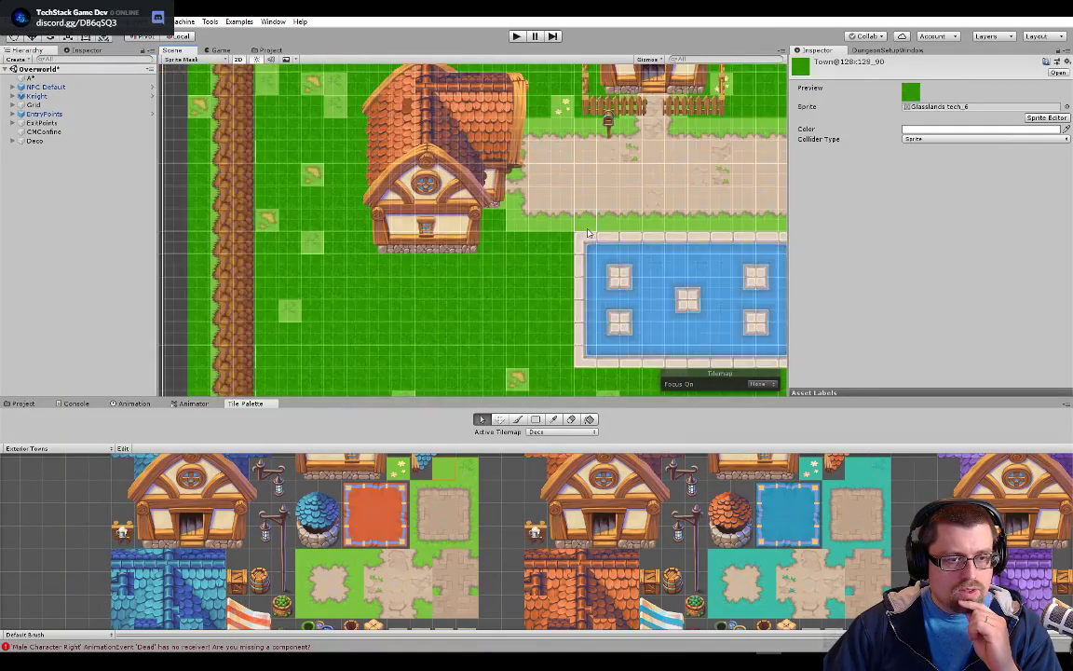
left_click_drag(601, 215, 464, 376)
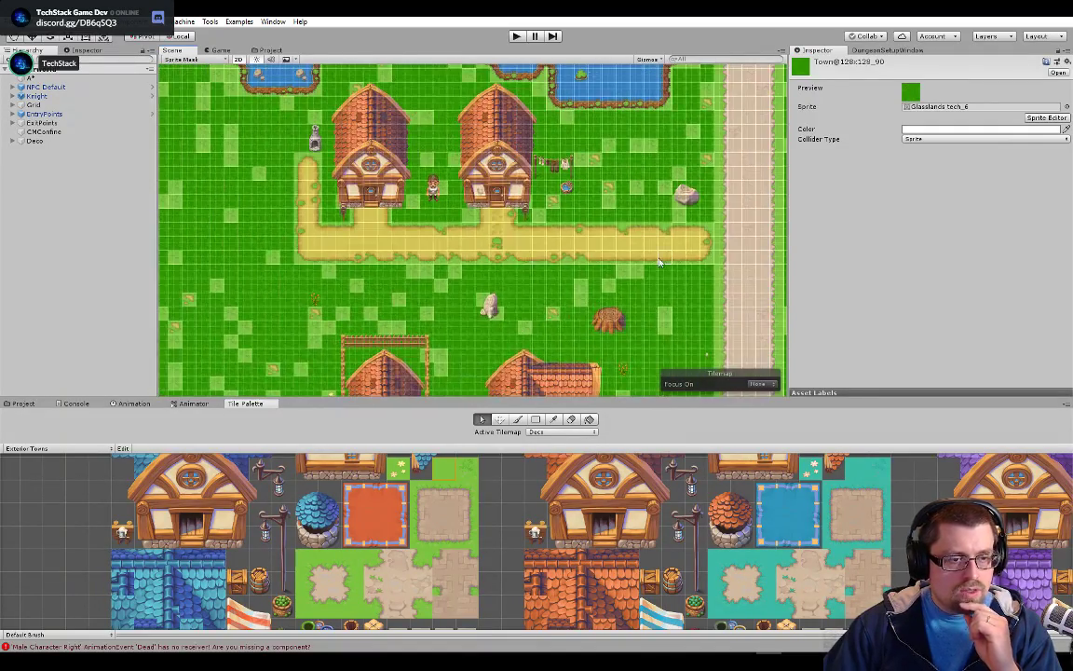
Set the sprite of the dirt path's upper-left corner tile, Grassland@128x128_0, in the OverworldSummer palette to Glasslands tech_0
left_click(89, 451)
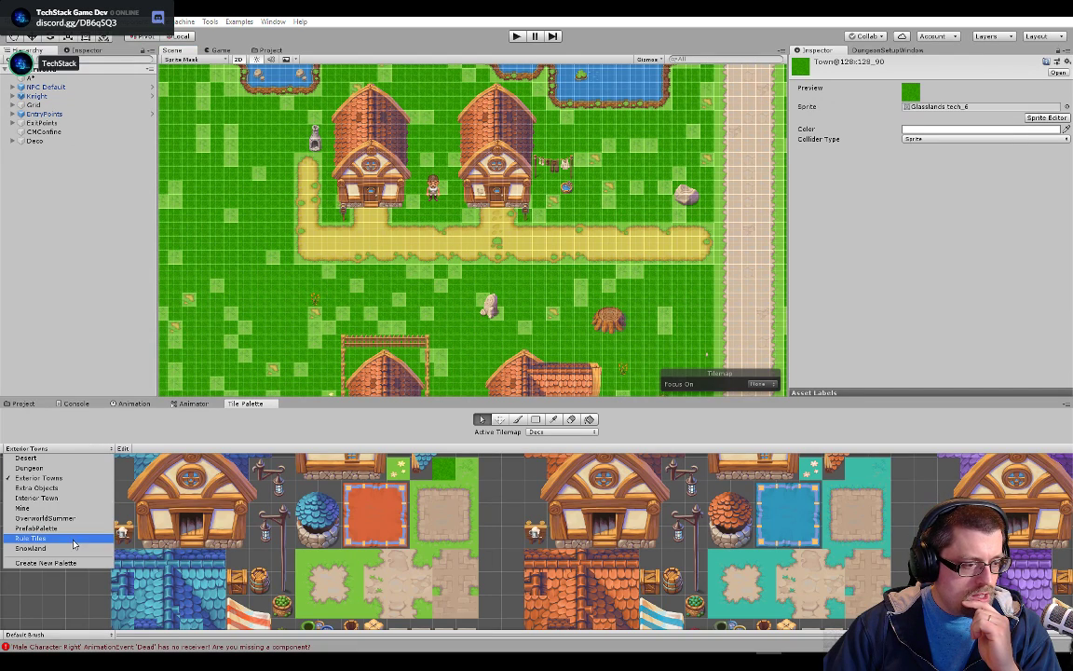
left_click(38, 472)
scroll(362, 500, "up", 5)
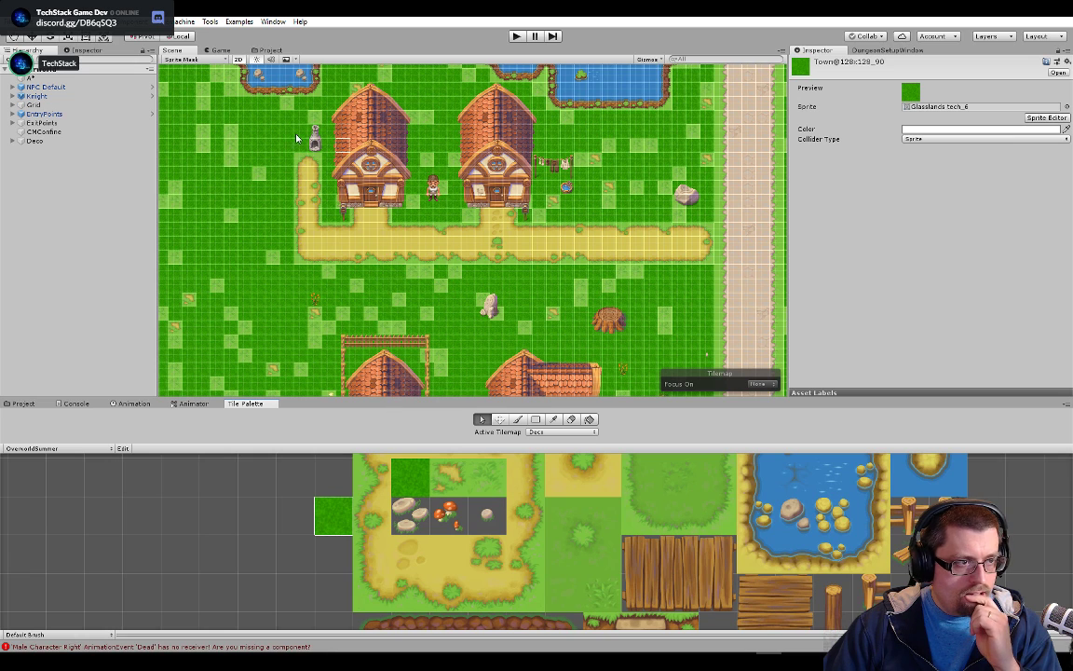
left_click(269, 50)
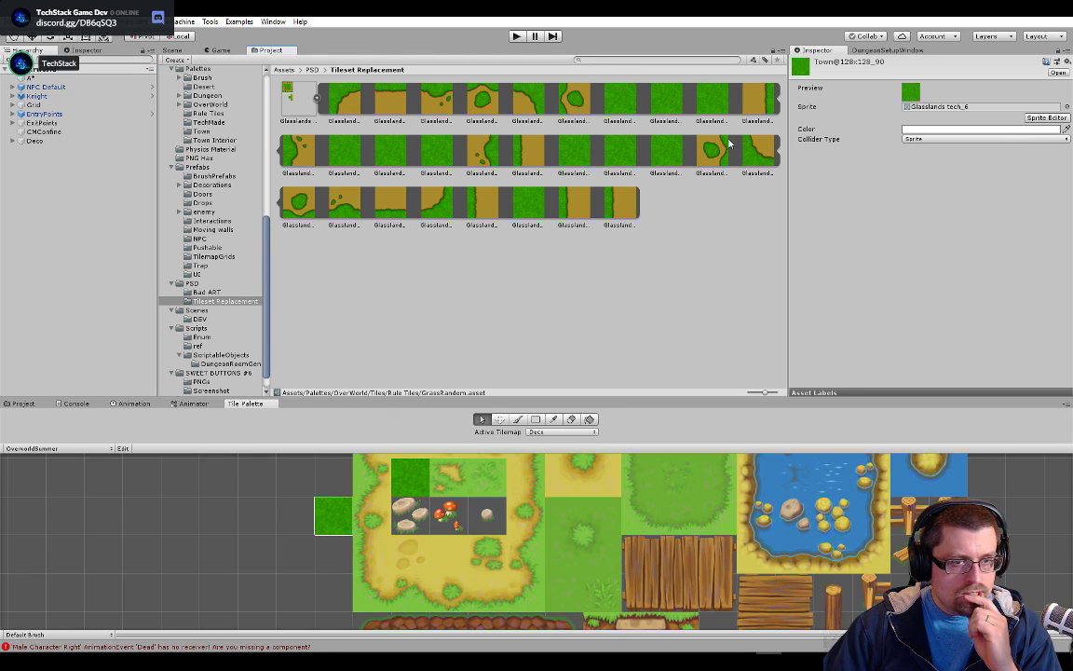
left_click_drag(382, 494, 379, 554)
left_click(363, 497)
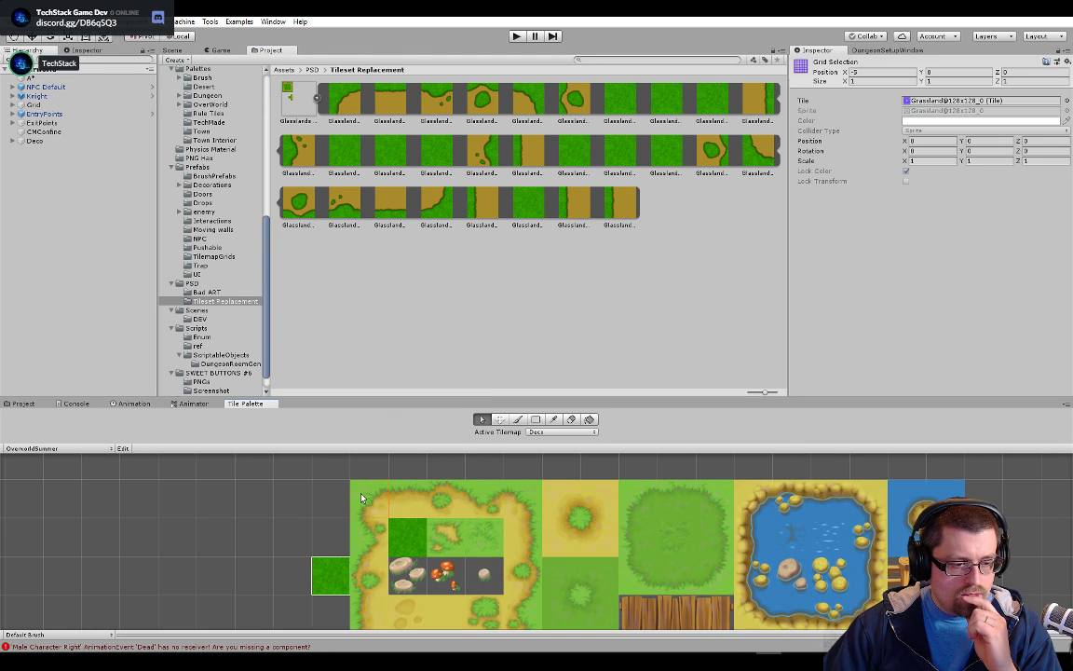
left_click_drag(791, 110, 315, 100)
left_click(954, 101)
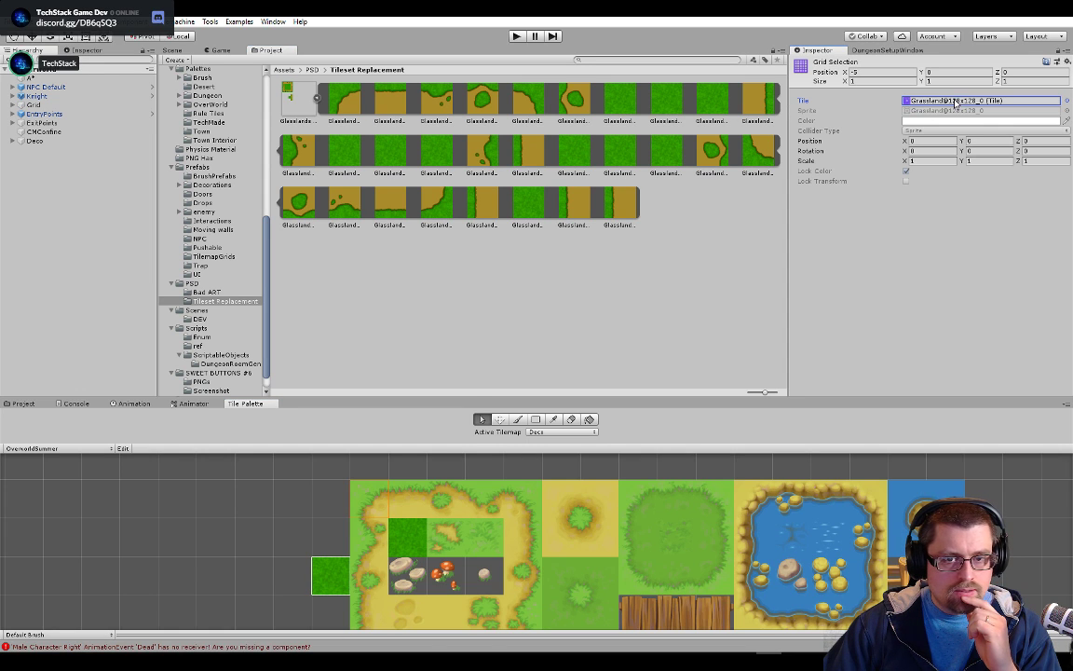
double_click(954, 100)
left_click_drag(386, 97, 928, 108)
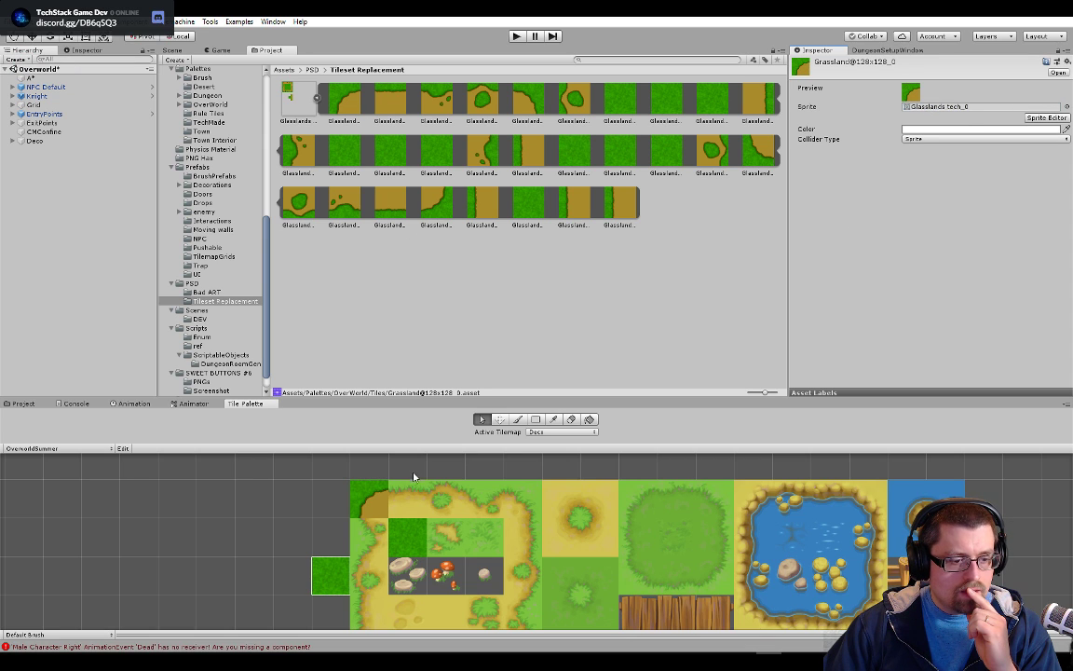
Set the sprite of the dirt path's upper edge tile Grassland@128x128_1 to Glasslands tech_1
left_click(412, 496)
double_click(939, 102)
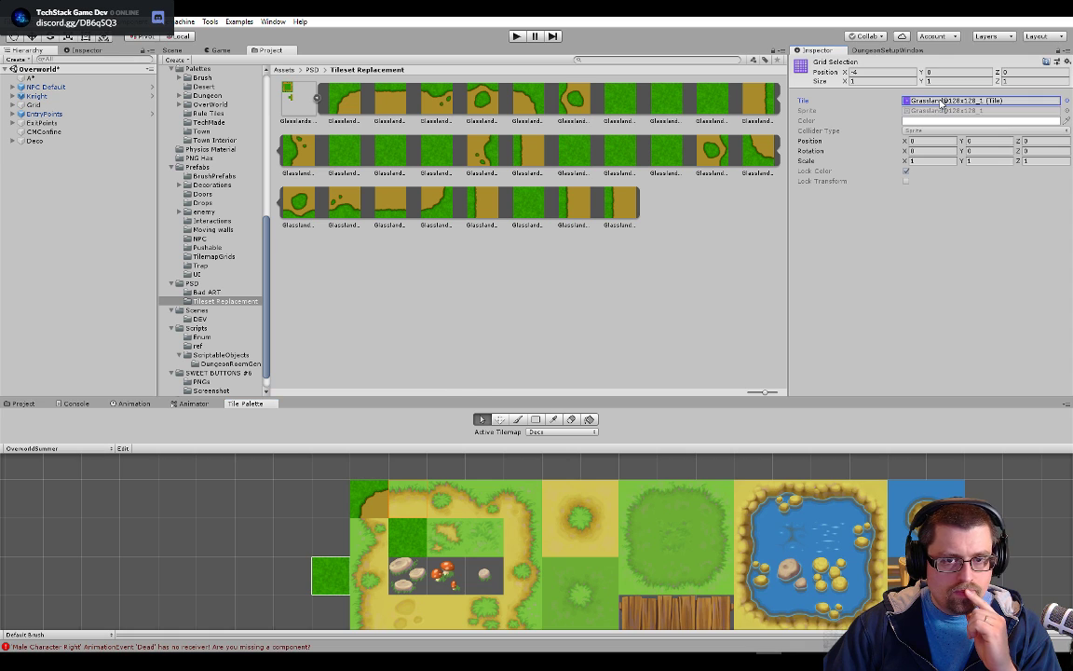
left_click_drag(349, 97, 978, 111)
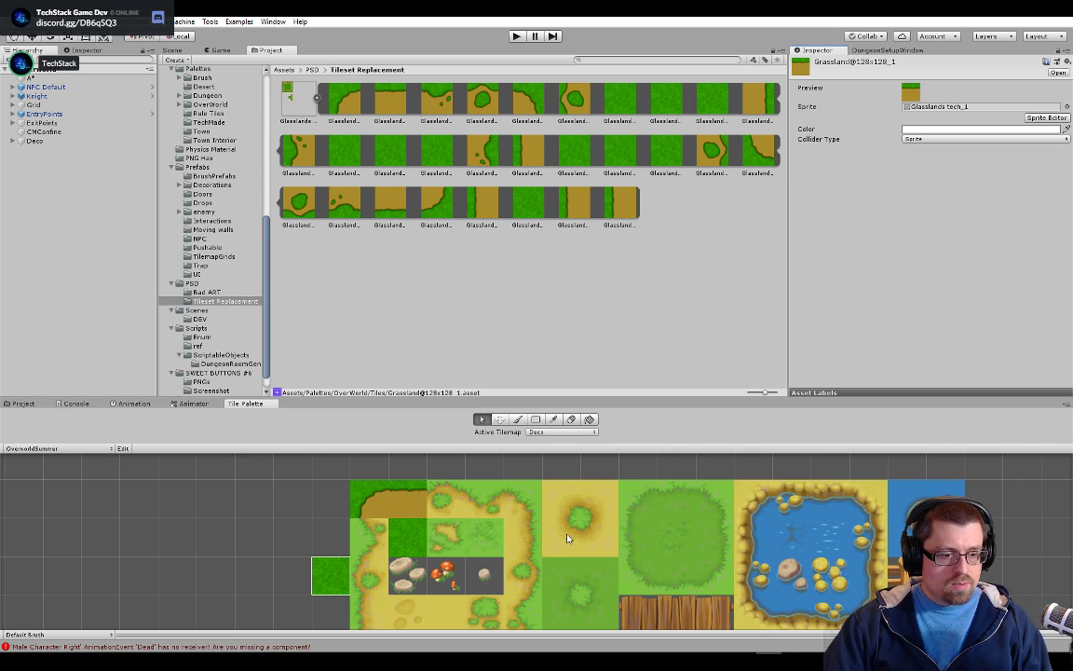
Set the sprite of the dirt path's upper edge tile Grassland@128x128_3 to Glasslands tech_2
scroll(565, 537, "down", 1)
left_click_drag(565, 536, 572, 505)
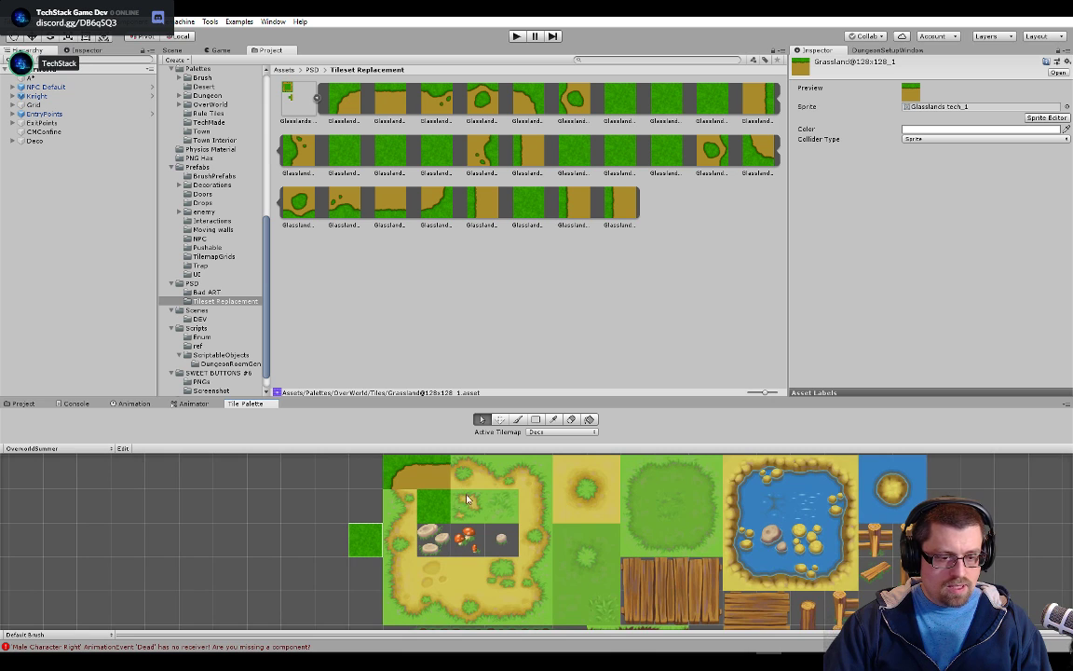
scroll(489, 484, "up", 1)
left_click_drag(489, 484, 476, 538)
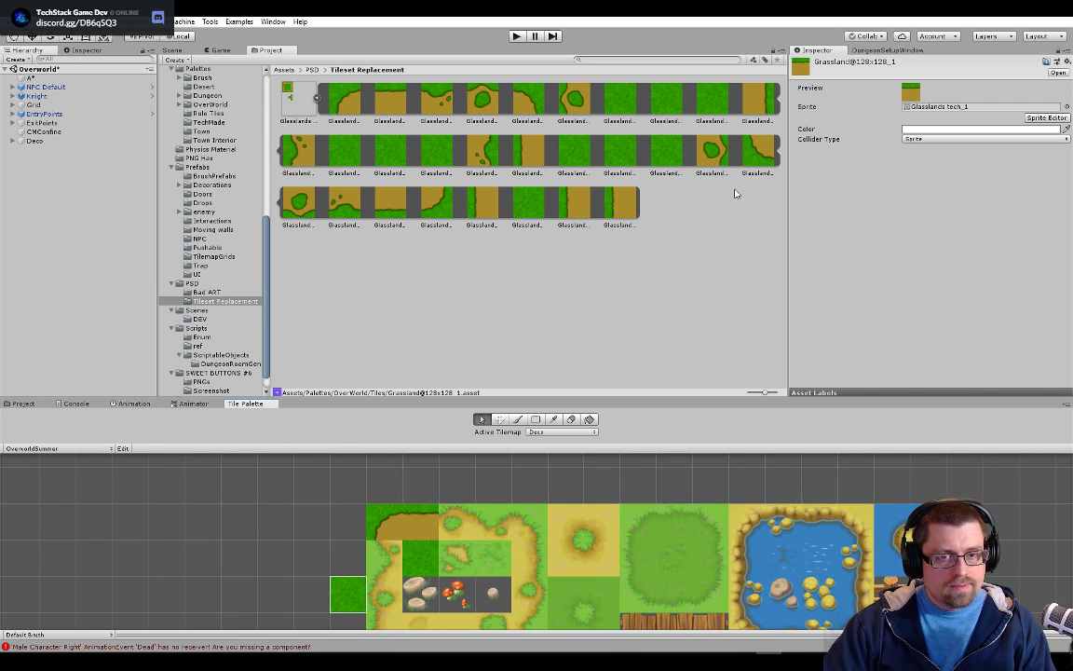
scroll(495, 534, "up", 1)
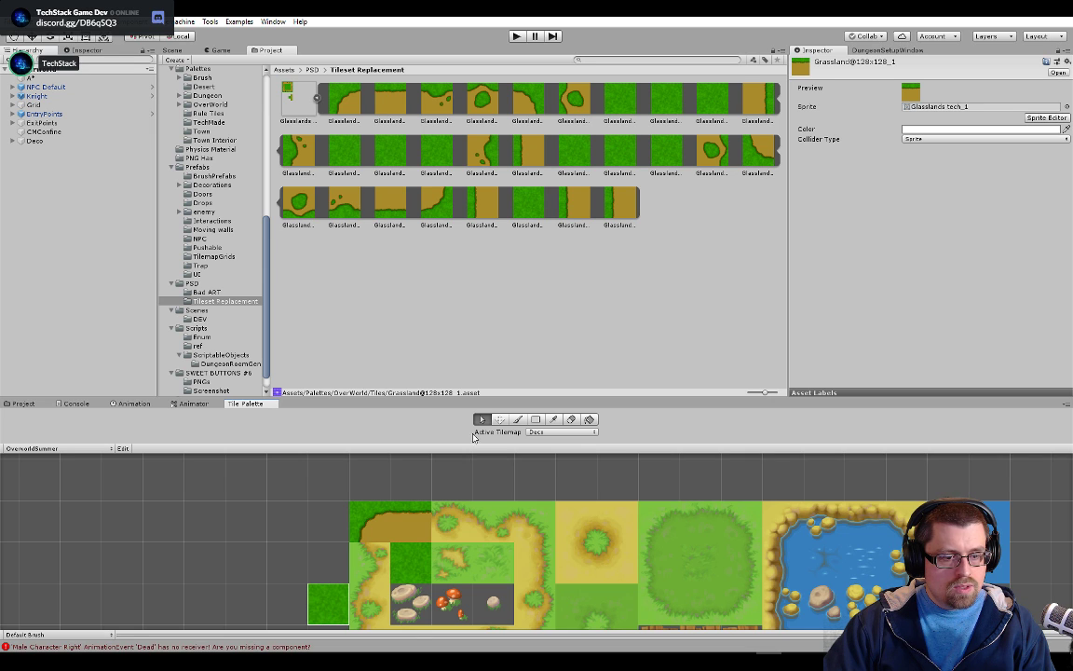
left_click(482, 525)
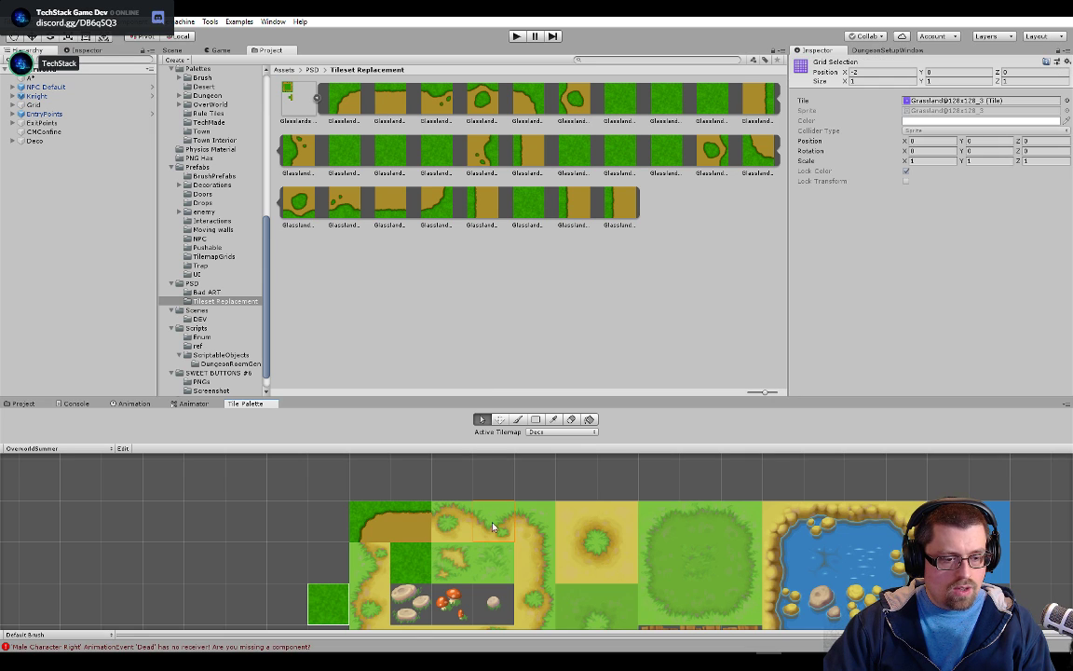
double_click(946, 101)
left_click_drag(468, 177, 497, 520)
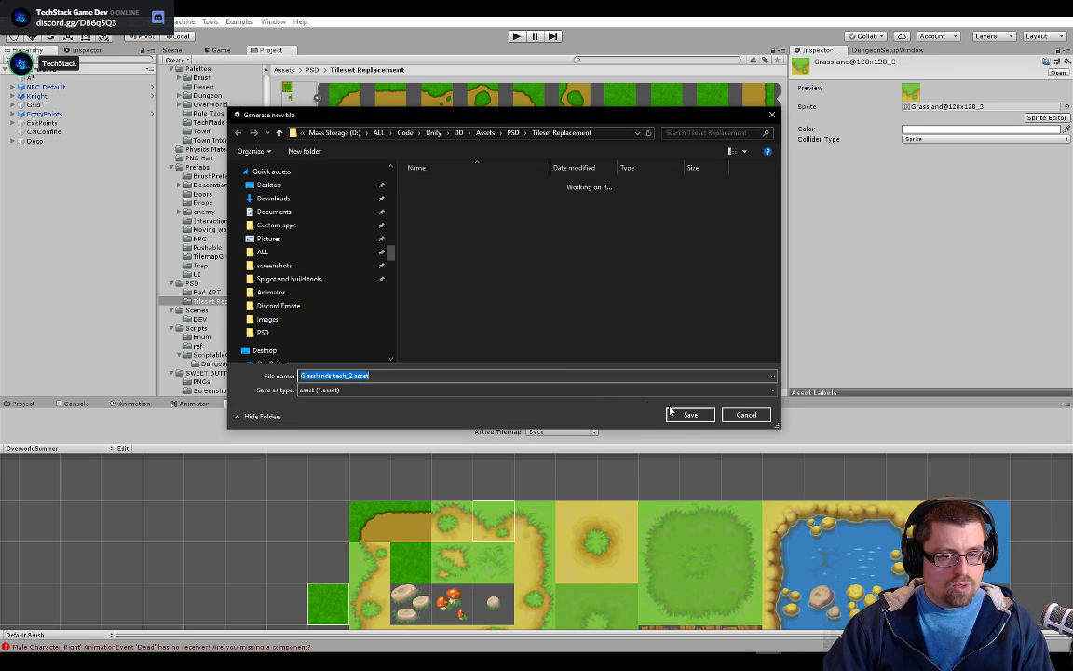
left_click(690, 415)
left_click_drag(512, 112, 969, 107)
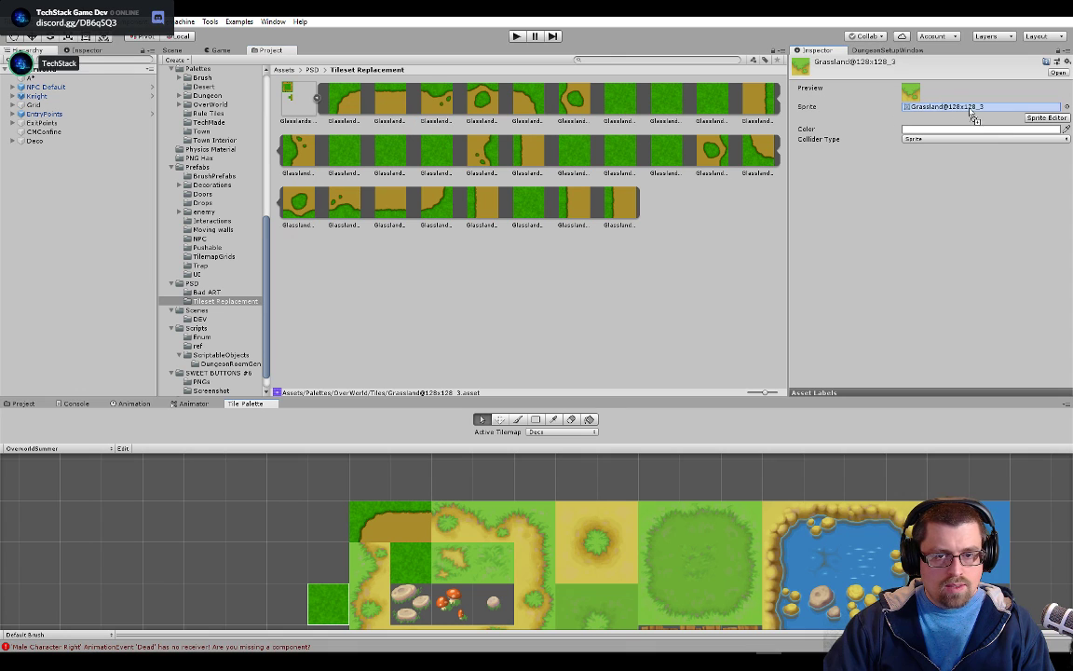
Set the sprite of the dirt path's middle upper edge tile, Grassland@128x128_2, to Glasslands tech_3
left_click(447, 522)
left_click(949, 99)
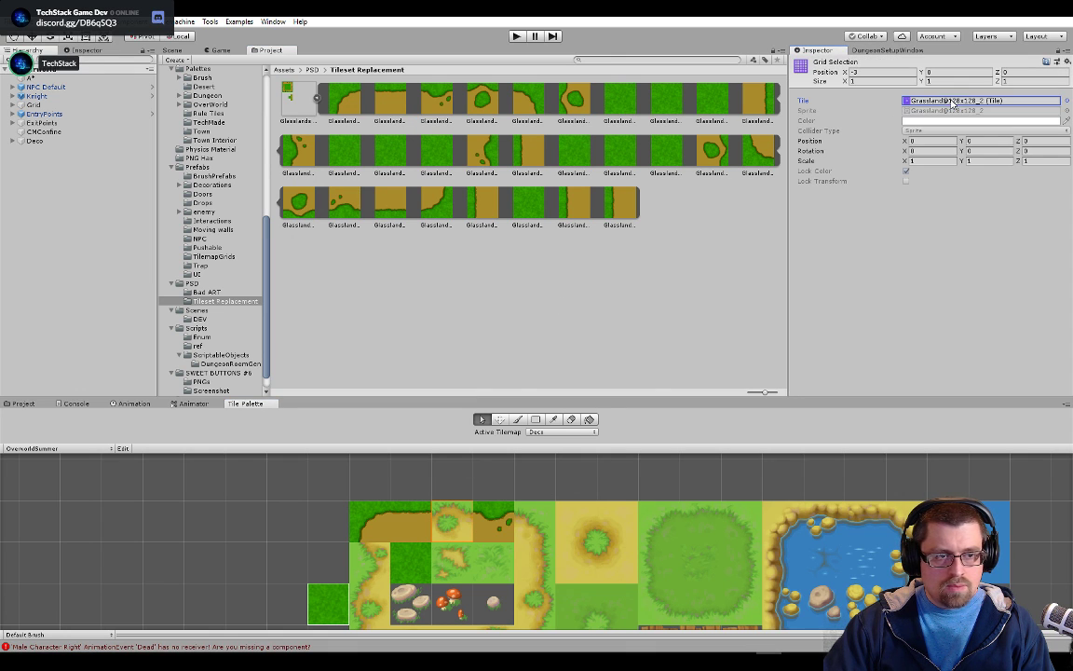
double_click(949, 101)
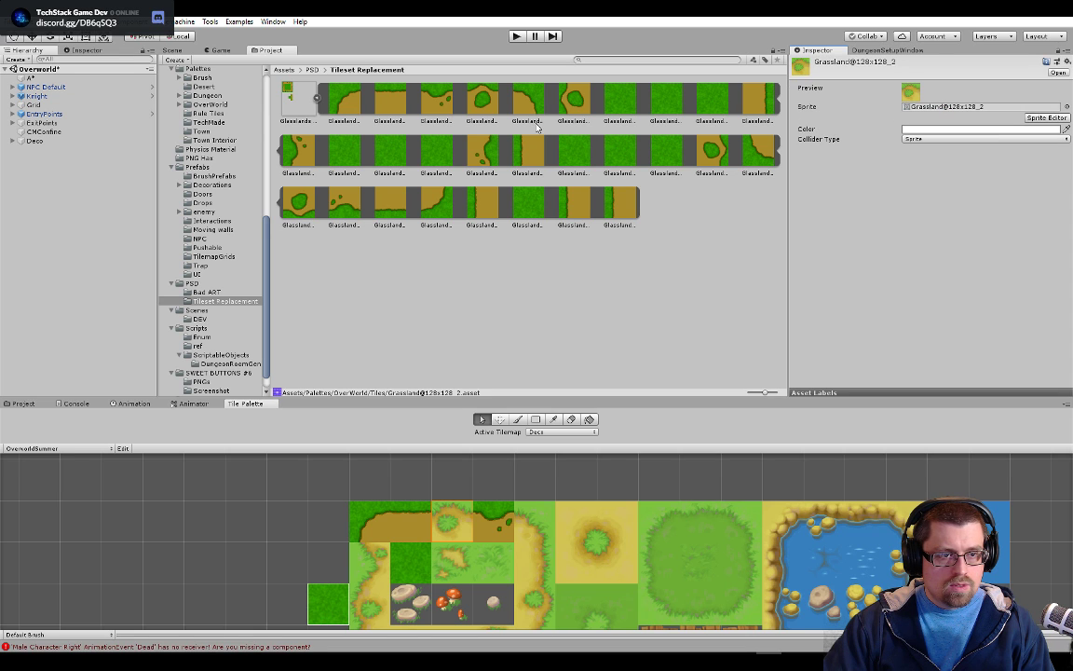
left_click_drag(485, 109, 948, 107)
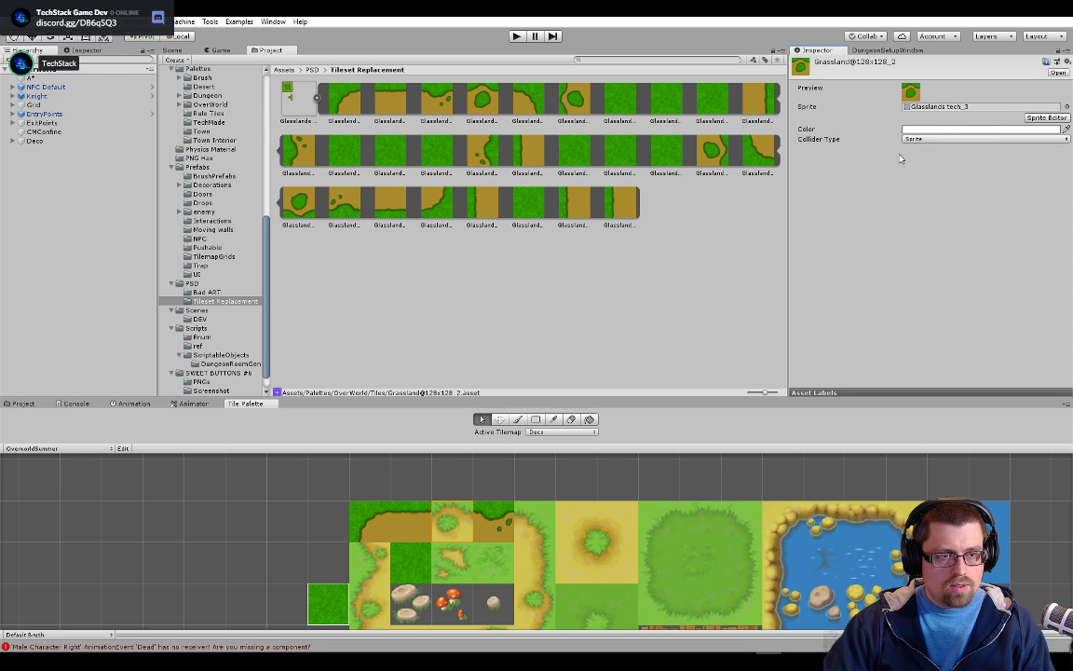
Set the sprite of the dirt path's upper-right corner tile, Grassland@128x128_4, to Glasslands tech_4
left_click(525, 520)
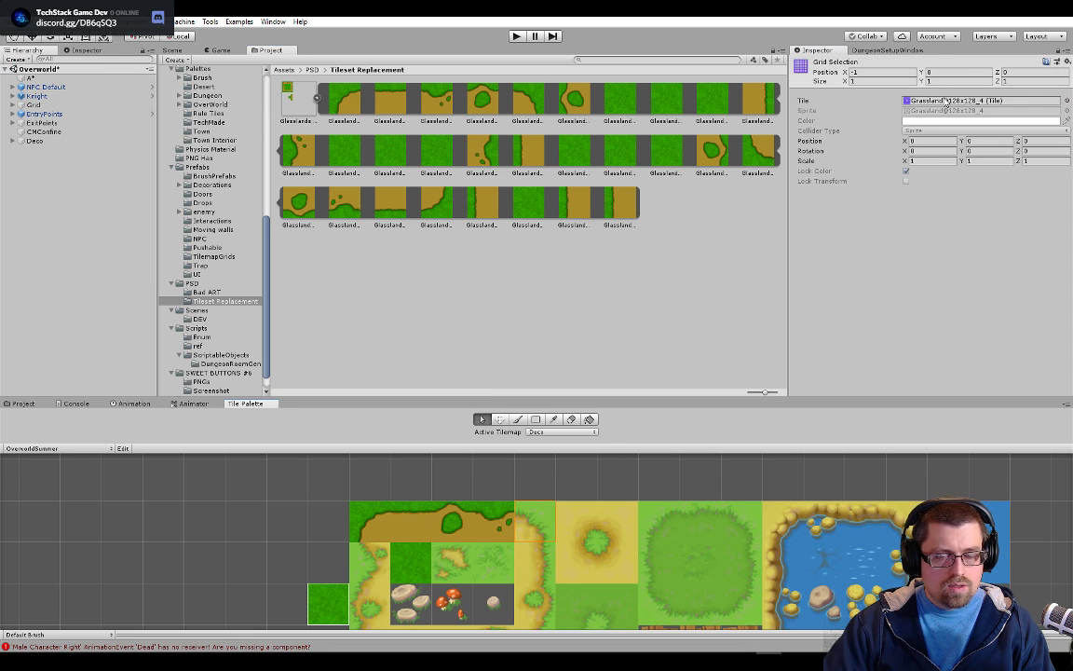
double_click(973, 101)
left_click_drag(523, 90, 941, 106)
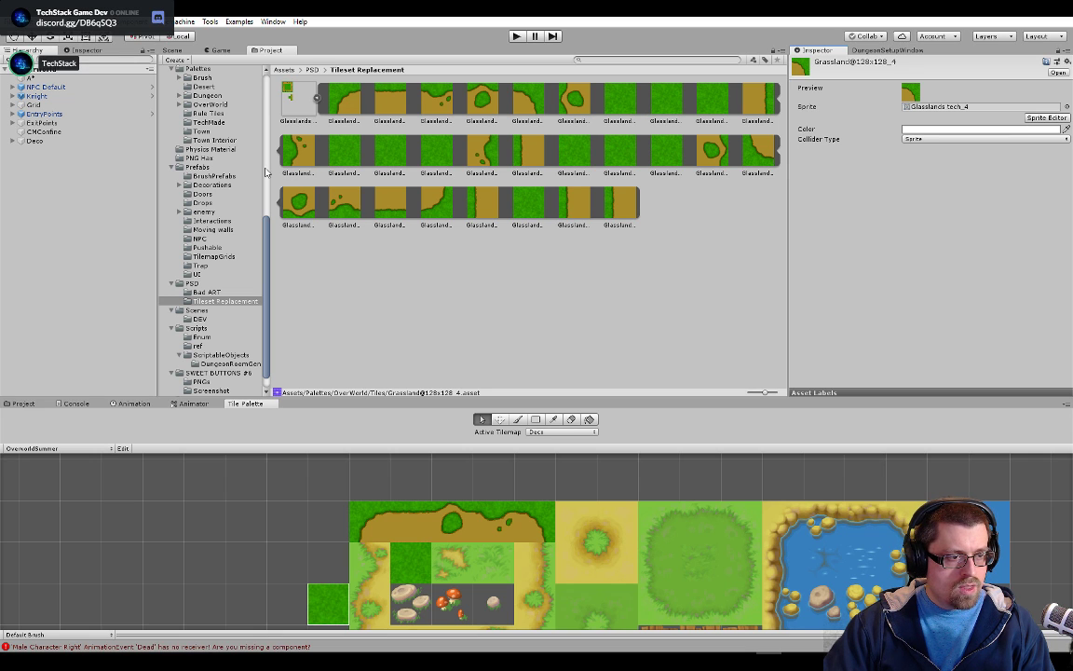
Widen the project's folder tree and set the sprite of the path's left edge tile Grassland@128x128_16 to Glasslands tech_10
left_click_drag(271, 171, 483, 160)
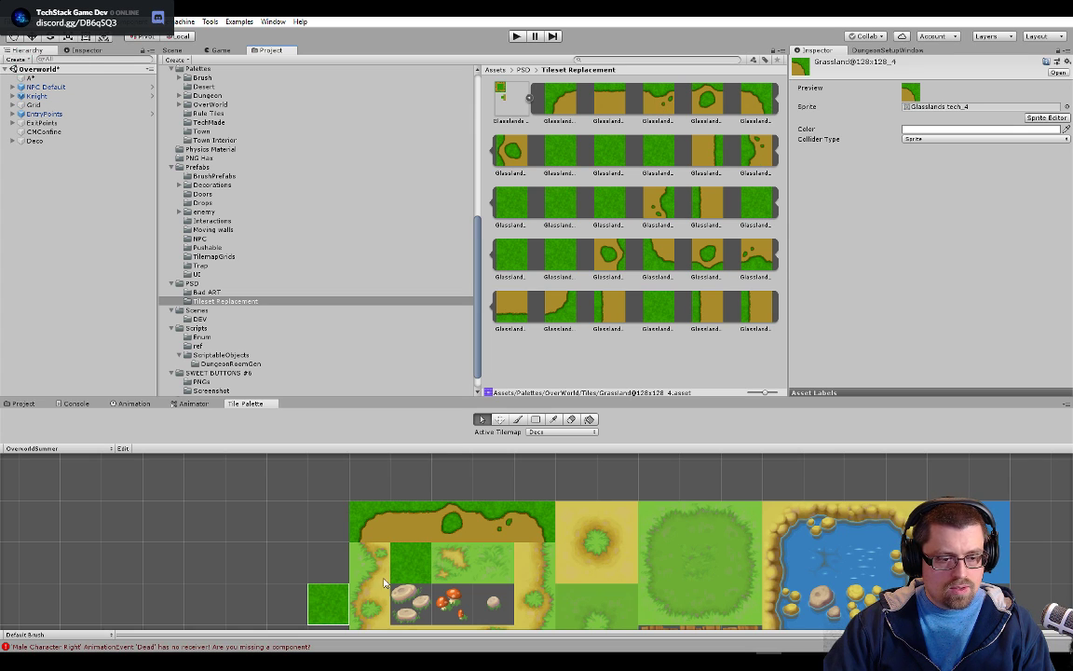
left_click(332, 603)
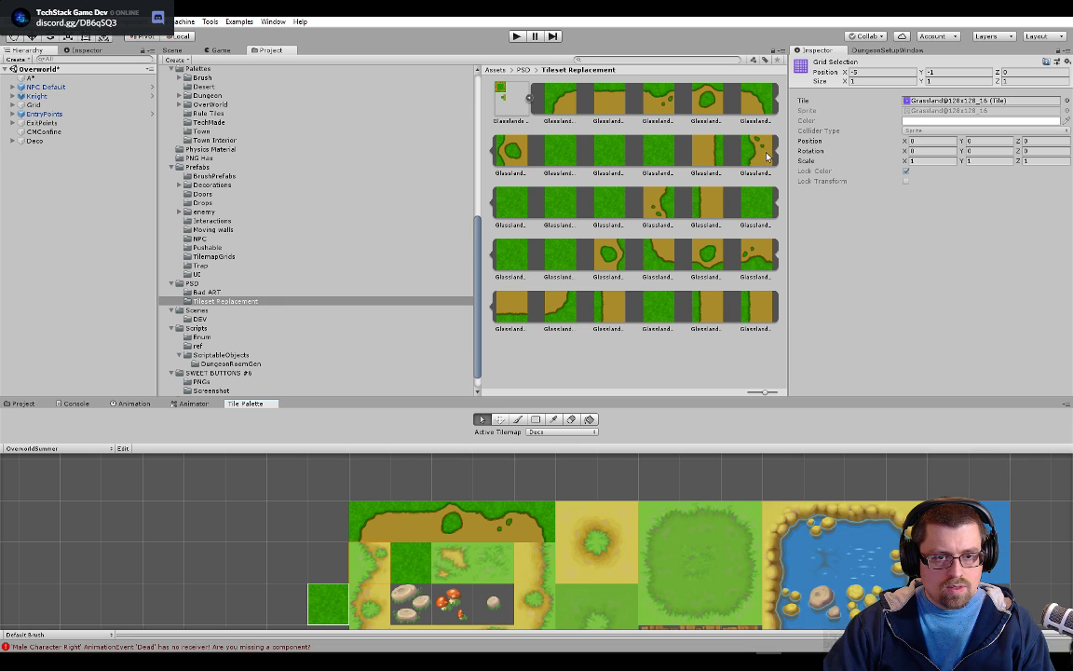
double_click(915, 99)
left_click_drag(759, 150, 932, 106)
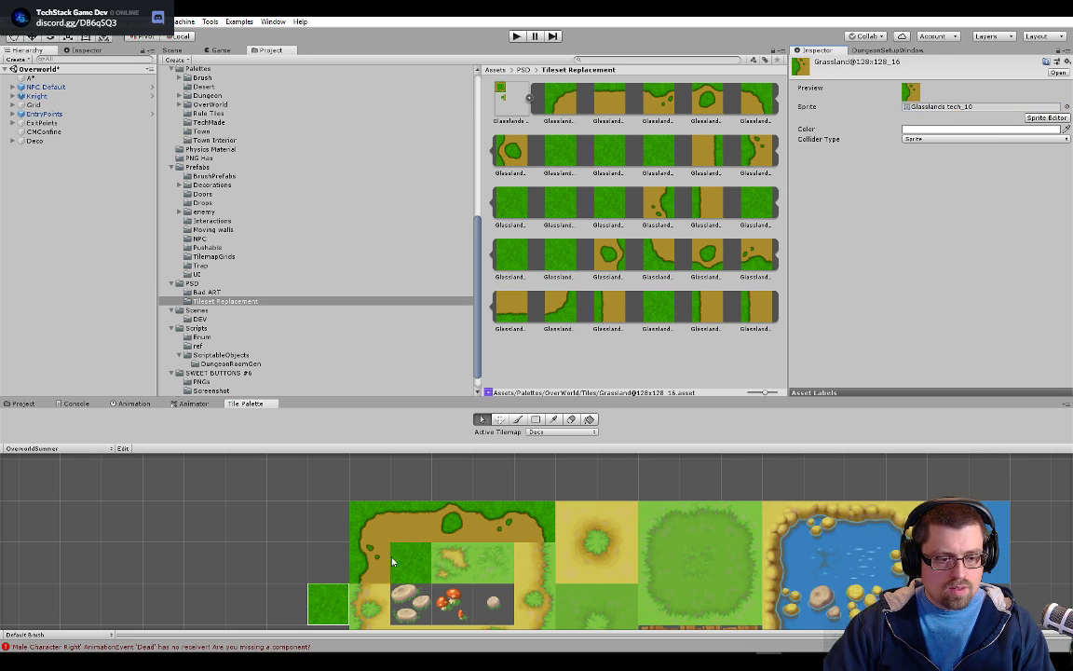
Set the sprite of the dirt path's lower right edge tile, Grassland@128x128_52, to Glasslands tech_14
left_click_drag(542, 555, 534, 490)
left_click(542, 588)
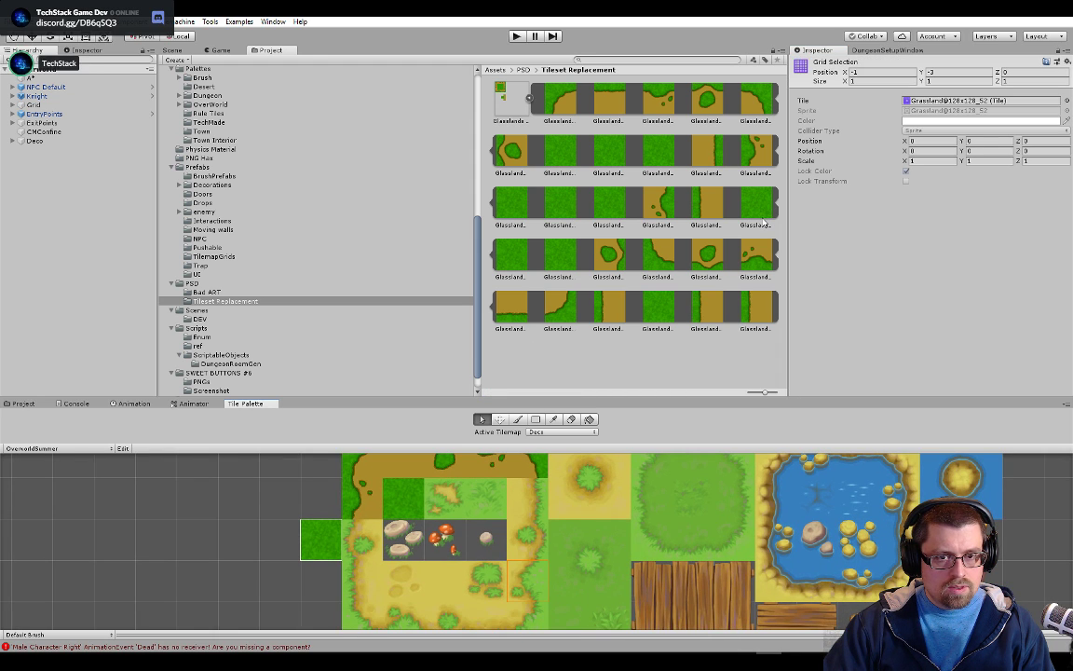
mouse_move(526, 536)
left_mouse_down()
mouse_move(522, 548)
mouse_move(534, 517)
left_mouse_up()
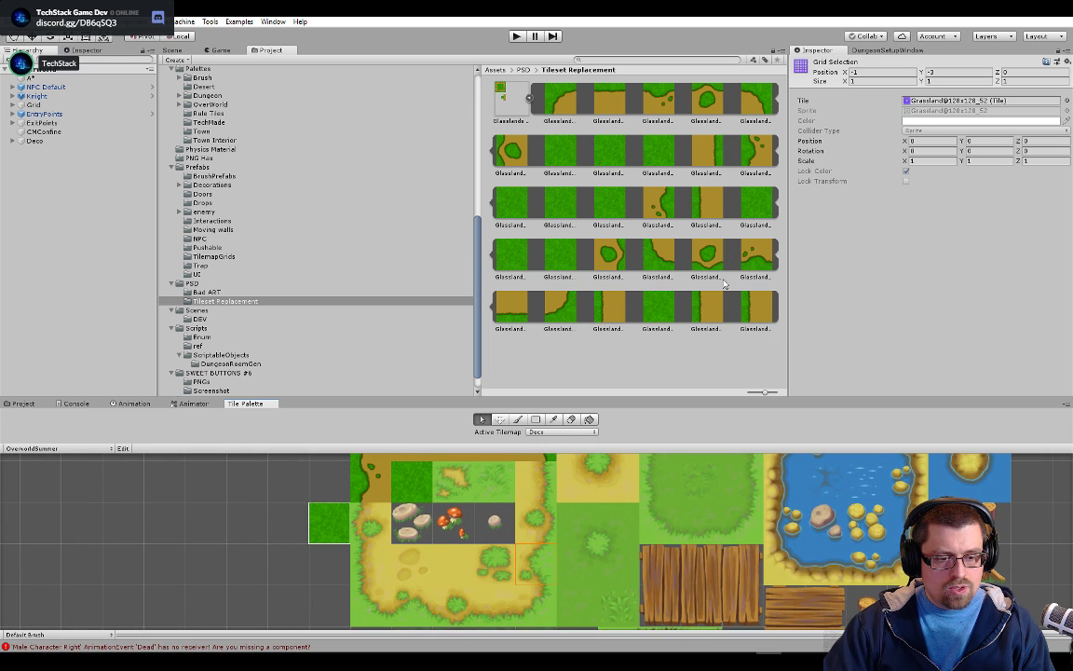
mouse_move(662, 207)
left_mouse_down()
mouse_move(870, 127)
mouse_move(677, 201)
left_mouse_up()
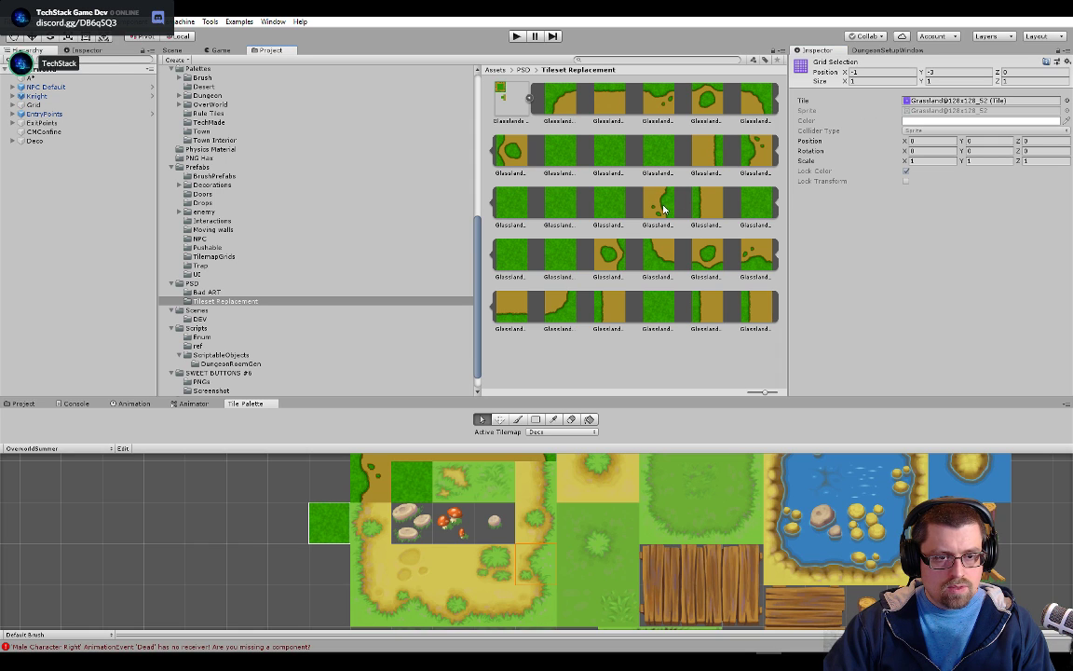
double_click(935, 102)
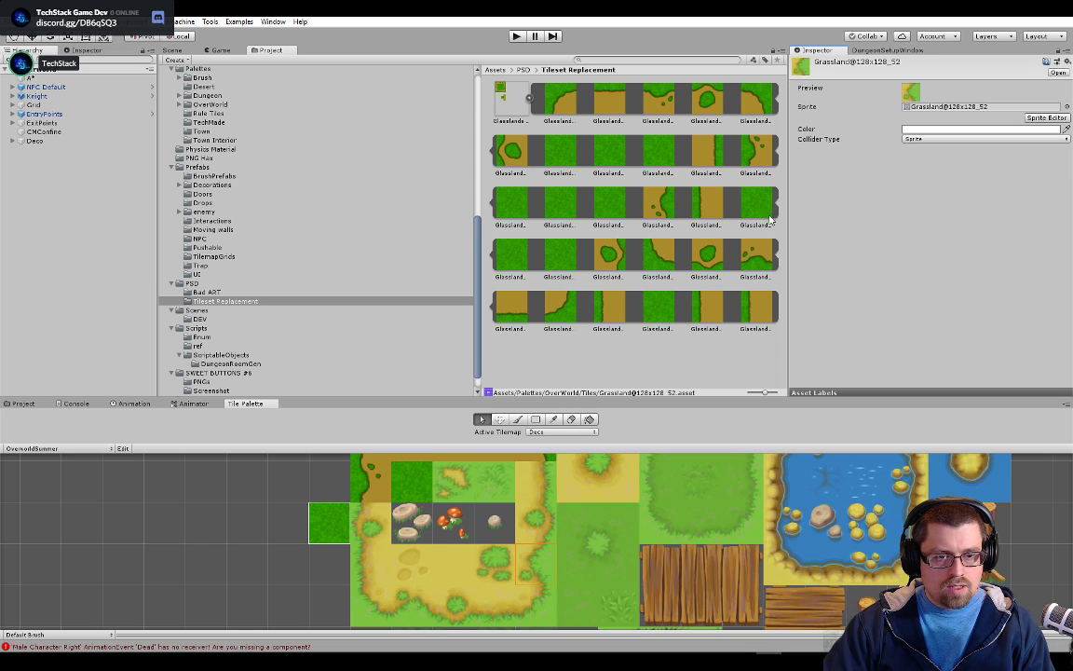
left_click_drag(670, 220, 934, 108)
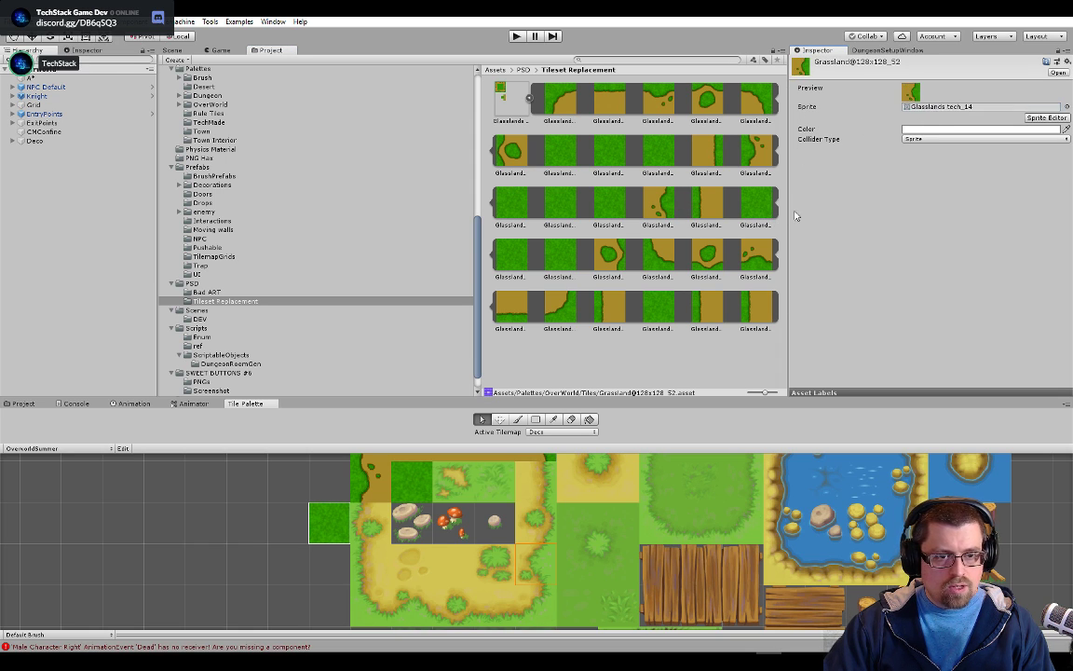
Set the sprite of the dirt path's lower edge tile next to the left corner, Grassland@128x128_65, to Glasslands tech_22
left_click(404, 611)
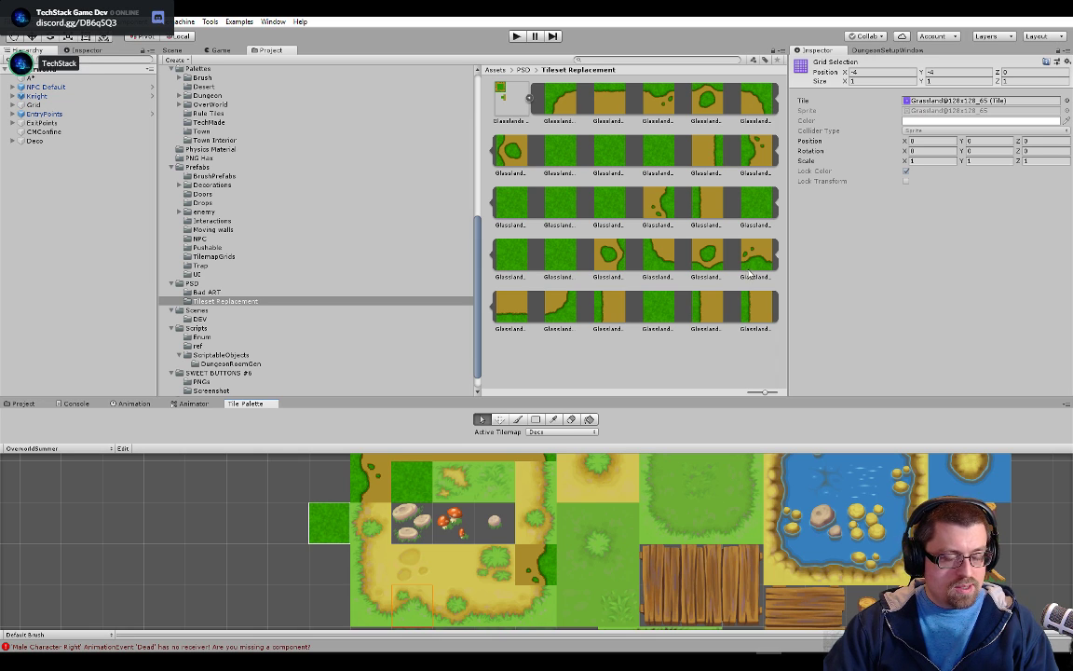
double_click(914, 101)
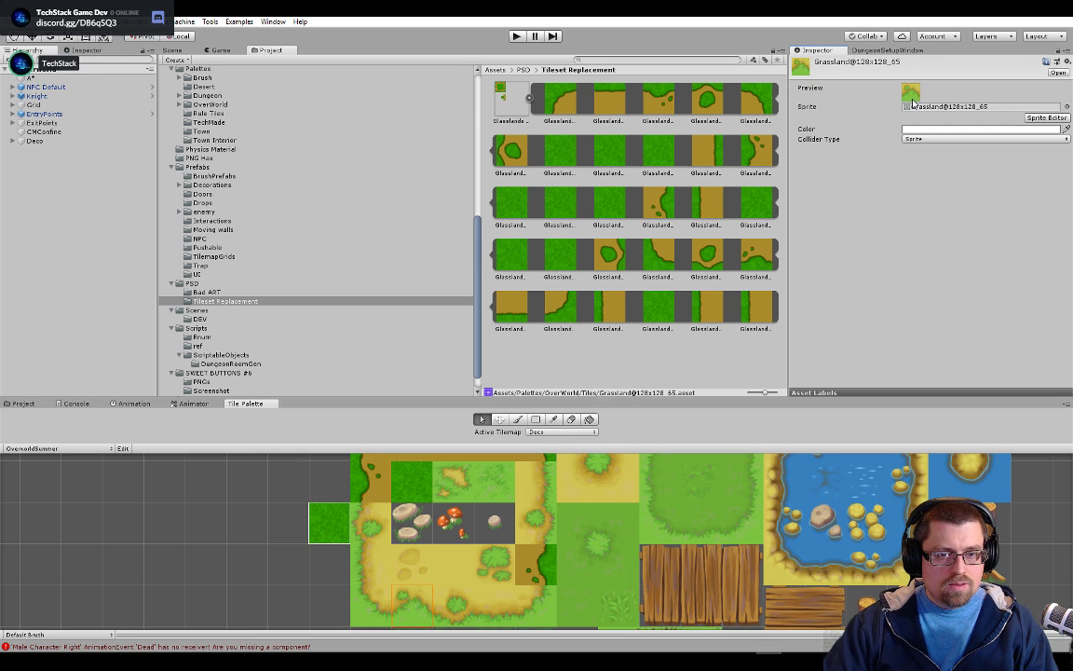
left_click_drag(749, 260, 929, 107)
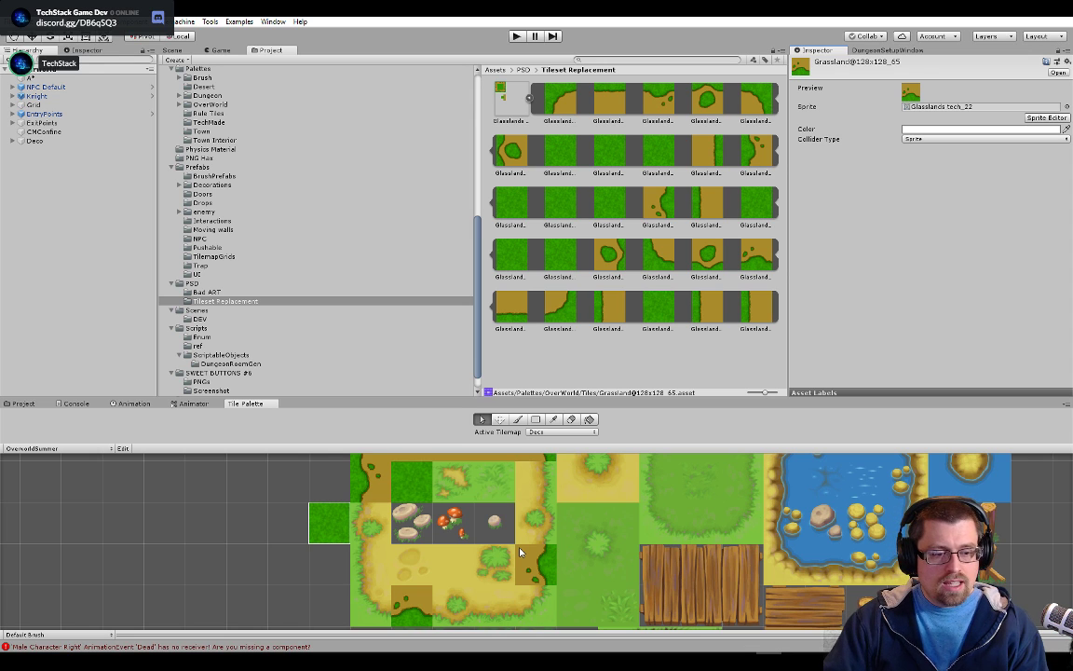
Set the sprite of the dirt path's middle left edge tile, Grassland@128x128_32, to Glasslands tech_5
mouse_move(473, 537)
left_mouse_down()
mouse_move(469, 572)
mouse_move(476, 554)
left_mouse_up()
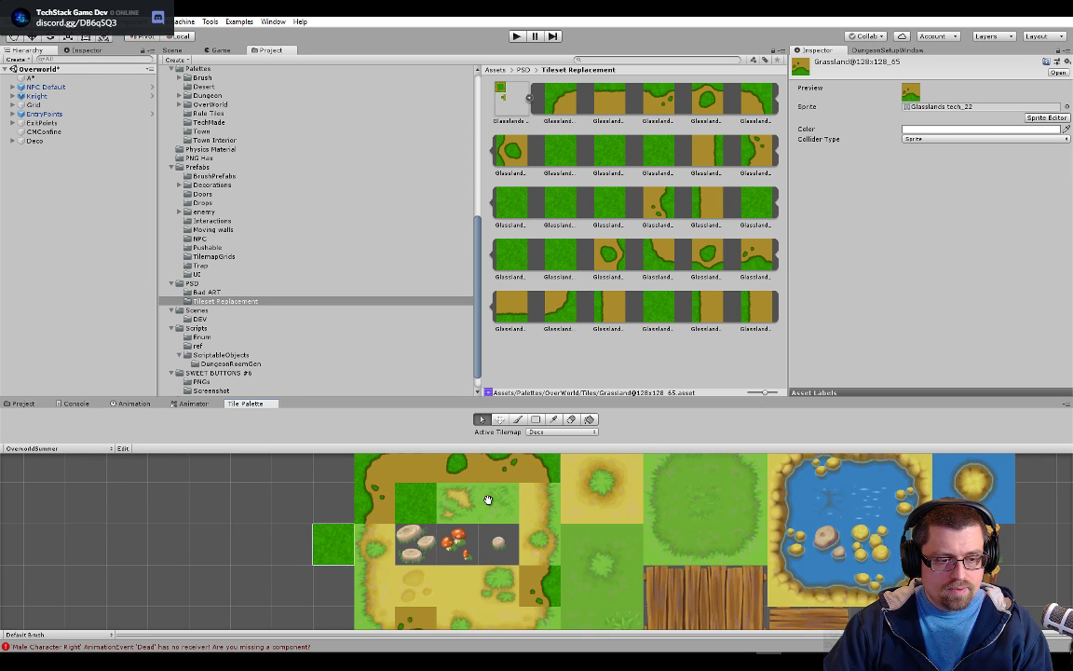
left_click_drag(487, 499, 520, 498)
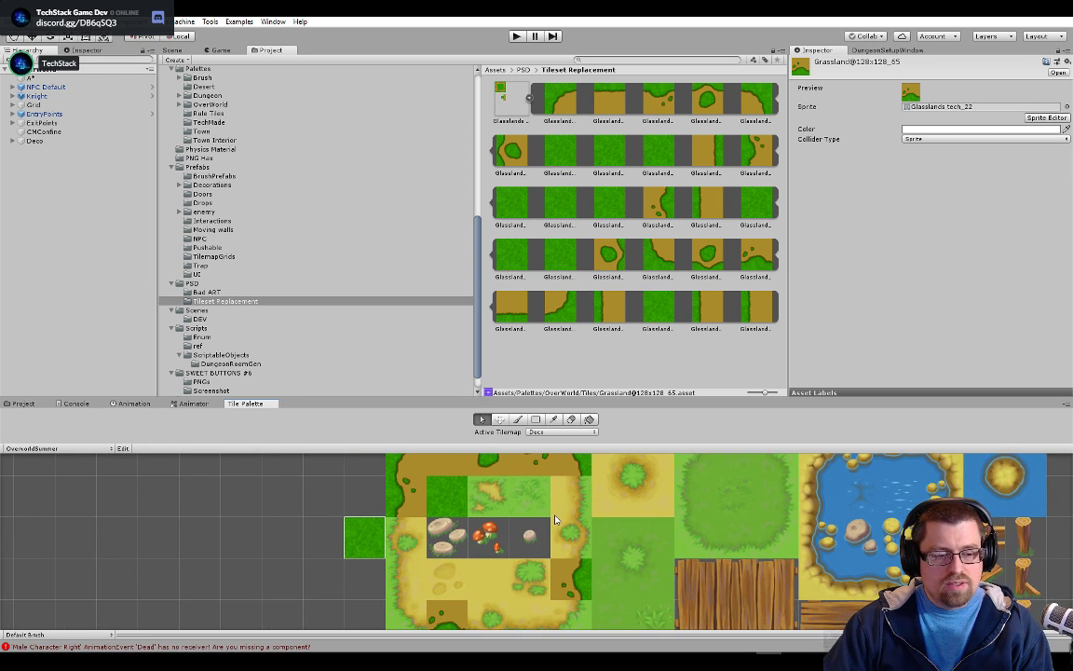
left_click(394, 540)
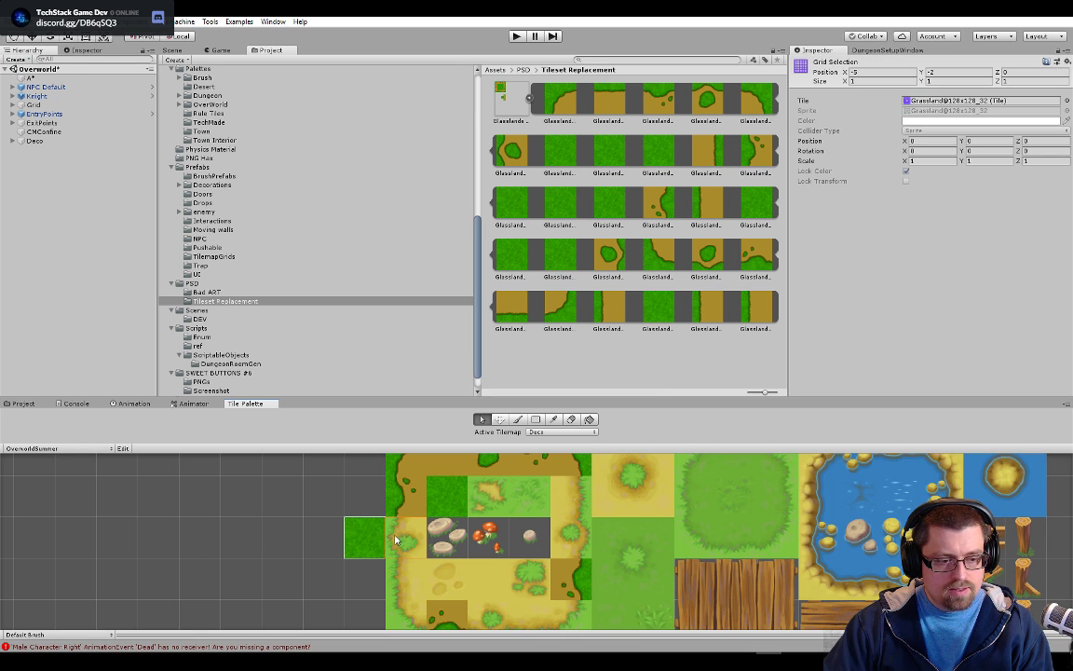
double_click(921, 101)
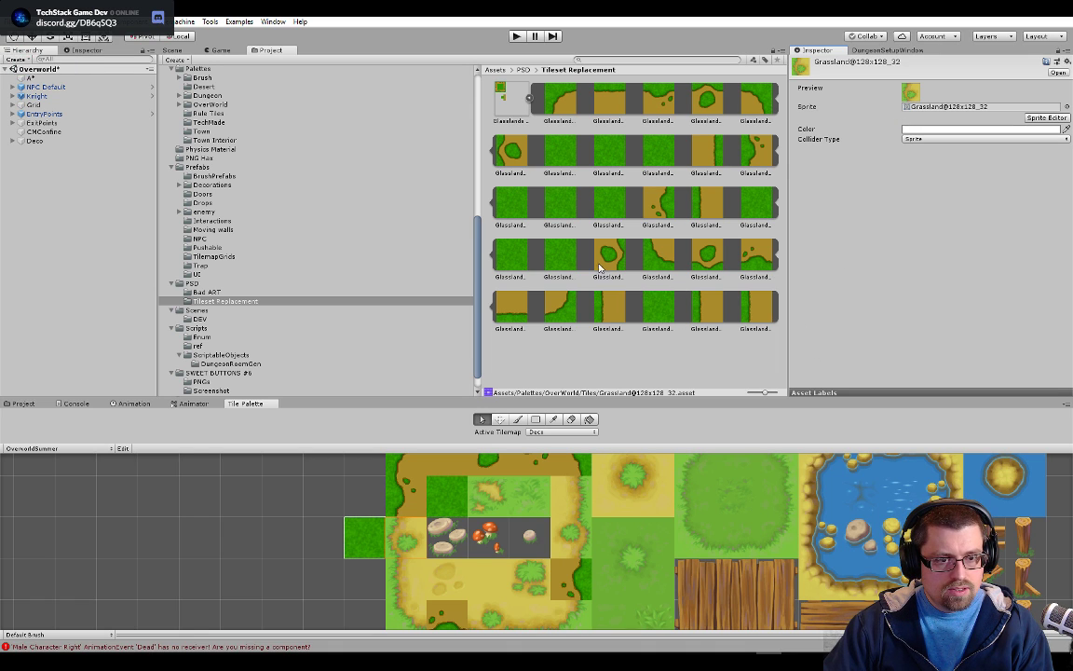
left_click_drag(511, 155, 936, 107)
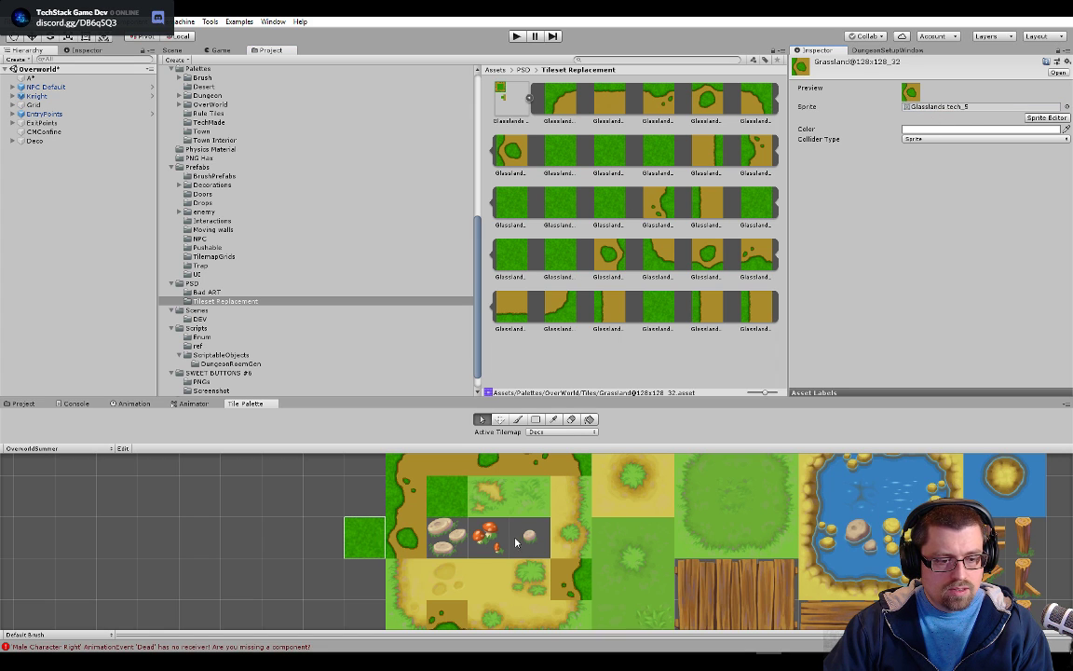
Set the sprite of the dirt path's middle right edge tile, Grassland@128x128_36, to Glasslands tech_19
left_click(556, 532)
left_click(763, 212)
left_click_drag(604, 266, 927, 109)
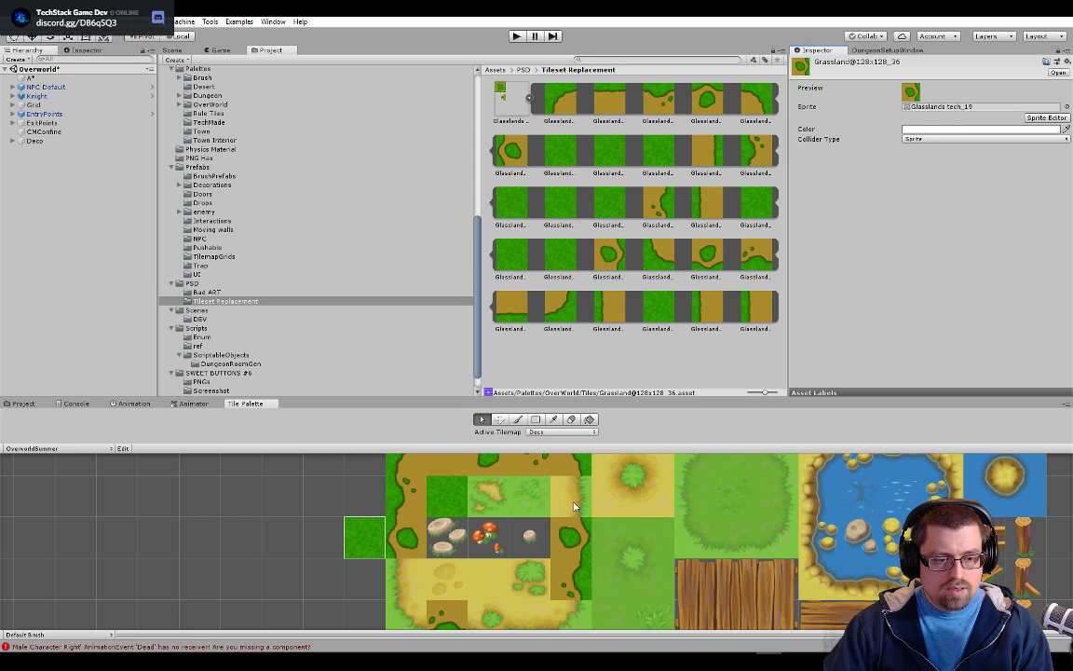
Set the sprite of the dirt path's middle lower edge tile, Grassland@128x128_66, to Glasslands tech_21
left_click_drag(501, 556, 489, 514)
left_click(490, 585)
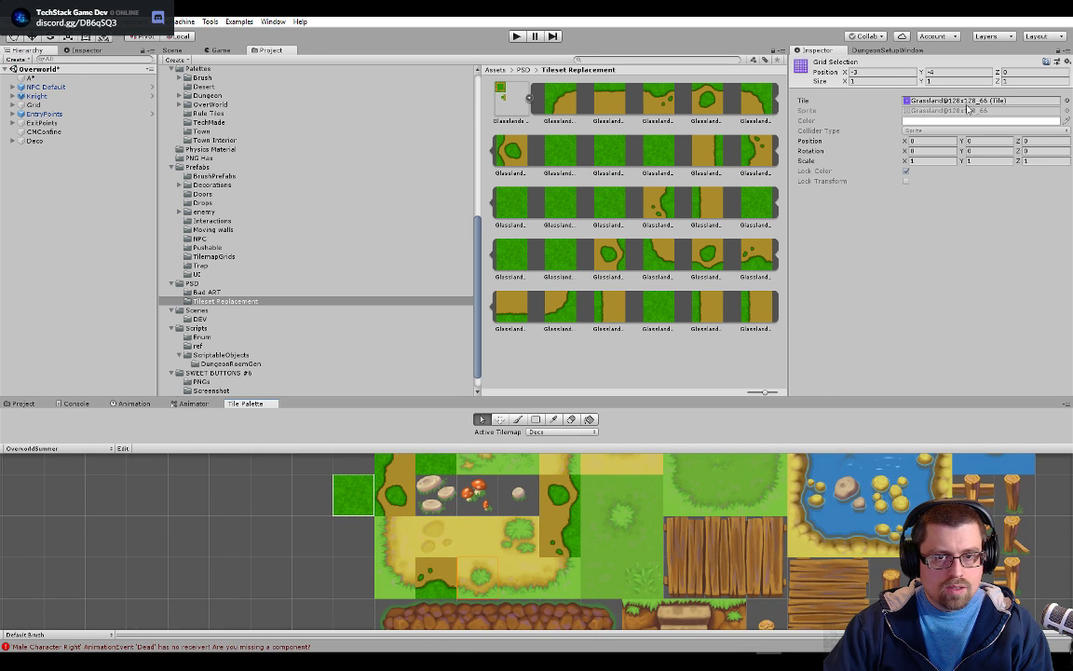
double_click(932, 101)
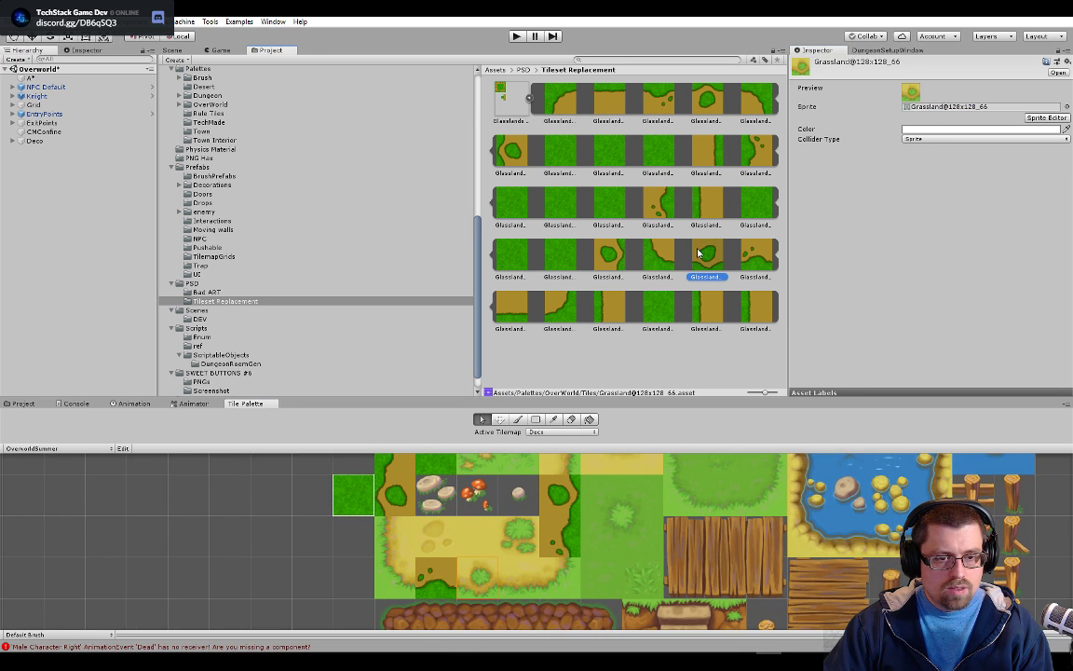
left_click(949, 108)
left_click_drag(952, 111, 952, 109)
Set the sprite of the dirt path's upper right edge tile, Grassland@128x128_20, to Glasslands tech_9
left_click_drag(541, 518, 519, 573)
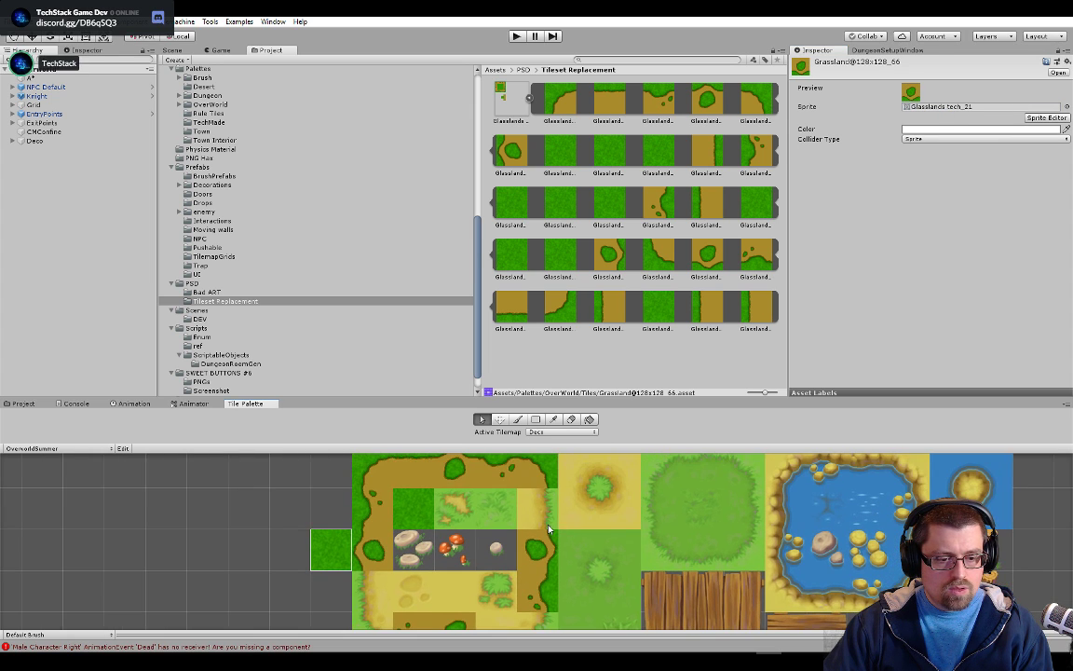
left_click(548, 525)
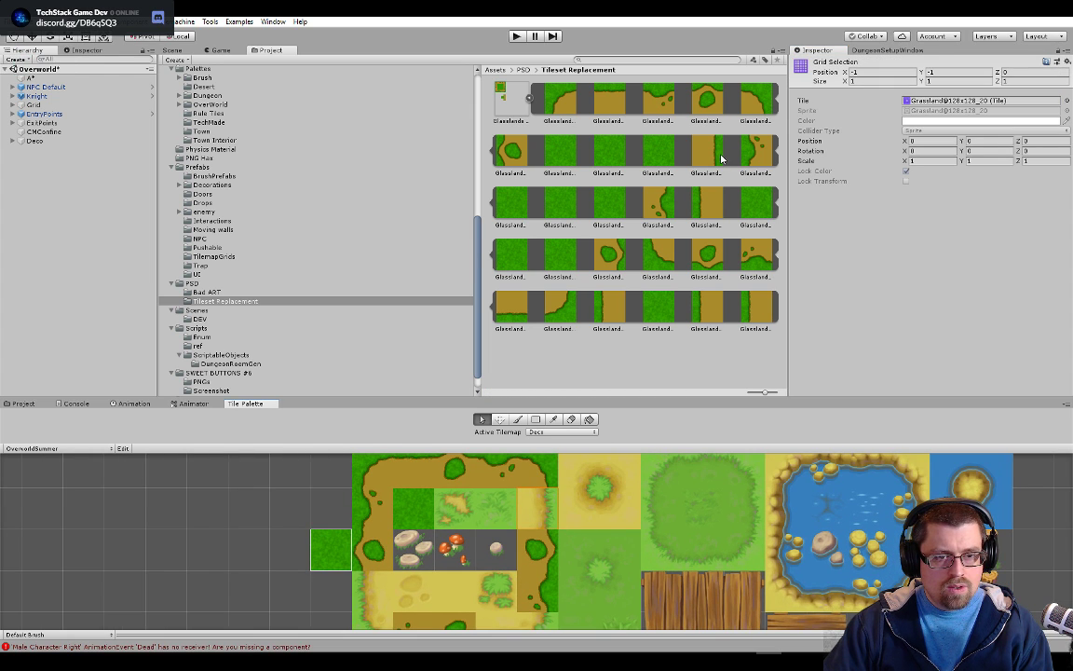
double_click(927, 101)
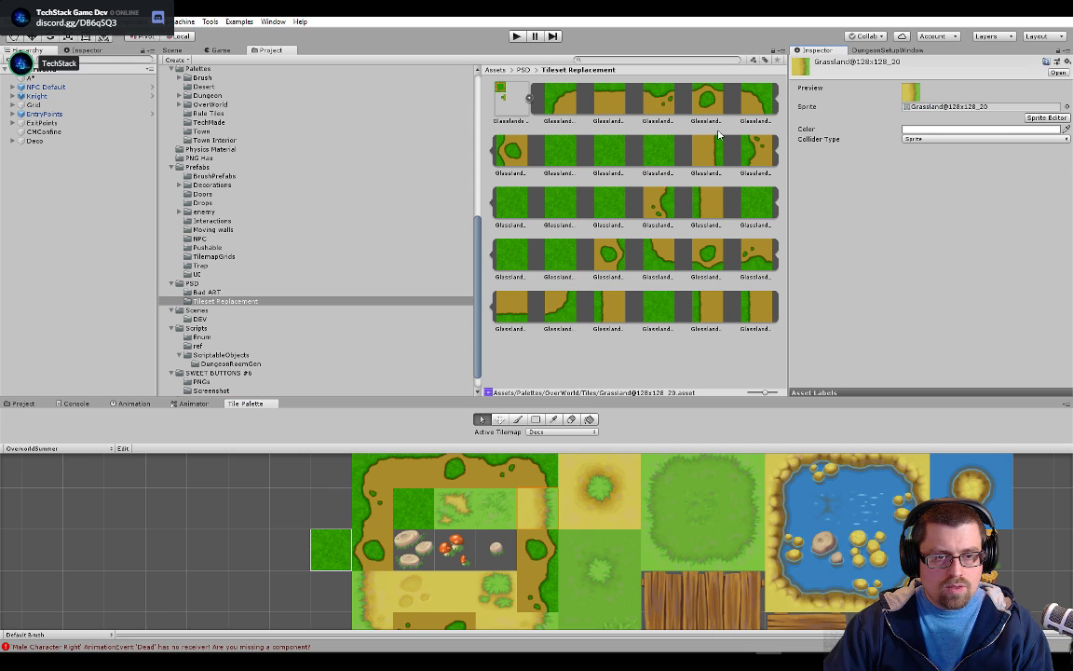
left_click(917, 108)
left_click_drag(918, 114, 917, 110)
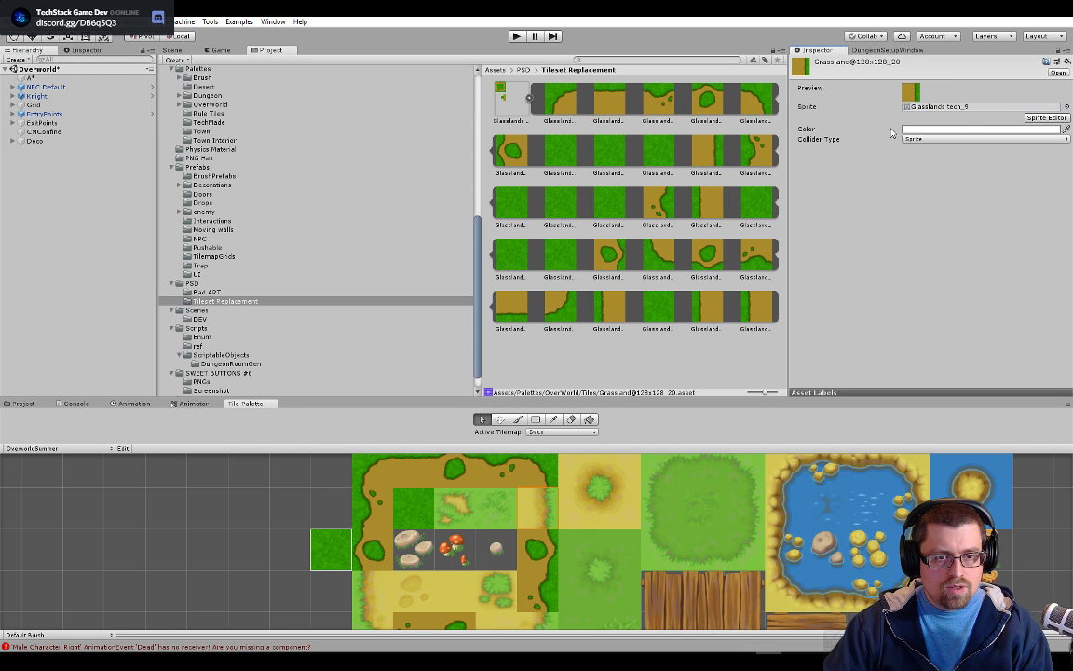
Set the sprite of the dirt path's lower edge tile next to the right corner, Grassland@128x128_67, to Glasslands tech_23
left_click_drag(522, 577, 555, 492)
left_click(537, 549)
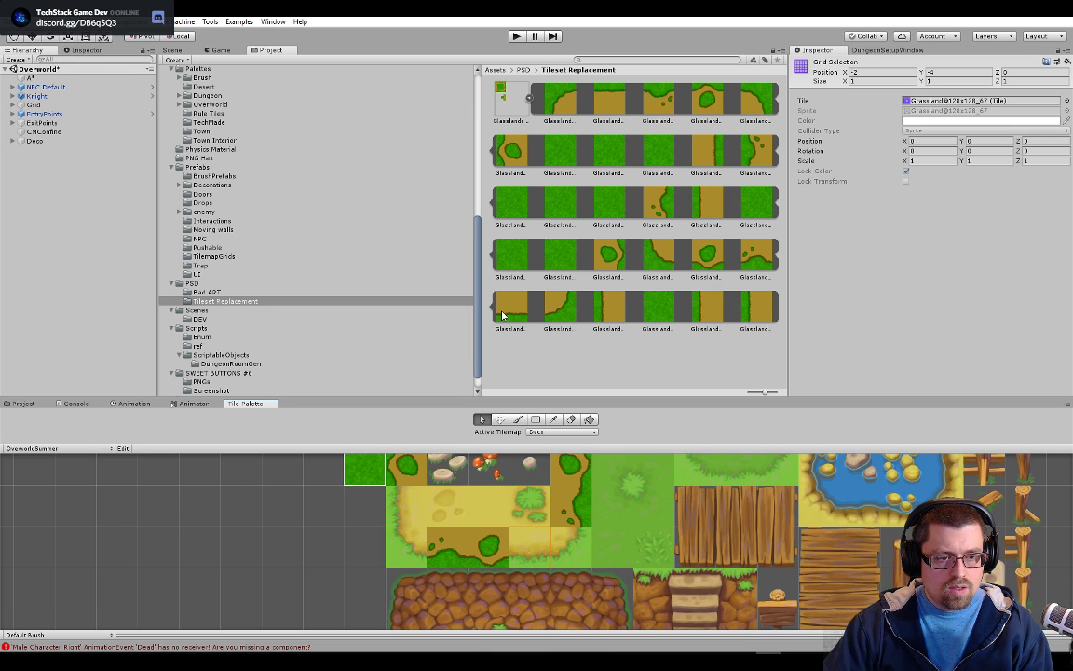
double_click(961, 102)
left_click_drag(510, 308, 911, 109)
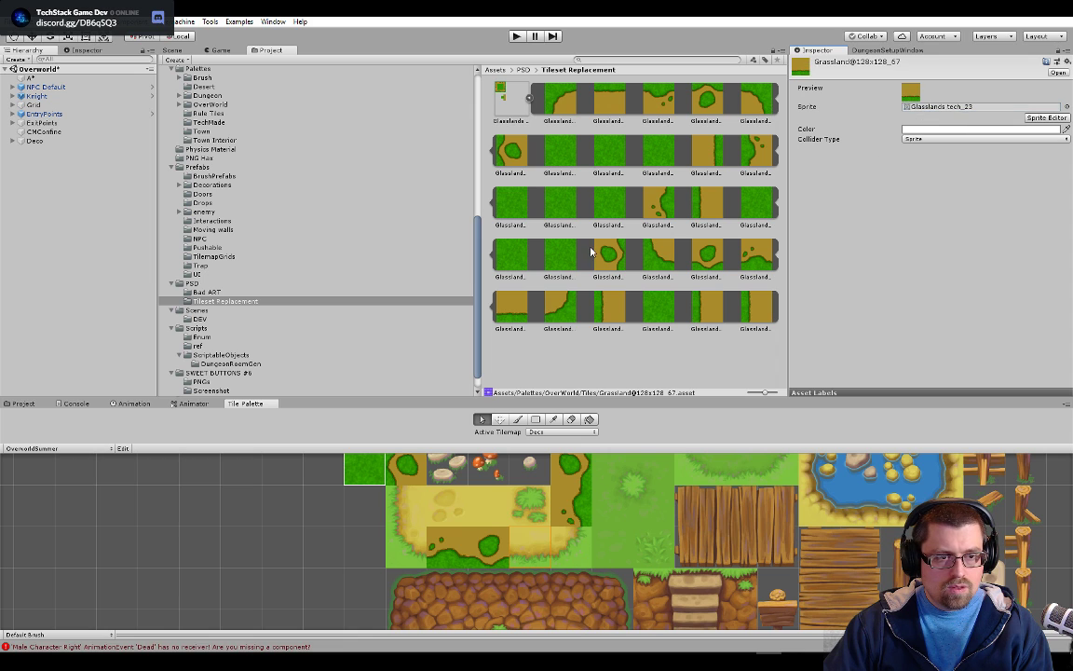
Set the sprite of the dirt path's lower left edge tile, Grassland@128x128_48, to Glasslands tech_15
left_click(395, 528)
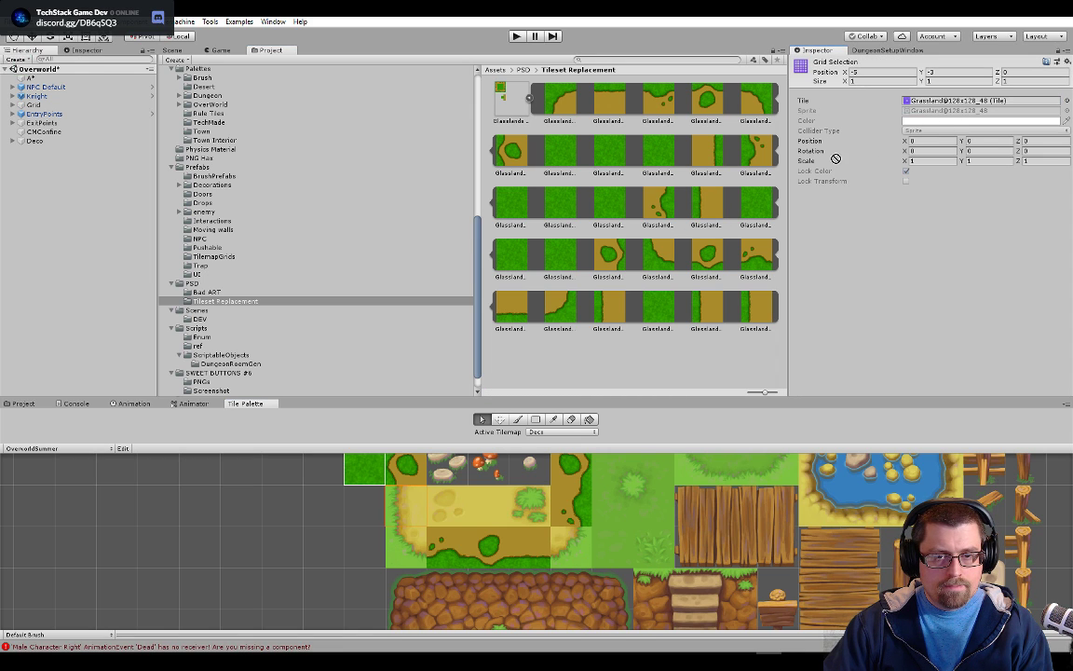
double_click(974, 102)
left_click_drag(632, 176, 844, 105)
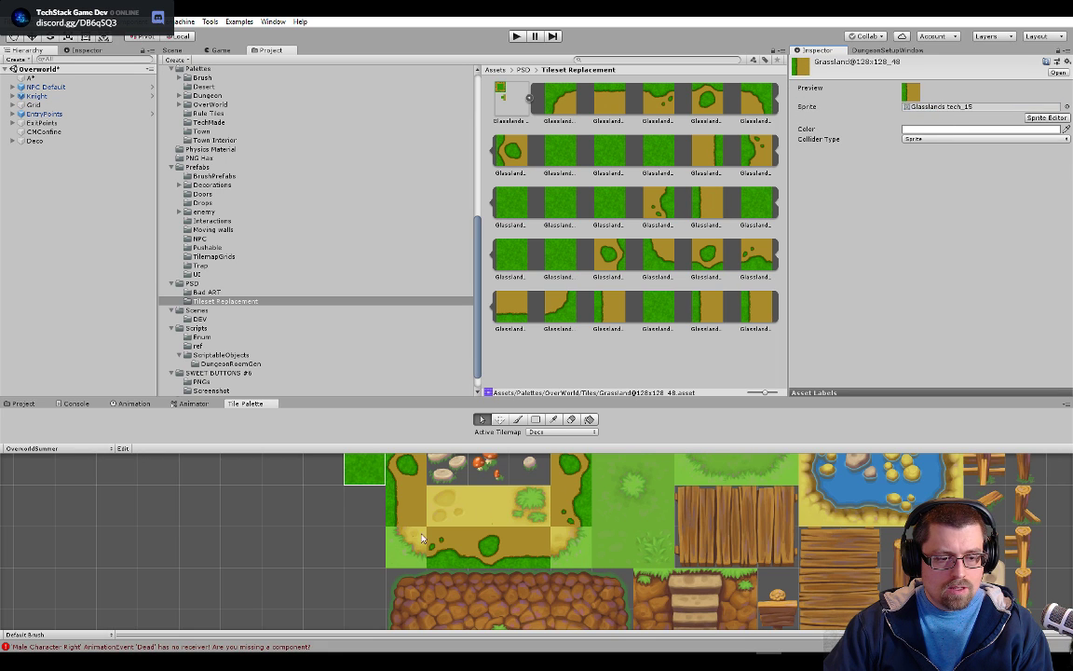
Replace the sprite of the dirt path's lower-left corner tile, Grassland@128x128_64, with the matching Glasslands tech corner sprite
left_click(399, 549)
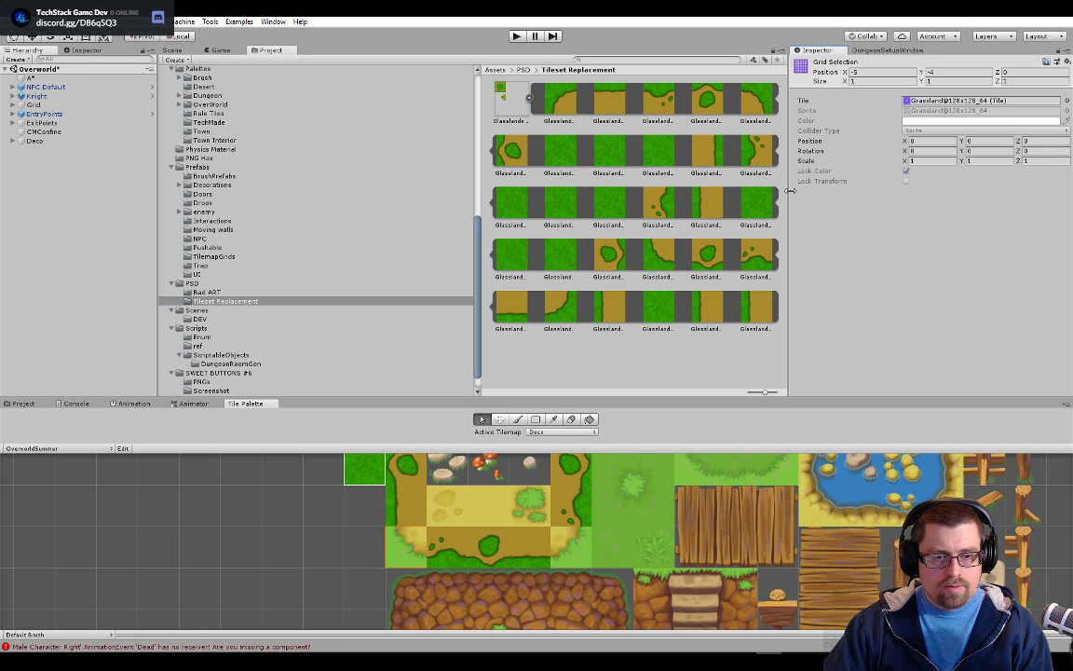
double_click(967, 101)
left_click_drag(671, 248, 917, 107)
Set the sprite of the dirt path's lower-right corner tile, Grassland@128x128_68, to Glasslands tech_24
left_click(579, 543)
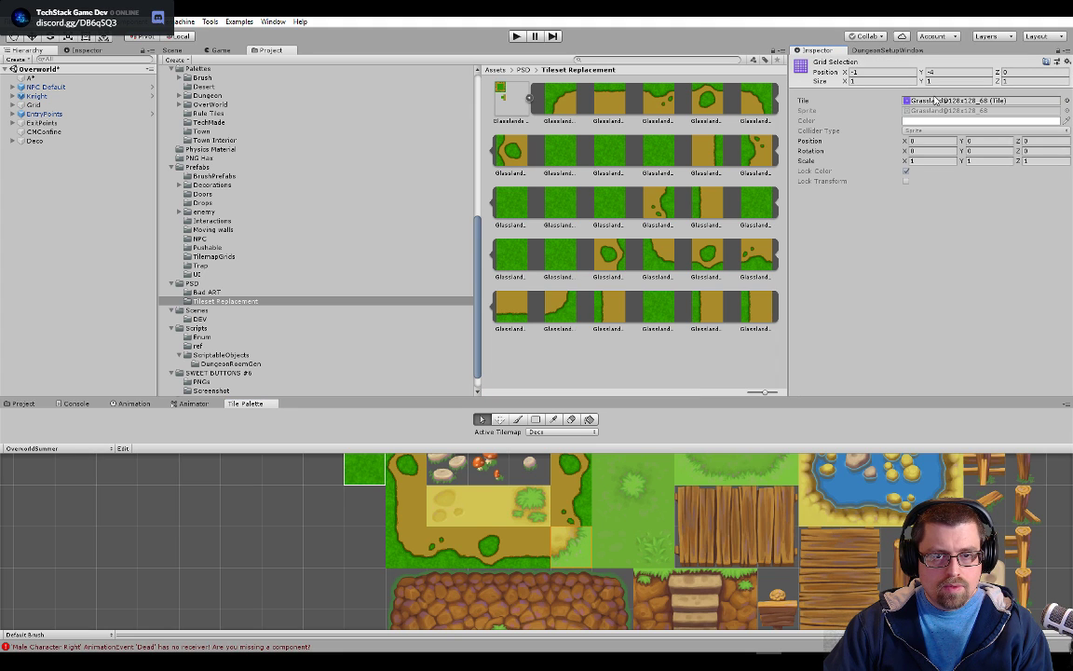
double_click(935, 100)
left_click_drag(559, 314, 941, 106)
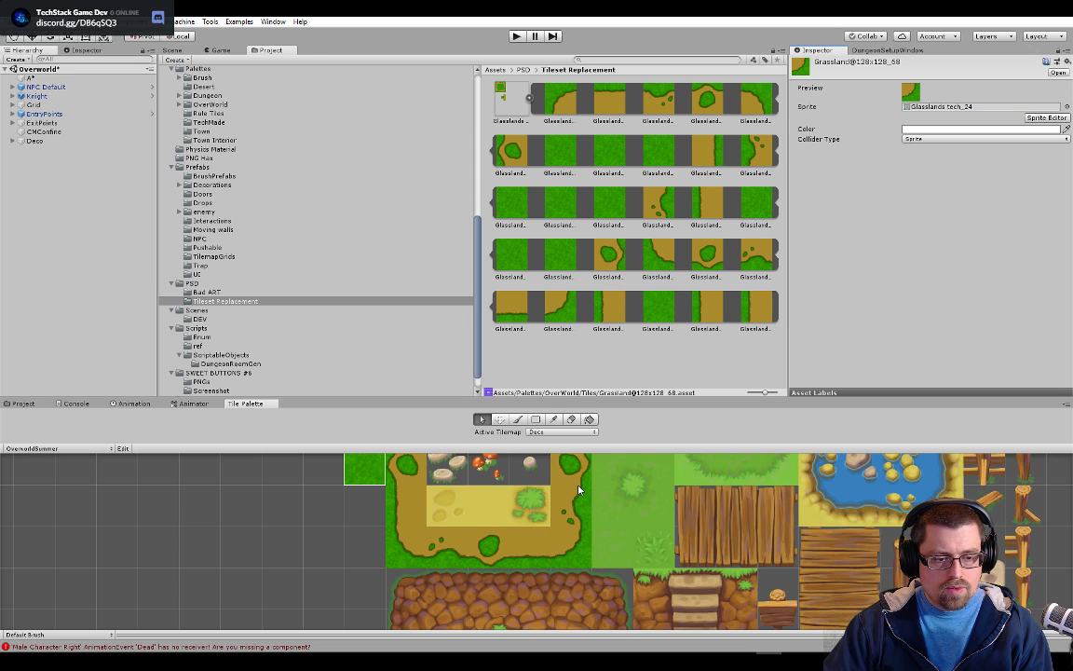
Compare the replaced path tiles in the palette with the dirt path in the Overworld scene
scroll(566, 557, "down", 5)
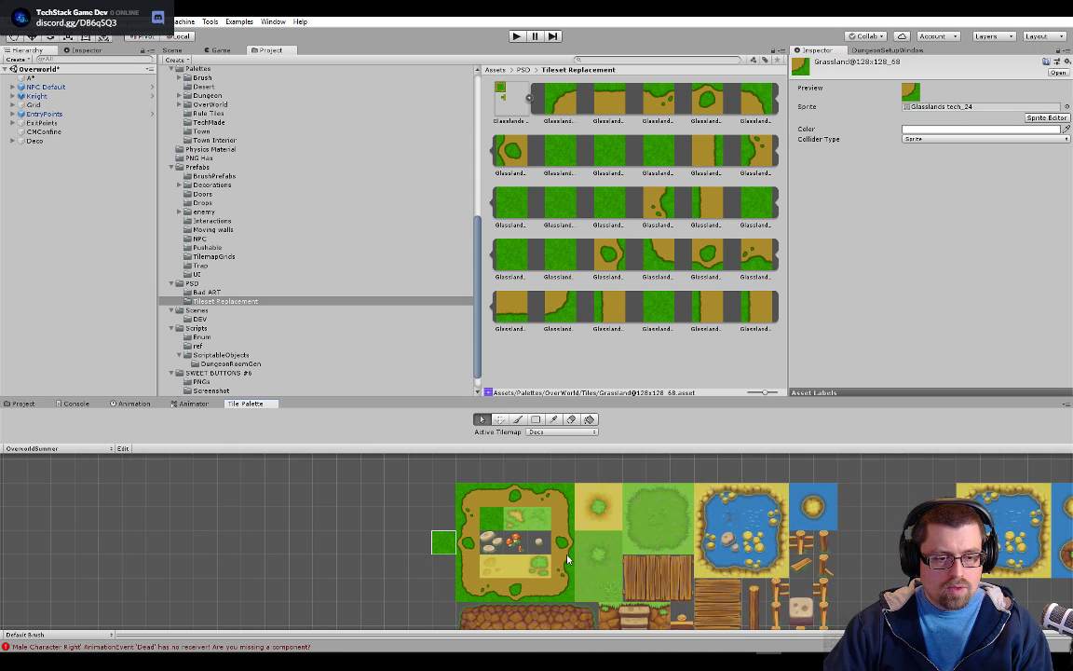
scroll(552, 573, "up", 2)
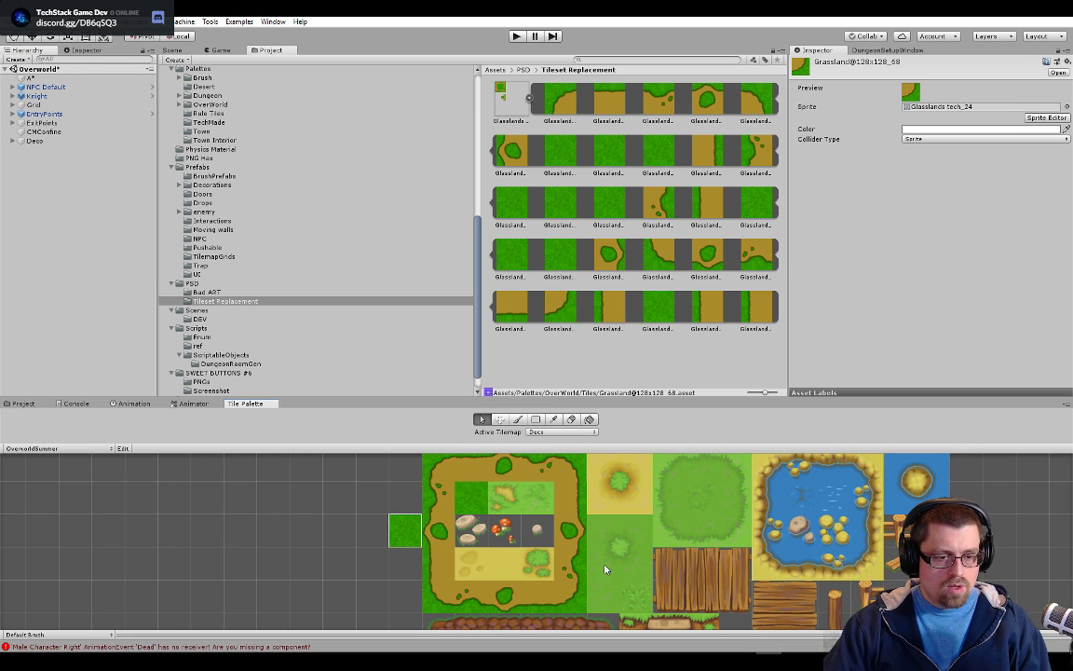
left_click(174, 50)
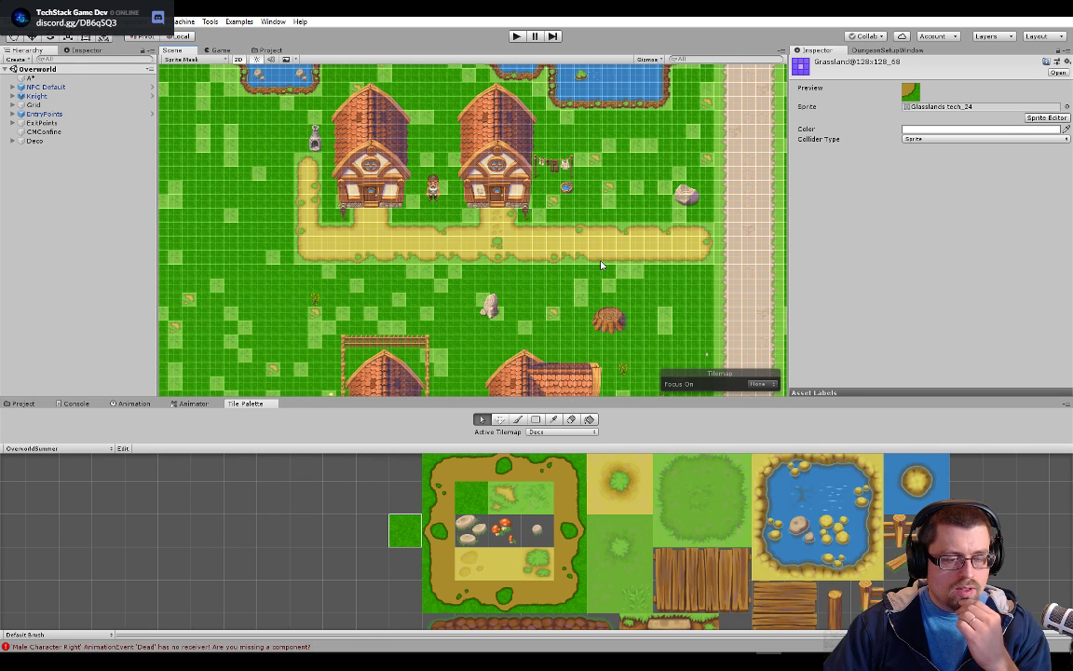
scroll(601, 265, "down", 2)
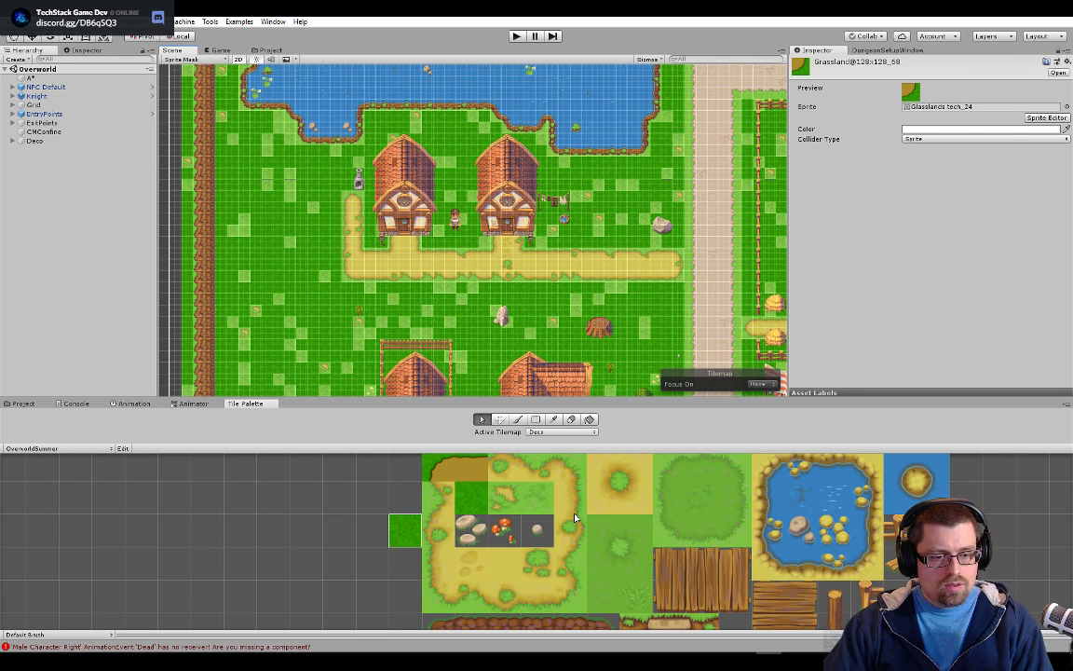
Open the upper path edge tile Grassland@128x128_2 from the OverworldSummer palette to check its assigned sprite
scroll(577, 513, "up", 4)
left_click_drag(479, 516, 536, 560)
left_click(541, 476)
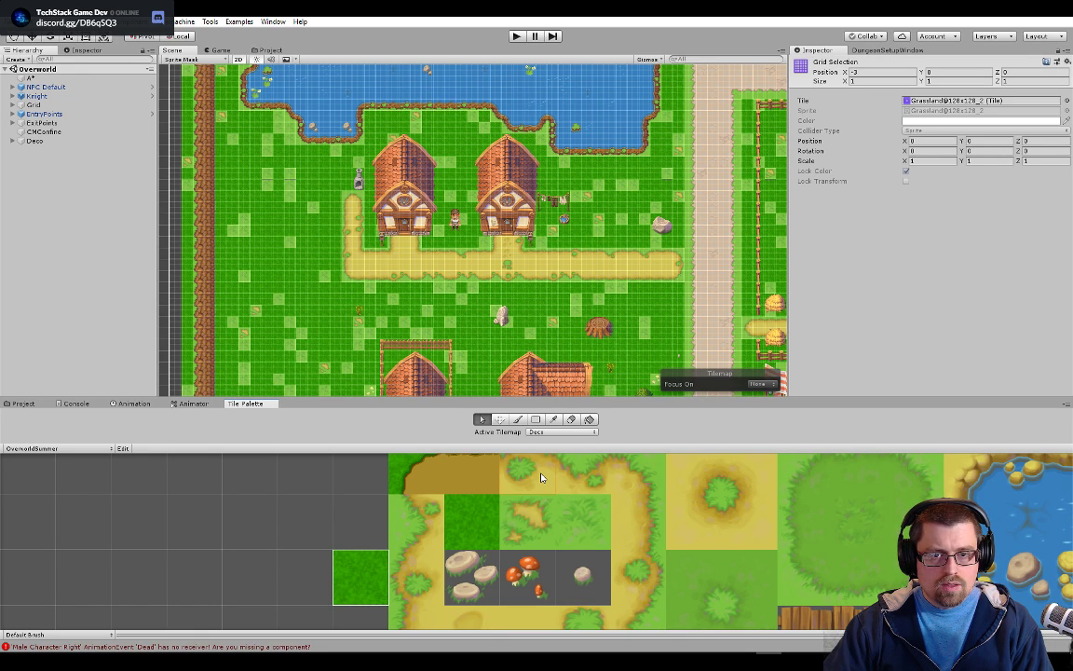
double_click(932, 99)
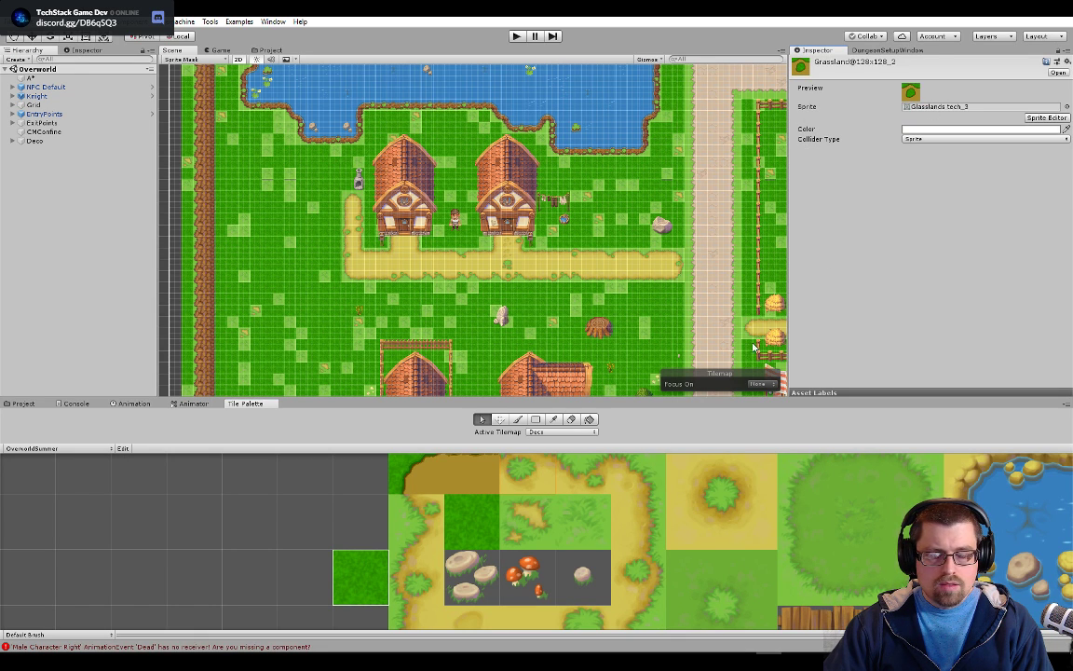
Reload the OverworldSummer tile palette by switching to the Desert palette and back
scroll(568, 506, "down", 3)
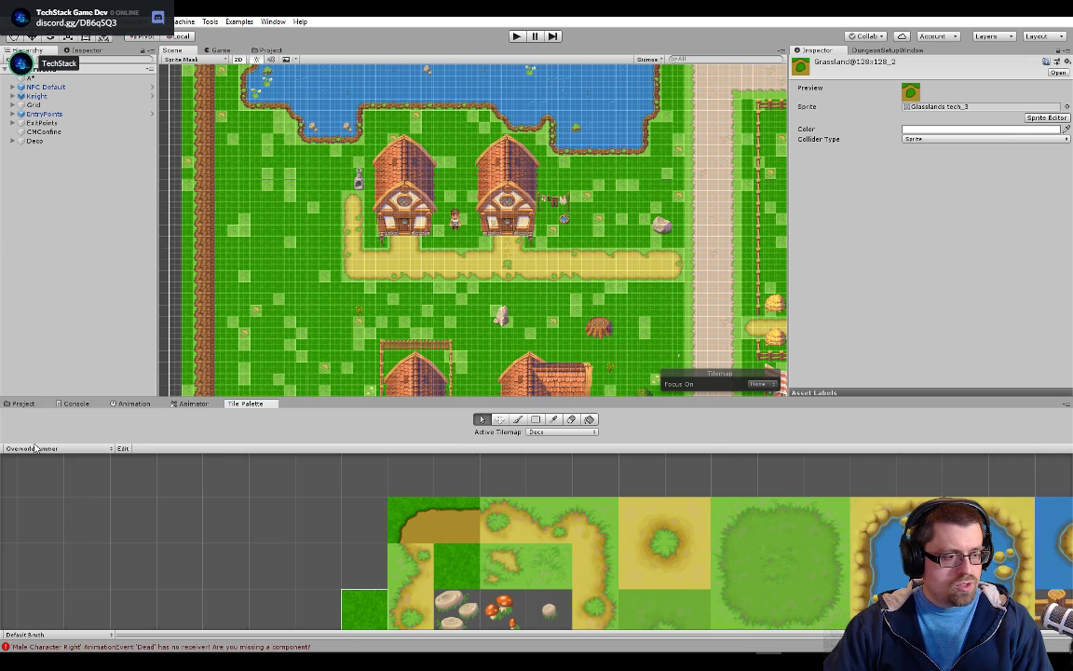
left_click(35, 450)
left_click(26, 458)
left_click(35, 449)
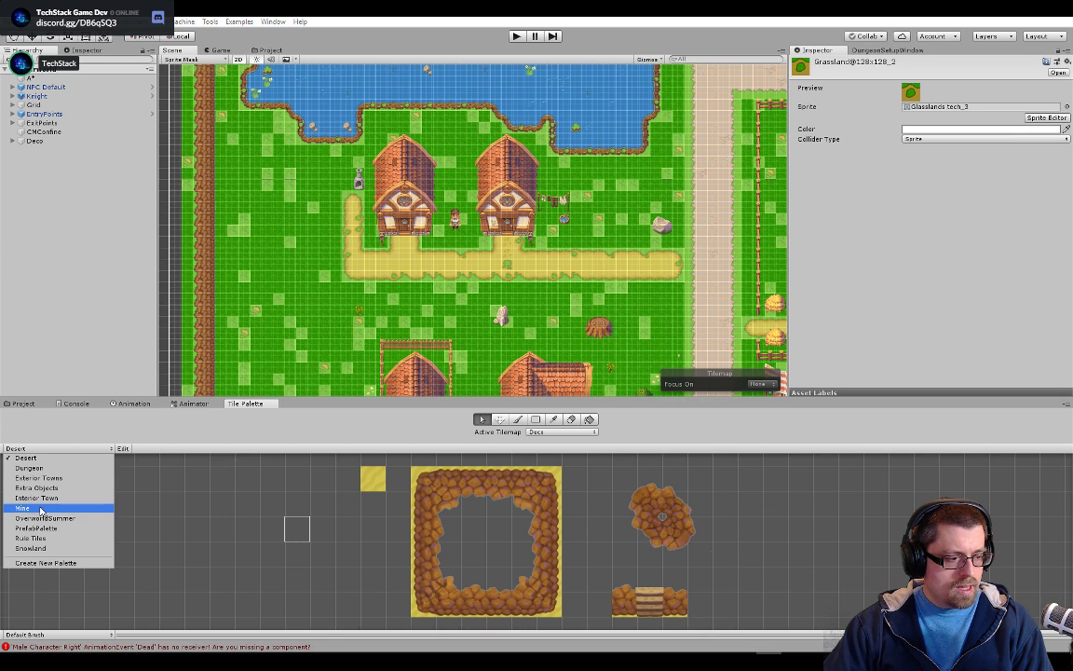
left_click(45, 519)
scroll(363, 499, "up", 6)
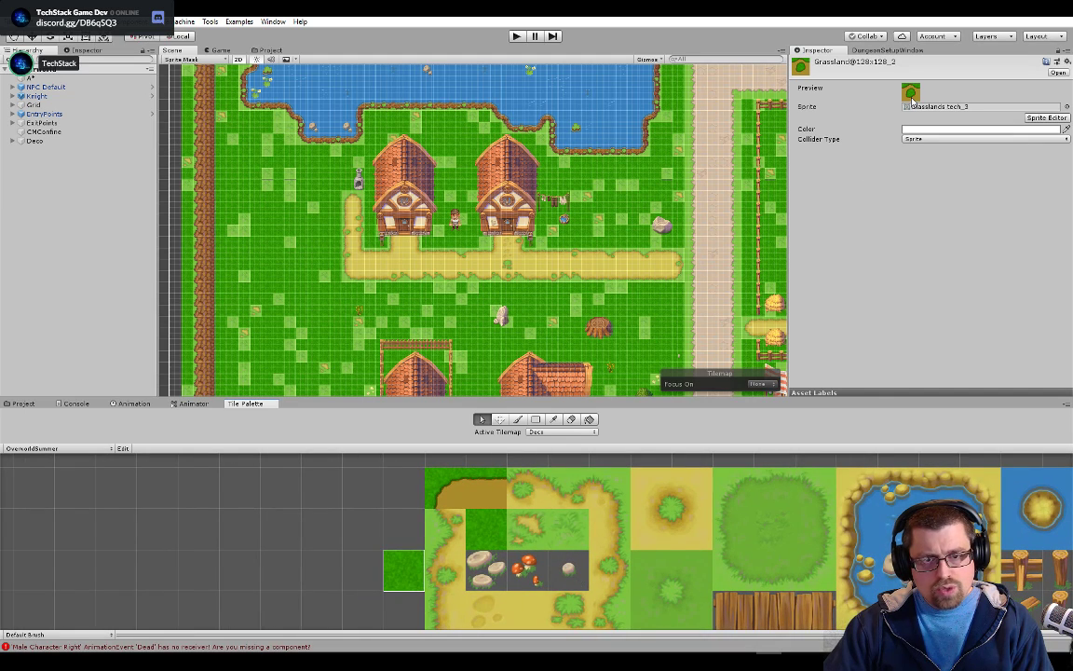
Examine the tile's Glasslands tech_3 sprite in its source PSD and in the Sprite Editor
double_click(934, 107)
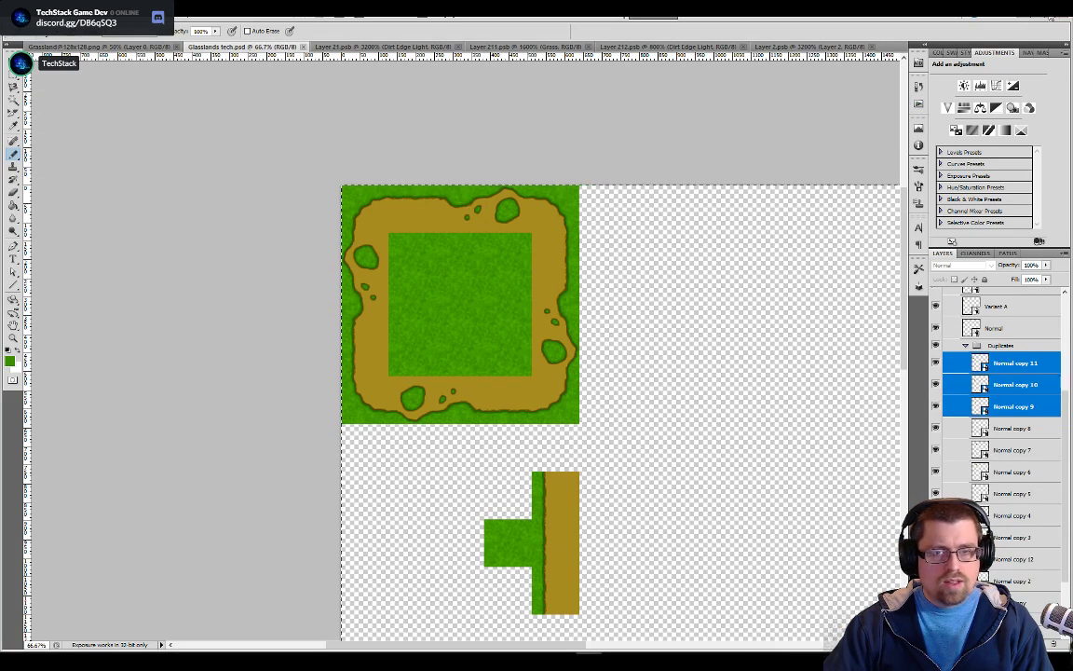
left_click(1027, 17)
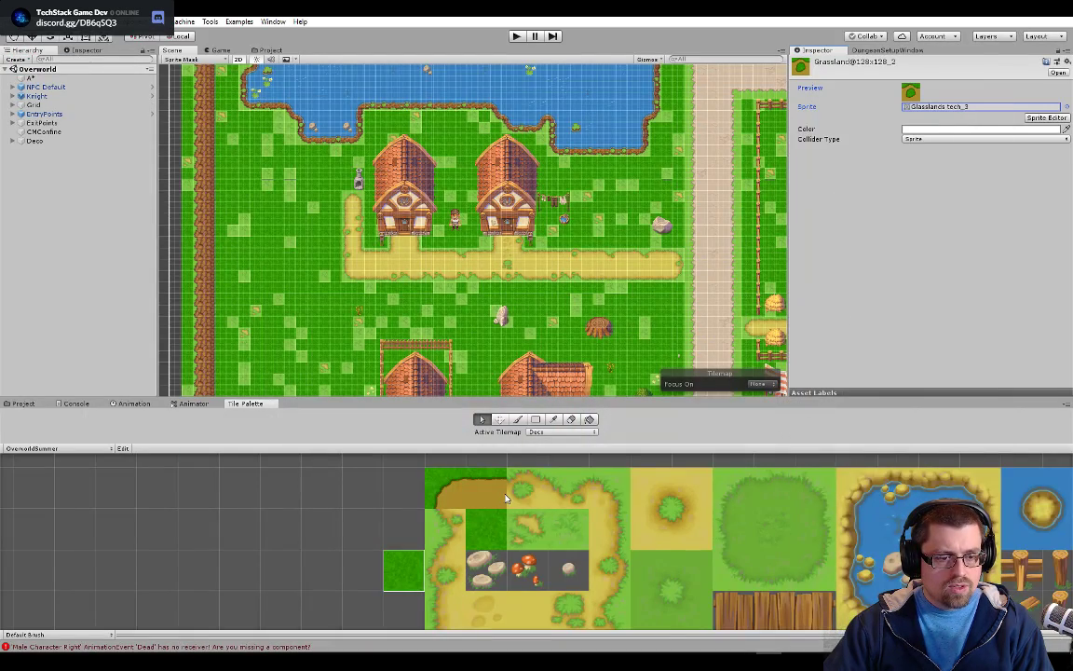
scroll(522, 489, "up", 2)
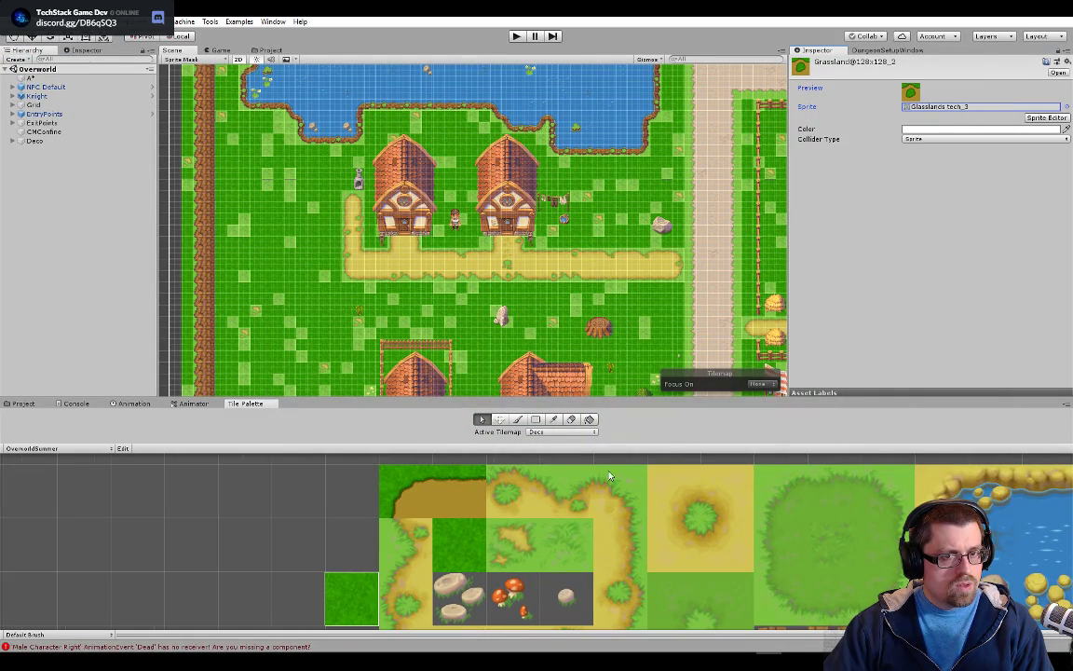
left_click(1046, 117)
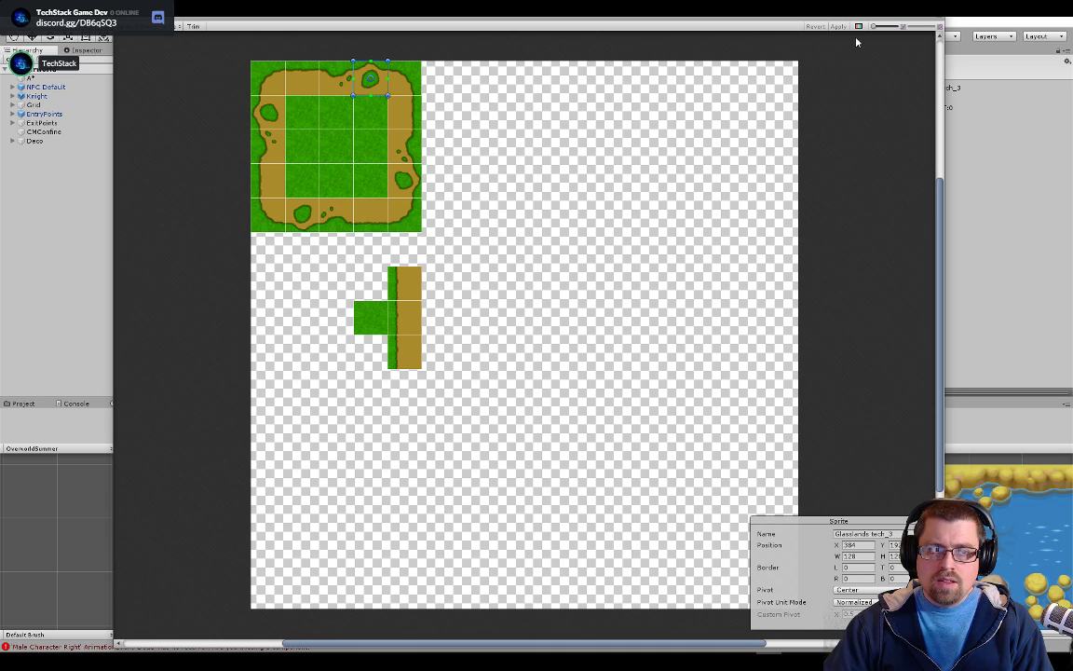
left_click(941, 19)
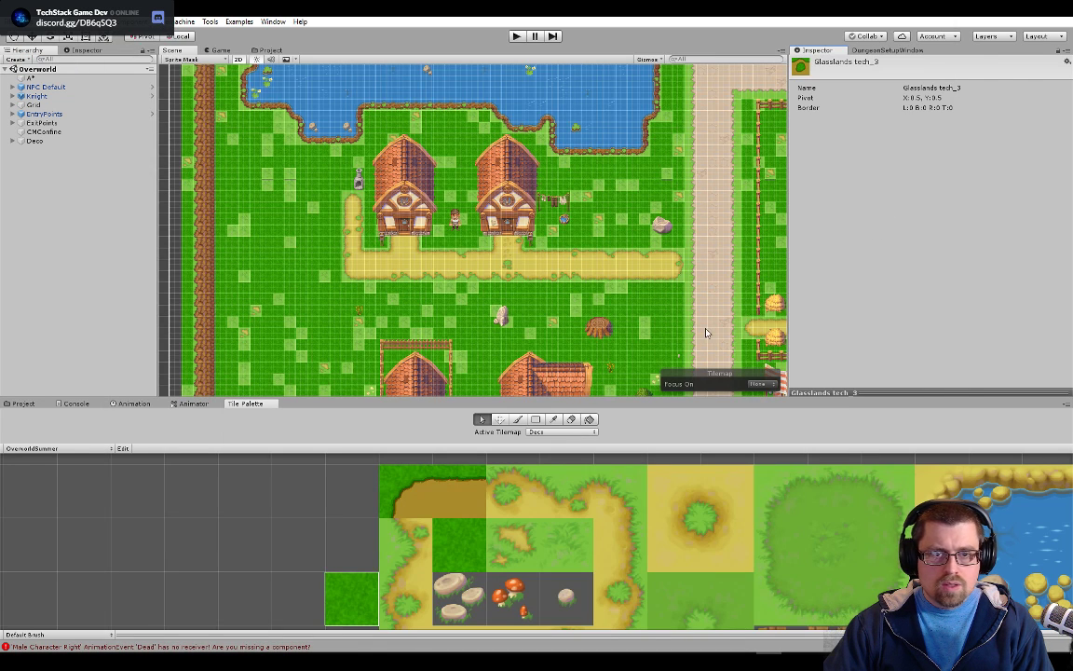
Check the upper path edge tile's grid cell again and switch the tile palette to Exterior Towns
left_click(523, 500)
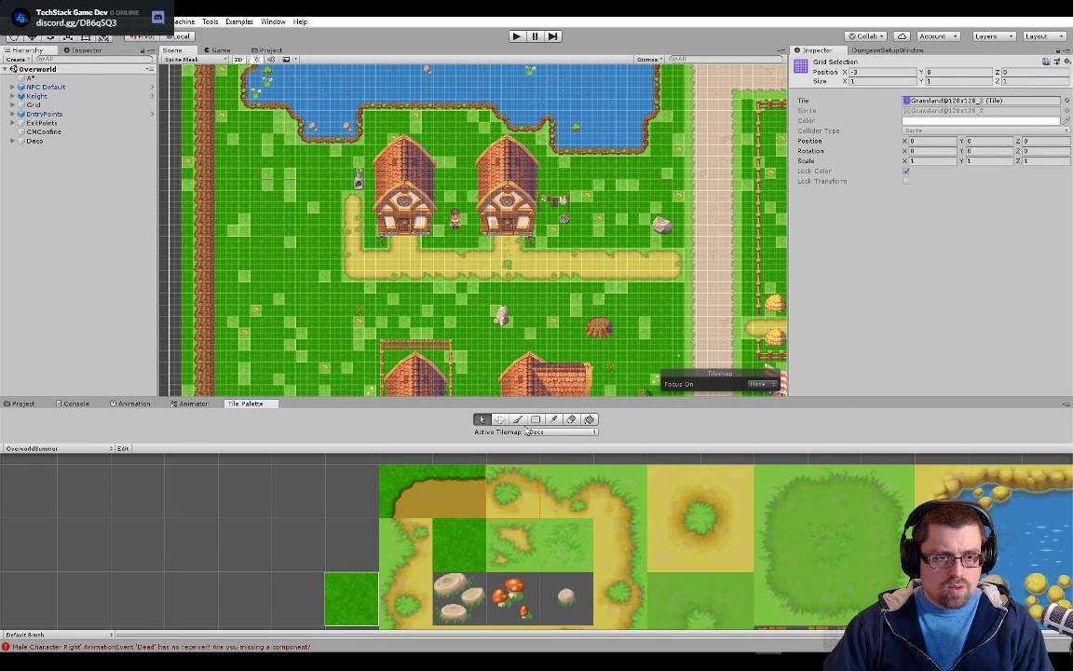
left_click(52, 449)
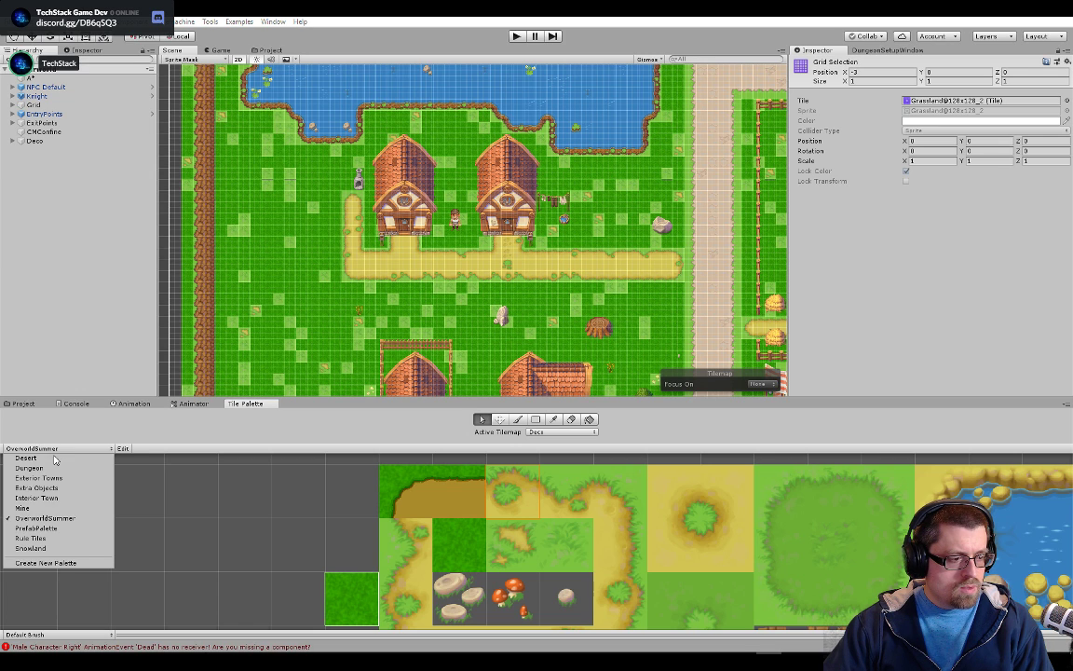
left_click(54, 458)
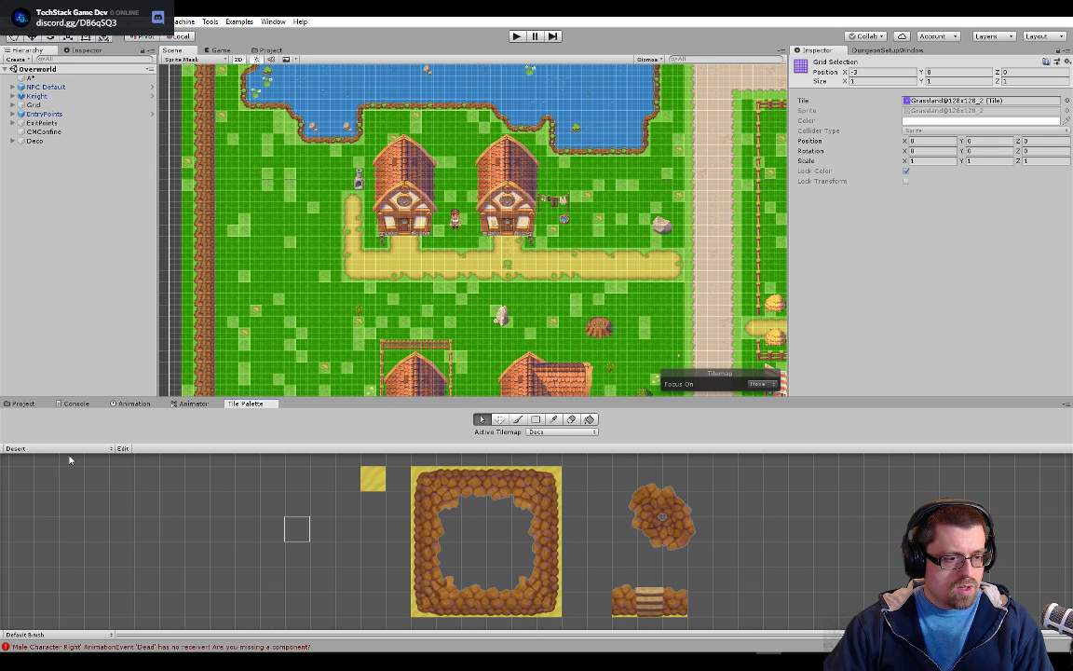
left_click(74, 450)
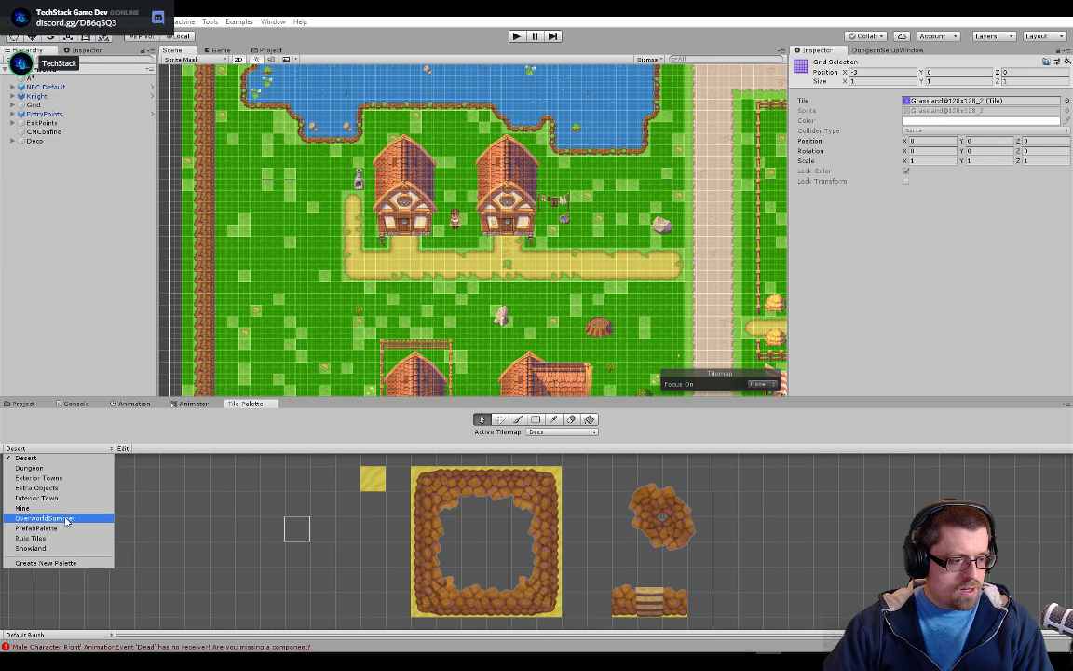
left_click(42, 478)
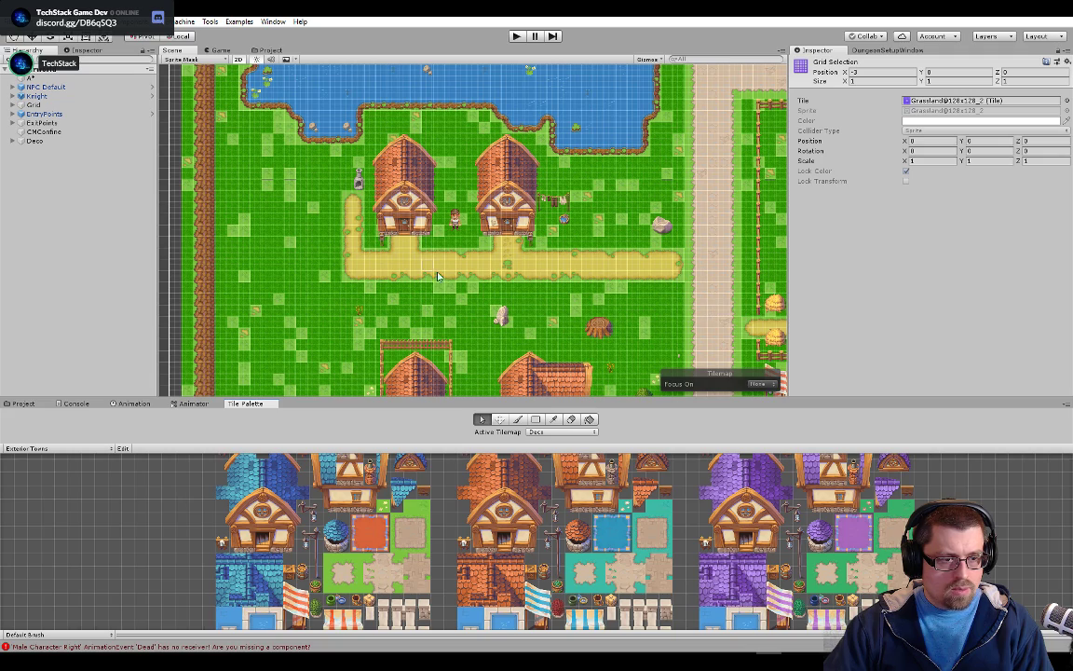
Inspect several dirt path cells below the houses in the scene for their assigned tile
scroll(507, 269, "up", 10)
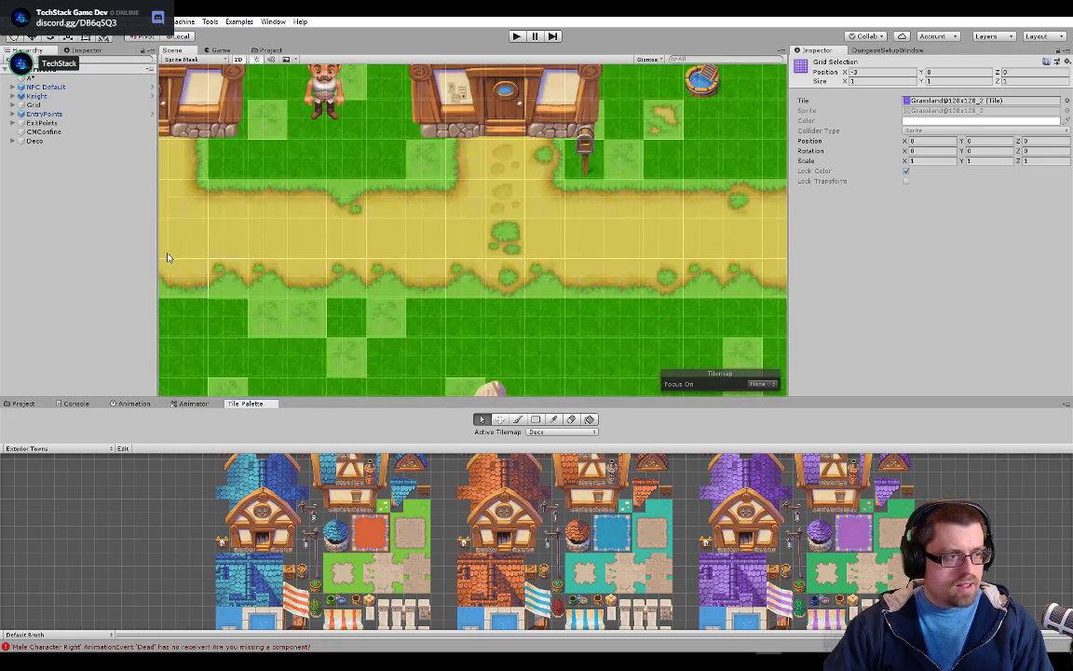
scroll(382, 249, "up", 2)
left_click(428, 279)
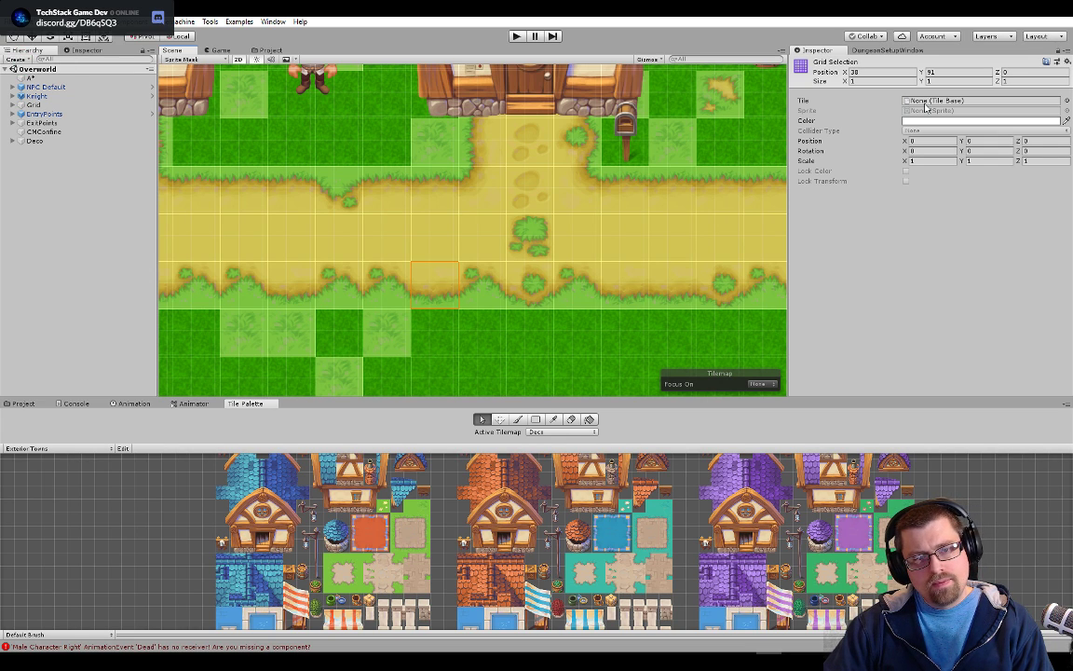
left_click(633, 238)
left_click(697, 210)
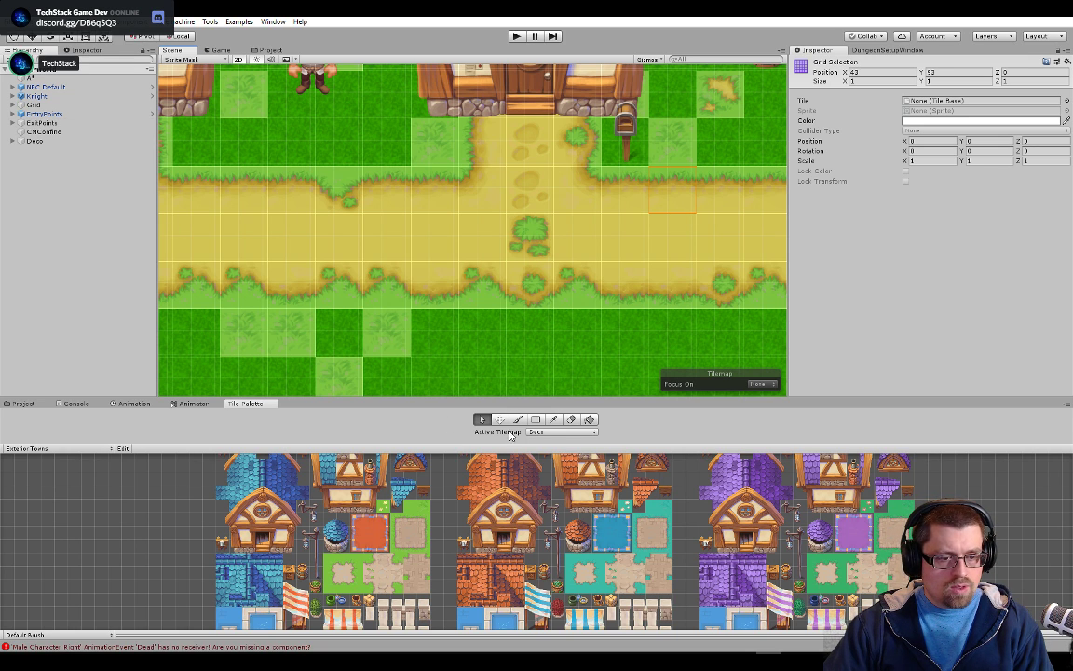
Make Ground the active tilemap and open the PathRuleTile asset used by the dirt path's middle cell
left_click(551, 432)
left_click(550, 464)
left_click(634, 248)
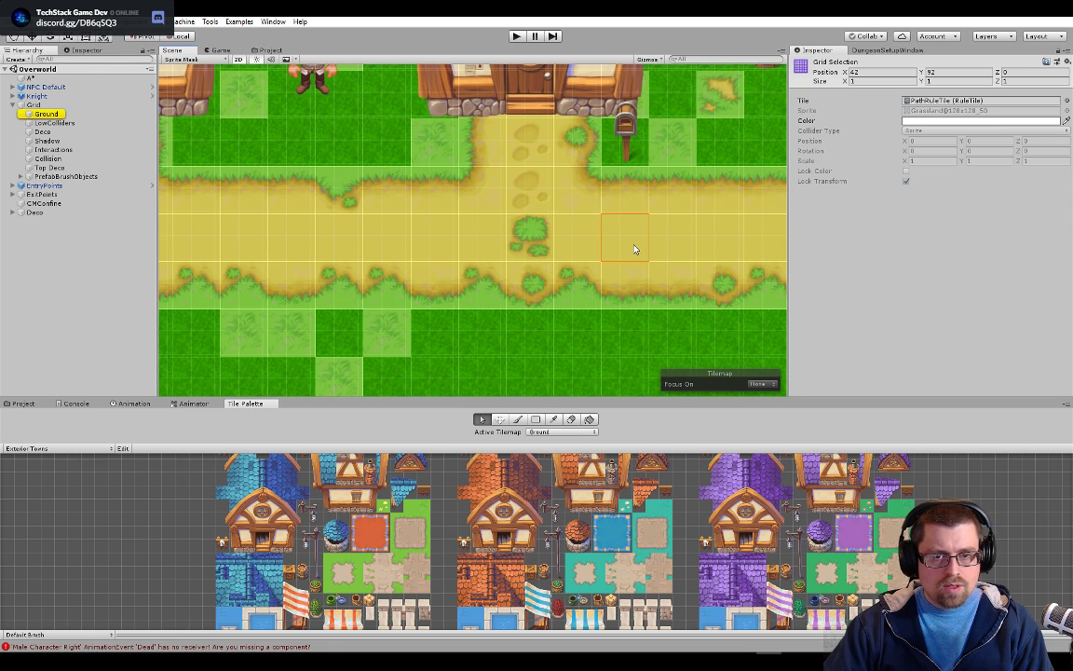
double_click(938, 100)
Review PathRuleTile's tiling rules and the sprites available for its first rule
scroll(955, 221, "down", 15)
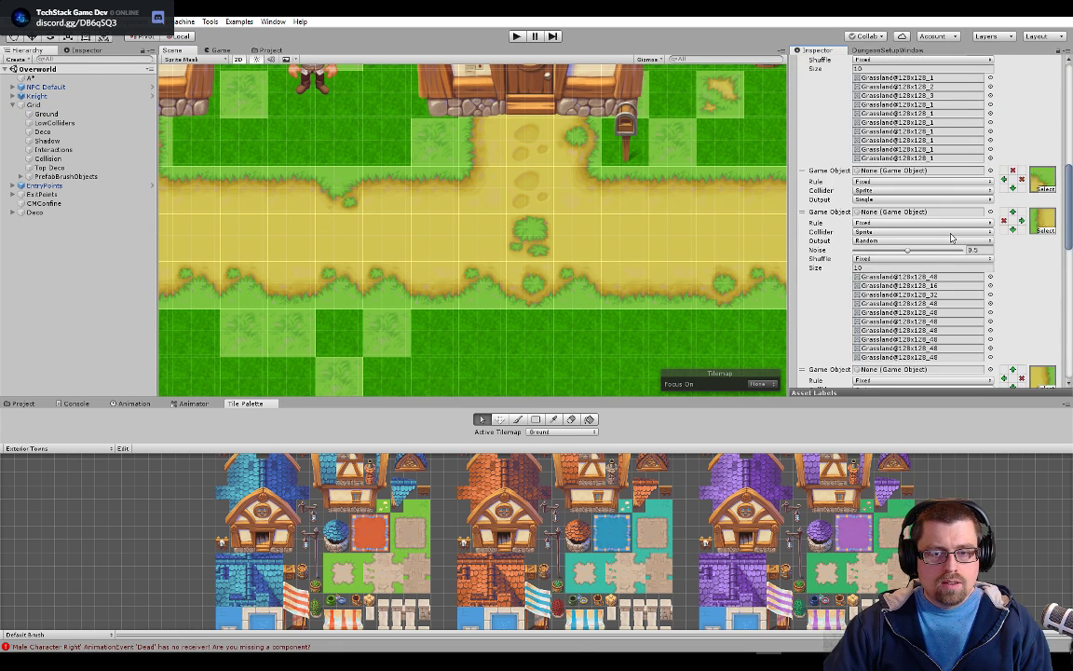
scroll(600, 214, "up", 2)
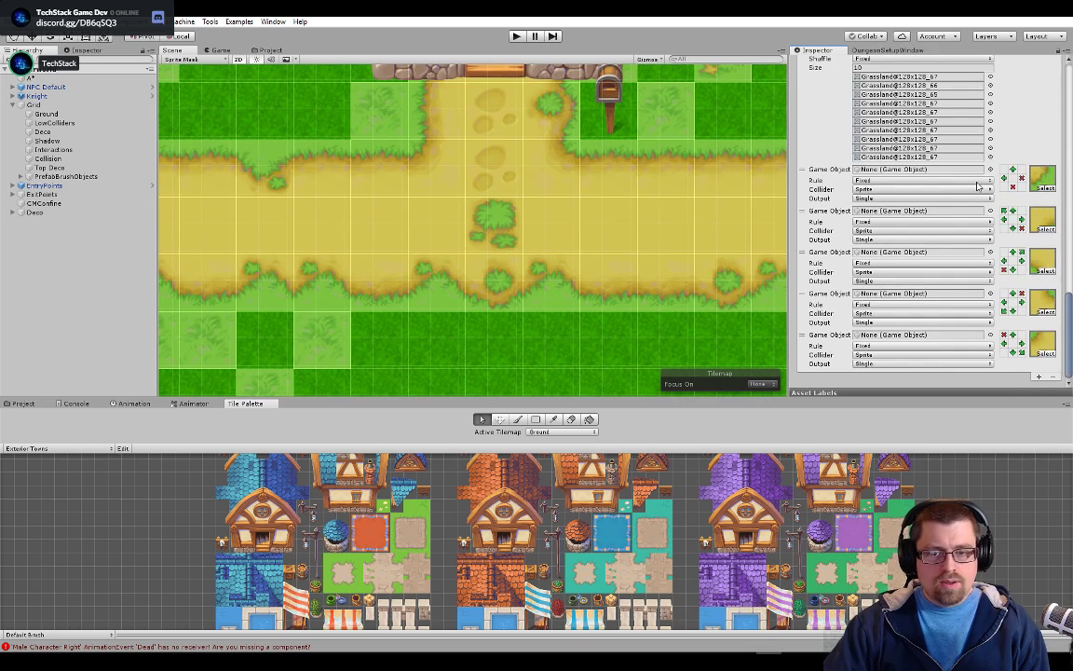
scroll(923, 224, "up", 10)
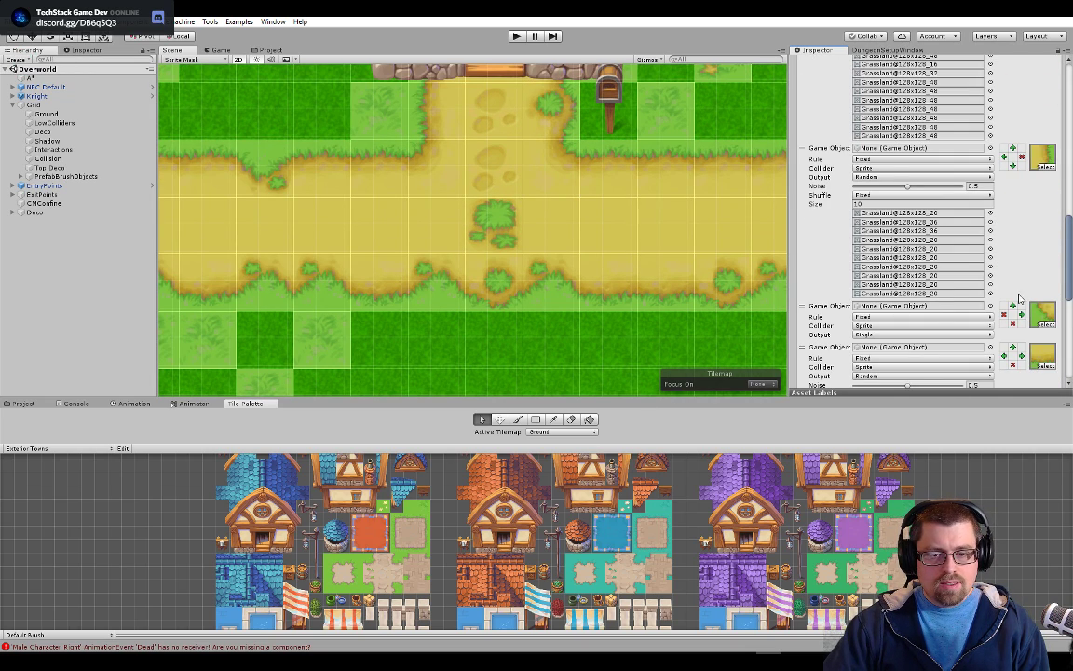
scroll(1016, 270, "up", 10)
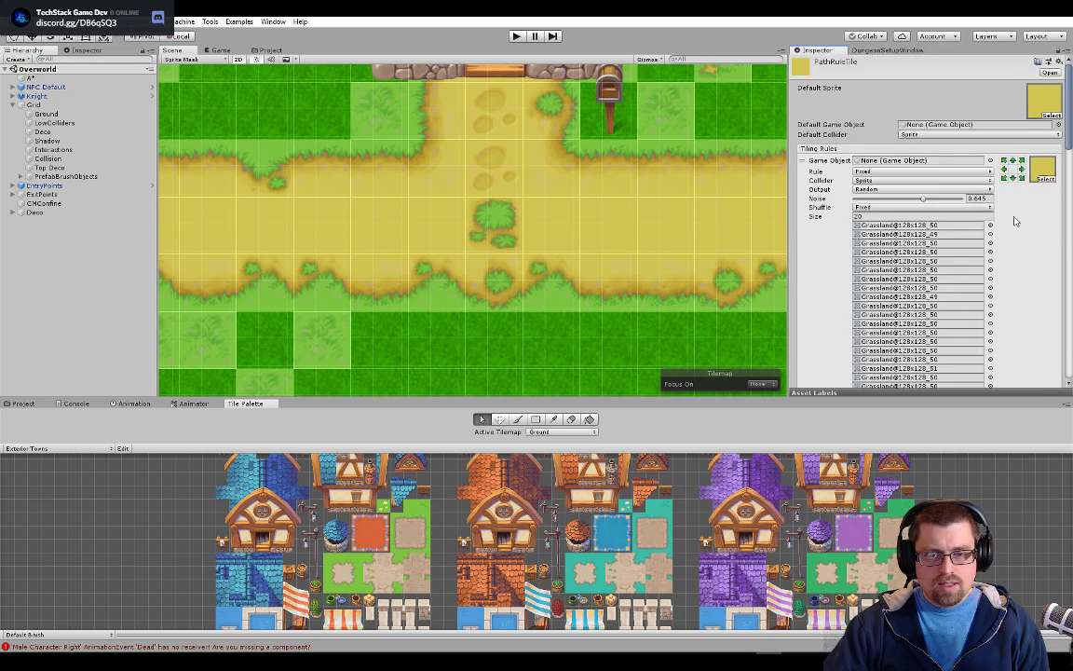
left_click(1048, 178)
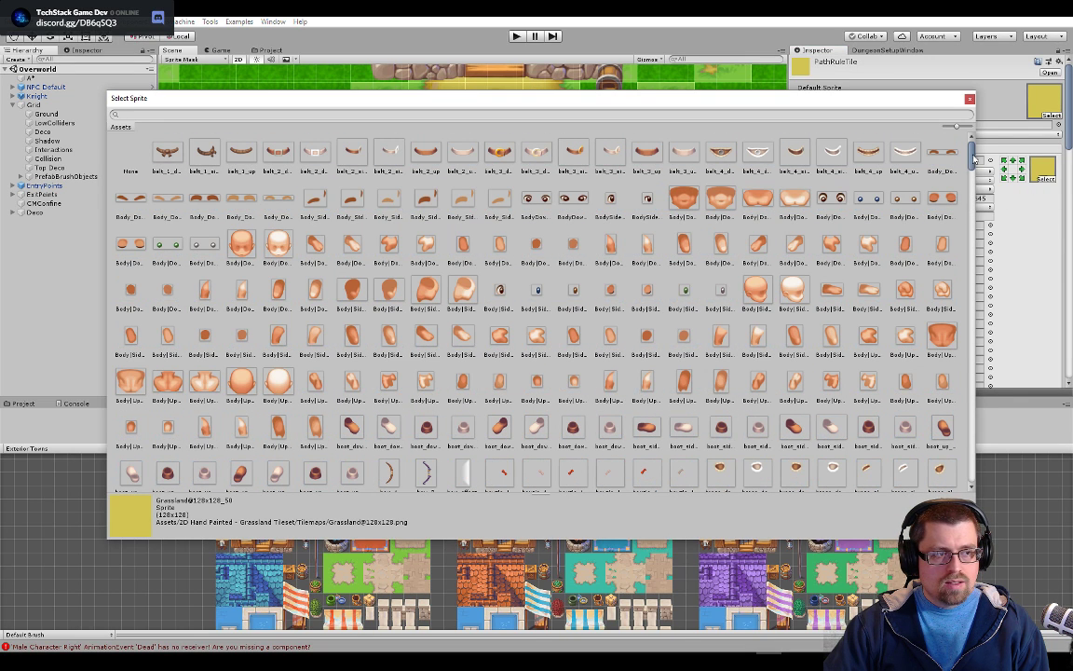
left_click(970, 99)
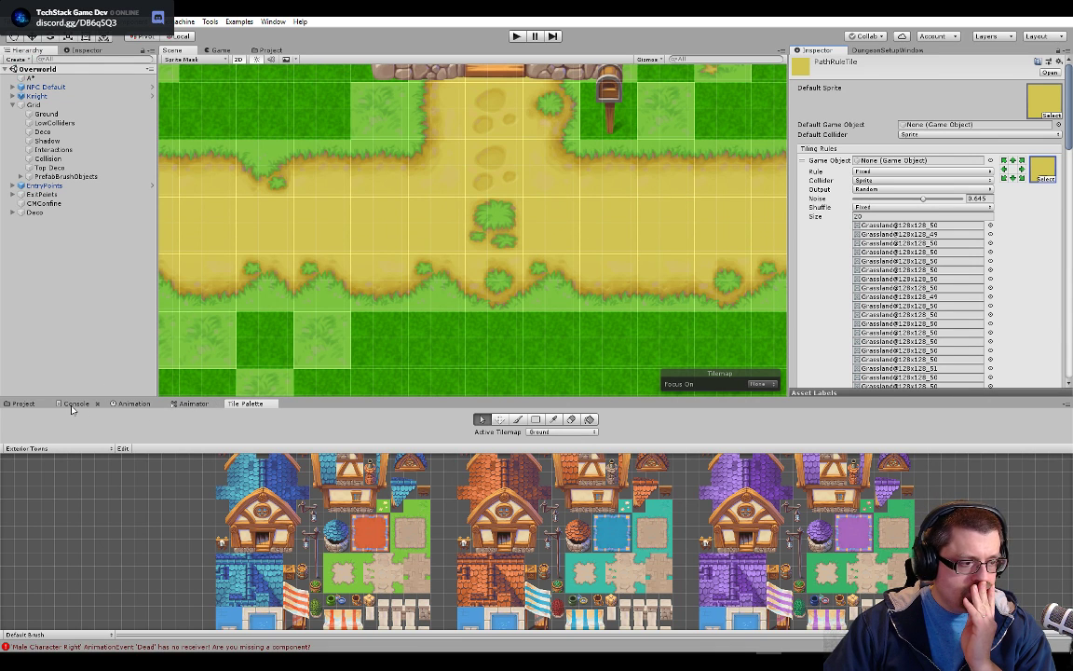
In PathRuleTile, assign the matching Glasslands tech sprite to the upper-left corner rule and Glasslands tech_1 to the upper edge rule
left_click(269, 51)
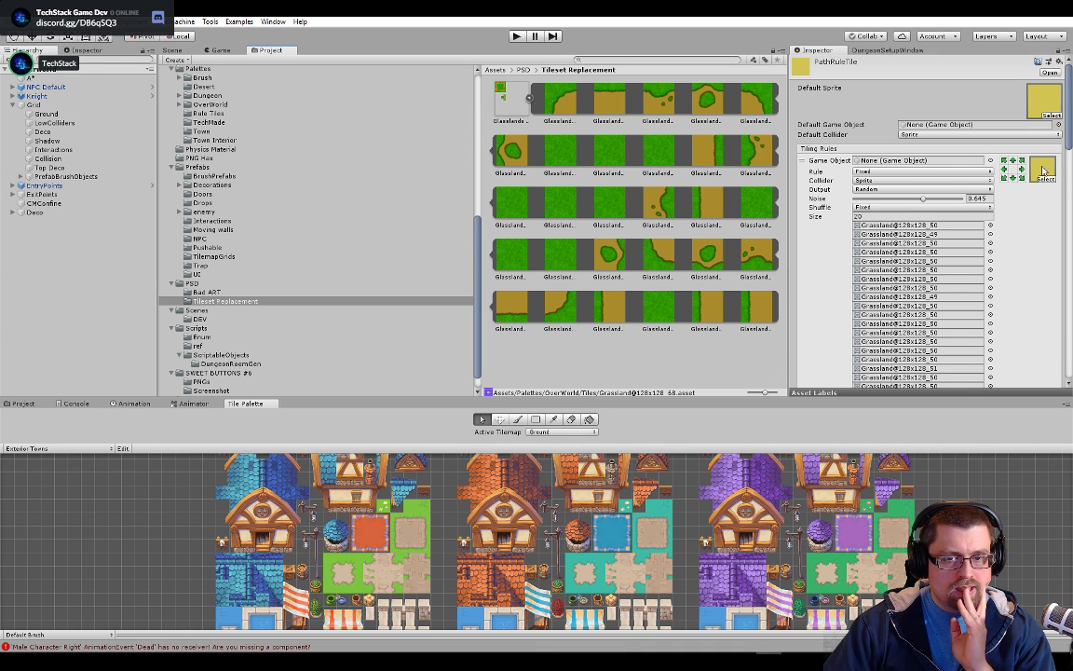
scroll(932, 233, "down", 5)
left_click_drag(559, 101, 1044, 217)
scroll(1022, 254, "down", 1)
left_click_drag(612, 96, 1045, 228)
Assign the matching Glasslands tech sprite to the upper-right corner rule and Glasslands tech_15 to the left edge rule
scroll(1035, 280, "down", 2)
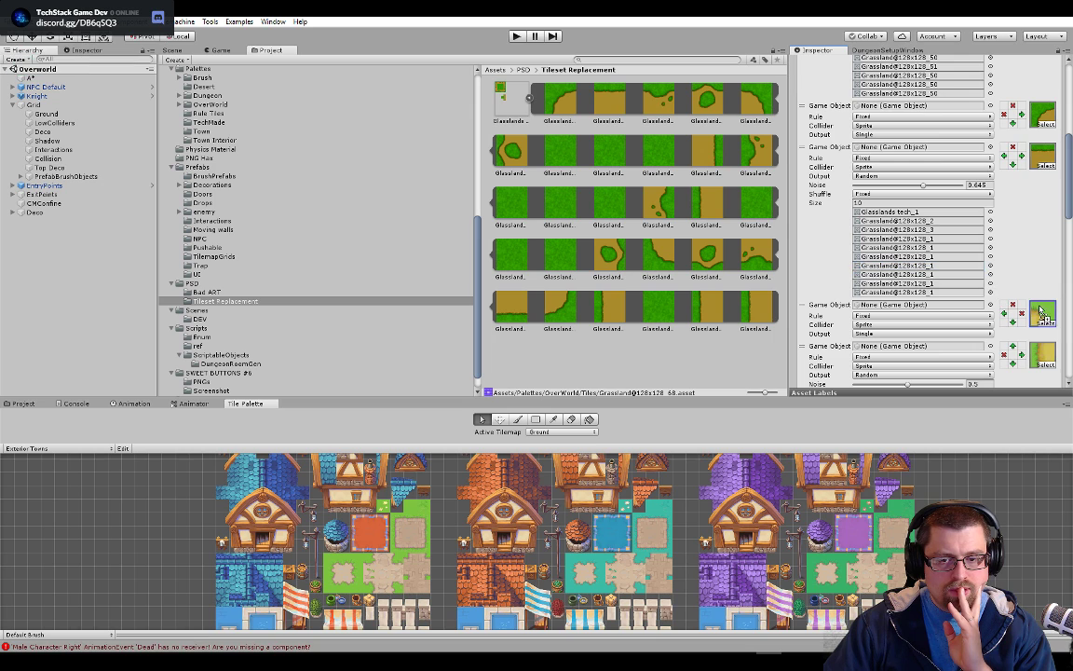
scroll(1021, 282, "down", 3)
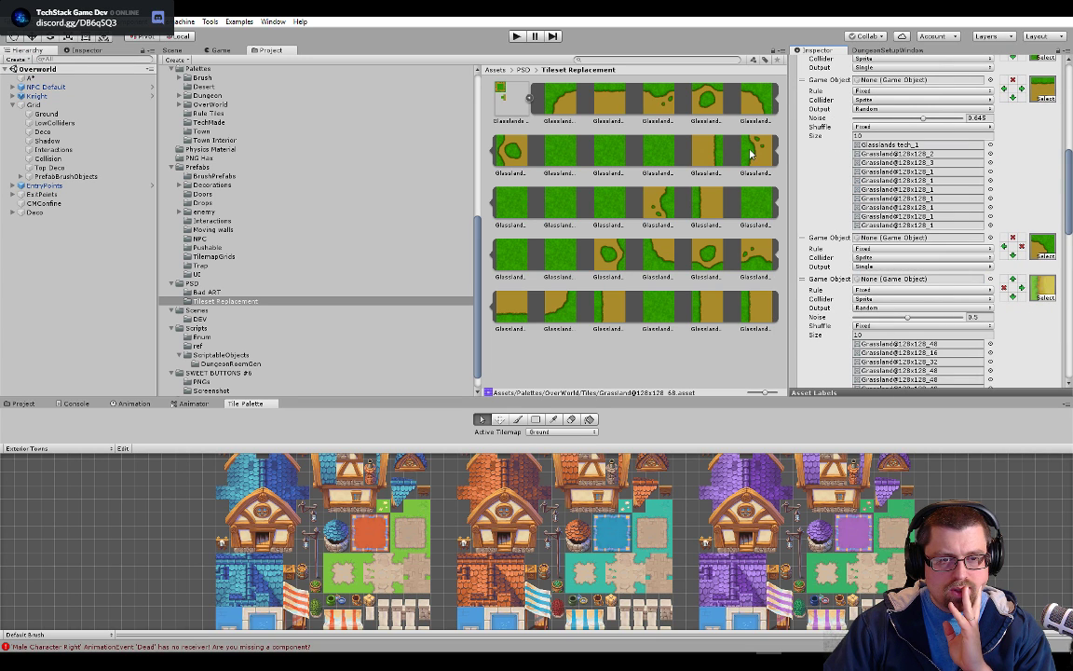
left_click_drag(706, 207, 1044, 289)
Assign Glasslands tech_9 to the right edge rule and the matching Glasslands tech corner sprite to the lower-left corner rule
scroll(1036, 313, "down", 3)
scroll(1035, 313, "down", 3)
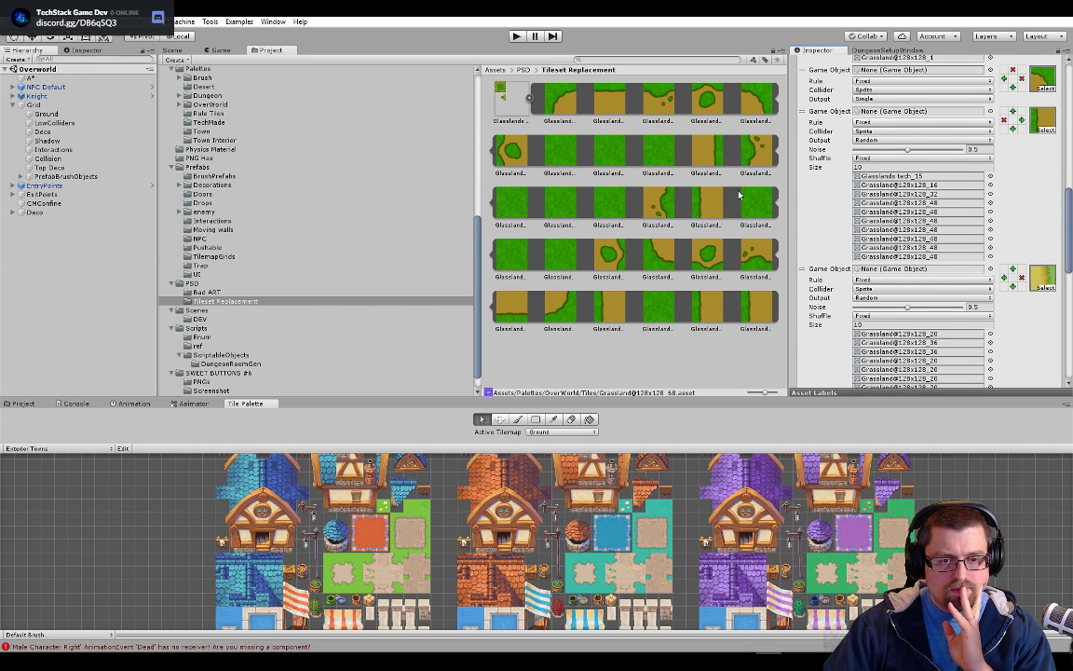
left_click_drag(712, 162, 1043, 274)
scroll(1043, 269, "down", 3)
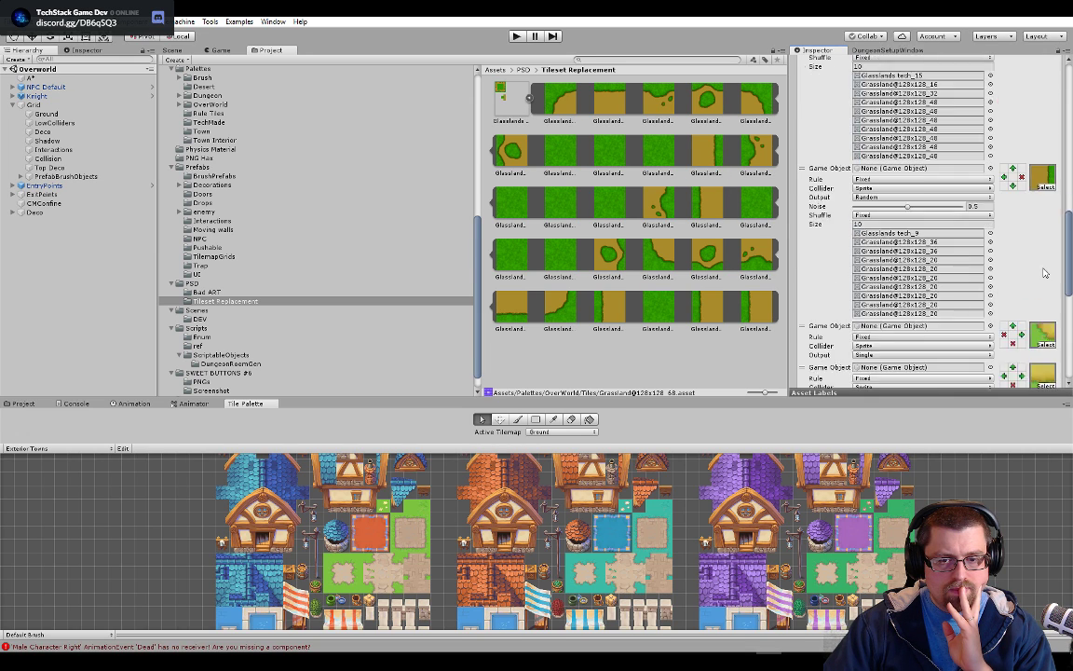
scroll(1044, 272, "down", 3)
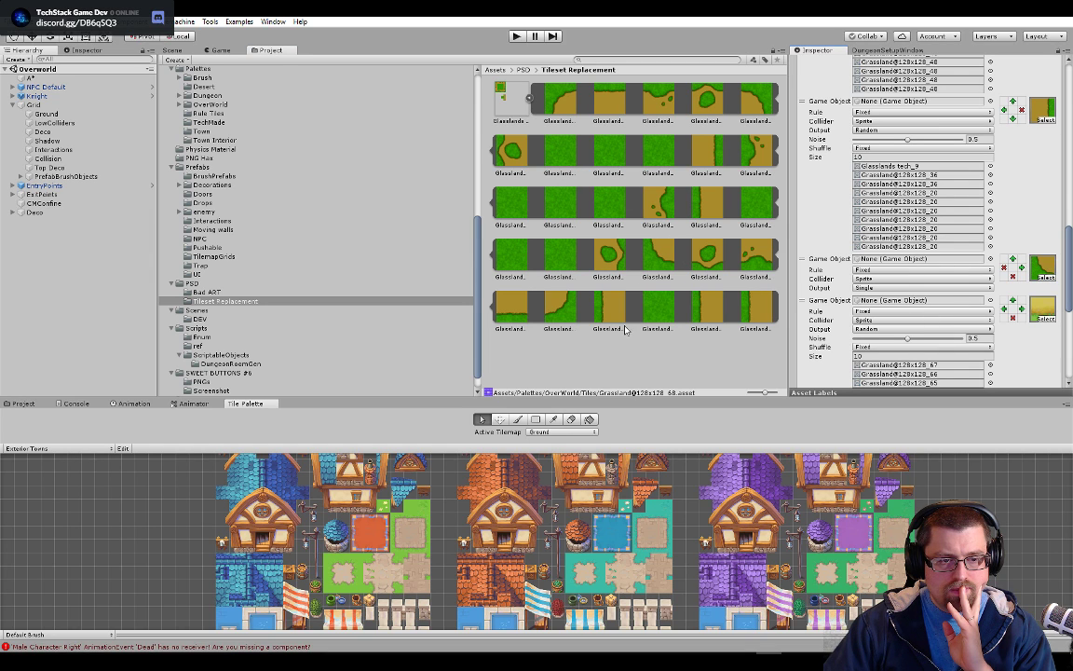
Assign Glasslands tech_23 to the lower edge rule and the matching Glasslands tech corner sprite to the lower-right corner rule
left_click_drag(524, 315, 1043, 312)
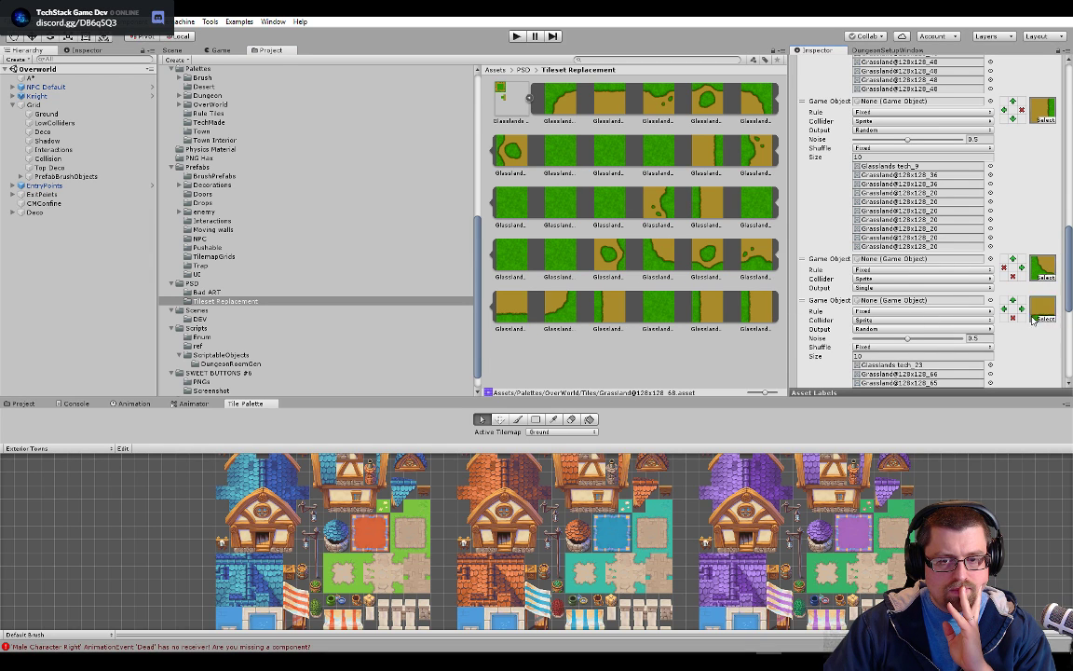
scroll(1036, 318, "down", 5)
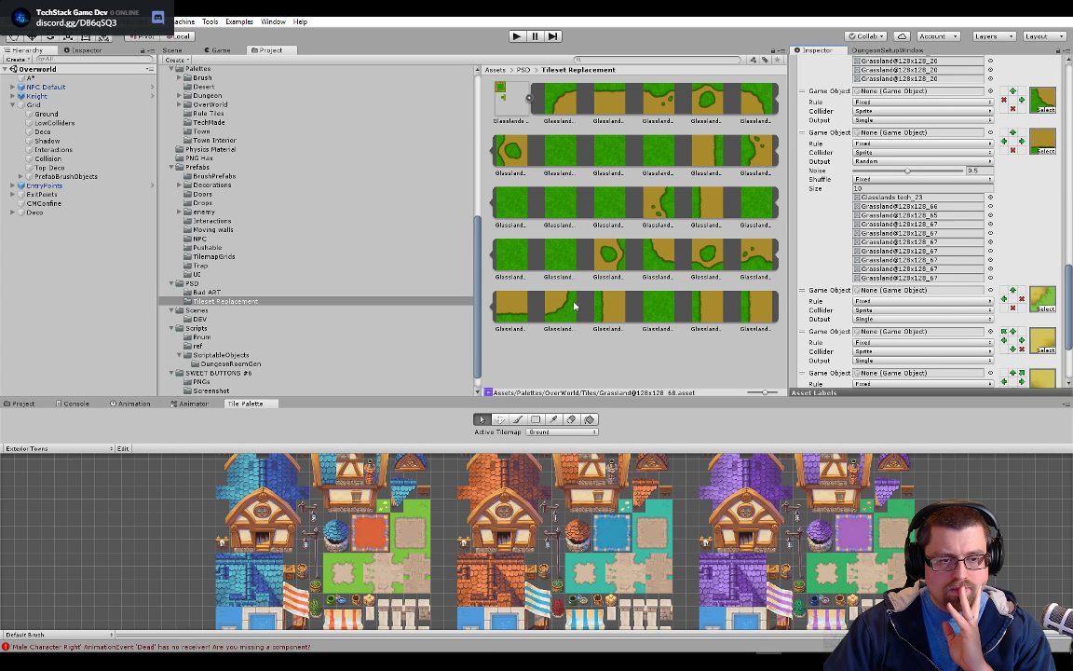
scroll(959, 338, "down", 3)
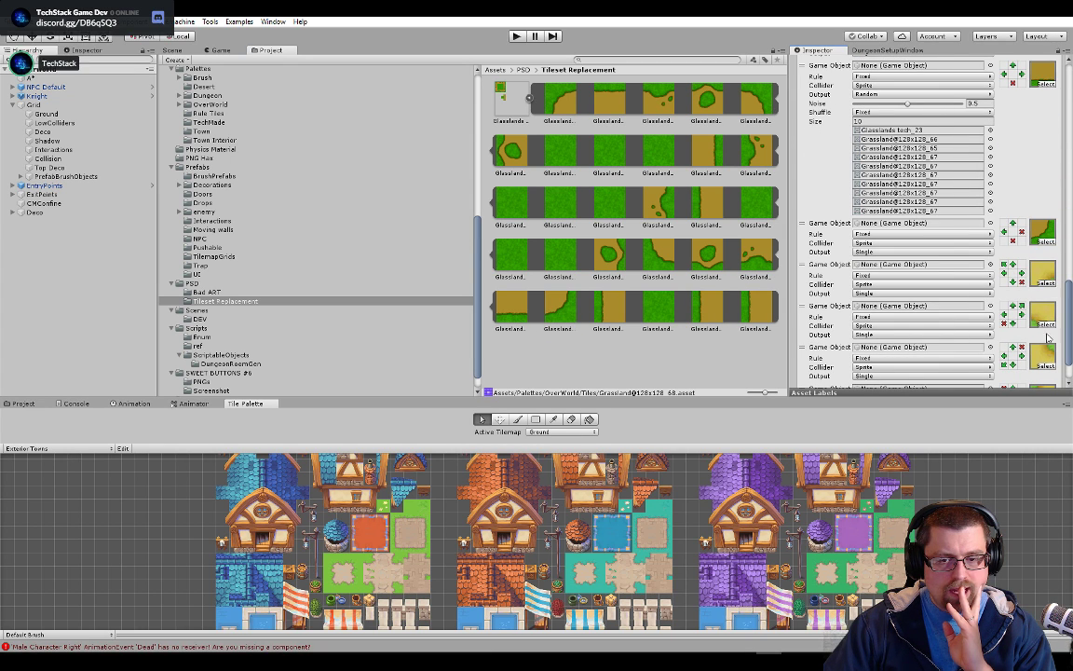
Review PathRuleTile's remaining rules and examine the dirt path in the Overworld scene
scroll(1049, 283, "down", 1)
scroll(1035, 285, "down", 1)
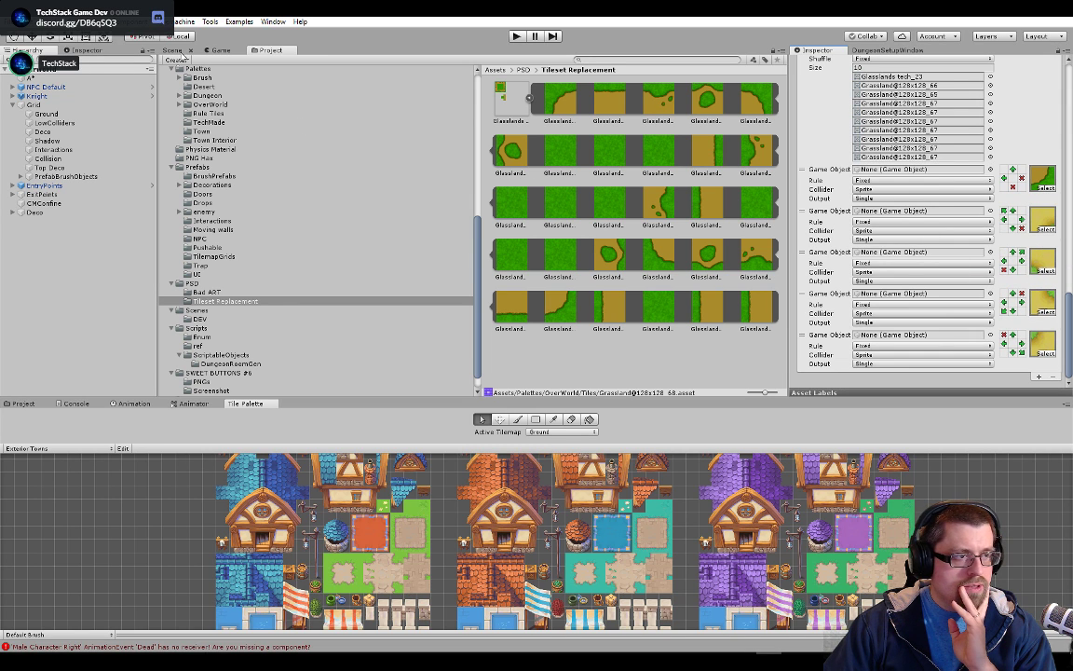
left_click(177, 51)
scroll(529, 259, "down", 3)
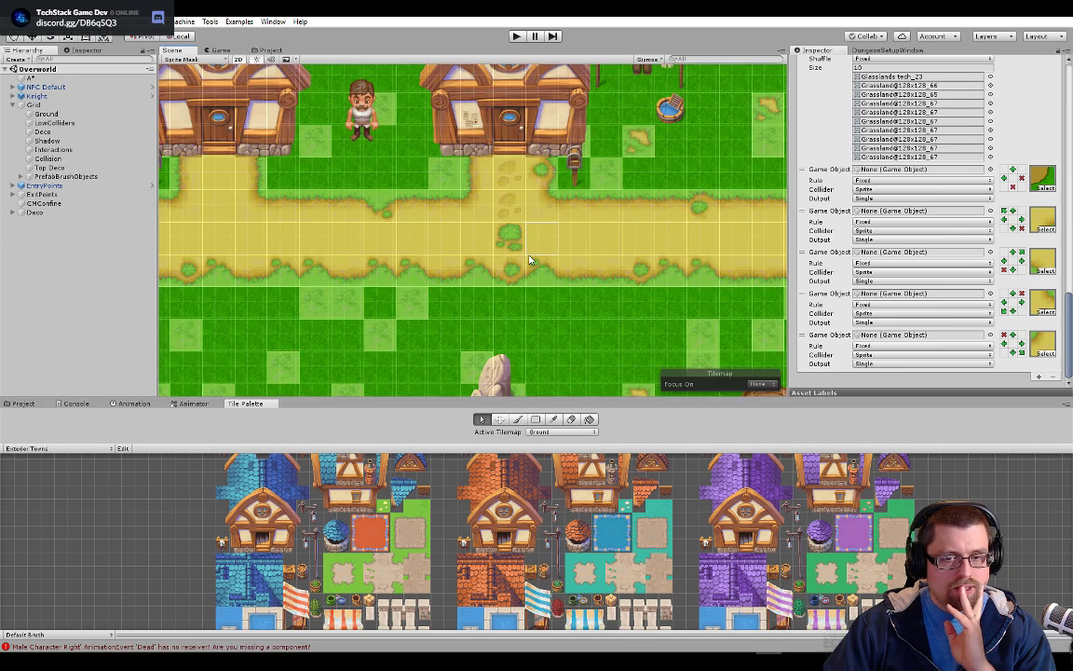
scroll(529, 259, "down", 3)
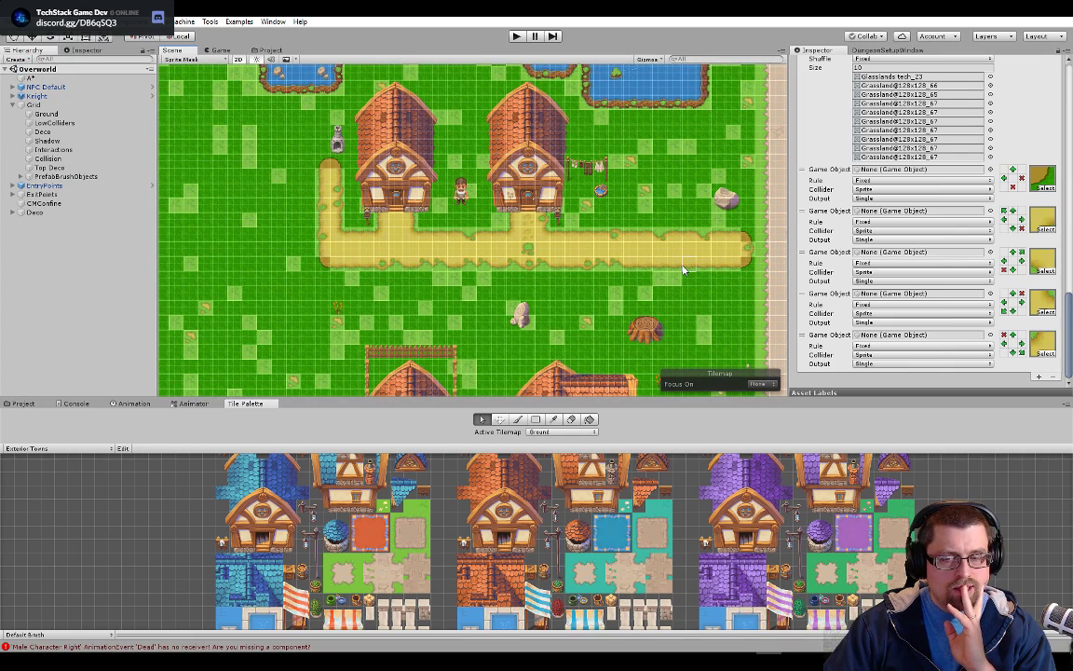
scroll(935, 252, "up", 10)
scroll(935, 251, "up", 10)
scroll(935, 252, "down", 3)
scroll(935, 251, "down", 10)
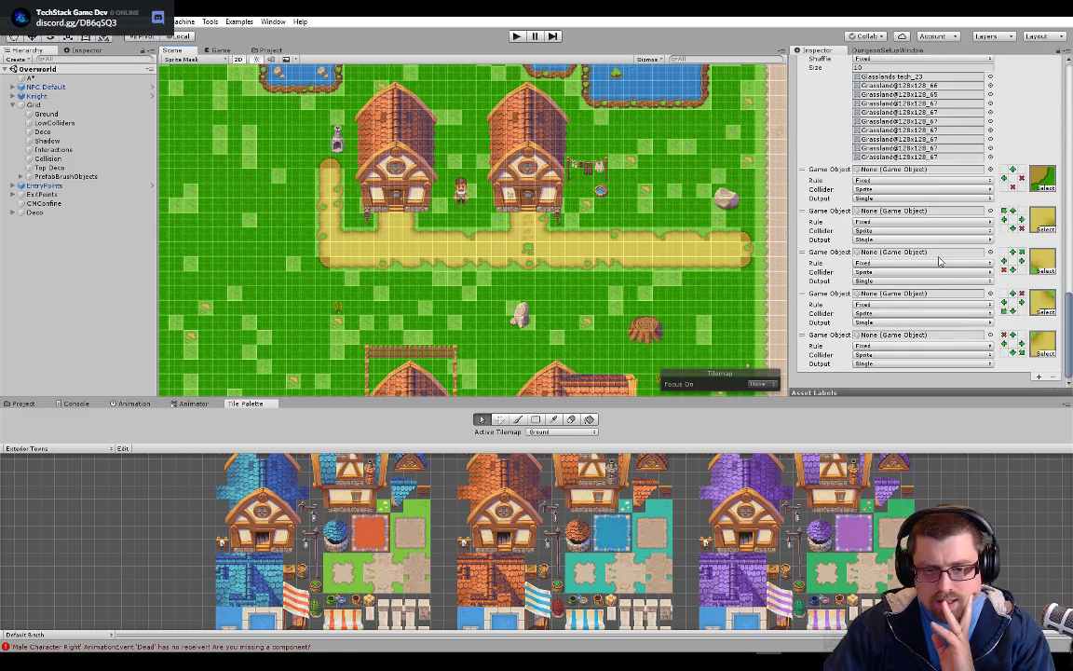
scroll(939, 262, "up", 2)
scroll(939, 262, "up", 1)
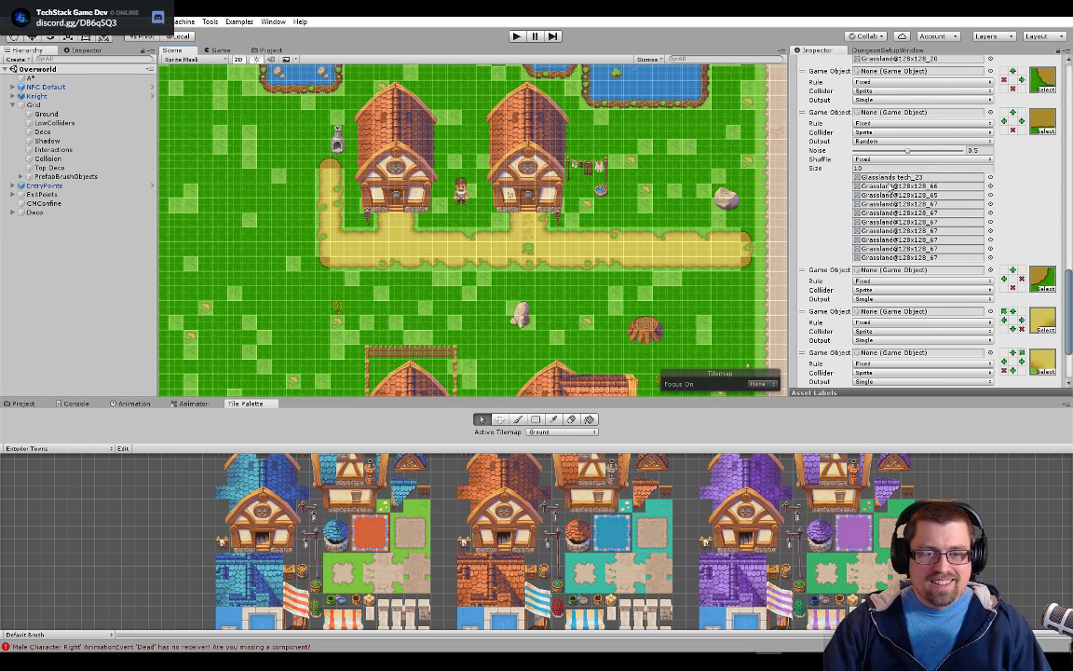
Locate the original Grassland@128x128_49, _50 and _51 sprites used by PathRuleTile's path-fill rule in the project's tilemap folder
left_click(893, 187)
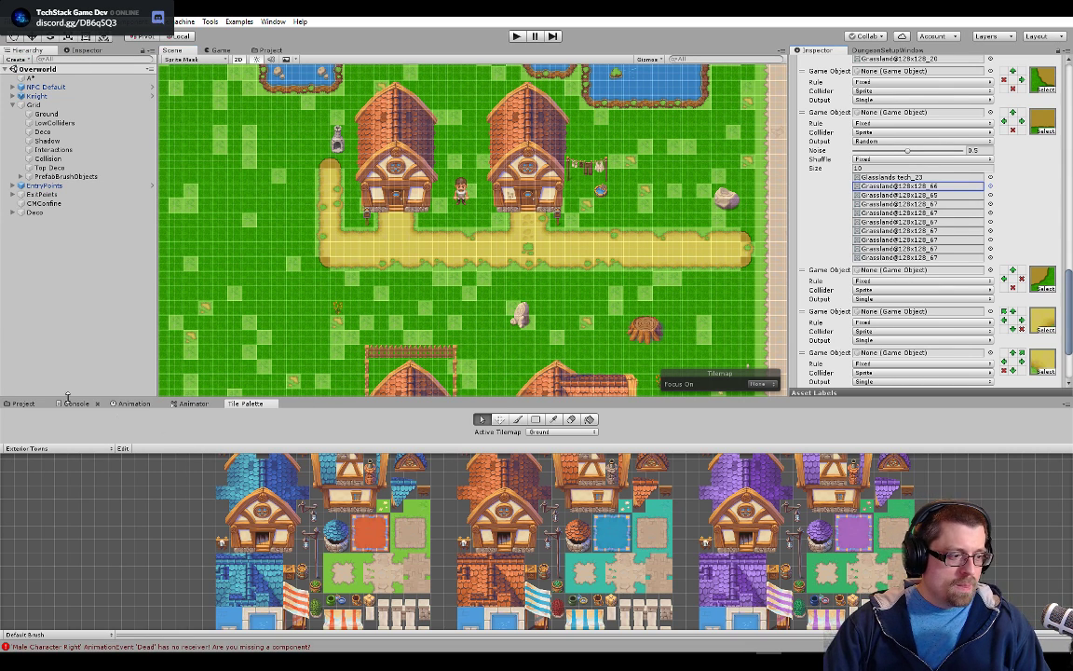
left_click(21, 403)
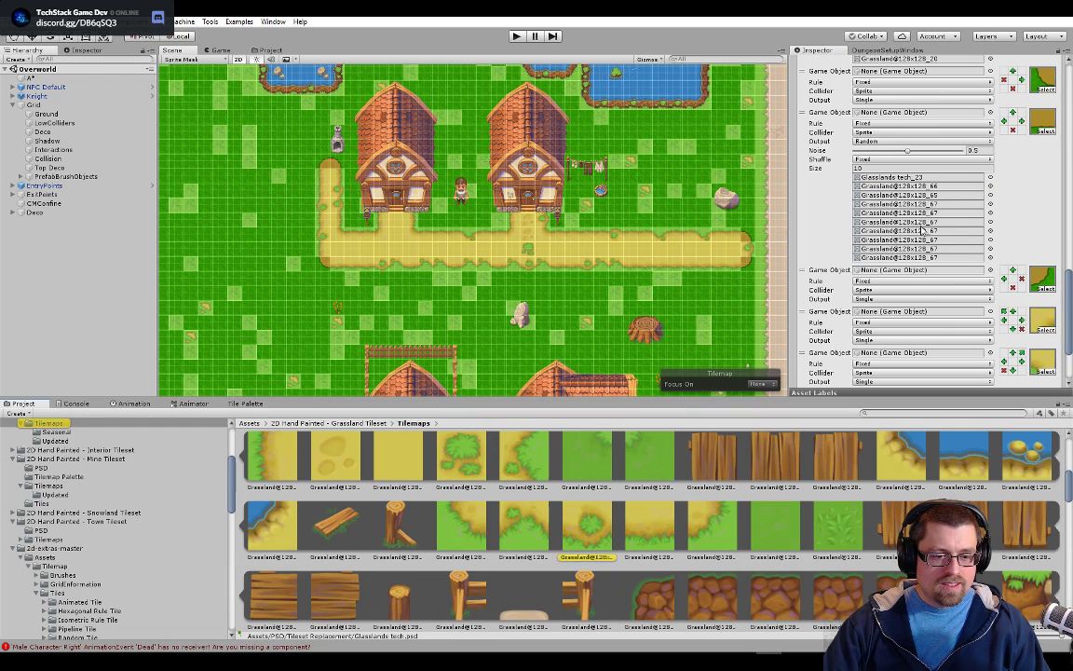
scroll(896, 248, "up", 10)
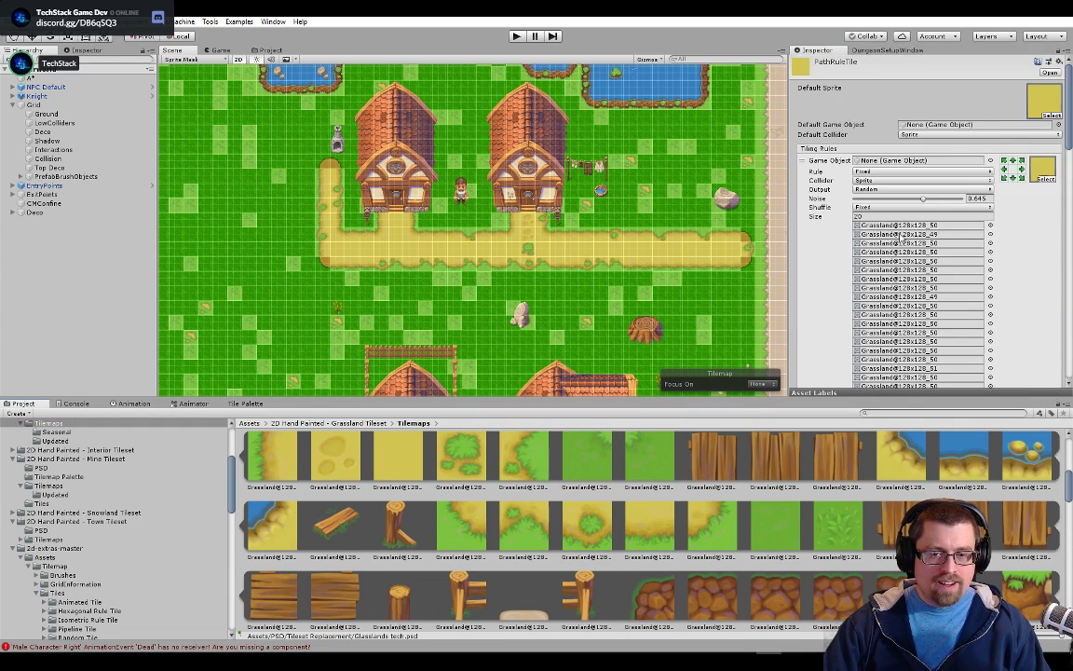
scroll(896, 248, "down", 5)
scroll(896, 247, "up", 5)
scroll(541, 253, "up", 2)
scroll(595, 267, "up", 2)
left_click_drag(714, 268, 580, 306)
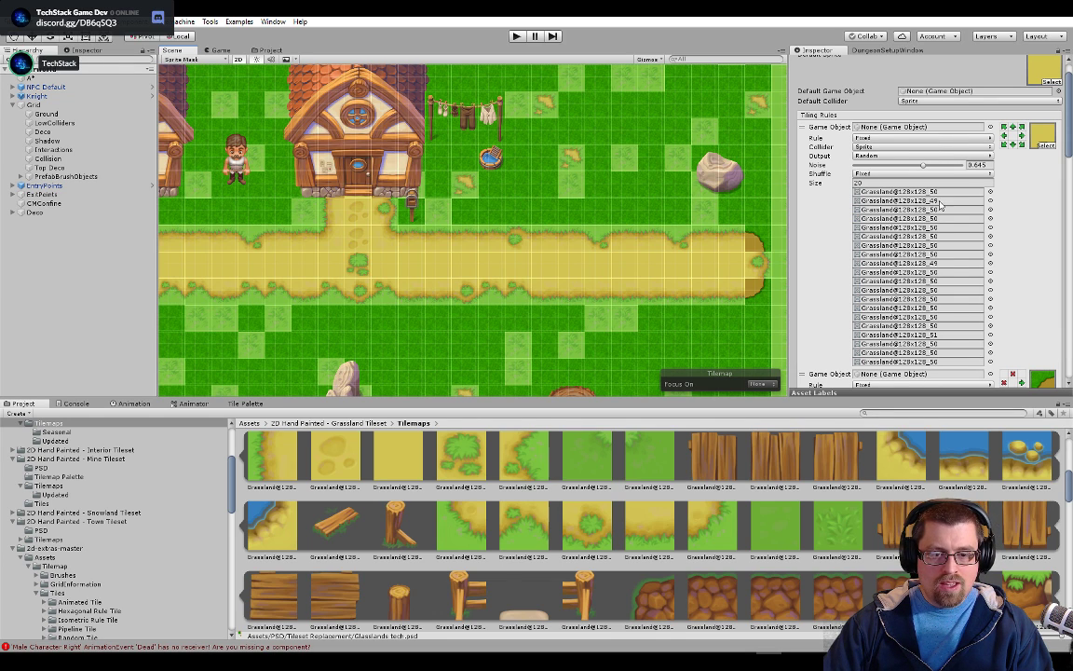
left_click(932, 327)
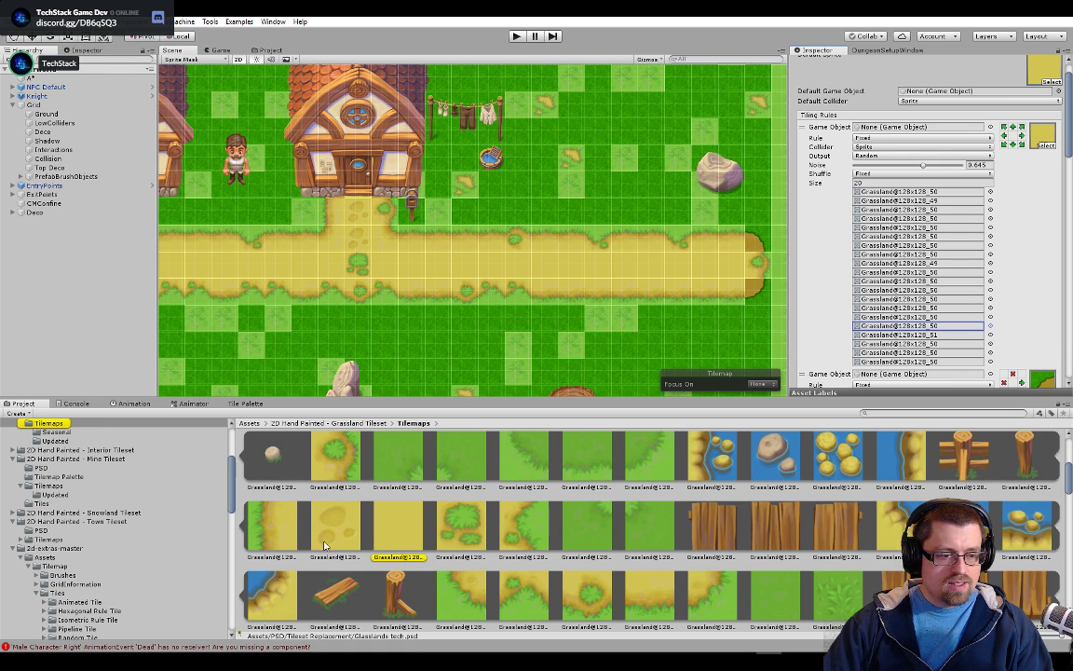
left_click(932, 336)
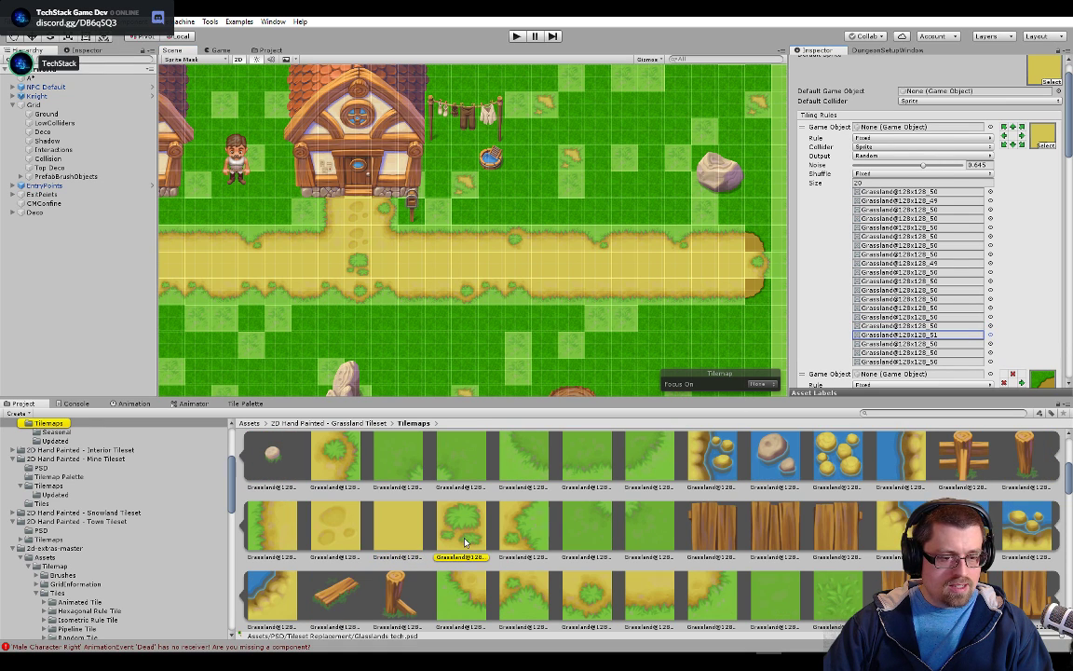
left_click(940, 202)
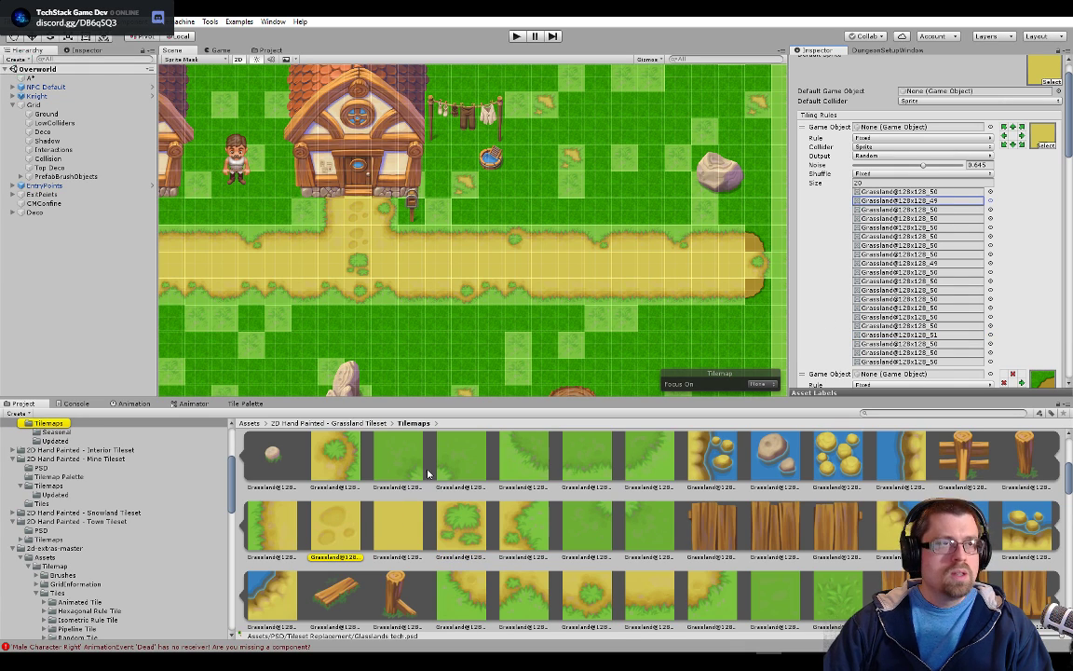
left_click_drag(479, 274, 606, 280)
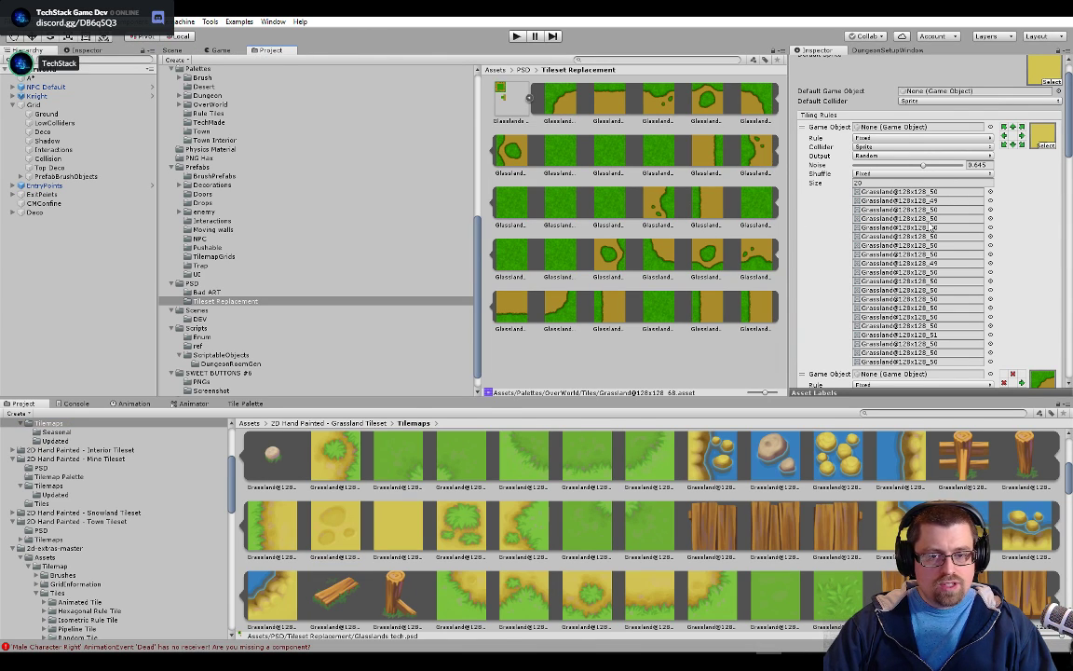
In the upper edge rule, set the second and third random sprites to Glasslands tech_2 and tech_3, and the remaining slots to tech_1
scroll(934, 264, "down", 6)
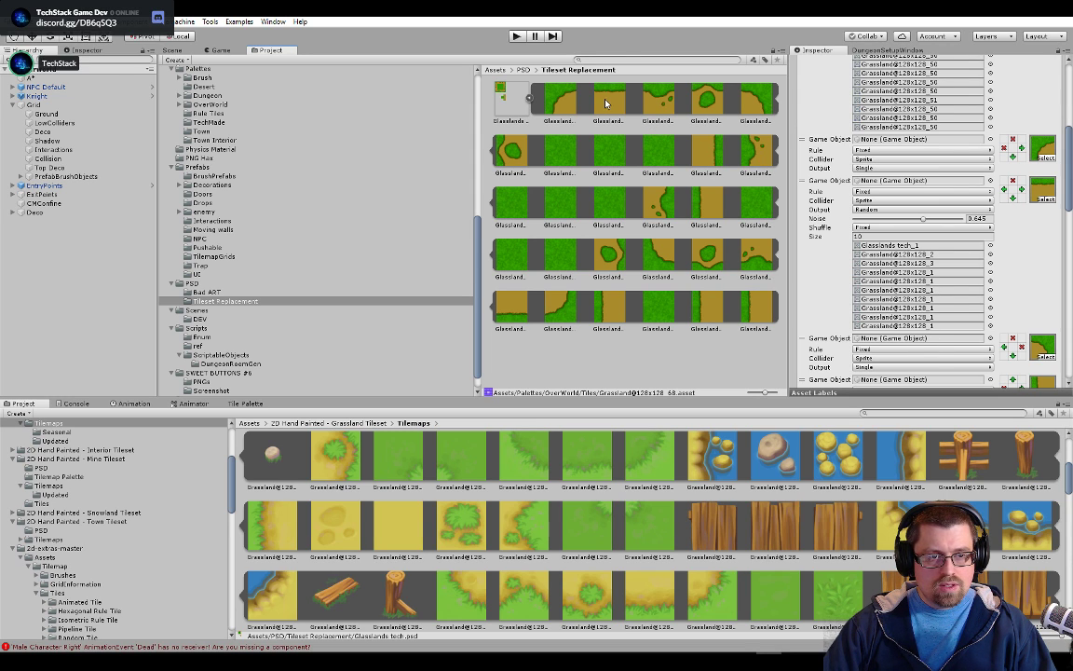
left_click_drag(836, 239, 944, 272)
left_click_drag(626, 102, 893, 278)
left_click_drag(618, 107, 888, 295)
left_click_drag(622, 99, 905, 302)
left_click_drag(598, 90, 896, 304)
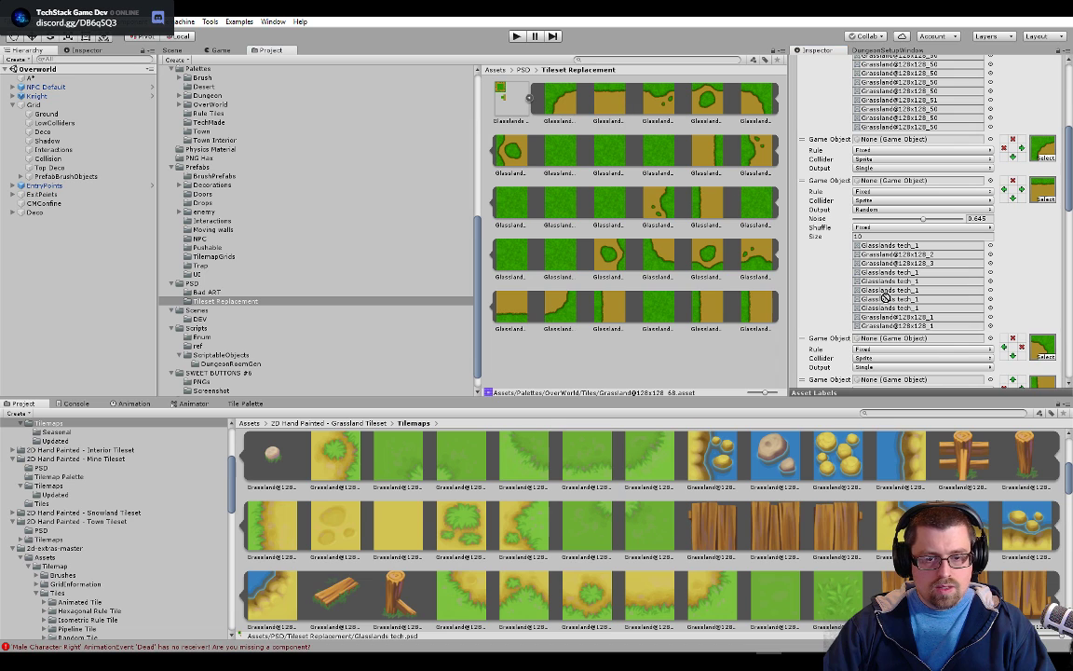
left_click_drag(629, 92, 934, 328)
left_click_drag(661, 93, 918, 256)
left_click_drag(710, 103, 918, 255)
Examine how the new upper edge sprites are distributed along the dirt path in the Overworld scene
left_click(172, 50)
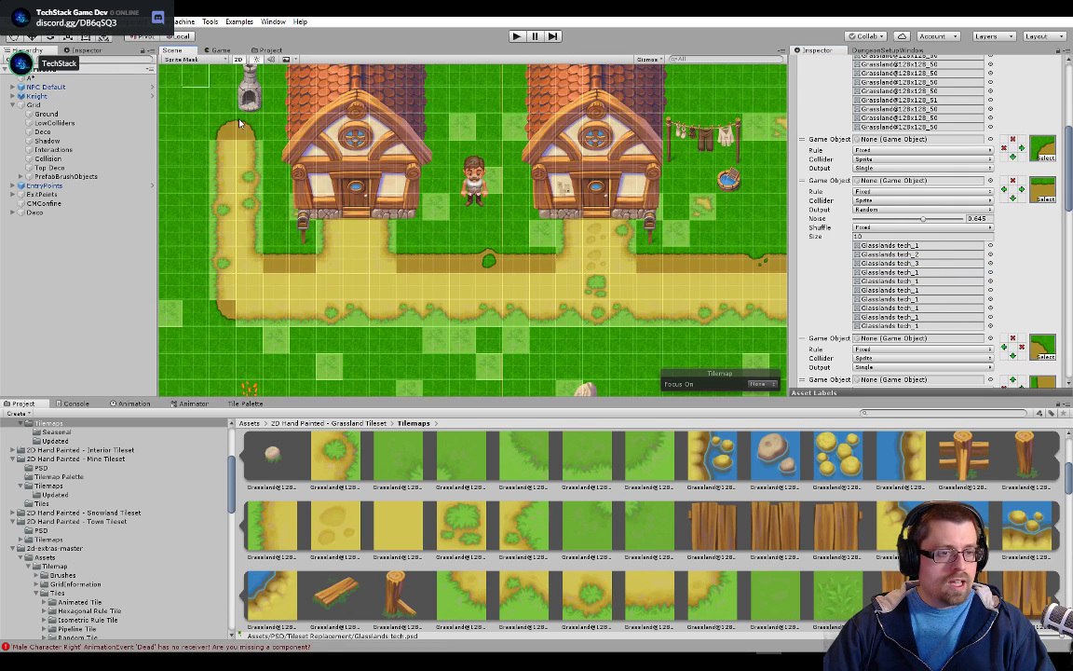
scroll(632, 302, "down", 7)
left_click_drag(634, 300, 425, 235)
scroll(522, 214, "up", 3)
left_click_drag(525, 212, 611, 225)
scroll(614, 225, "up", 1)
scroll(613, 226, "up", 5)
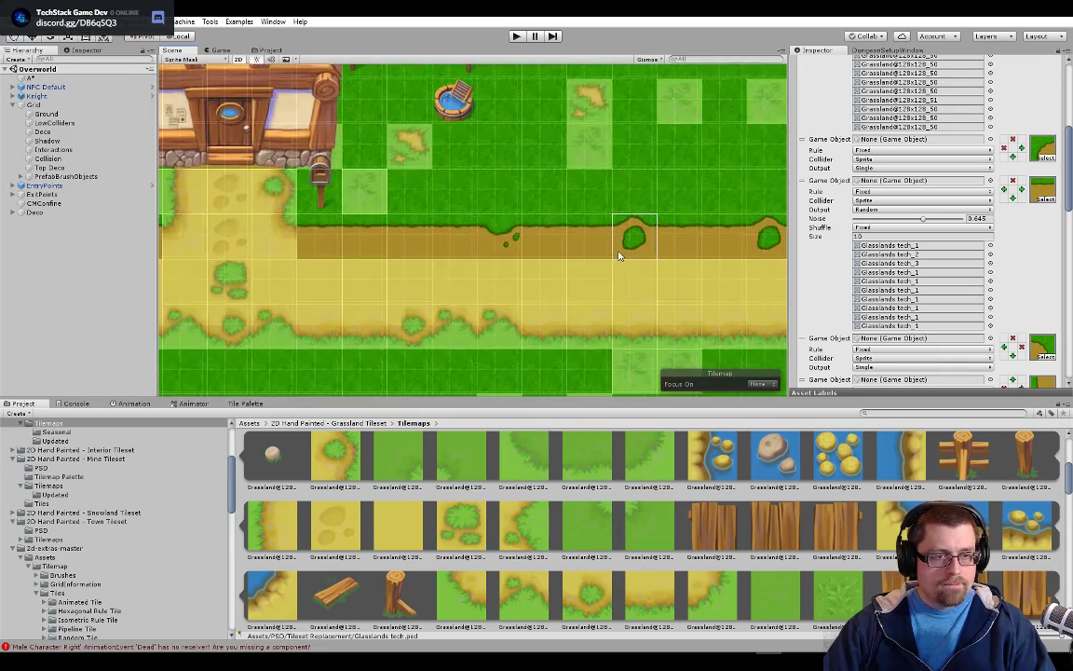
scroll(600, 307, "down", 5)
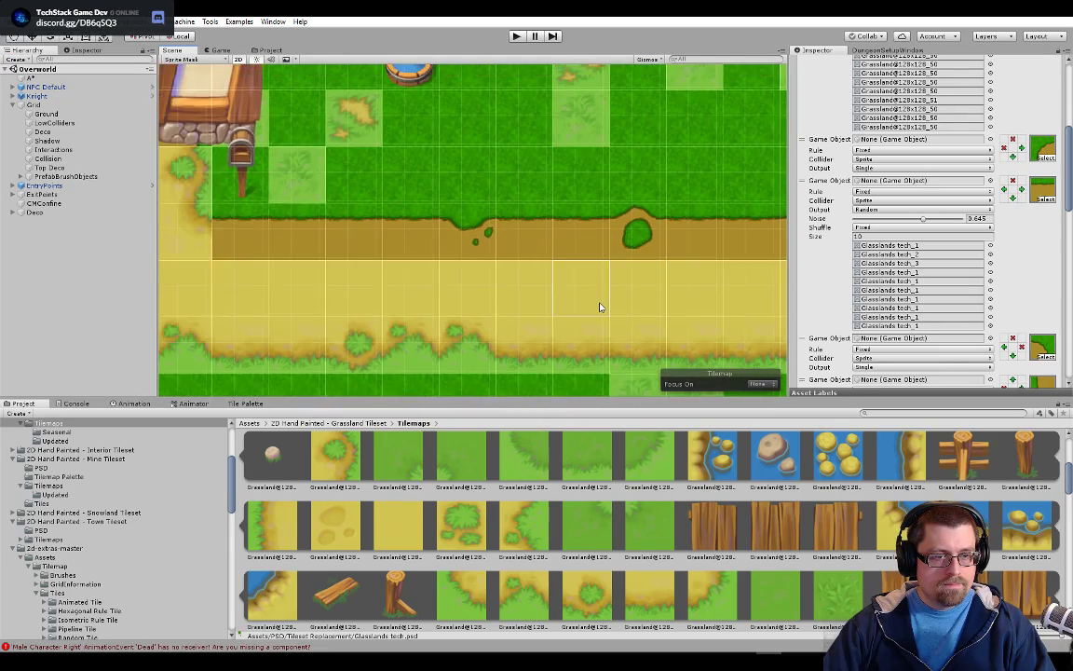
left_click_drag(639, 306, 758, 301)
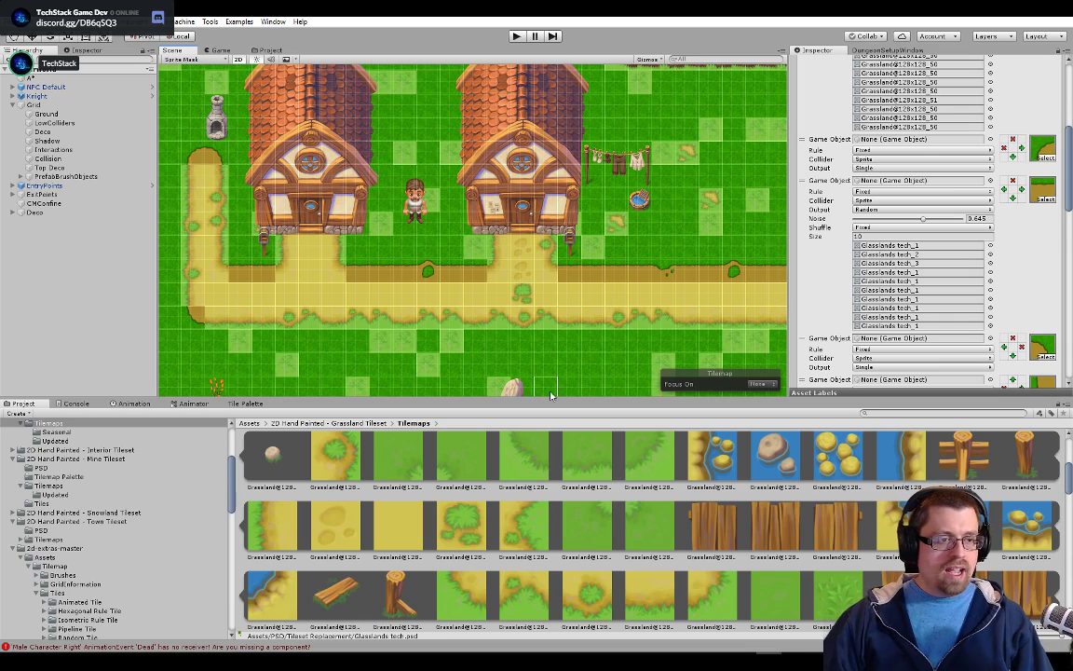
scroll(598, 265, "up", 5)
scroll(598, 265, "up", 2)
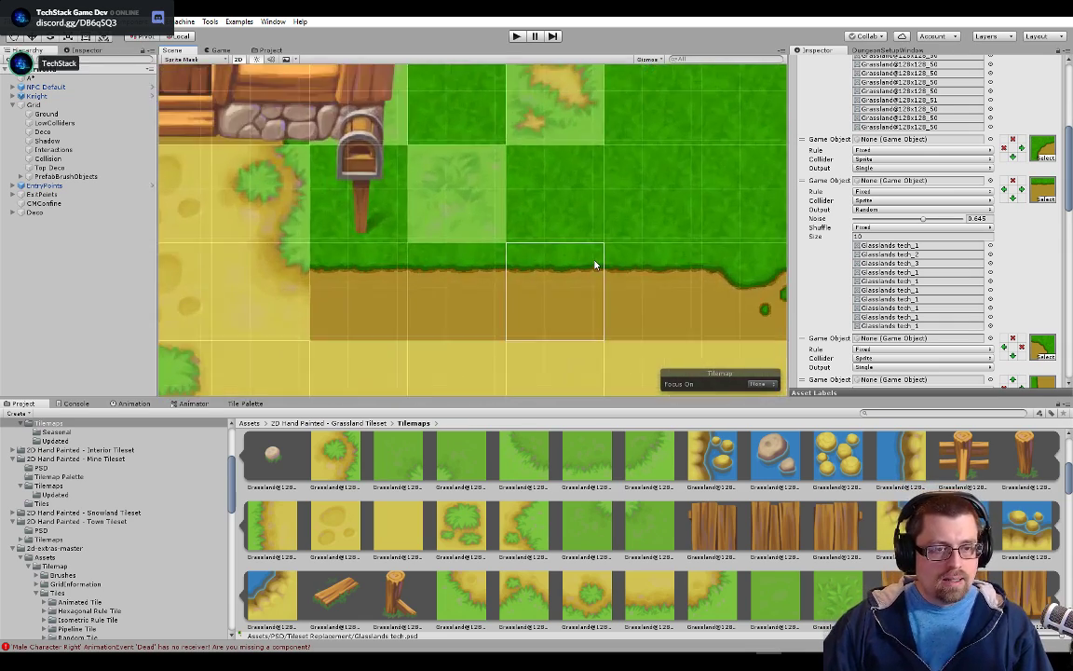
scroll(595, 270, "down", 6)
scroll(588, 283, "down", 5)
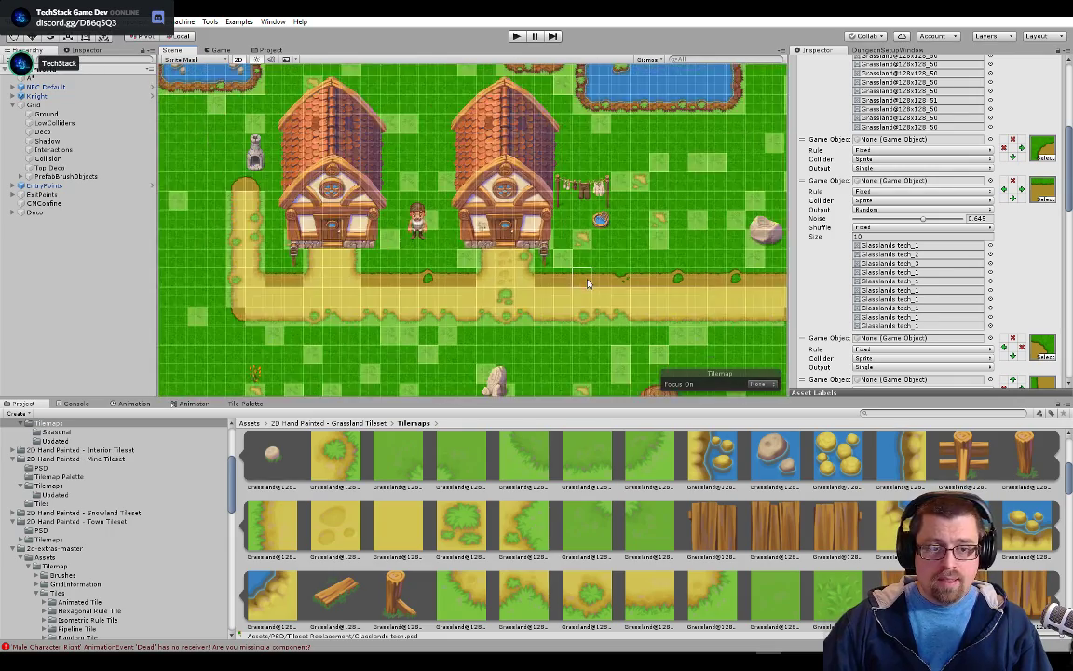
scroll(615, 235, "up", 3)
scroll(615, 236, "down", 5)
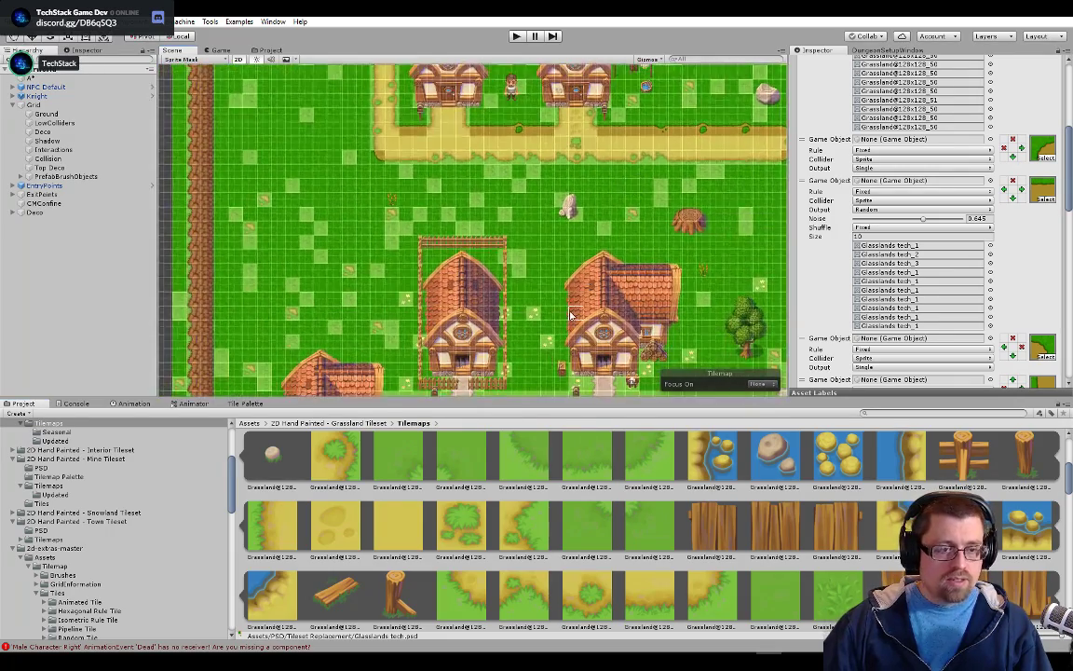
scroll(554, 298, "up", 5)
scroll(552, 289, "up", 4)
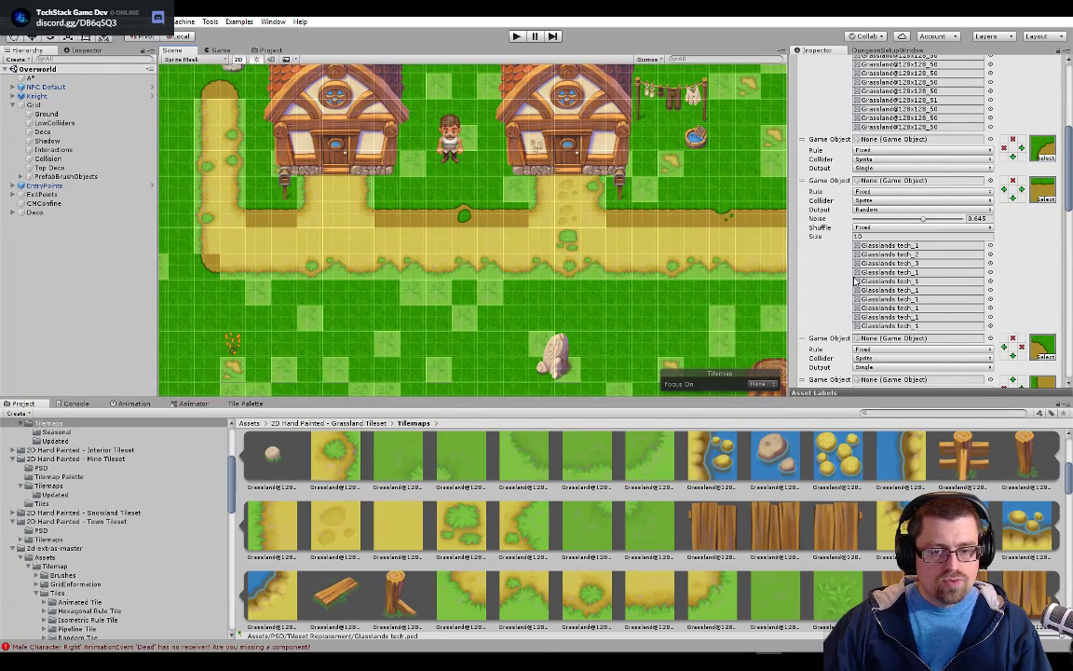
In the left edge rule, assign Glasslands tech_10 to the second random sprite slot and Glasslands tech_5 to the third
scroll(890, 284, "down", 3)
scroll(952, 289, "down", 2)
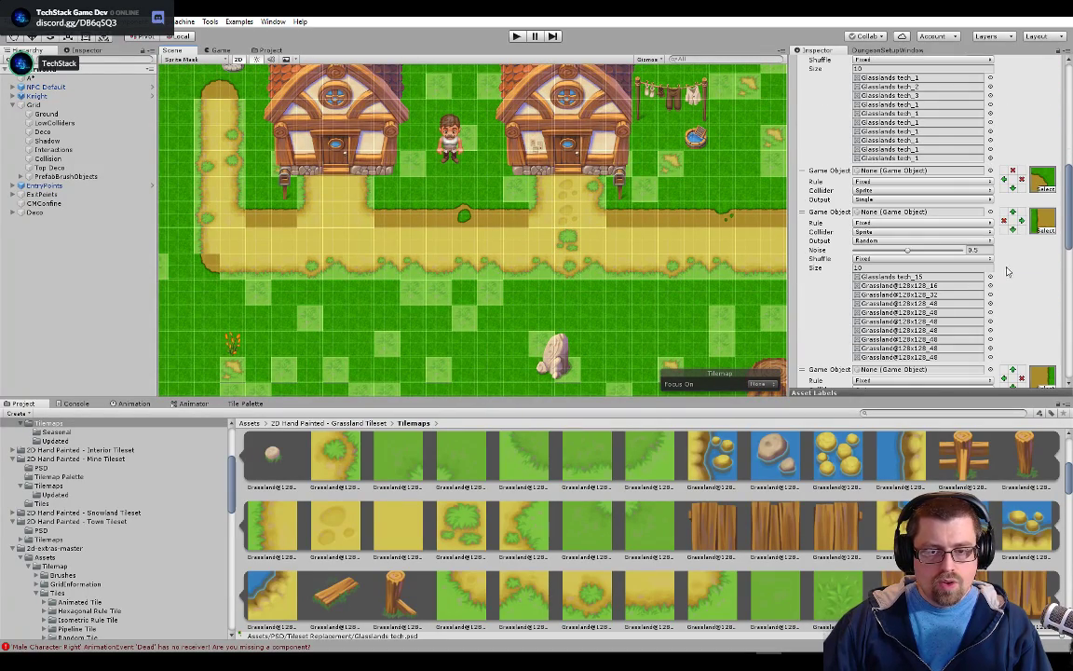
left_click(269, 50)
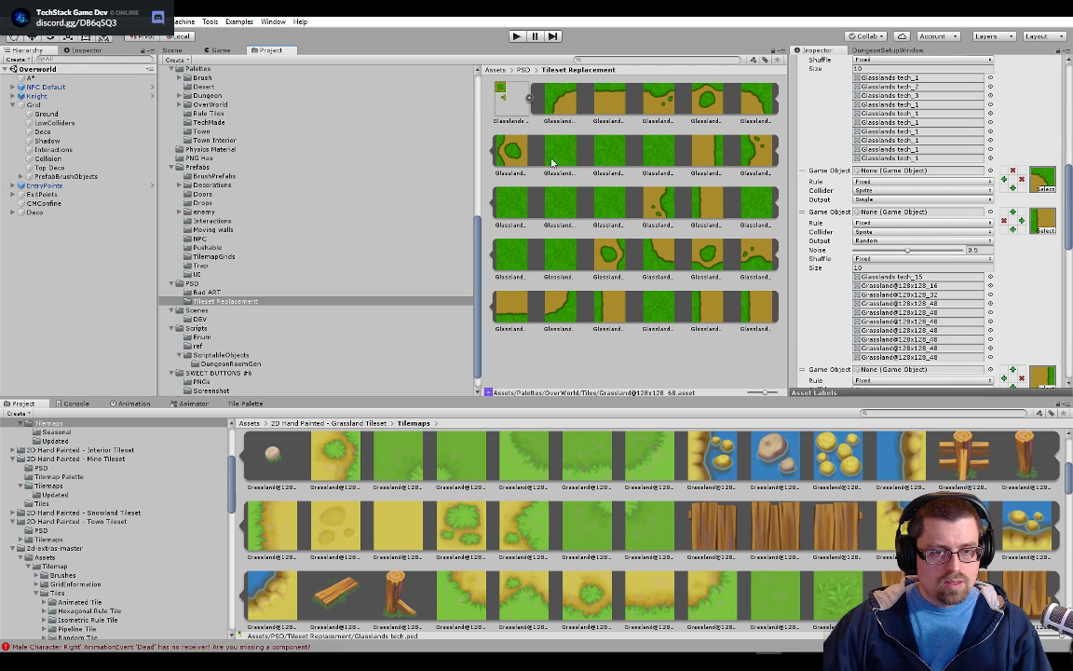
left_click_drag(476, 158, 186, 183)
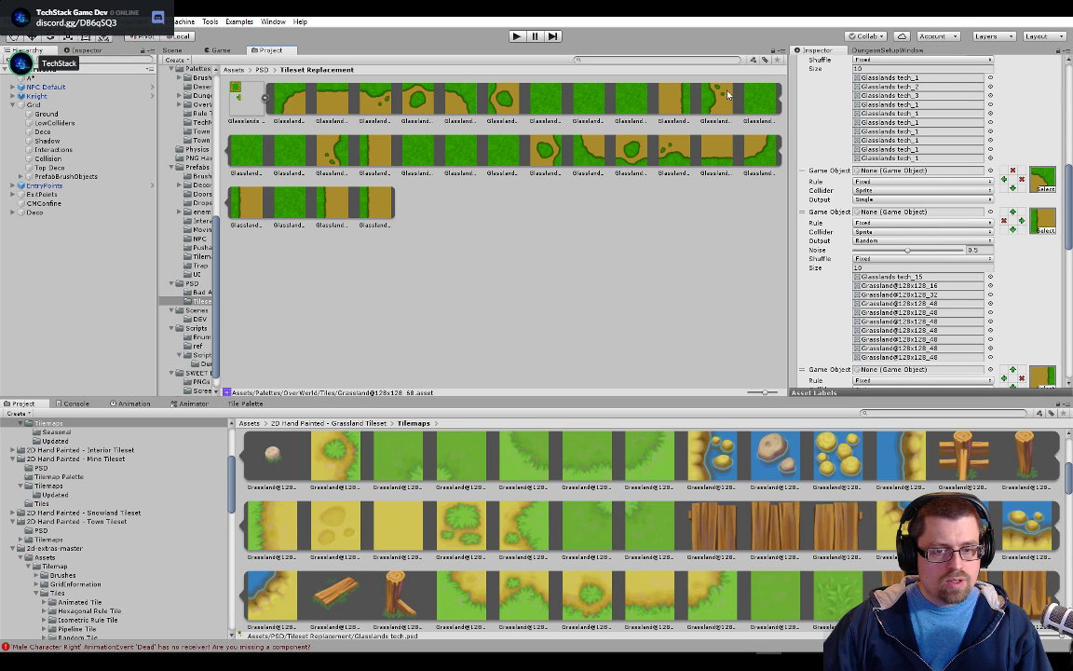
left_click_drag(722, 93, 846, 231)
left_click_drag(893, 283, 896, 285)
left_click_drag(481, 97, 923, 295)
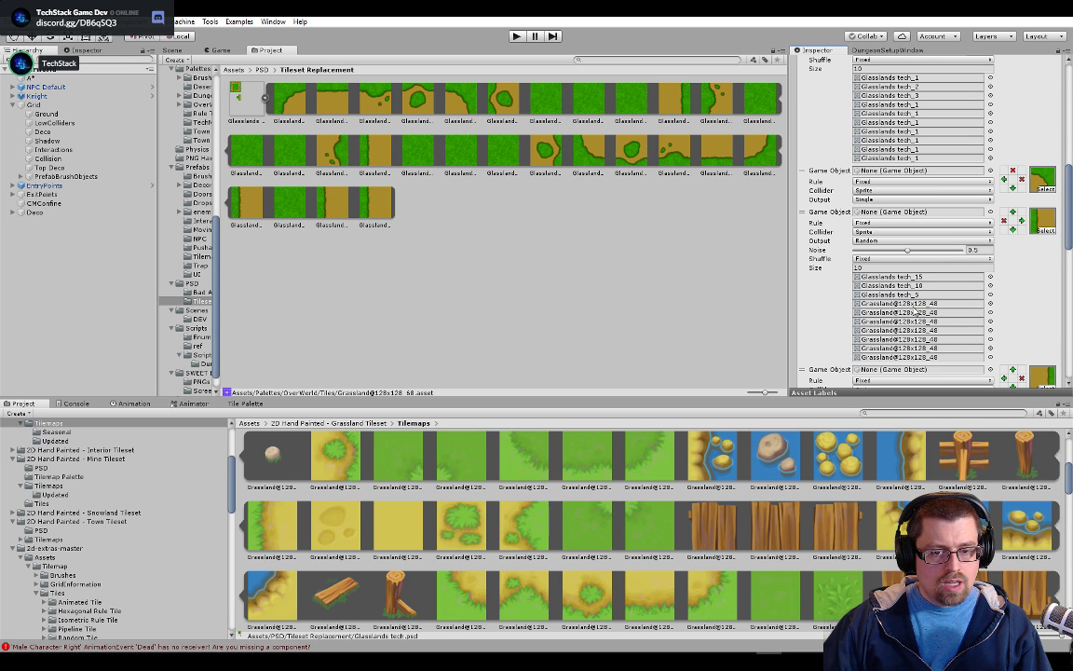
Fill the left edge rule's remaining random sprite slots with Glasslands tech_15 and check the path in the scene
left_click(916, 278)
left_click_drag(367, 158, 932, 321)
left_click(919, 314)
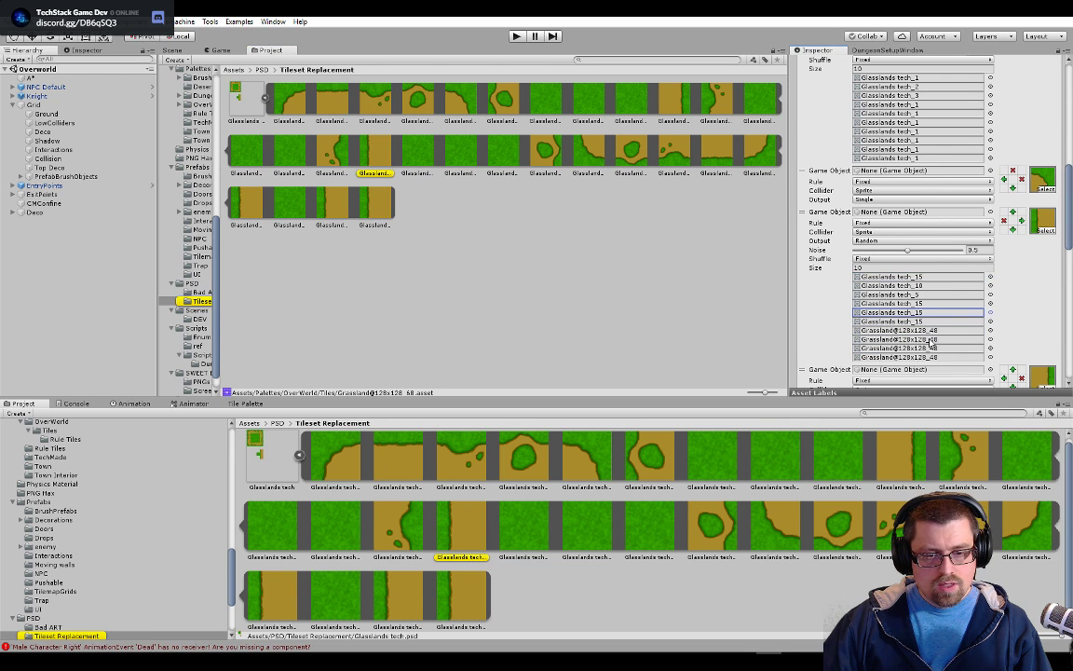
left_click_drag(382, 157, 909, 331)
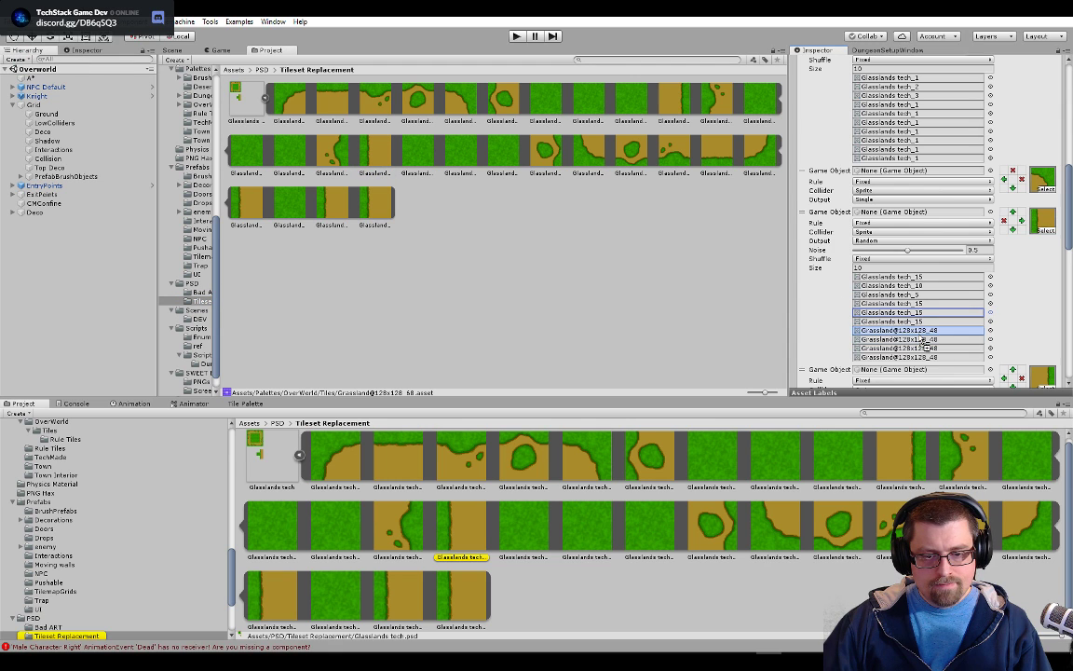
left_click_drag(375, 151, 918, 341)
left_click_drag(373, 160, 923, 348)
left_click_drag(373, 156, 918, 357)
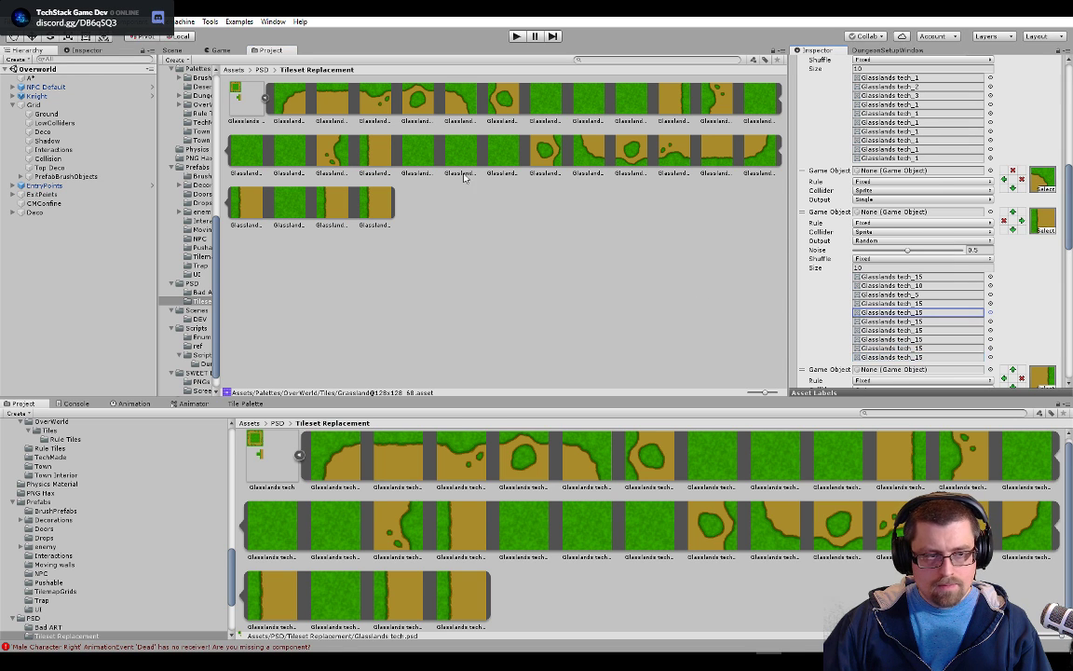
left_click(179, 50)
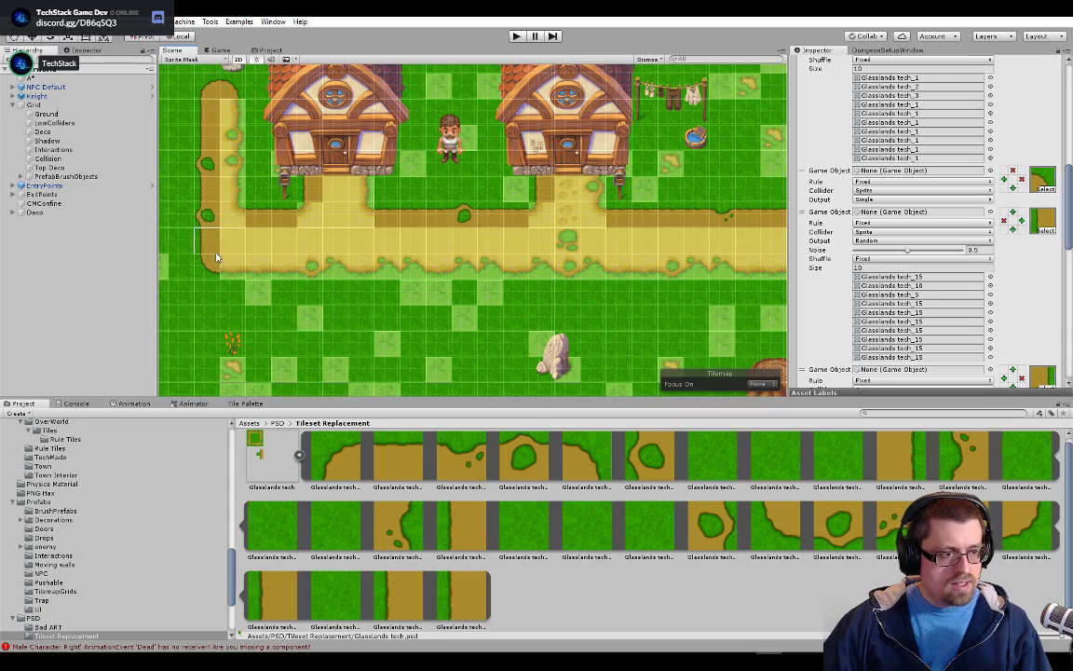
left_click_drag(213, 250, 395, 297)
scroll(395, 297, "down", 8)
left_click_drag(548, 303, 330, 239)
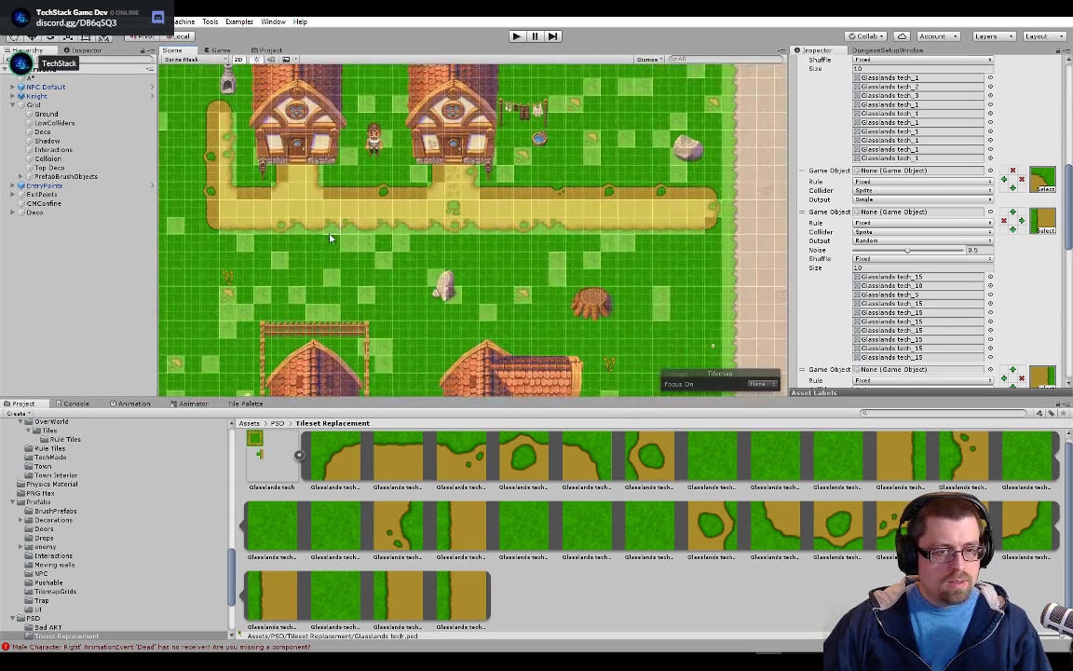
Examine how the left and upper edge sprites vary along the dirt path around the two houses in the Overworld scene
scroll(330, 239, "down", 12)
scroll(503, 261, "up", 10)
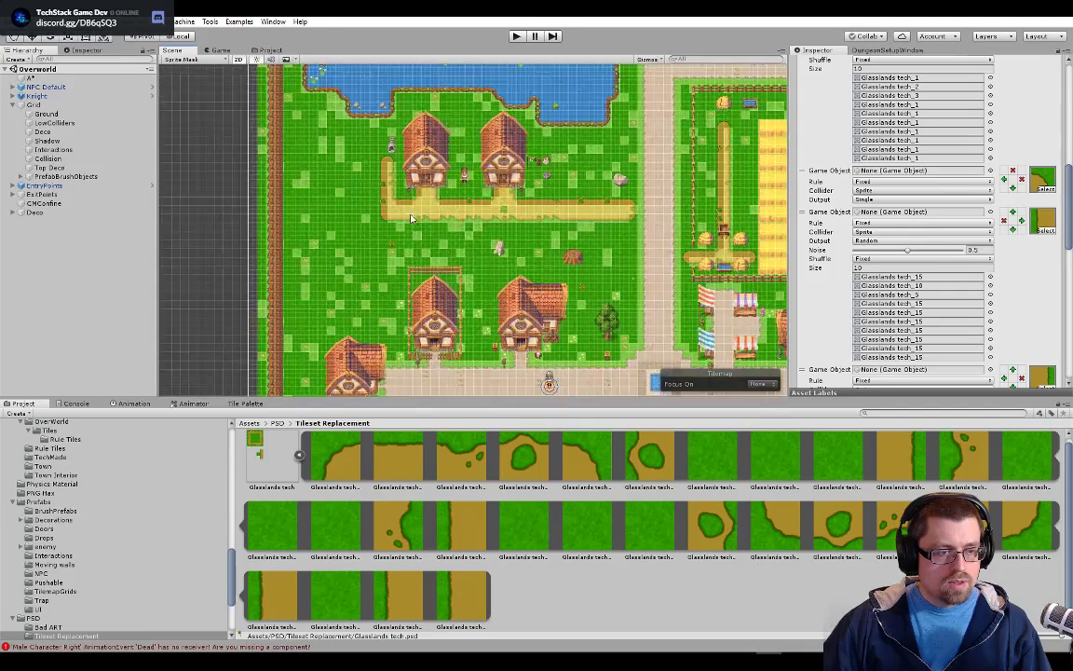
scroll(413, 222, "up", 8)
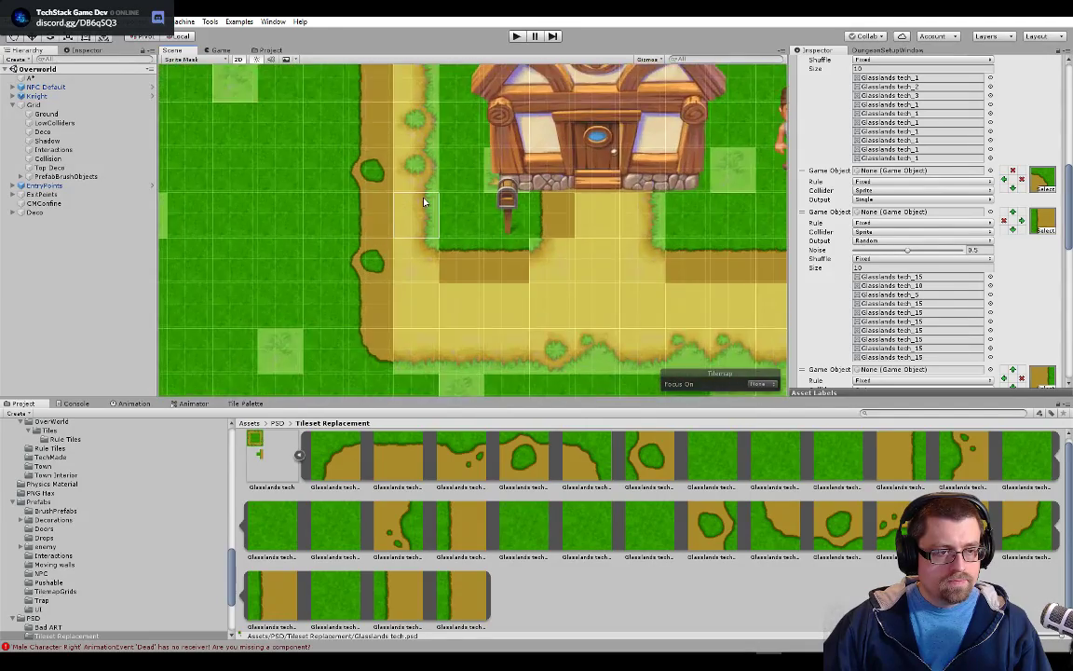
scroll(426, 214, "up", 4)
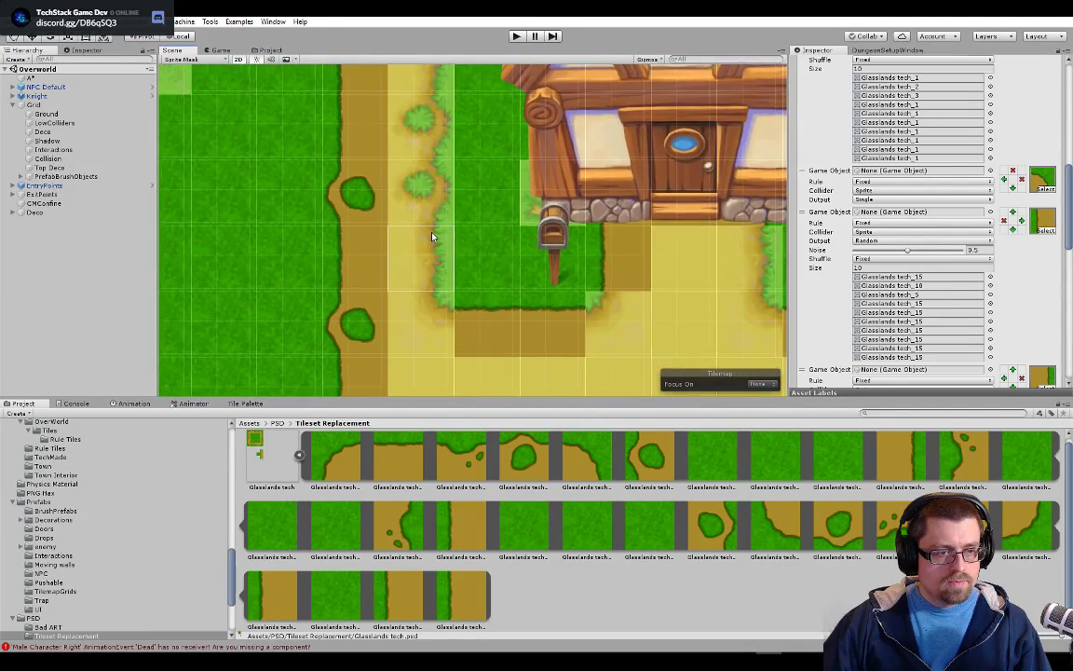
scroll(431, 237, "down", 6)
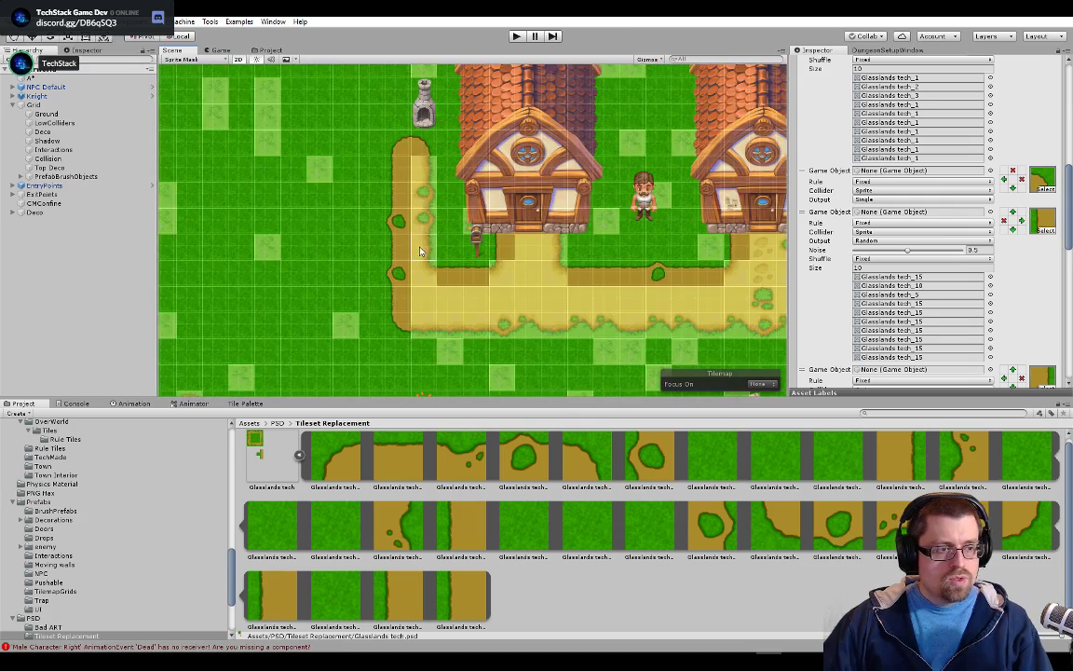
scroll(392, 283, "down", 2)
left_click_drag(374, 337, 446, 301)
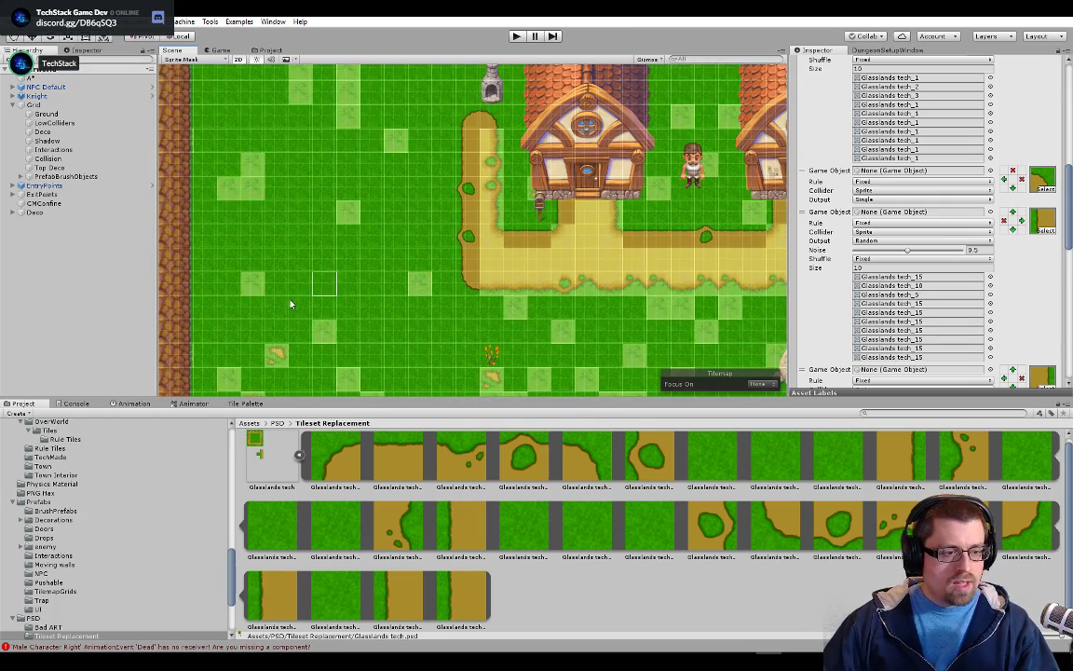
scroll(314, 343, "down", 5)
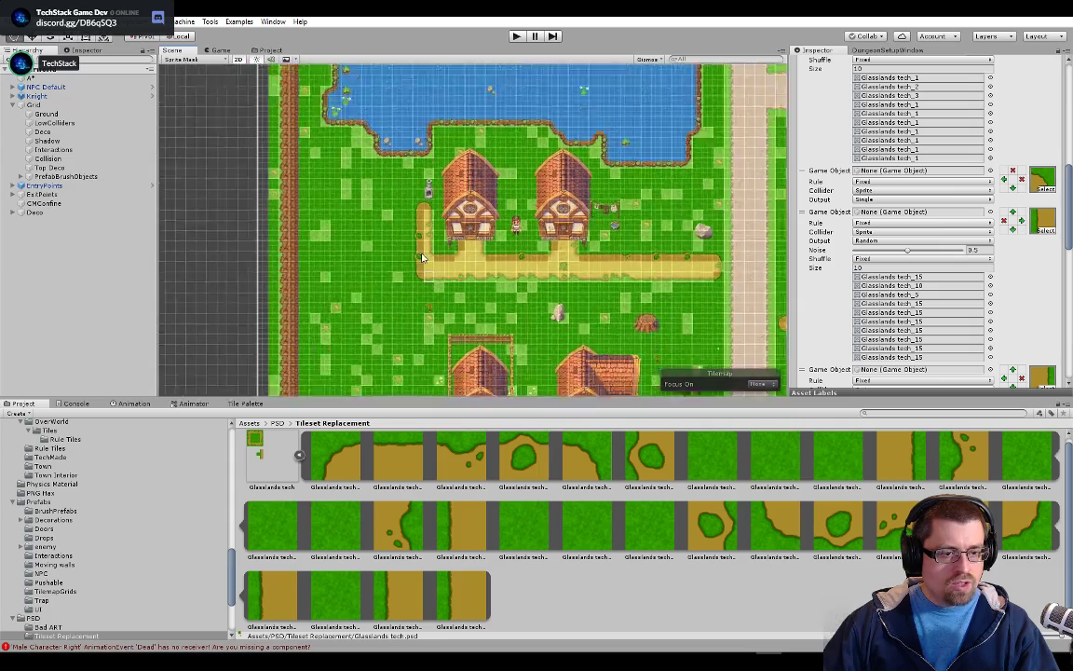
scroll(421, 204, "up", 2)
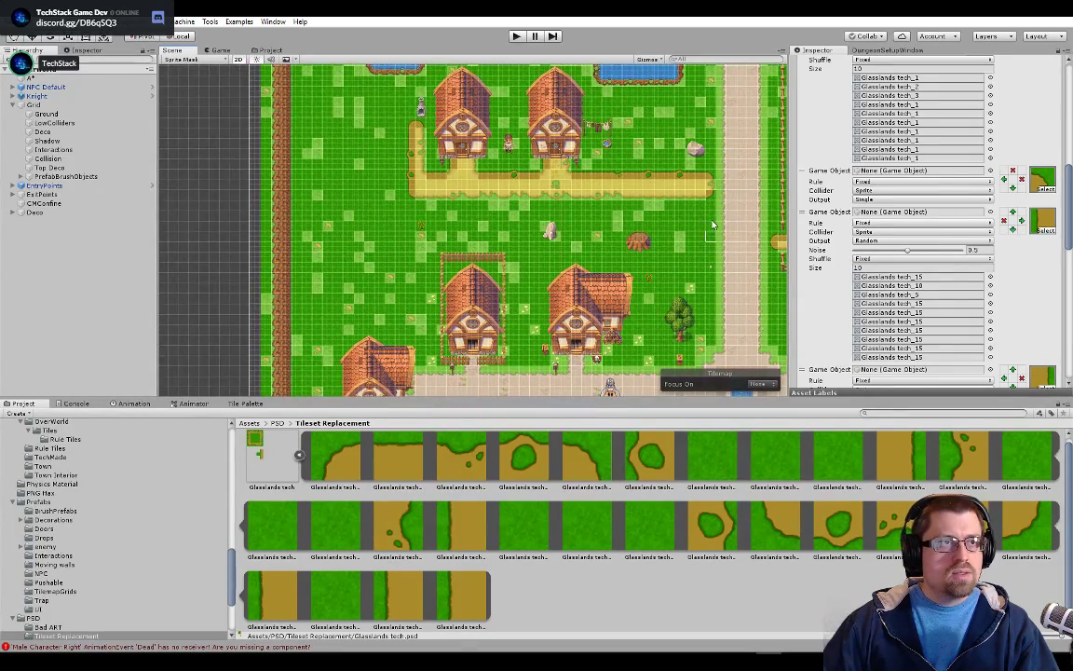
left_click_drag(722, 148, 639, 181)
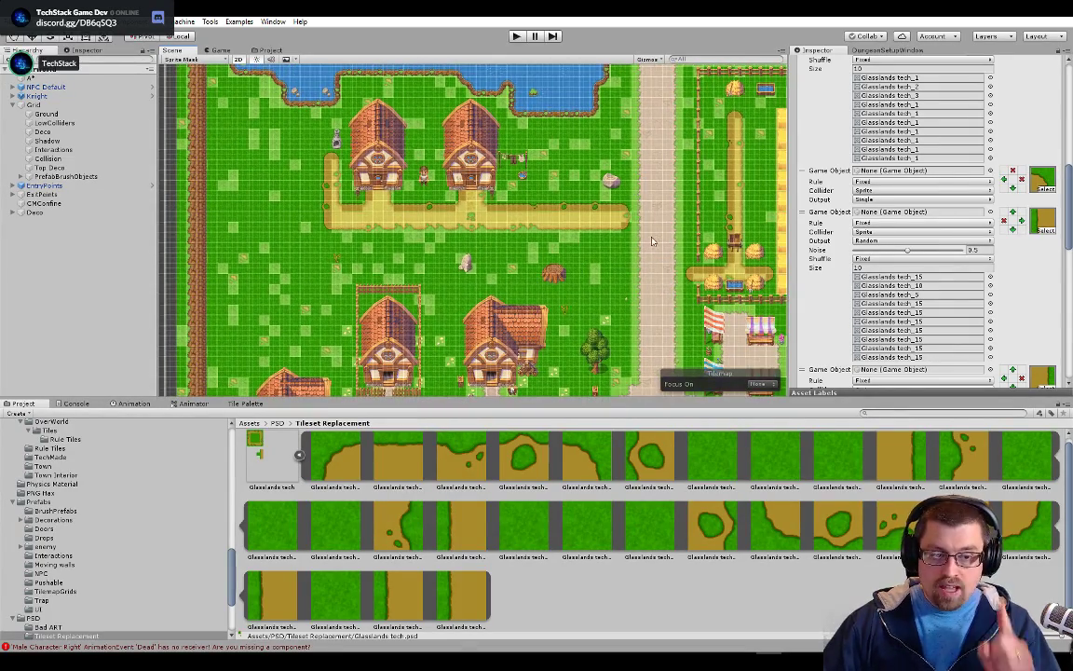
scroll(485, 214, "up", 5)
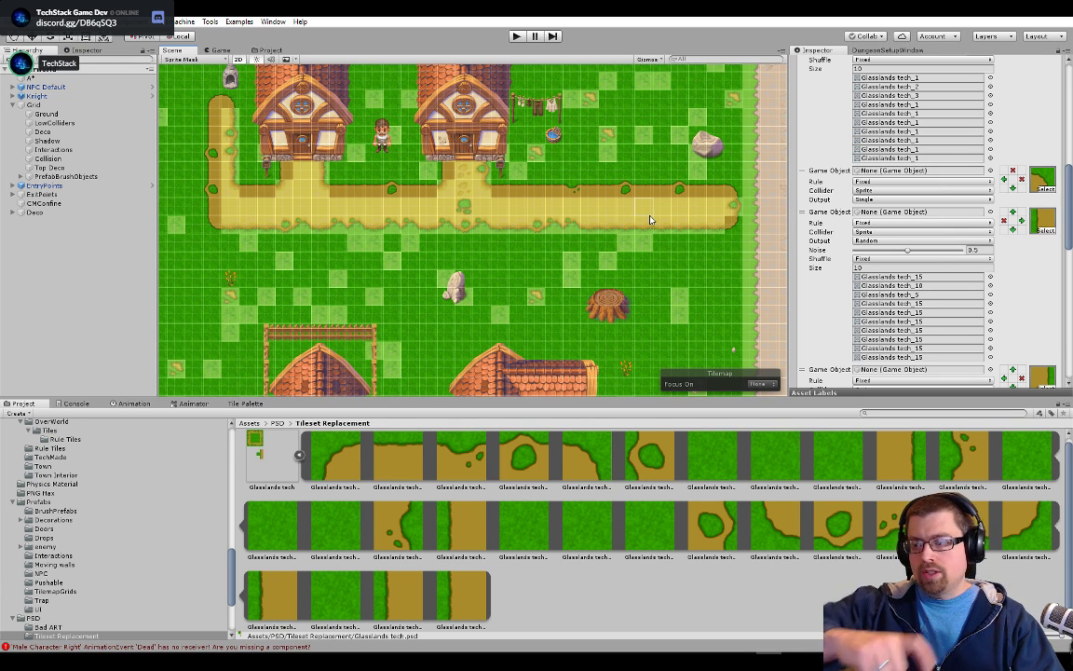
Switch to Photoshop and rename the bottom layer of Layer 2.psb as Dirt
key("alt+Tab")
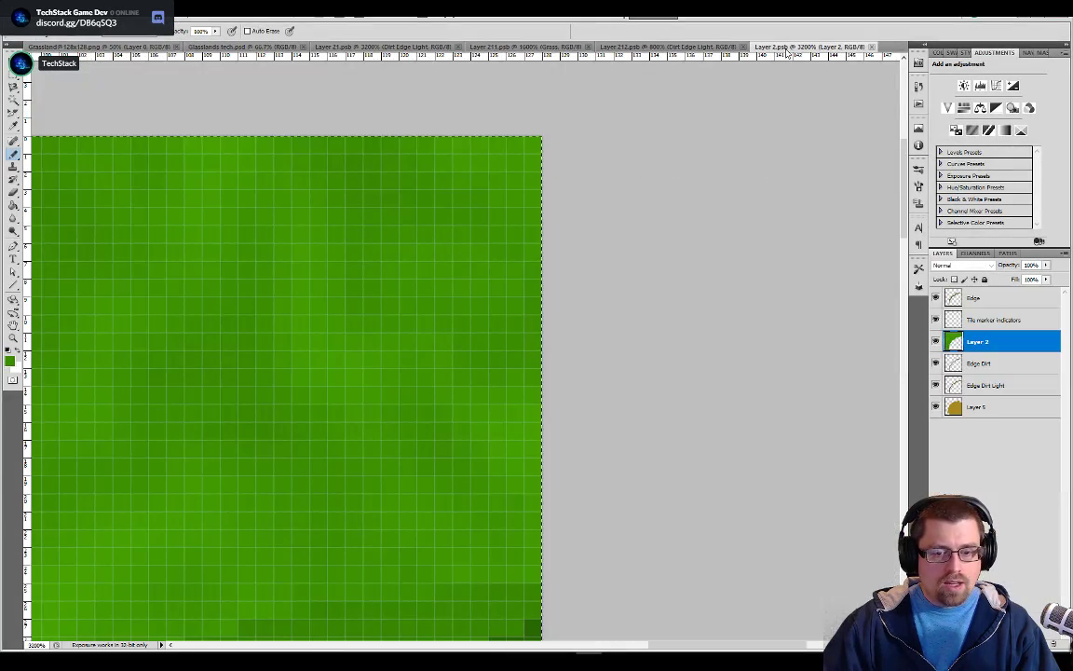
left_click(788, 46)
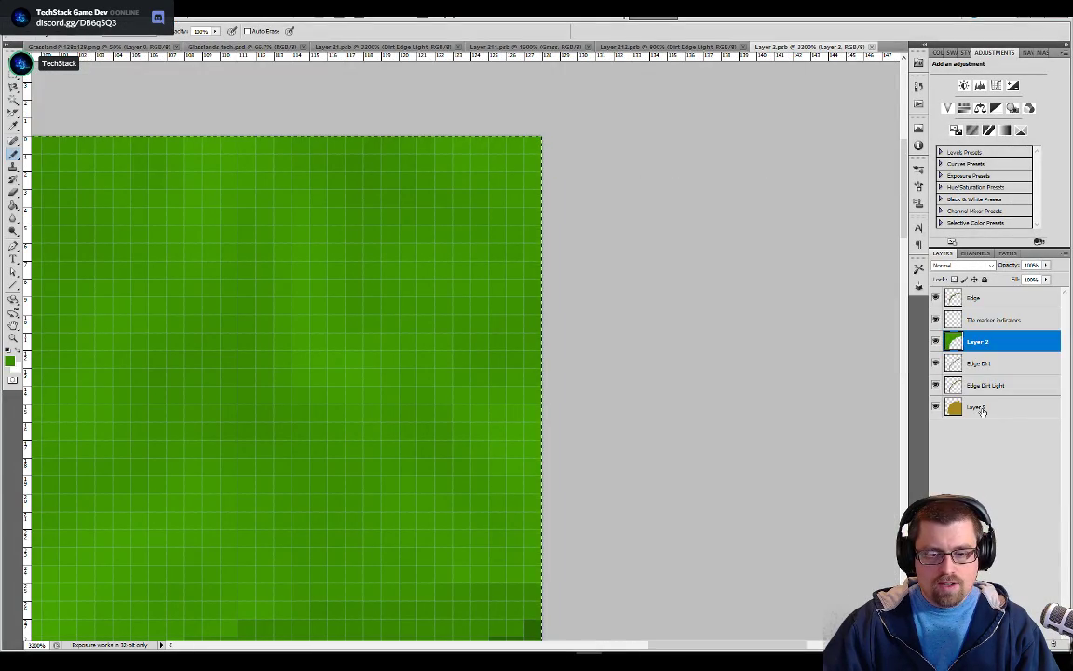
left_click(980, 409)
double_click(980, 408)
type("Dirt")
key("Return")
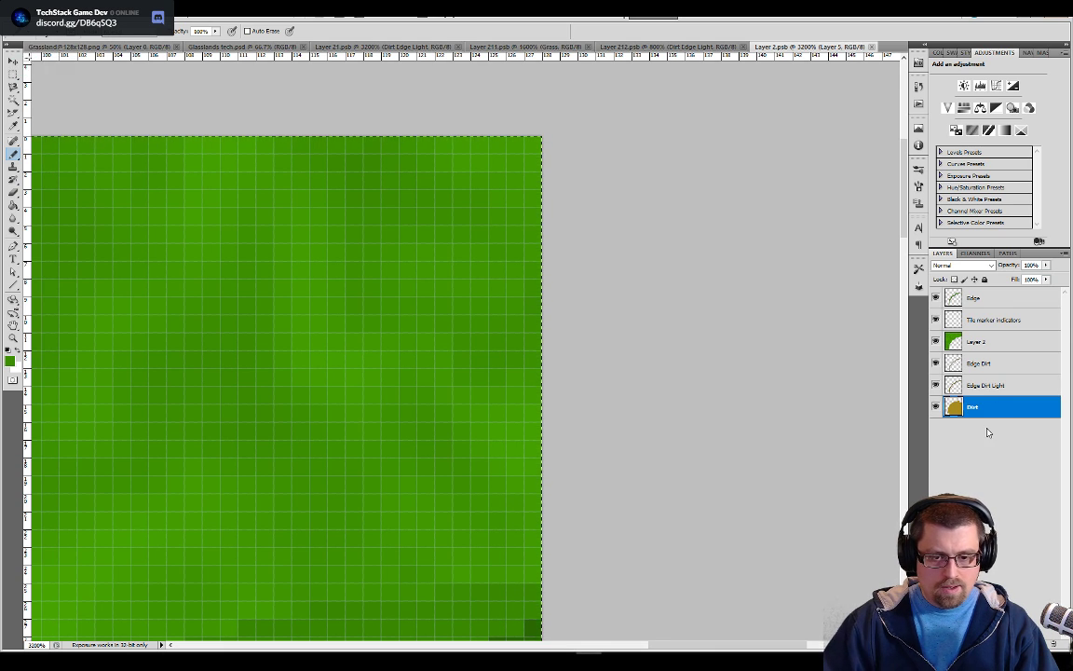
In Layer 212.psb, examine the Dirt, Dirt Edge and Dirt Edge Light layers that form the tile's shaded border
left_click(652, 47)
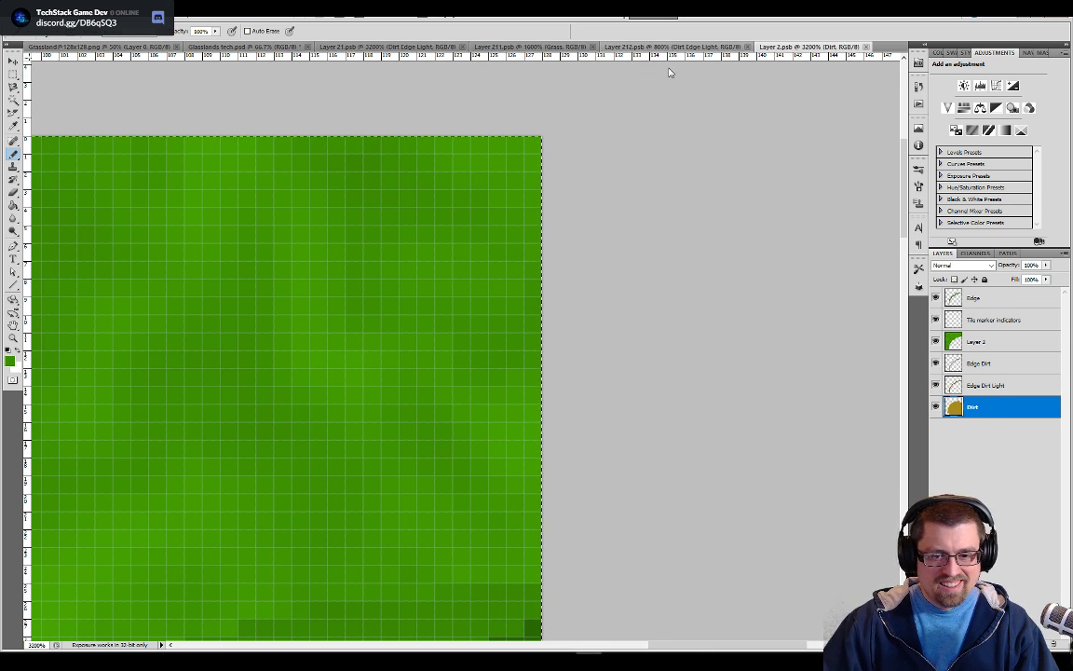
left_click(970, 408)
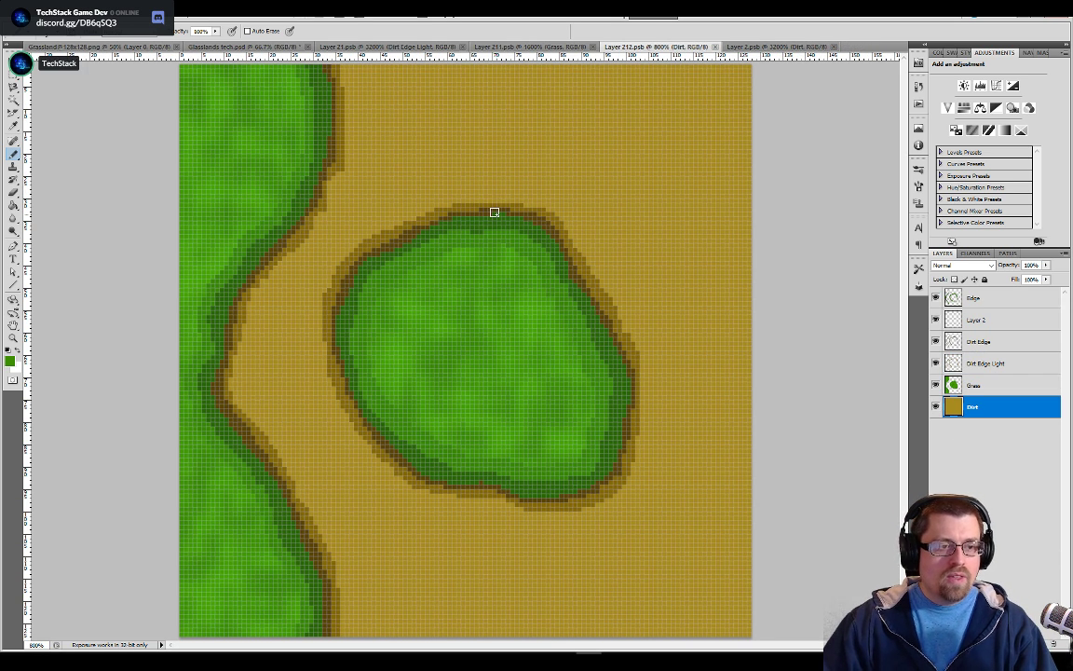
left_click(986, 362)
left_click(986, 344)
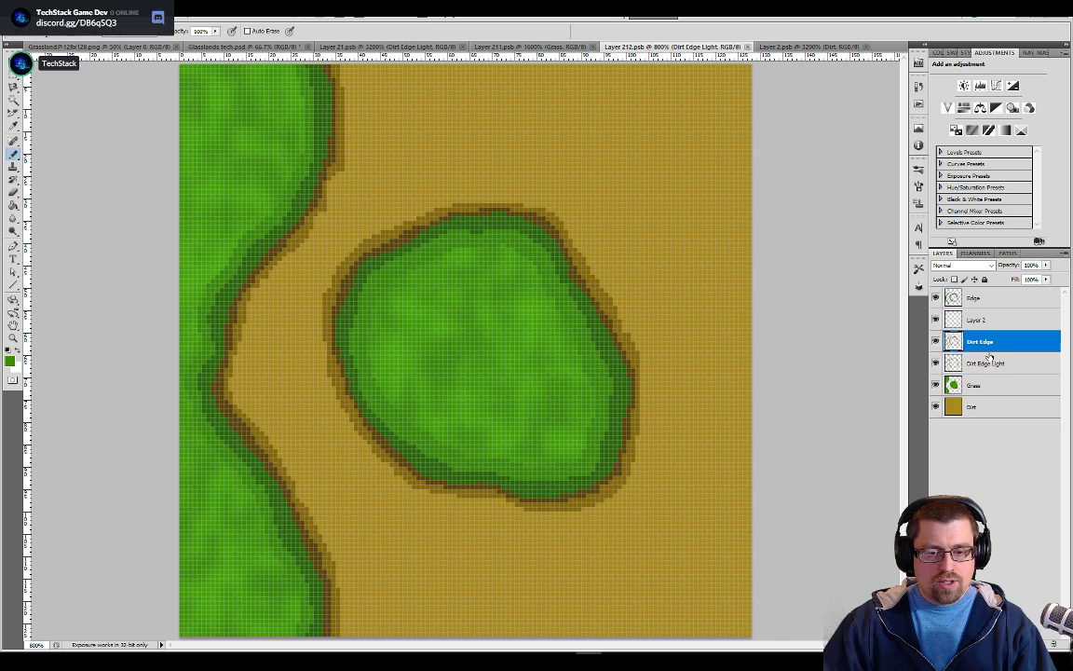
left_click(994, 365)
left_click(989, 343)
left_click(998, 370)
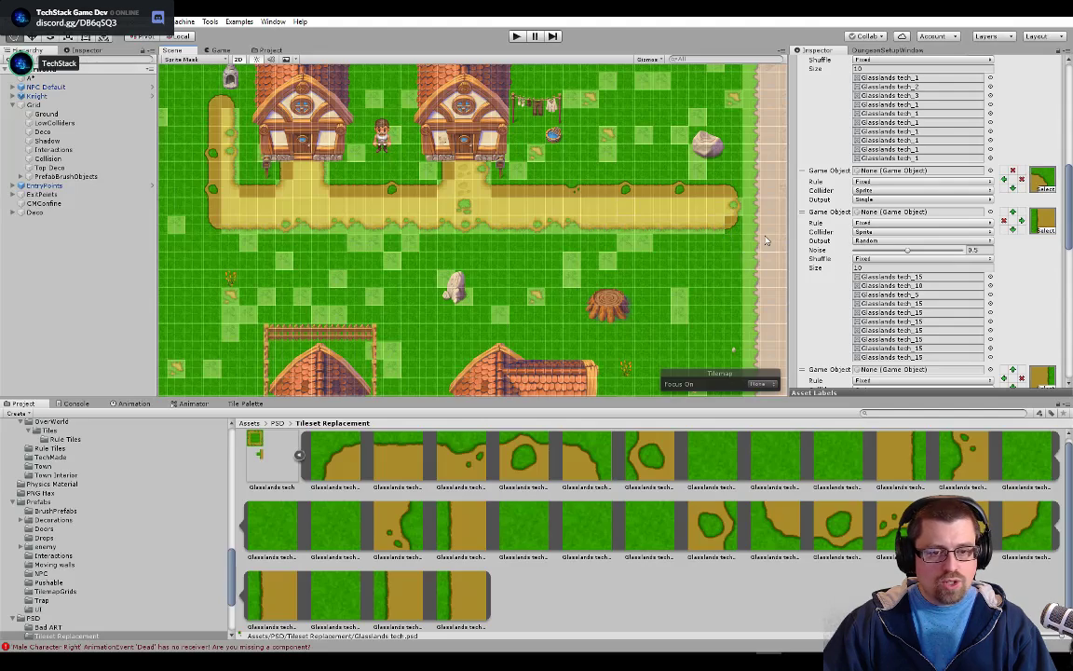
Return to Unity and compare the old grass border beside the stone road with the new dirt path edges near the houses
scroll(766, 240, "up", 10)
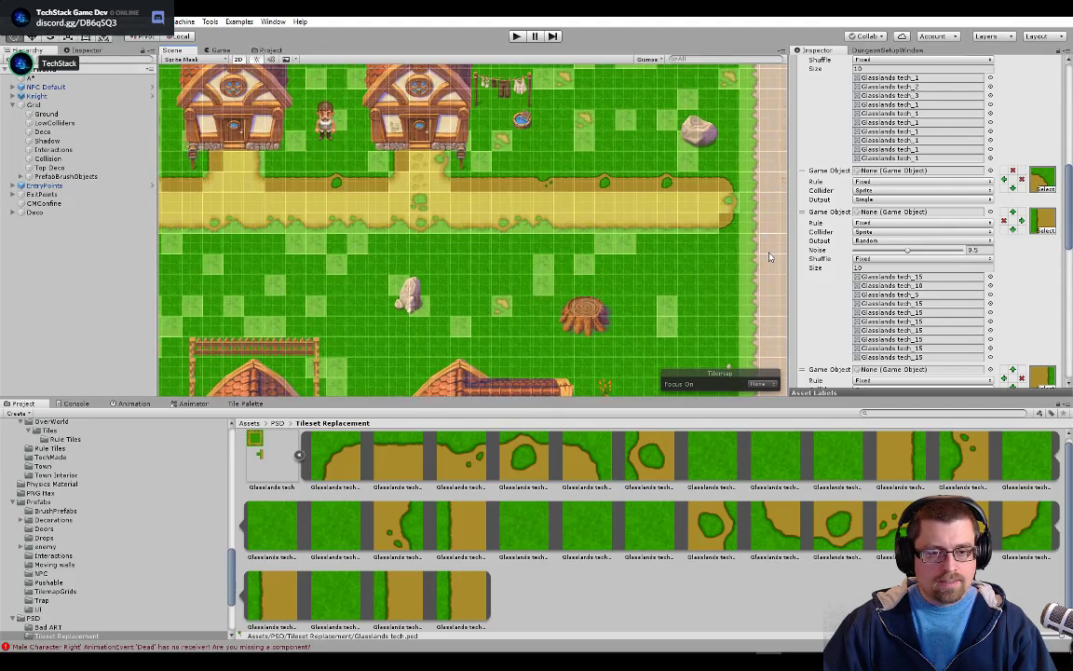
scroll(770, 257, "up", 10)
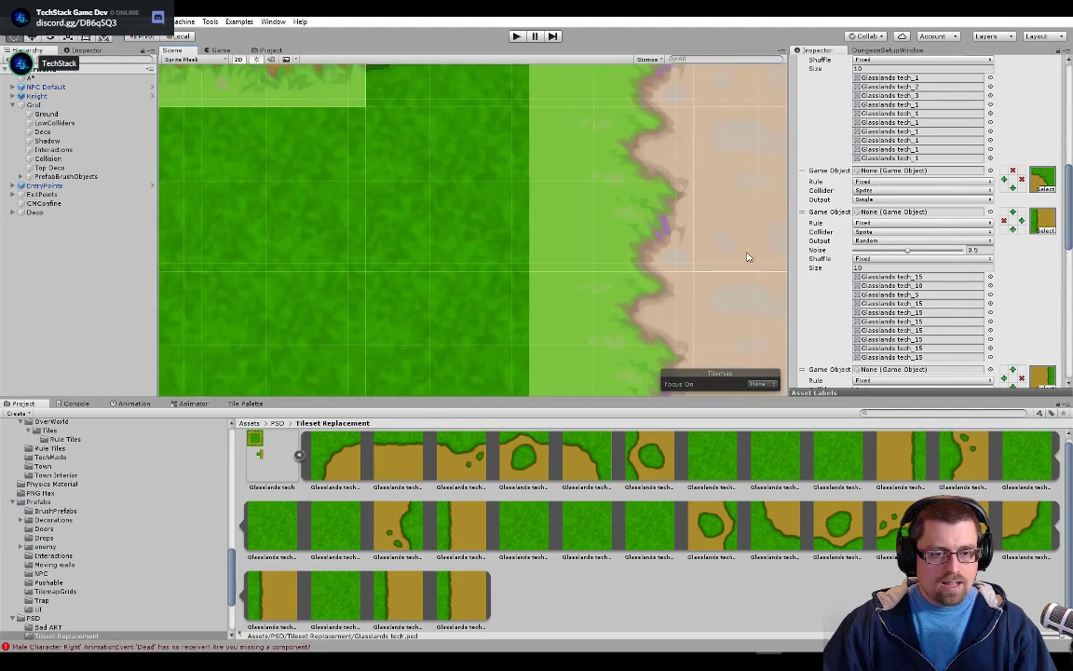
scroll(671, 266, "down", 10)
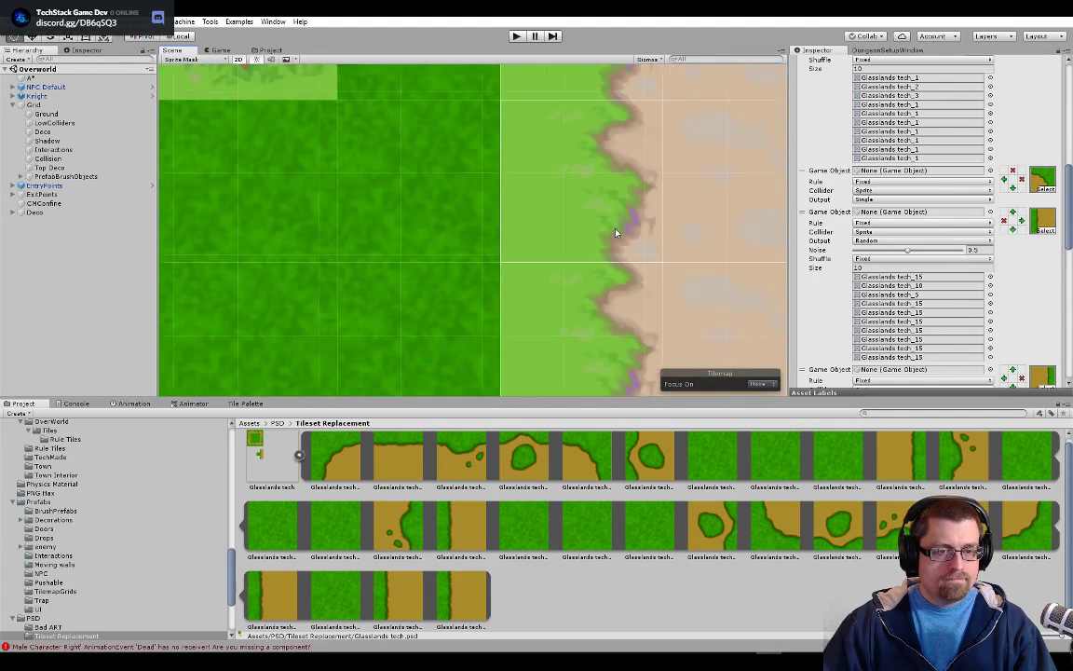
scroll(391, 182, "down", 8)
left_click_drag(363, 220, 684, 316)
left_click_drag(246, 253, 438, 312)
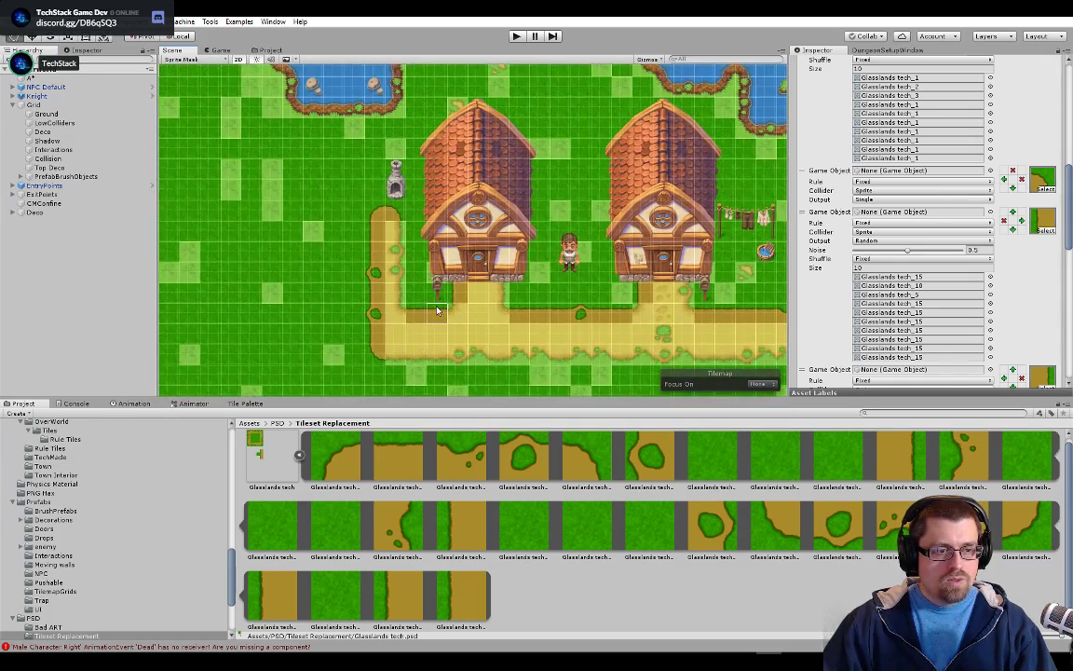
scroll(329, 303, "up", 1)
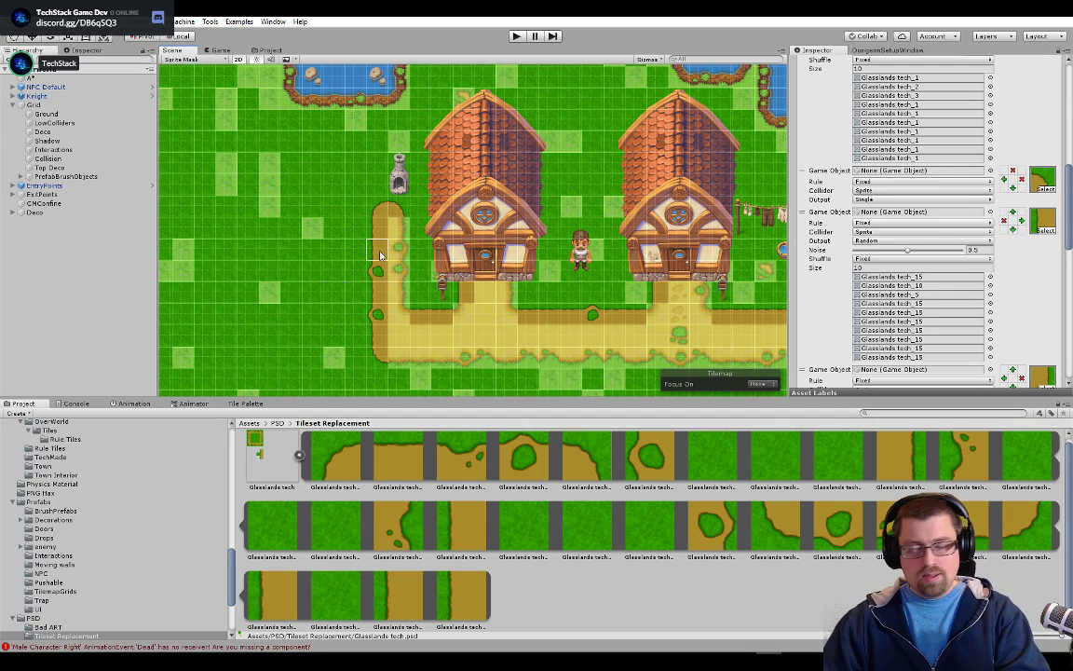
left_click_drag(371, 82, 399, 213)
left_click_drag(559, 276, 538, 192)
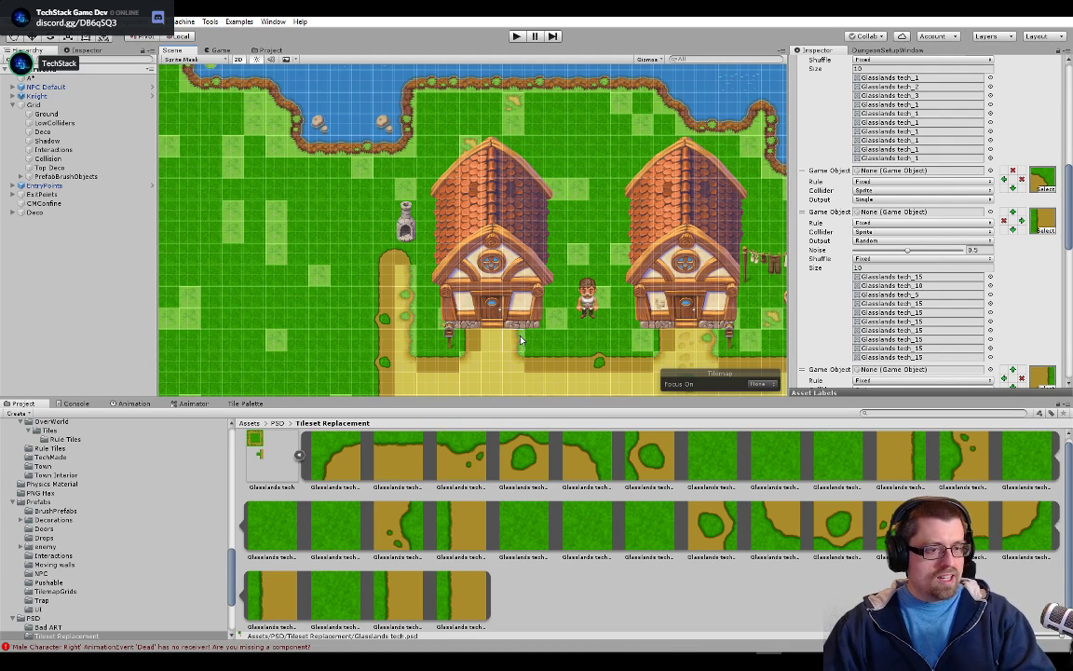
scroll(521, 340, "up", 8)
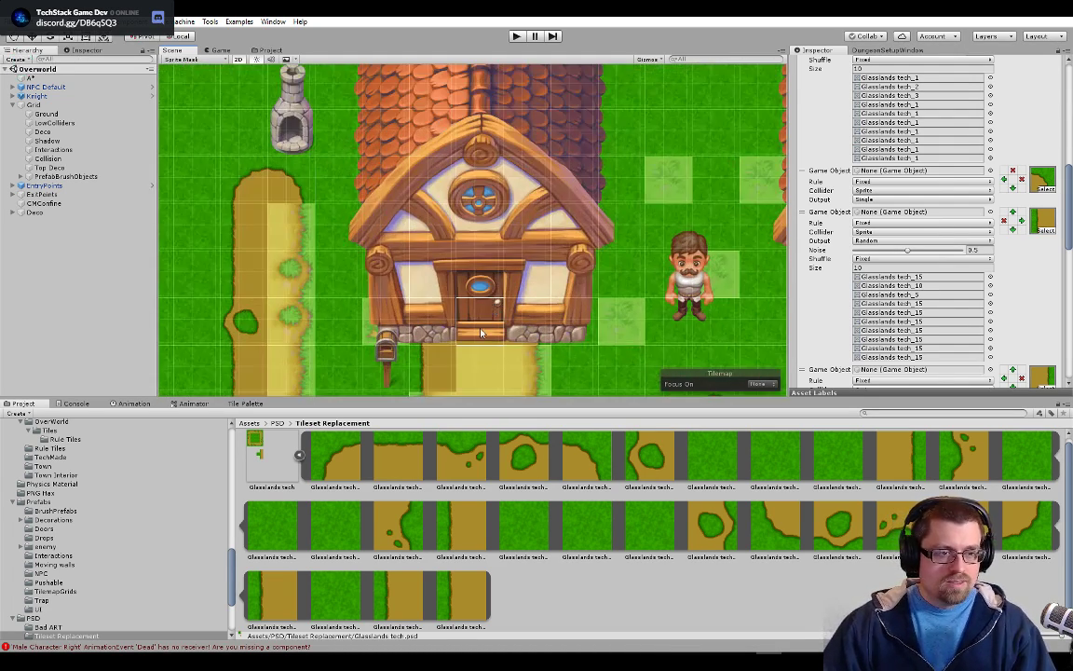
left_click_drag(503, 307, 575, 294)
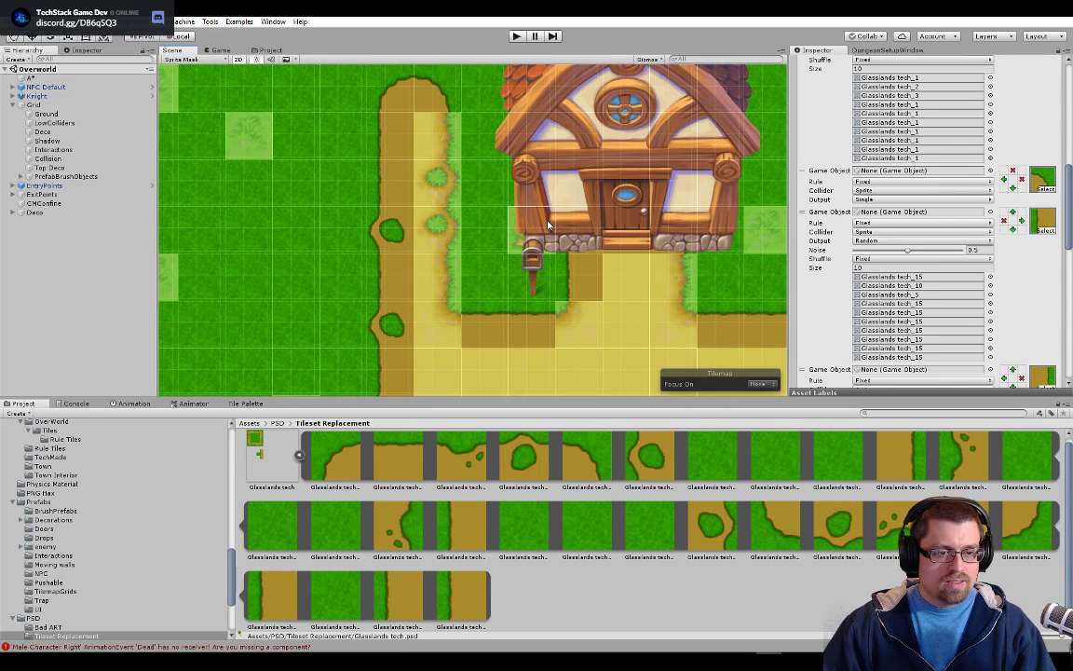
left_click_drag(588, 159, 607, 278)
scroll(606, 280, "down", 3)
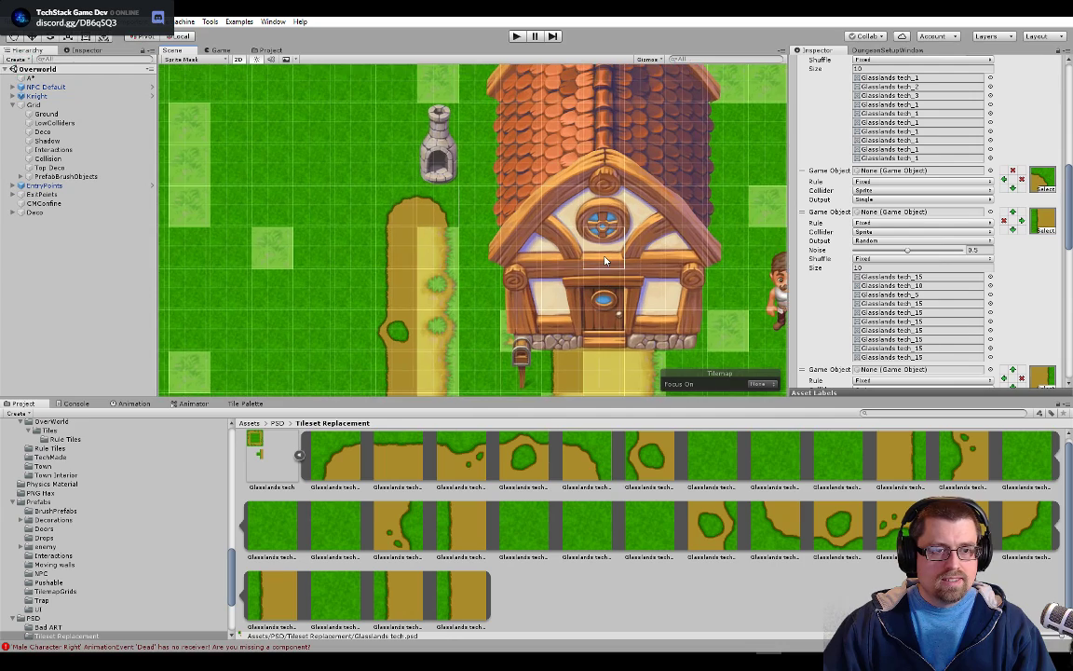
left_click_drag(575, 370, 600, 184)
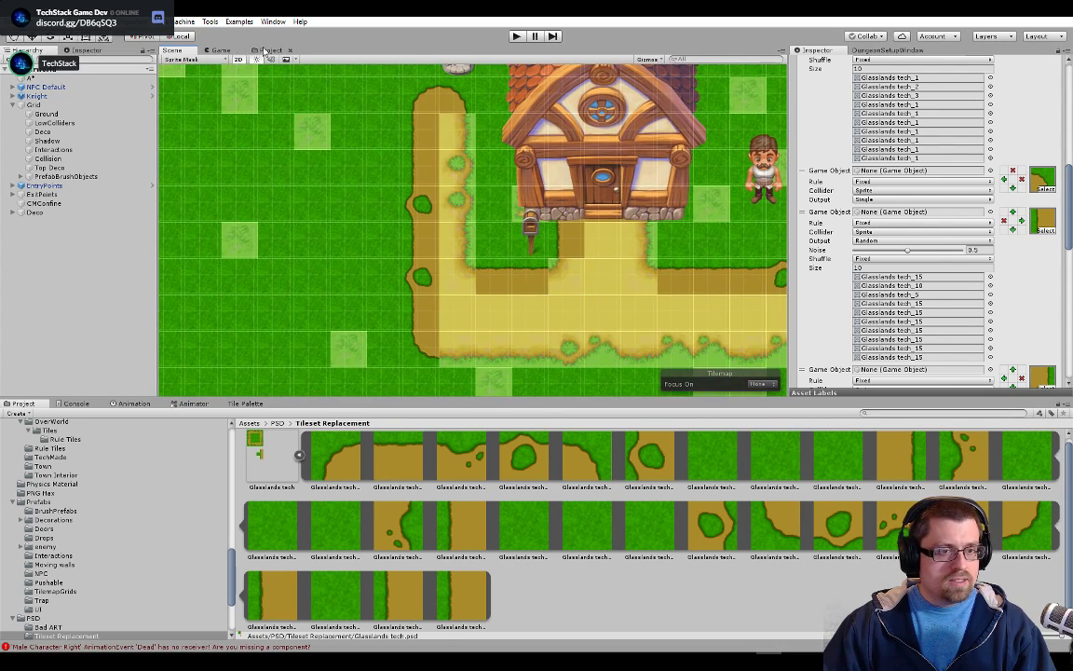
In the right edge rule, set the second and third random sprites to Glasslands tech_14 and tech_19, and the remaining slots to tech_9
left_click(266, 50)
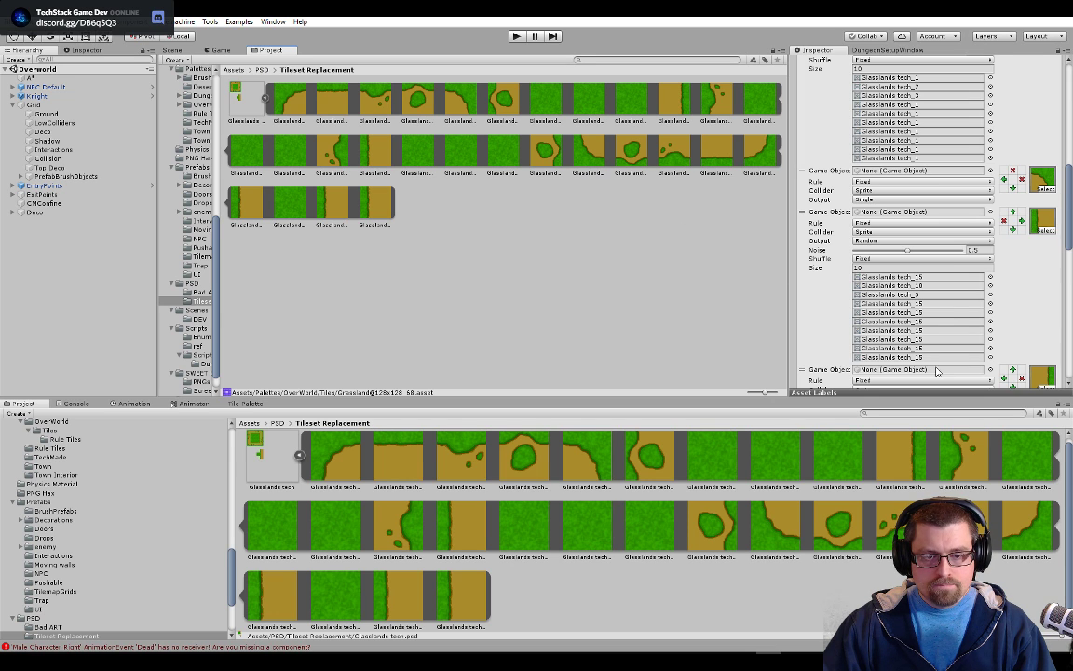
scroll(952, 311, "down", 5)
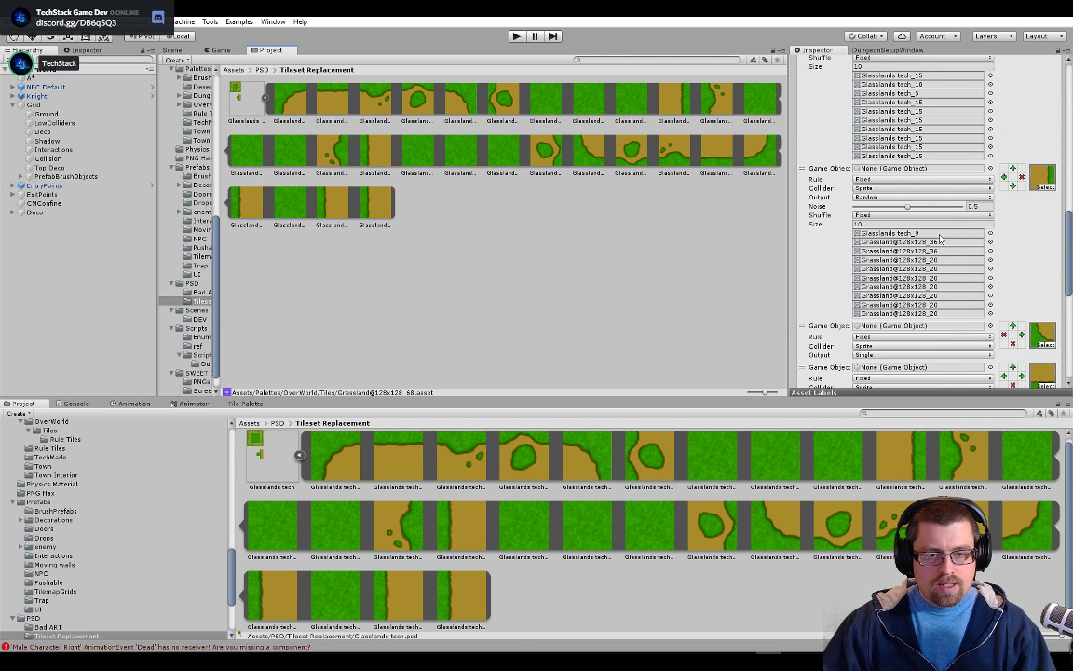
left_click(891, 234)
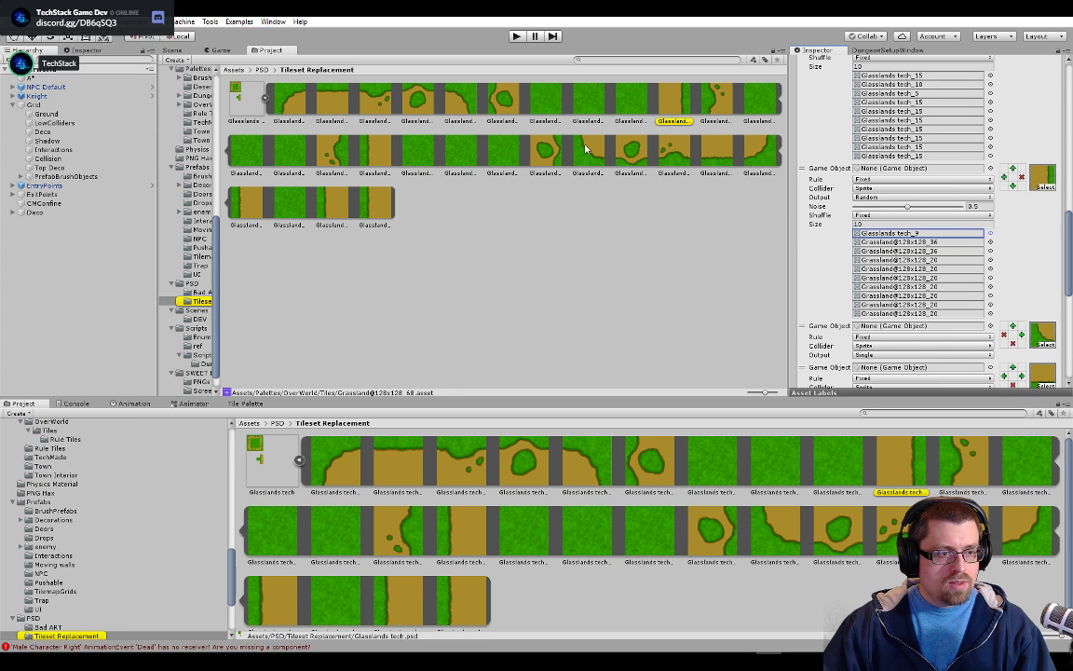
left_click_drag(341, 161, 948, 247)
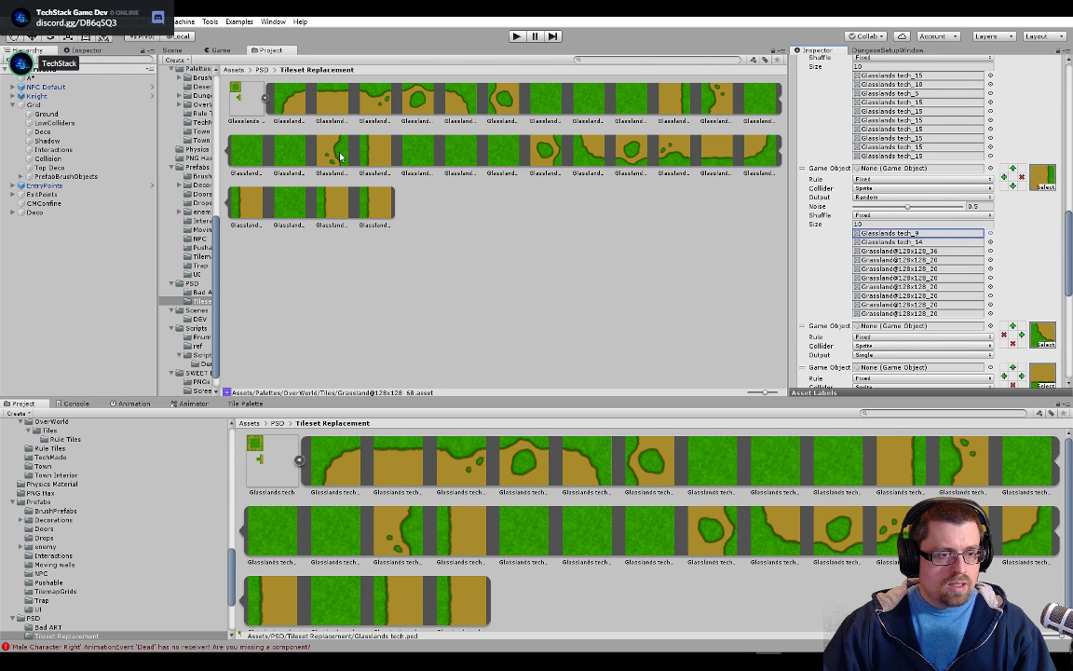
left_click_drag(536, 177, 936, 251)
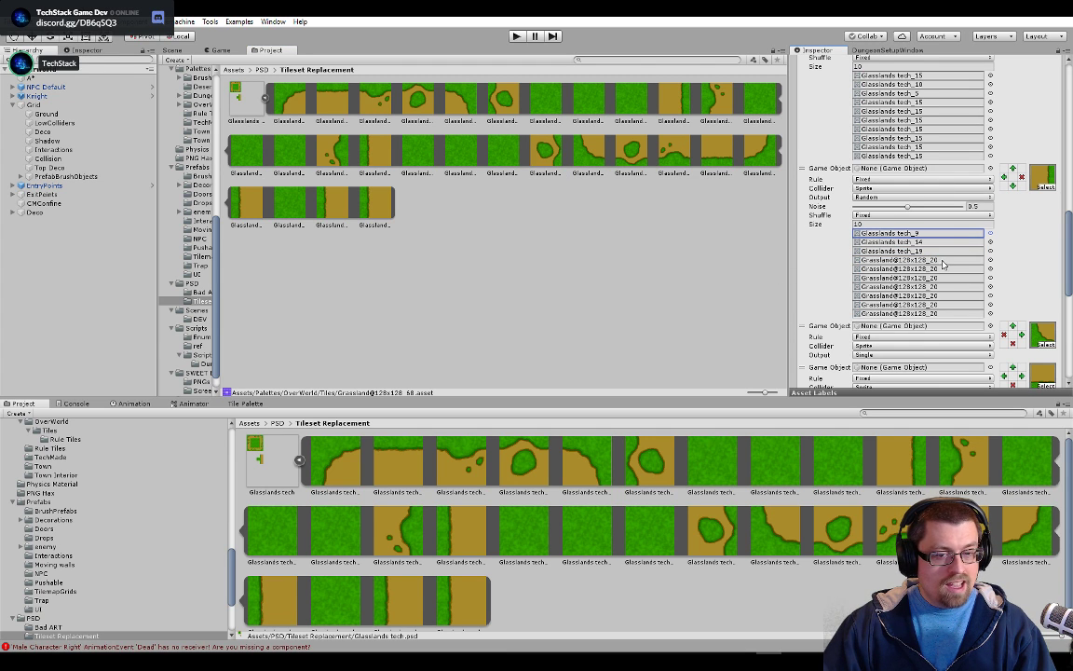
left_click(911, 237)
left_click_drag(683, 104, 890, 307)
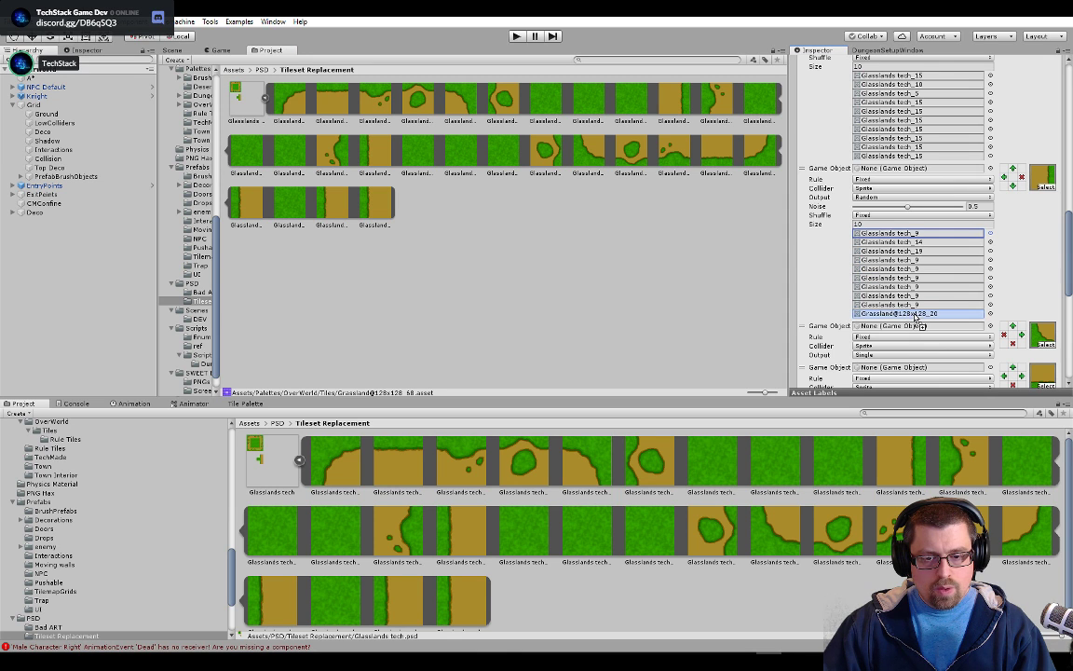
In the bottom edge rule, set the second and third random sprites to Glasslands tech_21 and tech_22
scroll(932, 308, "down", 5)
scroll(1004, 289, "up", 5)
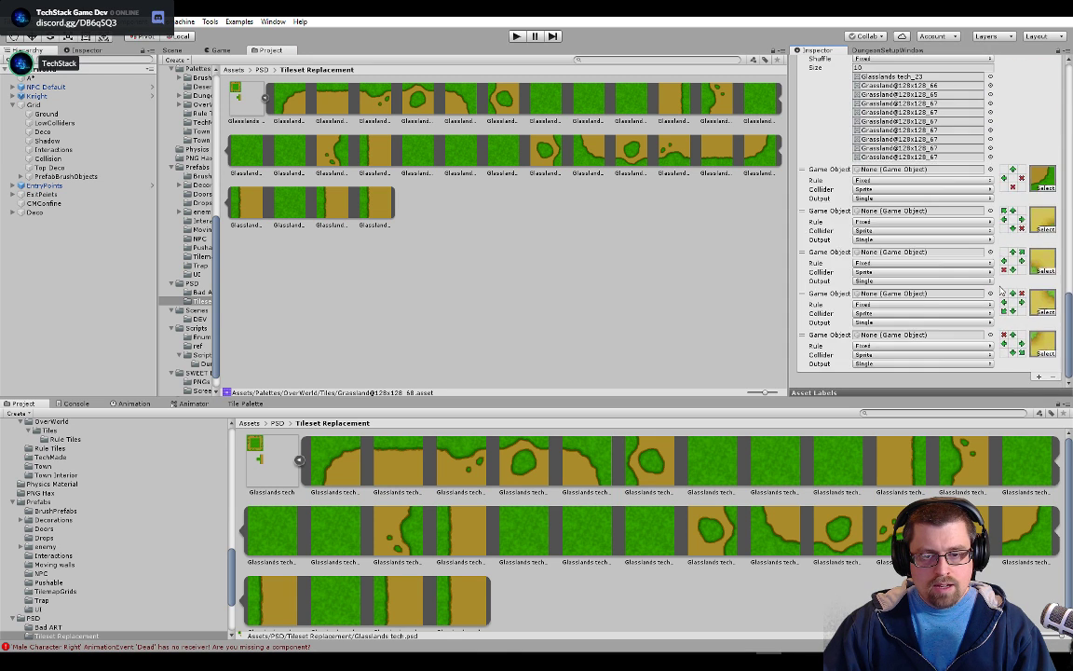
left_click(895, 278)
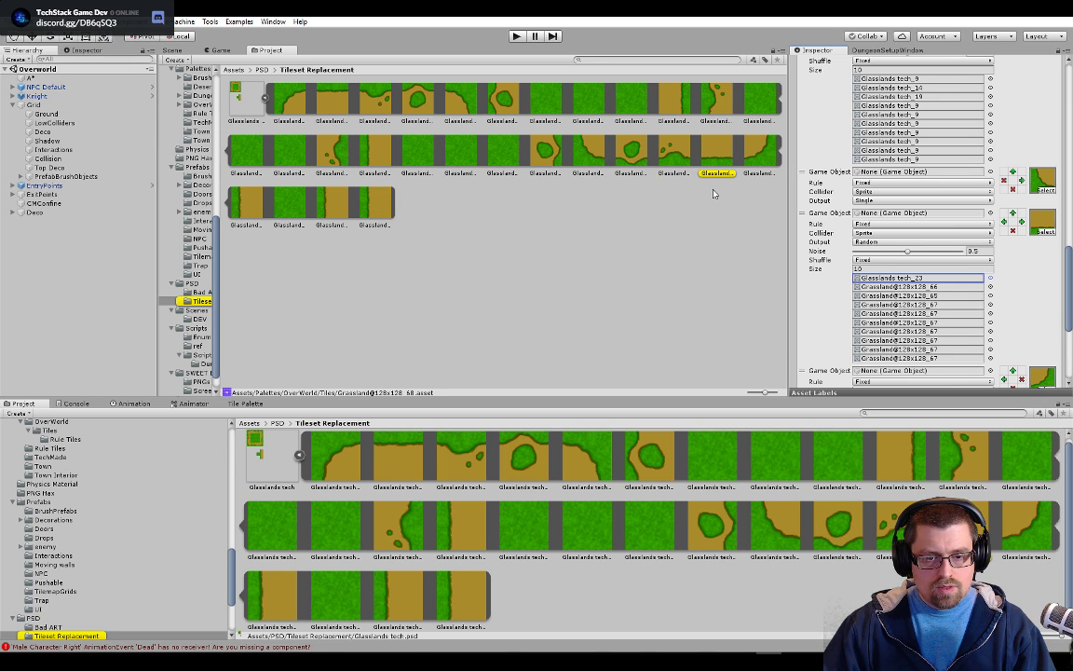
left_click_drag(652, 171, 918, 286)
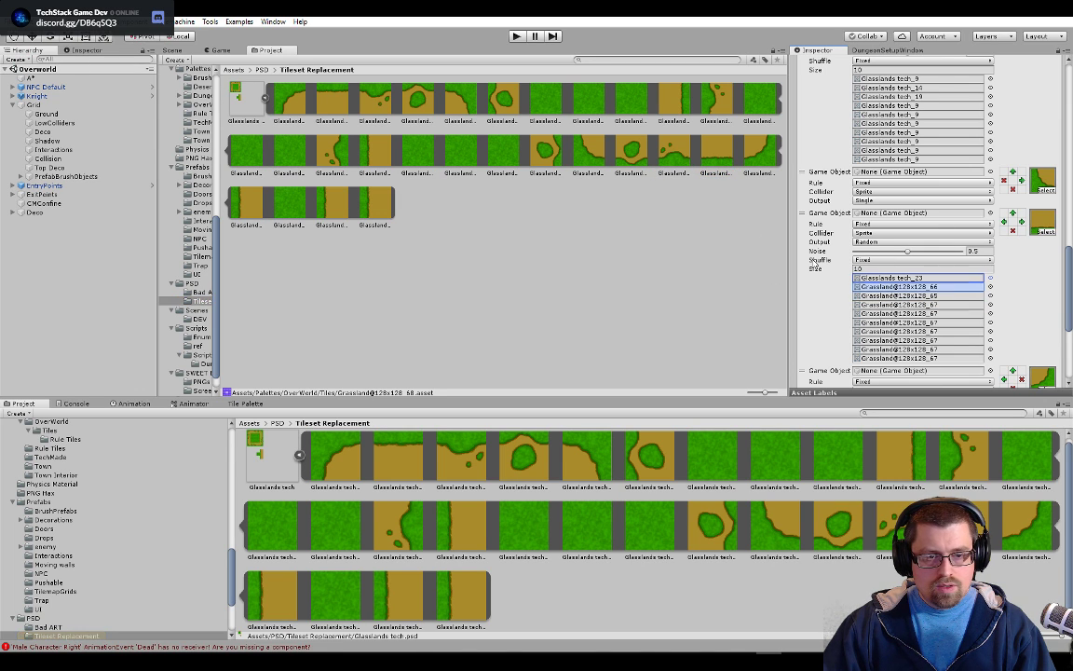
left_click_drag(676, 153, 895, 295)
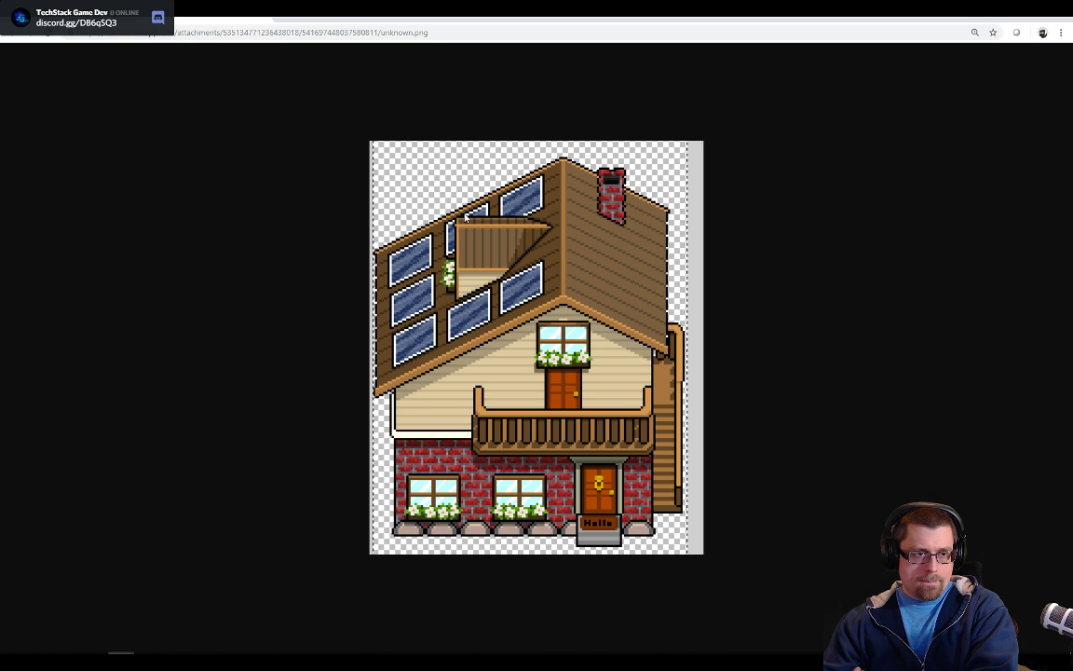
left_click(266, 20)
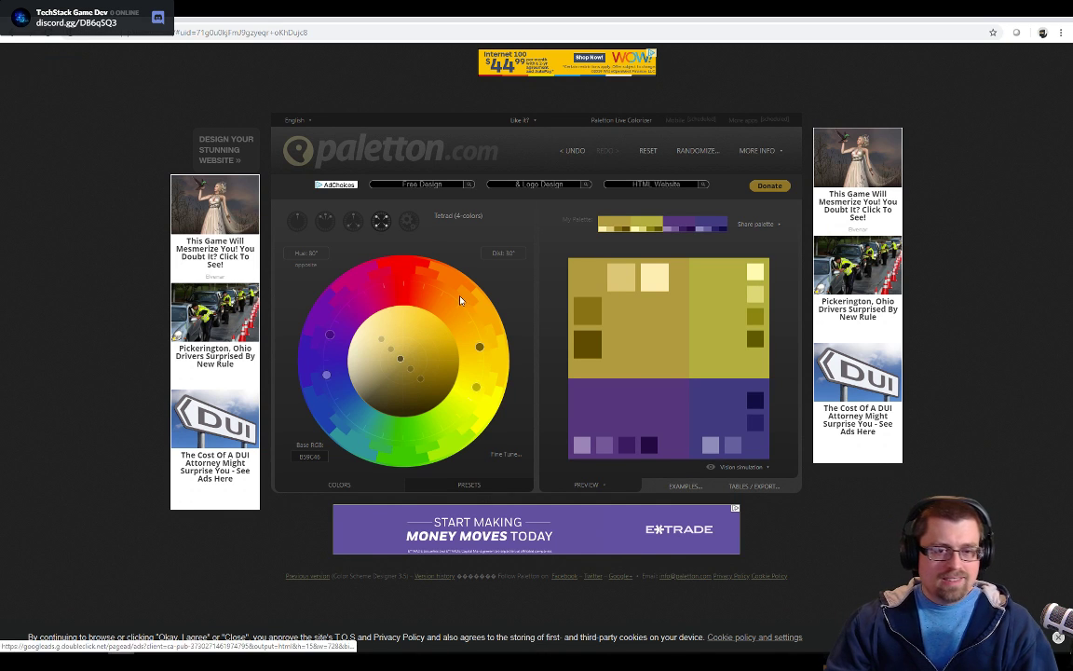
left_click(980, 20)
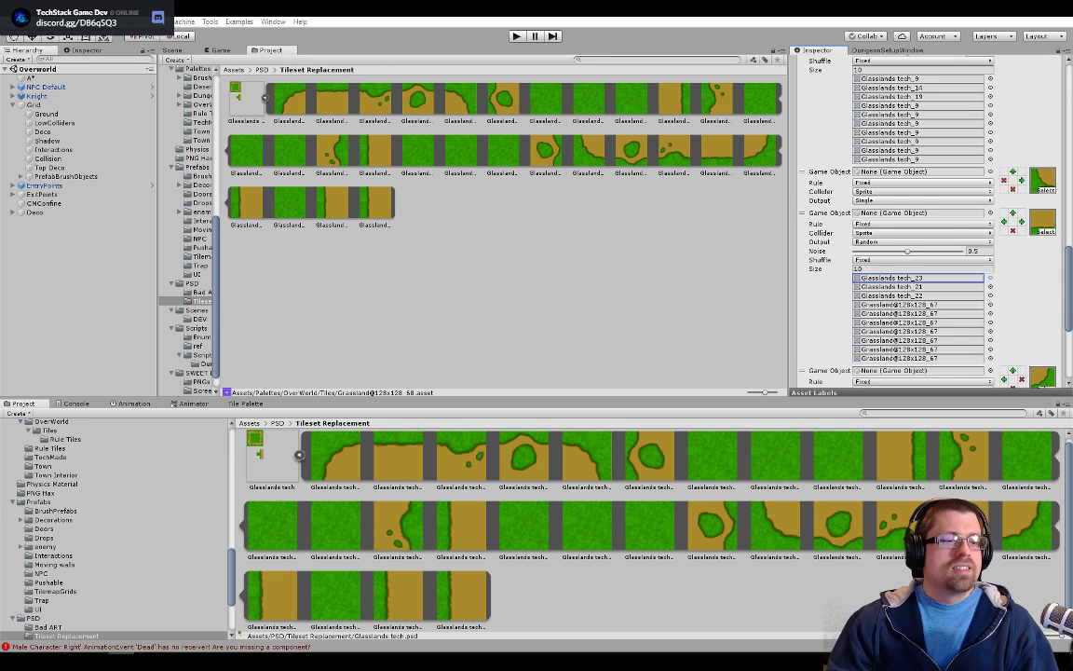
Fill the remaining random sprite slots of the bottom edge rule with Glasslands tech_23
left_click(916, 278)
left_click_drag(721, 154, 896, 327)
left_click_drag(725, 159, 885, 331)
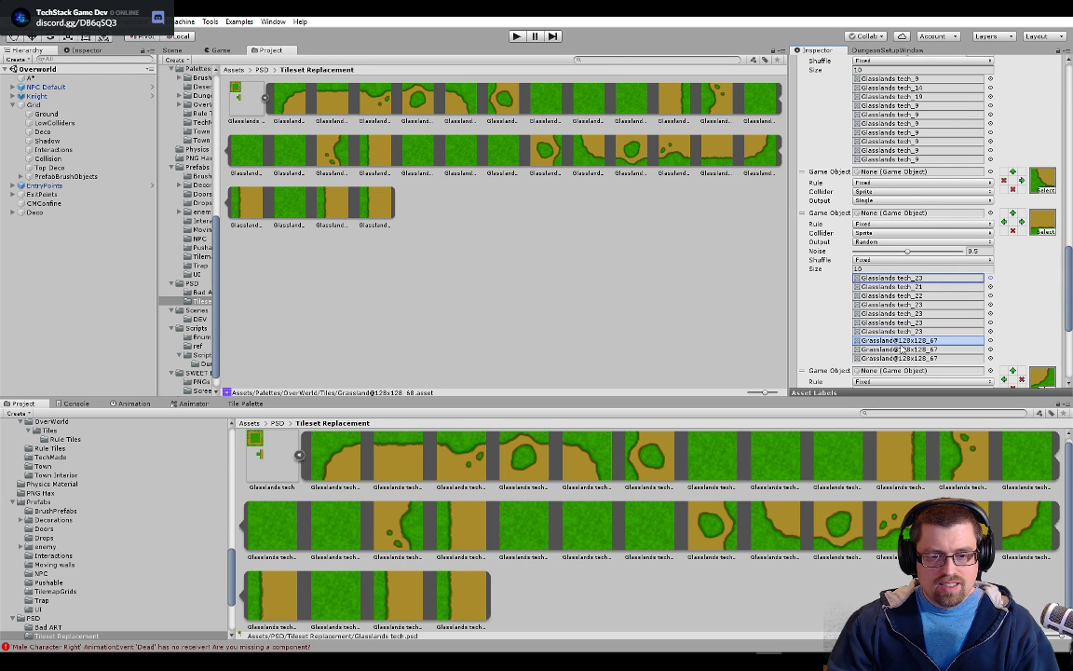
left_click_drag(645, 141, 929, 354)
left_click_drag(717, 149, 929, 361)
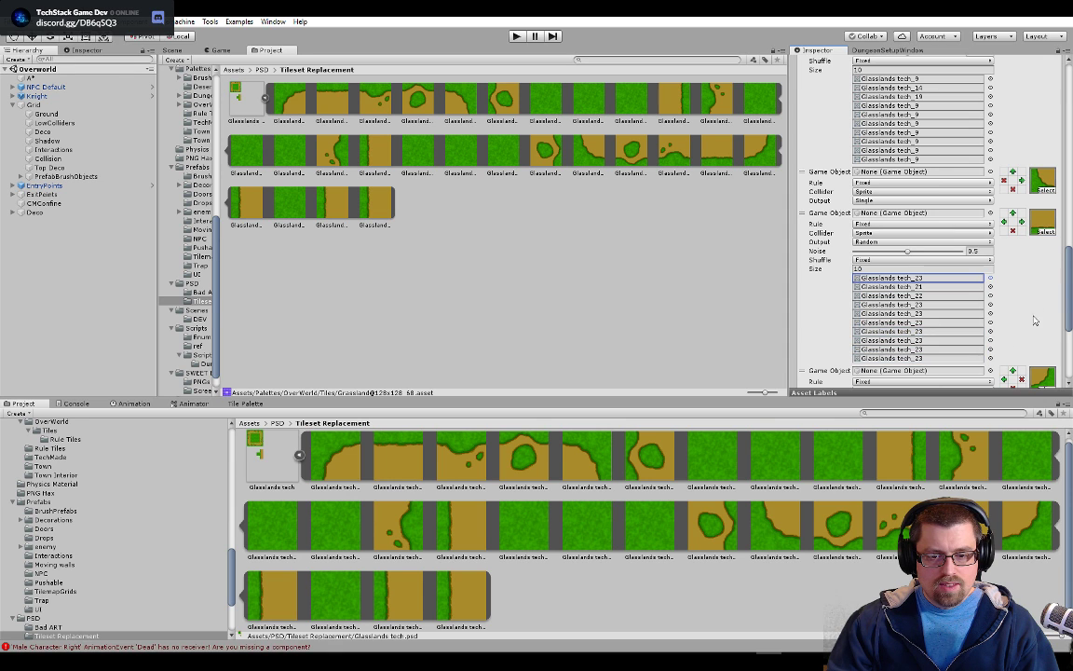
Examine the dirt path around the two houses in the Scene view, comparing the new edges with the old center and inner corner tiles
scroll(1039, 308, "down", 5)
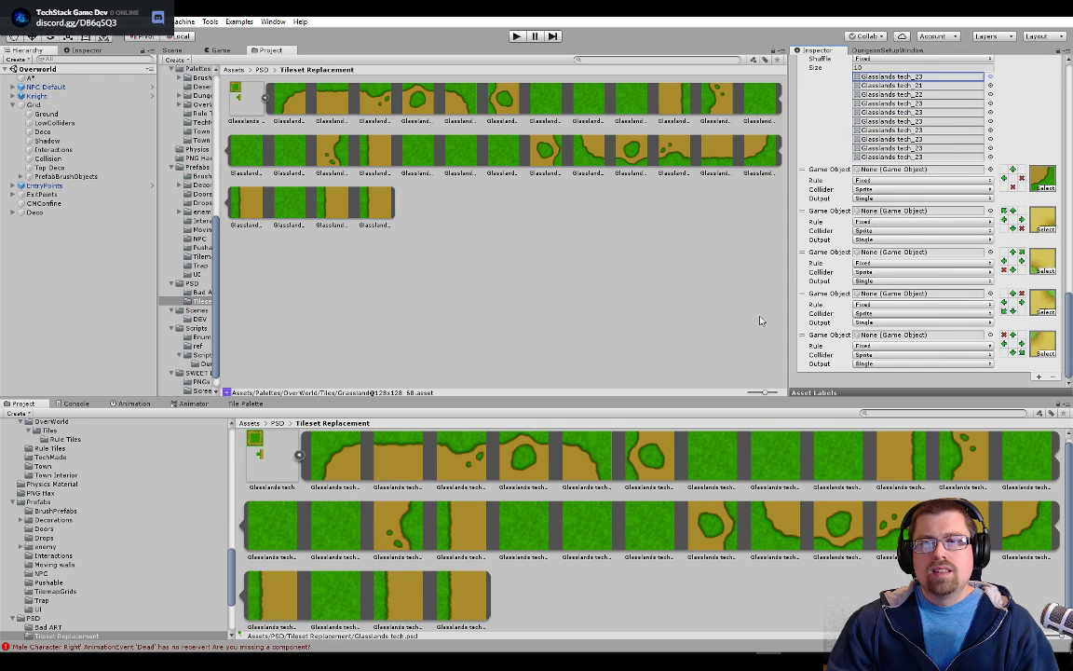
left_click(669, 331)
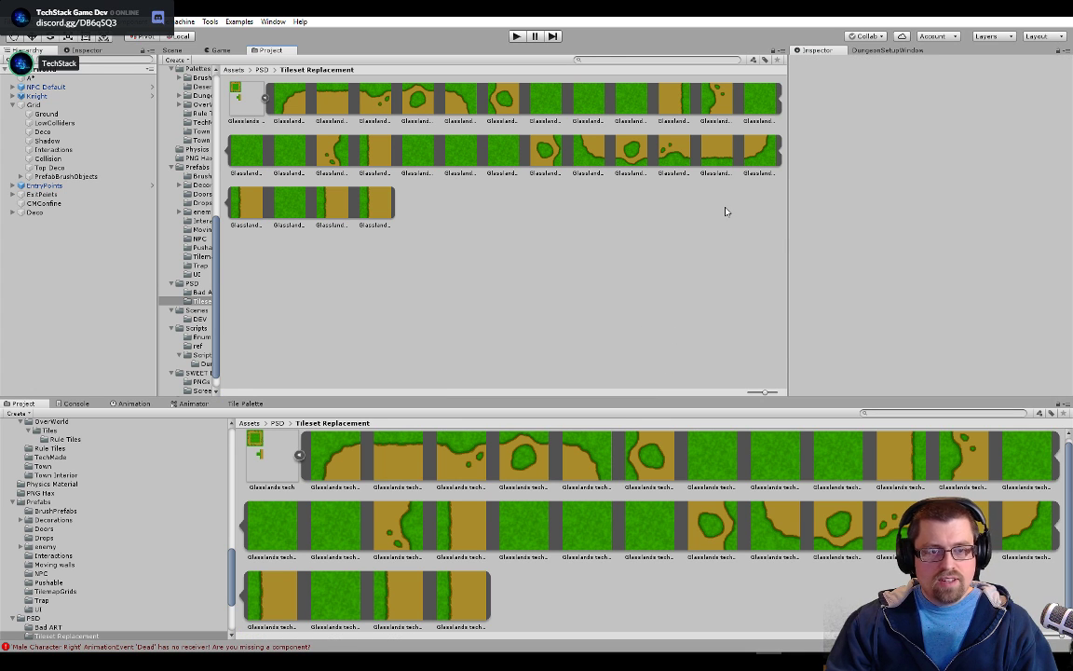
left_click(181, 52)
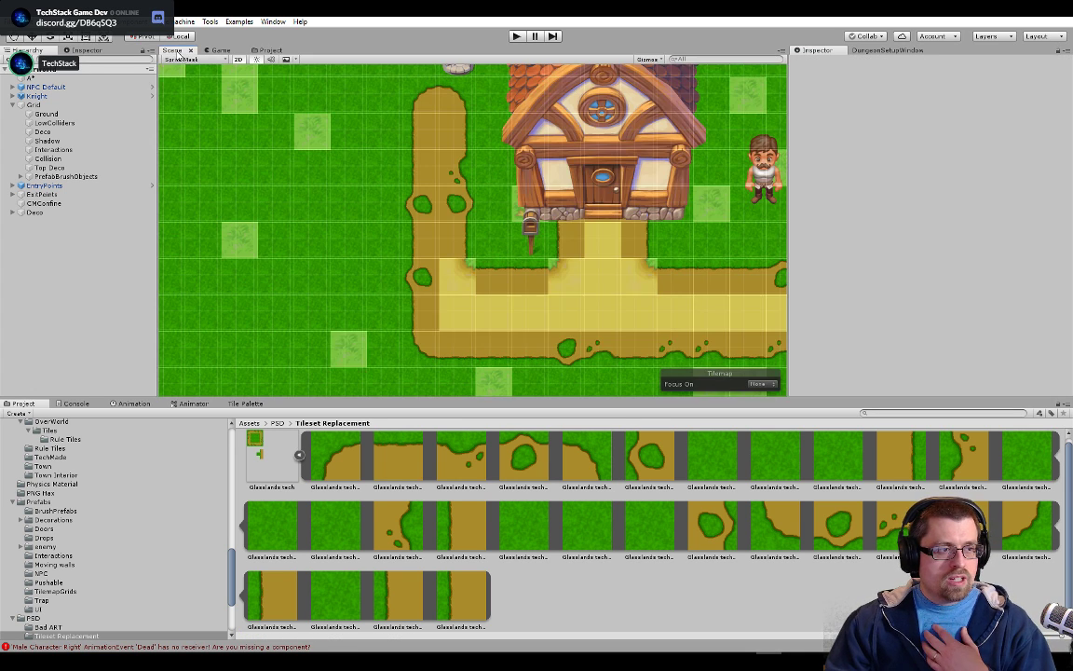
scroll(599, 218, "down", 3)
scroll(629, 240, "down", 2)
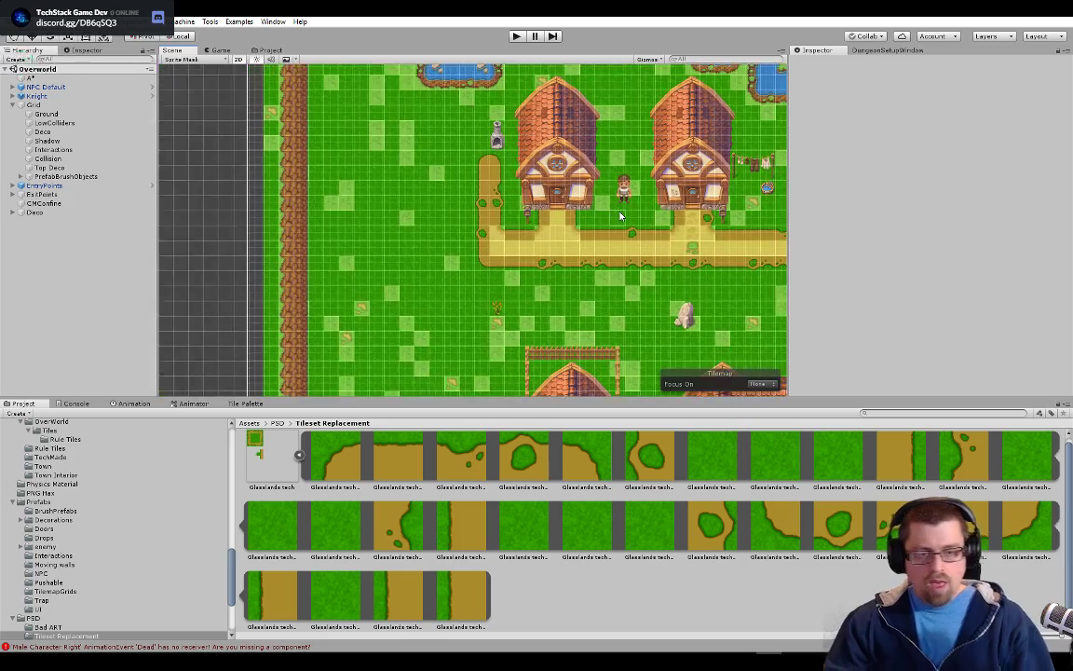
left_click_drag(629, 240, 473, 305)
scroll(474, 306, "down", 2)
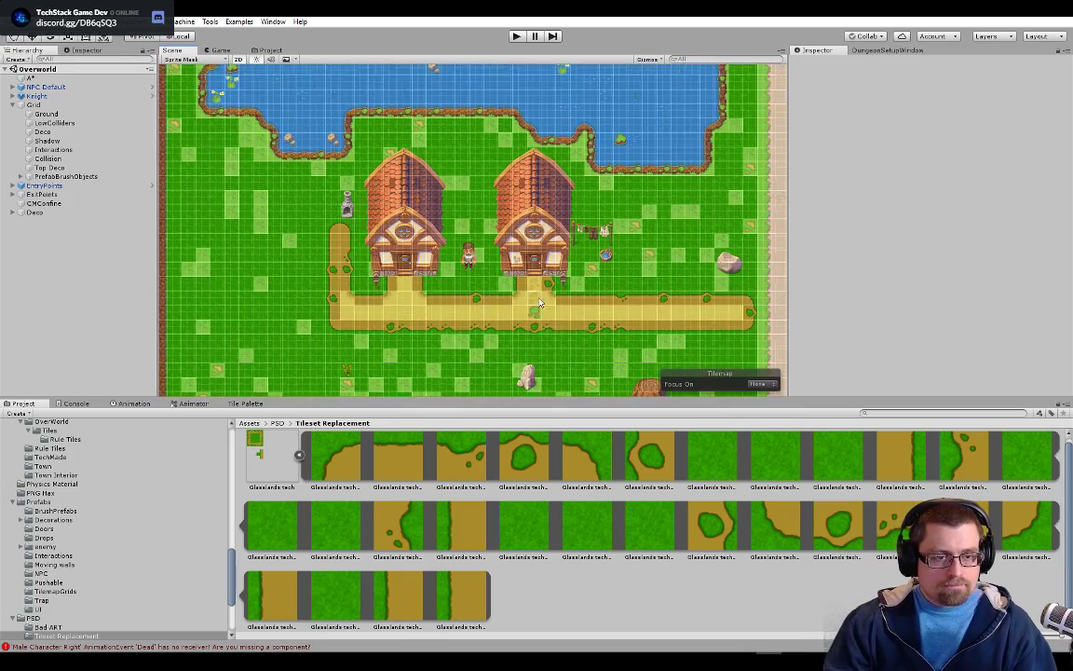
scroll(424, 277, "up", 8)
scroll(543, 269, "down", 5)
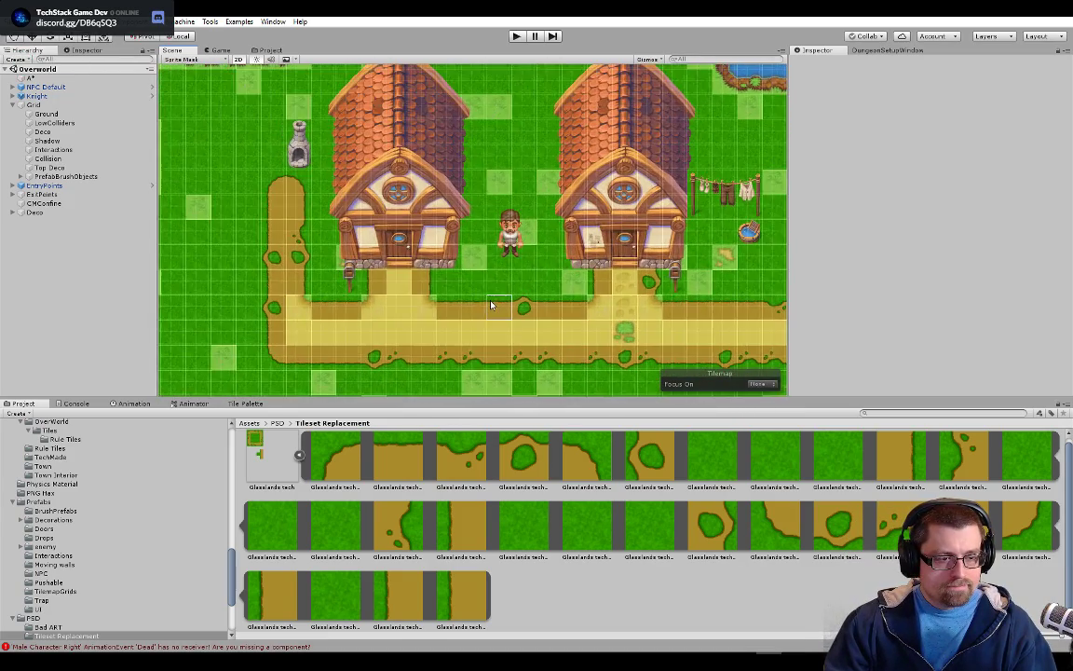
scroll(638, 269, "down", 5)
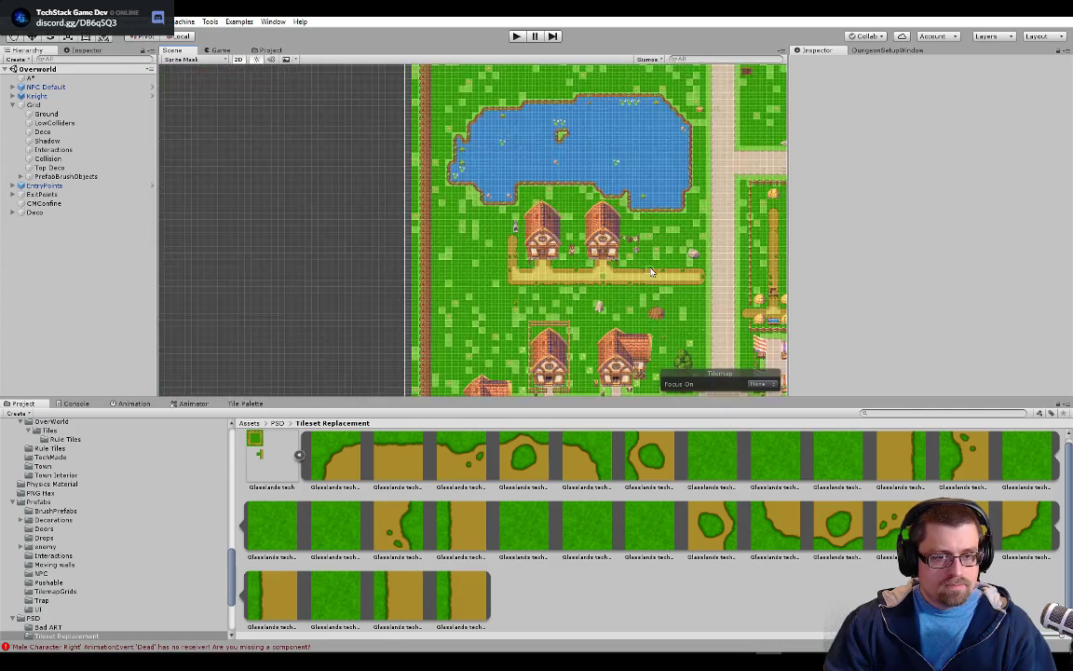
scroll(391, 229, "up", 4)
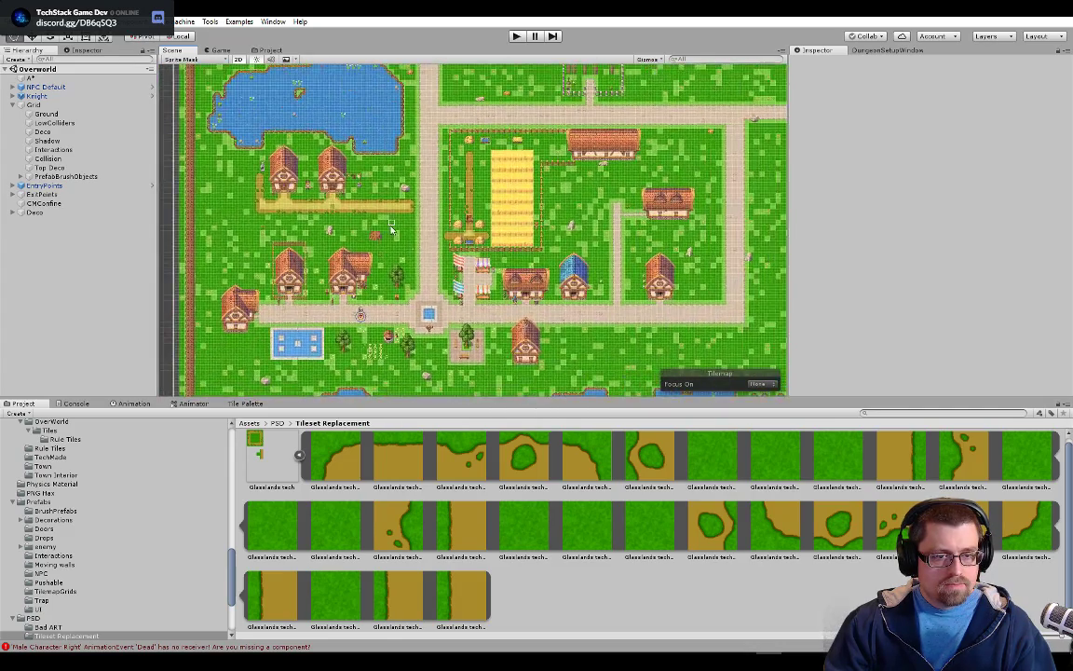
scroll(392, 228, "up", 8)
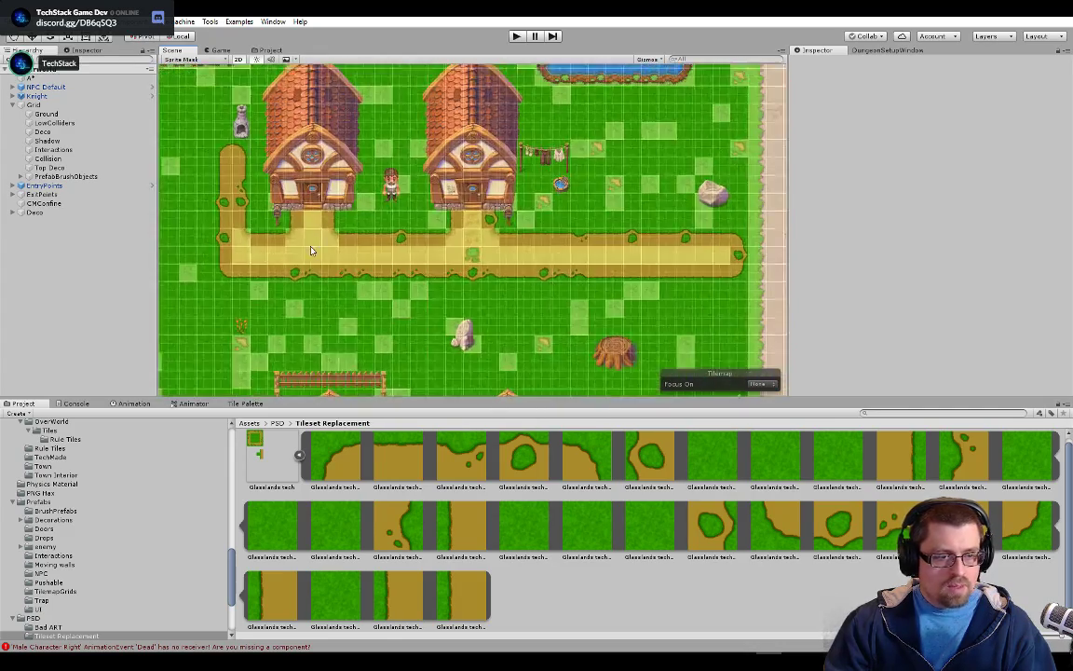
scroll(311, 251, "up", 6)
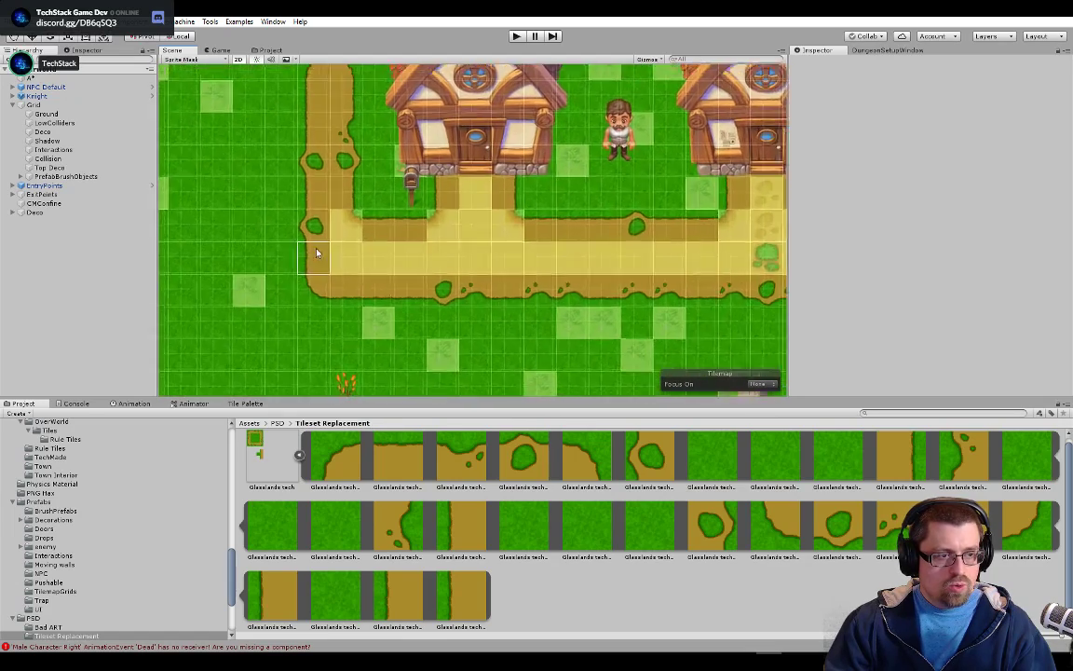
scroll(311, 256, "up", 5)
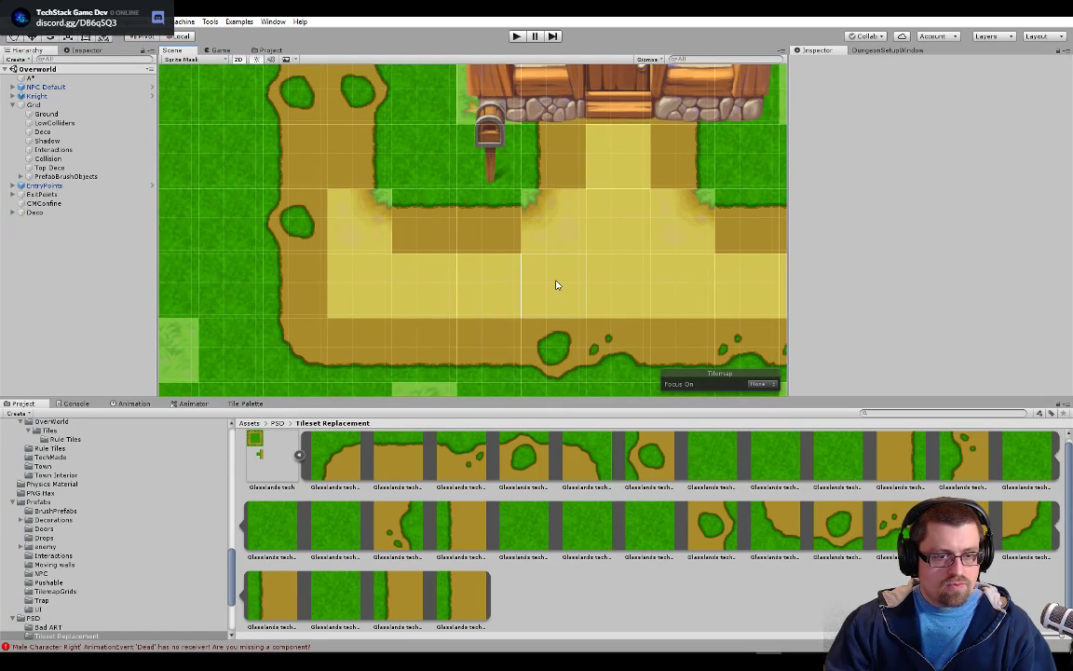
Switch to Photoshop and save Glasslands tech.psd
key("alt+Tab")
left_click(670, 282)
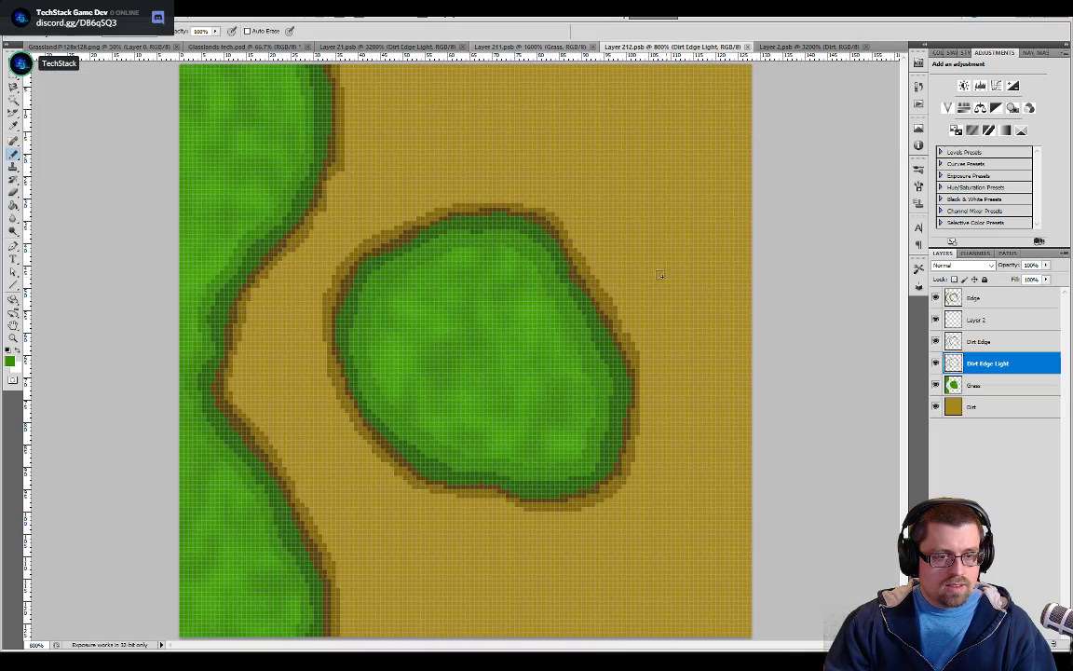
left_click(250, 47)
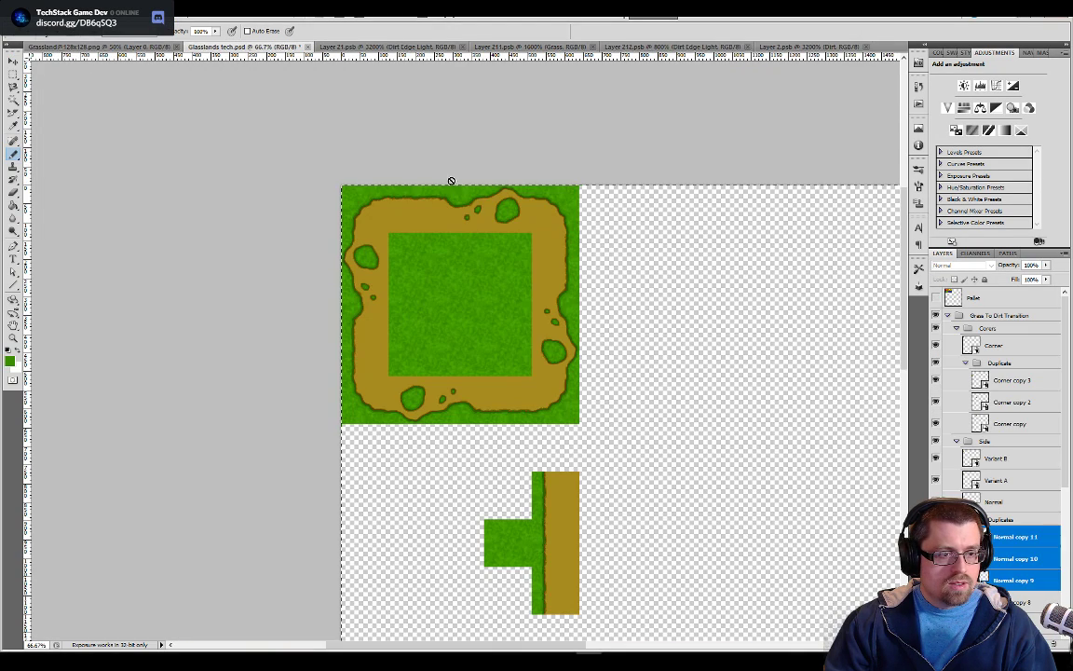
key("ctrl+s")
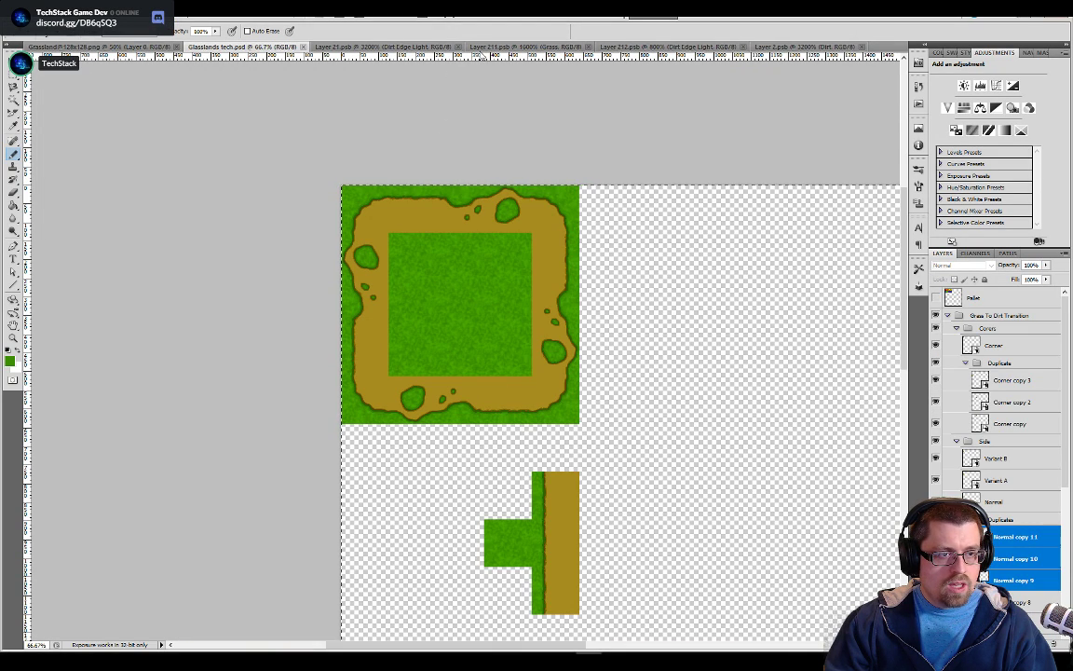
Select the Dirt layer in Layer 211.psb, and return to Glasslands tech.psd
left_click(503, 47)
left_click(971, 388)
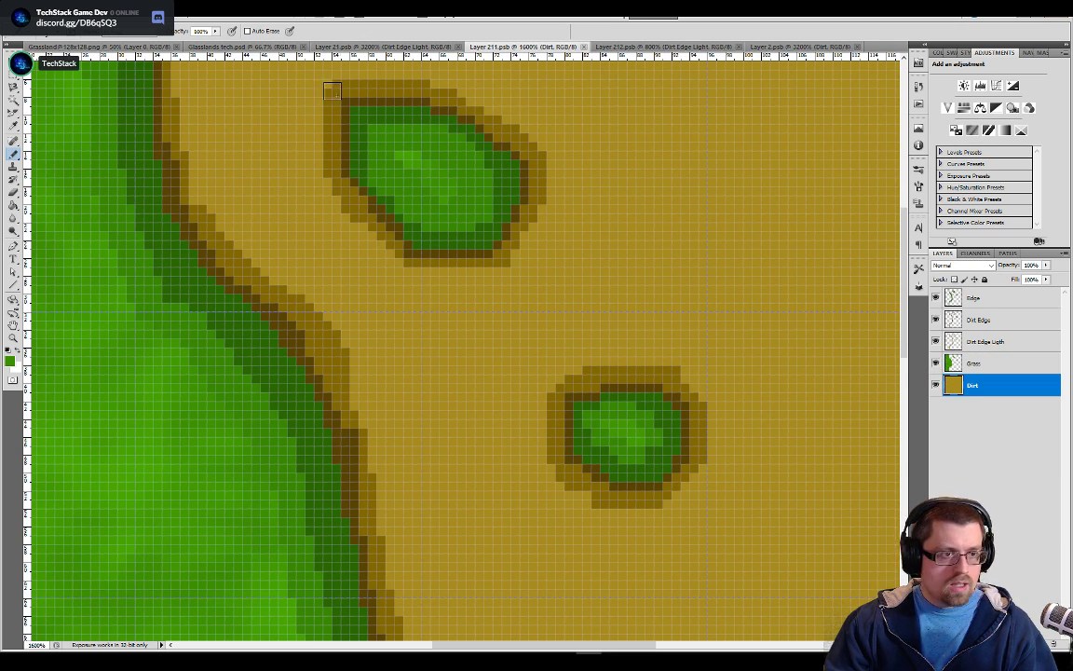
left_click(242, 46)
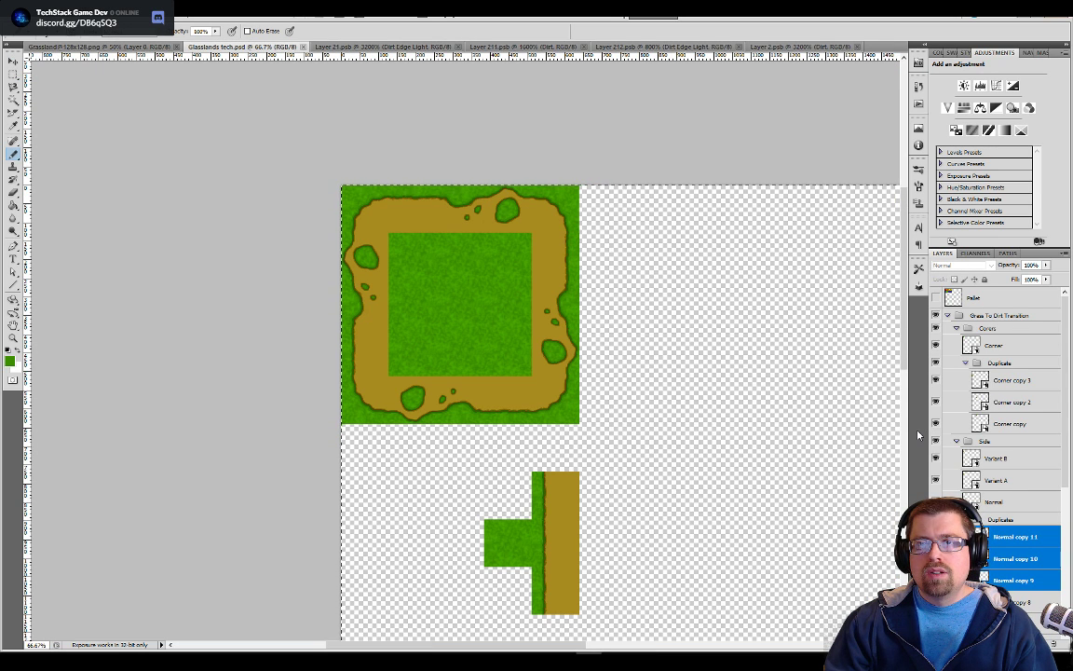
Collapse the corner and Side groups, and create a group named Dirt above Grass To Dirt Transition
left_click(956, 328)
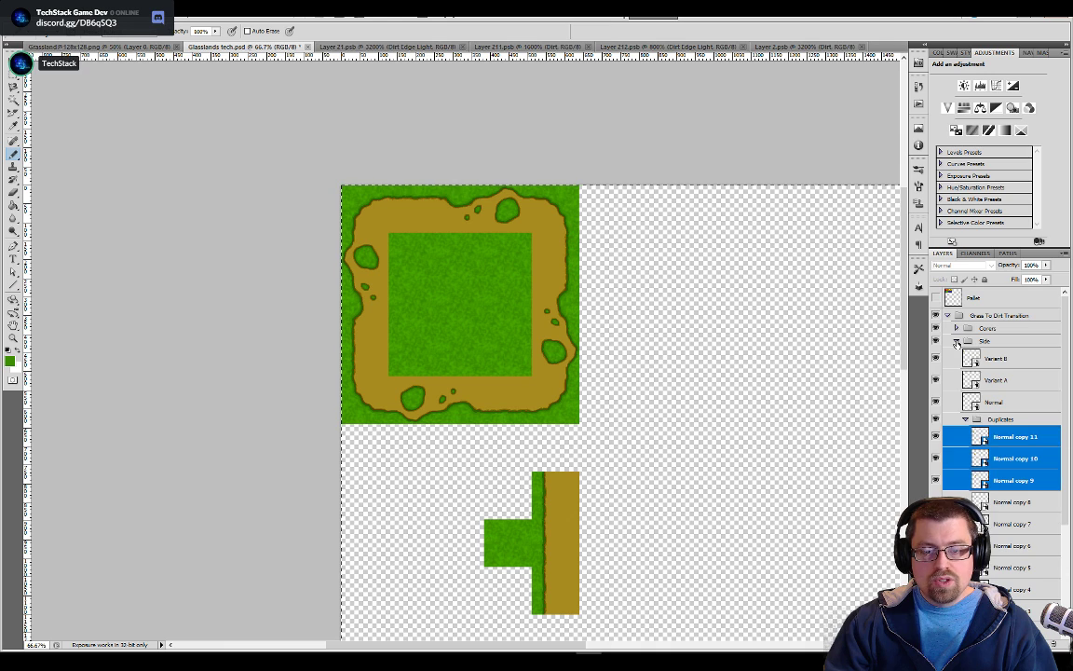
left_click(957, 342)
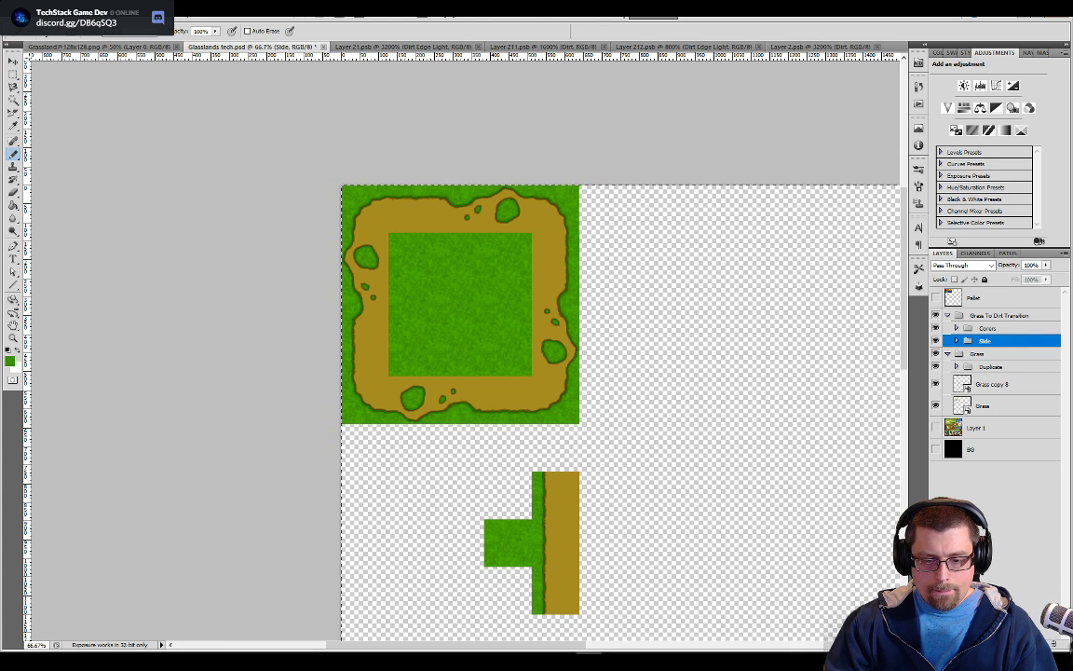
left_click(991, 310)
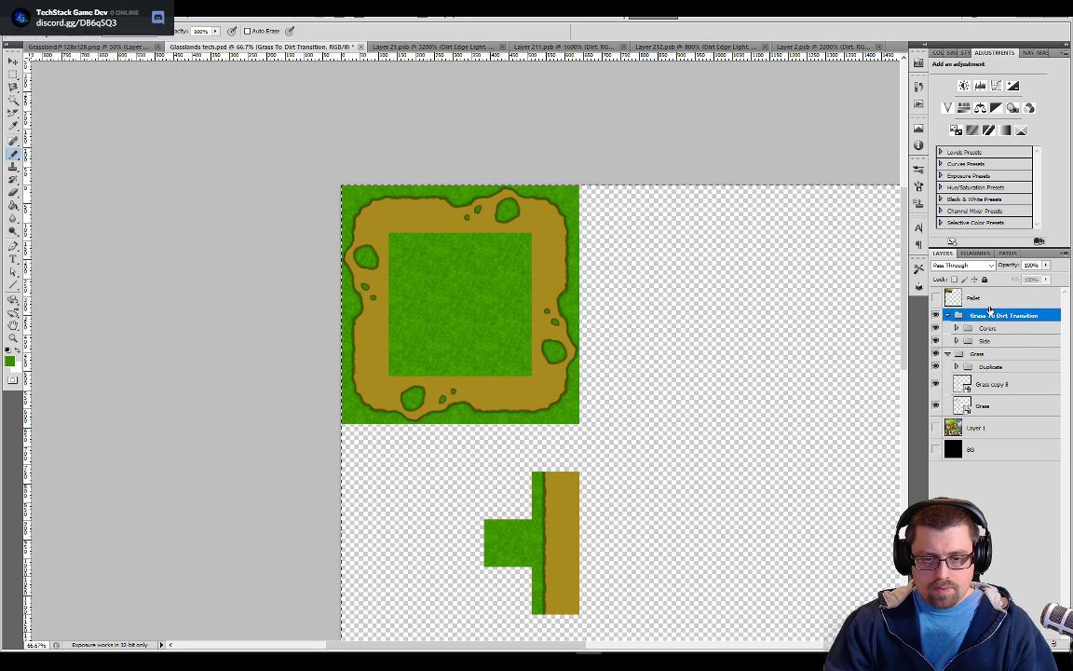
left_click(990, 298)
left_click(1022, 643)
left_click_drag(980, 295, 987, 318)
double_click(983, 315)
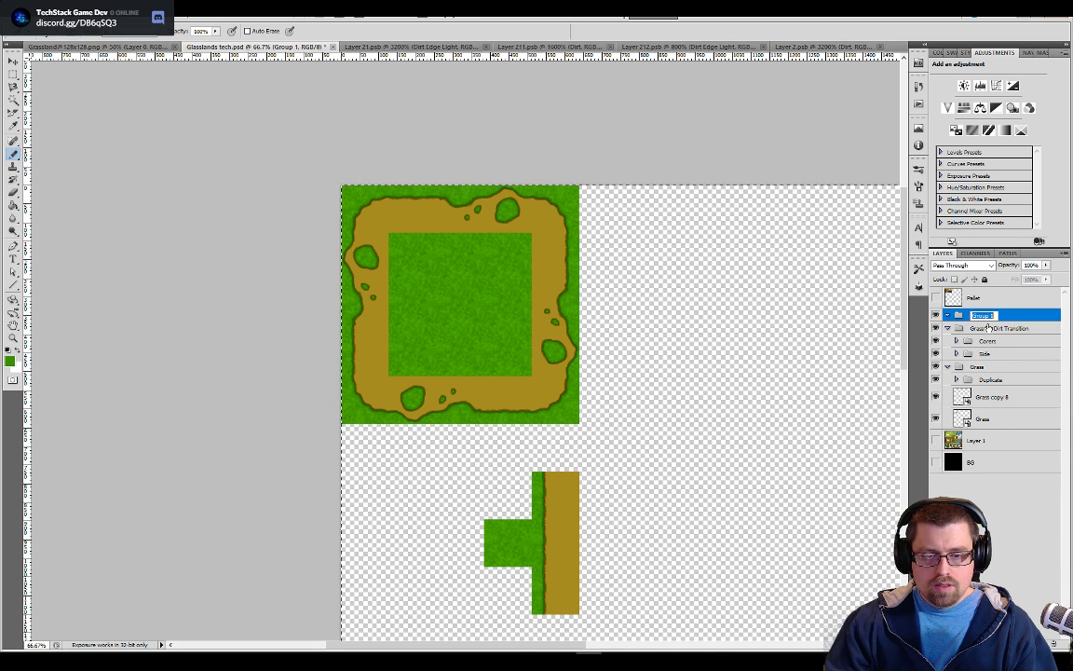
type("Dirt")
key("Return")
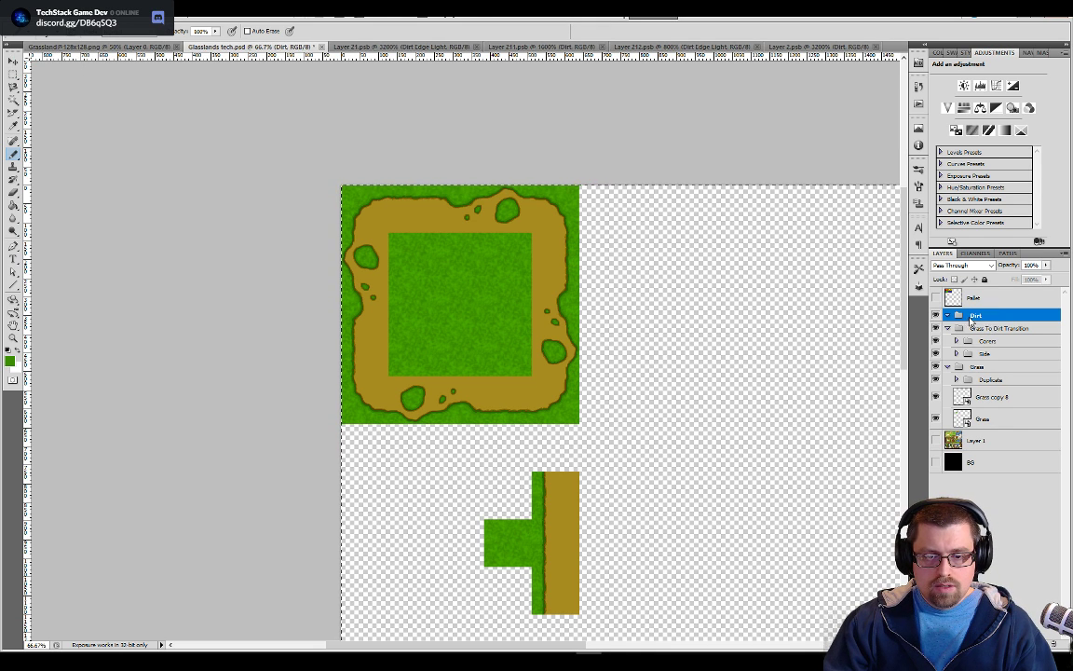
Add a new layer inside the Dirt group and convert it to a smart object
right_click(981, 317)
left_click(1003, 513)
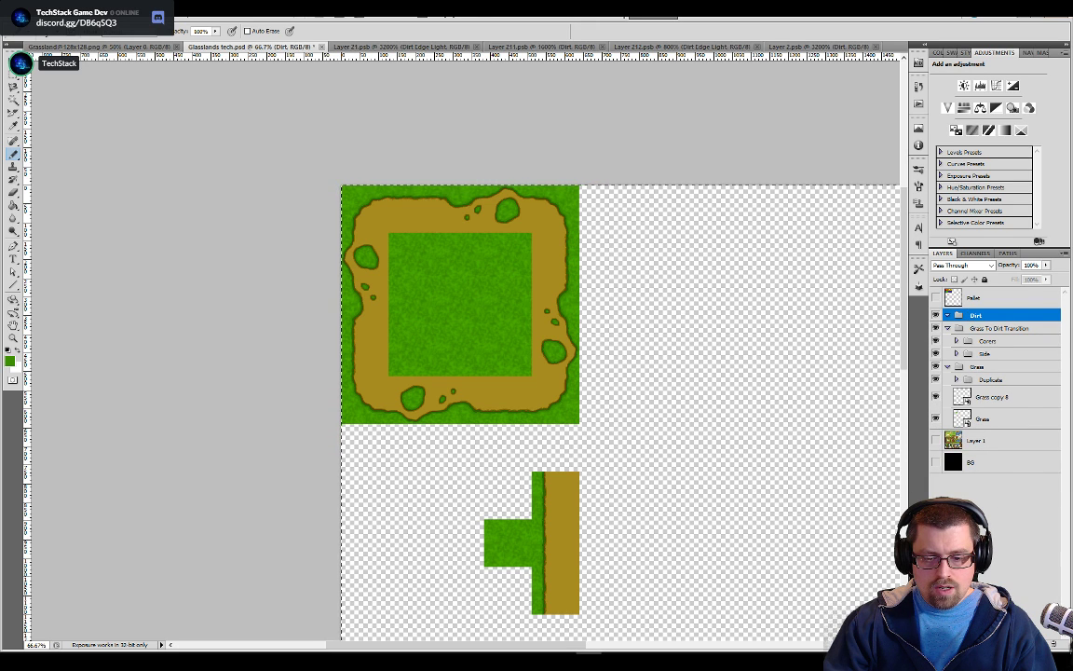
left_click(1041, 643)
right_click(963, 335)
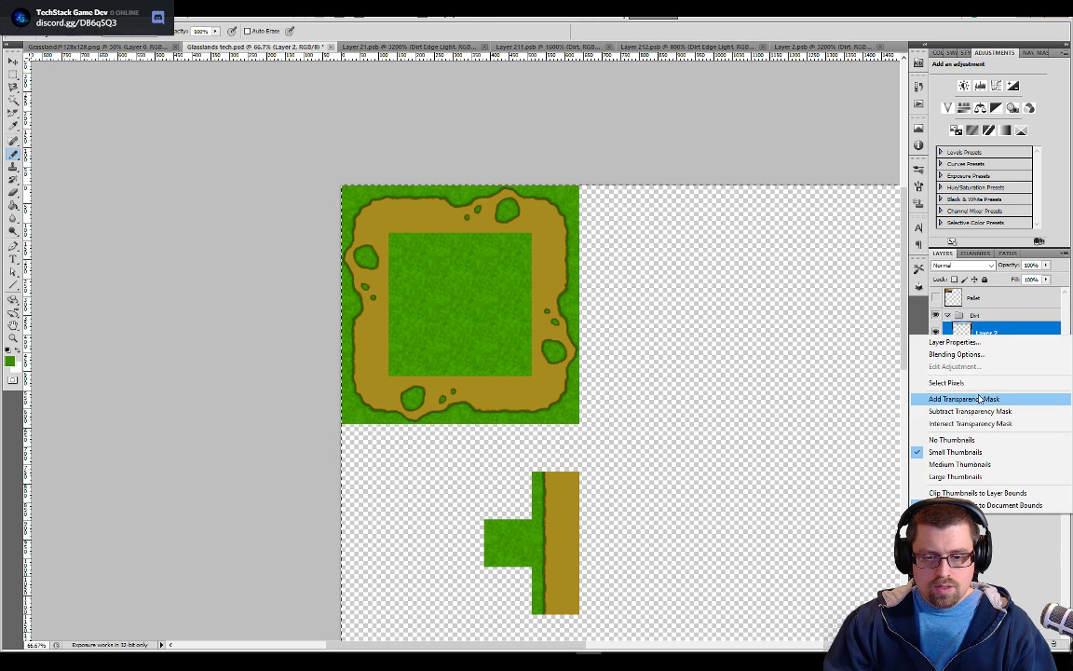
left_click(994, 568)
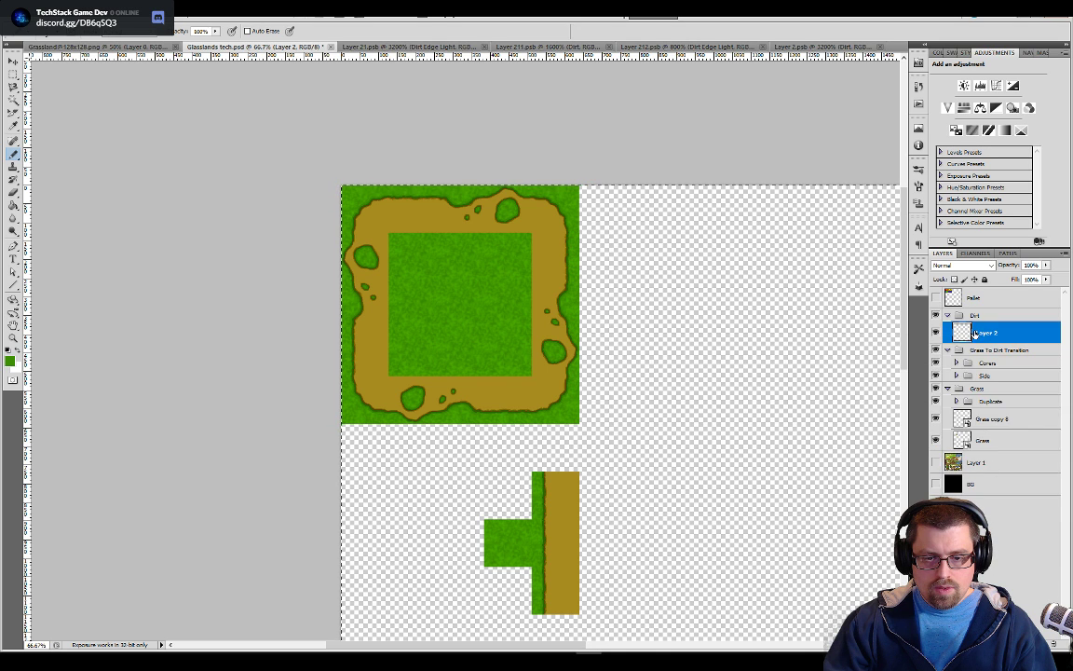
right_click(976, 333)
left_click(941, 371)
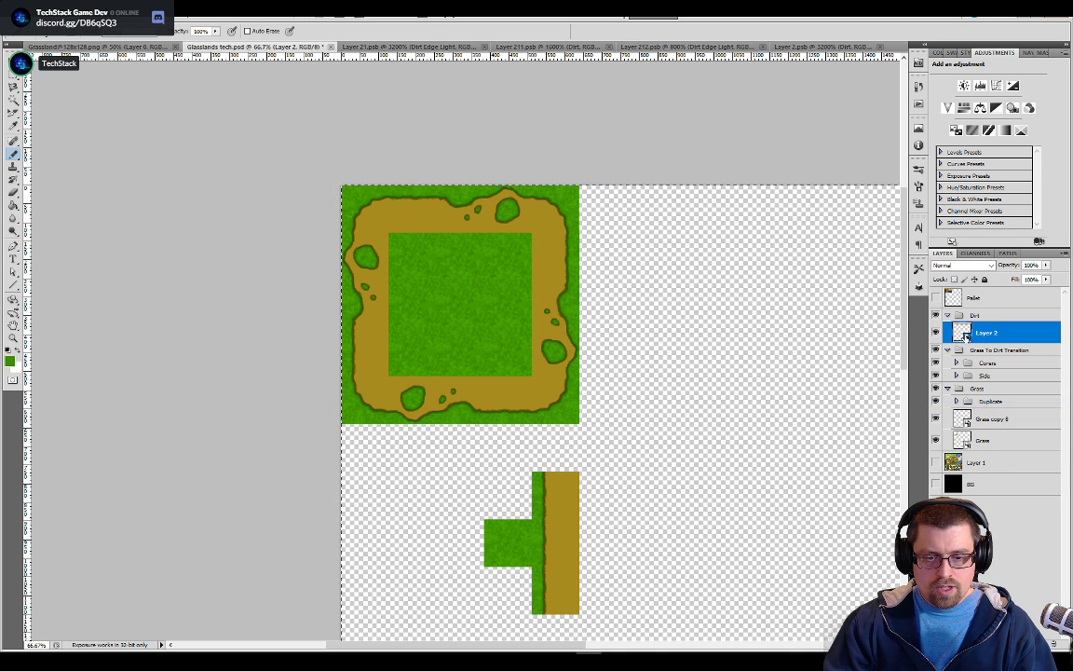
Open the contents of the Layer 2 smart object and resize the image to 128 × 128 pixels without constraining proportions
double_click(962, 335)
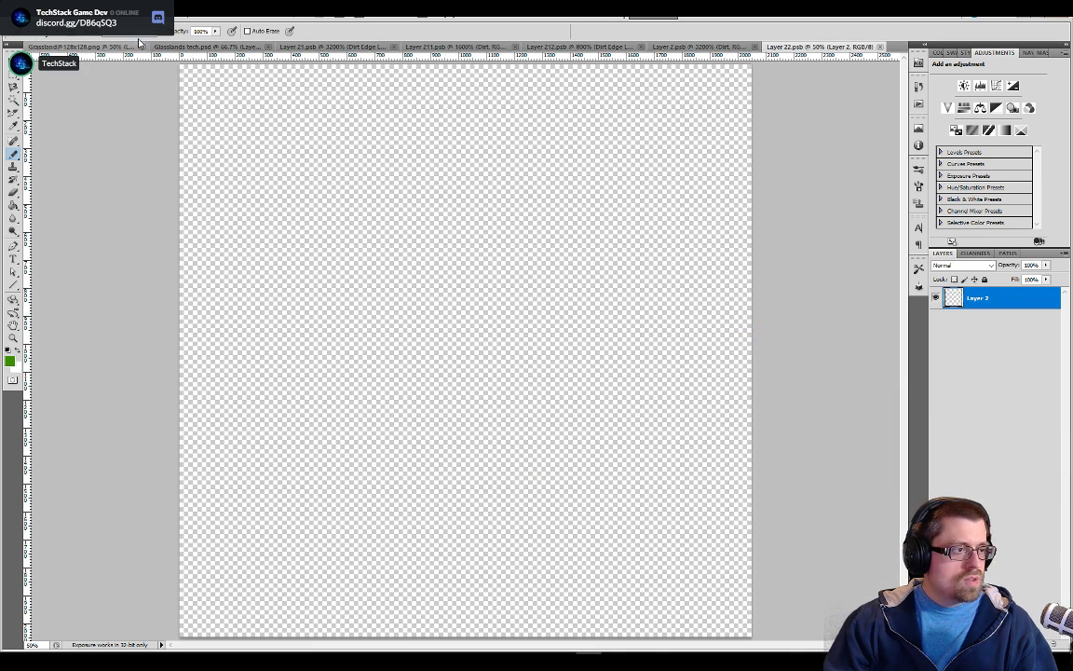
left_click(80, 10)
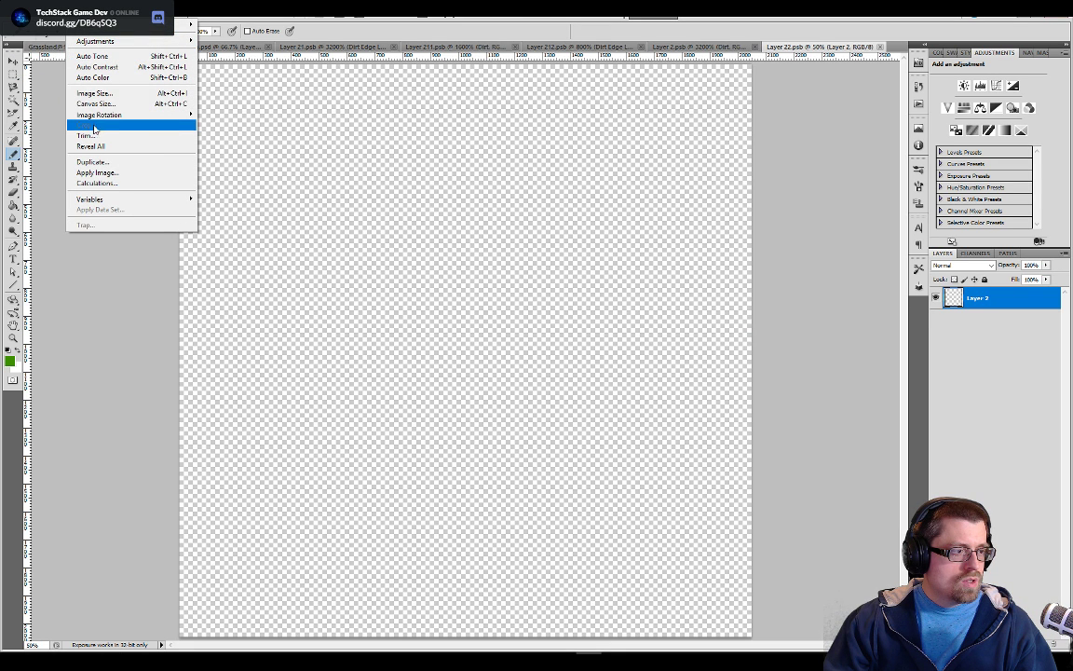
left_click(94, 93)
type("128")
key("Tab")
key("Tab")
type("128")
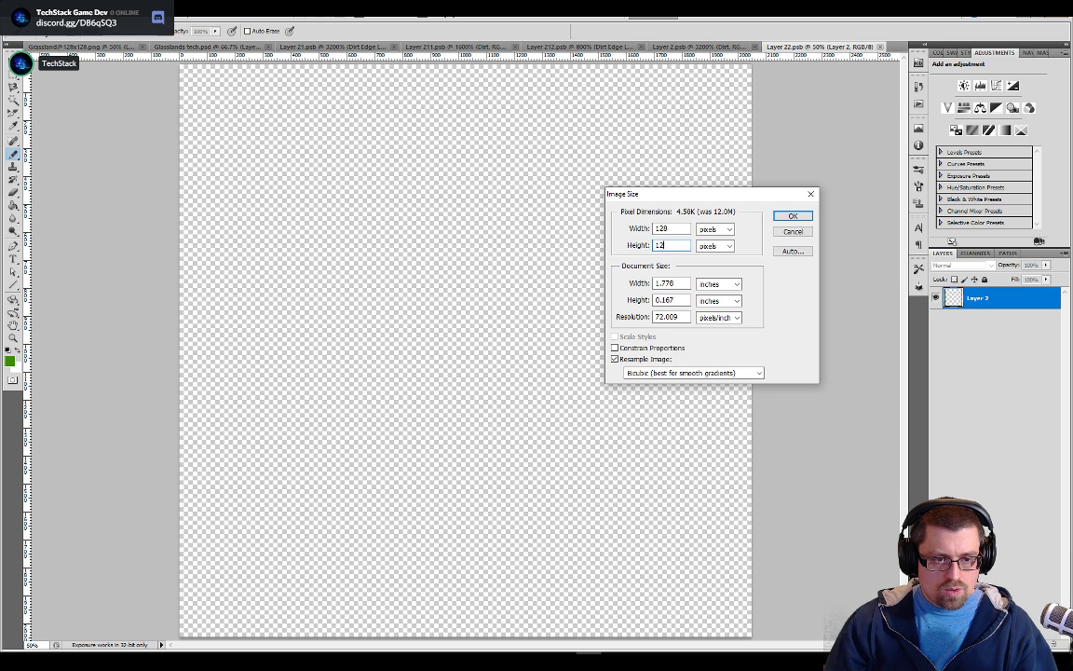
key("Return")
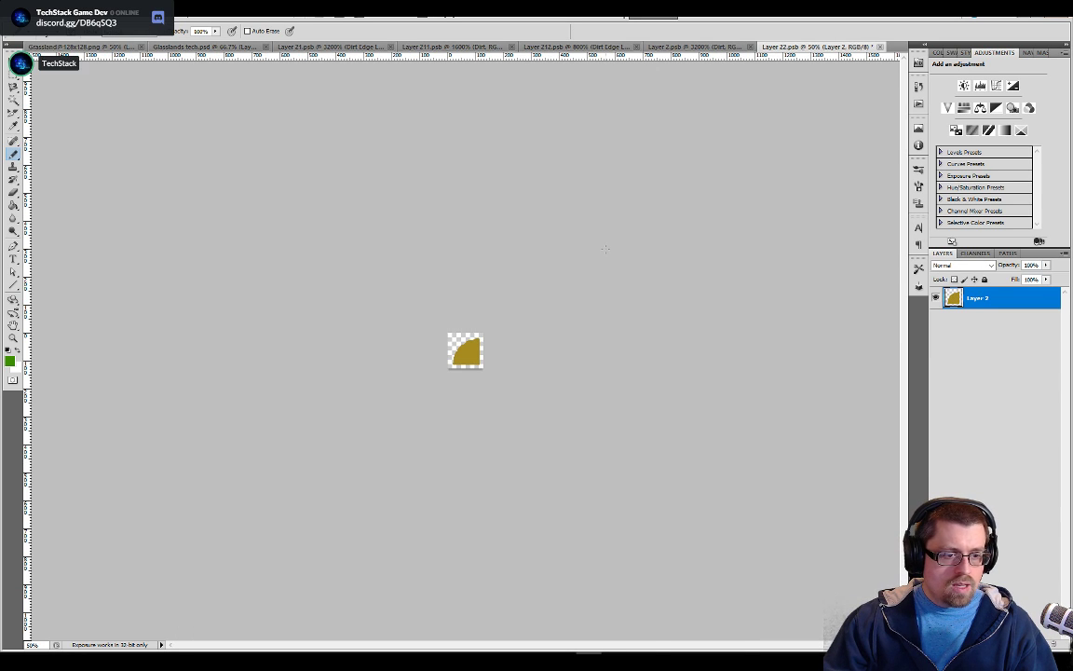
Fill the whole canvas of Layer 22.psb with the pasted dirt shape's brown, then save it and return to Glasslands tech.psd
key("g")
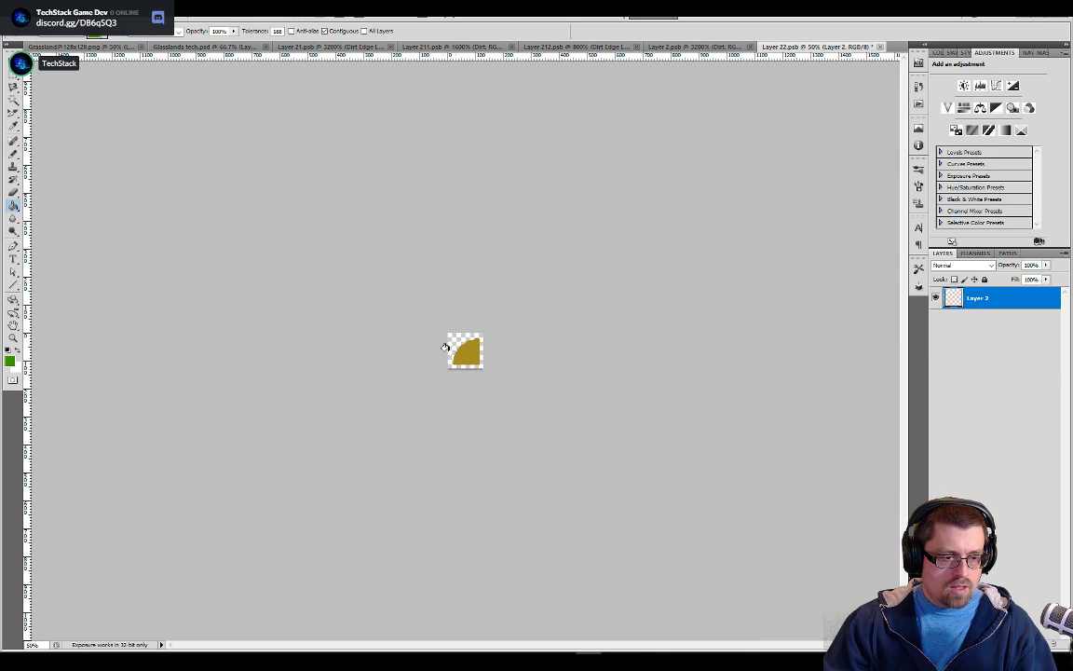
left_click(453, 338)
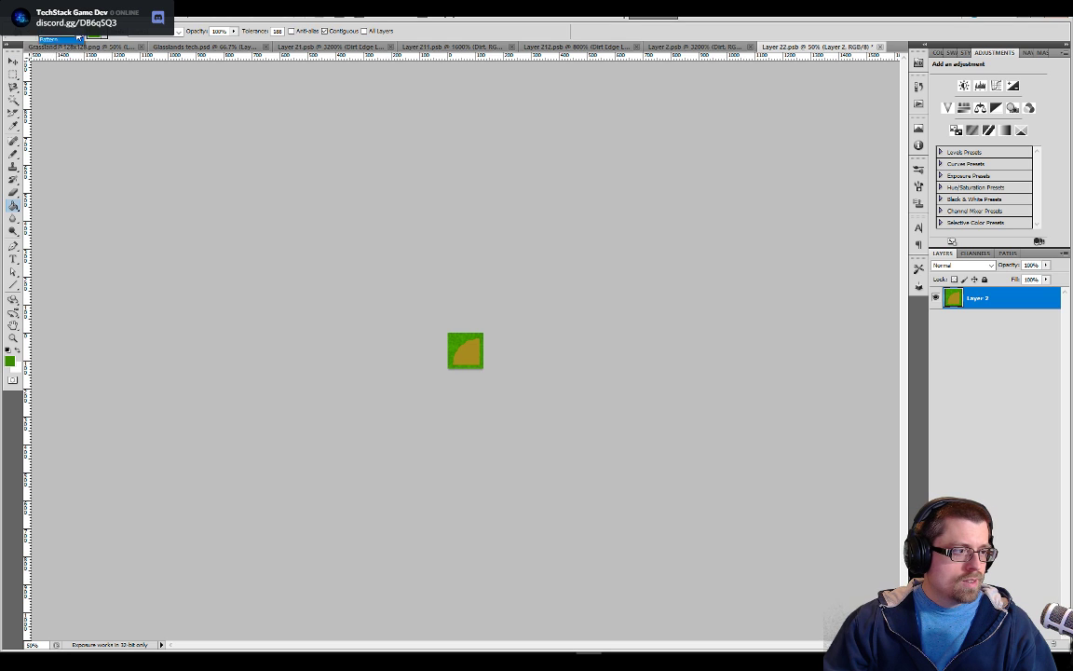
left_click(453, 338)
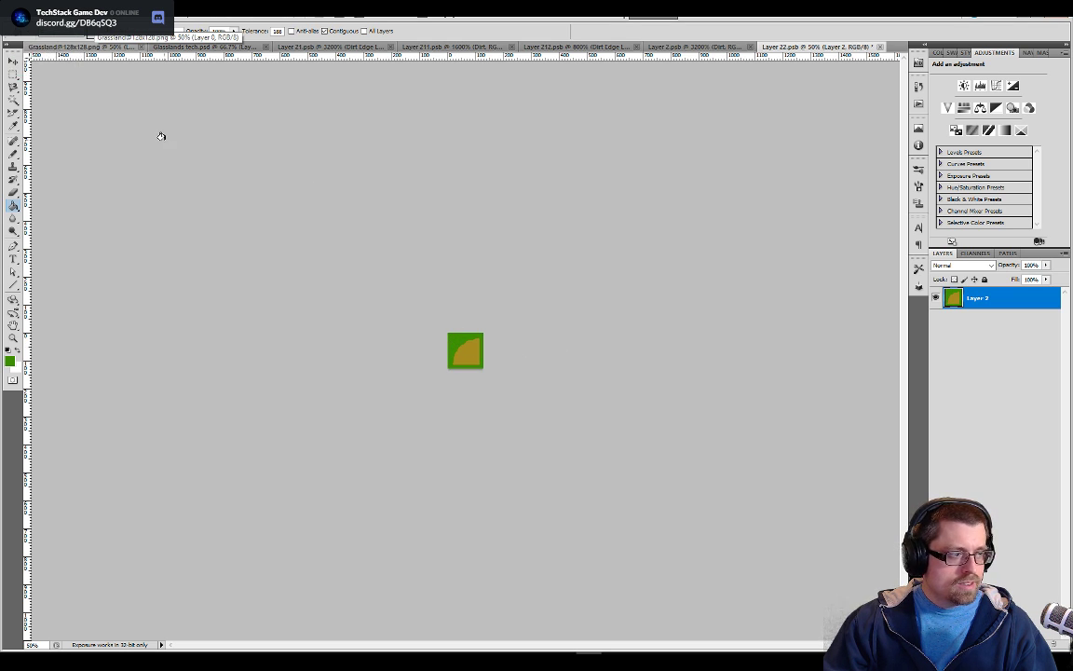
left_click(467, 354, "alt")
left_click(457, 346)
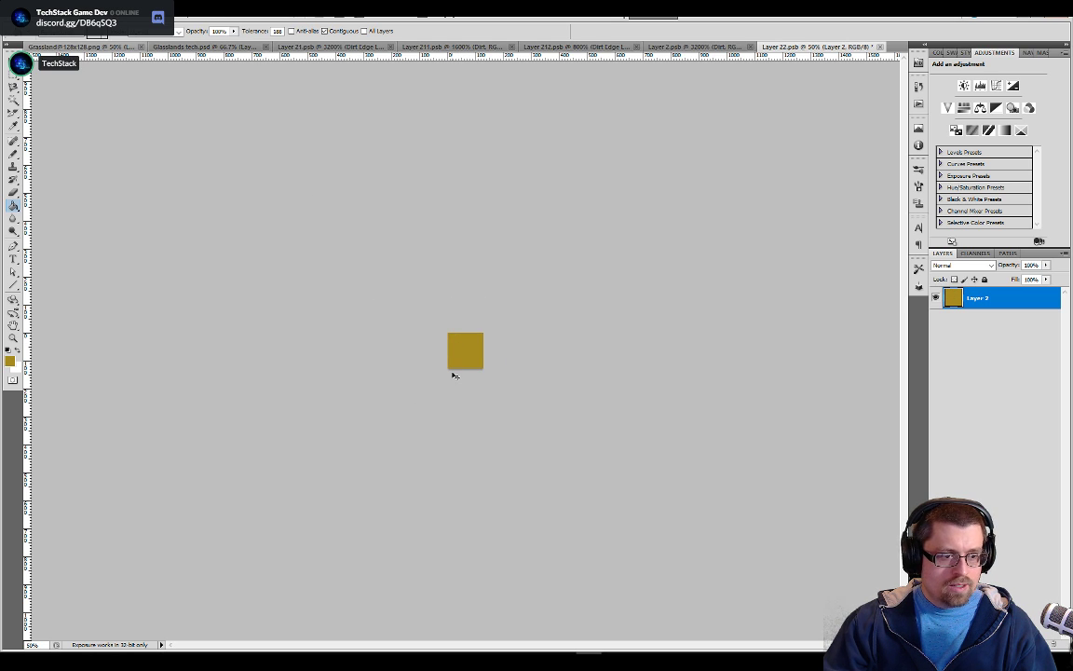
key("ctrl+s")
left_click(208, 47)
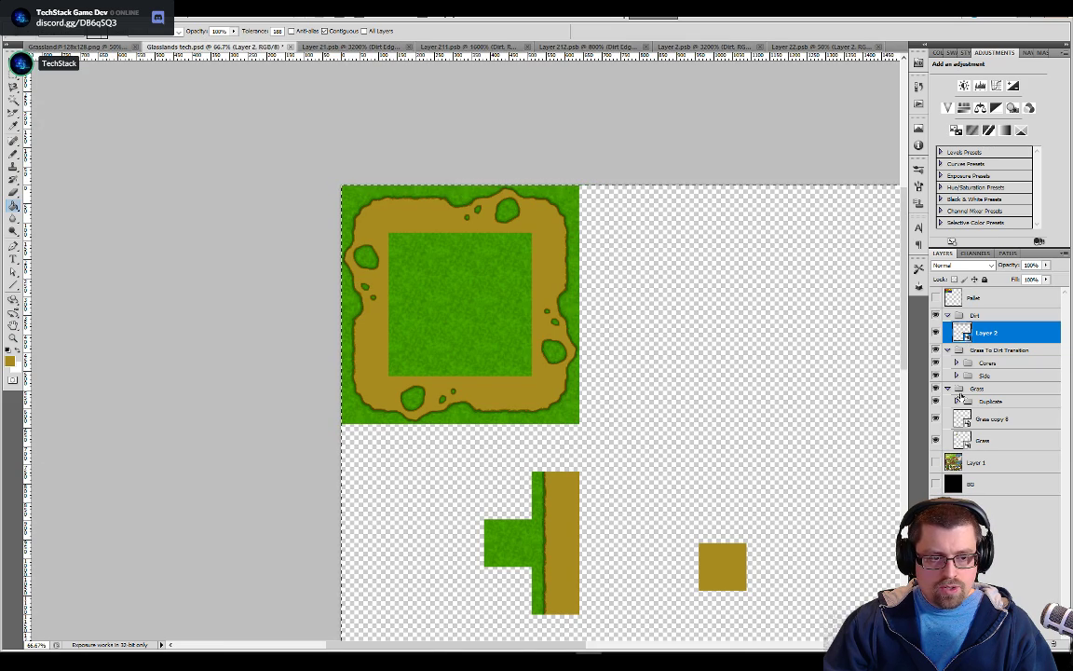
Rename Layer 2 inside the Dirt group as Dirt
left_click_drag(738, 510, 655, 422)
double_click(983, 333)
type("Dirt")
key("Return")
Show the grid and align the dirt tile to a grid cell at the canvas's upper edge, one cell right of the grass-and-dirt block
key("v")
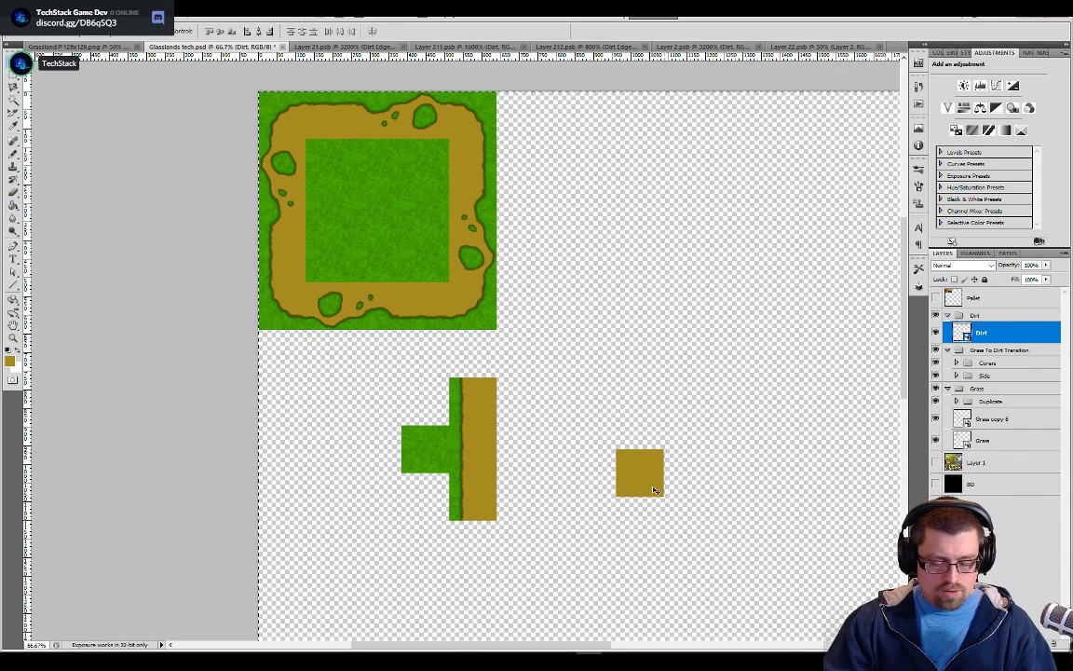
left_click_drag(645, 465, 581, 119)
key("ctrl+apostrophe")
key("ctrl+plus")
key("ctrl+plus")
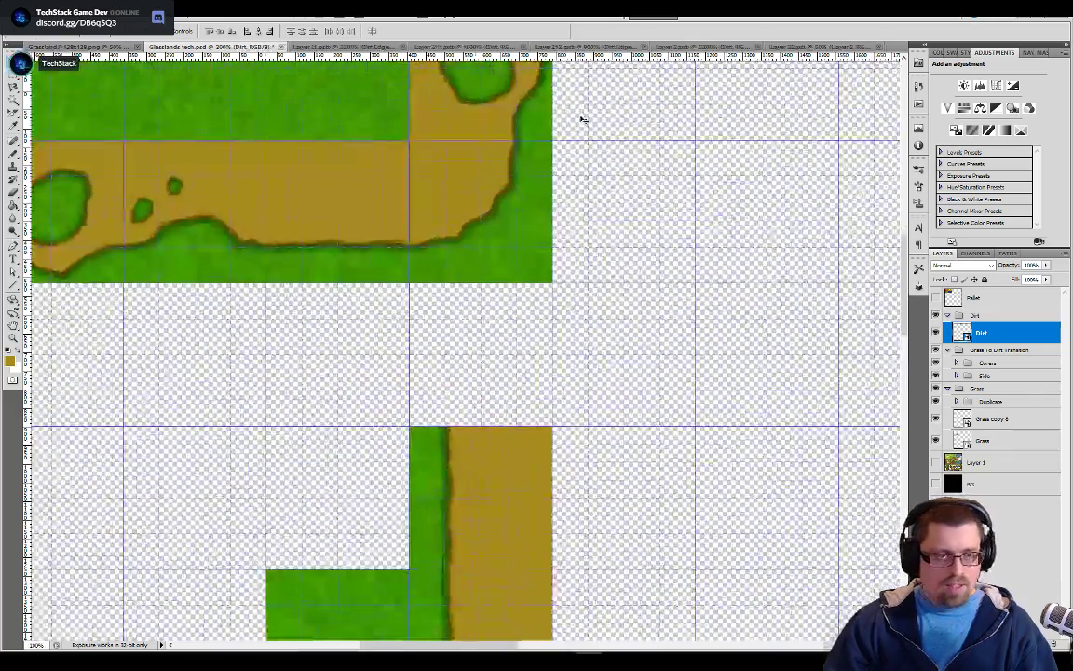
left_click_drag(581, 116, 431, 615)
left_click_drag(613, 466, 603, 571)
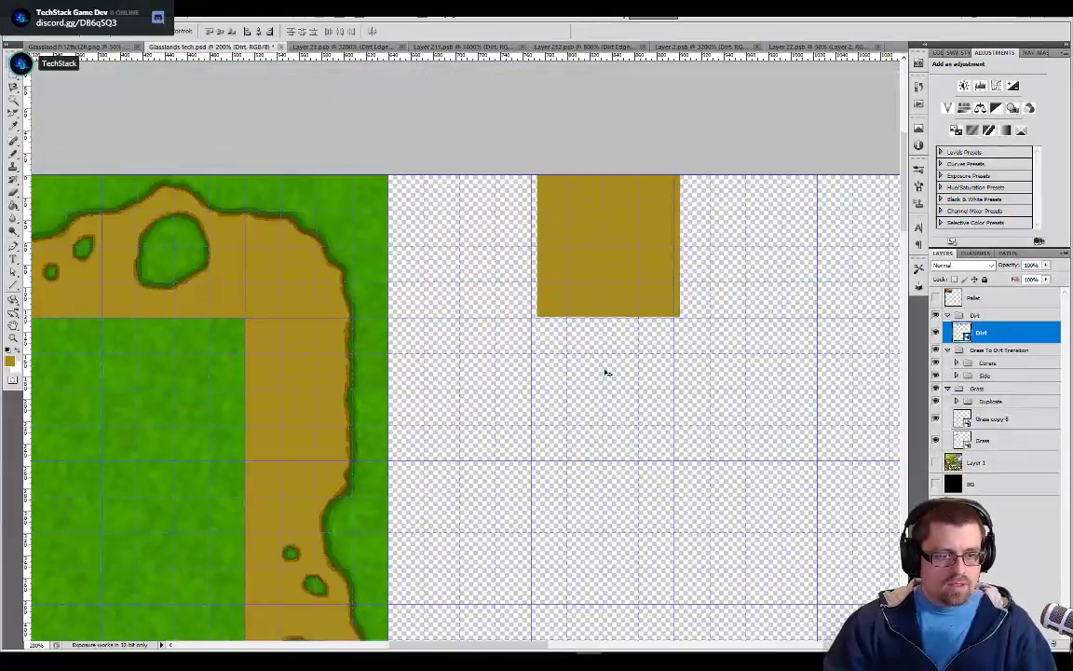
left_click_drag(606, 284, 601, 286)
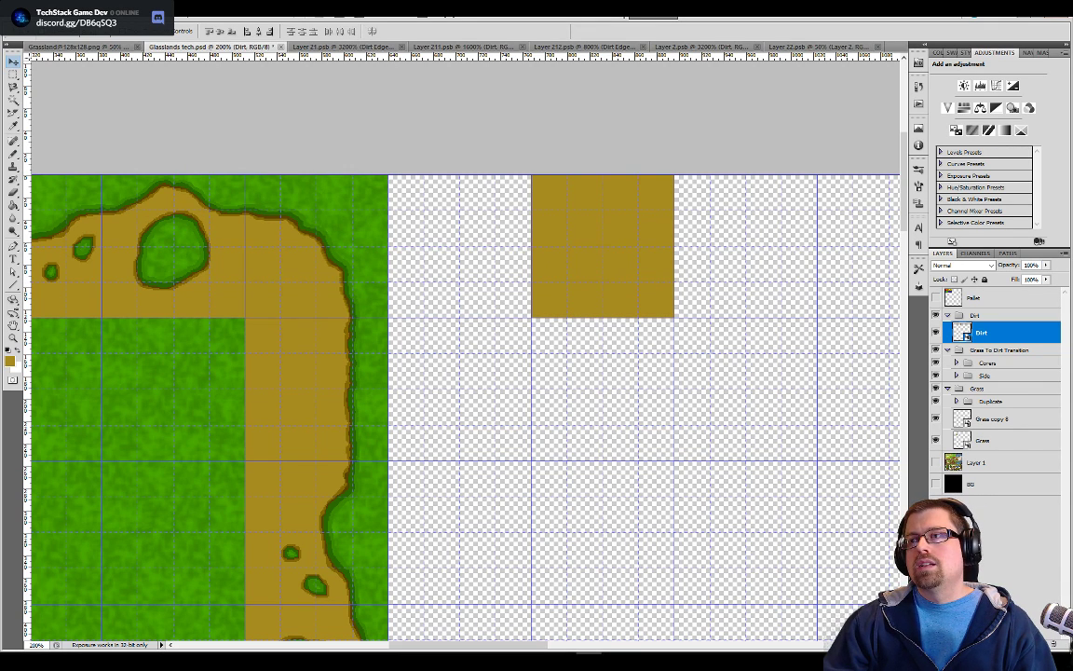
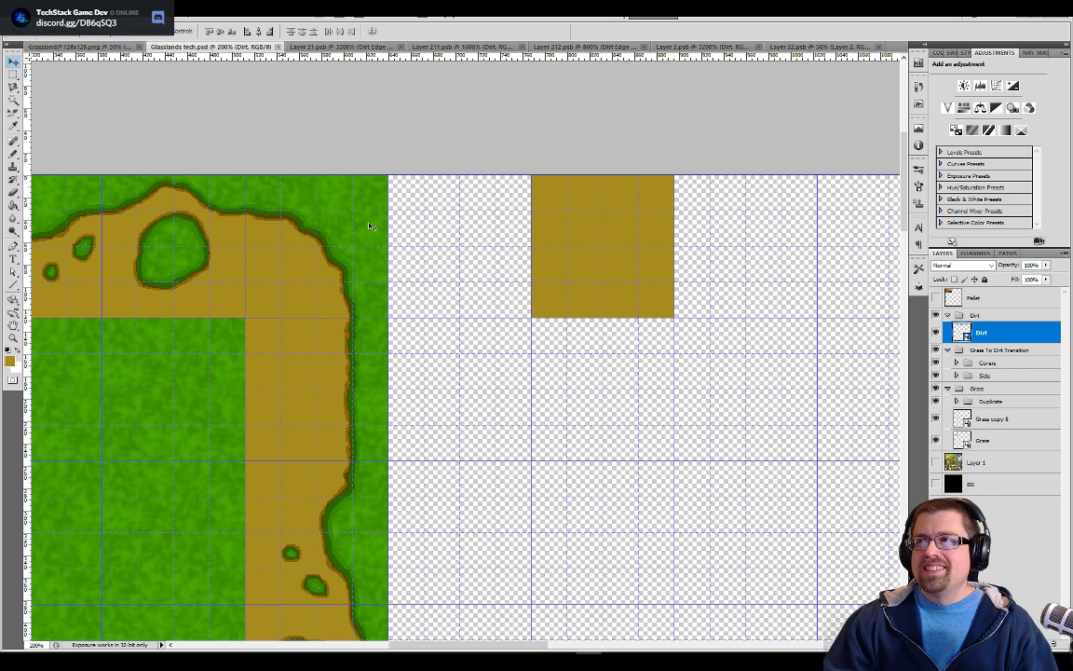
Switch to Unity, open Glasslands tech in the Sprite Editor, slice it by 128 × 128 cell size and apply
key("alt+Tab")
key("alt+shift+Tab")
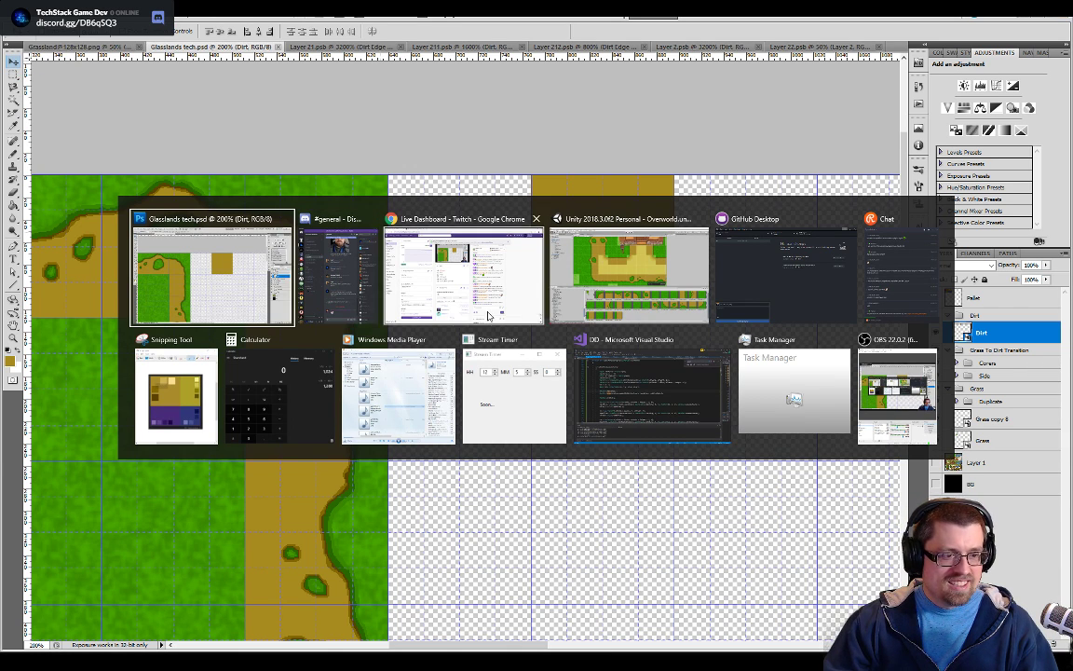
key("alt+Tab")
left_click(589, 268)
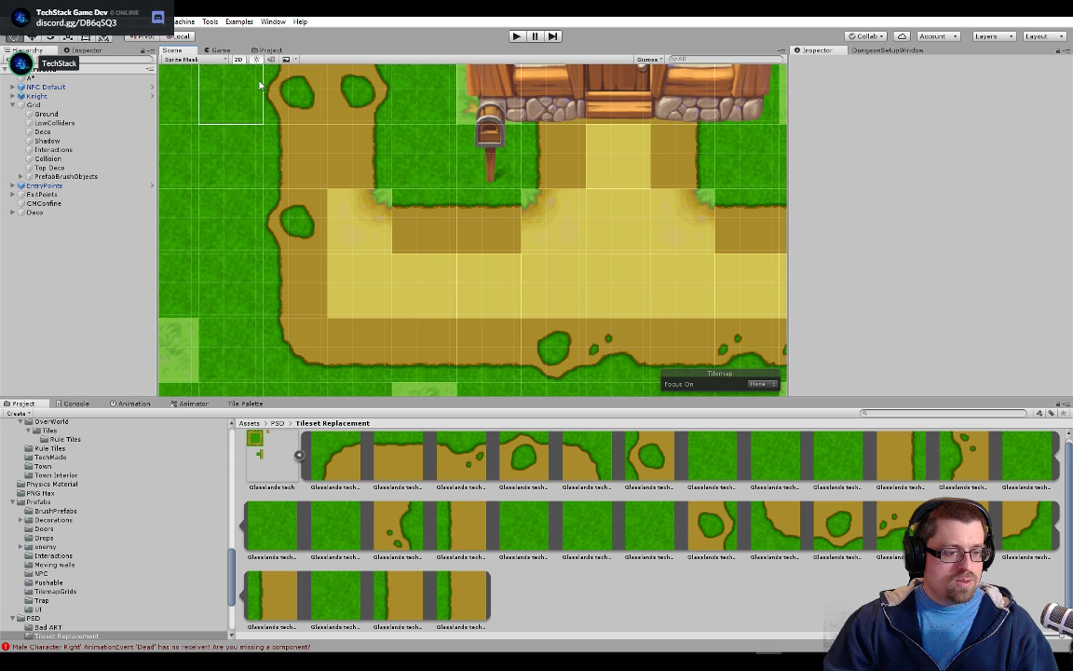
left_click(270, 457)
left_click(1047, 177)
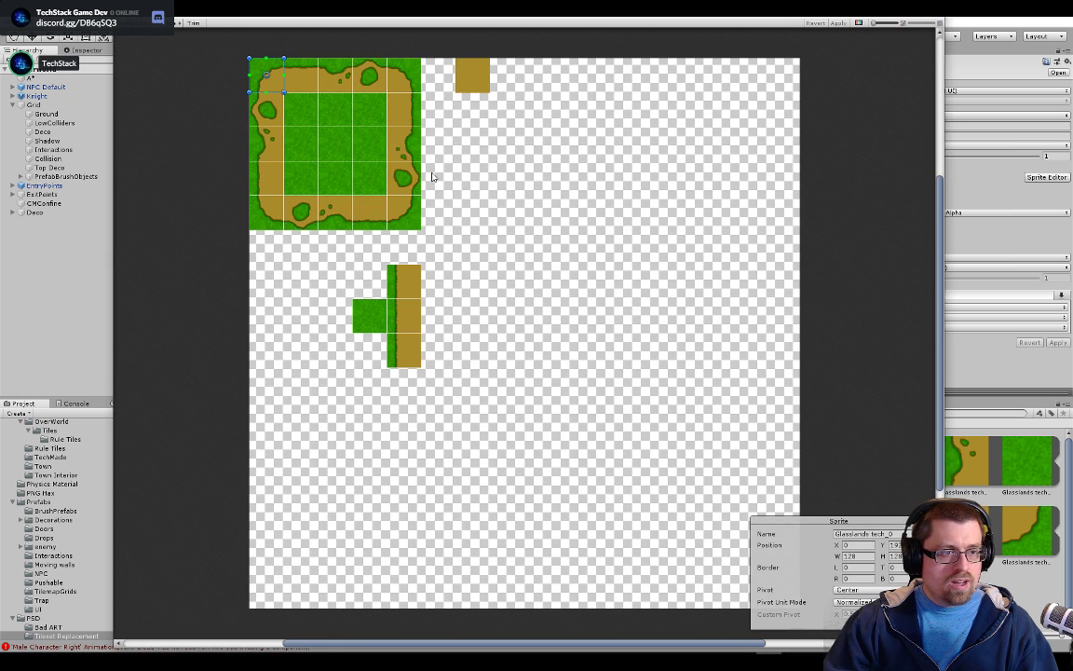
left_click(176, 24)
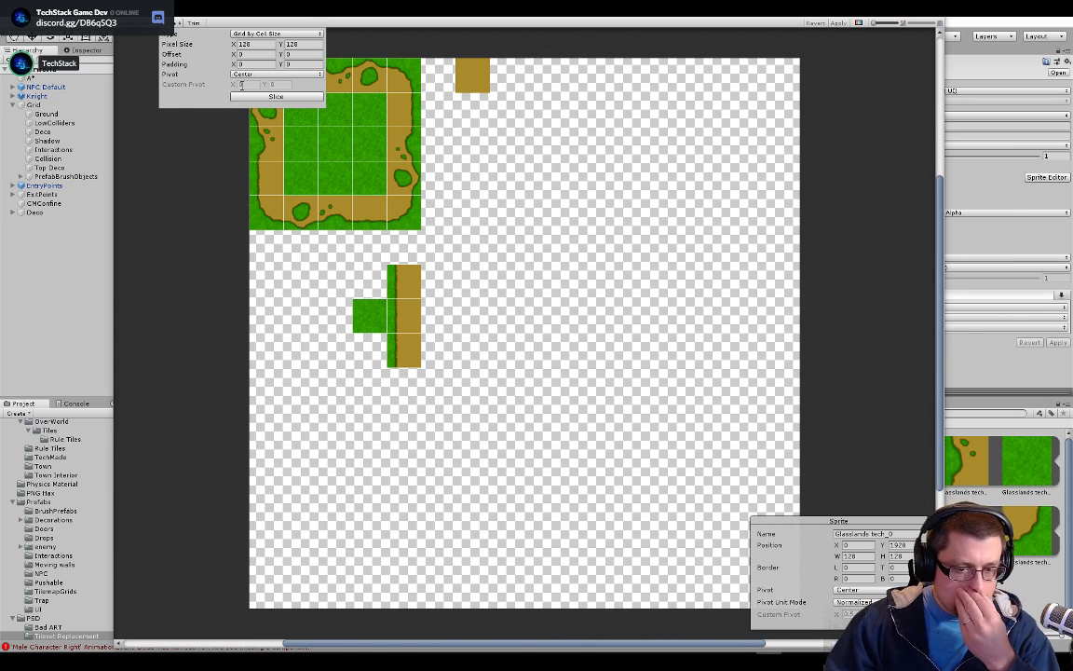
left_click(247, 97)
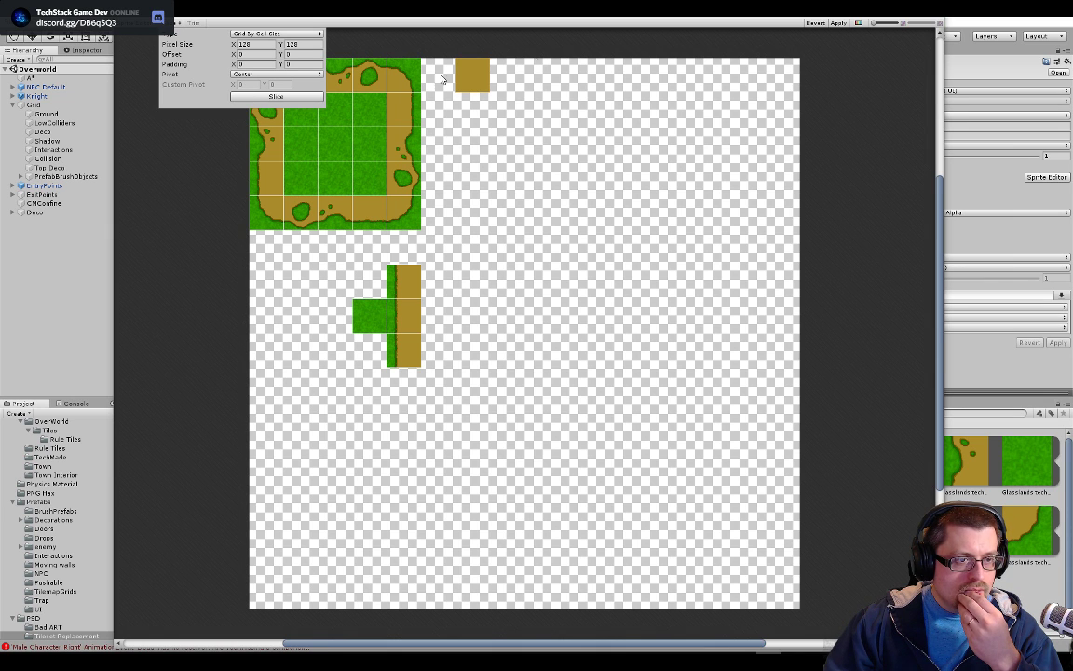
left_click(841, 26)
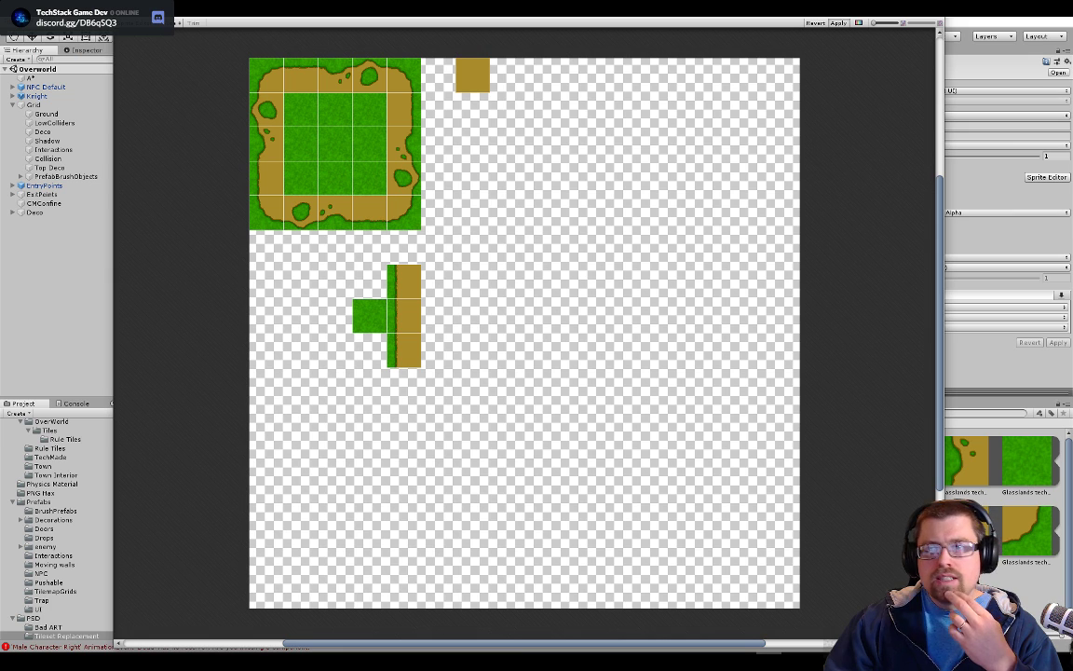
Check the names and numbering order of the sliced sprites across the sheet's first two rows, and close the Sprite Editor
left_click(266, 74)
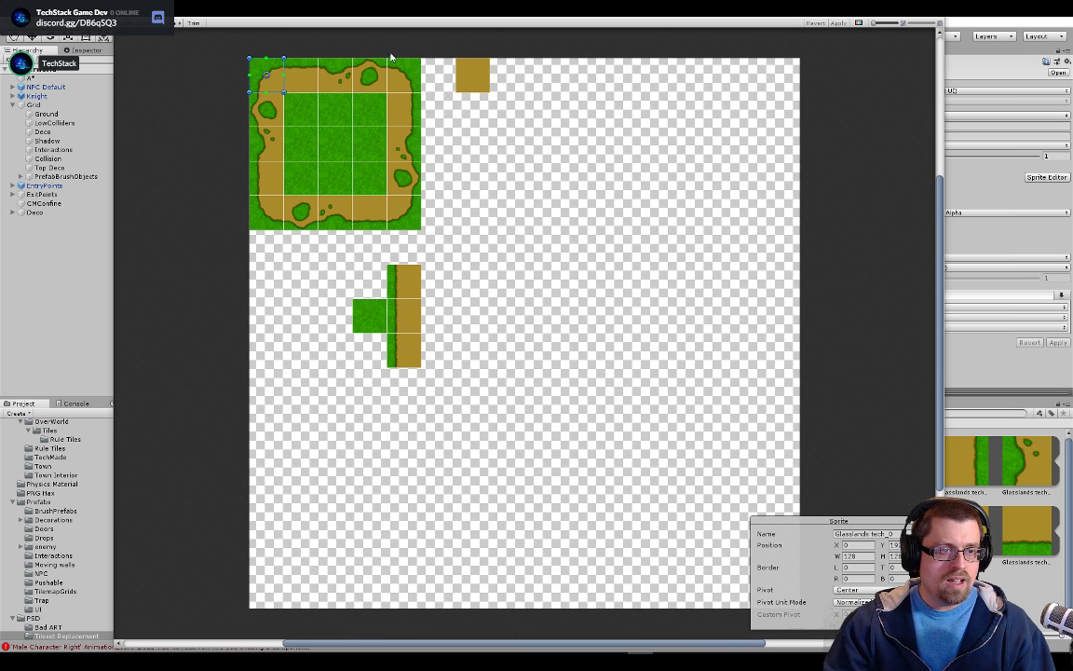
left_click(471, 80)
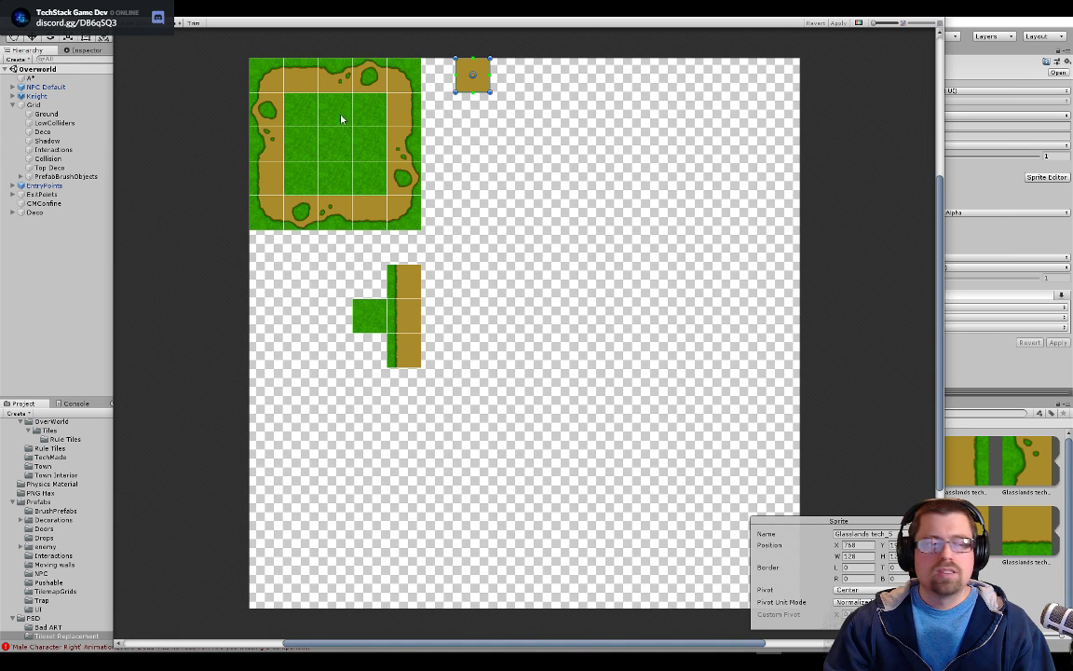
left_click(264, 80)
left_click(298, 82)
left_click(336, 79)
left_click(363, 79)
left_click(401, 79)
left_click(467, 82)
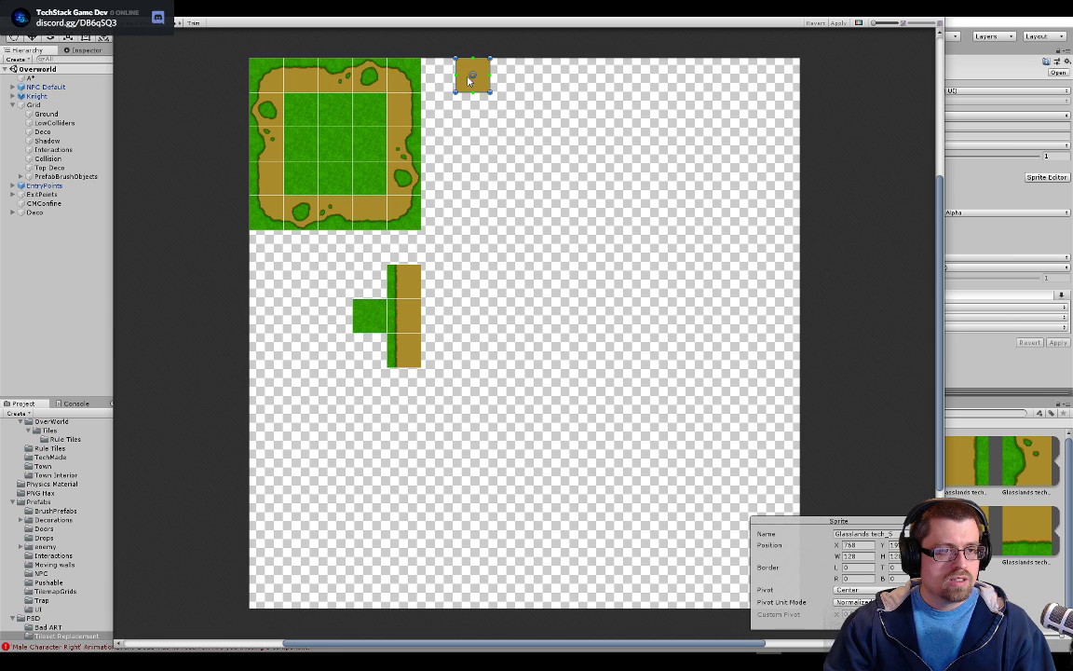
left_click(372, 111)
left_click(395, 110)
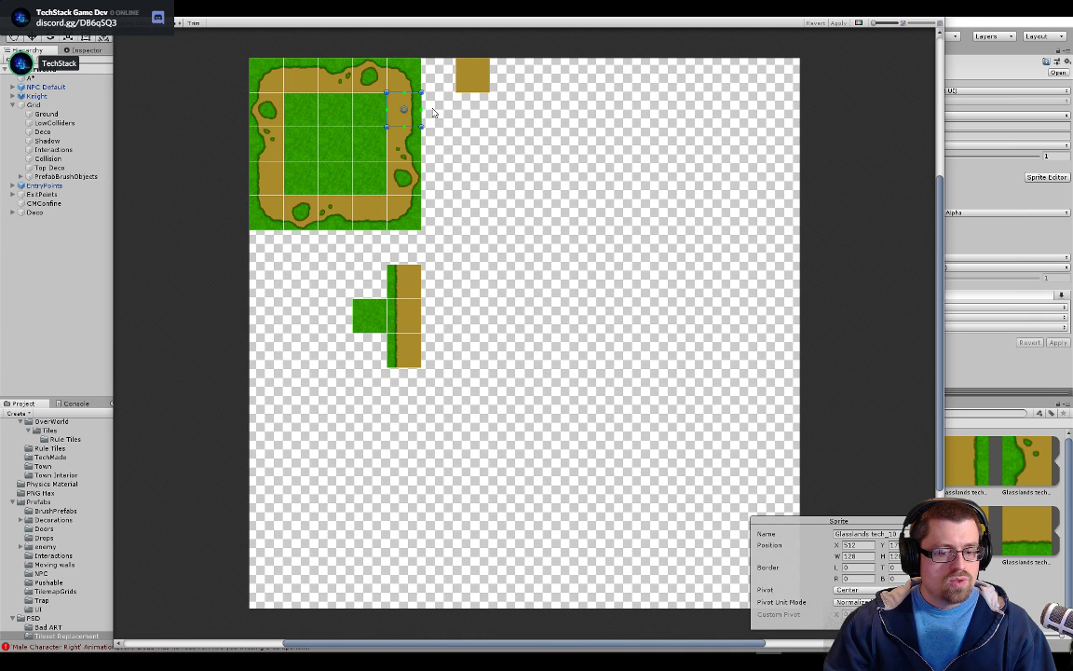
left_click(403, 82)
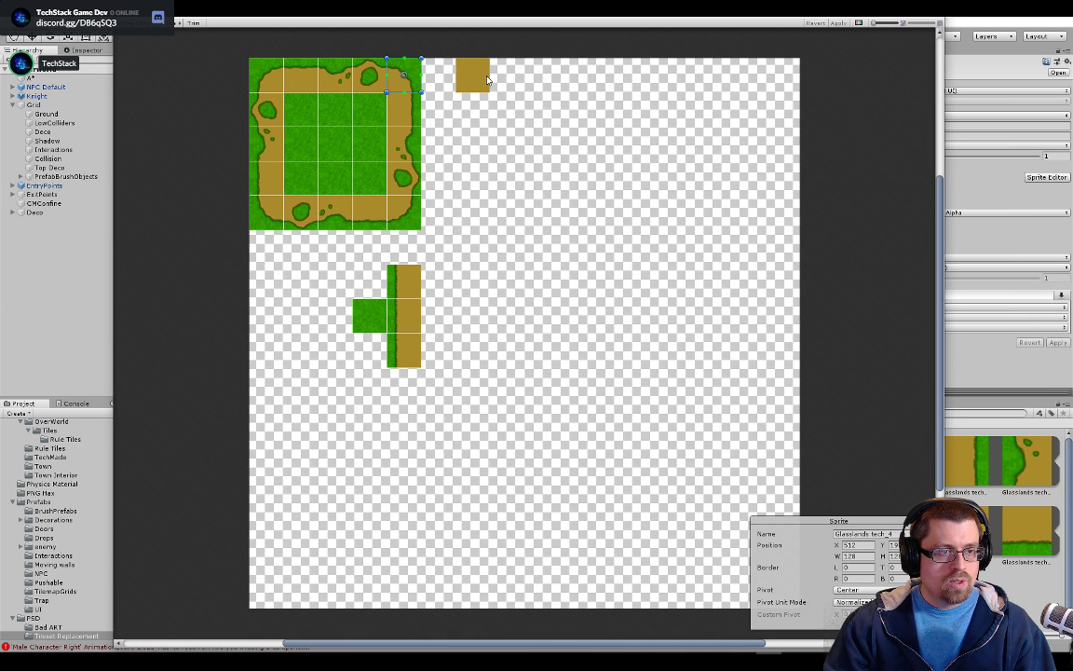
left_click(253, 101)
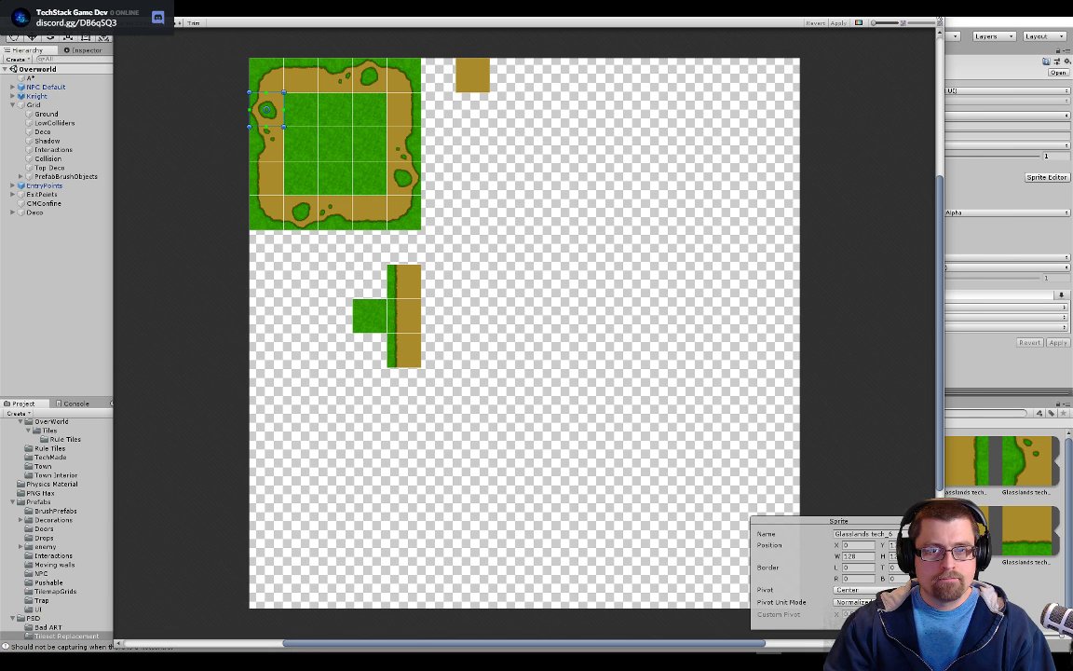
left_click(937, 18)
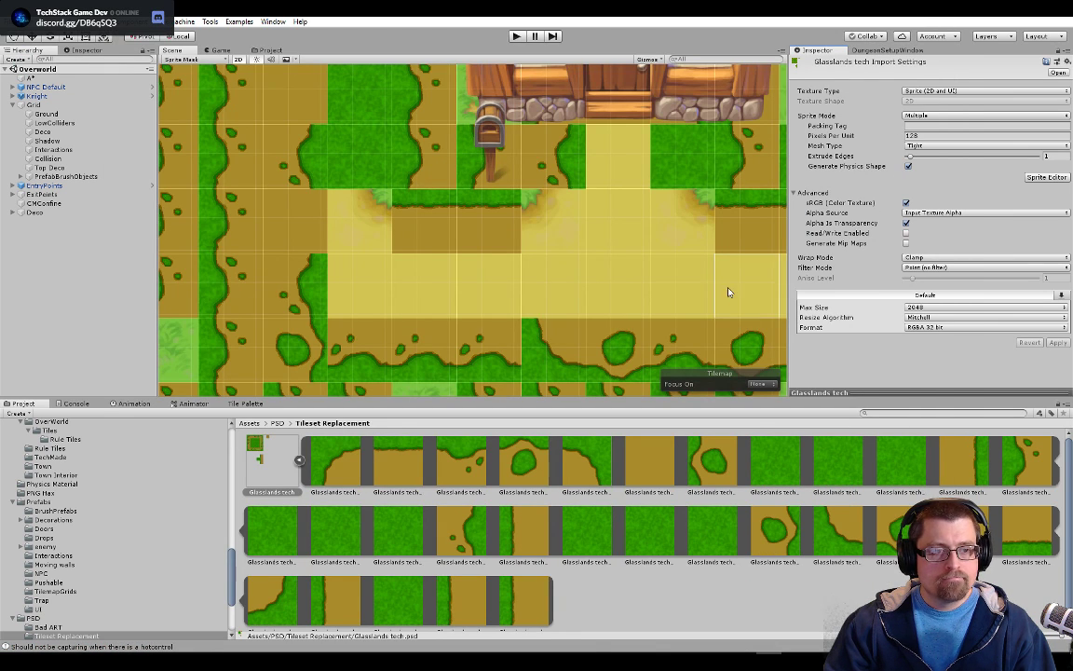
Examine the grass and path tiles around the houses in the overworld scene
scroll(453, 246, "down", 2)
scroll(453, 246, "down", 8)
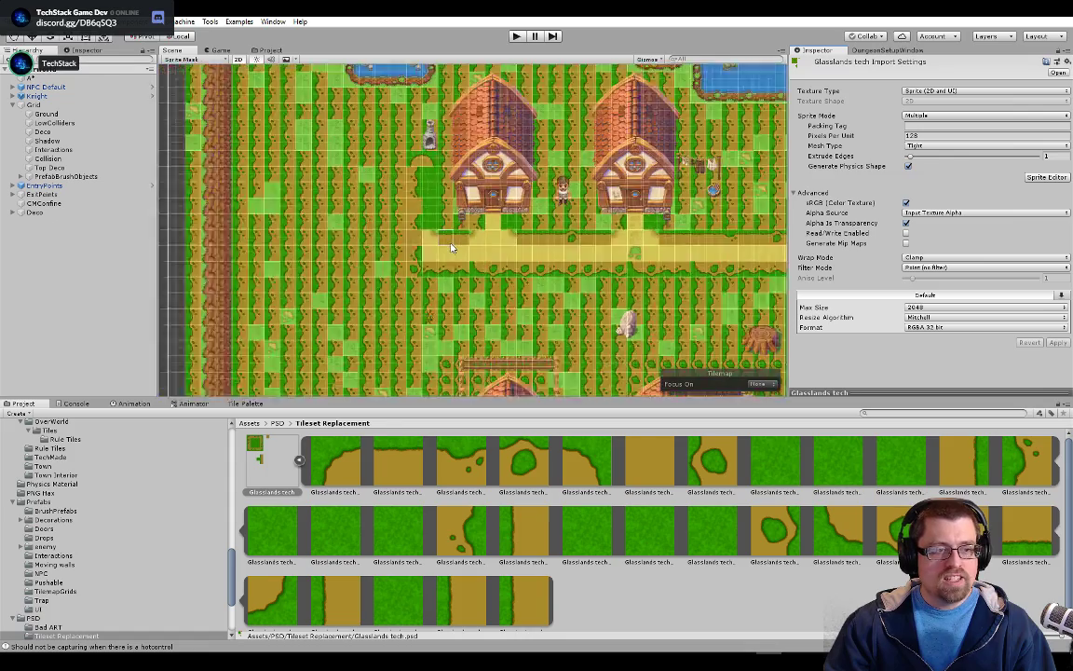
scroll(451, 246, "up", 8)
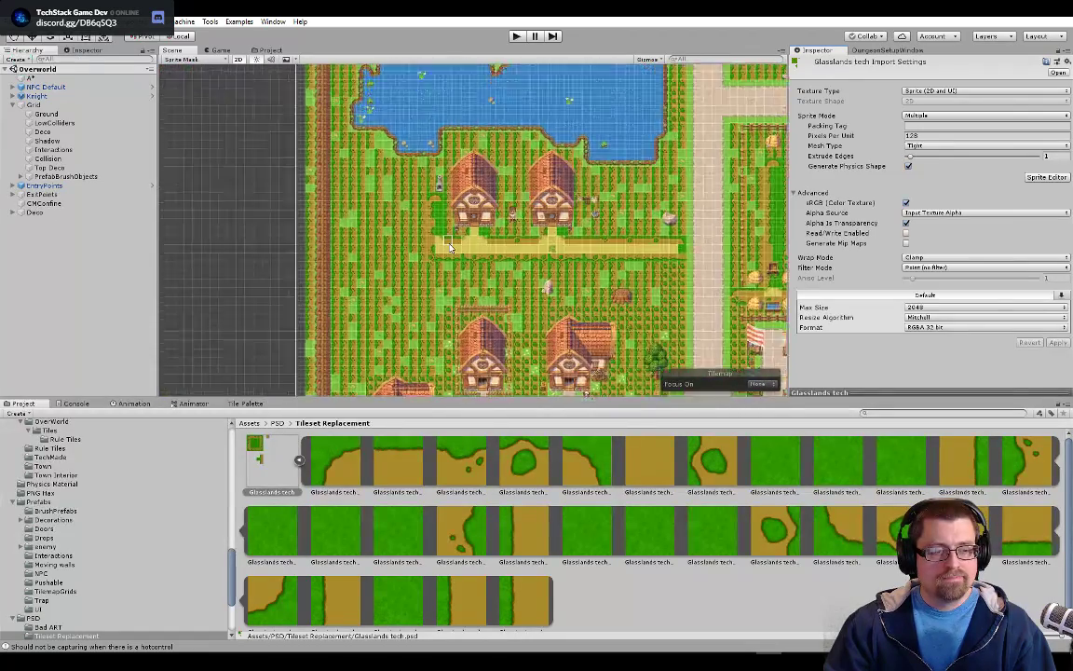
scroll(449, 247, "up", 2)
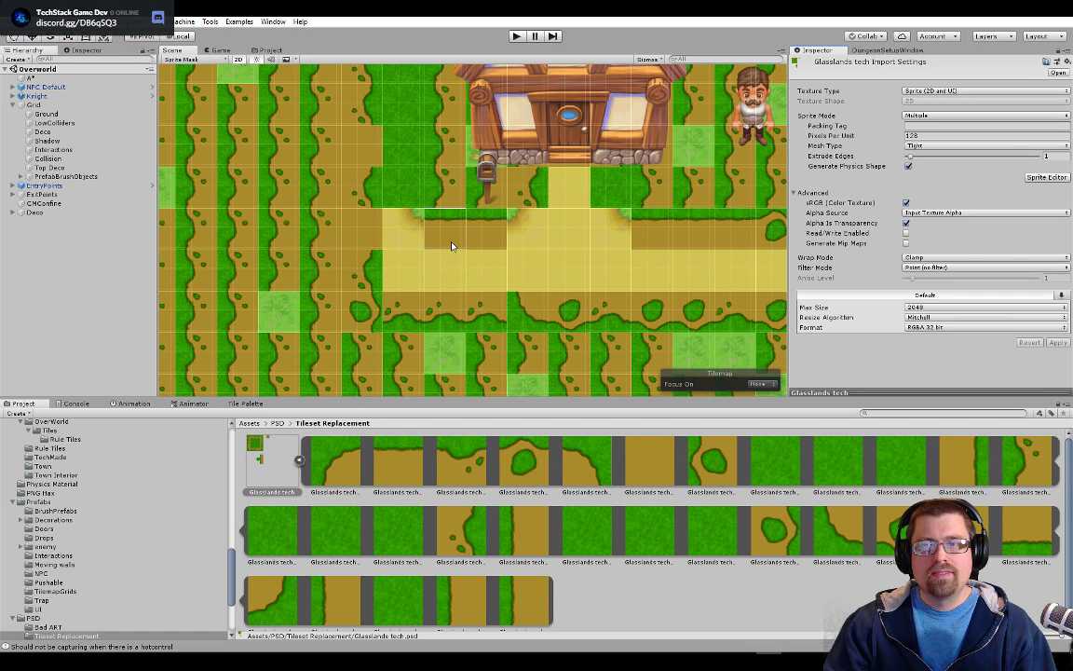
scroll(421, 243, "up", 2)
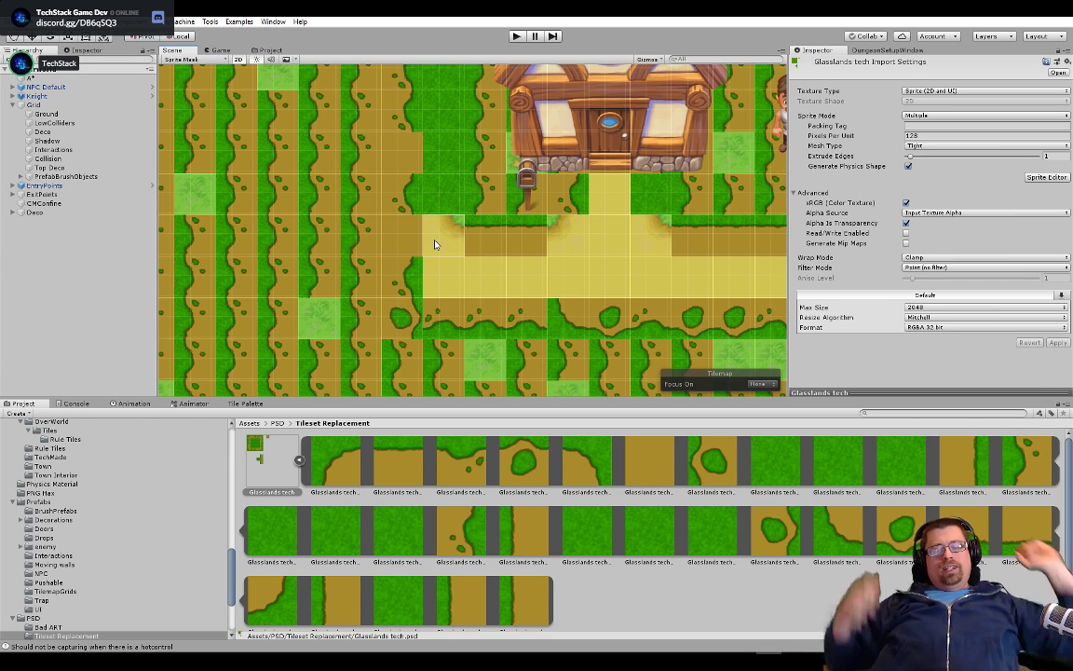
left_click_drag(392, 252, 465, 284)
left_click_drag(227, 225, 458, 216)
scroll(362, 223, "down", 5)
left_click_drag(363, 219, 358, 418)
left_click_drag(465, 209, 393, 199)
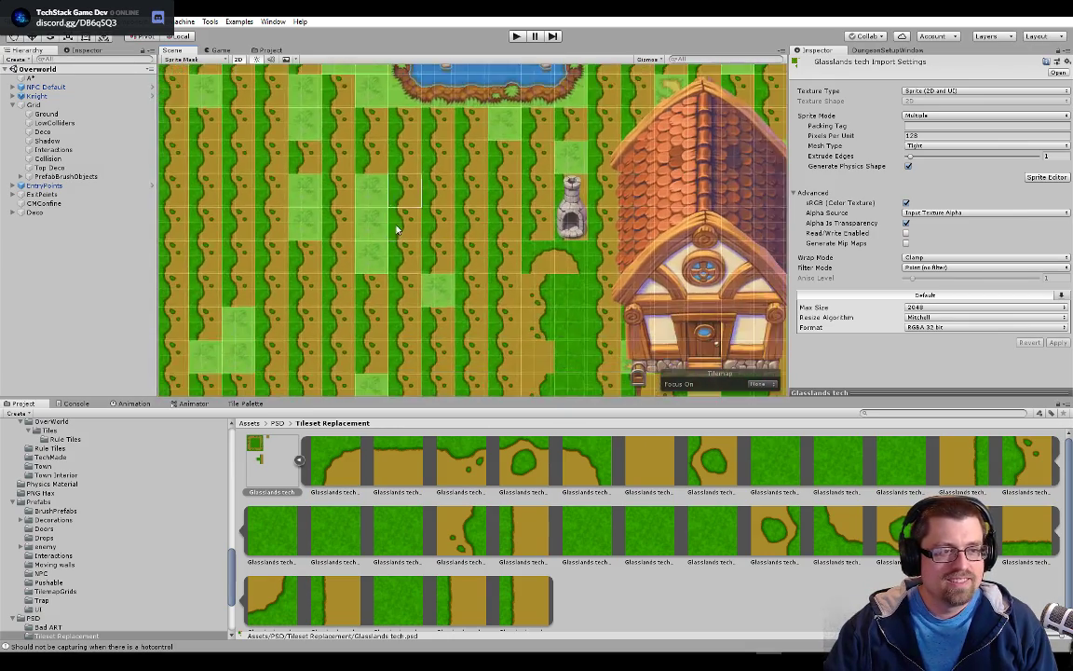
left_click_drag(432, 331, 450, 197)
left_click_drag(569, 349, 537, 238)
left_click_drag(604, 212, 339, 259)
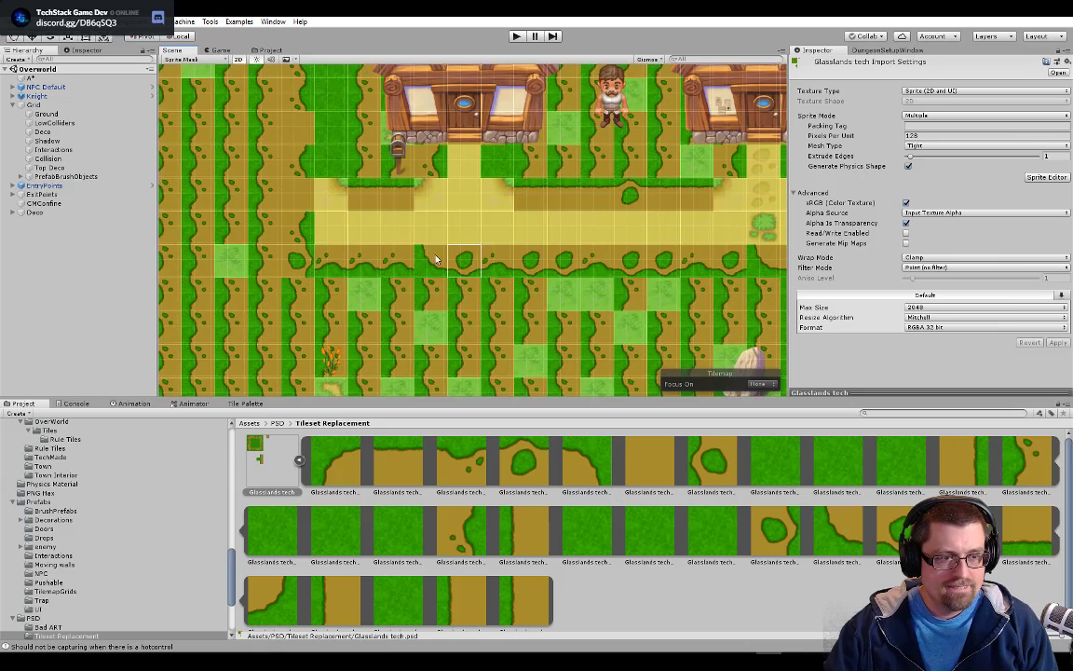
left_click_drag(434, 255, 532, 275)
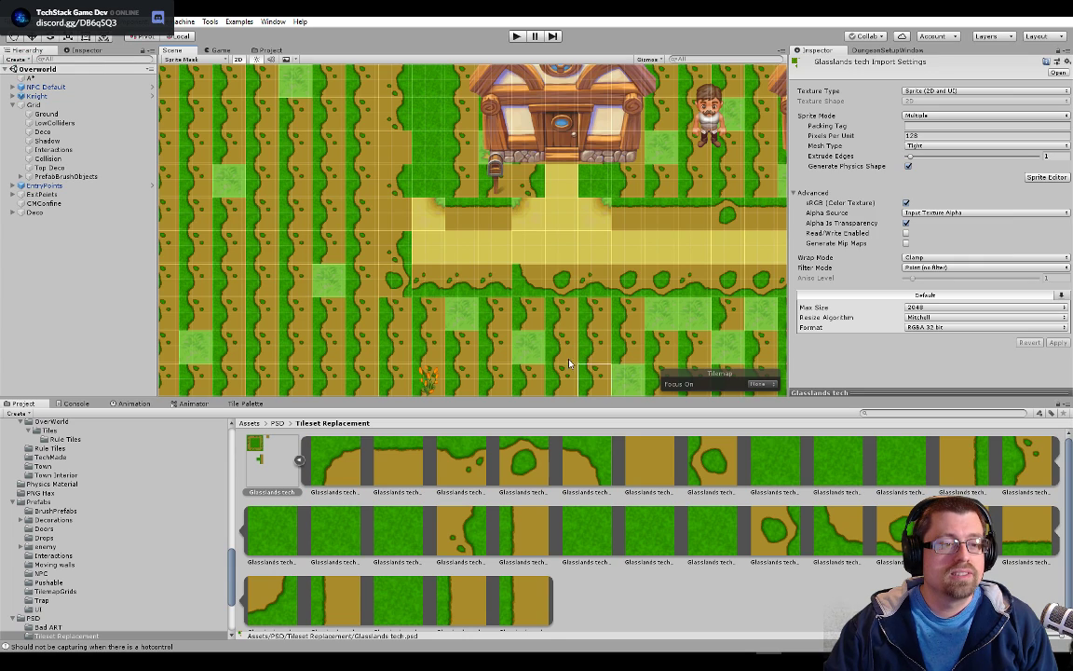
left_click_drag(500, 240, 556, 247)
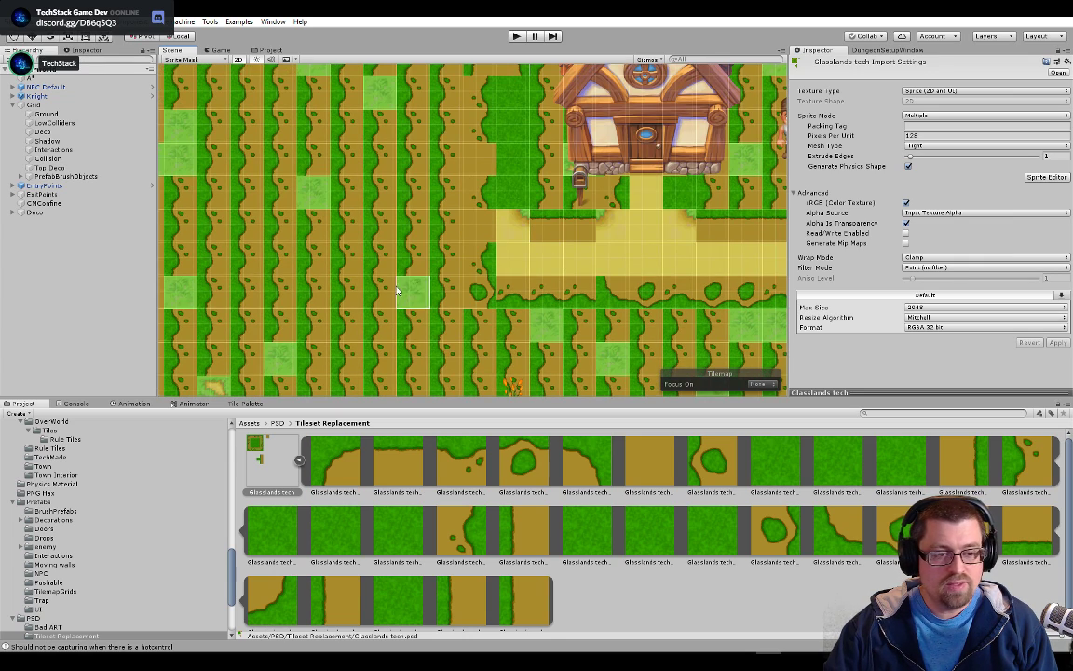
left_click_drag(397, 290, 530, 269)
left_click_drag(580, 224, 416, 294)
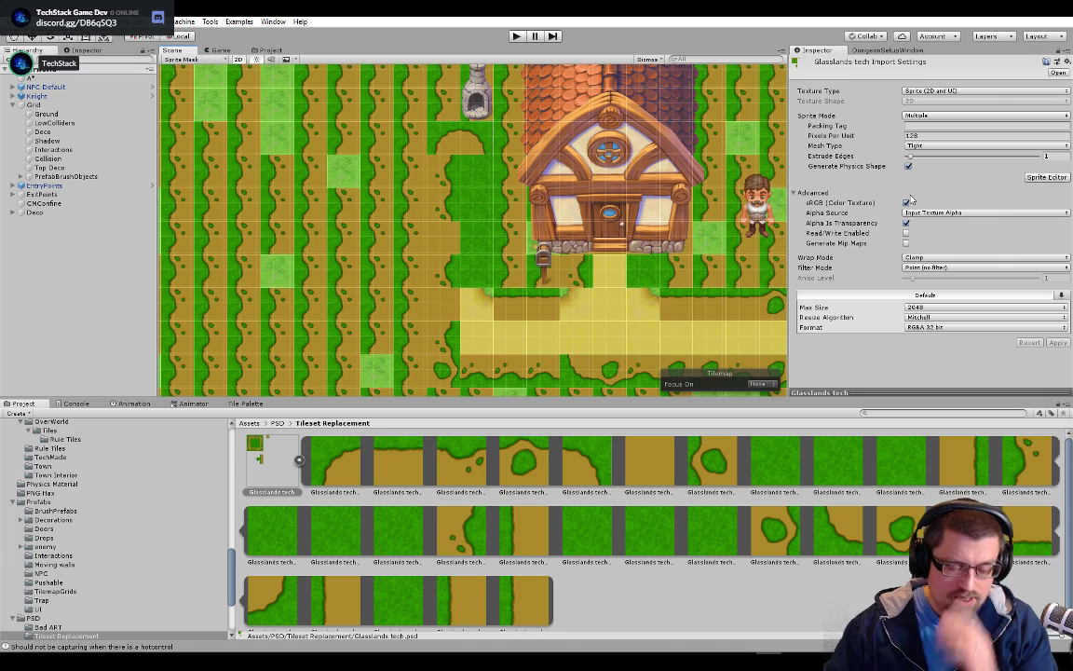
Switch to Photoshop, hide the Dirt layer in Glasslands tech.psd and save the file
key("alt+Tab")
key("alt+Tab")
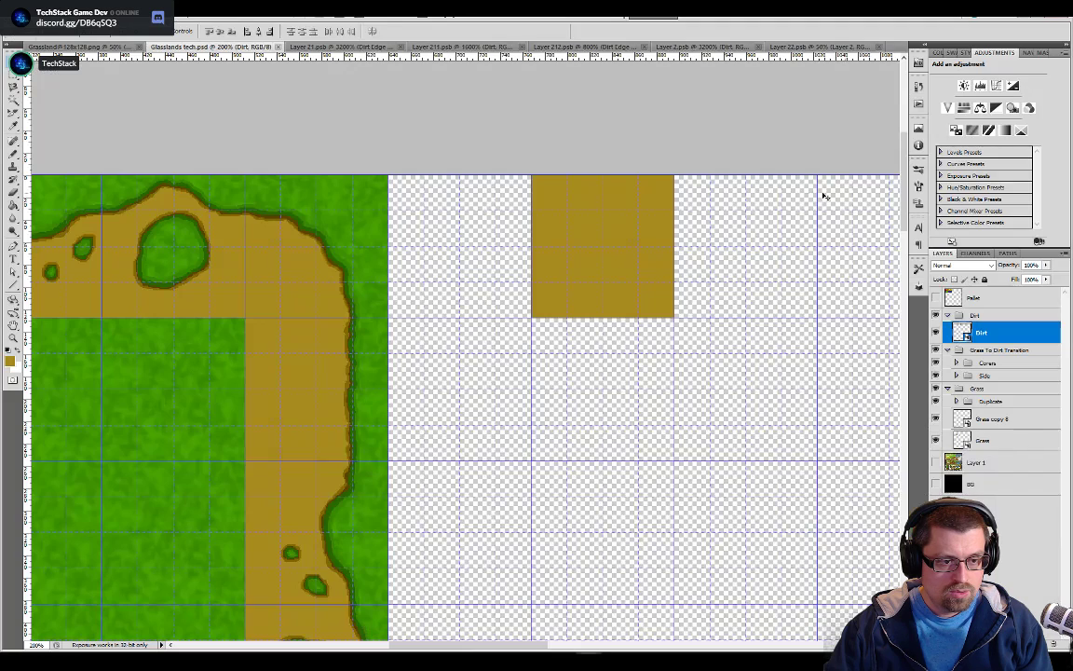
left_click(936, 333)
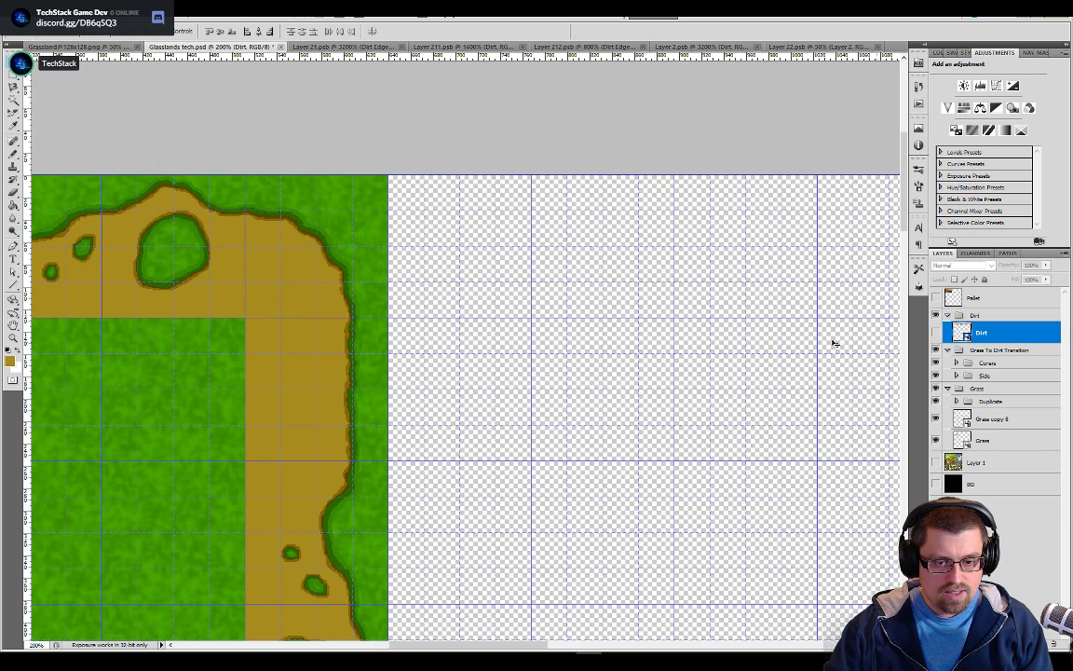
Switch to Unity, re-slice Glasslands tech by 128 × 128 cell size without the dirt tile, and apply the slices
key("alt+Tab")
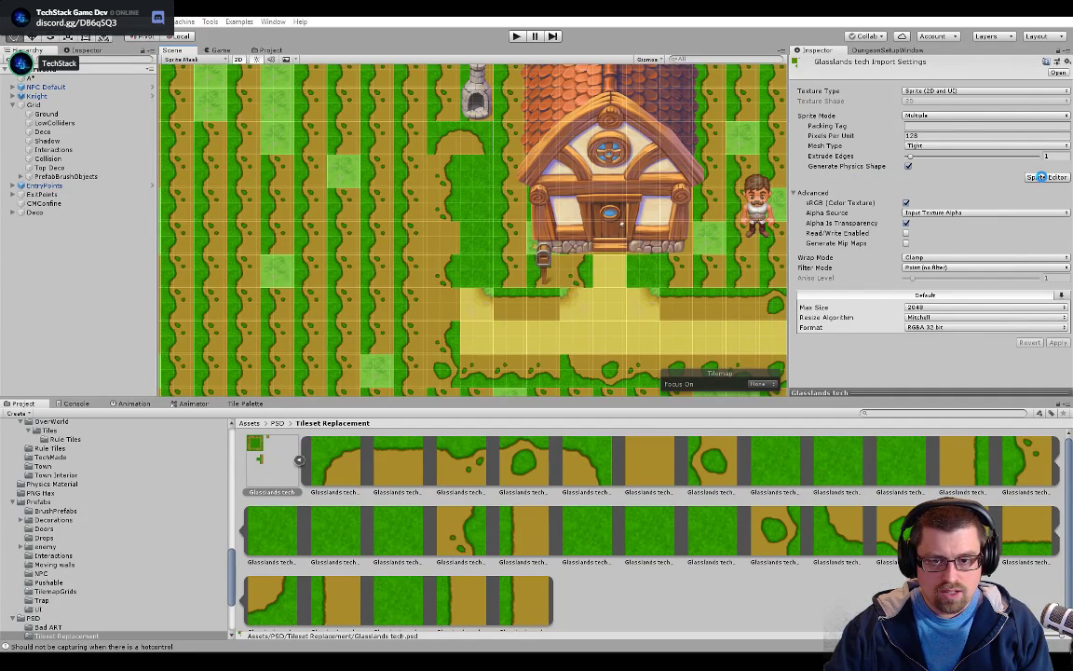
left_click(1041, 177)
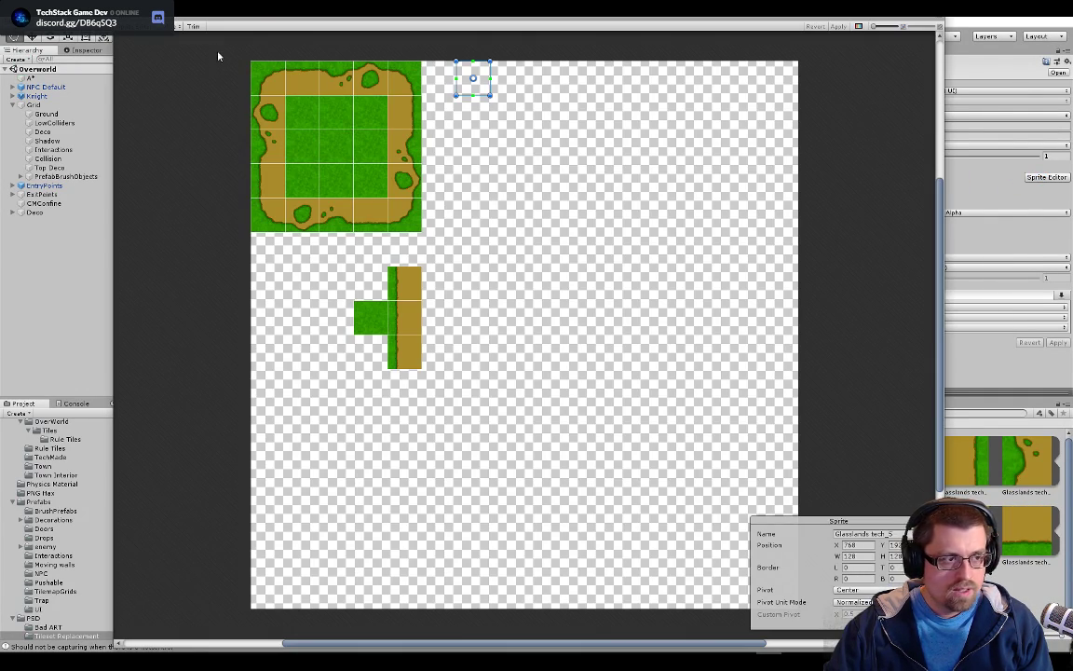
left_click(180, 26)
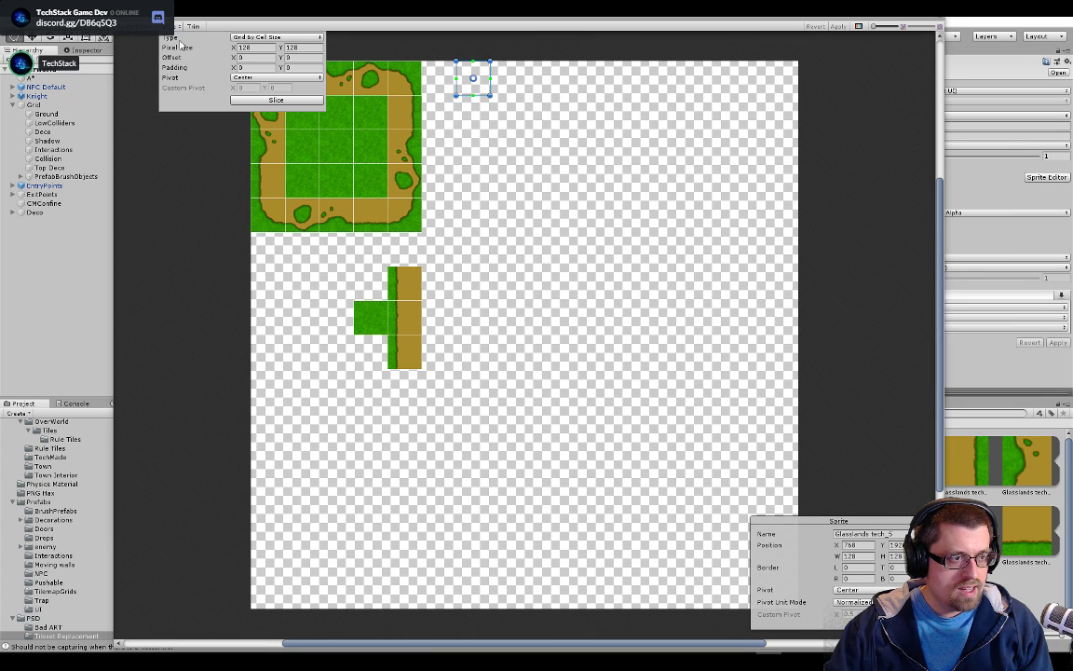
left_click(275, 101)
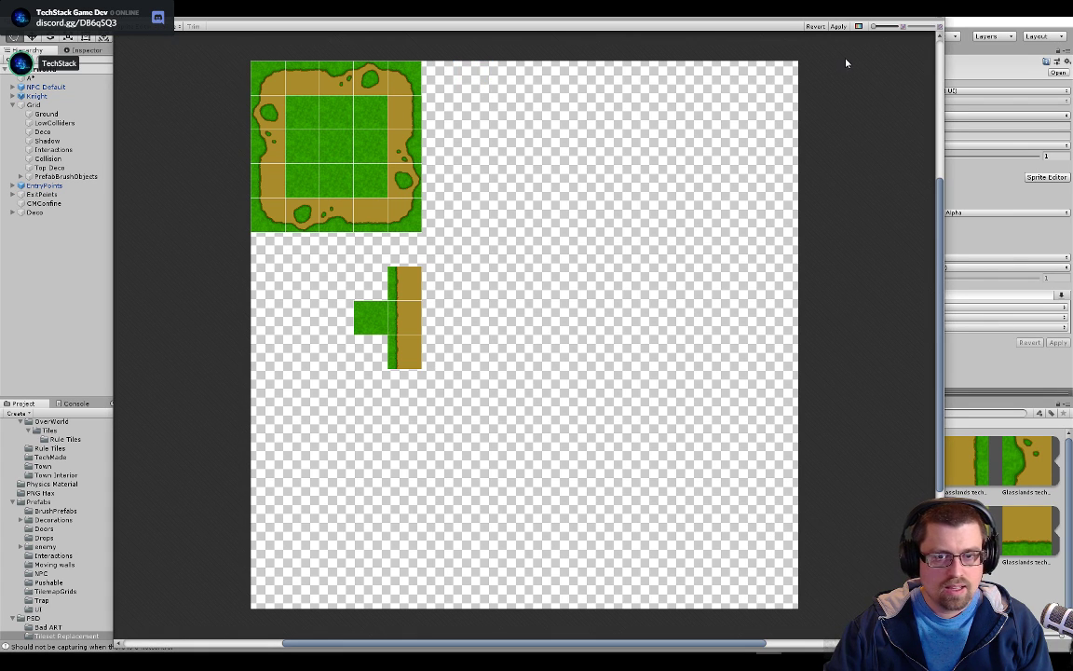
left_click(839, 26)
left_click_drag(780, 19, 731, 368)
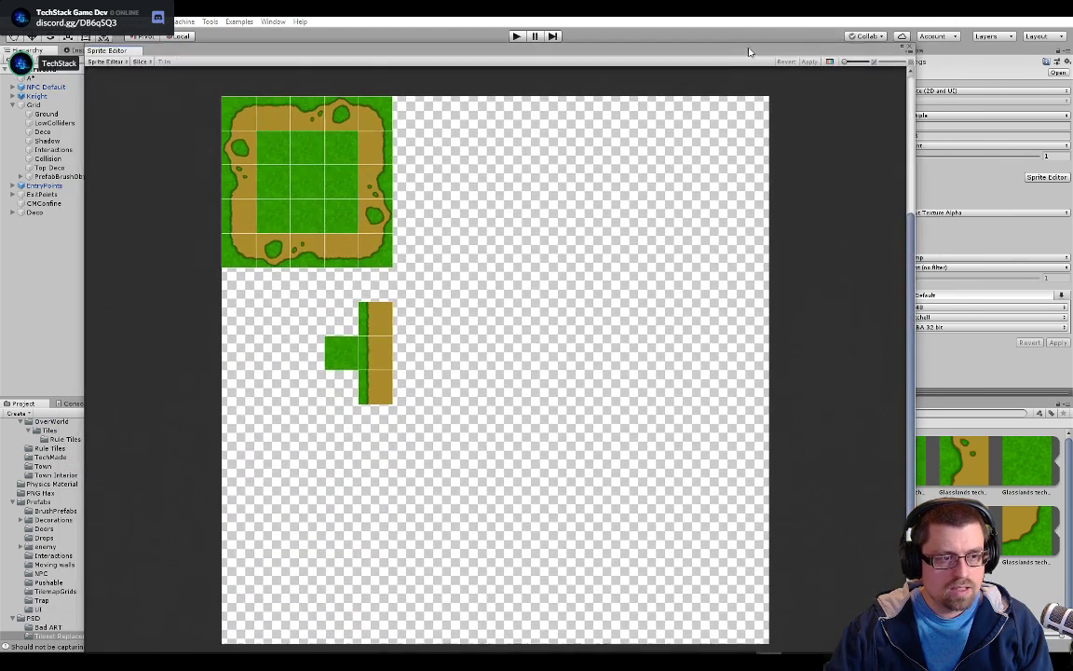
Switch to Photoshop, make the Dirt layer visible again and save Glasslands tech.psd
key("alt+Tab")
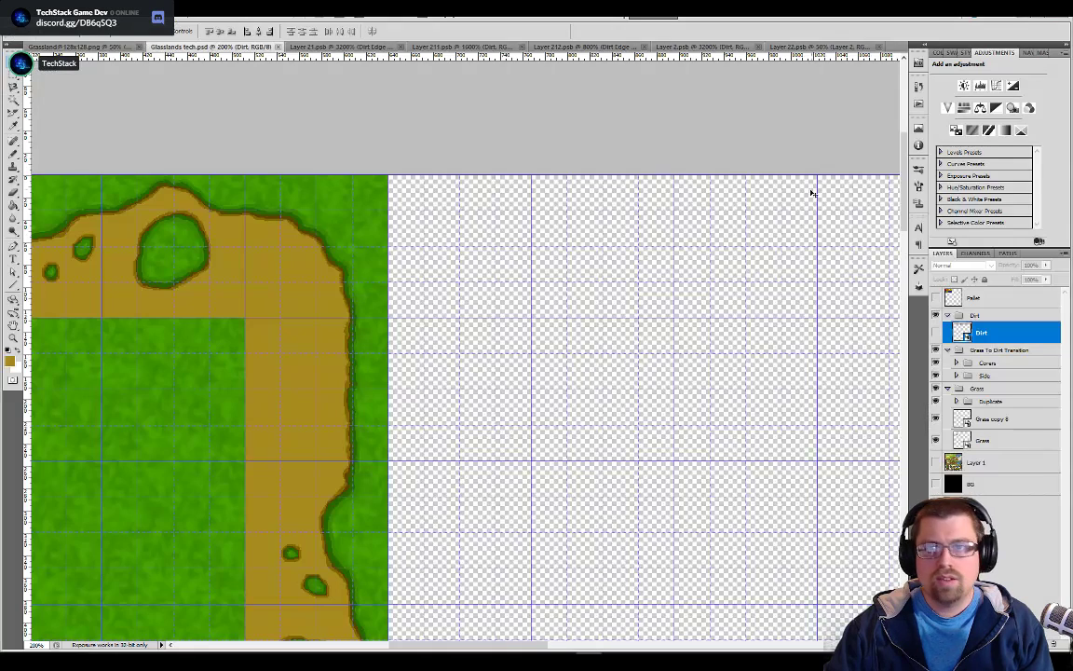
left_click(935, 335)
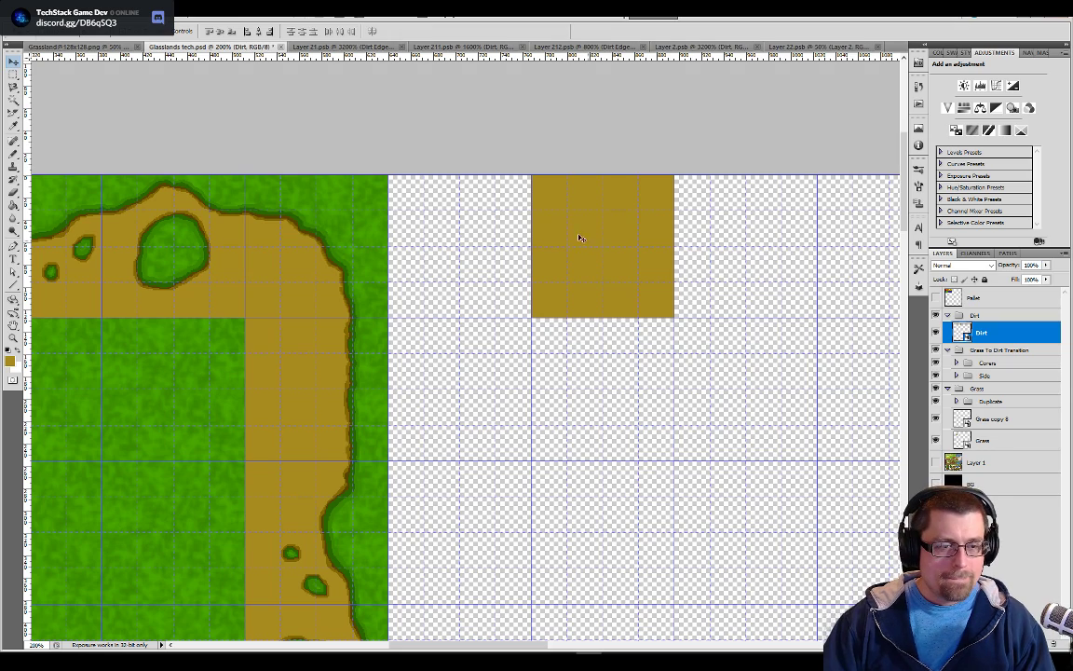
key("alt+Tab")
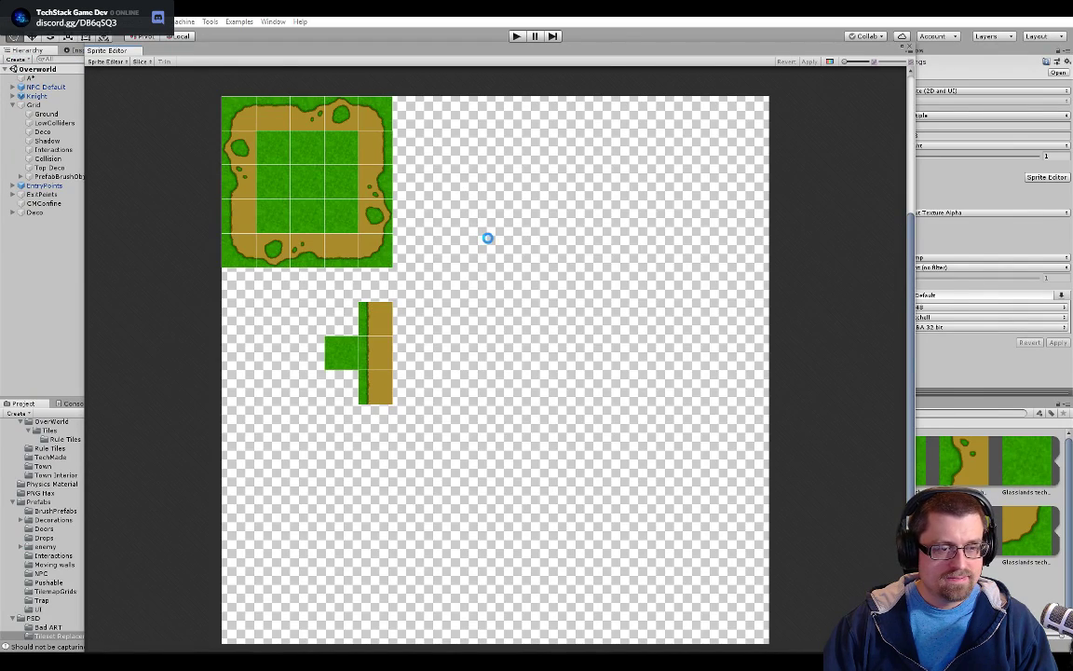
key("alt+Tab")
key("alt+shift+Tab")
key("alt+Tab")
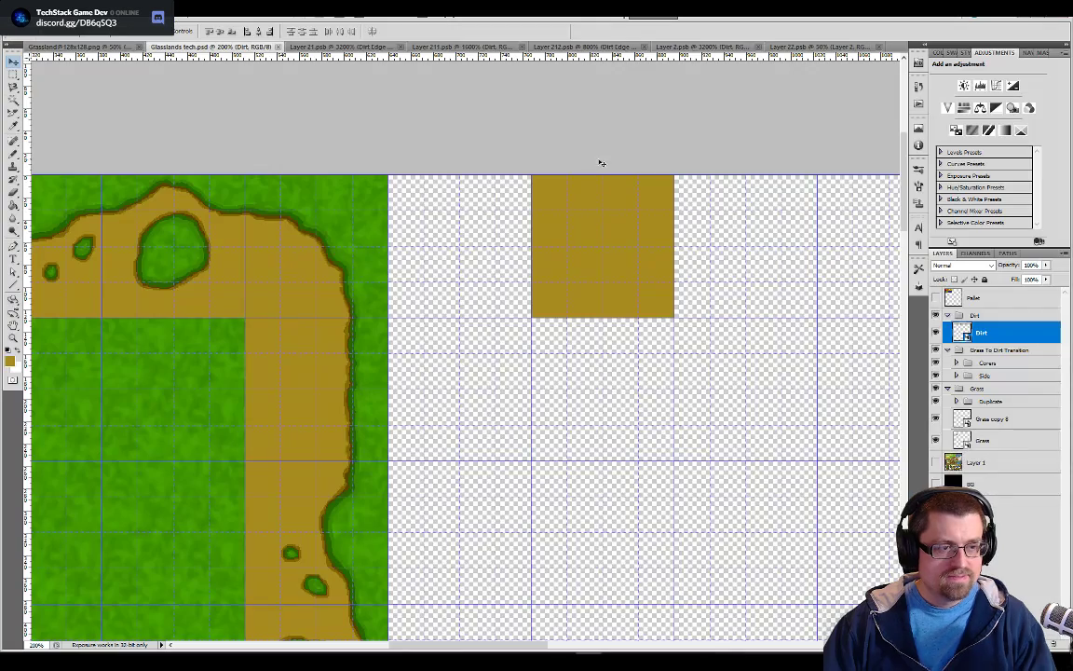
Return to Unity's Sprite Editor and check whether the reimported dirt tile has a slice
key("alt+Tab")
key("alt+Tab")
key("alt+shift+Tab")
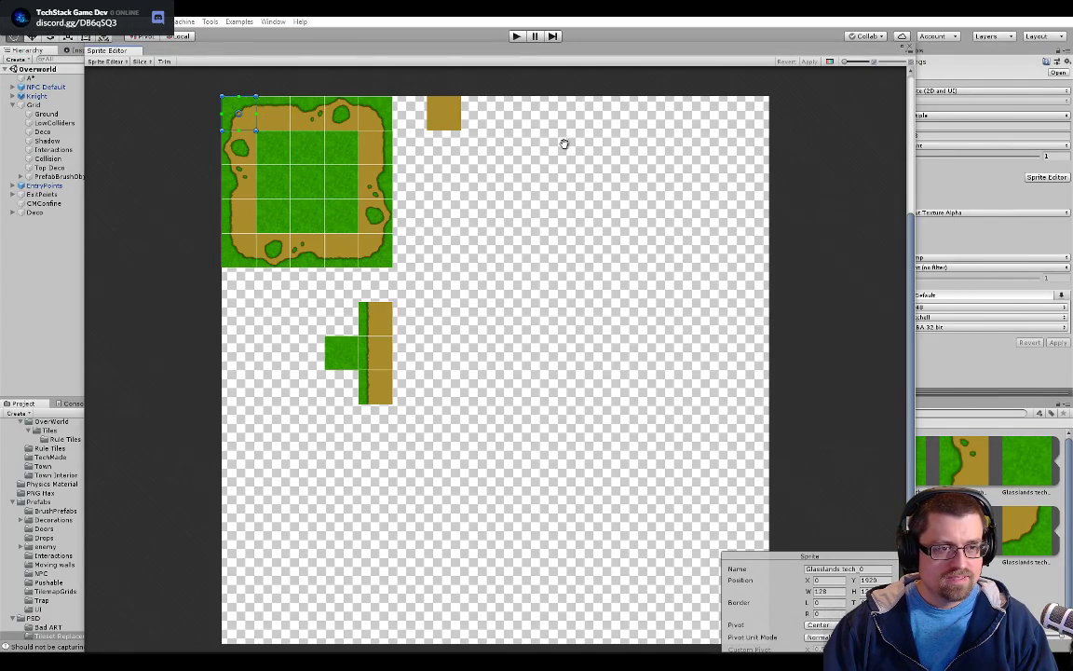
left_click(433, 109)
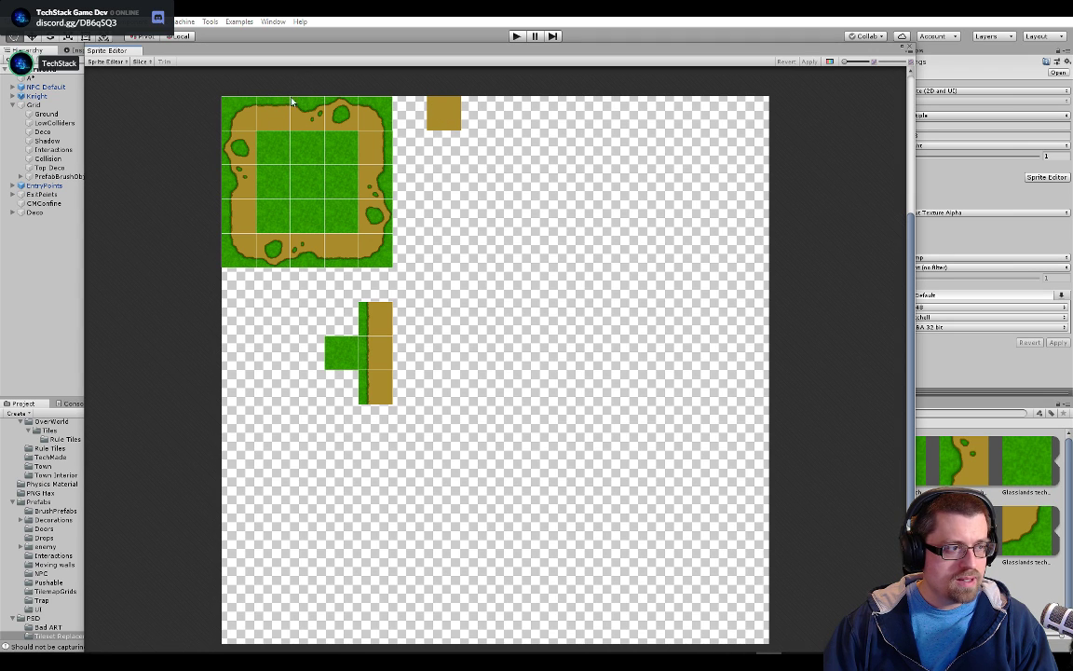
left_click(141, 62)
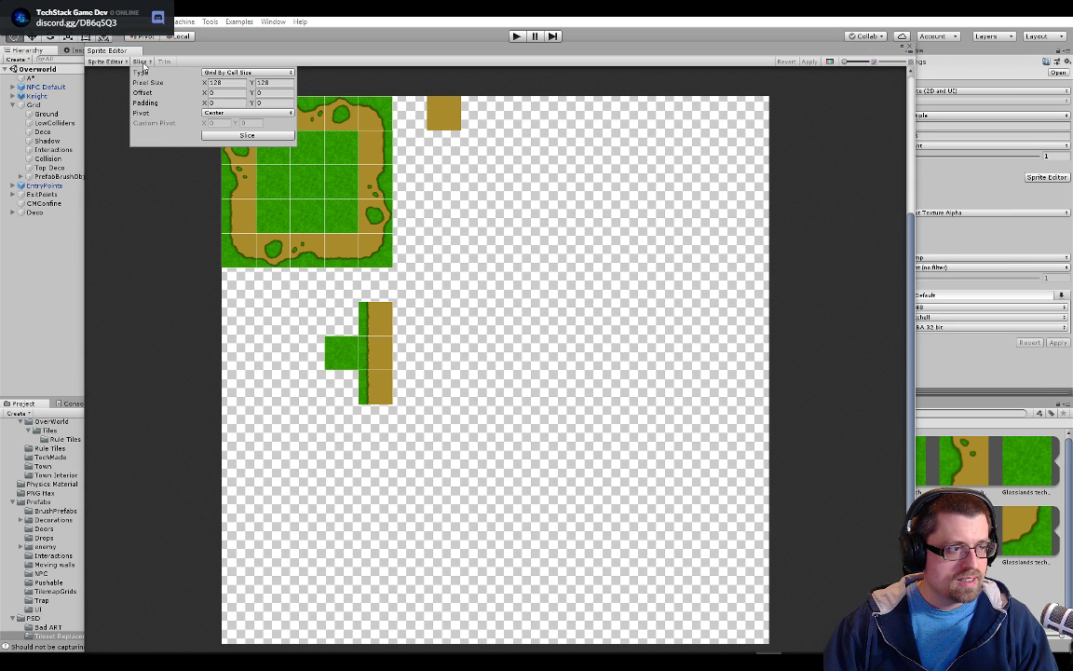
left_click(208, 73)
left_click(209, 74)
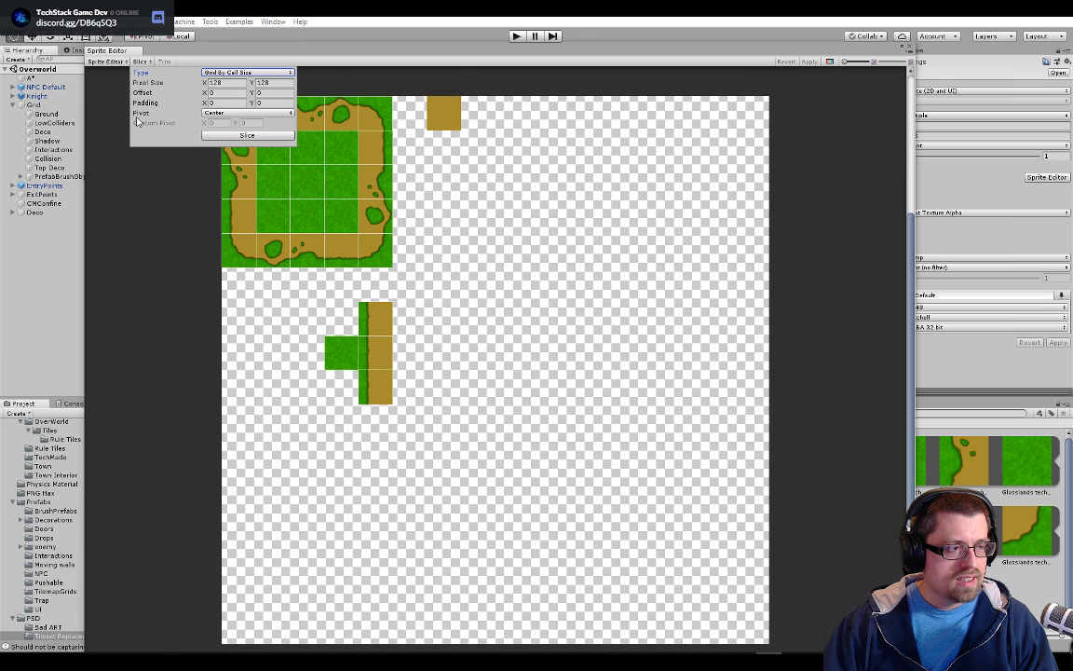
left_click(126, 177)
left_click(110, 62)
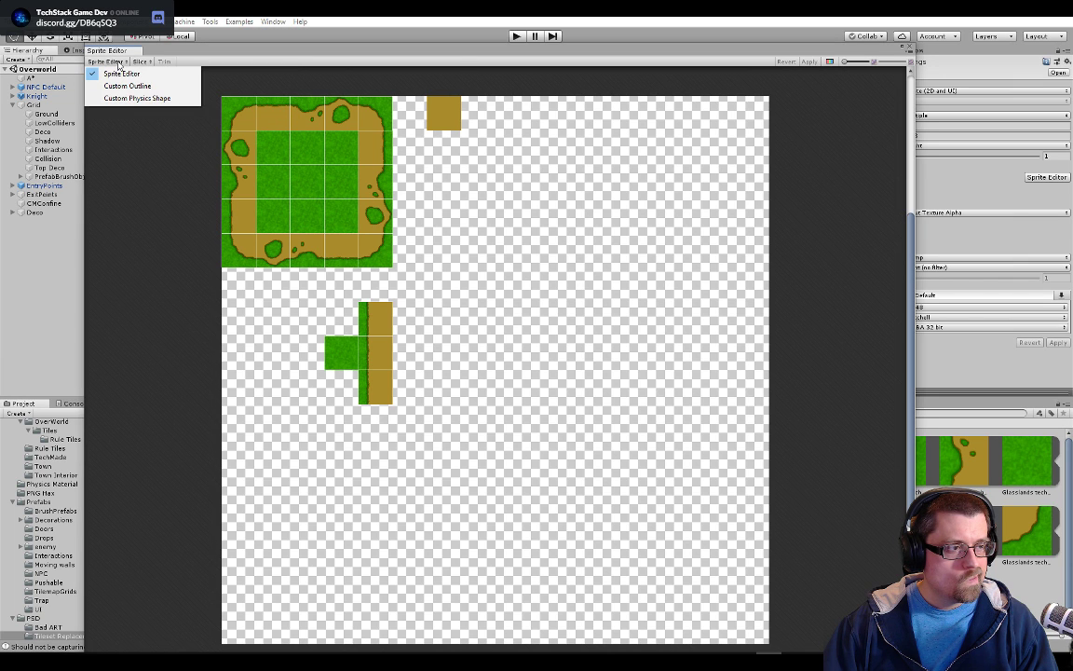
left_click(388, 83)
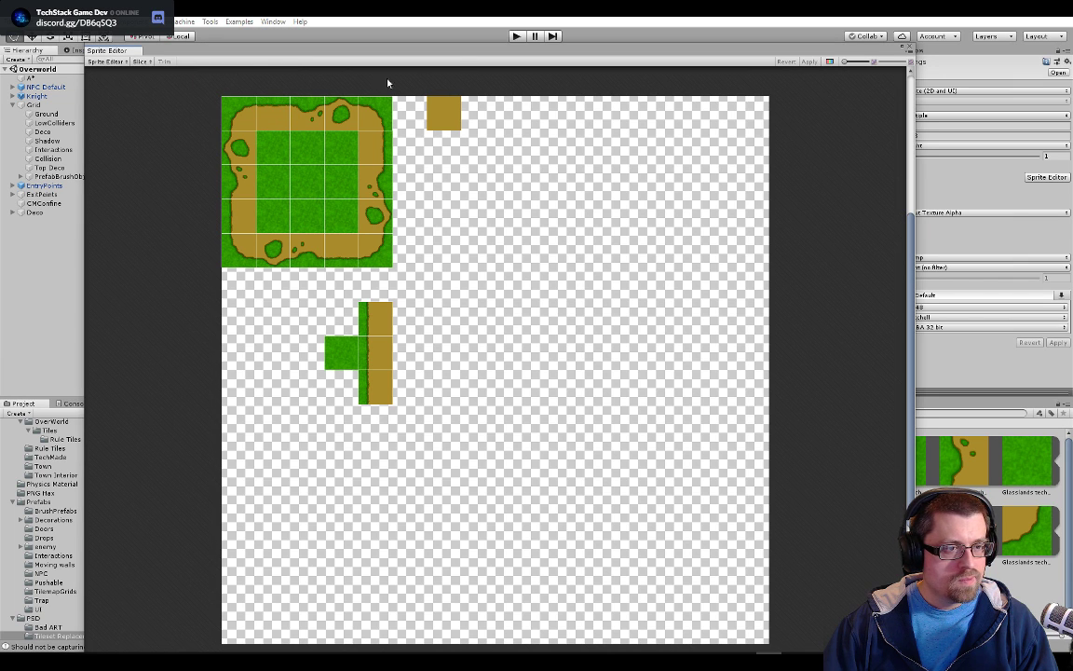
Draw a new sprite slice over the plain dirt tile and fit its corners to the tile's edges
left_click(452, 127)
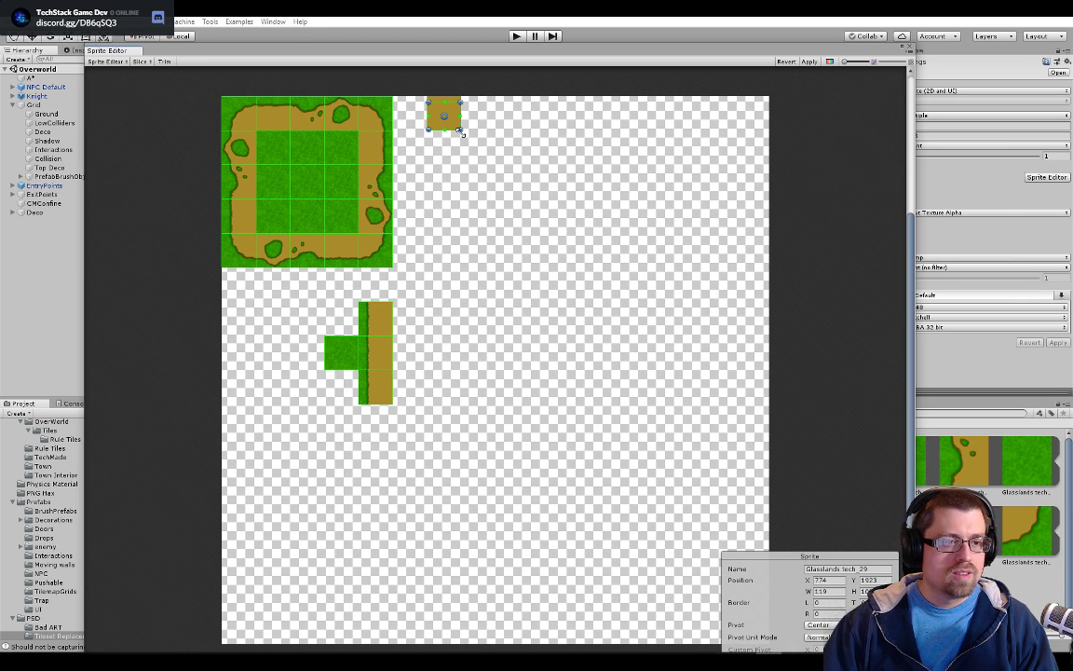
scroll(461, 132, "up", 5)
scroll(421, 177, "up", 2)
scroll(465, 181, "up", 1)
left_click_drag(464, 189, 556, 462)
left_click_drag(582, 352, 585, 356)
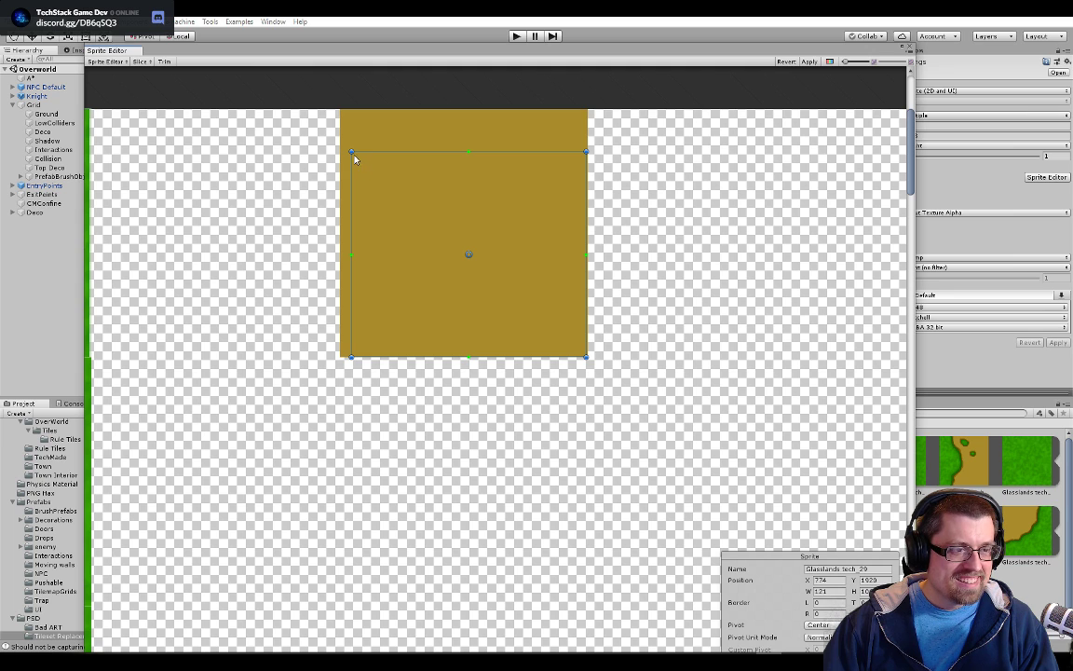
left_click_drag(349, 147, 339, 105)
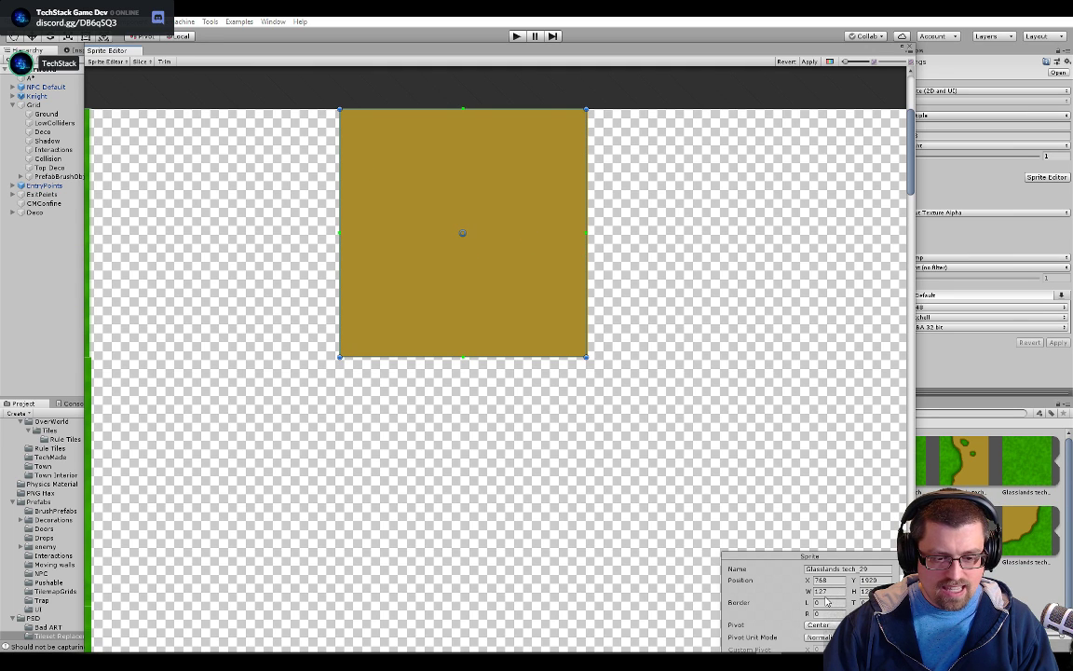
Set the dirt slice's width to 128, apply the slicing and close the Sprite Editor
type("128")
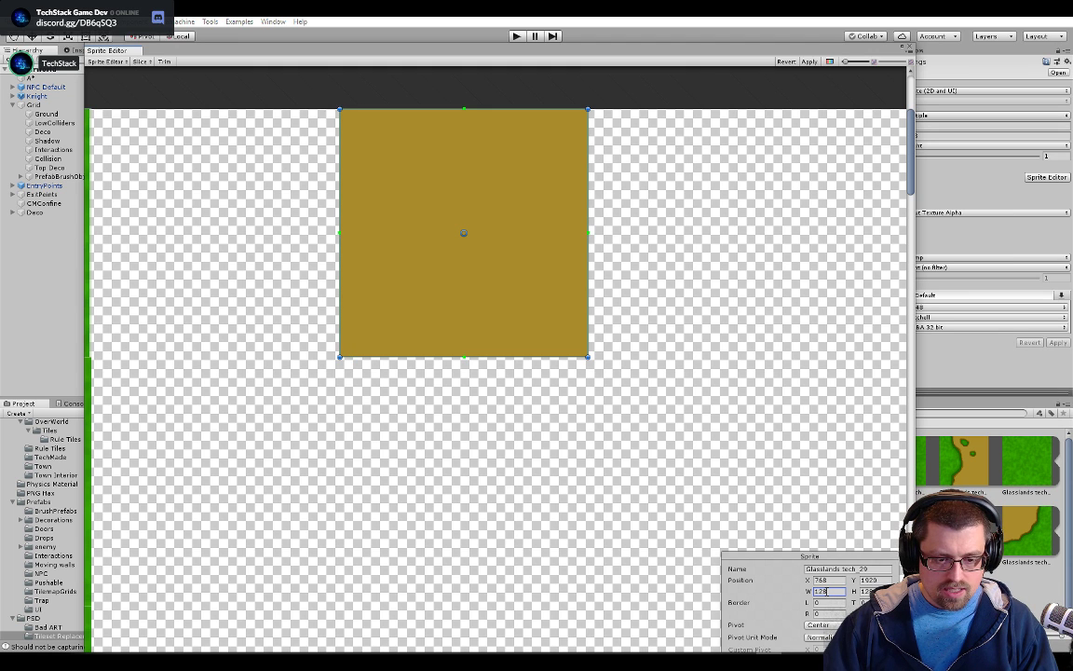
scroll(410, 195, "up", 5)
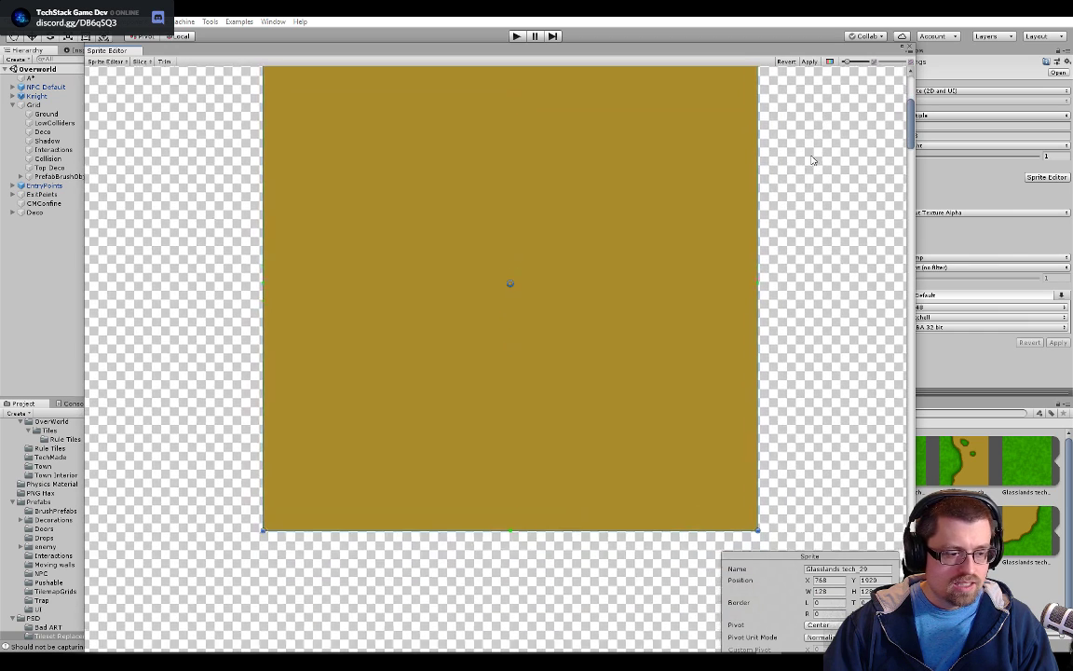
left_click_drag(812, 161, 697, 197)
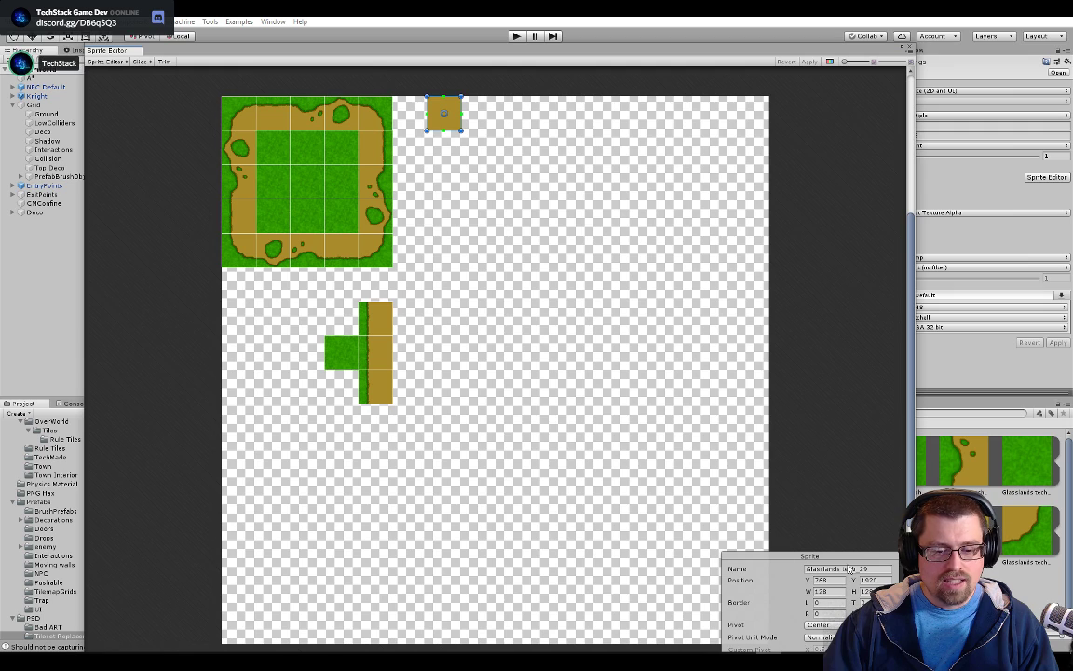
left_click(847, 570)
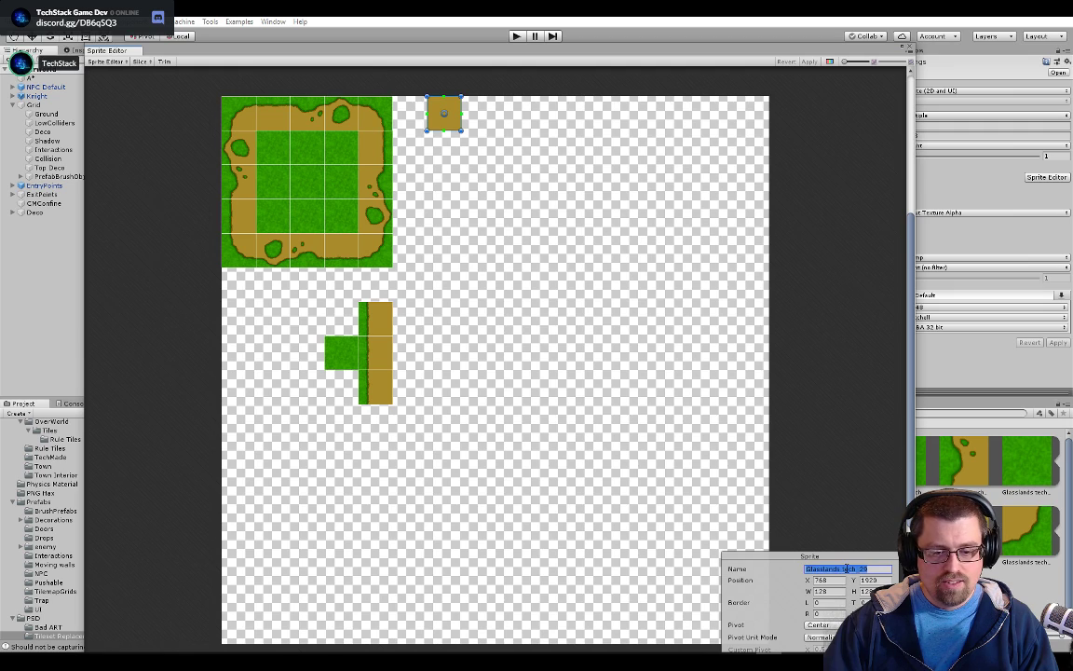
left_click(910, 47)
scroll(567, 306, "down", 4)
left_click_drag(583, 307, 518, 292)
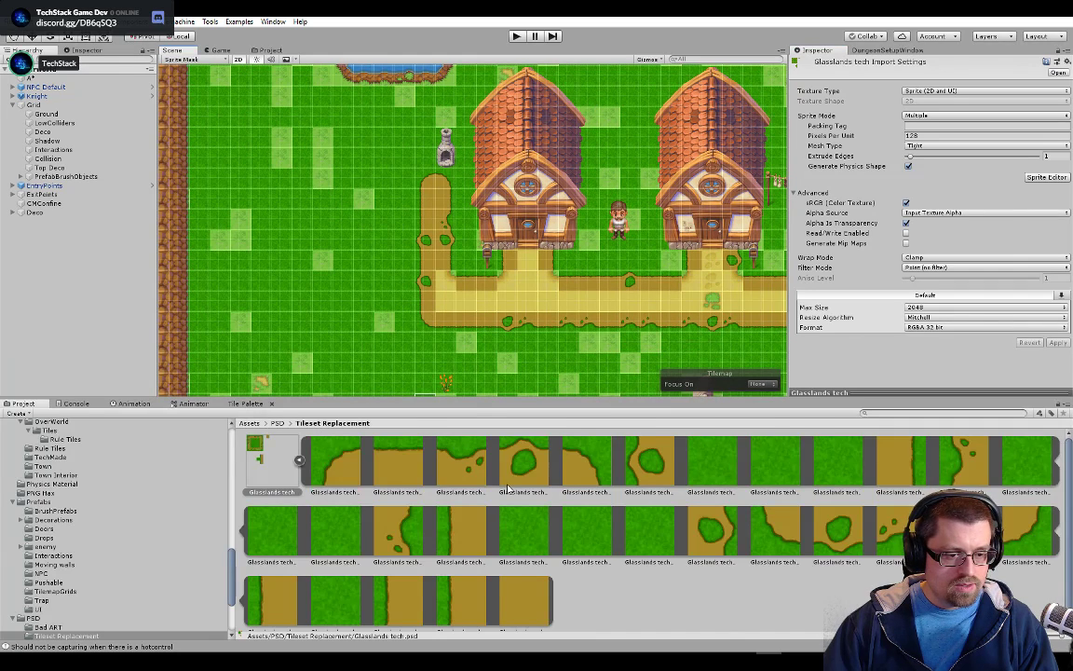
Show the OverworldSummer tile palette and inspect which sprite the path's east edge tile, Grassland@128x128_20, uses
left_click(245, 403)
left_click(84, 448)
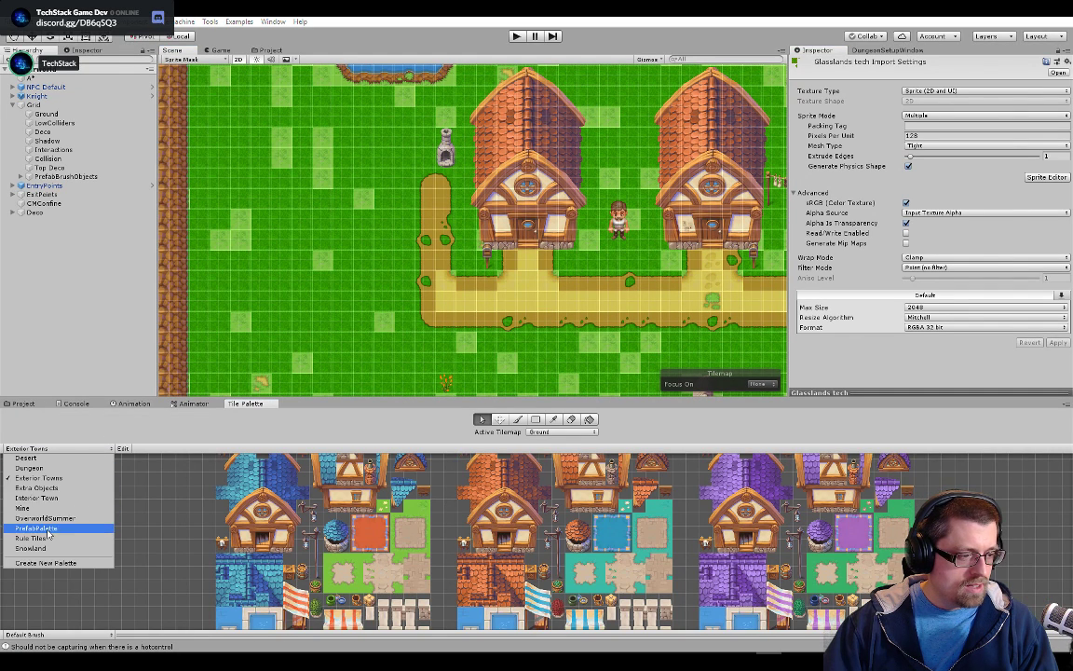
left_click(45, 518)
scroll(353, 507, "up", 6)
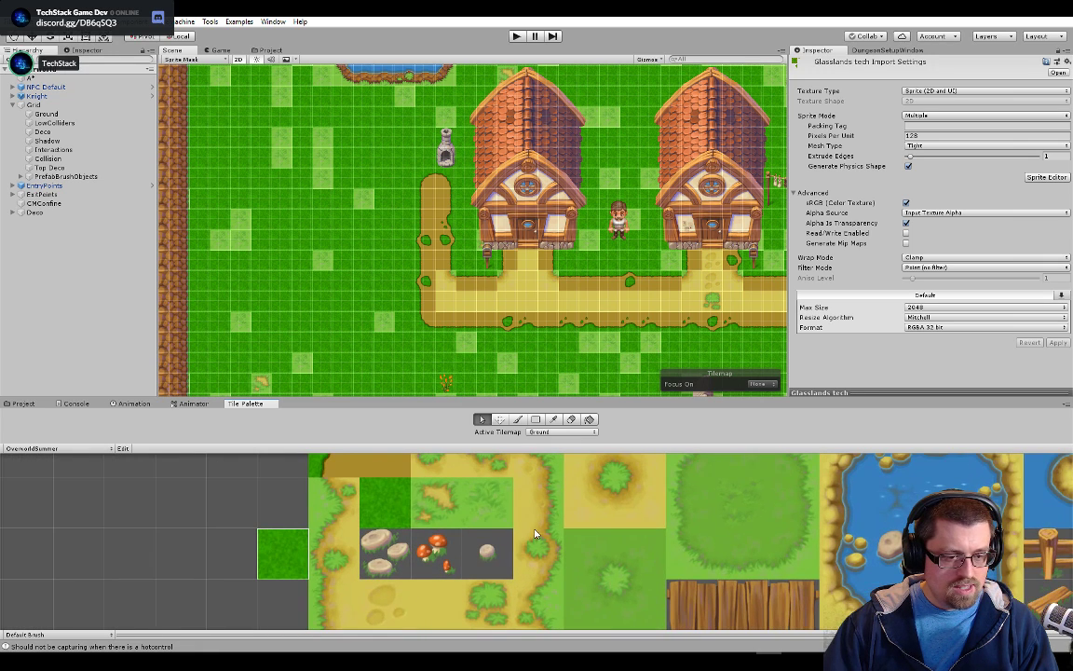
left_click(537, 520)
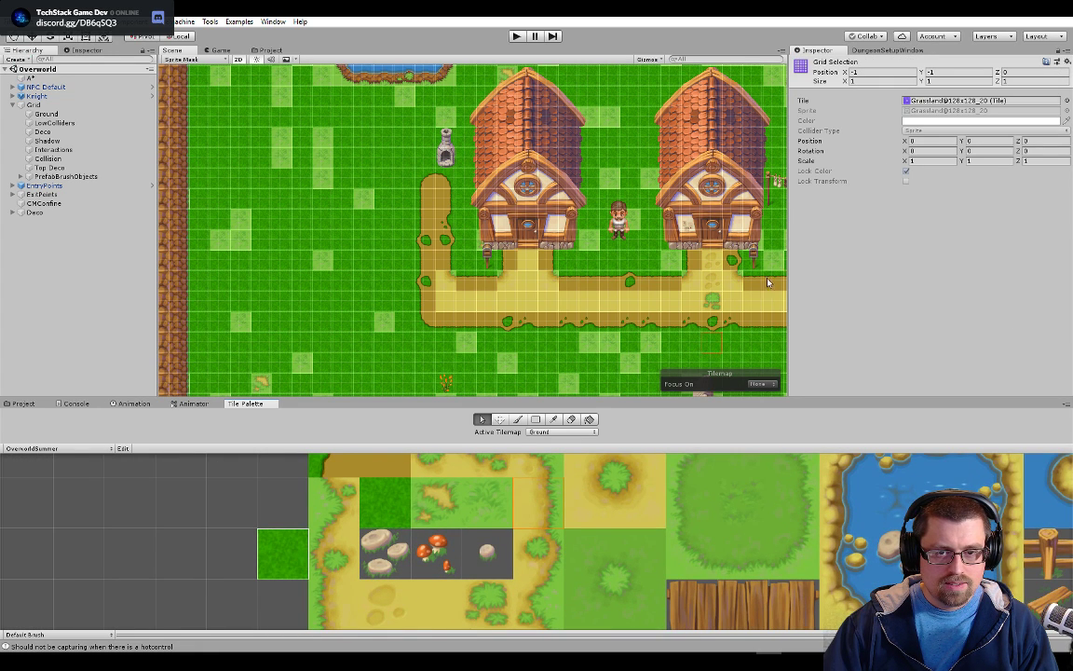
double_click(932, 100)
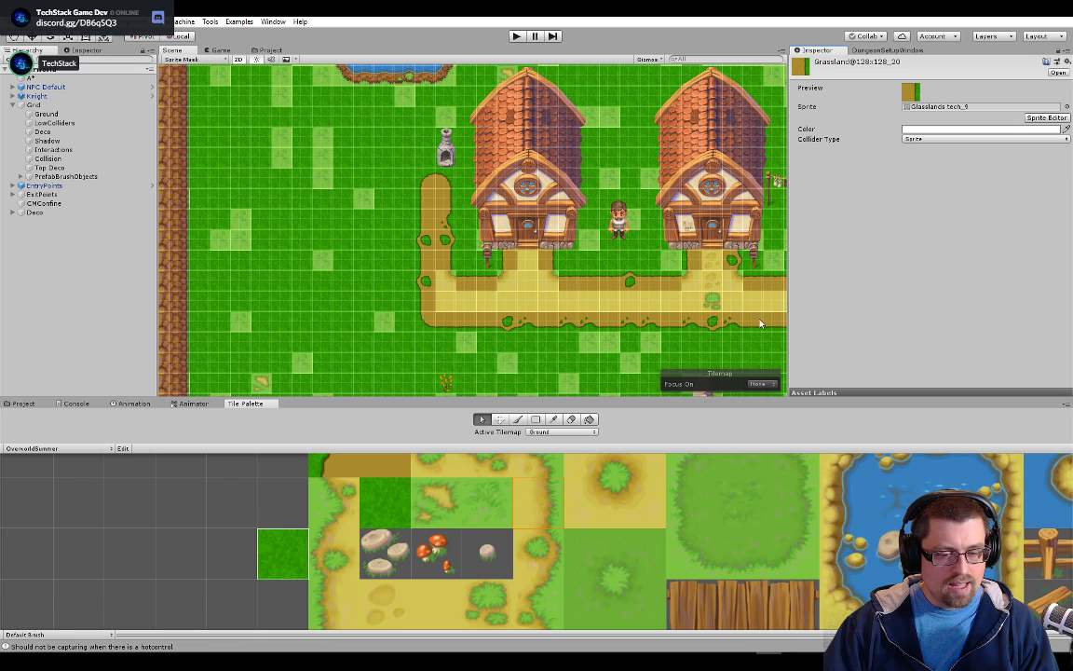
Assign the dirt sprite Glasslands tech_29 to the plain path center tile Grassland@128x128_50 in the palette
scroll(518, 557, "down", 2)
left_click_drag(452, 612, 471, 528)
left_click(476, 519)
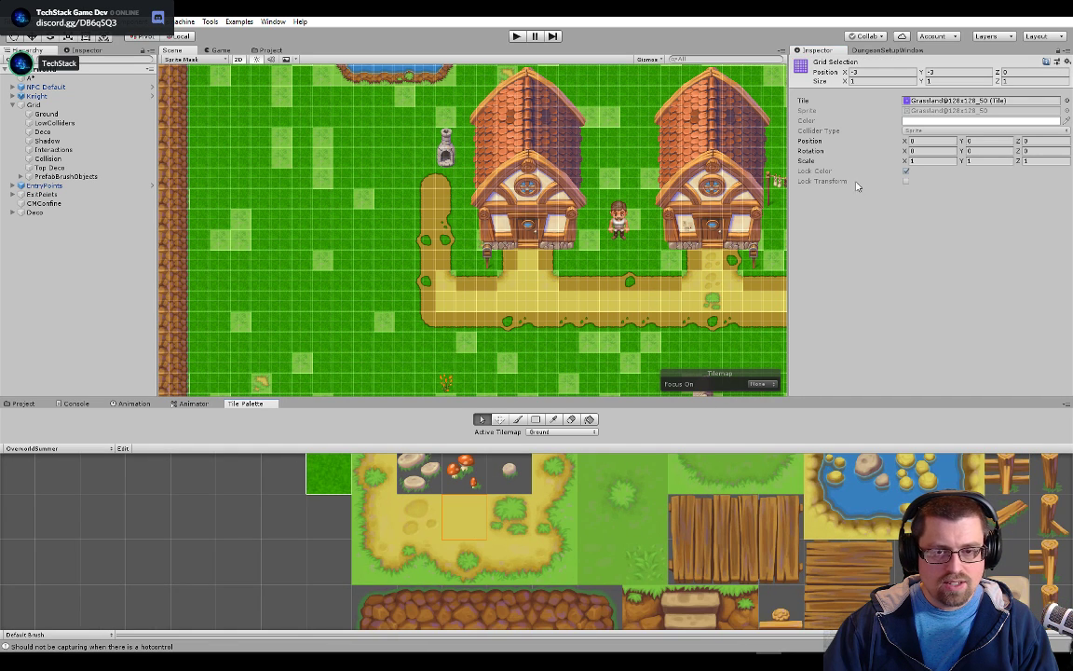
left_click(935, 100)
double_click(934, 101)
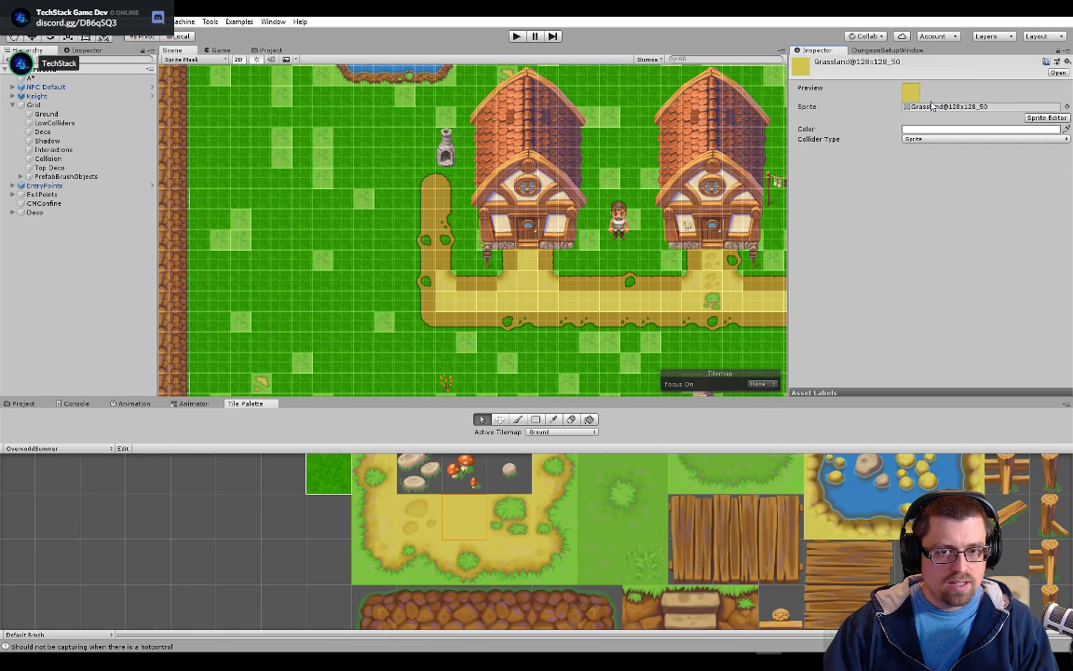
left_click(269, 50)
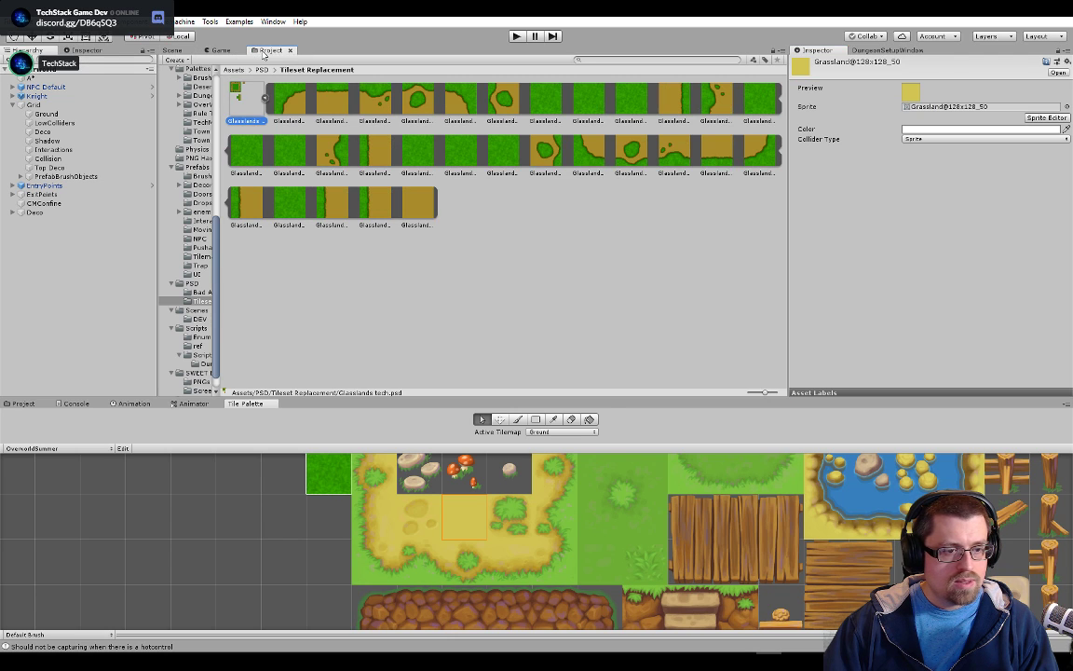
left_click_drag(426, 217, 866, 114)
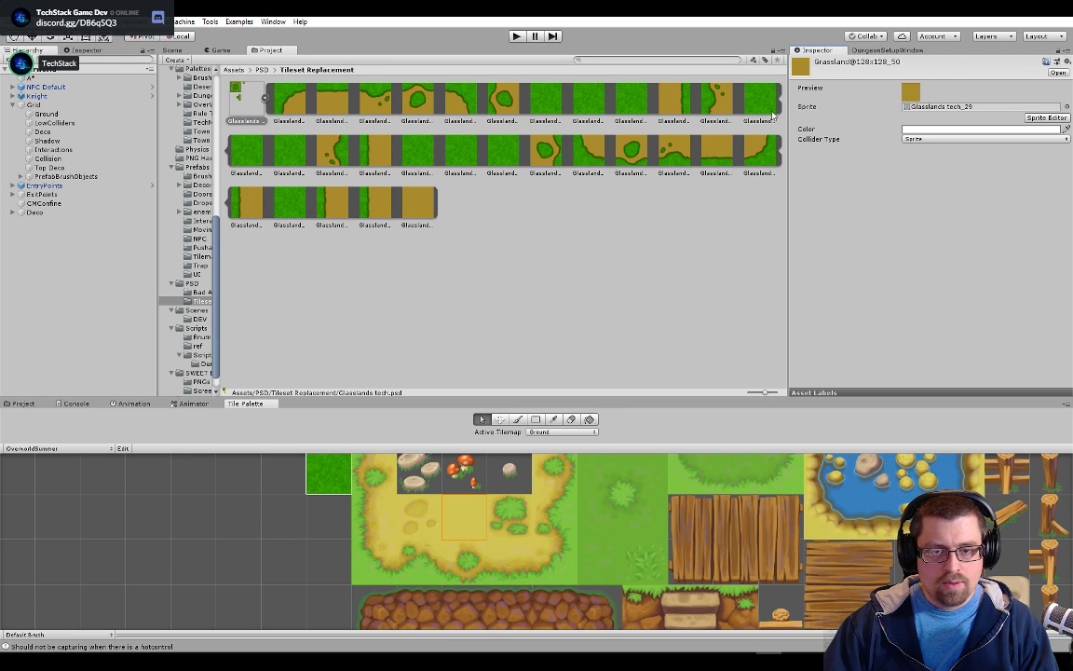
Open the PathRuleTile asset used by a center cell of the path below the houses in the scene
left_click(171, 50)
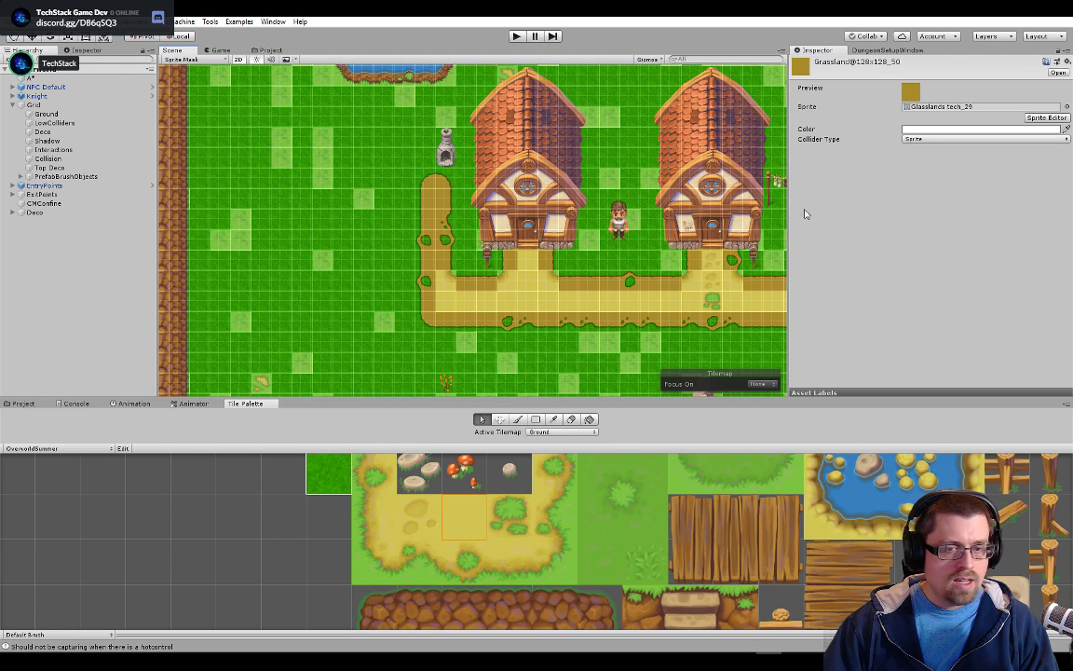
scroll(479, 306, "down", 3)
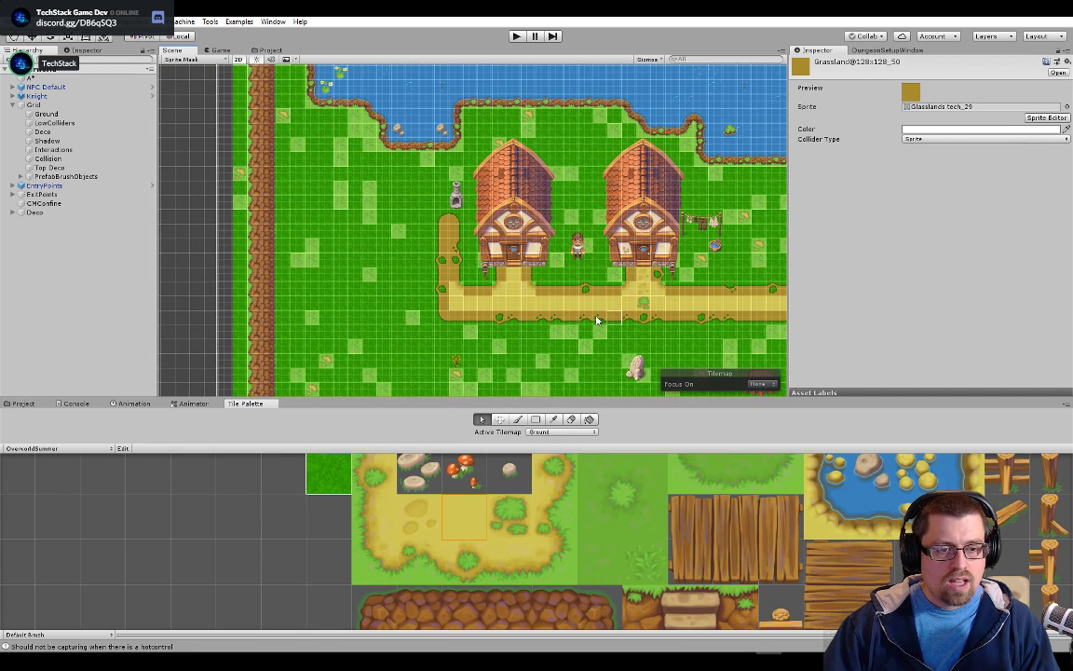
left_click(490, 300)
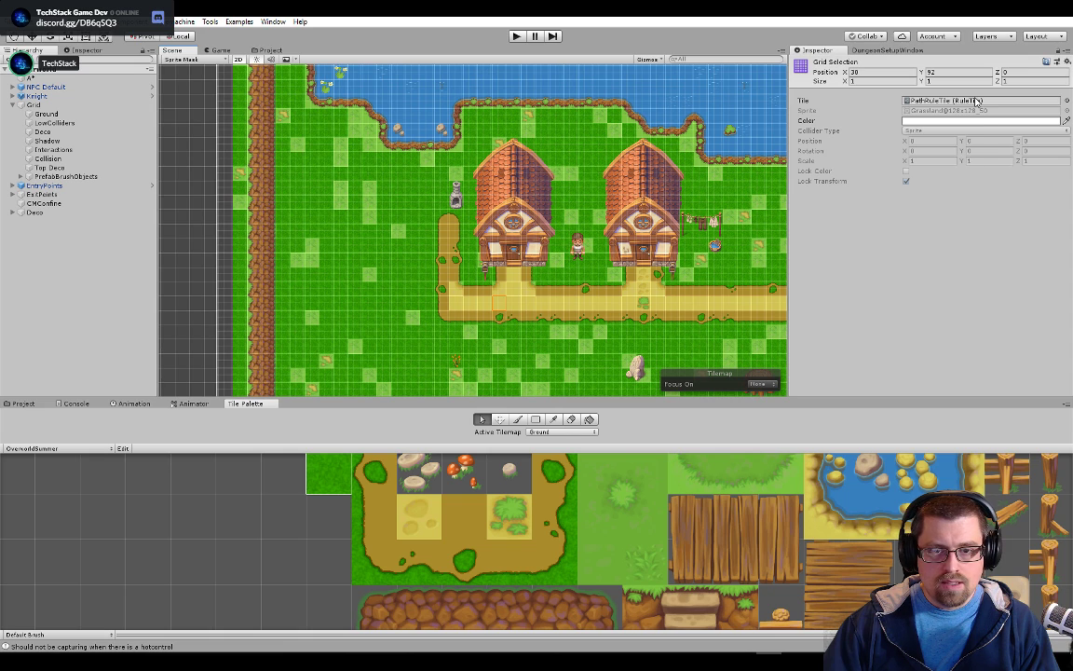
double_click(976, 102)
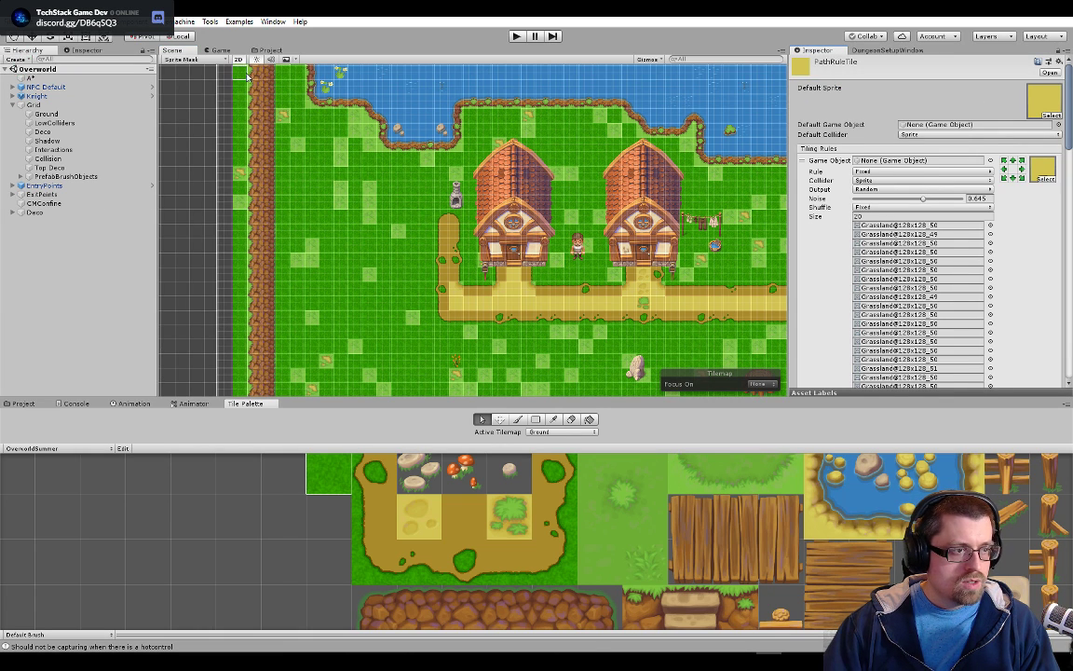
Assign Glasslands tech_29 to the first, third through seventh, and ninth random sprite slots of PathRuleTile's first tiling rule
left_click(270, 50)
left_click_drag(417, 200, 916, 228)
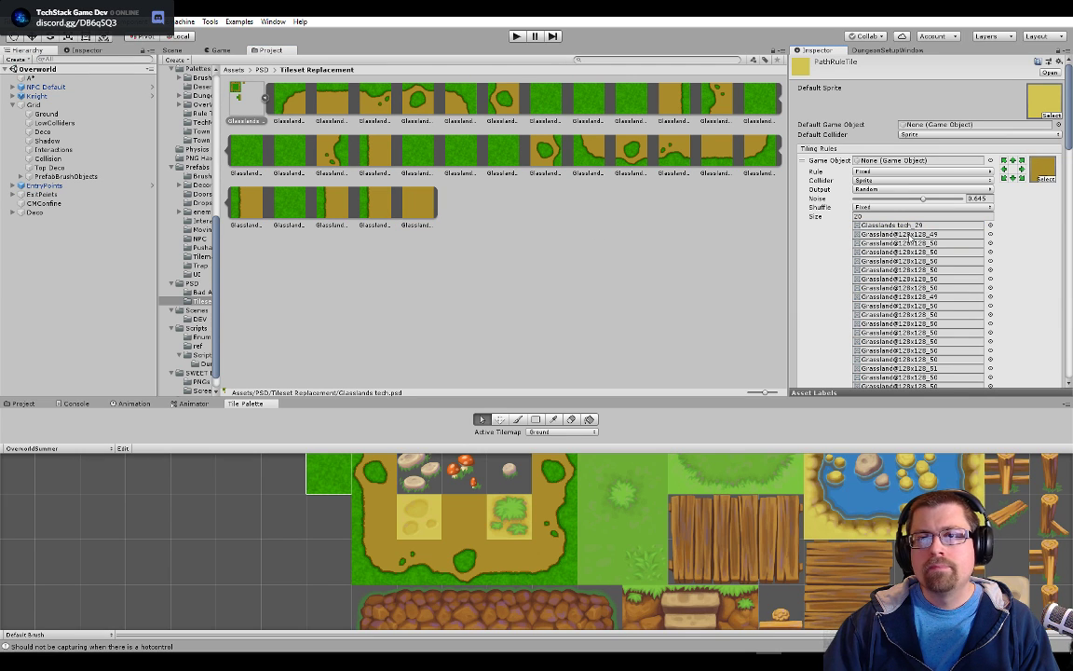
left_click_drag(417, 202, 948, 245)
left_click_drag(416, 205, 937, 252)
left_click_drag(422, 209, 946, 262)
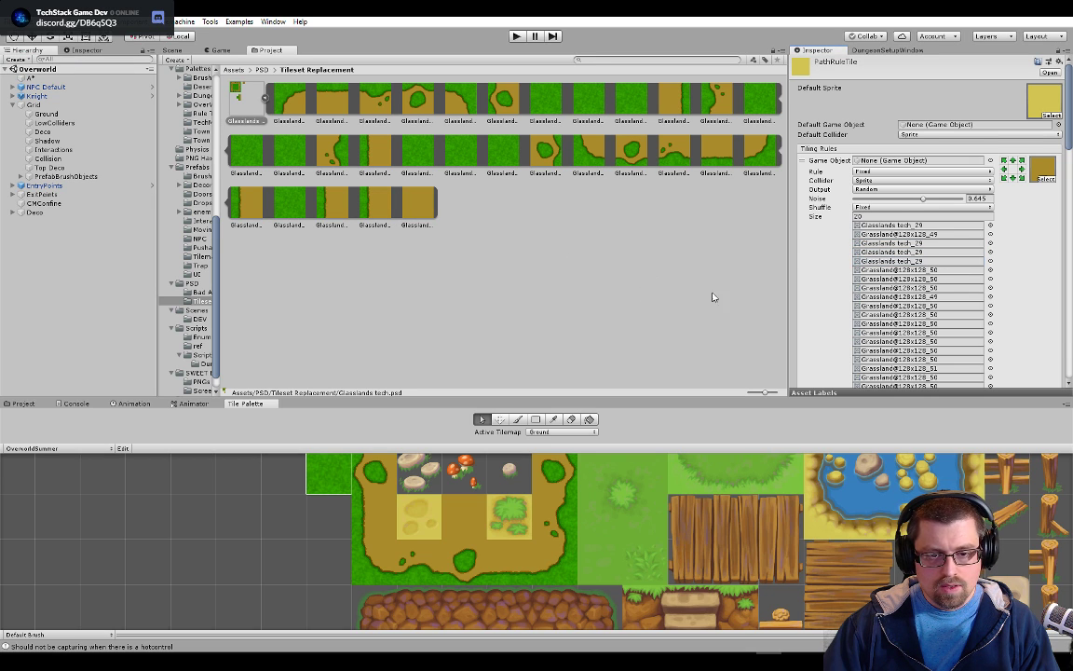
left_click_drag(416, 205, 948, 270)
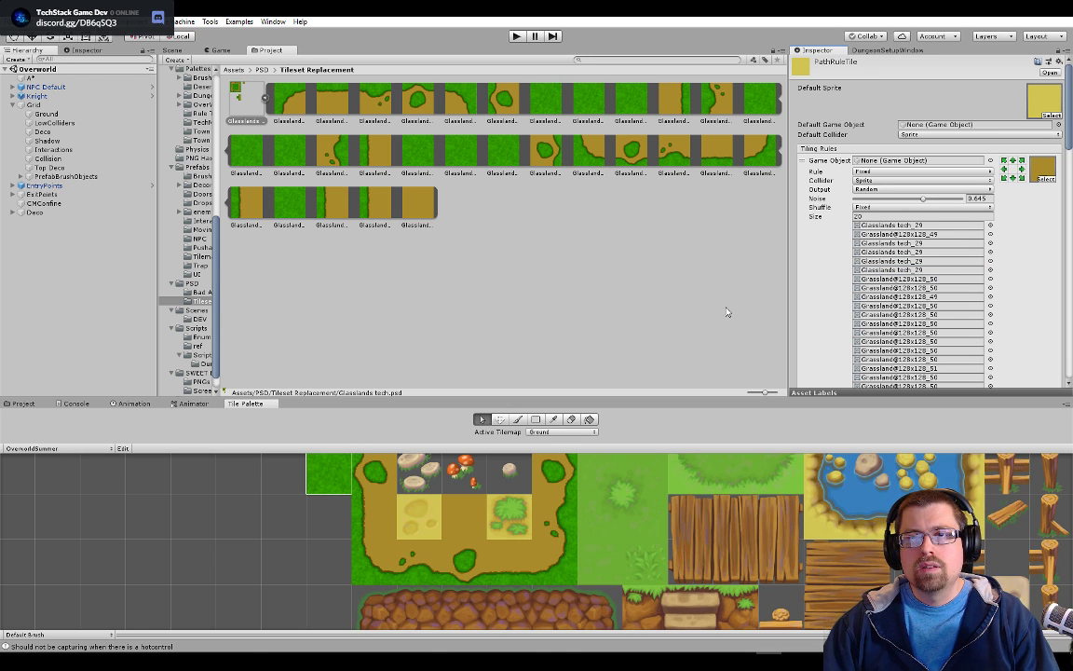
left_click_drag(417, 205, 946, 282)
left_click_drag(407, 208, 943, 296)
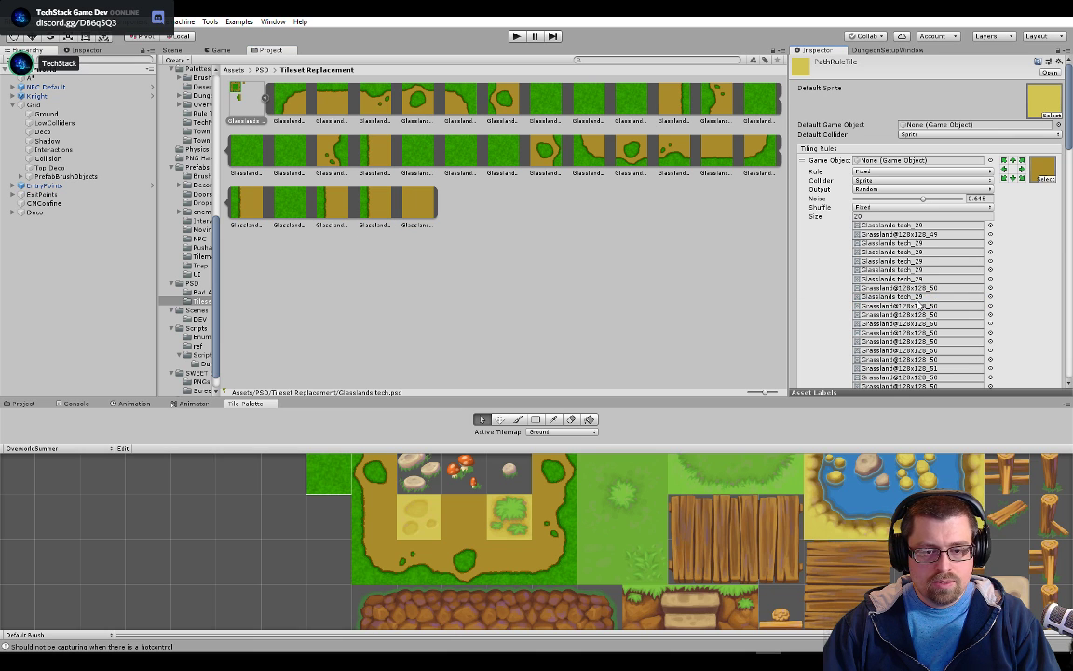
Try to undo the last sprite assignment, and reopen PathRuleTile from a path cell in the scene
key("ctrl+z")
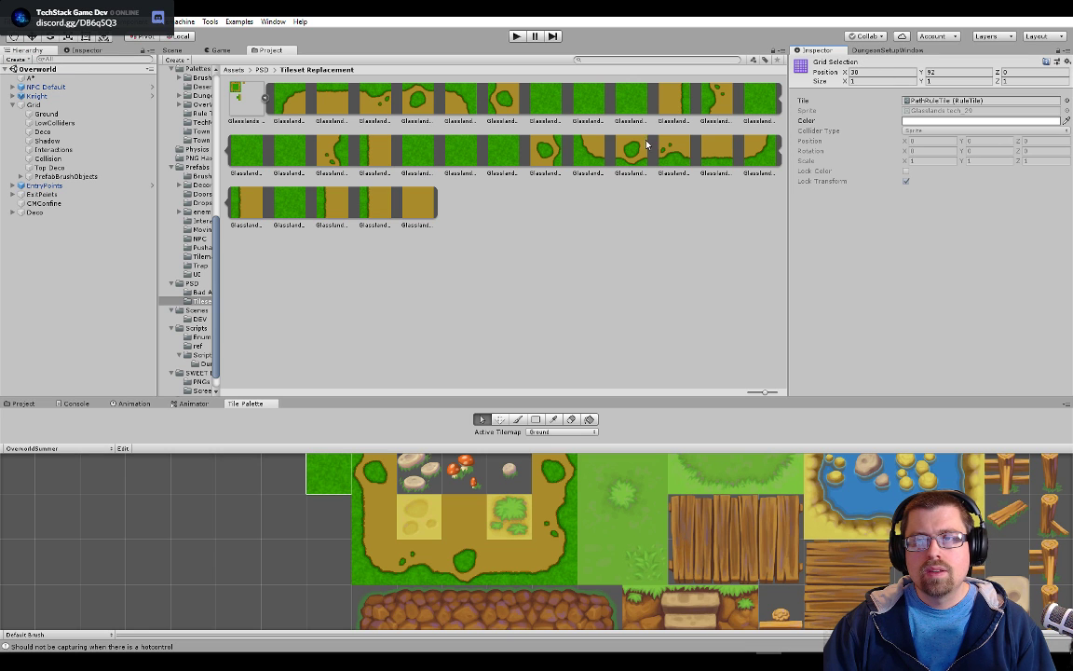
left_click(171, 50)
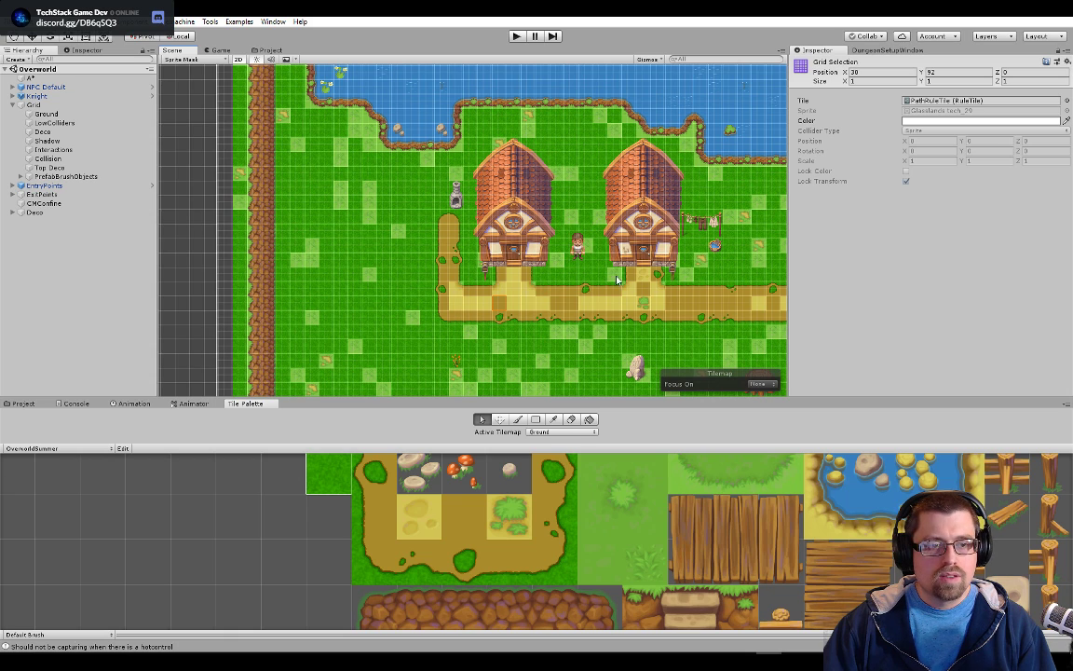
left_click(589, 291)
left_click(579, 306)
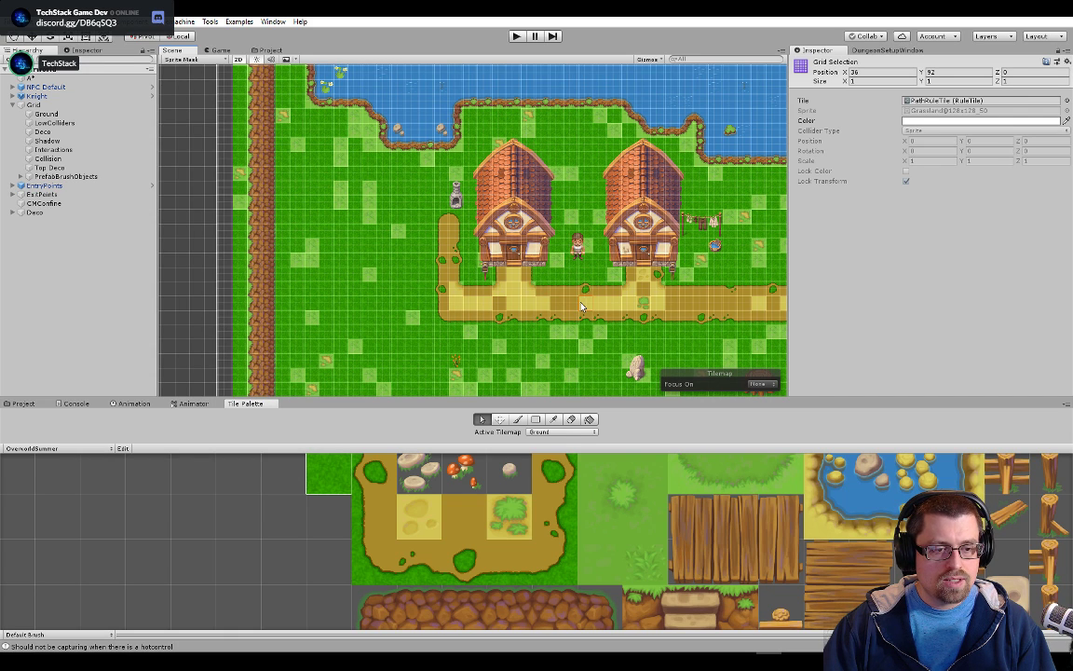
double_click(939, 102)
scroll(983, 239, "down", 3)
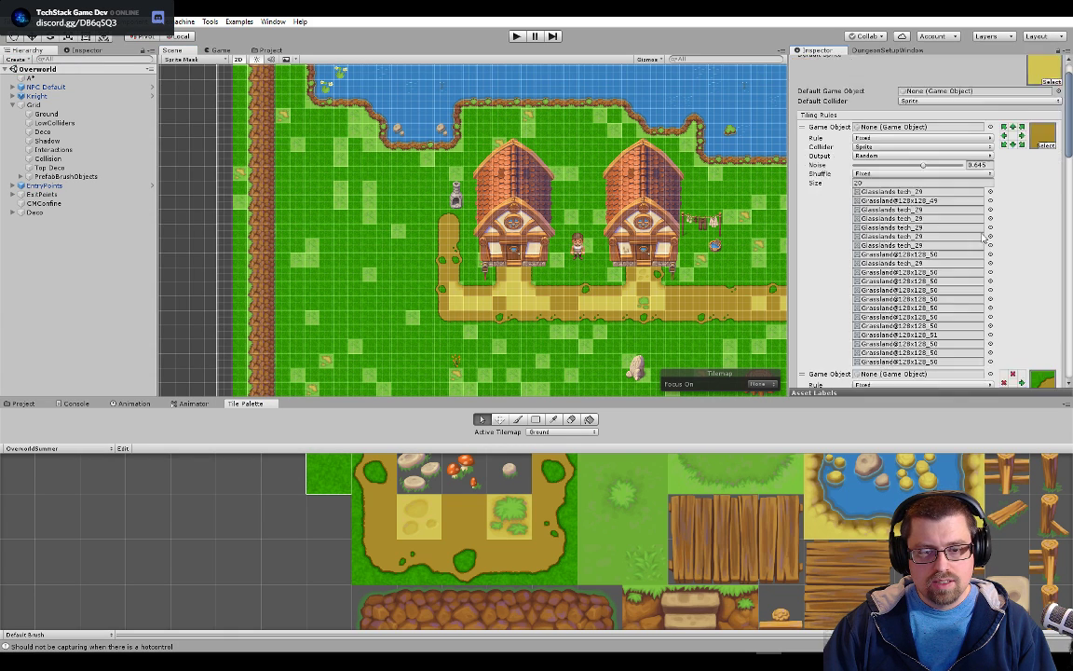
Assign Glasslands tech_29 to the eighth, tenth through sixteenth, and eighteenth through twentieth random sprite slots of PathRuleTile's first tiling rule
left_click(265, 50)
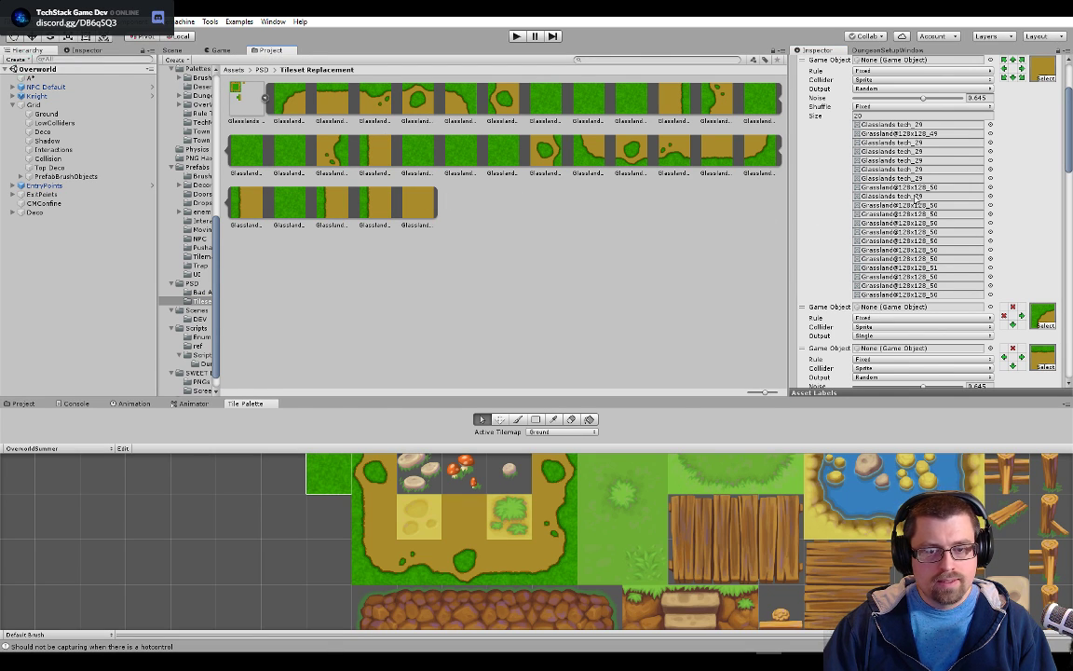
left_click_drag(376, 200, 922, 188)
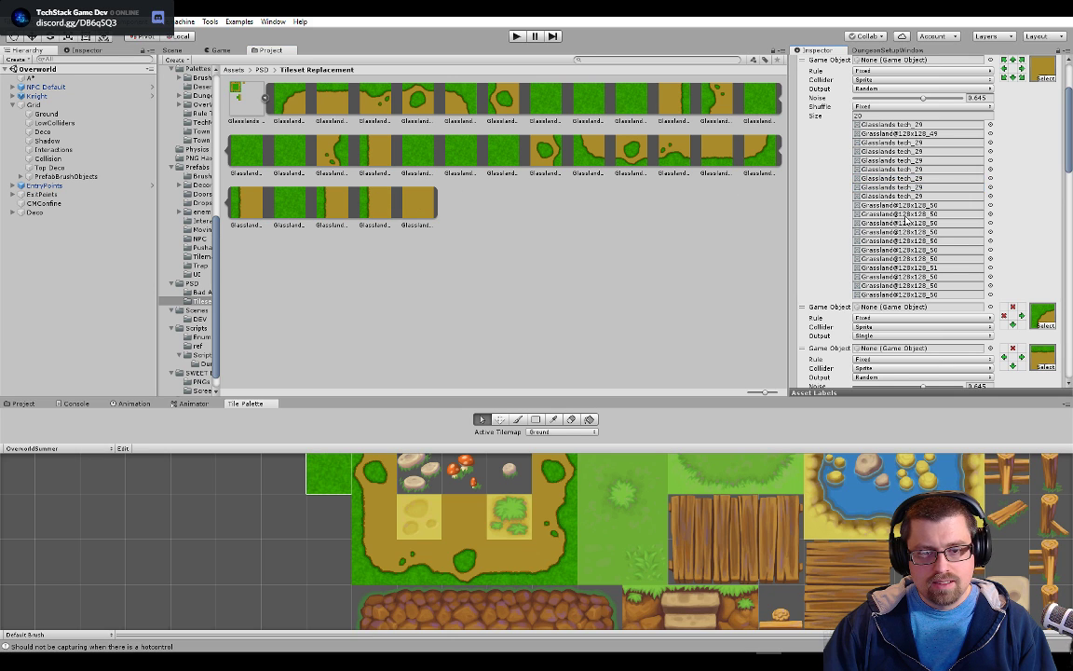
left_click_drag(375, 198, 927, 206)
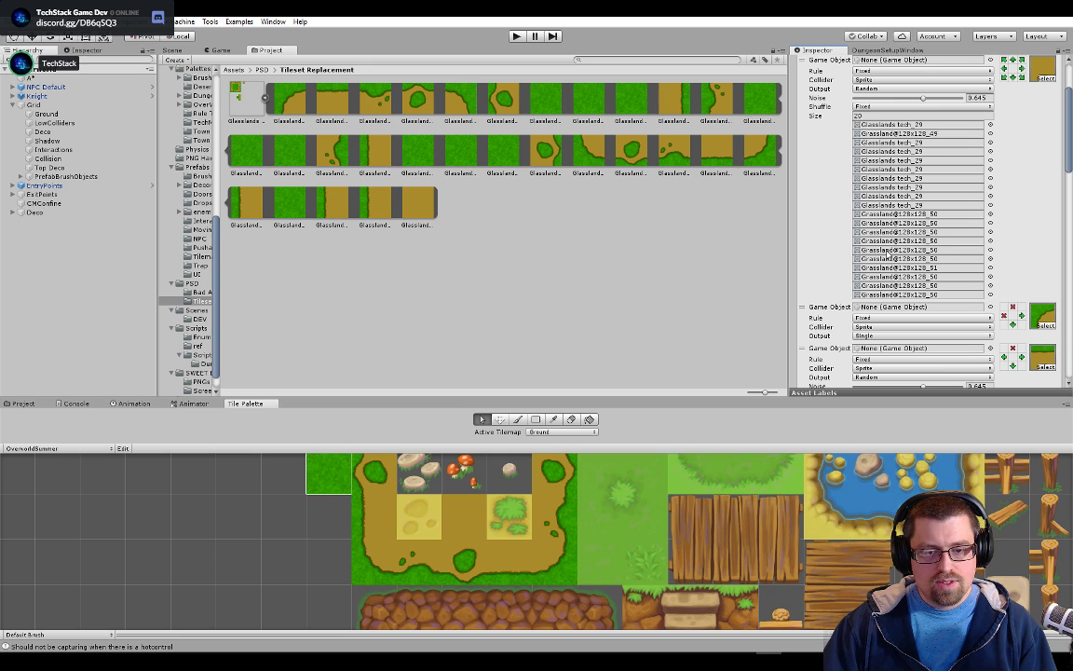
left_click_drag(407, 190, 924, 214)
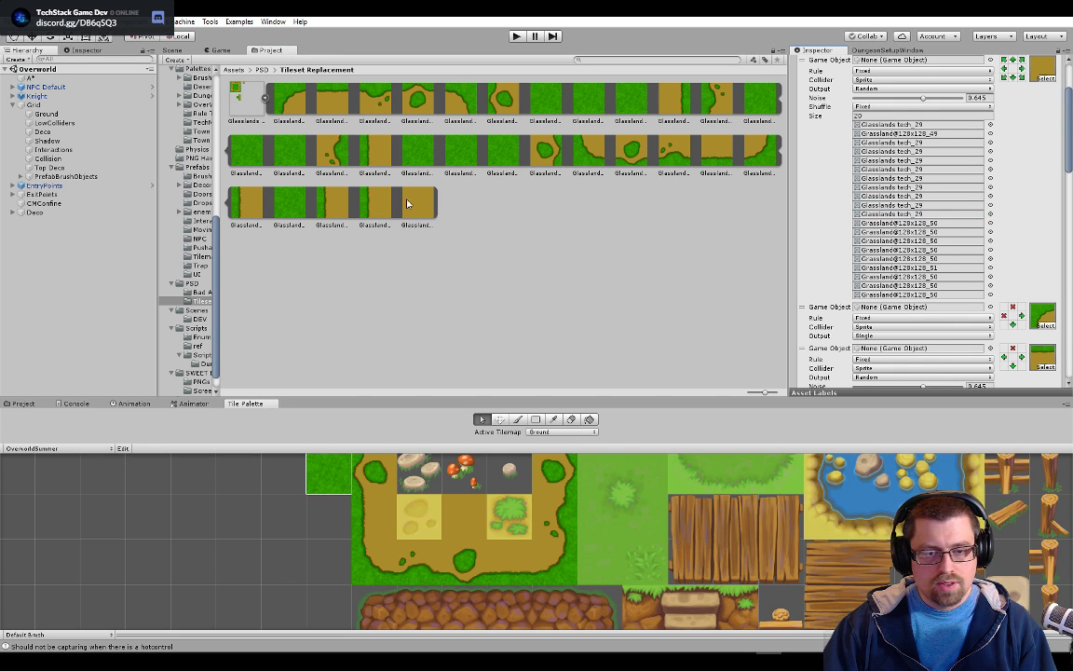
left_click_drag(425, 202, 881, 232)
left_click_drag(430, 221, 932, 240)
left_click_drag(431, 205, 934, 249)
left_click_drag(421, 208, 941, 276)
left_click_drag(429, 229, 941, 285)
left_click_drag(419, 212, 943, 295)
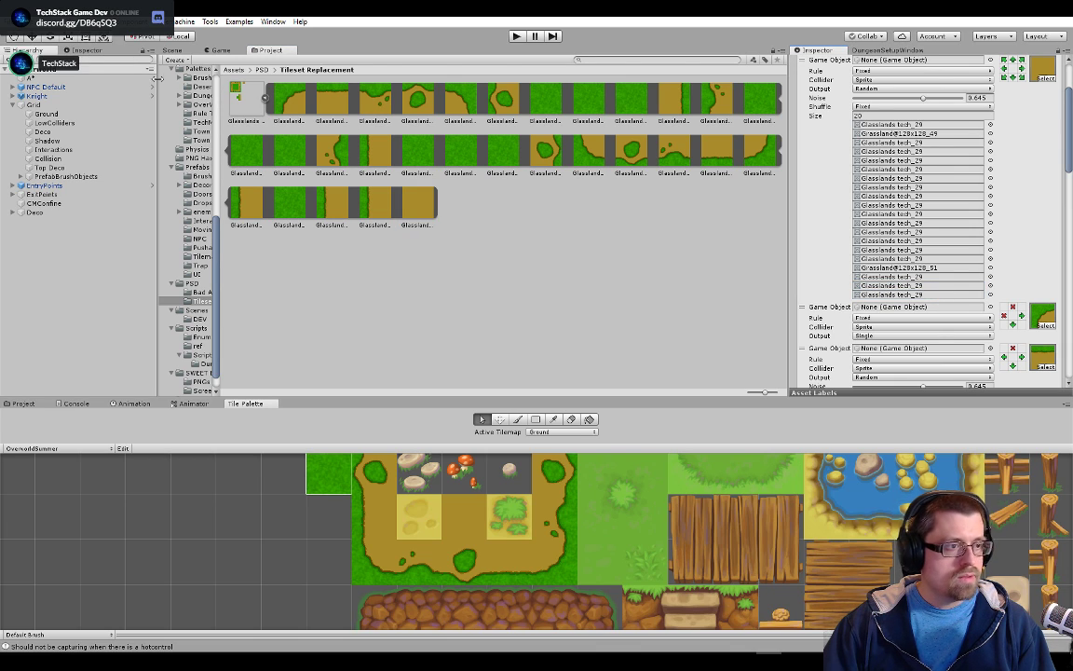
Inspect the whole path below the houses in the scene, checking its center, corner and edge tiles
left_click(172, 50)
scroll(641, 272, "up", 8)
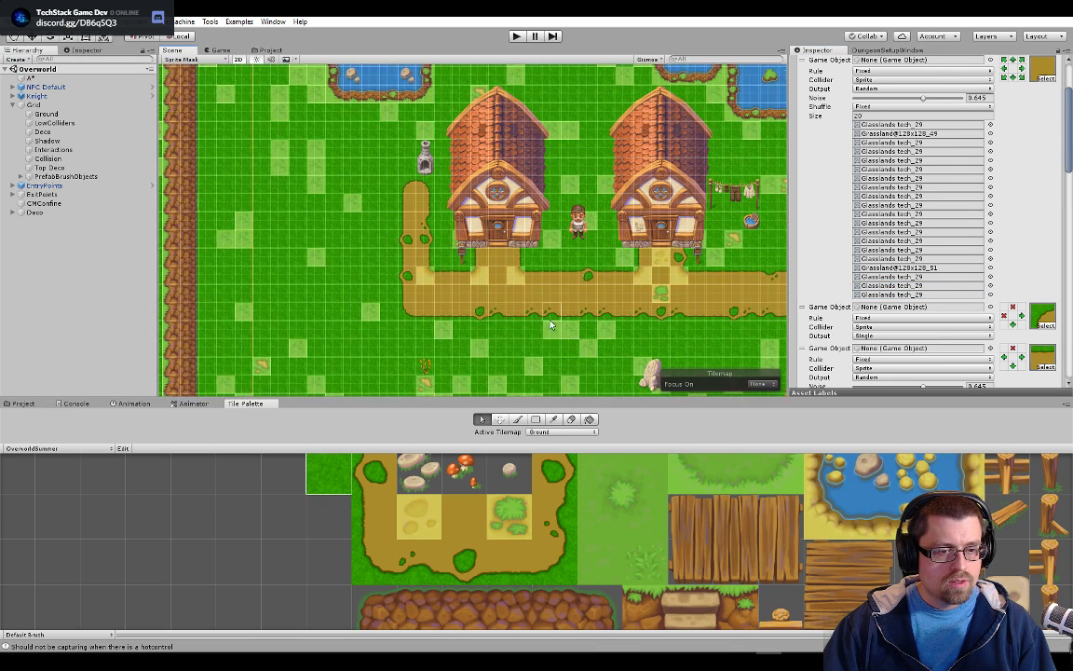
scroll(378, 336, "up", 5)
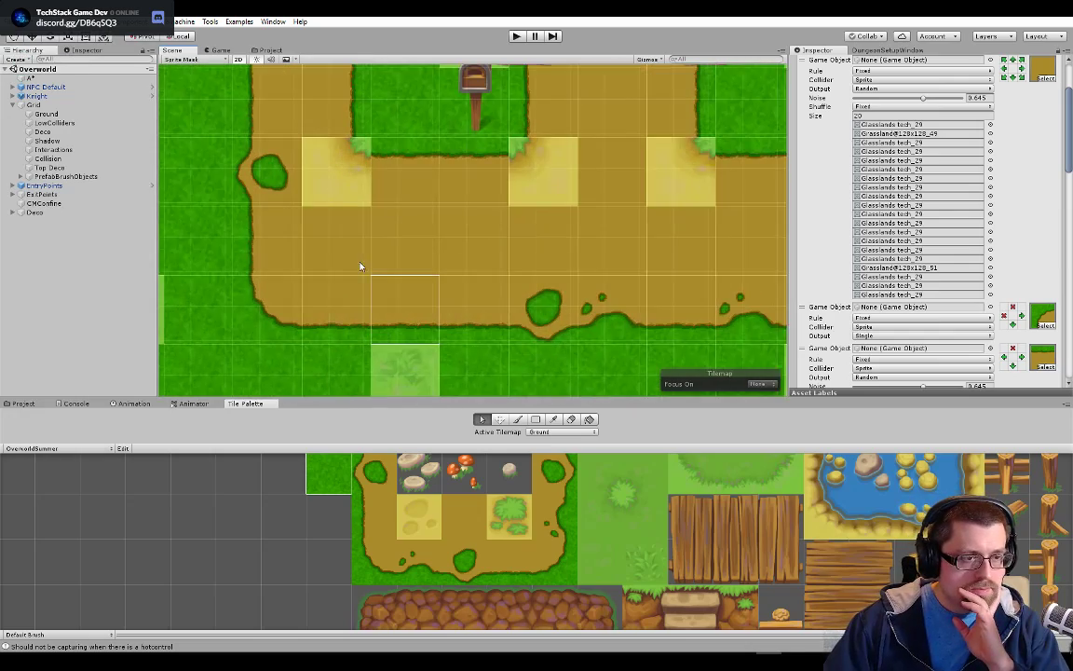
left_click_drag(350, 235, 497, 299)
scroll(496, 299, "up", 1)
scroll(686, 246, "down", 4)
scroll(668, 268, "down", 8)
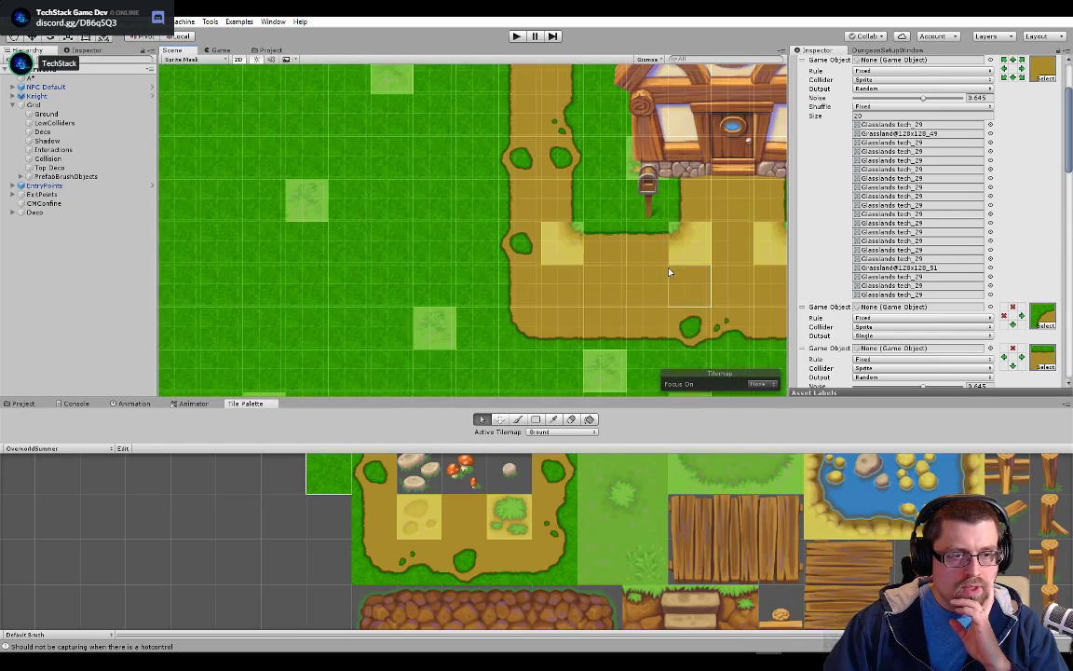
left_click_drag(668, 278, 457, 247)
left_click_drag(546, 244, 332, 237)
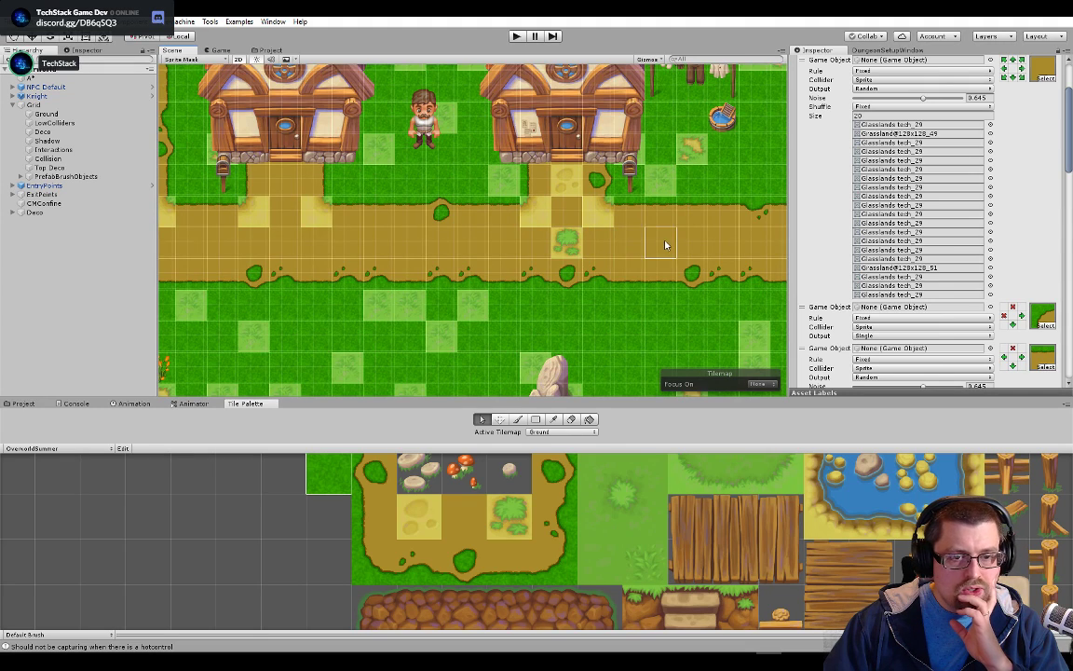
left_click_drag(666, 242, 364, 237)
scroll(317, 330, "down", 3)
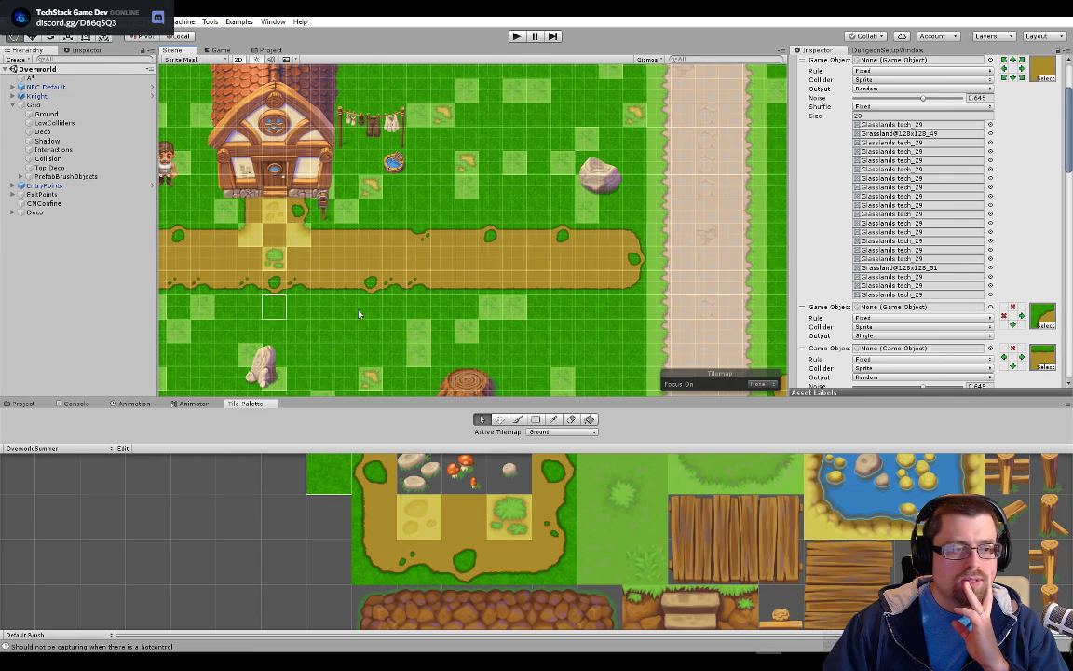
left_click_drag(186, 317, 419, 298)
left_click_drag(233, 266, 456, 292)
left_click_drag(451, 232, 454, 302)
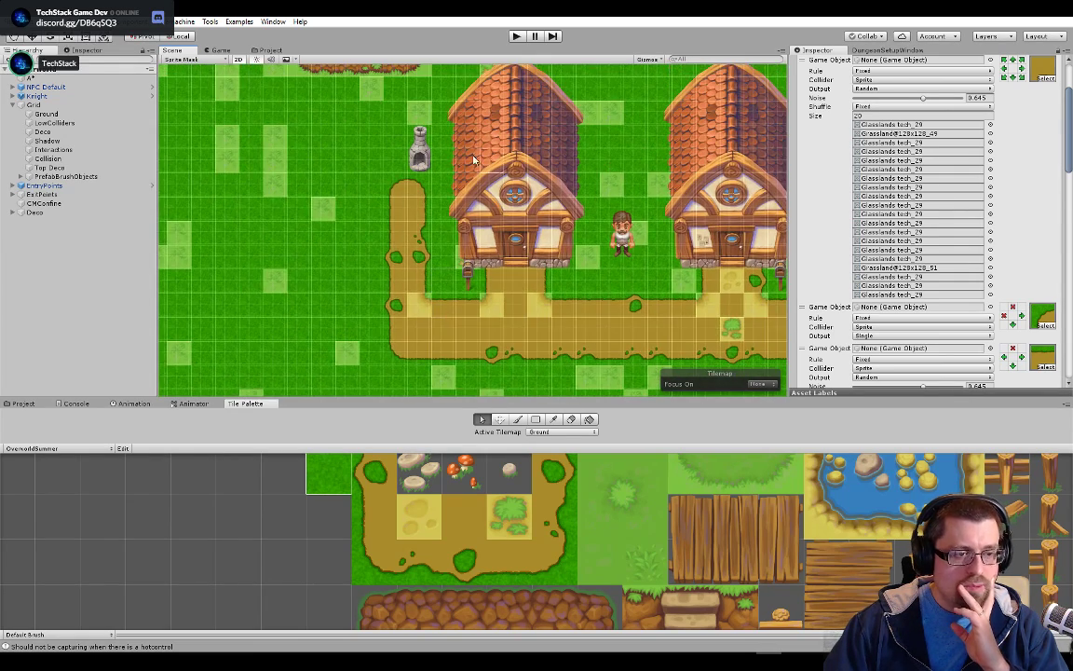
Inspect the grass around the houses and the fenced area south of the path for mismatched grass and flower tiles
left_click_drag(442, 150, 473, 262)
scroll(466, 265, "down", 1)
left_click_drag(303, 326, 401, 243)
mouse_move(446, 166)
left_mouse_down()
mouse_move(483, 357)
mouse_move(494, 184)
left_mouse_up()
mouse_move(515, 301)
left_mouse_down()
mouse_move(517, 196)
mouse_move(495, 120)
mouse_move(478, 113)
left_mouse_up()
scroll(513, 200, "up", 1)
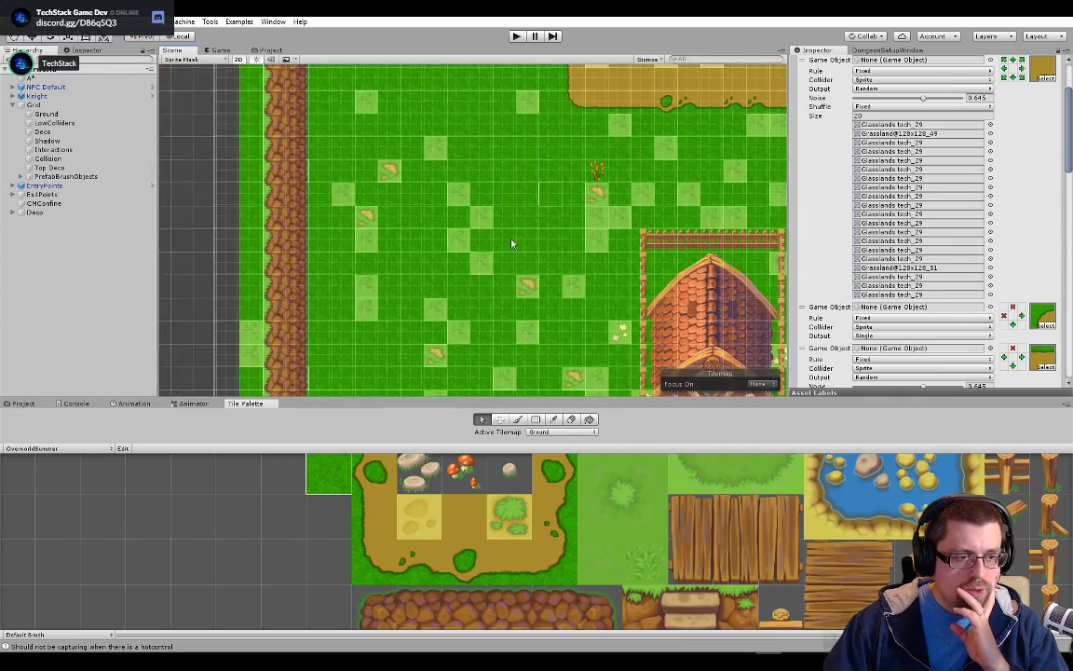
left_click_drag(462, 300, 430, 181)
left_click_drag(563, 224, 195, 294)
left_click_drag(410, 200, 471, 192)
scroll(456, 233, "down", 4)
scroll(462, 259, "down", 3)
scroll(468, 235, "up", 5)
scroll(475, 181, "up", 4)
scroll(473, 177, "up", 6)
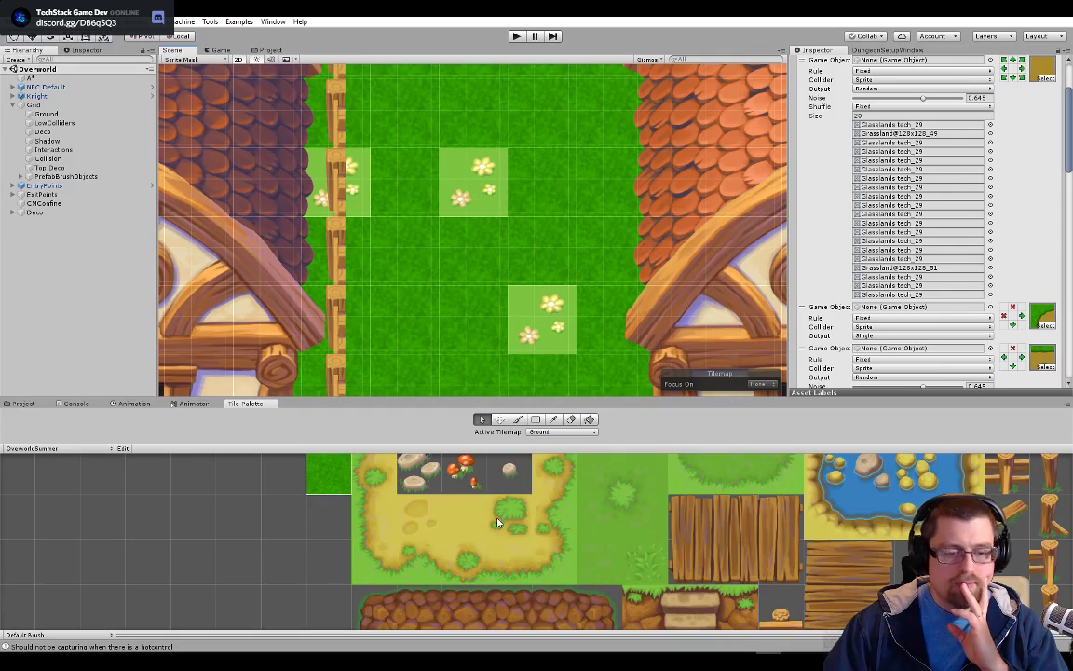
Switch the tile palette to Exterior Towns and examine its flower and grass tiles
left_click(48, 448)
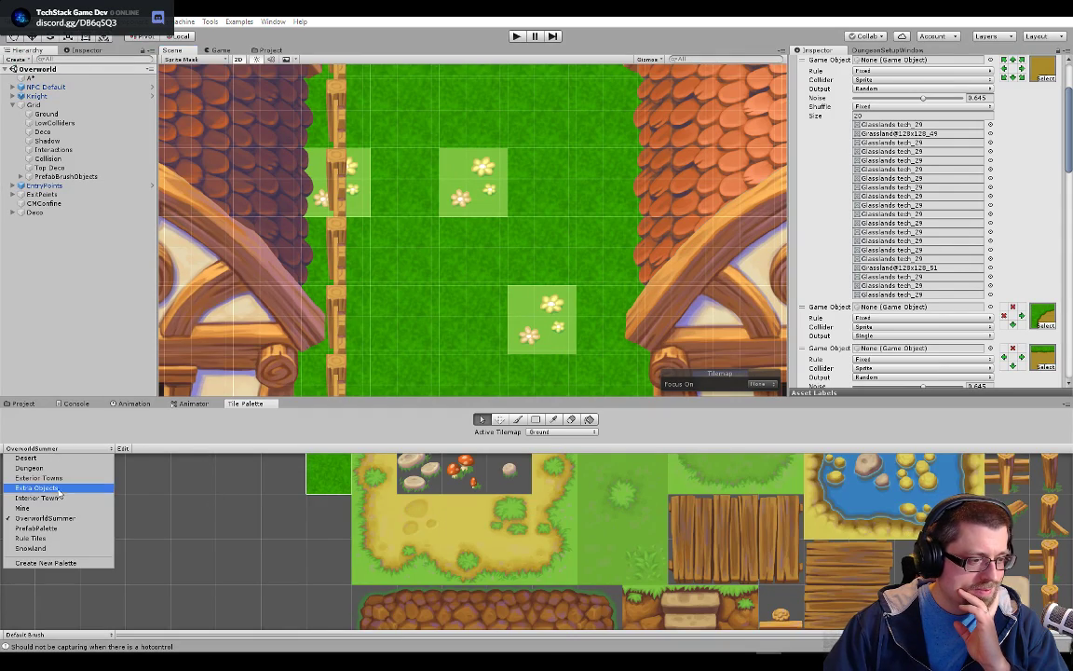
left_click(65, 480)
scroll(407, 482, "up", 5)
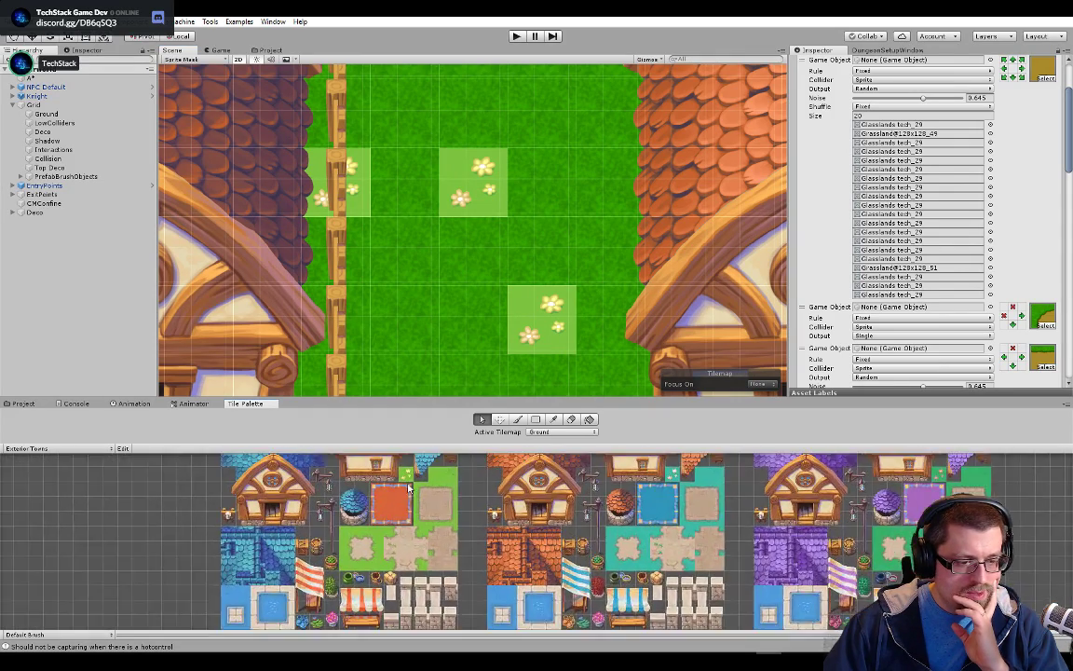
scroll(408, 482, "up", 8)
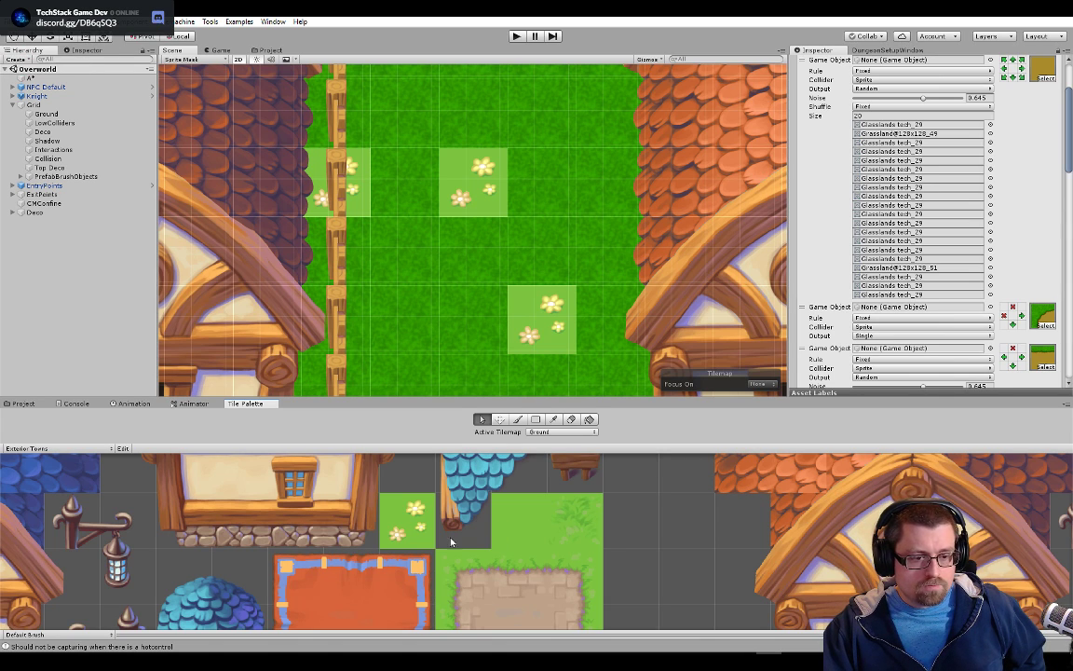
scroll(402, 527, "down", 5)
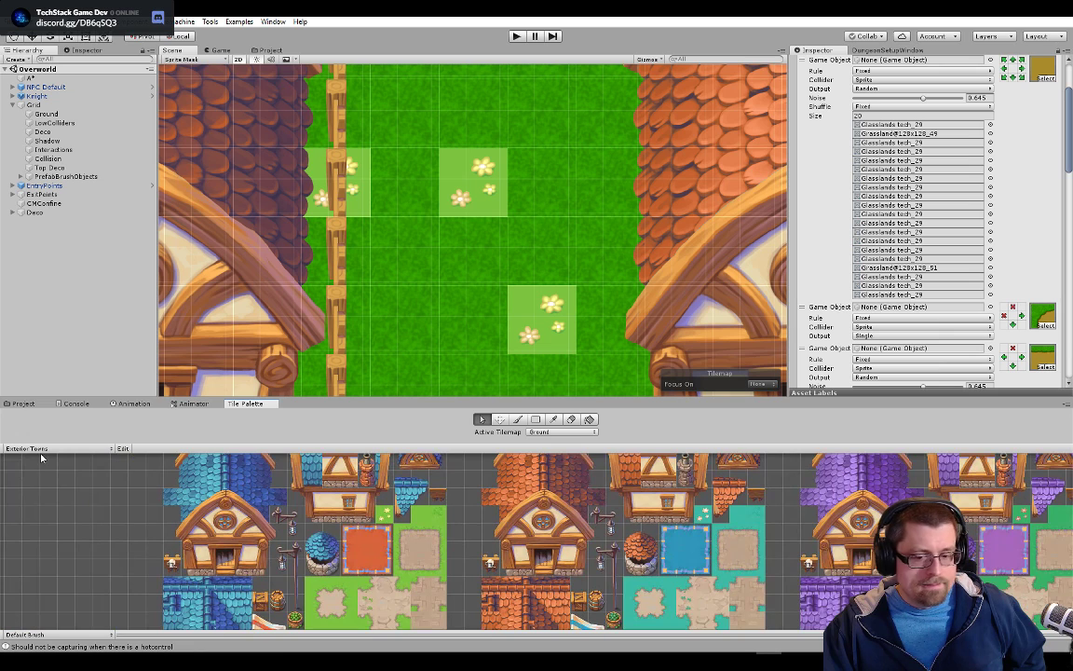
View the Desert tile palette and return to the OverworldSummer palette
left_click(42, 450)
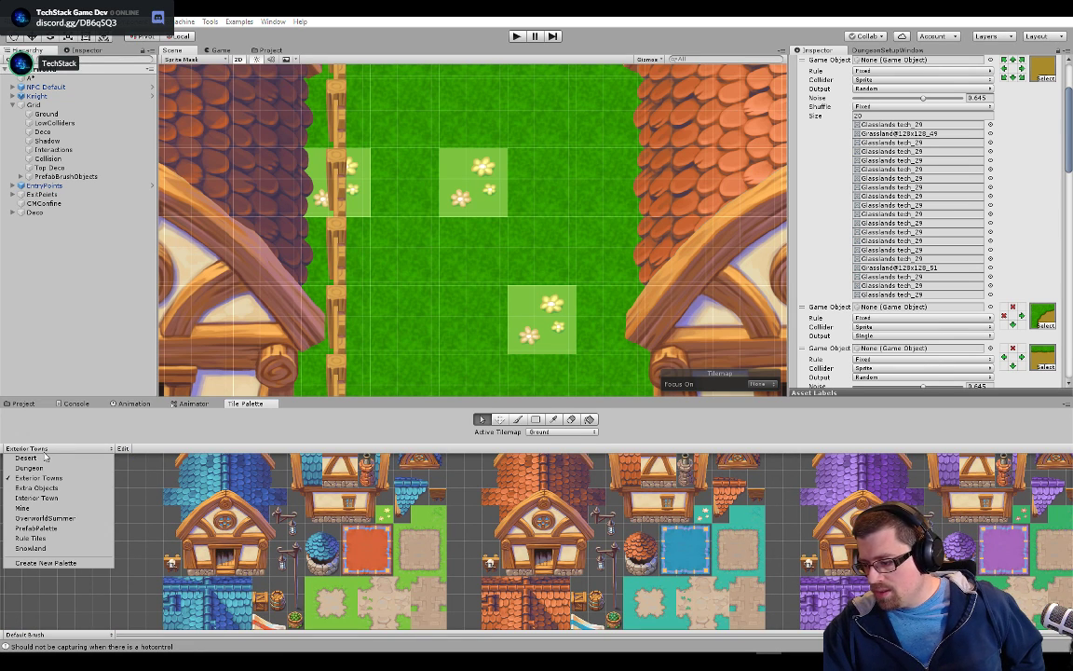
left_click(45, 457)
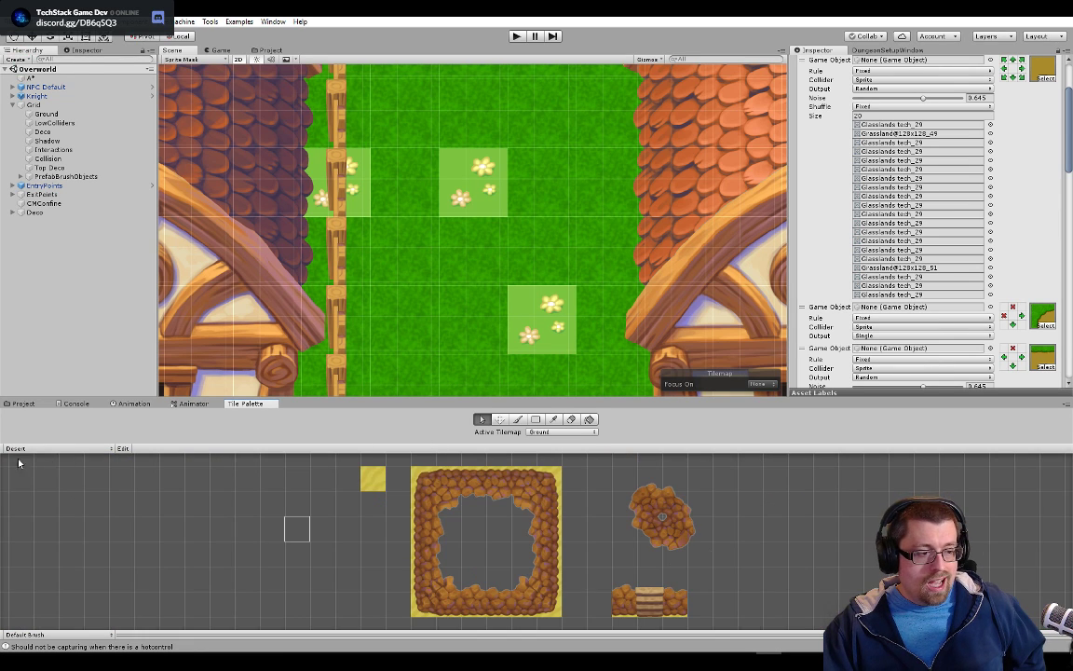
left_click(12, 450)
left_click(42, 518)
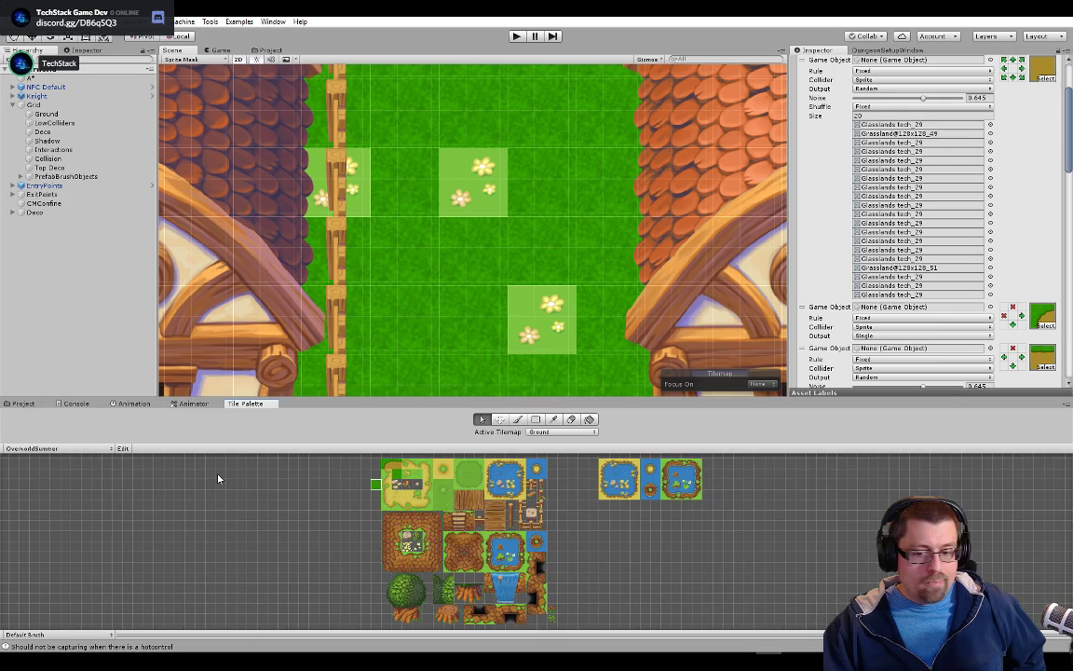
scroll(378, 271, "down", 2)
scroll(464, 221, "down", 6)
left_click_drag(490, 215, 555, 314)
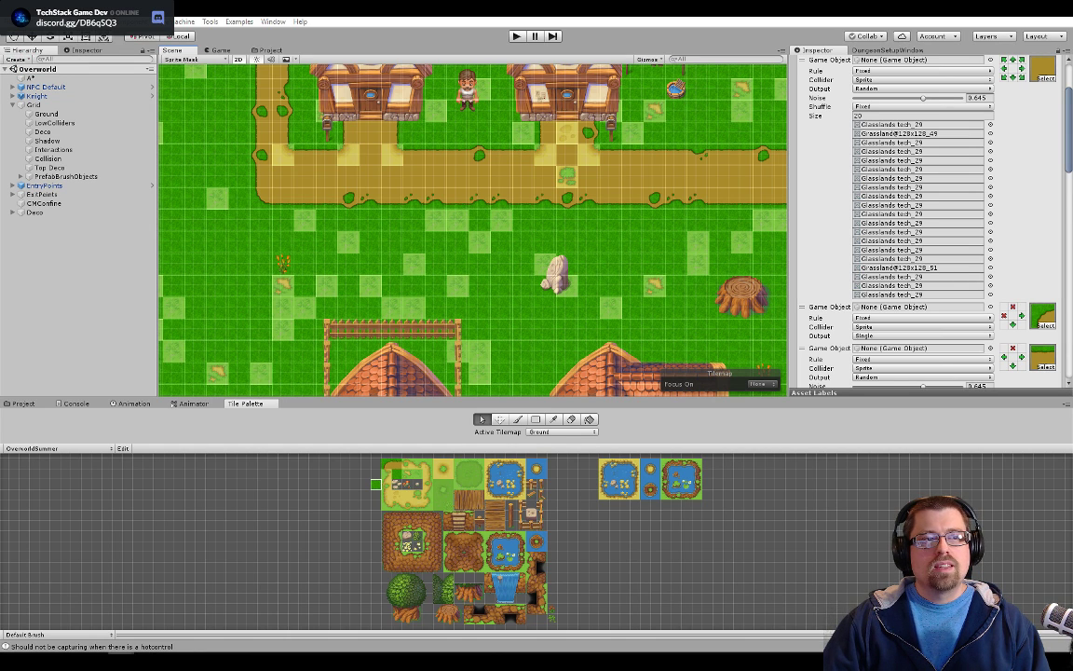
mouse_move(805, 650)
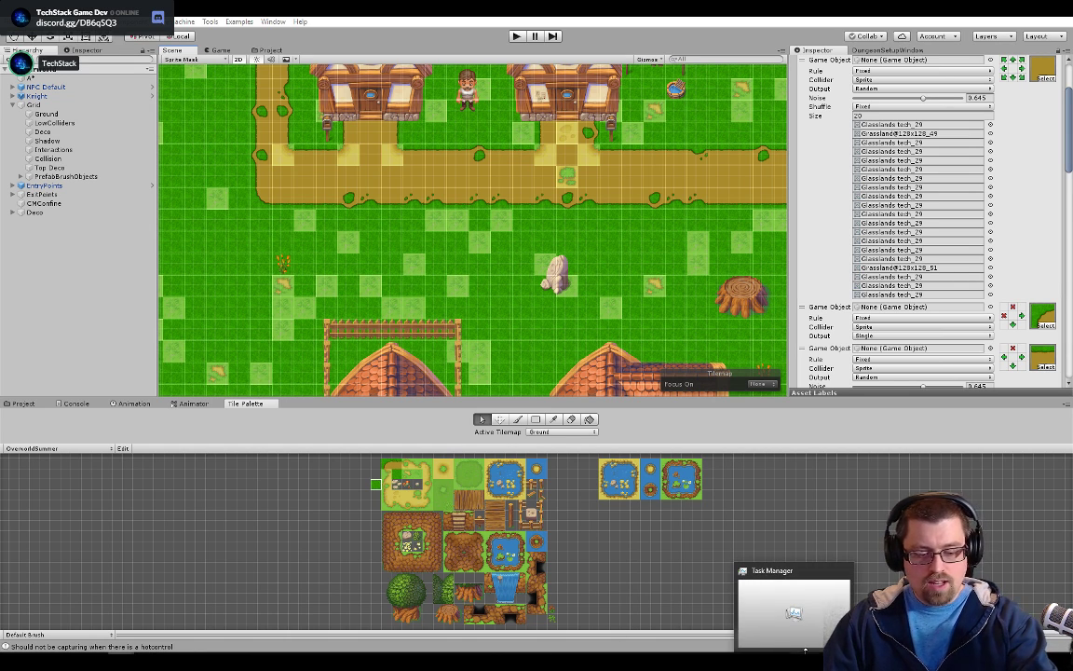